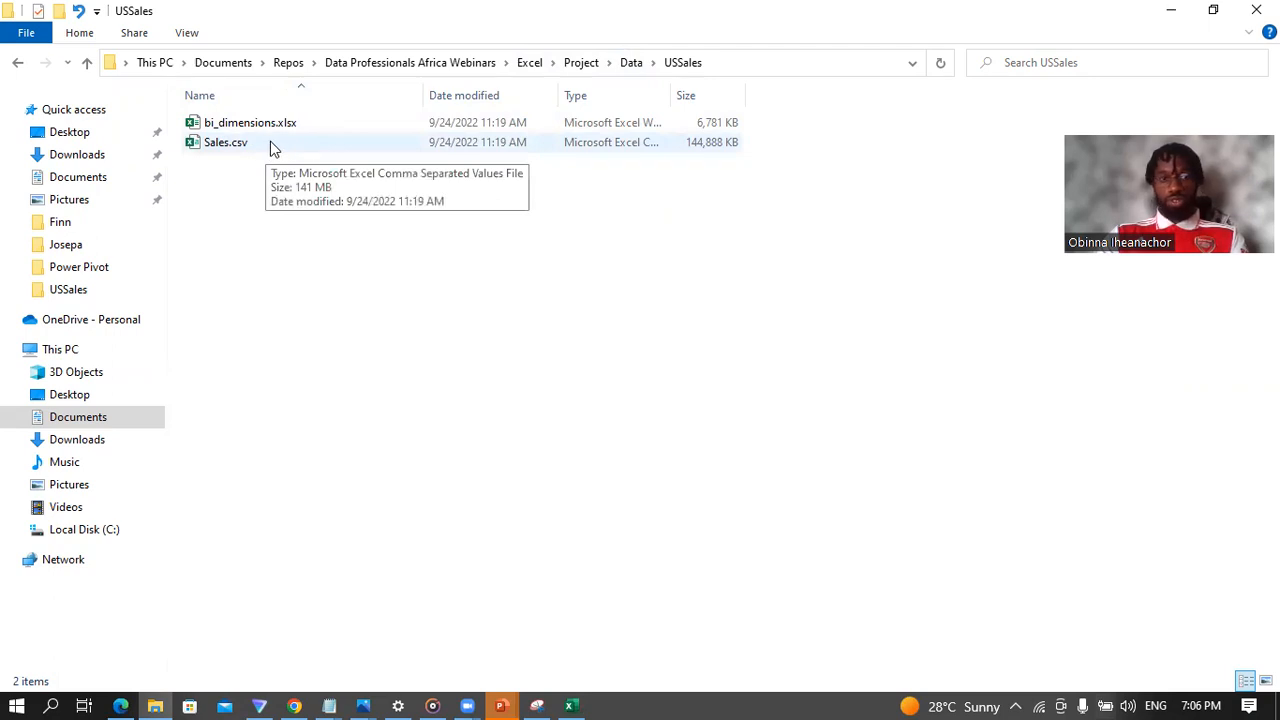
# Step: Open Sales.csv from the USSales folder and examine its ProductID, Date, Zip, Units and Revenue columns and first data row
pyautogui.click(278, 149)
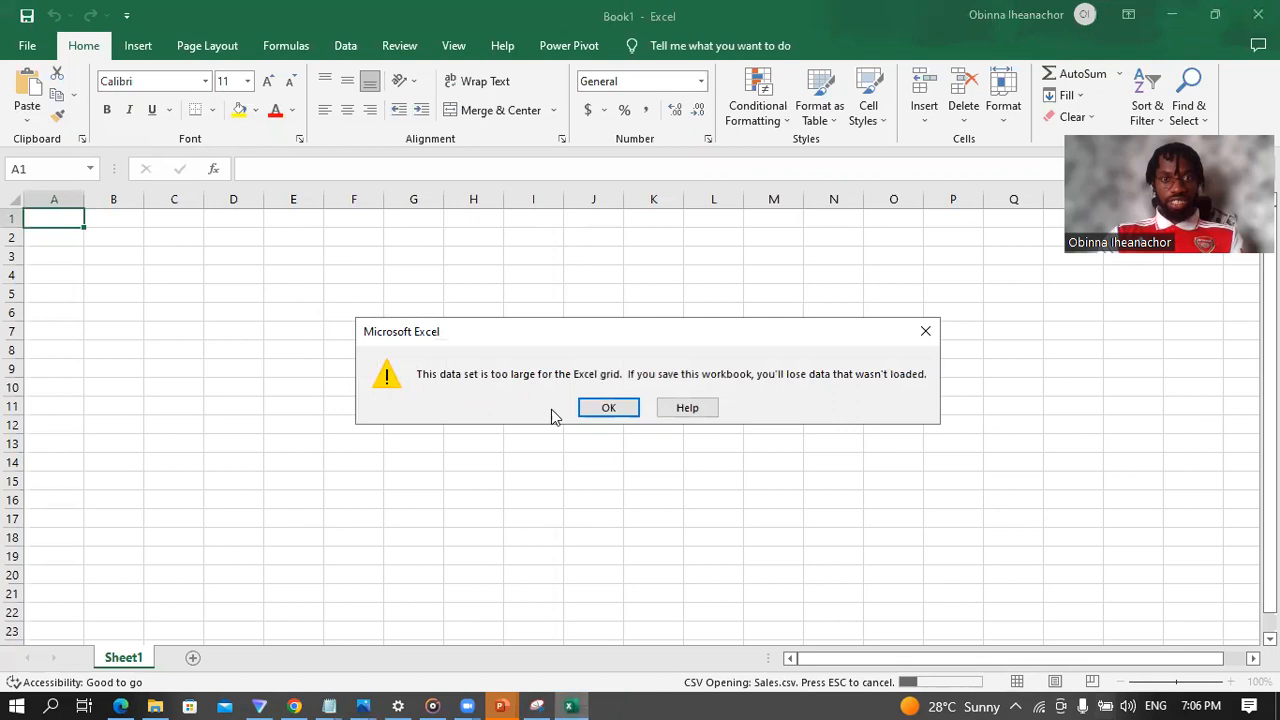
pyautogui.click(609, 410)
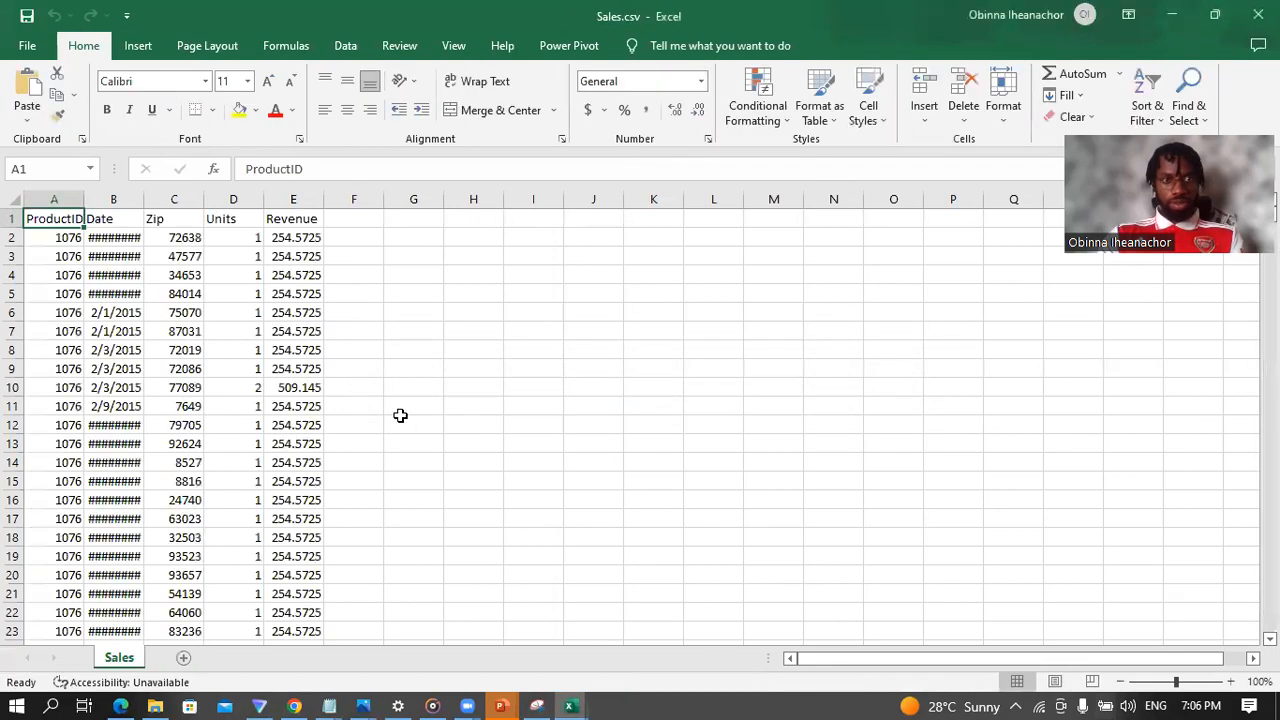
pyautogui.click(58, 197)
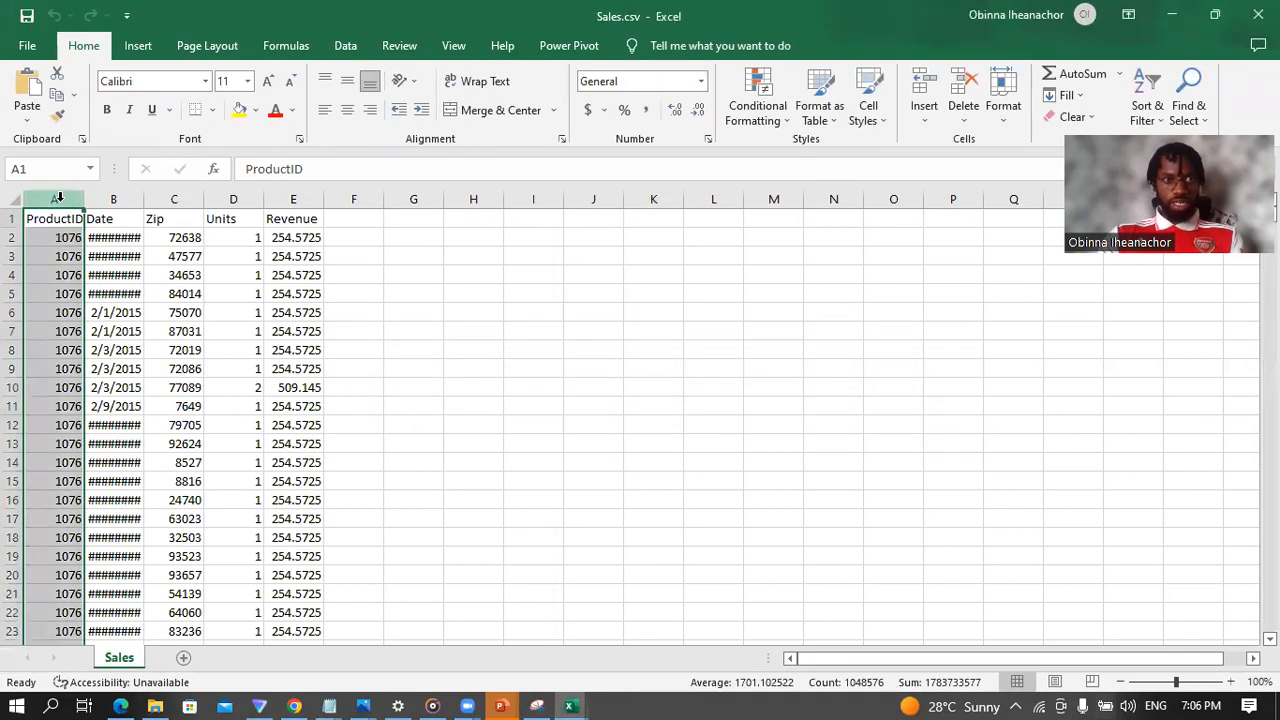
pyautogui.click(127, 197)
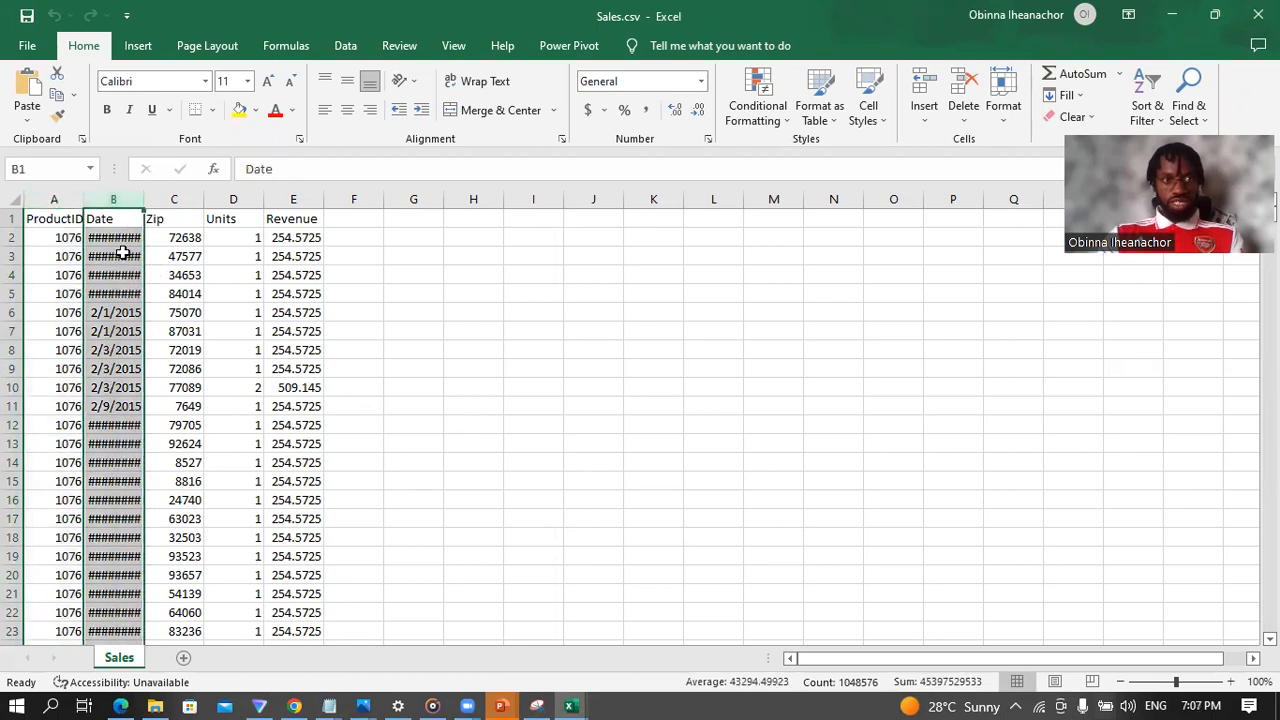
pyautogui.click(178, 197)
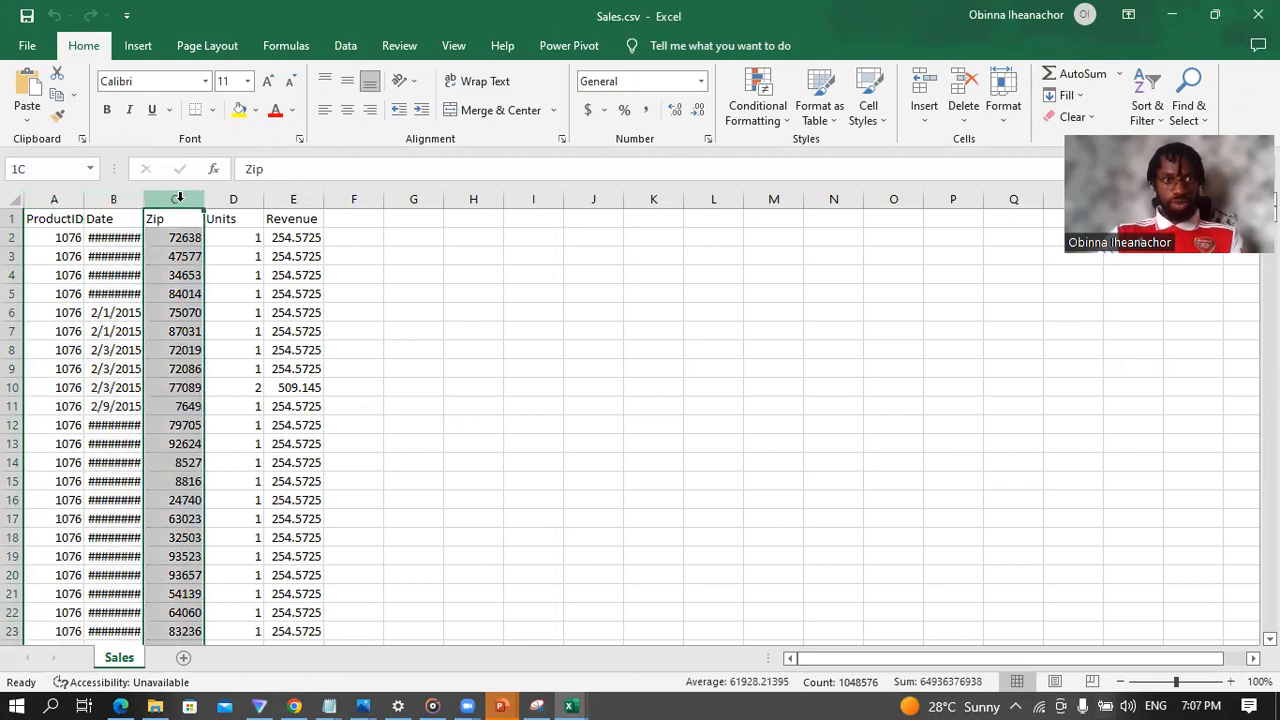
pyautogui.click(188, 237)
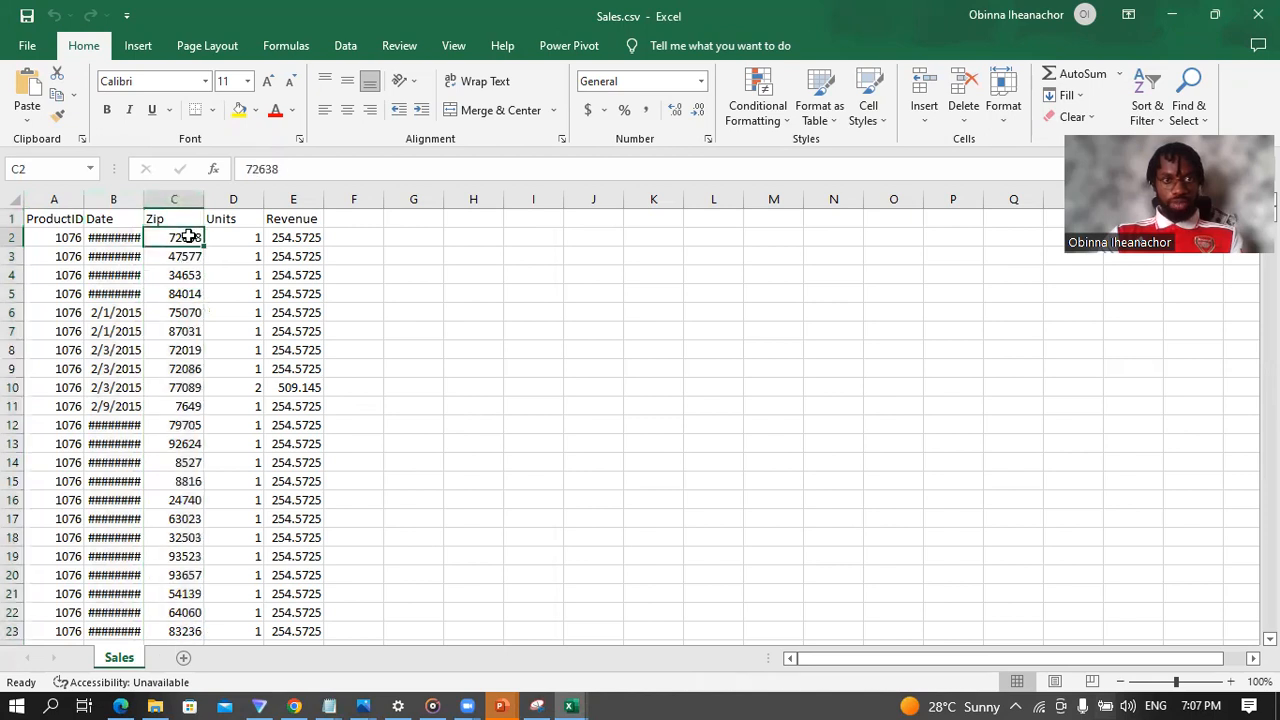
pyautogui.click(237, 200)
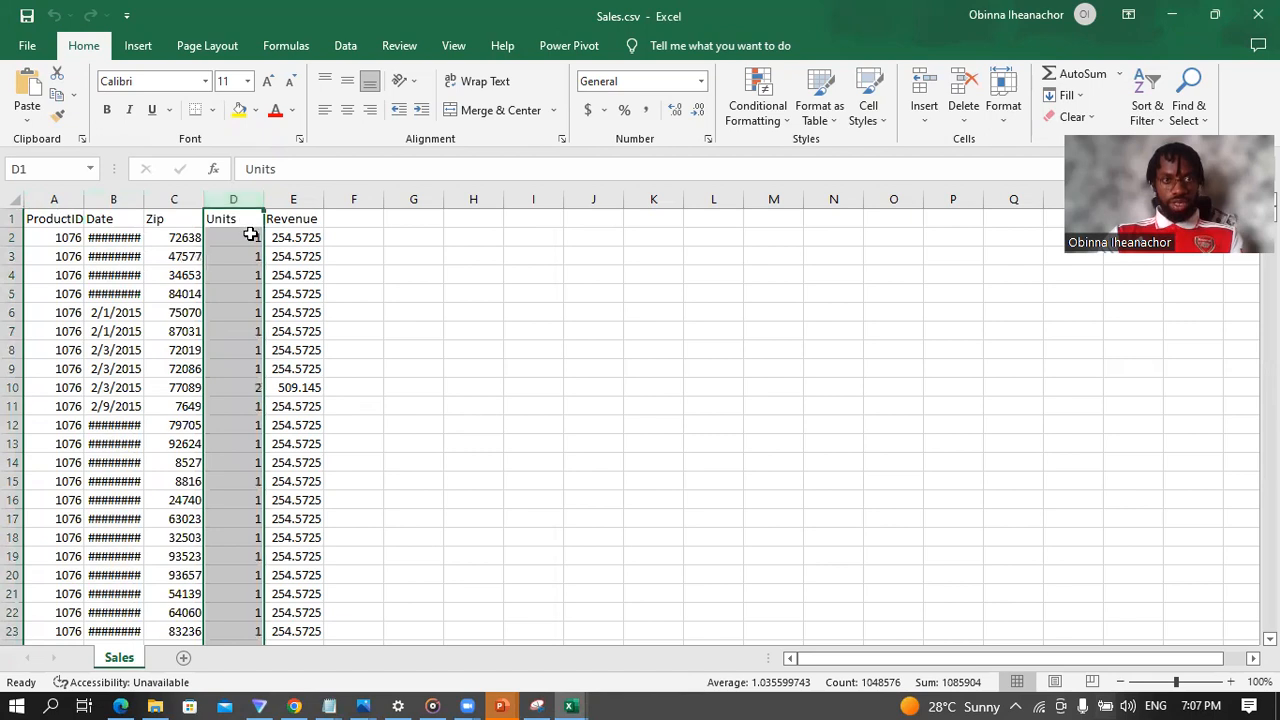
pyautogui.click(255, 237)
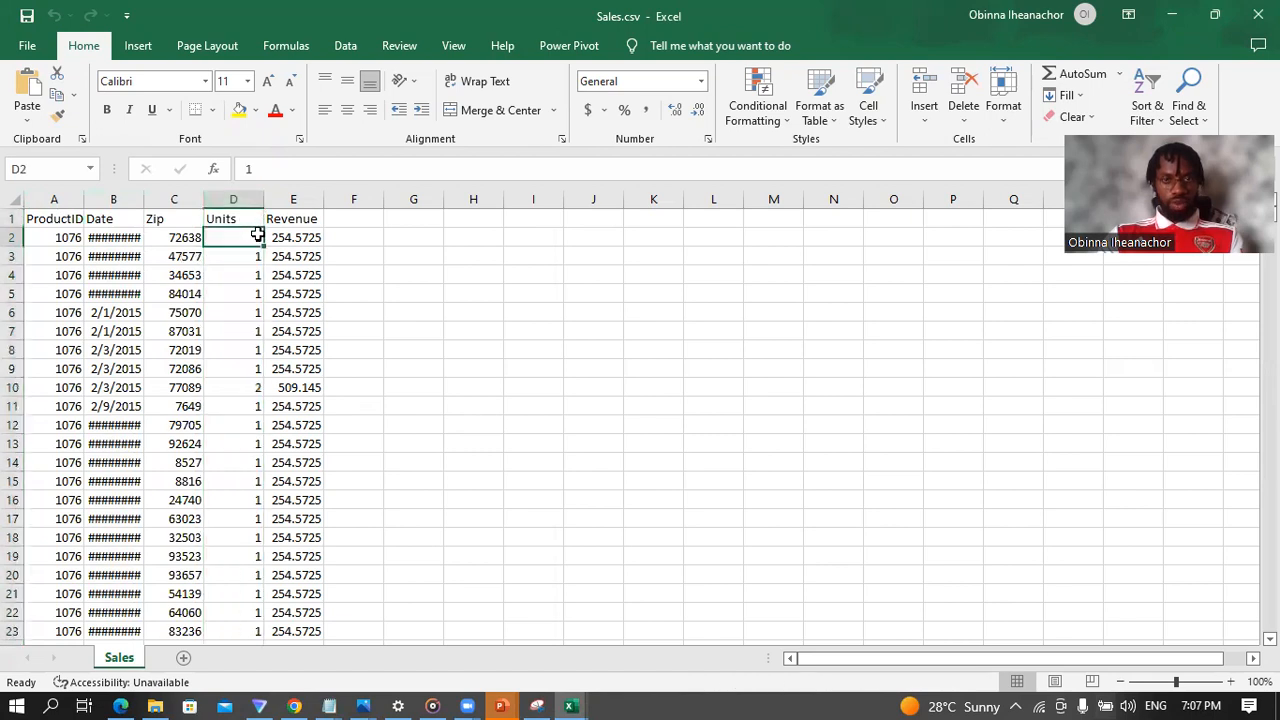
pyautogui.click(294, 200)
pyautogui.click(296, 237)
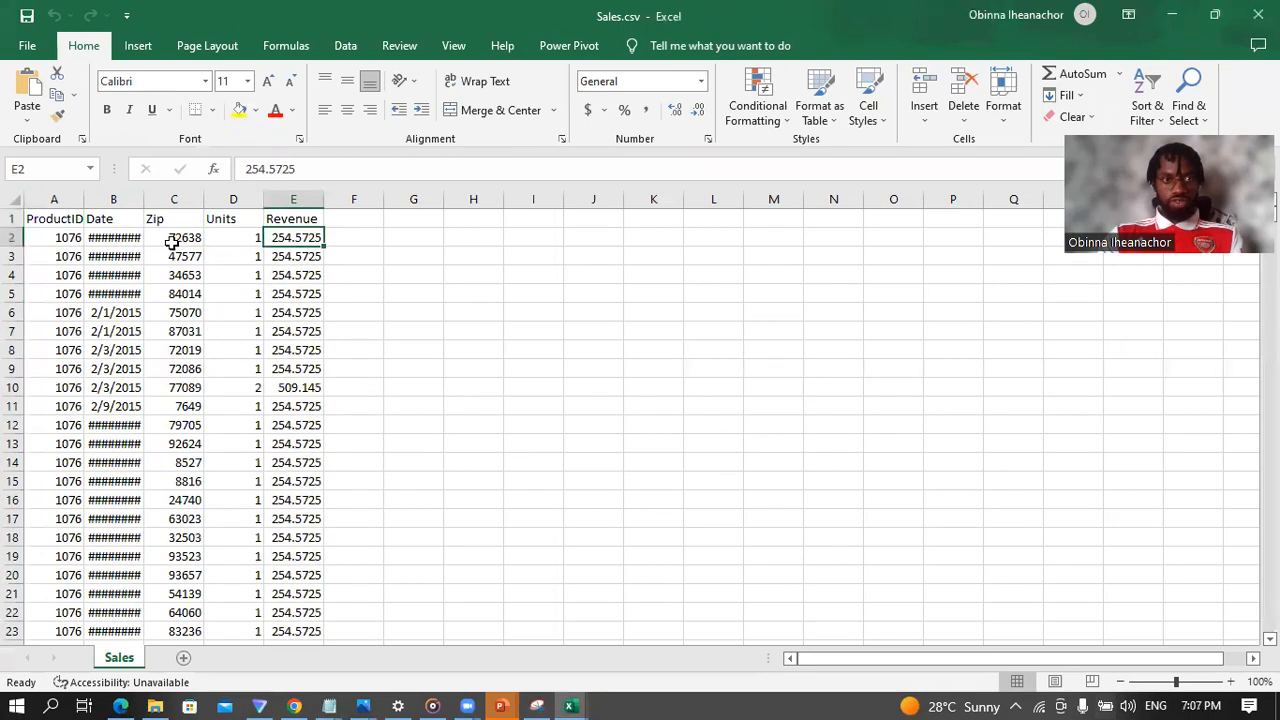
pyautogui.click(14, 237)
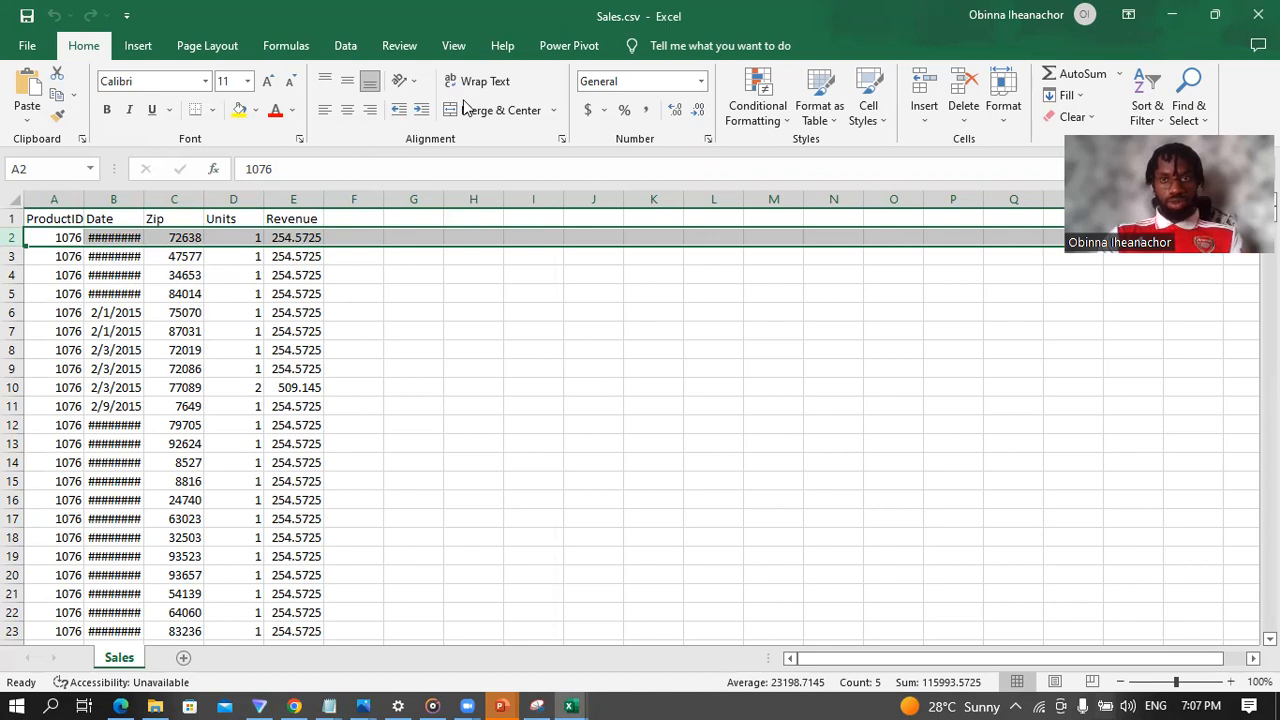
# Step: Leave the sales data, open bi_dimensions.xlsx from the USSales folder and go to its product sheet
pyautogui.hotkey('ctrl', 'n')
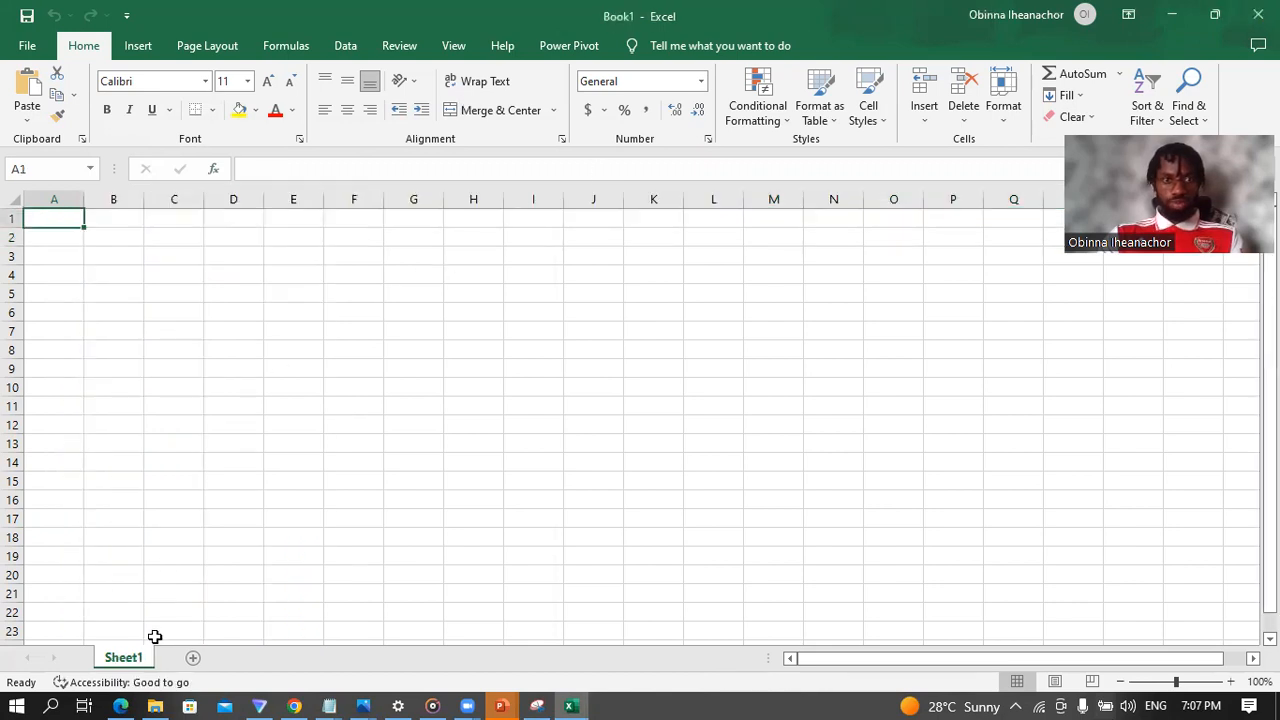
pyautogui.click(154, 701)
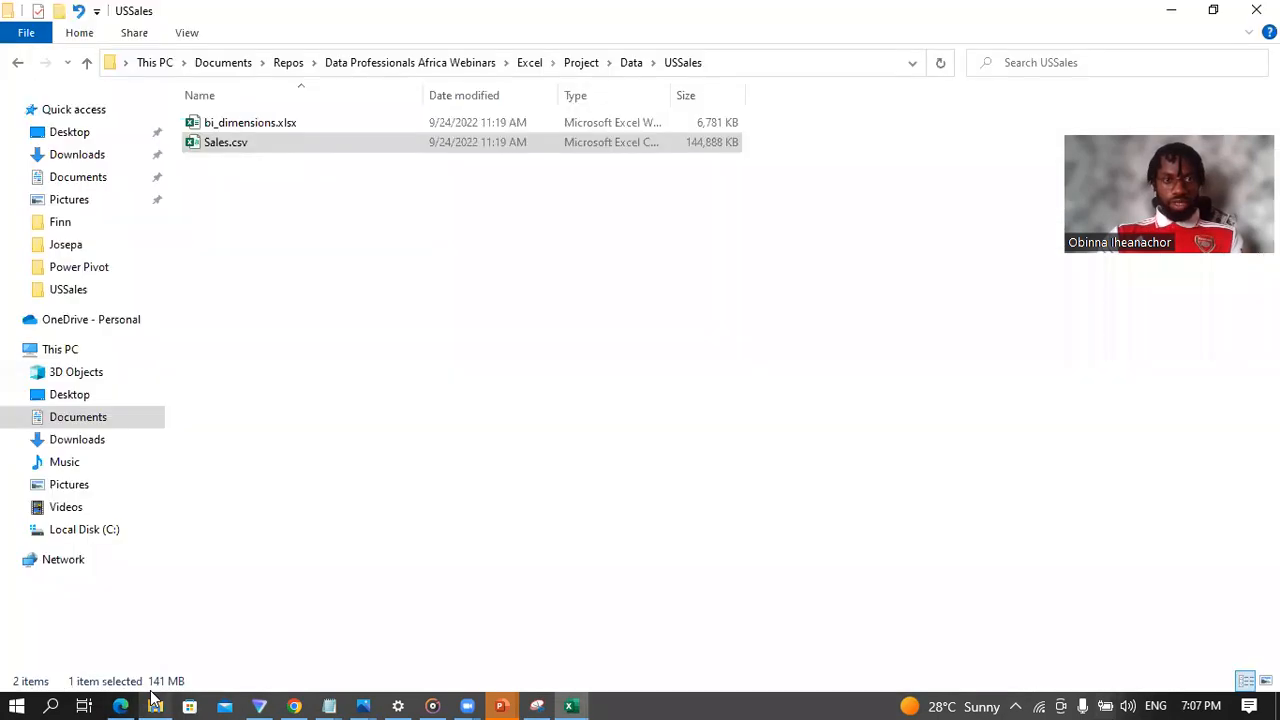
pyautogui.click(261, 124)
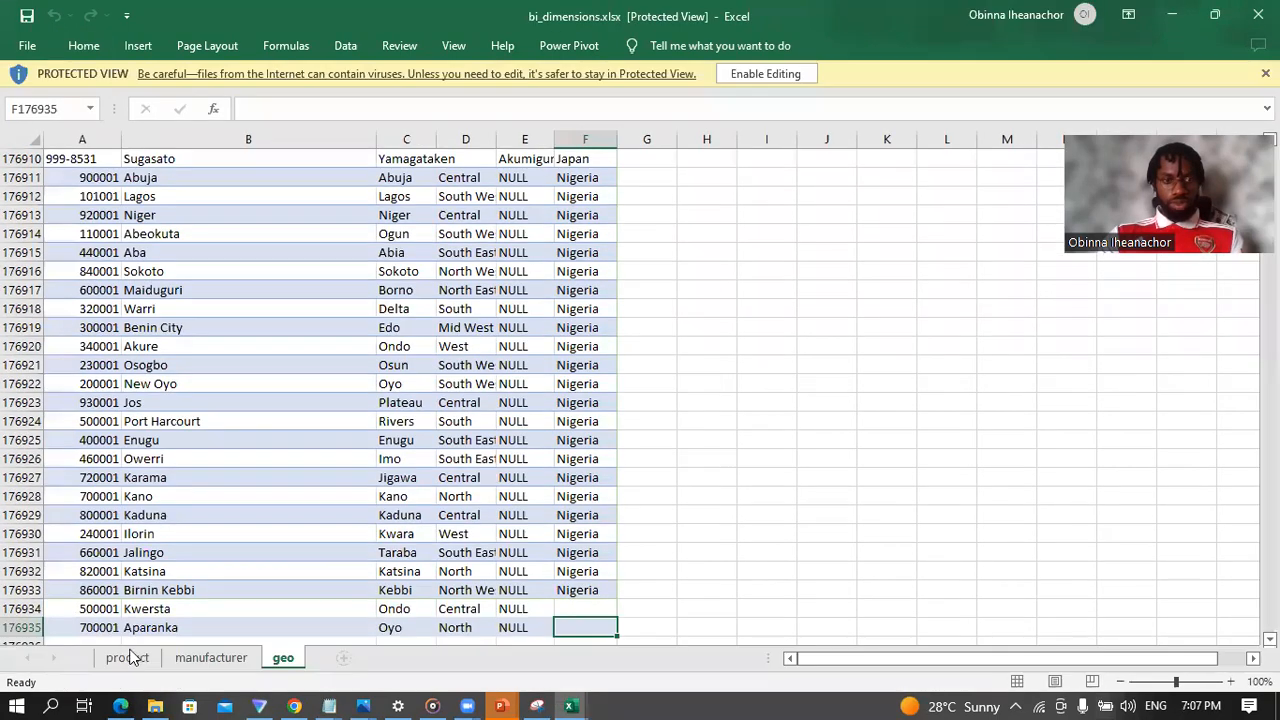
pyautogui.click(127, 660)
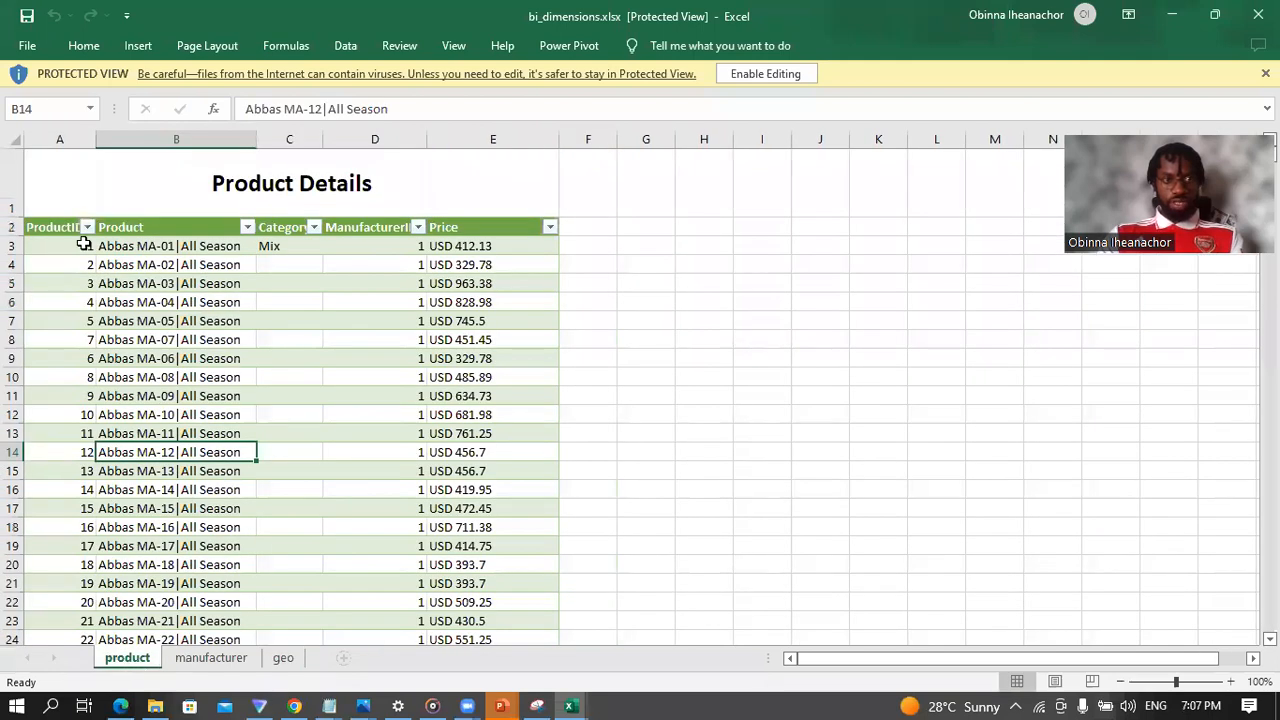
# Step: Examine the ProductID and Product columns of the Product Details table, focusing on the first product's name
pyautogui.click(57, 231)
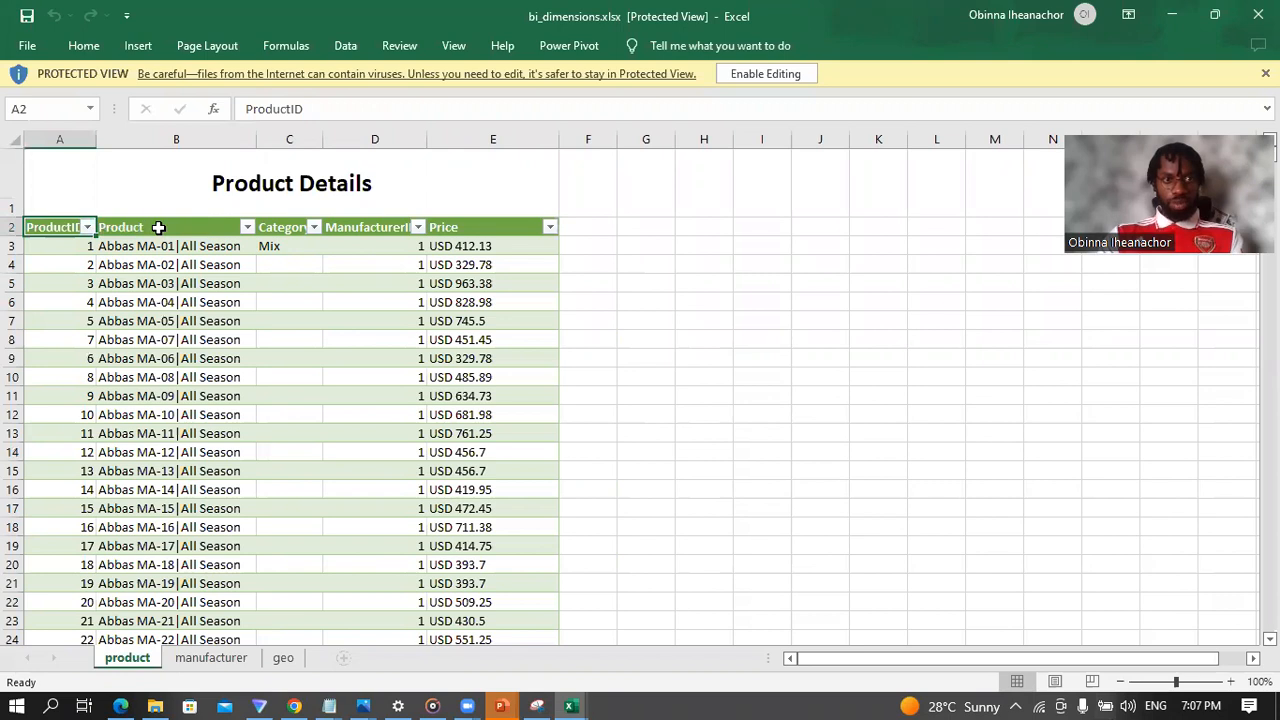
pyautogui.click(158, 227)
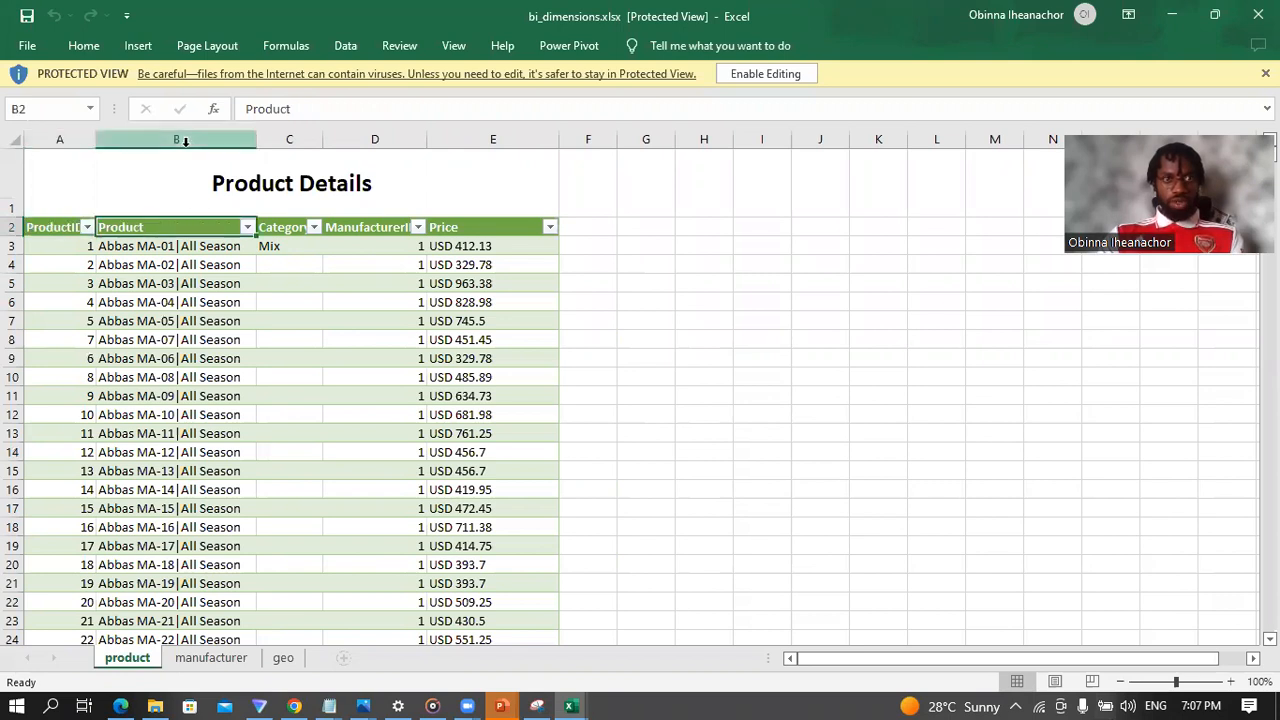
pyautogui.click(185, 141)
pyautogui.click(146, 262)
pyautogui.click(147, 245)
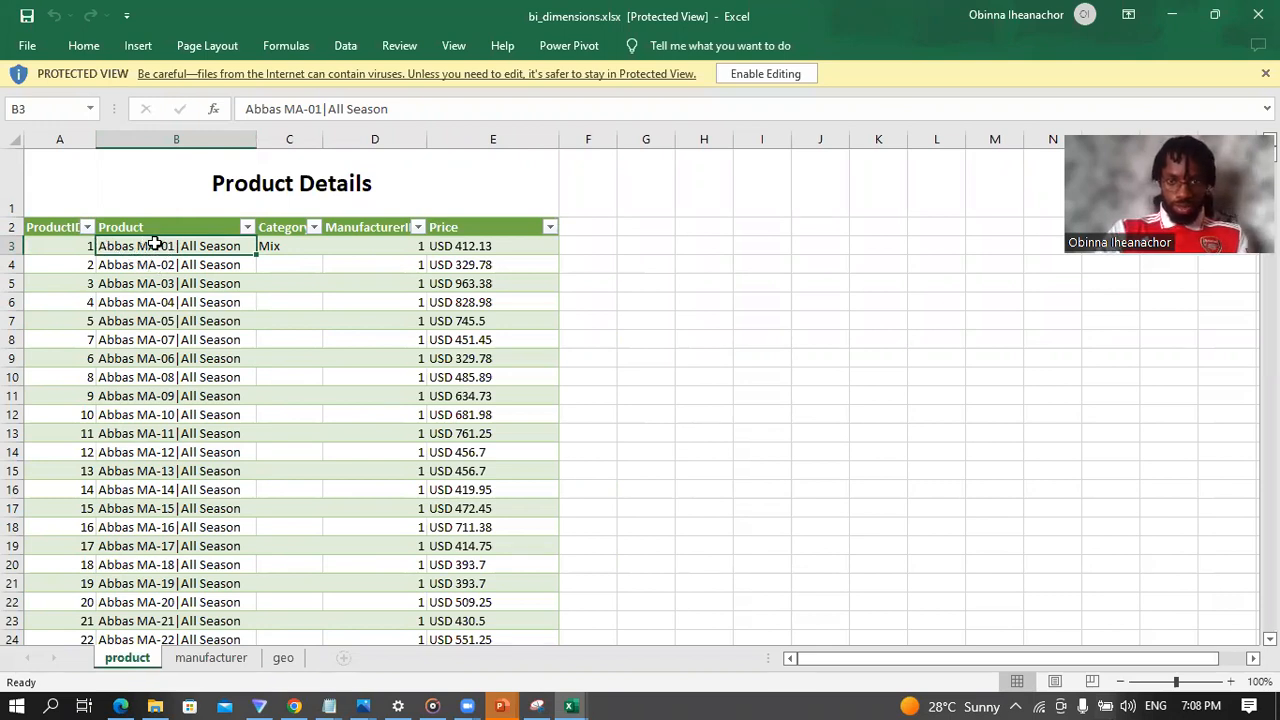
pyautogui.press('super+plus')
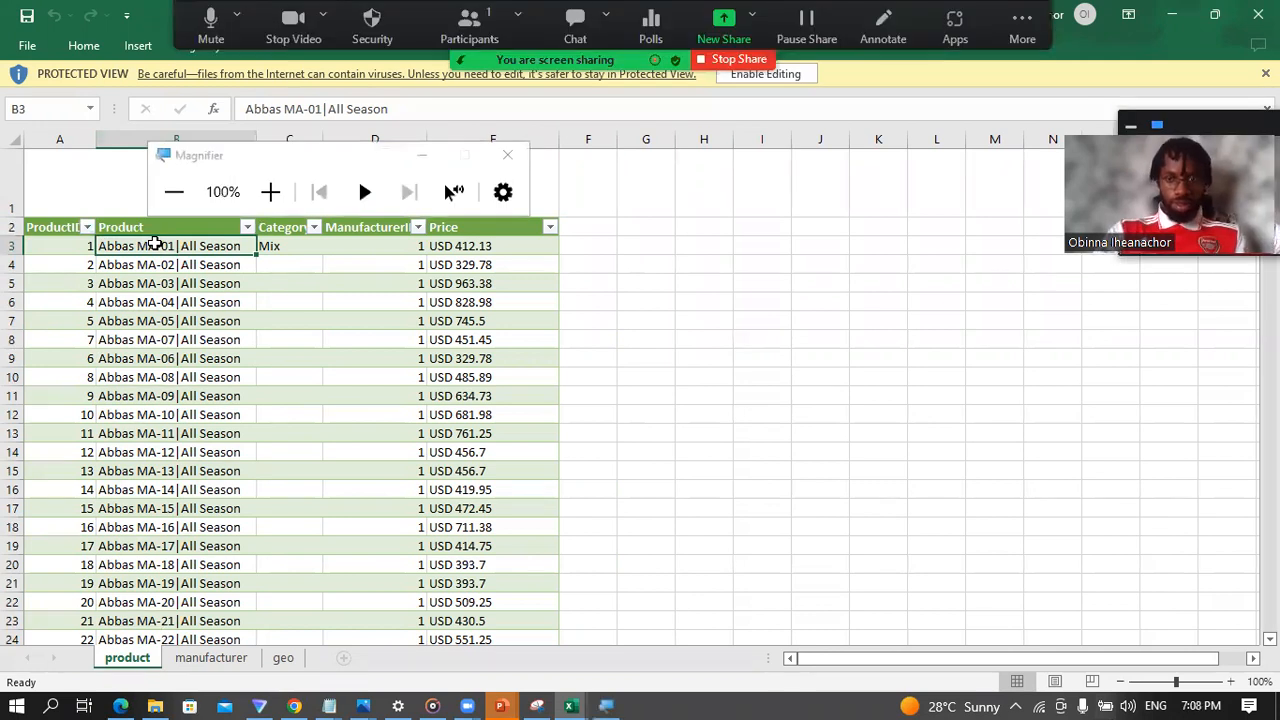
pyautogui.press('super+plus')
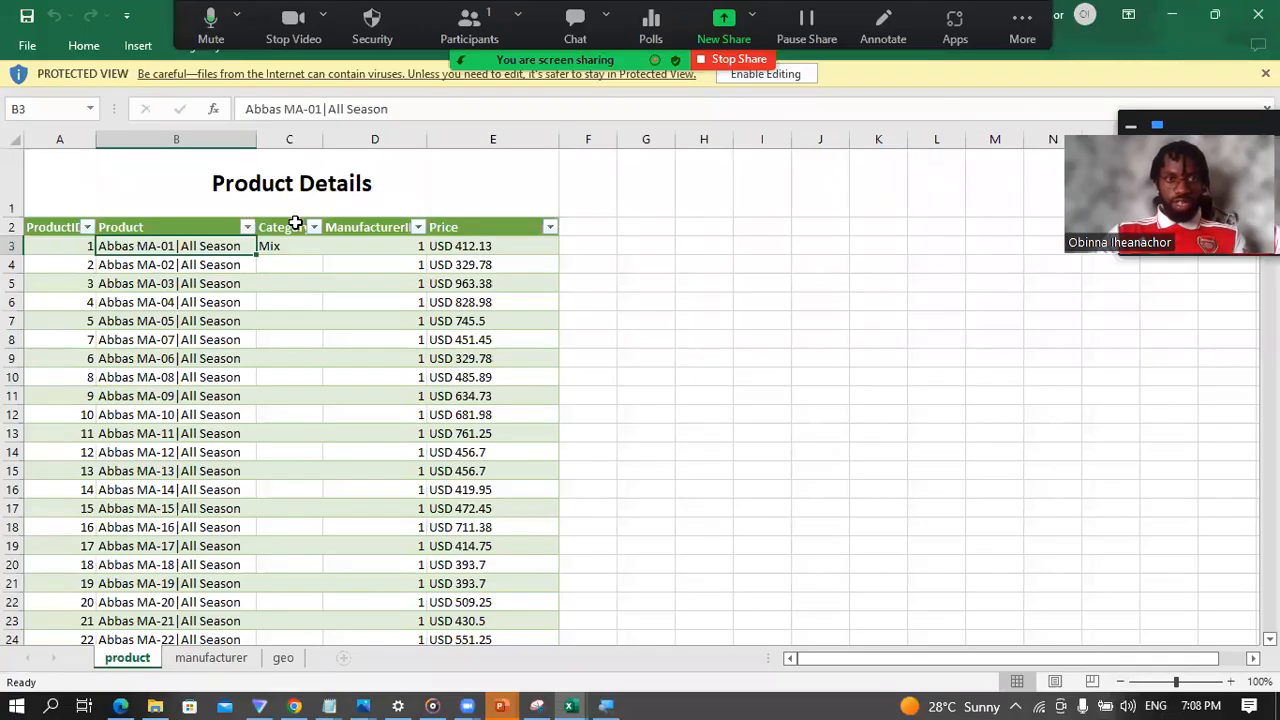
# Step: Examine the Category, ManufacturerID and Price entries in the first row of the Product Details table
pyautogui.click(288, 244)
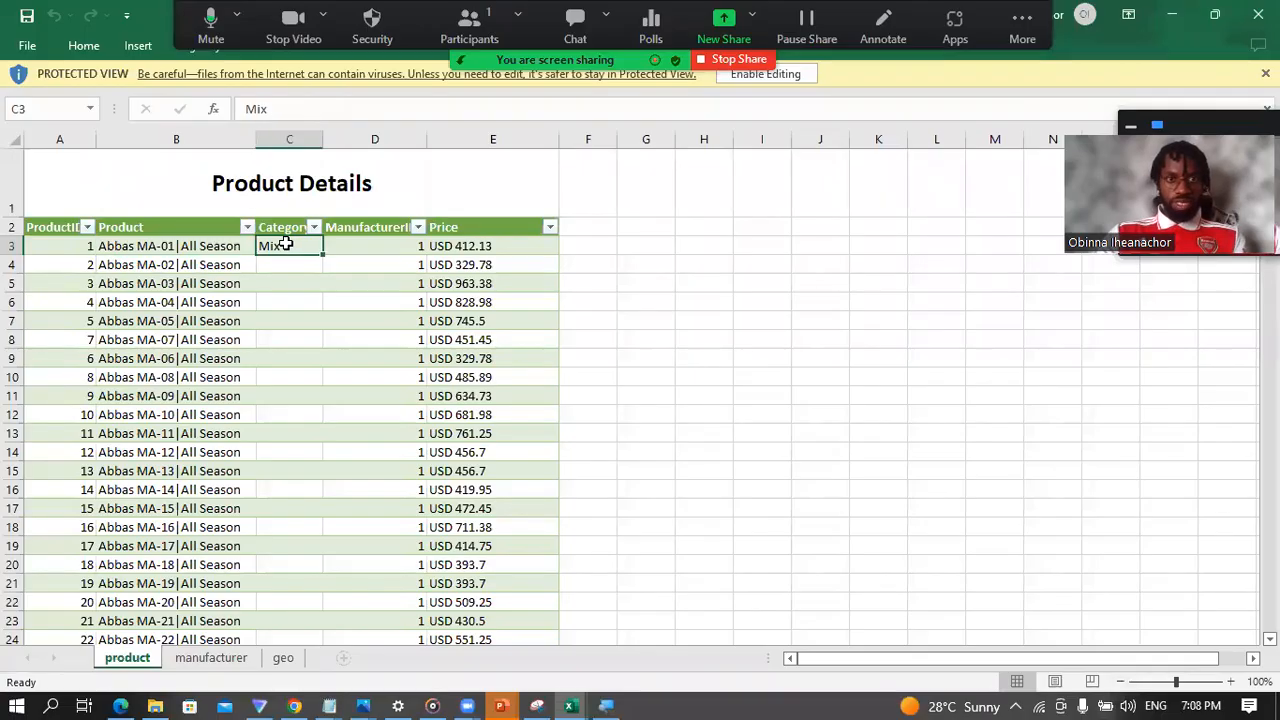
pyautogui.click(392, 250)
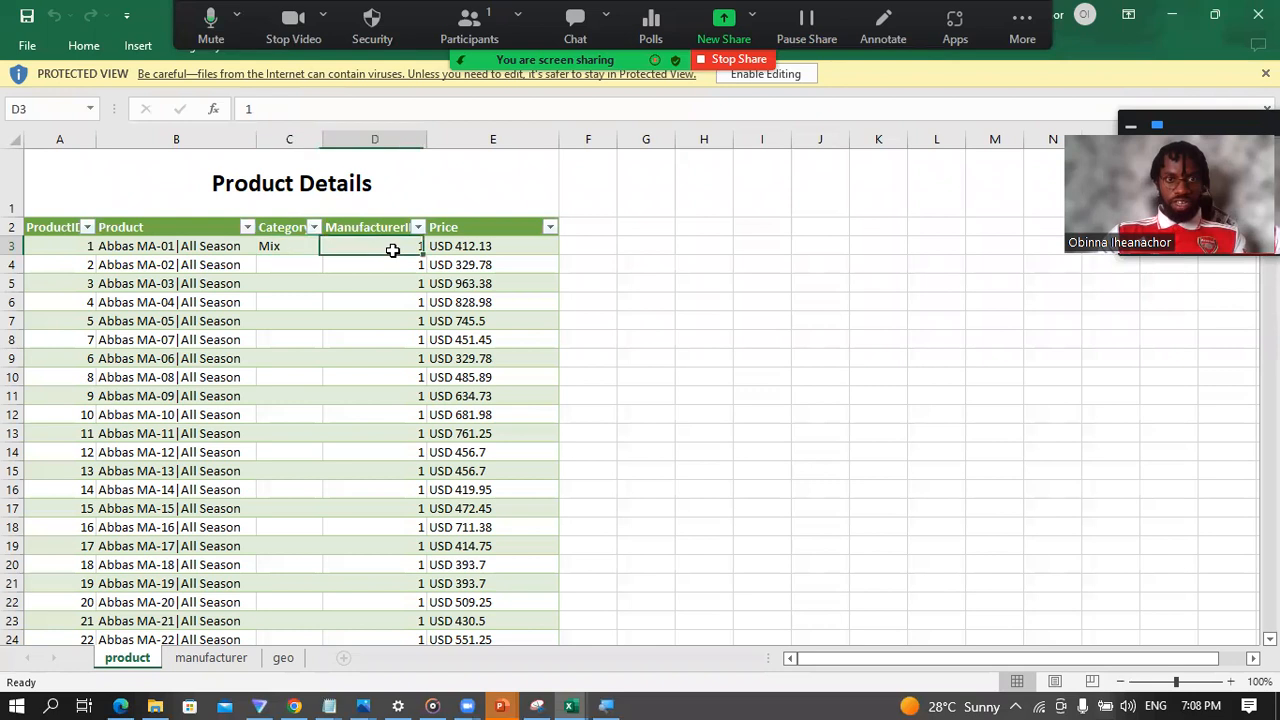
pyautogui.click(478, 248)
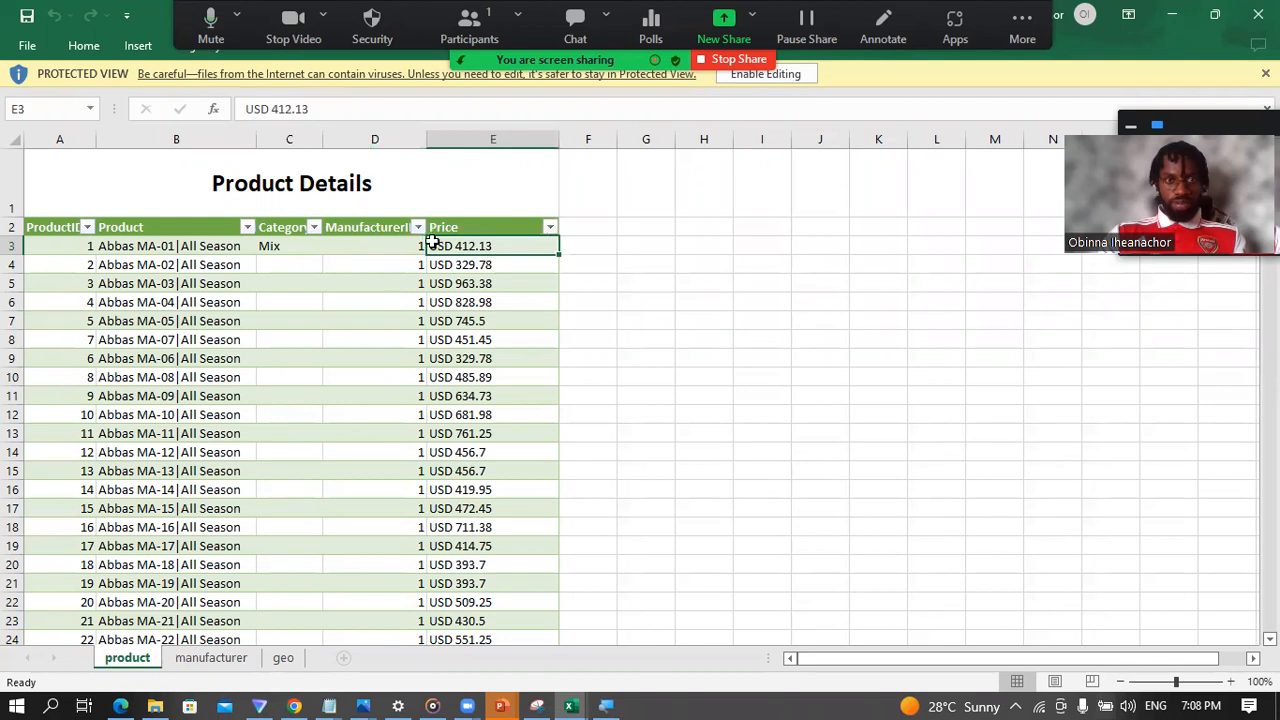
pyautogui.click(128, 243)
pyautogui.click(462, 249)
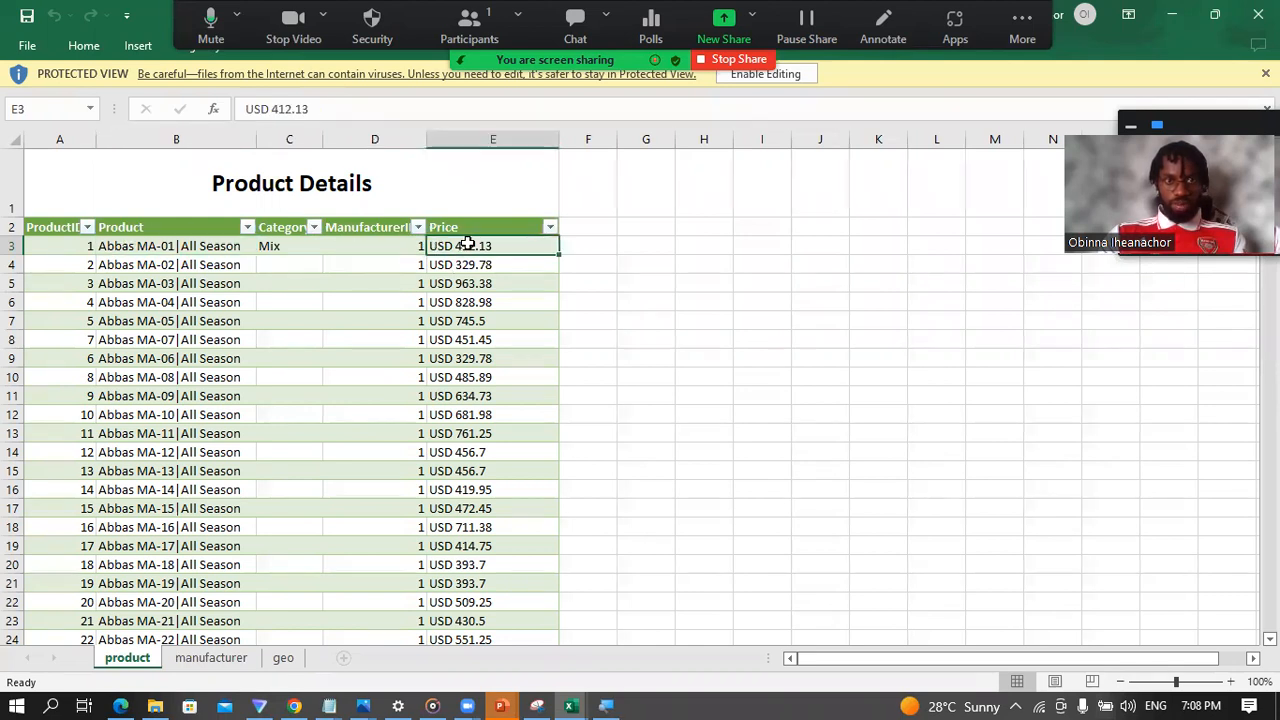
# Step: Examine the ManufacturerID, Manufacturer and Logo rows on the manufacturer sheet
pyautogui.click(222, 662)
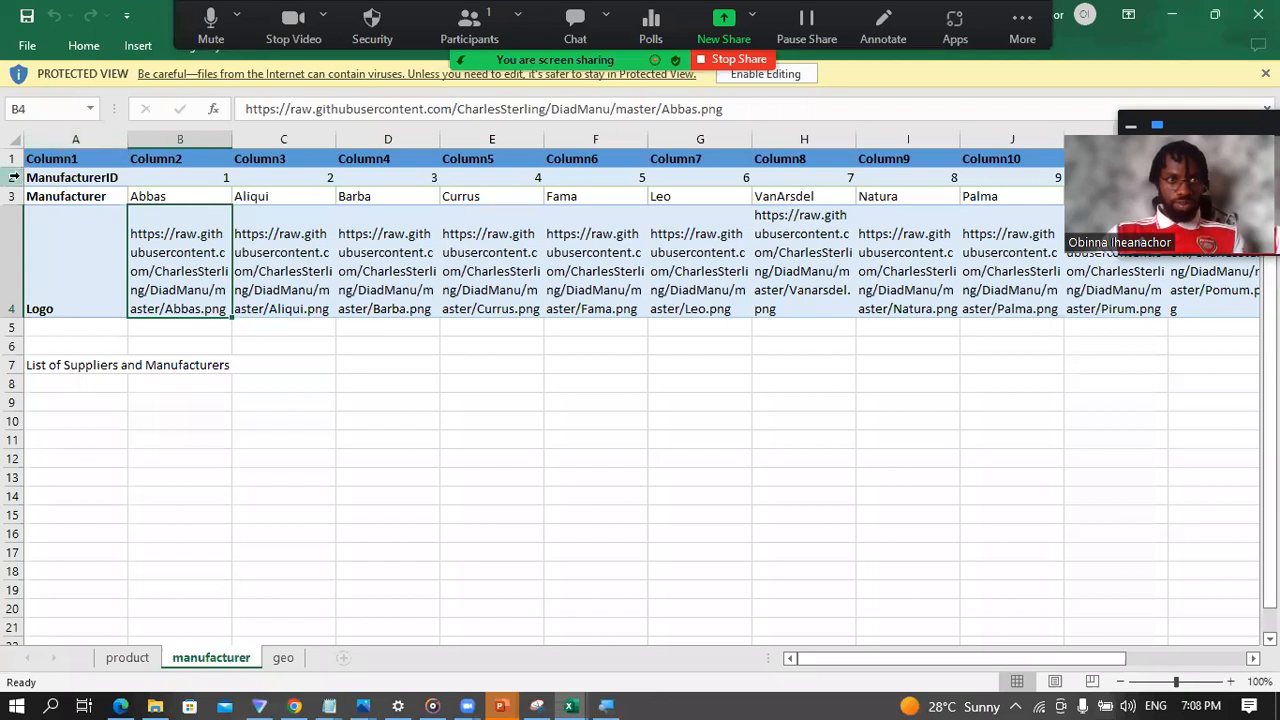
pyautogui.click(14, 177)
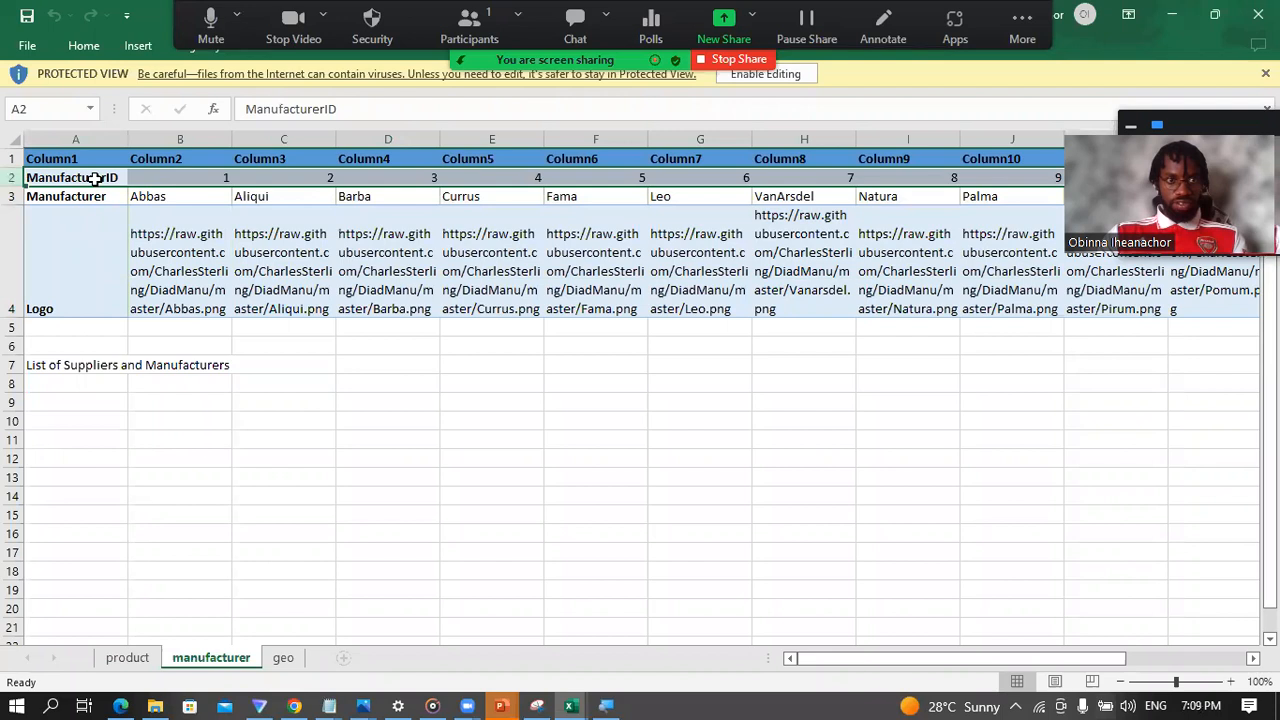
pyautogui.click(12, 195)
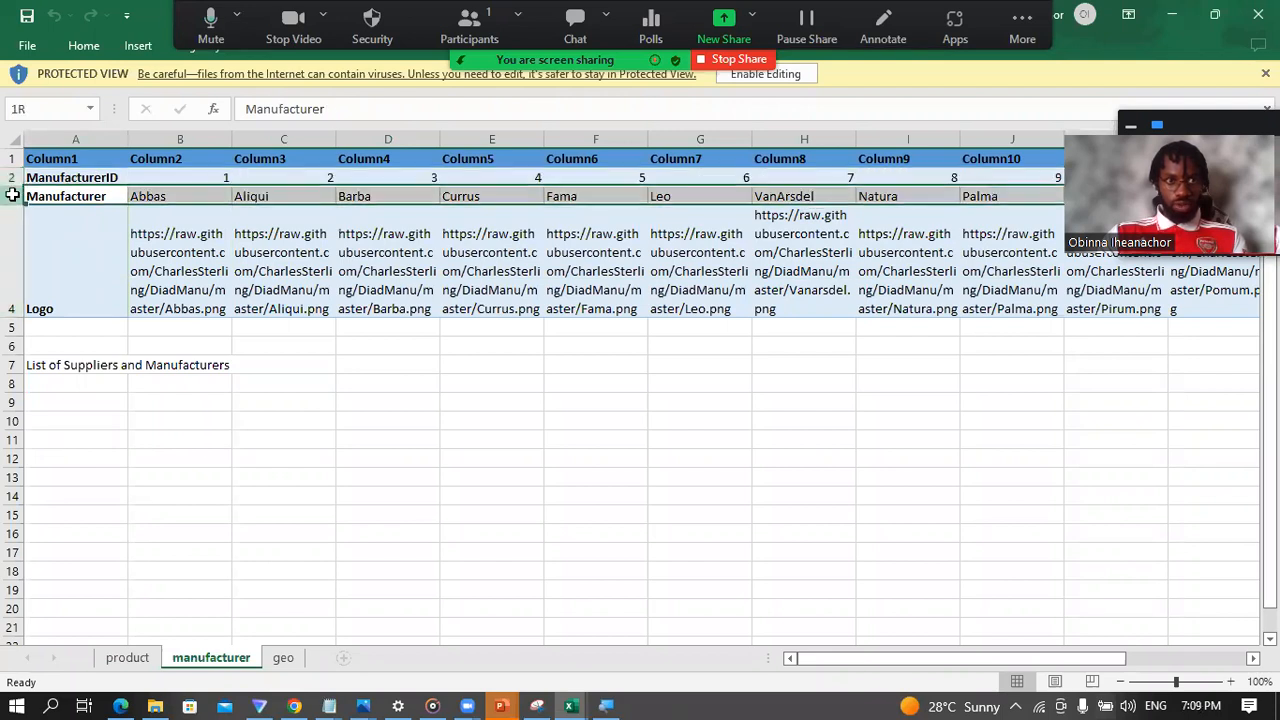
pyautogui.click(12, 255)
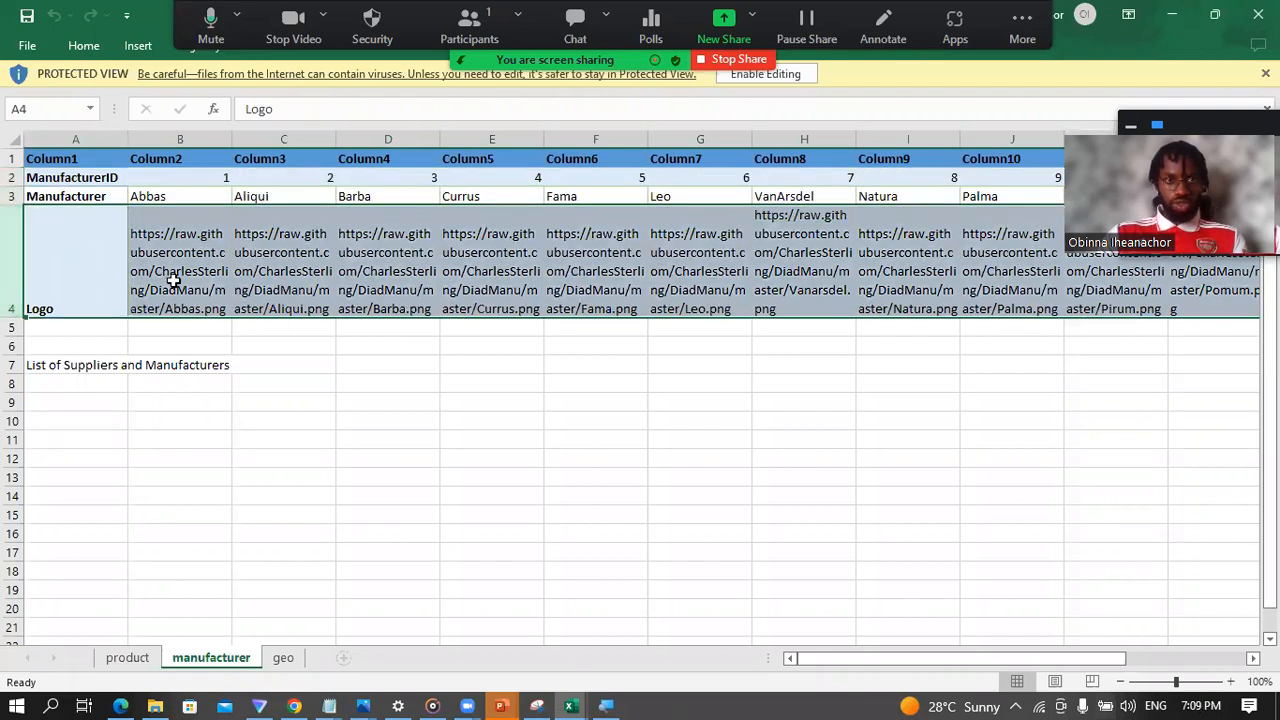
# Step: Go to the beginning of the geo sheet and examine its Zip, City, State, Region, District and Country columns
pyautogui.click(283, 659)
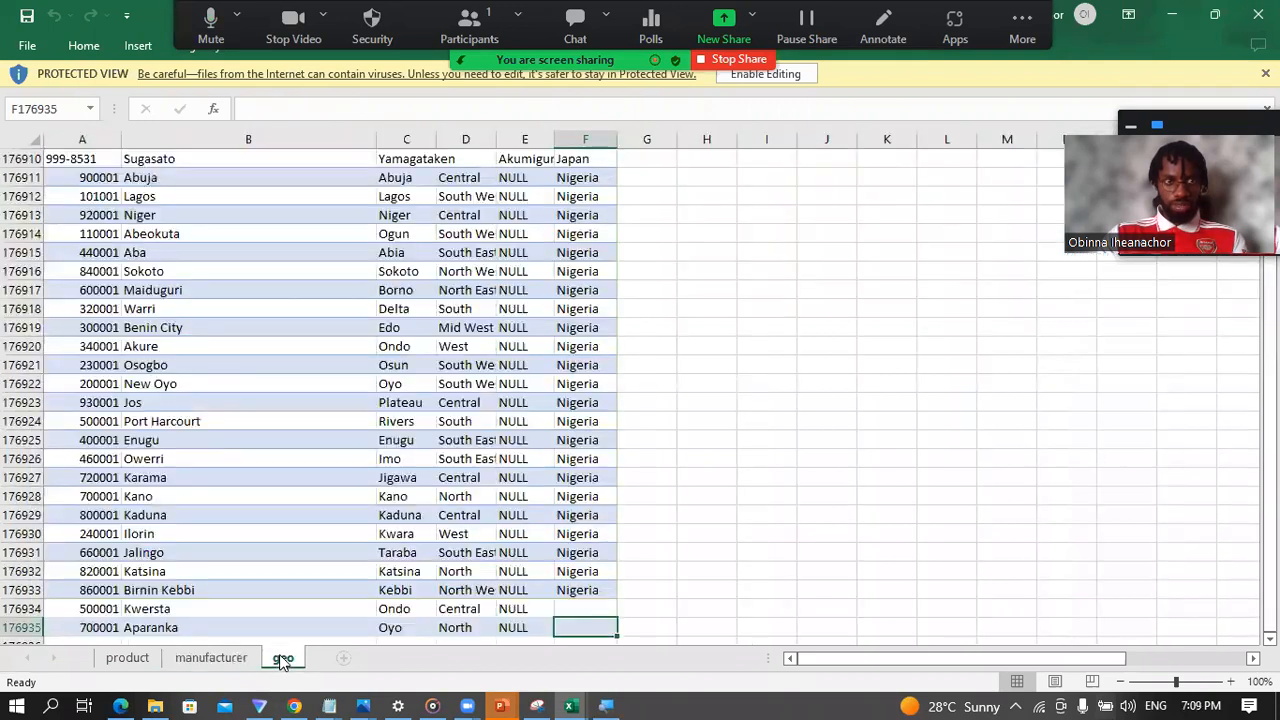
pyautogui.click(741, 428)
pyautogui.hotkey('ctrl', 'Up')
pyautogui.hotkey('ctrl', 'Left')
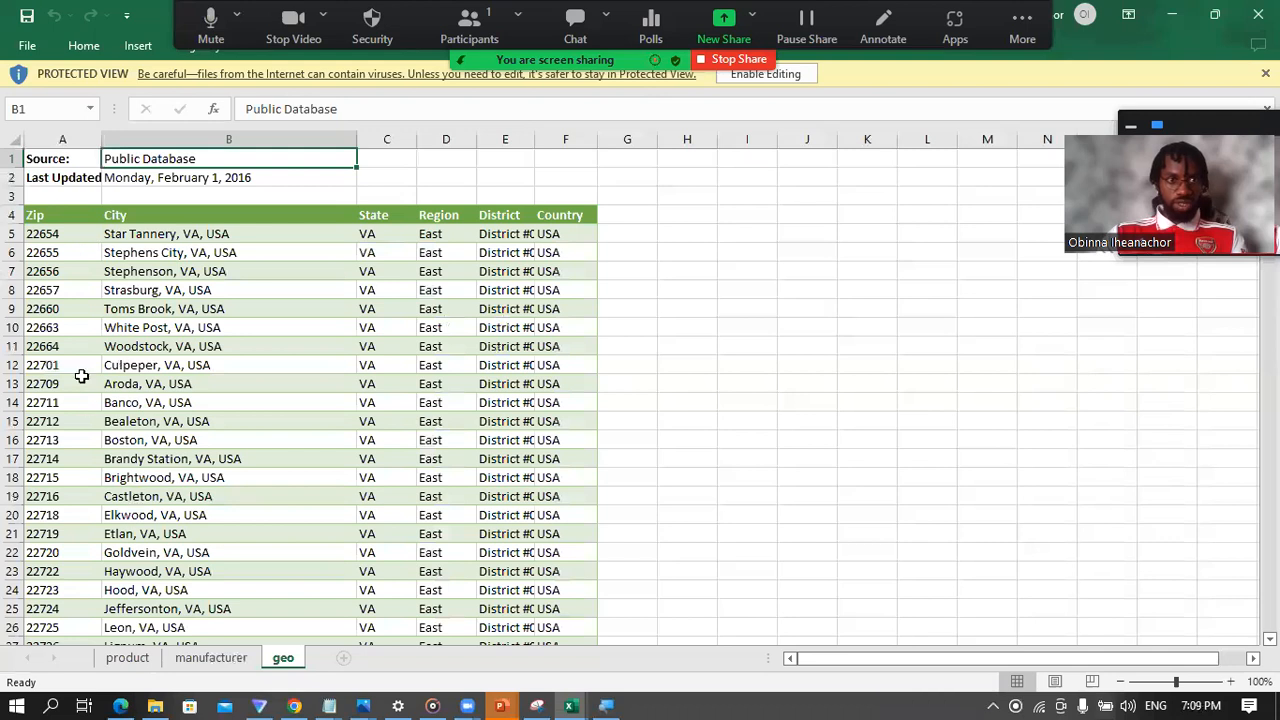
pyautogui.click(60, 138)
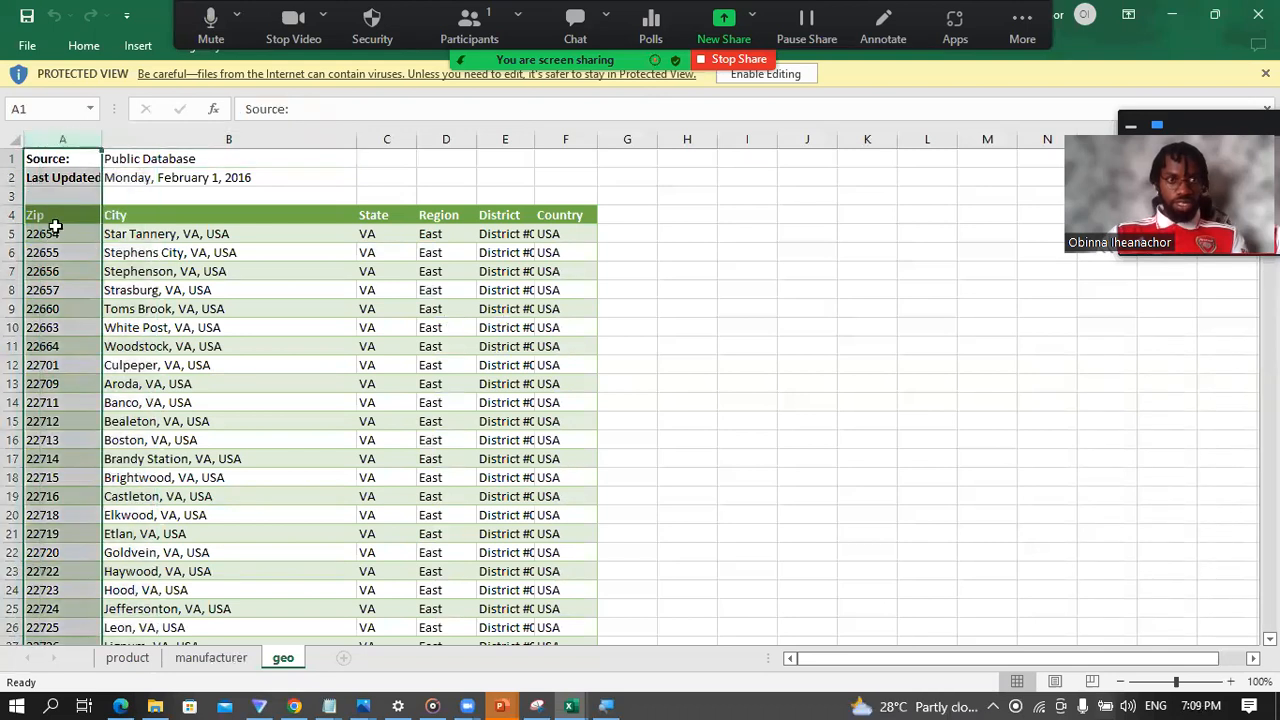
pyautogui.click(49, 232)
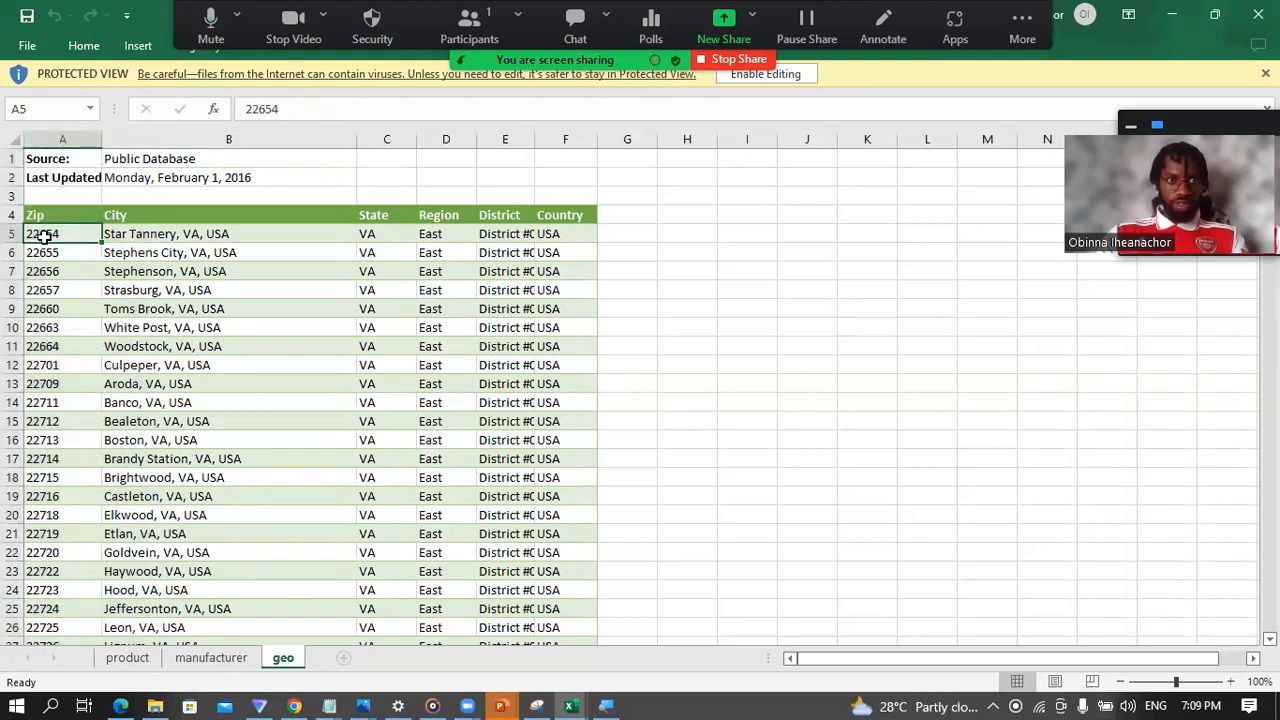
pyautogui.click(179, 248)
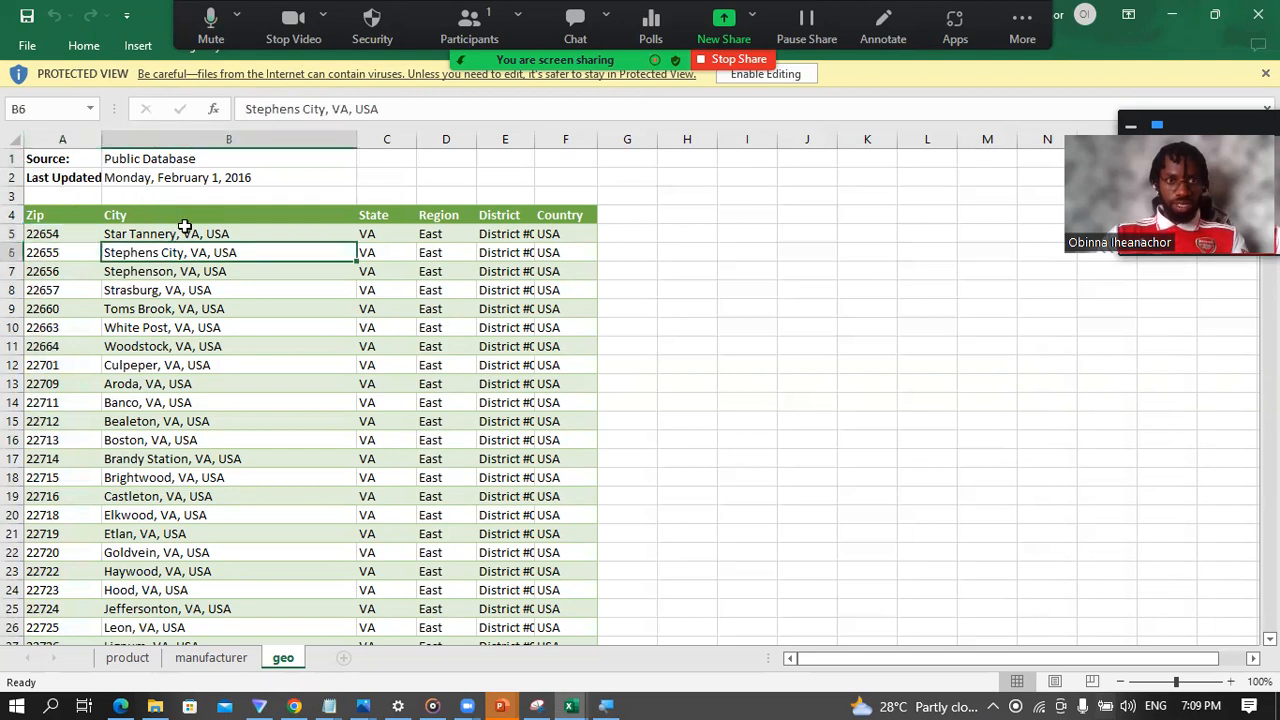
pyautogui.click(396, 230)
pyautogui.click(445, 222)
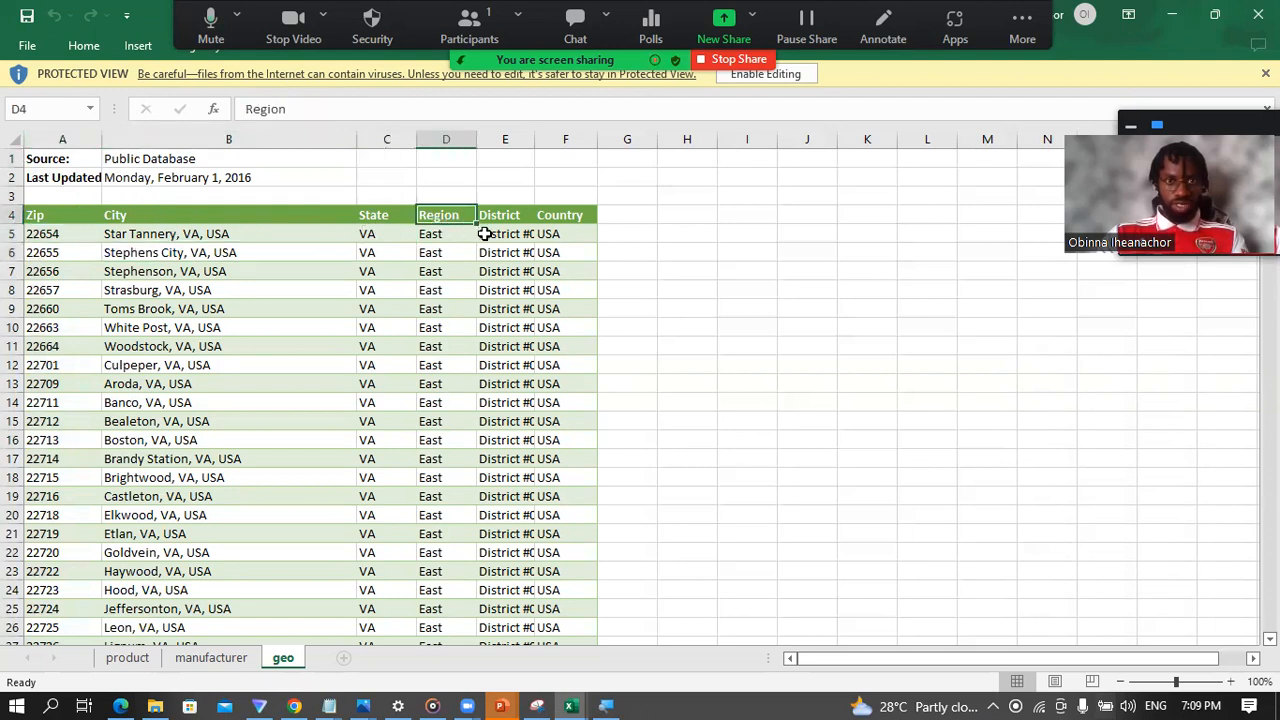
pyautogui.click(506, 233)
pyautogui.click(568, 228)
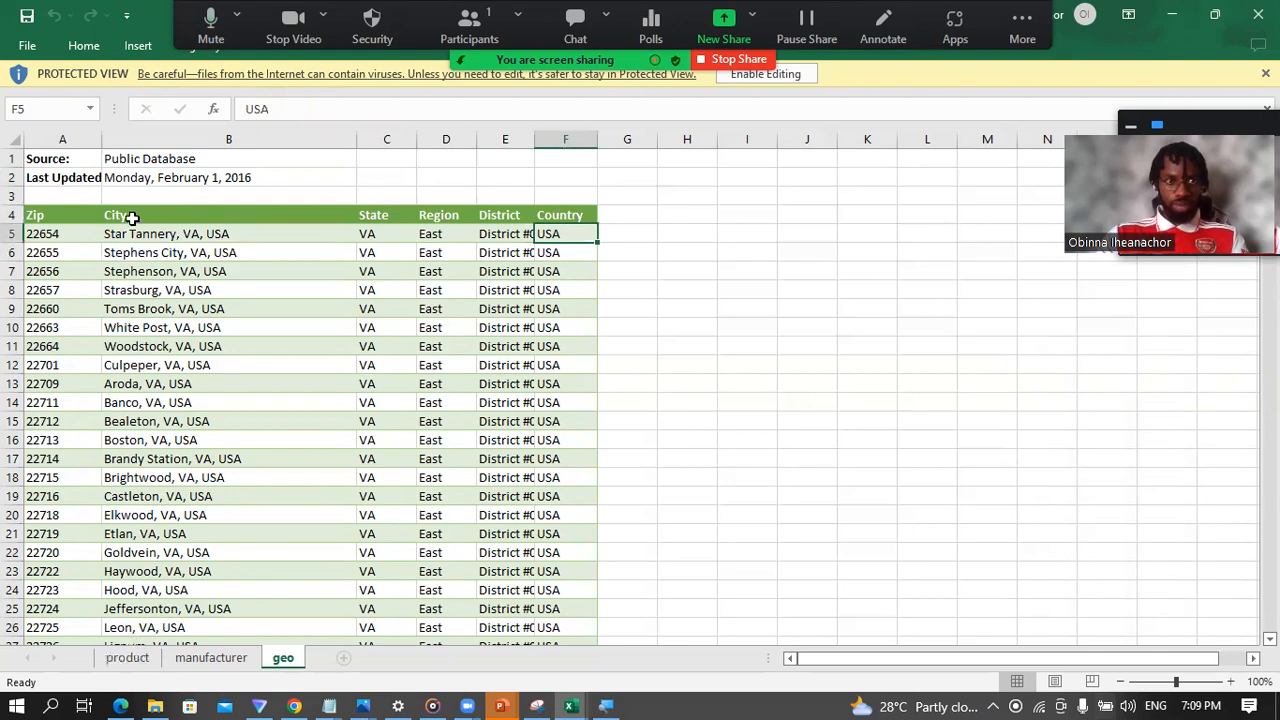
pyautogui.click(58, 233)
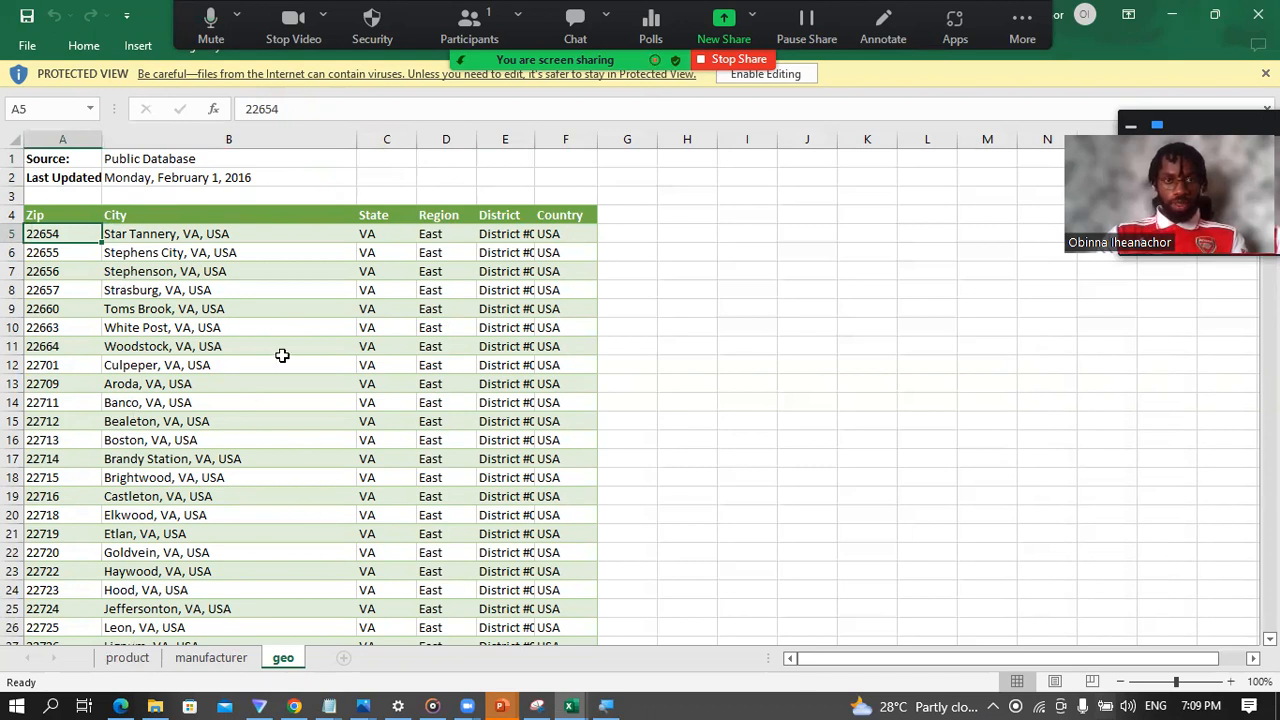
# Step: Close bi_dimensions.xlsx, switch to File Explorer and open the InternationalSales folder inside the project's Data folder
pyautogui.click(1258, 14)
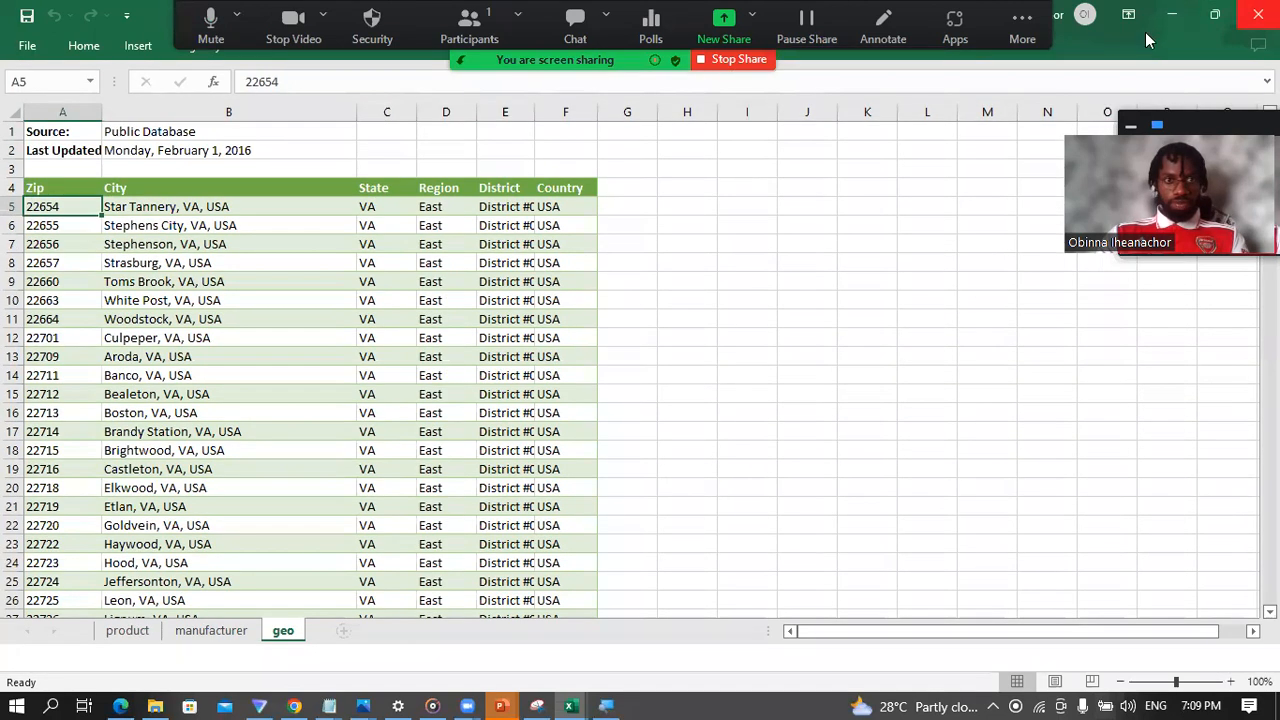
pyautogui.click(152, 704)
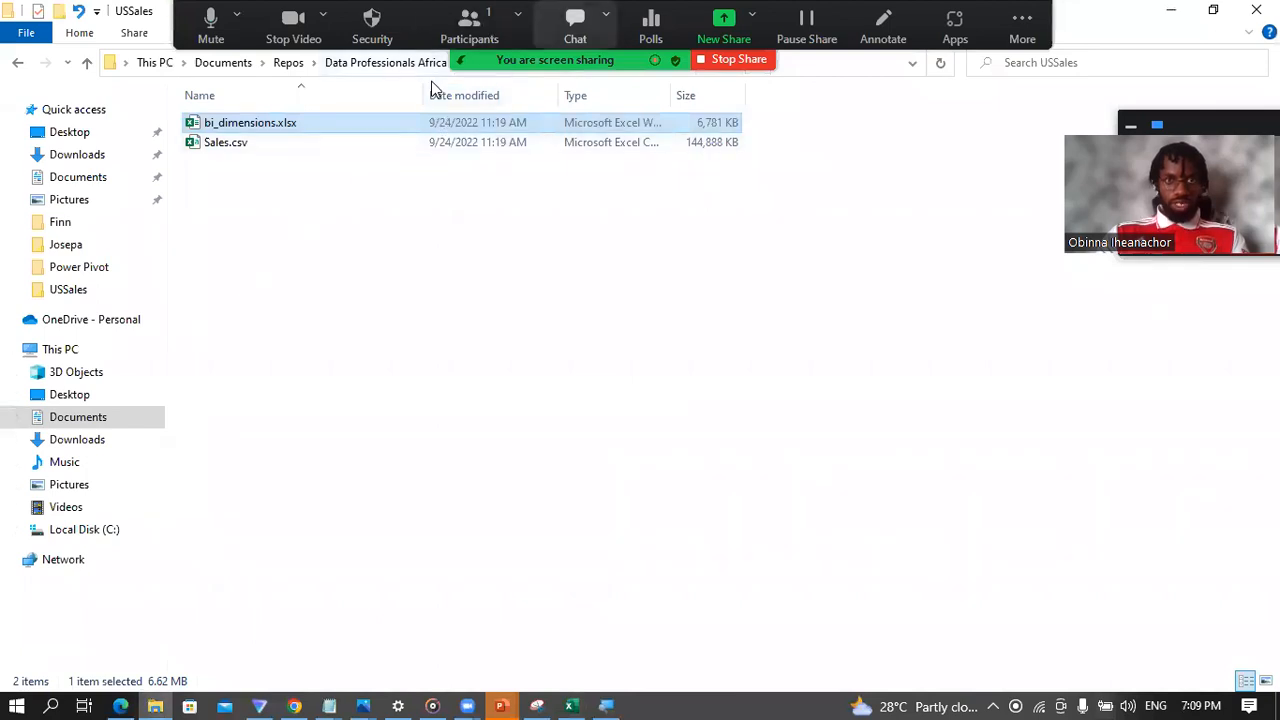
pyautogui.click(628, 62)
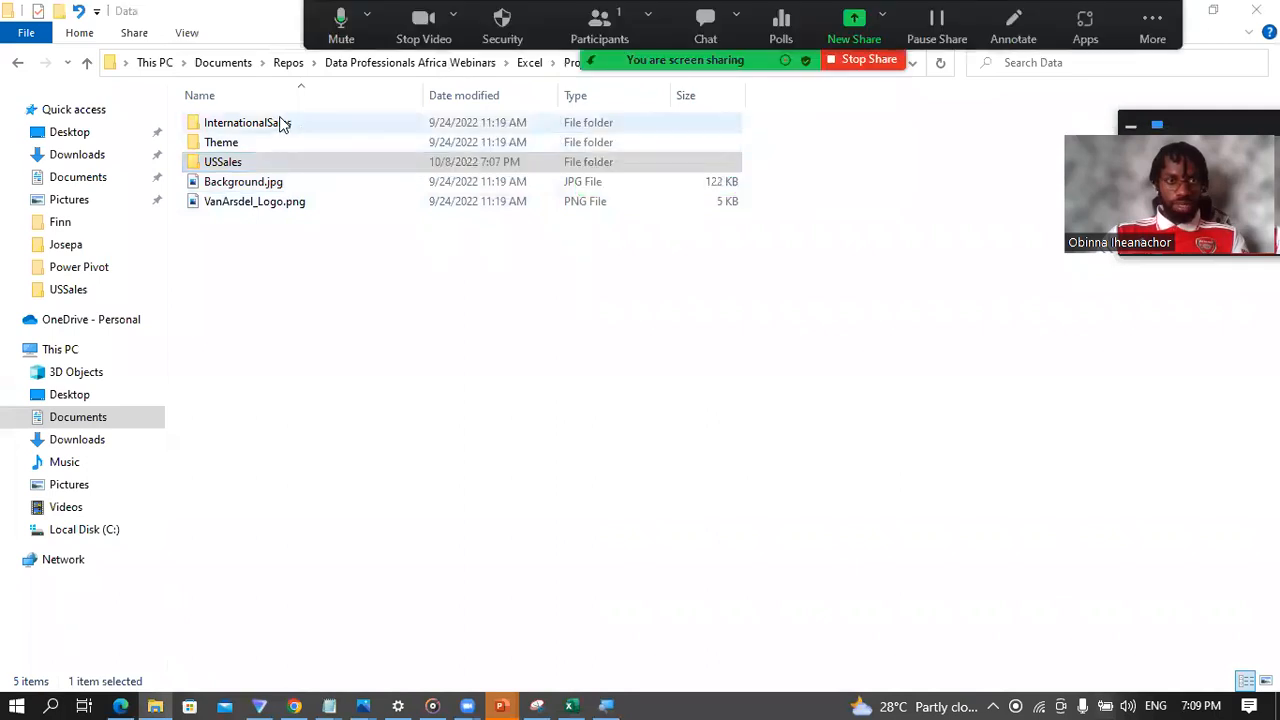
pyautogui.doubleClick(280, 122)
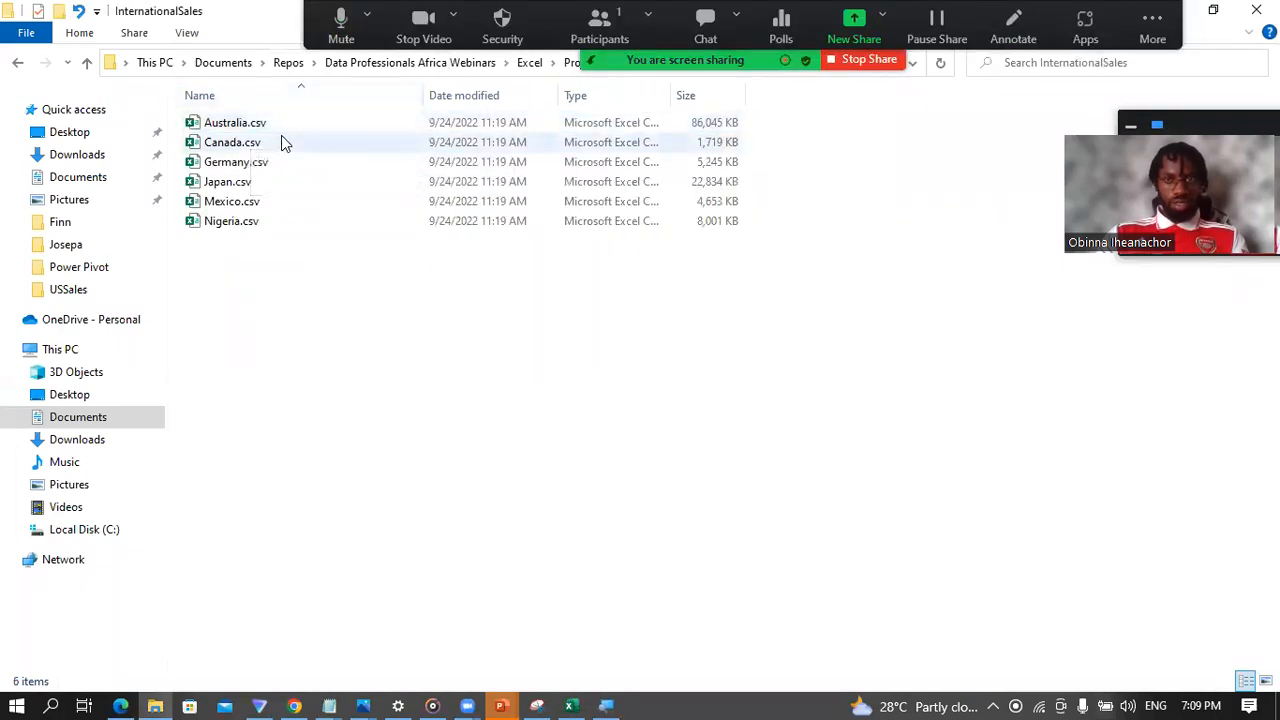
# Step: Go through the country sales files in the InternationalSales folder and open Australia.csv in Excel
pyautogui.click(243, 128)
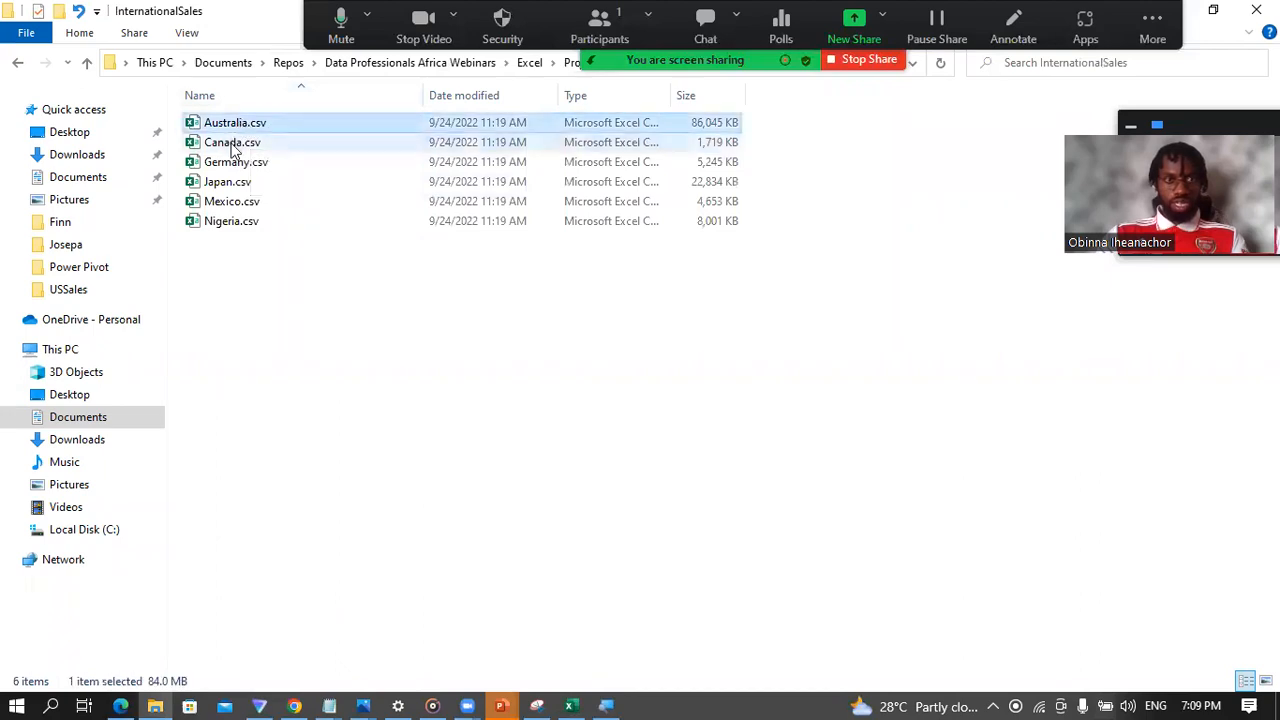
pyautogui.click(232, 146)
pyautogui.click(230, 222)
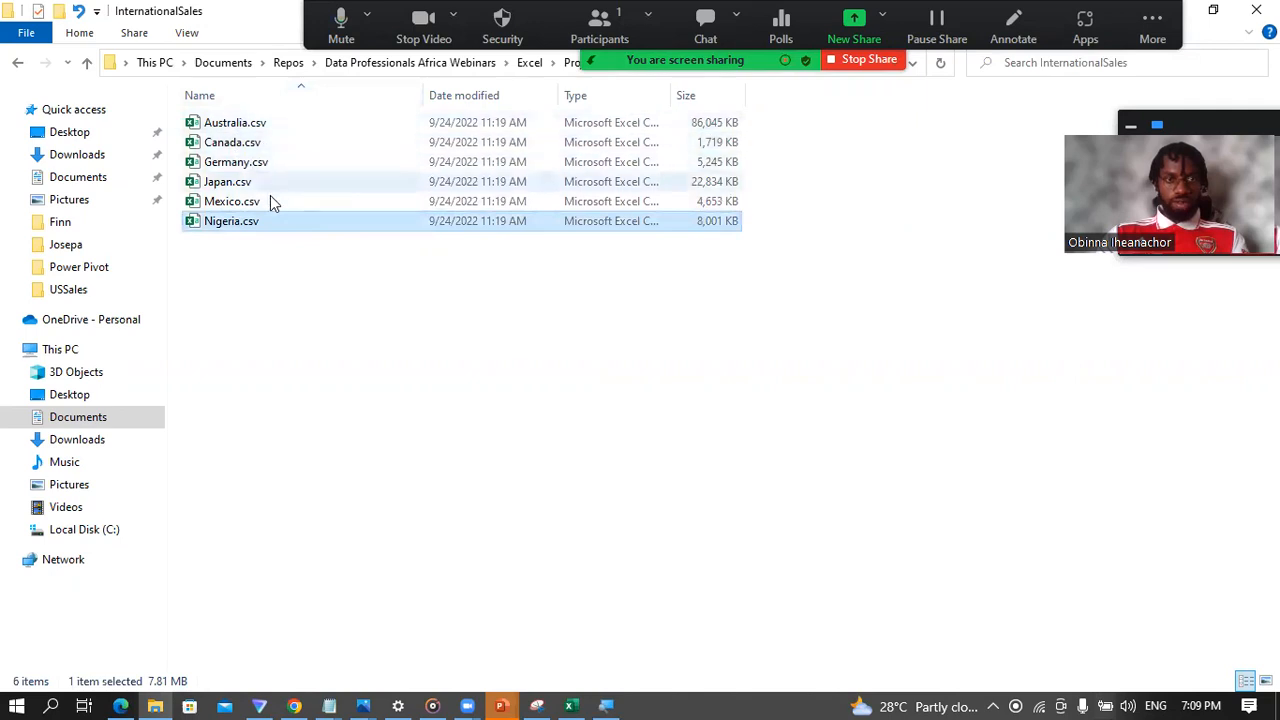
pyautogui.click(226, 128)
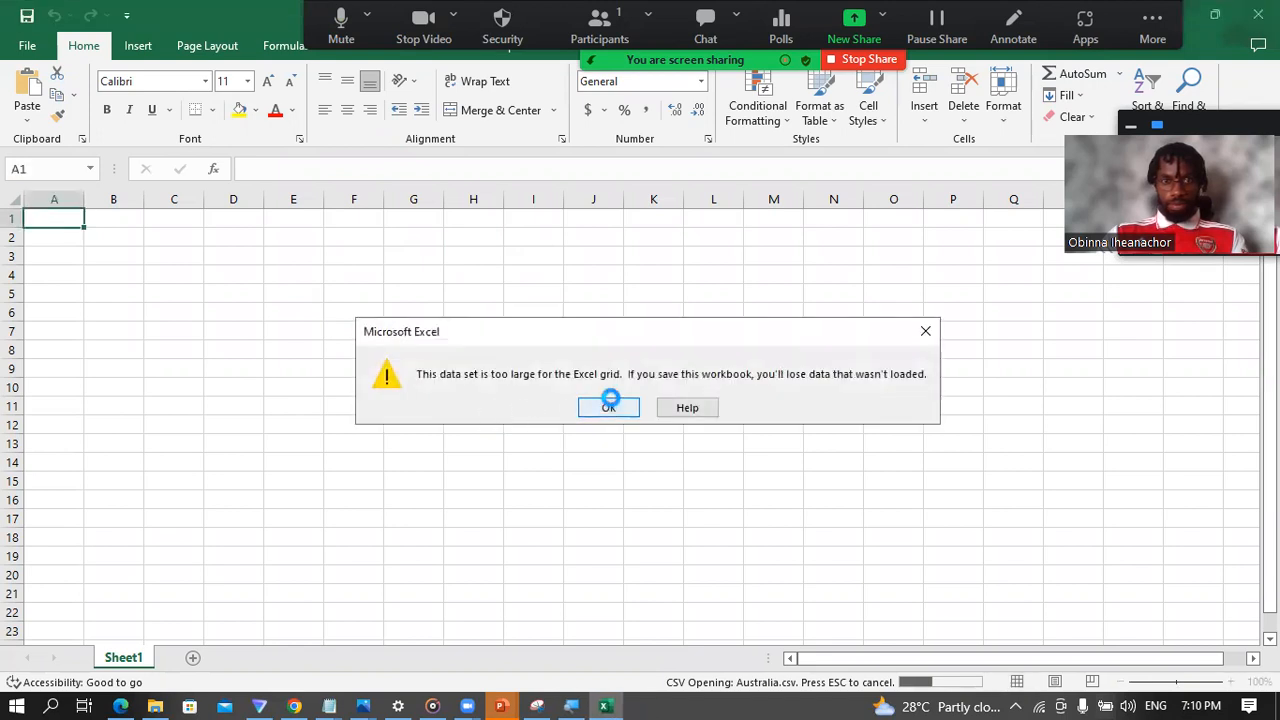
pyautogui.click(606, 404)
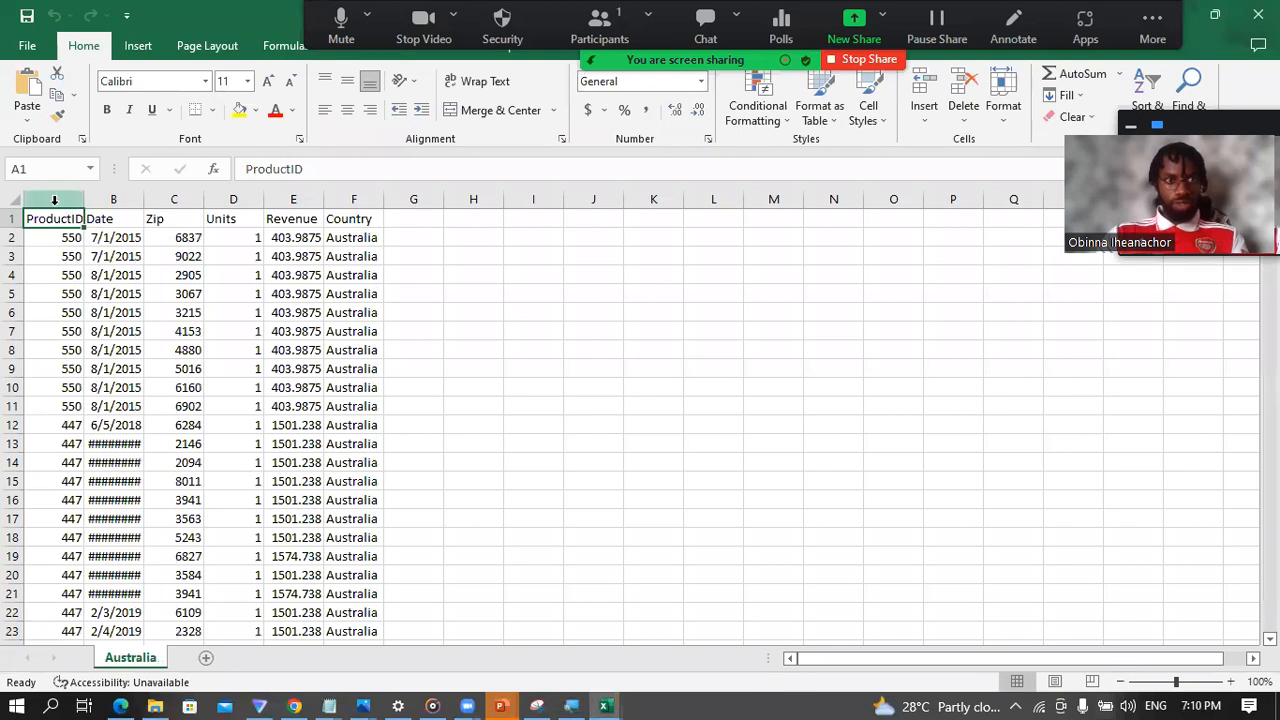
# Step: Examine the ProductID, Date, Zip, Units, Revenue and Country columns of the Australia sales data one by one
pyautogui.click(54, 200)
pyautogui.click(113, 200)
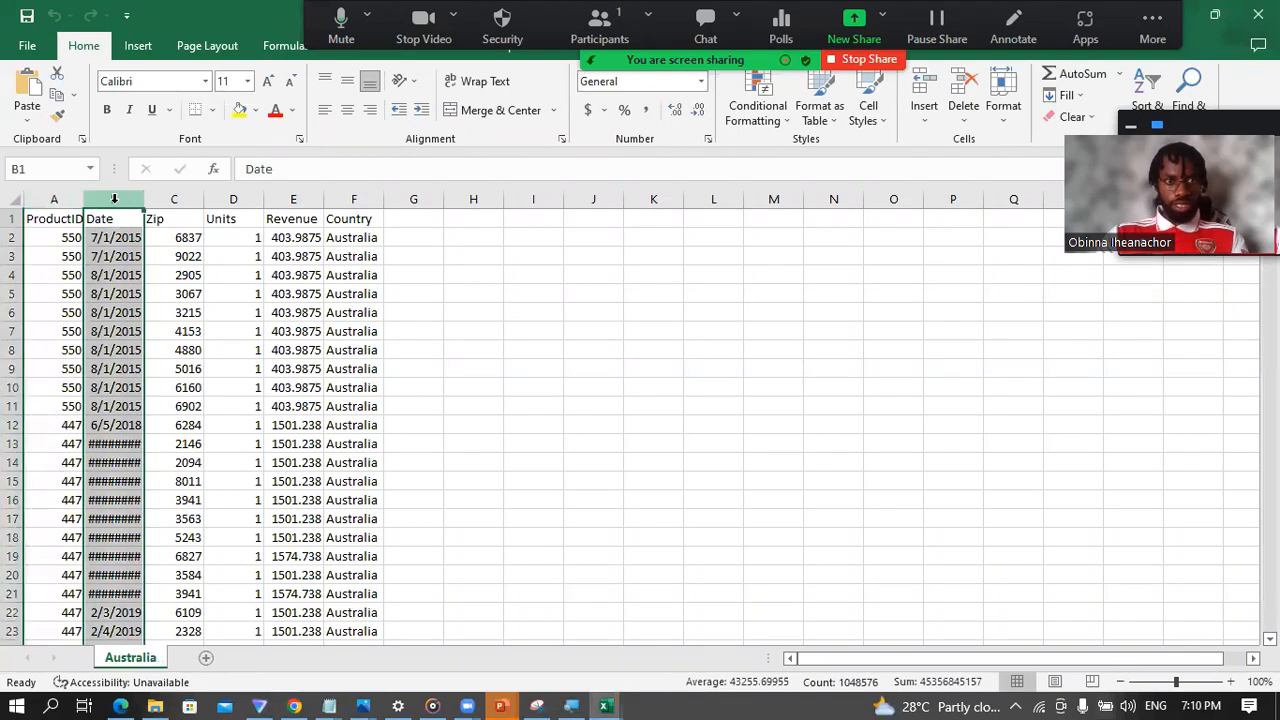
pyautogui.click(173, 198)
pyautogui.click(233, 198)
pyautogui.click(287, 197)
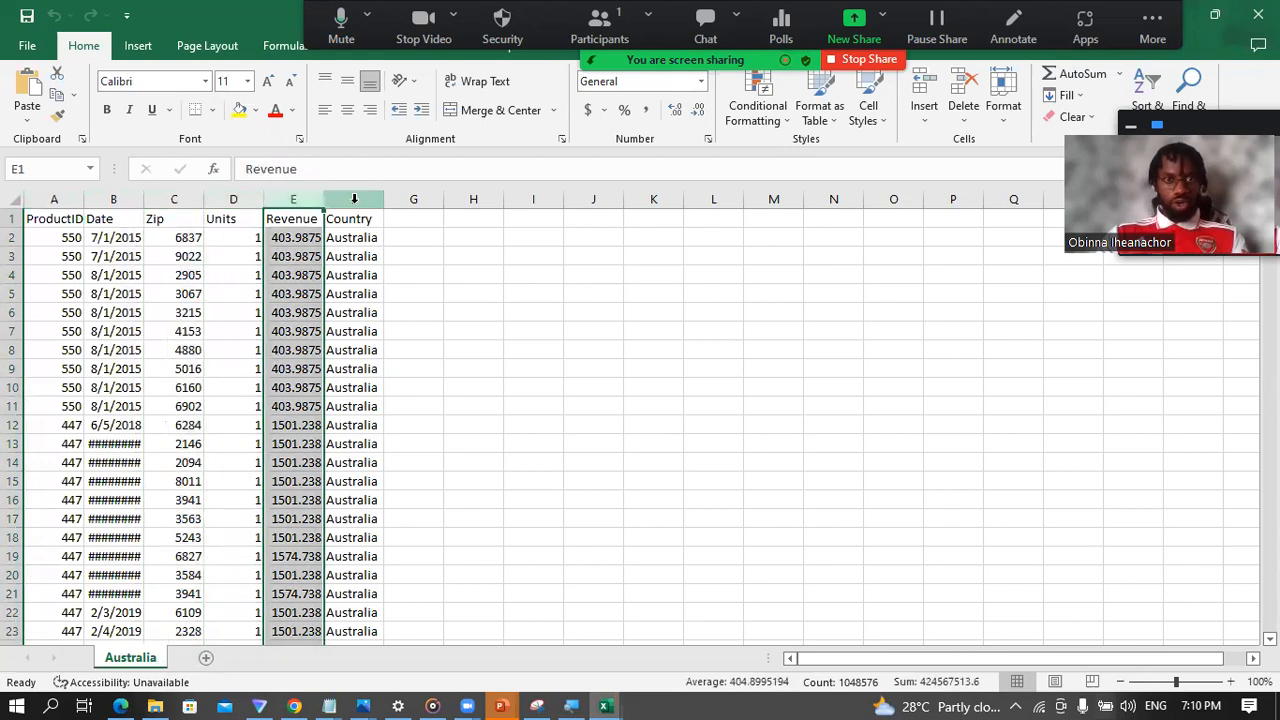
pyautogui.click(354, 199)
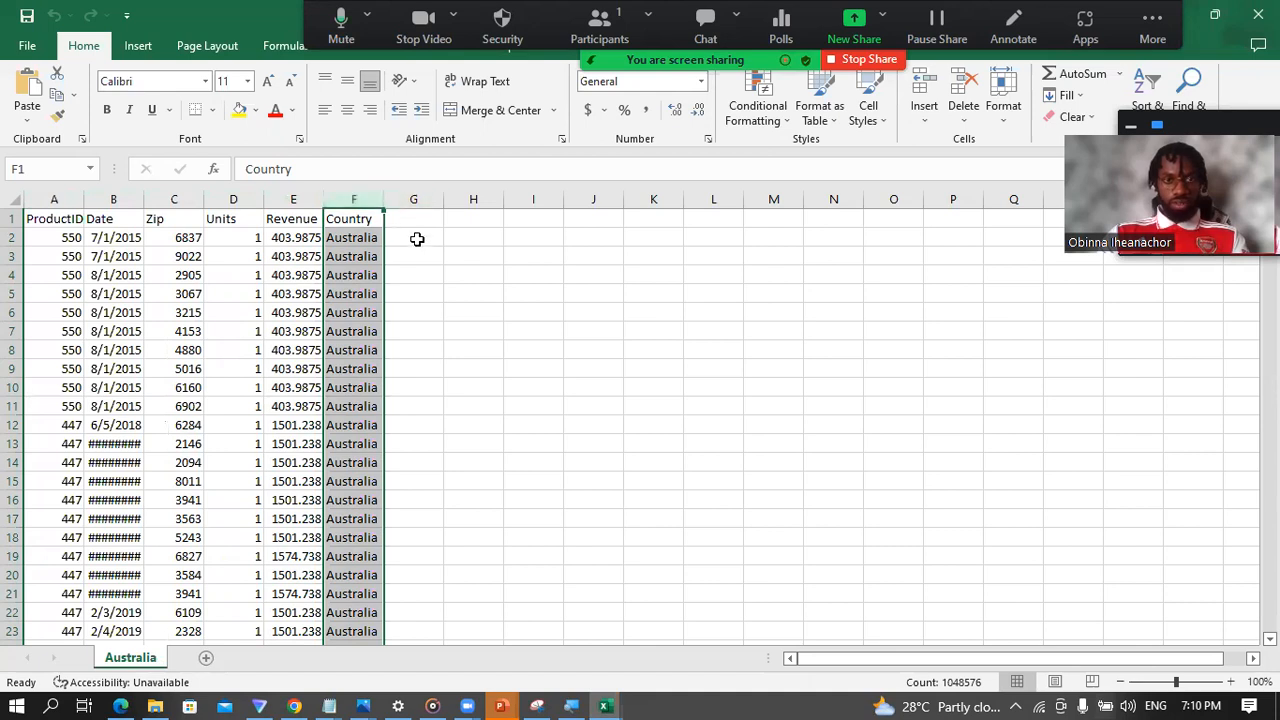
pyautogui.click(222, 237)
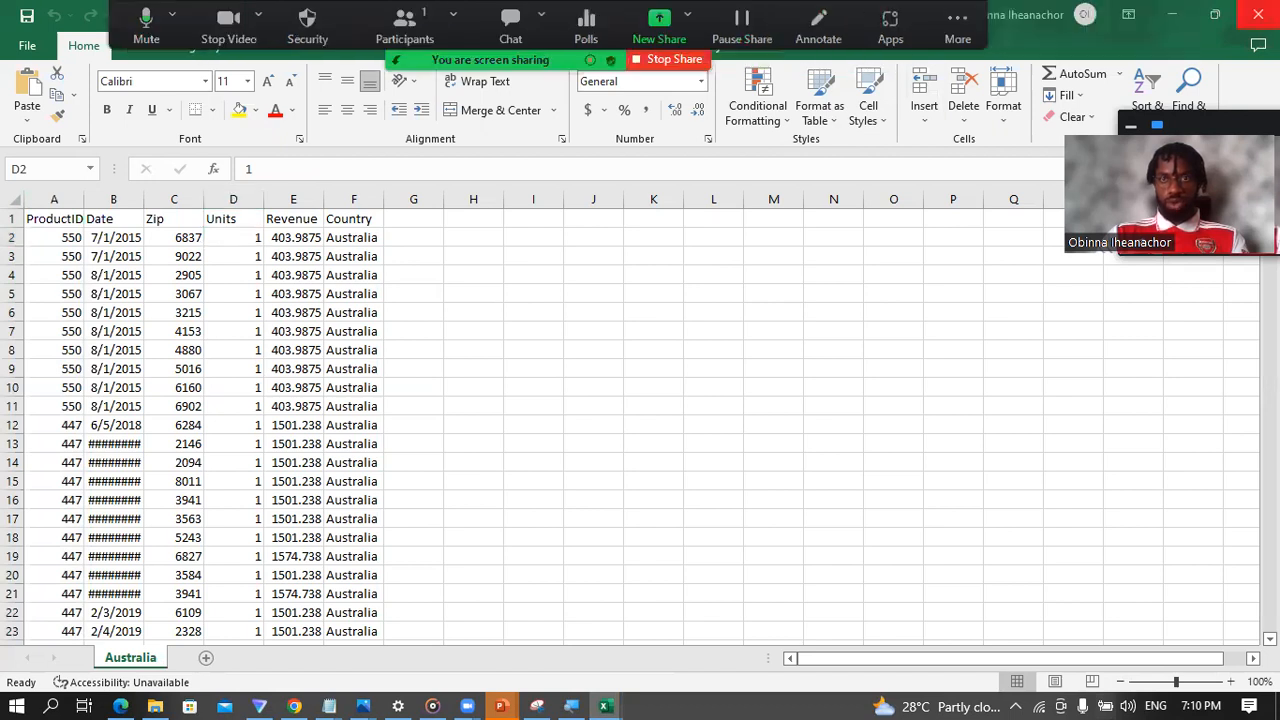
# Step: Create a new blank workbook and start a data import from an Excel workbook file
pyautogui.hotkey('ctrl', 'n')
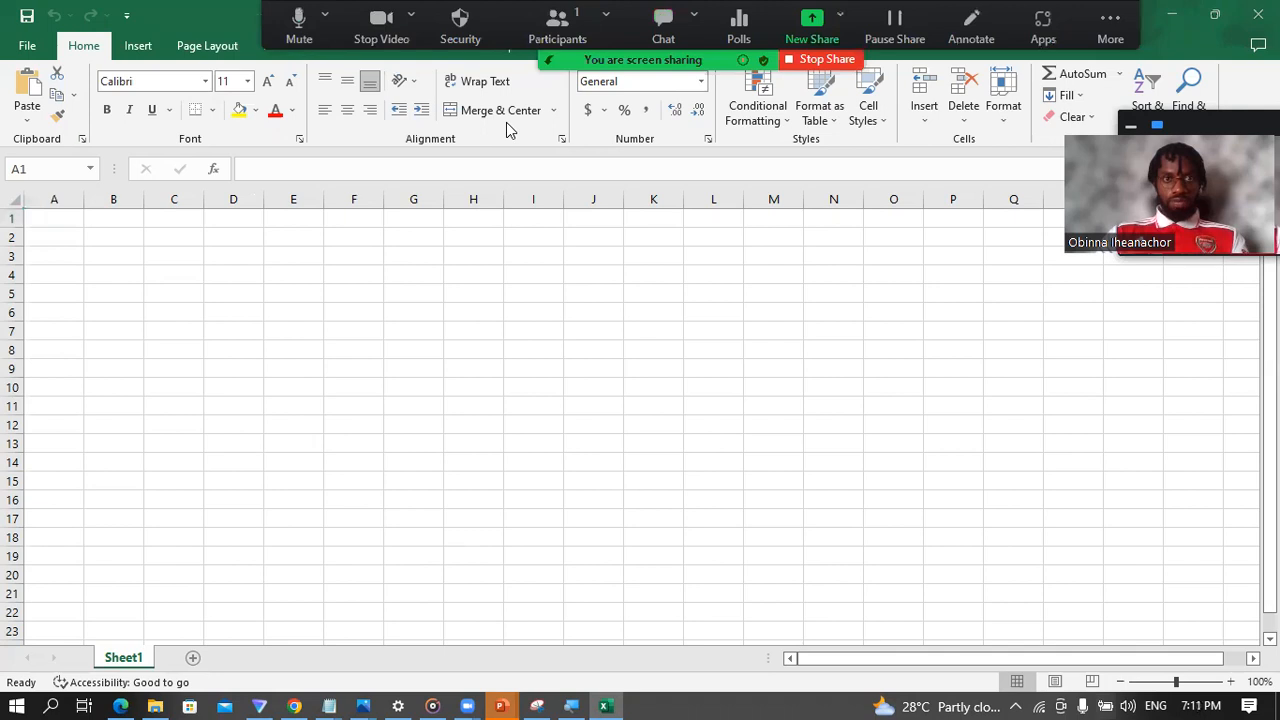
pyautogui.click(342, 47)
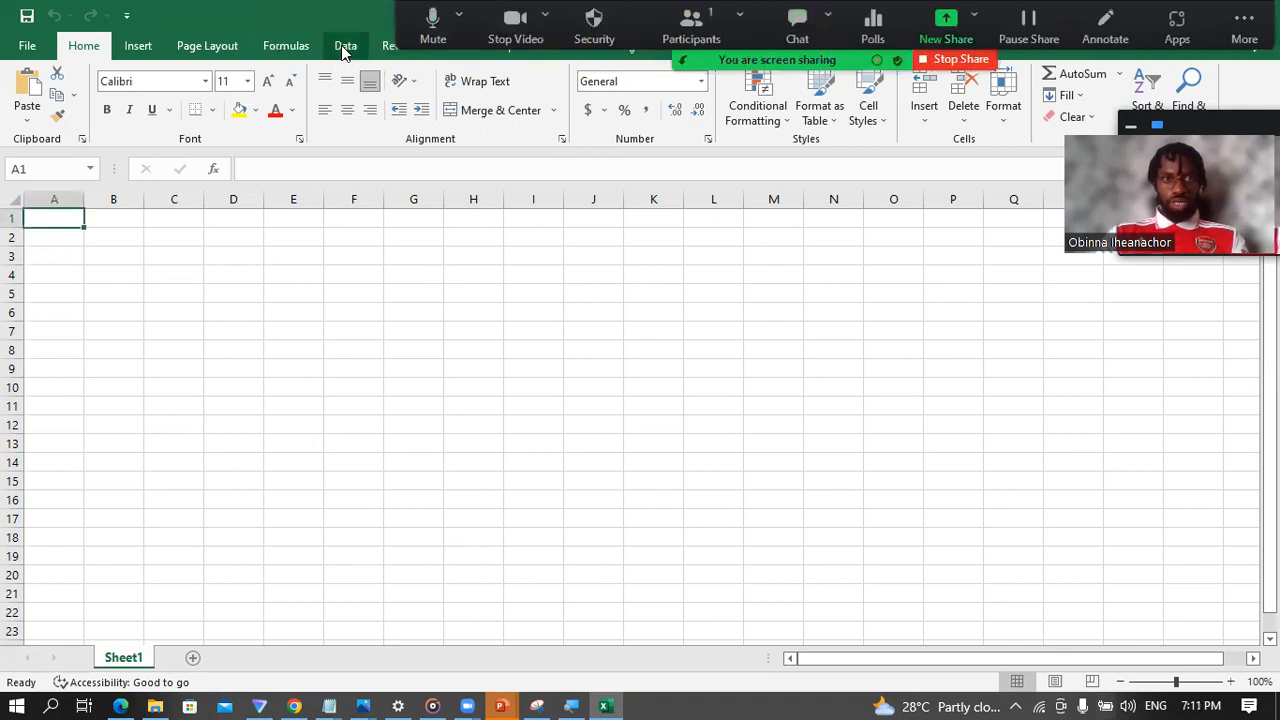
pyautogui.click(342, 47)
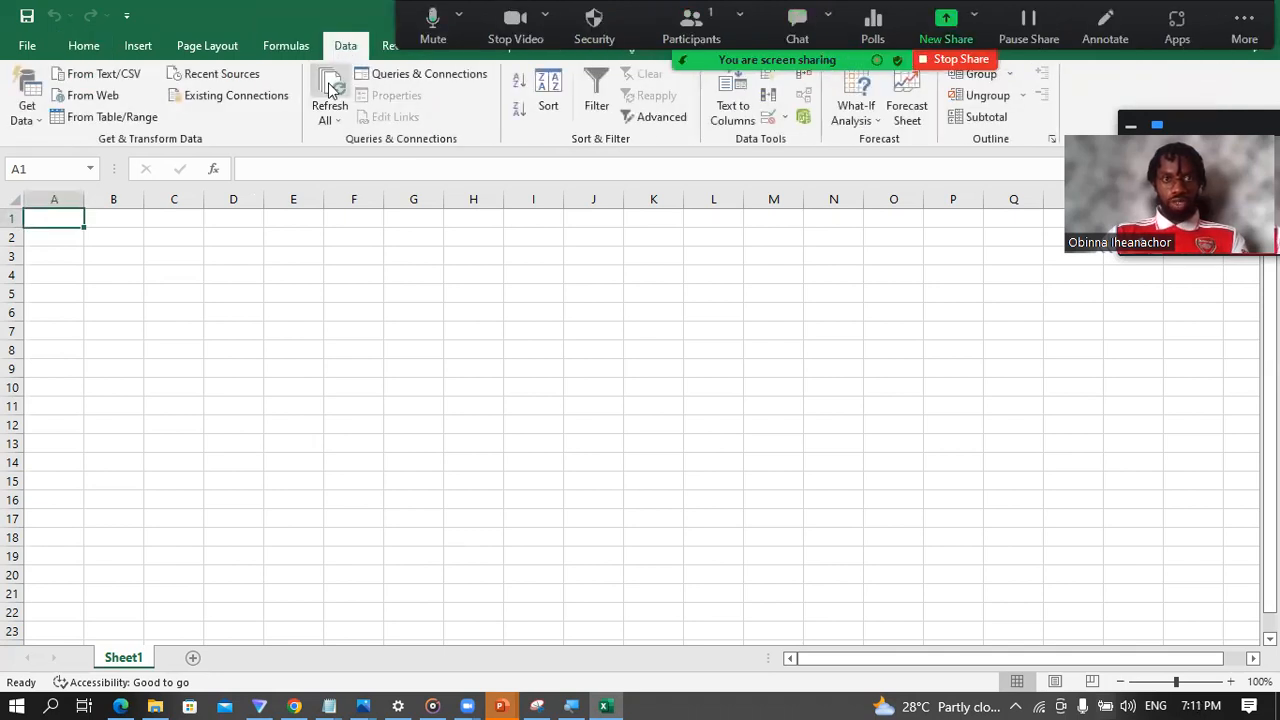
pyautogui.click(30, 110)
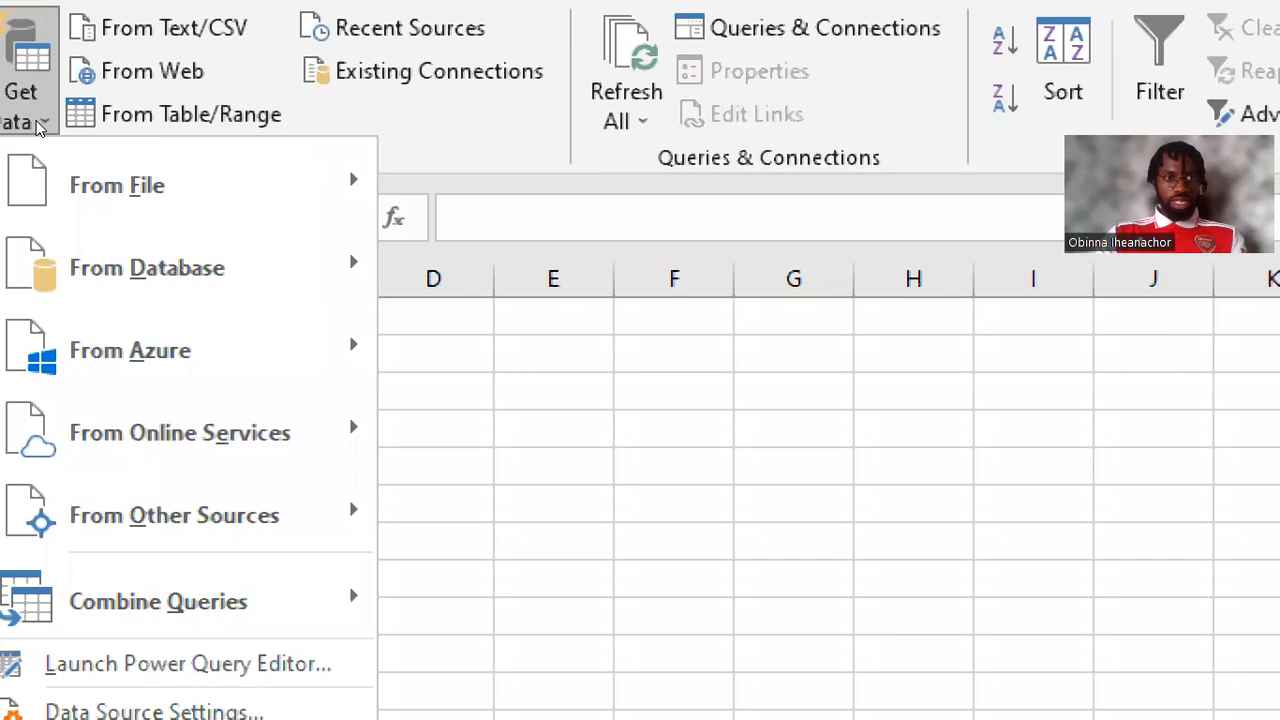
pyautogui.moveTo(51, 136)
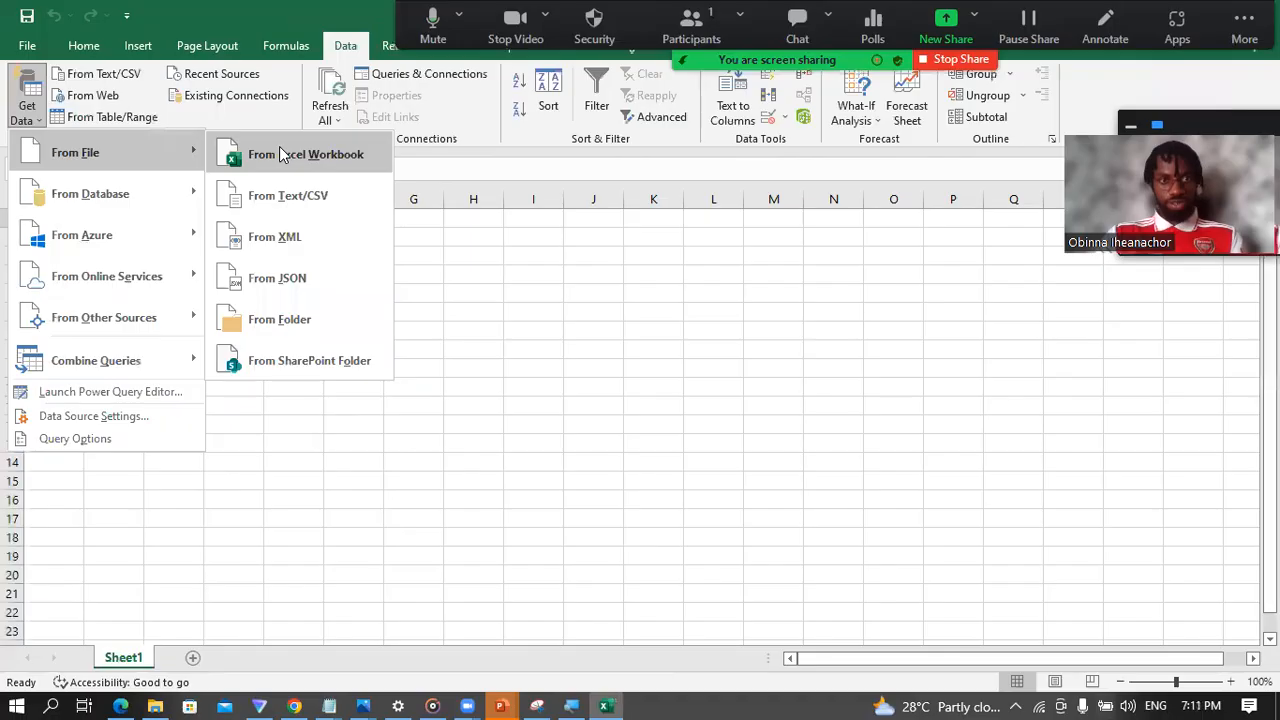
pyautogui.click(294, 154)
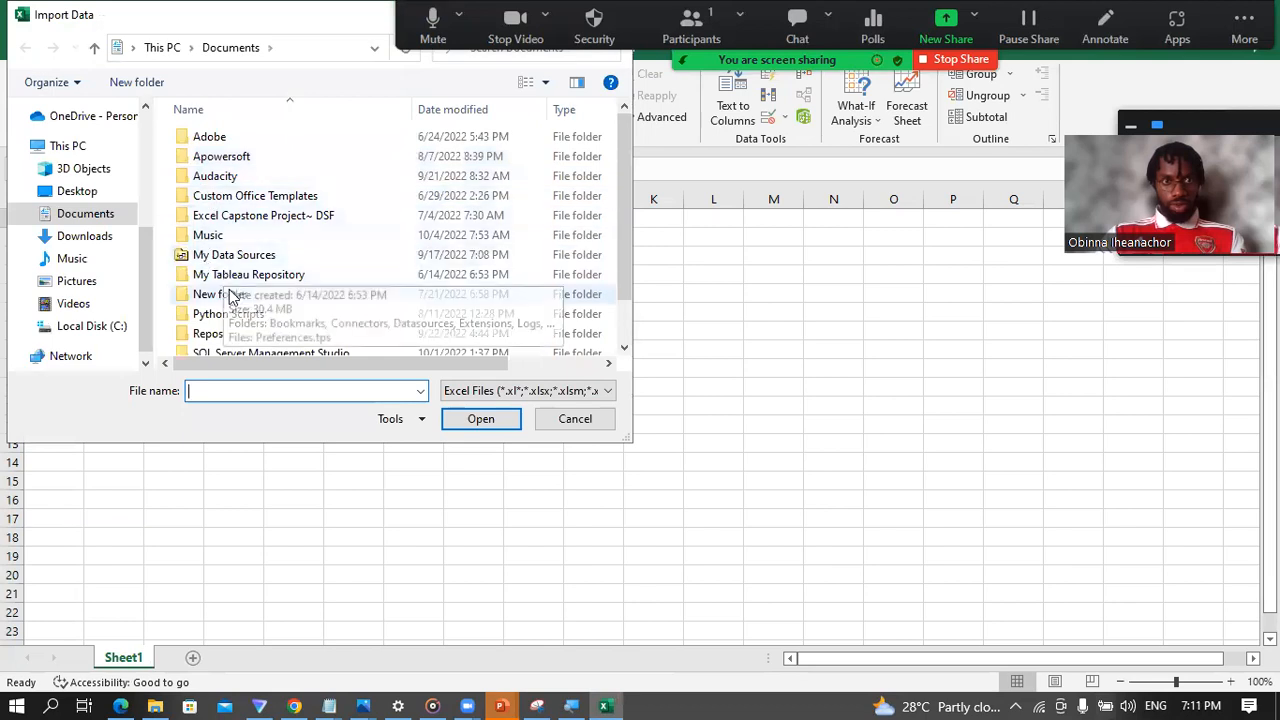
# Step: Import bi_dimensions.xlsx from the Repos folder, under Data Professionals Africa Webinars, Excel, Project, Data, USSales
pyautogui.scroll(-1, 229, 296)
pyautogui.doubleClick(225, 285)
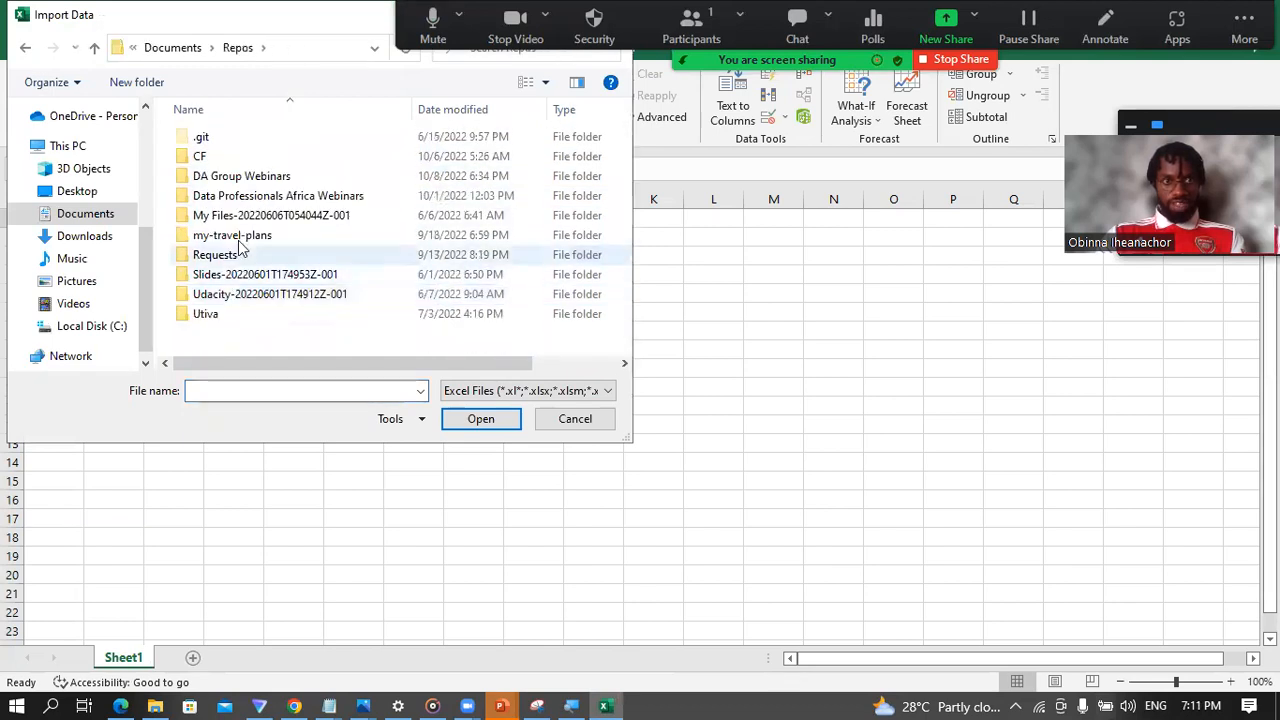
pyautogui.doubleClick(229, 195)
pyautogui.click(228, 138)
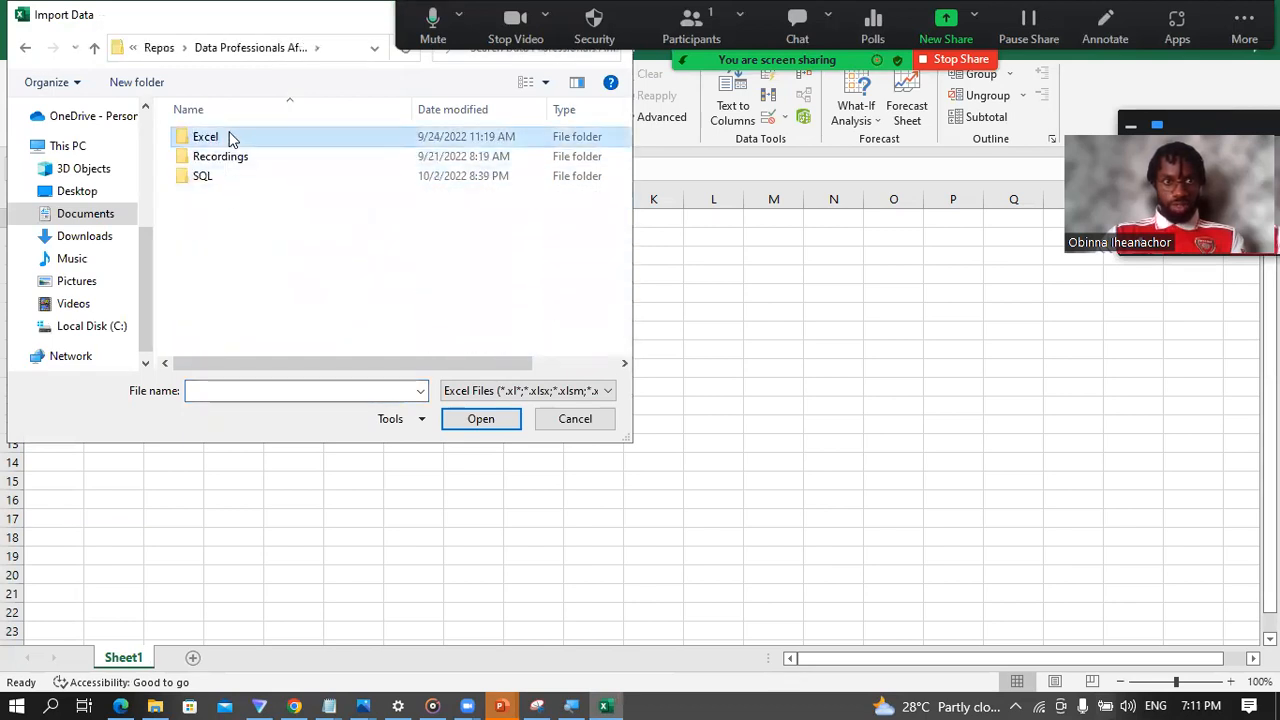
pyautogui.doubleClick(228, 137)
pyautogui.doubleClick(225, 176)
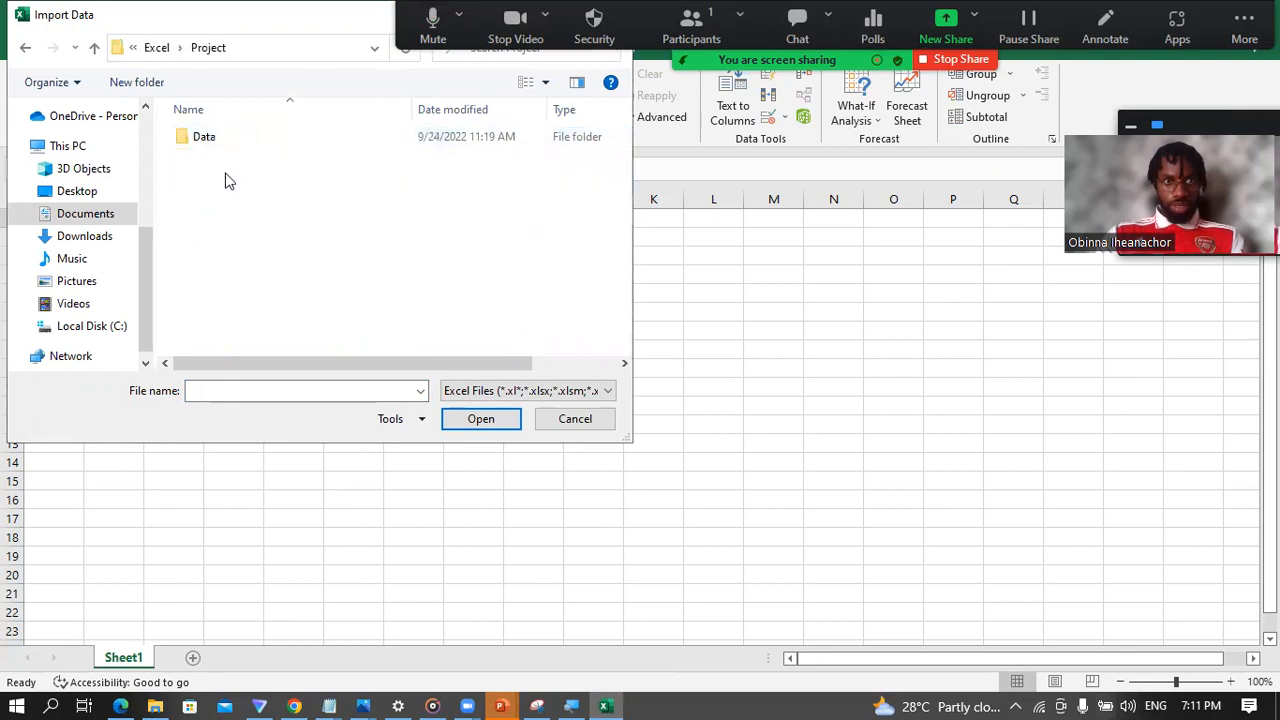
pyautogui.doubleClick(225, 142)
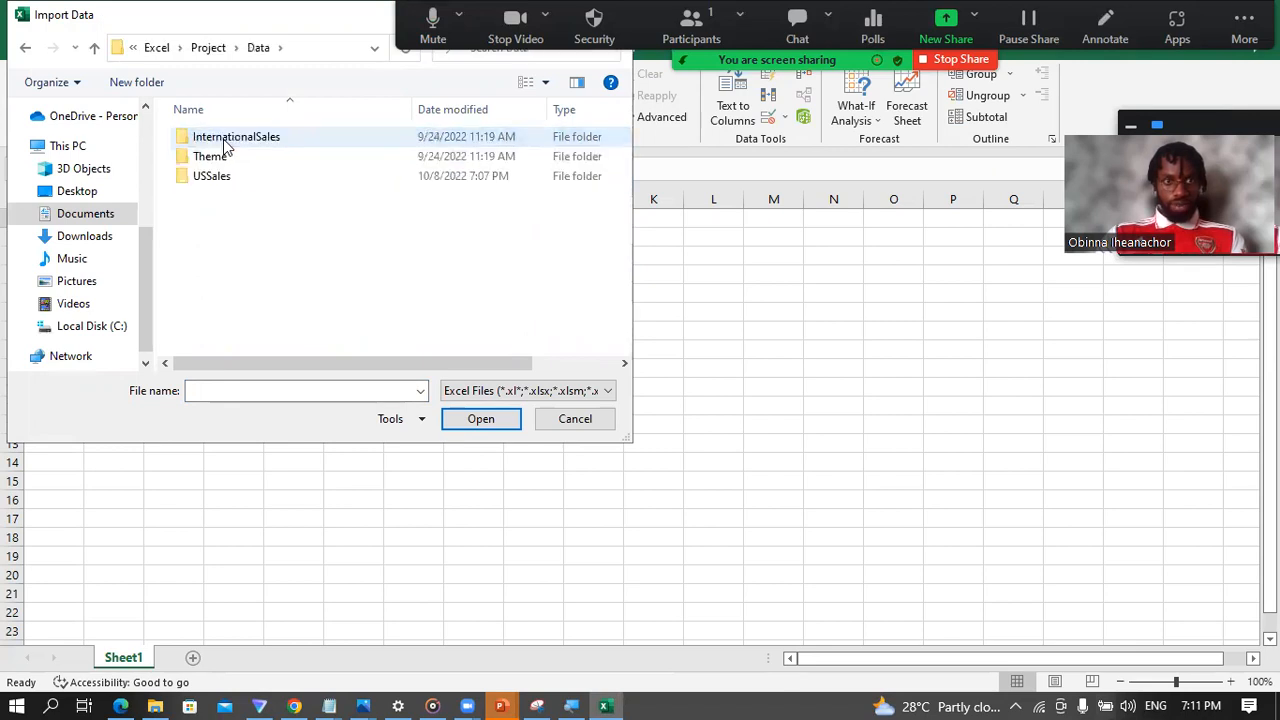
pyautogui.doubleClick(219, 177)
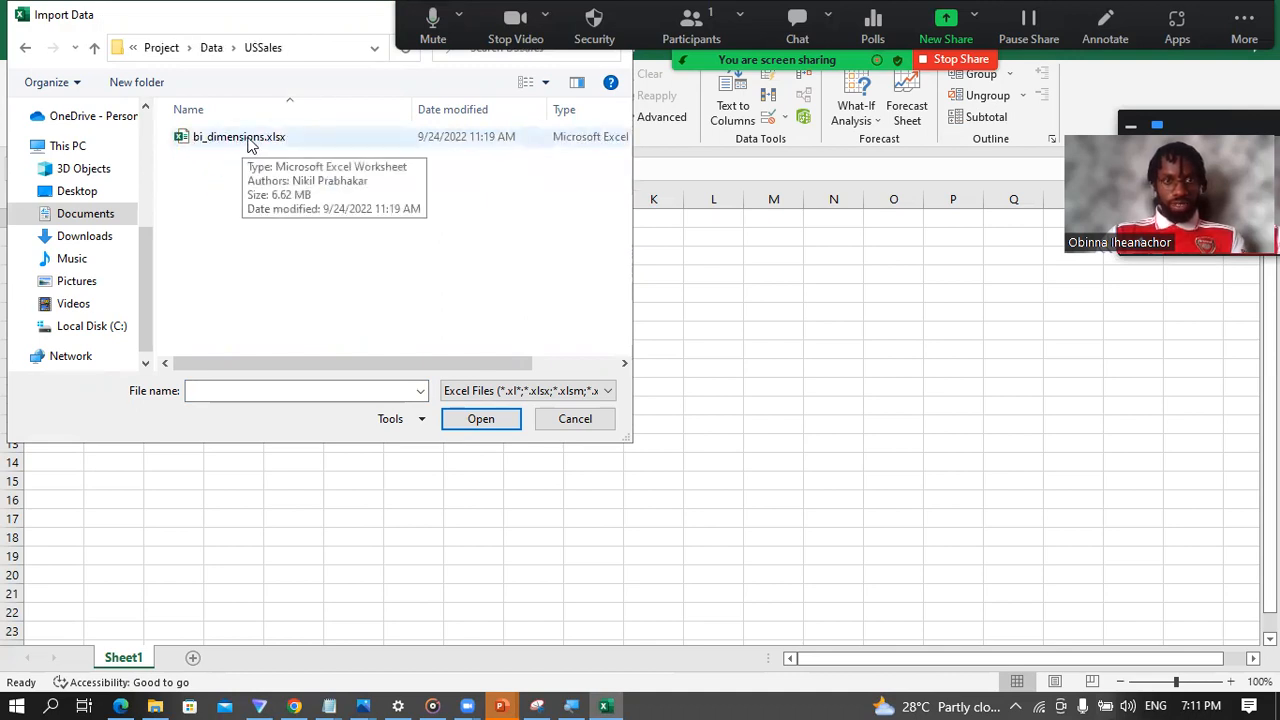
pyautogui.doubleClick(250, 140)
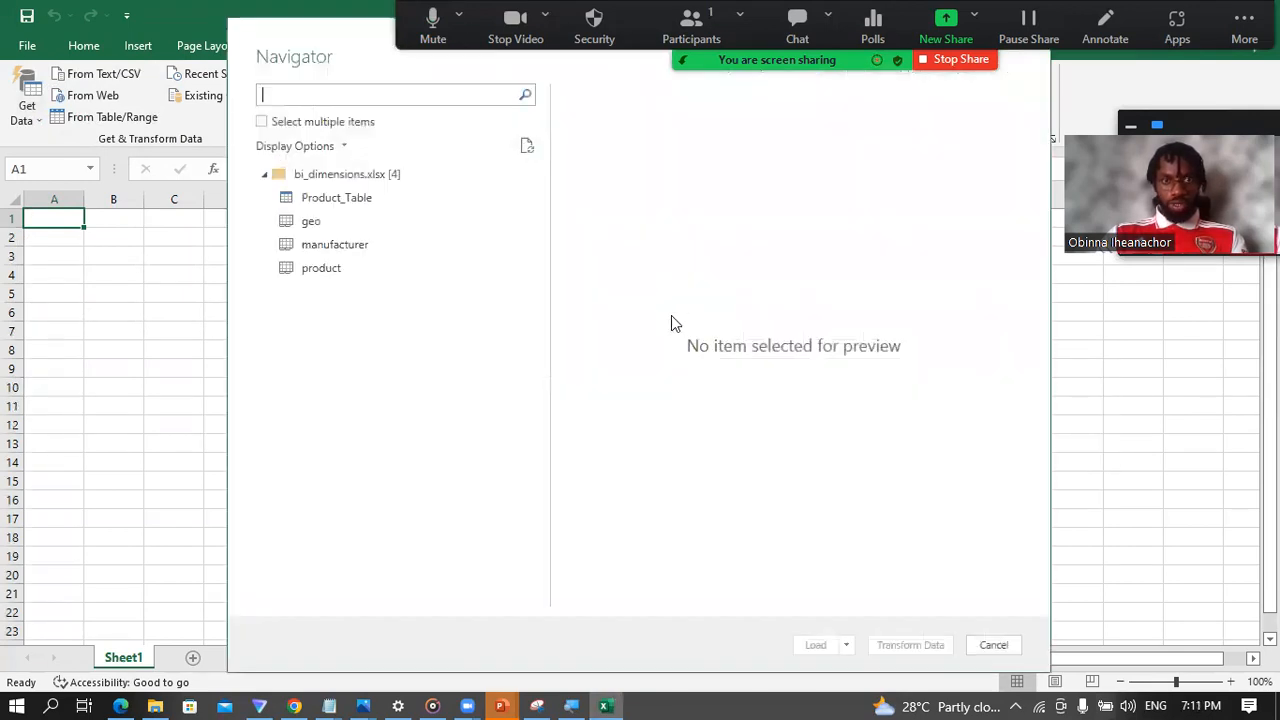
# Step: Preview Product_Table, product, geo and manufacturer in the Navigator, comparing Product_Table with the product sheet
pyautogui.click(340, 205)
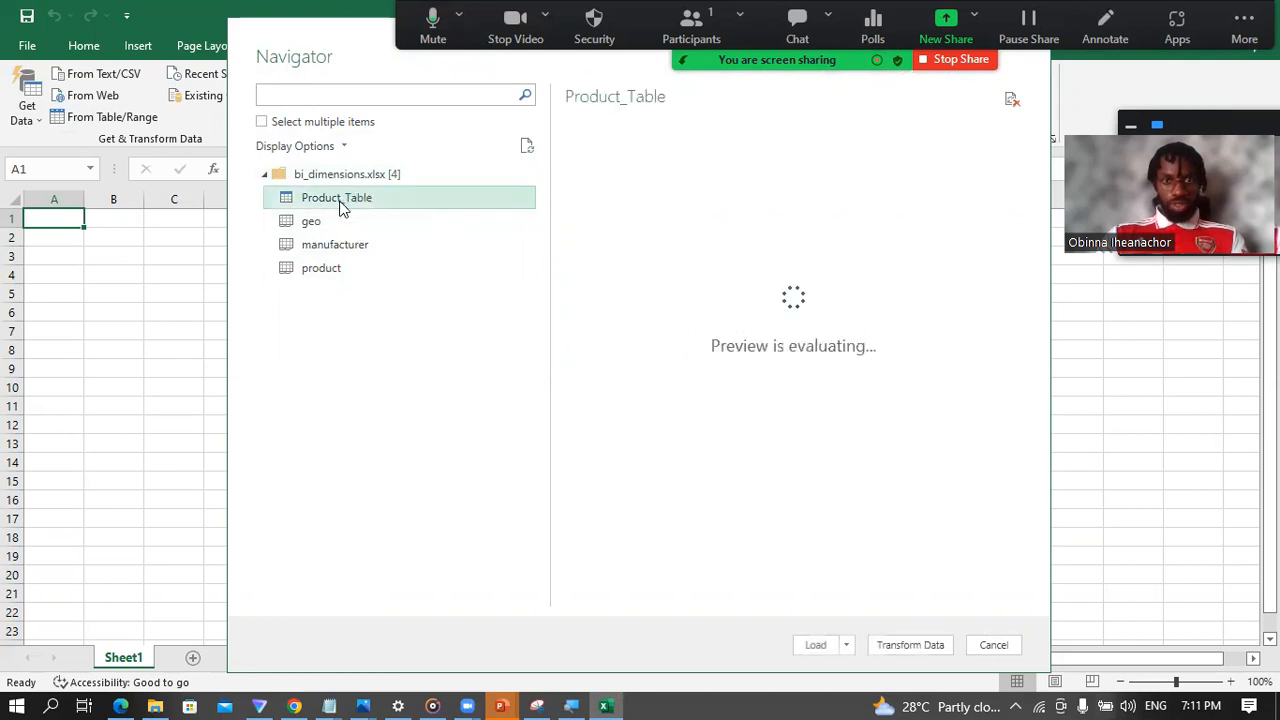
pyautogui.moveTo(837, 600); pyautogui.dragTo(748, 613)
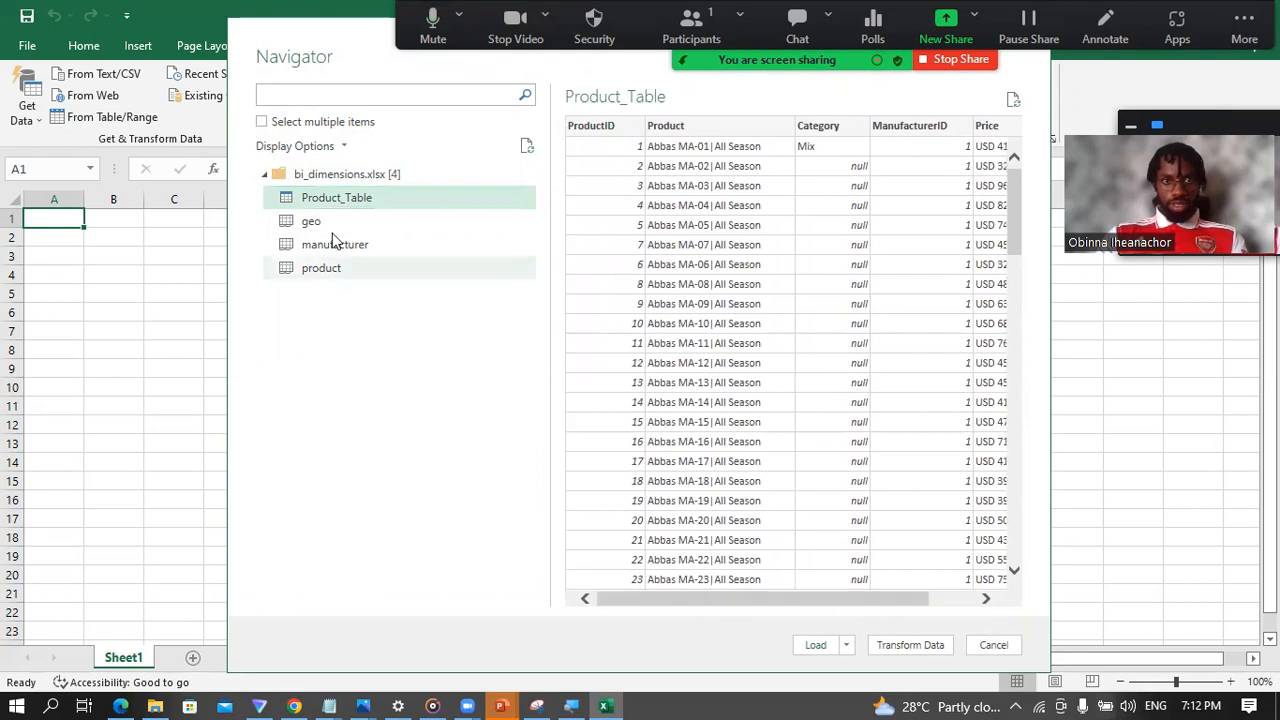
pyautogui.click(343, 266)
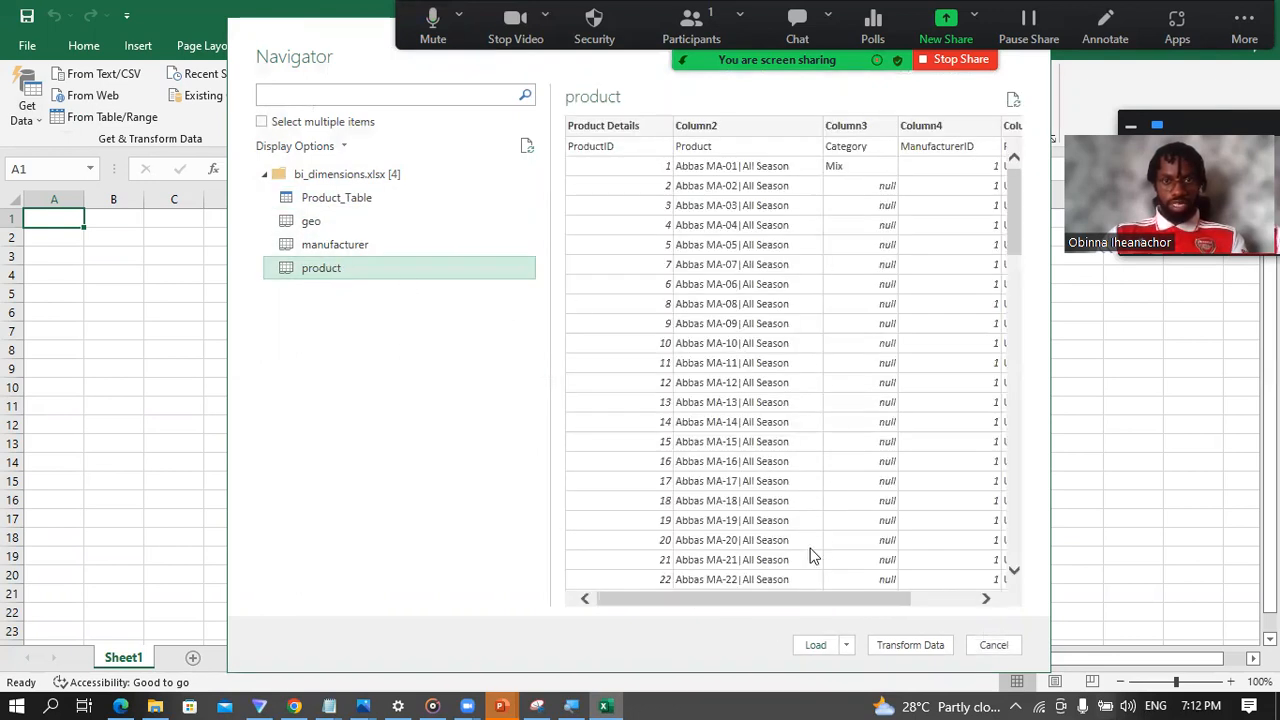
pyautogui.moveTo(754, 602)
pyautogui.mouseDown()
pyautogui.moveTo(898, 602)
pyautogui.moveTo(740, 602)
pyautogui.mouseUp()
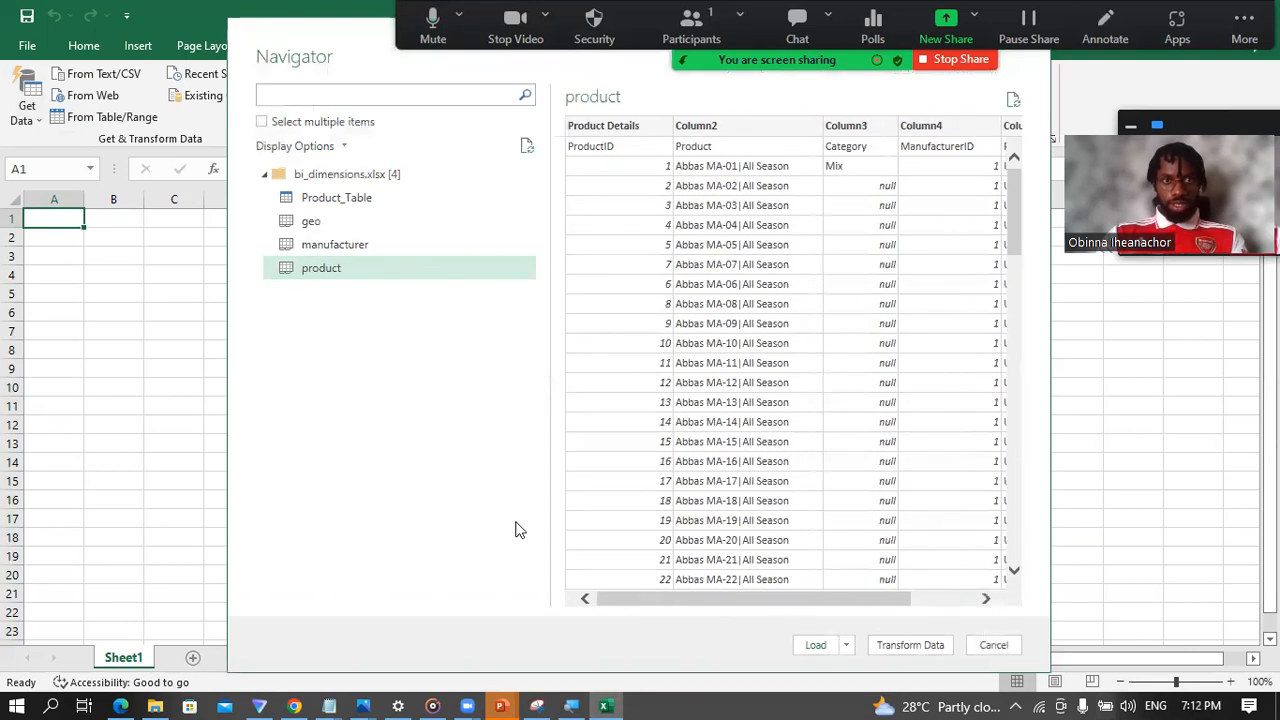
pyautogui.click(350, 199)
pyautogui.click(313, 220)
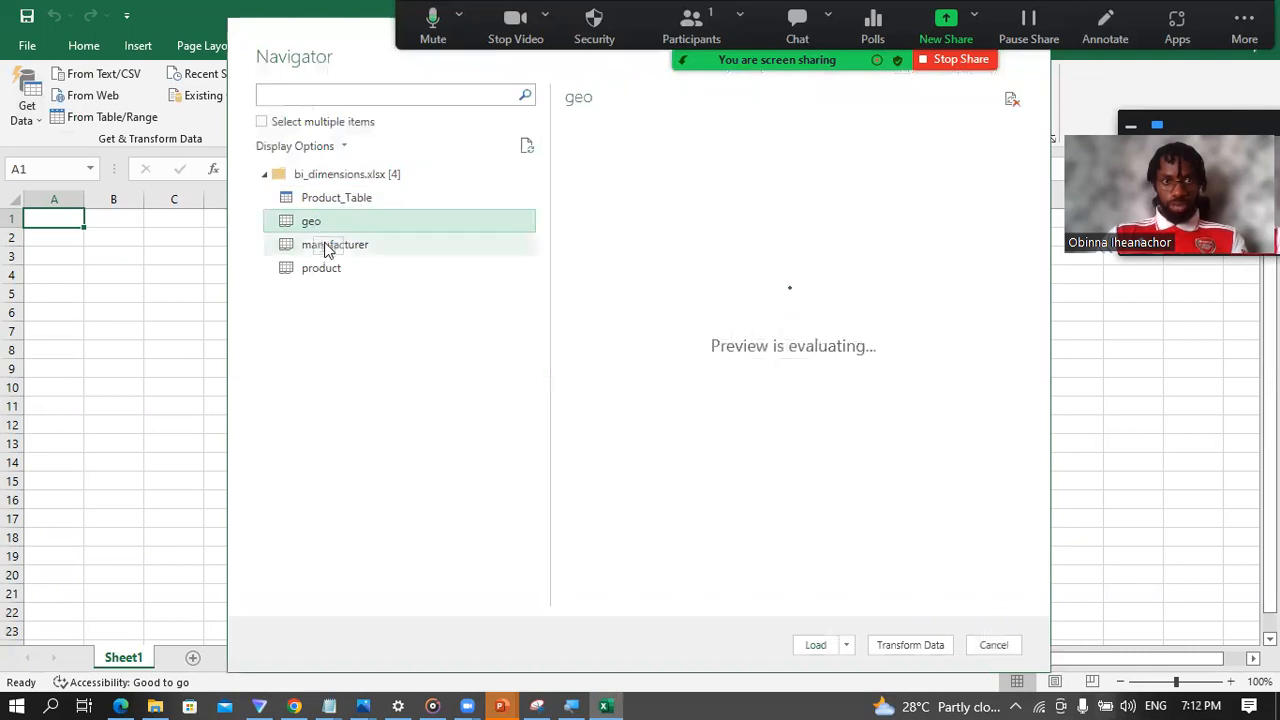
pyautogui.click(326, 249)
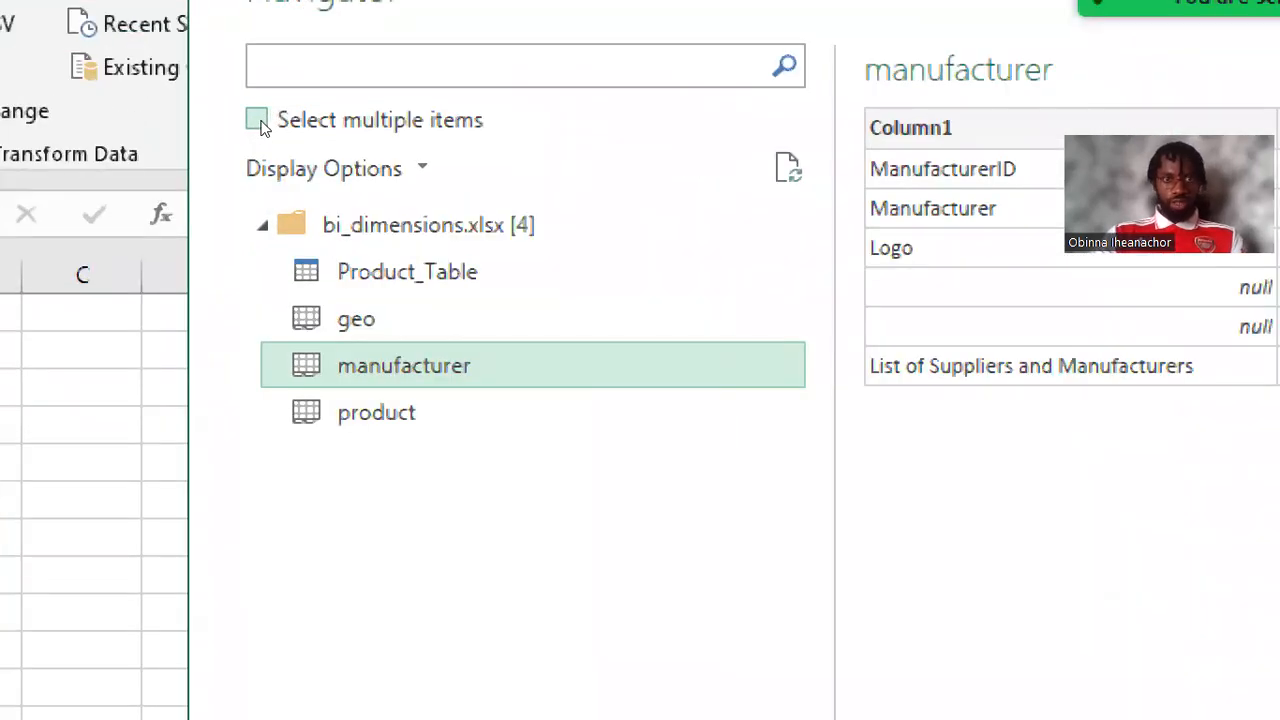
# Step: Enable multiple selection, include Product_Table, geo and manufacturer, and open them in Power Query Editor for transformation
pyautogui.click(264, 128)
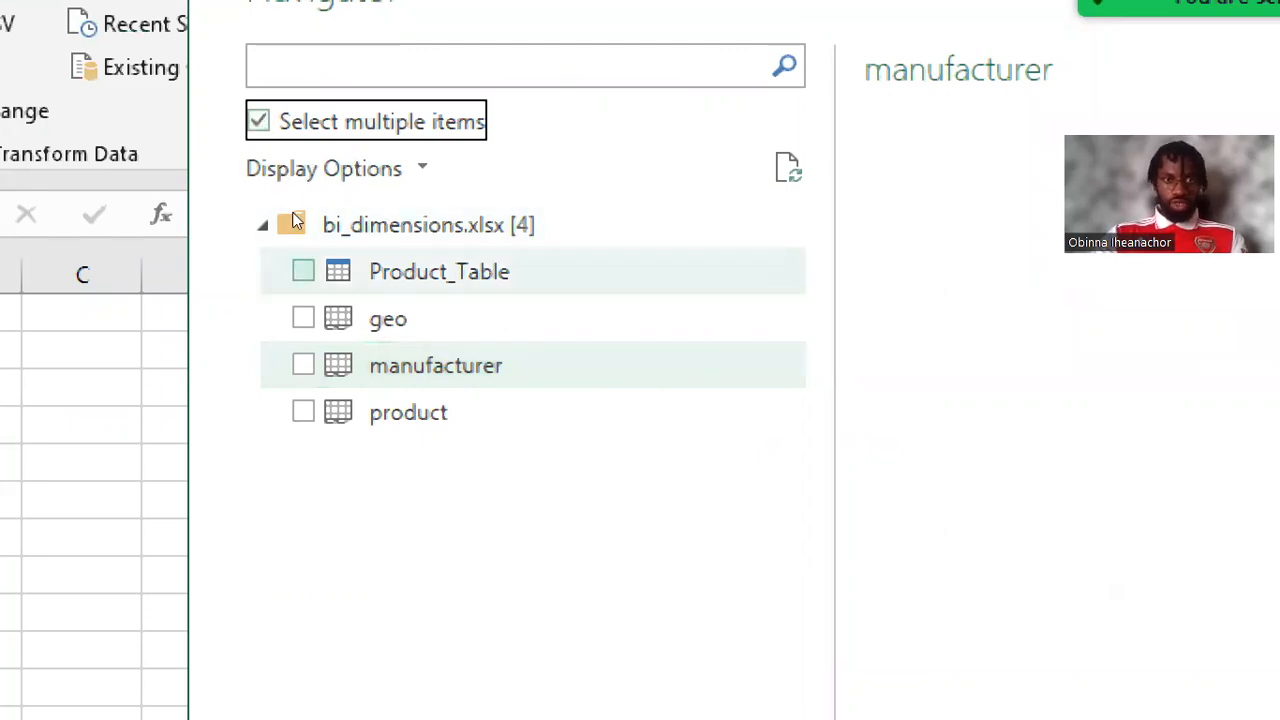
pyautogui.click(303, 271)
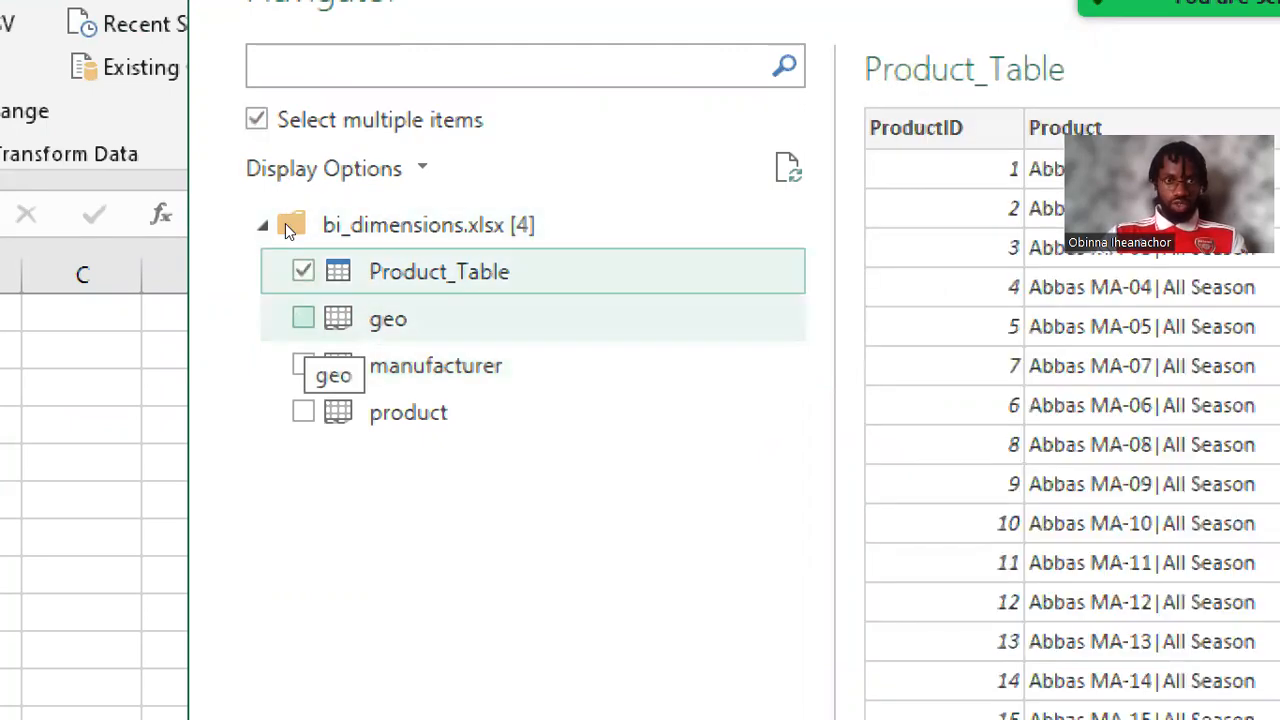
pyautogui.click(303, 318)
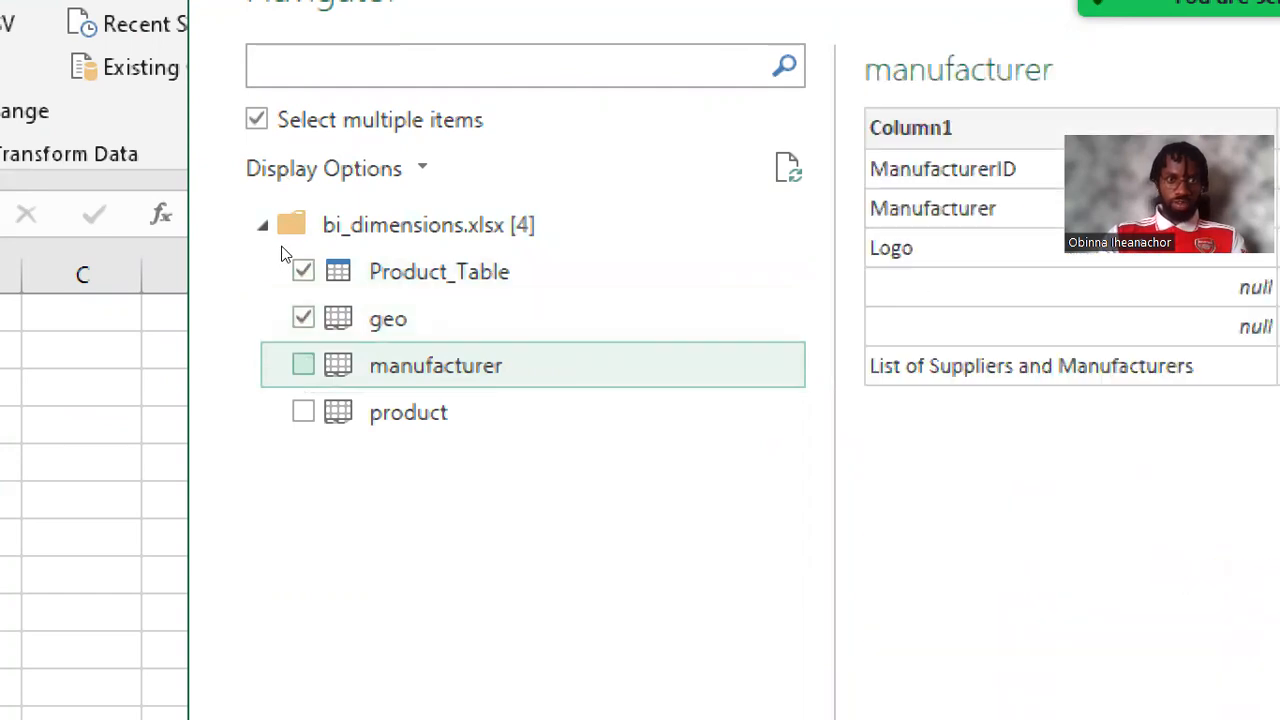
pyautogui.click(303, 365)
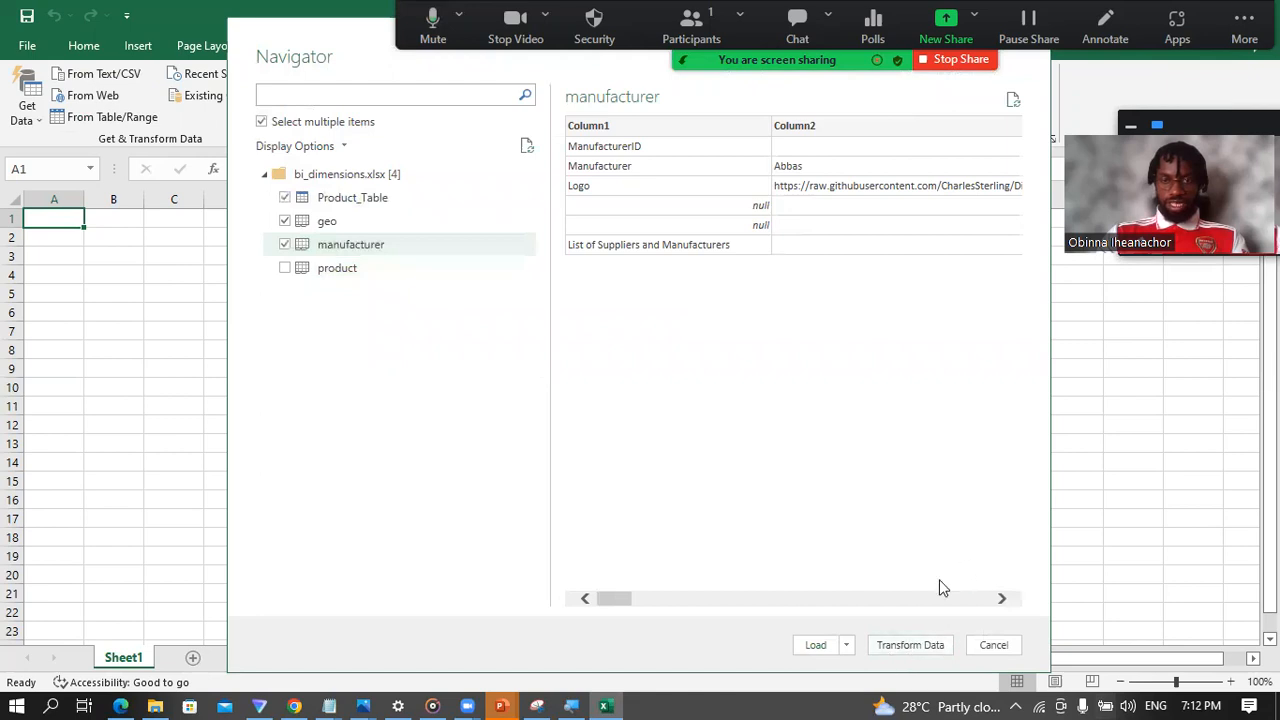
pyautogui.click(904, 645)
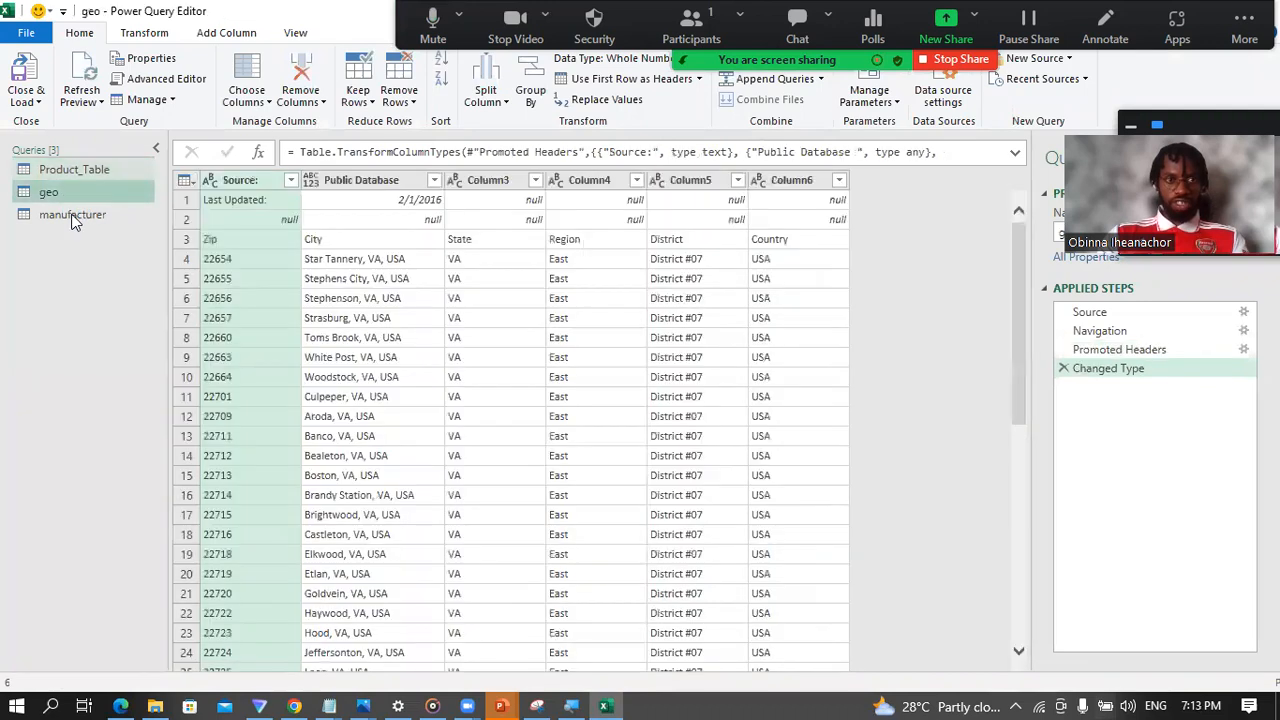
# Step: Look over the manufacturer and Product_Table queries, and import Sales.csv as a new Text/CSV source with comma delimiter
pyautogui.click(71, 214)
pyautogui.click(72, 168)
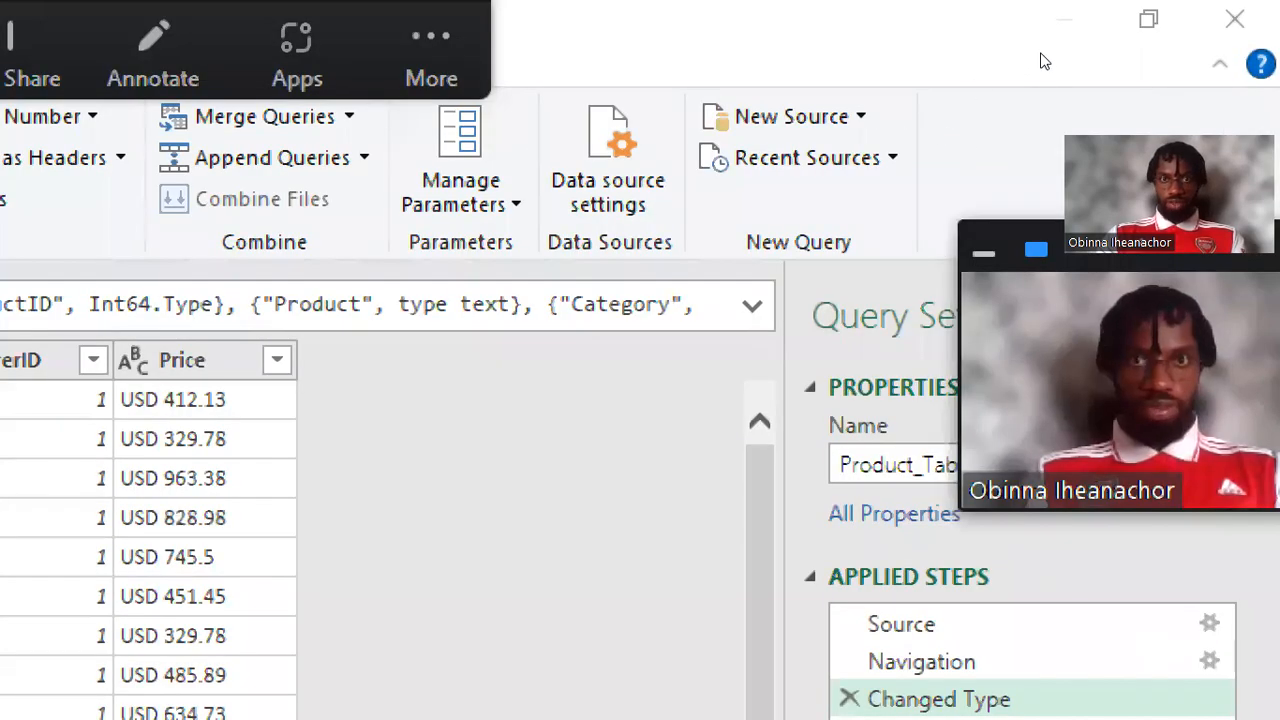
pyautogui.click(784, 117)
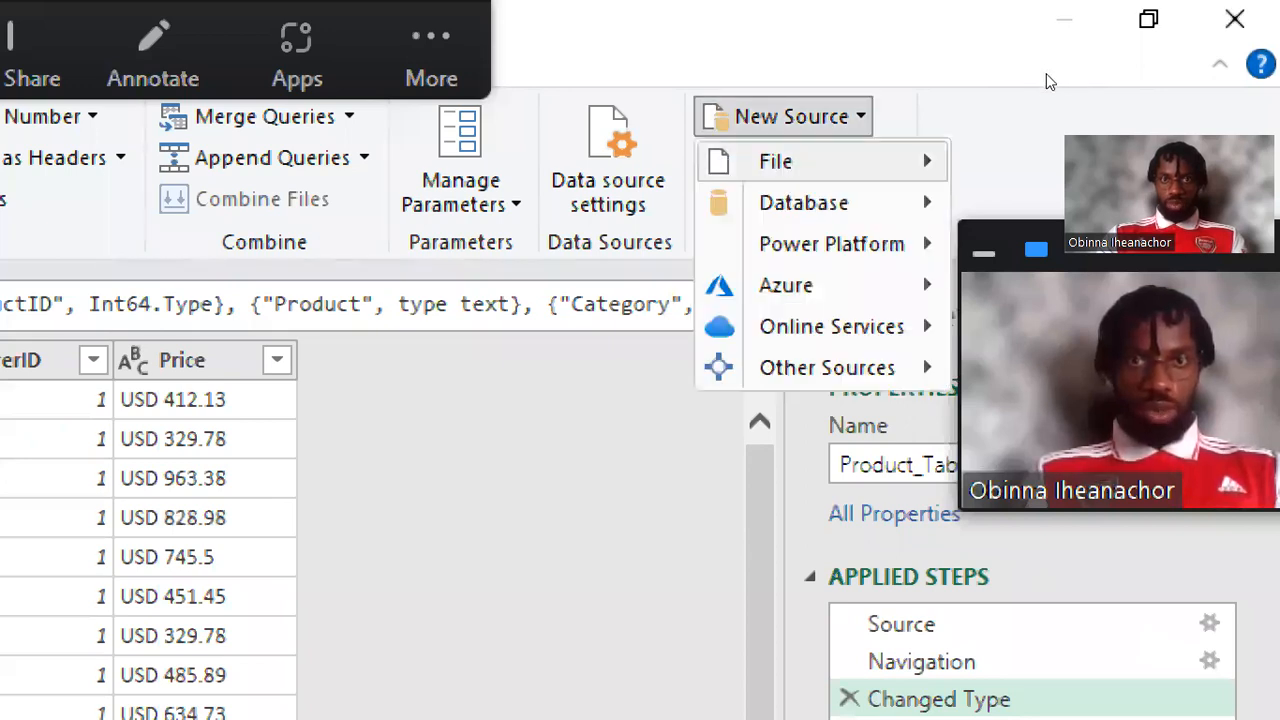
pyautogui.moveTo(820, 161)
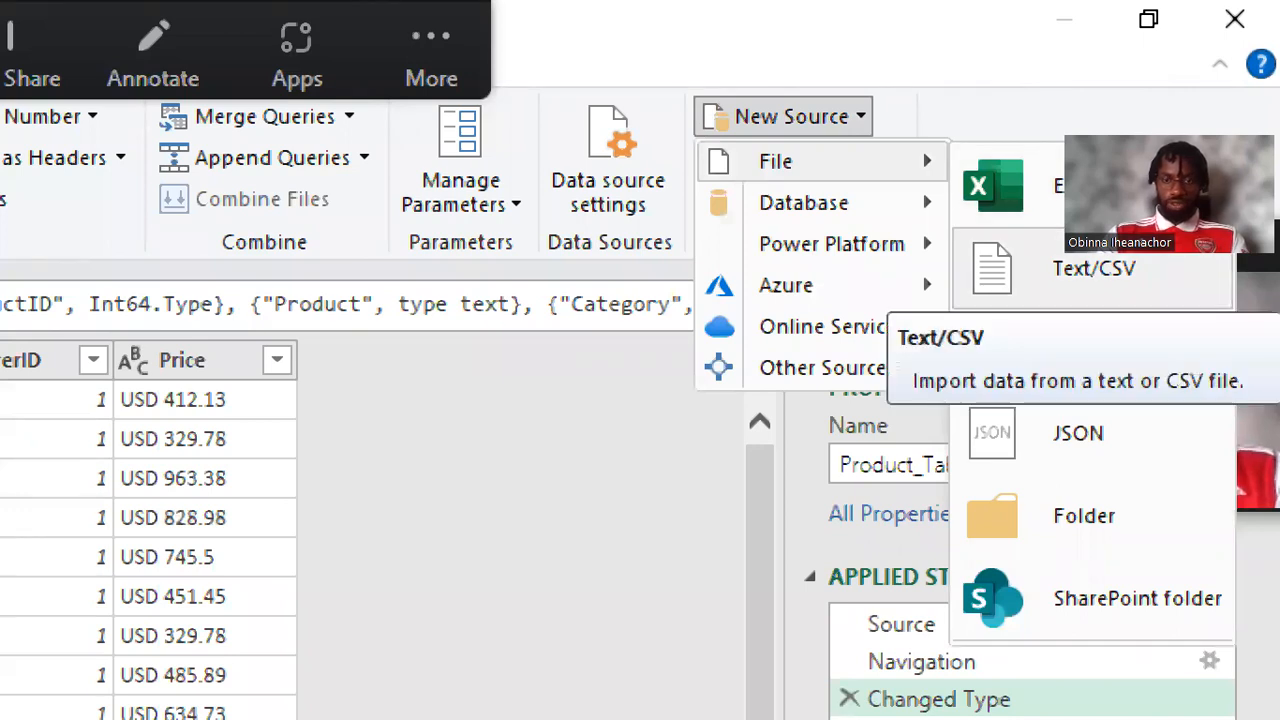
pyautogui.click(1094, 268)
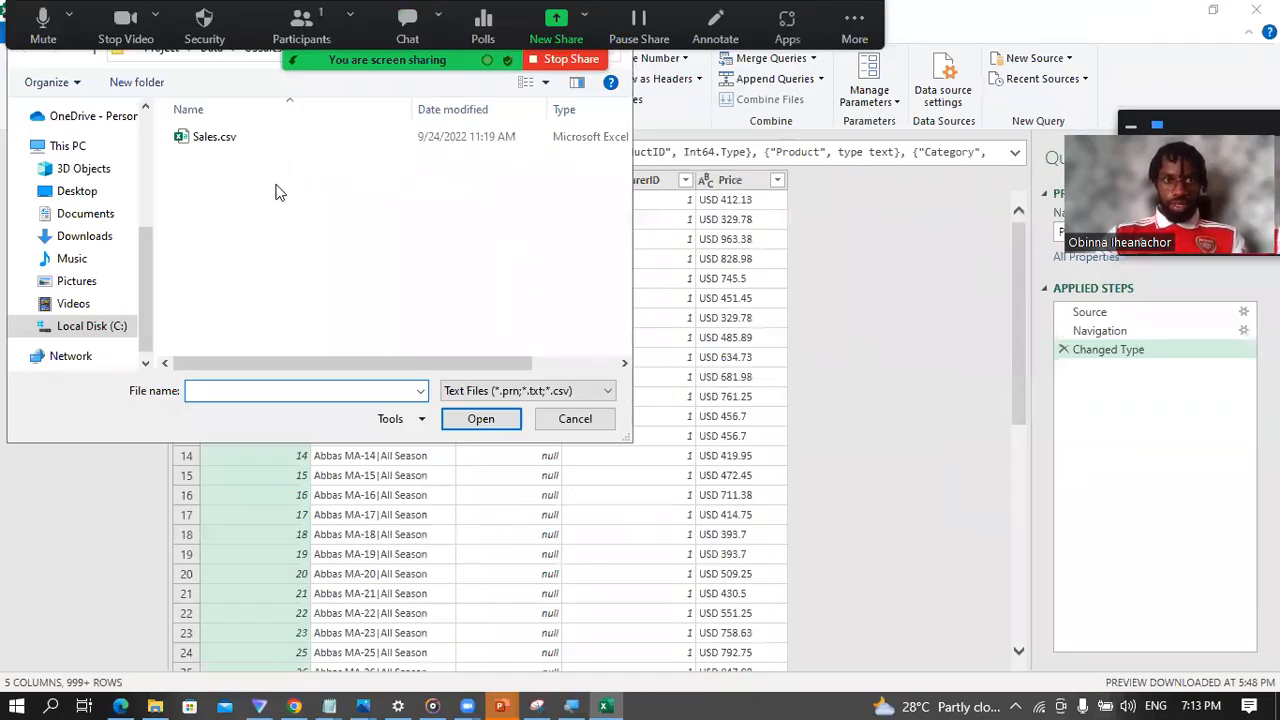
pyautogui.click(238, 145)
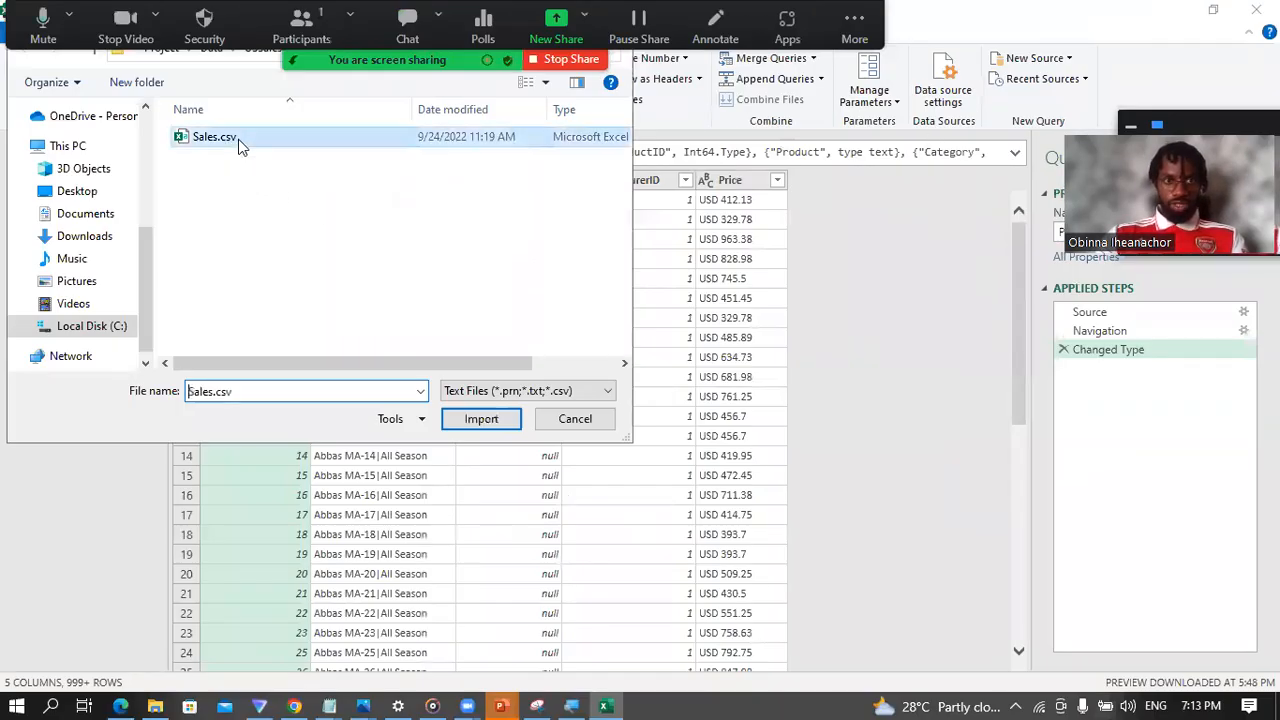
pyautogui.click(478, 420)
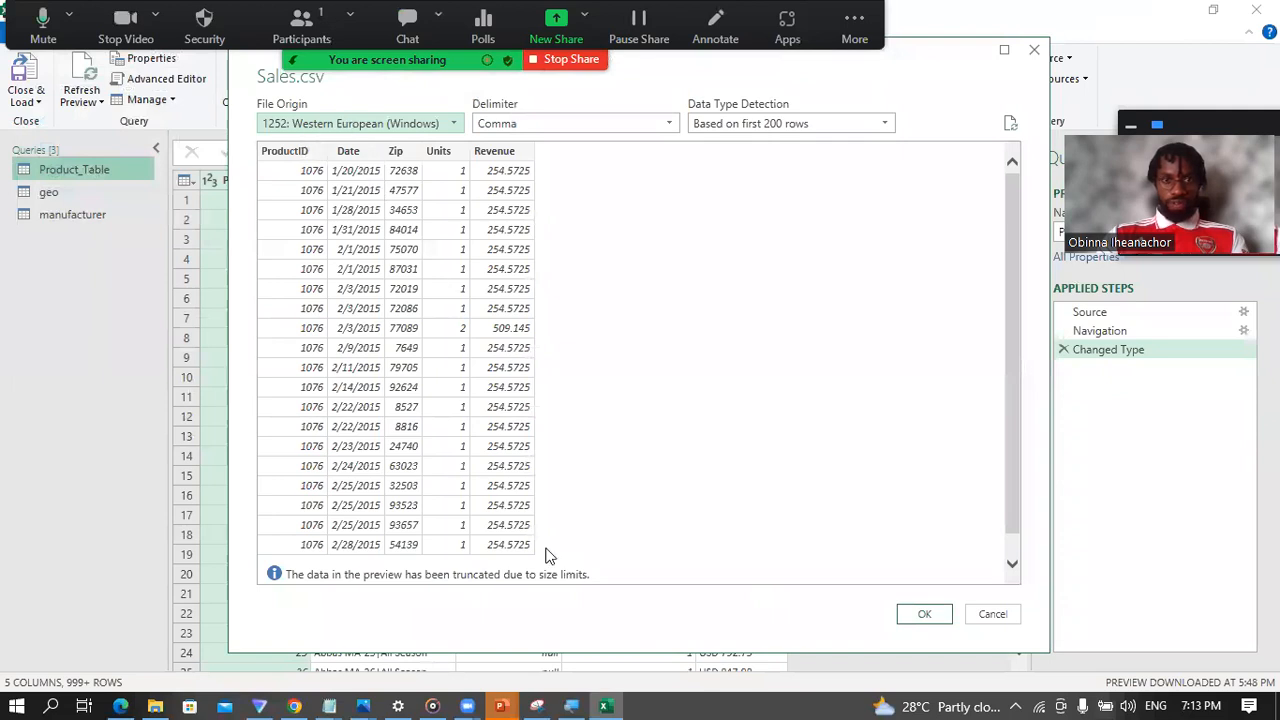
pyautogui.click(924, 614)
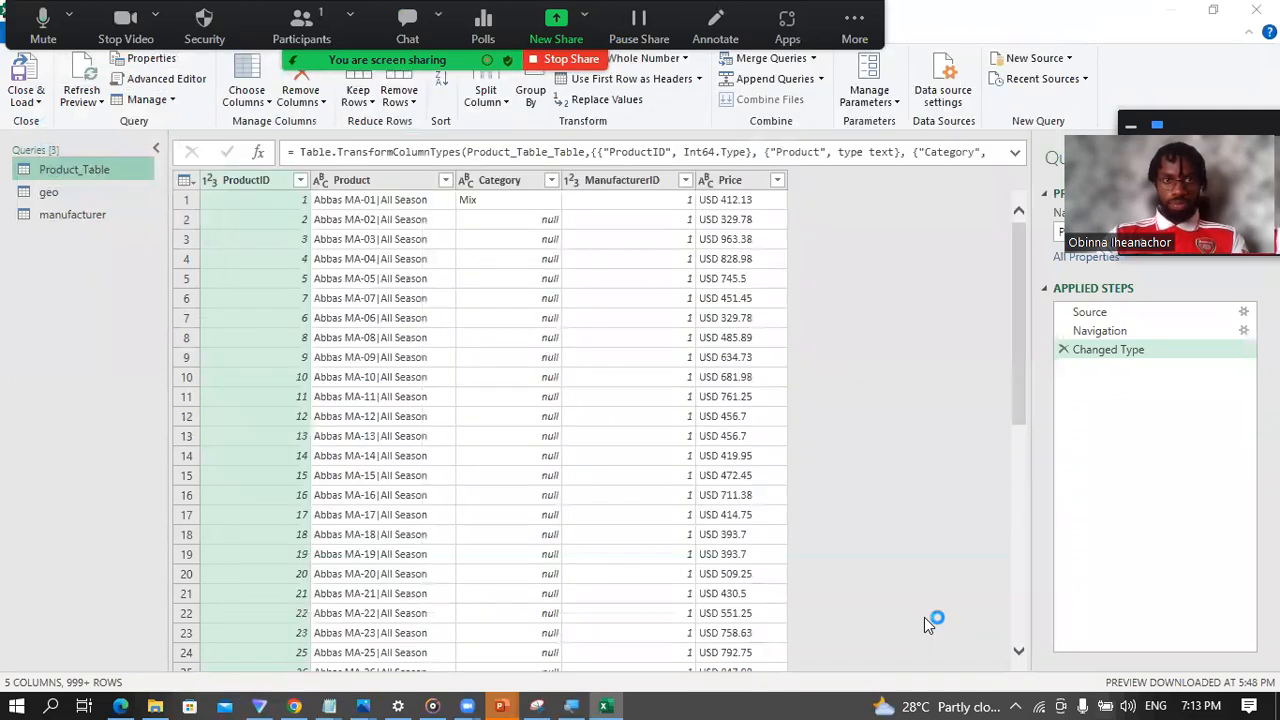
pyautogui.click(56, 245)
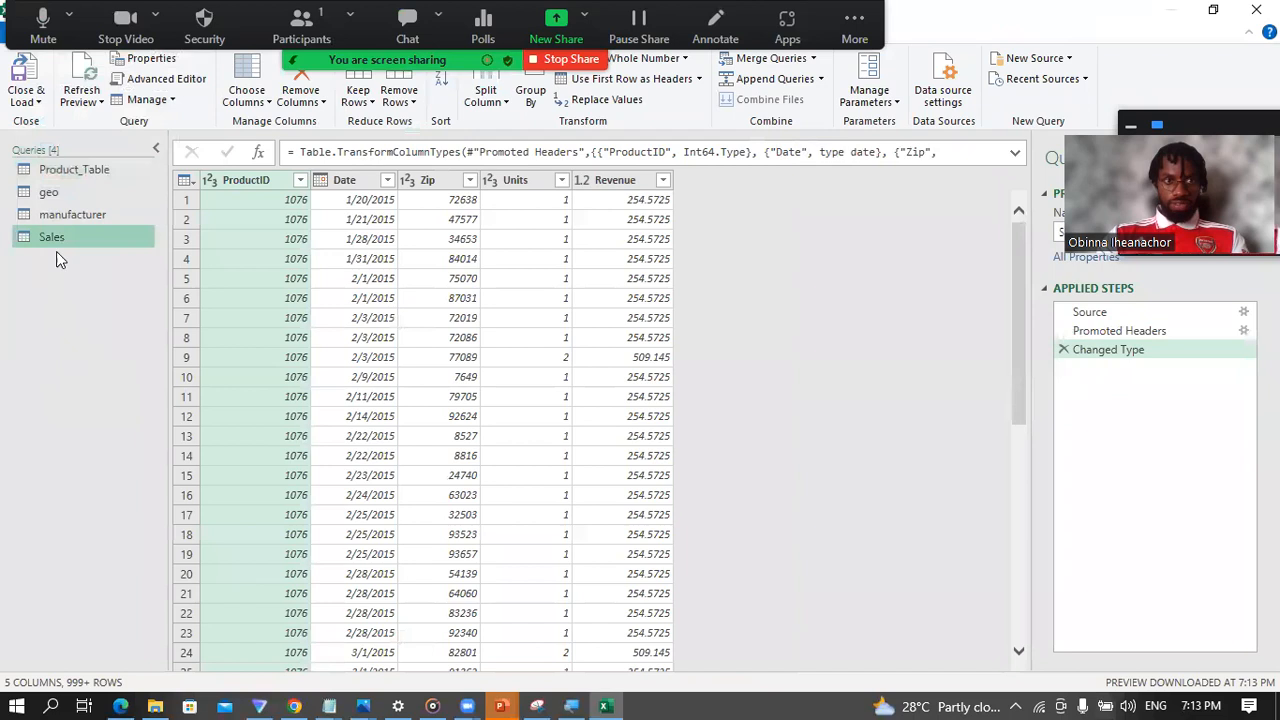
# Step: Start a new folder source and browse from Documents to Repos, Data Professionals Africa Webinars, Excel, Project, Data
pyautogui.click(1070, 58)
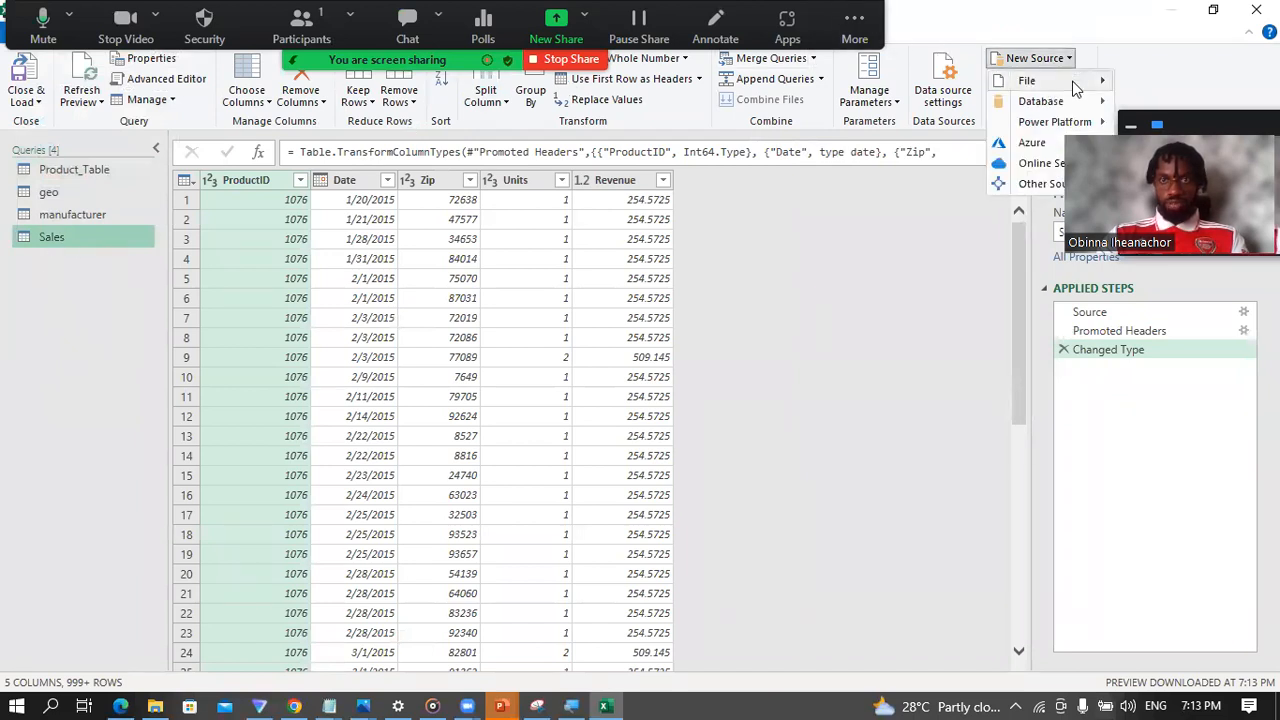
pyautogui.moveTo(1078, 82)
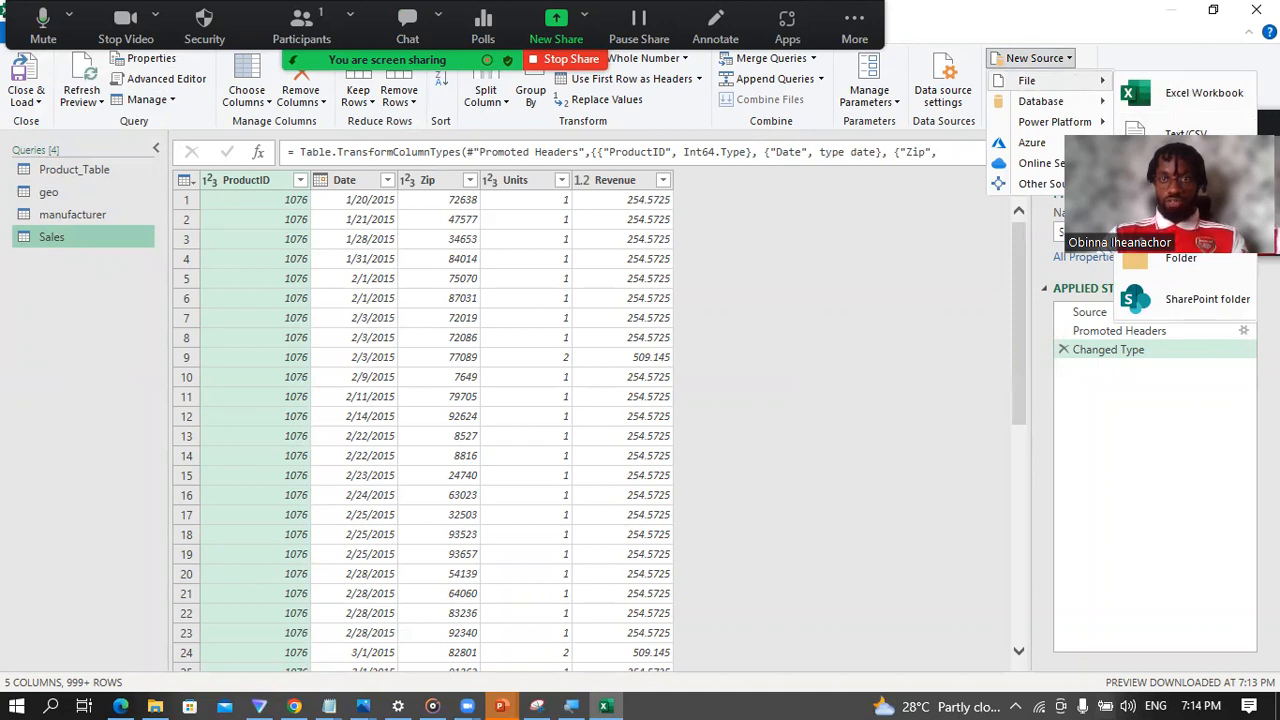
pyautogui.click(1183, 259)
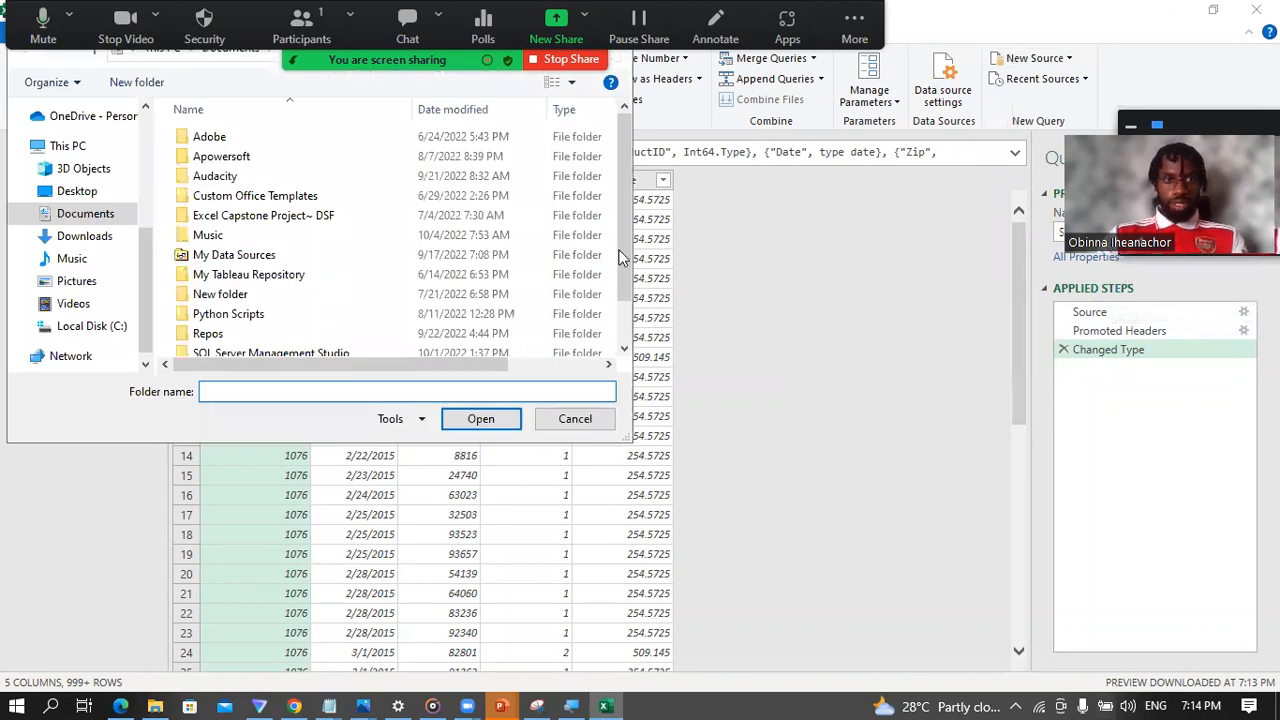
pyautogui.click(208, 334)
pyautogui.doubleClick(246, 334)
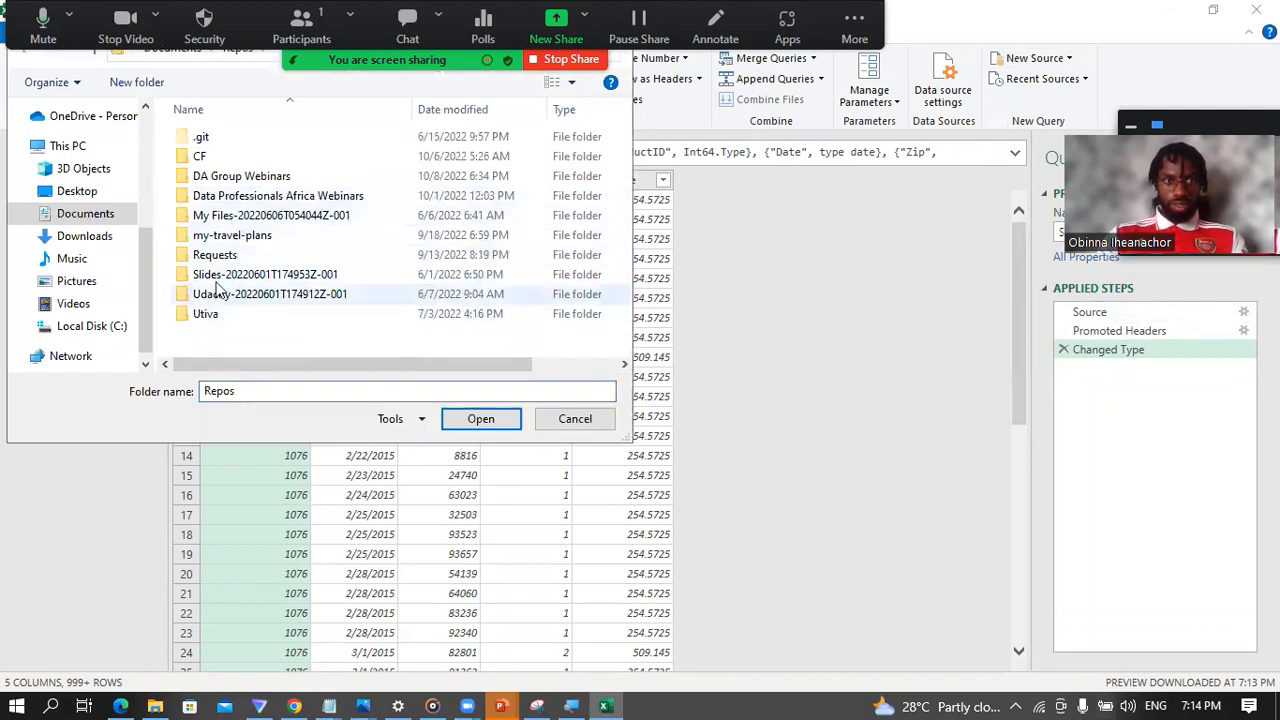
pyautogui.doubleClick(242, 196)
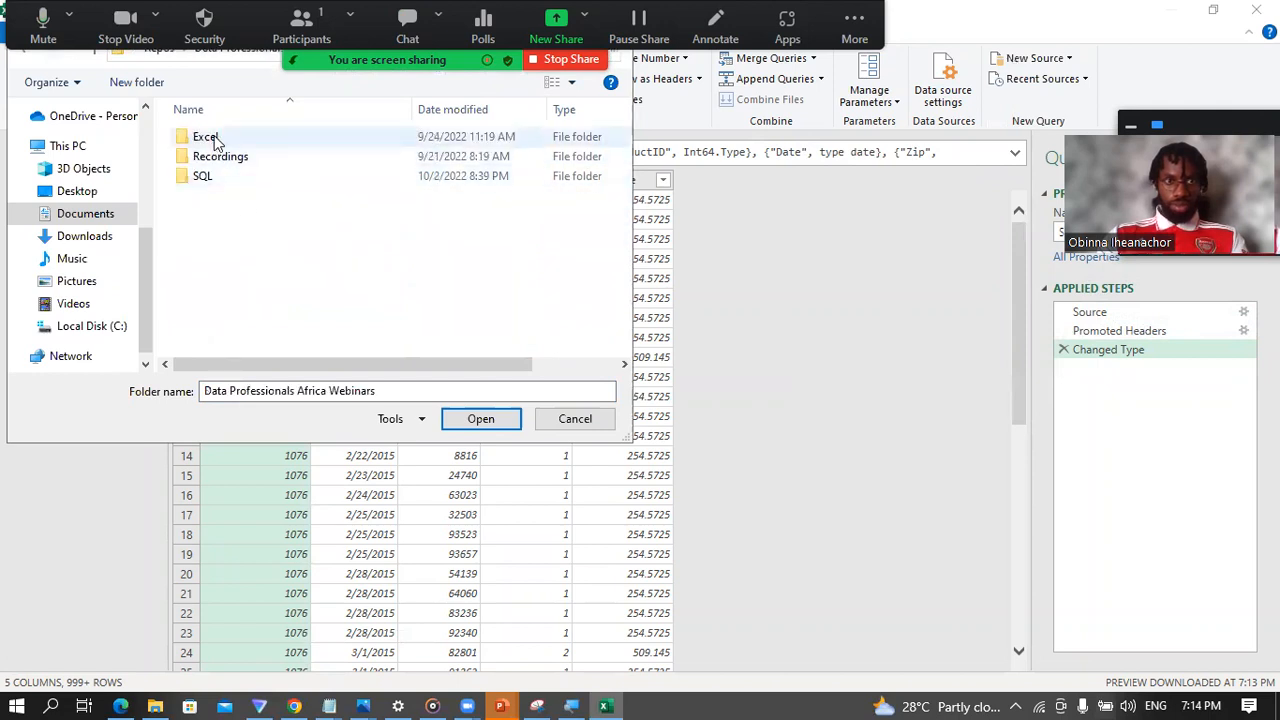
pyautogui.doubleClick(213, 140)
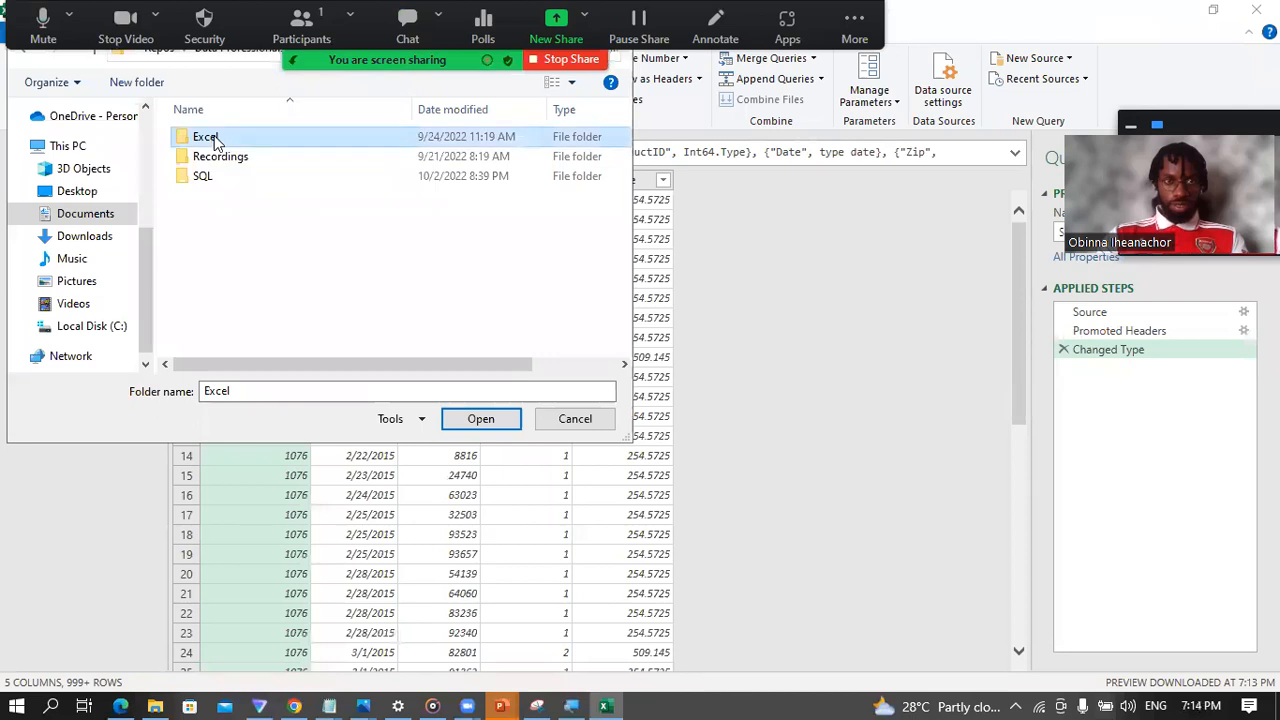
pyautogui.doubleClick(224, 170)
pyautogui.doubleClick(205, 137)
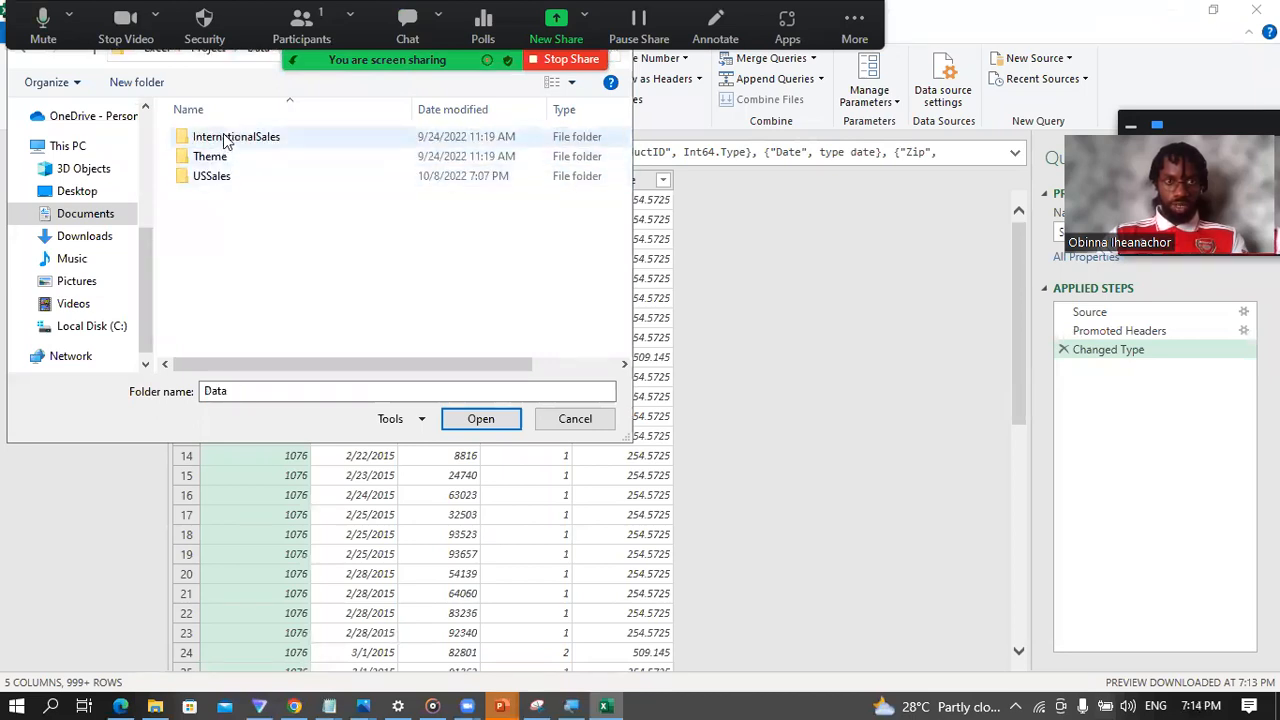
# Step: Import the InternationalSales folder and combine and transform its files, using the first file as sample and comma as delimiter
pyautogui.click(227, 141)
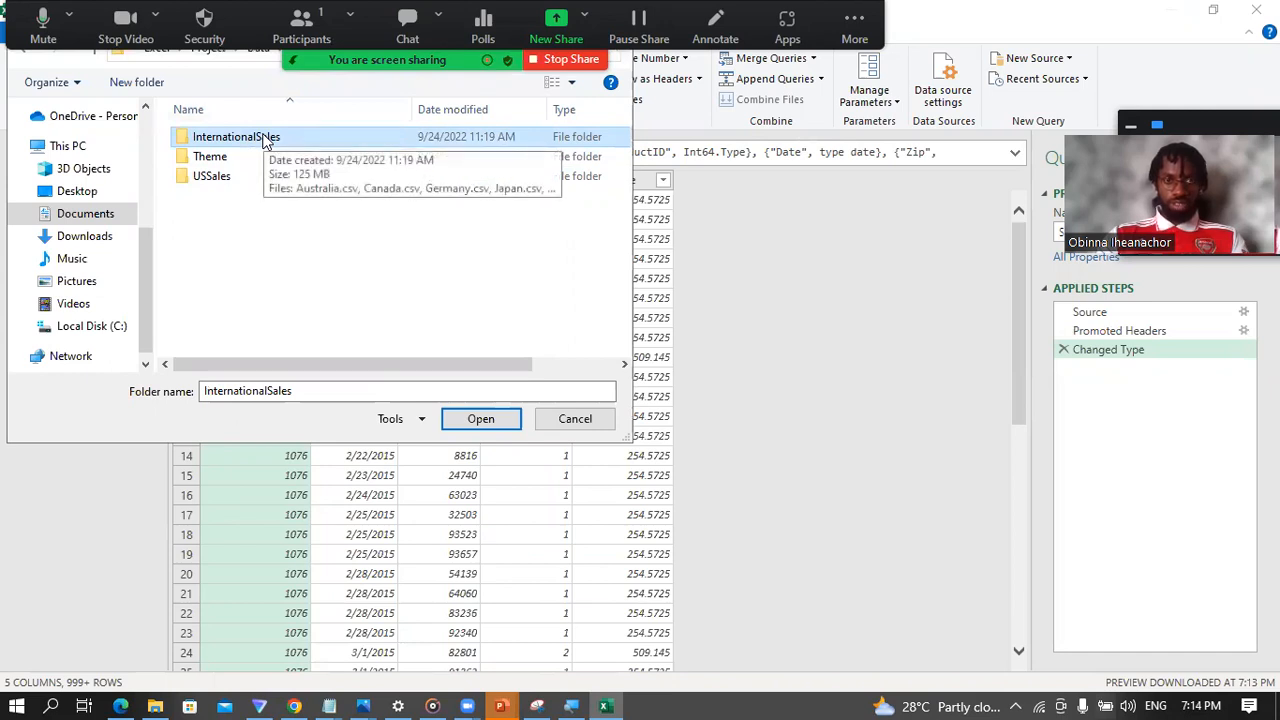
pyautogui.click(478, 426)
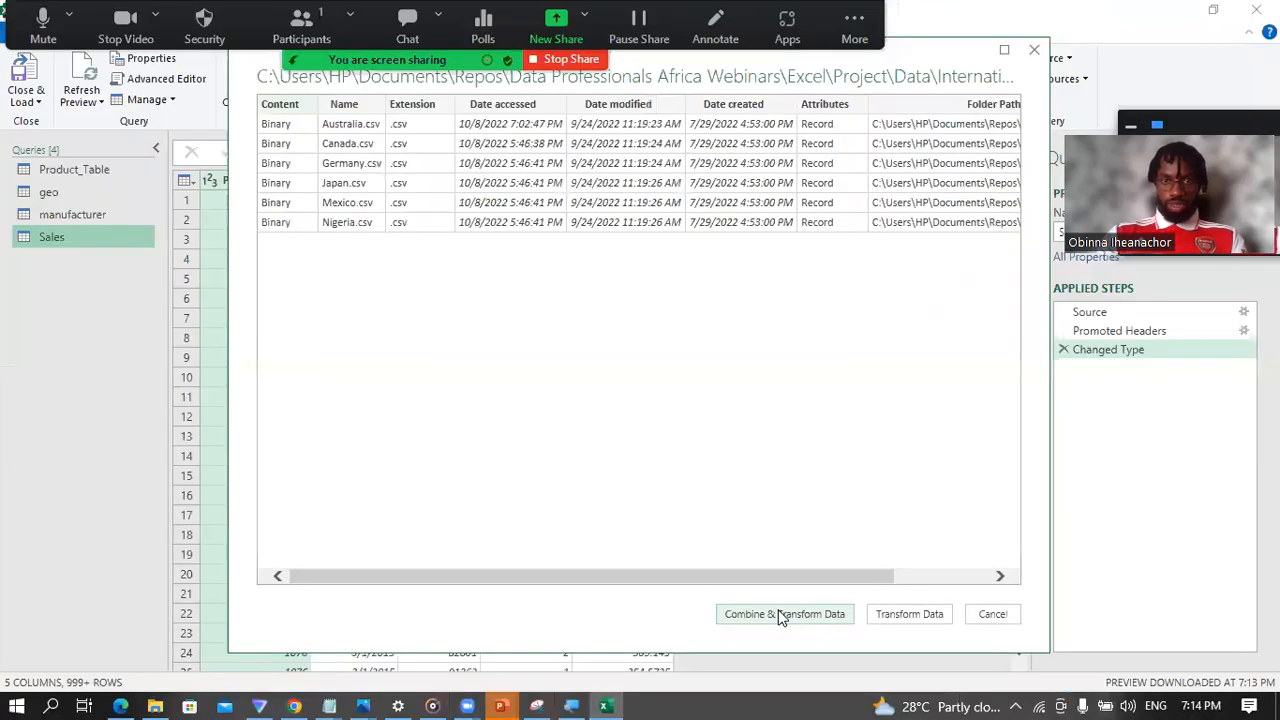
pyautogui.click(785, 617)
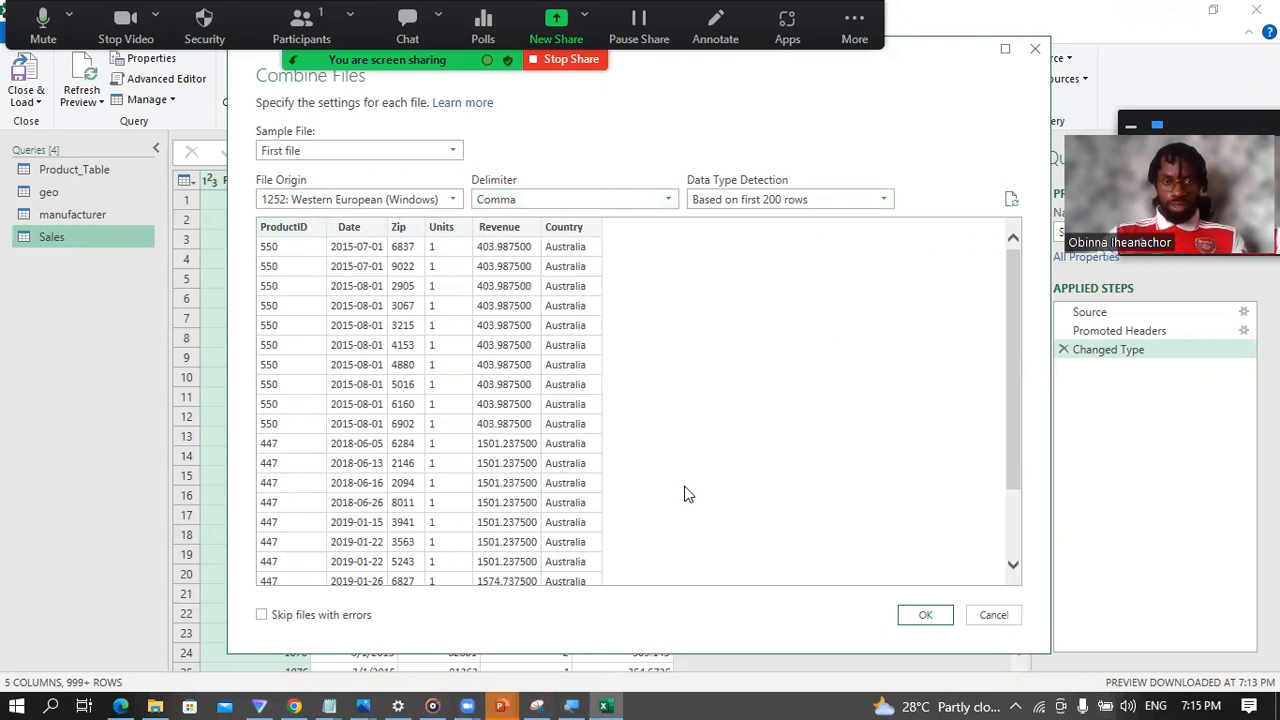
pyautogui.click(924, 615)
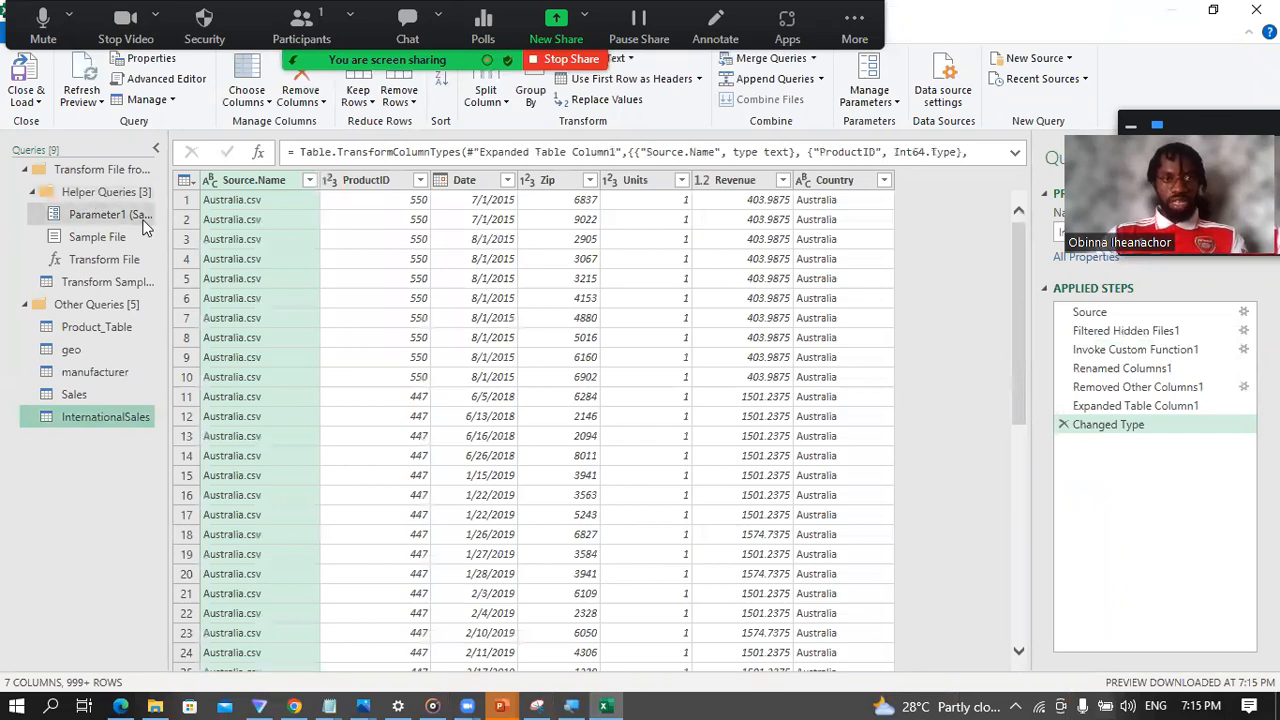
# Step: Examine the Parameter1, Sample File and Transform File helper queries and the sample transformation, and return to InternationalSales
pyautogui.click(97, 214)
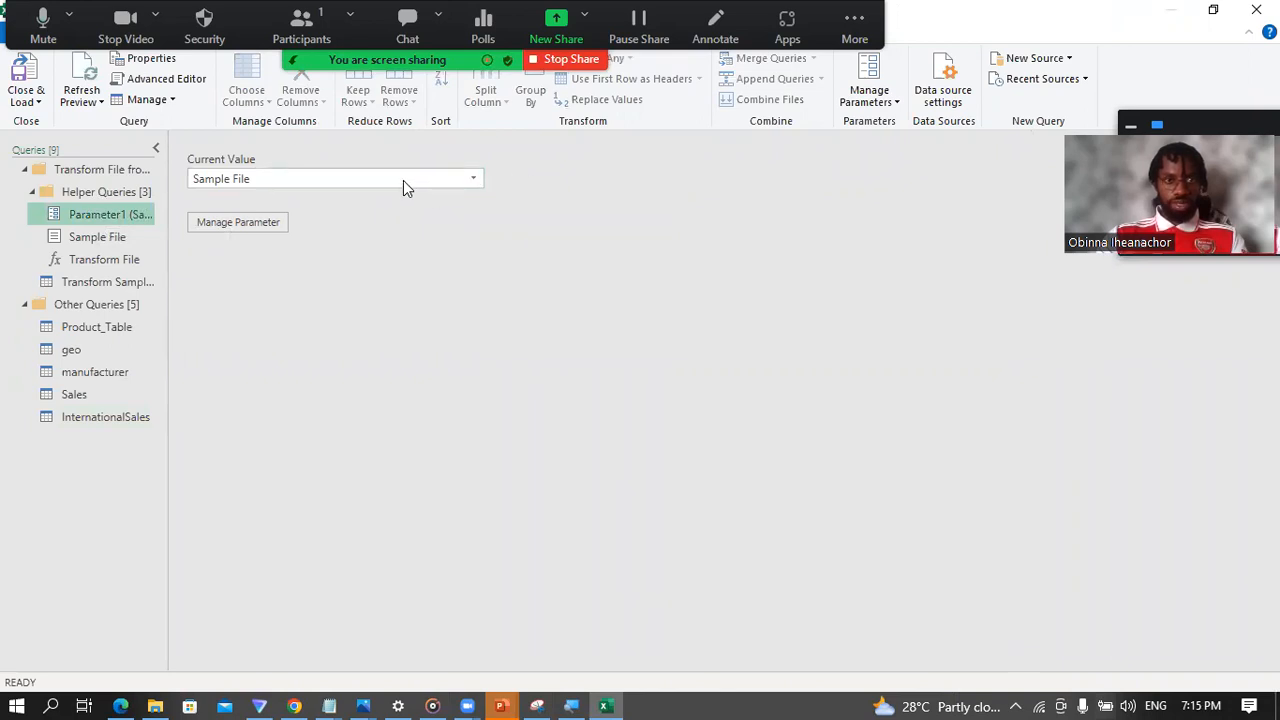
pyautogui.click(101, 238)
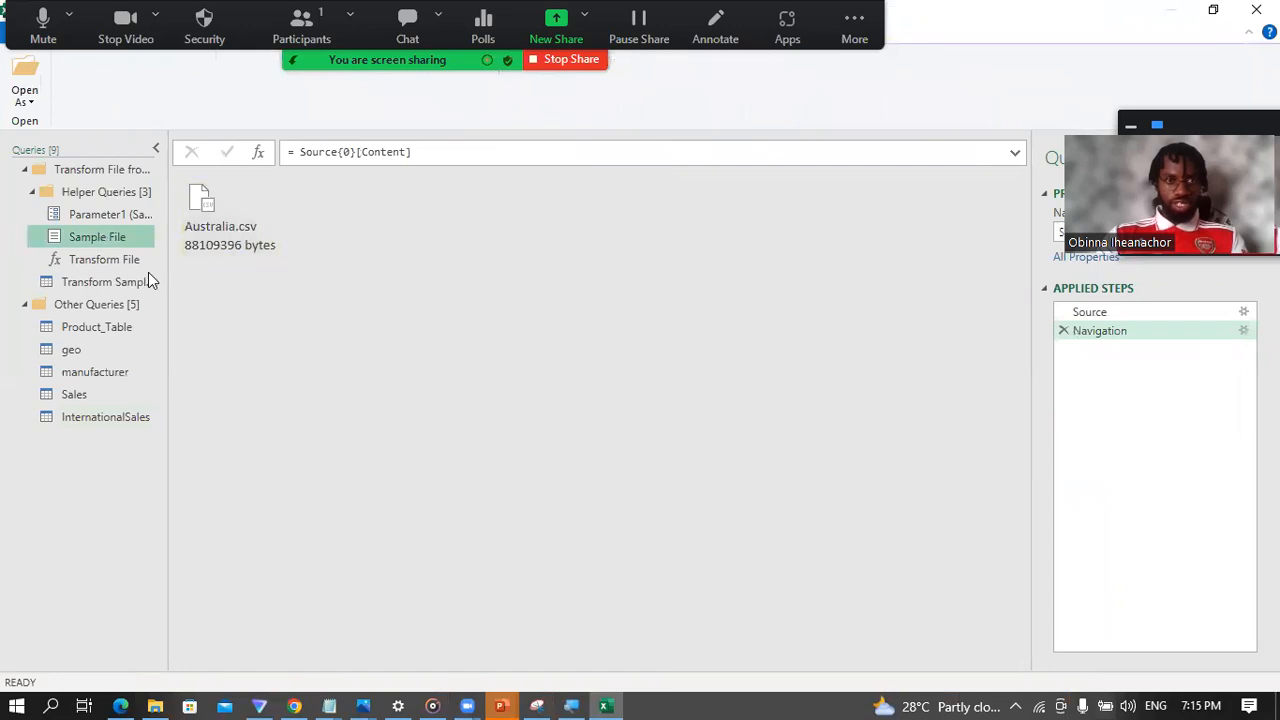
pyautogui.click(115, 259)
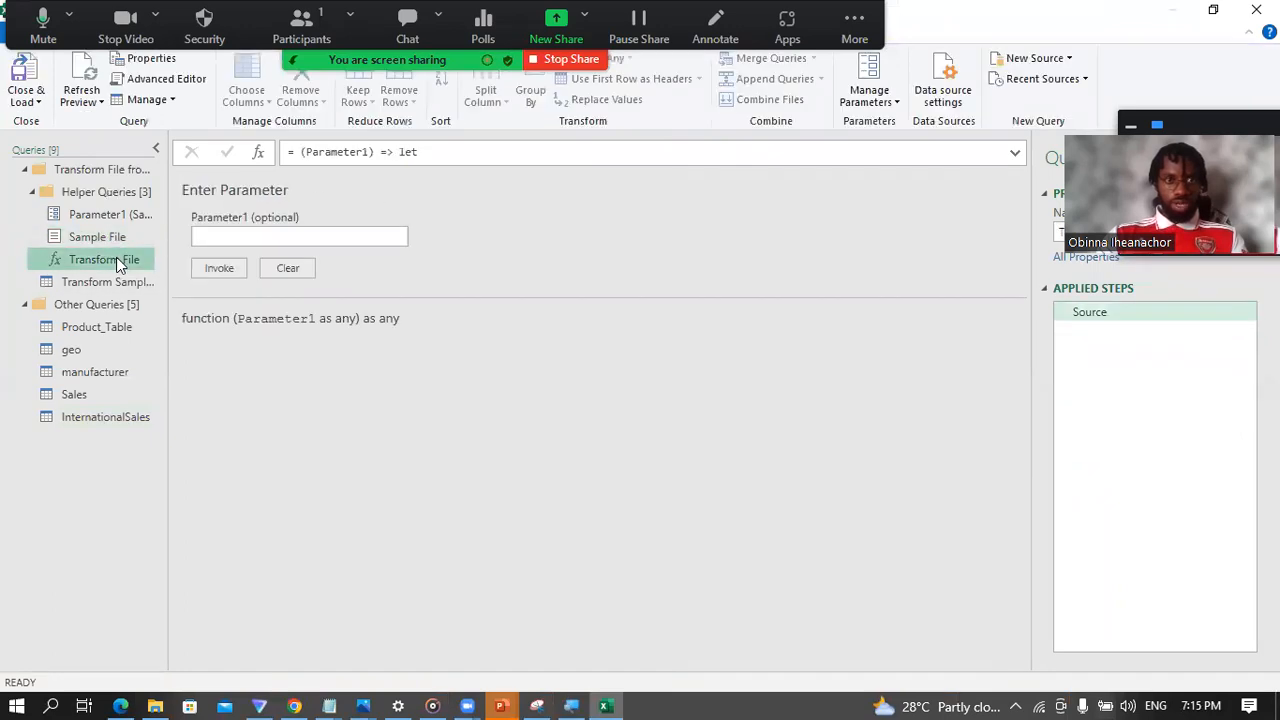
pyautogui.click(101, 281)
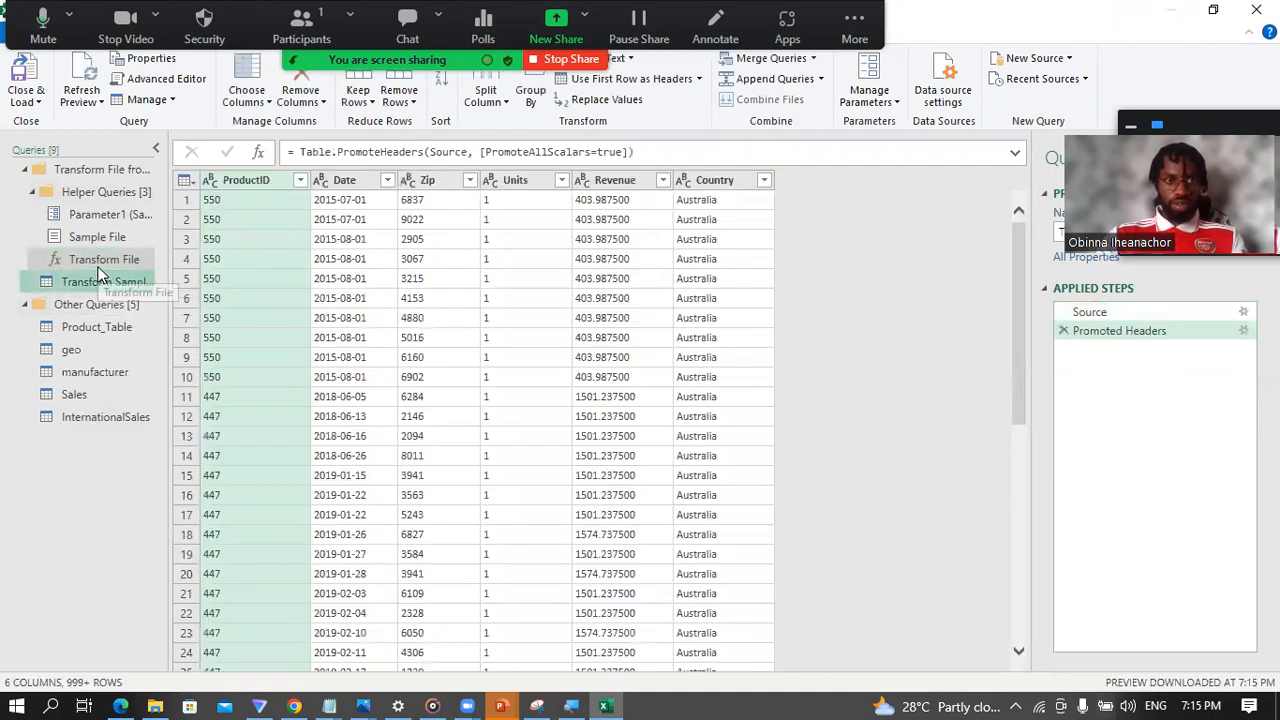
pyautogui.click(87, 419)
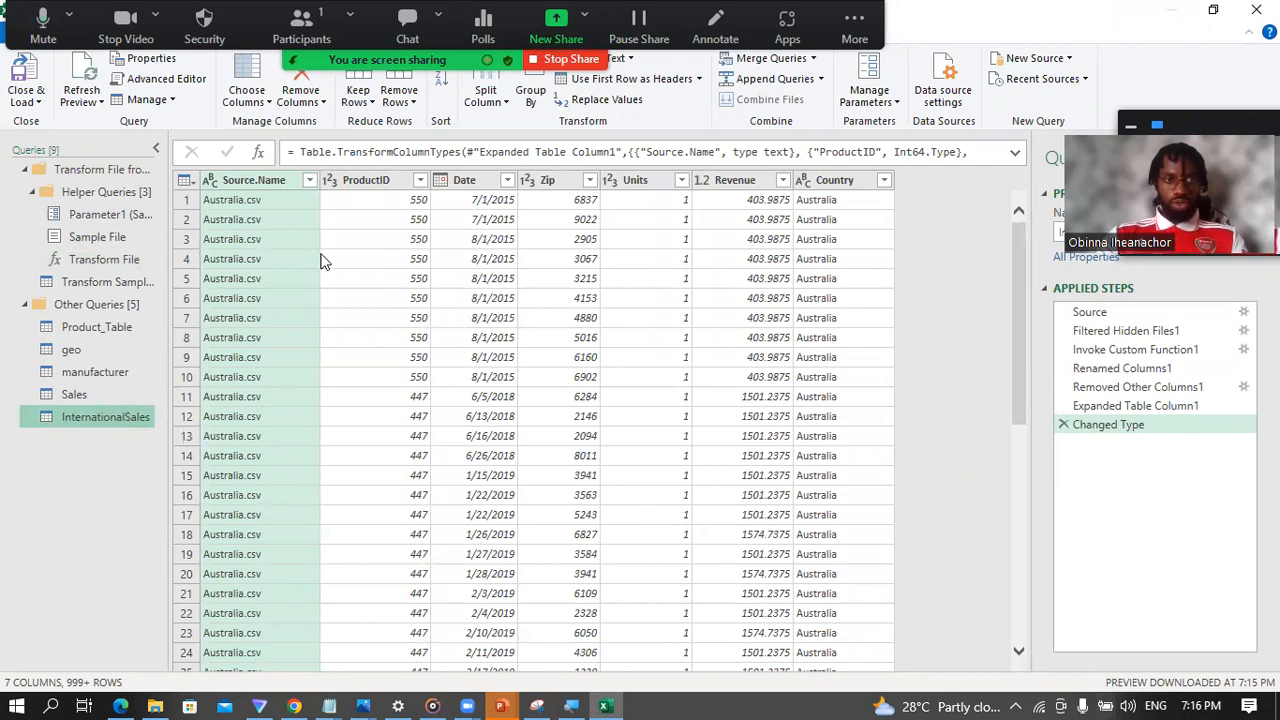
# Step: Load the full list of Country filter values in InternationalSales to check the combined countries, leaving the filter unapplied
pyautogui.click(884, 181)
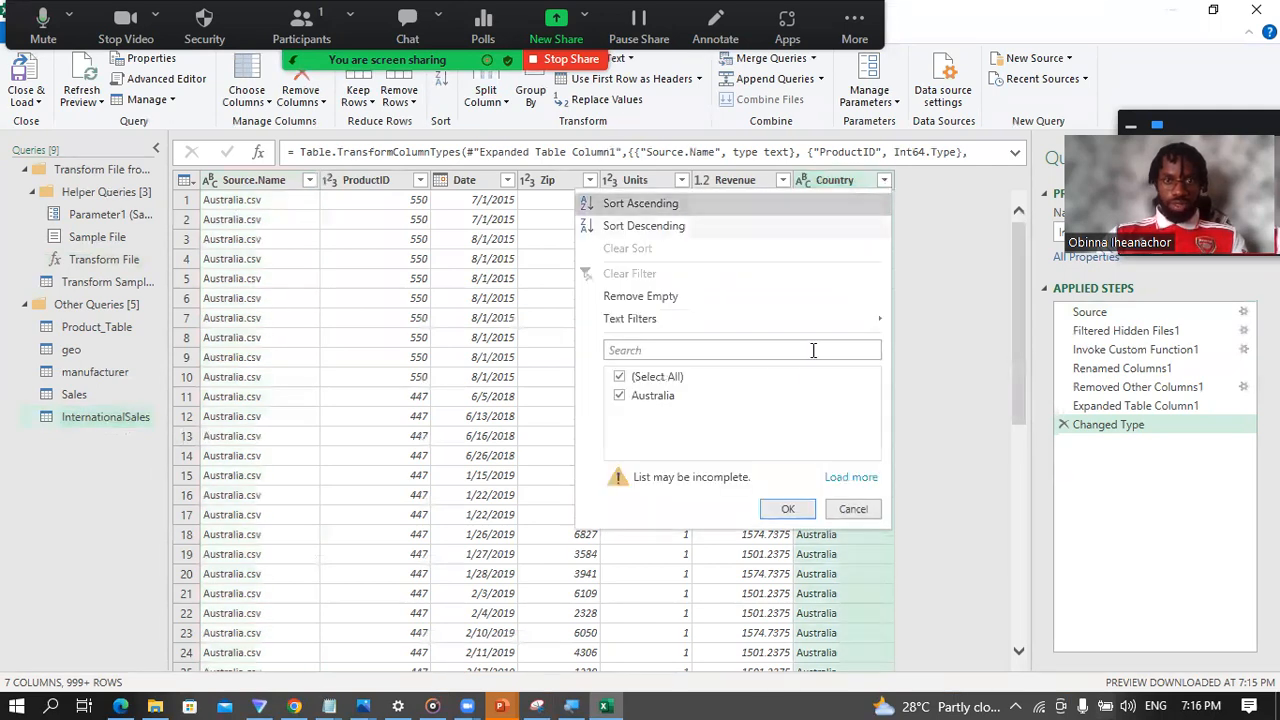
pyautogui.click(846, 478)
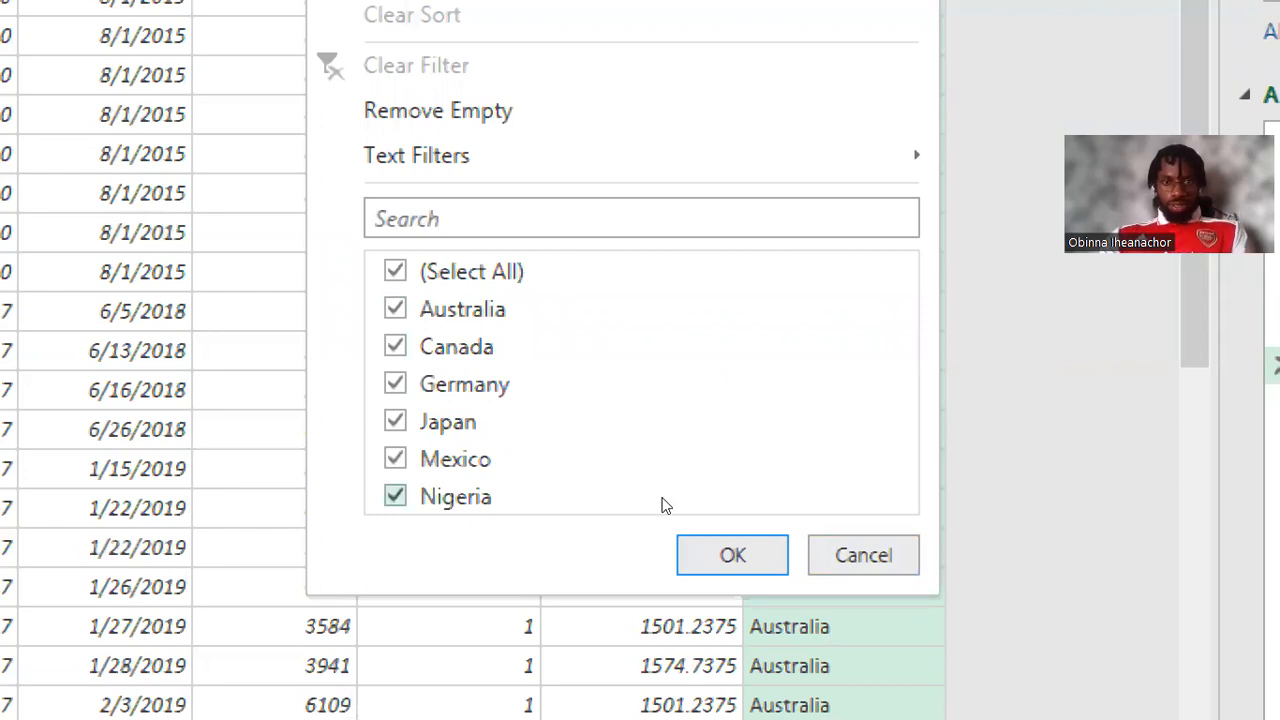
pyautogui.click(868, 536)
pyautogui.hotkey('ctrl', '4')
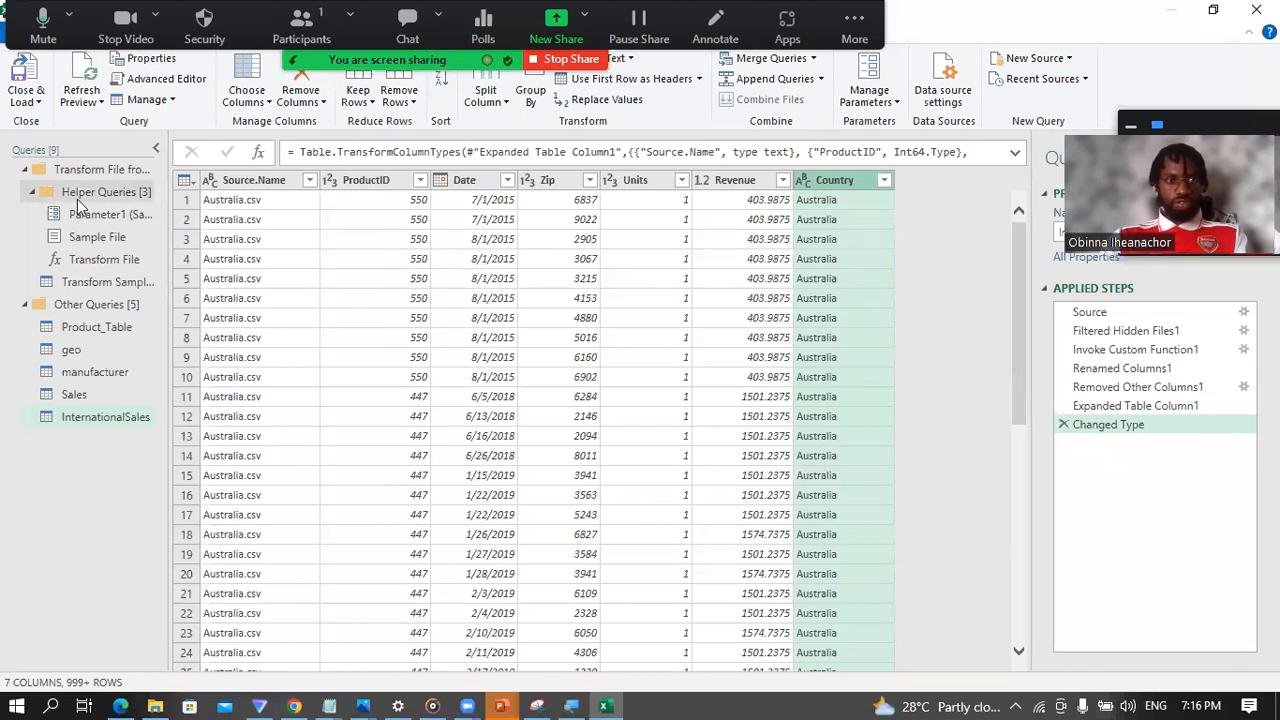
# Step: Collapse the Transform File query group and rename the Product_Table query as Products
pyautogui.click(24, 172)
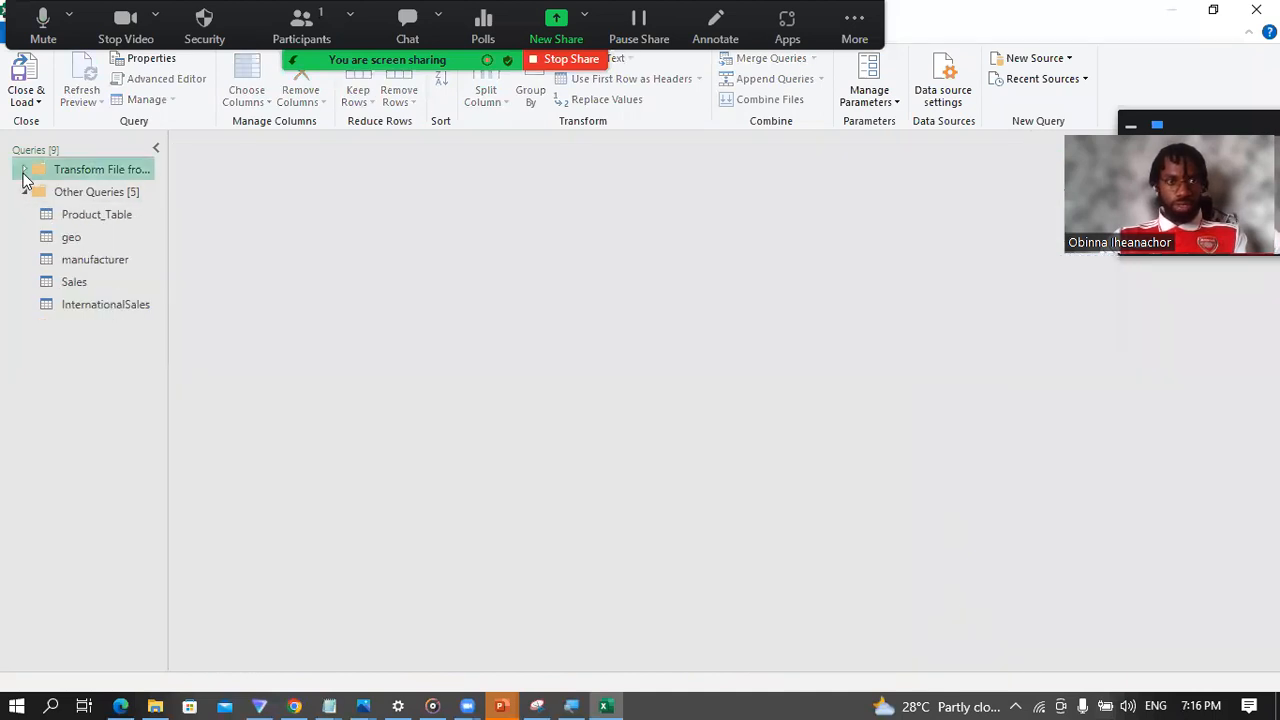
pyautogui.click(95, 216)
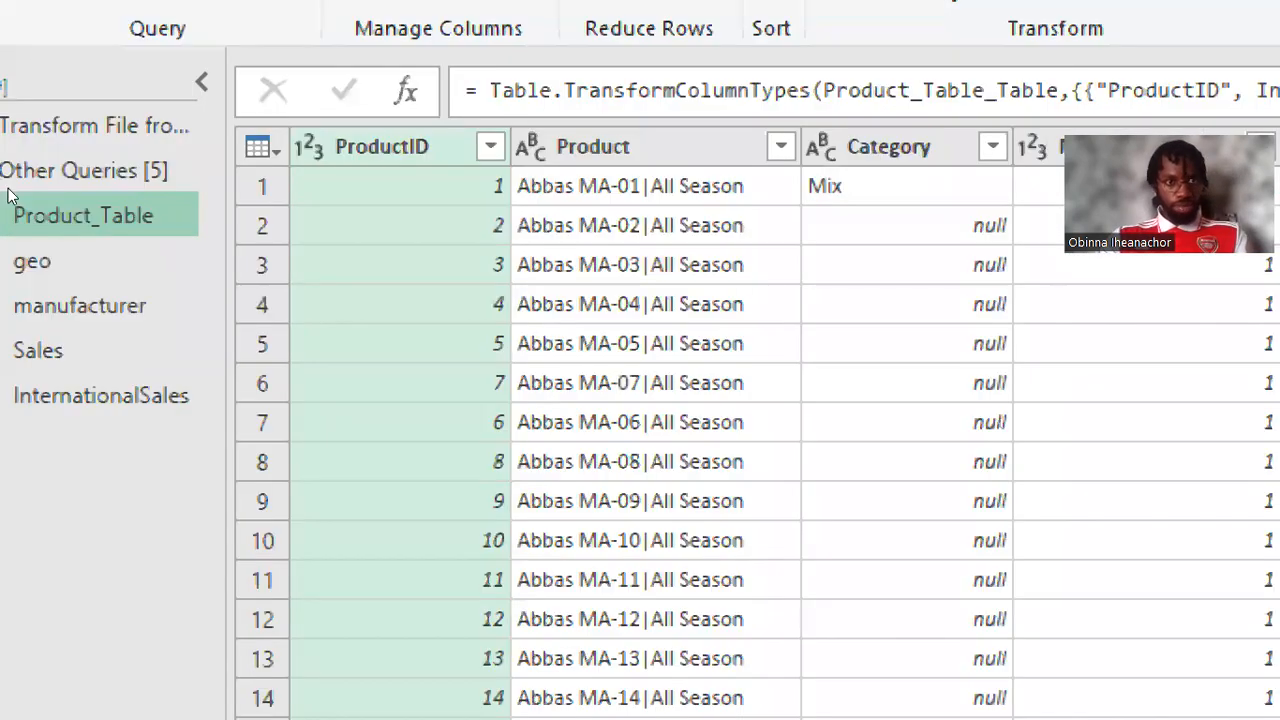
pyautogui.doubleClick(103, 215)
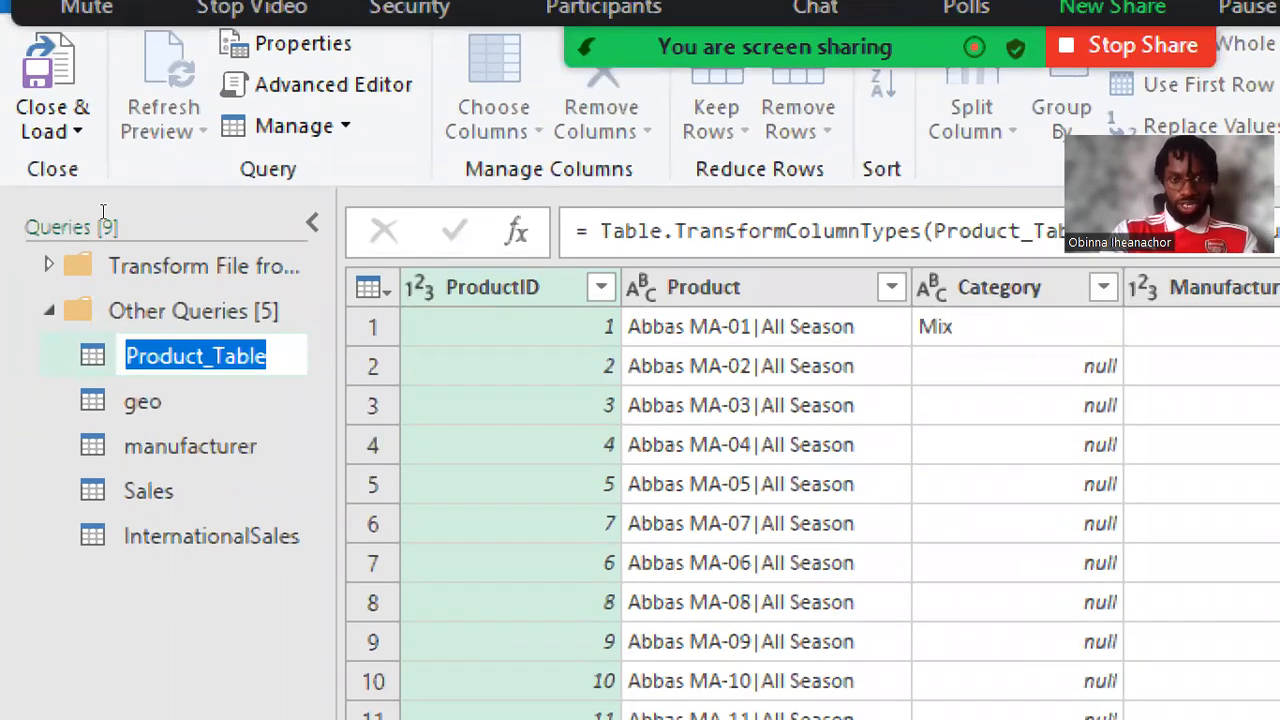
pyautogui.write('Produc')
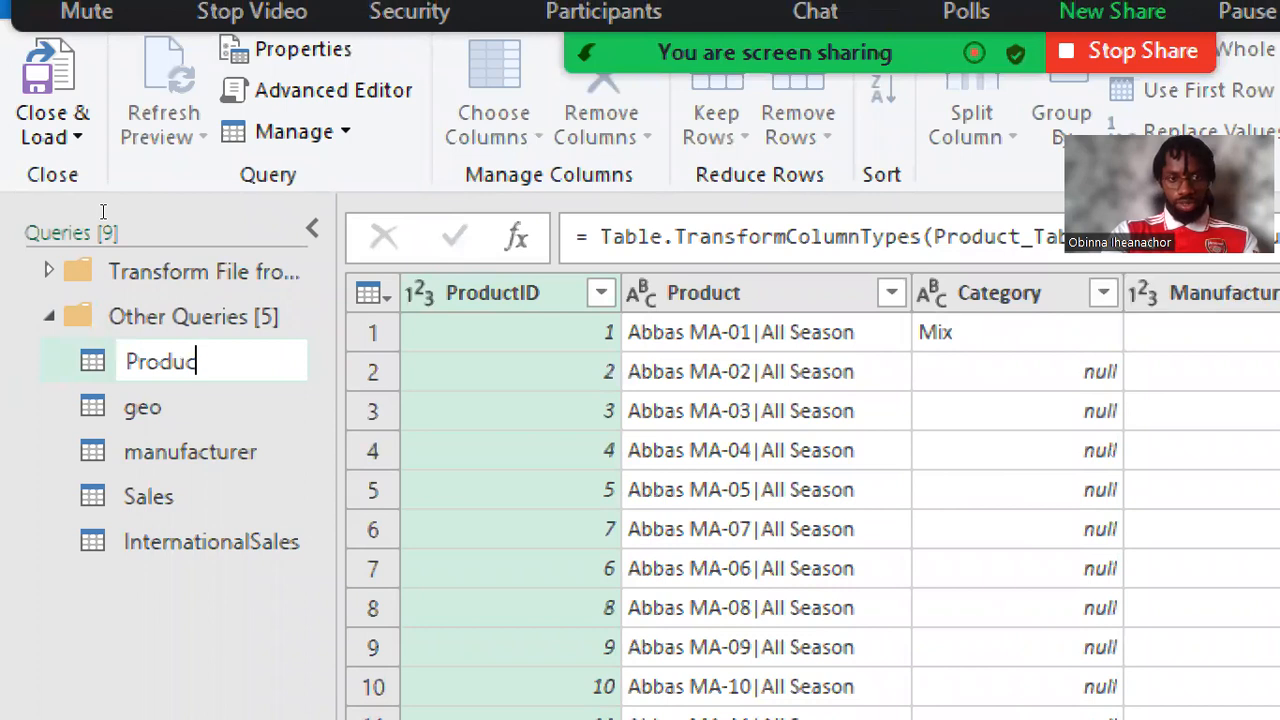
pyautogui.write('ts')
pyautogui.press('Return')
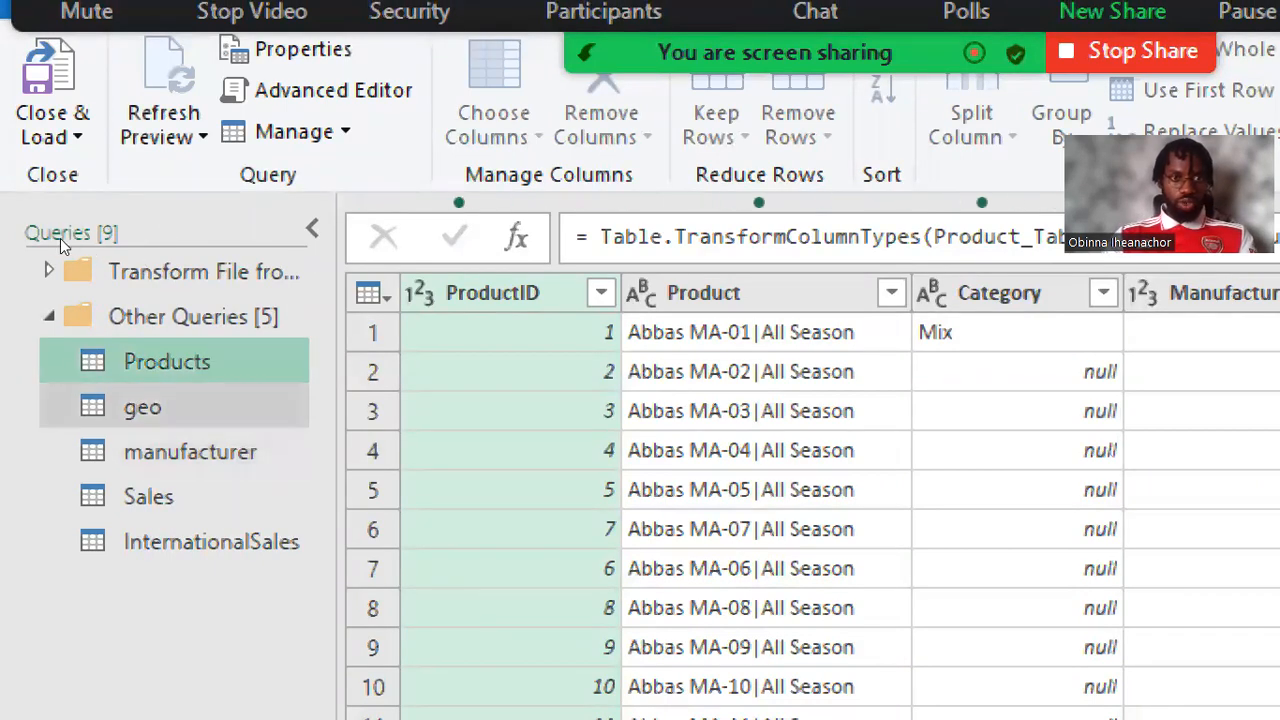
# Step: Rename the geo query as Geography
pyautogui.click(150, 408)
pyautogui.rightClick(155, 409)
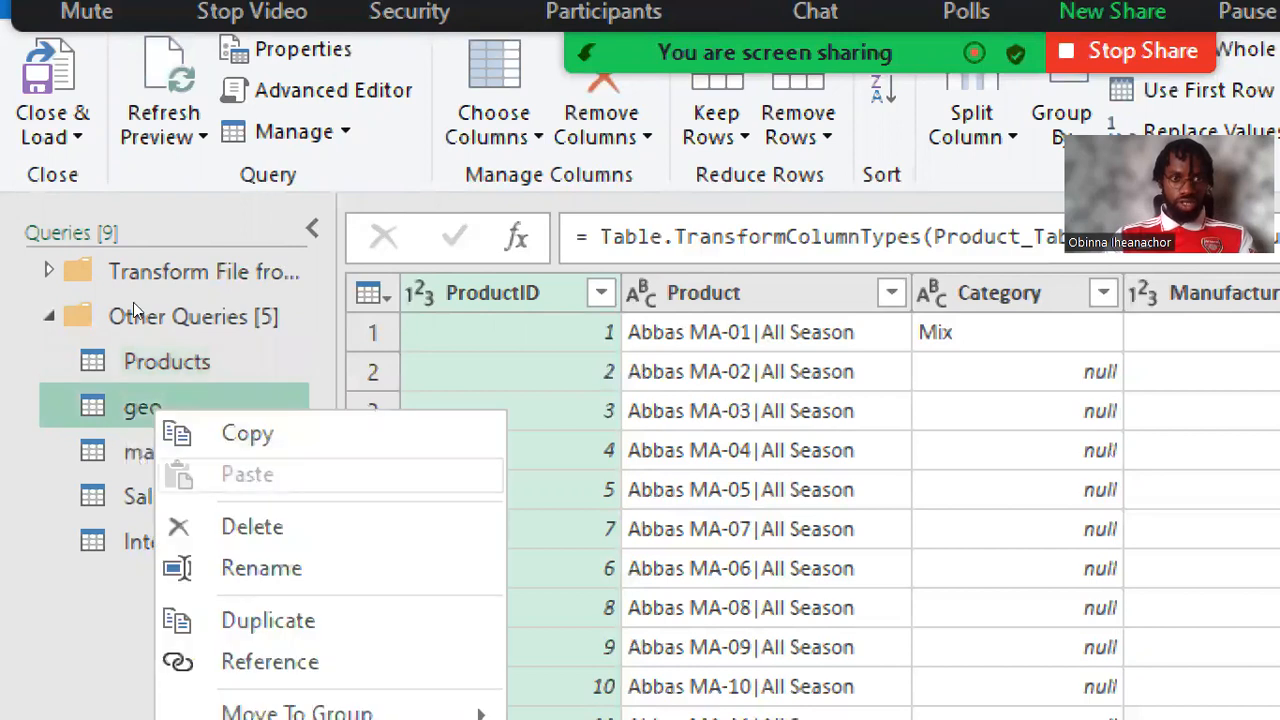
pyautogui.press('Return')
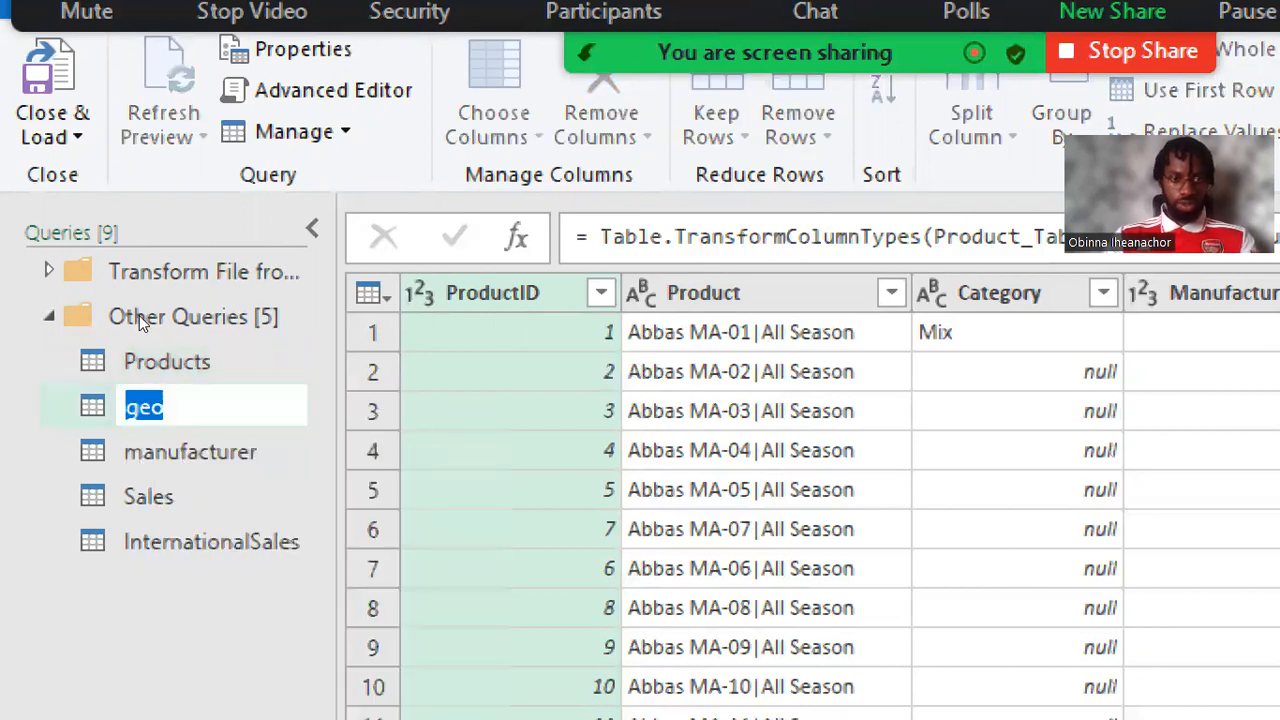
pyautogui.write('Geog')
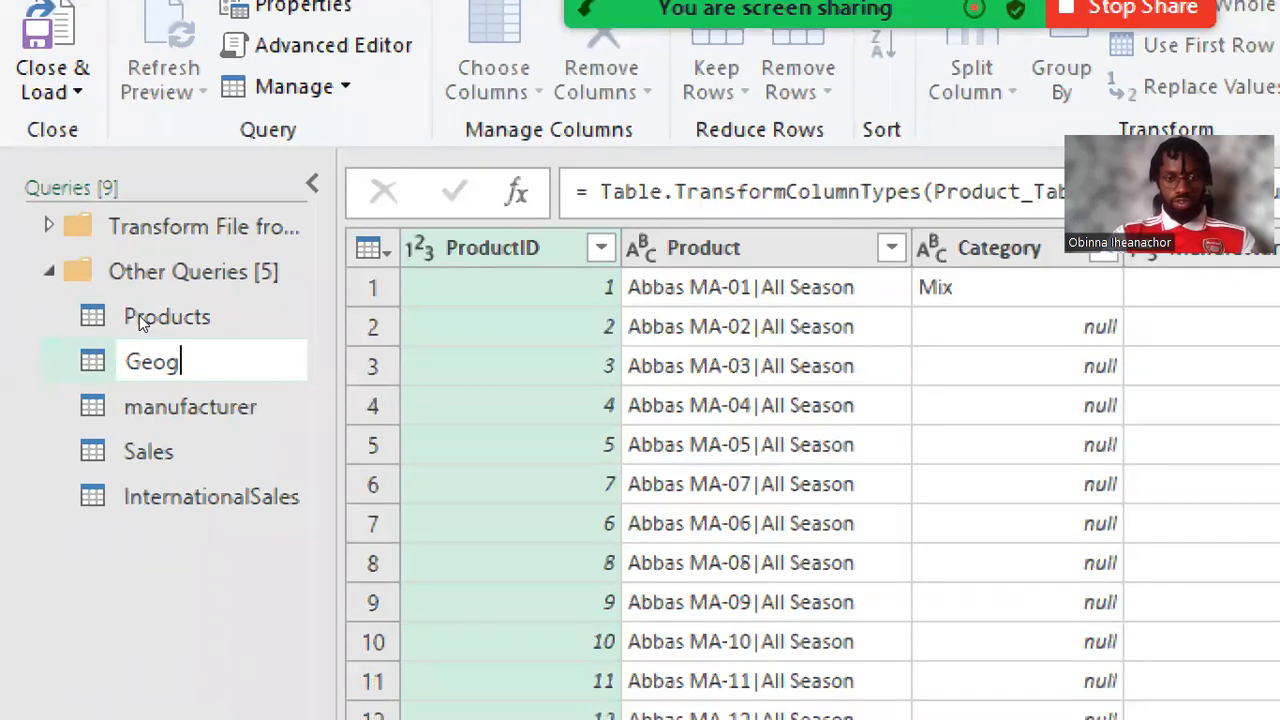
pyautogui.write('raphy')
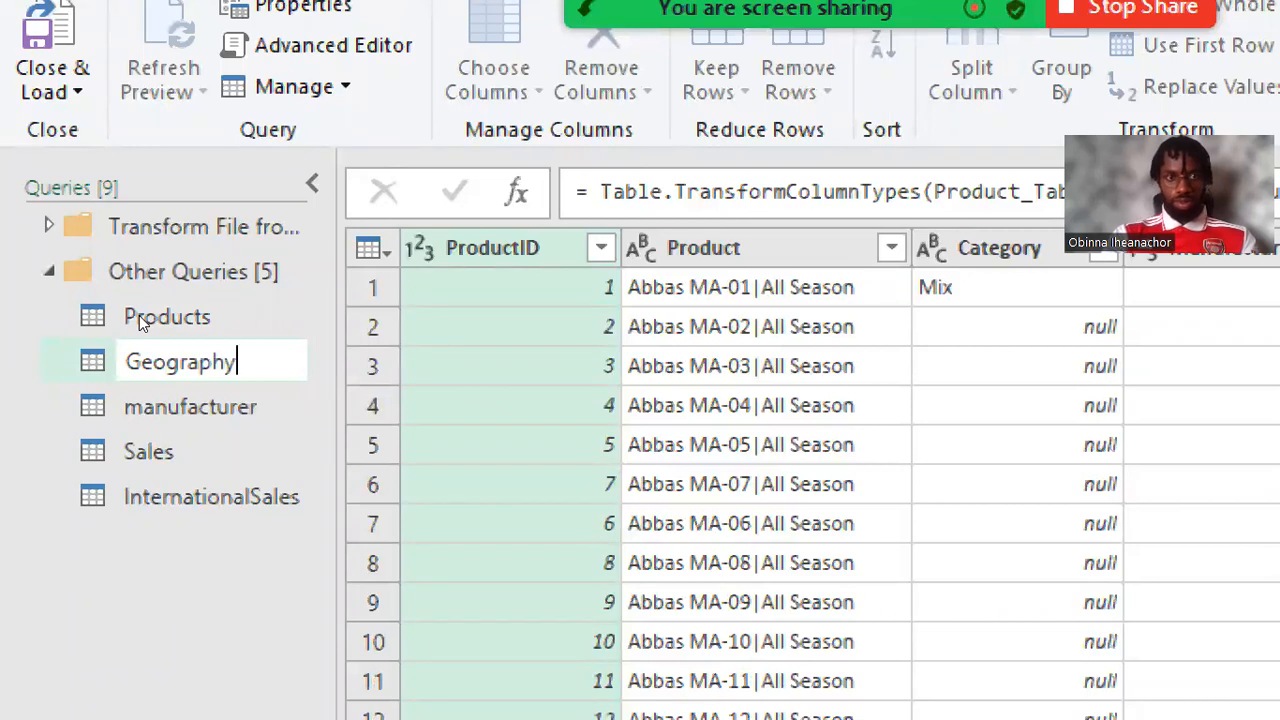
pyautogui.press('Return')
# Step: Capitalise the name of the manufacturer query so it reads Manufacturer
pyautogui.press('Down')
pyautogui.press('F2')
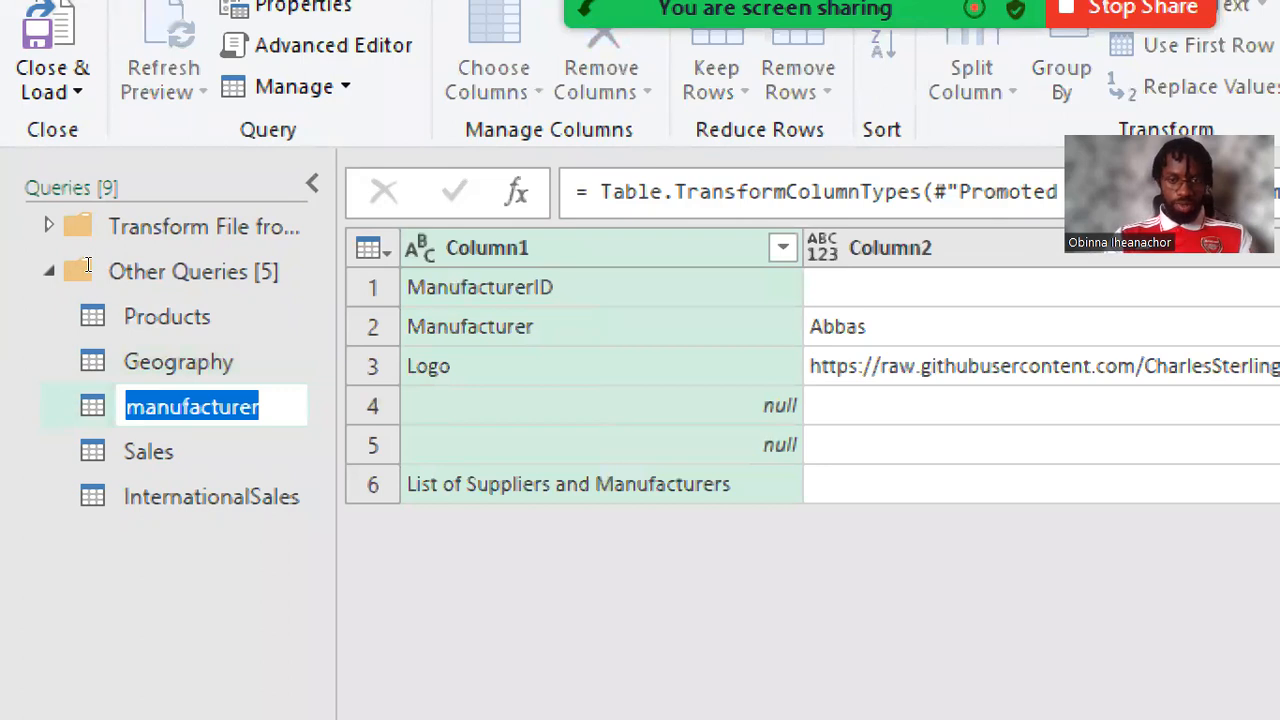
pyautogui.press('Left')
pyautogui.press('Right')
pyautogui.press('BackSpace')
pyautogui.write('M')
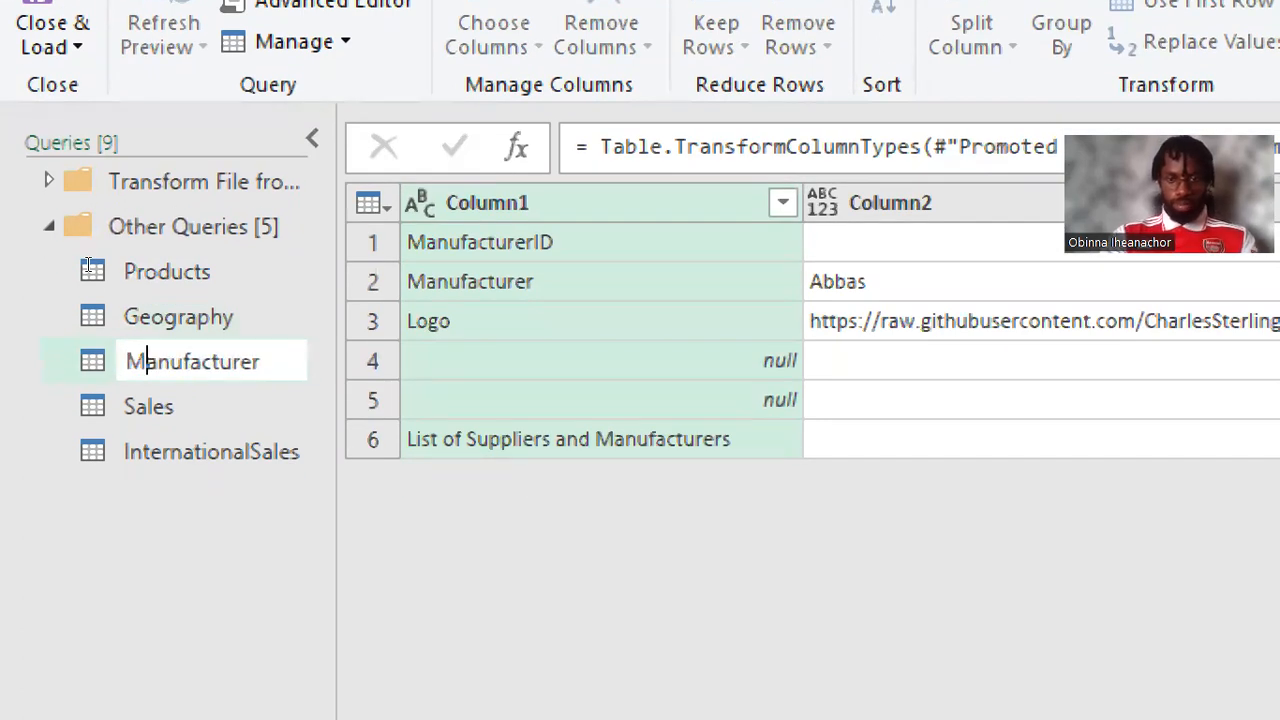
pyautogui.press('Return')
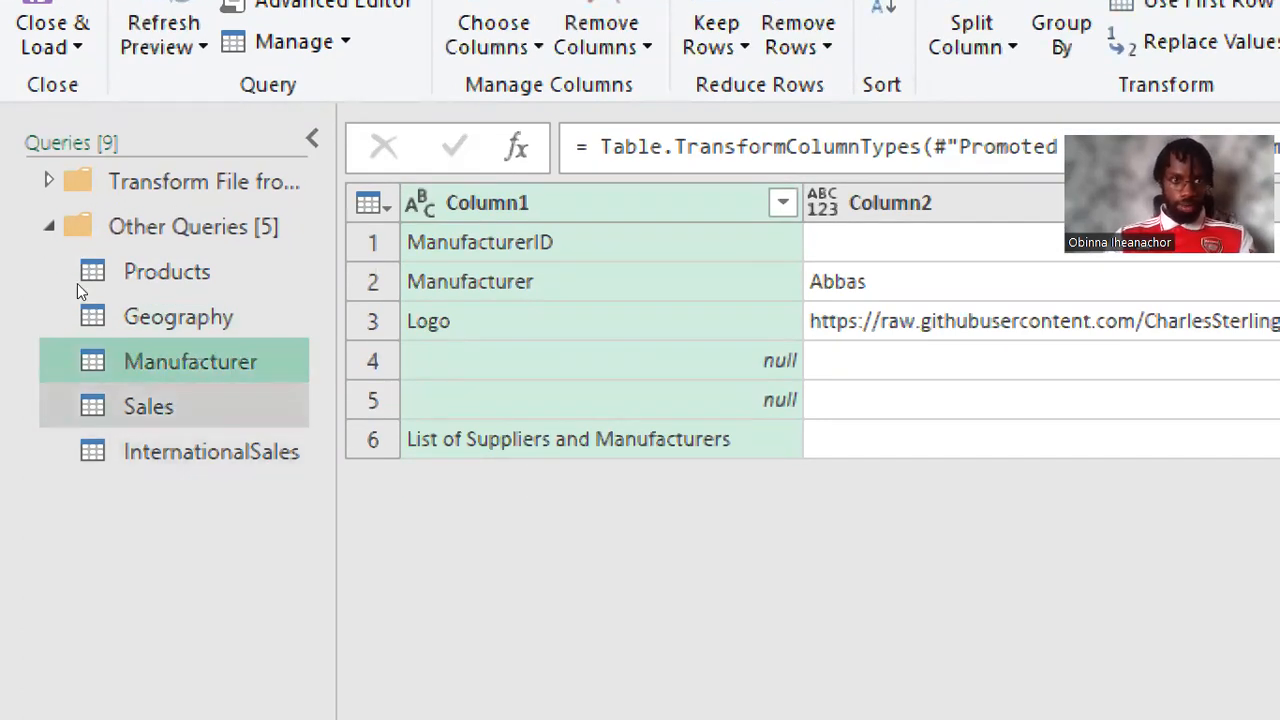
# Step: Rename the Sales query as US Sales
pyautogui.click(150, 406)
pyautogui.press('F2')
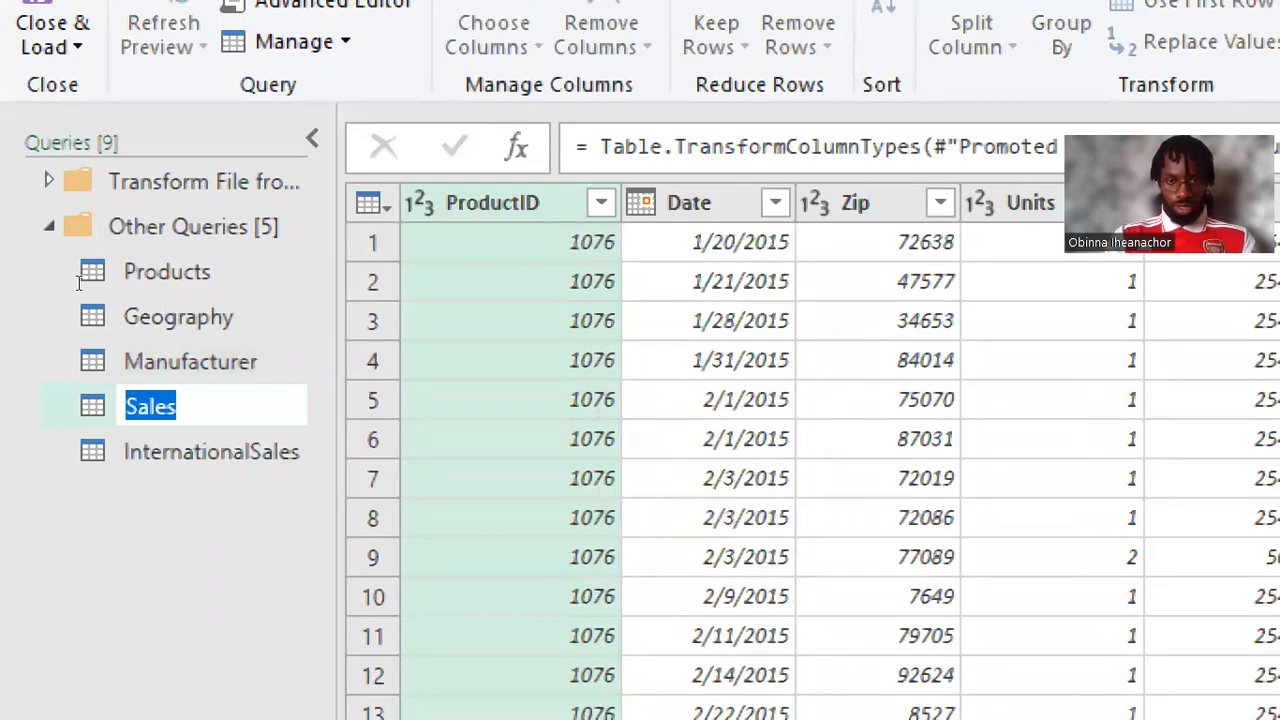
pyautogui.press('Home')
pyautogui.write('US')
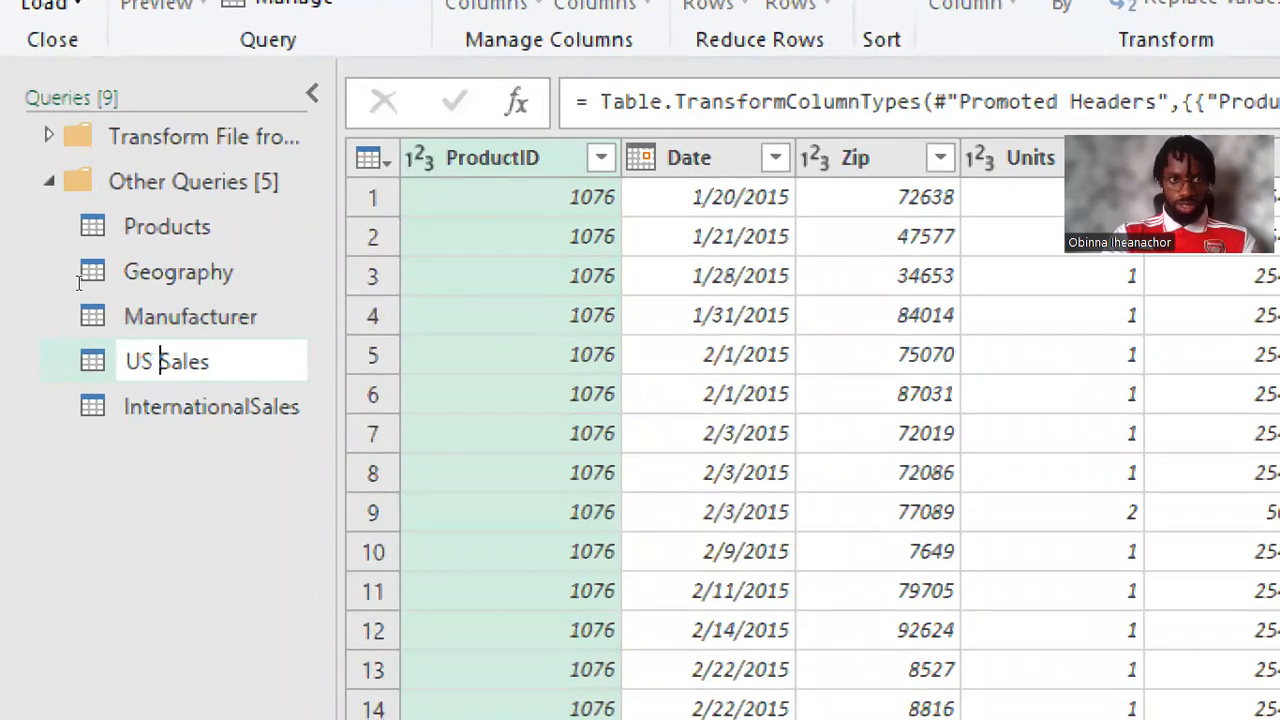
pyautogui.press('Return')
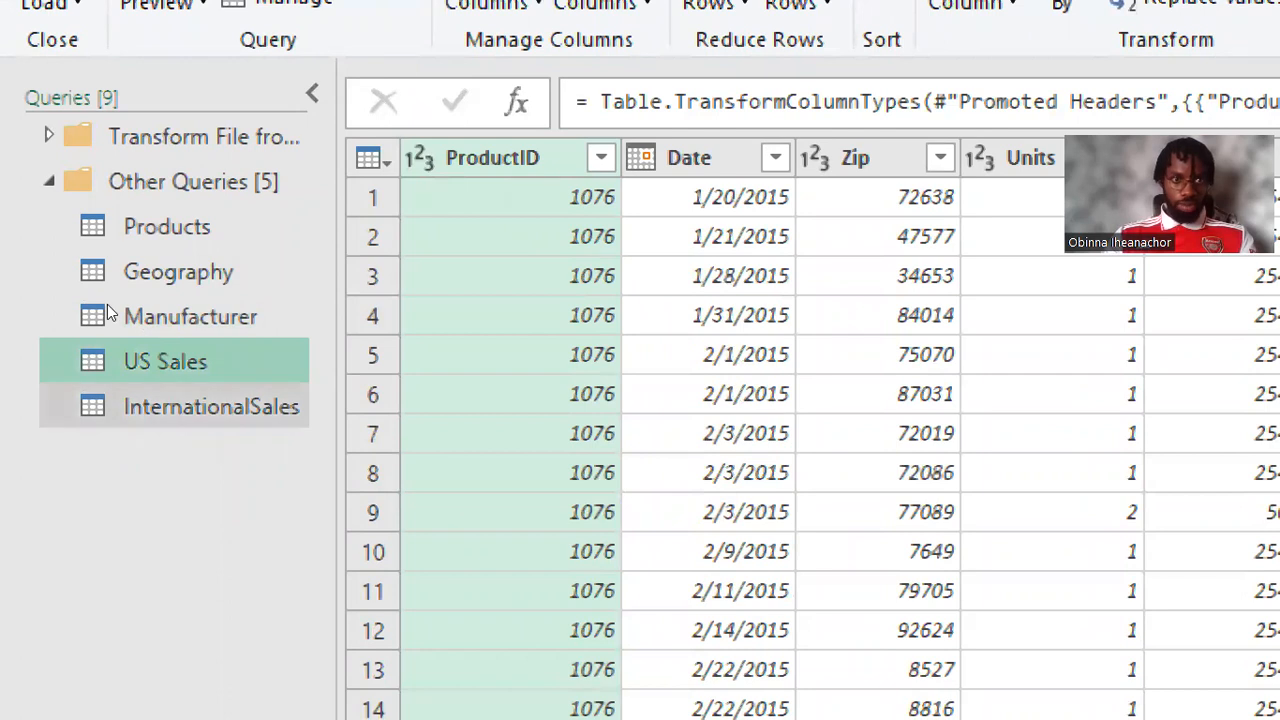
# Step: Insert a space in the InternationalSales query name so it reads International Sales
pyautogui.click(211, 406)
pyautogui.doubleClick(124, 406)
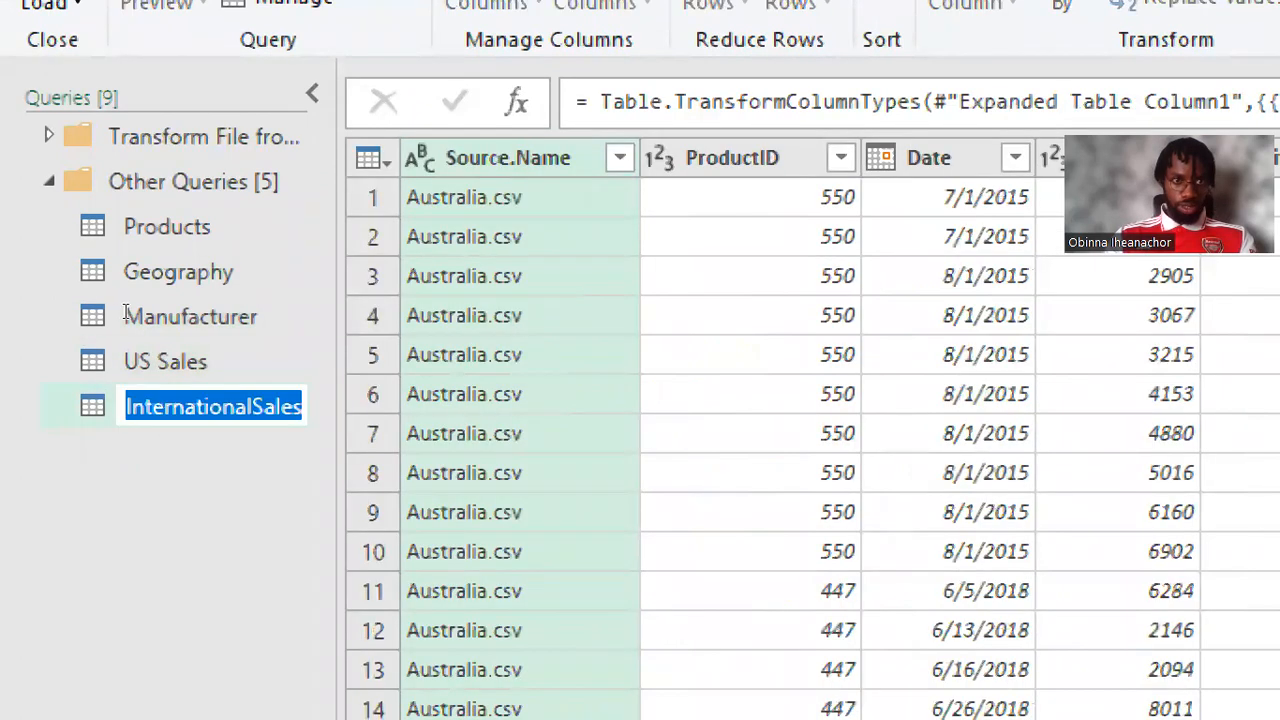
pyautogui.click(126, 406)
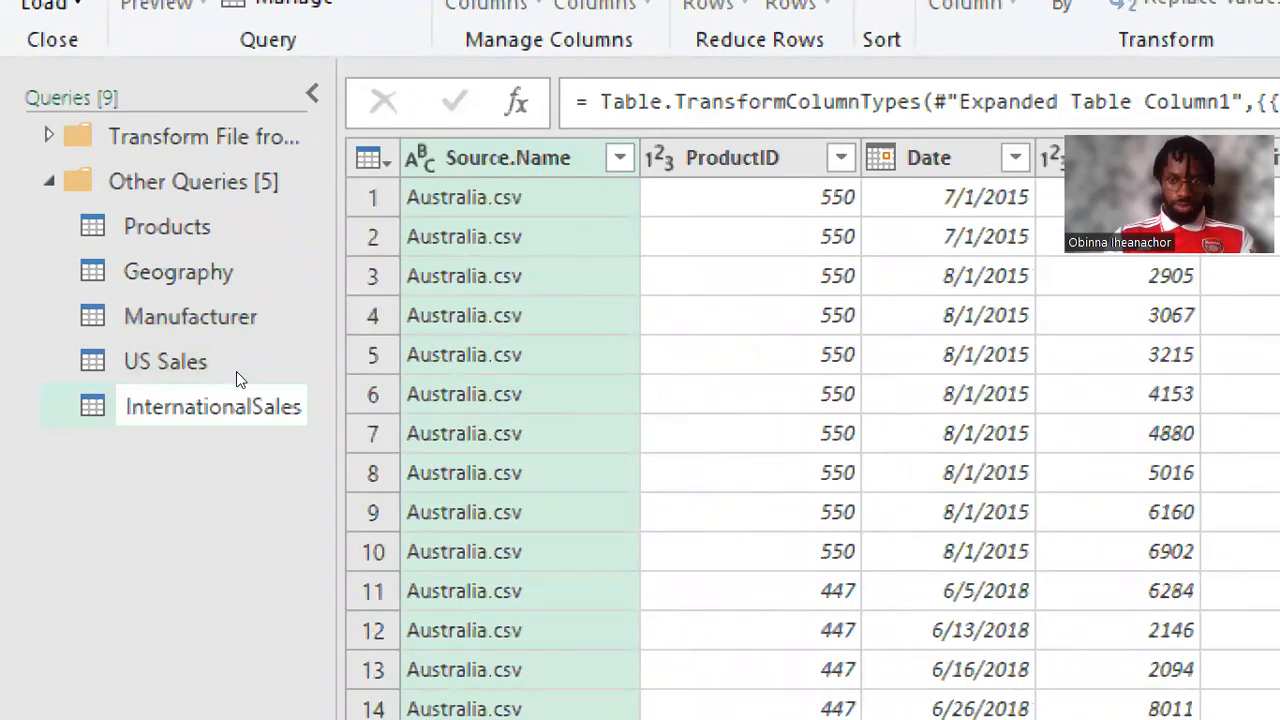
pyautogui.press('Return')
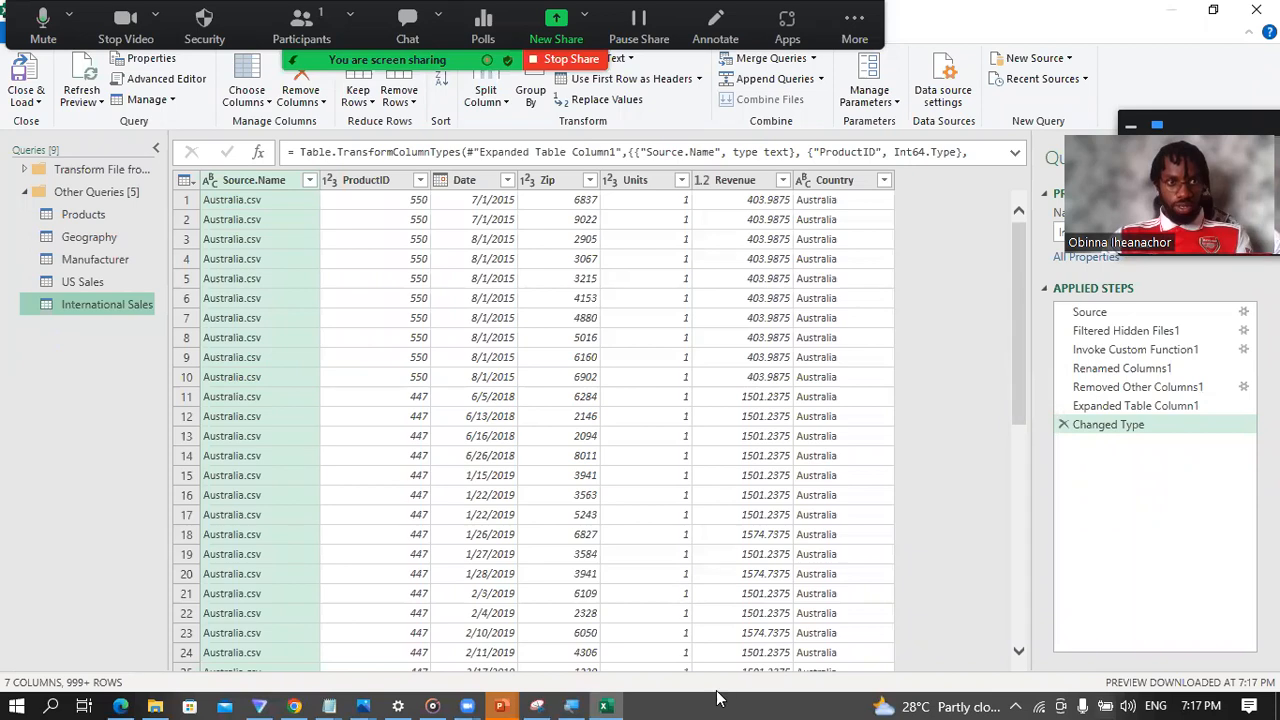
# Step: Examine the Source step of the Products query, expanding its formula to read the full workbook path
pyautogui.click(86, 215)
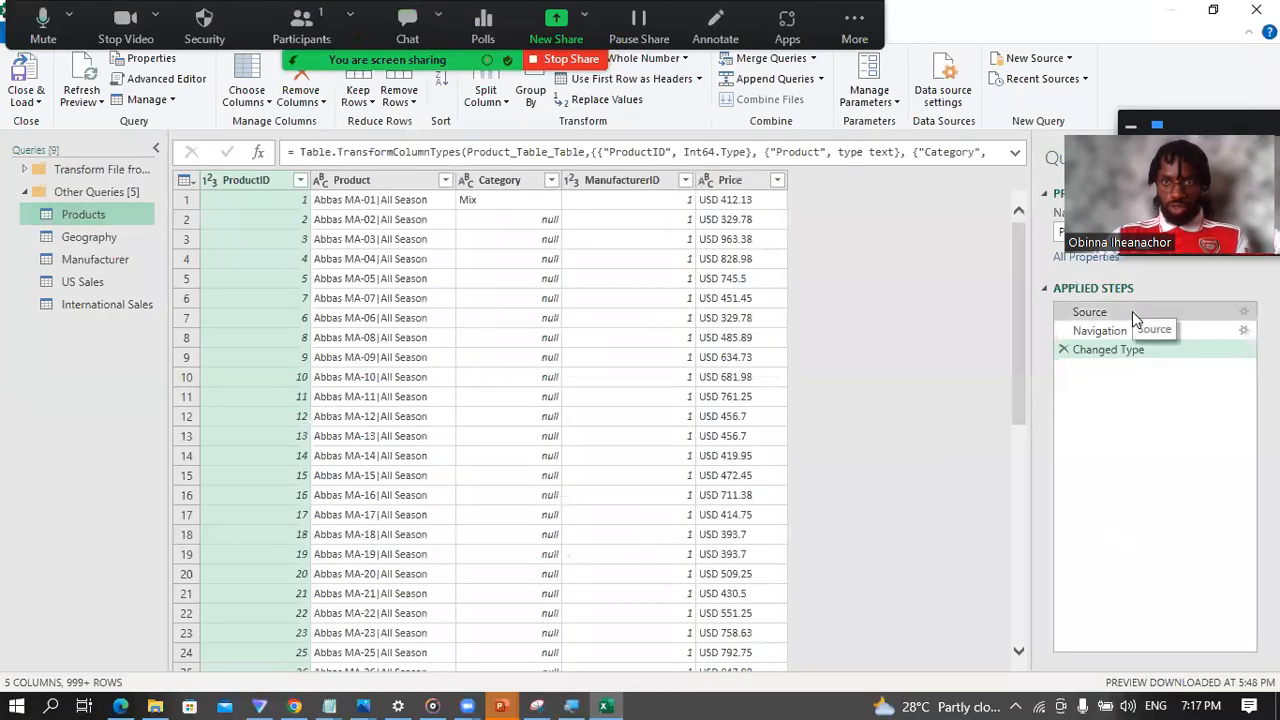
pyautogui.click(1098, 377)
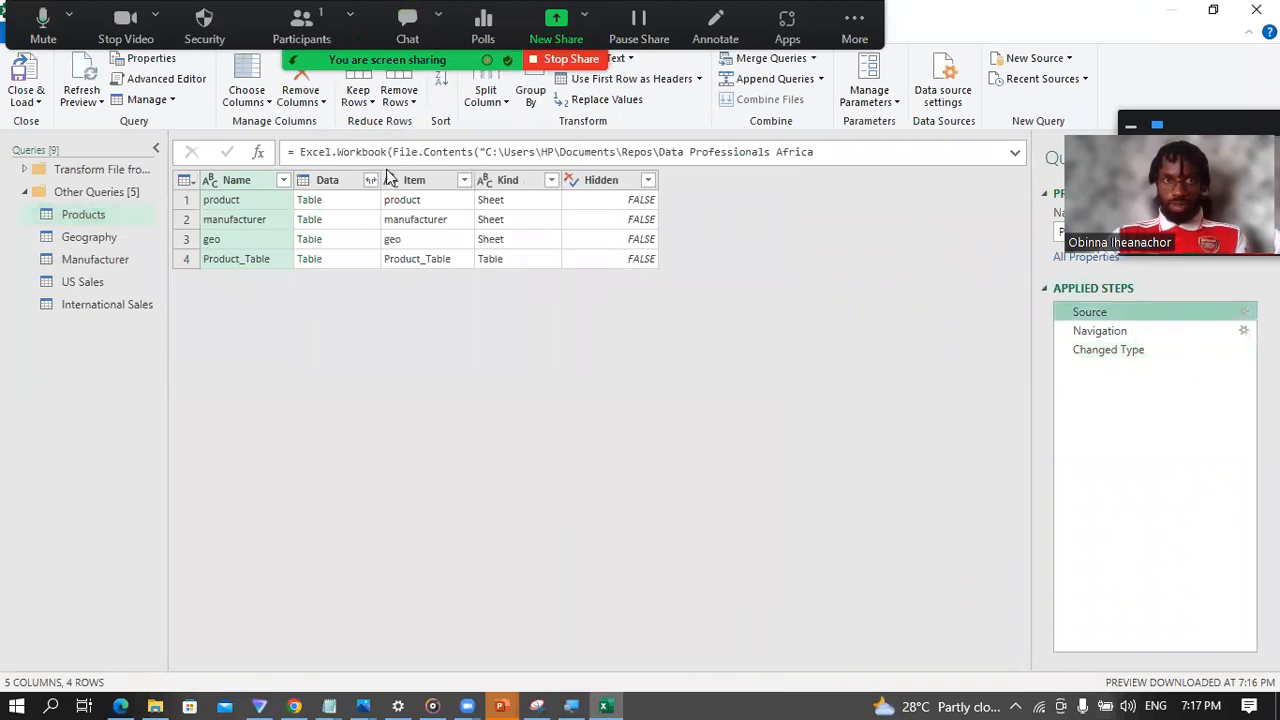
pyautogui.click(1015, 153)
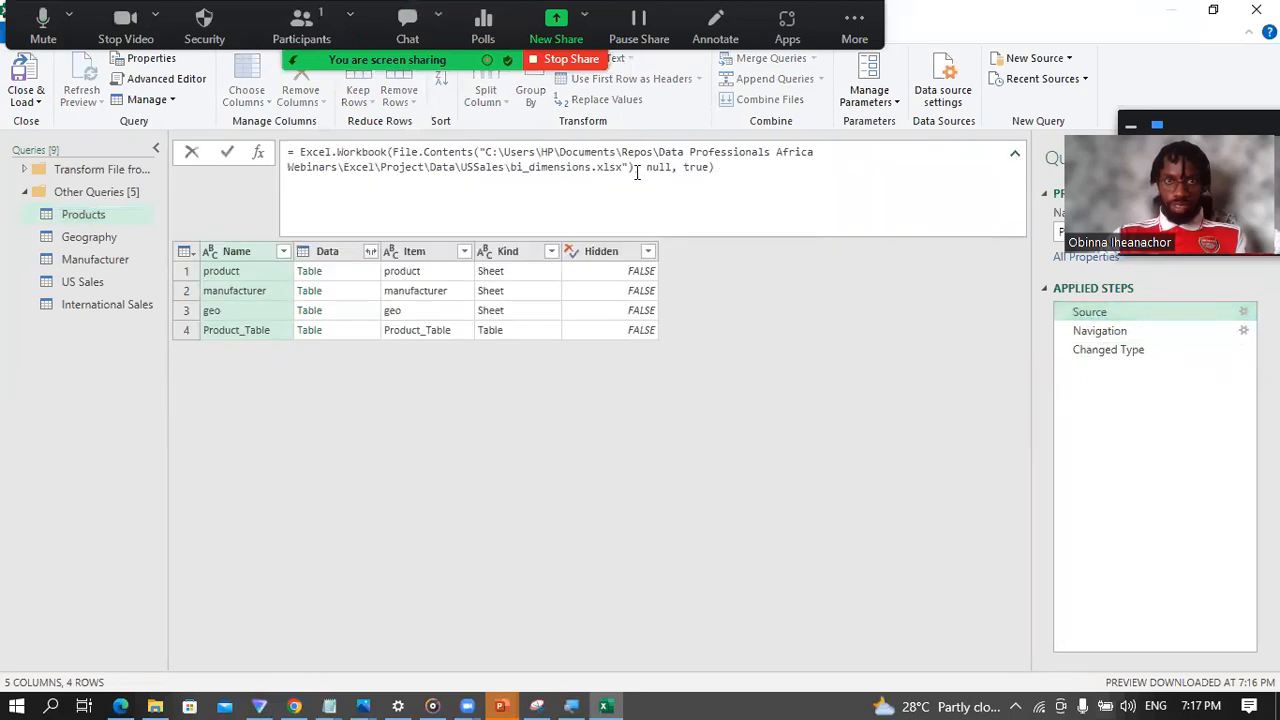
pyautogui.moveTo(643, 167); pyautogui.dragTo(487, 152)
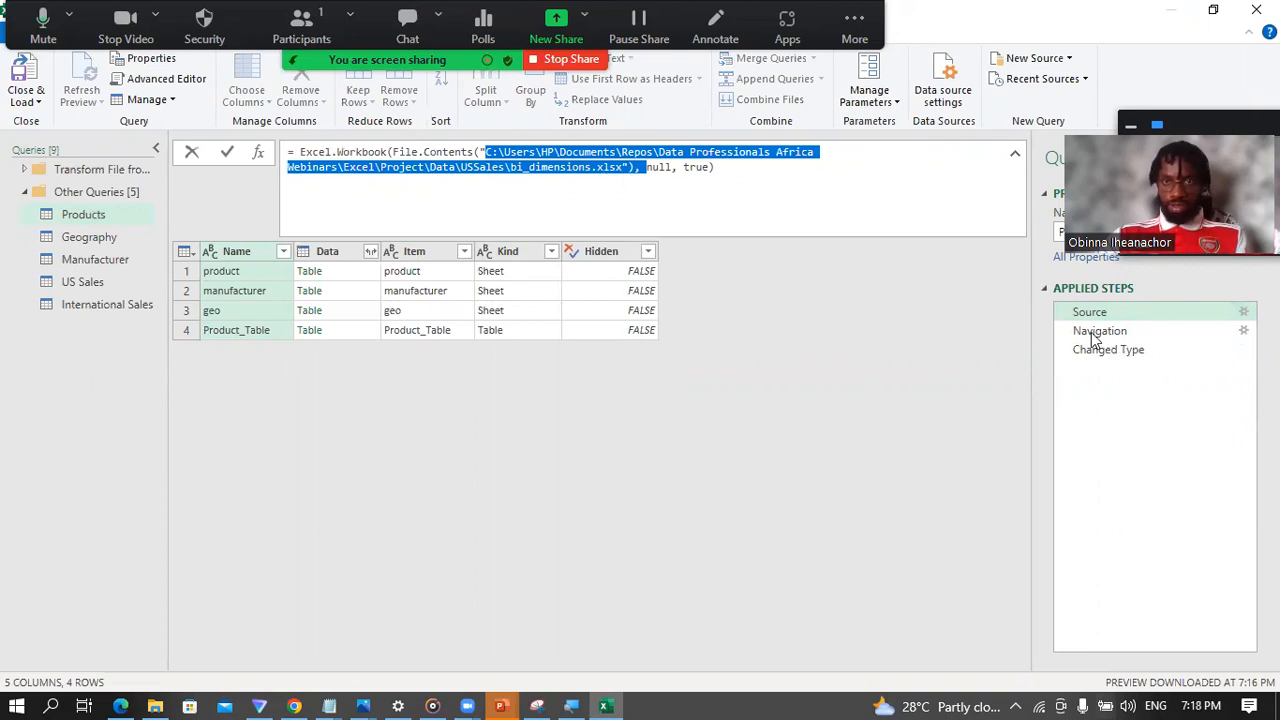
pyautogui.click(1057, 320)
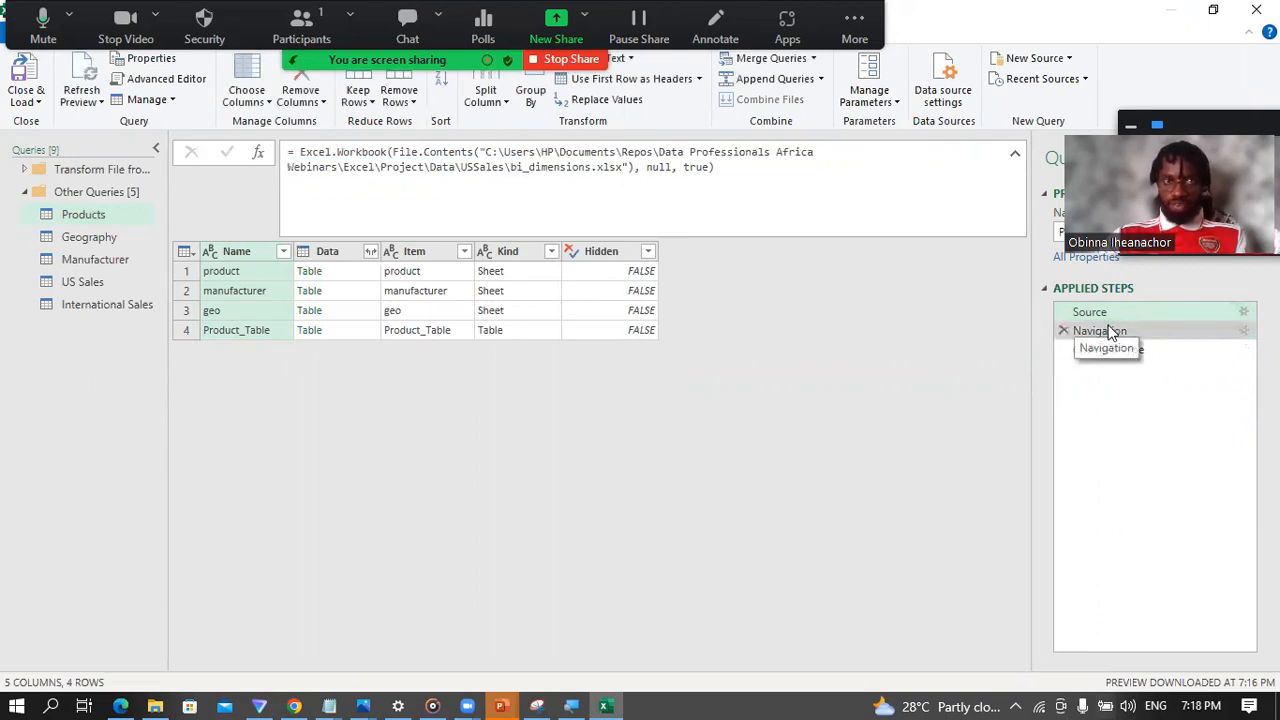
# Step: Examine the Navigation step's formula and the available ProductID data types, and compare with the Changed Type step
pyautogui.click(1110, 332)
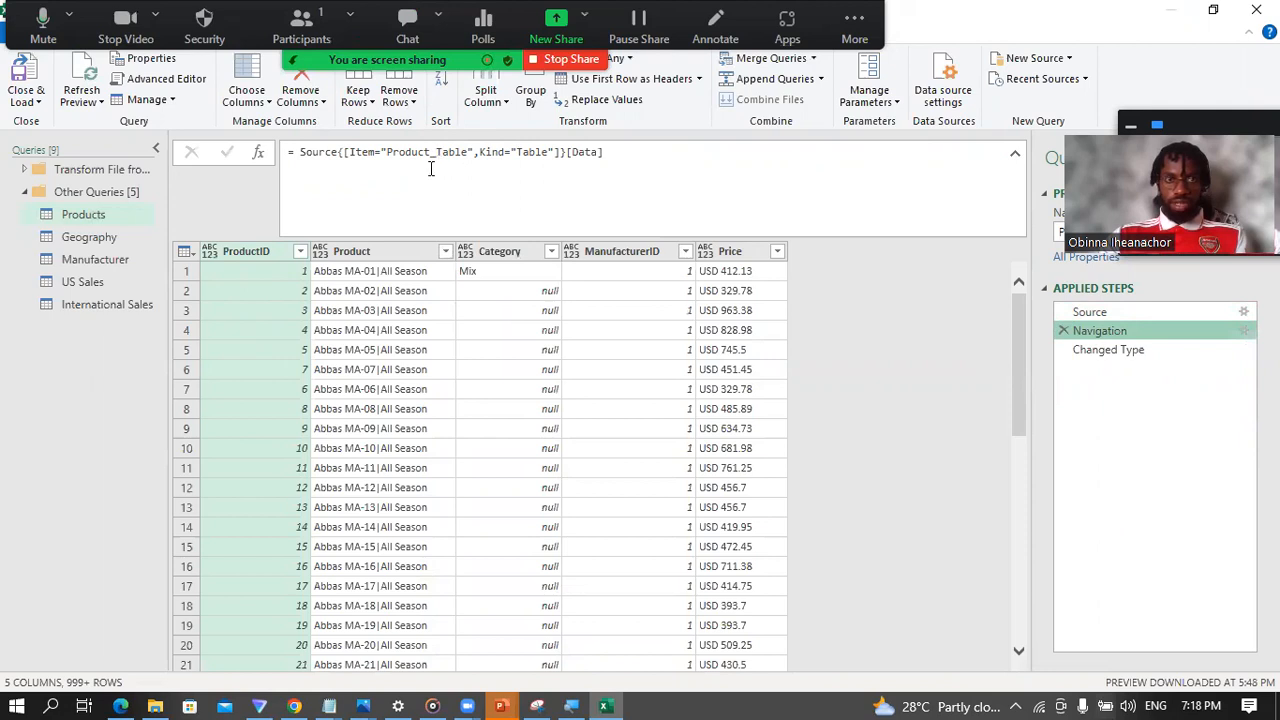
pyautogui.moveTo(386, 152); pyautogui.dragTo(462, 152)
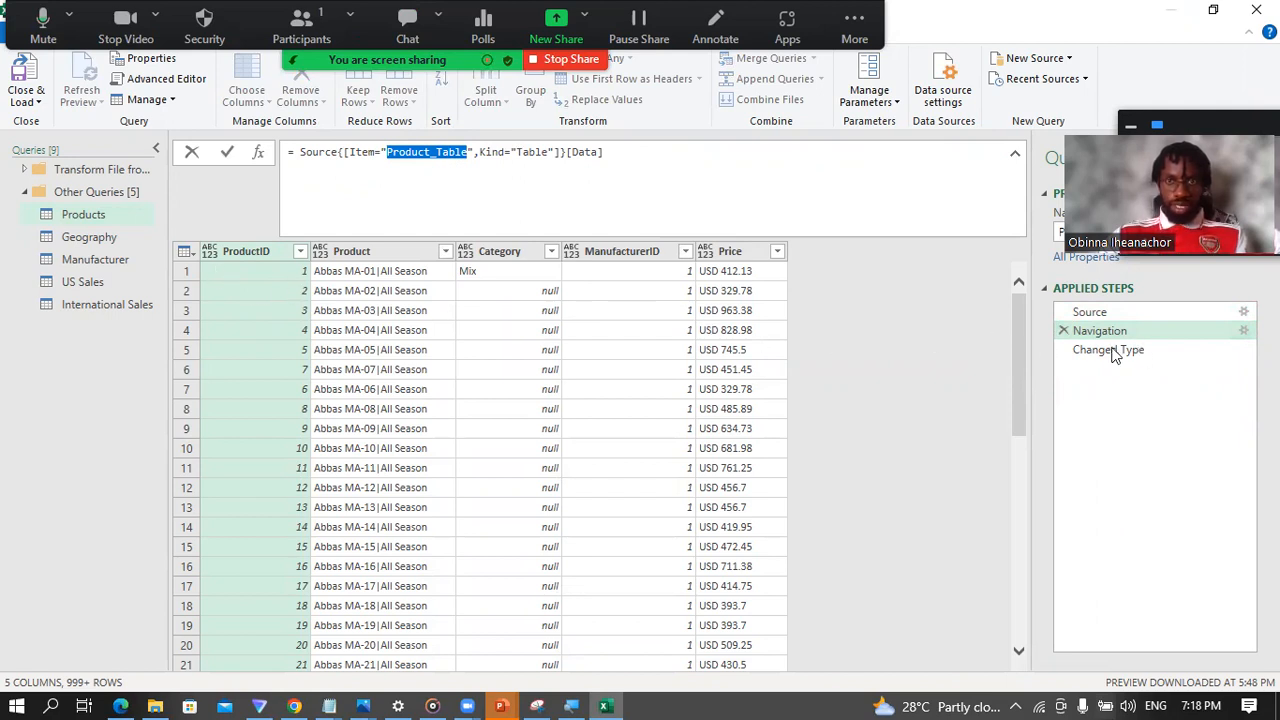
pyautogui.press('Escape')
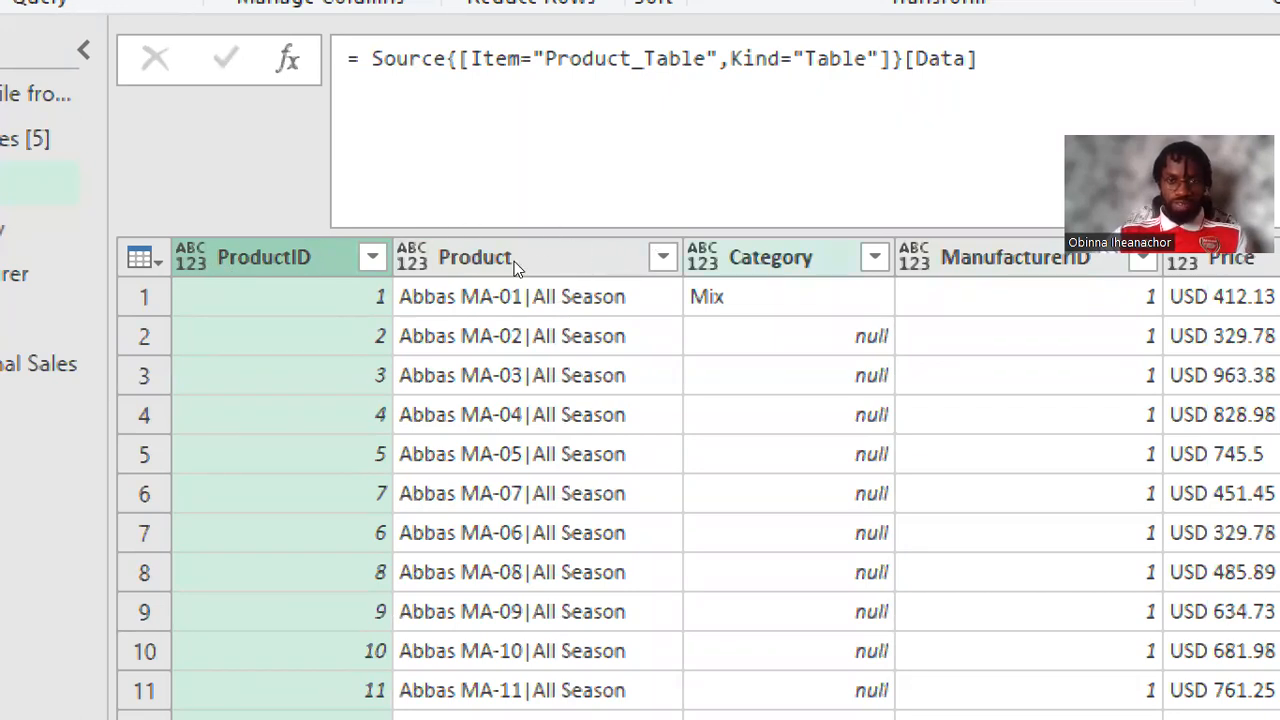
pyautogui.click(191, 257)
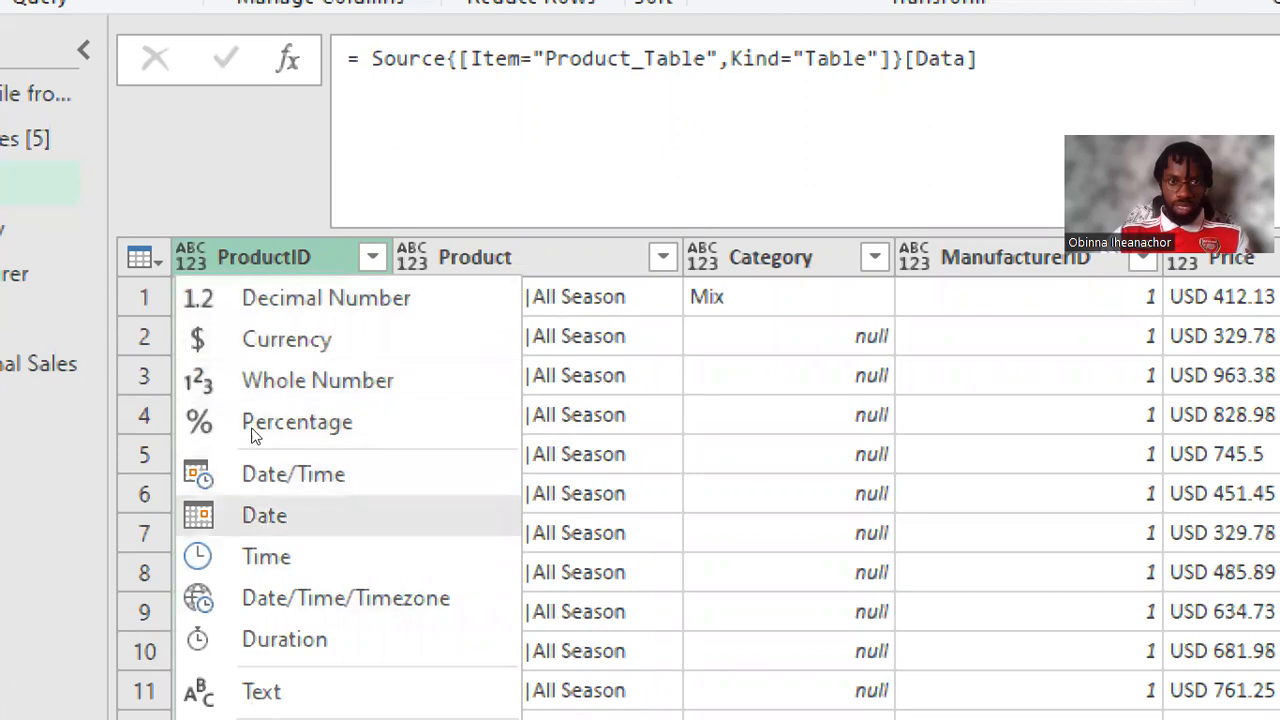
pyautogui.click(461, 187)
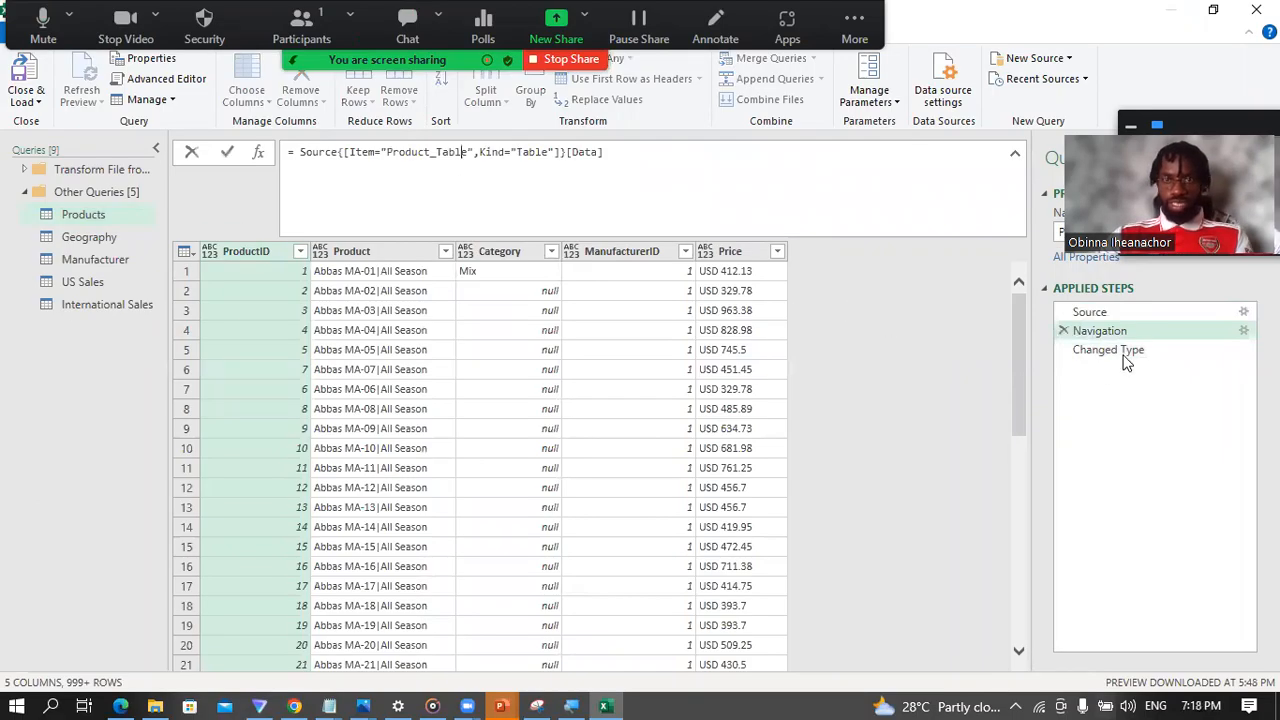
pyautogui.click(1120, 352)
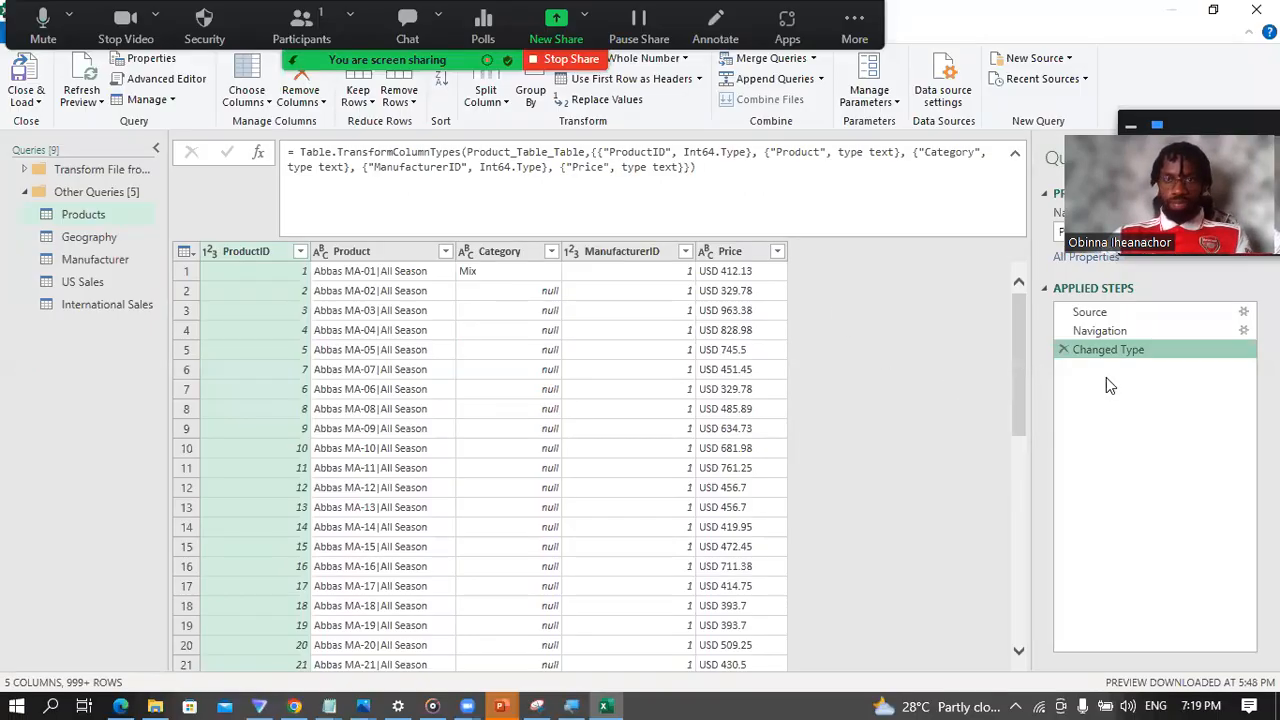
# Step: Delete the Changed Type step from the Products query and set the ProductID column's data type to Whole Number
pyautogui.click(1062, 350)
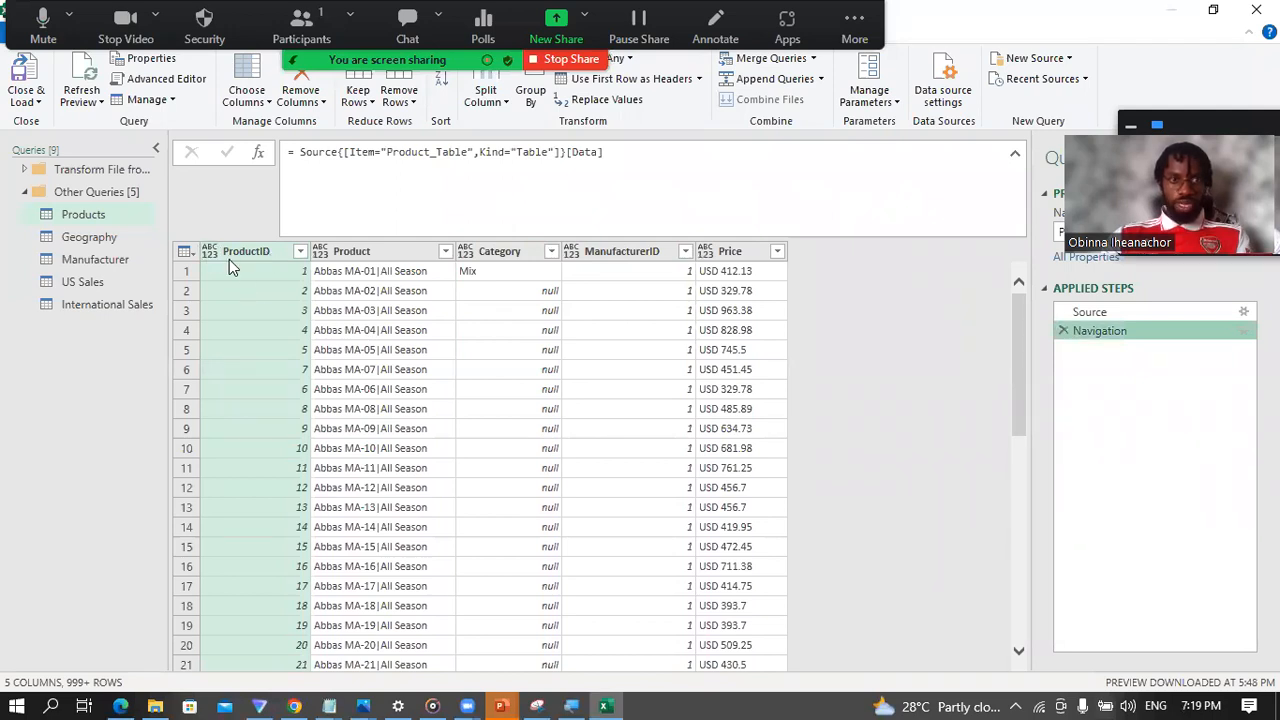
pyautogui.click(209, 251)
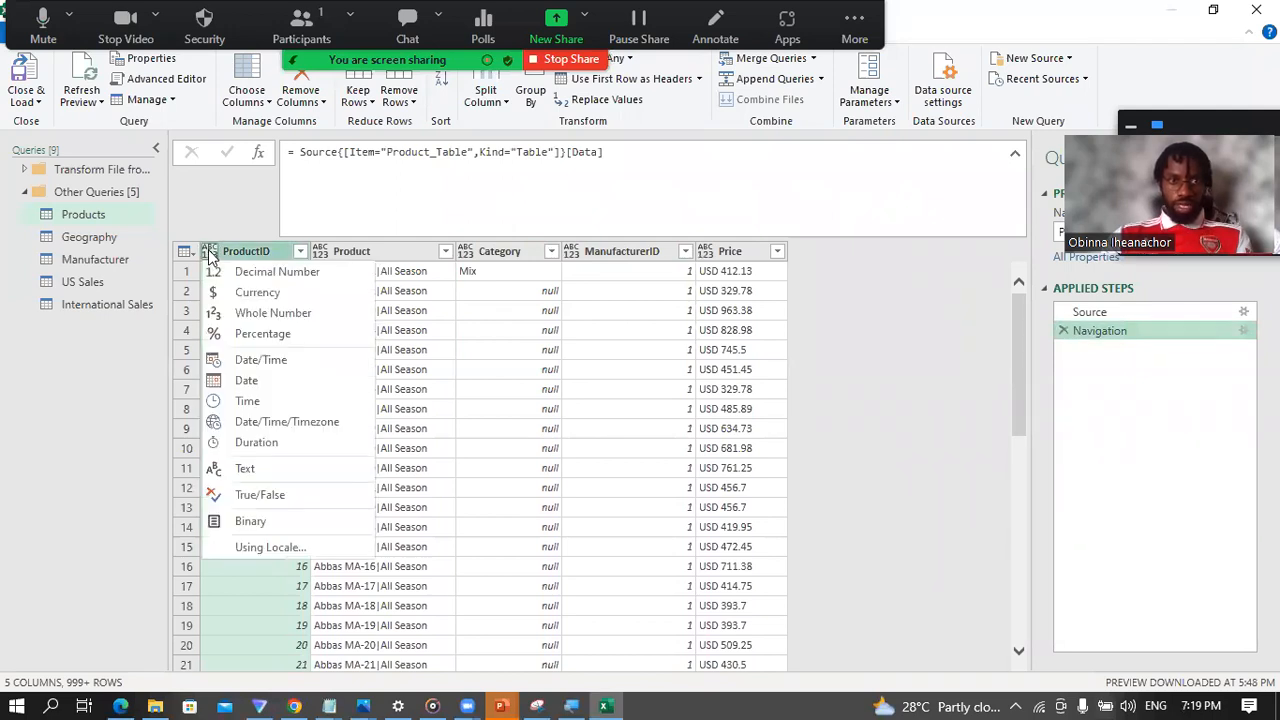
pyautogui.click(258, 313)
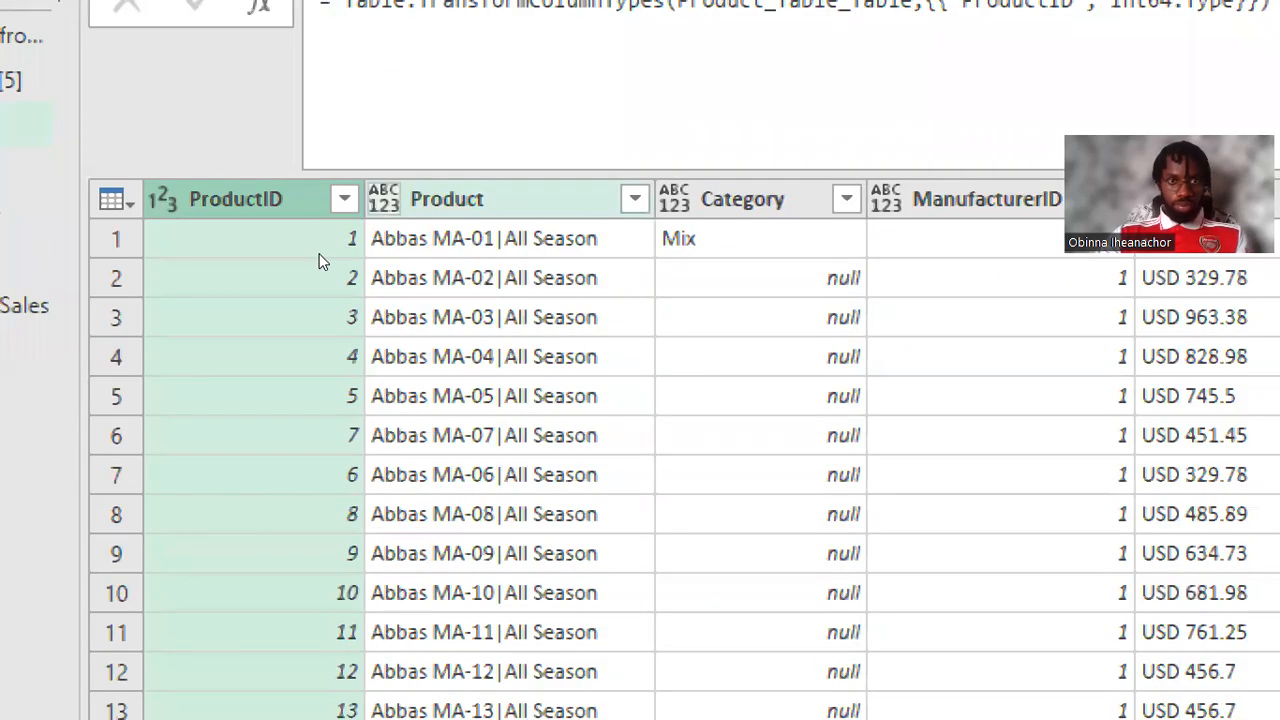
# Step: Set the data type of the Product and Category columns to Text
pyautogui.click(384, 199)
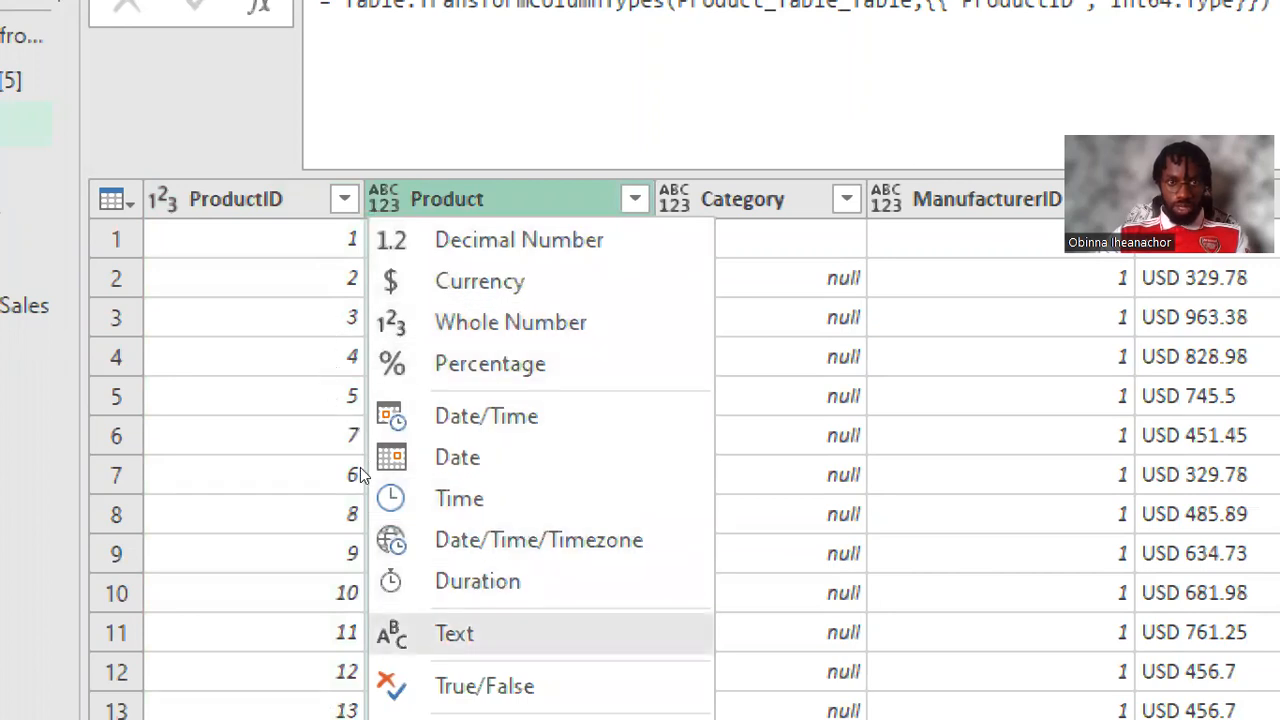
pyautogui.press('Return')
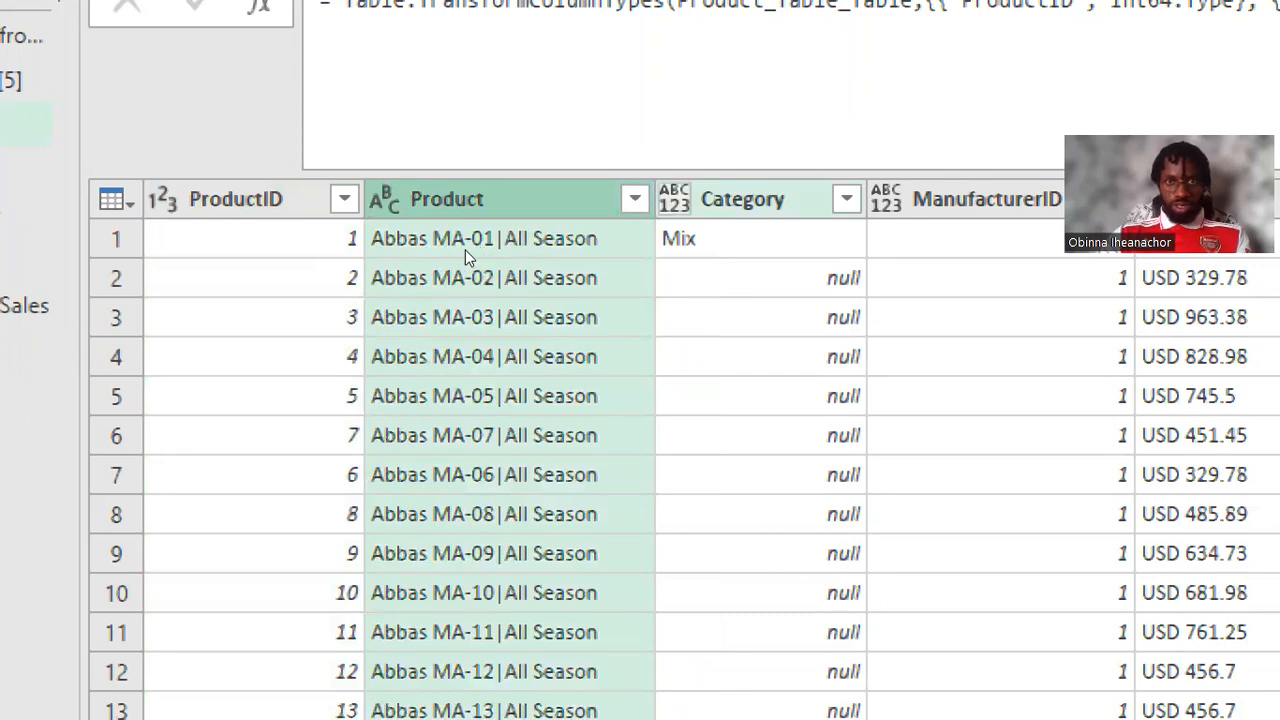
pyautogui.click(674, 199)
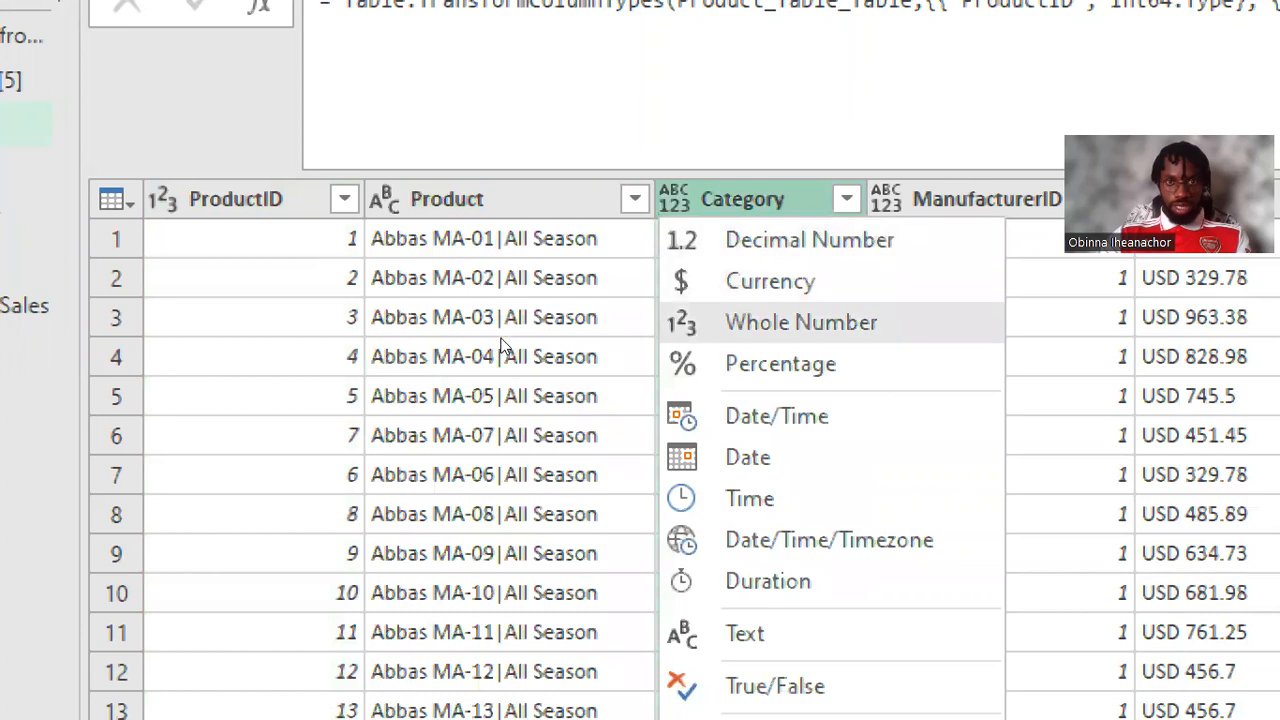
pyautogui.click(745, 633)
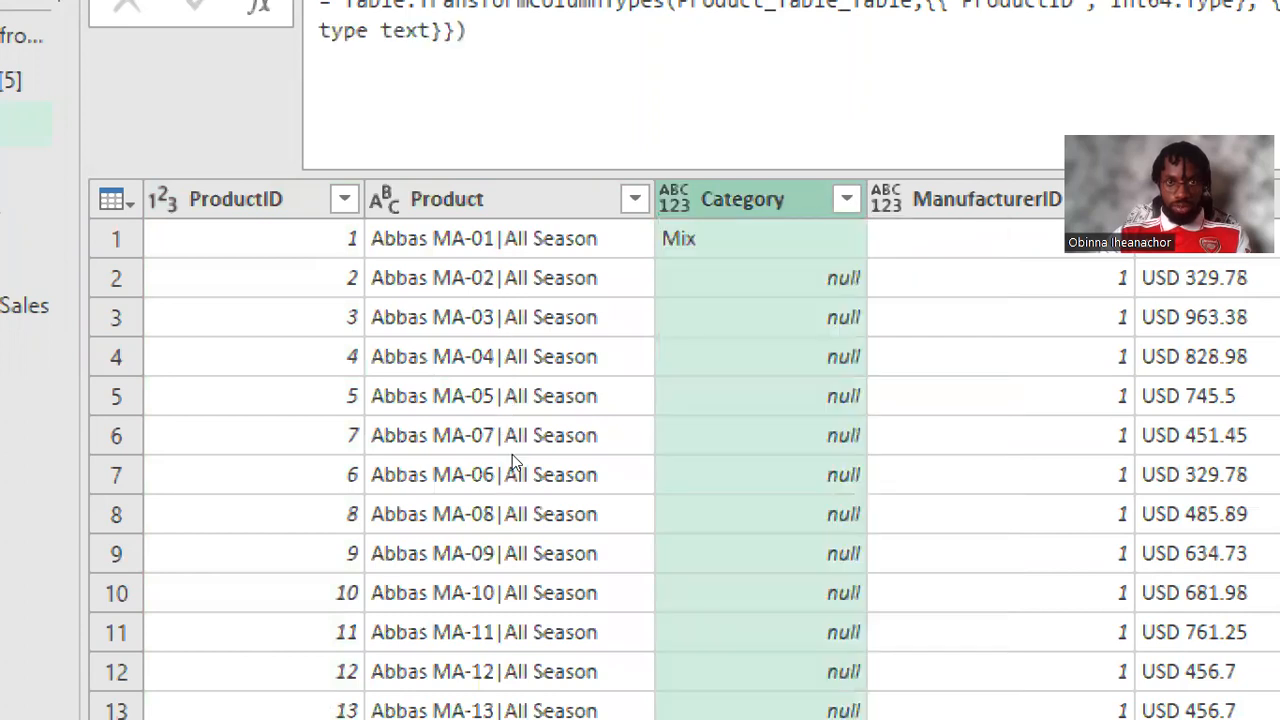
# Step: Set the ManufacturerID column's data type to Whole Number and the Price column's to Currency
pyautogui.click(885, 199)
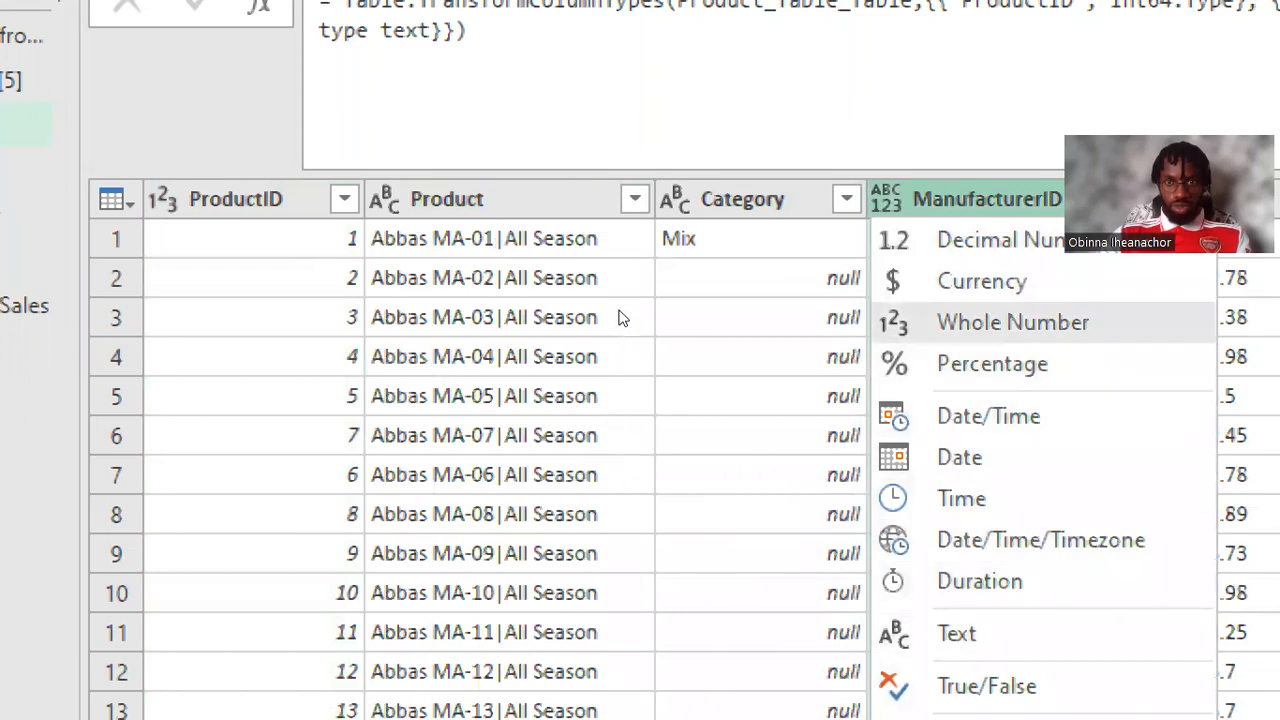
pyautogui.click(1013, 322)
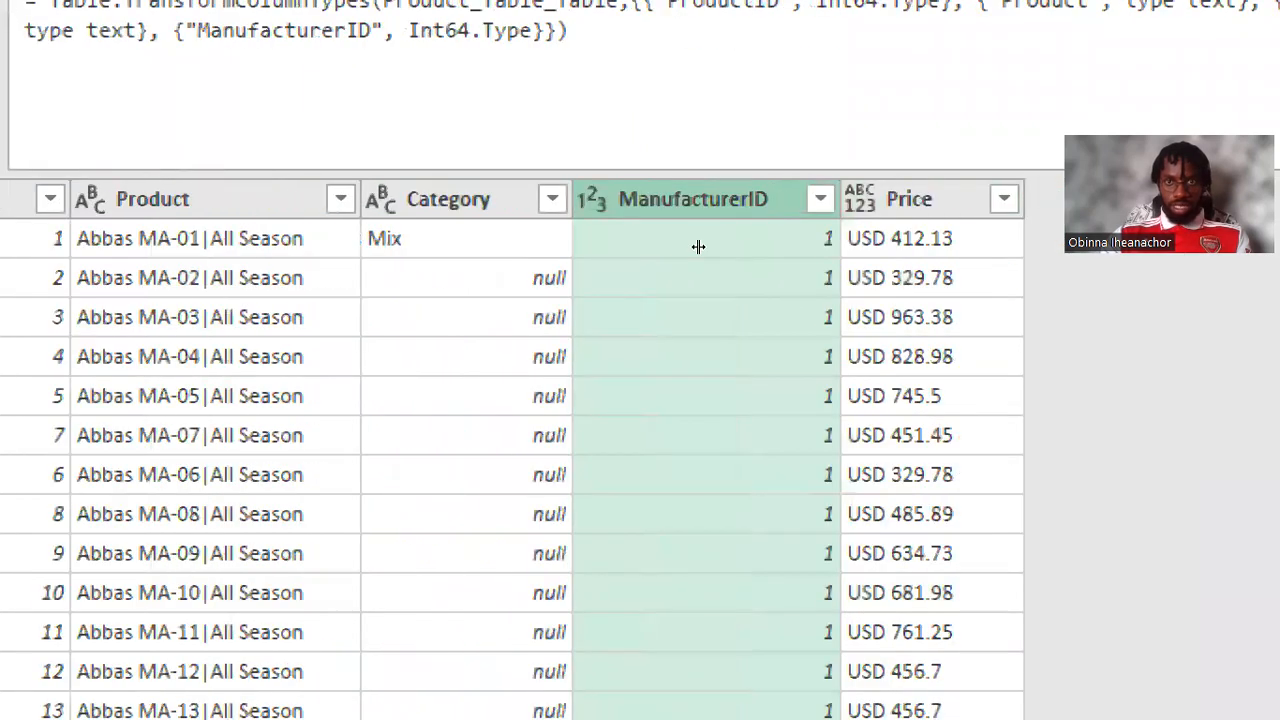
pyautogui.click(1021, 199)
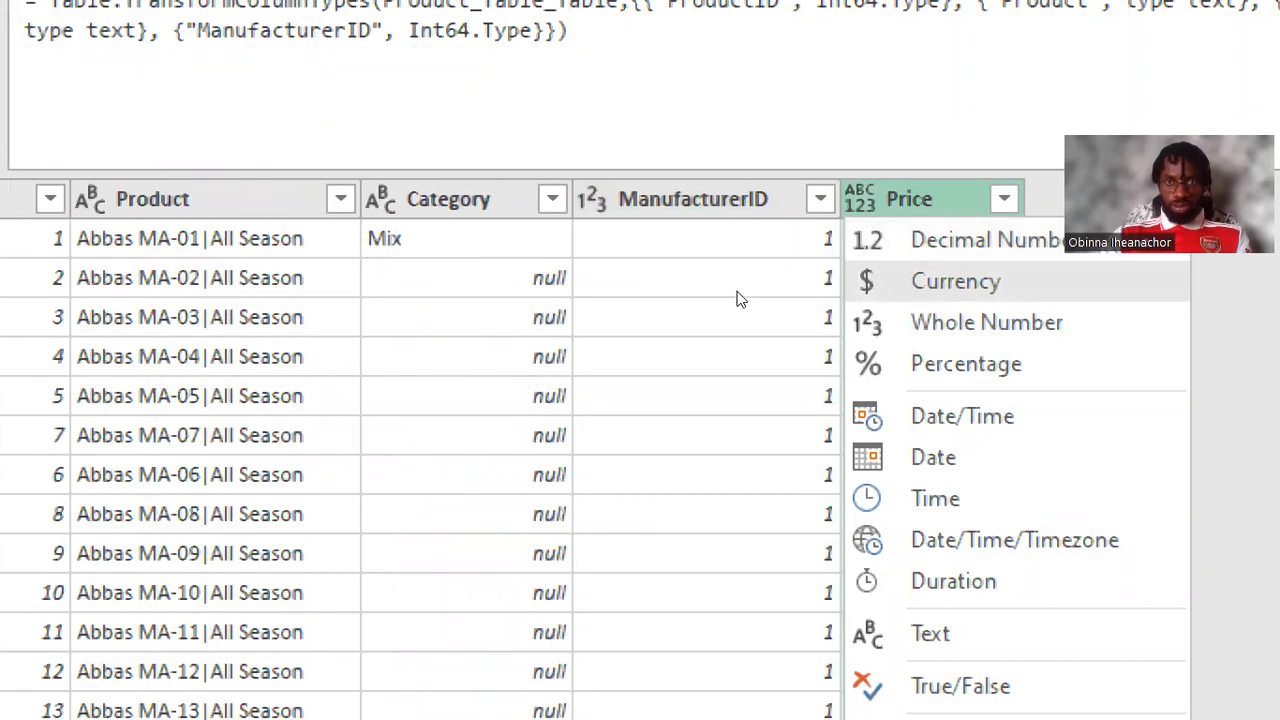
pyautogui.press('Return')
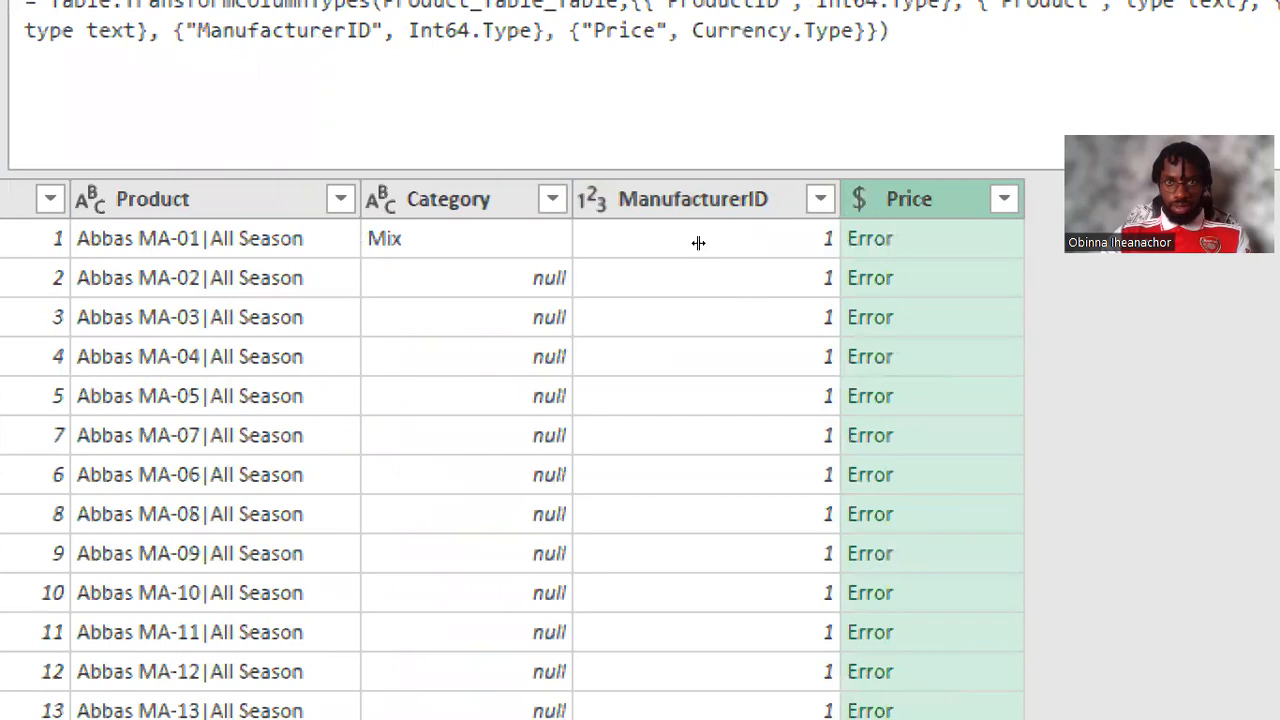
# Step: Reapply the Currency data type to the Price column and delete the Changed Type step from the Products query
pyautogui.click(859, 199)
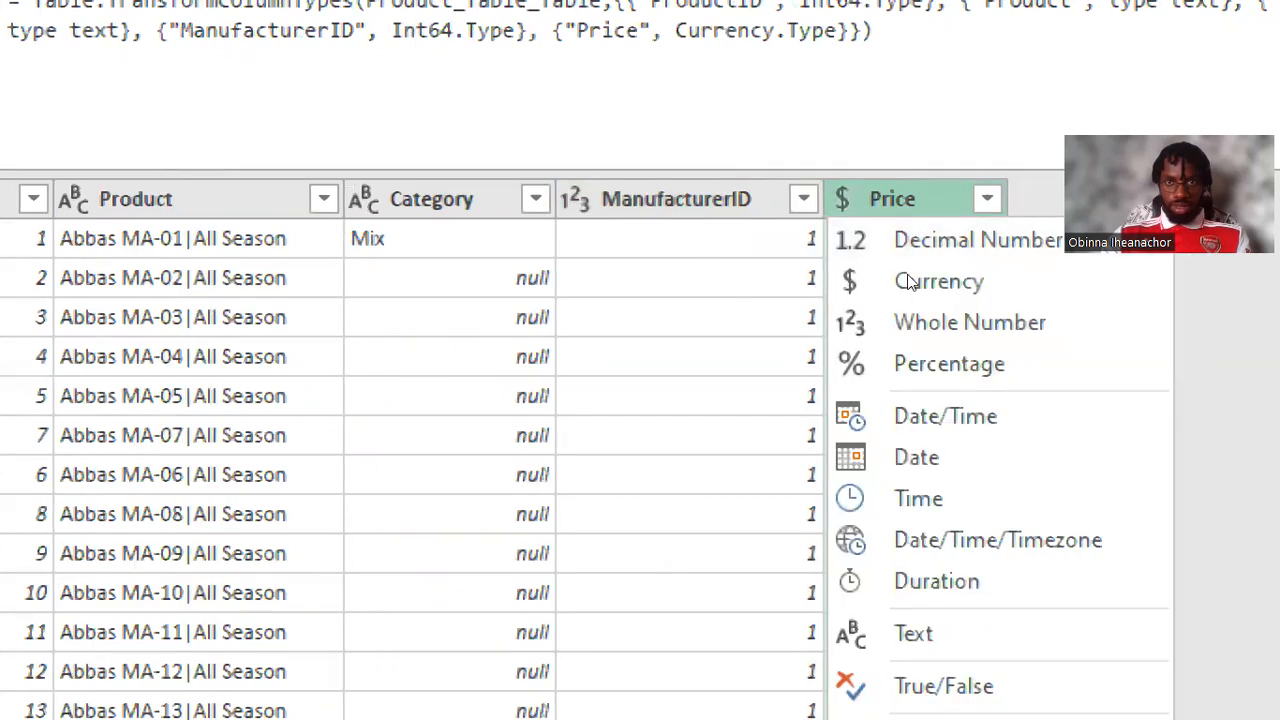
pyautogui.click(930, 284)
pyautogui.click(1114, 356)
pyautogui.click(1065, 360)
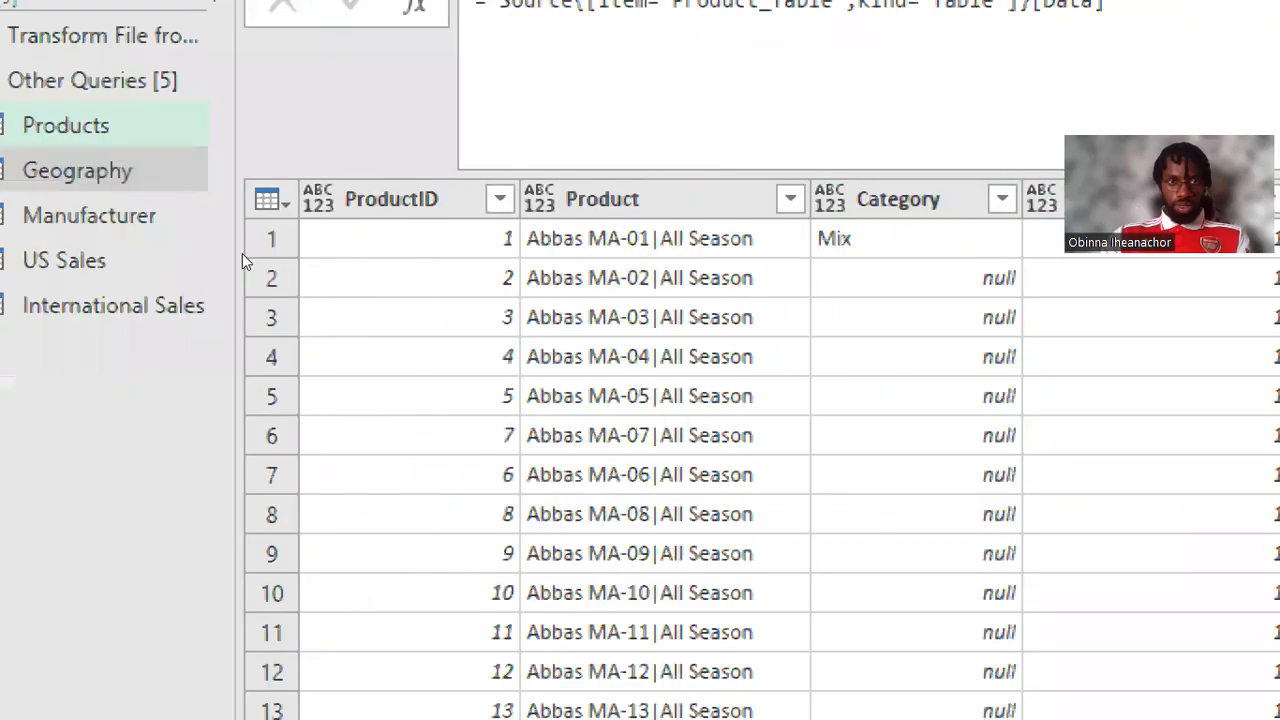
pyautogui.click(318, 199)
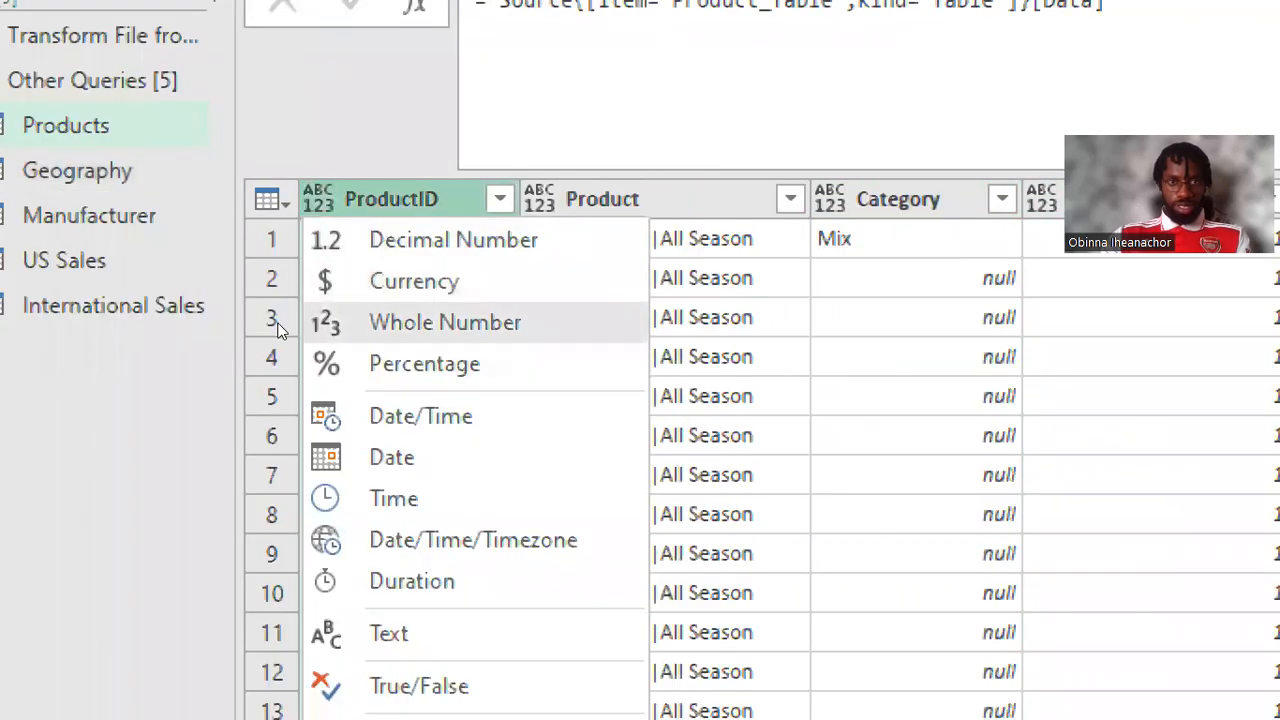
pyautogui.click(310, 318)
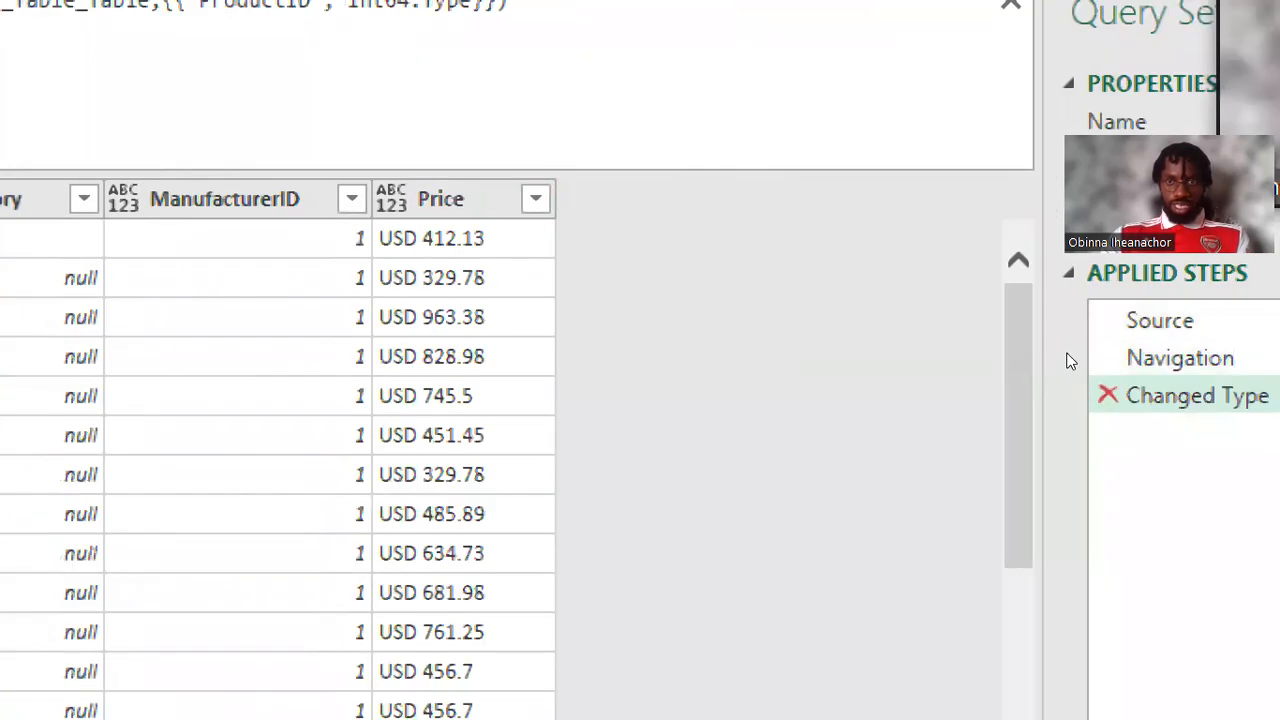
pyautogui.press('Delete')
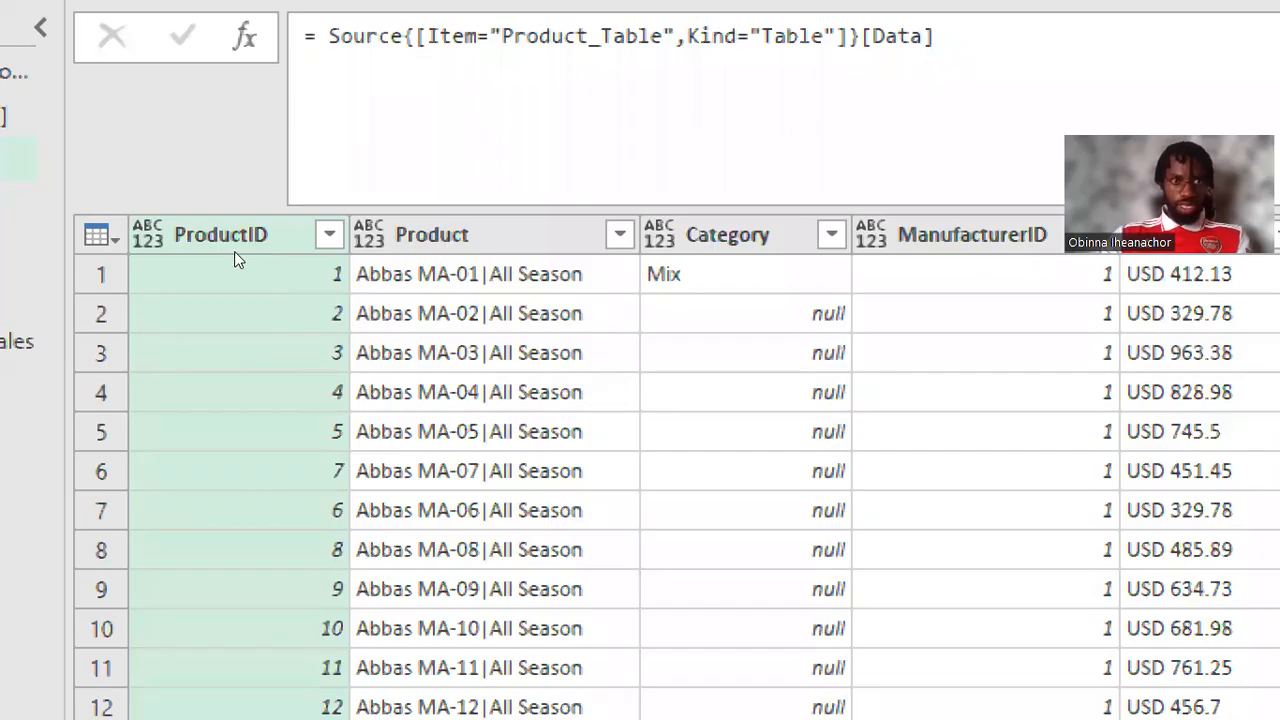
# Step: Examine the Product column's combined values and the Split Column options available for it
pyautogui.keyDown('ctrl'); pyautogui.click(398, 256); pyautogui.keyUp('ctrl')
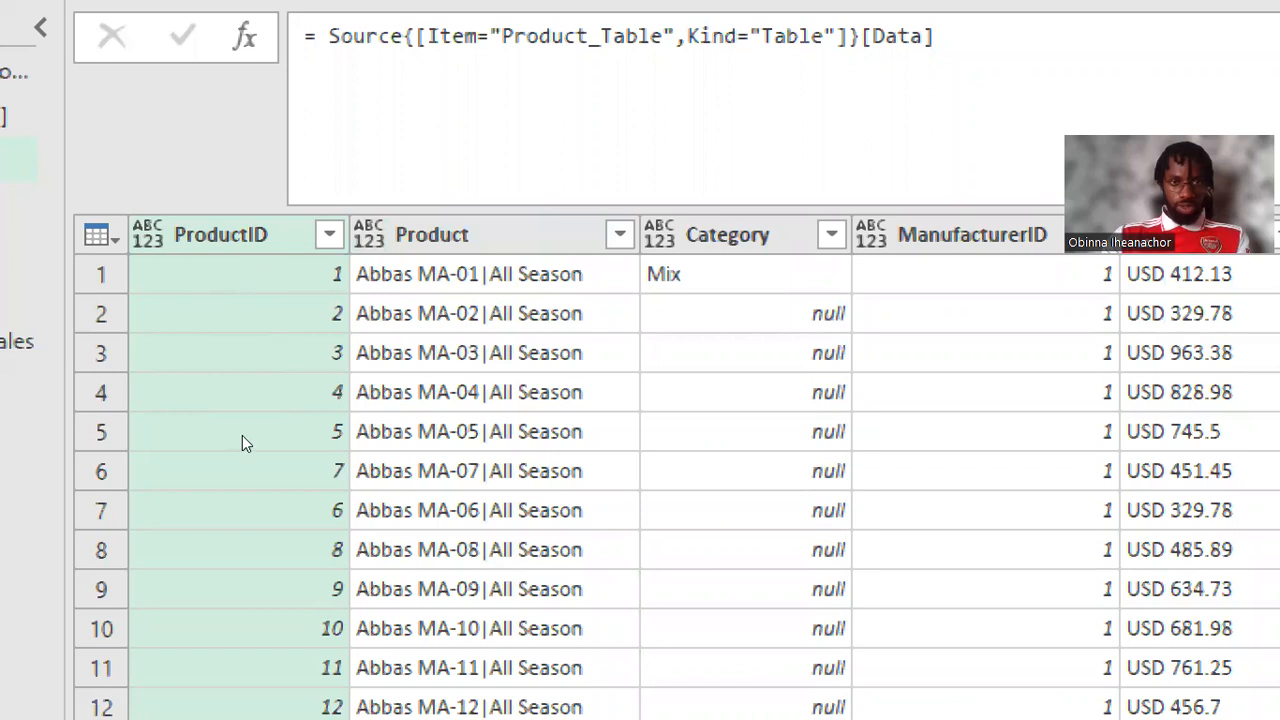
pyautogui.click(375, 246)
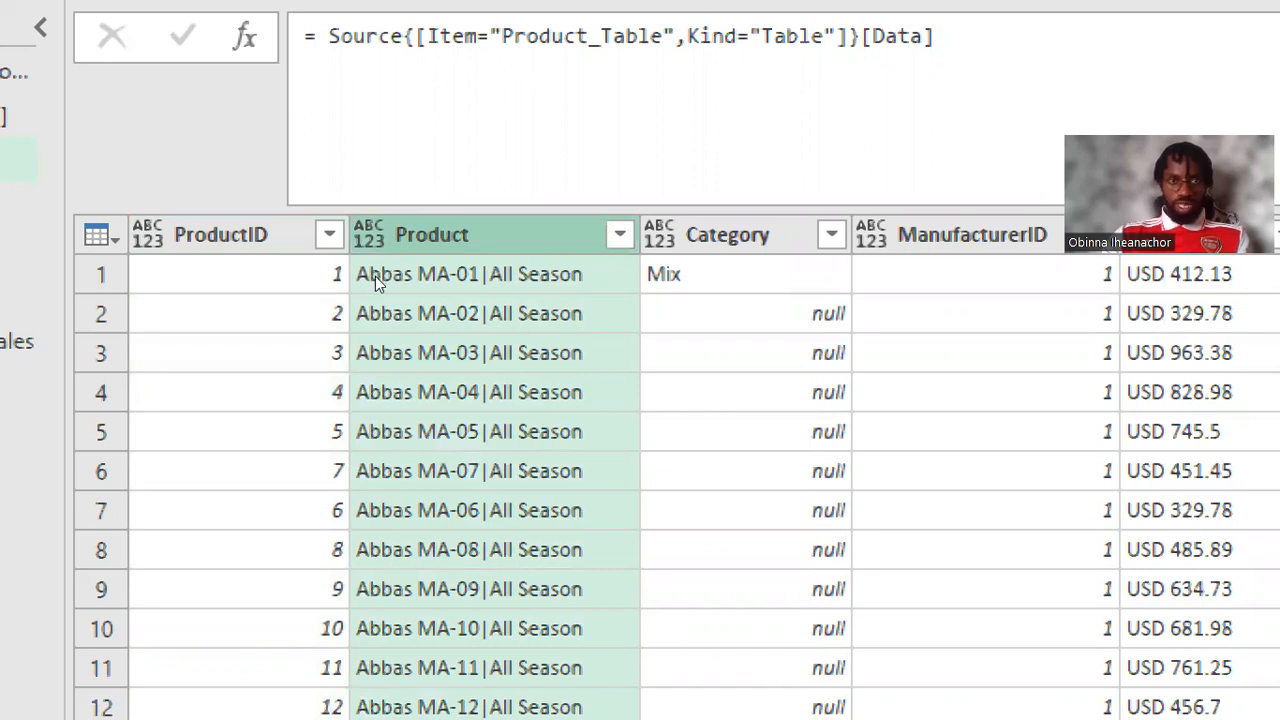
pyautogui.click(377, 272)
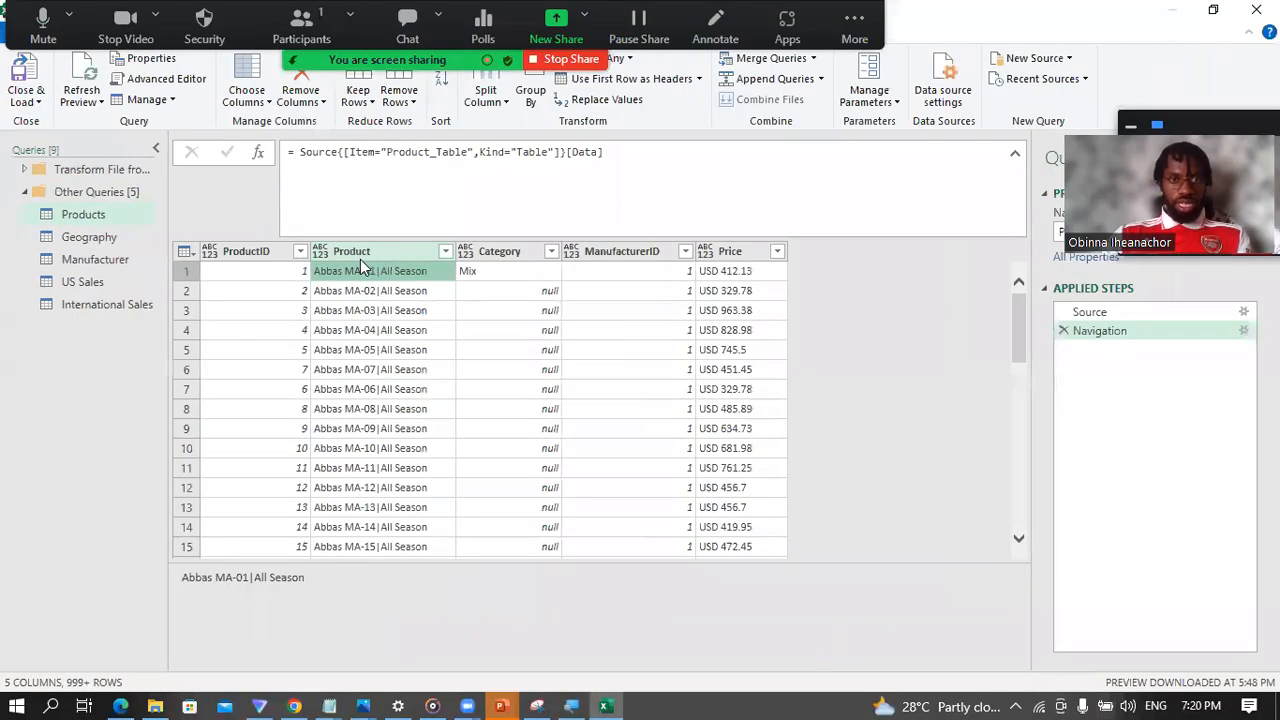
pyautogui.click(450, 241)
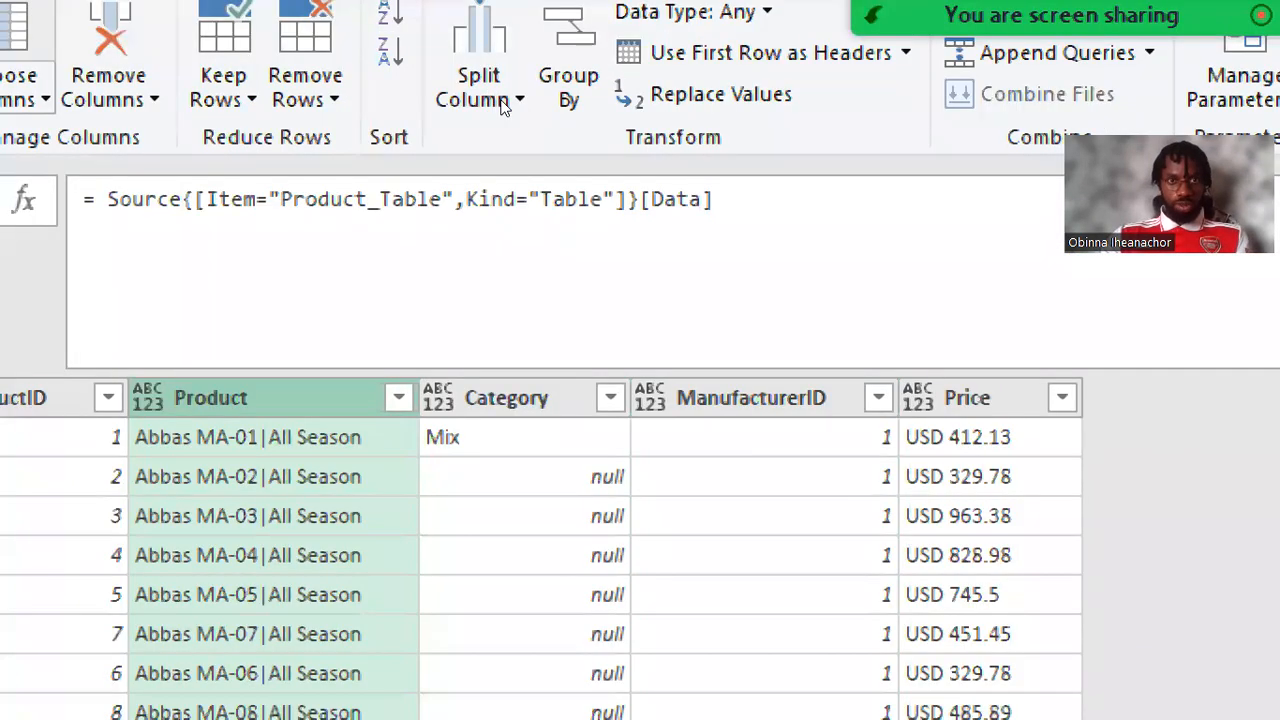
pyautogui.click(508, 102)
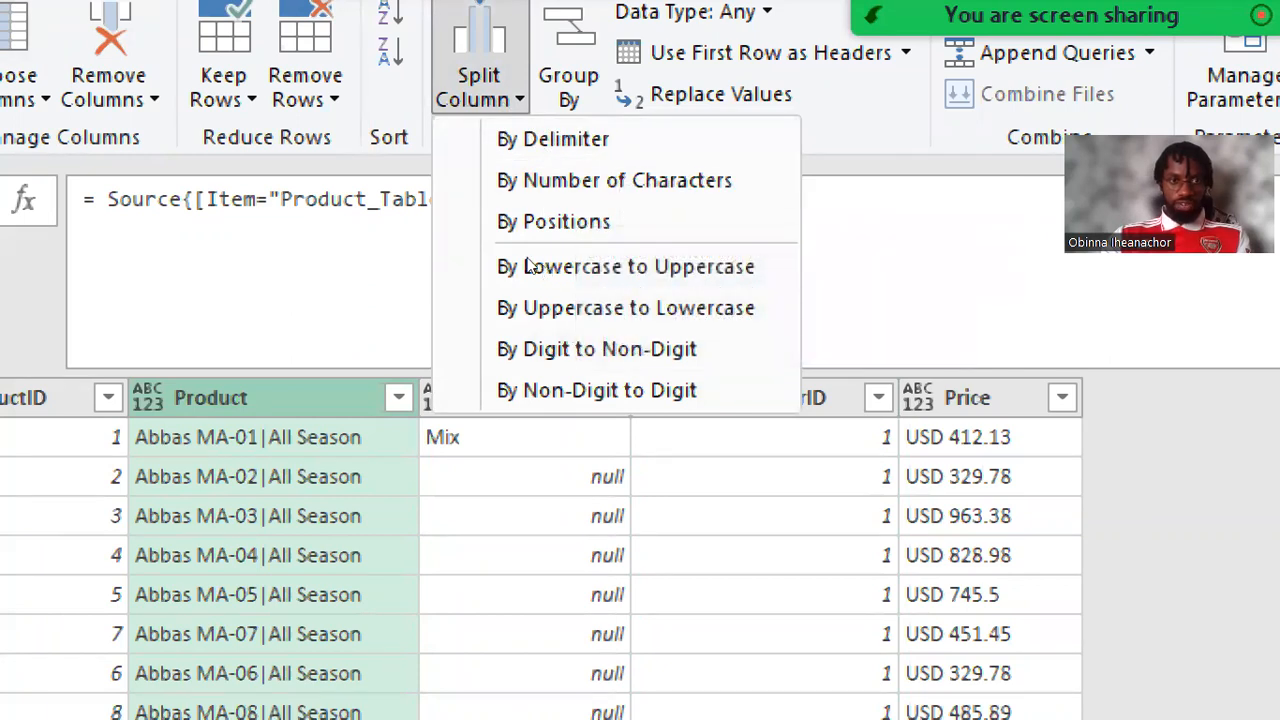
pyautogui.click(357, 261)
pyautogui.rightClick(216, 397)
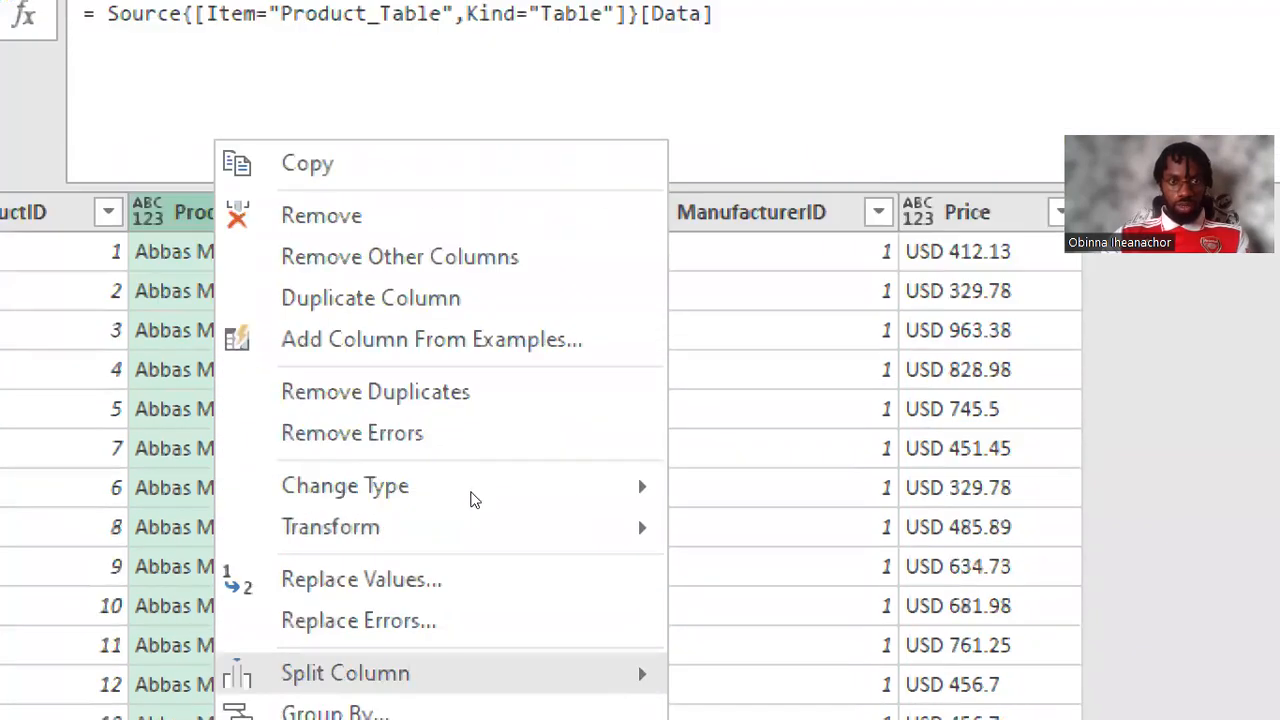
pyautogui.moveTo(450, 626)
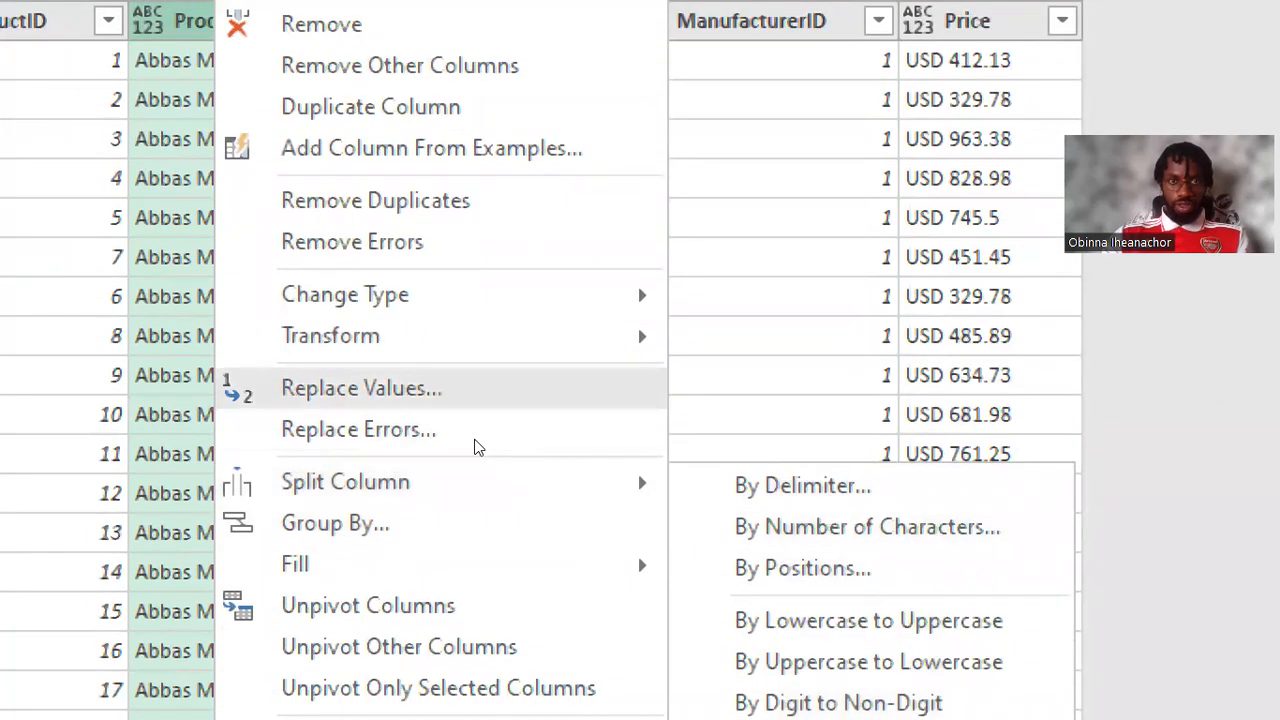
pyautogui.click(873, 355)
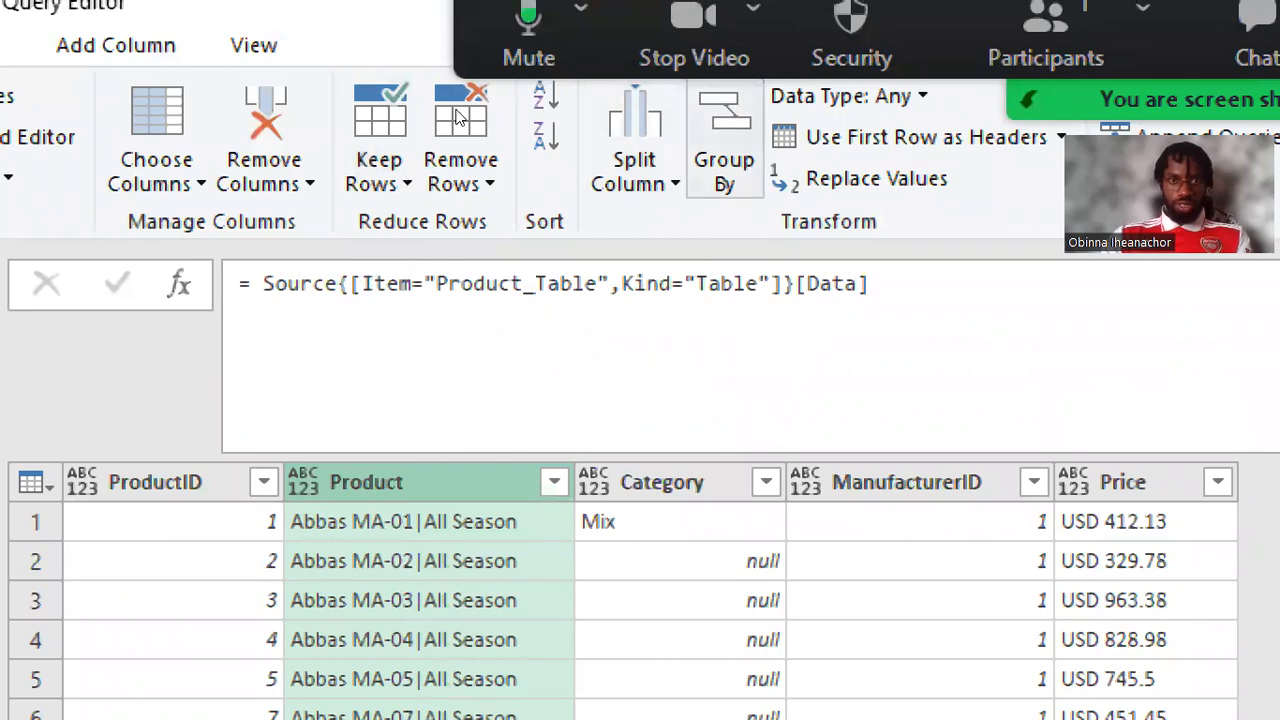
# Step: Set up a Split Column by Delimiter on the Product column with a custom vertical bar (|) delimiter
pyautogui.click(635, 172)
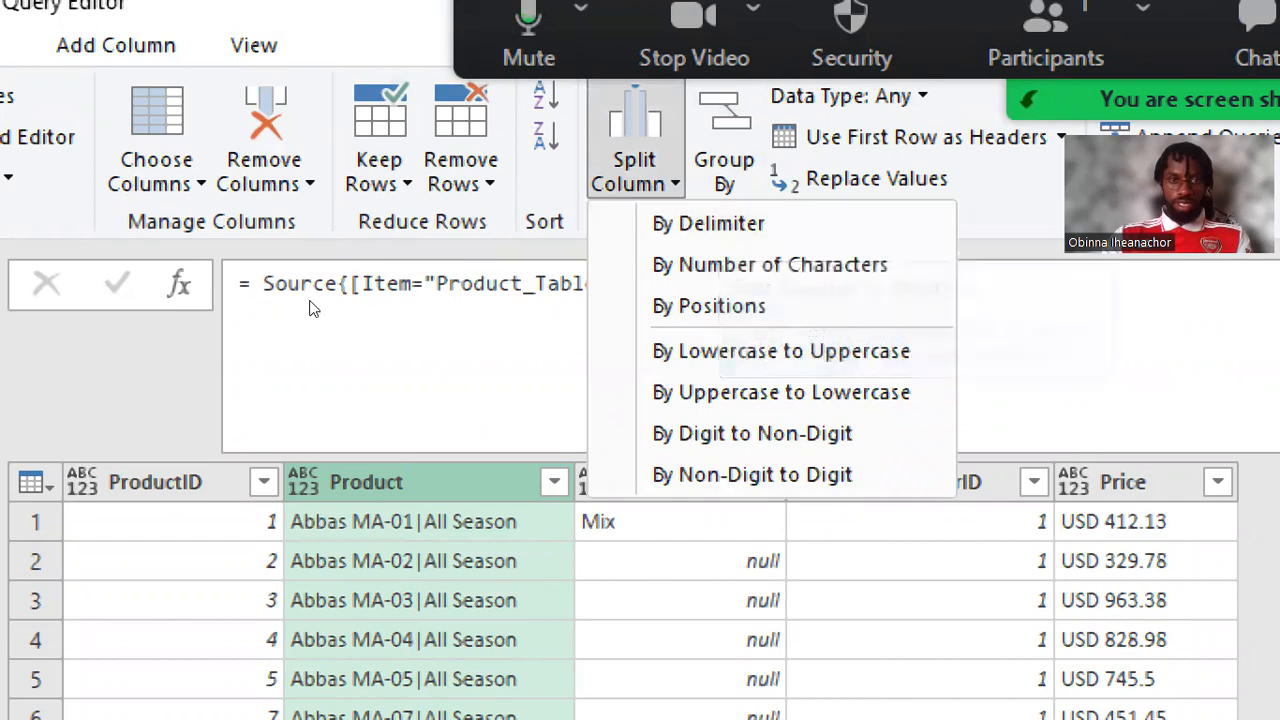
pyautogui.scroll(-2, 380, 300)
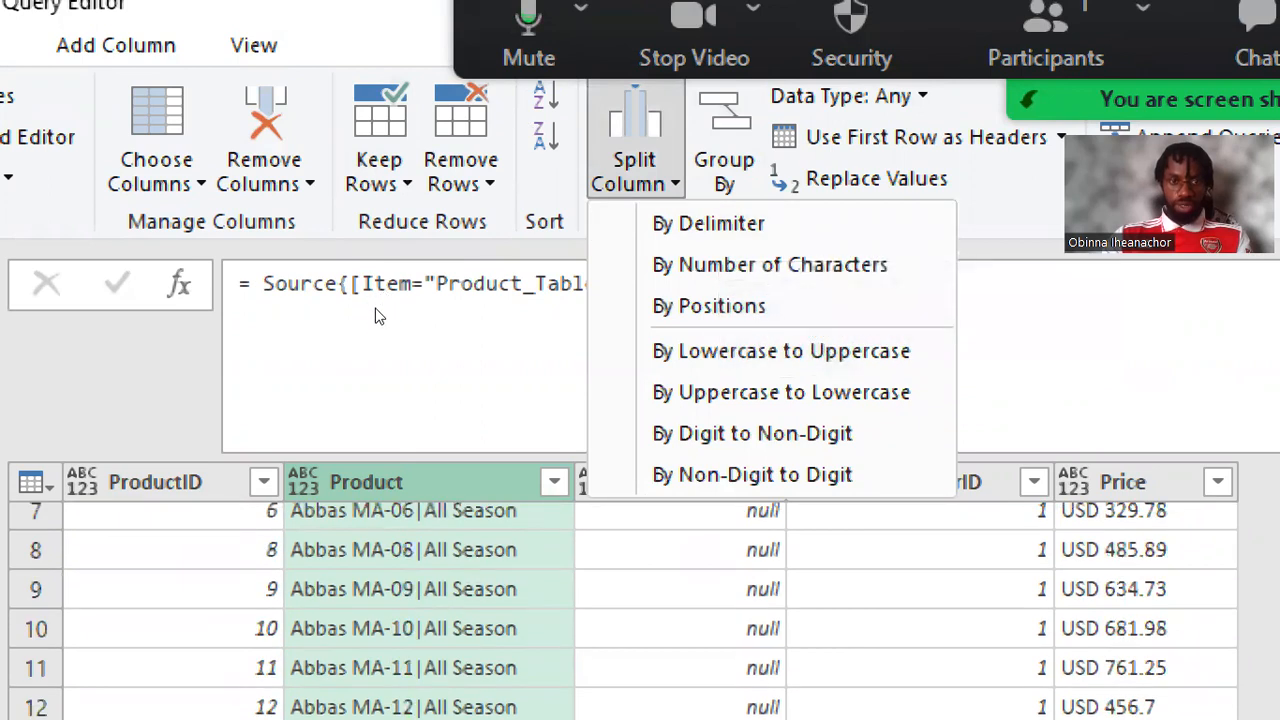
pyautogui.scroll(-3, 375, 325)
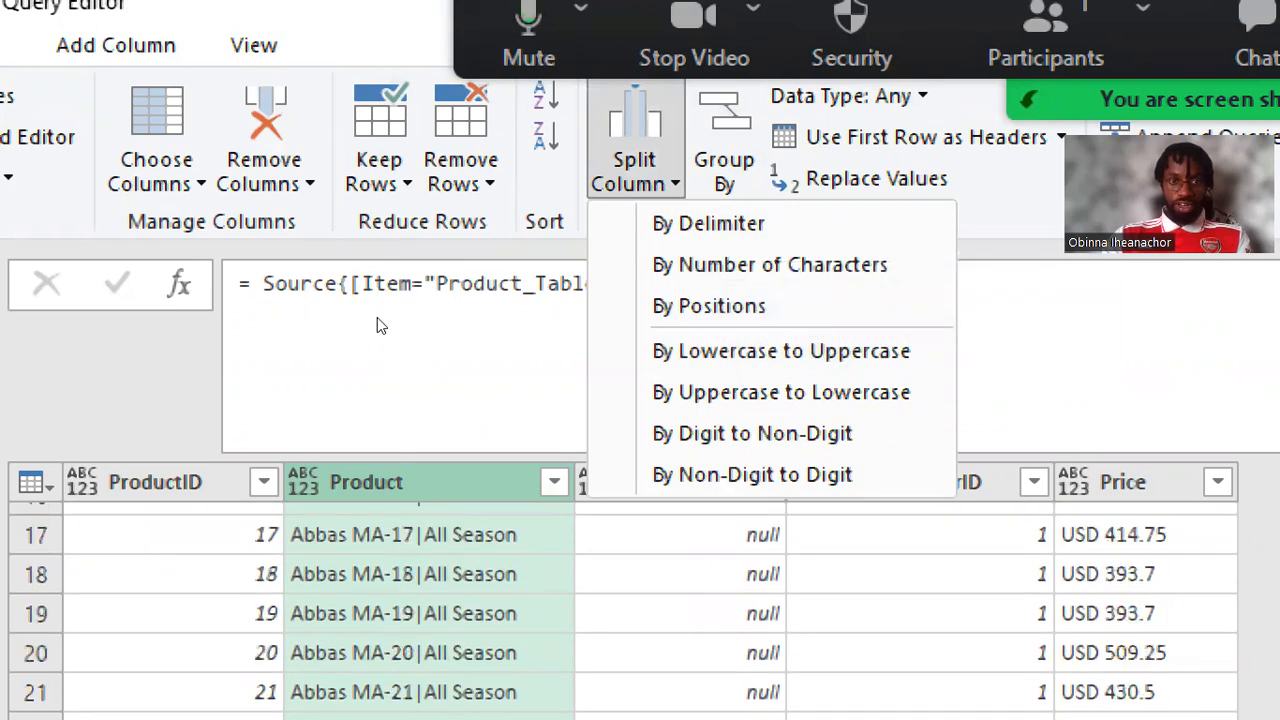
pyautogui.scroll(4, 370, 318)
pyautogui.scroll(1, 362, 300)
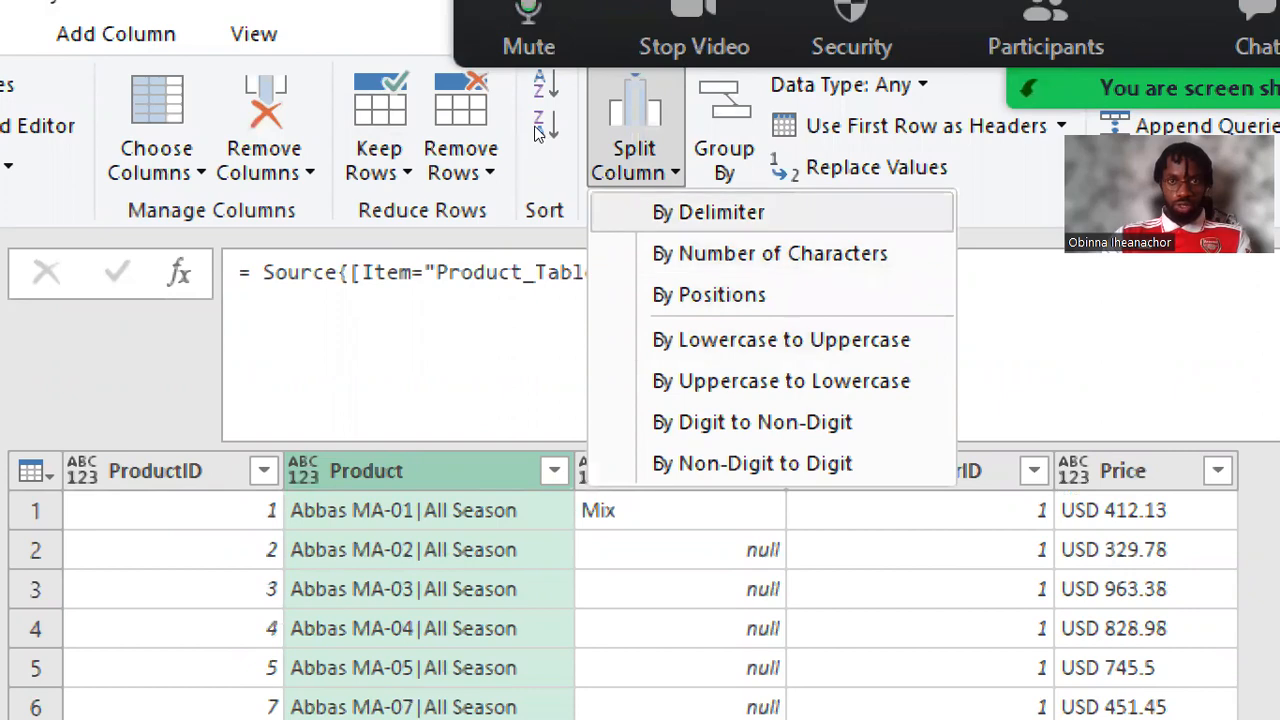
pyautogui.click(708, 212)
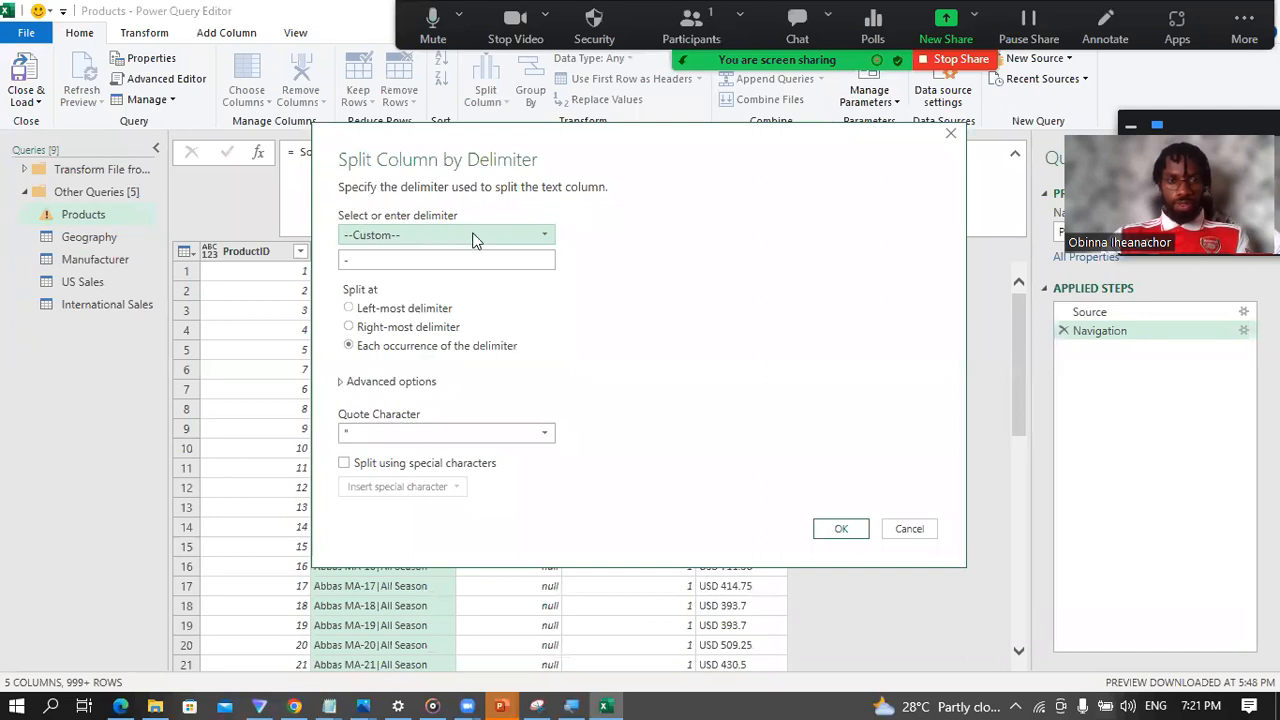
pyautogui.click(545, 237)
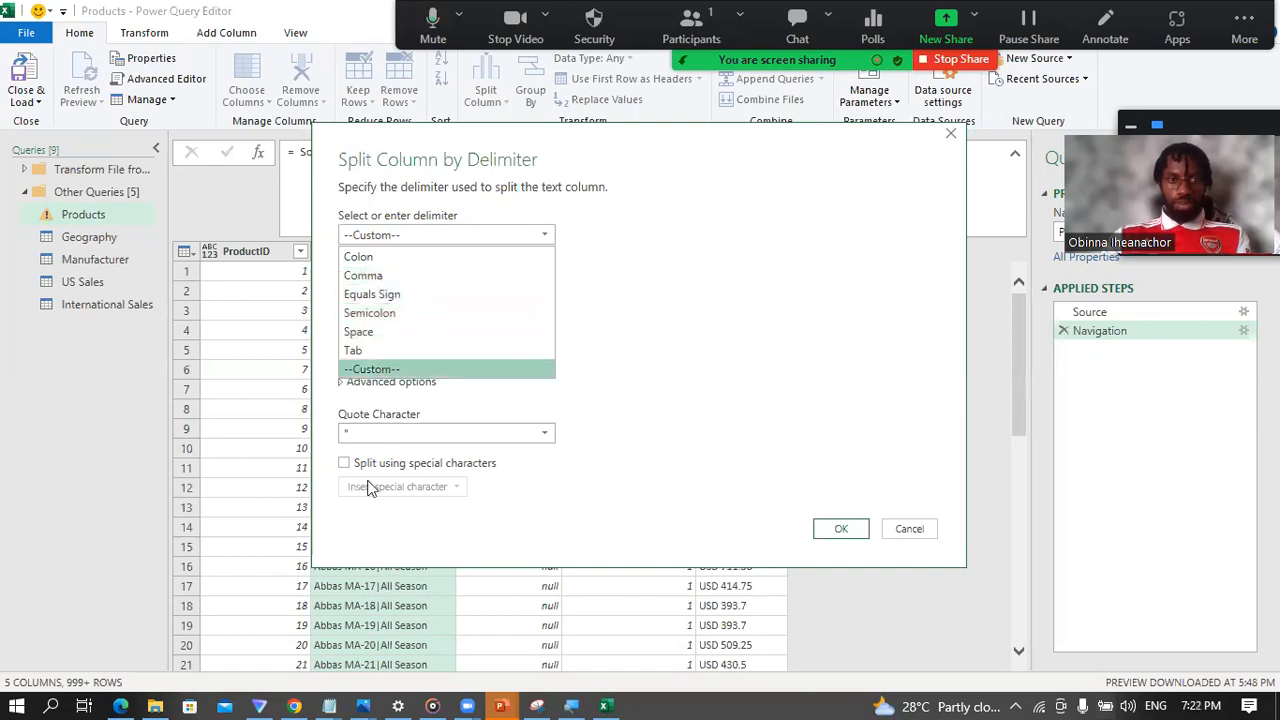
pyautogui.click(398, 367)
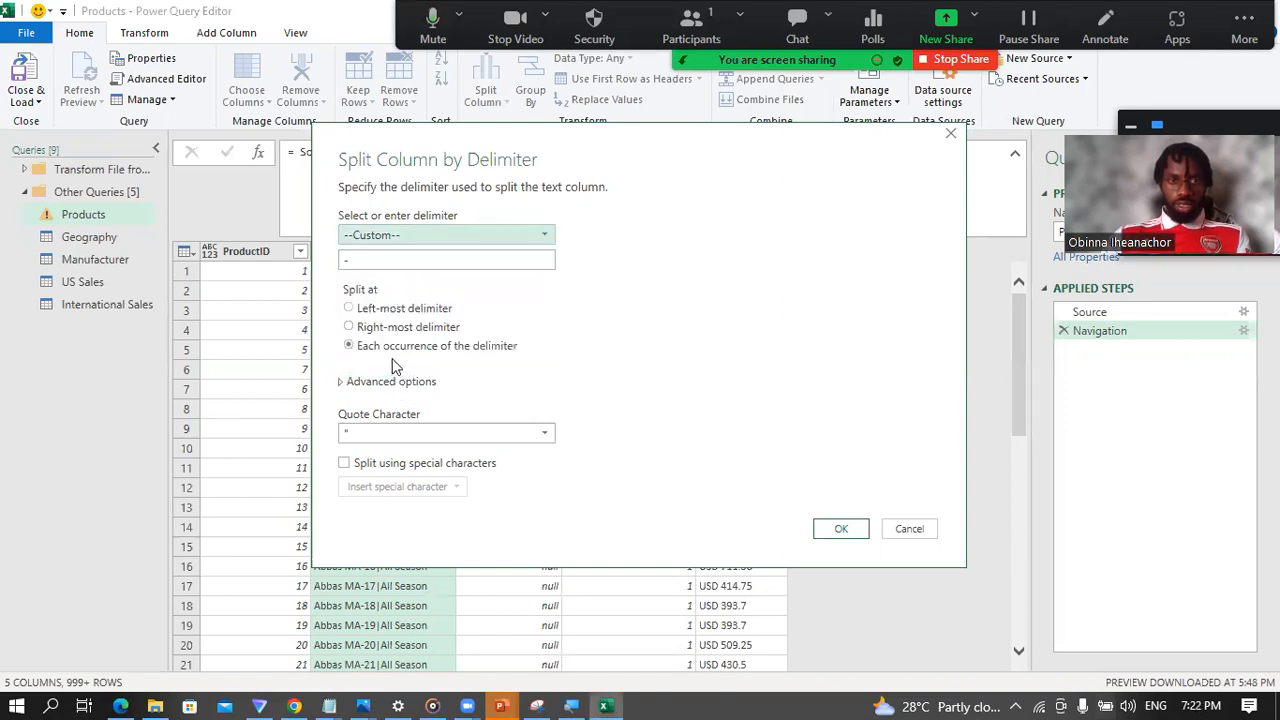
pyautogui.click(348, 260)
pyautogui.moveTo(348, 260); pyautogui.dragTo(340, 268)
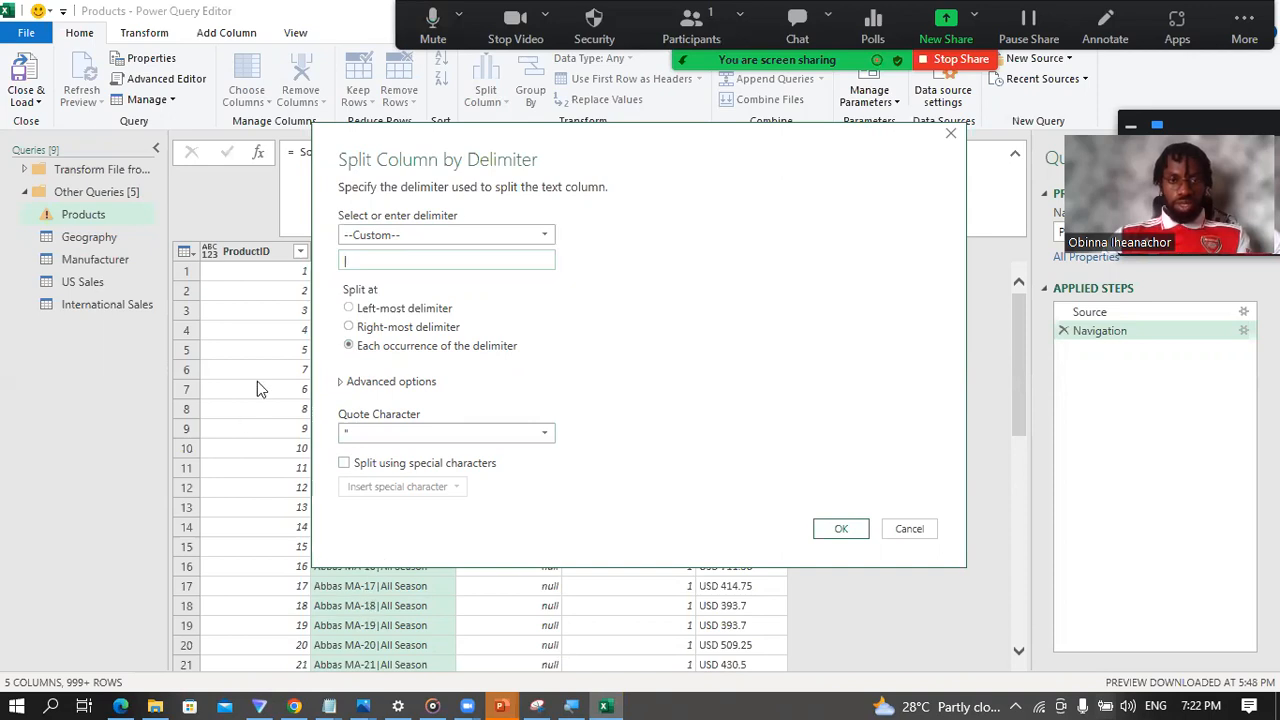
# Step: Choose the left-most delimiter as the split position and apply the split to the Product column
pyautogui.click(350, 310)
pyautogui.click(350, 328)
pyautogui.click(350, 346)
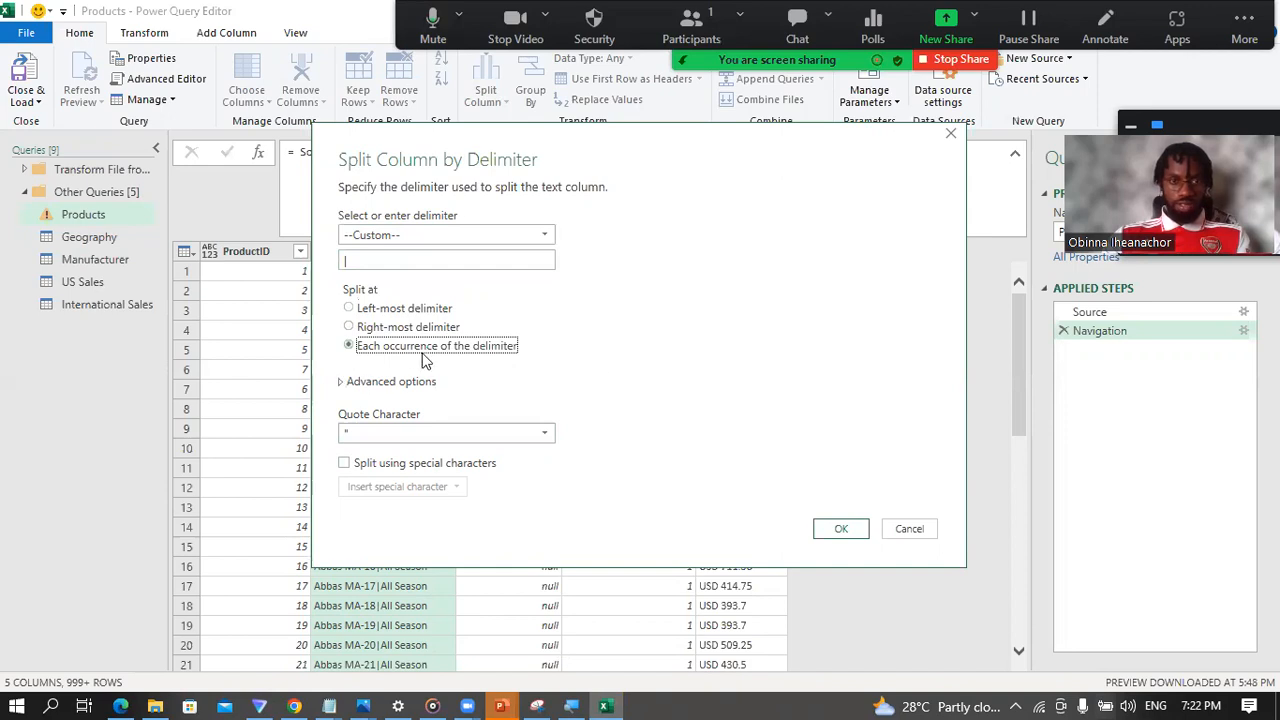
pyautogui.click(349, 309)
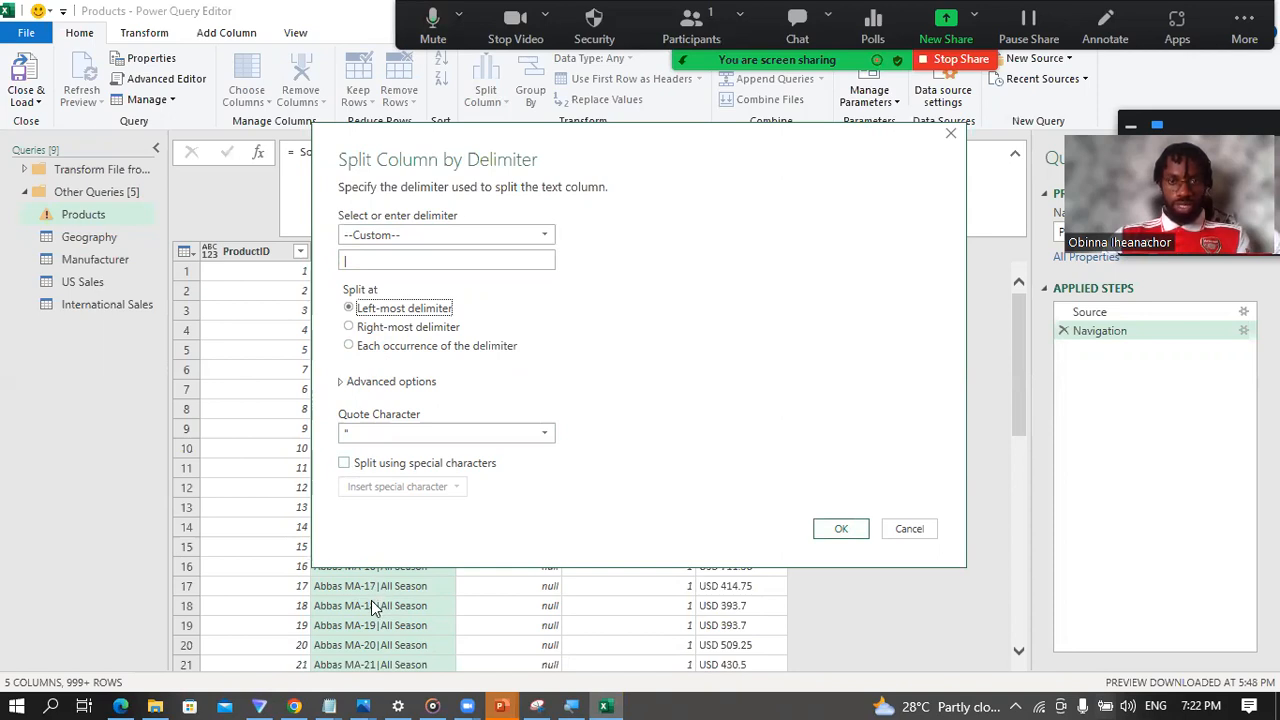
pyautogui.click(836, 531)
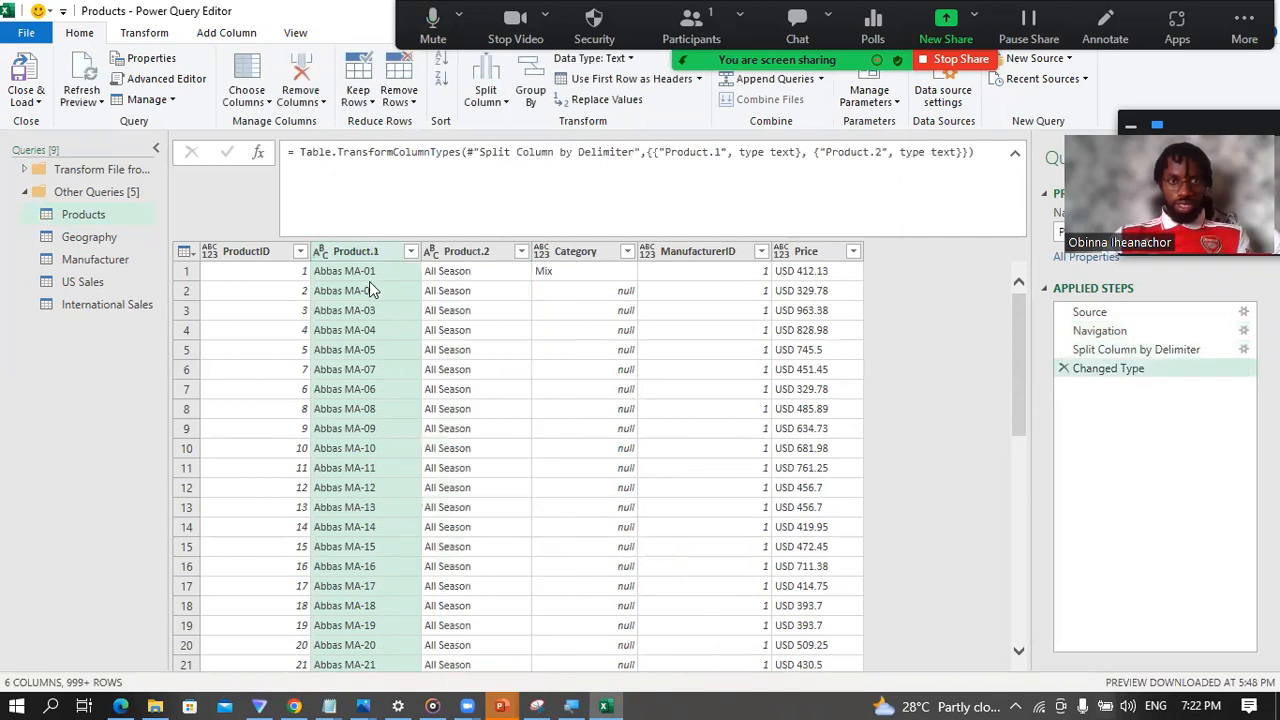
# Step: Compare the Navigation, Split Column by Delimiter and Changed Type steps, and delete the Changed Type step
pyautogui.click(1125, 349)
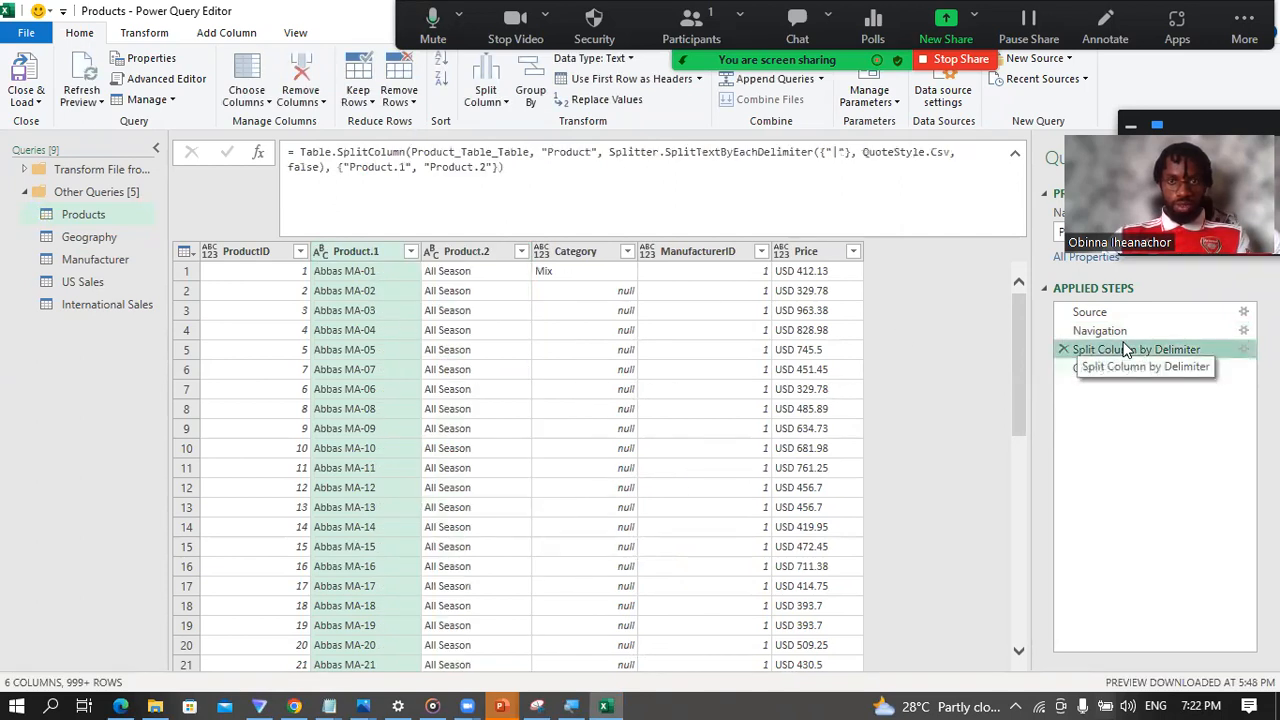
pyautogui.click(1108, 368)
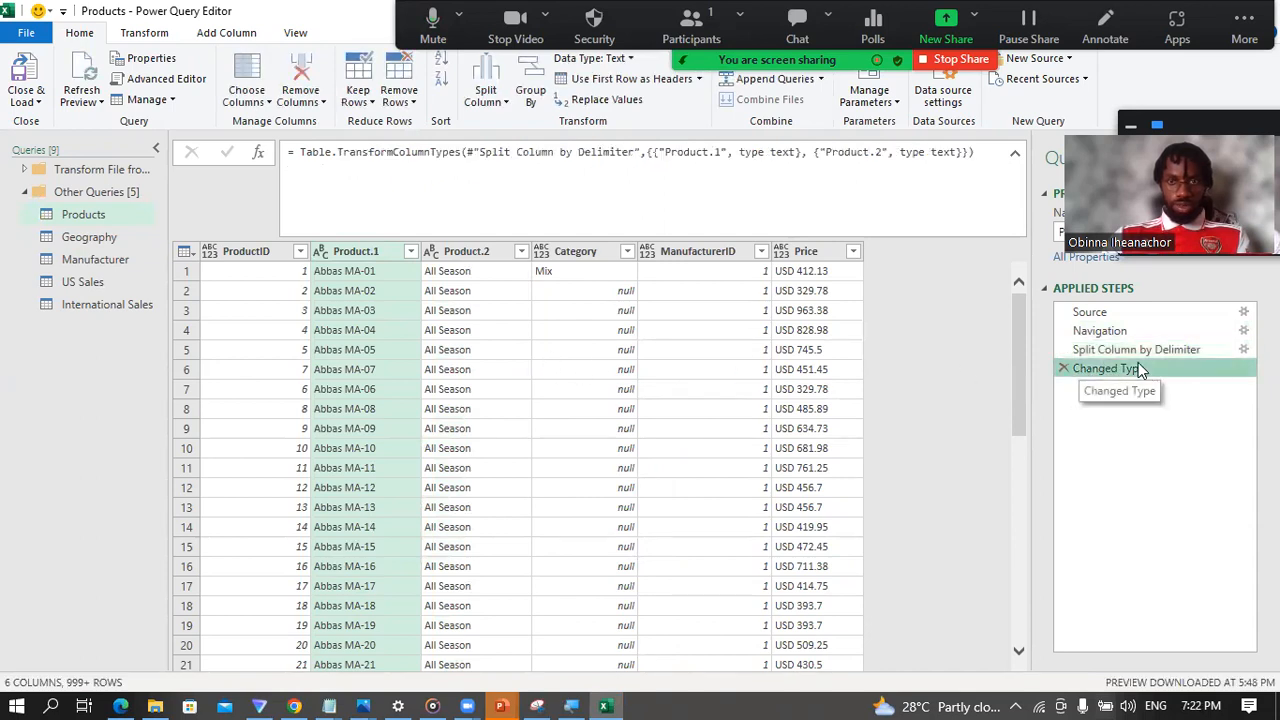
pyautogui.click(1106, 332)
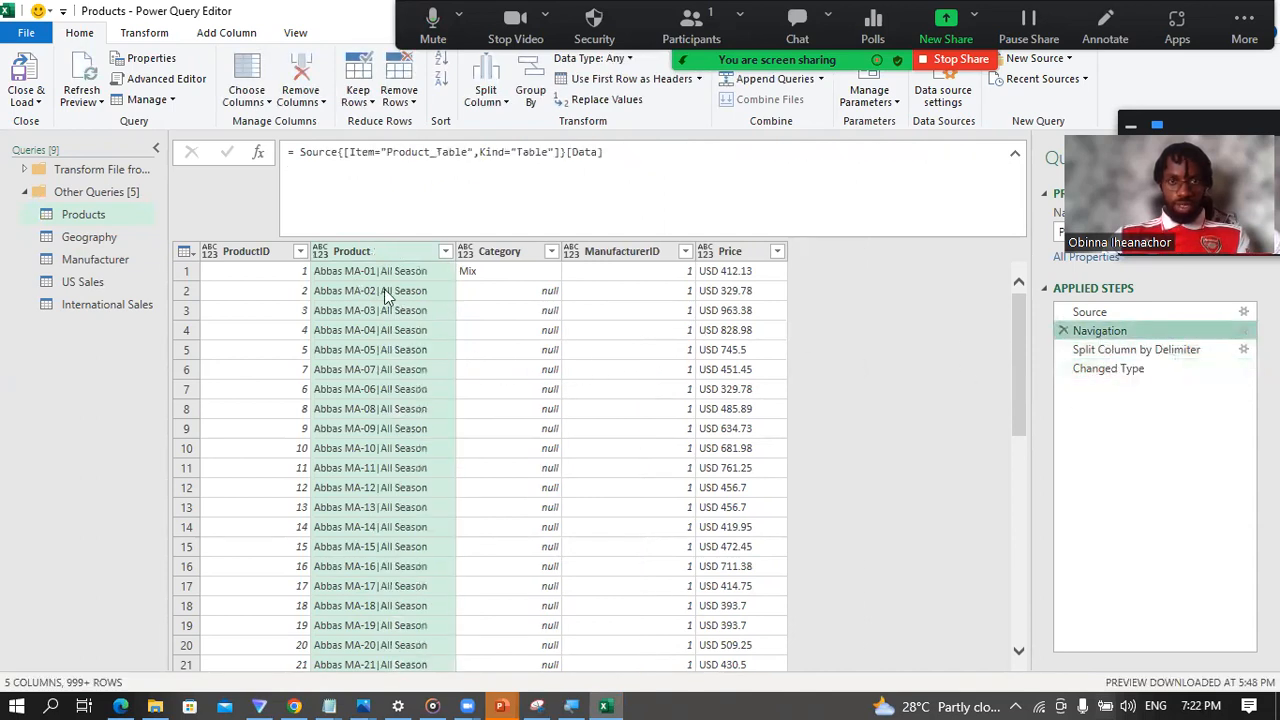
pyautogui.click(1145, 350)
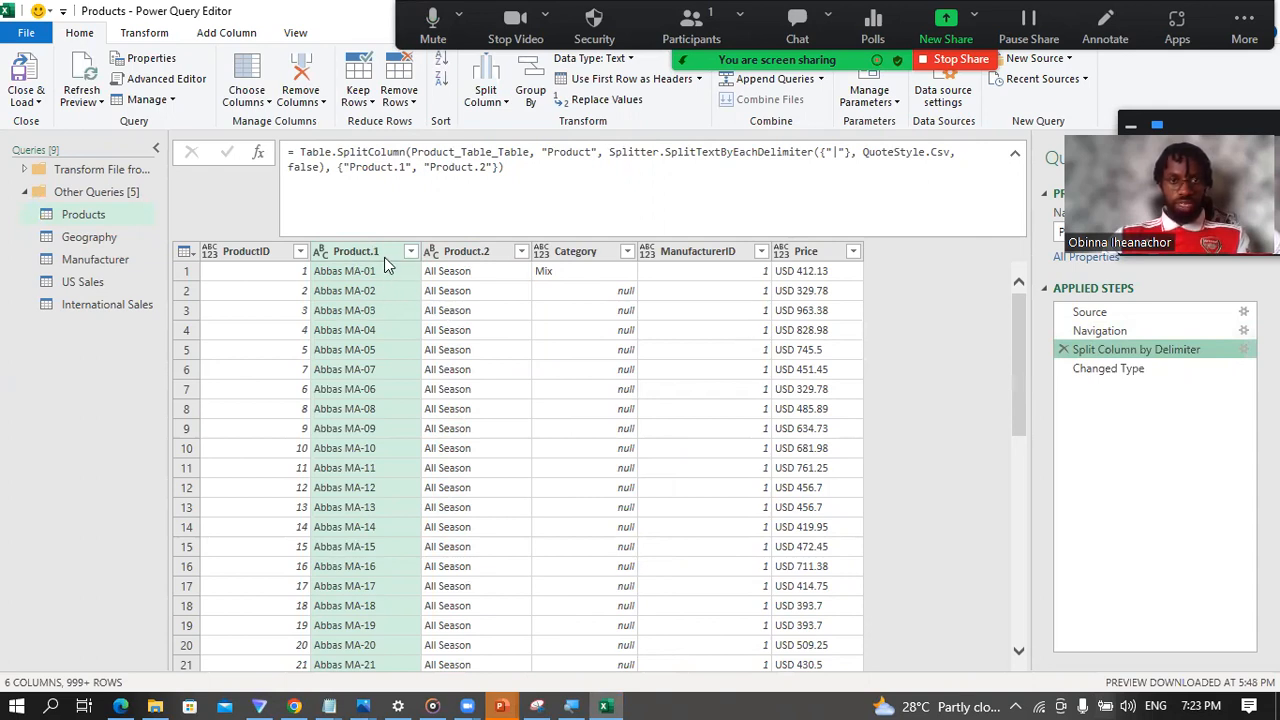
pyautogui.click(478, 252)
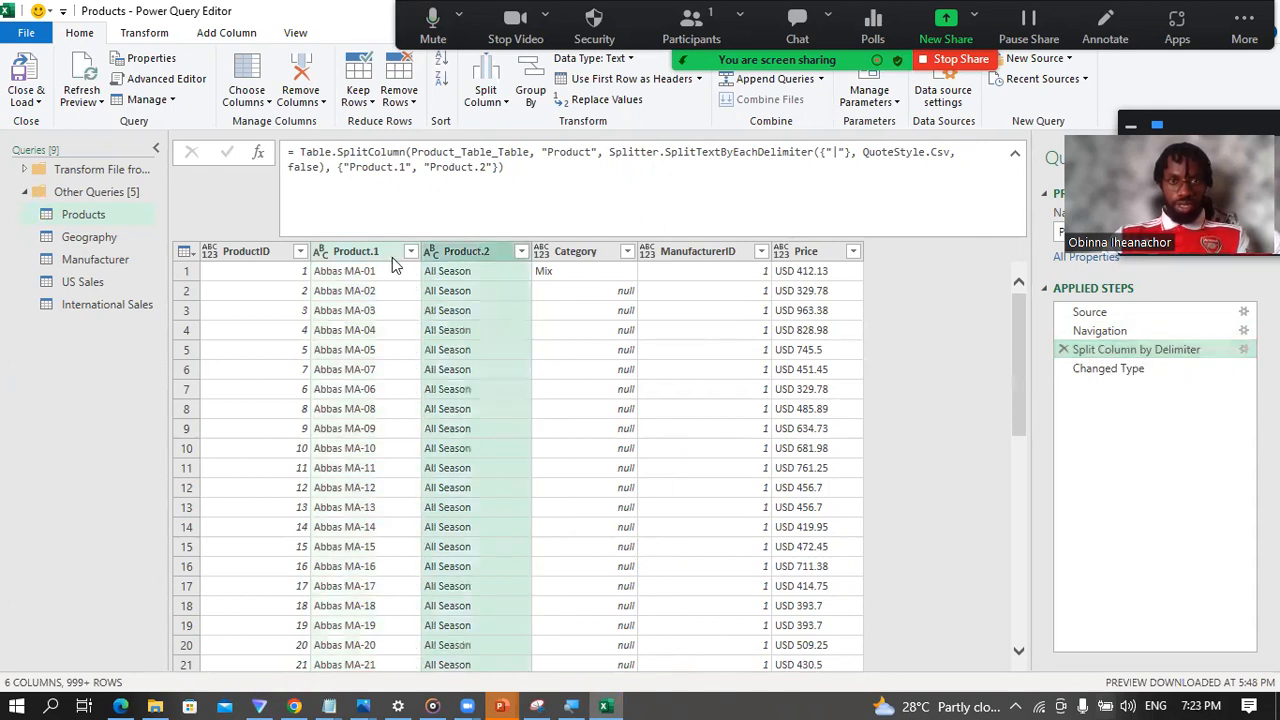
pyautogui.click(1121, 369)
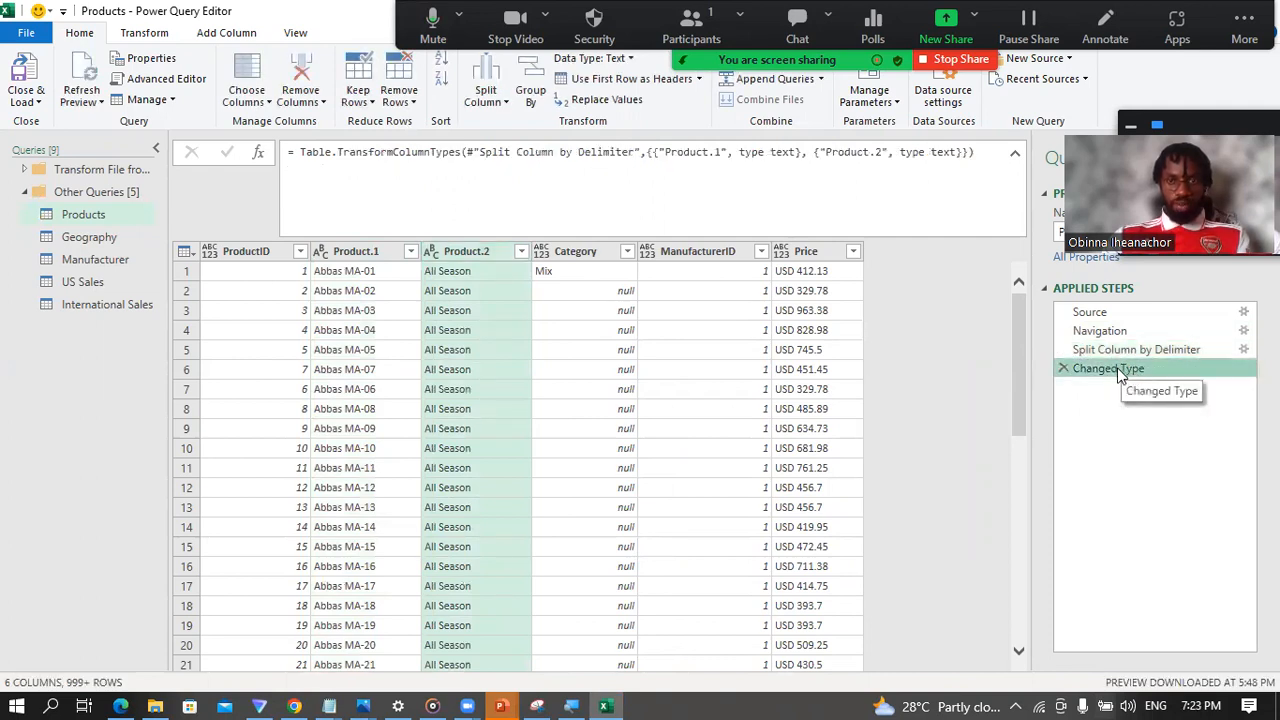
pyautogui.click(1063, 369)
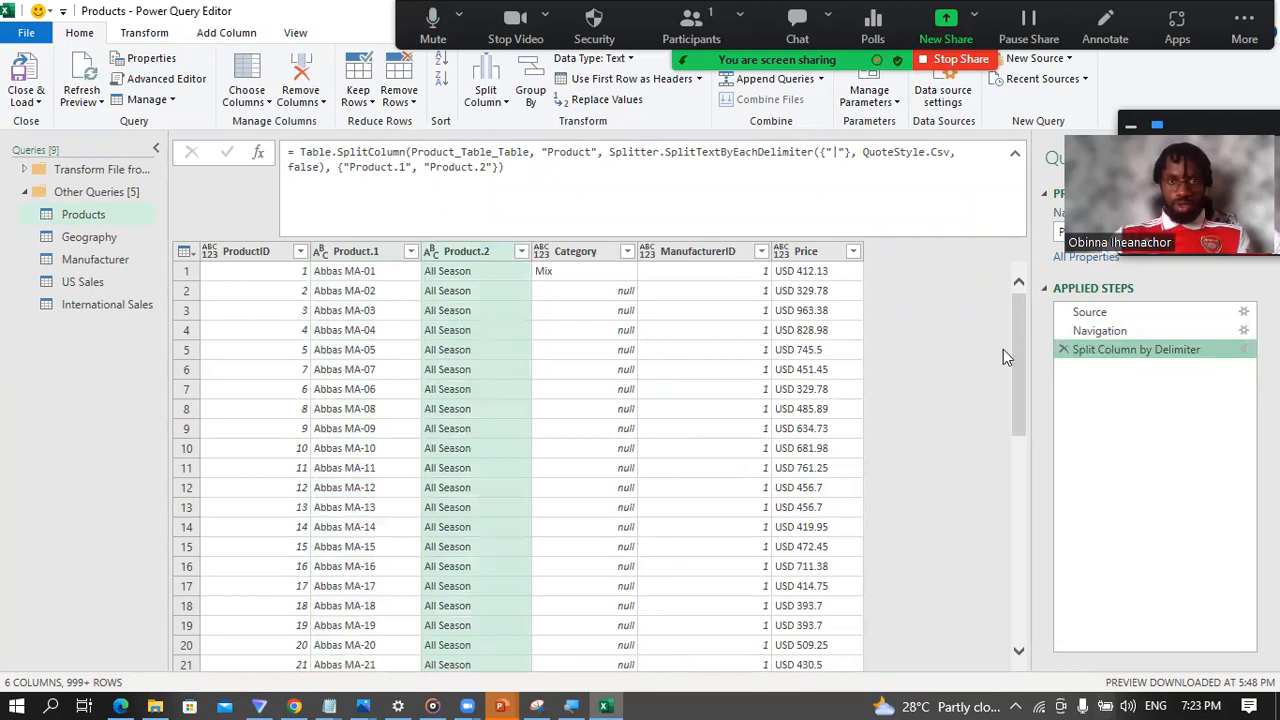
# Step: Rename the Product.1 column as Product
pyautogui.doubleClick(358, 254)
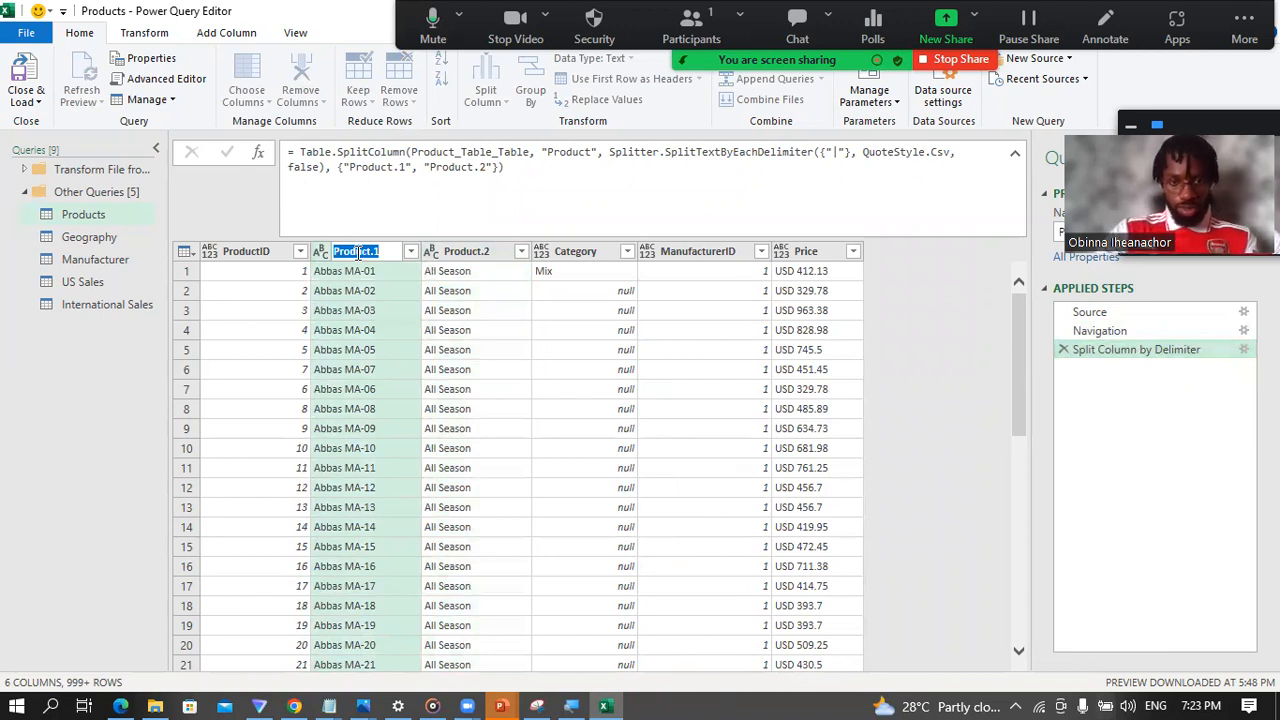
pyautogui.write('Pr')
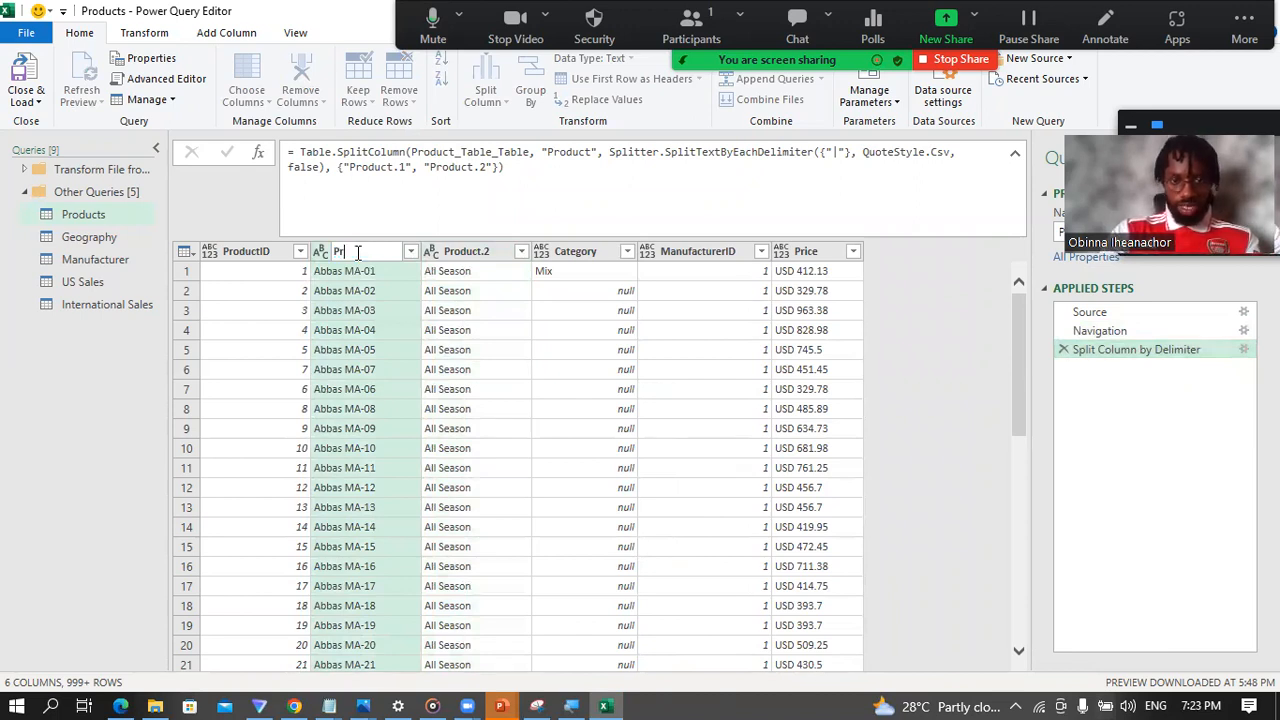
pyautogui.write('oduct')
pyautogui.press('Return')
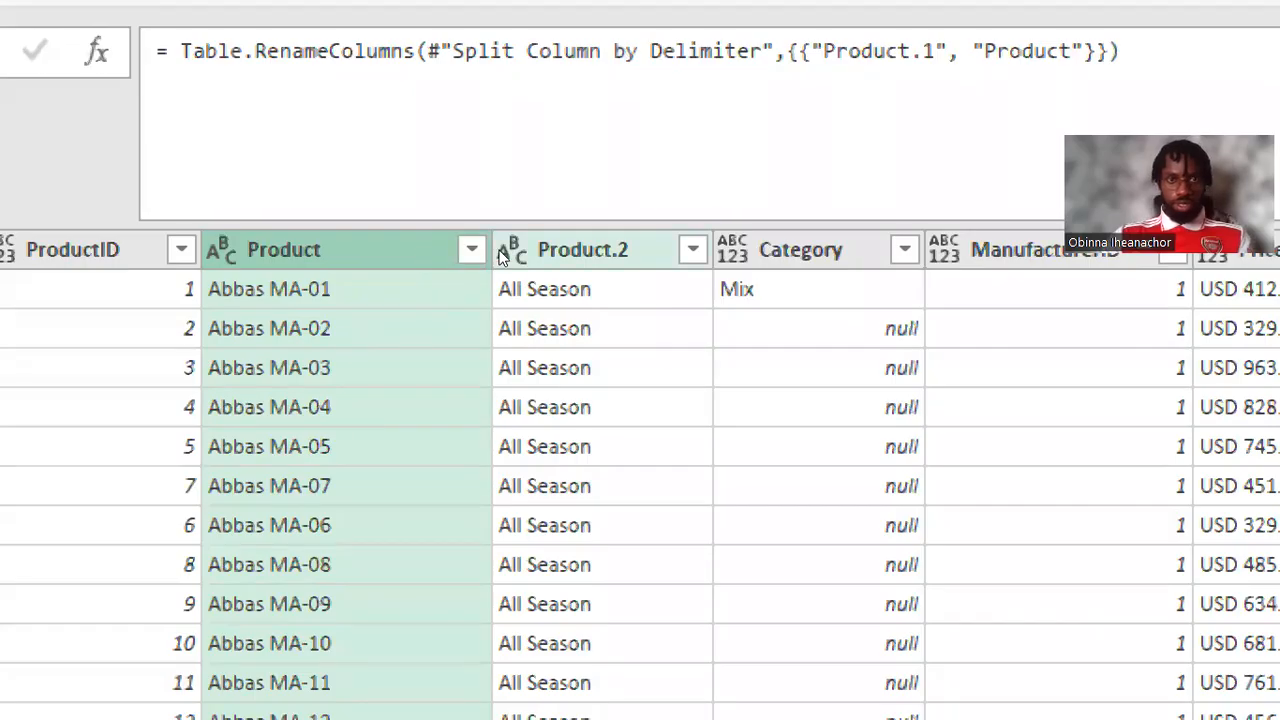
# Step: Rename the Product.2 column as Segment
pyautogui.doubleClick(545, 250)
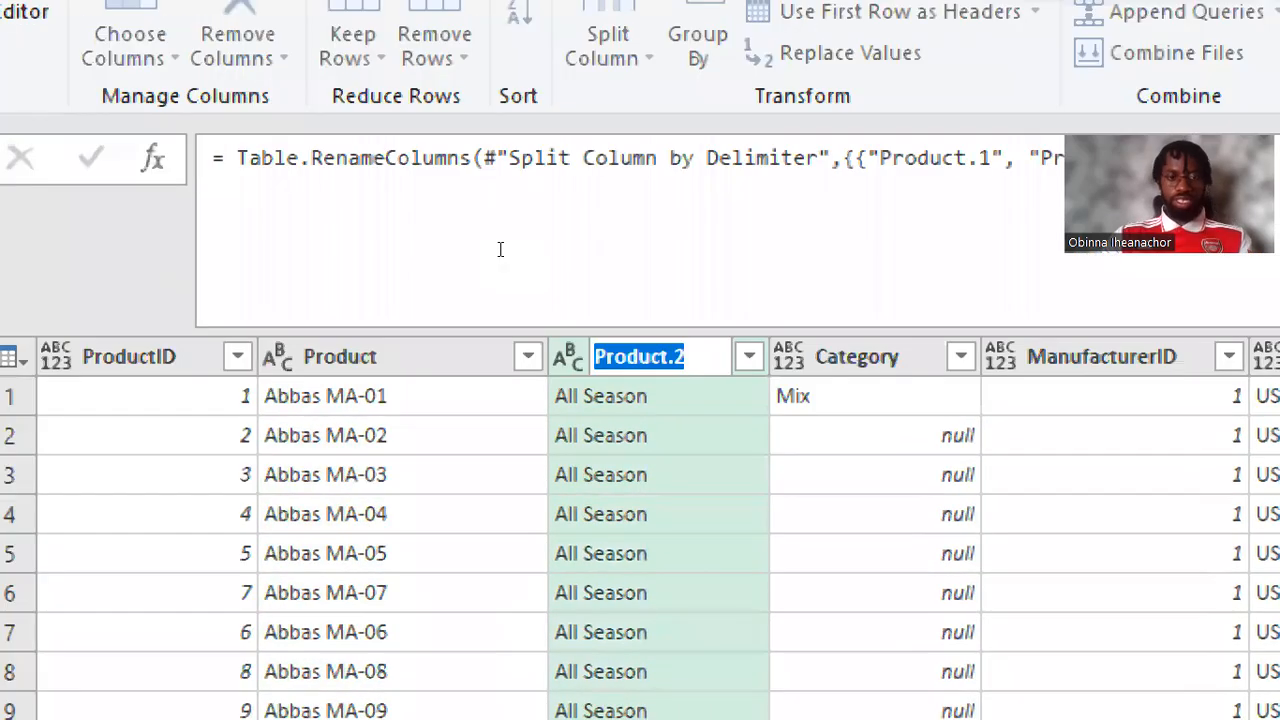
pyautogui.write('Segmen')
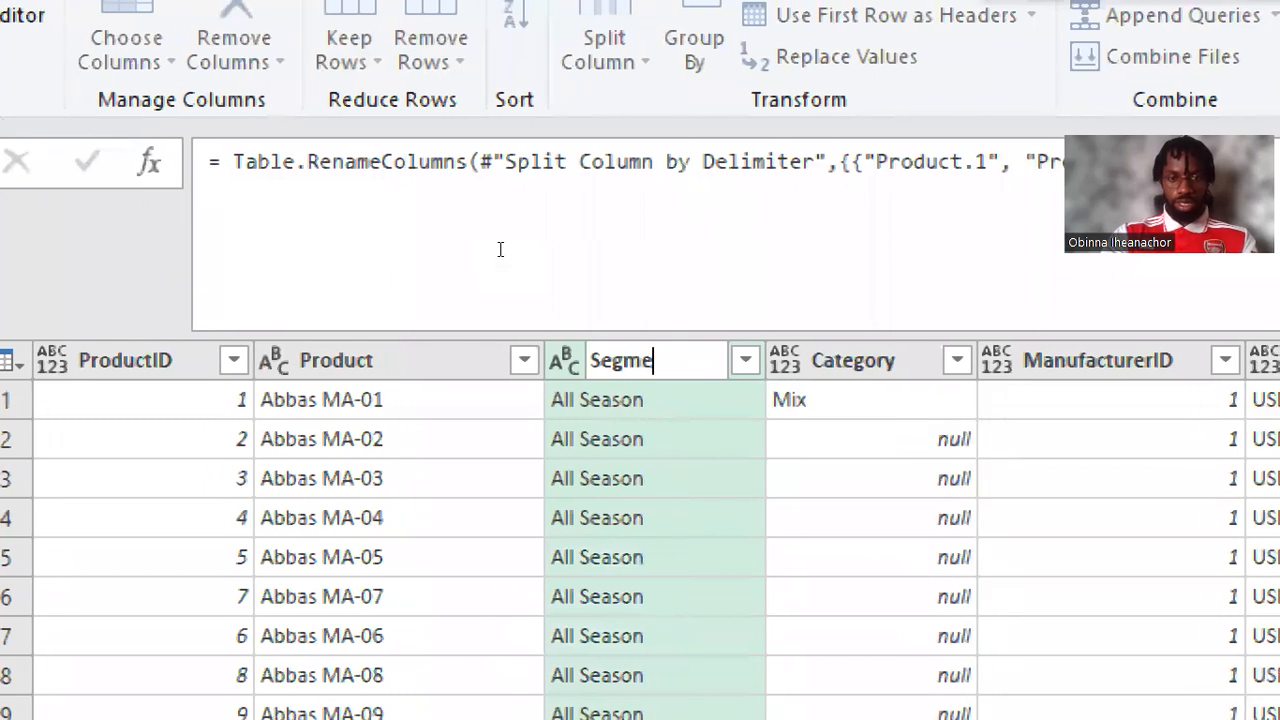
pyautogui.write('t')
pyautogui.press('Return')
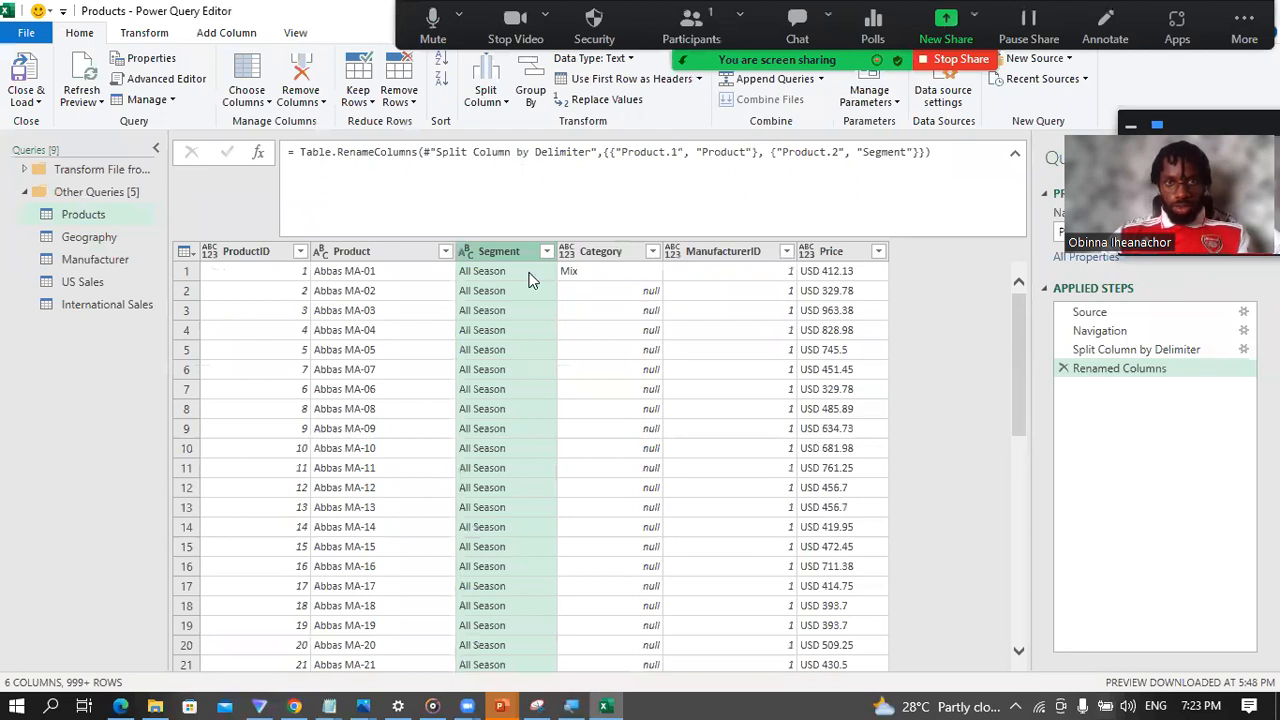
pyautogui.click(830, 256)
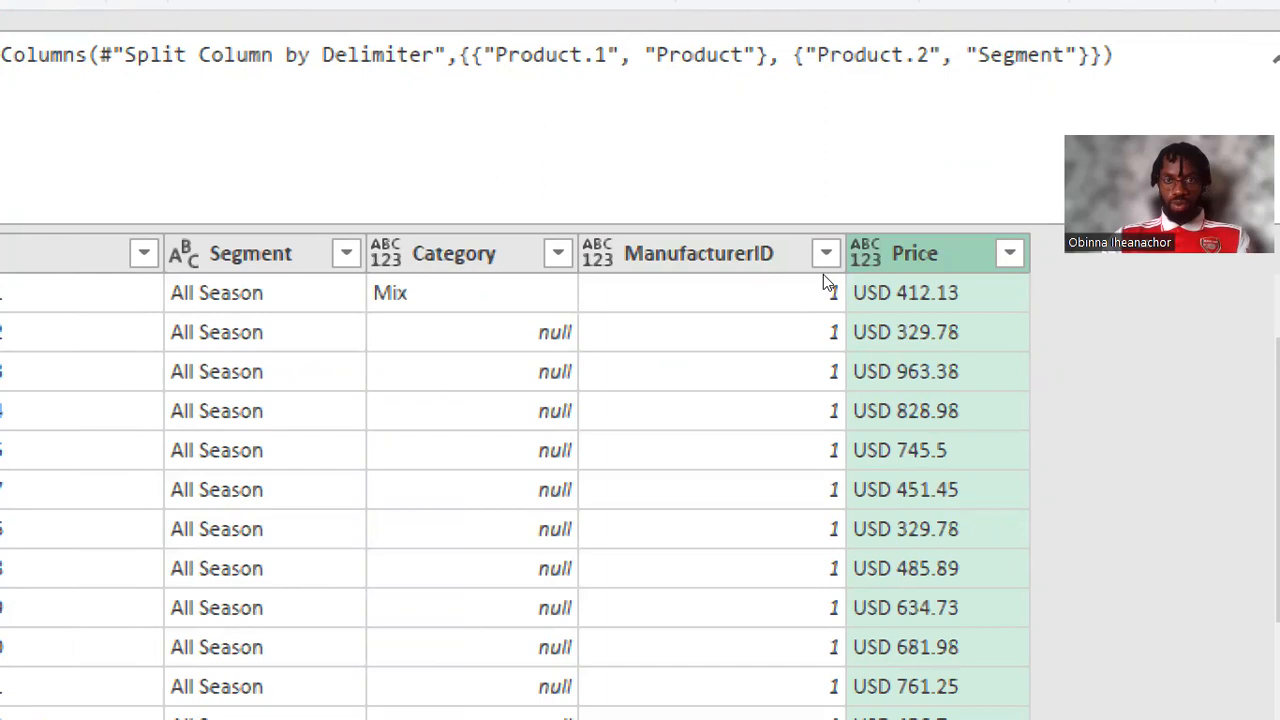
pyautogui.click(848, 276)
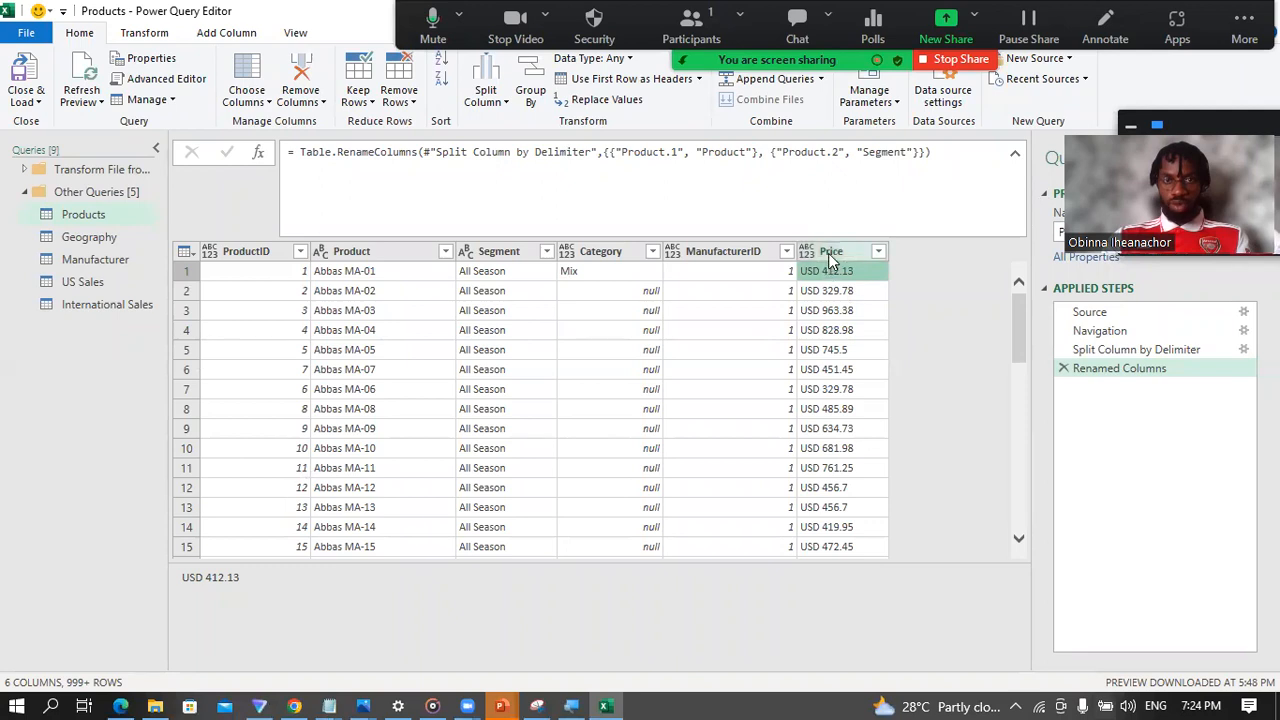
pyautogui.click(834, 252)
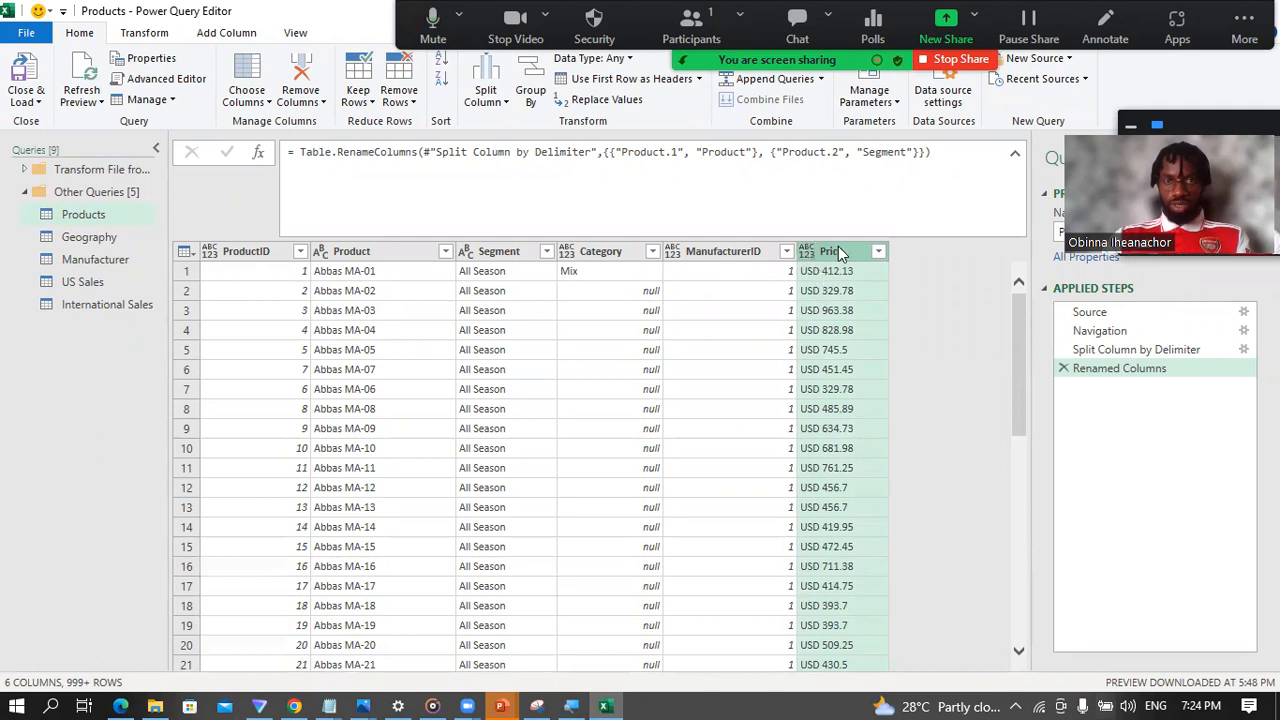
pyautogui.click(506, 104)
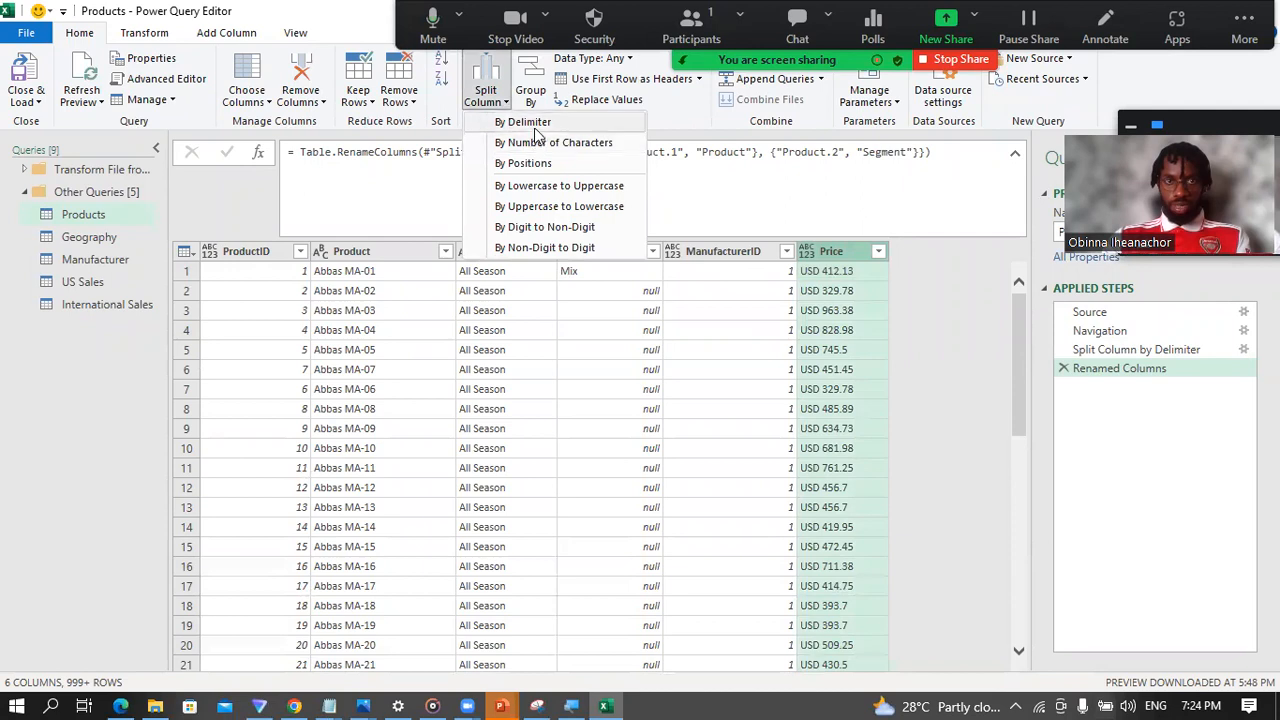
pyautogui.click(536, 124)
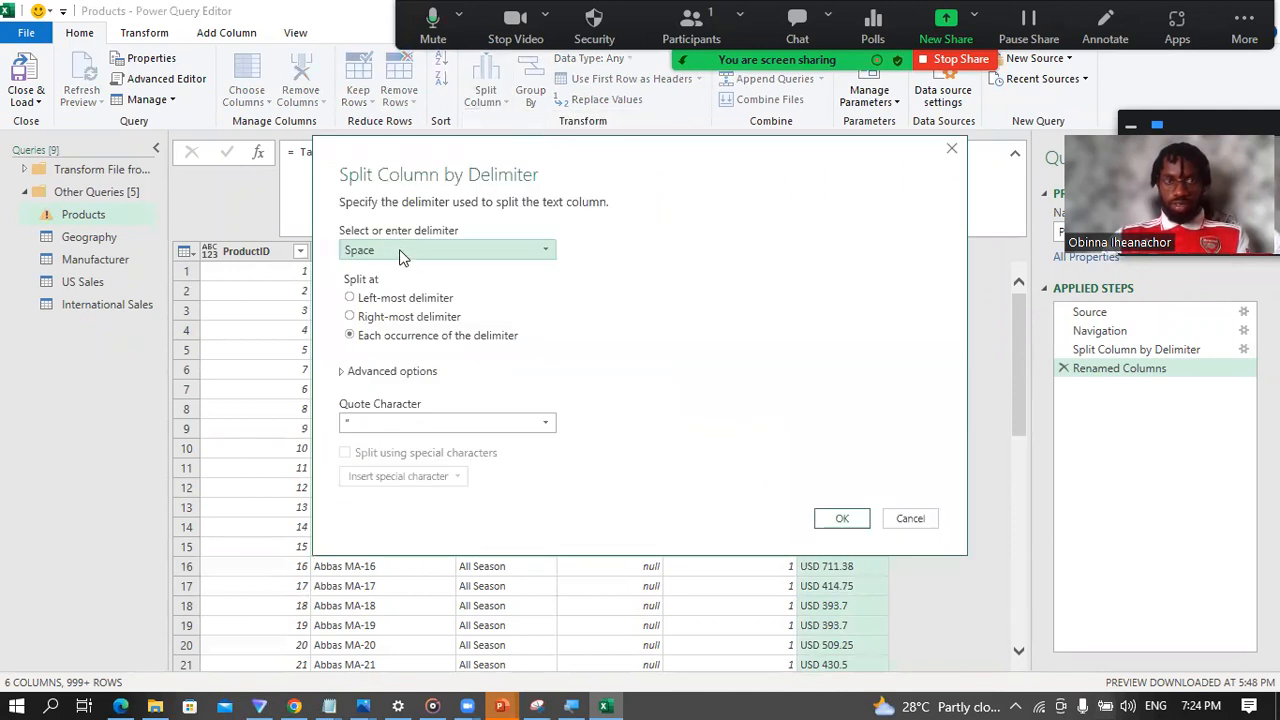
pyautogui.click(952, 150)
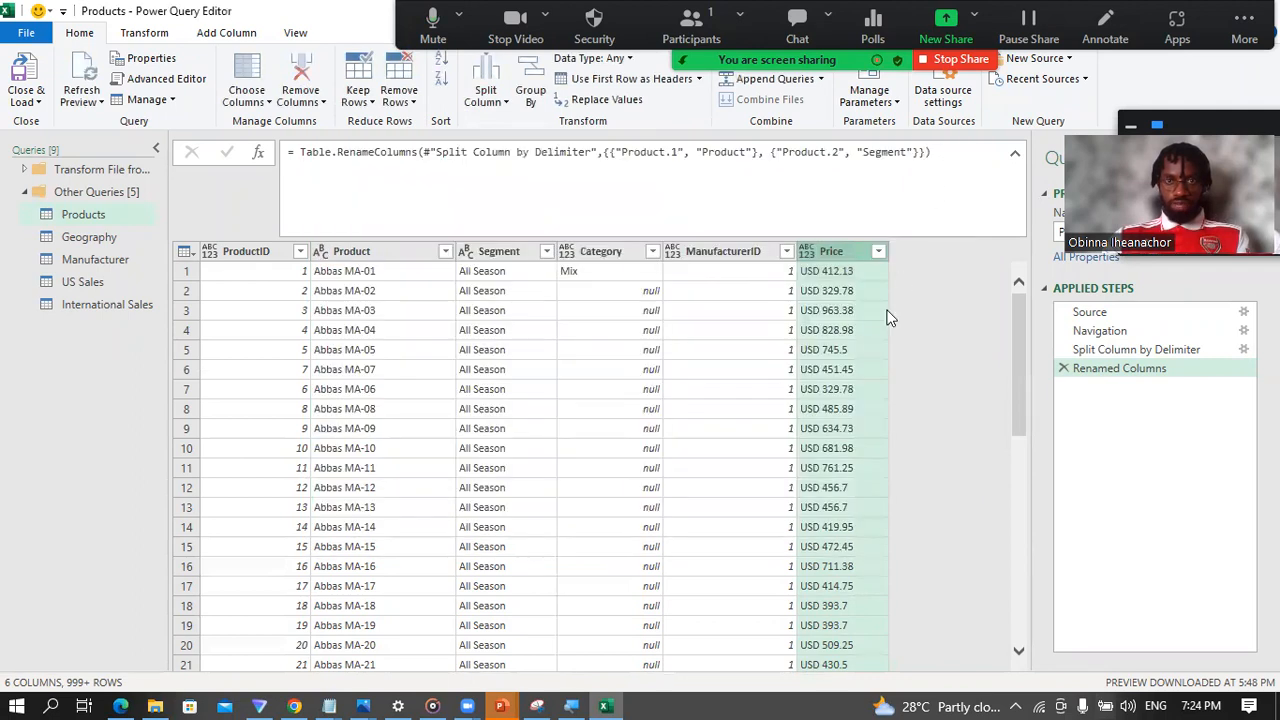
pyautogui.click(819, 352)
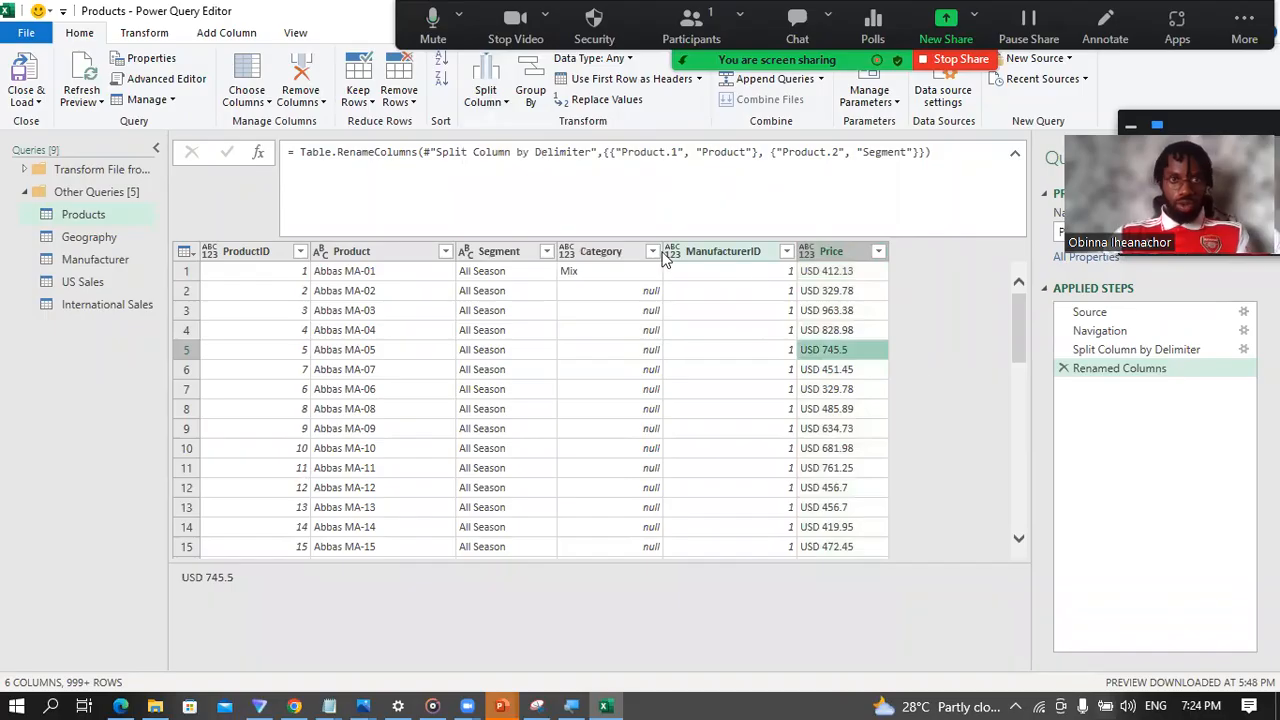
# Step: Split the Price column by the space delimiter at the left-most delimiter
pyautogui.click(845, 254)
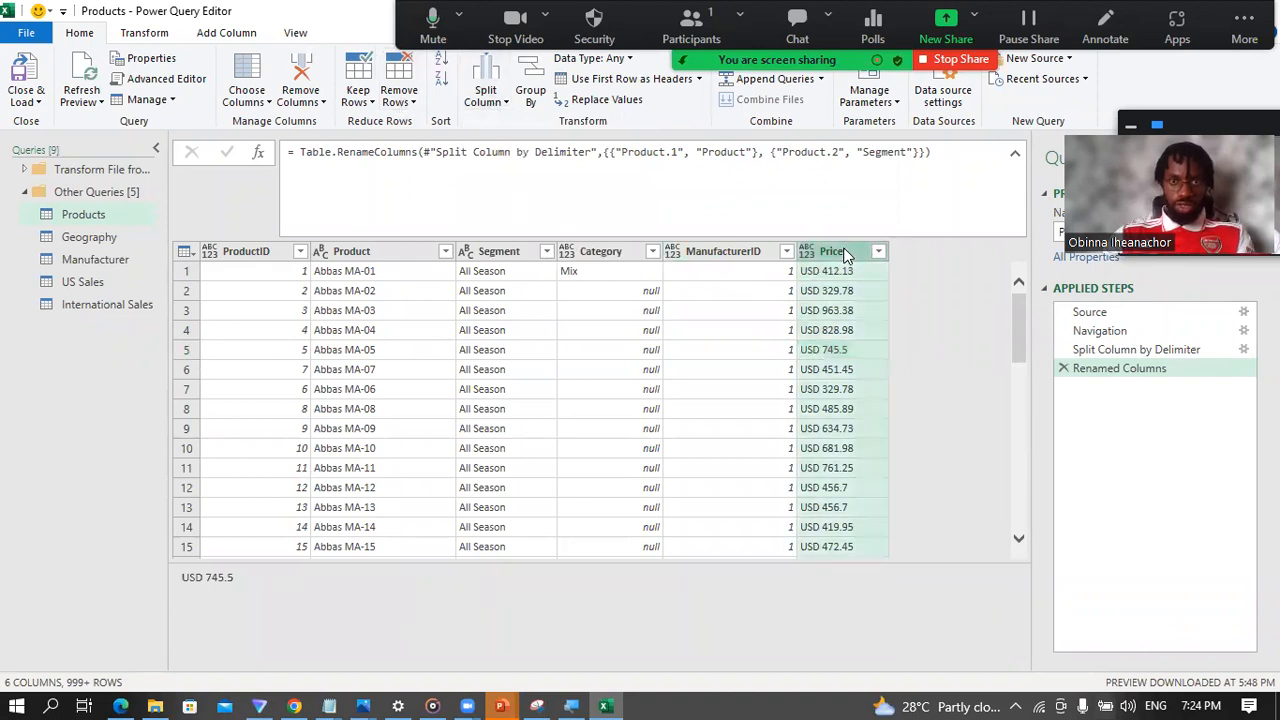
pyautogui.click(488, 100)
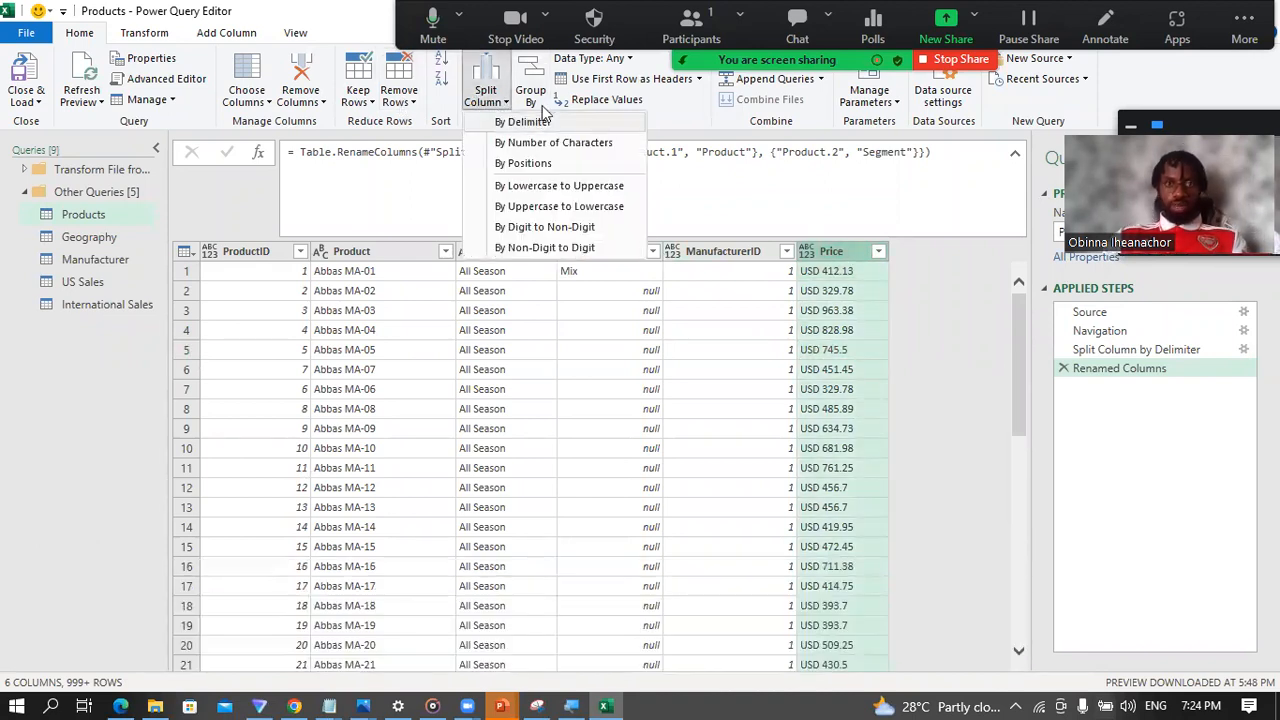
pyautogui.click(543, 123)
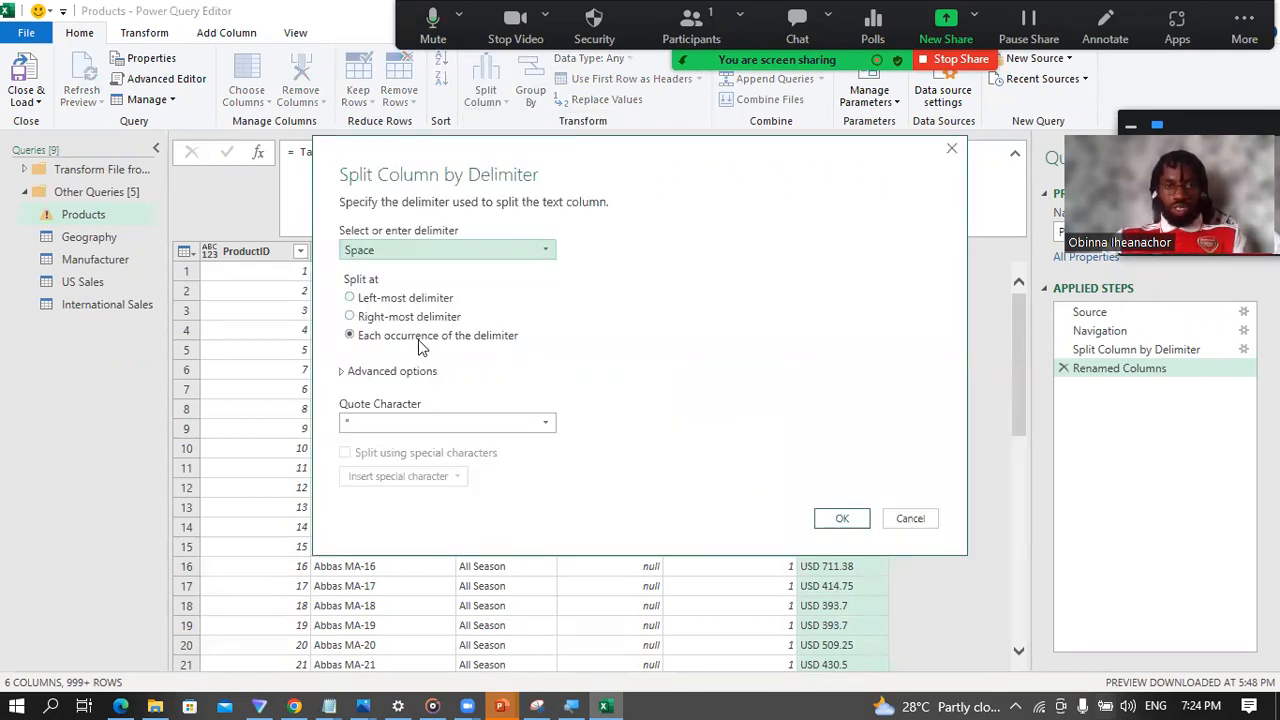
pyautogui.click(350, 298)
pyautogui.click(843, 518)
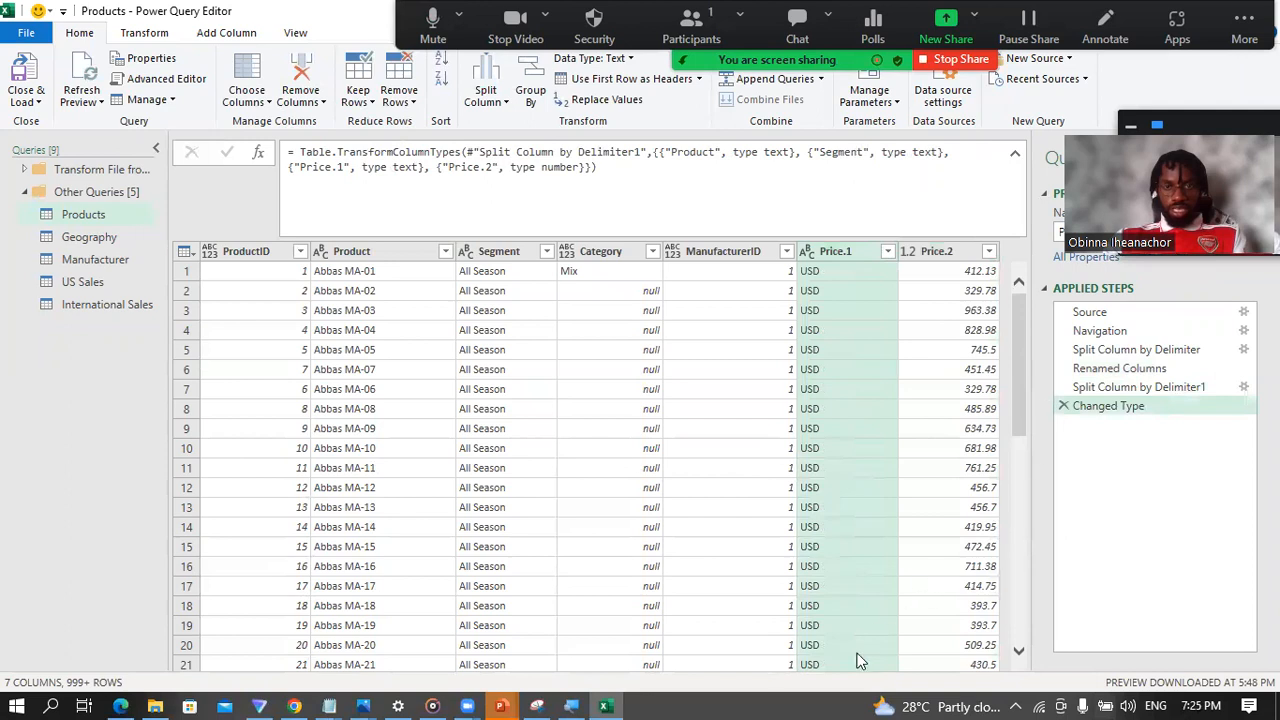
# Step: Rename the Price.1 column as Currency and the Price.2 column as Price
pyautogui.doubleClick(838, 252)
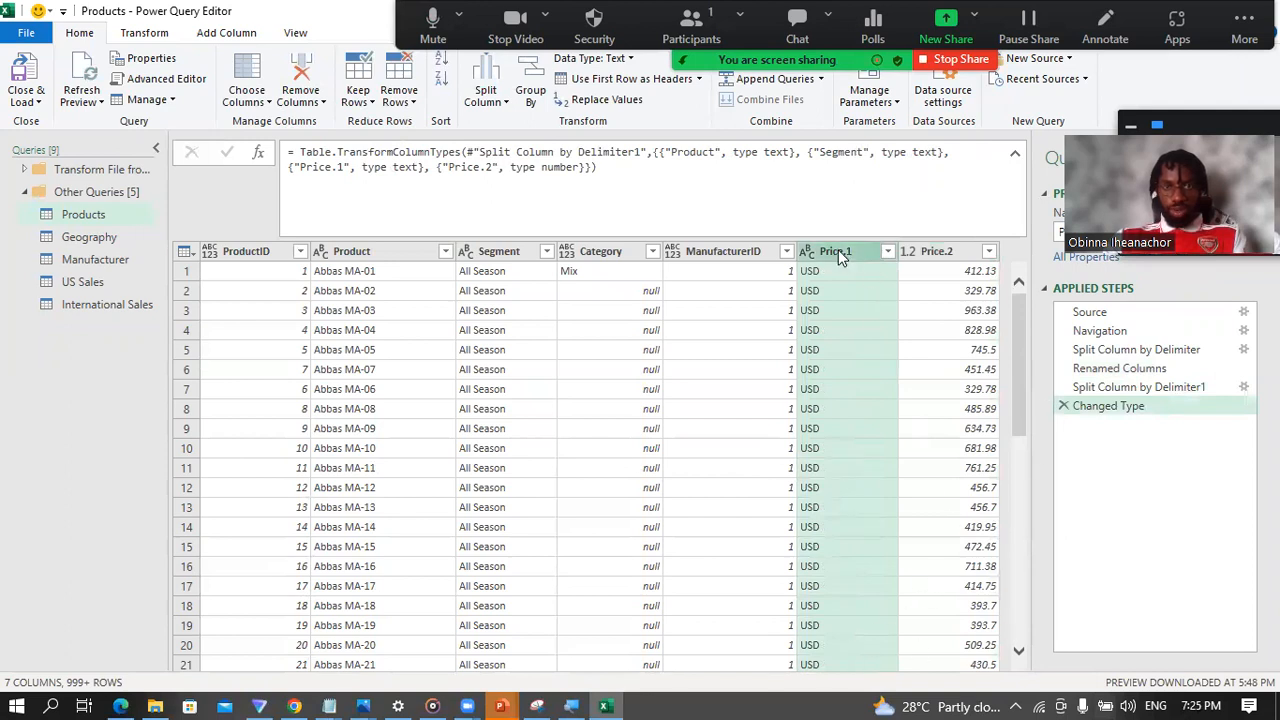
pyautogui.write('Currency')
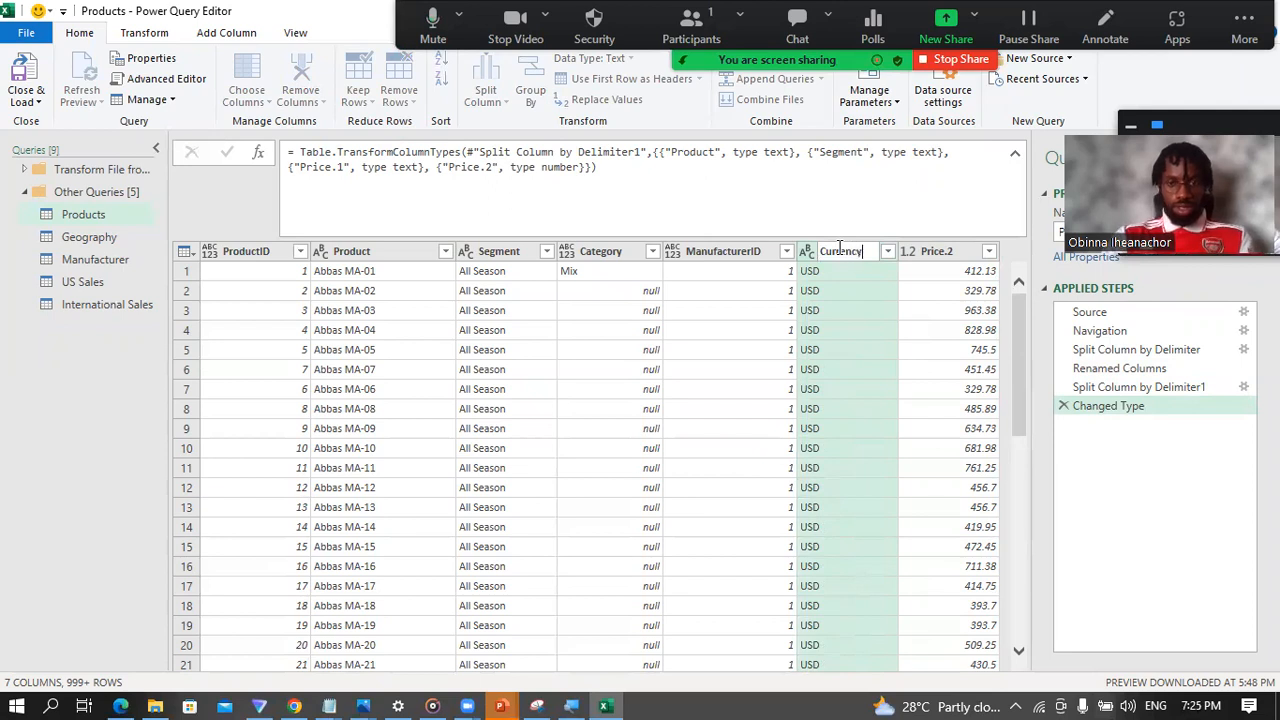
pyautogui.press('Return')
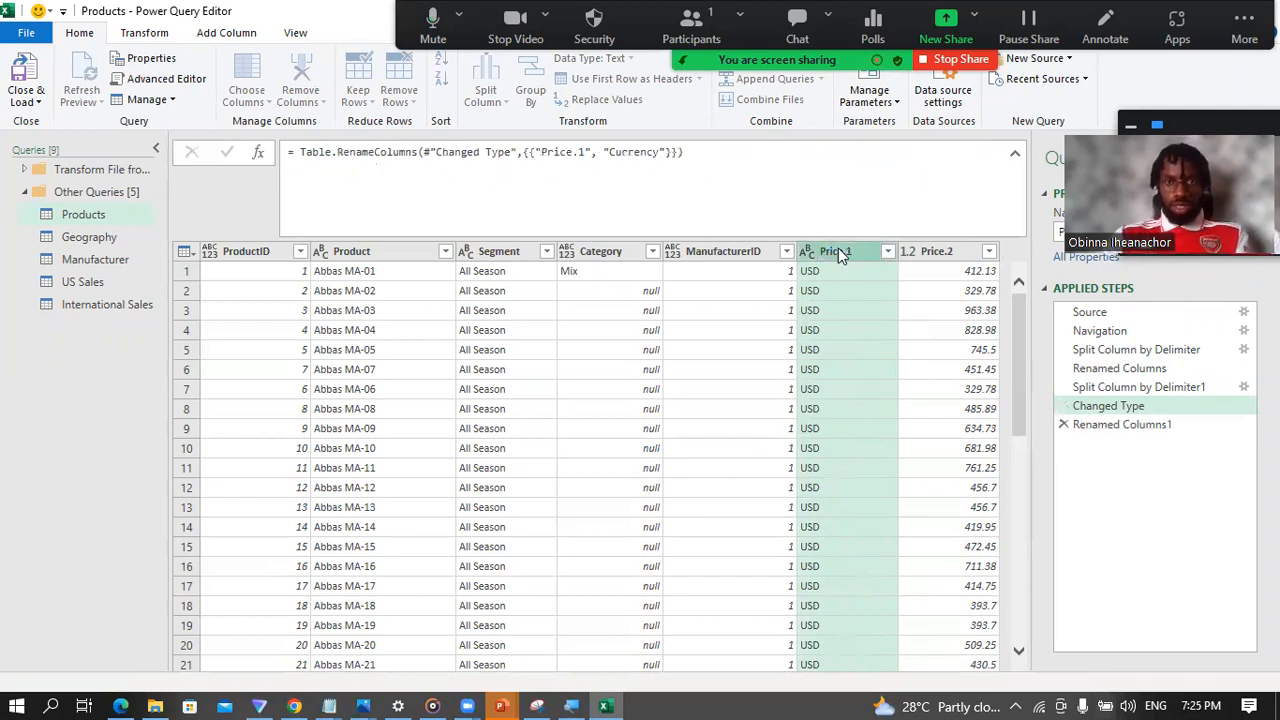
pyautogui.click(943, 254)
pyautogui.doubleClick(943, 253)
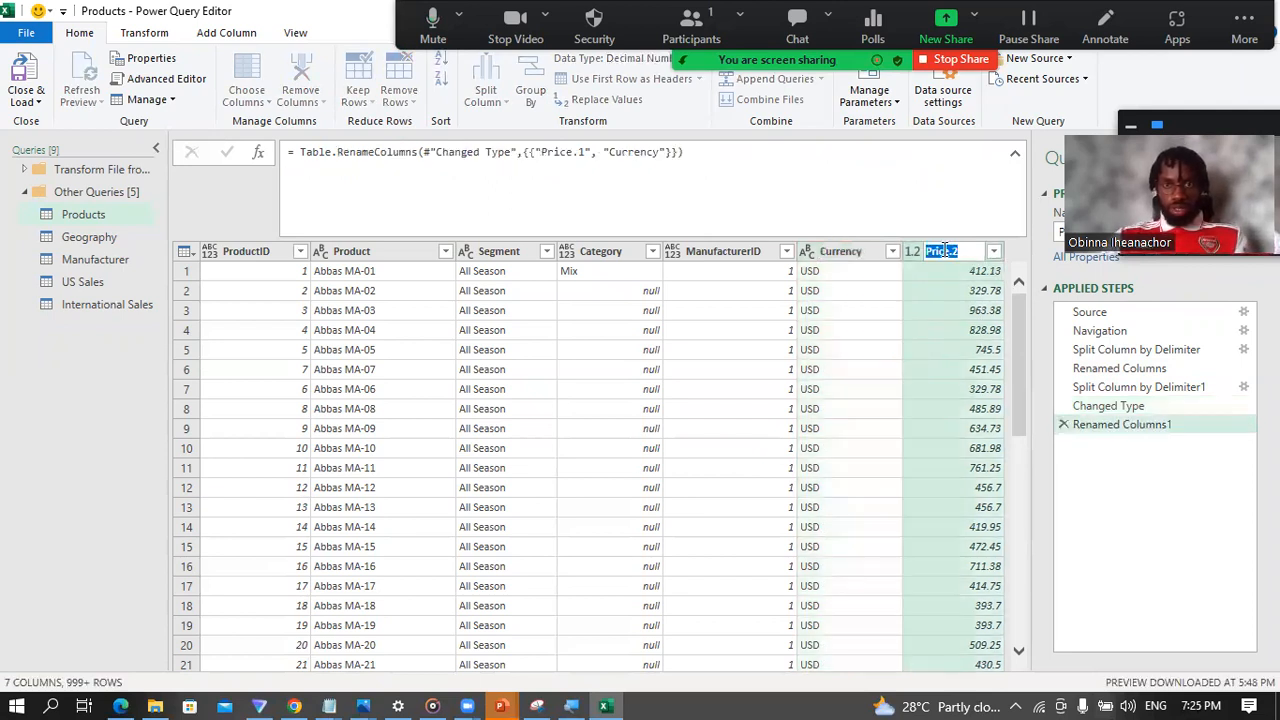
pyautogui.write('P')
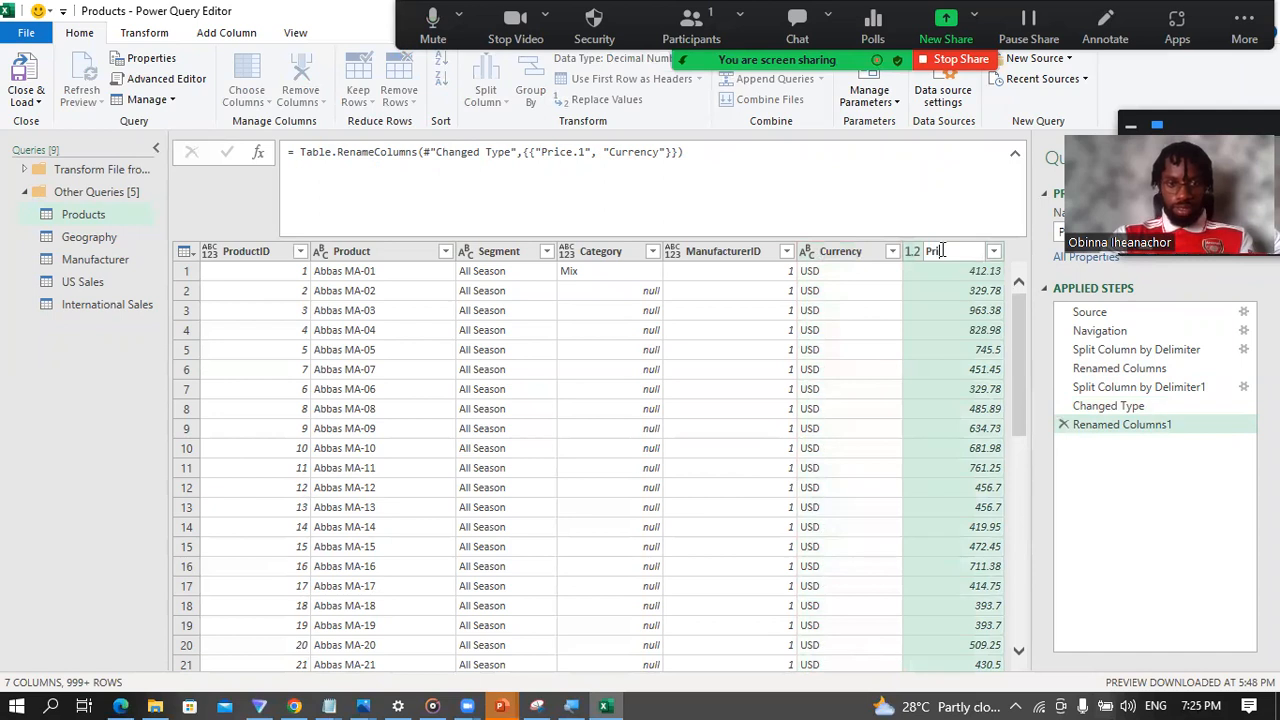
pyautogui.write('rice')
pyautogui.press('Return')
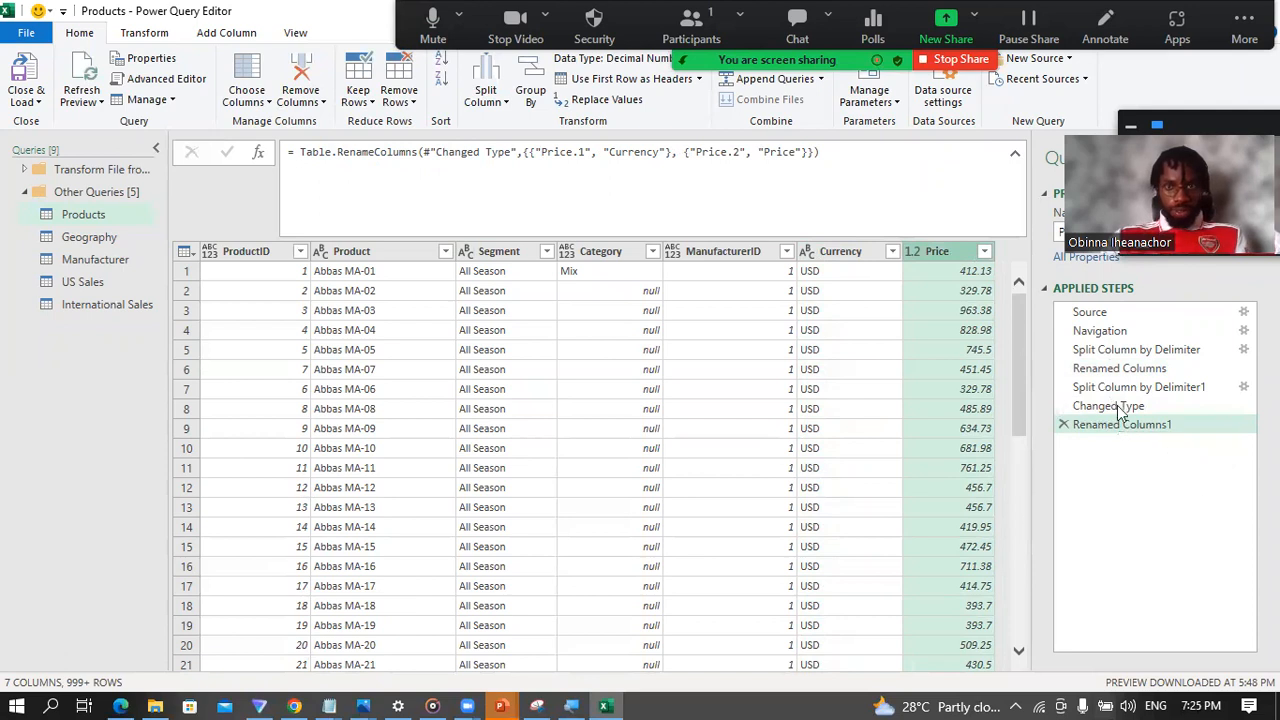
# Step: Delete the Changed Type step that follows the Price column split from the applied steps
pyautogui.click(1098, 406)
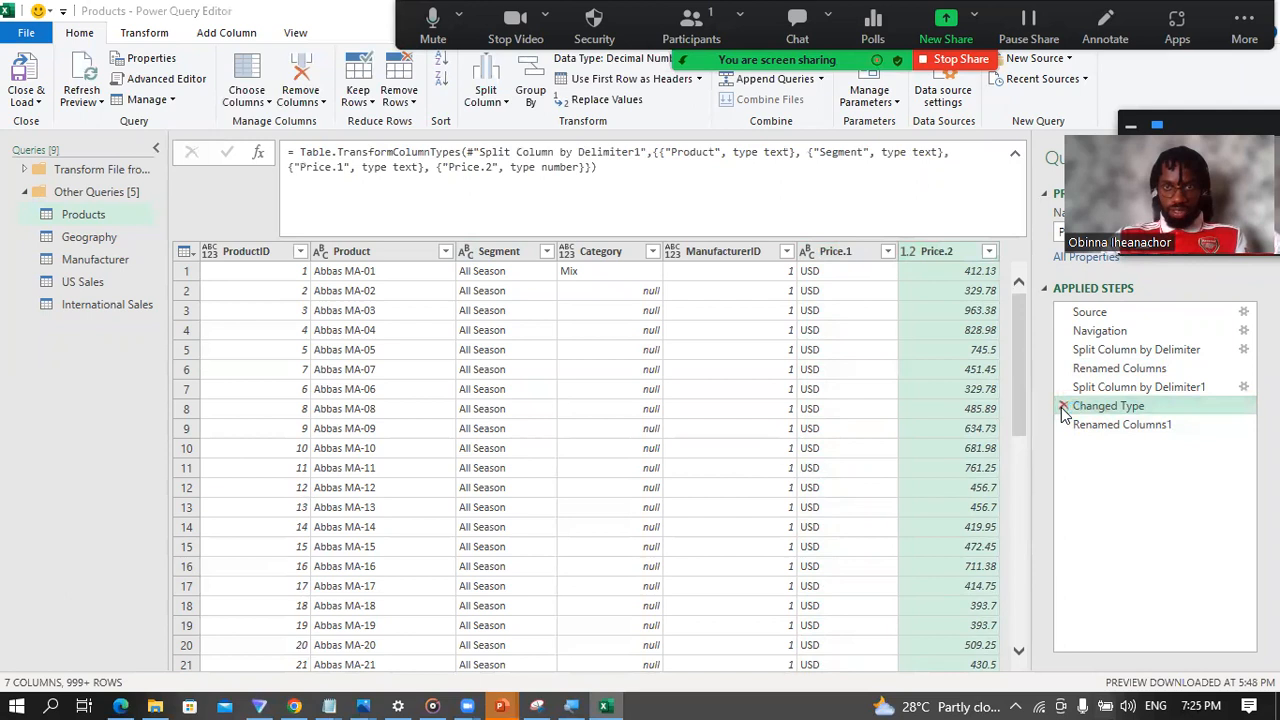
pyautogui.click(1063, 407)
pyautogui.click(728, 391)
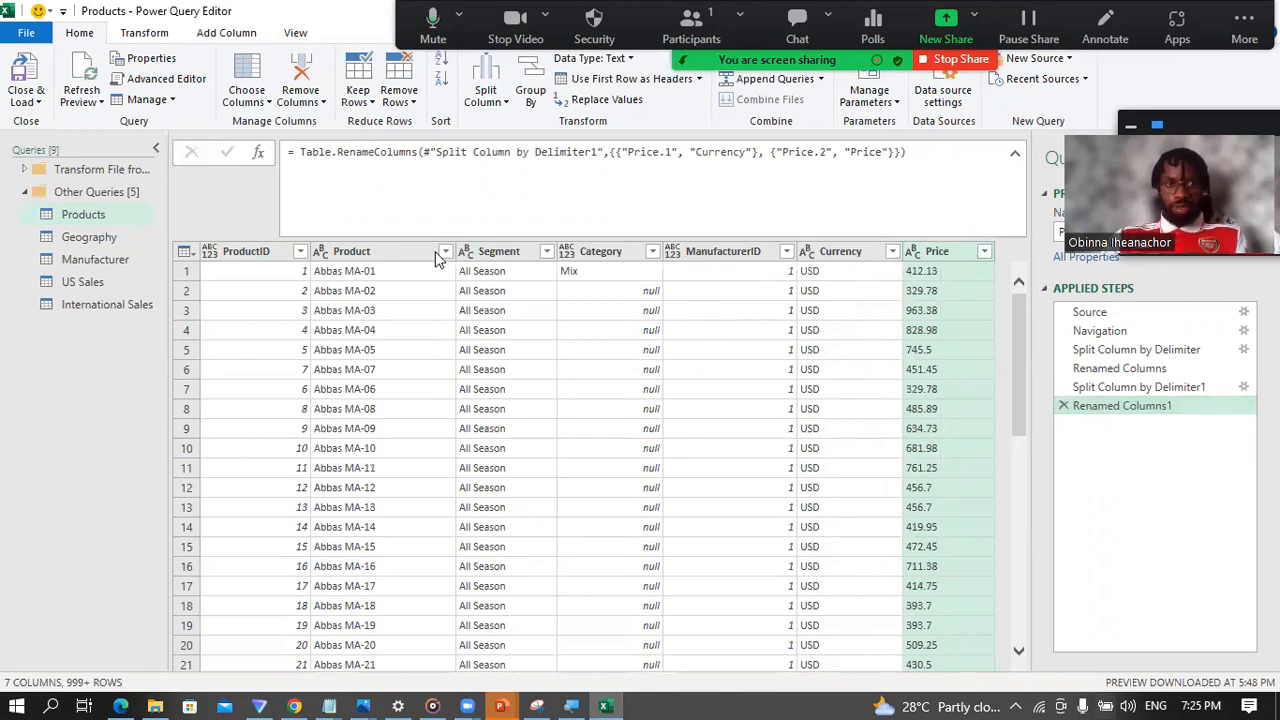
# Step: Set the ProductID column's data type to Whole Number and check the data types of the Product and Segment columns
pyautogui.click(210, 253)
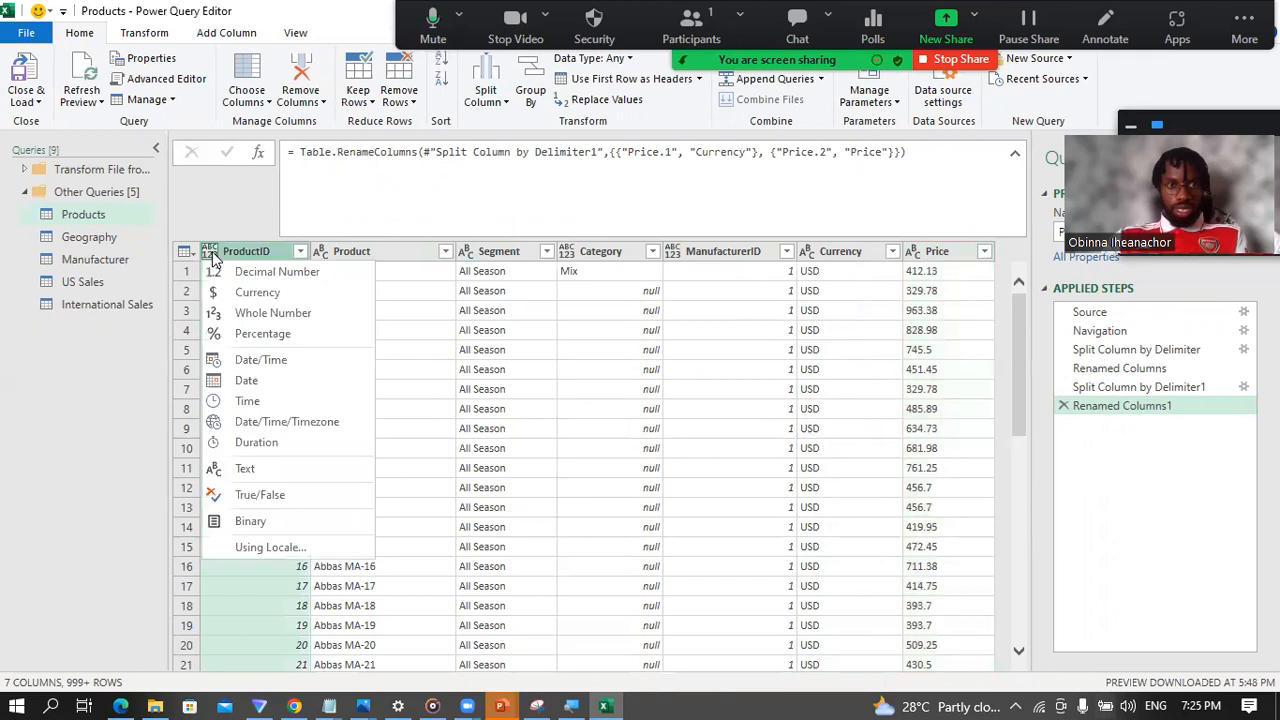
pyautogui.click(281, 313)
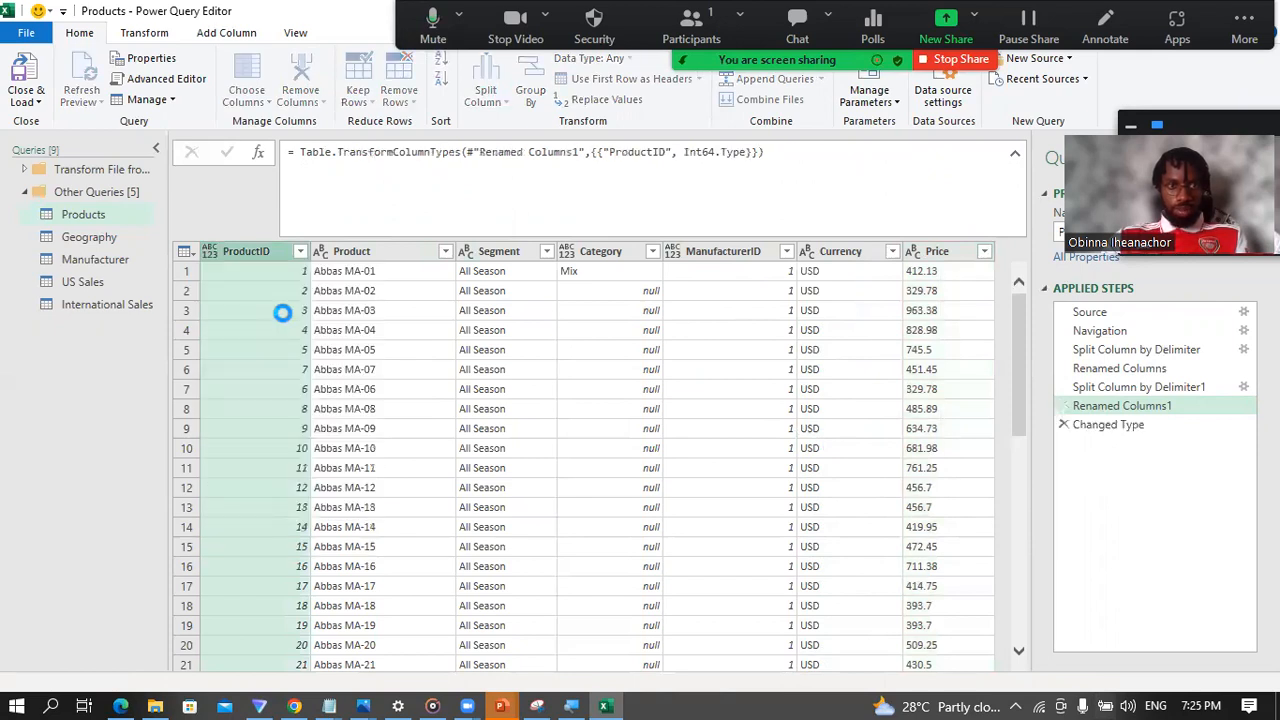
pyautogui.click(340, 255)
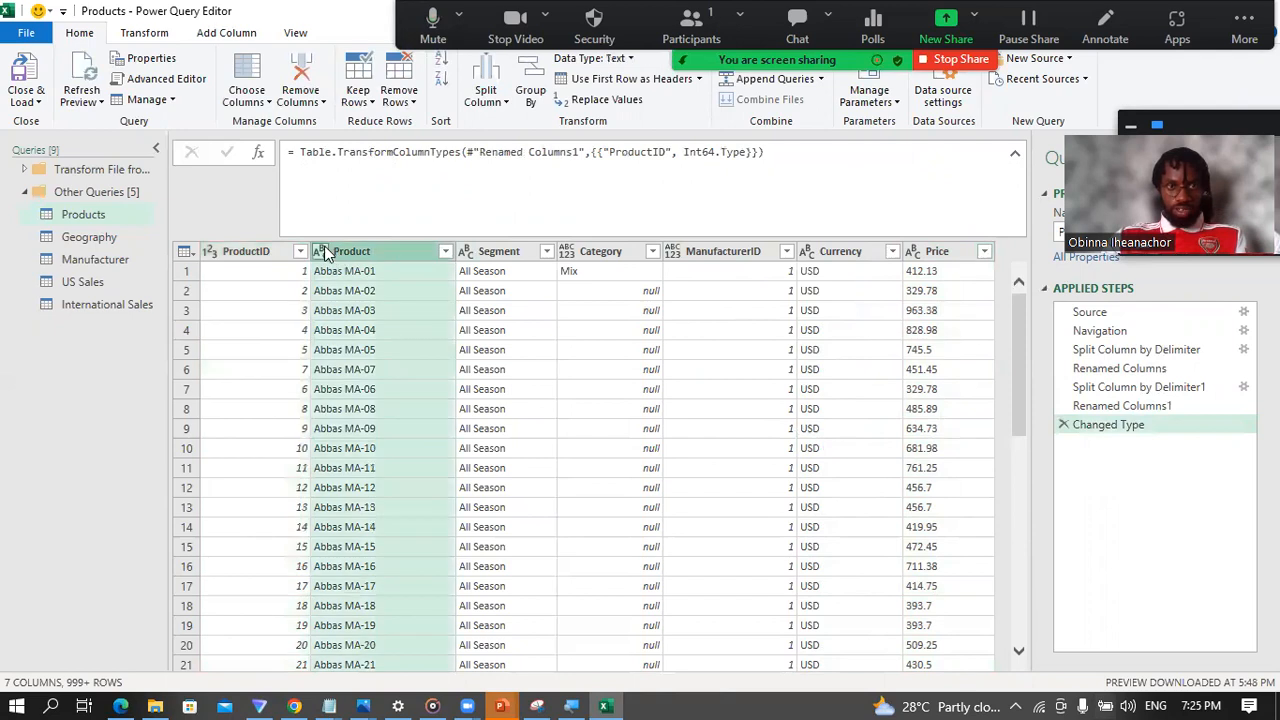
pyautogui.click(322, 253)
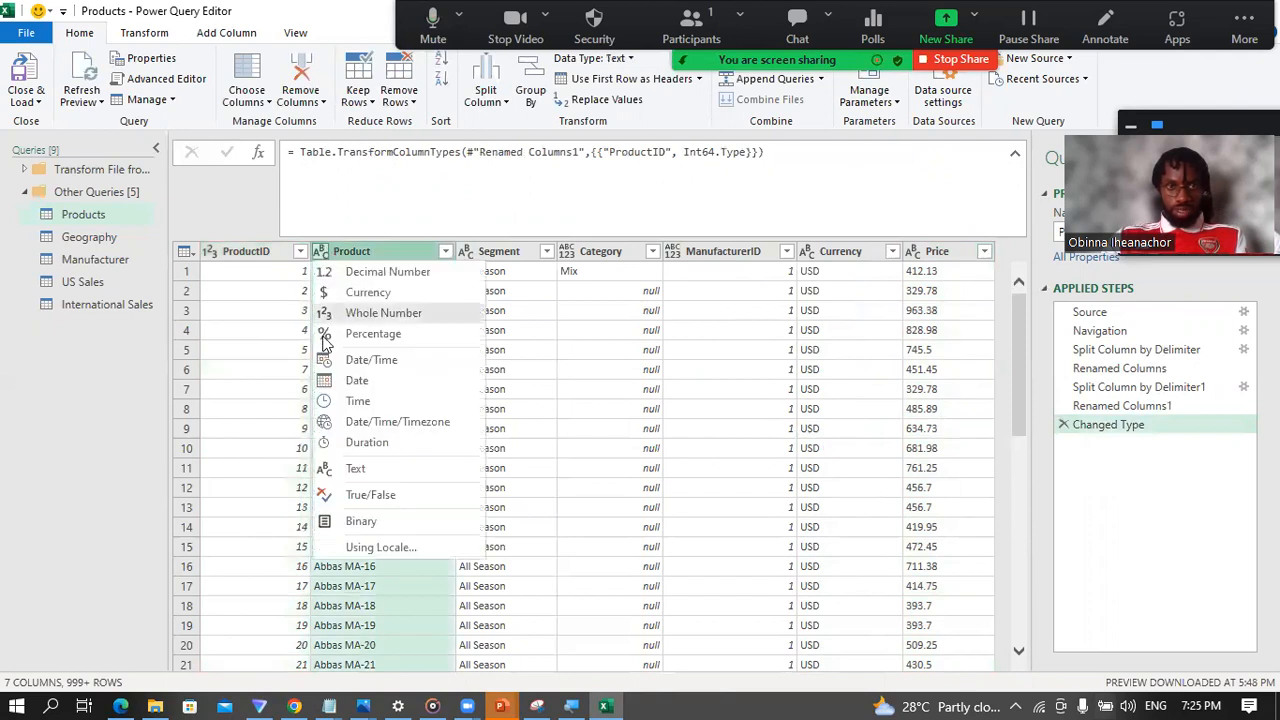
pyautogui.click(322, 253)
pyautogui.click(371, 252)
pyautogui.click(472, 252)
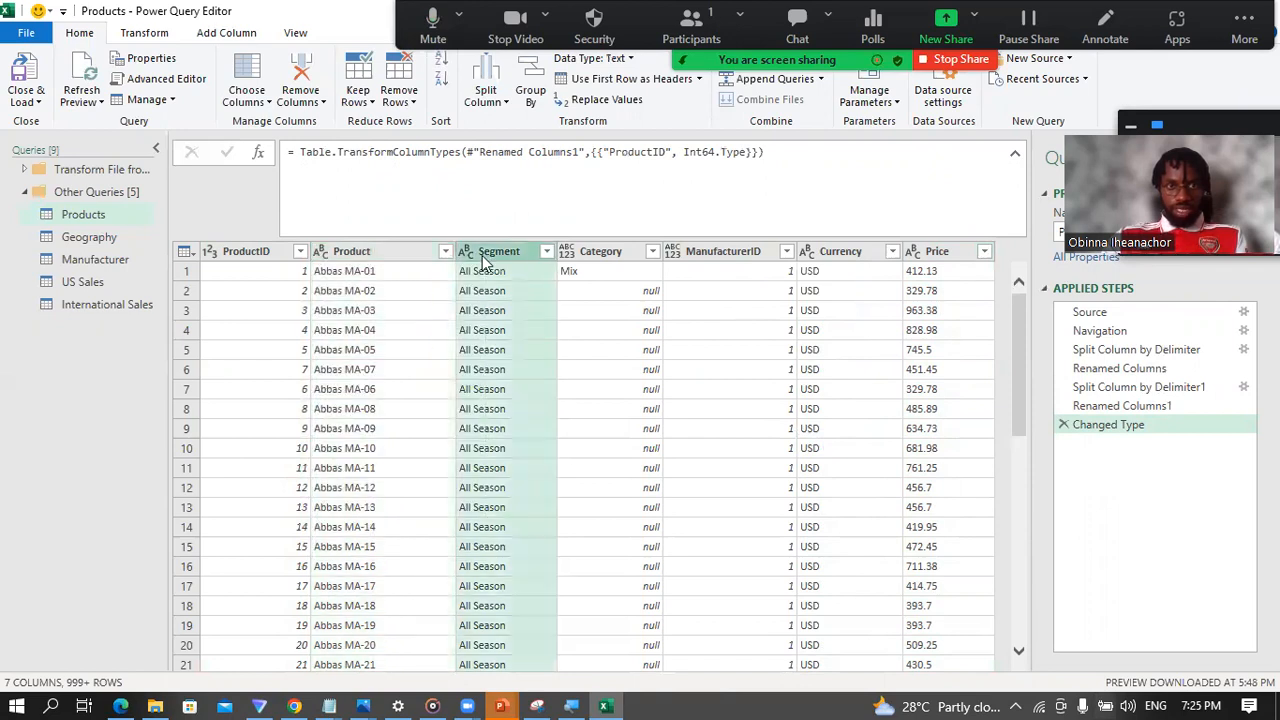
# Step: Examine how the Category column's values and null rows are distributed down the Products table
pyautogui.click(566, 255)
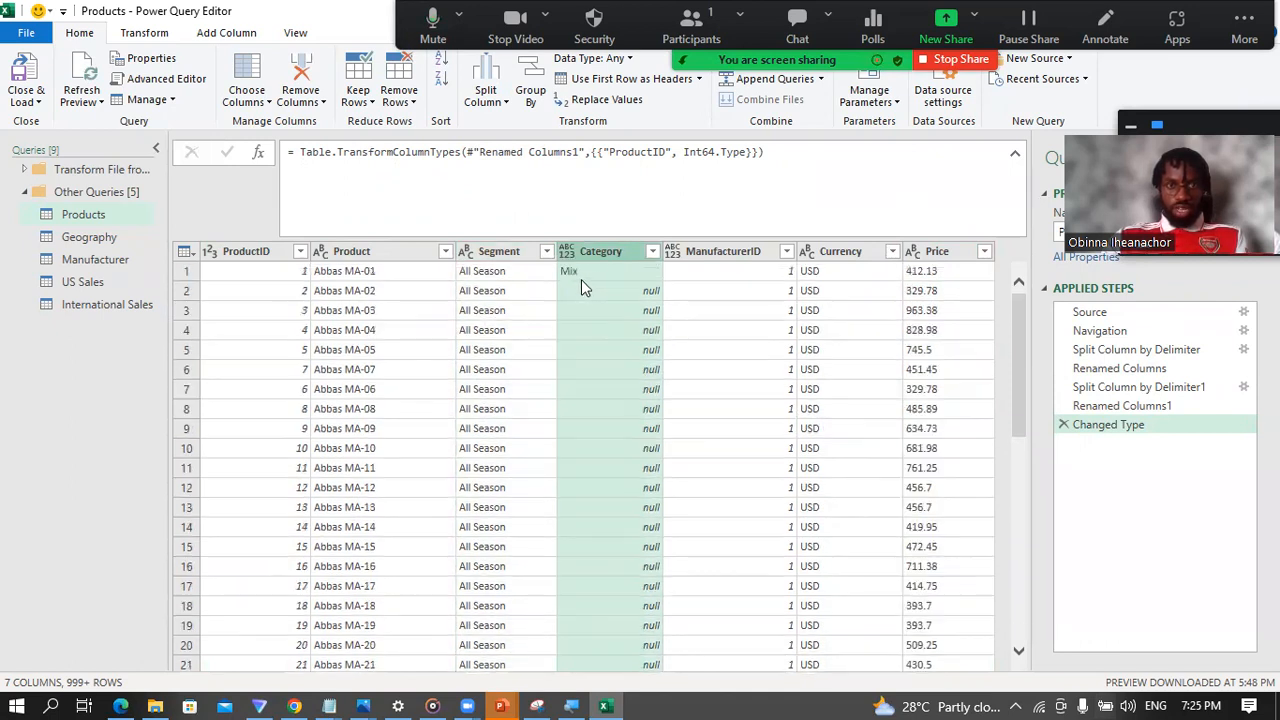
pyautogui.click(596, 271)
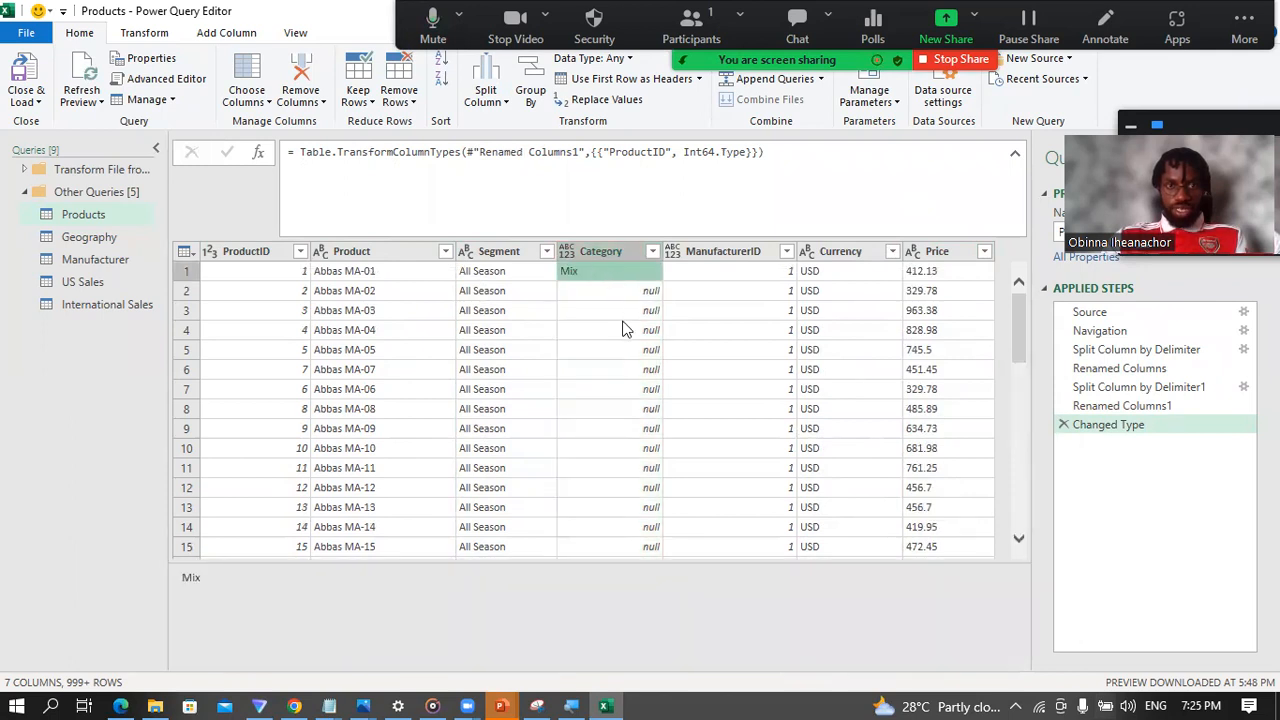
pyautogui.scroll(-4, 610, 345)
pyautogui.scroll(-10, 600, 385)
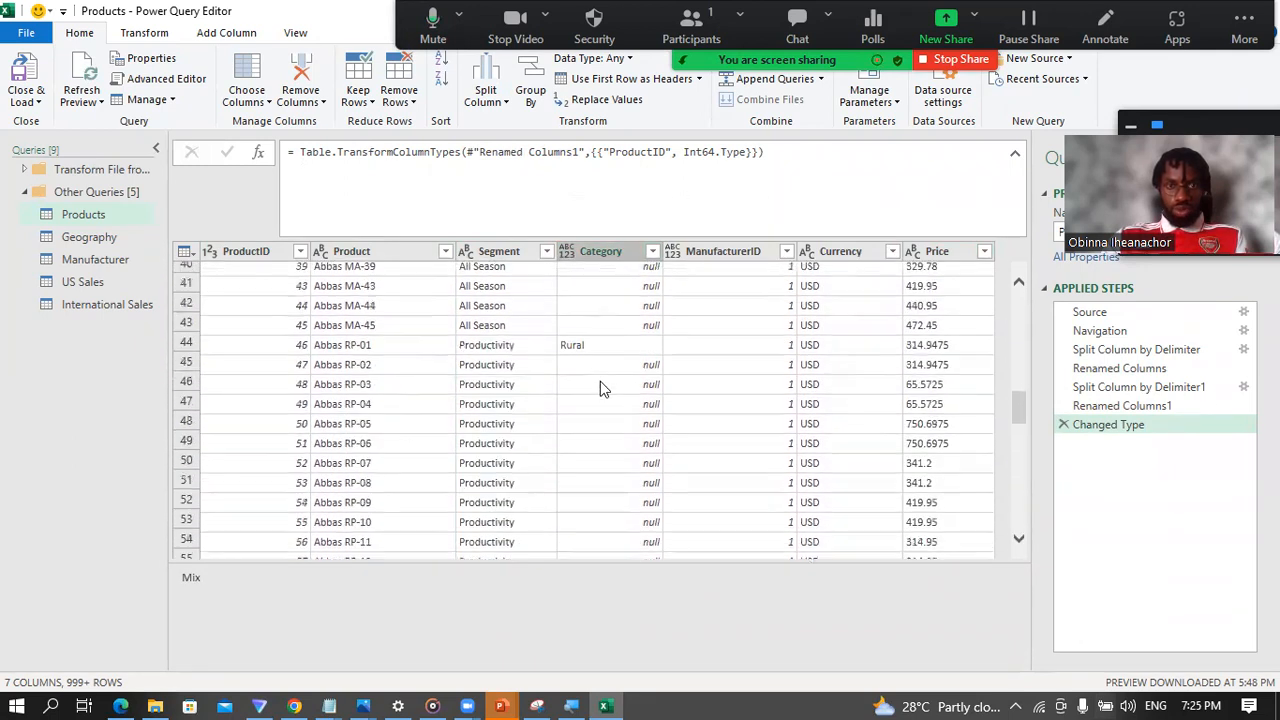
pyautogui.click(604, 338)
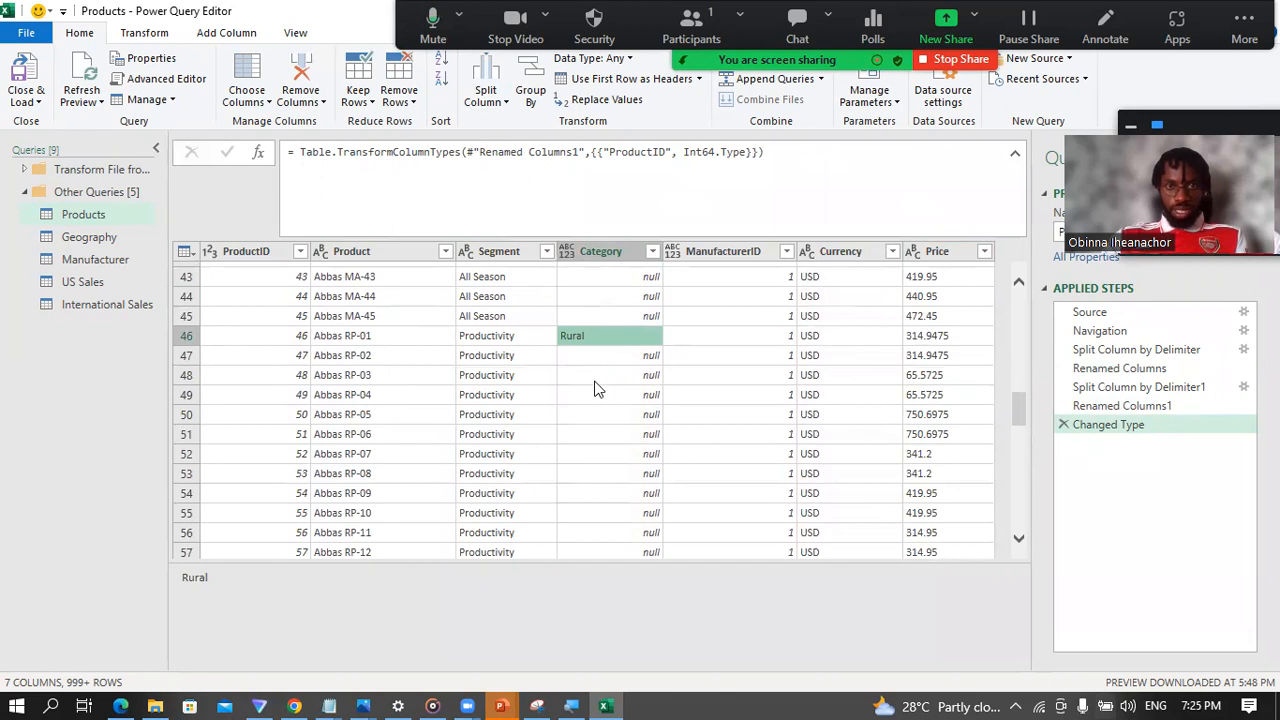
pyautogui.scroll(-7, 594, 388)
pyautogui.scroll(5, 581, 386)
pyautogui.scroll(17, 585, 385)
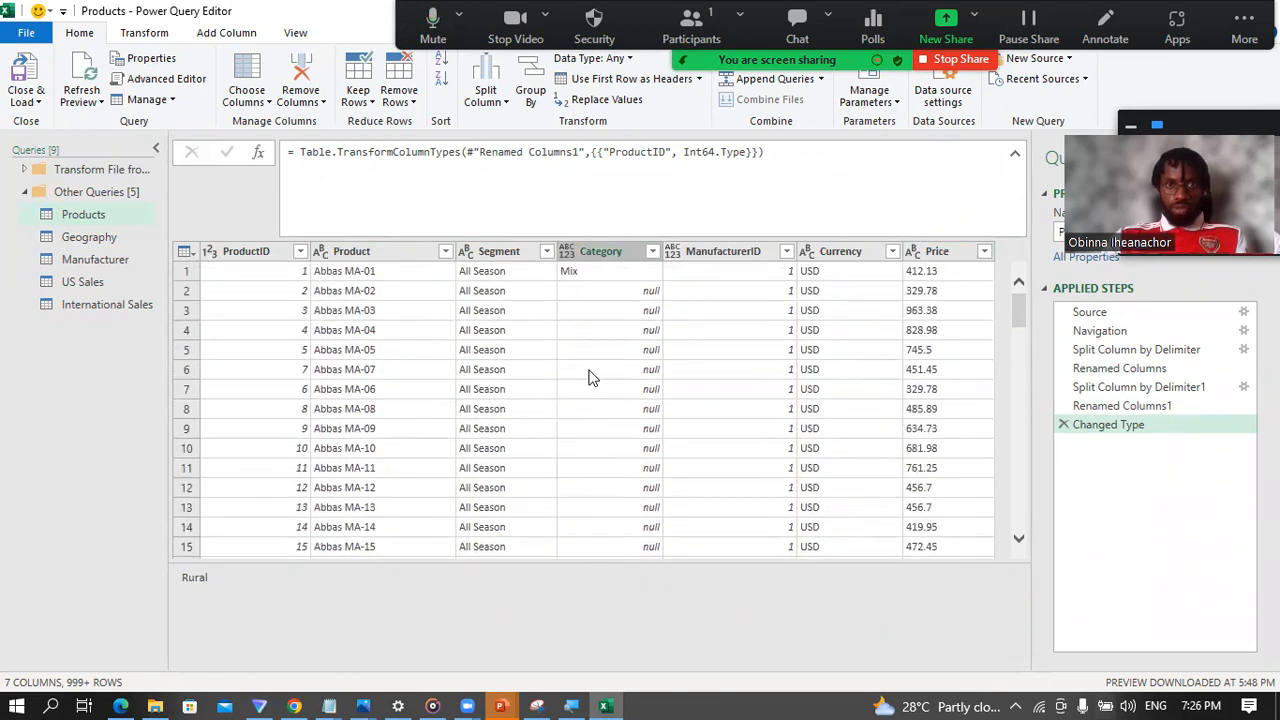
pyautogui.click(619, 256)
pyautogui.click(581, 271)
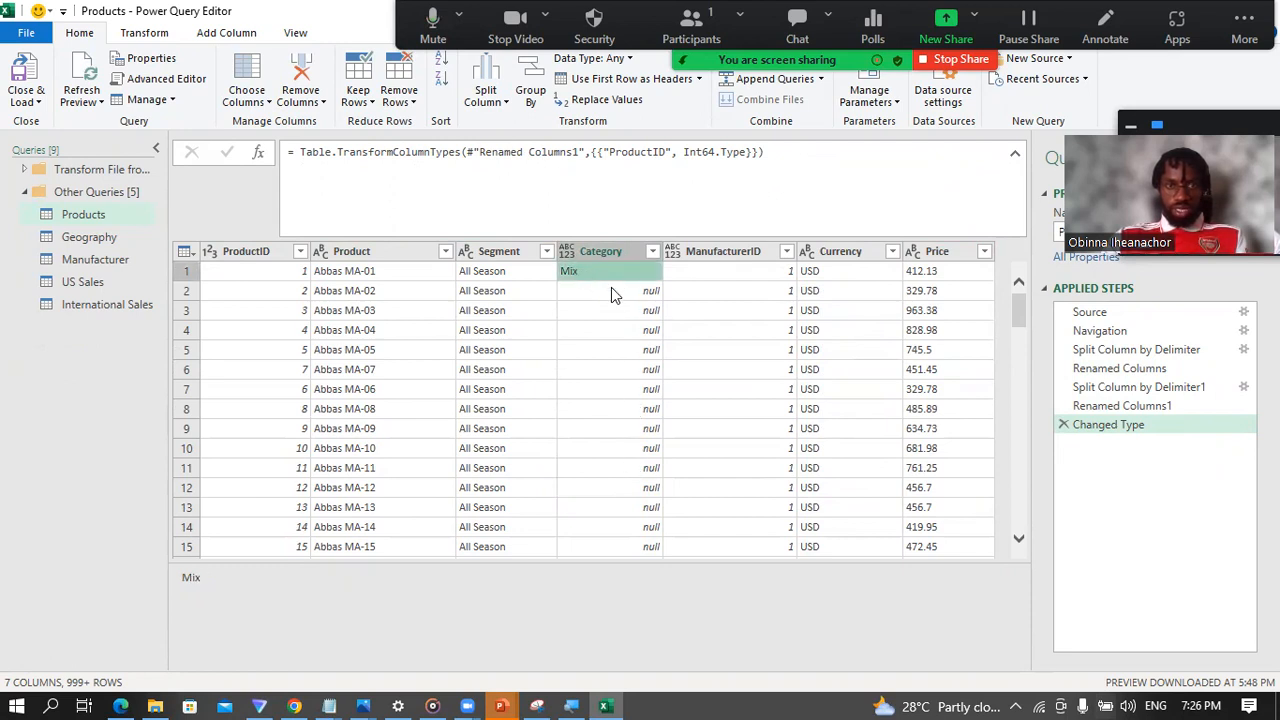
pyautogui.scroll(-13, 609, 330)
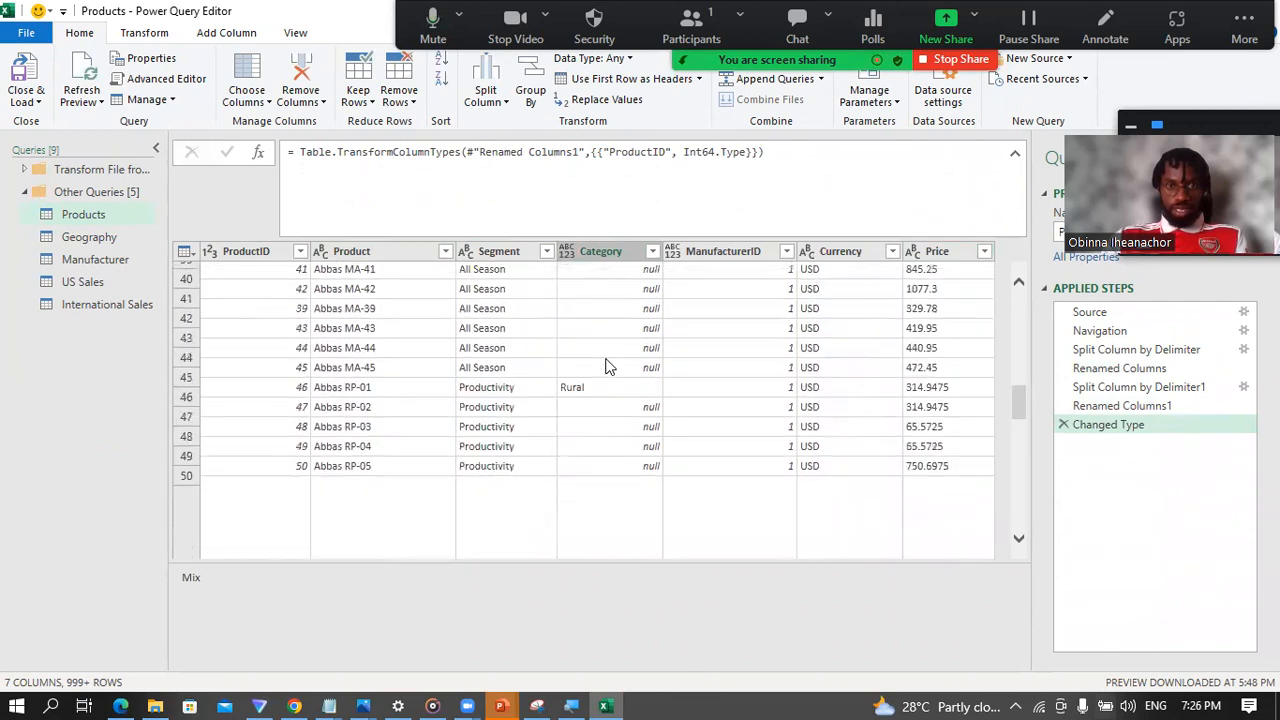
# Step: Examine at which product rows the Category column starts each new value, from Mix through Rural to Urban, and the null rows between them
pyautogui.click(591, 360)
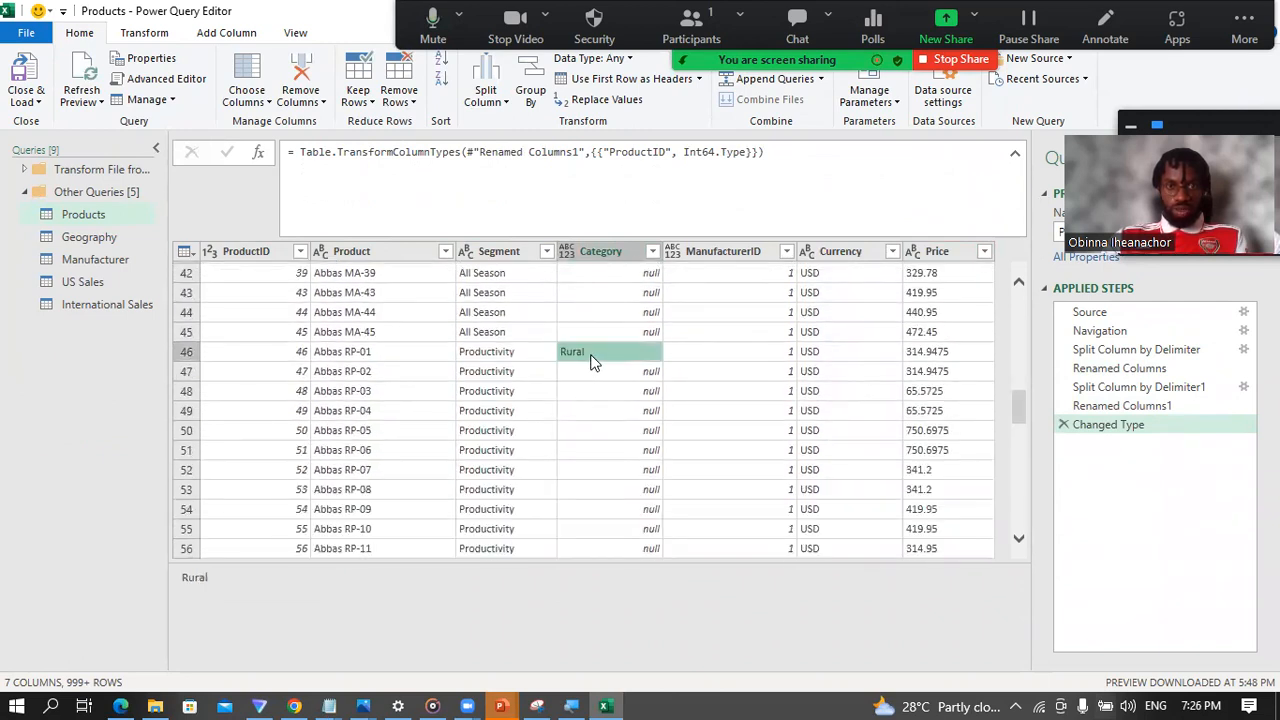
pyautogui.scroll(-7, 591, 360)
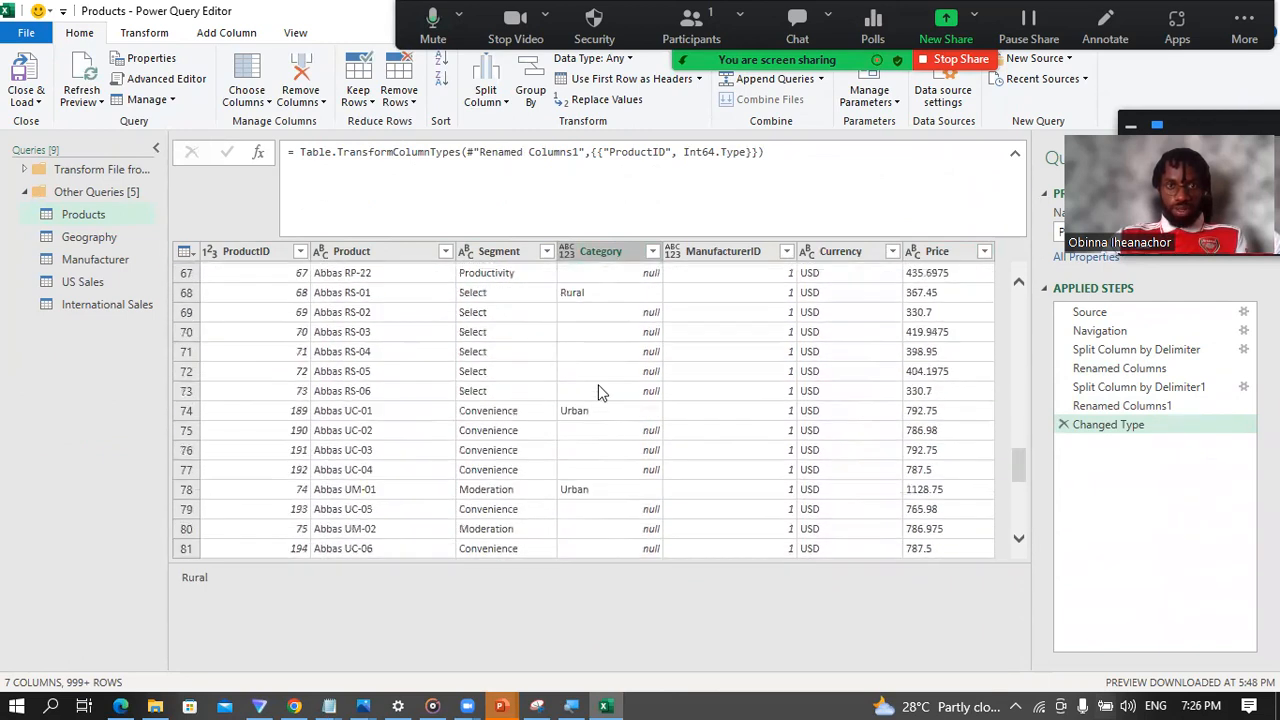
pyautogui.click(590, 386)
pyautogui.scroll(12, 590, 395)
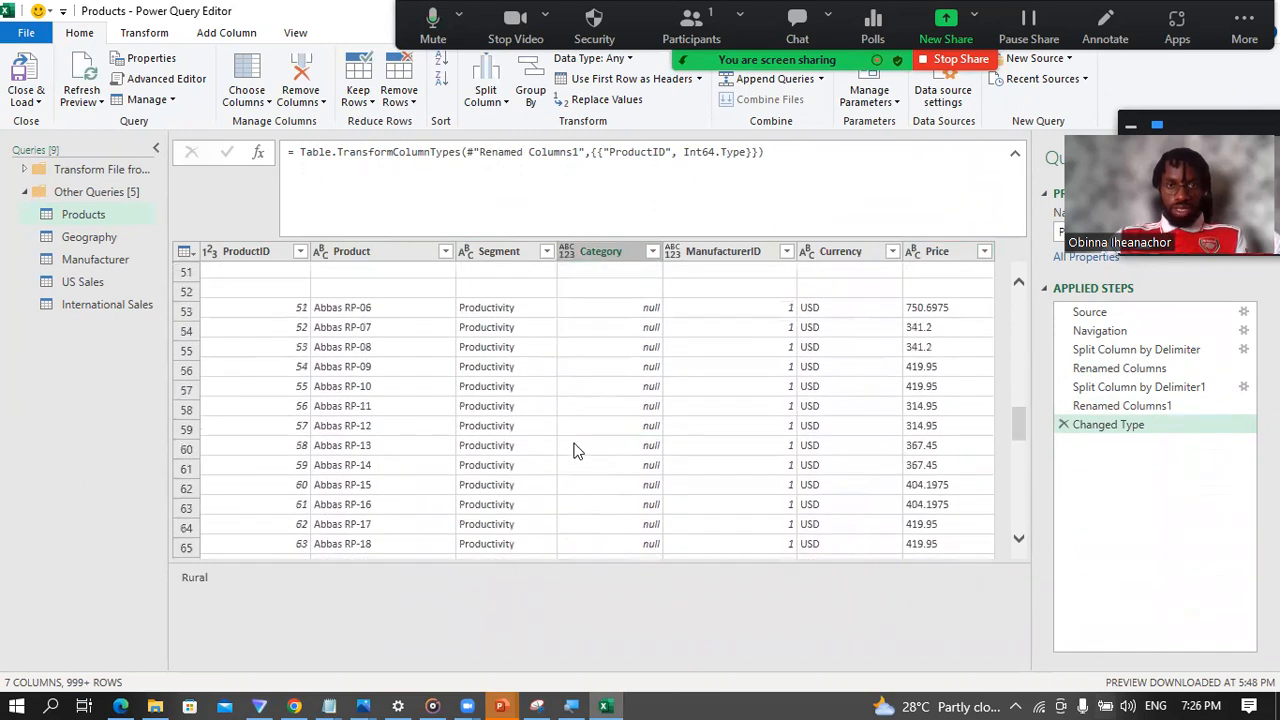
pyautogui.scroll(9, 566, 440)
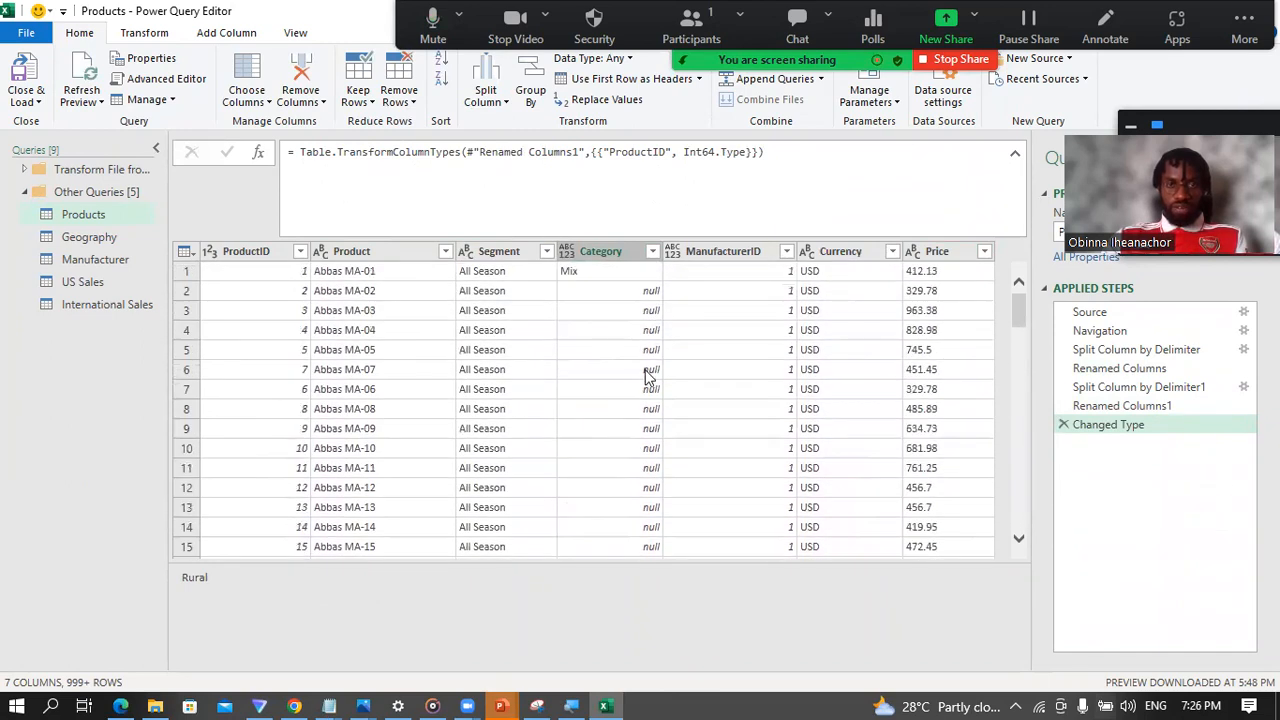
pyautogui.click(592, 253)
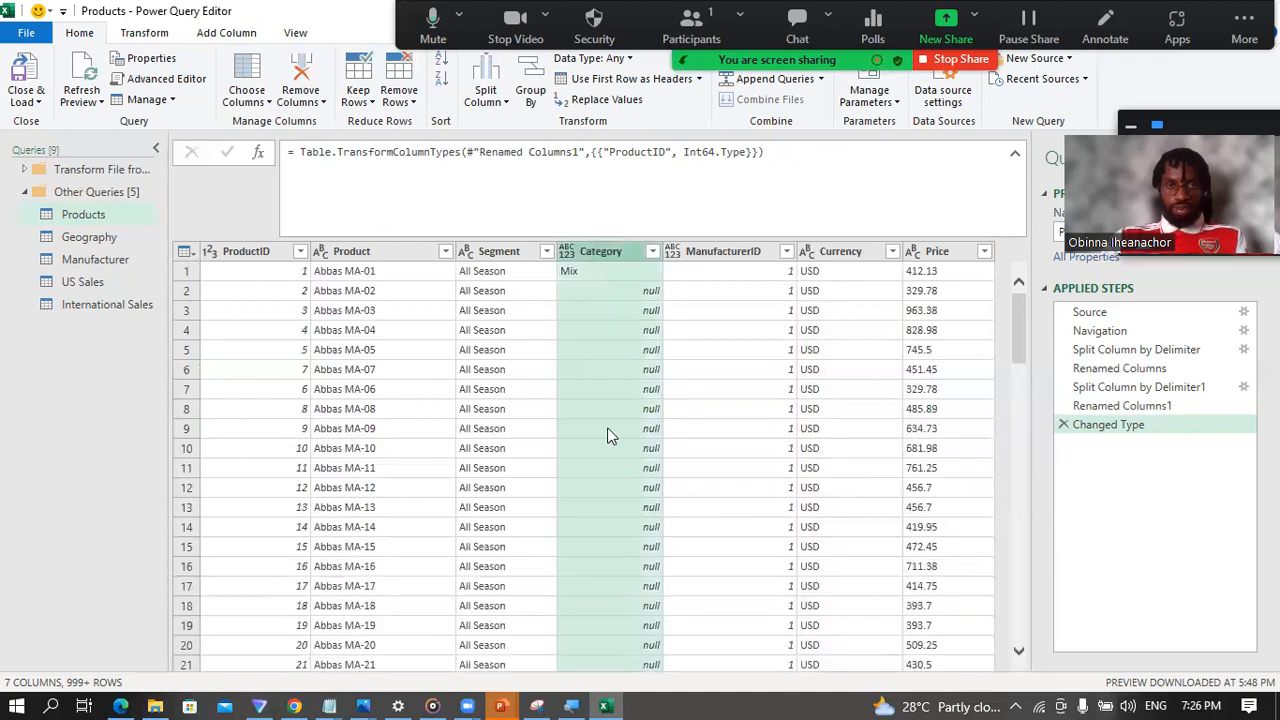
pyautogui.click(598, 272)
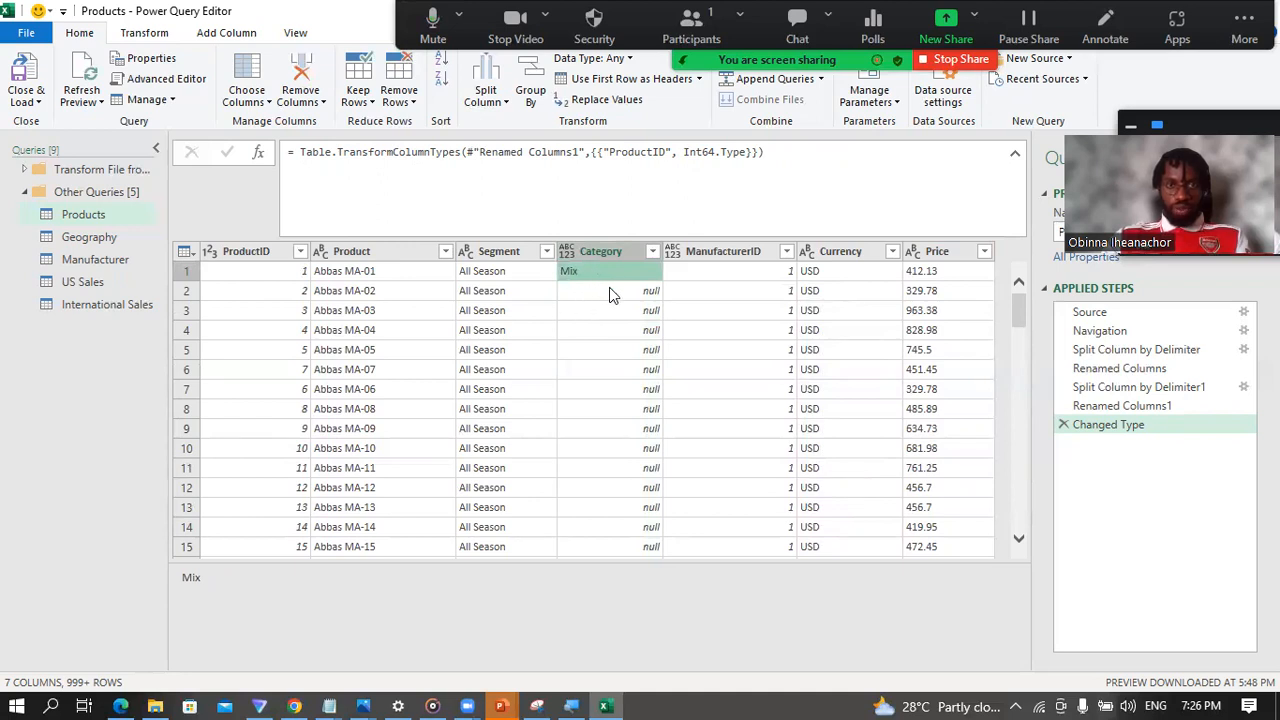
pyautogui.scroll(-5, 610, 294)
pyautogui.scroll(-6, 617, 340)
pyautogui.scroll(-1, 611, 358)
pyautogui.click(594, 437)
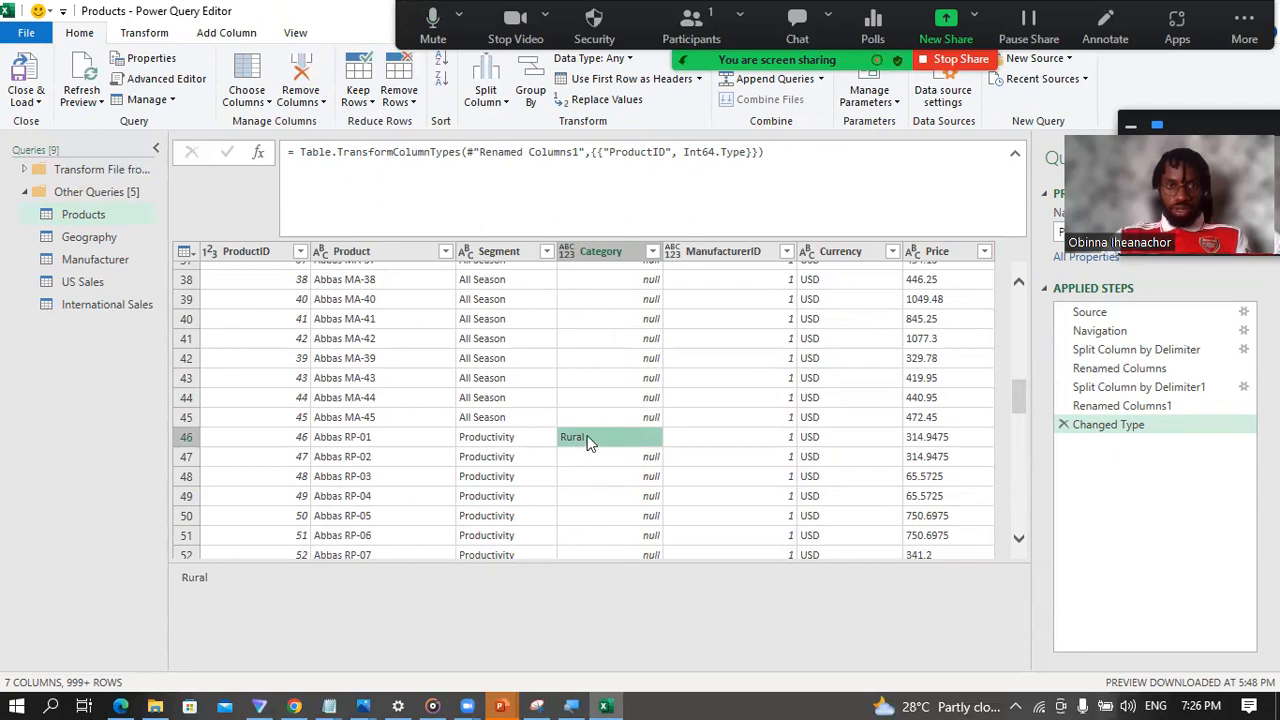
pyautogui.scroll(-4, 611, 410)
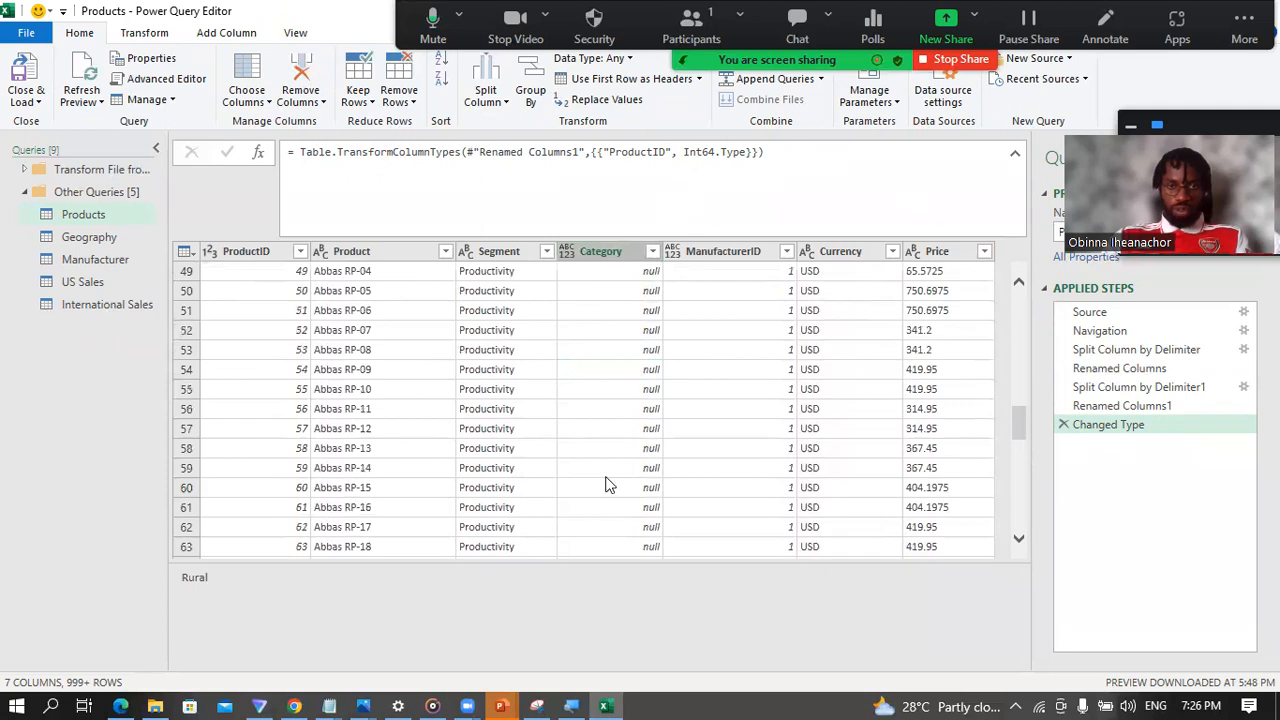
pyautogui.scroll(-3, 606, 483)
pyautogui.scroll(-1, 603, 480)
pyautogui.click(593, 424)
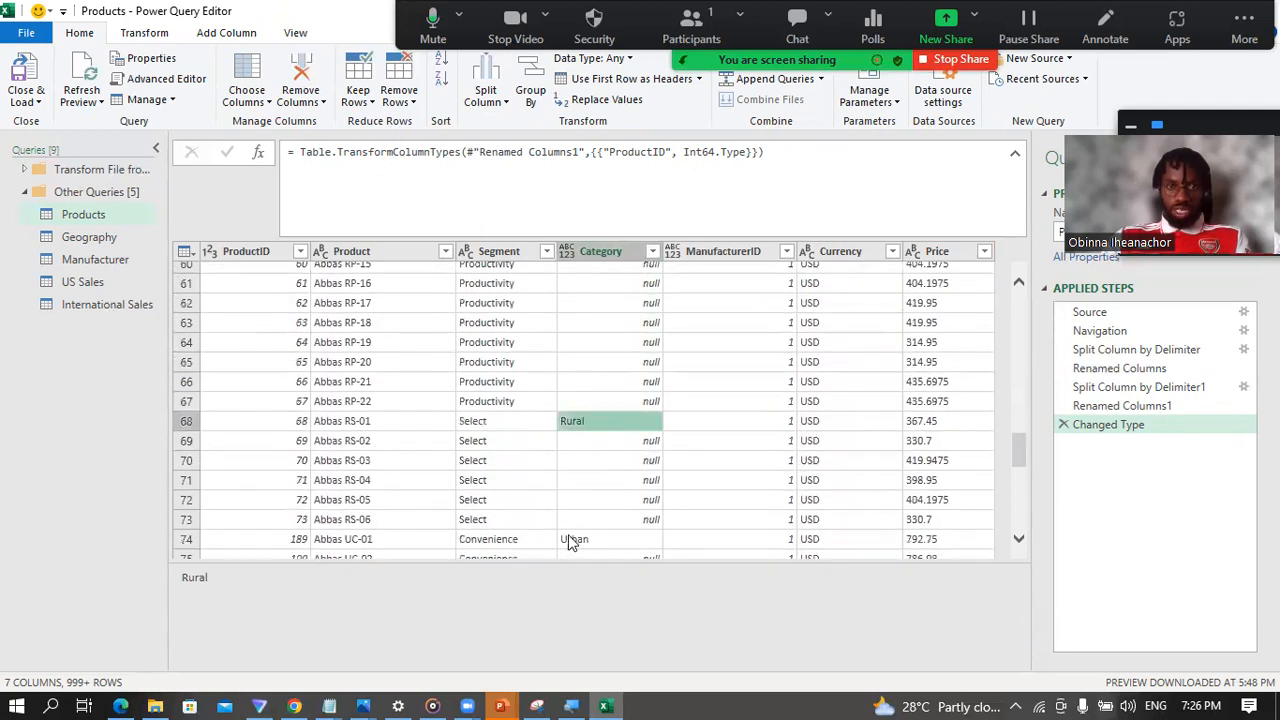
pyautogui.scroll(-2, 596, 513)
pyautogui.click(590, 455)
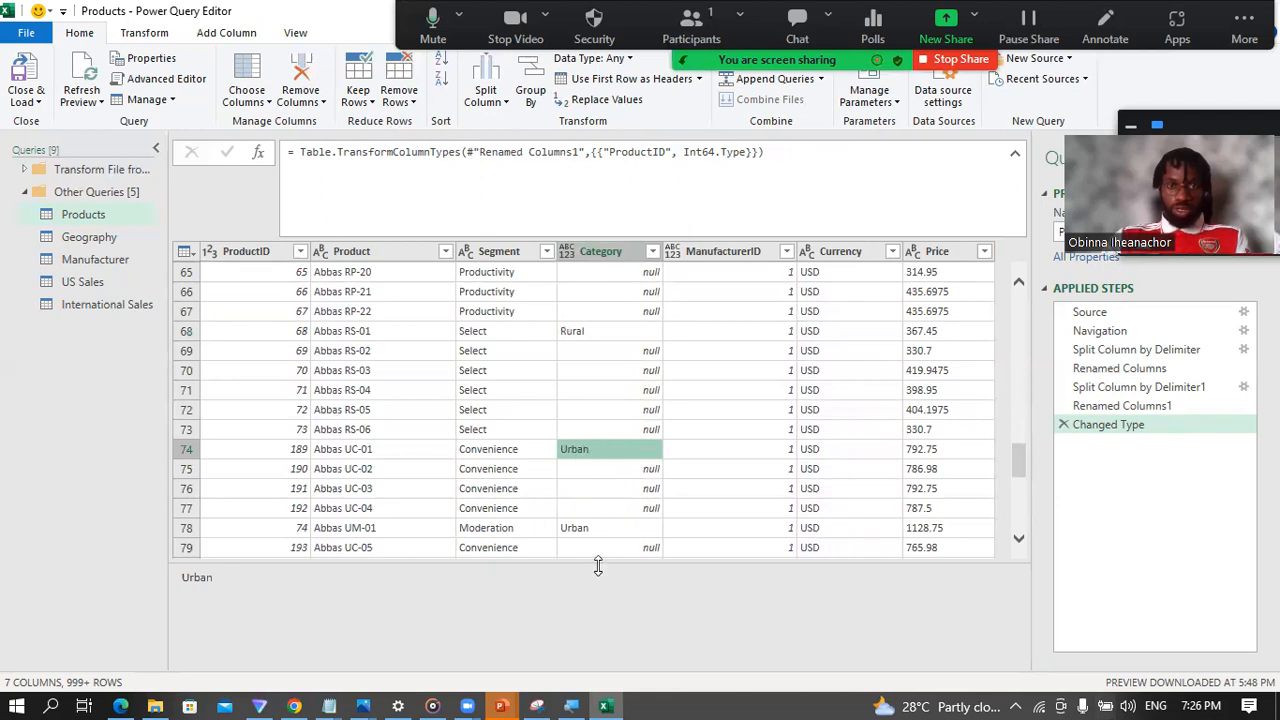
# Step: Fill the Category column's values down over the null rows beneath them in the Products query
pyautogui.scroll(20, 611, 495)
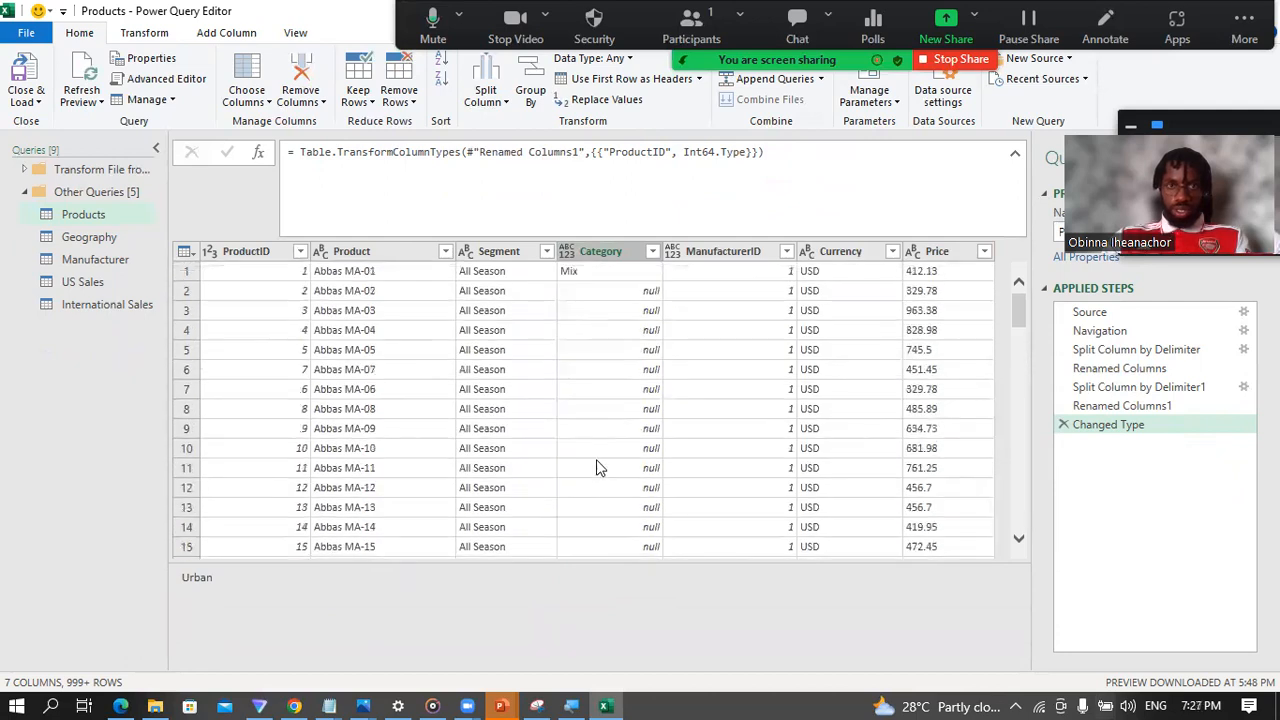
pyautogui.click(597, 252)
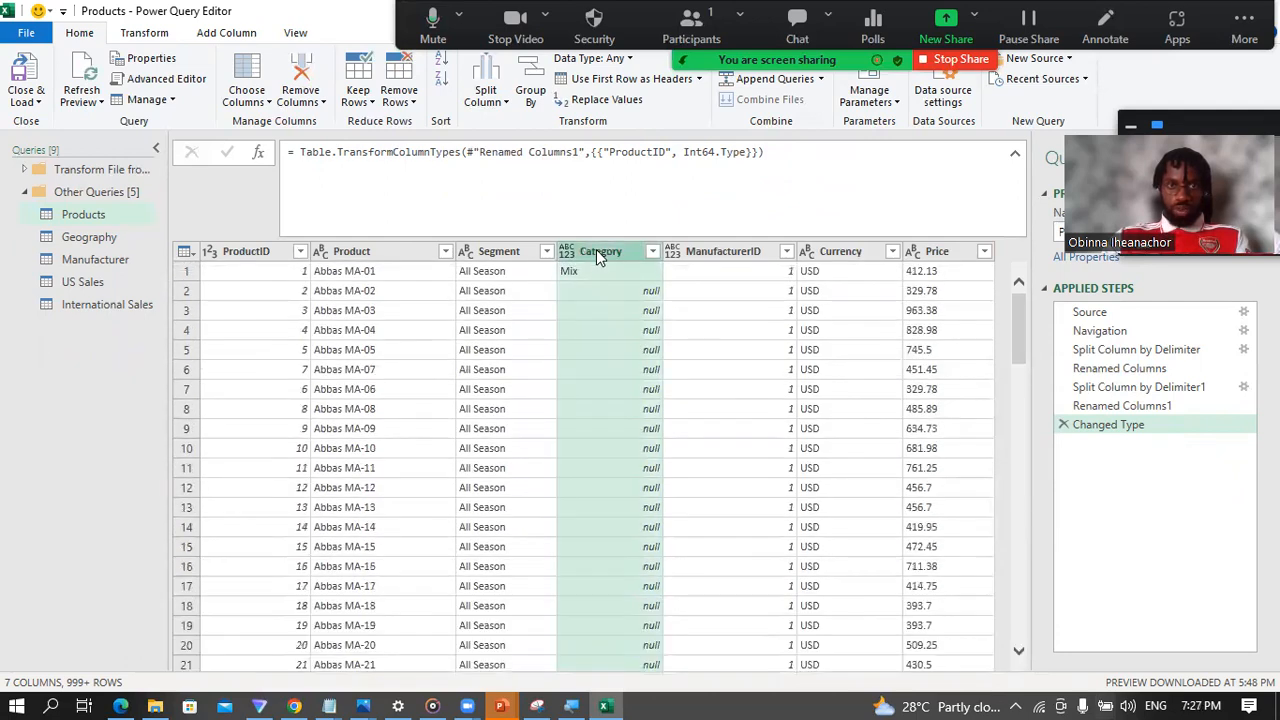
pyautogui.rightClick(598, 253)
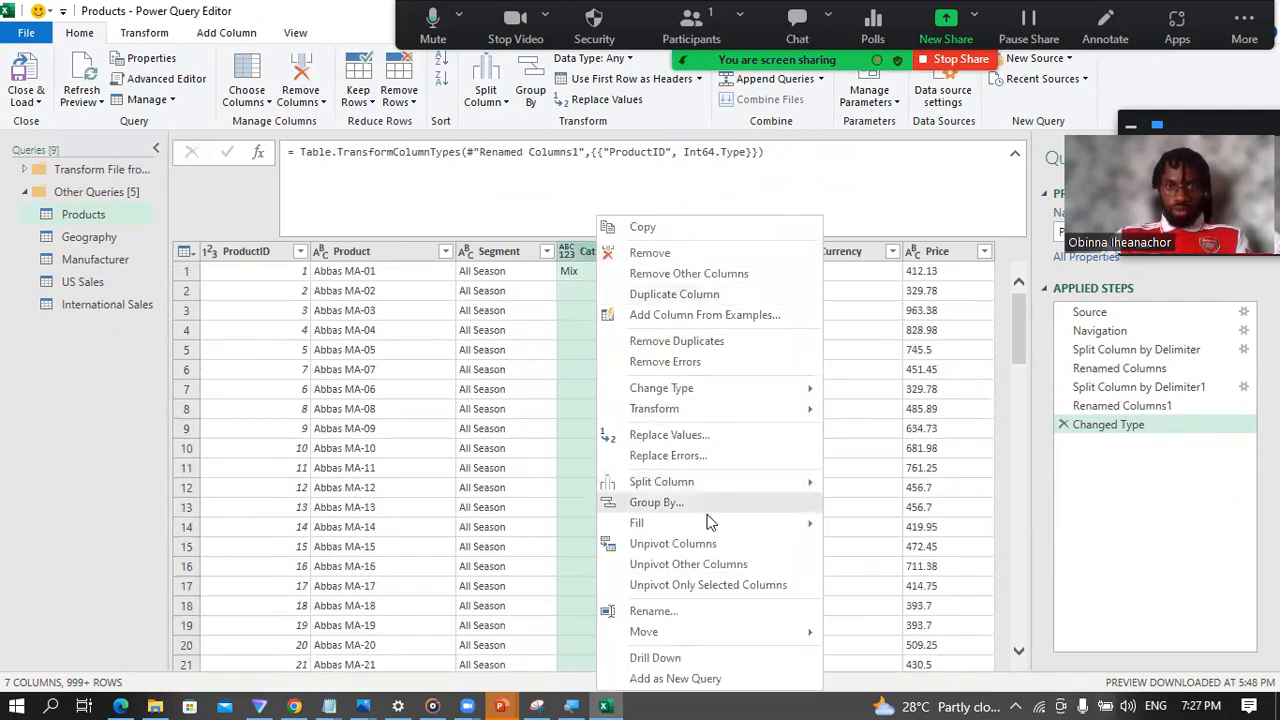
pyautogui.moveTo(707, 522)
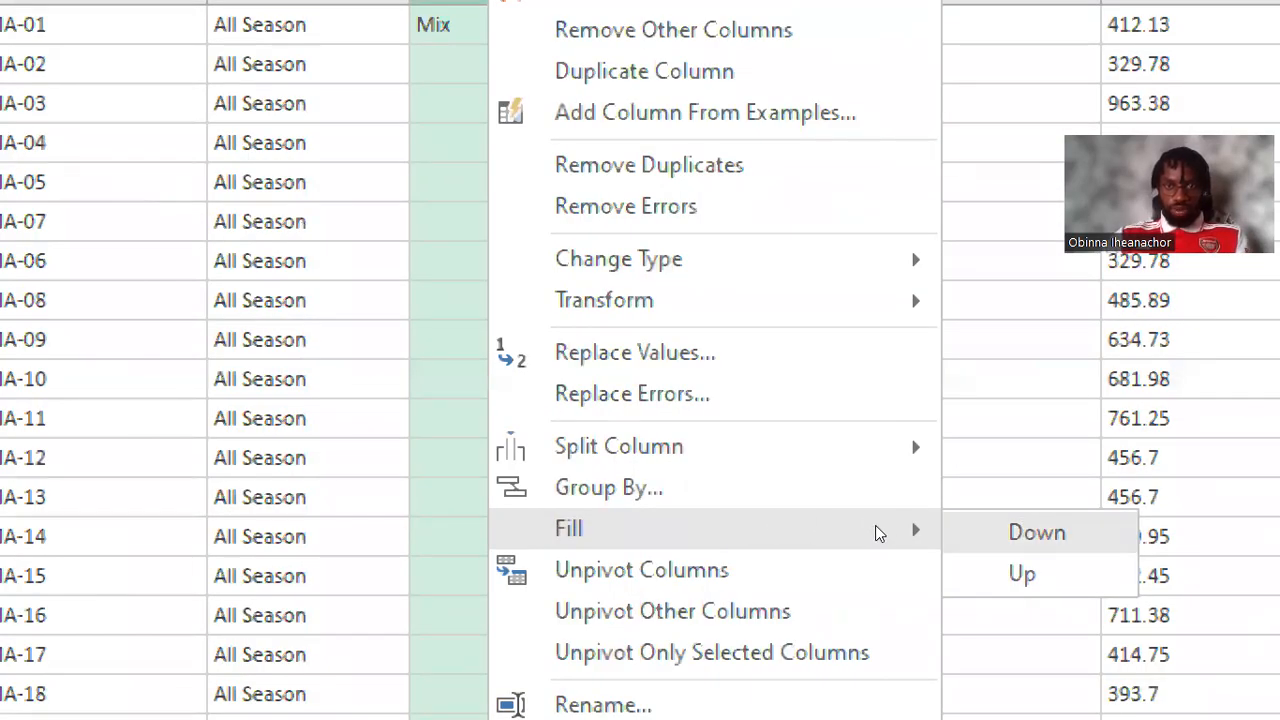
pyautogui.press('Return')
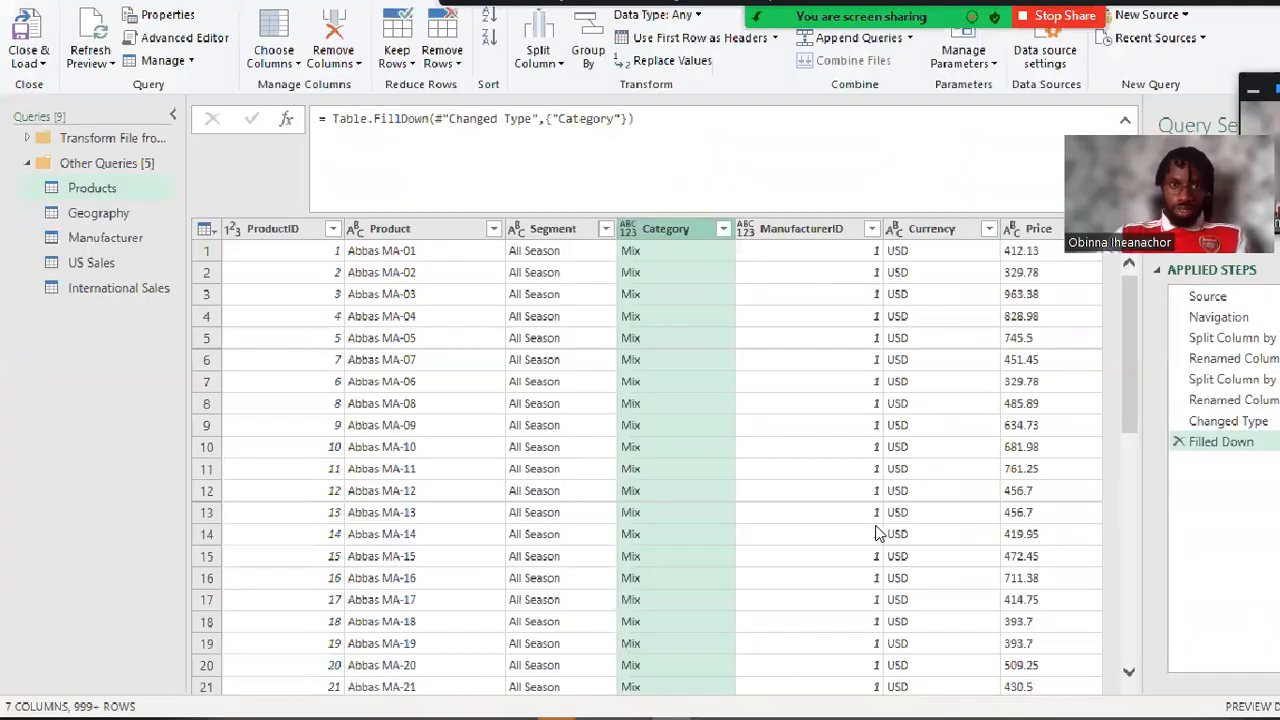
# Step: Check the filled-down Category values through the Mix, Rural and Urban rows of the Products table
pyautogui.click(670, 258)
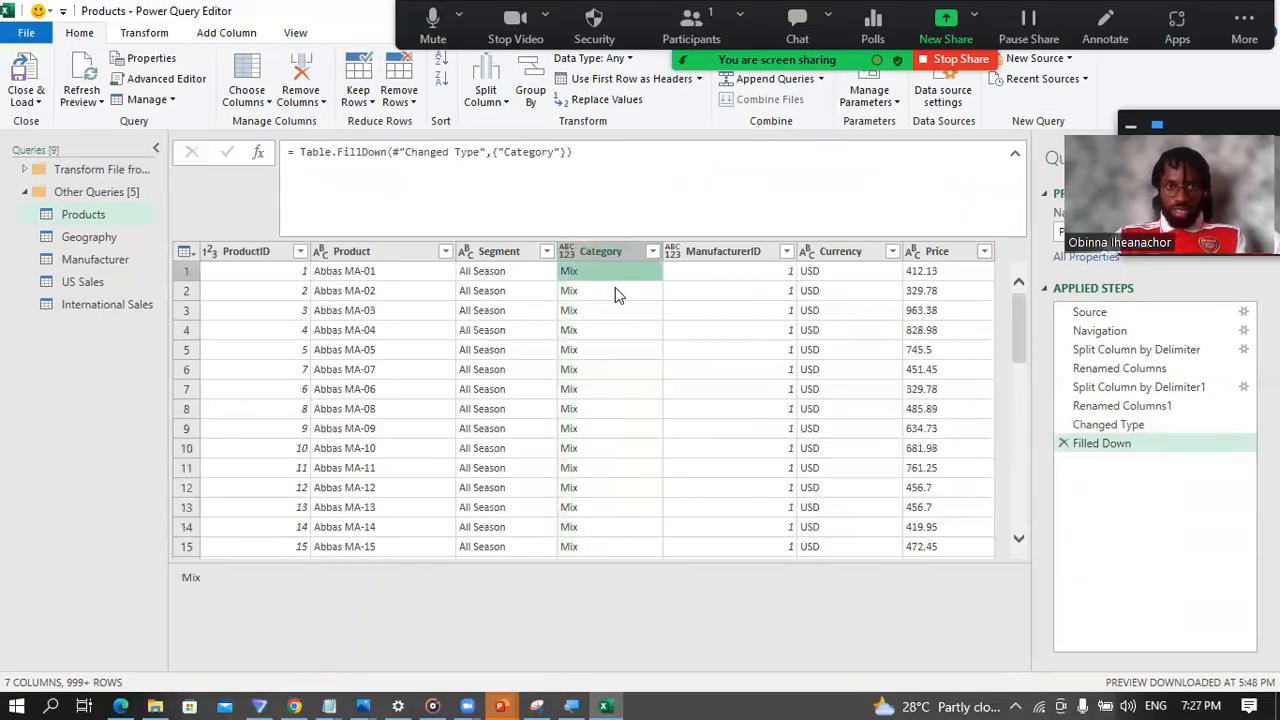
pyautogui.scroll(-8, 590, 400)
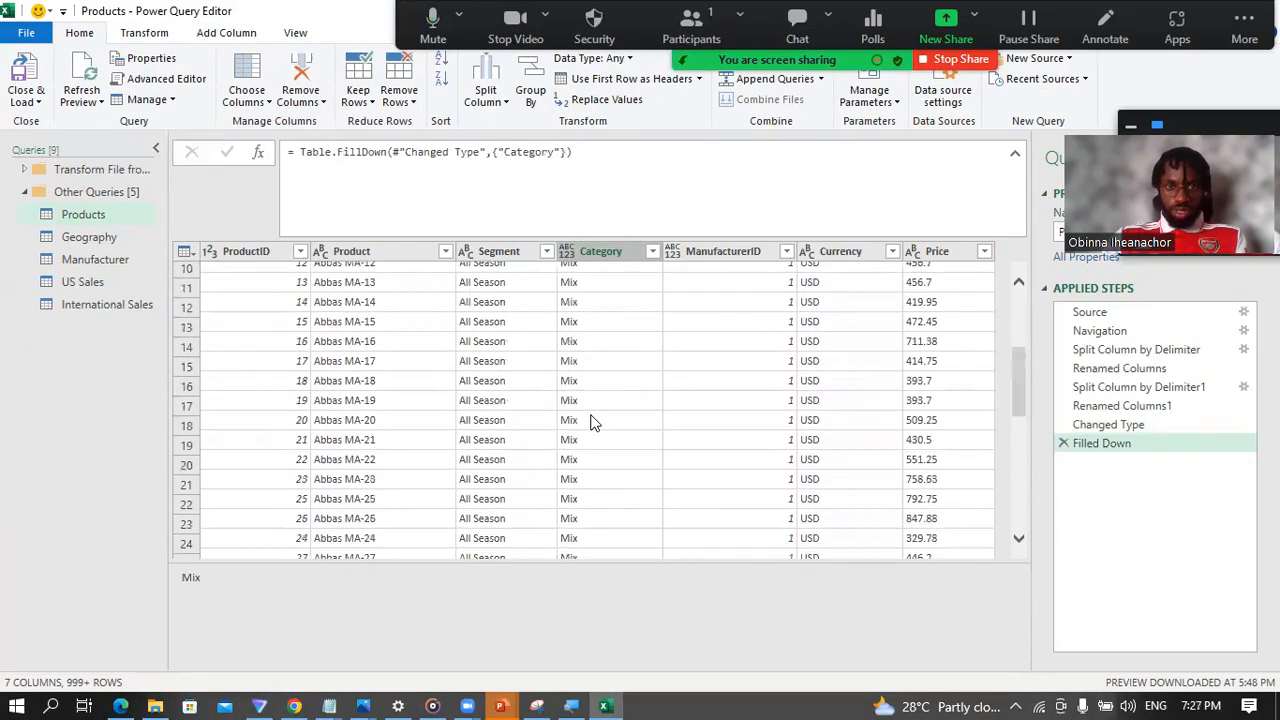
pyautogui.scroll(-4, 594, 449)
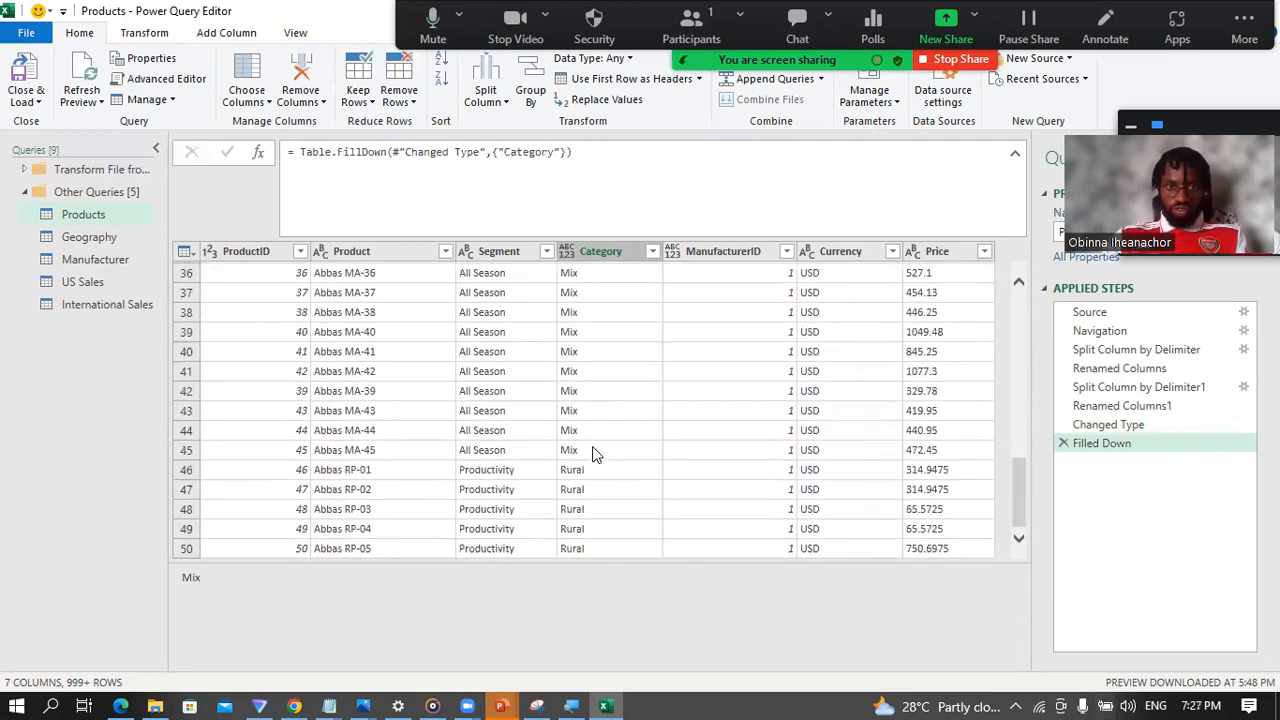
pyautogui.click(590, 477)
pyautogui.scroll(-5, 587, 478)
pyautogui.scroll(-7, 583, 377)
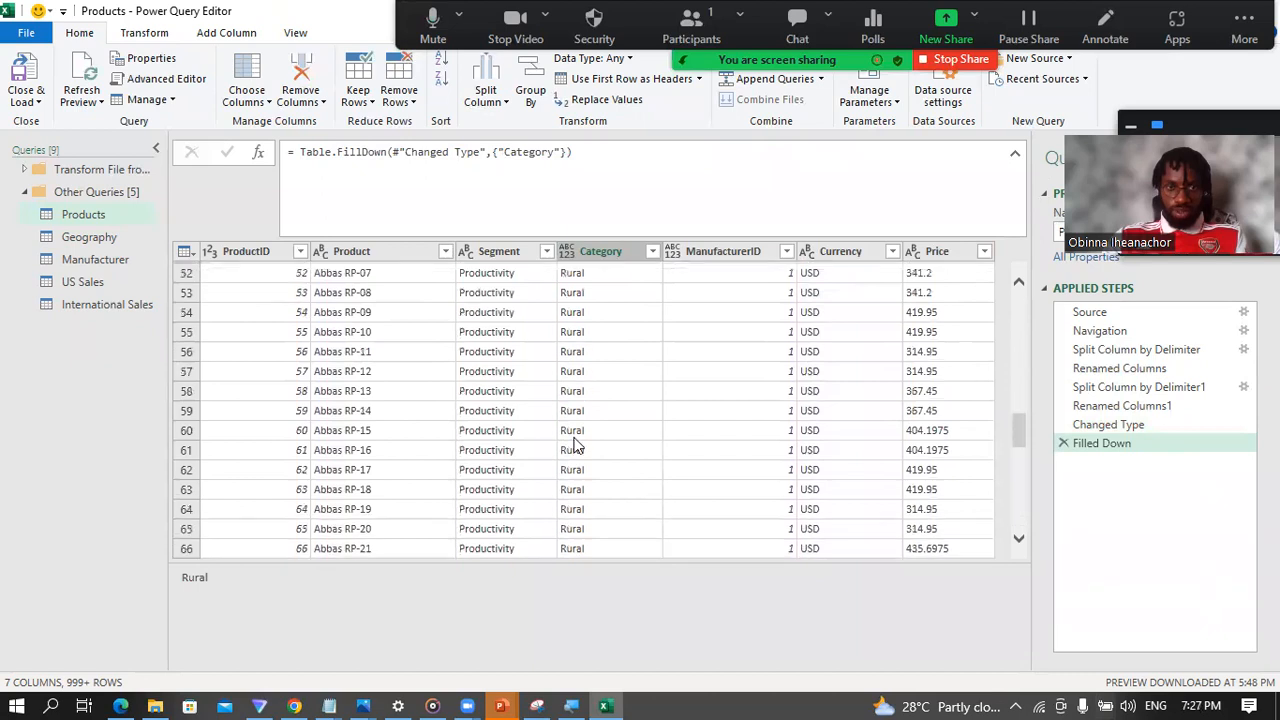
pyautogui.click(583, 343)
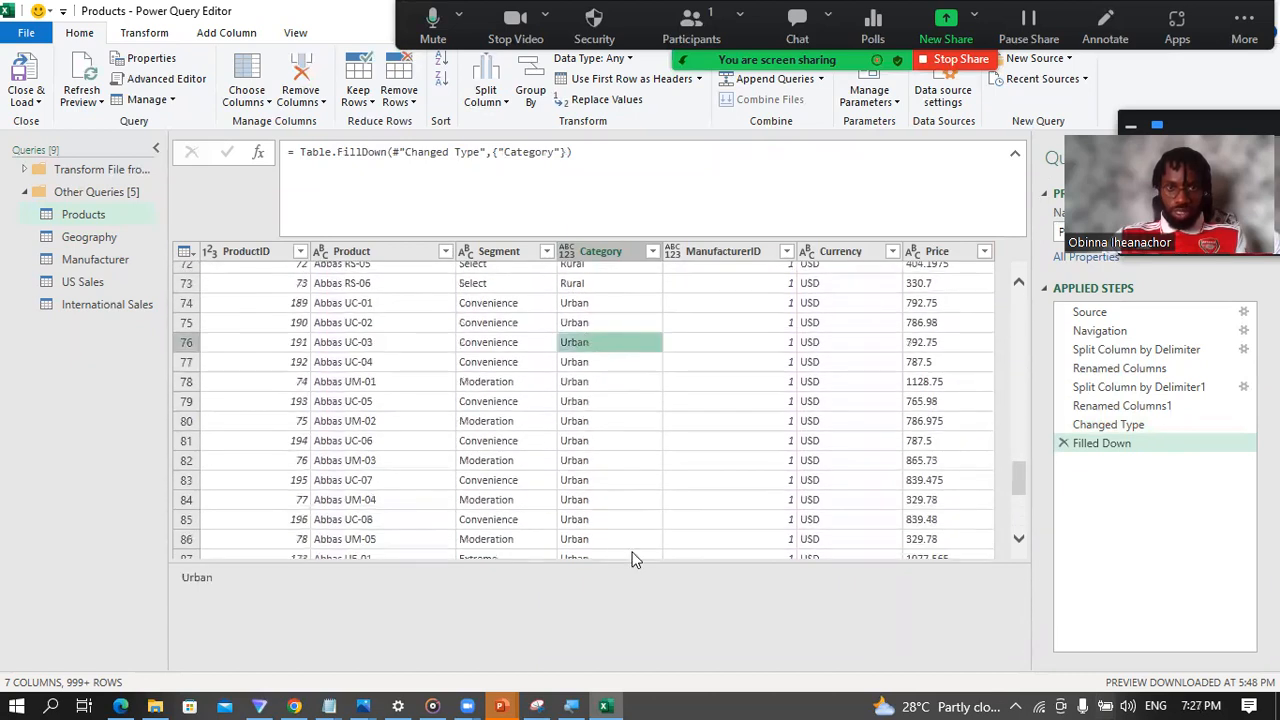
pyautogui.scroll(16, 603, 506)
pyautogui.scroll(7, 585, 466)
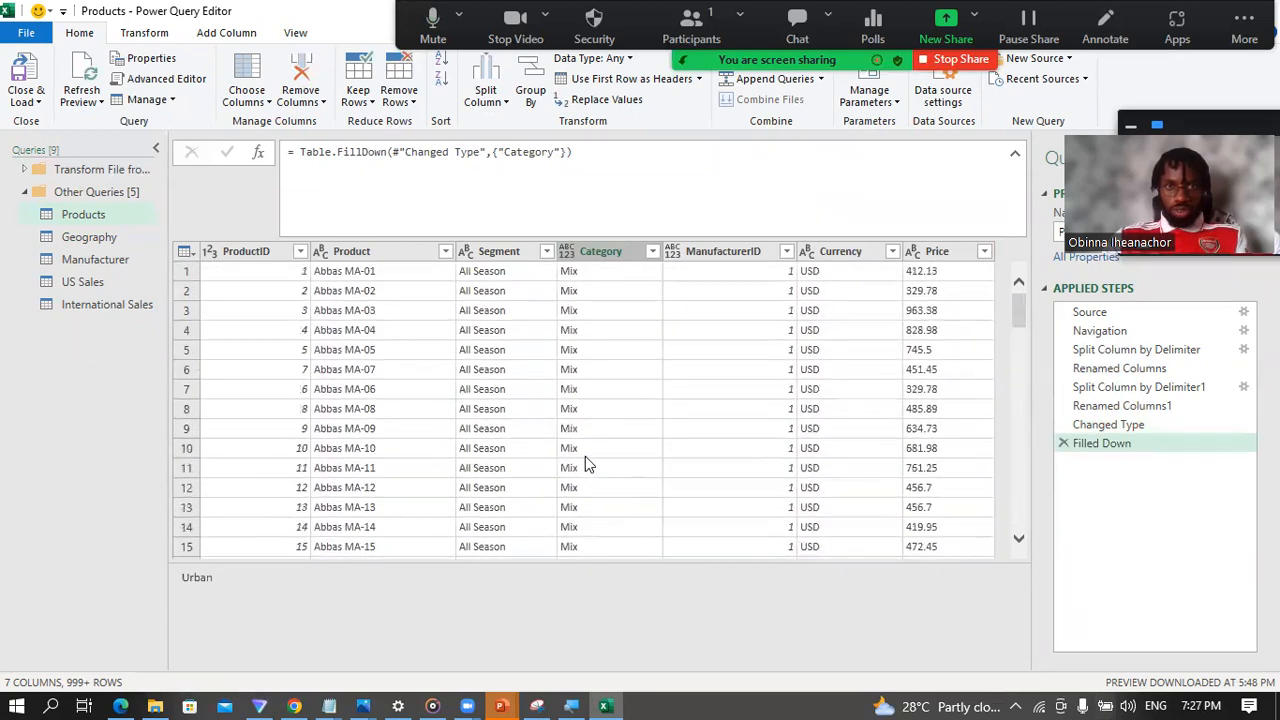
# Step: Set the Category column's data type to Text and the ManufacturerID column's data type to Whole Number
pyautogui.click(567, 251)
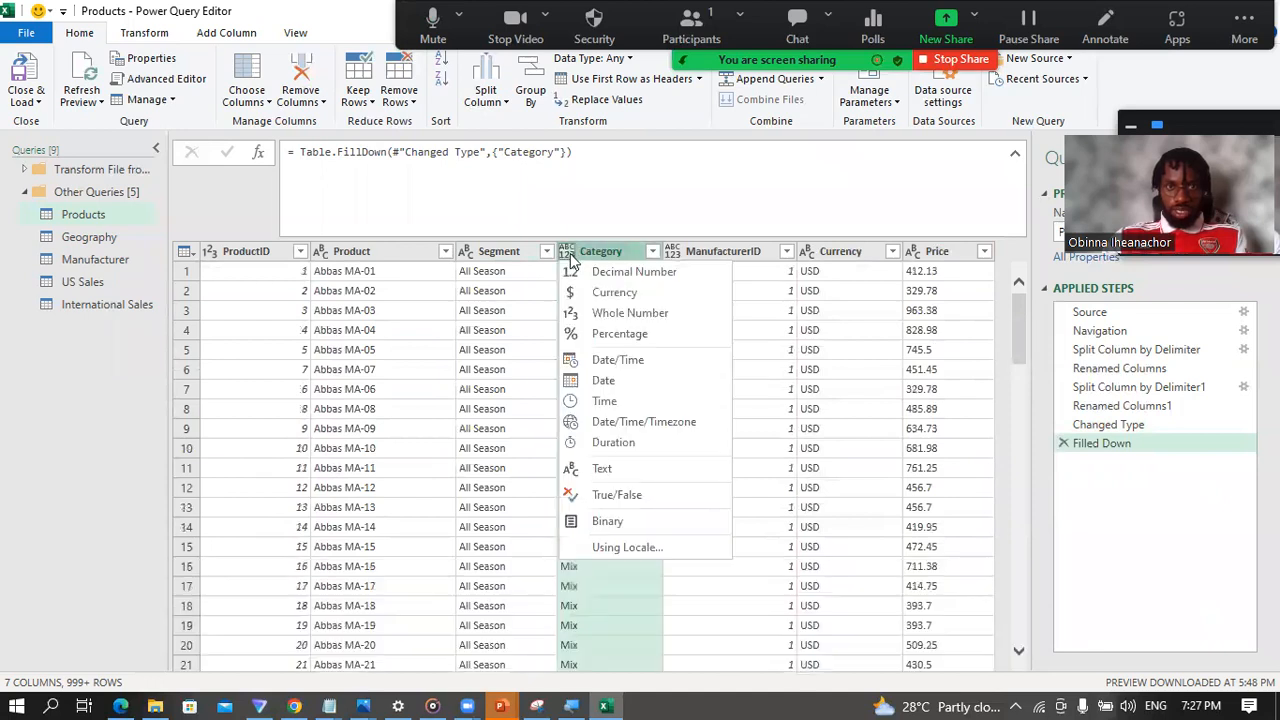
pyautogui.click(618, 467)
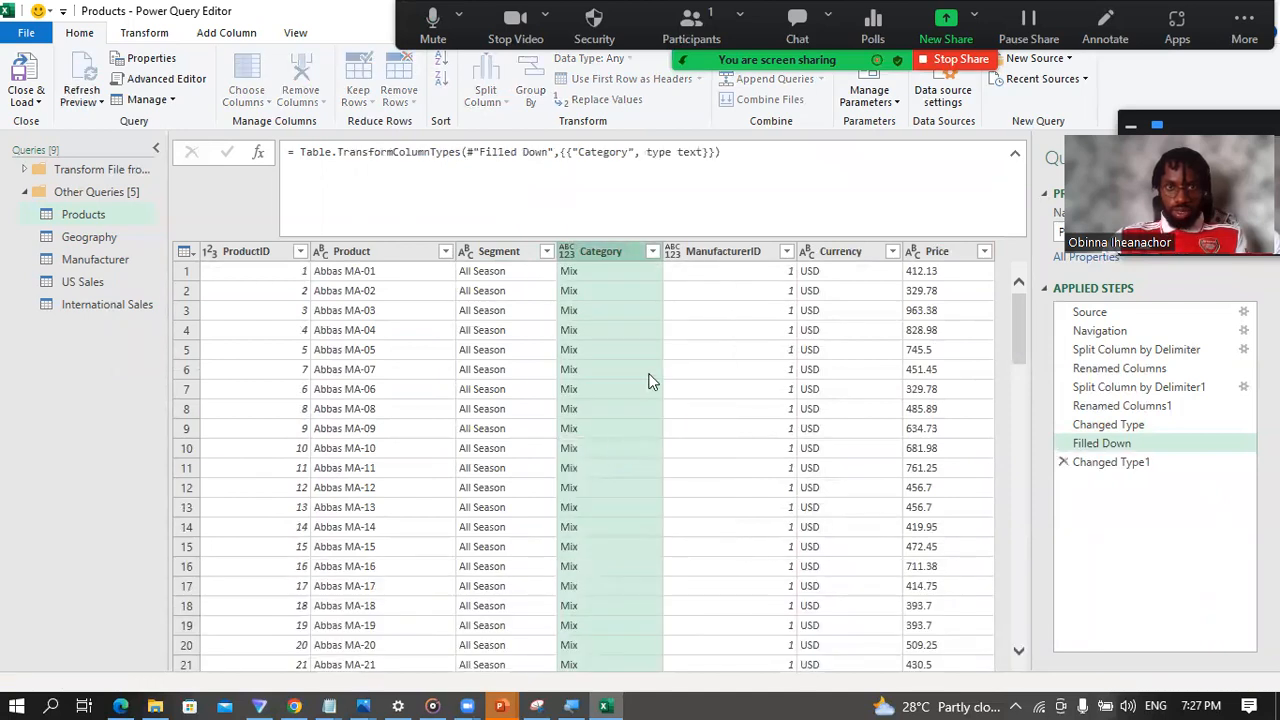
pyautogui.click(673, 253)
pyautogui.click(675, 255)
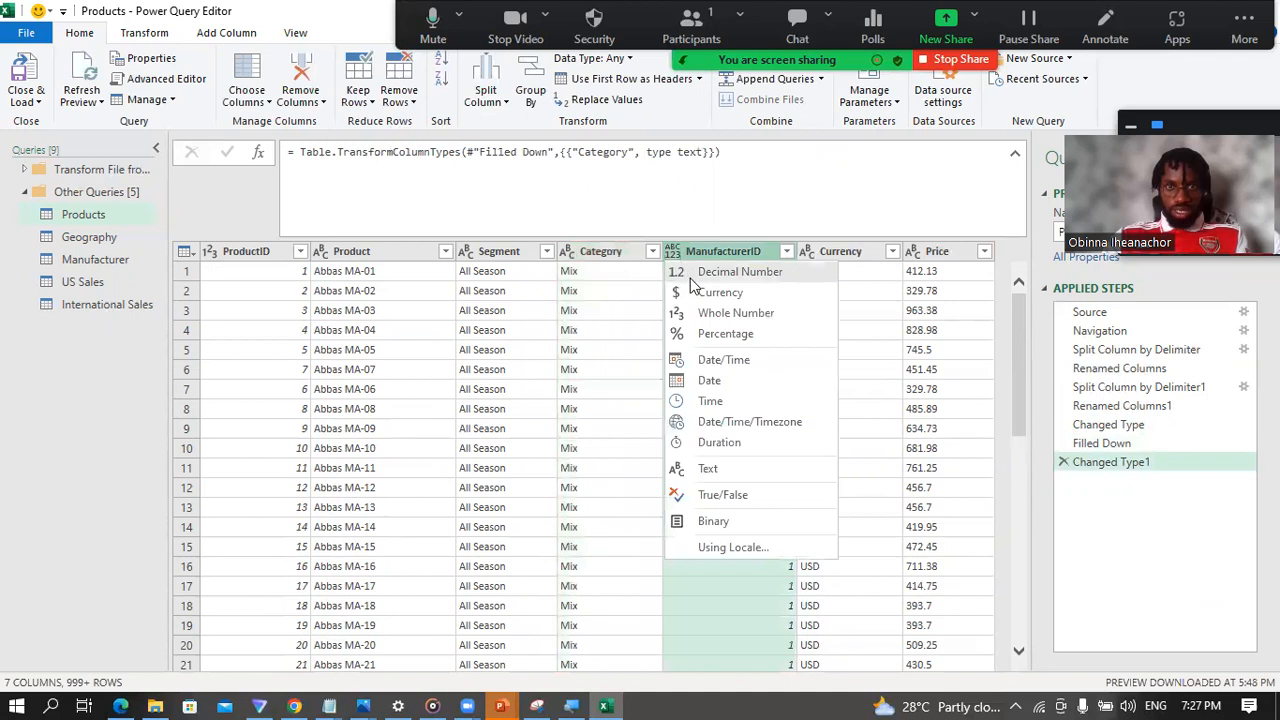
pyautogui.click(727, 310)
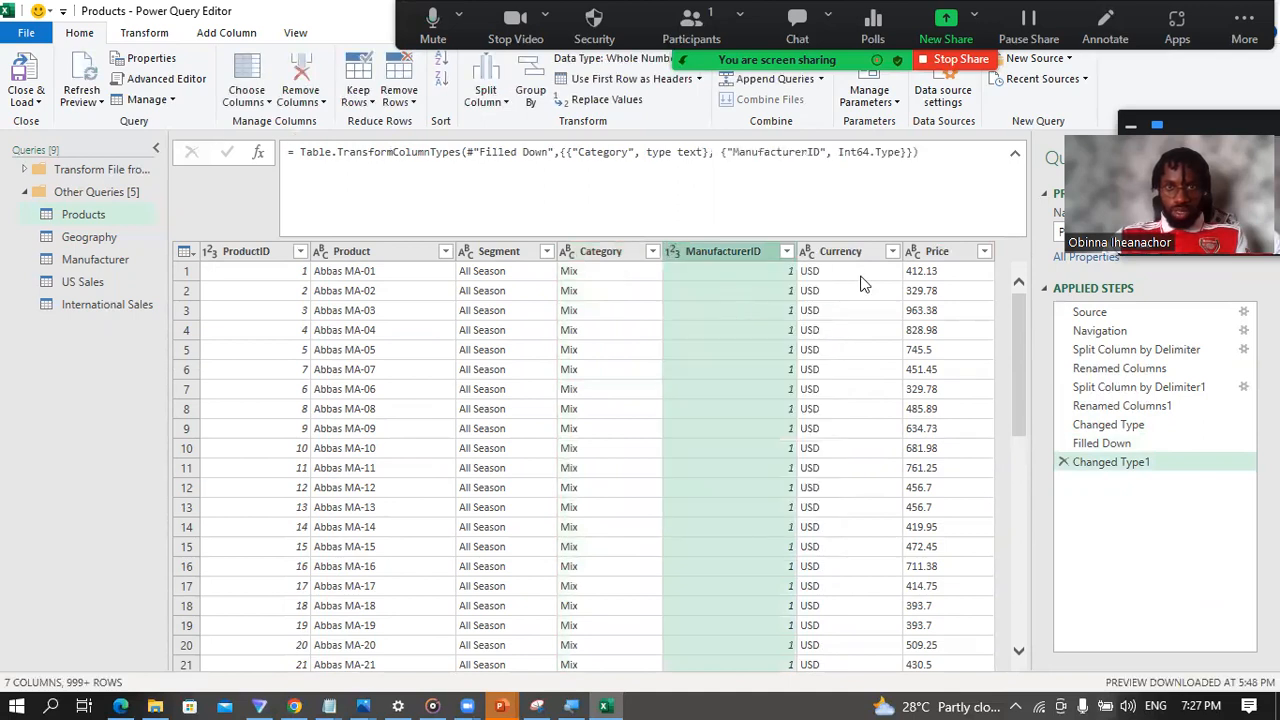
# Step: Set the Price column's data type to Currency and check the data types of all Products columns from ProductID to Price
pyautogui.click(915, 252)
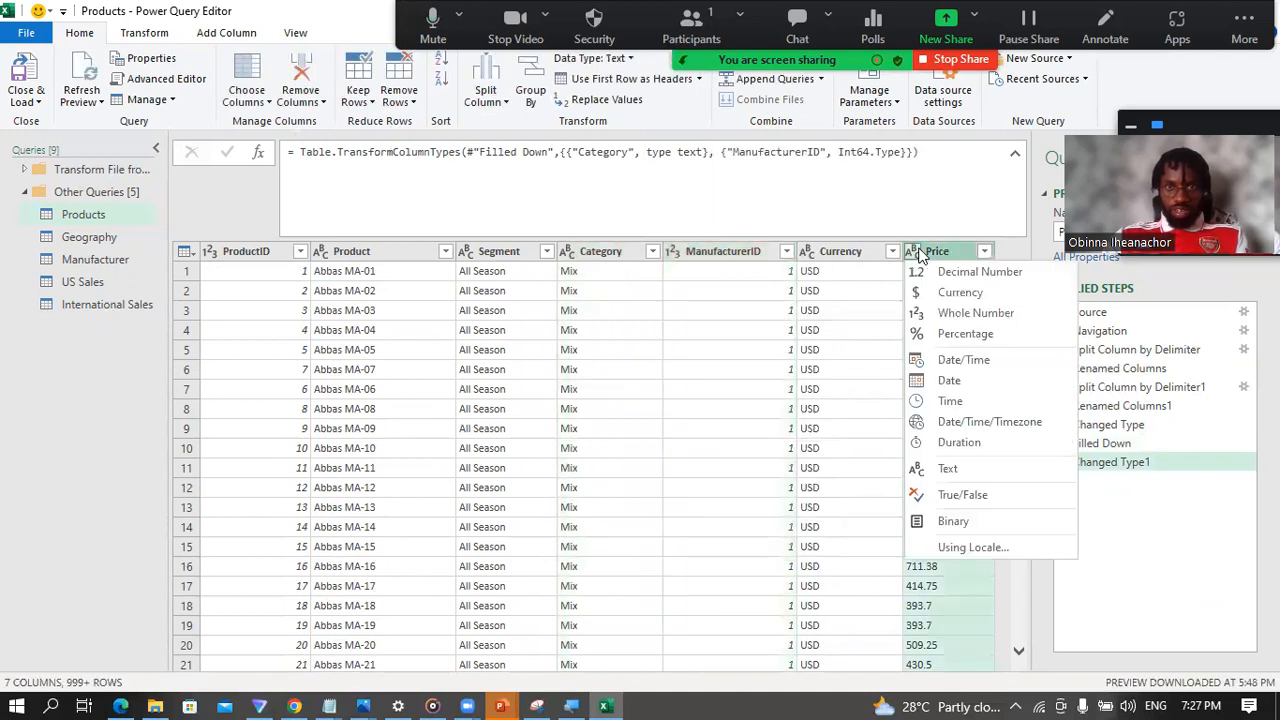
pyautogui.click(967, 291)
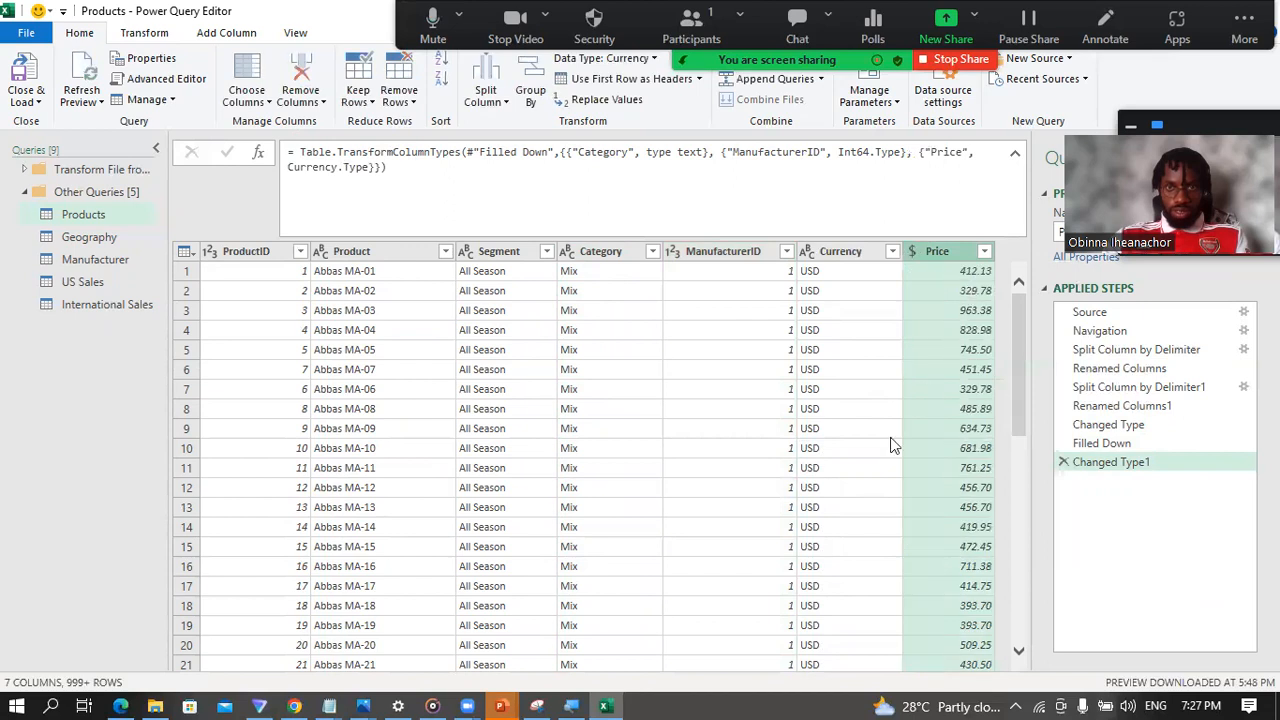
pyautogui.click(252, 255)
pyautogui.click(362, 251)
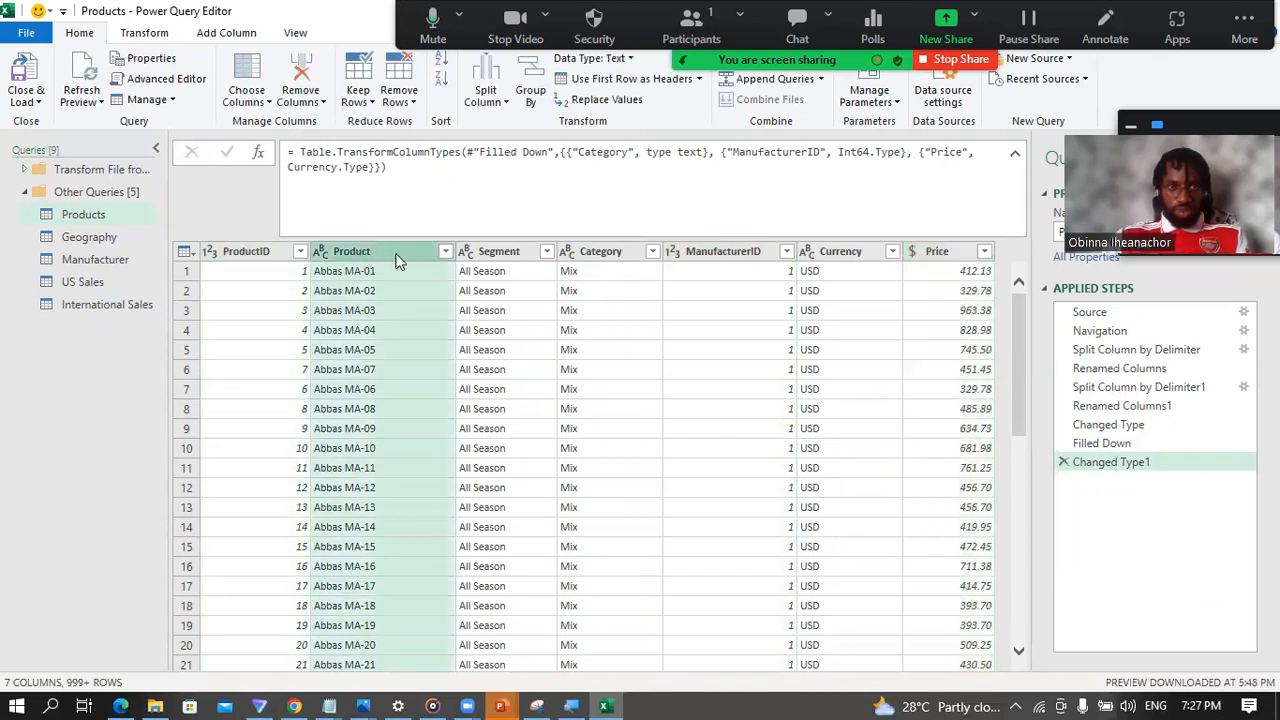
pyautogui.click(510, 252)
pyautogui.click(608, 253)
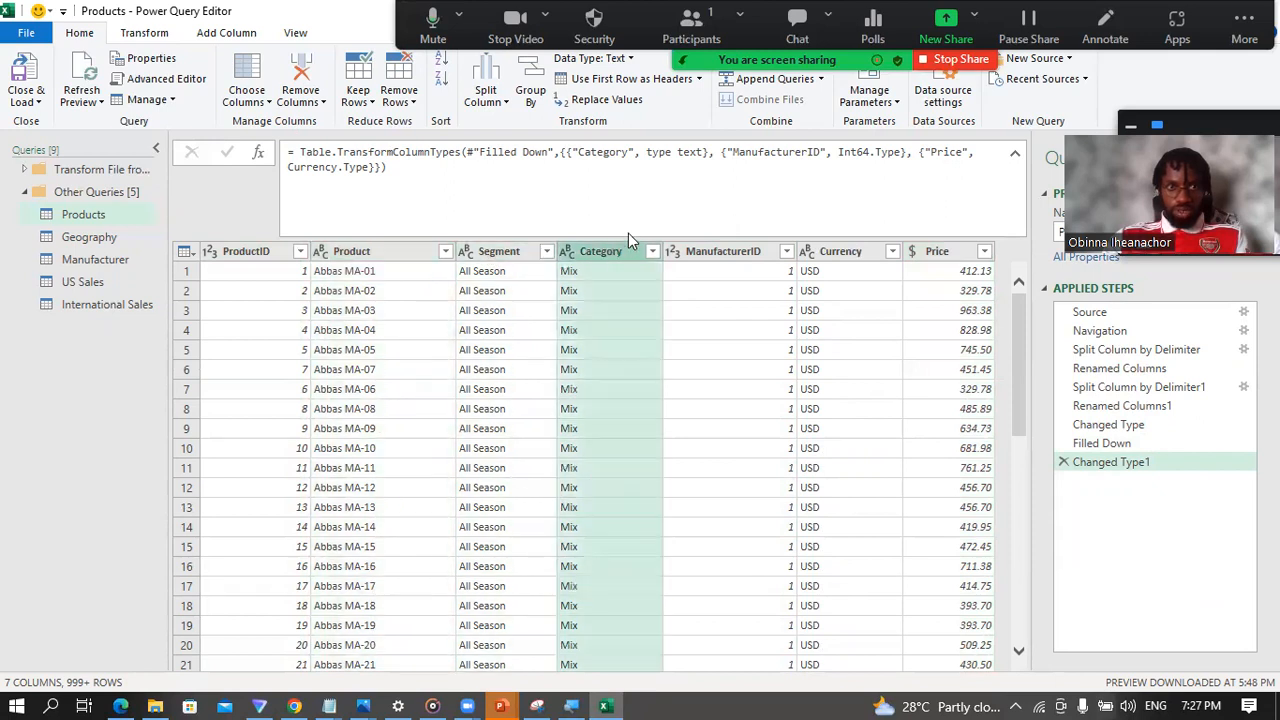
pyautogui.click(719, 253)
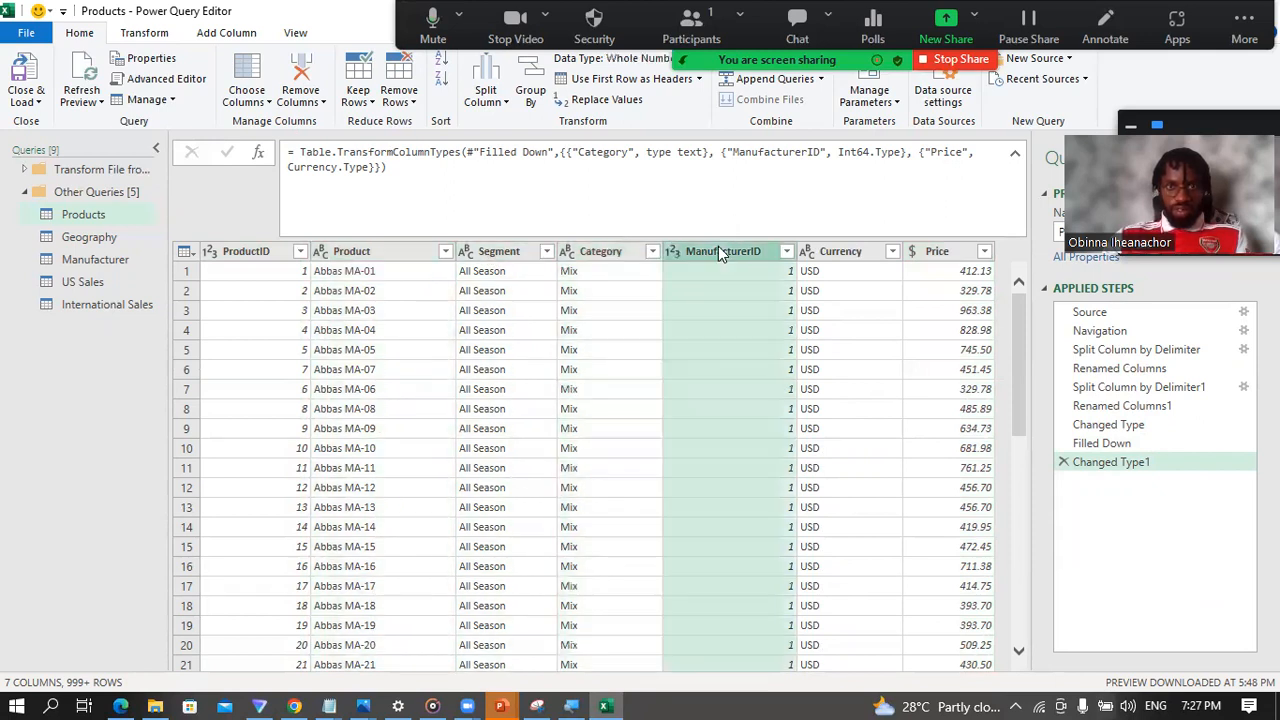
pyautogui.click(825, 258)
pyautogui.click(940, 252)
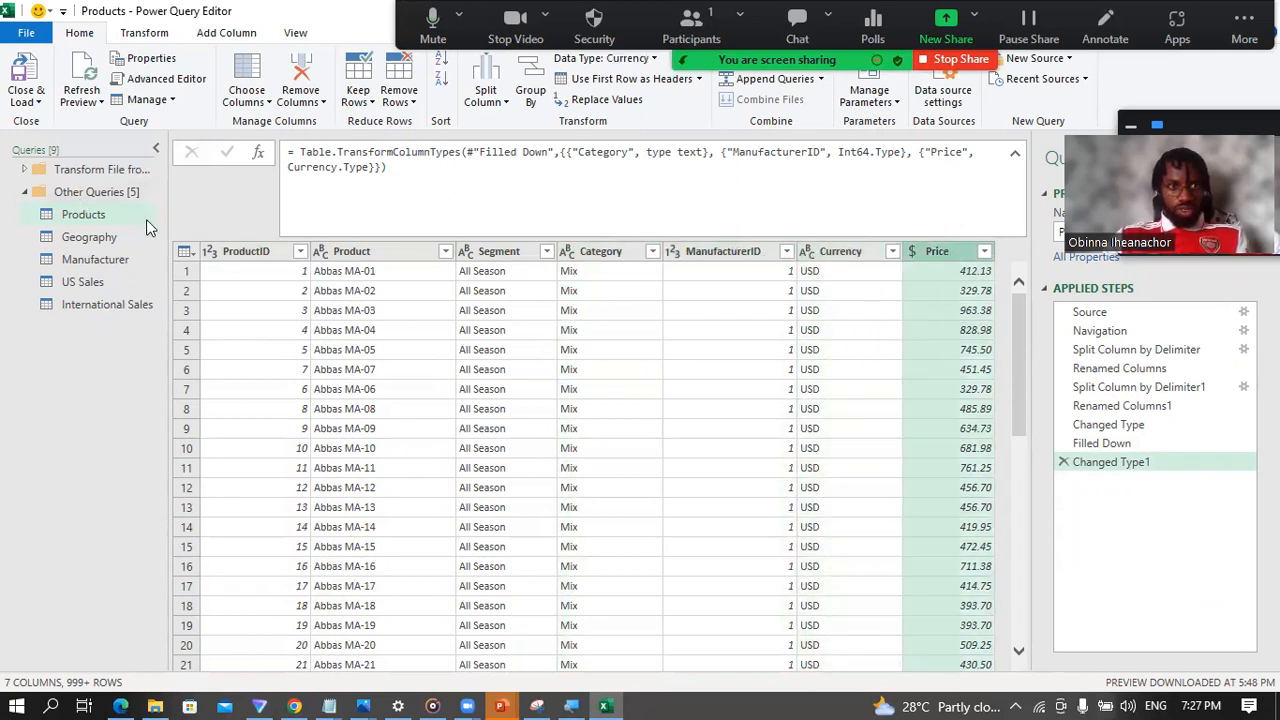
# Step: Open the Geography query and inspect its Source and Navigation steps, including the geo sheet name in the Navigation formula
pyautogui.click(96, 241)
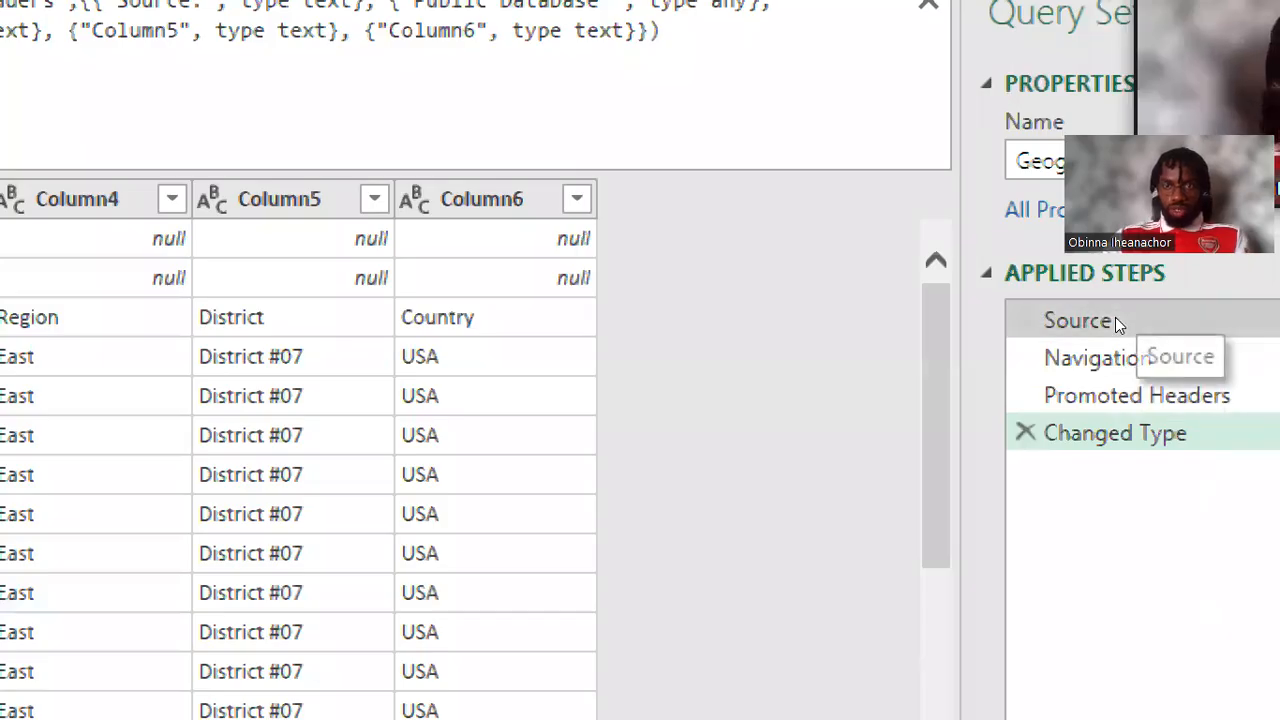
pyautogui.click(1115, 317)
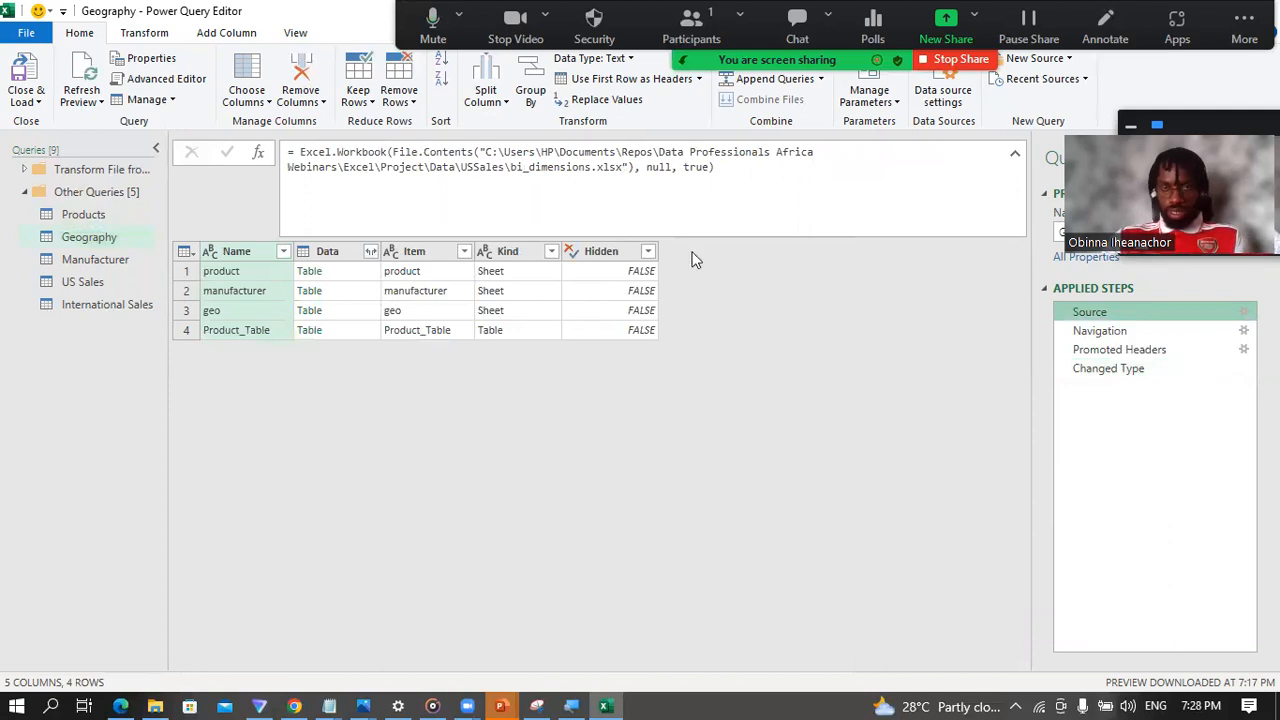
pyautogui.moveTo(1087, 332)
pyautogui.mouseDown()
pyautogui.moveTo(1100, 358)
pyautogui.moveTo(1135, 365)
pyautogui.moveTo(1110, 336)
pyautogui.mouseUp()
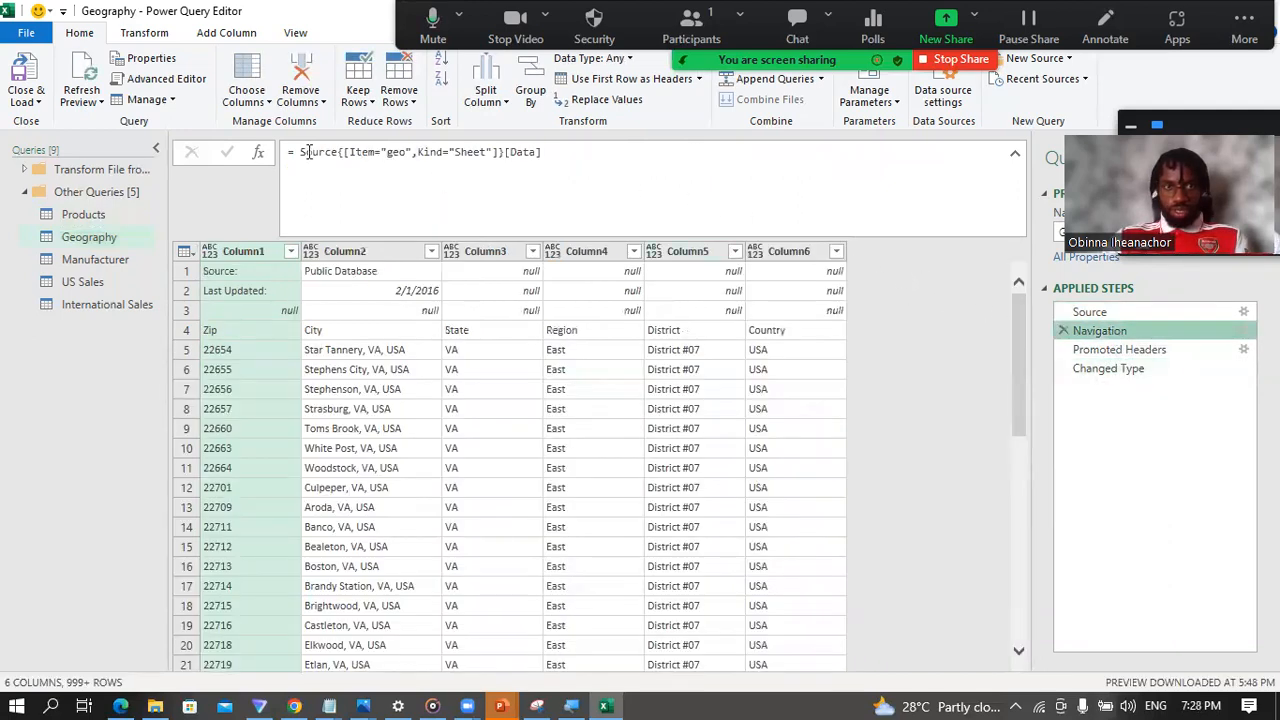
pyautogui.moveTo(385, 152); pyautogui.dragTo(405, 152)
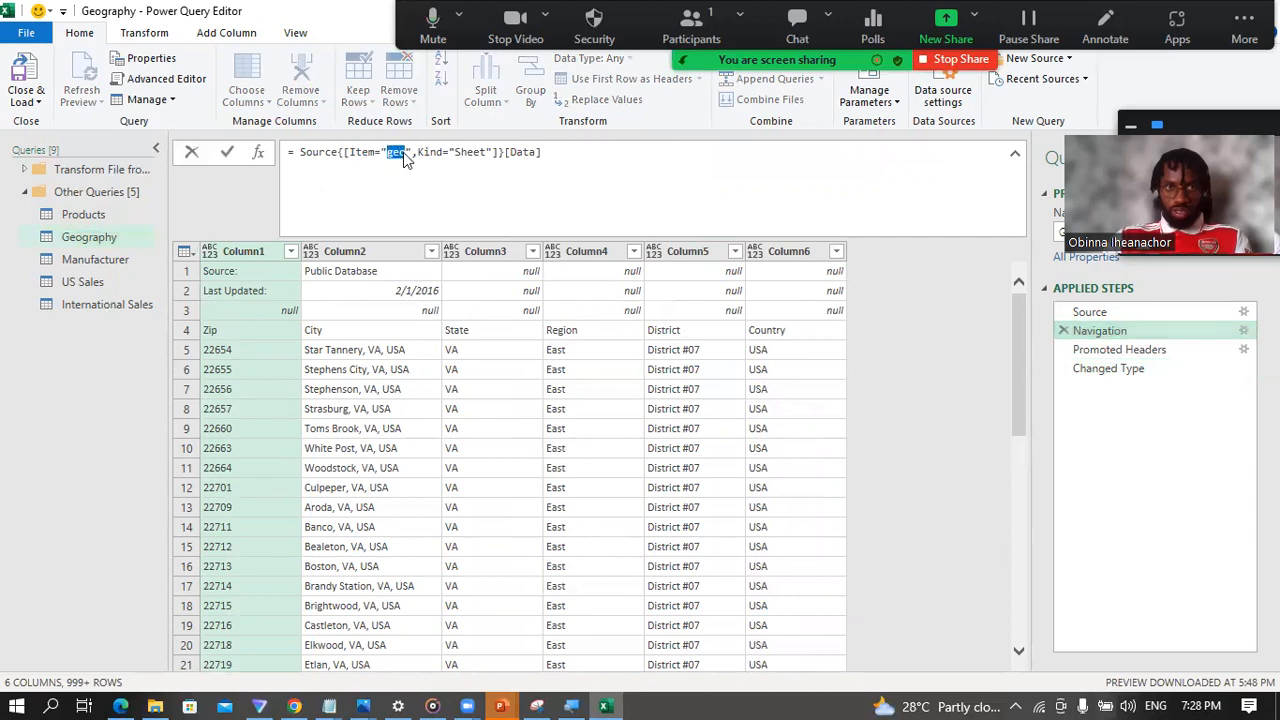
# Step: Review the Geography query's Promoted Headers and Changed Type steps and delete both of them
pyautogui.click(1131, 352)
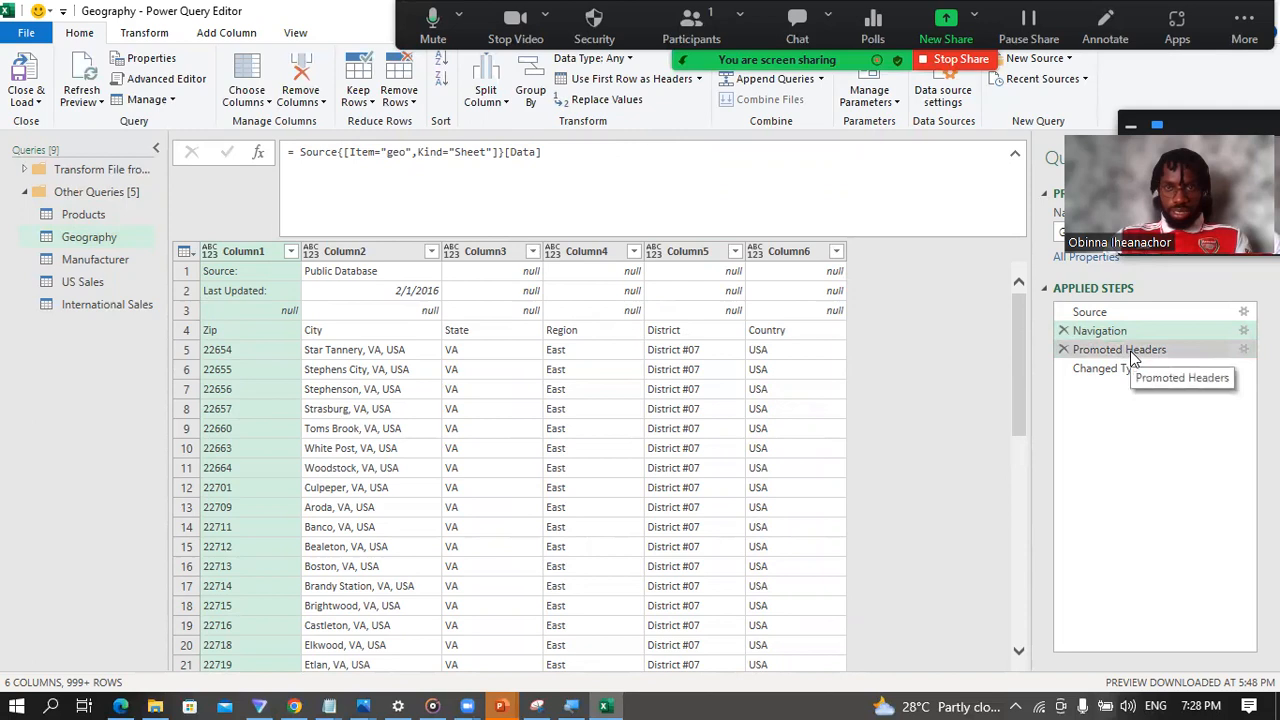
pyautogui.click(1127, 357)
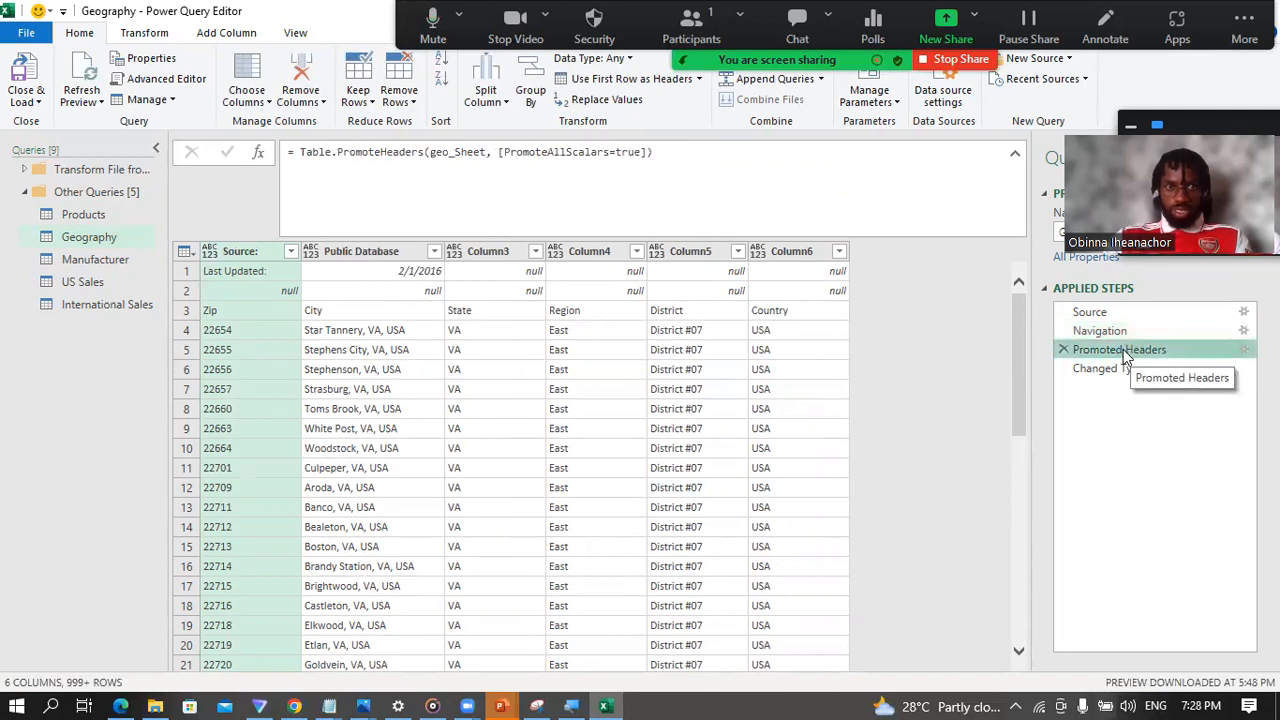
pyautogui.click(1110, 366)
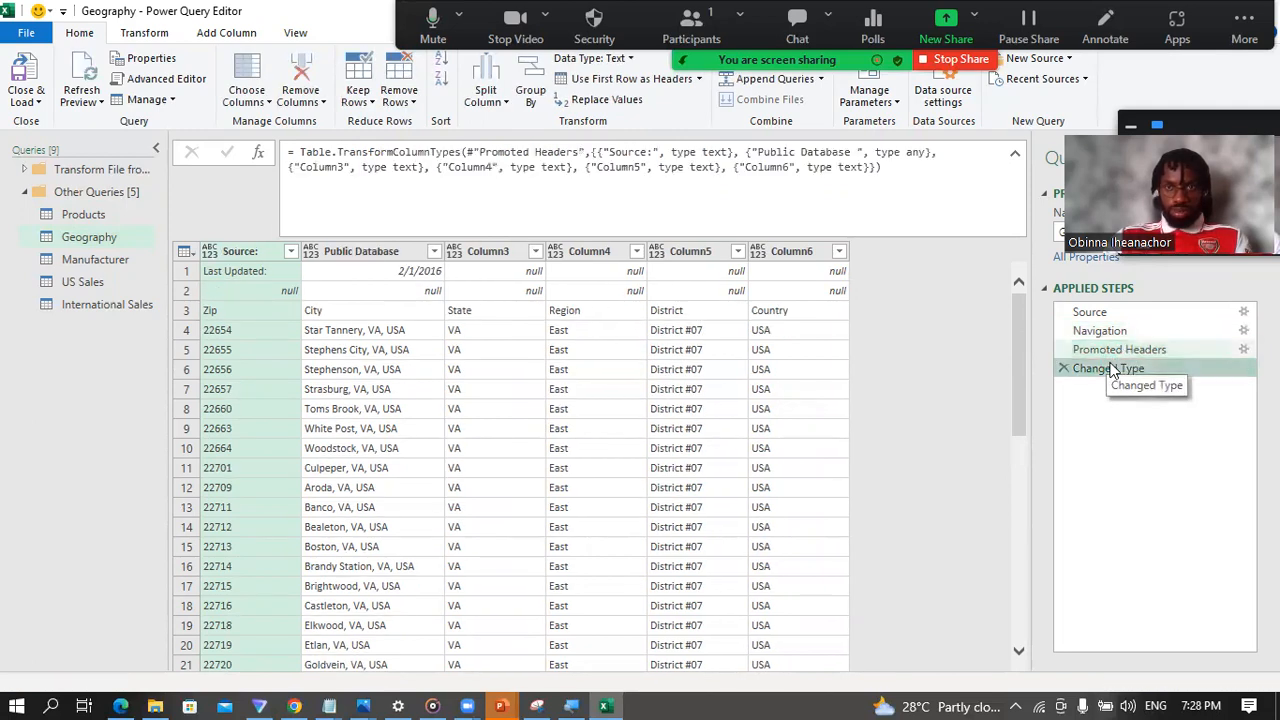
pyautogui.click(1100, 352)
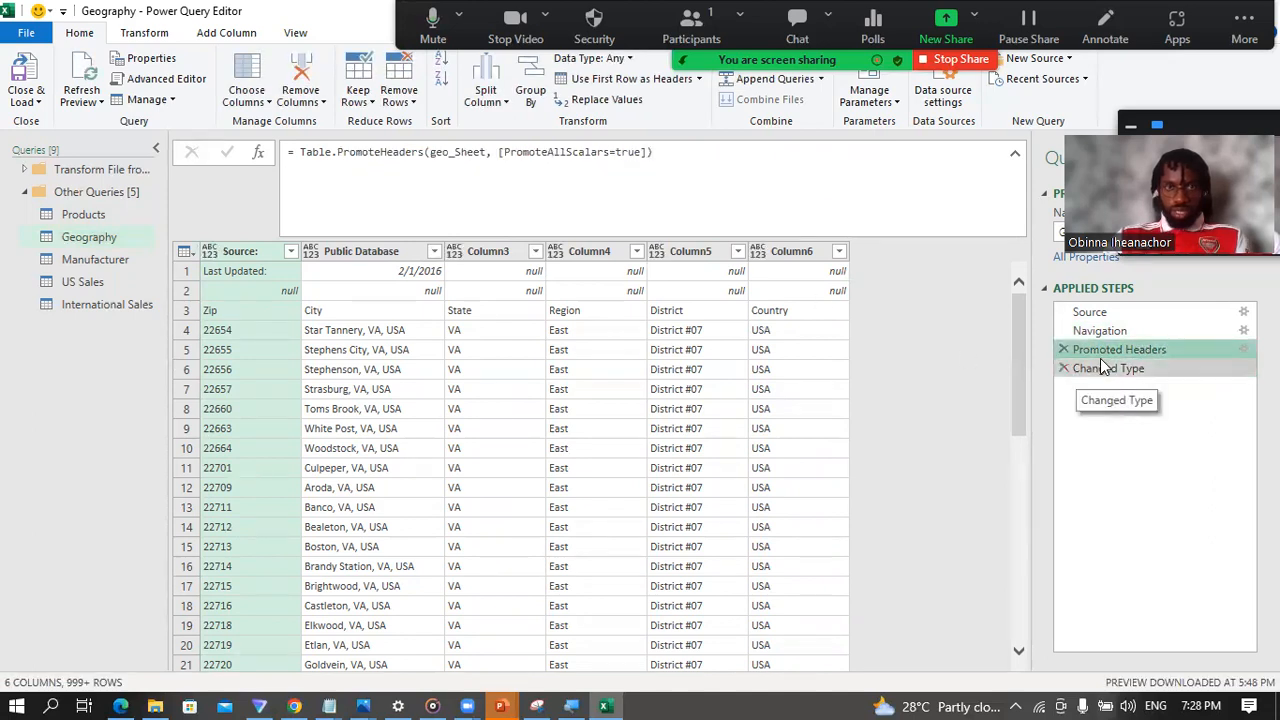
pyautogui.click(1118, 369)
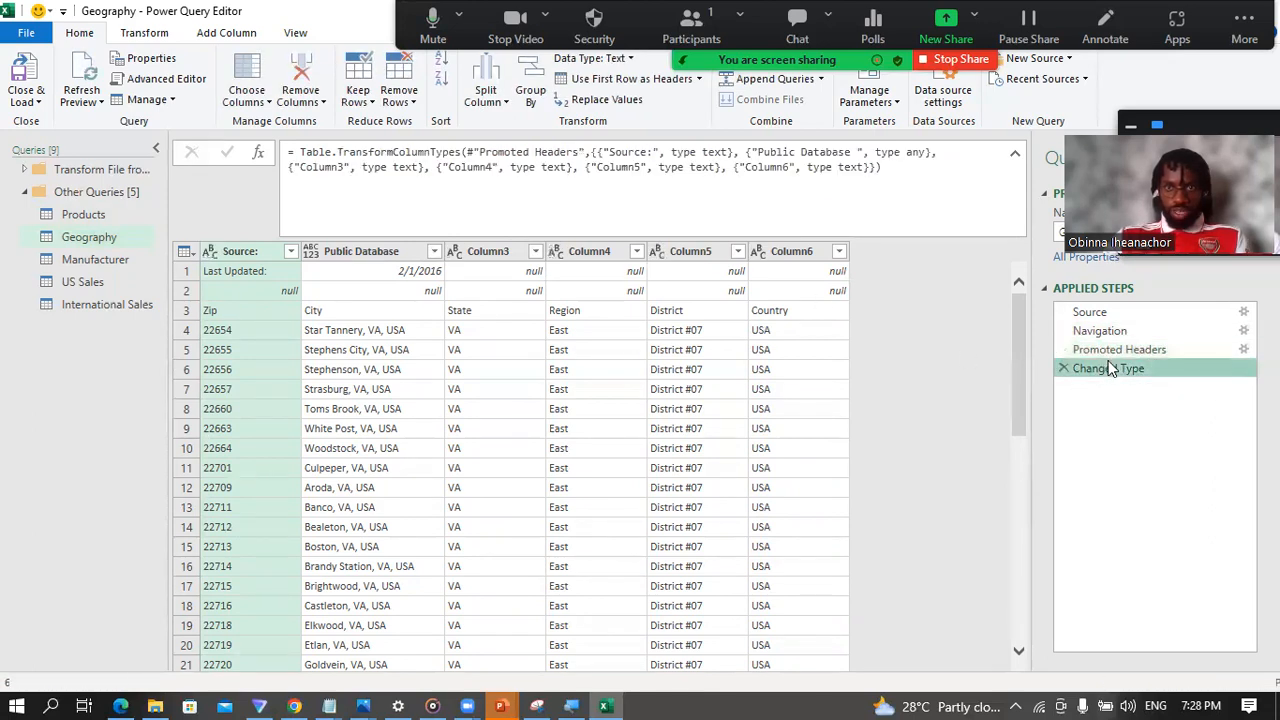
pyautogui.click(1063, 368)
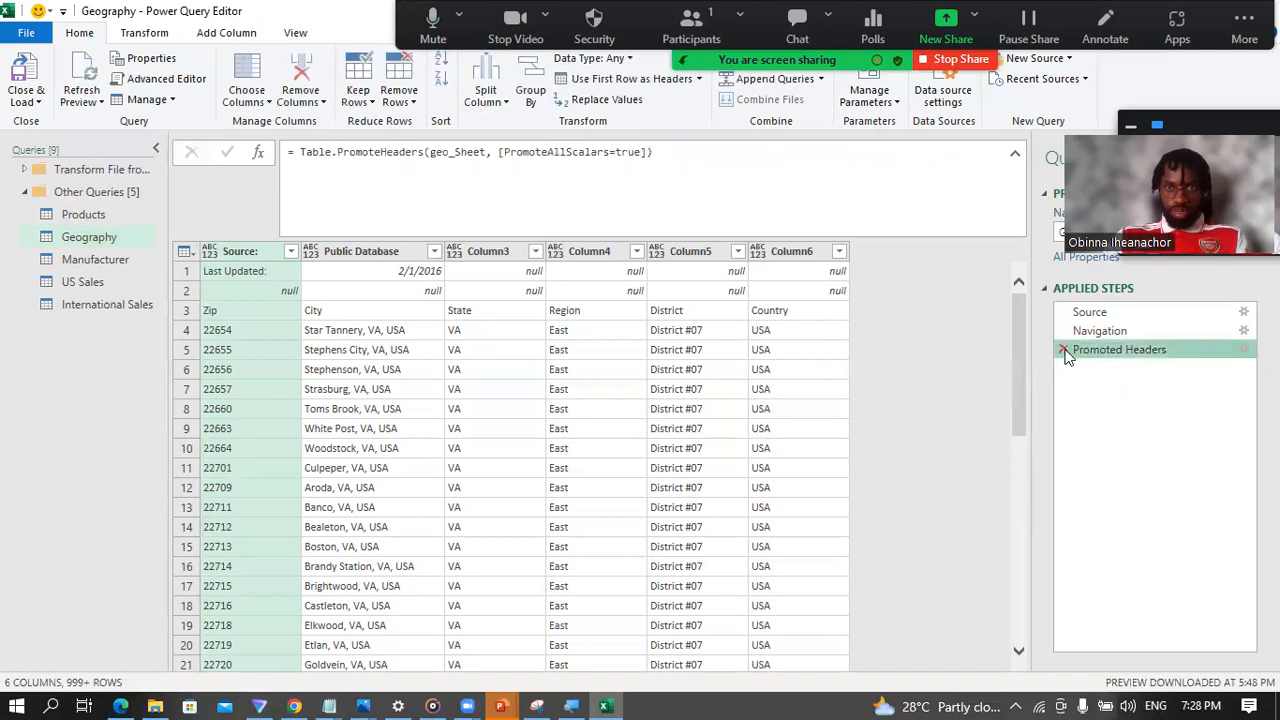
pyautogui.click(1064, 350)
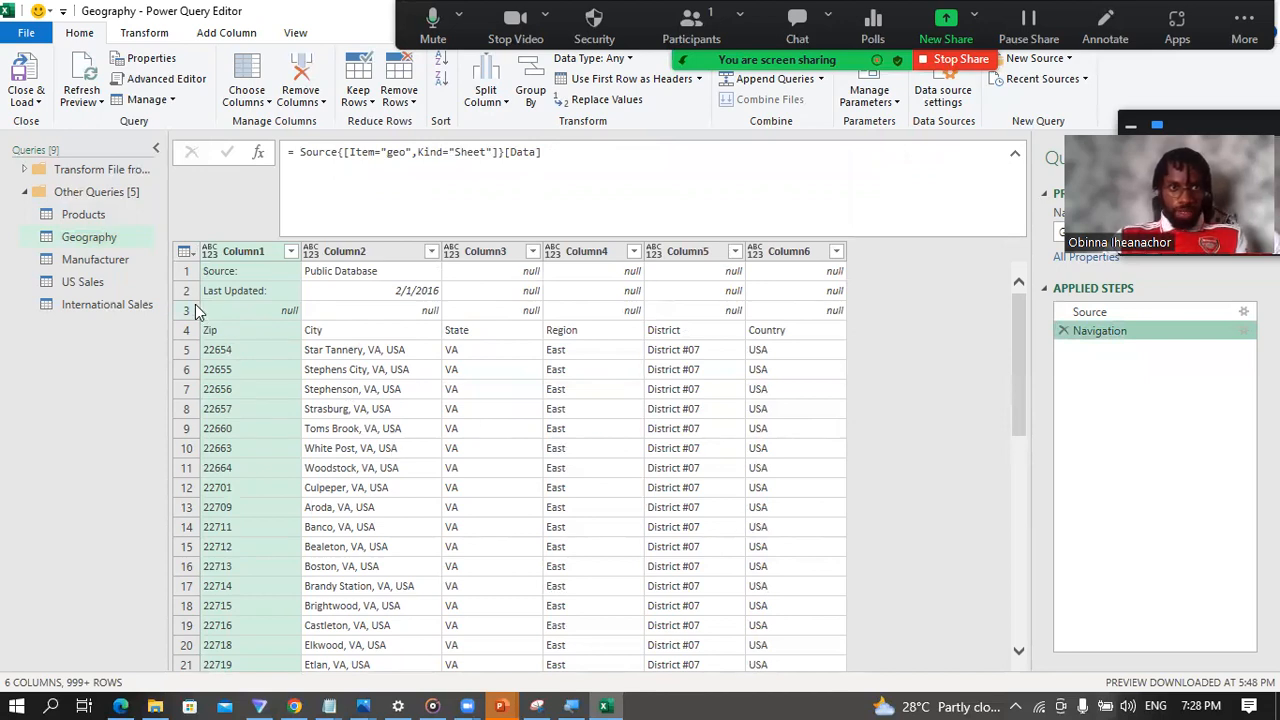
# Step: Examine the first three rows of the Geography table above the Zip header row, along with the available row-removal options
pyautogui.click(185, 271)
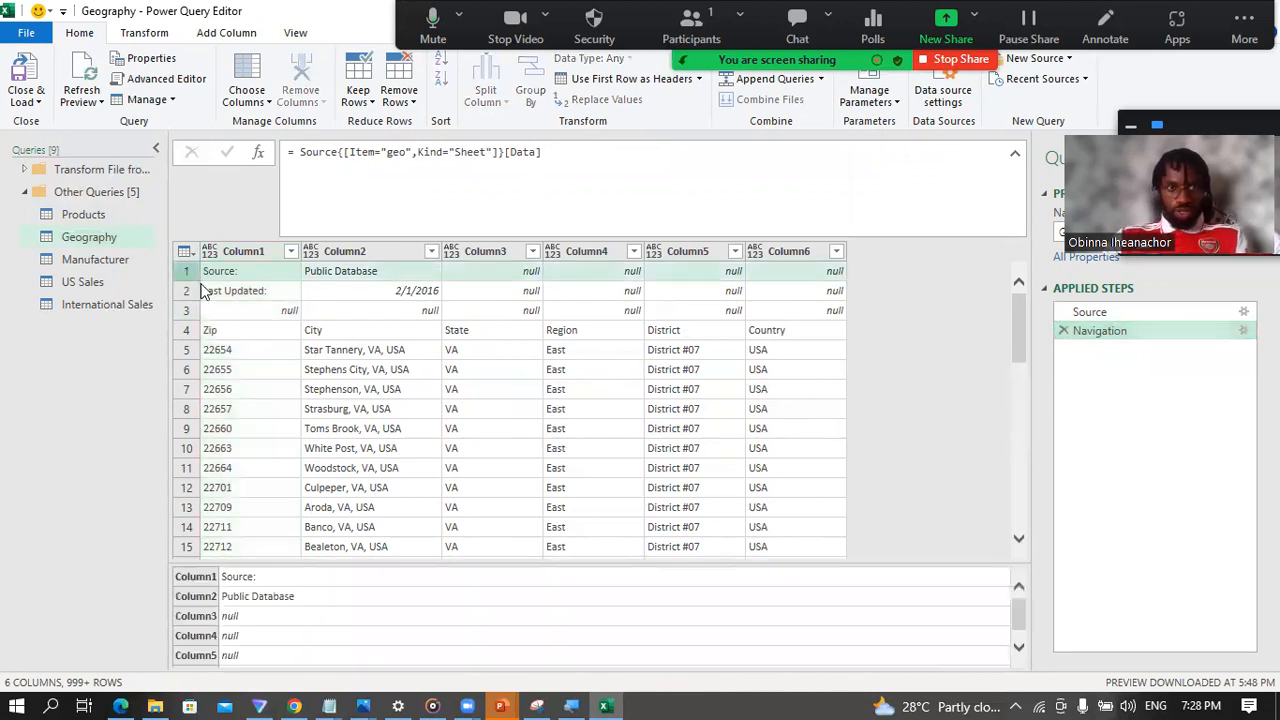
pyautogui.click(186, 291)
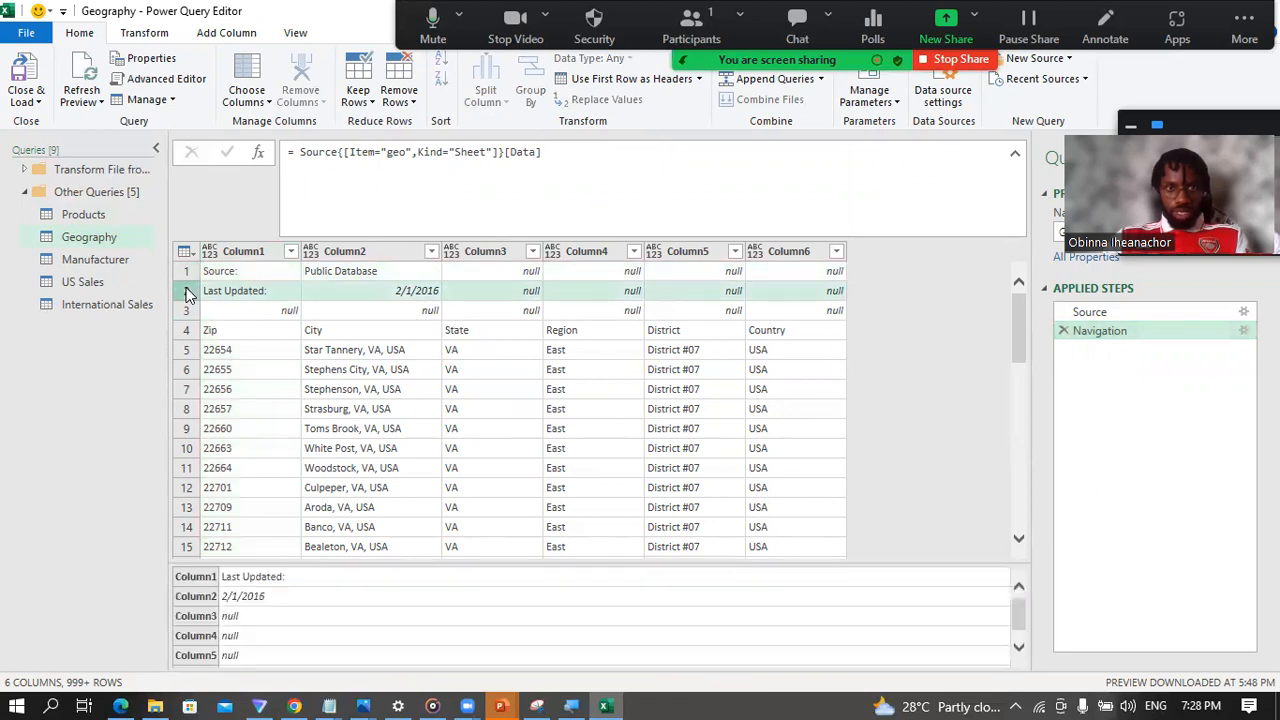
pyautogui.click(185, 312)
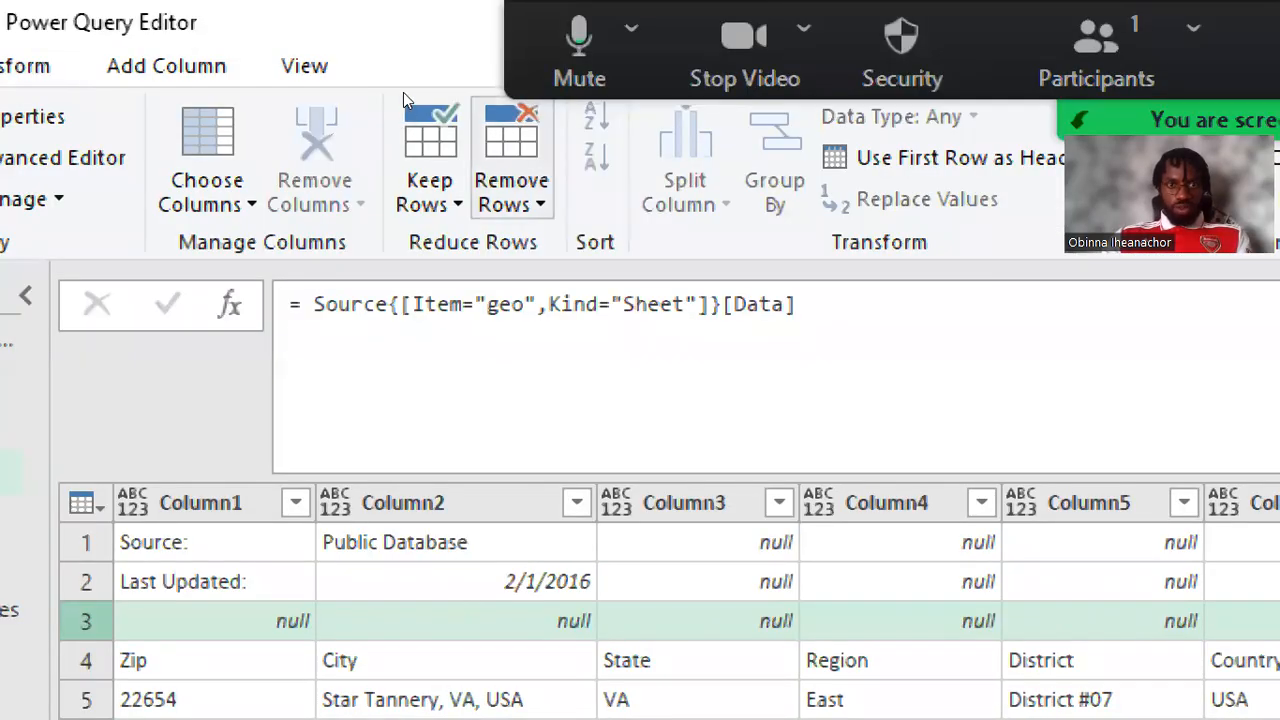
pyautogui.click(511, 160)
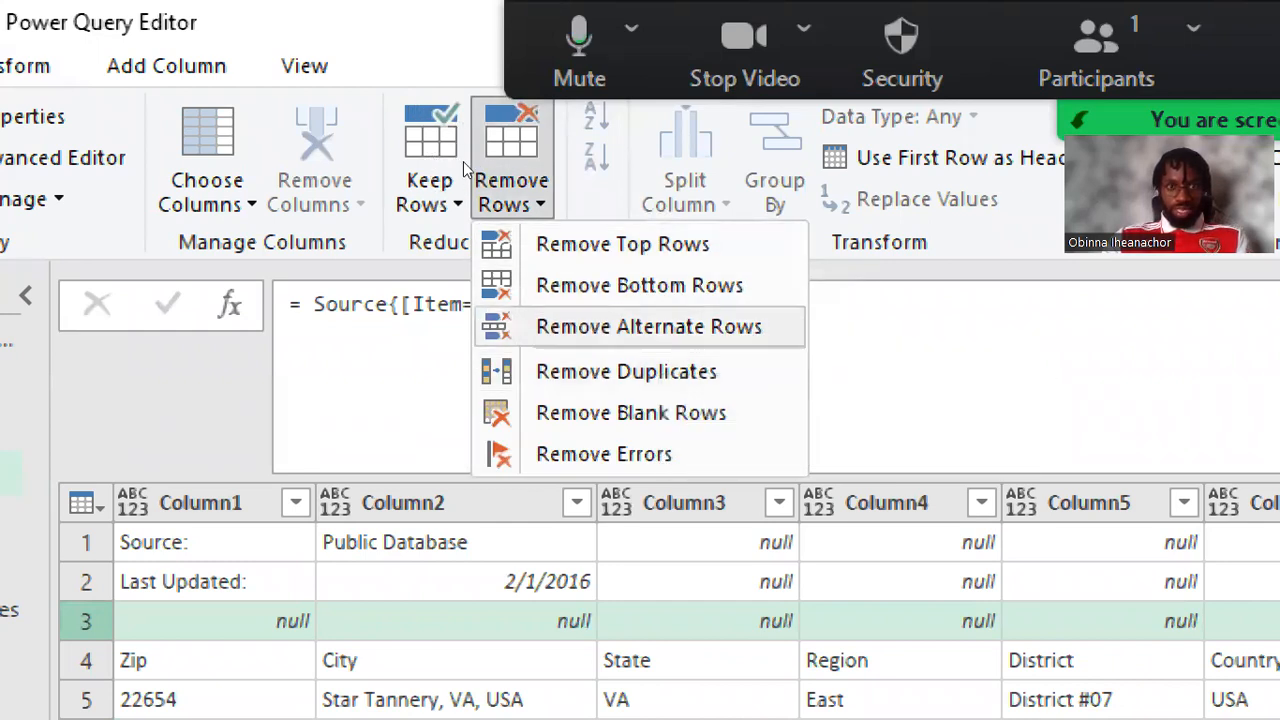
pyautogui.click(251, 210)
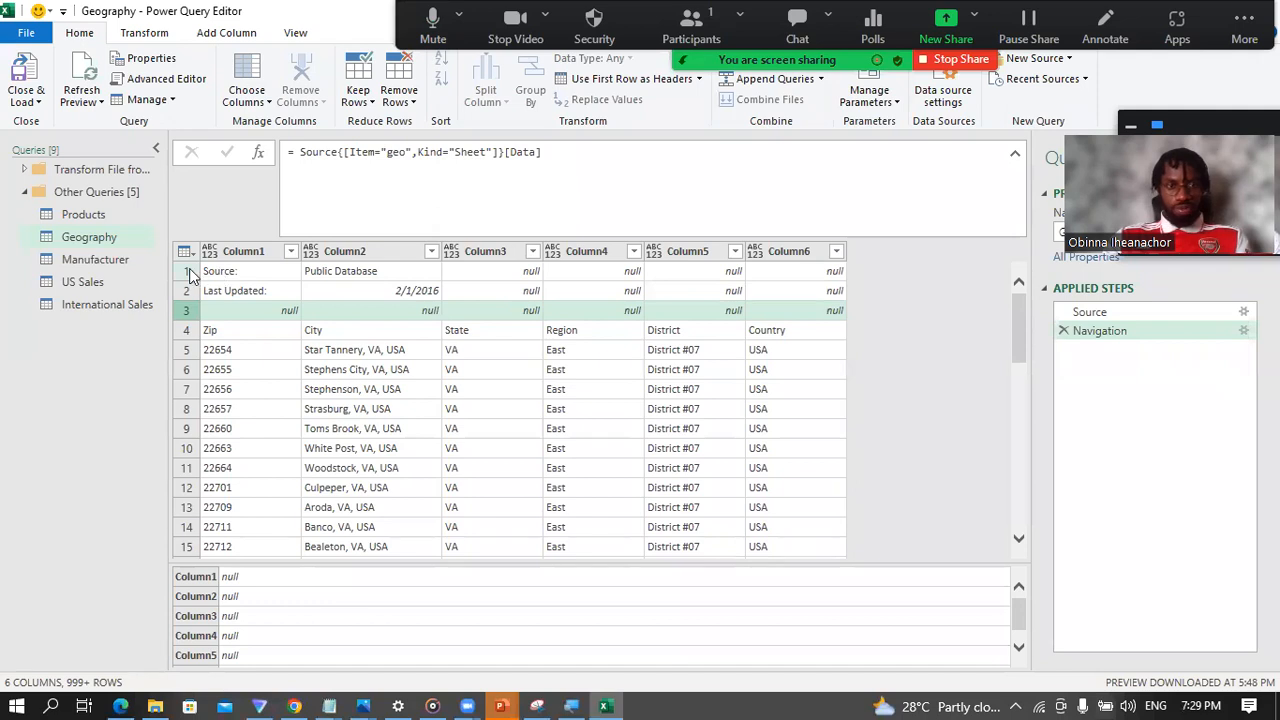
pyautogui.click(189, 273)
pyautogui.click(186, 291)
pyautogui.click(184, 312)
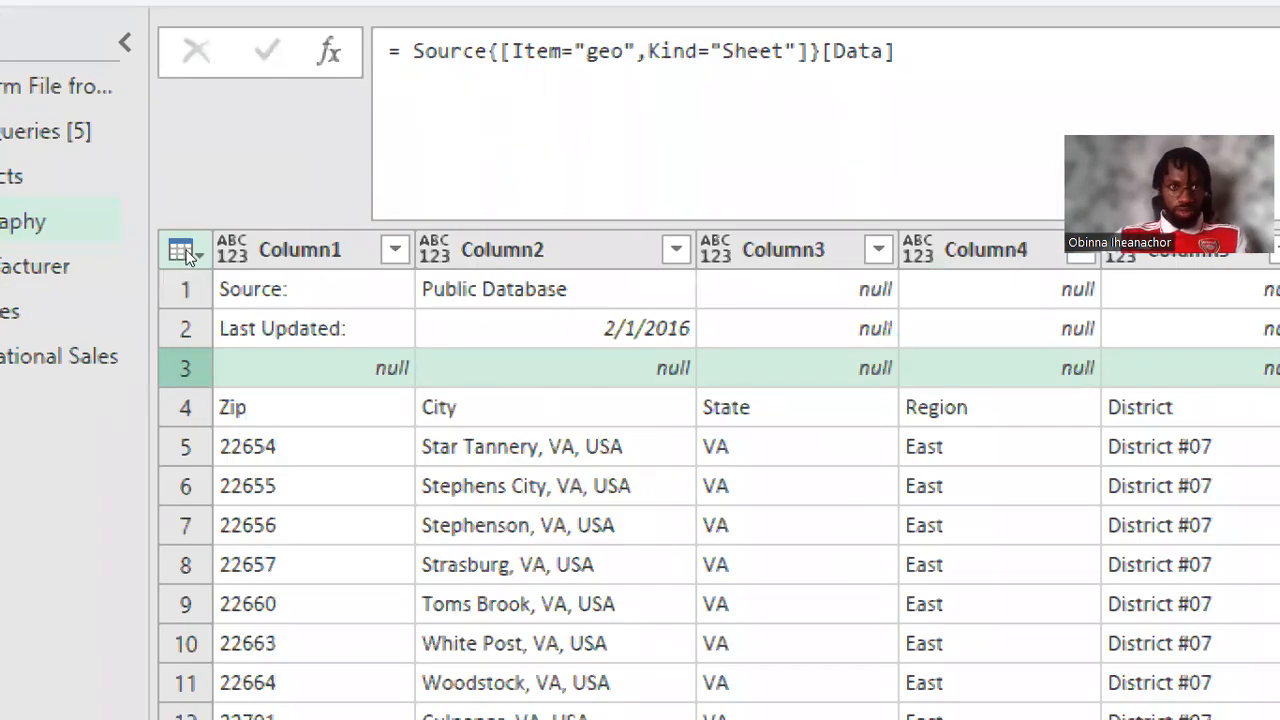
# Step: Remove the top 3 rows from the Geography table and compare the result with the Navigation step
pyautogui.click(182, 253)
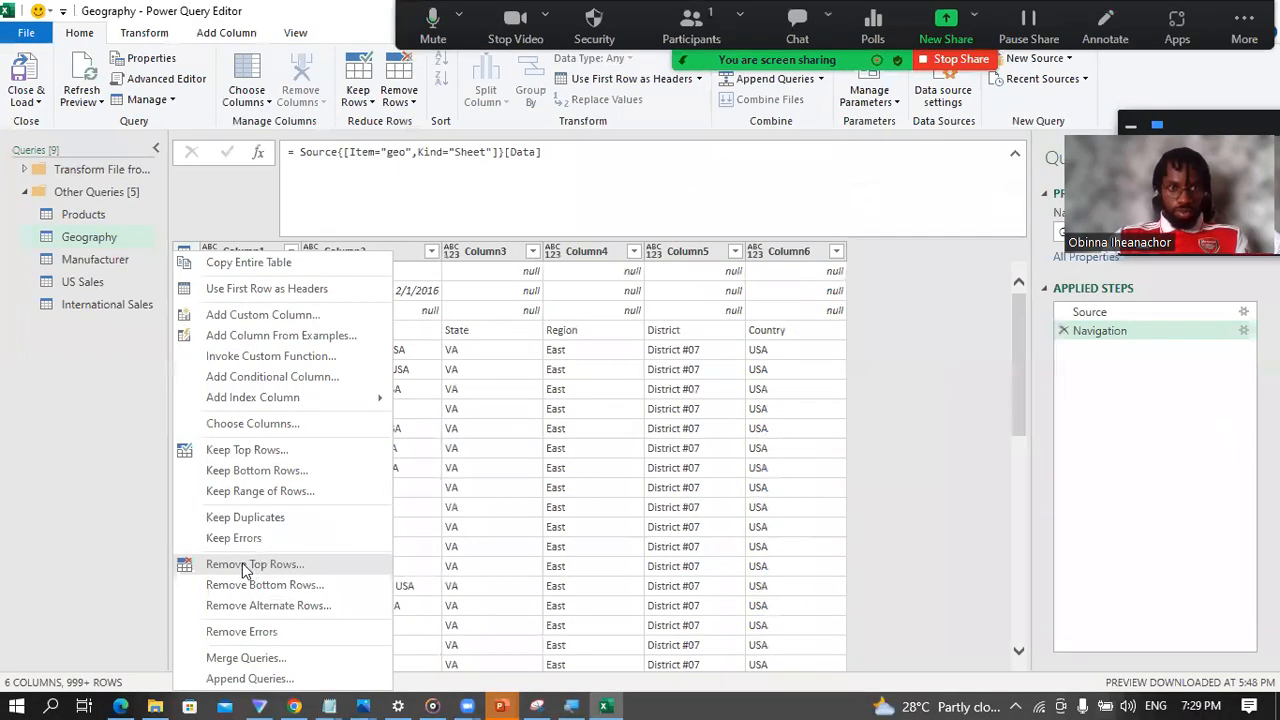
pyautogui.click(250, 565)
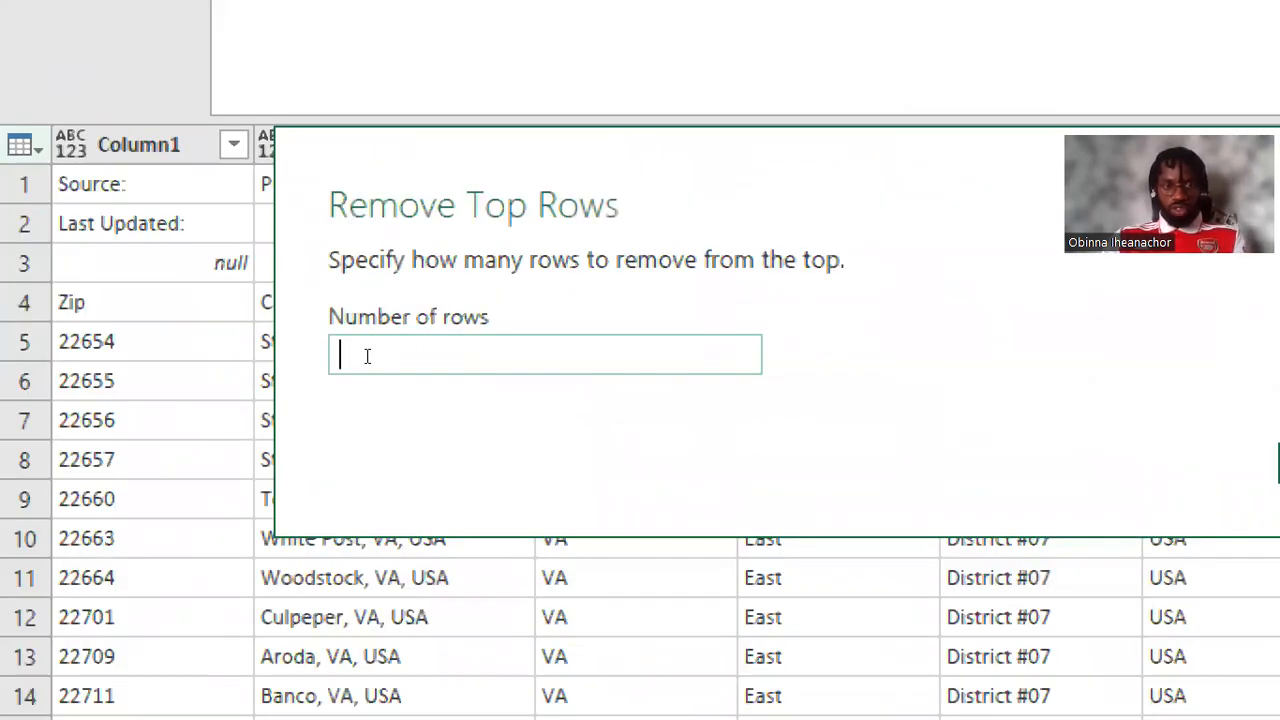
pyautogui.write('3')
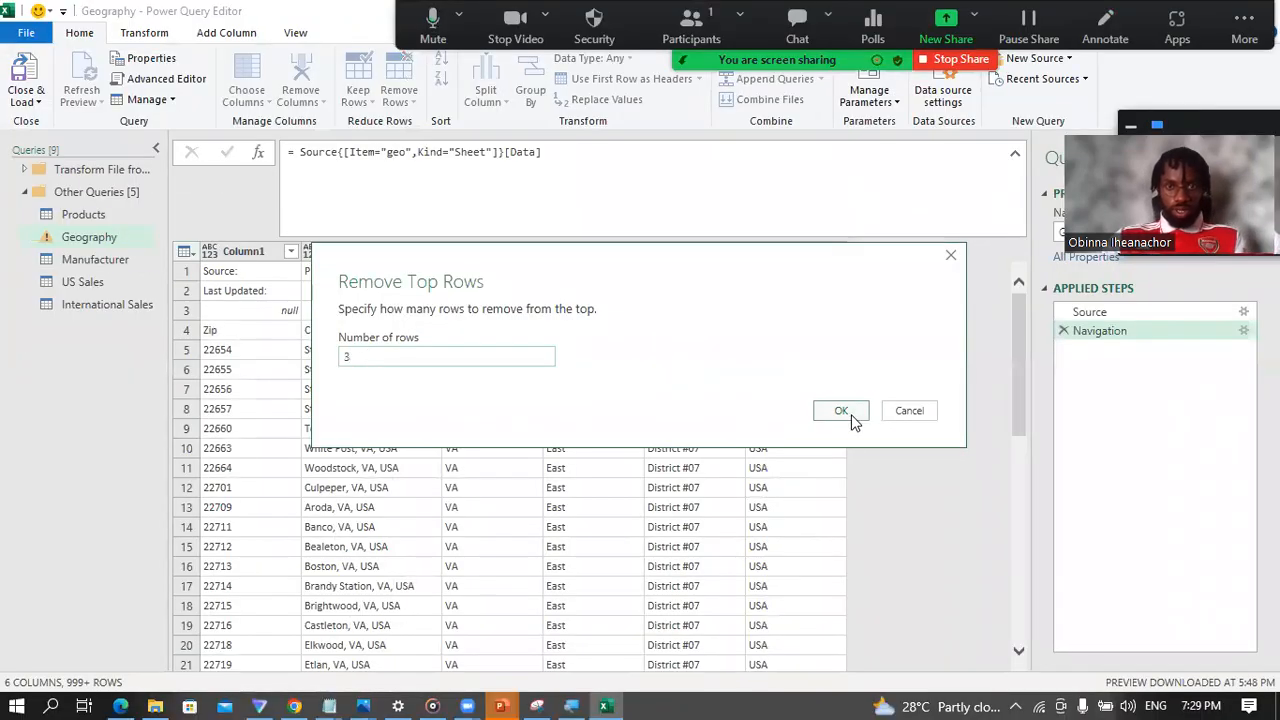
pyautogui.click(851, 418)
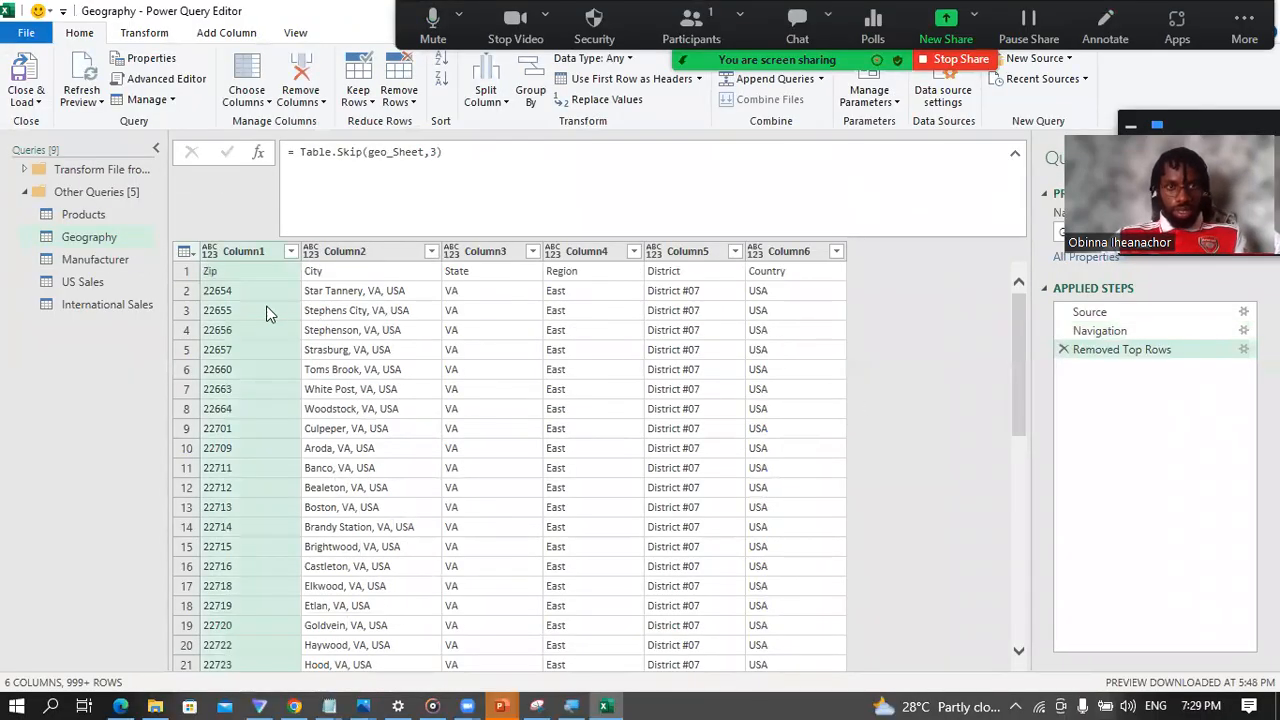
pyautogui.click(1106, 331)
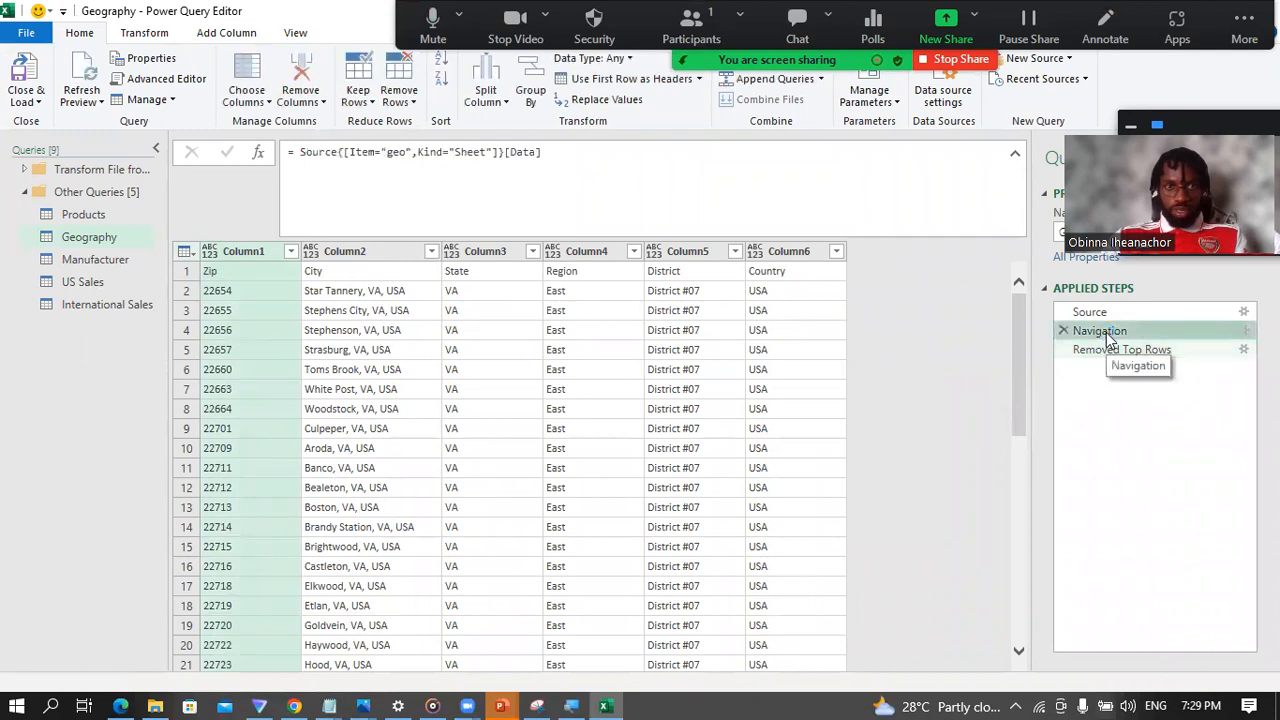
pyautogui.click(1113, 350)
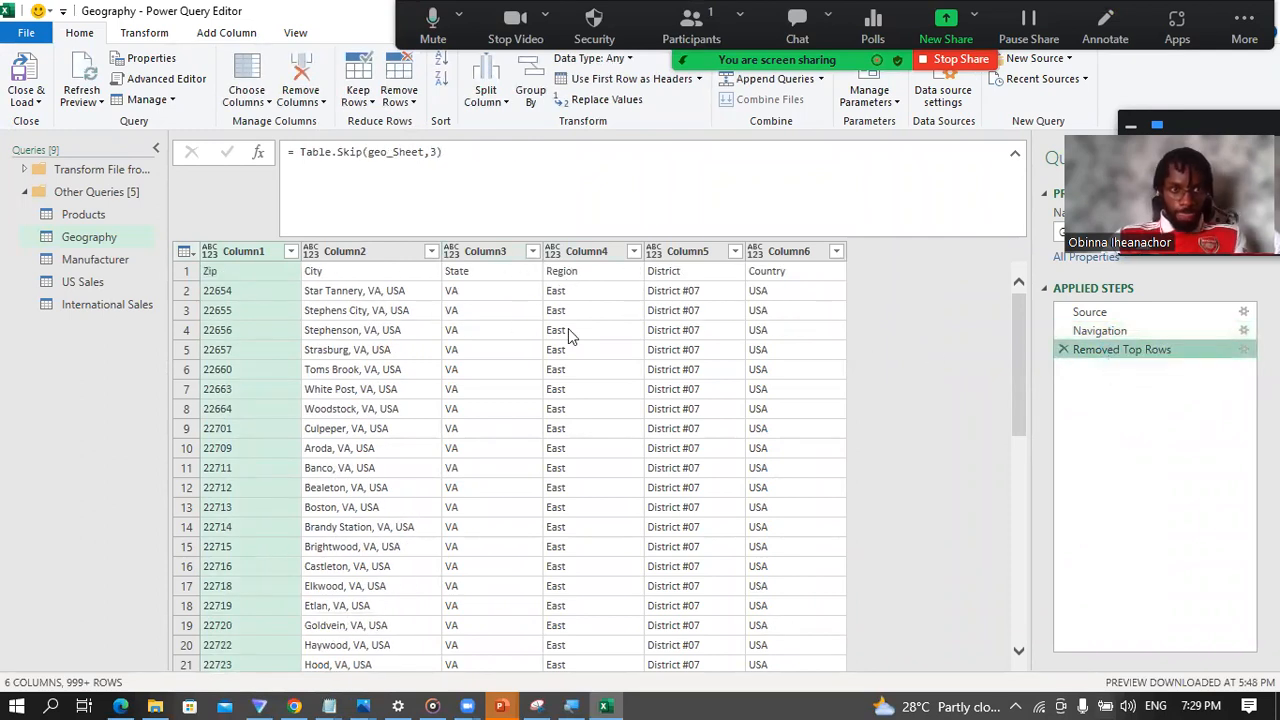
# Step: Promote the first row of the Geography table to column headers and delete the automatic Changed Type step
pyautogui.click(189, 273)
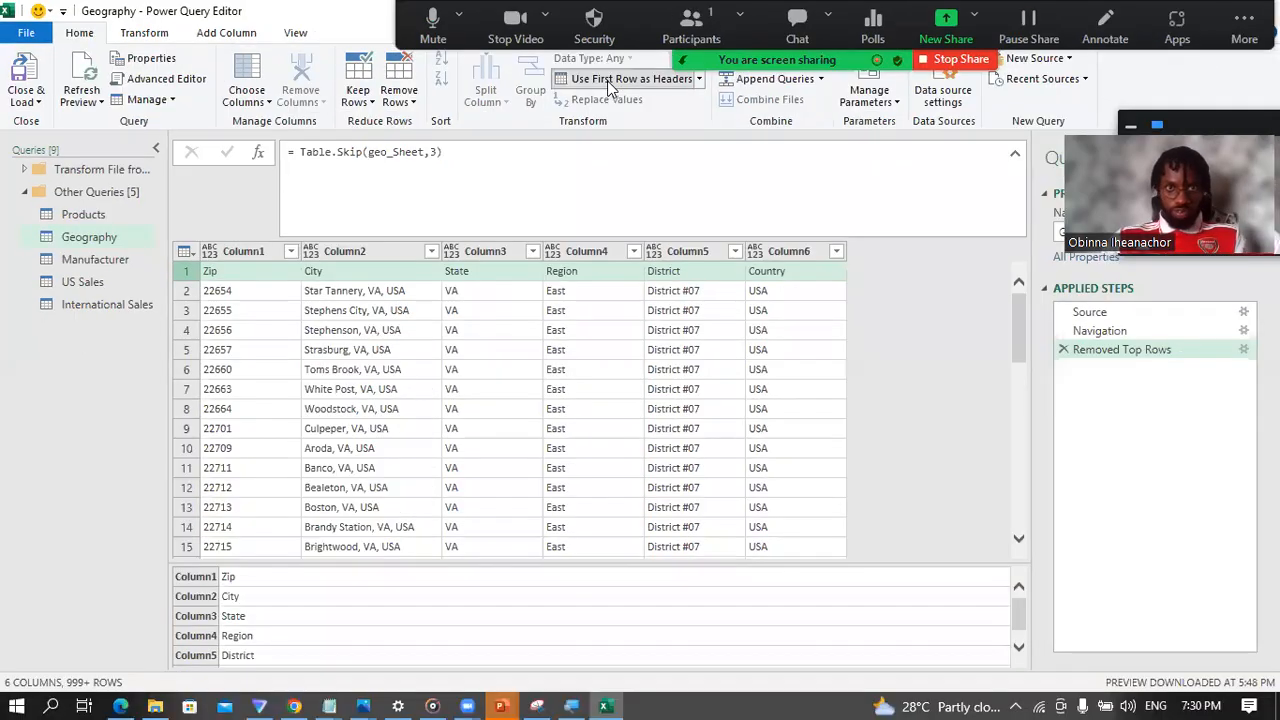
pyautogui.click(618, 88)
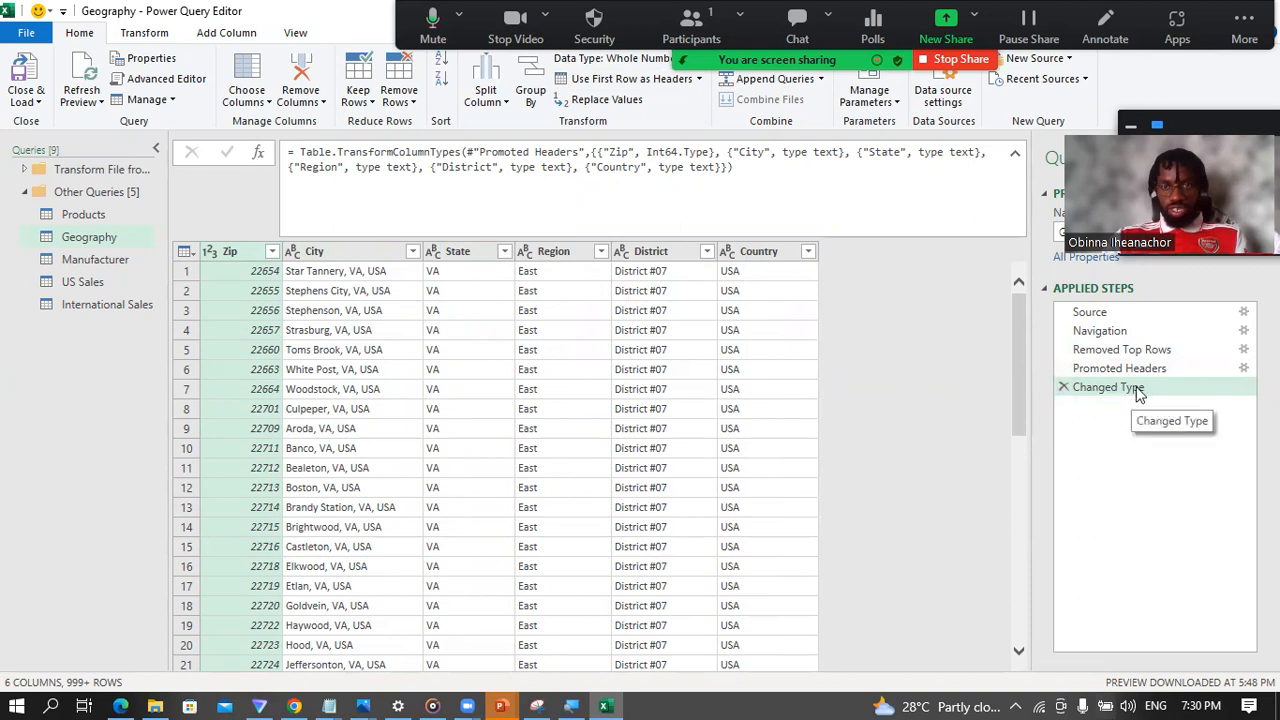
pyautogui.click(1062, 388)
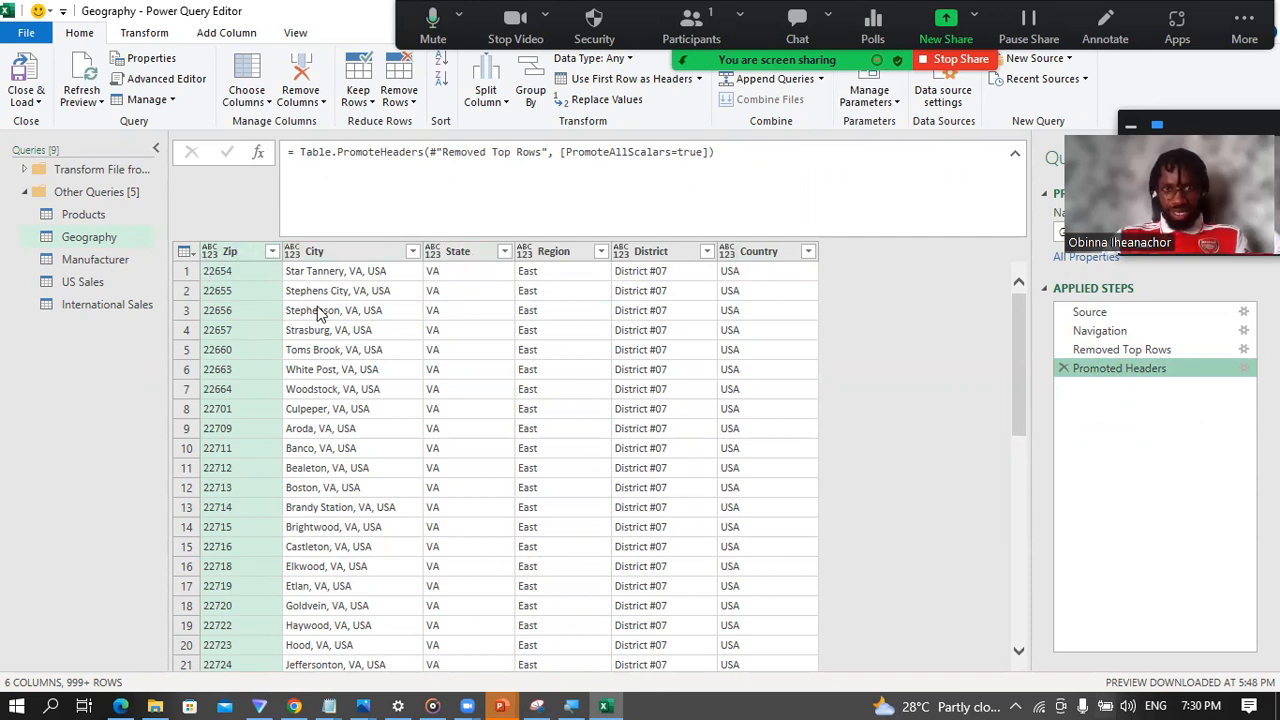
# Step: Replace every # in the Geography table's District column with an empty value
pyautogui.click(352, 254)
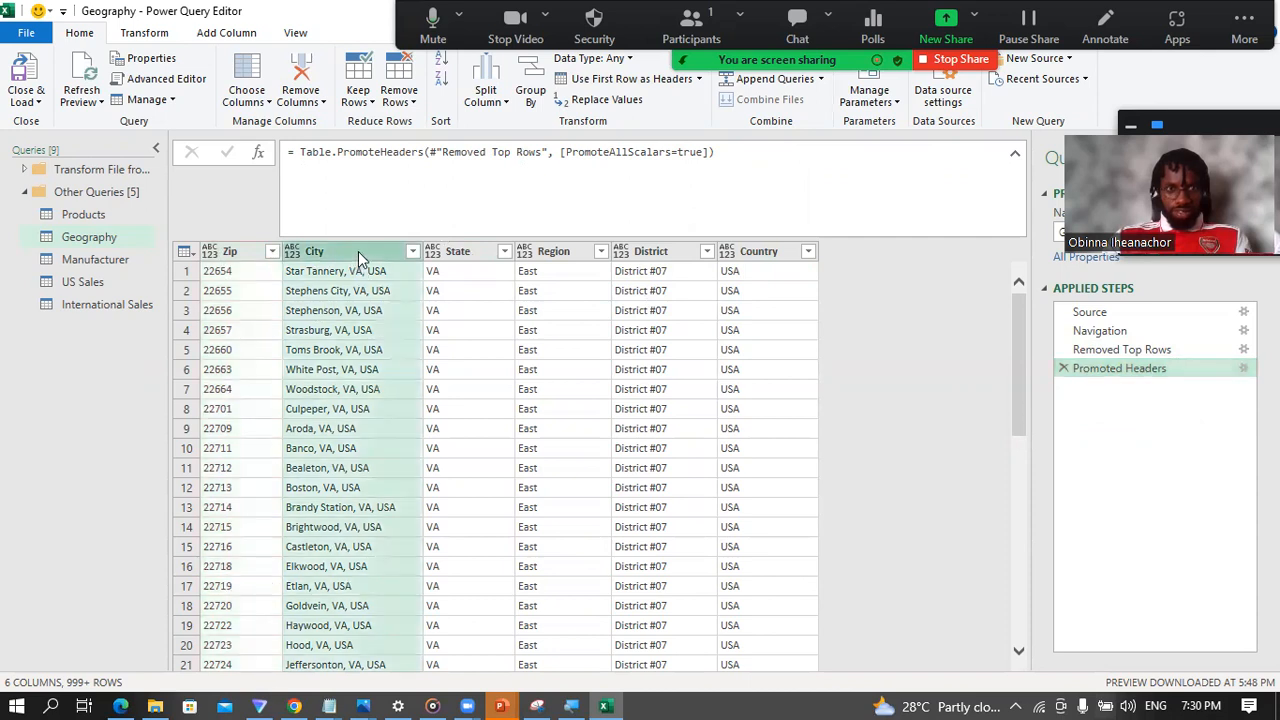
pyautogui.click(463, 258)
pyautogui.click(578, 255)
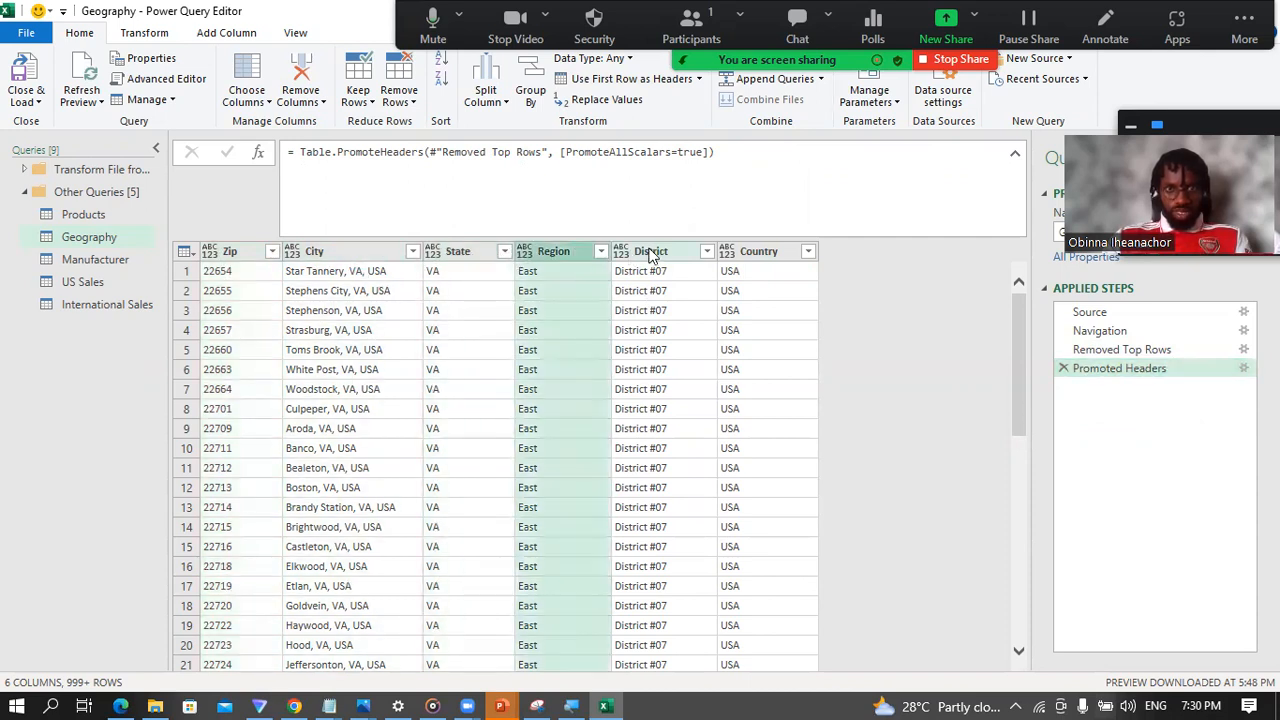
pyautogui.click(650, 256)
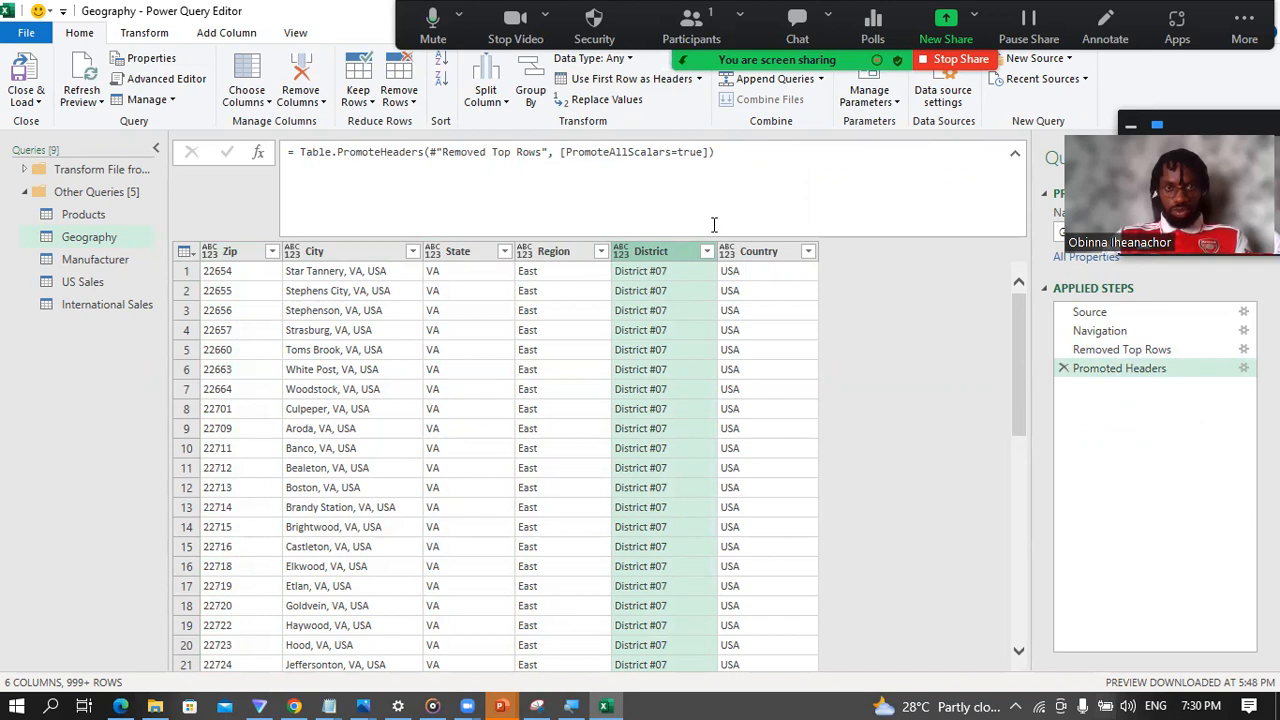
pyautogui.rightClick(643, 251)
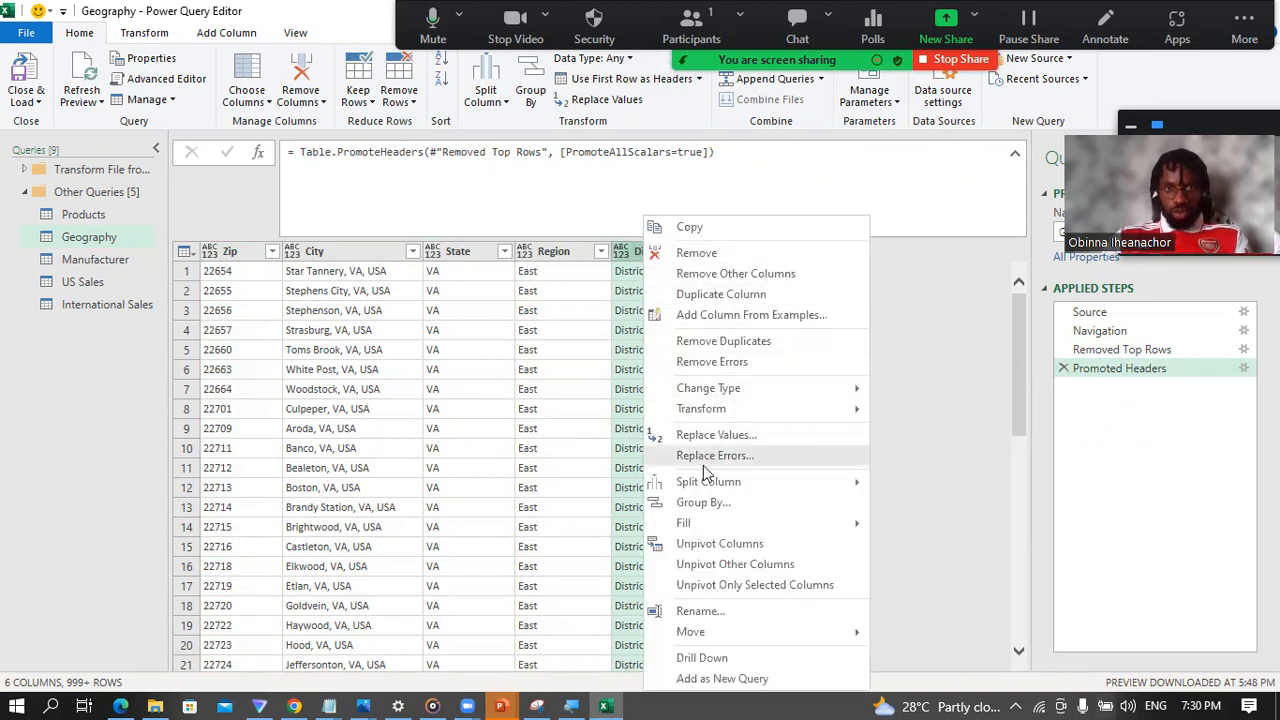
pyautogui.click(712, 436)
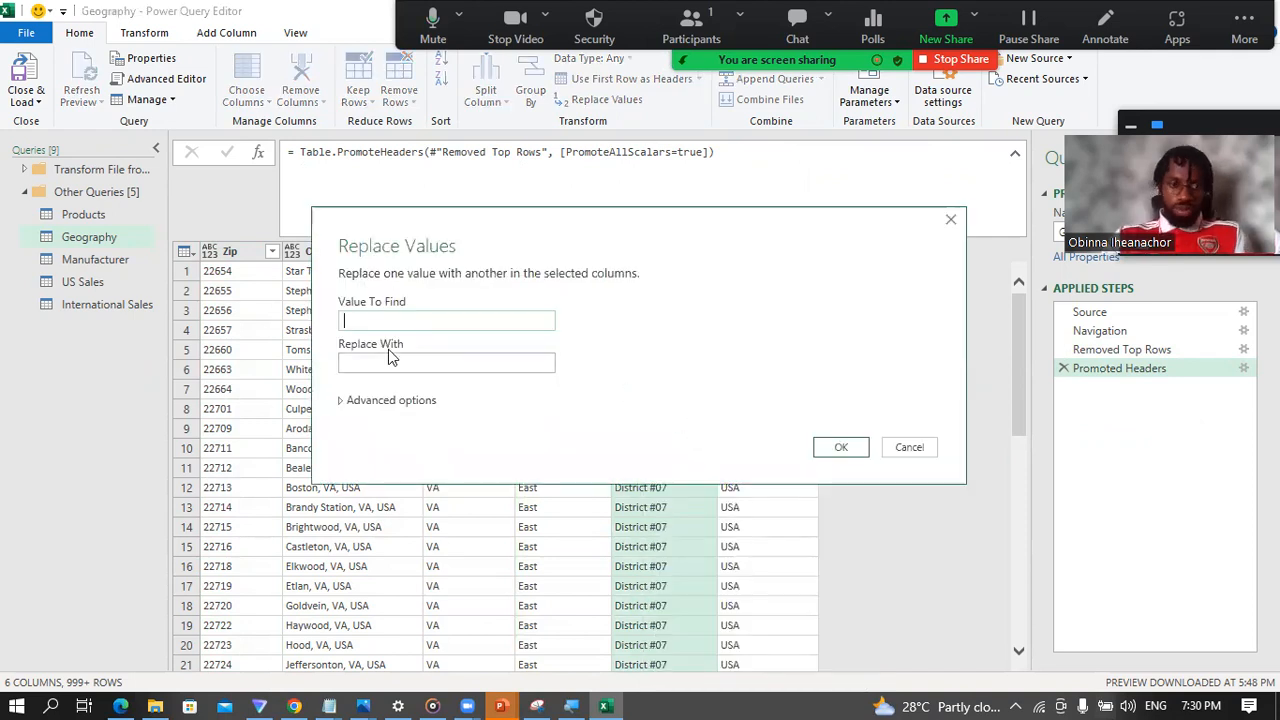
pyautogui.write('#')
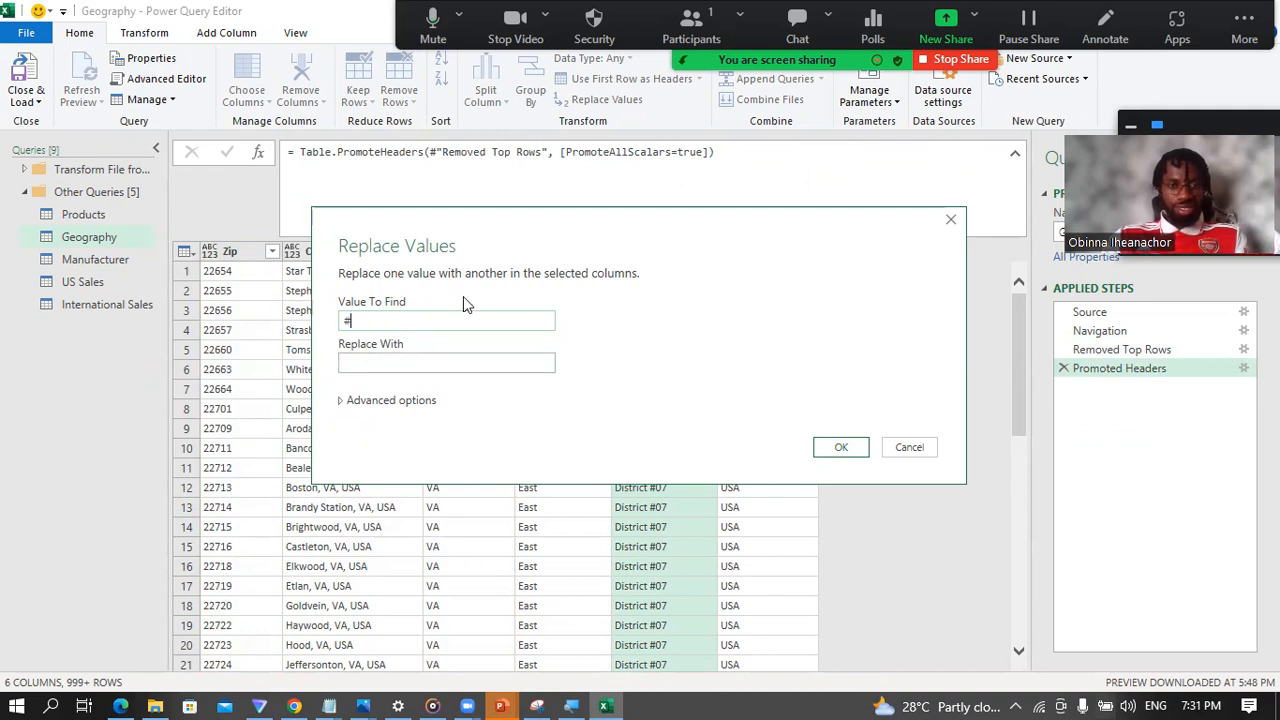
pyautogui.click(837, 446)
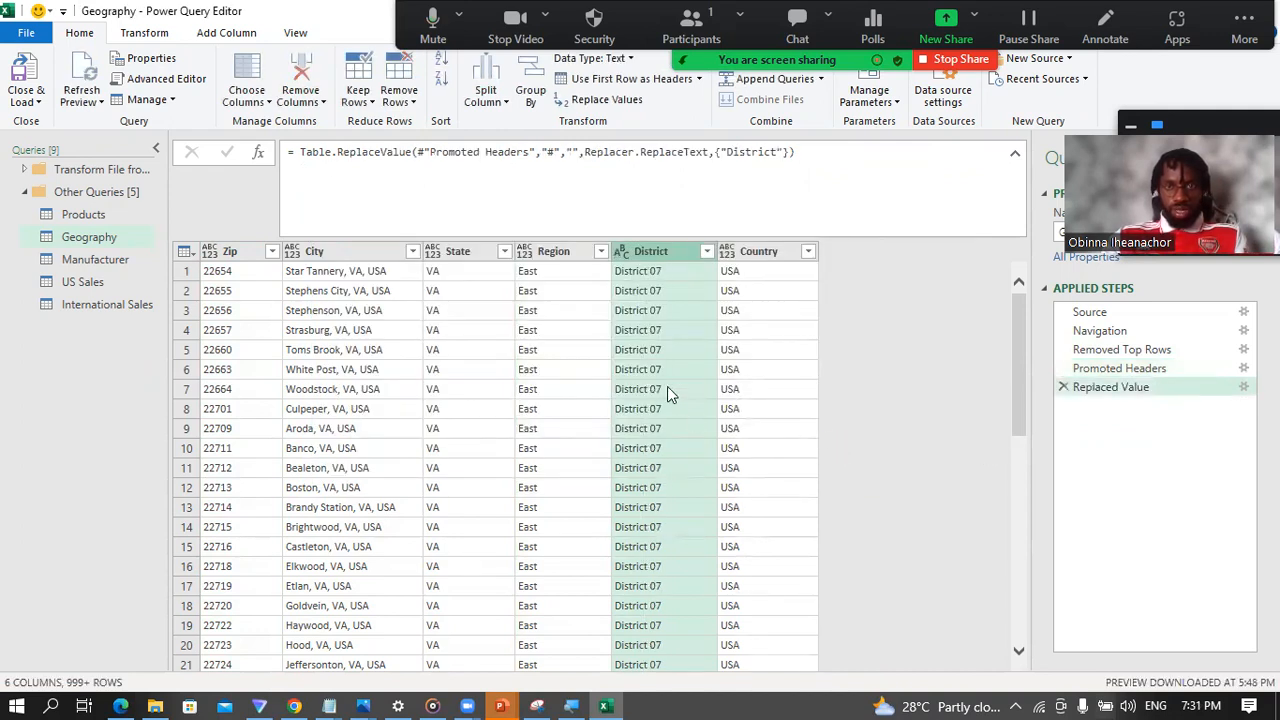
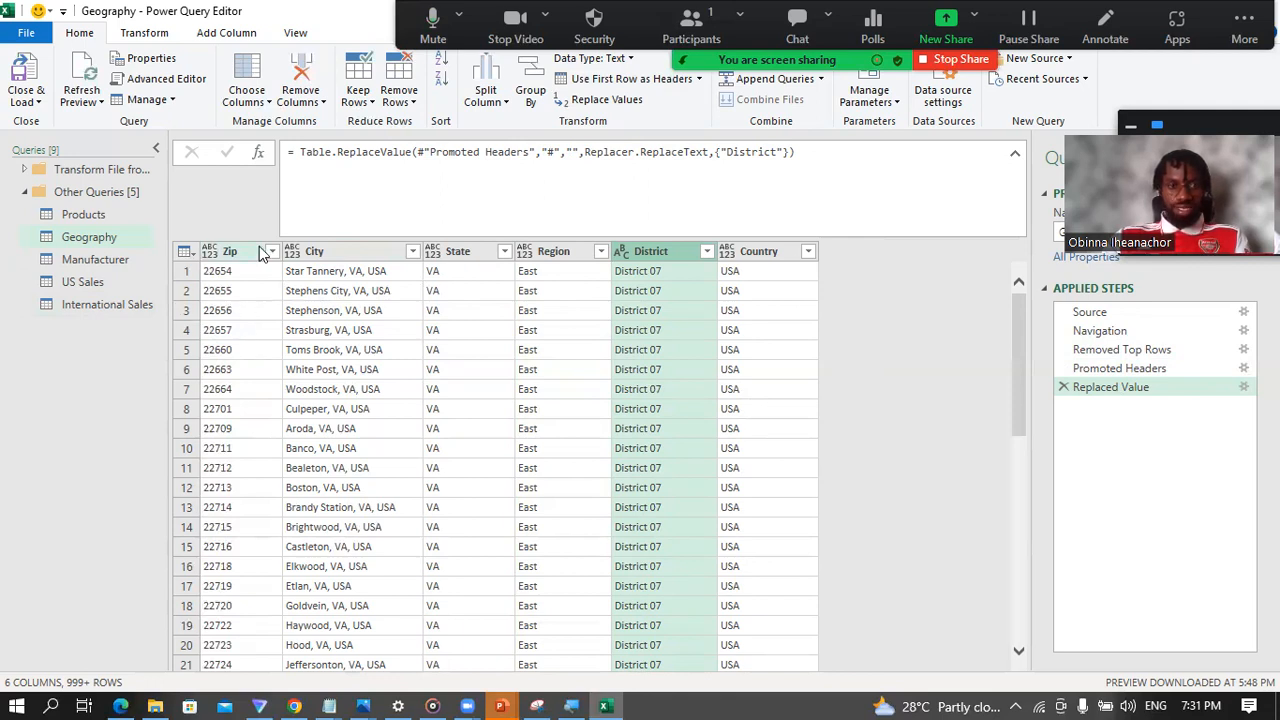
# Step: Set the data type of the Geography table's Zip, City, State, Region and Country columns to Text
pyautogui.click(212, 251)
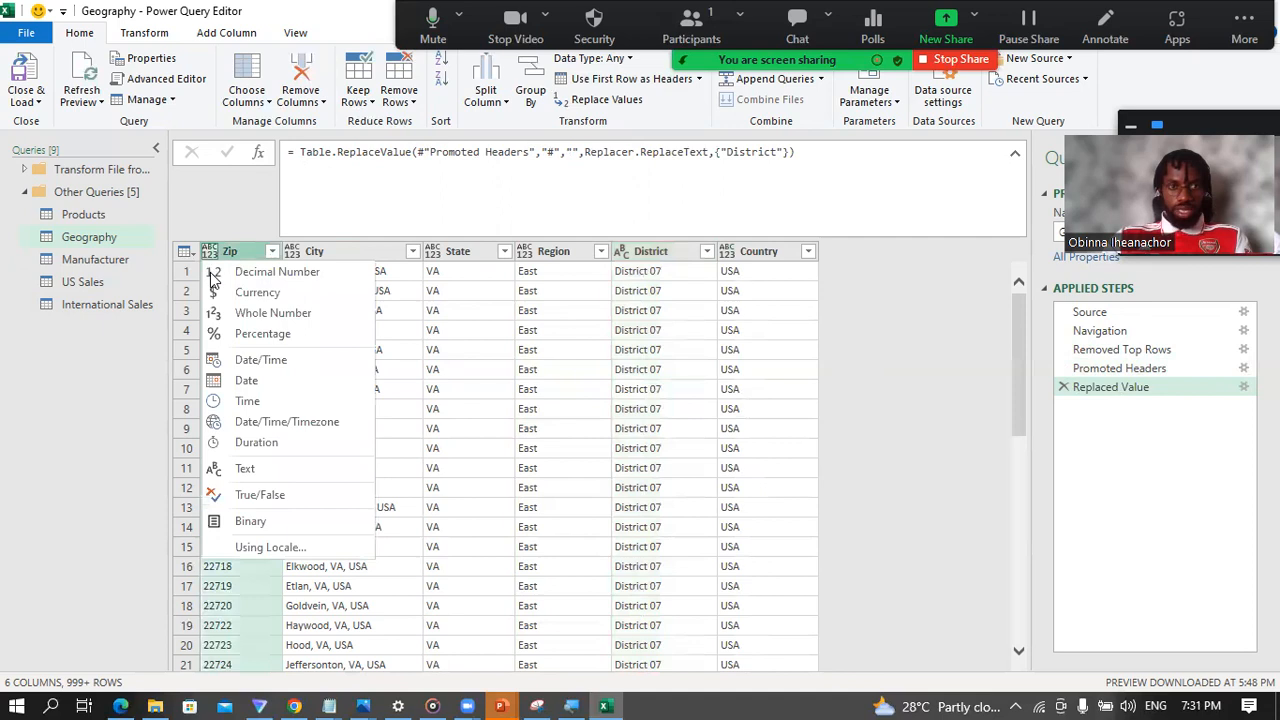
pyautogui.click(249, 466)
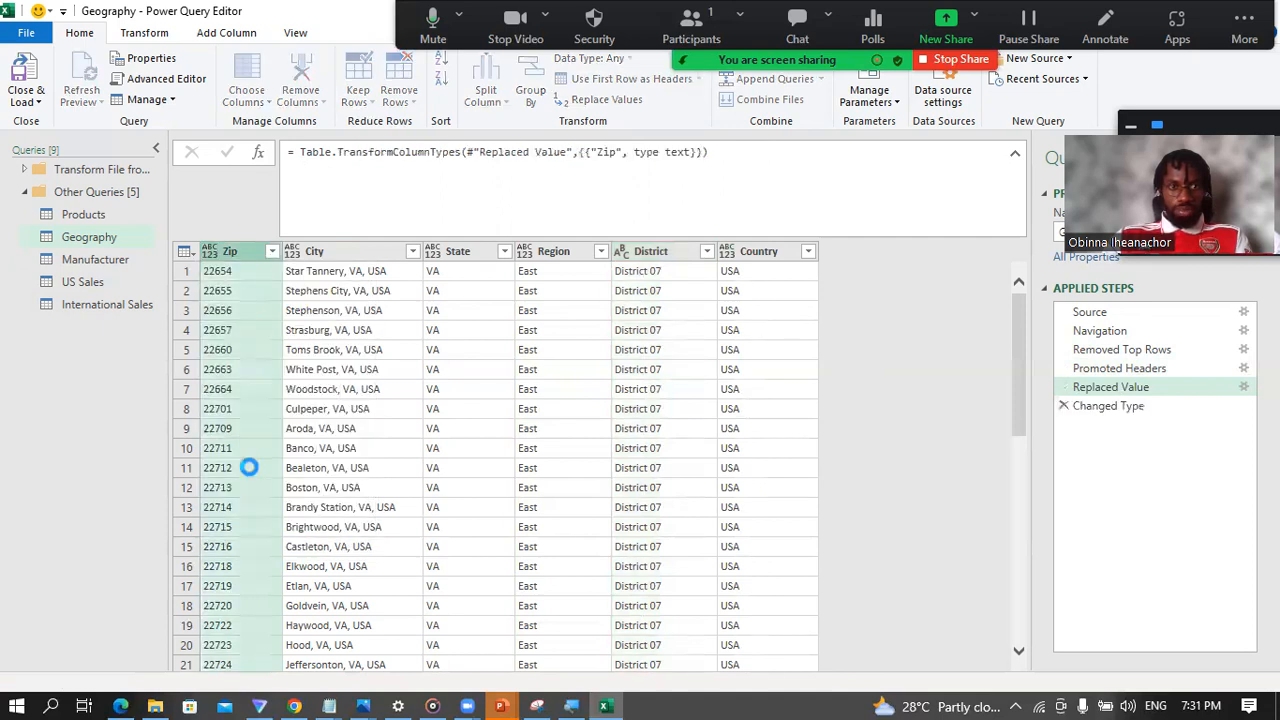
pyautogui.click(292, 251)
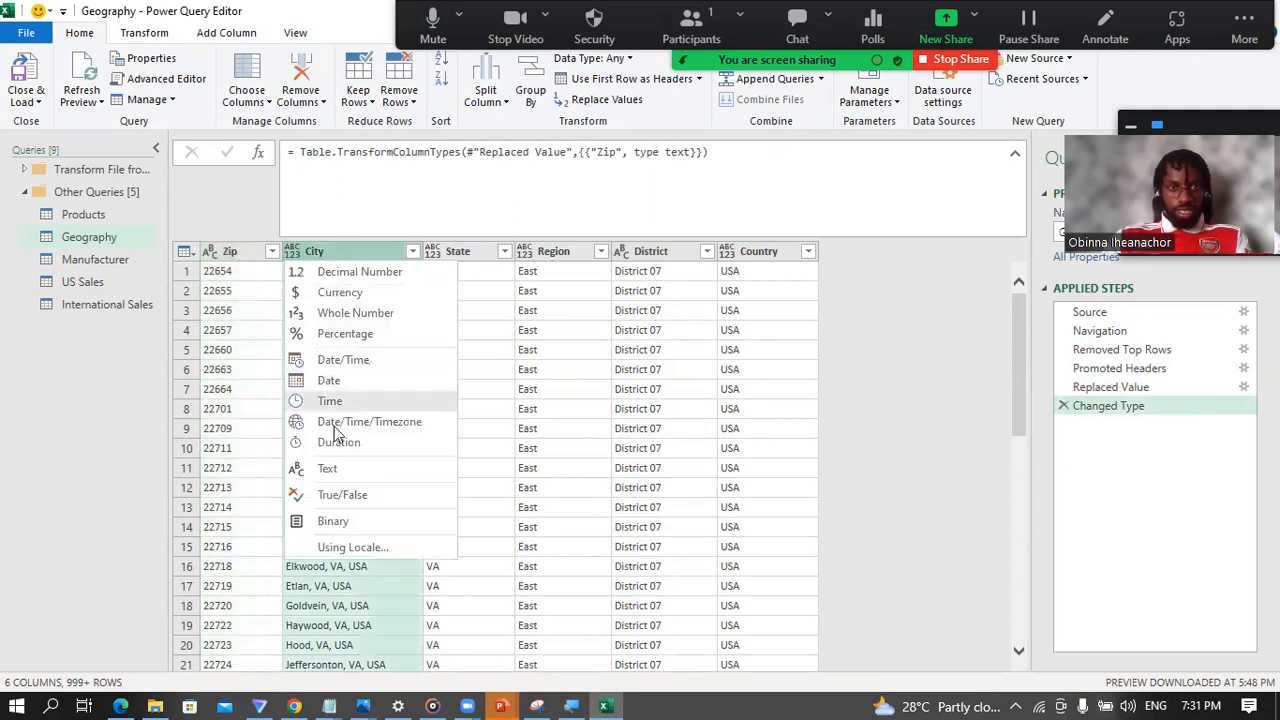
pyautogui.click(343, 464)
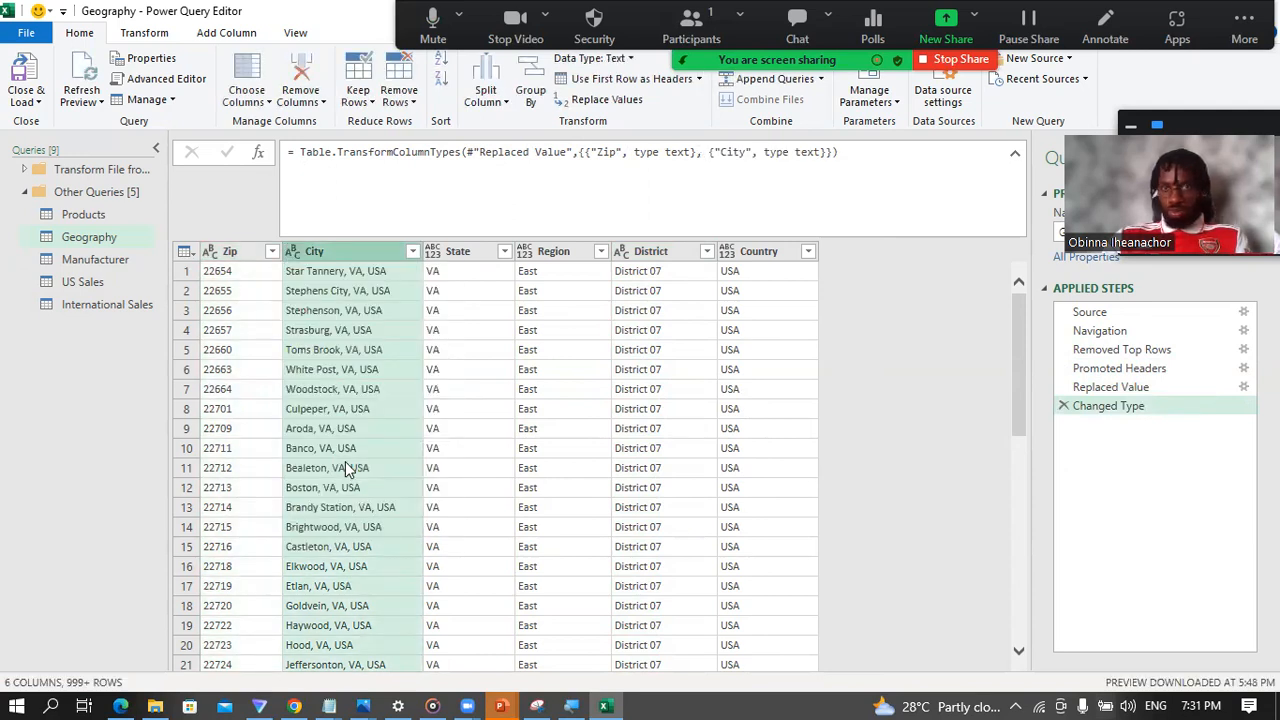
pyautogui.click(435, 251)
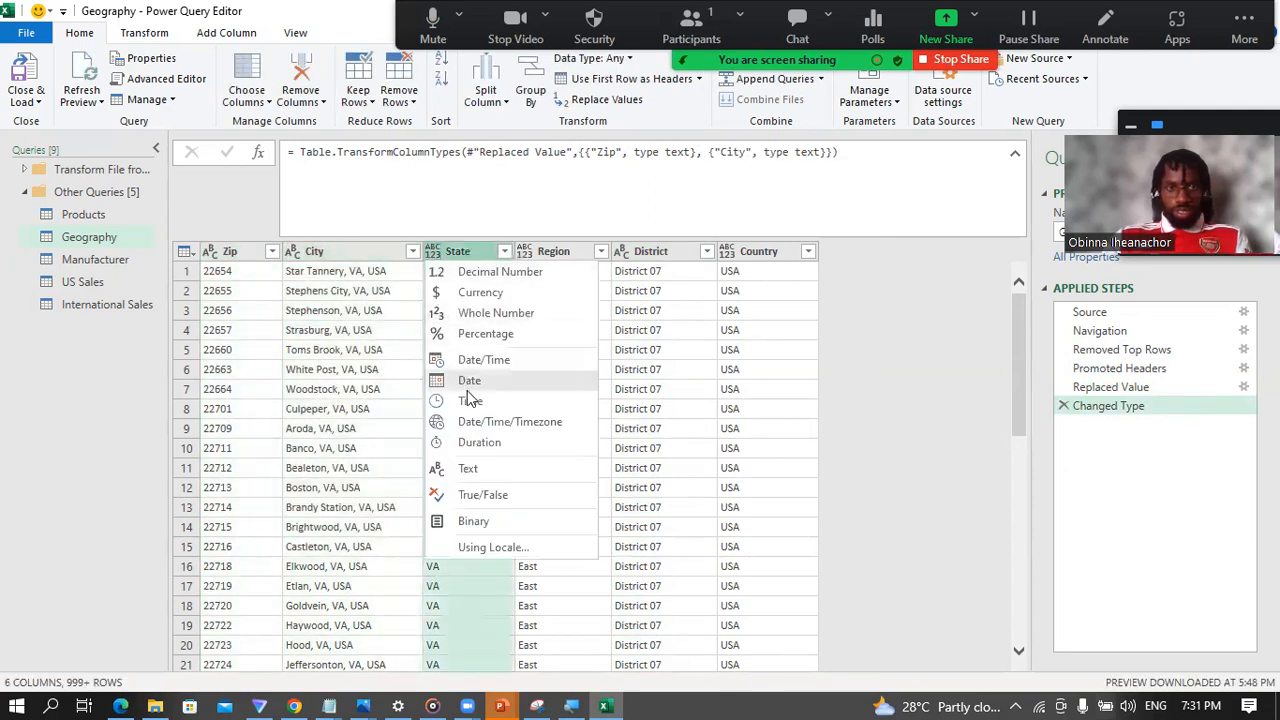
pyautogui.click(470, 468)
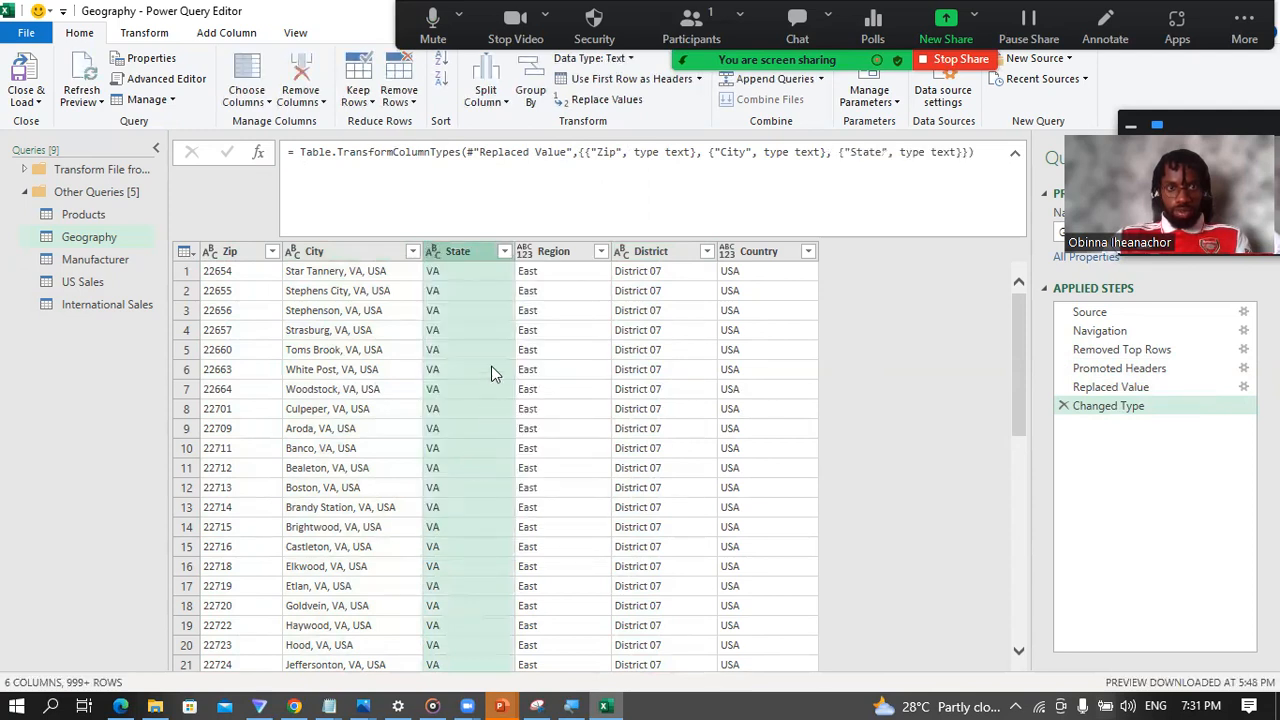
pyautogui.click(525, 251)
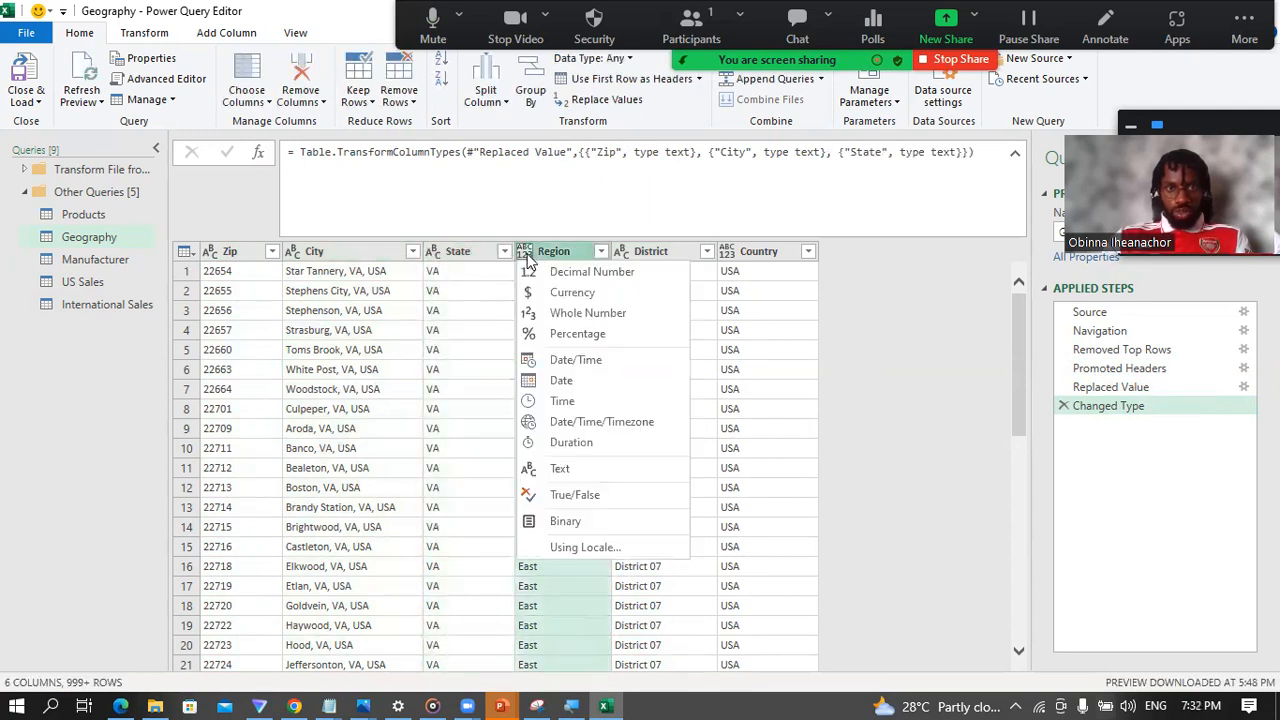
pyautogui.click(568, 469)
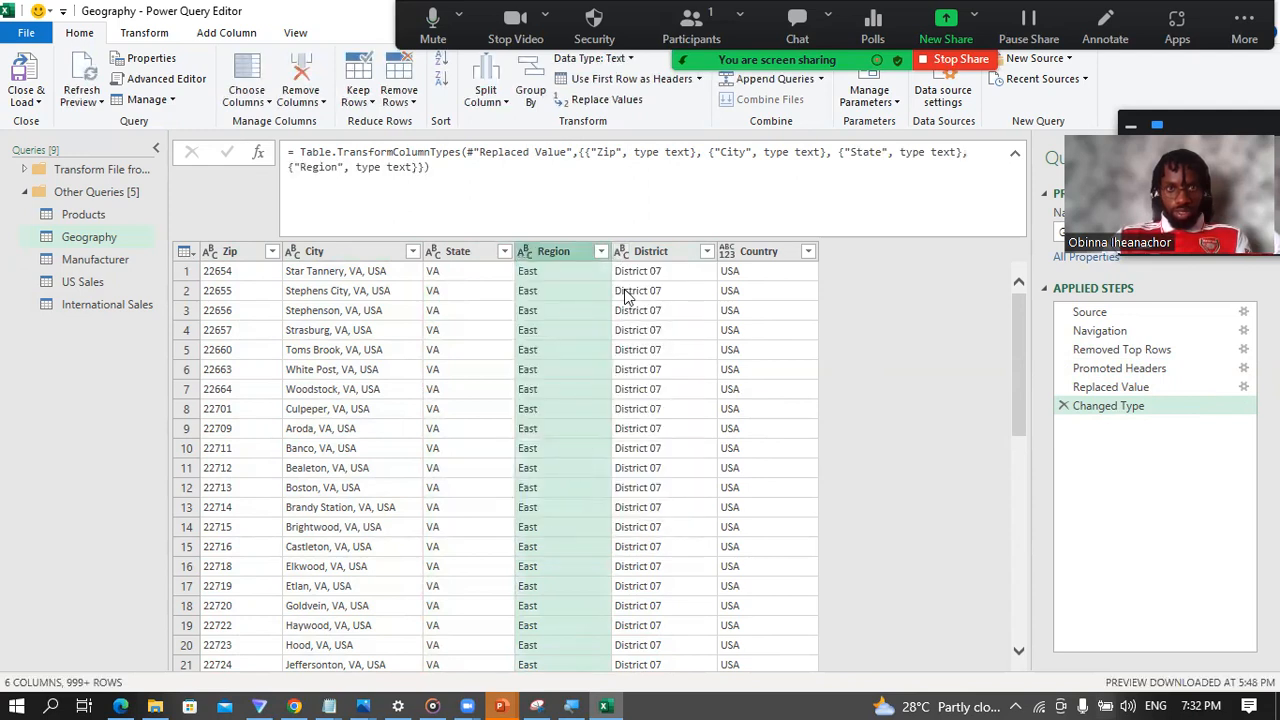
pyautogui.click(727, 254)
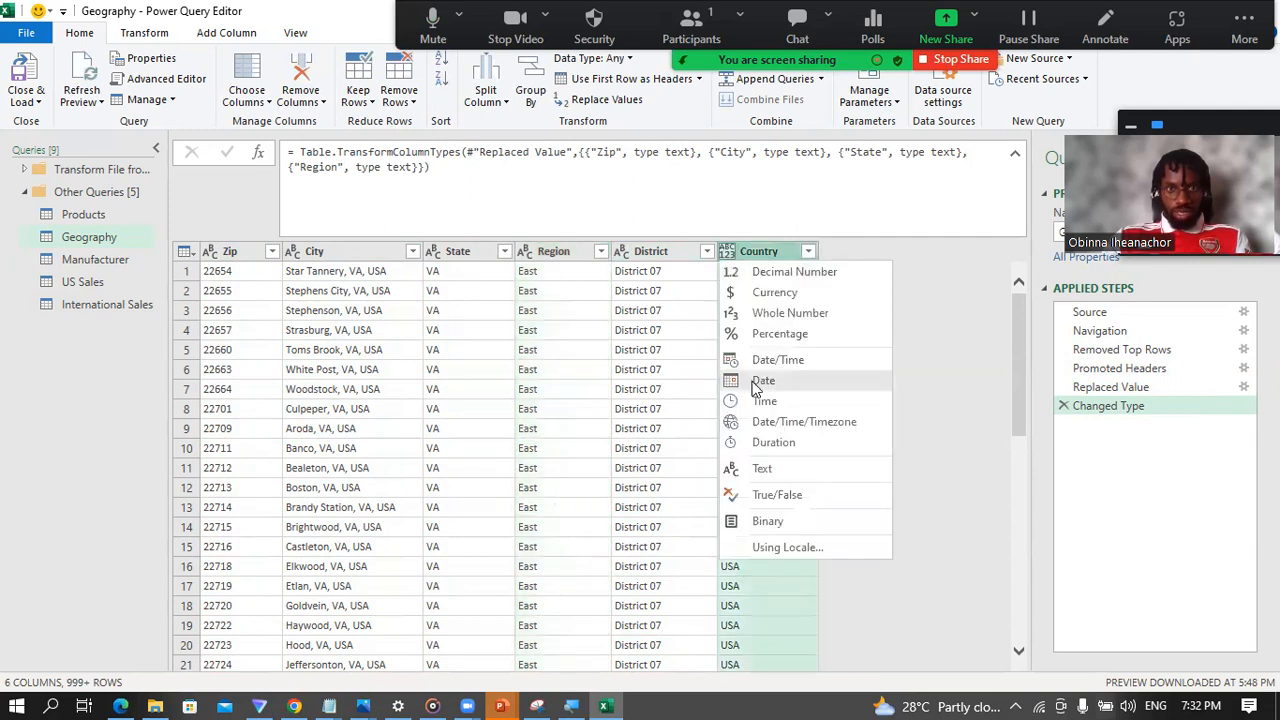
pyautogui.click(774, 468)
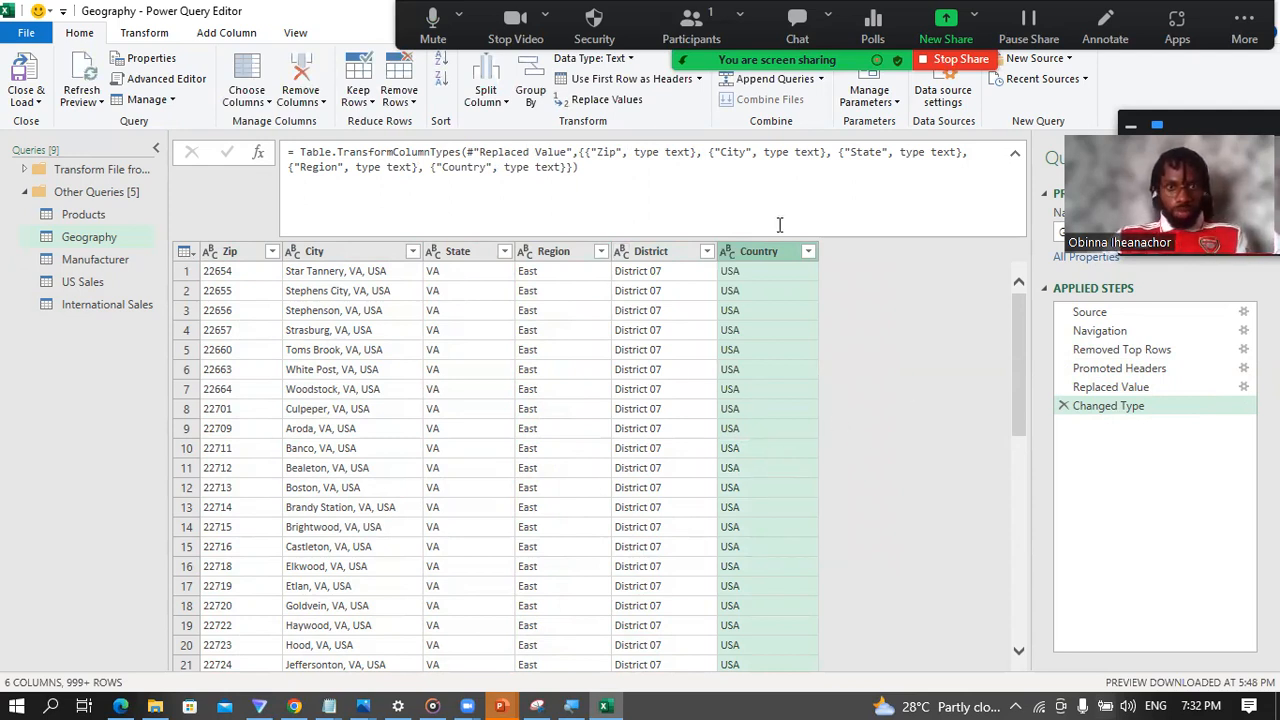
# Step: Filter the null rows out of the Geography table's Country column and recheck its fully loaded list of values
pyautogui.click(806, 254)
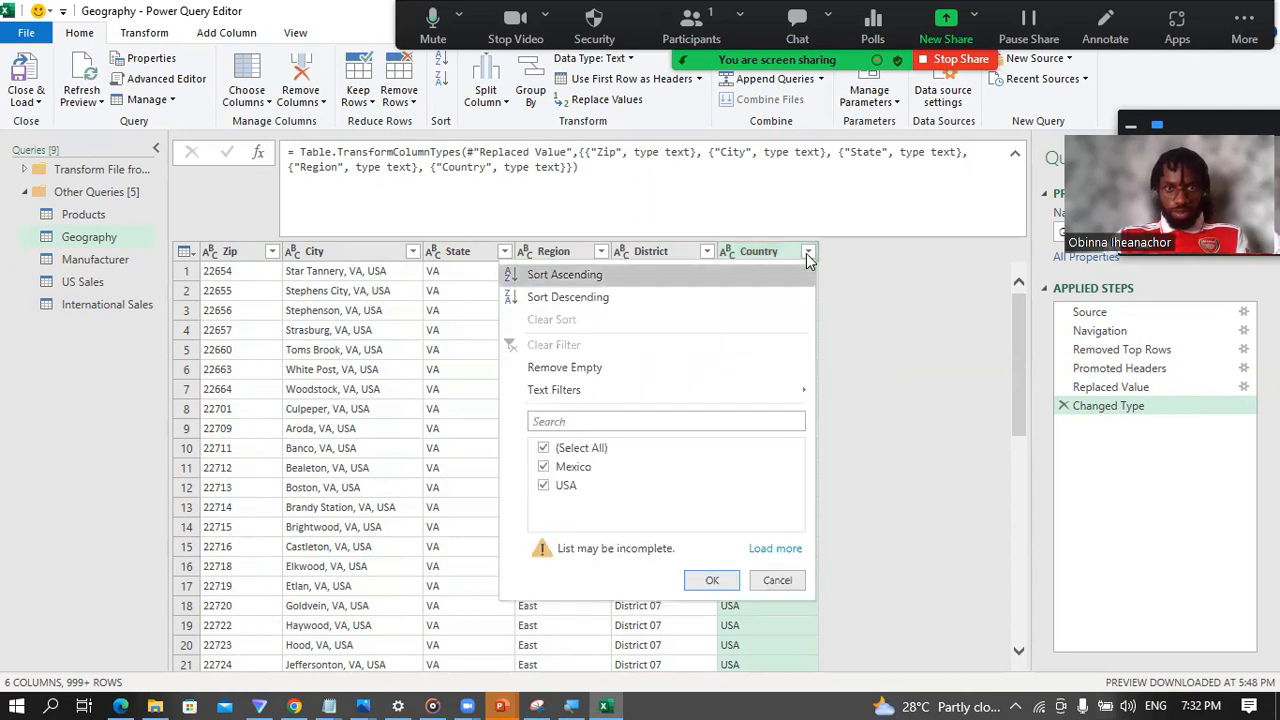
pyautogui.click(775, 548)
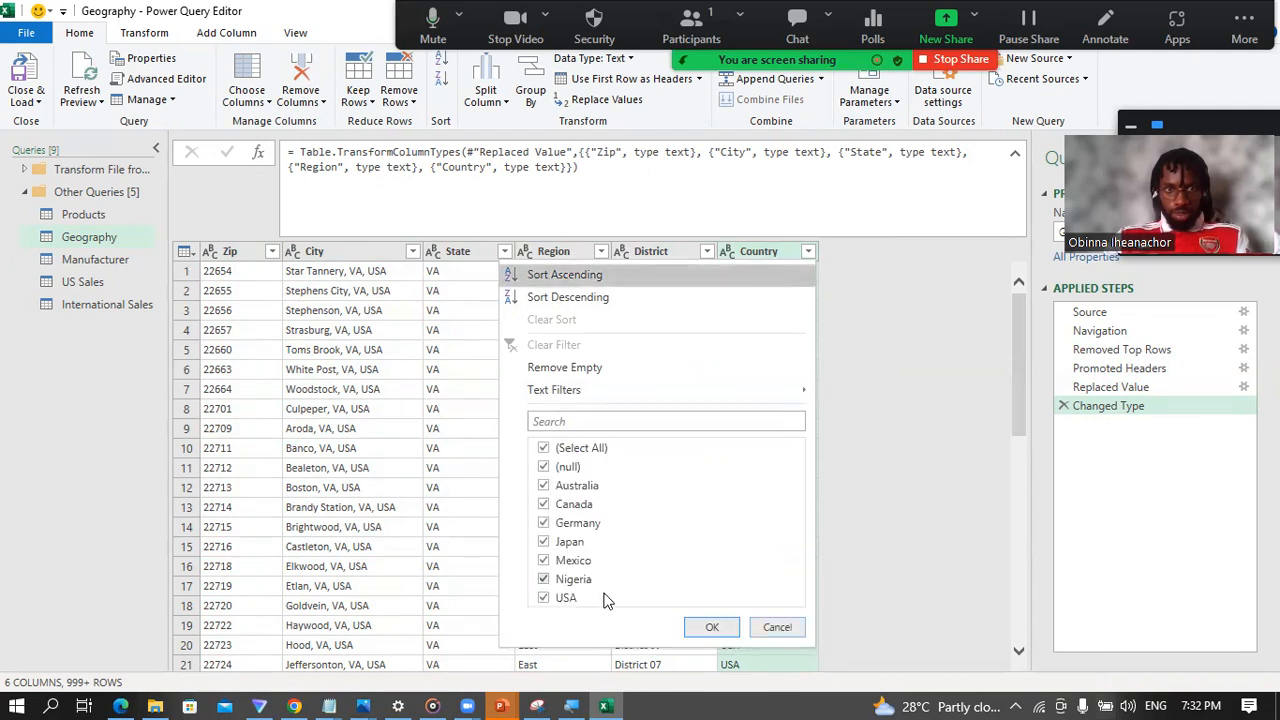
pyautogui.click(544, 468)
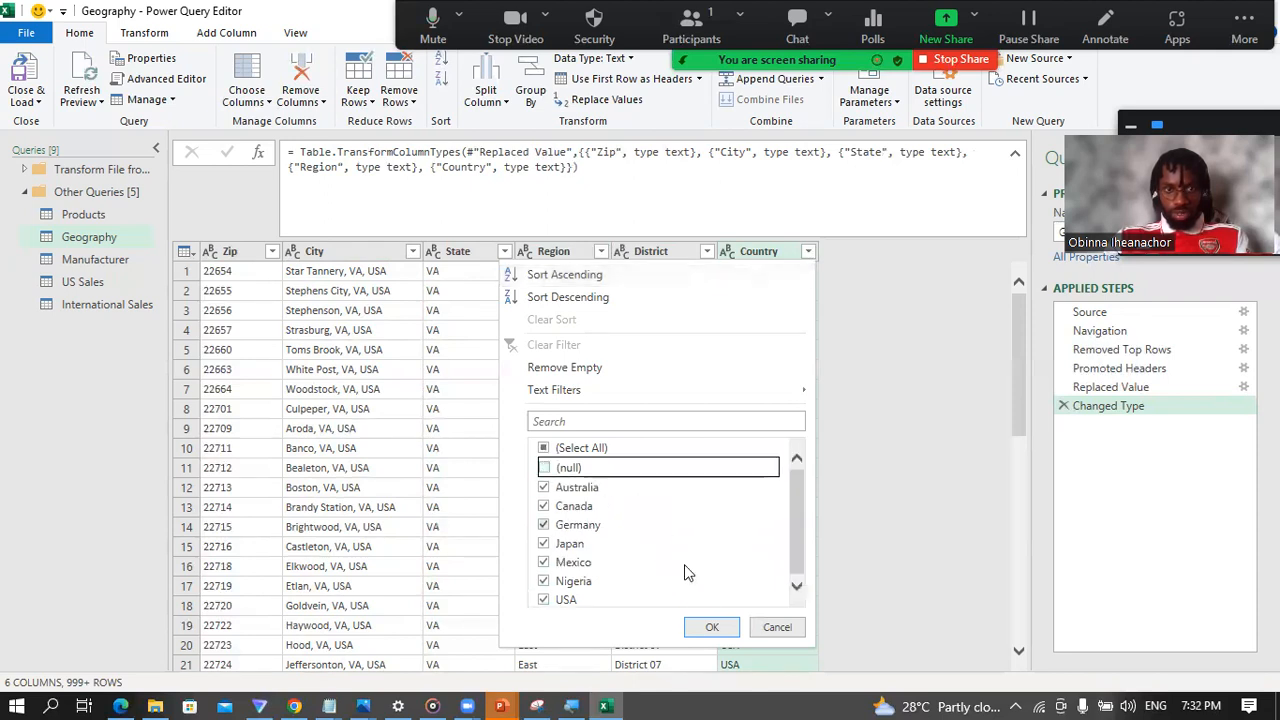
pyautogui.click(712, 627)
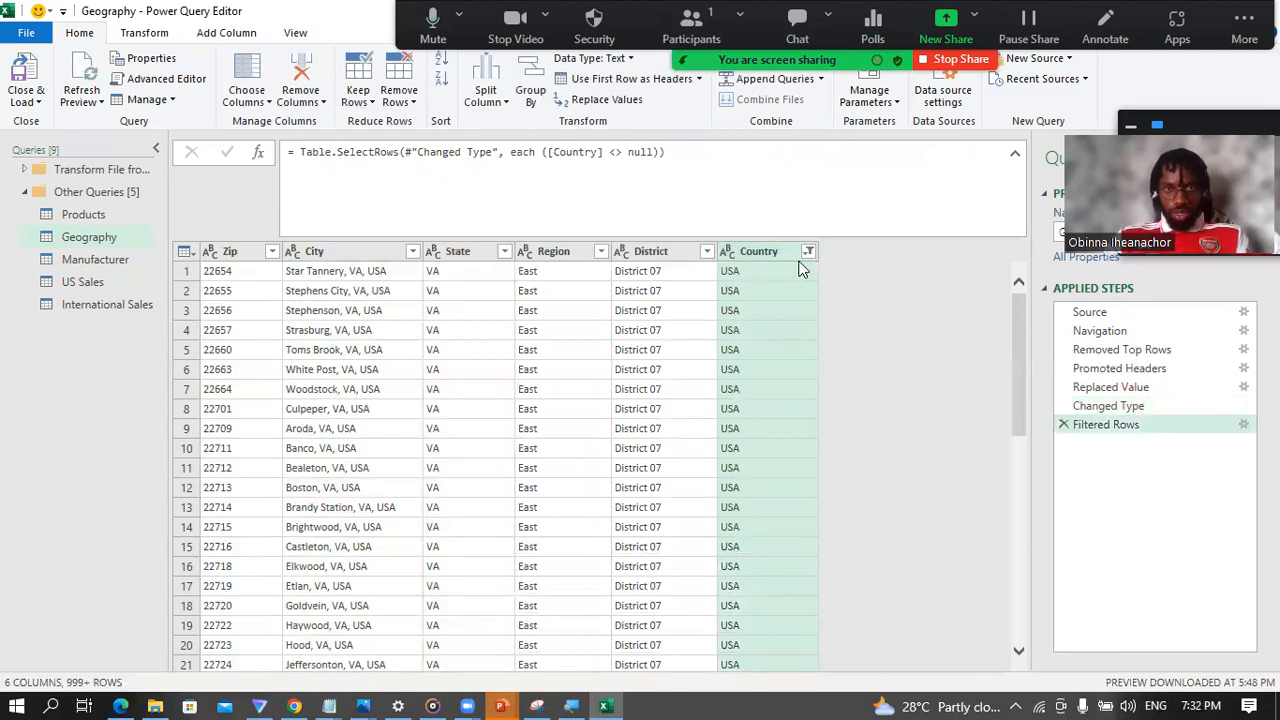
pyautogui.click(808, 252)
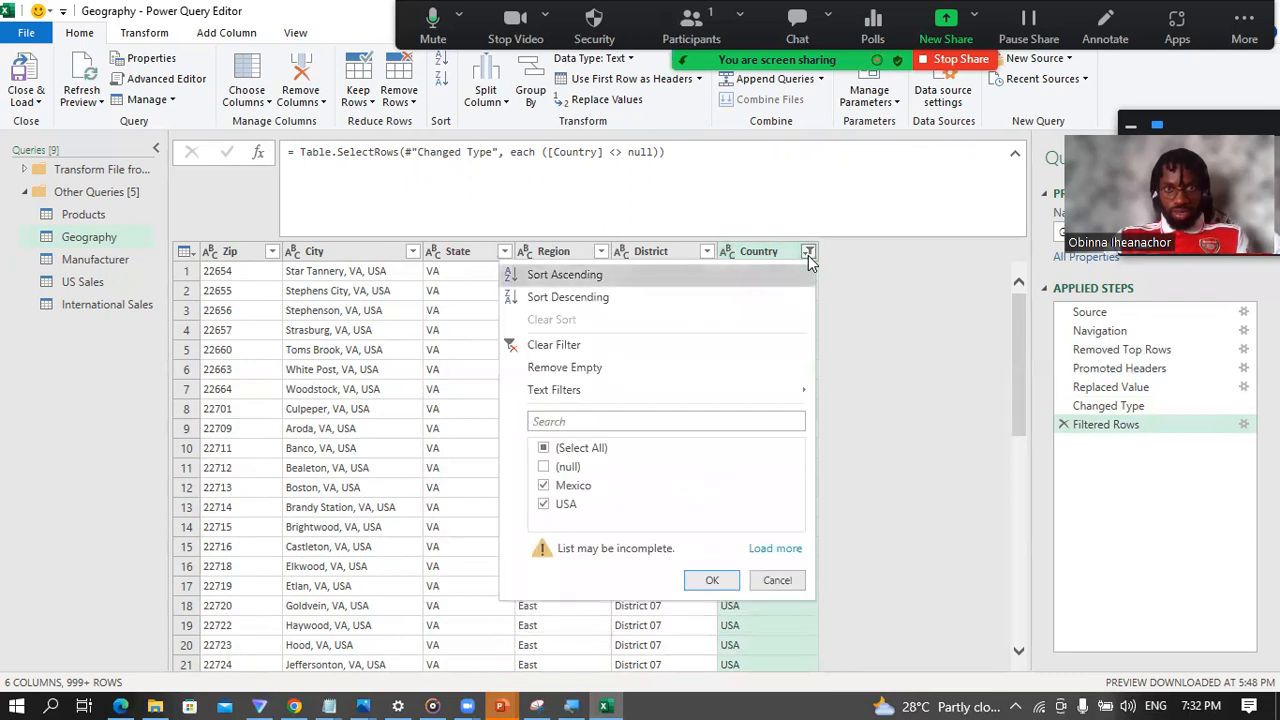
pyautogui.click(775, 550)
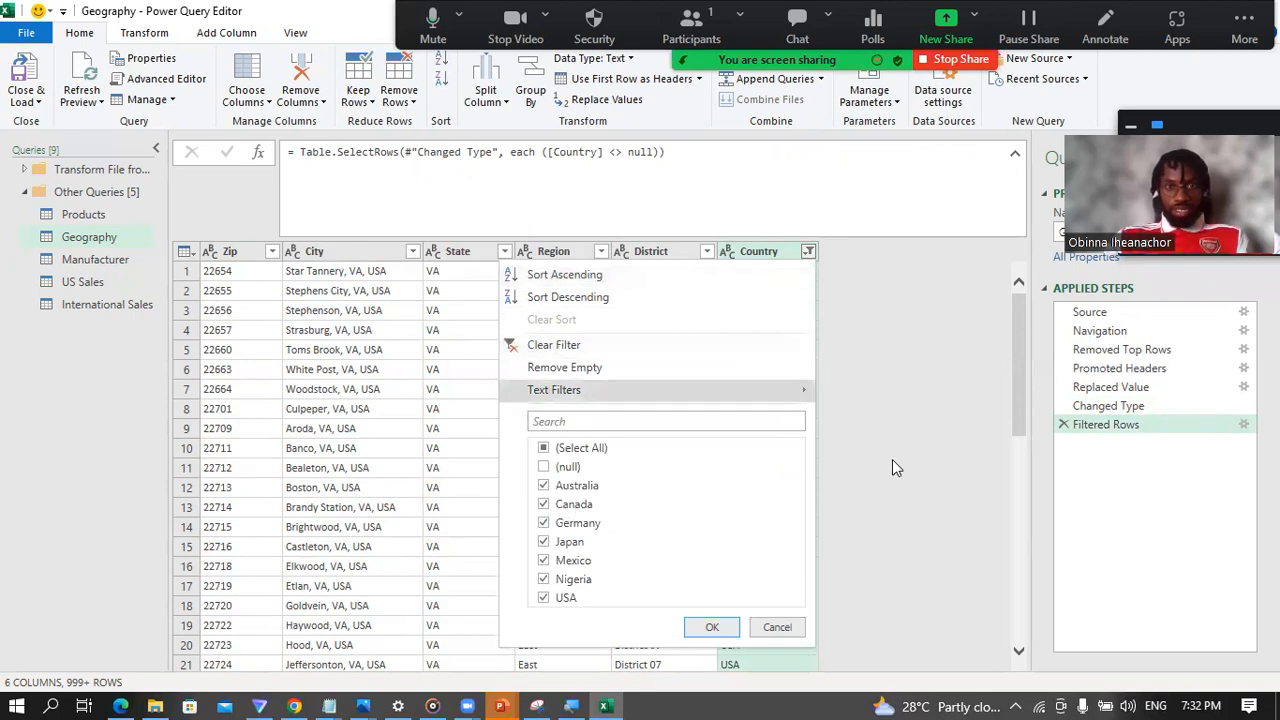
pyautogui.click(898, 424)
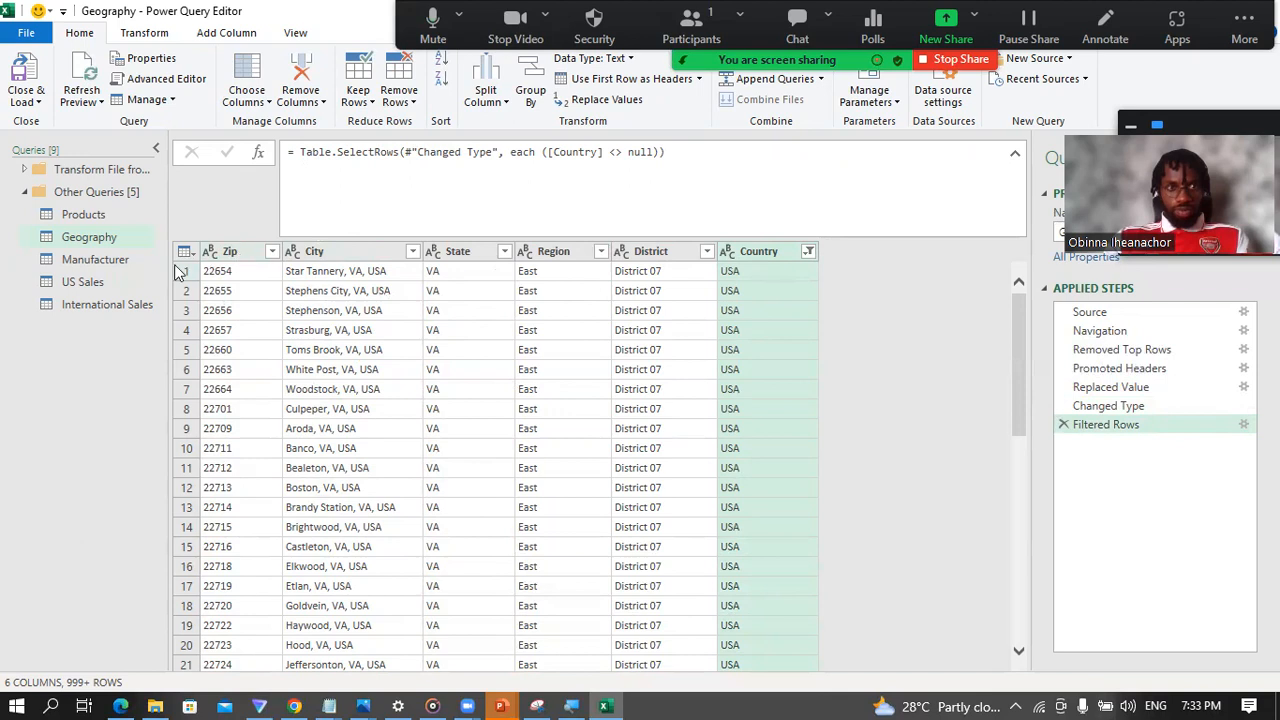
# Step: Review the US Sales query and the Zip column of International Sales, and return to the Geography query
pyautogui.click(100, 297)
pyautogui.click(98, 286)
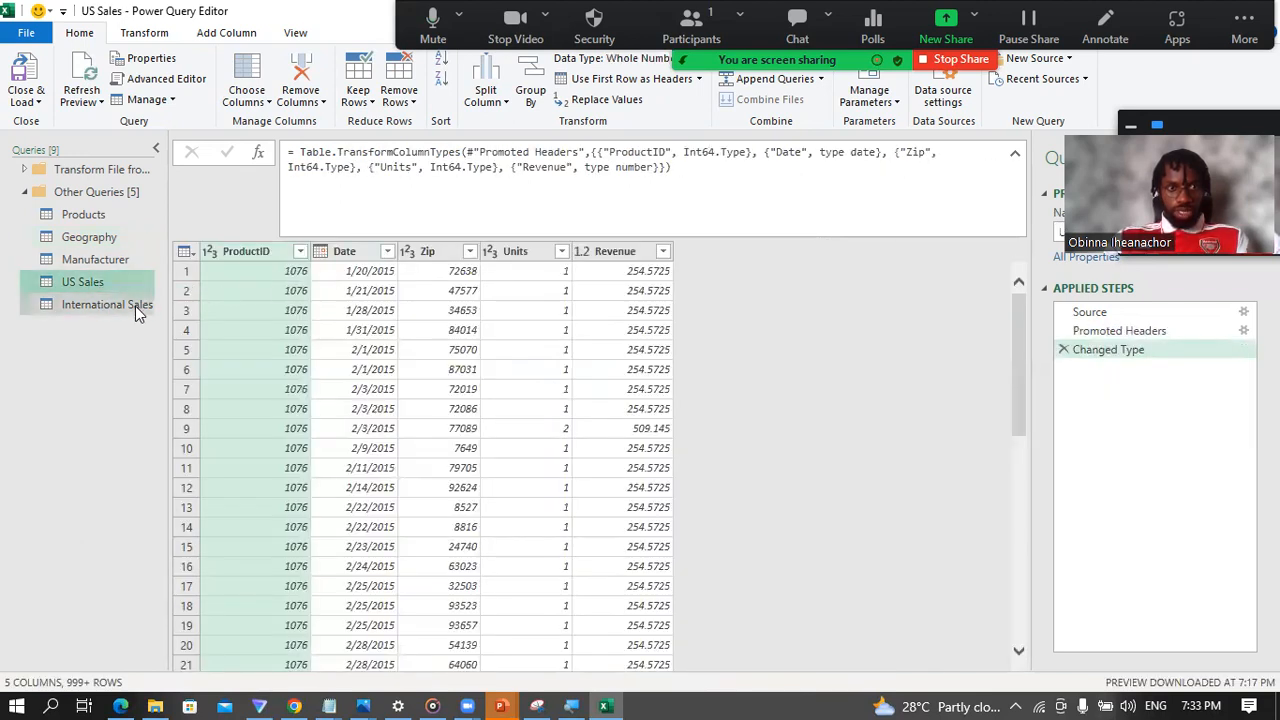
pyautogui.click(135, 306)
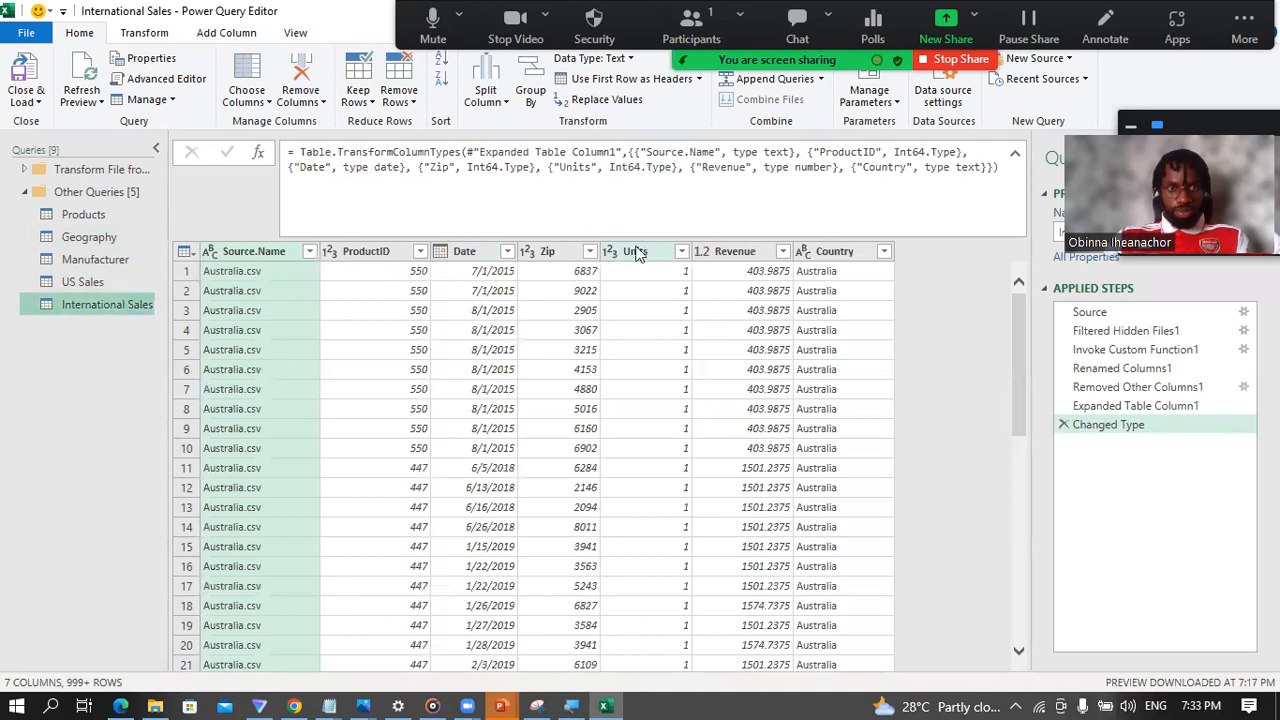
pyautogui.click(548, 251)
pyautogui.click(98, 239)
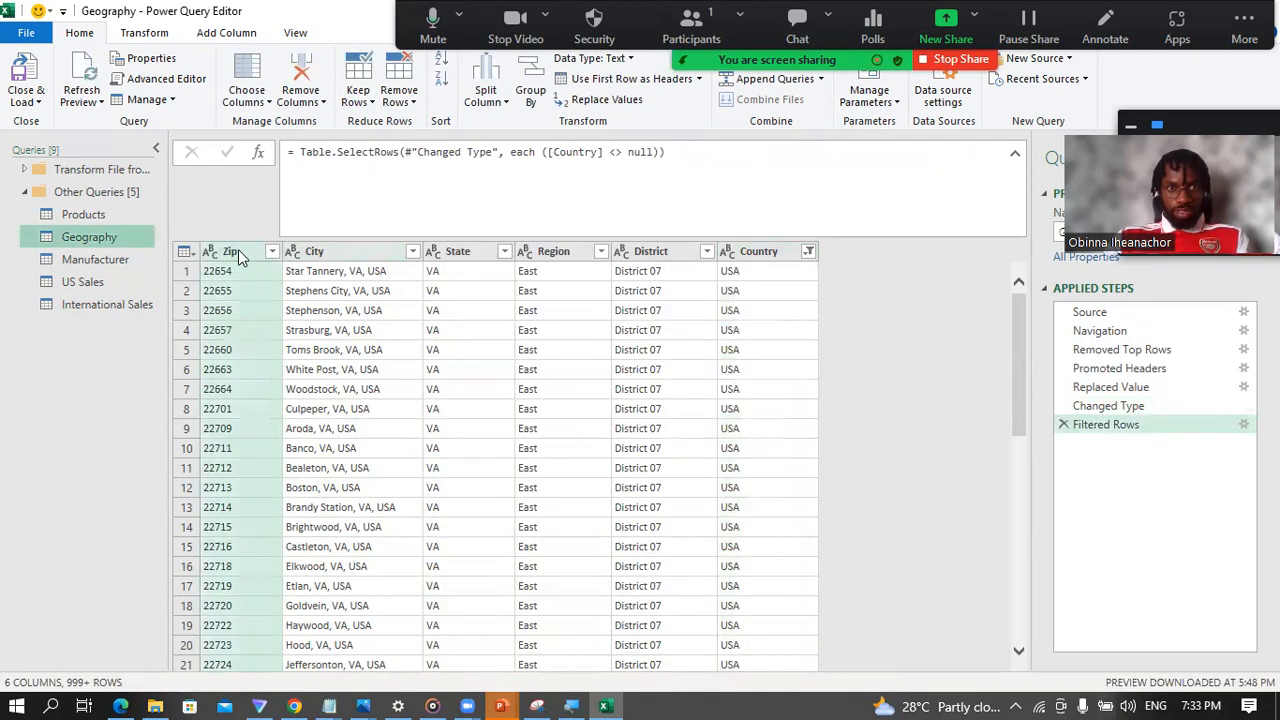
# Step: Examine the Geography table's Zip and Country columns together, comparing their first-row values as a possible combined key
pyautogui.click(238, 252)
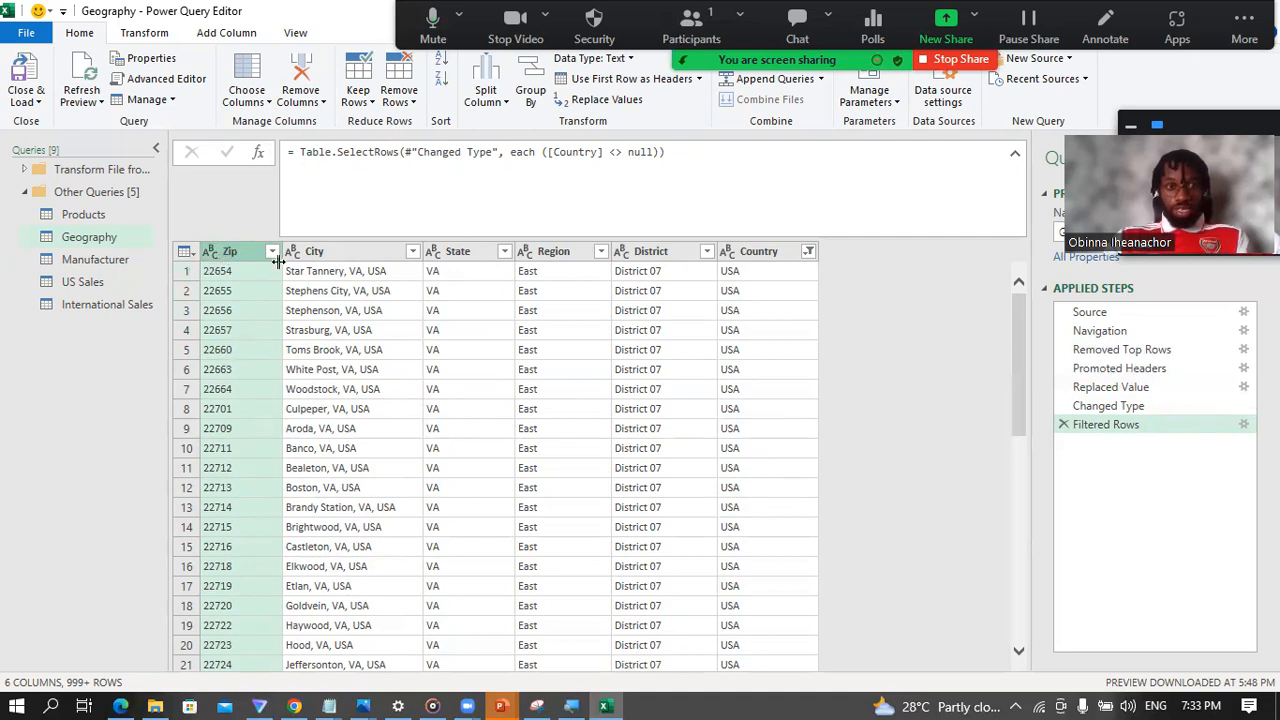
pyautogui.click(224, 275)
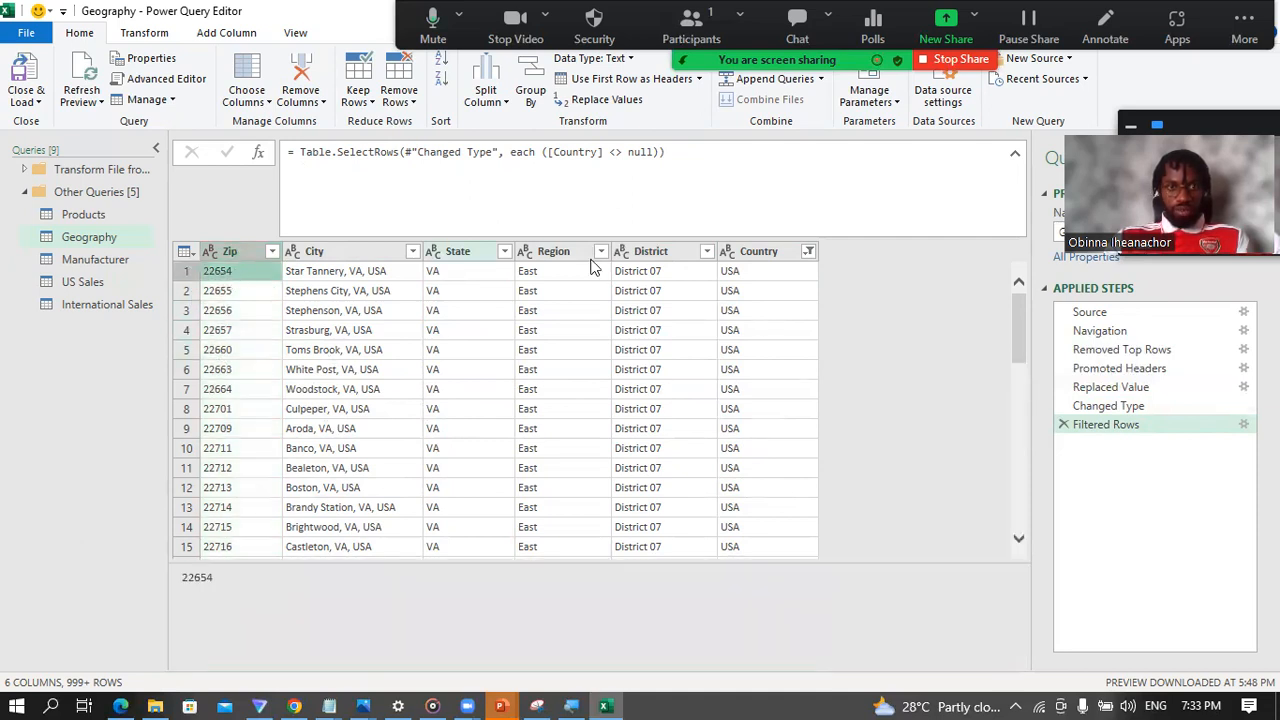
pyautogui.click(730, 278)
pyautogui.click(226, 278)
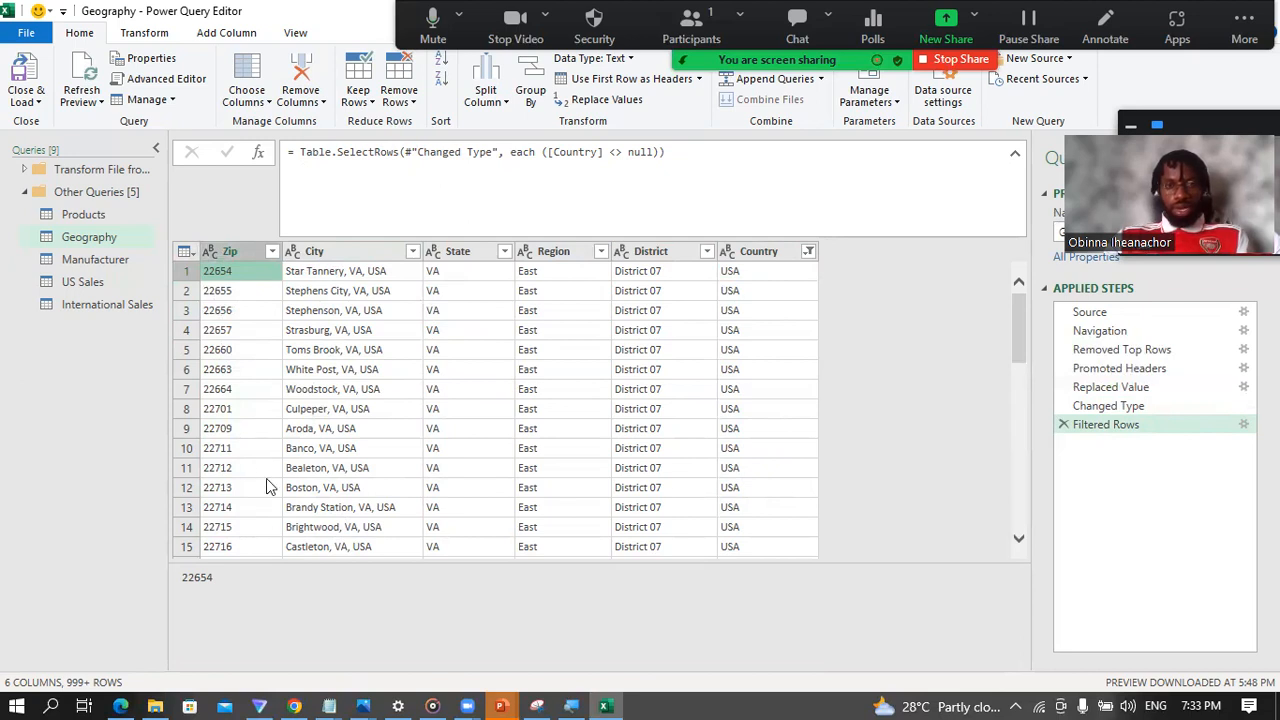
pyautogui.click(237, 253)
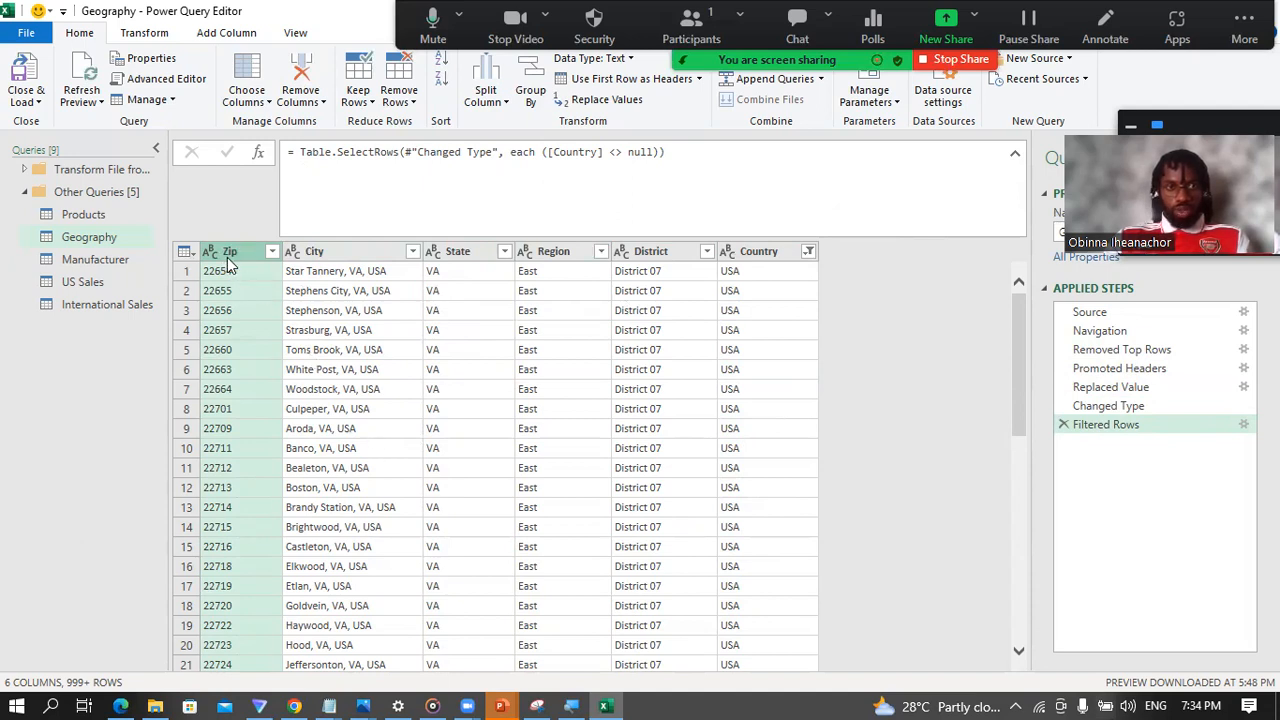
pyautogui.click(772, 251)
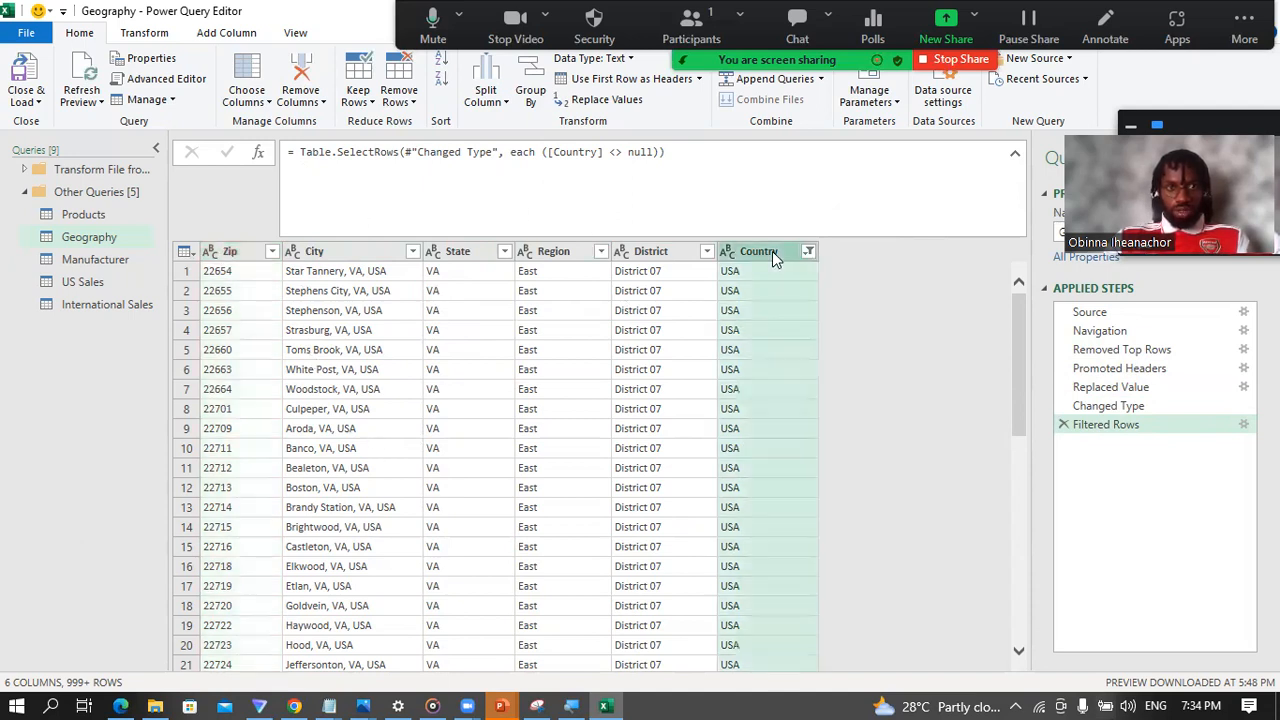
pyautogui.click(212, 273)
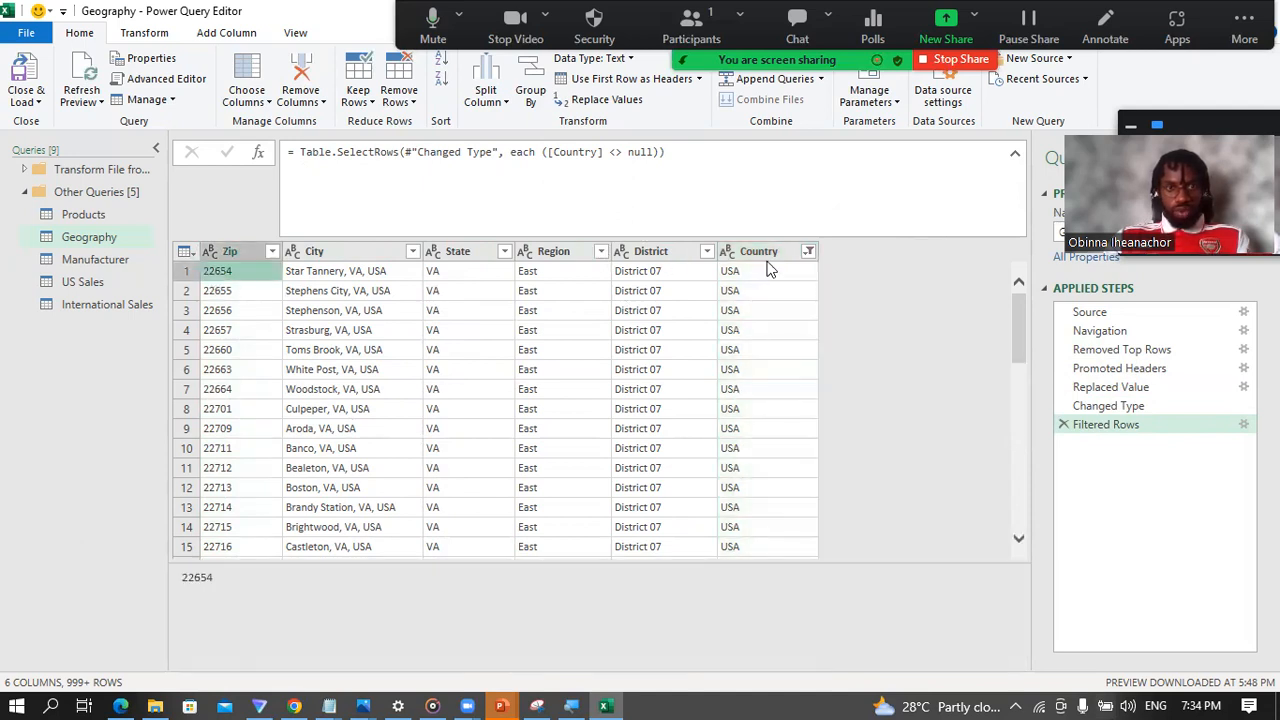
pyautogui.click(729, 268)
pyautogui.click(210, 277)
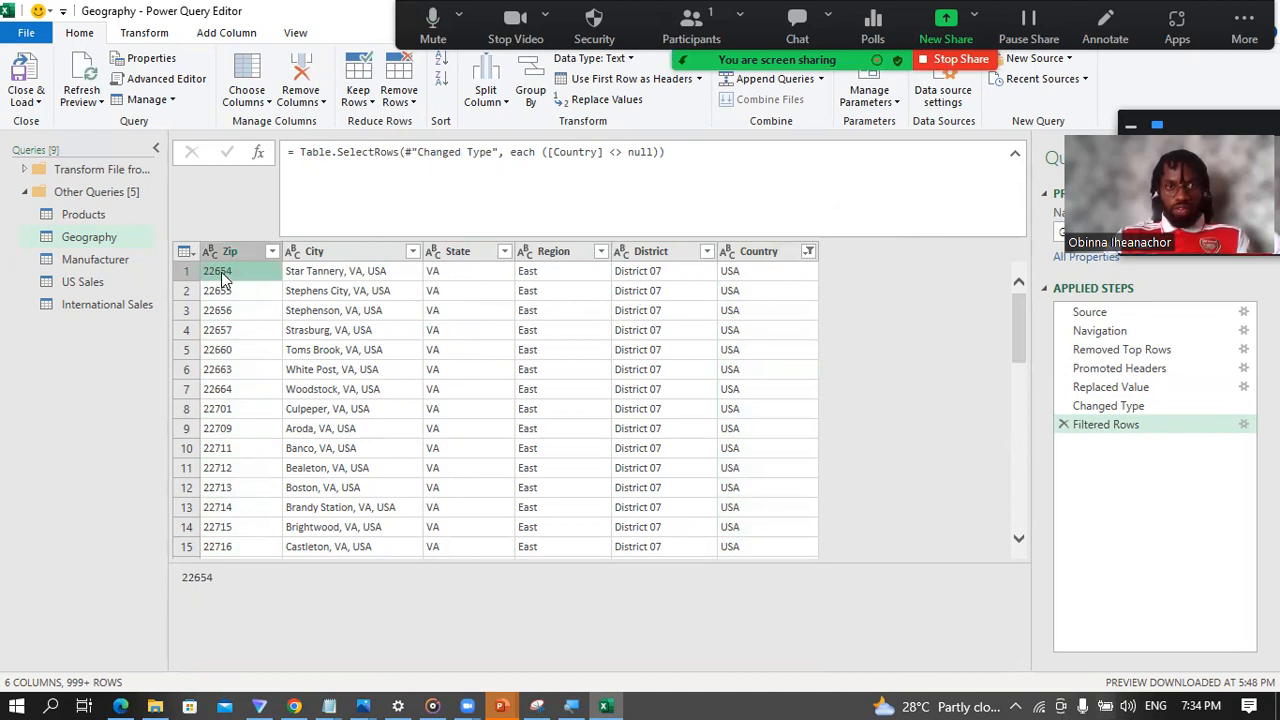
pyautogui.click(742, 252)
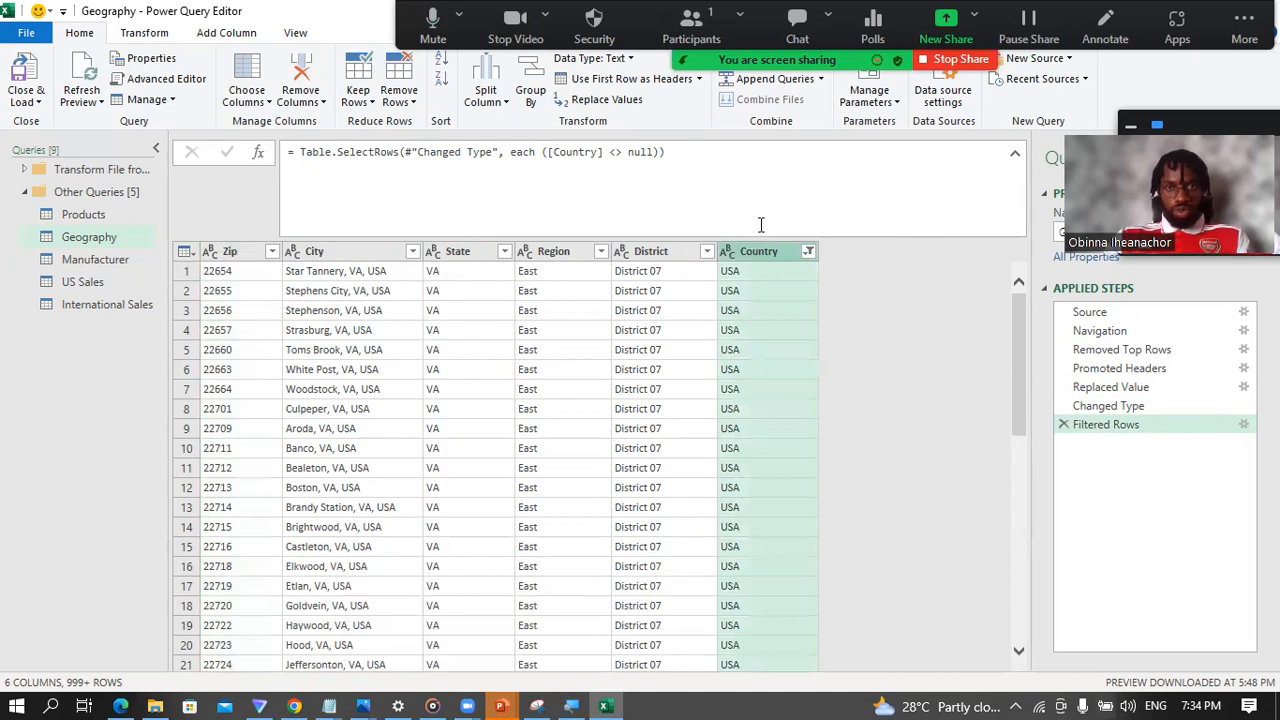
pyautogui.click(212, 274)
pyautogui.click(737, 274)
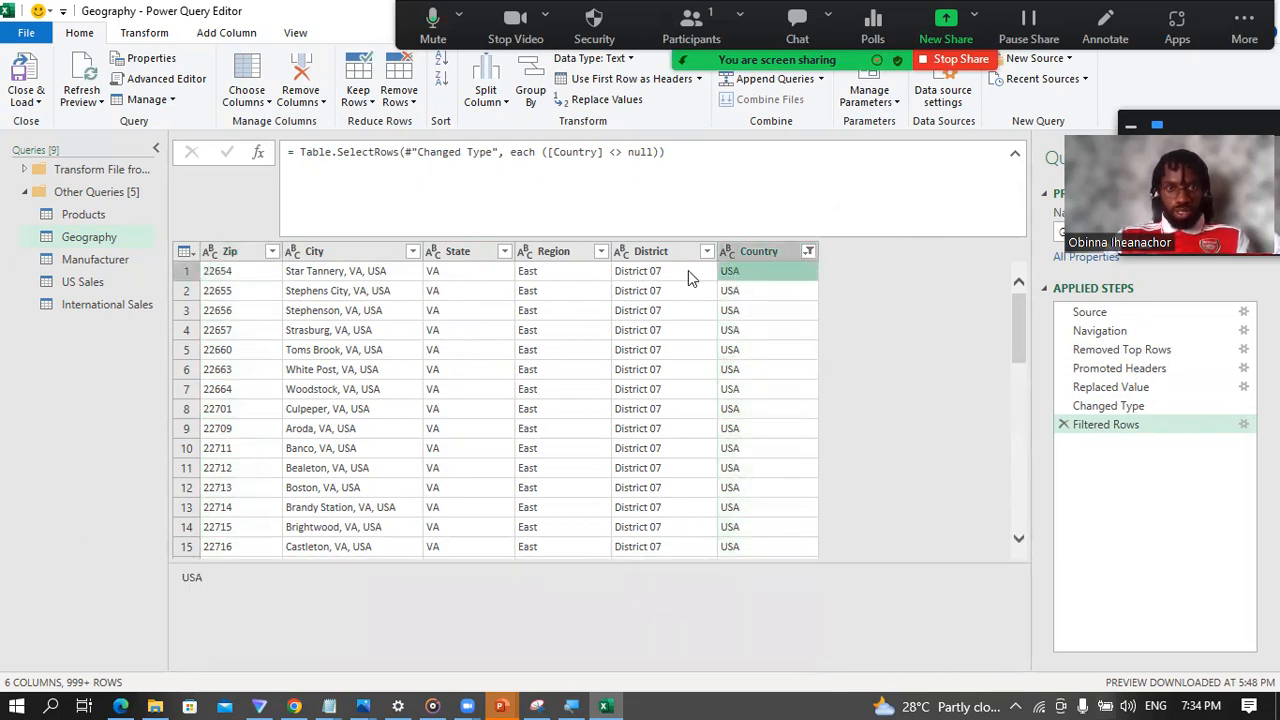
pyautogui.click(226, 272)
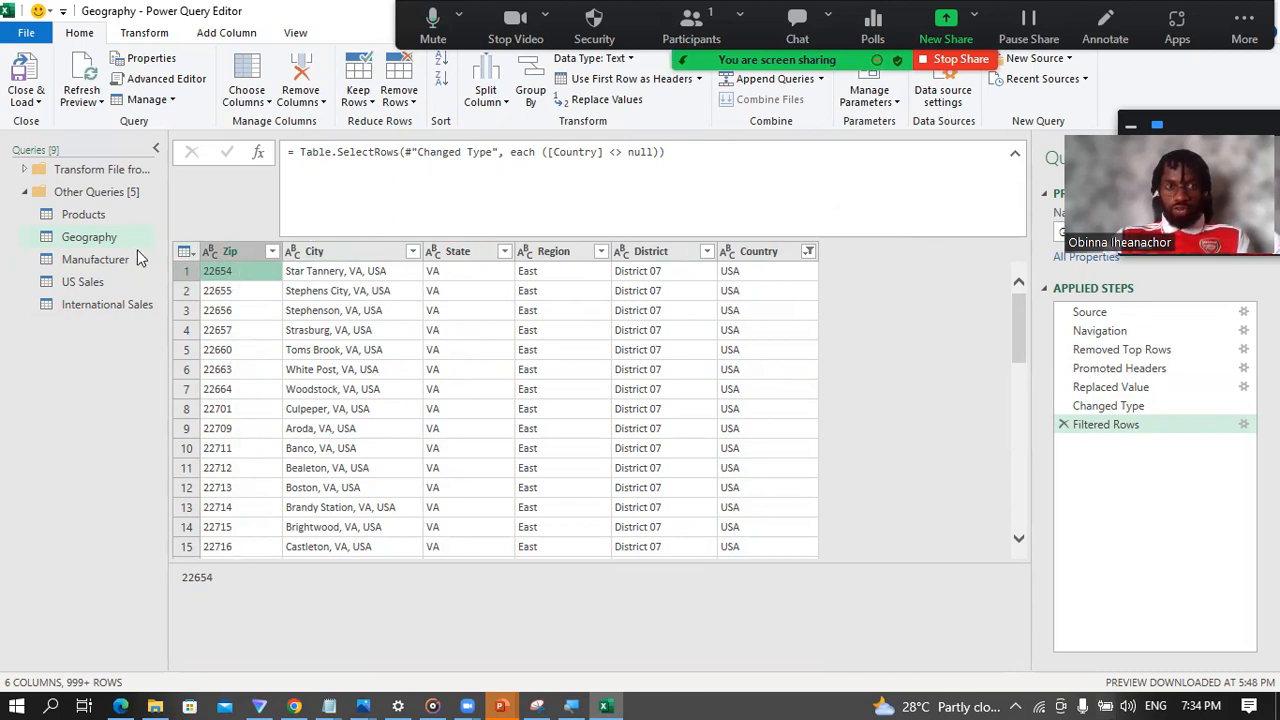
pyautogui.click(218, 251)
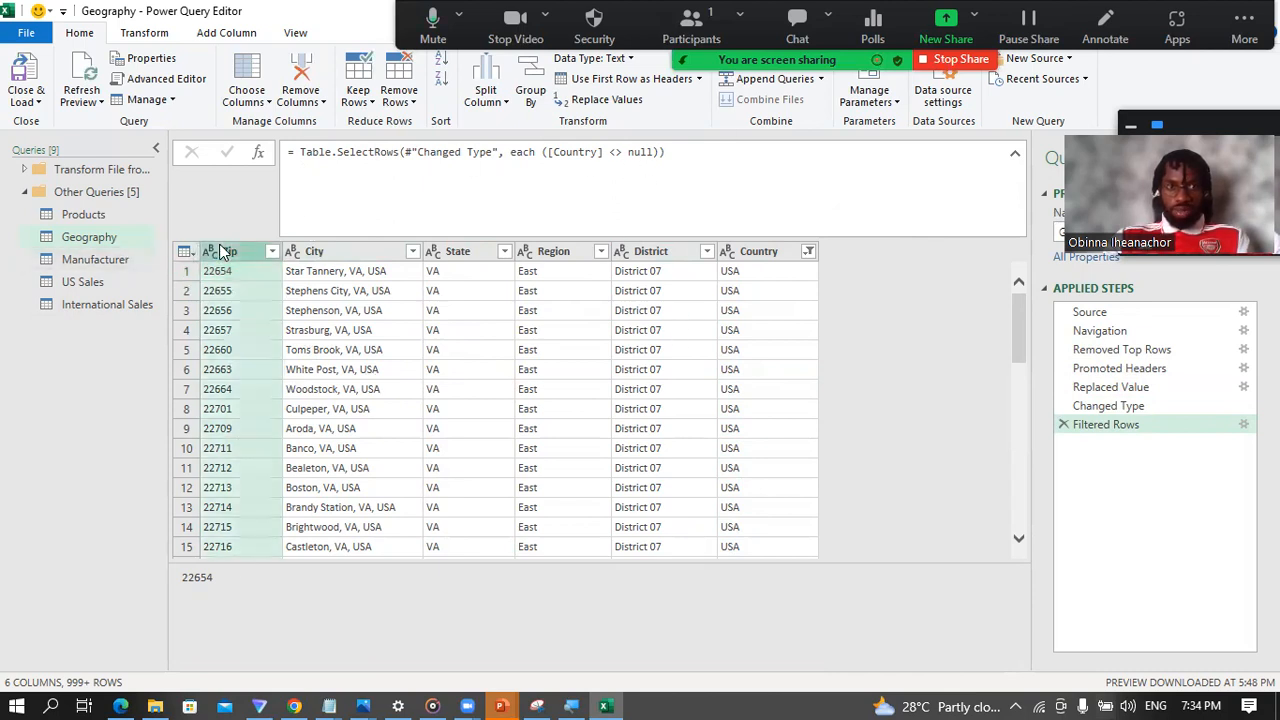
pyautogui.click(750, 253)
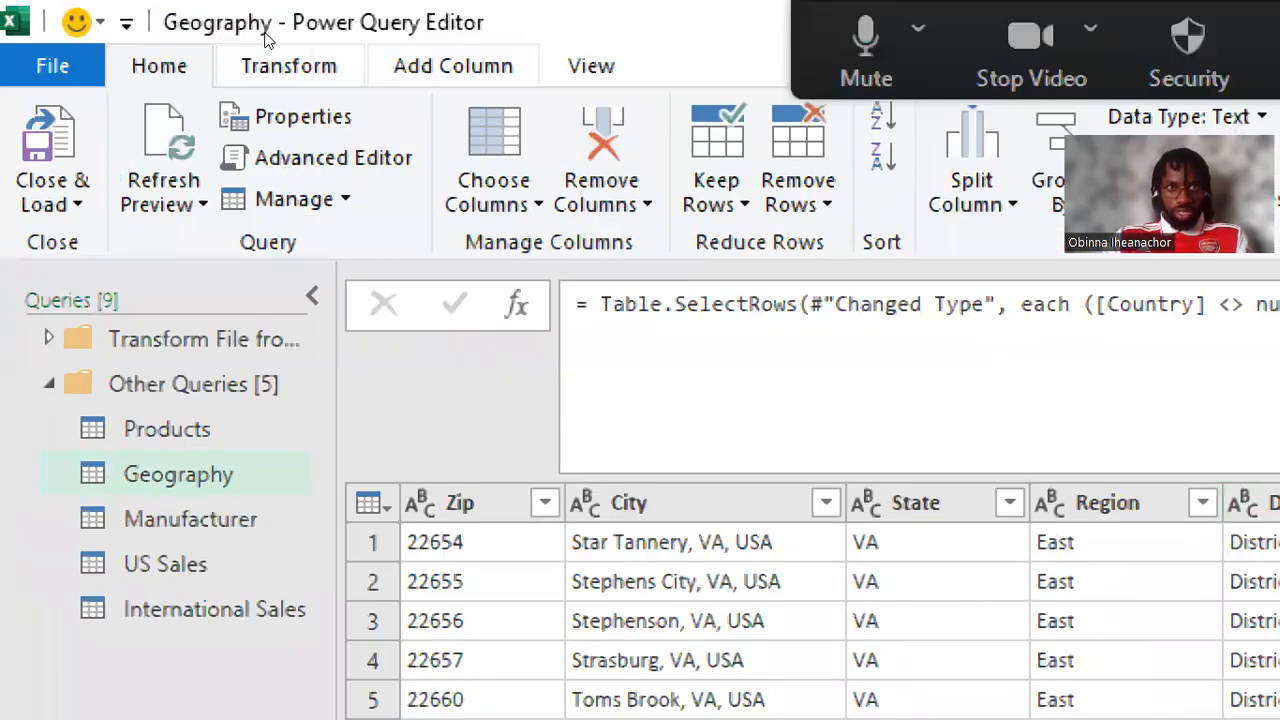
# Step: Start a custom column in the Geography table and name it Zip Country
pyautogui.click(440, 68)
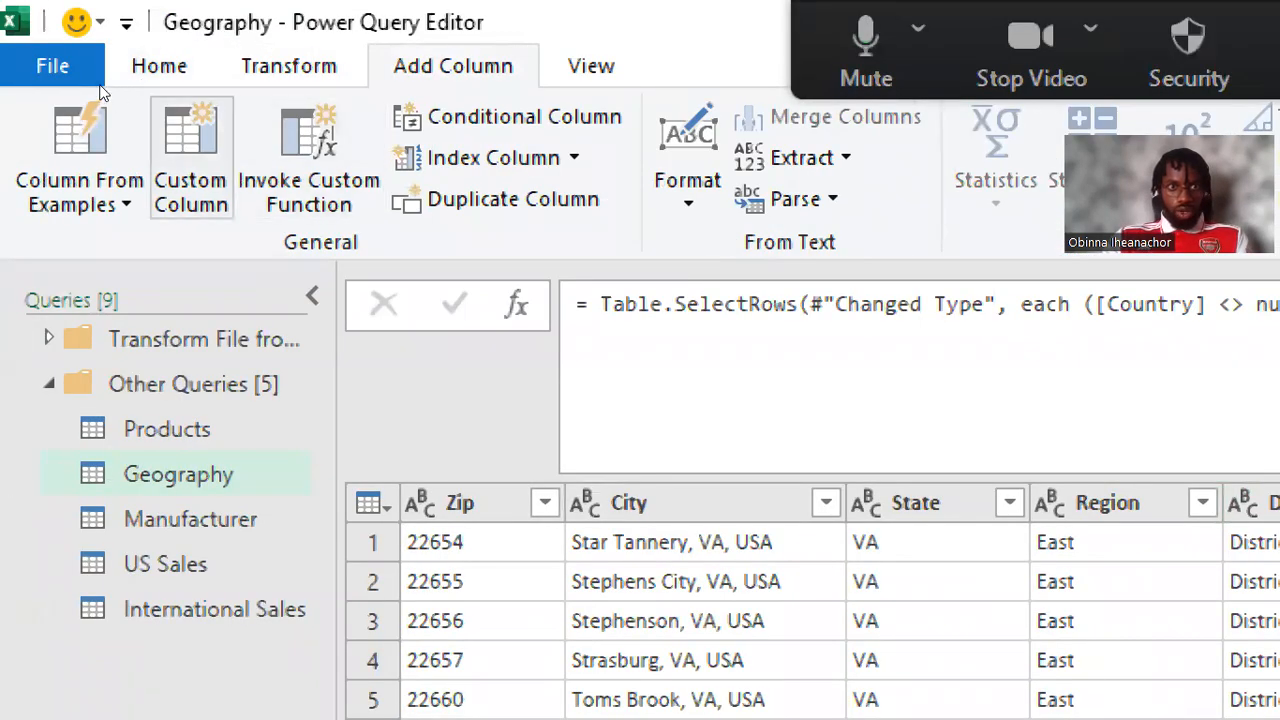
pyautogui.click(190, 155)
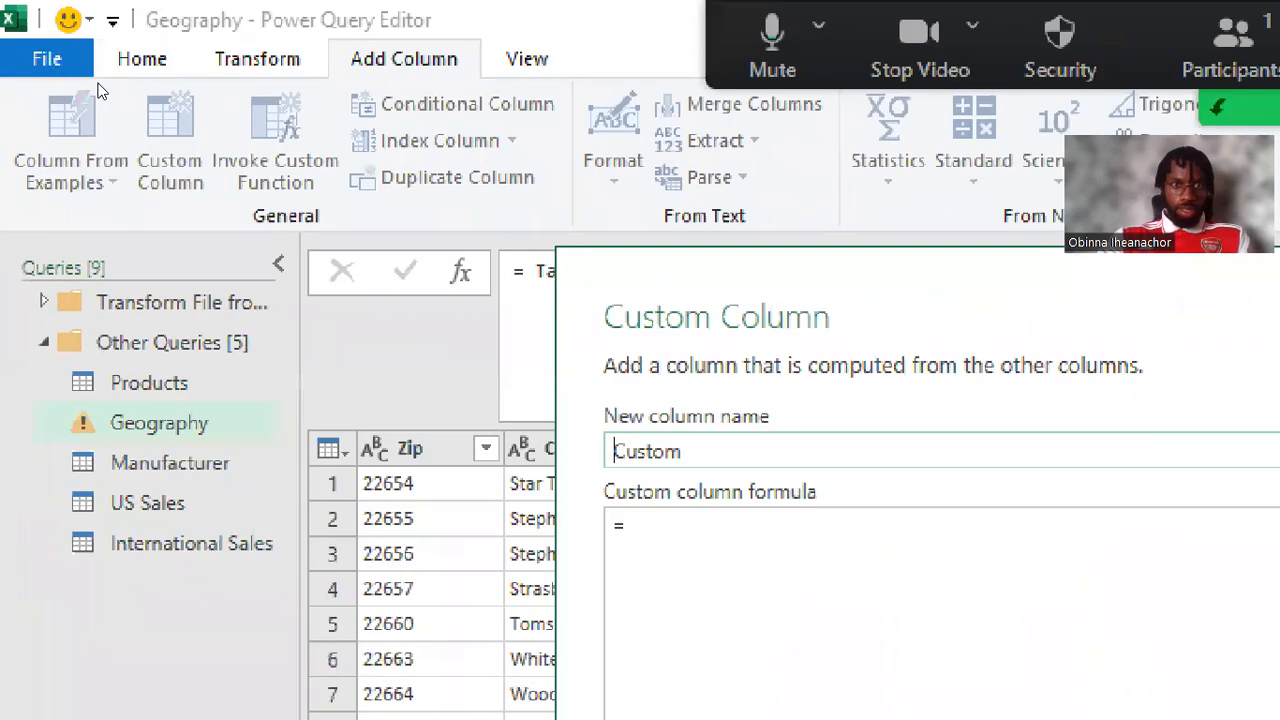
pyautogui.moveTo(396, 252); pyautogui.dragTo(315, 255)
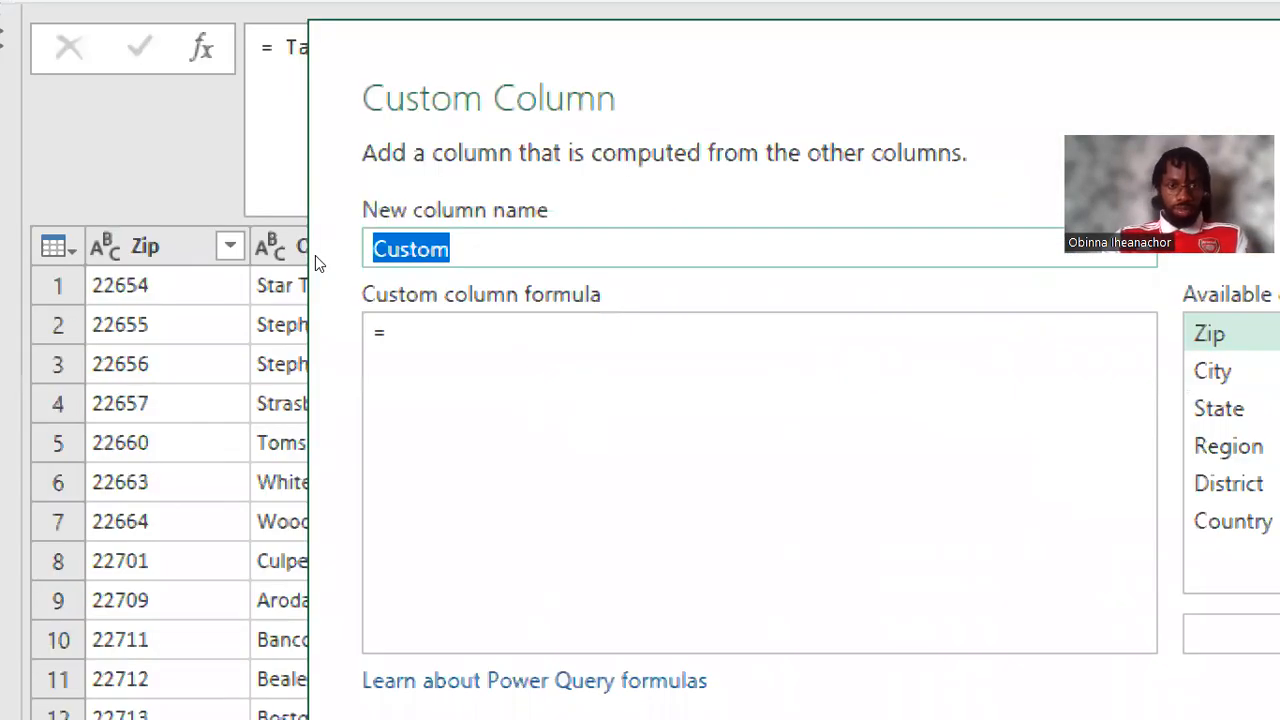
pyautogui.write('Zip ')
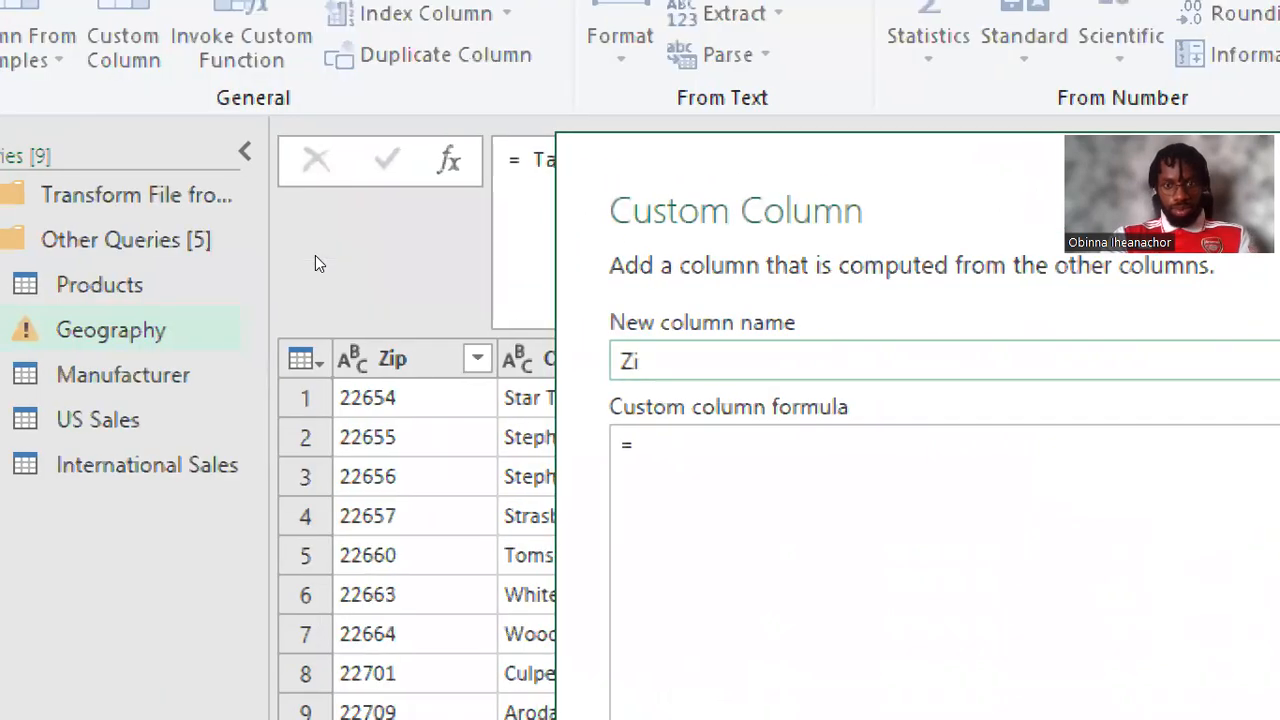
pyautogui.write('Country')
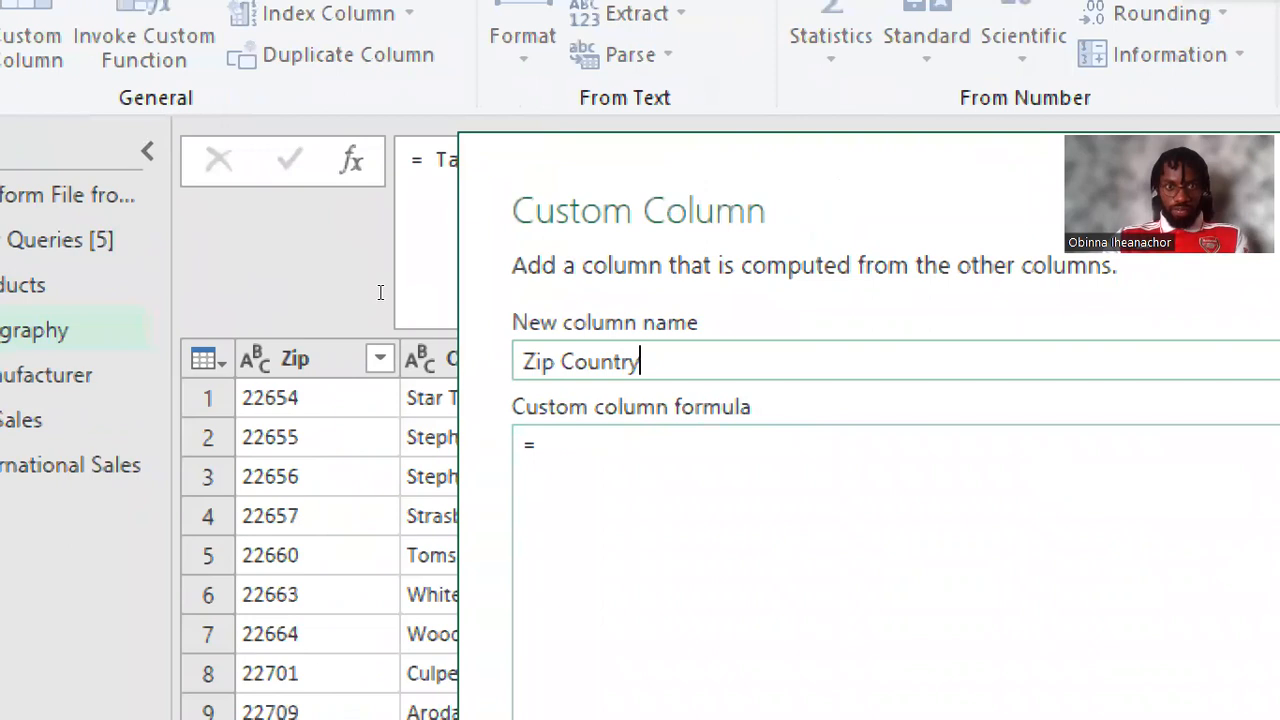
pyautogui.press('Tab')
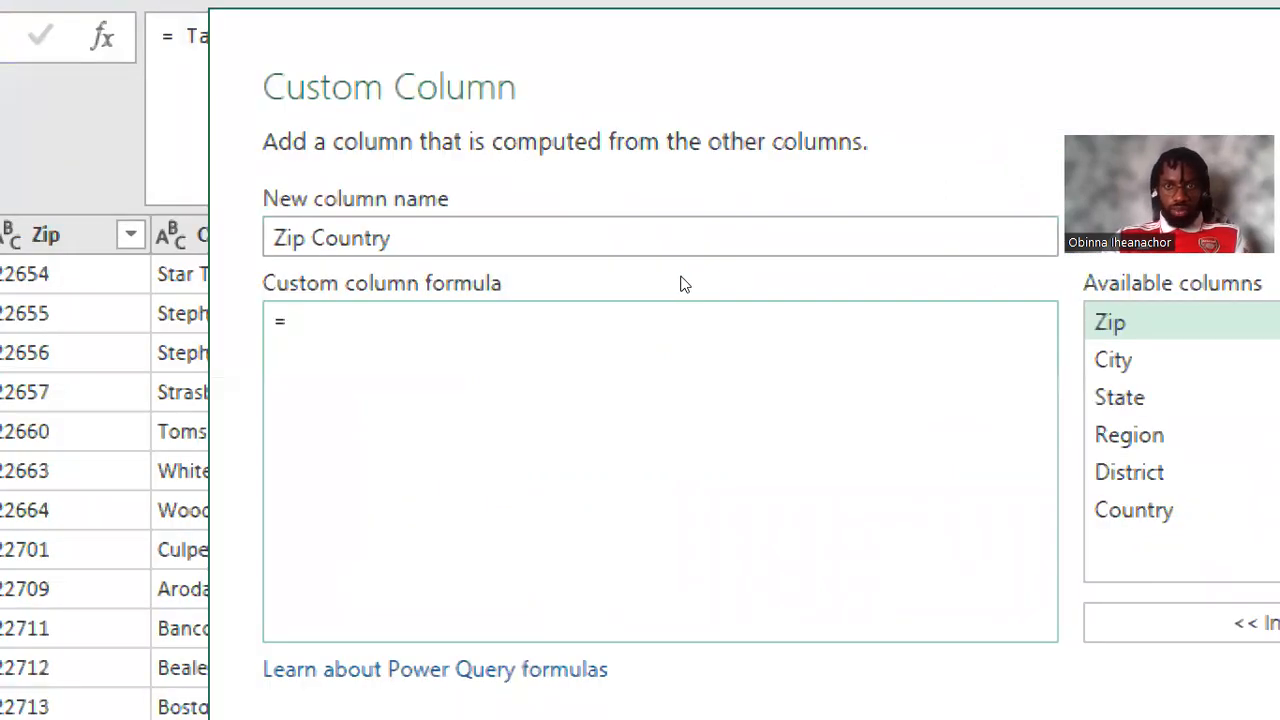
# Step: Define the Zip Country column as [Zip] & "-" & [Country] and set its data type to Text
pyautogui.doubleClick(1110, 322)
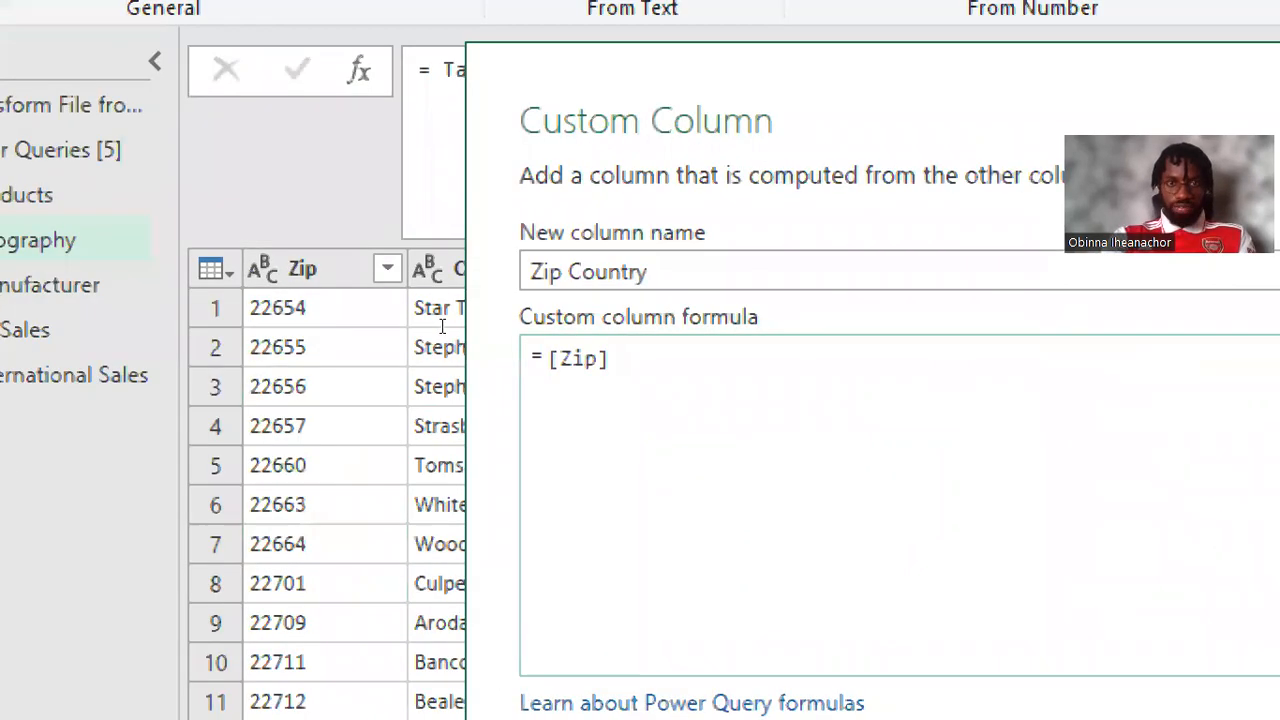
pyautogui.write('&')
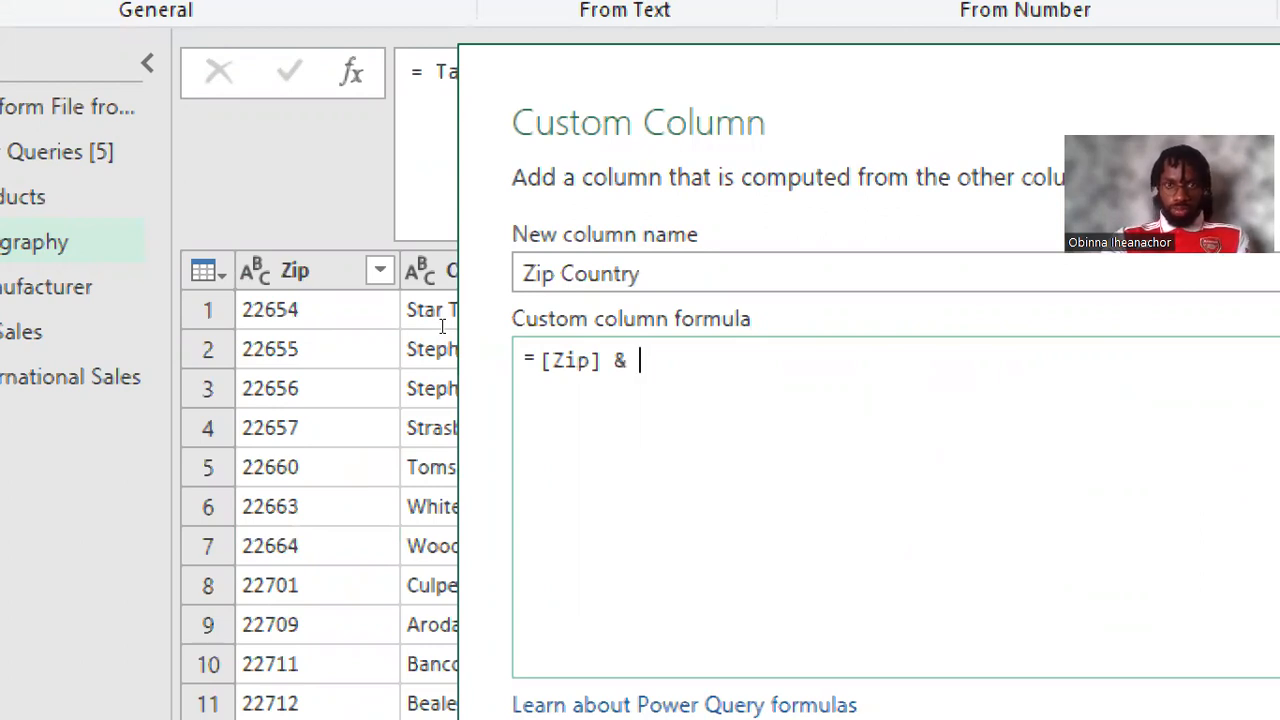
pyautogui.write('"-')
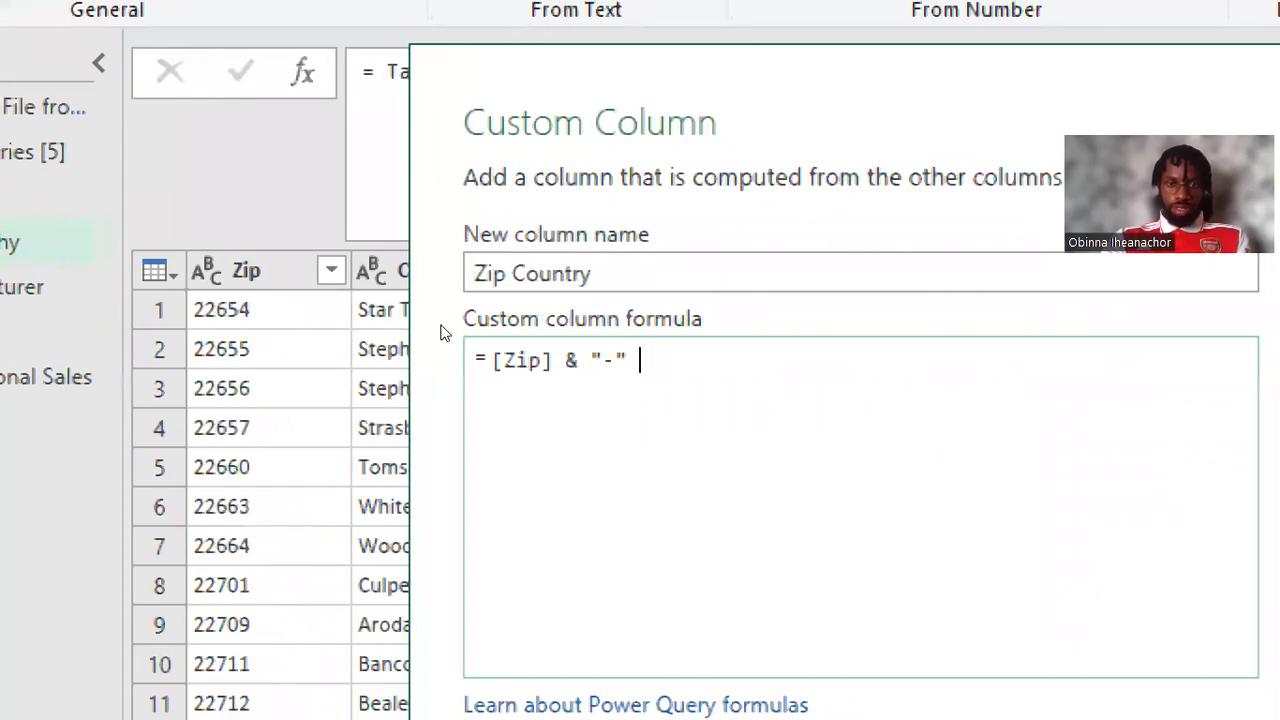
pyautogui.write(' &')
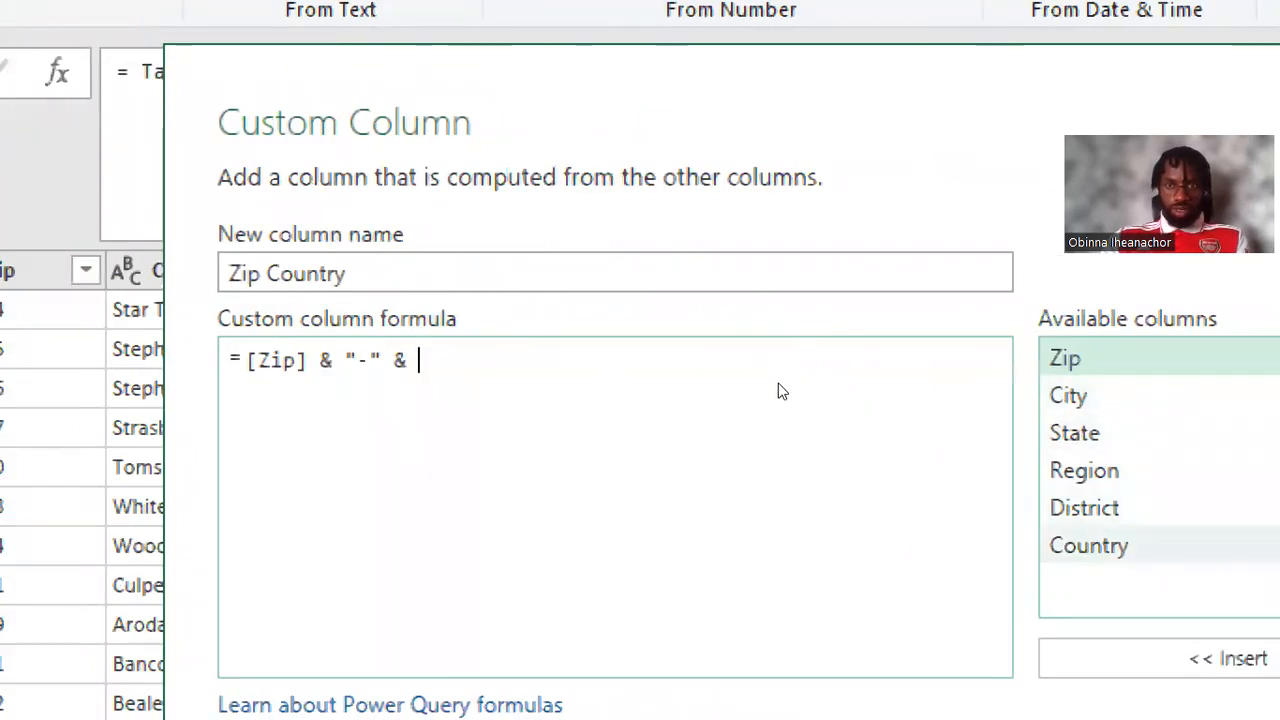
pyautogui.doubleClick(1089, 546)
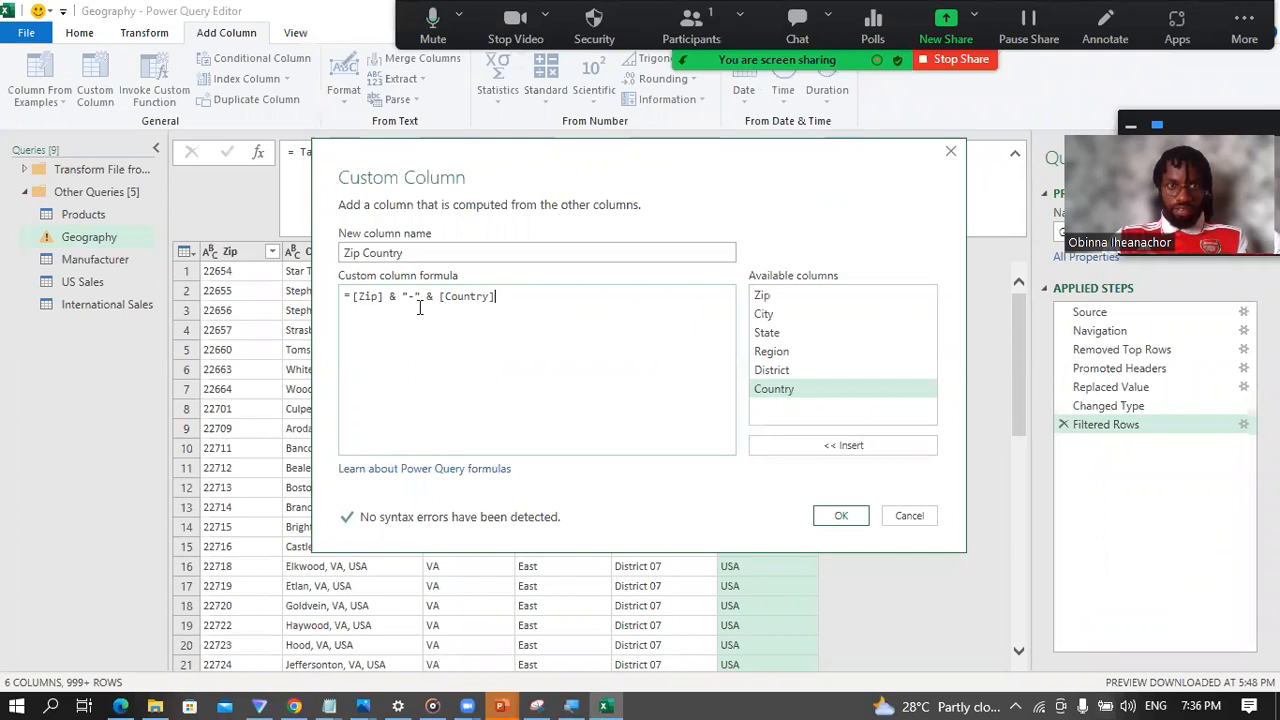
pyautogui.click(836, 520)
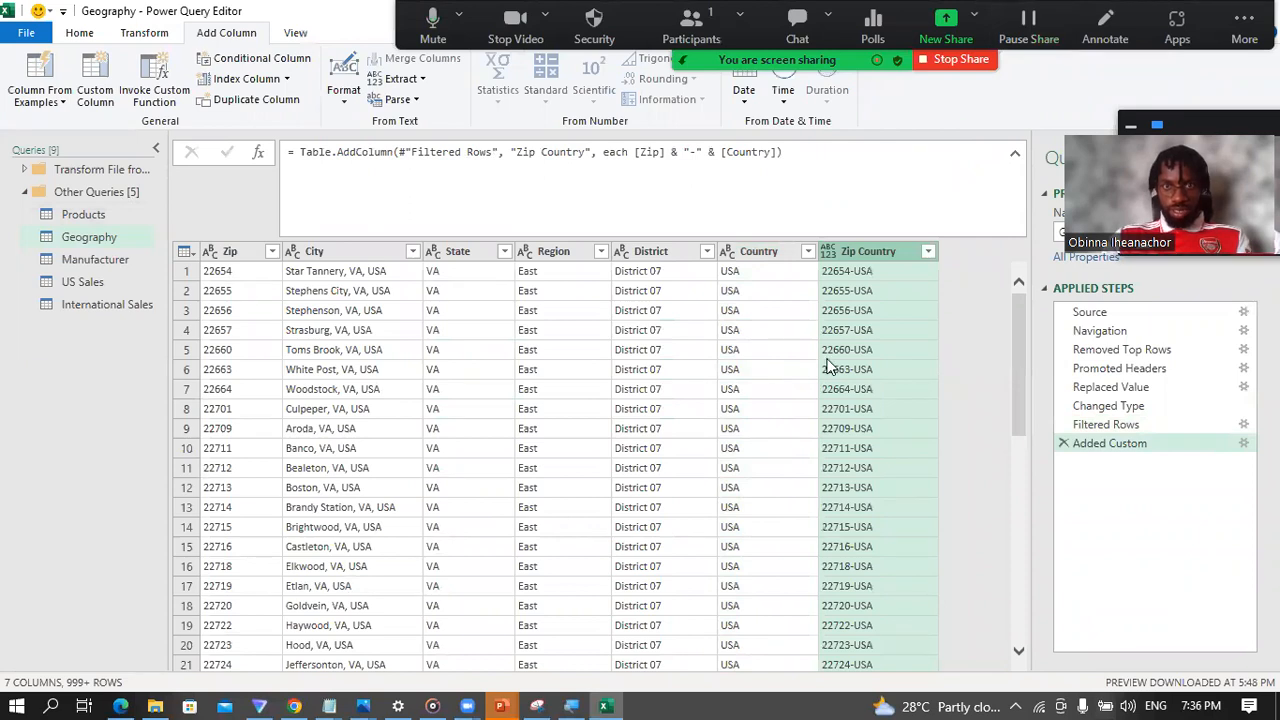
pyautogui.click(827, 253)
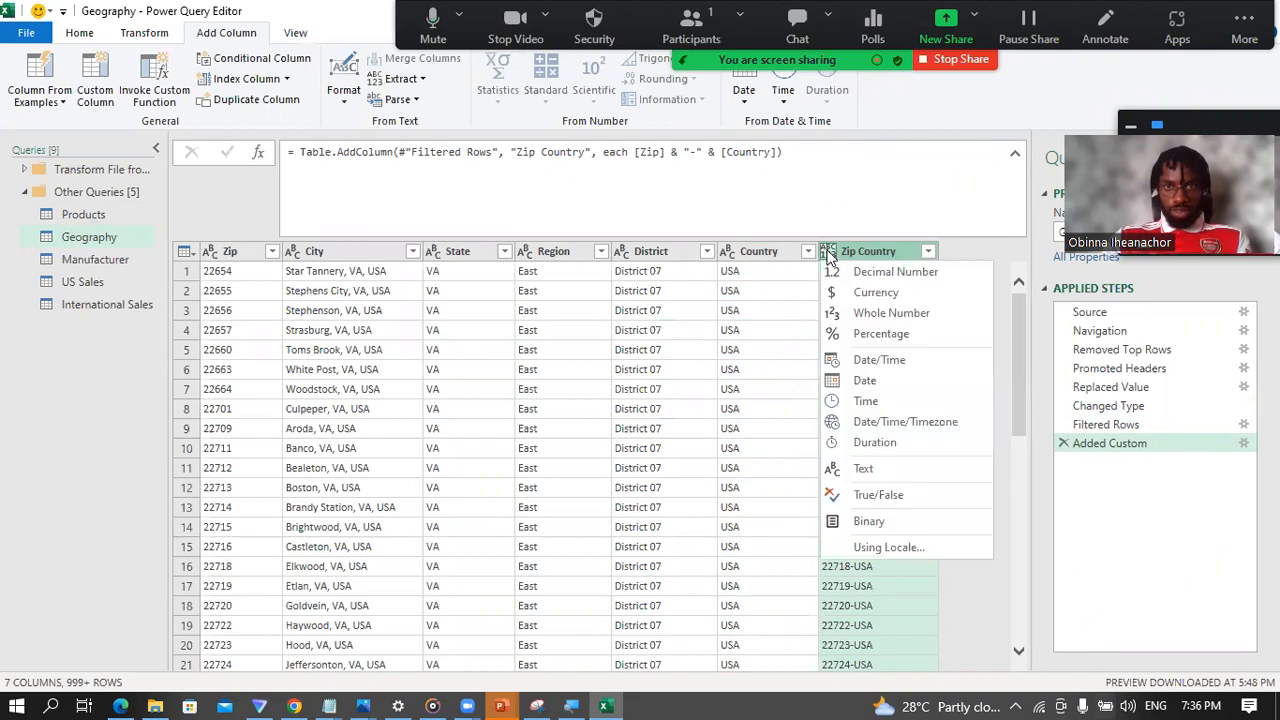
pyautogui.click(866, 469)
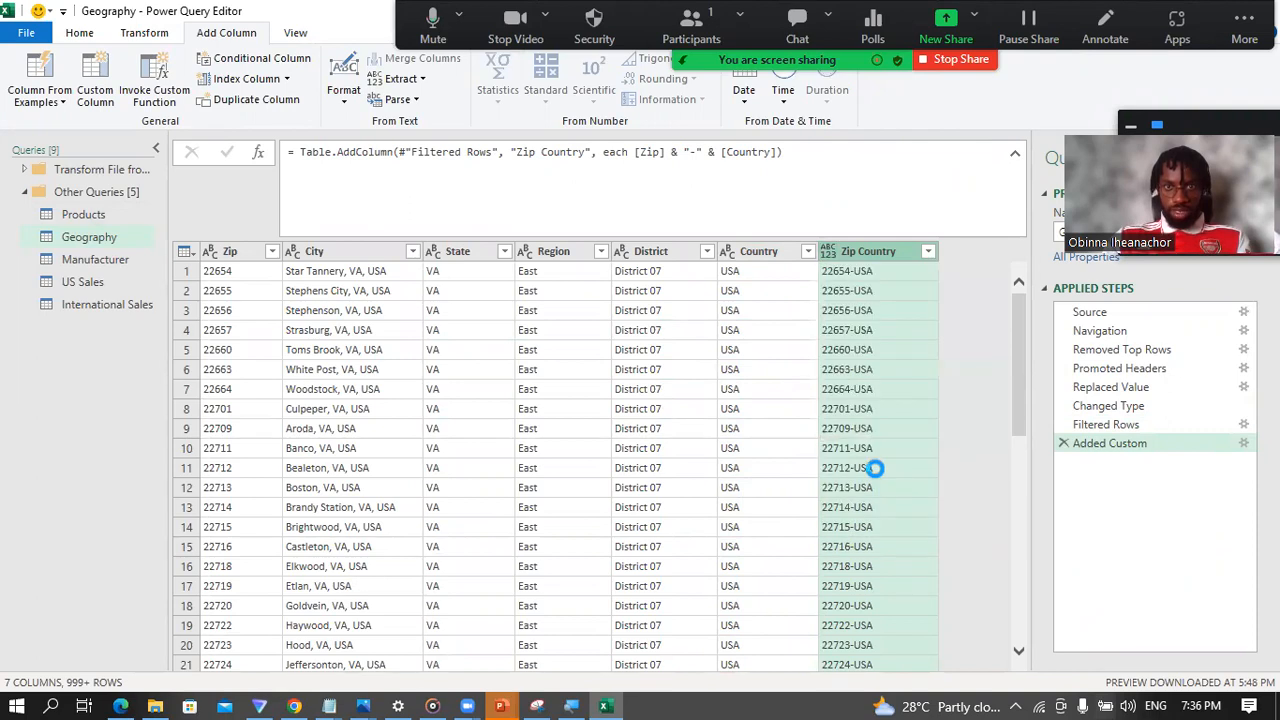
# Step: Filter Geography's Country column to Canada and Japan, check the Zip Country values, and delete that filter step
pyautogui.click(808, 252)
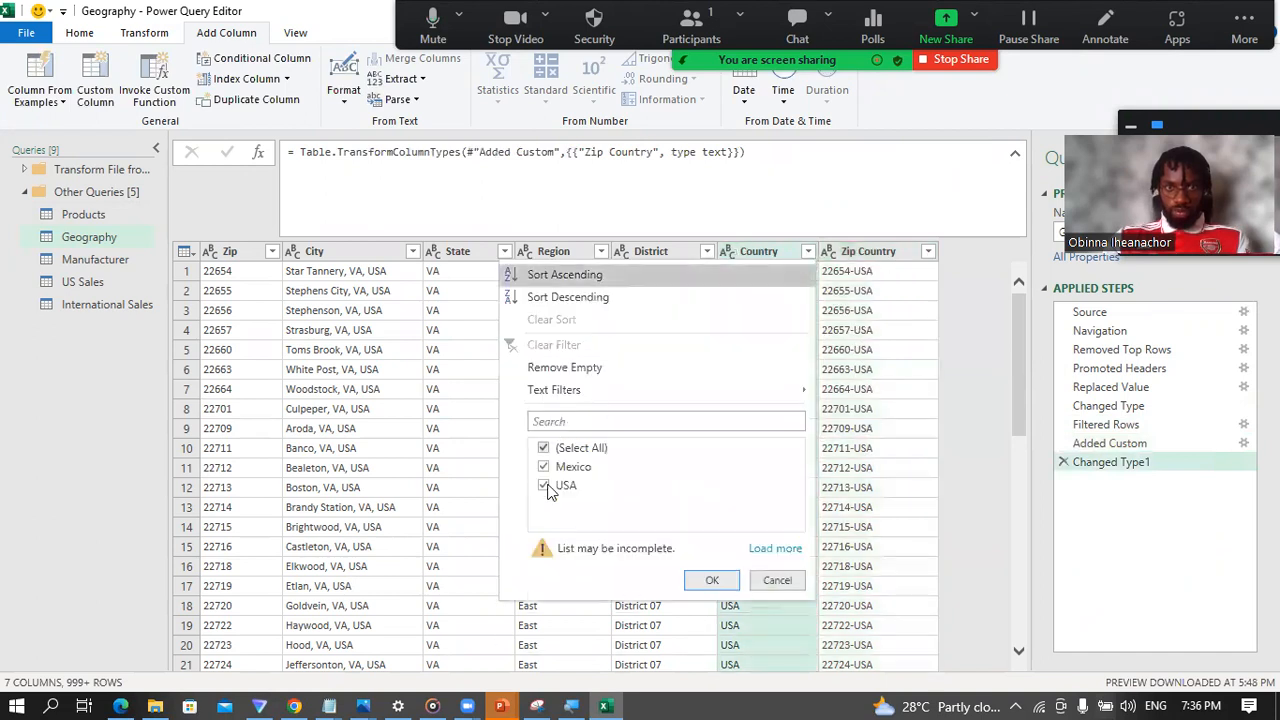
pyautogui.click(777, 549)
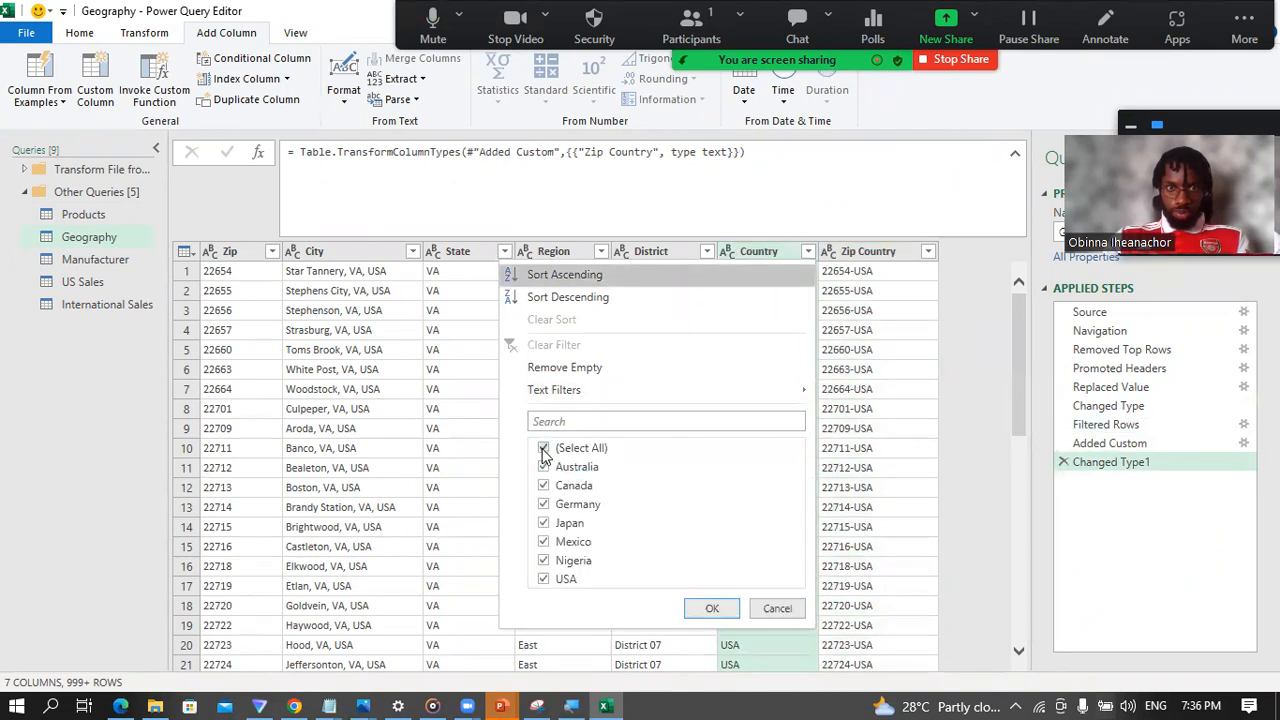
pyautogui.click(544, 450)
pyautogui.click(544, 486)
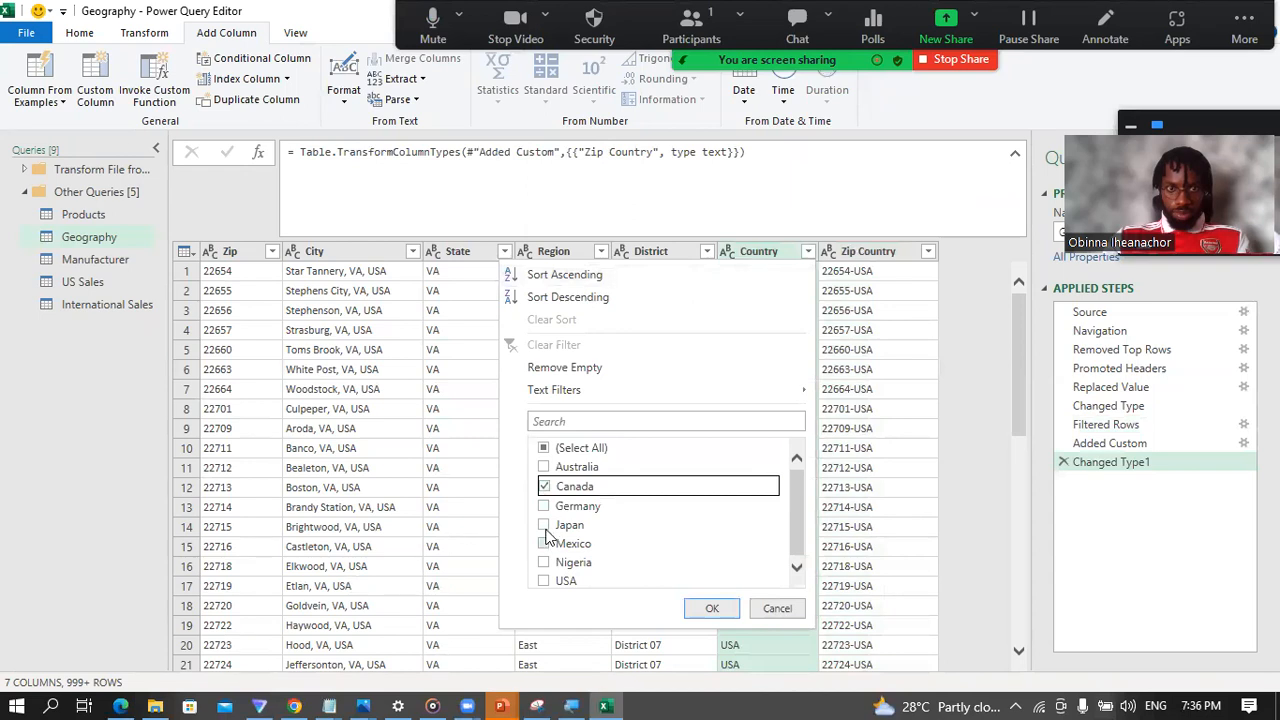
pyautogui.click(544, 525)
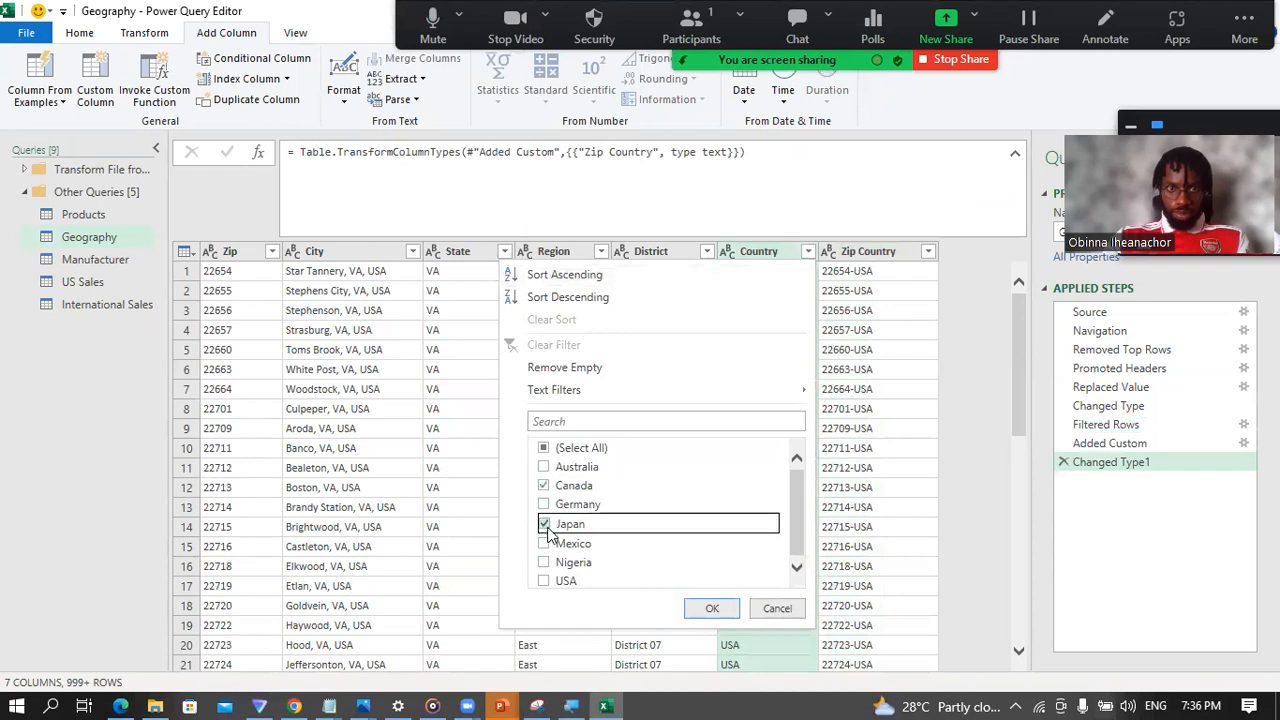
pyautogui.click(714, 609)
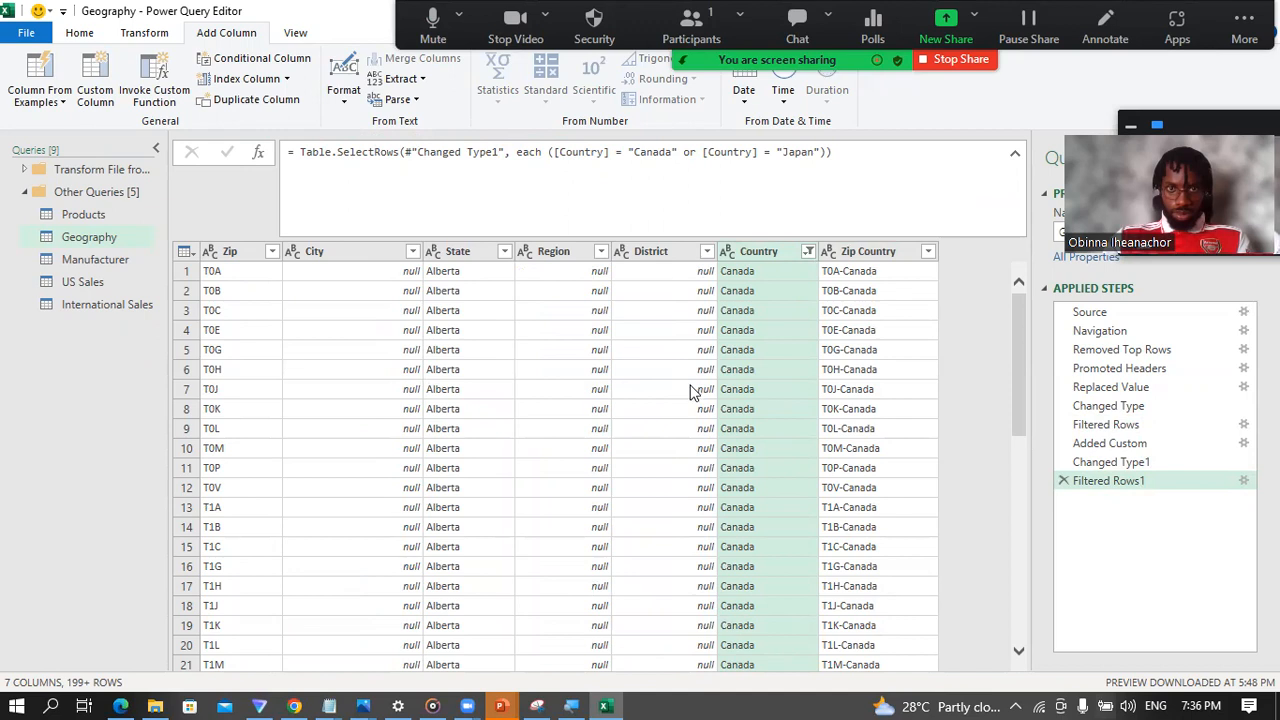
pyautogui.scroll(-7, 789, 420)
pyautogui.scroll(-12, 790, 426)
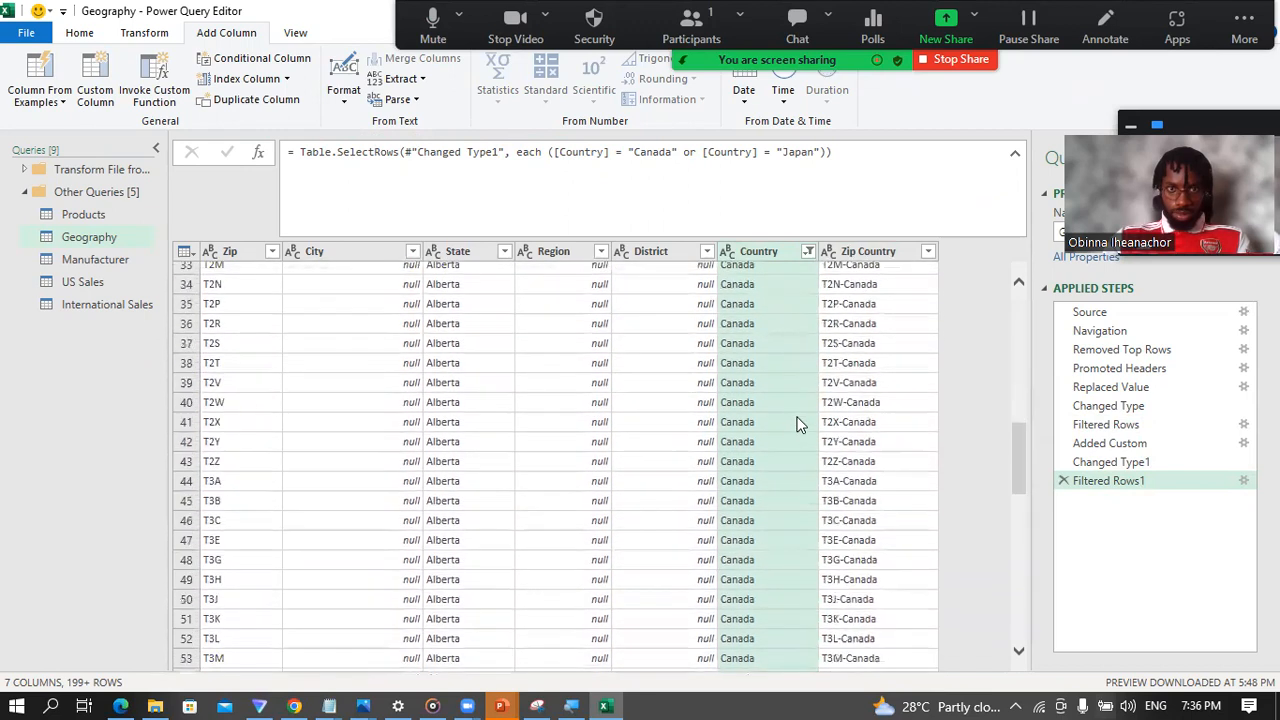
pyautogui.scroll(20, 783, 420)
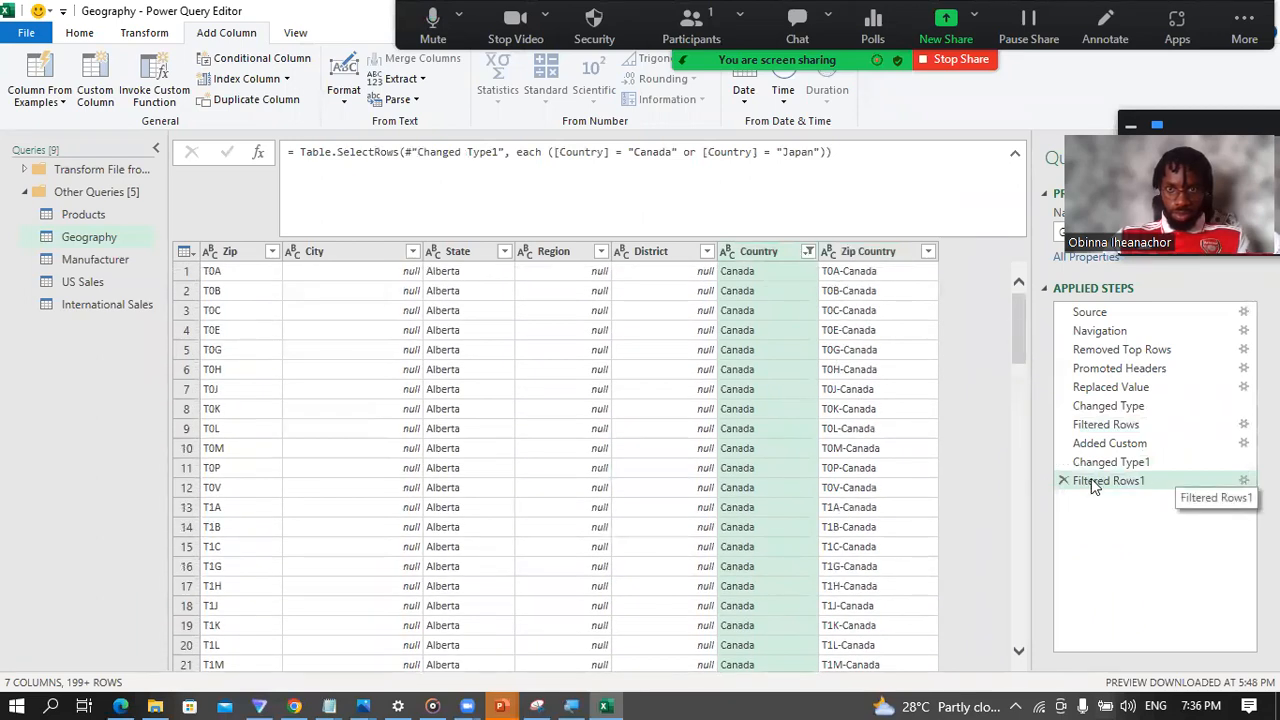
pyautogui.click(1063, 481)
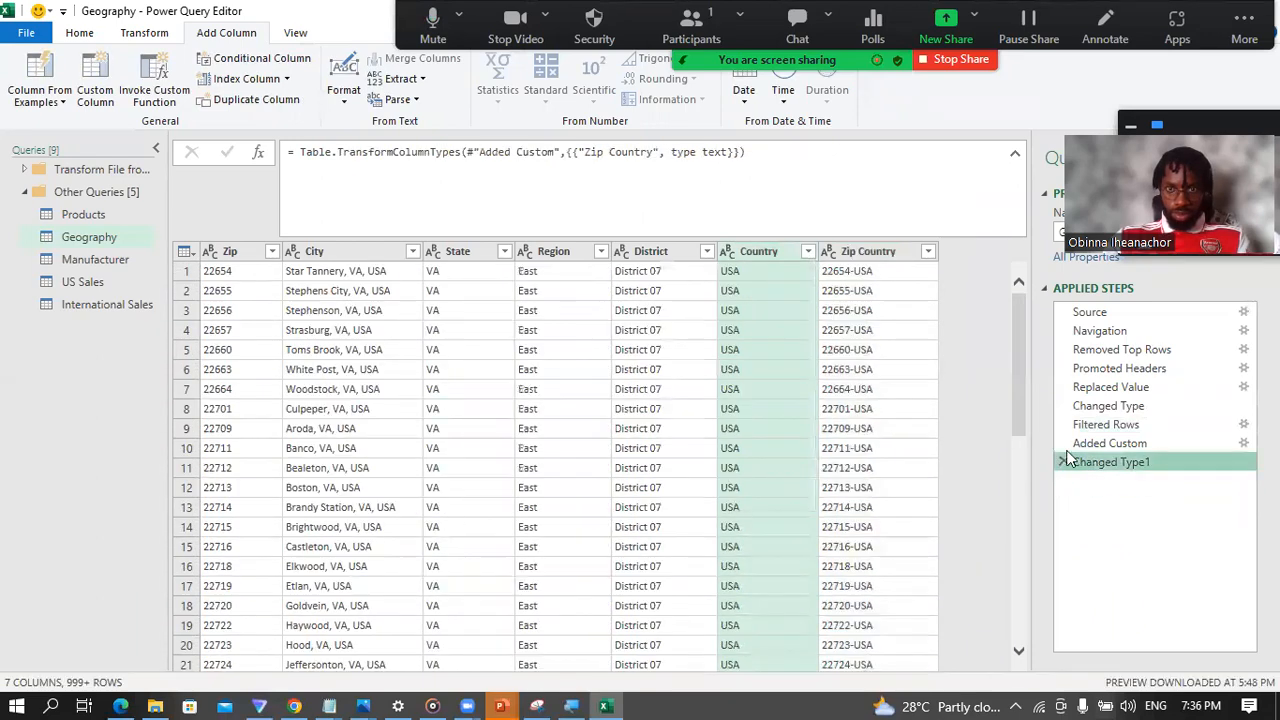
# Step: Compare Geography's Zip Country column with the Zip and Country columns of International Sales, and return to the Geography query
pyautogui.click(875, 255)
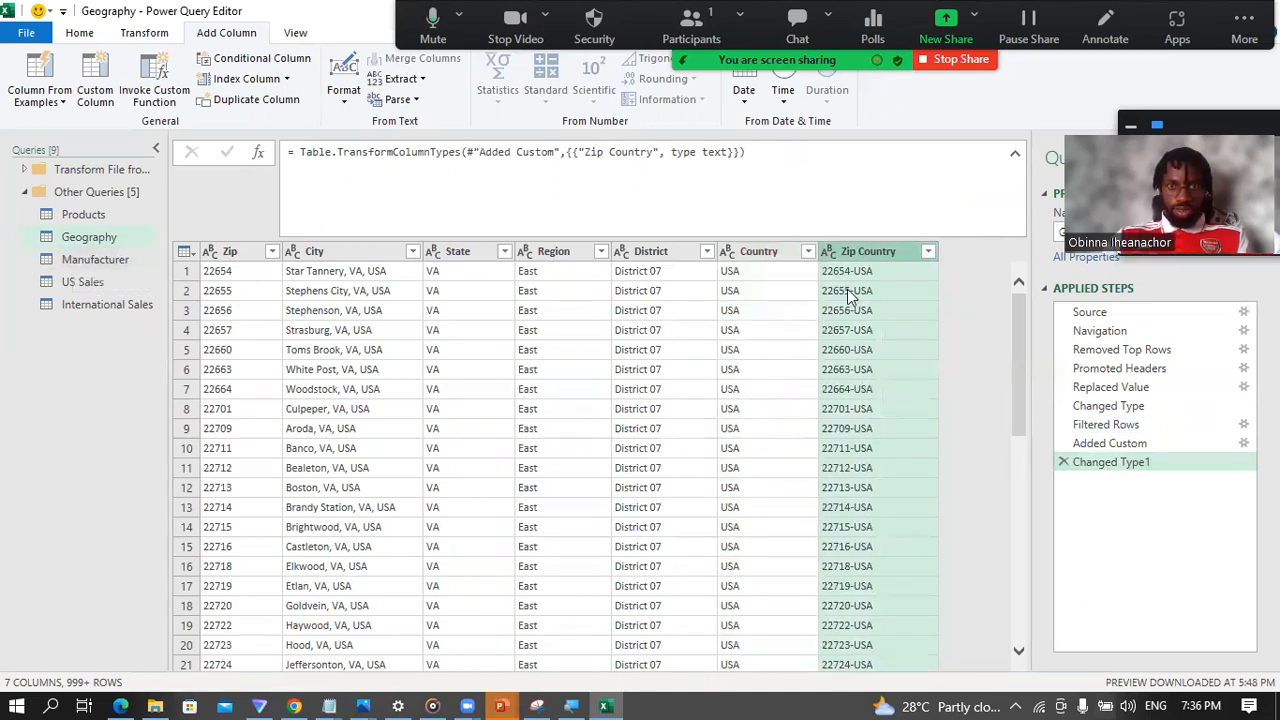
pyautogui.click(81, 305)
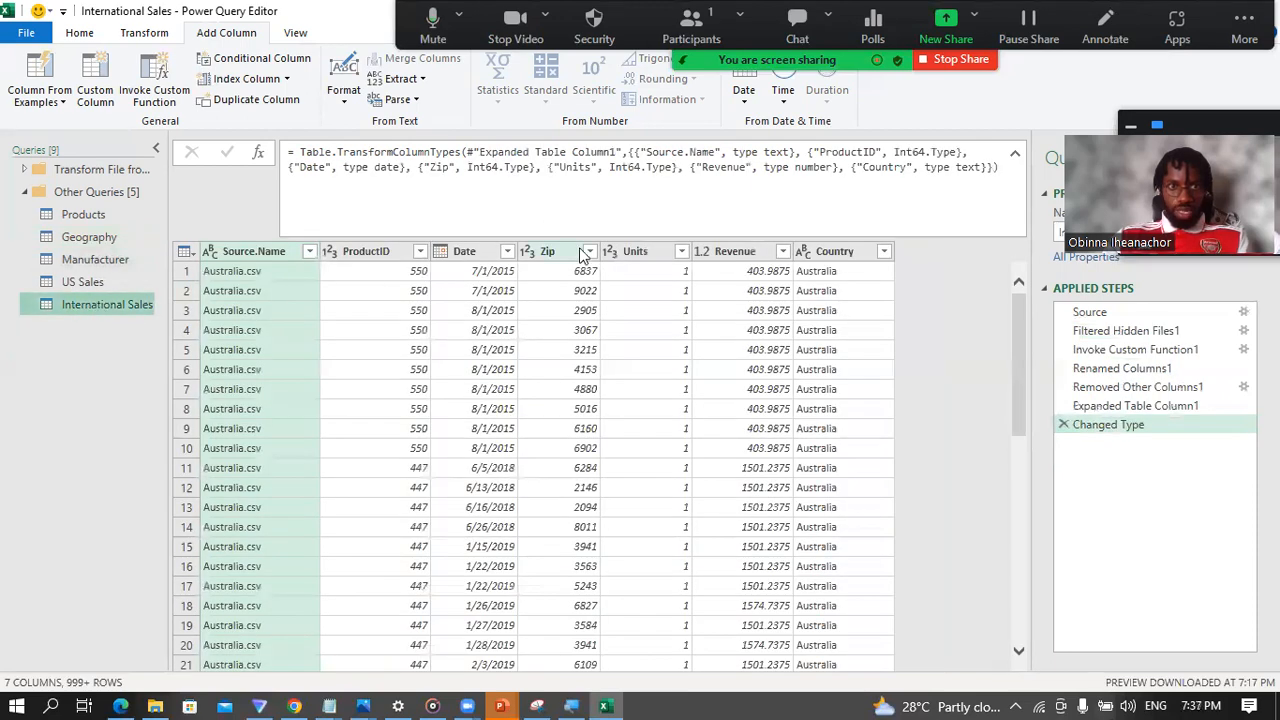
pyautogui.click(555, 262)
pyautogui.click(822, 251)
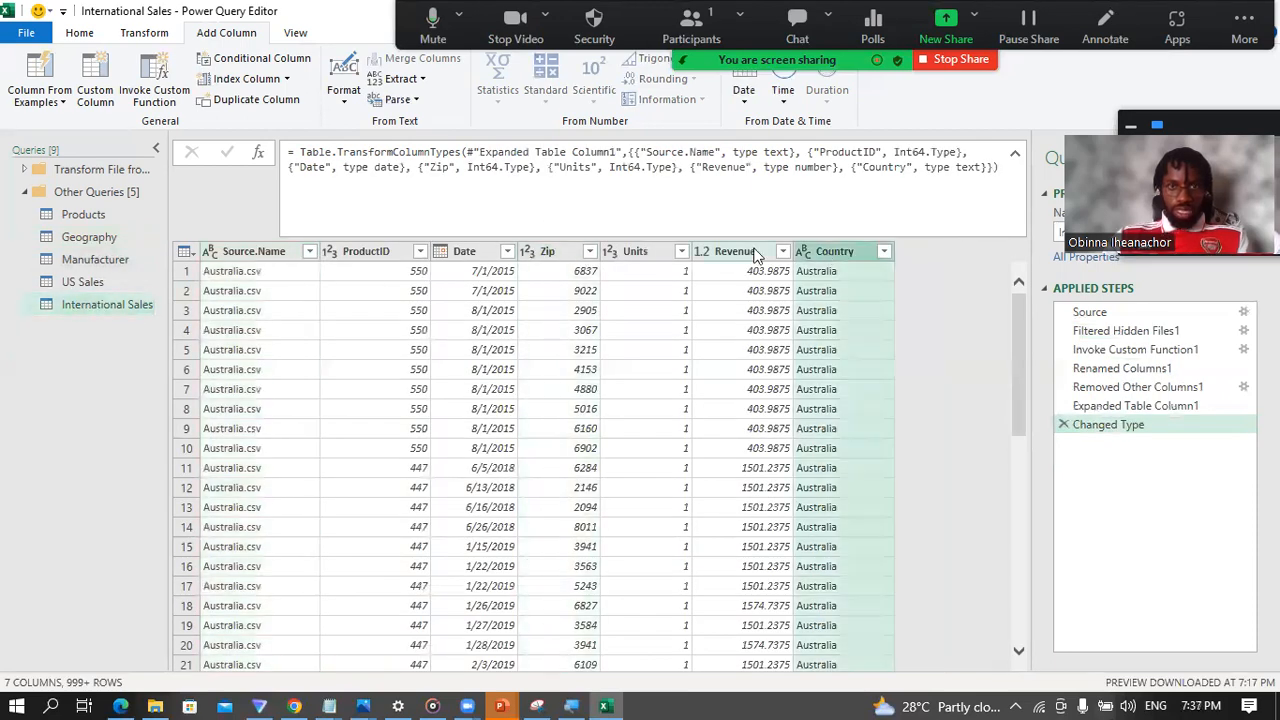
pyautogui.click(88, 240)
pyautogui.click(87, 238)
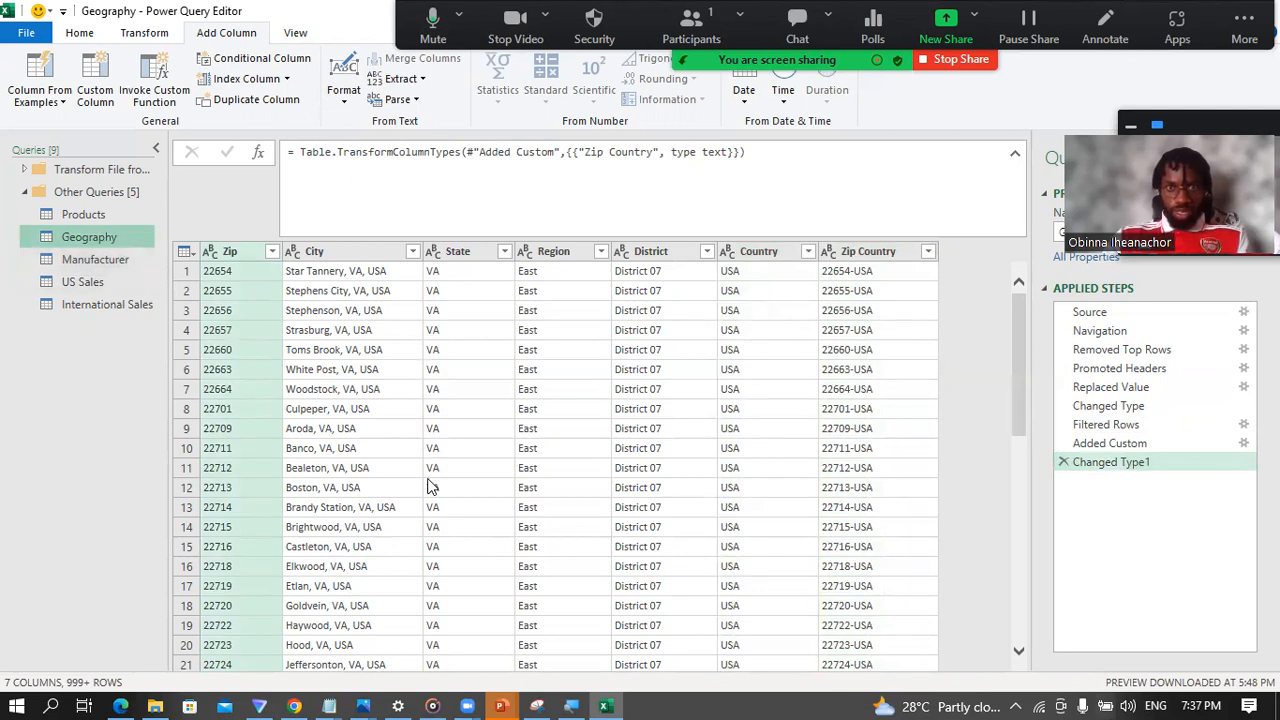
# Step: Open the Manufacturer query and examine rows 4 to 6 at the end of the table
pyautogui.click(88, 265)
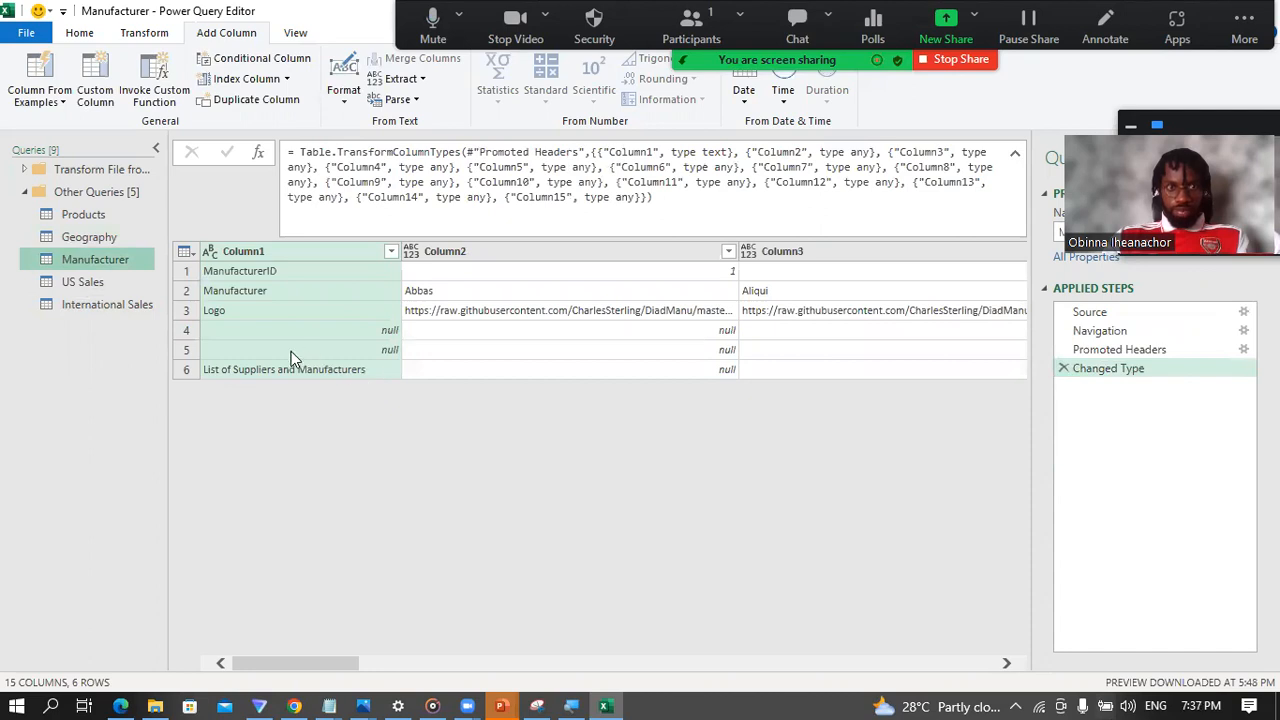
pyautogui.click(182, 334)
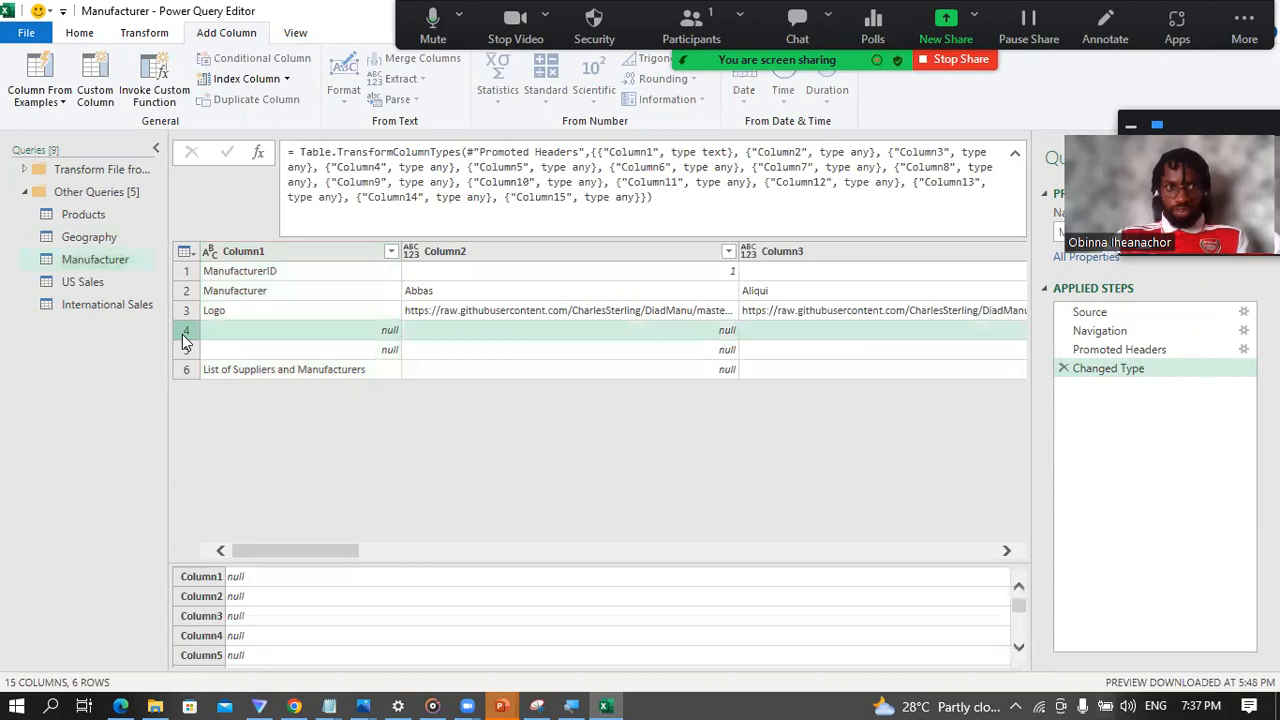
pyautogui.click(178, 351)
pyautogui.click(184, 368)
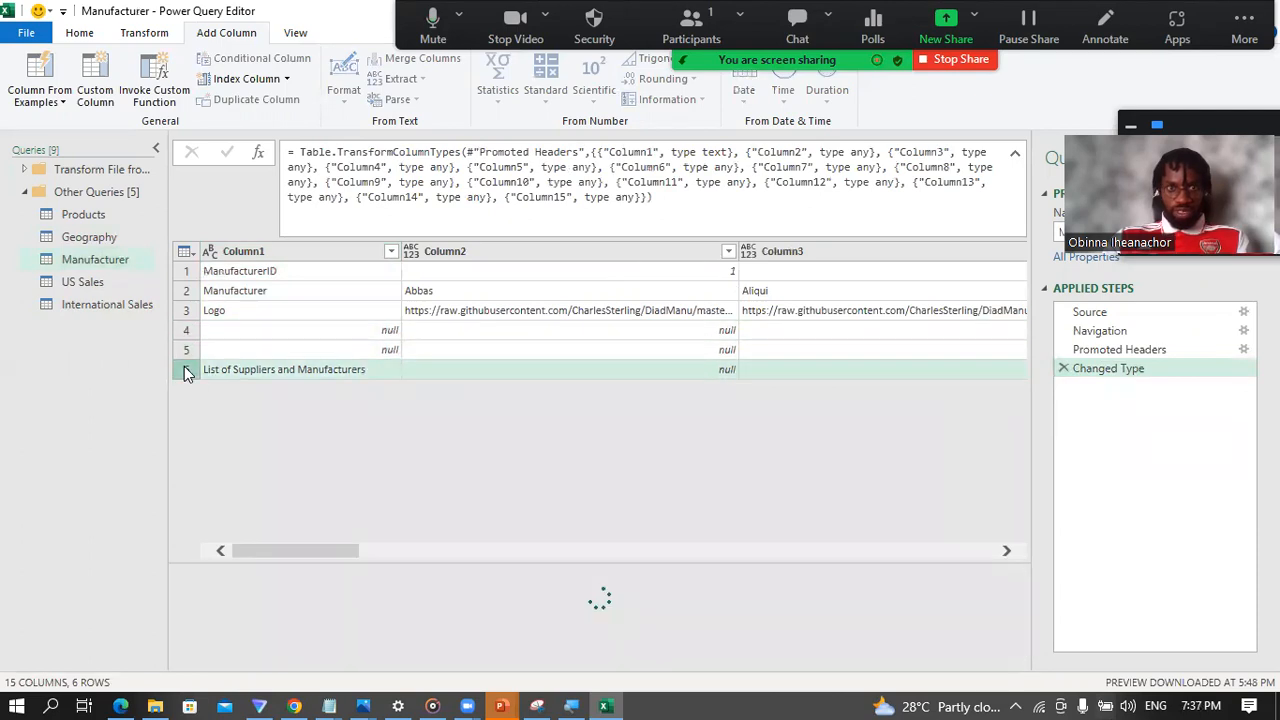
pyautogui.moveTo(329, 551); pyautogui.dragTo(14, 557)
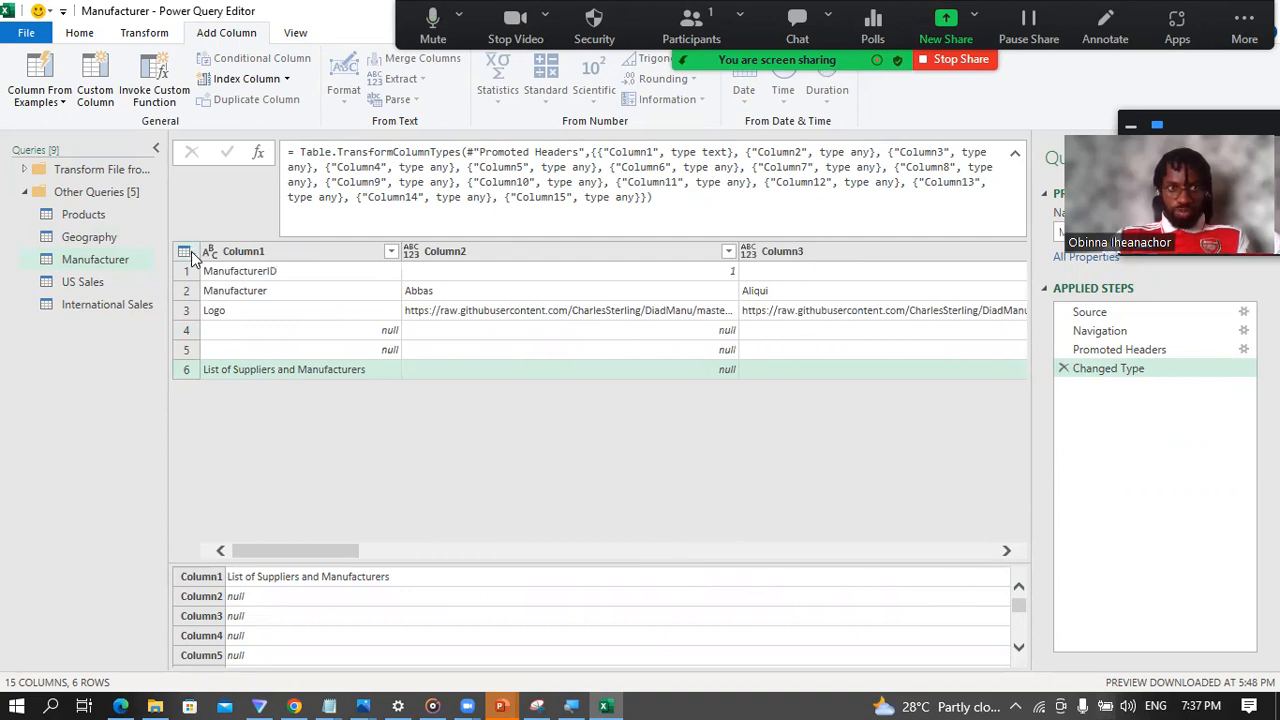
pyautogui.click(184, 333)
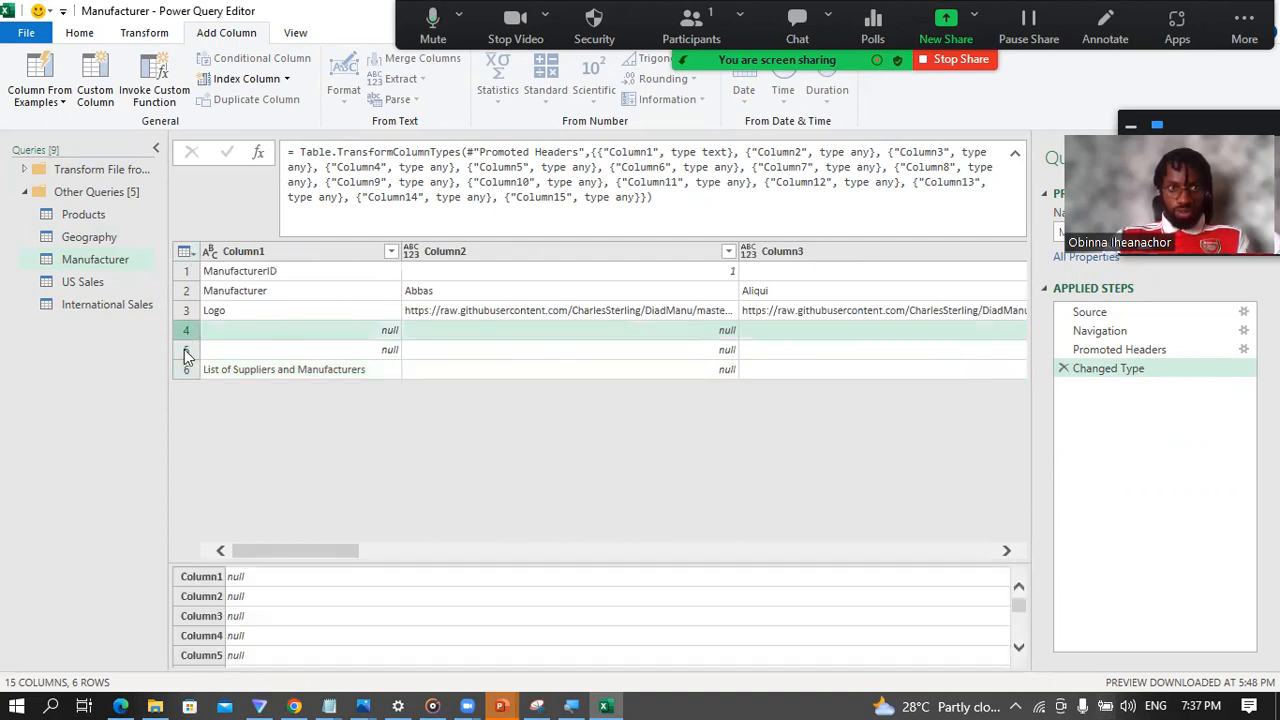
pyautogui.click(184, 349)
pyautogui.click(180, 368)
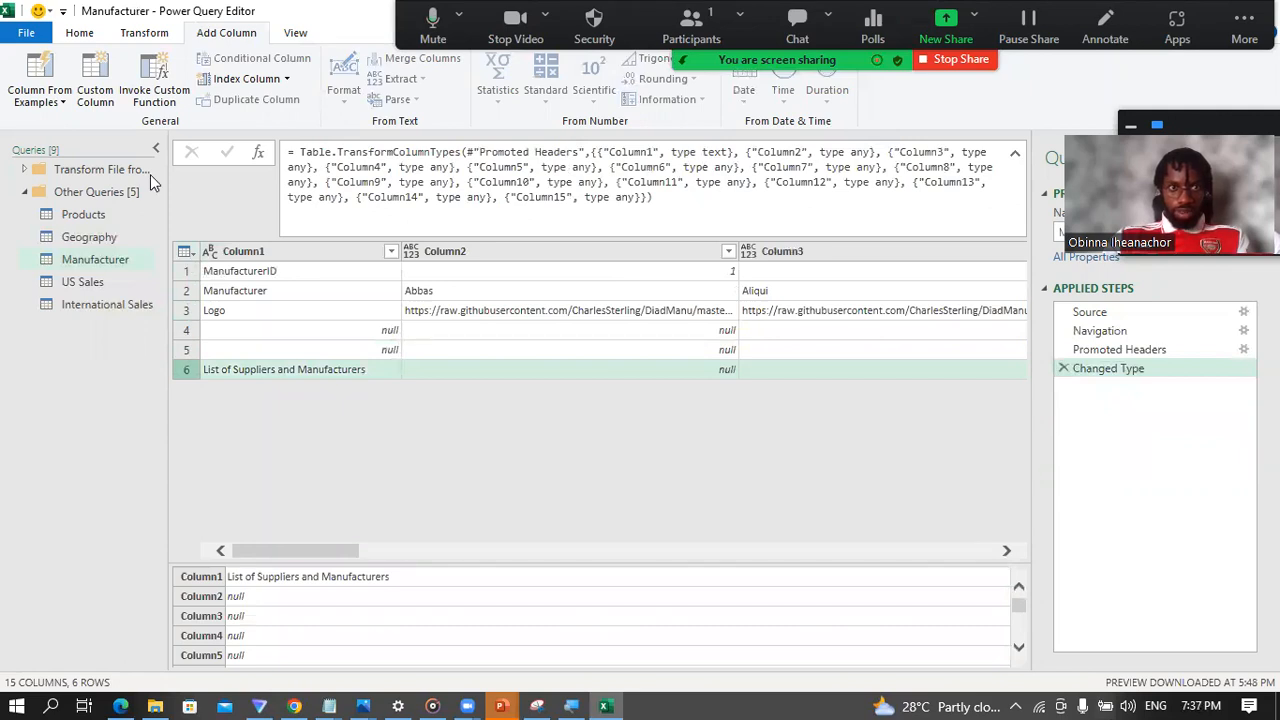
# Step: Remove the bottom 3 rows from the Manufacturer table
pyautogui.click(88, 40)
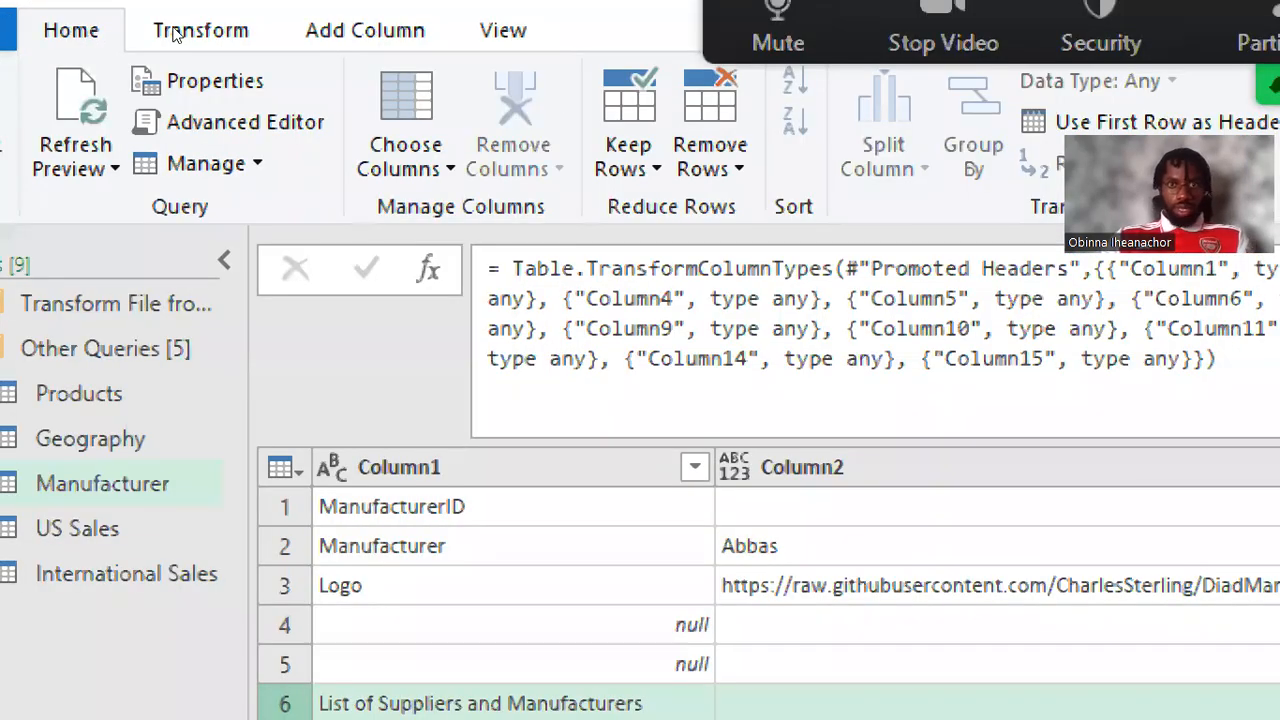
pyautogui.click(710, 158)
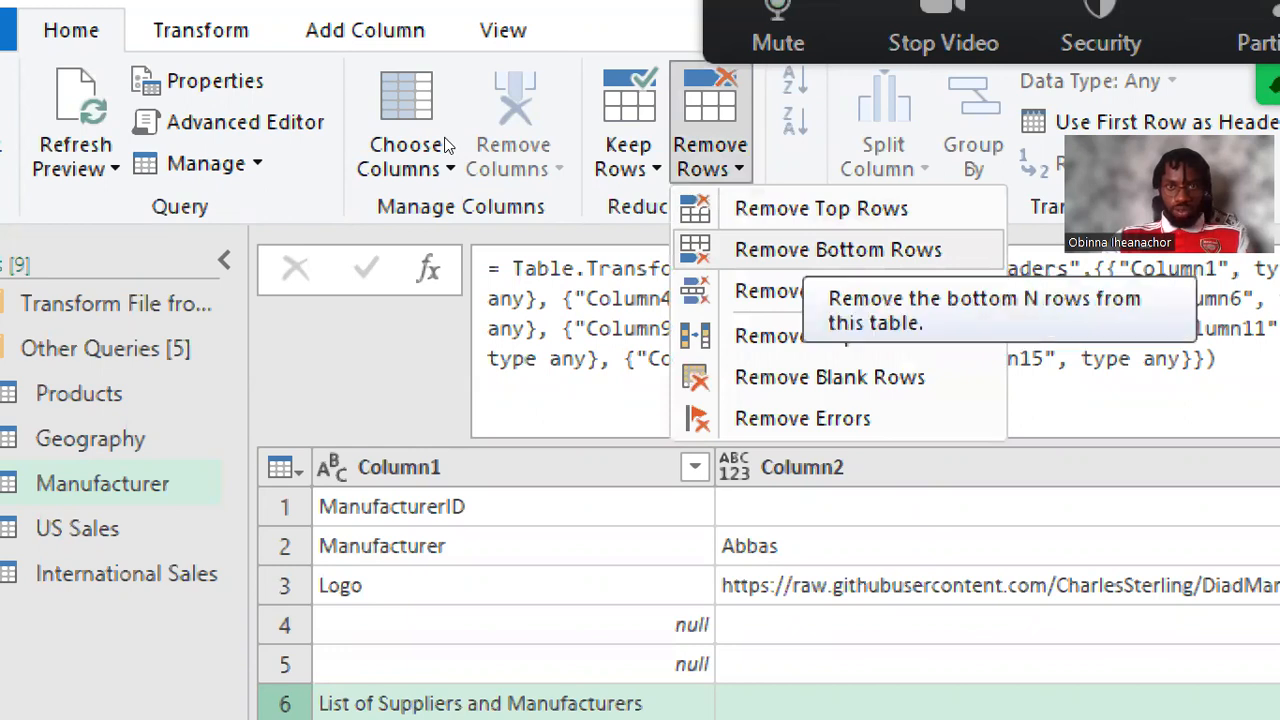
pyautogui.click(838, 250)
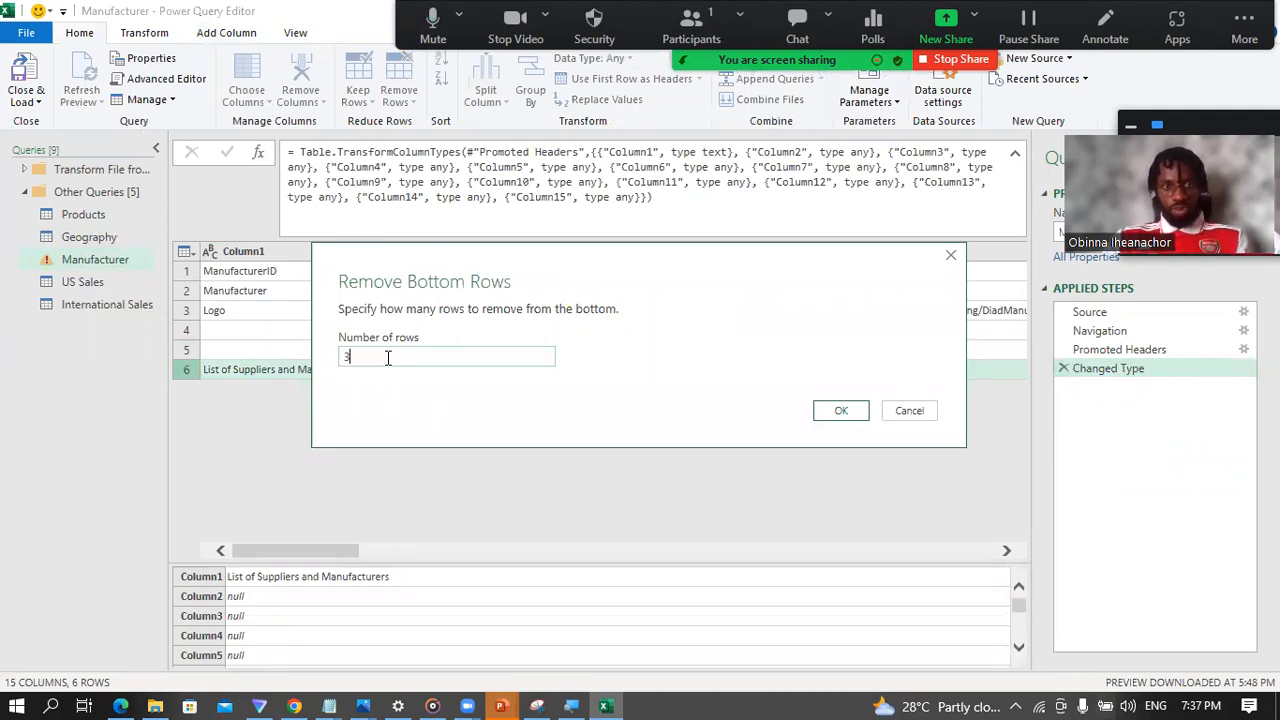
pyautogui.click(840, 411)
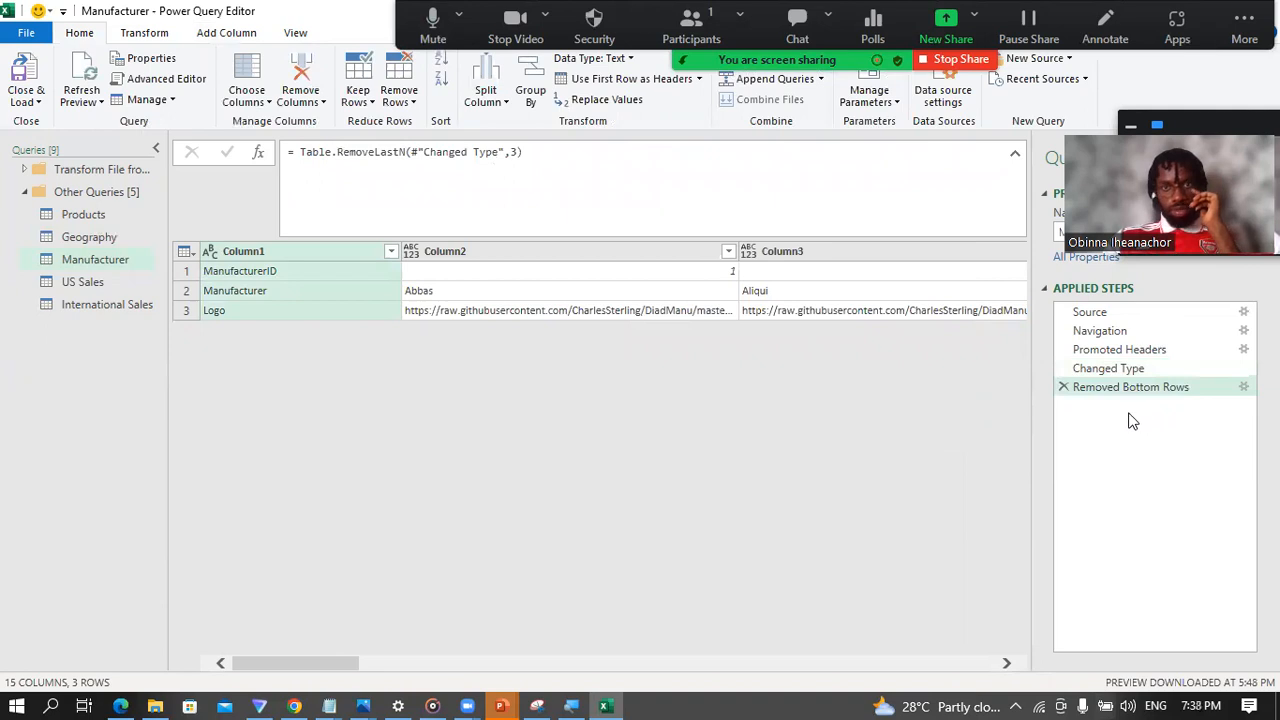
# Step: Delete Manufacturer's Removed Bottom Rows and Changed Type steps, and remove the bottom 3 rows directly after Promoted Headers
pyautogui.click(1063, 388)
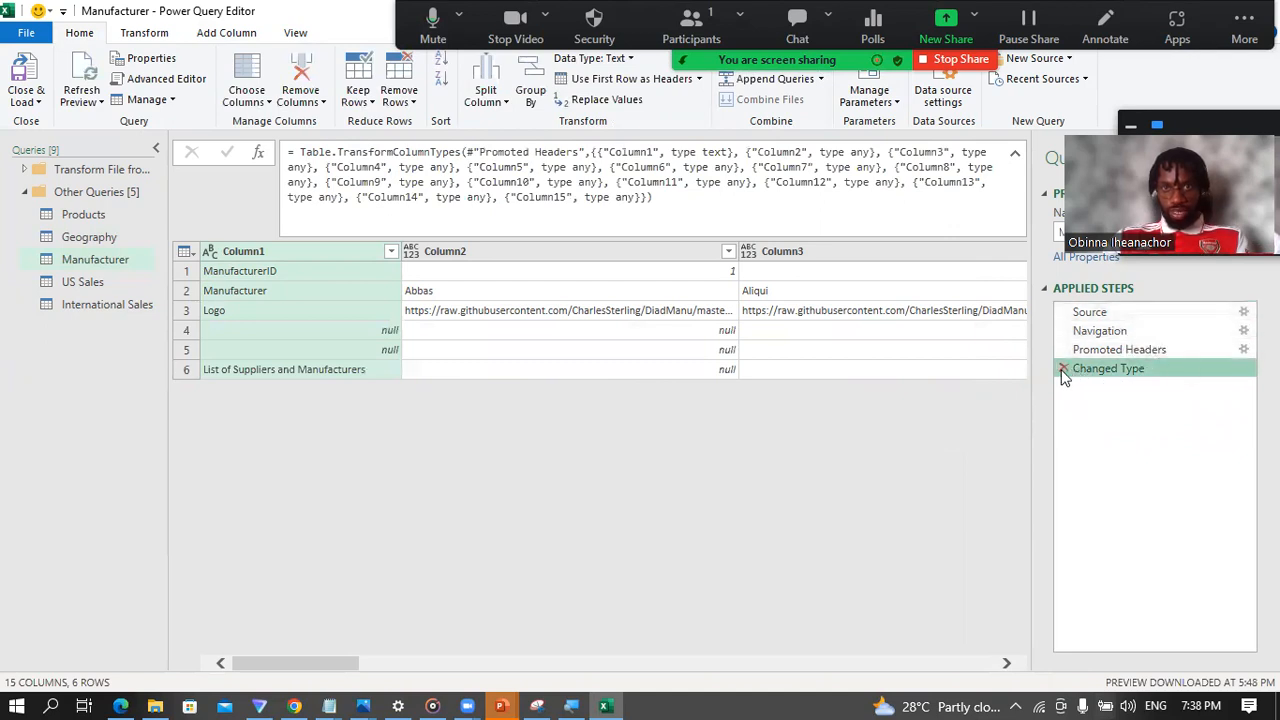
pyautogui.click(1063, 369)
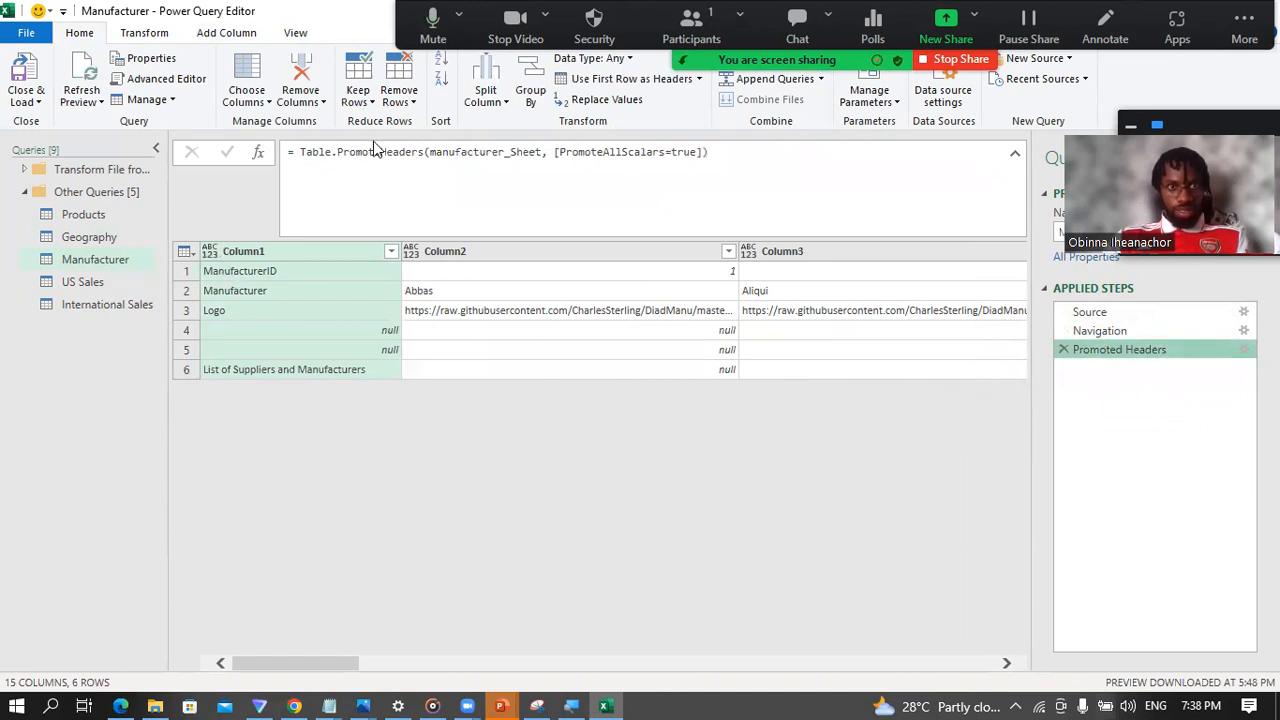
pyautogui.click(405, 102)
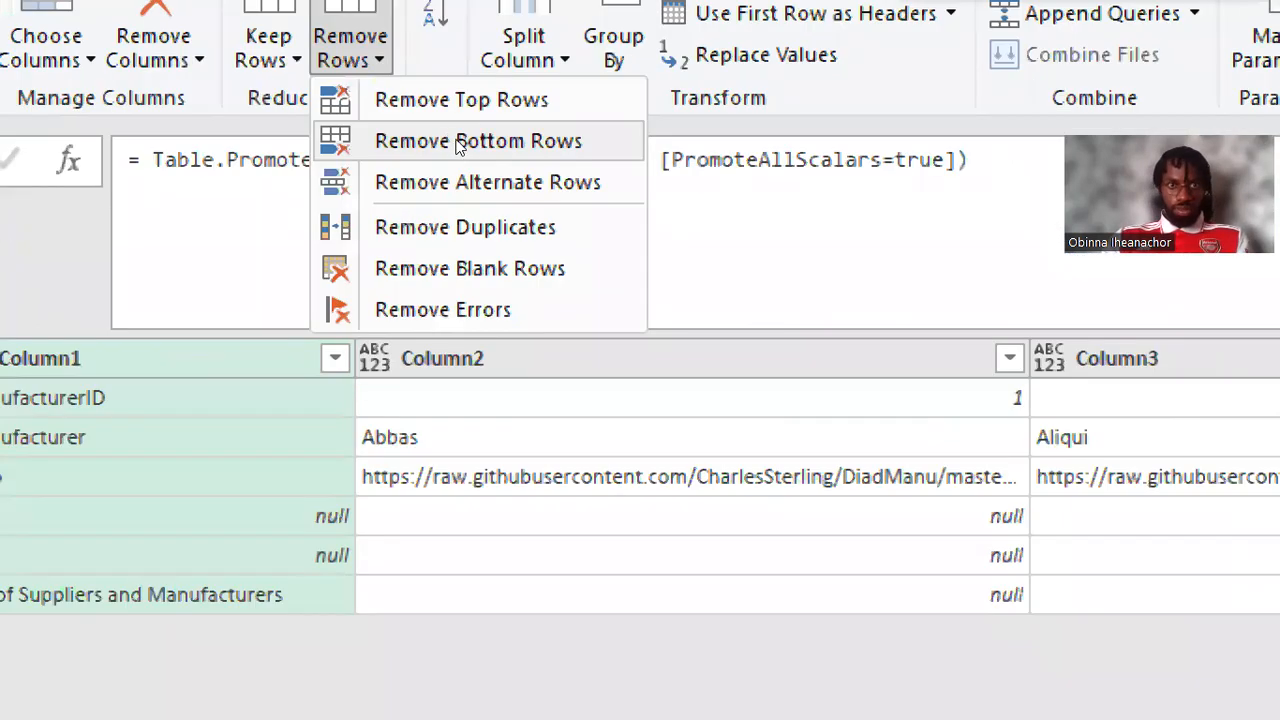
pyautogui.click(458, 141)
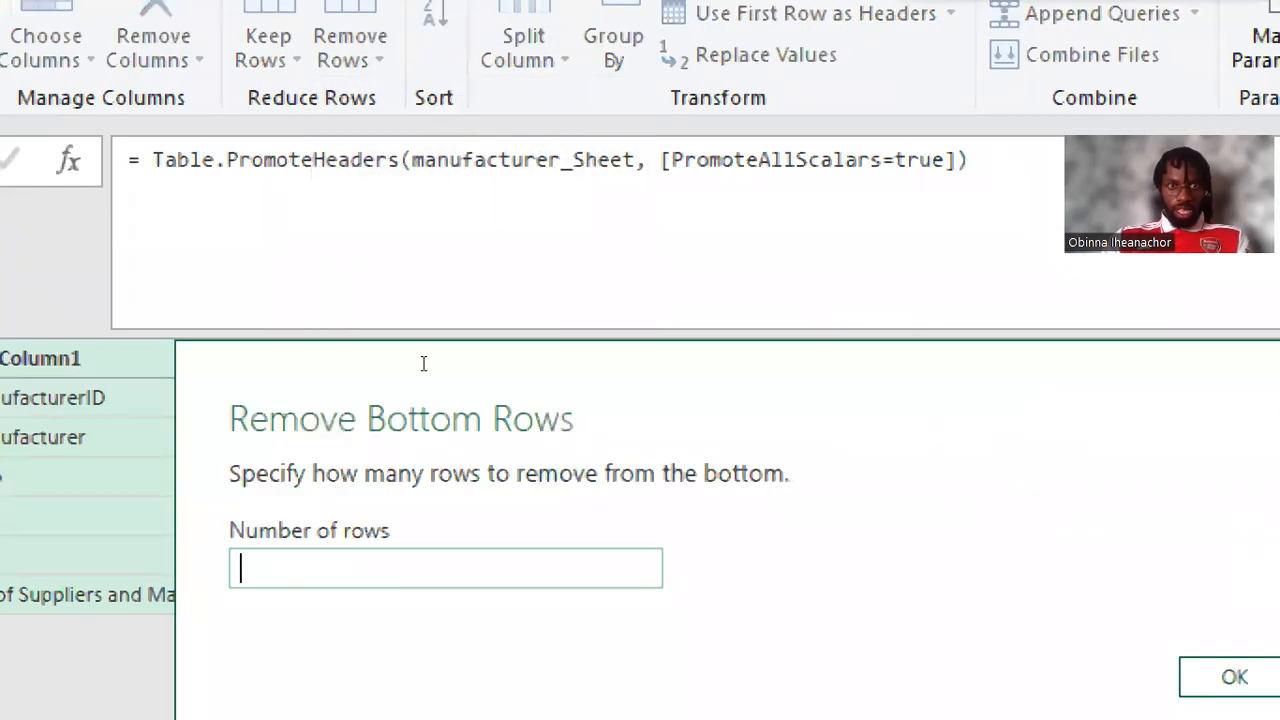
pyautogui.write('3')
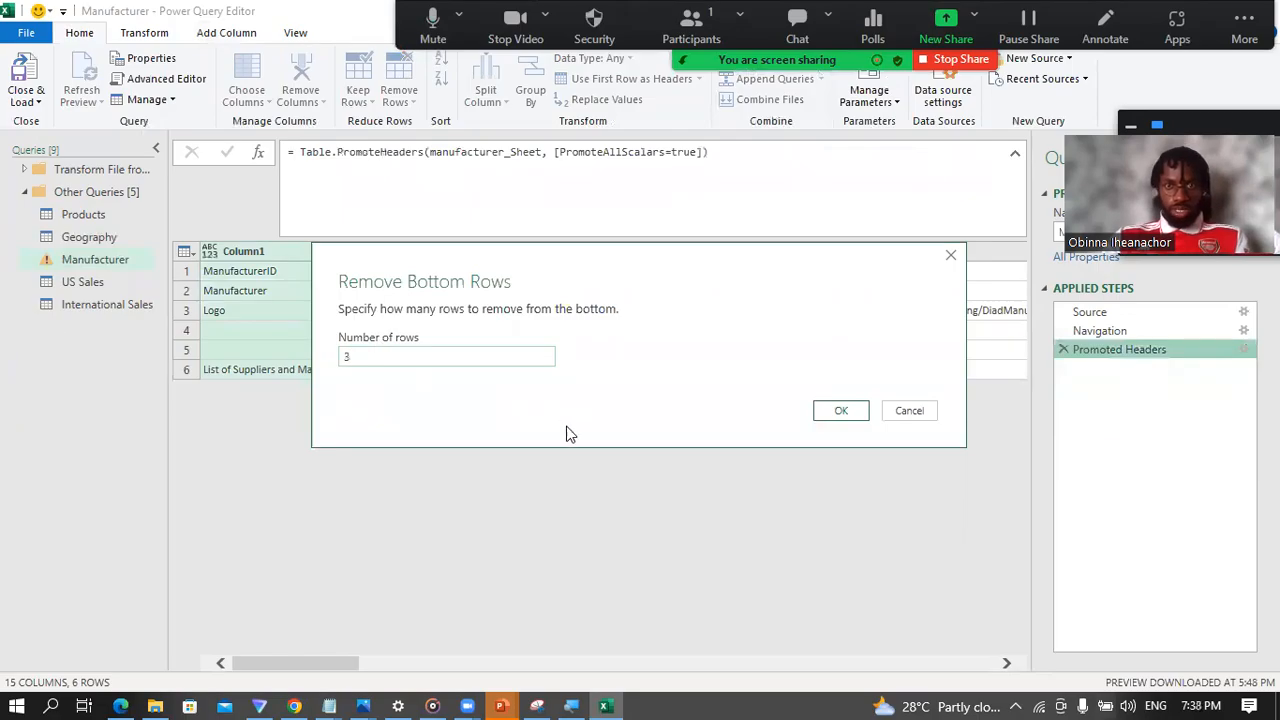
pyautogui.click(843, 409)
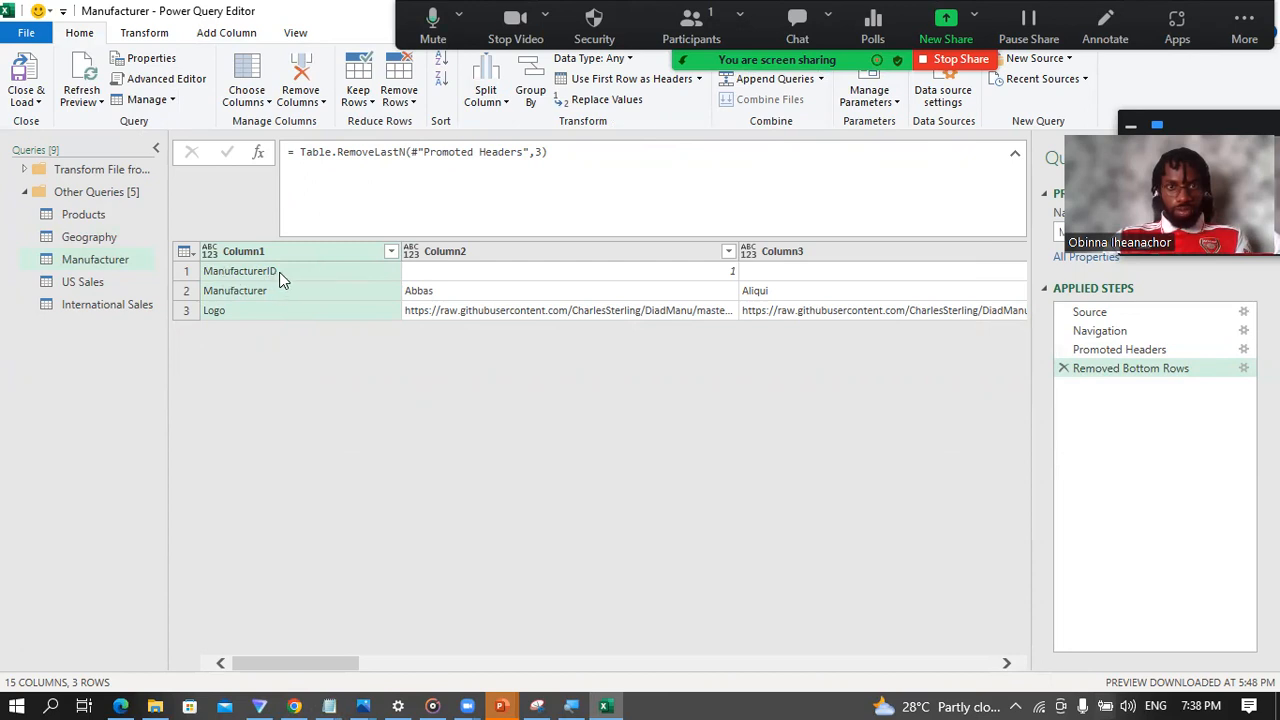
# Step: Examine the ManufacturerID, Manufacturer and Logo rows against the Column1 to Column3 headers of the Manufacturer table
pyautogui.click(185, 274)
pyautogui.click(187, 292)
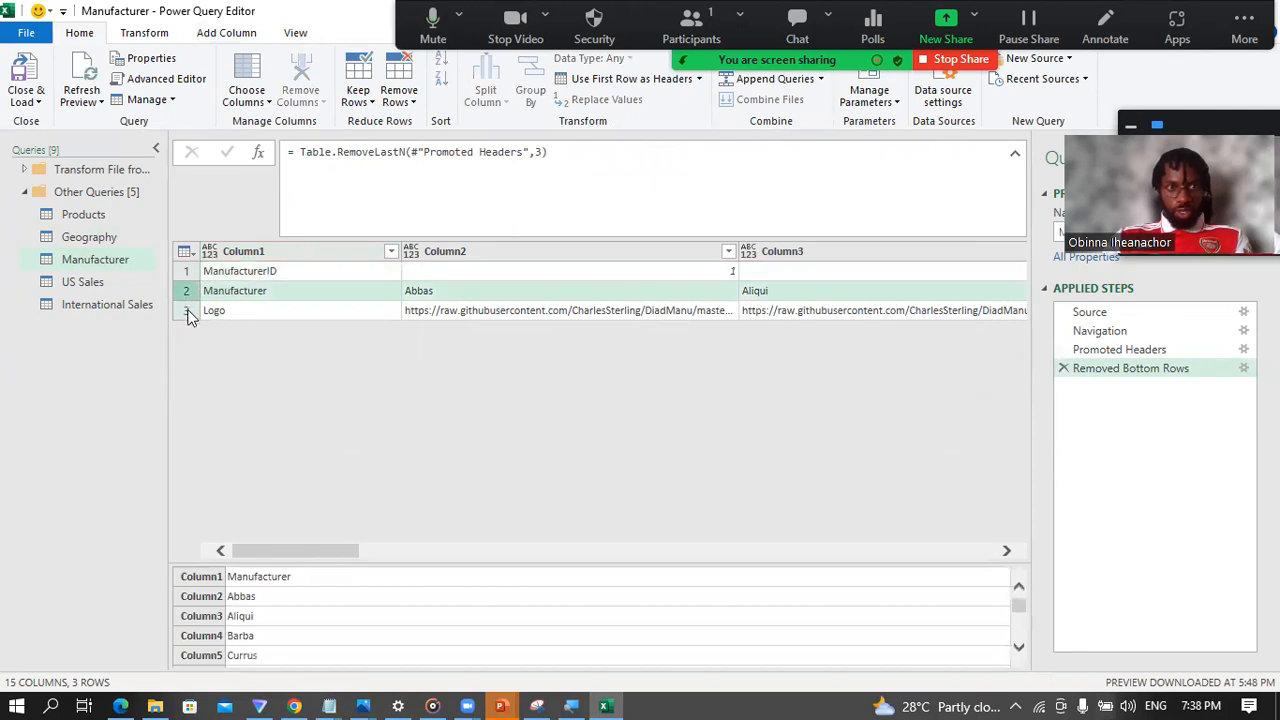
pyautogui.click(189, 313)
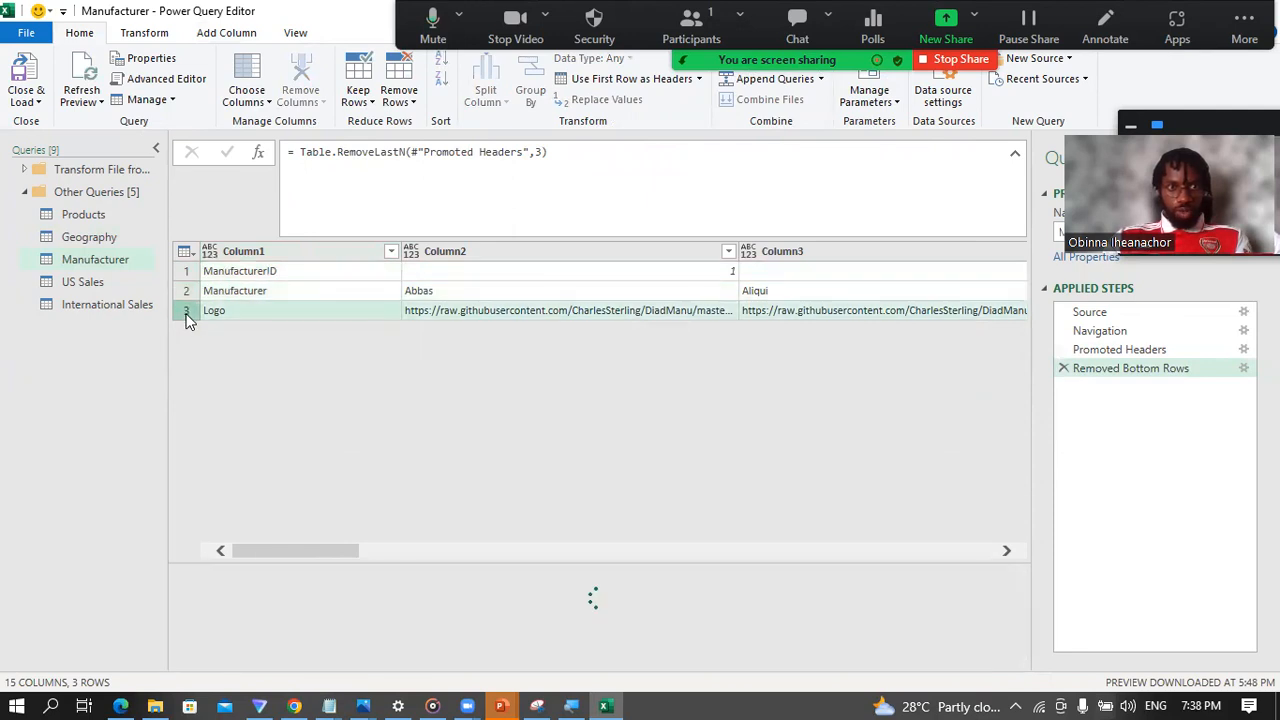
pyautogui.click(266, 251)
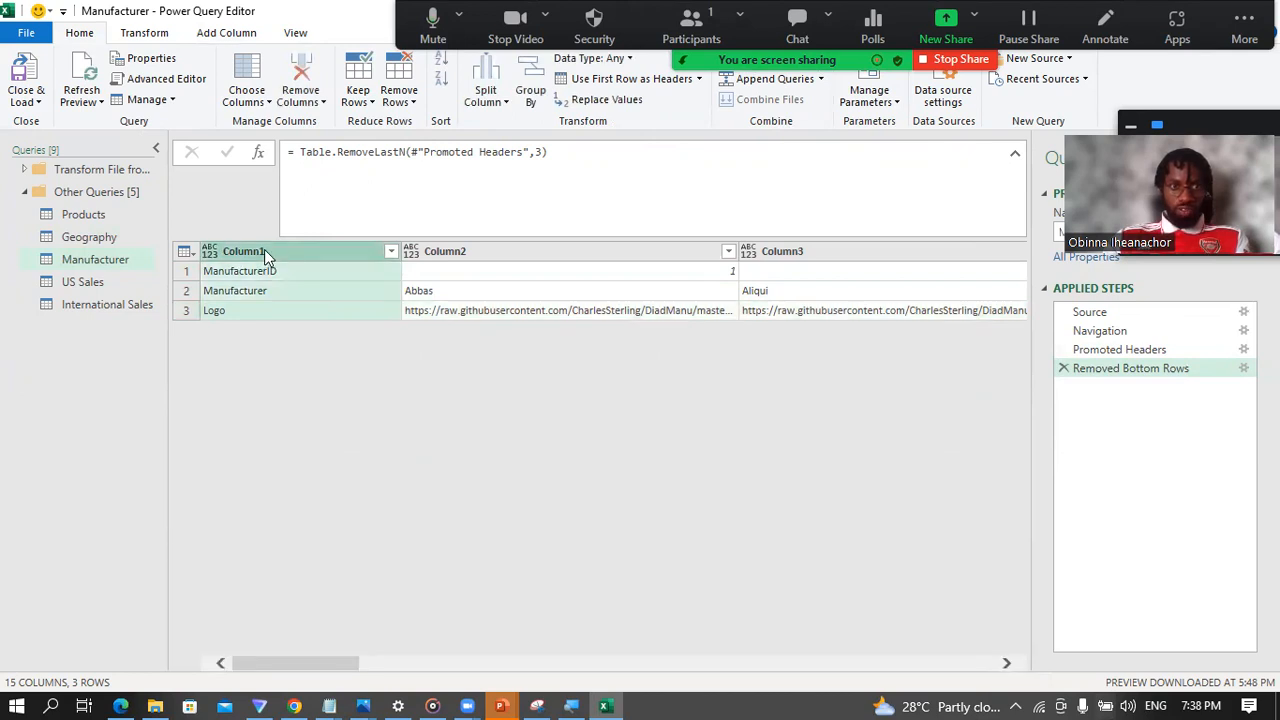
pyautogui.click(482, 256)
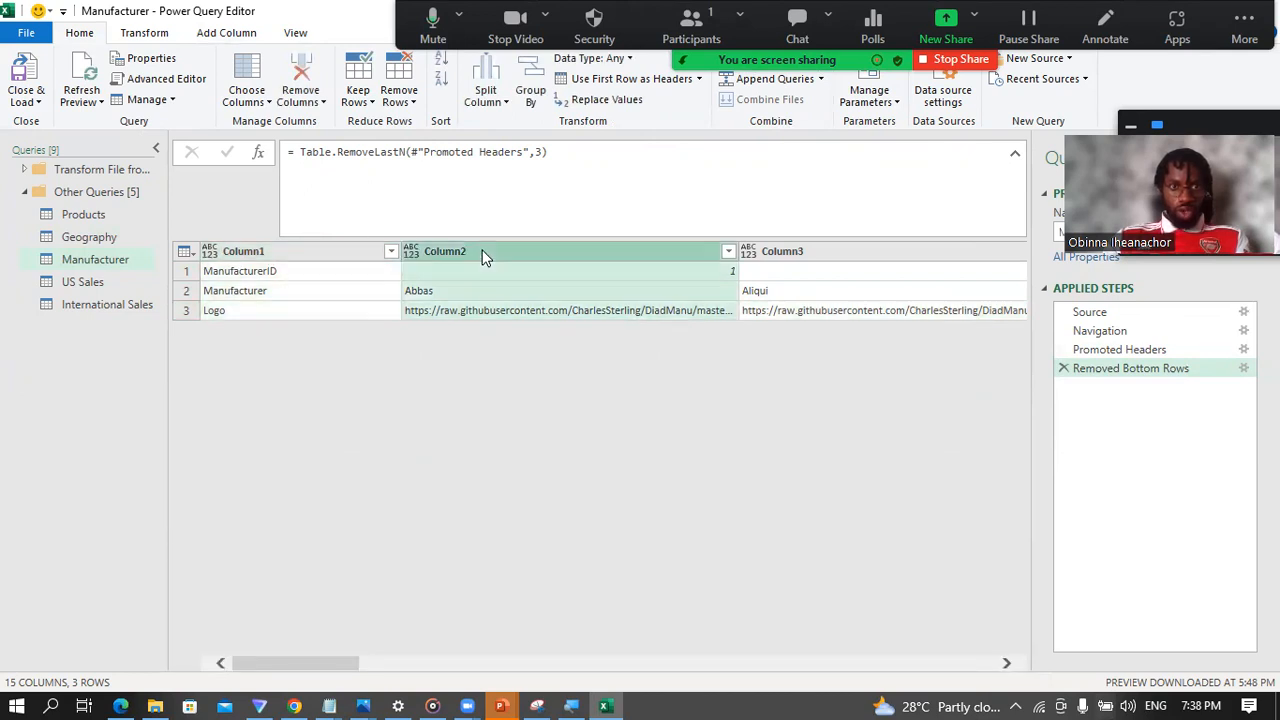
pyautogui.click(261, 256)
pyautogui.click(268, 270)
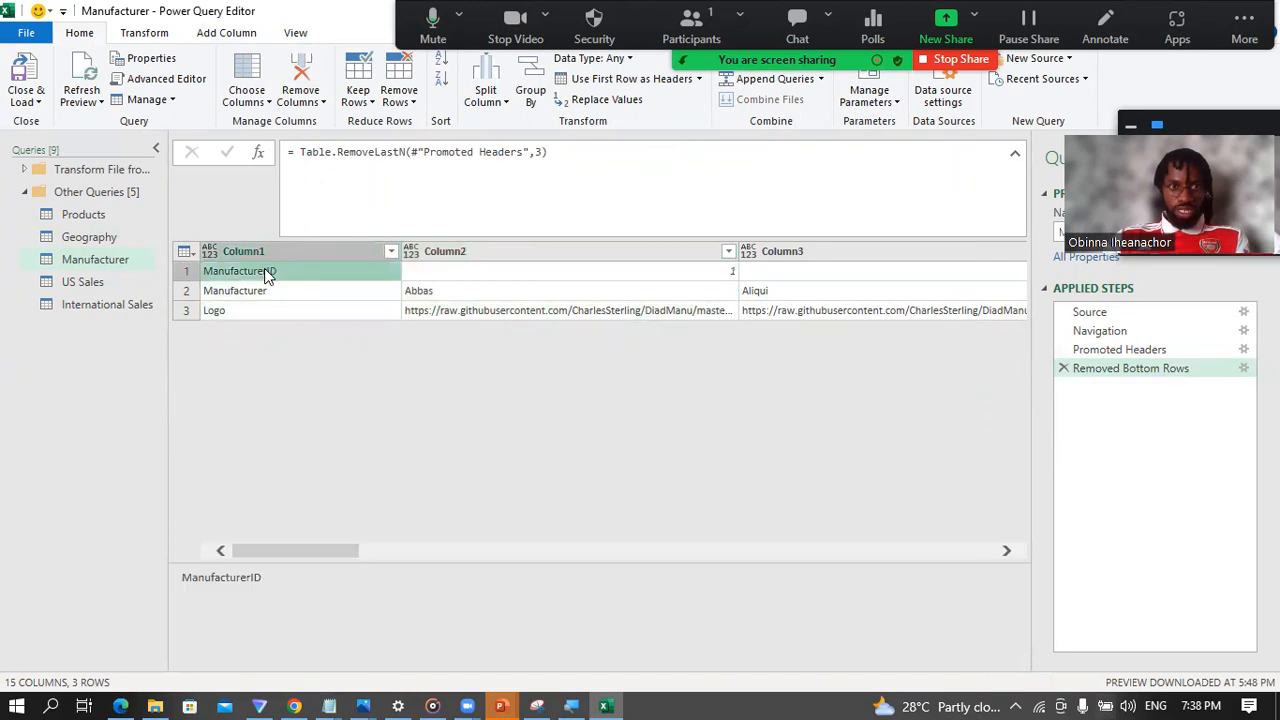
pyautogui.click(420, 252)
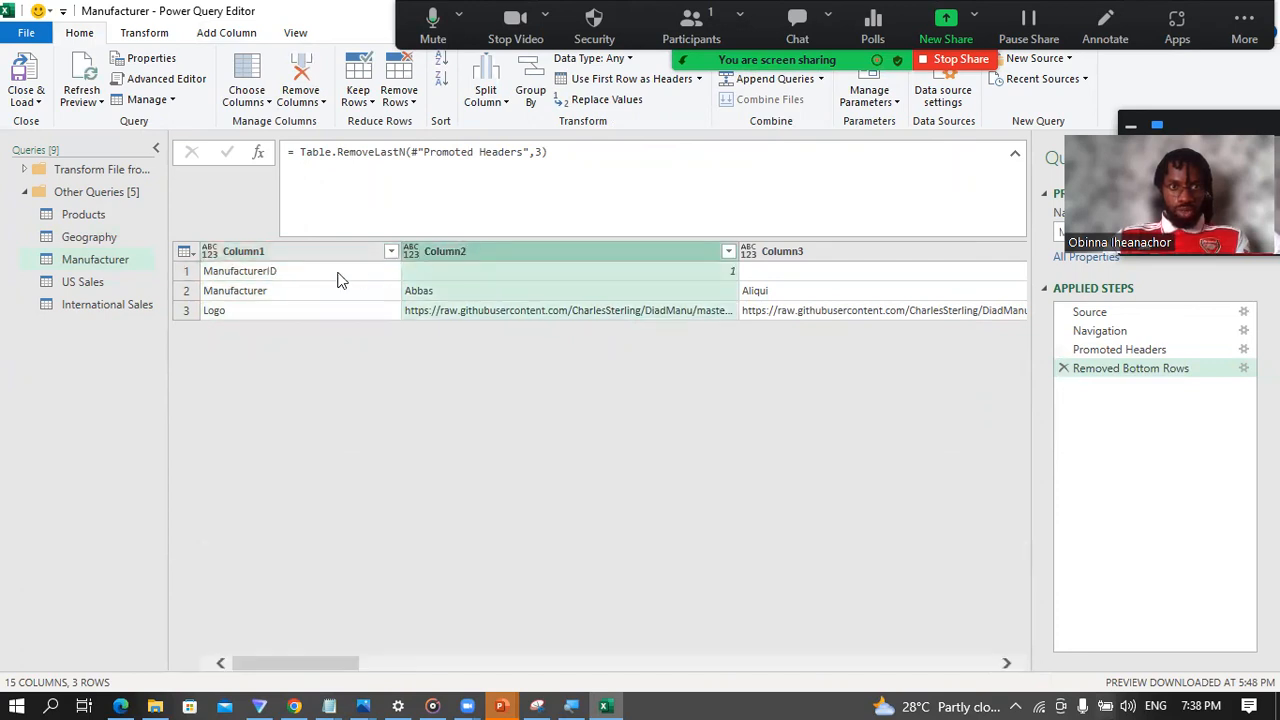
pyautogui.click(250, 289)
pyautogui.click(816, 255)
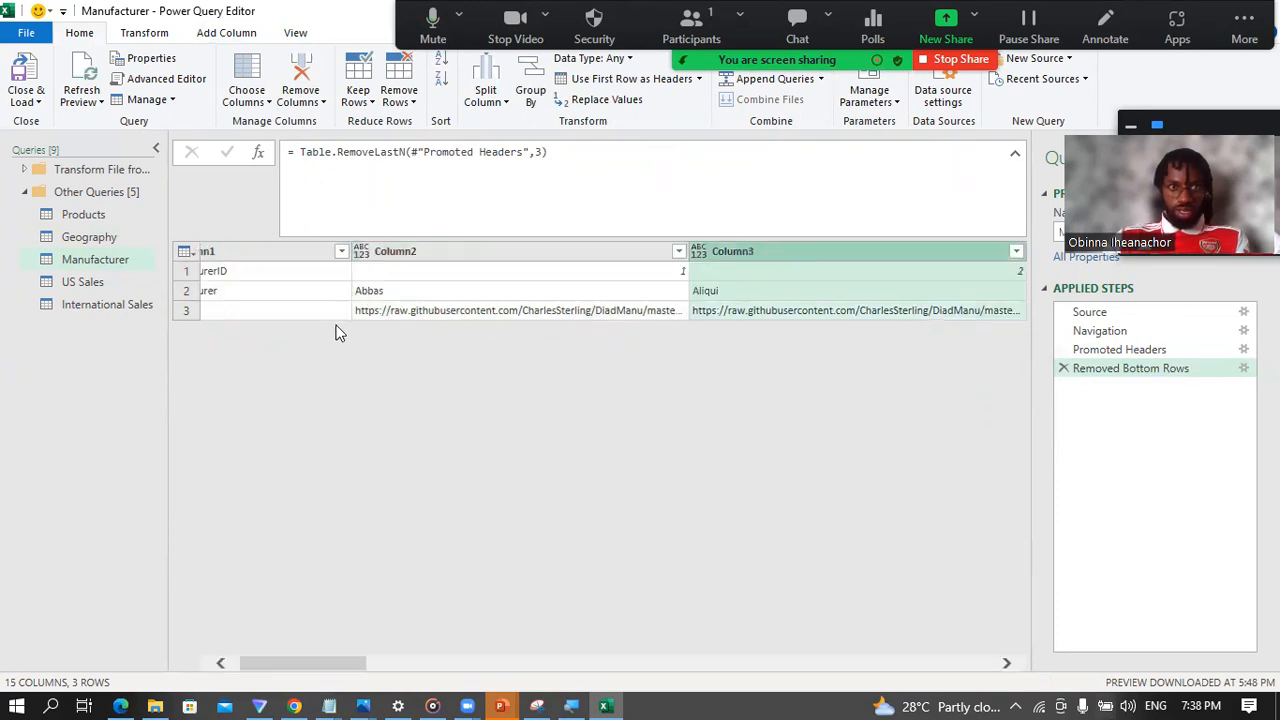
pyautogui.moveTo(328, 658); pyautogui.dragTo(191, 655)
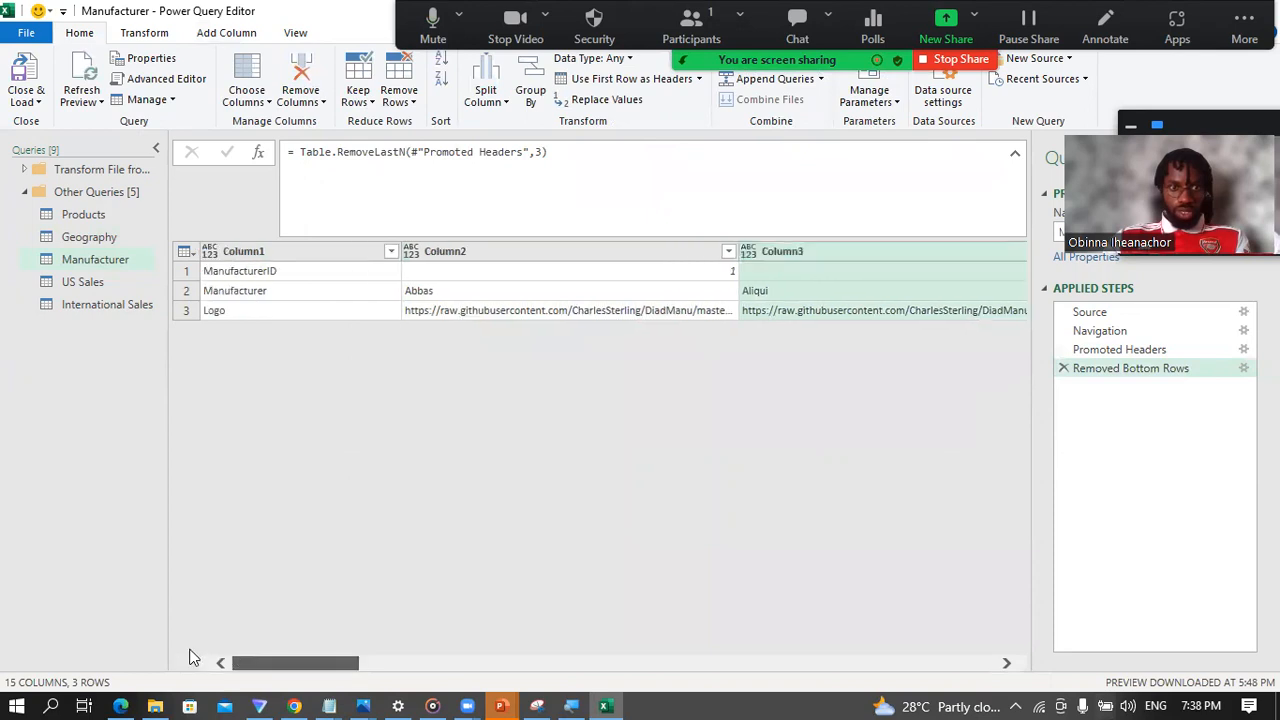
pyautogui.click(230, 314)
# Step: Review the ManufacturerID row's values across all columns from Column2 to Column15, and return to the first column
pyautogui.click(459, 271)
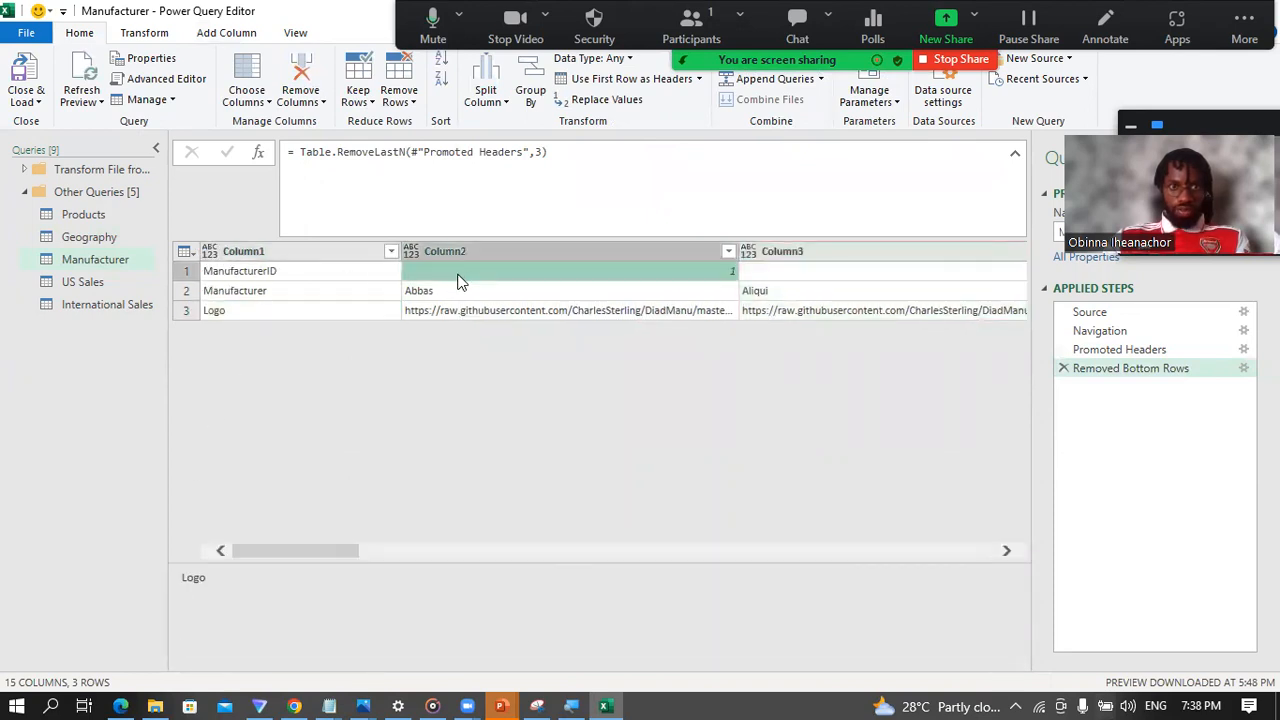
pyautogui.press('Right')
pyautogui.press('Right')
pyautogui.press('Right')
pyautogui.press('Right')
pyautogui.press('Right')
pyautogui.press('Right')
pyautogui.press('Right')
pyautogui.press('Right')
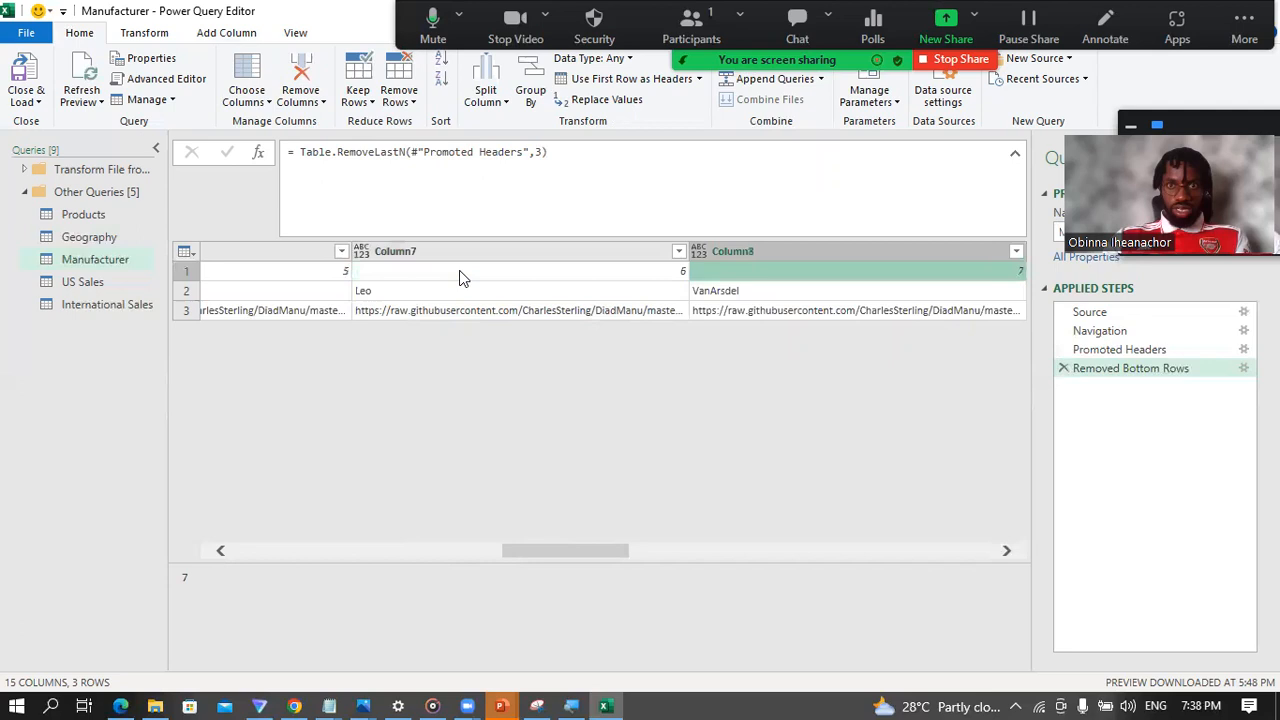
pyautogui.press('Right')
pyautogui.press('Right')
pyautogui.press('Right')
pyautogui.press('Right')
pyautogui.press('Right')
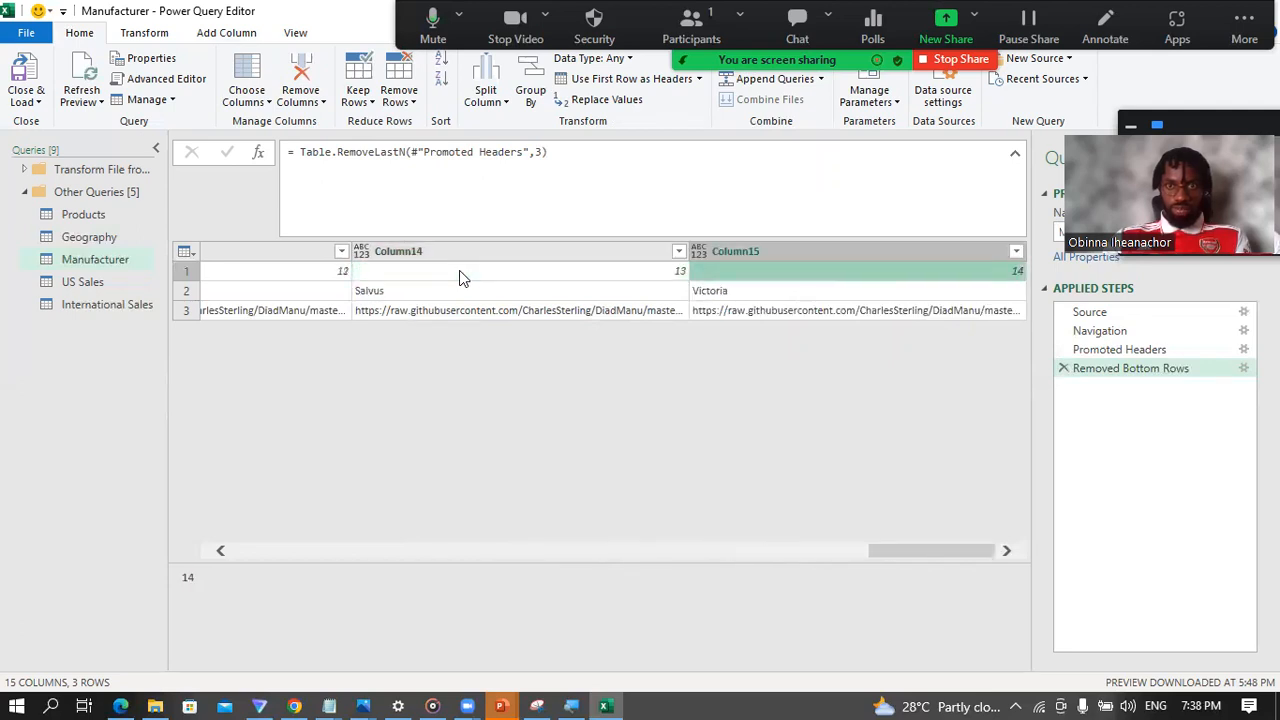
pyautogui.press('Left')
pyautogui.press('Left')
pyautogui.press('Left')
pyautogui.press('Left')
pyautogui.press('Left')
pyautogui.press('Left')
pyautogui.press('Left')
pyautogui.press('Left')
pyautogui.press('Left')
pyautogui.press('Left')
pyautogui.press('Left')
pyautogui.press('Left')
pyautogui.press('Left')
pyautogui.press('Left')
pyautogui.press('Left')
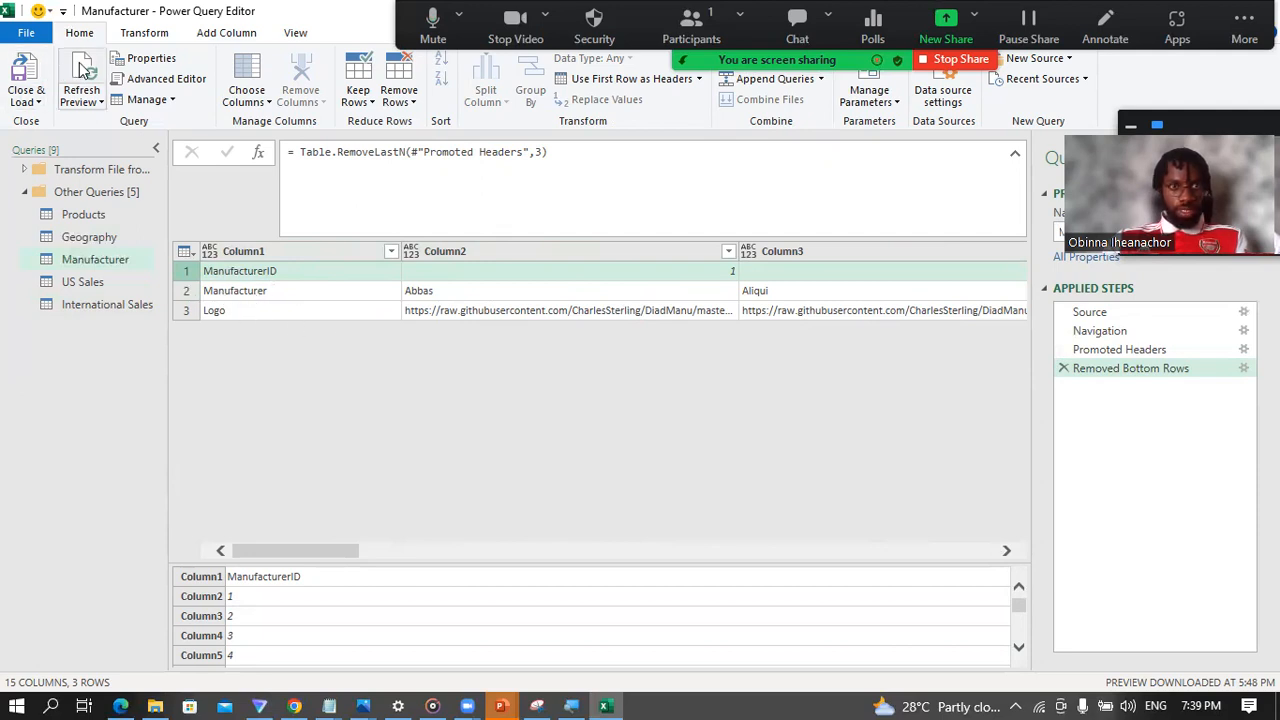
pyautogui.moveTo(313, 551); pyautogui.dragTo(179, 520)
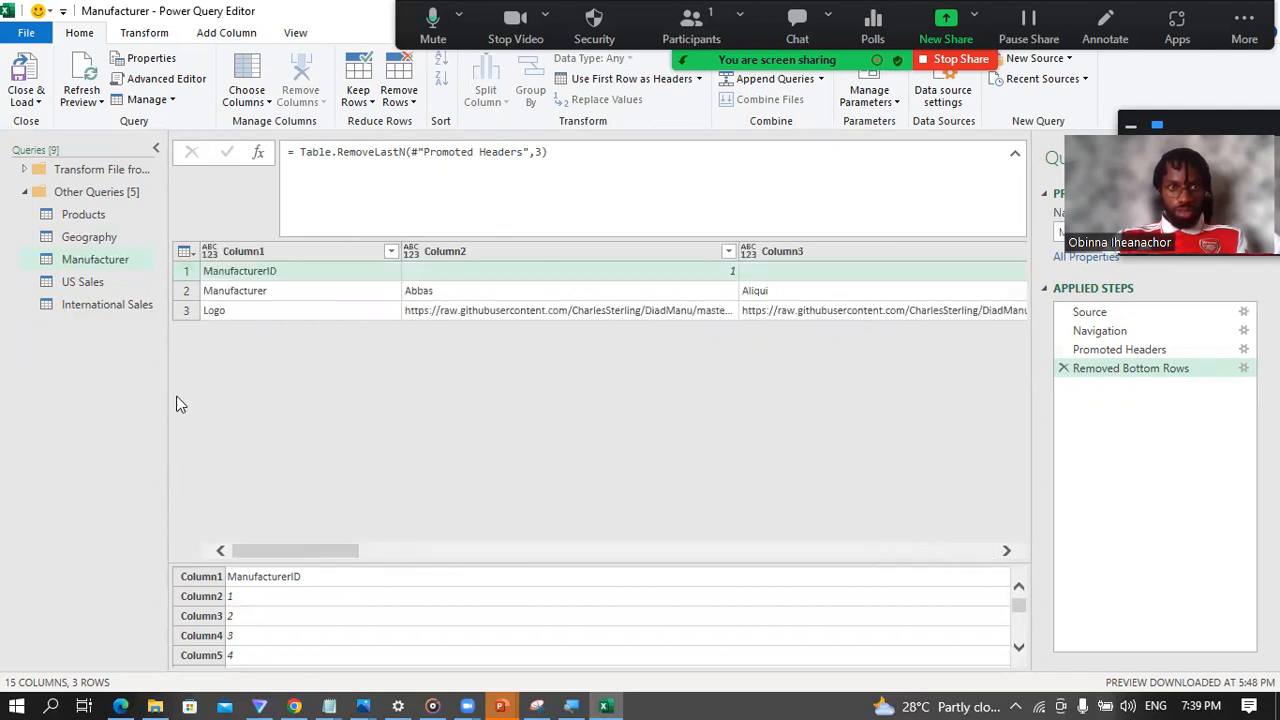
# Step: Transpose the Manufacturer table so its rows become columns
pyautogui.click(243, 251)
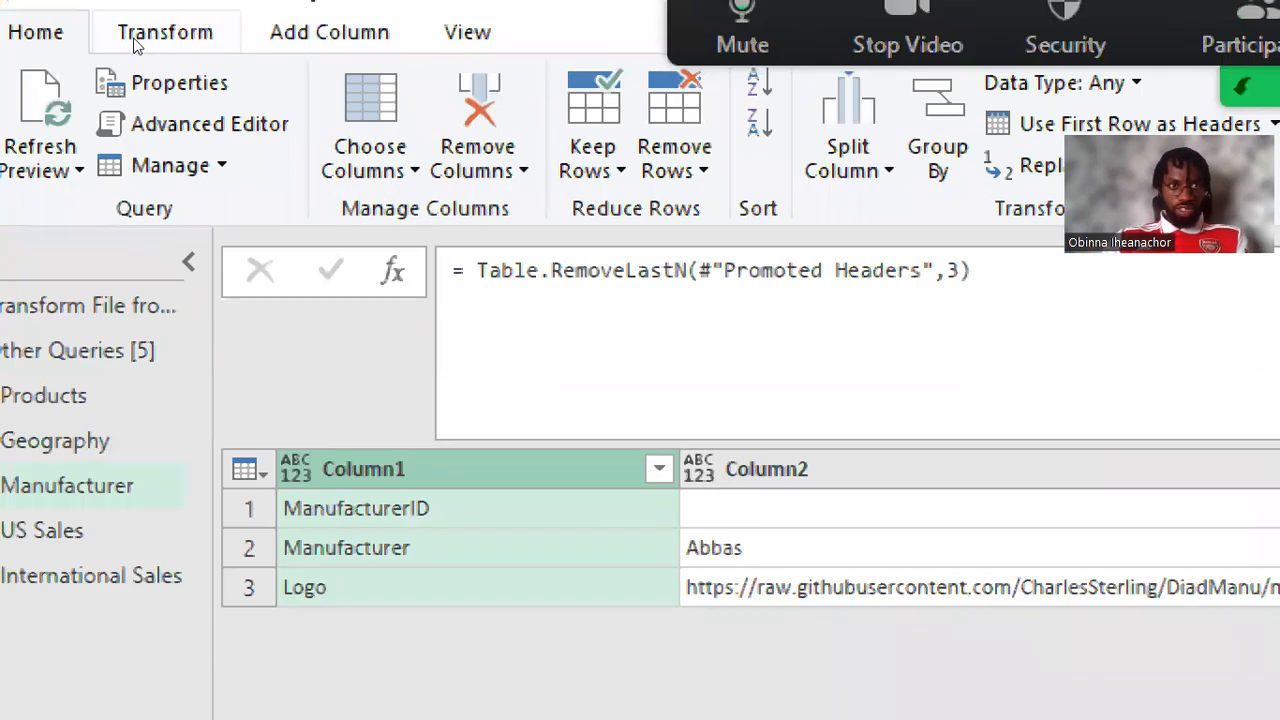
pyautogui.click(140, 36)
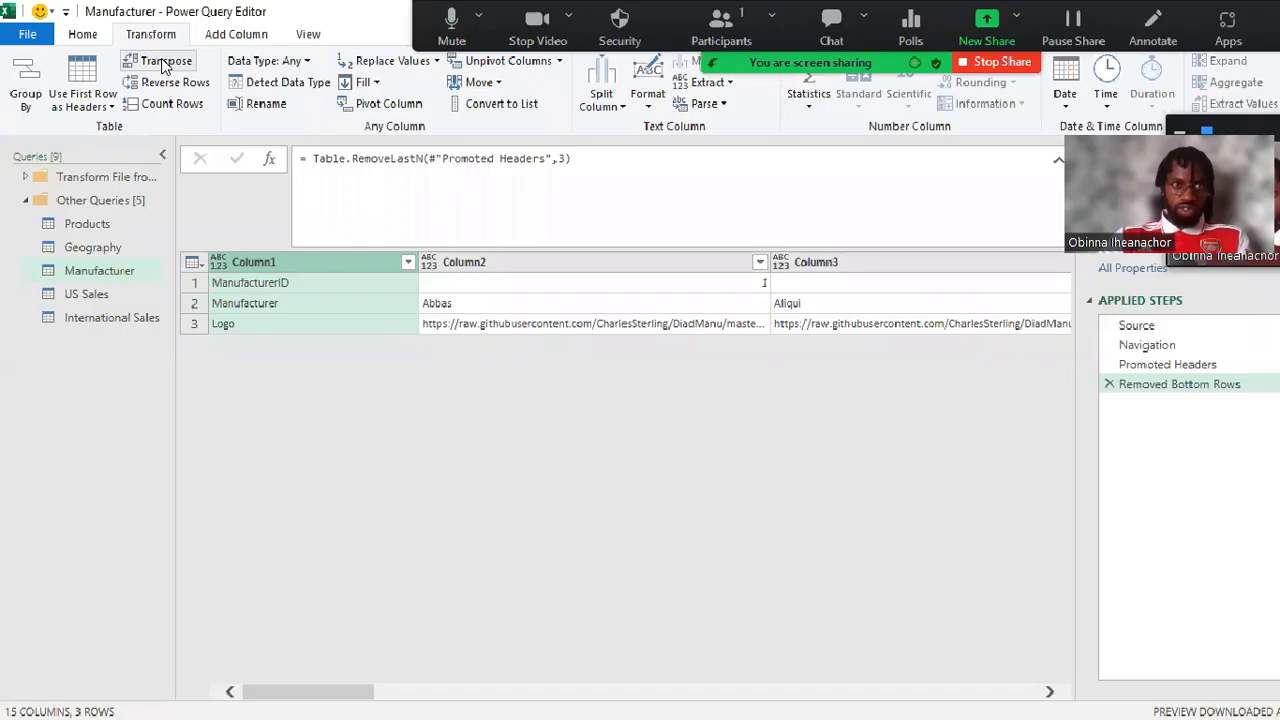
pyautogui.click(190, 83)
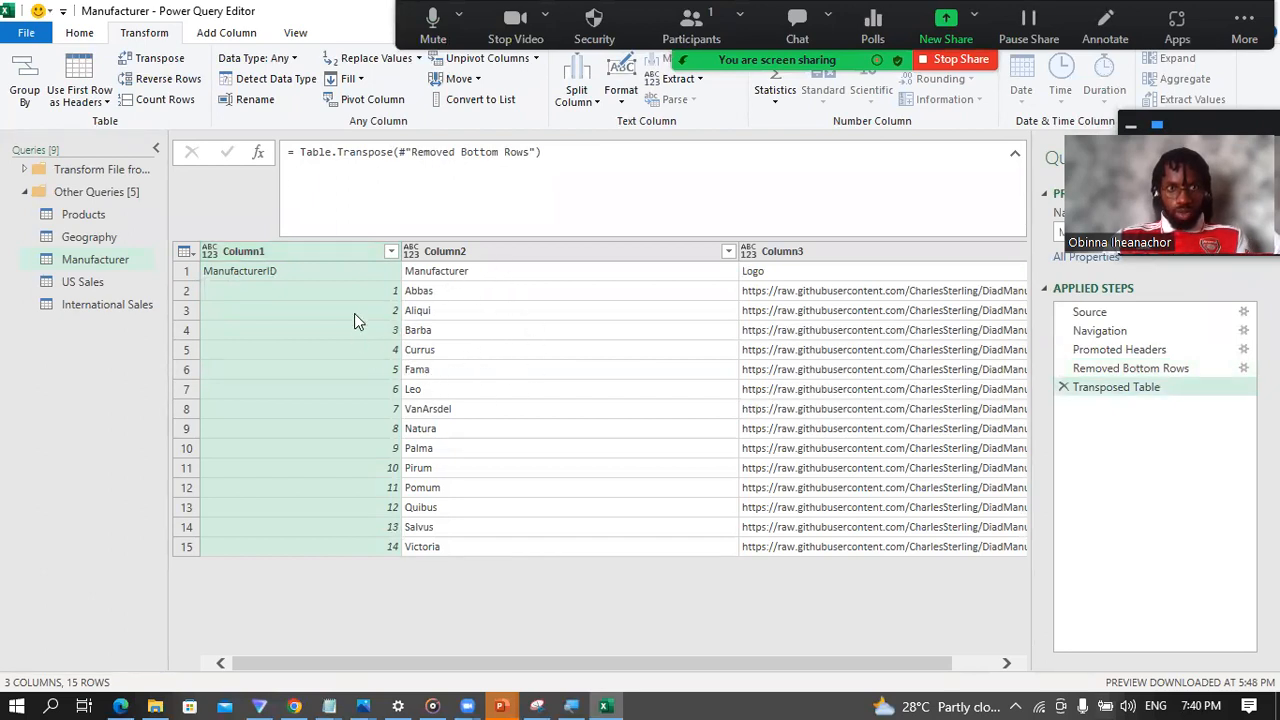
# Step: Check the contents of Column1, Column2 and Column3 in the transposed Manufacturer table against their generic headers
pyautogui.click(278, 278)
pyautogui.click(307, 250)
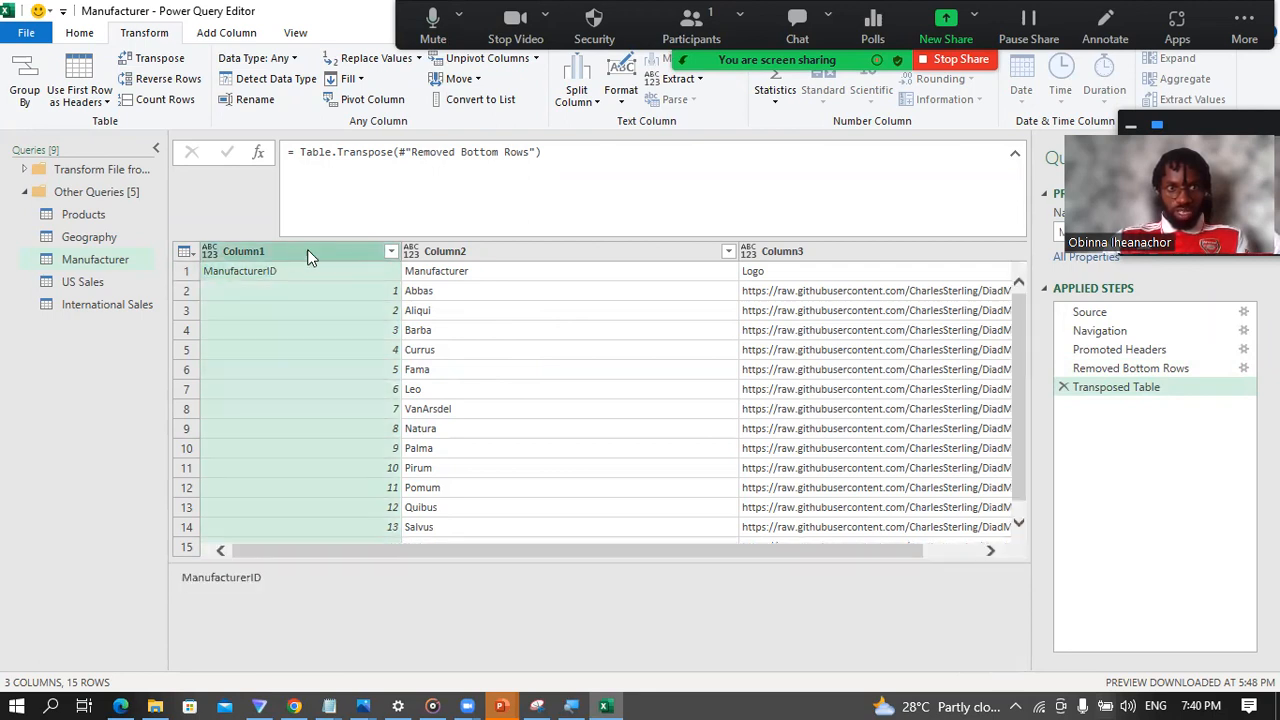
pyautogui.click(520, 251)
pyautogui.click(778, 251)
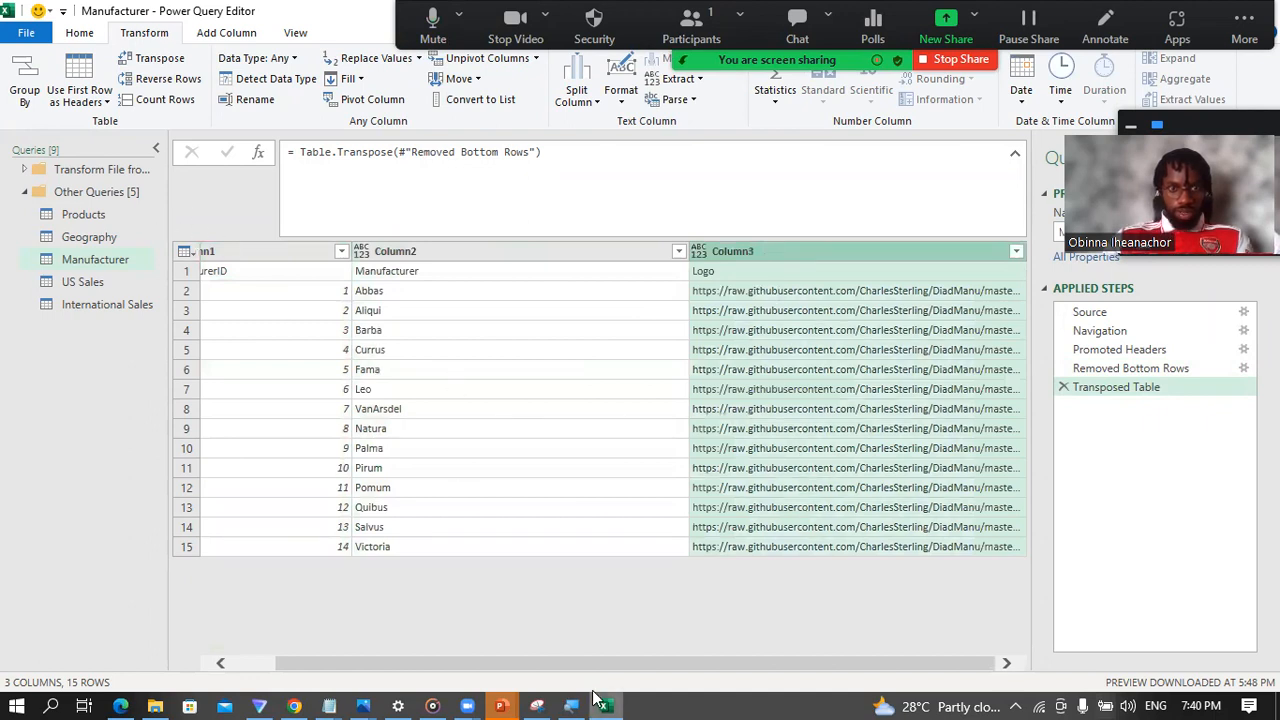
pyautogui.moveTo(413, 668); pyautogui.dragTo(289, 662)
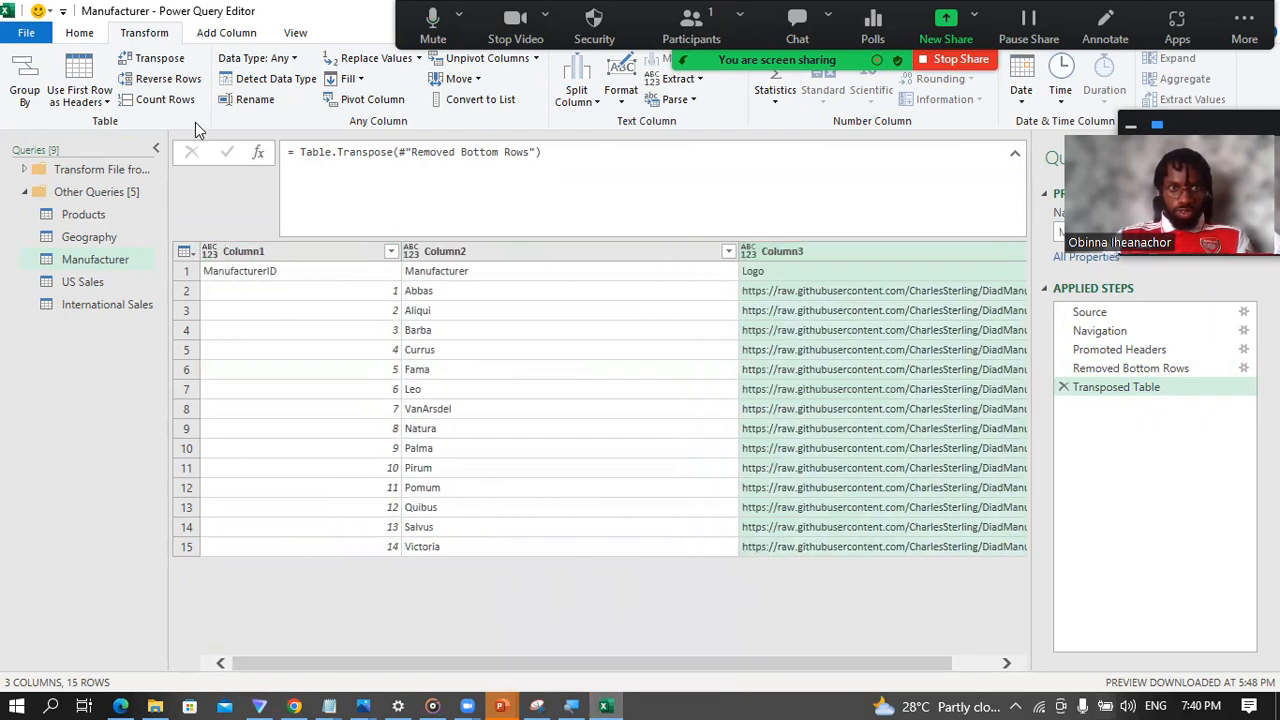
pyautogui.click(491, 253)
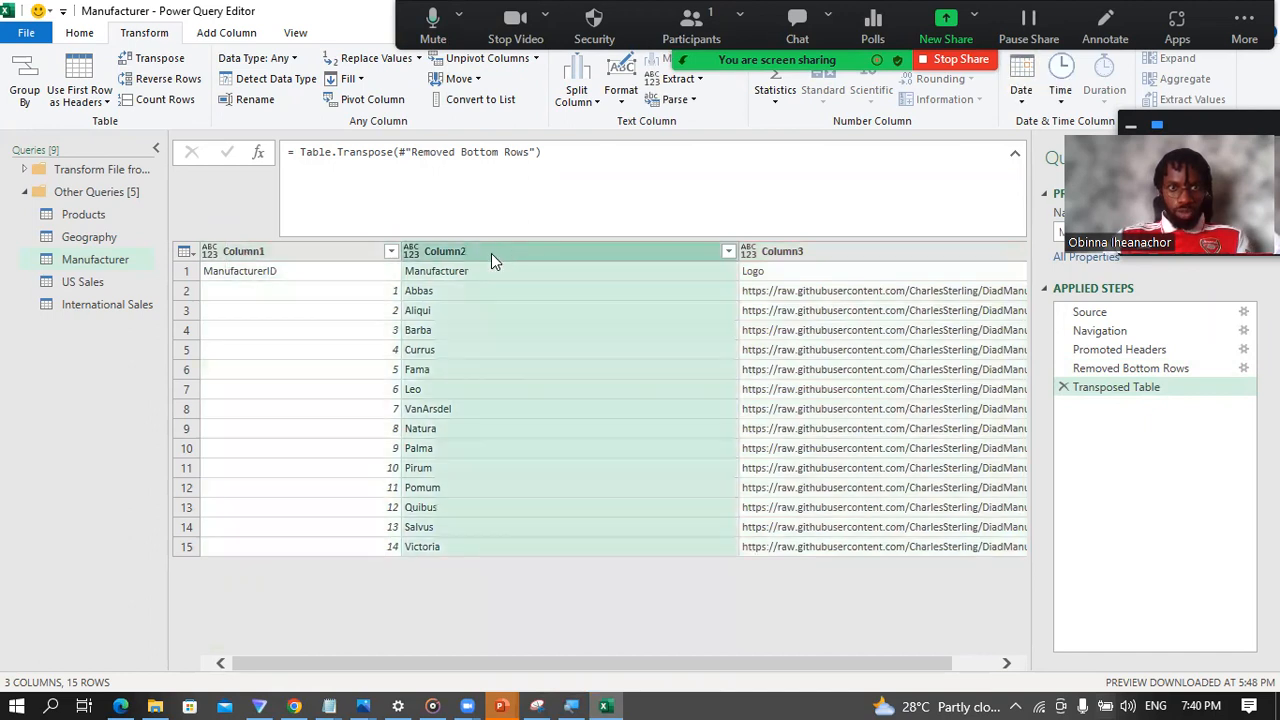
pyautogui.click(783, 253)
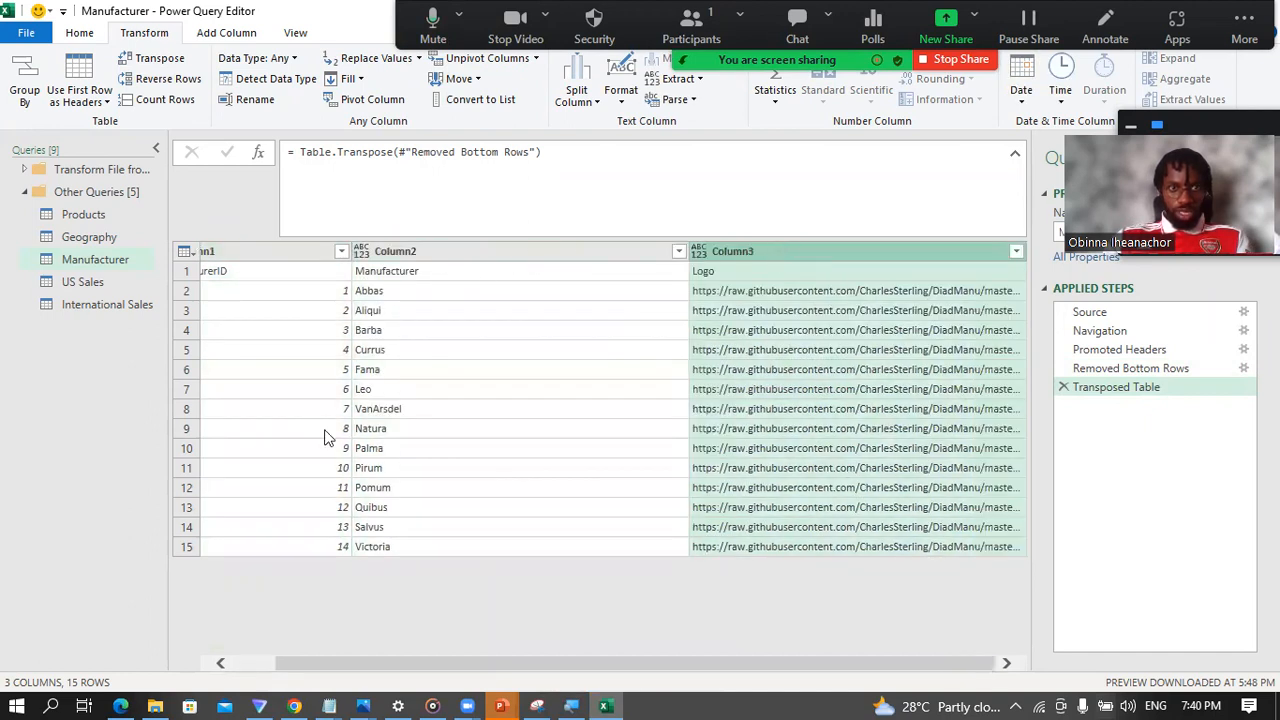
pyautogui.moveTo(410, 664); pyautogui.dragTo(257, 662)
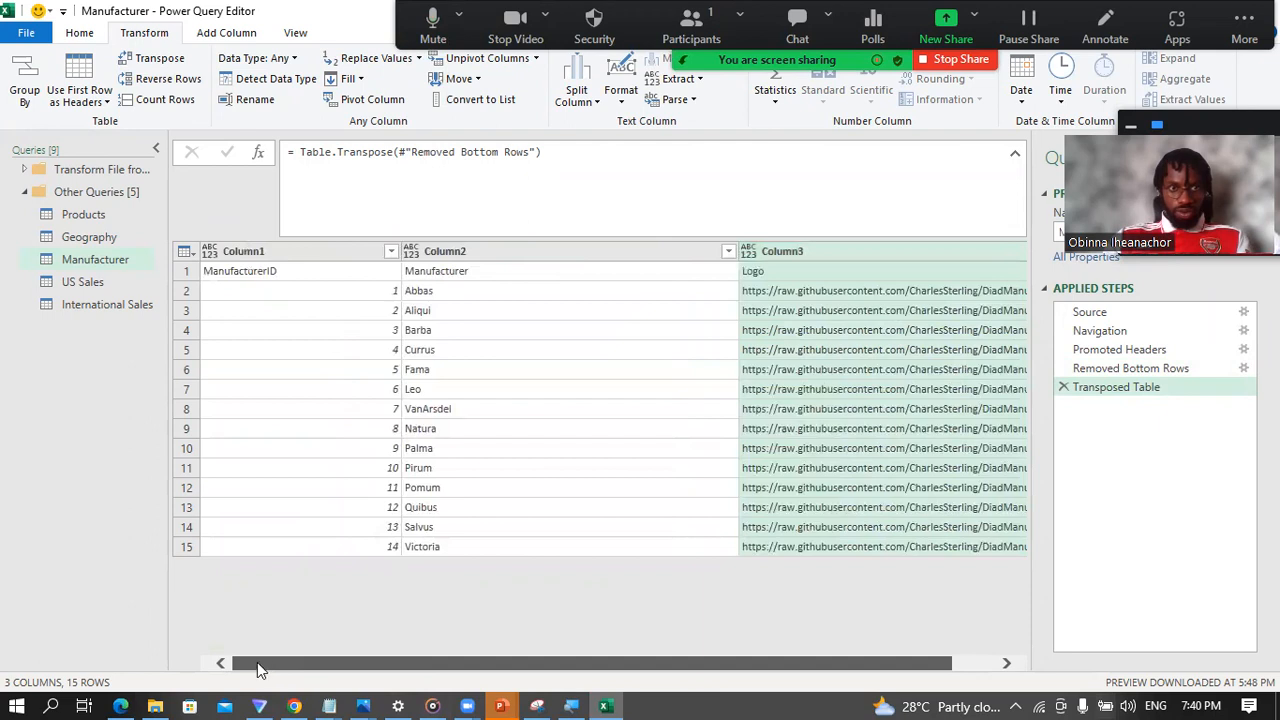
# Step: Promote the first row of the transposed Manufacturer table, holding ManufacturerID, Manufacturer and Logo, to column headers
pyautogui.click(190, 271)
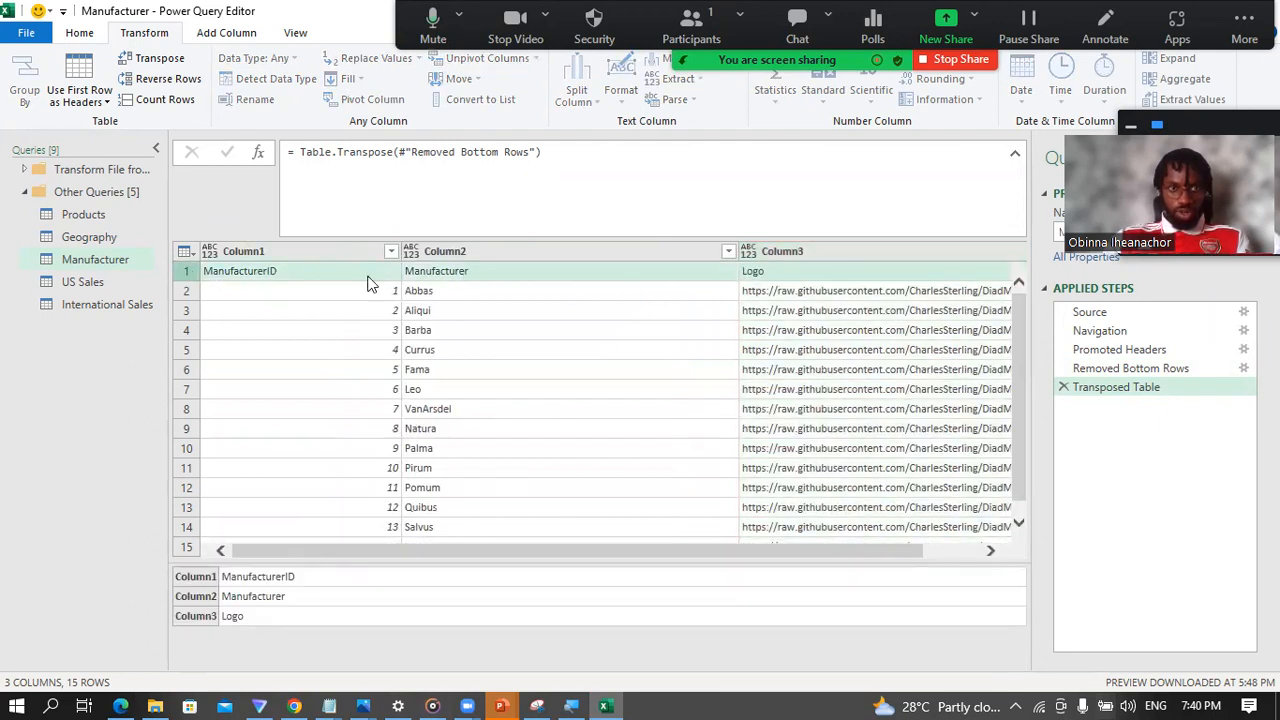
pyautogui.click(189, 251)
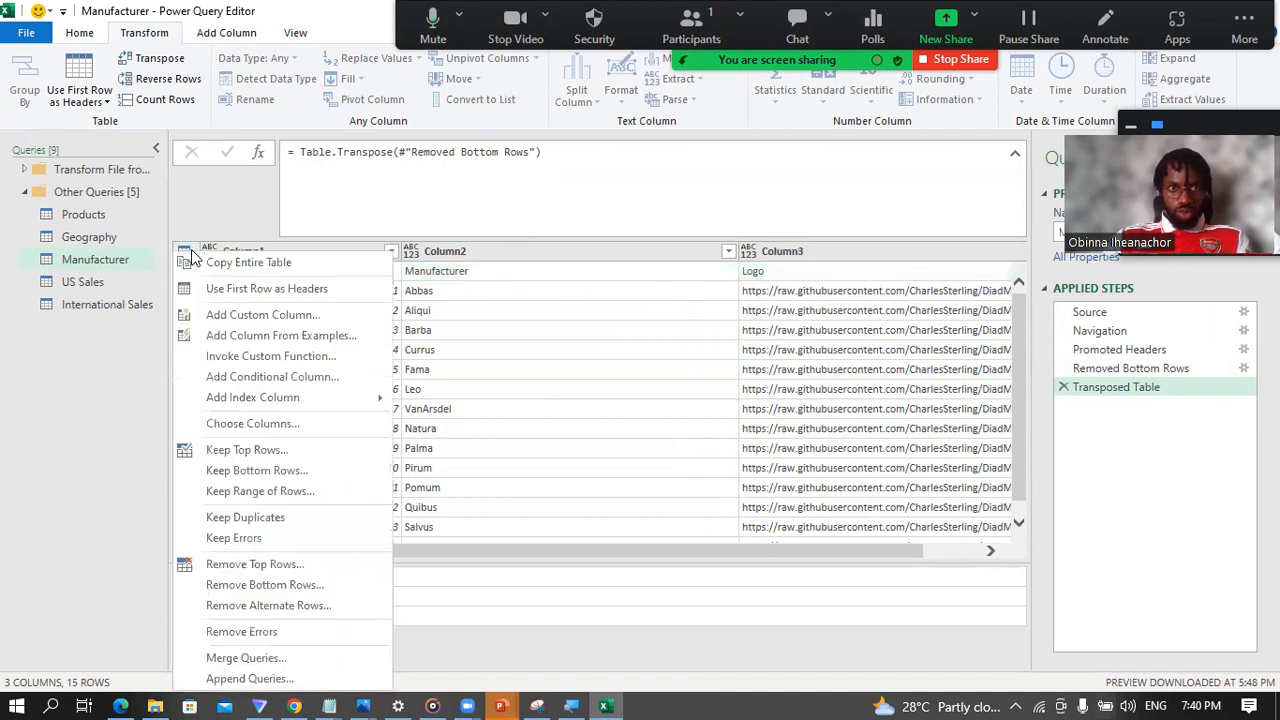
pyautogui.click(257, 290)
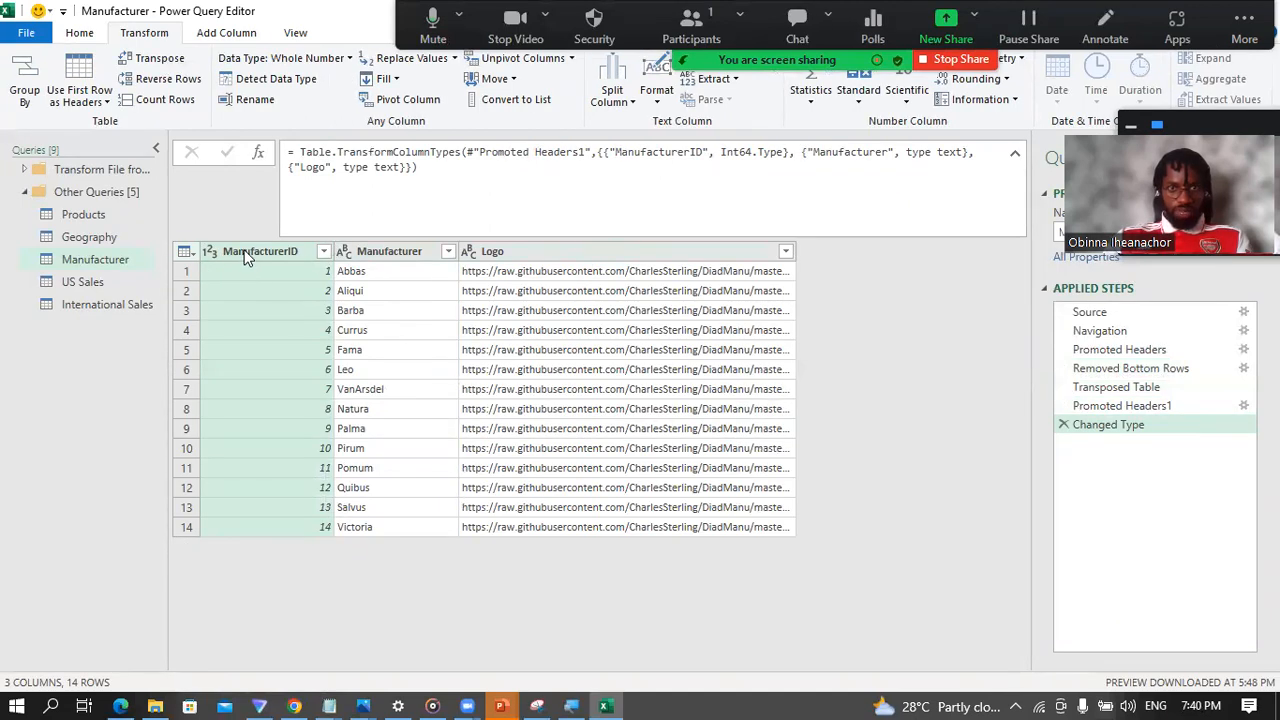
# Step: Check the data types assigned to the ManufacturerID, Manufacturer and Logo columns of the Manufacturer table
pyautogui.click(410, 252)
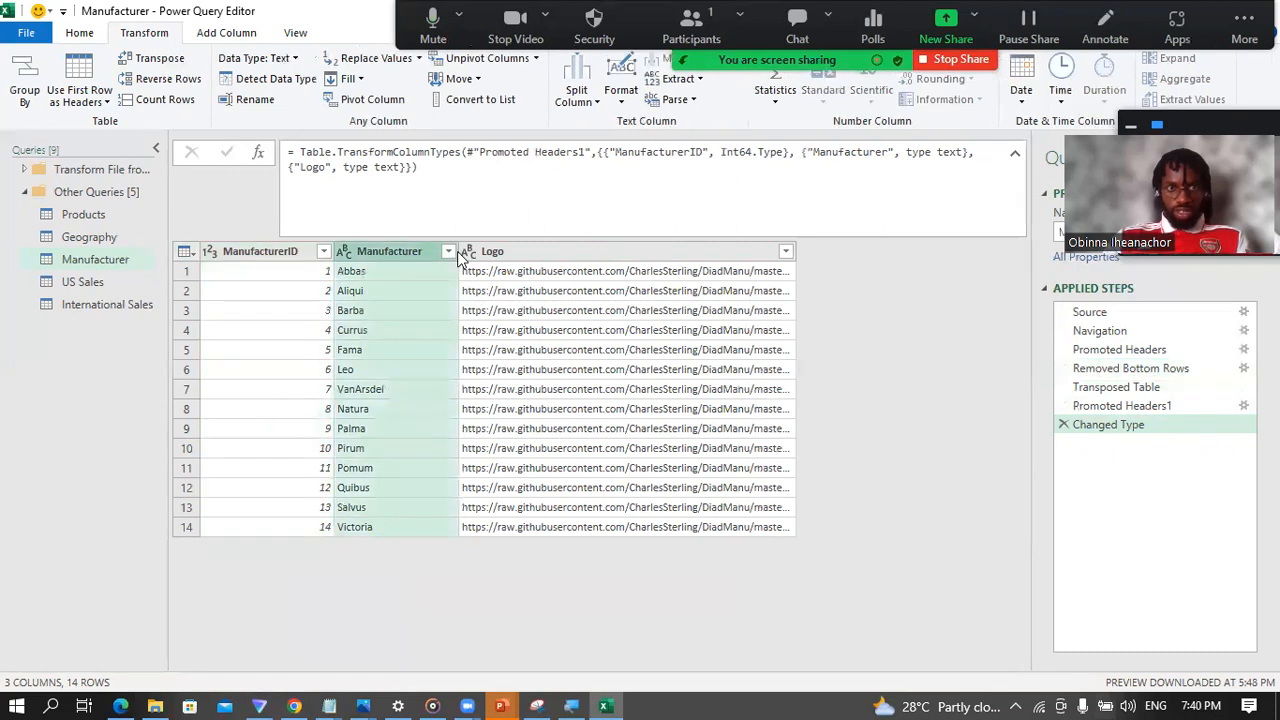
pyautogui.click(538, 255)
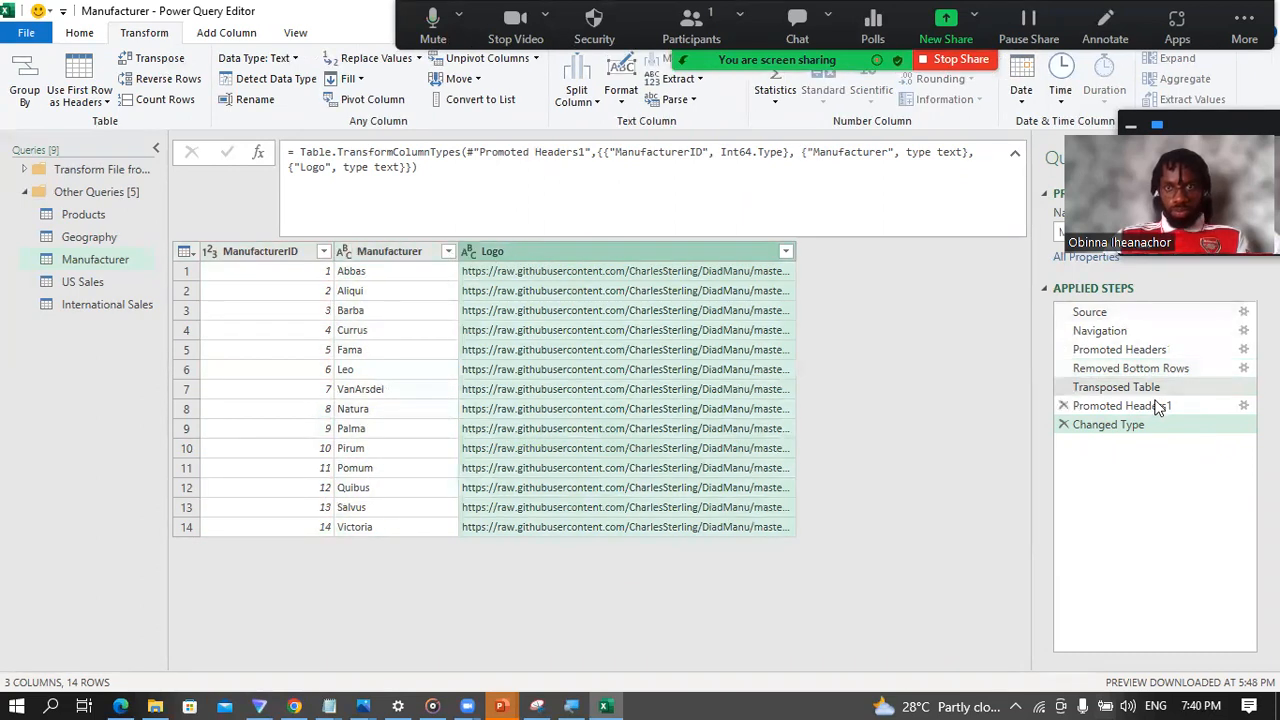
pyautogui.click(211, 252)
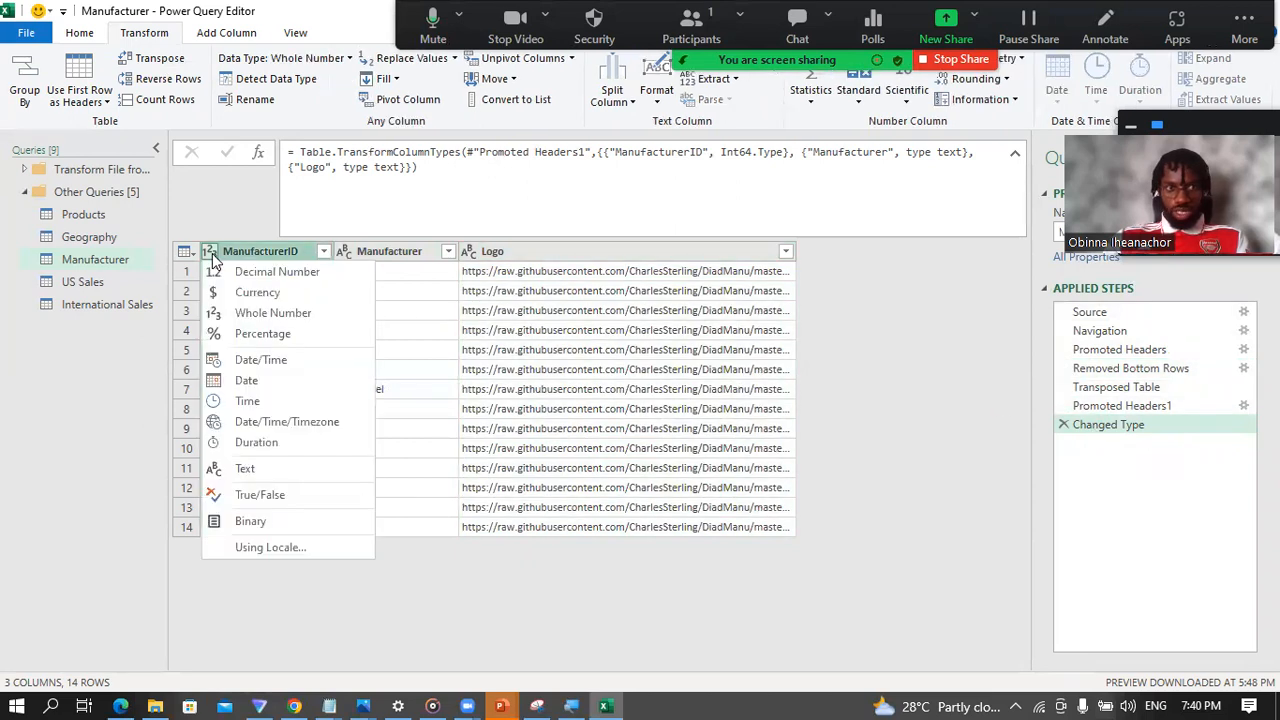
pyautogui.click(212, 253)
pyautogui.click(214, 253)
pyautogui.click(347, 254)
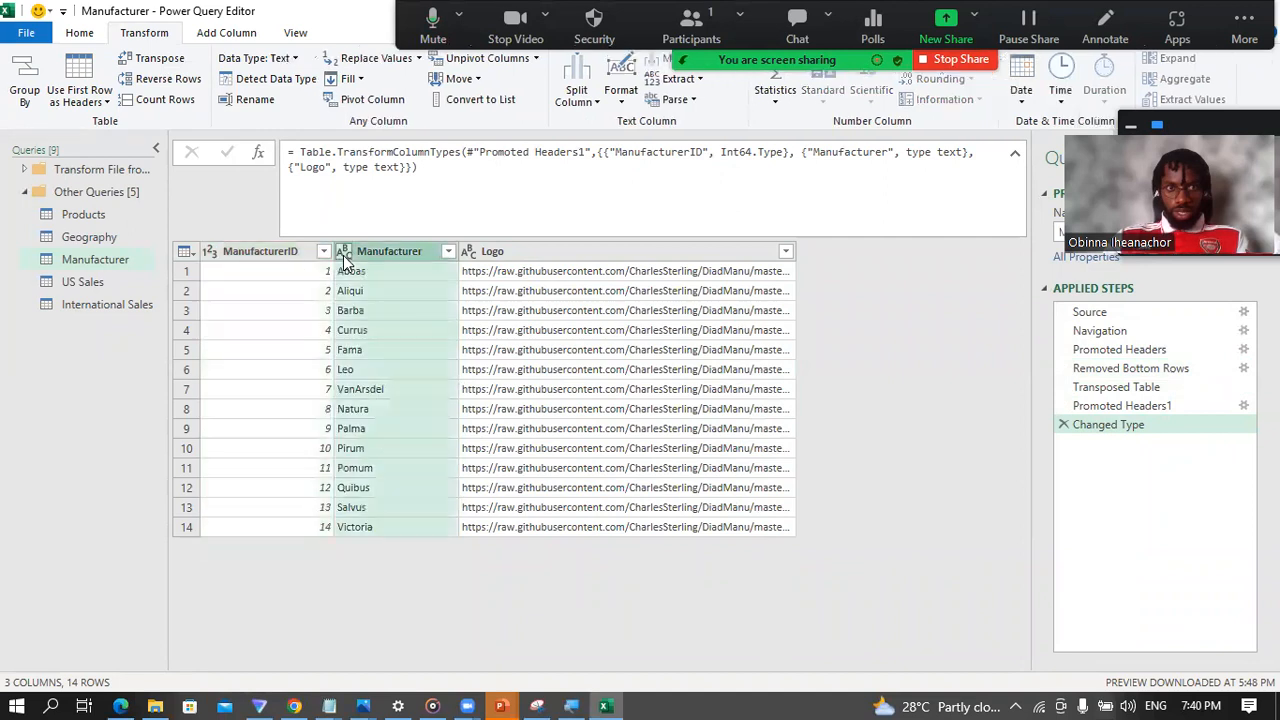
pyautogui.click(344, 254)
pyautogui.click(467, 252)
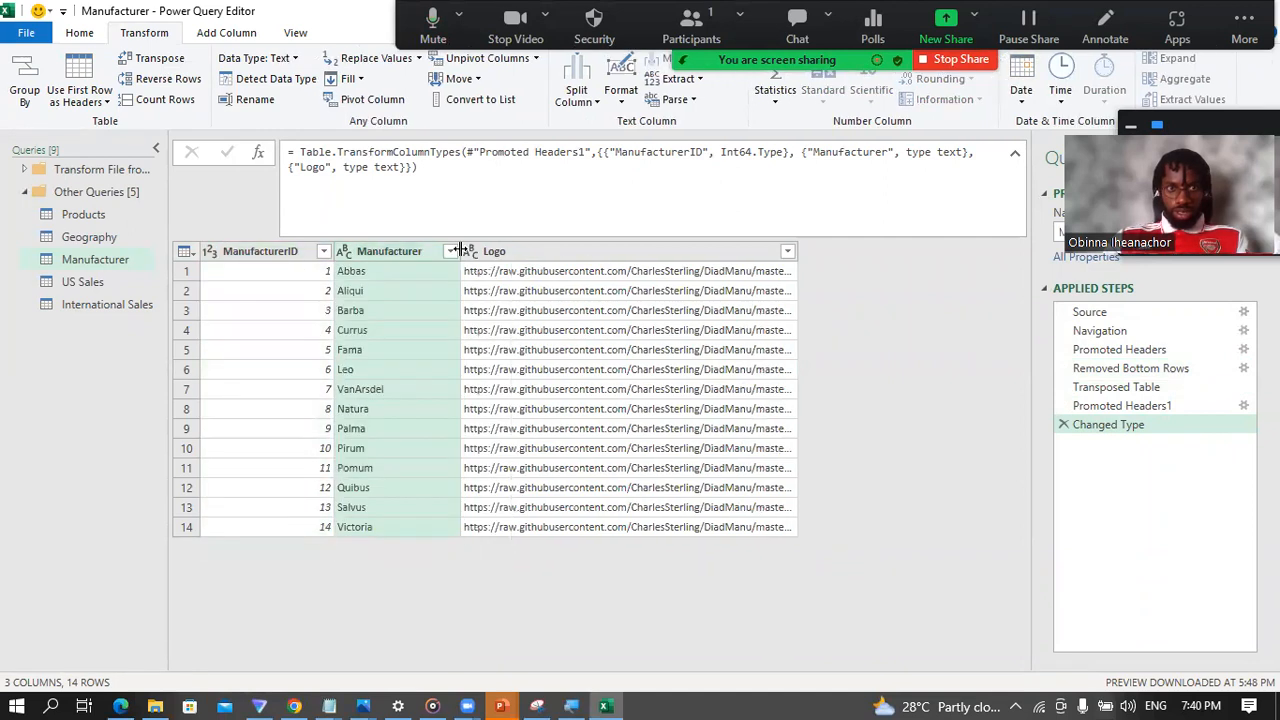
pyautogui.click(472, 256)
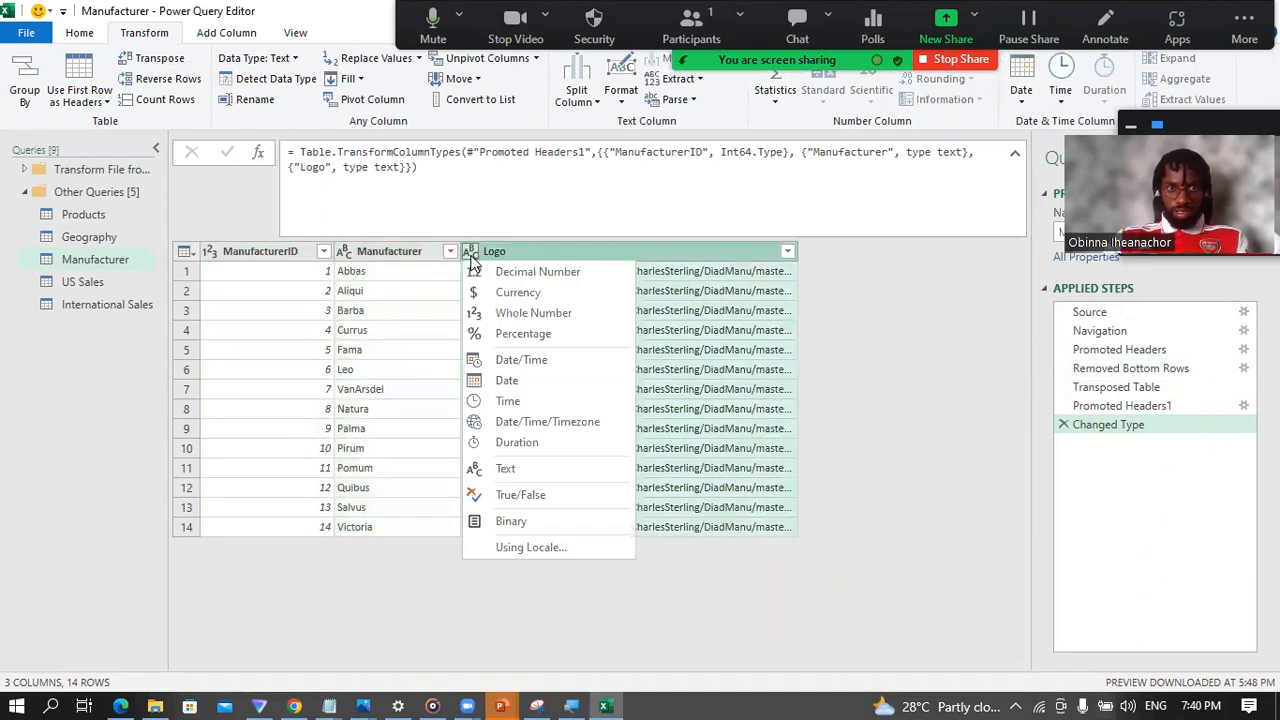
pyautogui.click(928, 416)
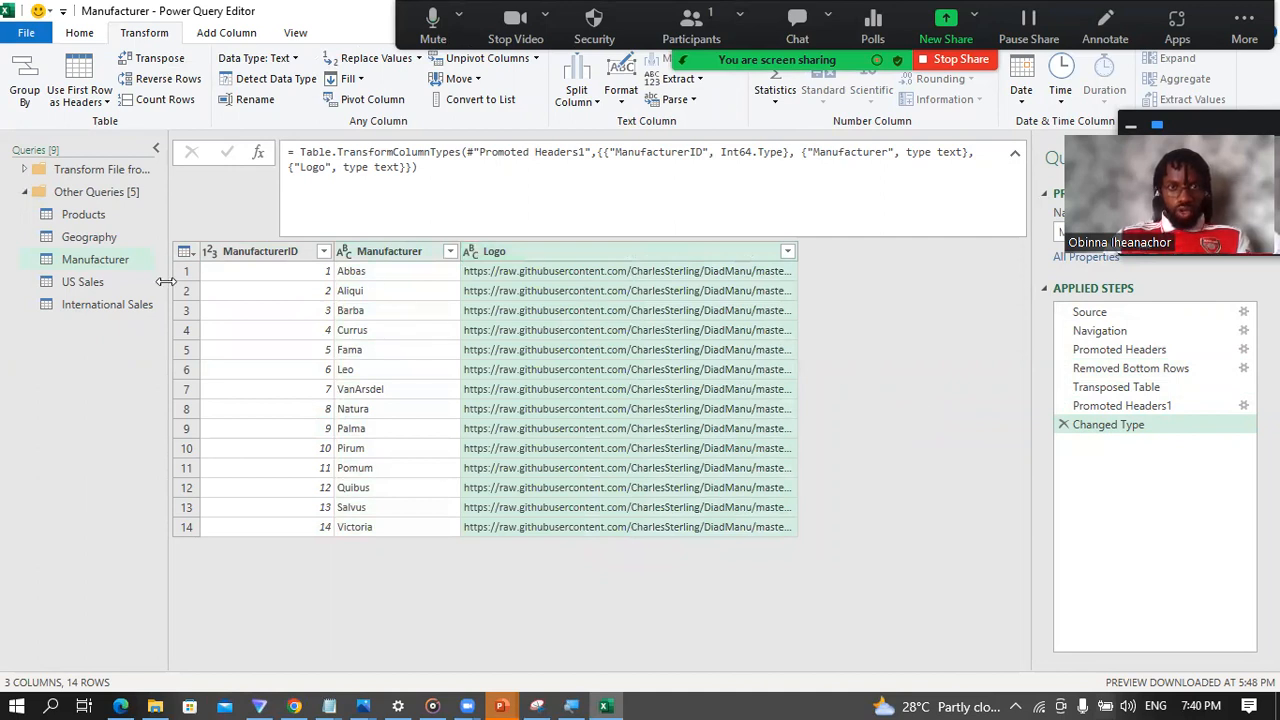
# Step: Open the US Sales query and compare its columns at the Promoted Headers and Changed Type applied steps
pyautogui.click(84, 288)
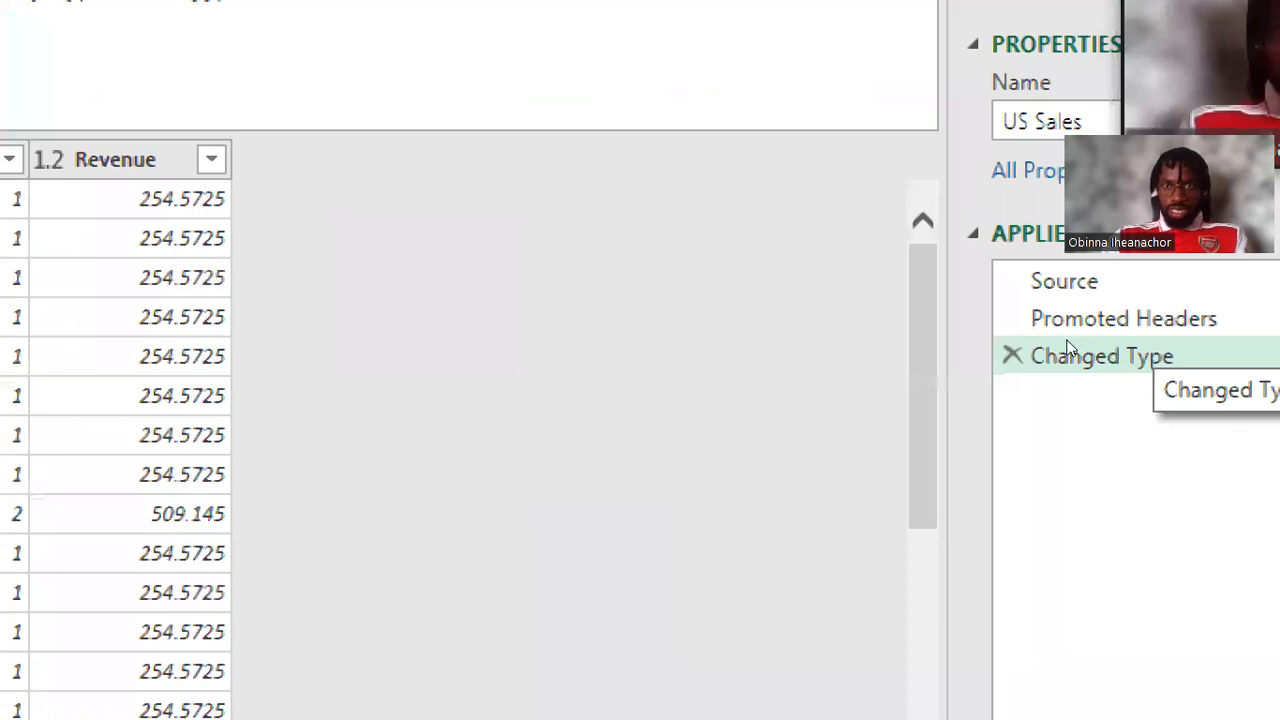
pyautogui.click(1092, 292)
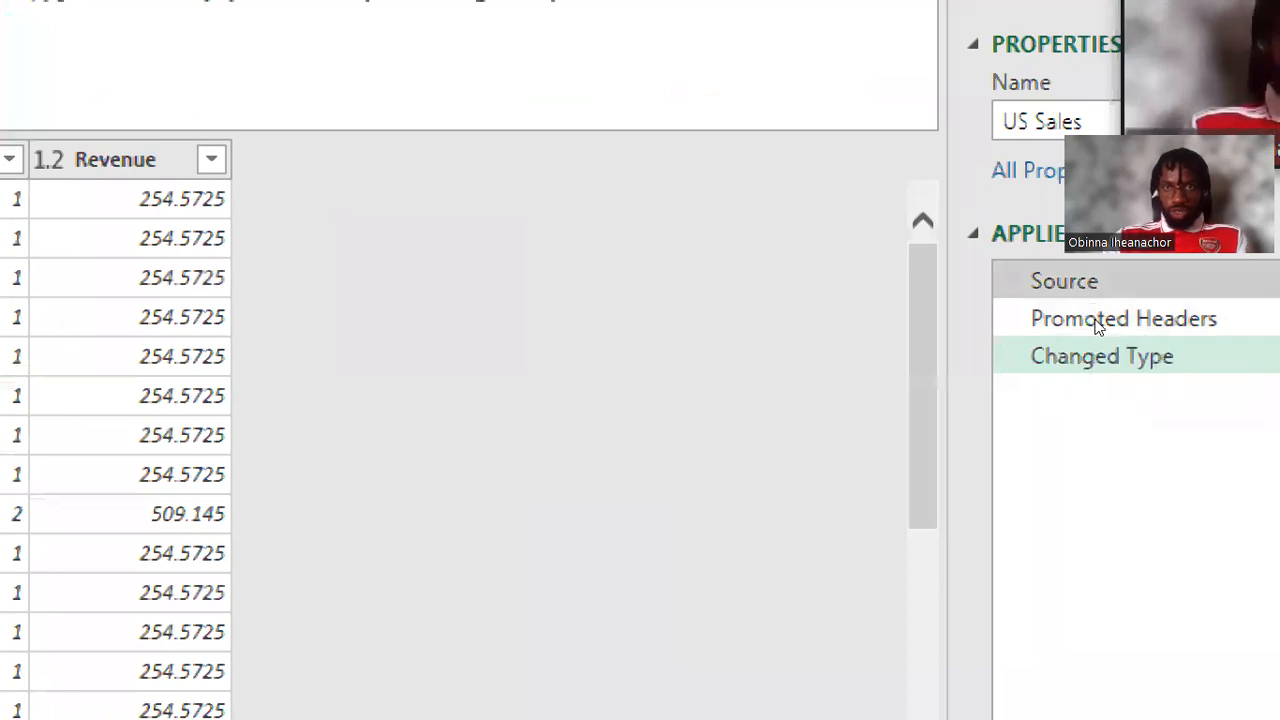
pyautogui.click(1093, 334)
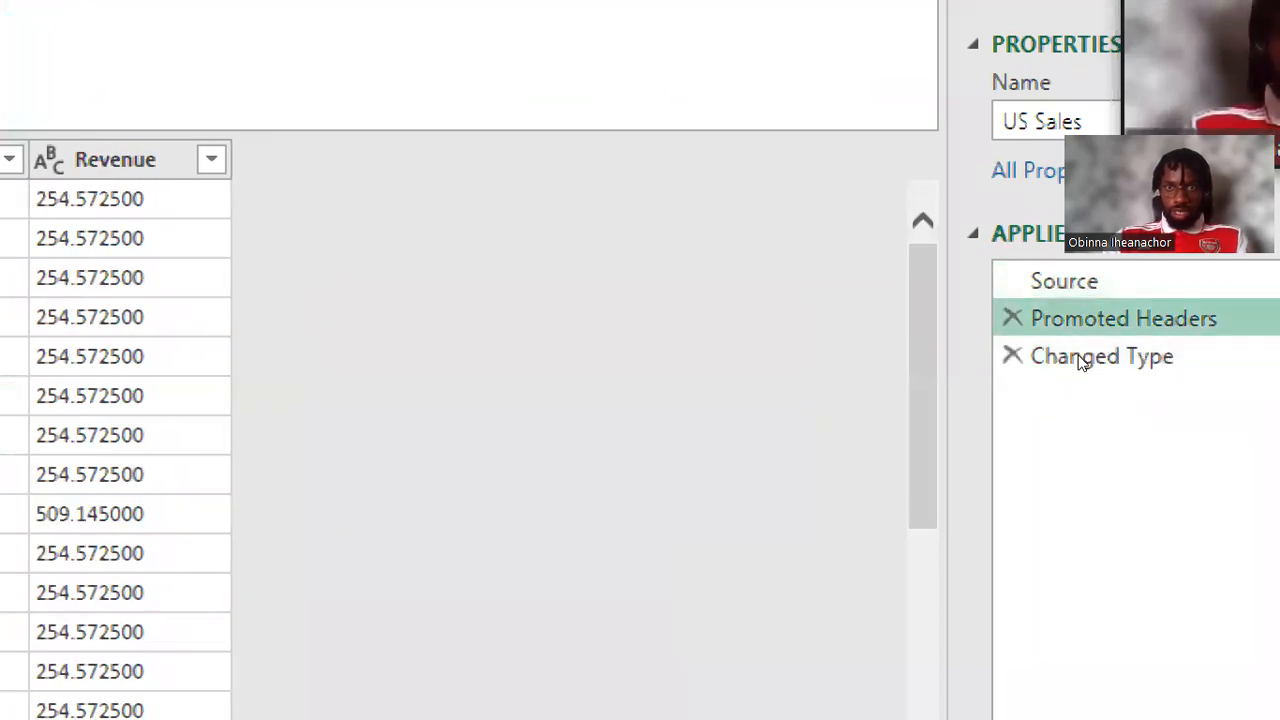
pyautogui.click(1098, 349)
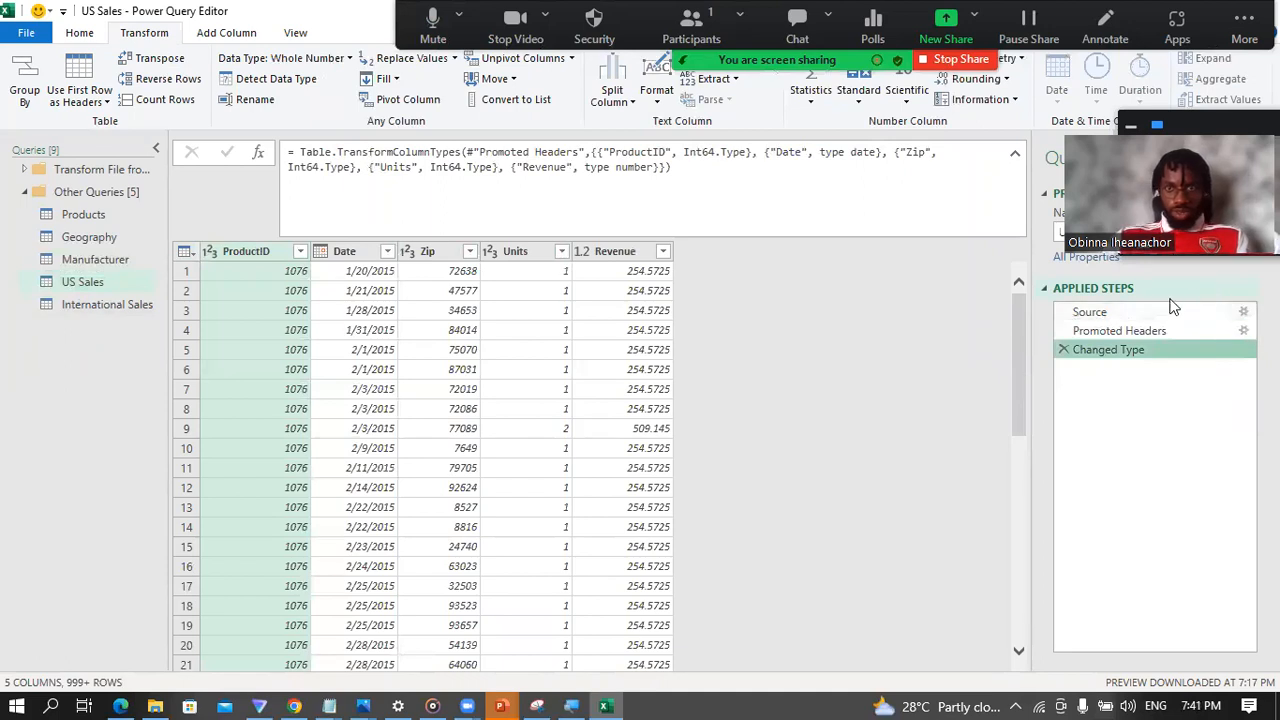
pyautogui.click(1119, 331)
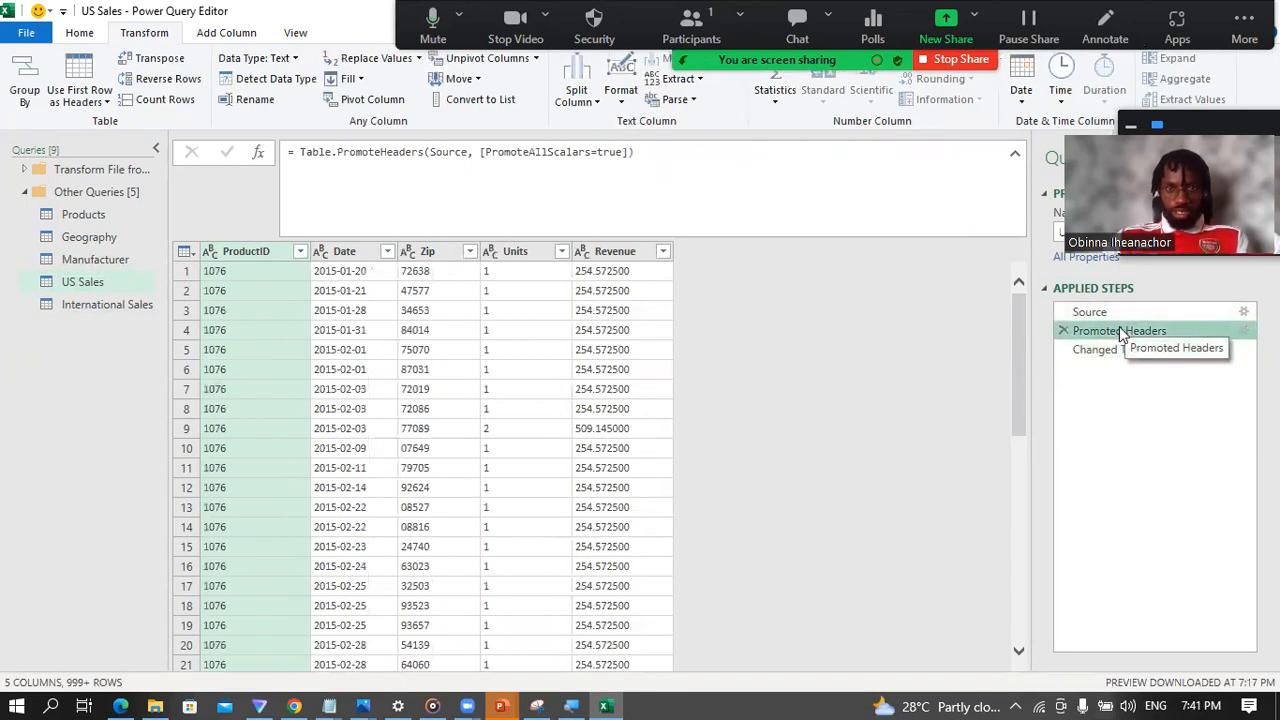
pyautogui.click(1092, 356)
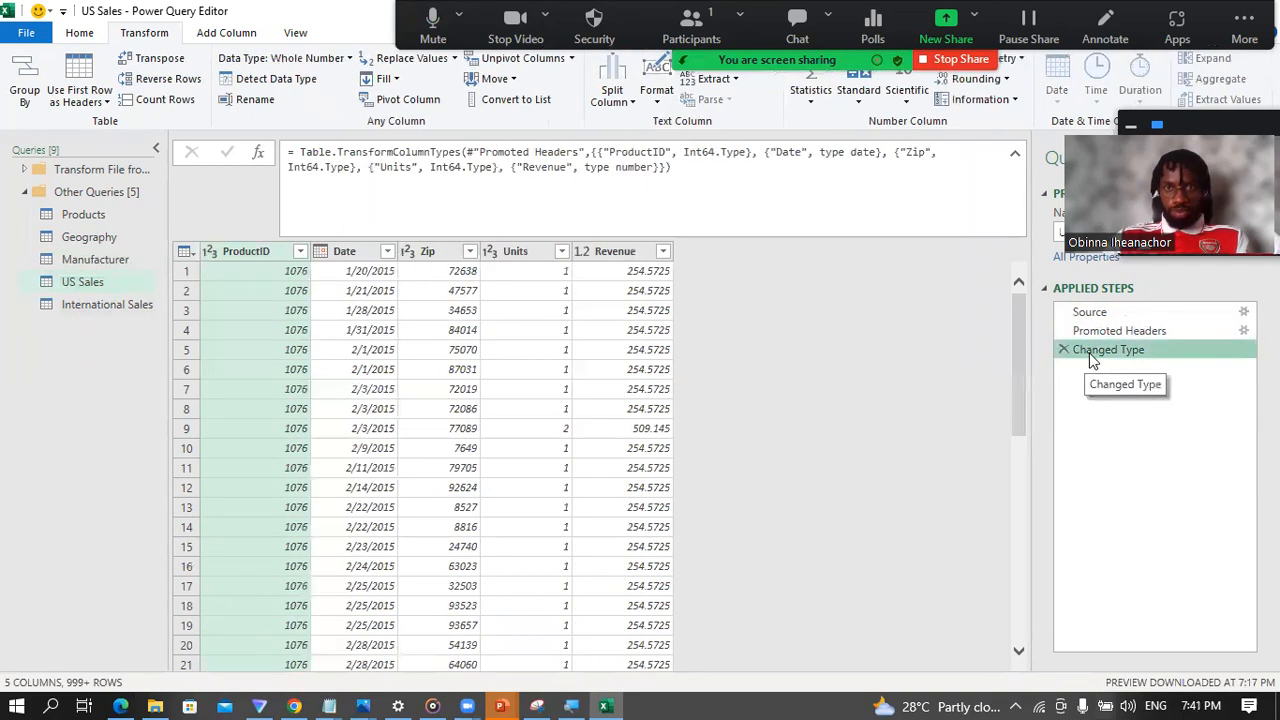
# Step: Remove the Changed Type step from US Sales and set ProductID to Whole Number, checking it against the Products query's ProductID
pyautogui.click(1062, 350)
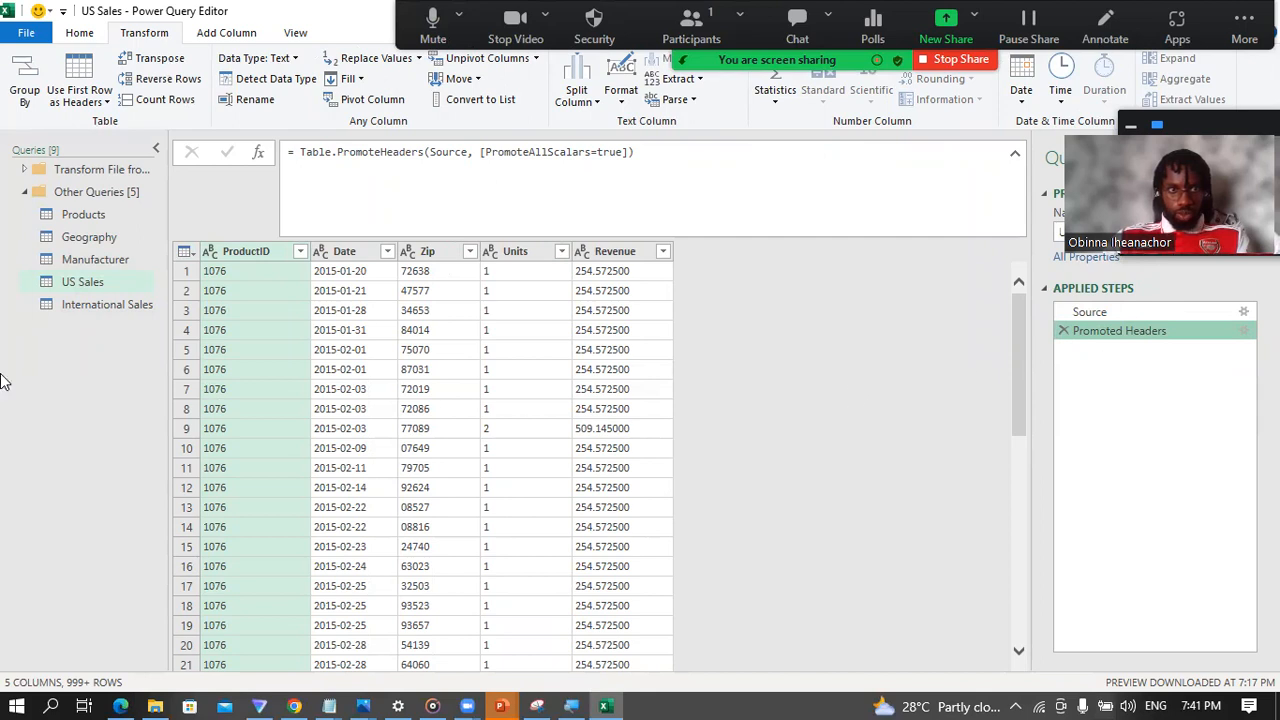
pyautogui.click(211, 253)
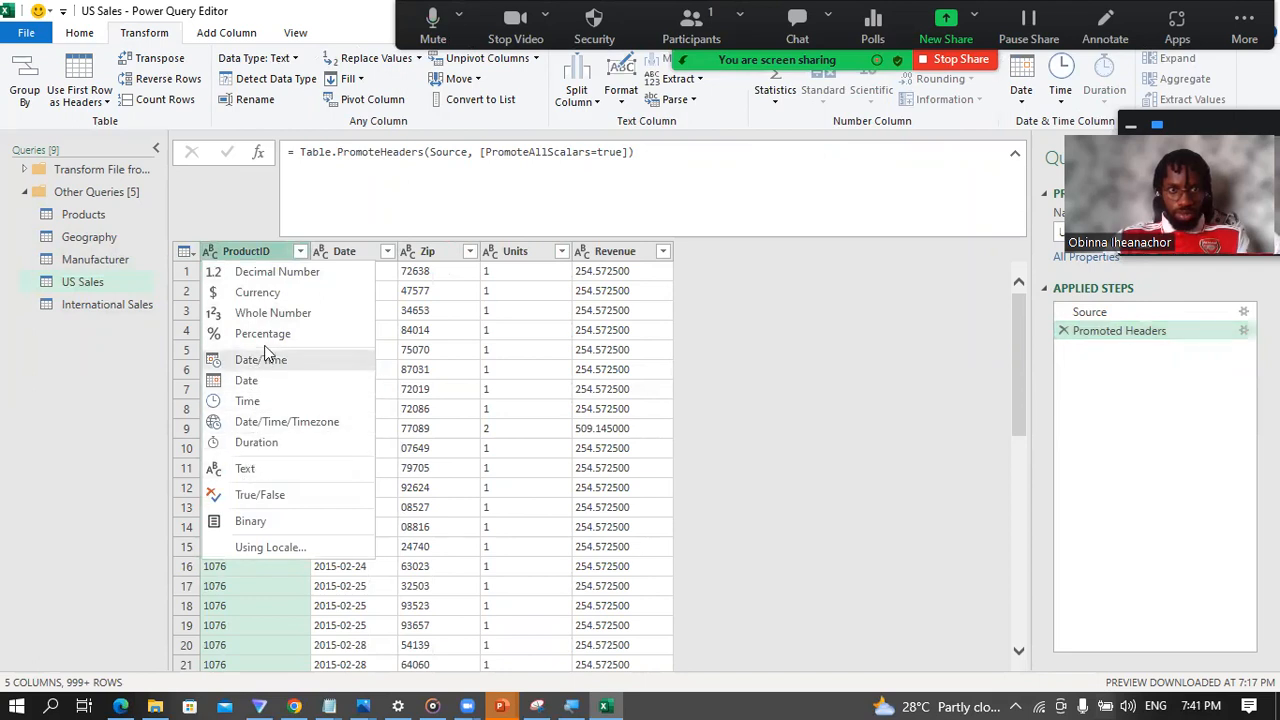
pyautogui.click(270, 314)
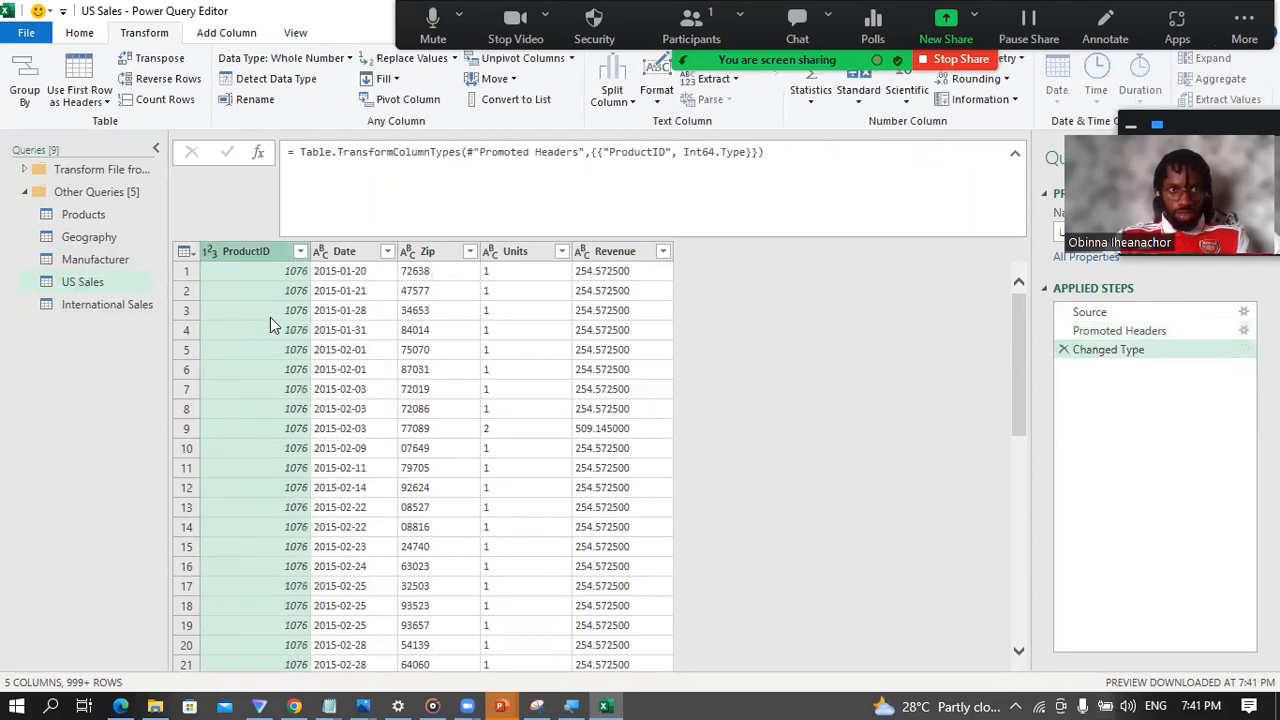
pyautogui.click(88, 218)
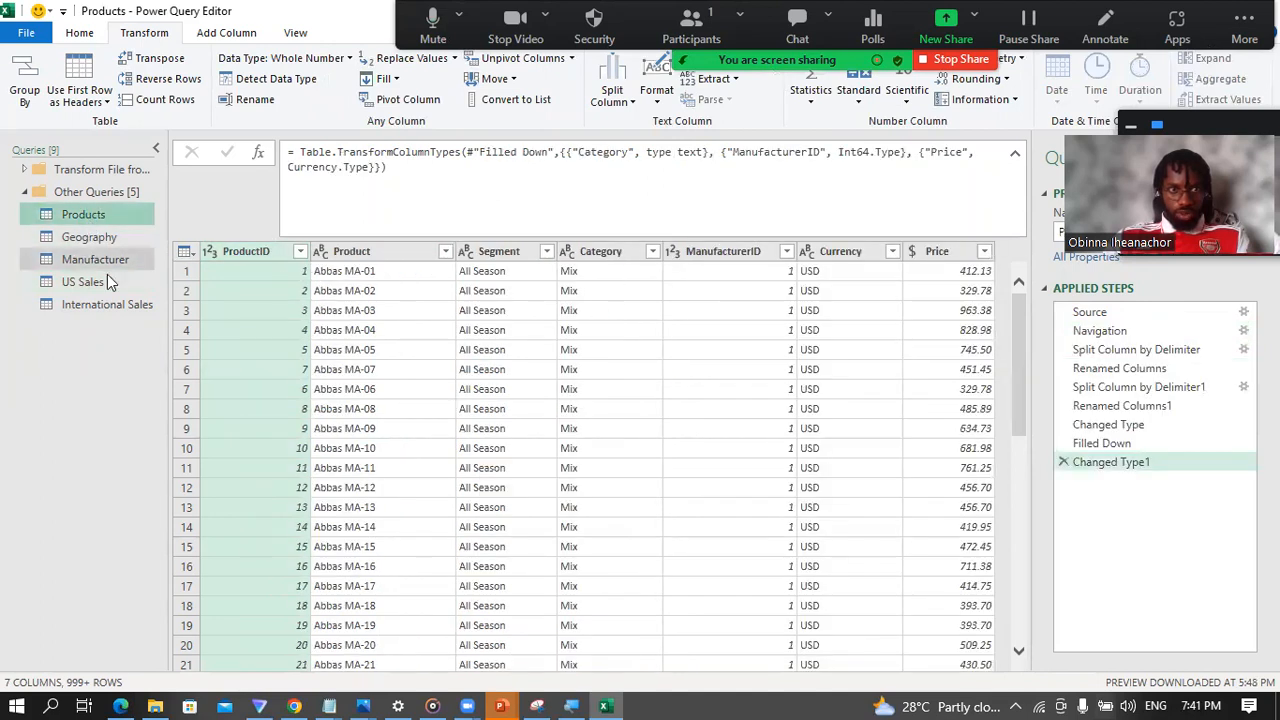
pyautogui.click(93, 283)
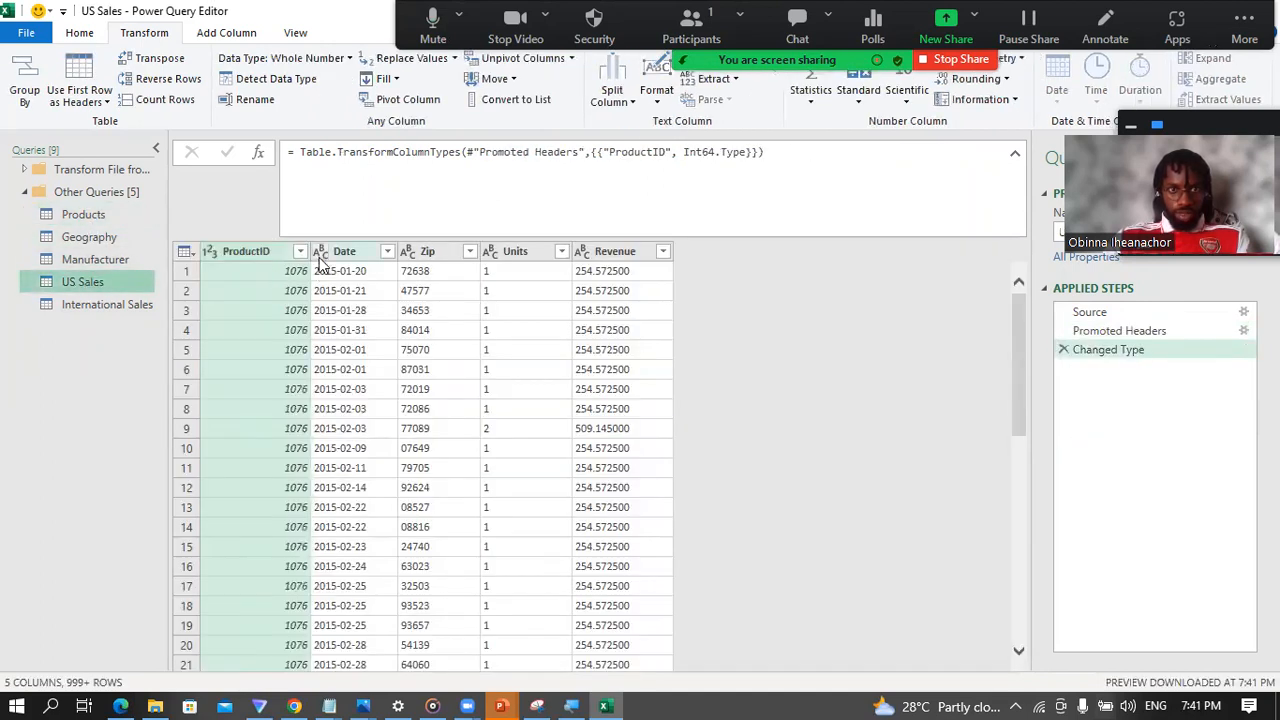
# Step: Set the US Sales Date column to the Date type and the Zip column to Text
pyautogui.click(320, 252)
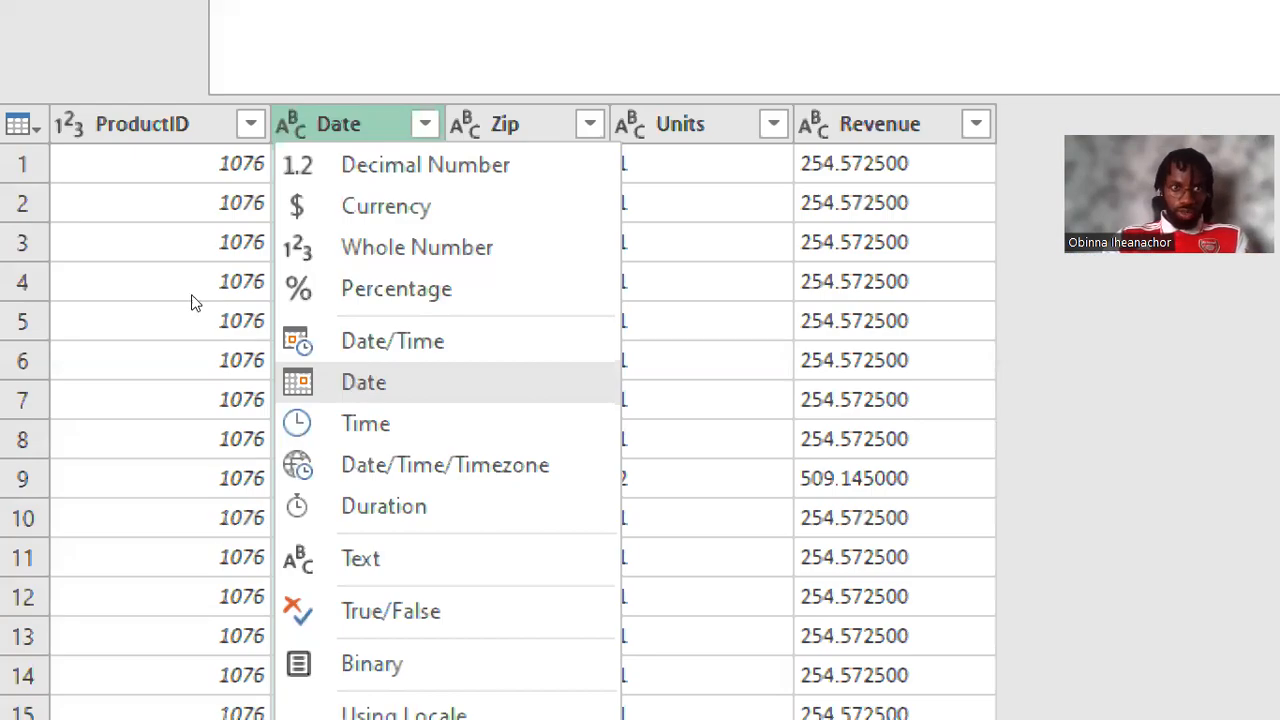
pyautogui.click(140, 124)
pyautogui.click(362, 124)
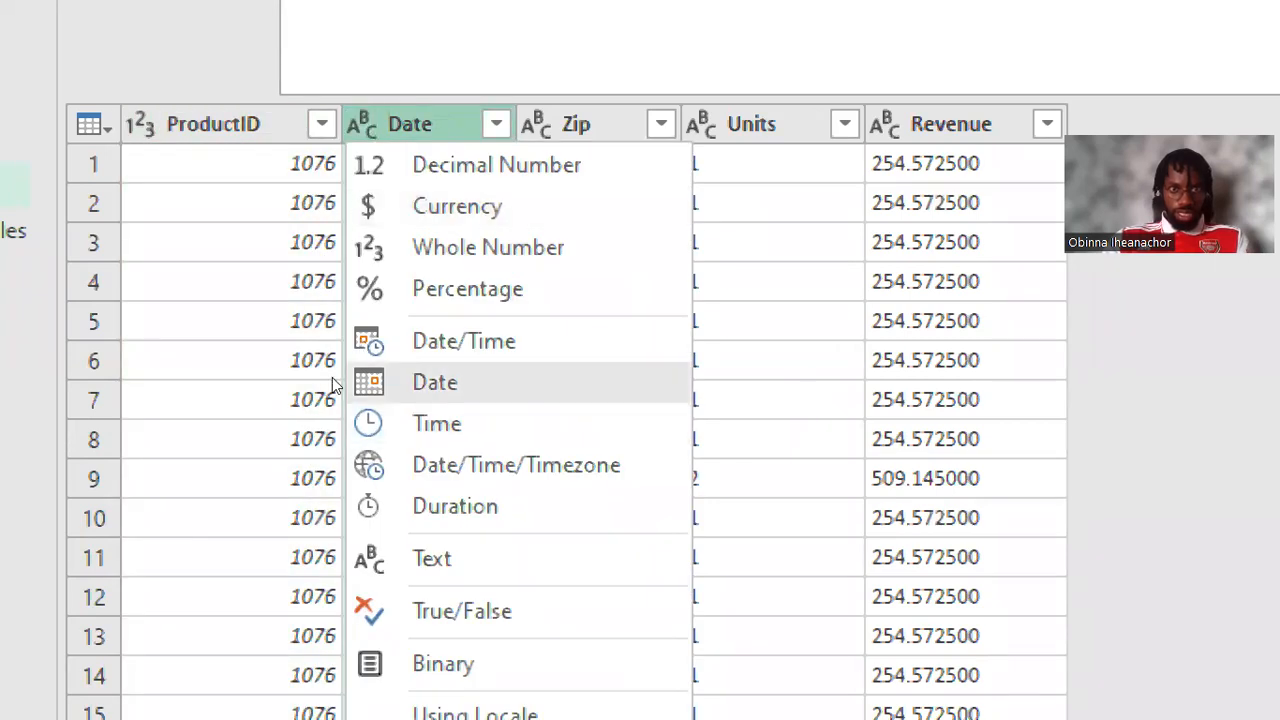
pyautogui.click(390, 380)
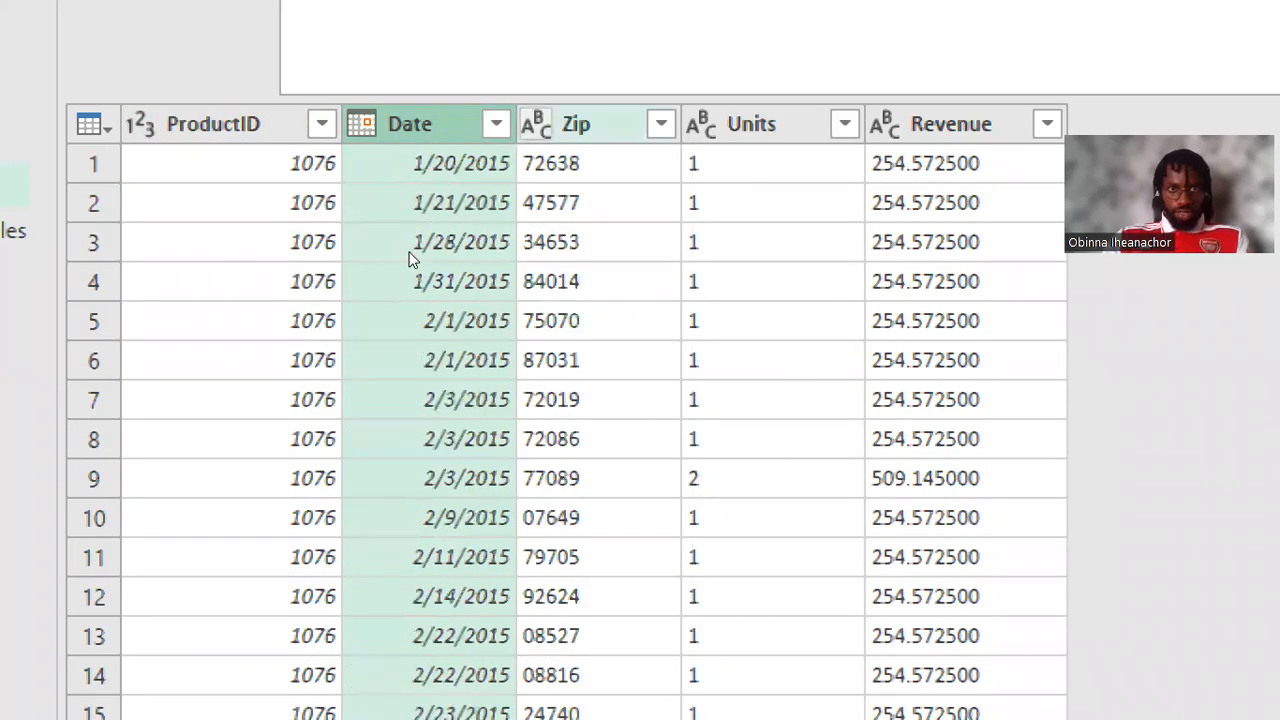
pyautogui.click(536, 124)
pyautogui.click(606, 558)
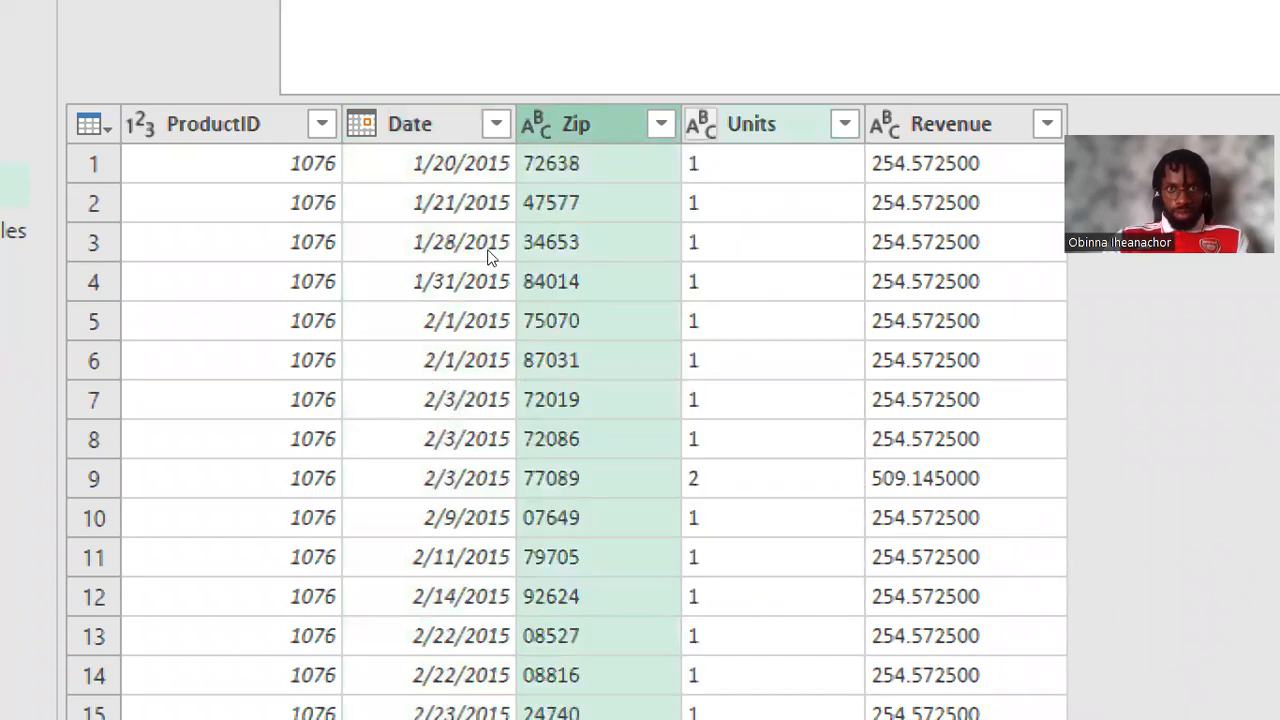
# Step: Set the US Sales Units column to Whole Number and the Revenue column to Currency
pyautogui.click(701, 124)
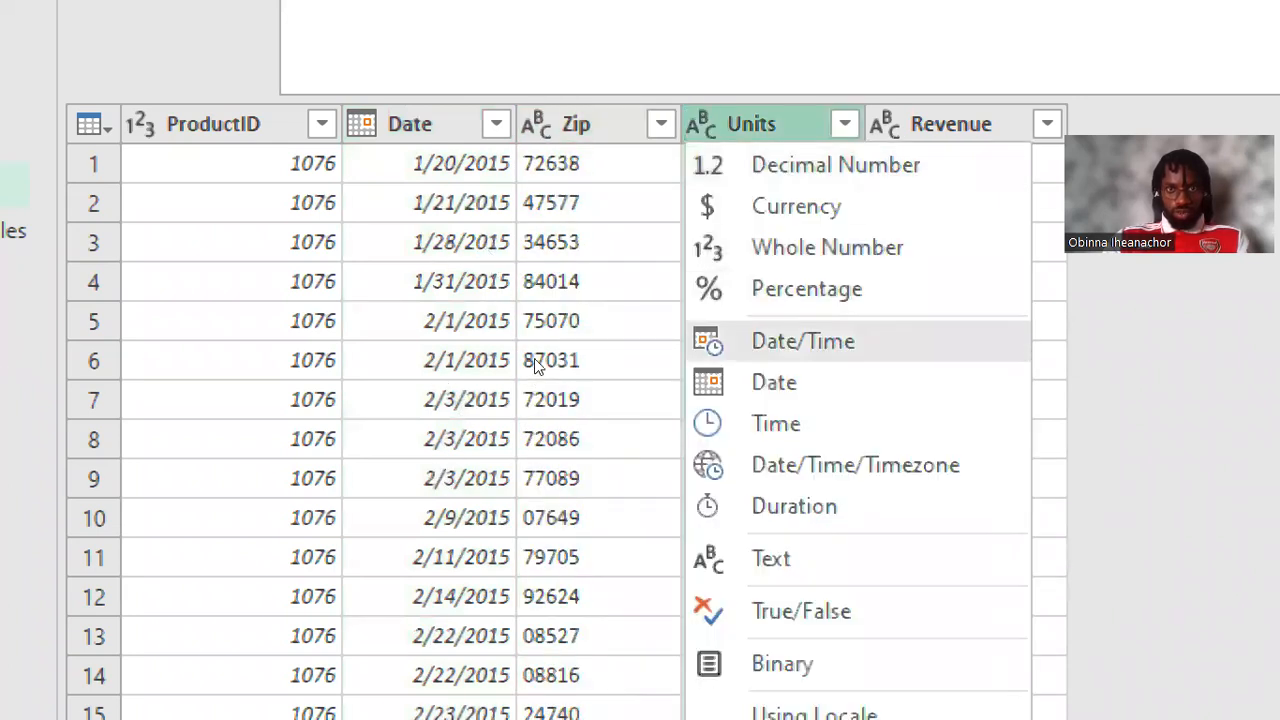
pyautogui.click(826, 247)
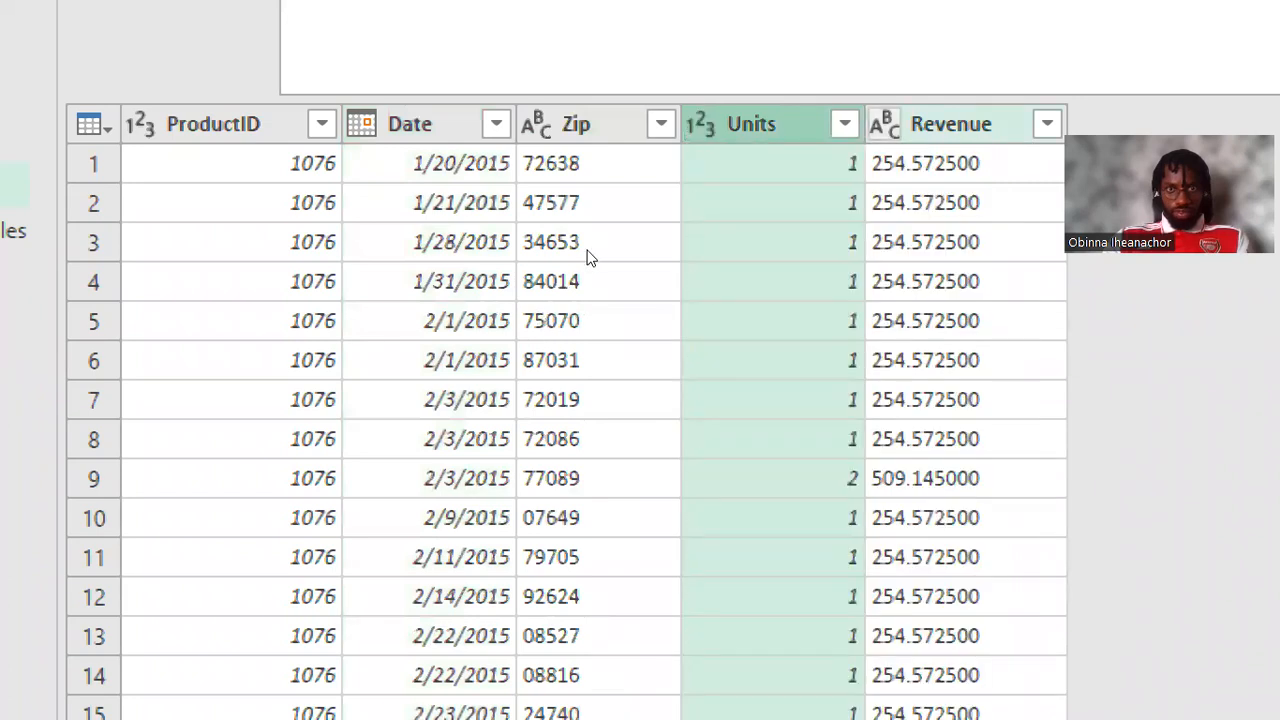
pyautogui.click(885, 124)
pyautogui.press('Up')
pyautogui.press('Up')
pyautogui.press('Down')
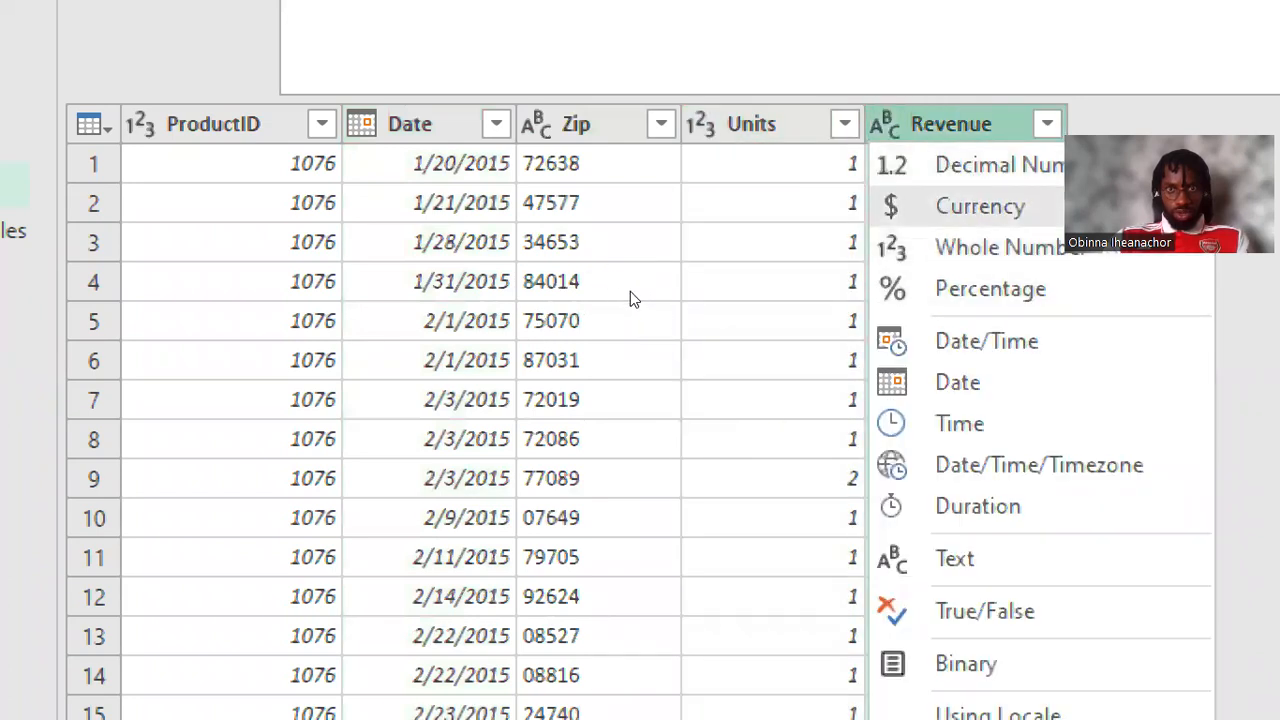
pyautogui.press('Return')
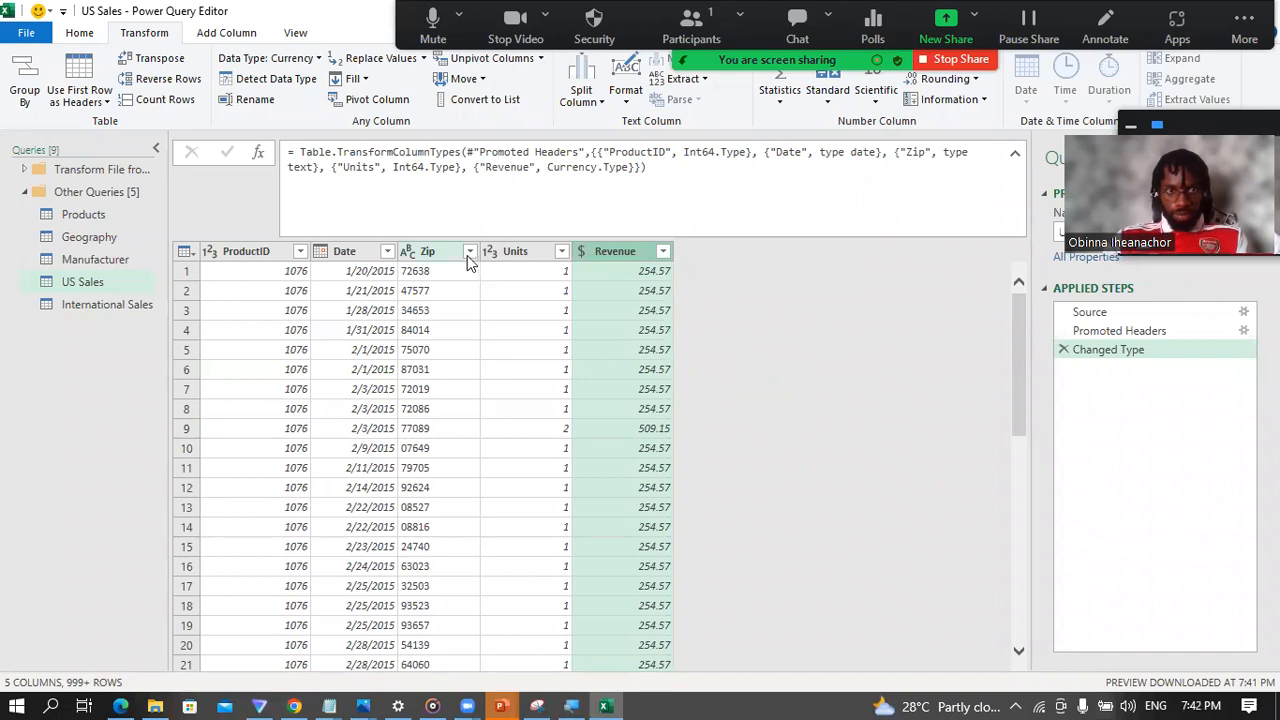
# Step: Open the International Sales query, review its columns and applied steps, and remove its Changed Type step
pyautogui.click(107, 306)
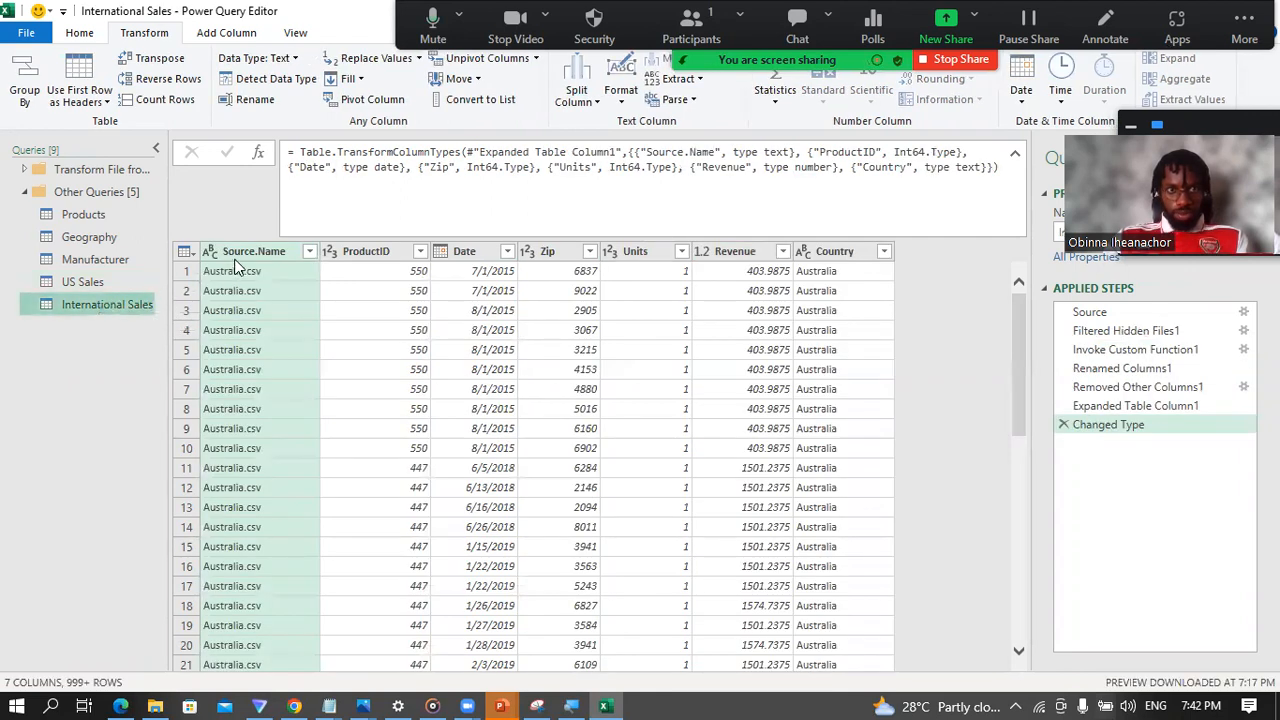
pyautogui.click(362, 253)
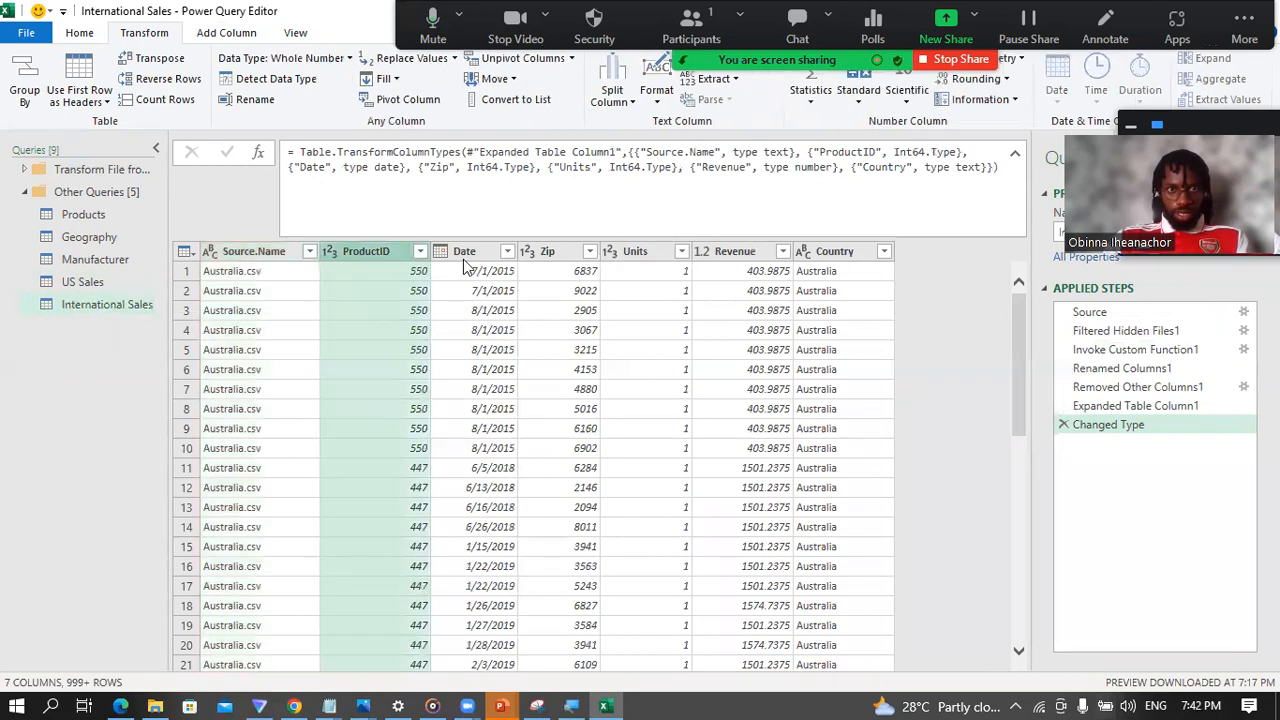
pyautogui.click(475, 258)
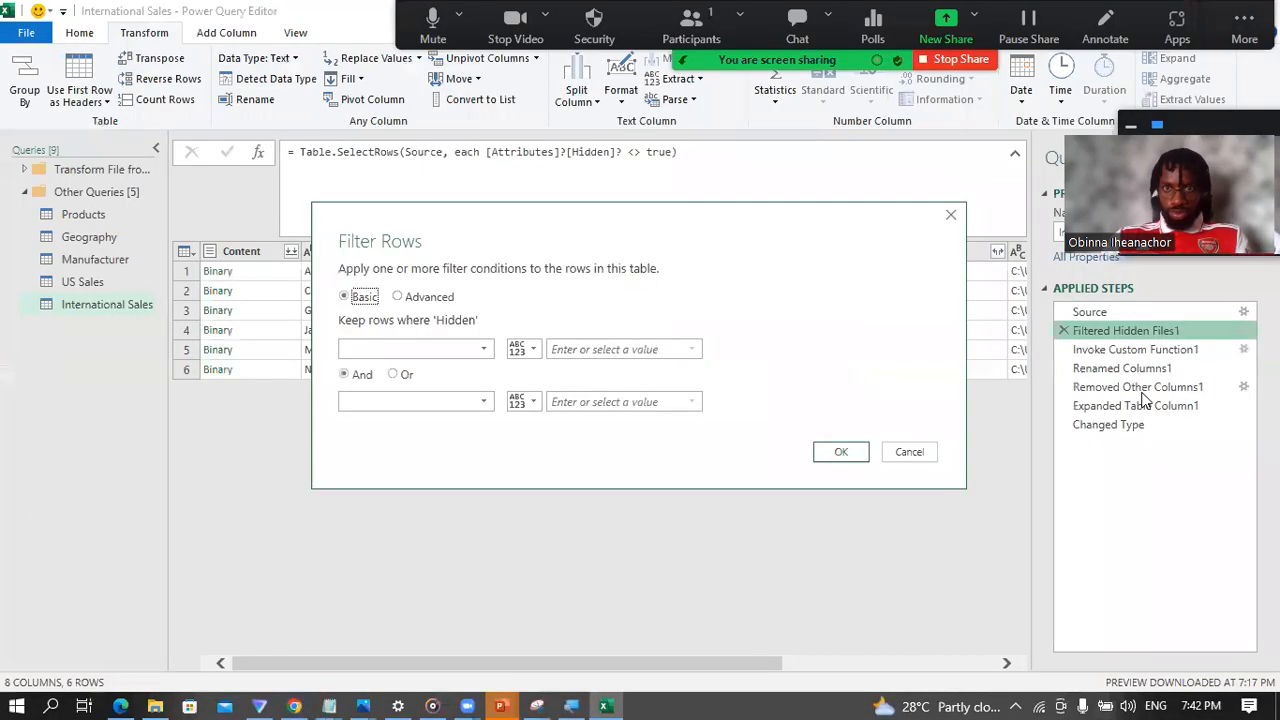
pyautogui.click(905, 458)
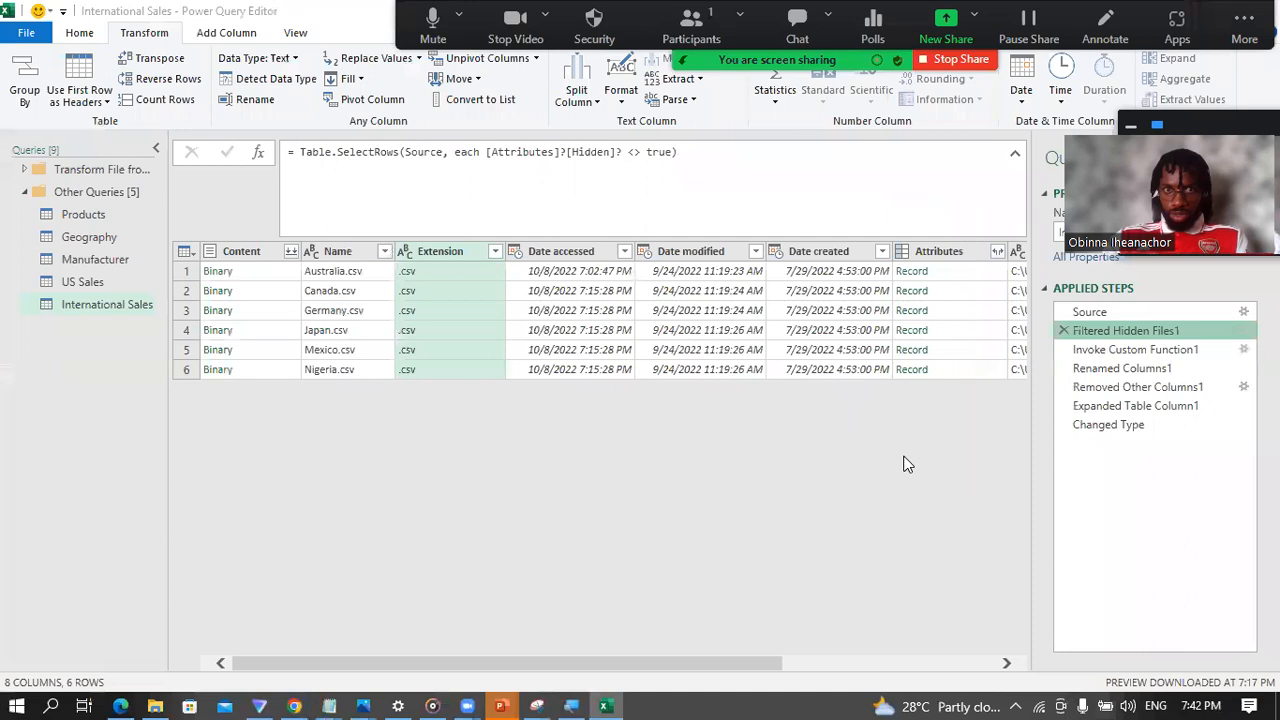
pyautogui.click(1095, 428)
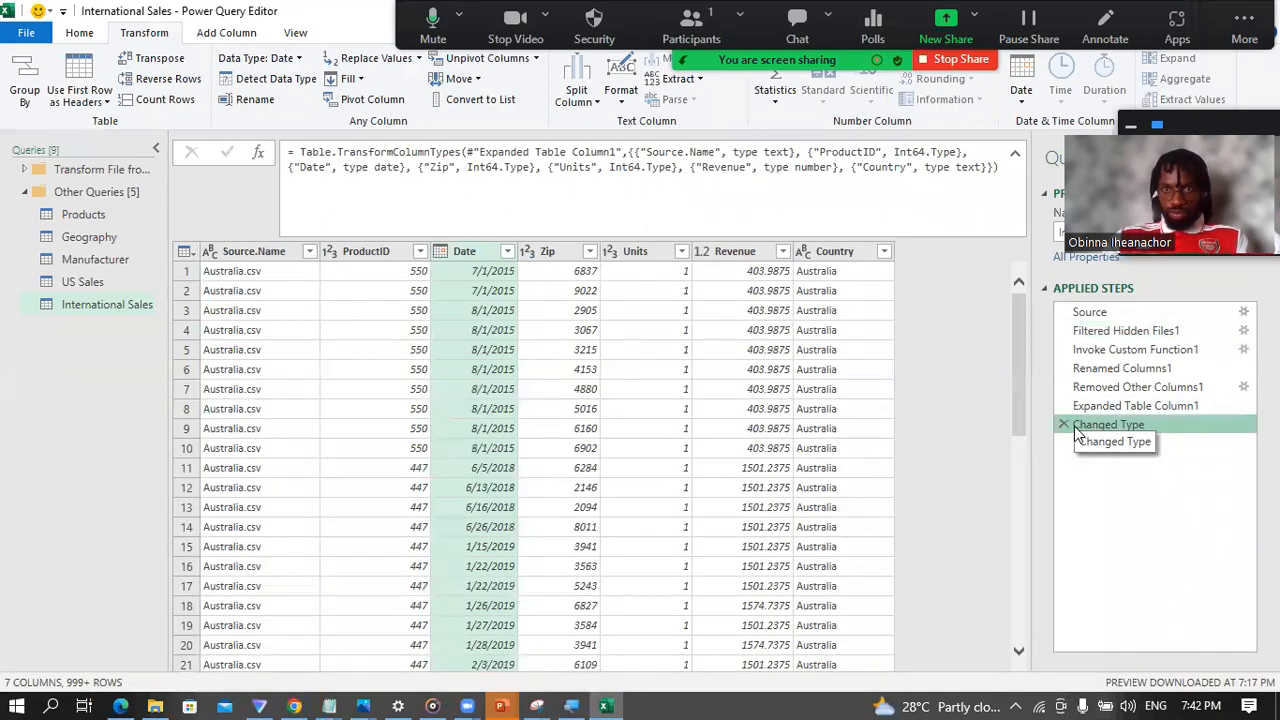
pyautogui.click(1063, 425)
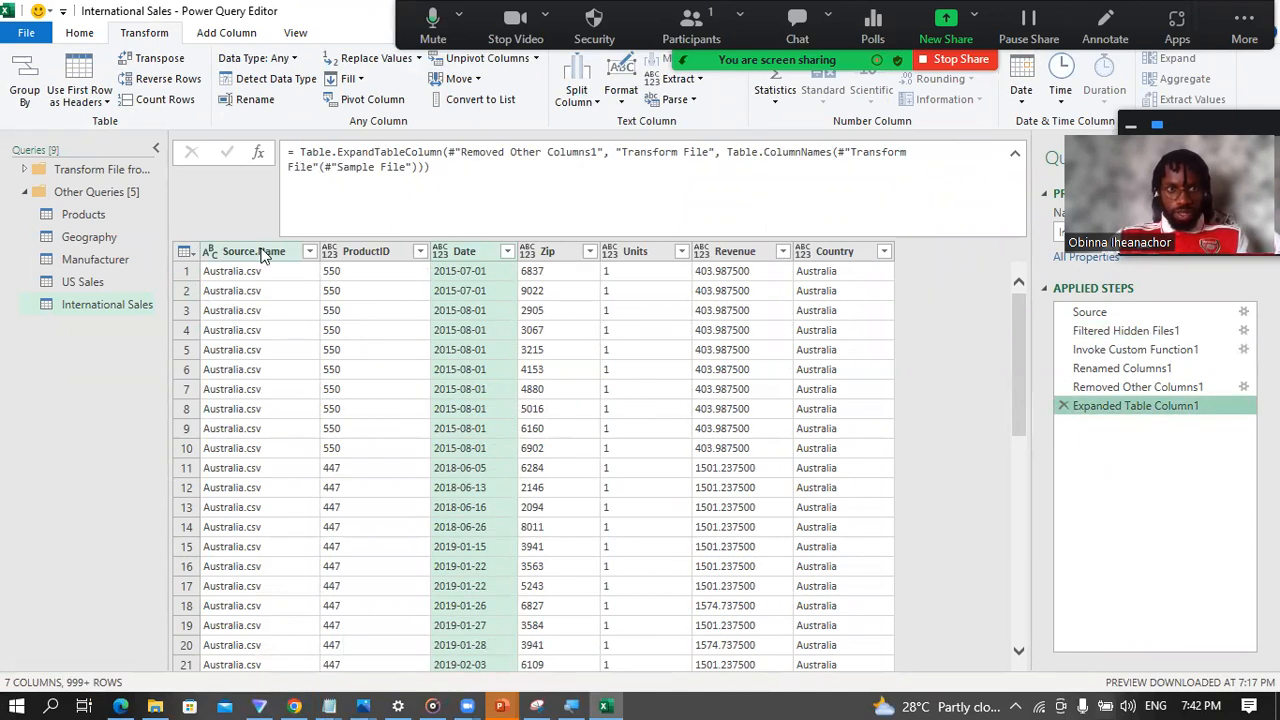
# Step: Compare the contents of the Source.Name and Country columns in the International Sales query
pyautogui.click(261, 252)
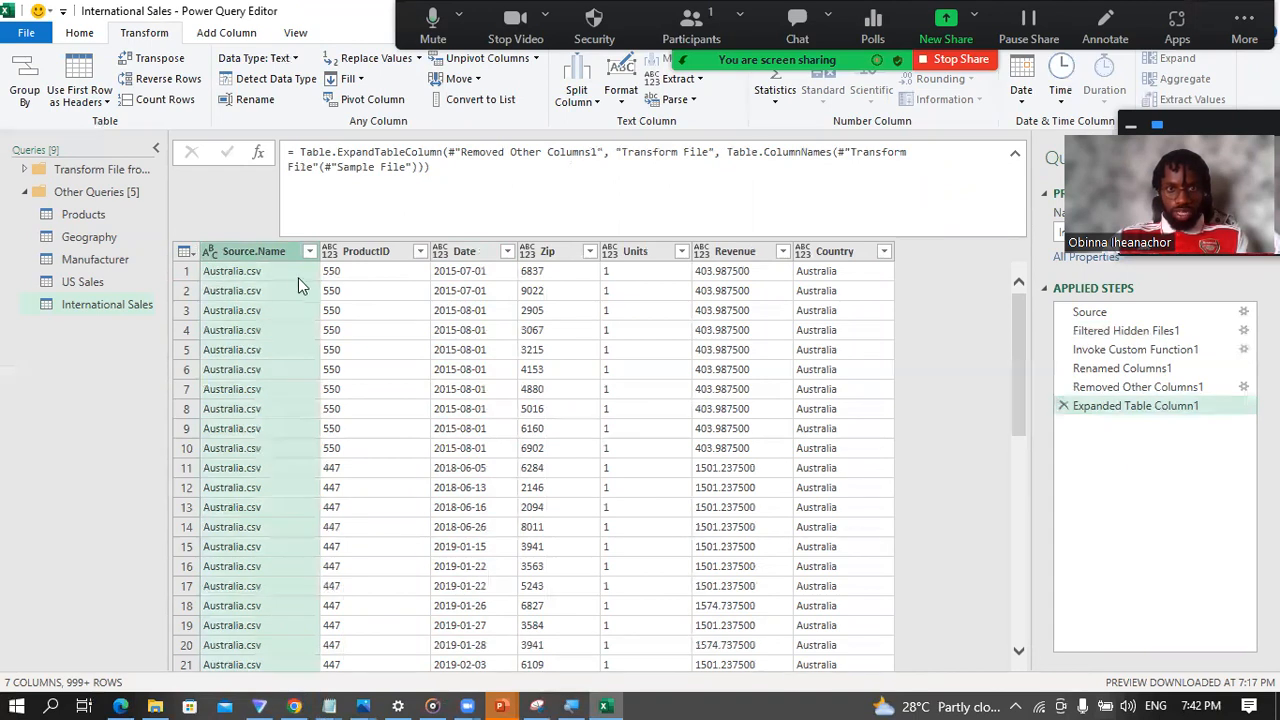
pyautogui.rightClick(244, 251)
pyautogui.click(221, 257)
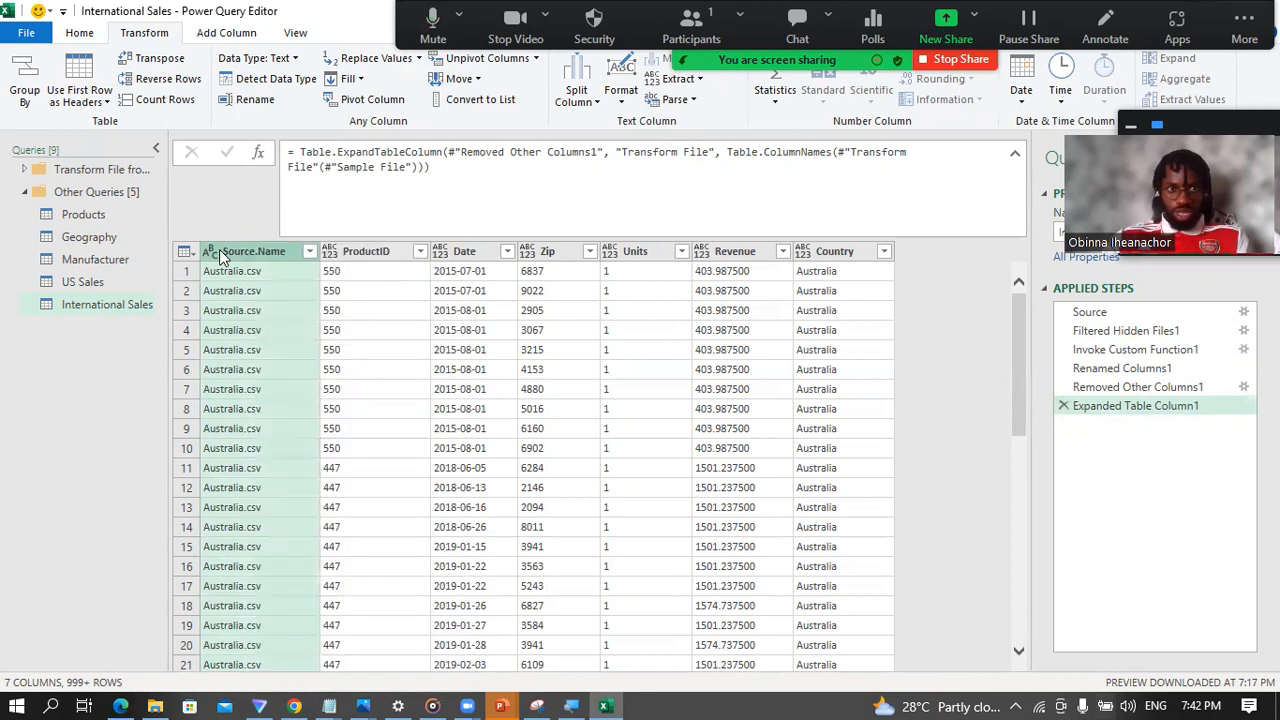
pyautogui.click(838, 257)
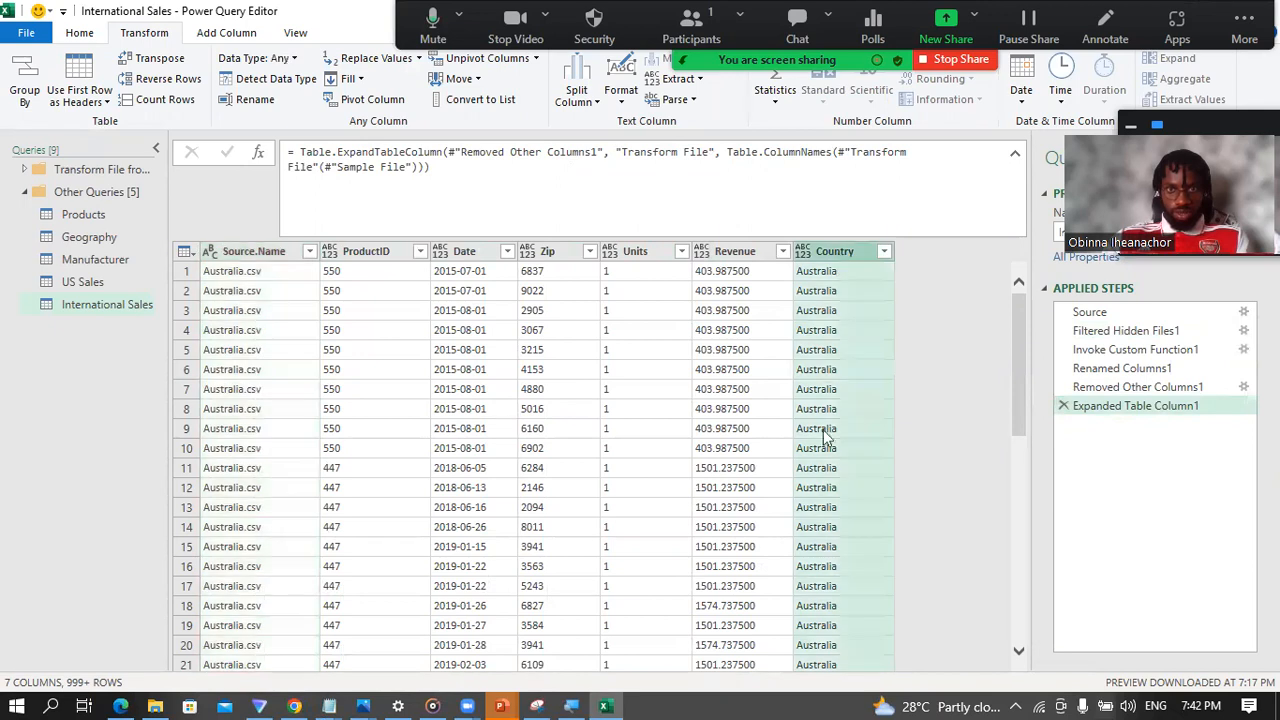
# Step: Remove the Source.Name column from the International Sales query
pyautogui.click(244, 256)
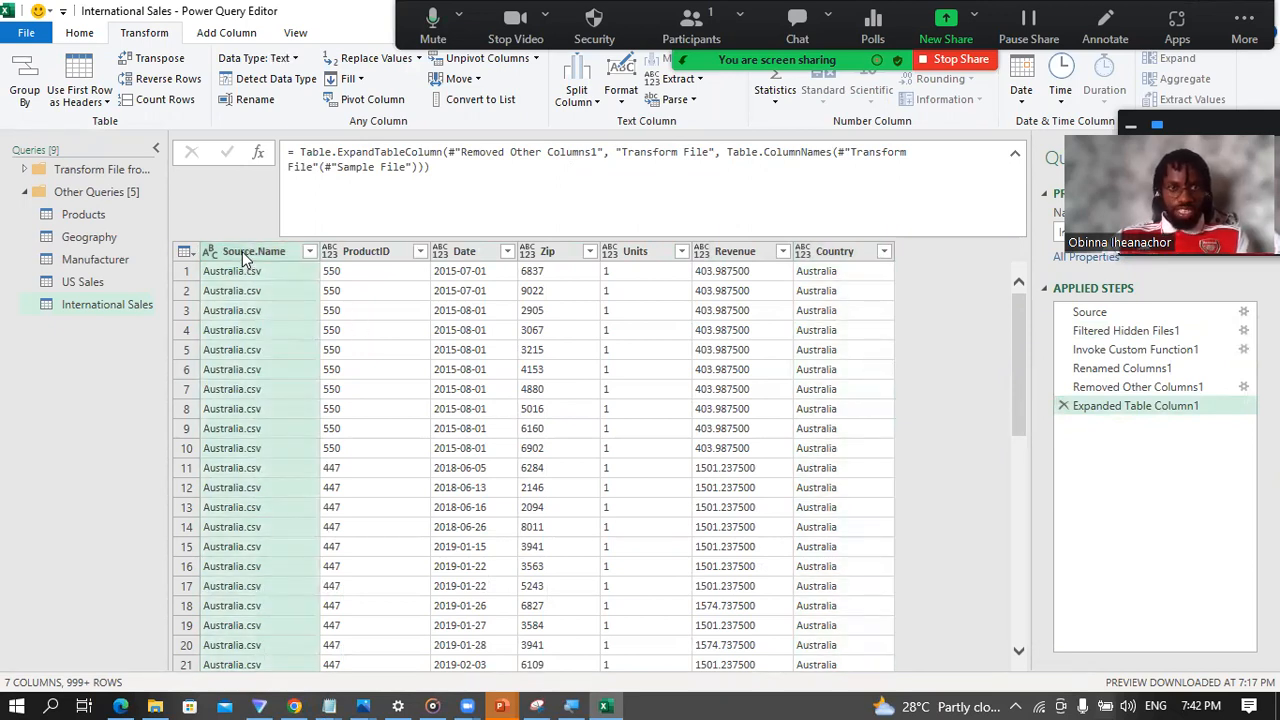
pyautogui.rightClick(242, 251)
pyautogui.click(312, 258)
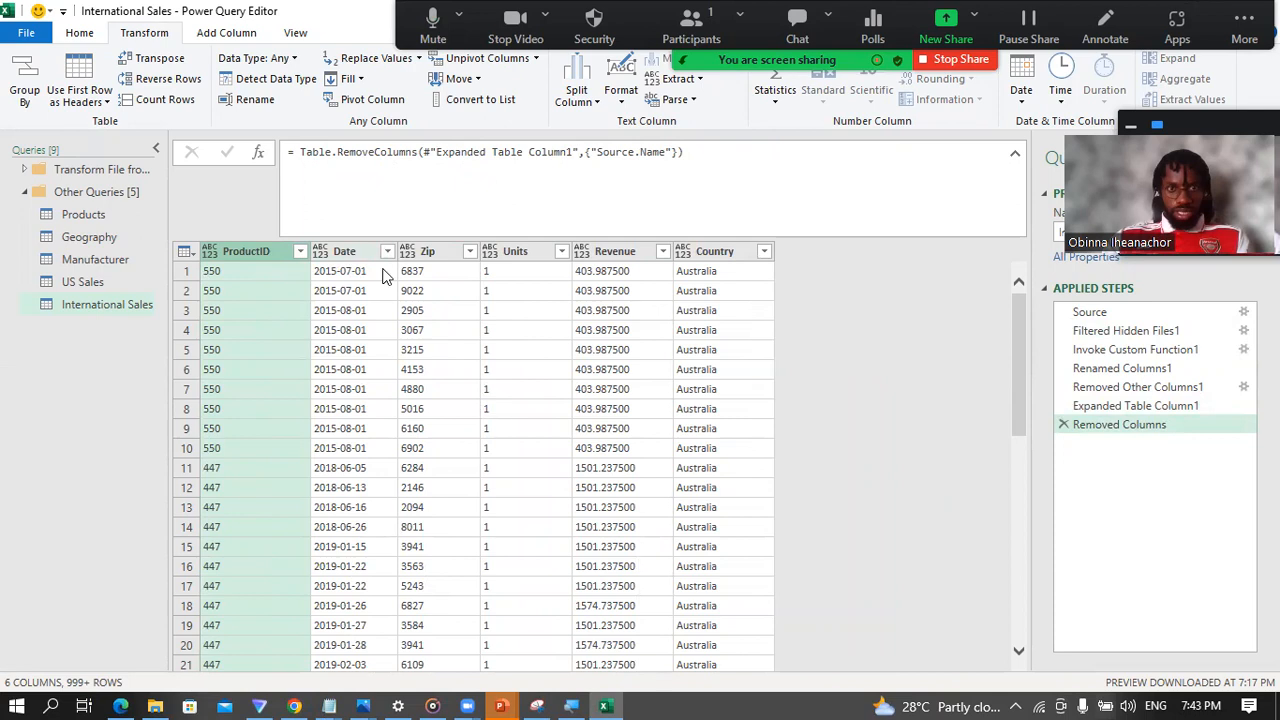
# Step: Set the International Sales ProductID column to Whole Number and the Date column to Date/Time
pyautogui.click(207, 256)
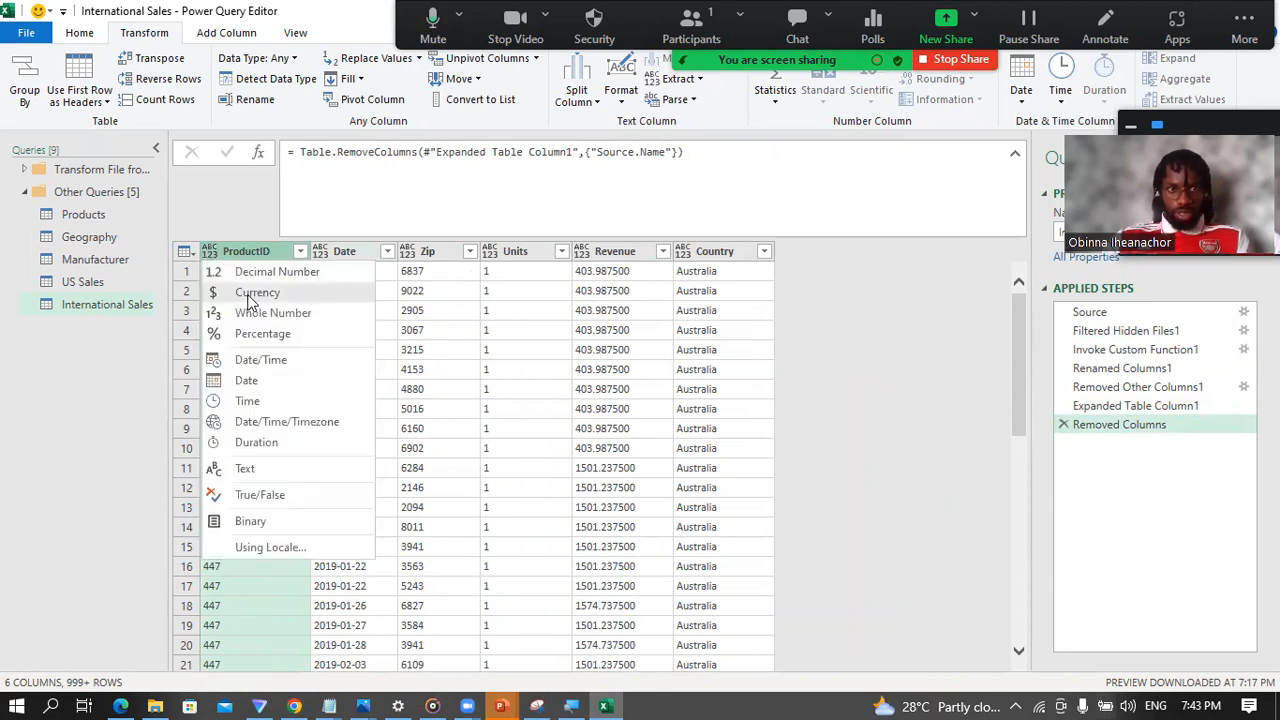
pyautogui.click(223, 249)
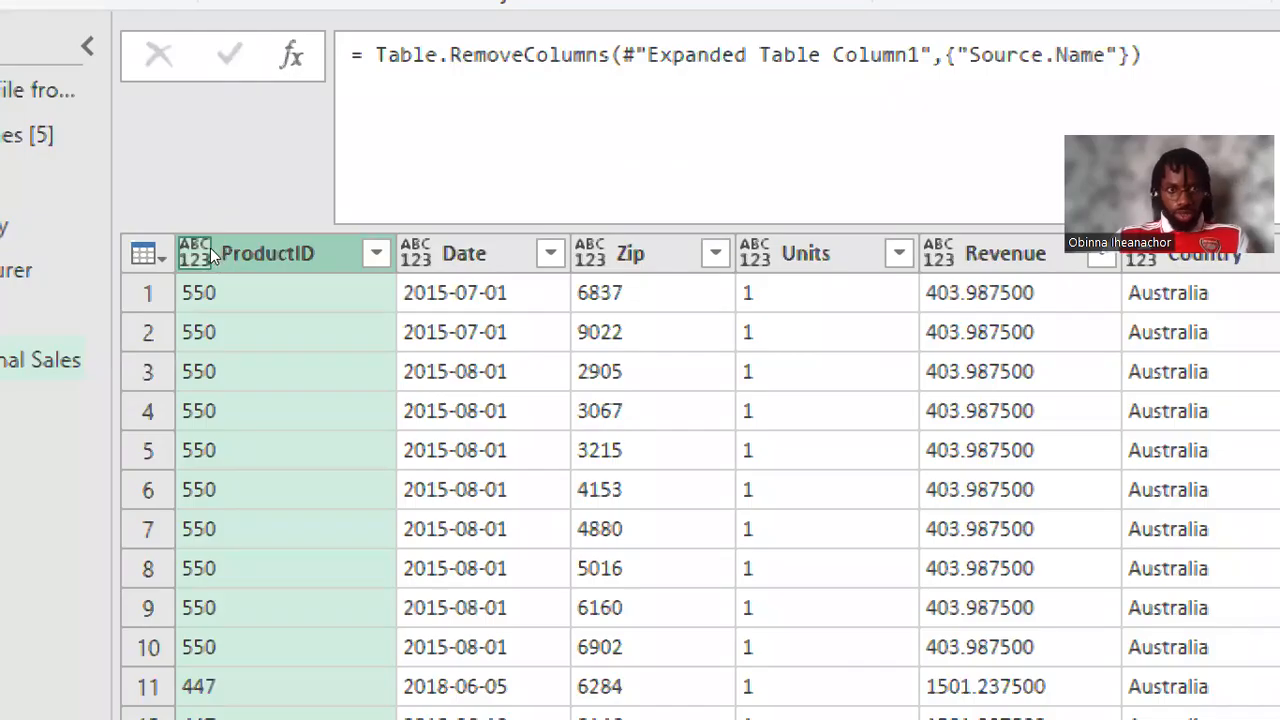
pyautogui.click(214, 249)
pyautogui.click(282, 377)
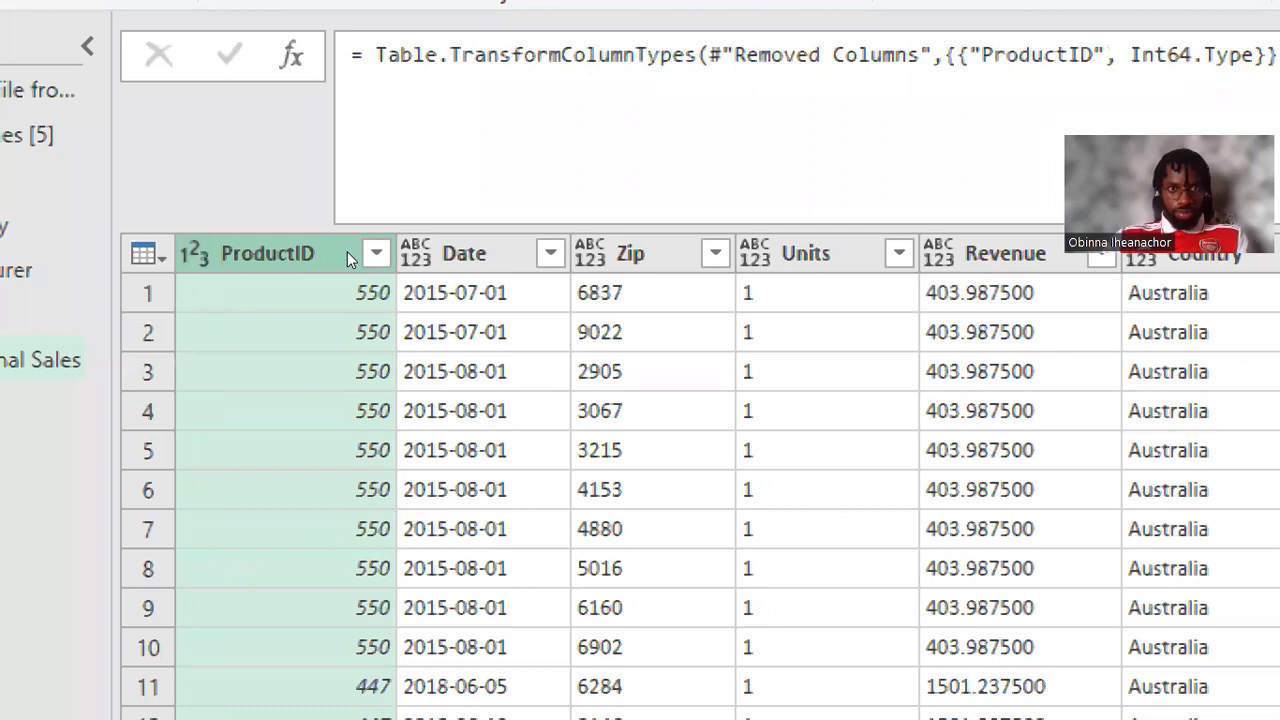
pyautogui.click(415, 253)
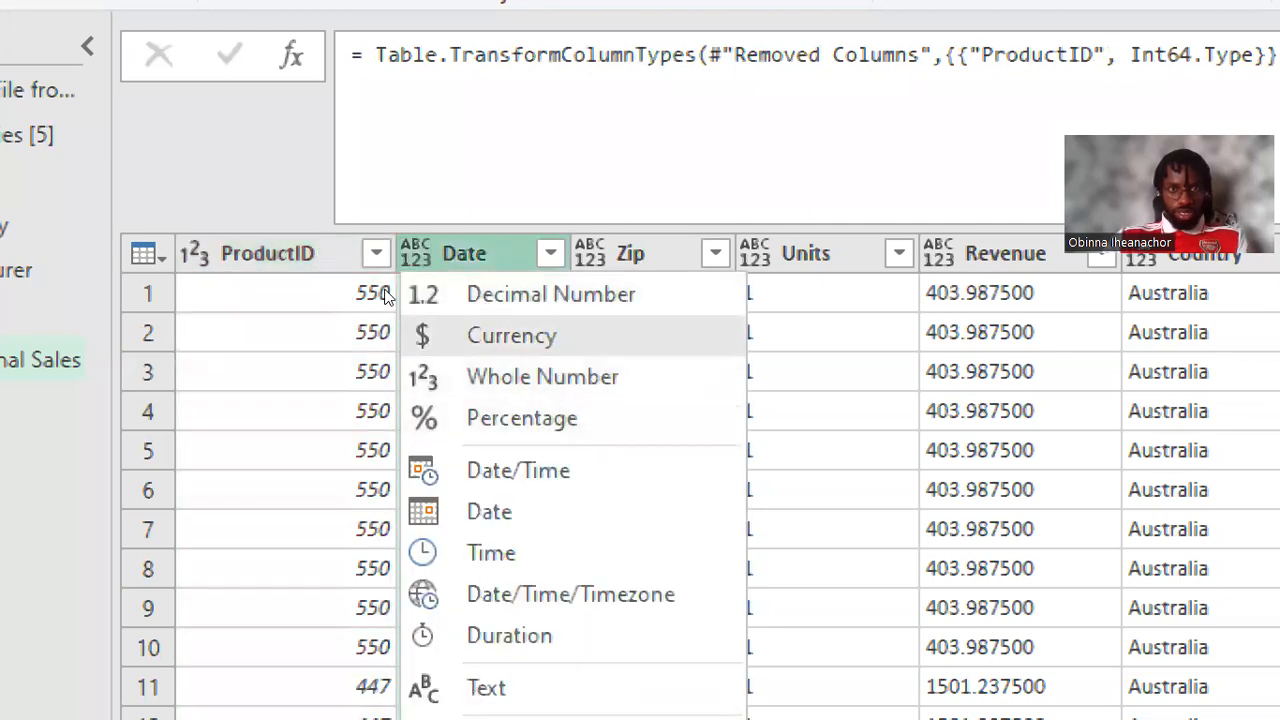
pyautogui.press('Escape')
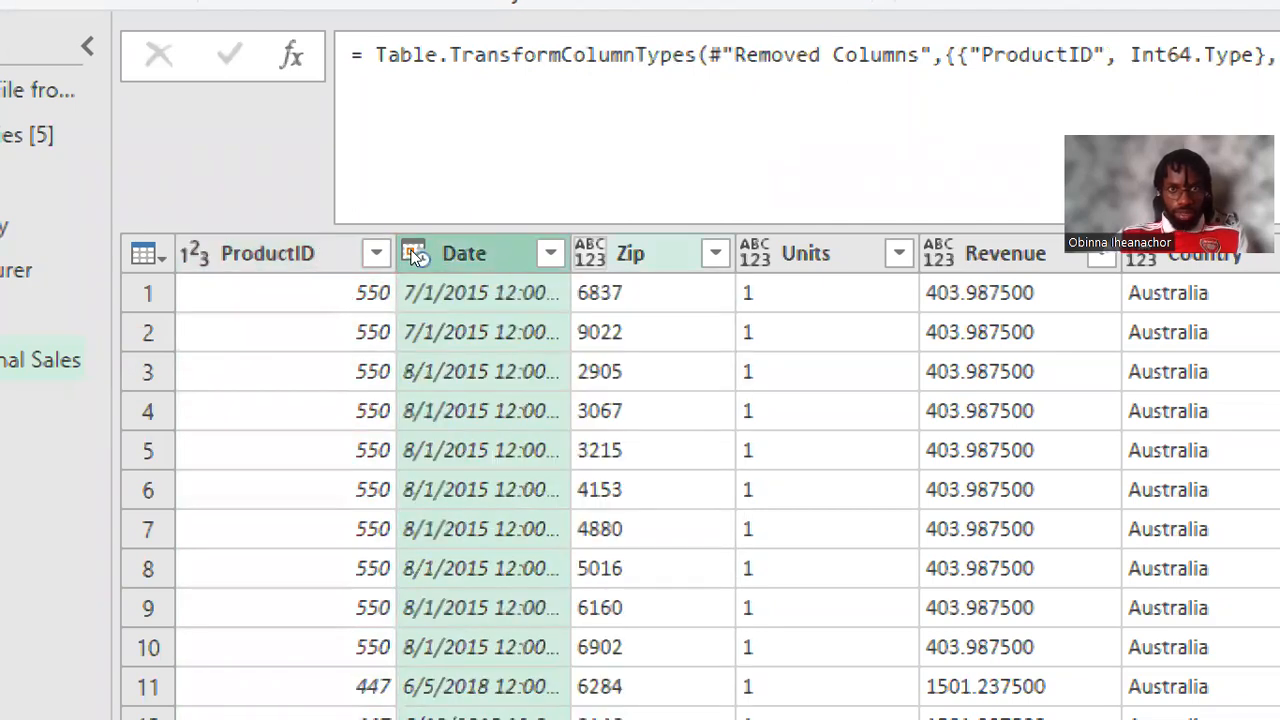
# Step: Set the International Sales Zip column to Text and the Units column to Whole Number
pyautogui.click(590, 254)
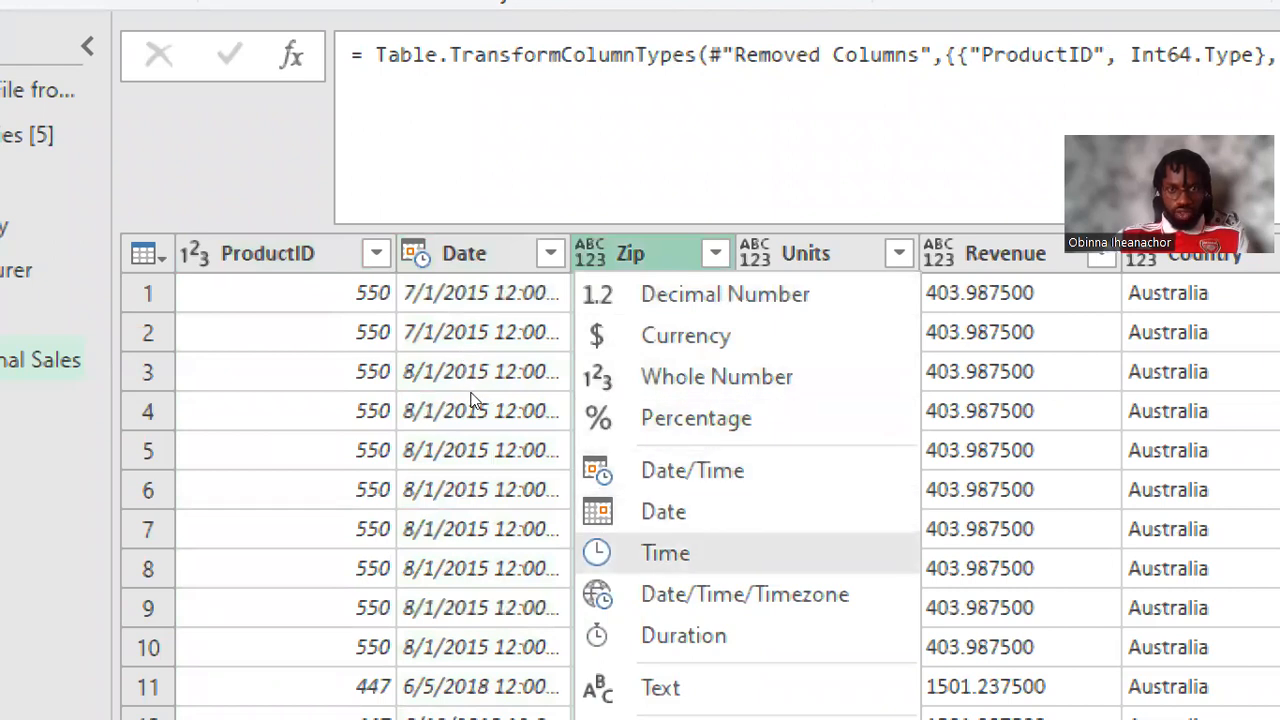
pyautogui.click(660, 688)
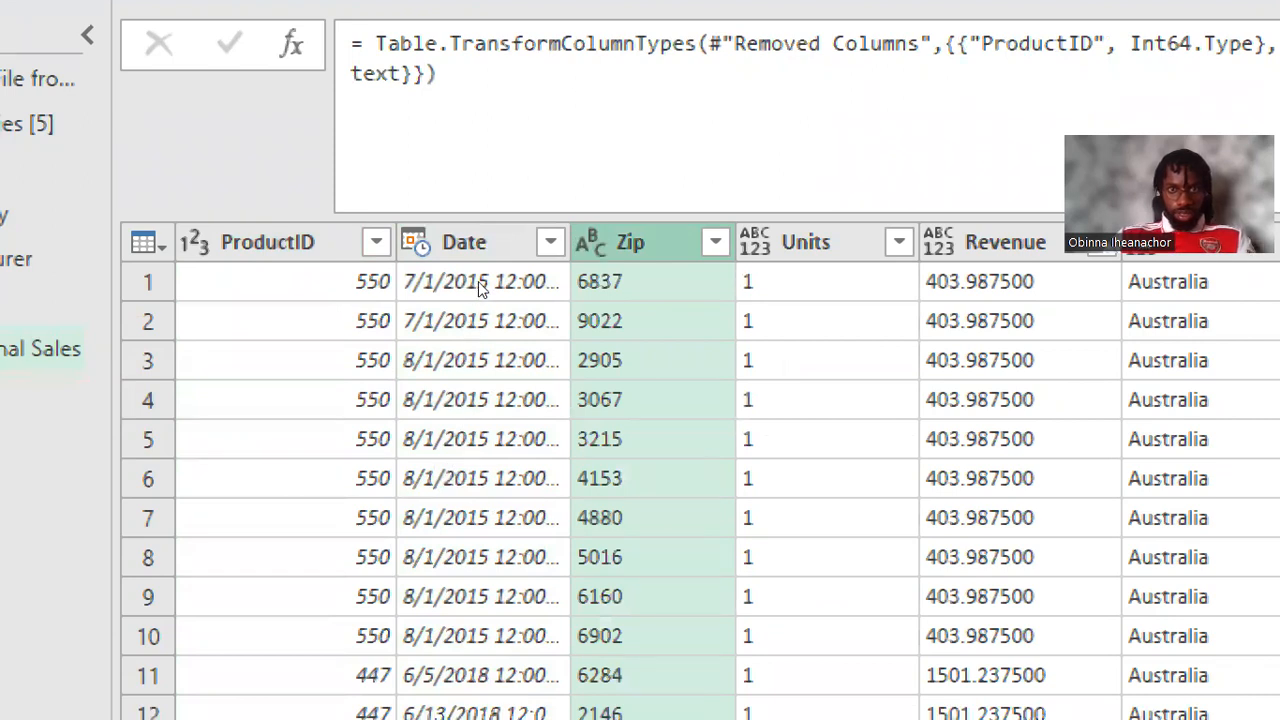
pyautogui.click(755, 242)
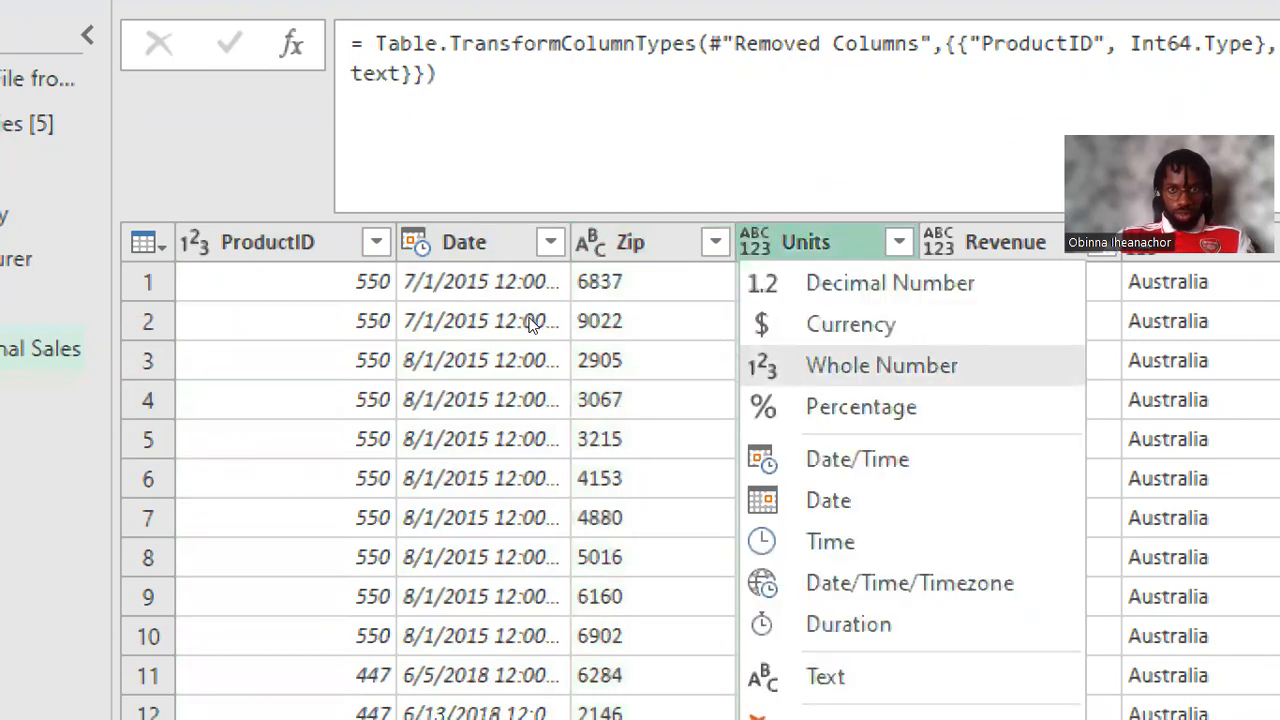
pyautogui.click(881, 365)
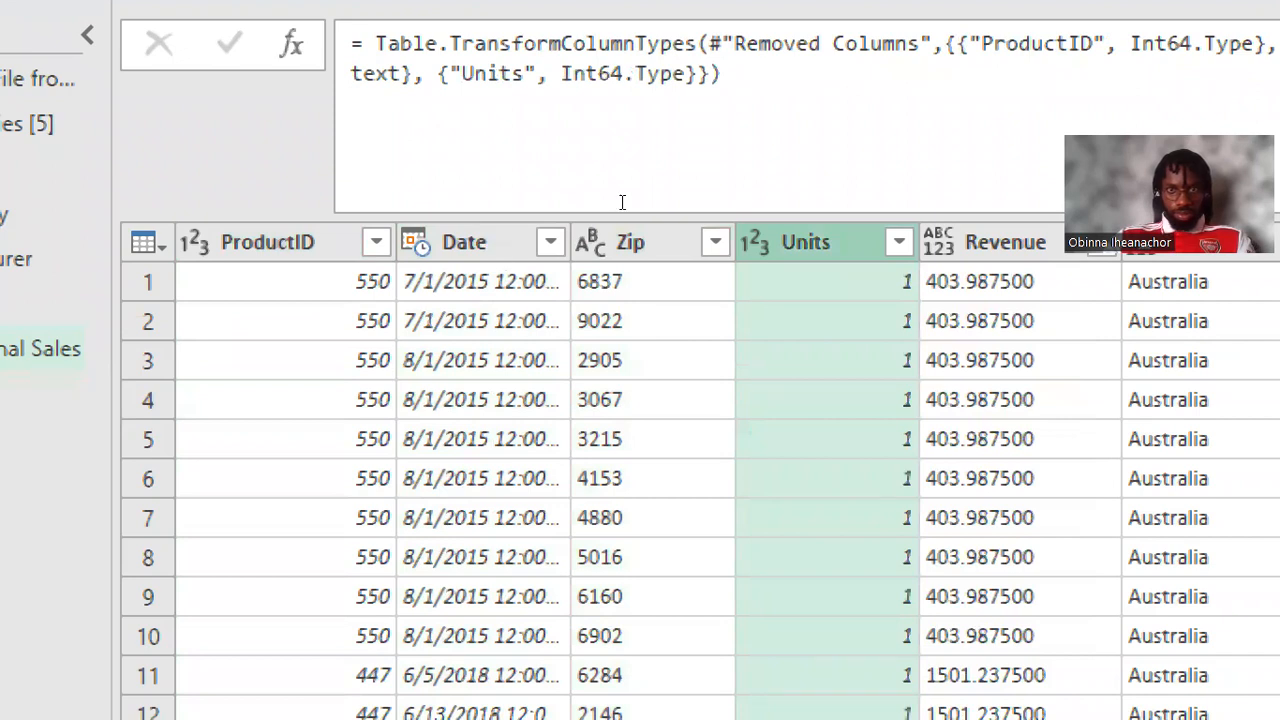
# Step: Set the International Sales Revenue column to Currency and the Country column to Text
pyautogui.click(938, 242)
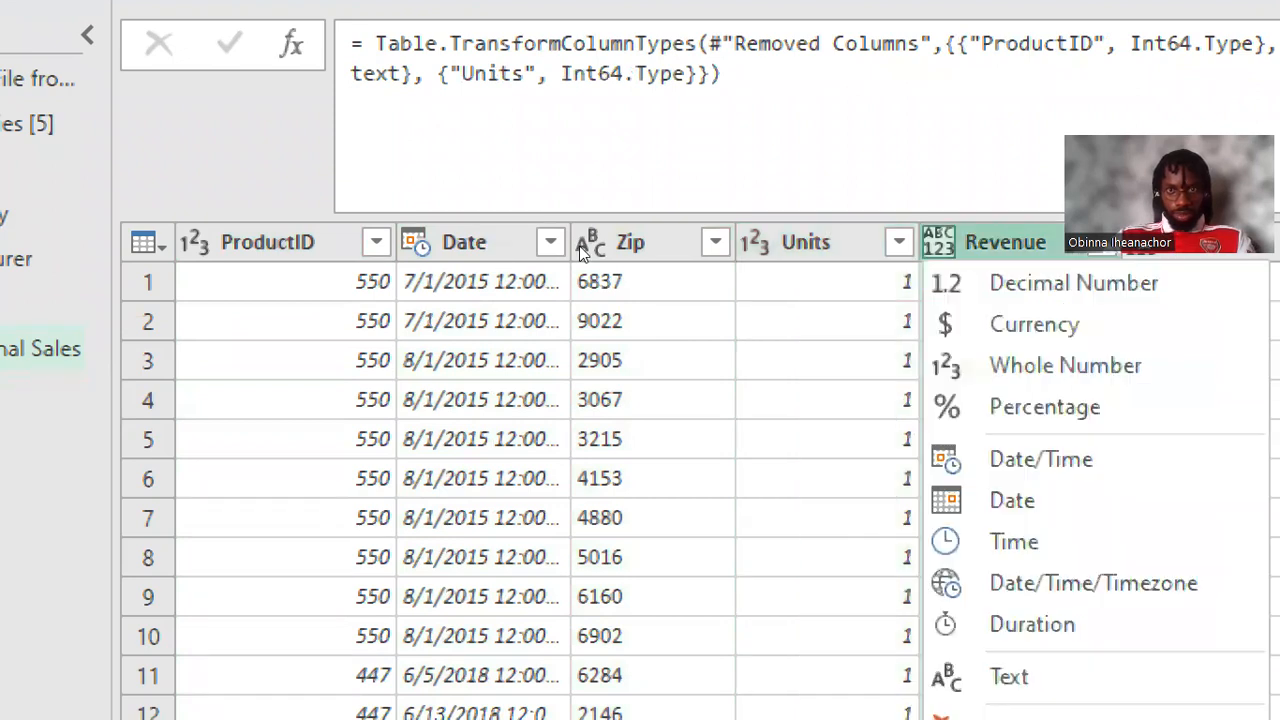
pyautogui.click(1034, 324)
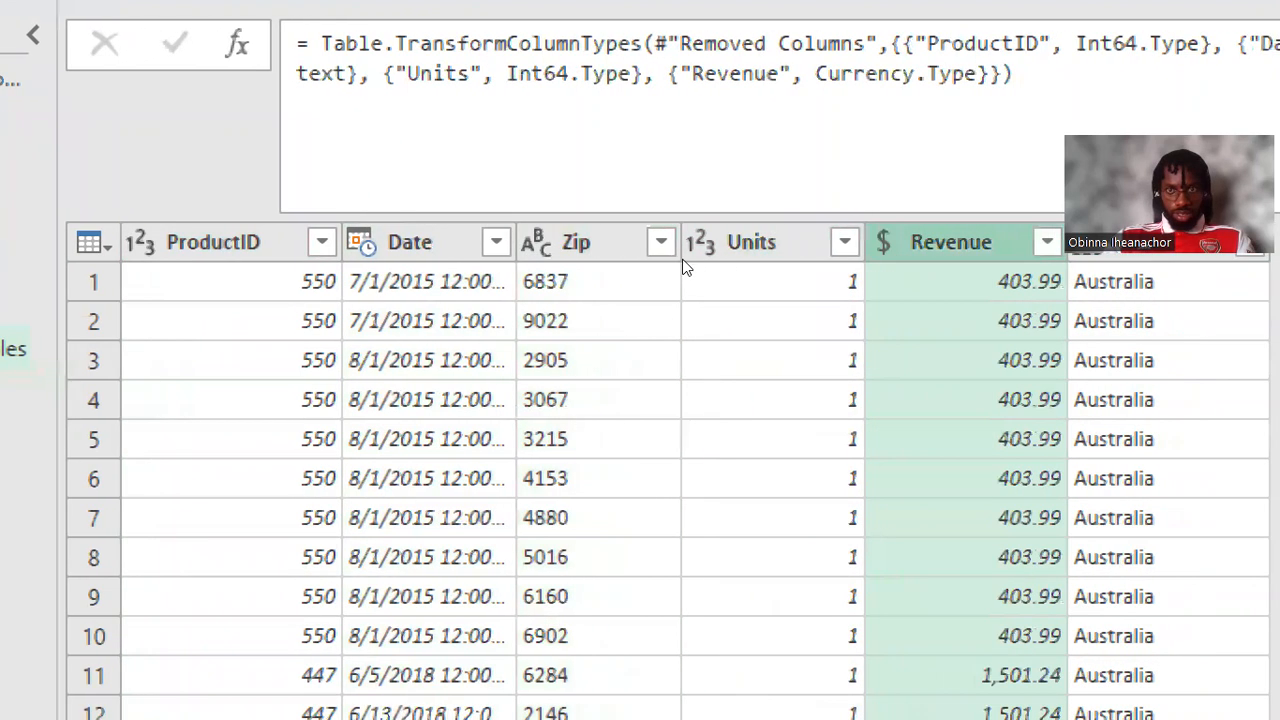
pyautogui.click(1141, 242)
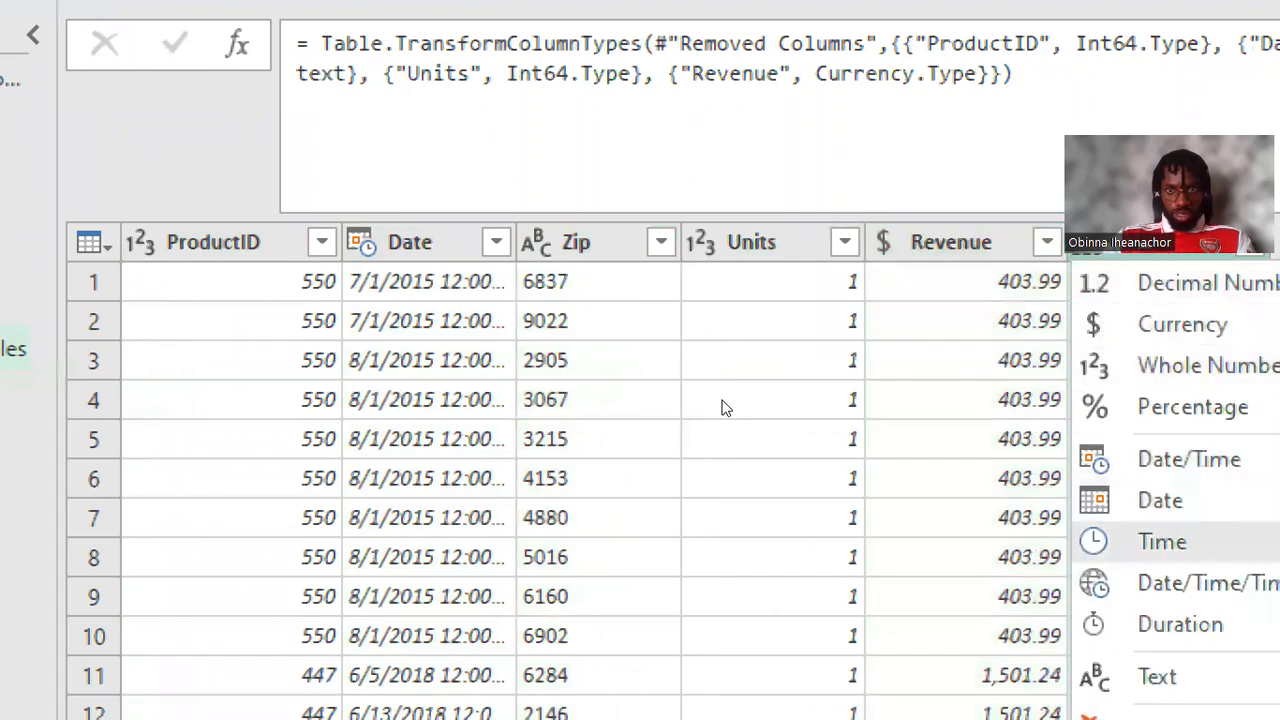
pyautogui.click(1157, 676)
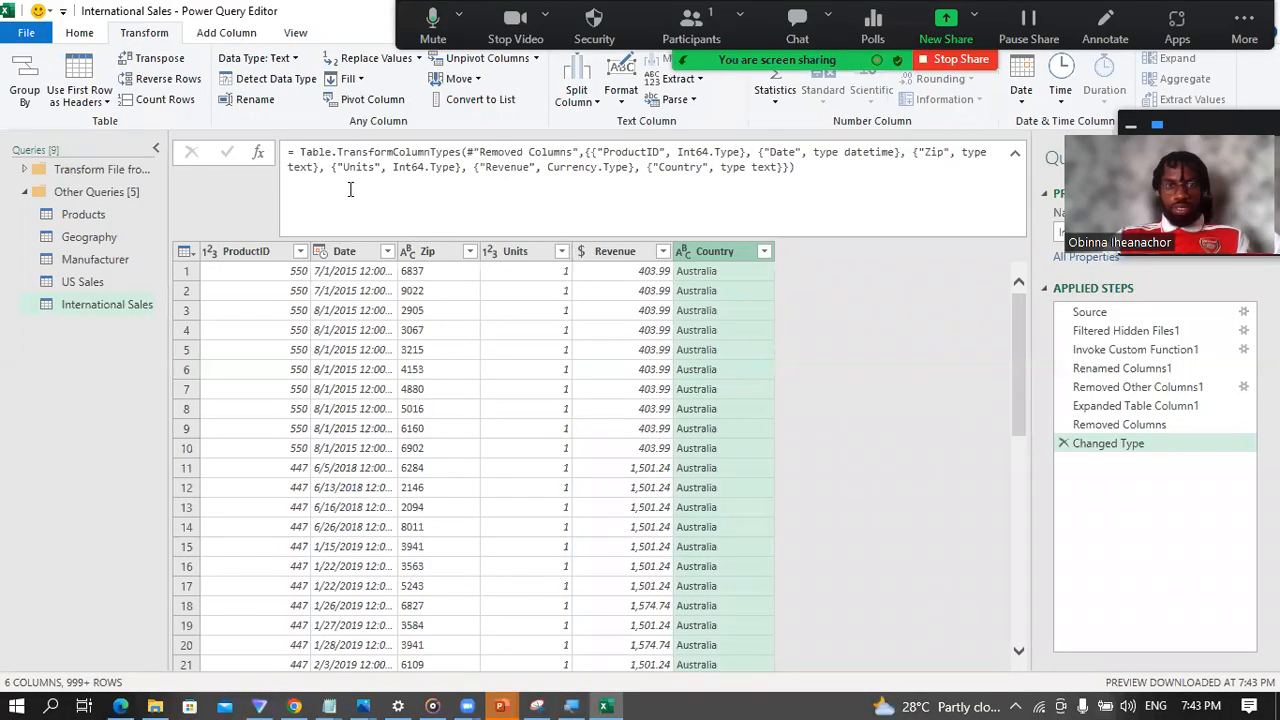
# Step: Look over the US Sales query, then load the complete list of Country values in International Sales
pyautogui.click(101, 282)
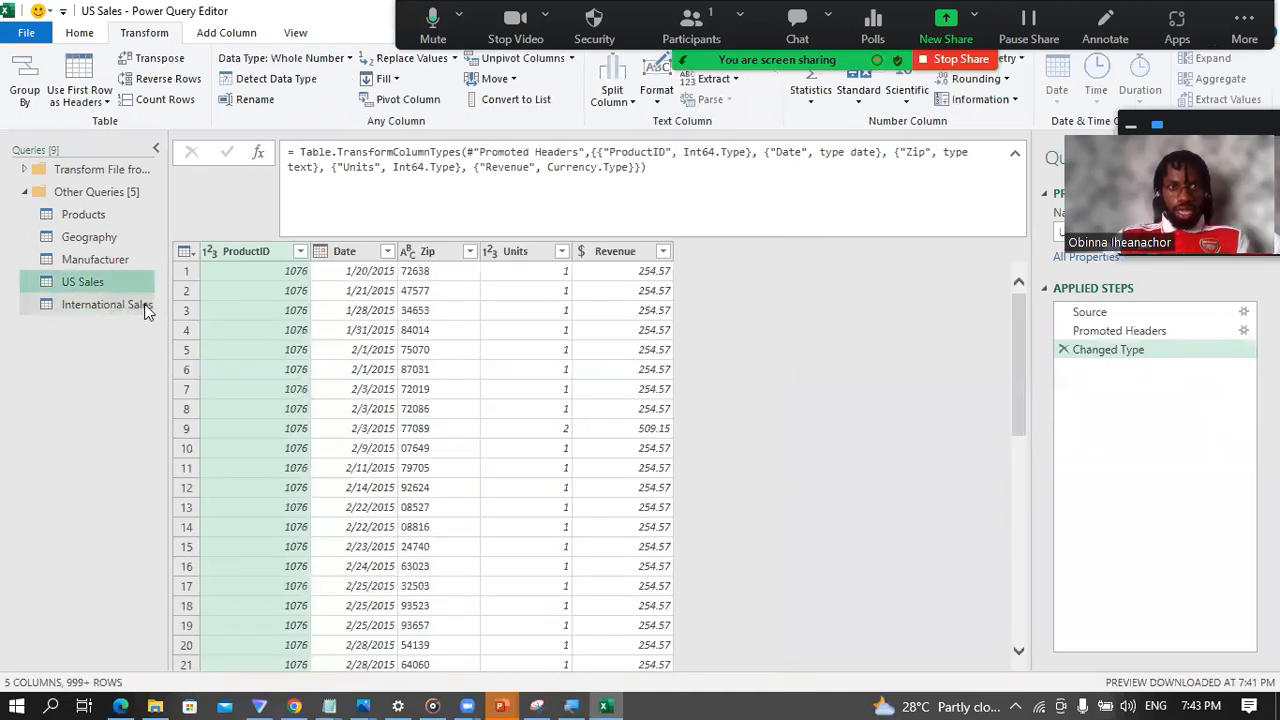
pyautogui.click(107, 309)
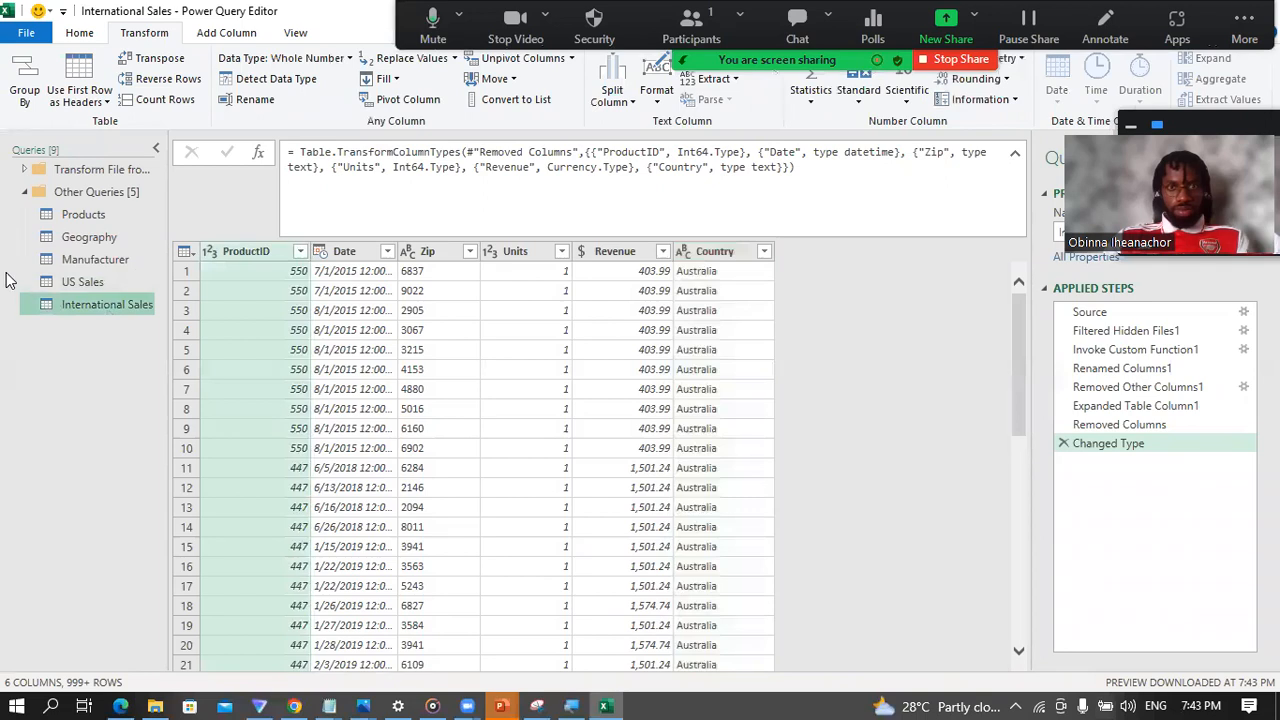
pyautogui.click(763, 253)
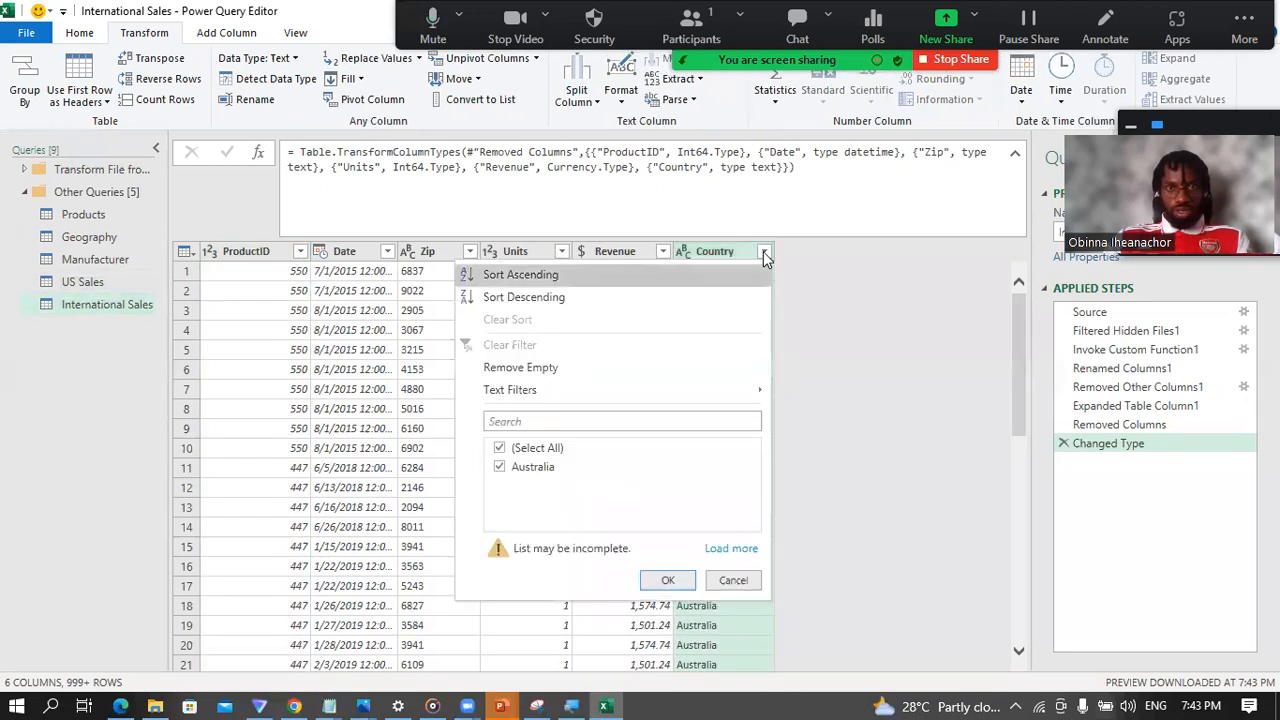
pyautogui.click(734, 549)
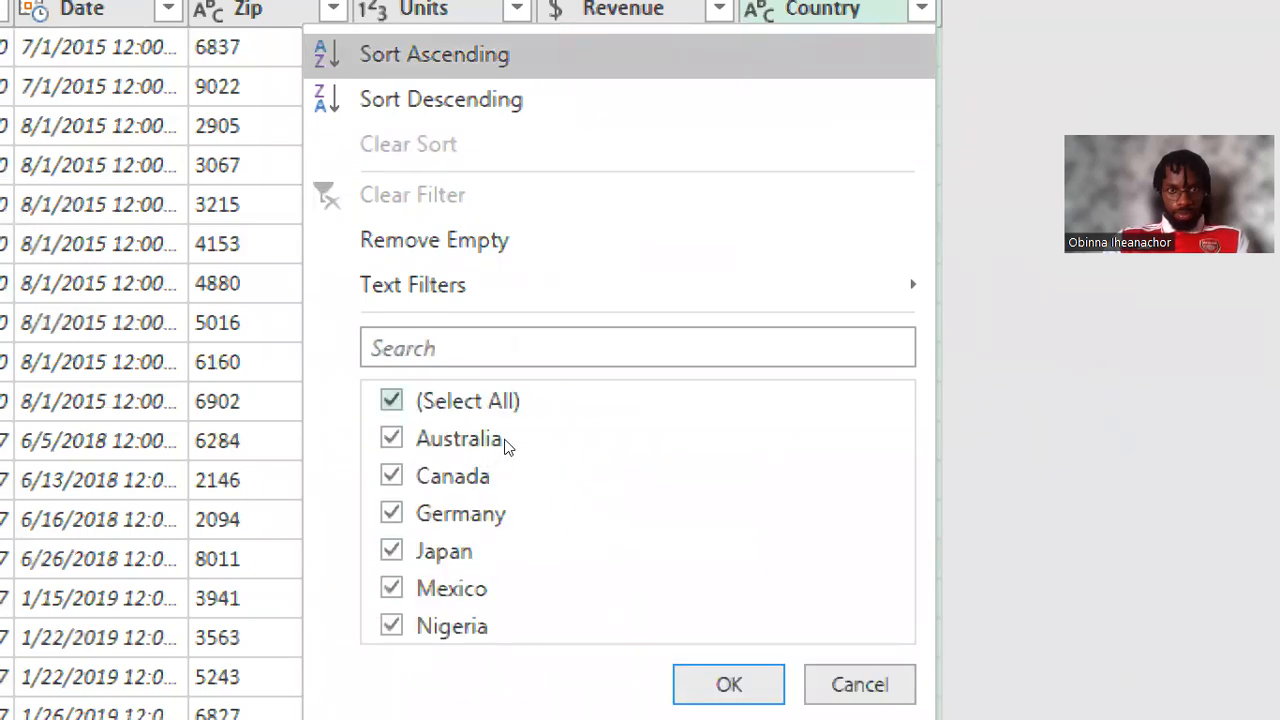
# Step: Filter the International Sales Country column to Canada and Japan, then delete the Filtered Rows step
pyautogui.click(502, 408)
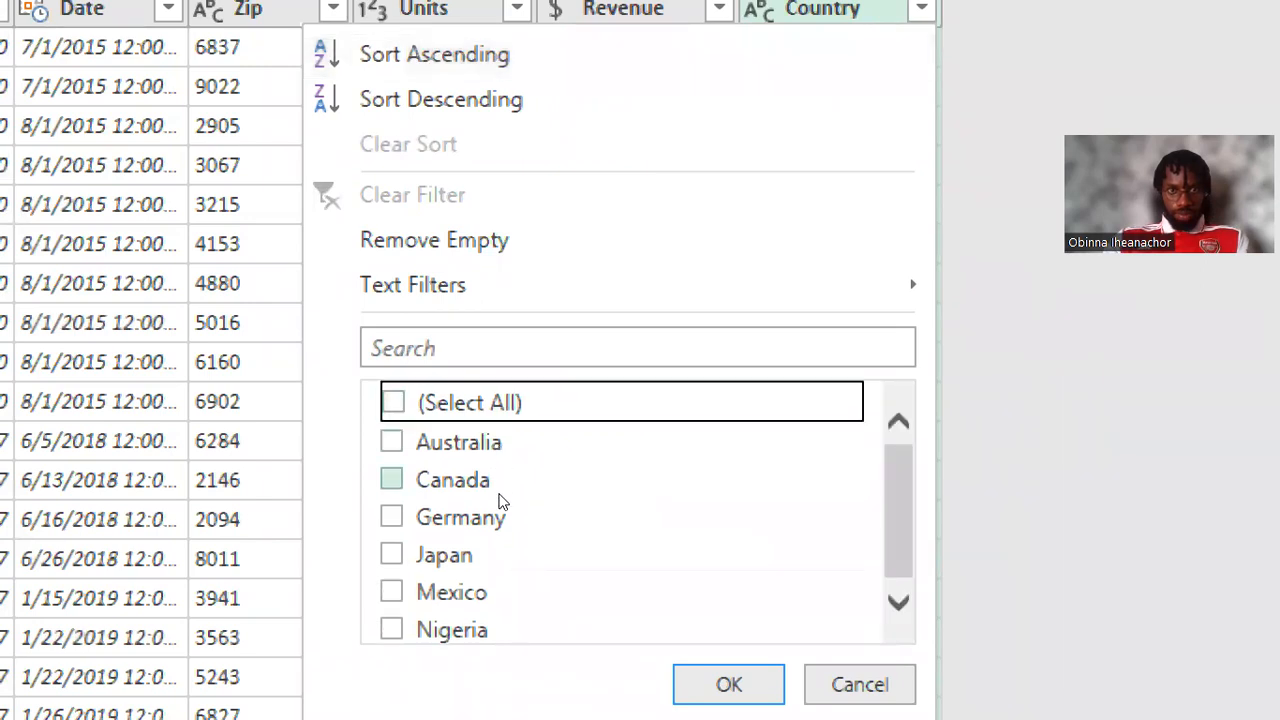
pyautogui.click(500, 485)
pyautogui.click(498, 555)
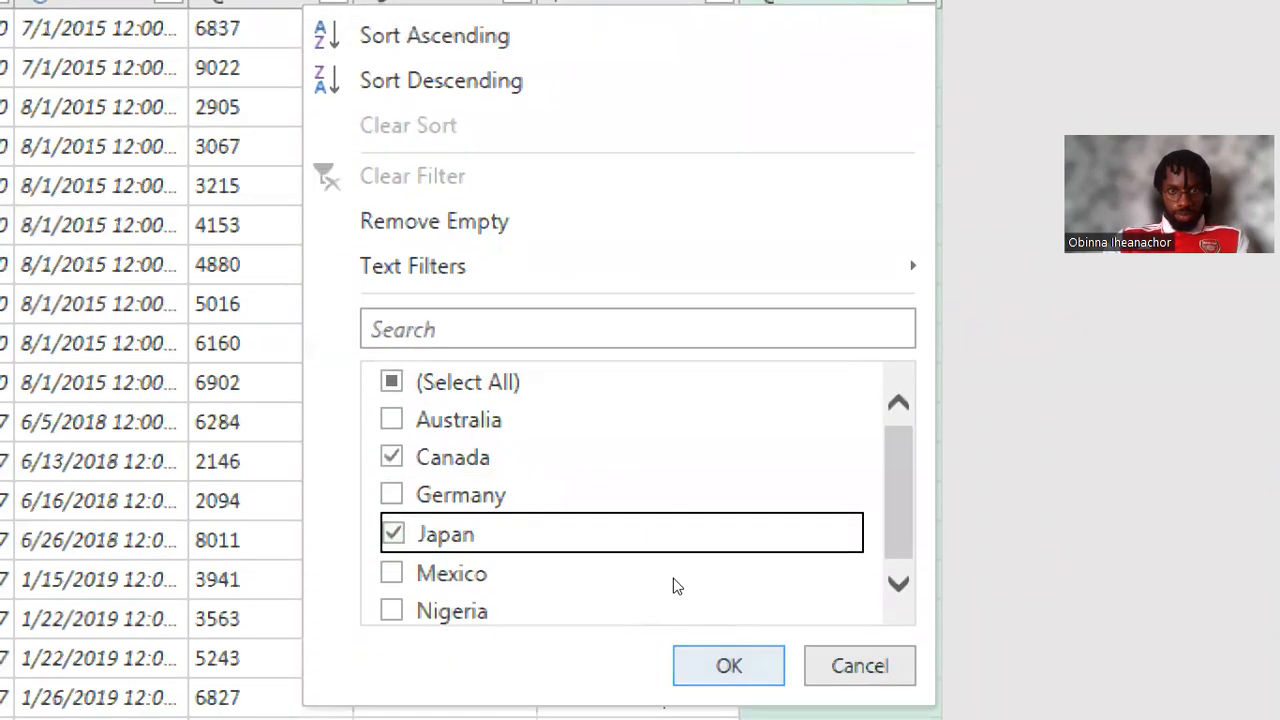
pyautogui.press('Return')
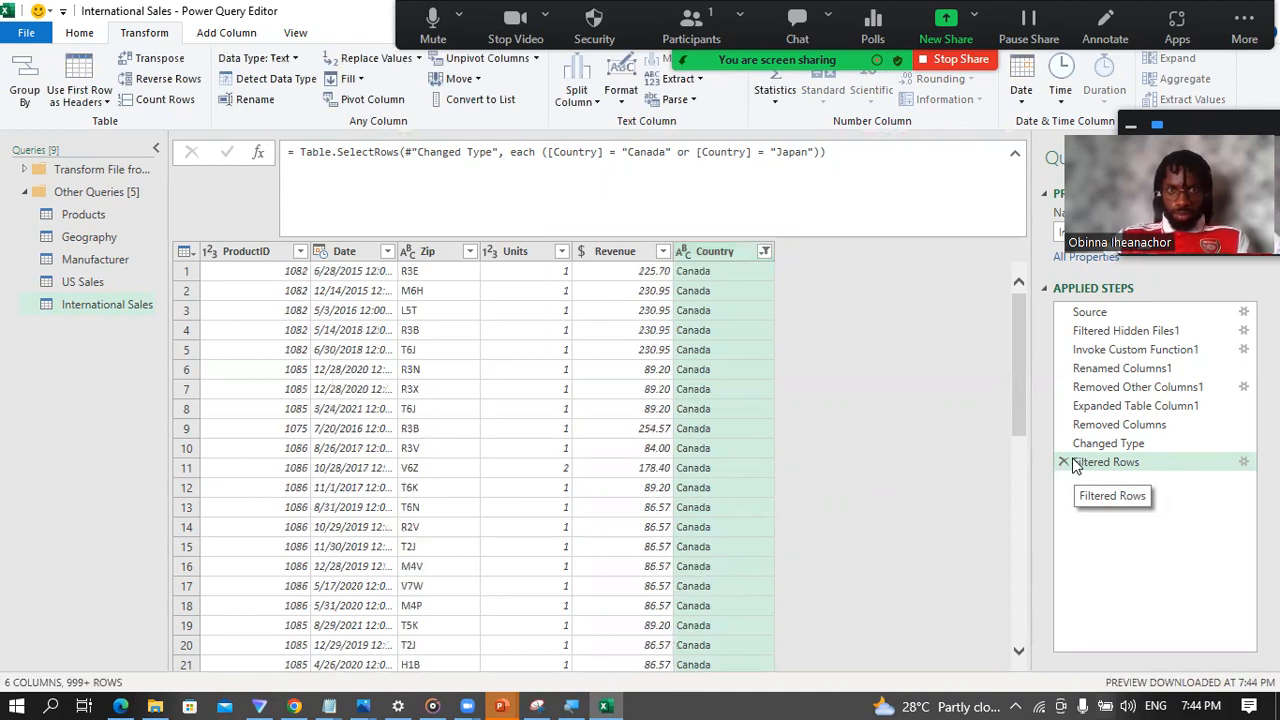
pyautogui.click(1062, 463)
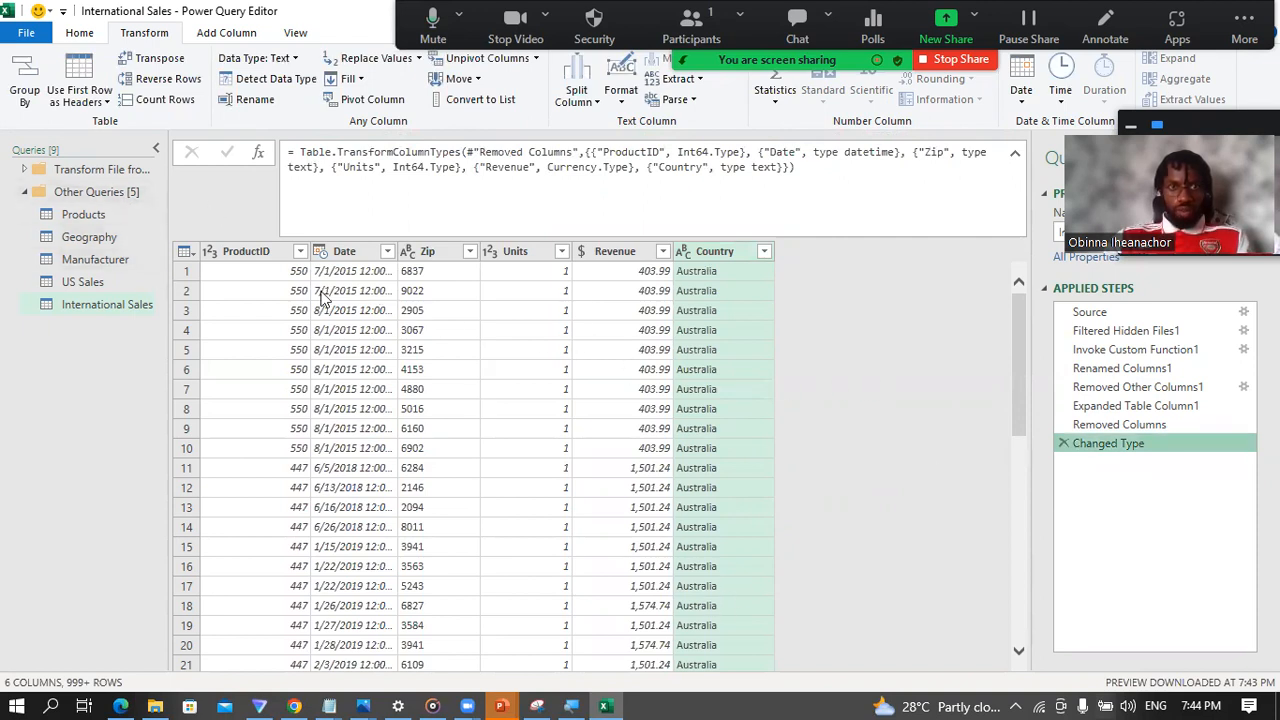
# Step: Compare the US Sales and International Sales queries, and examine each US Sales column from Date through Revenue
pyautogui.click(105, 282)
pyautogui.click(105, 306)
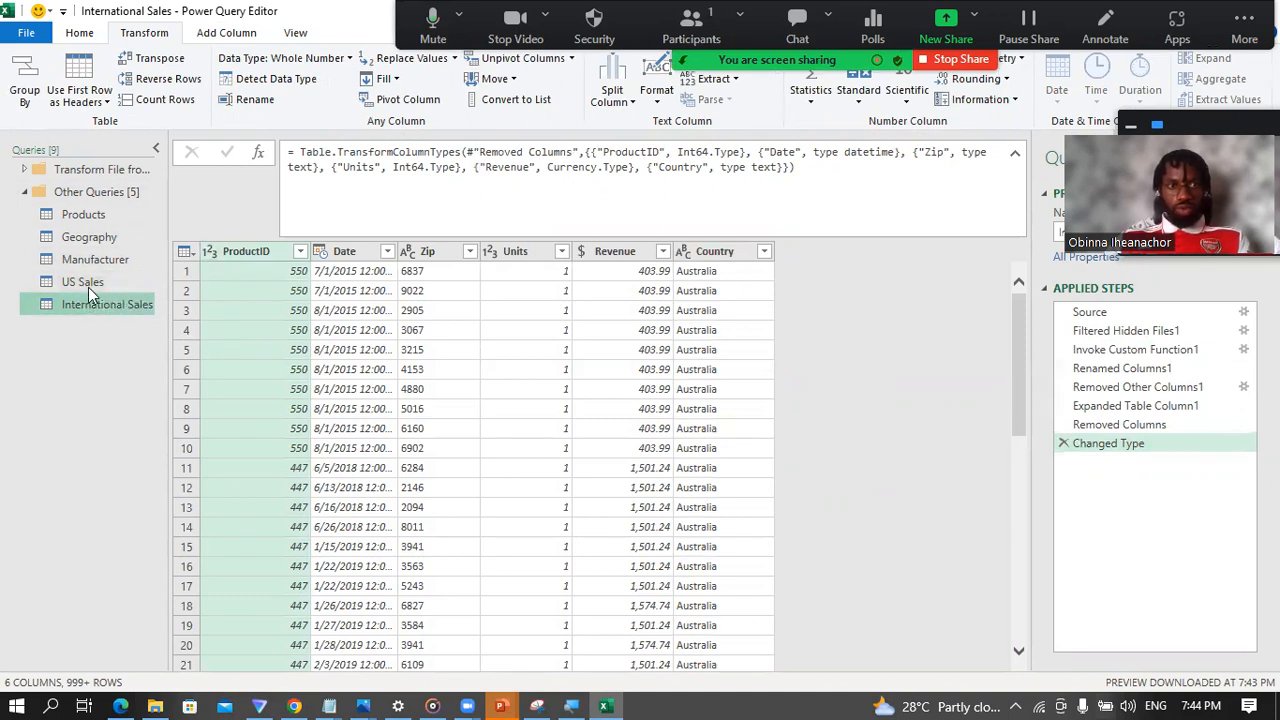
pyautogui.click(86, 284)
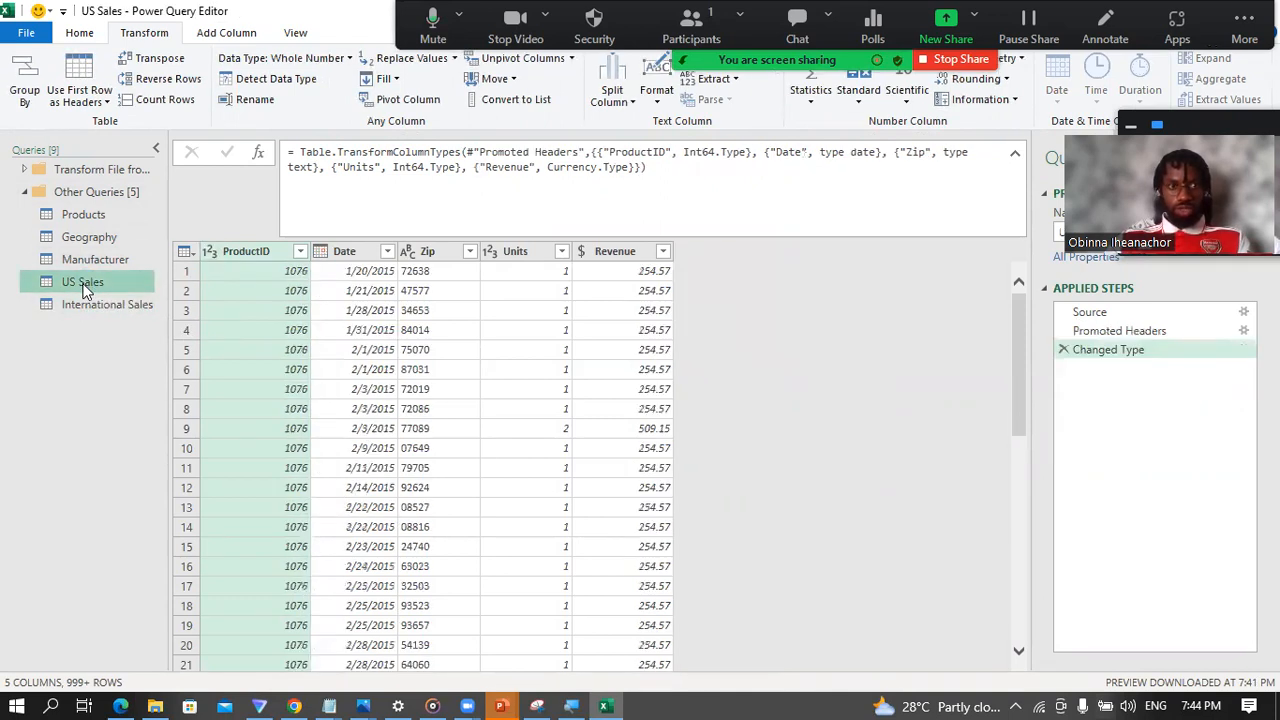
pyautogui.click(92, 304)
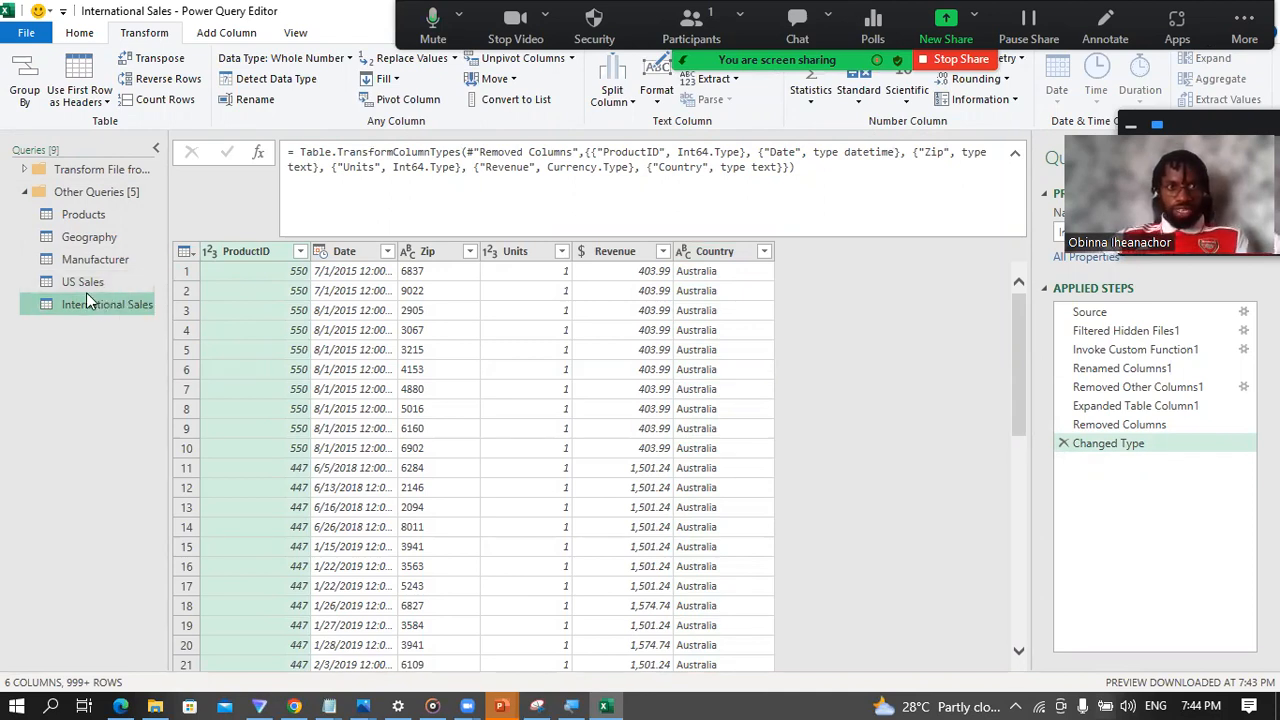
pyautogui.click(90, 285)
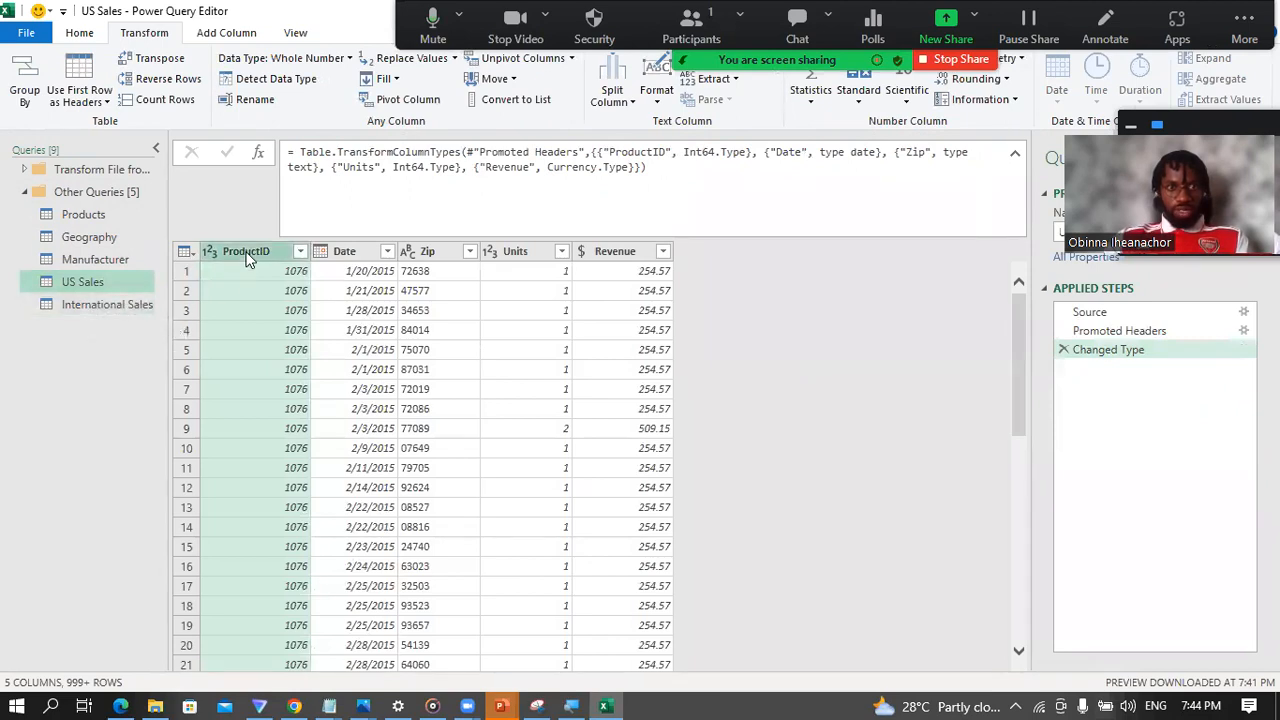
pyautogui.click(343, 254)
pyautogui.click(434, 252)
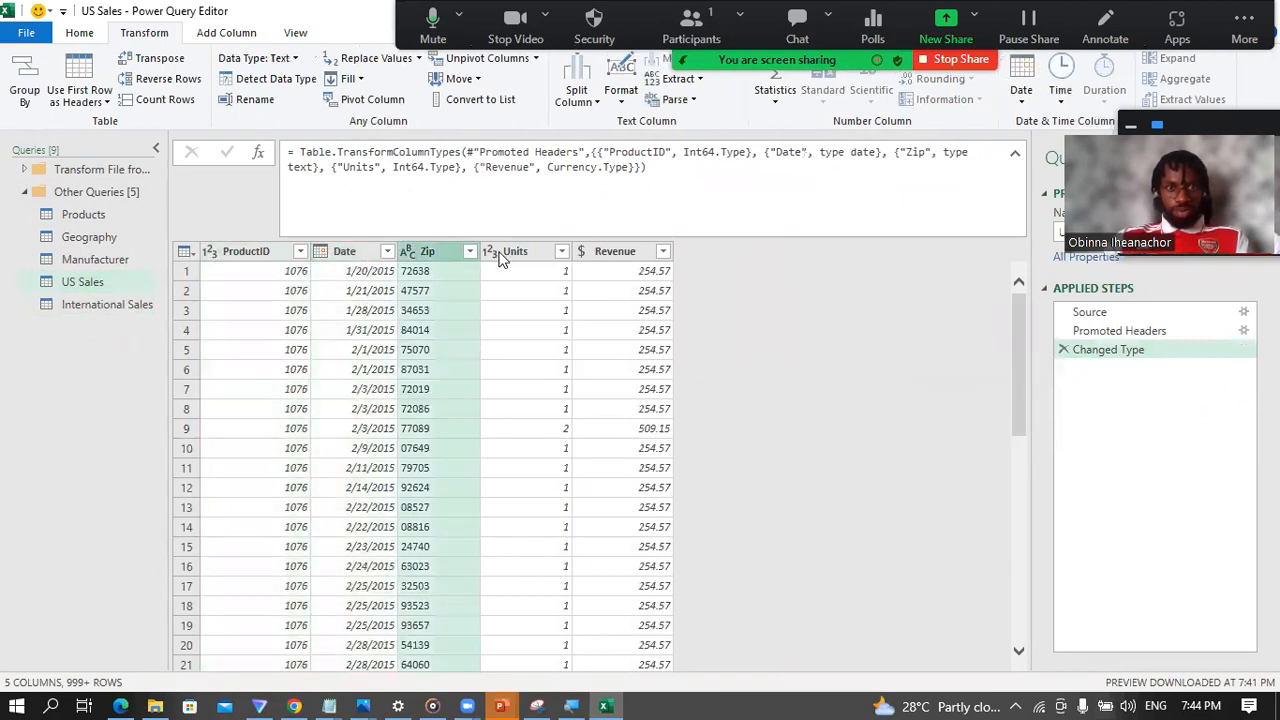
pyautogui.click(510, 254)
pyautogui.click(598, 253)
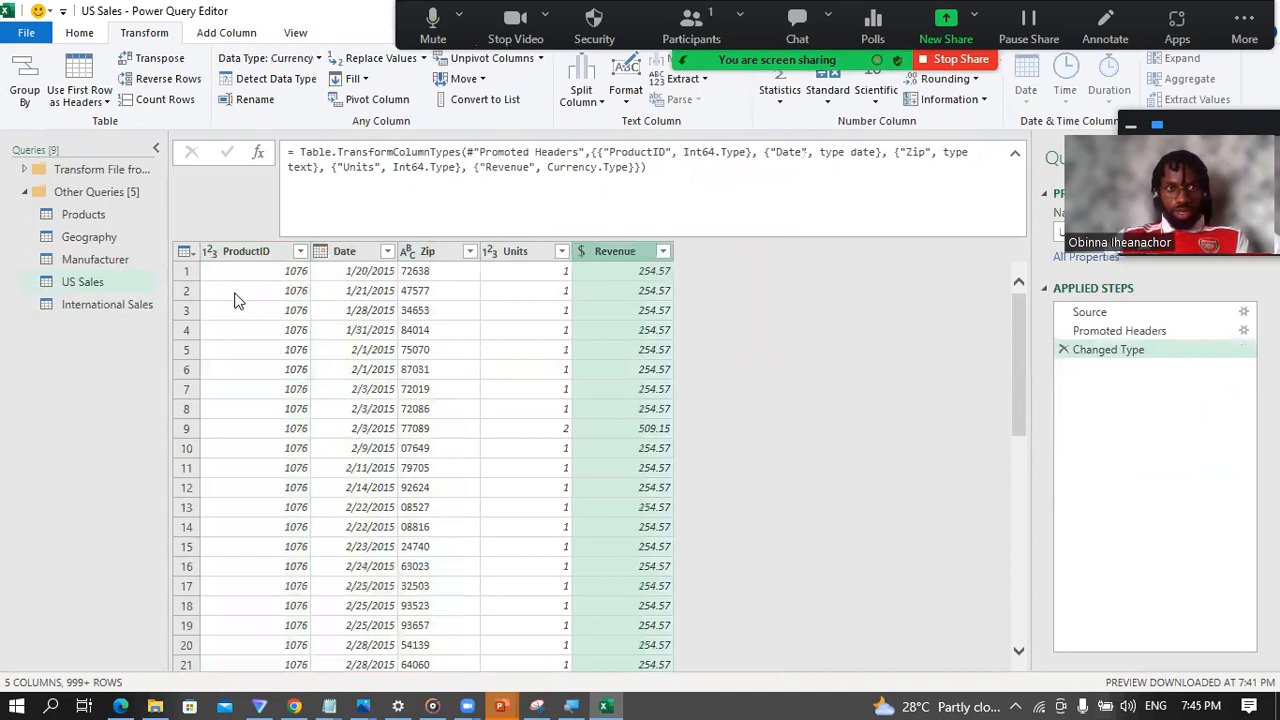
# Step: Examine the International Sales columns from Date through Country and compare them with the US Sales columns
pyautogui.click(100, 304)
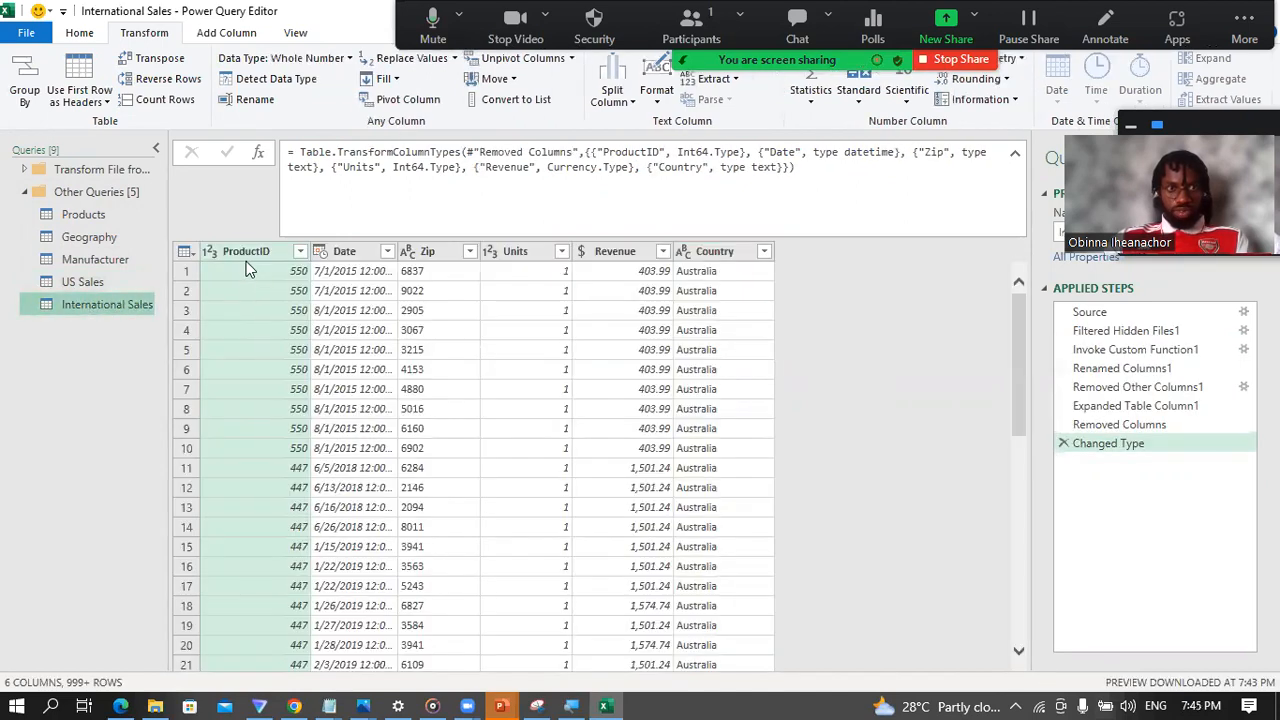
pyautogui.click(352, 255)
pyautogui.click(431, 254)
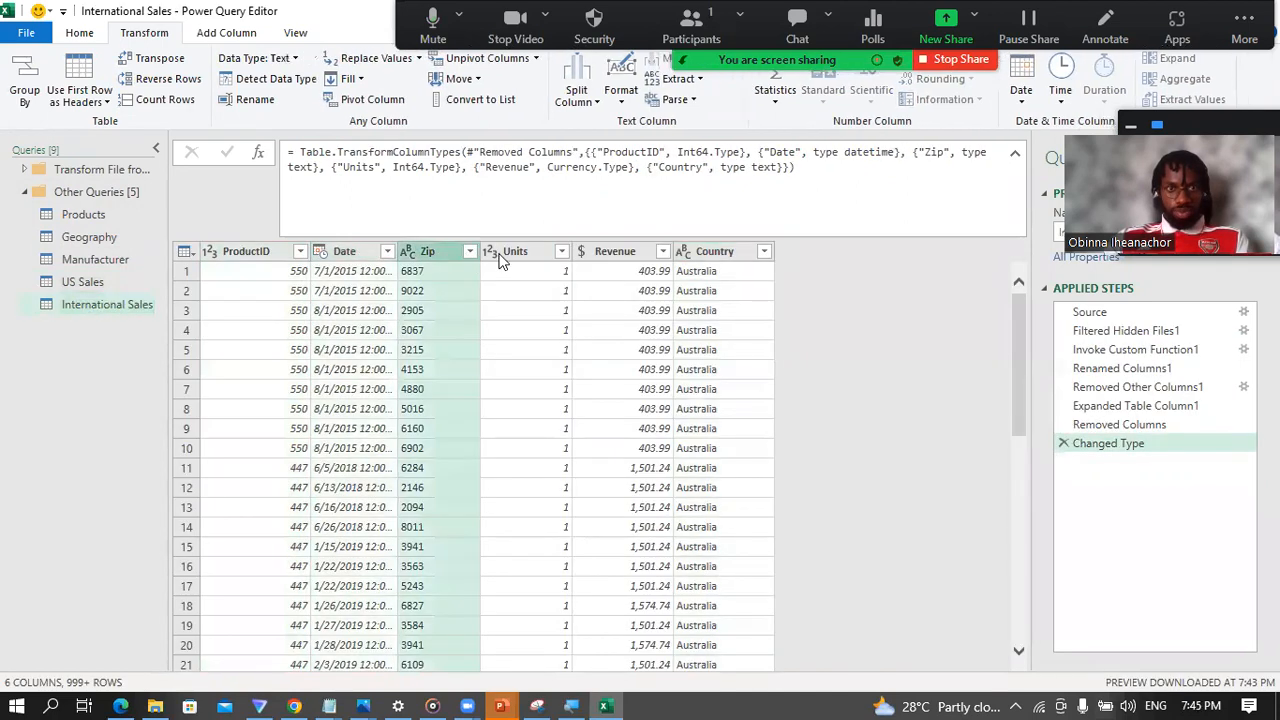
pyautogui.click(521, 255)
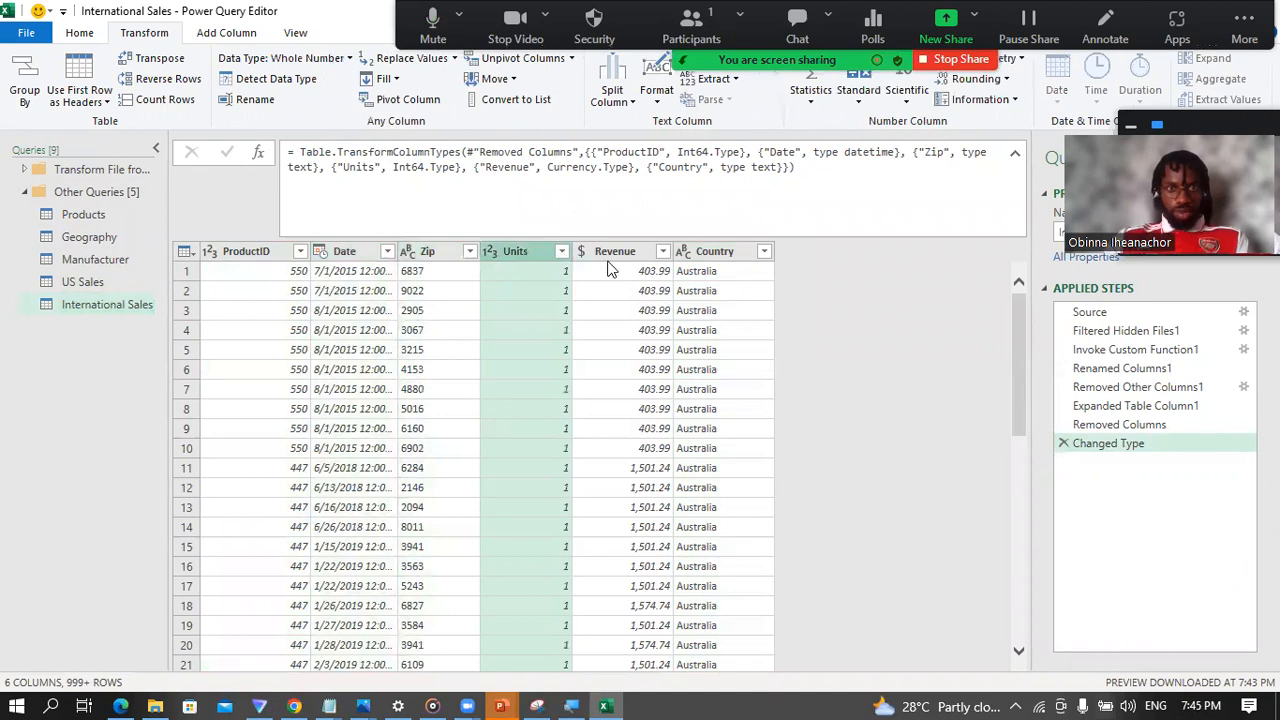
pyautogui.click(605, 259)
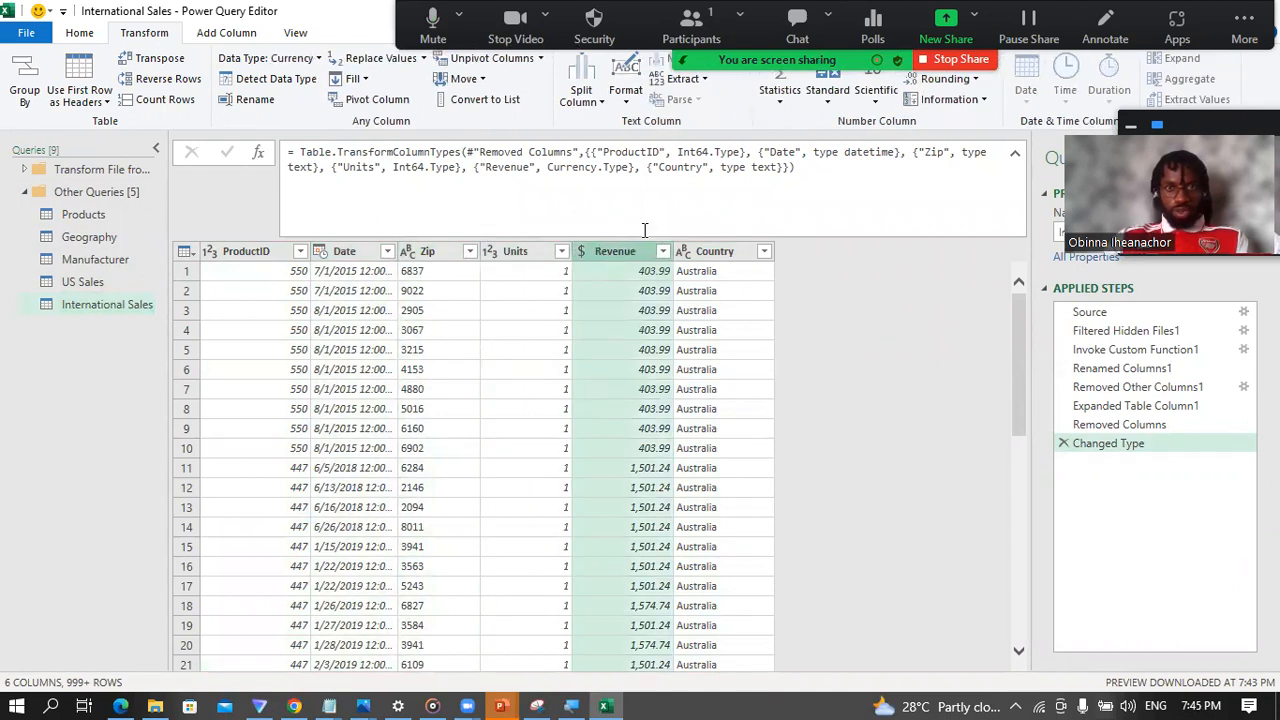
pyautogui.click(732, 253)
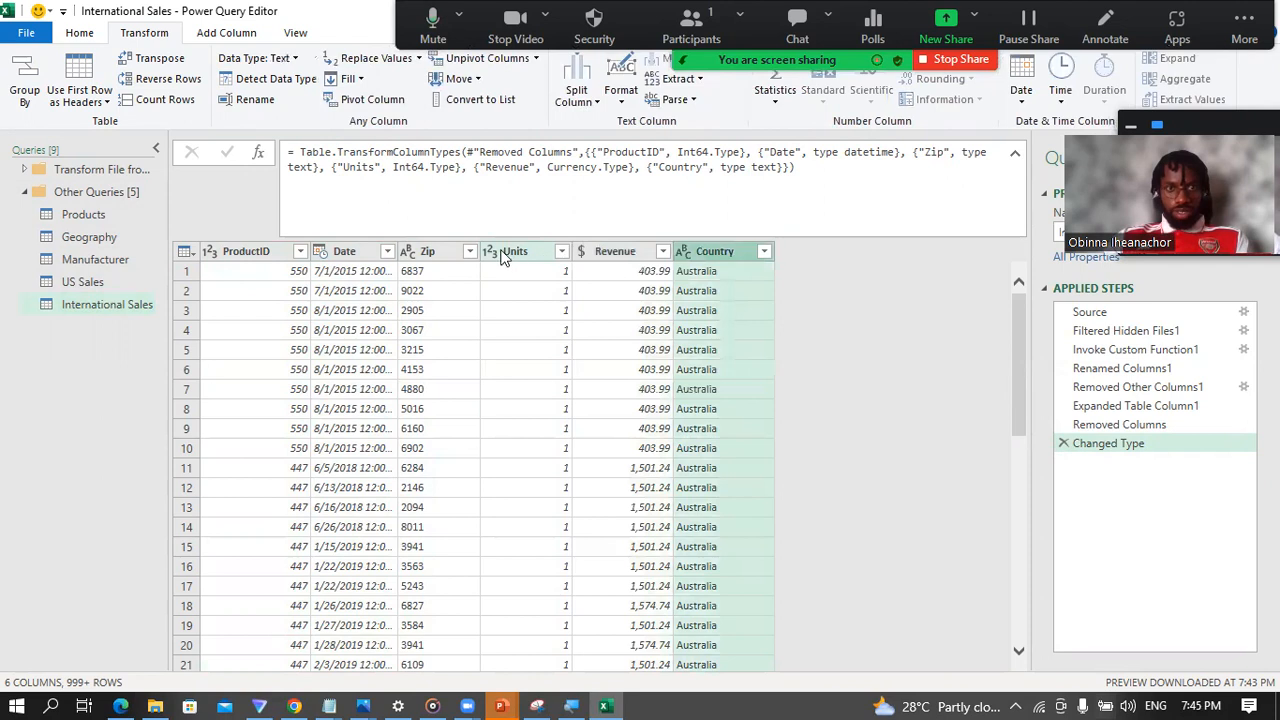
pyautogui.click(100, 285)
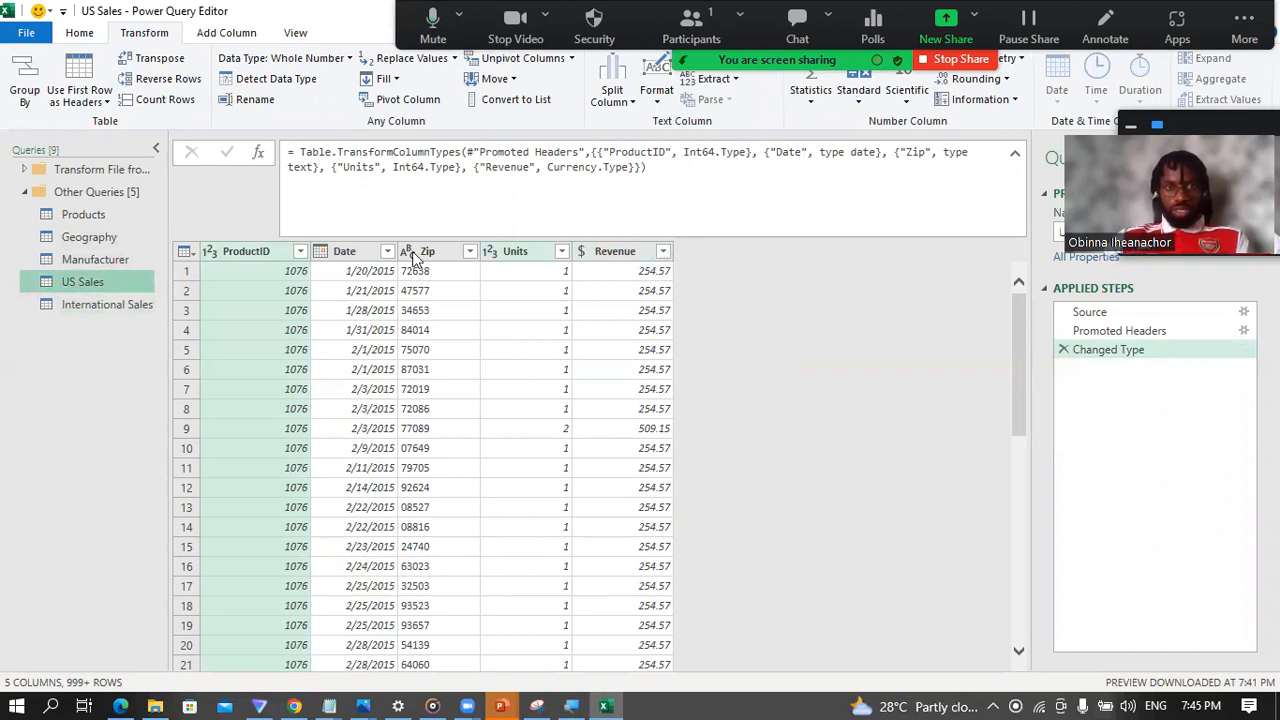
# Step: Add a custom column named Country to the US Sales query with the formula = "USA"
pyautogui.click(94, 300)
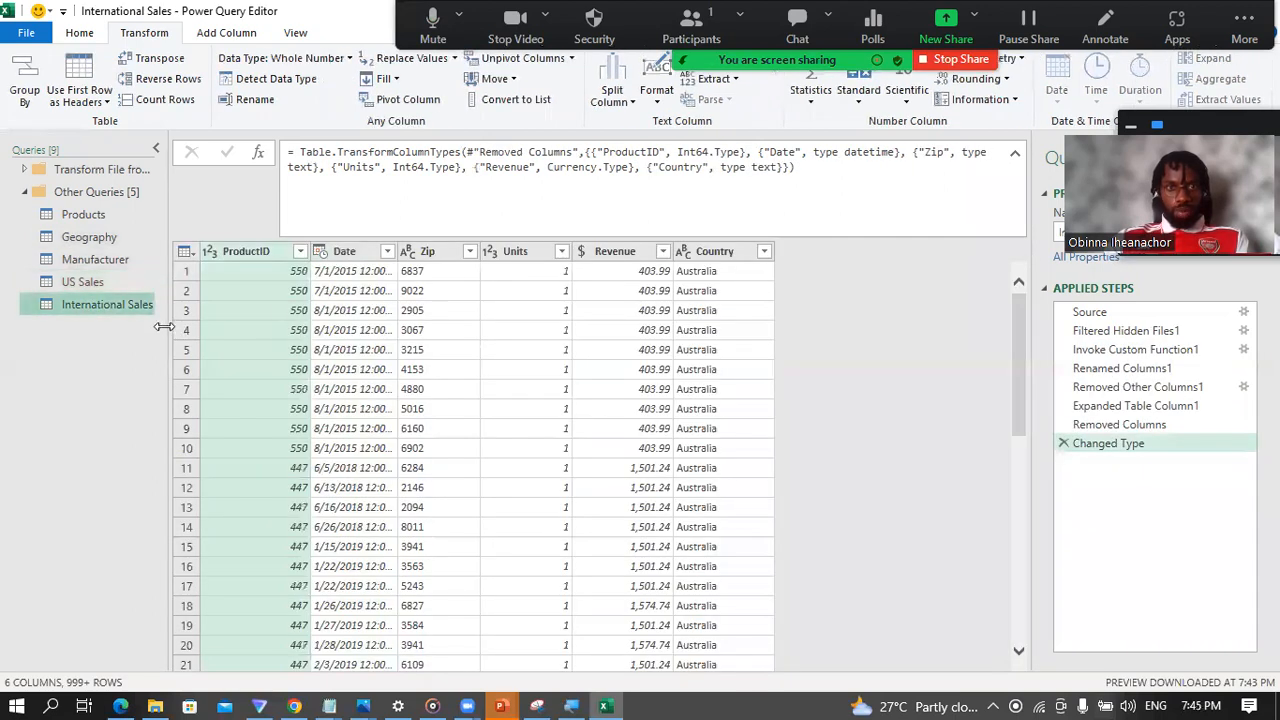
pyautogui.click(84, 284)
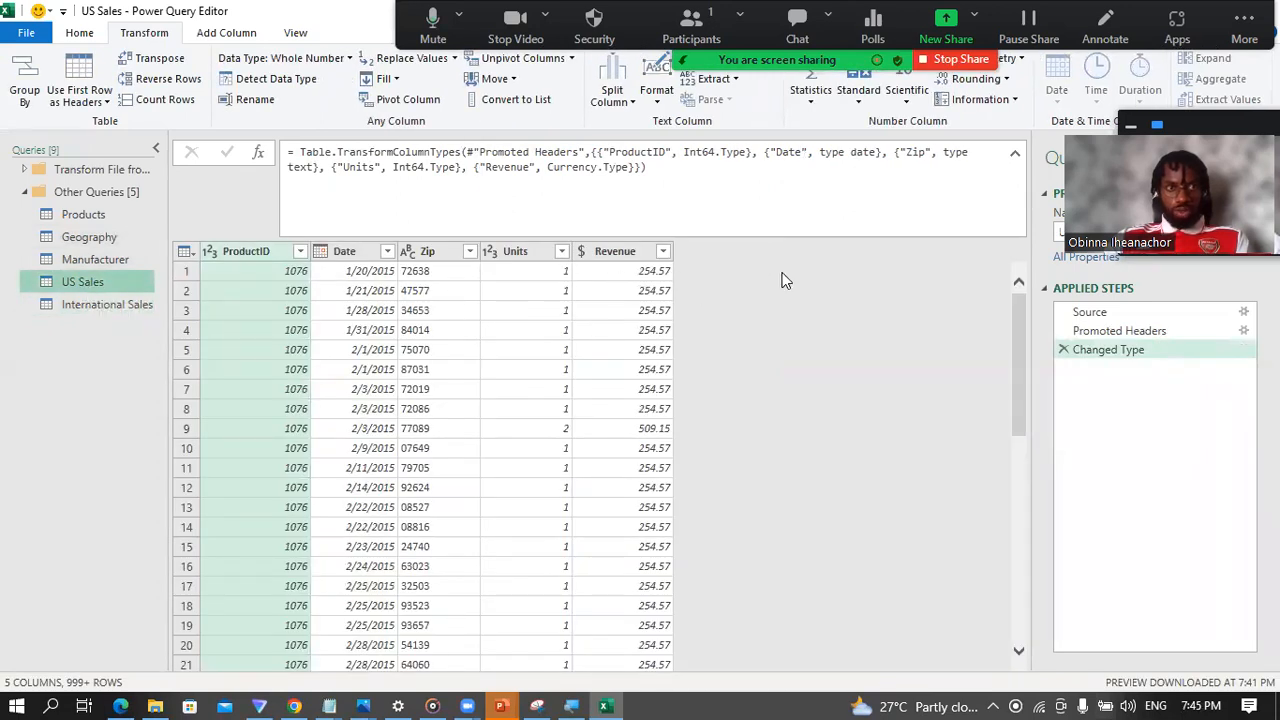
pyautogui.click(228, 36)
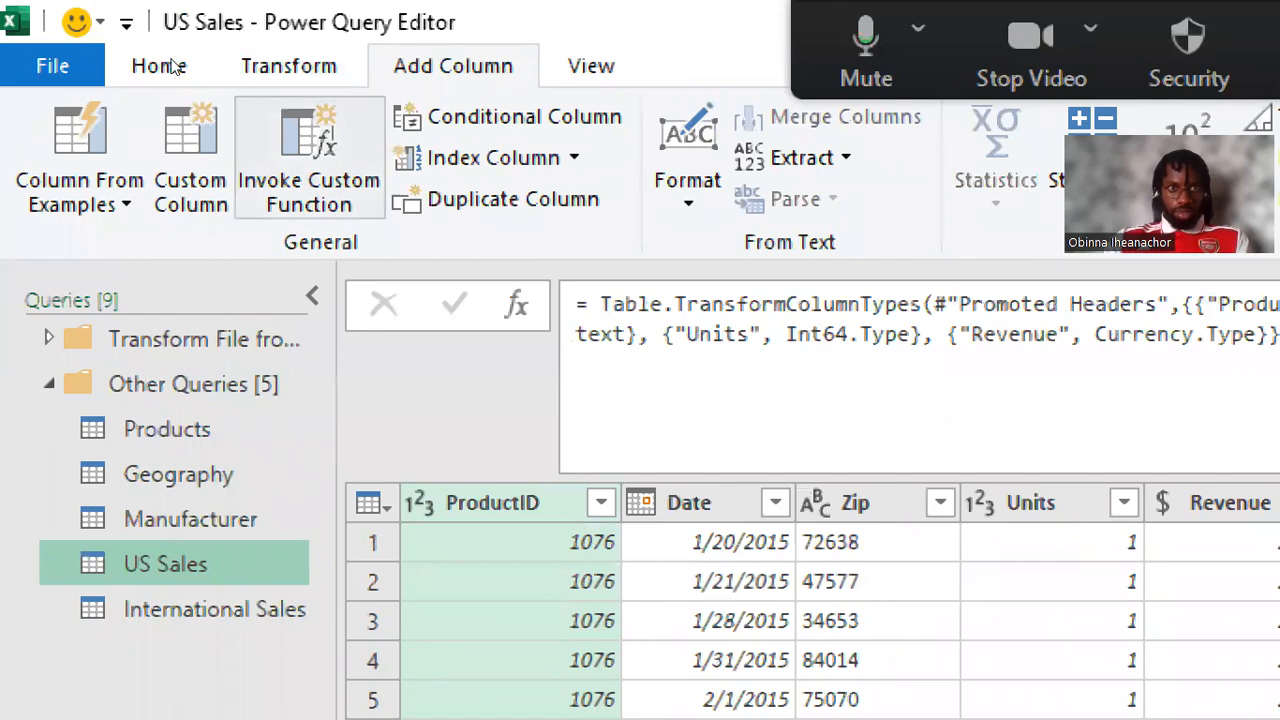
pyautogui.click(190, 157)
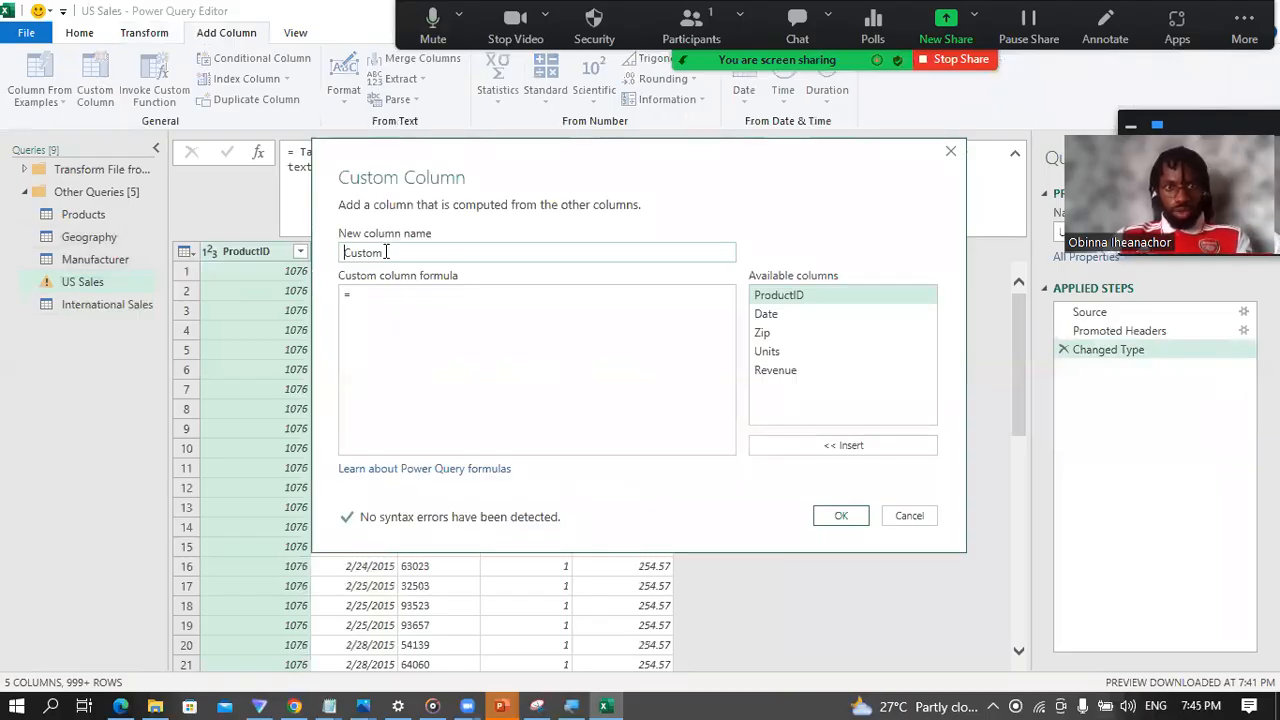
pyautogui.doubleClick(386, 252)
pyautogui.write('Country')
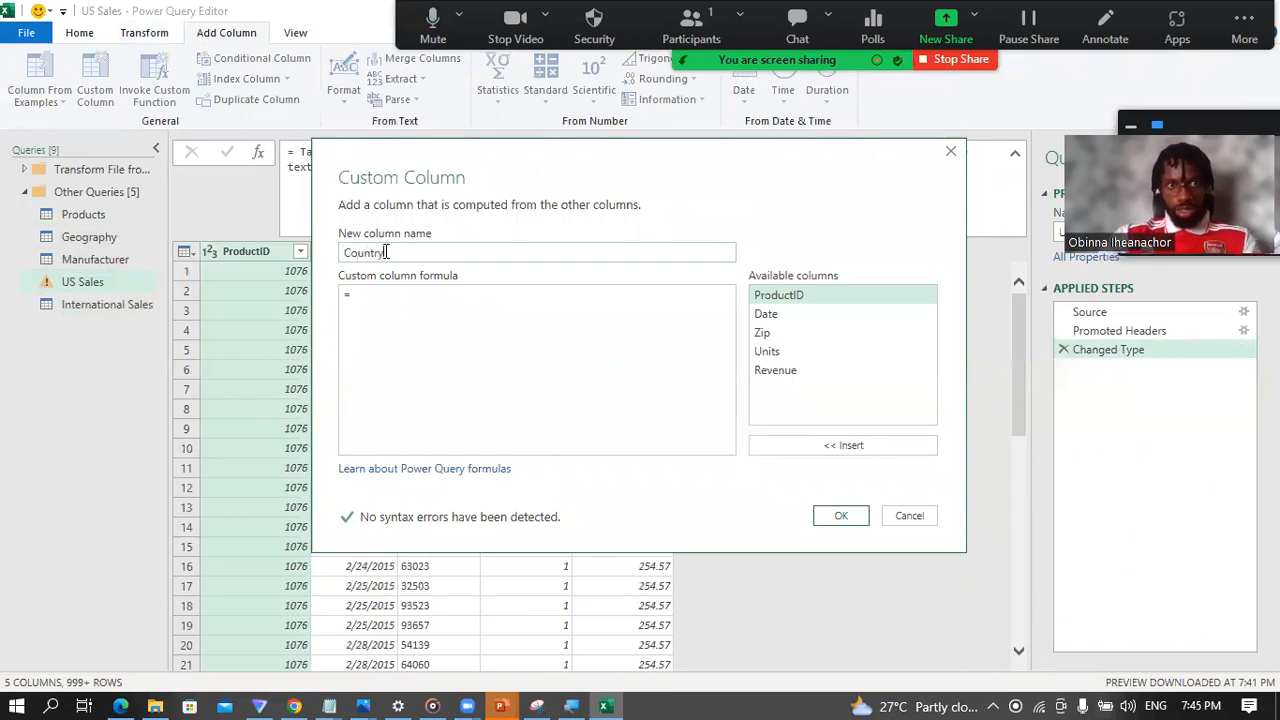
pyautogui.click(373, 304)
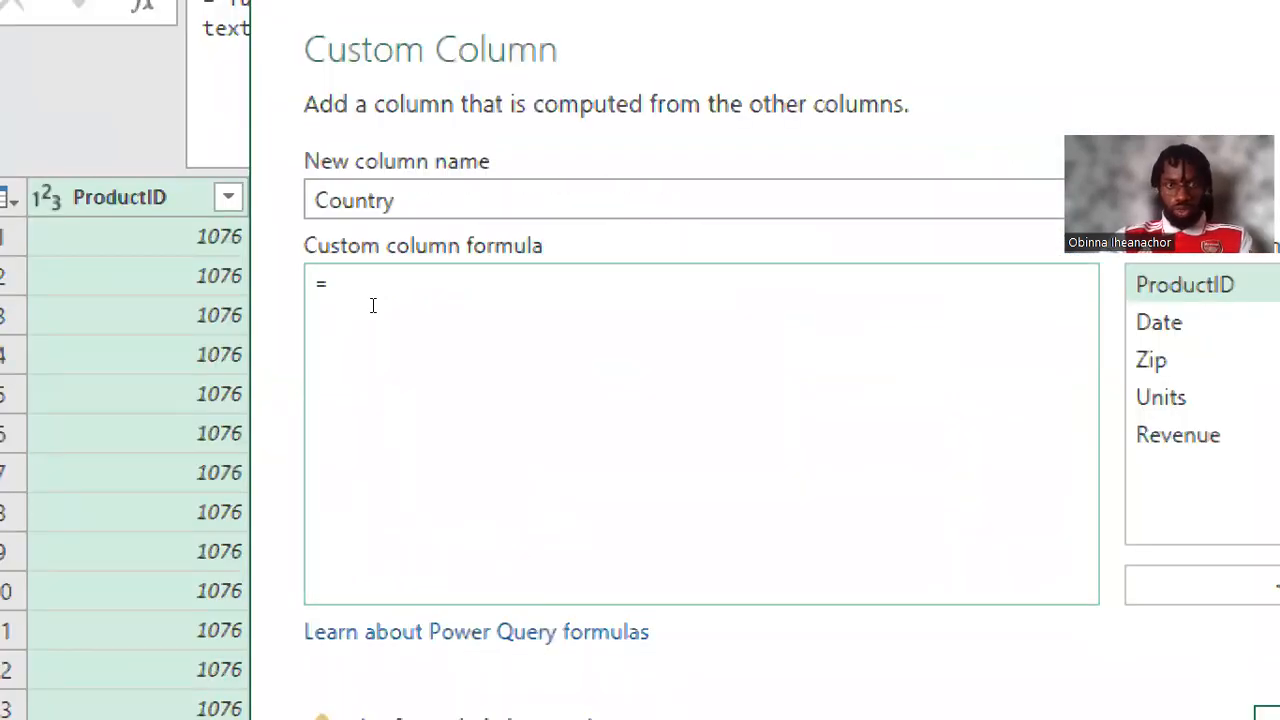
pyautogui.write('"')
pyautogui.write('U')
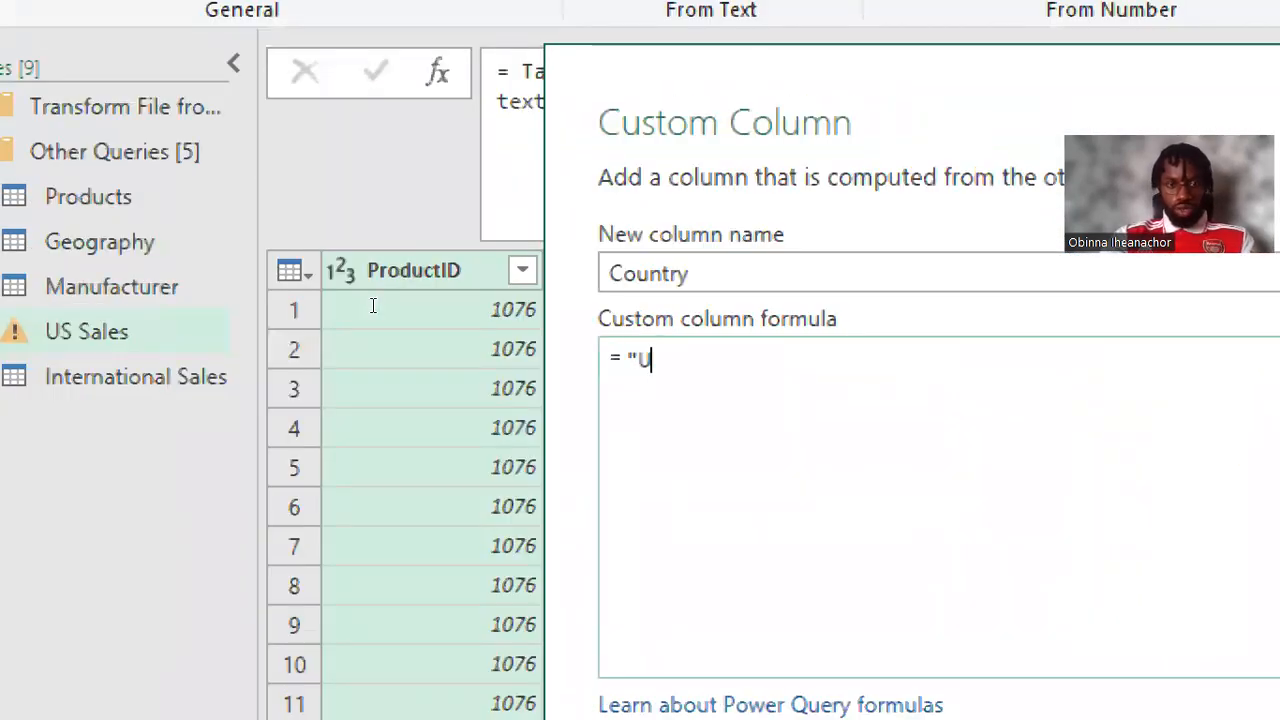
pyautogui.write('SA')
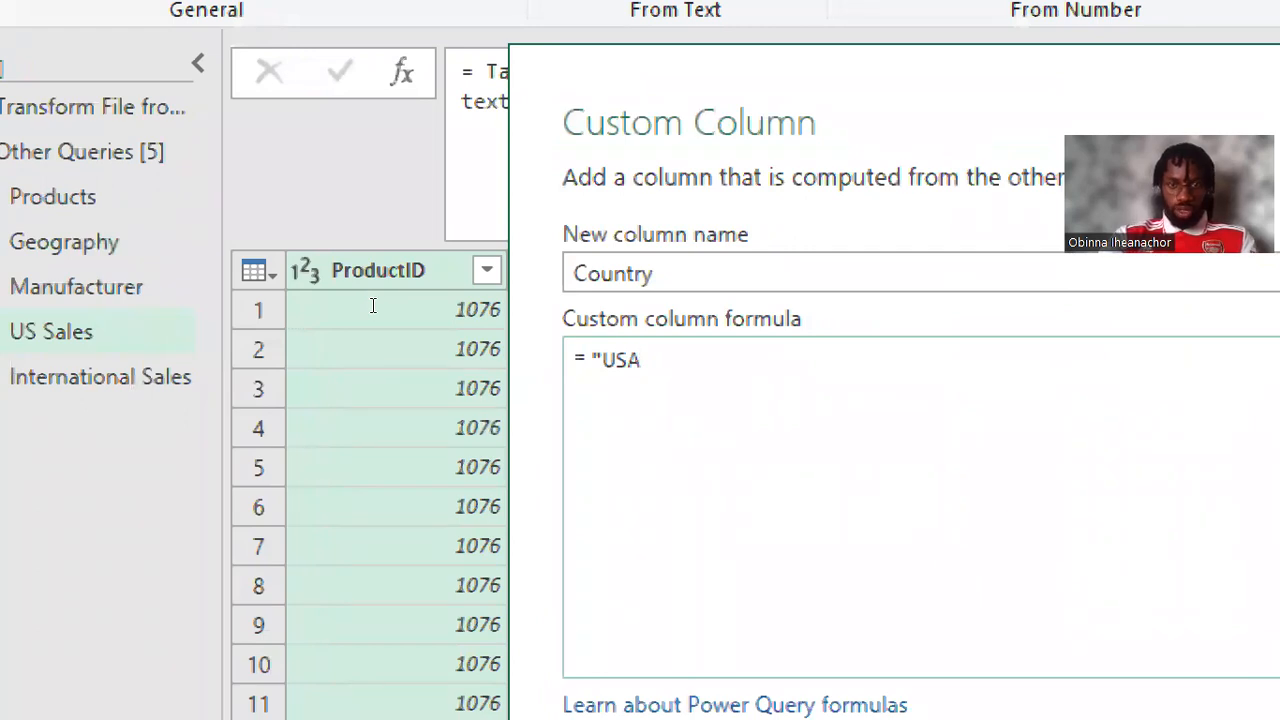
pyautogui.write('"')
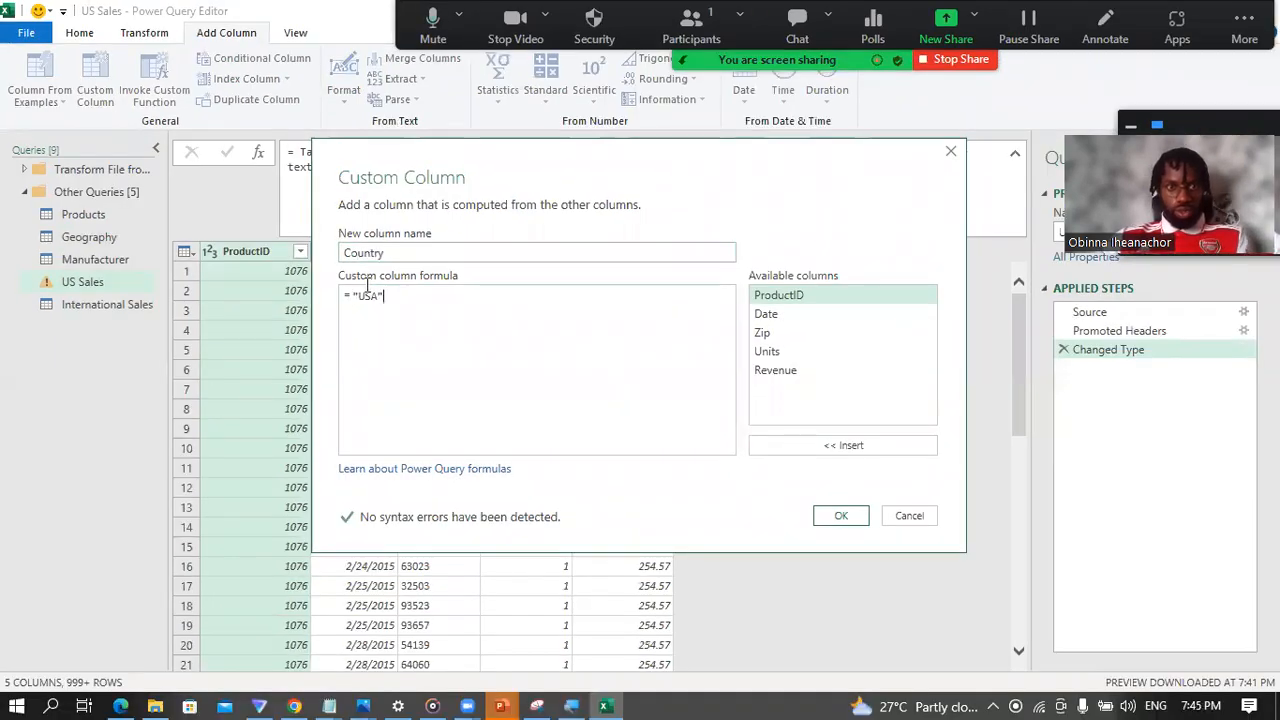
pyautogui.click(843, 520)
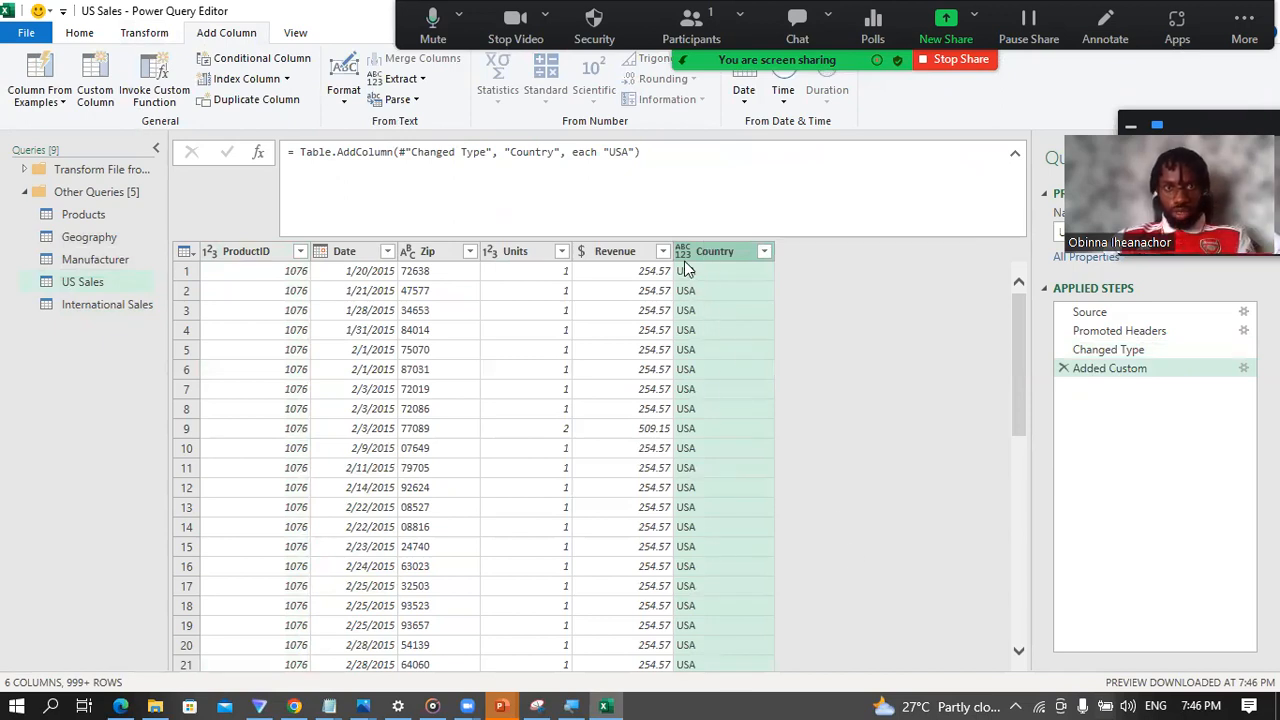
# Step: Set the US Sales Country column's data type to Text, then compare the query with International Sales
pyautogui.click(684, 255)
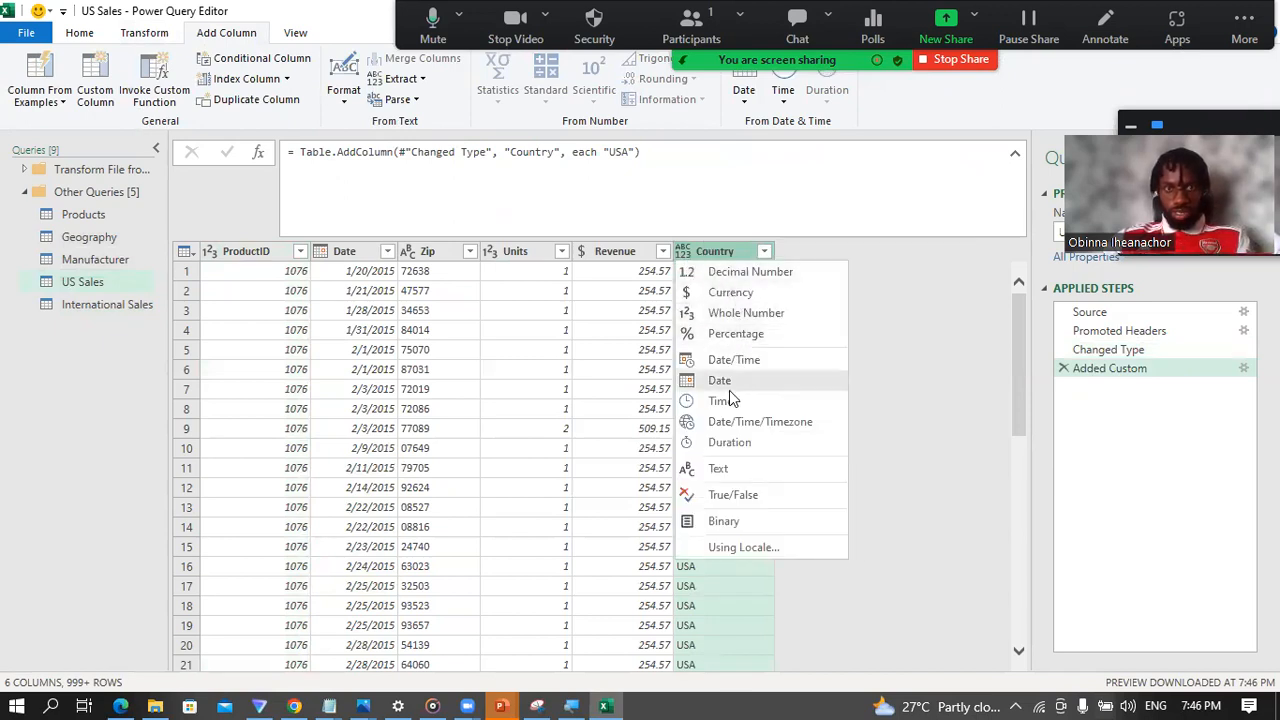
pyautogui.click(718, 469)
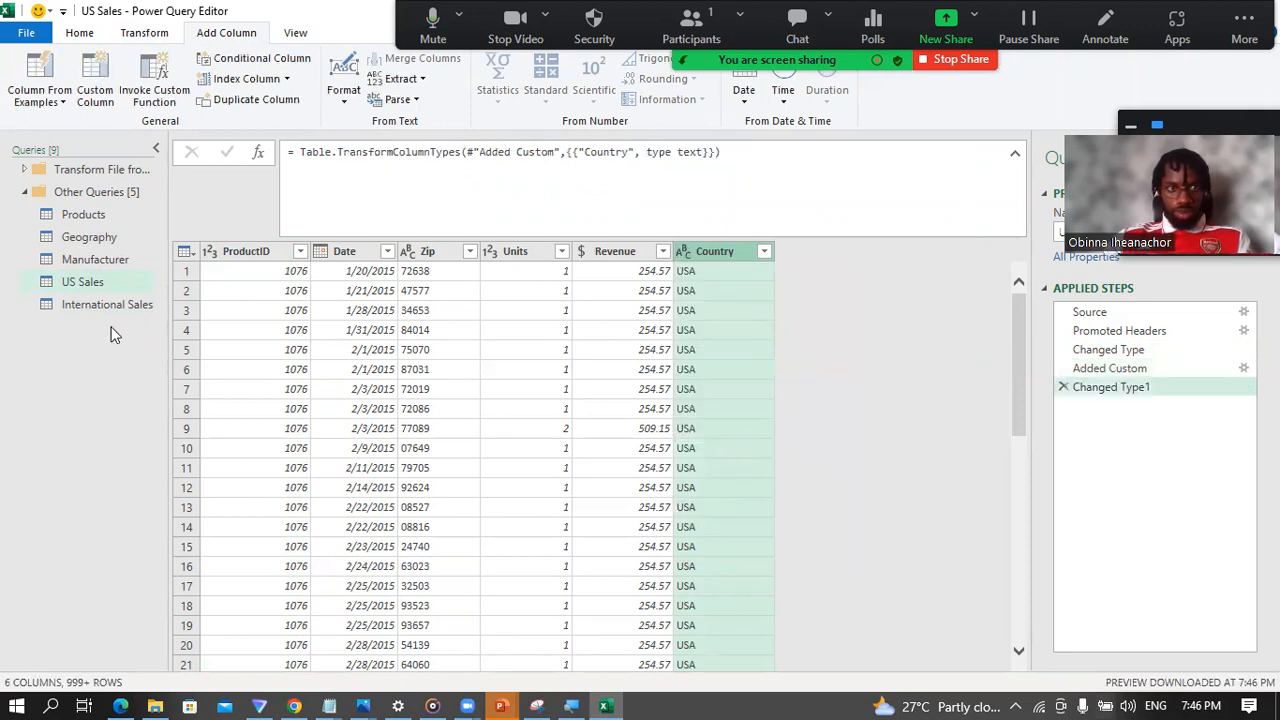
pyautogui.click(81, 304)
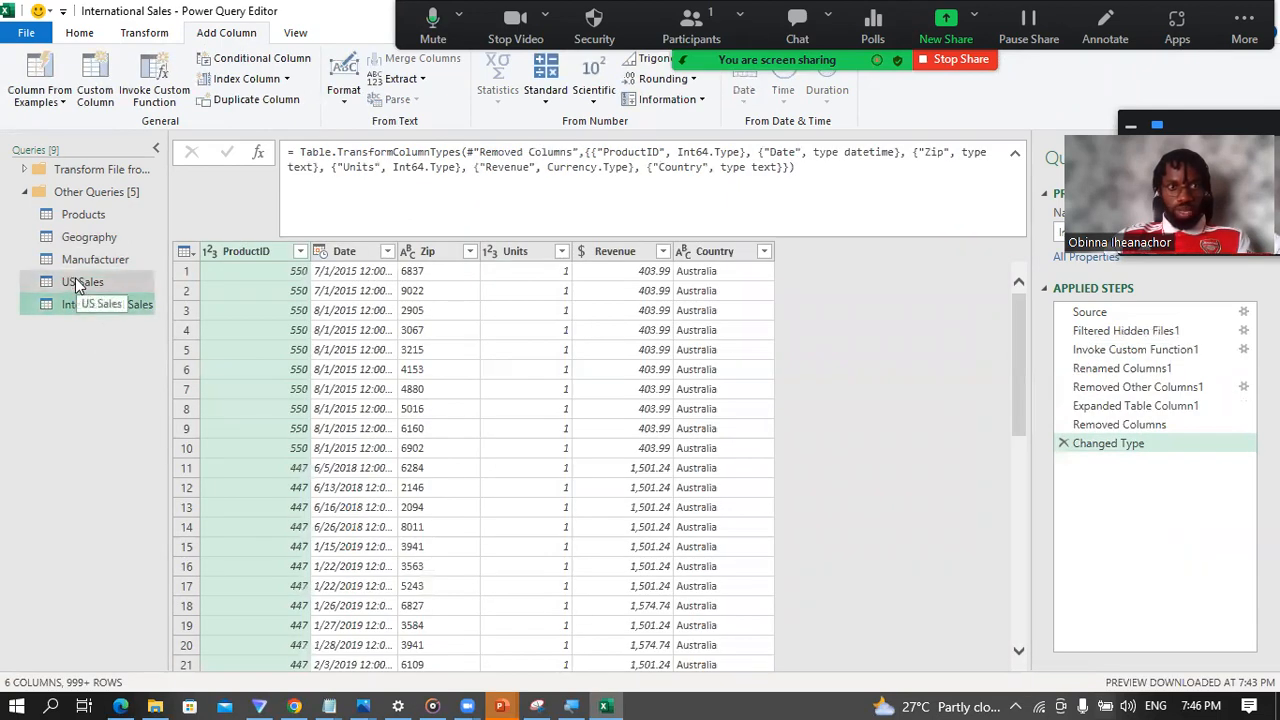
pyautogui.click(76, 281)
pyautogui.click(79, 305)
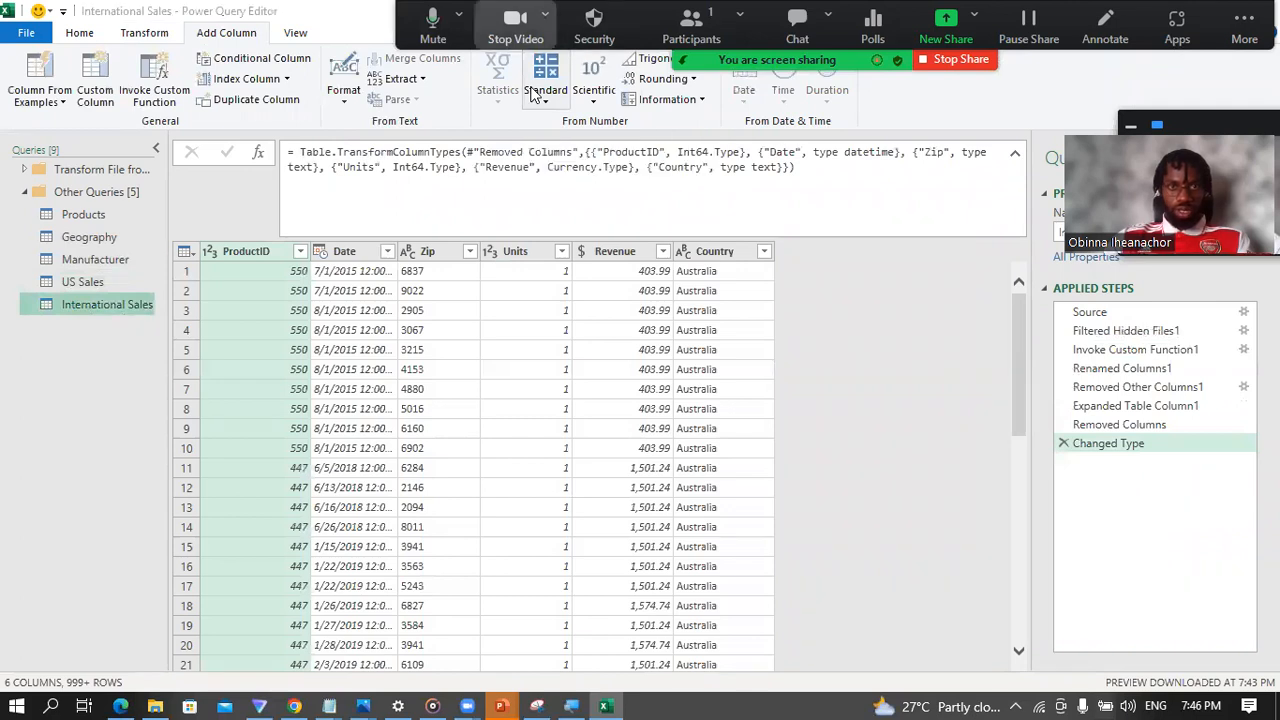
# Step: Append International Sales and US Sales as a new query, with International Sales as the first table and US Sales as the second
pyautogui.click(146, 34)
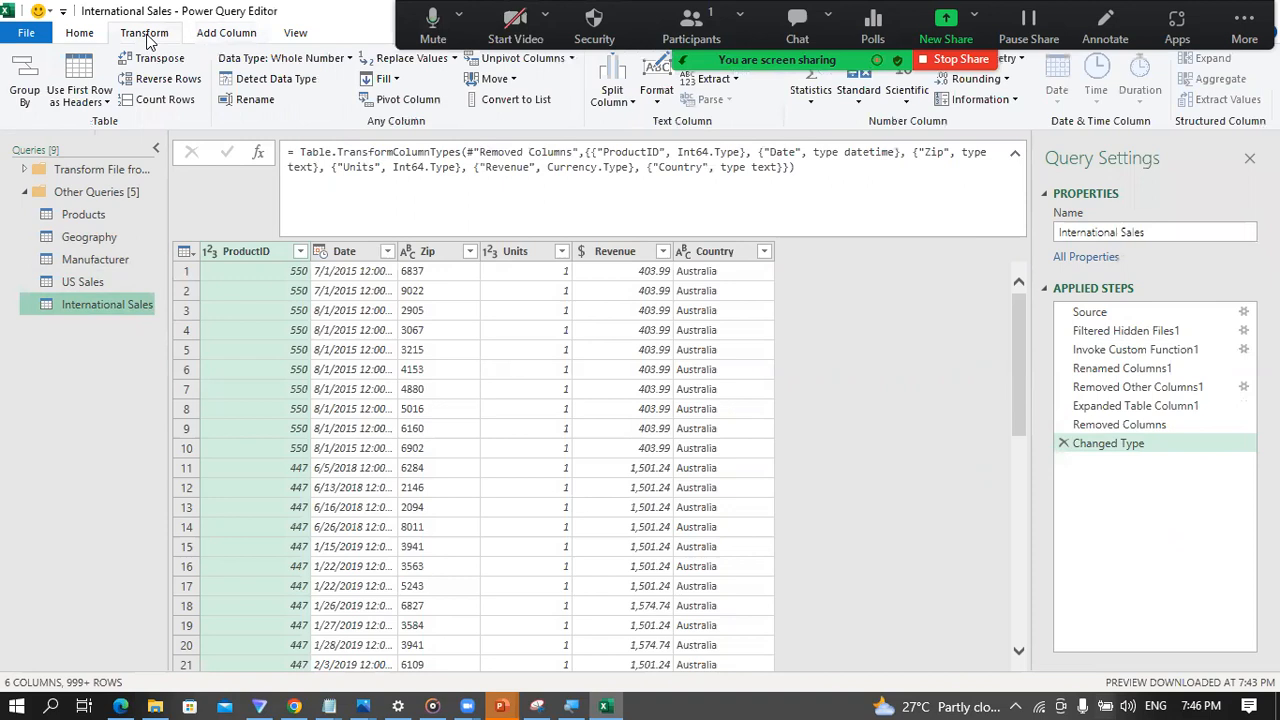
pyautogui.click(90, 40)
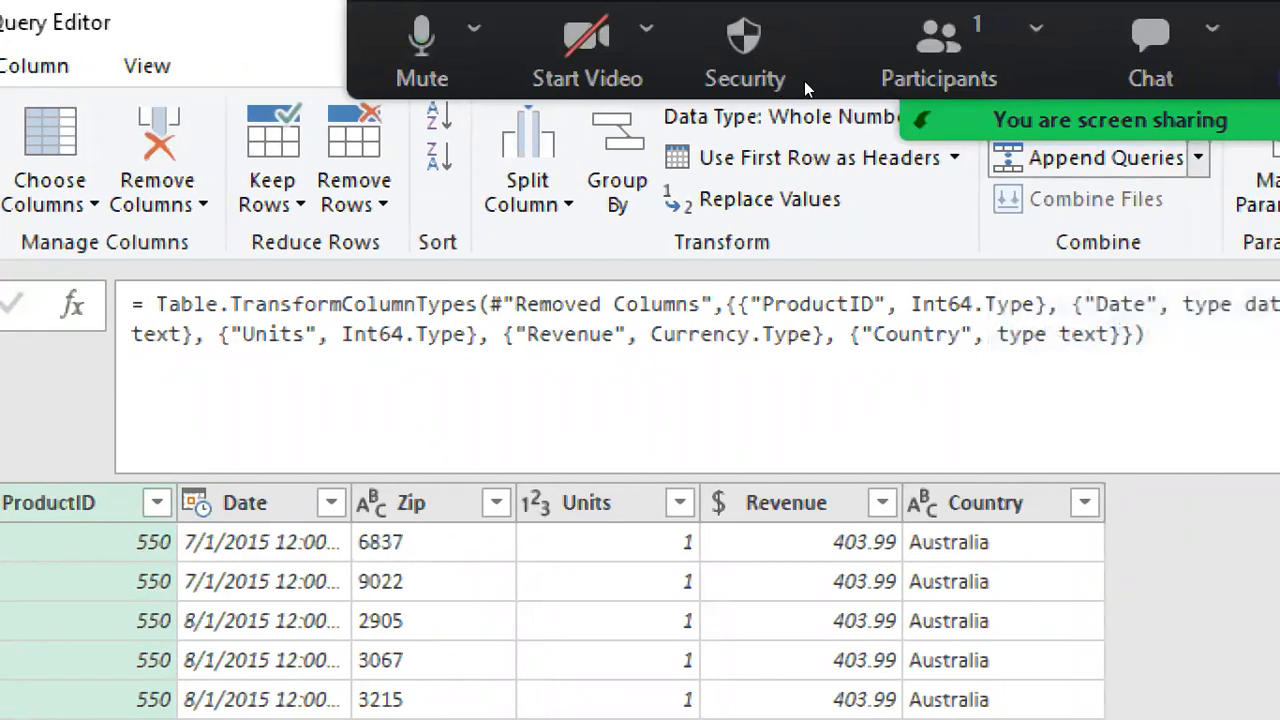
pyautogui.click(1198, 158)
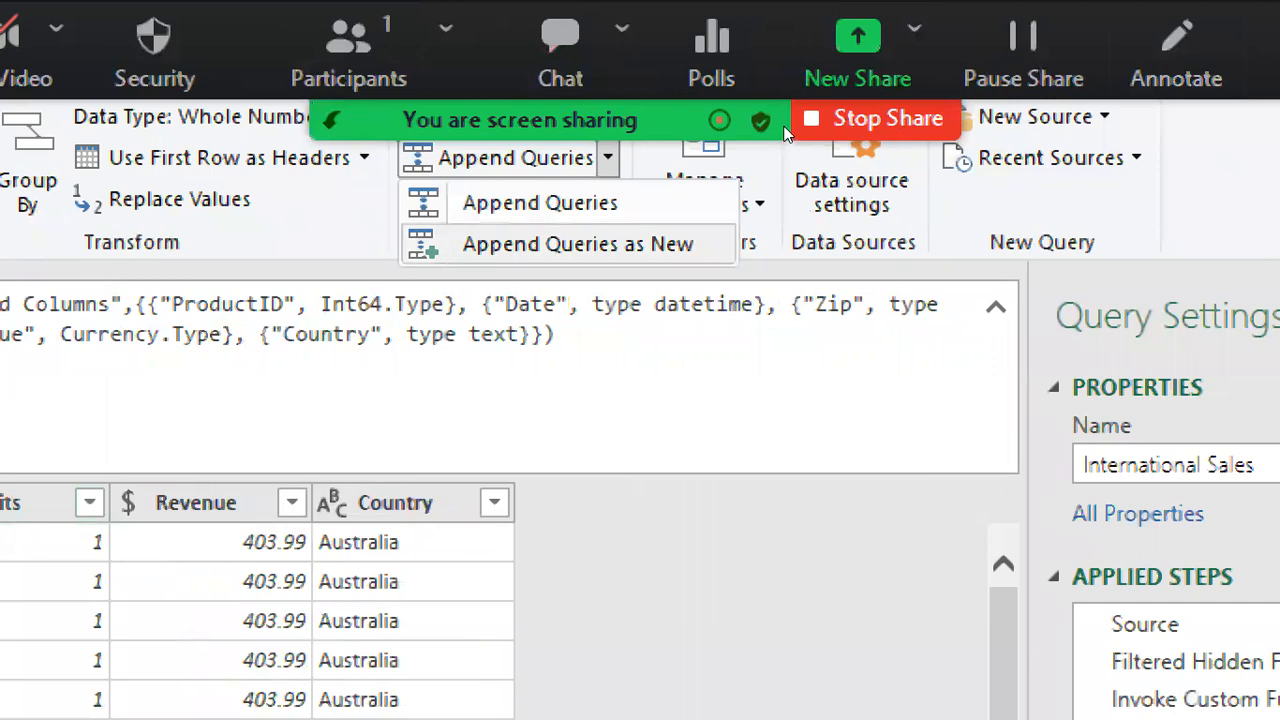
pyautogui.click(603, 244)
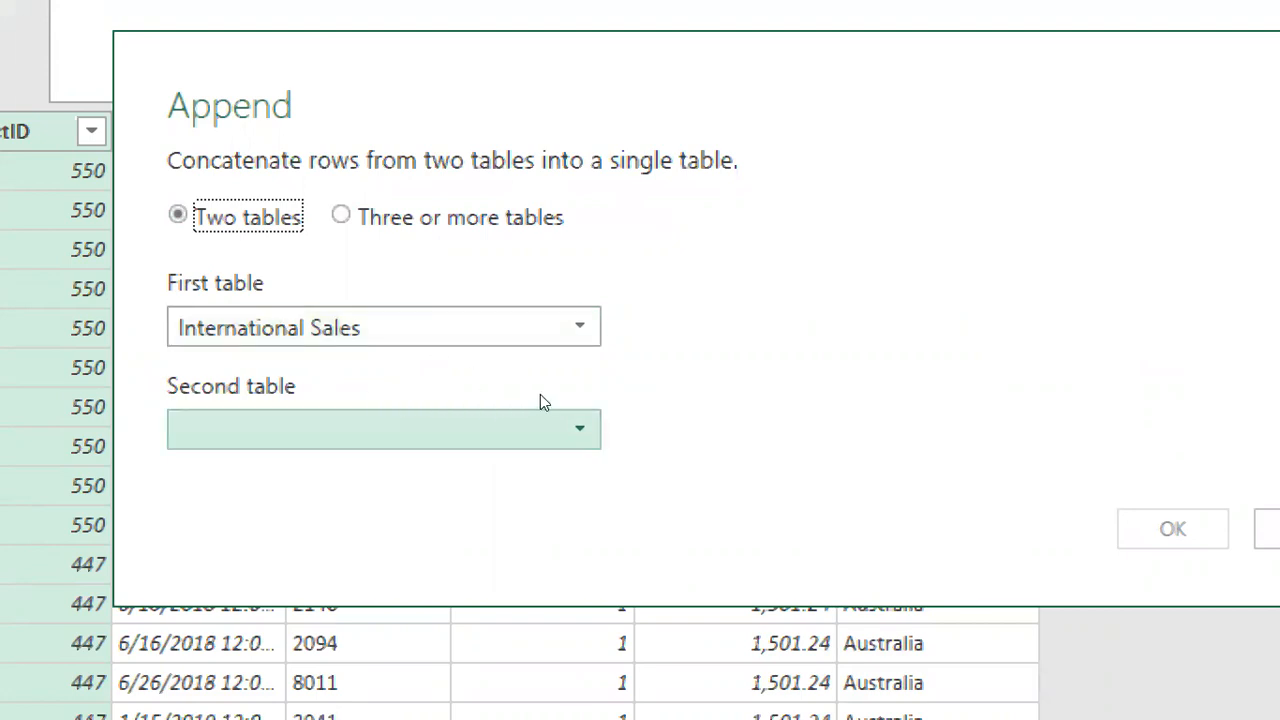
pyautogui.click(540, 420)
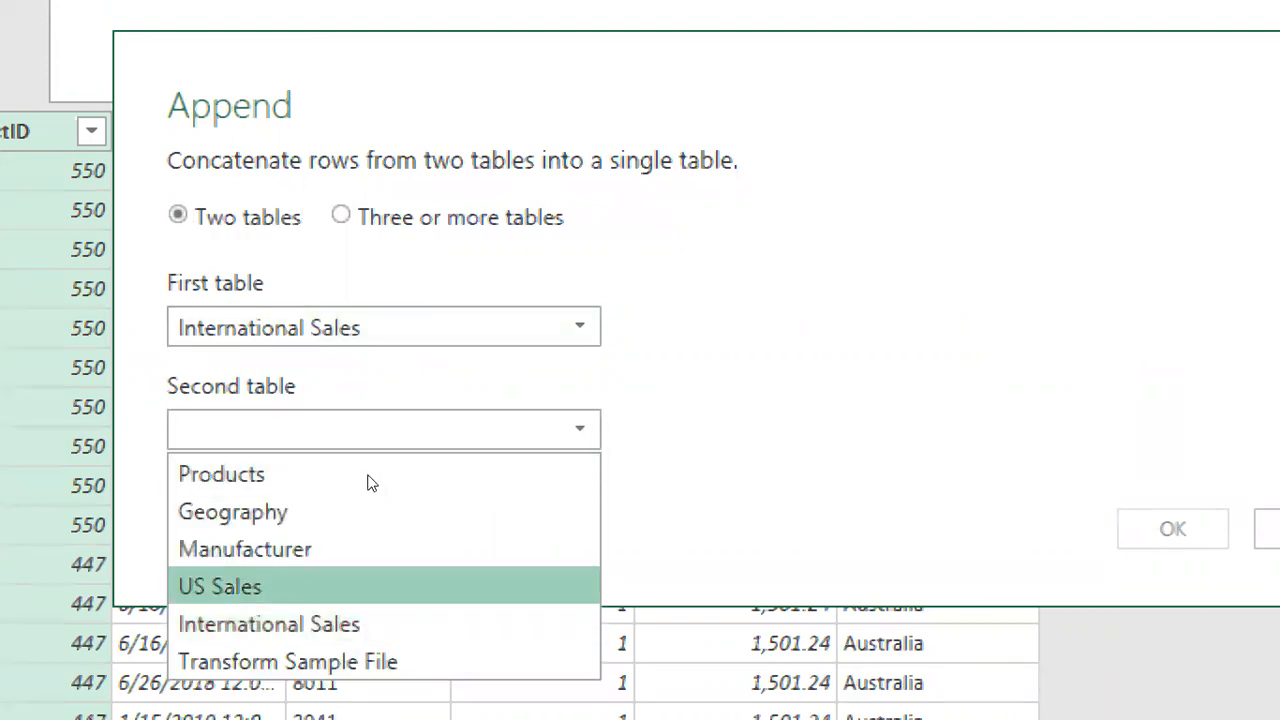
pyautogui.press('Return')
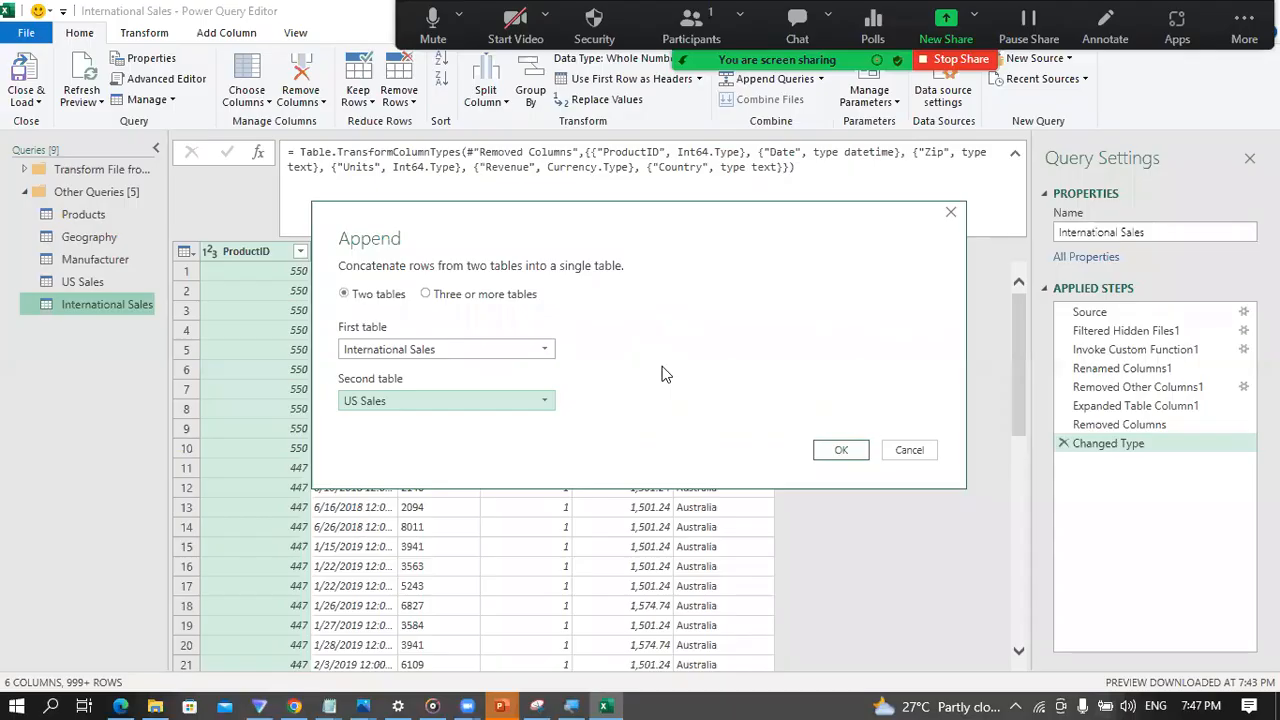
pyautogui.click(838, 452)
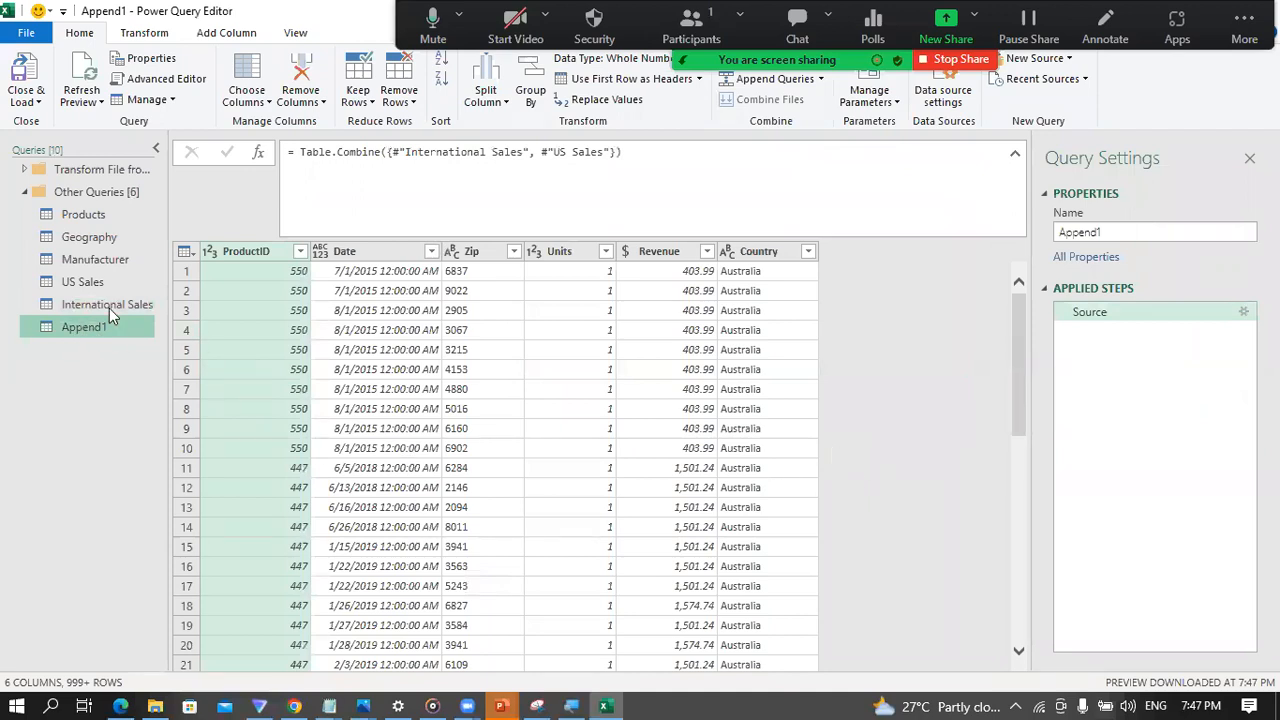
# Step: Check the appended query's columns against the source queries and set its Date column's data type to Date
pyautogui.click(390, 252)
pyautogui.click(495, 256)
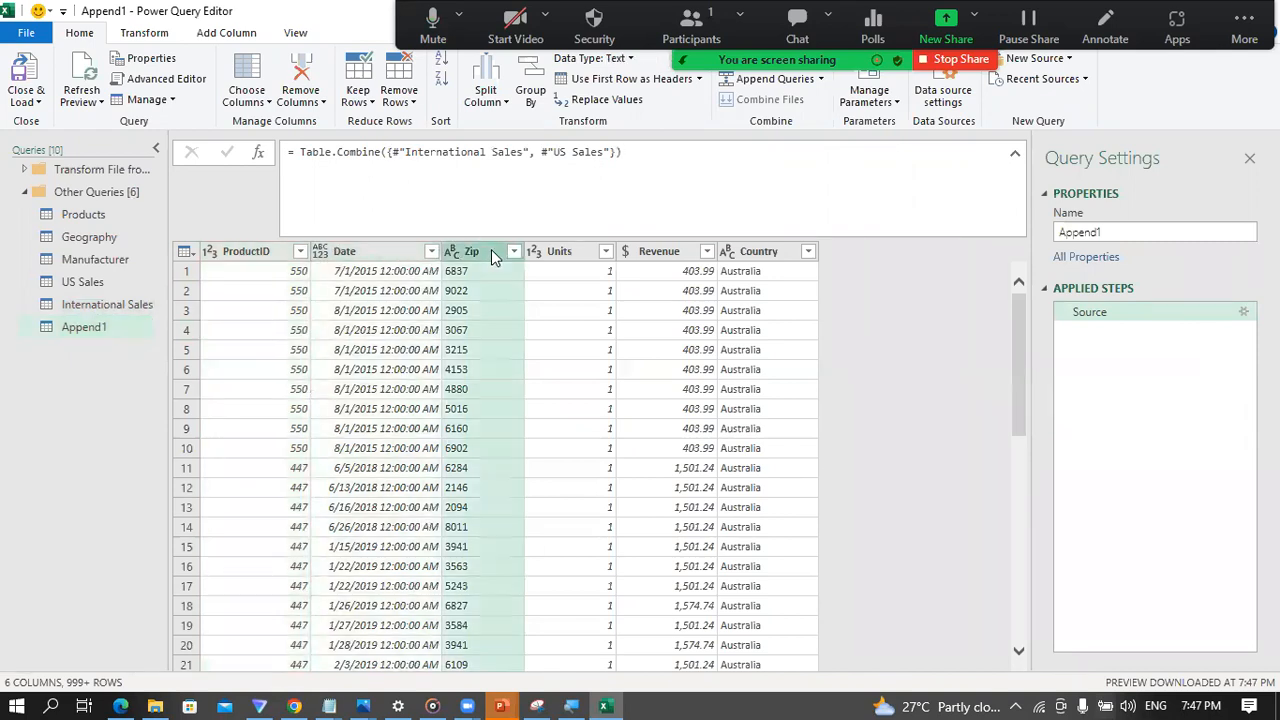
pyautogui.click(109, 311)
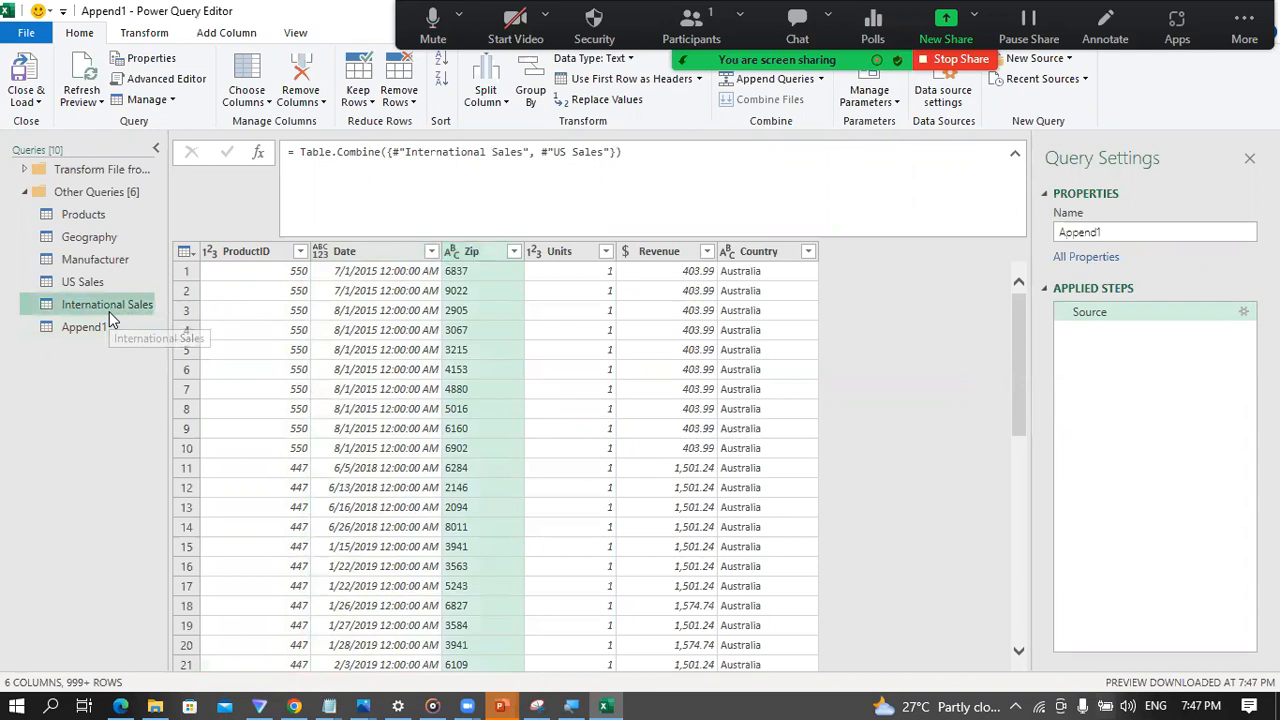
pyautogui.click(103, 281)
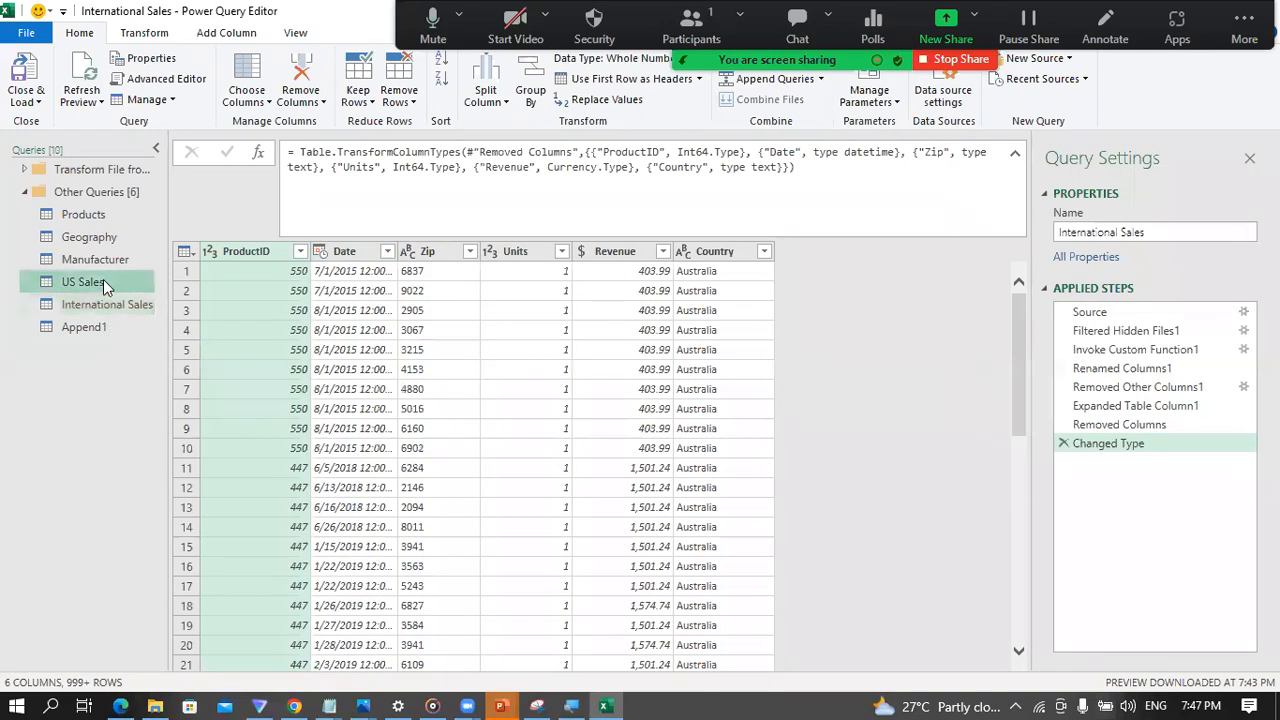
pyautogui.click(71, 326)
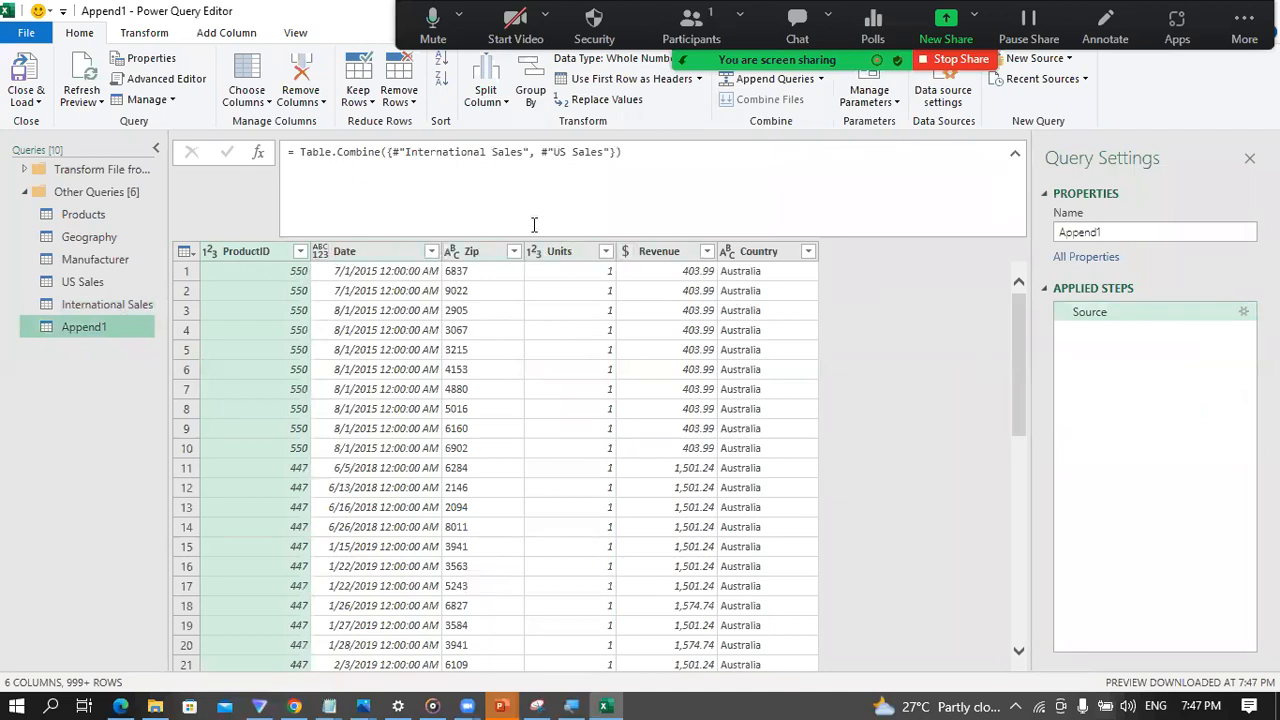
pyautogui.click(320, 257)
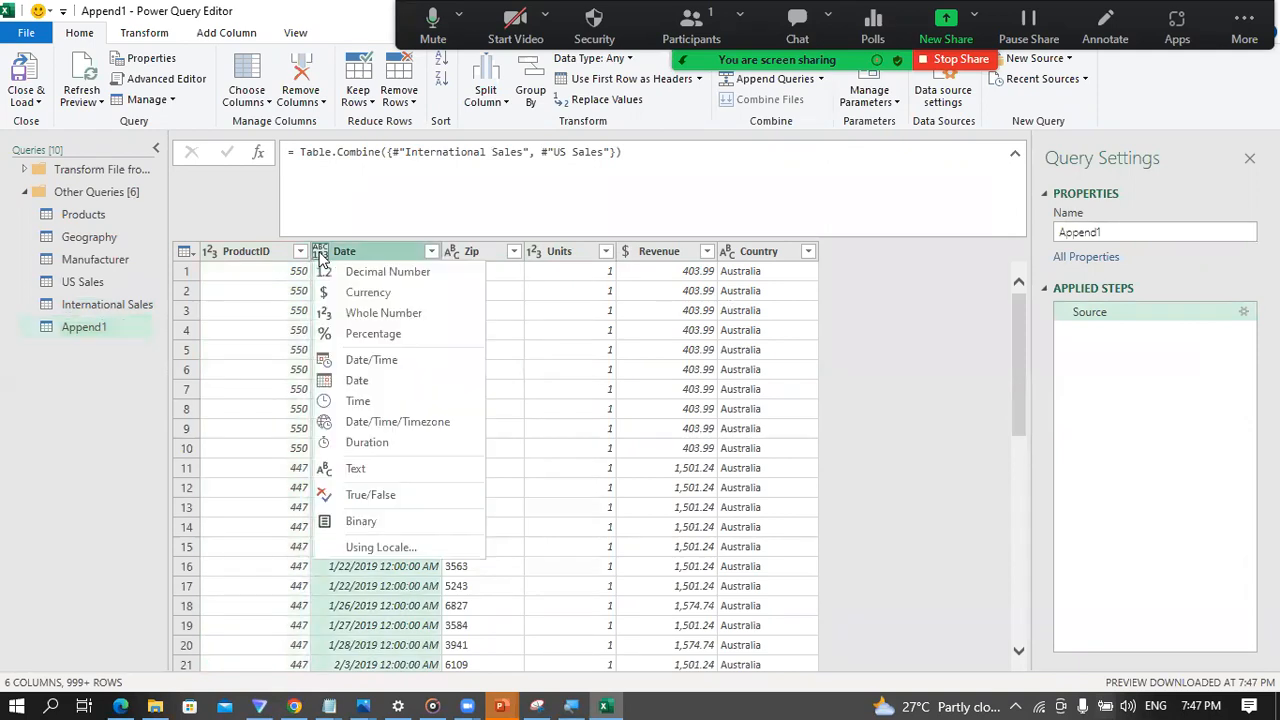
pyautogui.click(366, 372)
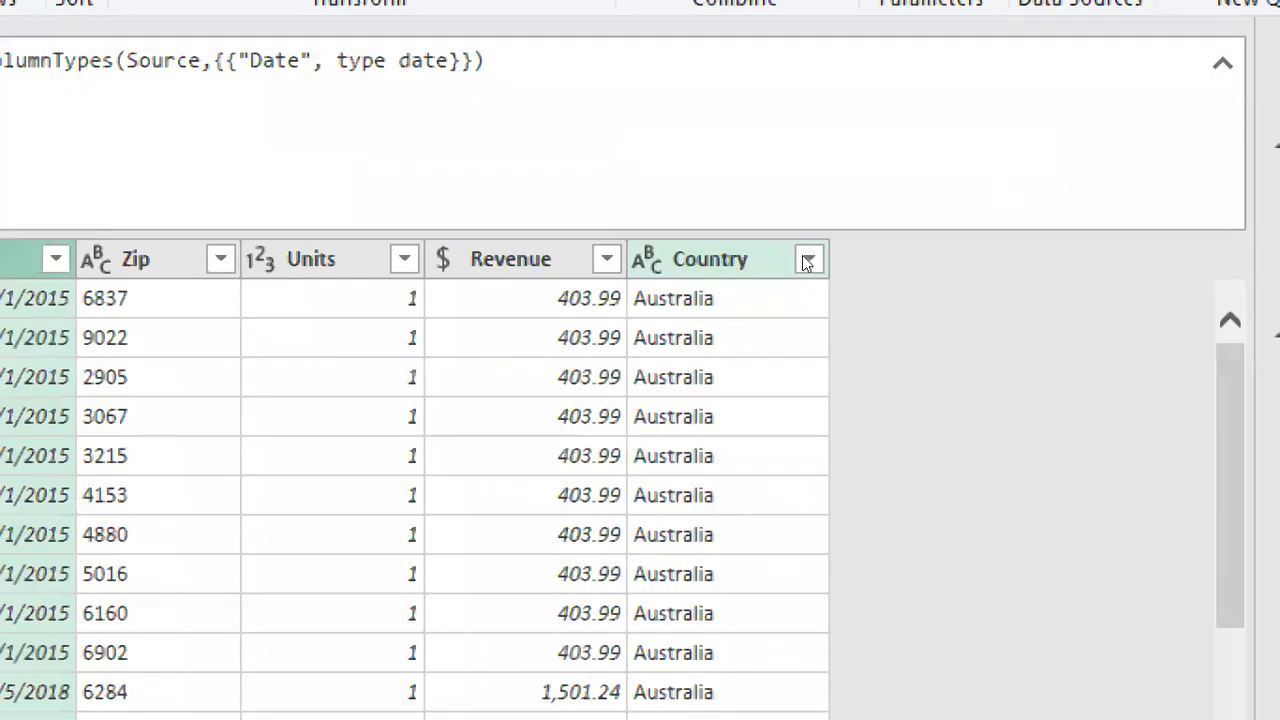
# Step: Load the complete list of Country values in the appended query and check it without applying a filter
pyautogui.click(810, 258)
pyautogui.moveTo(604, 536)
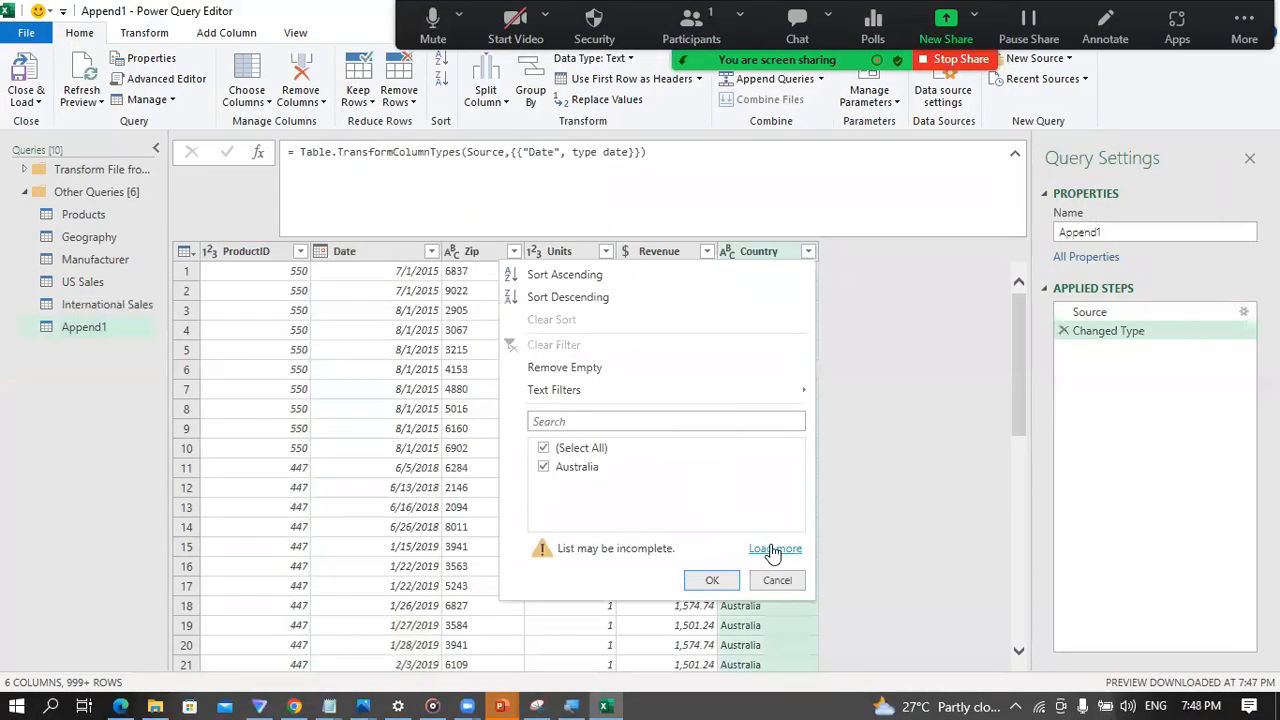
pyautogui.click(775, 548)
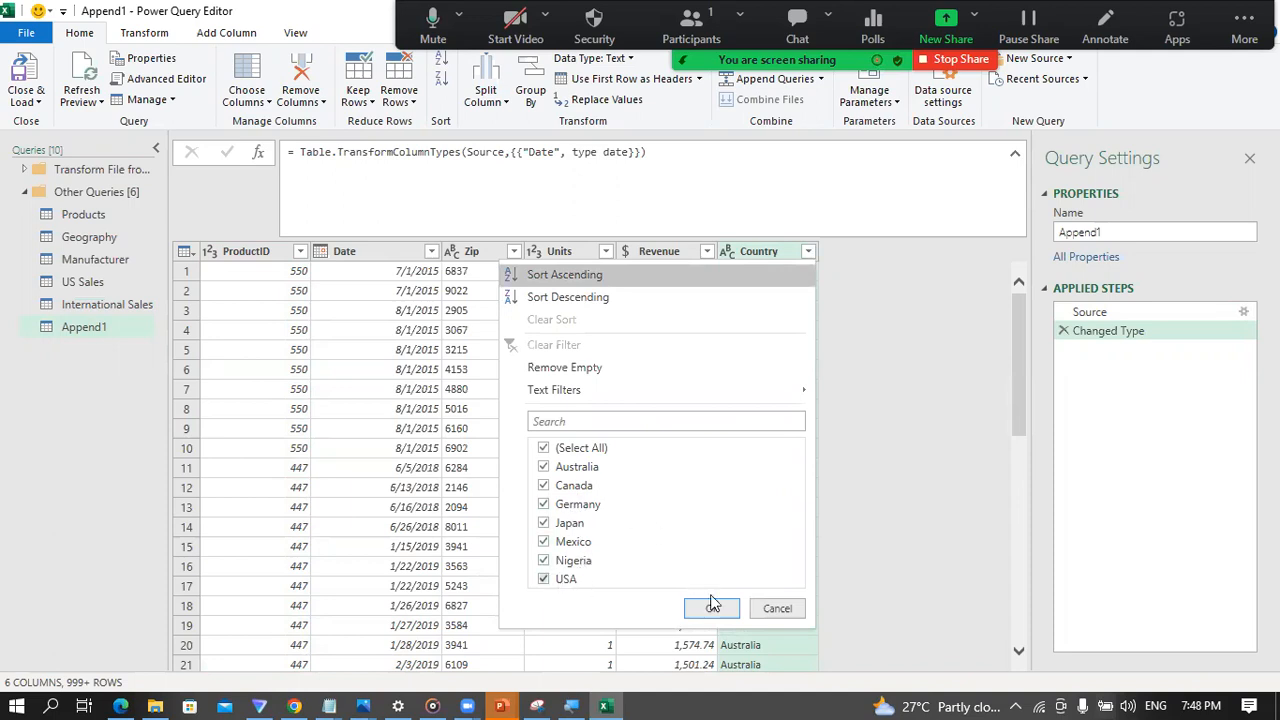
pyautogui.click(776, 610)
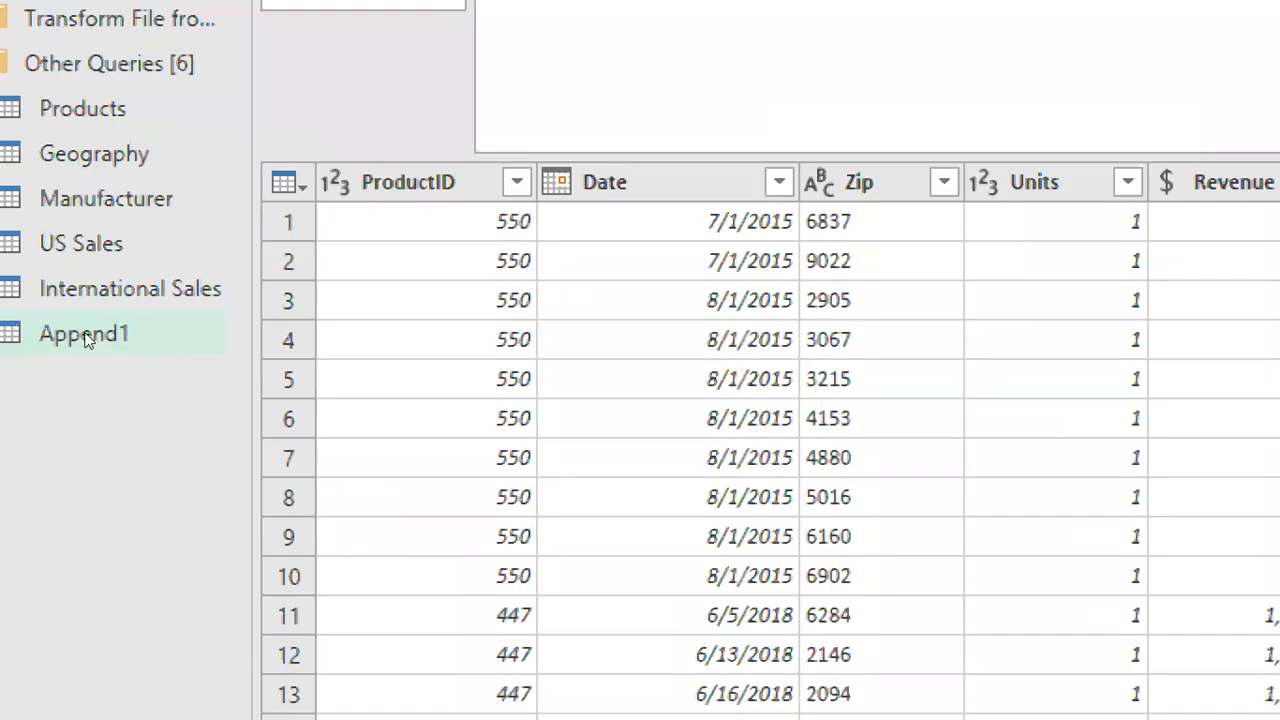
# Step: Rename the appended query as All Sales
pyautogui.click(85, 327)
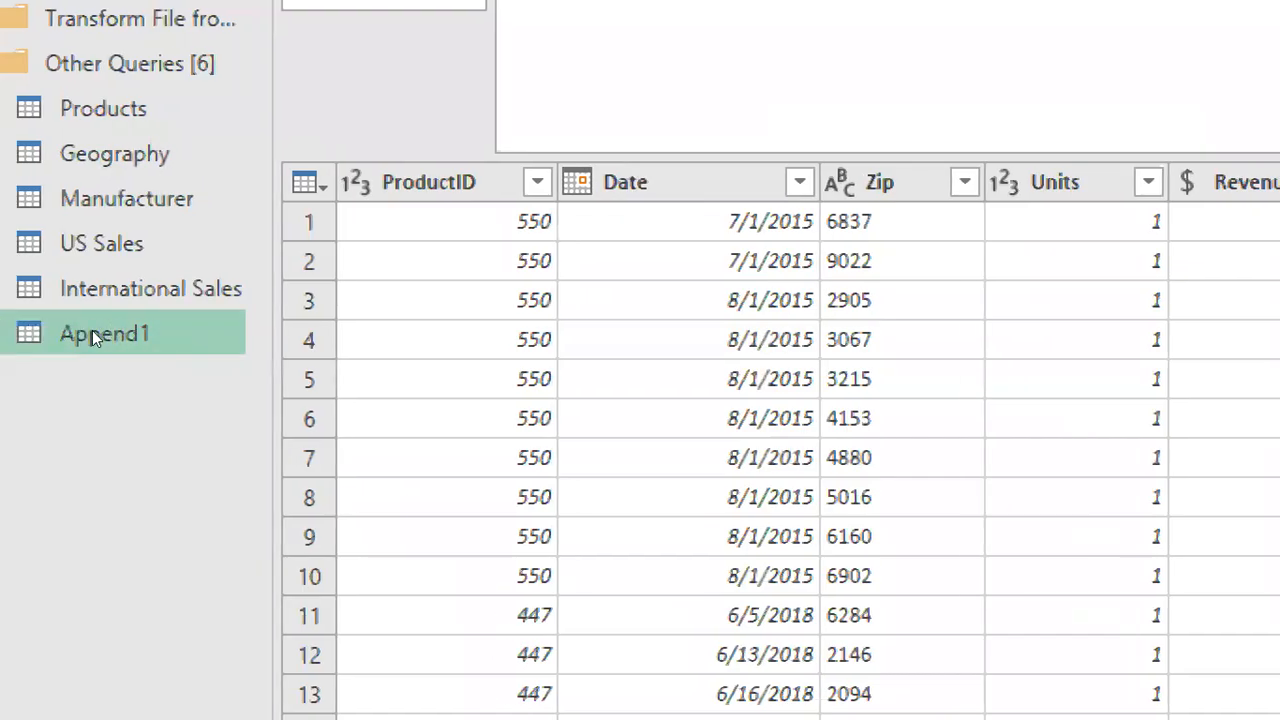
pyautogui.doubleClick(85, 336)
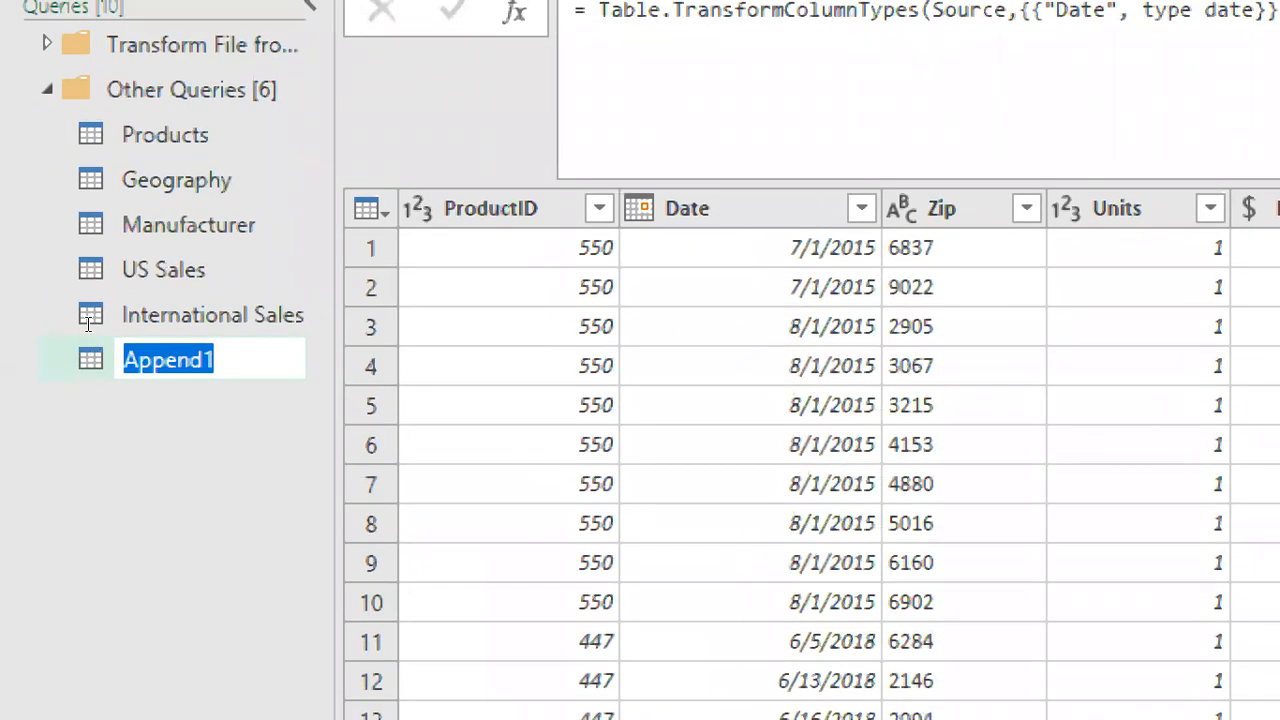
pyautogui.write('All Sales')
pyautogui.press('Return')
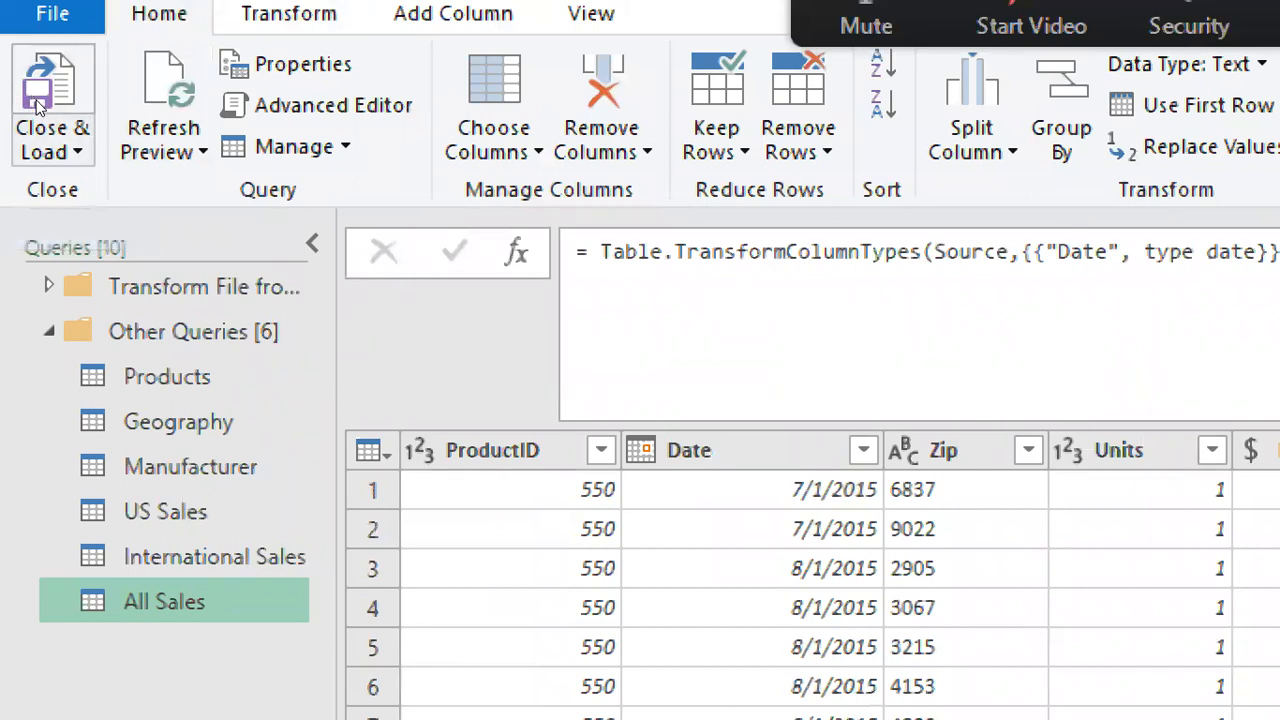
# Step: Close the query editor and load all queries to the workbook as Only Create Connection
pyautogui.click(40, 112)
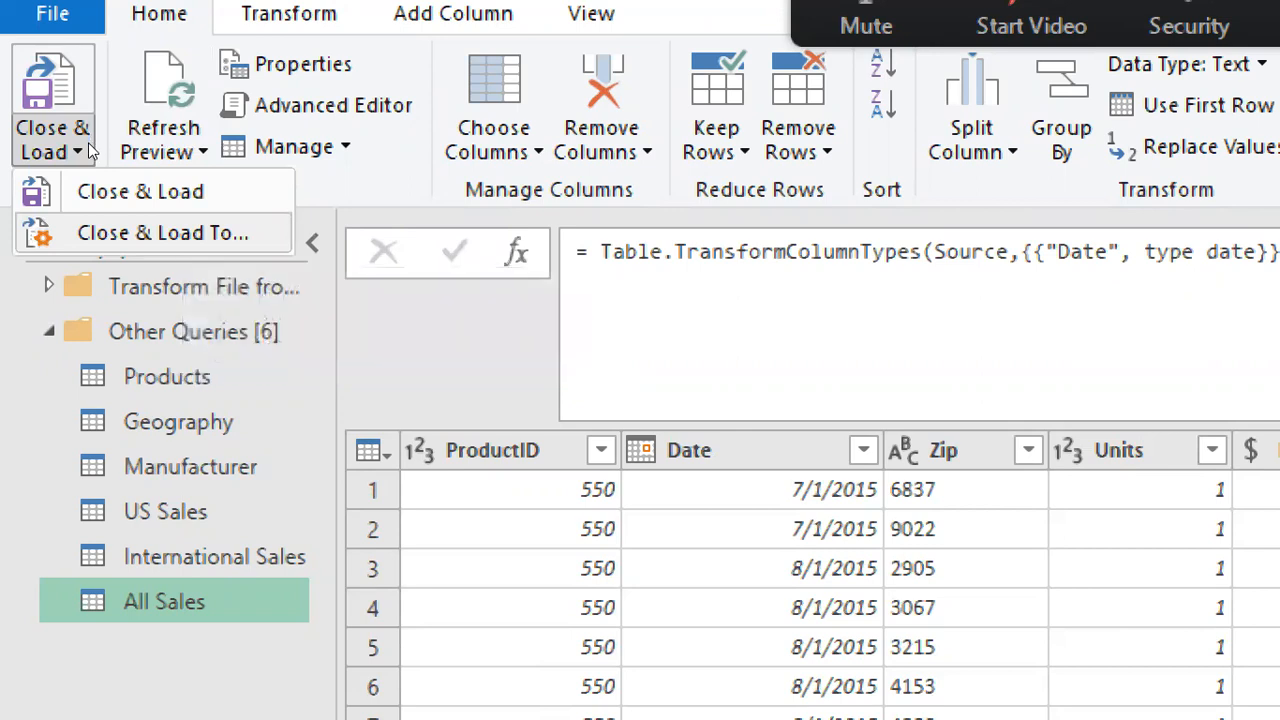
pyautogui.press('Return')
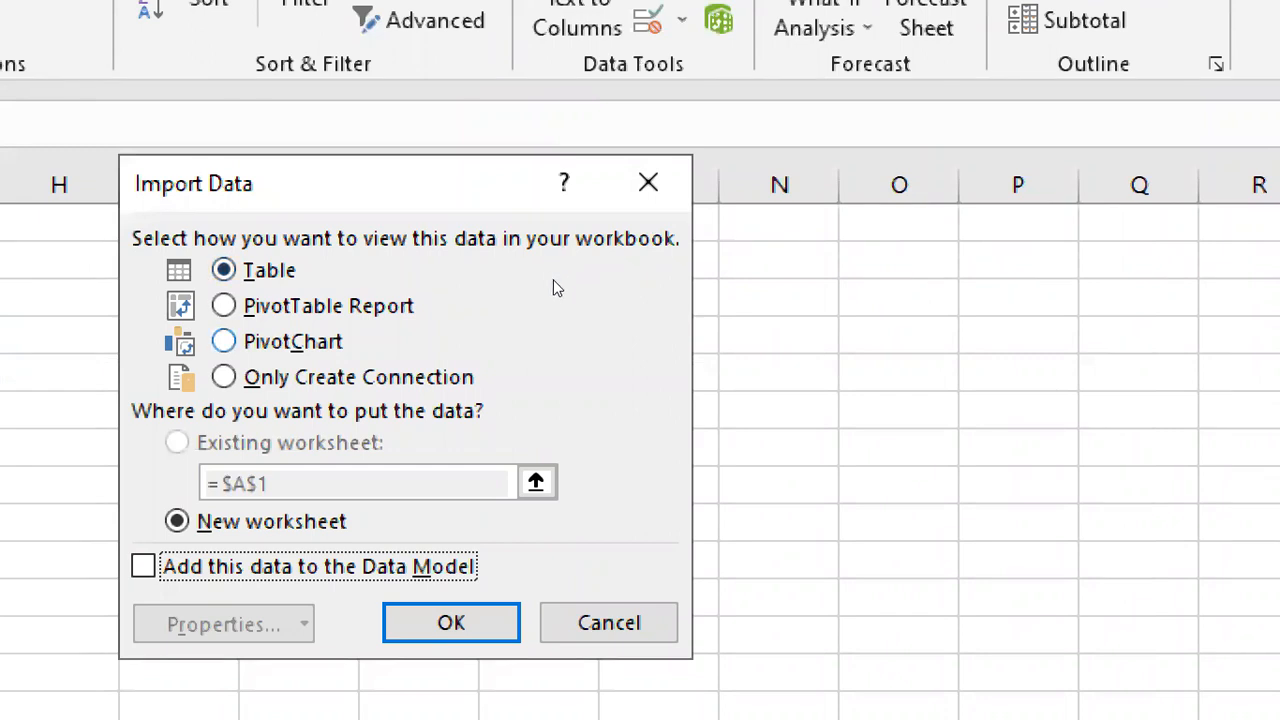
pyautogui.hotkey('alt', 'o')
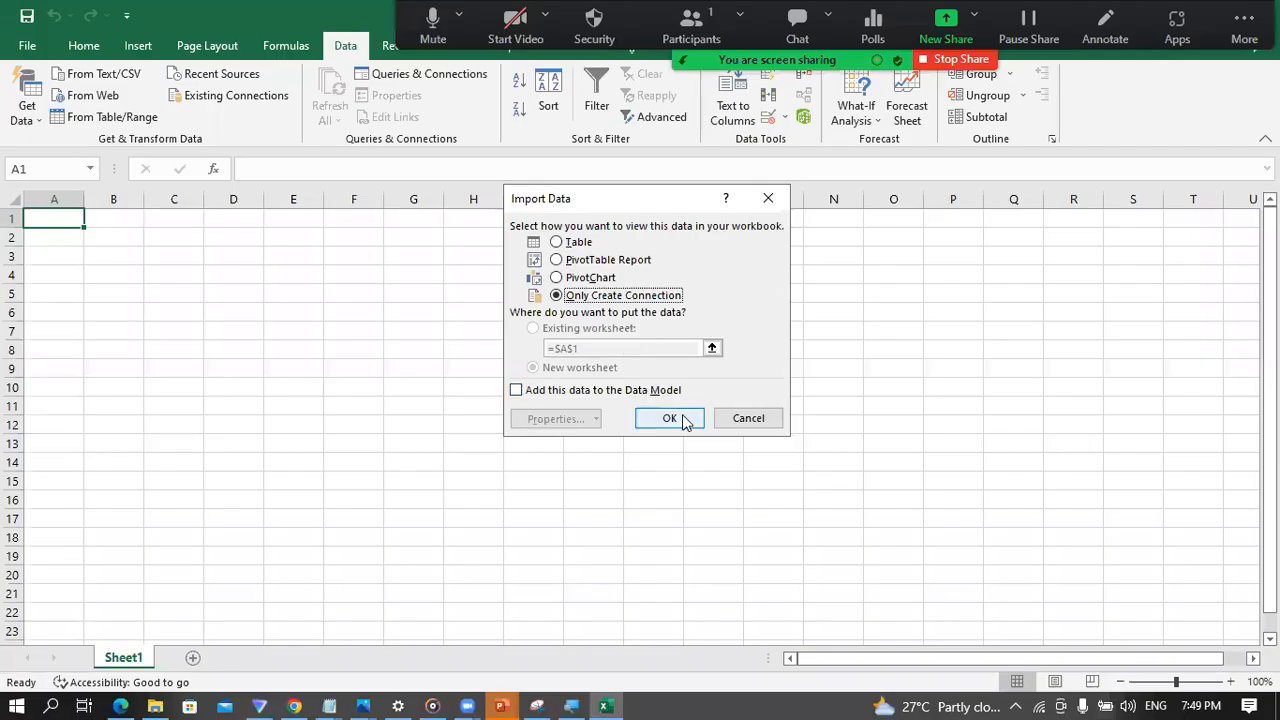
pyautogui.click(686, 418)
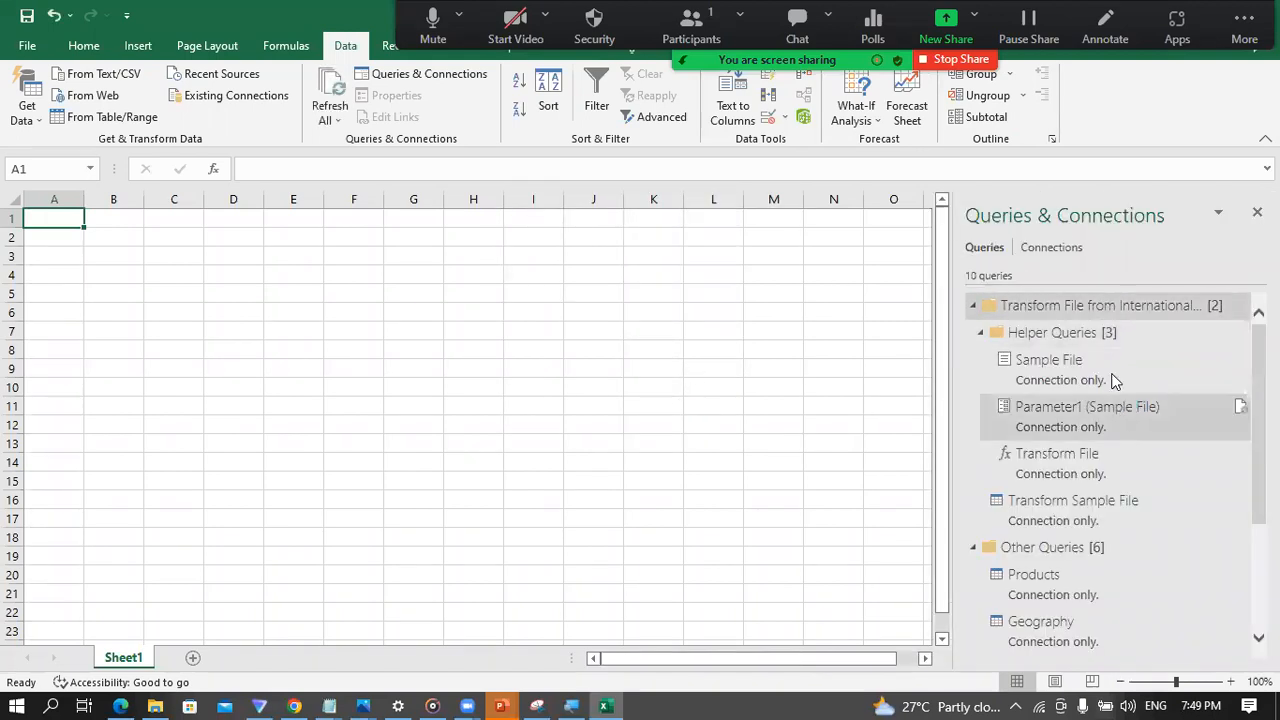
# Step: Add the Products query to the Data Model, keeping it as Only Create Connection
pyautogui.moveTo(1122, 378)
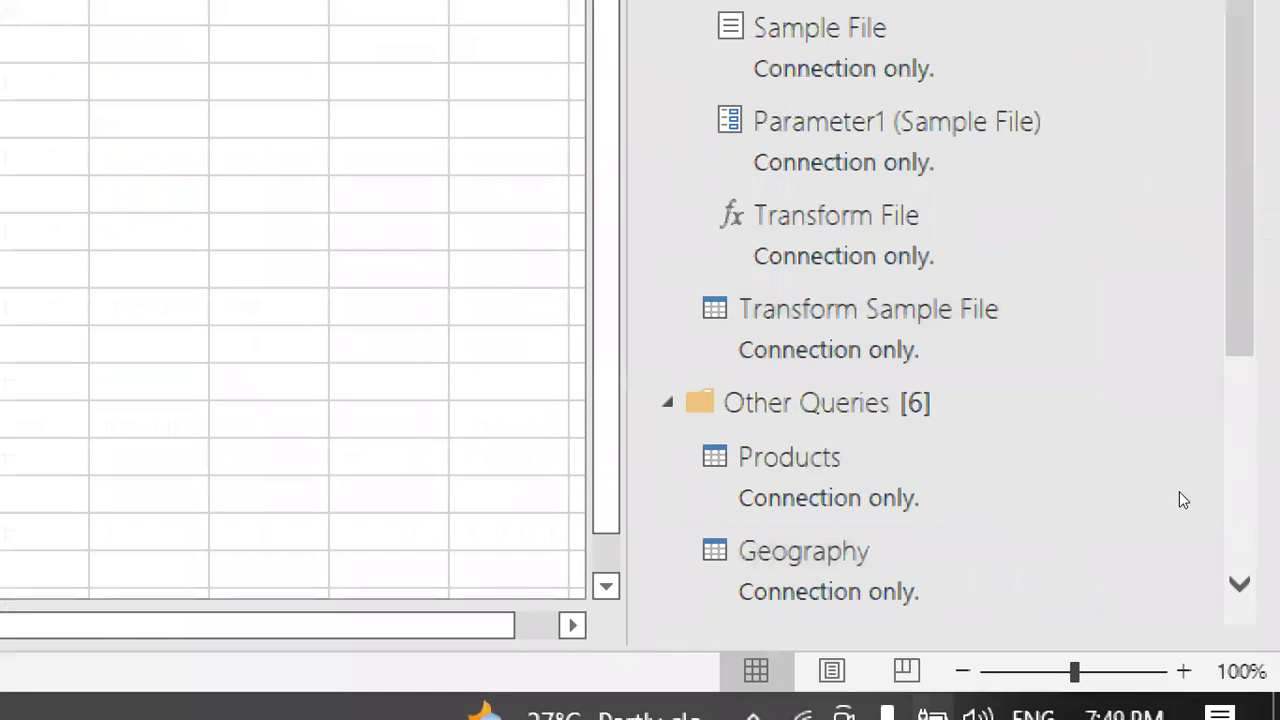
pyautogui.scroll(-2, 1150, 640)
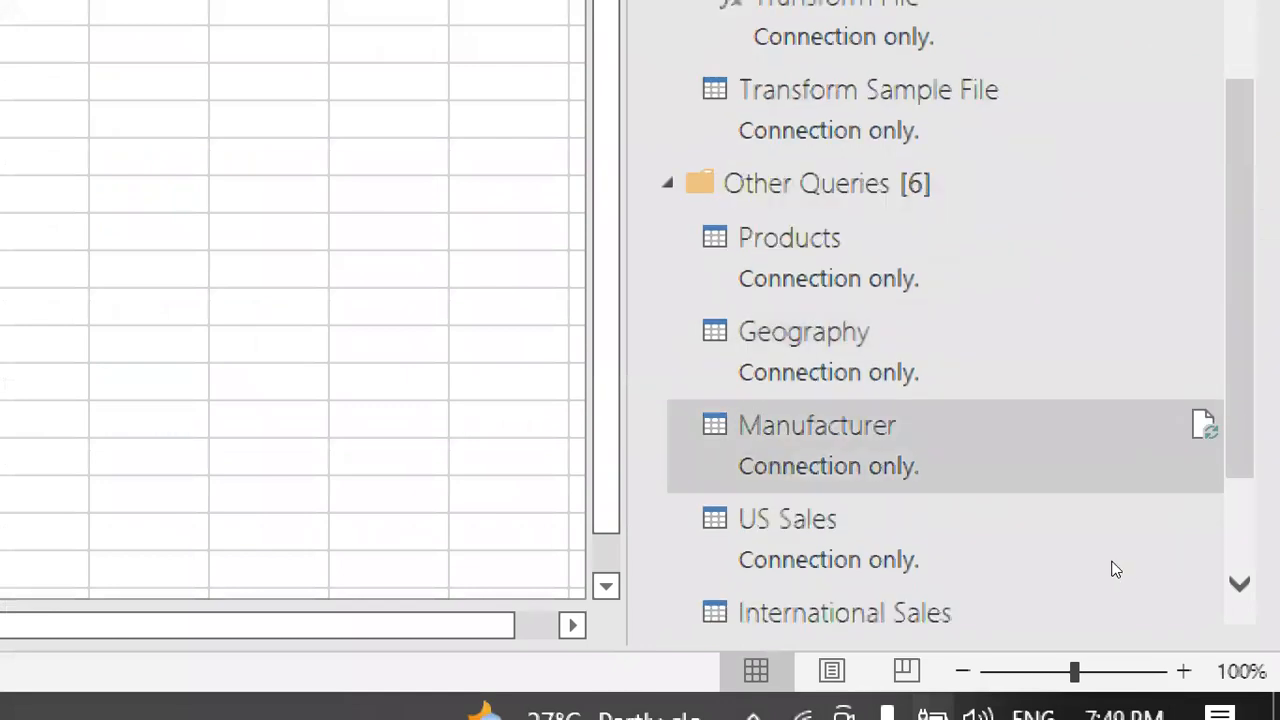
pyautogui.scroll(-3, 1061, 576)
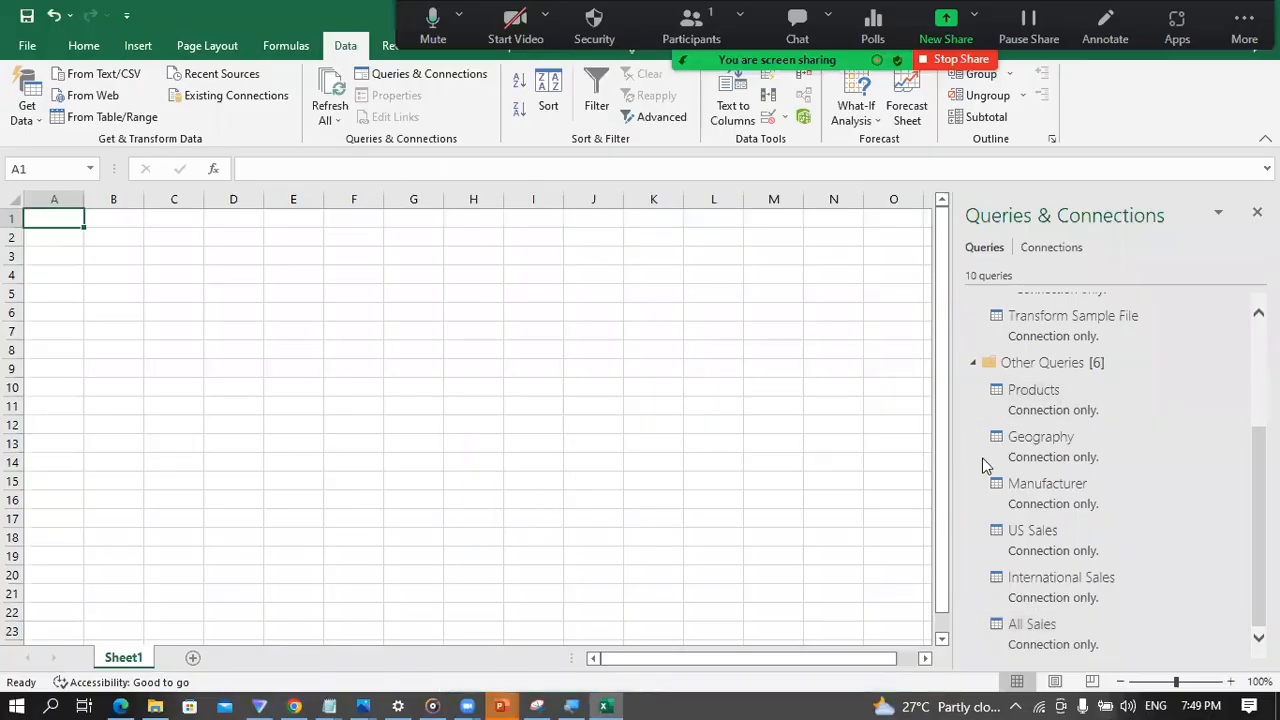
pyautogui.scroll(-2, 695, 430)
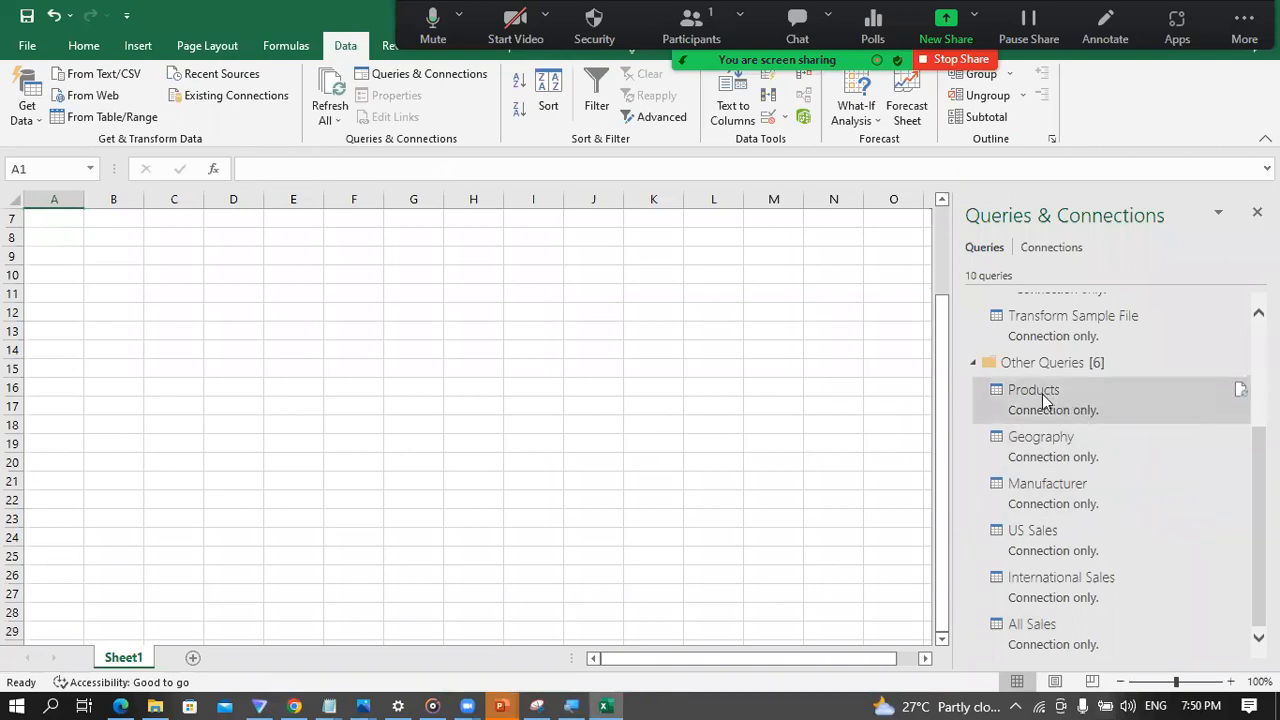
pyautogui.moveTo(1030, 400)
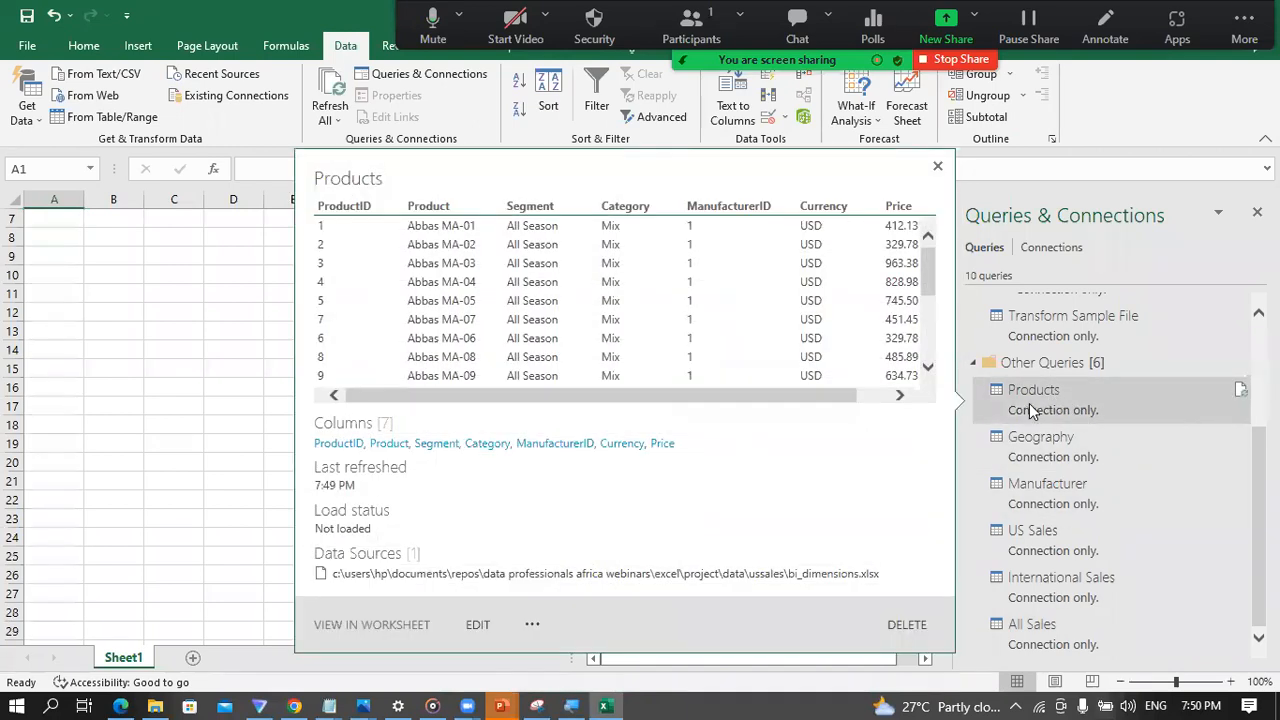
pyautogui.rightClick(1029, 403)
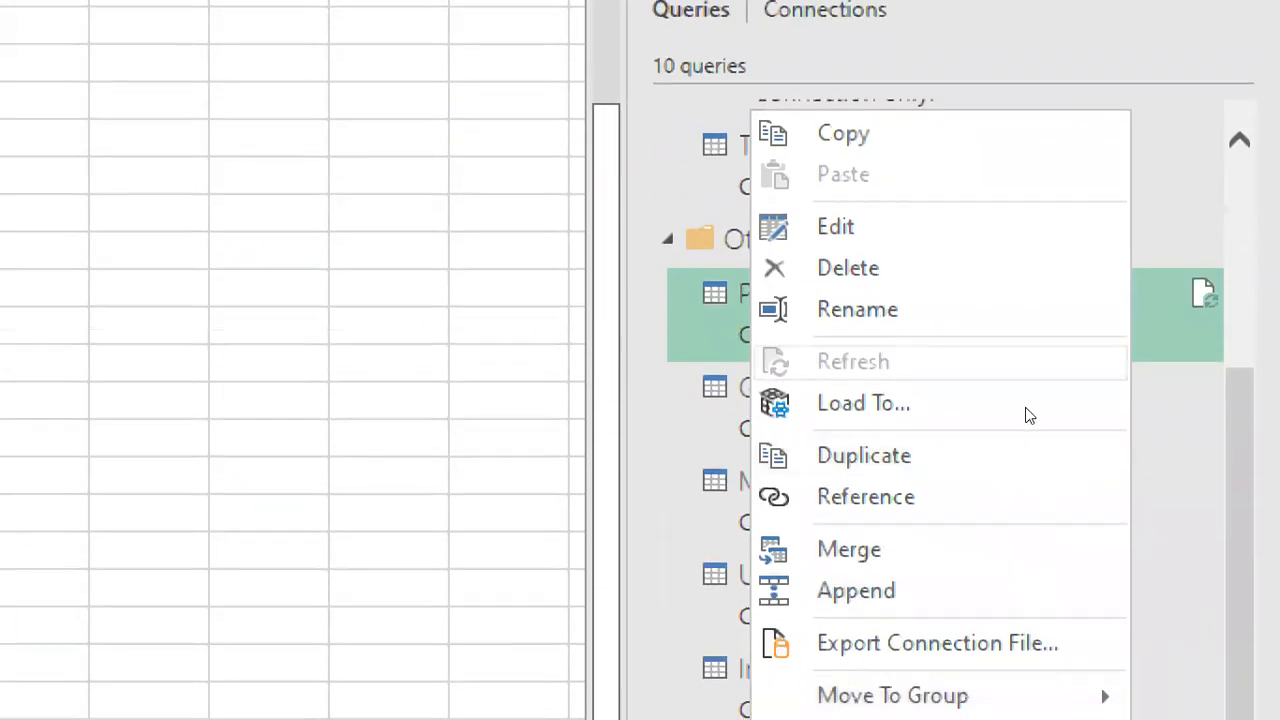
pyautogui.click(1083, 440)
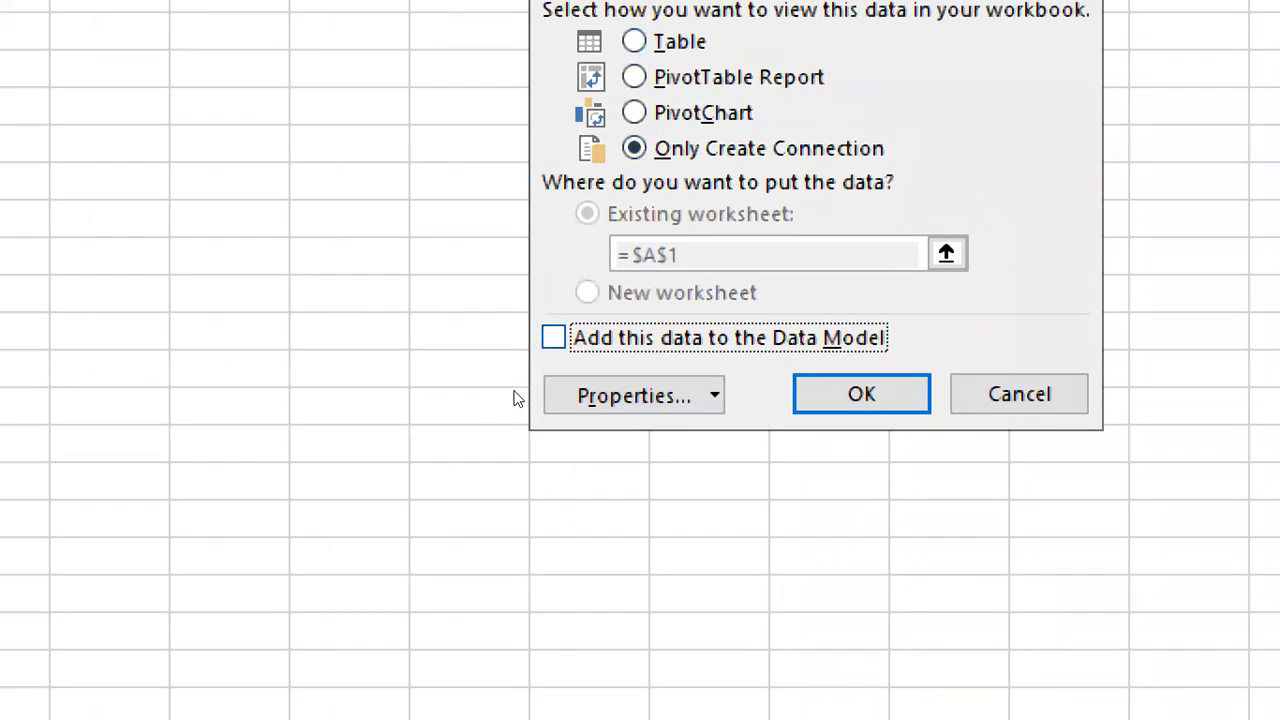
pyautogui.press('space')
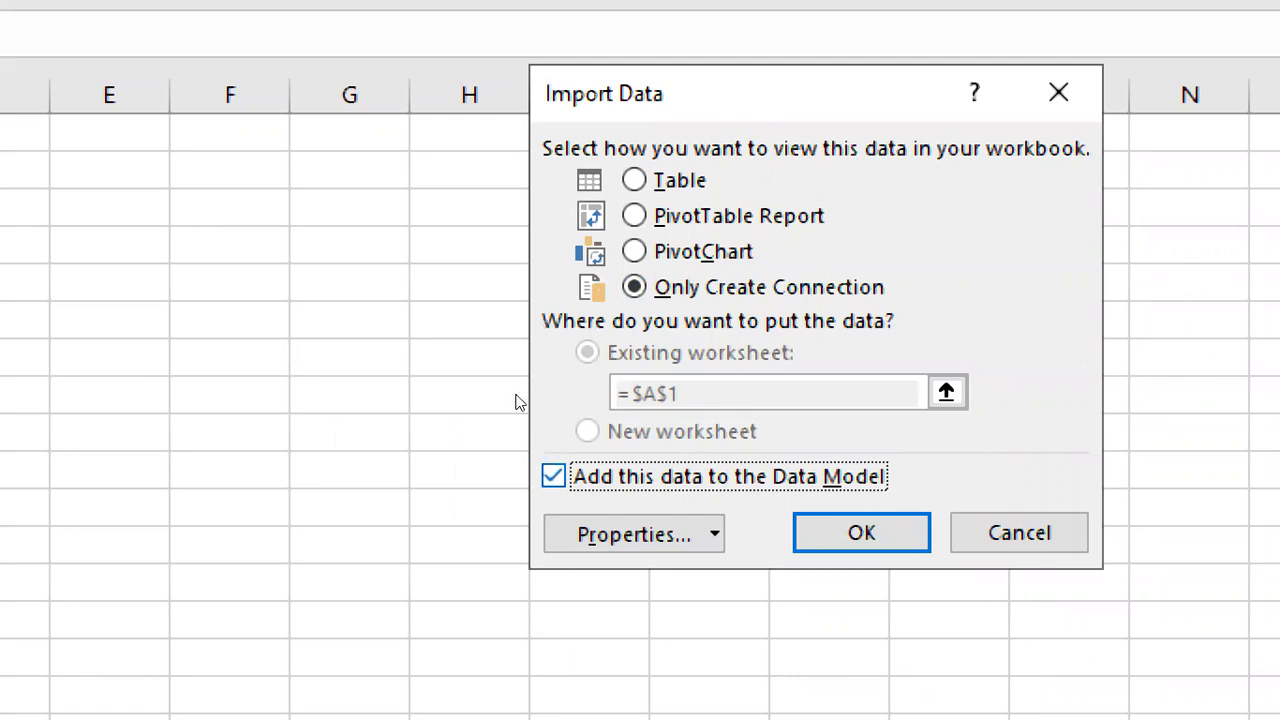
pyautogui.press('Return')
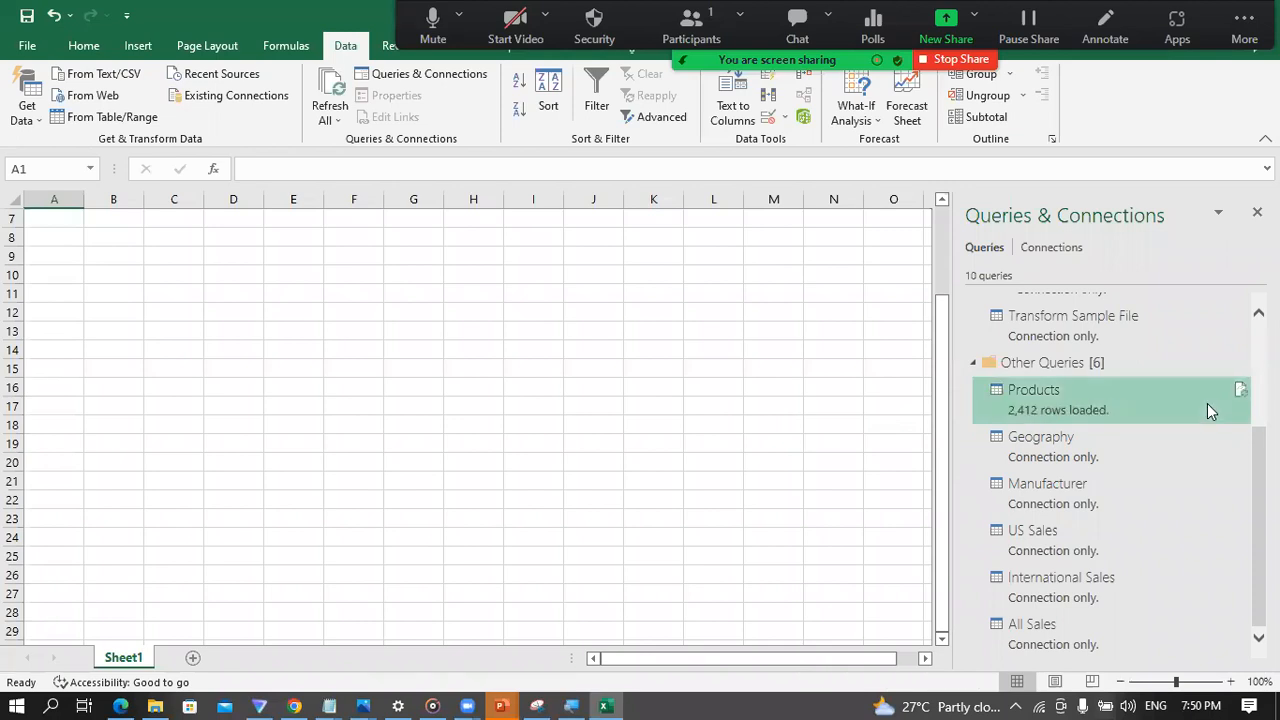
# Step: Add the Geography query to the Data Model, keeping it as Only Create Connection
pyautogui.moveTo(1207, 403)
pyautogui.moveTo(1111, 444)
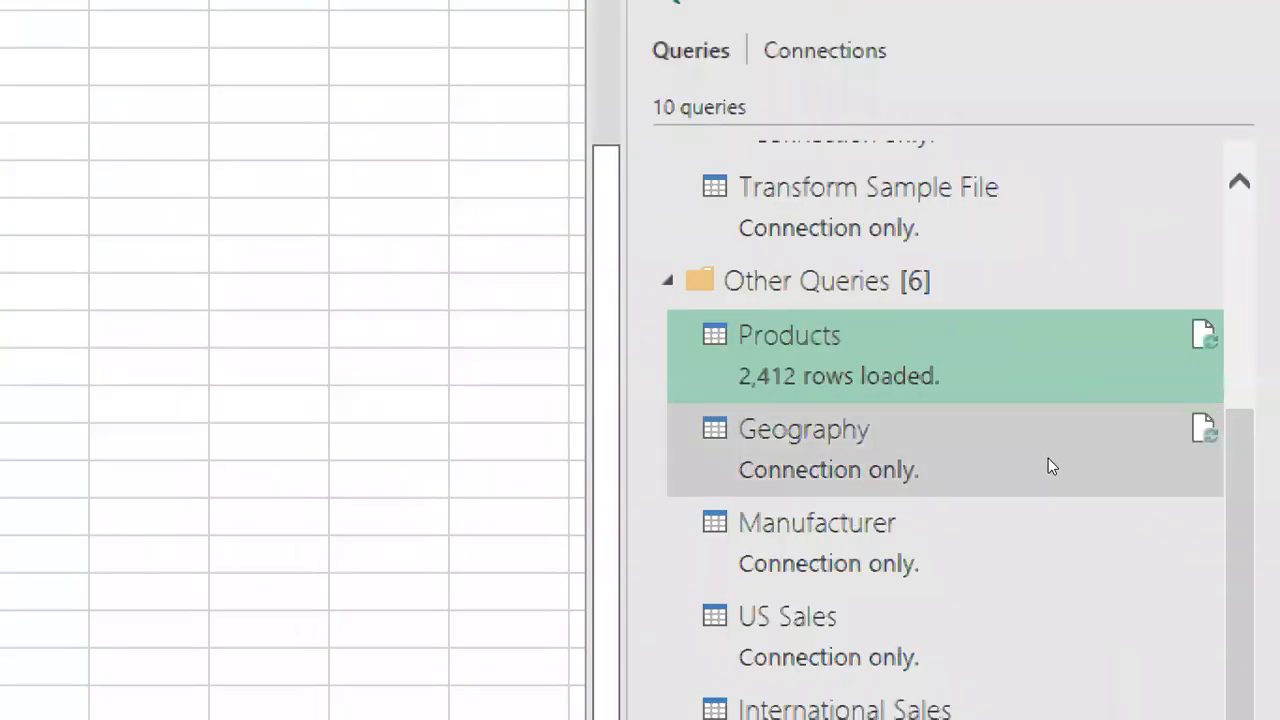
pyautogui.rightClick(1046, 455)
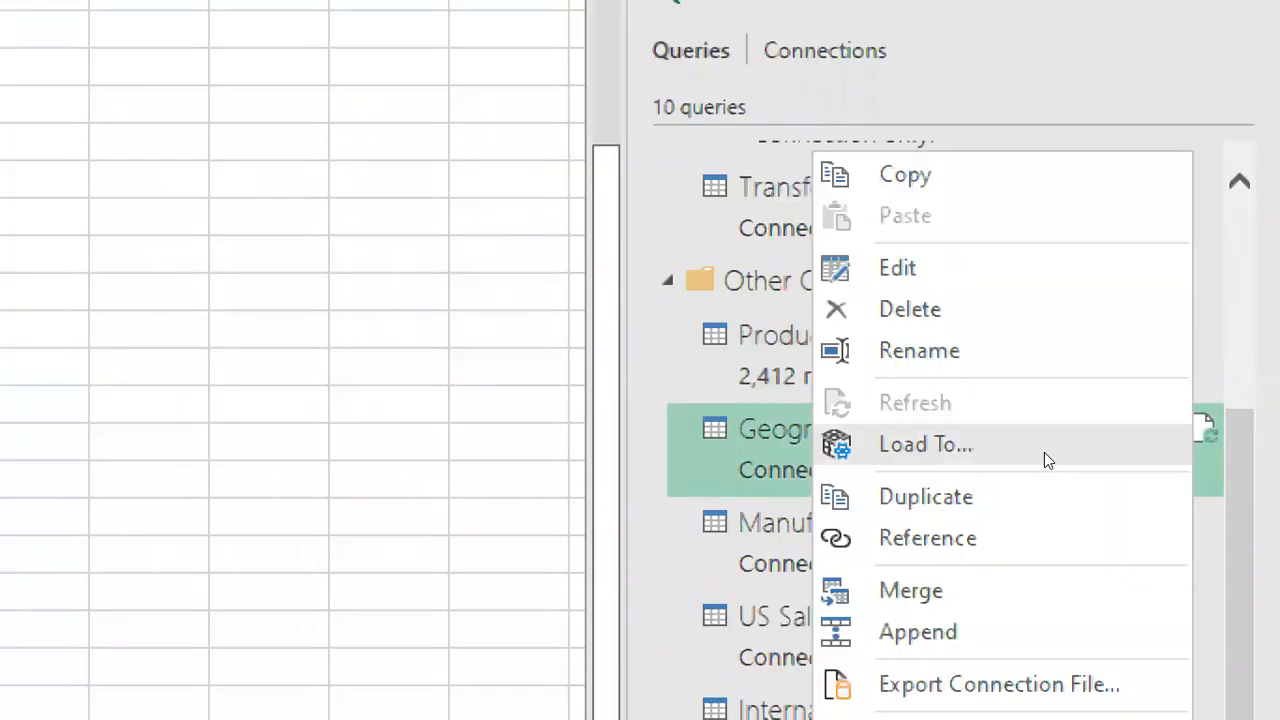
pyautogui.click(1100, 444)
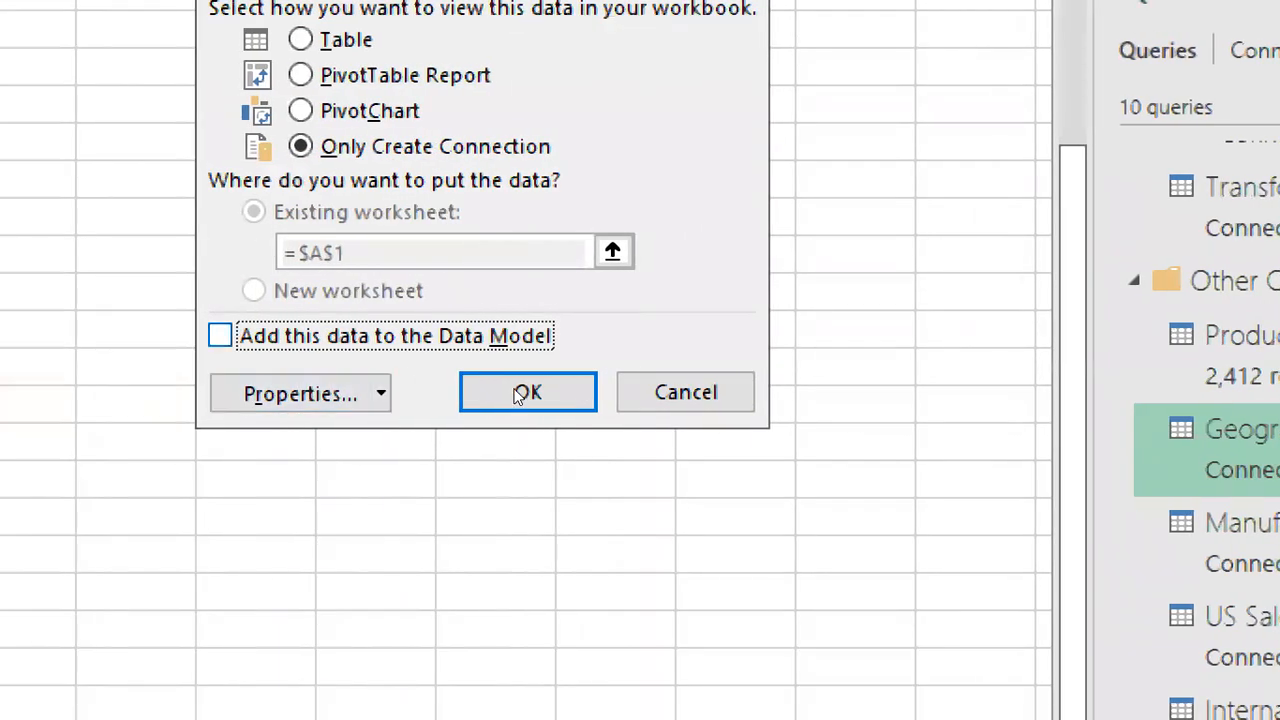
pyautogui.press('space')
pyautogui.press('Return')
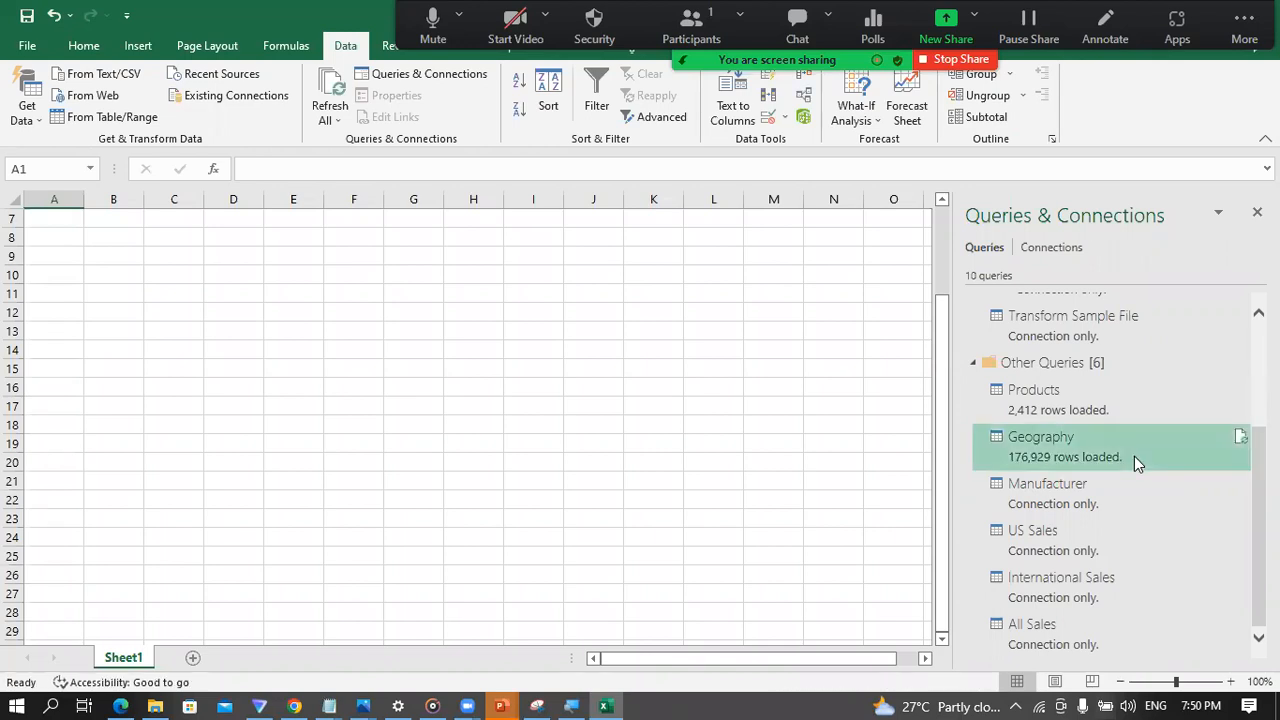
# Step: Add the Manufacturer query to the Data Model, keeping it as Only Create Connection
pyautogui.moveTo(1134, 456)
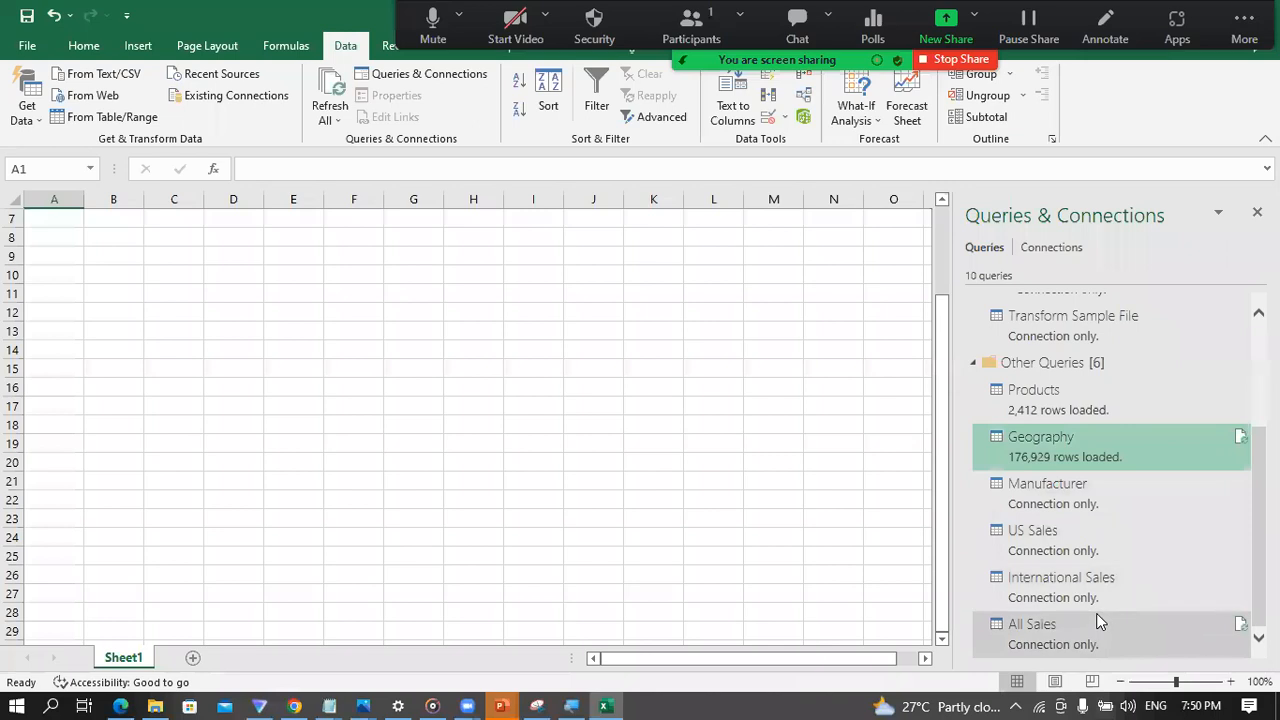
pyautogui.moveTo(1031, 456)
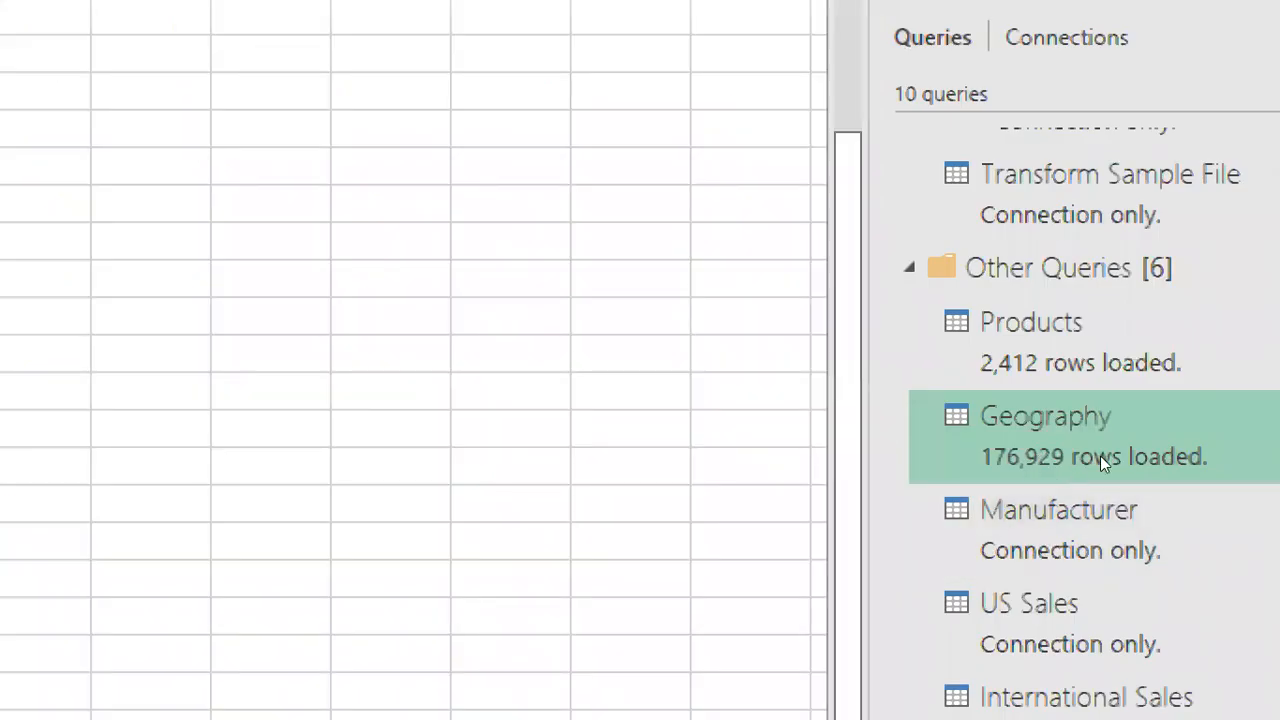
pyautogui.moveTo(1188, 497)
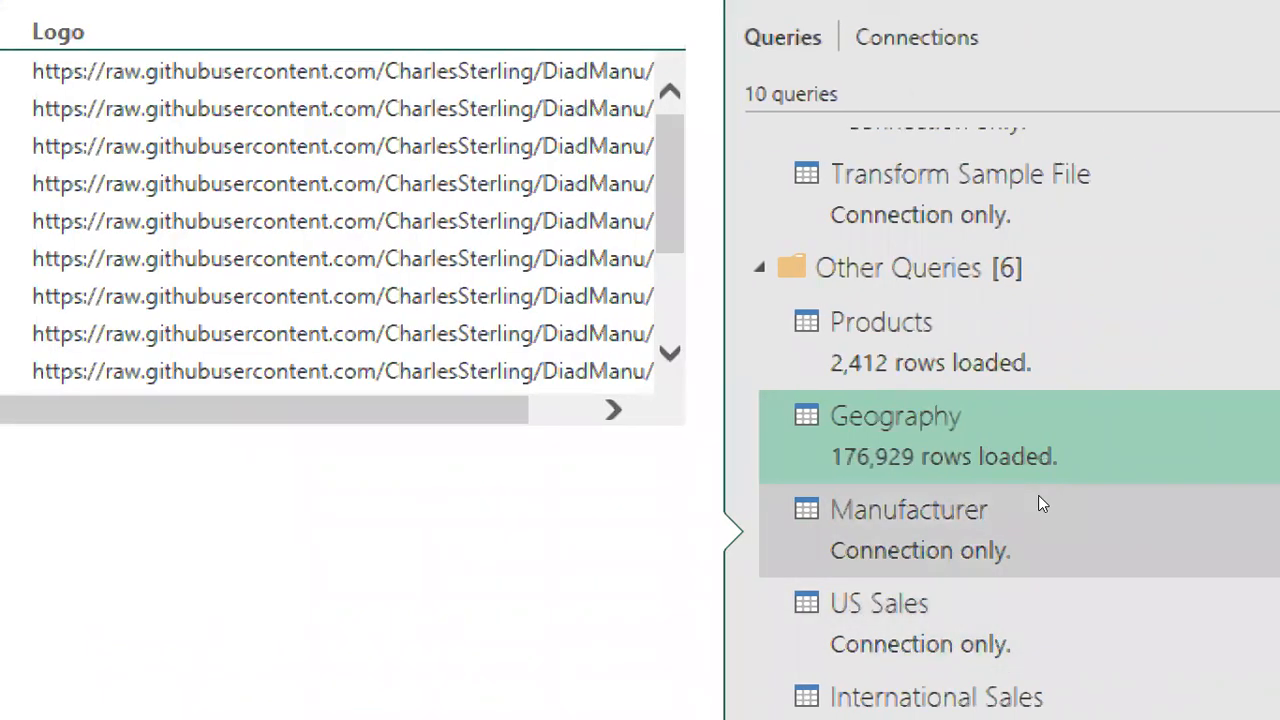
pyautogui.rightClick(1038, 504)
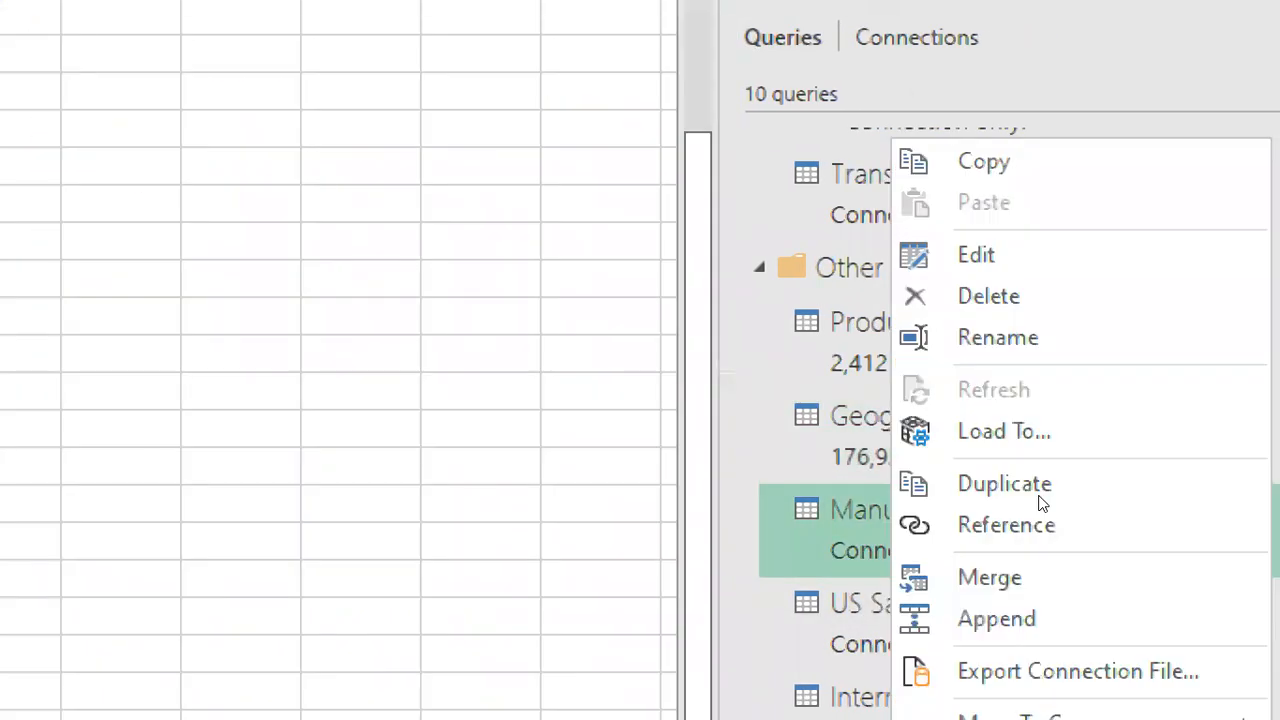
pyautogui.click(1115, 449)
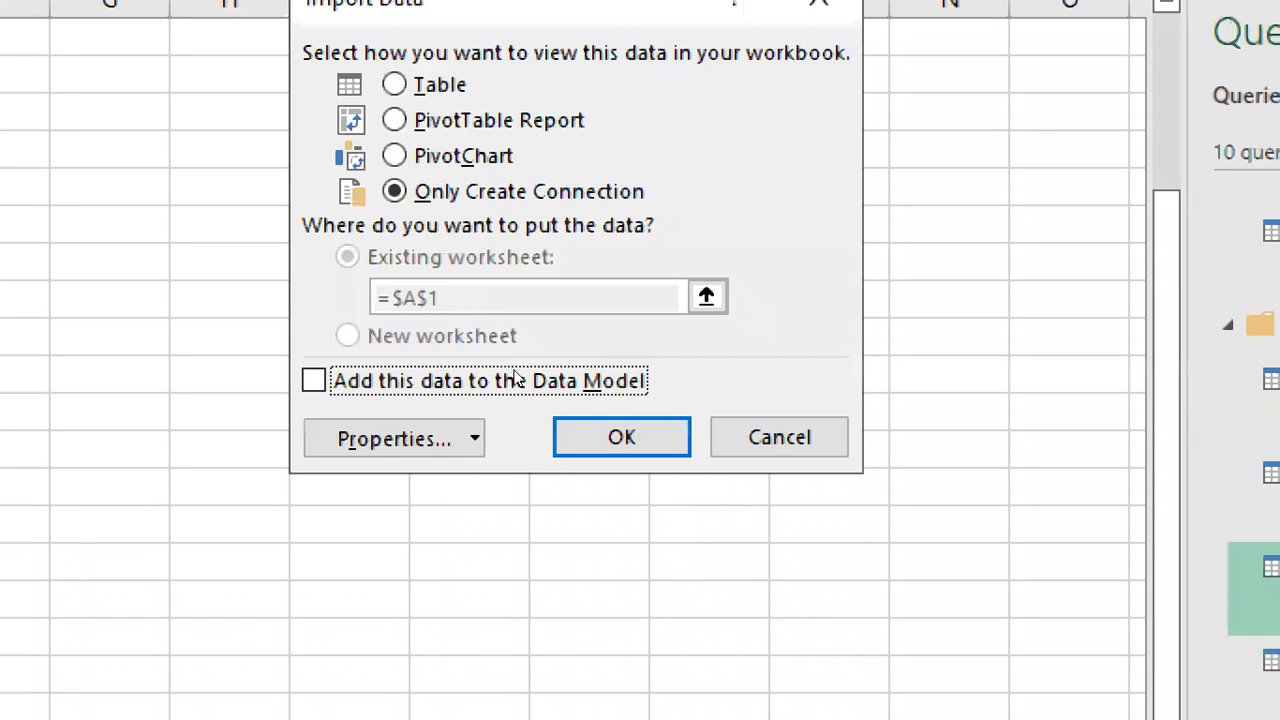
pyautogui.click(518, 390)
pyautogui.click(686, 437)
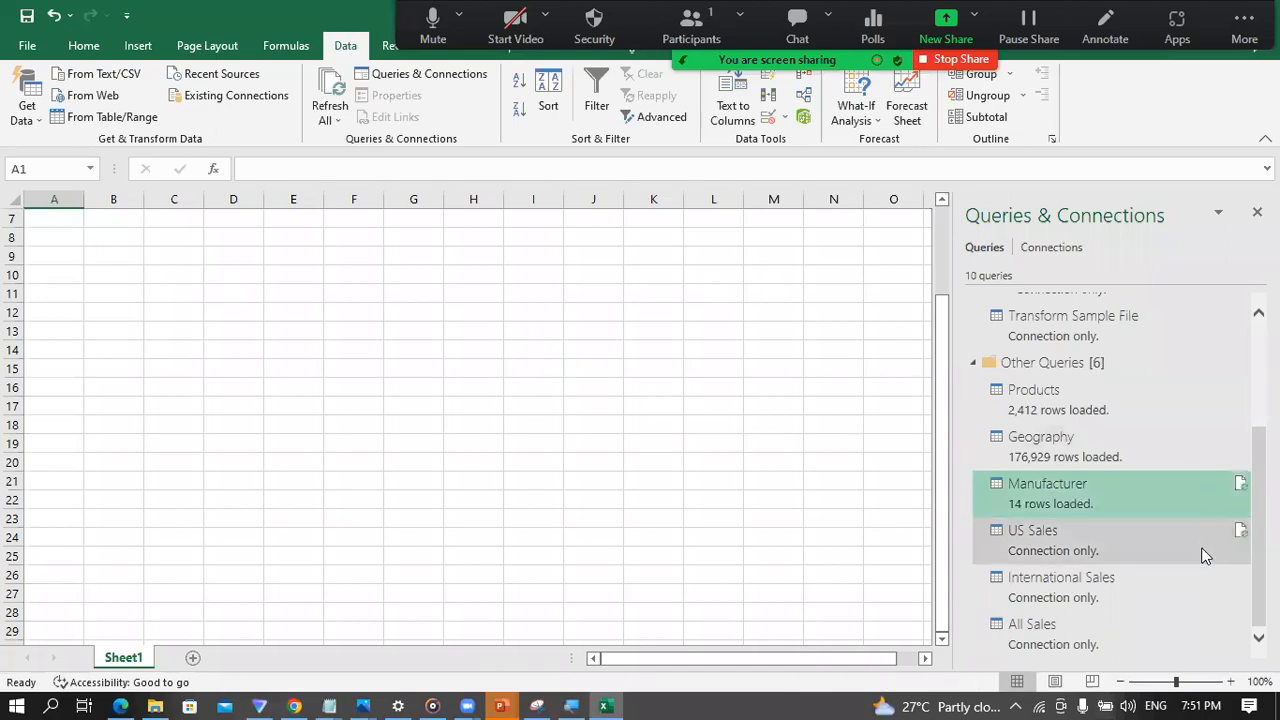
# Step: Add the combined All Sales query to the Data Model as Only Create Connection, leaving US Sales and International Sales out of the model
pyautogui.moveTo(1070, 546)
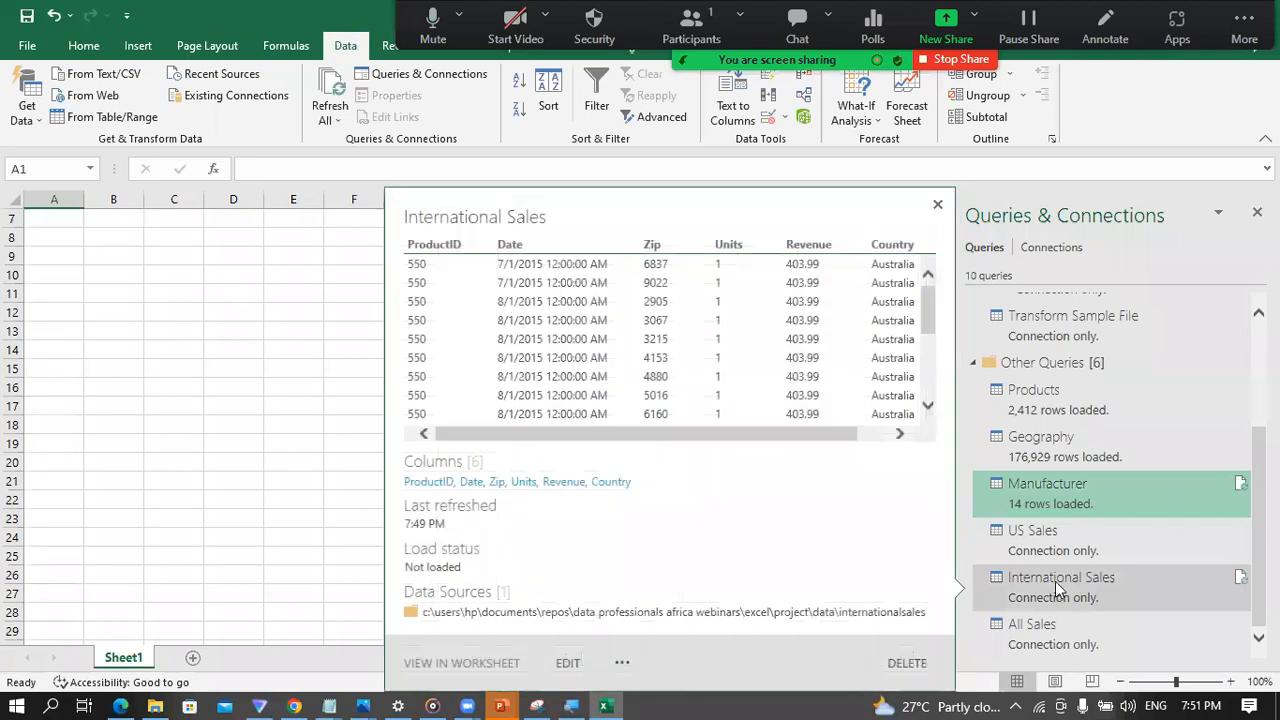
pyautogui.moveTo(1063, 634)
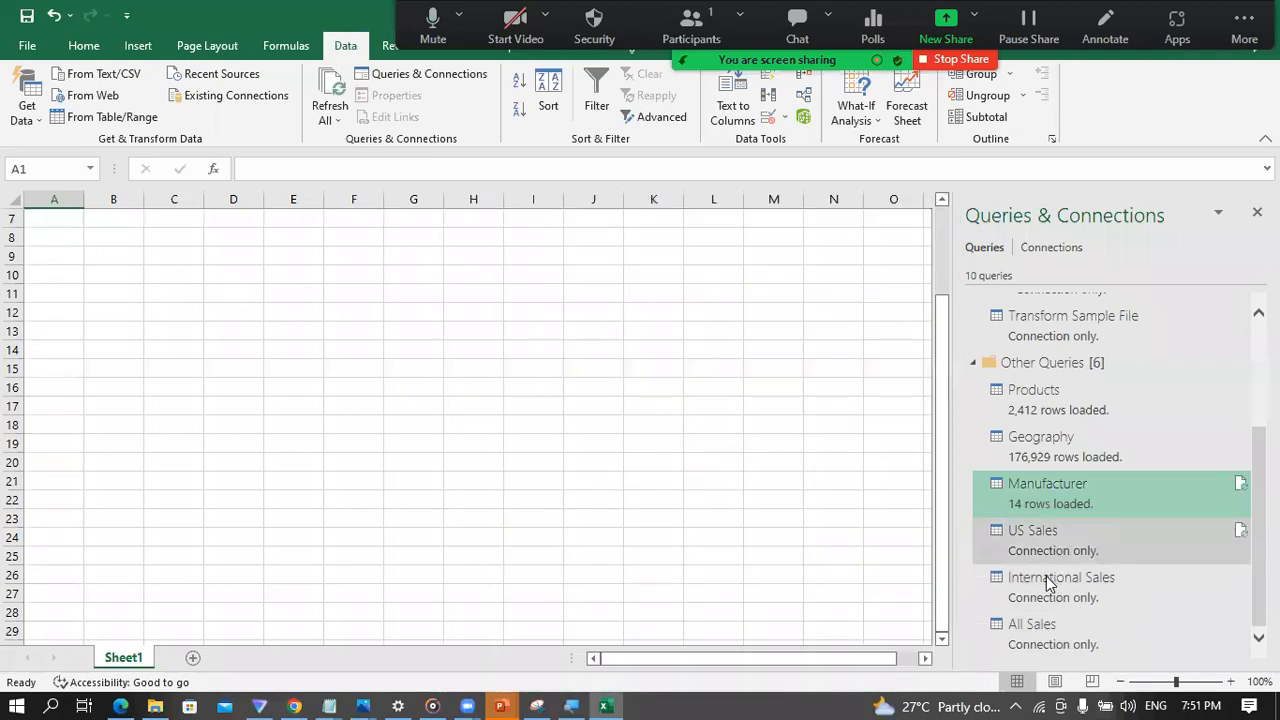
pyautogui.moveTo(1038, 577)
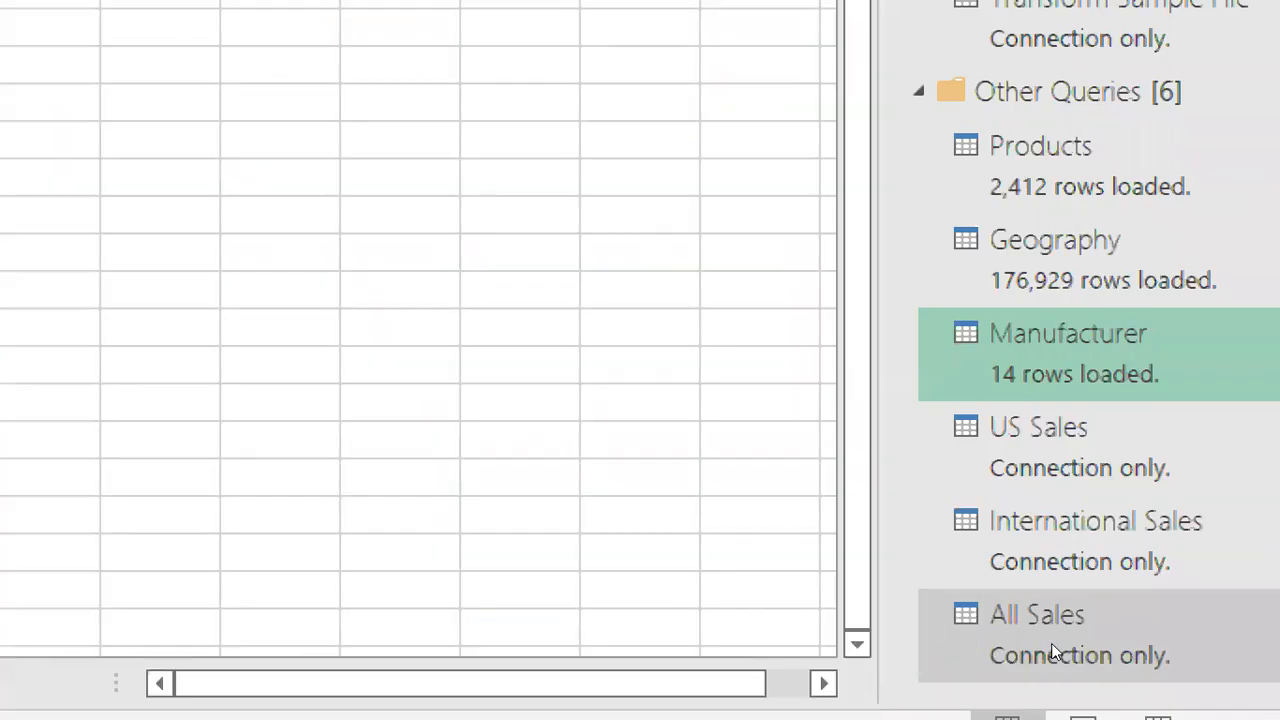
pyautogui.rightClick(1052, 645)
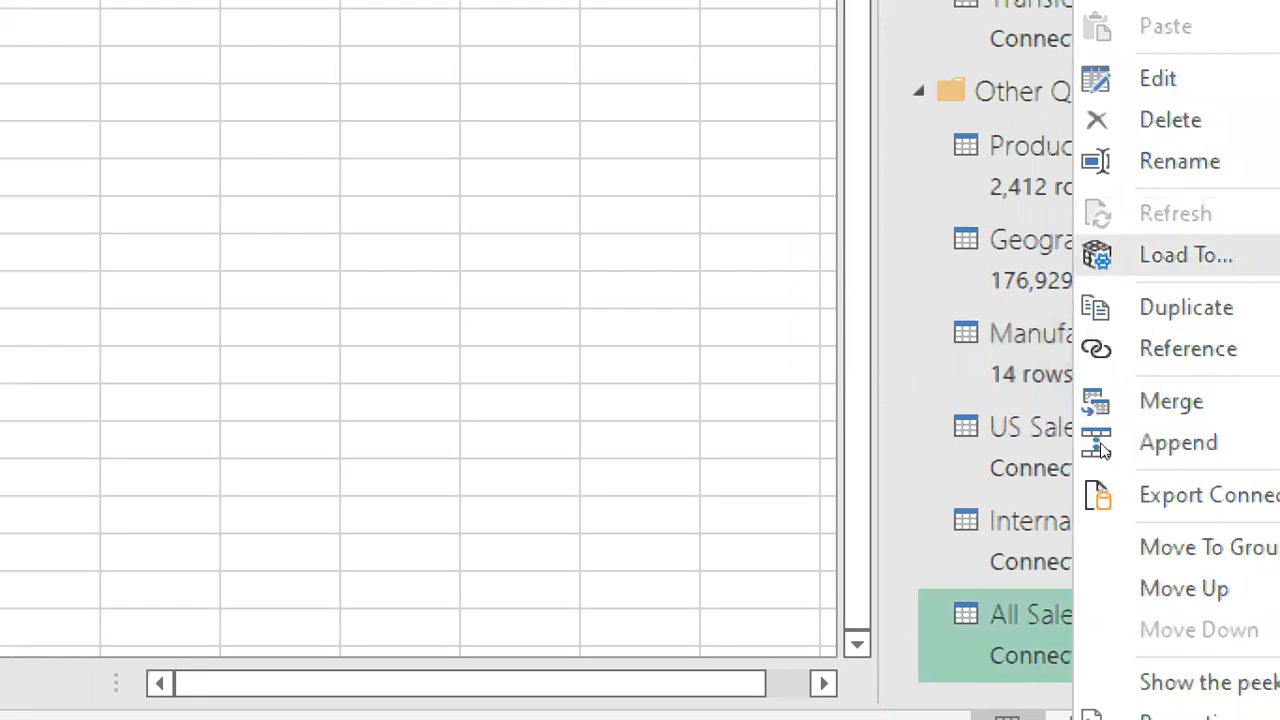
pyautogui.click(1186, 255)
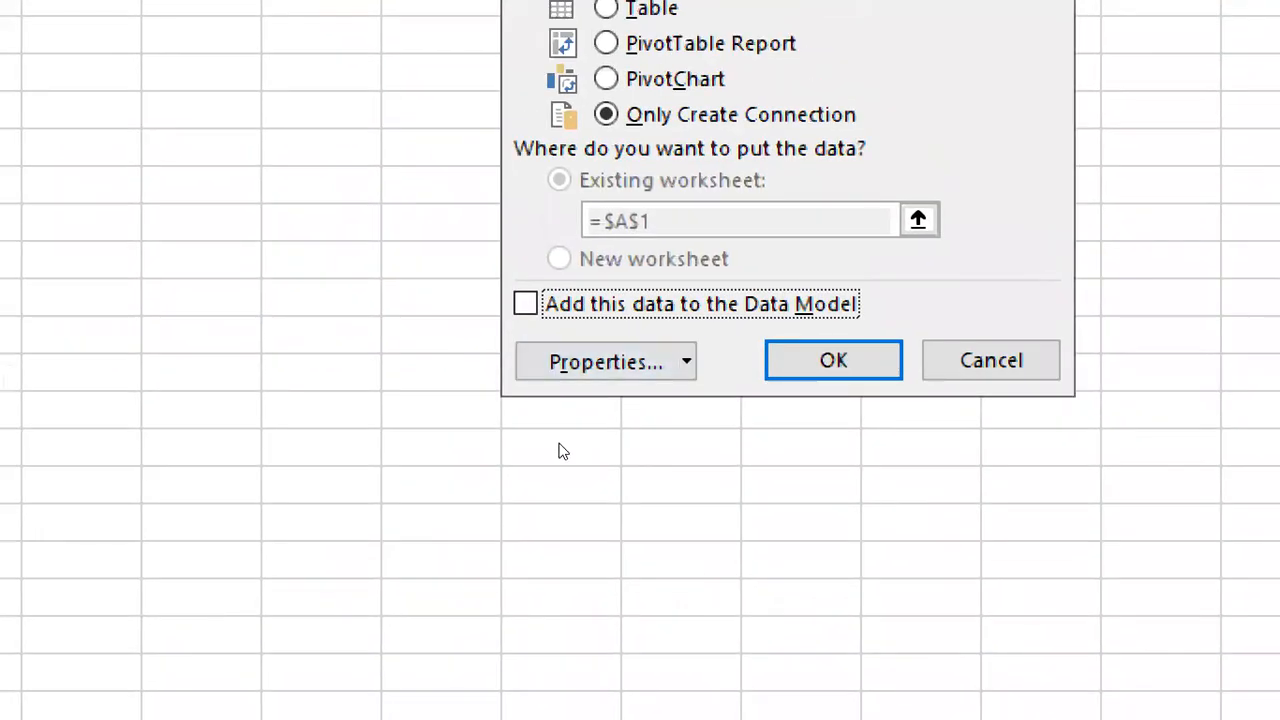
pyautogui.press('space')
pyautogui.press('Tab')
pyautogui.press('Tab')
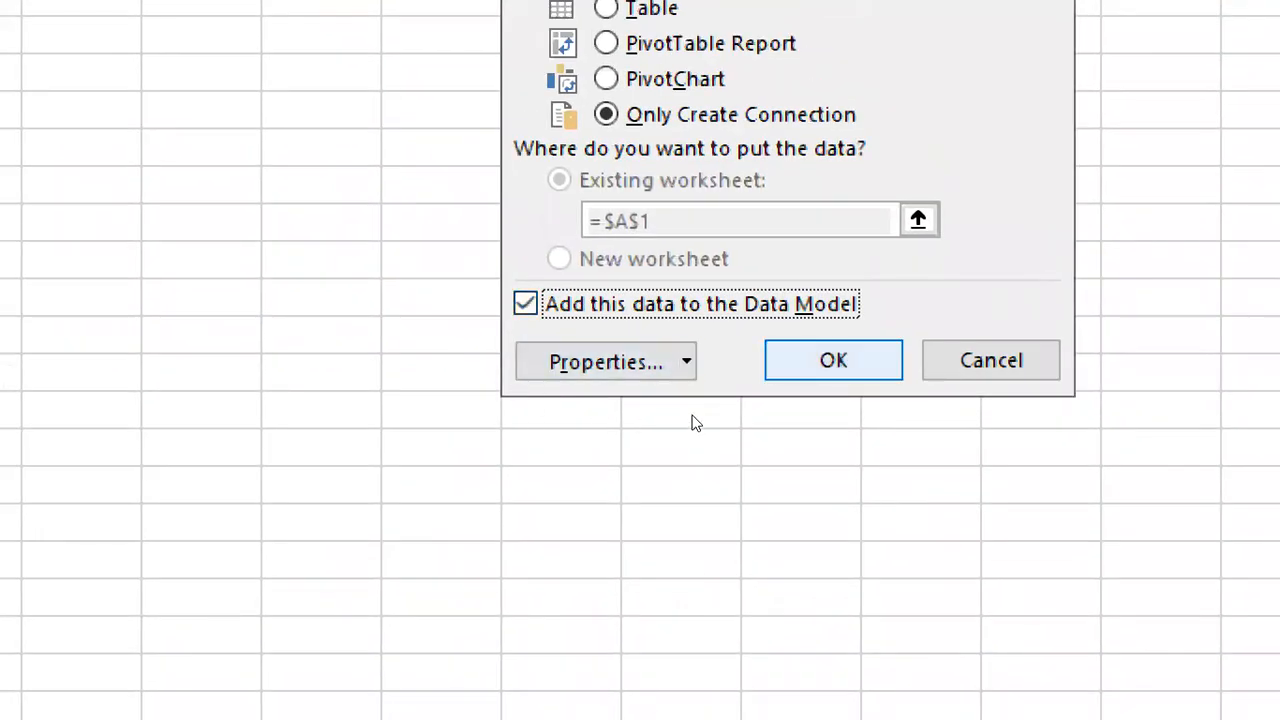
pyautogui.press('Return')
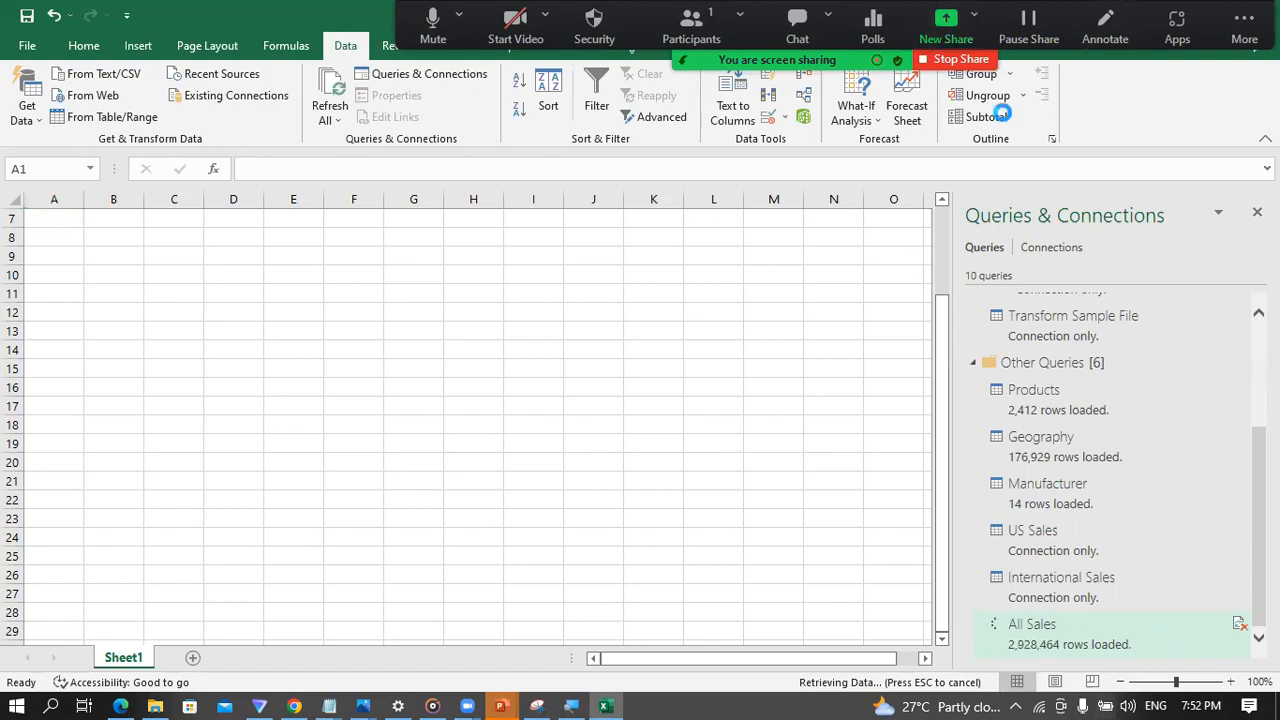
pyautogui.hotkey('alt', 'shift', 's')
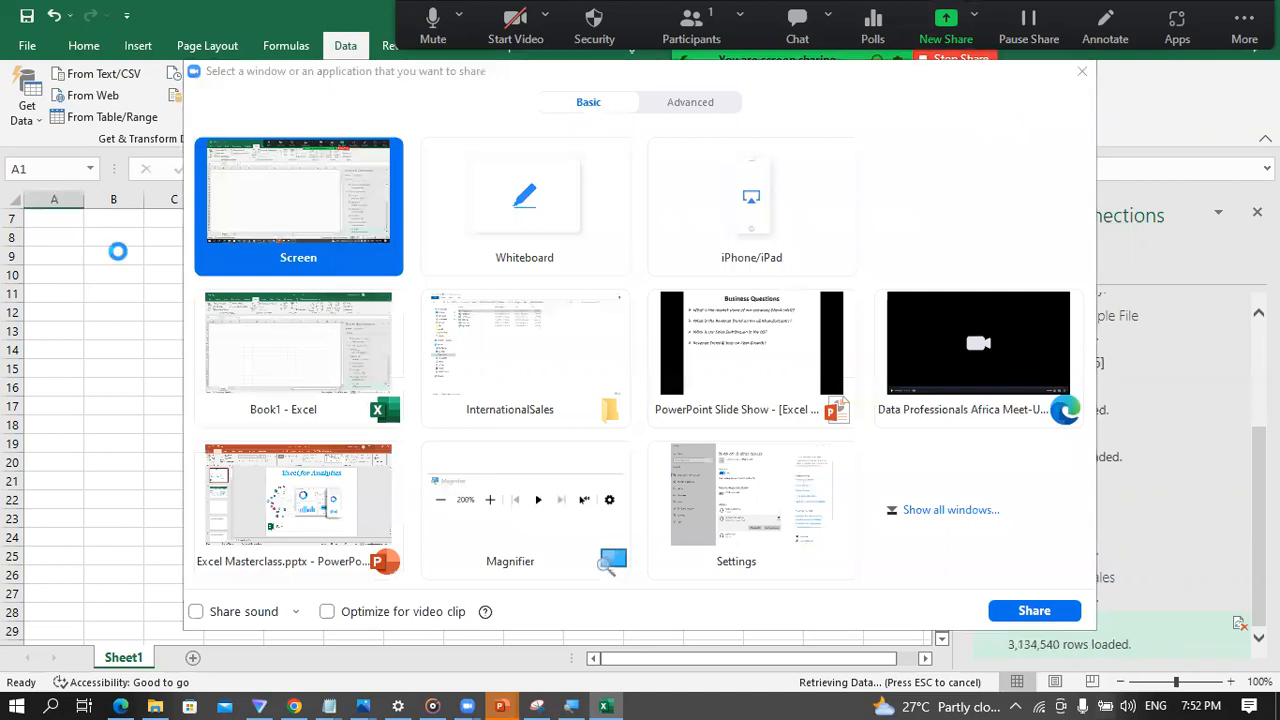
pyautogui.click(1082, 72)
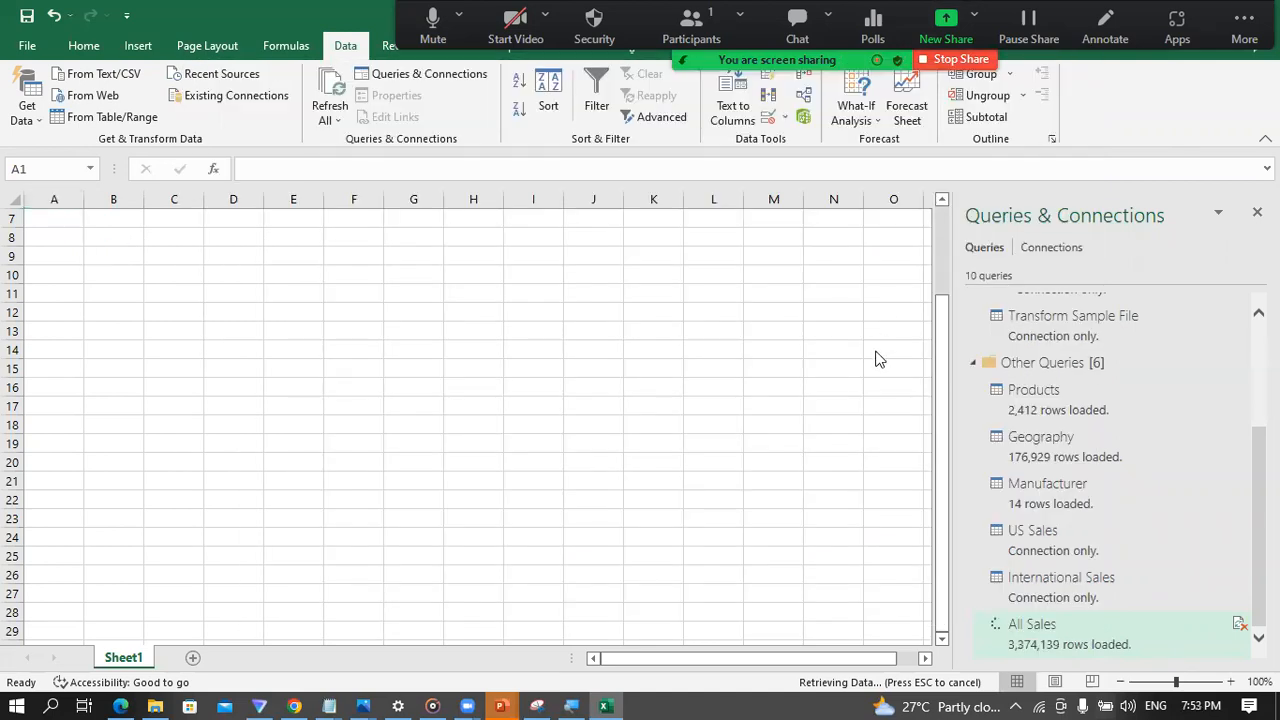
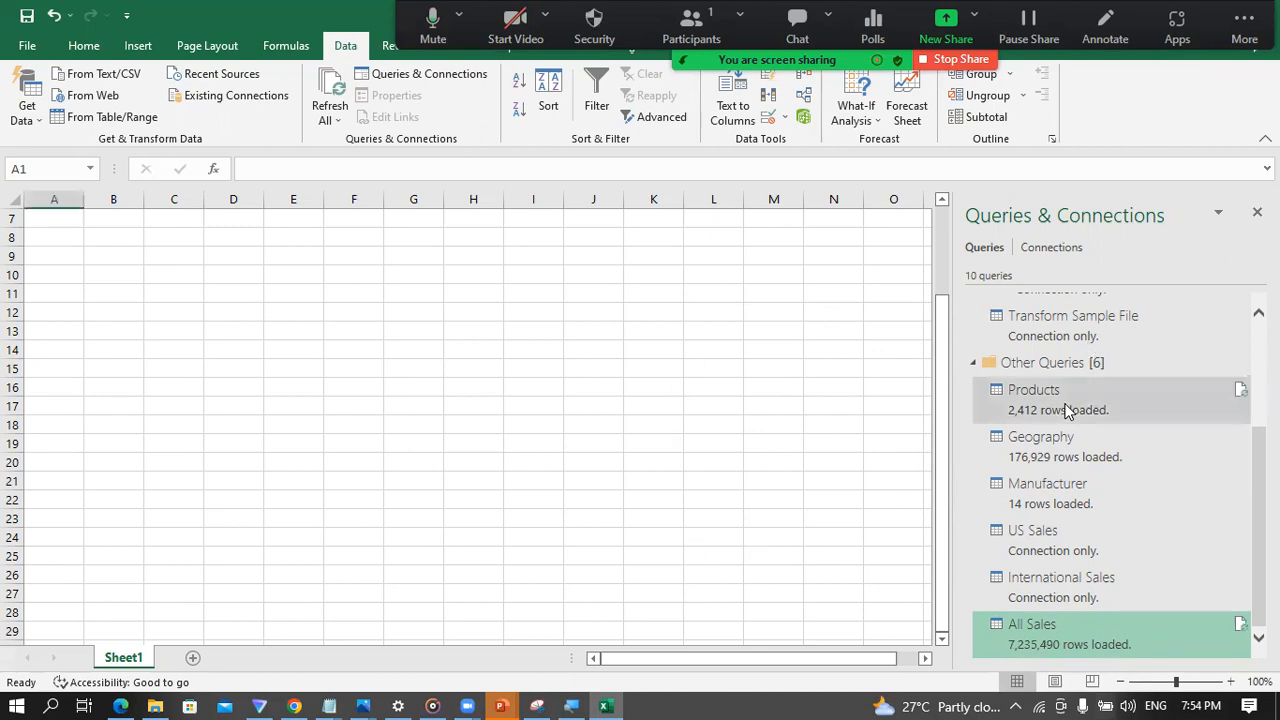
pyautogui.doubleClick(1068, 410)
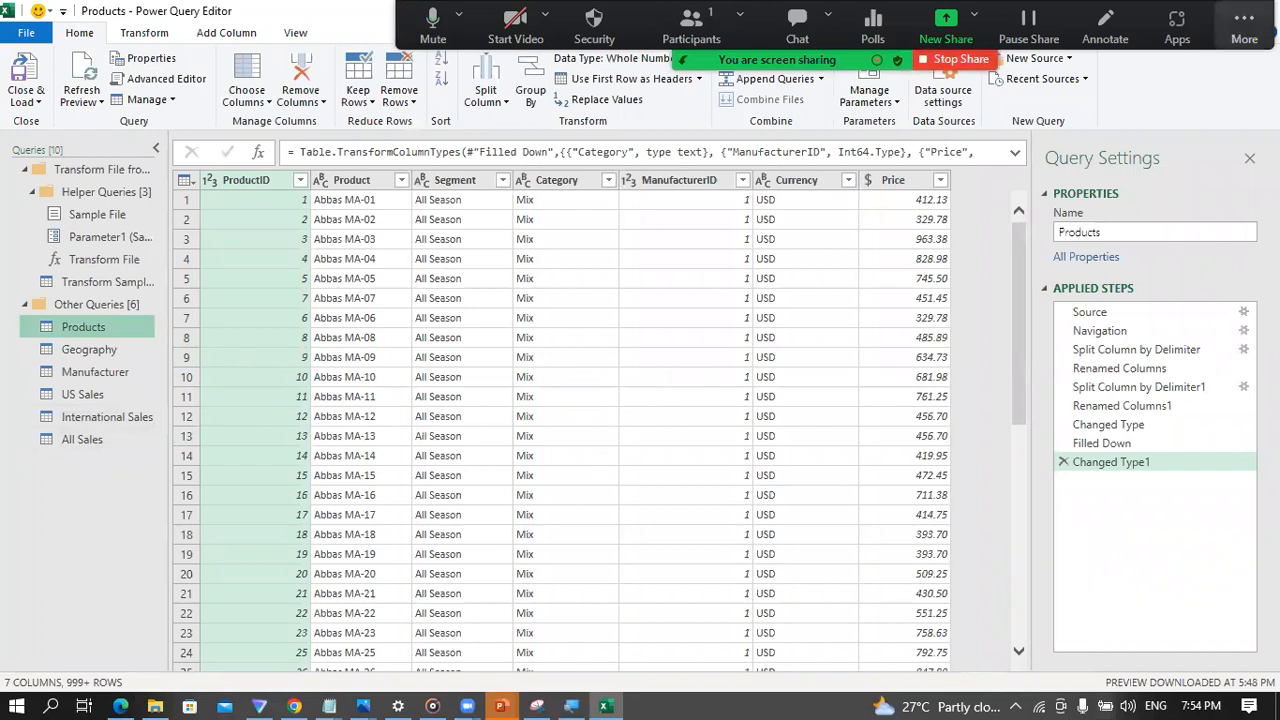
pyautogui.moveTo(1236, 35); pyautogui.dragTo(948, 35)
pyautogui.click(1257, 11)
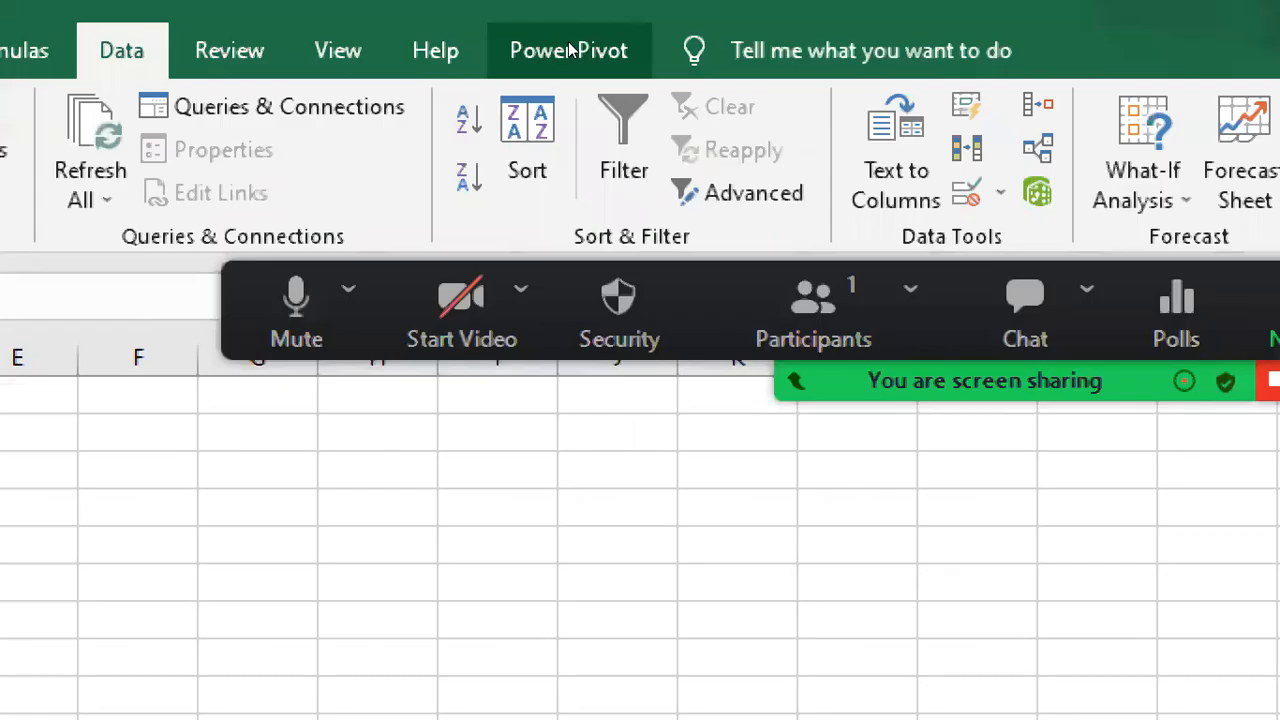
# Step: Open the workbook's data model in the Power Pivot window and maximize the window
pyautogui.click(569, 46)
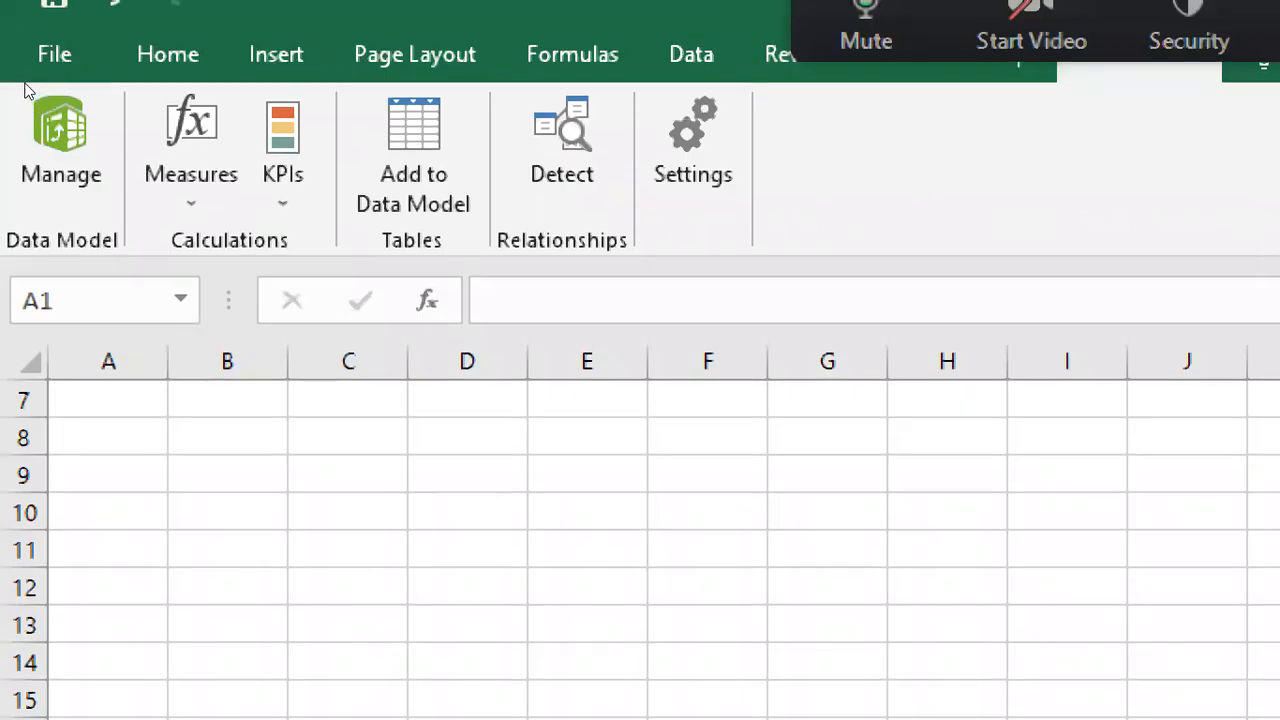
pyautogui.click(27, 90)
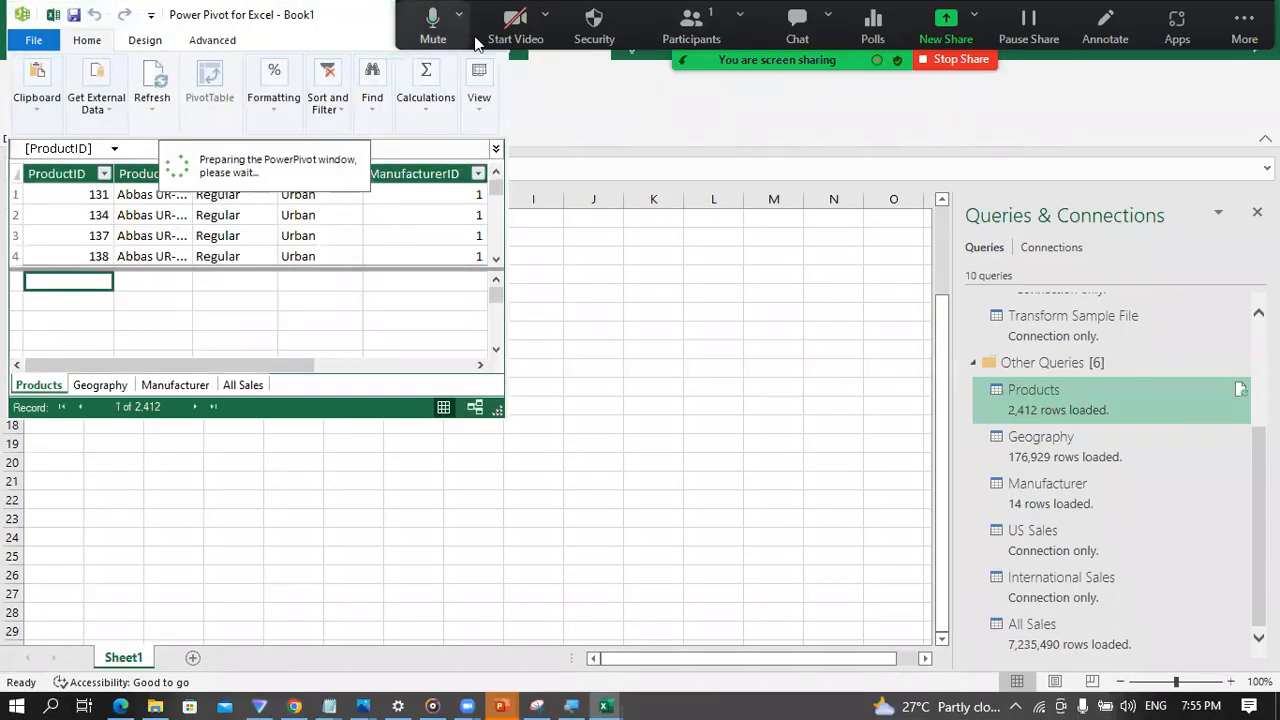
pyautogui.moveTo(449, 26); pyautogui.dragTo(449, 114)
pyautogui.doubleClick(328, 18)
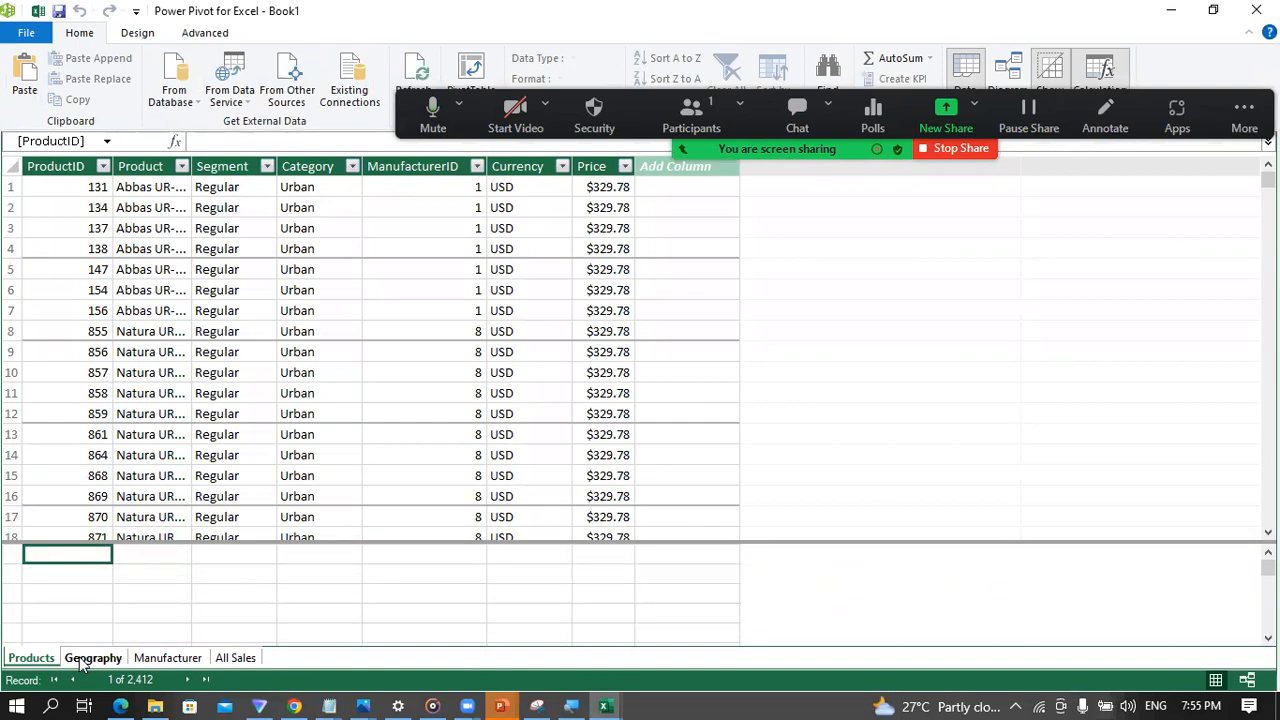
# Step: Review the loaded Products, Geography, Manufacturer and All Sales tables in the data model
pyautogui.click(88, 658)
pyautogui.click(176, 658)
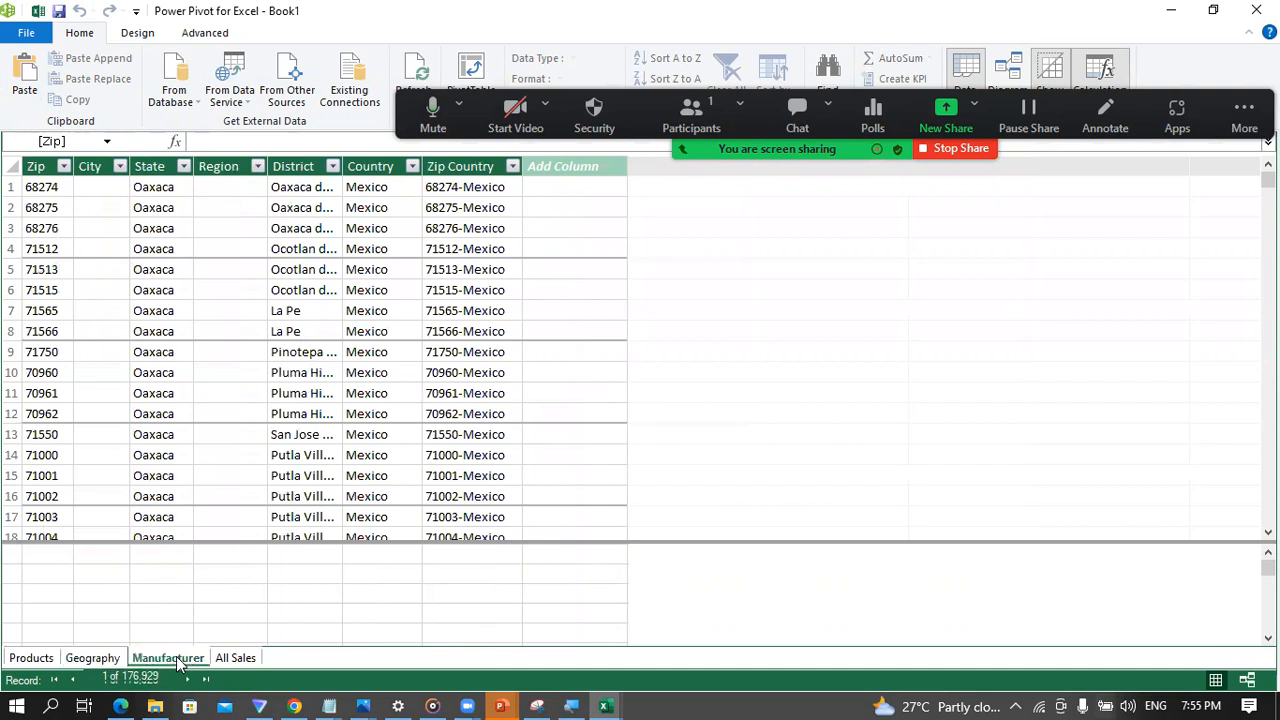
pyautogui.click(235, 658)
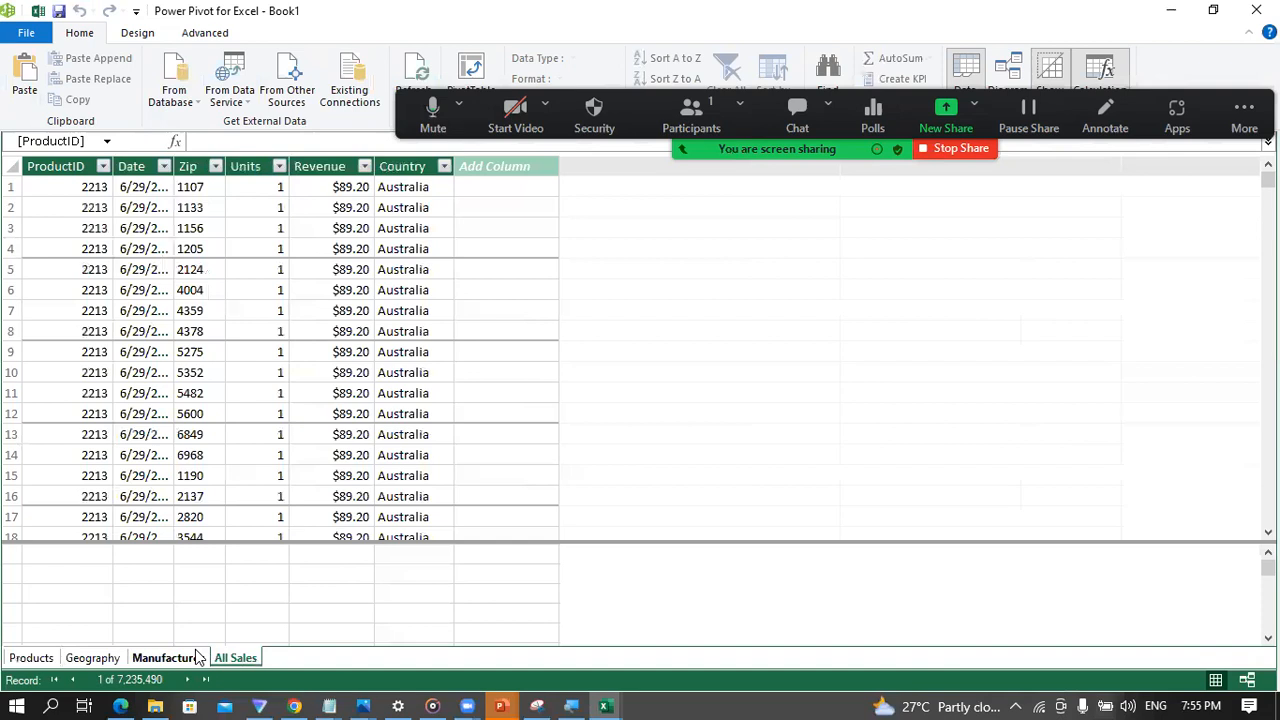
pyautogui.click(48, 664)
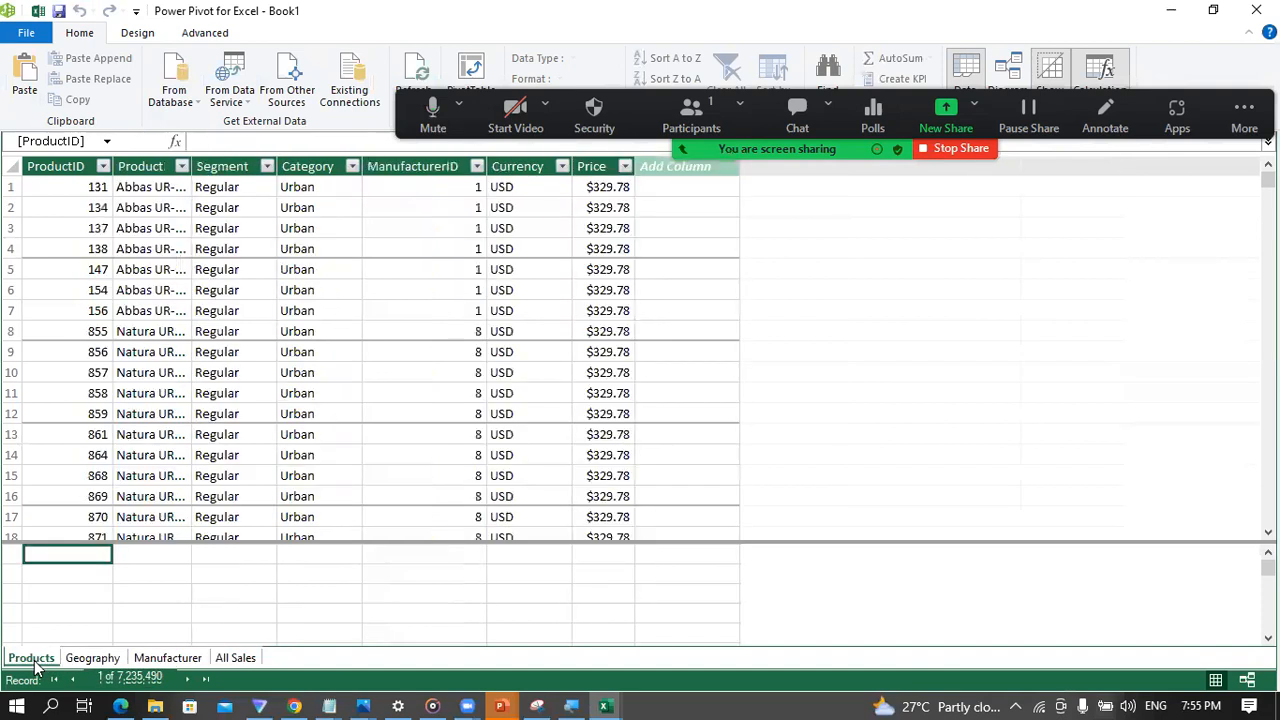
pyautogui.click(82, 662)
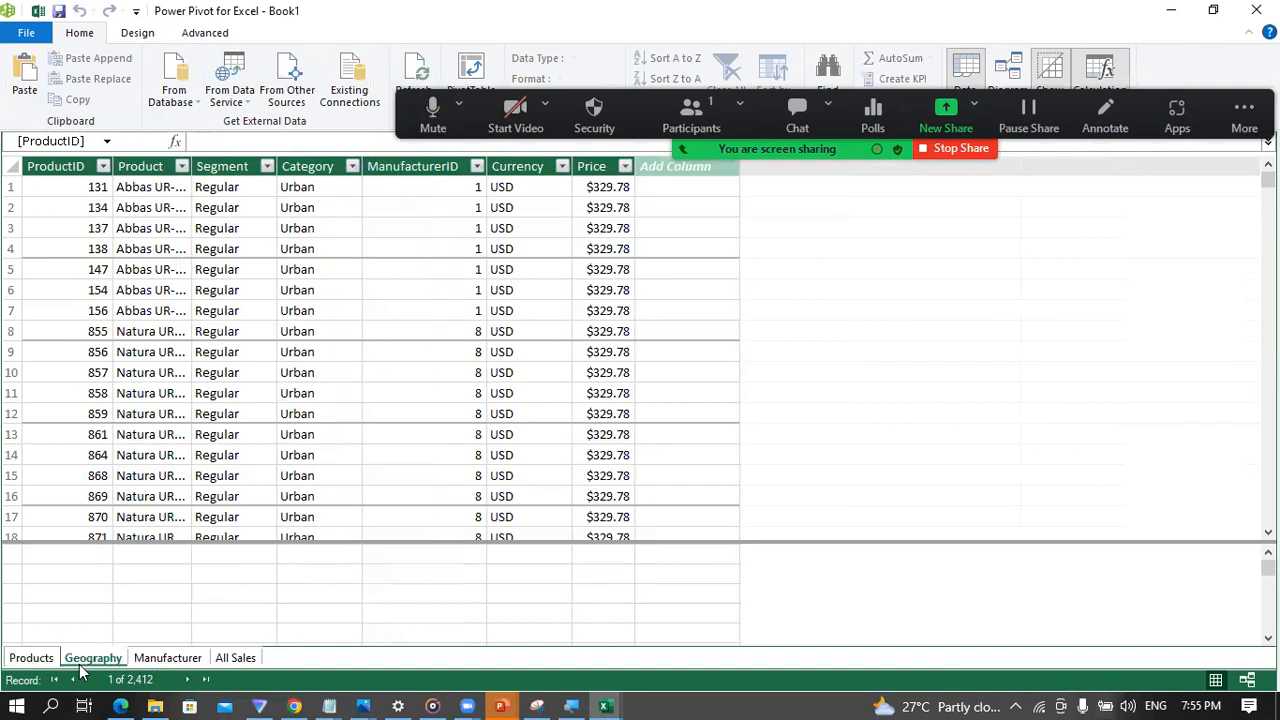
pyautogui.click(155, 665)
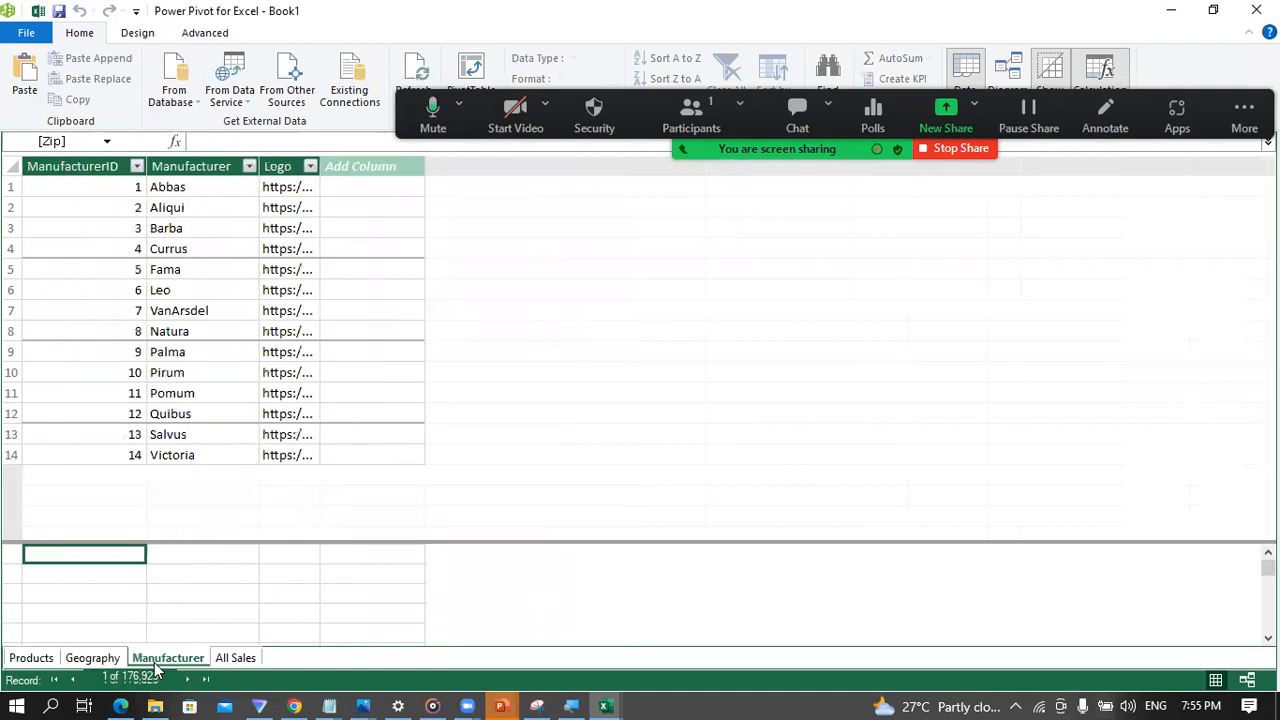
pyautogui.click(230, 660)
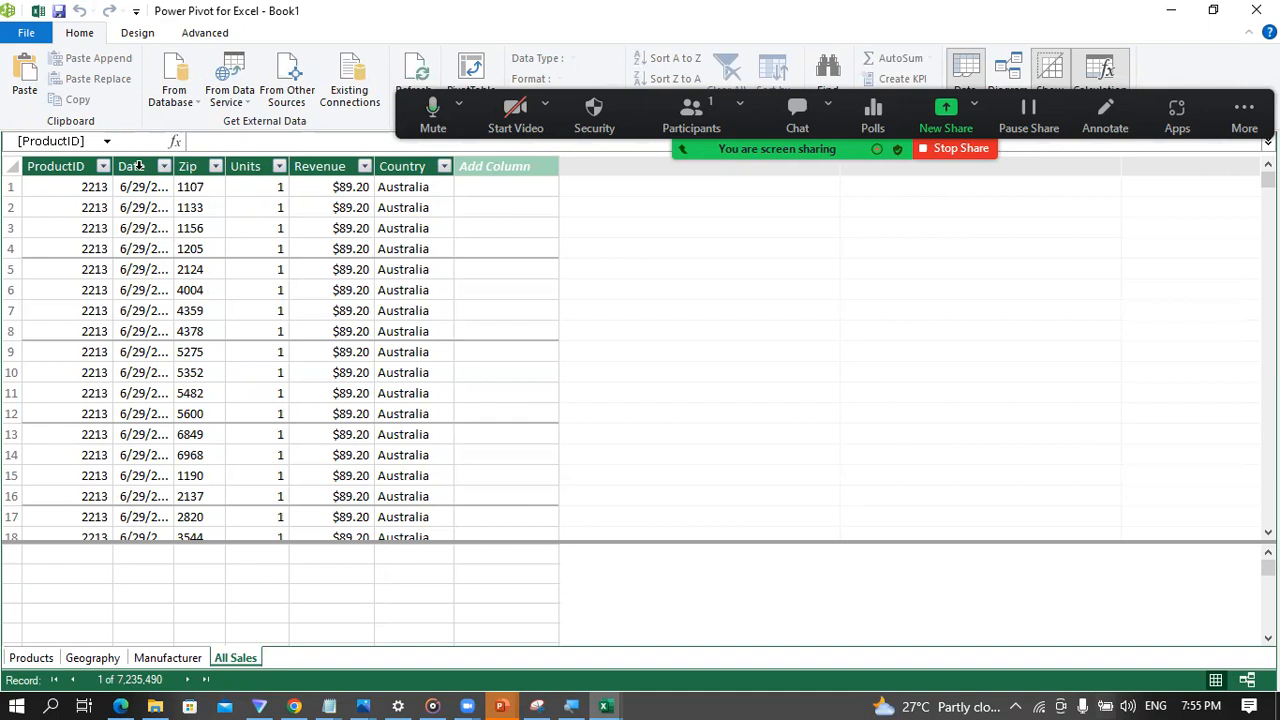
# Step: Select the Date column in All Sales and create a new date table in the data model
pyautogui.click(138, 166)
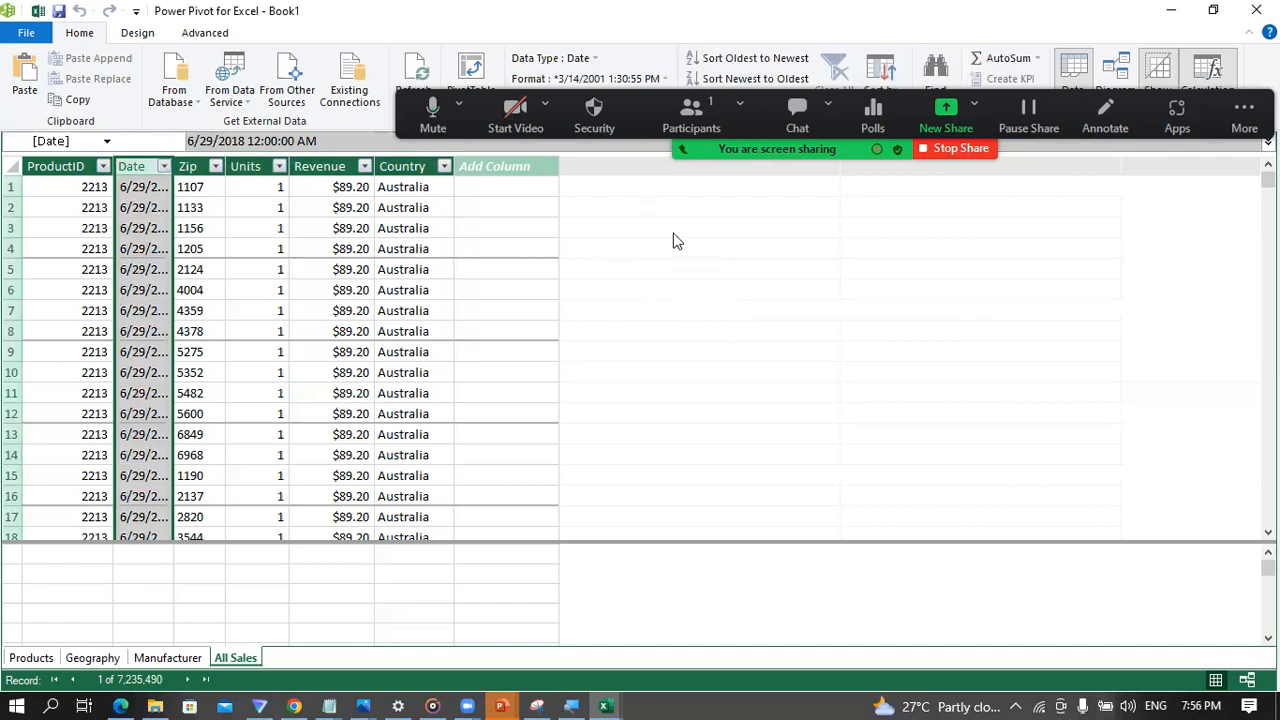
pyautogui.click(143, 35)
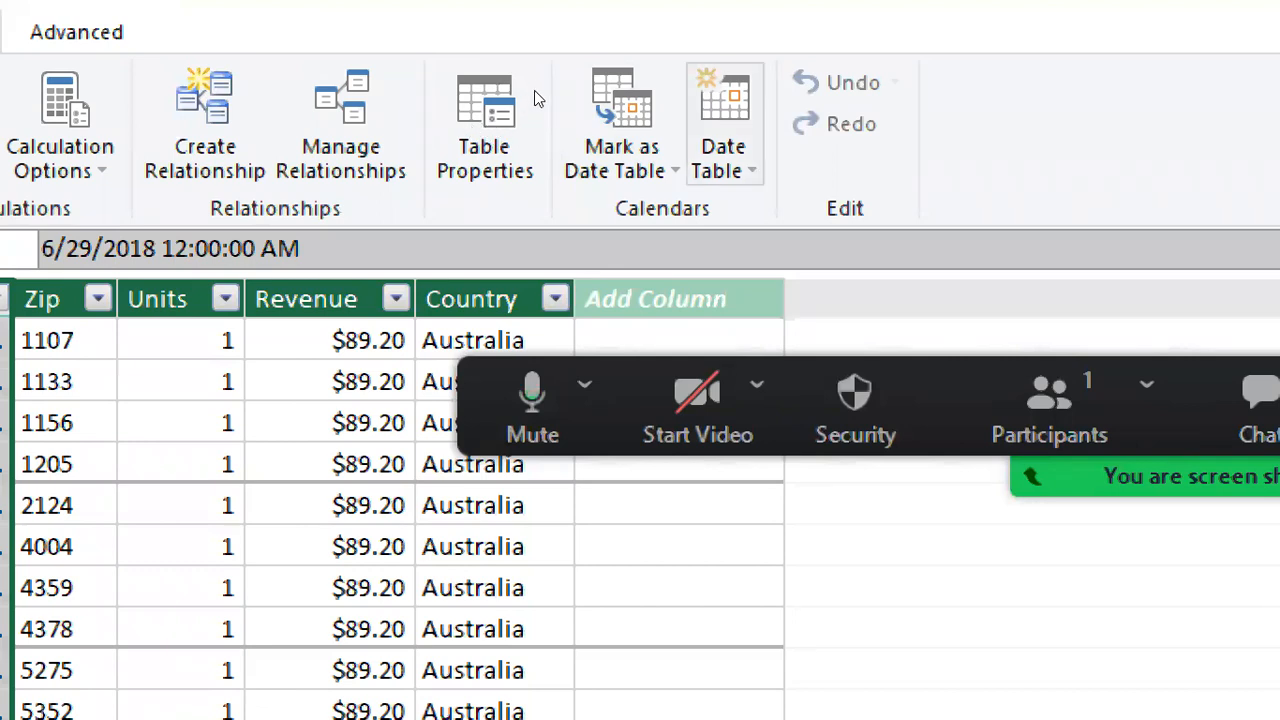
pyautogui.click(724, 128)
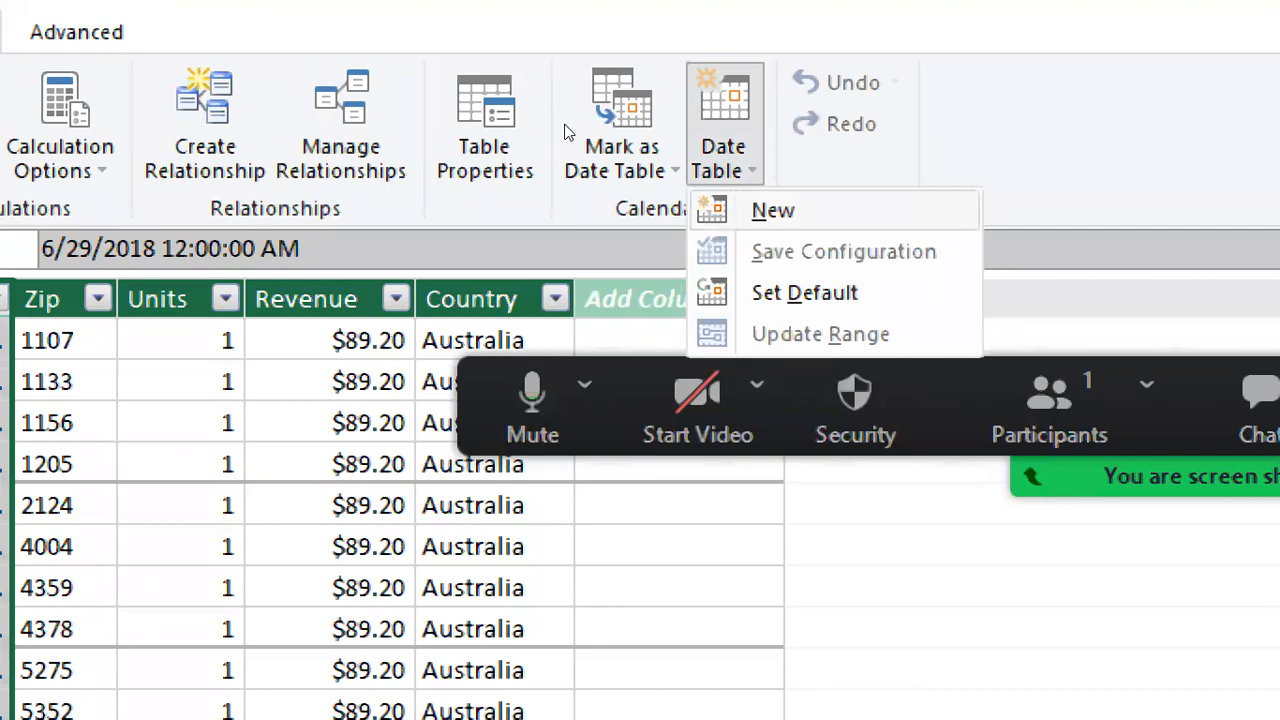
pyautogui.click(565, 132)
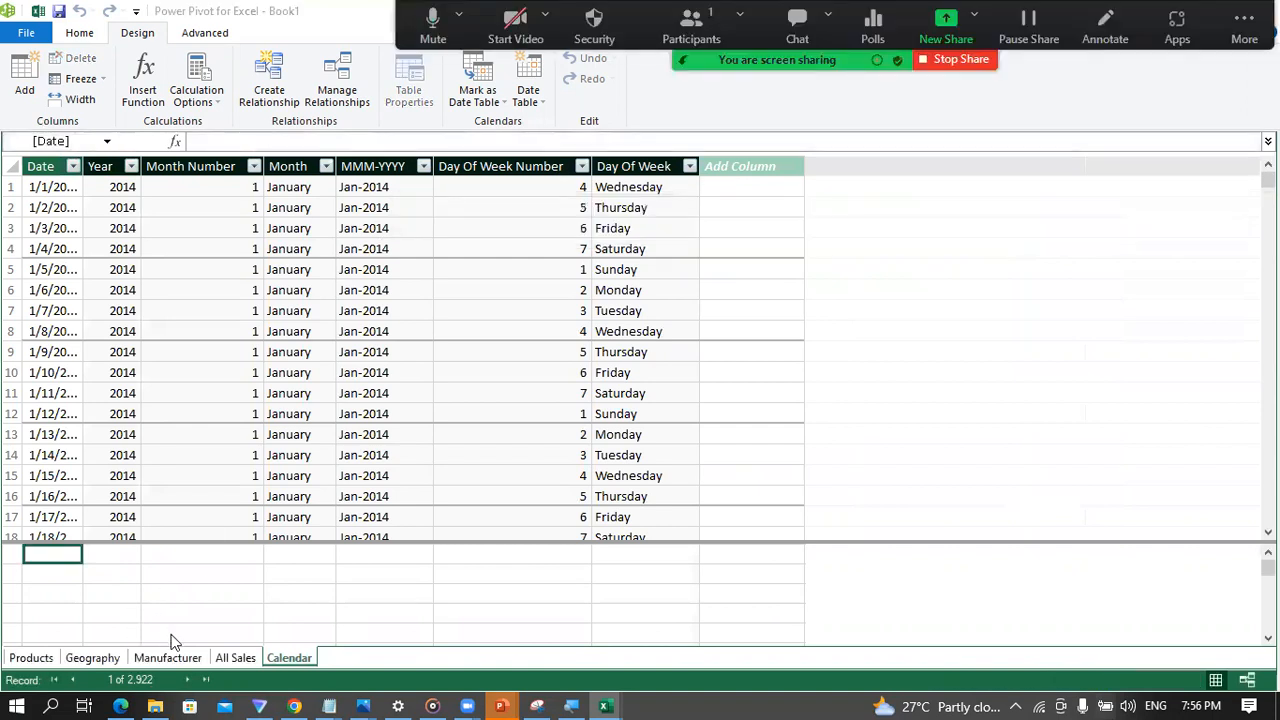
# Step: Re-examine the Date column in All Sales and the available options for creating a date table
pyautogui.click(234, 660)
pyautogui.click(138, 162)
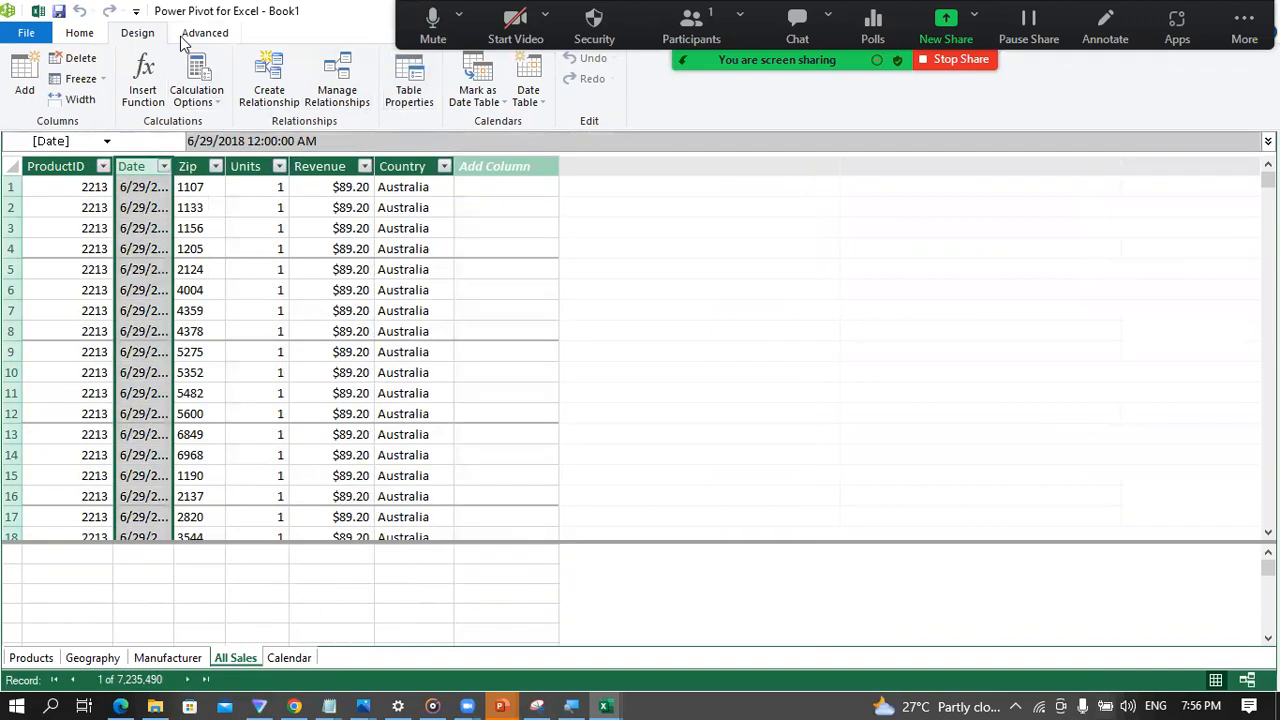
pyautogui.click(537, 104)
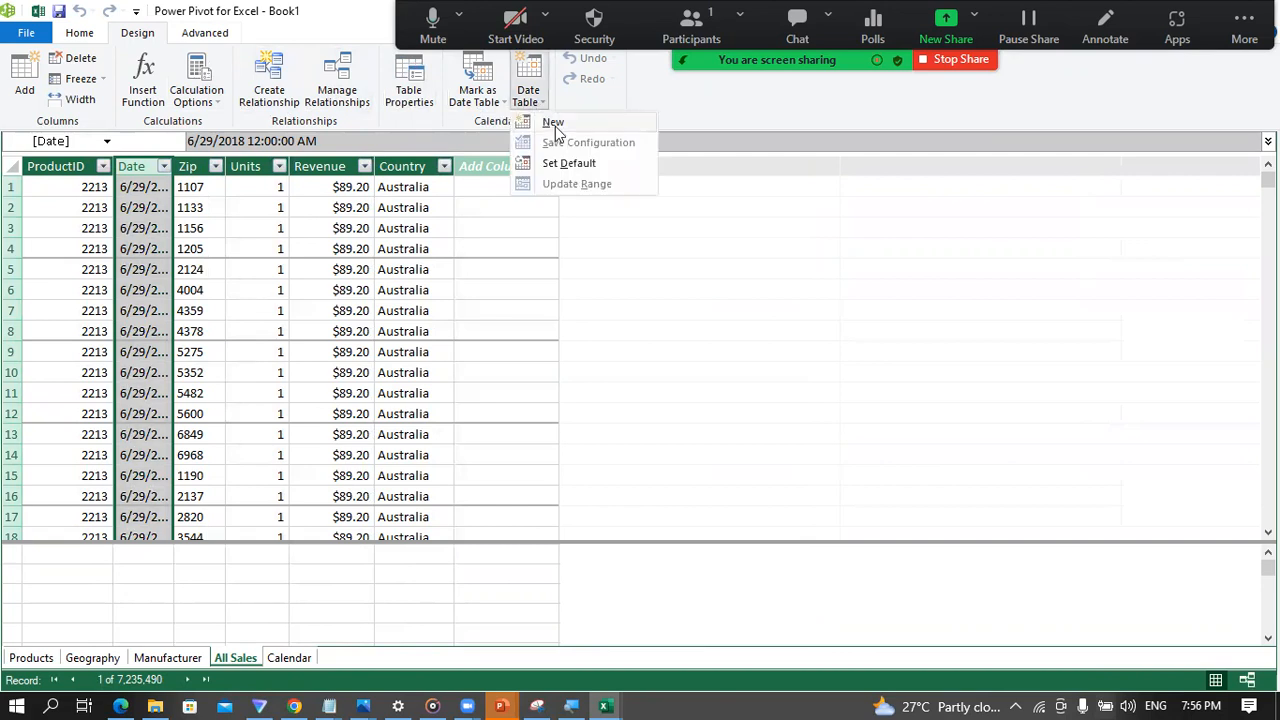
pyautogui.click(282, 658)
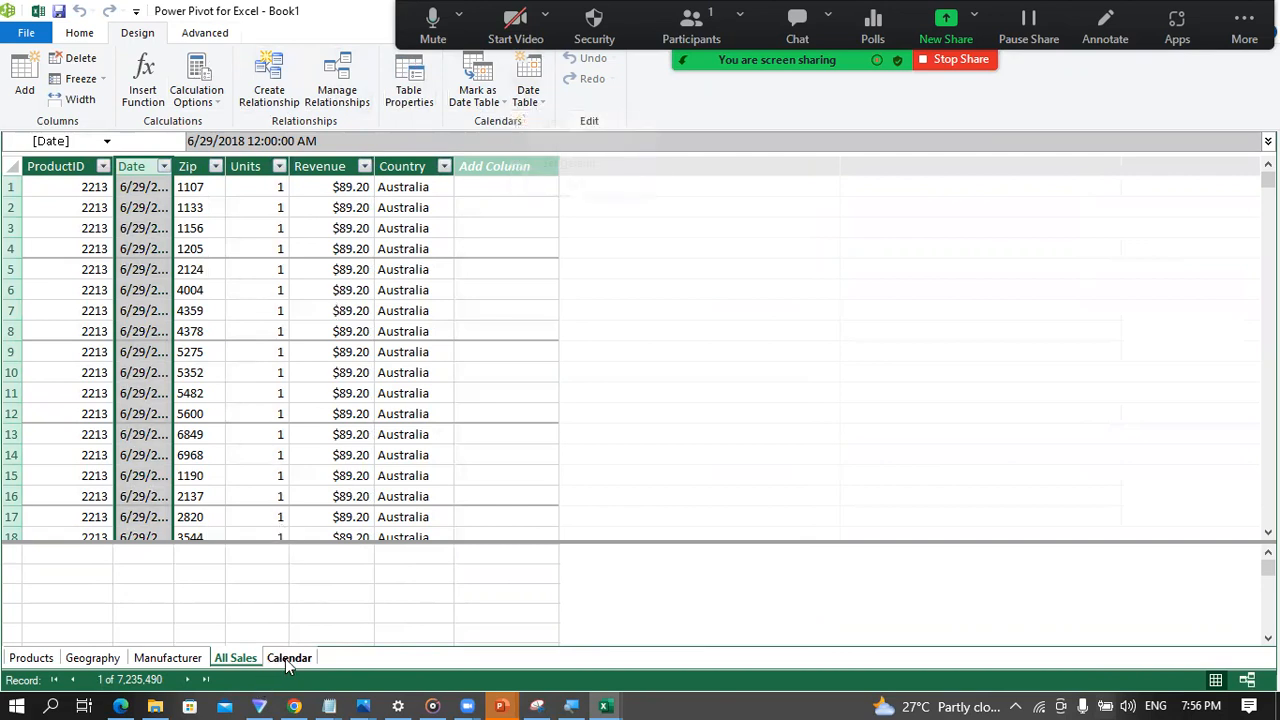
# Step: Examine the Calendar table's columns from Date to Day Of Week and the formulas behind them
pyautogui.click(285, 658)
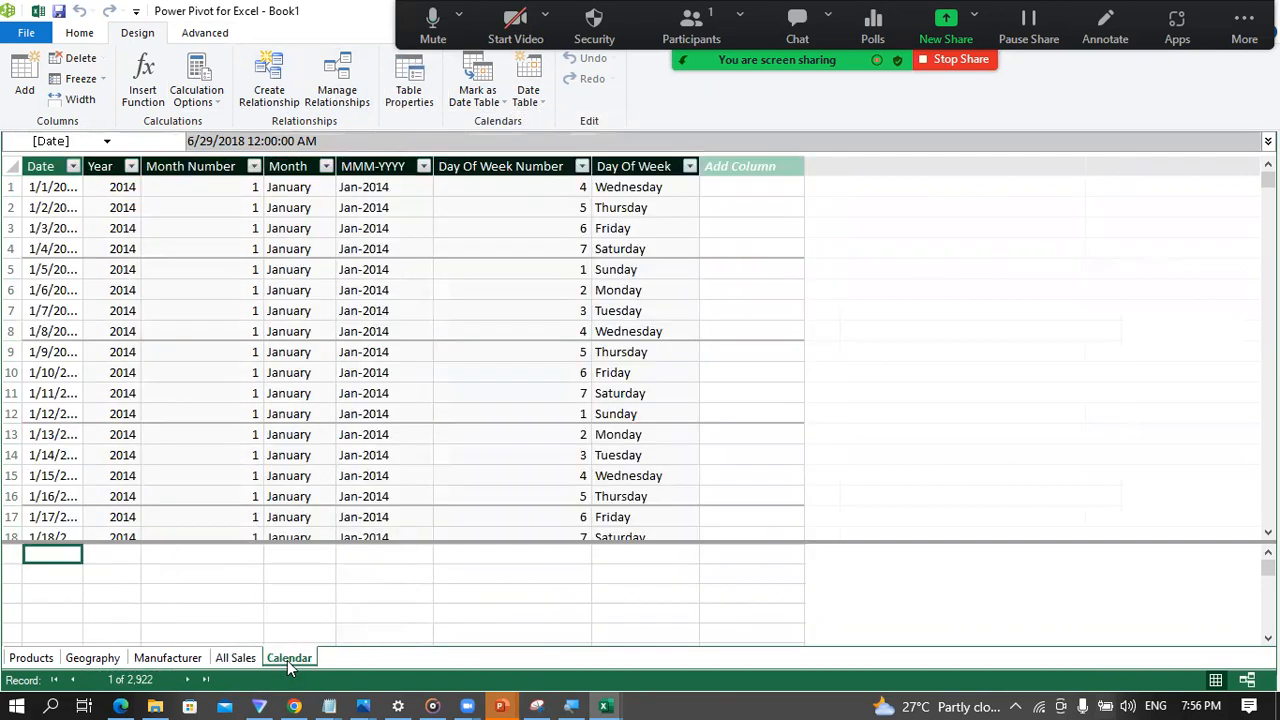
pyautogui.click(42, 164)
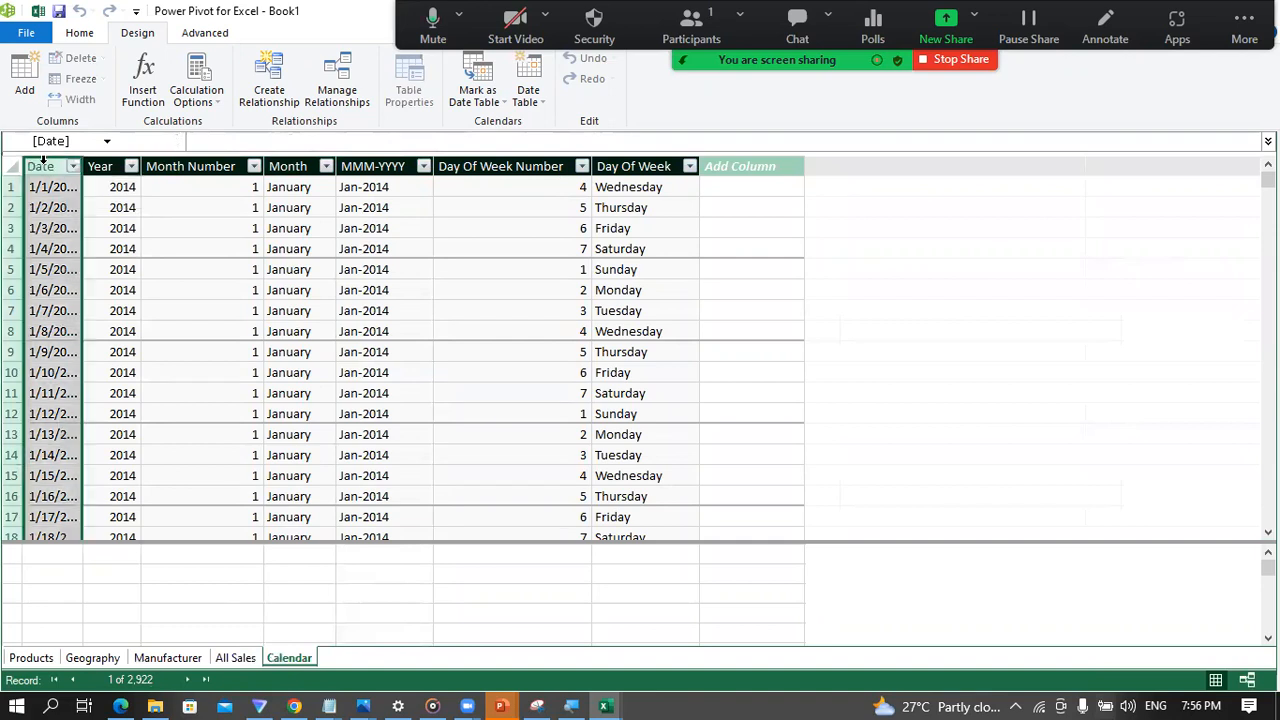
pyautogui.click(113, 187)
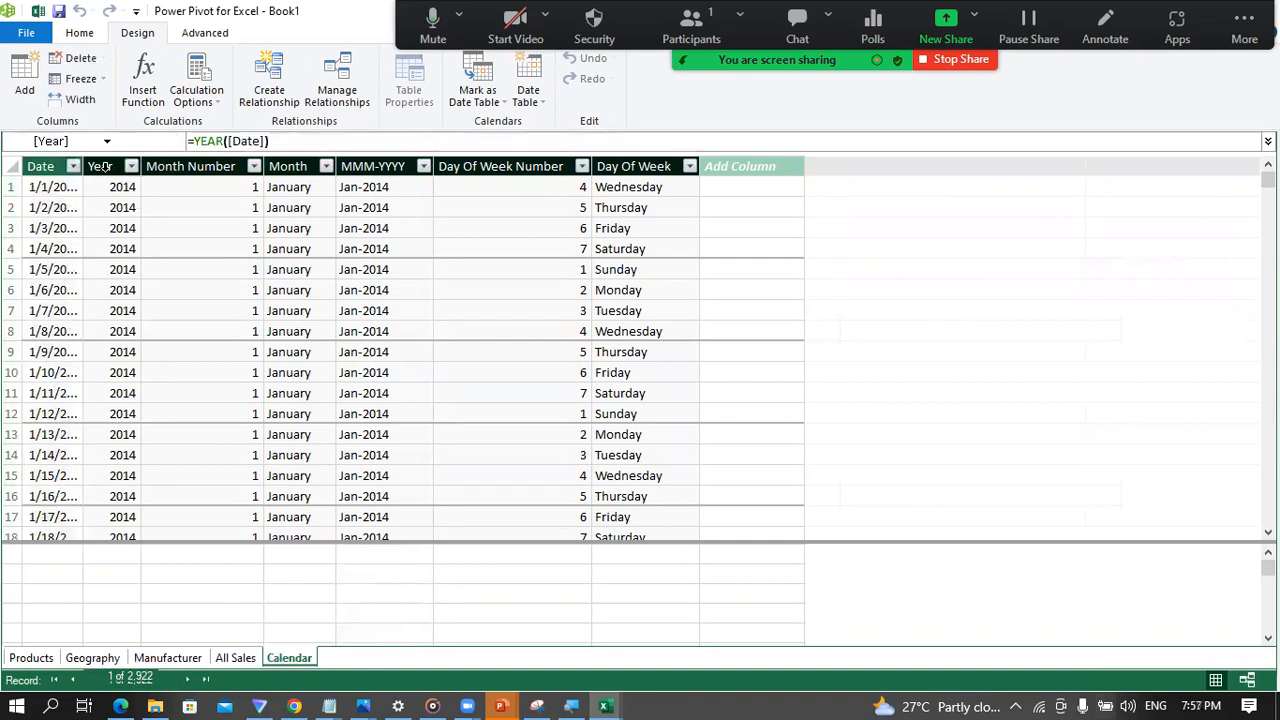
pyautogui.click(103, 166)
pyautogui.click(185, 170)
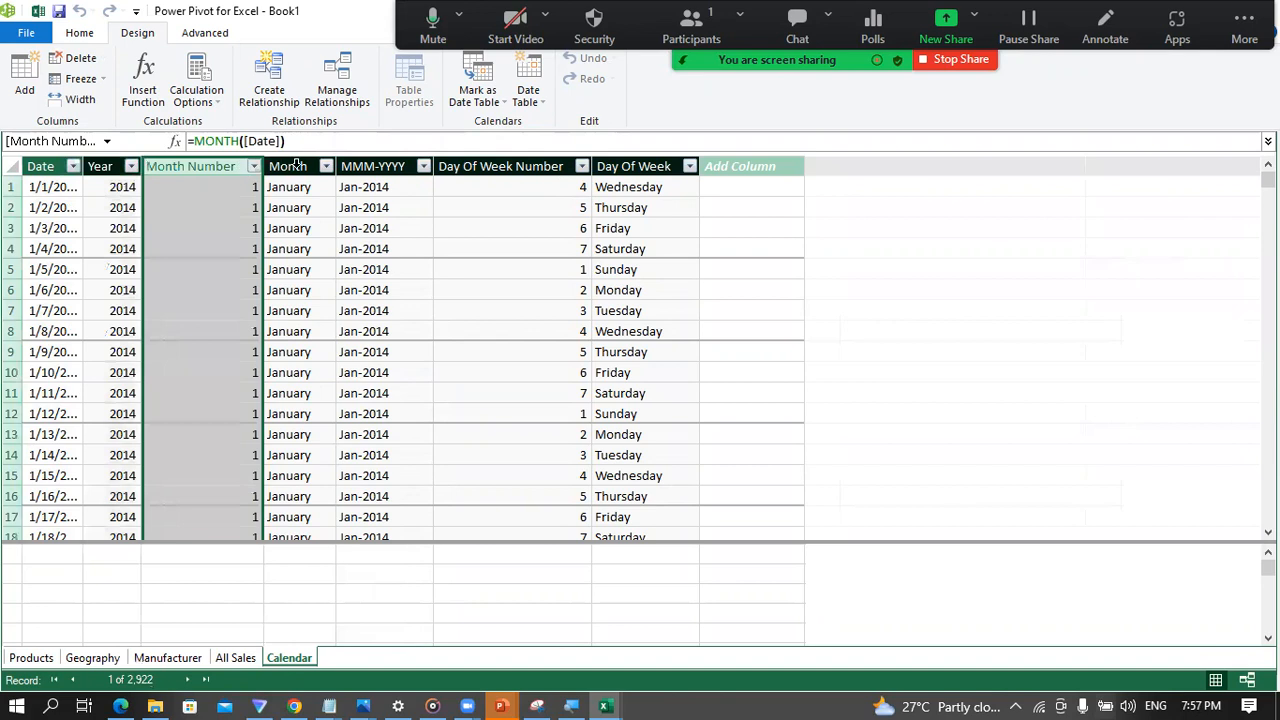
pyautogui.click(297, 165)
pyautogui.click(368, 166)
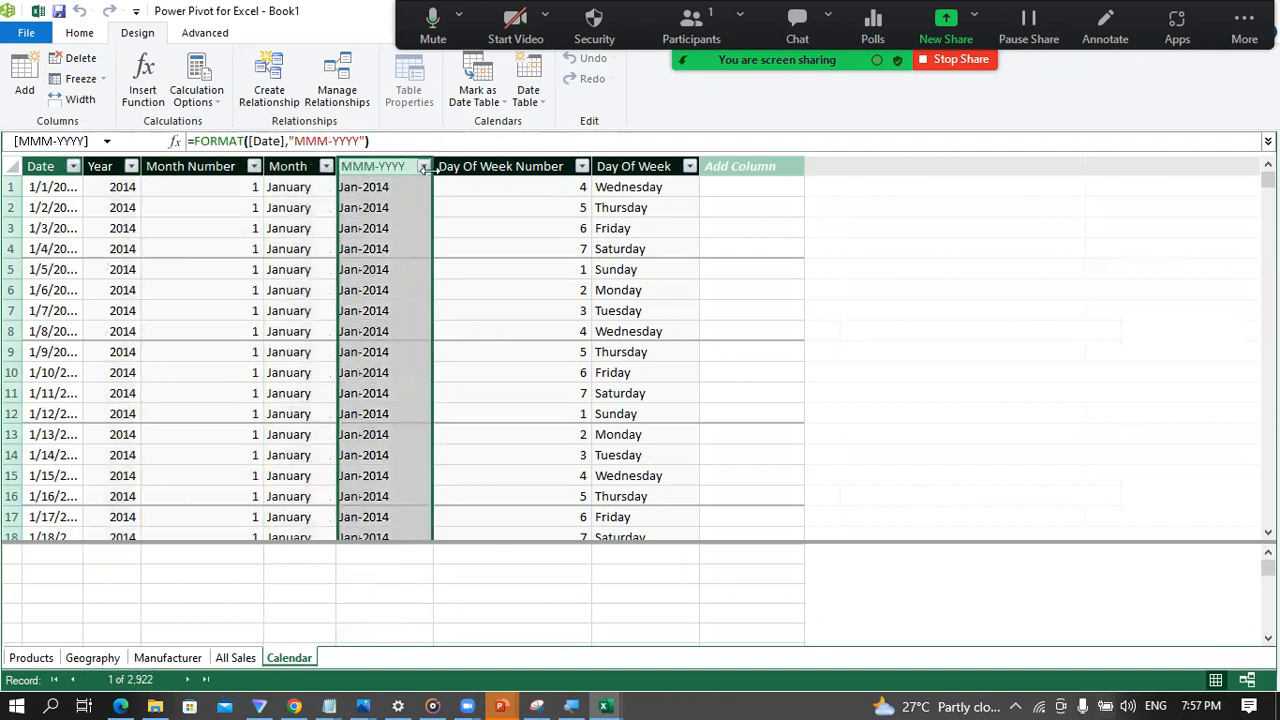
pyautogui.click(482, 168)
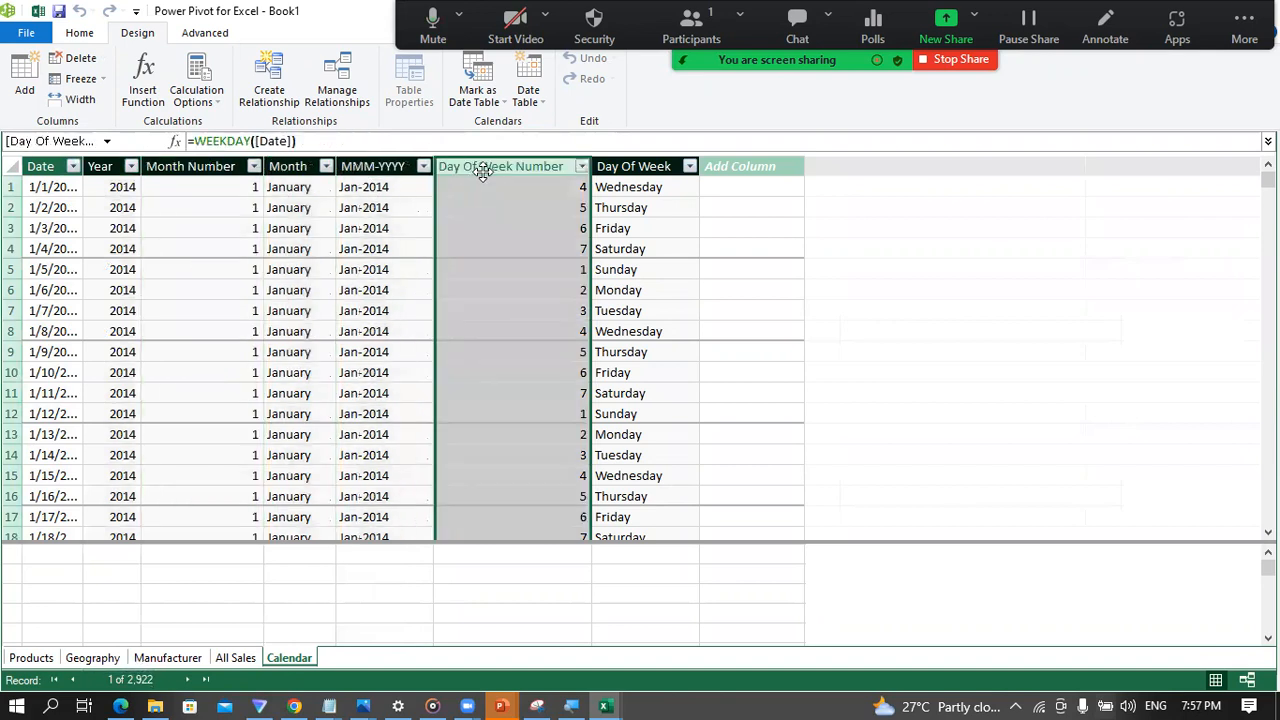
pyautogui.click(626, 166)
pyautogui.click(732, 190)
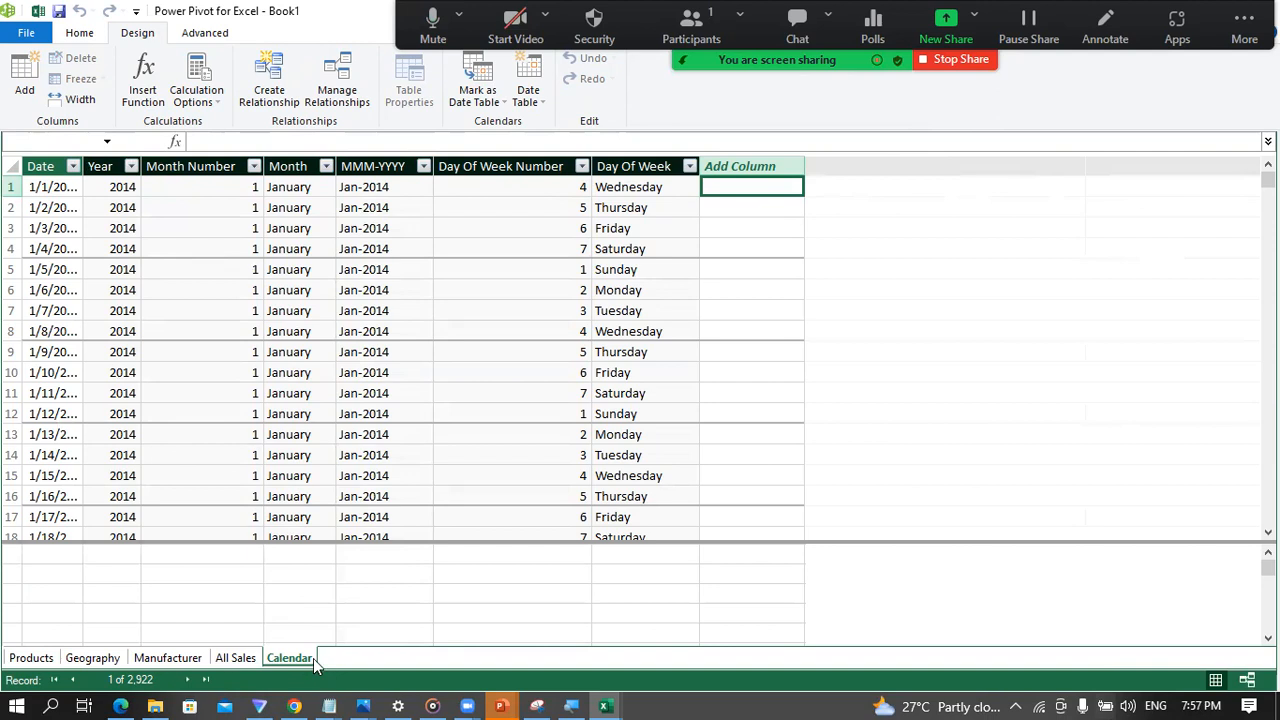
# Step: Go through the Products, Geography, Manufacturer, All Sales and Calendar tables of the model once more
pyautogui.click(38, 662)
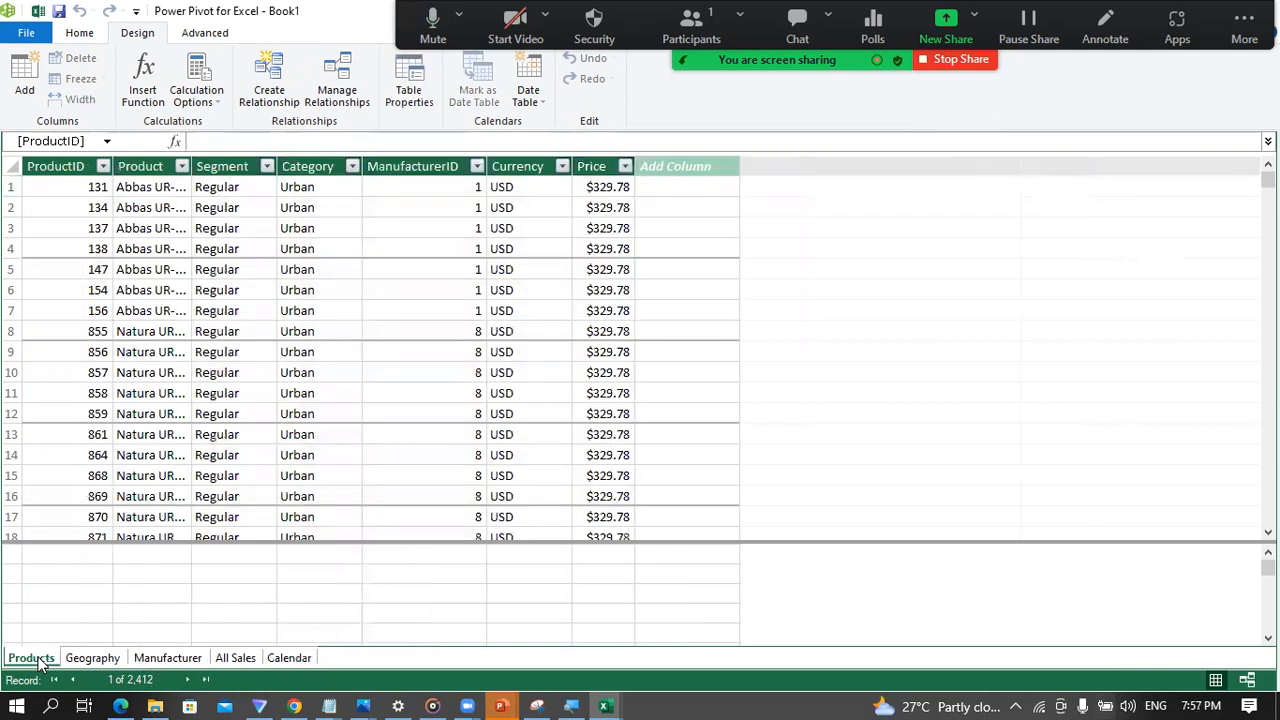
pyautogui.click(90, 657)
pyautogui.click(169, 657)
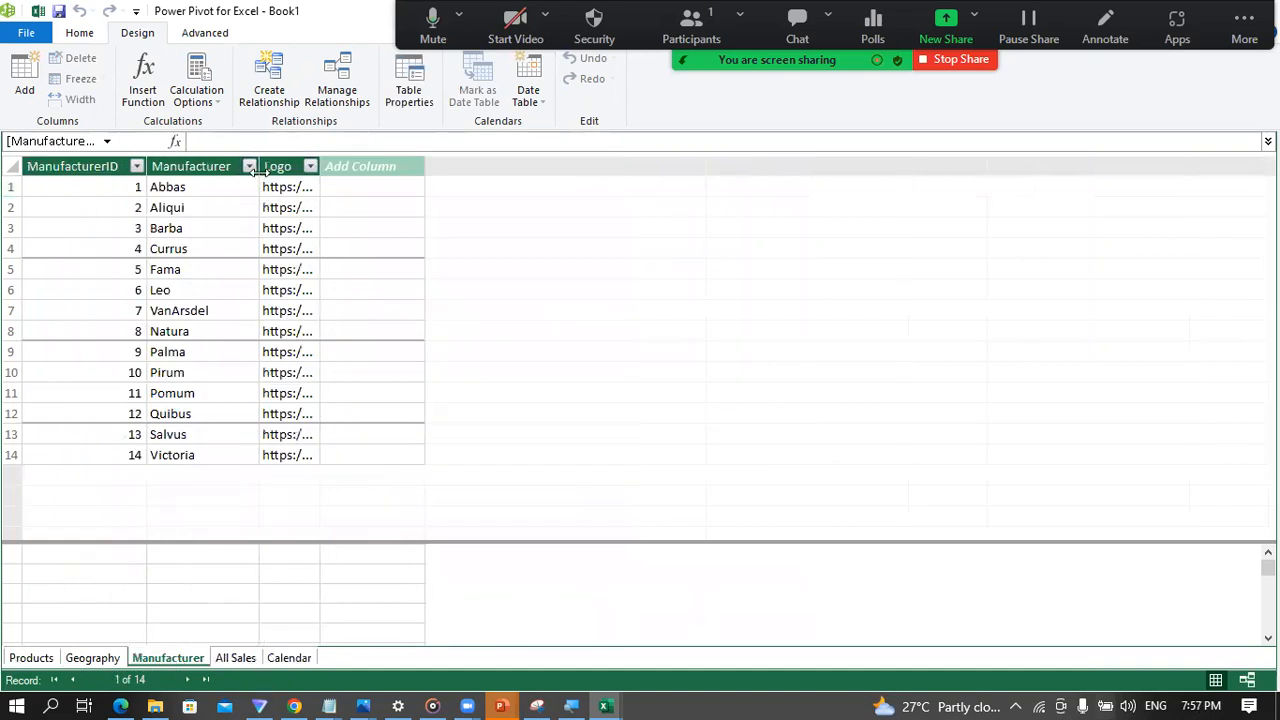
pyautogui.click(226, 665)
pyautogui.click(282, 664)
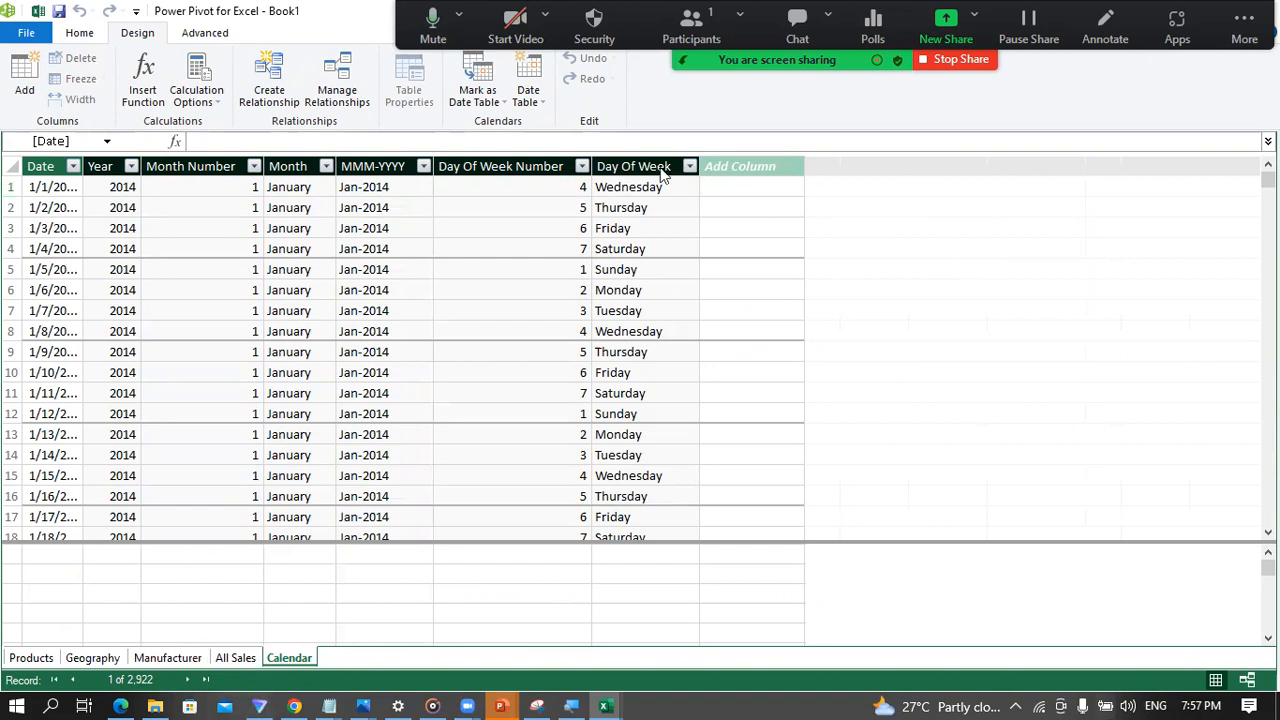
# Step: Switch the model to Diagram View and lengthen the Products table box until all its fields fit
pyautogui.click(86, 40)
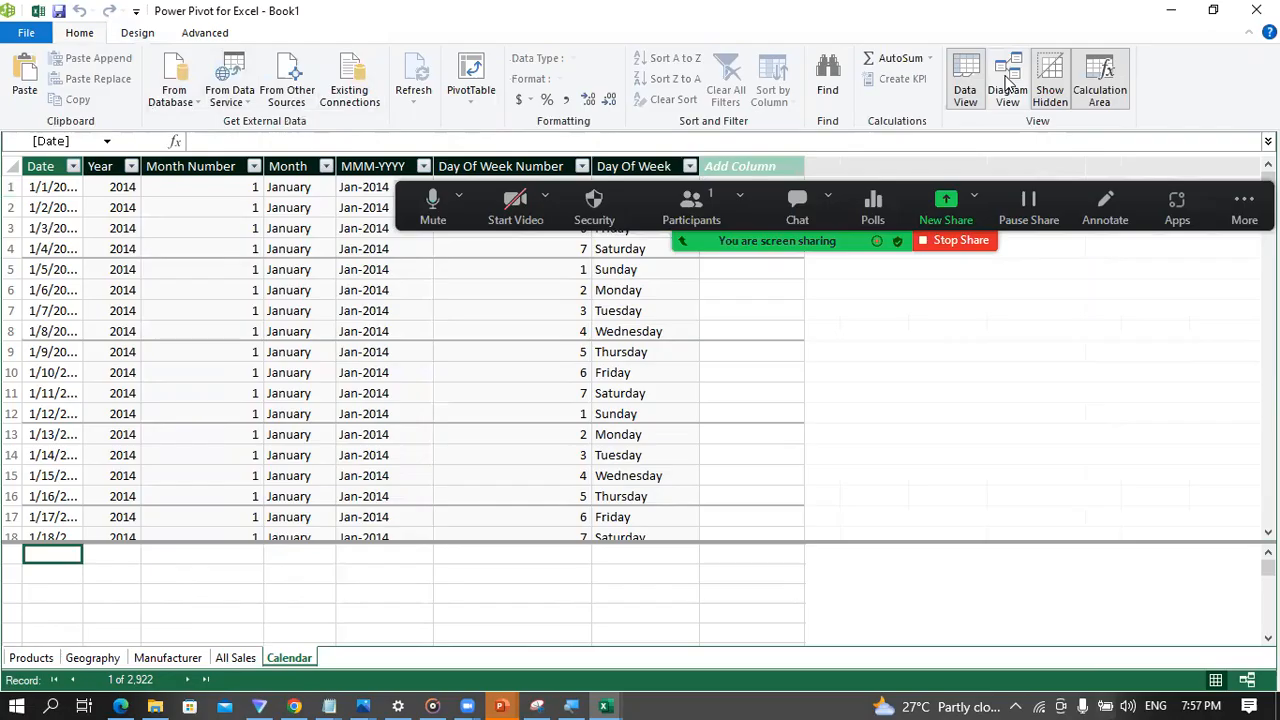
pyautogui.click(1008, 85)
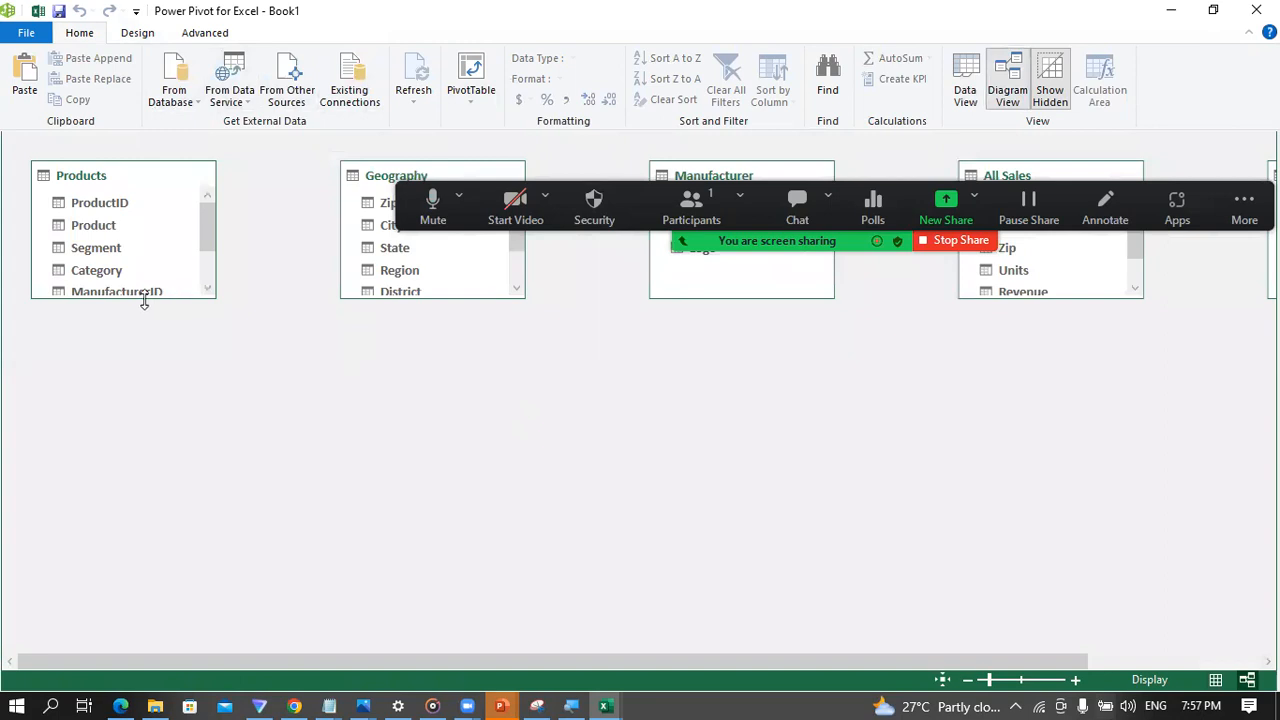
pyautogui.moveTo(134, 303); pyautogui.dragTo(117, 380)
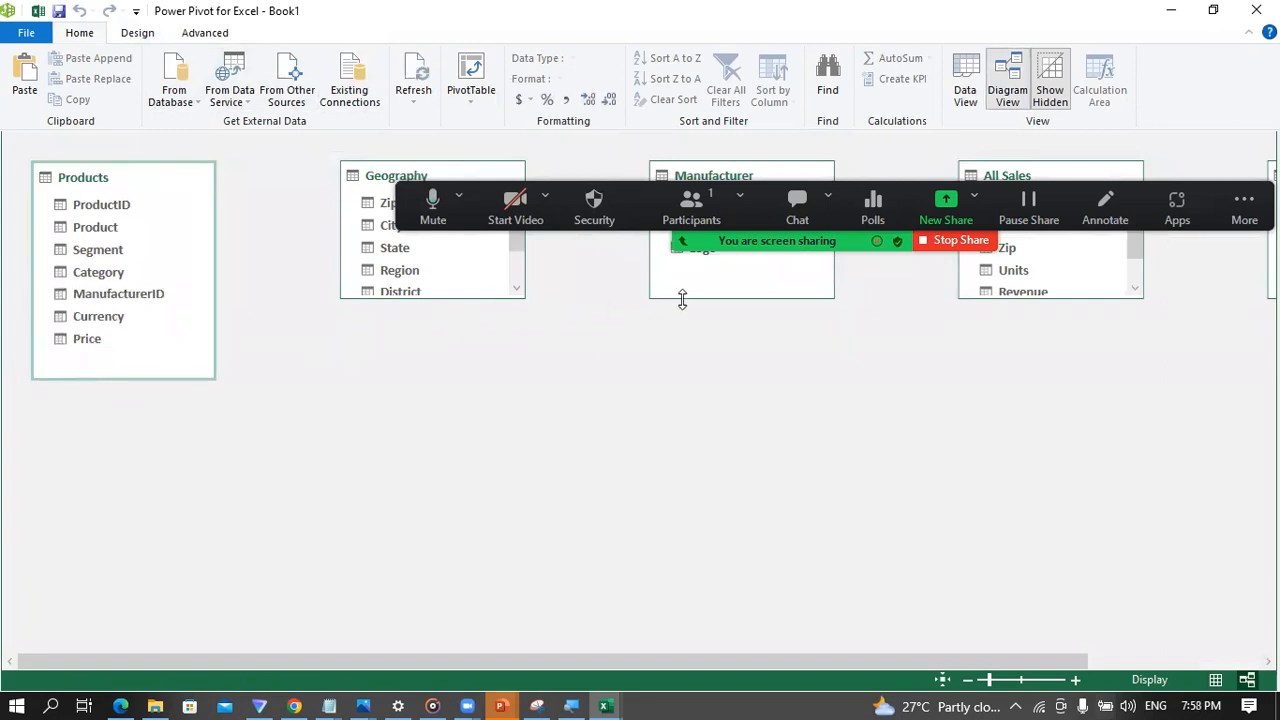
# Step: Lengthen the All Sales table box to fit all its fields and place it below Geography and Manufacturer
pyautogui.click(1044, 283)
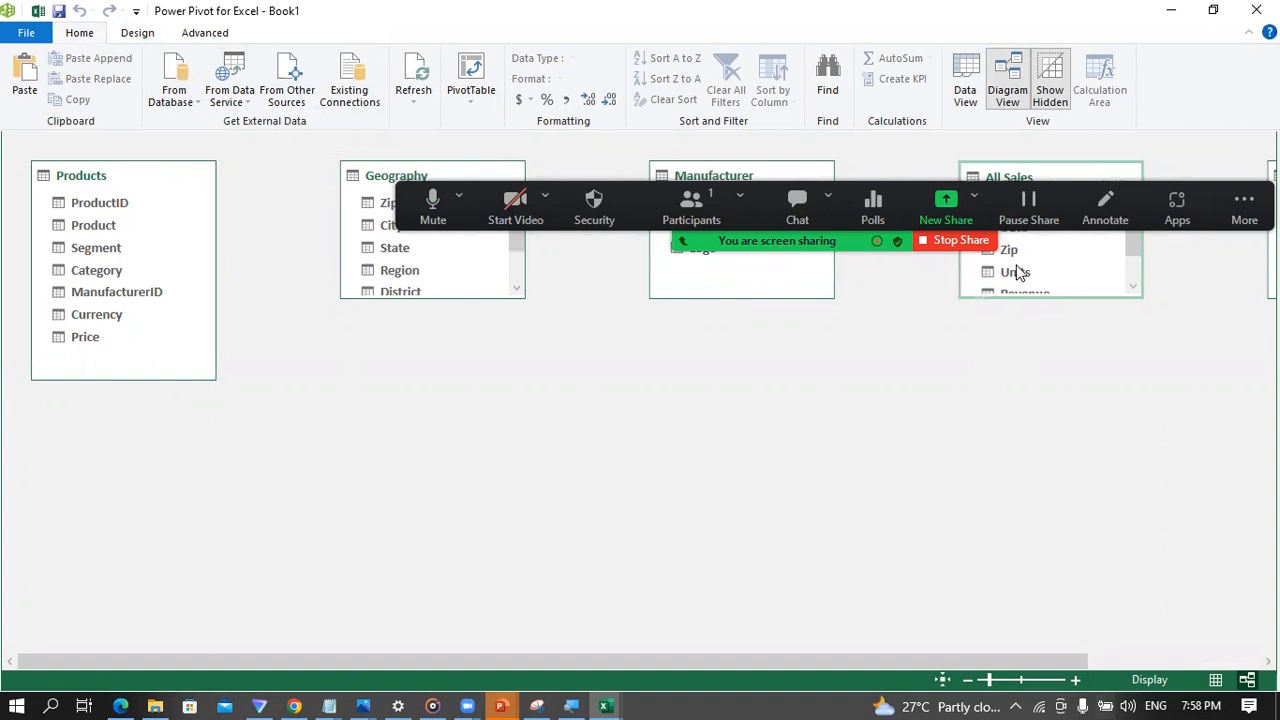
pyautogui.moveTo(1047, 162); pyautogui.dragTo(1037, 470)
pyautogui.moveTo(1064, 271); pyautogui.dragTo(557, 340)
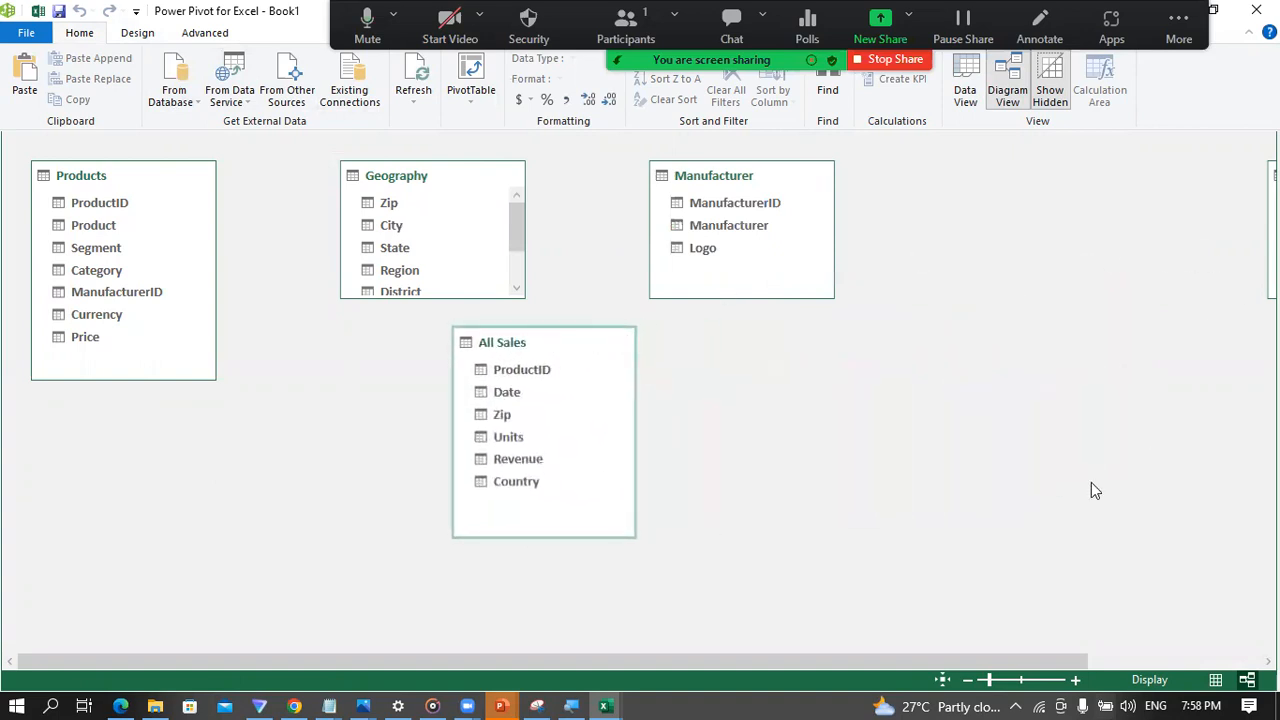
# Step: Move the Calendar table box closer to All Sales, just beyond and slightly below Manufacturer
pyautogui.moveTo(838, 662); pyautogui.dragTo(1108, 661)
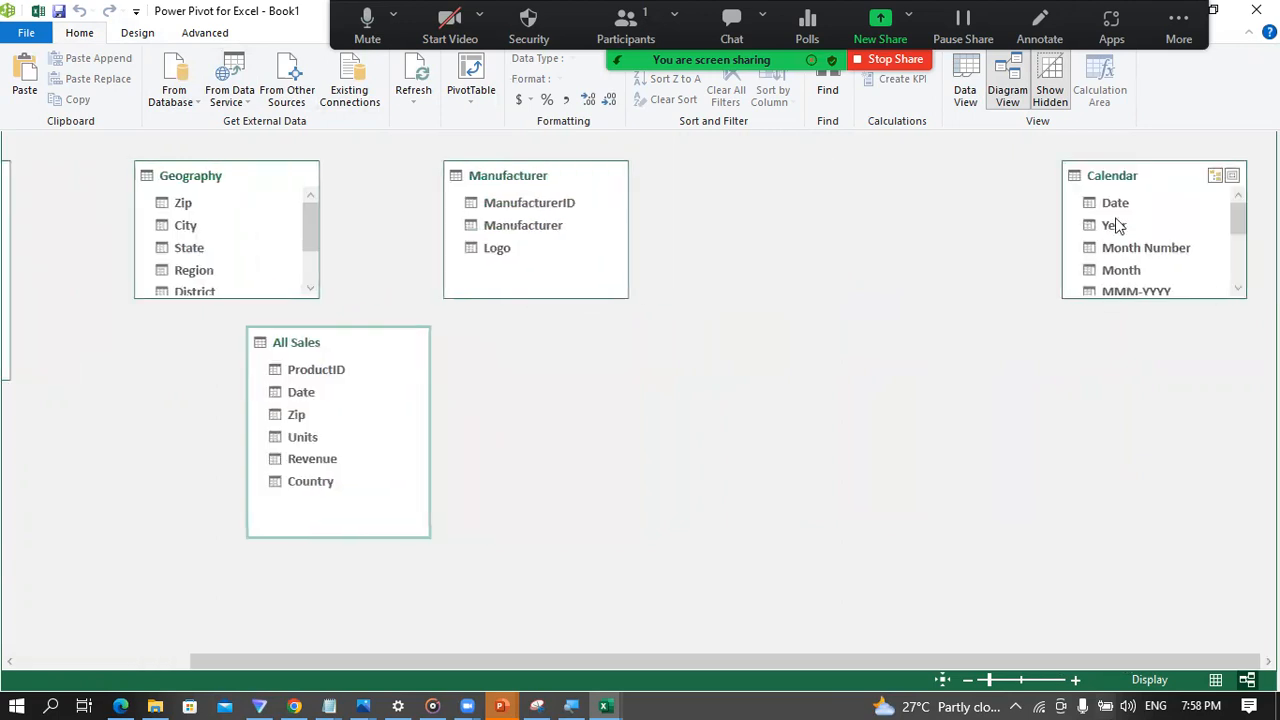
pyautogui.moveTo(1130, 175); pyautogui.dragTo(843, 300)
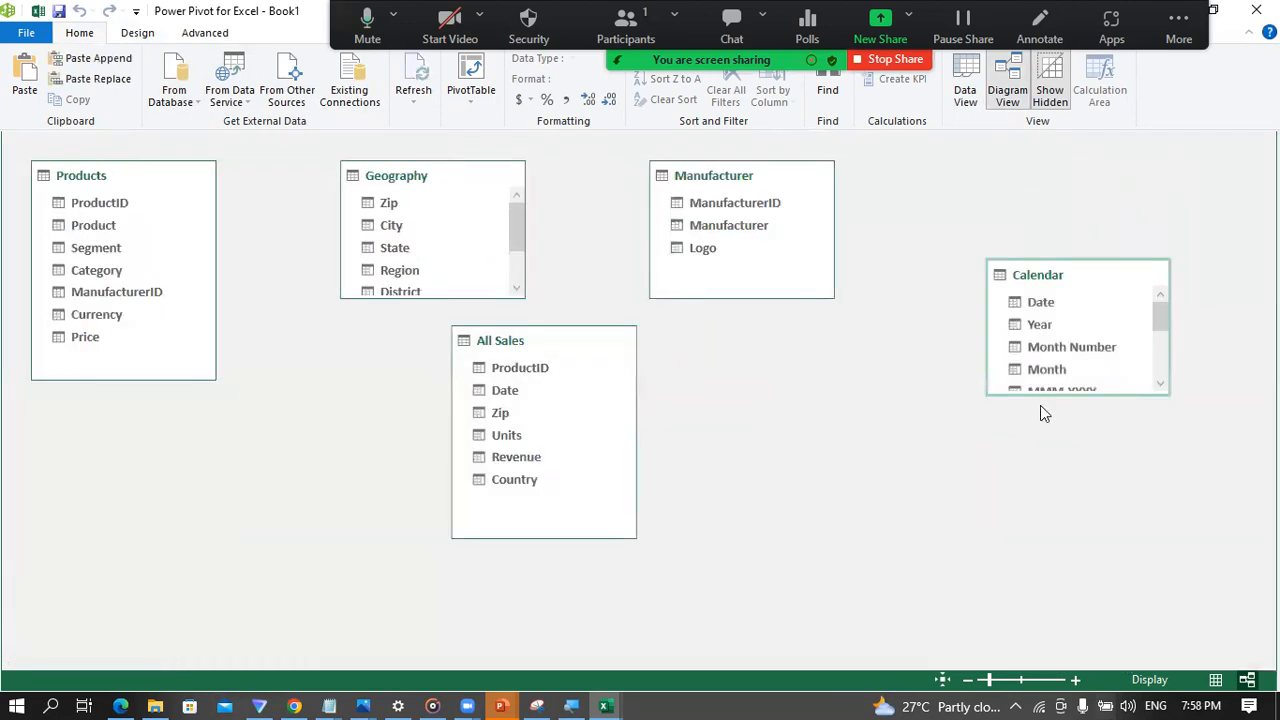
# Step: Lengthen the Calendar and Geography table boxes until all their fields fit, moving All Sales down to clear Geography
pyautogui.moveTo(1051, 393); pyautogui.dragTo(1034, 577)
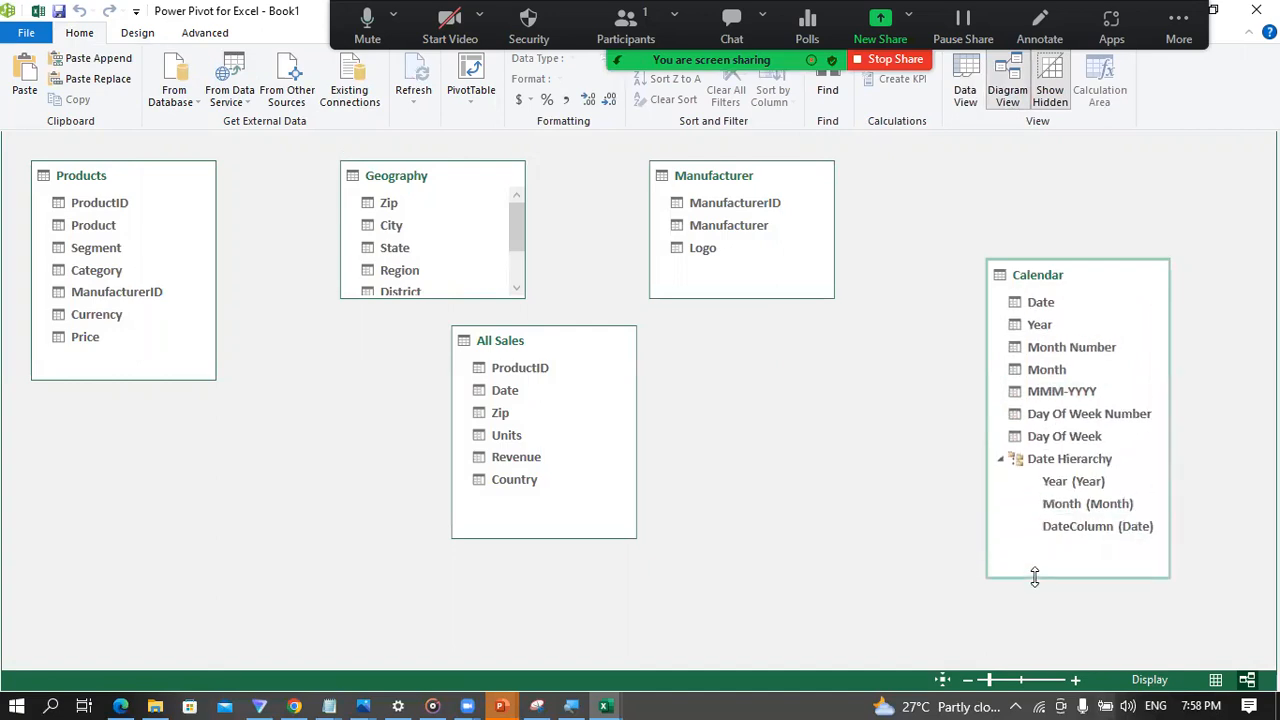
pyautogui.click(443, 290)
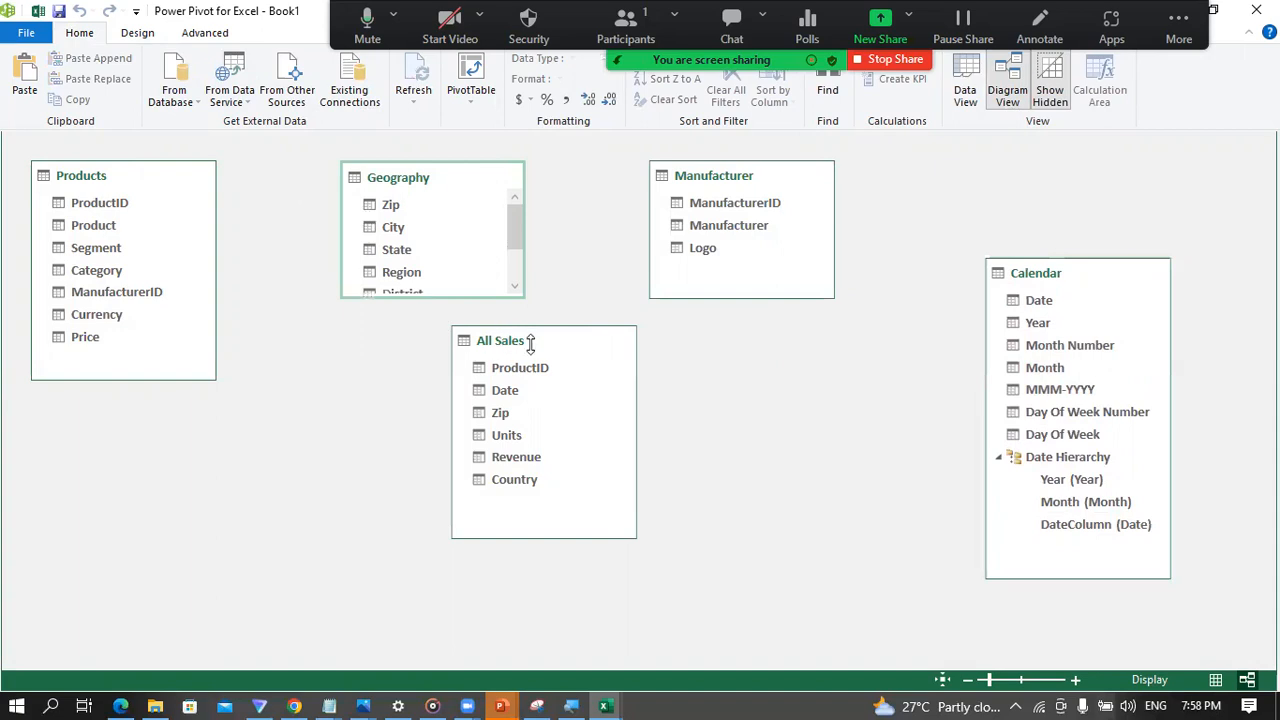
pyautogui.moveTo(531, 333); pyautogui.dragTo(547, 369)
pyautogui.moveTo(443, 324); pyautogui.dragTo(446, 348)
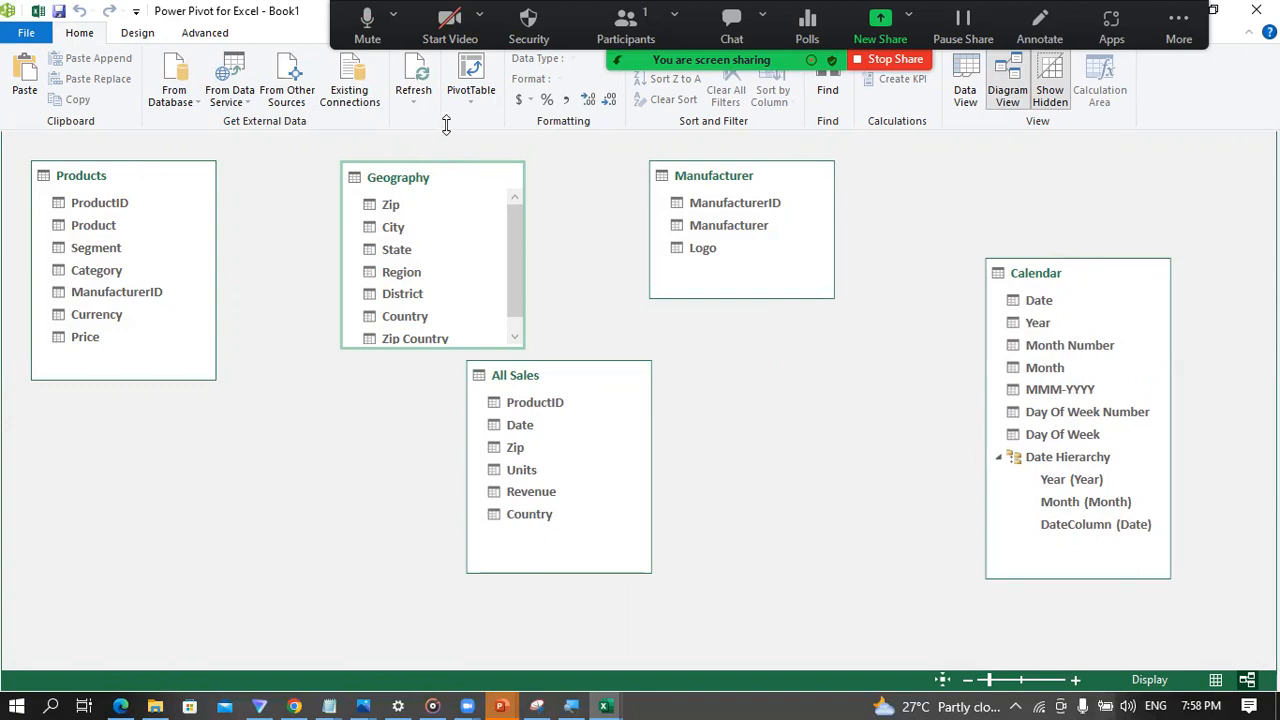
pyautogui.moveTo(535, 376); pyautogui.dragTo(632, 381)
pyautogui.moveTo(434, 347); pyautogui.dragTo(431, 380)
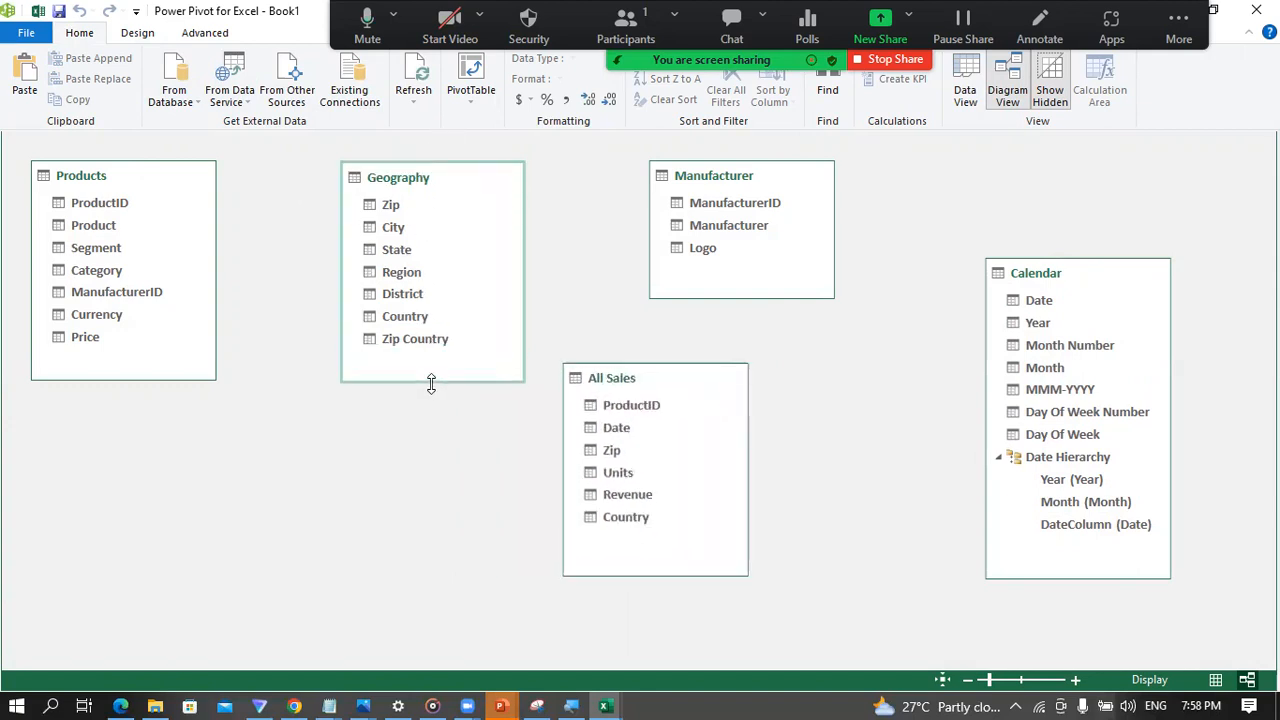
pyautogui.moveTo(625, 372); pyautogui.dragTo(519, 405)
# Step: Create a relationship from ProductID in Products to ProductID in All Sales
pyautogui.click(86, 202)
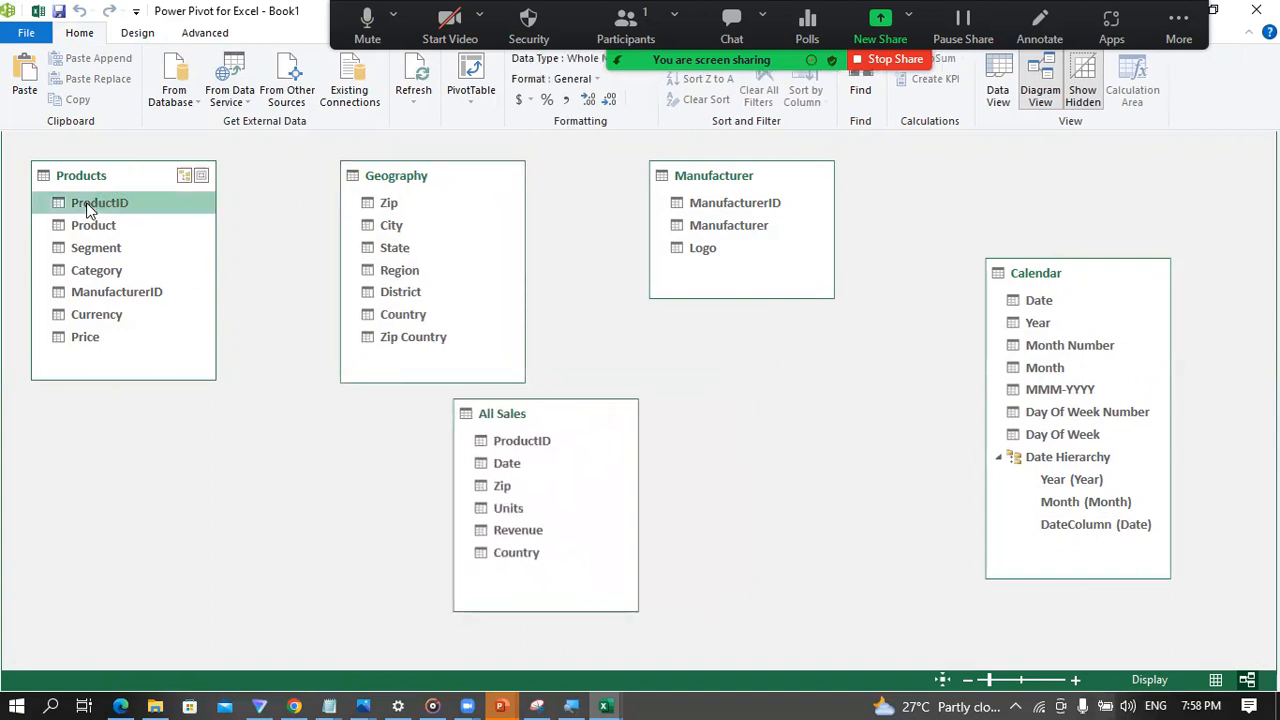
pyautogui.moveTo(80, 204)
pyautogui.mouseDown()
pyautogui.moveTo(171, 206)
pyautogui.moveTo(425, 316)
pyautogui.moveTo(536, 443)
pyautogui.moveTo(532, 432)
pyautogui.mouseUp()
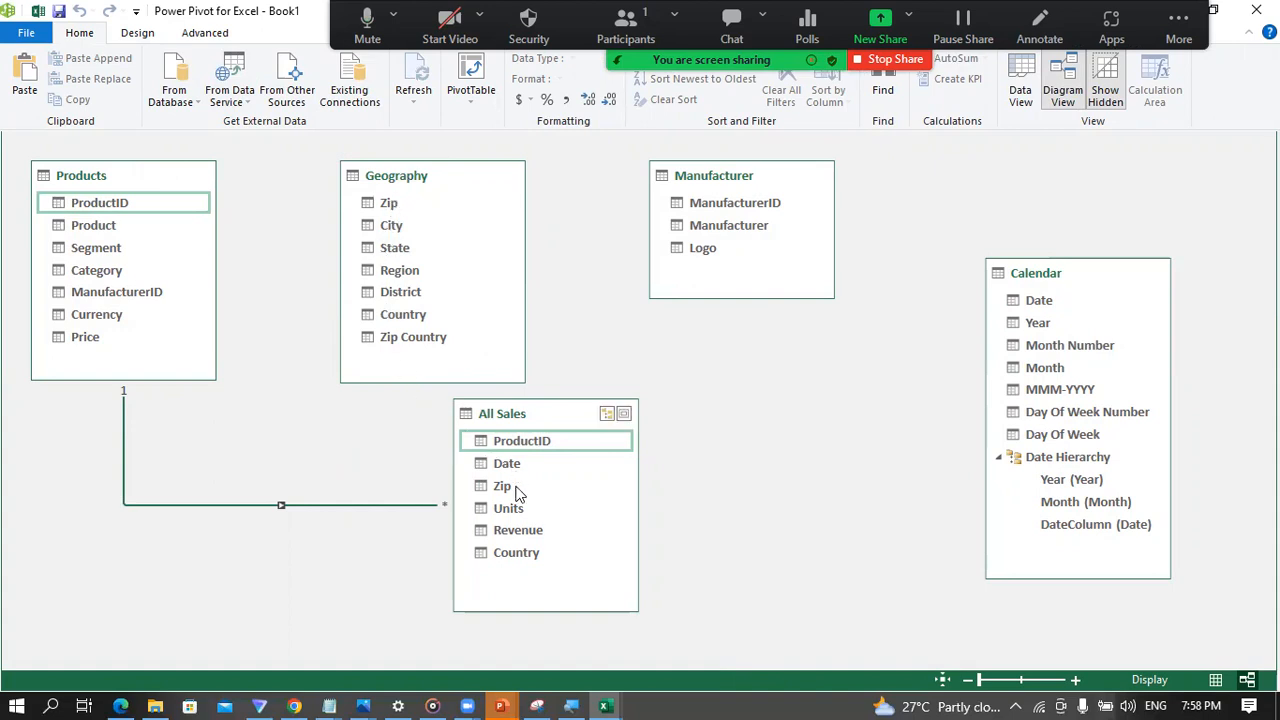
# Step: Try to create a relationship between the Zip fields of Geography and All Sales
pyautogui.moveTo(392, 205); pyautogui.dragTo(502, 488)
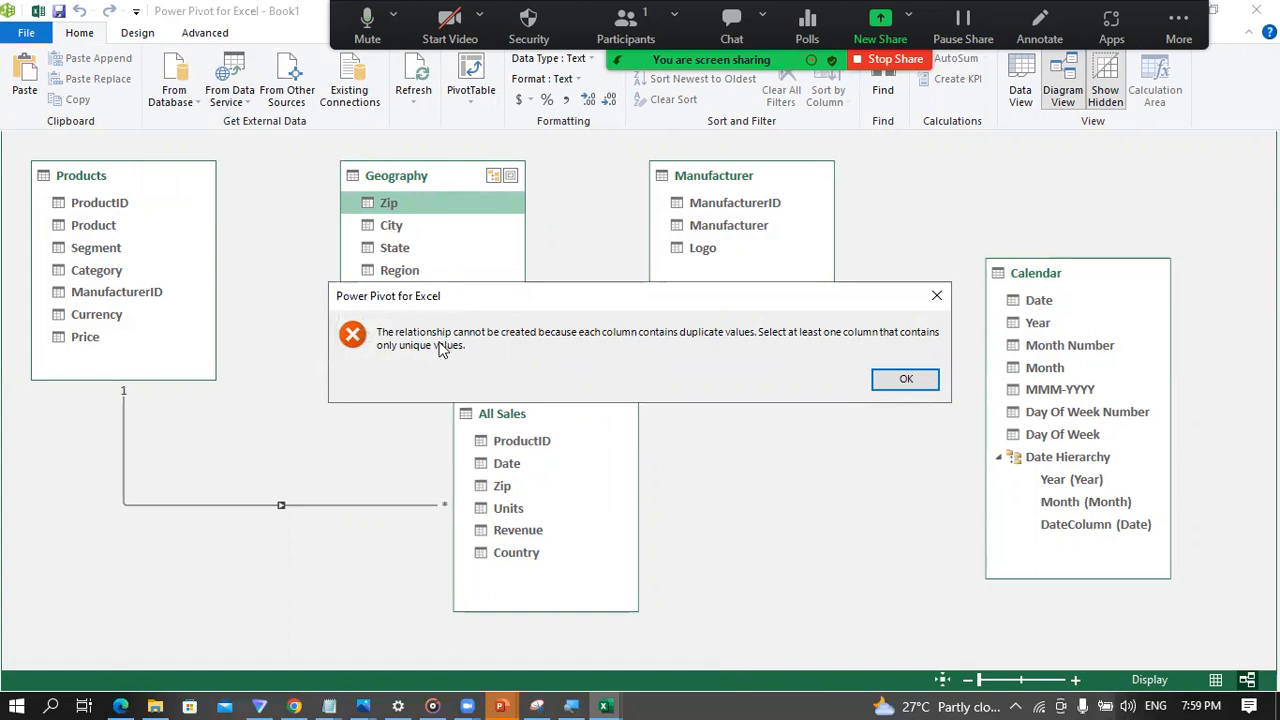
pyautogui.click(936, 296)
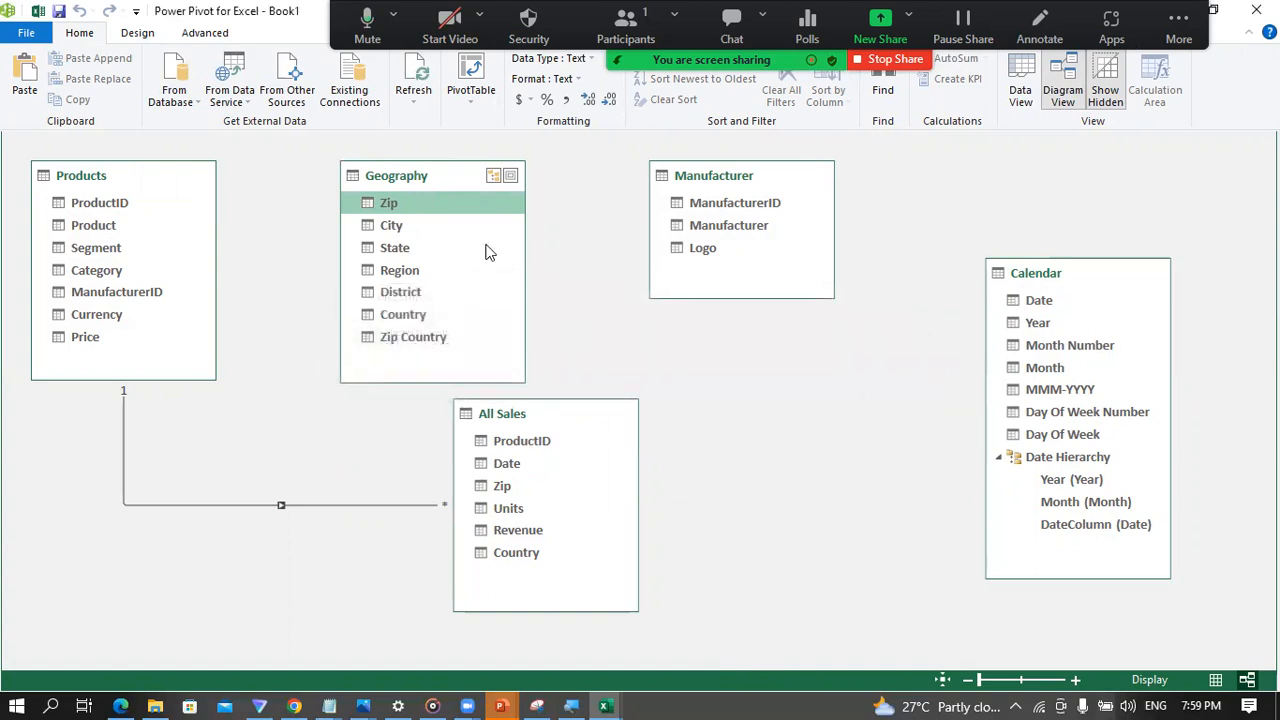
pyautogui.click(428, 340)
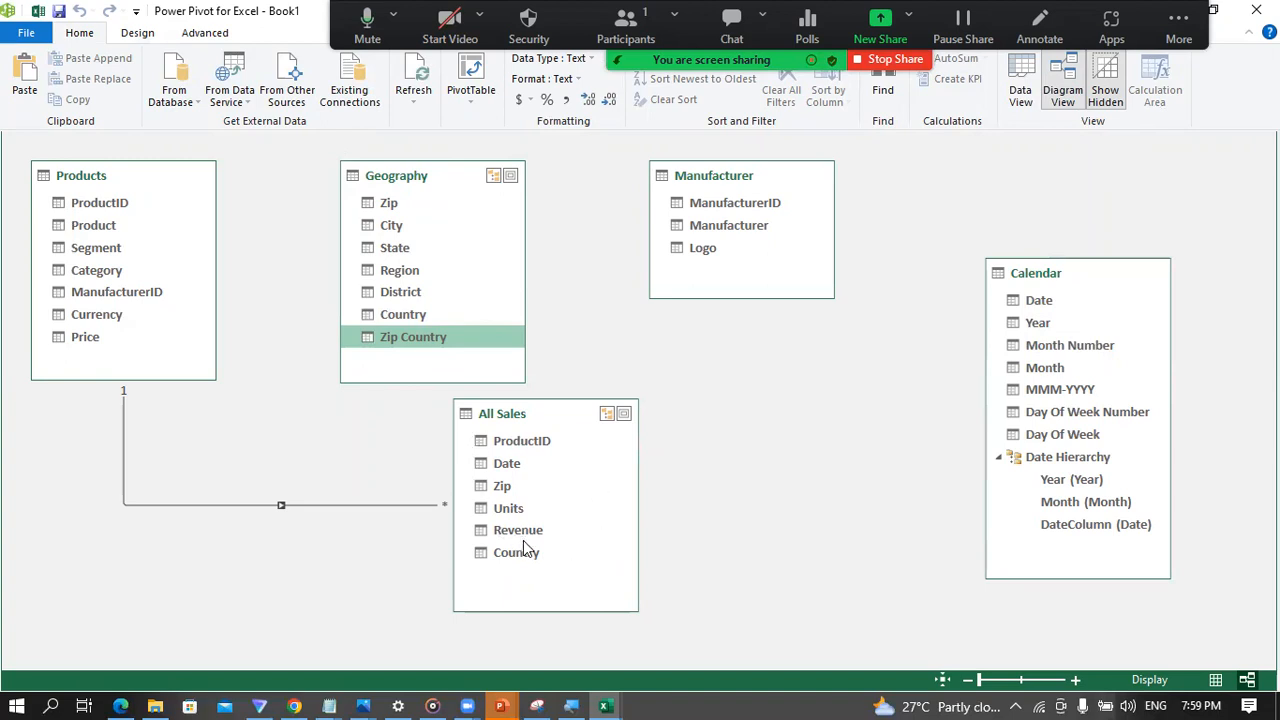
# Step: Return to the Book1 workbook and open the All Sales query in the Power Query Editor
pyautogui.moveTo(604, 704)
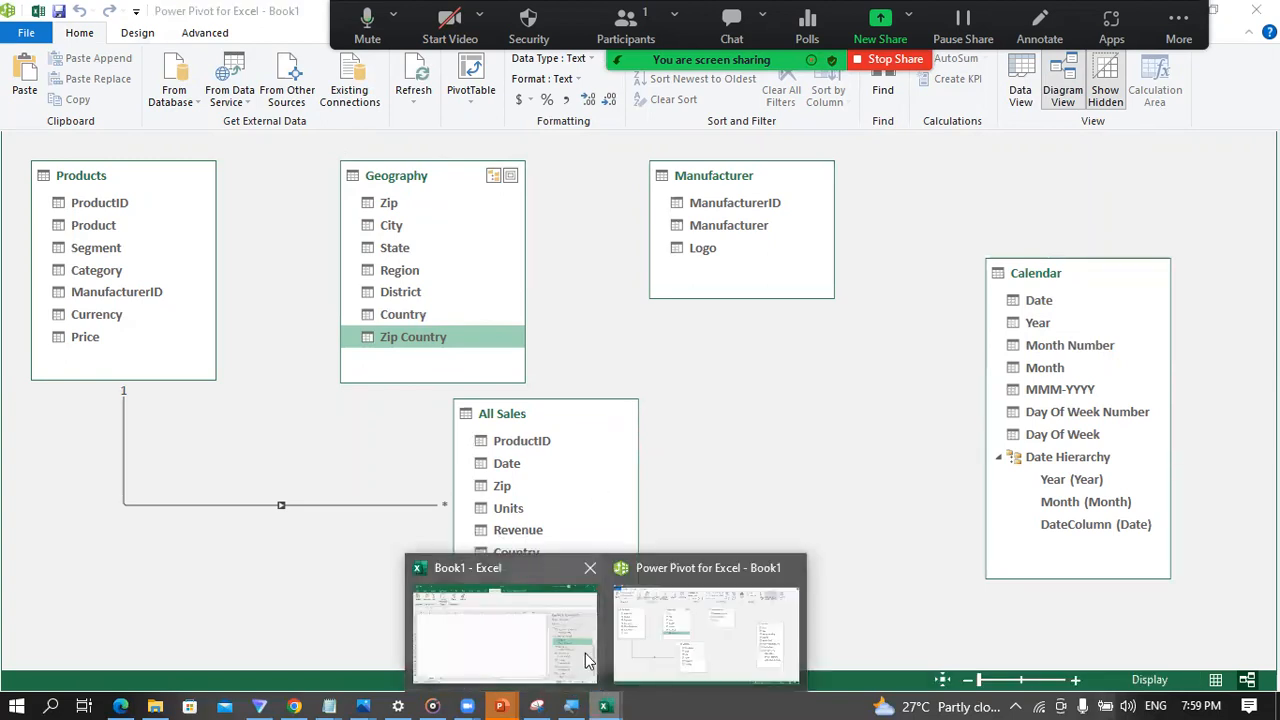
pyautogui.click(495, 634)
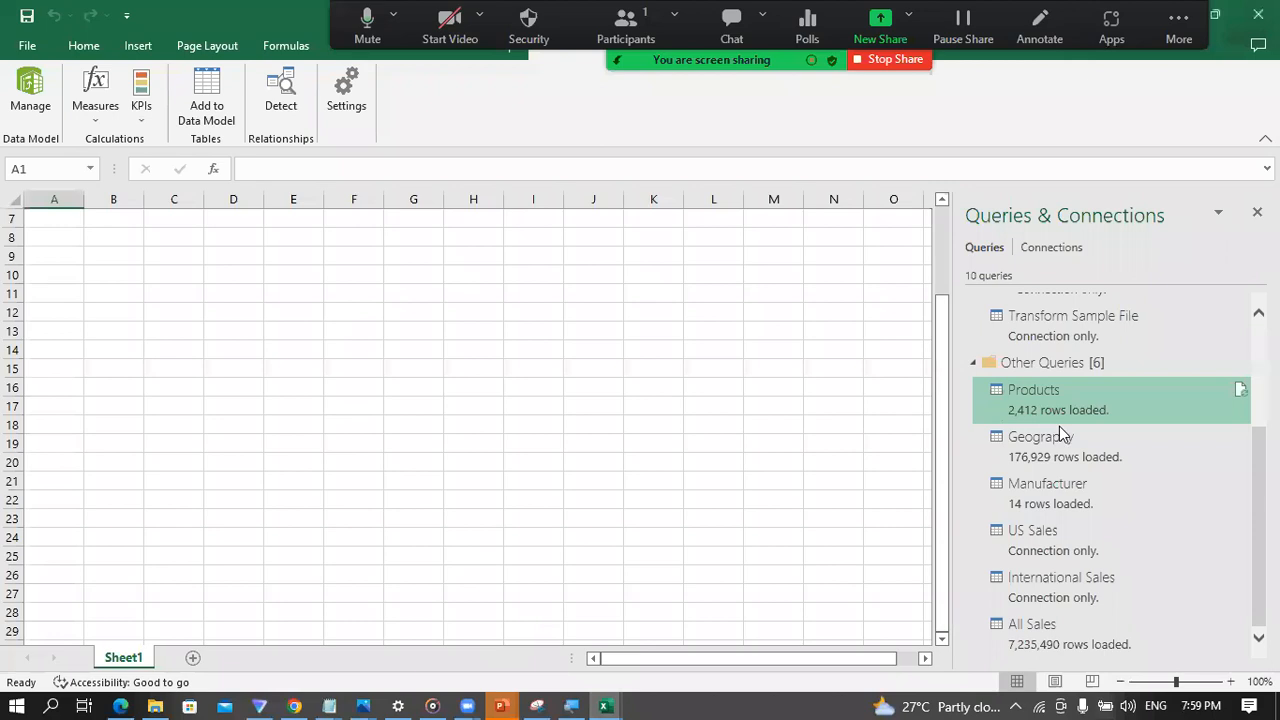
pyautogui.click(1052, 624)
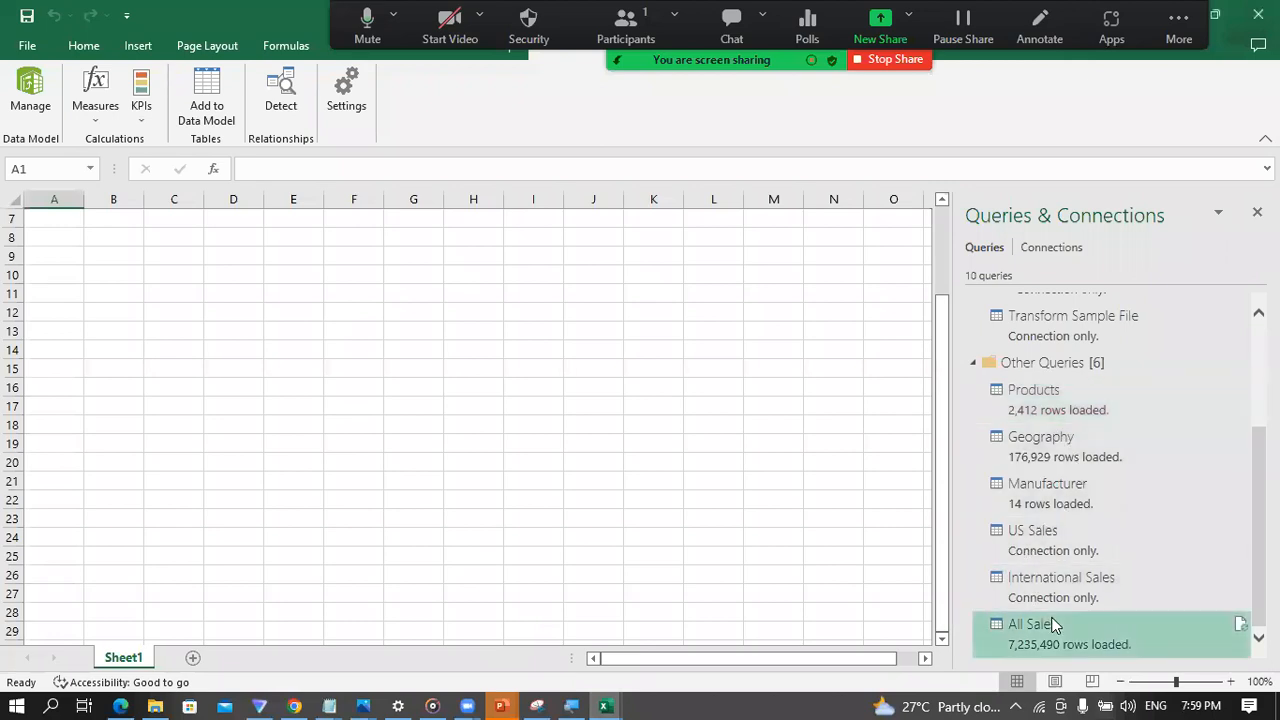
pyautogui.doubleClick(1052, 624)
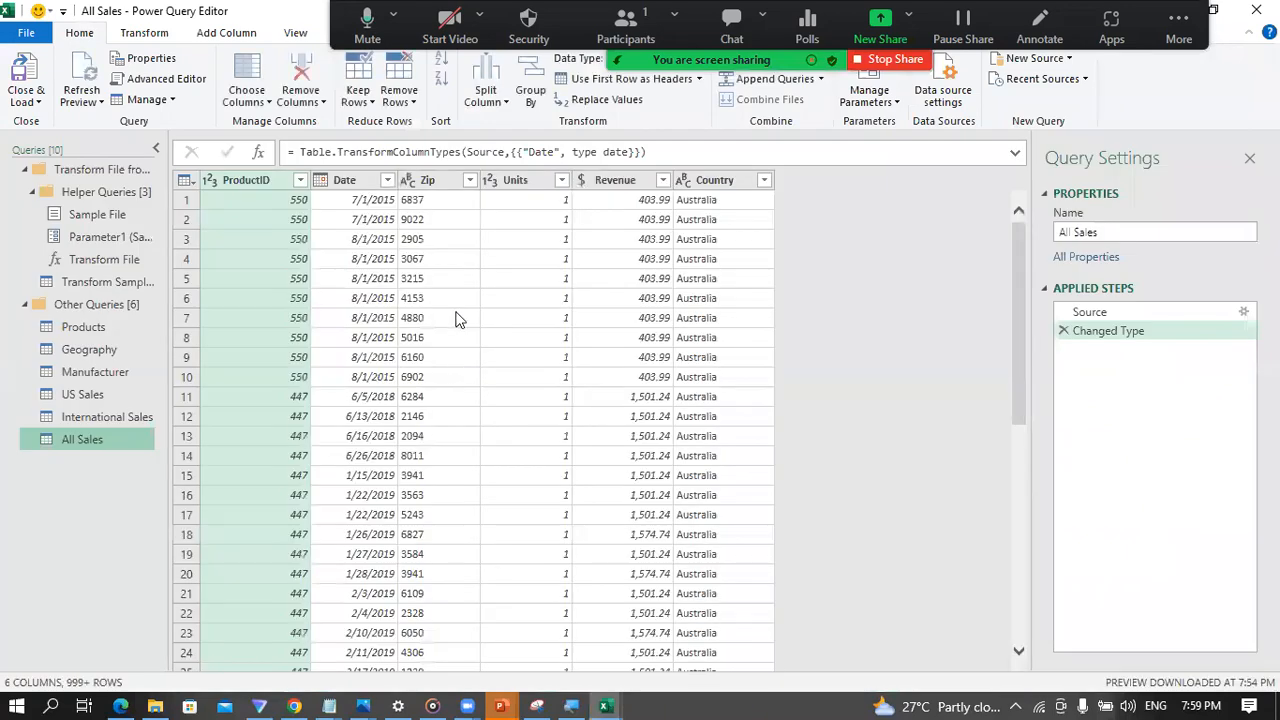
pyautogui.click(705, 184)
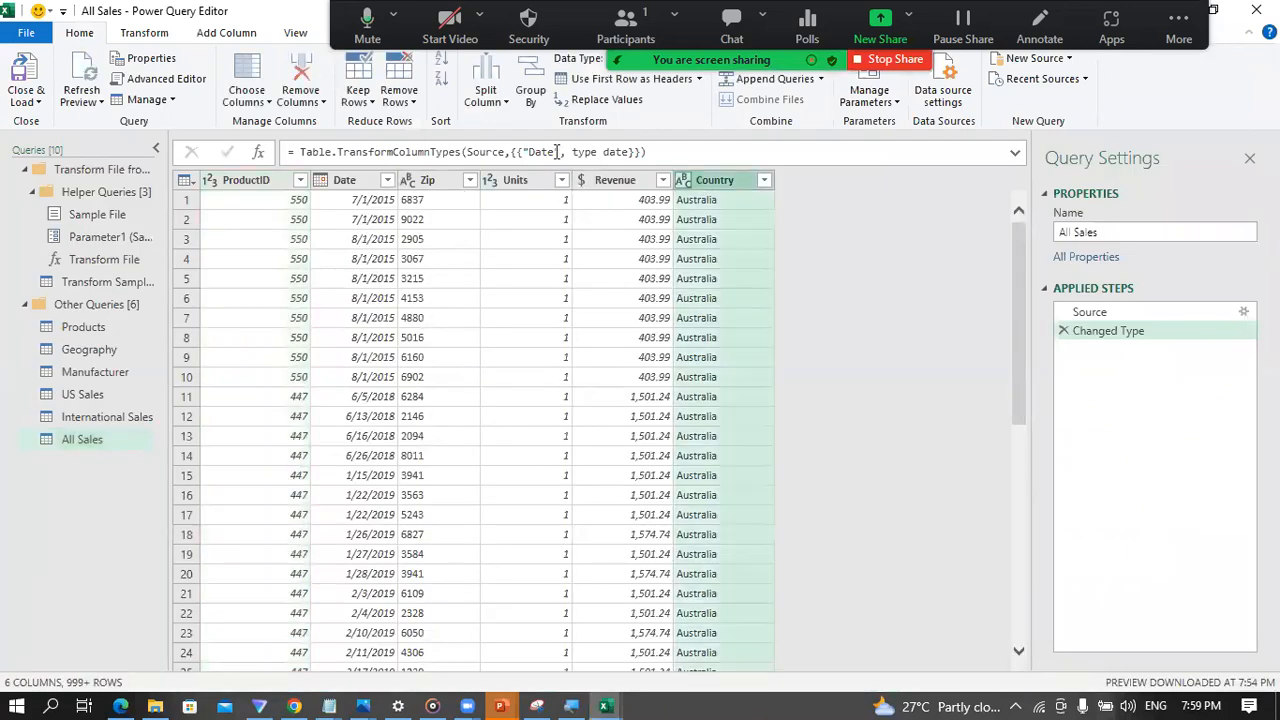
# Step: Add a custom column named Zip Country to All Sales with the formula [Zip] & "-" & [Country]
pyautogui.click(227, 34)
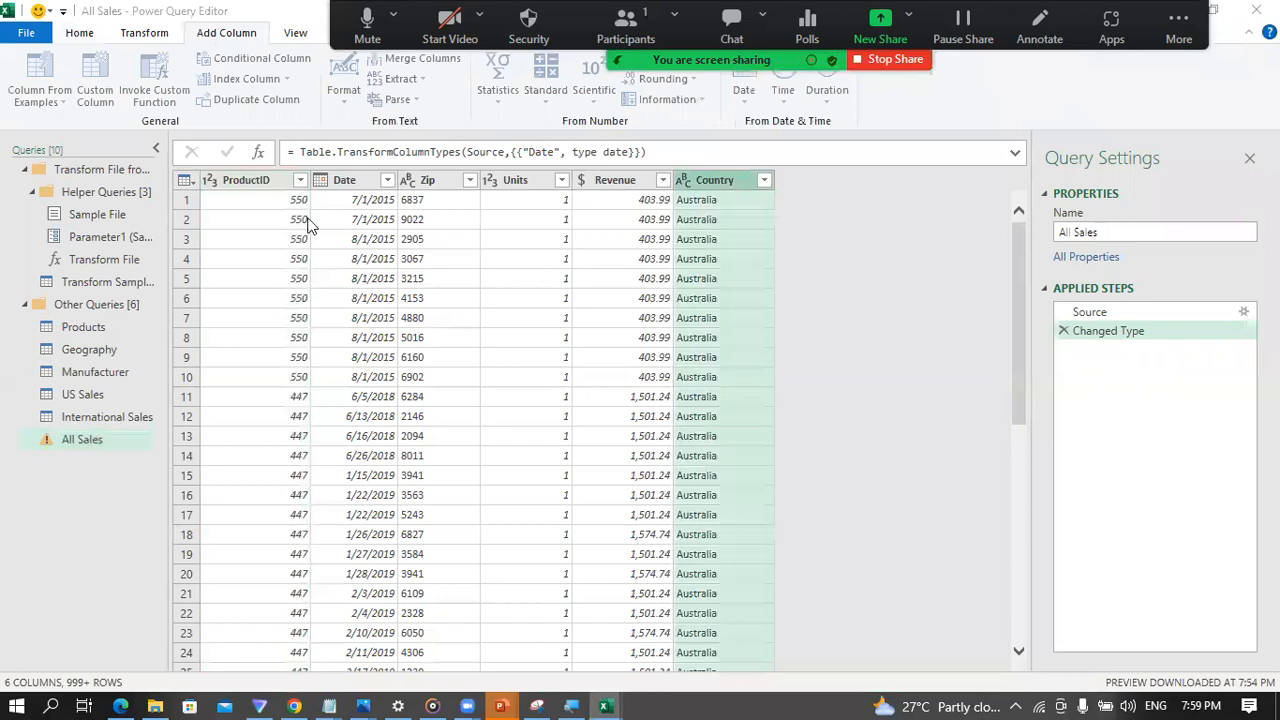
pyautogui.moveTo(408, 251); pyautogui.dragTo(323, 251)
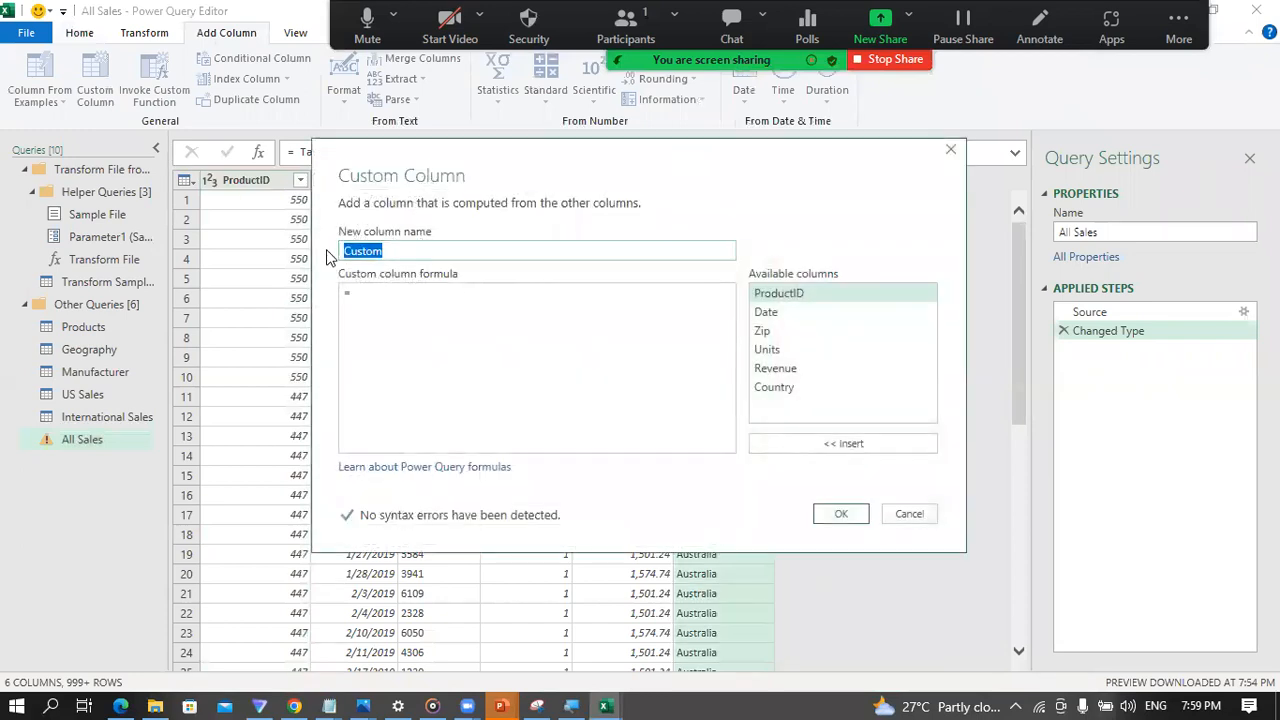
pyautogui.write('Zip Country')
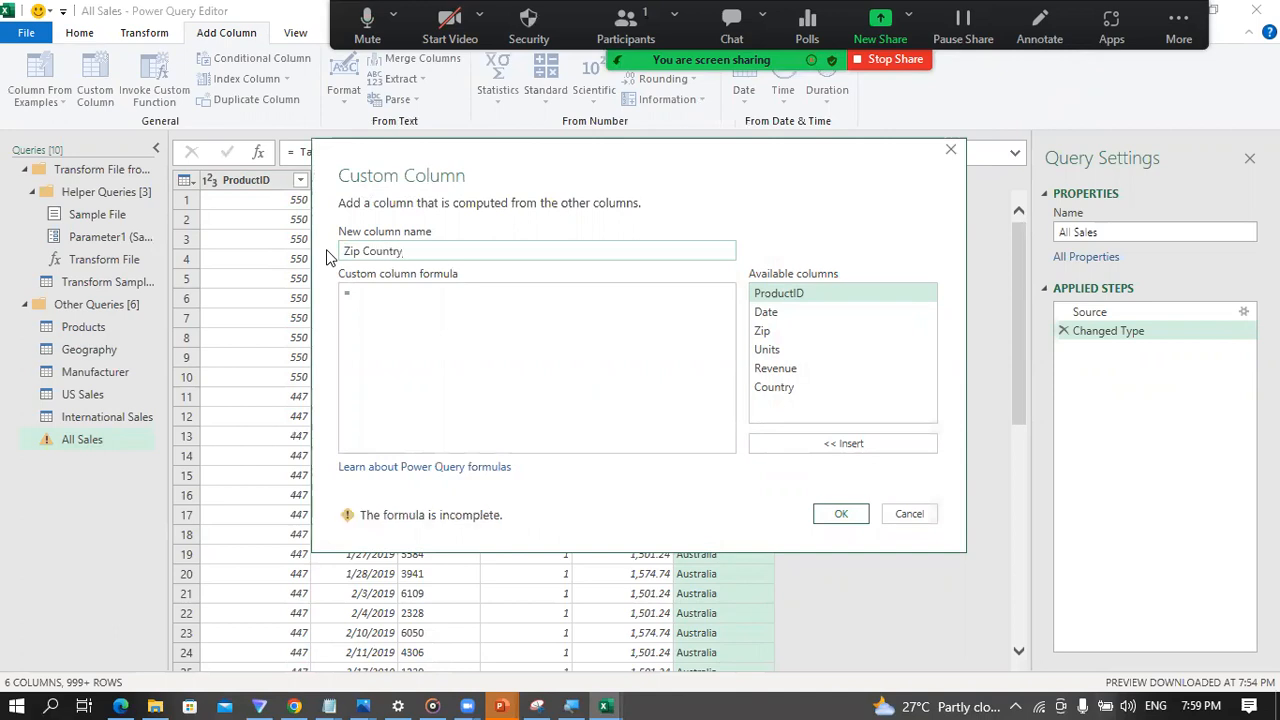
pyautogui.click(360, 300)
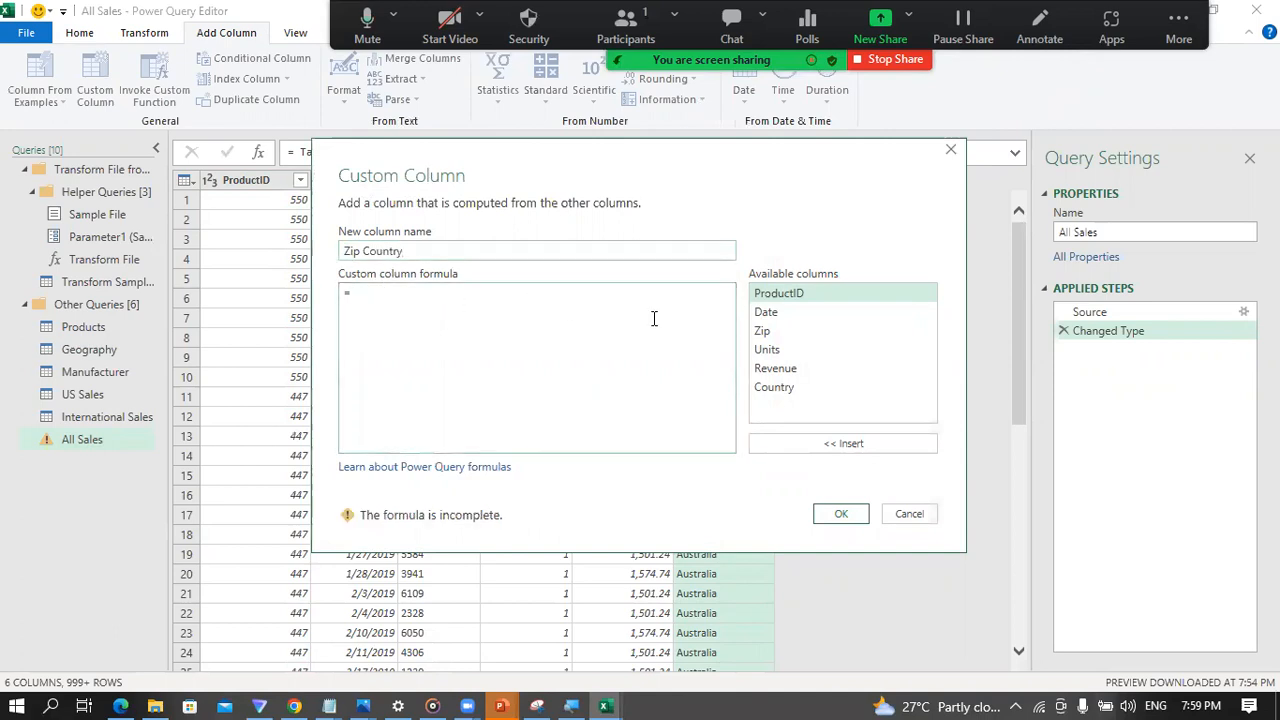
pyautogui.doubleClick(768, 333)
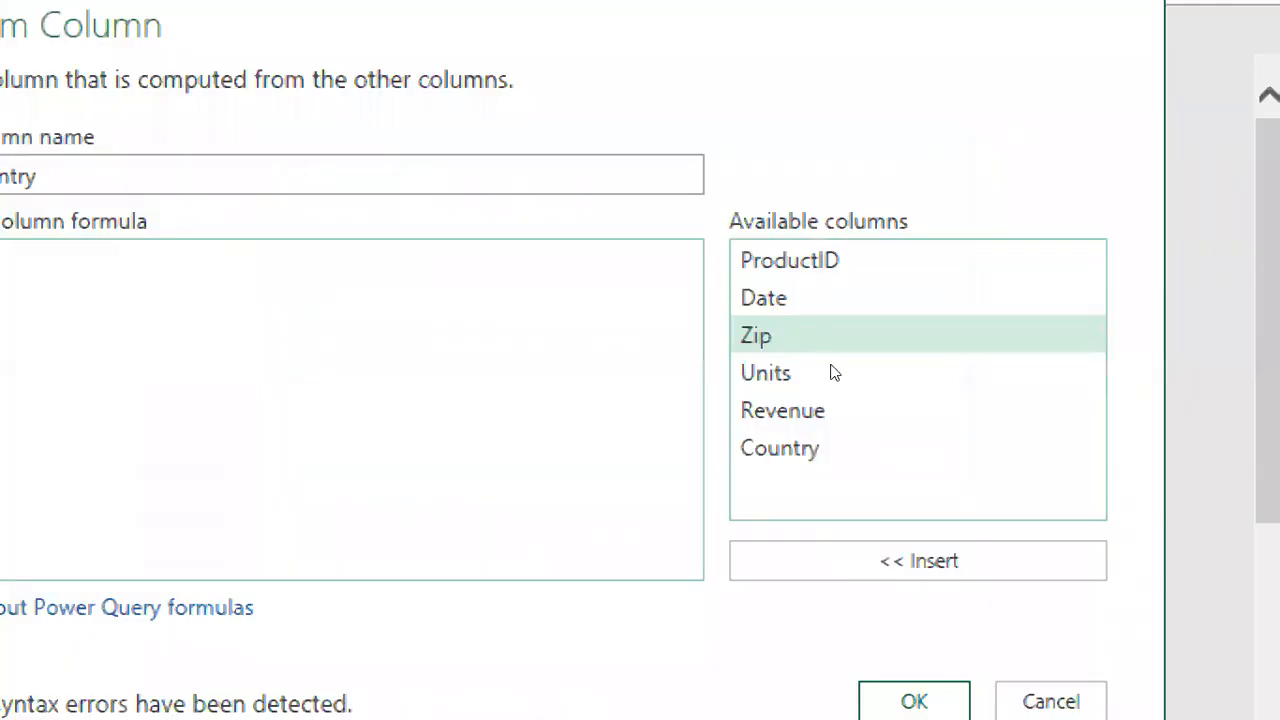
pyautogui.click(316, 326)
pyautogui.write('&')
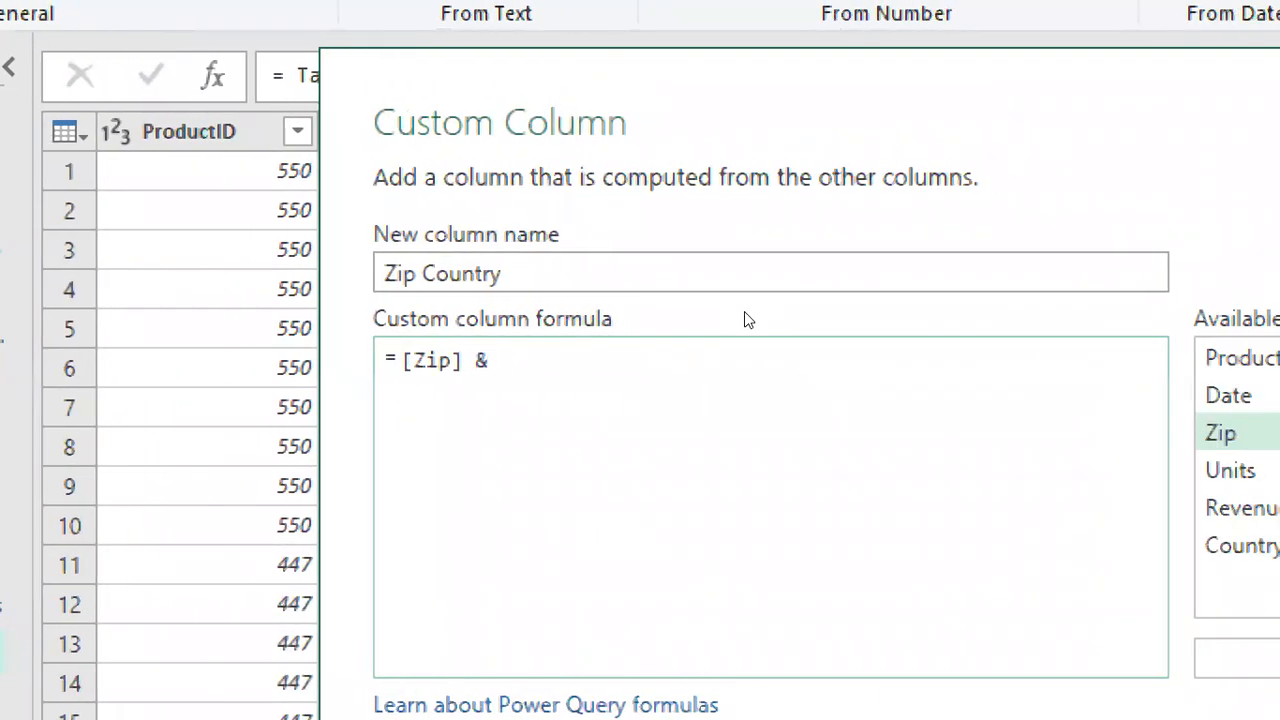
pyautogui.write(' "')
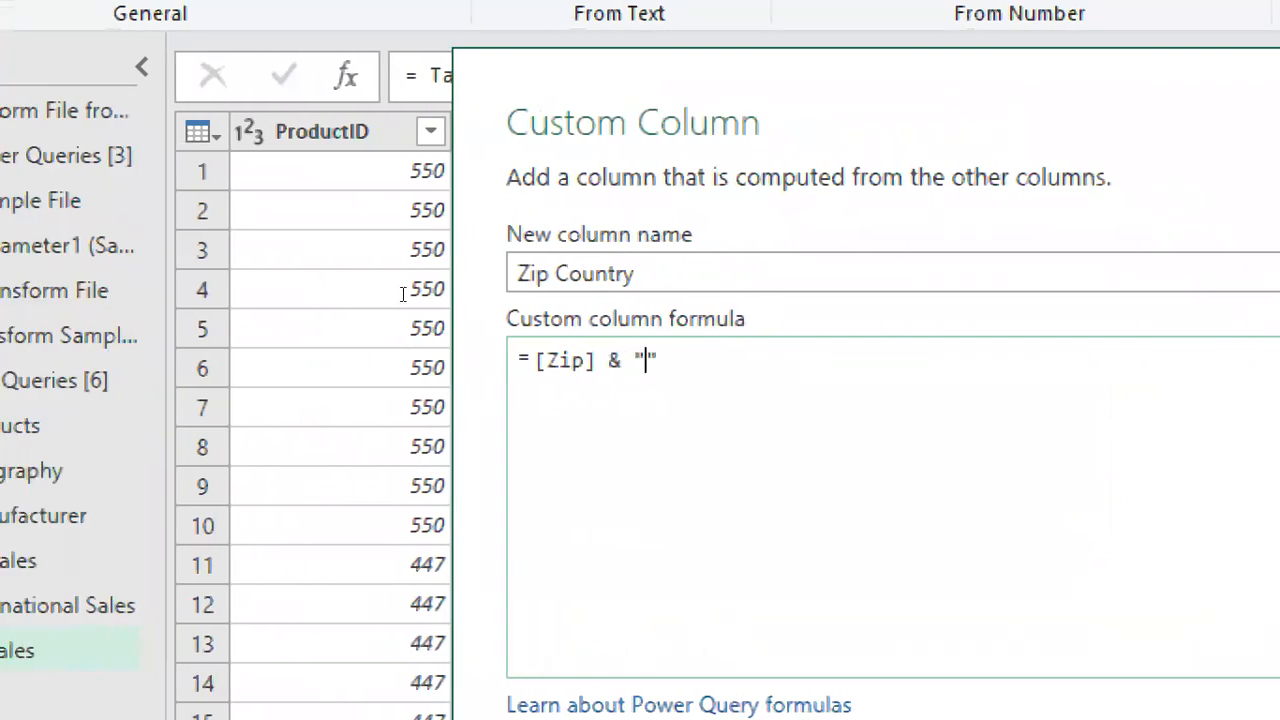
pyautogui.write('-')
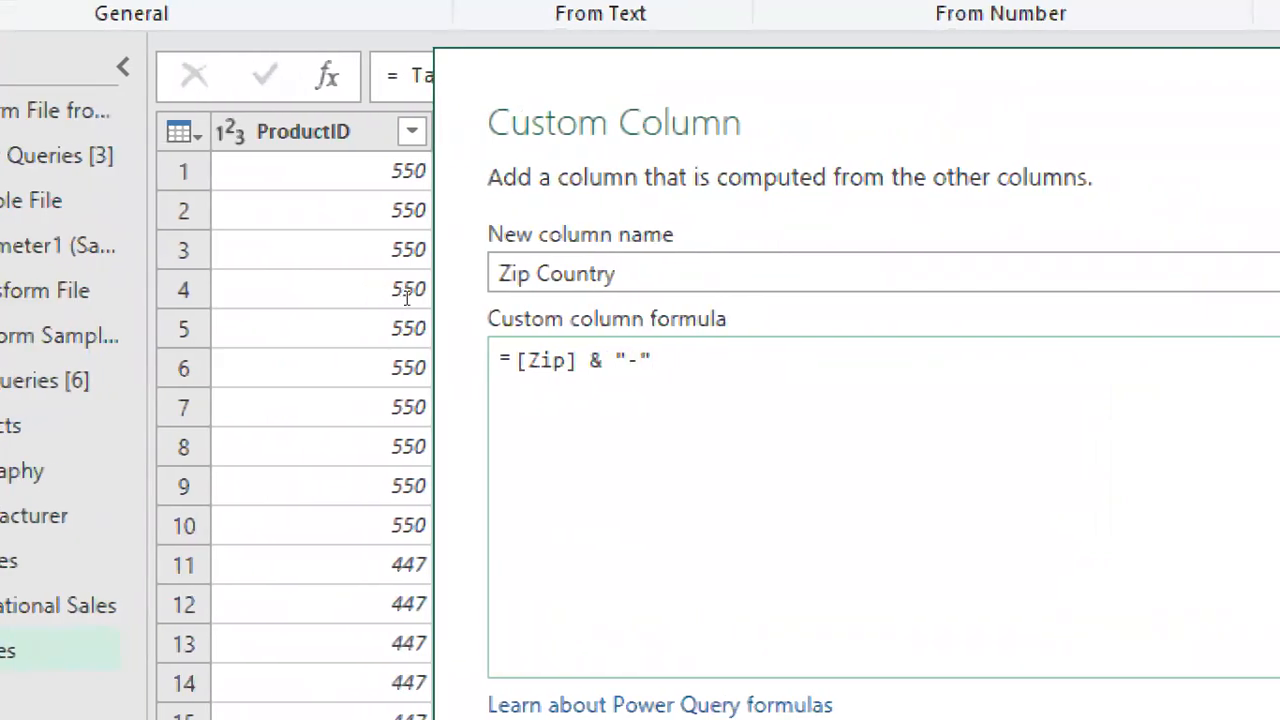
pyautogui.write('" & ')
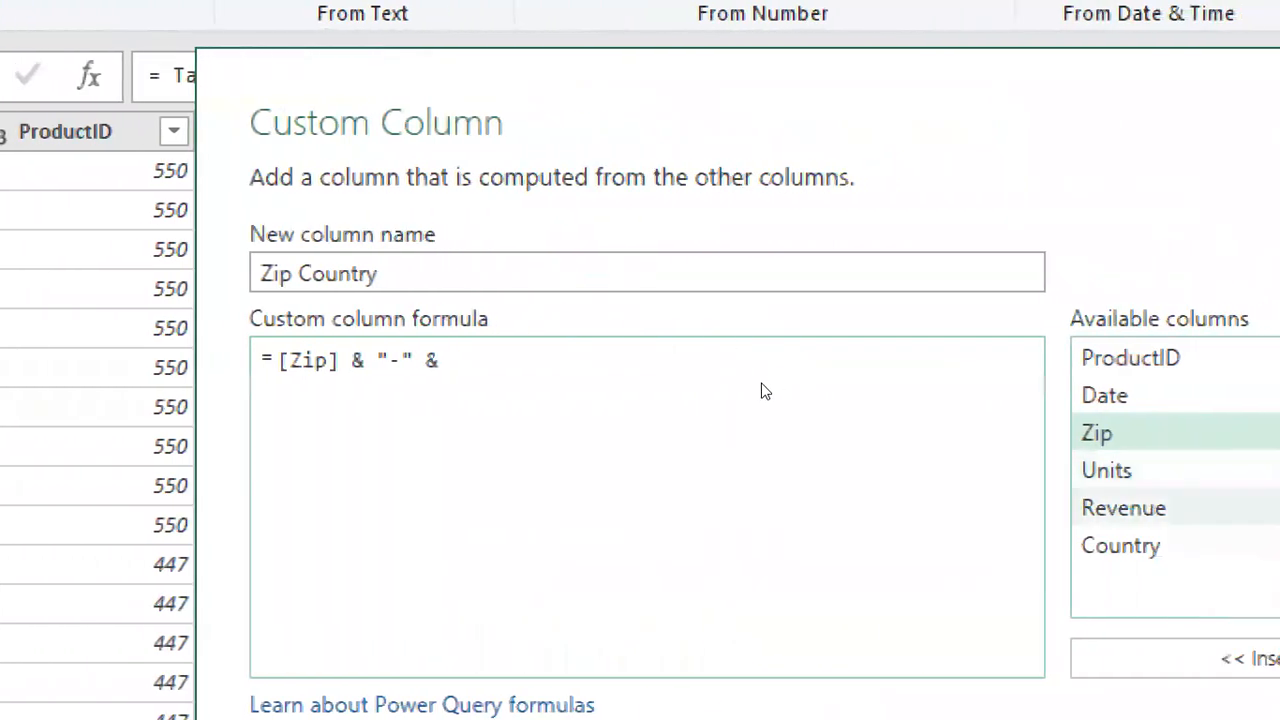
pyautogui.write('[Country]')
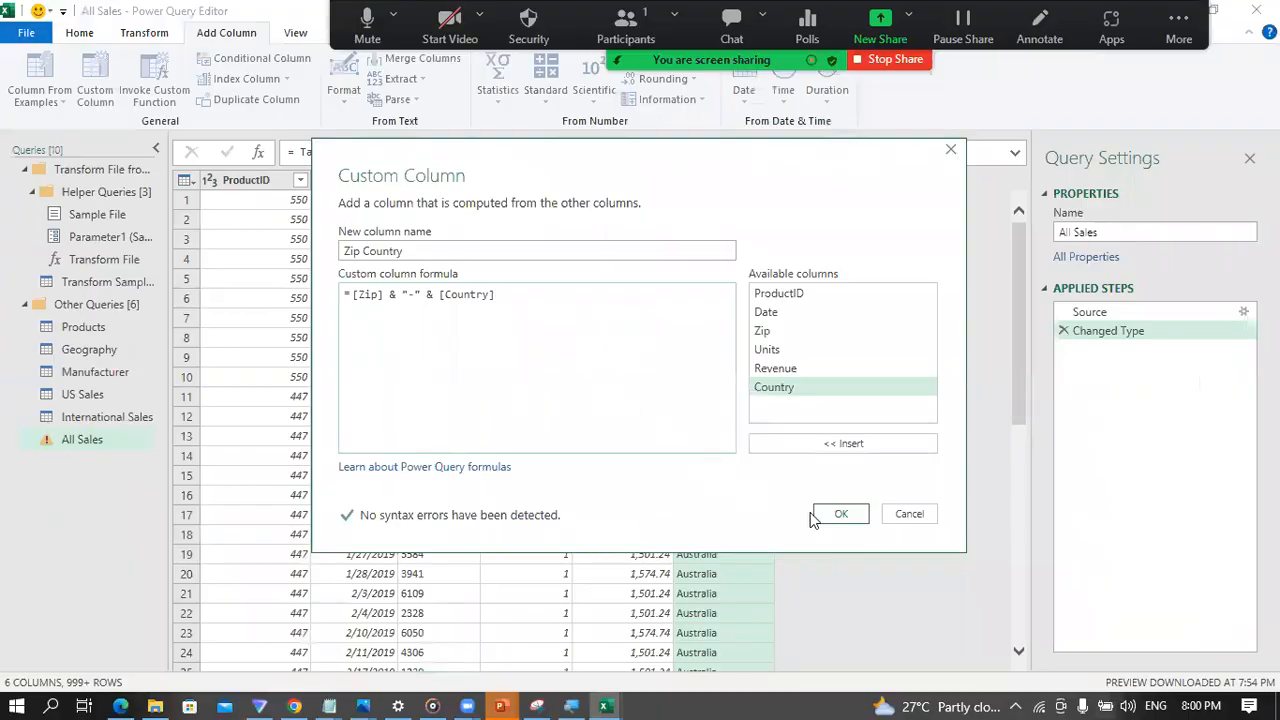
pyautogui.click(826, 515)
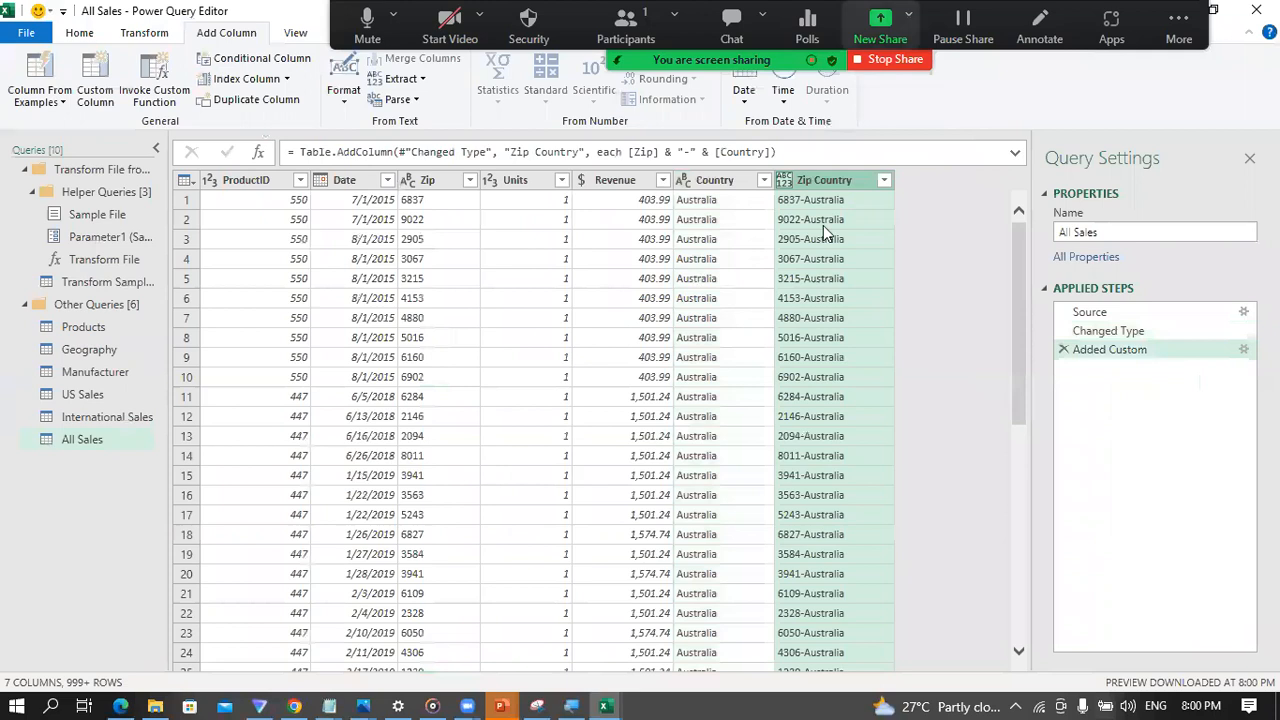
# Step: Set the Zip Country column's data type to Text, and close the editor while loading the updated All Sales query
pyautogui.click(784, 180)
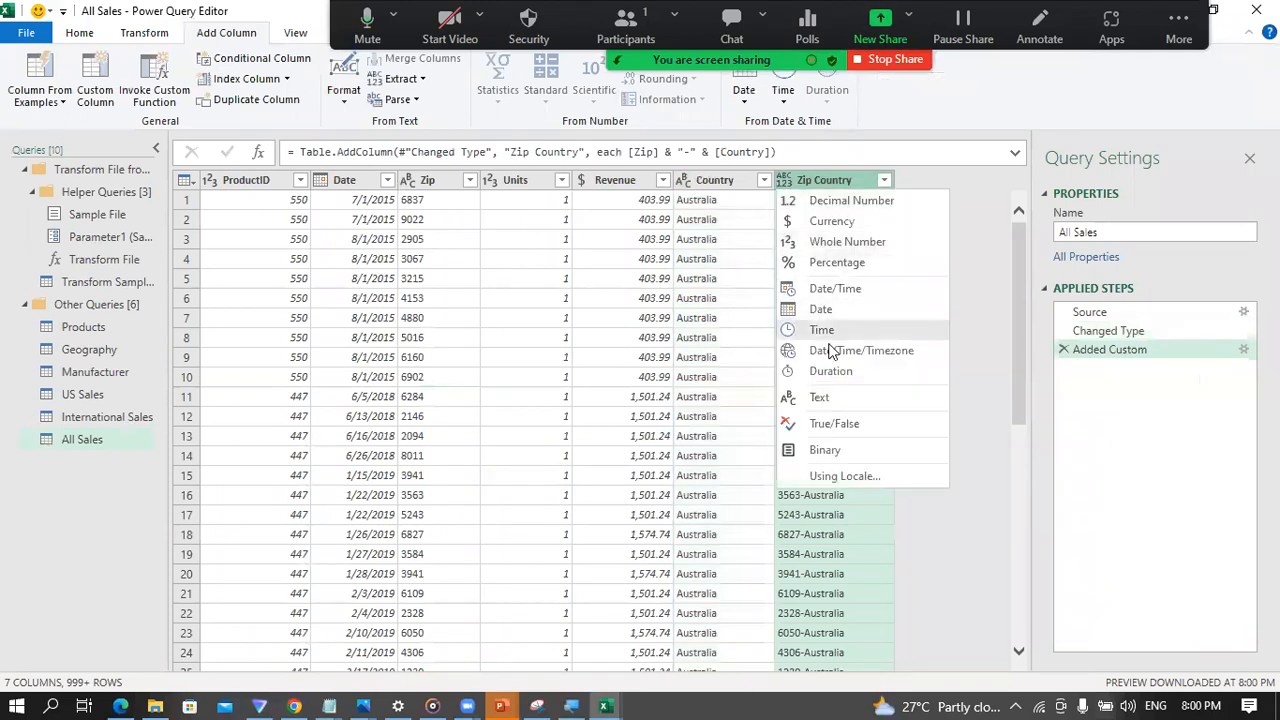
pyautogui.click(822, 398)
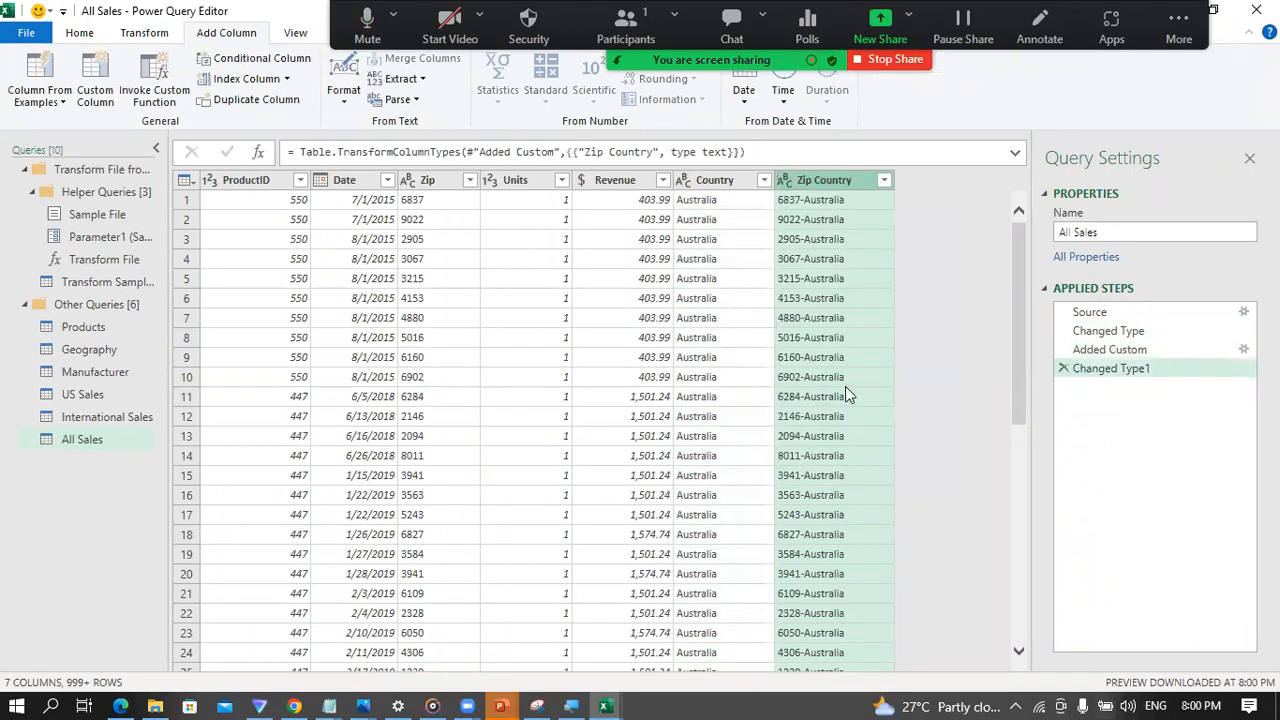
pyautogui.click(77, 35)
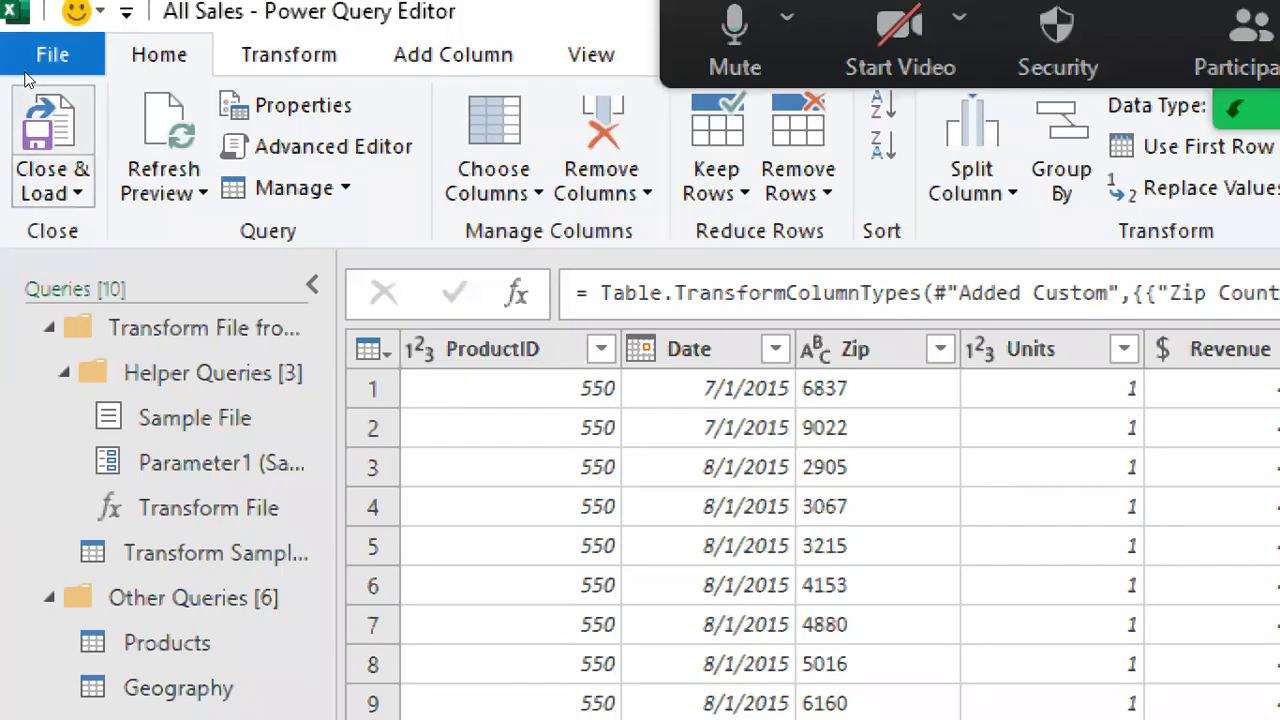
pyautogui.click(45, 125)
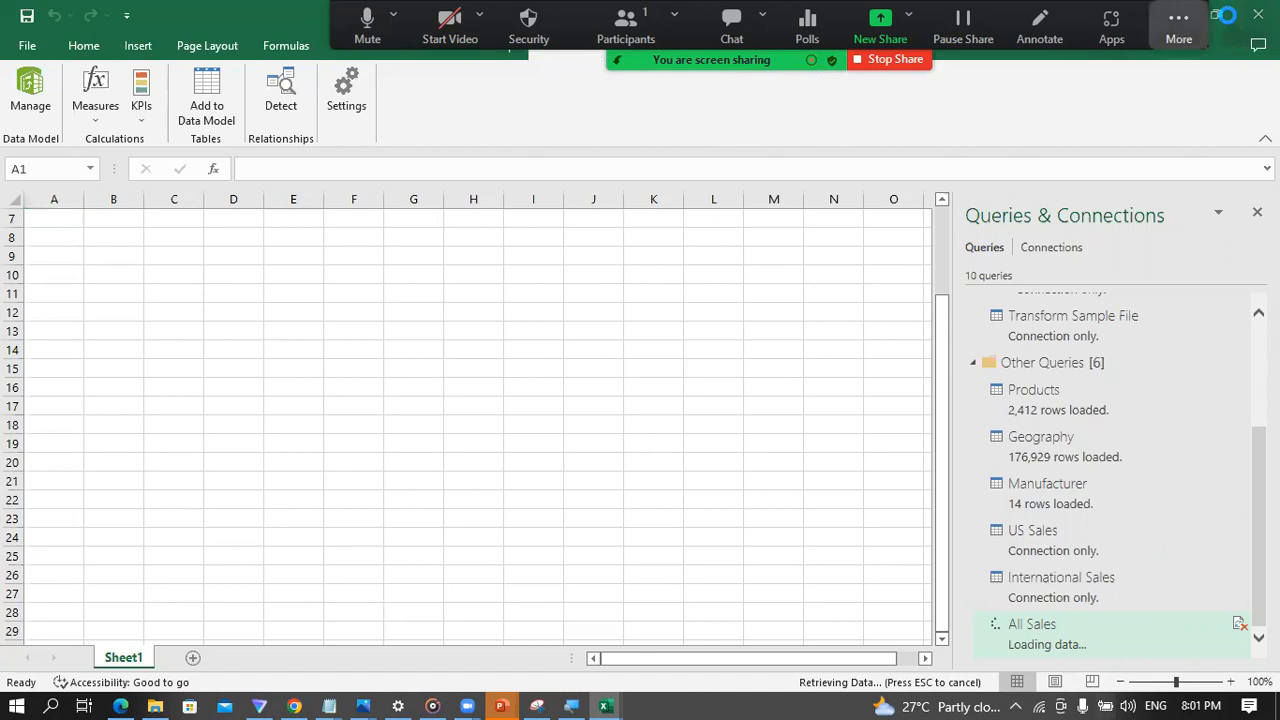
pyautogui.click(1179, 25)
pyautogui.click(1100, 69)
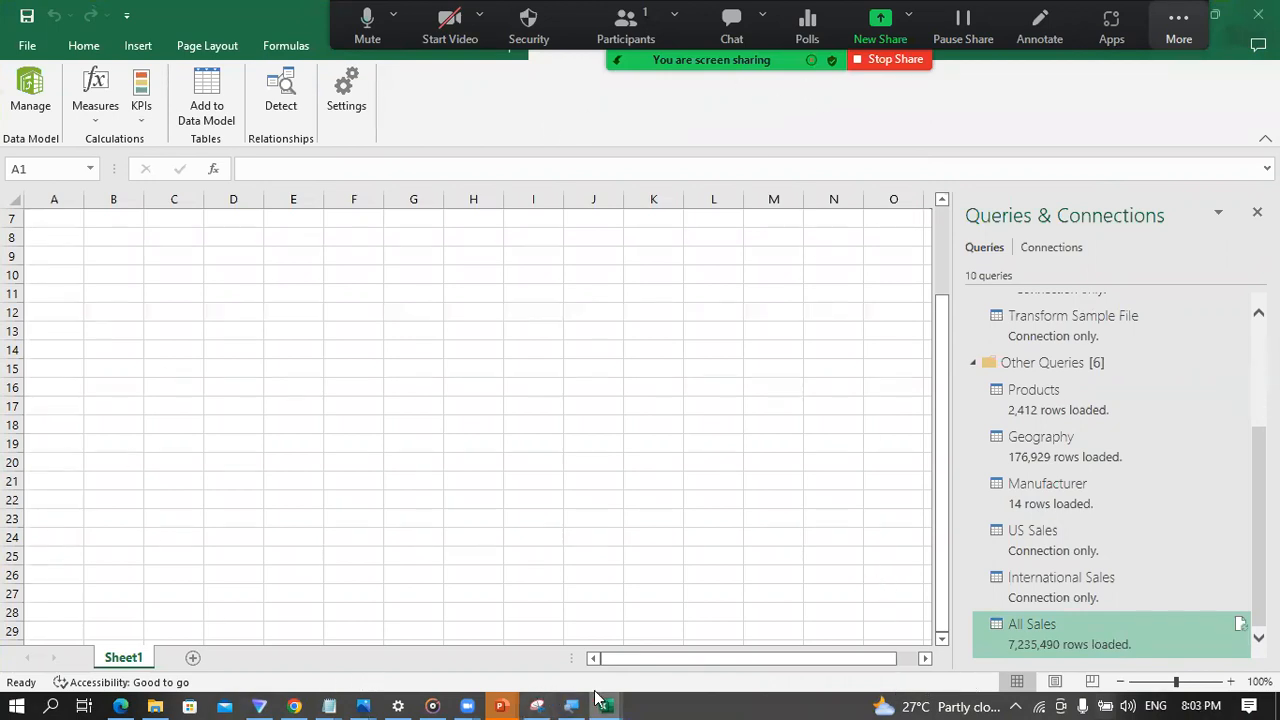
# Step: Return to the Power Pivot diagram and create a relationship from Geography's Zip Country to All Sales' Zip Country
pyautogui.moveTo(607, 700)
pyautogui.click(652, 638)
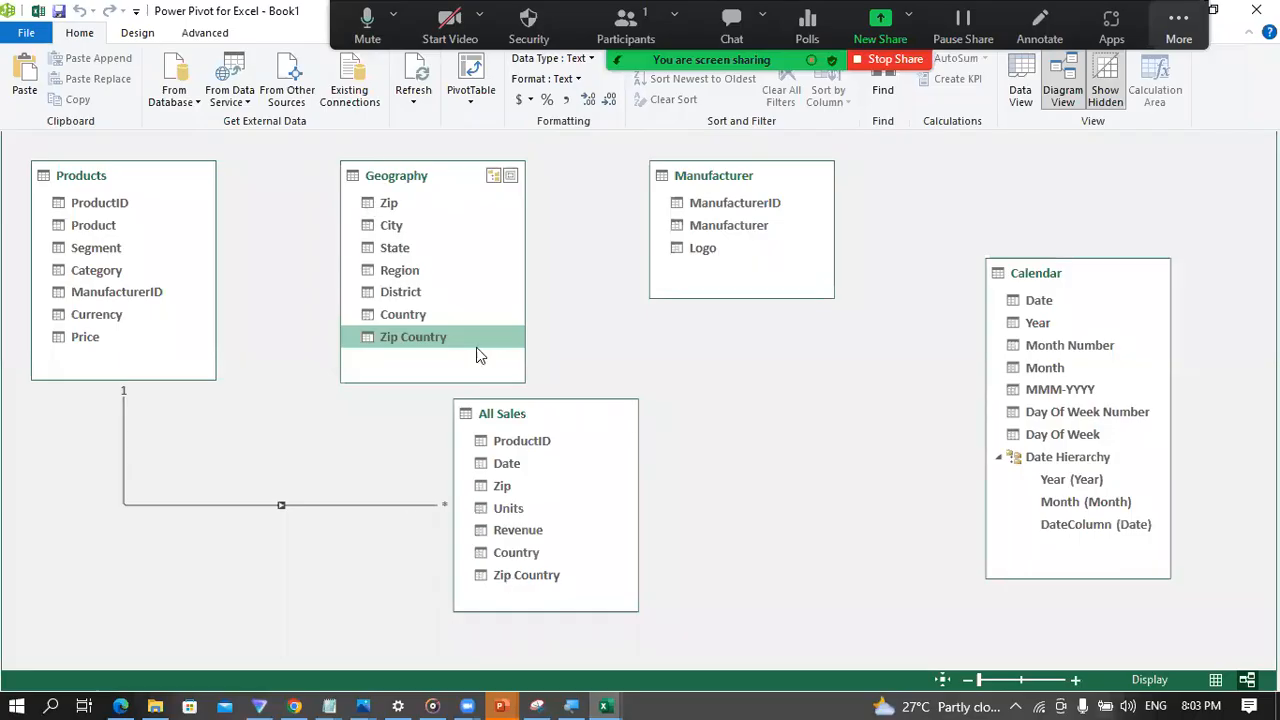
pyautogui.moveTo(400, 342); pyautogui.dragTo(522, 568)
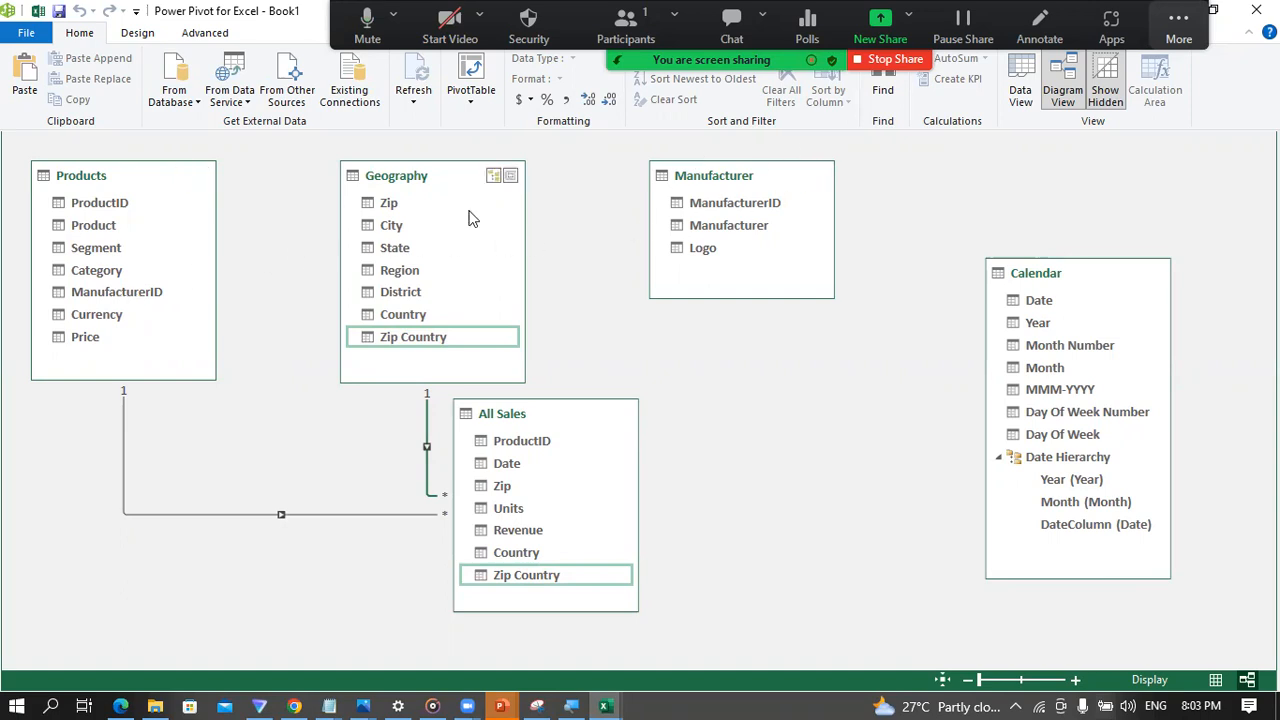
# Step: Create a relationship between ManufacturerID in Products and ManufacturerID in Manufacturer
pyautogui.click(117, 296)
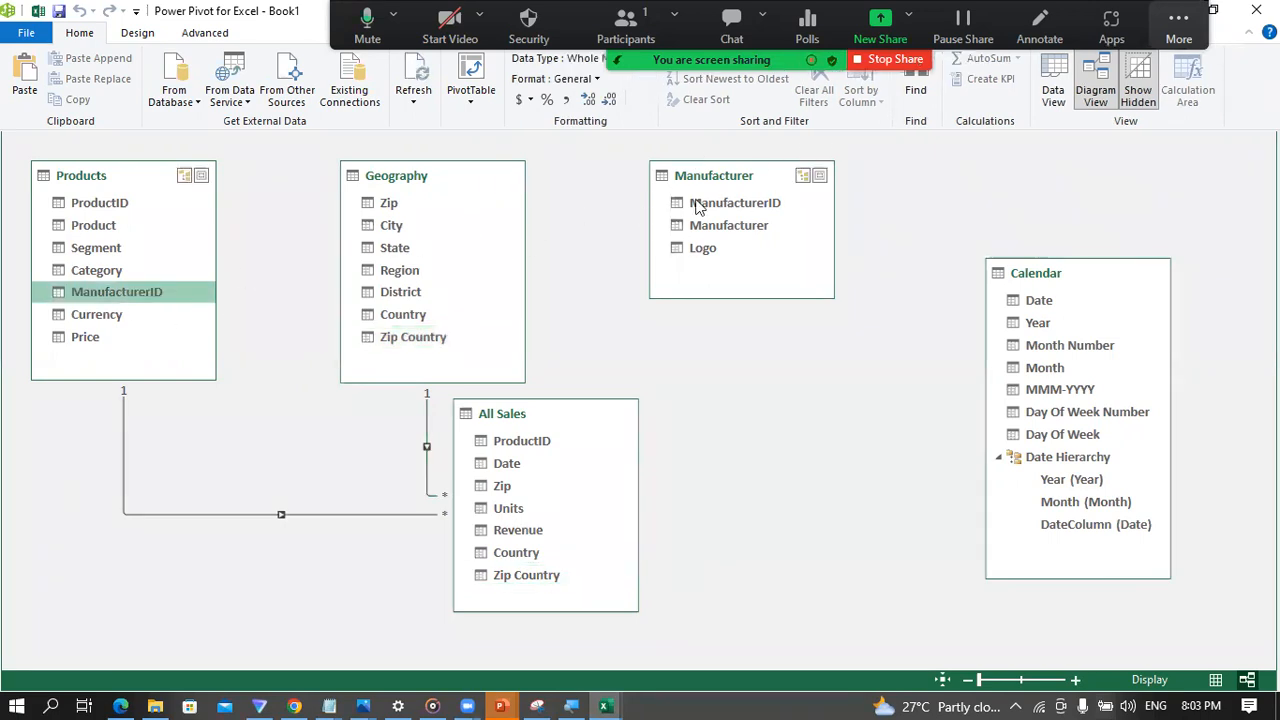
pyautogui.click(737, 203)
pyautogui.moveTo(120, 292); pyautogui.dragTo(722, 190)
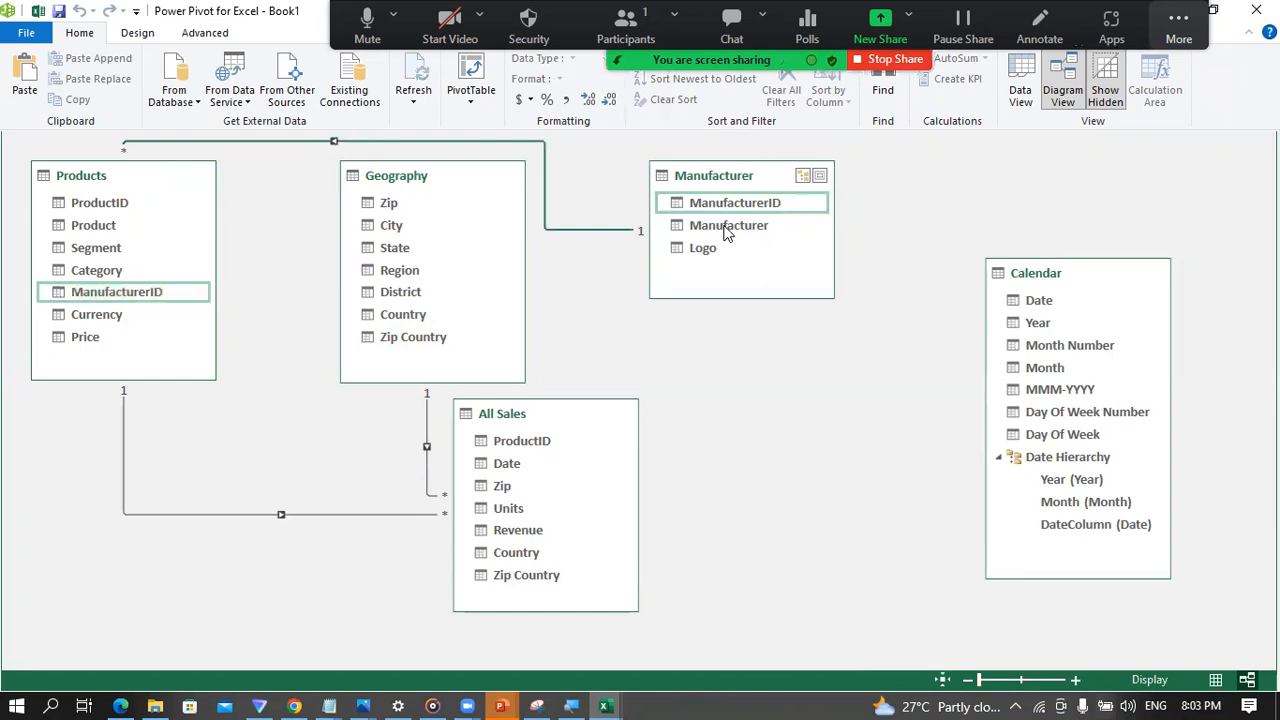
# Step: Swap the Geography and Manufacturer table boxes so that Manufacturer sits beside Products
pyautogui.moveTo(435, 175); pyautogui.dragTo(820, 291)
pyautogui.moveTo(748, 177); pyautogui.dragTo(433, 178)
pyautogui.moveTo(814, 277); pyautogui.dragTo(714, 205)
pyautogui.moveTo(810, 200); pyautogui.dragTo(746, 181)
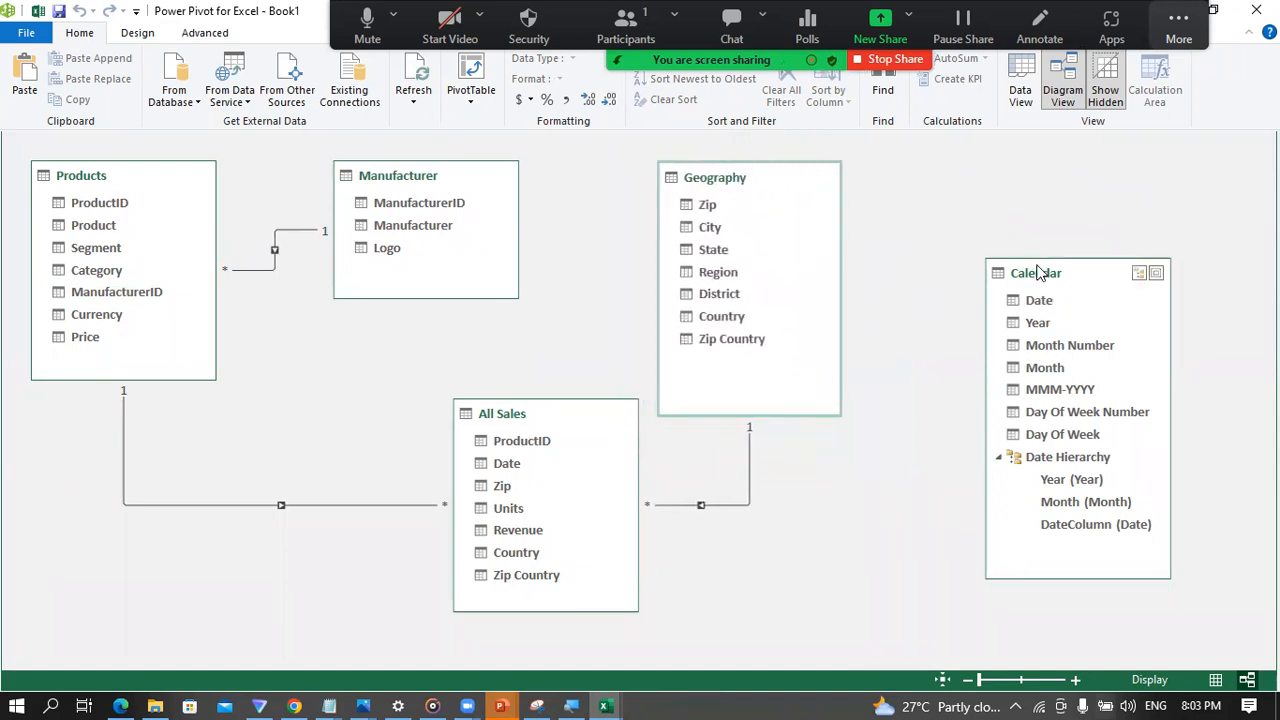
# Step: Create a relationship between Date in All Sales and Date in Calendar, and switch to the Book1 workbook in Excel
pyautogui.moveTo(514, 466); pyautogui.dragTo(1043, 300)
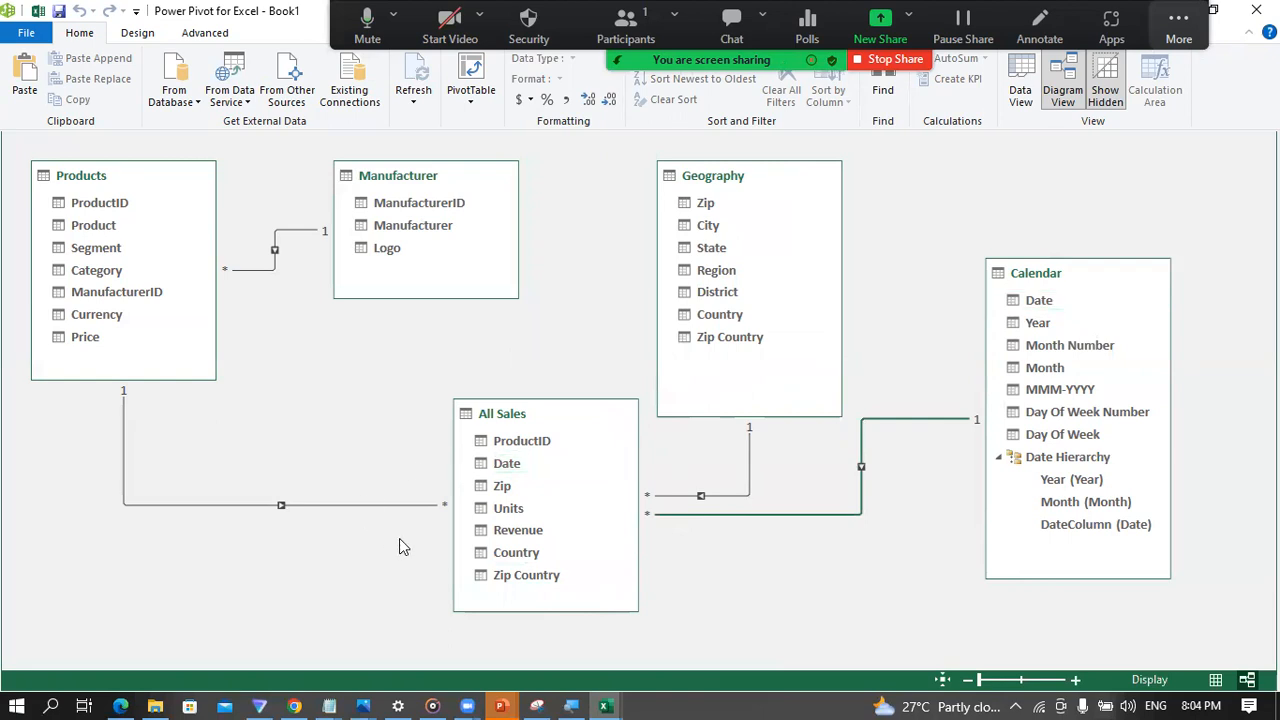
pyautogui.moveTo(610, 700)
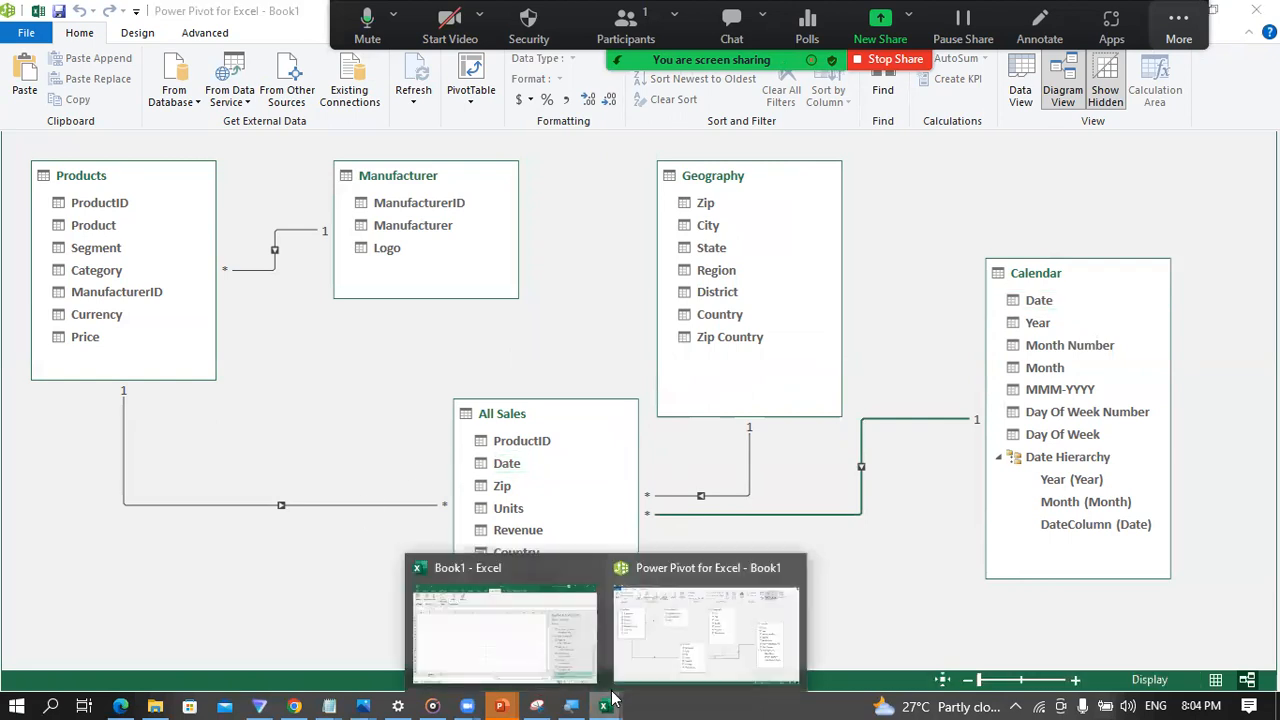
pyautogui.click(476, 651)
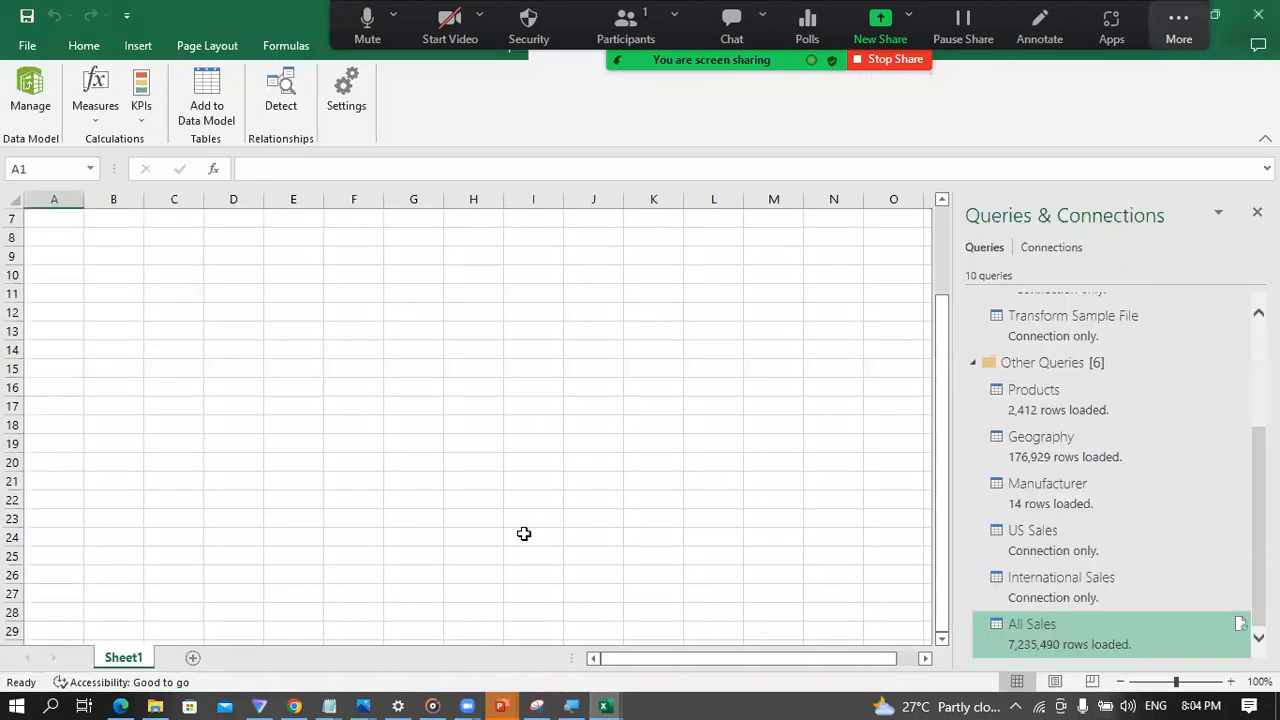
# Step: Review the business questions in the PowerPoint slide show, and return to the Book1 workbook in Excel
pyautogui.moveTo(500, 700)
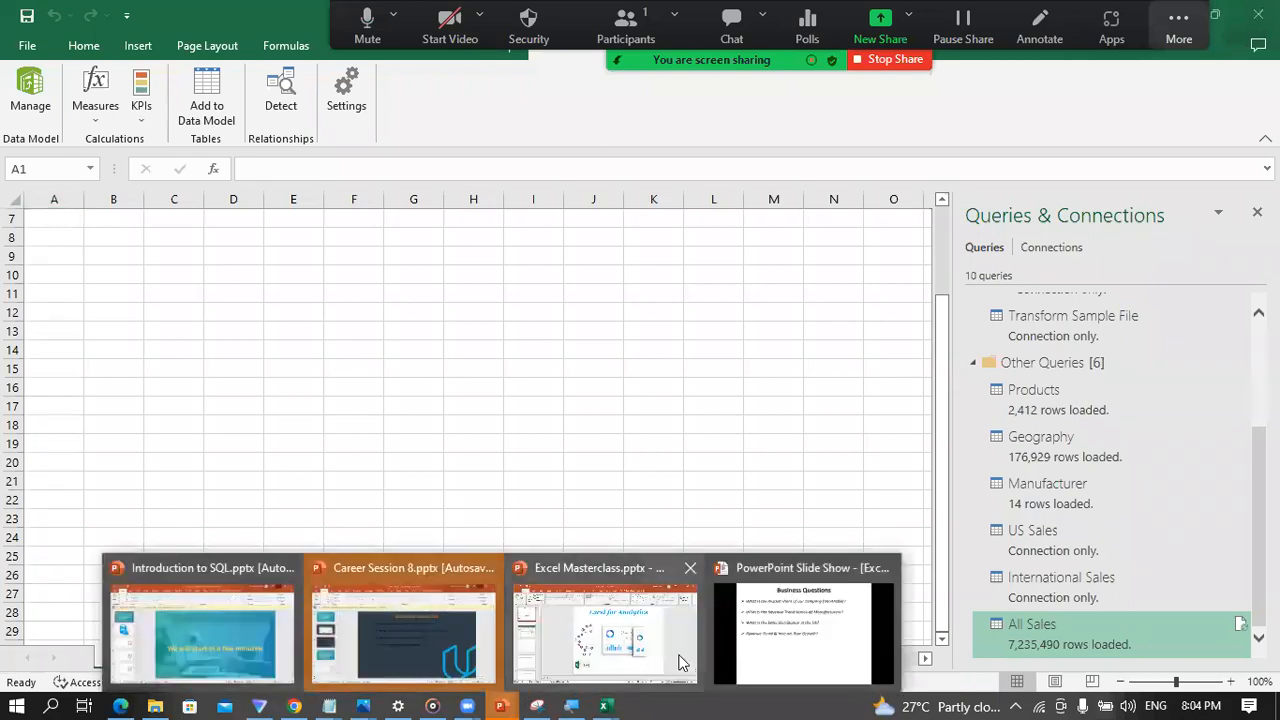
pyautogui.click(781, 660)
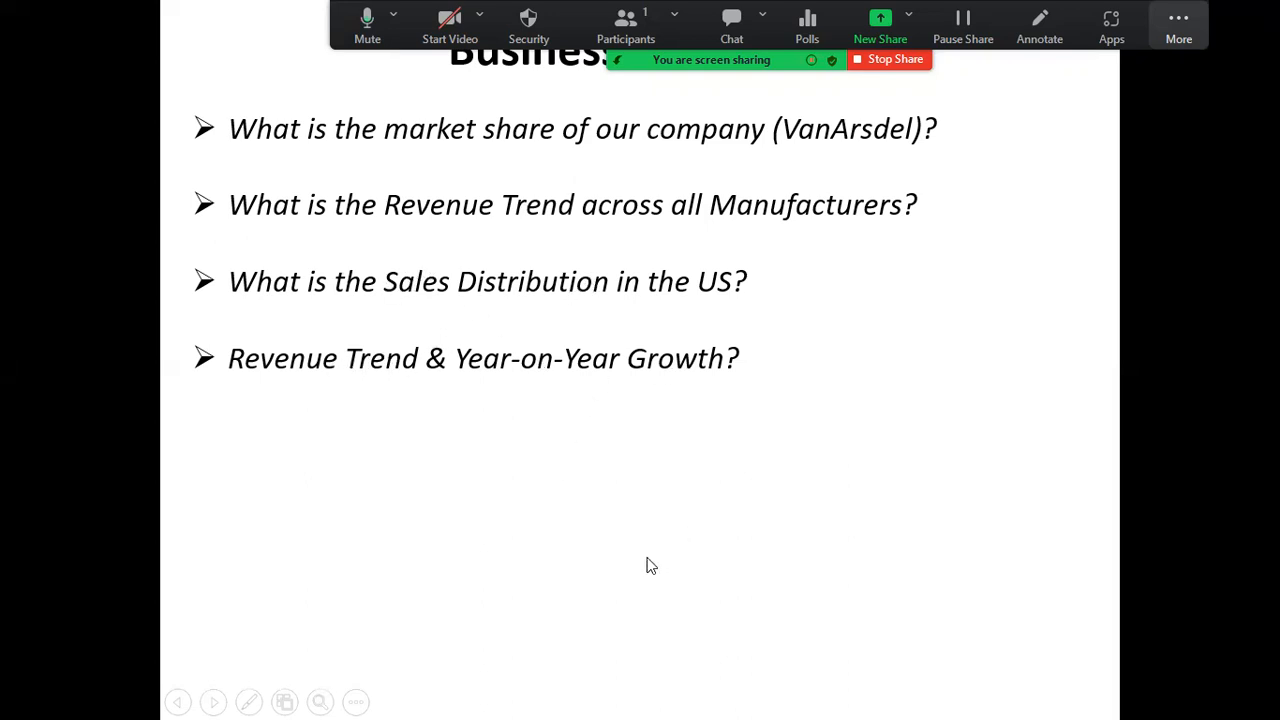
pyautogui.press('super')
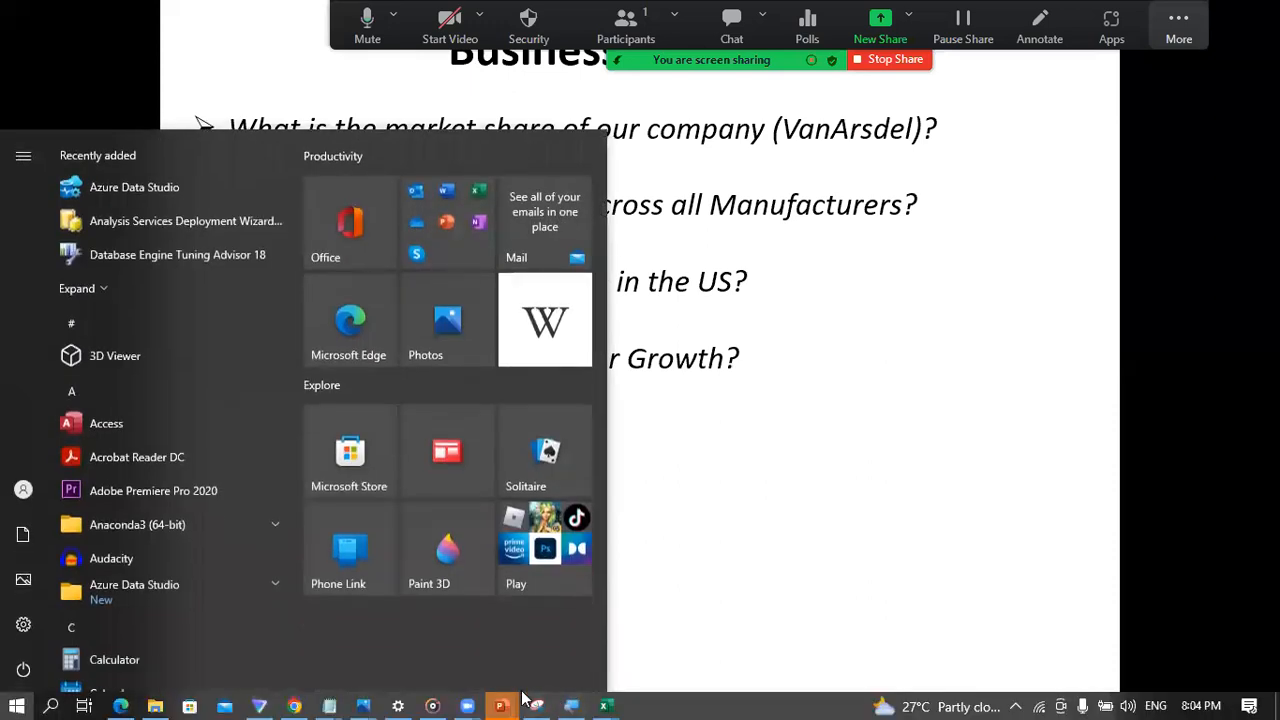
pyautogui.moveTo(597, 697)
pyautogui.click(503, 656)
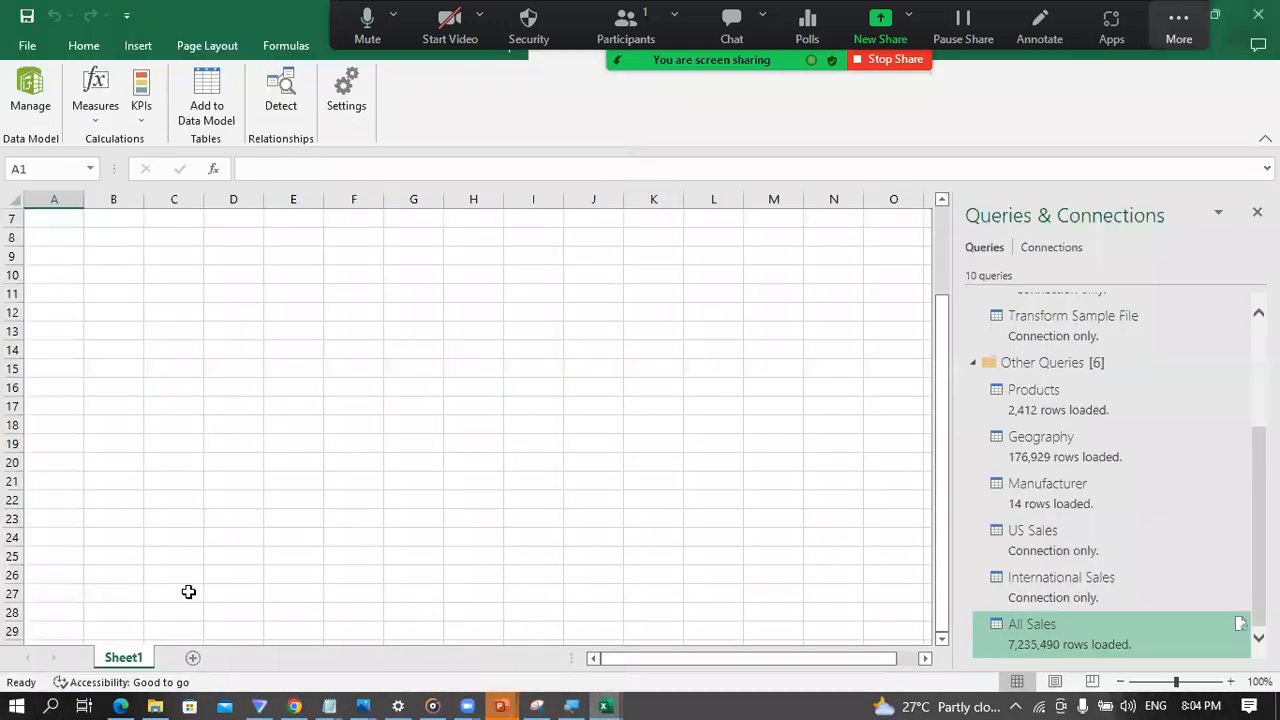
# Step: Rename Sheet1 as Market Share
pyautogui.doubleClick(123, 657)
pyautogui.write('Mark')
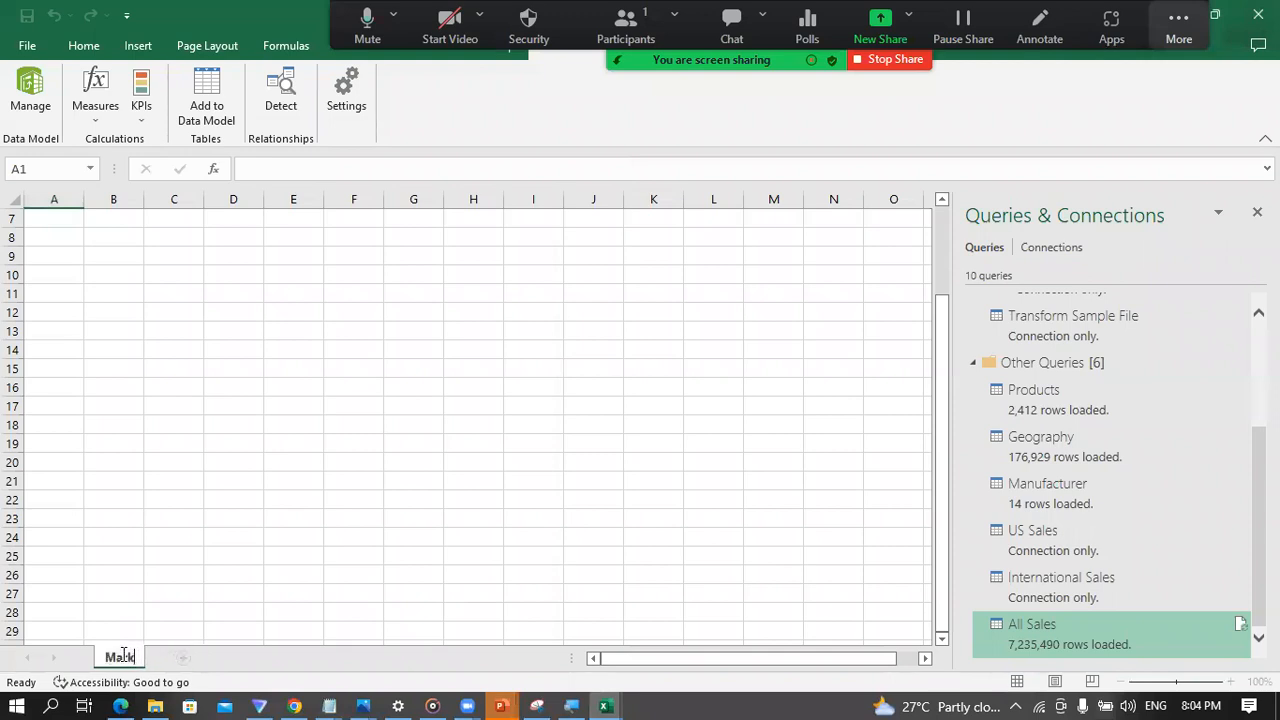
pyautogui.write('et Share')
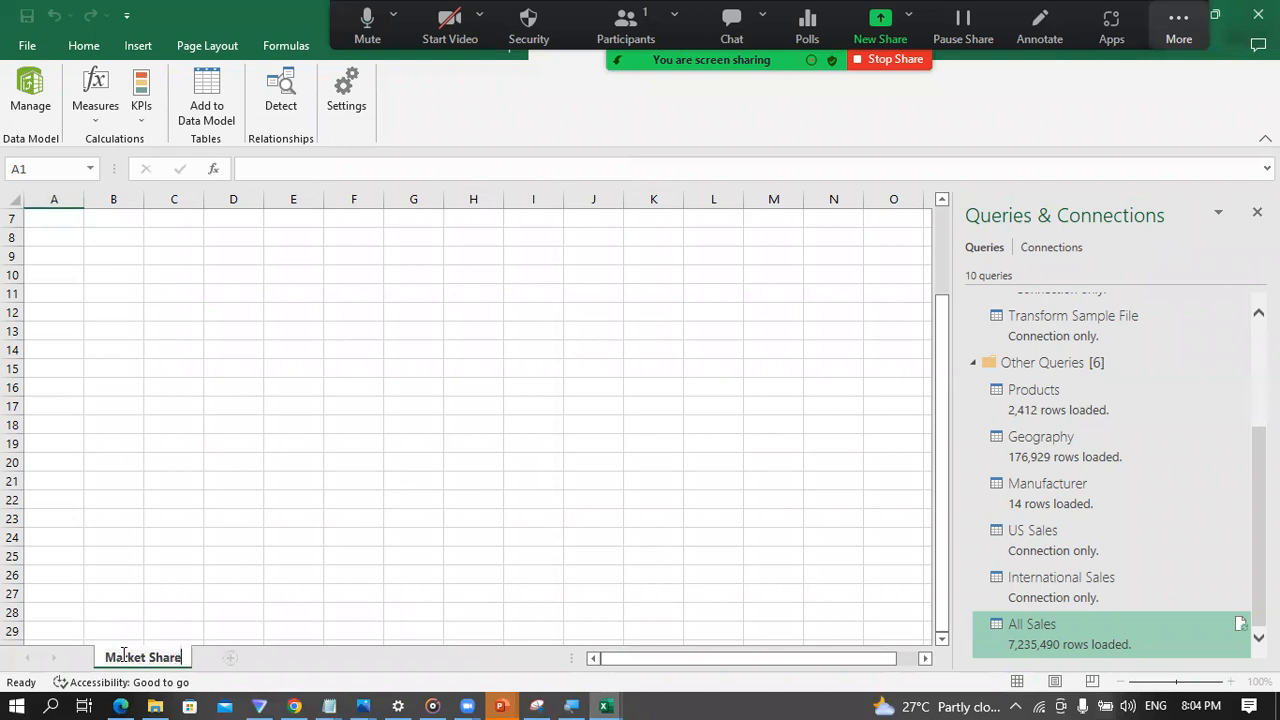
pyautogui.press('Return')
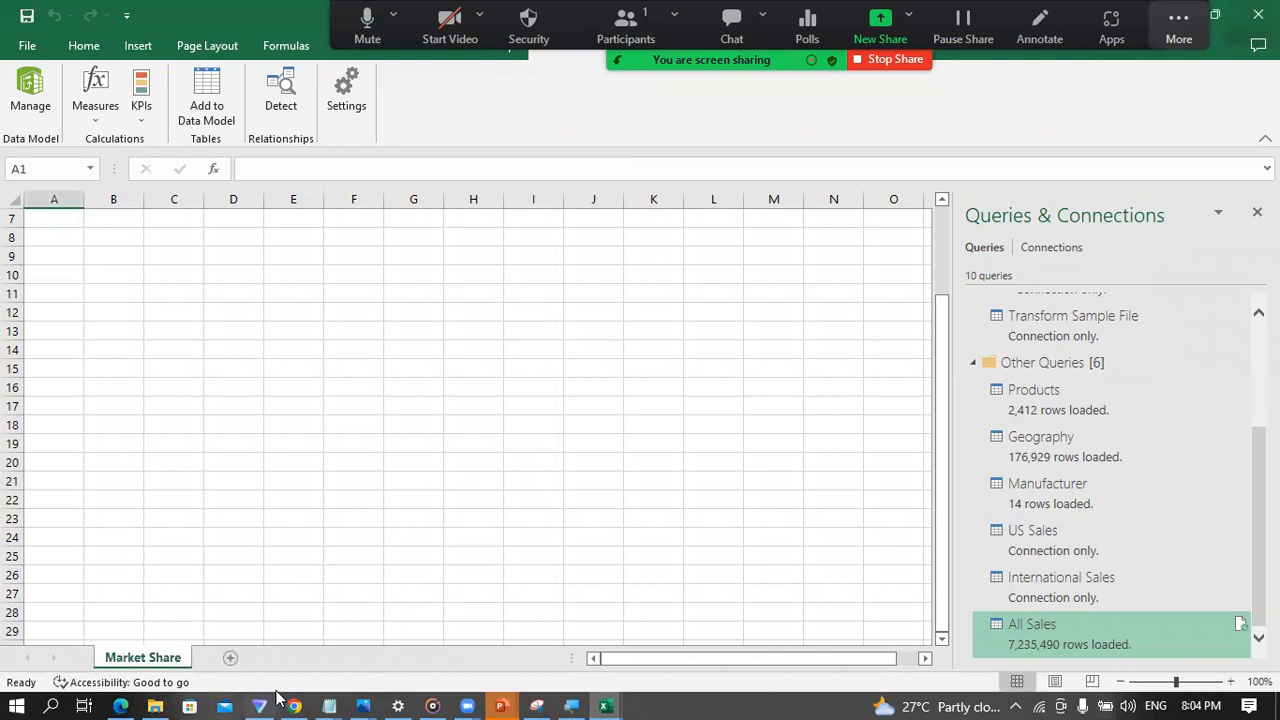
# Step: Add a new worksheet after Market Share and name it Revenue across Manufacturers
pyautogui.click(231, 658)
pyautogui.doubleClick(226, 657)
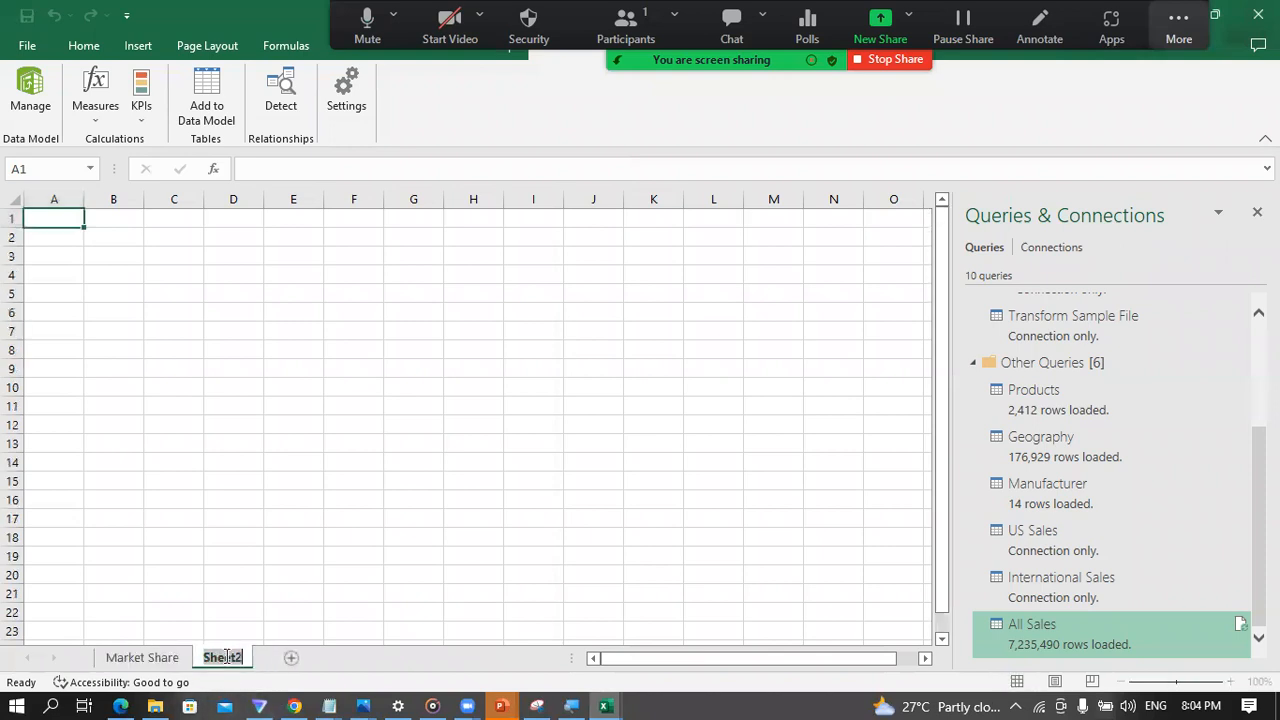
pyautogui.write('Re')
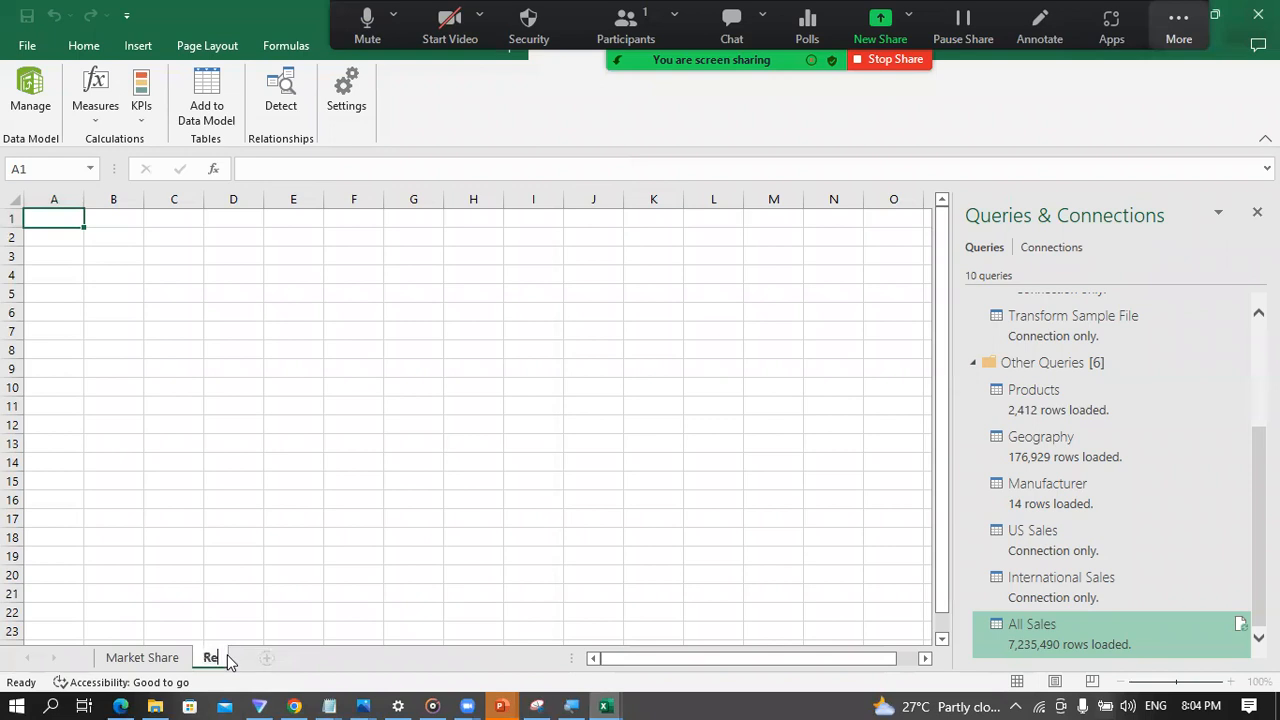
pyautogui.write('venue')
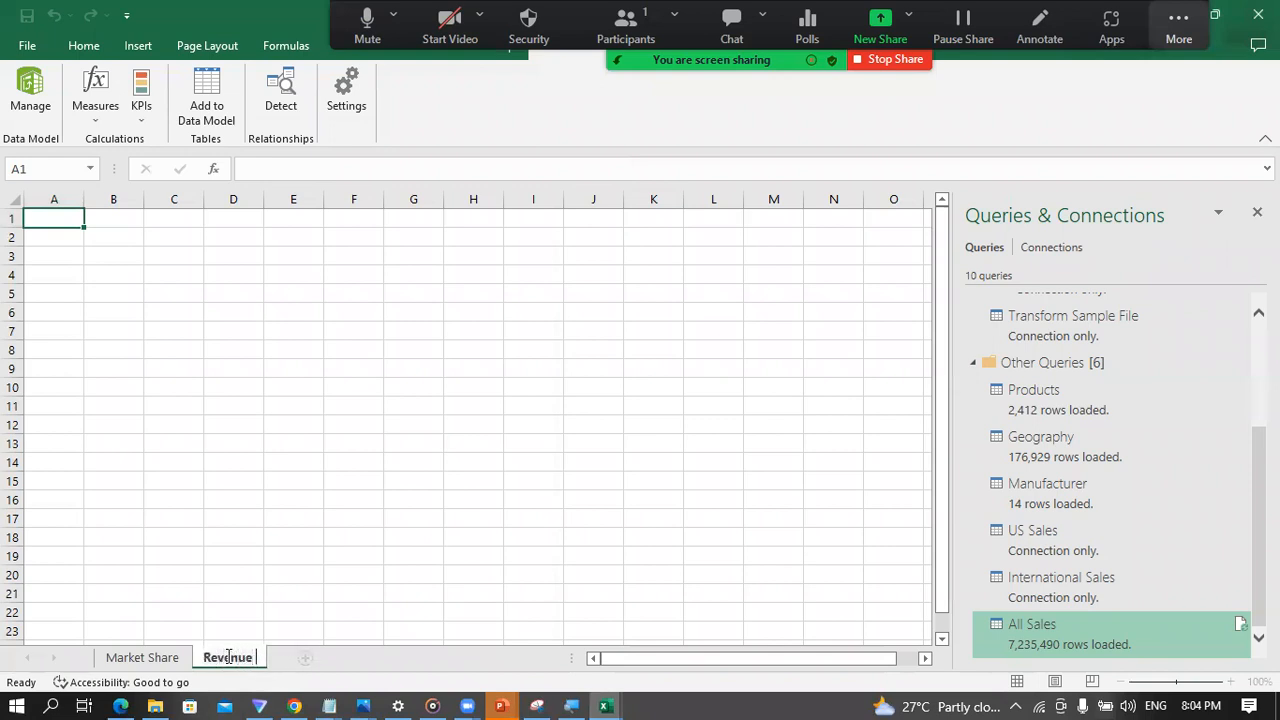
pyautogui.write(' across ')
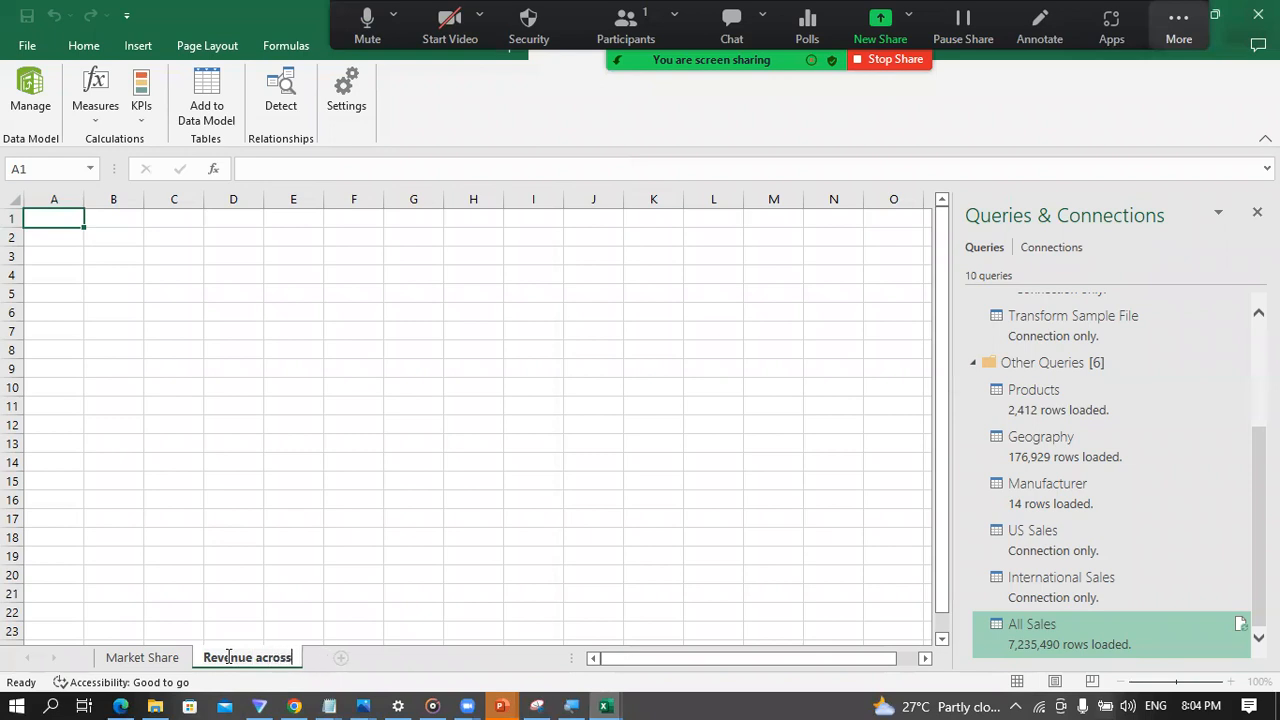
pyautogui.write('Manu')
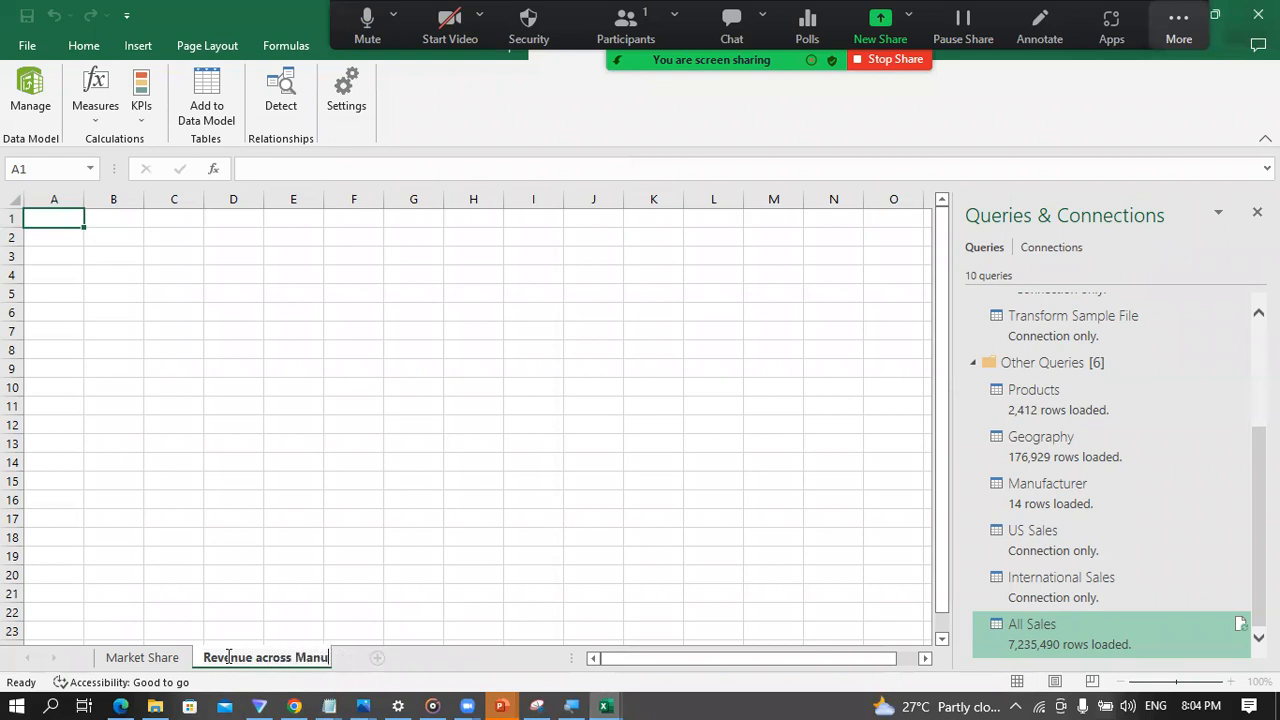
pyautogui.write('facturers')
pyautogui.press('Return')
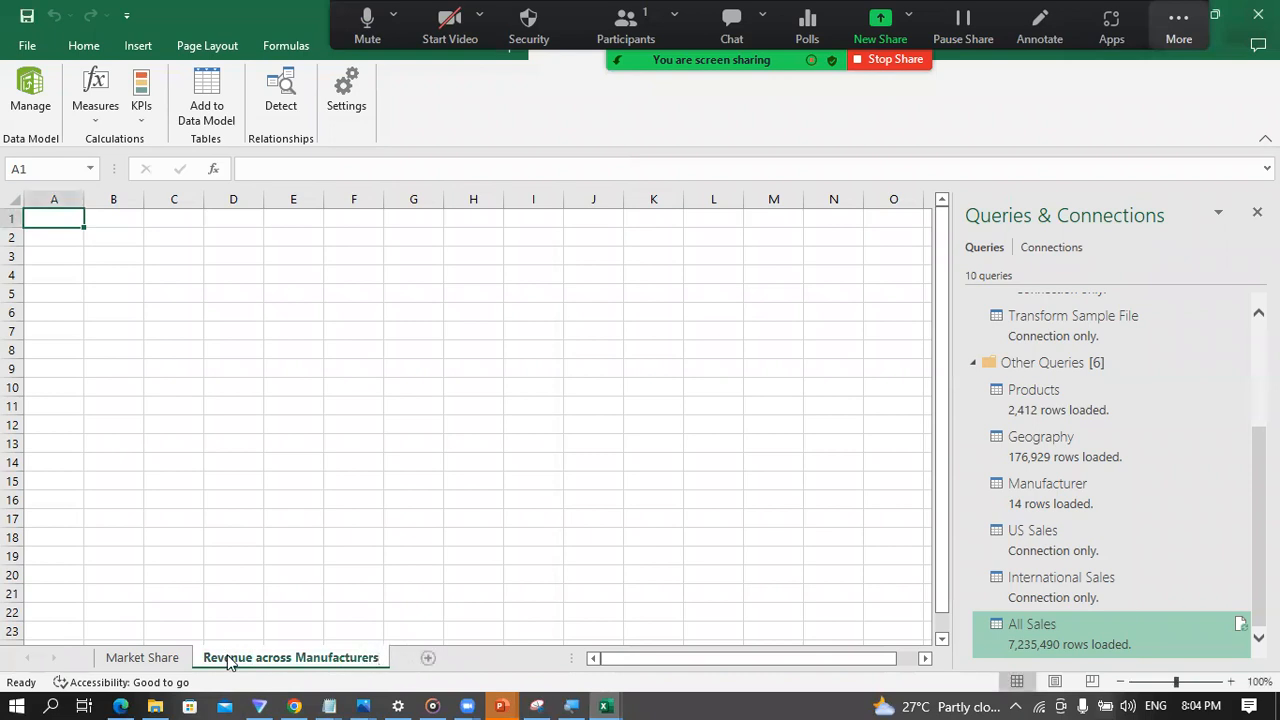
# Step: Add a third worksheet and name it Year on Year Growth
pyautogui.click(429, 658)
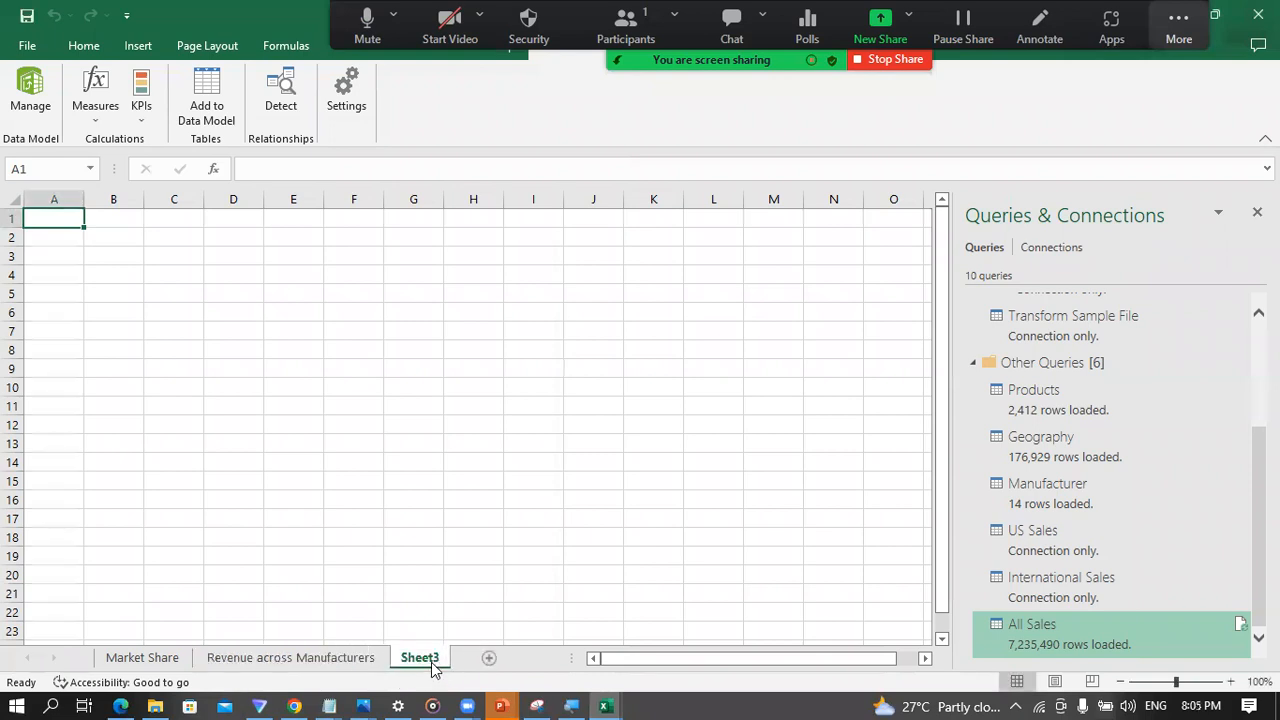
pyautogui.doubleClick(420, 656)
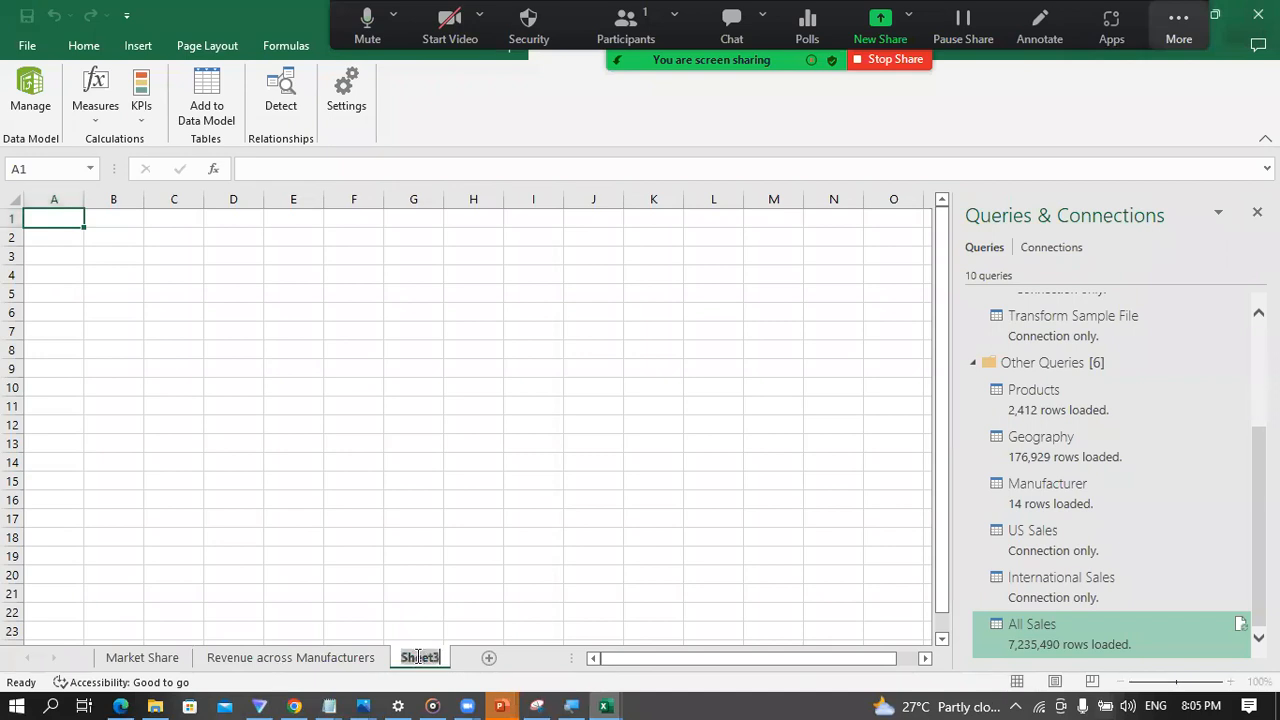
pyautogui.write('Y')
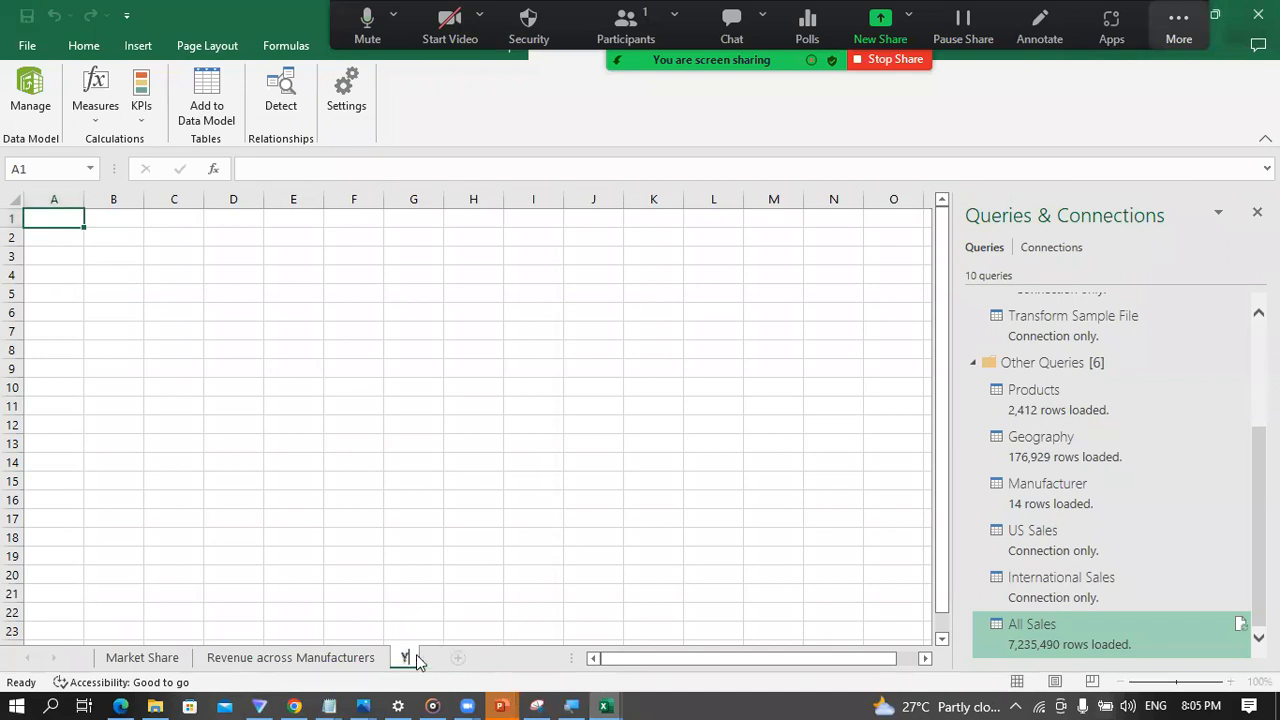
pyautogui.write('ear on ')
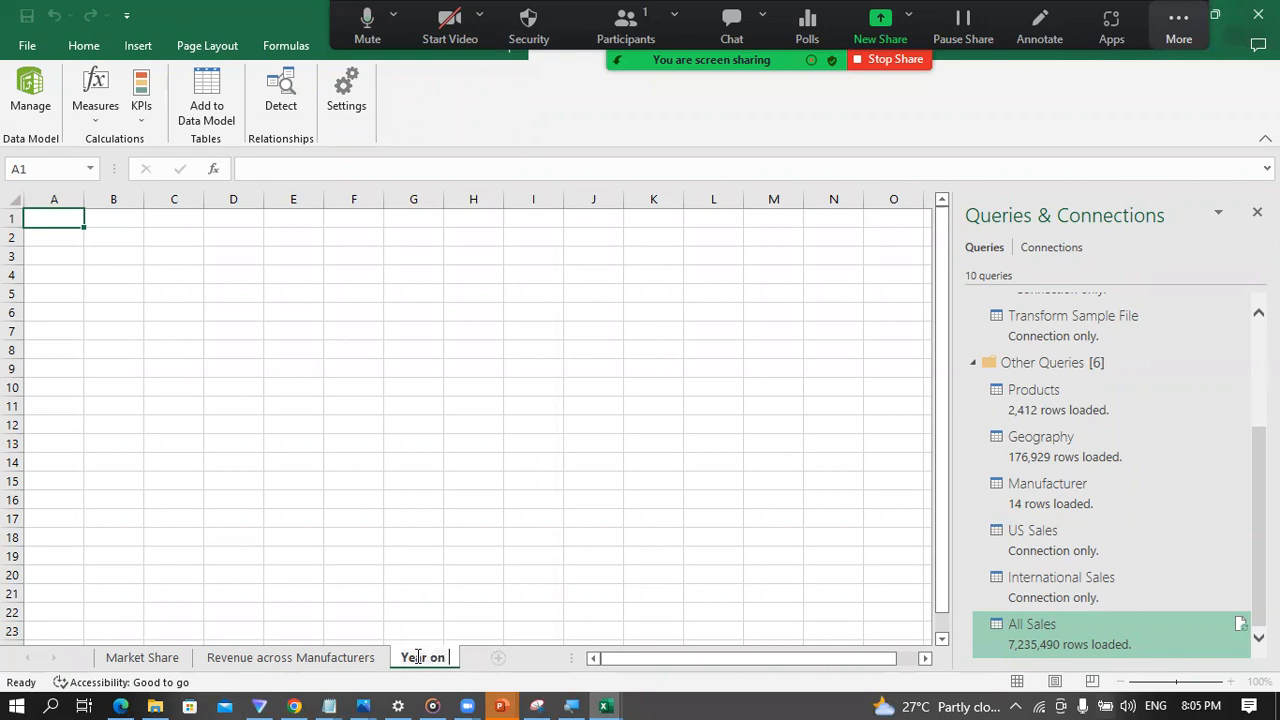
pyautogui.write('Year G')
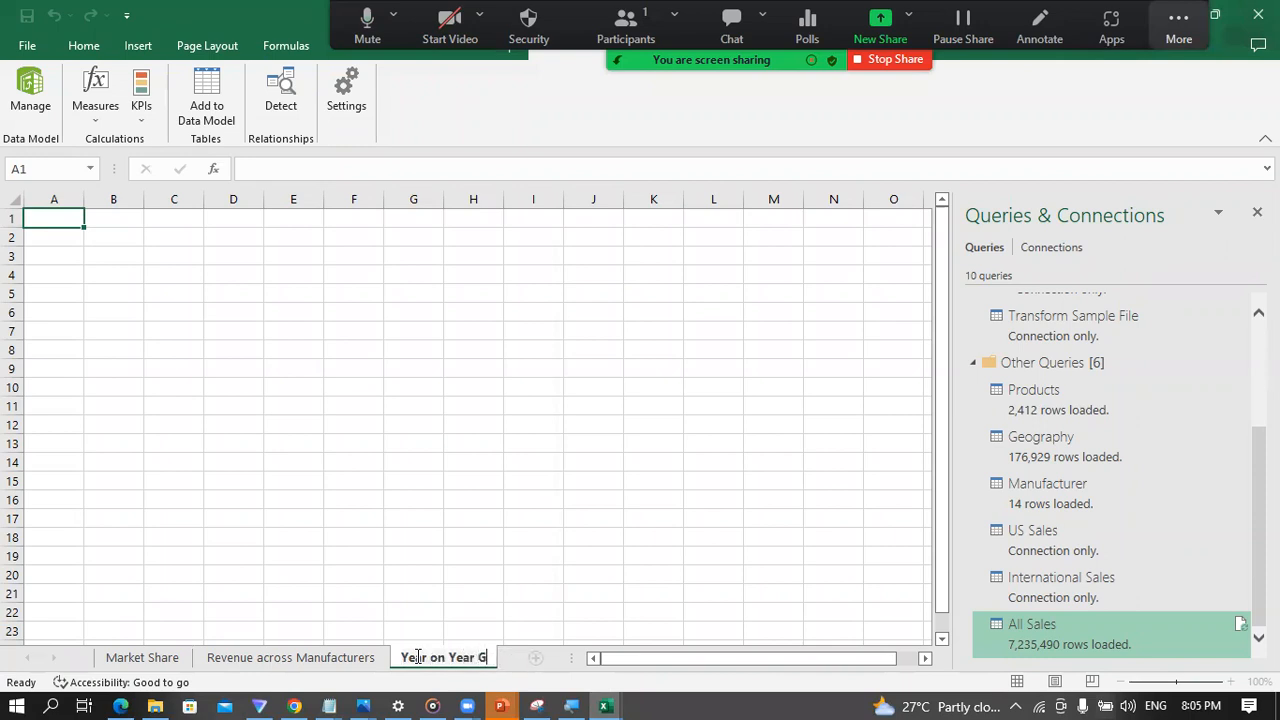
pyautogui.write('rowth')
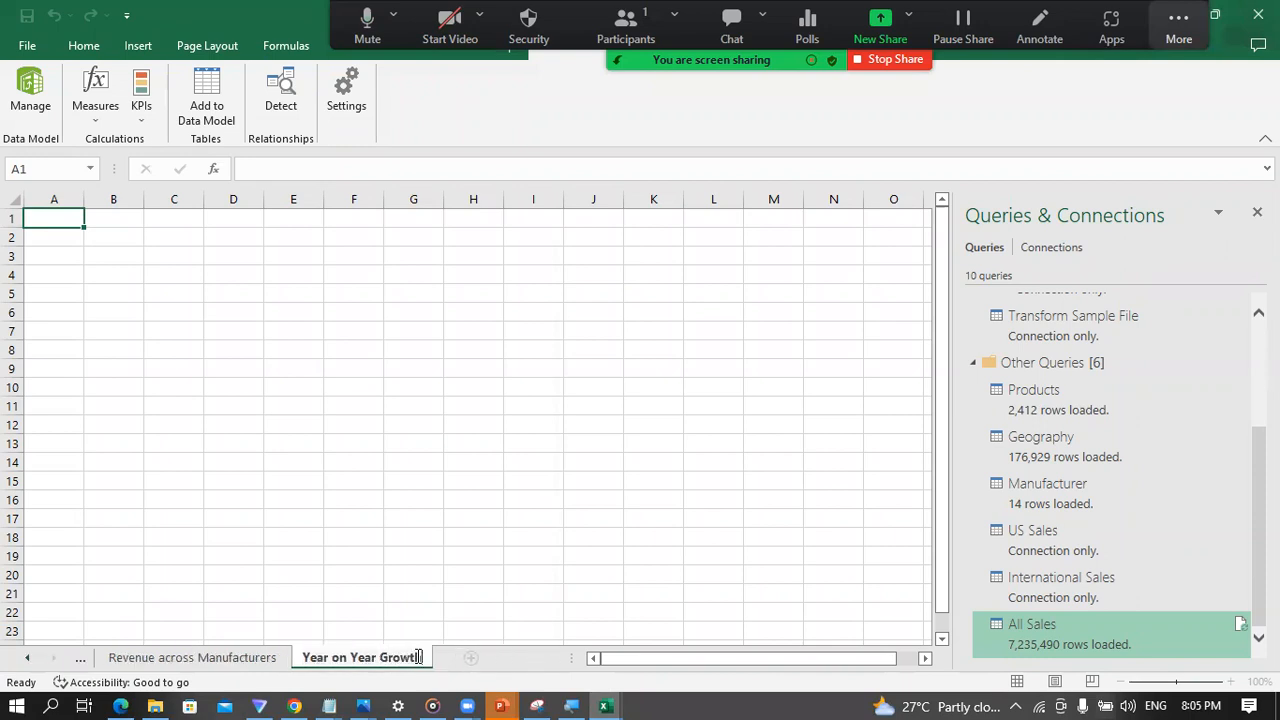
pyautogui.press('Return')
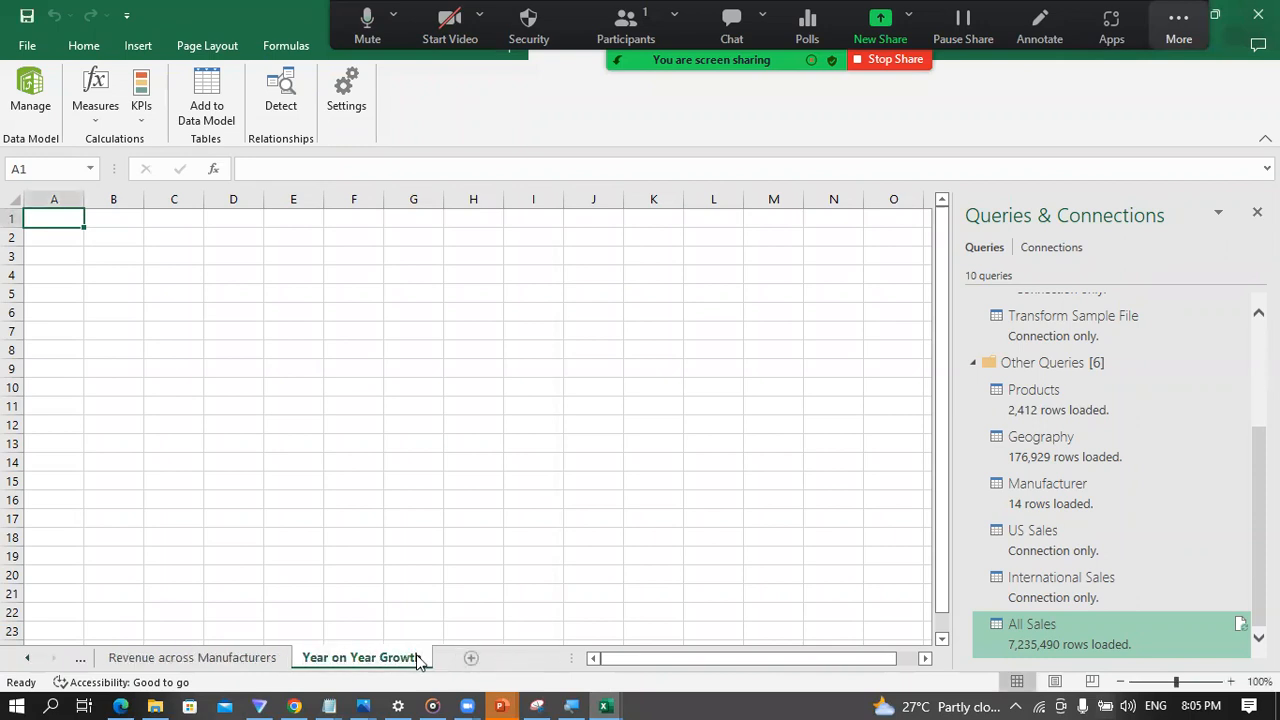
# Step: Add a fourth worksheet and name it US Sales
pyautogui.click(471, 660)
pyautogui.doubleClick(468, 656)
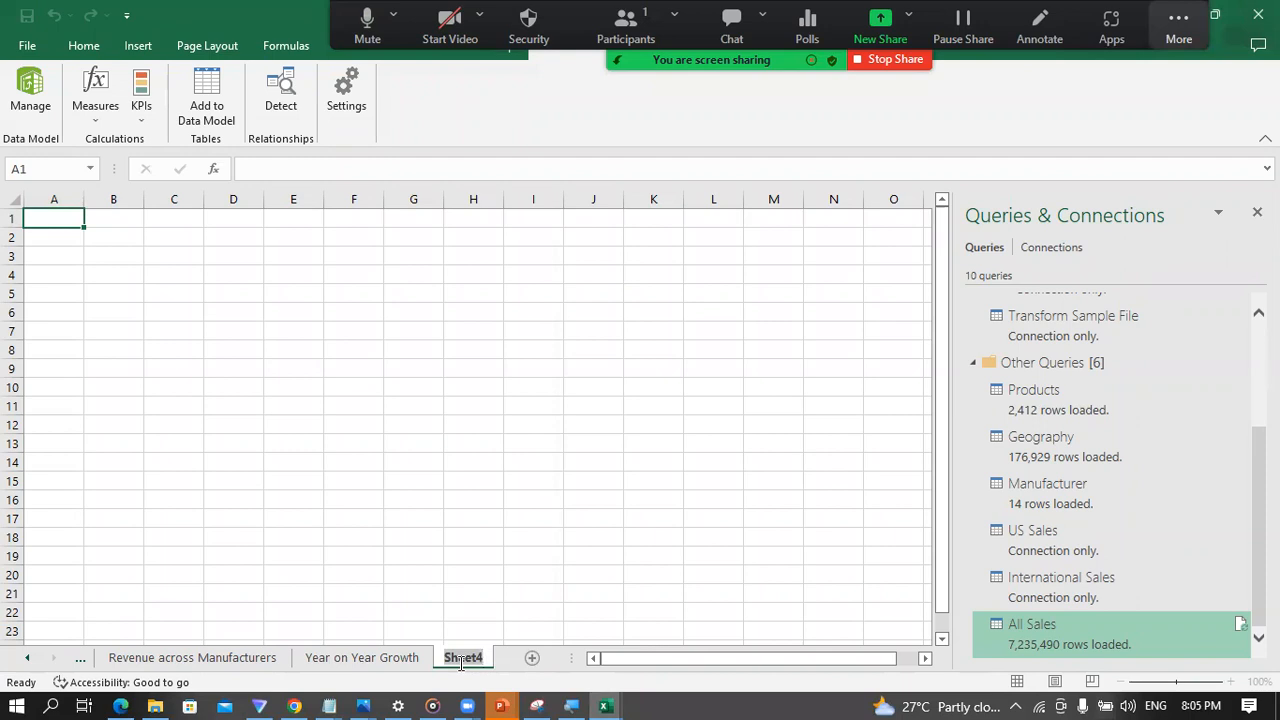
pyautogui.write('US Sales')
pyautogui.press('Return')
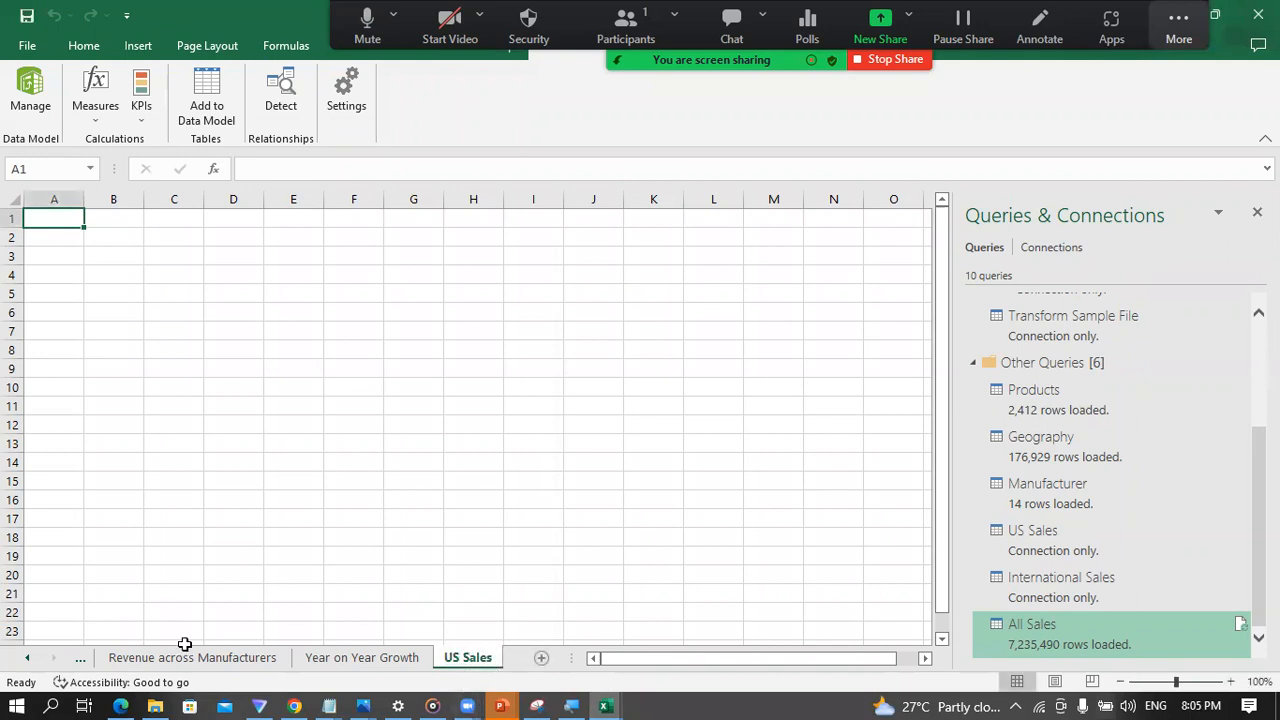
# Step: Close the Queries & Connections pane and select cell B9 on the Market Share sheet
pyautogui.click(140, 660)
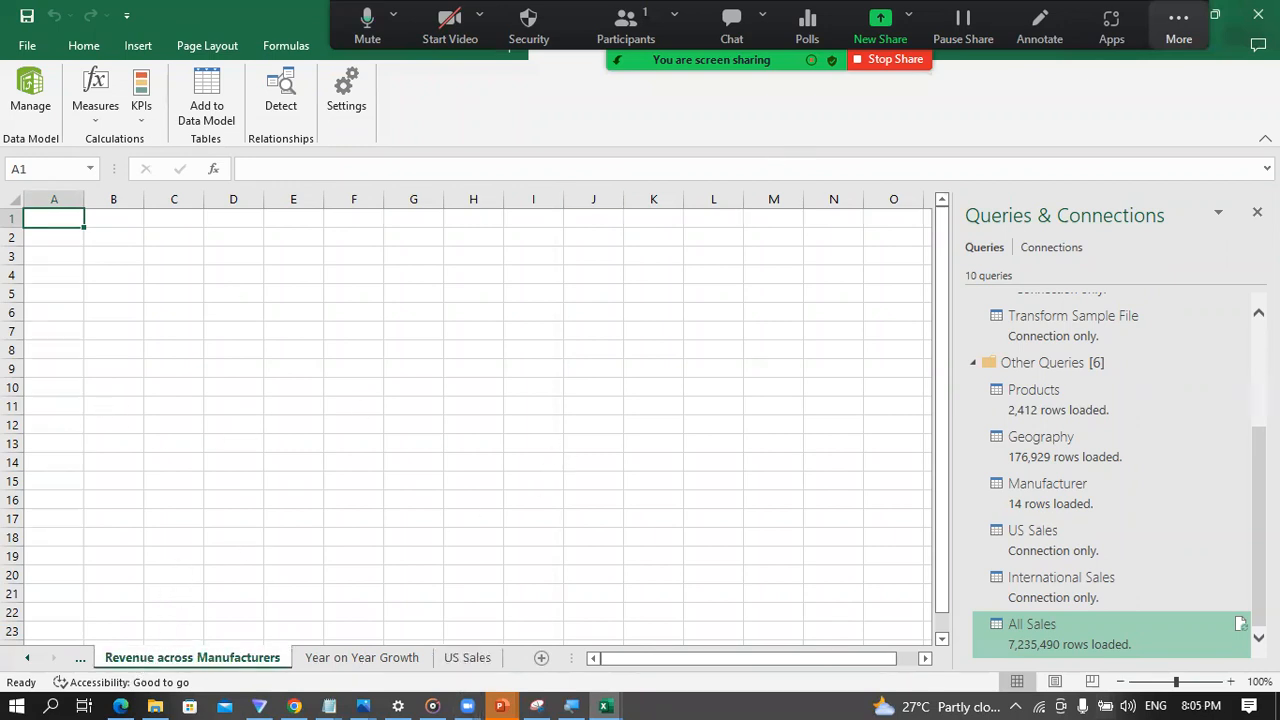
pyautogui.click(1257, 212)
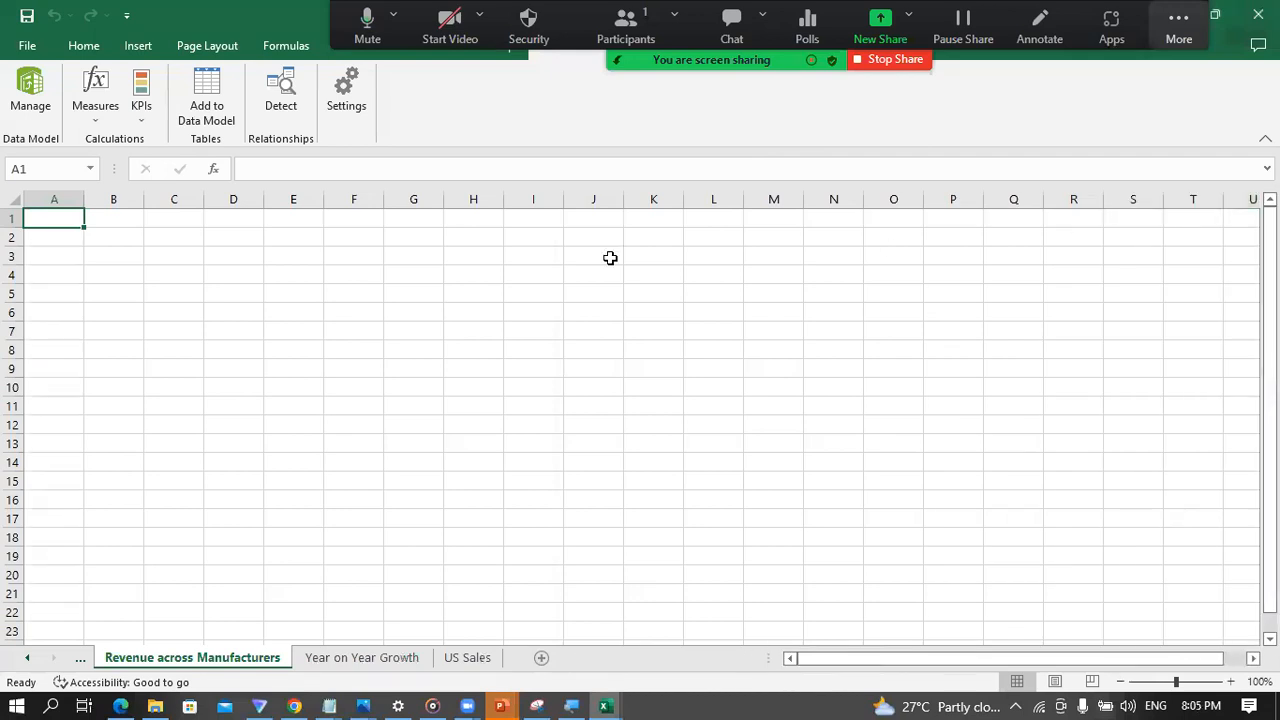
pyautogui.click(119, 286)
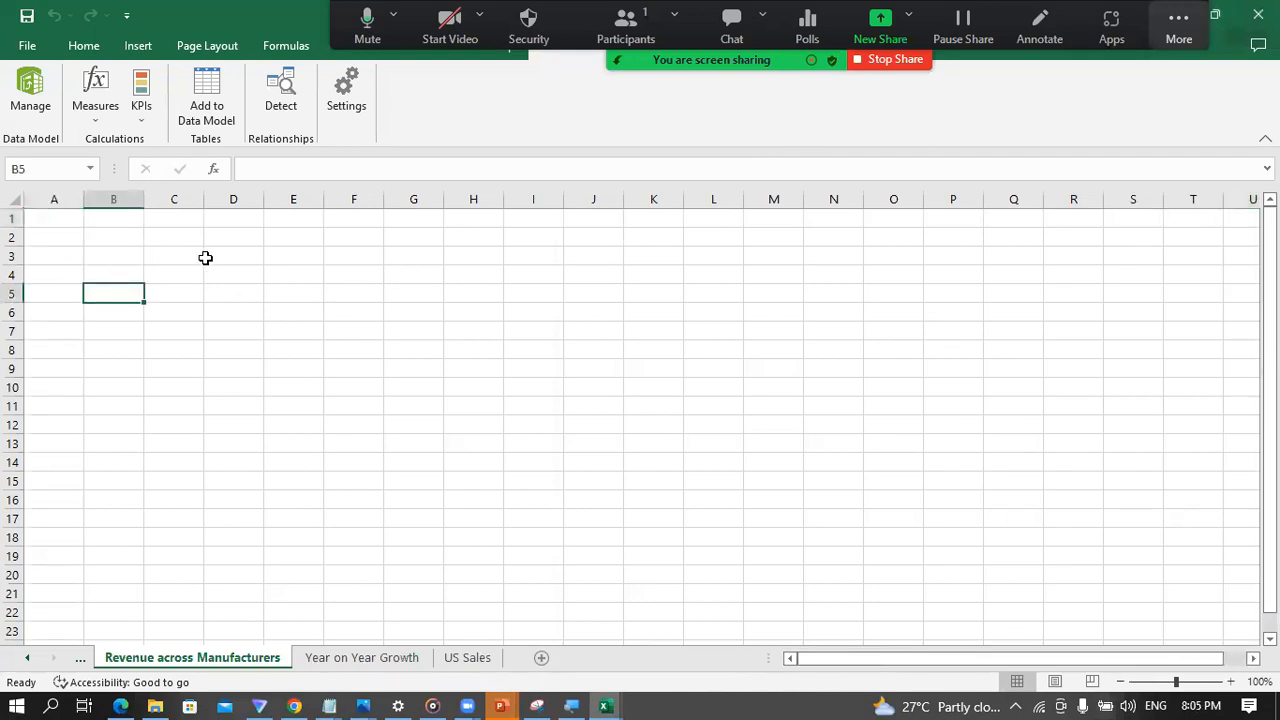
pyautogui.click(78, 657)
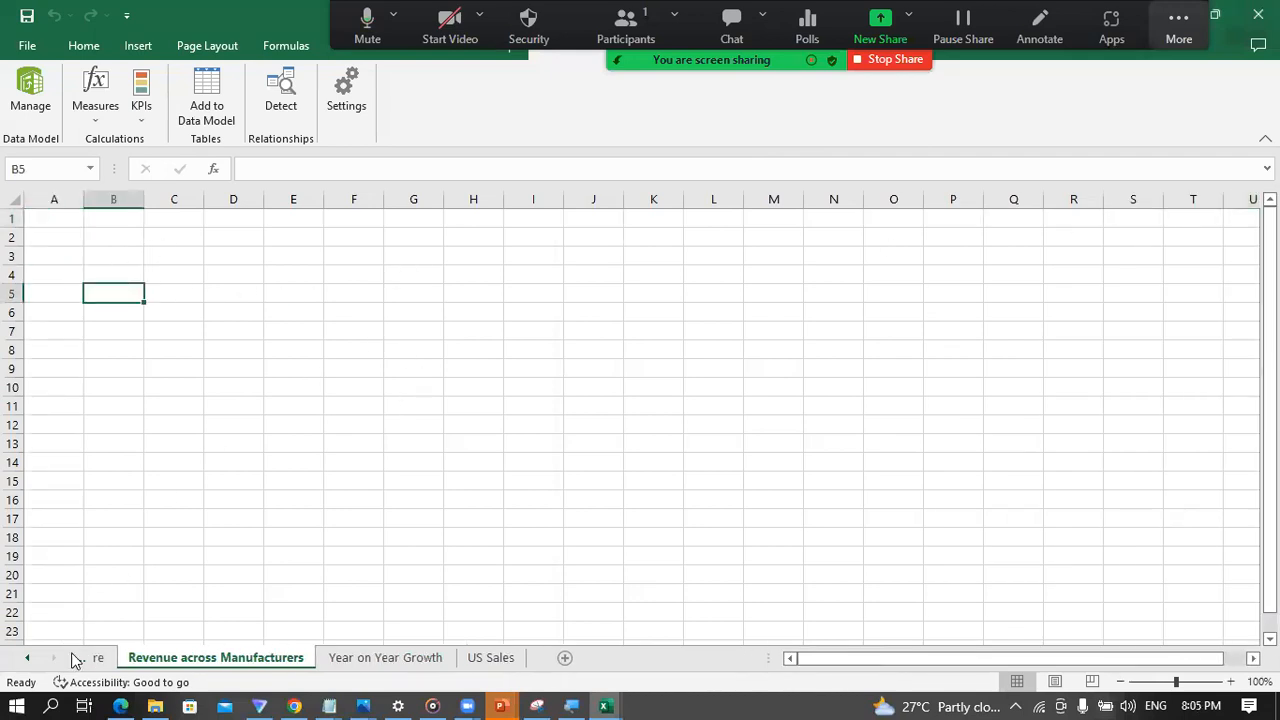
pyautogui.click(114, 657)
pyautogui.click(121, 309)
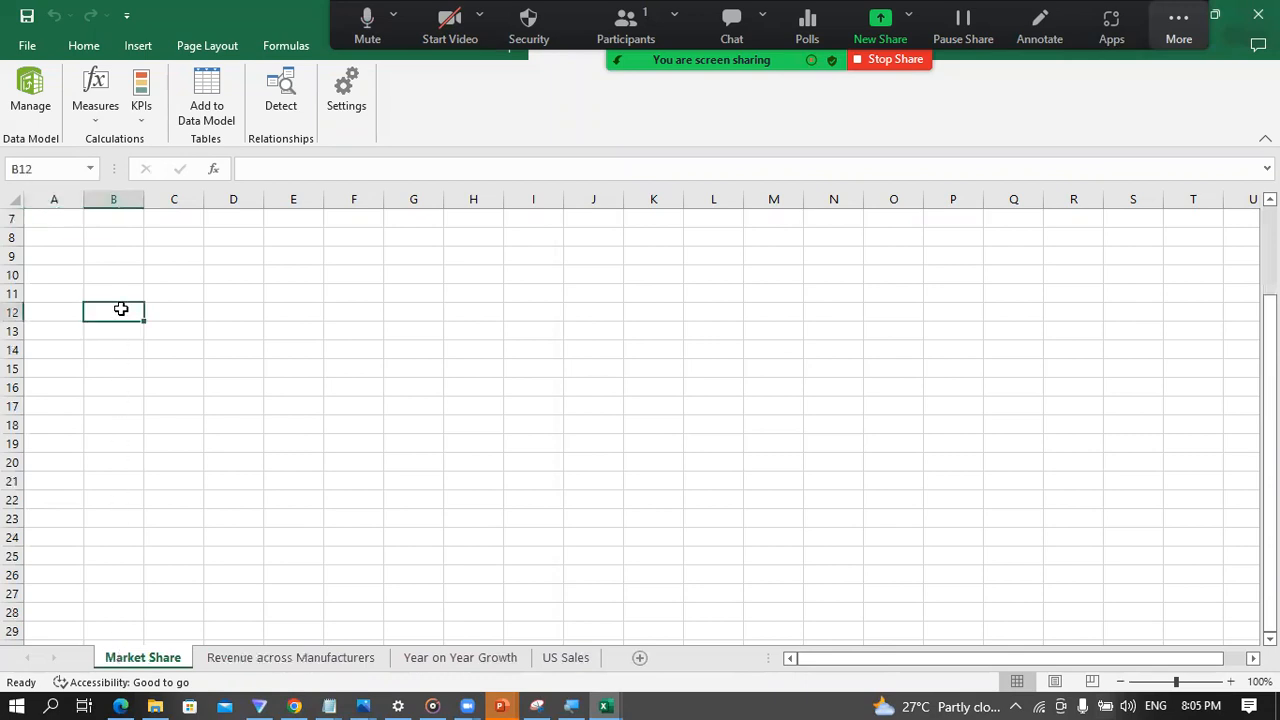
pyautogui.click(106, 273)
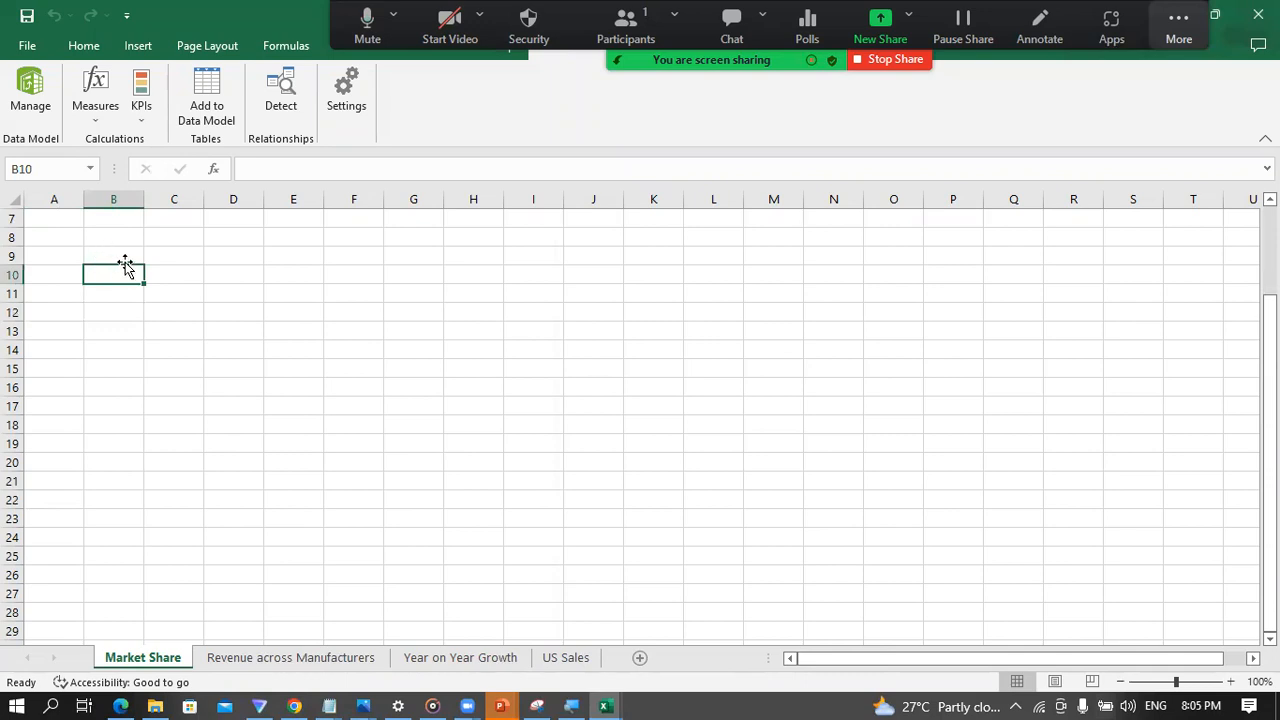
pyautogui.click(117, 254)
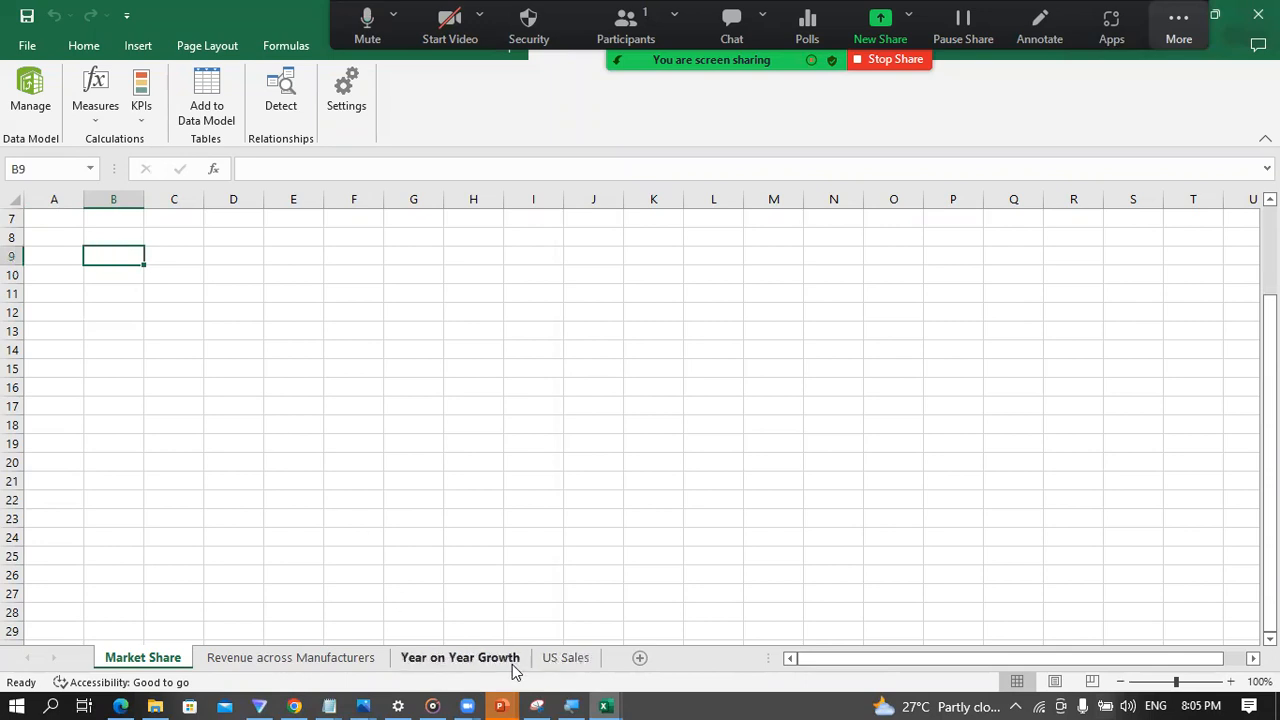
# Step: Switch to the Power Pivot window and change the model from the diagram to the data grid display
pyautogui.click(598, 700)
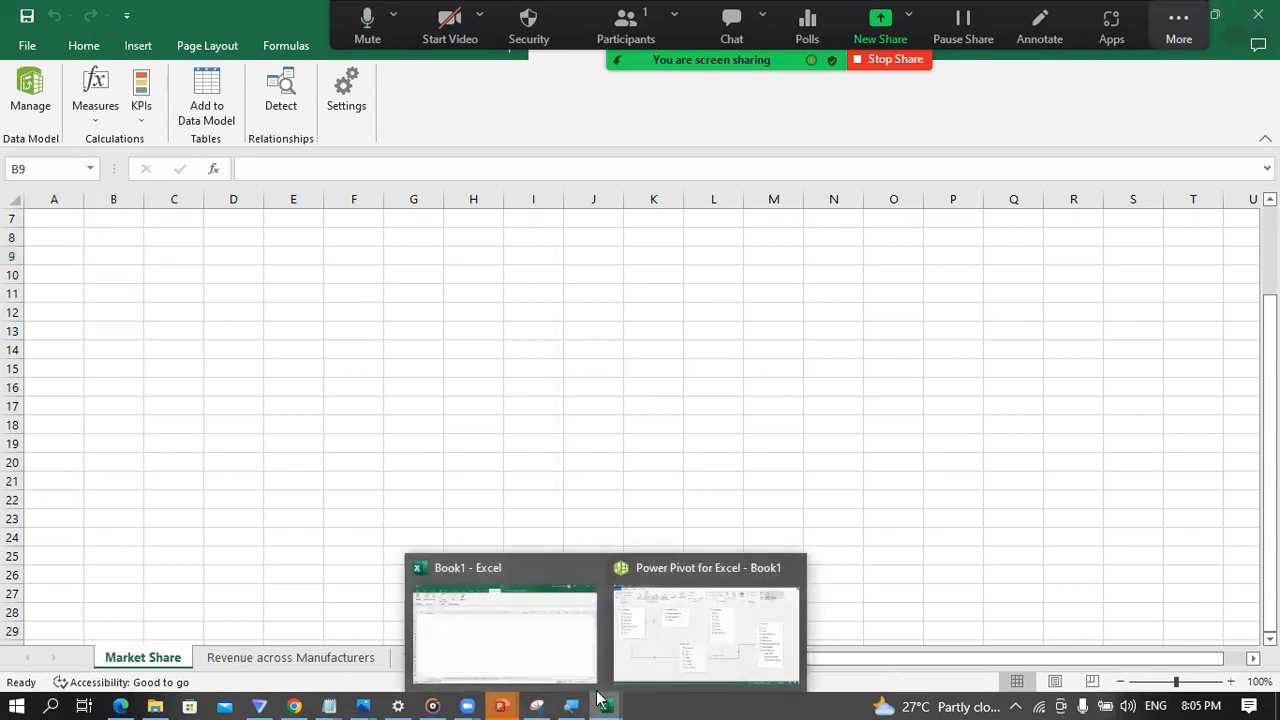
pyautogui.click(648, 637)
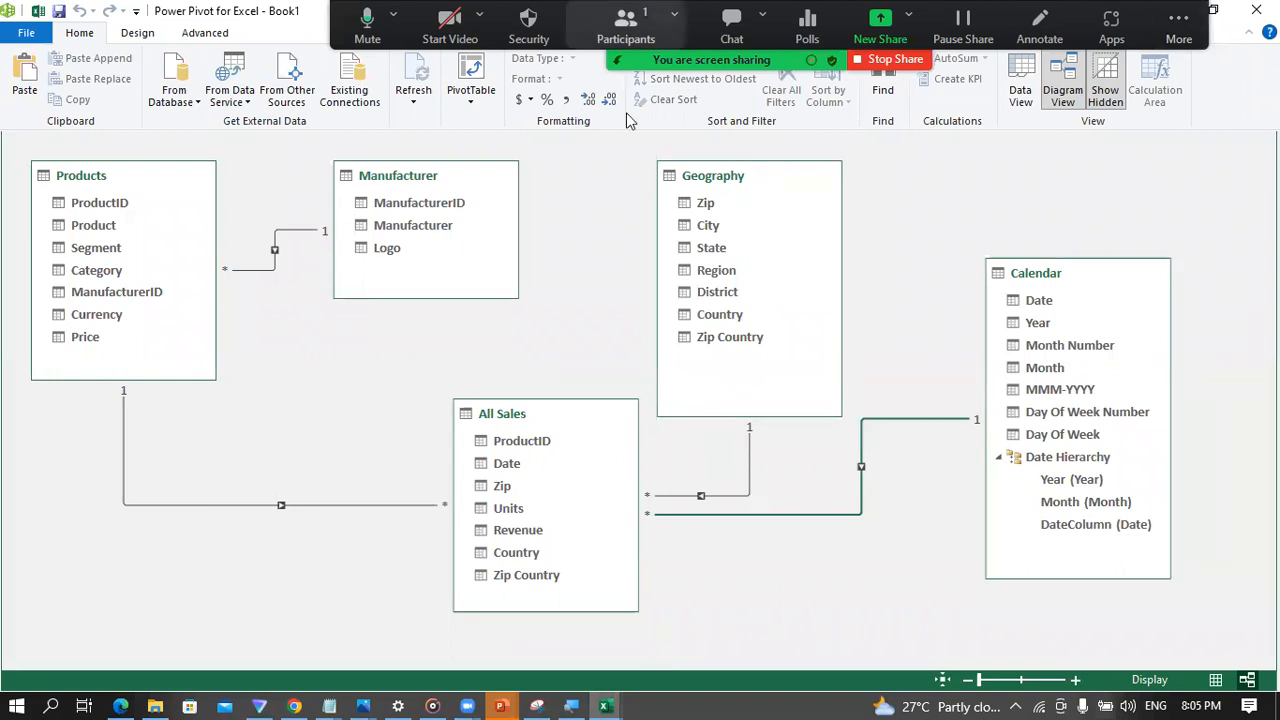
pyautogui.click(1020, 80)
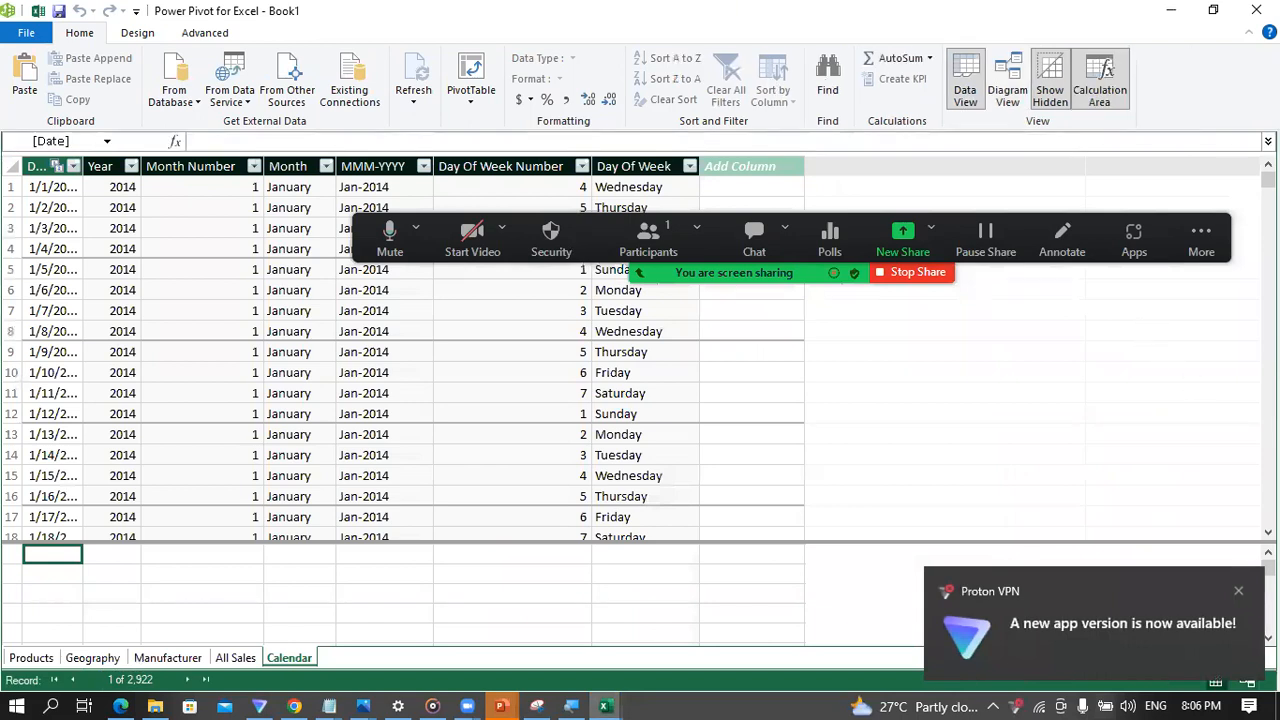
# Step: View the Manufacturer table in the data model and switch back to the Book1 workbook in Excel
pyautogui.click(1238, 590)
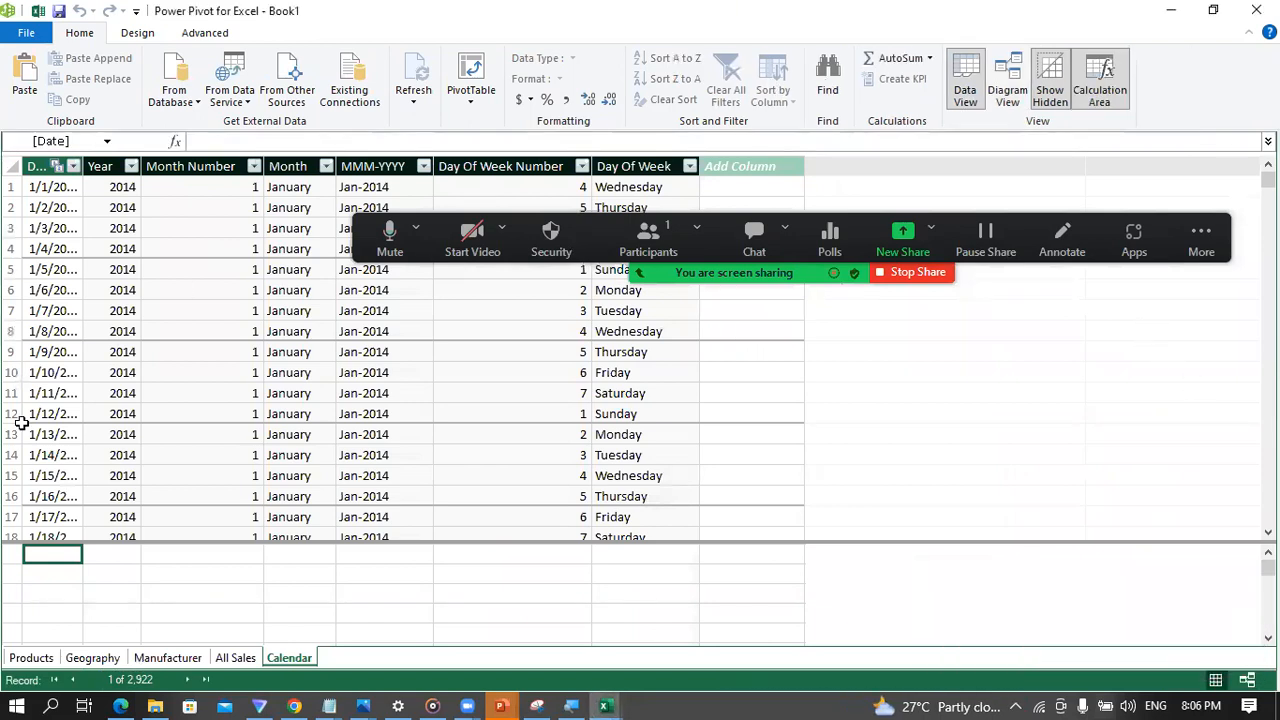
pyautogui.click(166, 662)
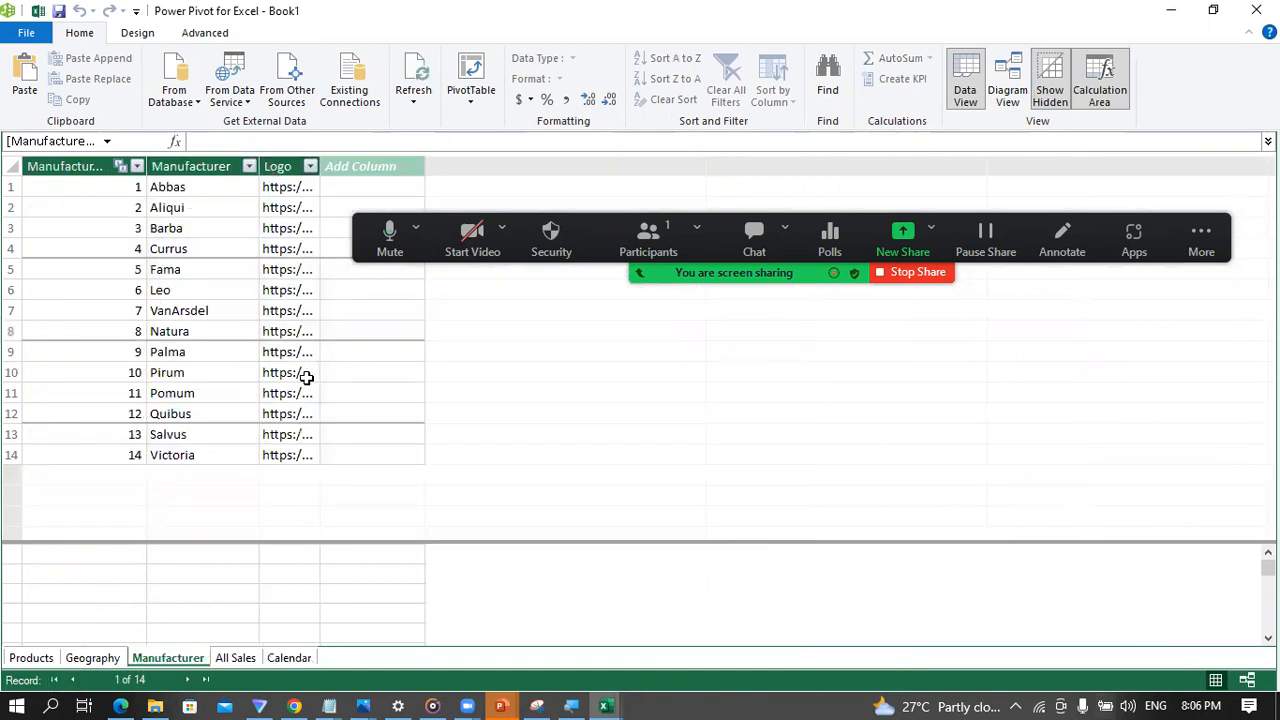
pyautogui.click(605, 700)
pyautogui.click(533, 665)
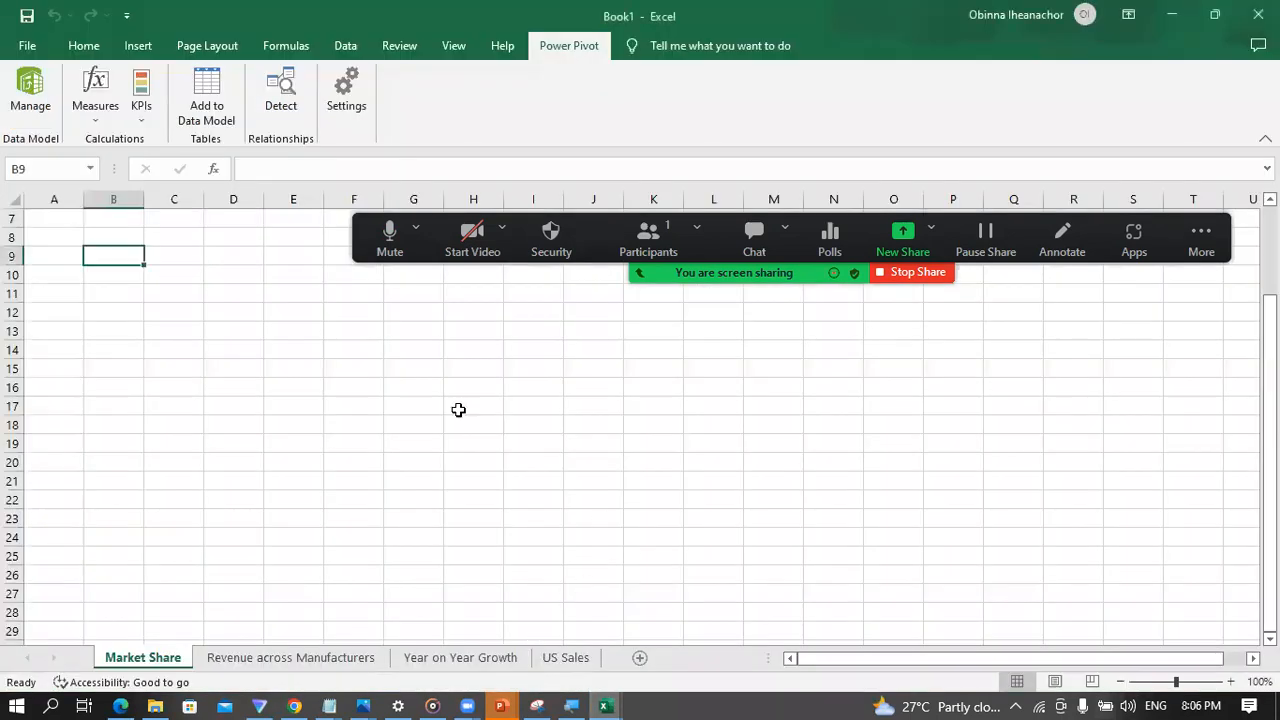
# Step: Insert a PivotTable from the data model on the existing Market Share sheet at cell B11
pyautogui.click(114, 290)
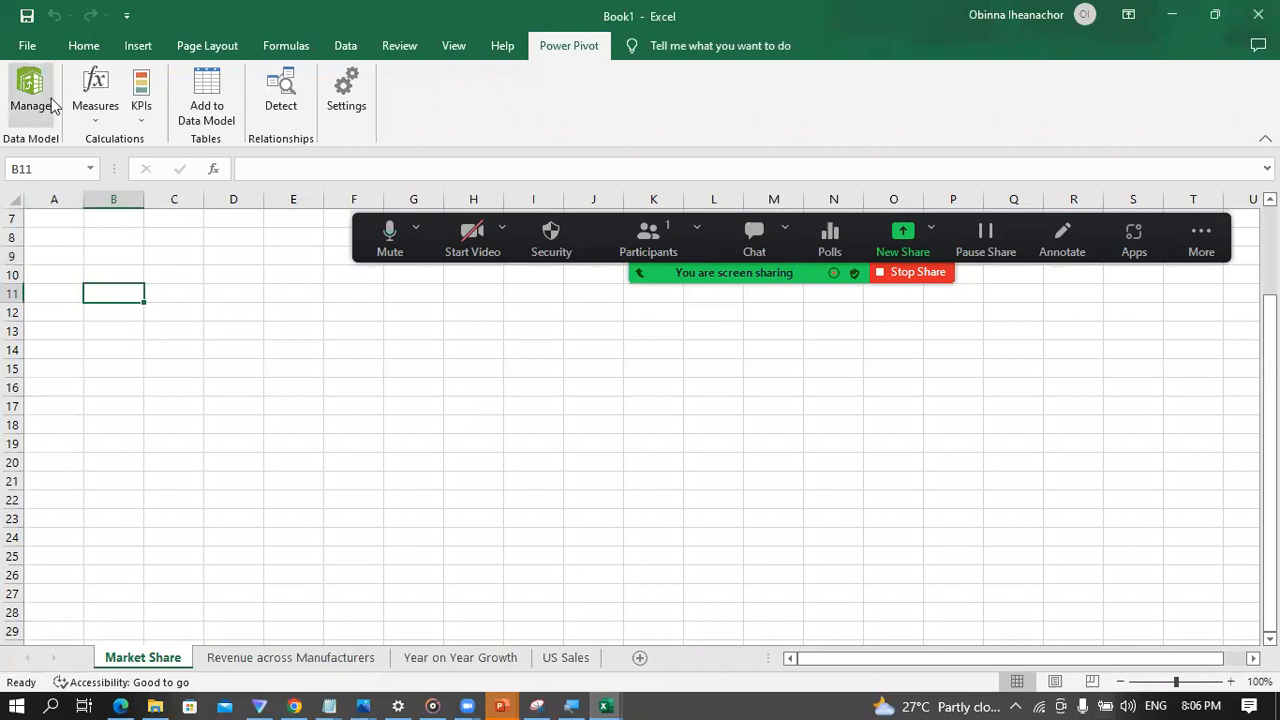
pyautogui.click(84, 46)
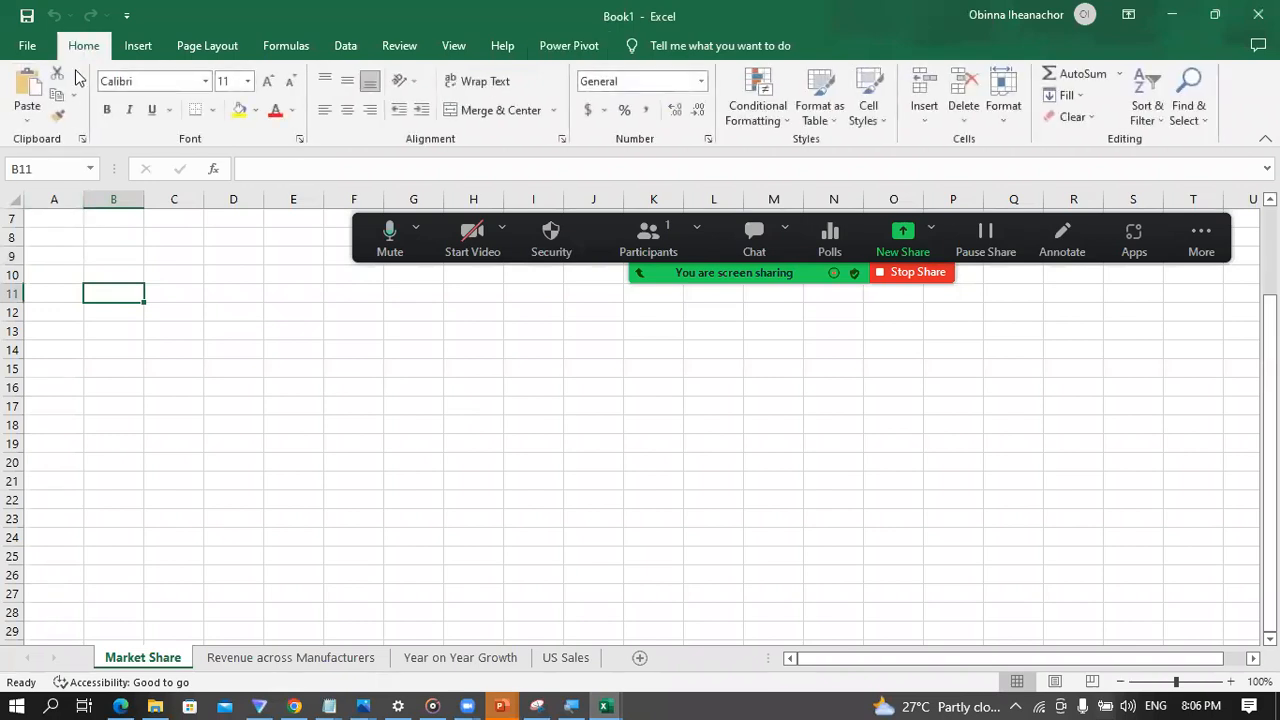
pyautogui.click(140, 48)
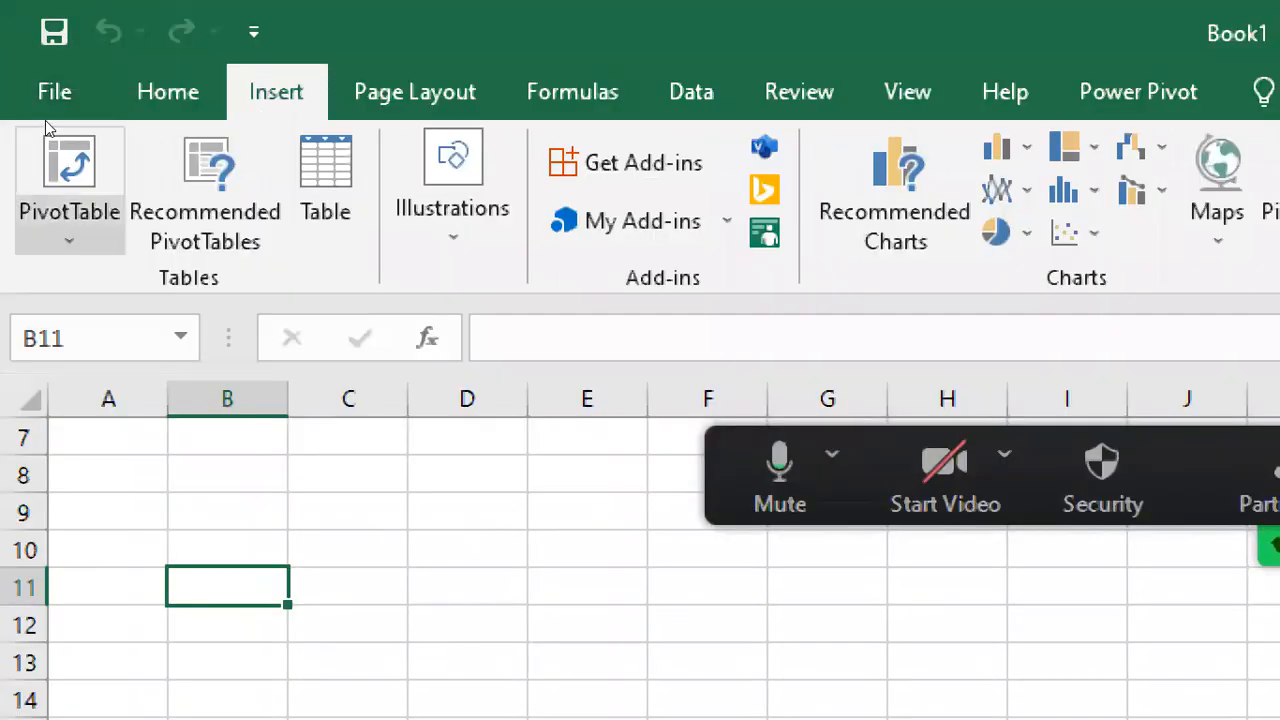
pyautogui.click(45, 25)
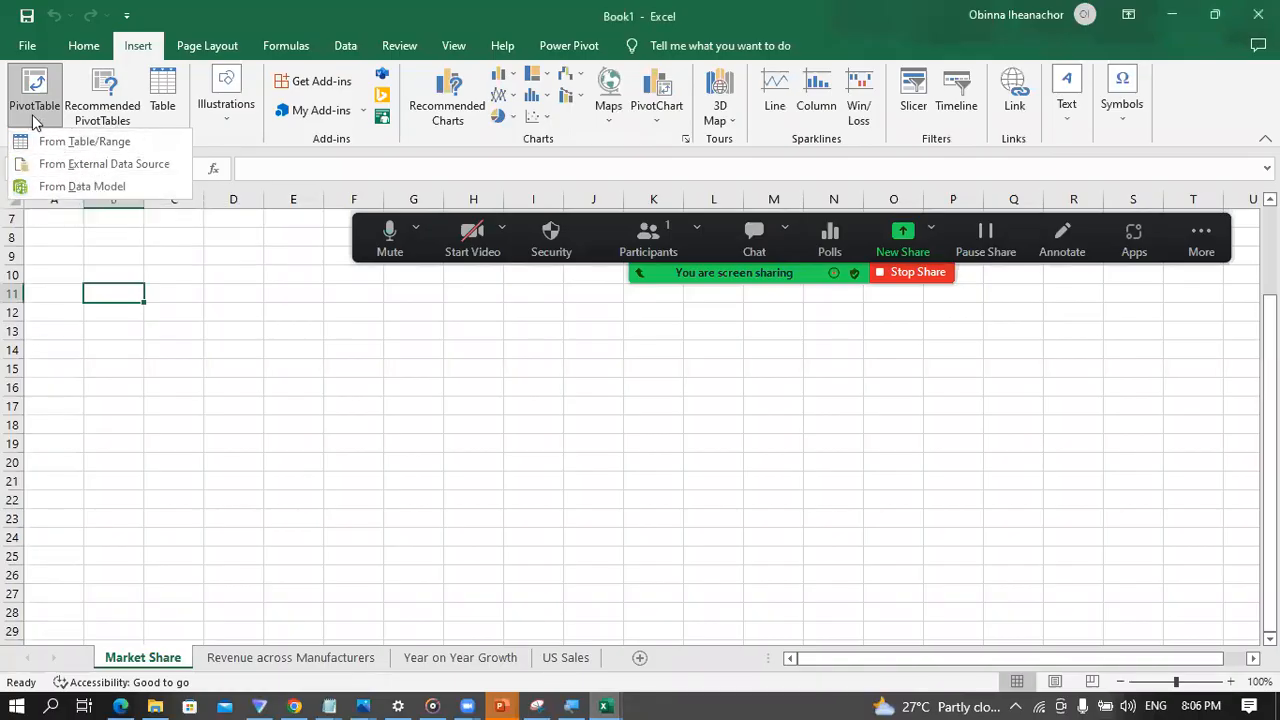
pyautogui.click(98, 189)
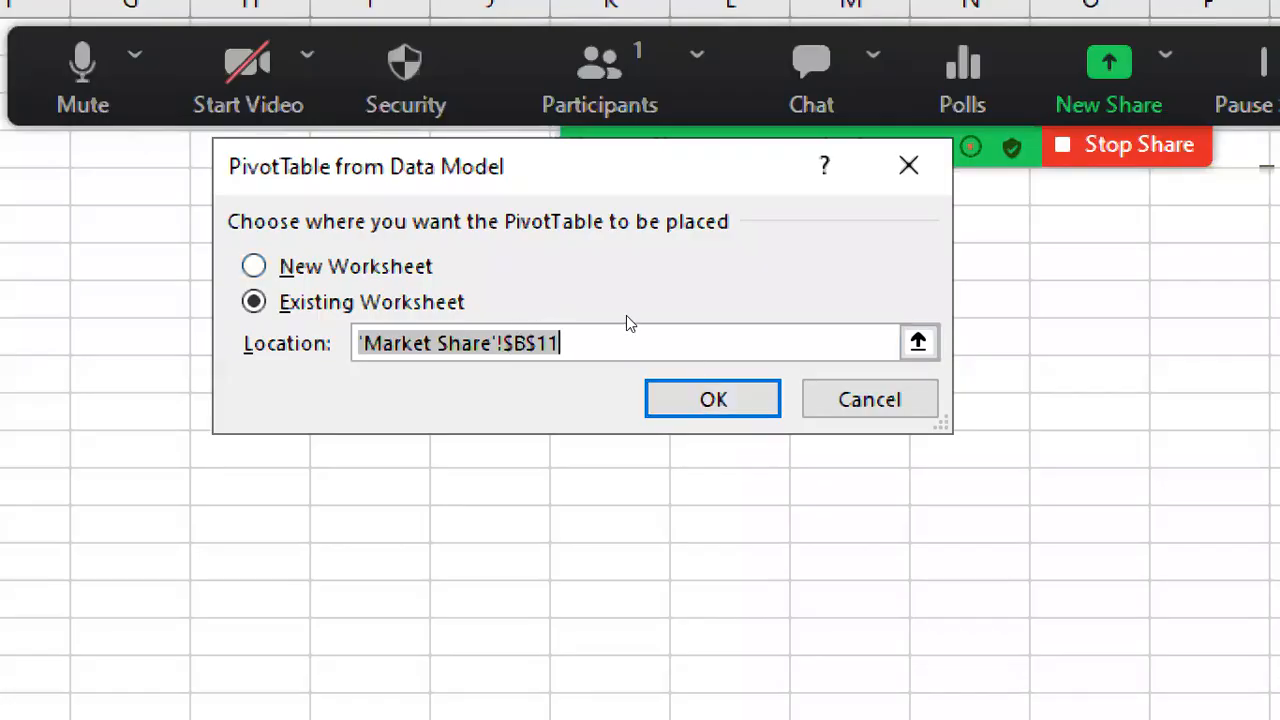
pyautogui.click(700, 398)
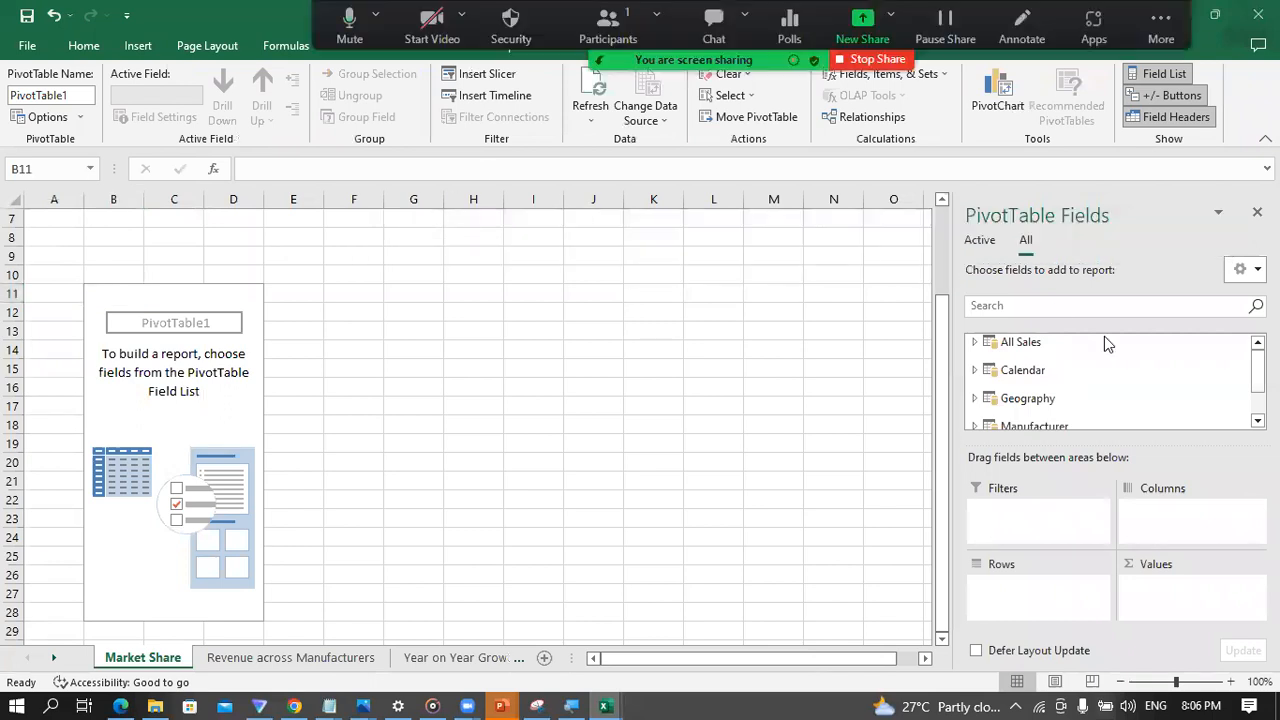
# Step: Add the Revenue field from the All Sales table to the PivotTable's values as a sum
pyautogui.scroll(-1, 1136, 381)
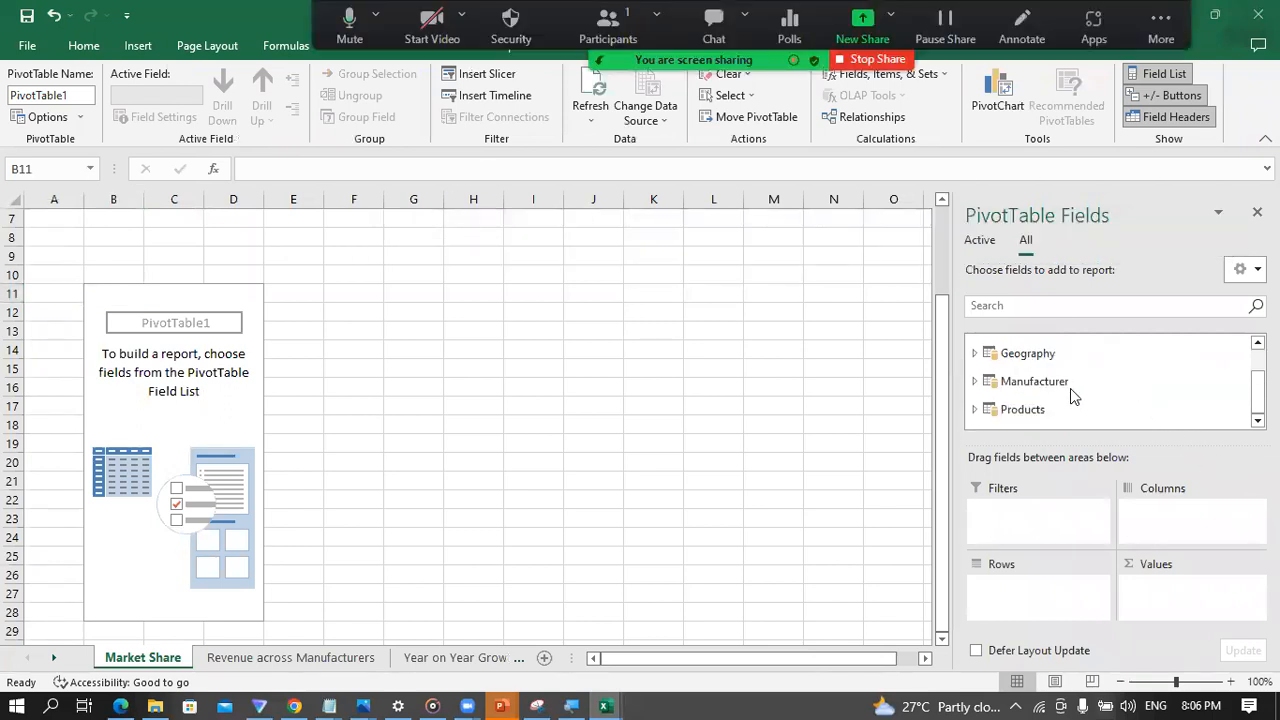
pyautogui.scroll(1, 1060, 398)
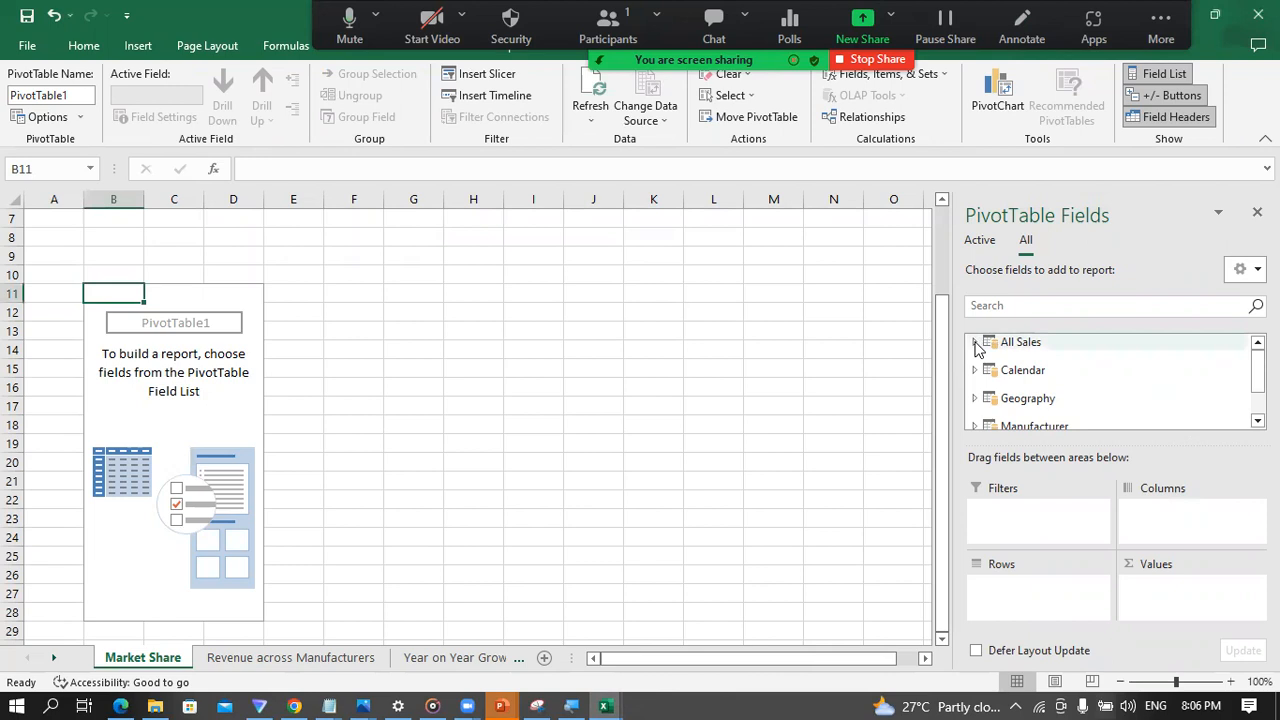
pyautogui.click(975, 342)
pyautogui.scroll(-2, 1065, 400)
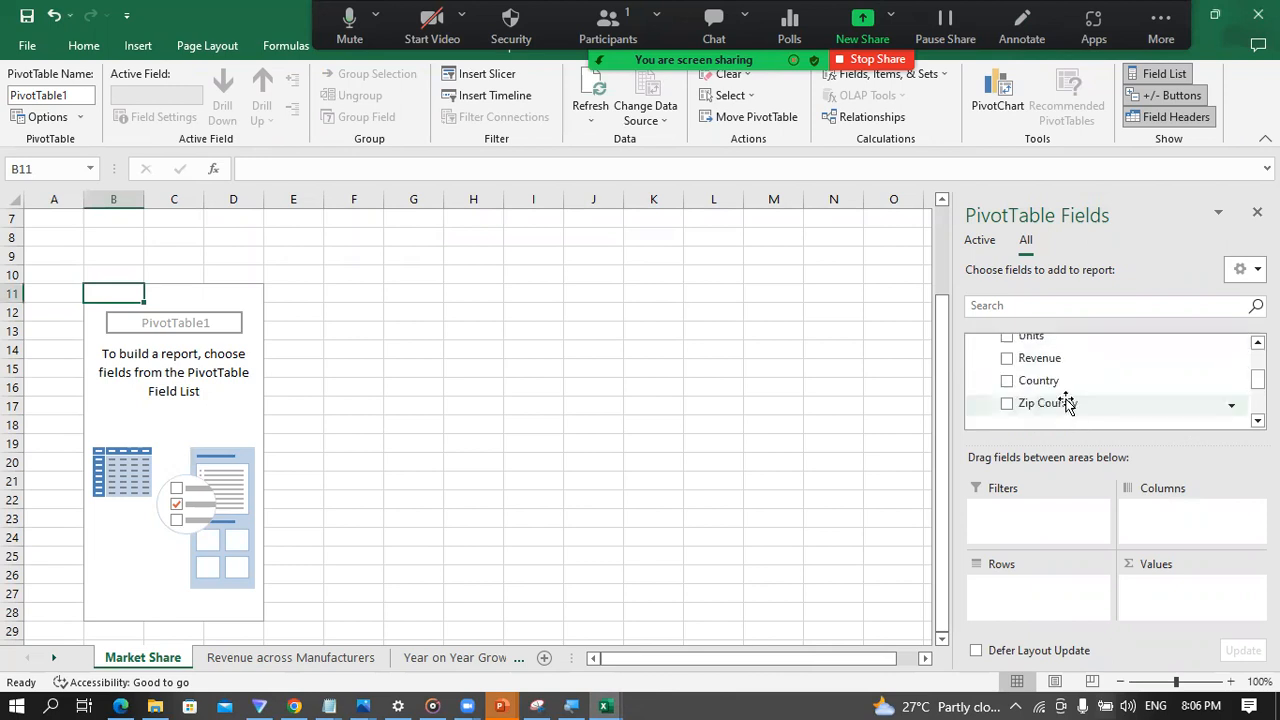
pyautogui.click(1007, 359)
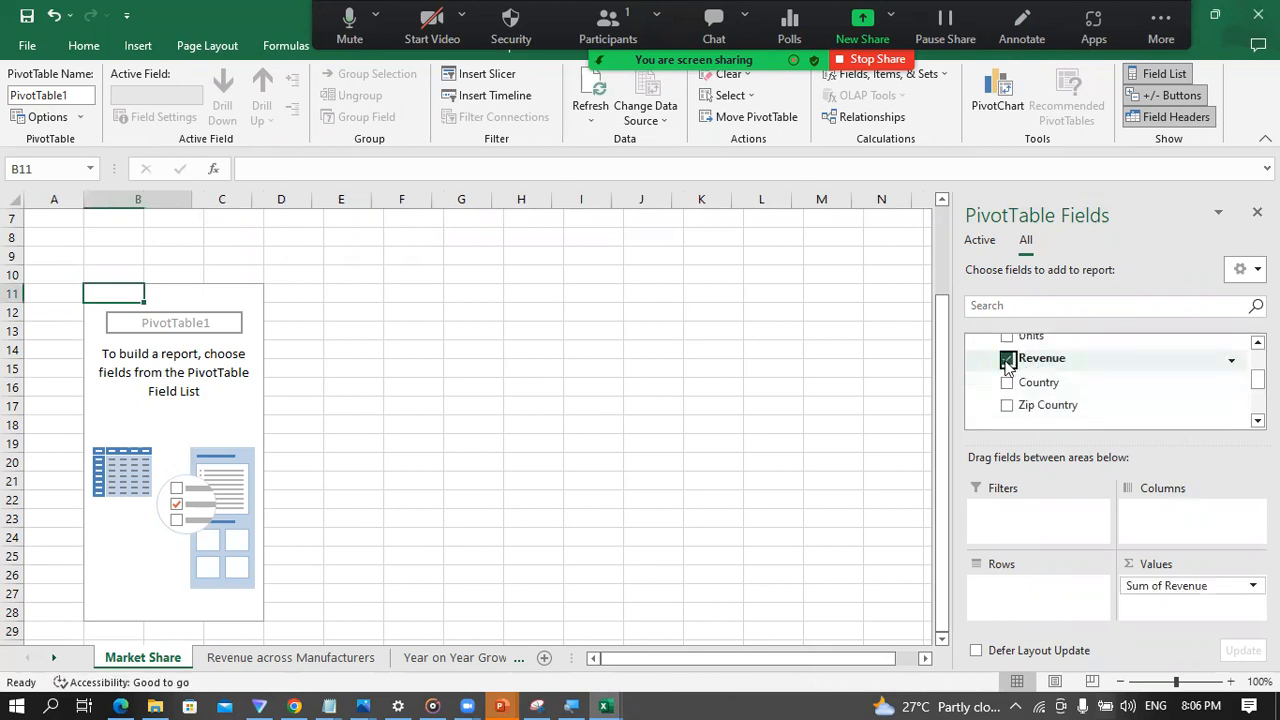
pyautogui.scroll(2, 1030, 375)
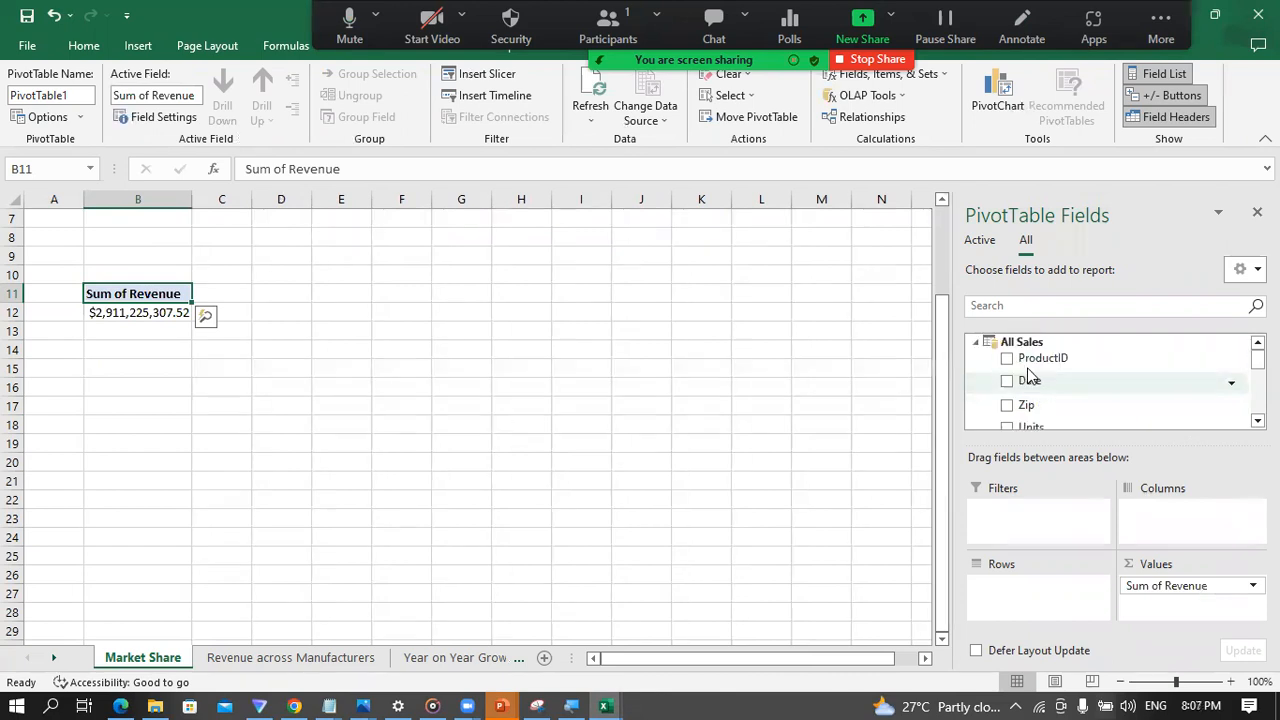
pyautogui.click(978, 343)
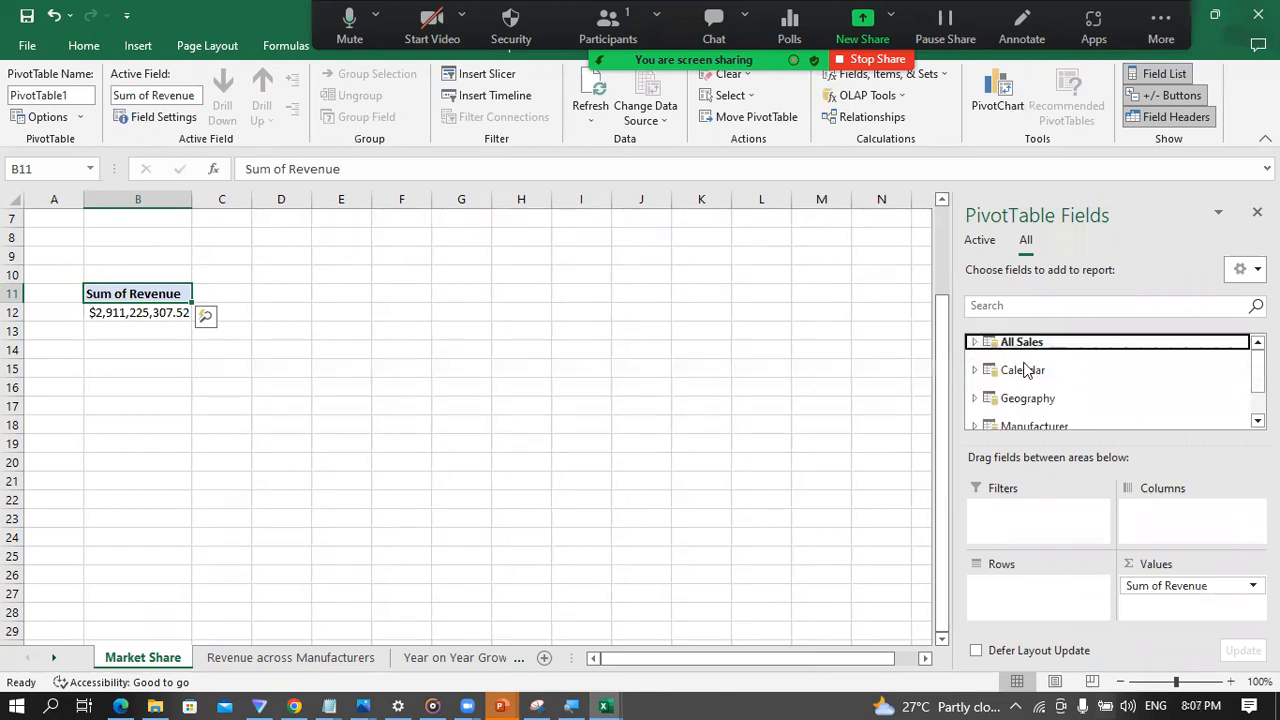
# Step: Add the Manufacturer field from the Manufacturer table to the PivotTable's rows
pyautogui.scroll(-1, 1035, 385)
pyautogui.click(975, 382)
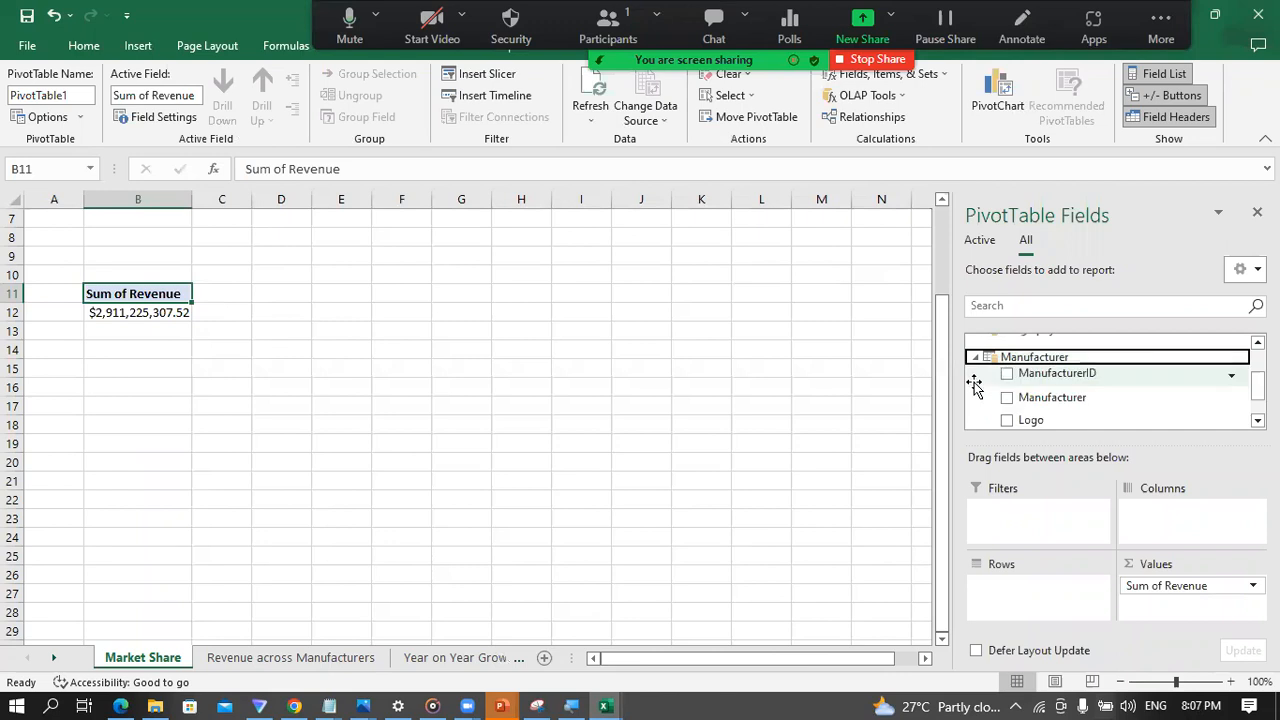
pyautogui.scroll(-1, 1050, 398)
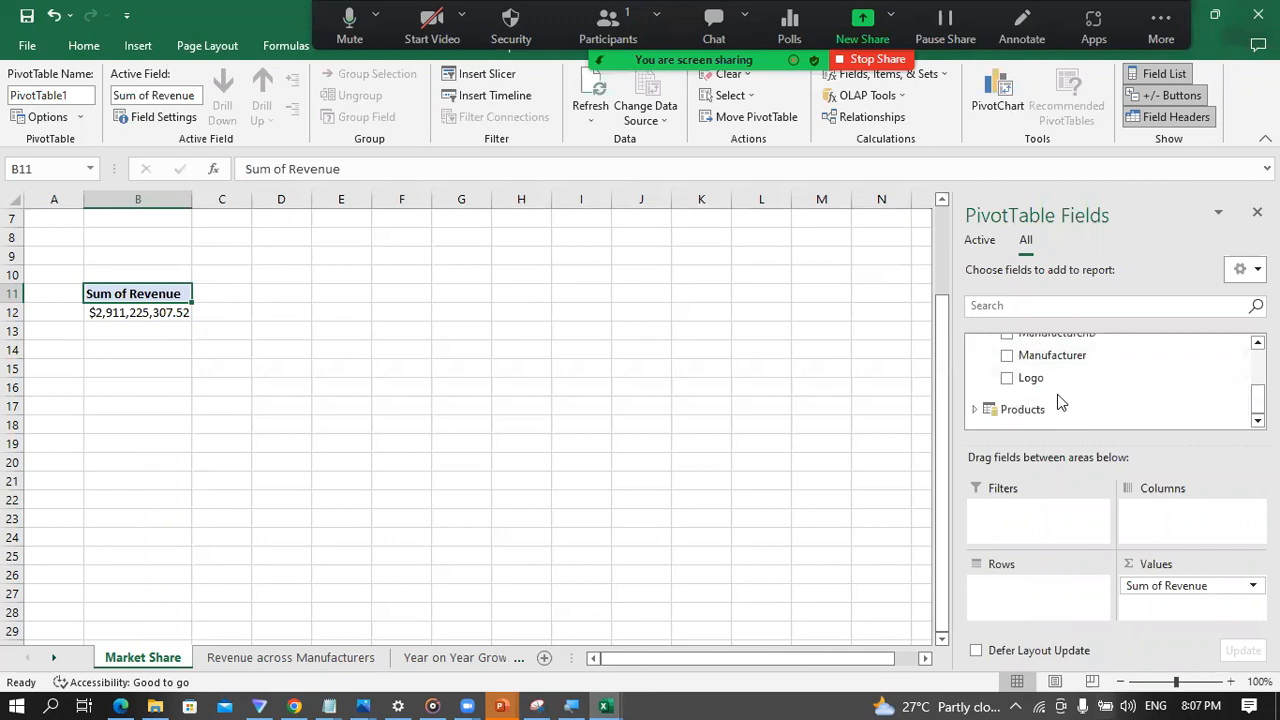
pyautogui.moveTo(1057, 352); pyautogui.dragTo(1012, 590)
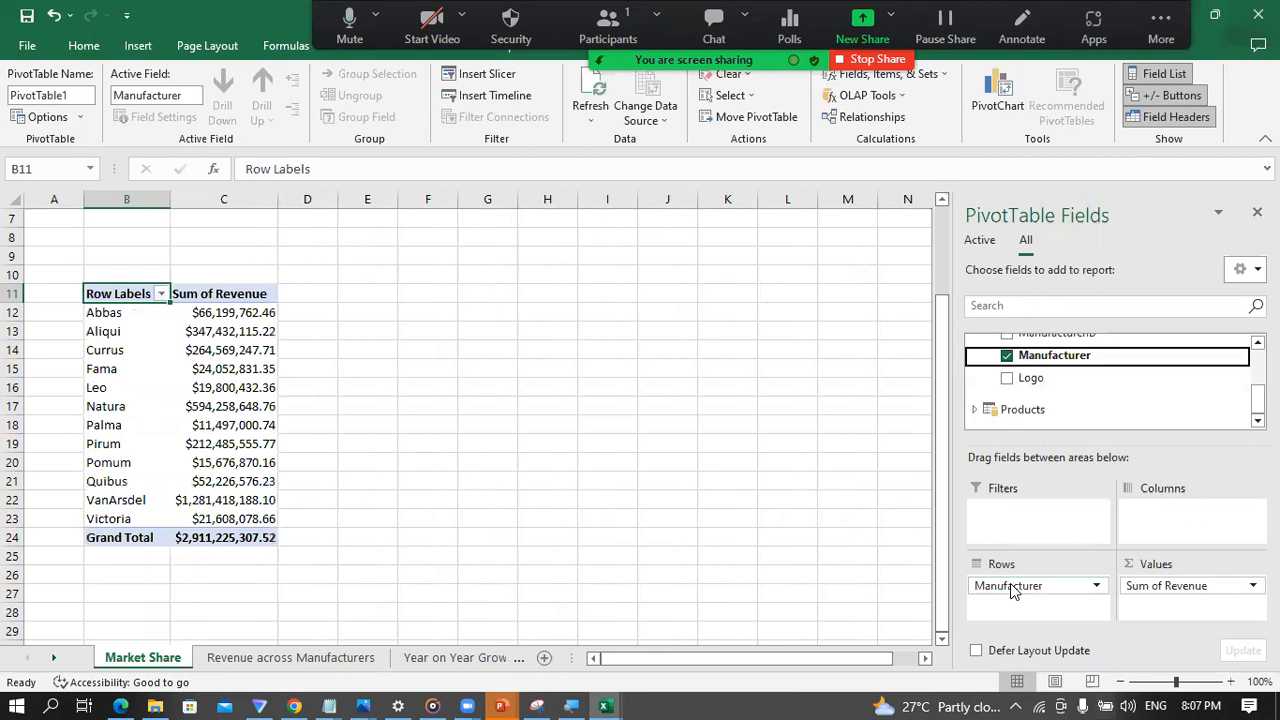
# Step: Collapse the Manufacturer table in the field list and move the Manufacturer field from the PivotTable's rows to its columns
pyautogui.scroll(4, 1030, 390)
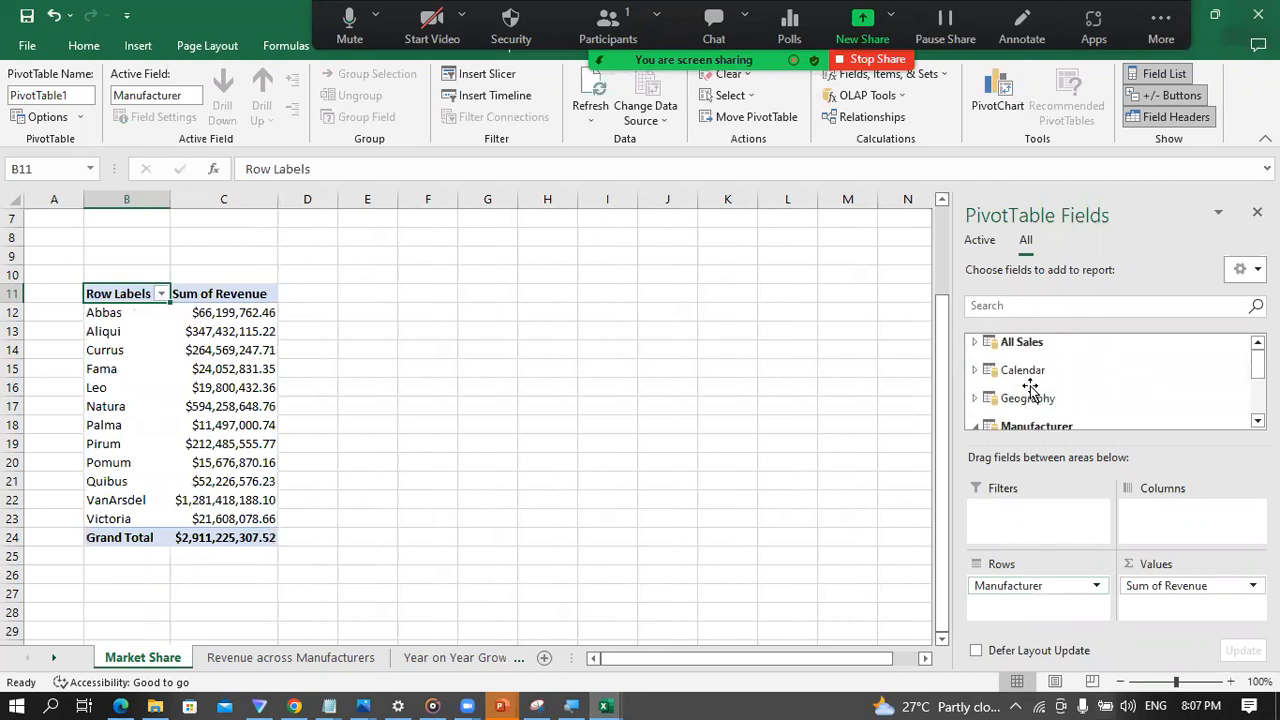
pyautogui.scroll(-2, 1025, 415)
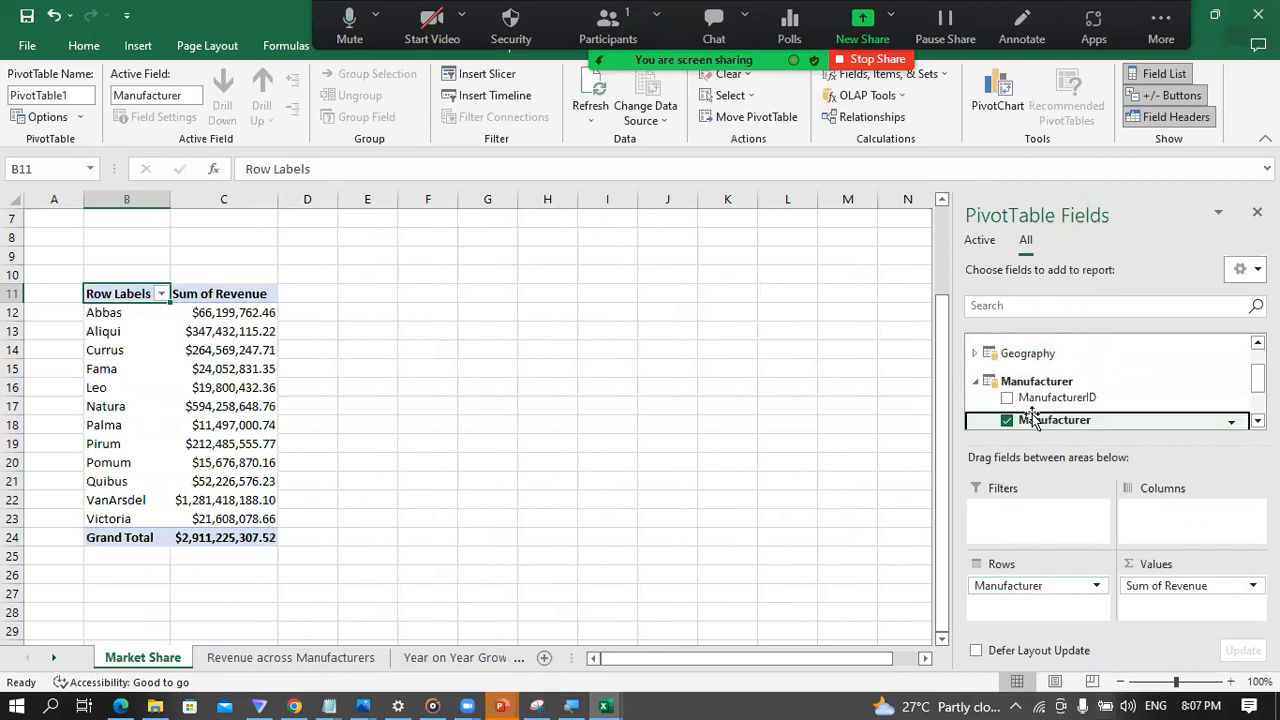
pyautogui.click(975, 383)
pyautogui.scroll(2, 1000, 391)
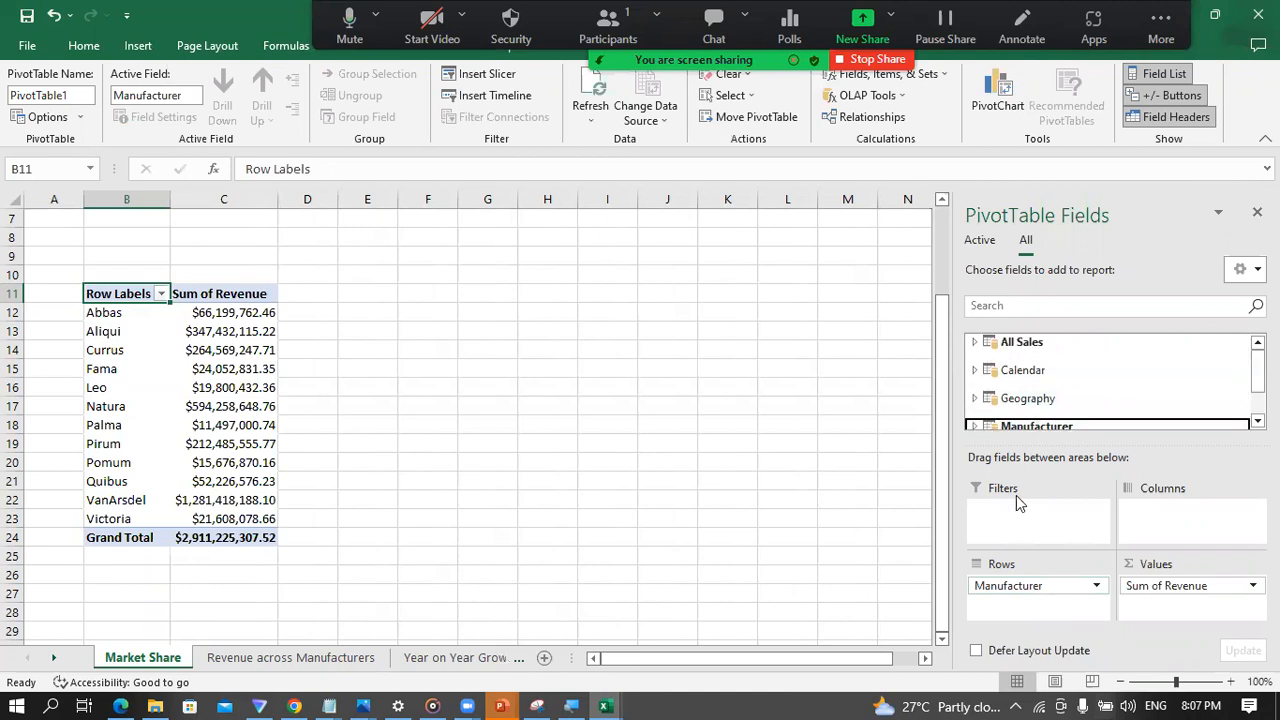
pyautogui.click(1004, 588)
pyautogui.moveTo(1004, 588); pyautogui.dragTo(1183, 510)
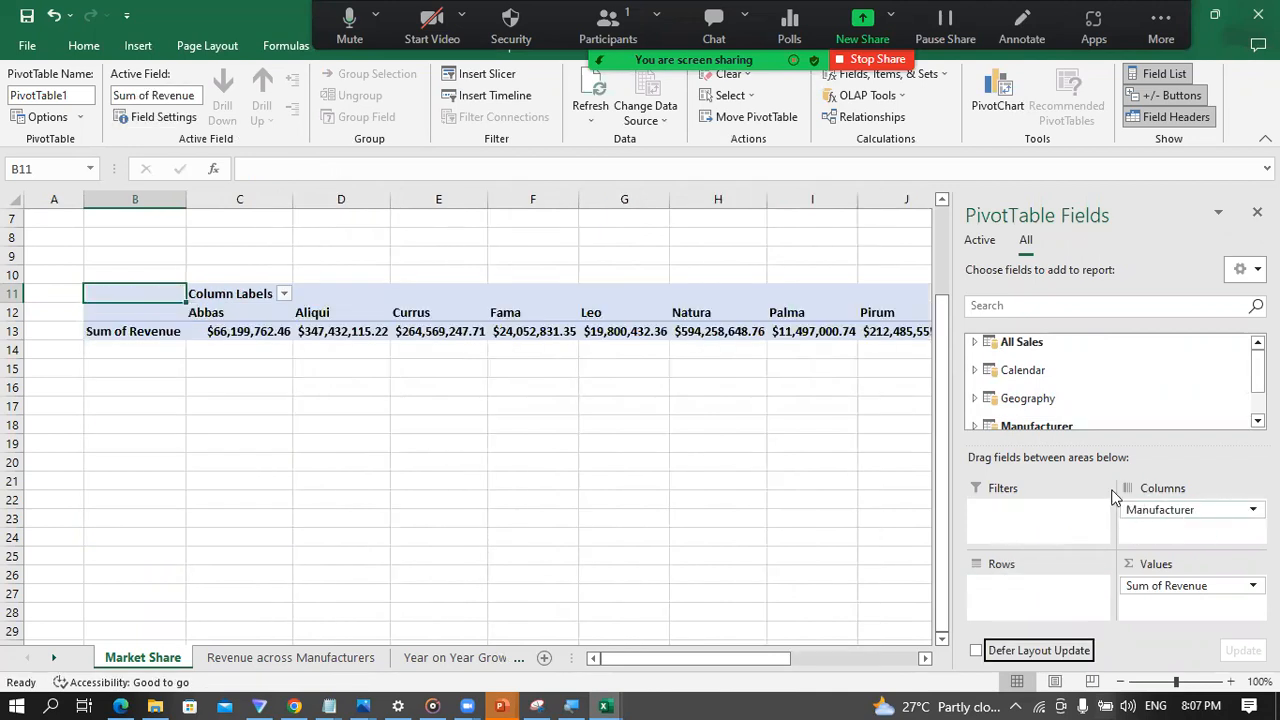
# Step: Add the Calendar table's Date Hierarchy to the PivotTable's rows and close the PivotTable Fields pane
pyautogui.click(975, 370)
pyautogui.scroll(-1, 995, 375)
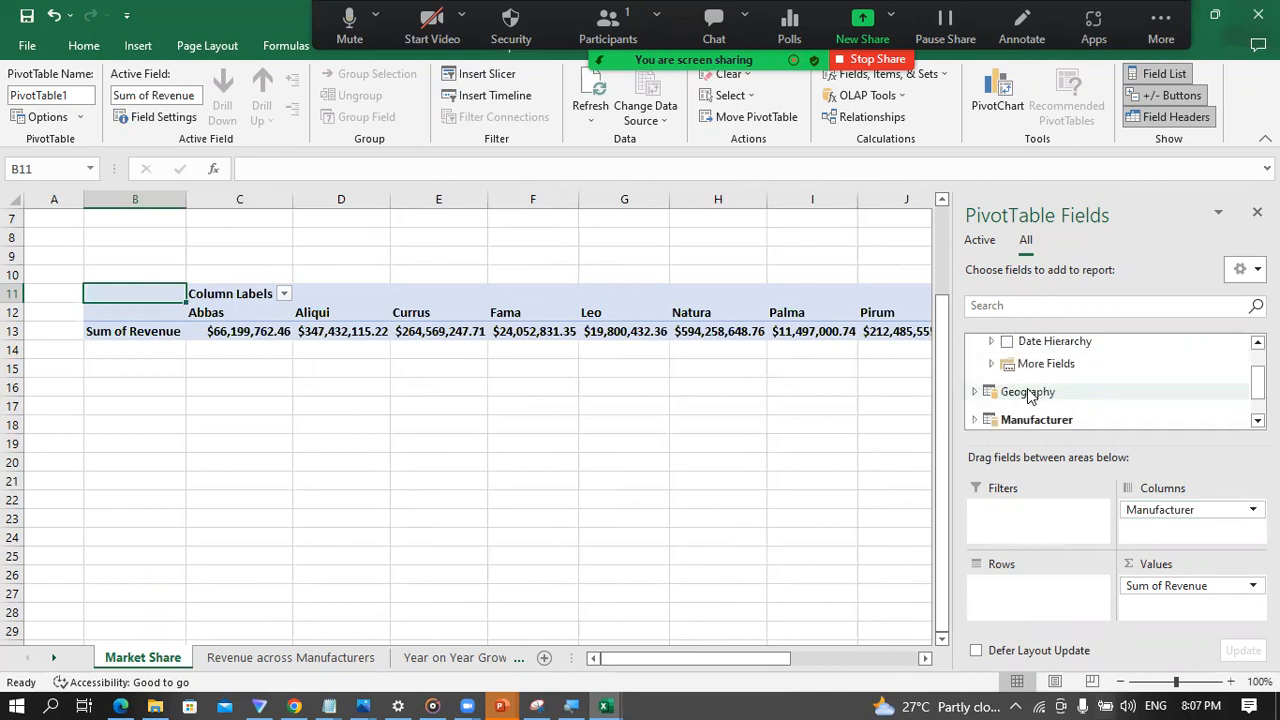
pyautogui.click(991, 343)
pyautogui.moveTo(1011, 366); pyautogui.dragTo(1010, 583)
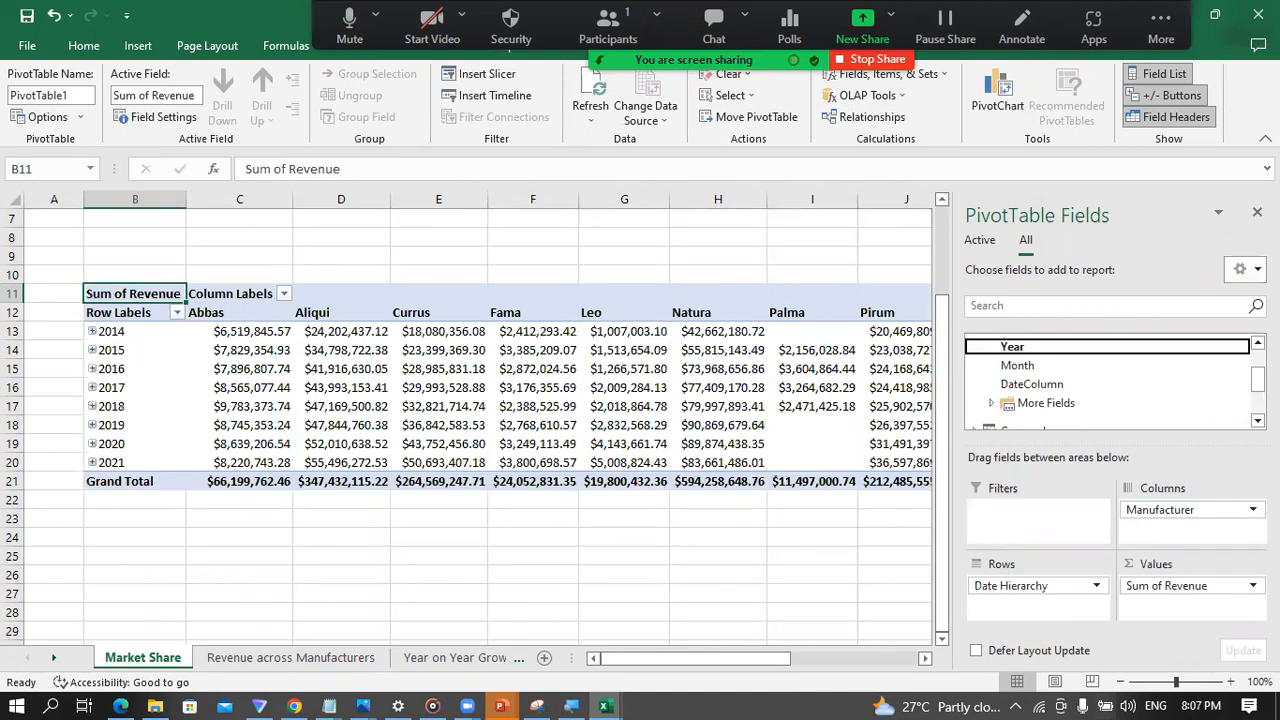
pyautogui.click(1257, 212)
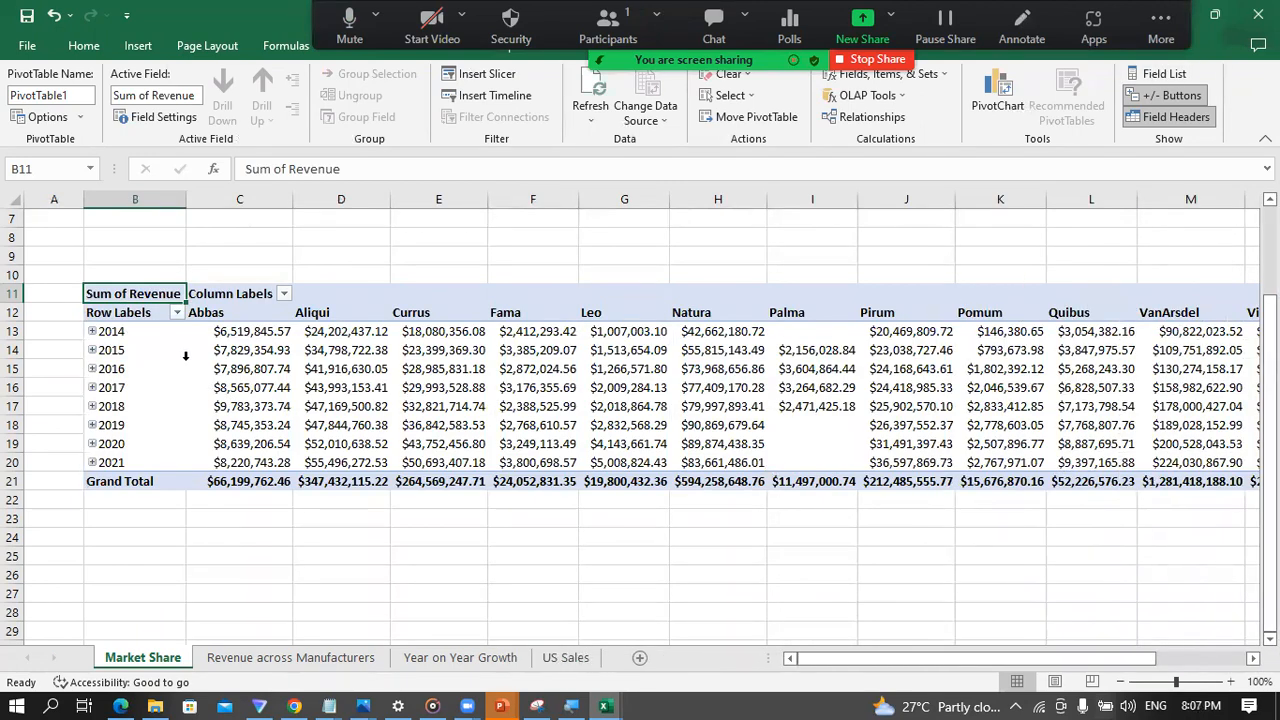
# Step: Examine the yearly revenue of Abbas from 2014 to 2021 and the 2016 revenue of Aliqui in the PivotTable
pyautogui.click(231, 331)
pyautogui.click(241, 351)
pyautogui.click(241, 369)
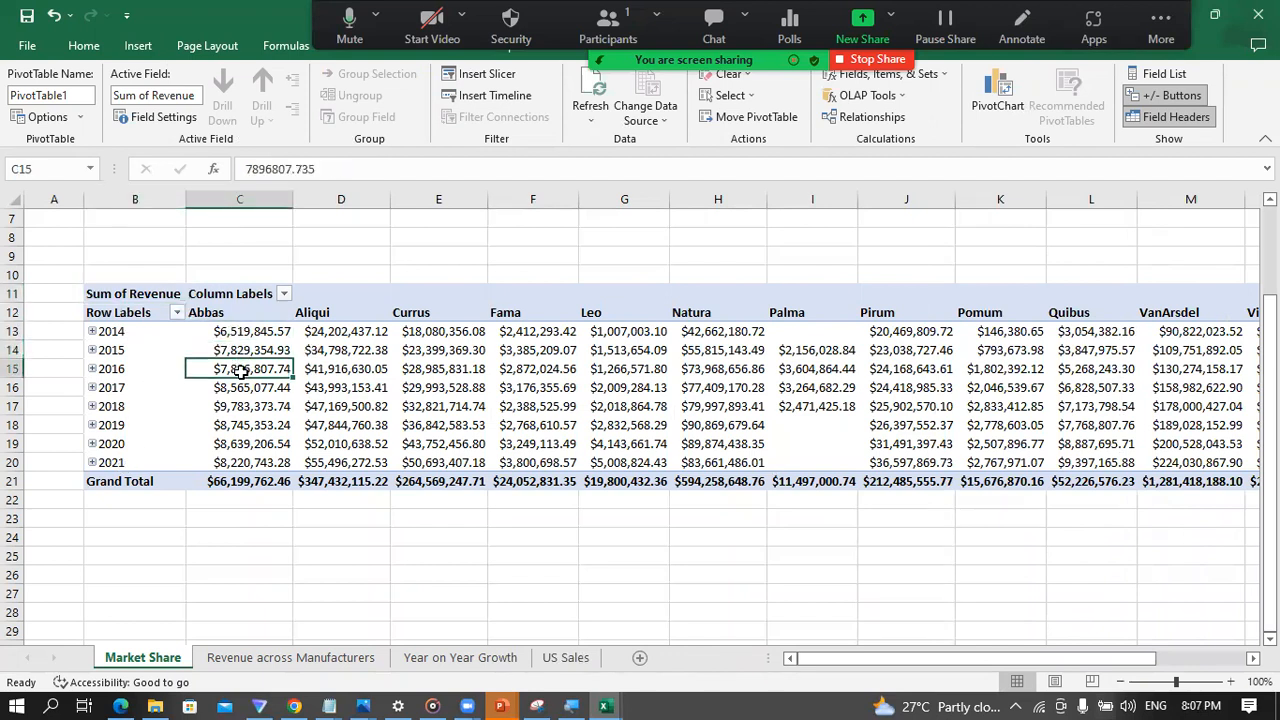
pyautogui.click(241, 387)
pyautogui.click(241, 406)
pyautogui.click(238, 425)
pyautogui.click(229, 448)
pyautogui.click(238, 463)
pyautogui.moveTo(870, 657); pyautogui.dragTo(843, 662)
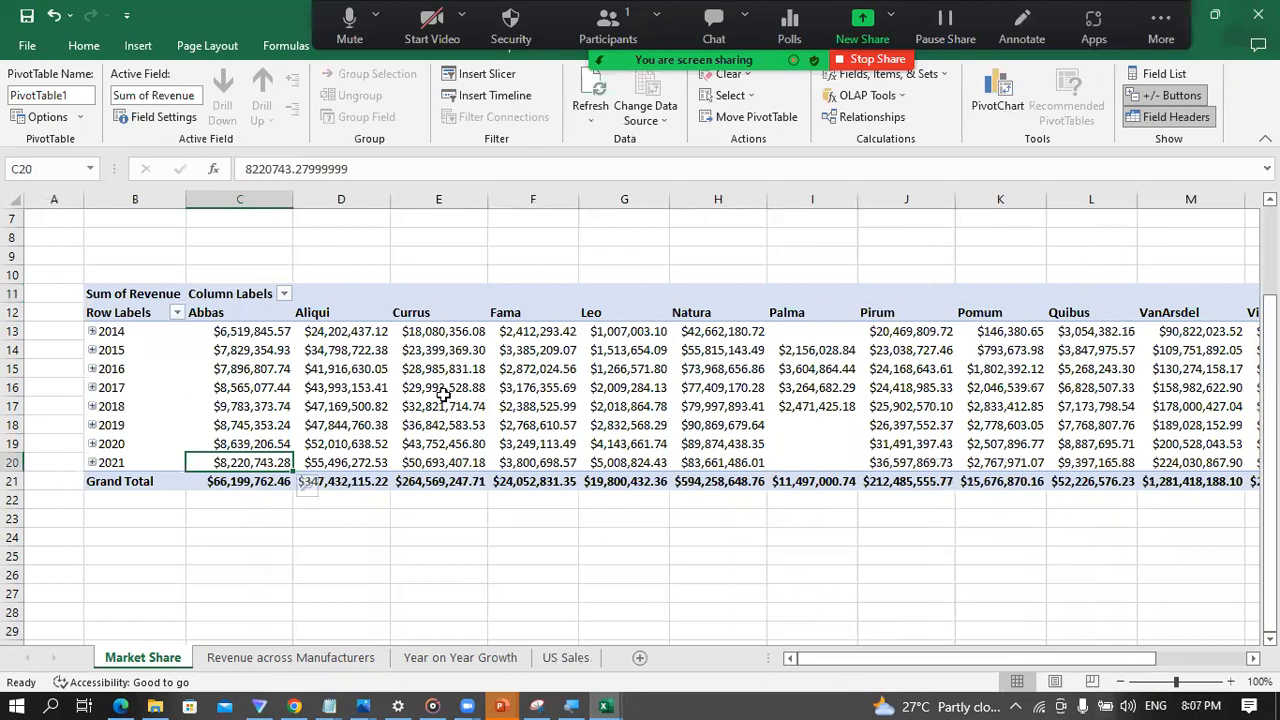
pyautogui.click(343, 369)
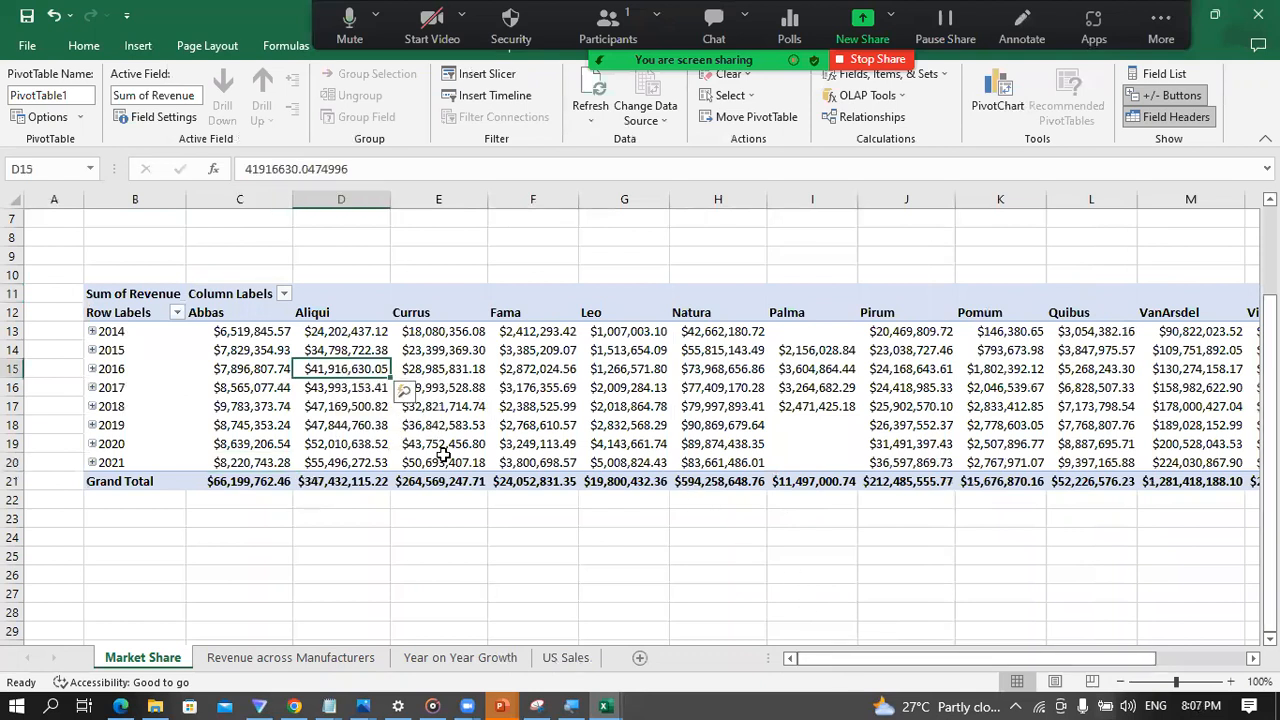
# Step: Insert a basic Line PivotChart based on the Market Share PivotTable
pyautogui.click(82, 46)
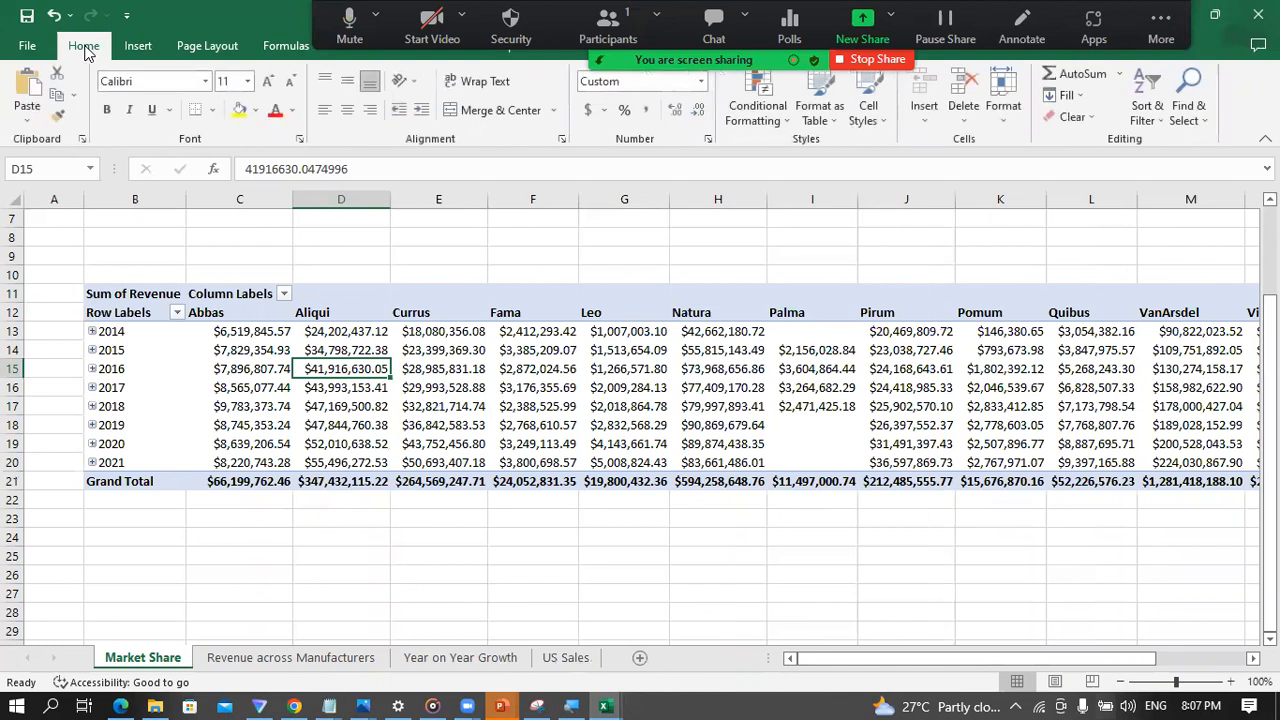
pyautogui.click(410, 369)
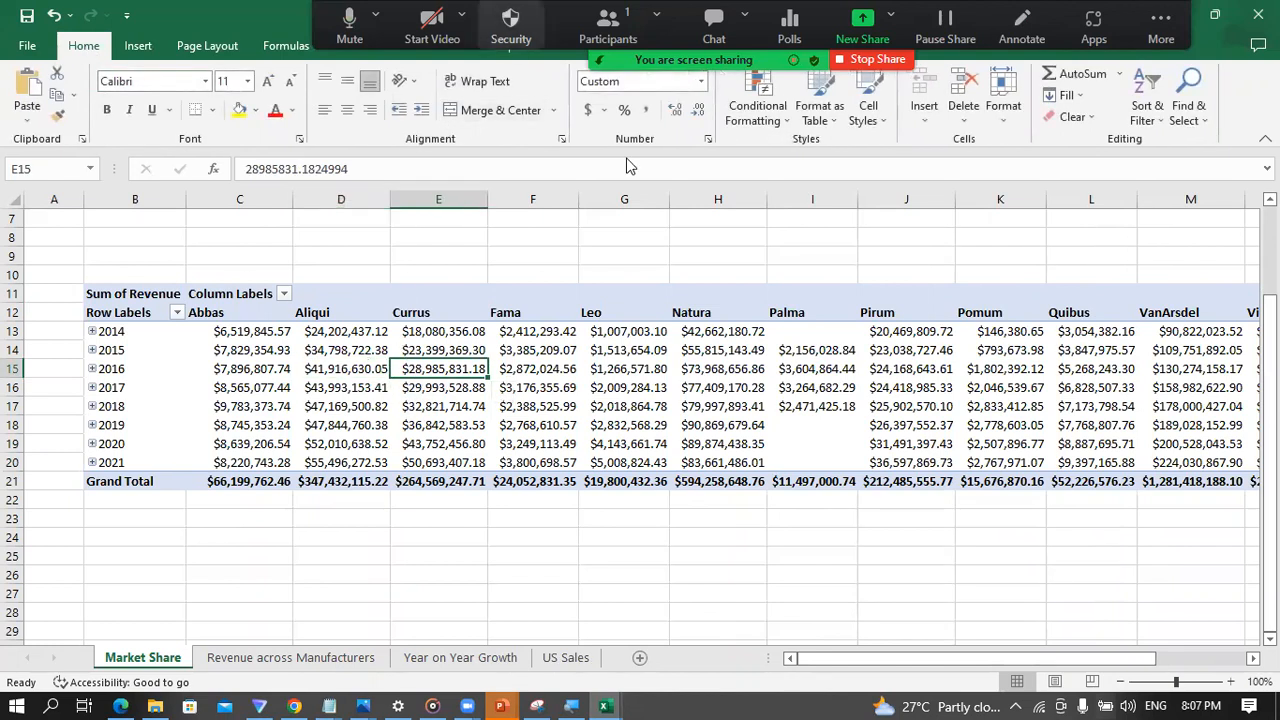
pyautogui.click(138, 47)
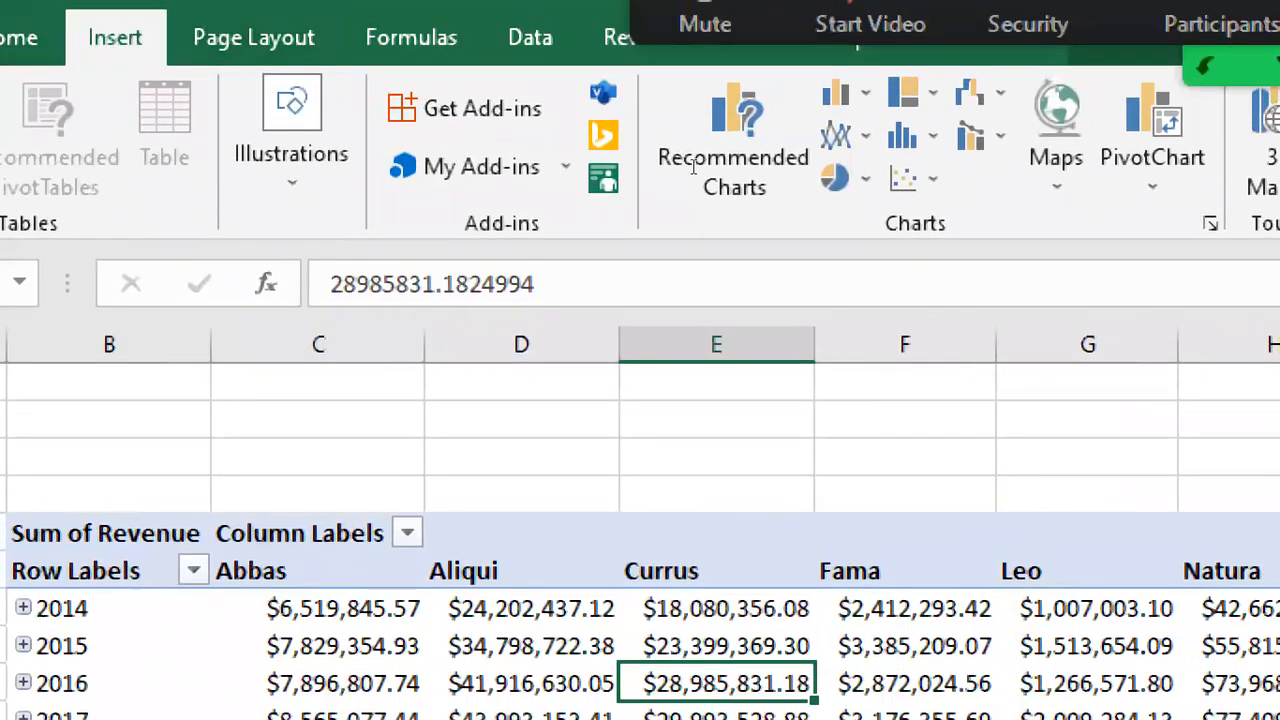
pyautogui.click(1047, 180)
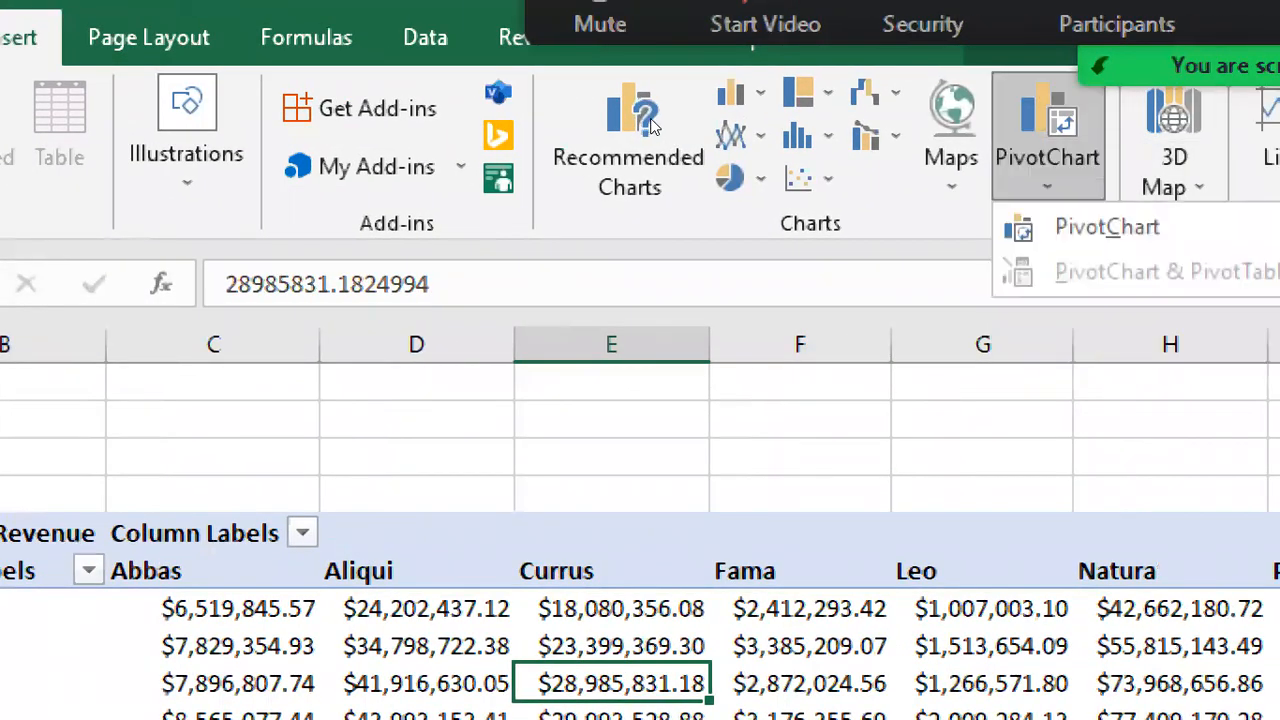
pyautogui.click(680, 150)
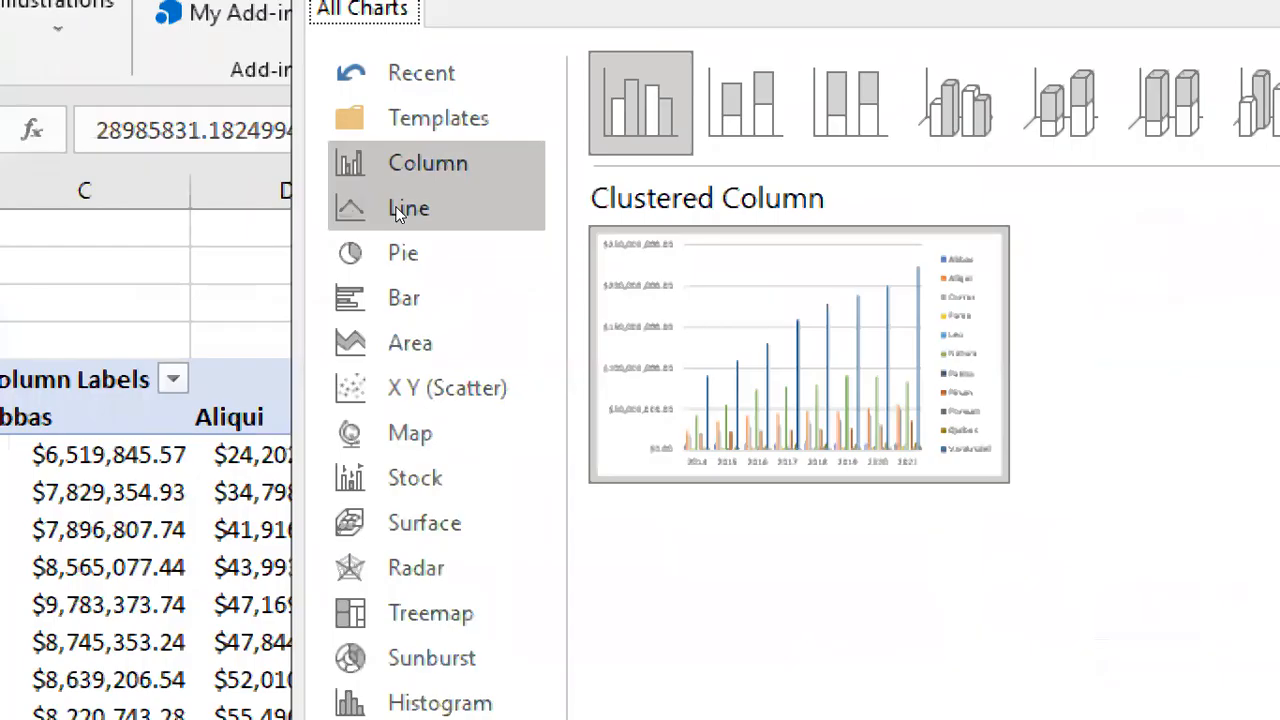
pyautogui.click(399, 210)
pyautogui.moveTo(611, 281)
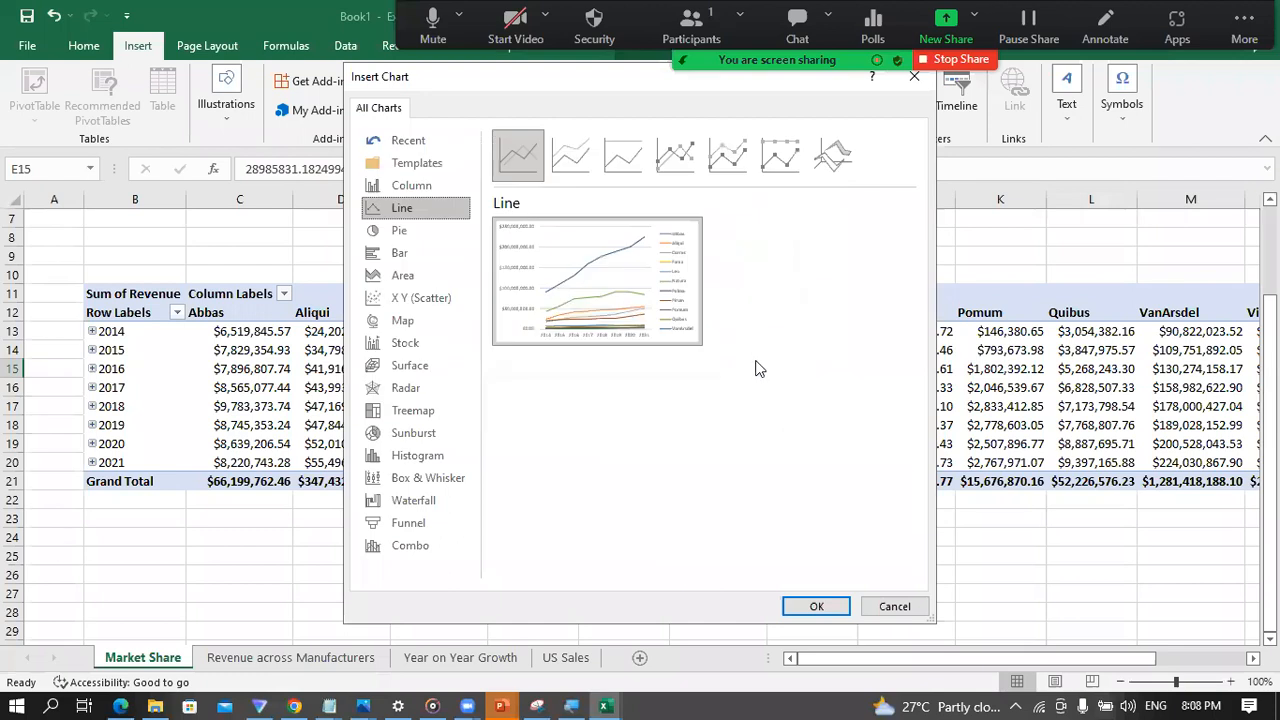
pyautogui.click(818, 606)
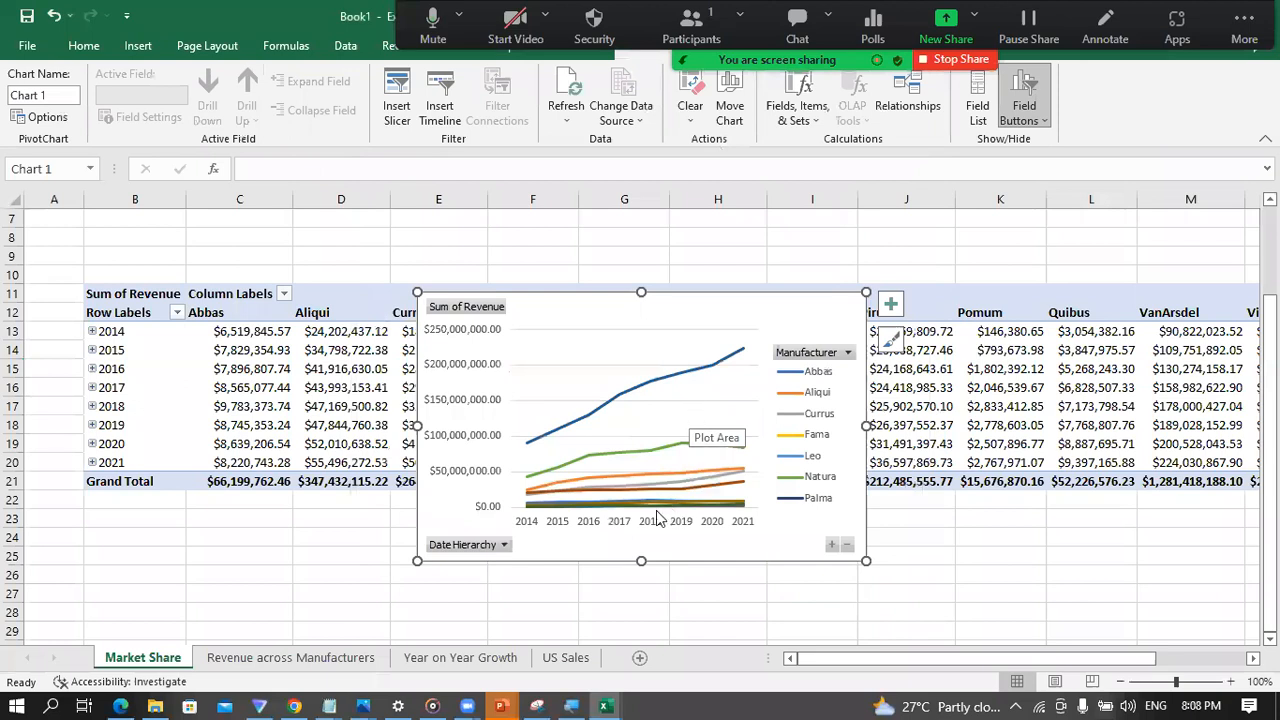
# Step: Make the line PivotChart slightly taller and move it below the PivotTable's Grand Total row, starting at about row 22
pyautogui.moveTo(640, 557); pyautogui.dragTo(641, 617)
pyautogui.scroll(-2, 917, 471)
pyautogui.moveTo(646, 312); pyautogui.dragTo(586, 398)
pyautogui.hotkey('ctrl', 'z')
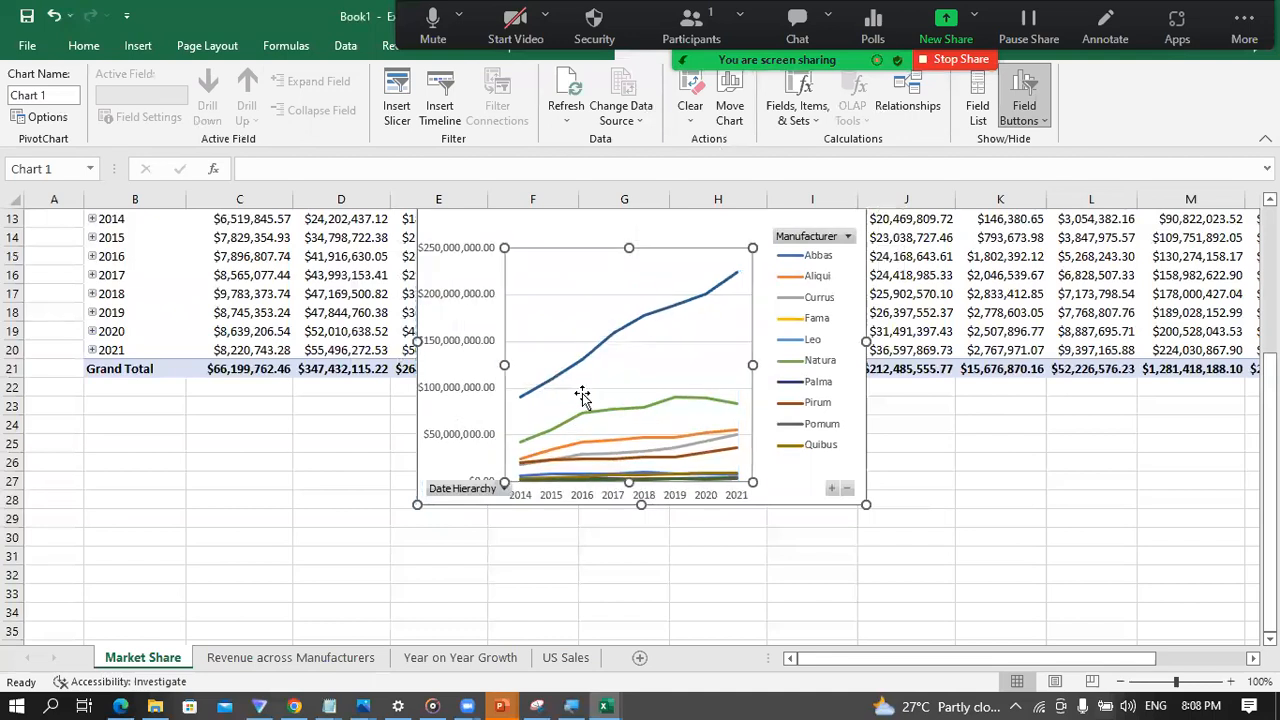
pyautogui.scroll(2, 1044, 482)
pyautogui.moveTo(716, 317); pyautogui.dragTo(645, 518)
pyautogui.scroll(-4, 917, 582)
pyautogui.scroll(-4, 917, 582)
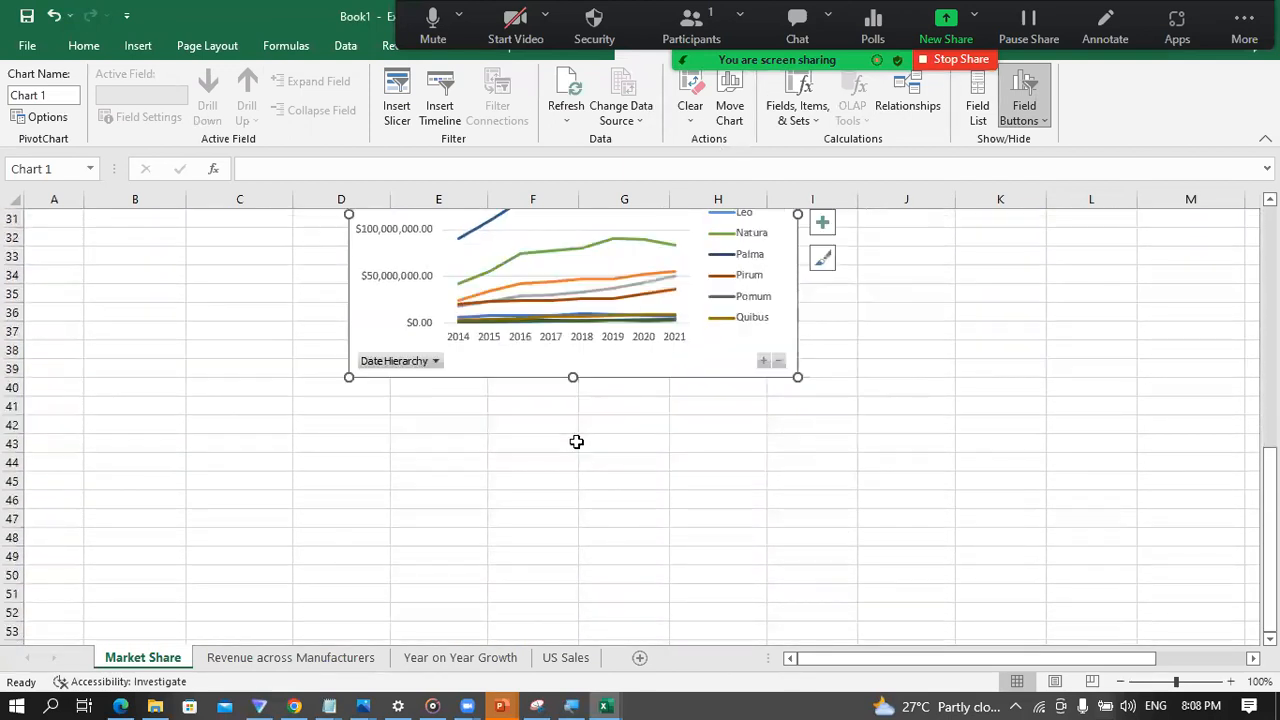
# Step: Enlarge the PivotChart so it reaches down to about row 46 and spans from column D into column K
pyautogui.moveTo(574, 377); pyautogui.dragTo(560, 514)
pyautogui.scroll(2, 835, 394)
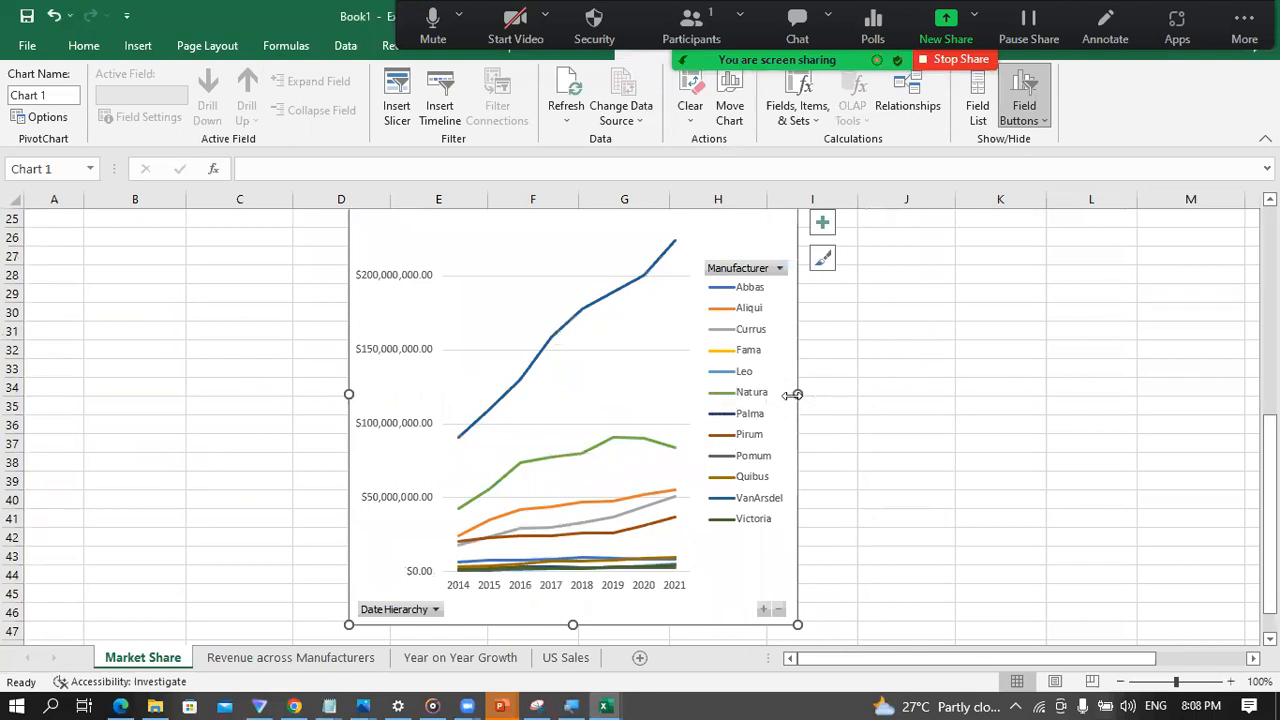
pyautogui.moveTo(797, 393); pyautogui.dragTo(994, 396)
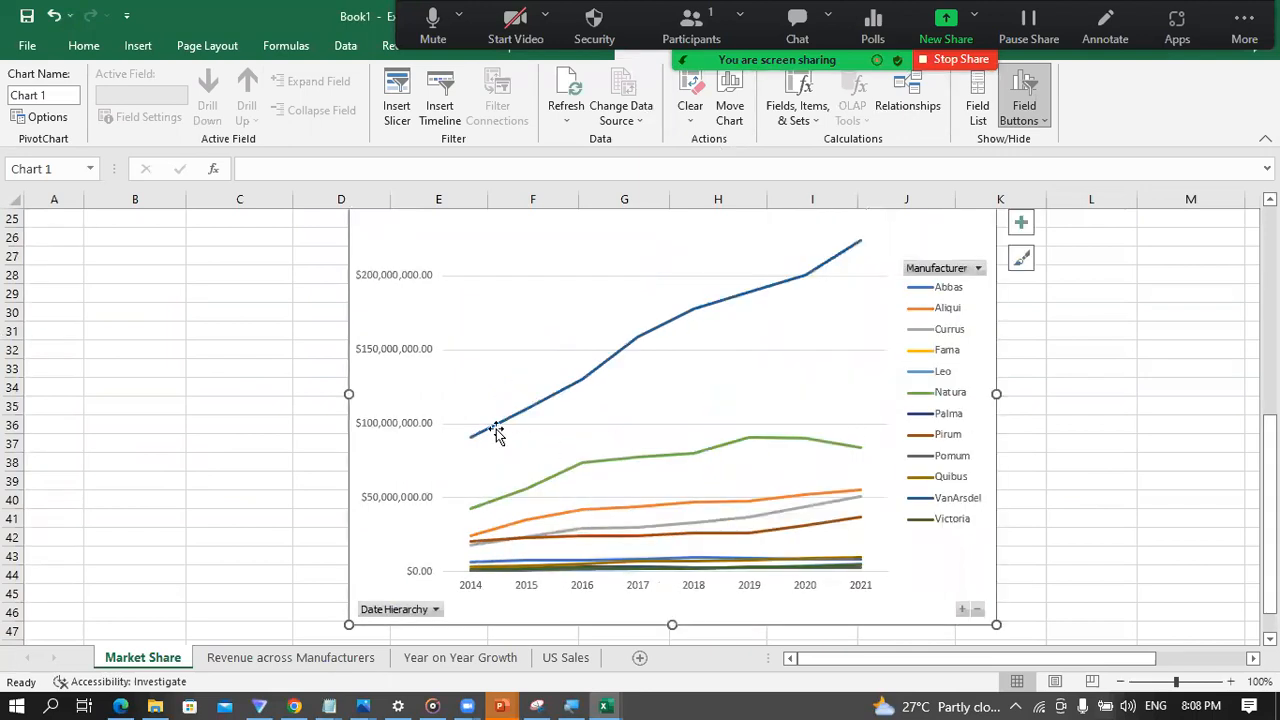
pyautogui.moveTo(346, 390); pyautogui.dragTo(296, 385)
# Step: Examine the manufacturers' yearly revenue lines in the PivotChart against the Sum of Revenue figures in the PivotTable
pyautogui.scroll(1, 603, 500)
pyautogui.scroll(2, 603, 500)
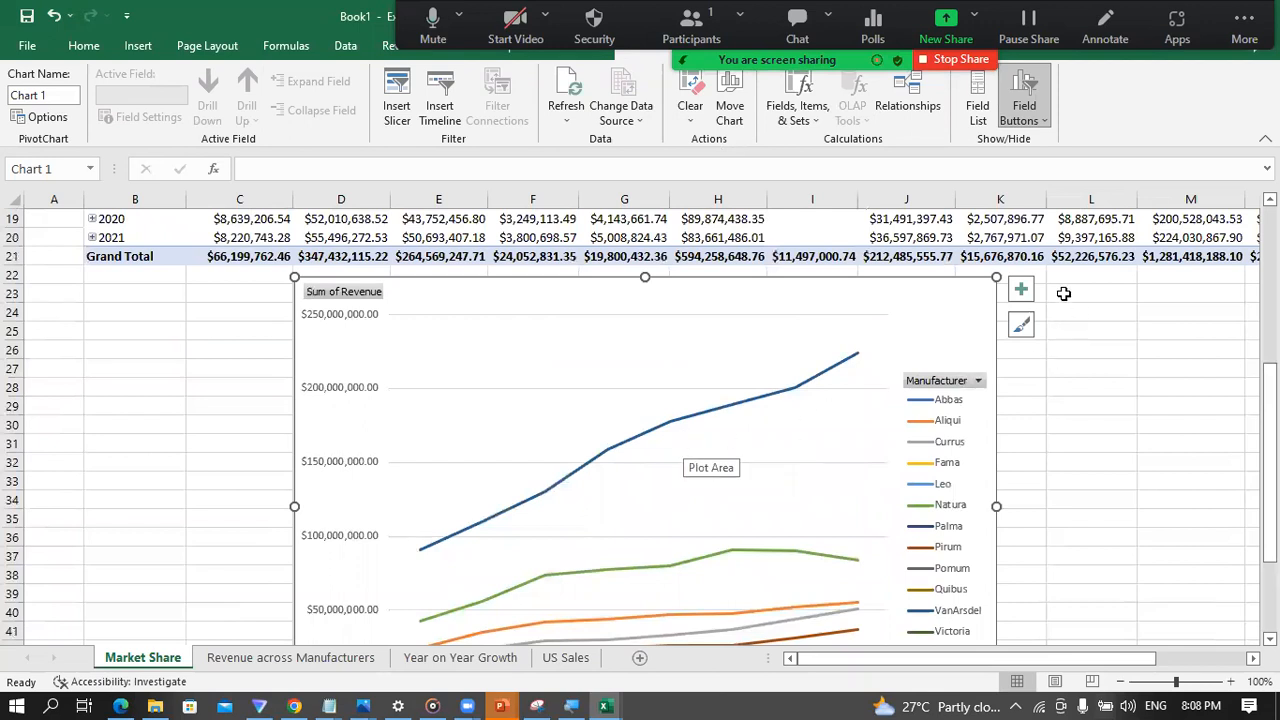
pyautogui.scroll(-1, 763, 487)
pyautogui.scroll(-3, 763, 487)
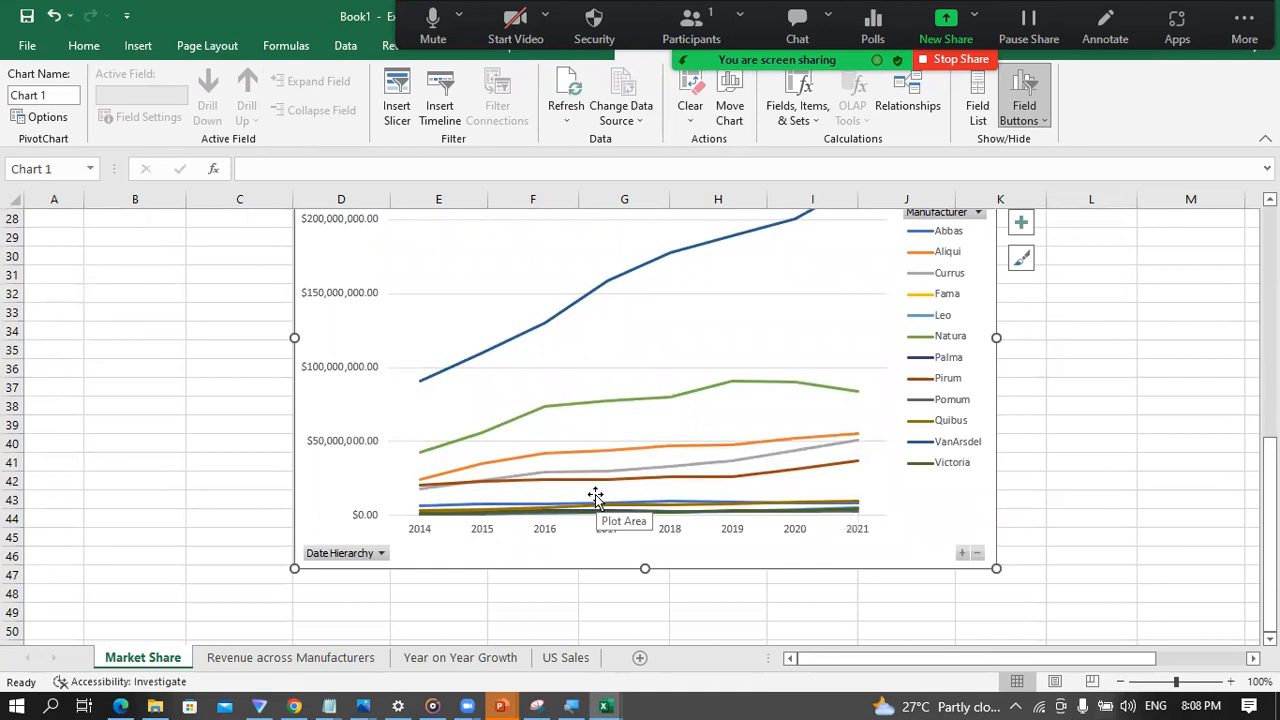
pyautogui.scroll(2, 650, 497)
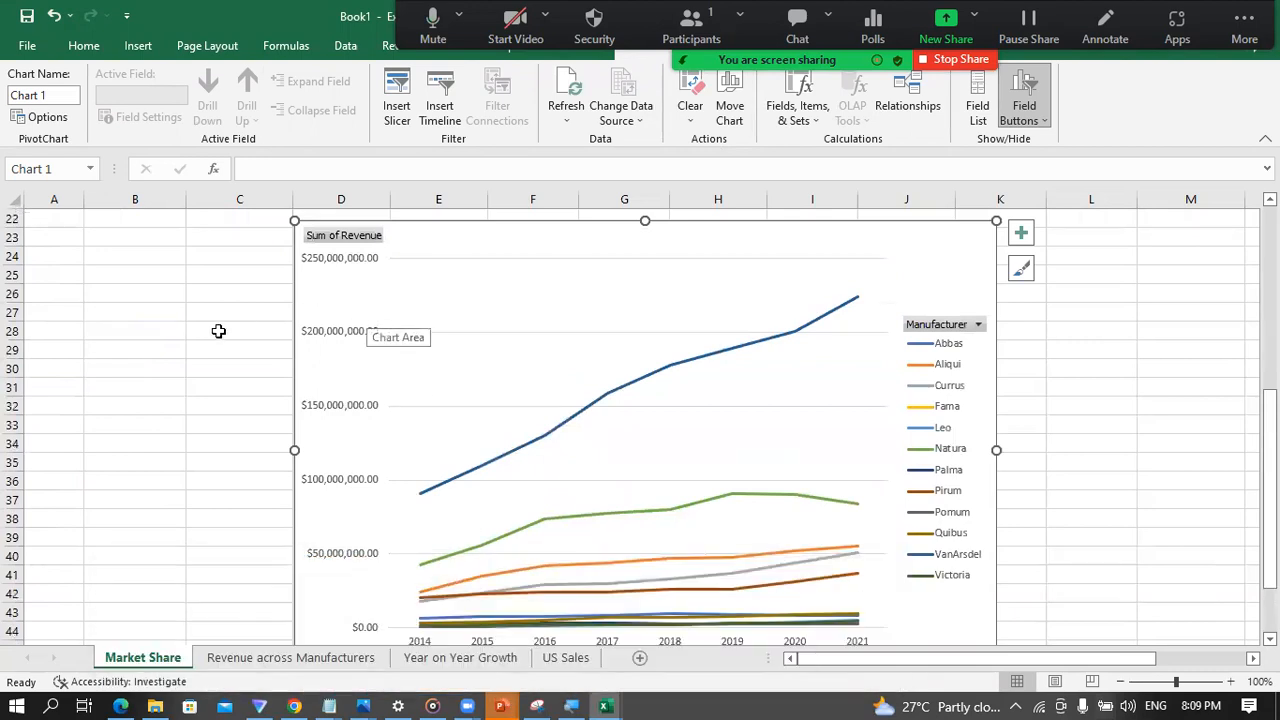
pyautogui.scroll(2, 200, 327)
pyautogui.scroll(2, 200, 327)
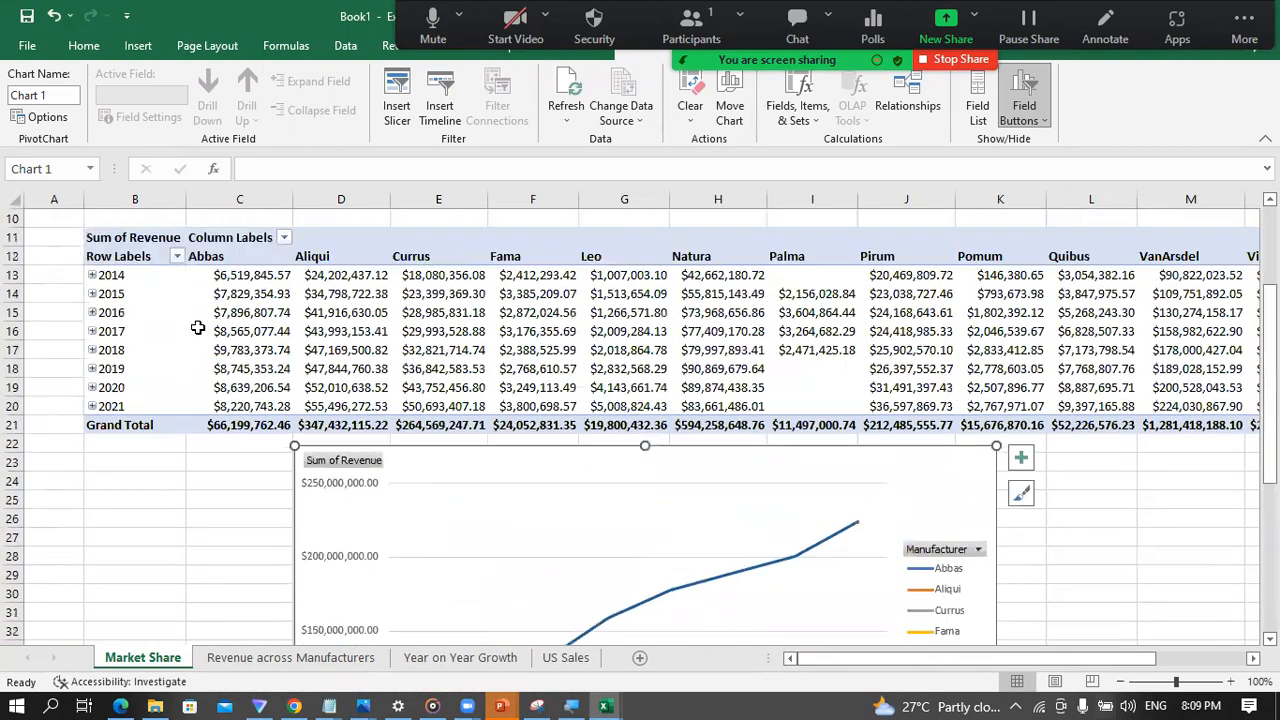
pyautogui.click(120, 237)
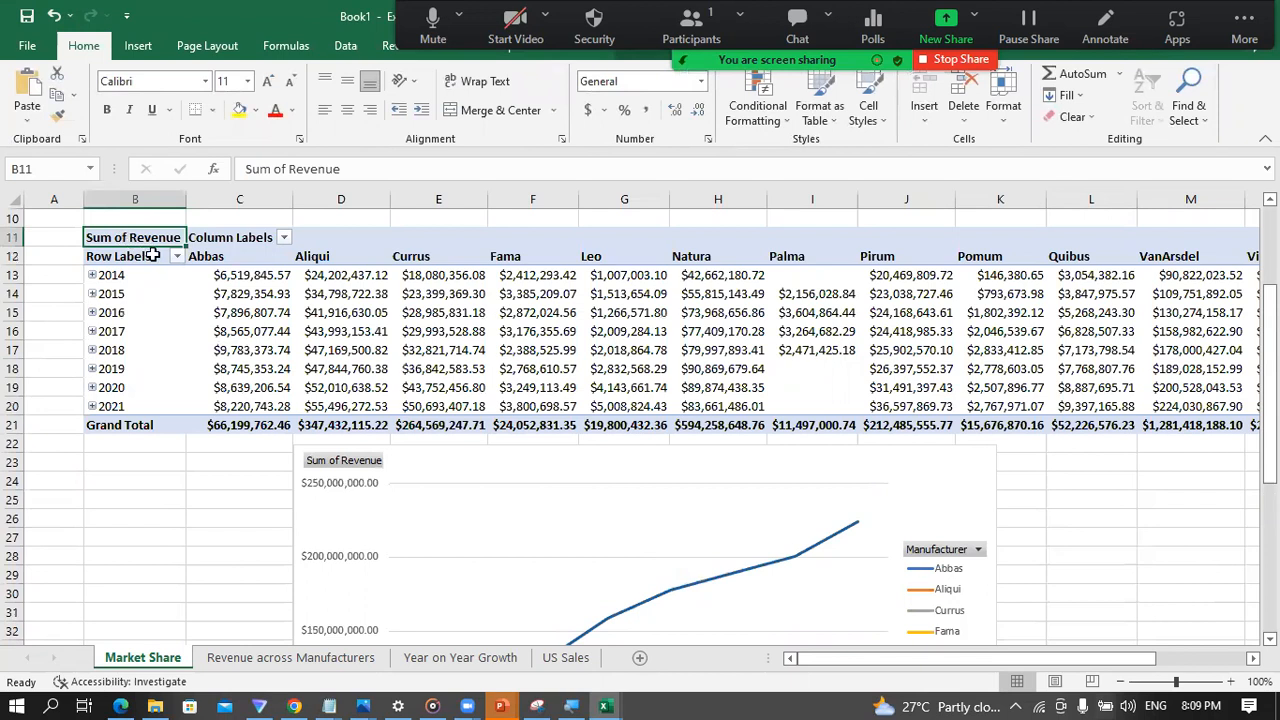
pyautogui.click(453, 314)
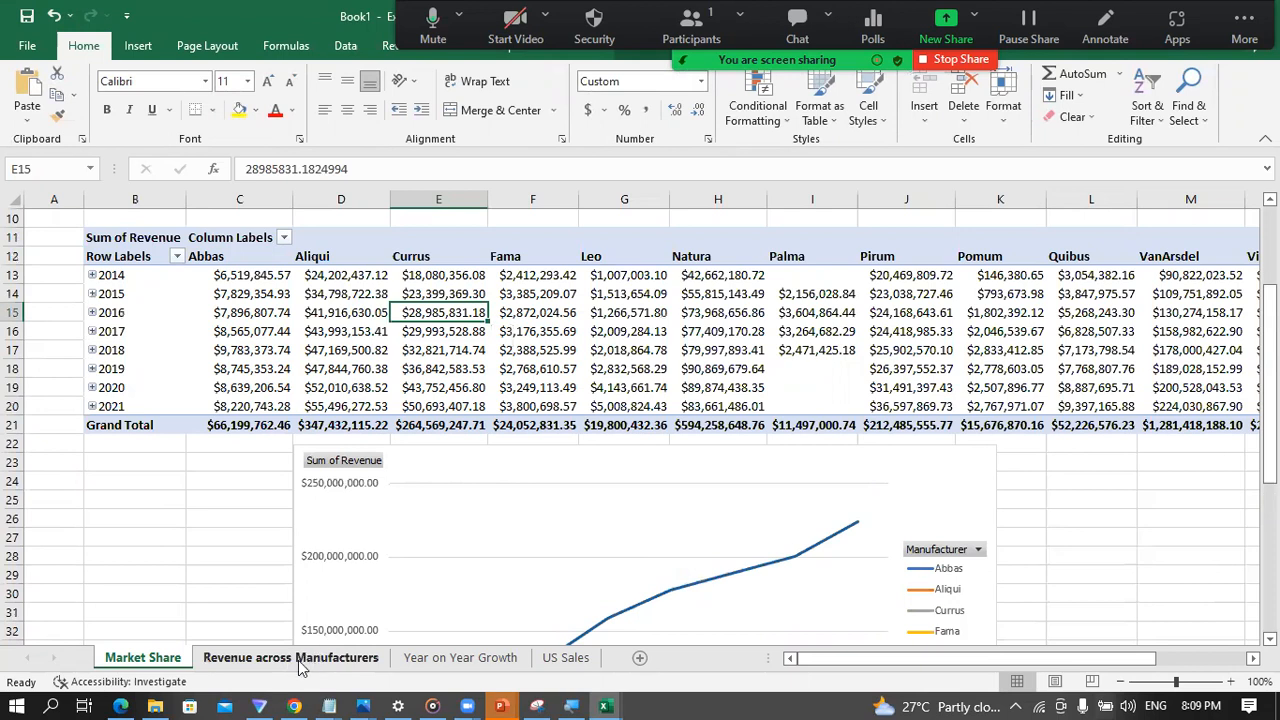
# Step: Rename the Market Share sheet as "Revenue Across Manufacturer"
pyautogui.doubleClick(131, 662)
pyautogui.write('R')
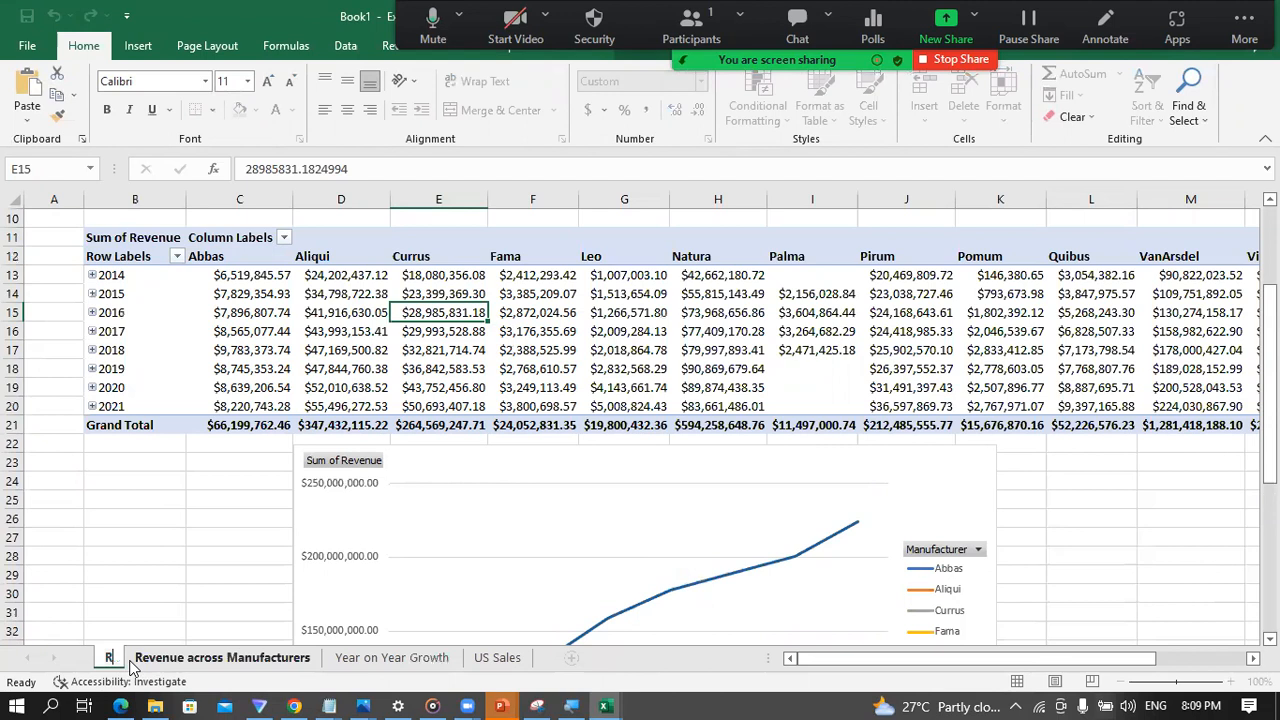
pyautogui.write('evenue A')
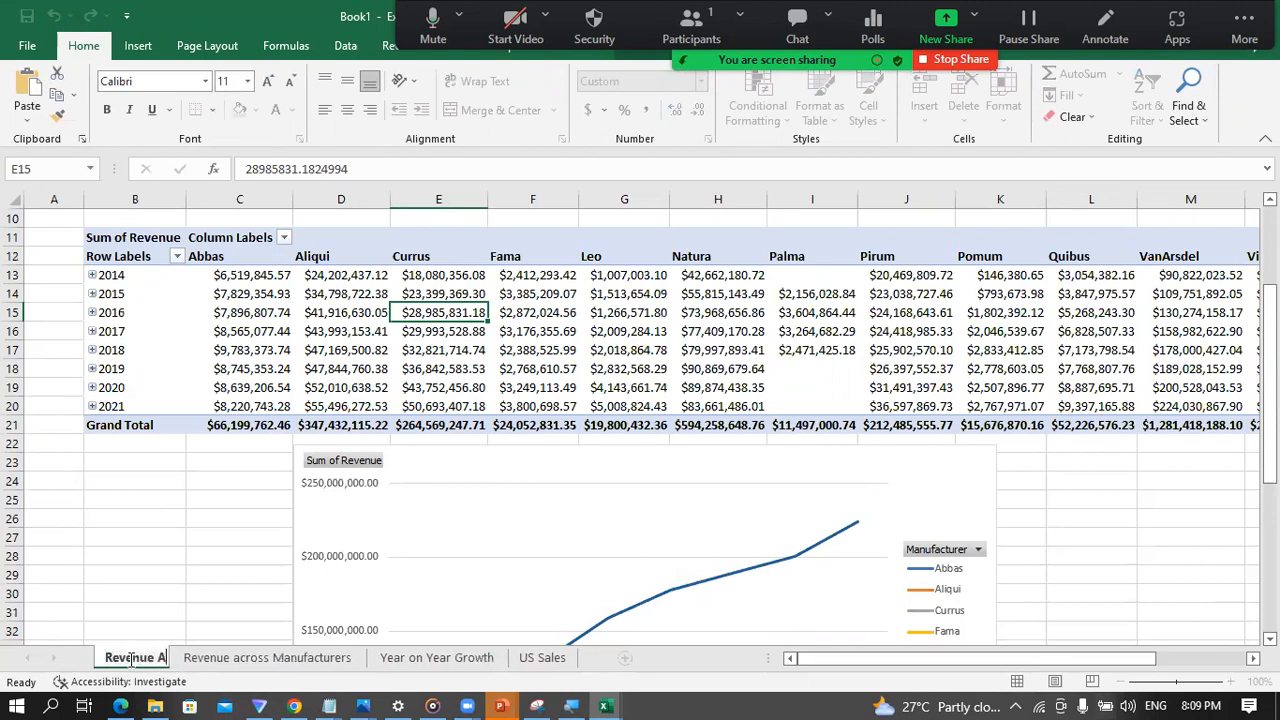
pyautogui.write('c')
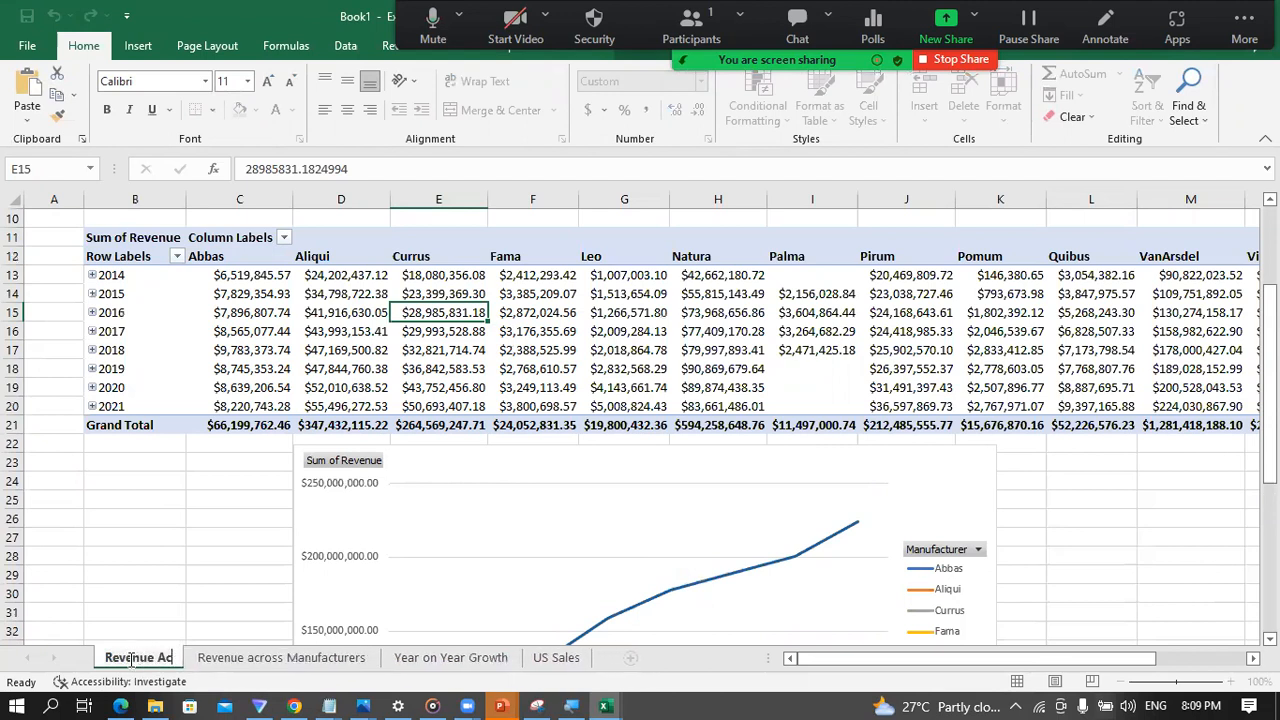
pyautogui.write('ross')
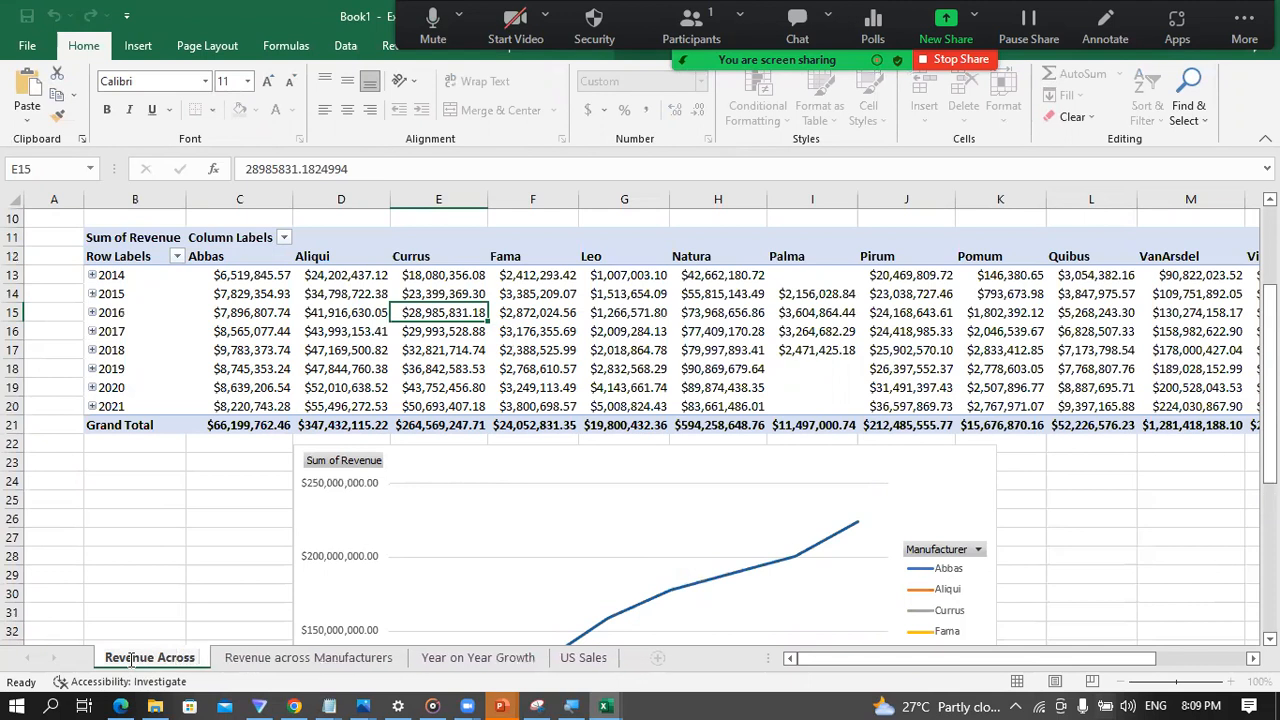
pyautogui.press('BackSpace')
pyautogui.write('Manu')
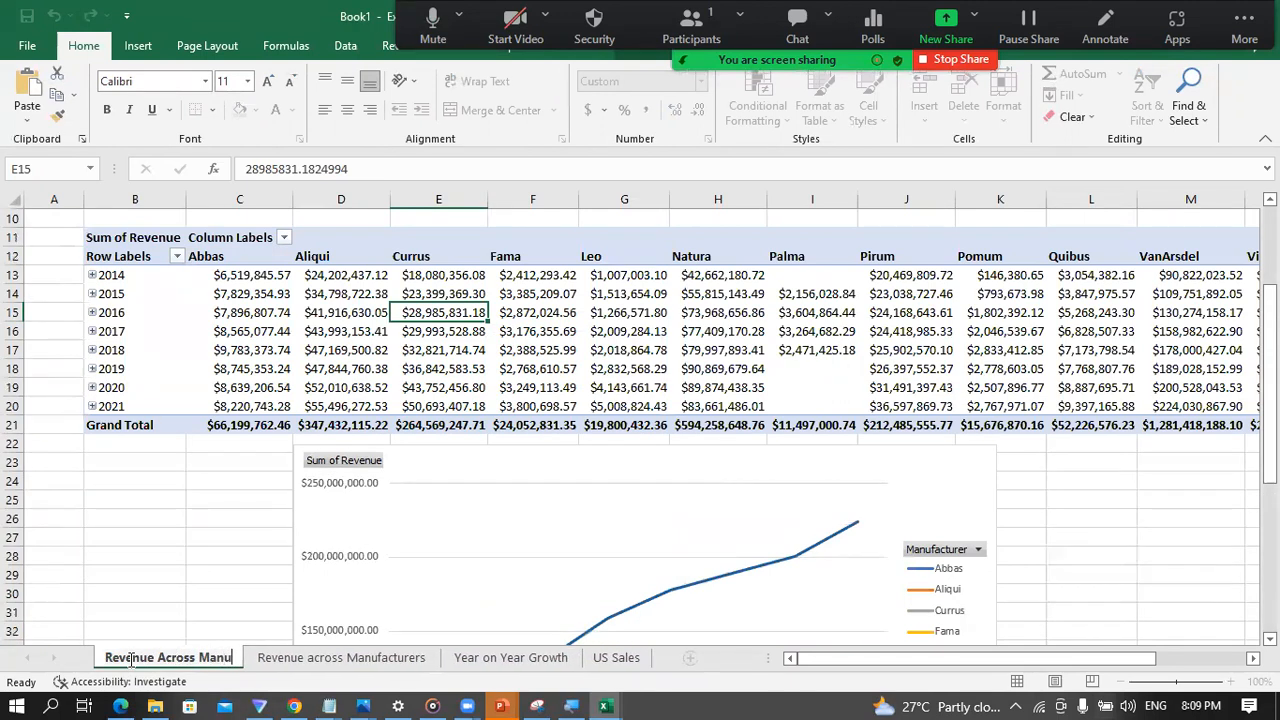
pyautogui.write('facturer')
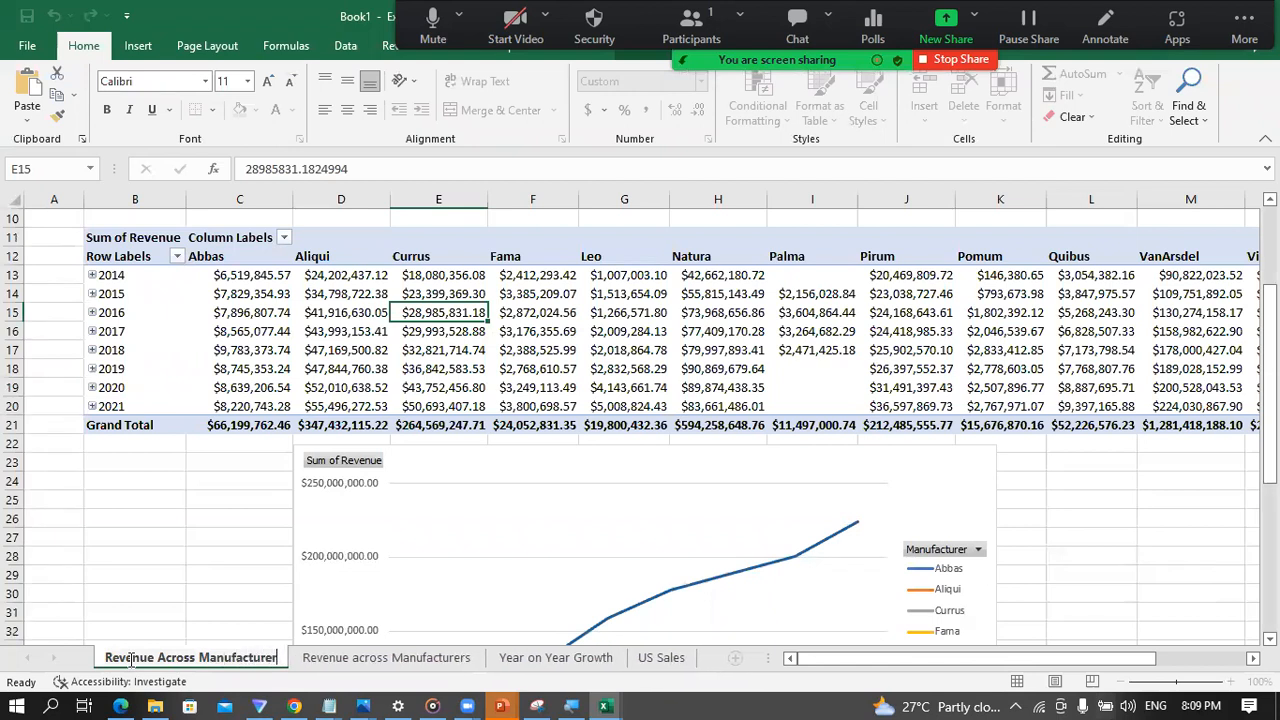
pyautogui.press('Return')
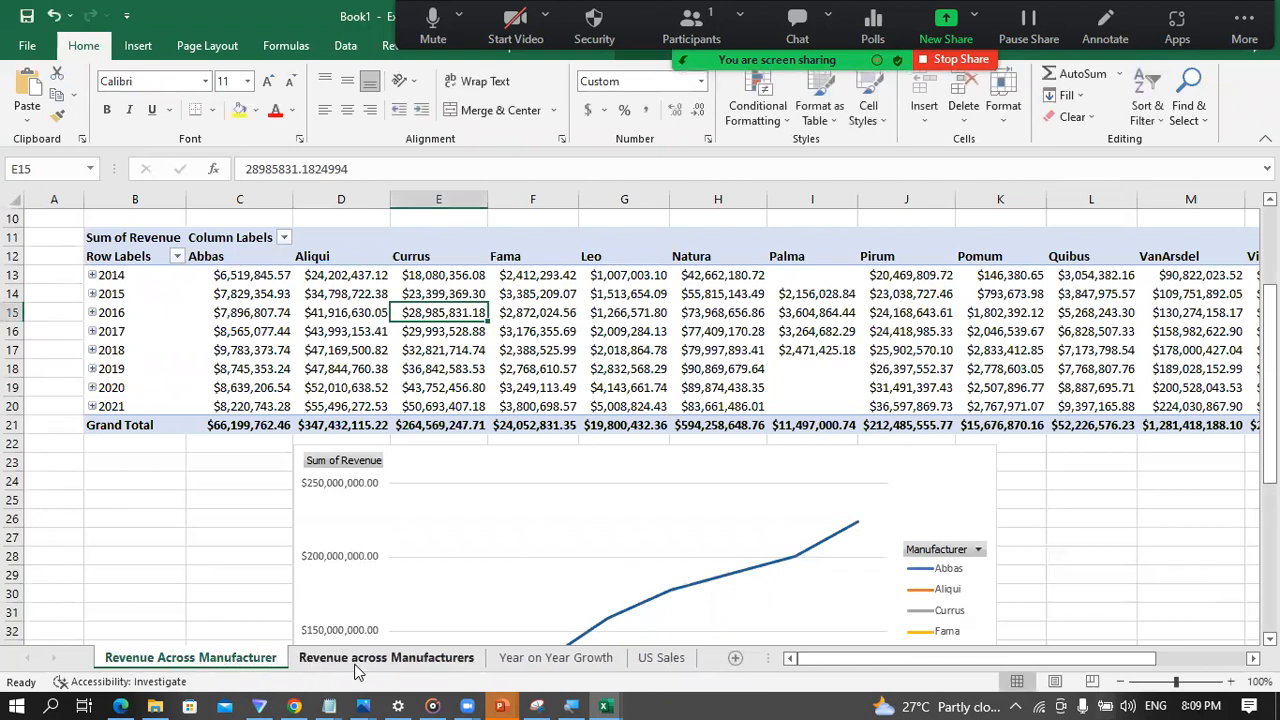
# Step: Rename the empty Revenue across Manufacturers sheet as "Market Share"
pyautogui.doubleClick(358, 658)
pyautogui.write('Ma')
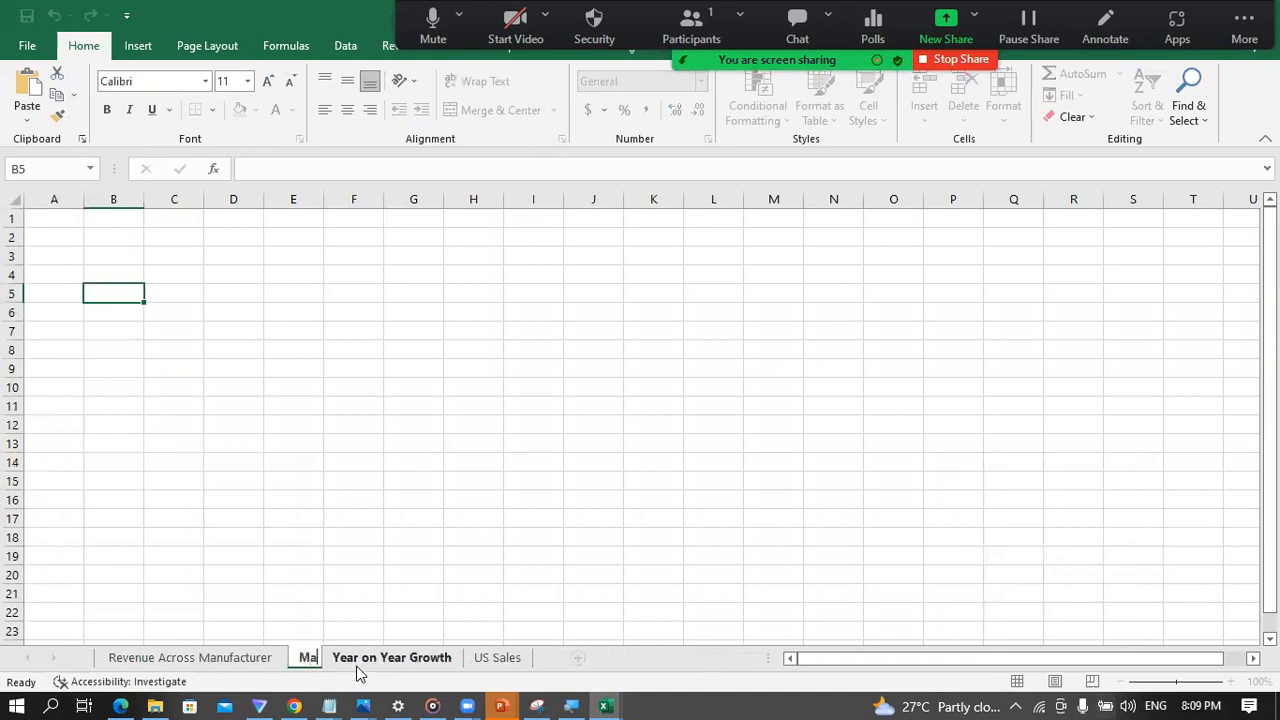
pyautogui.write('rket Share')
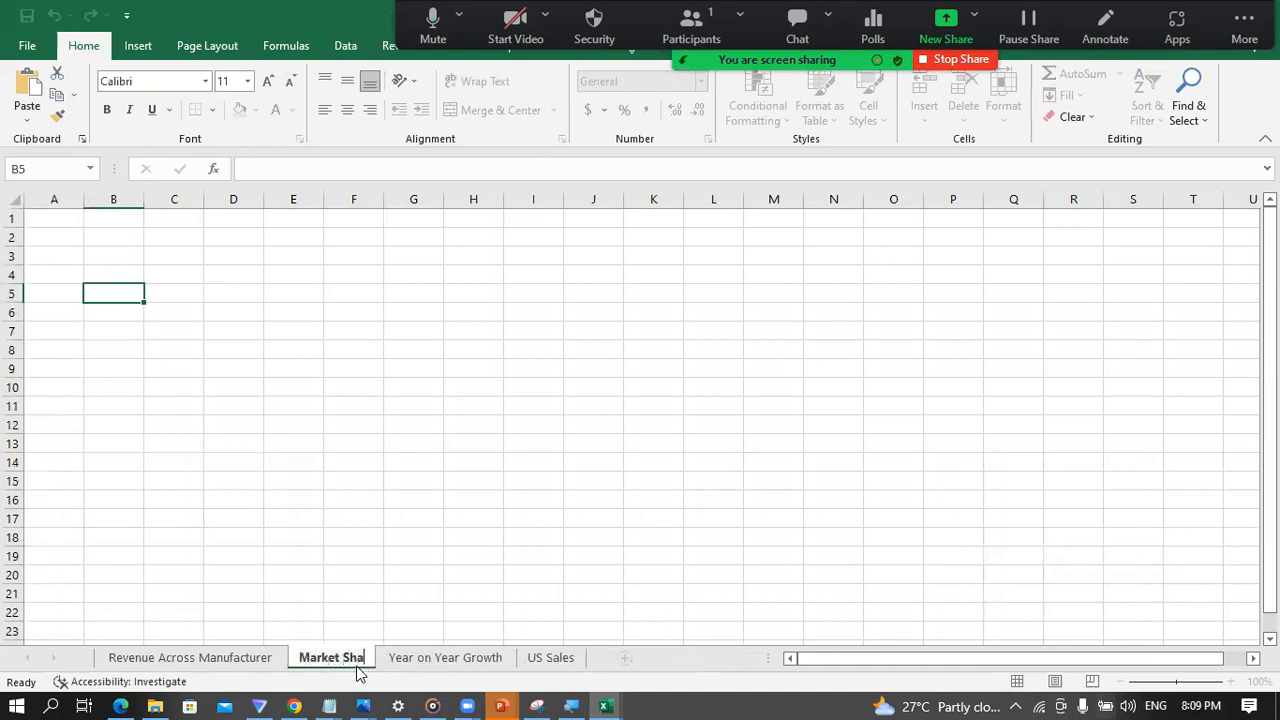
pyautogui.press('Return')
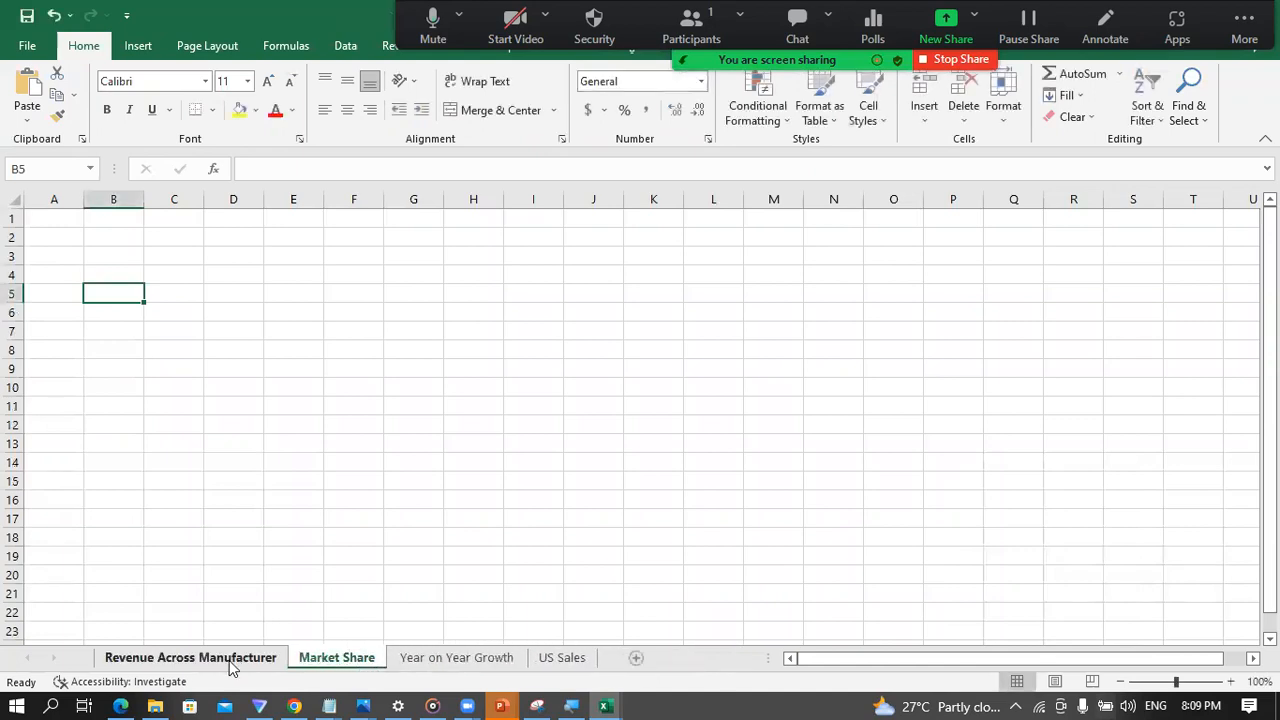
# Step: Return to the Revenue Across Manufacturer sheet and review its PivotTable and line chart, reducing the zoom to 86%
pyautogui.click(229, 662)
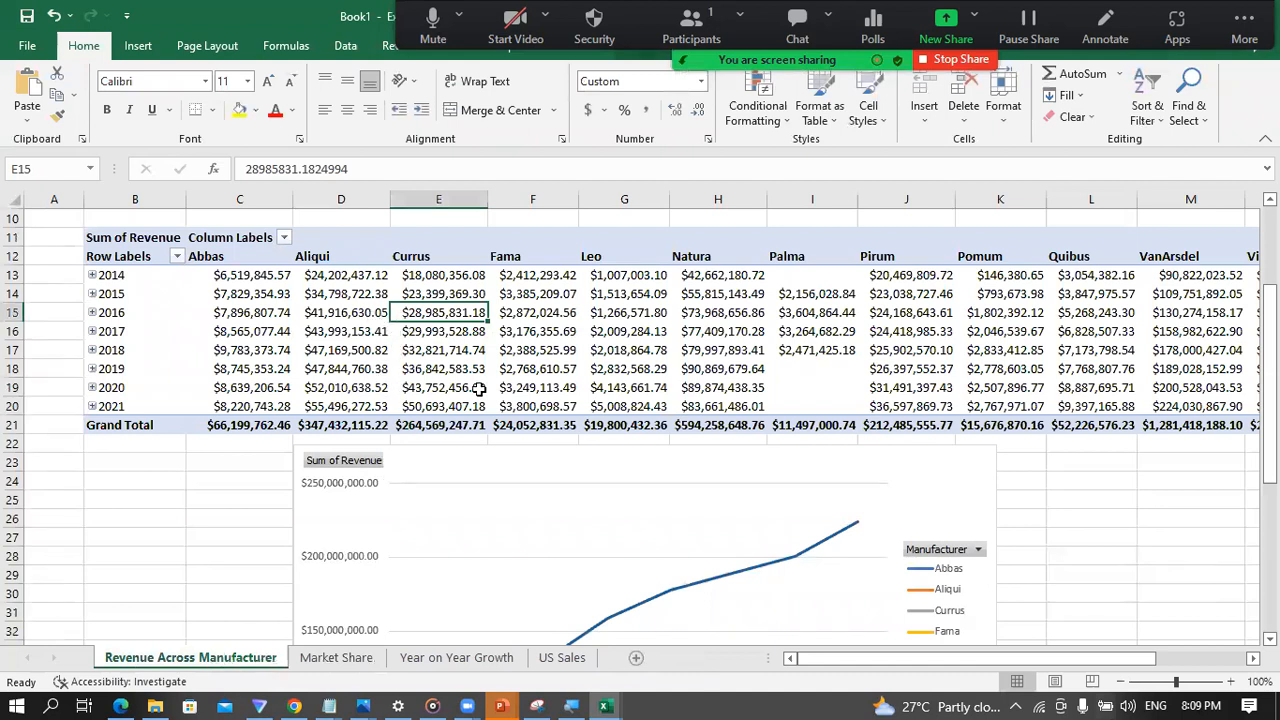
pyautogui.scroll(-1, 518, 490)
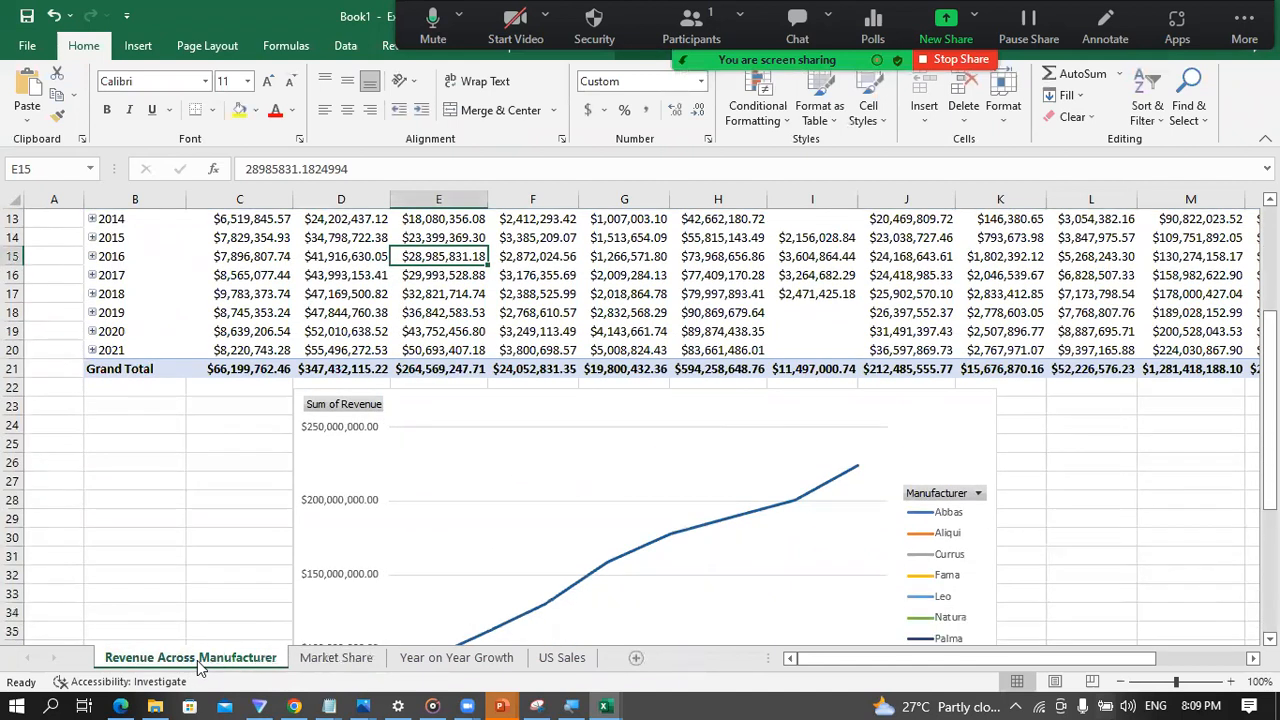
pyautogui.scroll(-2, 492, 540)
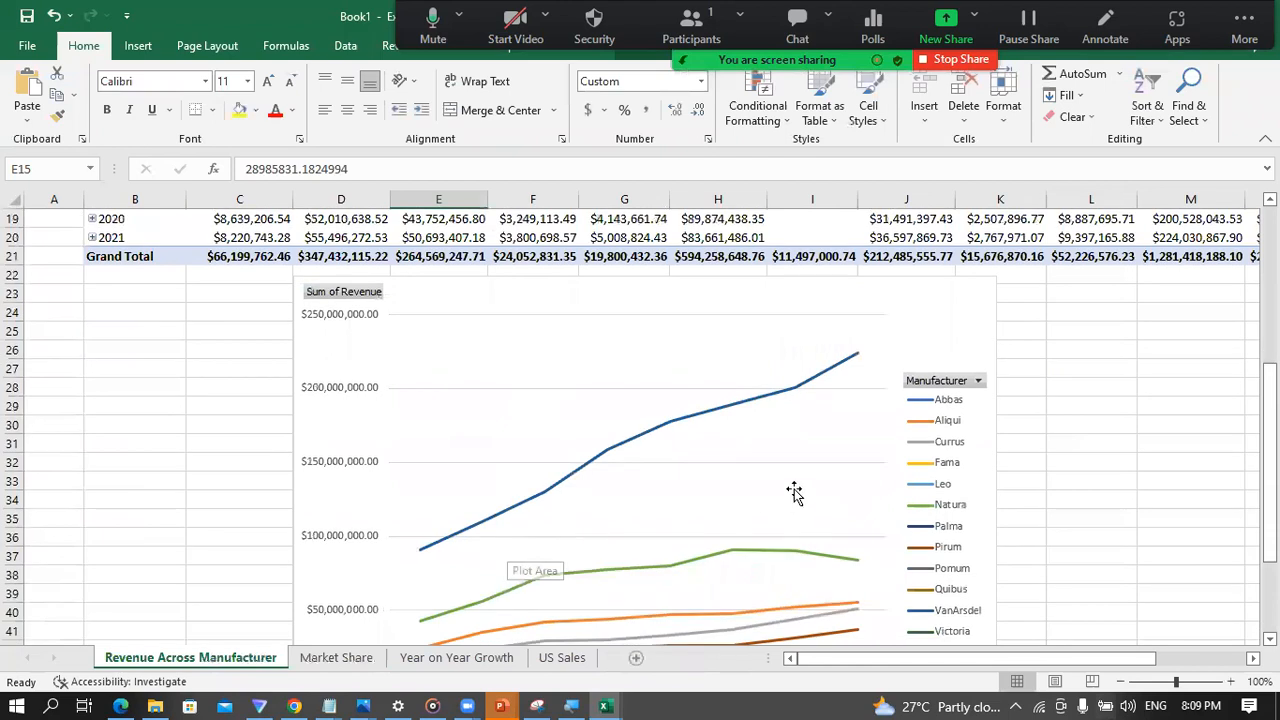
pyautogui.scroll(-1, 473, 543)
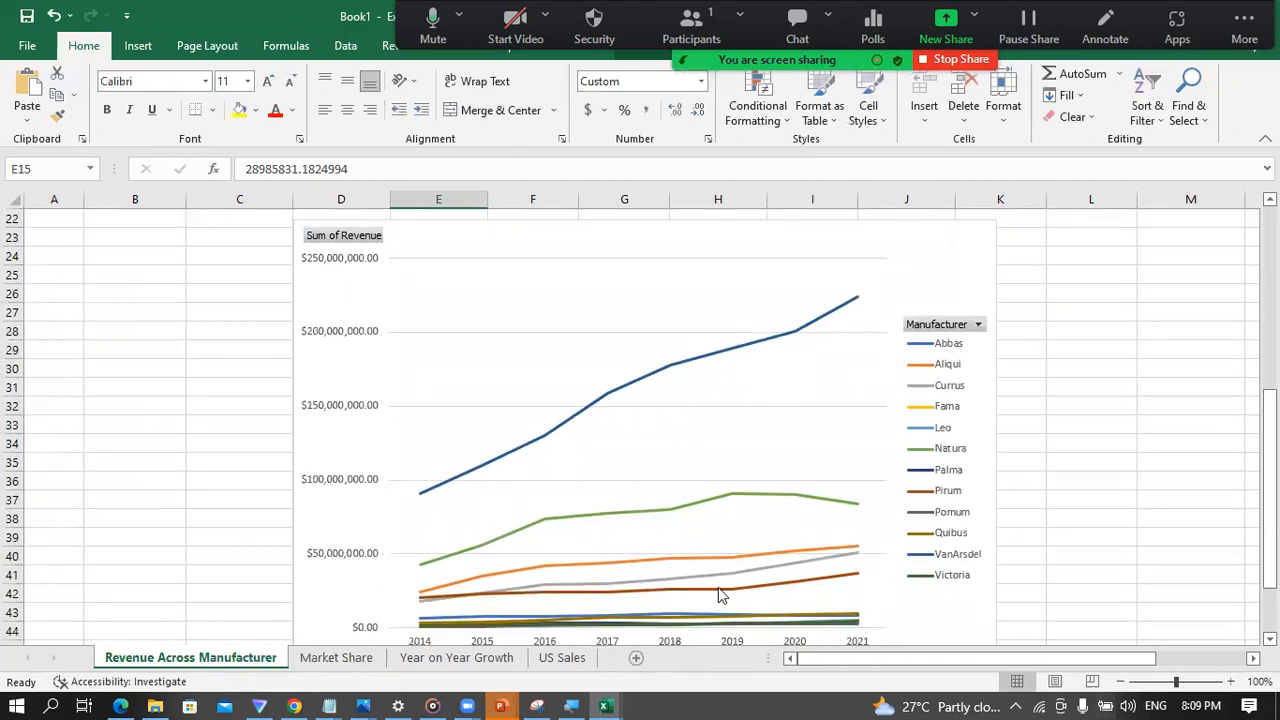
pyautogui.scroll(-2, 720, 595)
pyautogui.scroll(1, 601, 491)
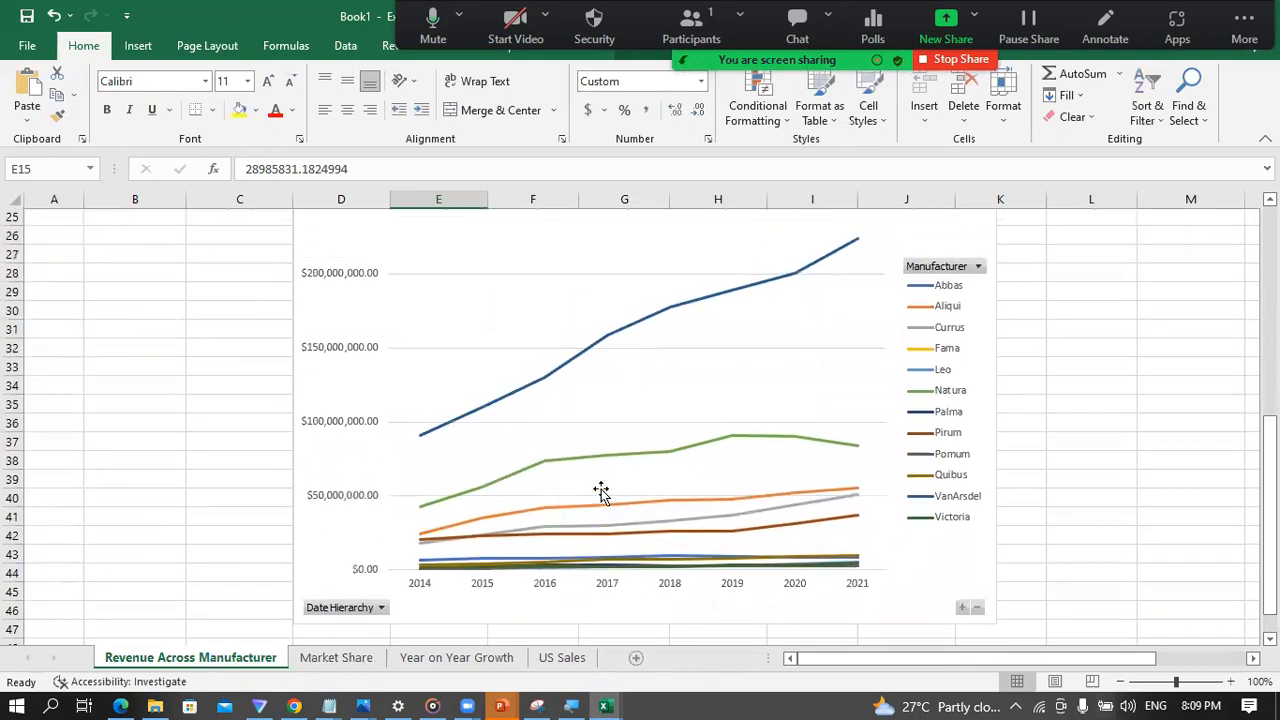
pyautogui.scroll(2, 490, 505)
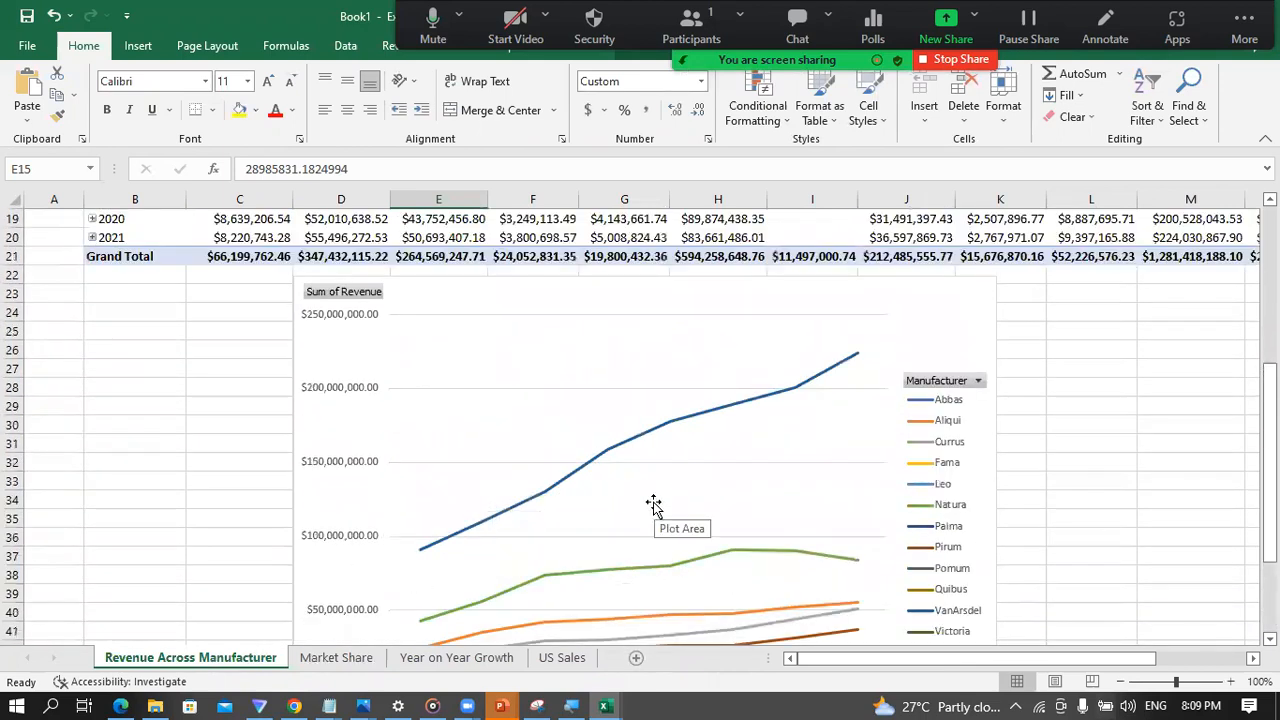
pyautogui.click(1169, 682)
pyautogui.scroll(2, 741, 570)
pyautogui.scroll(-1, 936, 562)
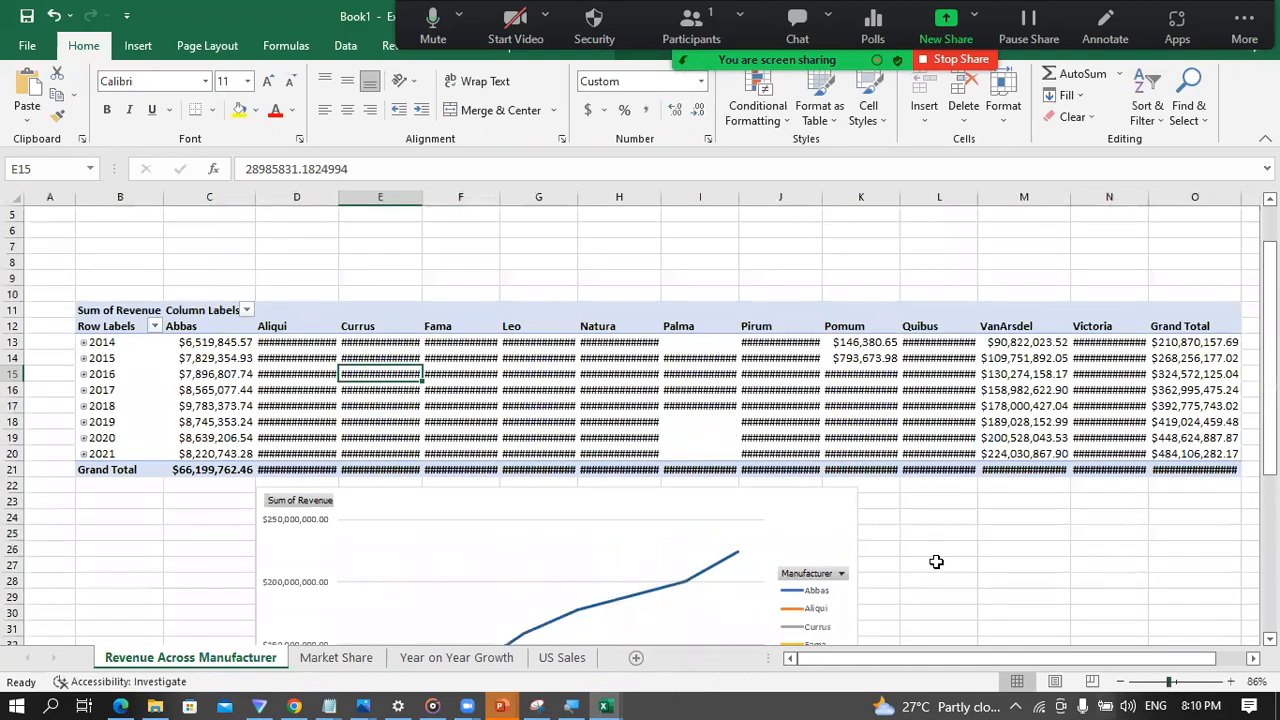
pyautogui.scroll(-4, 450, 432)
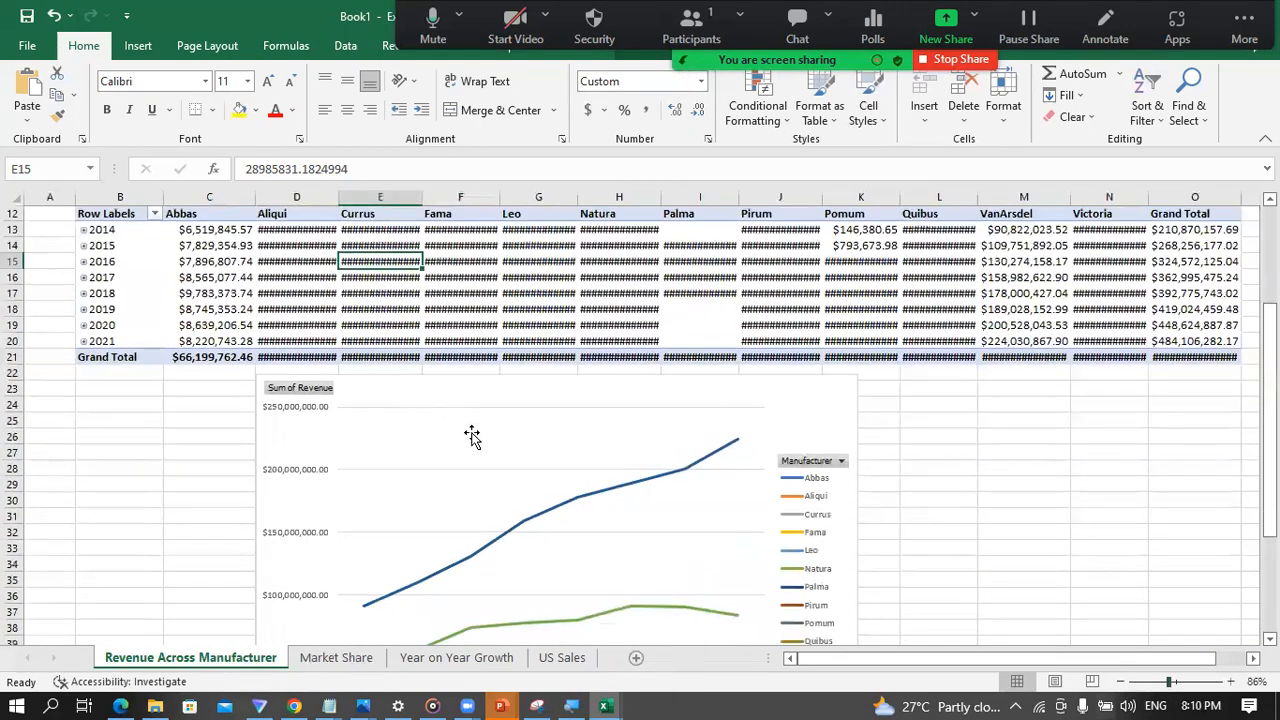
pyautogui.scroll(-1, 489, 434)
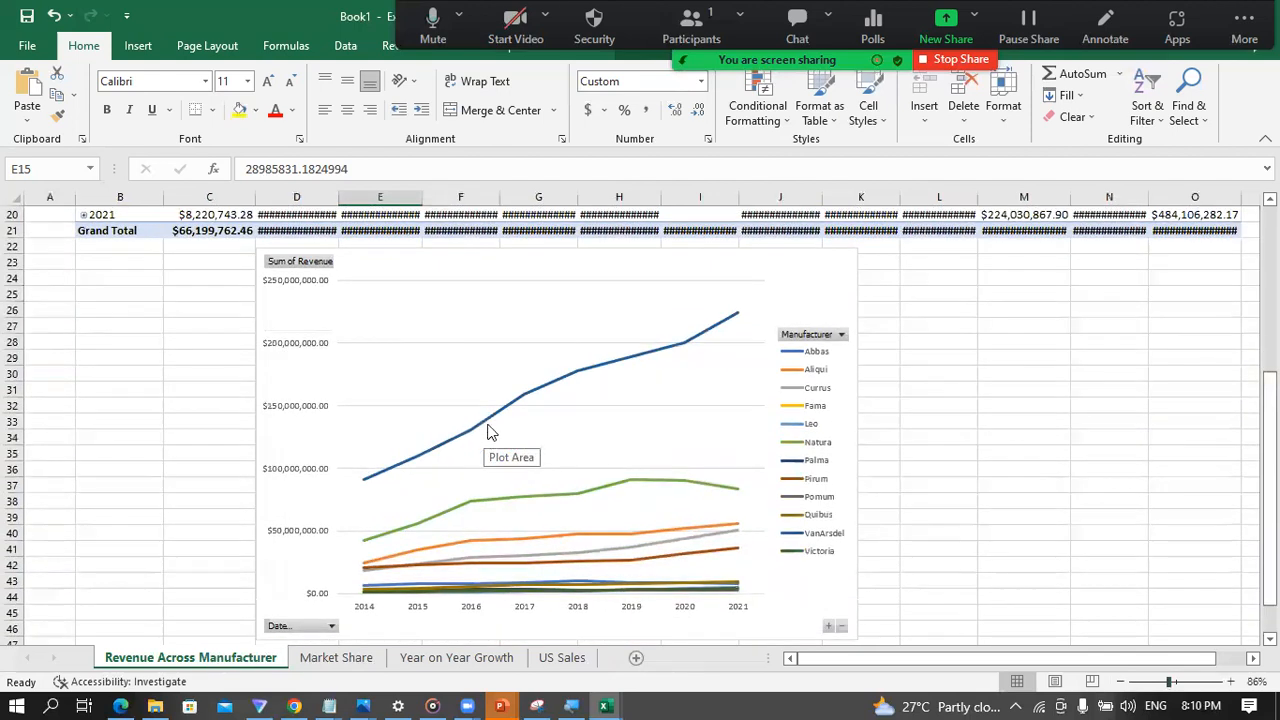
# Step: Add a chart title to the revenue line PivotChart
pyautogui.click(470, 372)
pyautogui.click(881, 264)
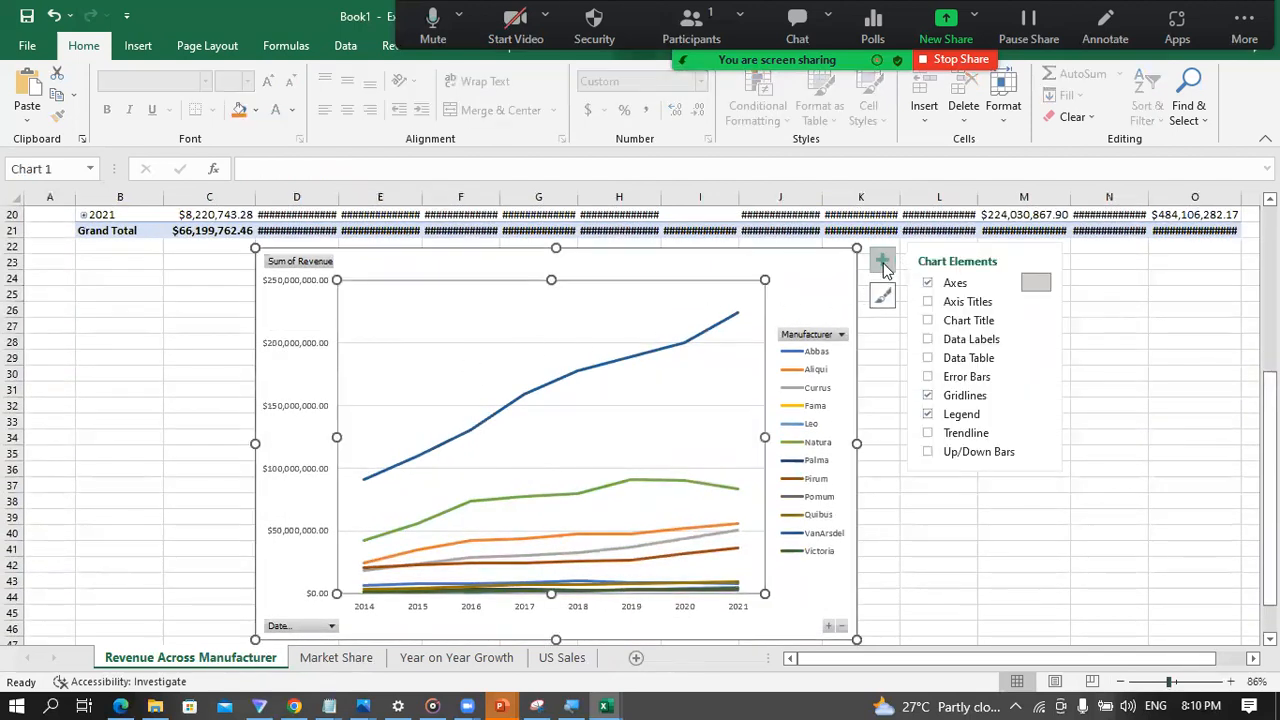
pyautogui.click(923, 324)
pyautogui.click(796, 275)
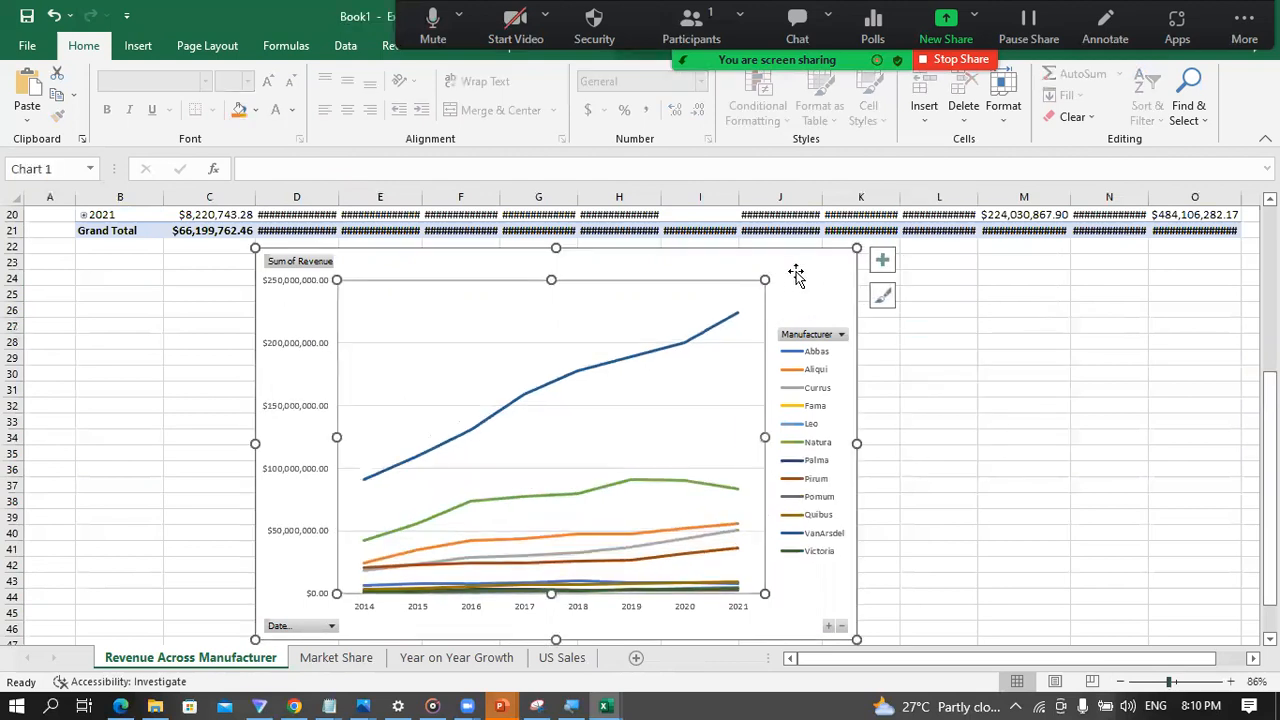
pyautogui.click(881, 264)
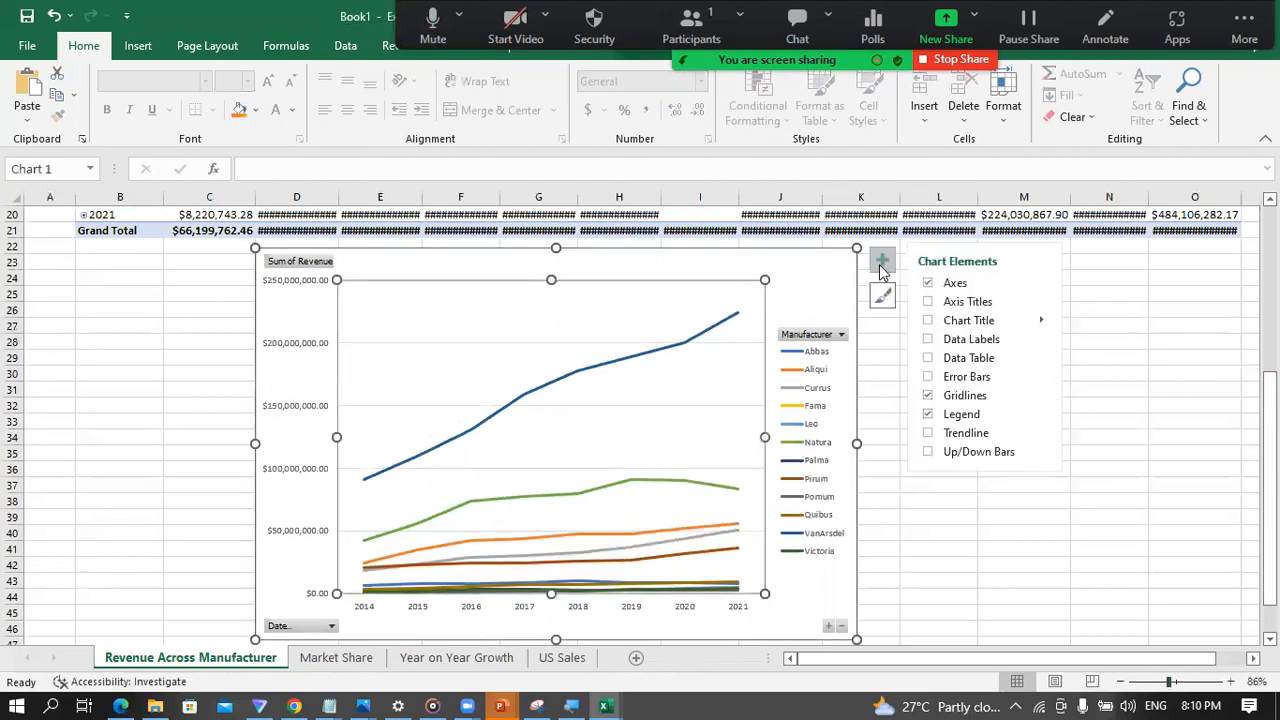
pyautogui.click(927, 324)
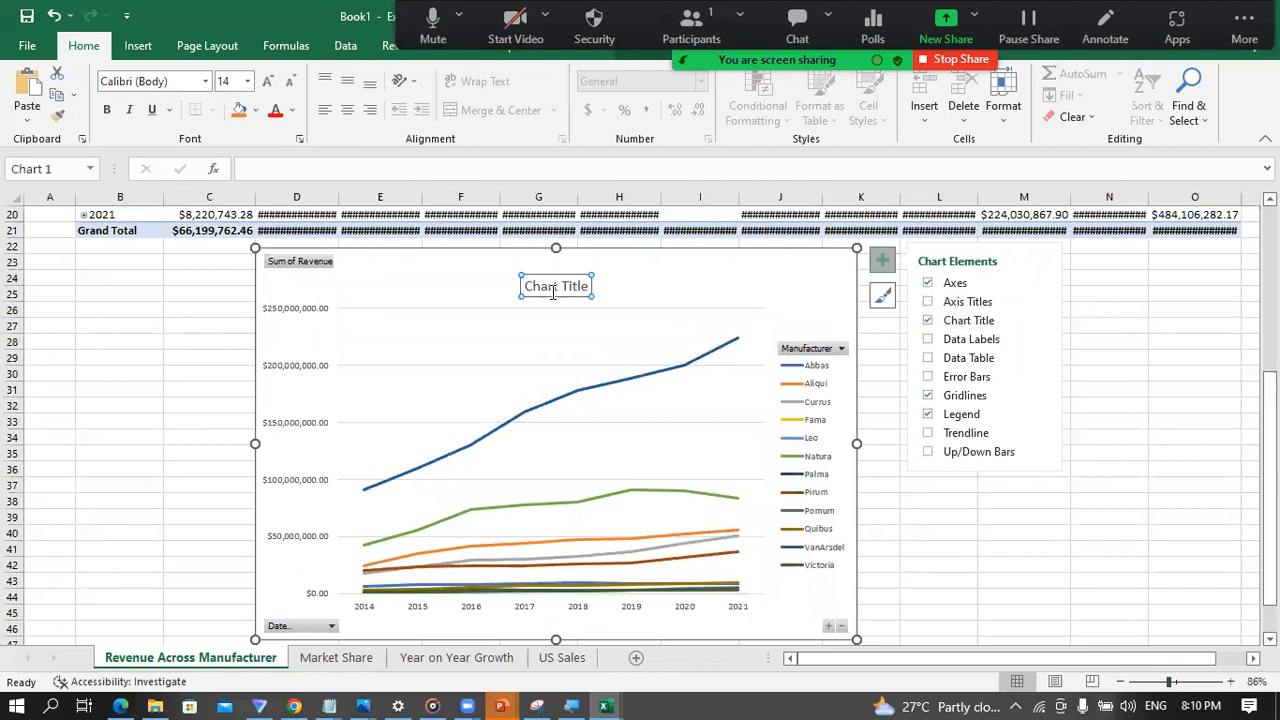
# Step: Set the title of the revenue line chart to "Revenue Across Manufacturers"
pyautogui.click(555, 291)
pyautogui.tripleClick(559, 290)
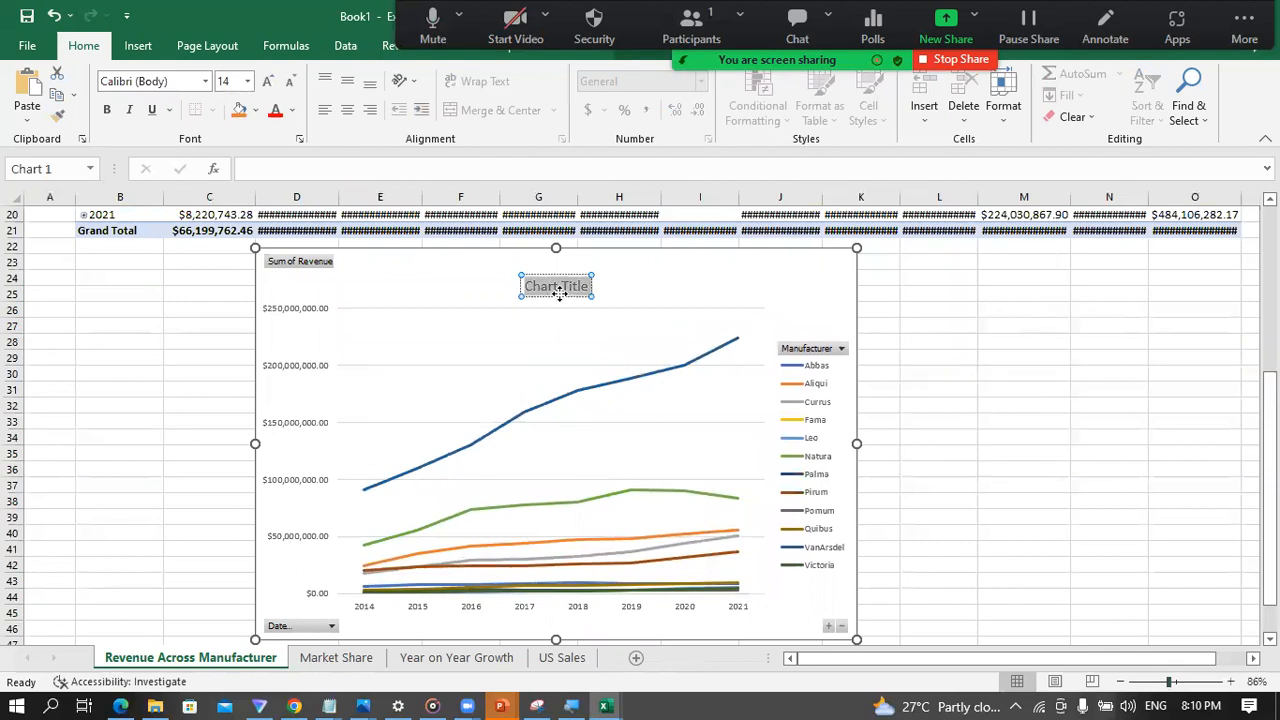
pyautogui.write('Revenue')
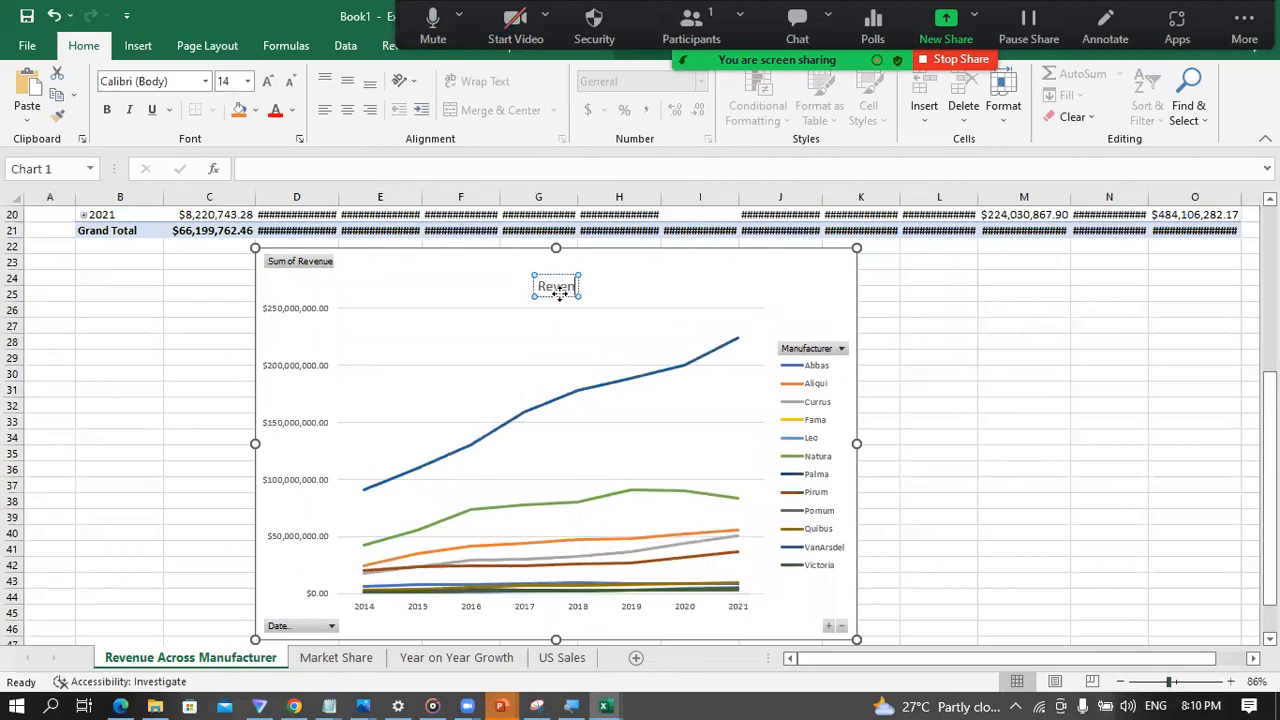
pyautogui.write(' Acros')
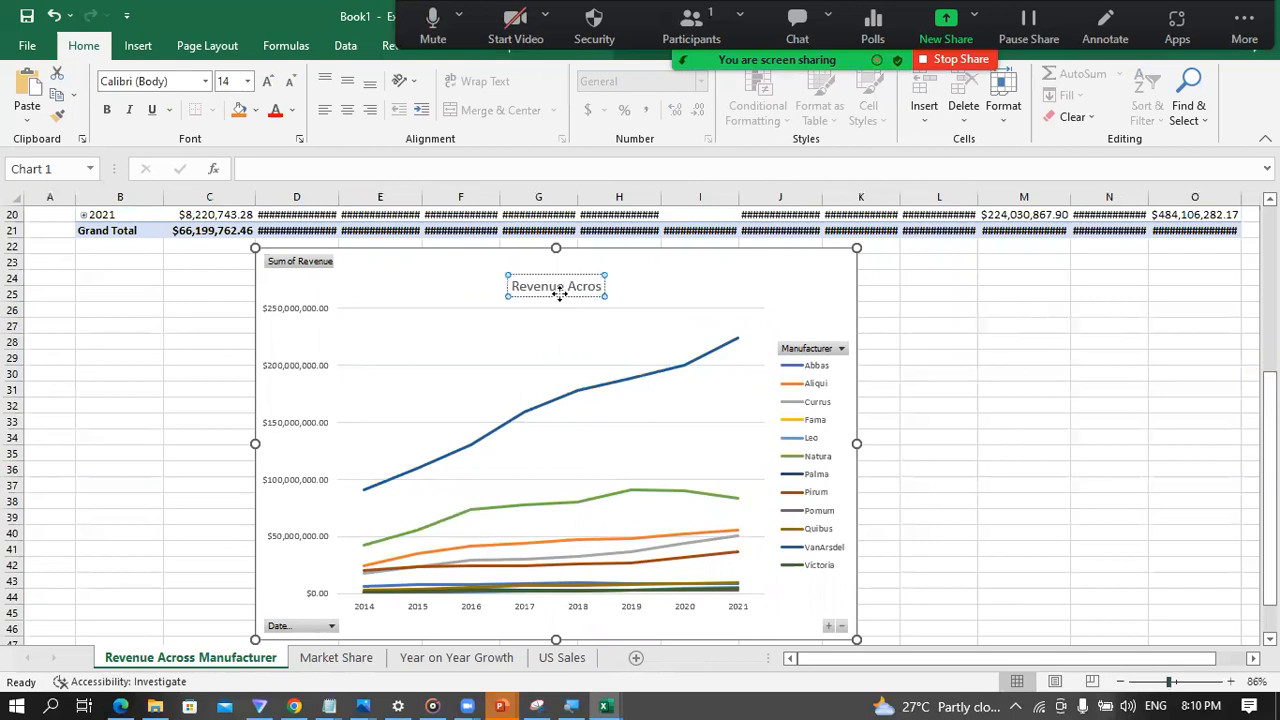
pyautogui.write('s Manufa')
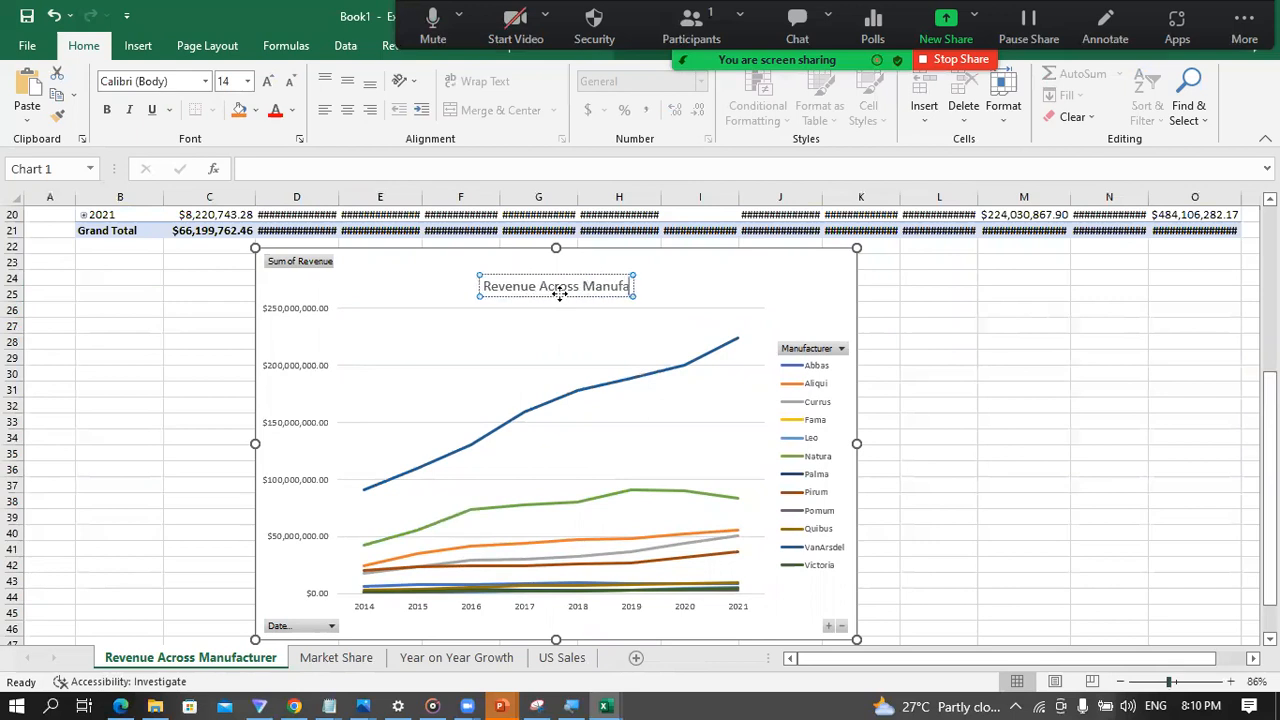
pyautogui.write('cturers')
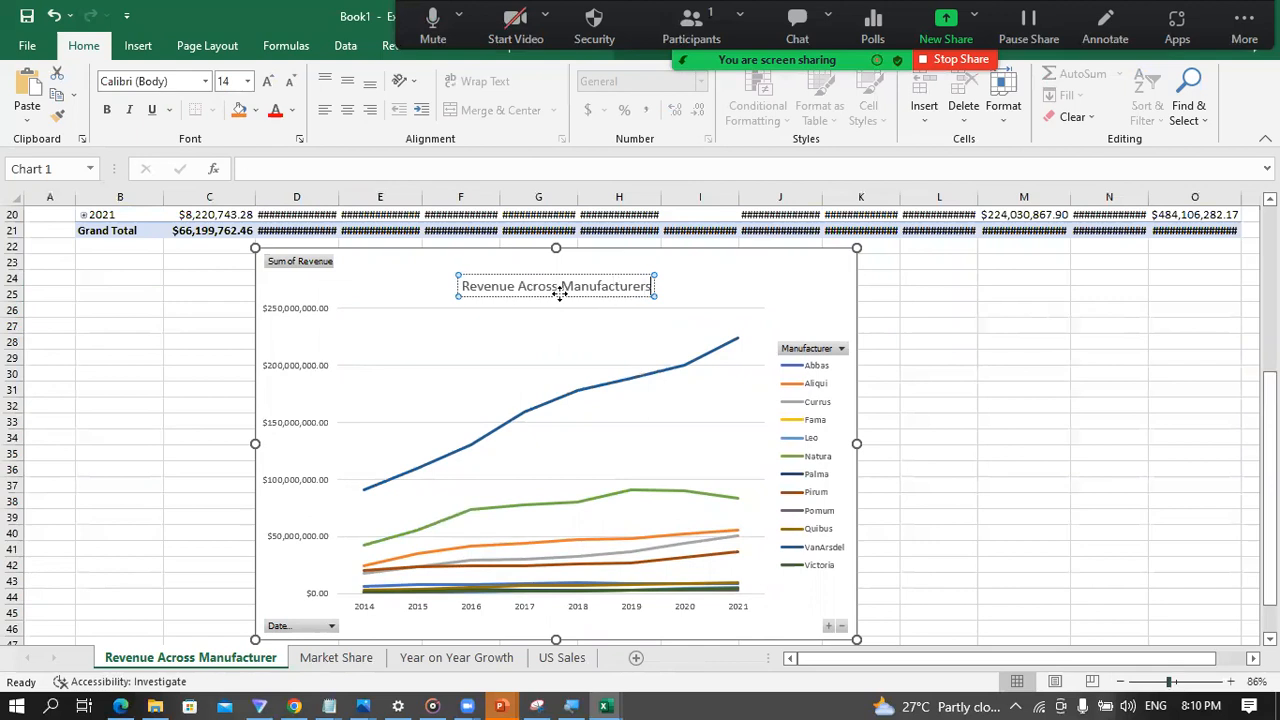
pyautogui.click(924, 325)
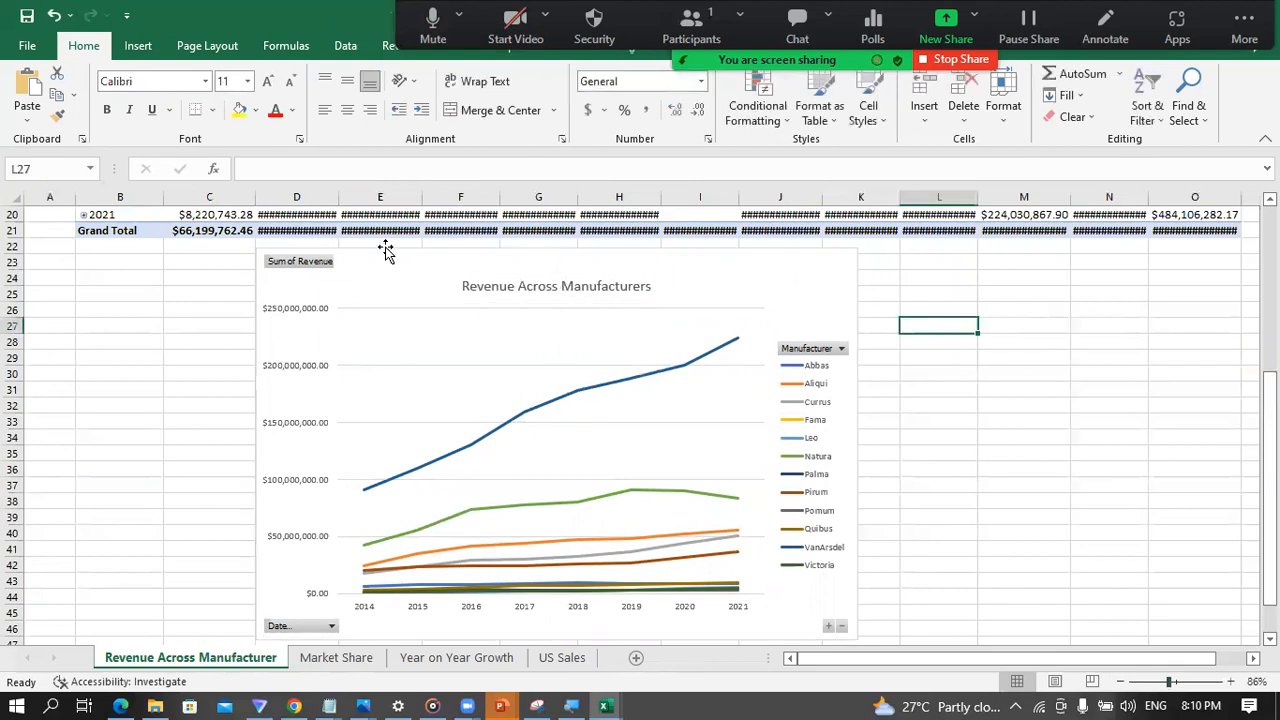
# Step: Hide all field buttons on the Revenue Across Manufacturers chart
pyautogui.click(287, 266)
pyautogui.rightClick(287, 266)
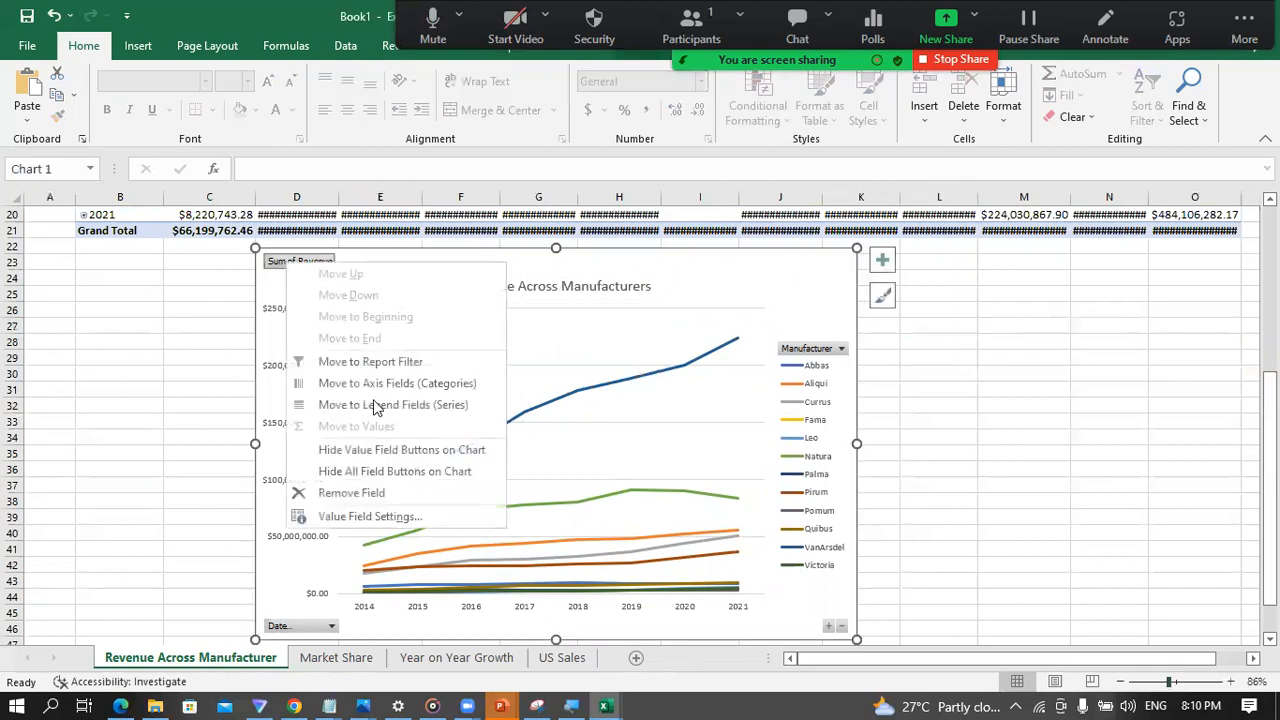
pyautogui.click(352, 472)
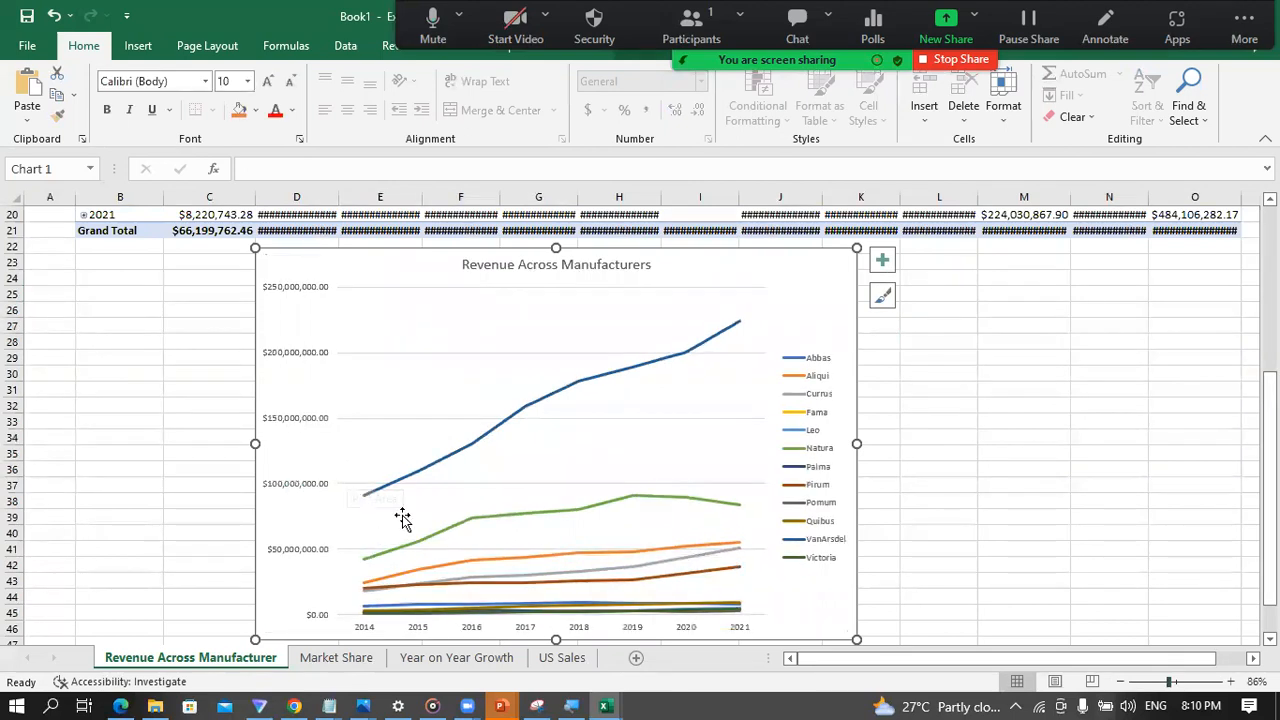
# Step: Remove the gridlines from the Revenue Across Manufacturers chart
pyautogui.click(881, 261)
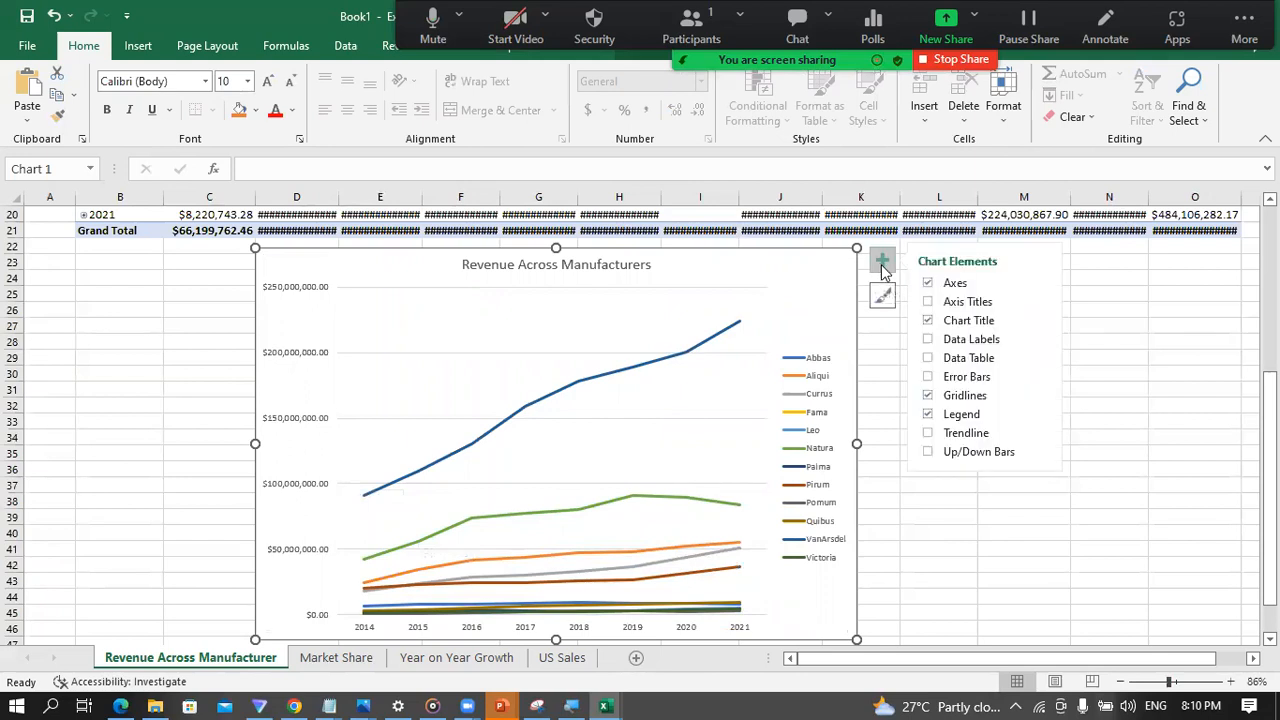
pyautogui.click(926, 394)
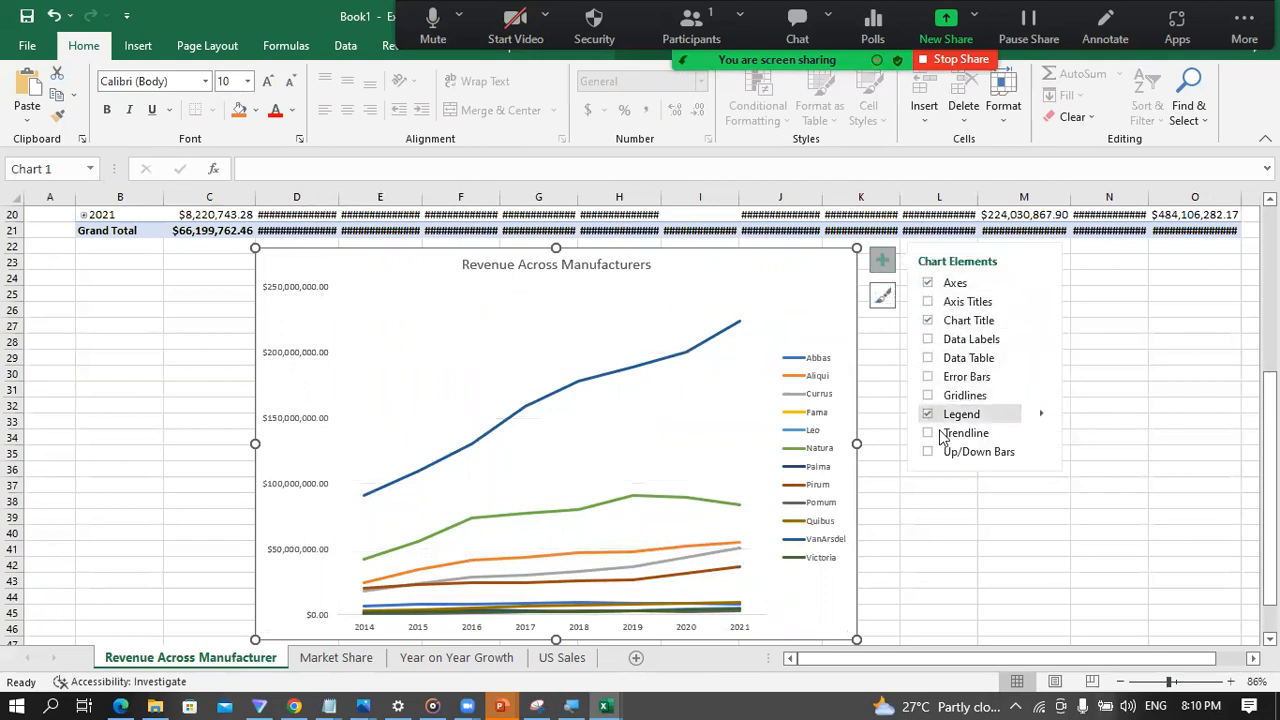
pyautogui.click(928, 357)
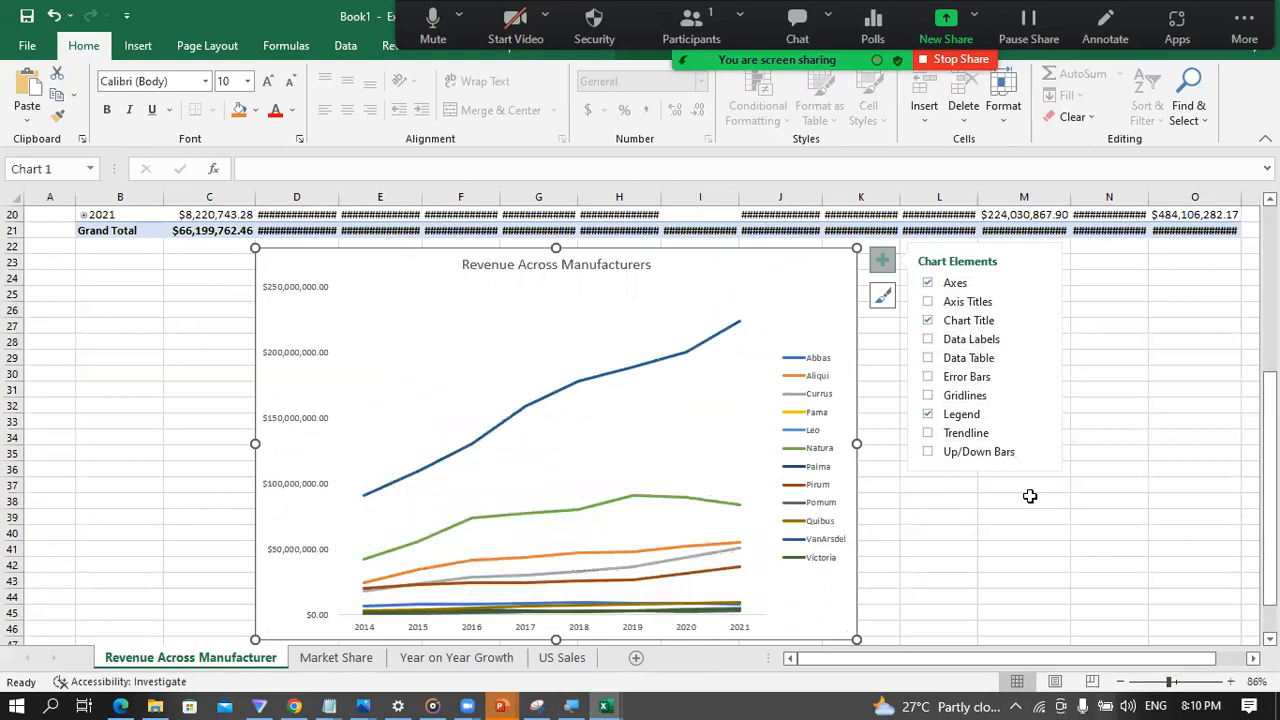
pyautogui.click(1096, 492)
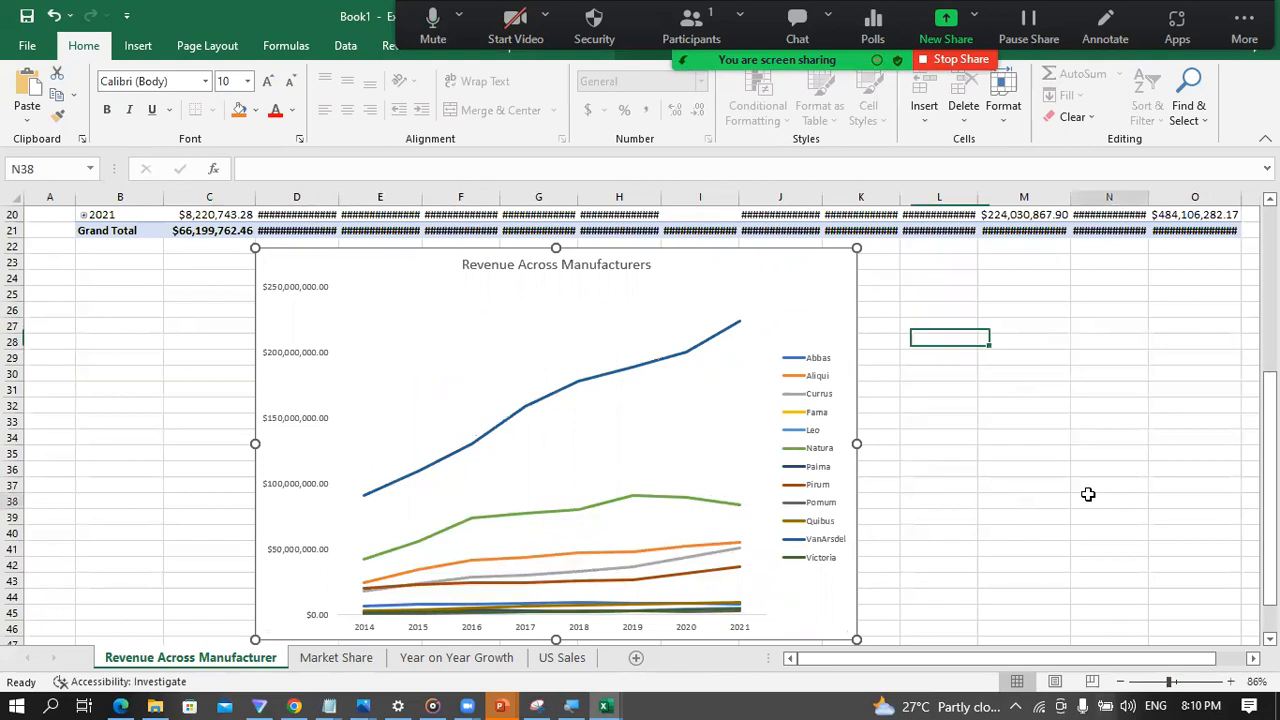
# Step: AutoFit the column widths of the whole revenue PivotTable above the chart so every amount fits its cell
pyautogui.scroll(-1, 867, 470)
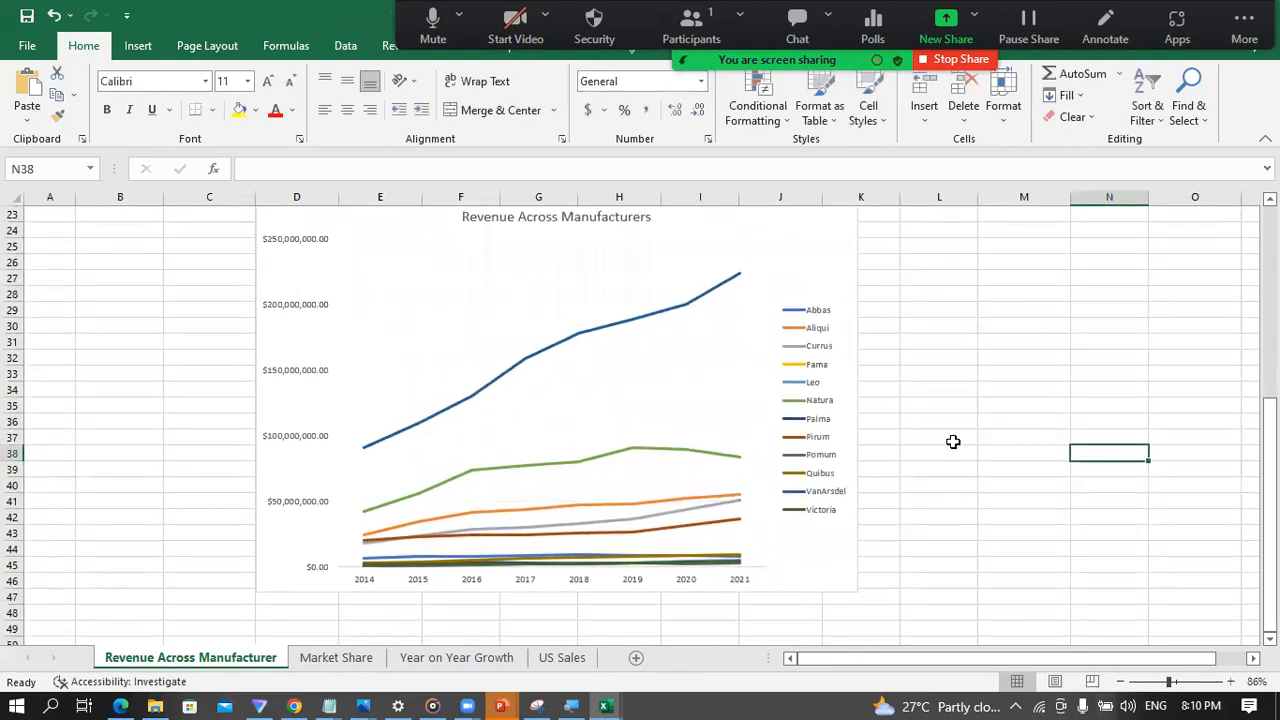
pyautogui.click(955, 421)
pyautogui.scroll(2, 736, 466)
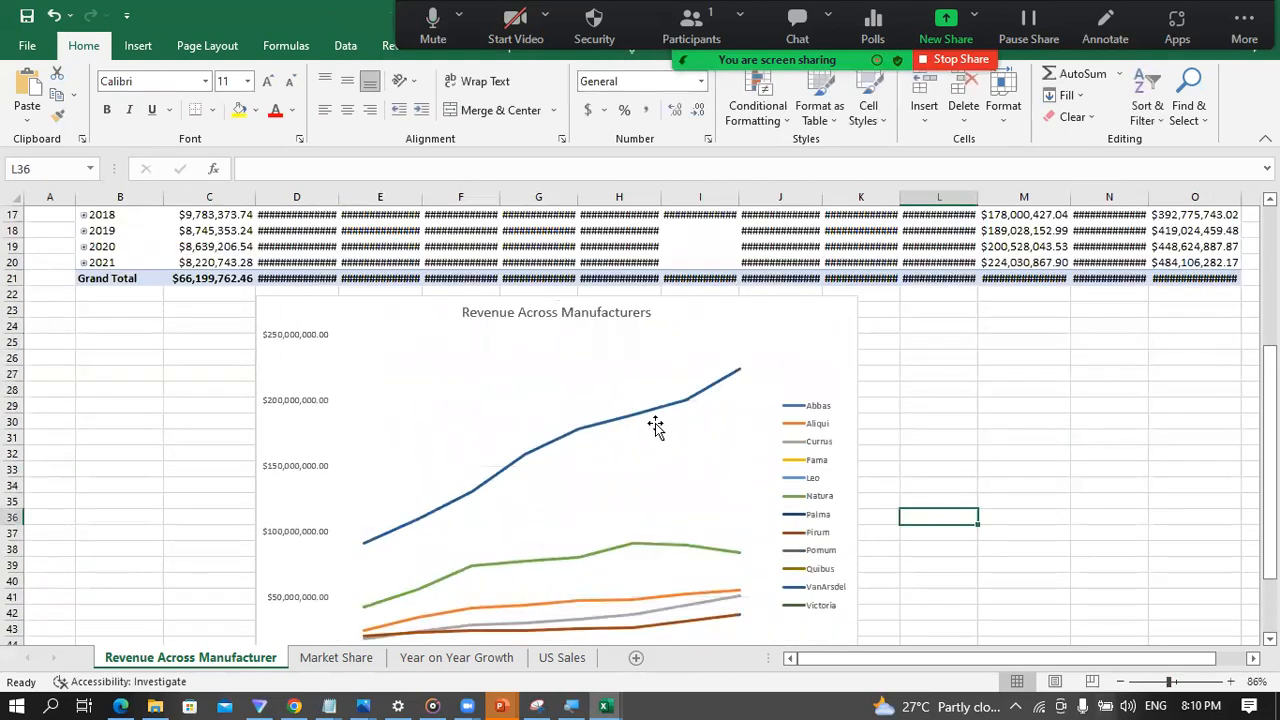
pyautogui.scroll(3, 613, 424)
pyautogui.click(218, 310)
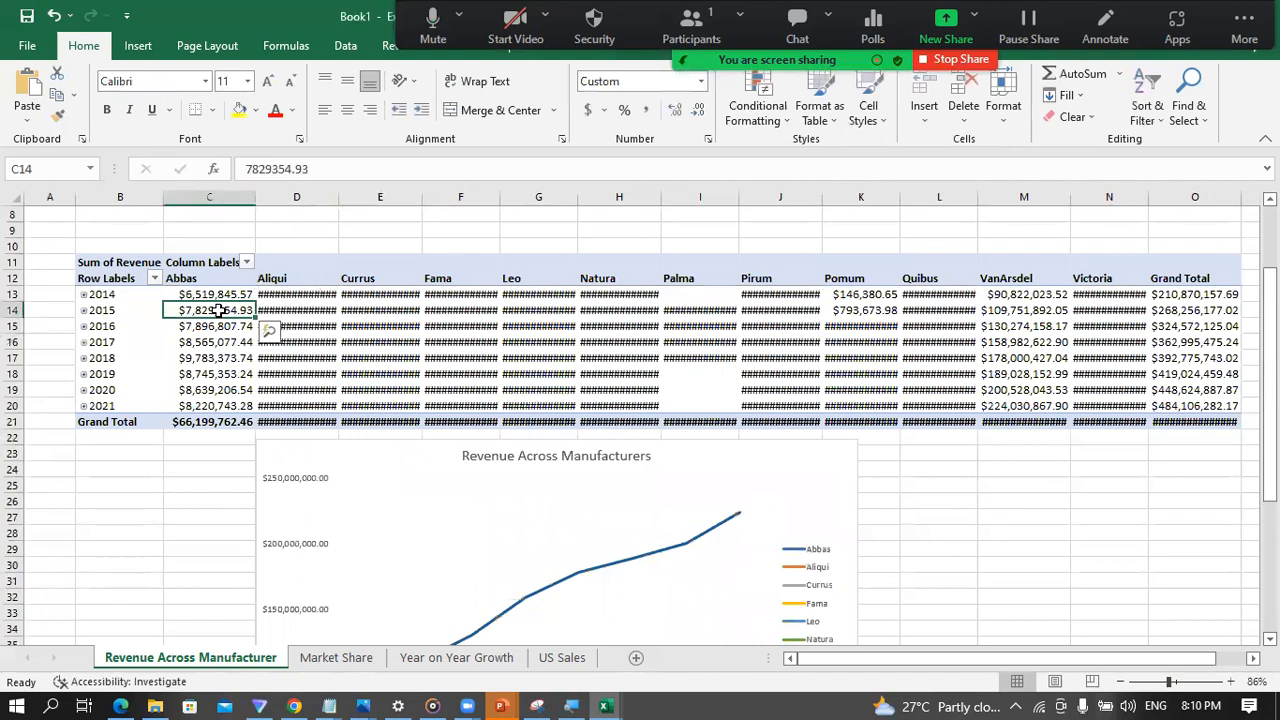
pyautogui.hotkey('ctrl', 'a')
pyautogui.hotkey('alt', 'h')
pyautogui.press('o')
pyautogui.press('i')
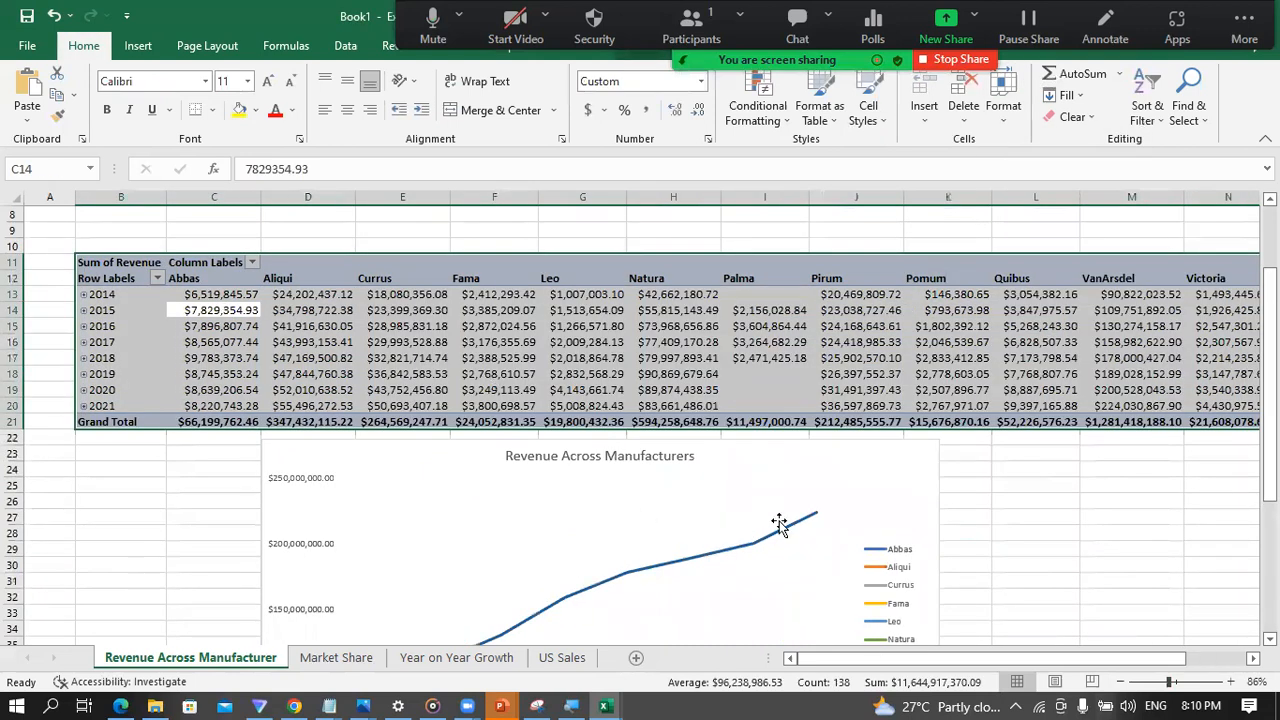
pyautogui.scroll(-4, 978, 513)
pyautogui.scroll(-1, 1016, 515)
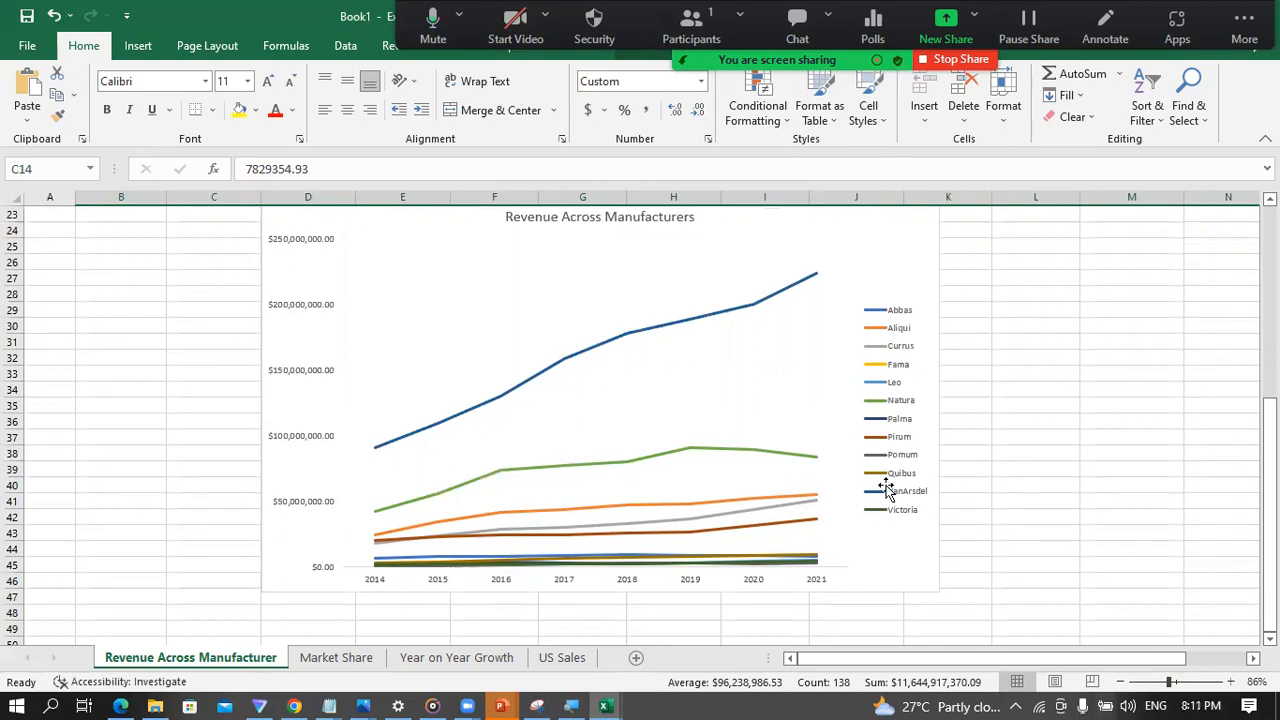
pyautogui.click(643, 332)
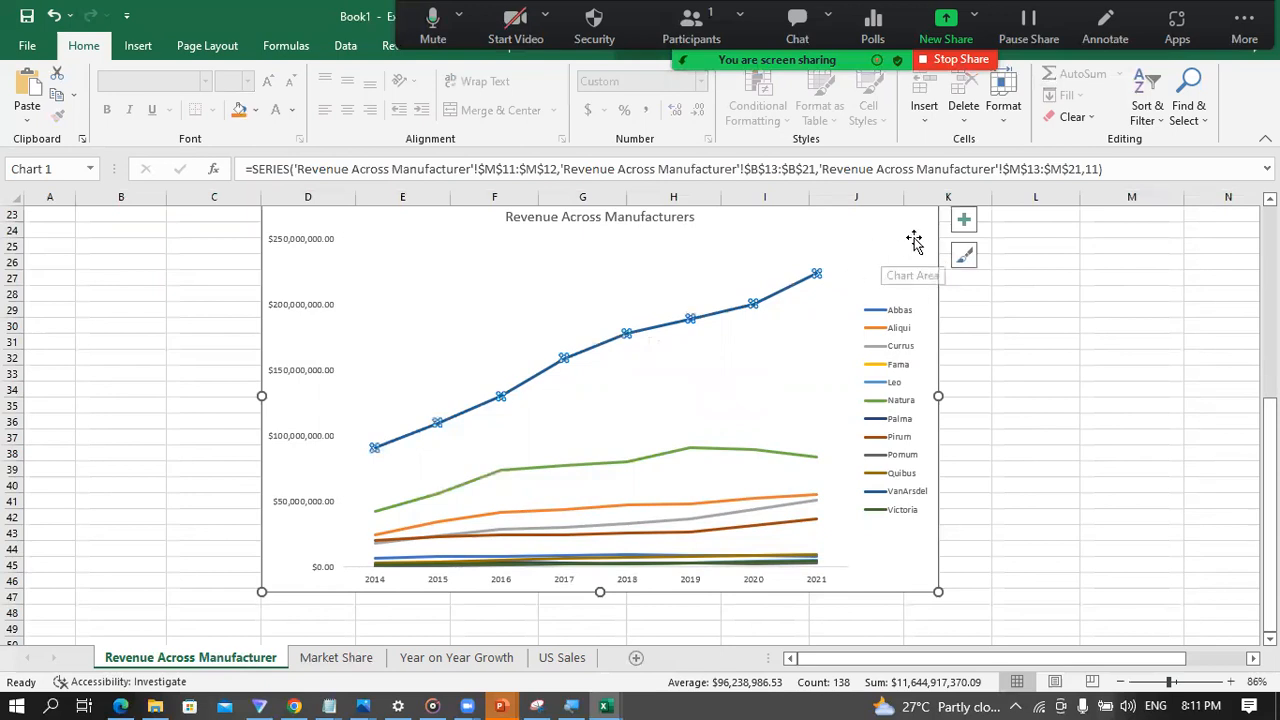
pyautogui.scroll(1, 950, 275)
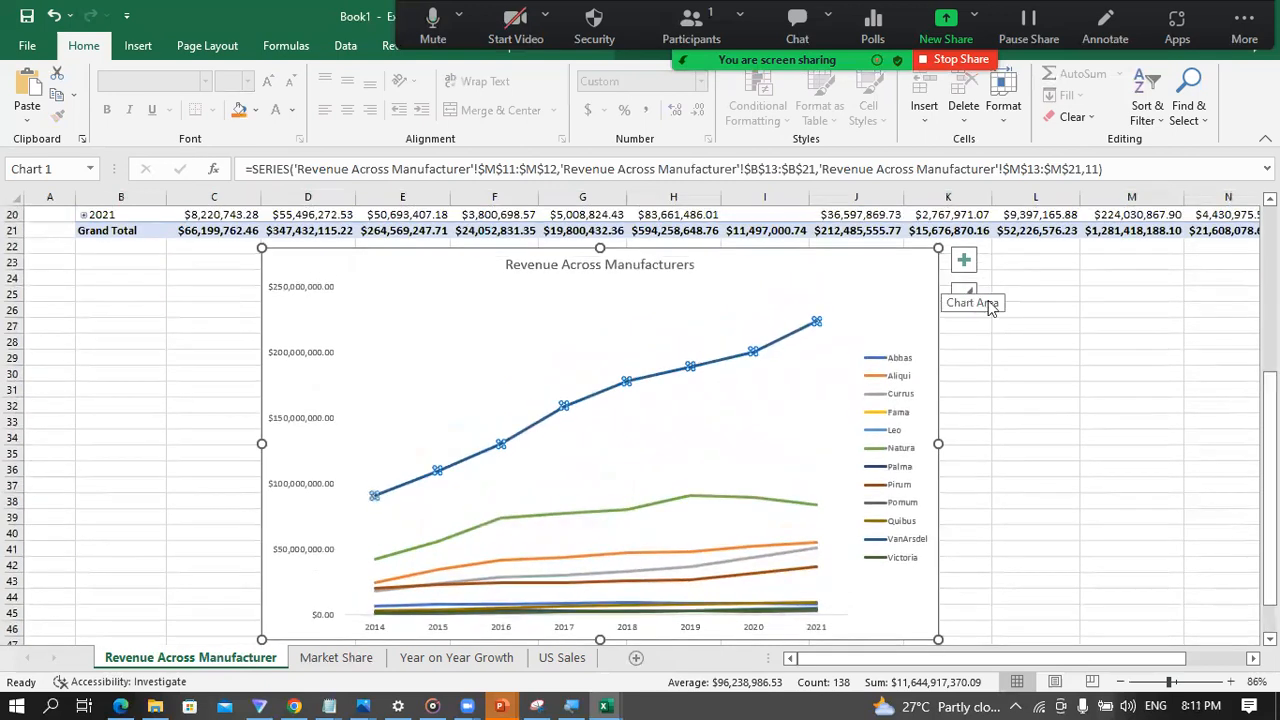
pyautogui.click(965, 298)
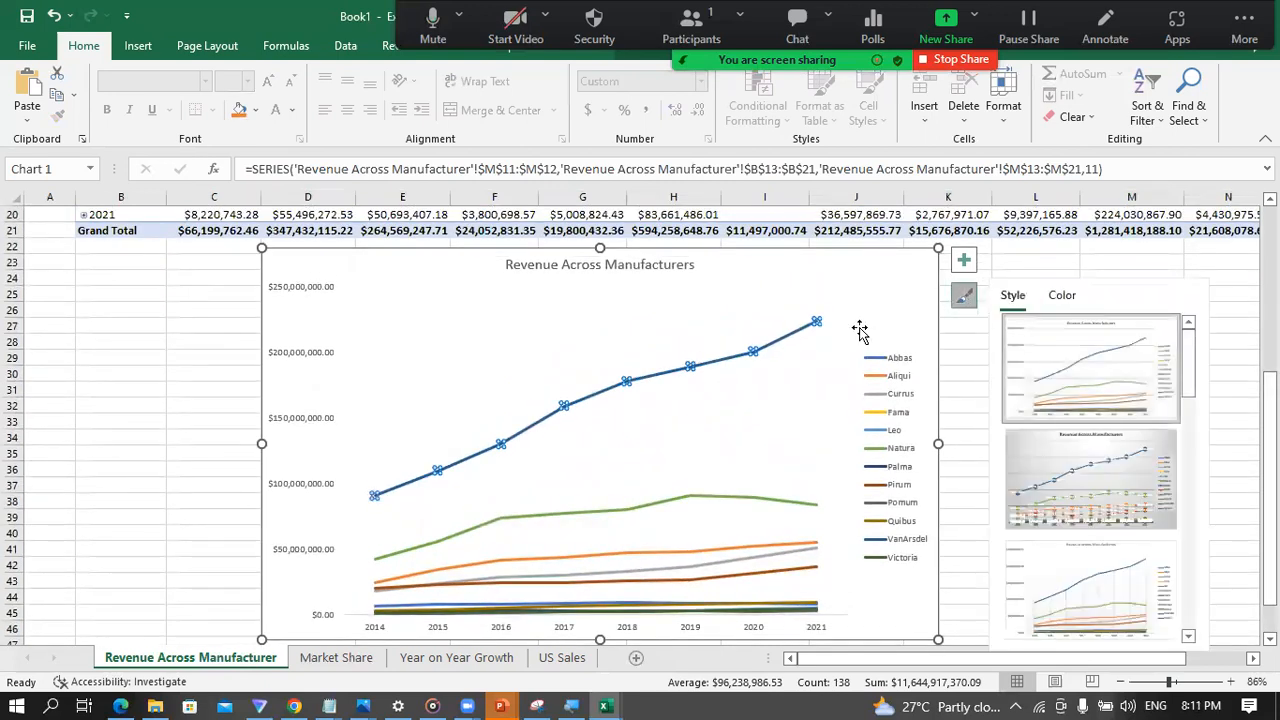
pyautogui.click(971, 340)
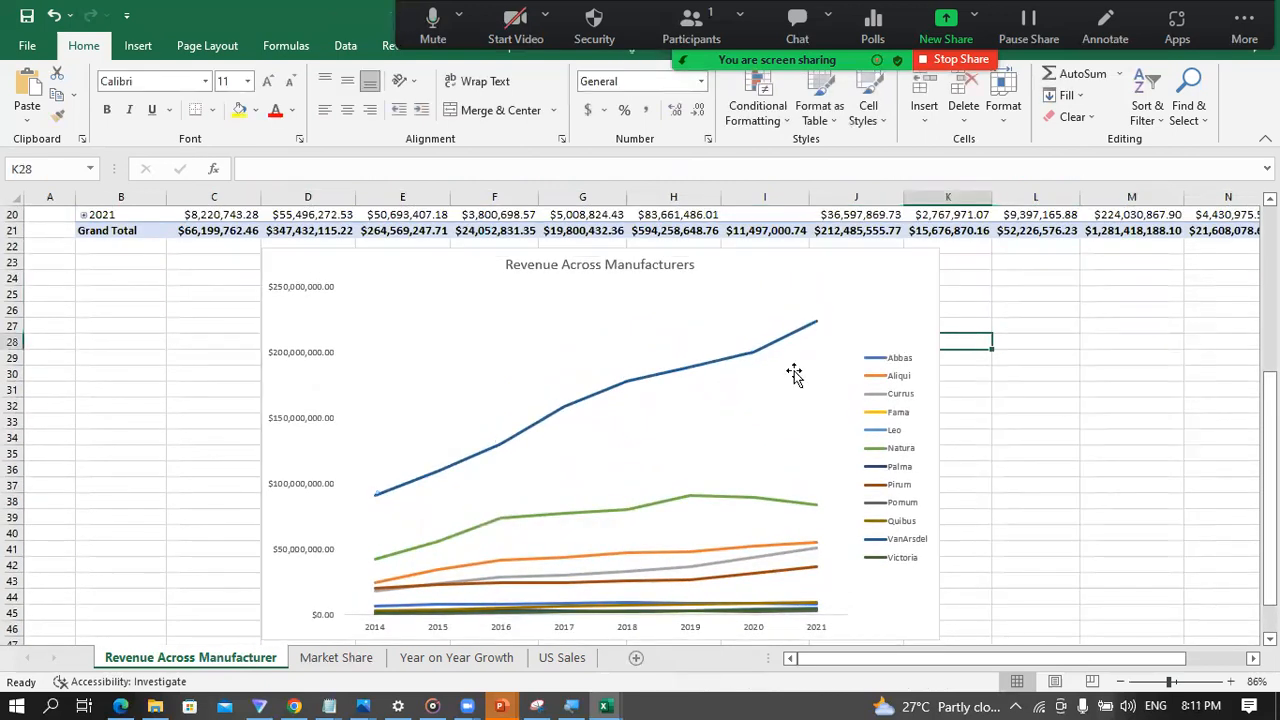
# Step: Thicken the VanArsdel line in the Revenue Across Manufacturers chart by setting its width to 3.75 pt
pyautogui.click(731, 366)
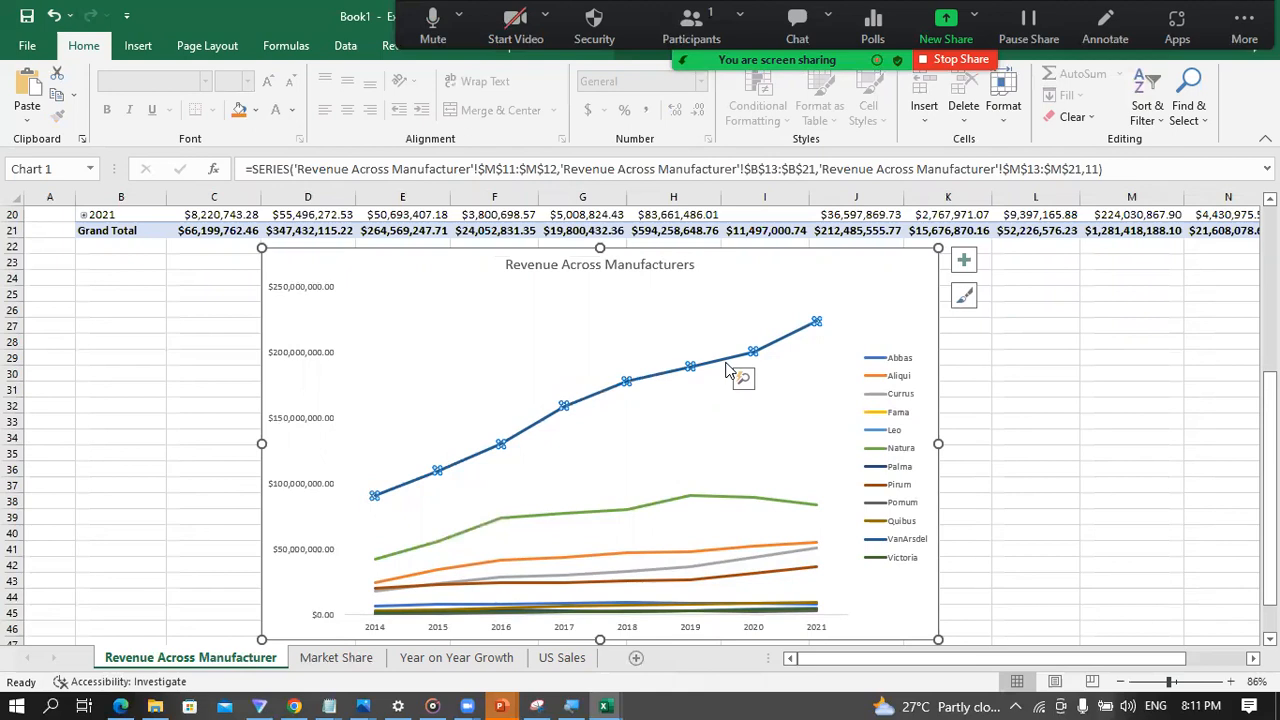
pyautogui.rightClick(751, 358)
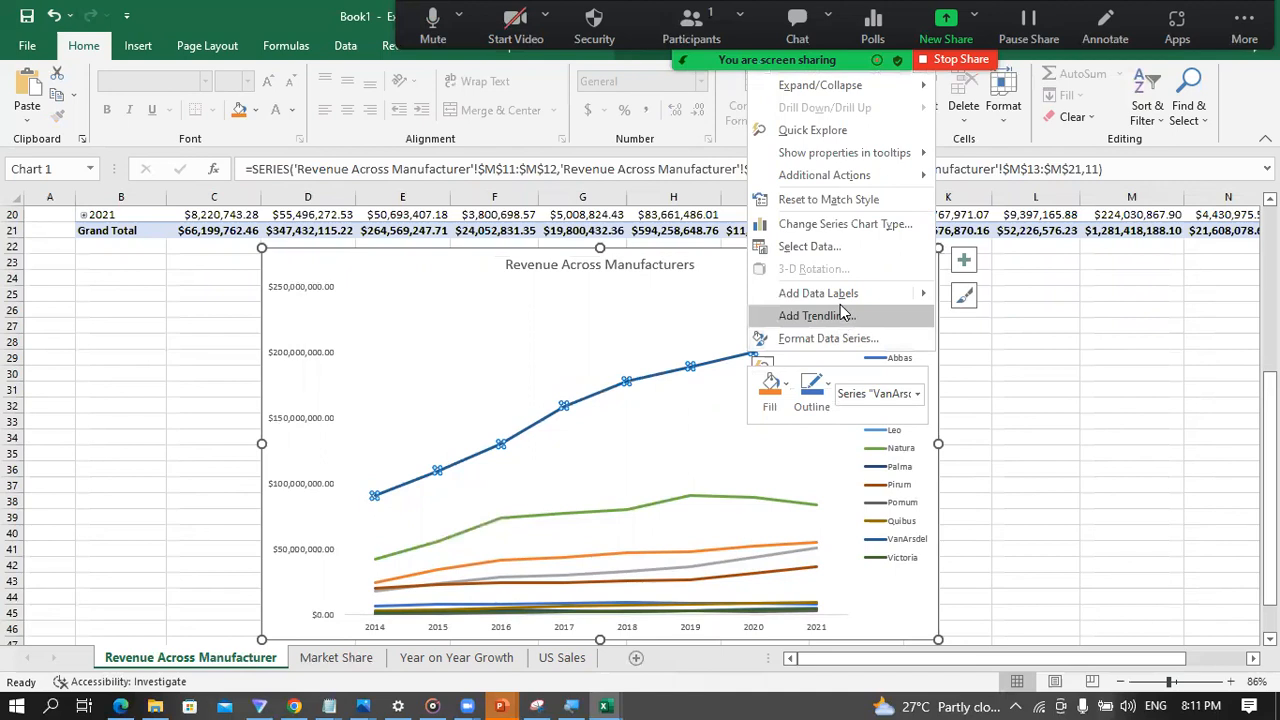
pyautogui.click(828, 340)
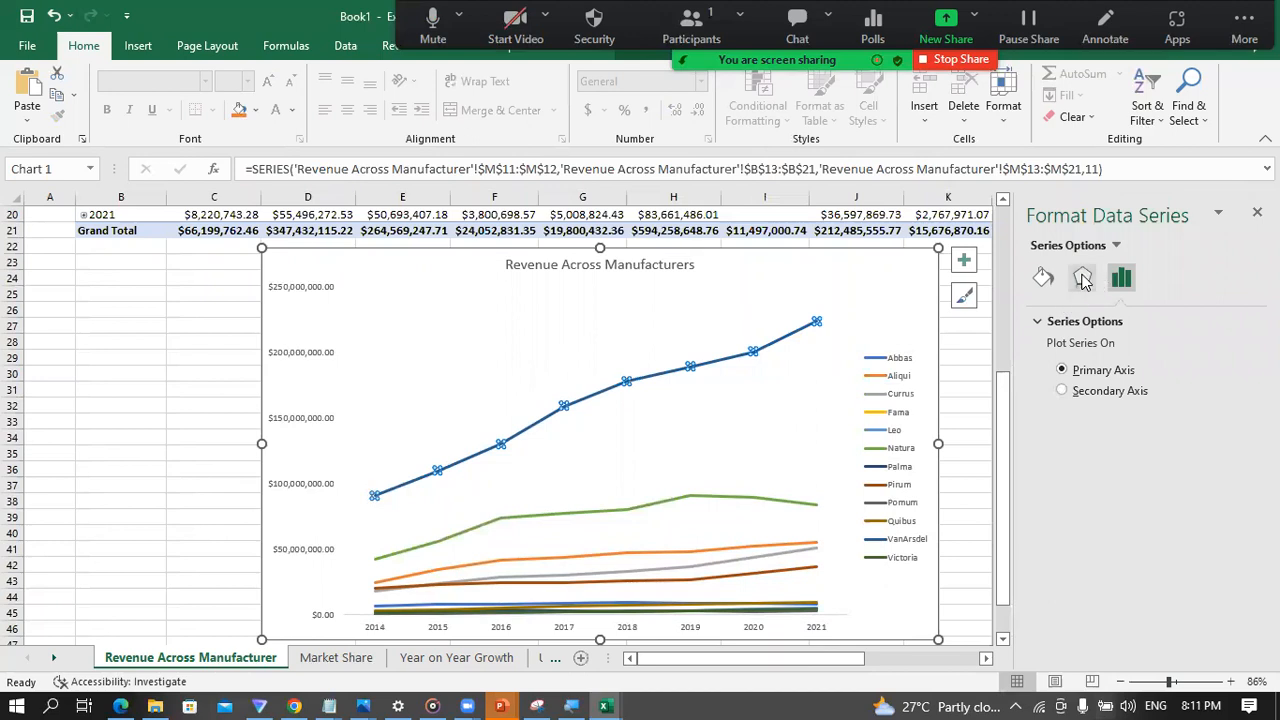
pyautogui.click(1083, 278)
pyautogui.click(1120, 278)
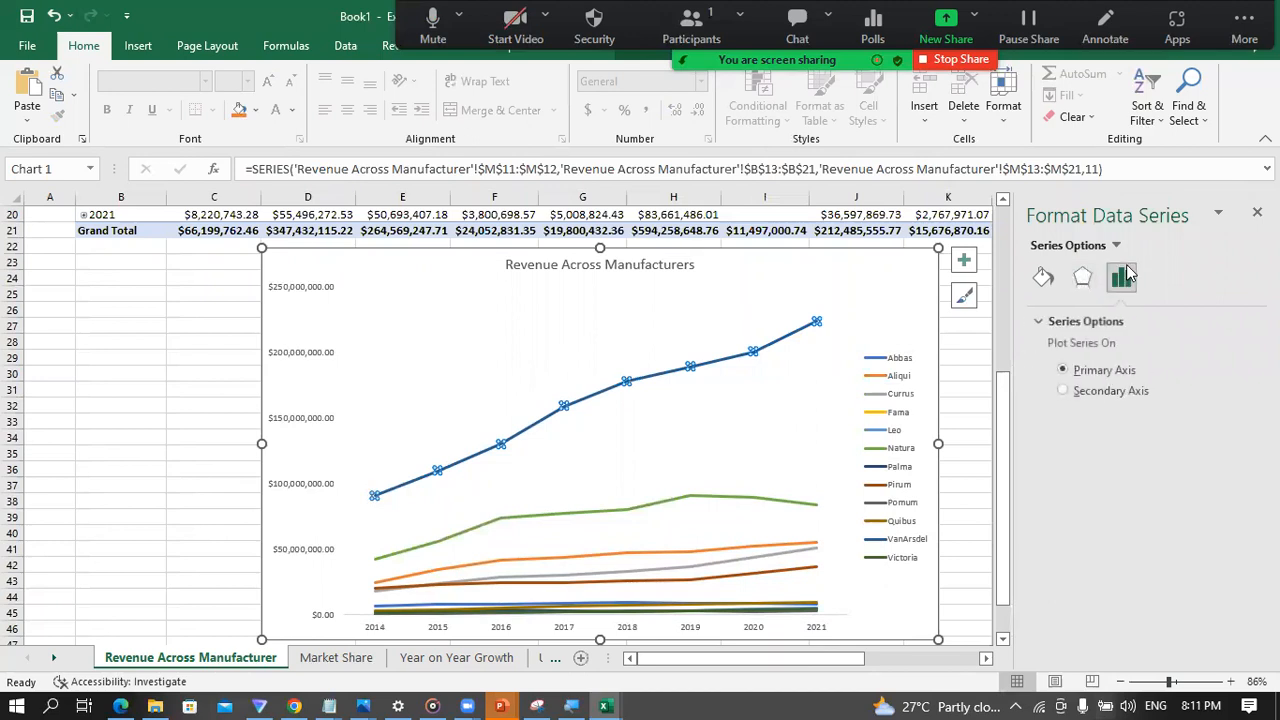
pyautogui.click(1043, 278)
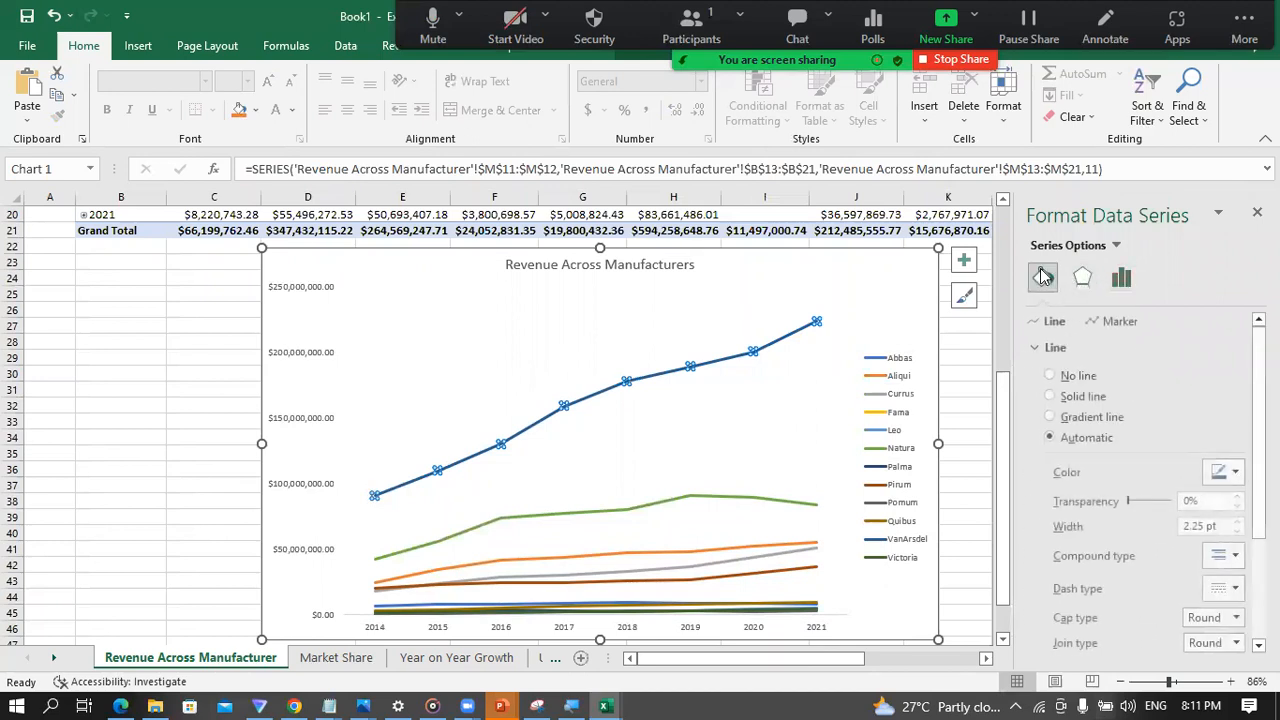
pyautogui.scroll(-1, 1103, 563)
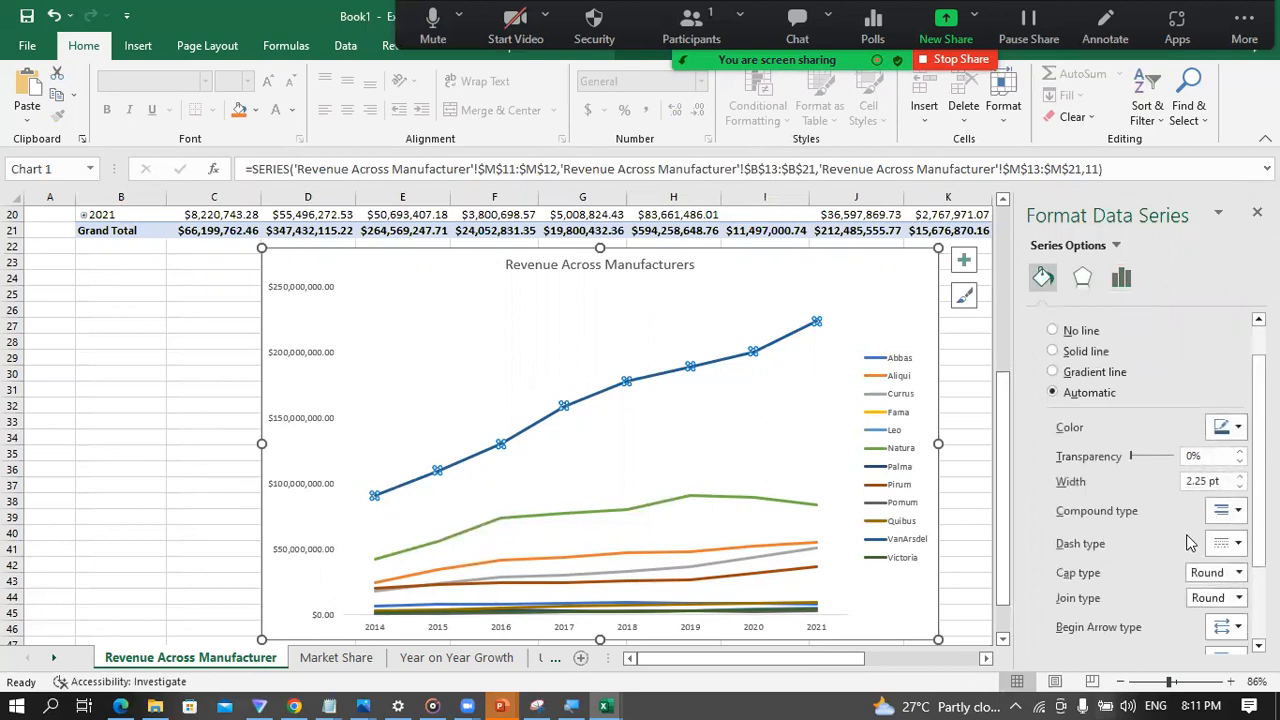
pyautogui.click(1237, 545)
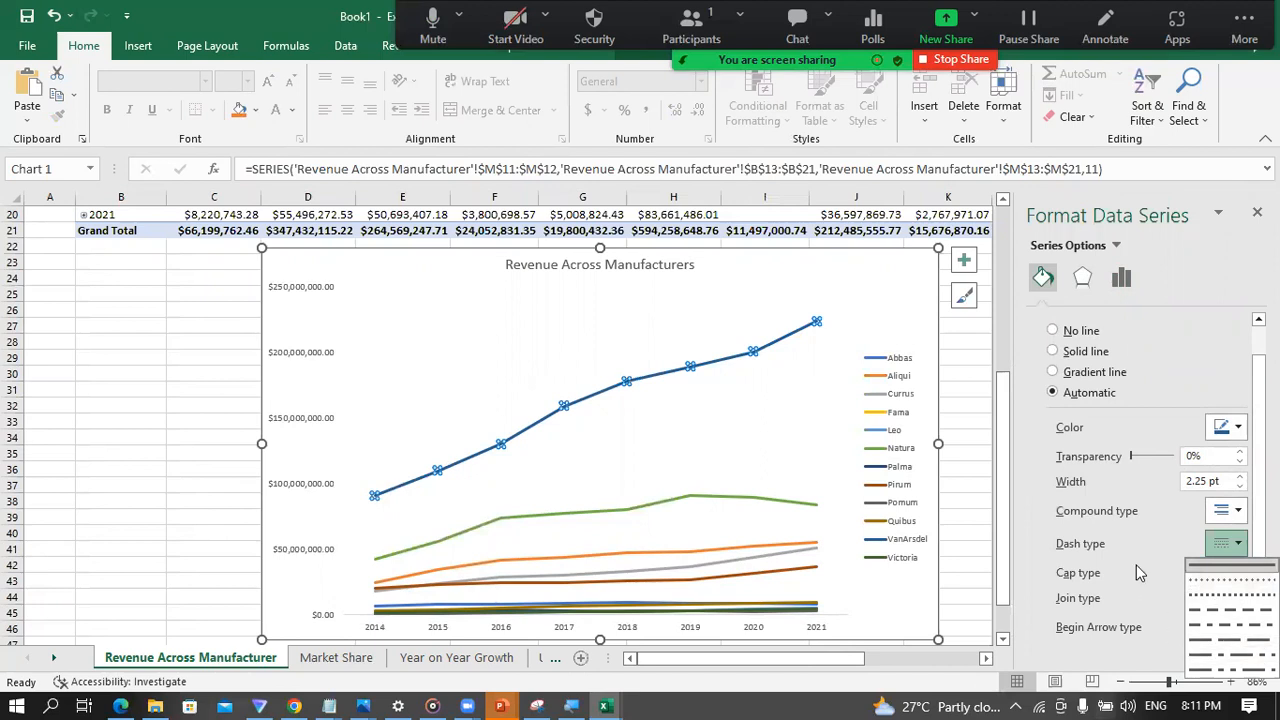
pyautogui.click(1046, 540)
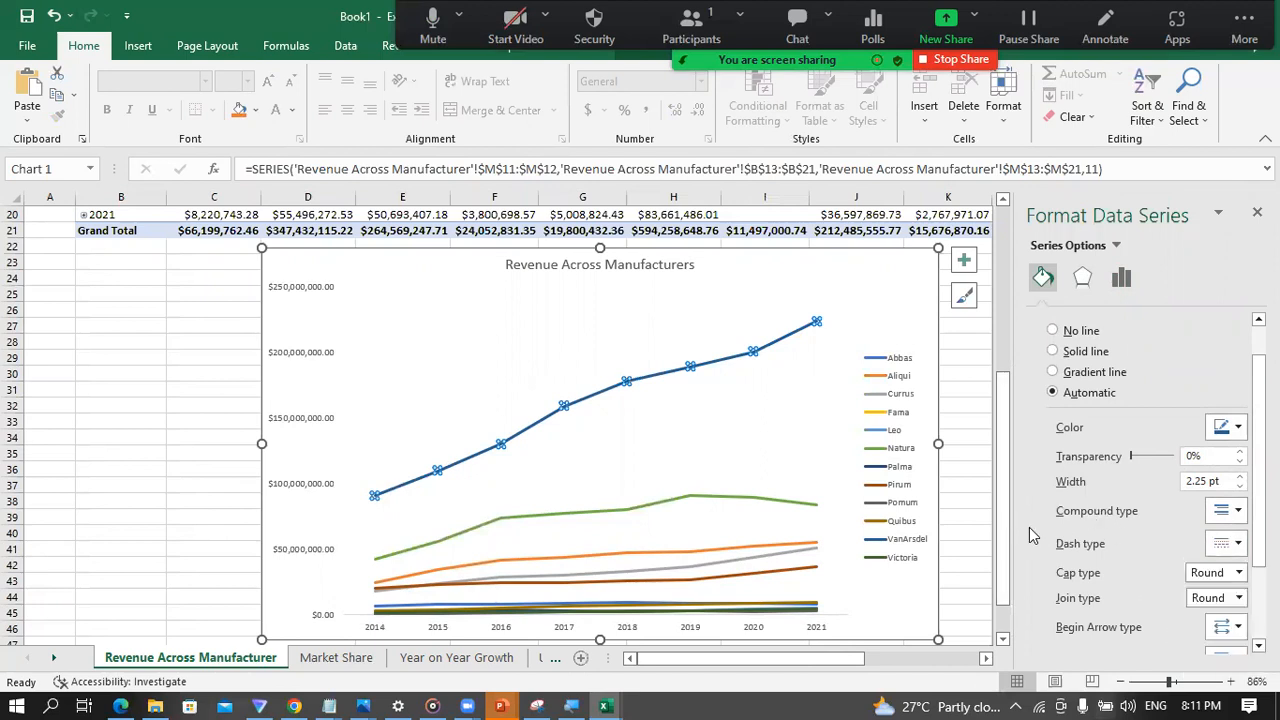
pyautogui.click(1240, 478)
pyautogui.click(1240, 478)
pyautogui.click(1240, 478)
pyautogui.click(1240, 478)
pyautogui.click(1240, 478)
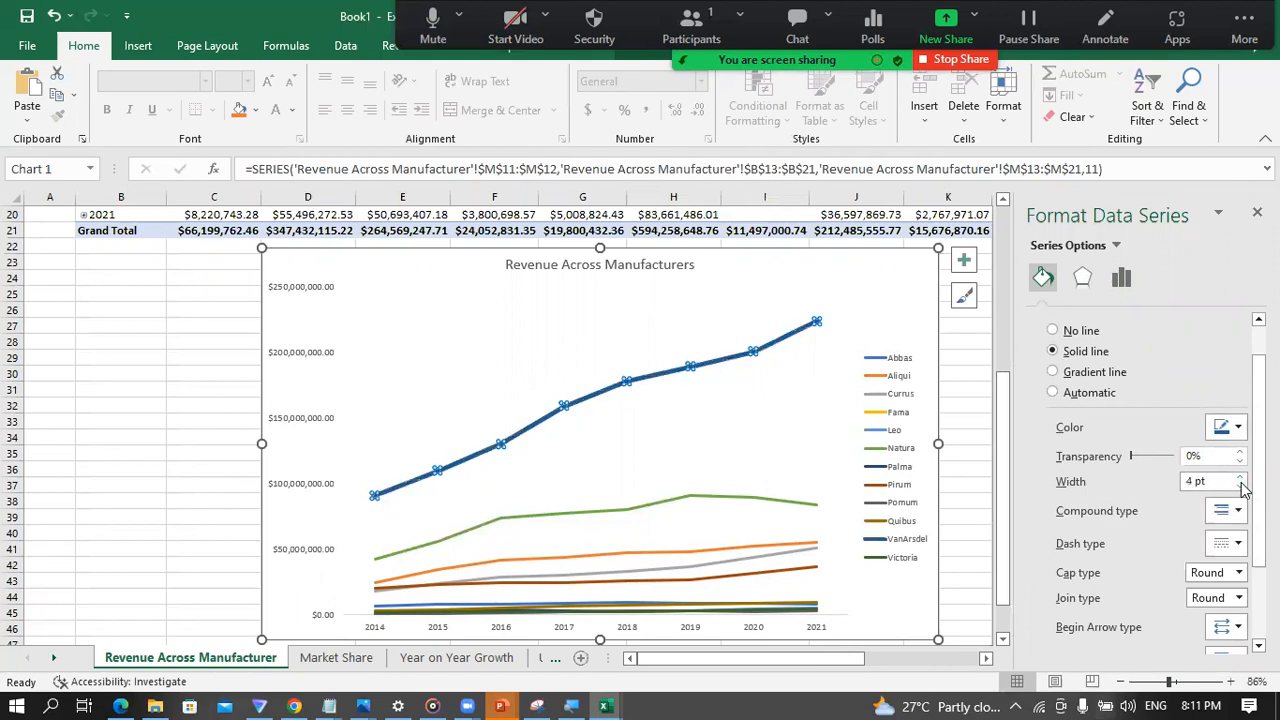
pyautogui.click(1241, 486)
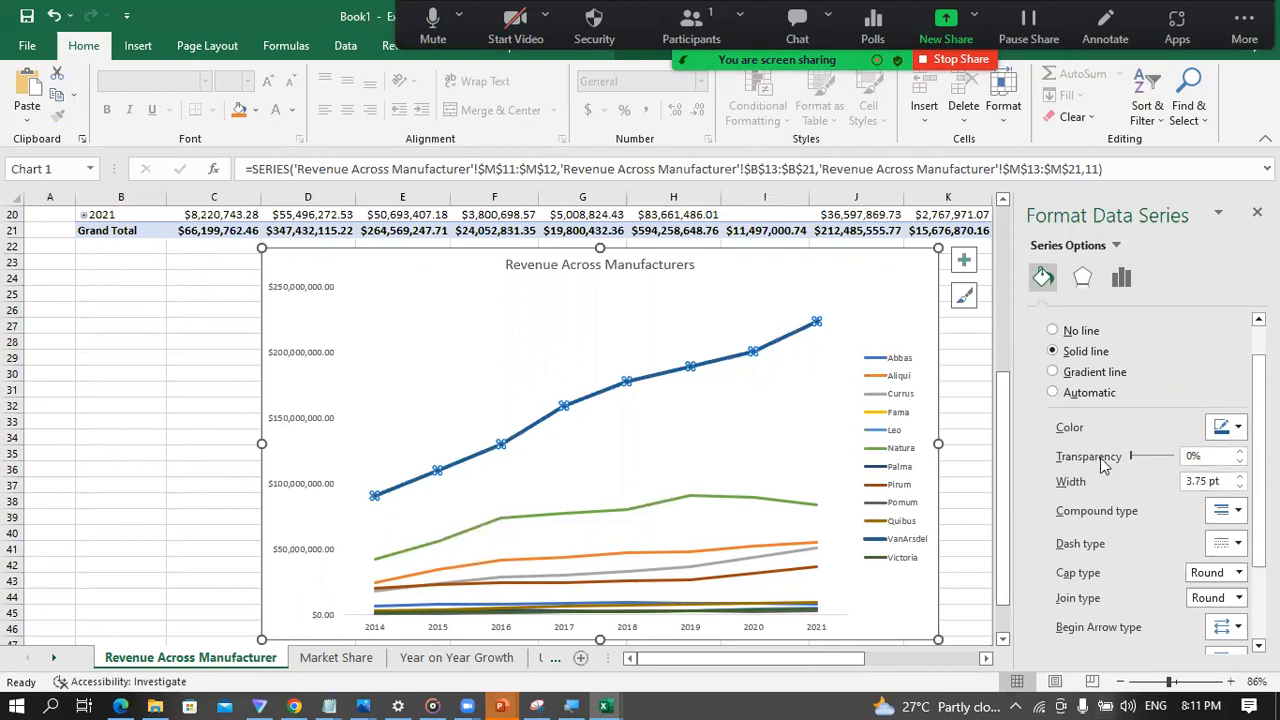
pyautogui.click(168, 398)
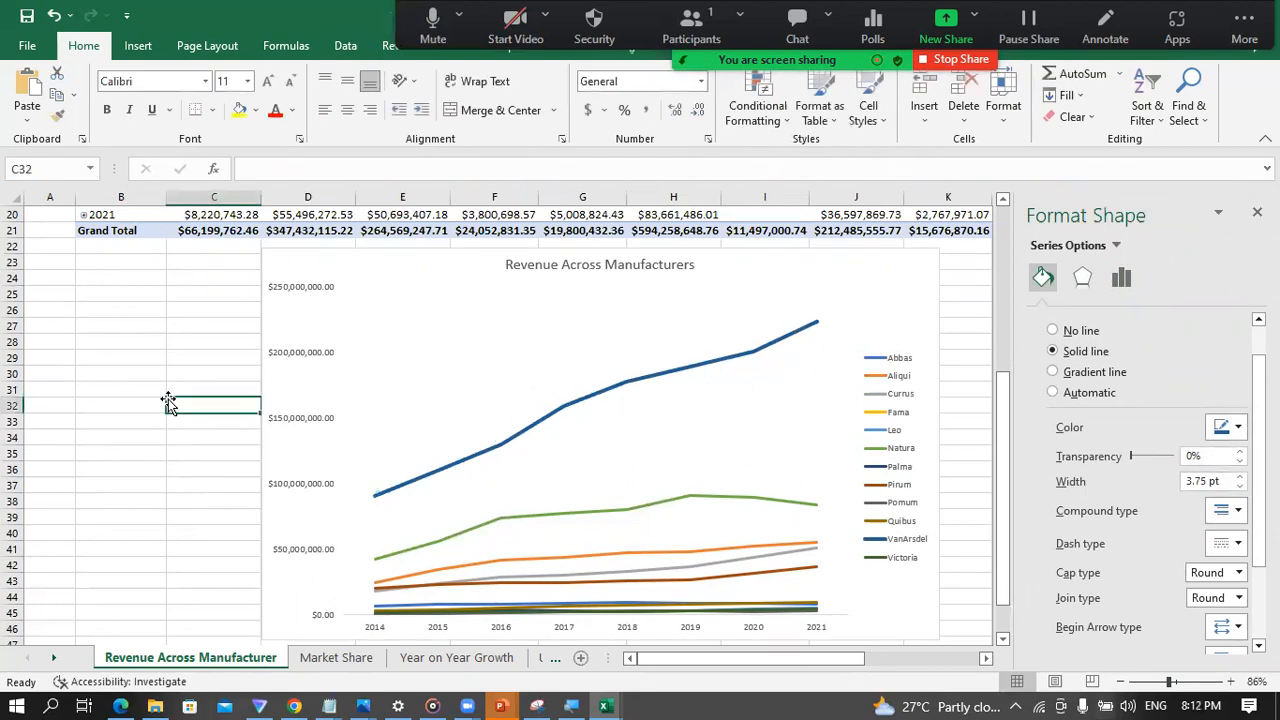
pyautogui.click(590, 404)
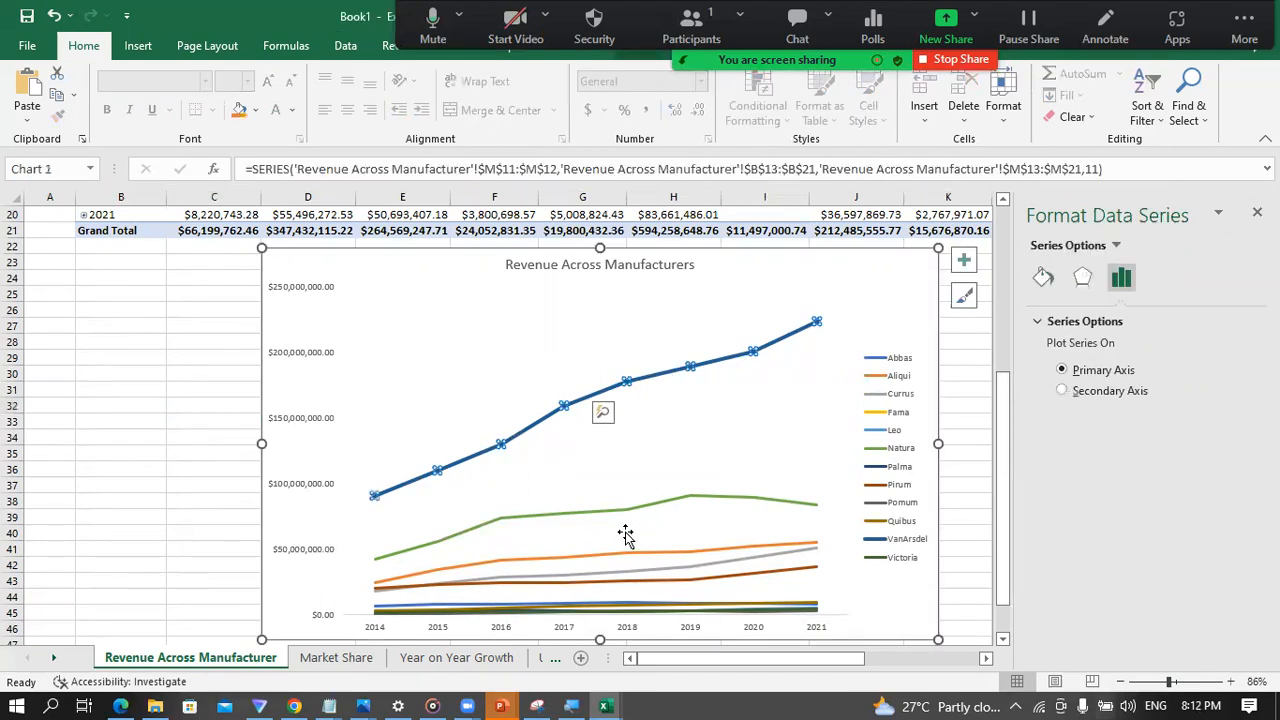
pyautogui.click(138, 488)
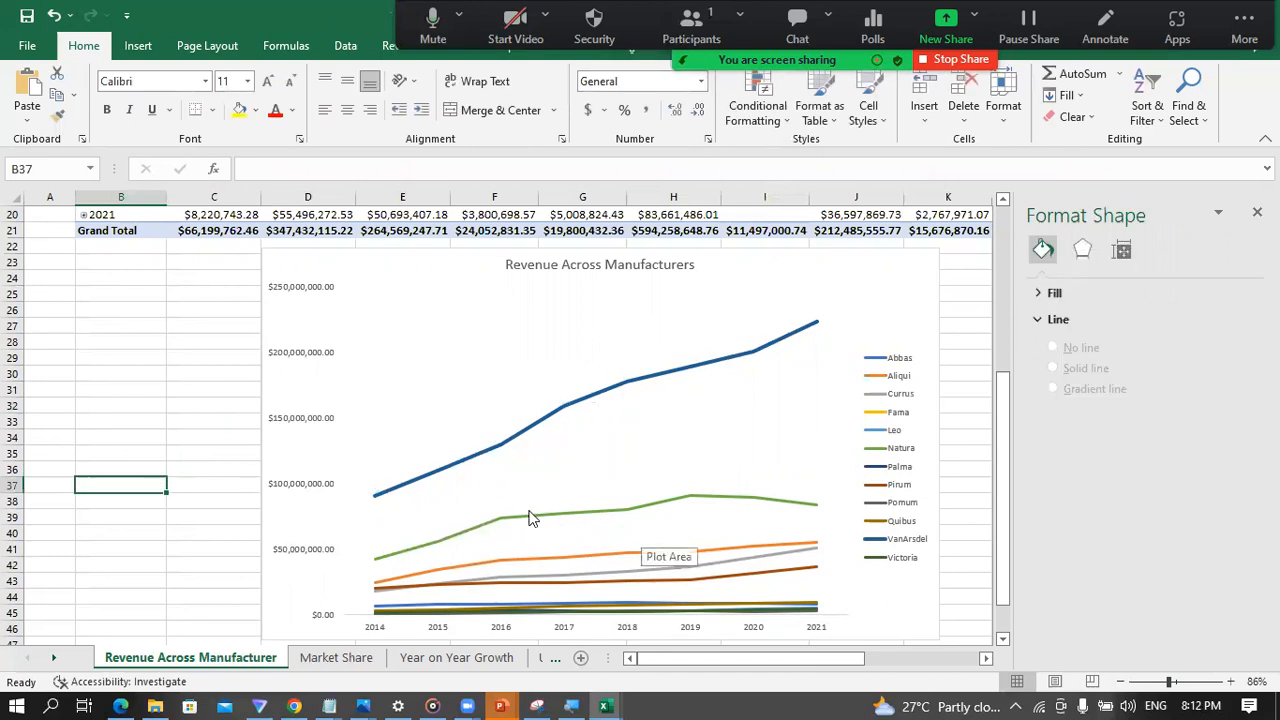
pyautogui.click(408, 488)
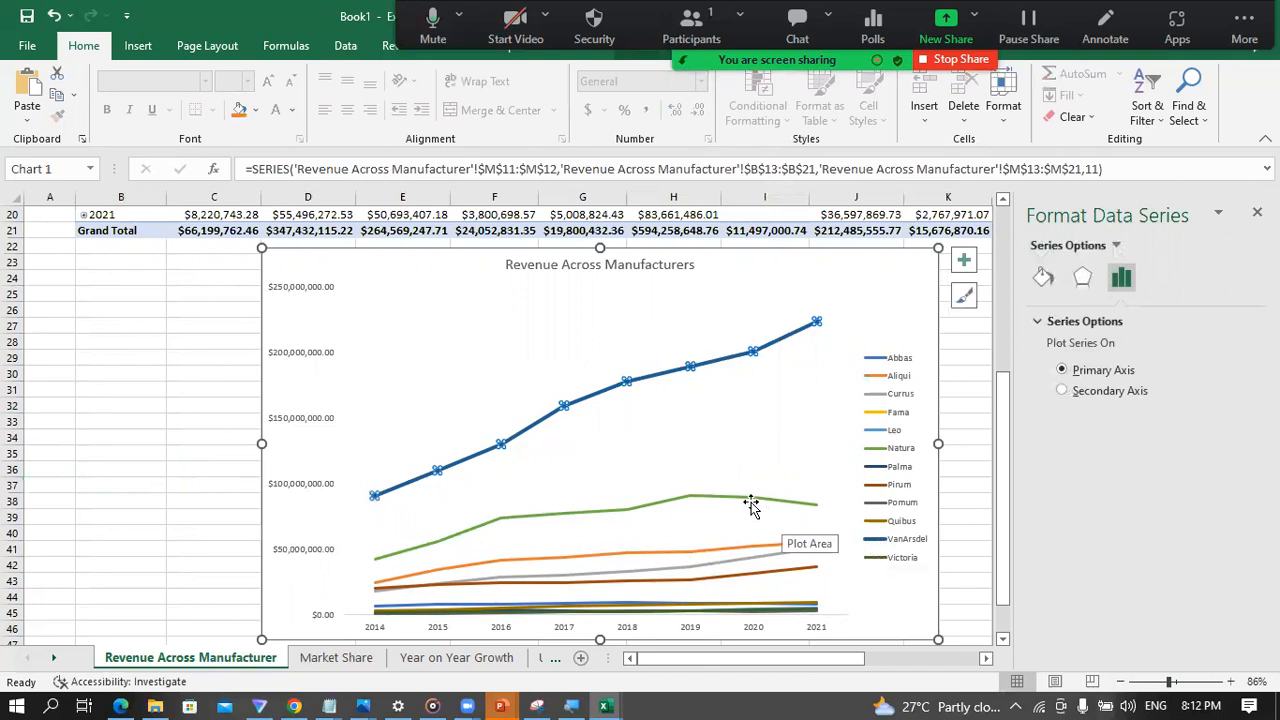
# Step: Examine the VanArsdel and Natura lines in the Revenue Across Manufacturers chart and compare their trends over the years
pyautogui.click(880, 543)
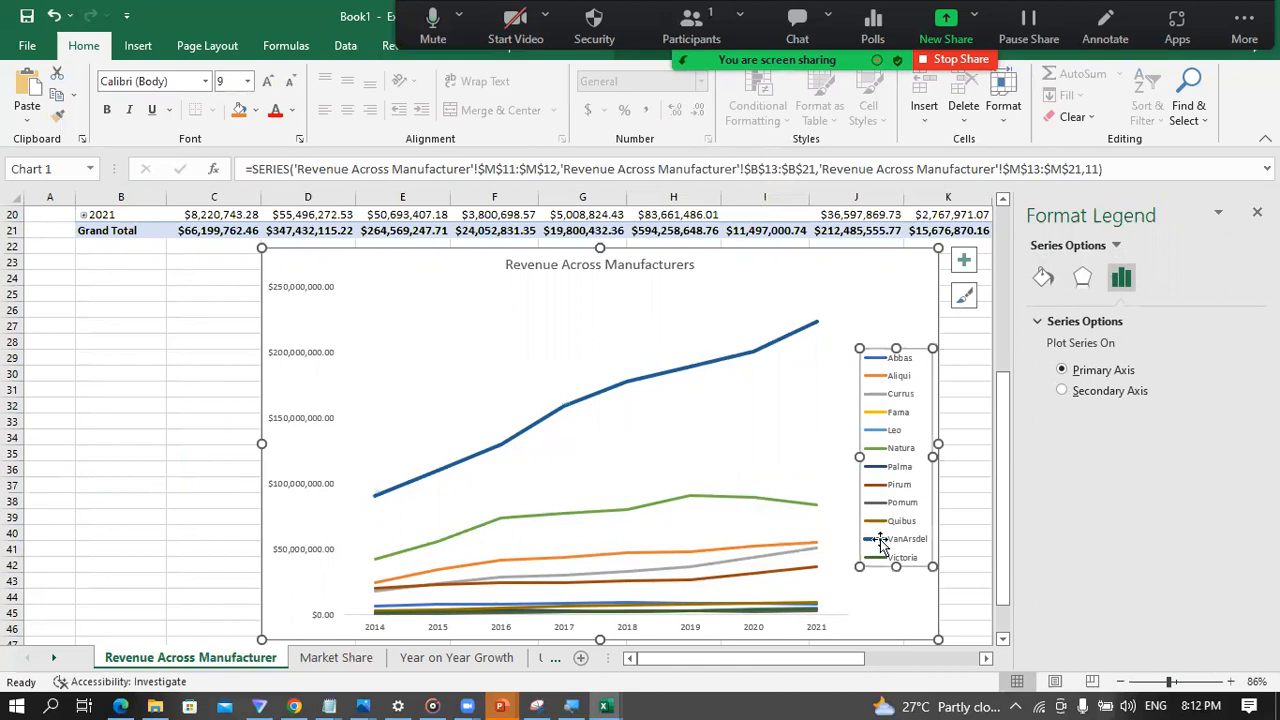
pyautogui.click(876, 541)
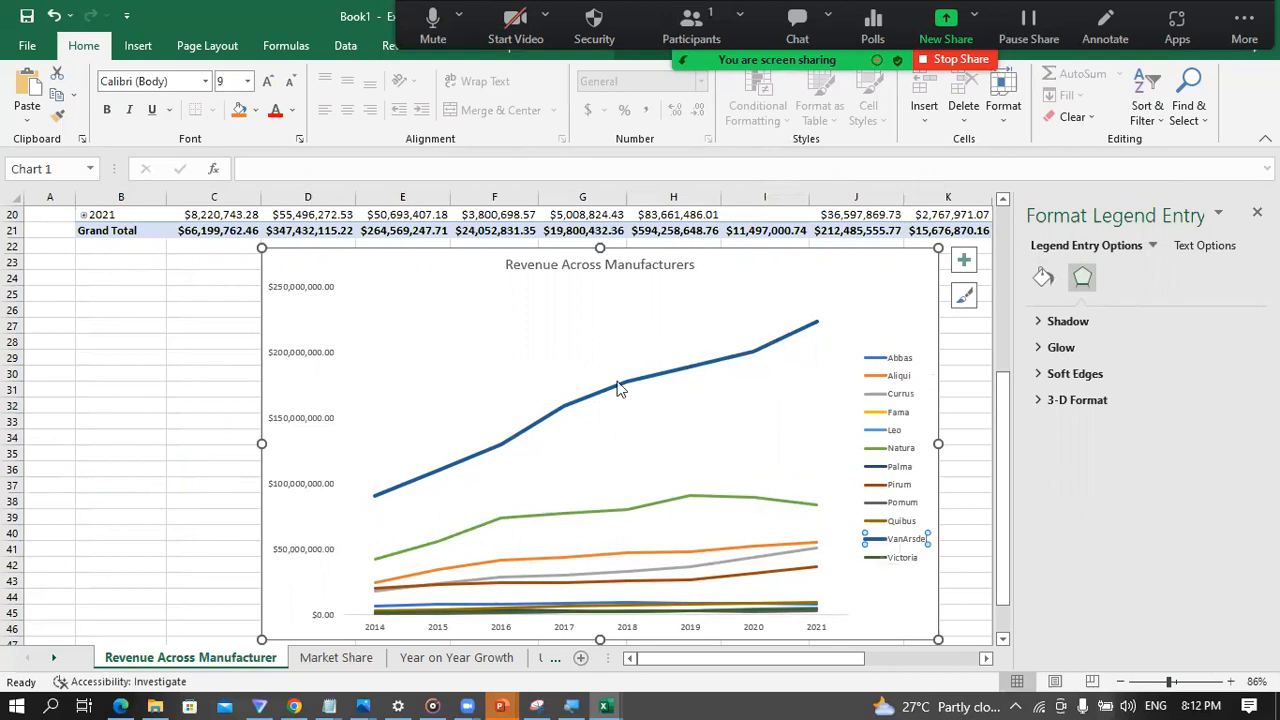
pyautogui.click(720, 363)
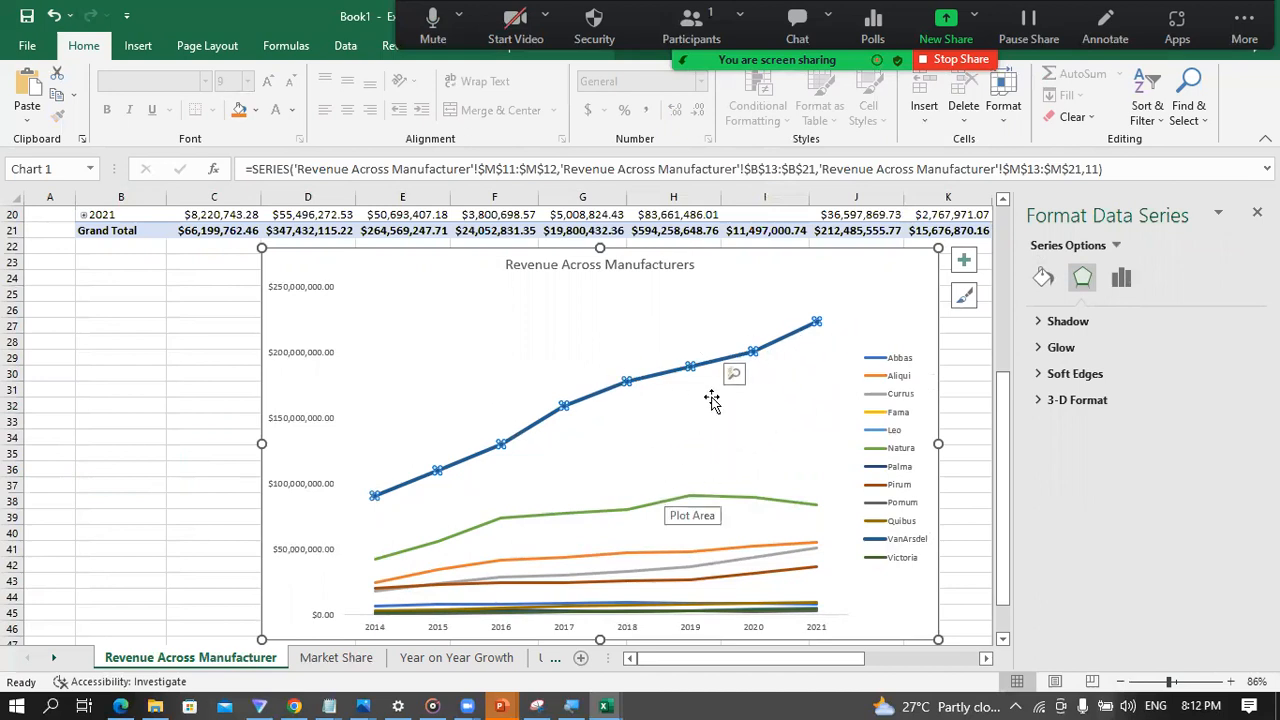
pyautogui.click(205, 452)
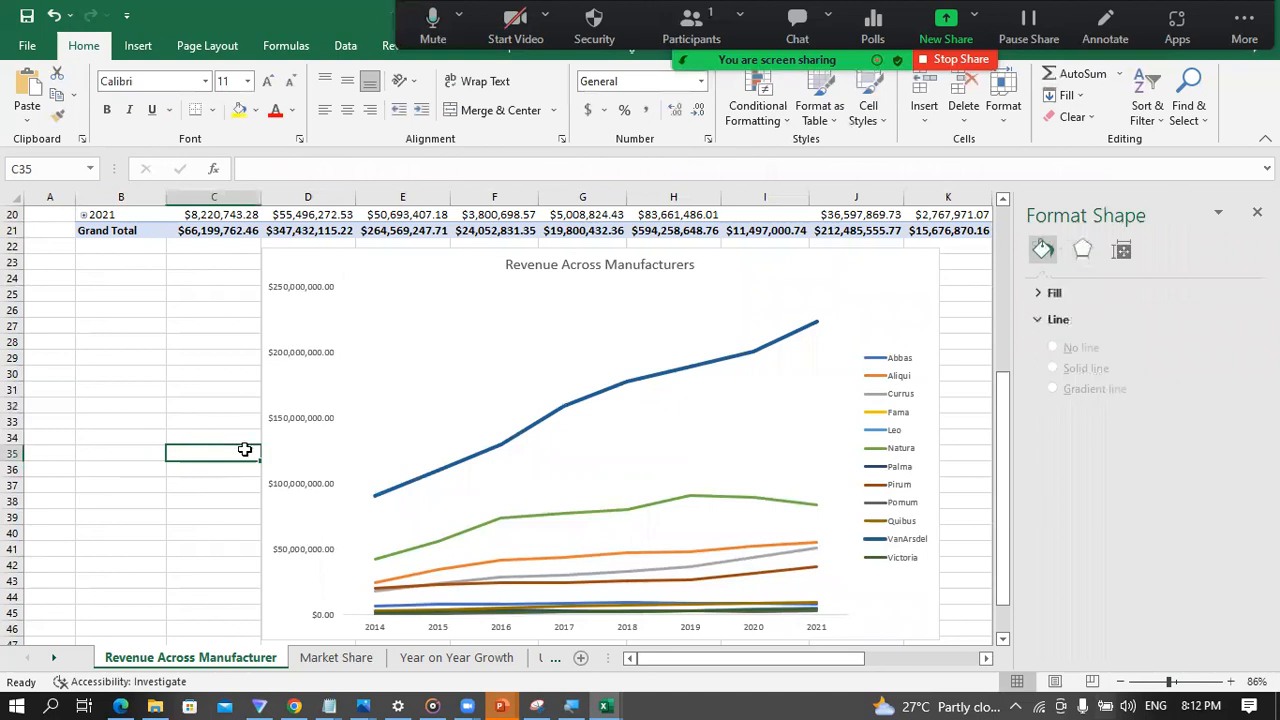
pyautogui.click(645, 512)
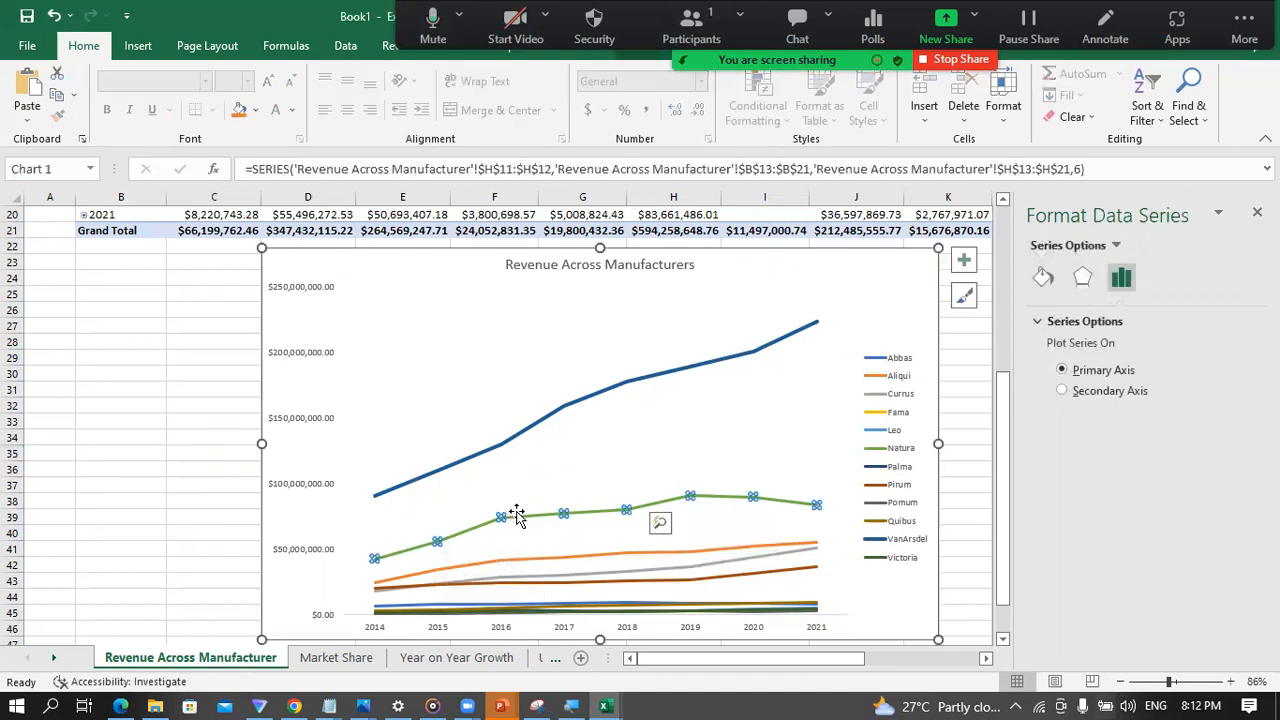
pyautogui.moveTo(628, 507)
pyautogui.click(172, 466)
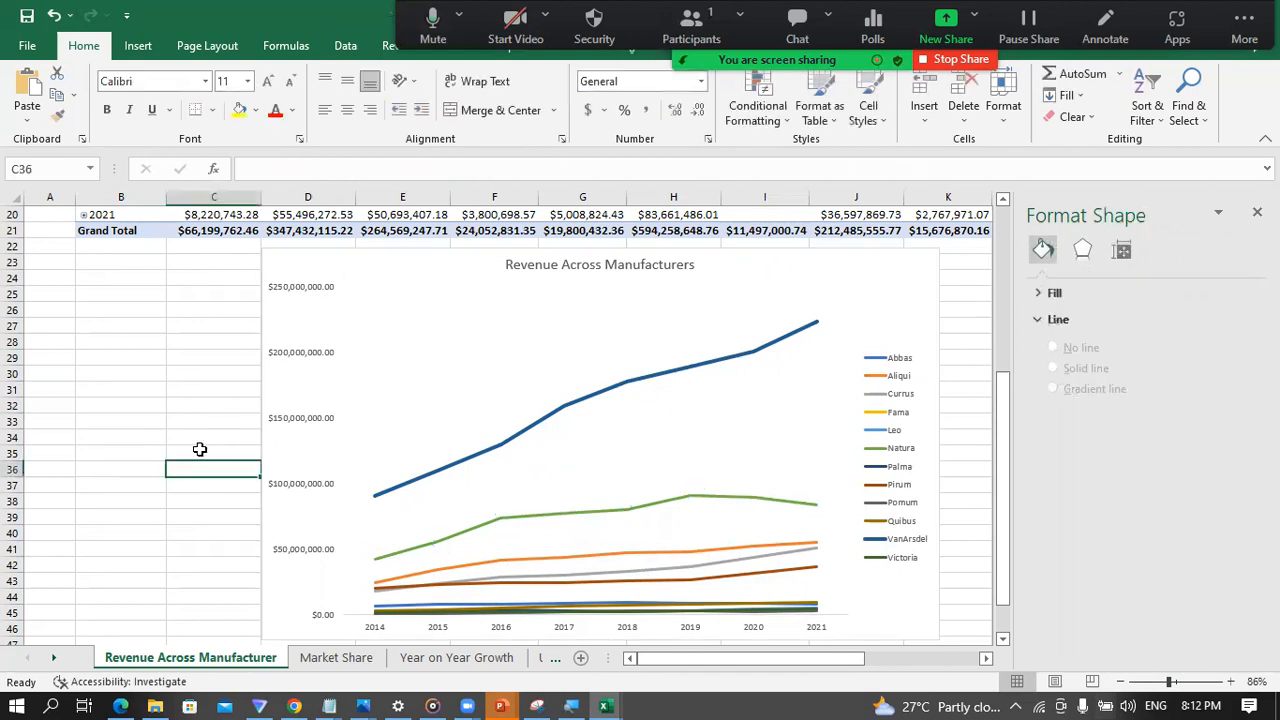
# Step: Rename the Revenue Across Manufacturer worksheet as Revenue Across Manufacturers
pyautogui.scroll(1, 210, 430)
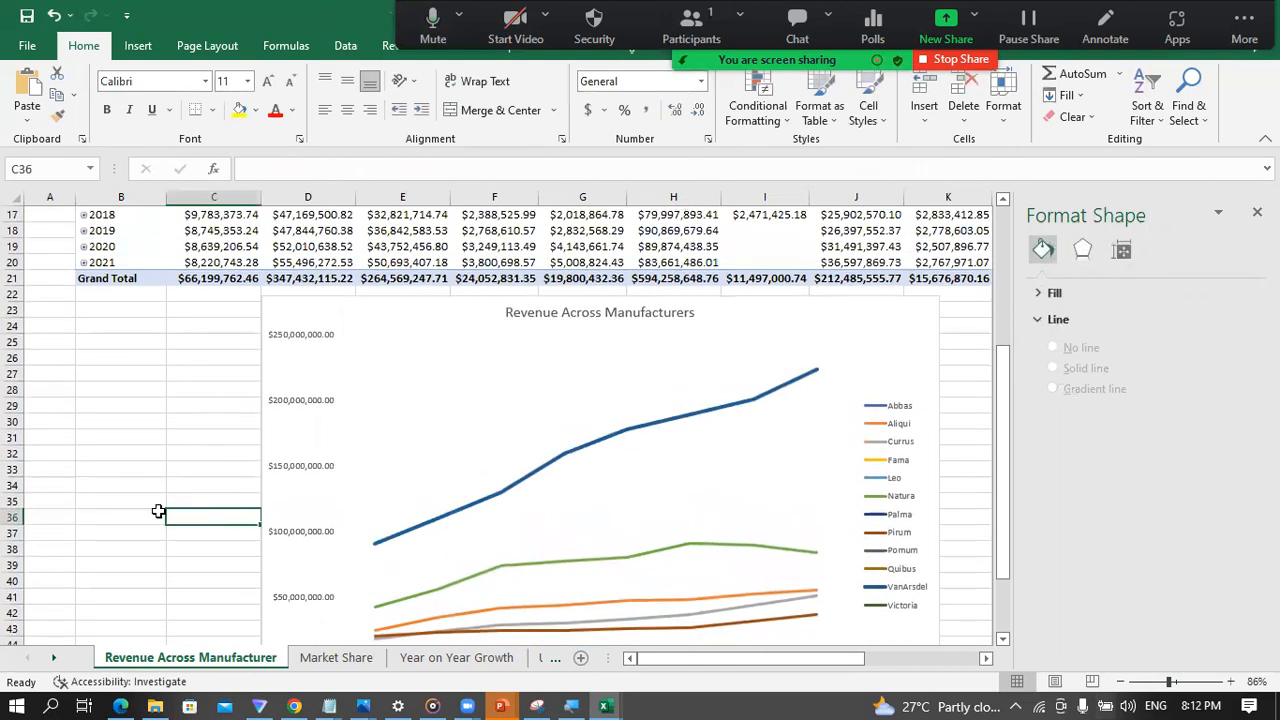
pyautogui.doubleClick(253, 660)
pyautogui.click(265, 650)
pyautogui.write('s')
pyautogui.press('Return')
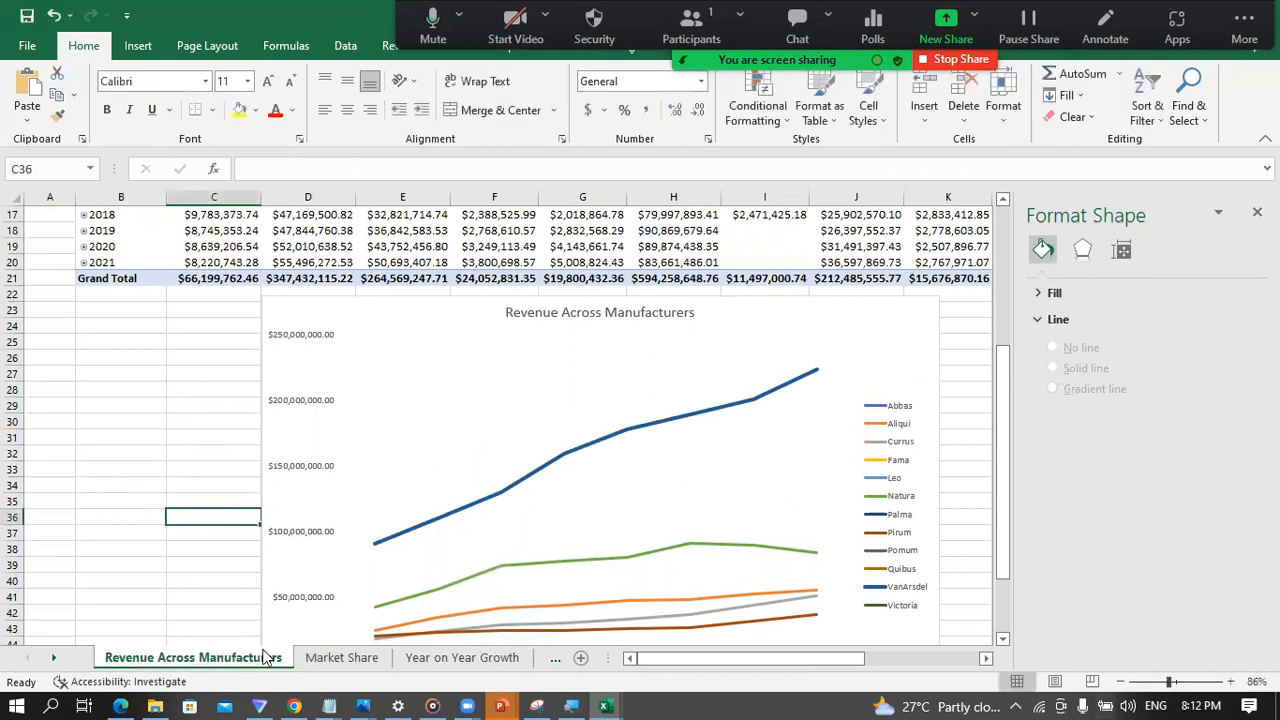
# Step: Insert a PivotTable from the data model at cell C5 of the Market Share sheet and close the Format Shape pane
pyautogui.click(334, 657)
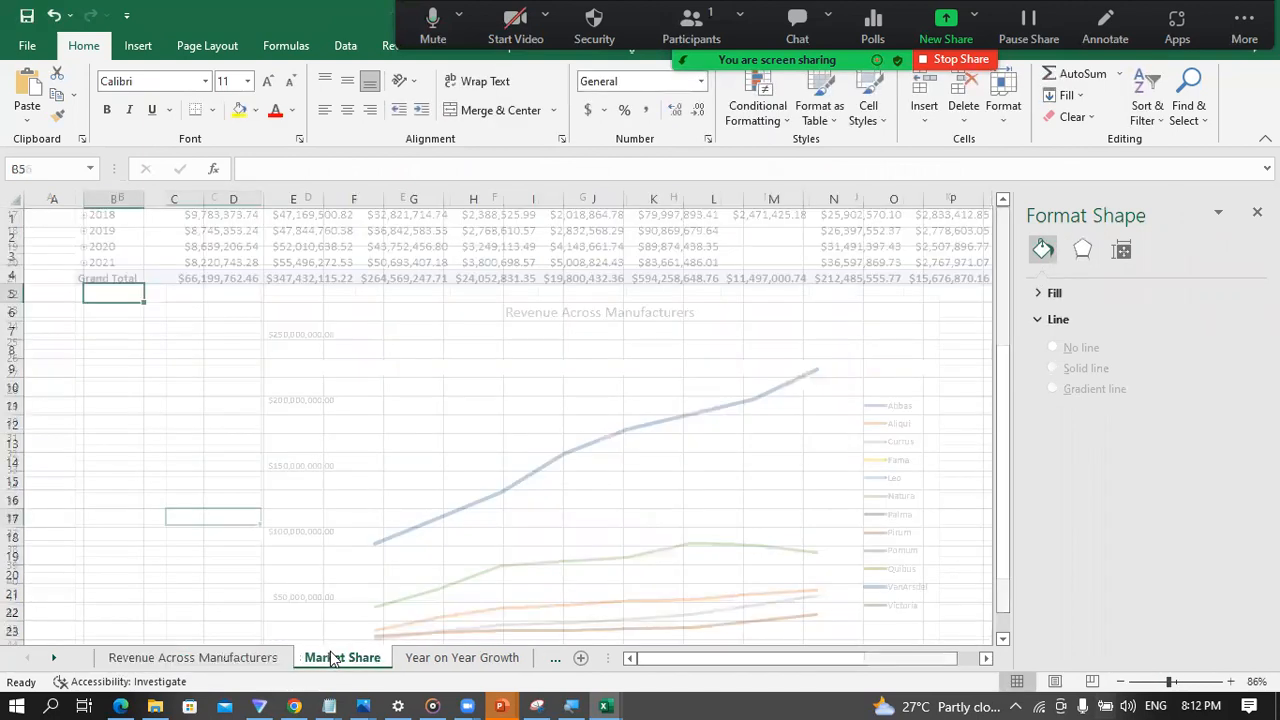
pyautogui.click(190, 297)
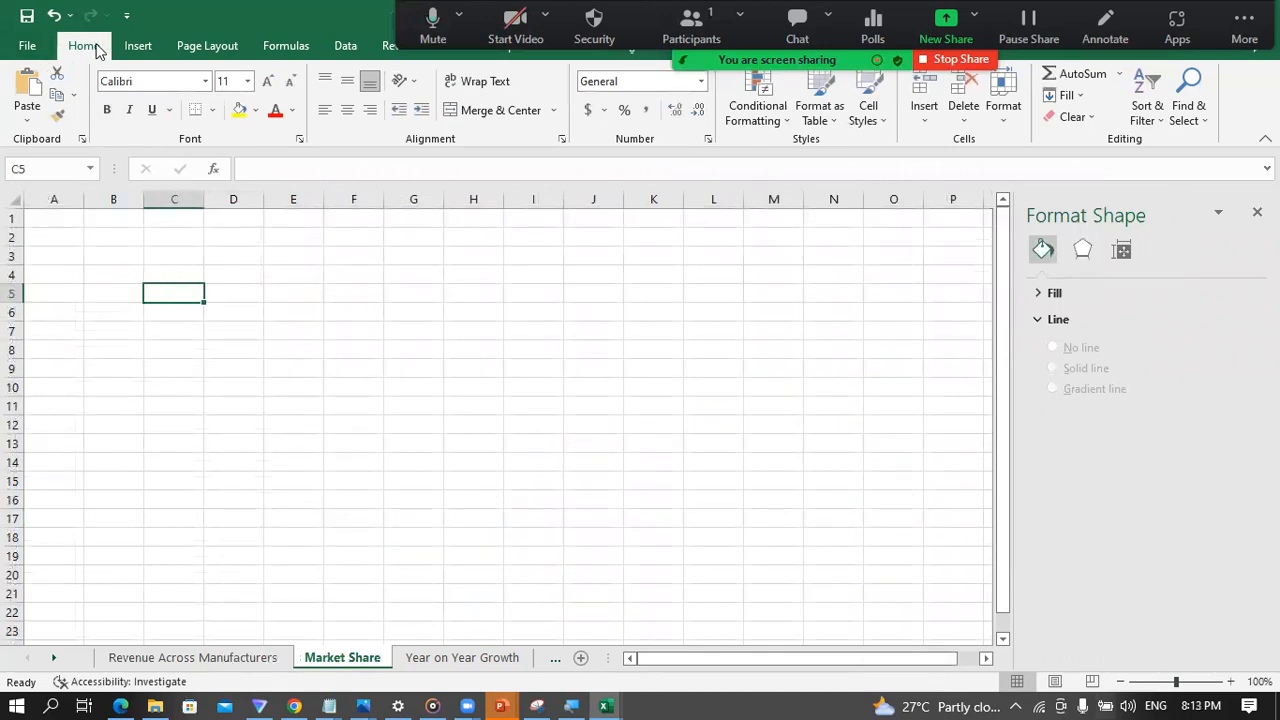
pyautogui.click(137, 46)
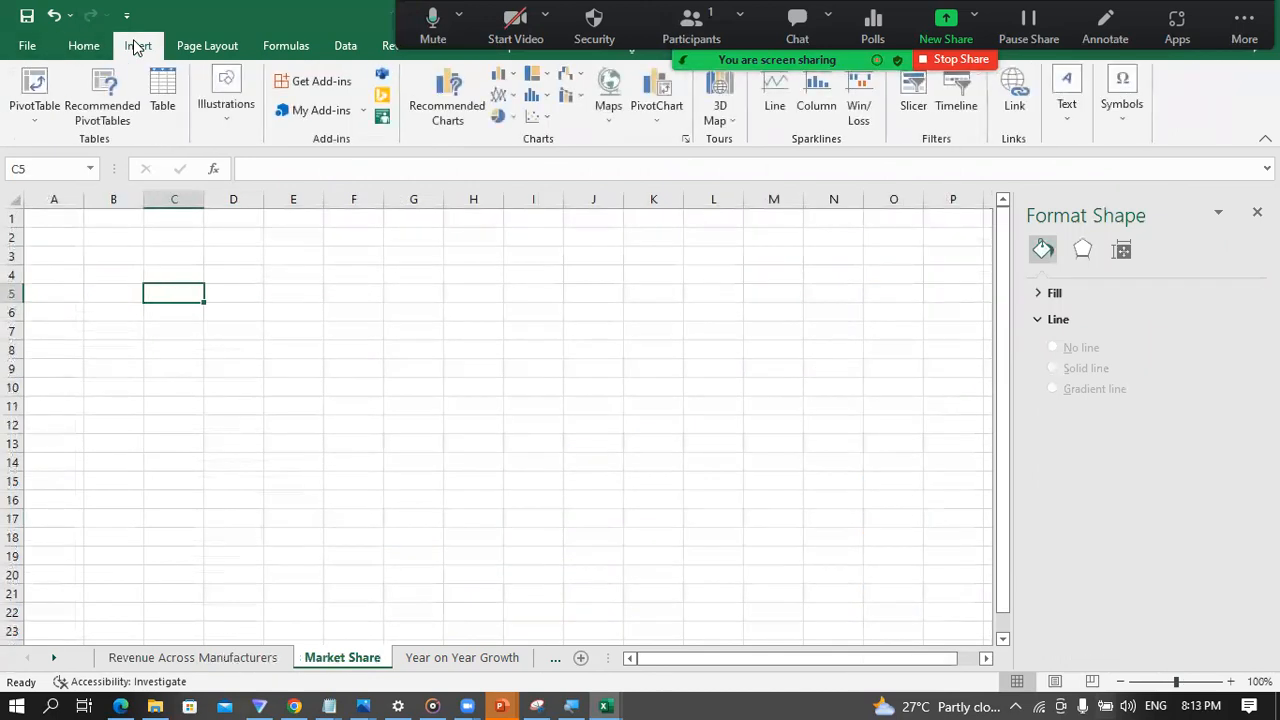
pyautogui.click(36, 119)
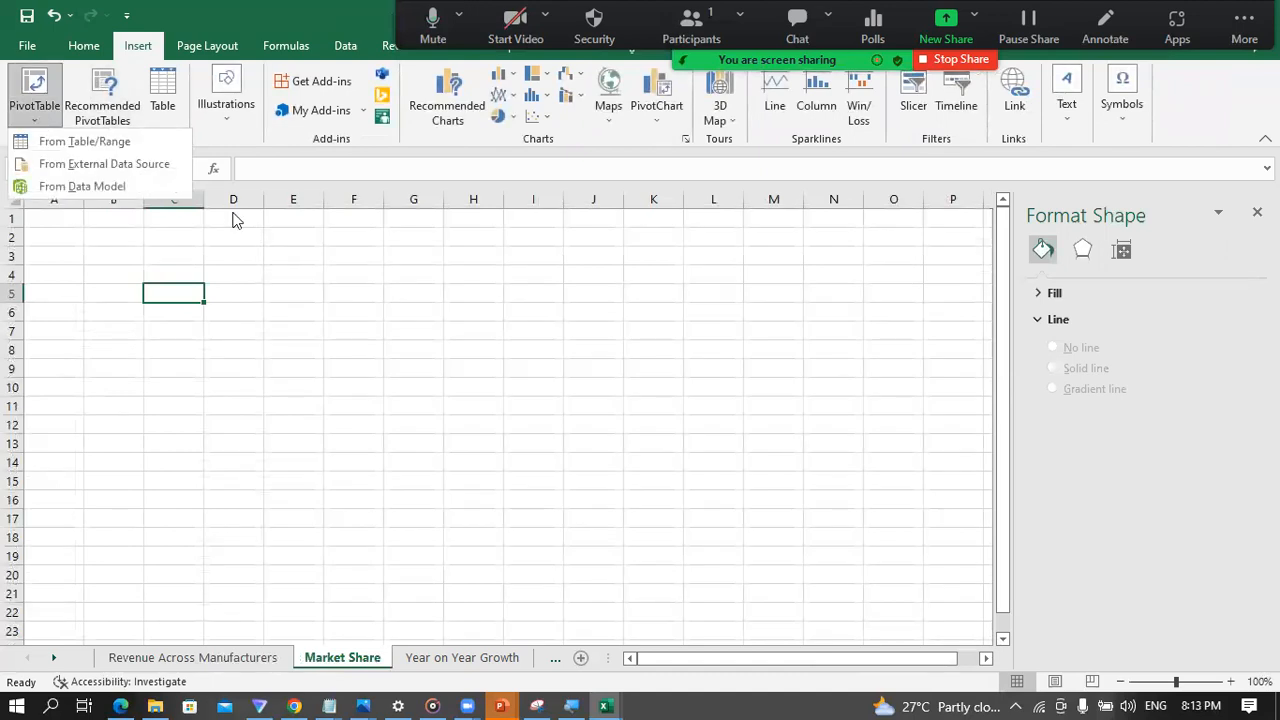
pyautogui.click(70, 188)
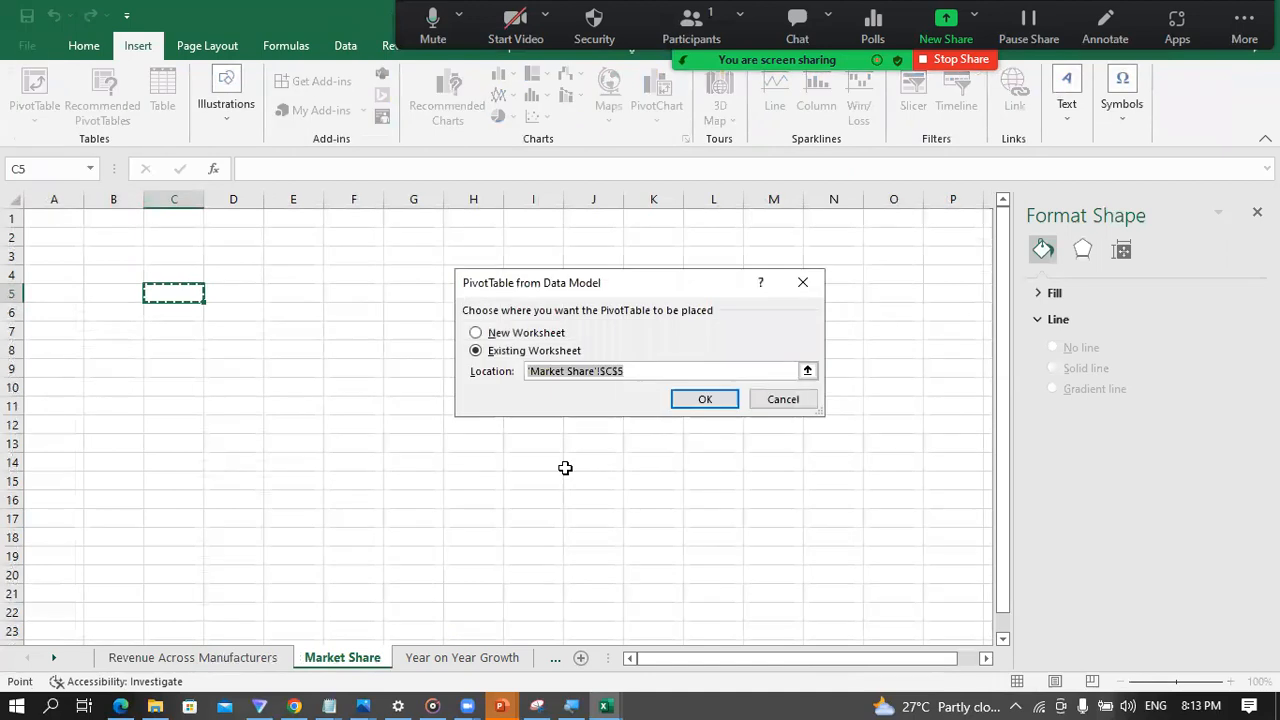
pyautogui.click(703, 408)
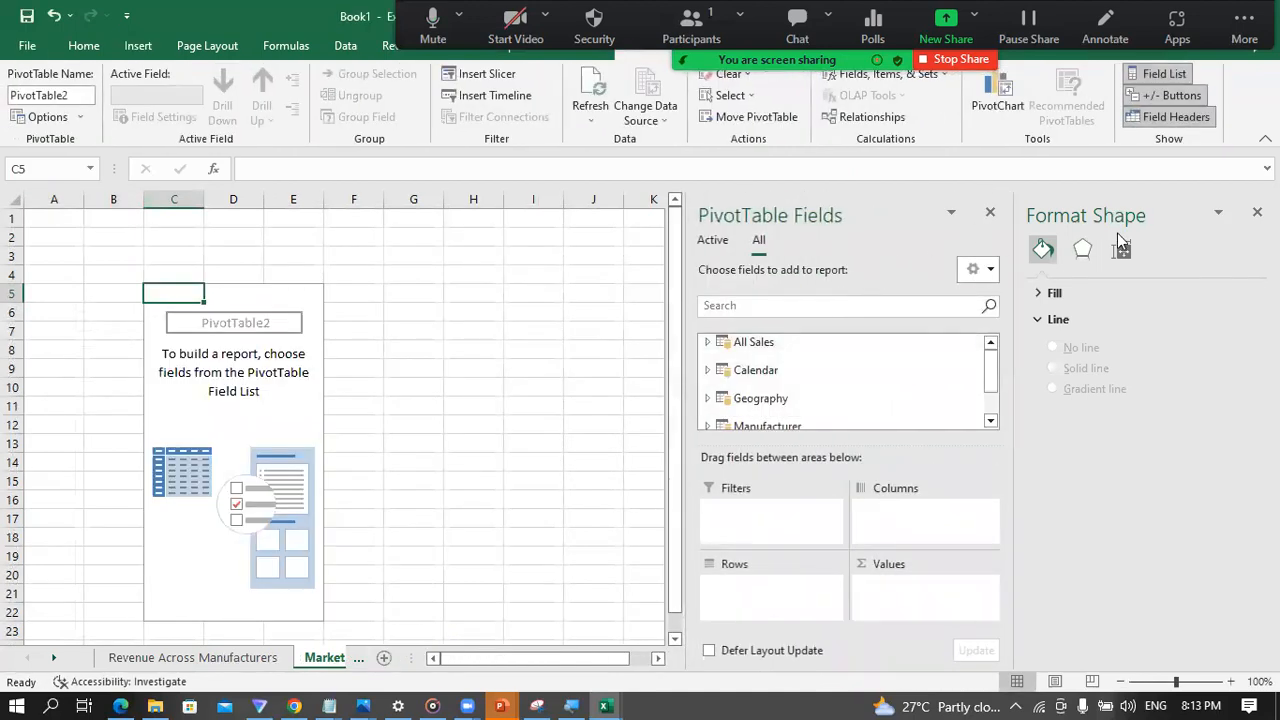
pyautogui.click(1257, 212)
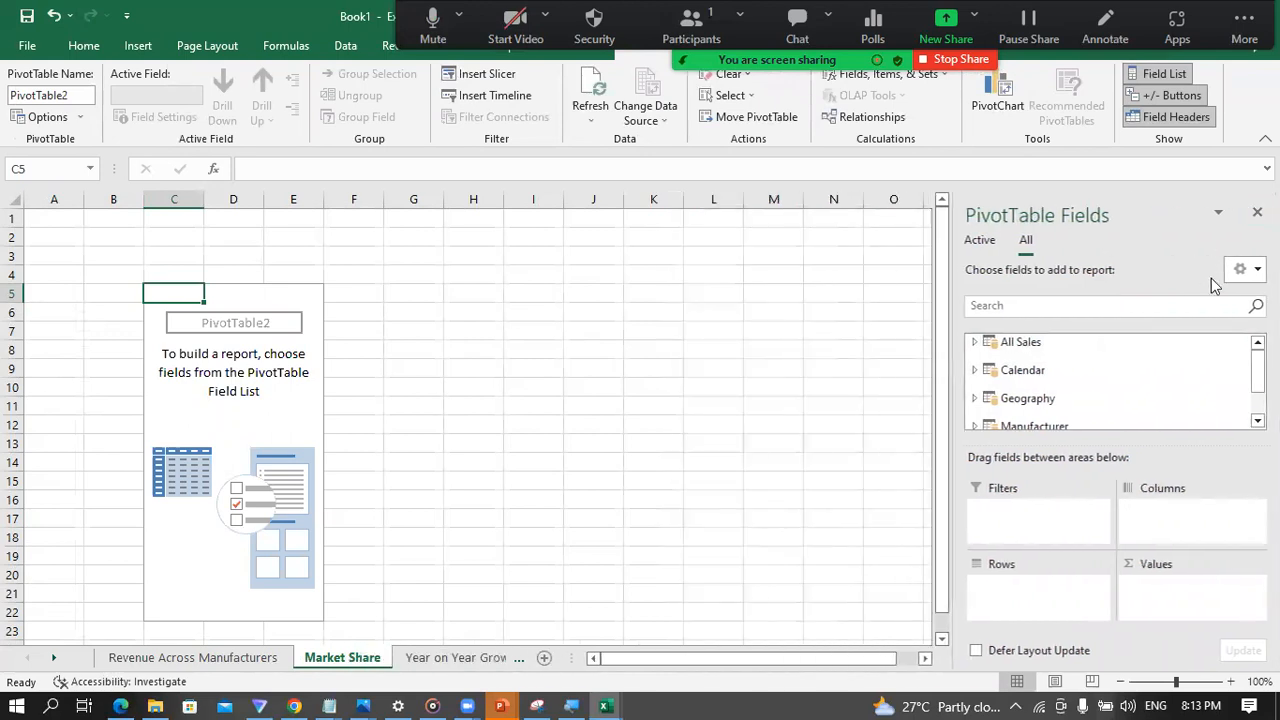
# Step: Add the Manufacturer field from the Manufacturer table to the rows of the Market Share PivotTable
pyautogui.scroll(-1, 1062, 400)
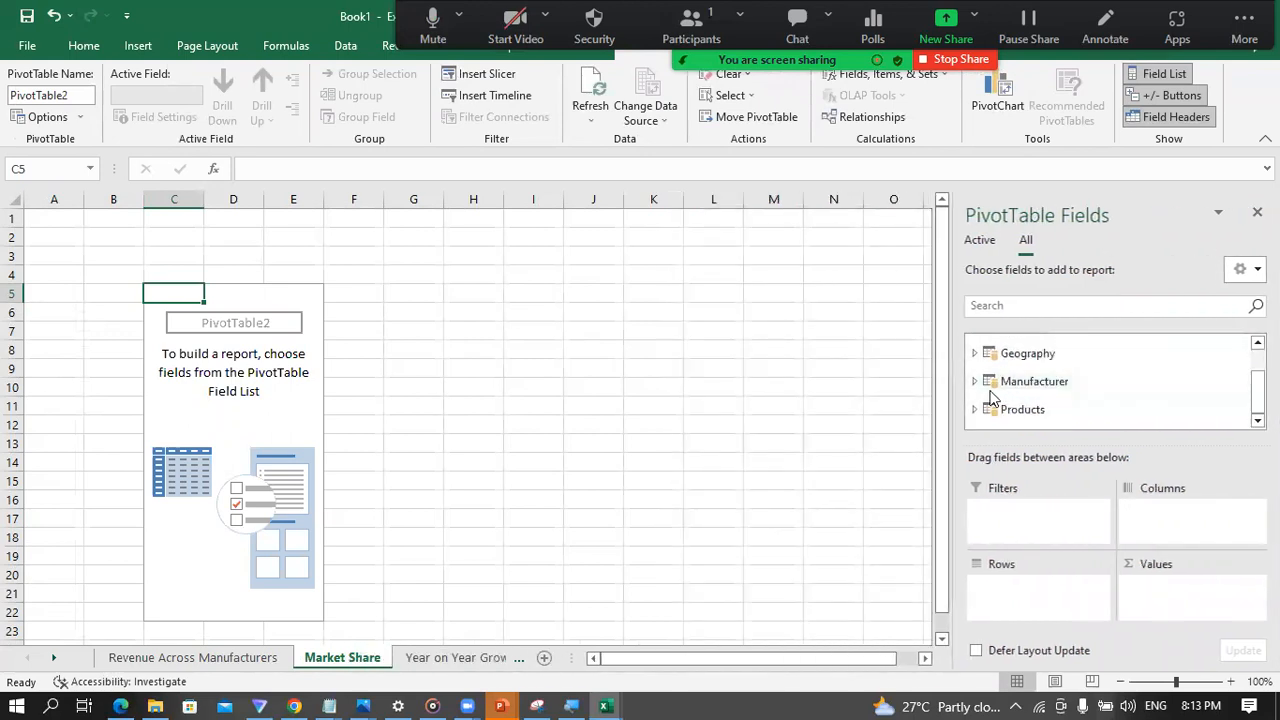
pyautogui.click(974, 382)
pyautogui.click(1007, 397)
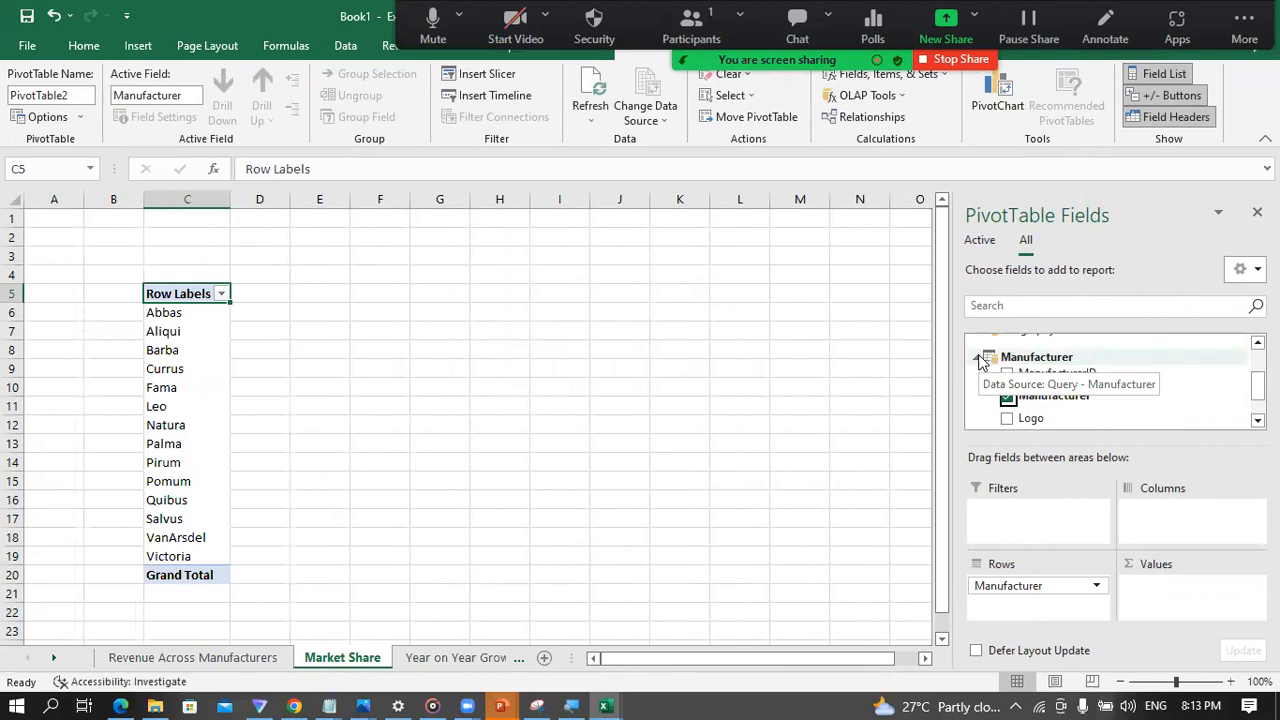
pyautogui.click(979, 358)
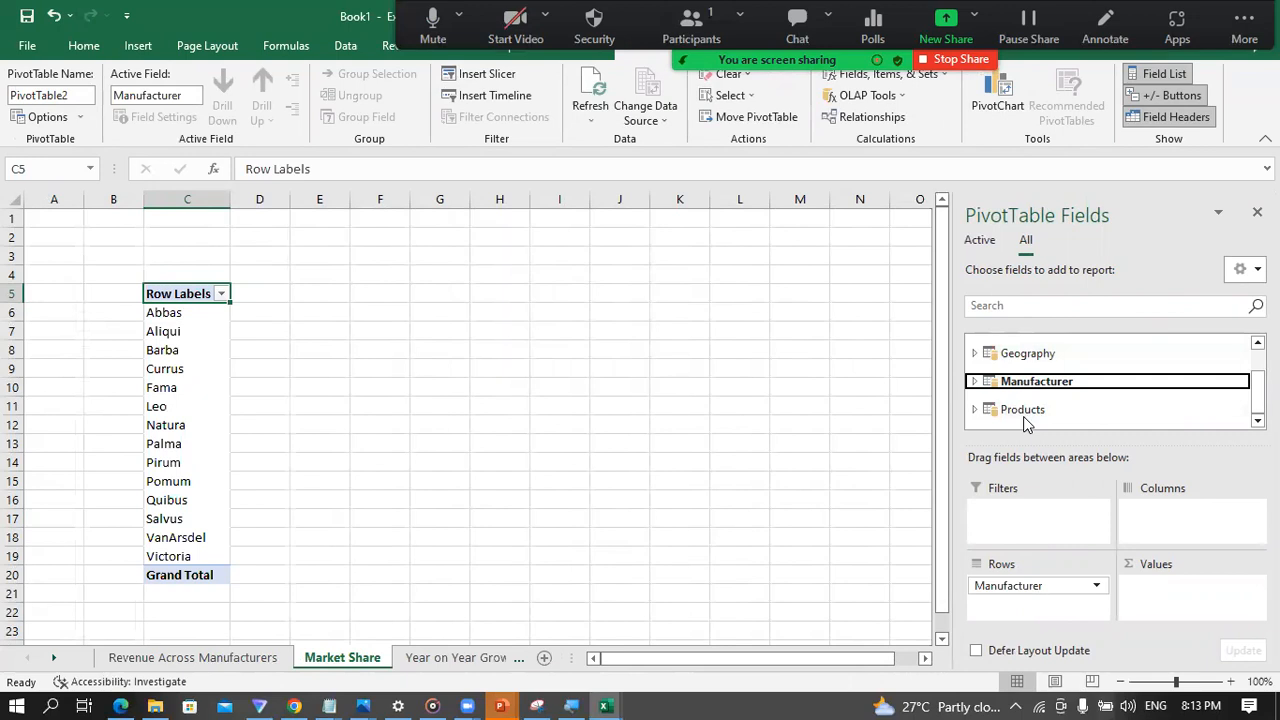
# Step: Add Revenue from the All Sales table to the Market Share PivotTable as a summed value
pyautogui.scroll(2, 1030, 388)
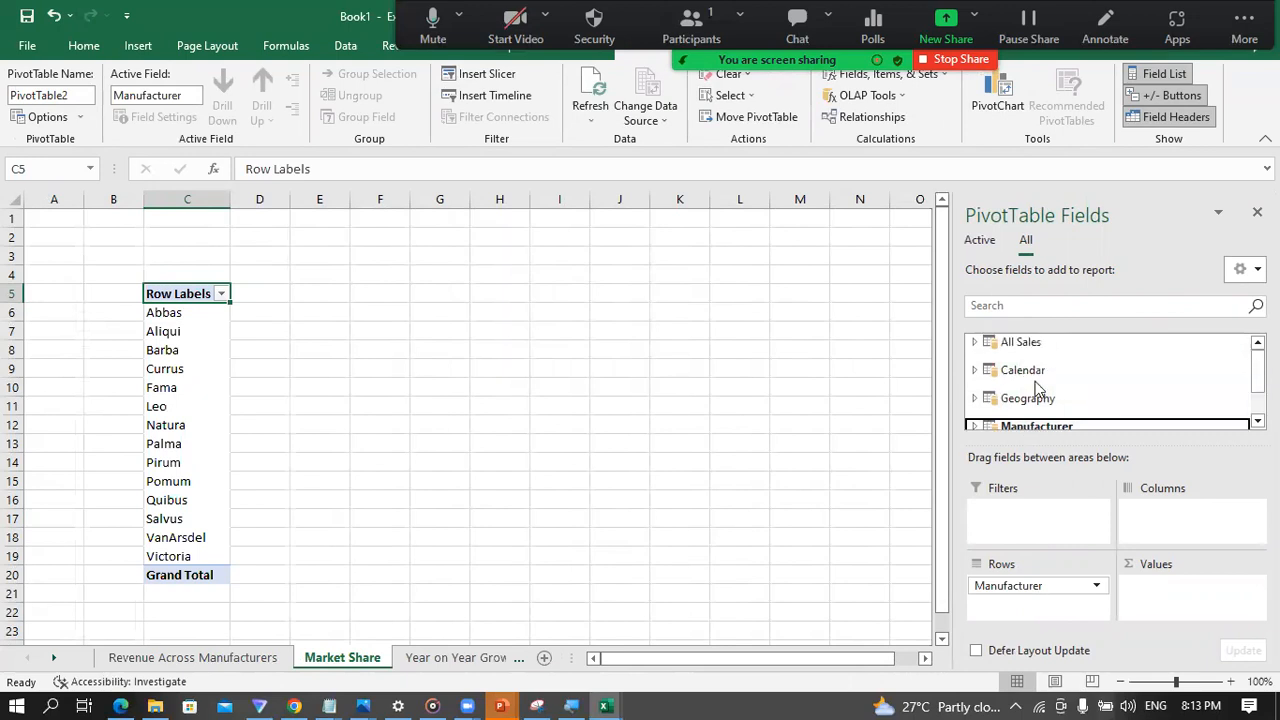
pyautogui.click(974, 342)
pyautogui.scroll(-2, 1022, 376)
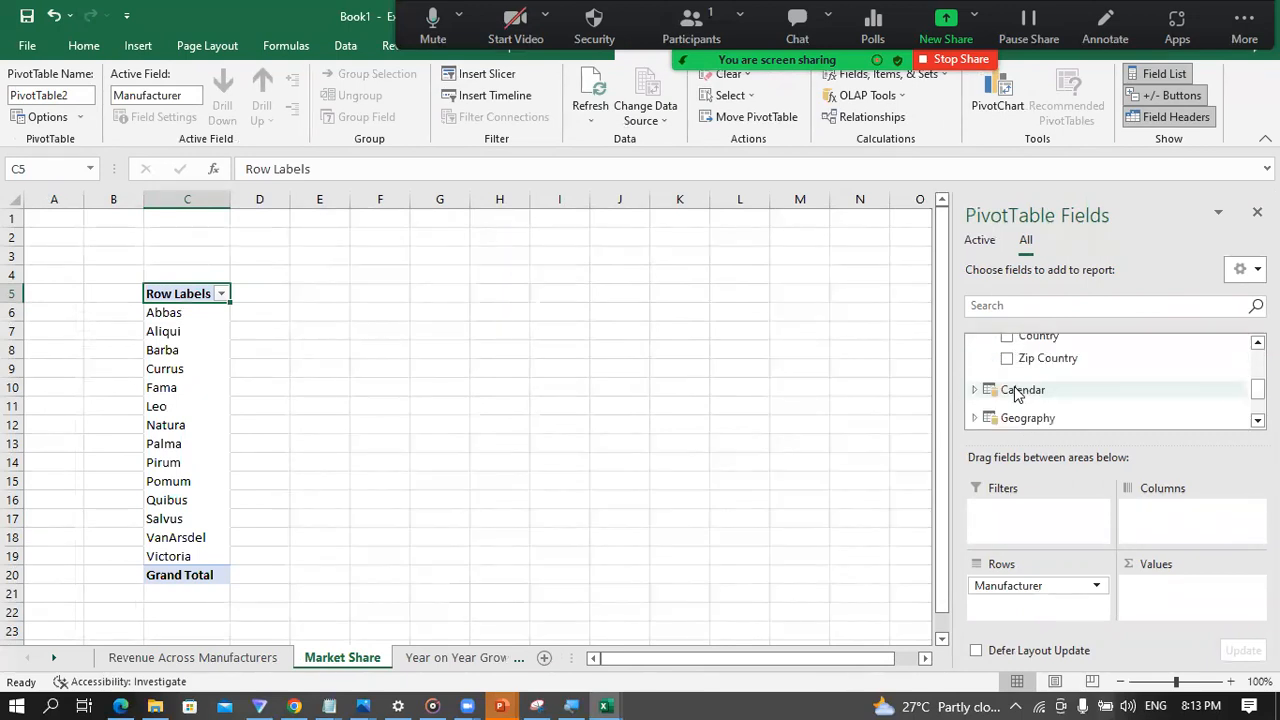
pyautogui.scroll(1, 1024, 378)
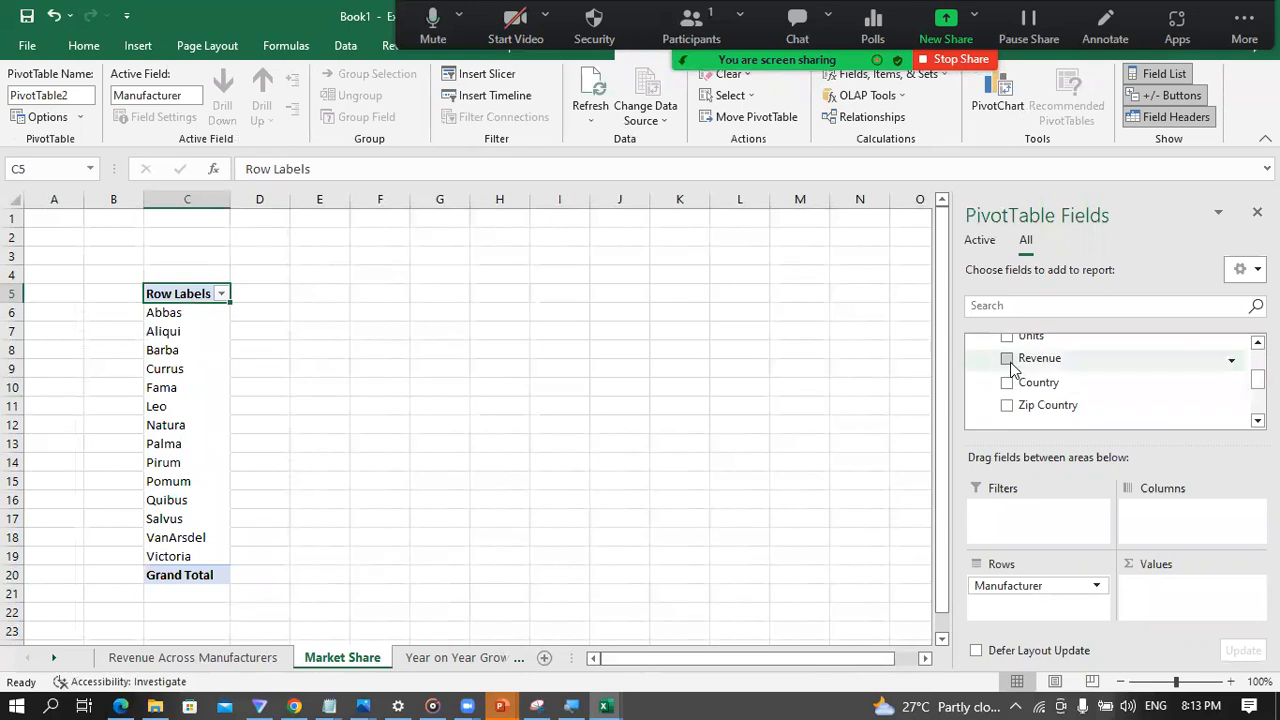
pyautogui.click(1007, 360)
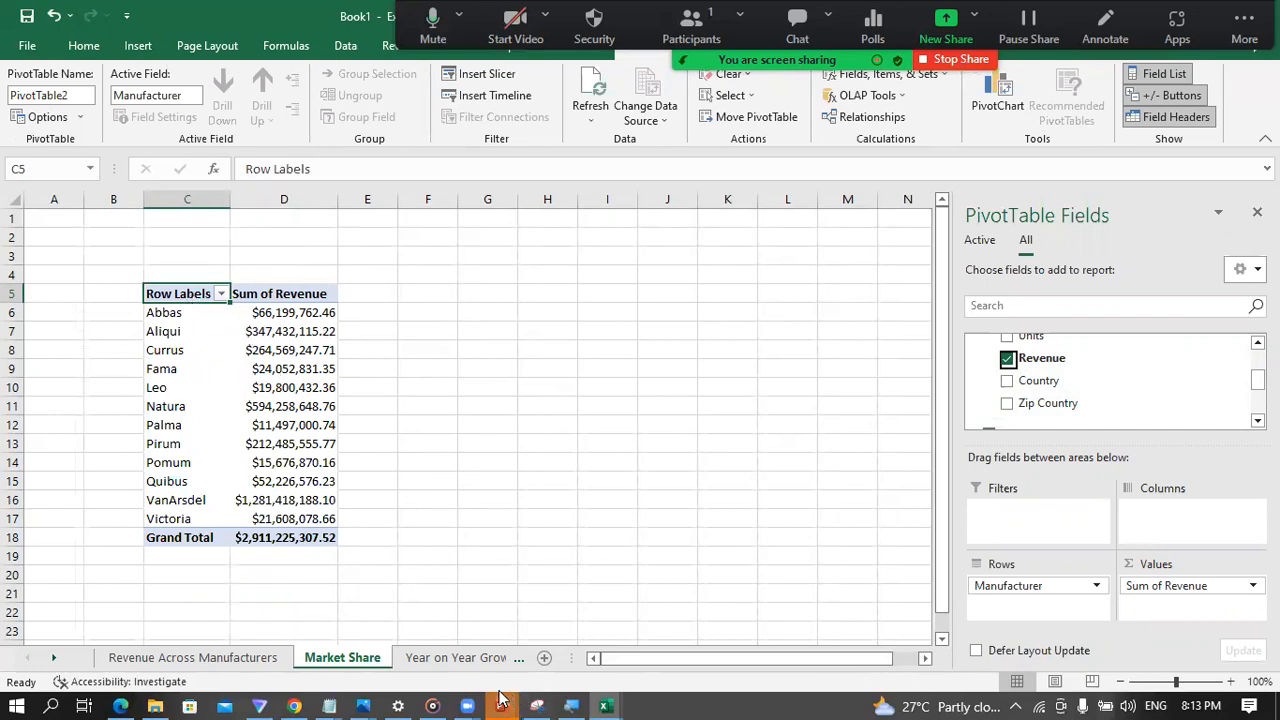
# Step: Switch to the PowerPoint slide show to examine the Market Share chart on the dashboard slide, and return to the Book1 workbook in Excel
pyautogui.moveTo(501, 706)
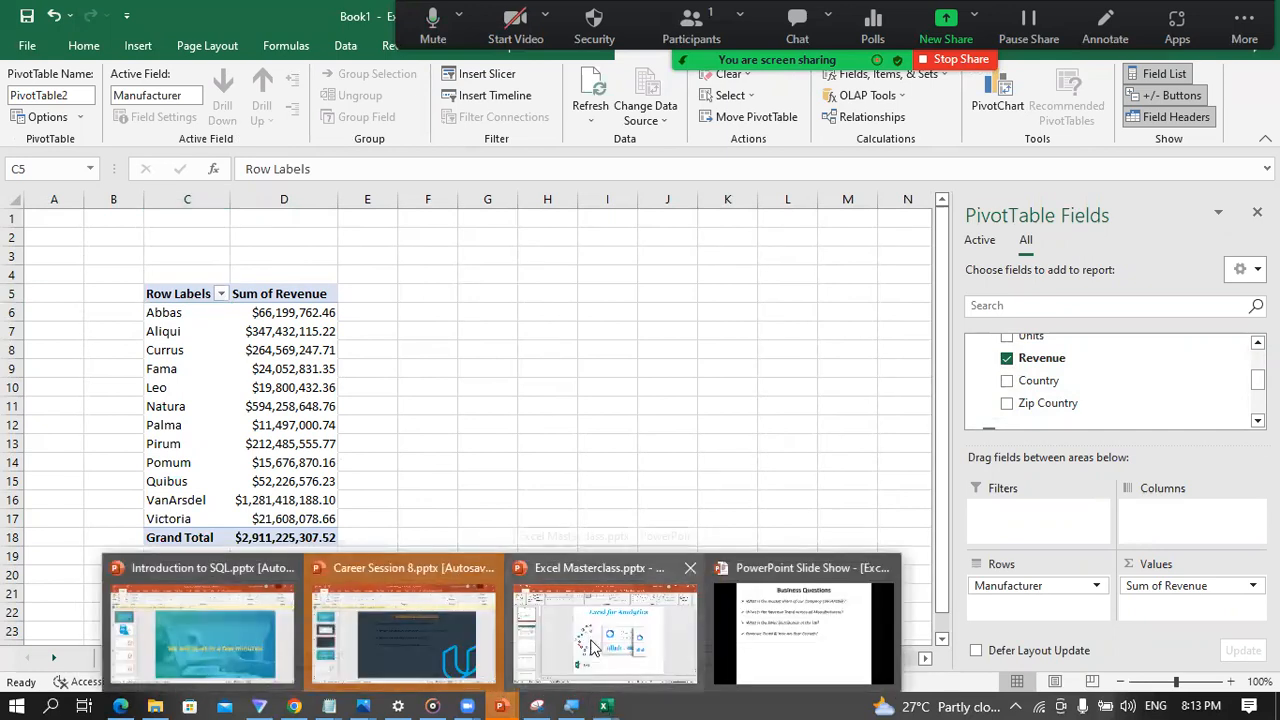
pyautogui.click(814, 652)
pyautogui.press('Left')
pyautogui.press('Left')
pyautogui.press('Left')
pyautogui.press('Left')
pyautogui.press('Left')
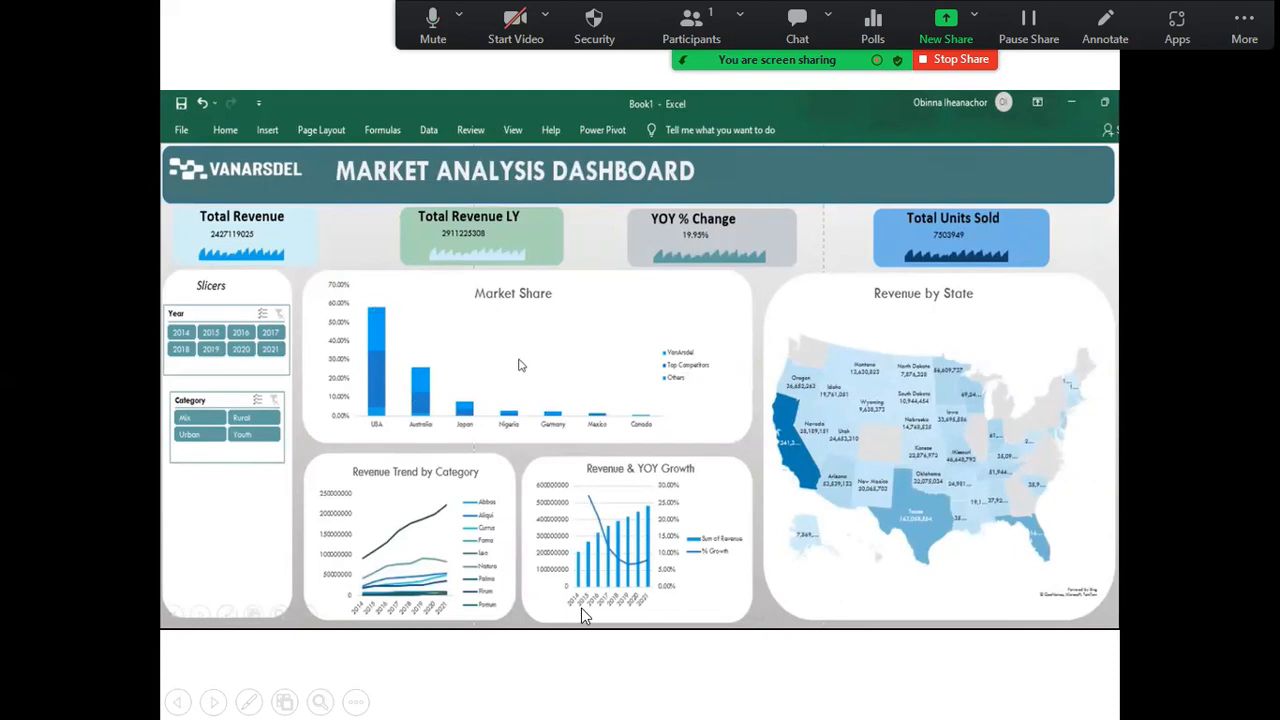
pyautogui.press('super')
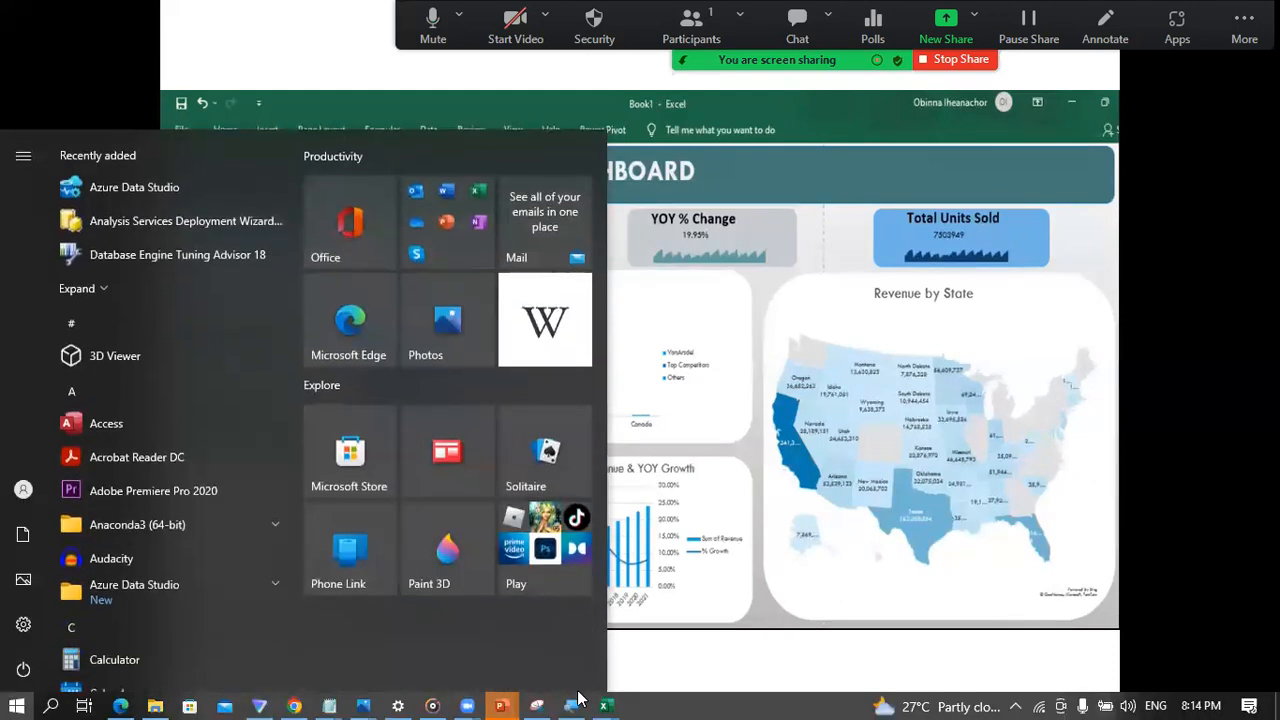
pyautogui.moveTo(603, 703)
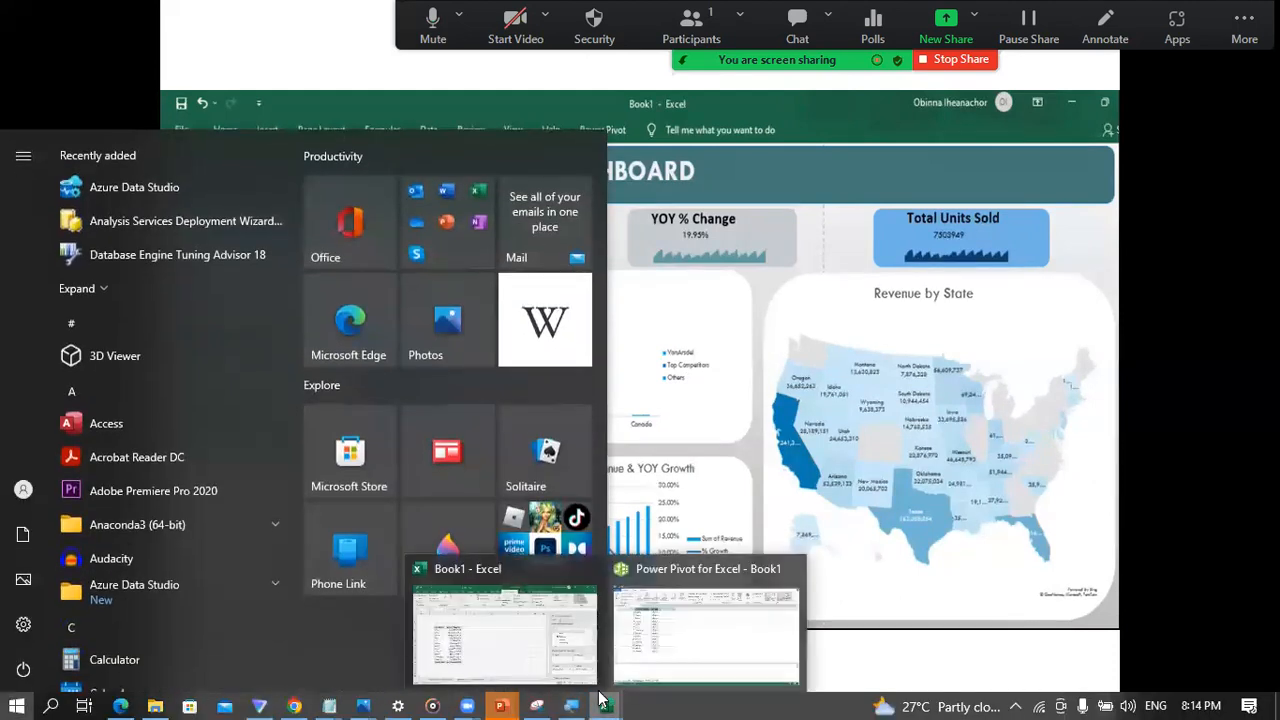
pyautogui.click(540, 632)
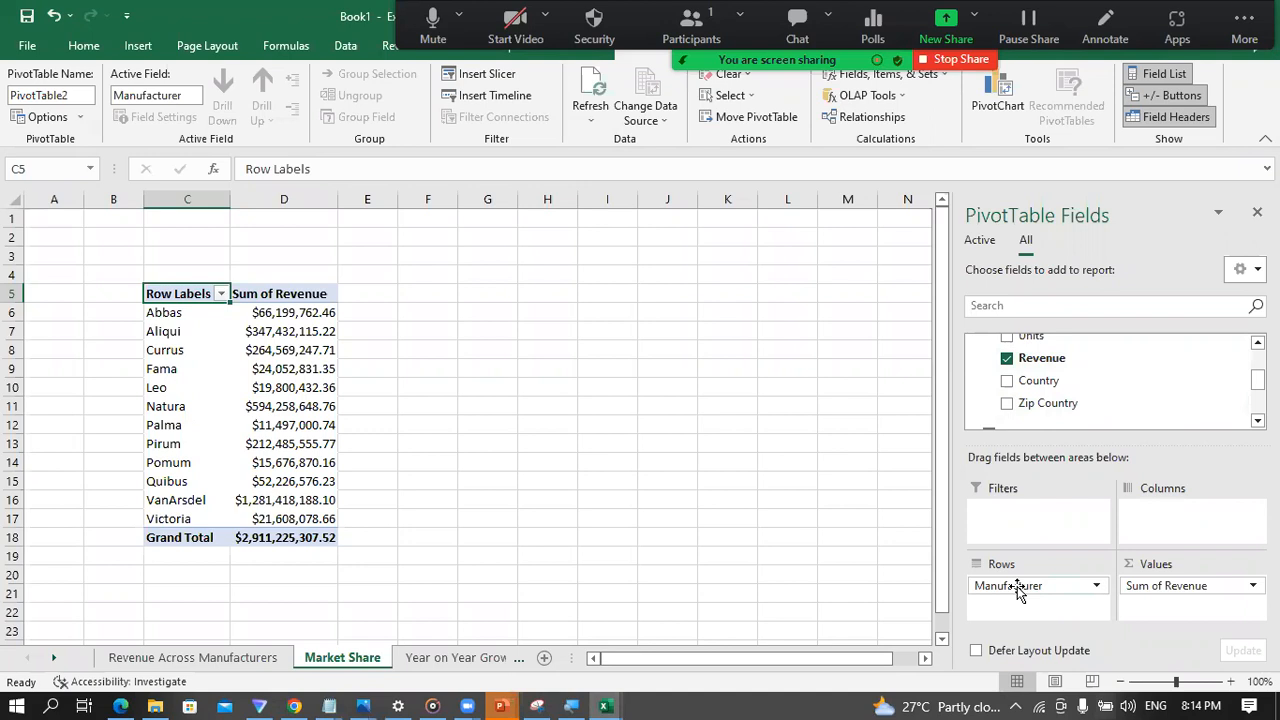
# Step: Move Manufacturer from the rows to the columns of the Market Share PivotTable and place Country in the rows
pyautogui.moveTo(1017, 586); pyautogui.dragTo(1157, 512)
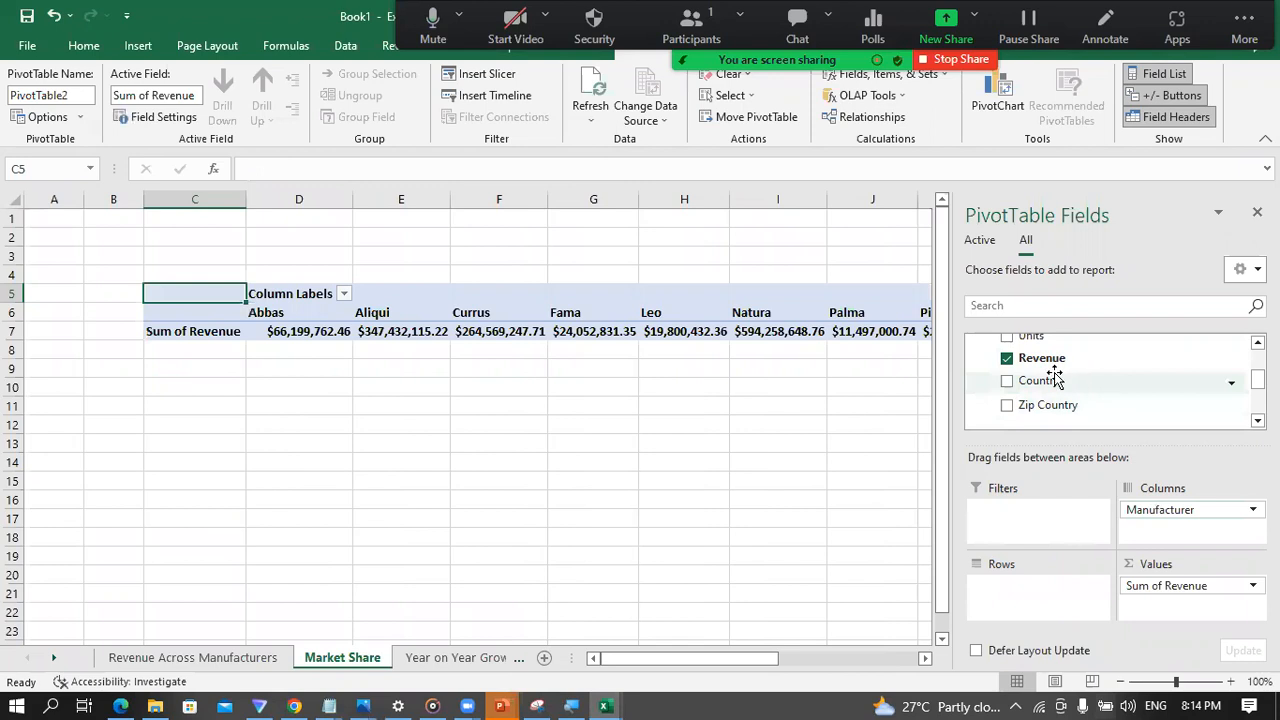
pyautogui.moveTo(1045, 378); pyautogui.dragTo(1017, 585)
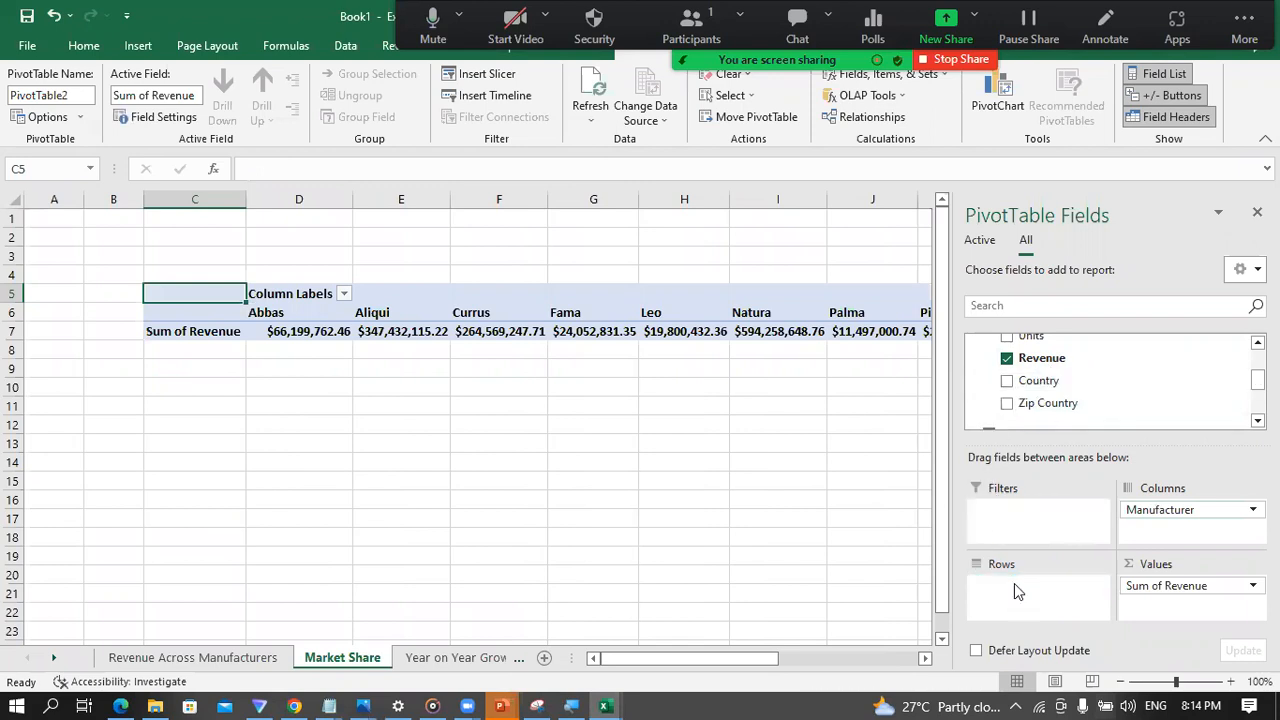
pyautogui.moveTo(703, 660)
pyautogui.mouseDown()
pyautogui.moveTo(744, 660)
pyautogui.moveTo(697, 658)
pyautogui.mouseUp()
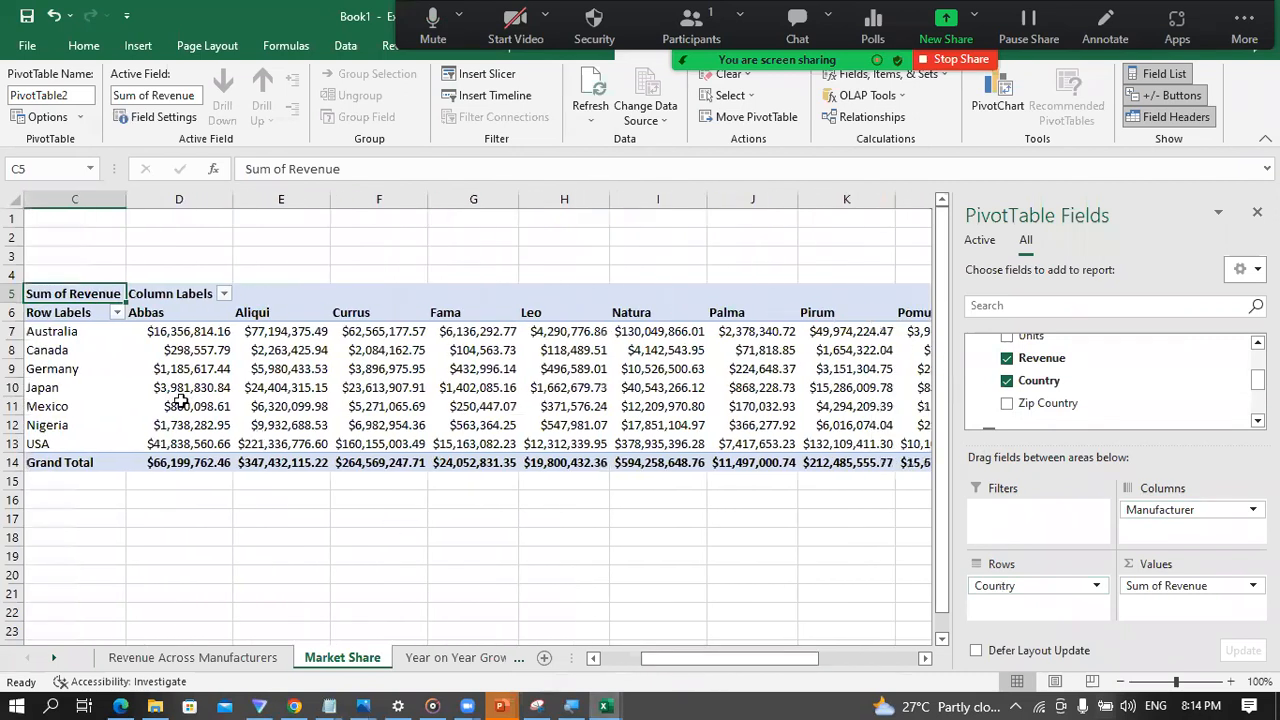
# Step: Examine the PivotTable's revenue by country across the manufacturers, including the Australia and Canada rows and the grand totals
pyautogui.click(66, 331)
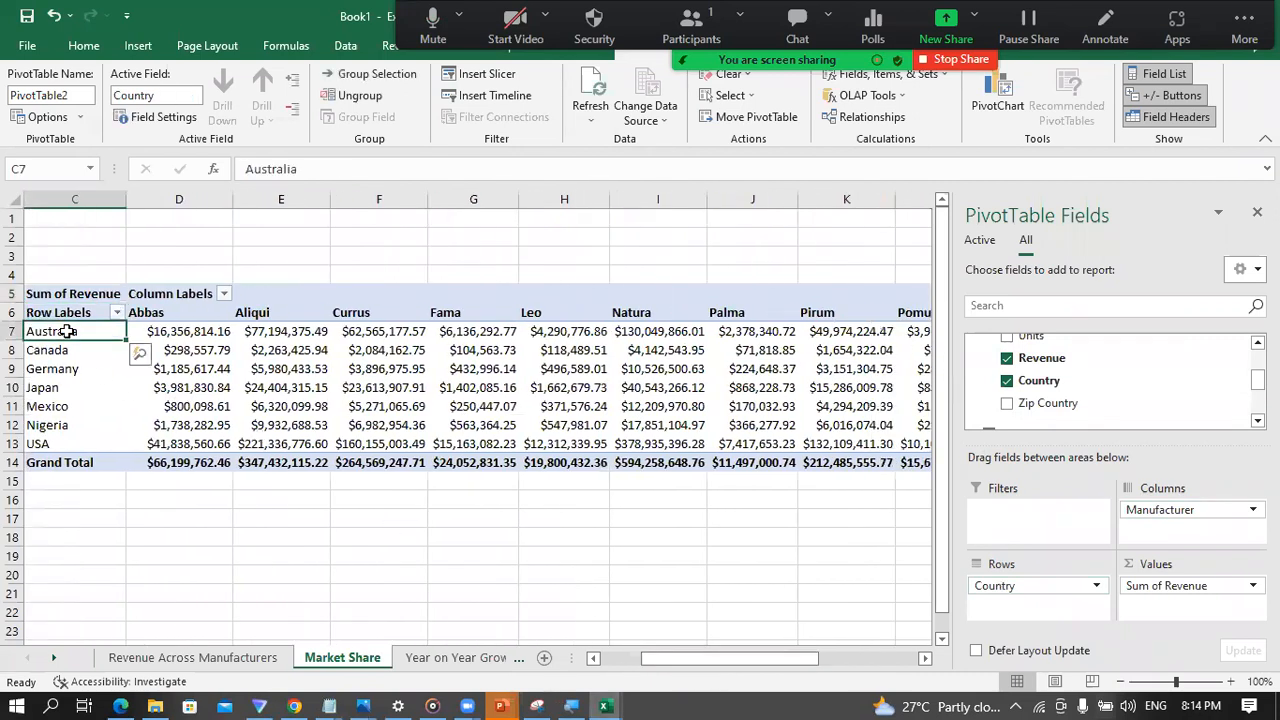
pyautogui.click(183, 324)
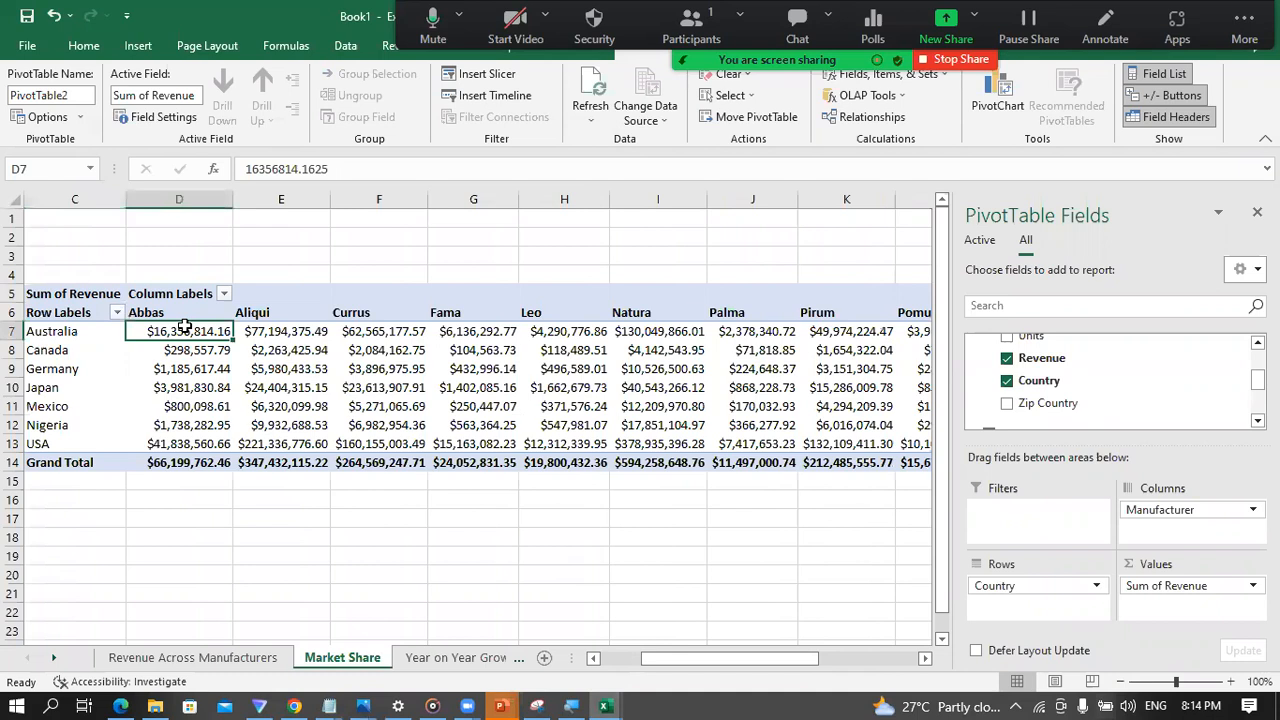
pyautogui.click(266, 329)
pyautogui.click(393, 330)
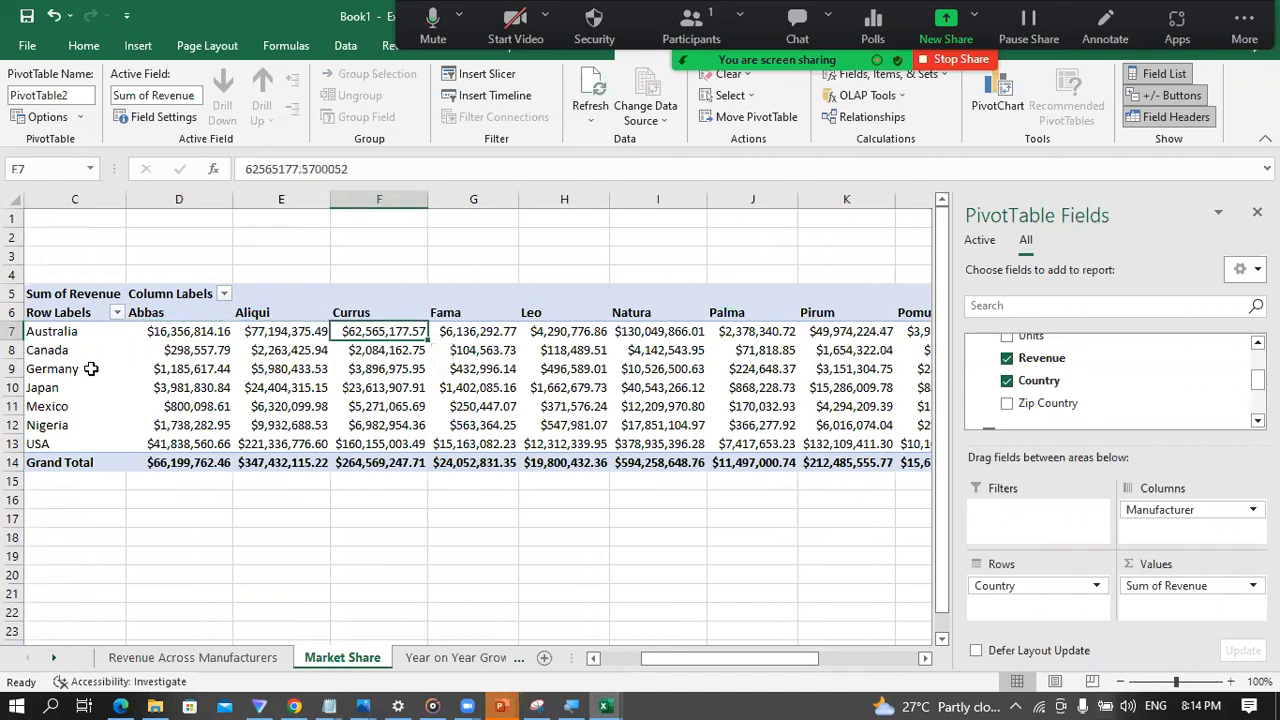
pyautogui.click(59, 337)
pyautogui.click(184, 333)
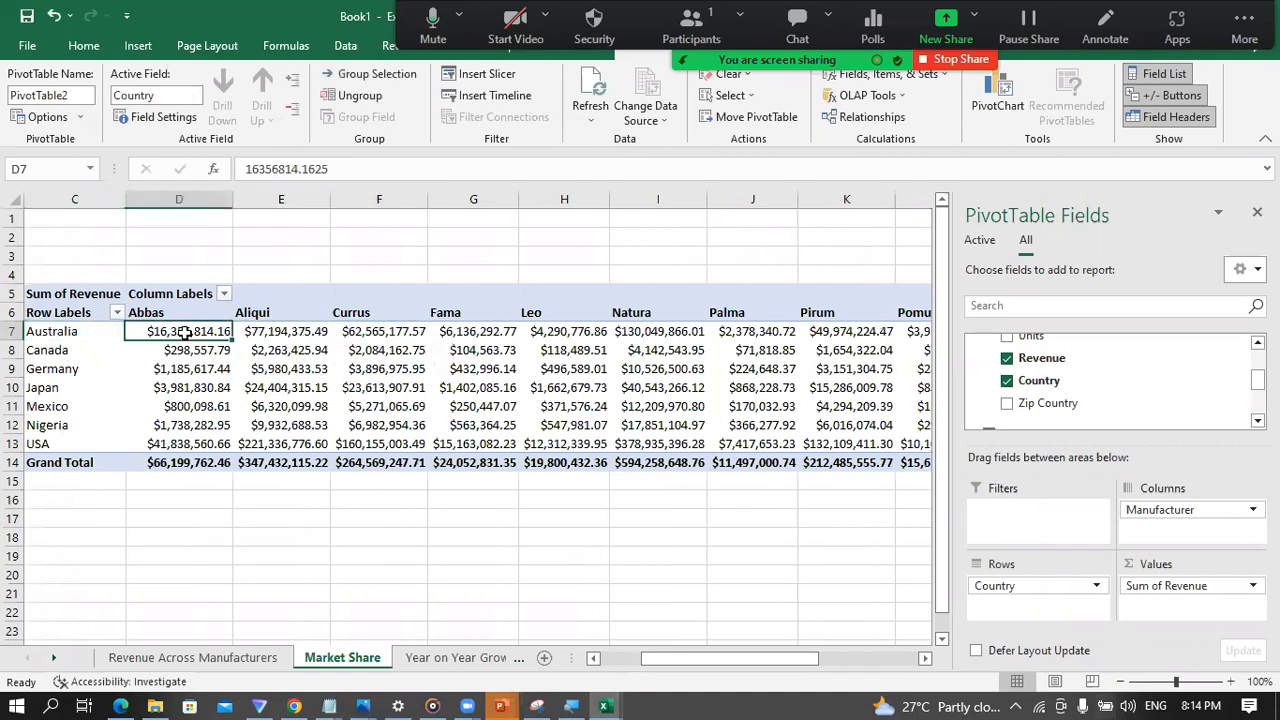
pyautogui.click(68, 353)
pyautogui.moveTo(155, 346); pyautogui.dragTo(946, 346)
pyautogui.moveTo(808, 658); pyautogui.dragTo(627, 659)
pyautogui.click(375, 462)
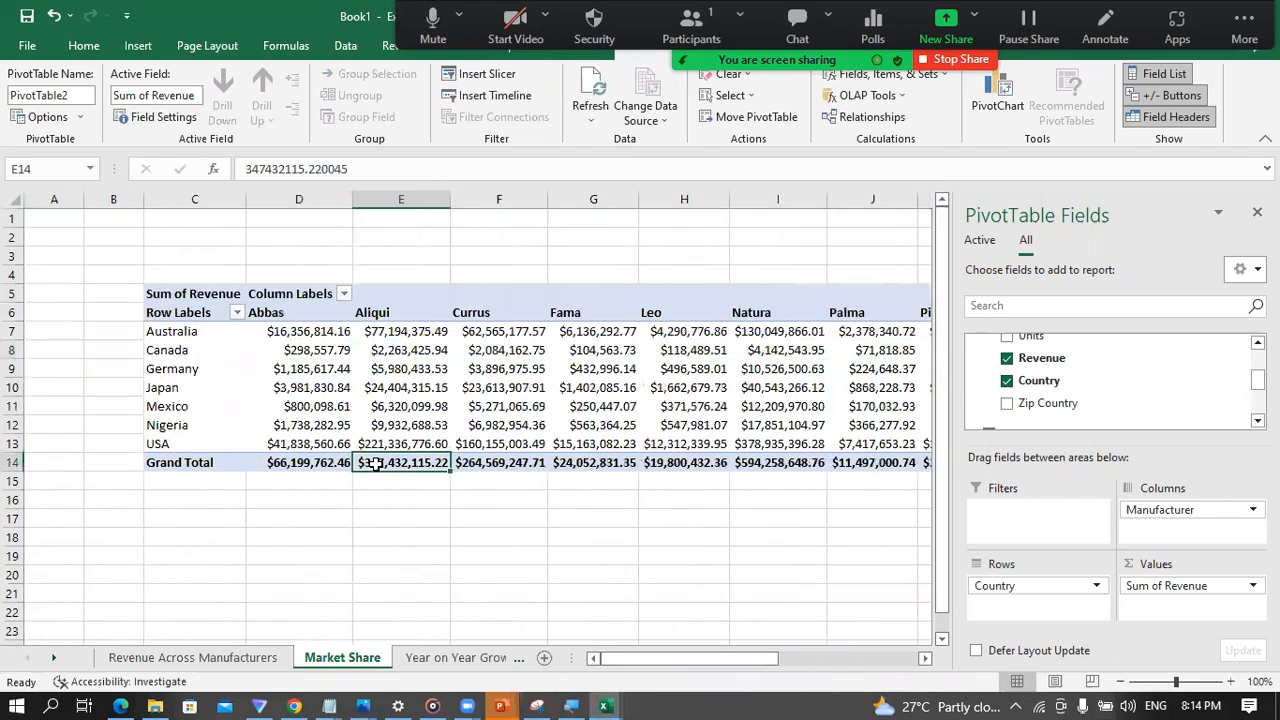
pyautogui.click(312, 385)
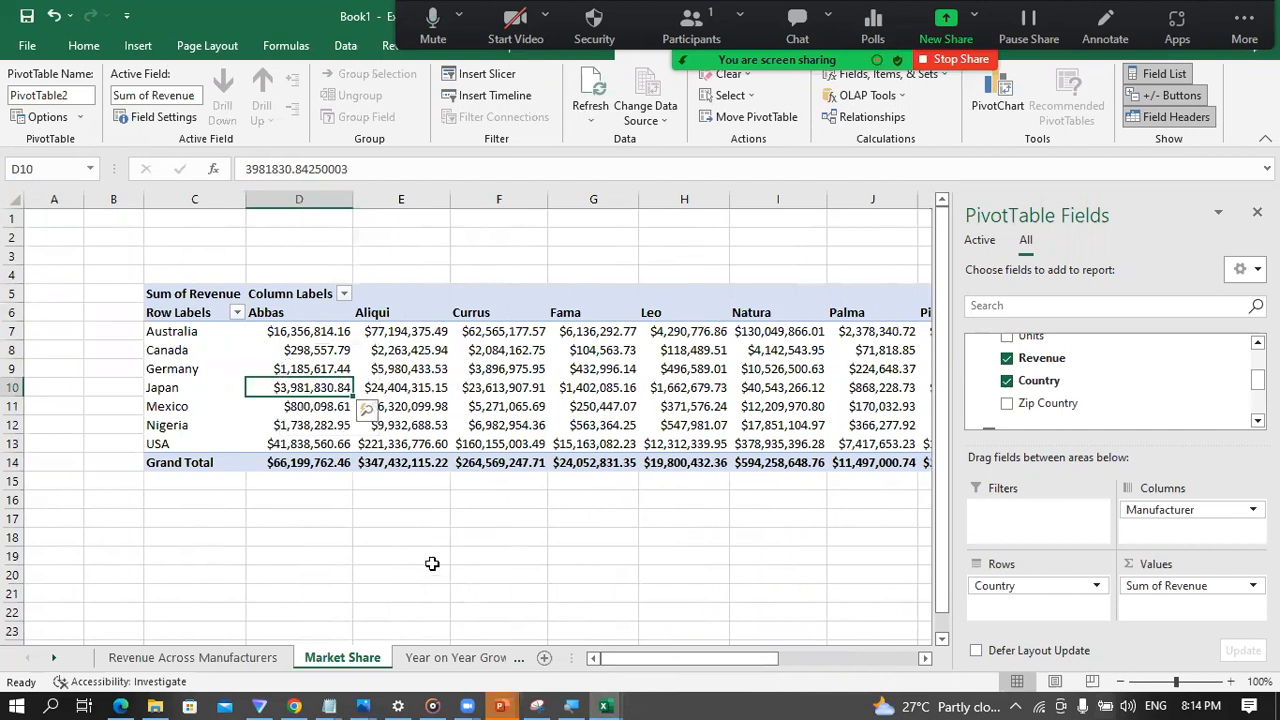
pyautogui.click(138, 46)
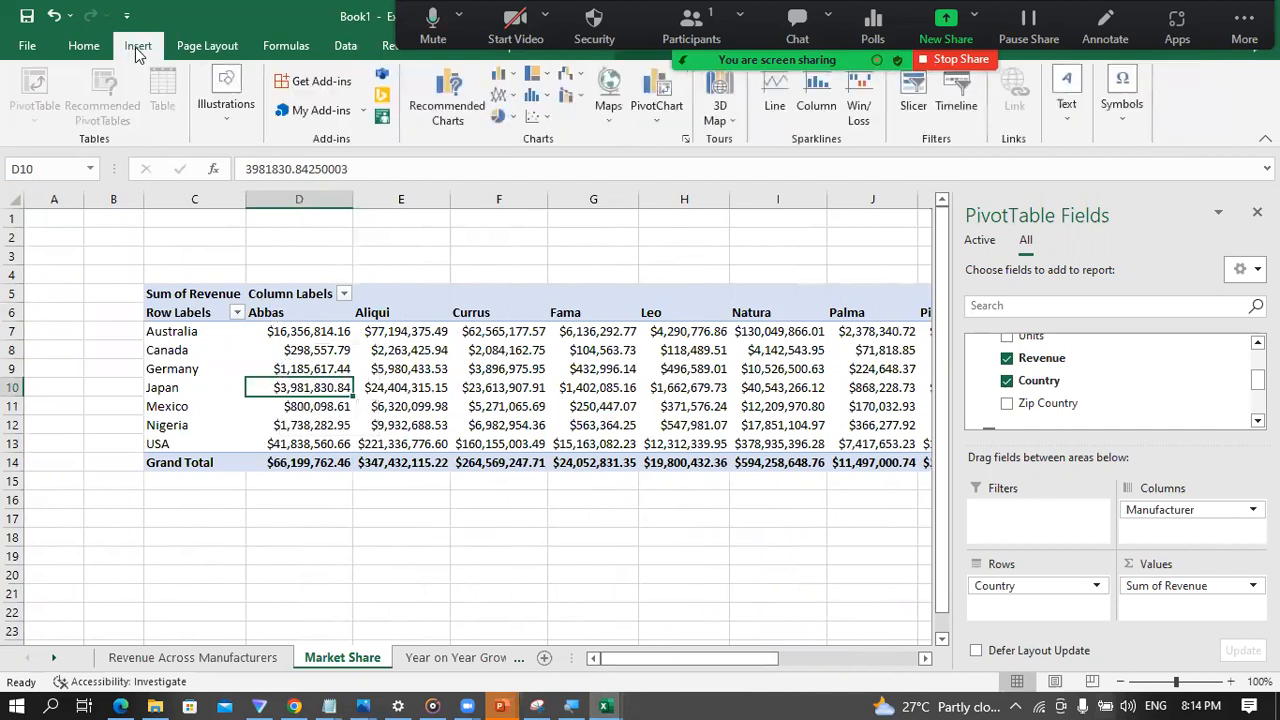
pyautogui.click(658, 119)
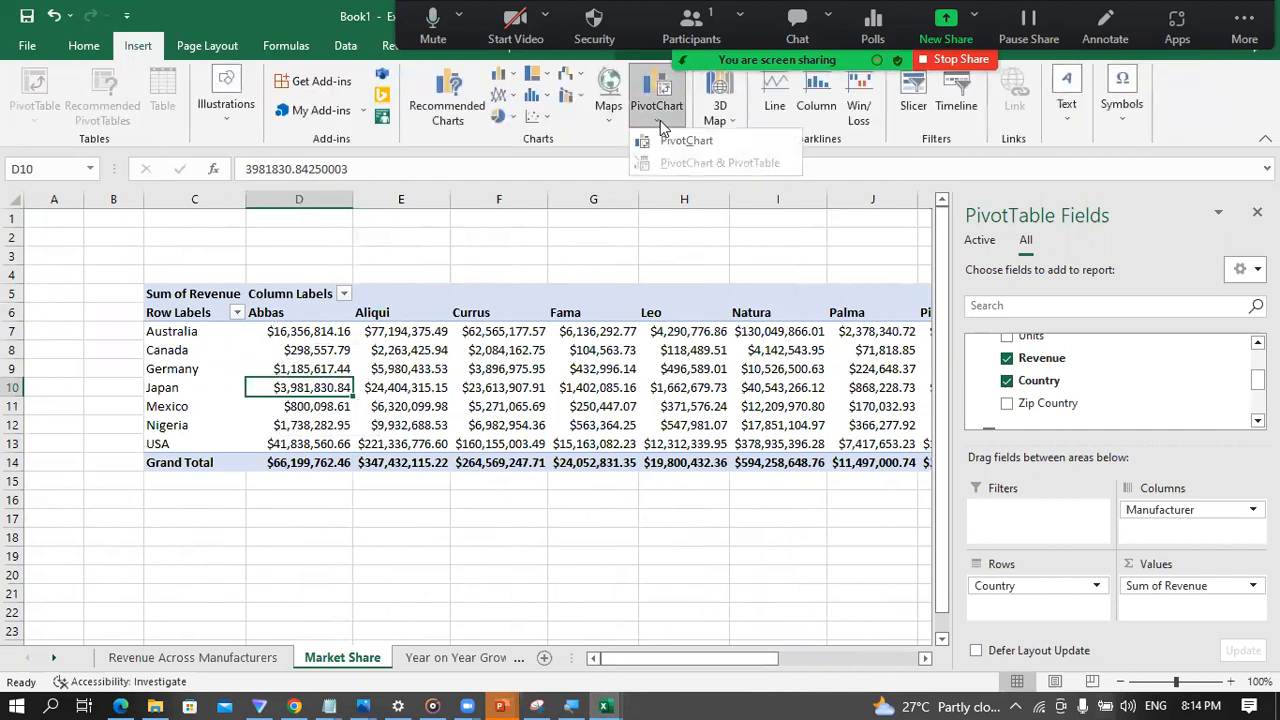
pyautogui.click(680, 143)
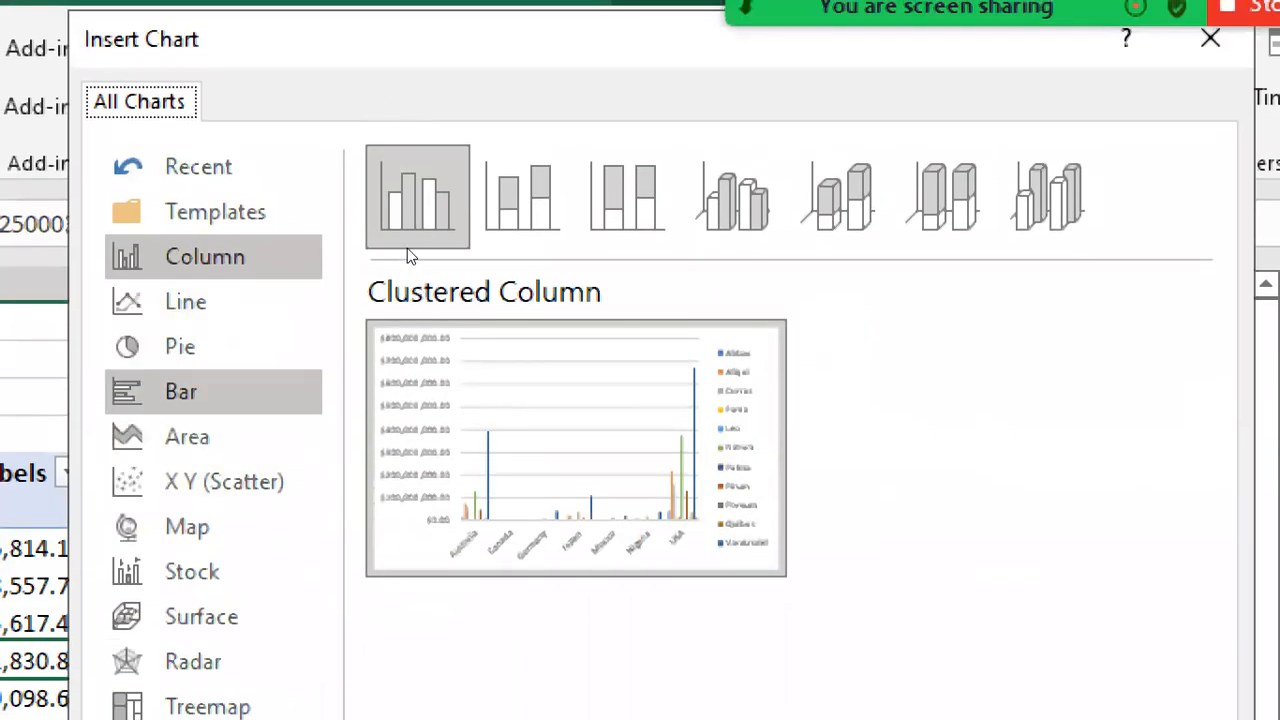
pyautogui.click(213, 391)
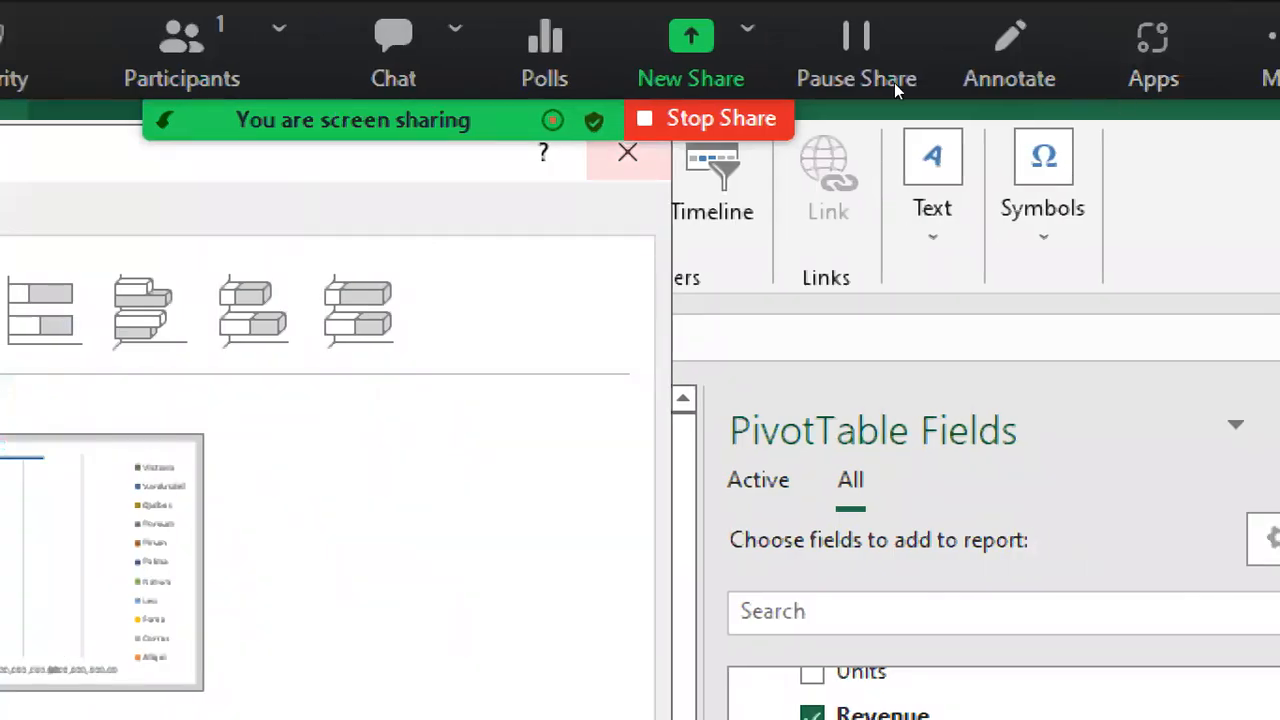
pyautogui.click(628, 153)
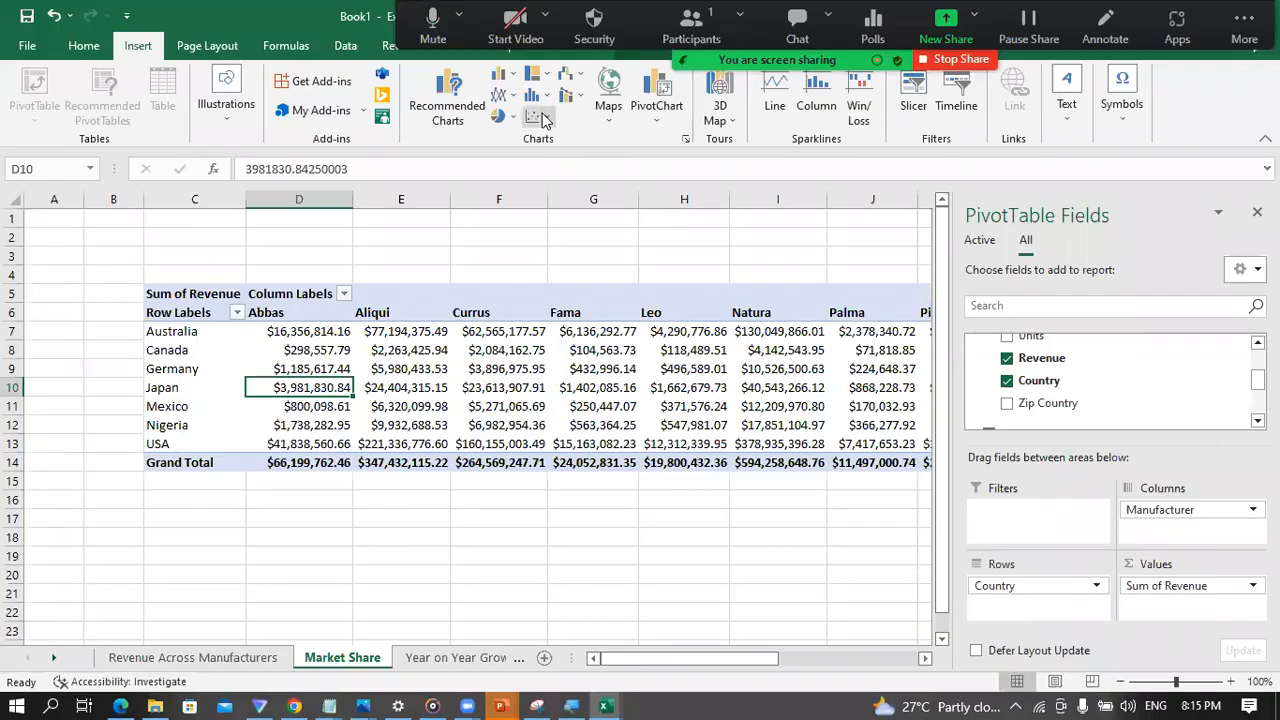
# Step: Insert a 2-D stacked column PivotChart of revenue by country and manufacturer from the Market Share PivotTable
pyautogui.click(490, 84)
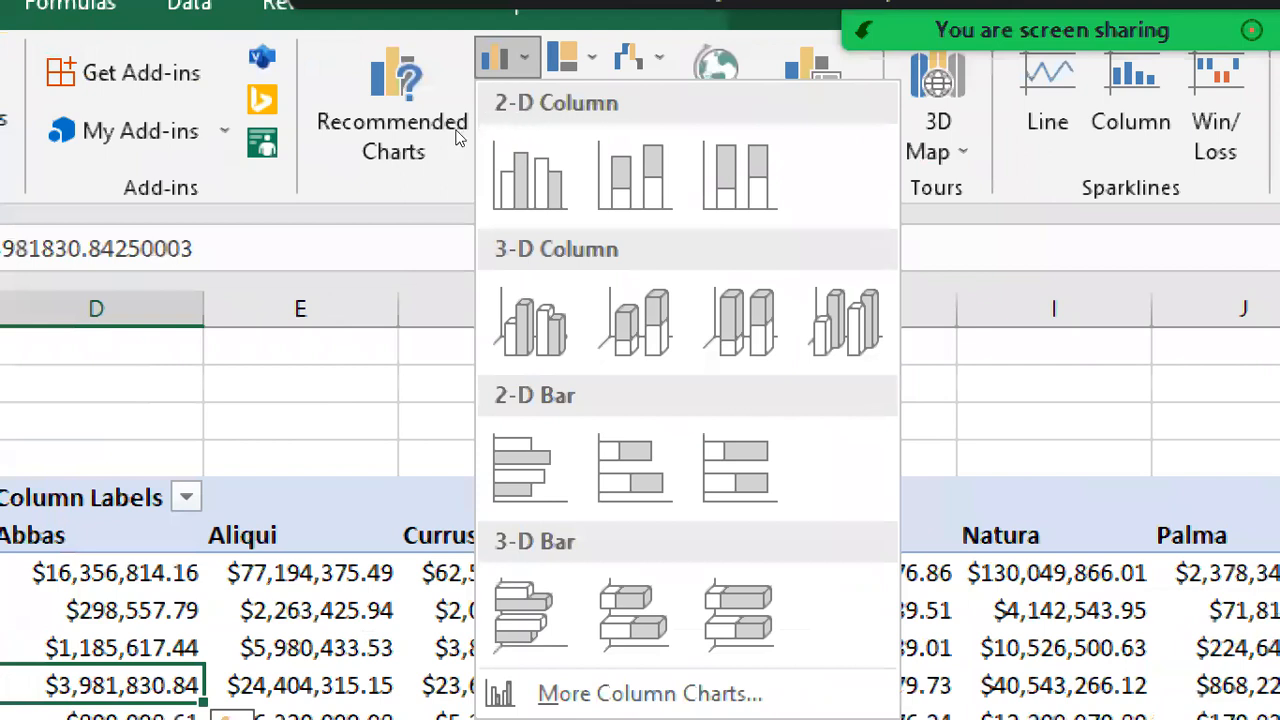
pyautogui.click(455, 137)
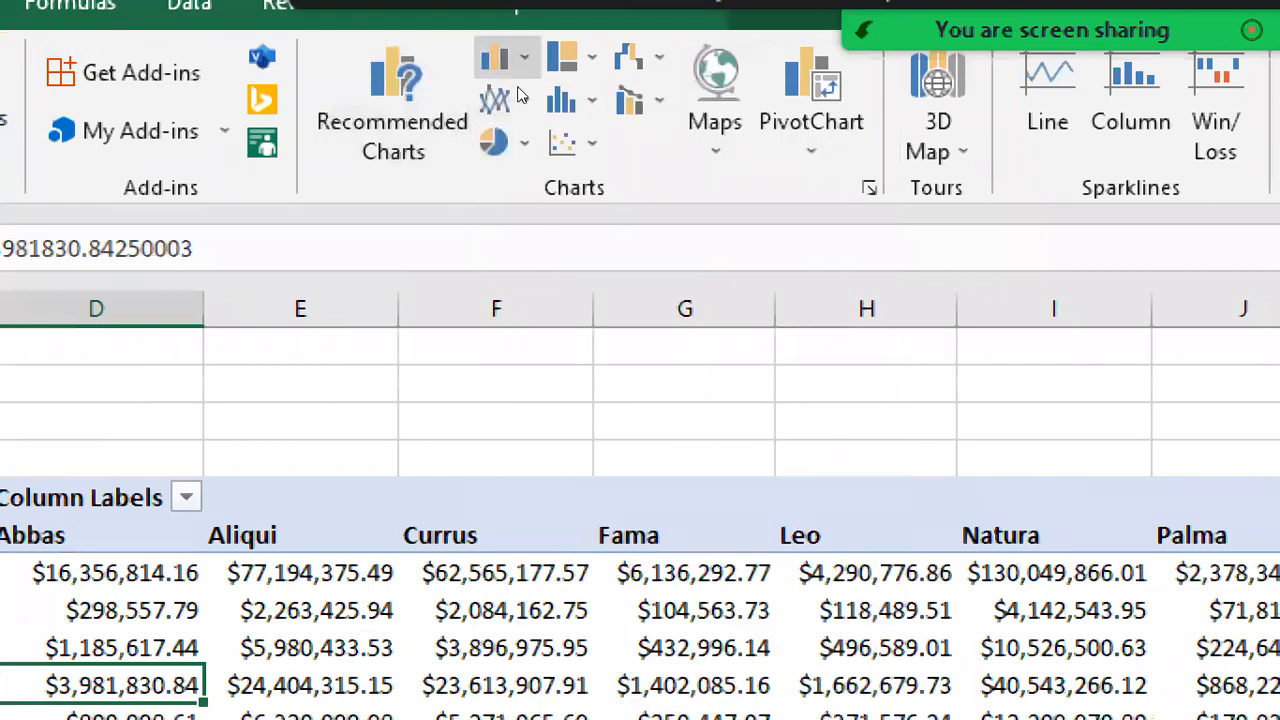
pyautogui.click(506, 60)
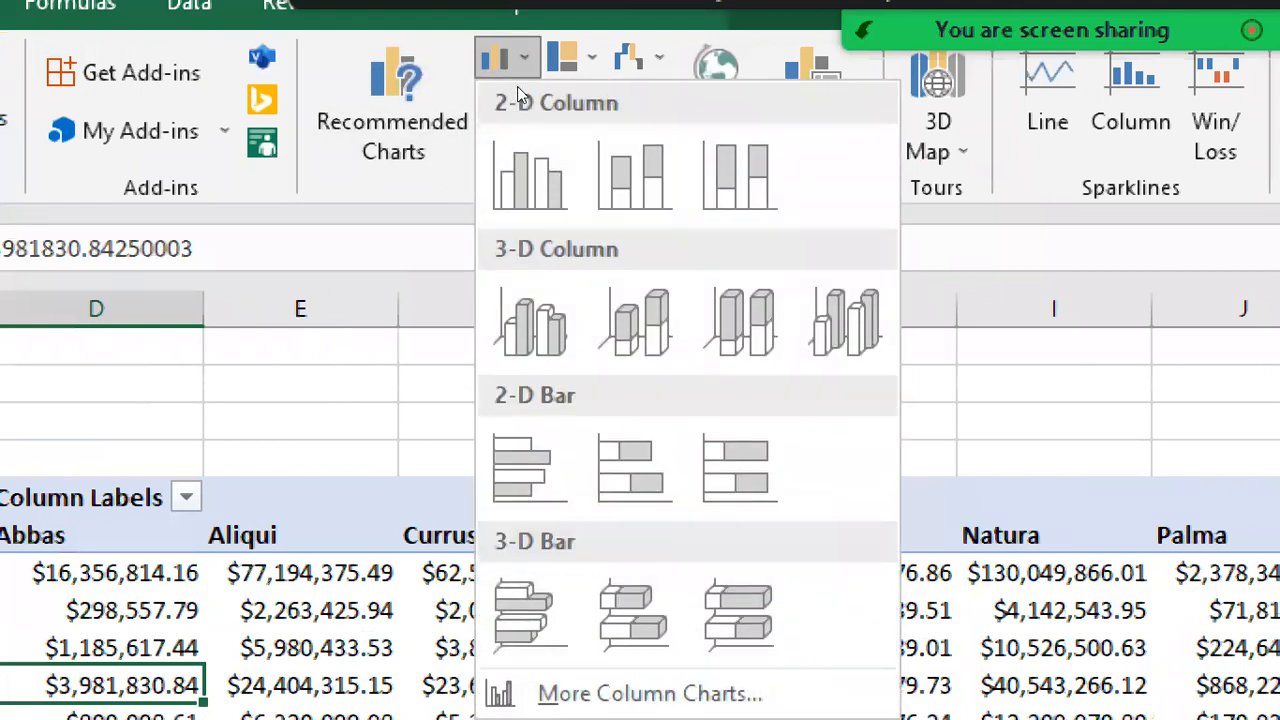
pyautogui.click(572, 140)
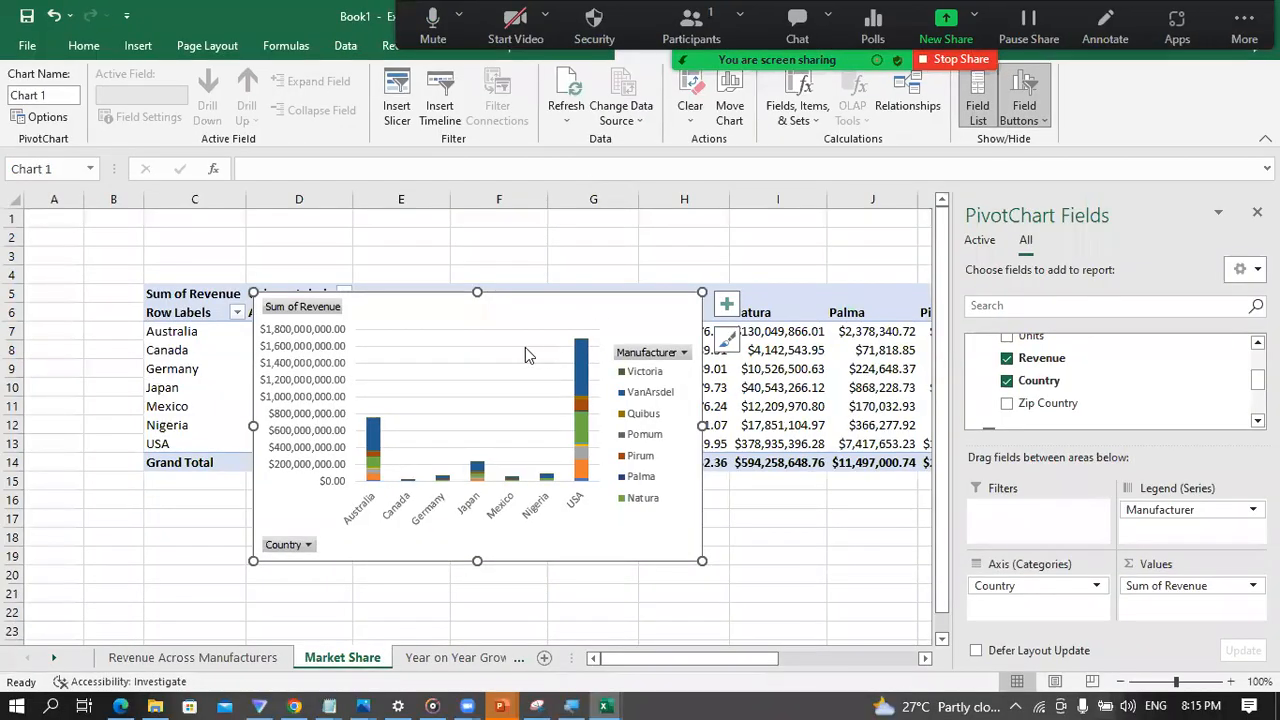
# Step: Hide the field list, and place the stacked column chart directly below the PivotTable's Grand Total row, enlarged to span about columns D to I
pyautogui.scroll(-1, 583, 445)
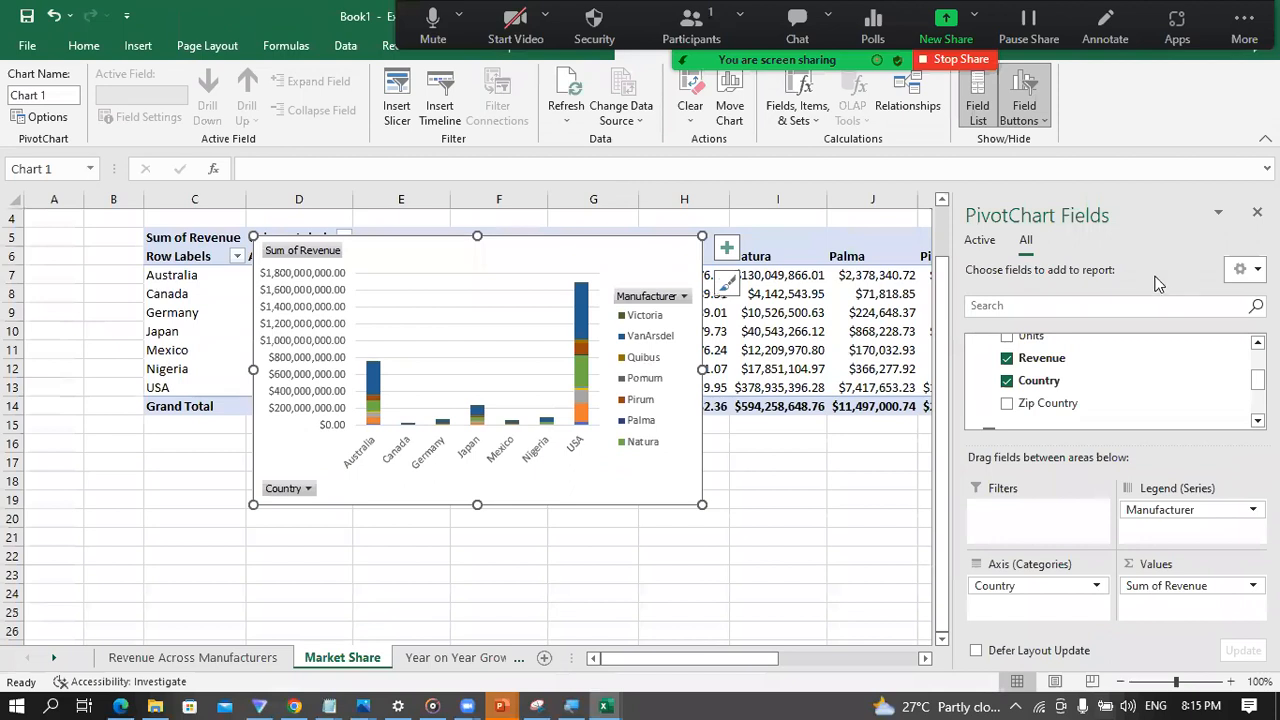
pyautogui.click(1257, 212)
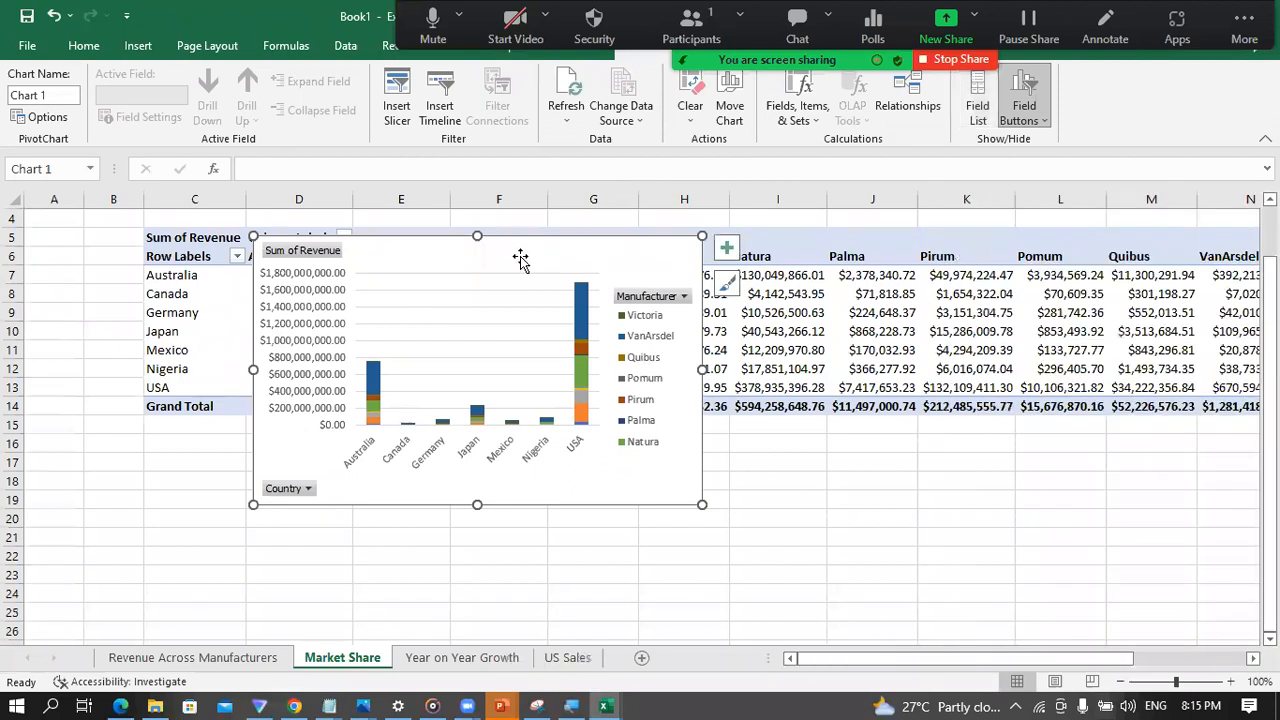
pyautogui.moveTo(520, 254); pyautogui.dragTo(530, 389)
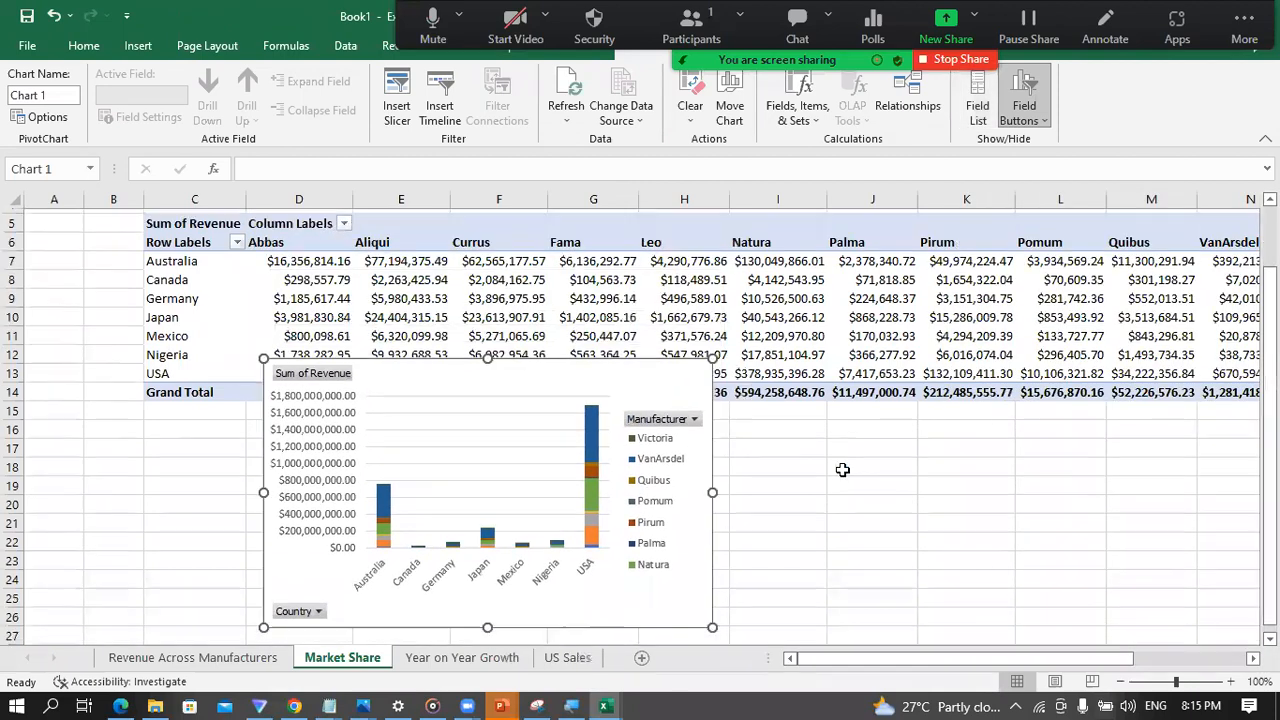
pyautogui.scroll(-2, 739, 432)
pyautogui.moveTo(467, 277); pyautogui.dragTo(586, 379)
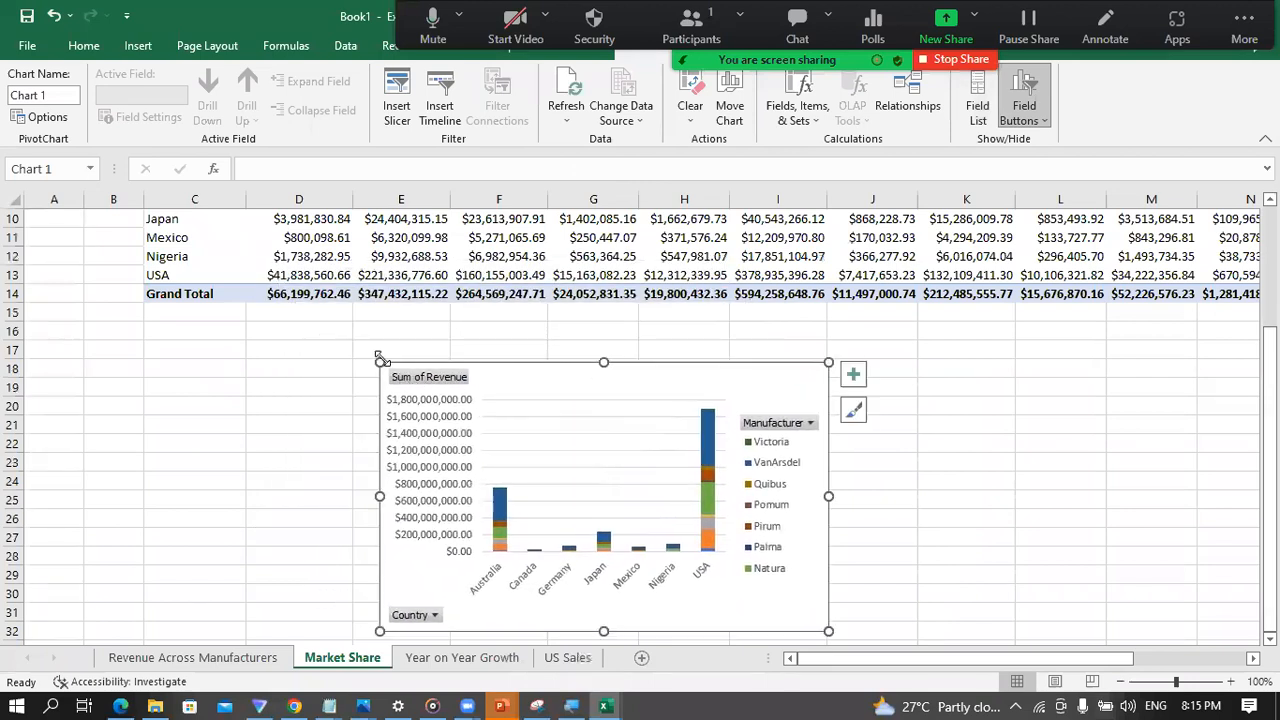
pyautogui.moveTo(379, 361); pyautogui.dragTo(293, 303)
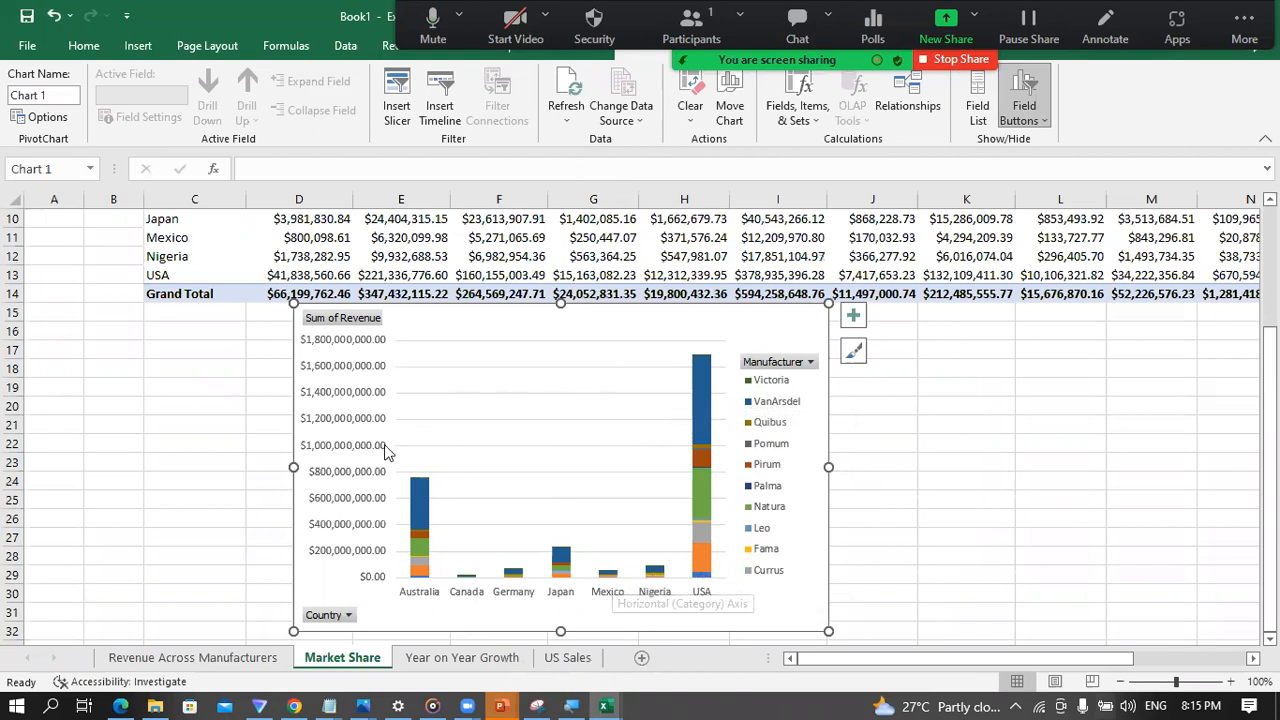
# Step: Sort the countries in the Market Share PivotTable by their Grand Total revenue from largest to smallest
pyautogui.scroll(1, 278, 357)
pyautogui.scroll(2, 278, 357)
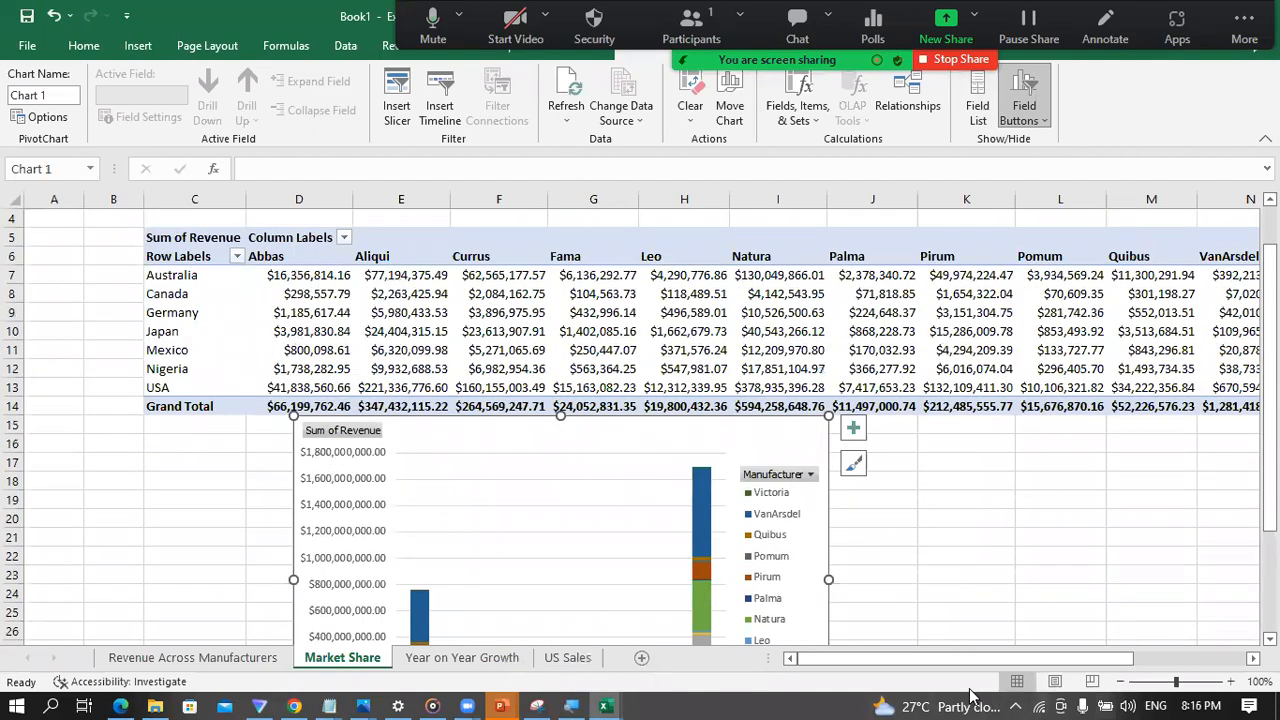
pyautogui.moveTo(940, 659); pyautogui.dragTo(1047, 660)
pyautogui.rightClick(1116, 280)
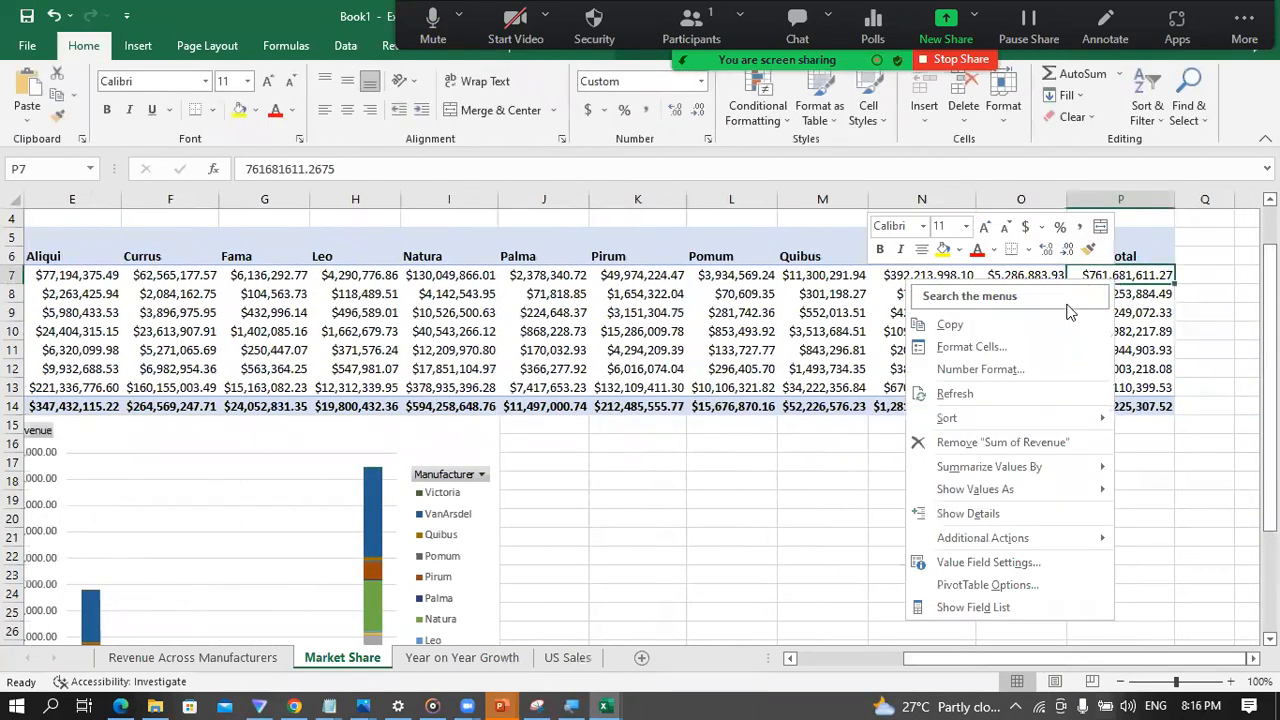
pyautogui.moveTo(1115, 425)
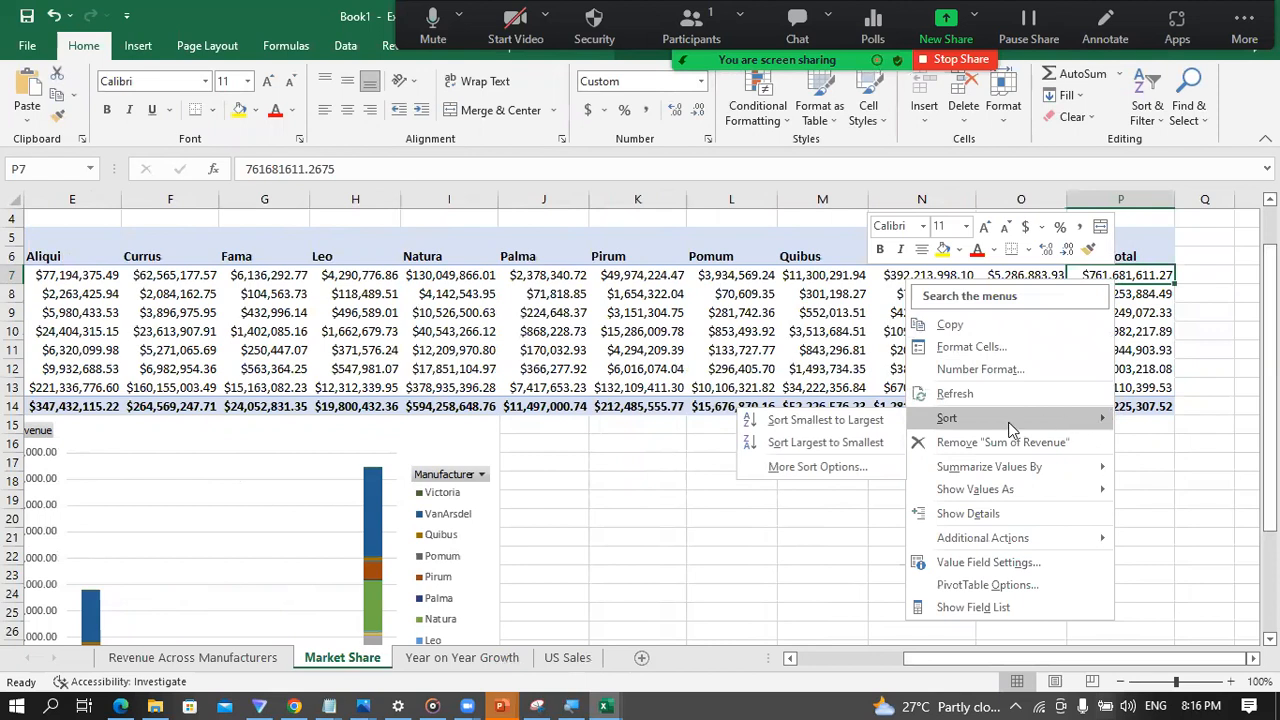
pyautogui.click(815, 444)
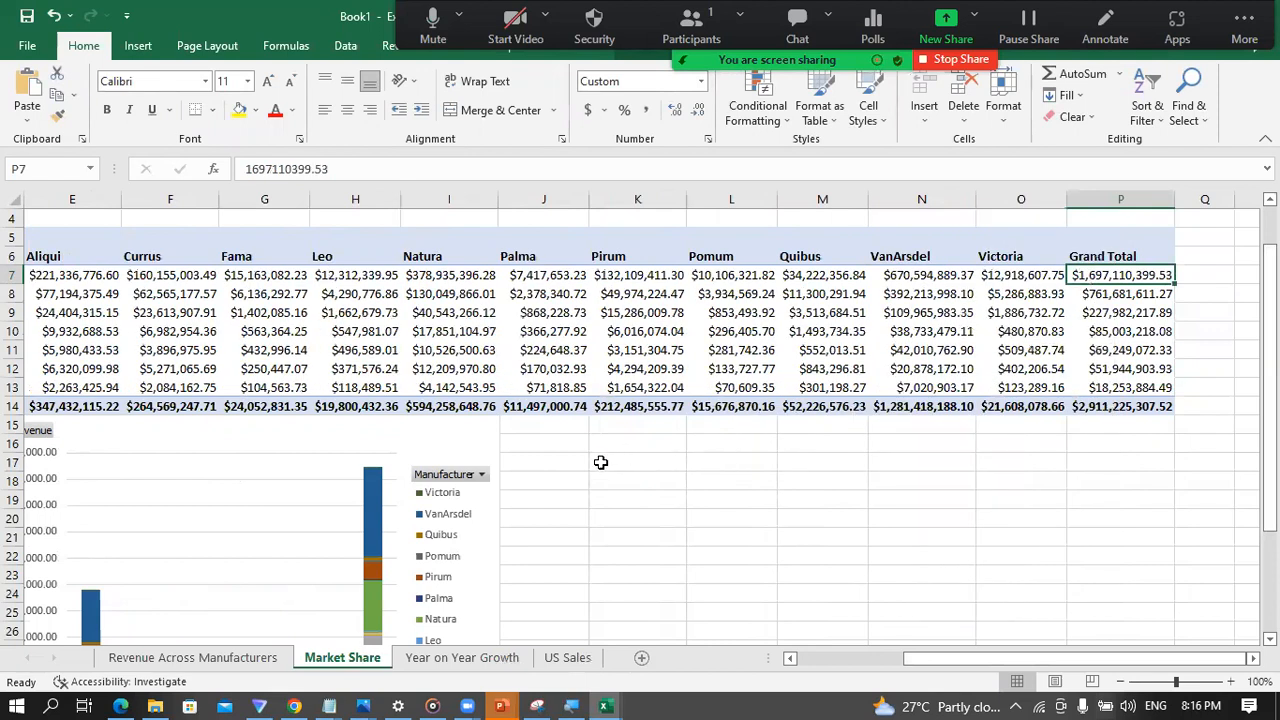
# Step: Examine the sorted Market Share chart, check the formatted chart on the Revenue Across Manufacturers sheet for comparison, and return to the Market Share sheet
pyautogui.scroll(-3, 260, 480)
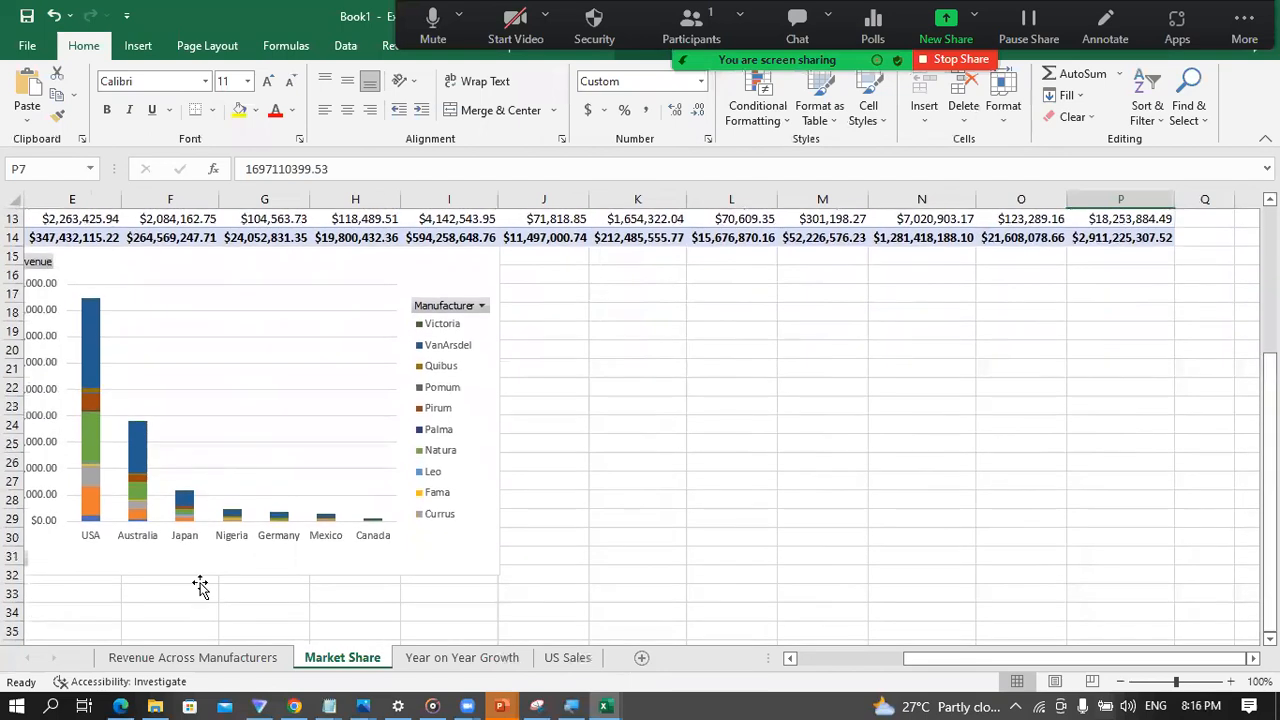
pyautogui.moveTo(945, 659); pyautogui.dragTo(931, 659)
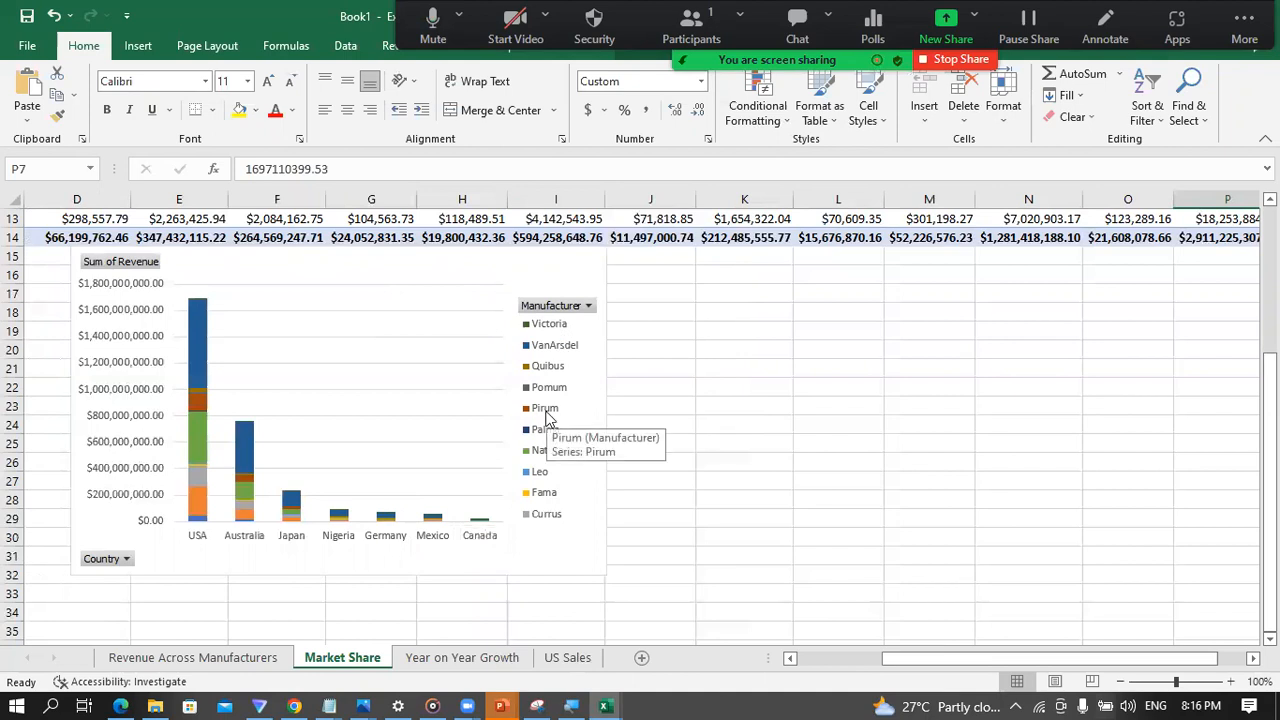
pyautogui.click(203, 658)
pyautogui.click(348, 662)
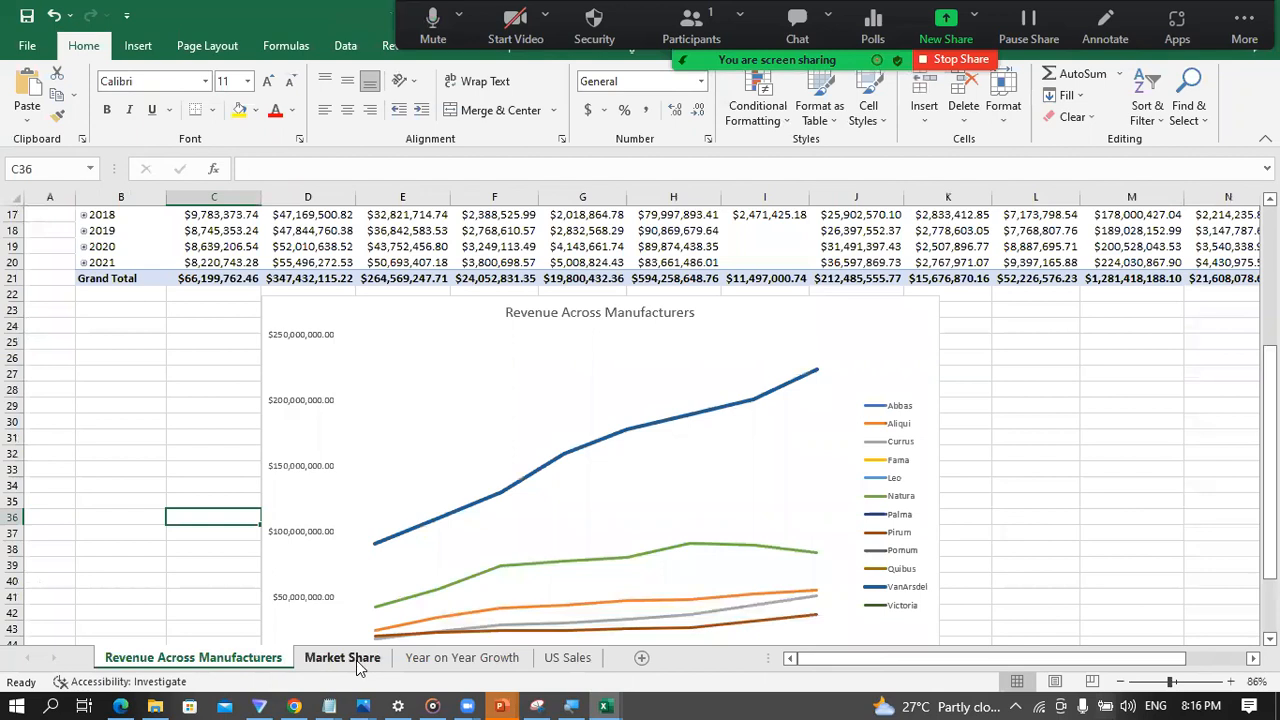
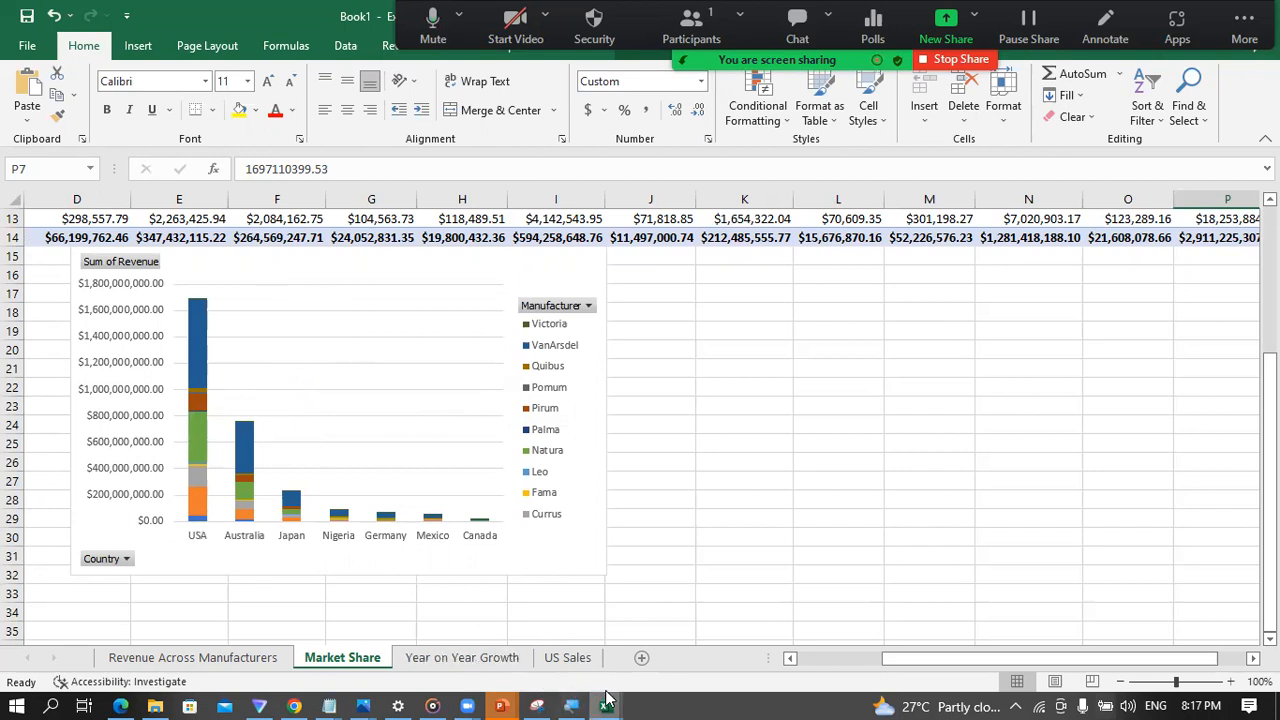
# Step: Switch to the Power Pivot window and select the Revenue column in the All Sales table
pyautogui.moveTo(607, 698)
pyautogui.click(679, 645)
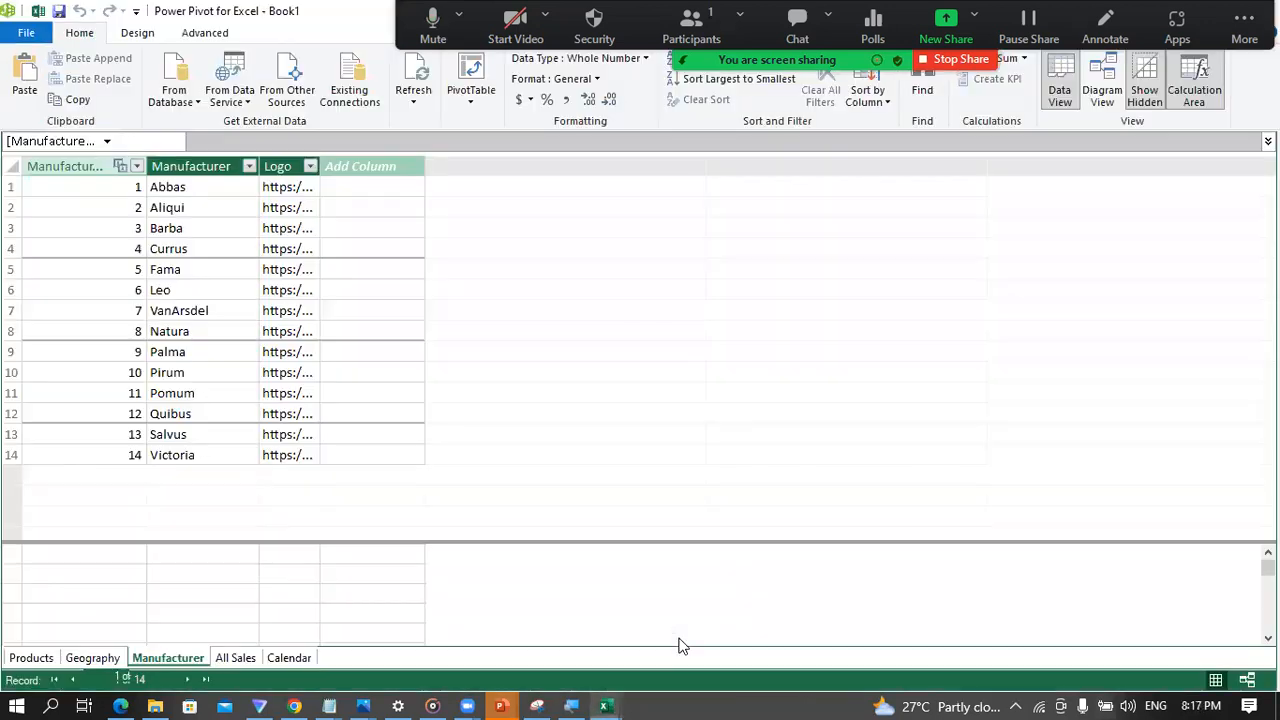
pyautogui.click(31, 658)
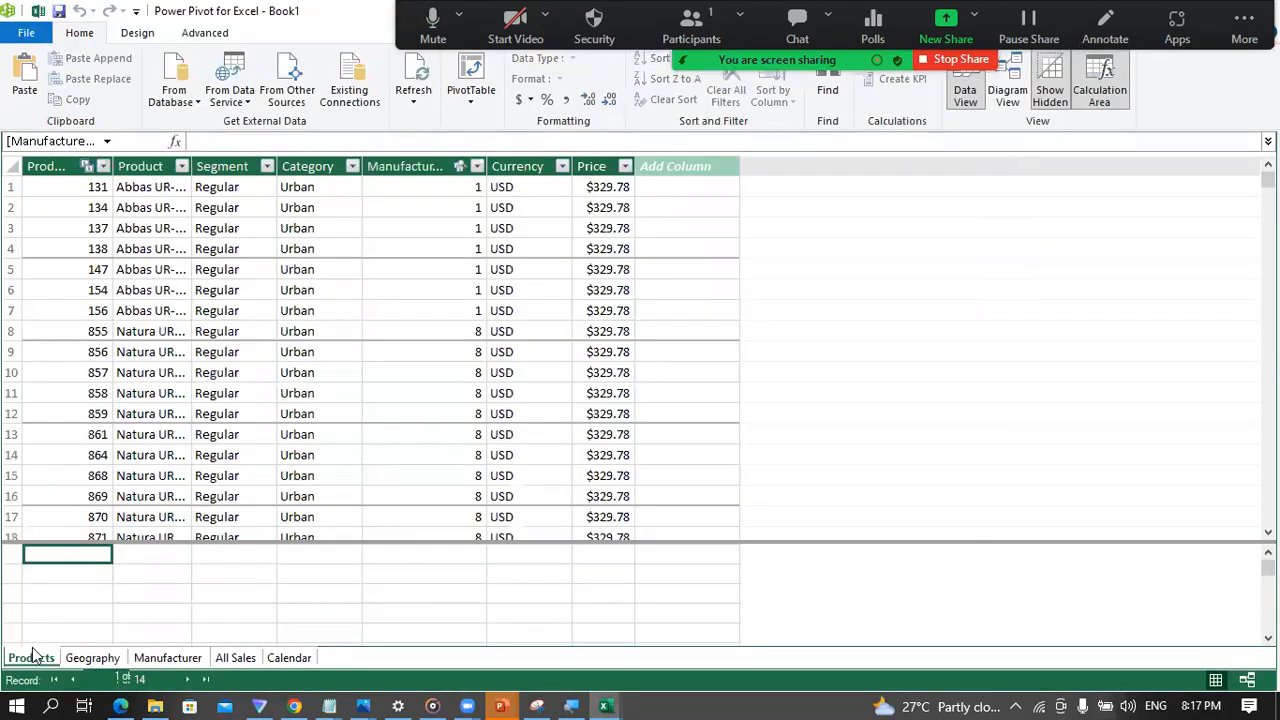
pyautogui.click(122, 584)
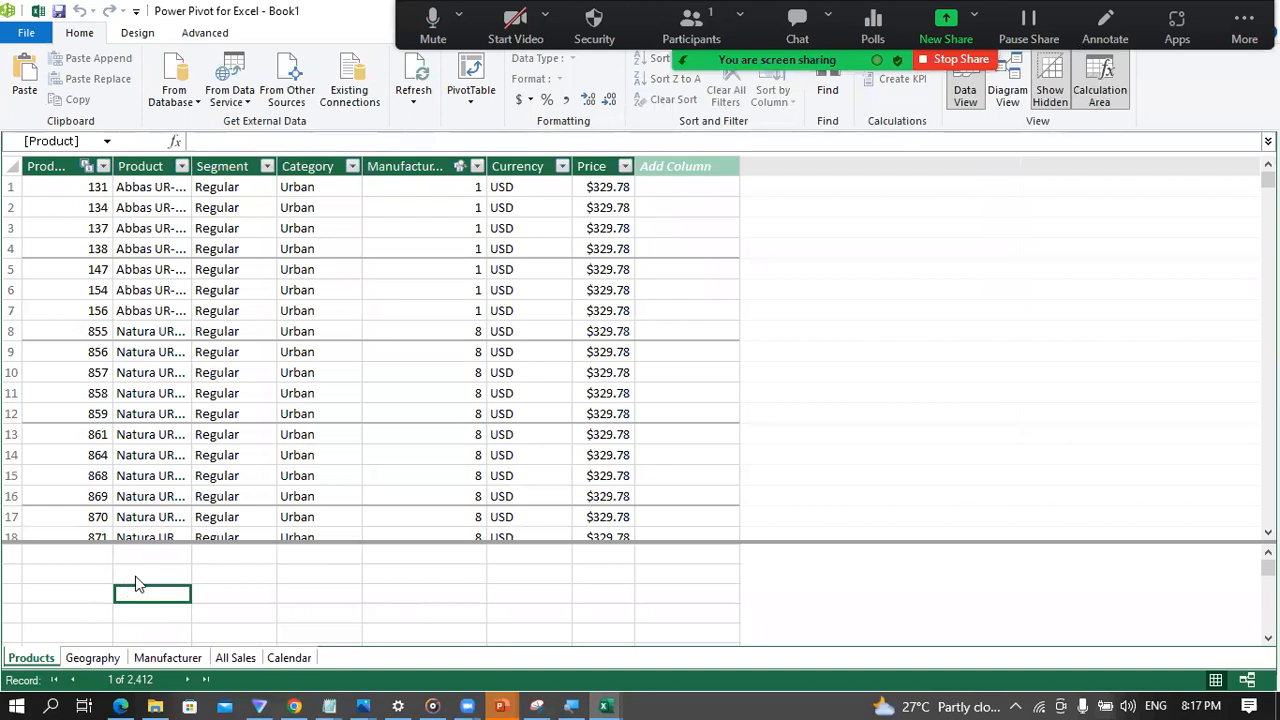
pyautogui.click(233, 658)
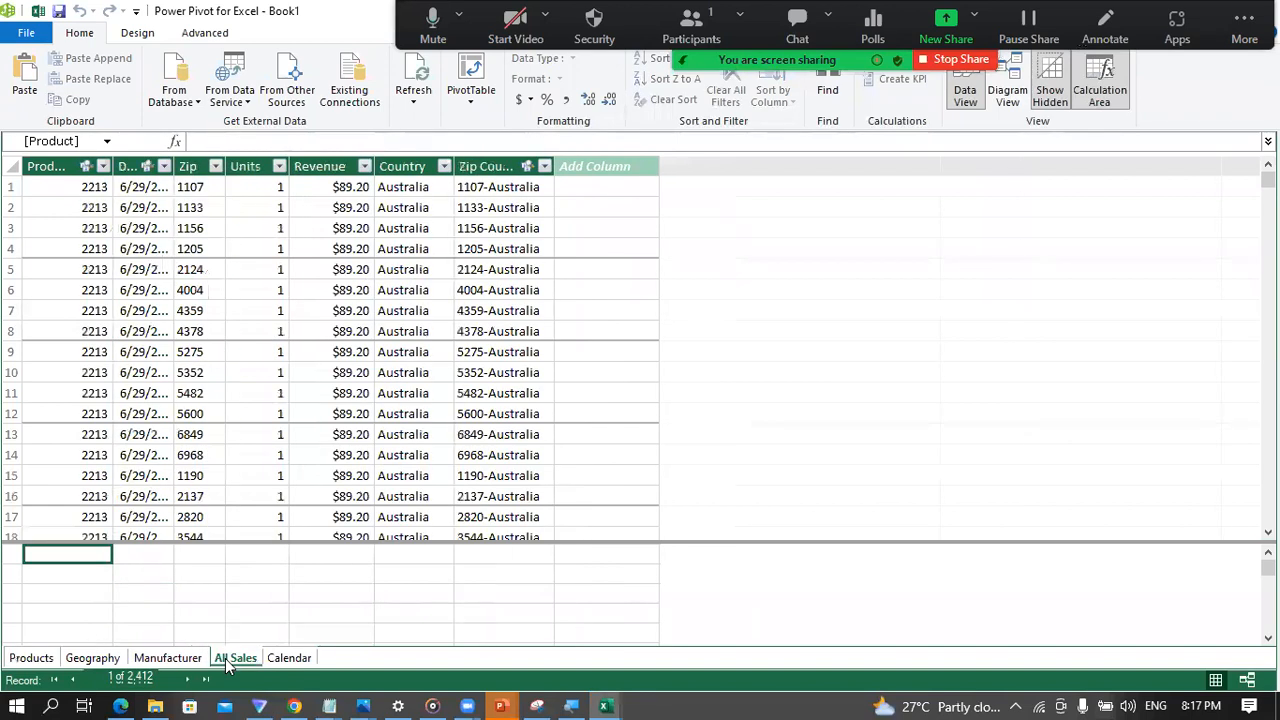
pyautogui.click(330, 166)
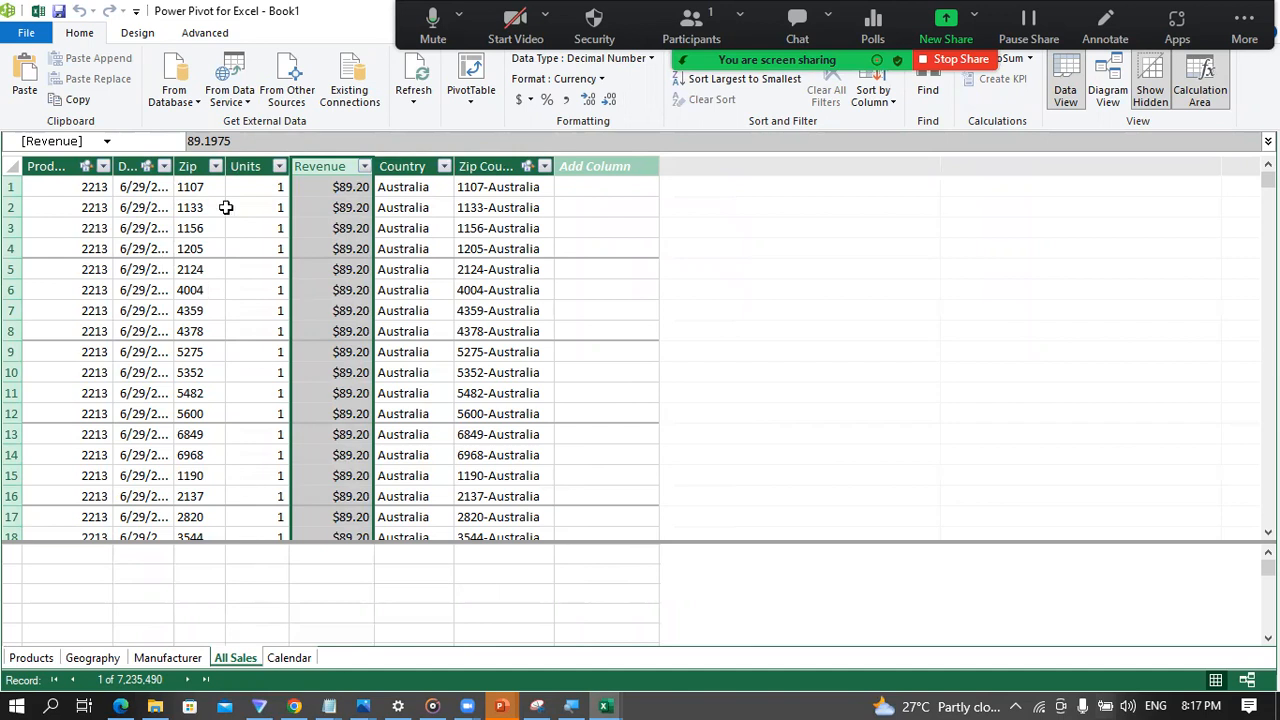
# Step: Add the measure Total Revenue:=SUM('All Sales'[Revenue]) to the All Sales calculation area, in the third row beneath the Date column
pyautogui.click(119, 596)
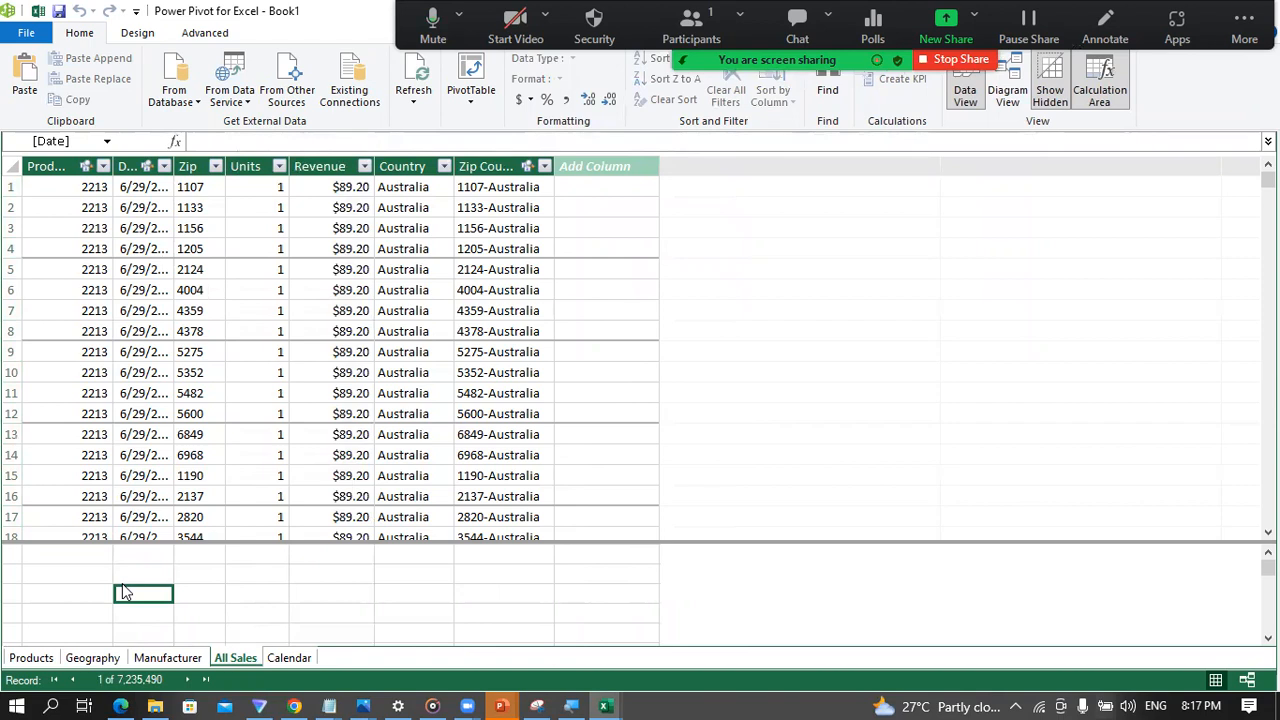
pyautogui.write('Total Revenue')
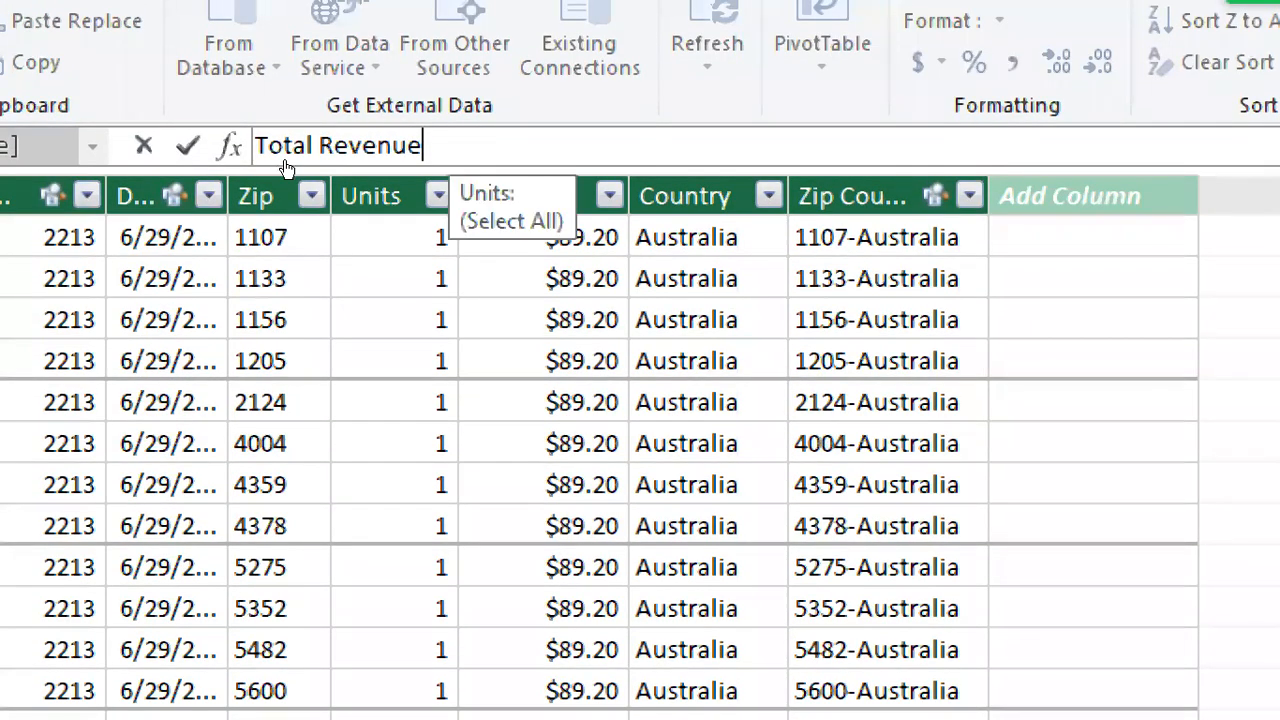
pyautogui.press('super+period')
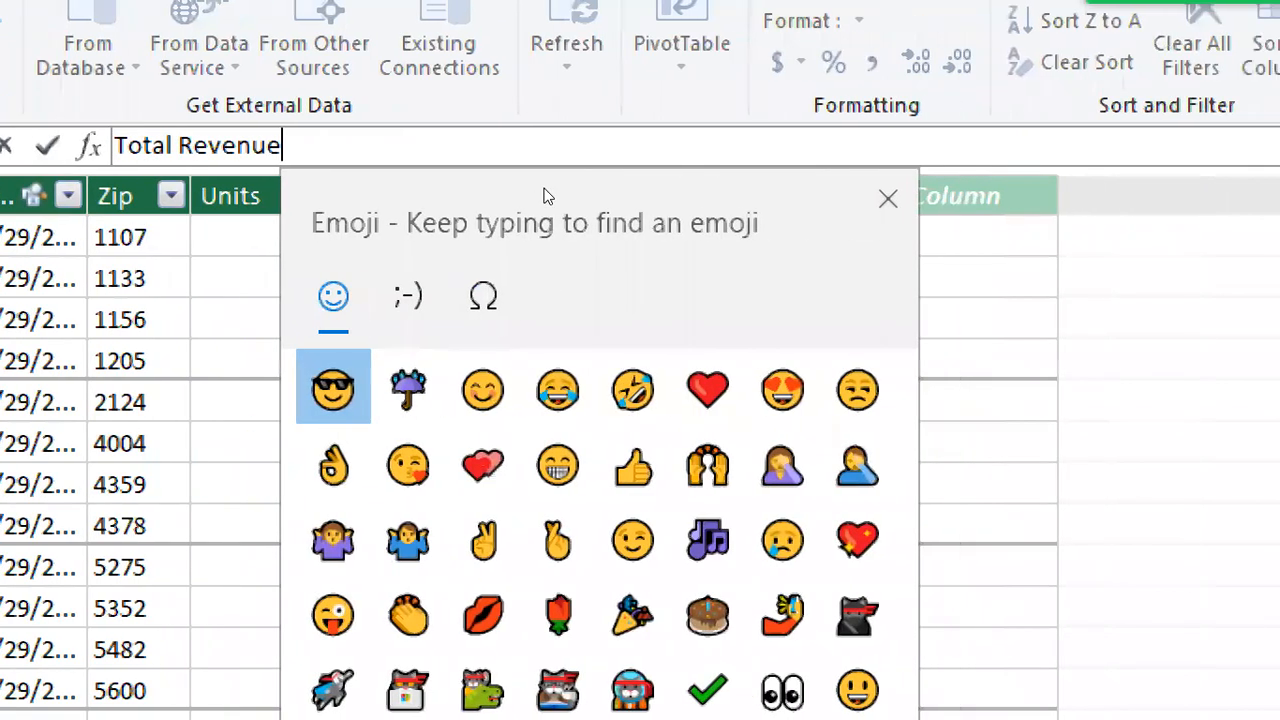
pyautogui.click(888, 198)
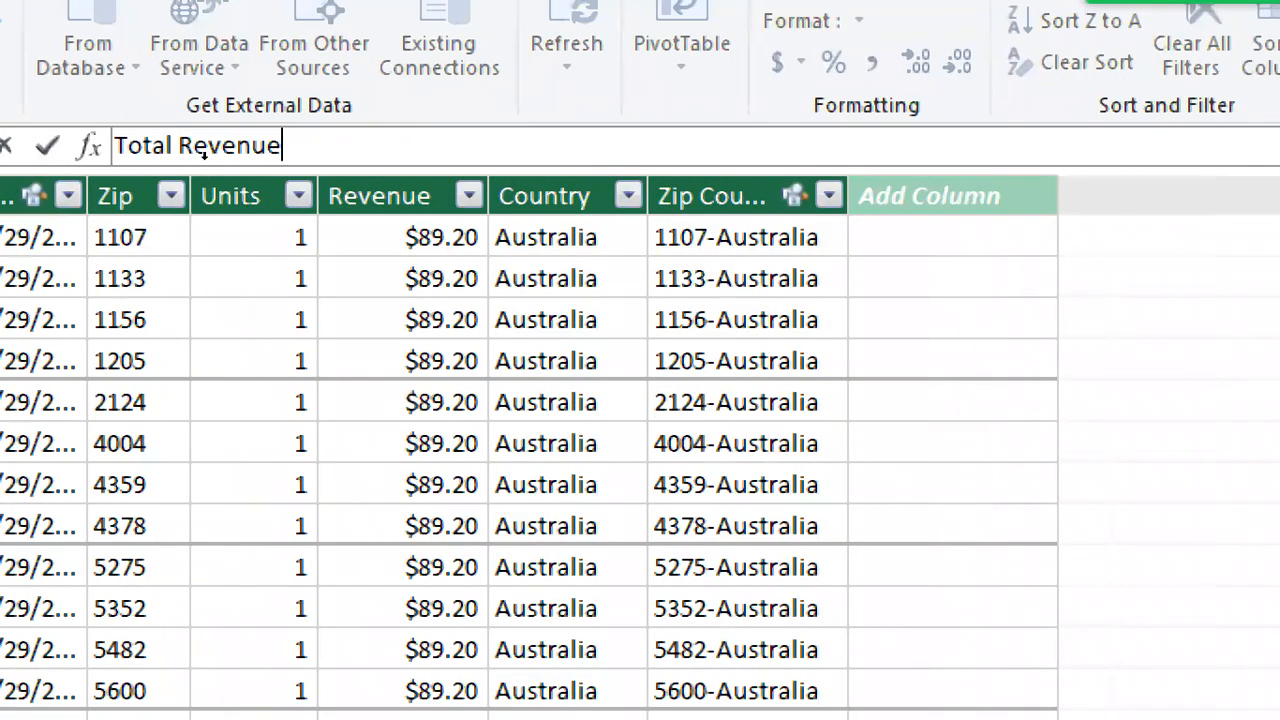
pyautogui.write(':')
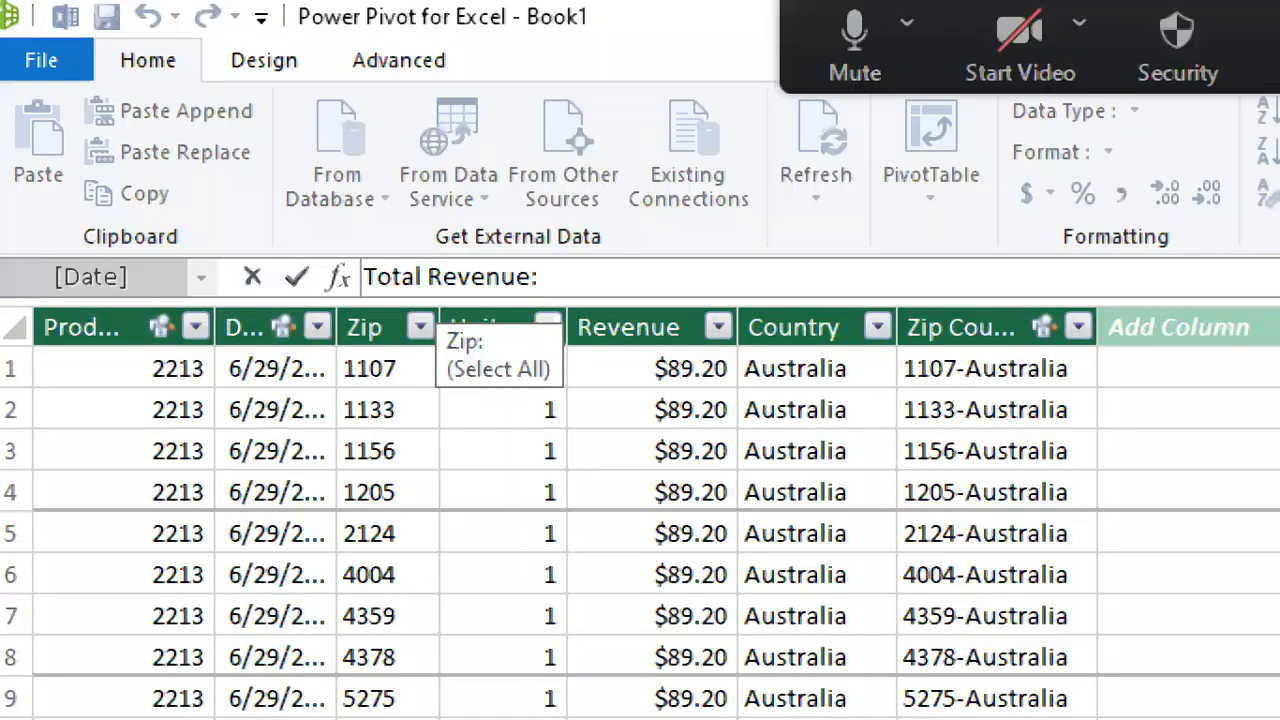
pyautogui.write('=')
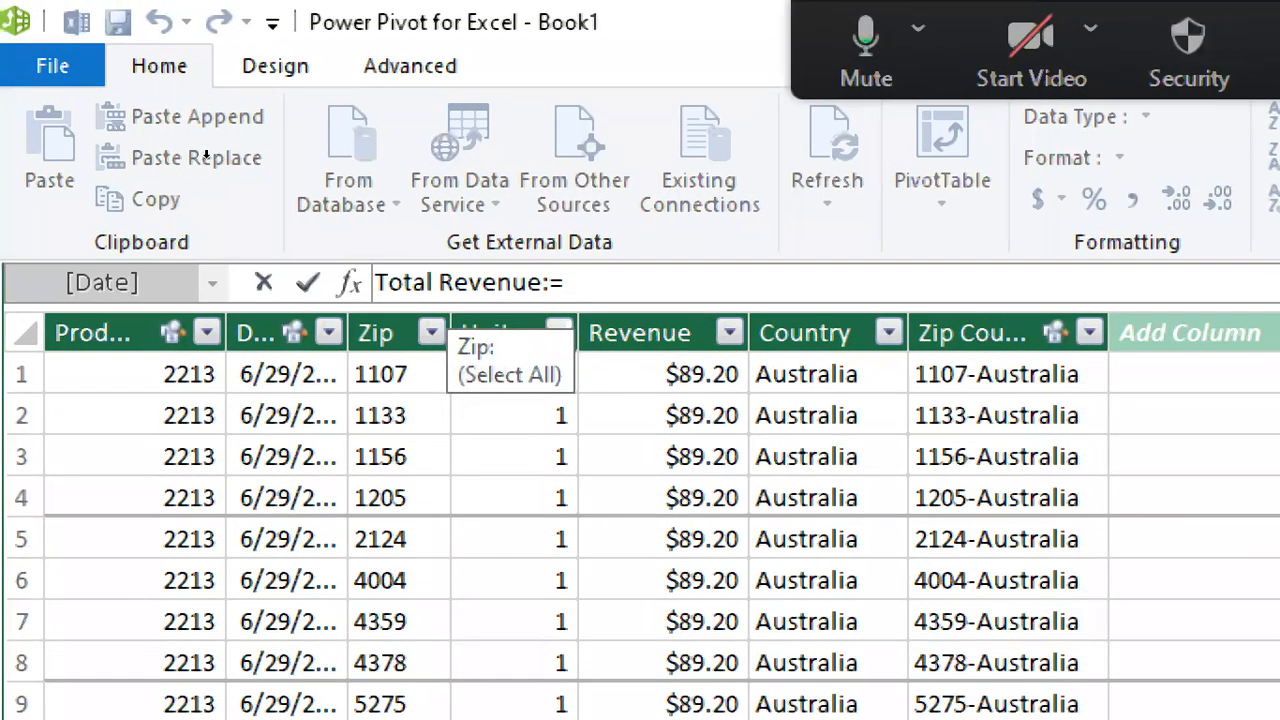
pyautogui.write('SUM(')
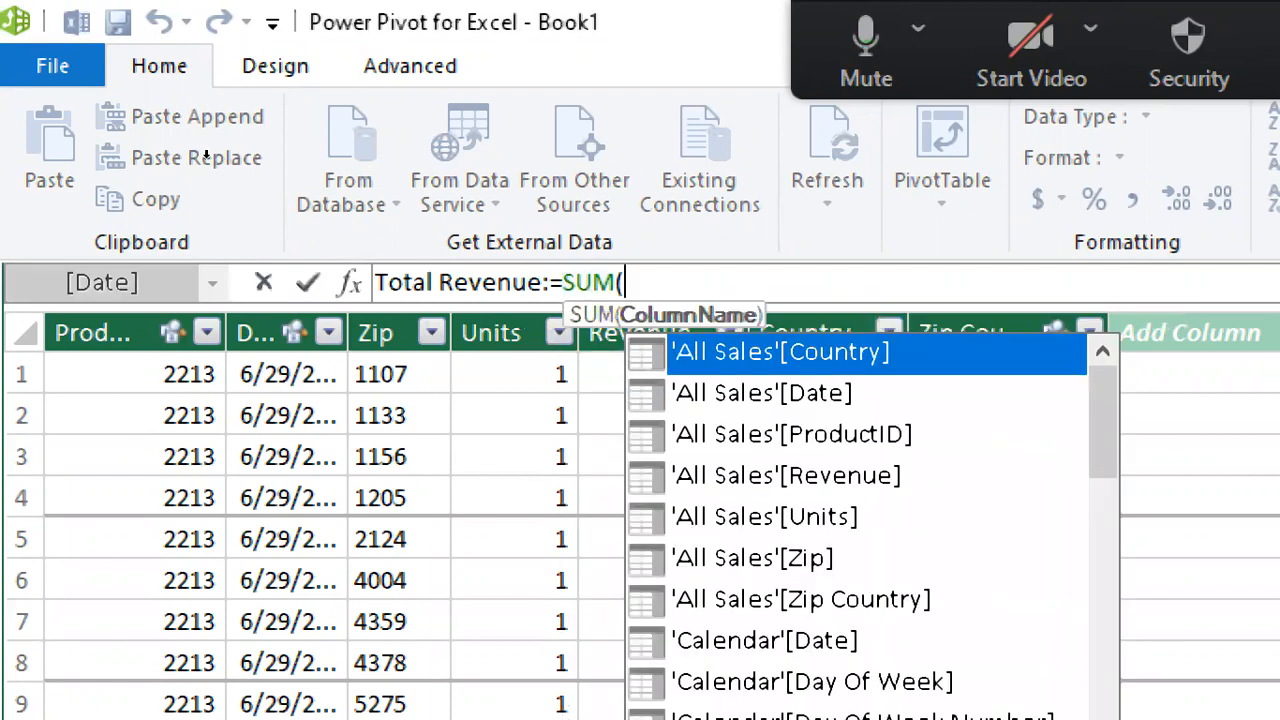
pyautogui.write('REVE')
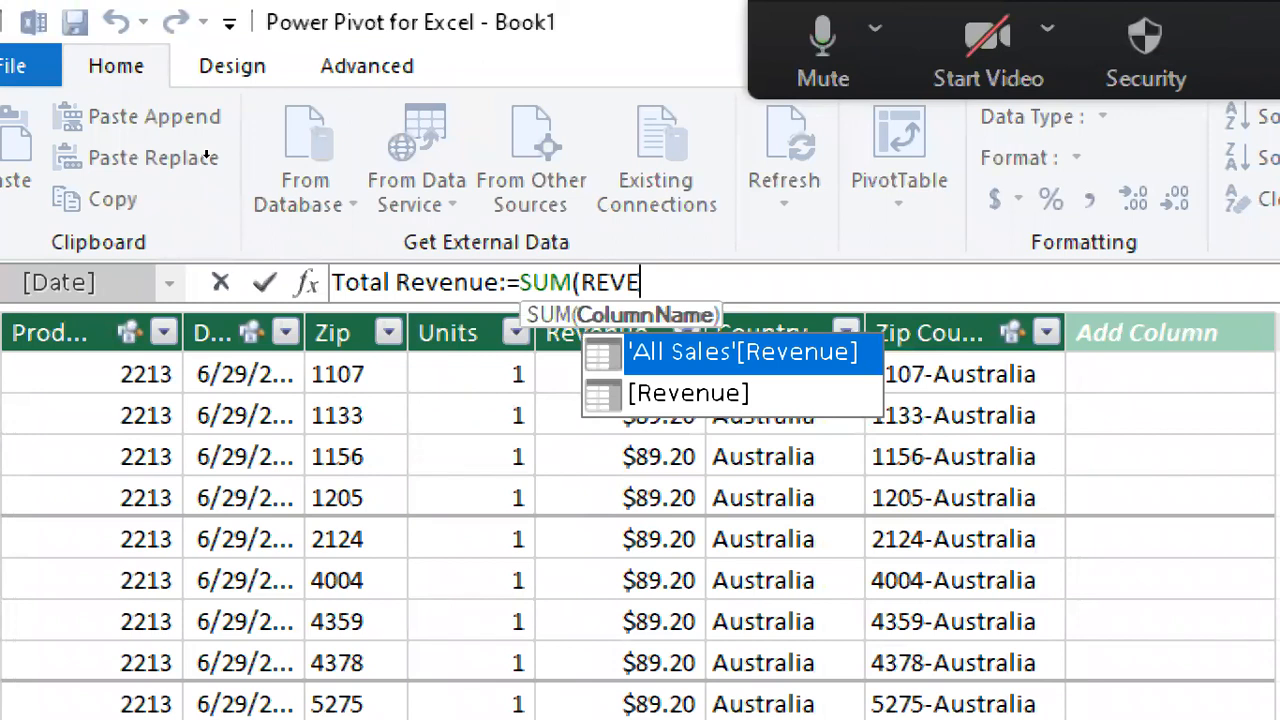
pyautogui.press('Tab')
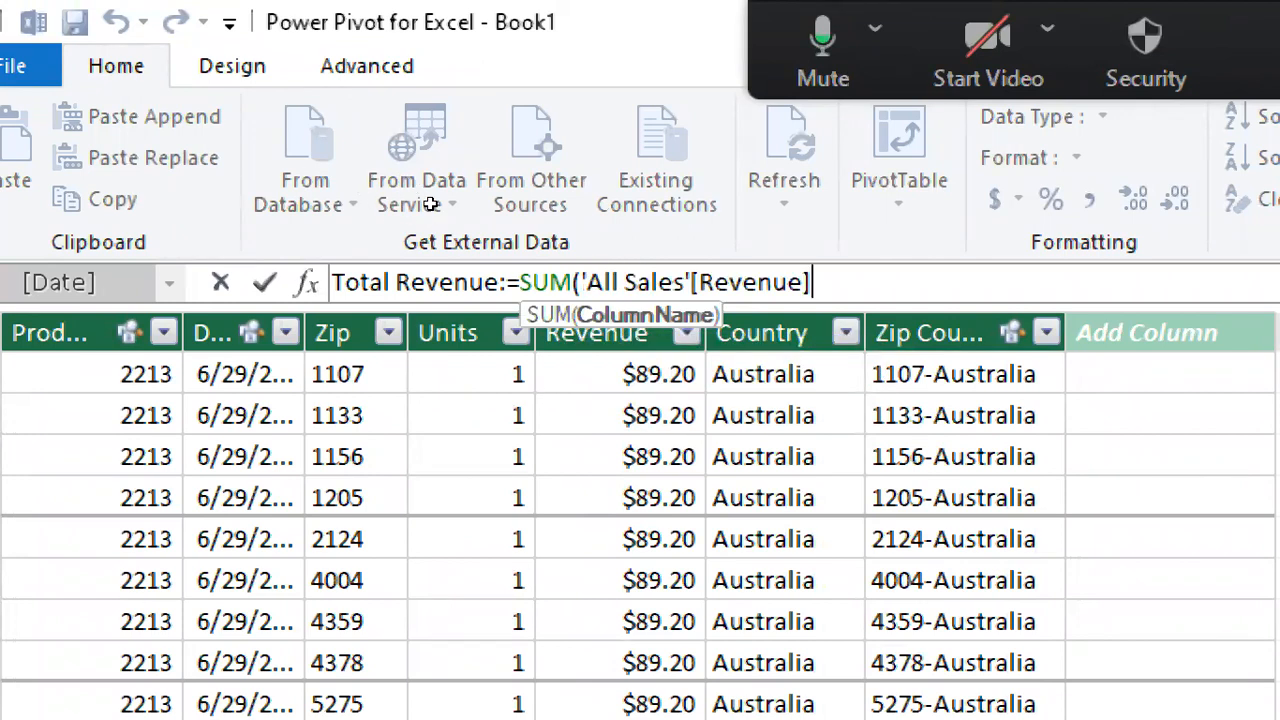
pyautogui.write(')')
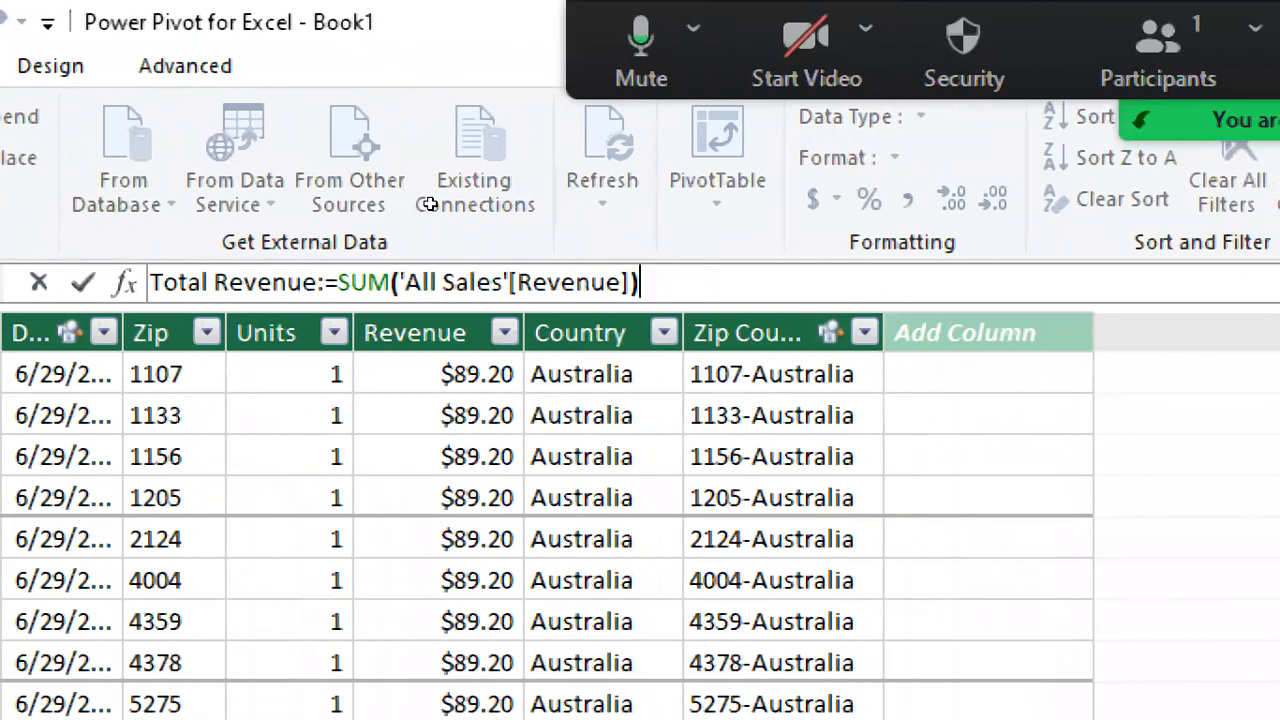
pyautogui.press('Return')
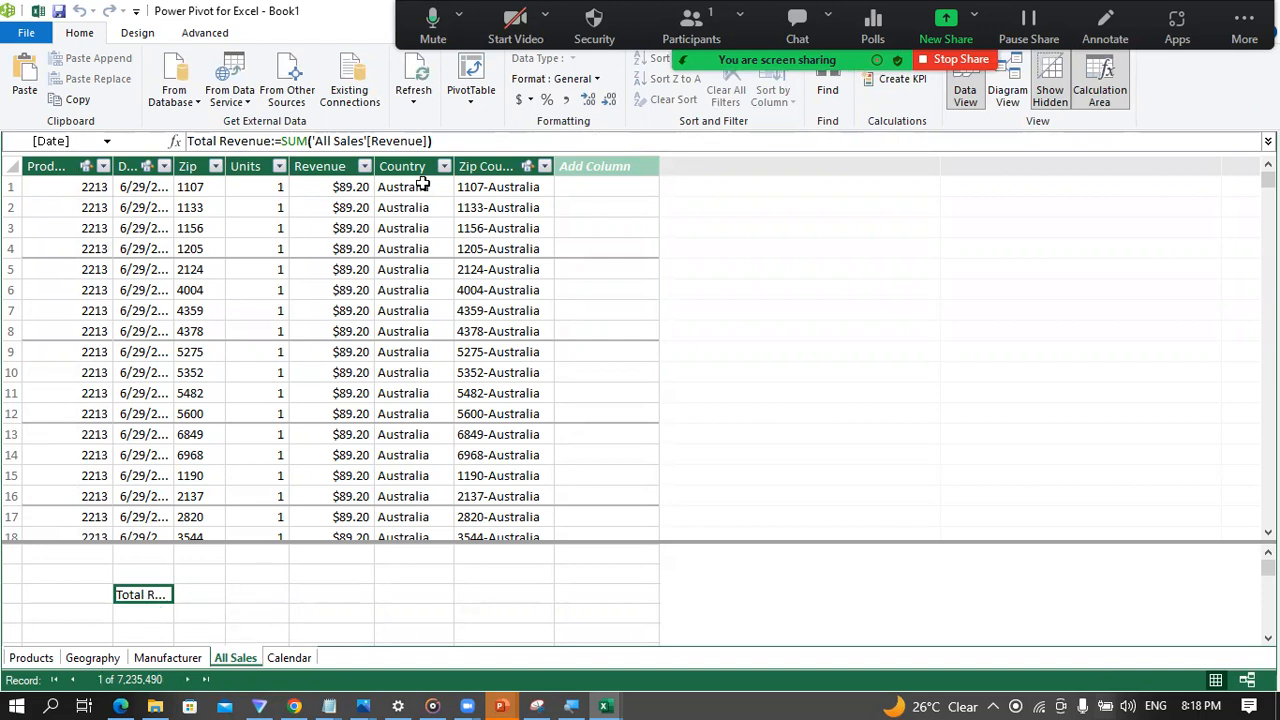
# Step: Compare the All Sales table's Revenue column with the formula of the Total Revenue measure
pyautogui.click(338, 160)
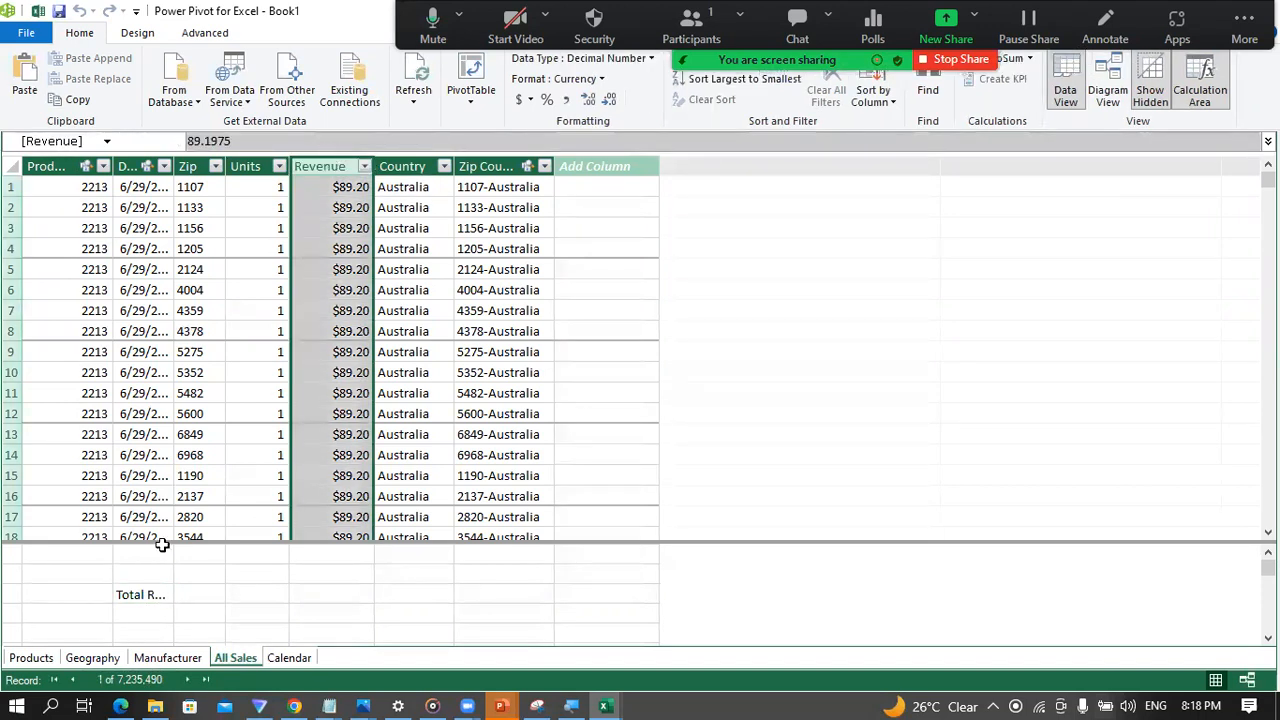
pyautogui.click(140, 602)
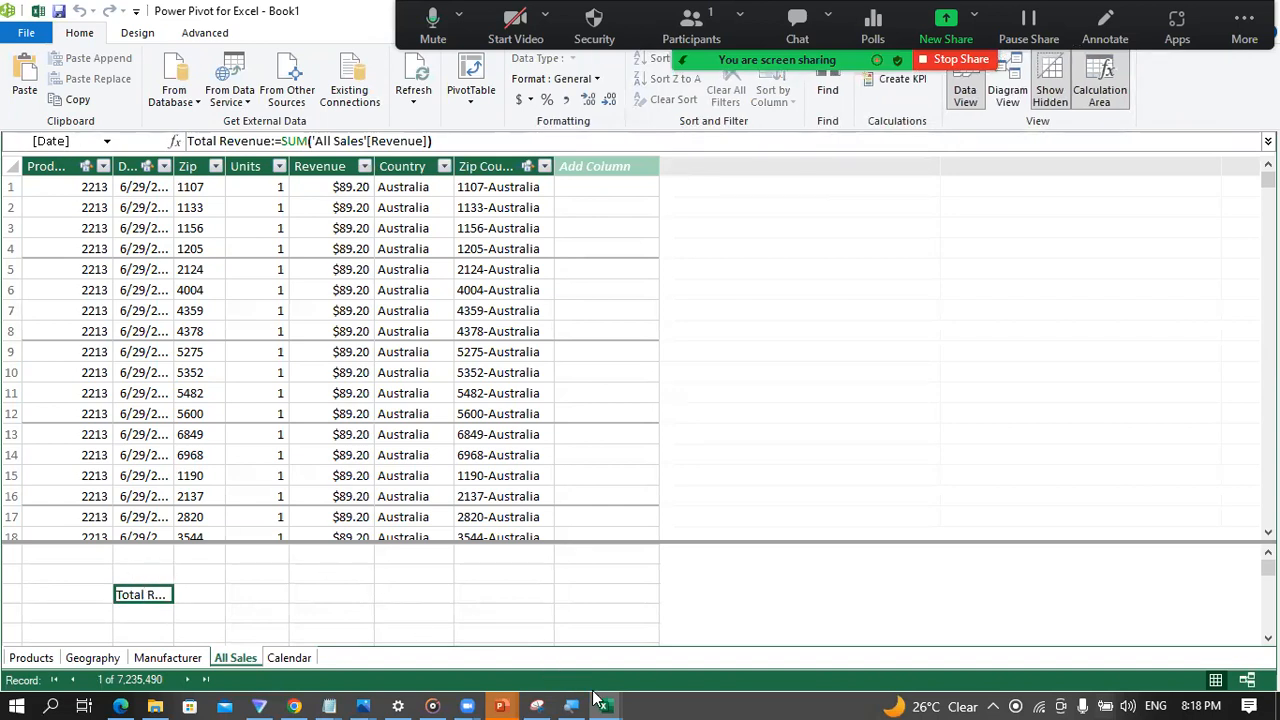
pyautogui.moveTo(605, 700)
pyautogui.click(320, 165)
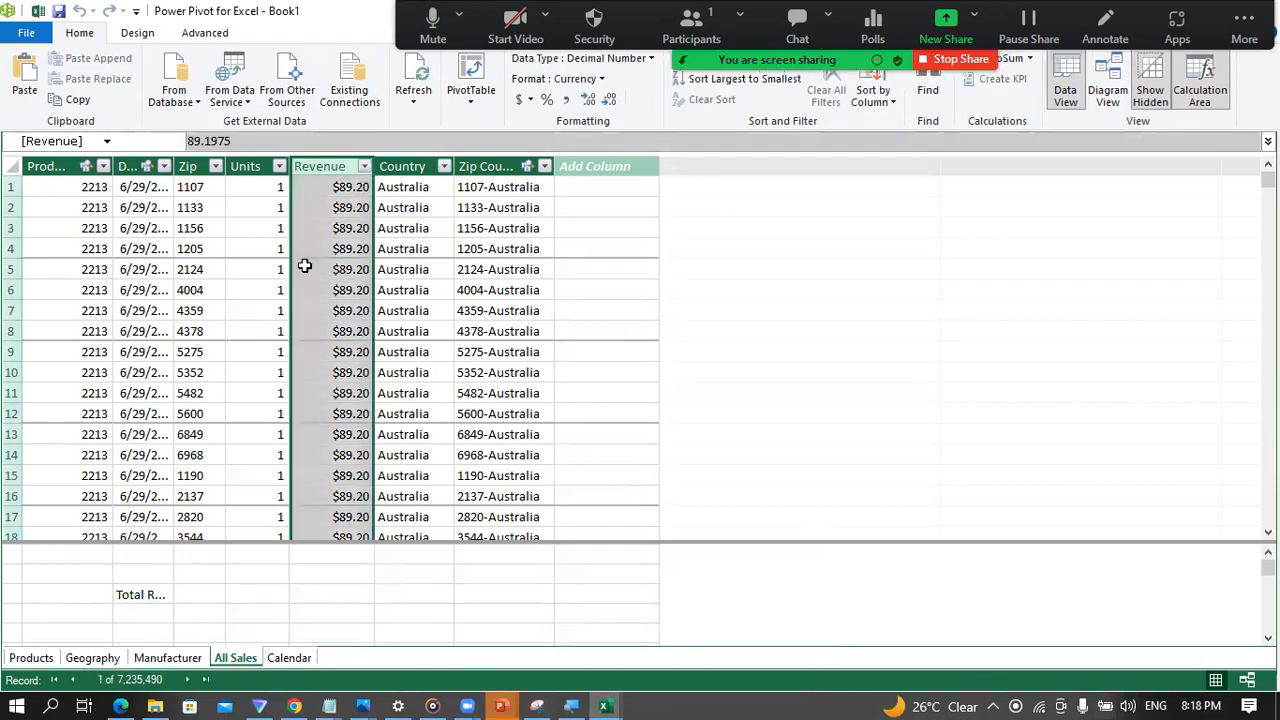
pyautogui.click(150, 596)
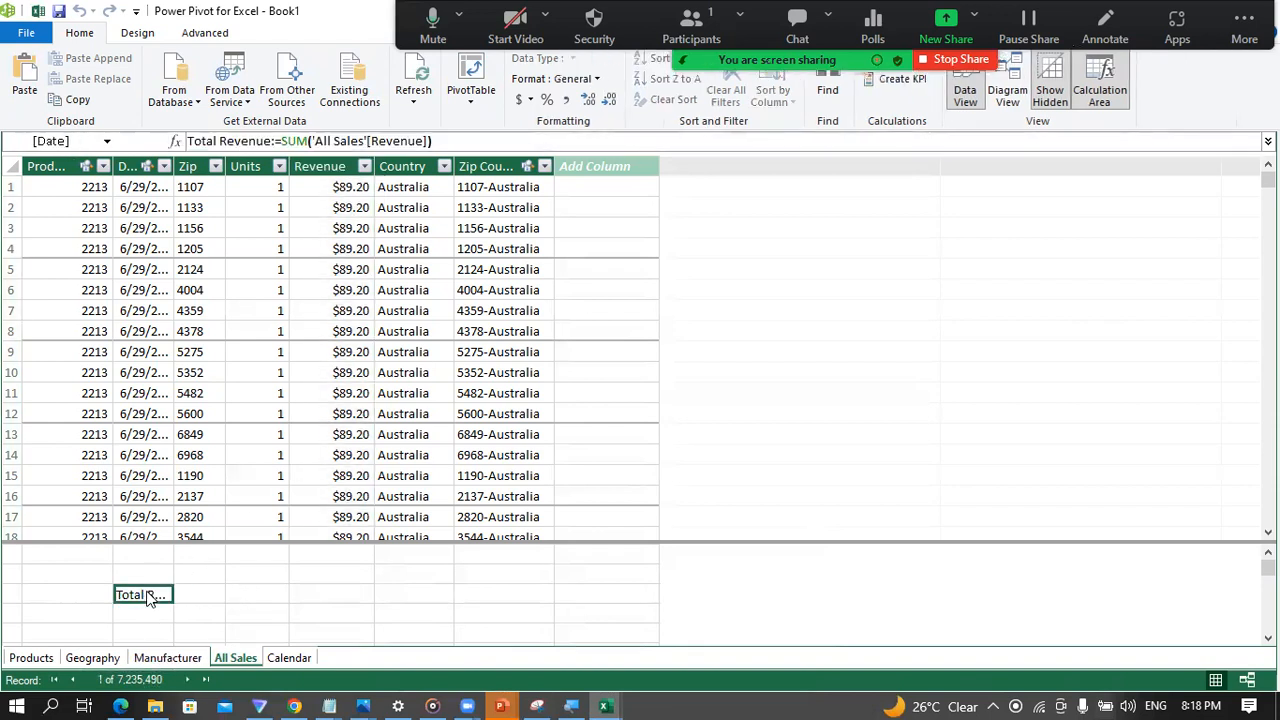
# Step: Add a new column named Sales Ranking to the Manufacturer table
pyautogui.click(172, 659)
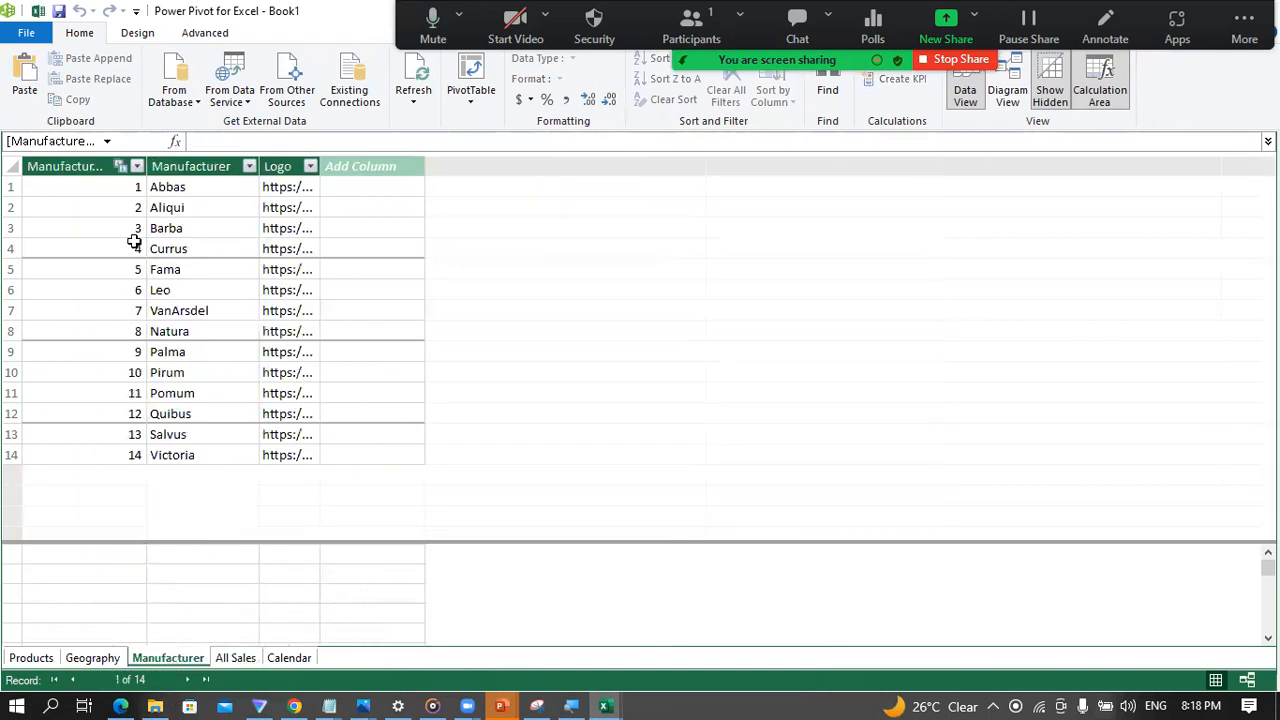
pyautogui.click(359, 167)
pyautogui.click(358, 167)
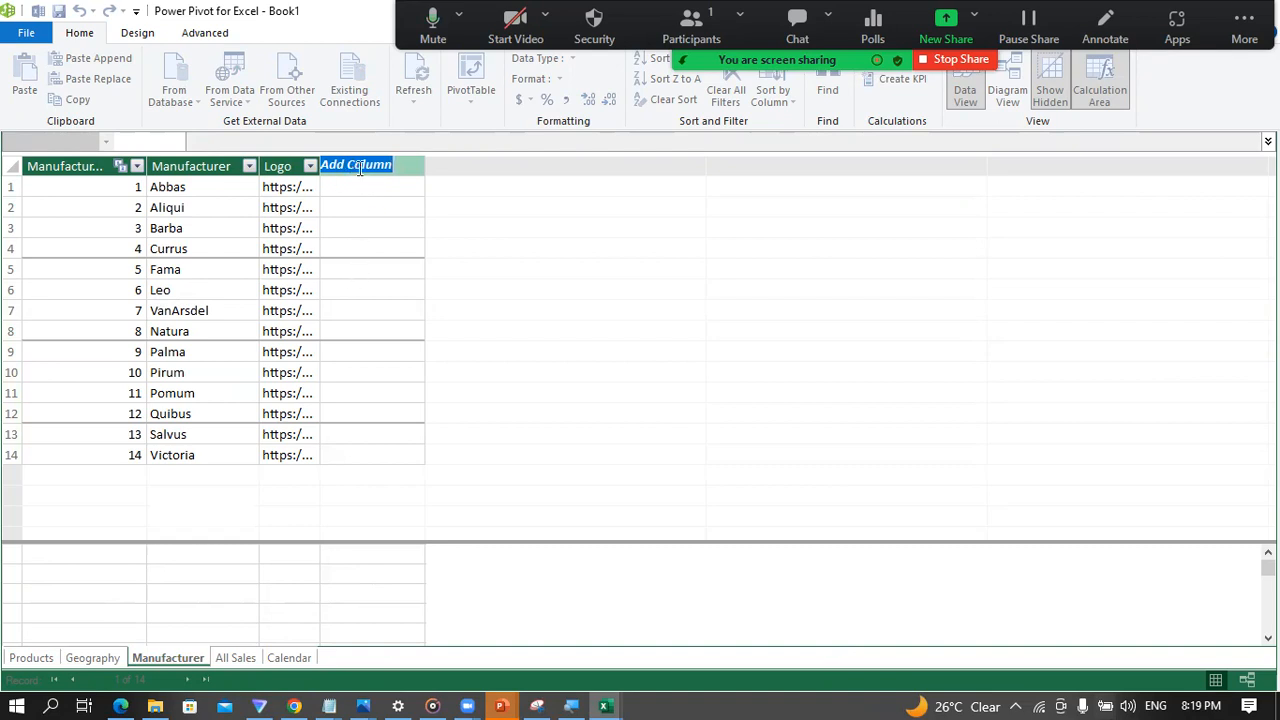
pyautogui.write('Sales Ranking')
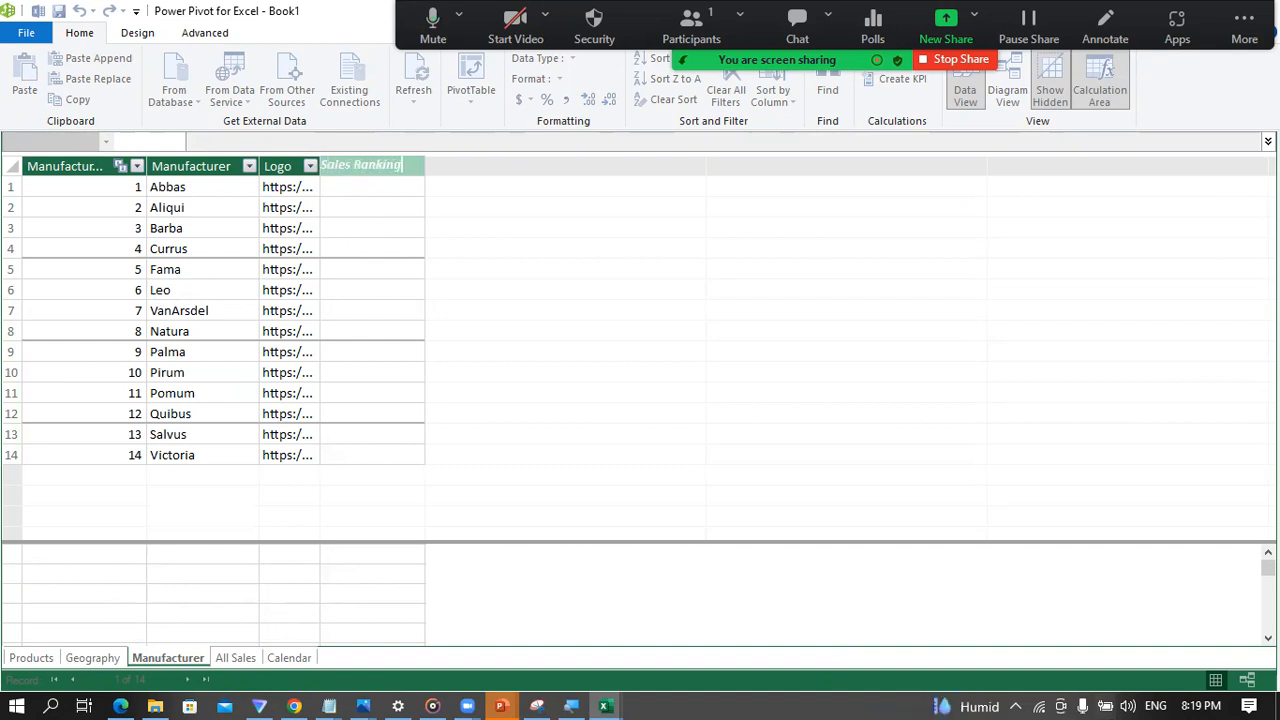
pyautogui.press('Return')
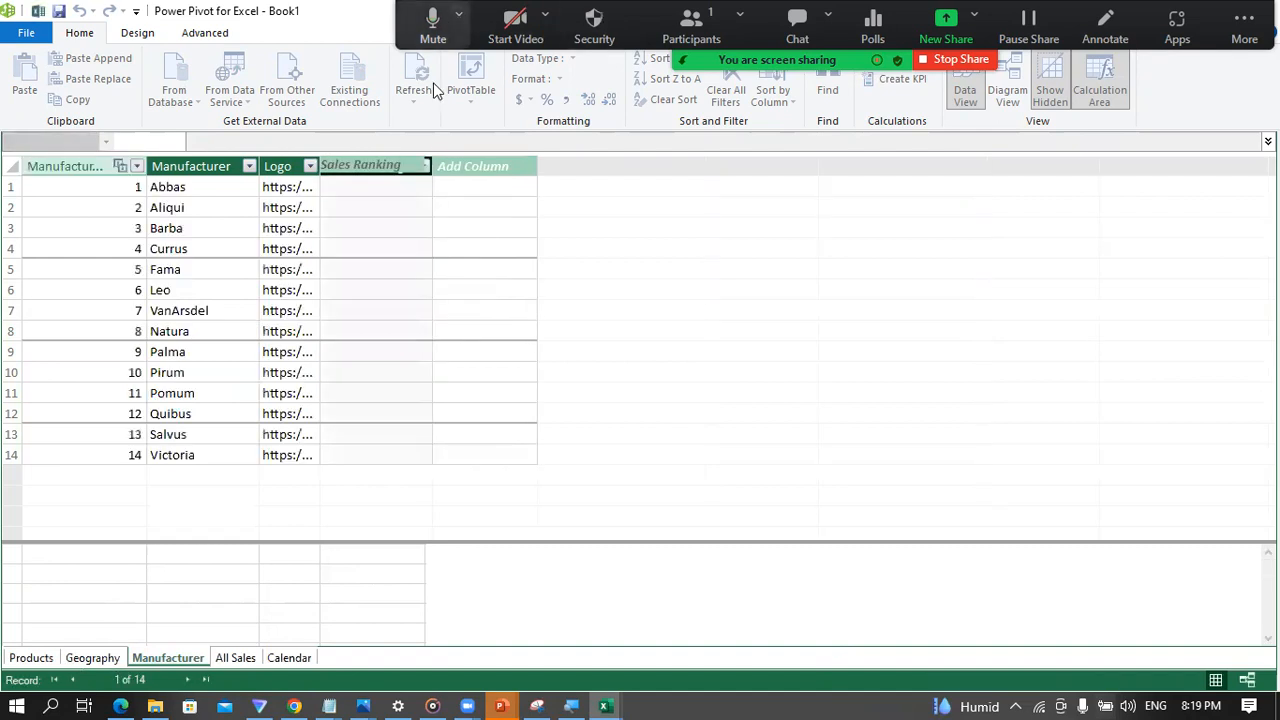
# Step: Start the Sales Ranking column's formula with RANKX, using the Manufacturer table as its first argument
pyautogui.click(358, 179)
pyautogui.click(356, 182)
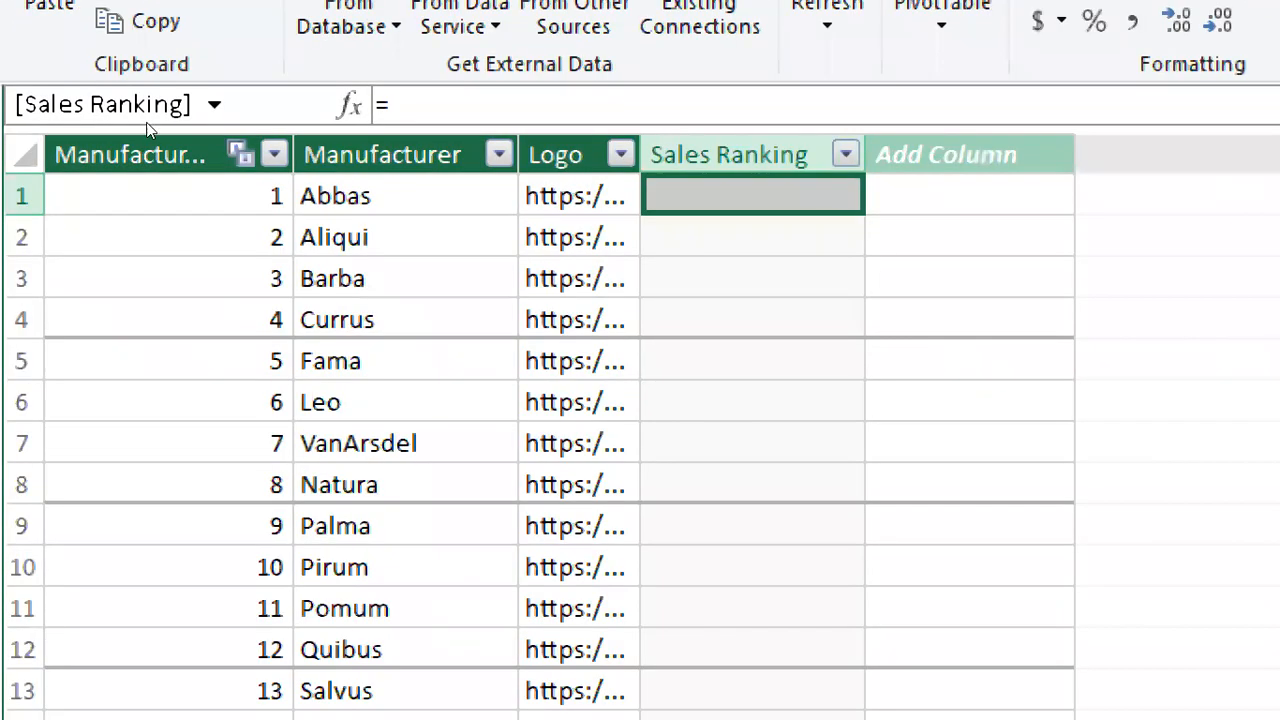
pyautogui.write('=')
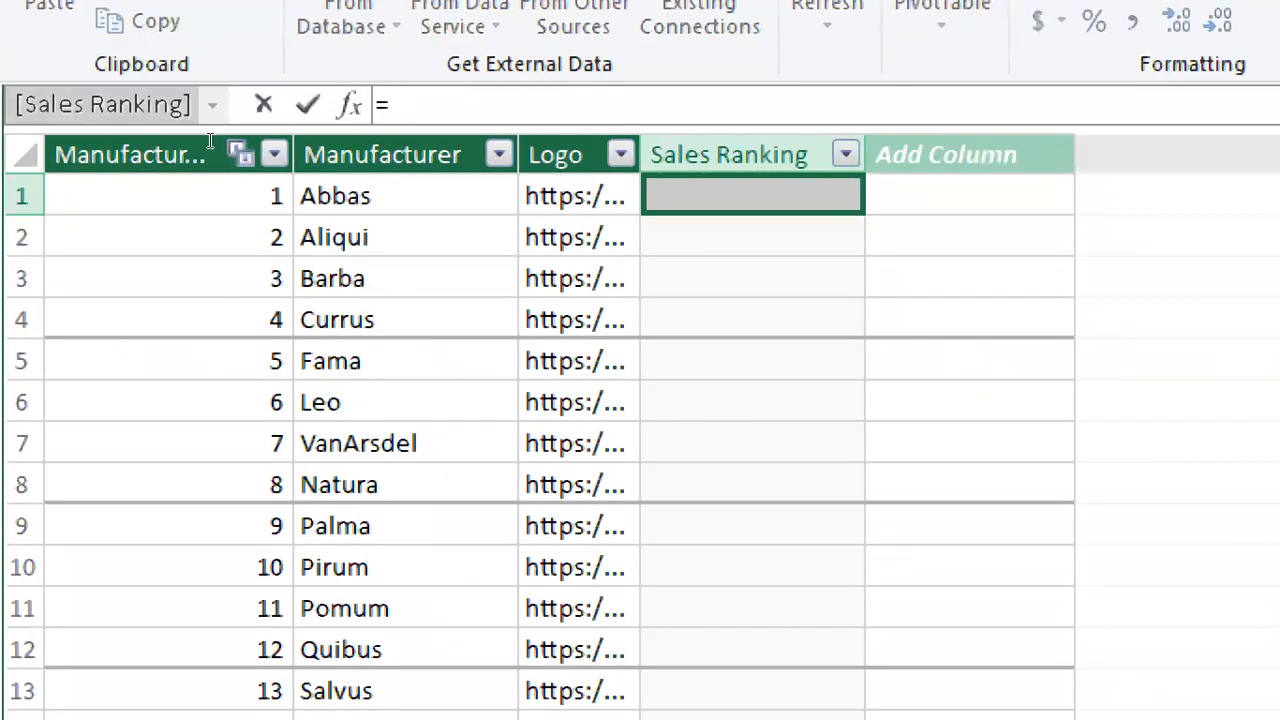
pyautogui.write('RA')
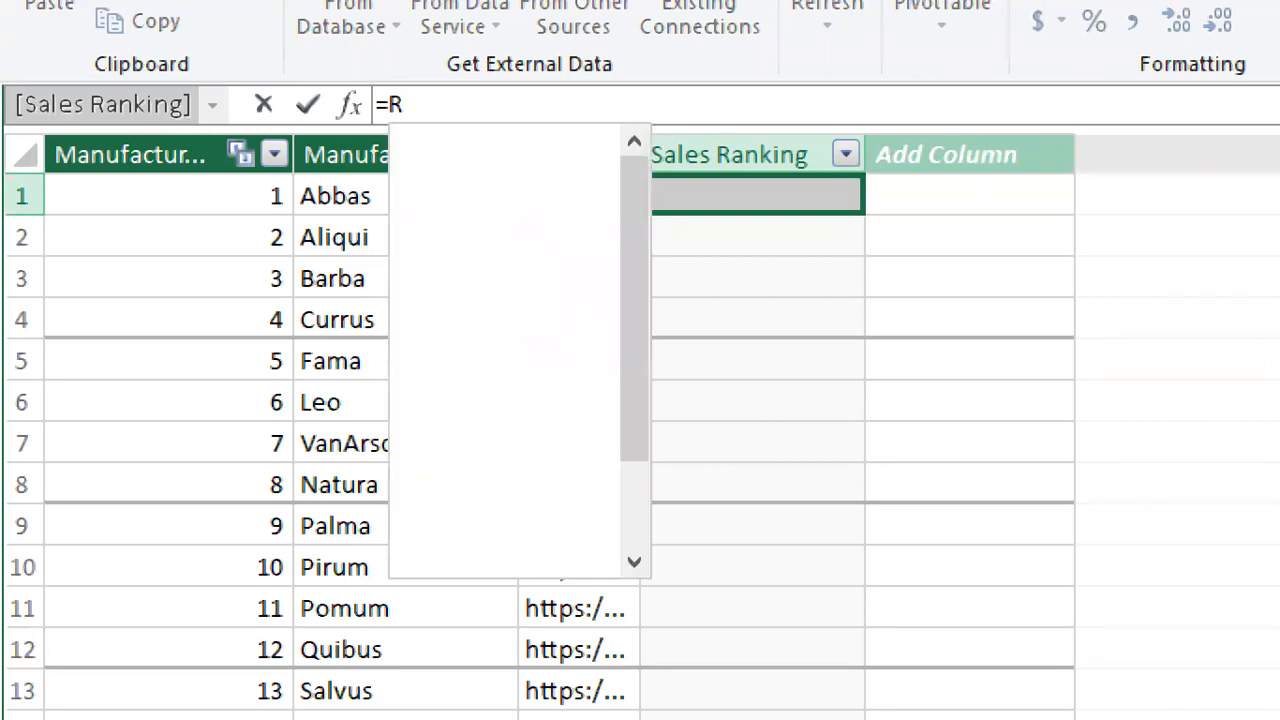
pyautogui.write('N')
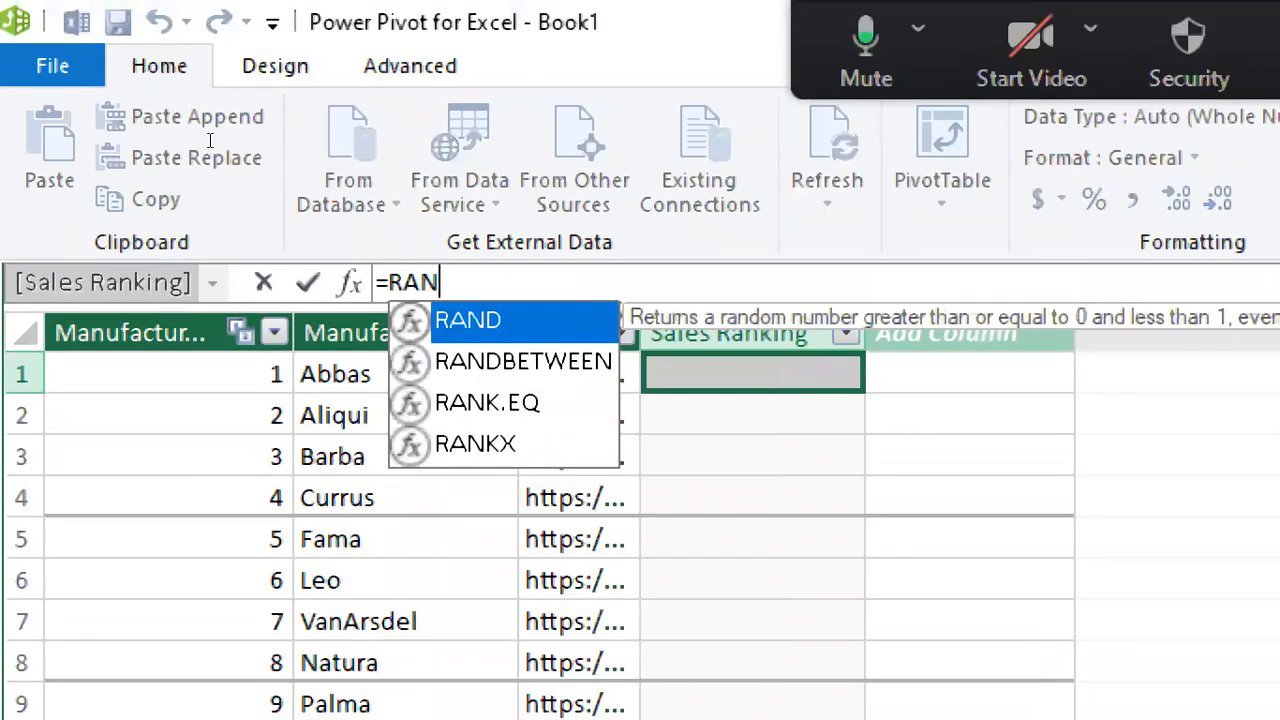
pyautogui.write('KX')
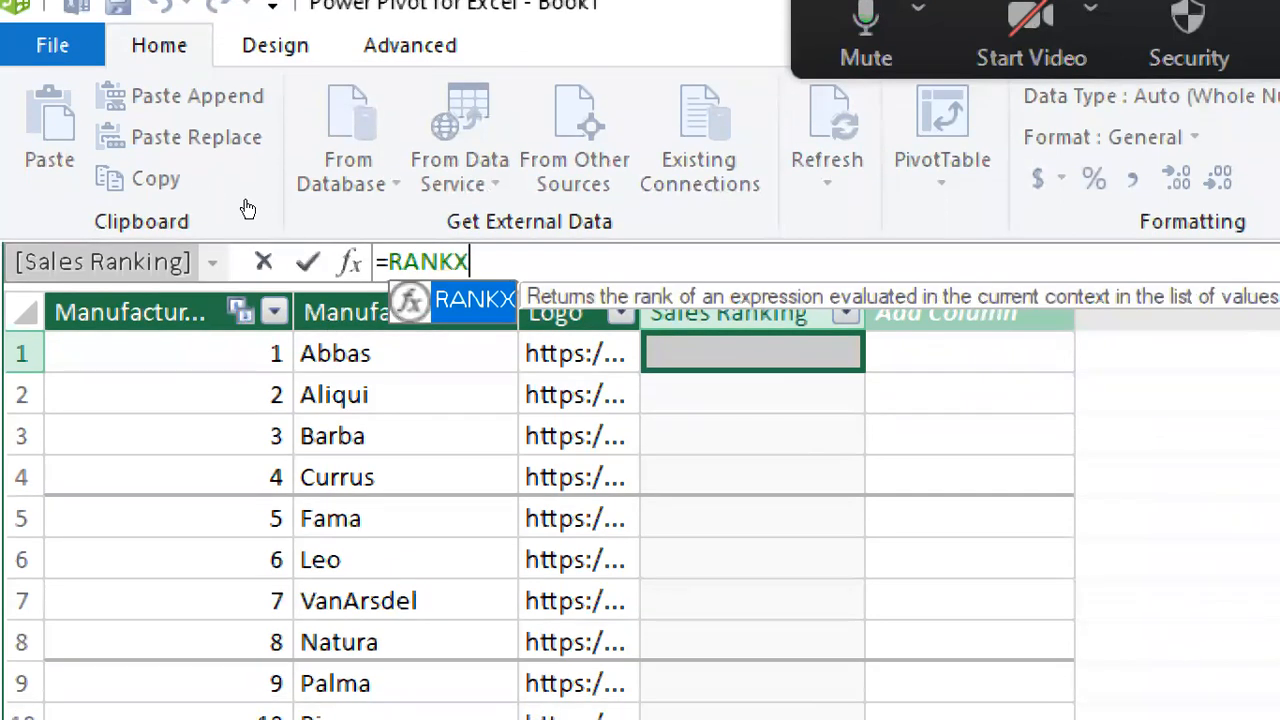
pyautogui.write('(')
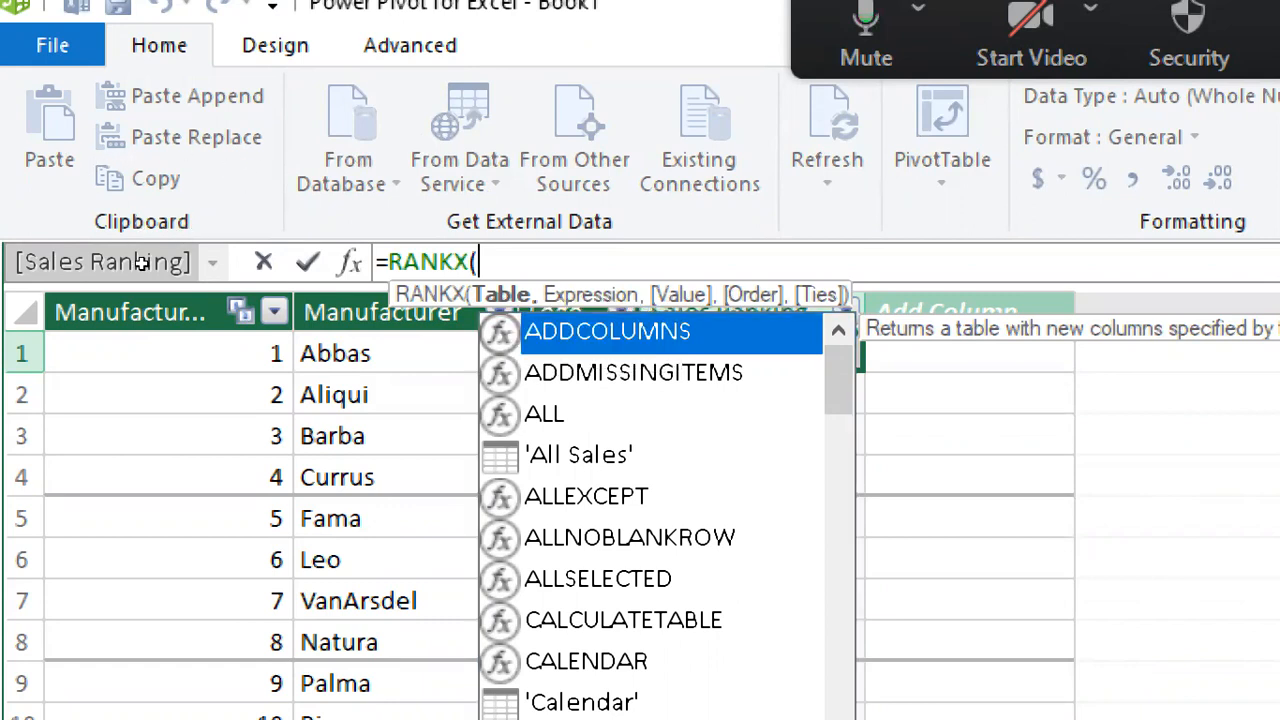
pyautogui.write('MANU')
pyautogui.press('Tab')
pyautogui.write(',')
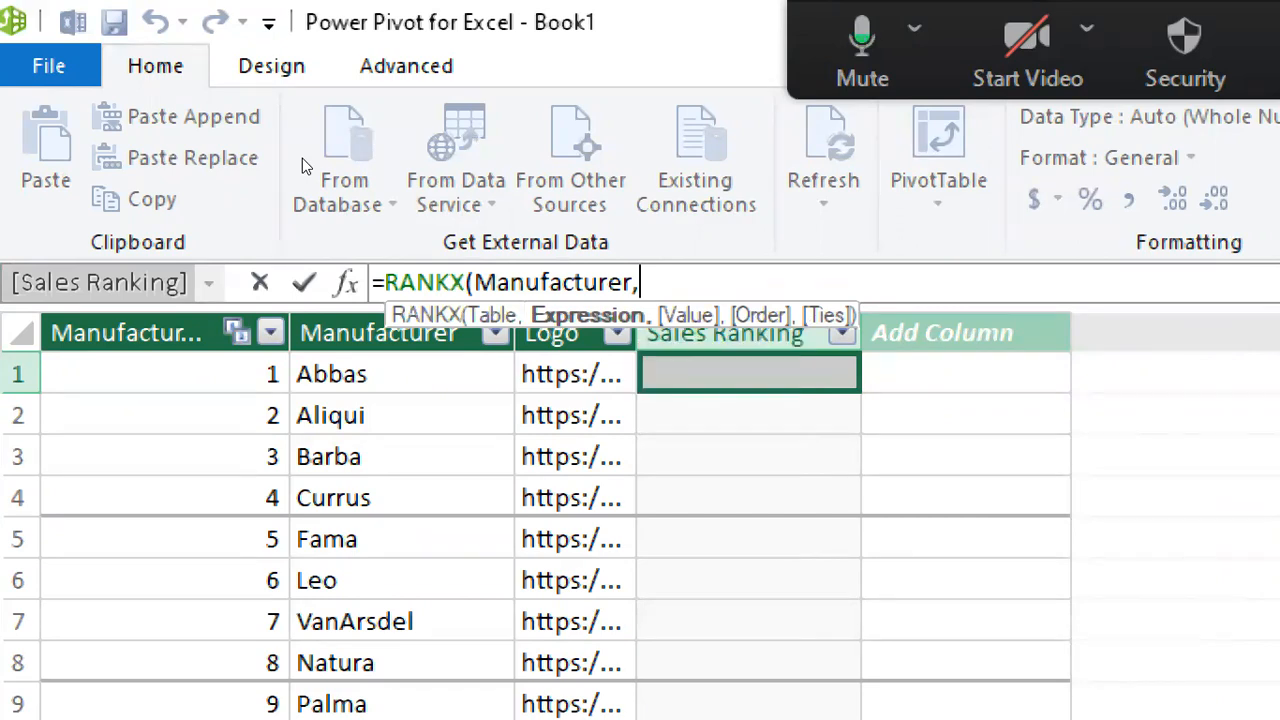
# Step: Complete the Sales Ranking formula as =RANKX(Manufacturer,[Total Revenue],,DESC), leaving the Value argument empty
pyautogui.write('TO')
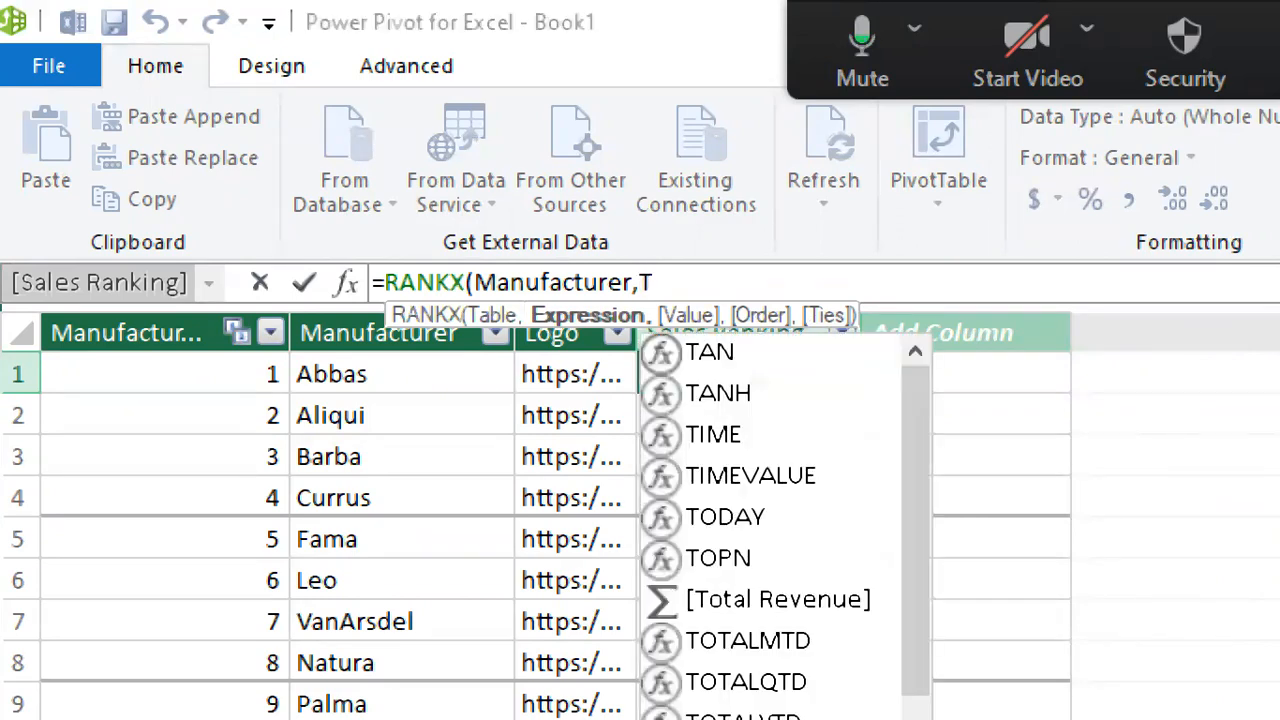
pyautogui.write('TAL')
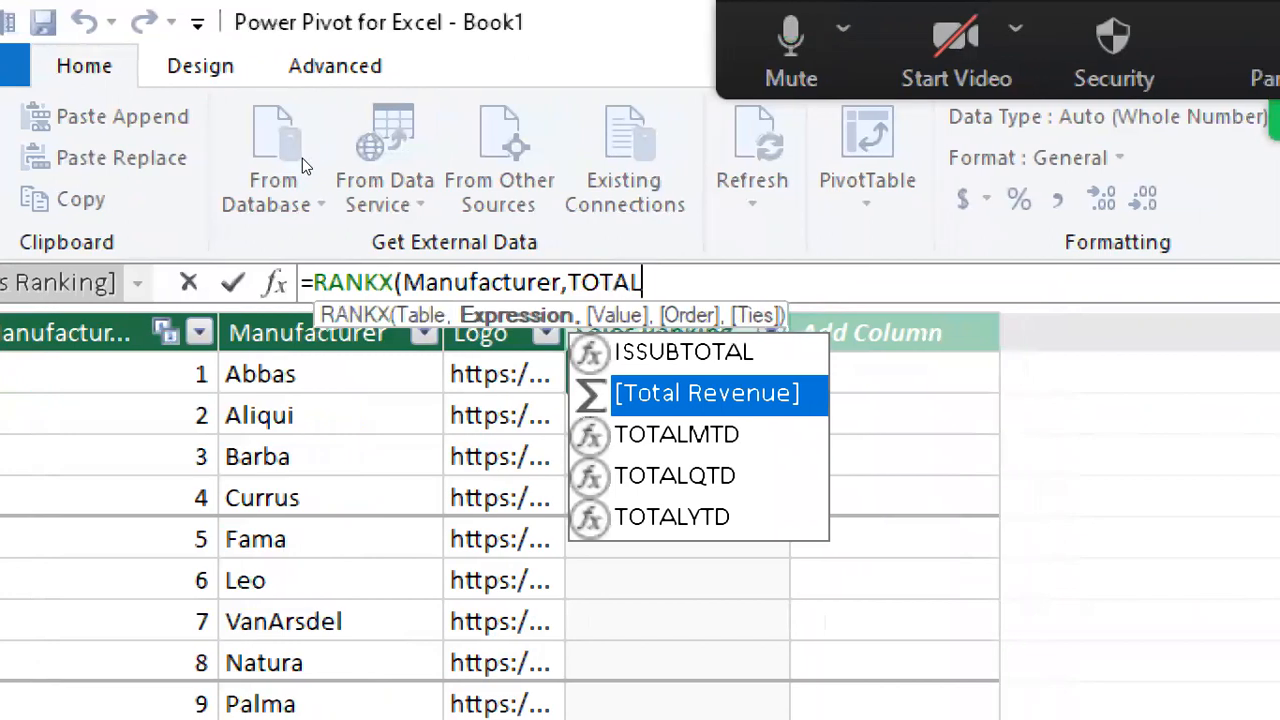
pyautogui.press('Tab')
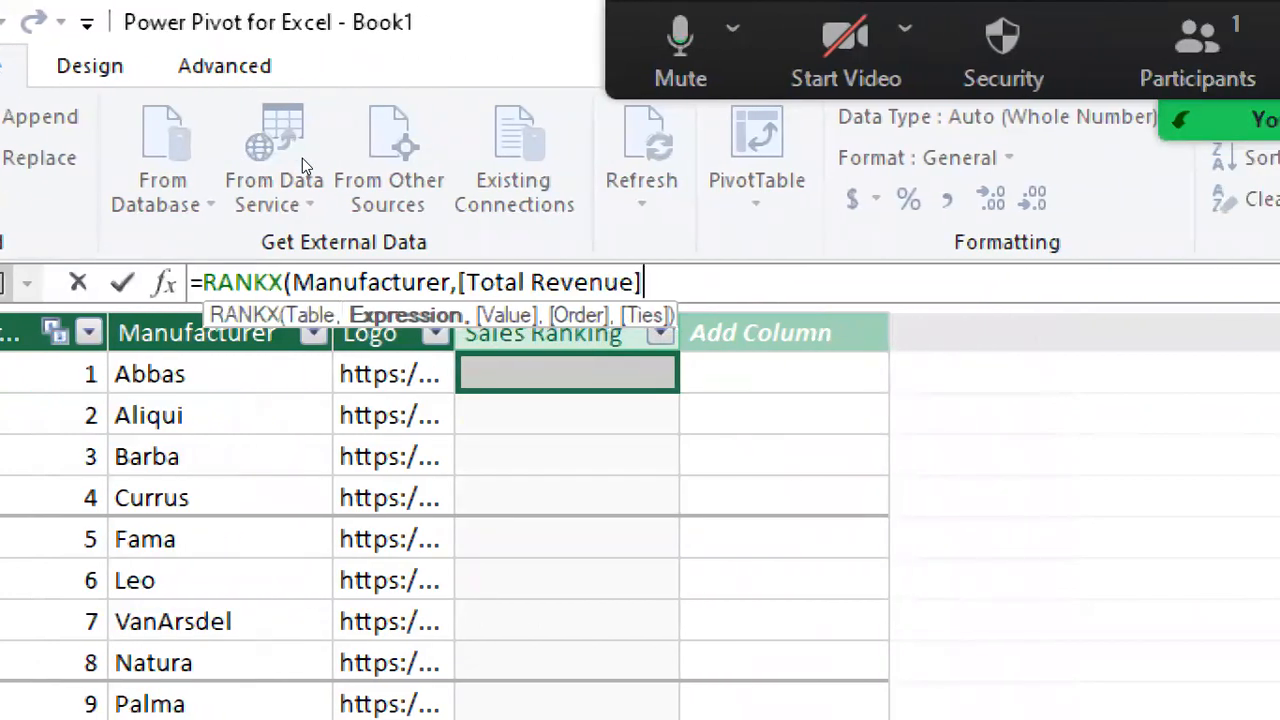
pyautogui.write(',')
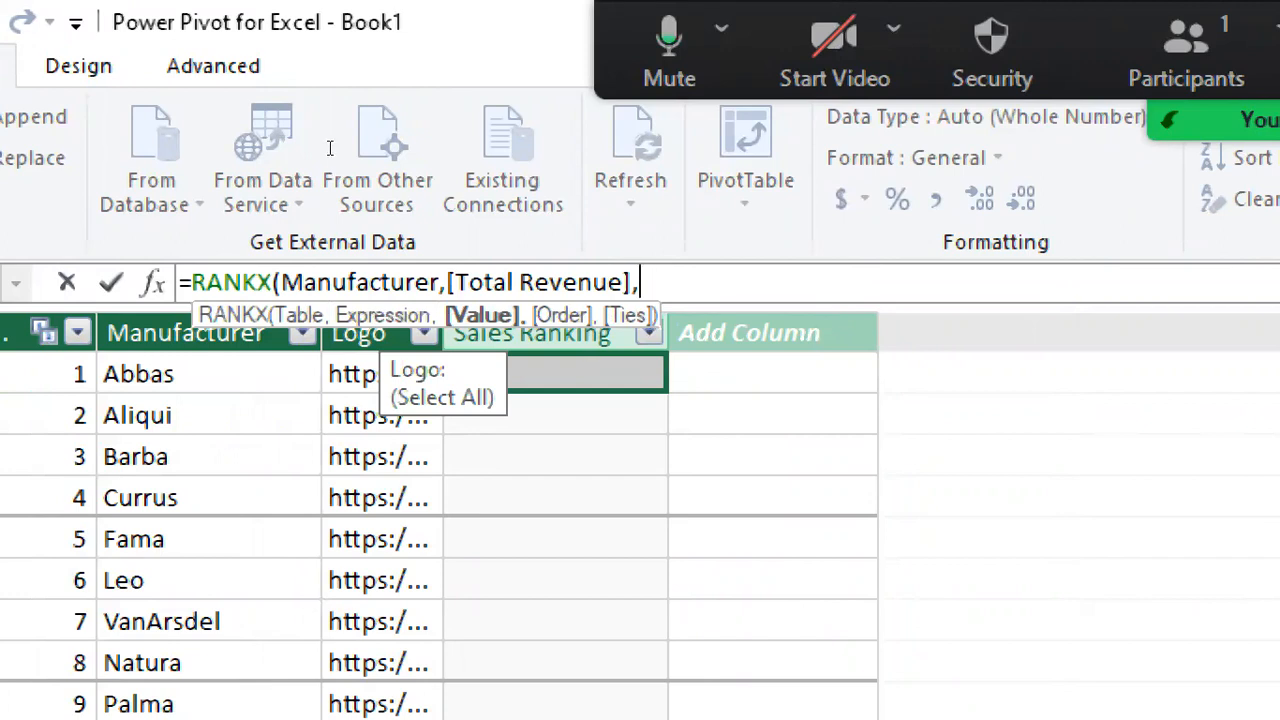
pyautogui.write(',')
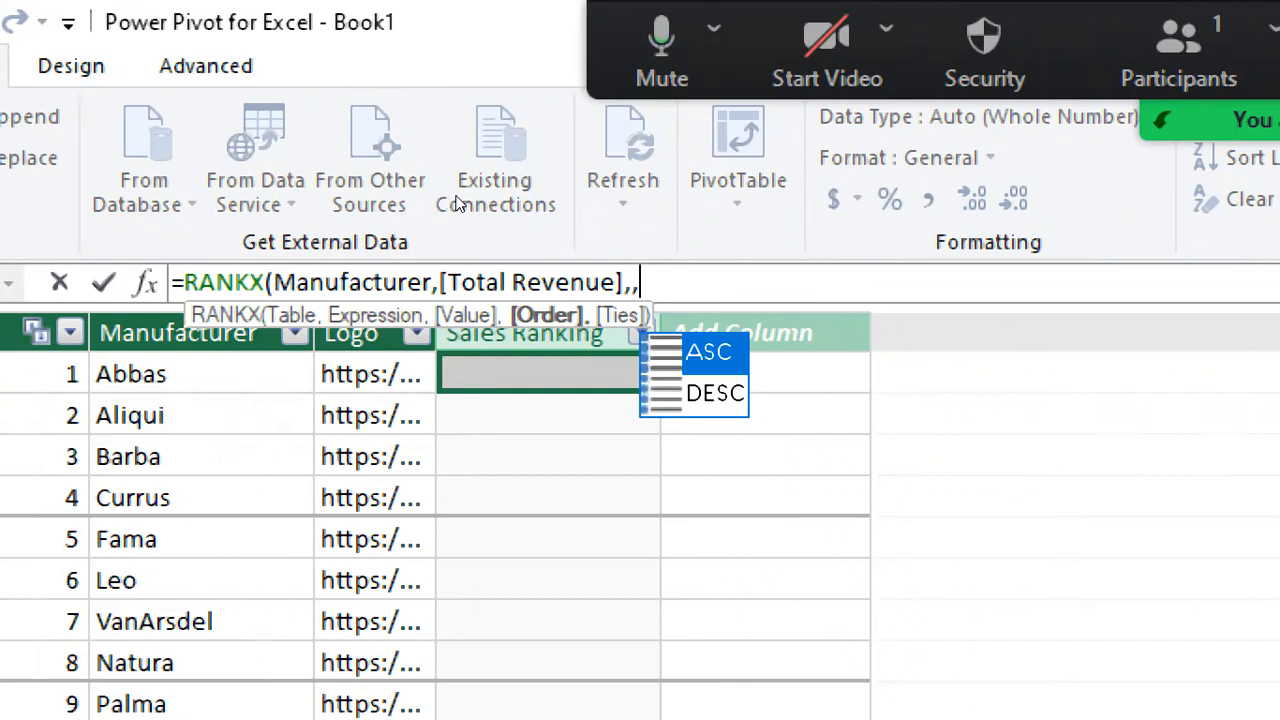
pyautogui.press('Down')
pyautogui.press('Tab')
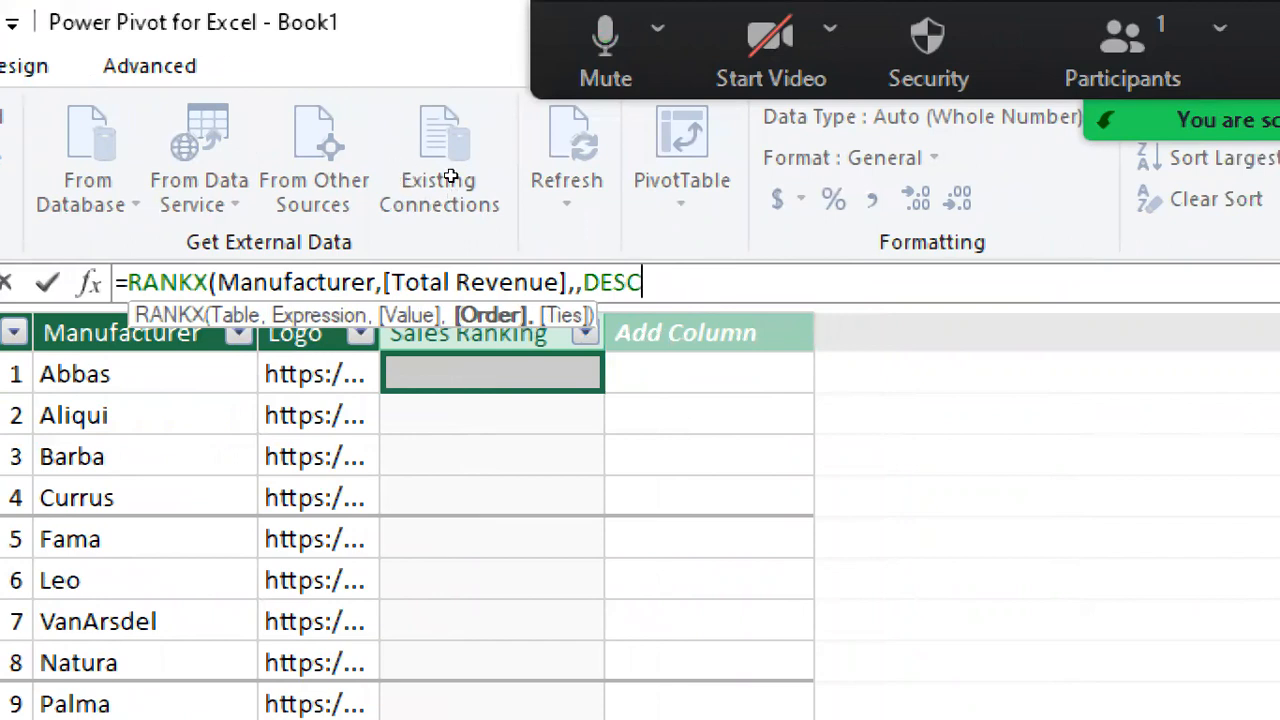
pyautogui.write(')')
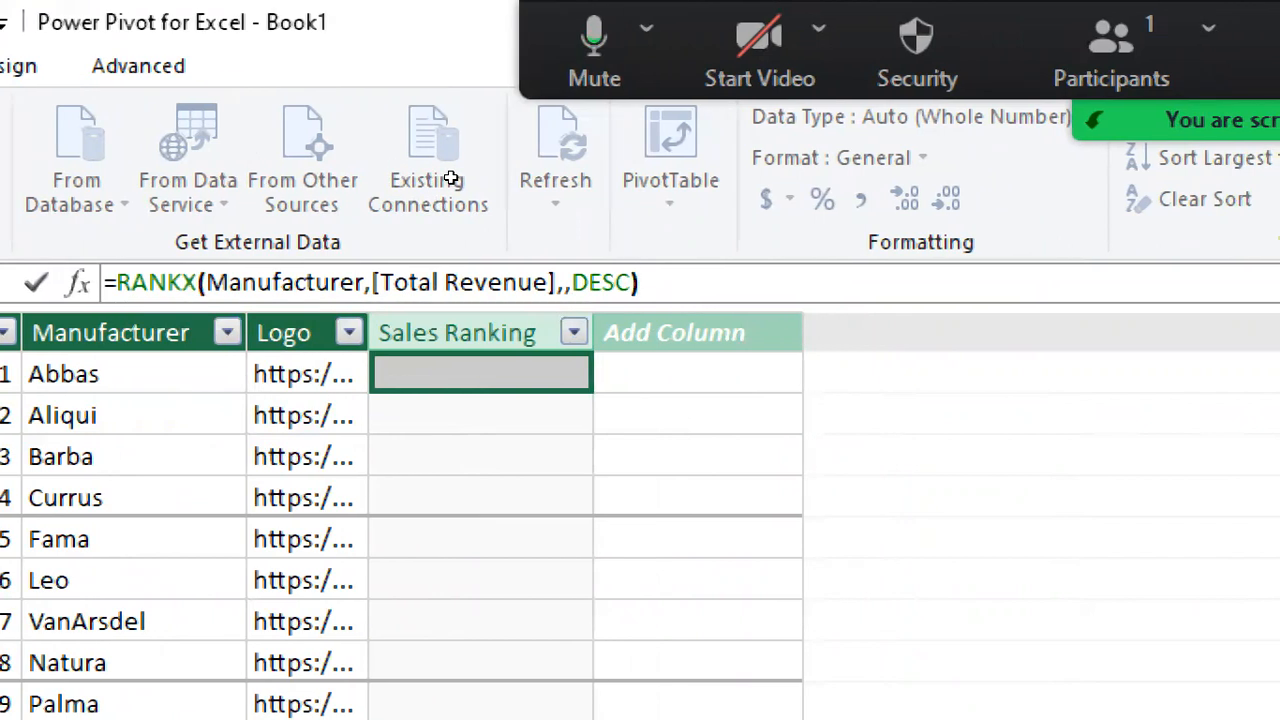
pyautogui.press('Return')
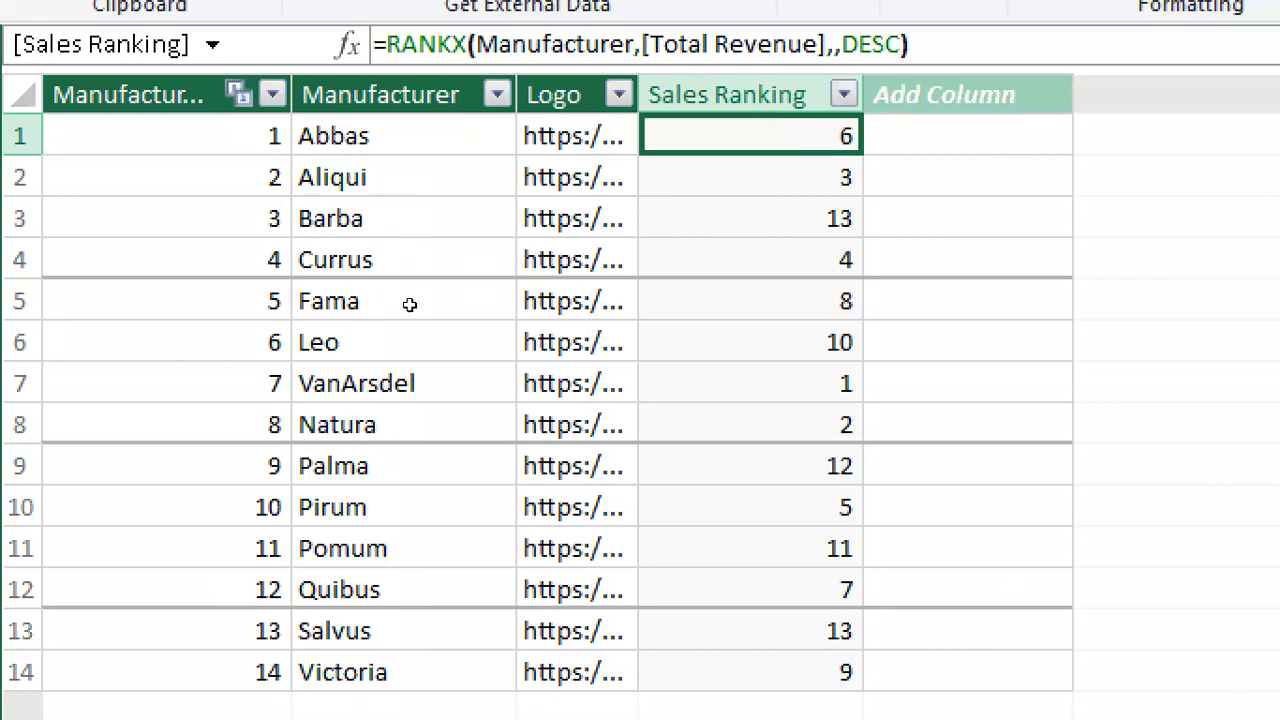
# Step: Examine the Sales Ranking values of VanArsdel, Natura and Aliqui in the Manufacturer table
pyautogui.press('Down')
pyautogui.press('Down')
pyautogui.press('Down')
pyautogui.press('Down')
pyautogui.press('Down')
pyautogui.press('Down')
pyautogui.press('Left')
pyautogui.press('Left')
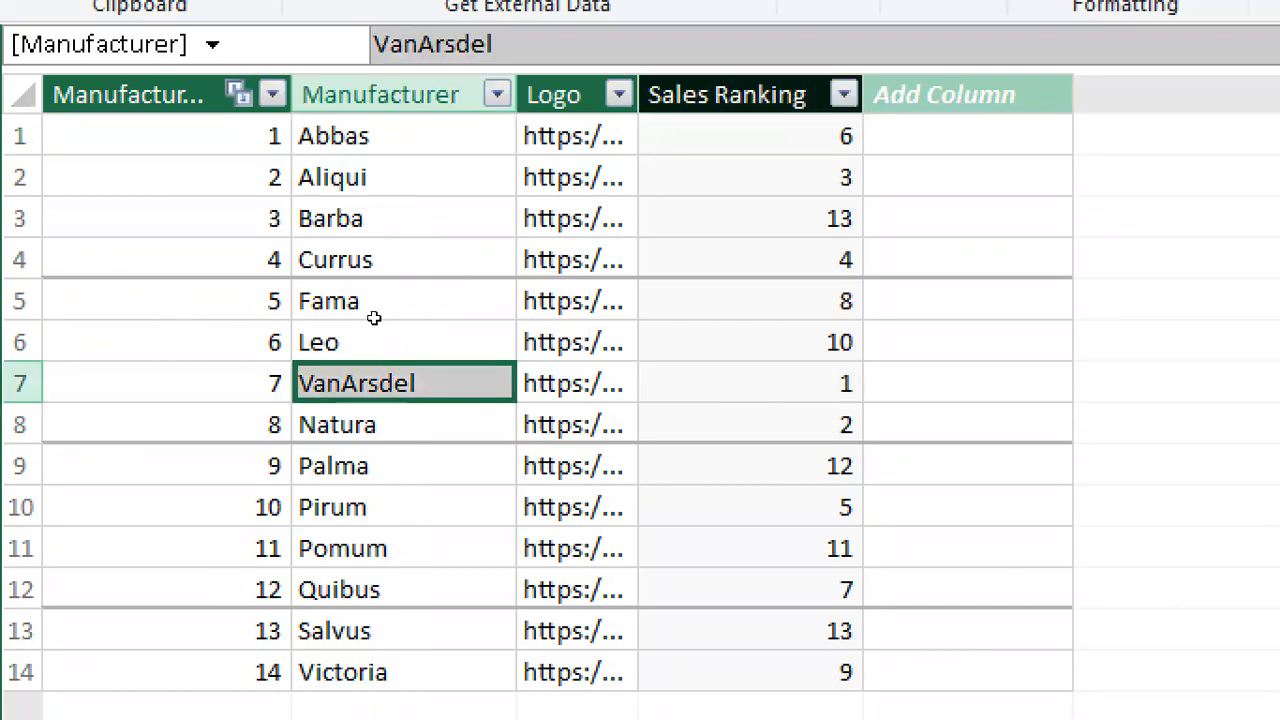
pyautogui.press('Right')
pyautogui.press('Right')
pyautogui.press('Down')
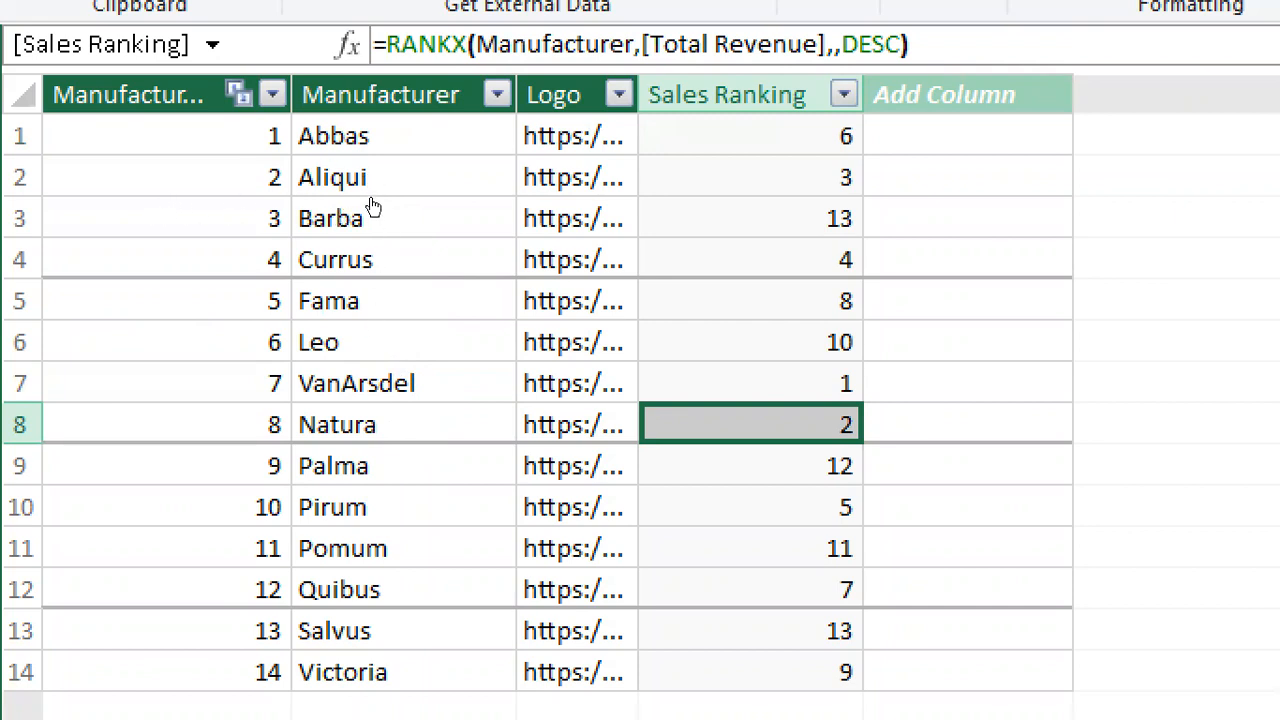
pyautogui.press('Up')
pyautogui.press('Up')
pyautogui.press('Up')
pyautogui.press('Up')
pyautogui.press('Up')
pyautogui.press('Up')
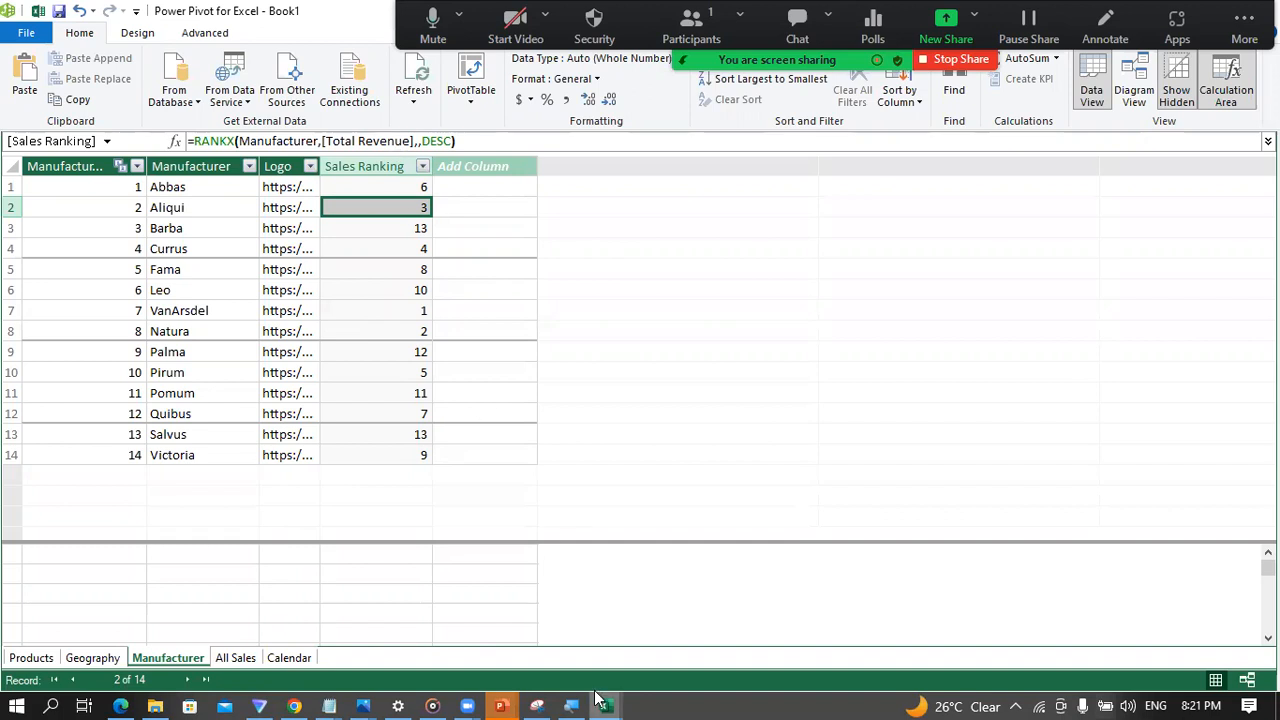
# Step: Switch to the Excel workbook and sort the Market Share PivotTable's manufacturer columns in descending order by Sum of Revenue
pyautogui.moveTo(602, 704)
pyautogui.click(538, 651)
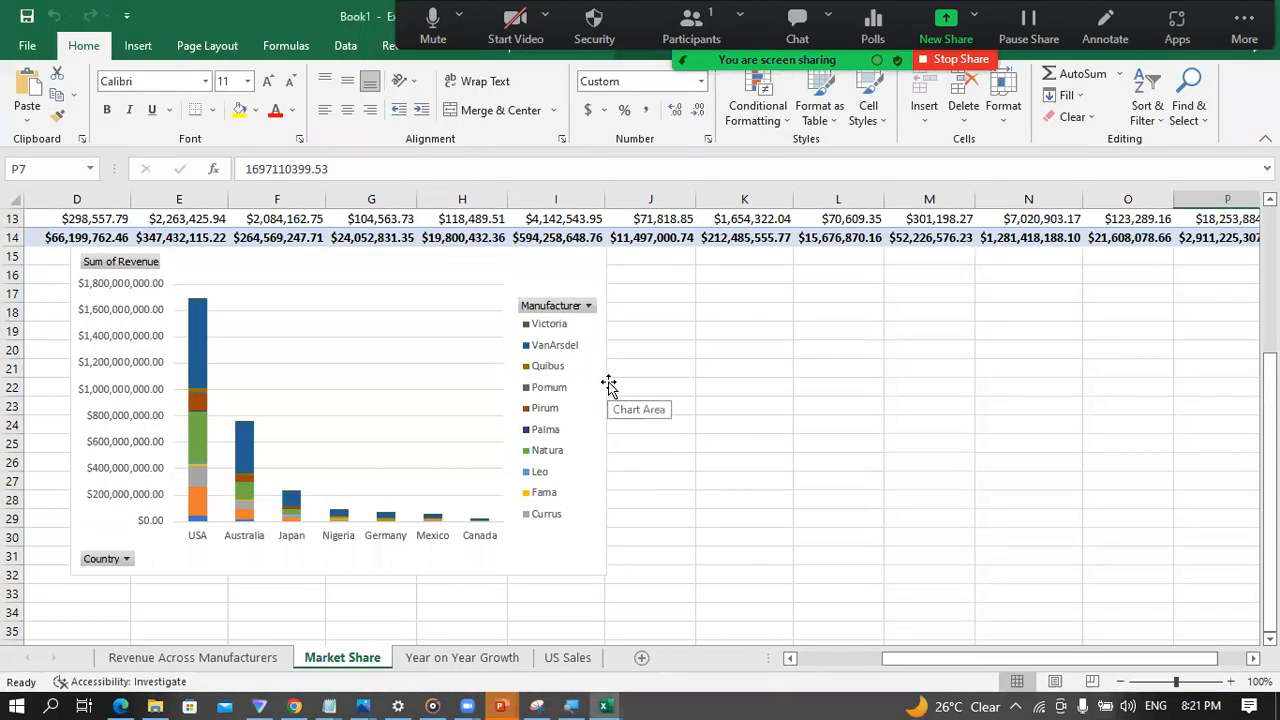
pyautogui.scroll(4, 575, 375)
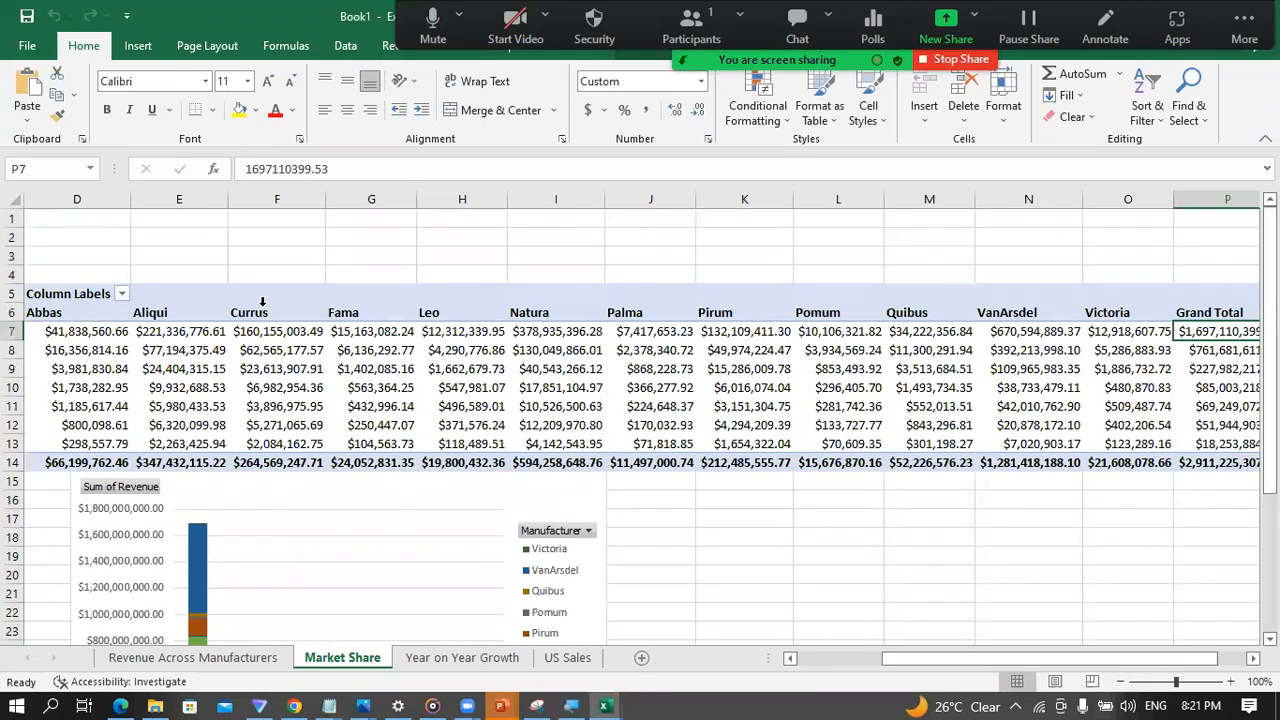
pyautogui.click(168, 314)
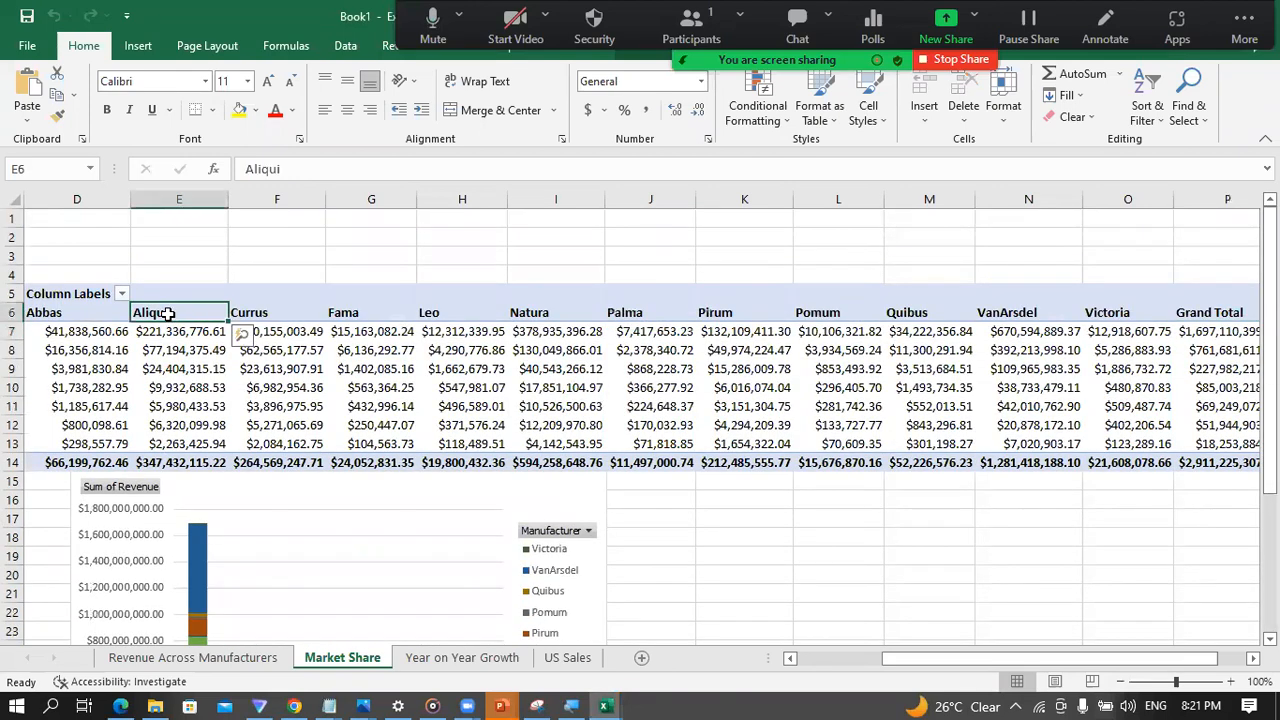
pyautogui.rightClick(170, 316)
pyautogui.moveTo(300, 305)
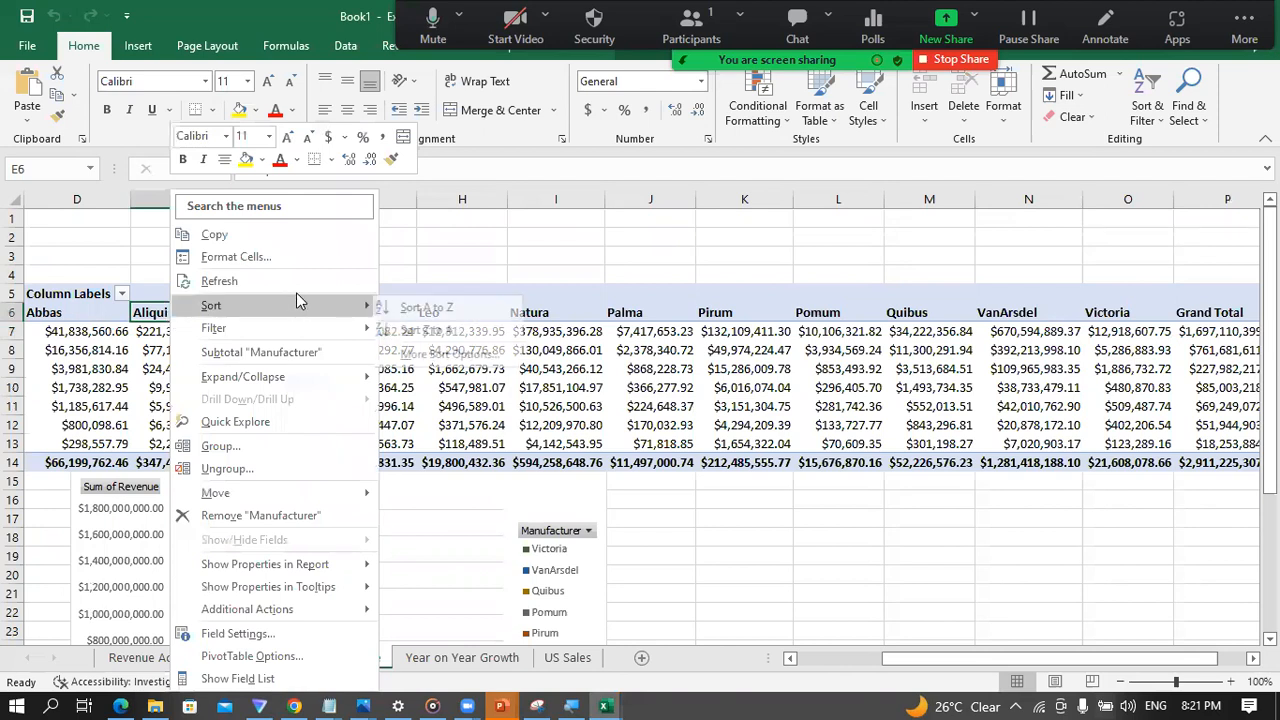
pyautogui.click(445, 356)
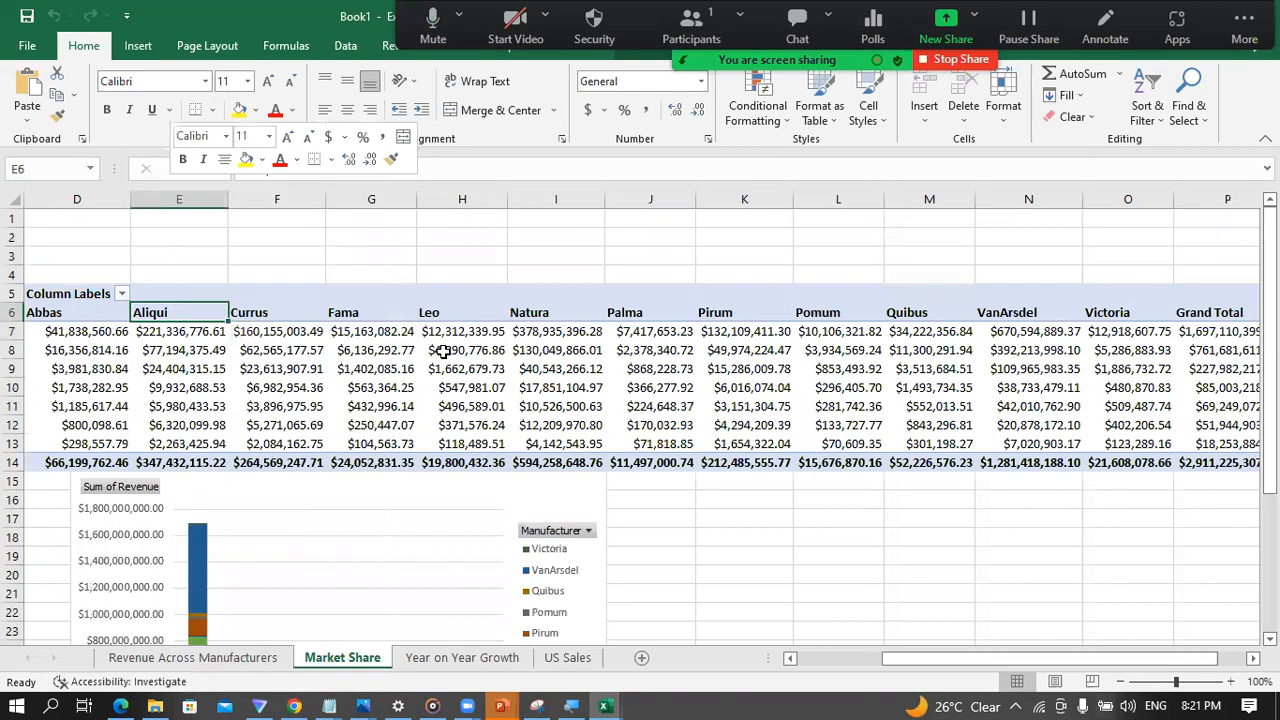
pyautogui.click(517, 298)
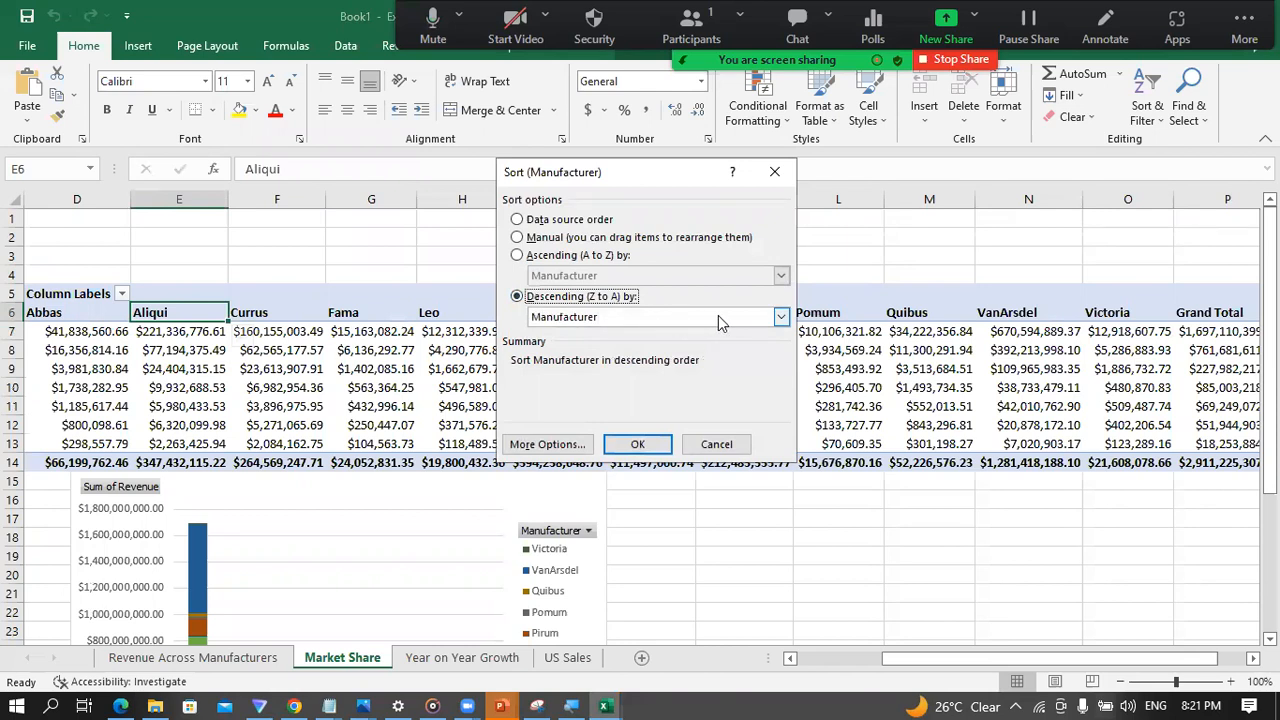
pyautogui.click(781, 317)
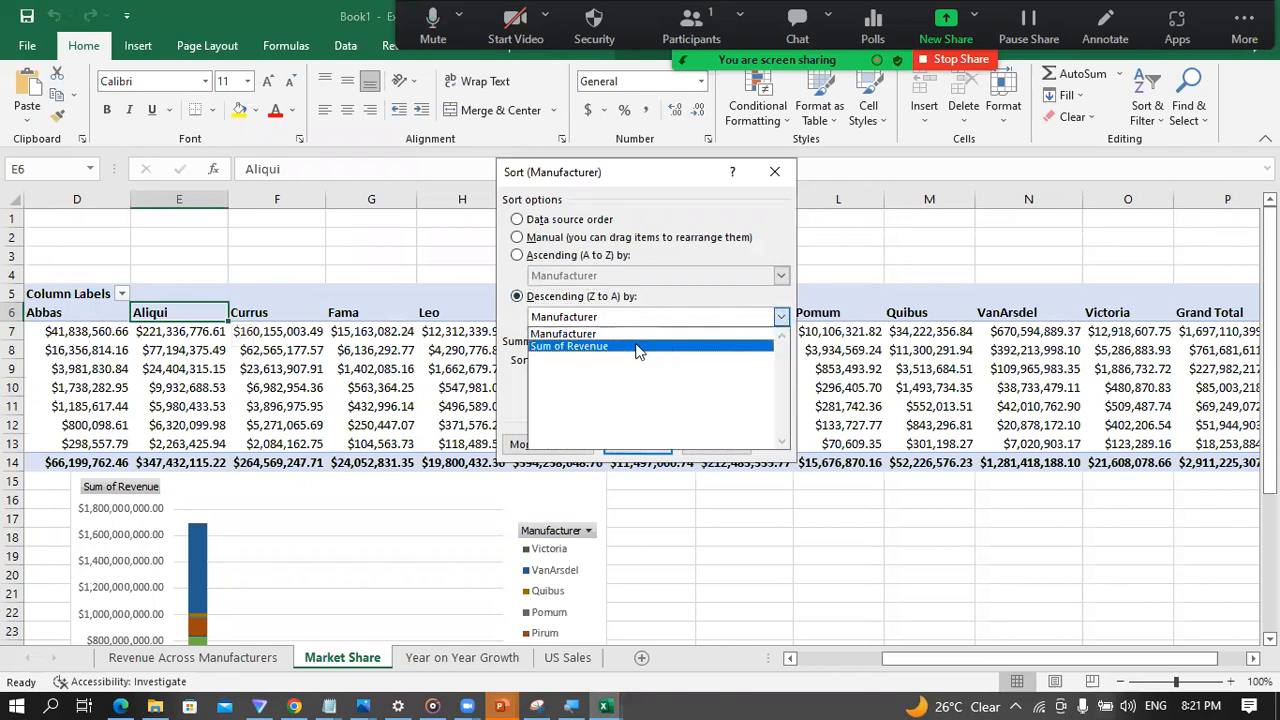
pyautogui.click(645, 346)
pyautogui.click(642, 440)
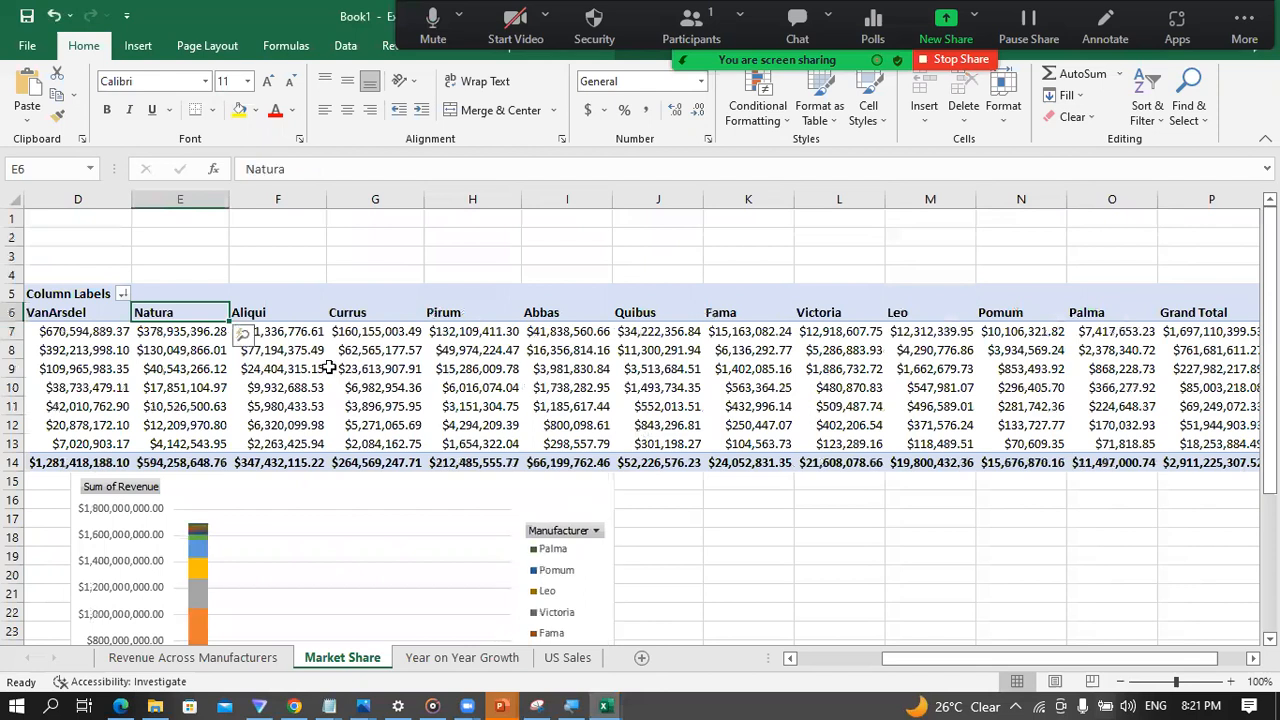
# Step: Review the manufacturer order in the Market Share PivotTable, checking VanArsdel, Natura and Aliqui as well as Palma and Pomum
pyautogui.moveTo(910, 665); pyautogui.dragTo(829, 668)
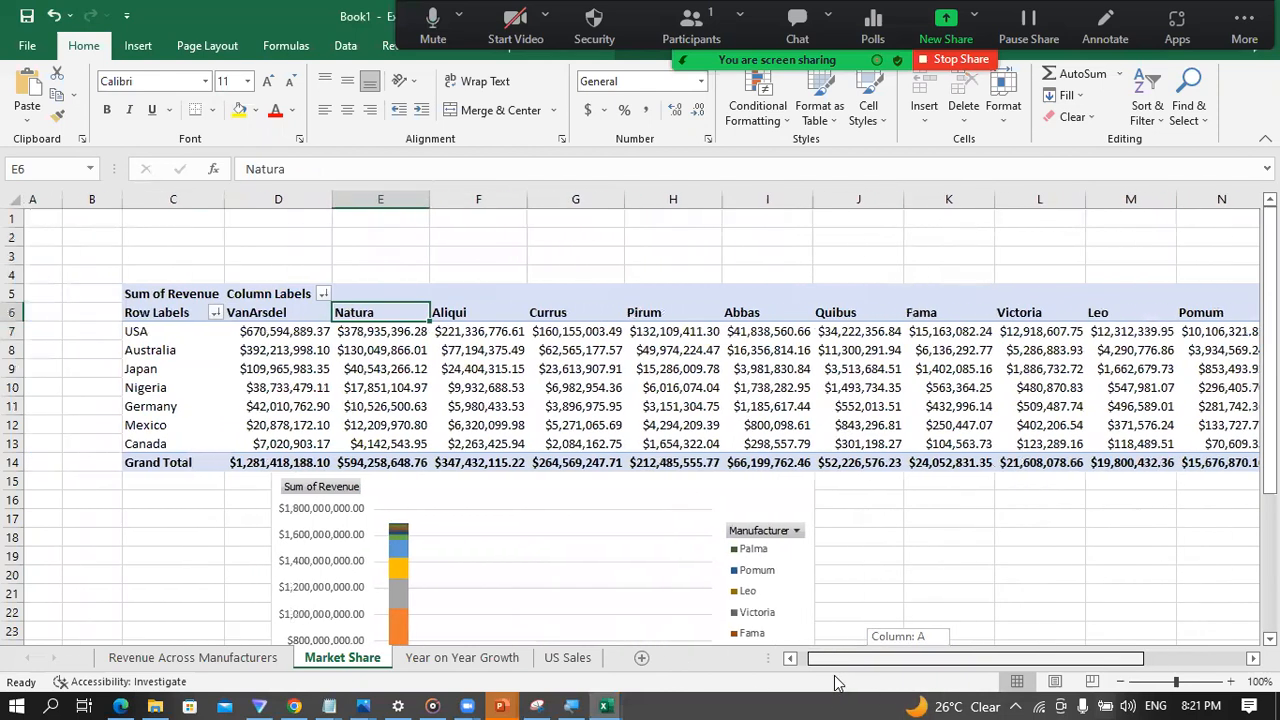
pyautogui.click(299, 312)
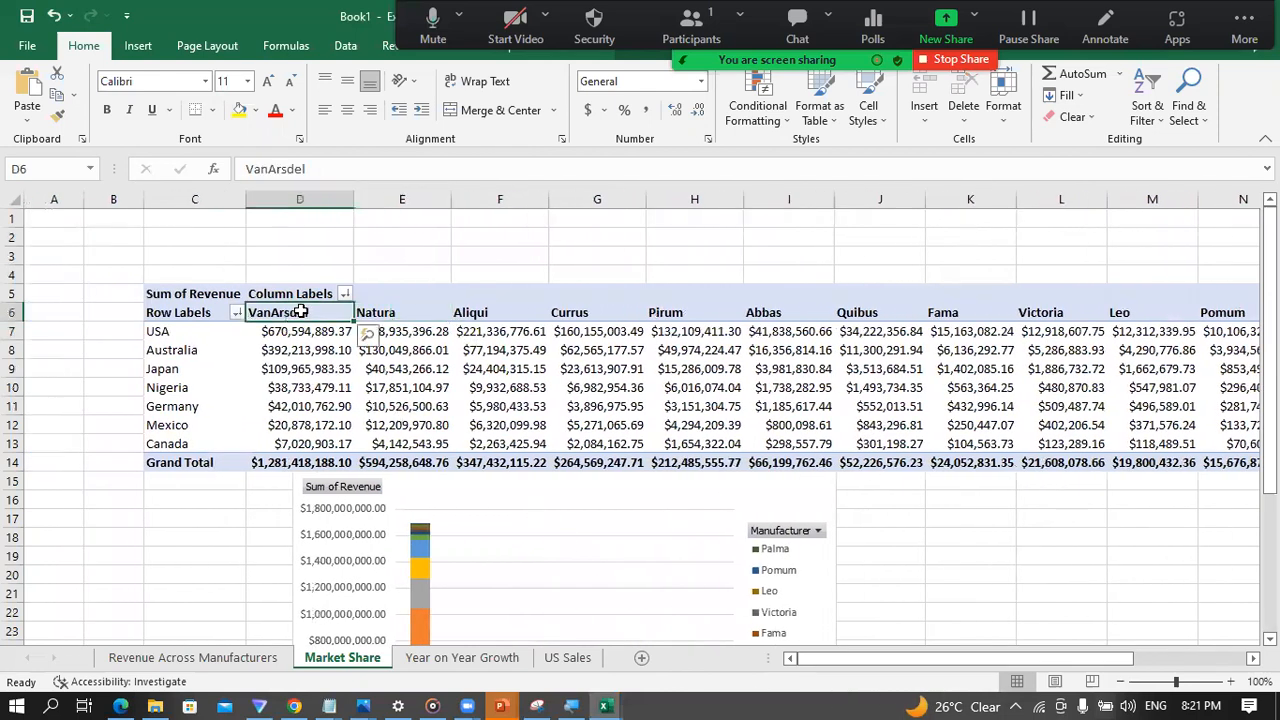
pyautogui.click(405, 312)
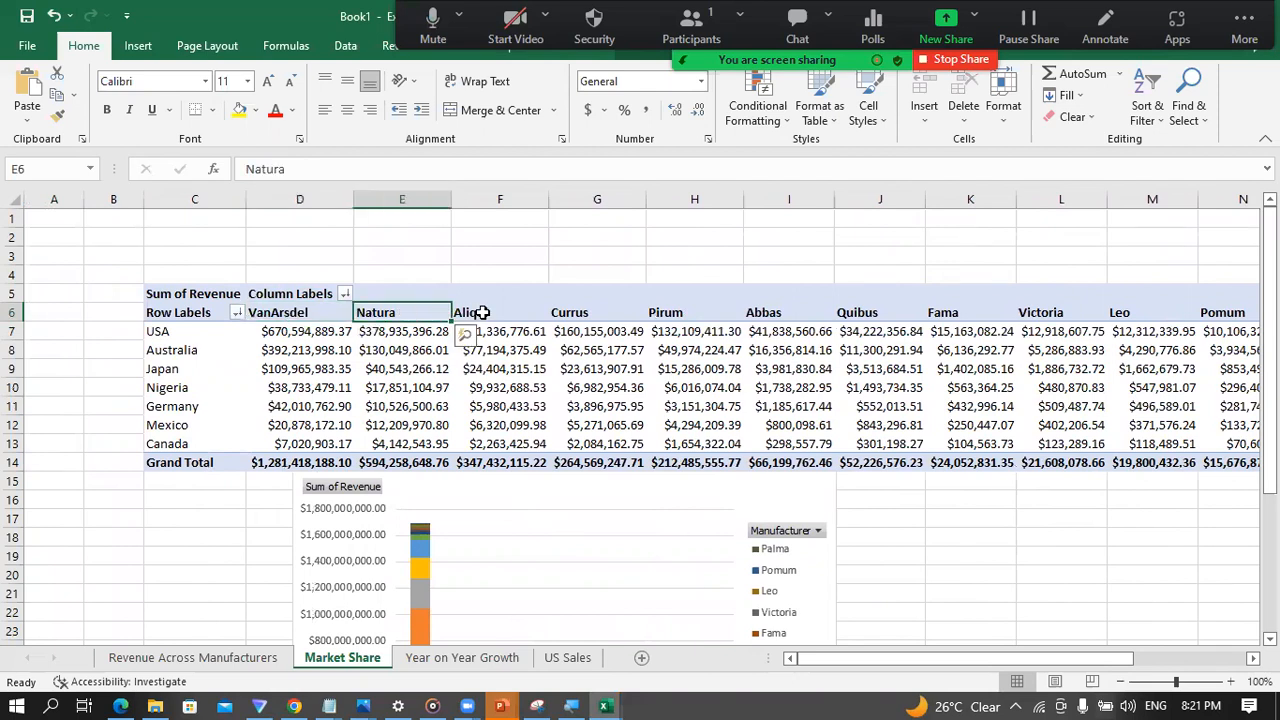
pyautogui.click(480, 312)
pyautogui.moveTo(905, 660); pyautogui.dragTo(1083, 660)
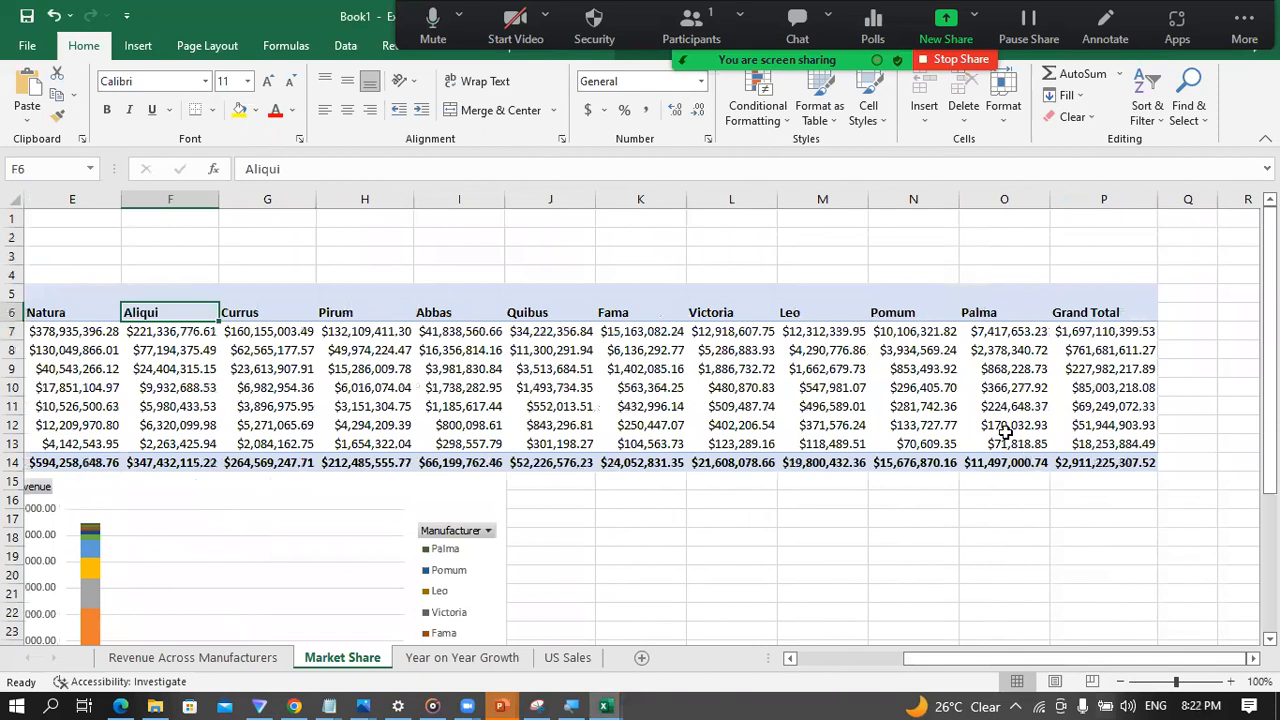
pyautogui.click(990, 312)
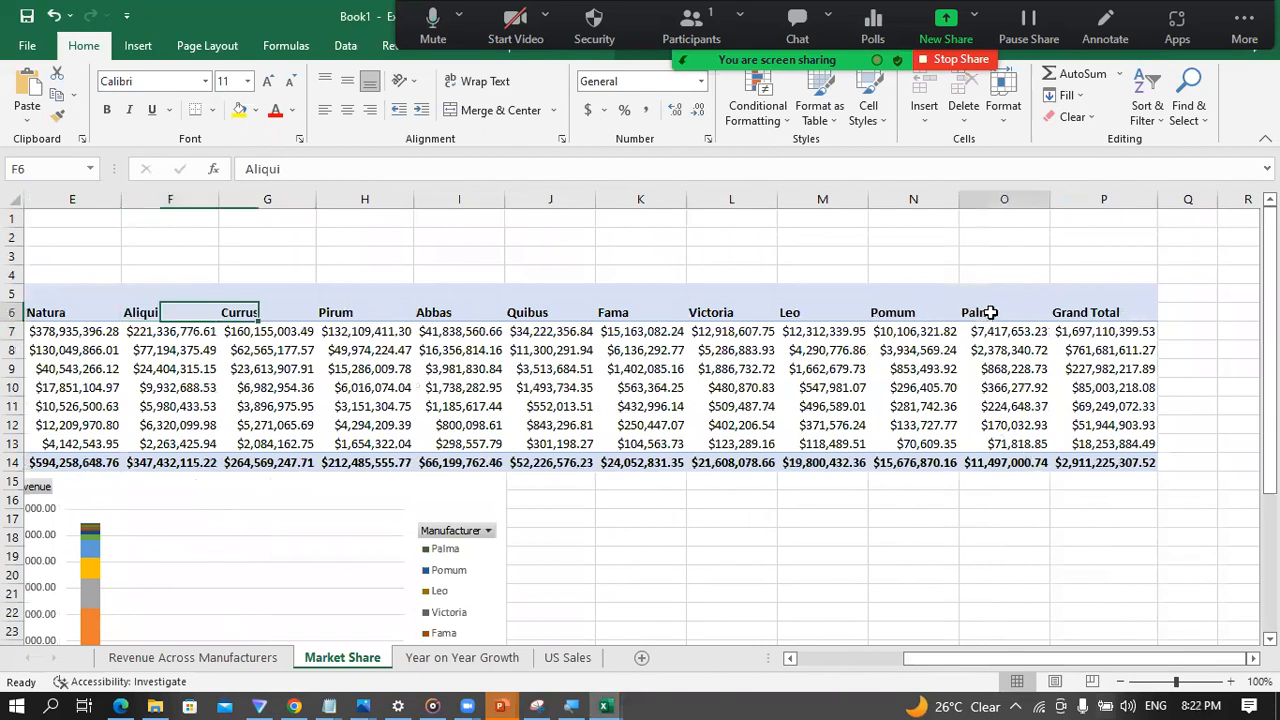
pyautogui.click(922, 312)
# Step: Switch to the Power Pivot window and check Palma and Pomum against their Sales Ranking values in the Manufacturer table
pyautogui.moveTo(600, 703)
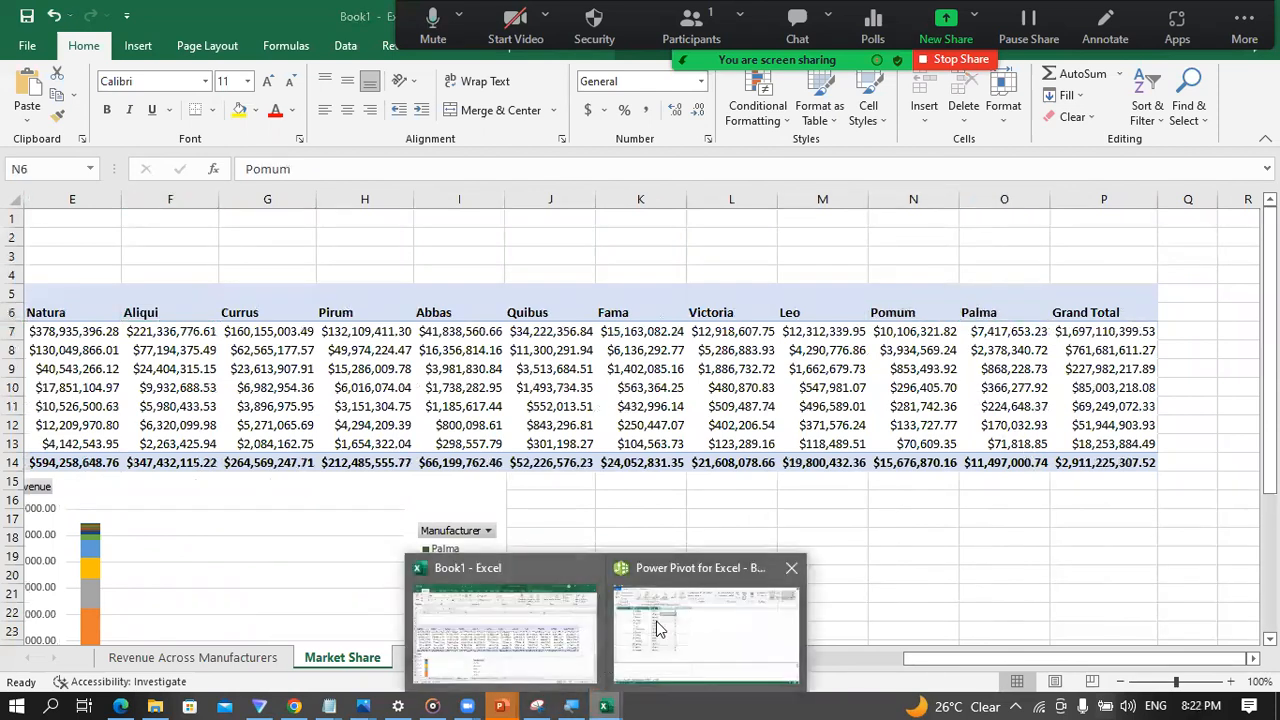
pyautogui.click(669, 617)
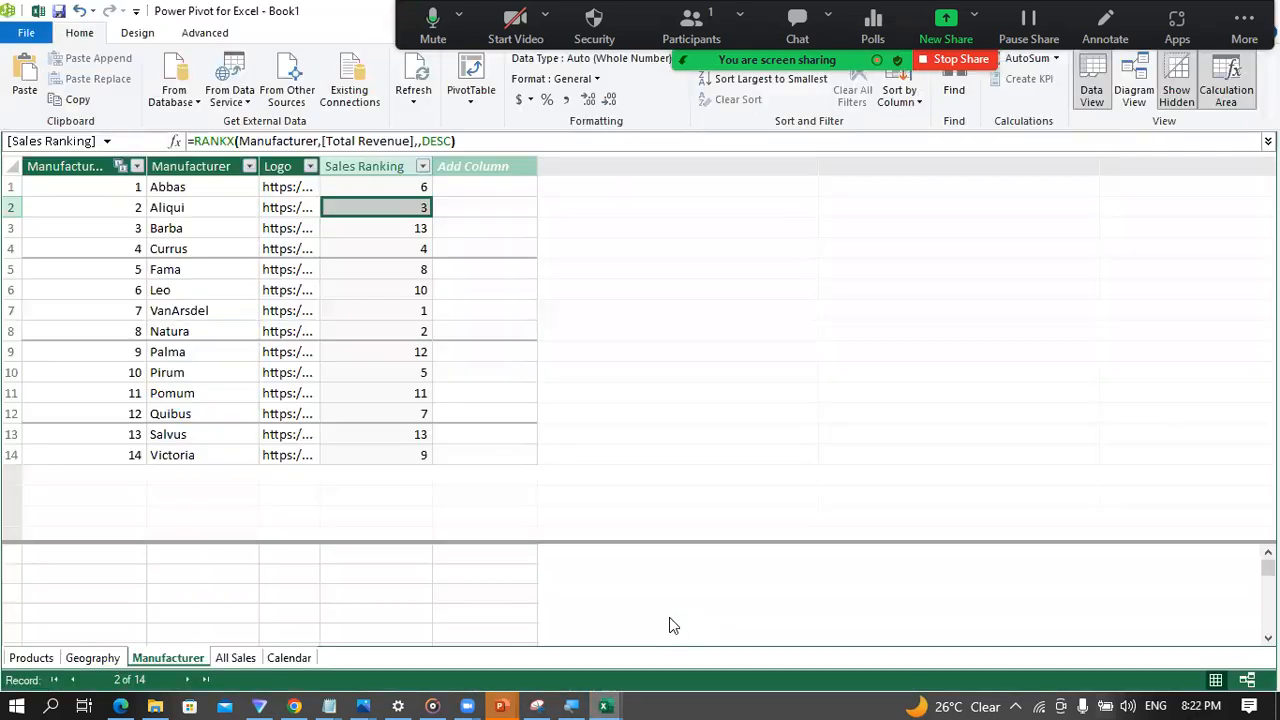
pyautogui.click(172, 351)
pyautogui.click(389, 351)
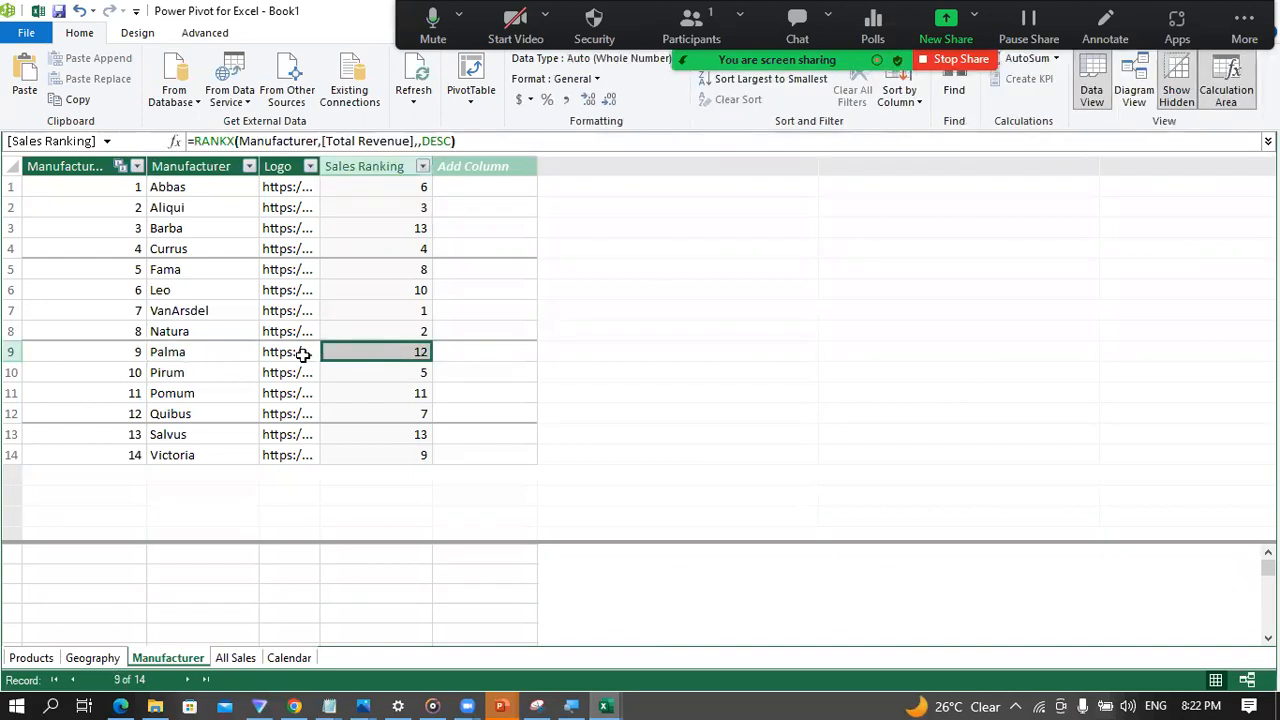
pyautogui.click(200, 395)
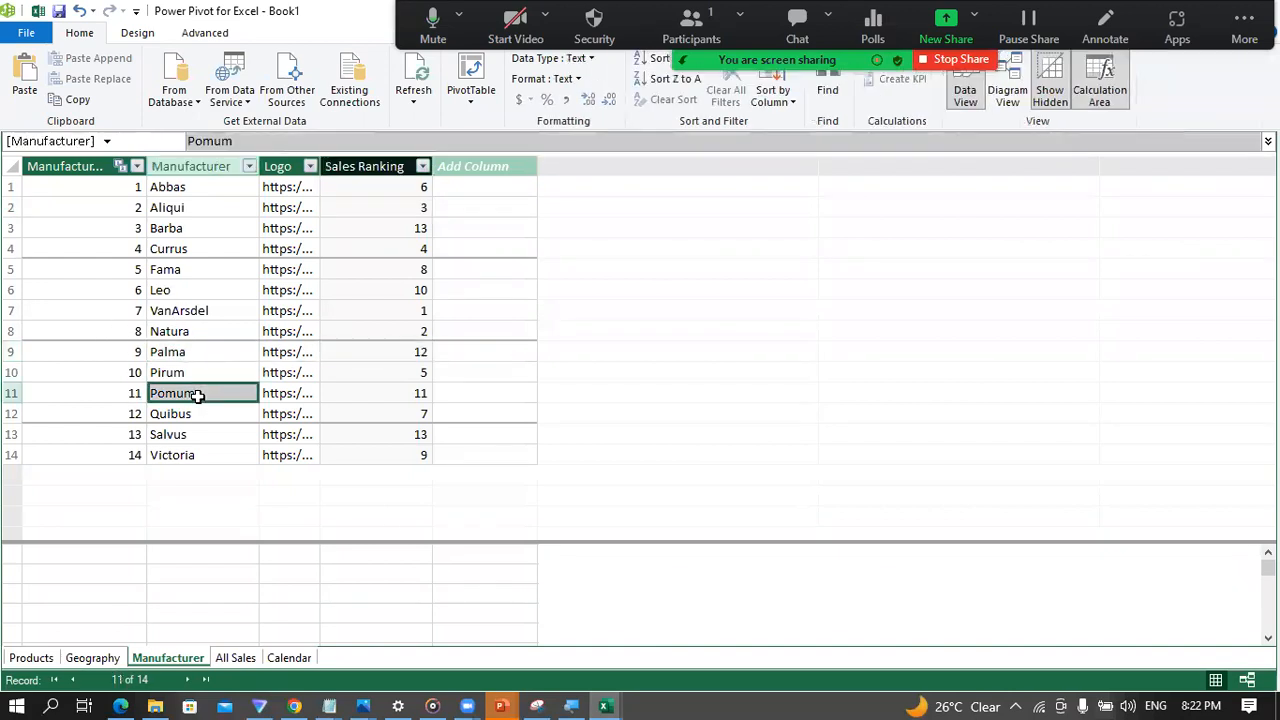
# Step: Check the Sales Ranking values of Pomum, Palma and Salvus in the Manufacturer table
pyautogui.click(389, 393)
pyautogui.click(389, 353)
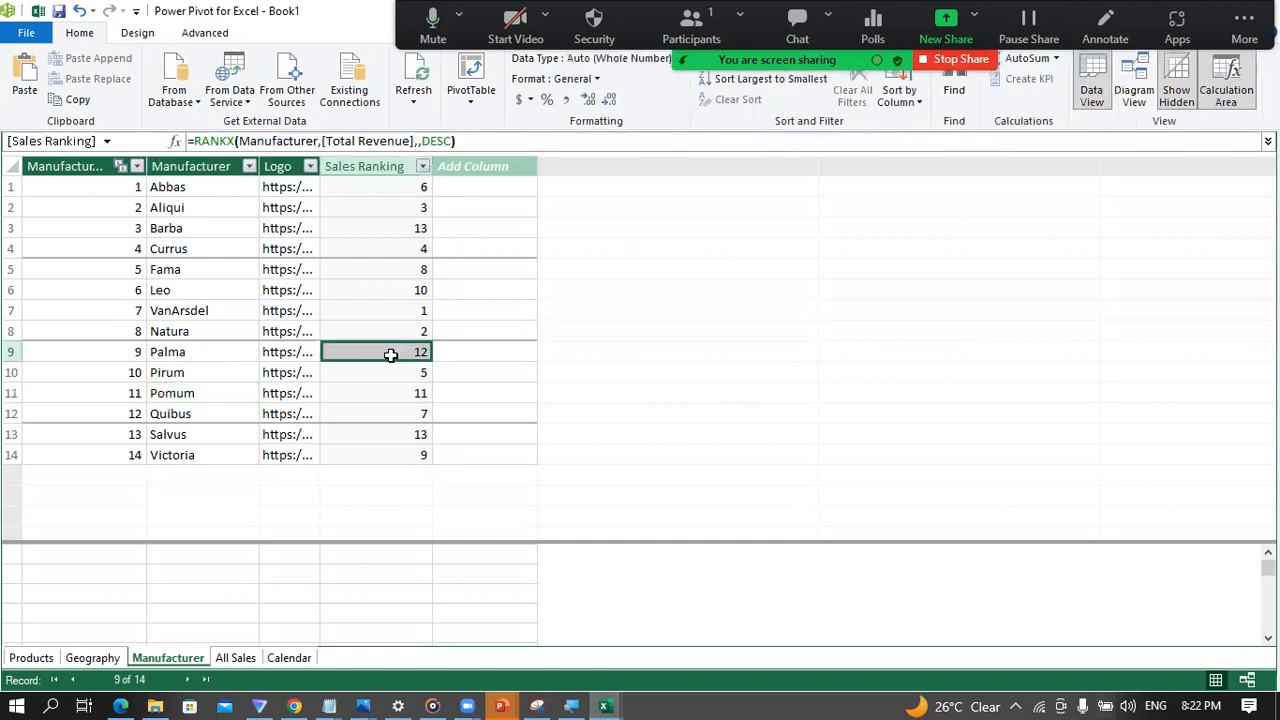
pyautogui.click(400, 427)
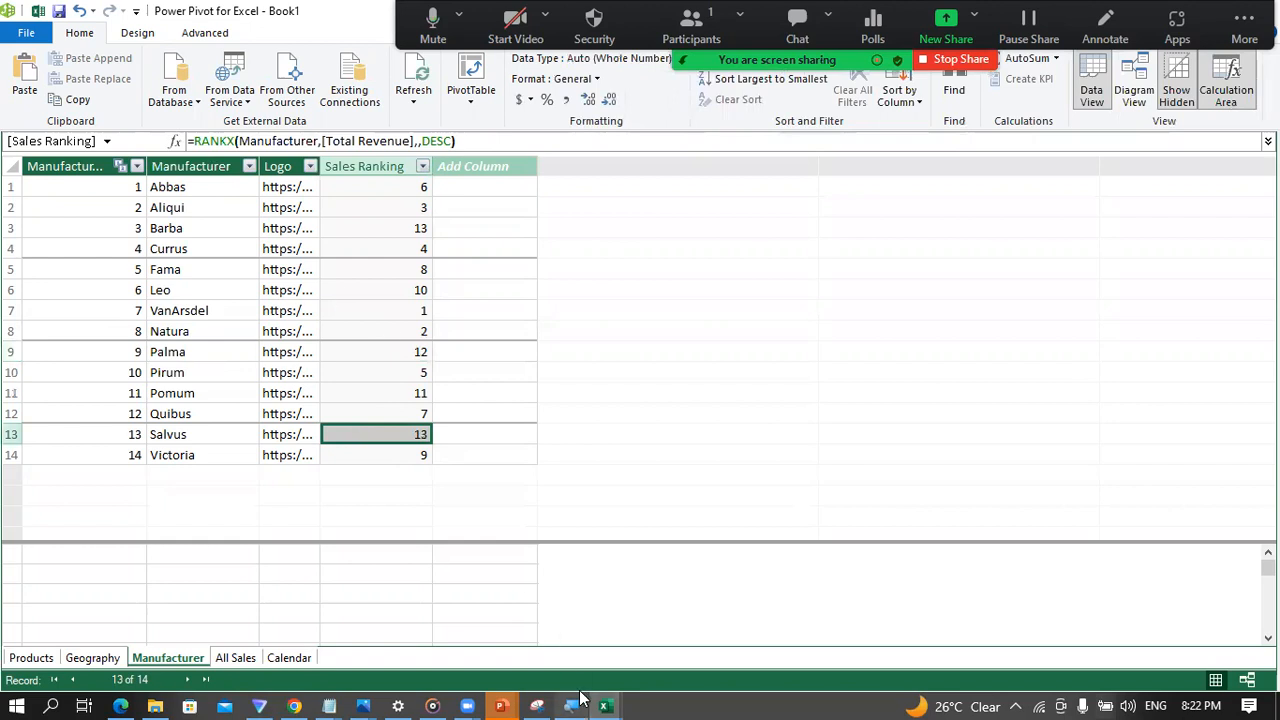
# Step: Switch to the Excel workbook and review the manufacturer order and the Mexico revenue row in the Market Share PivotTable
pyautogui.moveTo(604, 706)
pyautogui.click(540, 641)
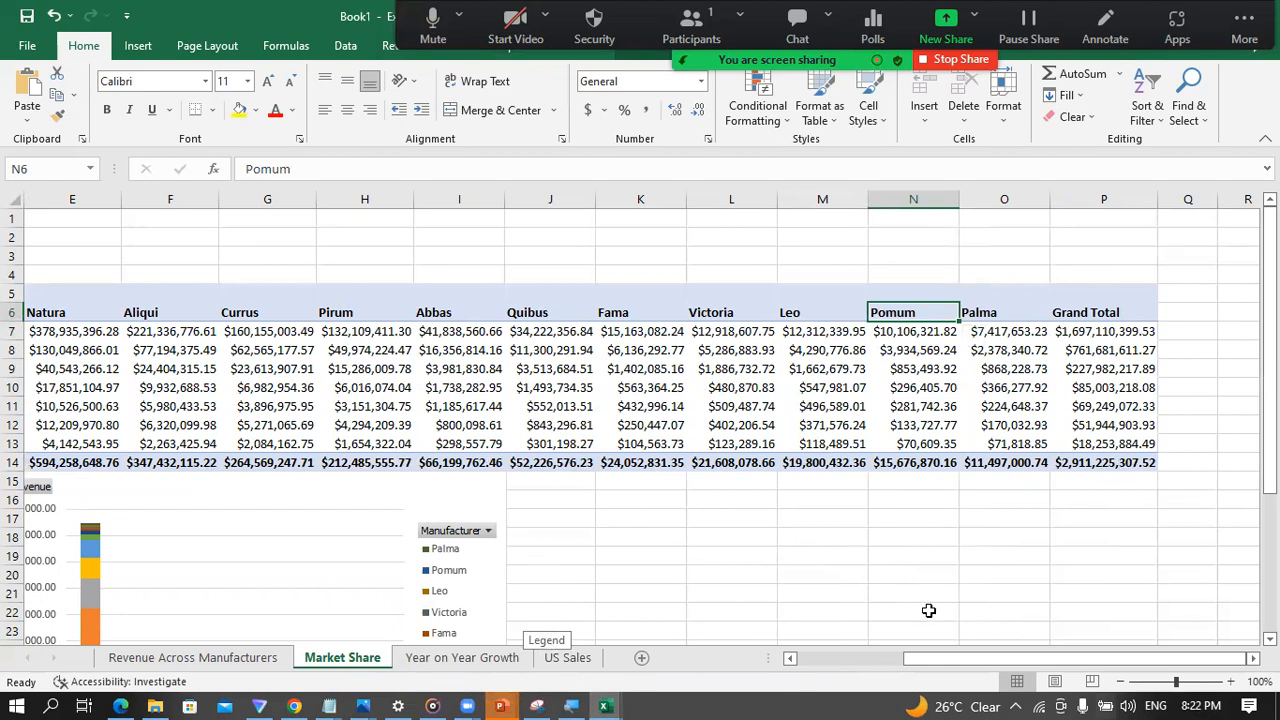
pyautogui.moveTo(997, 665); pyautogui.dragTo(918, 664)
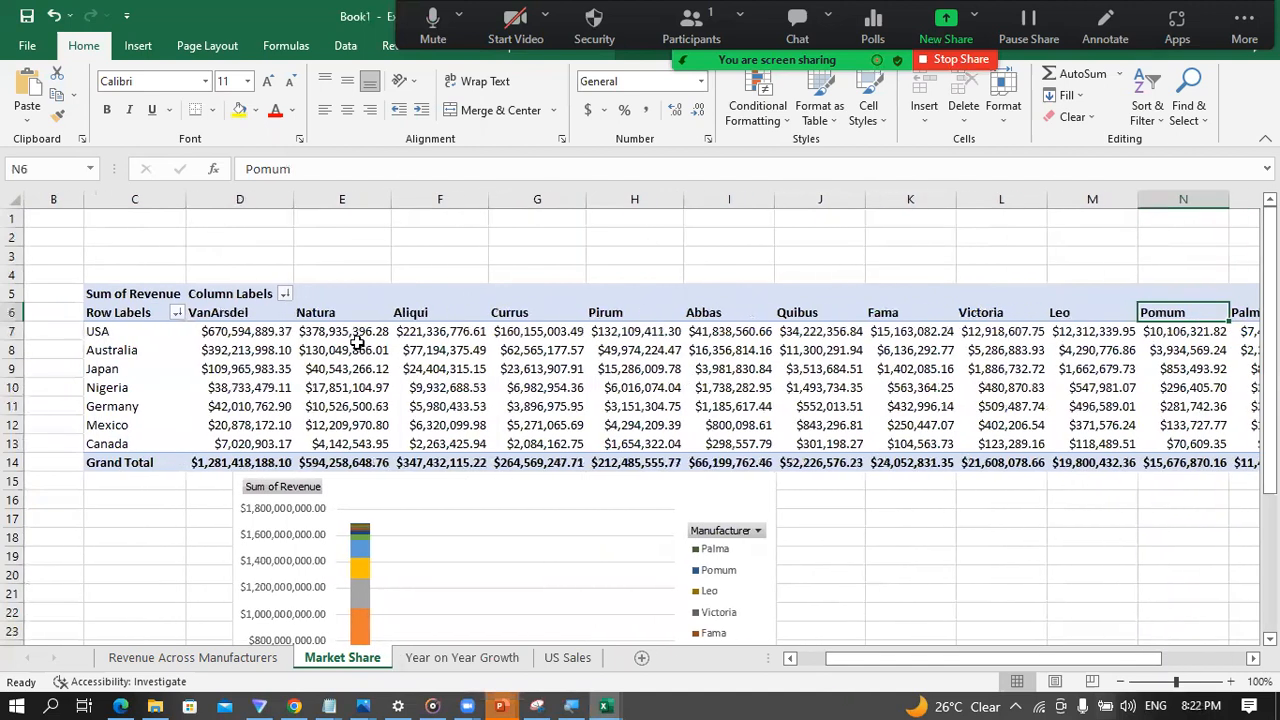
pyautogui.click(250, 318)
pyautogui.press('Right')
pyautogui.press('Right')
pyautogui.press('Right')
pyautogui.press('Right')
pyautogui.press('Right')
pyautogui.press('Right')
pyautogui.press('Right')
pyautogui.press('Right')
pyautogui.press('Right')
pyautogui.press('Right')
pyautogui.press('Right')
pyautogui.press('Right')
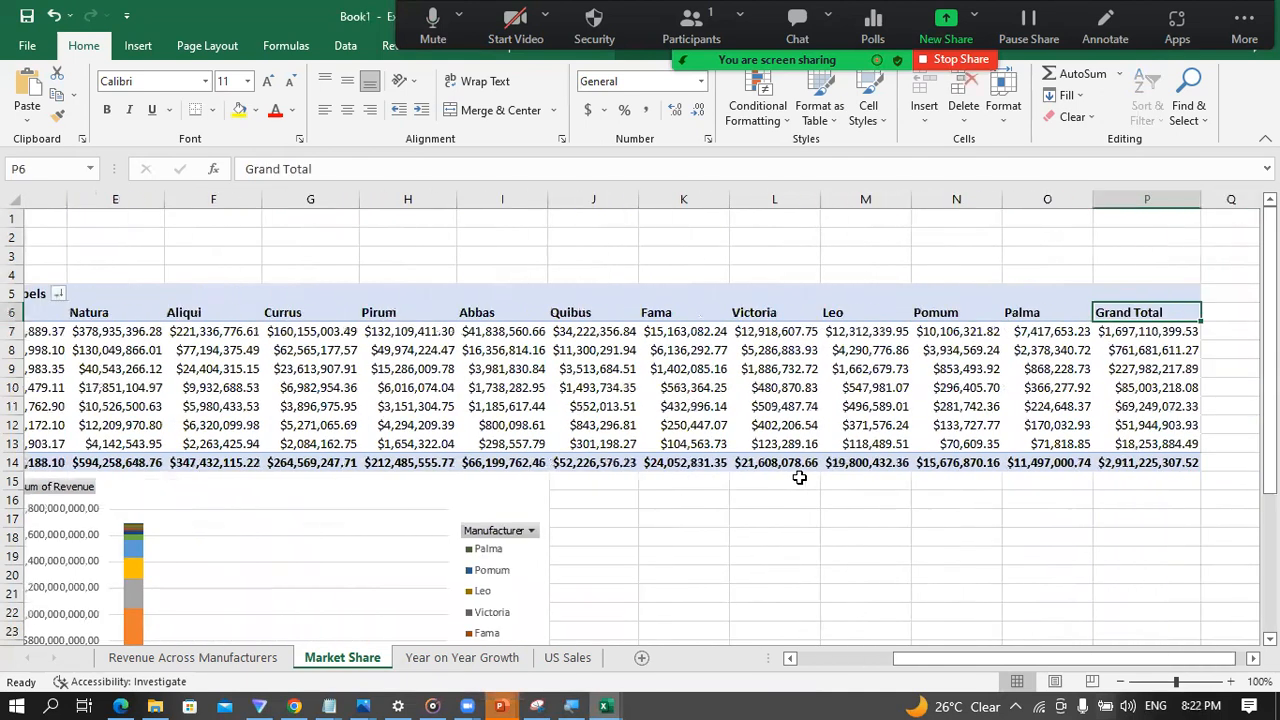
pyautogui.press('Left')
pyautogui.press('Left')
pyautogui.press('Left')
pyautogui.press('Left')
pyautogui.press('Left')
pyautogui.press('Left')
pyautogui.press('Left')
pyautogui.press('Left')
pyautogui.press('Left')
pyautogui.press('Left')
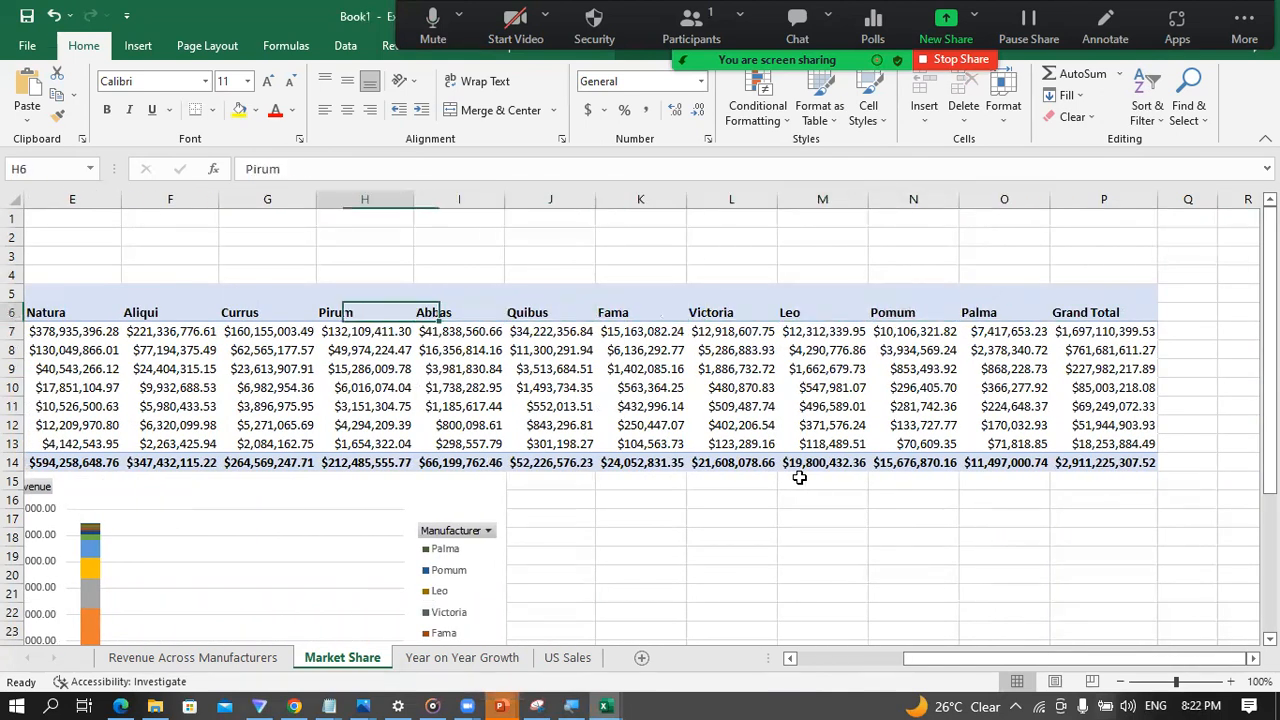
pyautogui.press('Left')
pyautogui.press('Left')
pyautogui.press('Left')
pyautogui.press('Left')
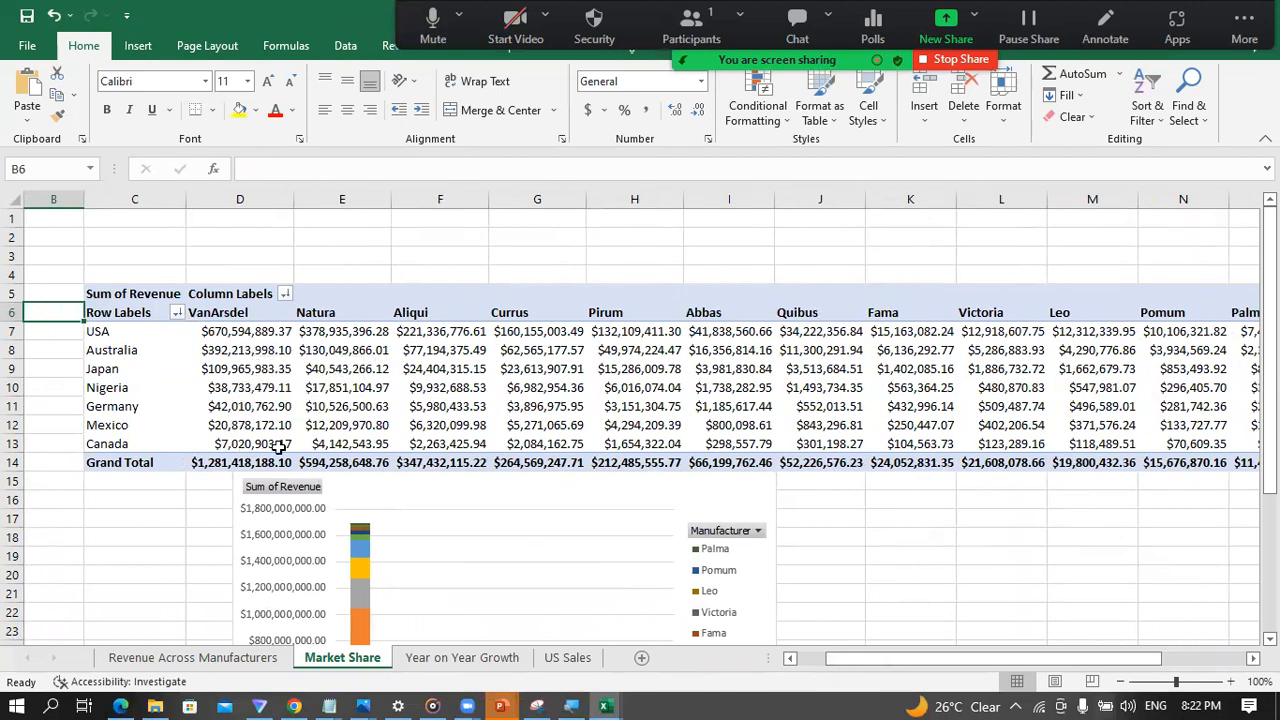
pyautogui.click(305, 428)
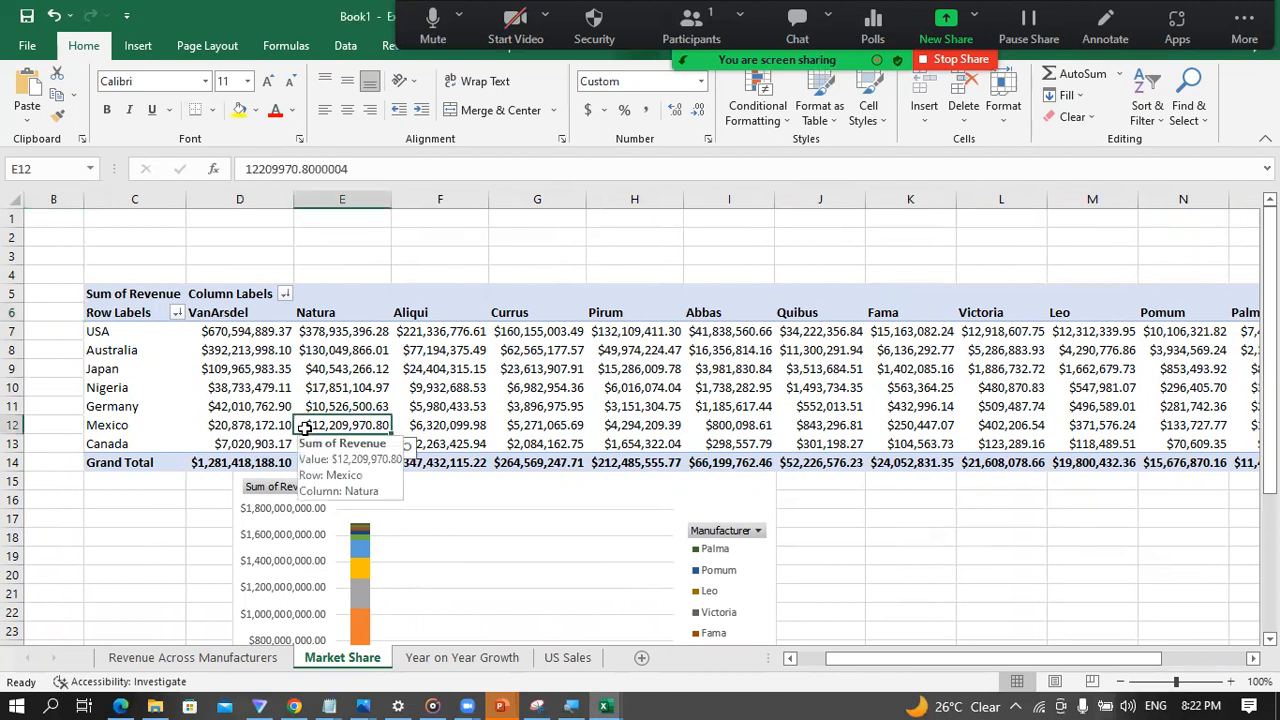
pyautogui.press('Right')
pyautogui.press('Right')
pyautogui.press('Right')
pyautogui.press('Right')
pyautogui.press('Right')
pyautogui.press('Right')
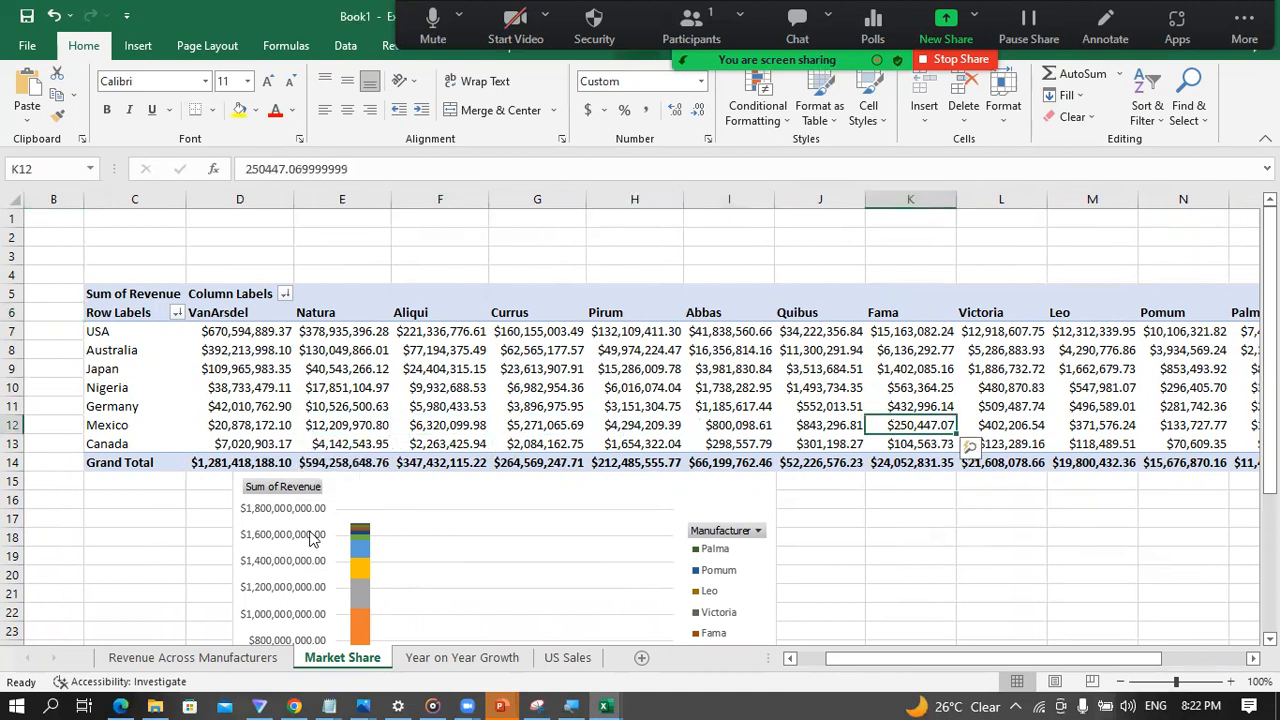
# Step: Increase the height of the Market Share PivotChart so its legend lists every manufacturer down to VanArsdel
pyautogui.scroll(-2, 312, 538)
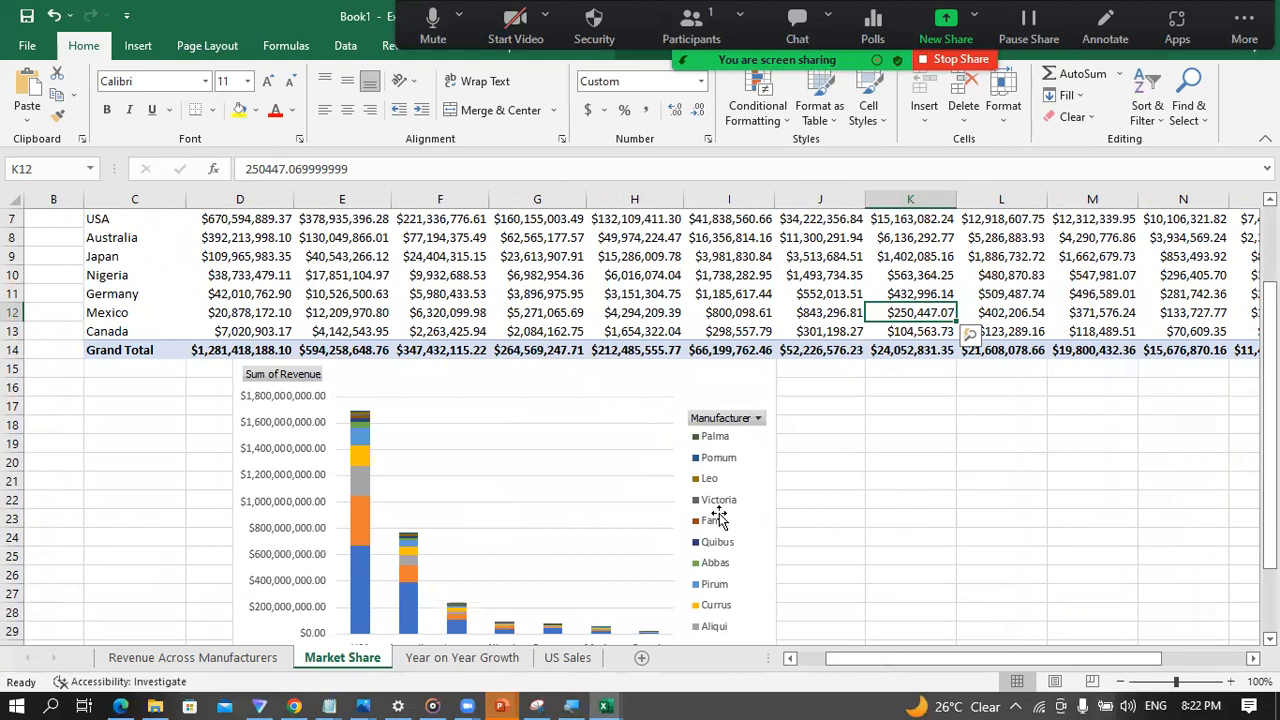
pyautogui.scroll(-1, 680, 627)
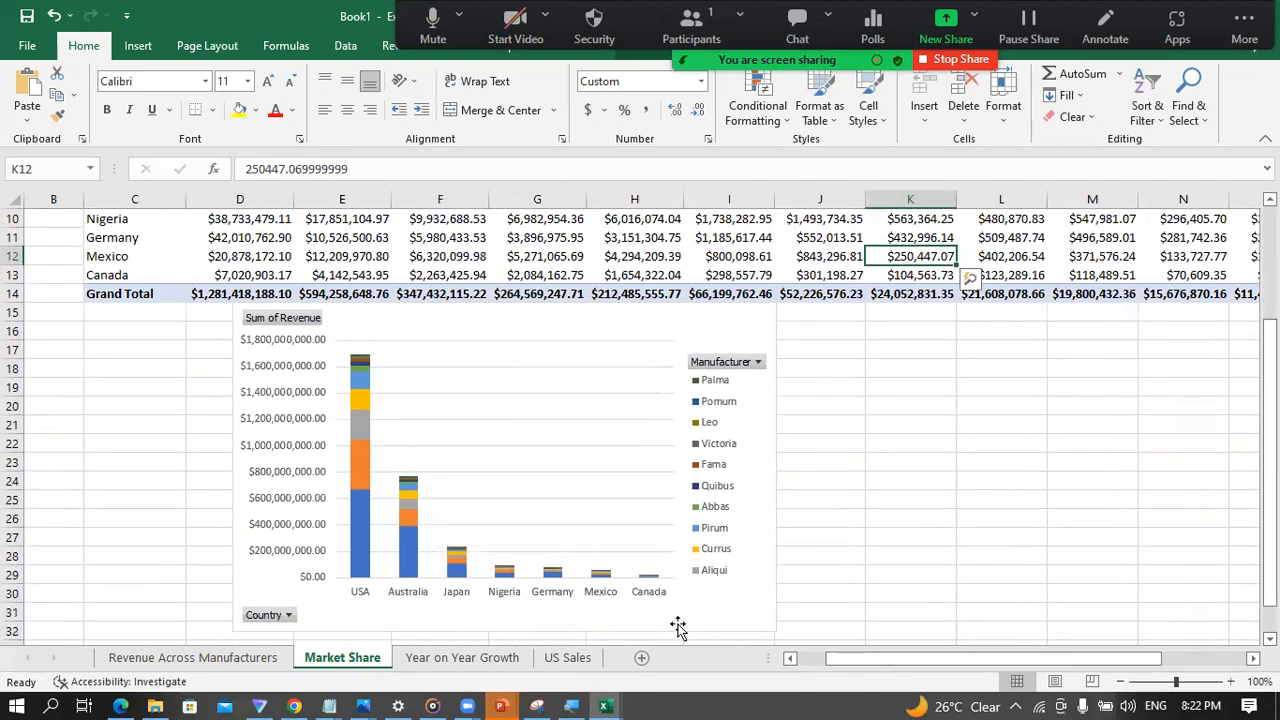
pyautogui.scroll(-2, 710, 565)
pyautogui.click(565, 525)
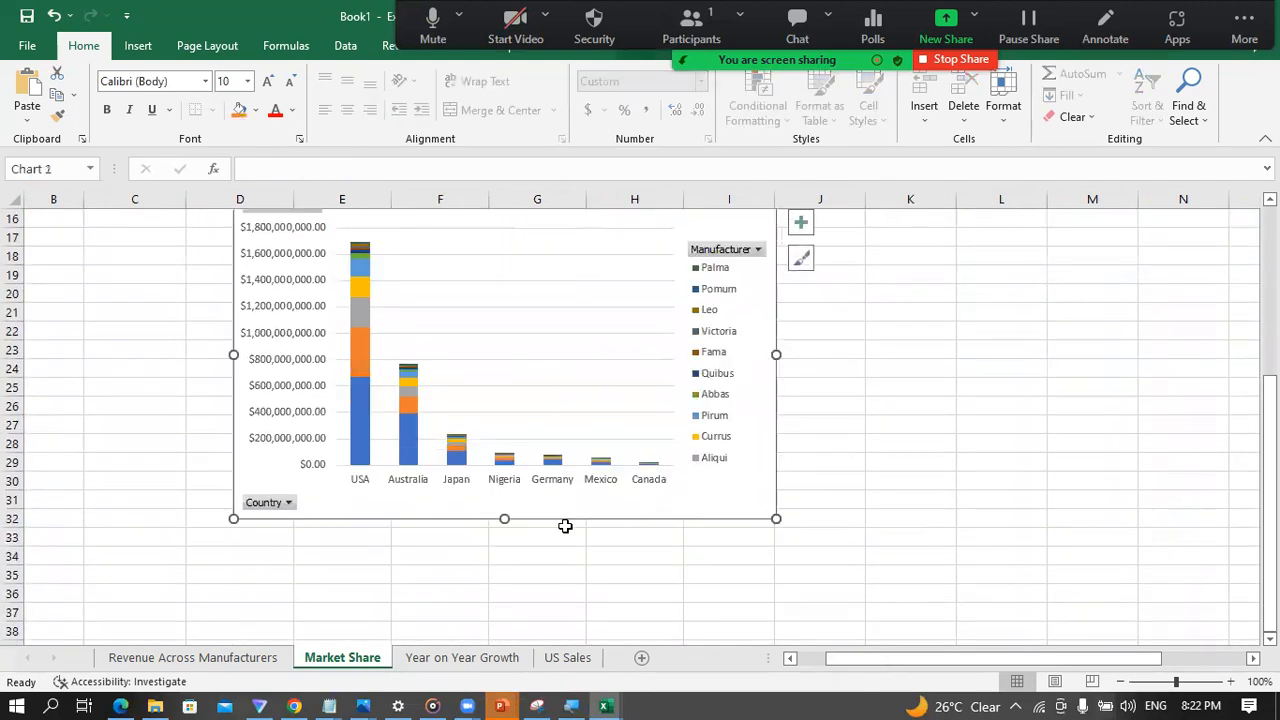
pyautogui.moveTo(505, 515); pyautogui.dragTo(517, 589)
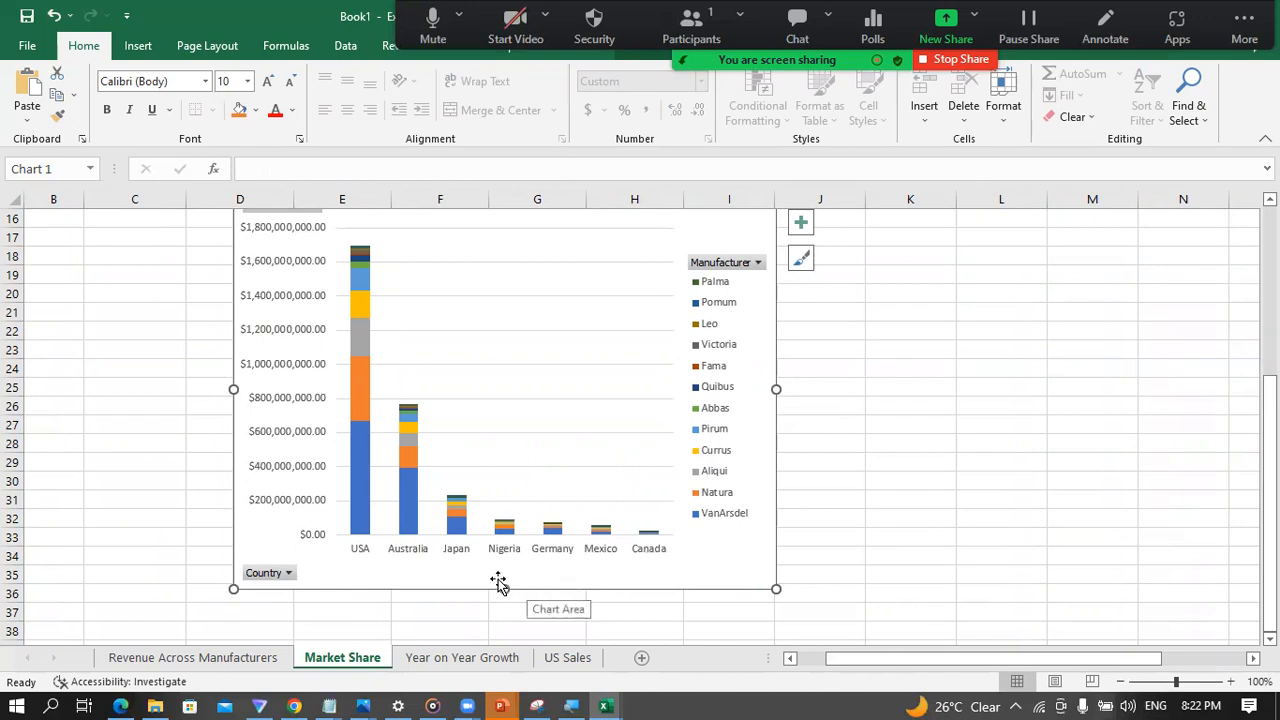
pyautogui.moveTo(503, 591); pyautogui.dragTo(505, 579)
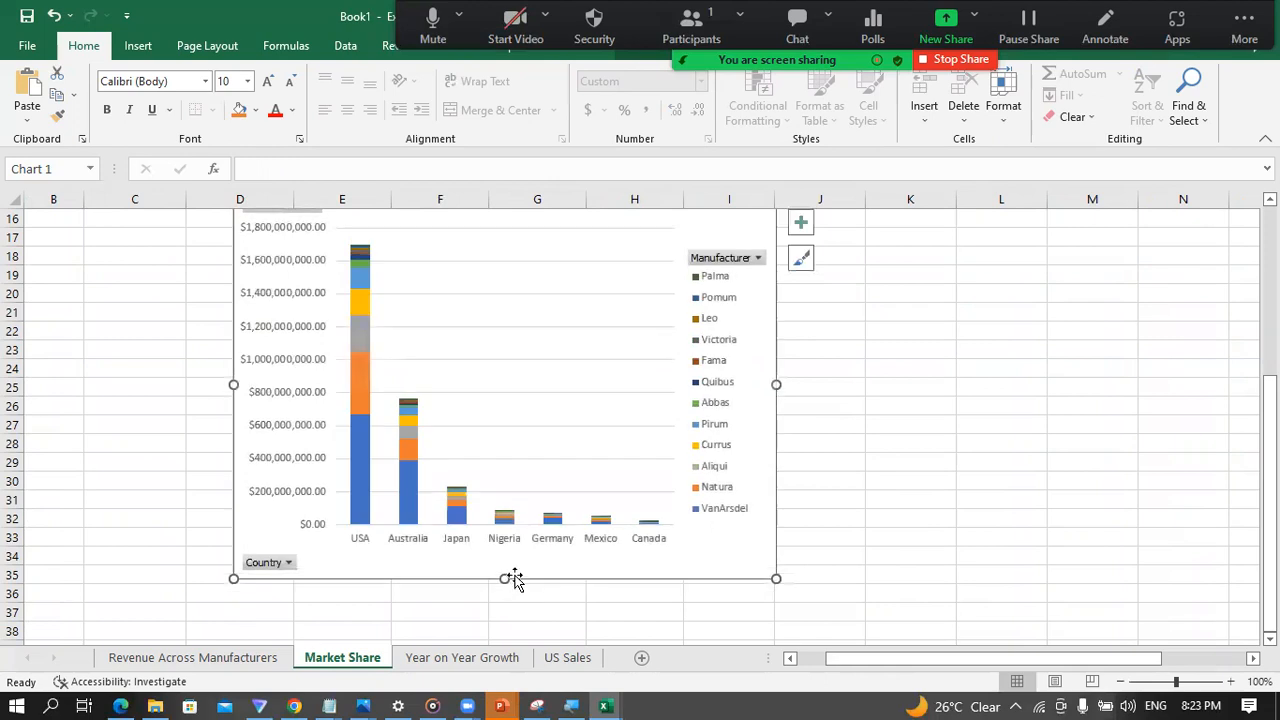
pyautogui.scroll(3, 858, 432)
pyautogui.click(883, 424)
pyautogui.scroll(2, 745, 452)
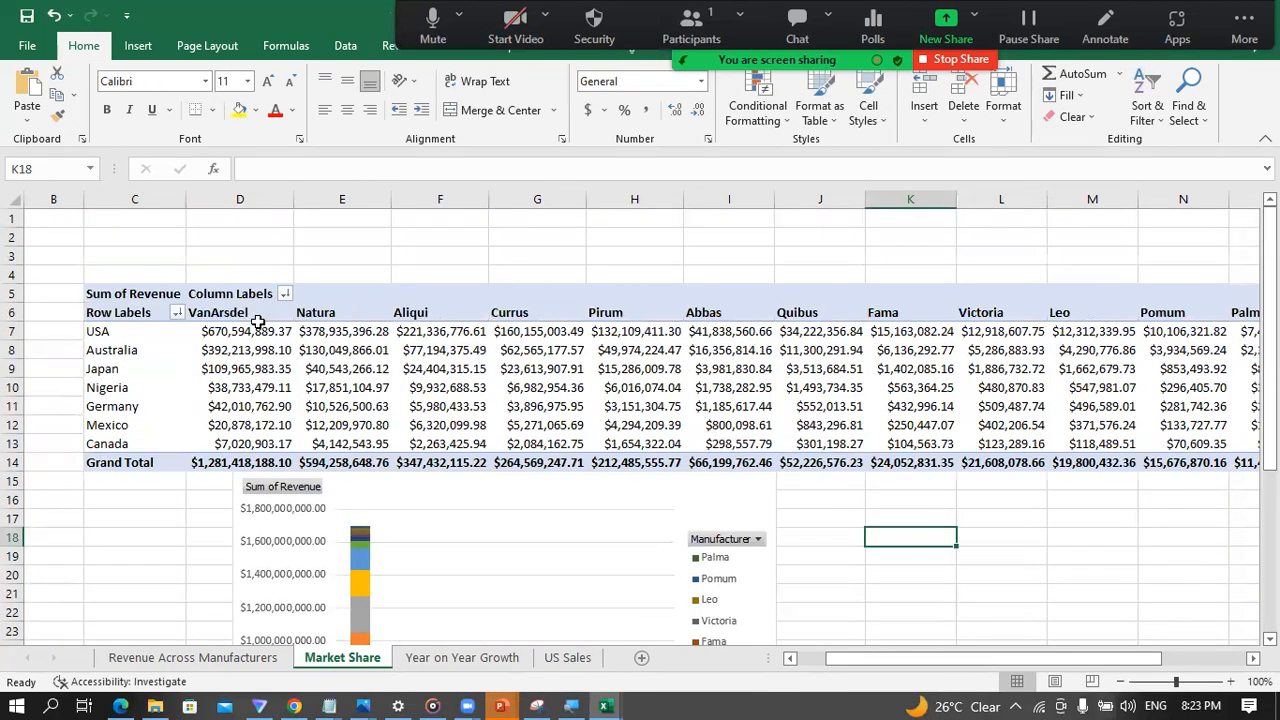
# Step: Switch to the Power Pivot window and check the Sales Ranking values of Abbas, Barba and VanArsdel in the Manufacturer table
pyautogui.moveTo(604, 706)
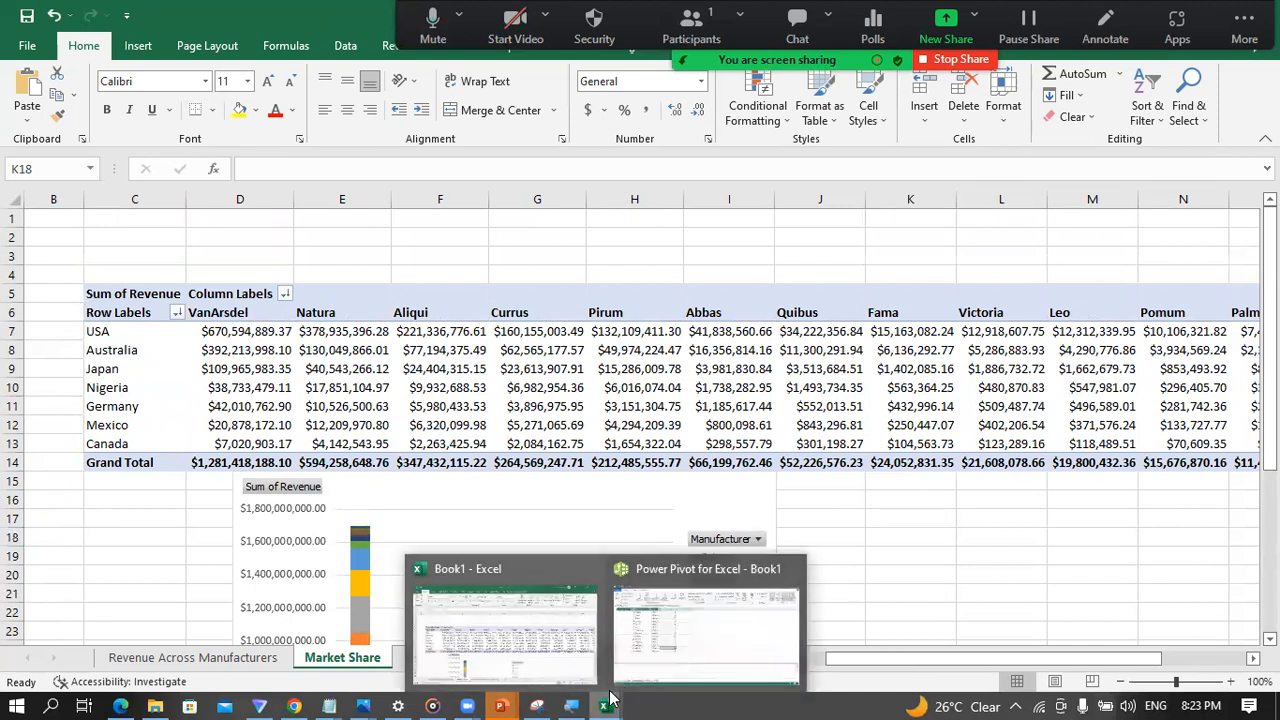
pyautogui.click(645, 645)
pyautogui.click(384, 190)
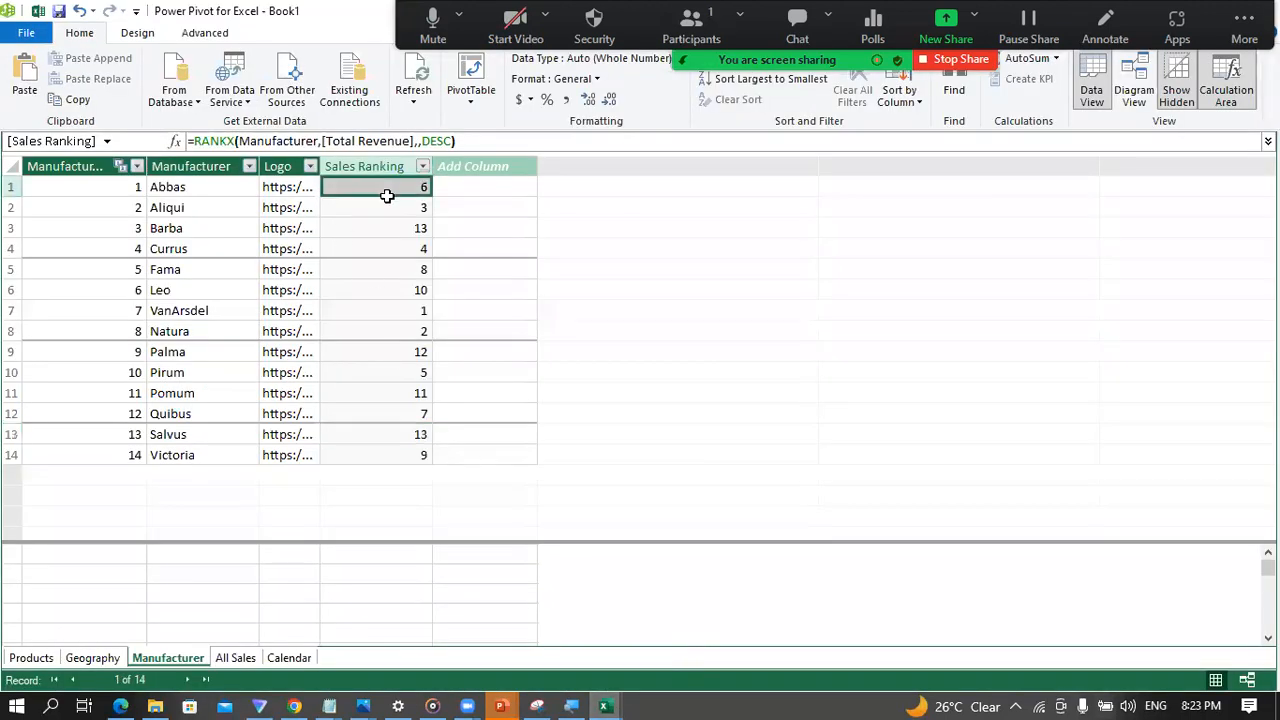
pyautogui.click(399, 232)
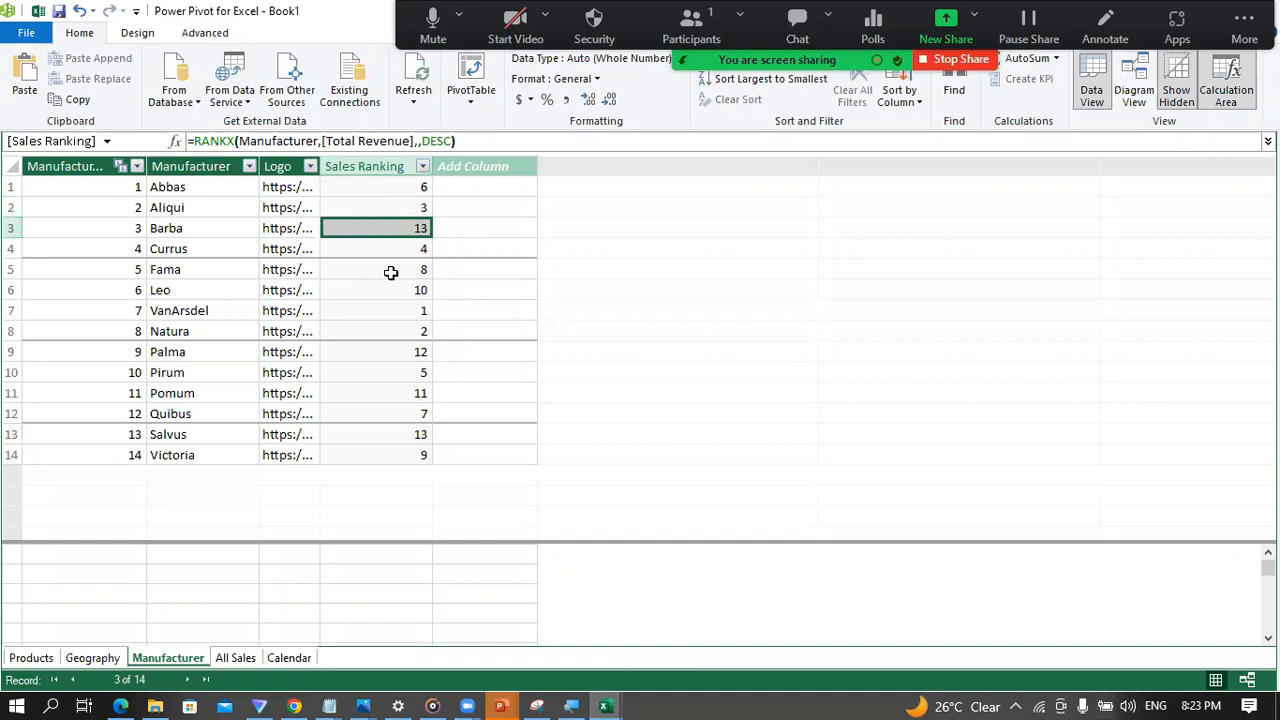
pyautogui.click(224, 318)
pyautogui.click(463, 305)
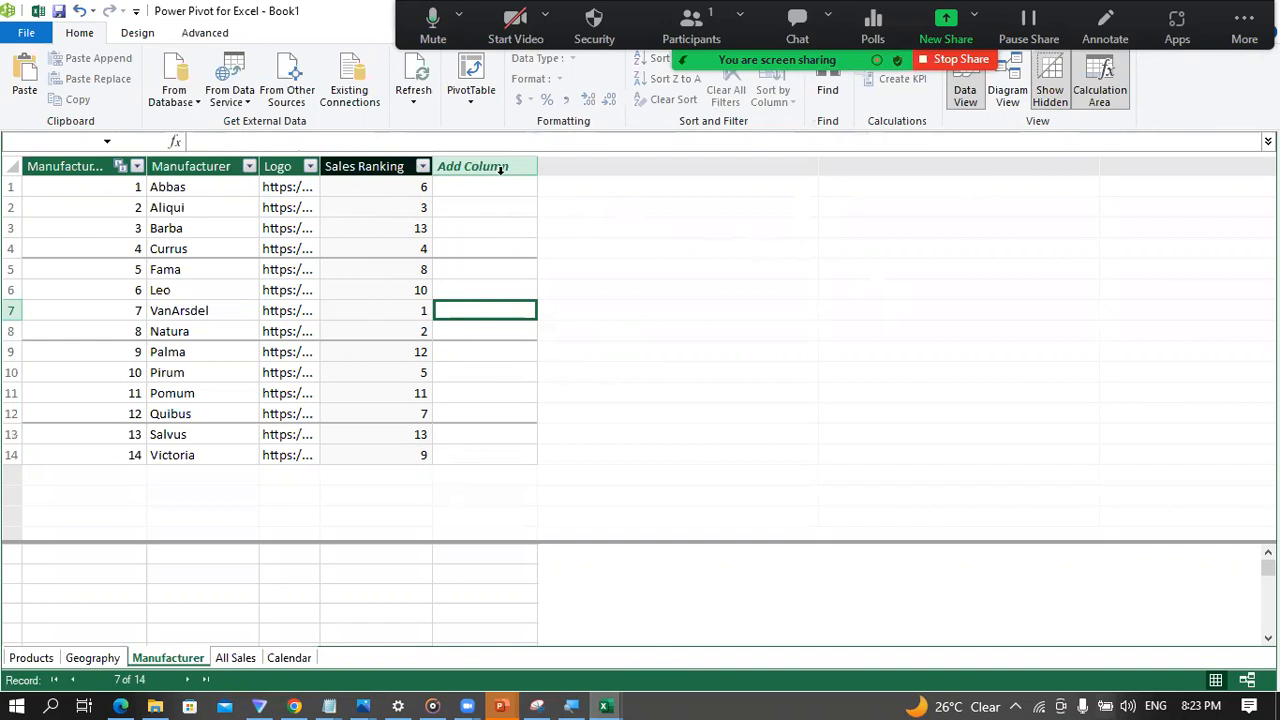
# Step: Add a calculated column named Sales Group to the Manufacturer table and open its formula for editing
pyautogui.doubleClick(456, 167)
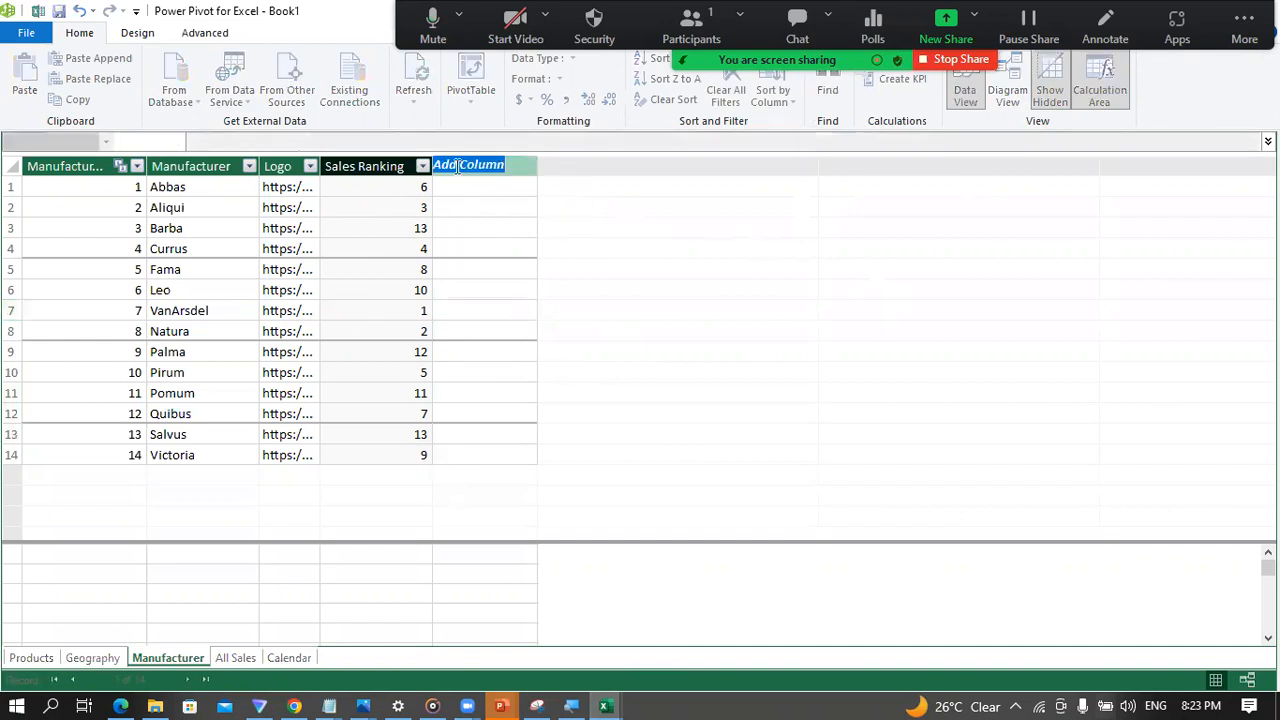
pyautogui.write('Sales Grou')
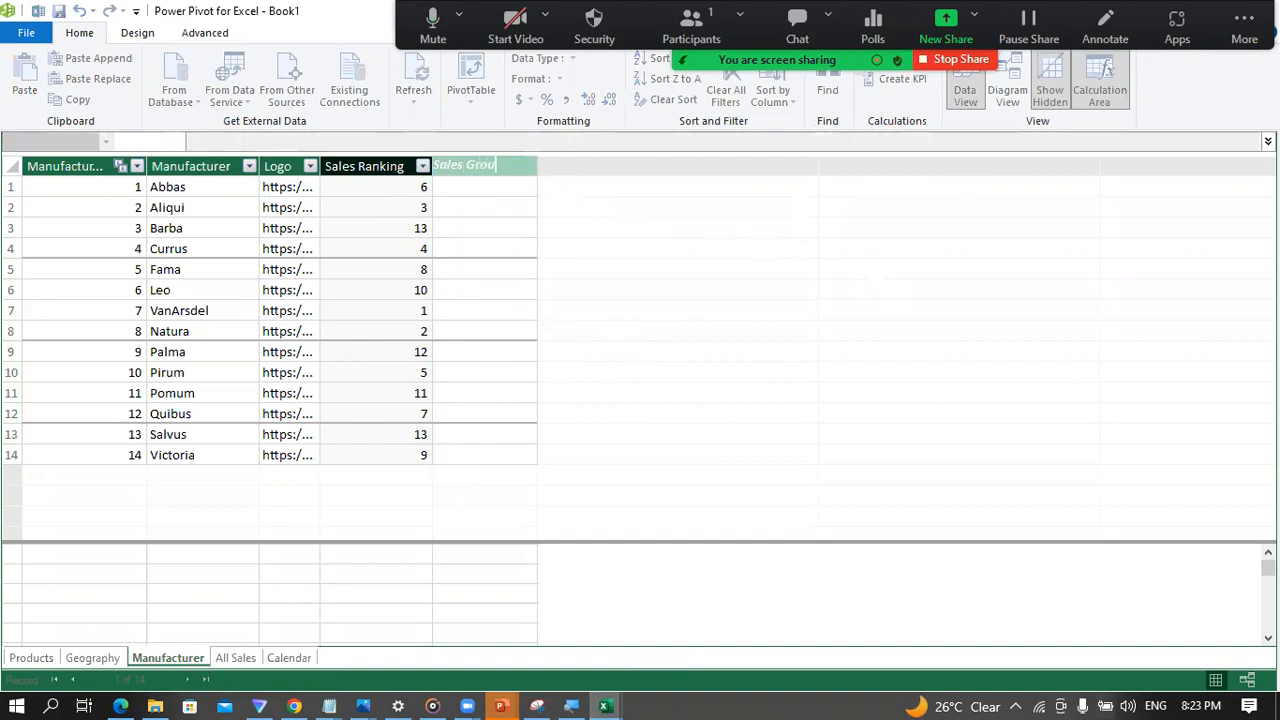
pyautogui.press('Return')
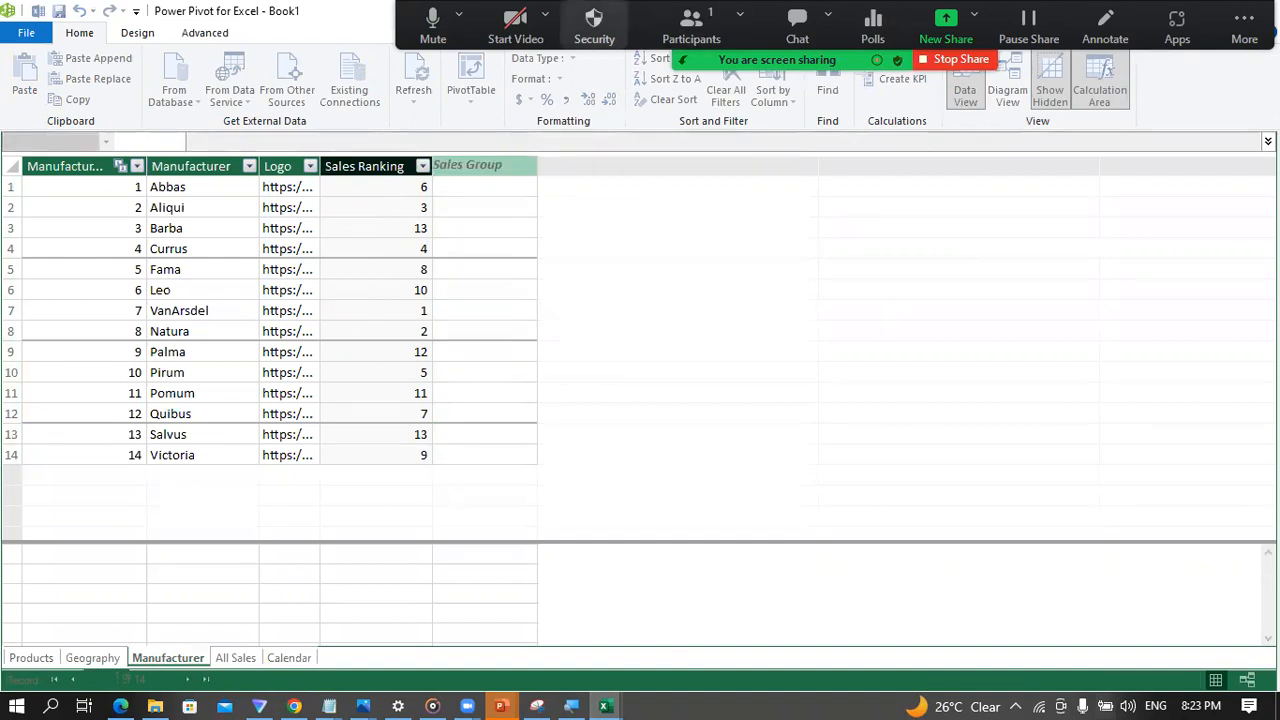
pyautogui.click(483, 207)
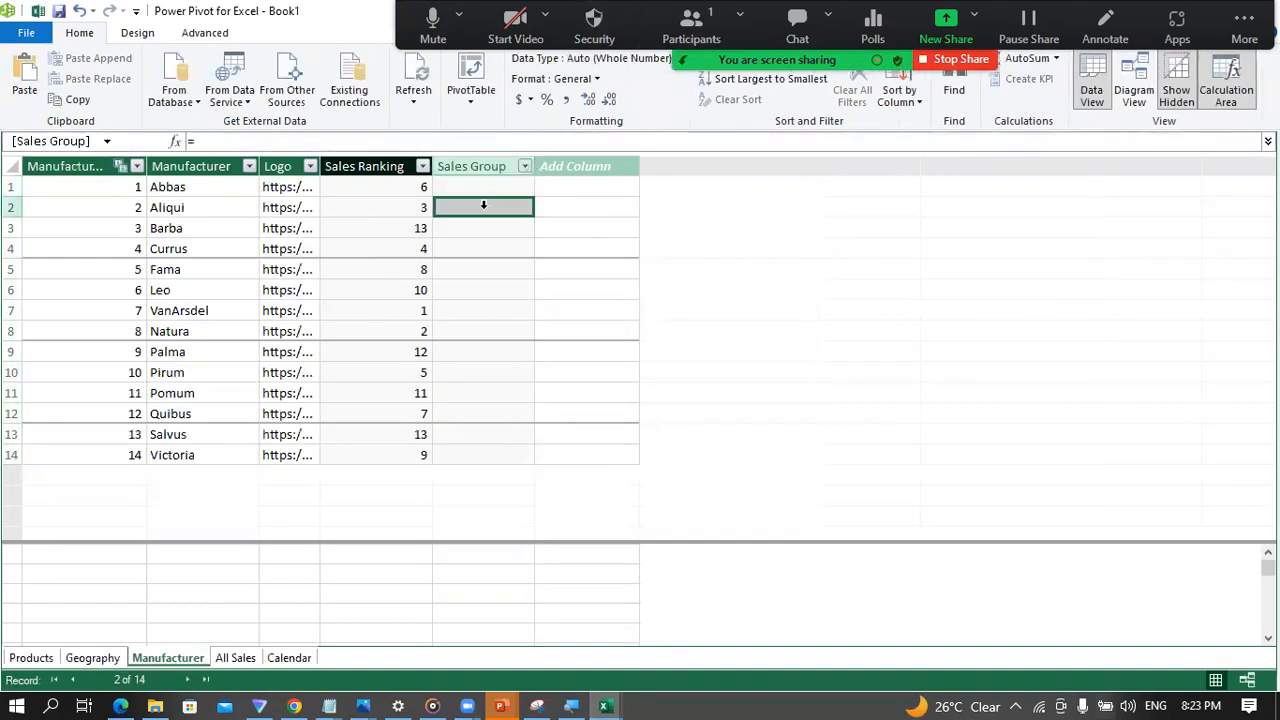
pyautogui.click(221, 143)
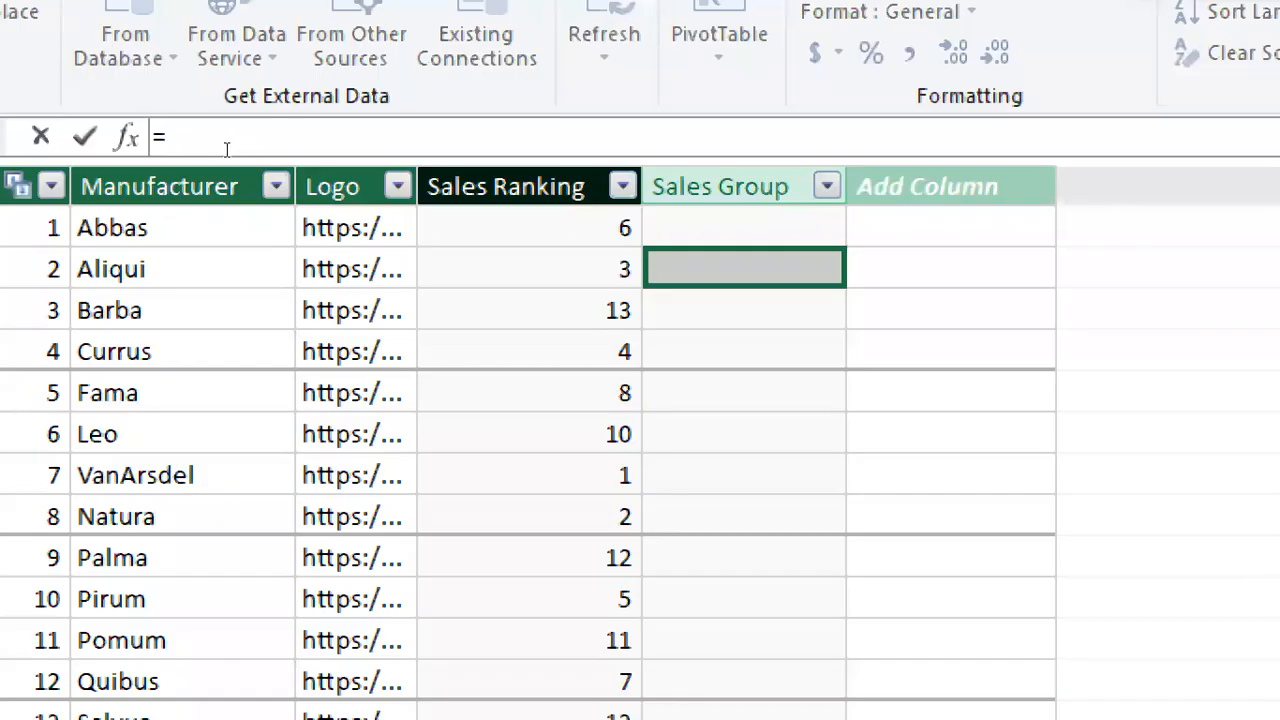
pyautogui.write('sw')
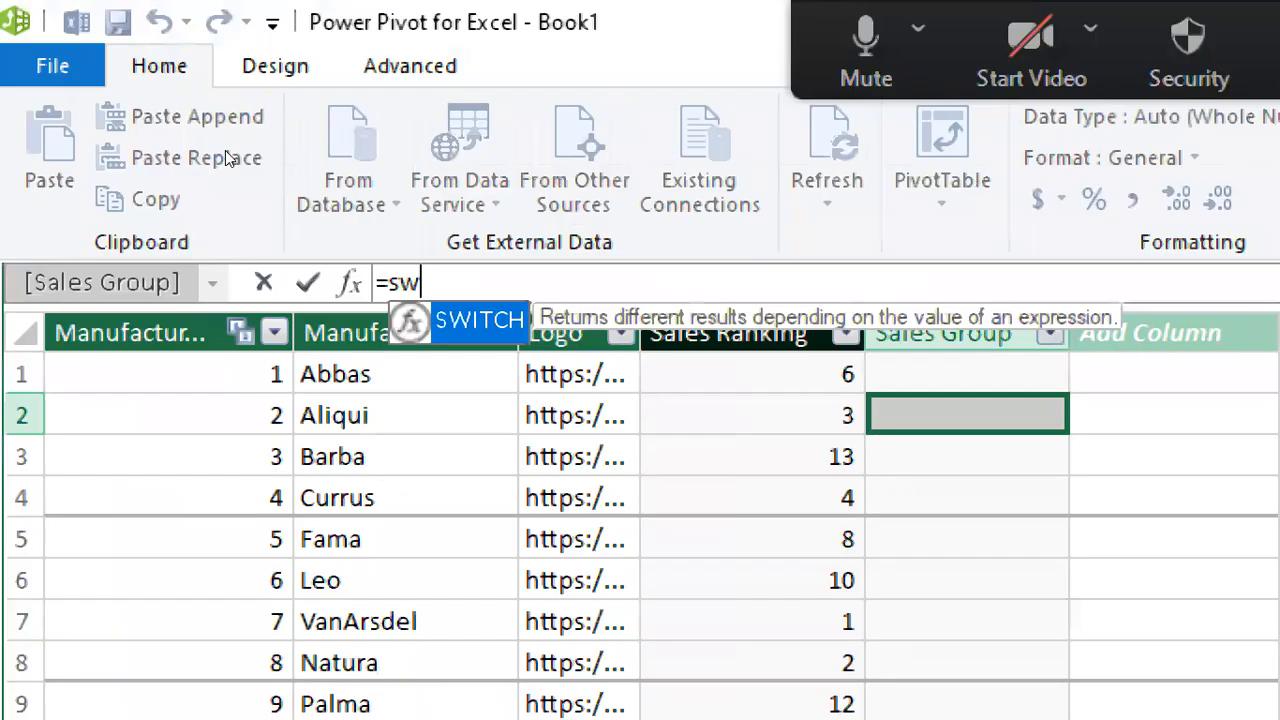
pyautogui.press('BackSpace')
pyautogui.press('BackSpace')
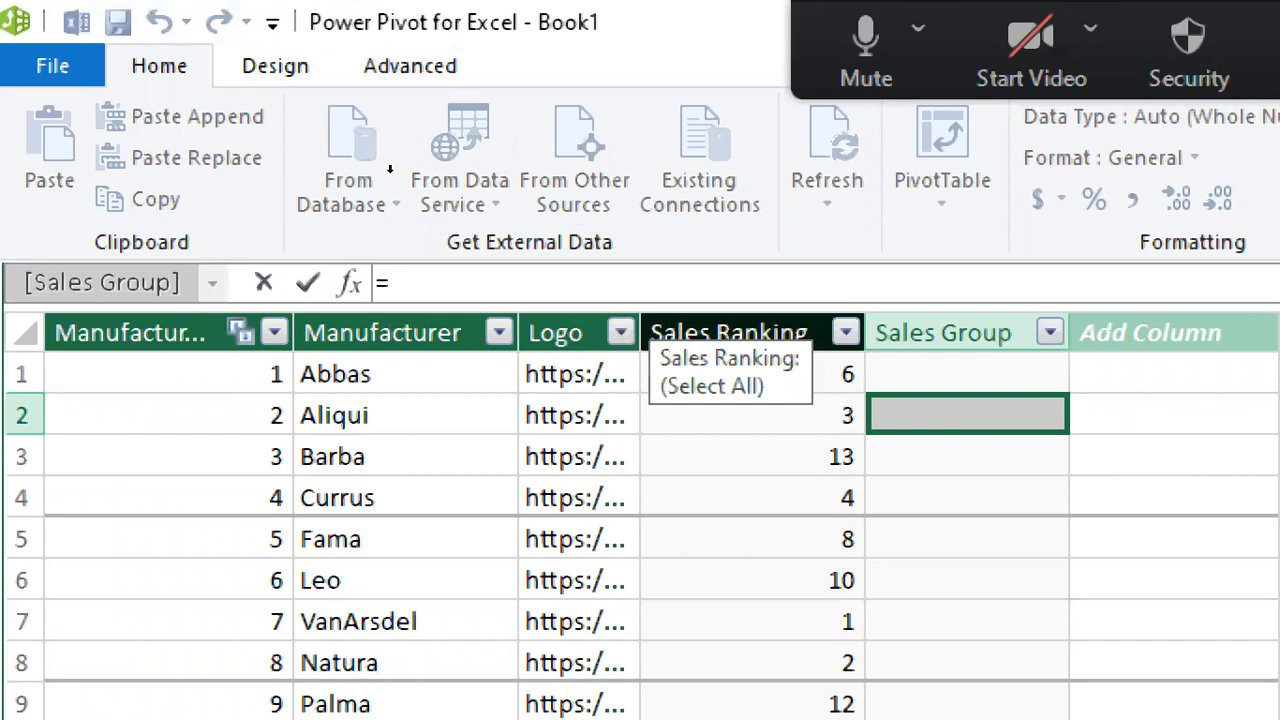
# Step: Begin the Sales Group formula with an IF function whose logical test is Manufacturer="VanArsdel"
pyautogui.write('i')
pyautogui.press('Tab')
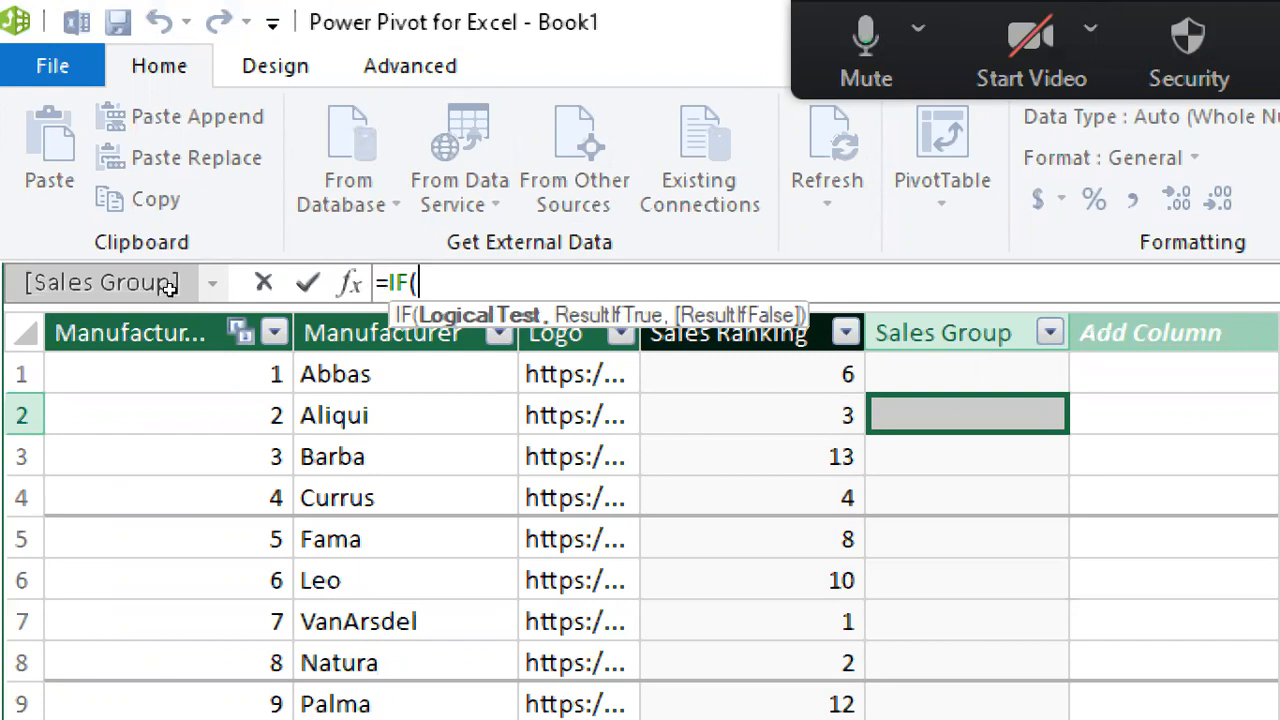
pyautogui.write('ma')
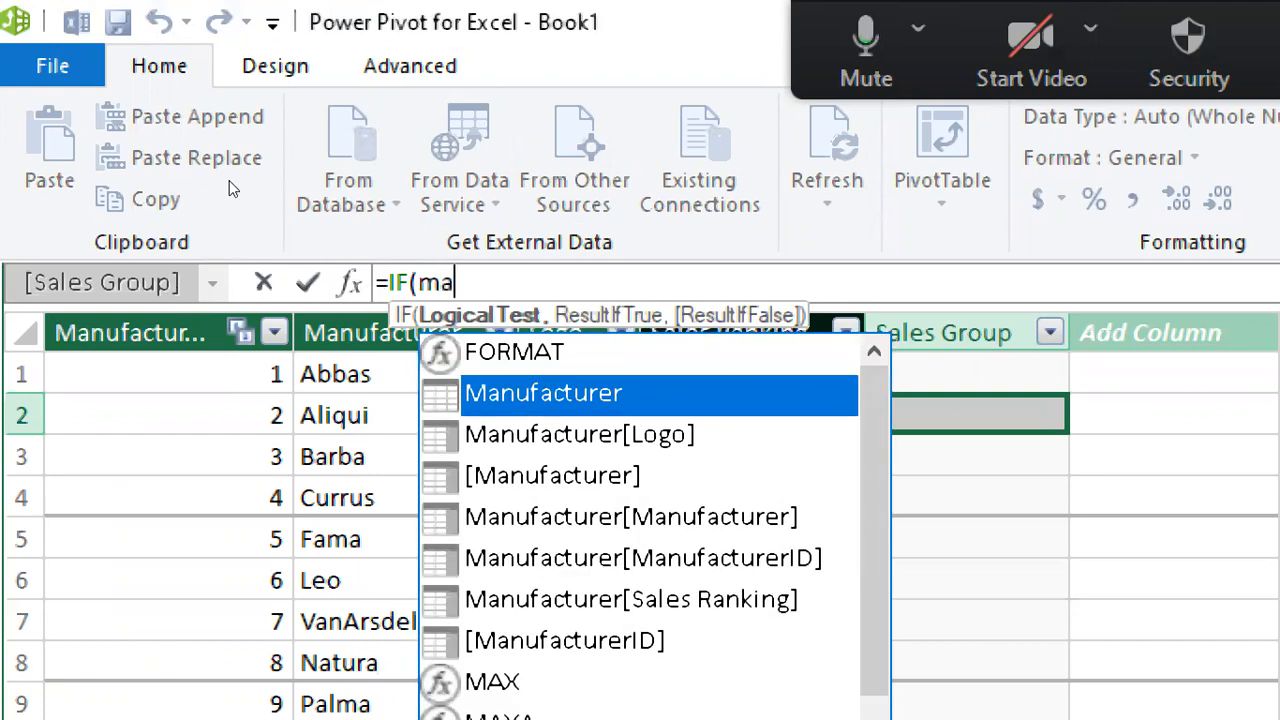
pyautogui.press('Tab')
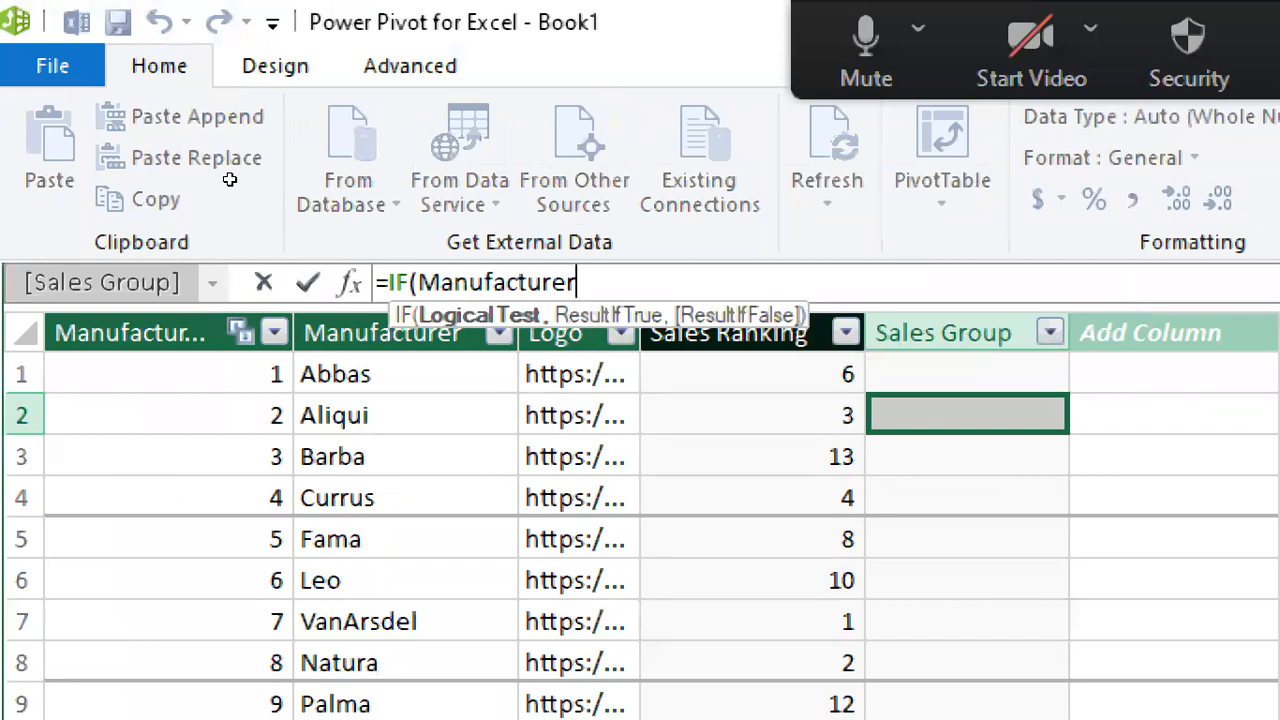
pyautogui.write('="Van')
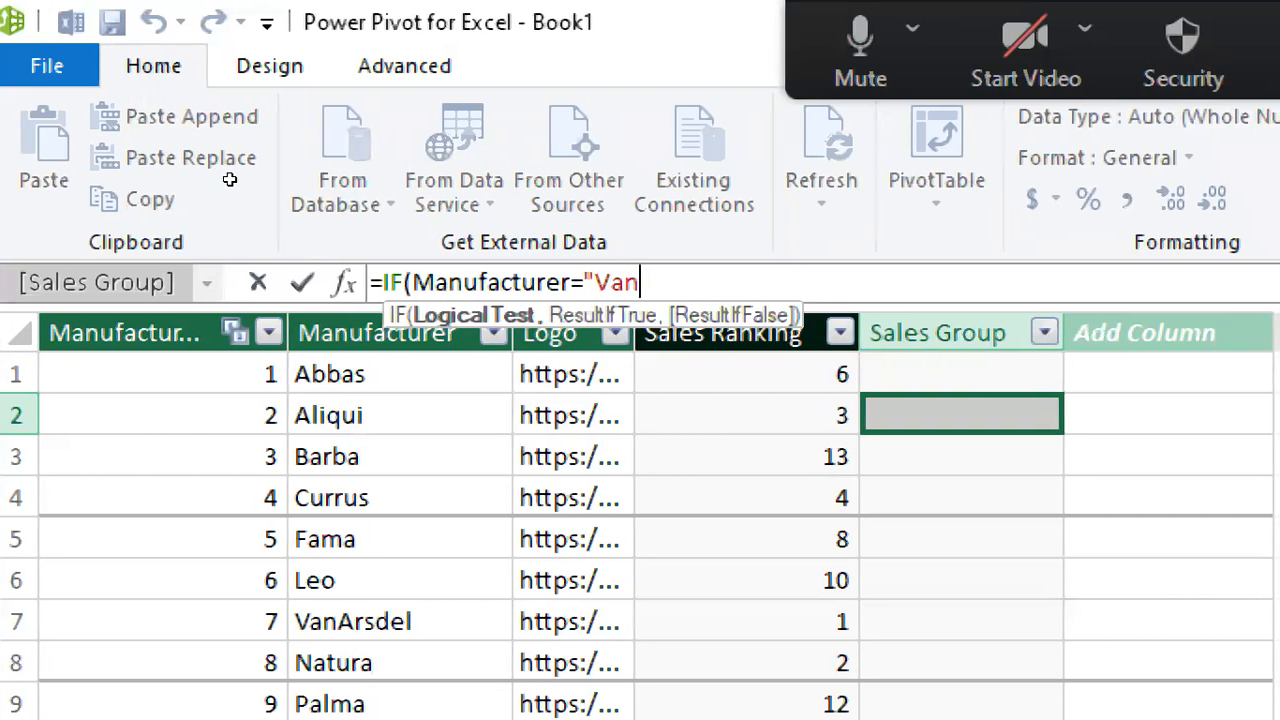
pyautogui.write('Ars')
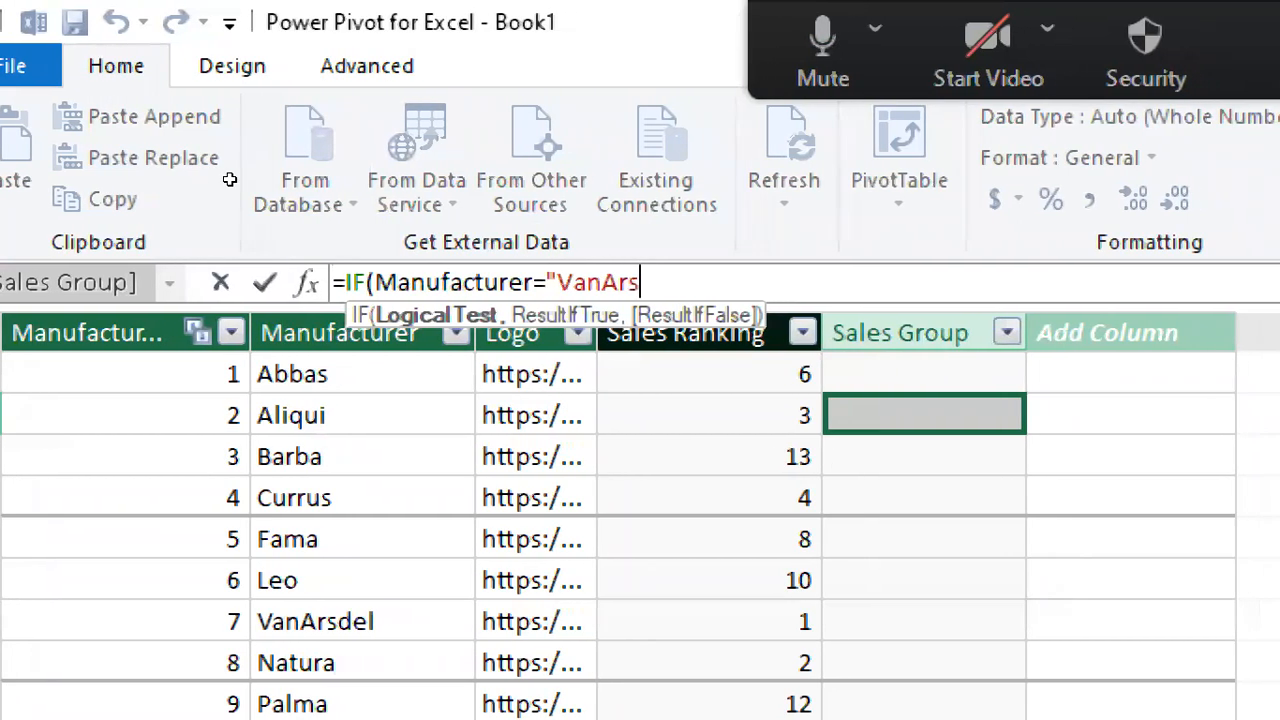
pyautogui.write('del')
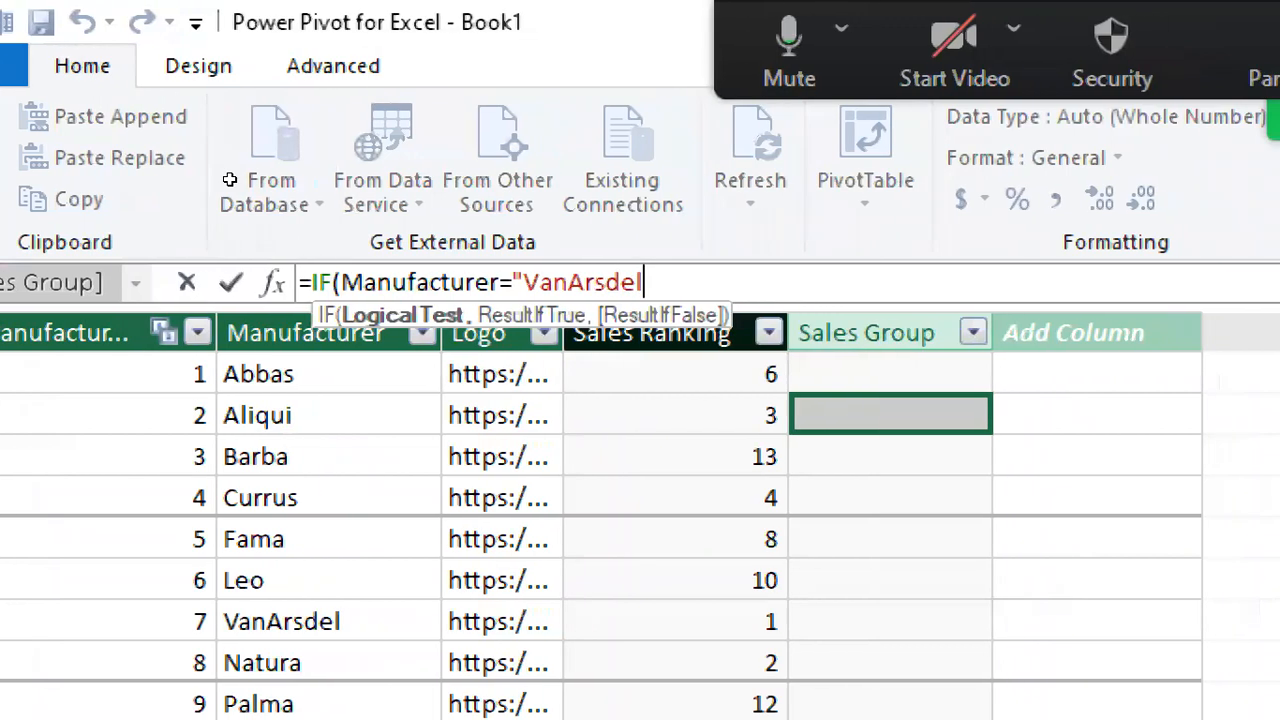
pyautogui.write('"')
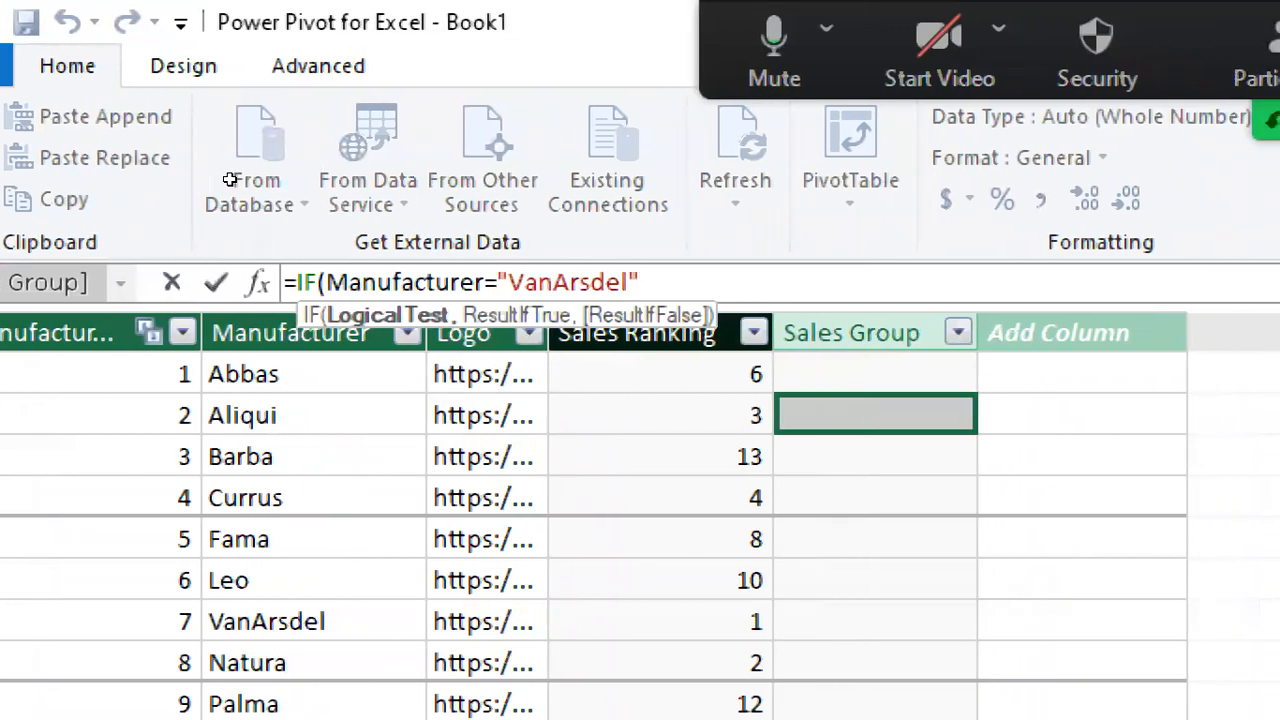
pyautogui.write(')')
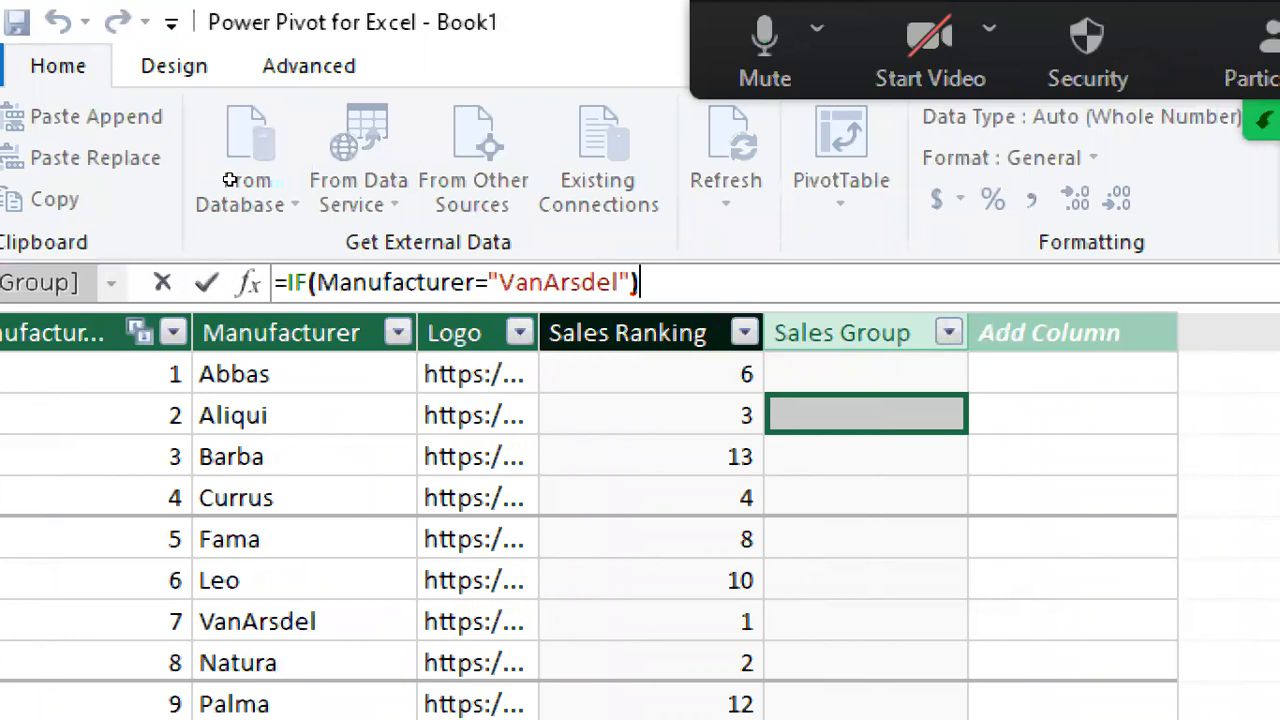
pyautogui.press('BackSpace')
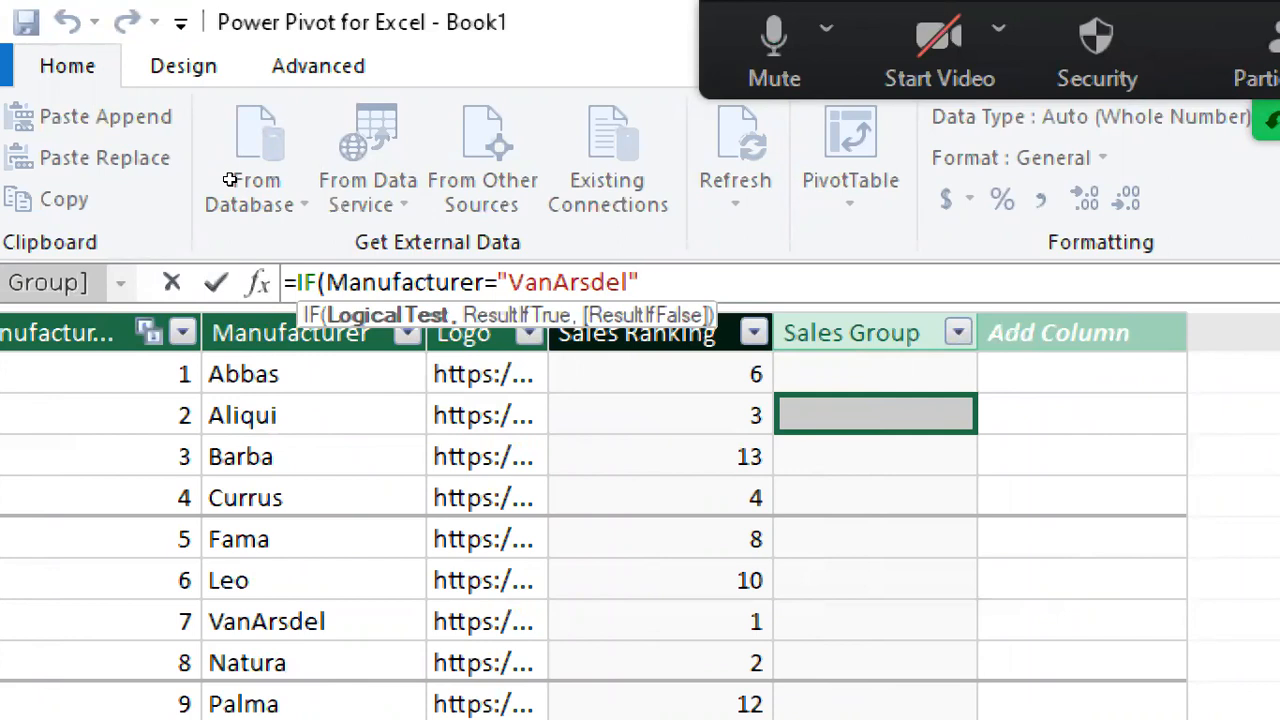
# Step: Set the IF function's true result to the text "VanArsdel" in the Sales Group formula
pyautogui.write(',')
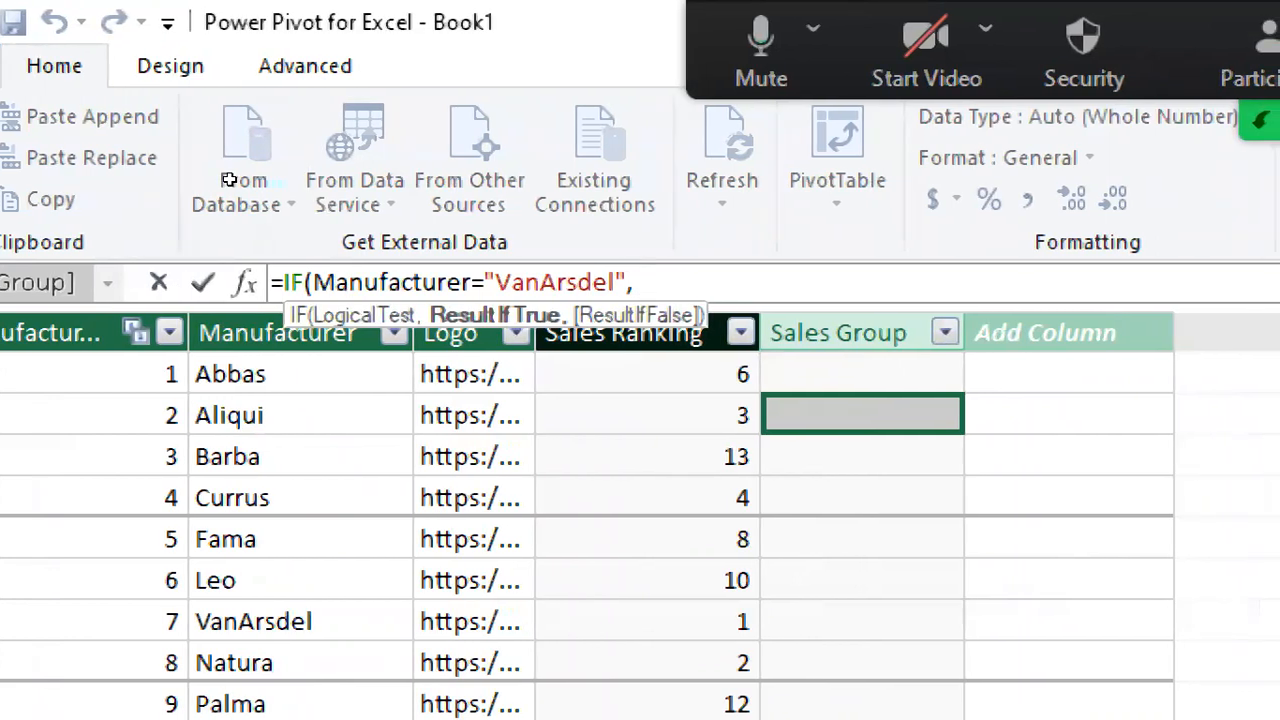
pyautogui.write(' "V')
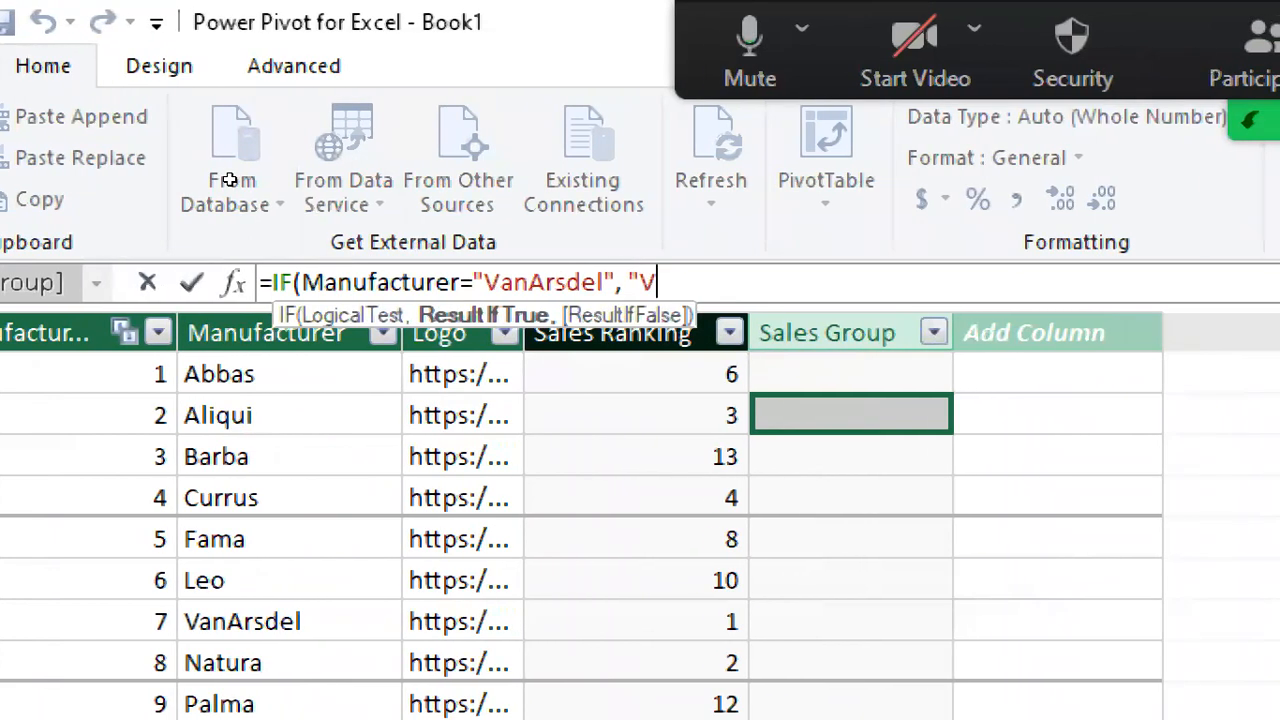
pyautogui.write('an')
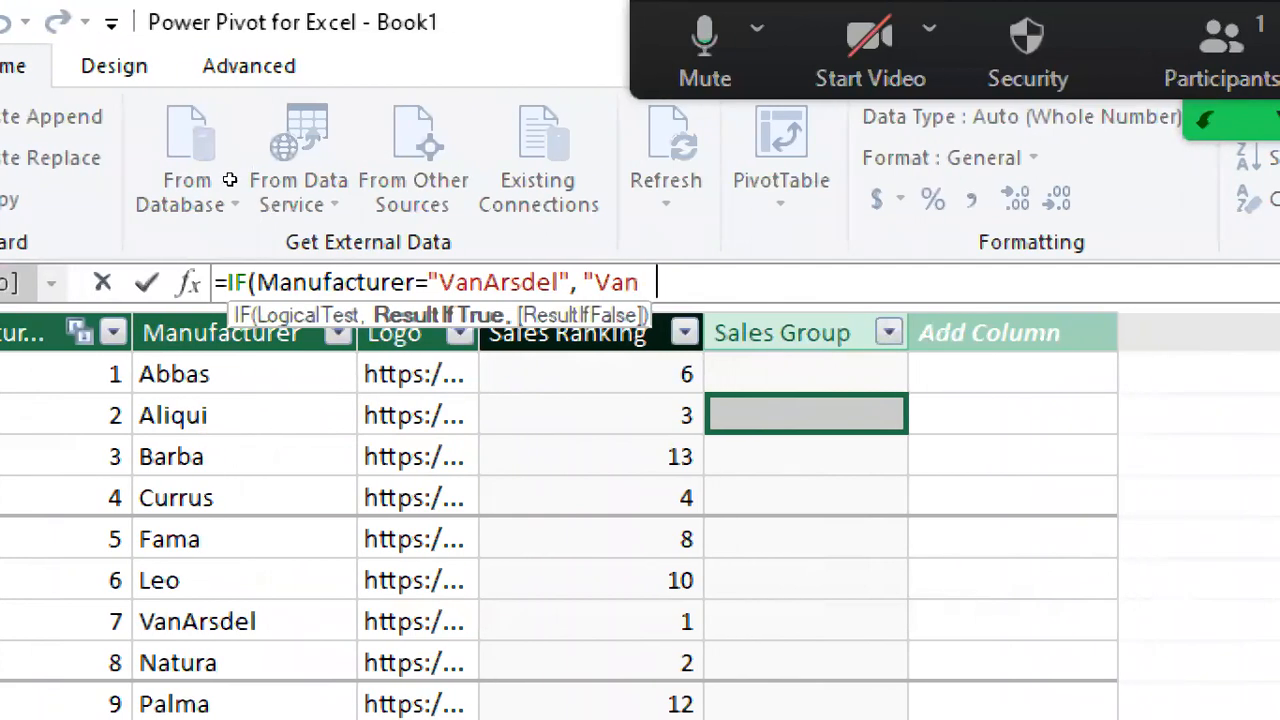
pyautogui.write('Arsdel')
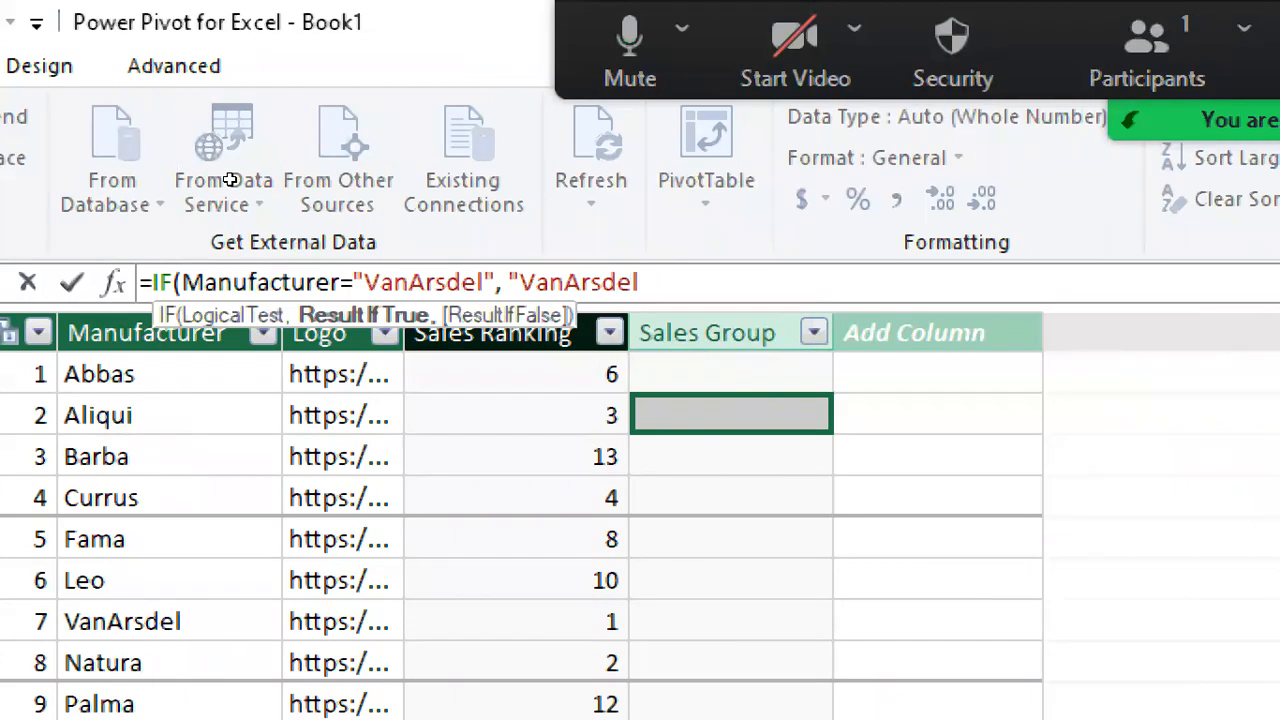
pyautogui.write(',')
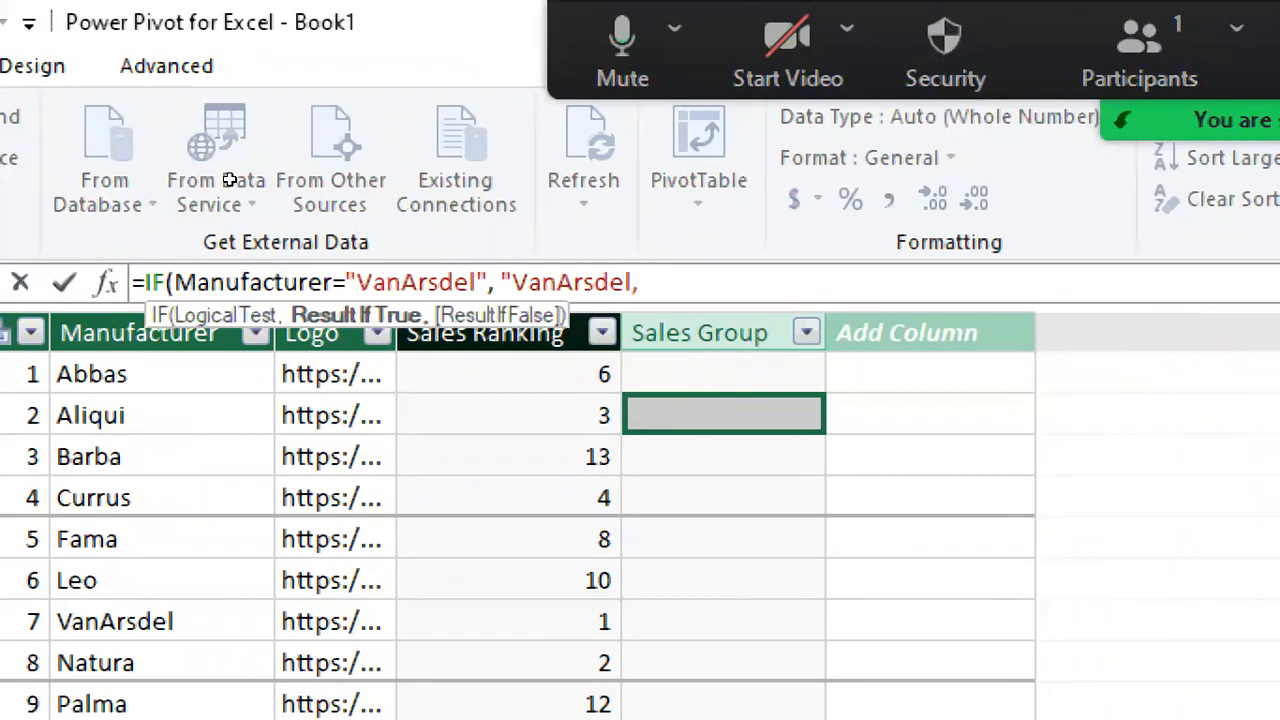
pyautogui.write('if')
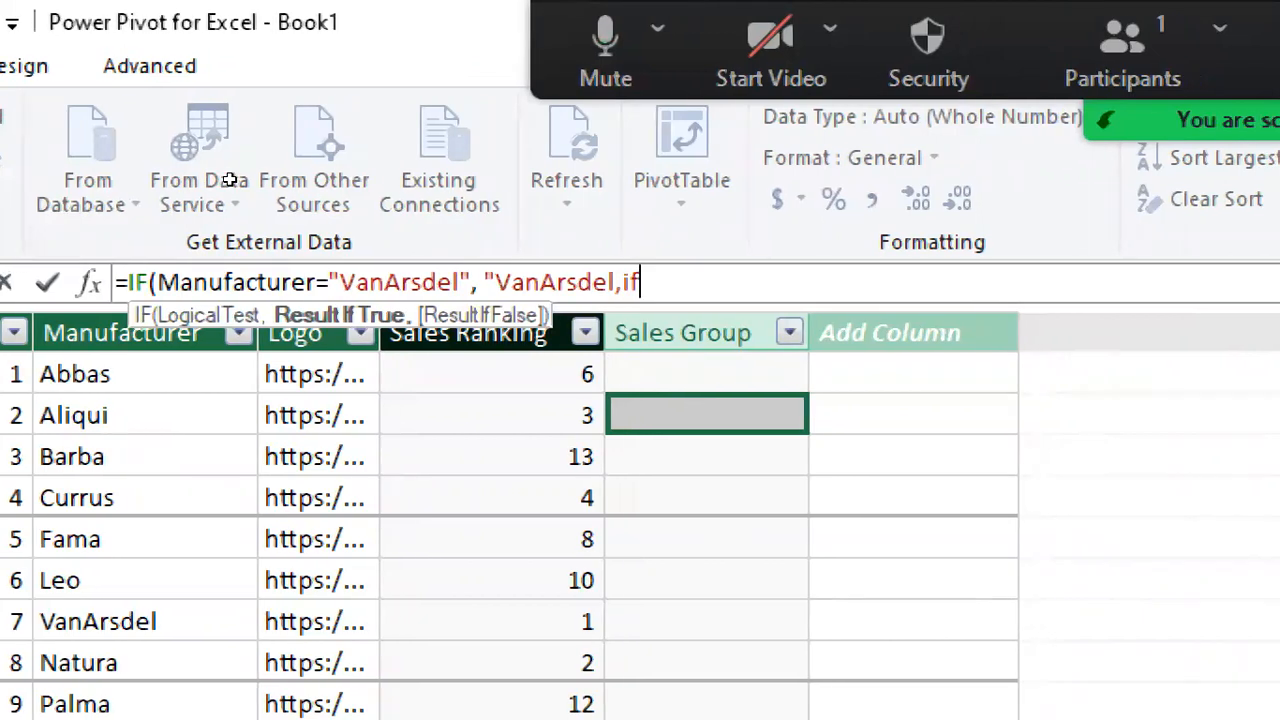
pyautogui.press('BackSpace')
pyautogui.press('BackSpace')
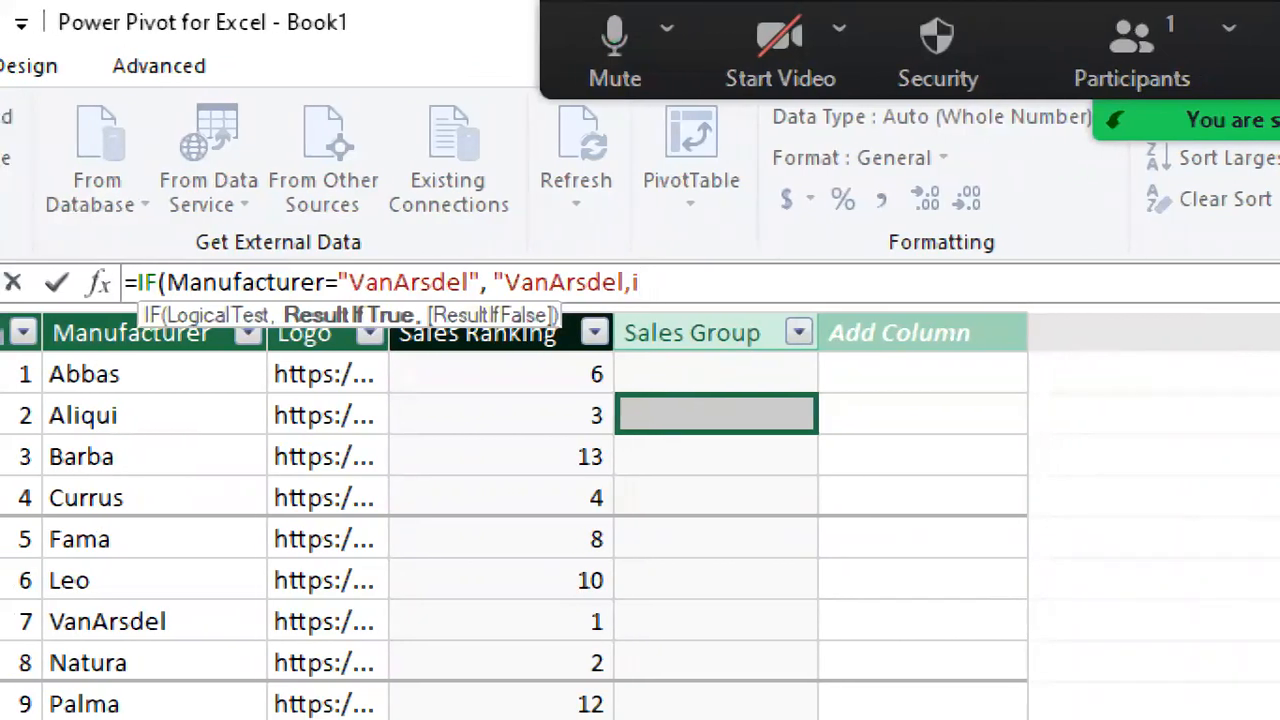
pyautogui.press('BackSpace')
pyautogui.write('",IF(')
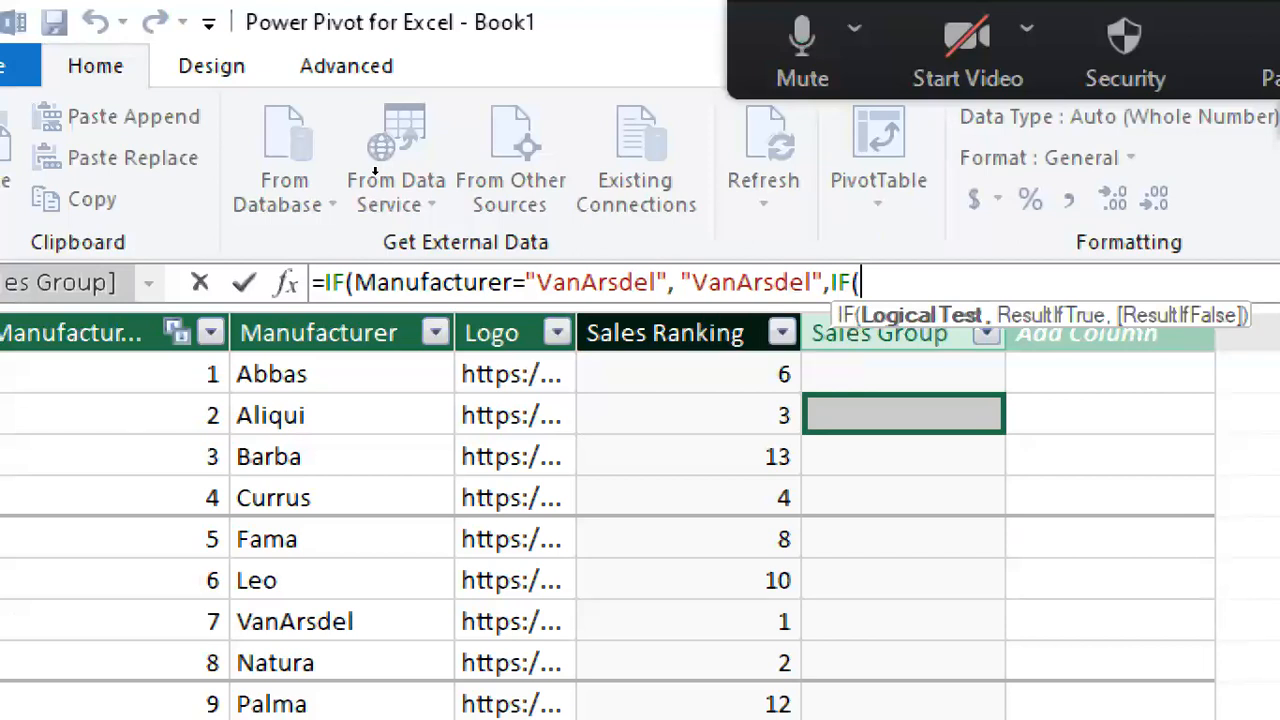
# Step: Nest a second IF as the false result, testing whether Manufacturer[Sales Ranking]<=5
pyautogui.write('sal')
pyautogui.press('Tab')
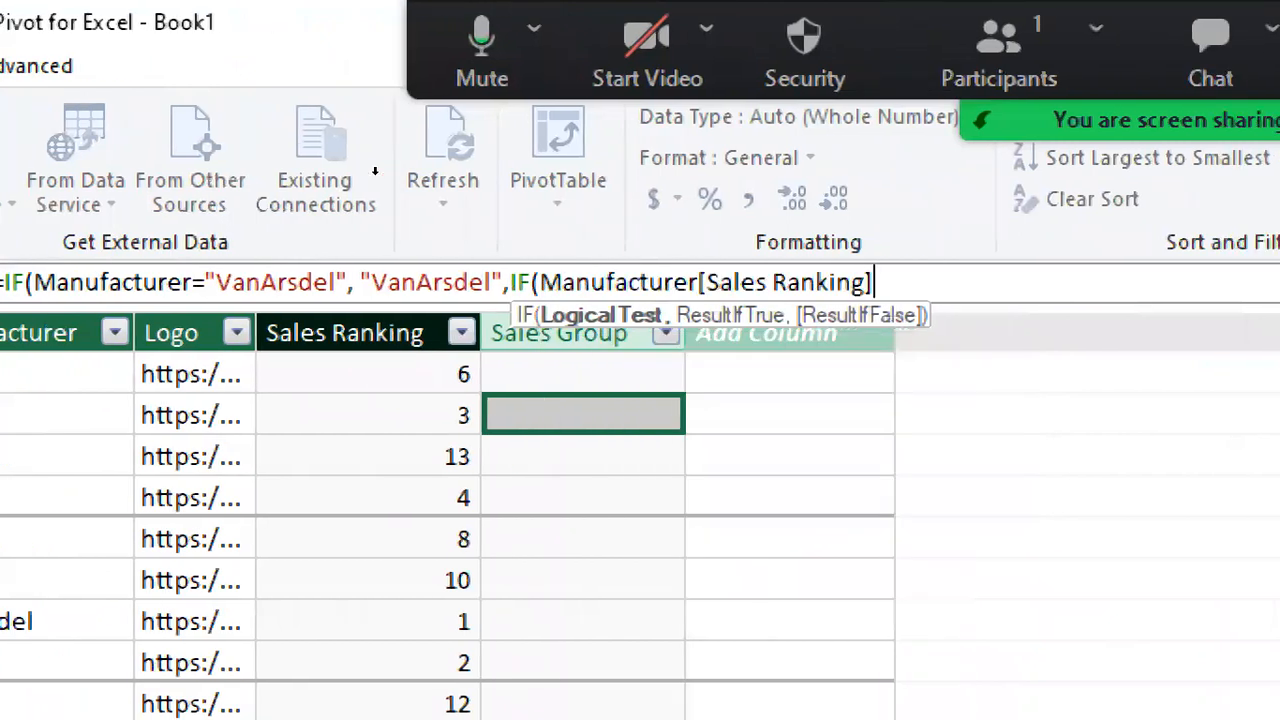
pyautogui.write('<=5')
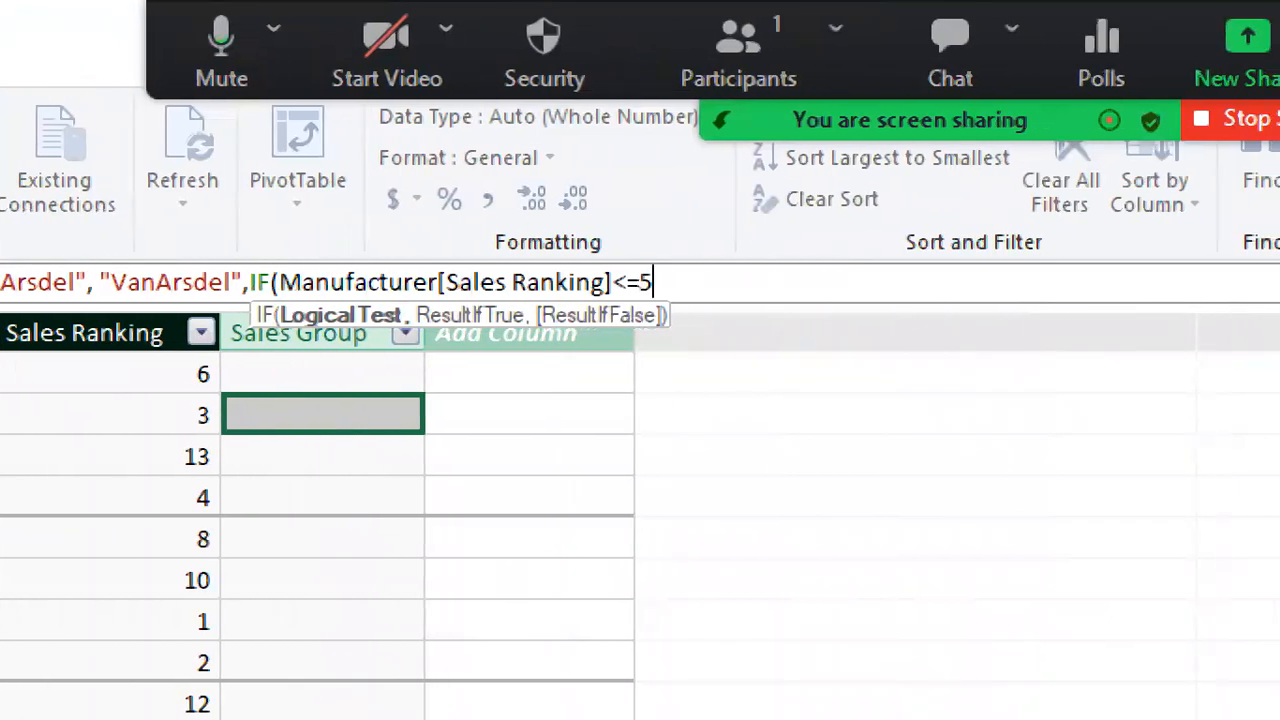
pyautogui.write(',')
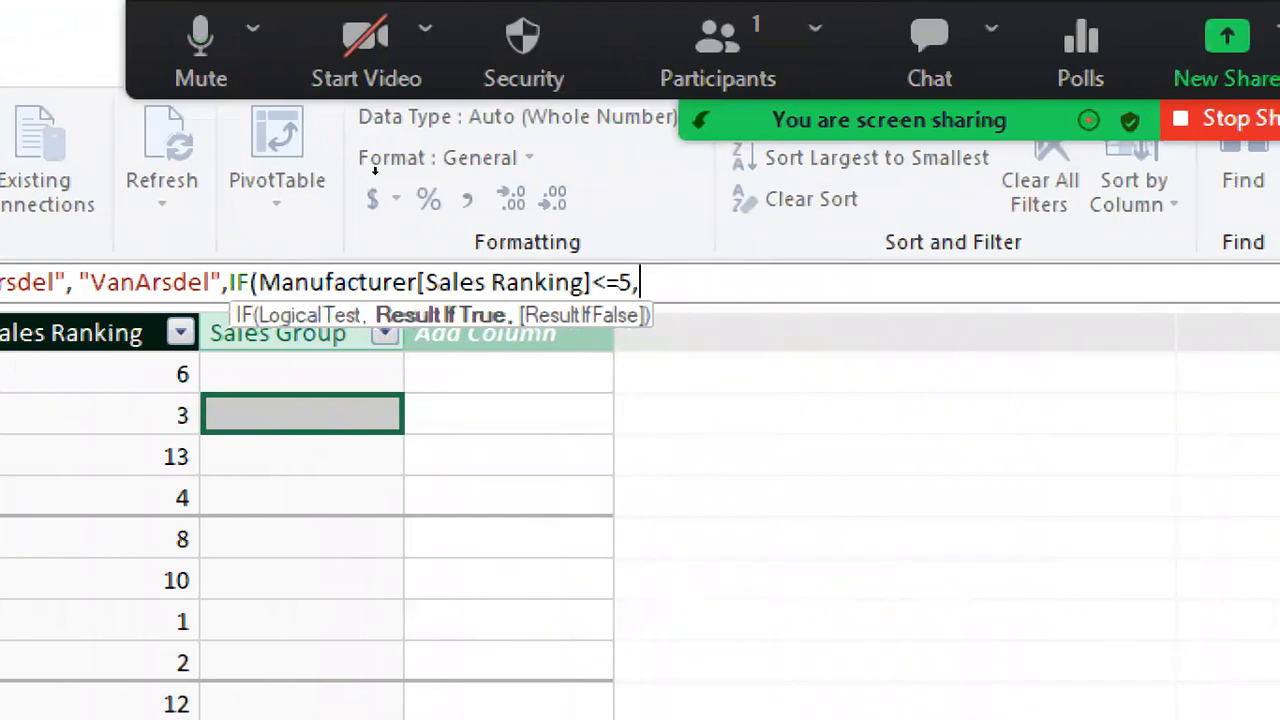
pyautogui.write('"')
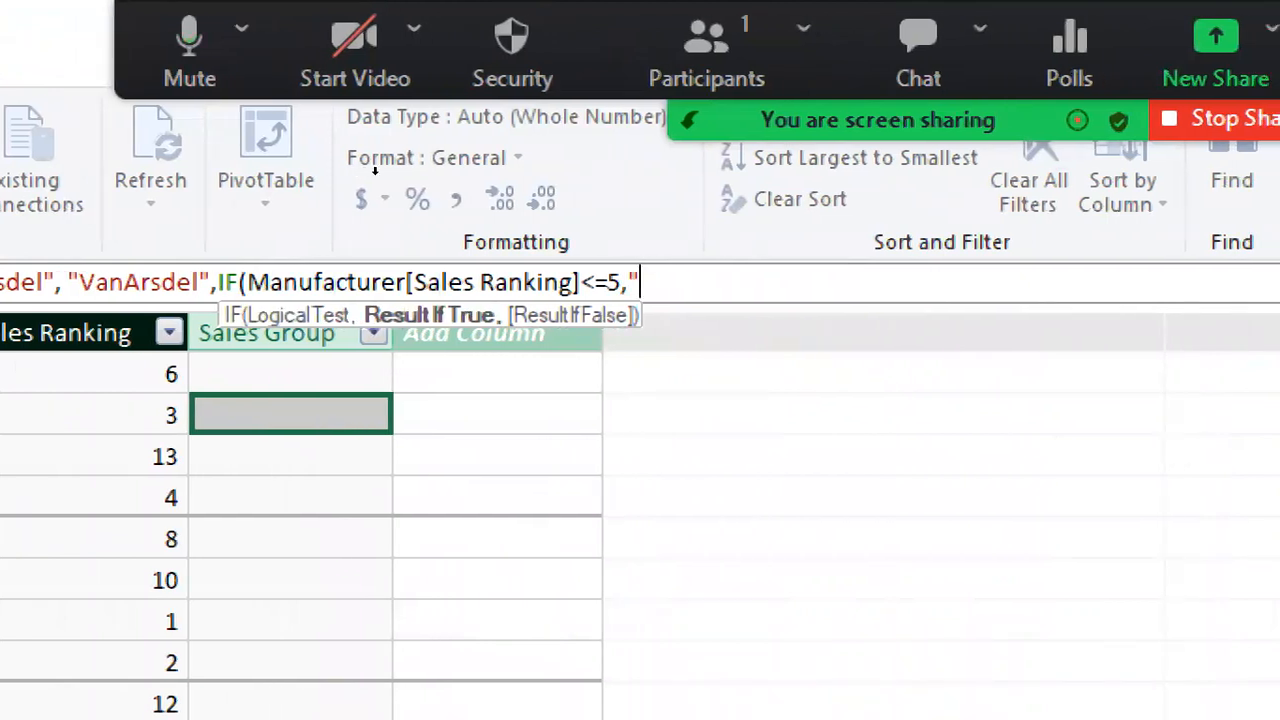
pyautogui.write('Top ')
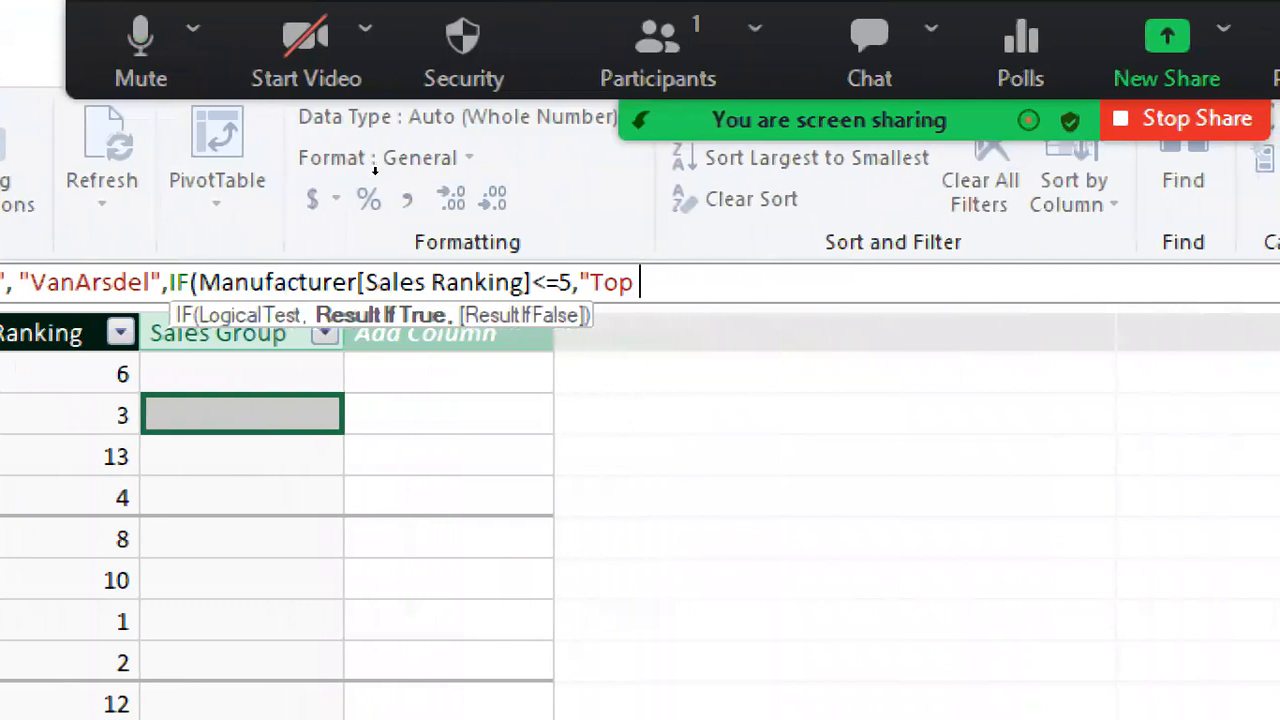
pyautogui.write('5", "O')
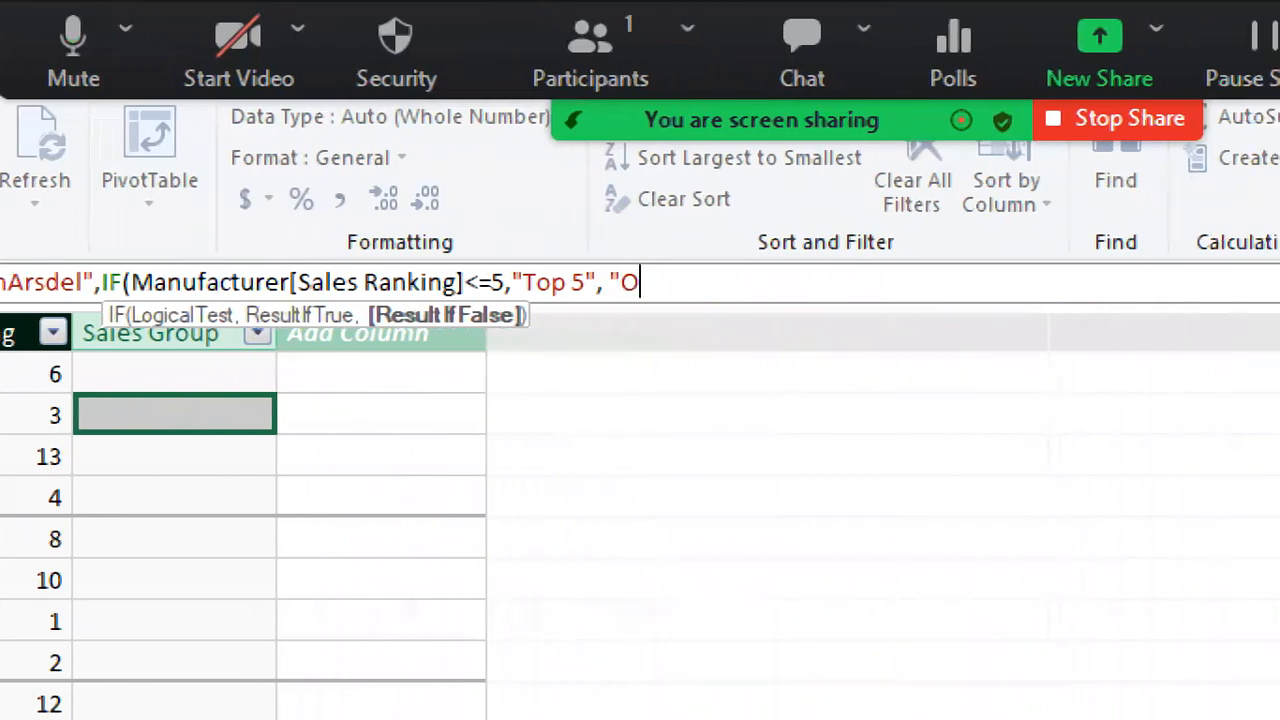
pyautogui.write('thers")')
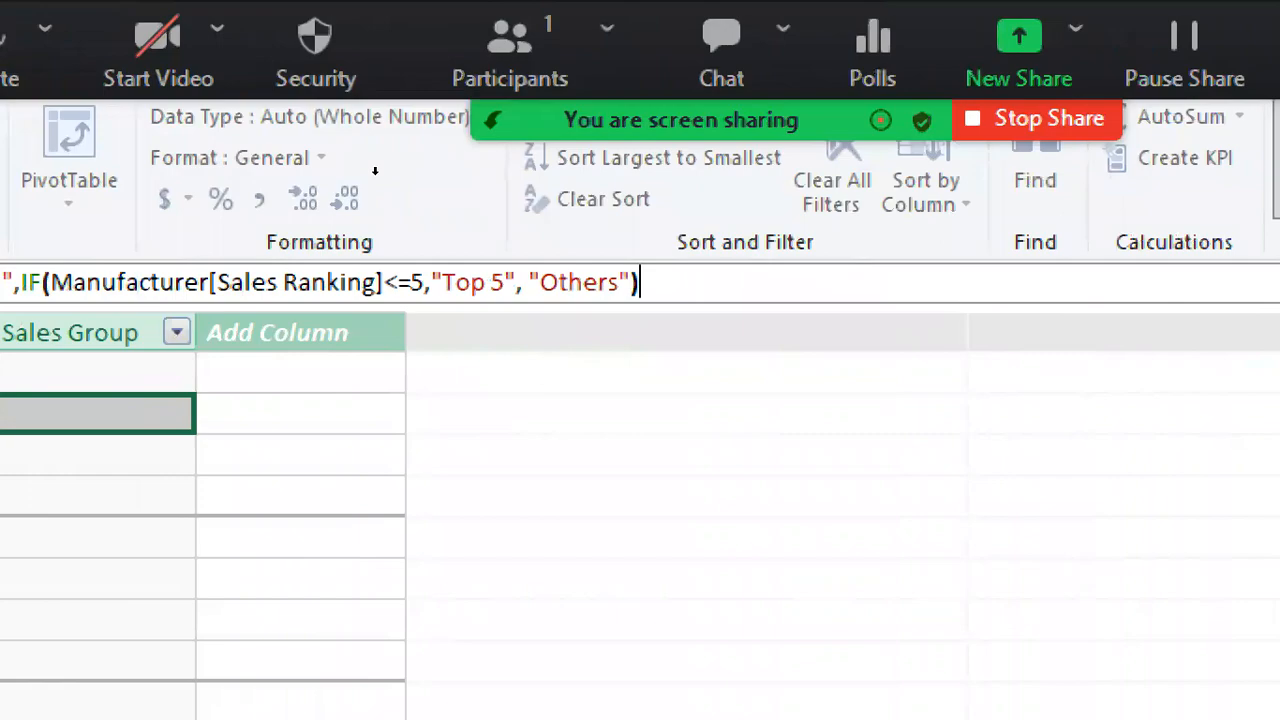
pyautogui.write(')')
# Step: Make the nested IF return "Top 5" when true and "Others" when false, and commit the Sales Group formula
pyautogui.press('Return')
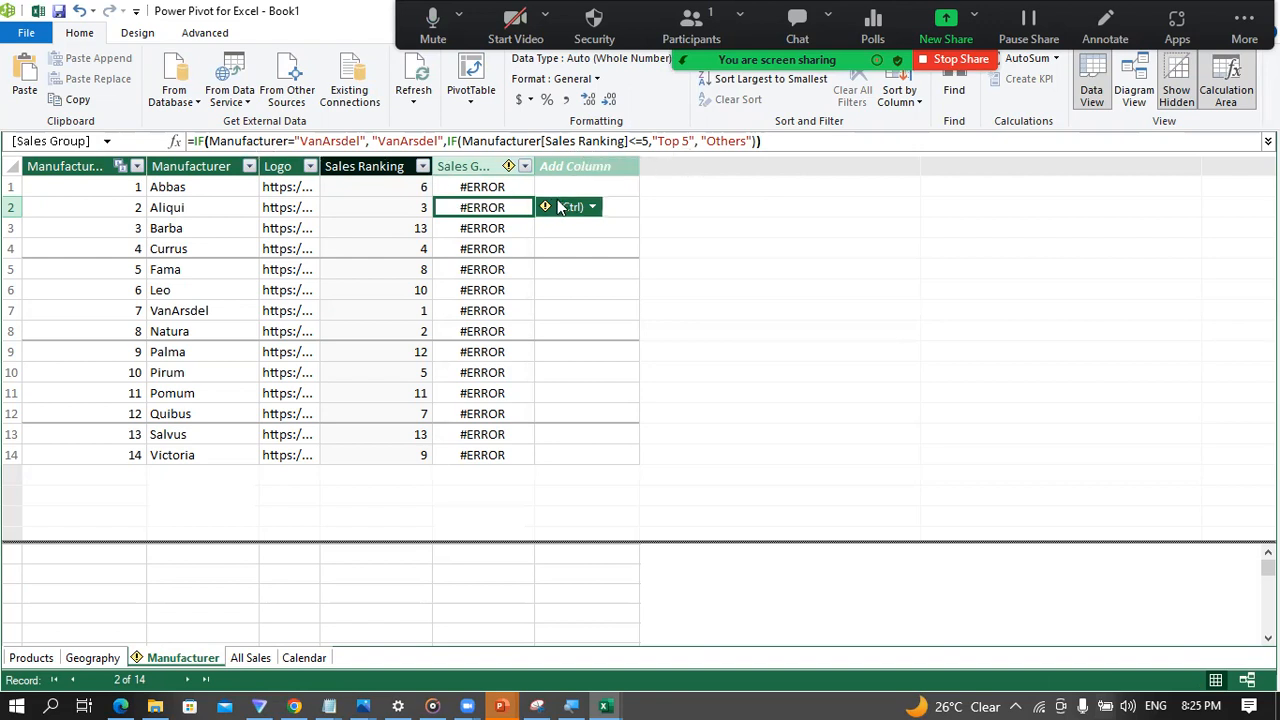
# Step: Recommit the Sales Group formula as it stands and read the error details for the column
pyautogui.moveTo(546, 210)
pyautogui.click(767, 142)
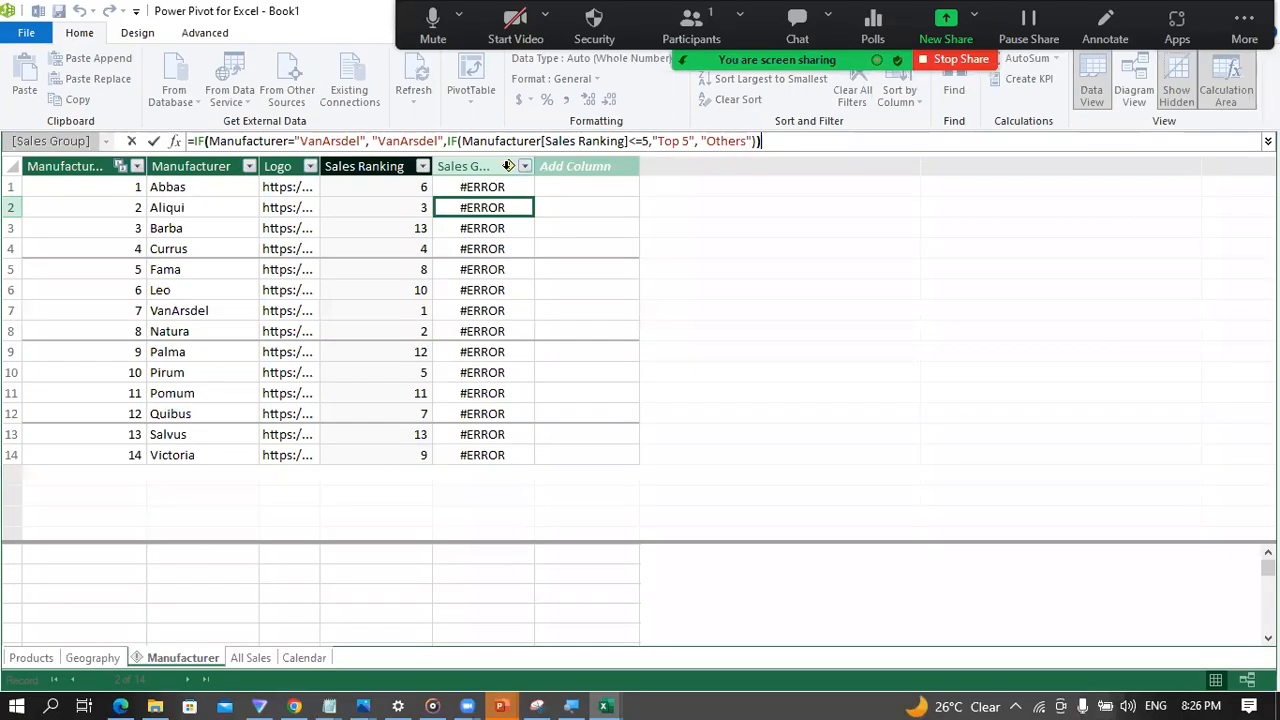
pyautogui.press('Return')
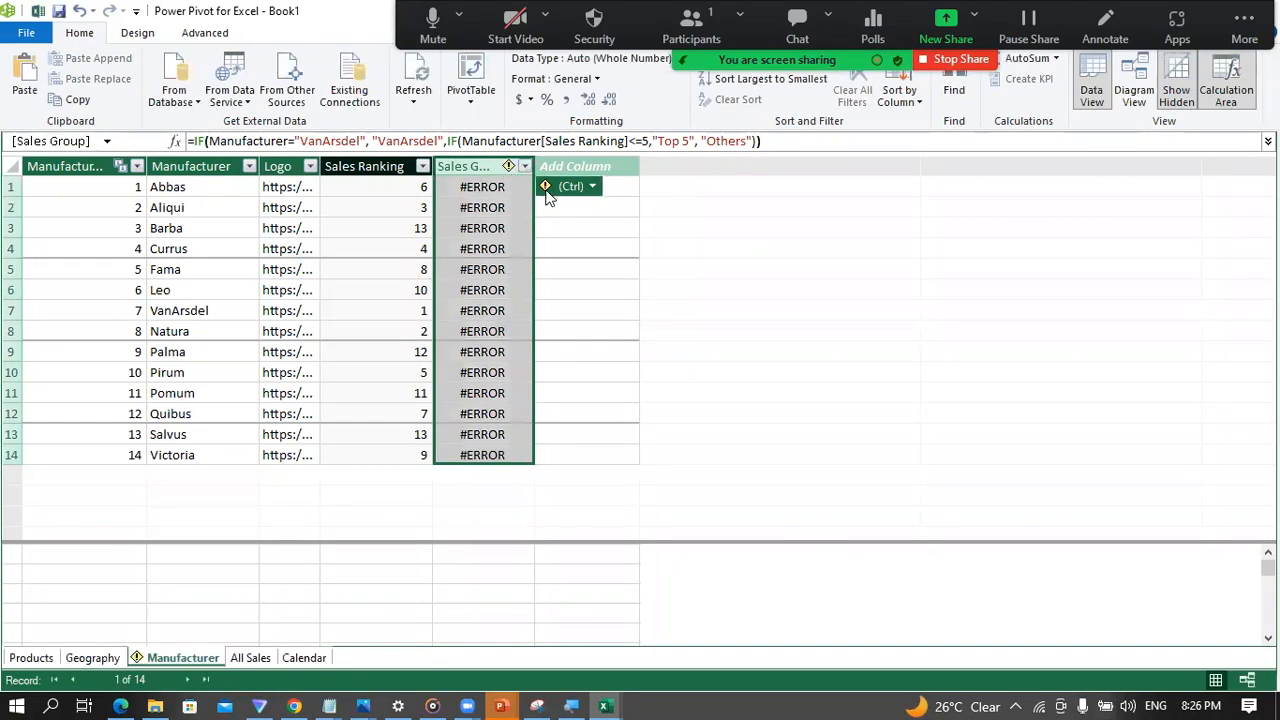
pyautogui.click(547, 190)
pyautogui.click(573, 208)
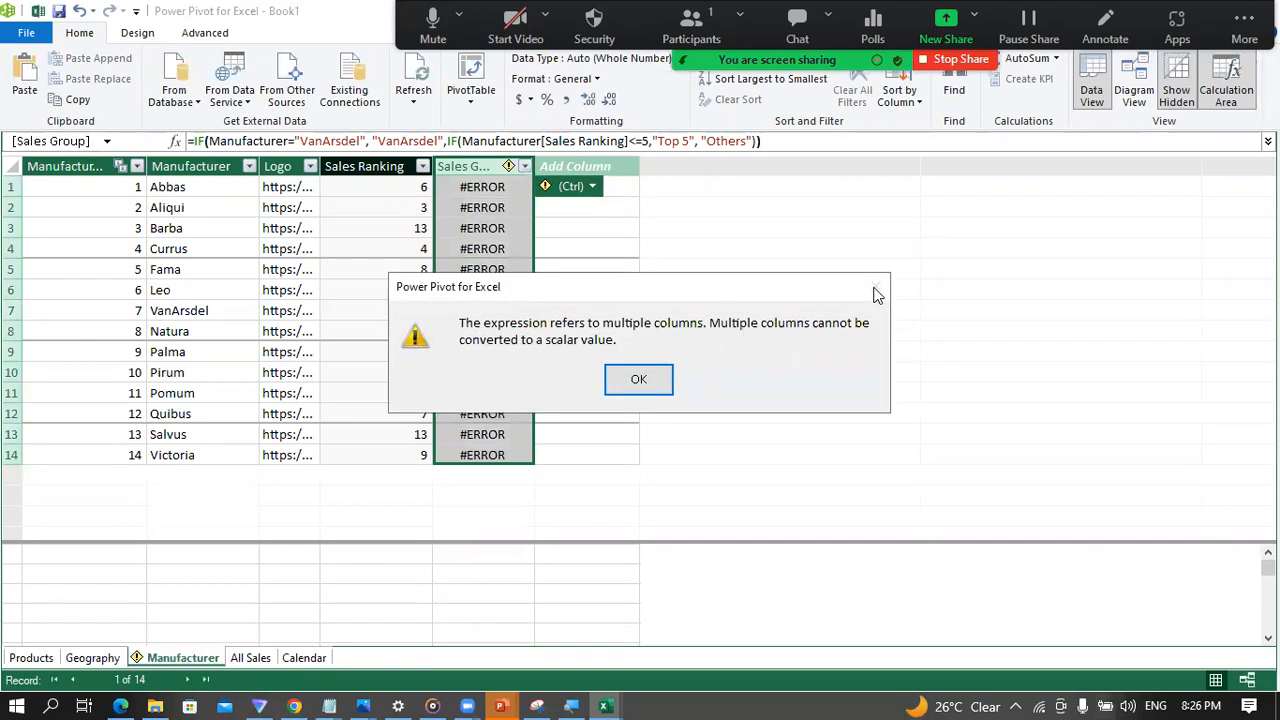
pyautogui.click(639, 380)
# Step: Correct the first condition of the Sales Group formula to Manufacturer[Manufacturer]="VanArsdel", and check the groups of Abbas and VanArsdel
pyautogui.doubleClick(283, 141)
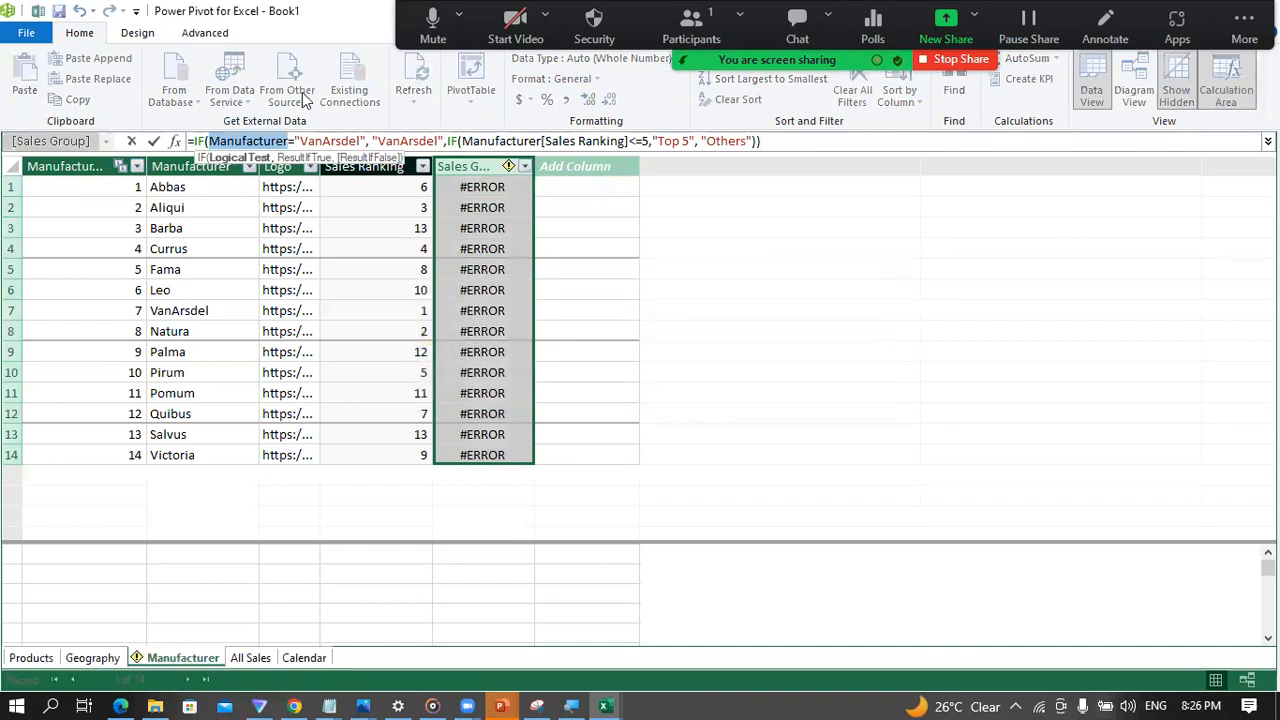
pyautogui.click(288, 141)
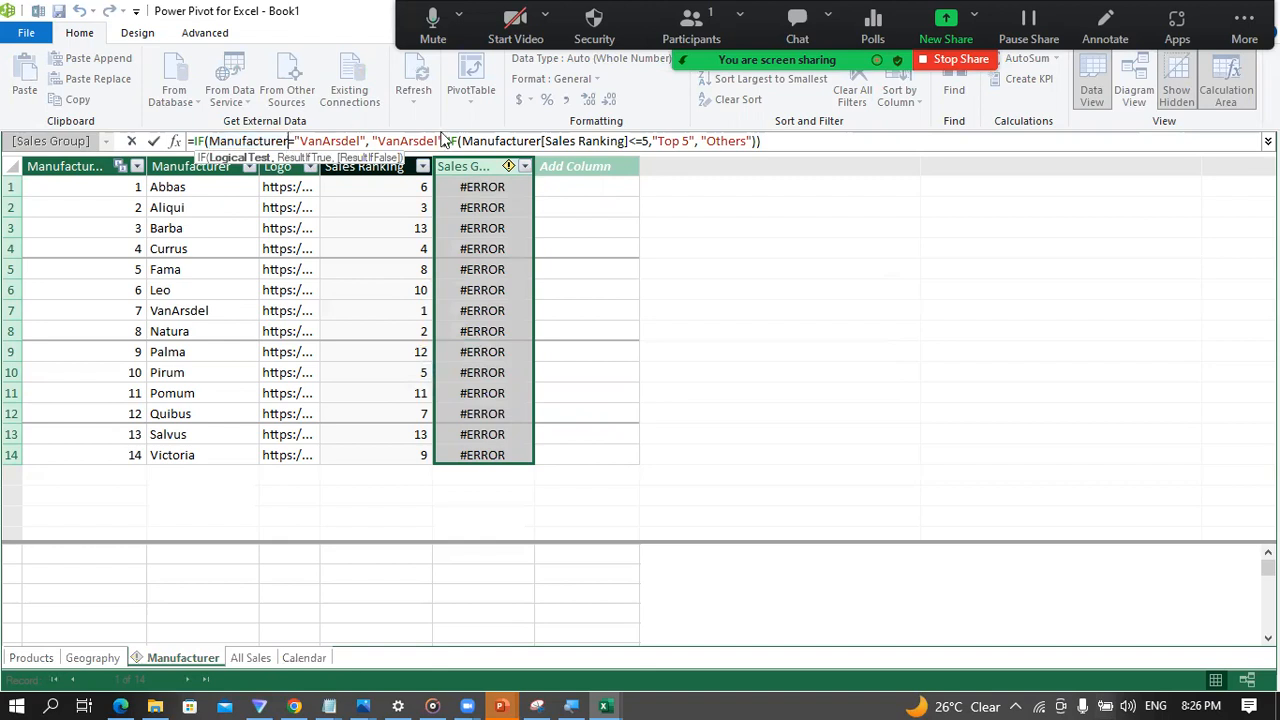
pyautogui.write('[')
pyautogui.press('Down')
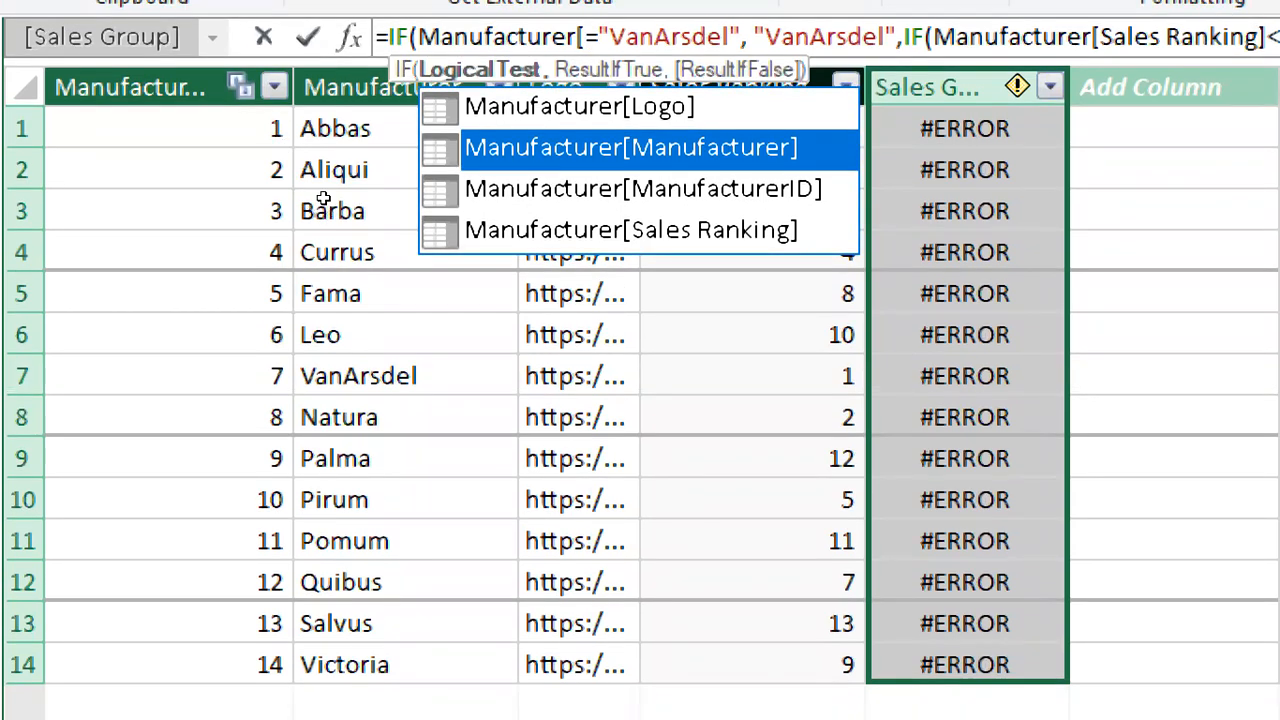
pyautogui.press('Tab')
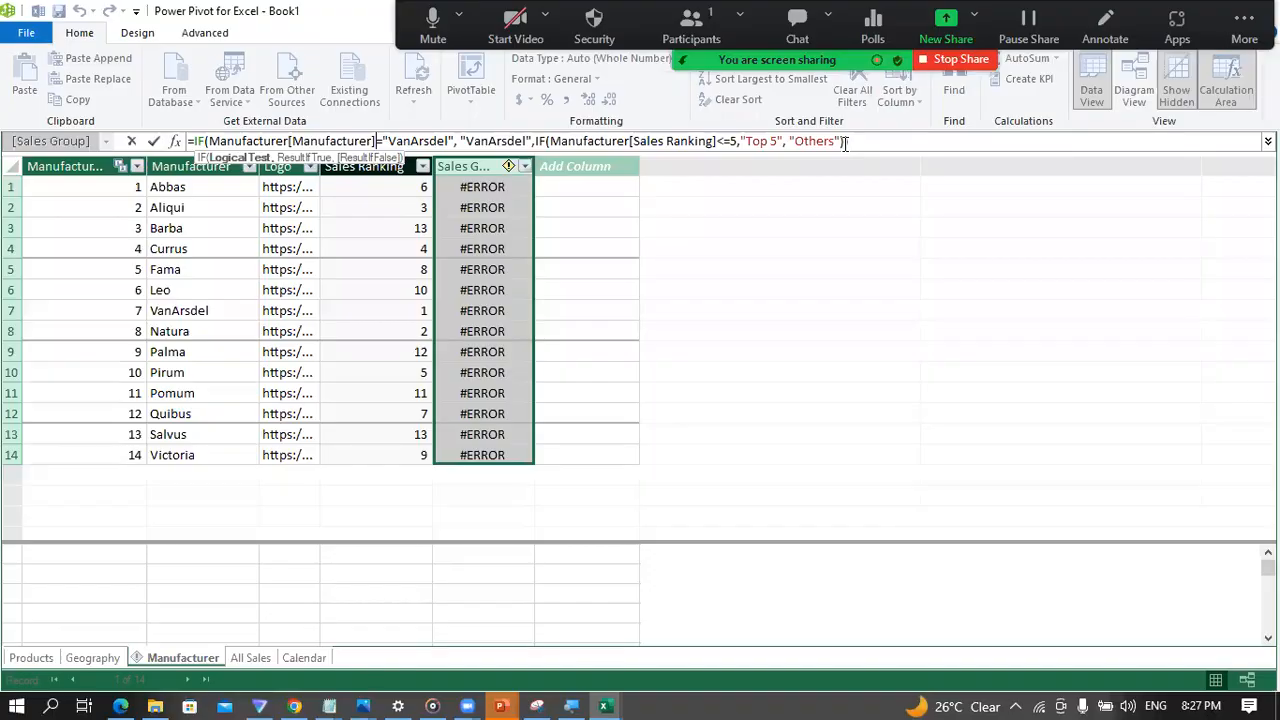
pyautogui.press('Return')
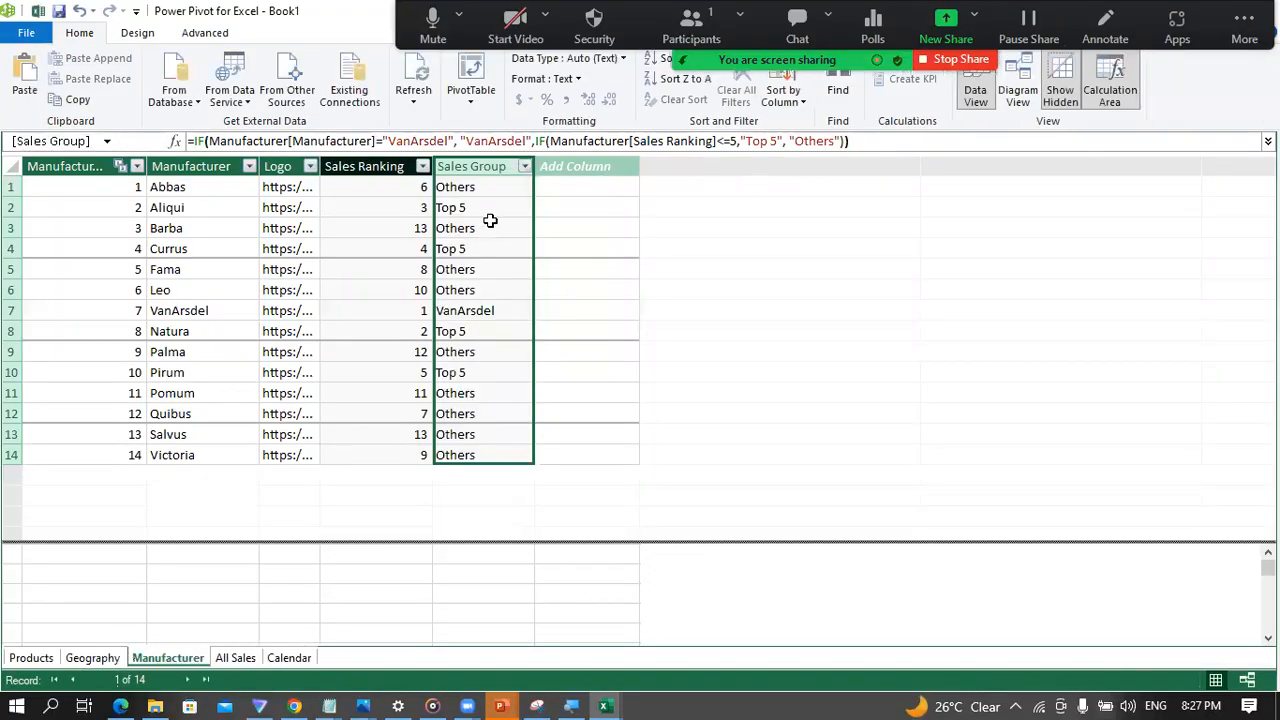
pyautogui.click(464, 195)
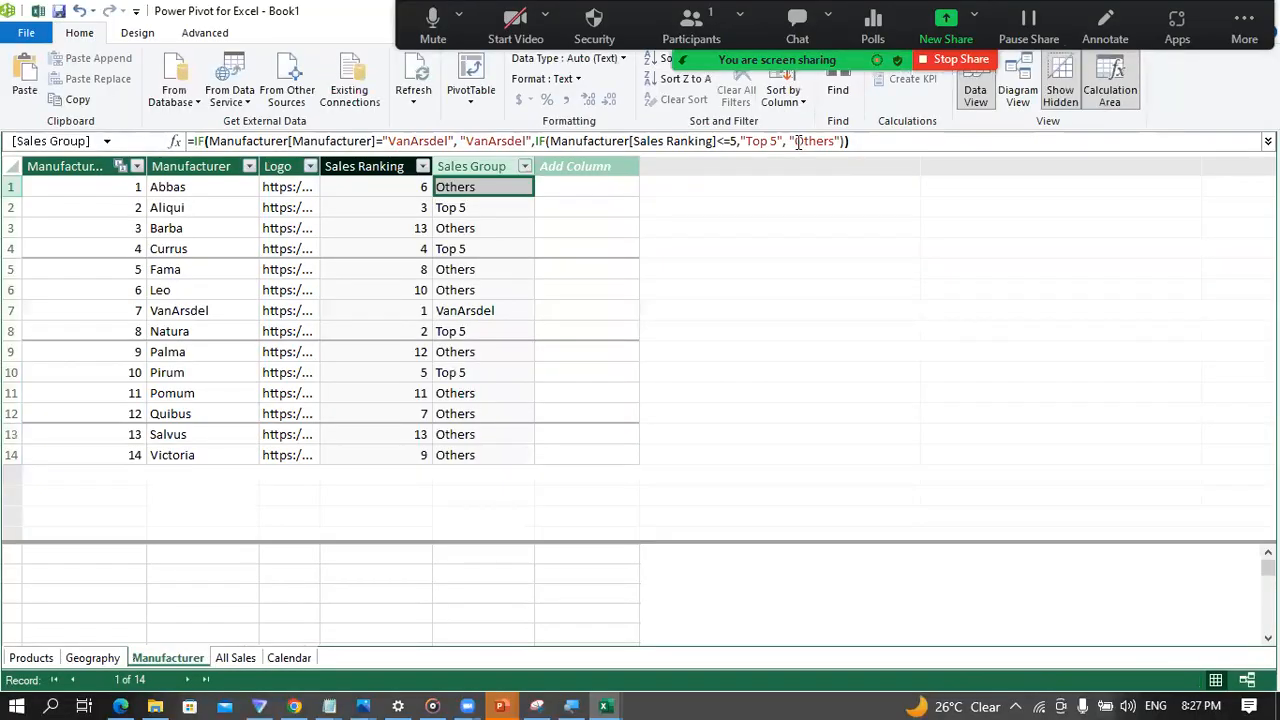
pyautogui.click(222, 310)
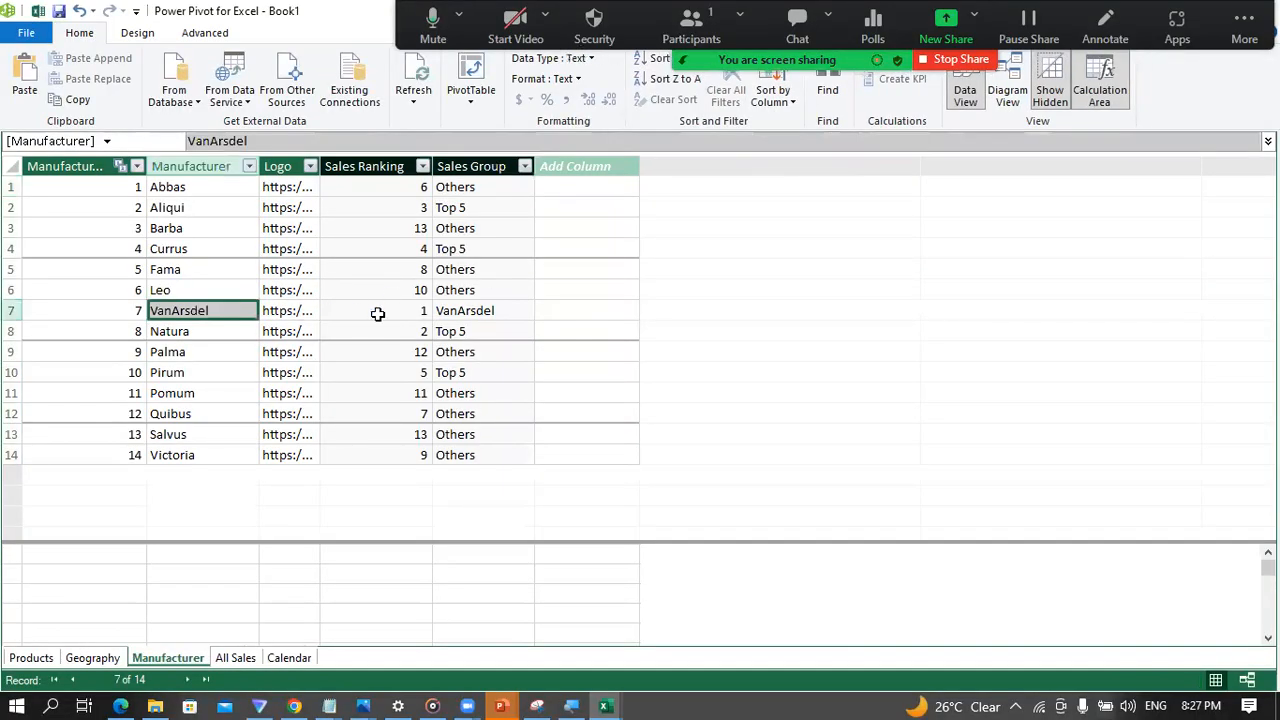
# Step: Check that the manufacturers ranked 1 to 5 carry the right Sales Group against their Sales Ranking
pyautogui.click(456, 310)
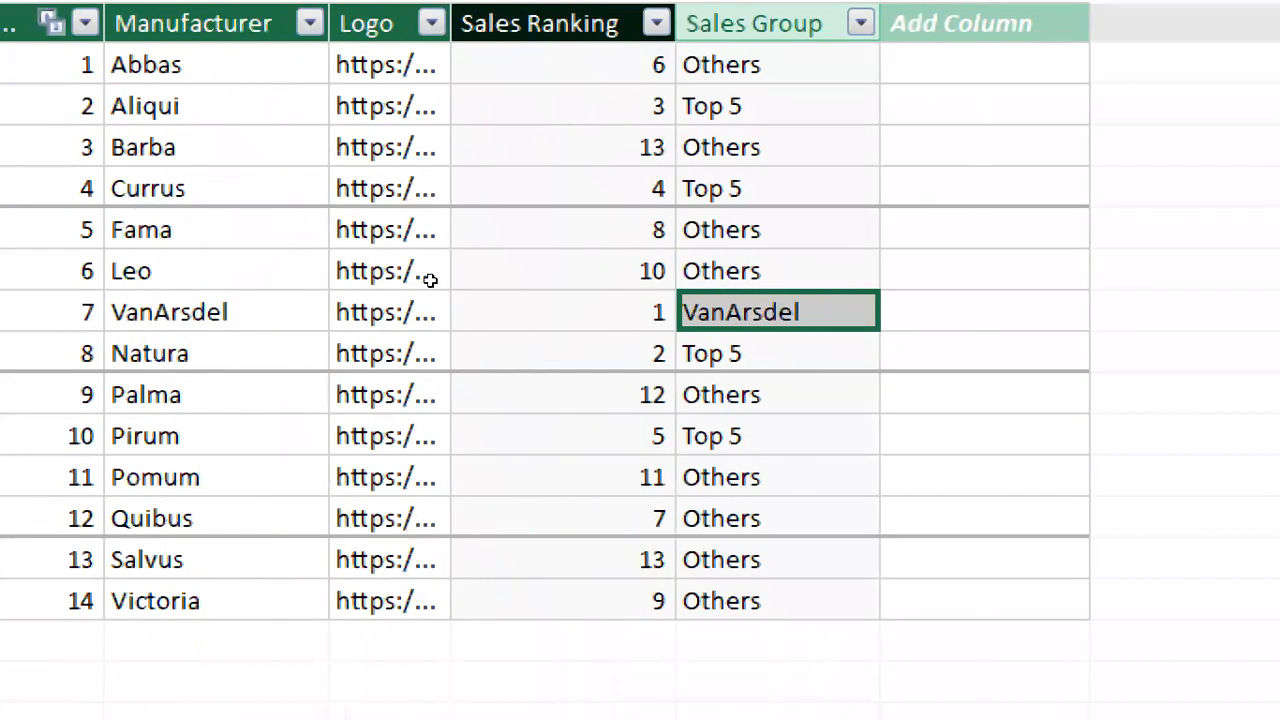
pyautogui.click(563, 436)
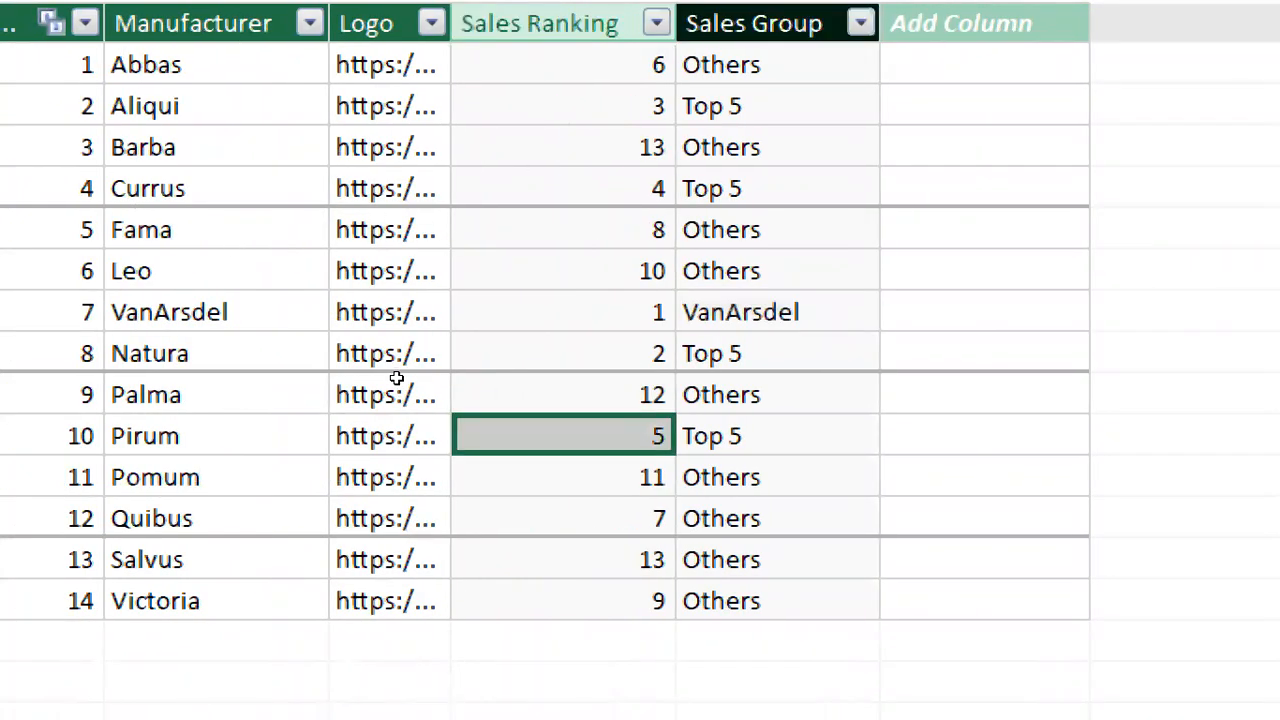
pyautogui.click(778, 436)
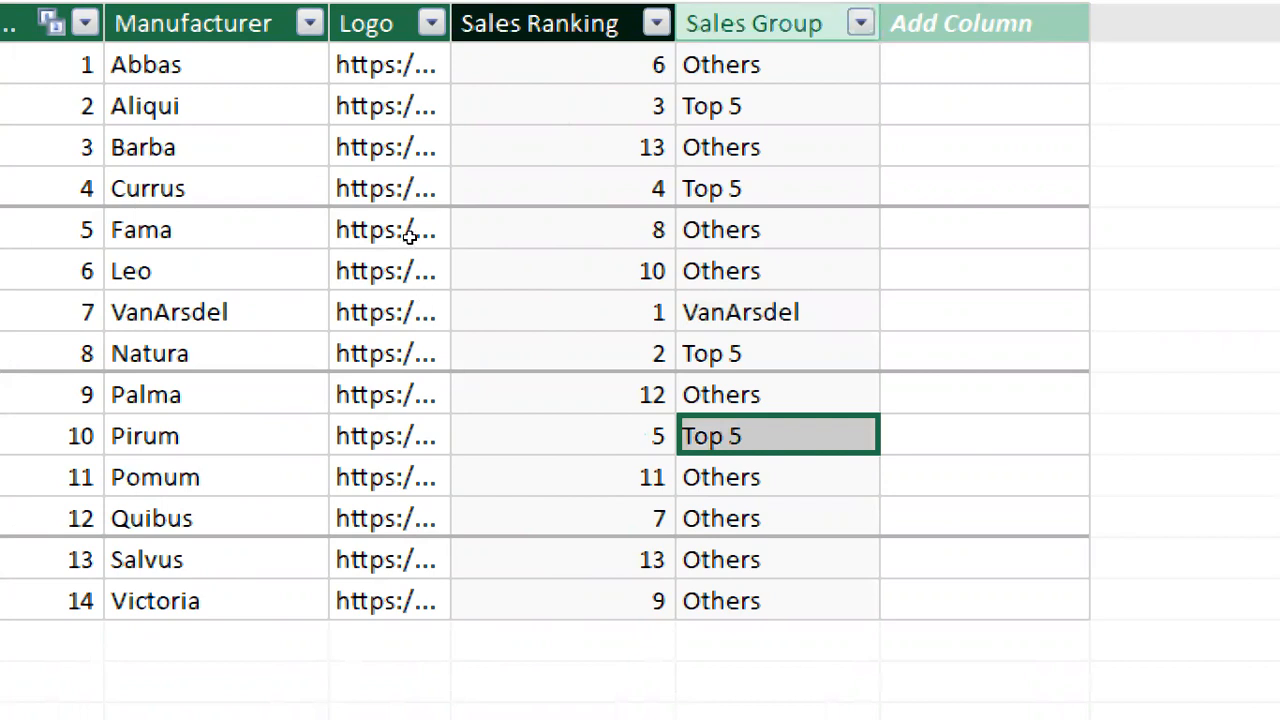
pyautogui.click(563, 188)
pyautogui.click(778, 188)
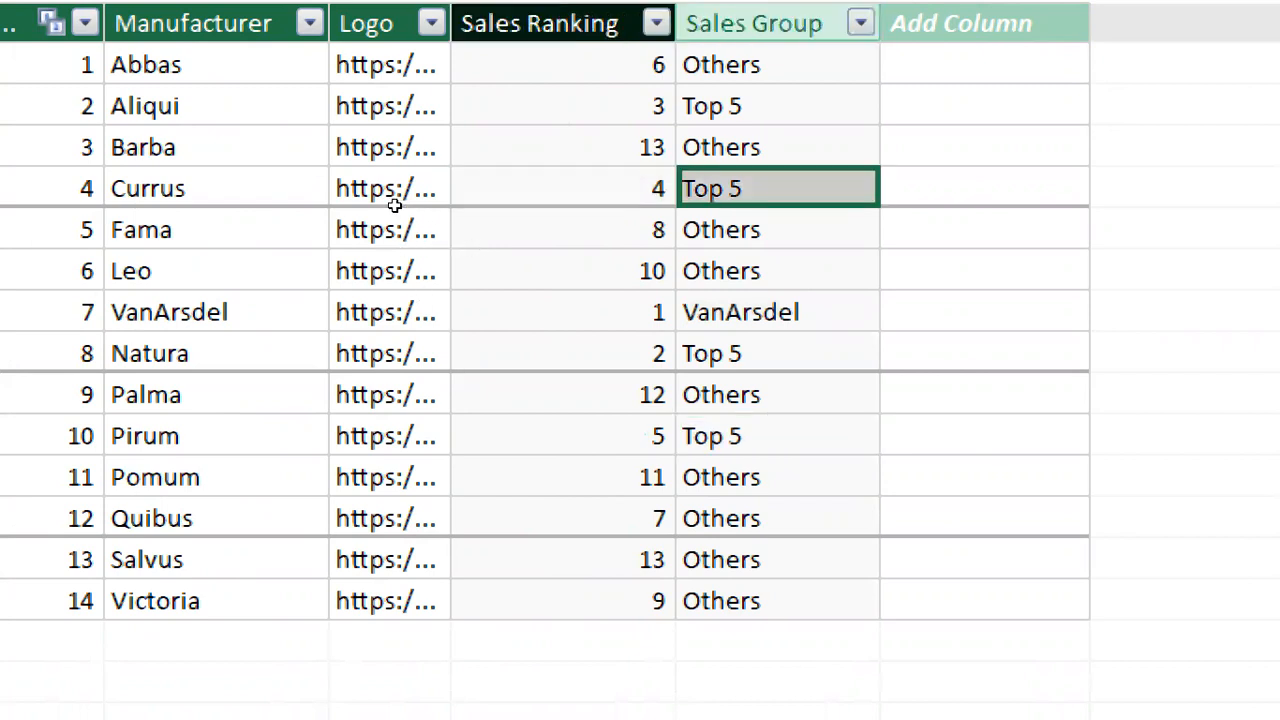
pyautogui.click(563, 106)
pyautogui.press('Right')
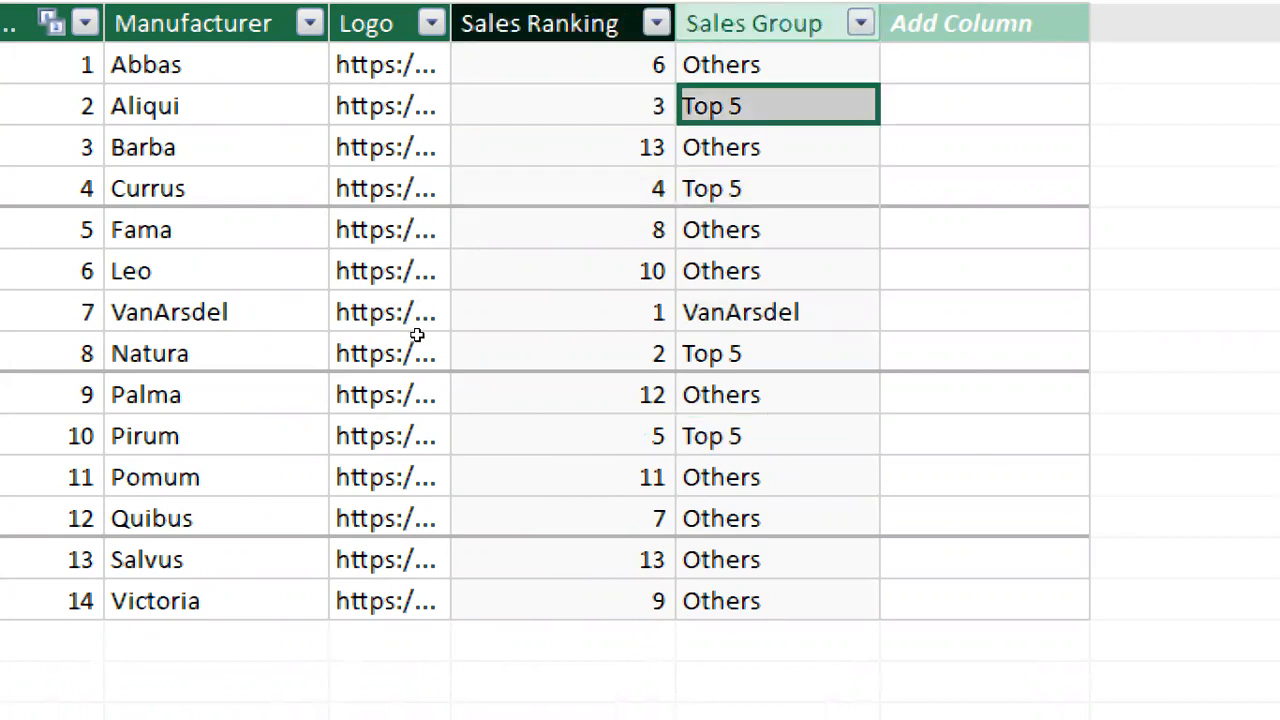
pyautogui.click(452, 340)
pyautogui.press('Right')
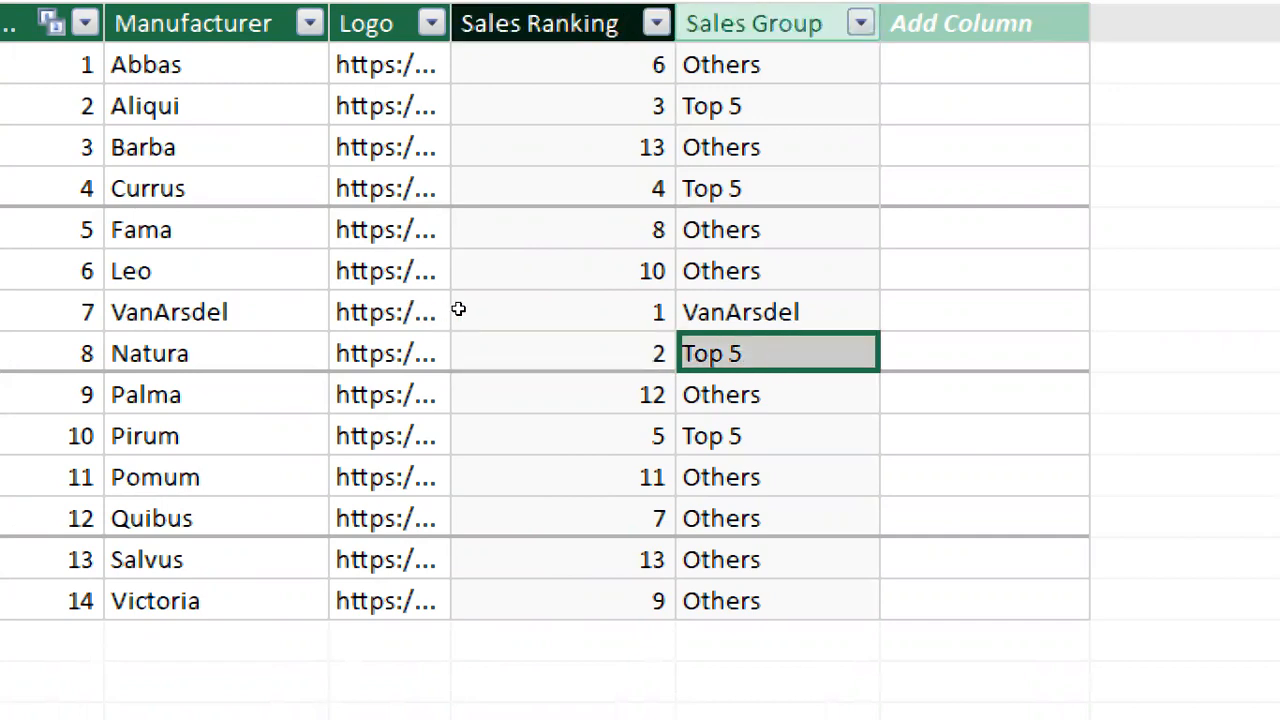
pyautogui.press('Up')
pyautogui.press('Left')
pyautogui.press('Right')
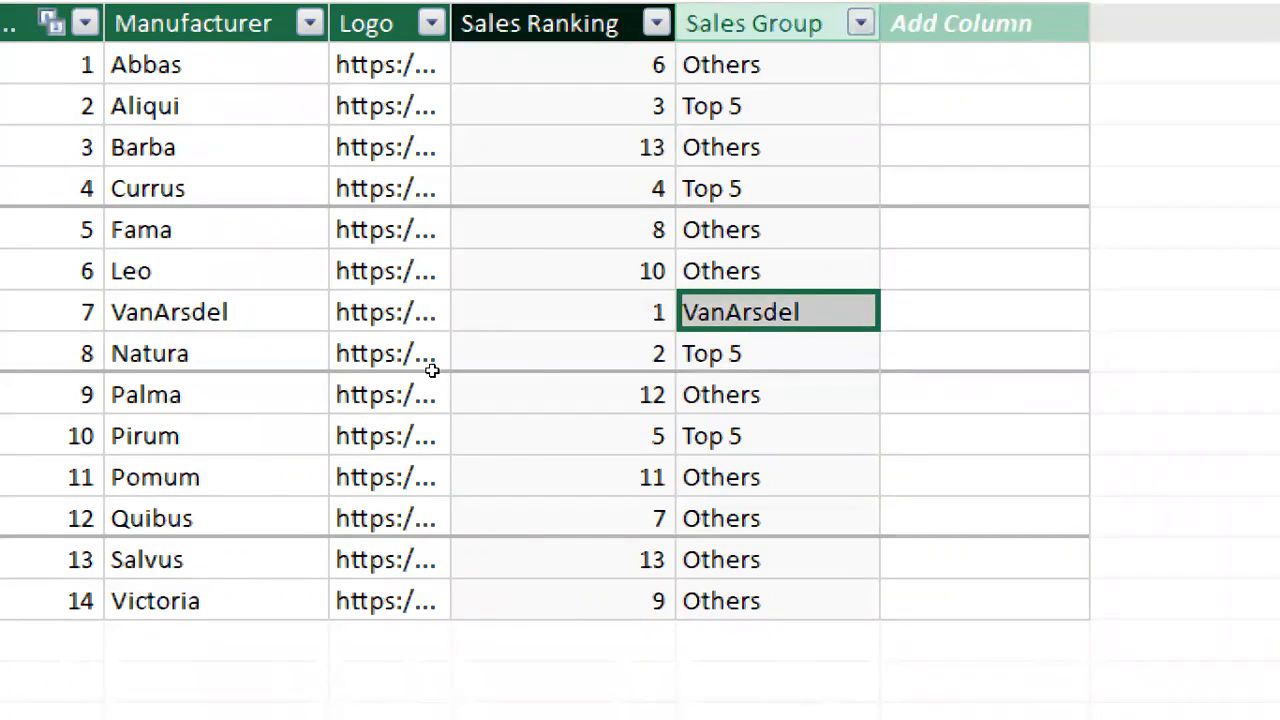
# Step: Check the Sales Group of Abbas and Barba against their rankings, and review the whole Sales Group column
pyautogui.hotkey('ctrl', 'Up')
pyautogui.press('Left')
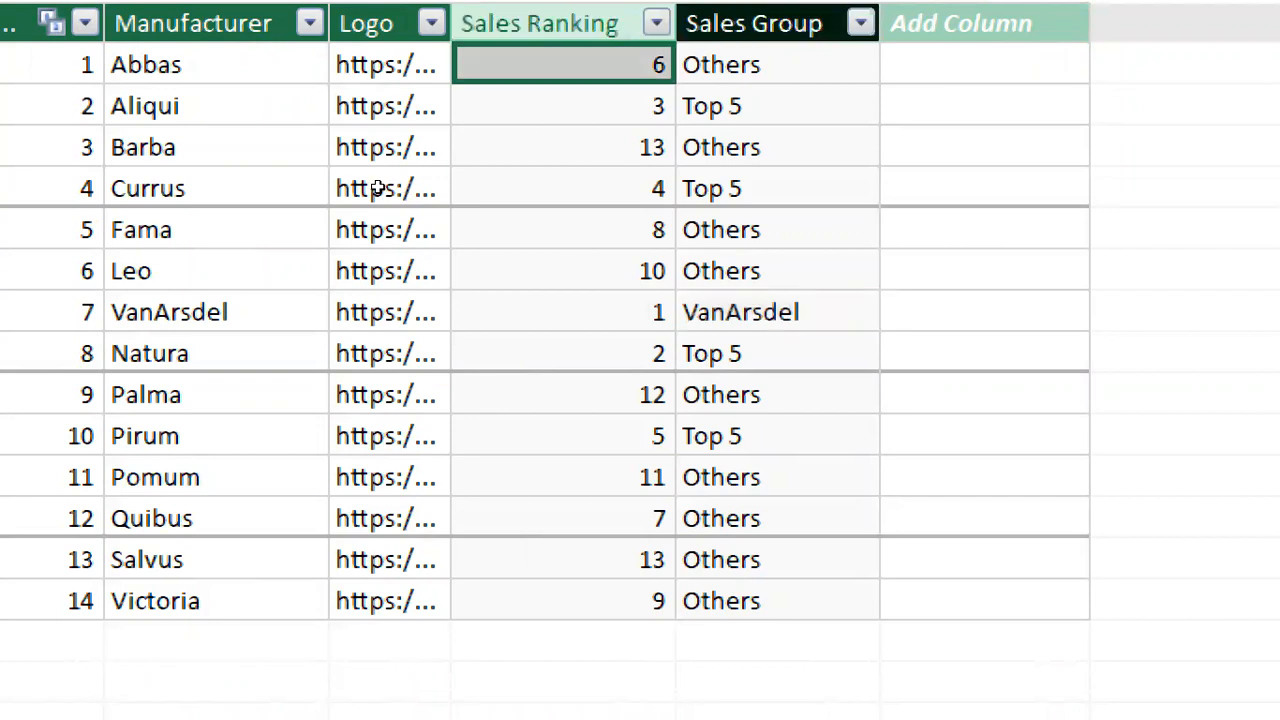
pyautogui.press('Right')
pyautogui.press('Down')
pyautogui.press('Down')
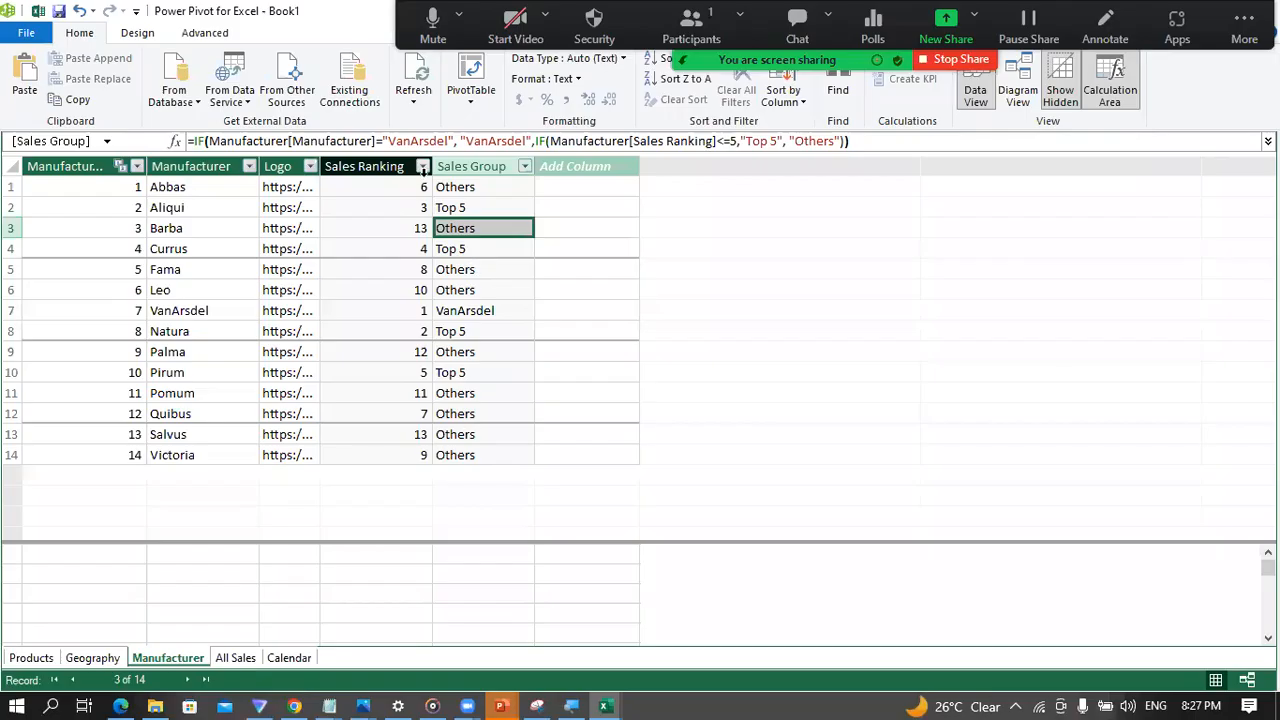
pyautogui.click(633, 132)
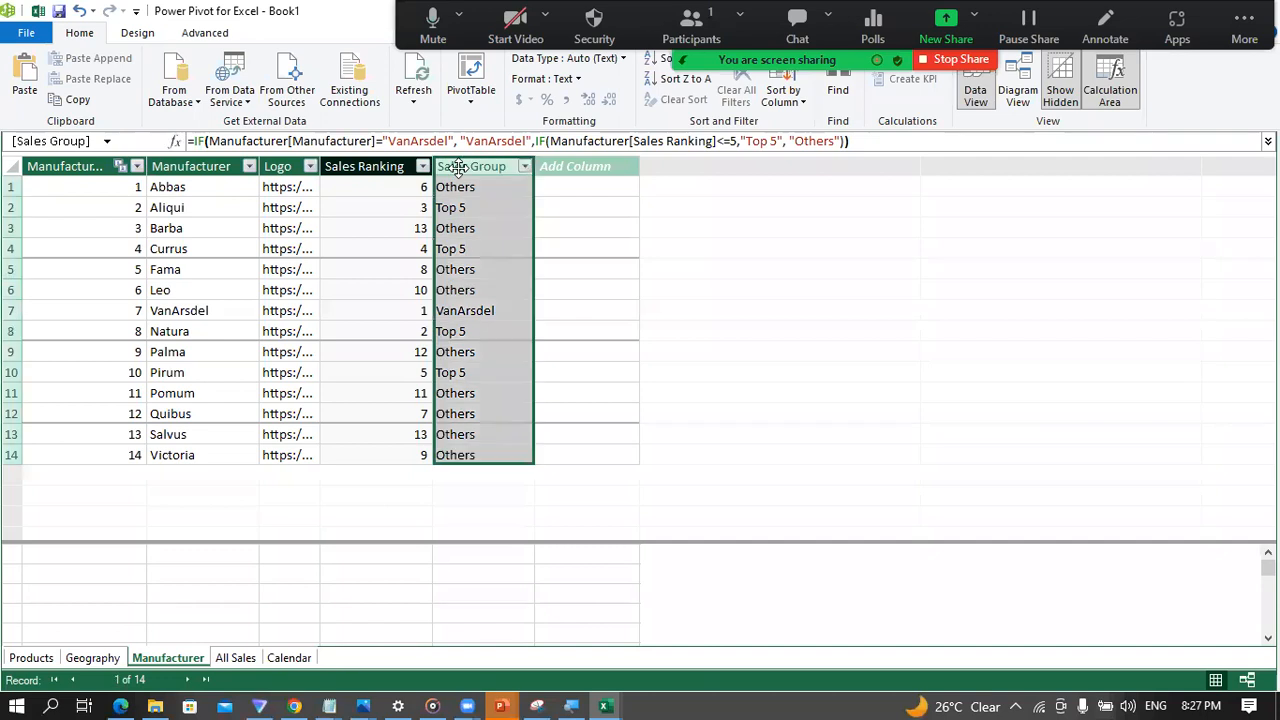
pyautogui.click(545, 286)
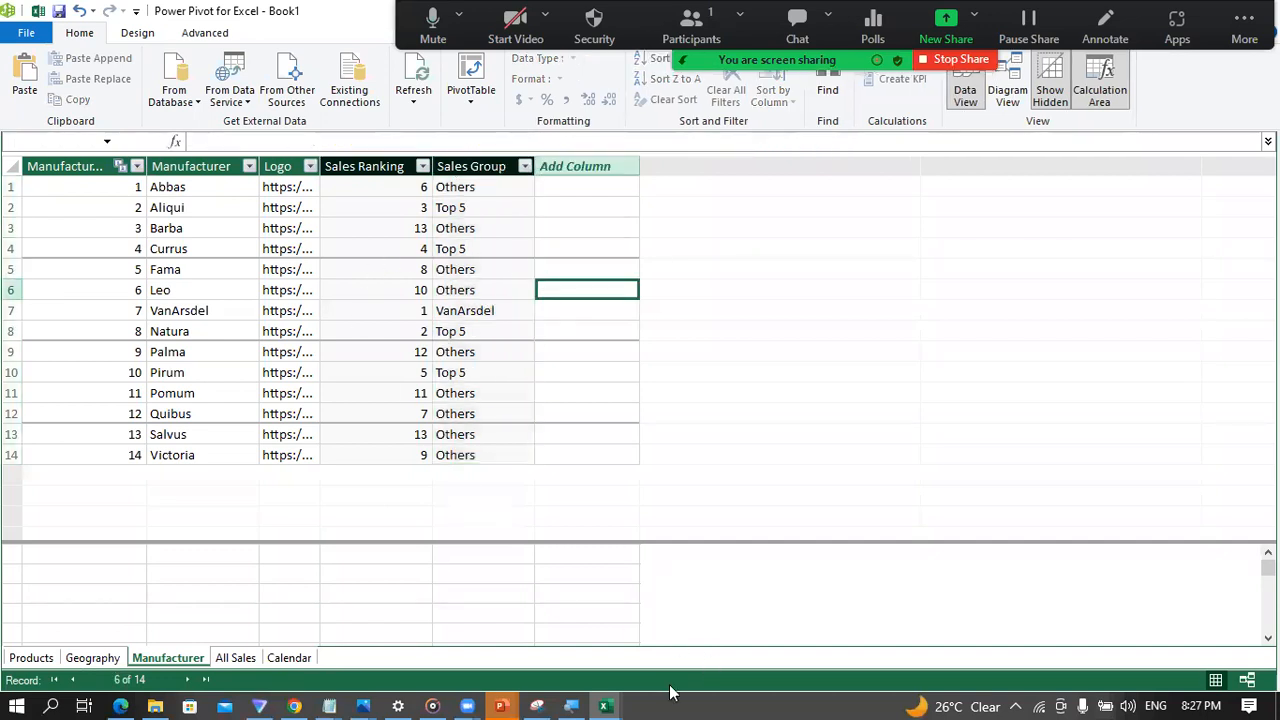
# Step: Switch to the Book1 workbook in Excel and show the field list of the Market Share PivotTable
pyautogui.moveTo(605, 703)
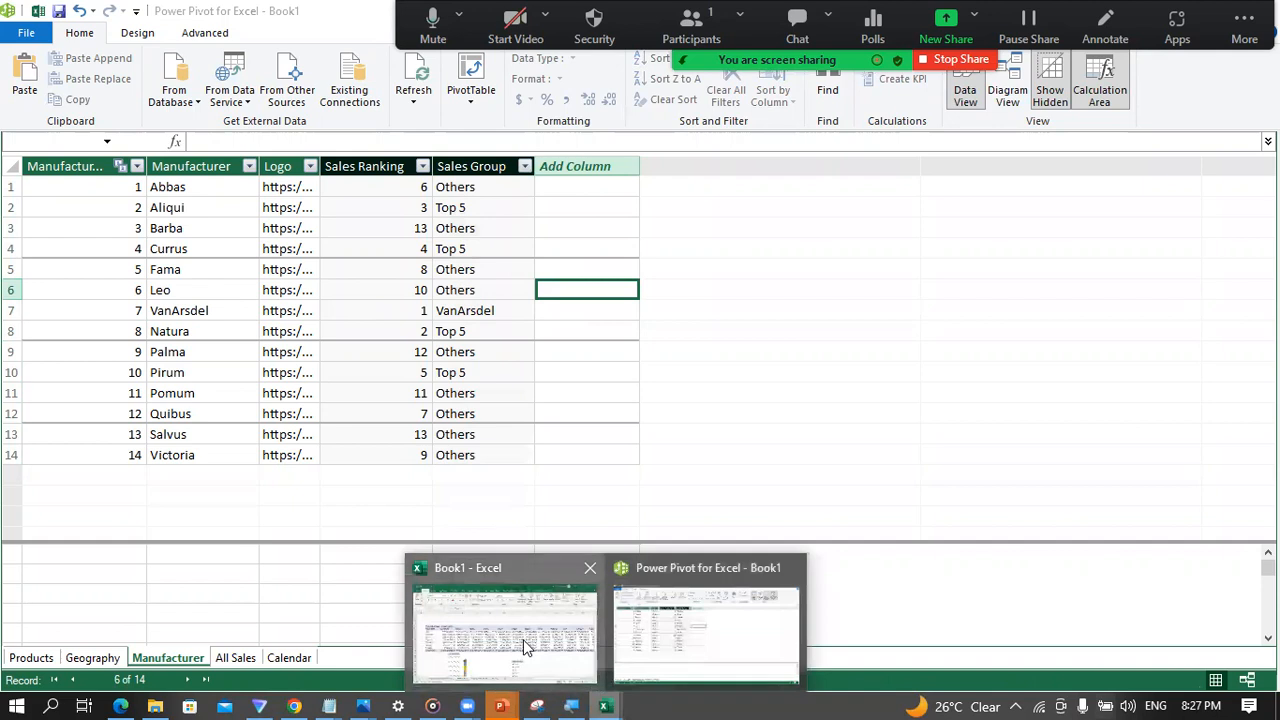
pyautogui.click(523, 639)
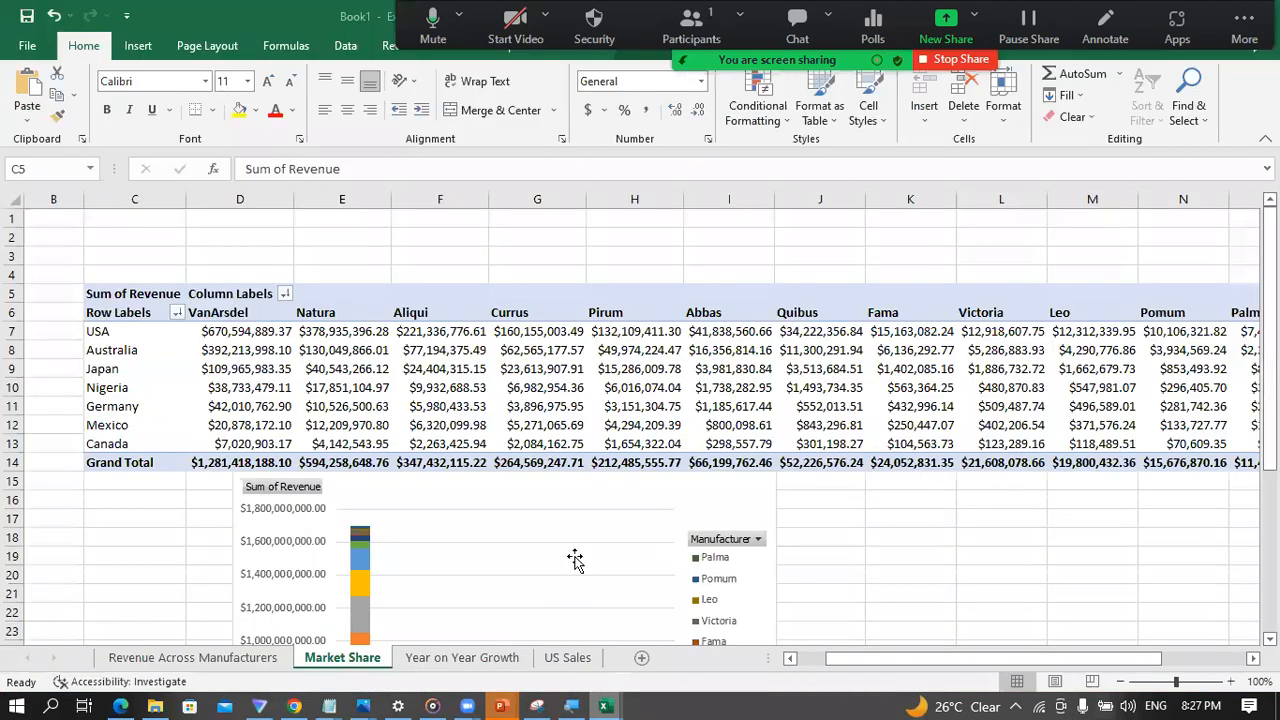
pyautogui.click(378, 368)
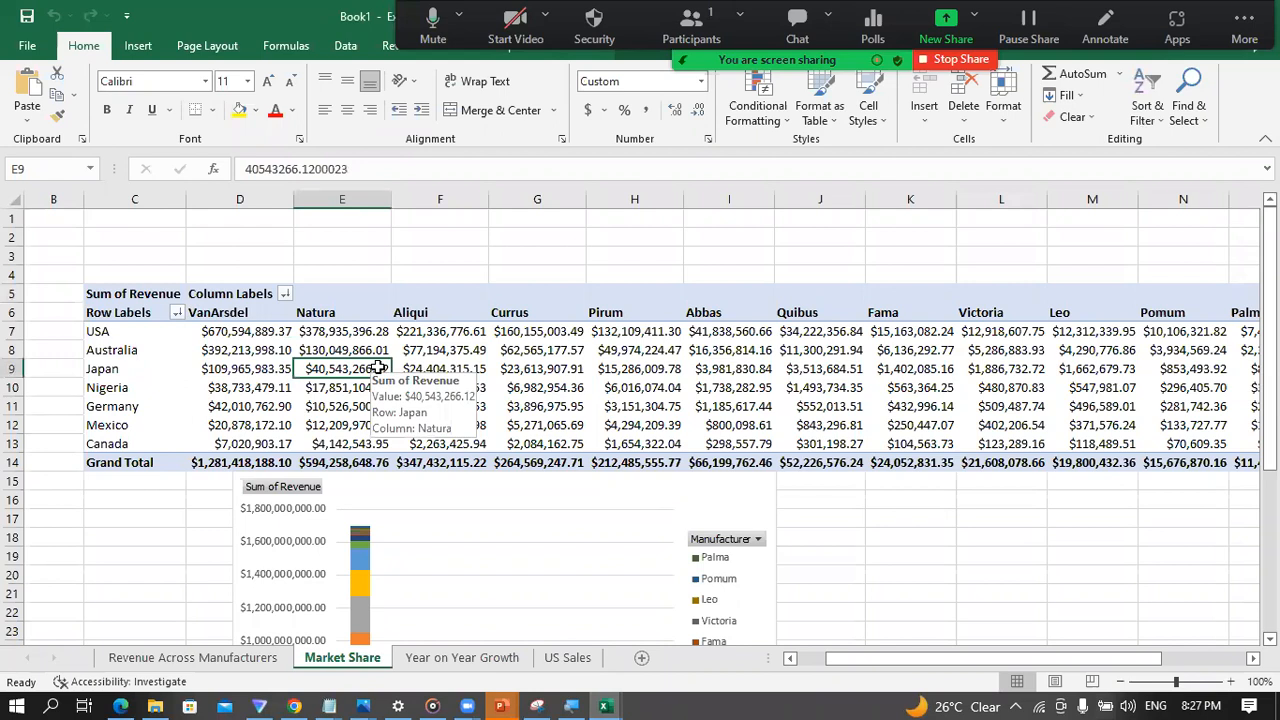
pyautogui.rightClick(275, 350)
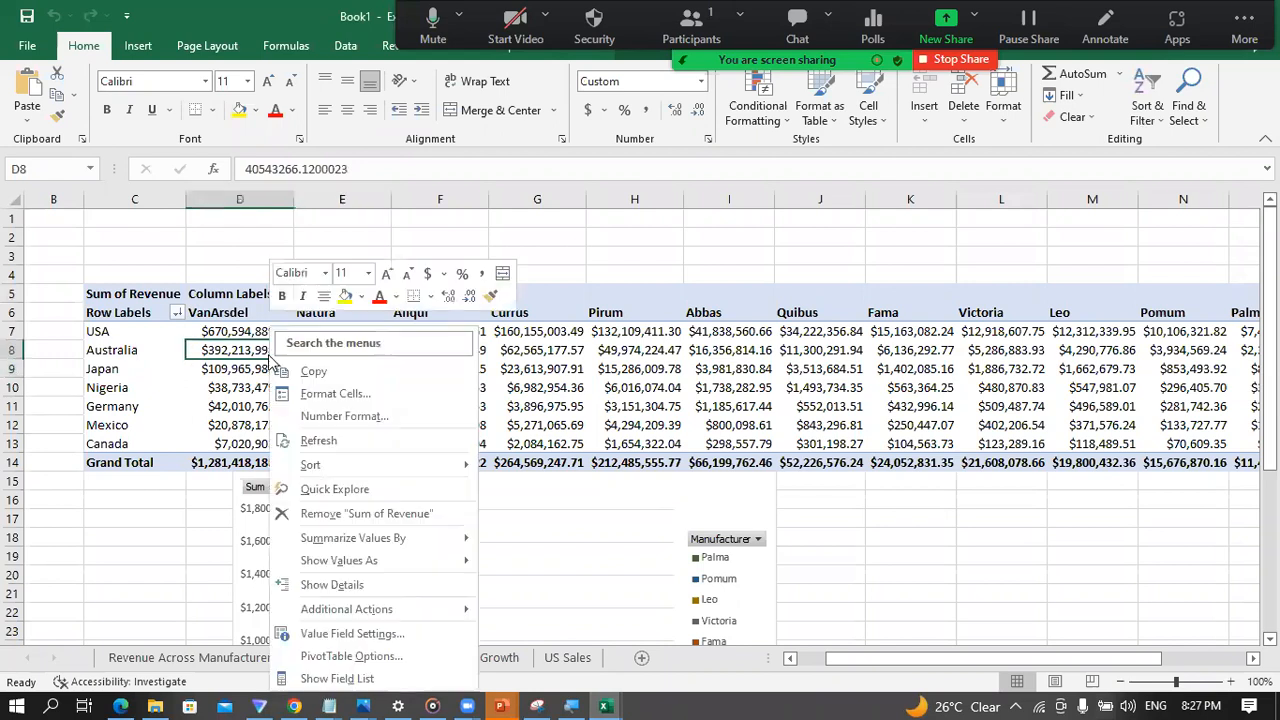
pyautogui.click(336, 680)
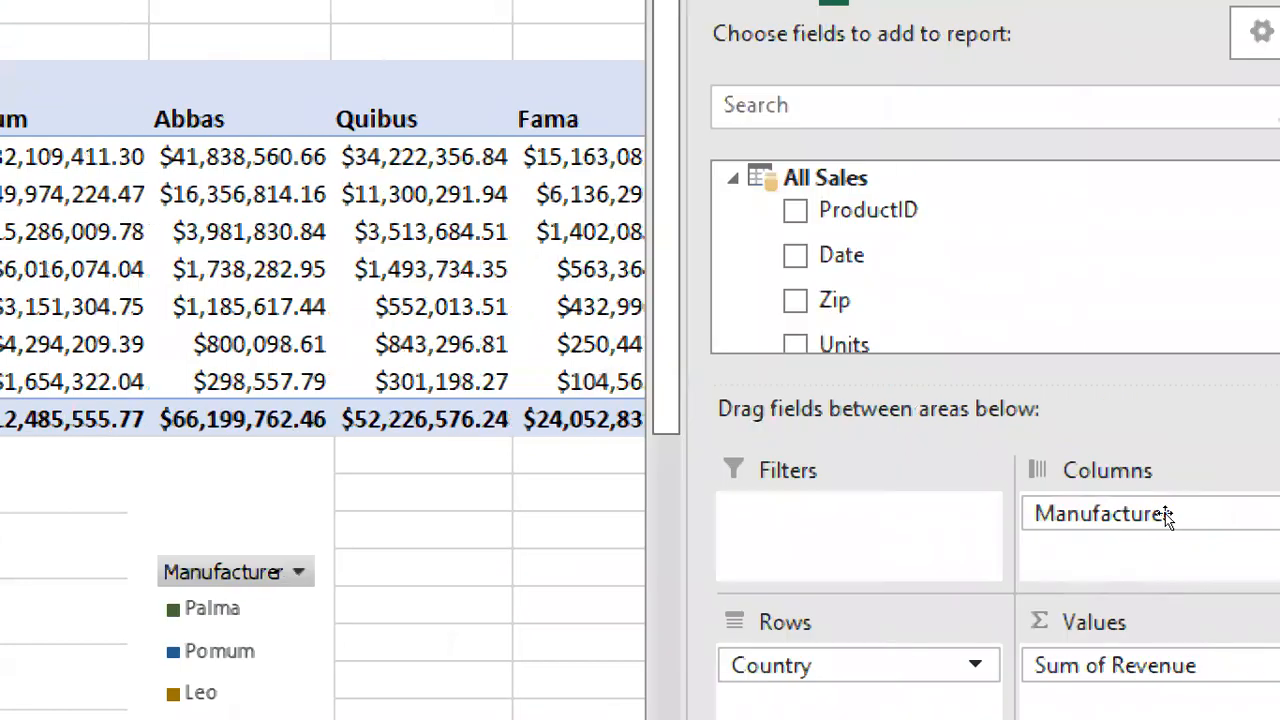
# Step: Replace Manufacturer with Sales Group from the Manufacturer table as the column field of the Market Share PivotTable
pyautogui.moveTo(1200, 509); pyautogui.dragTo(1125, 495)
pyautogui.moveTo(1005, 490); pyautogui.dragTo(796, 516)
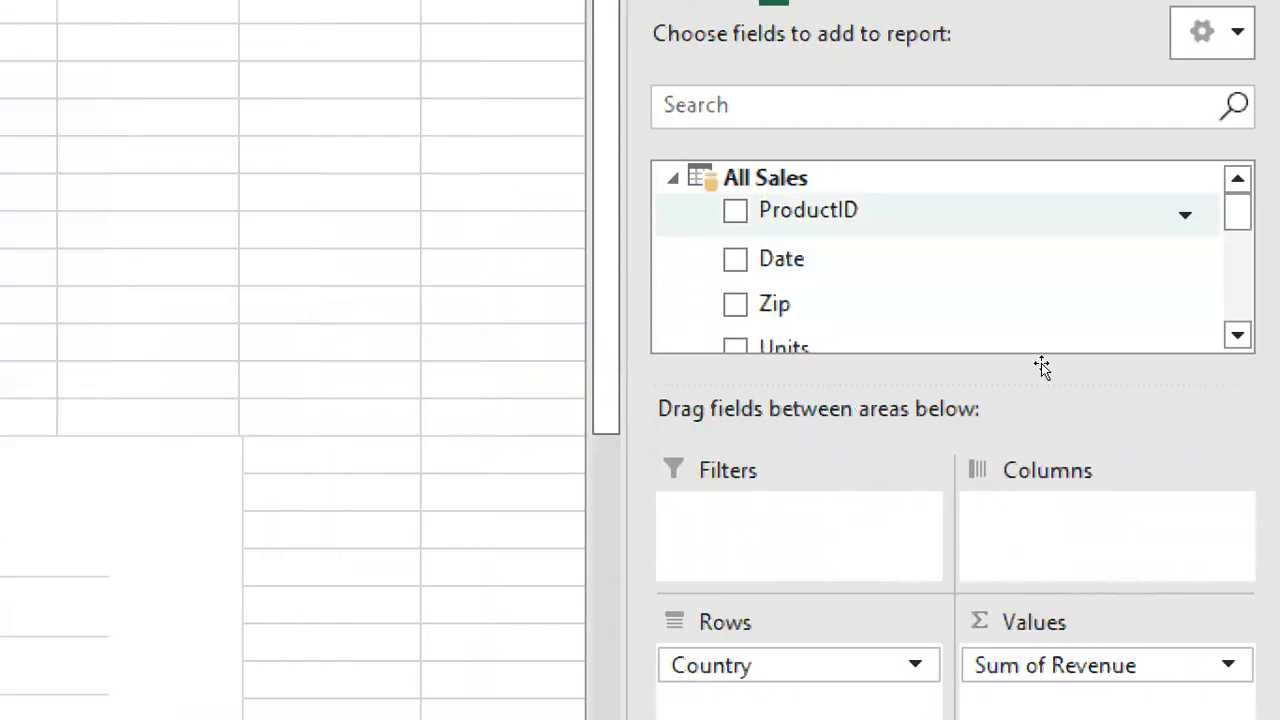
pyautogui.scroll(-1, 1104, 368)
pyautogui.scroll(-3, 1050, 377)
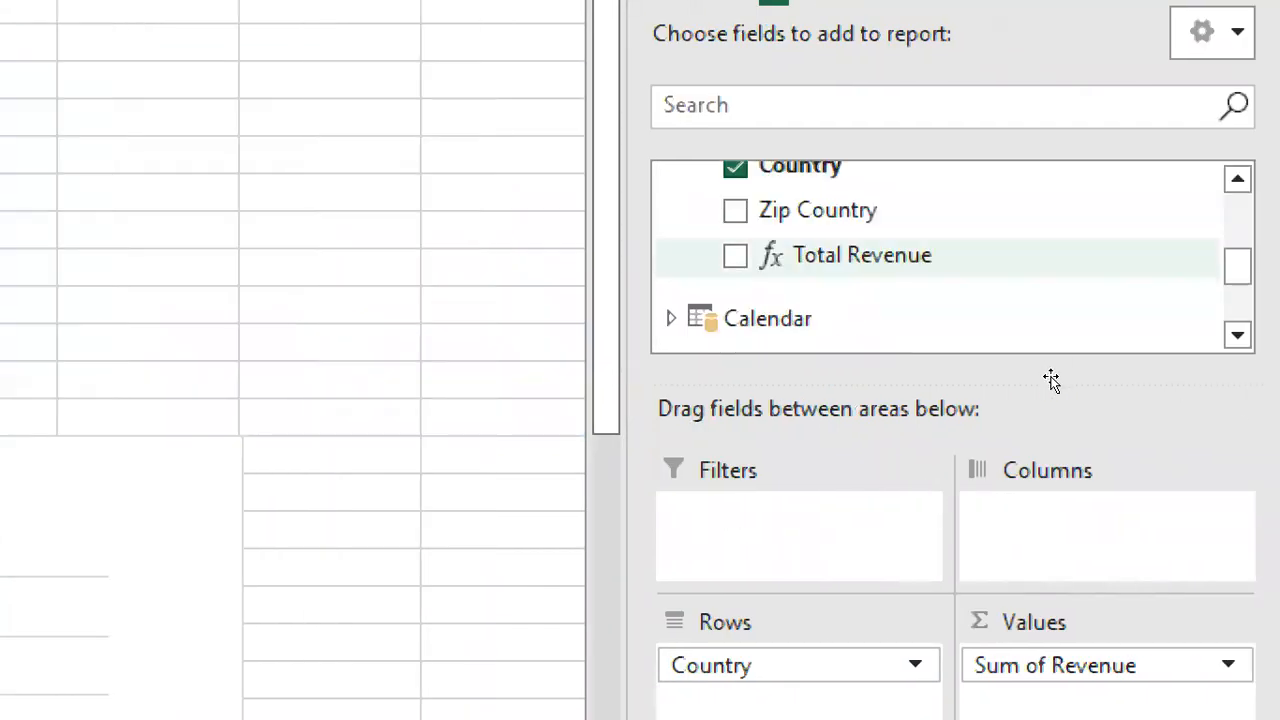
pyautogui.click(973, 377)
pyautogui.scroll(-1, 1086, 393)
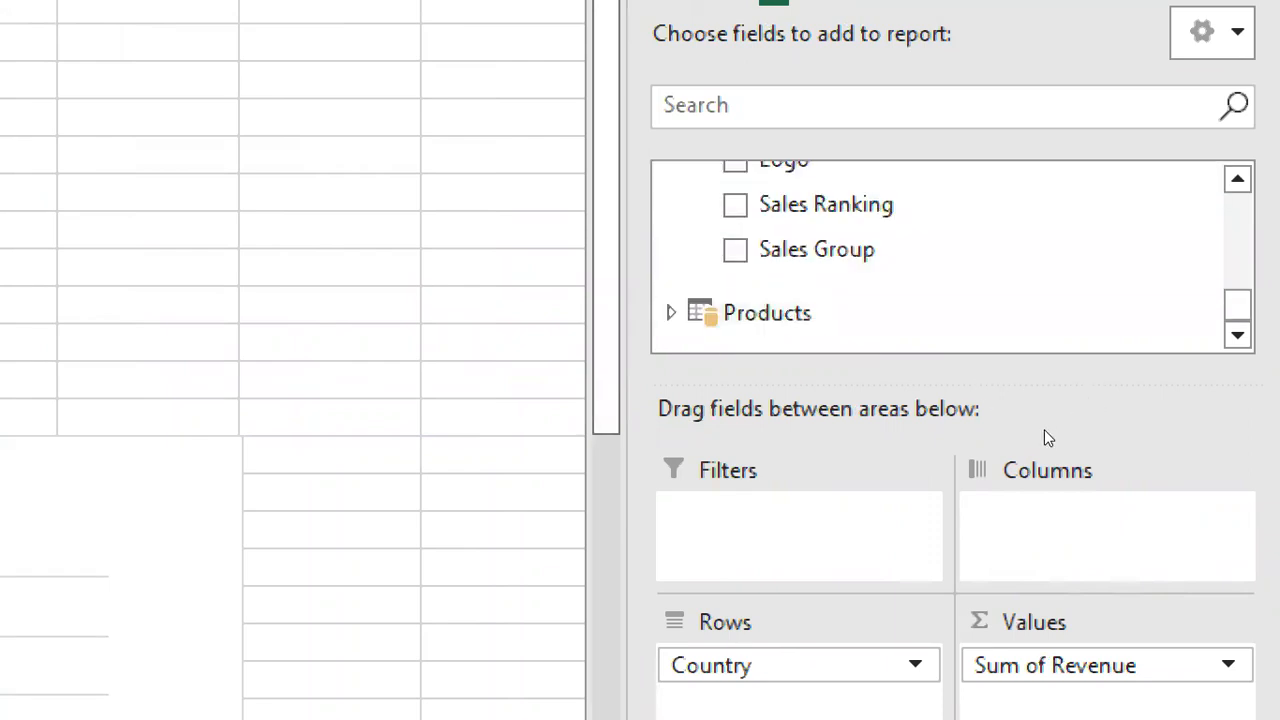
pyautogui.moveTo(817, 250); pyautogui.dragTo(1190, 493)
pyautogui.moveTo(1064, 367); pyautogui.dragTo(1188, 531)
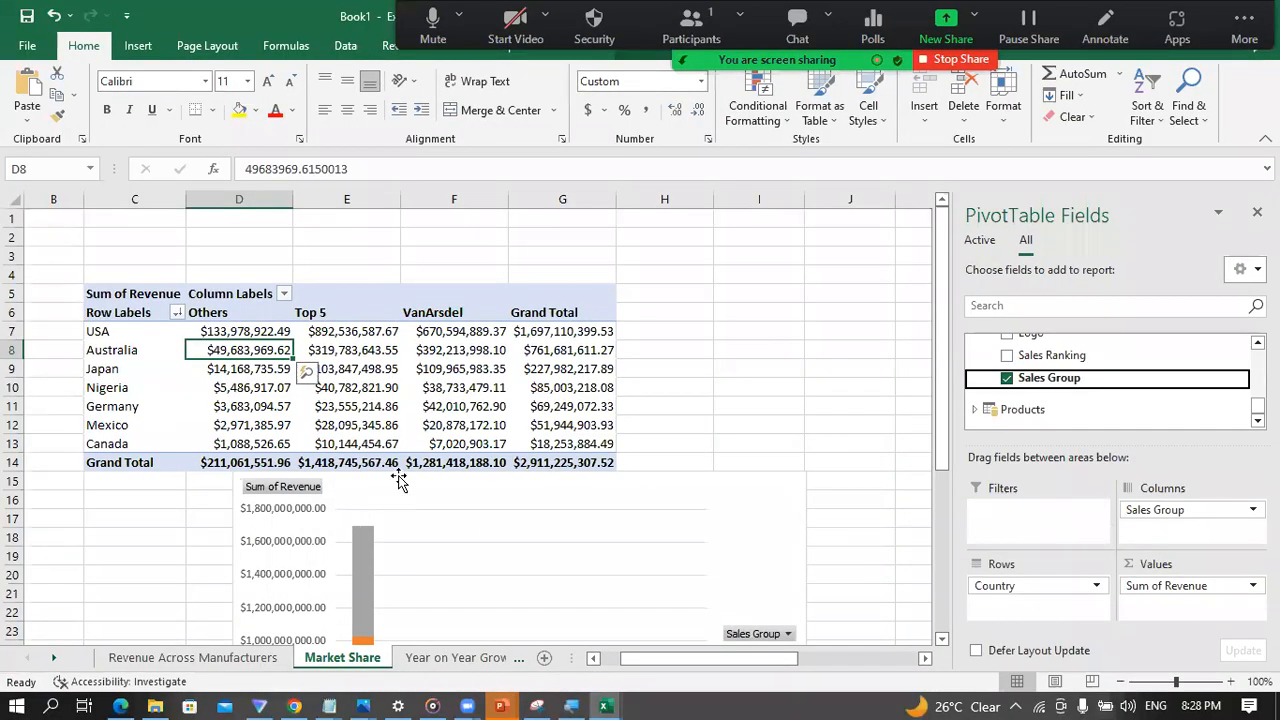
# Step: Examine the grouped Market Share chart and compare its series colours with the Revenue Across Manufacturers chart
pyautogui.scroll(-4, 395, 480)
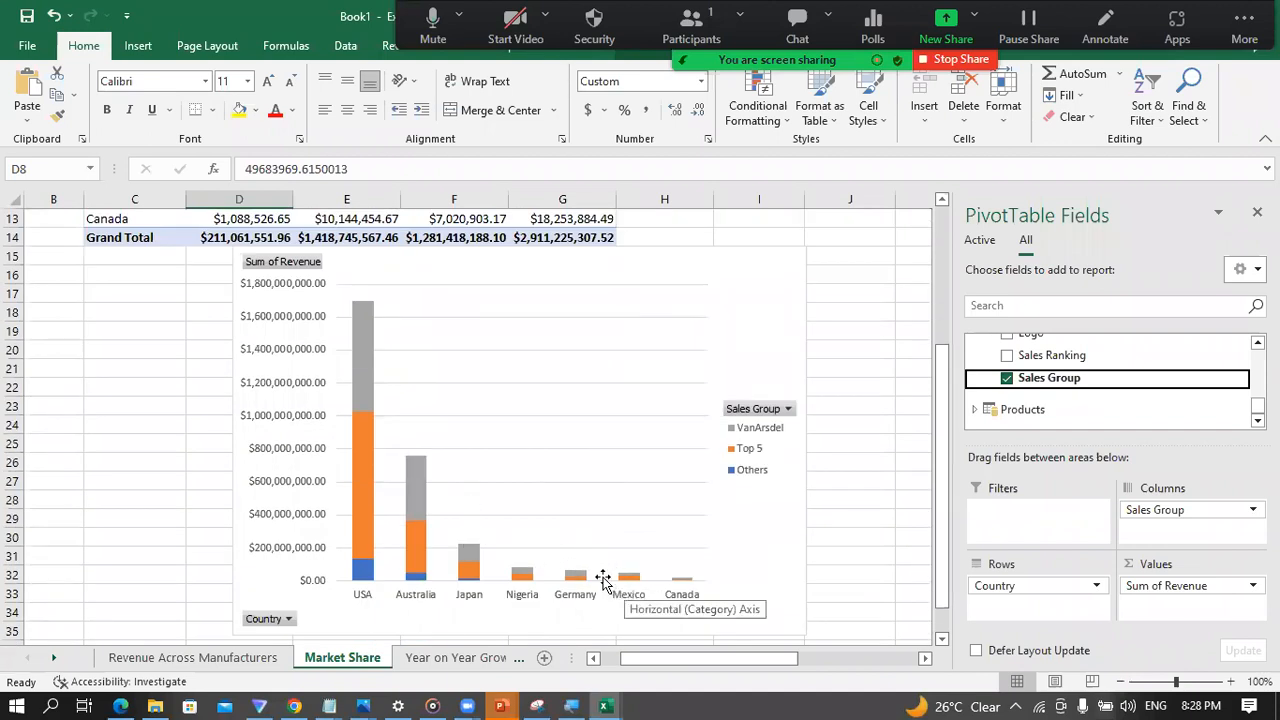
pyautogui.click(200, 657)
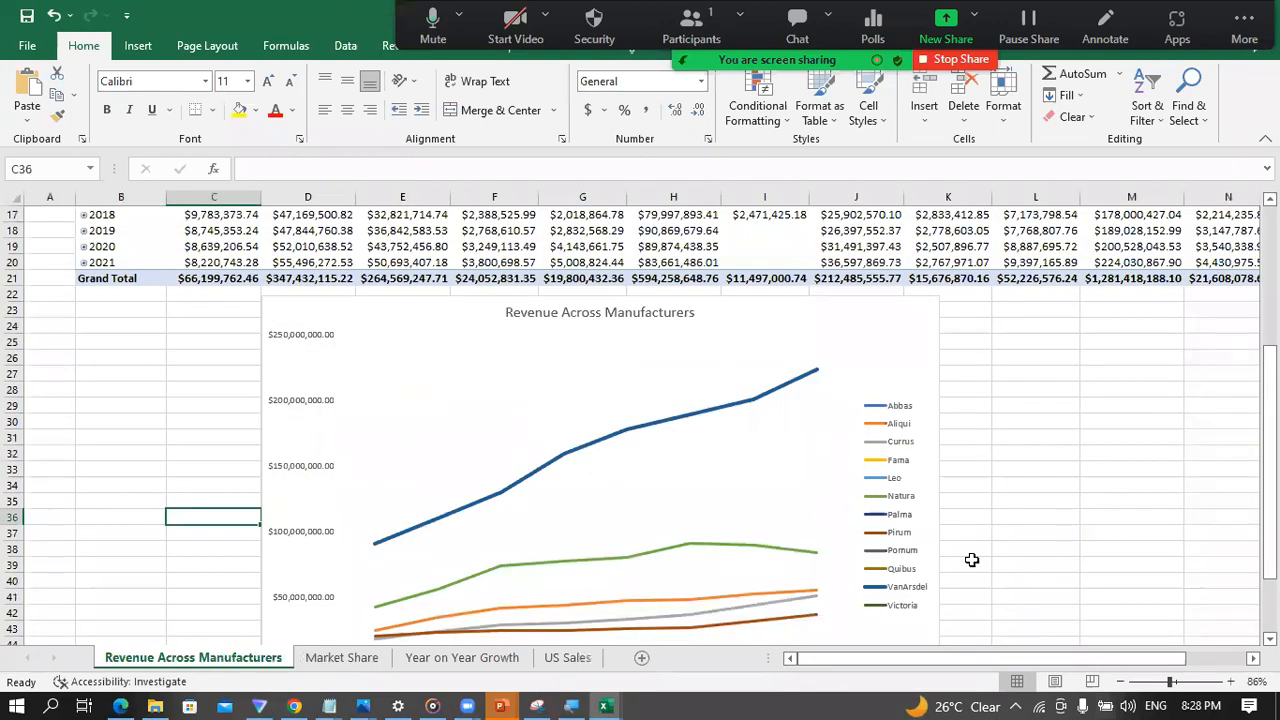
pyautogui.click(338, 658)
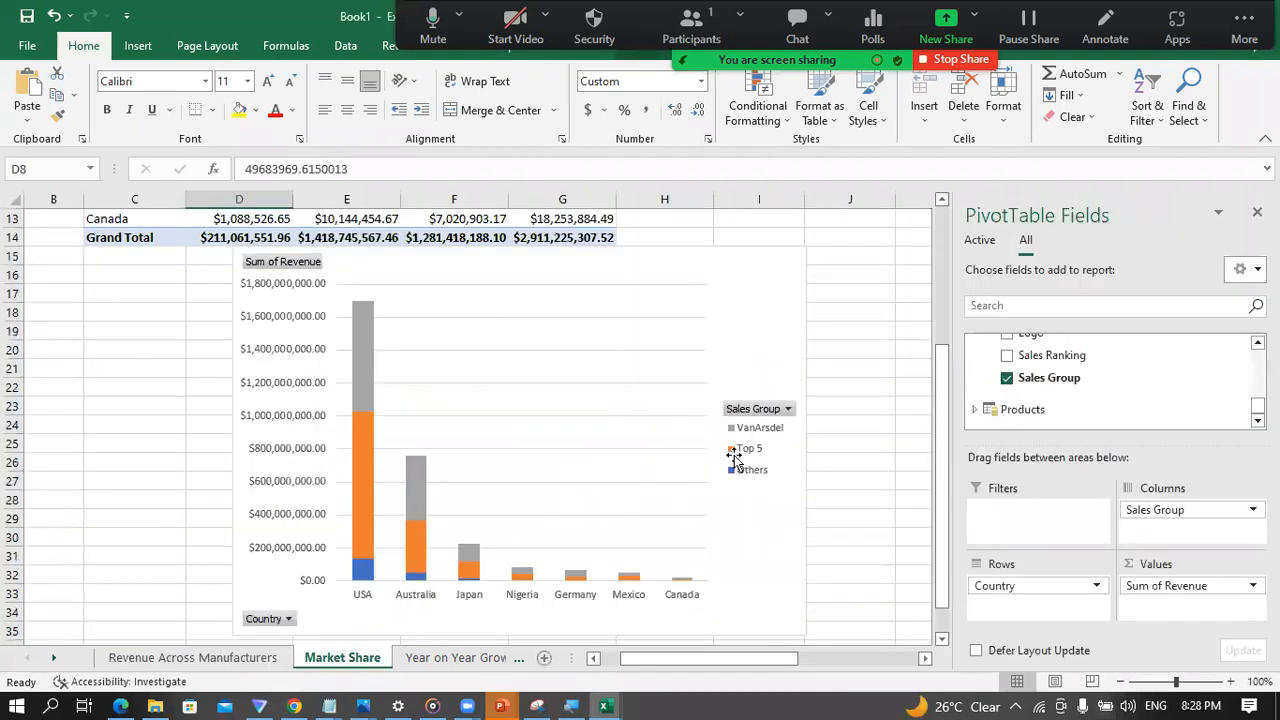
pyautogui.click(737, 432)
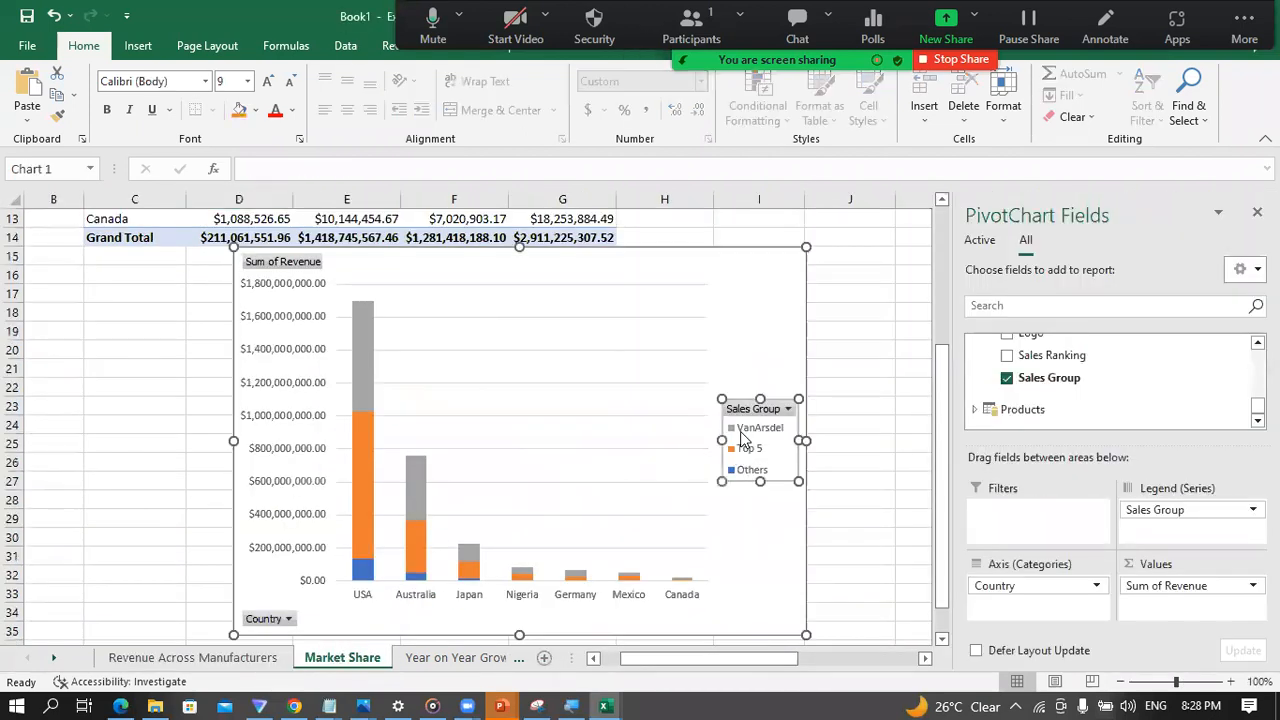
pyautogui.rightClick(364, 441)
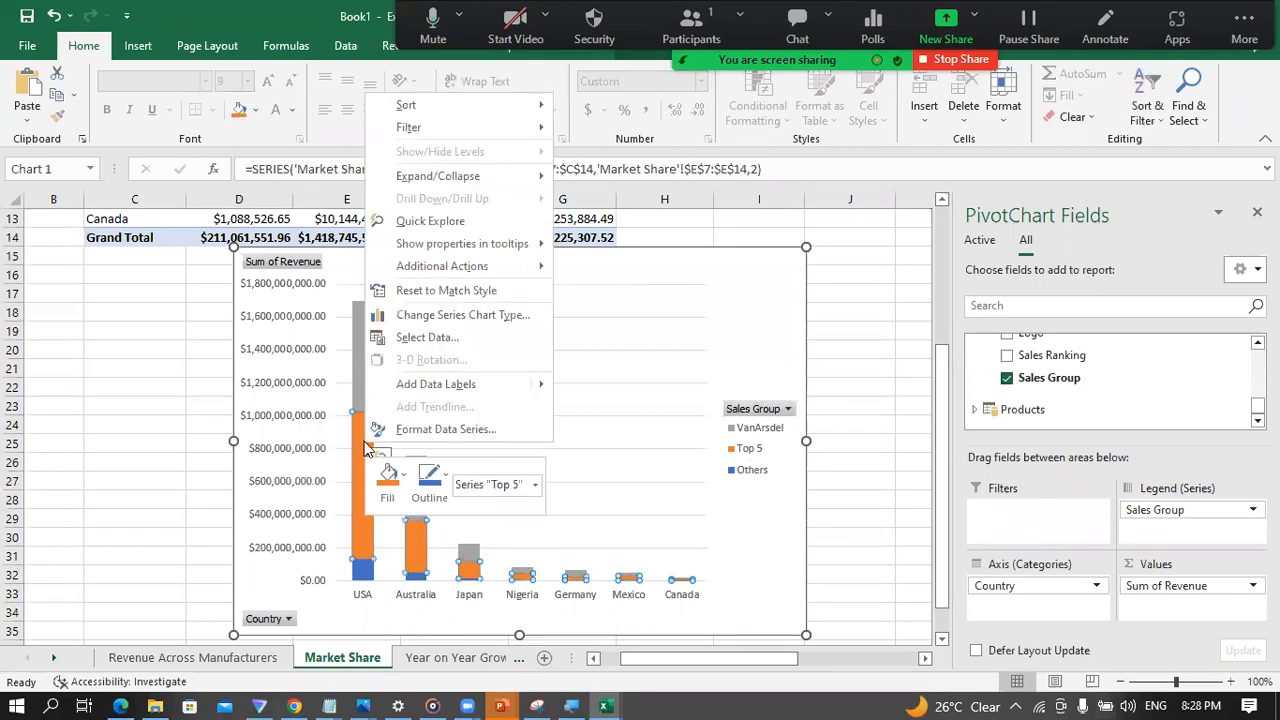
pyautogui.click(405, 484)
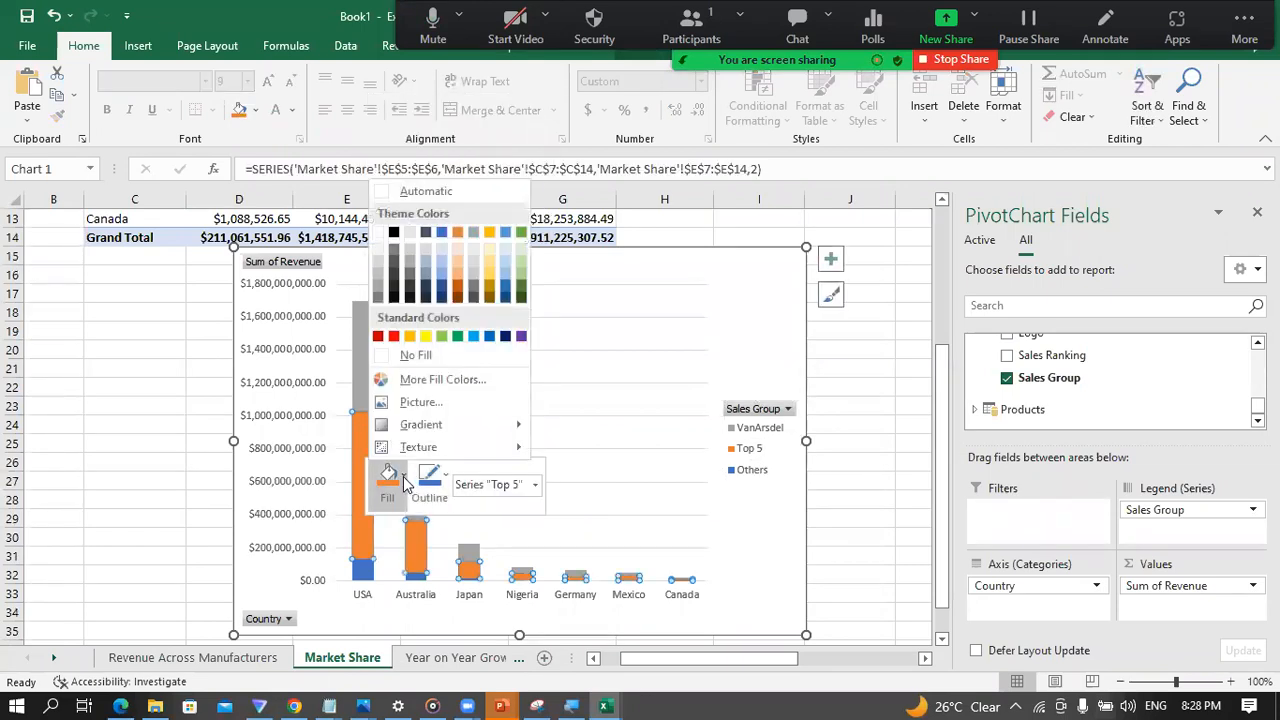
pyautogui.click(368, 400)
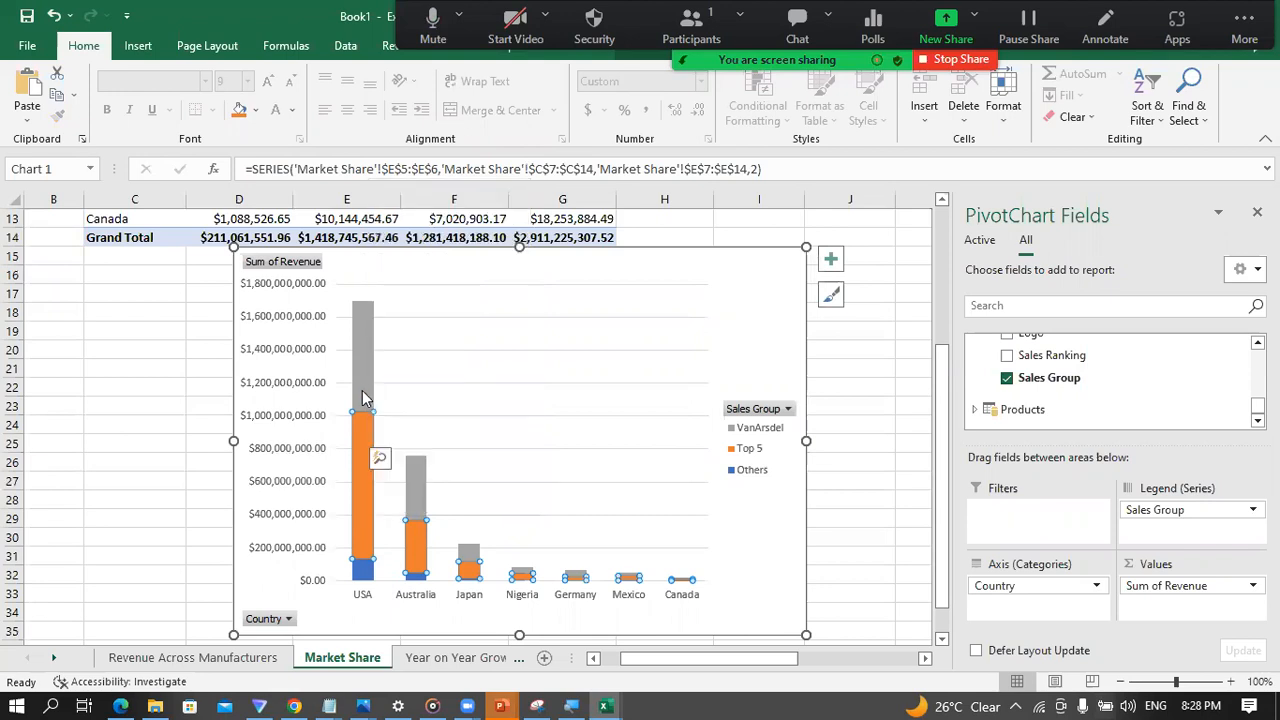
# Step: Fill the VanArsdel series of the Market Share column chart with the standard Blue colour
pyautogui.rightClick(359, 380)
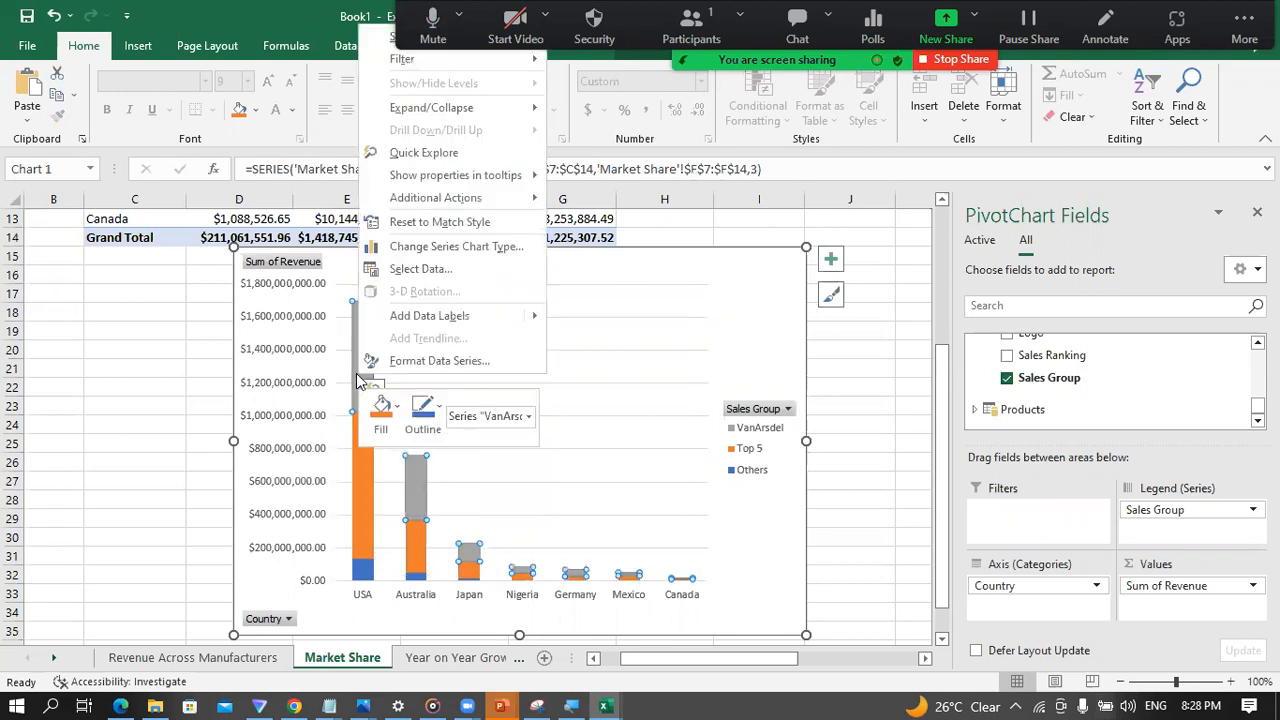
pyautogui.click(398, 413)
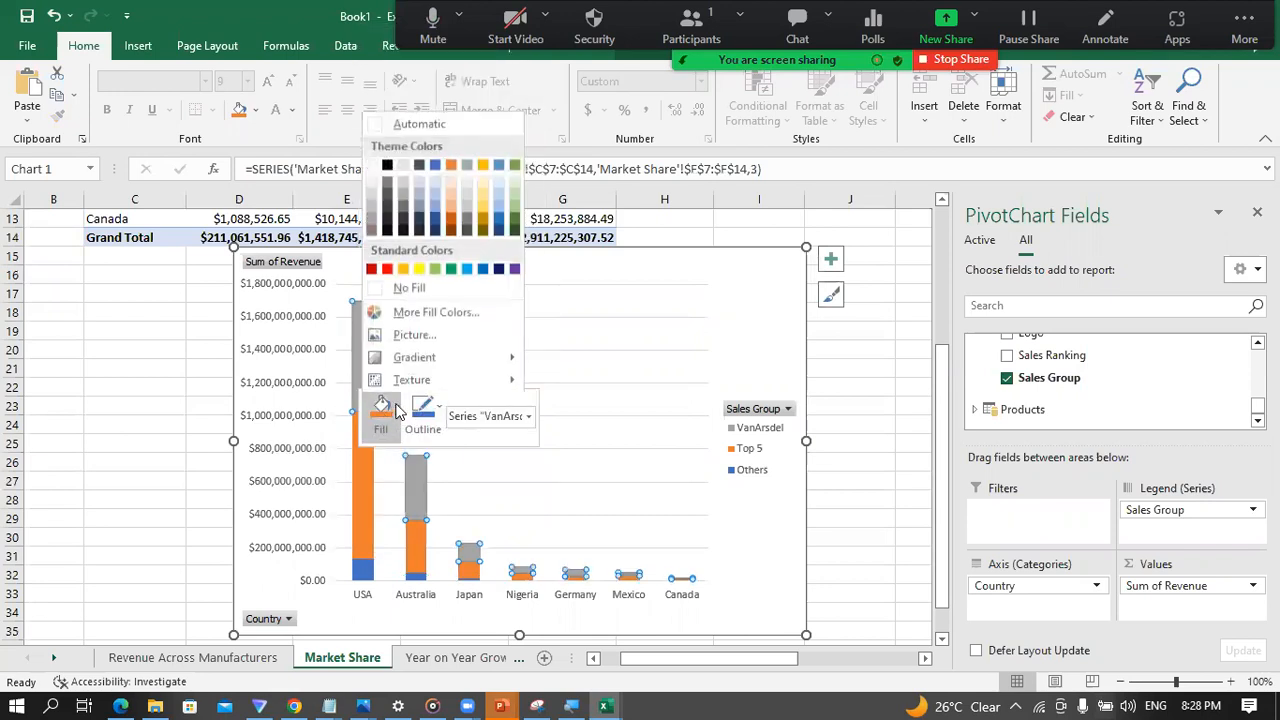
pyautogui.click(482, 268)
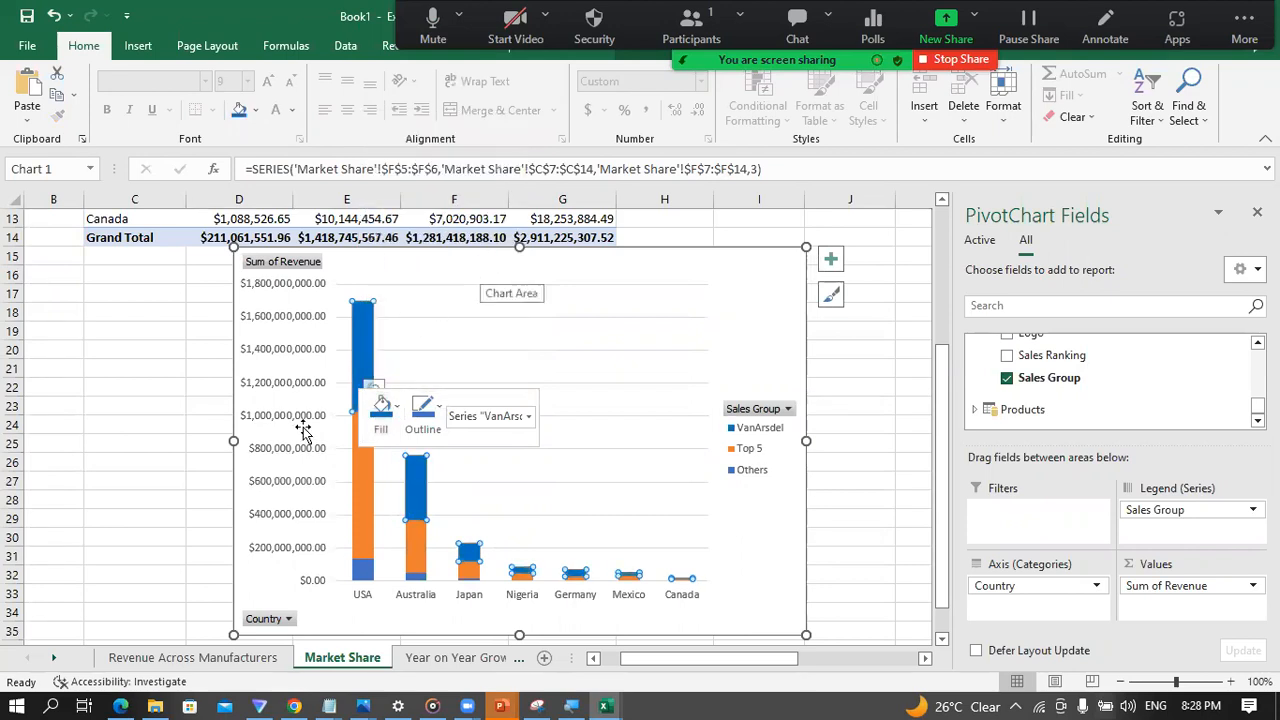
# Step: Set the fill of the VanArsdel line series in the Revenue Across Manufacturers chart to standard Blue
pyautogui.click(218, 656)
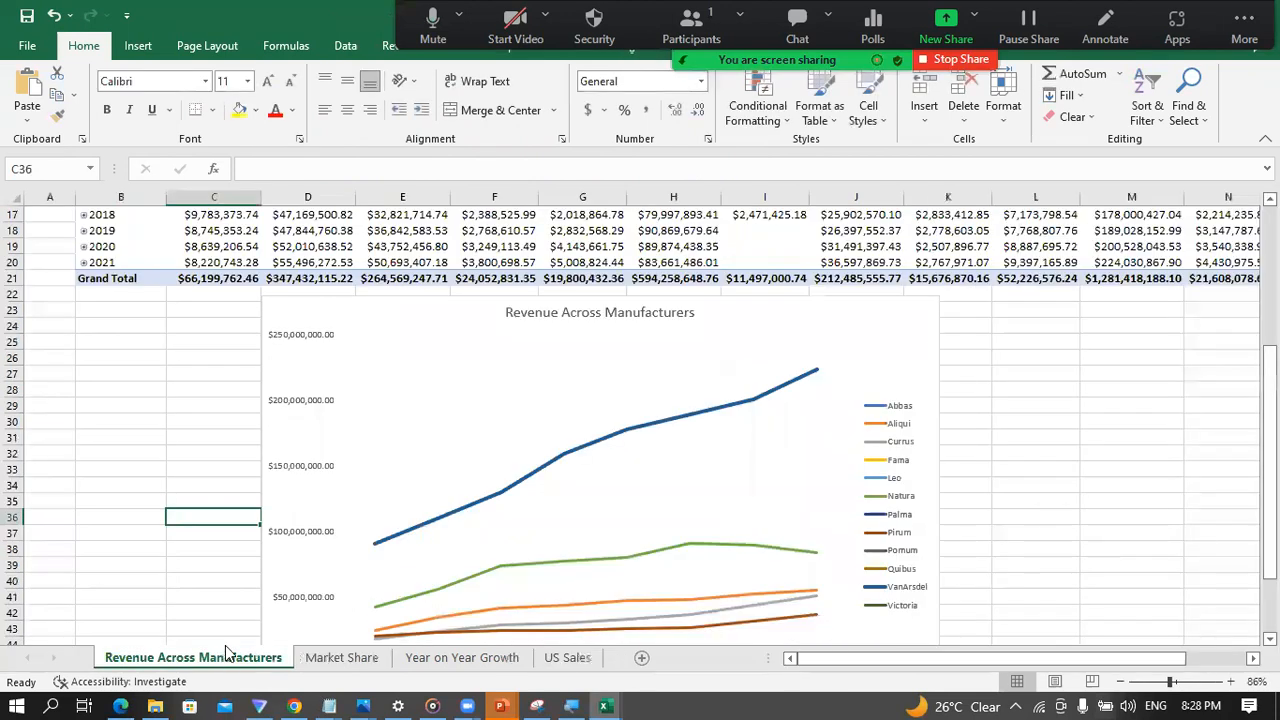
pyautogui.click(594, 446)
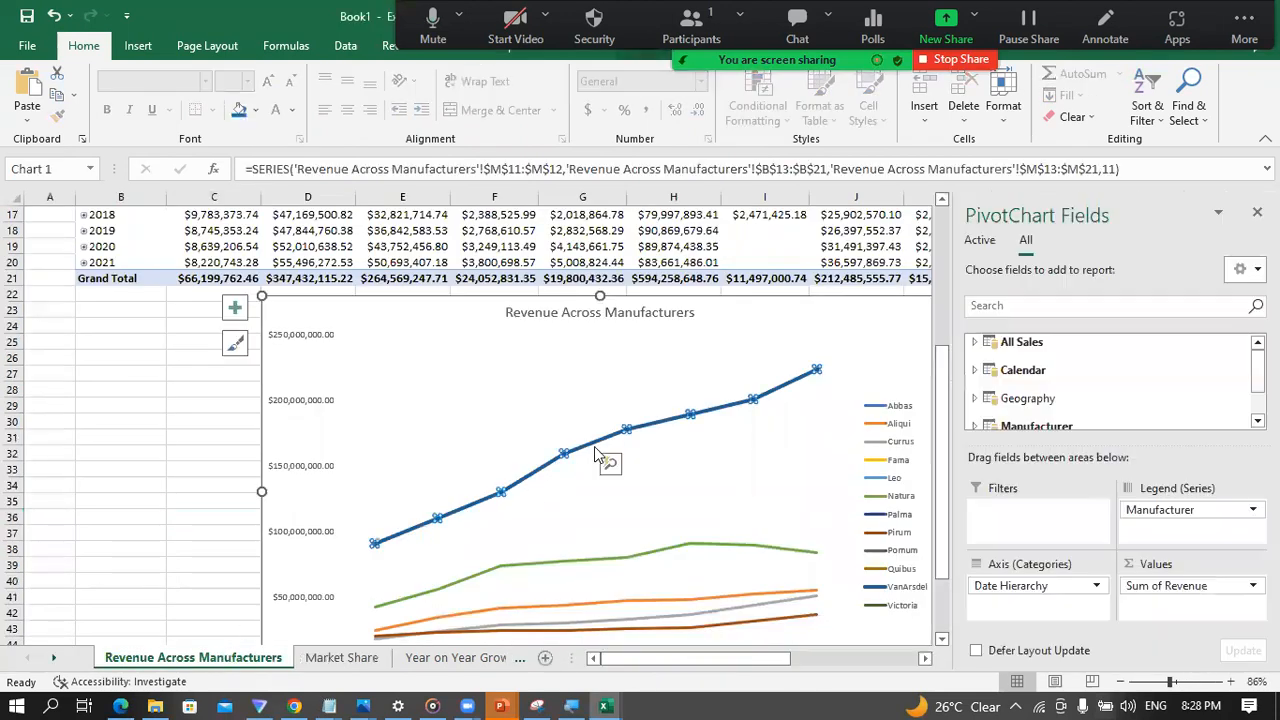
pyautogui.rightClick(594, 446)
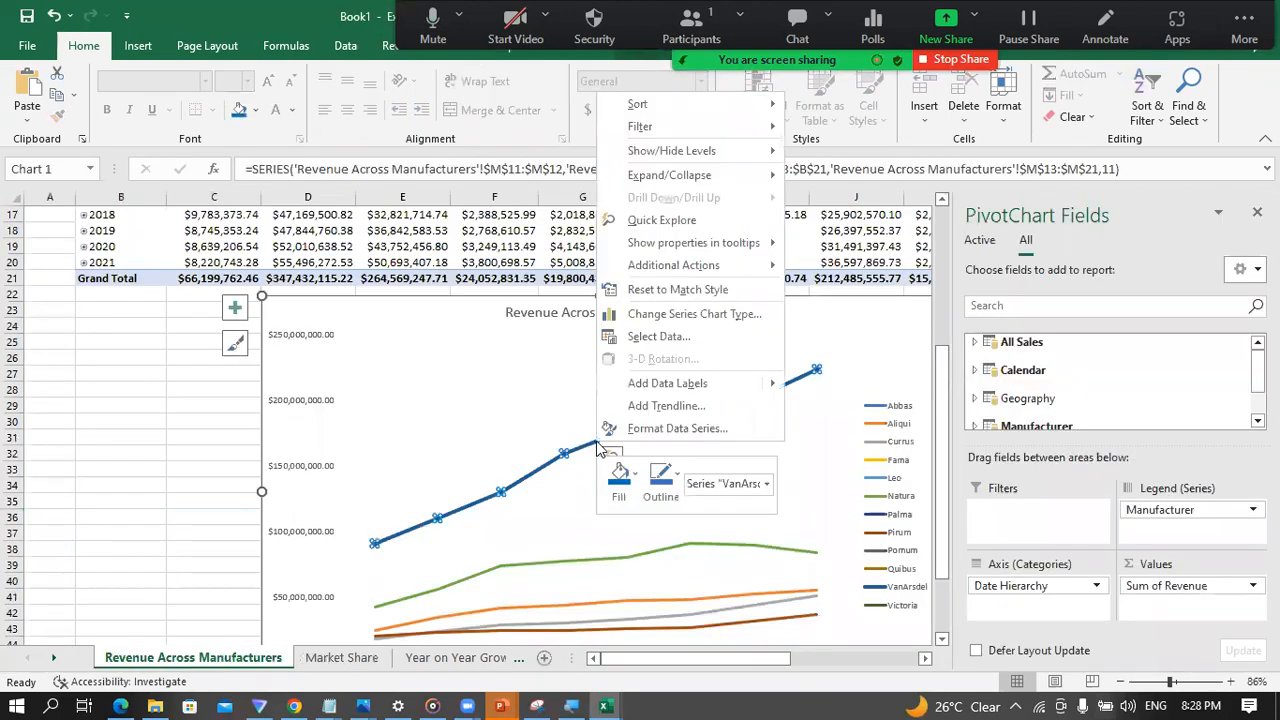
pyautogui.click(635, 481)
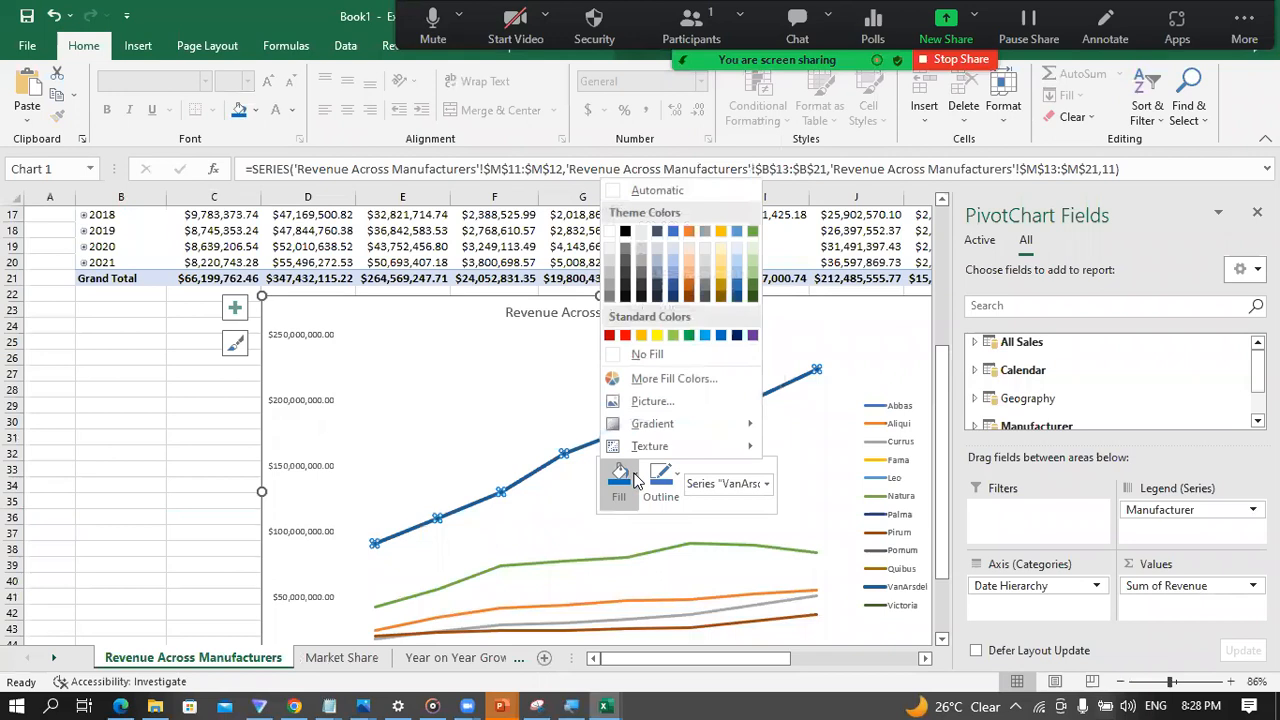
pyautogui.click(721, 337)
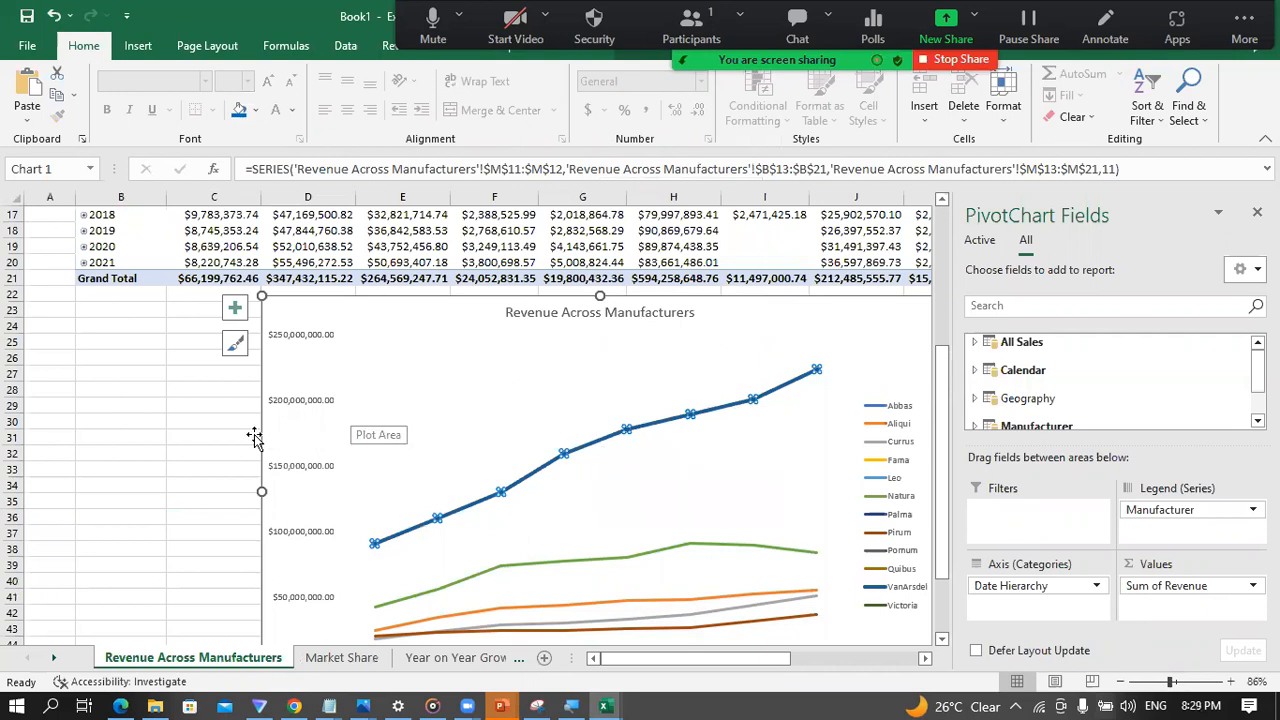
# Step: Fill the Others series of the Market Share column chart with the darkest grey shade of the White theme colour
pyautogui.click(214, 434)
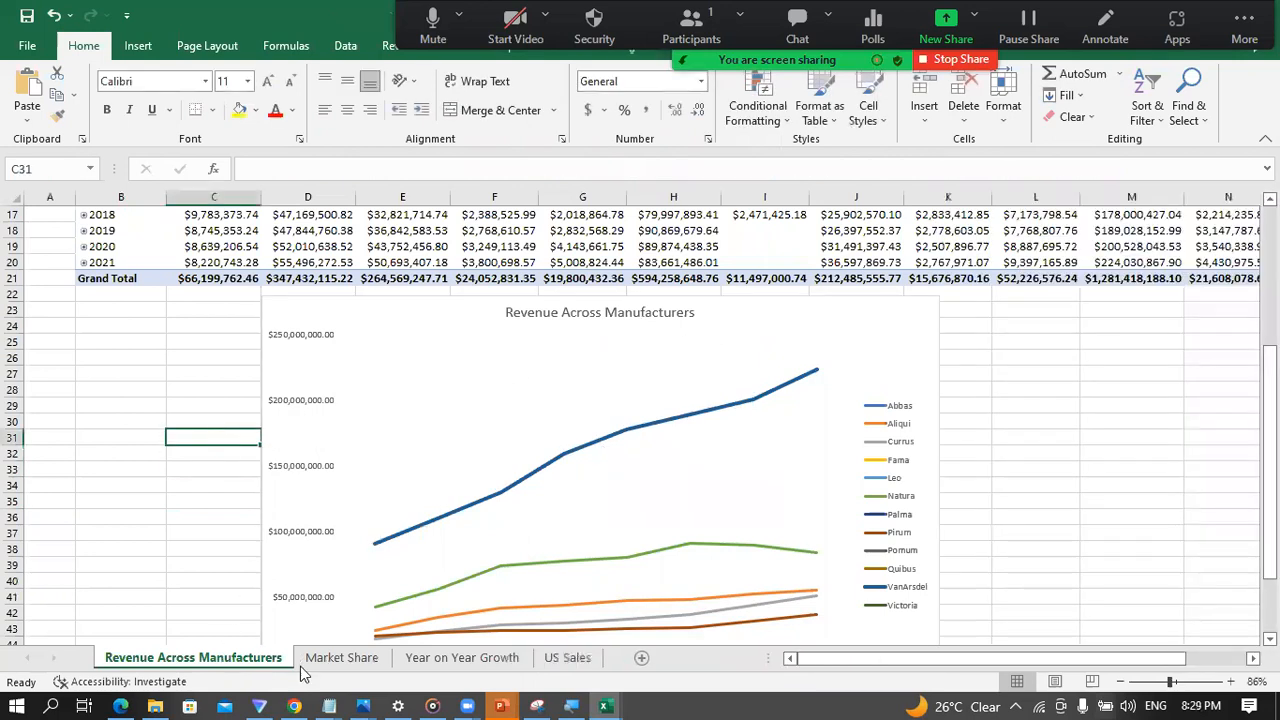
pyautogui.click(341, 658)
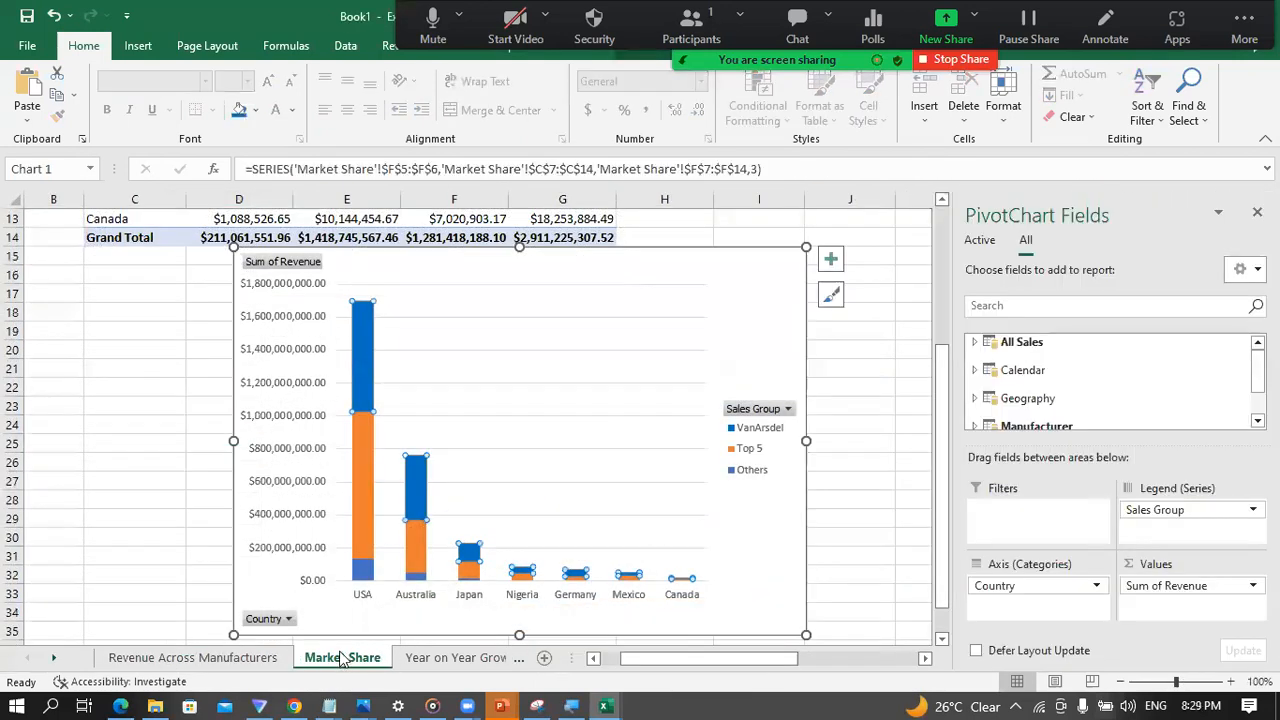
pyautogui.click(203, 494)
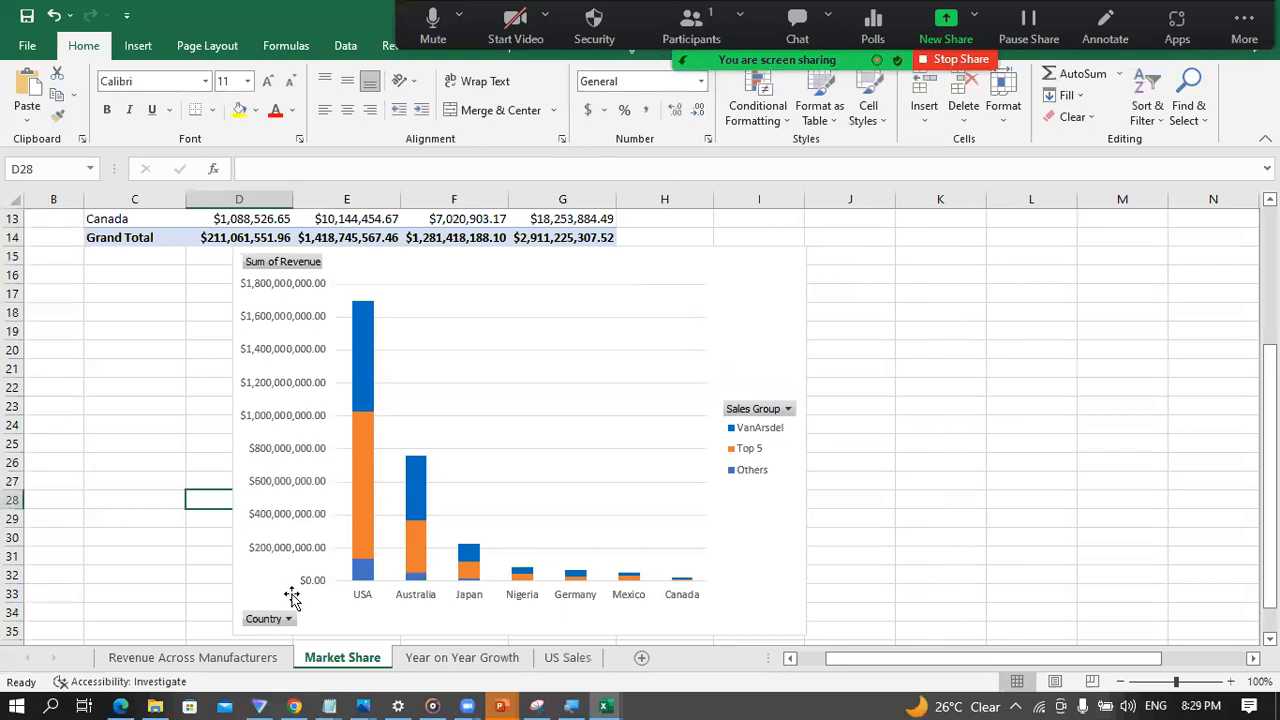
pyautogui.click(364, 571)
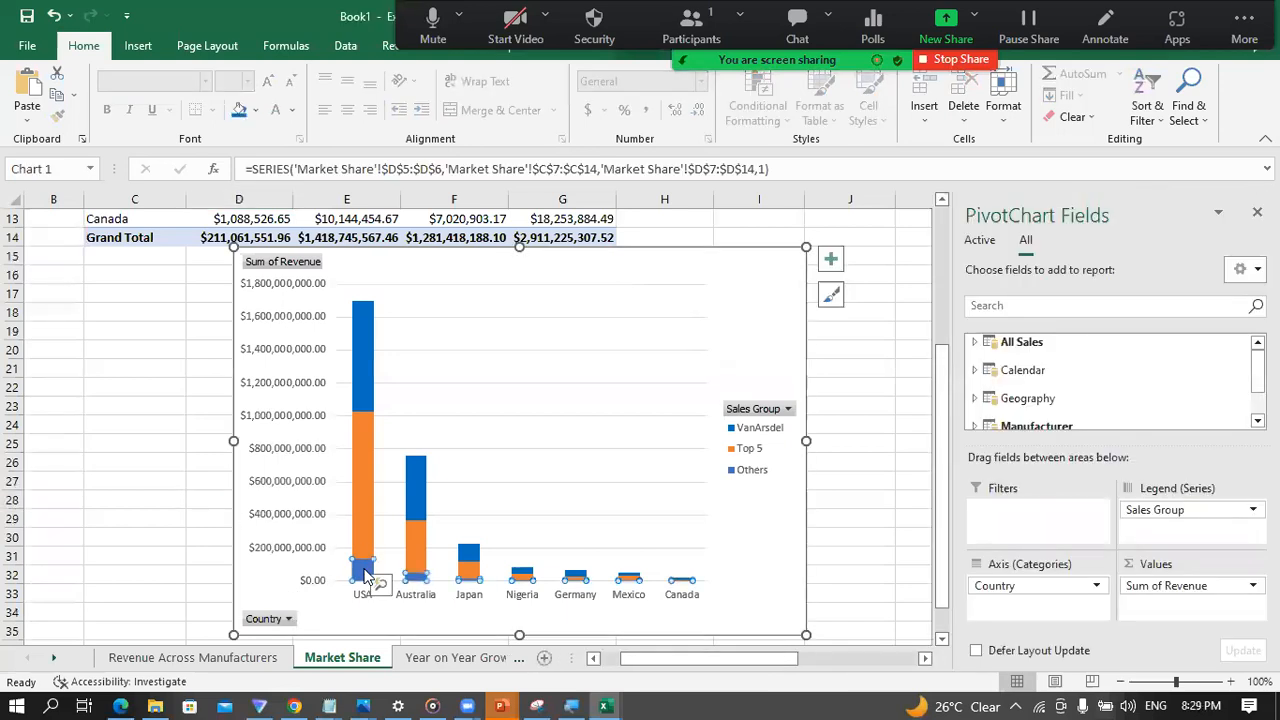
pyautogui.rightClick(364, 576)
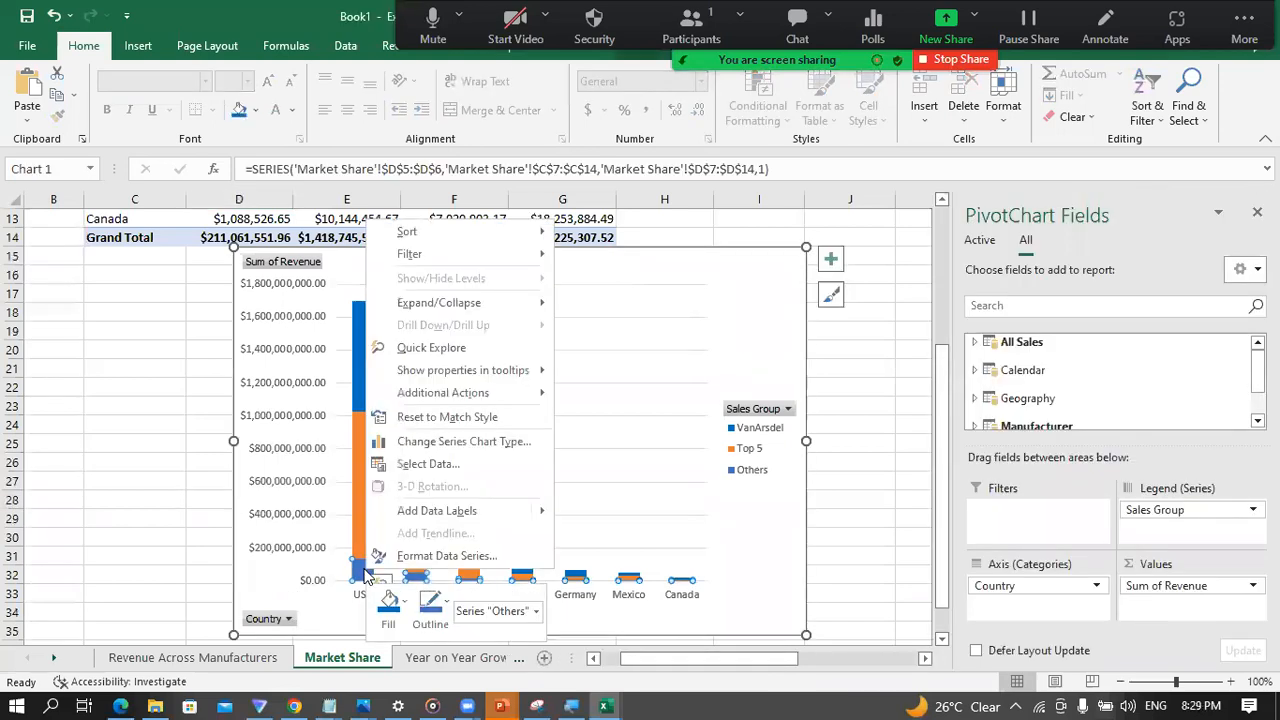
pyautogui.click(405, 601)
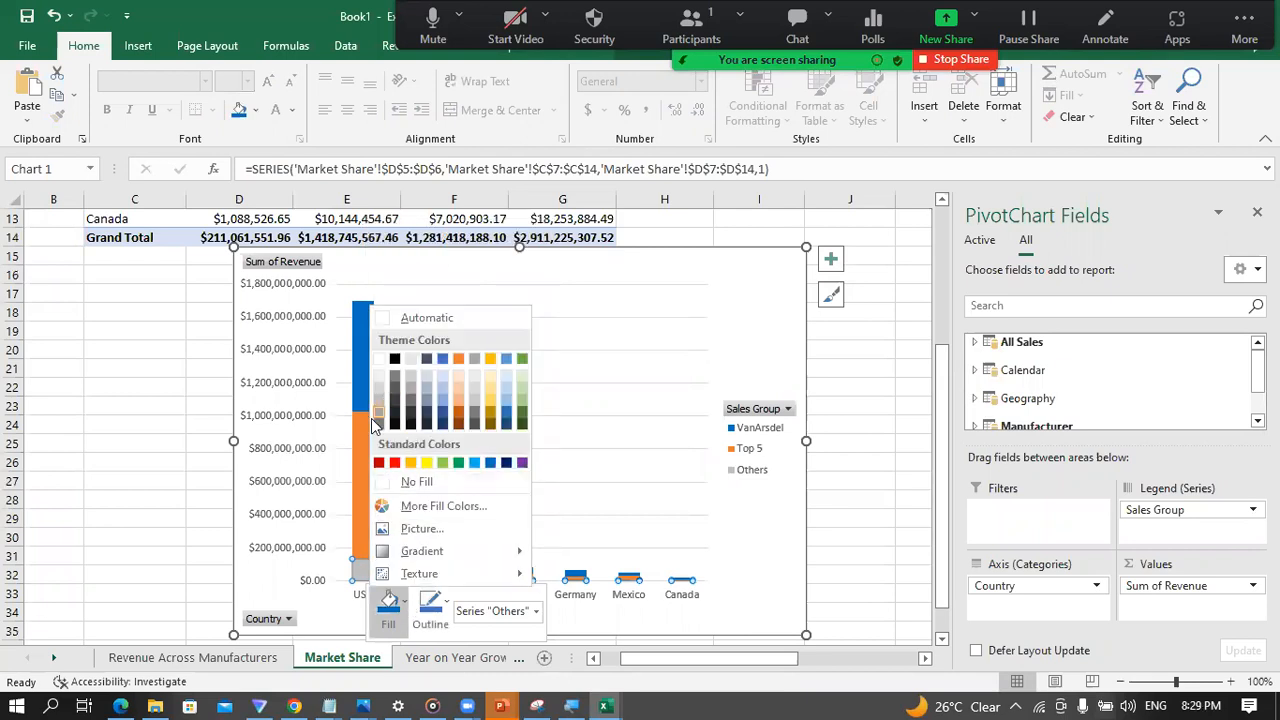
pyautogui.click(377, 422)
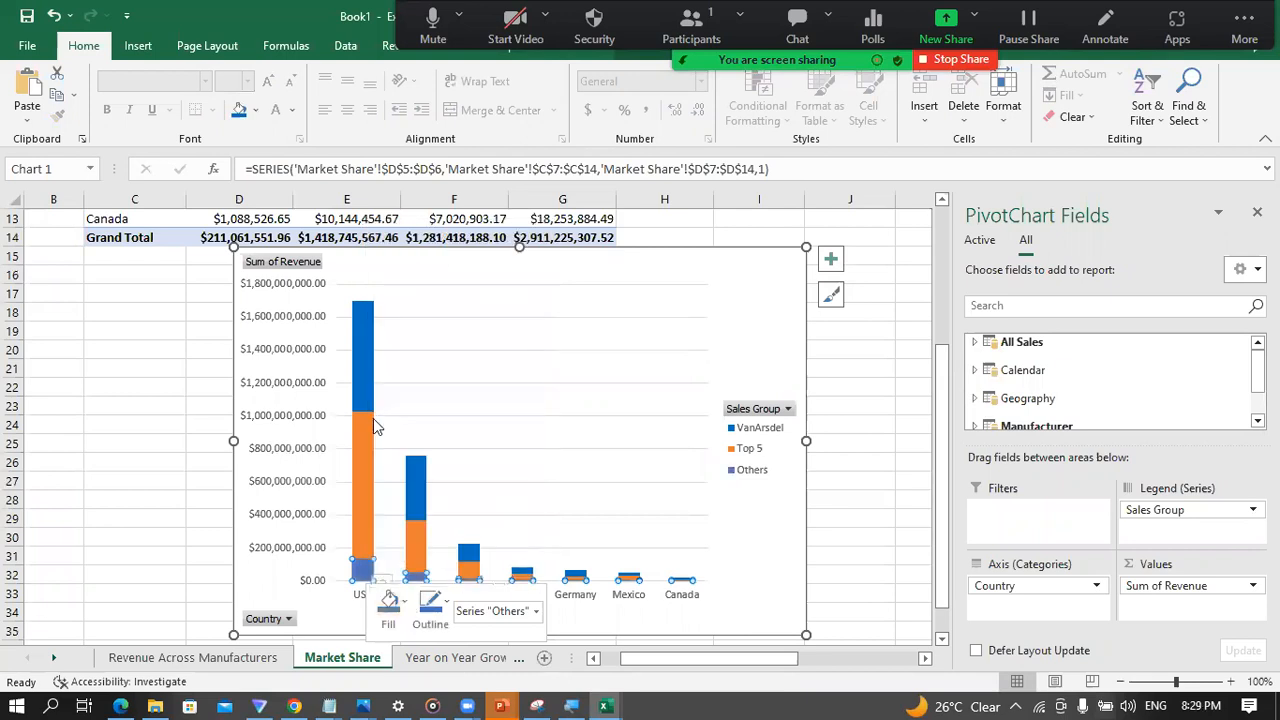
pyautogui.click(96, 494)
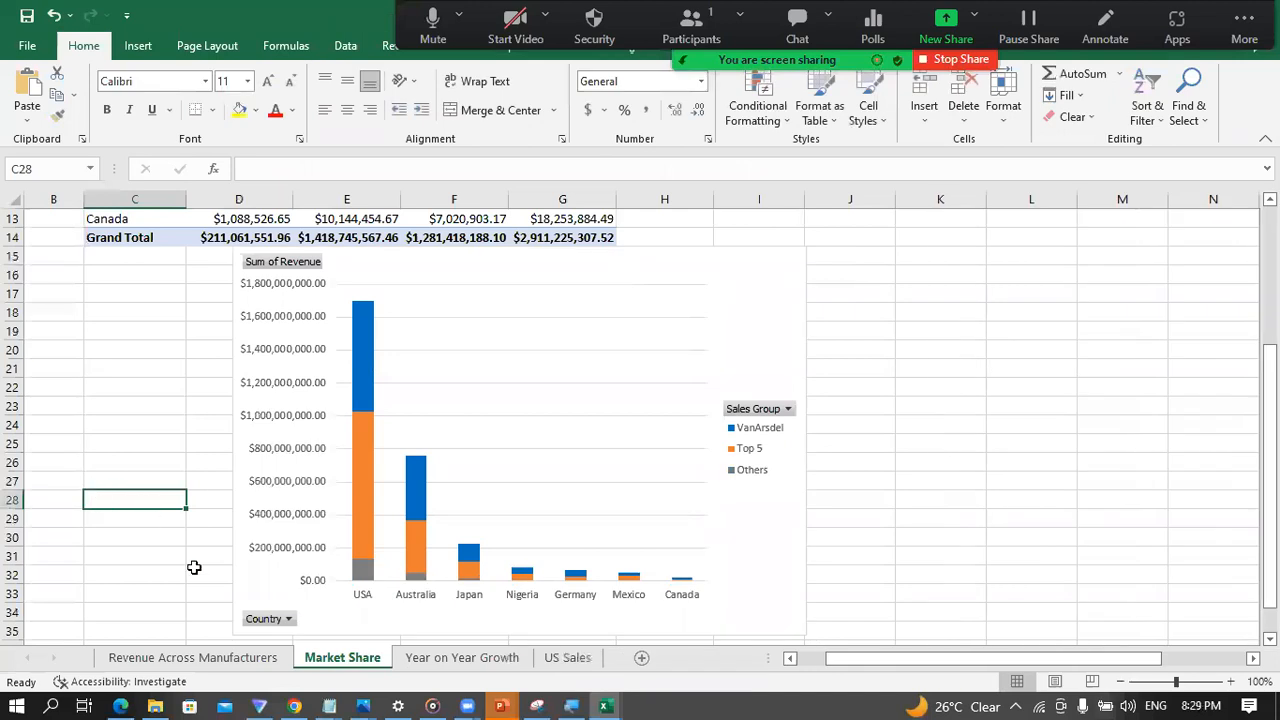
# Step: Reapply the standard Blue fill to the VanArsdel line series in the Revenue Across Manufacturers chart
pyautogui.click(196, 658)
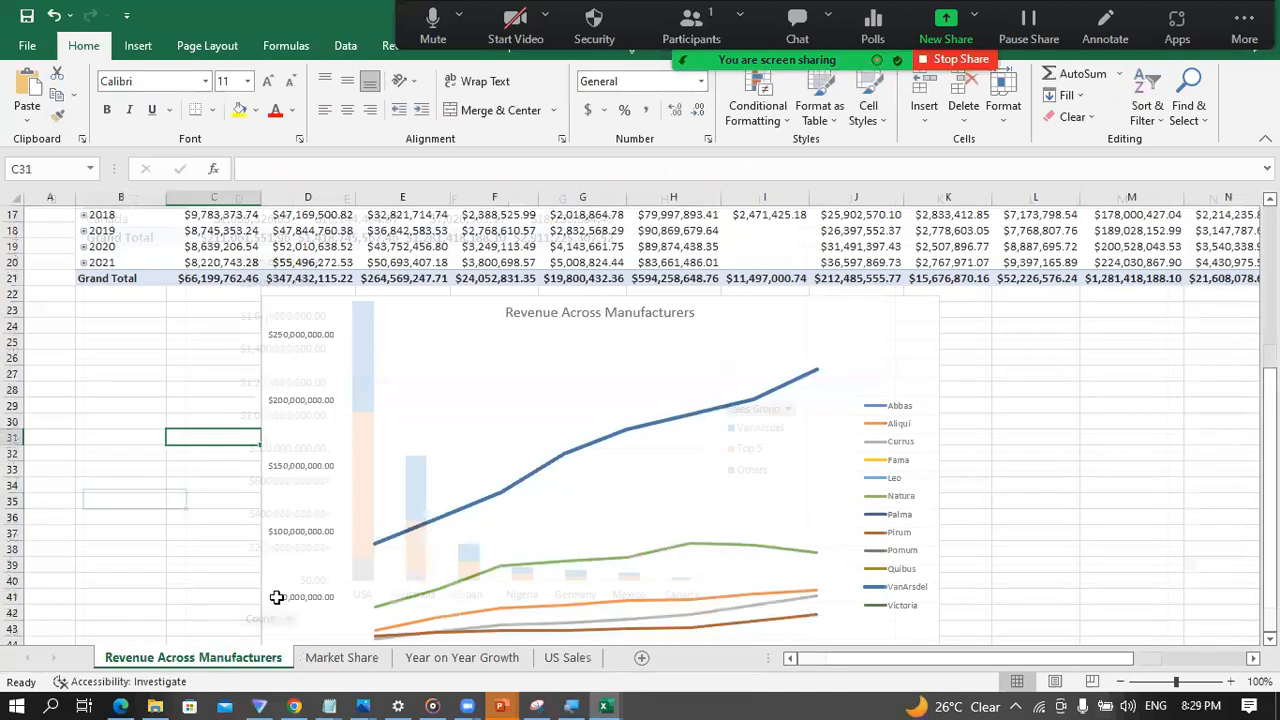
pyautogui.click(572, 456)
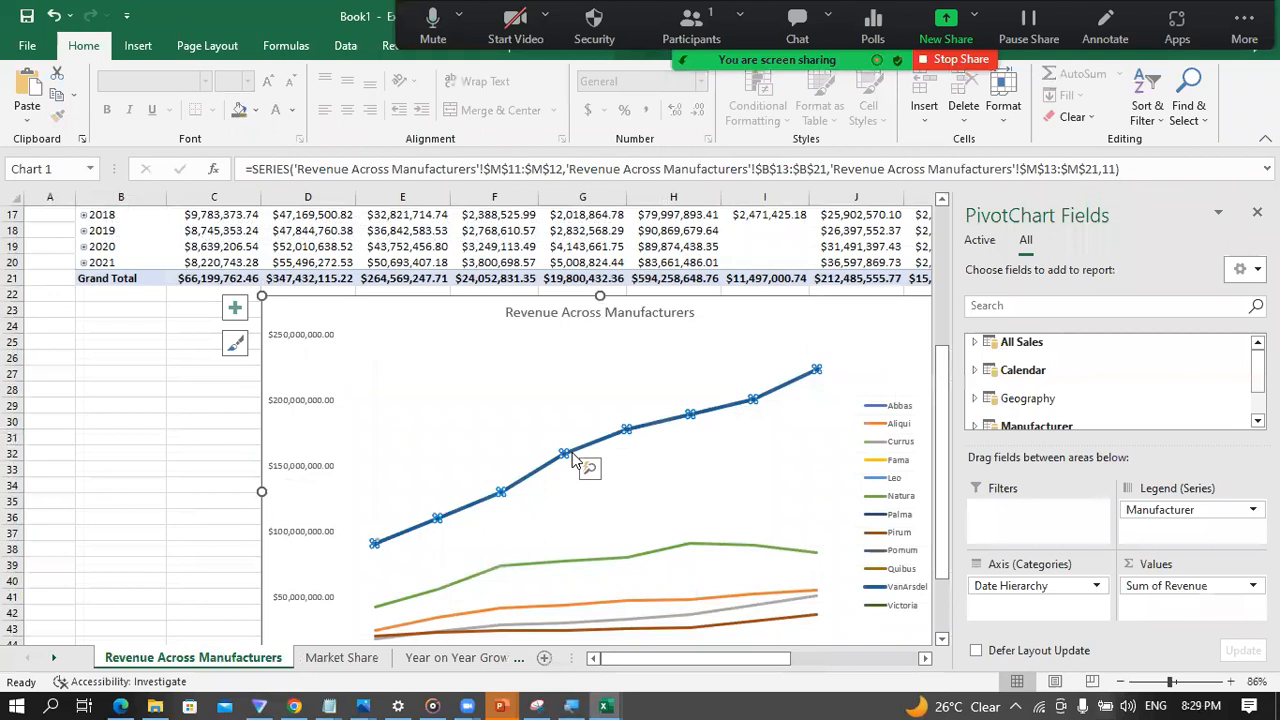
pyautogui.rightClick(574, 458)
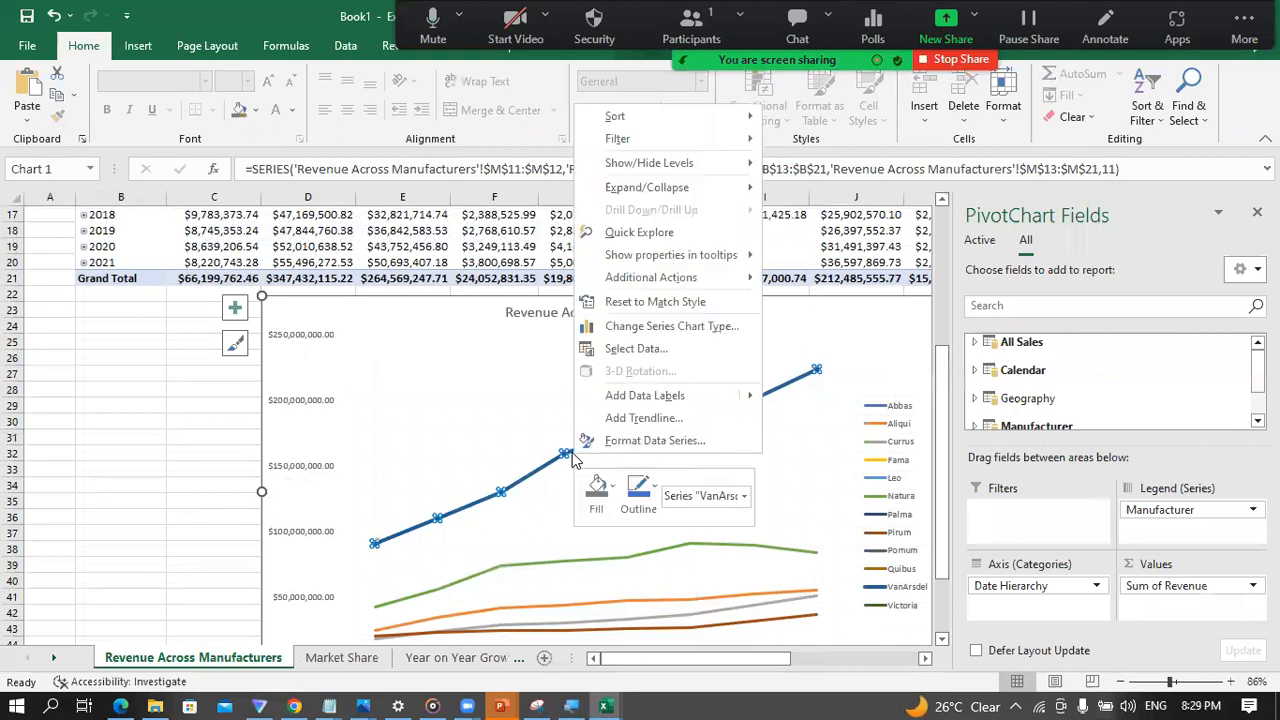
pyautogui.click(612, 494)
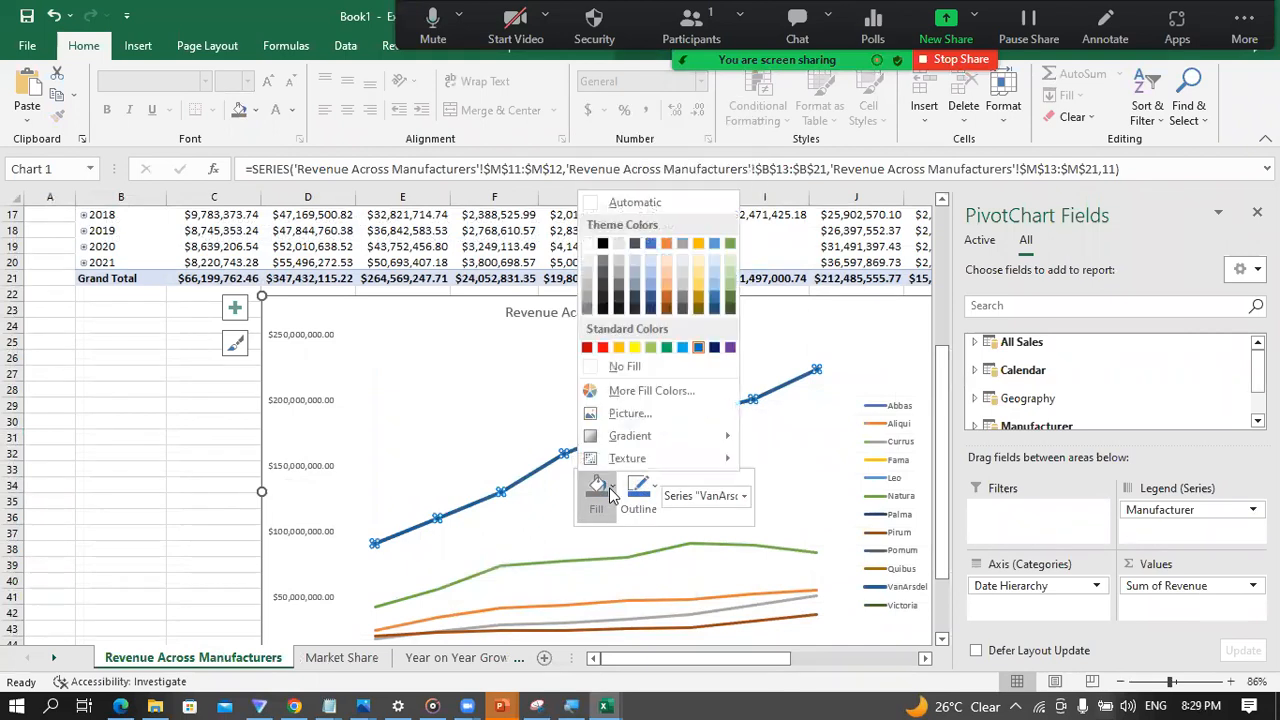
pyautogui.click(698, 349)
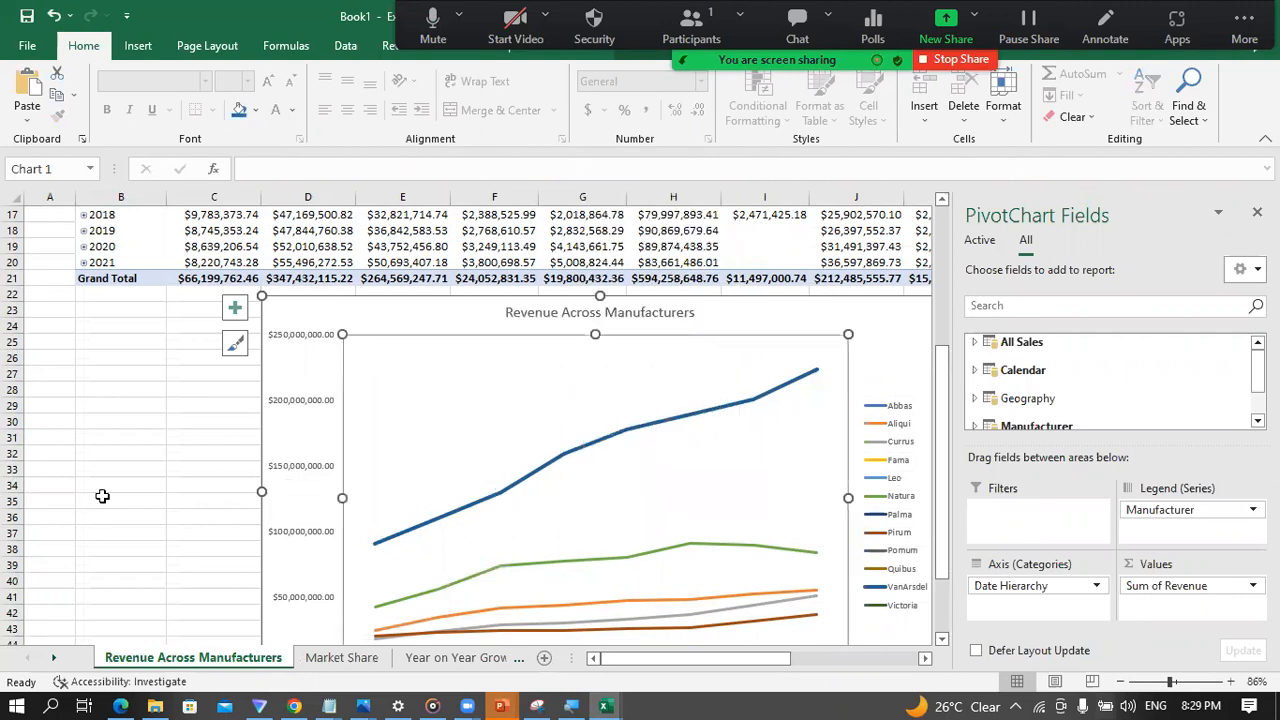
pyautogui.click(102, 496)
# Step: Try showing the Sum of Revenue values in the Market Share PivotTable as % of Column Total
pyautogui.click(333, 664)
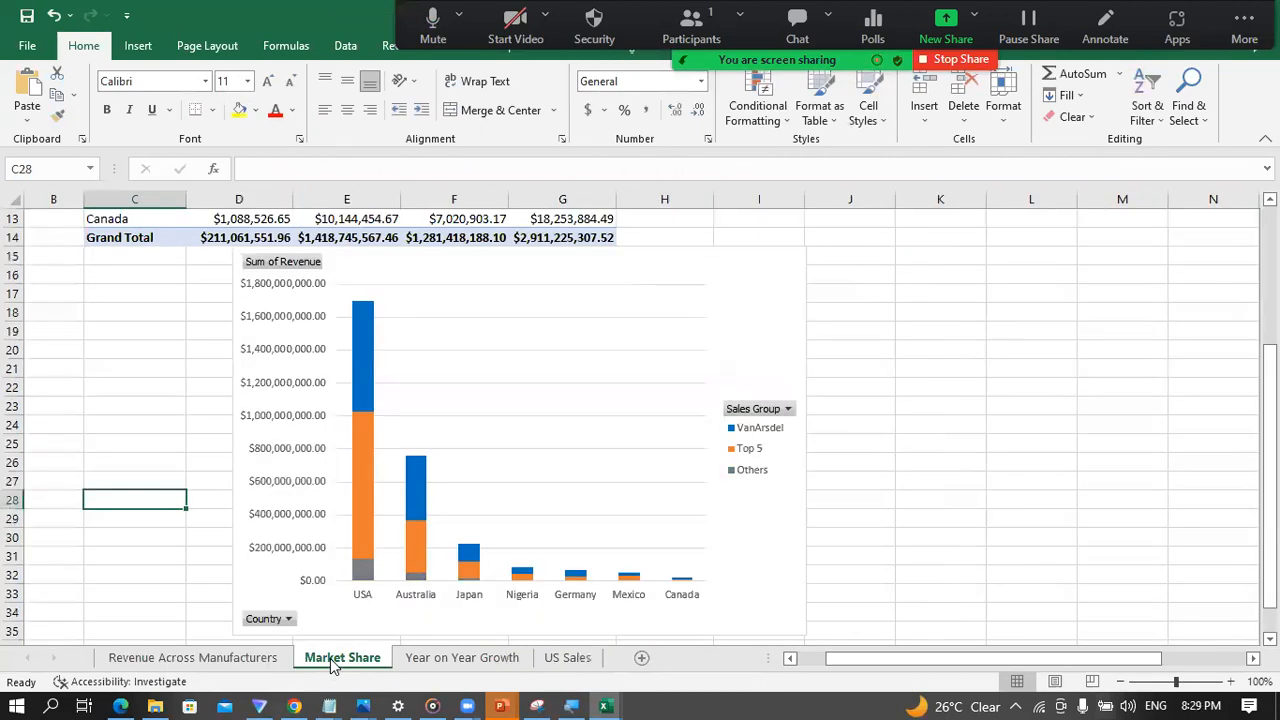
pyautogui.click(866, 450)
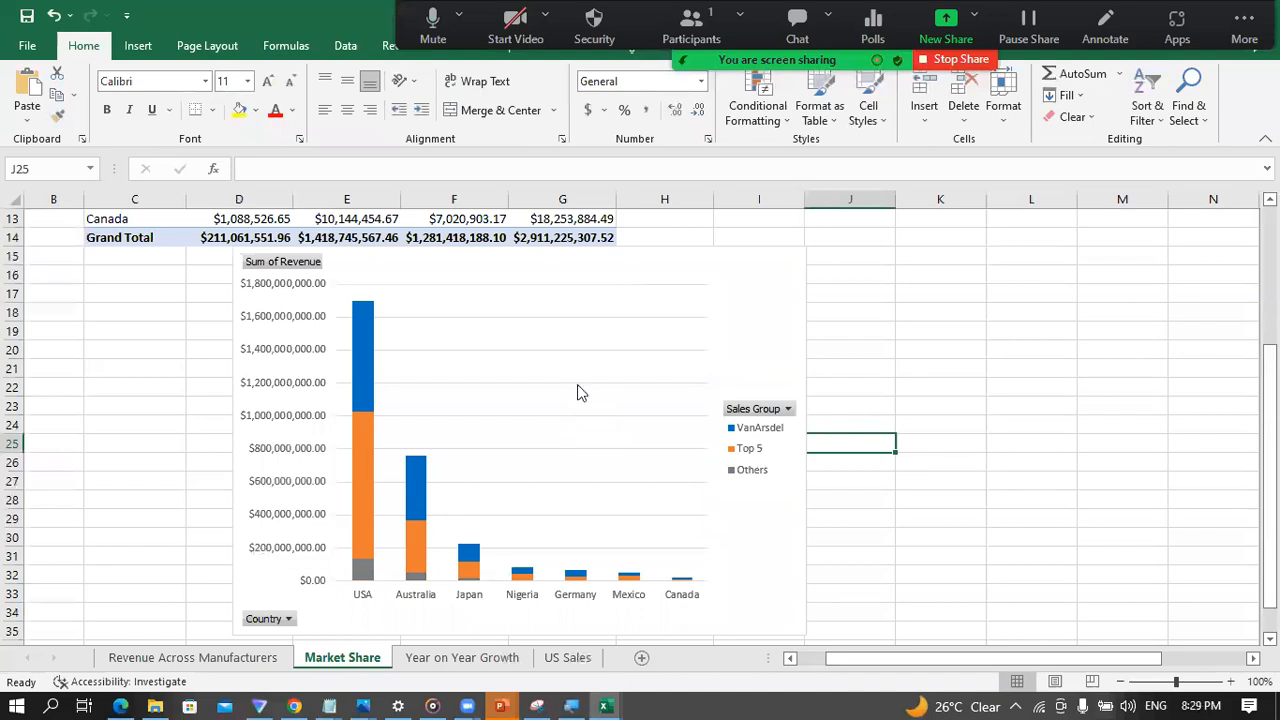
pyautogui.click(555, 347)
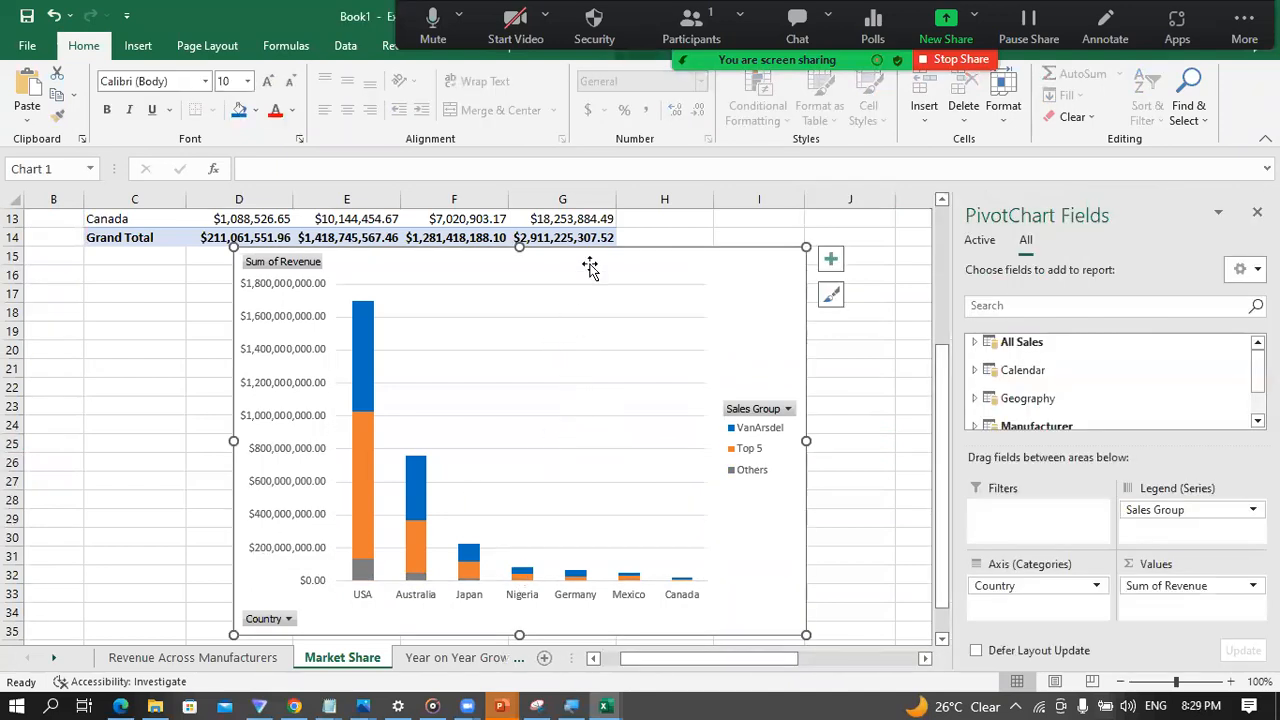
pyautogui.moveTo(360, 402)
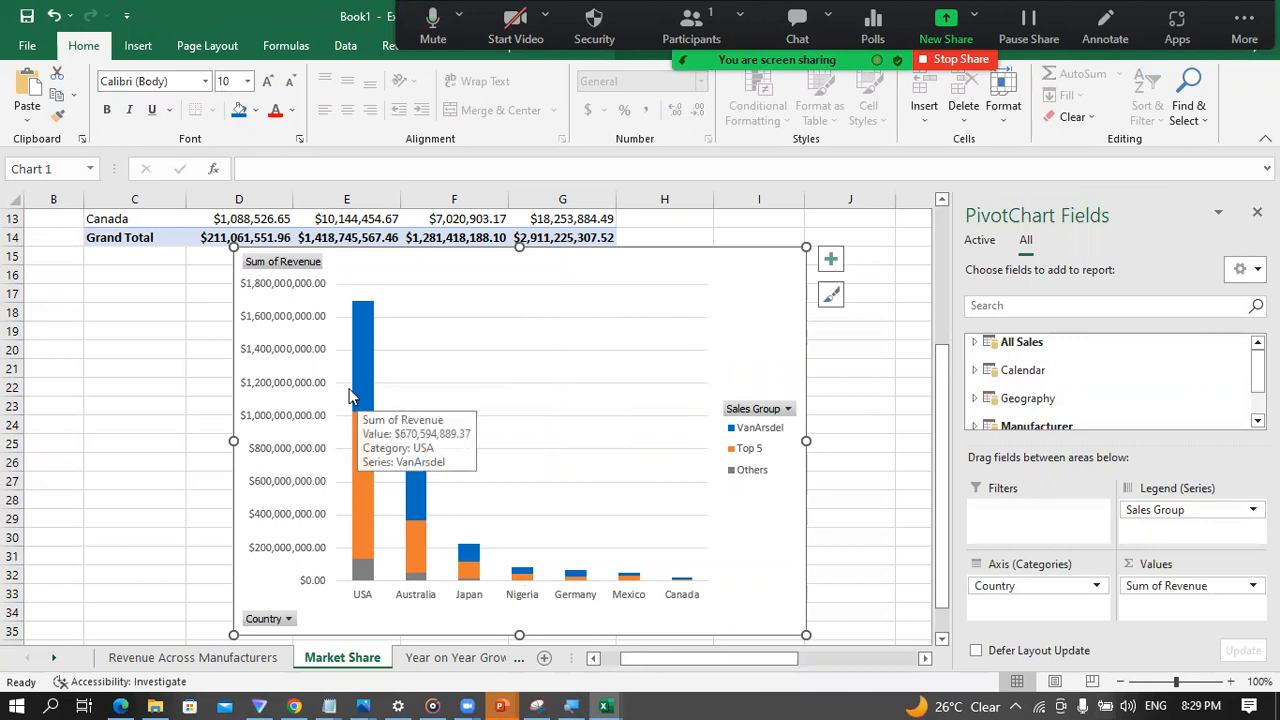
pyautogui.scroll(4, 349, 395)
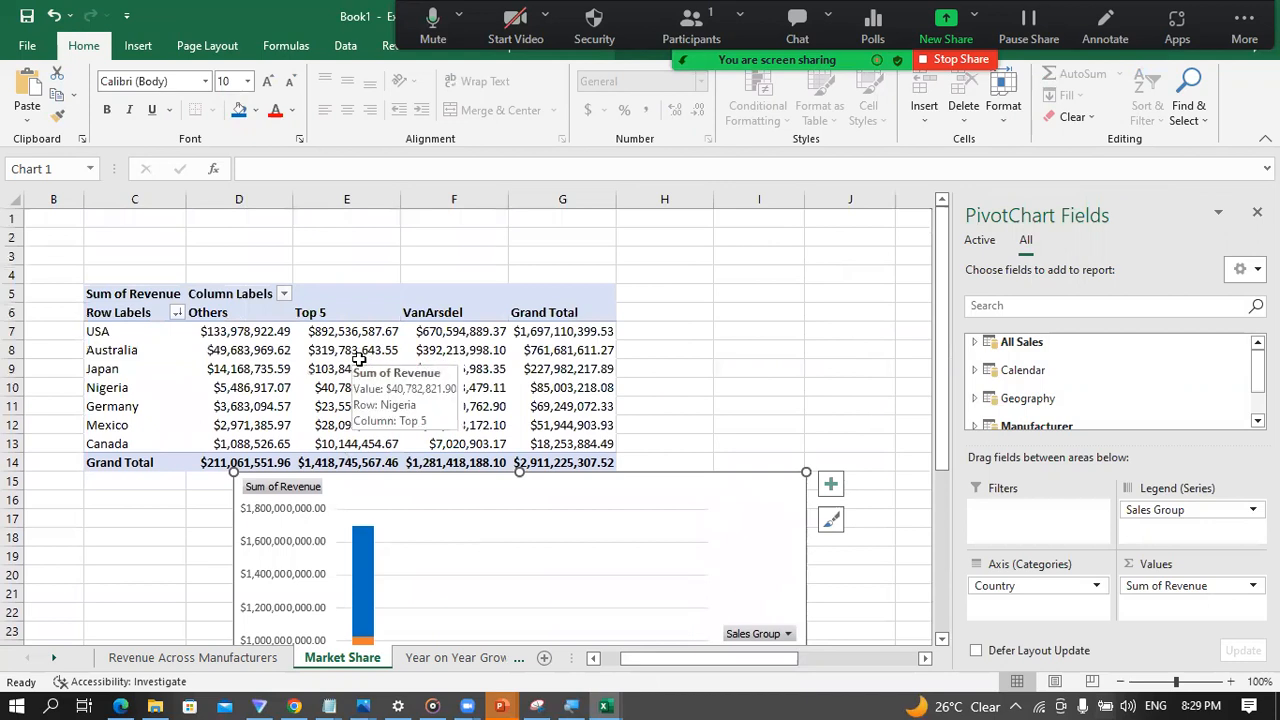
pyautogui.click(356, 365)
pyautogui.click(343, 351)
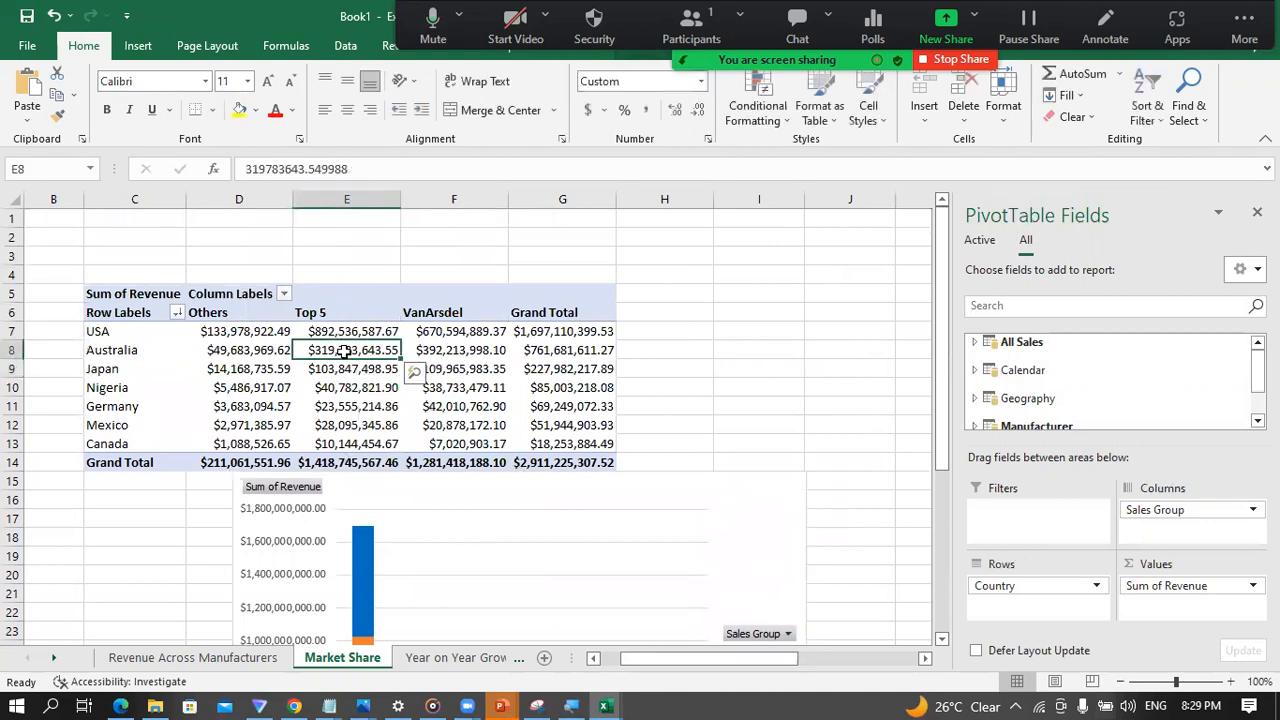
pyautogui.moveTo(343, 351)
pyautogui.moveTo(254, 361)
pyautogui.rightClick(364, 352)
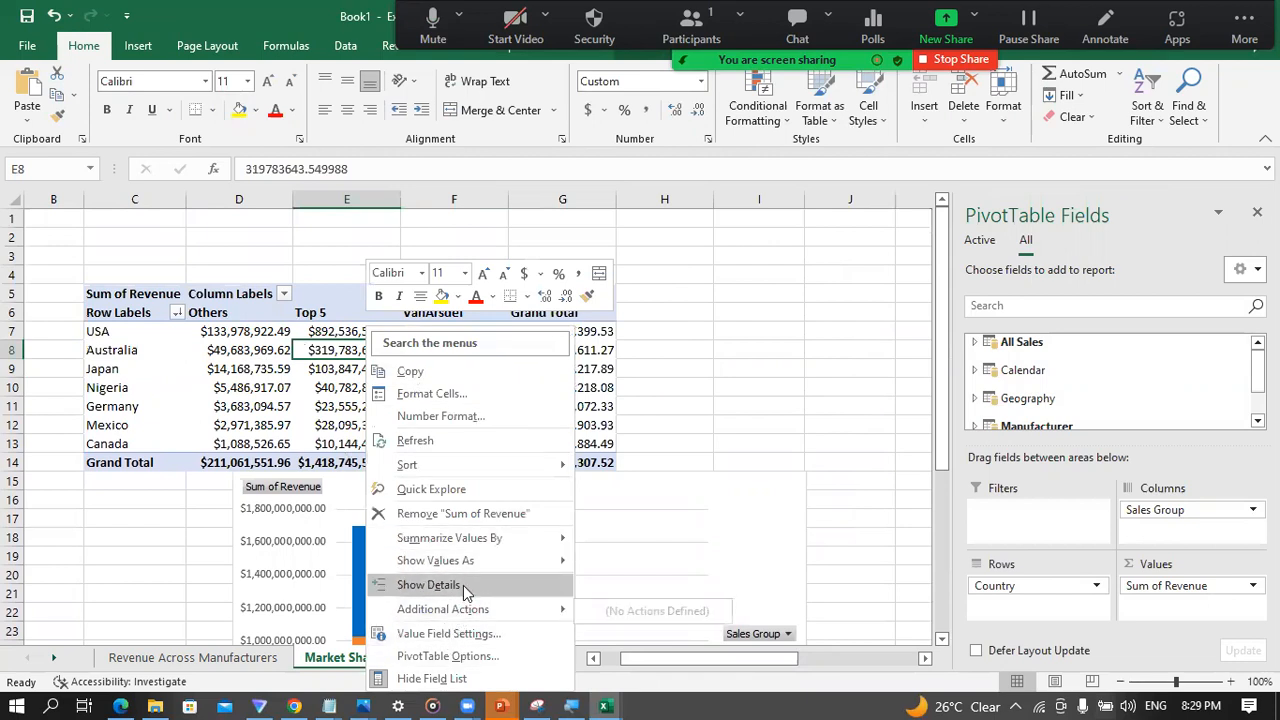
pyautogui.moveTo(502, 567)
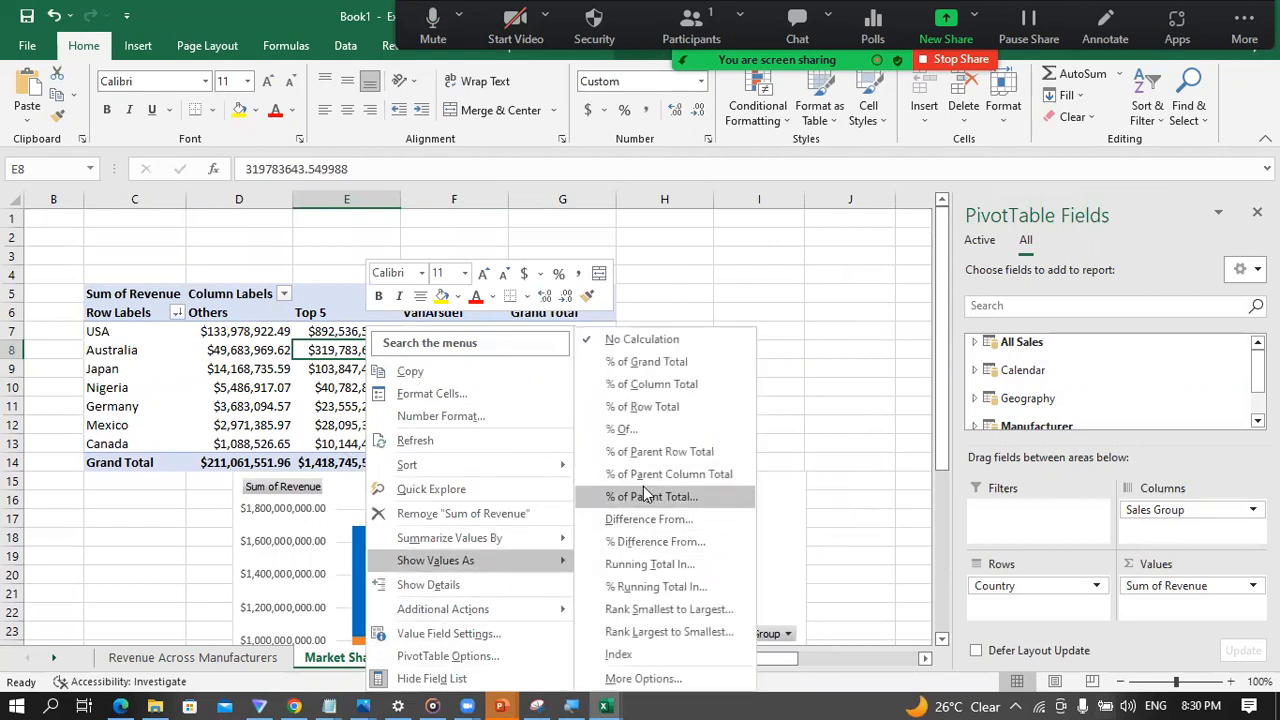
pyautogui.click(650, 387)
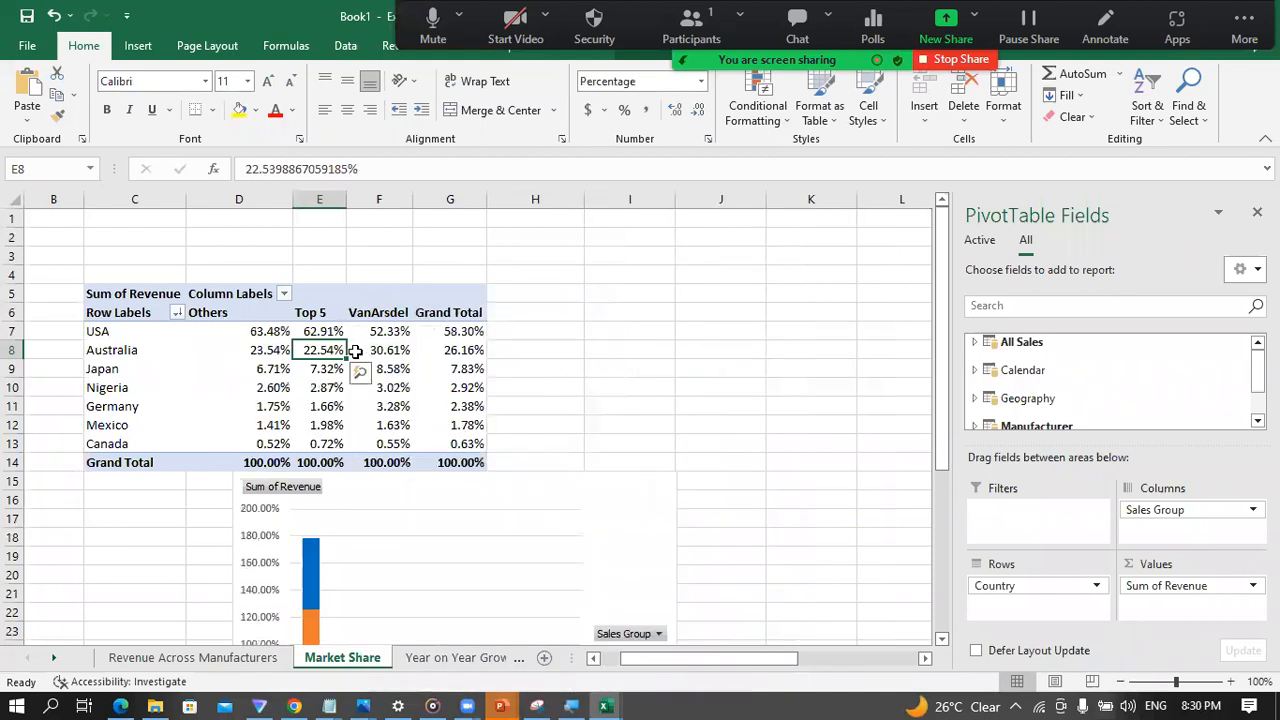
# Step: Show the Sum of Revenue values in the Market Share PivotTable as % of Row Total
pyautogui.click(269, 333)
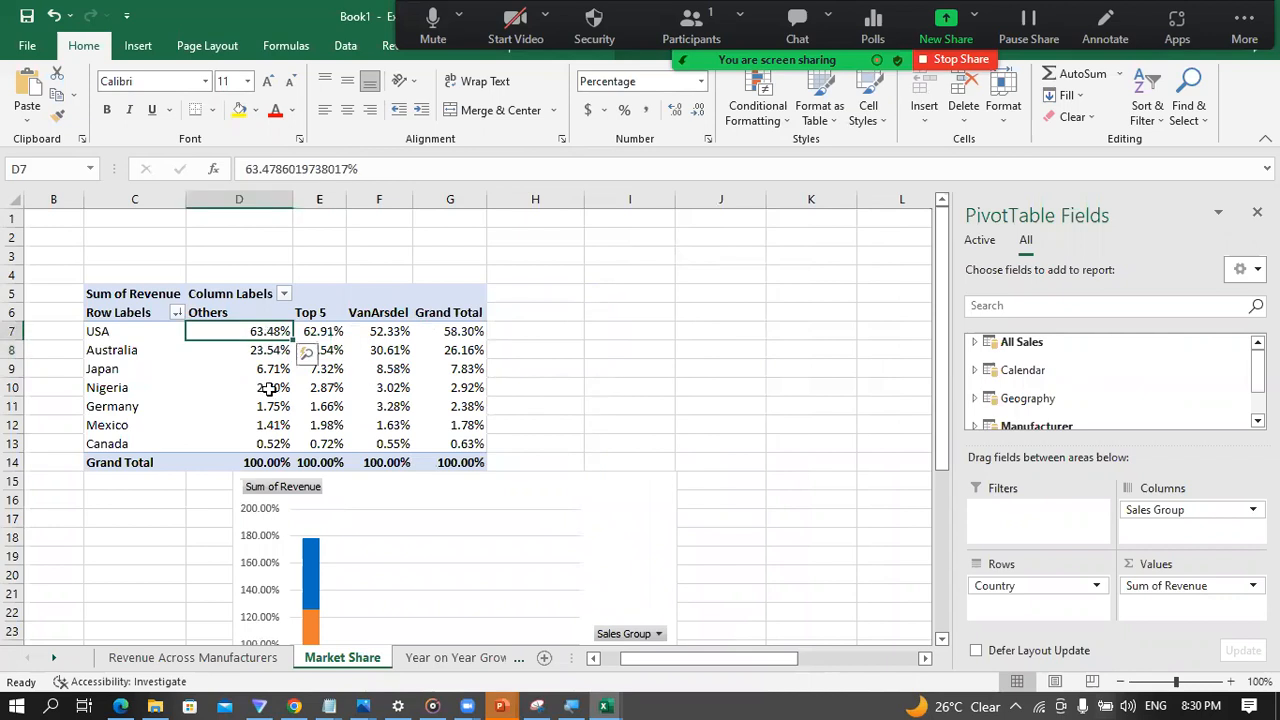
pyautogui.scroll(-3, 298, 452)
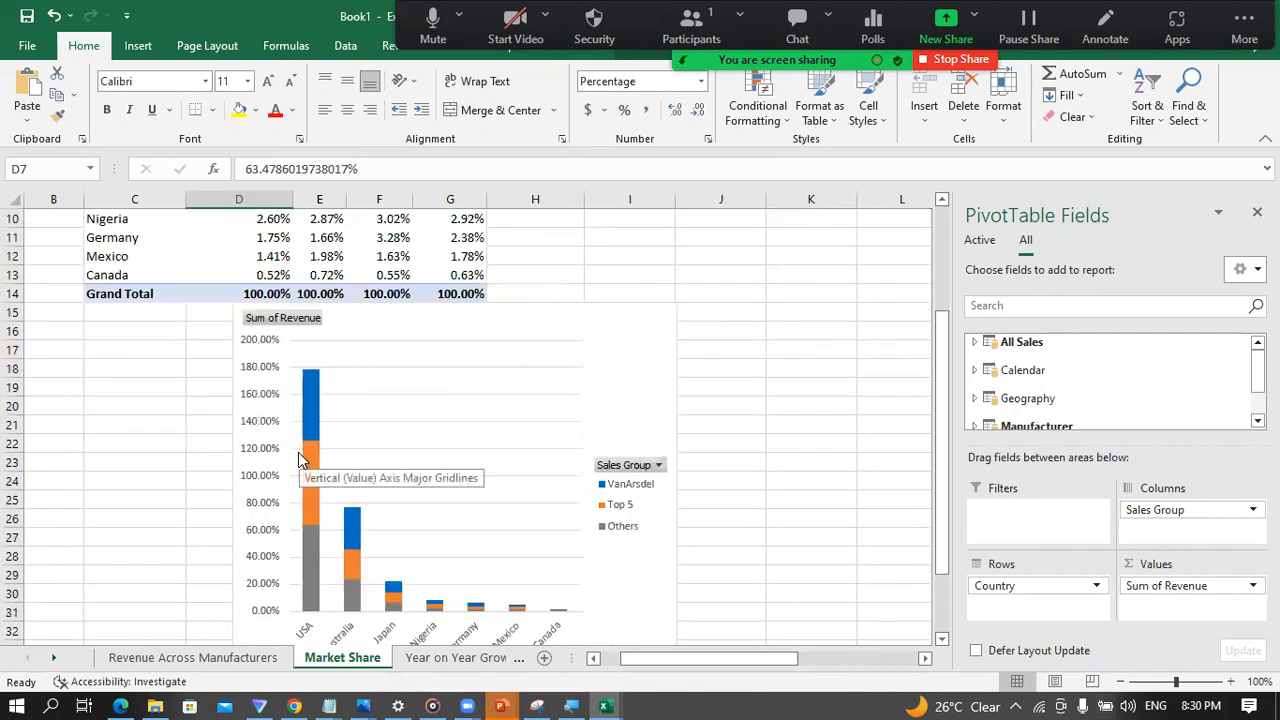
pyautogui.scroll(3, 298, 459)
pyautogui.click(270, 365)
pyautogui.rightClick(263, 337)
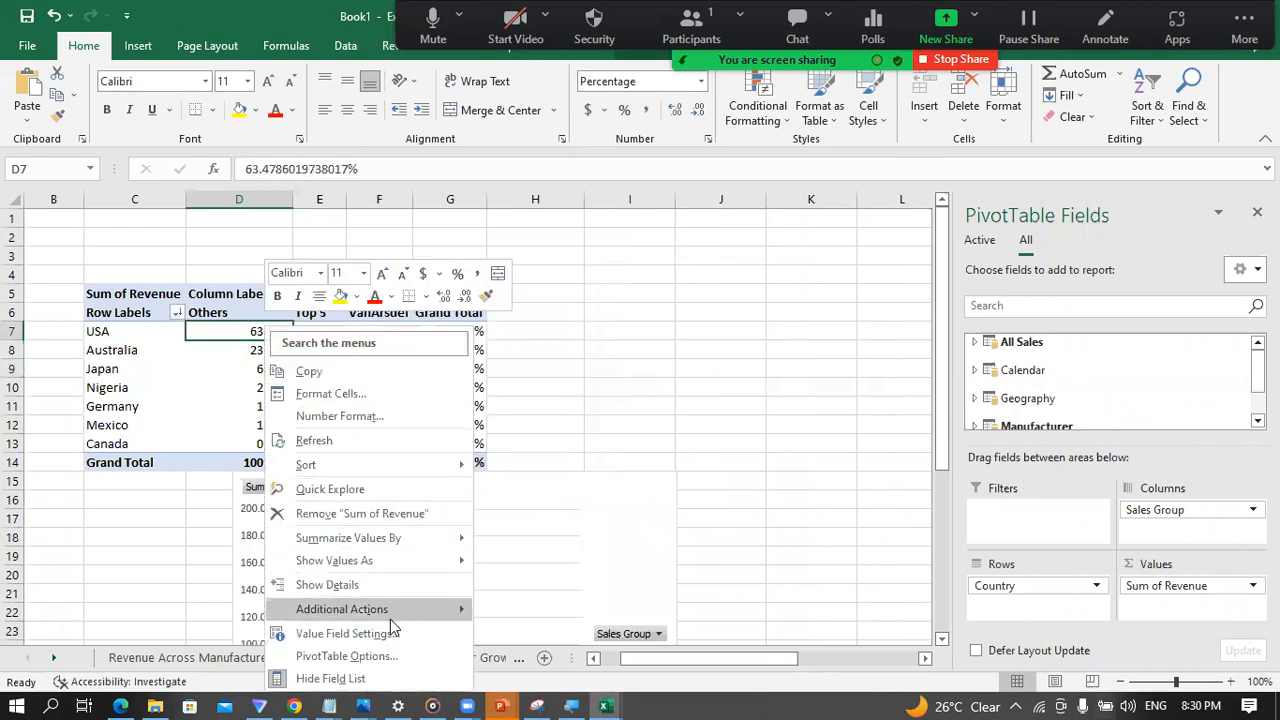
pyautogui.moveTo(441, 563)
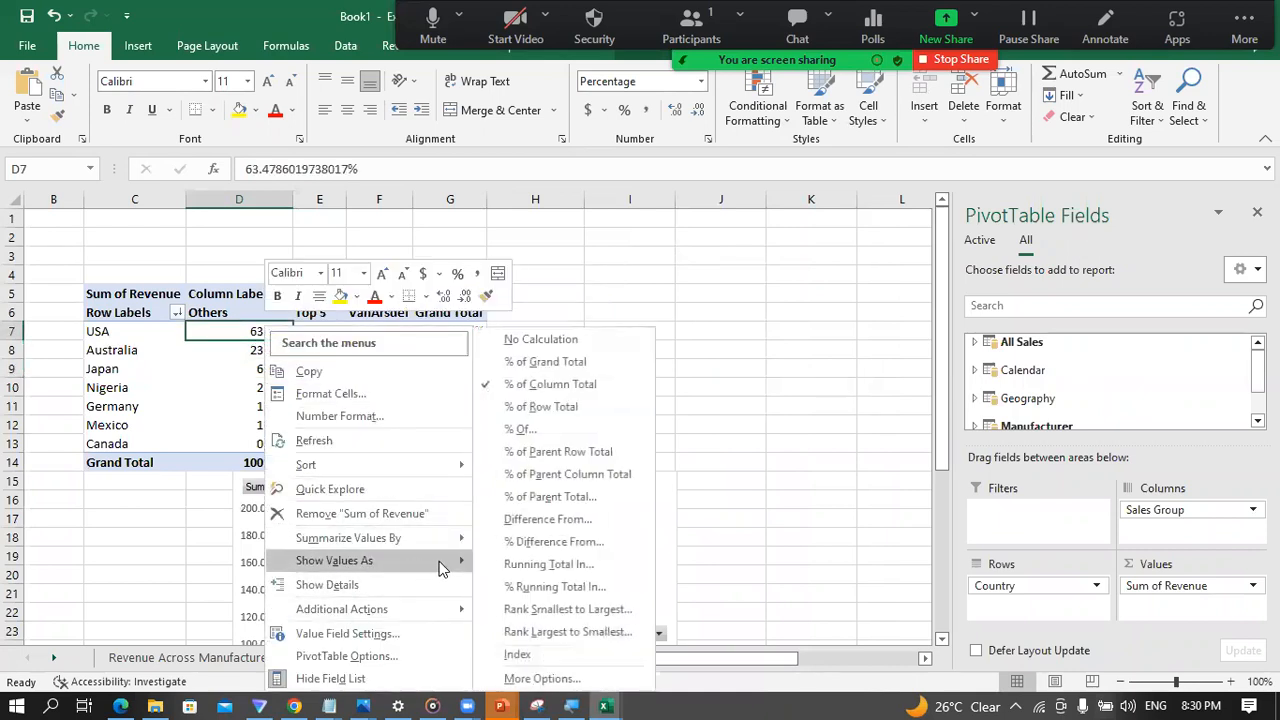
pyautogui.click(545, 409)
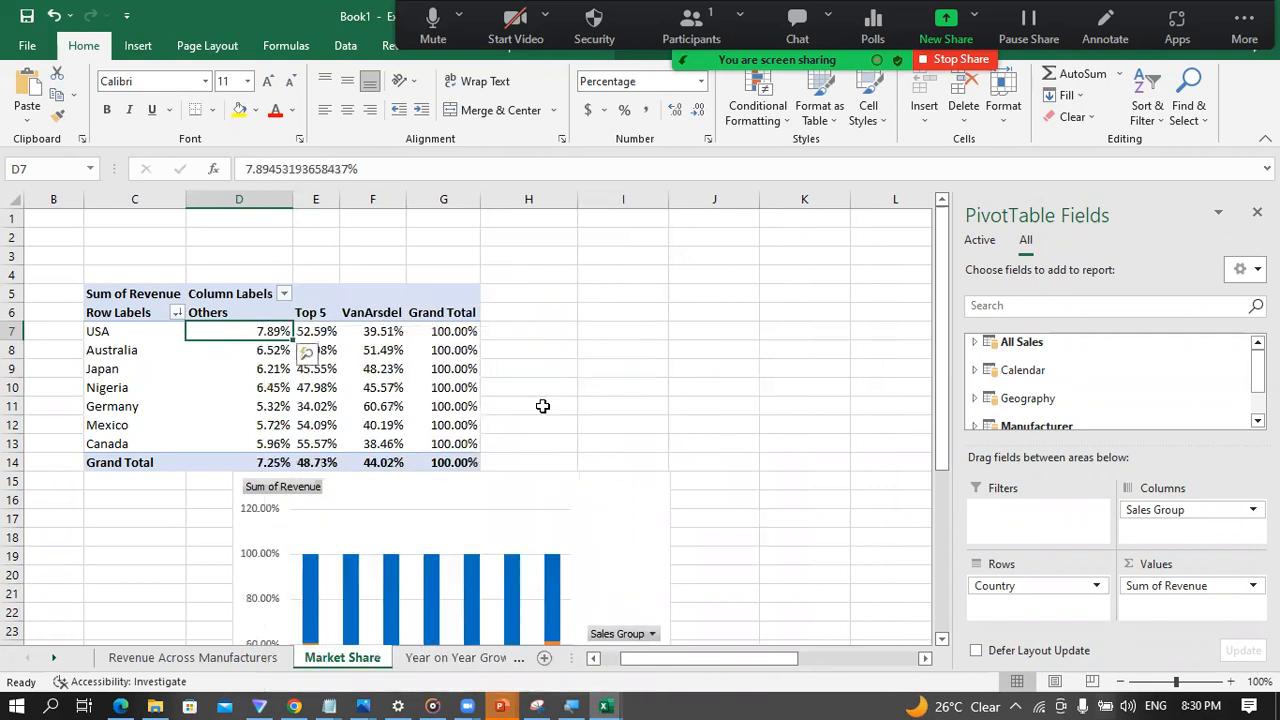
pyautogui.click(326, 374)
pyautogui.click(343, 426)
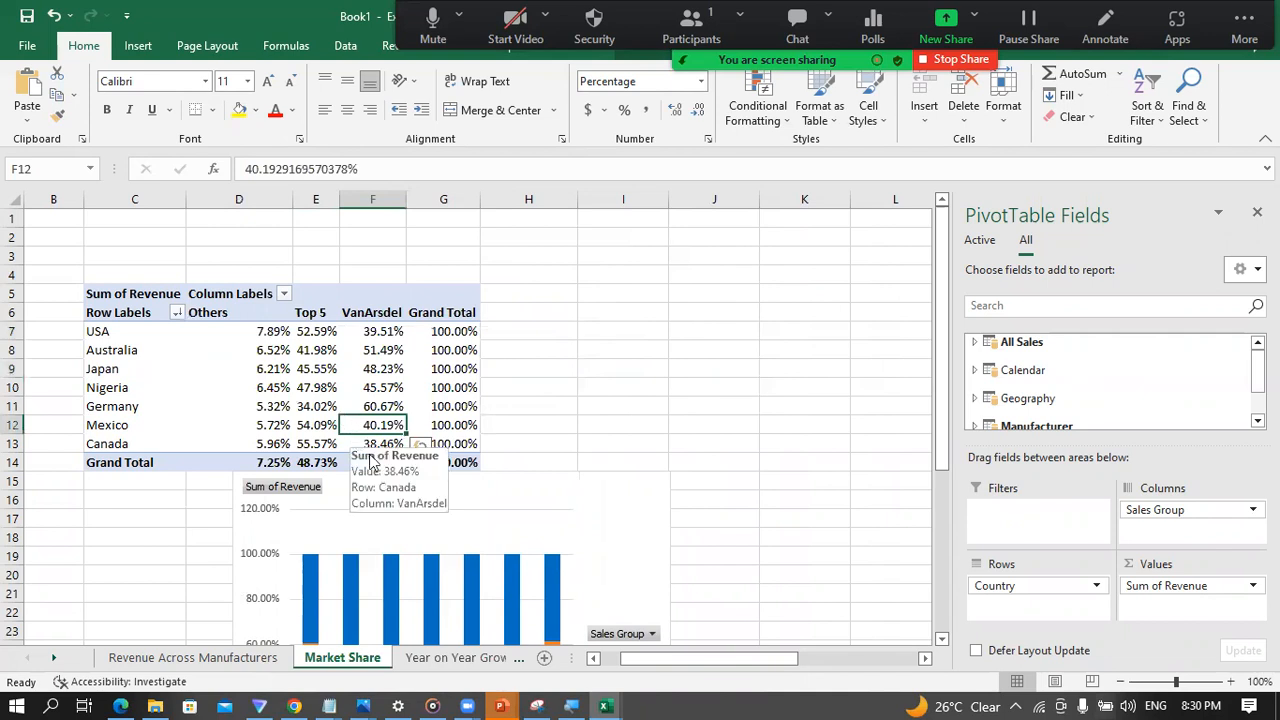
# Step: Add data labels to the Market Share column chart and widen the chart to about the end of column J
pyautogui.scroll(-4, 400, 505)
pyautogui.moveTo(399, 530)
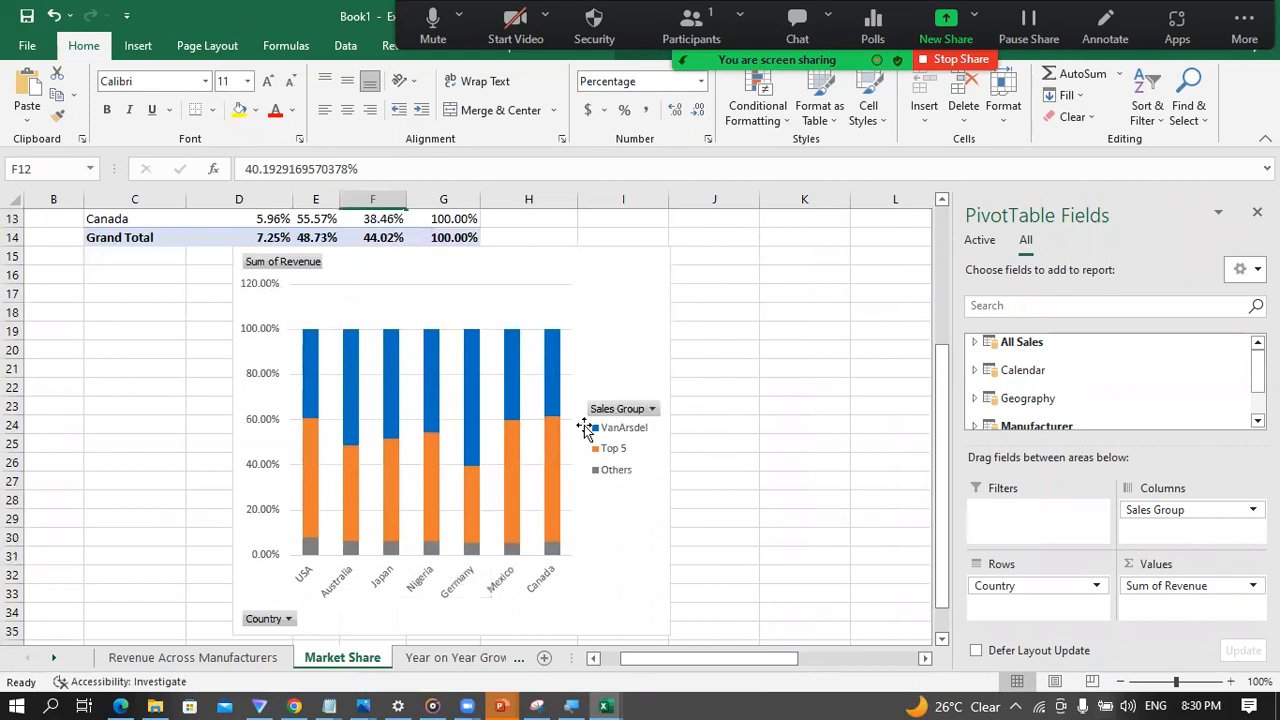
pyautogui.click(748, 449)
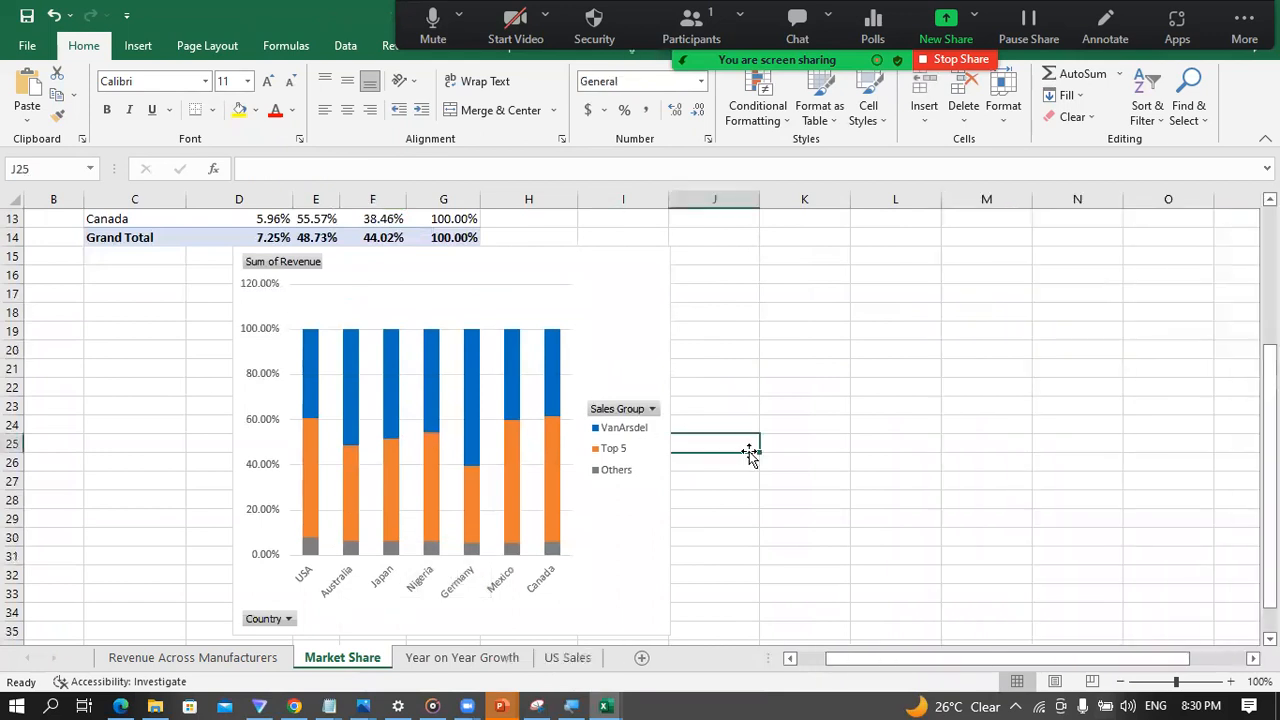
pyautogui.moveTo(390, 519)
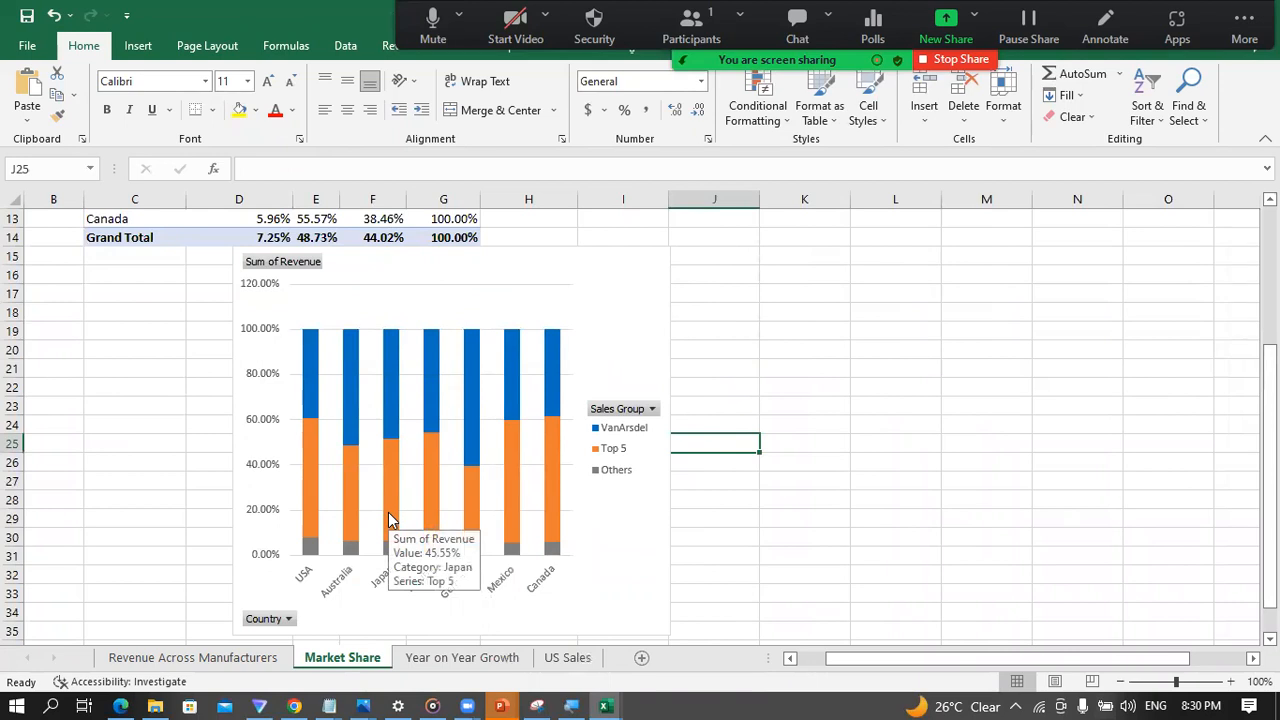
pyautogui.click(611, 306)
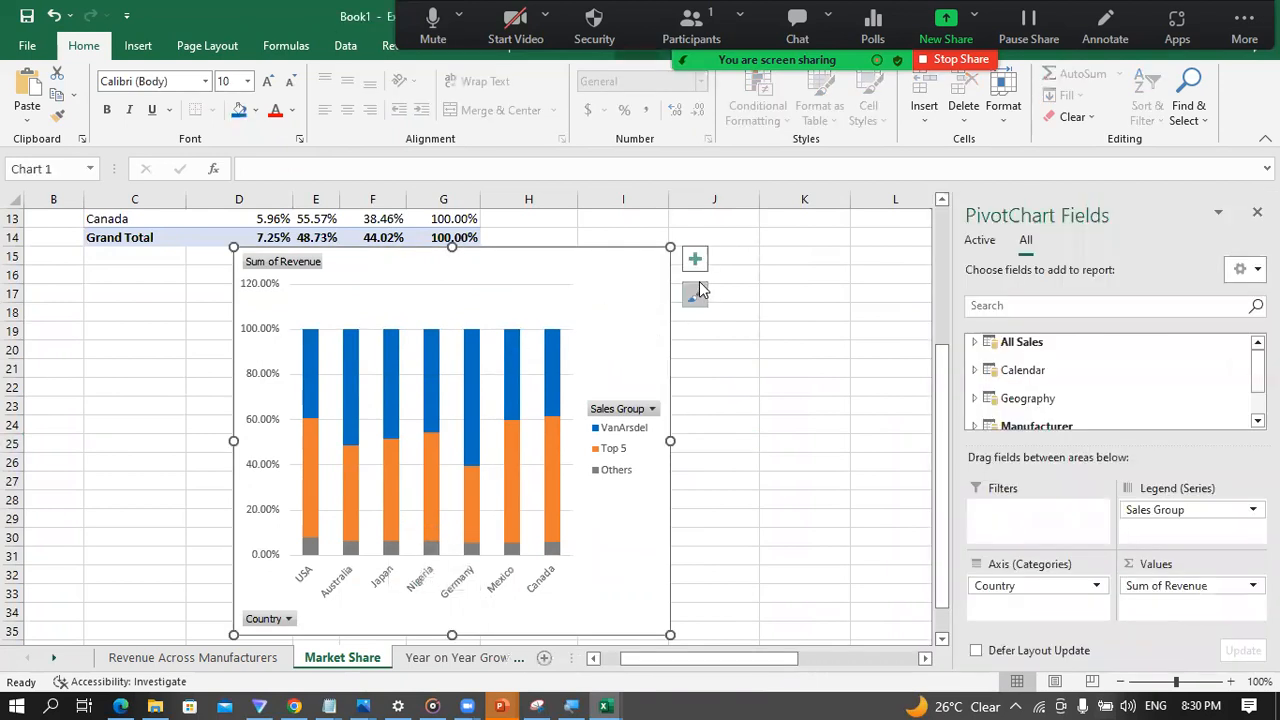
pyautogui.click(695, 259)
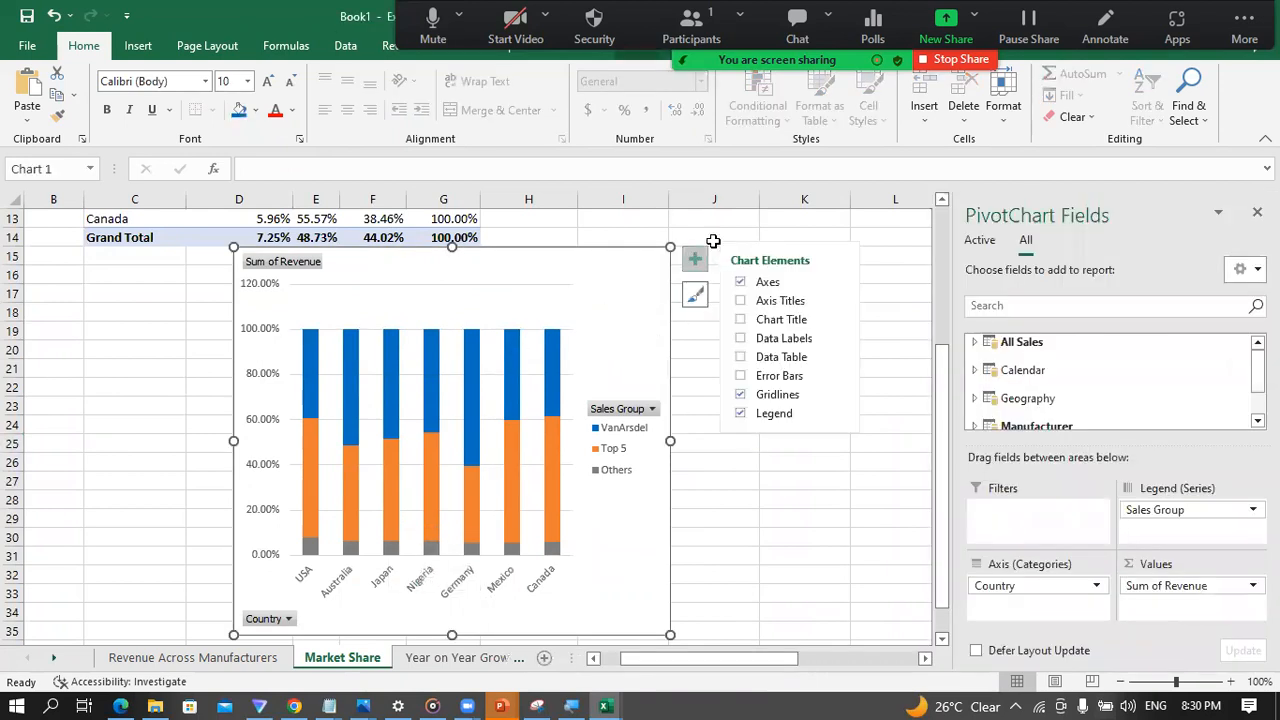
pyautogui.click(740, 340)
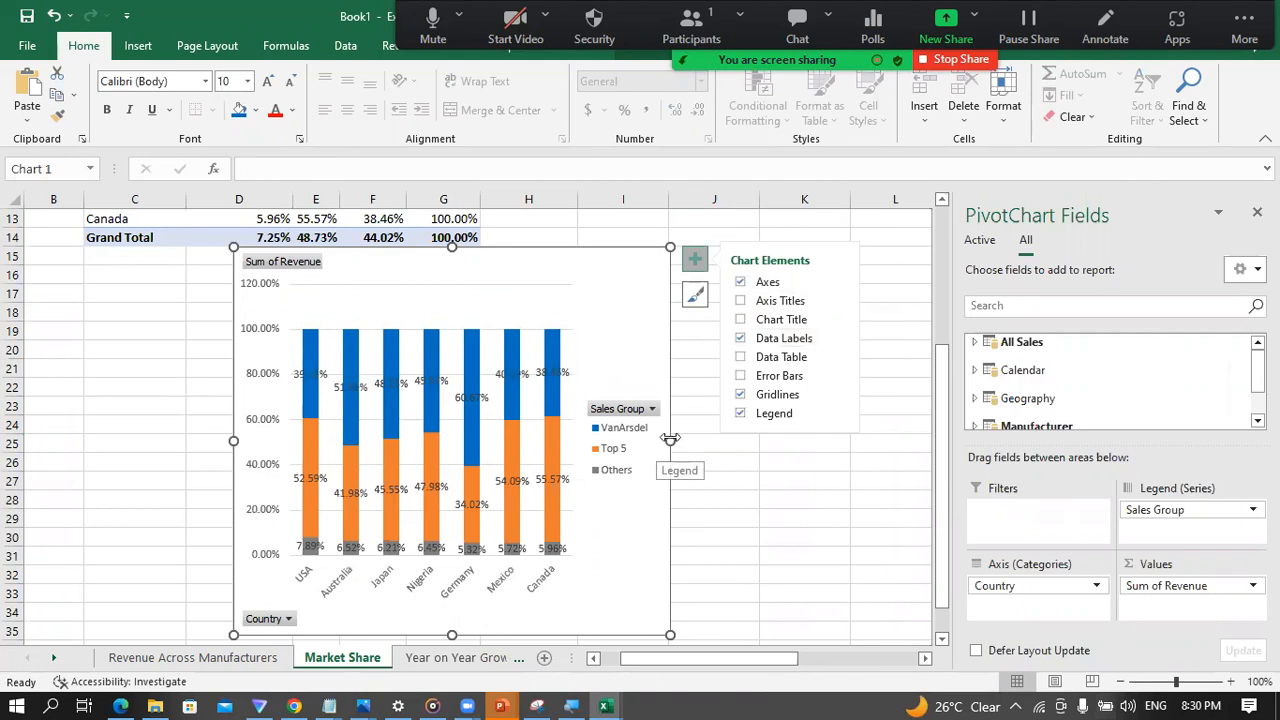
pyautogui.moveTo(670, 440); pyautogui.dragTo(774, 440)
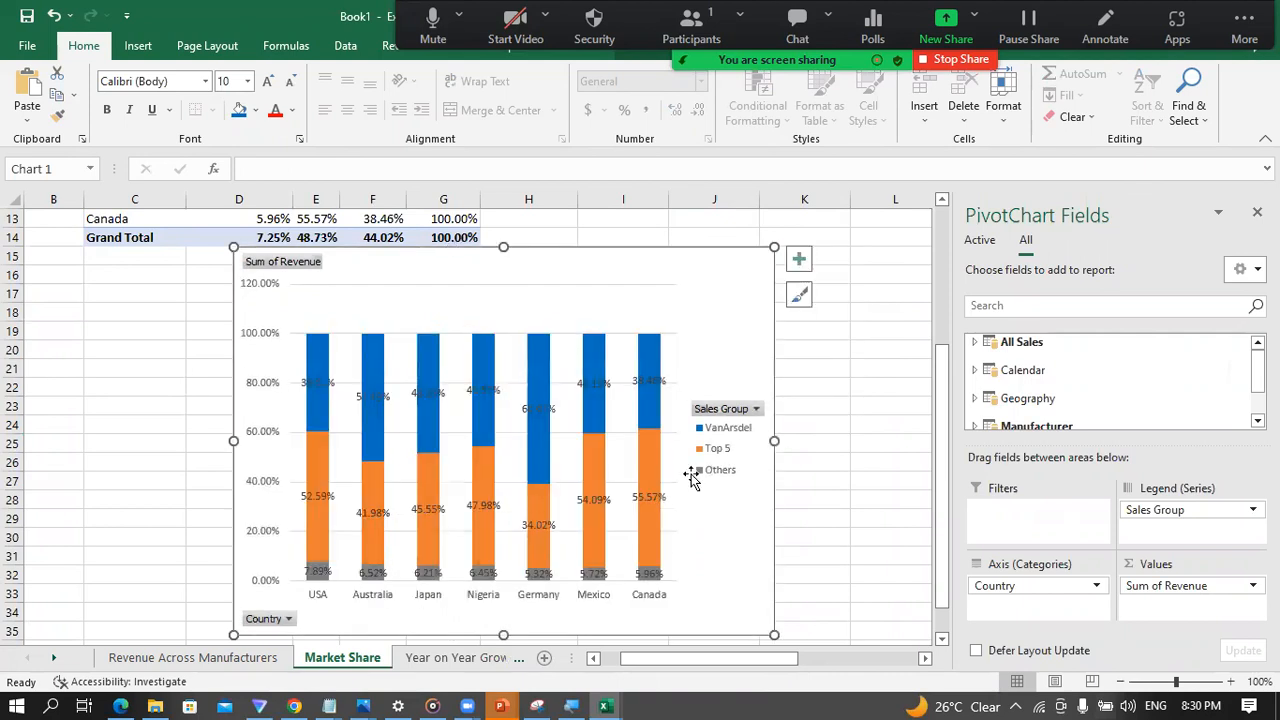
# Step: Increase the Market Share column chart's height so its lower edge reaches about row 40
pyautogui.scroll(-1, 651, 486)
pyautogui.moveTo(503, 579); pyautogui.dragTo(516, 641)
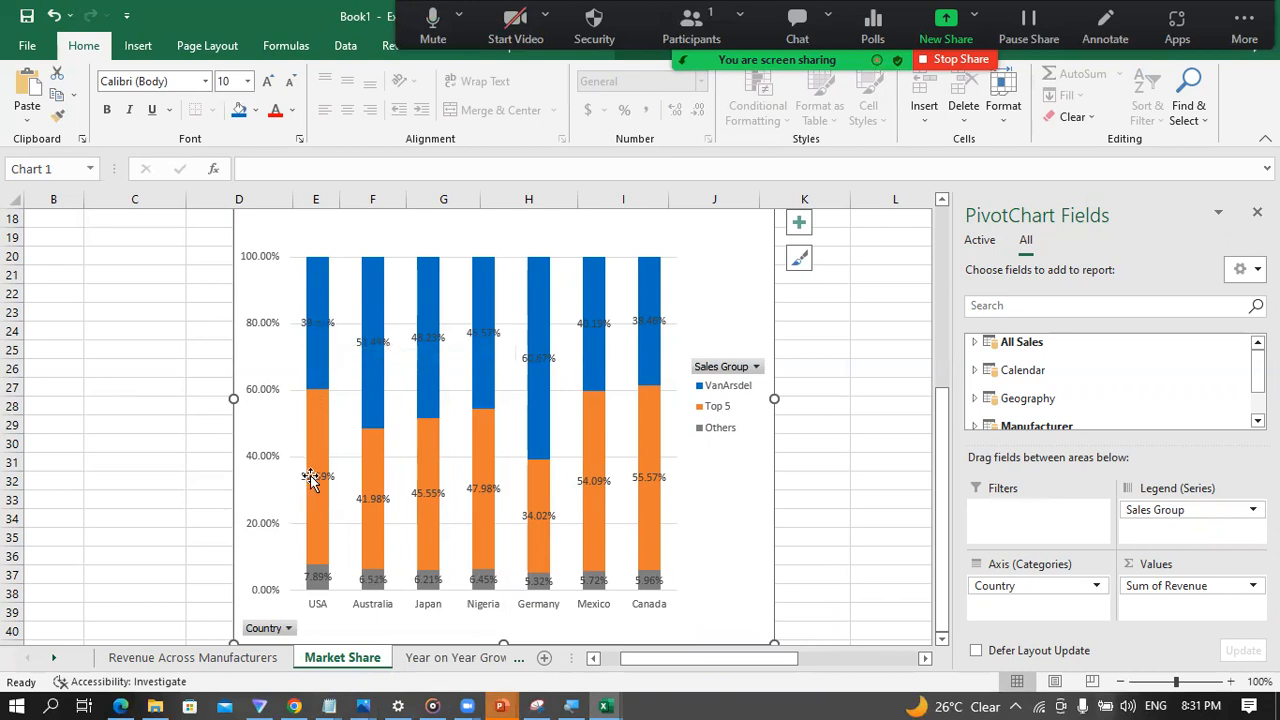
# Step: Compare the Market Share chart with its PivotTable percentages and check the Revenue Across Manufacturers sheet
pyautogui.moveTo(322, 497)
pyautogui.scroll(5, 610, 470)
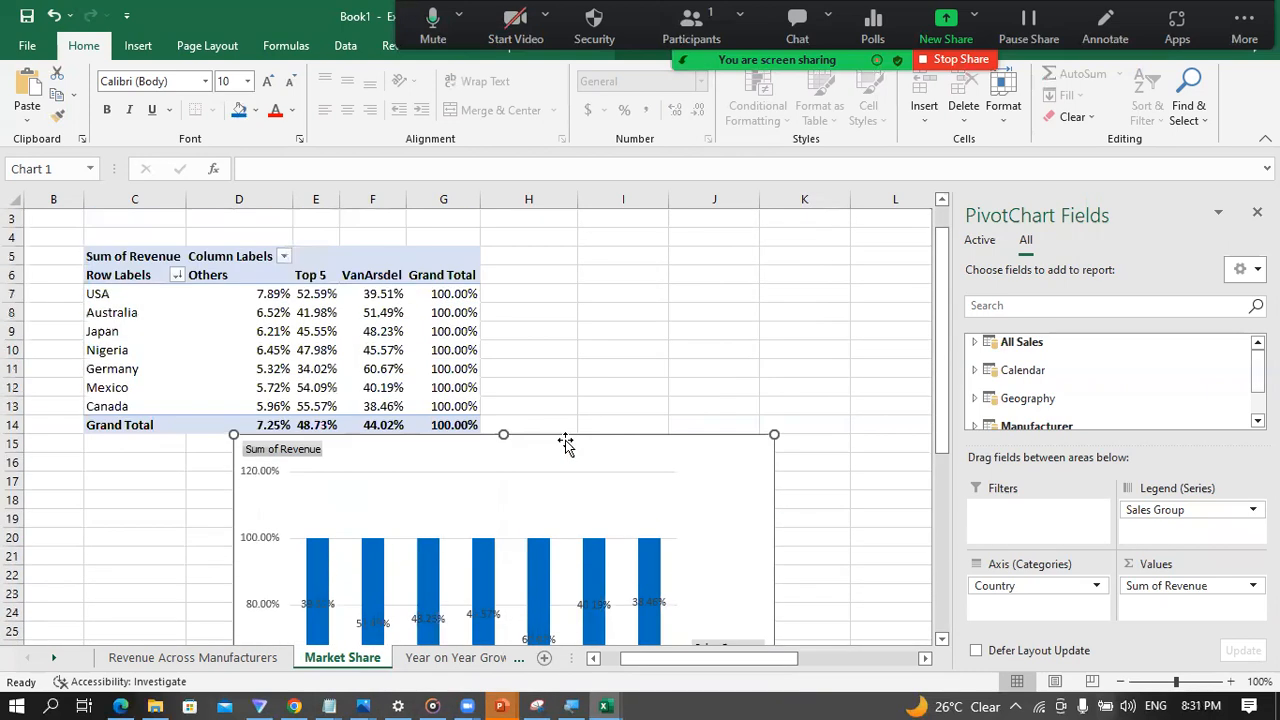
pyautogui.click(428, 327)
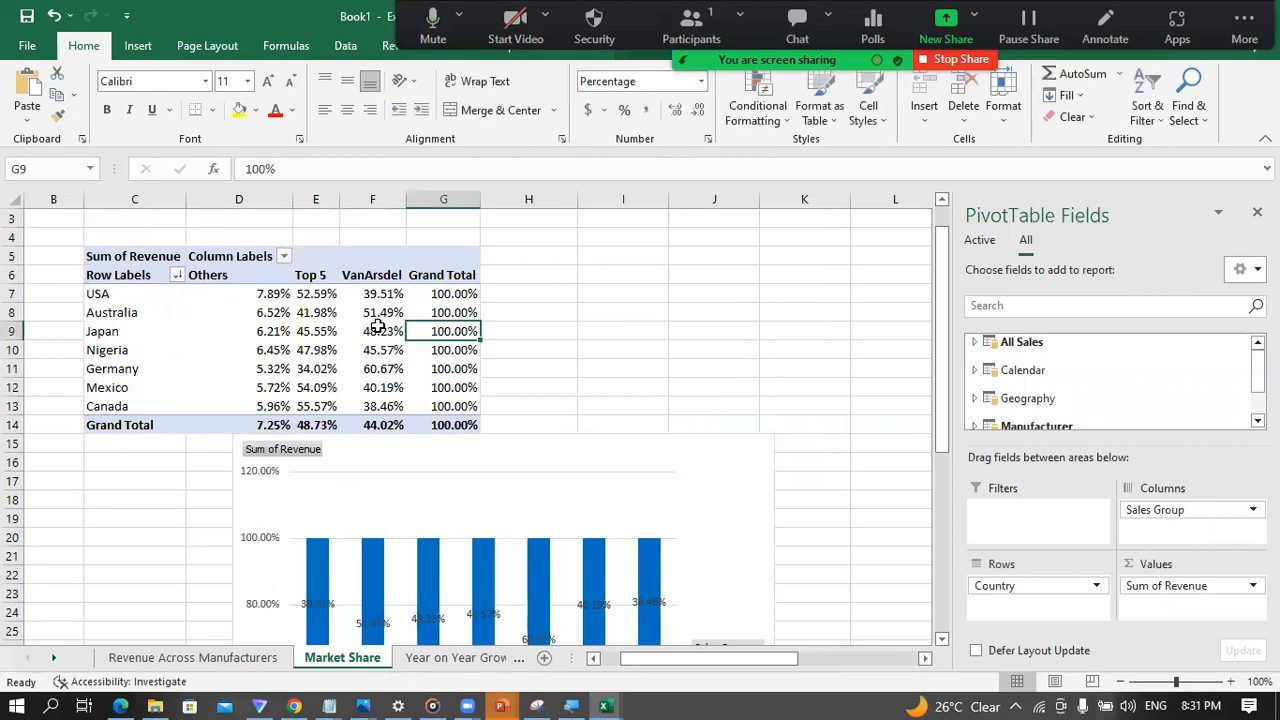
pyautogui.click(376, 328)
pyautogui.scroll(-3, 604, 404)
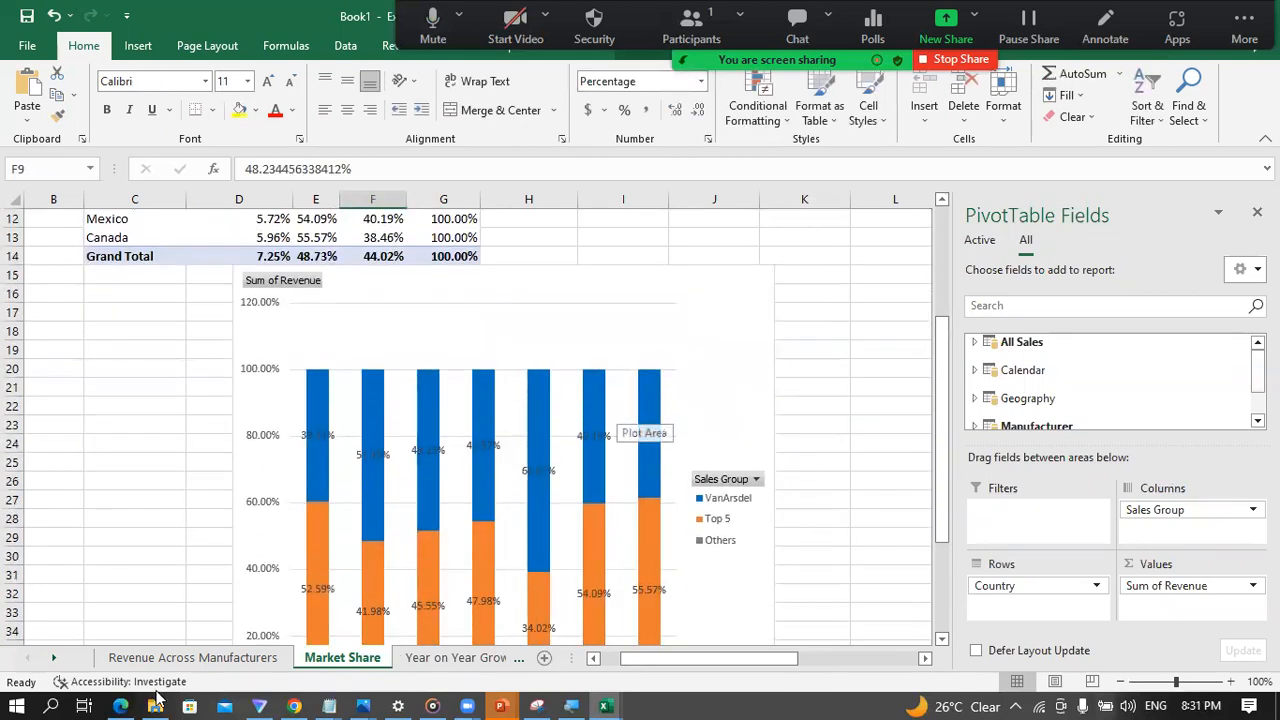
pyautogui.click(190, 658)
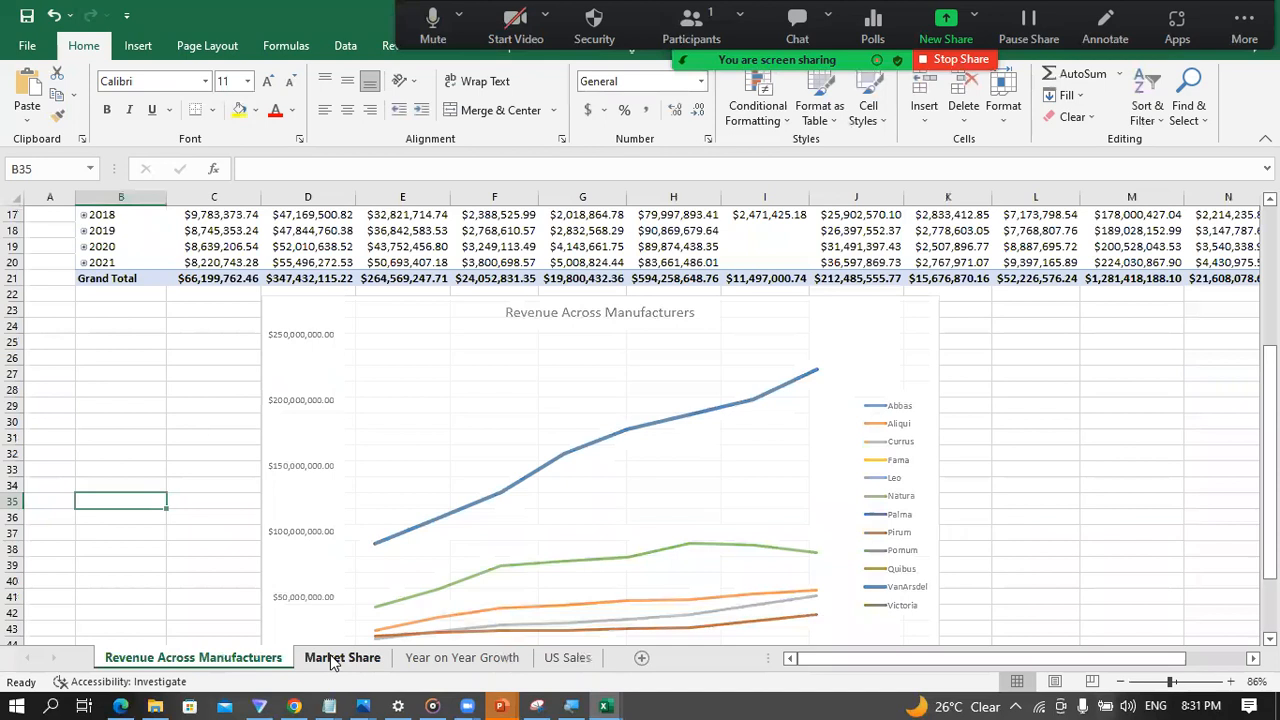
pyautogui.click(340, 658)
pyautogui.scroll(3, 332, 397)
# Step: Try showing the Sum of Revenue values in the Market Share PivotTable as % of Parent Row Total
pyautogui.click(447, 345)
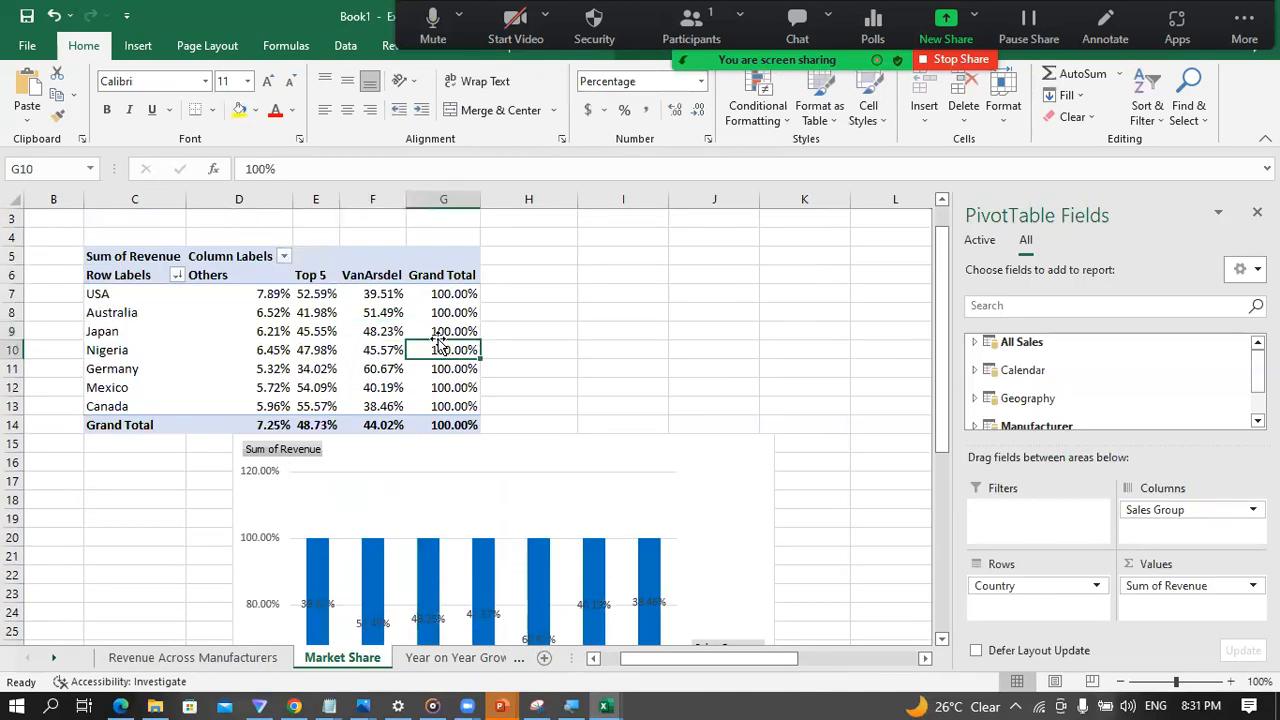
pyautogui.rightClick(443, 348)
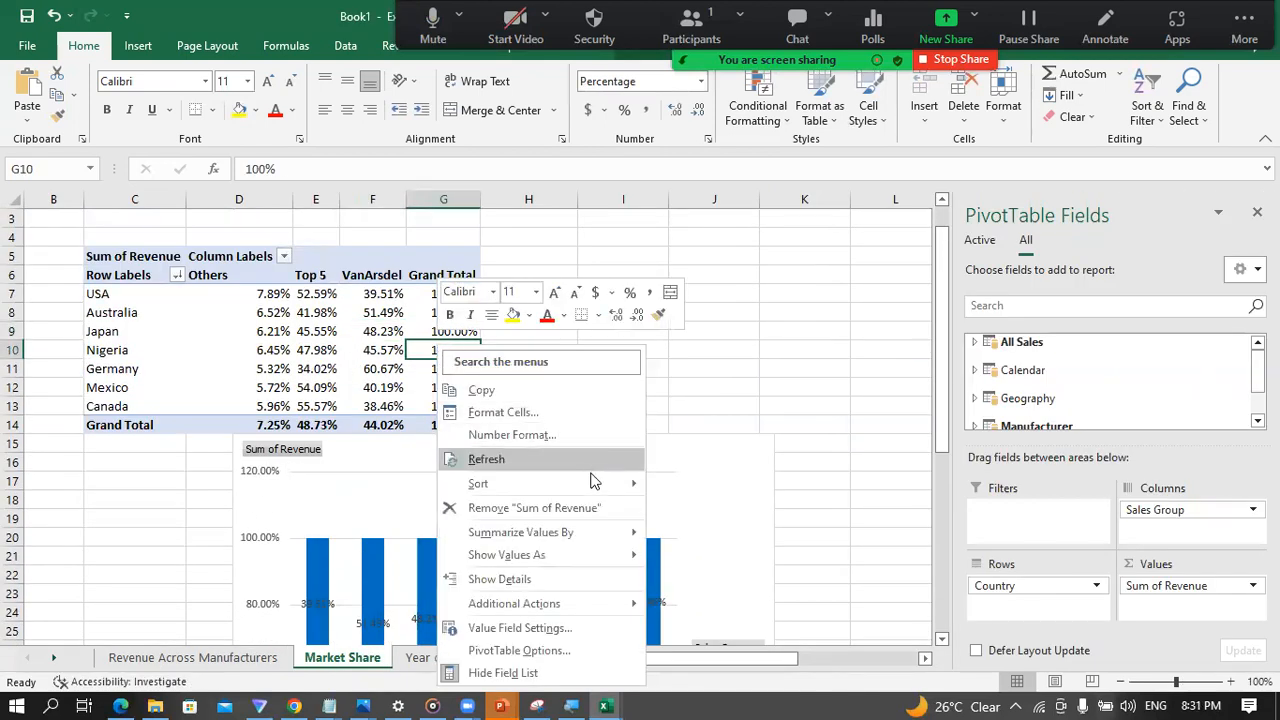
pyautogui.moveTo(620, 554)
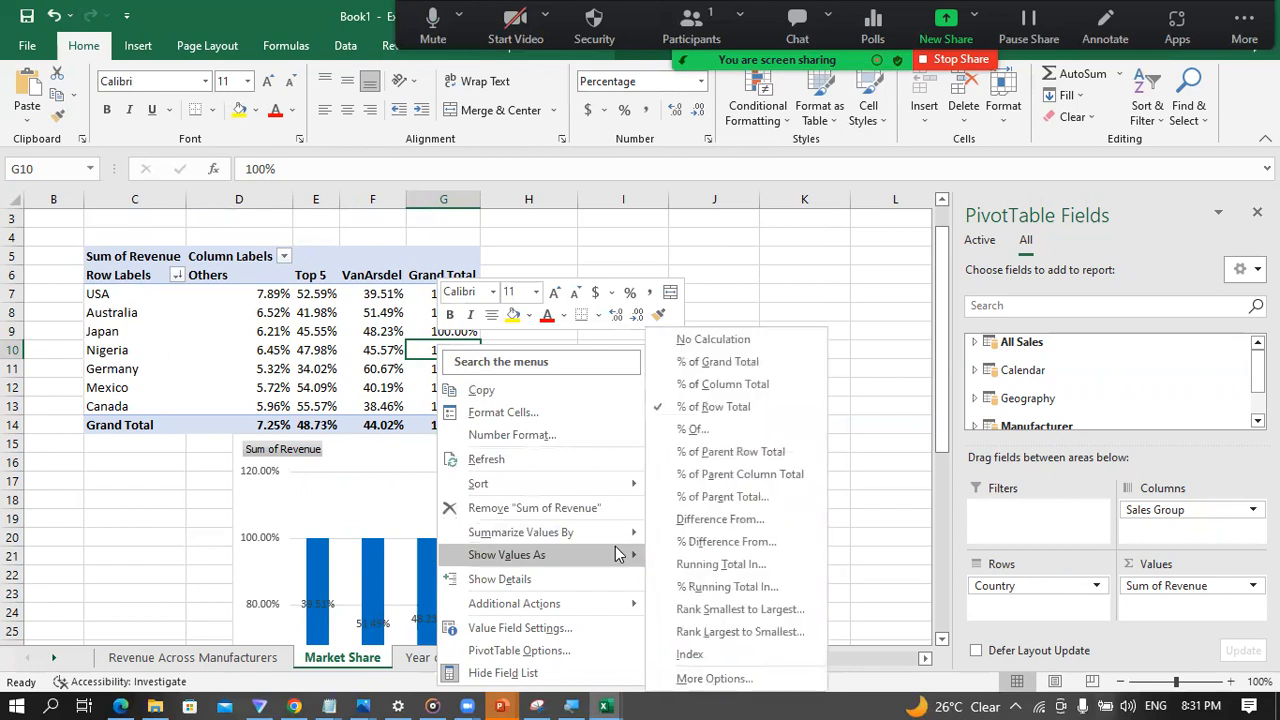
pyautogui.click(735, 451)
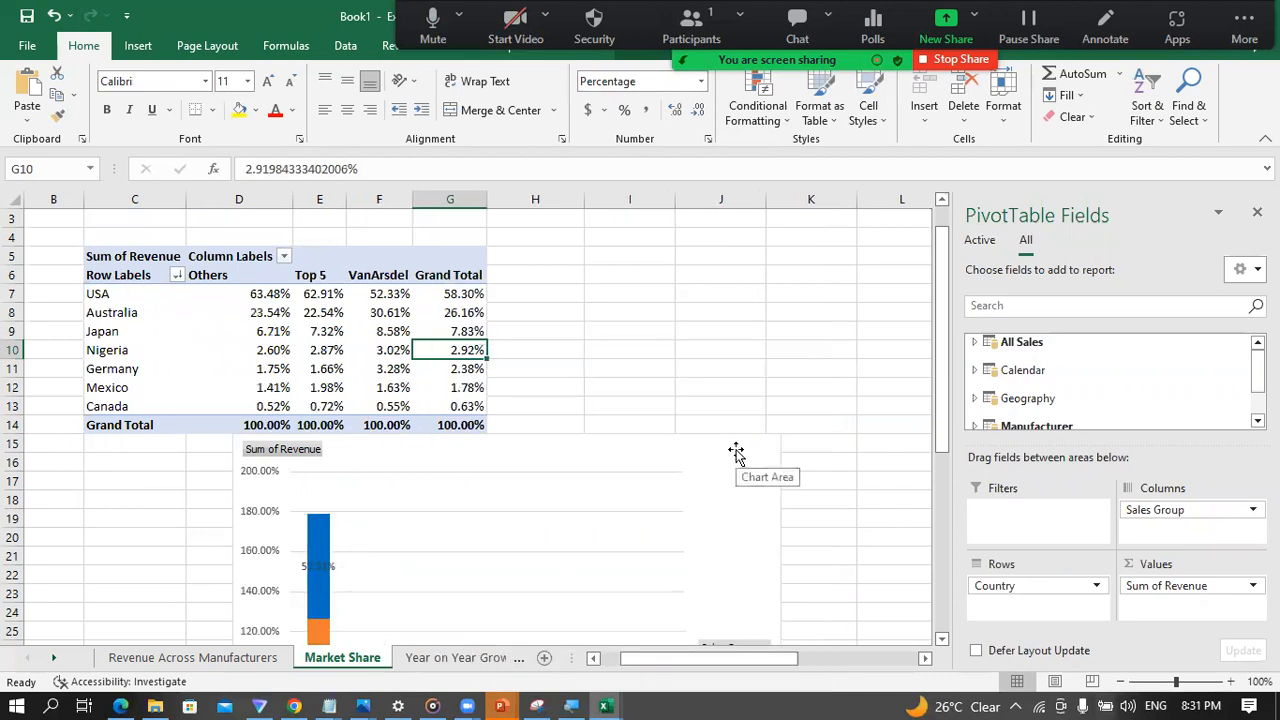
pyautogui.scroll(-6, 860, 540)
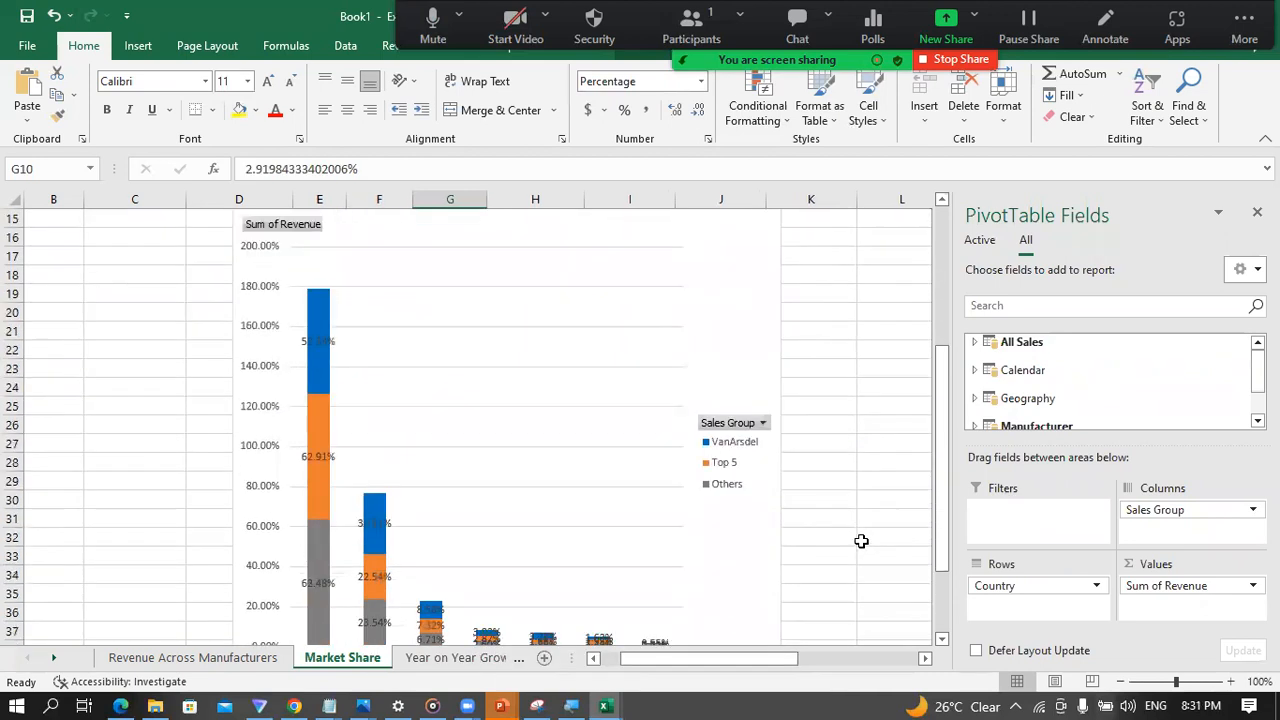
pyautogui.scroll(7, 814, 562)
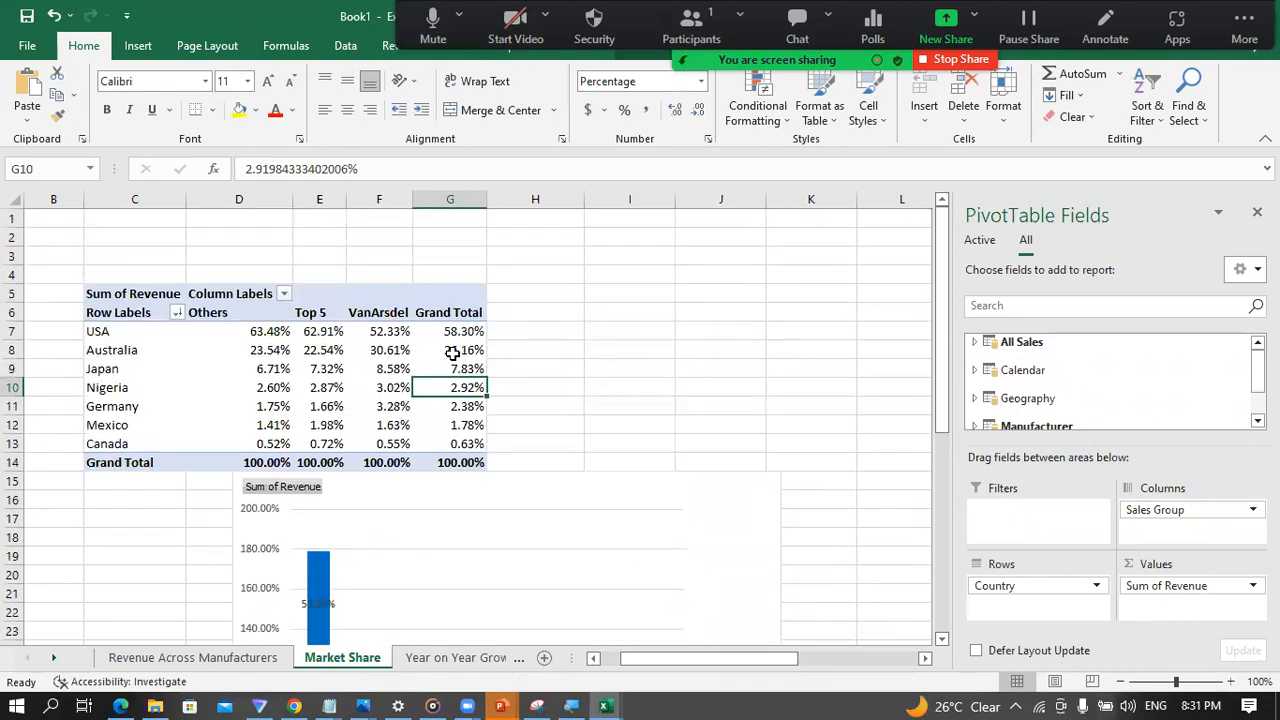
pyautogui.click(452, 352)
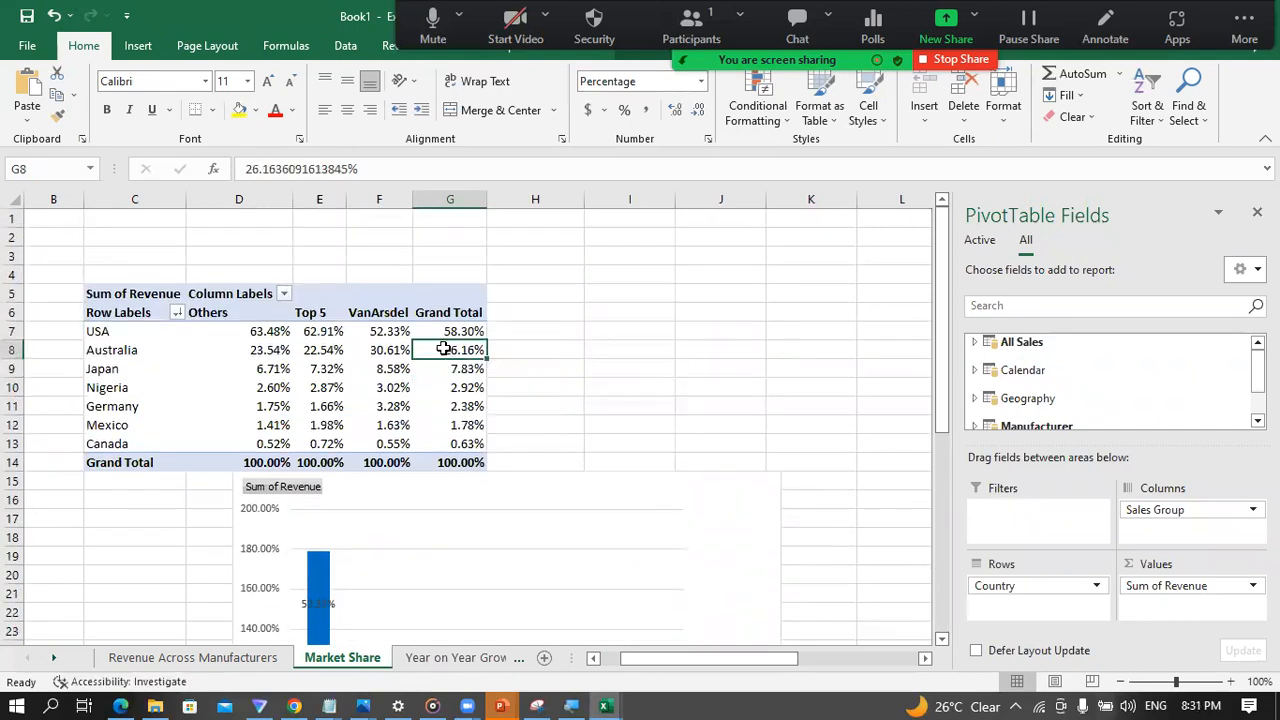
pyautogui.rightClick(443, 348)
pyautogui.moveTo(641, 565)
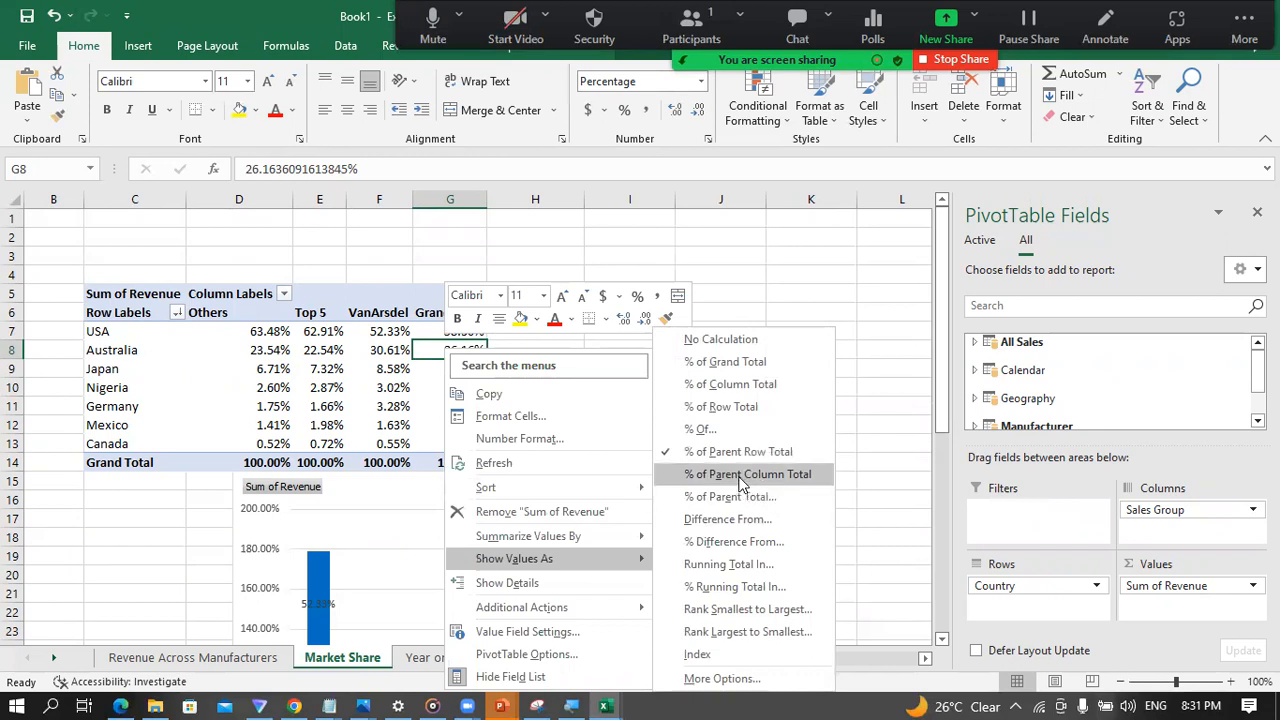
pyautogui.click(727, 431)
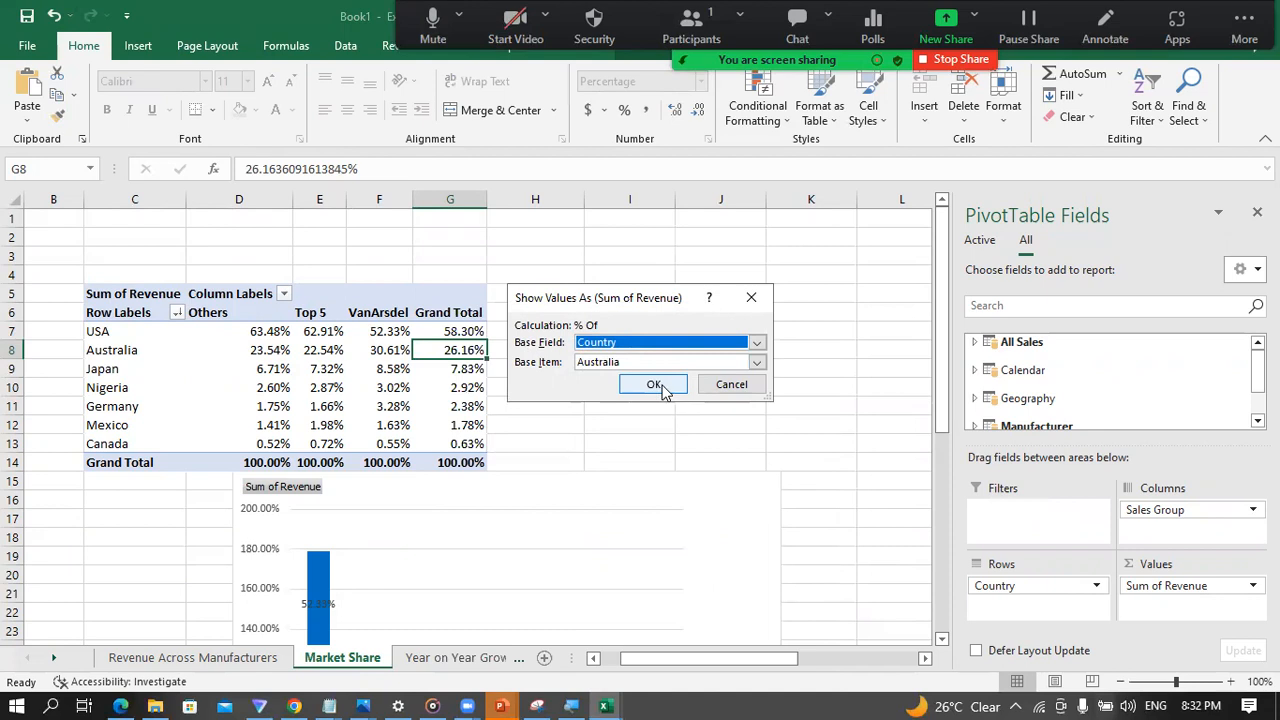
pyautogui.click(756, 366)
pyautogui.click(757, 366)
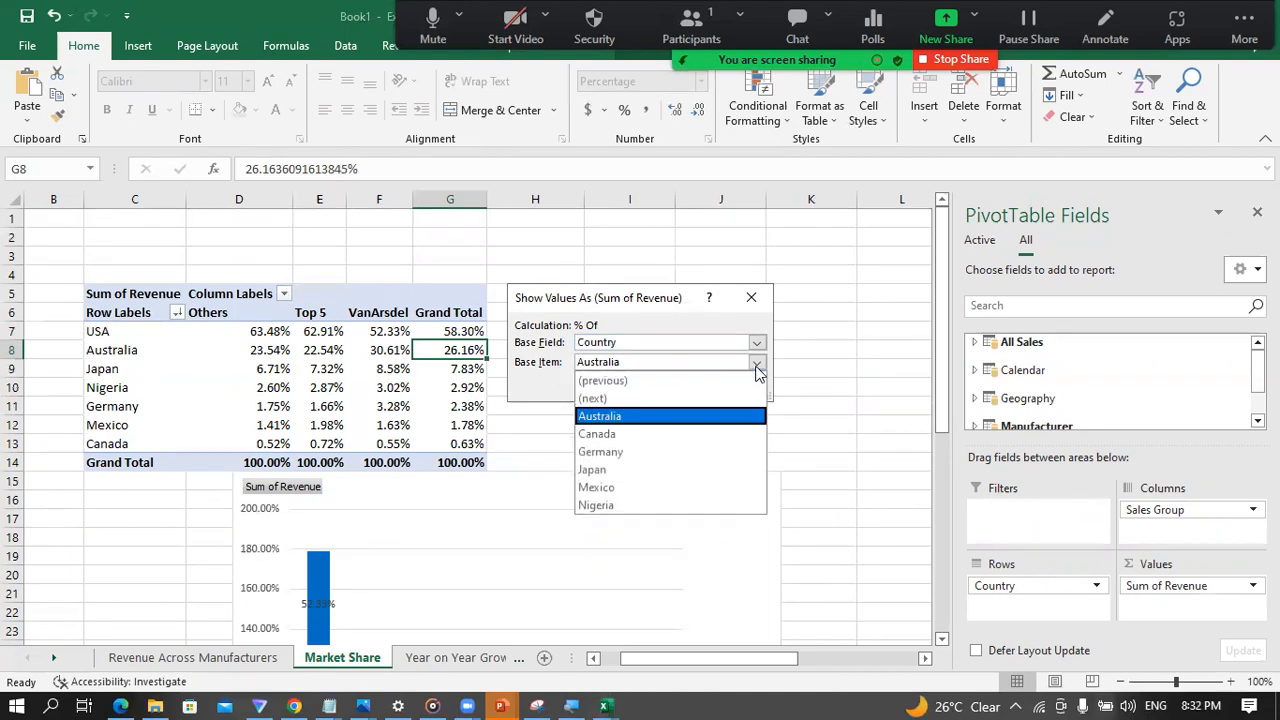
pyautogui.click(757, 368)
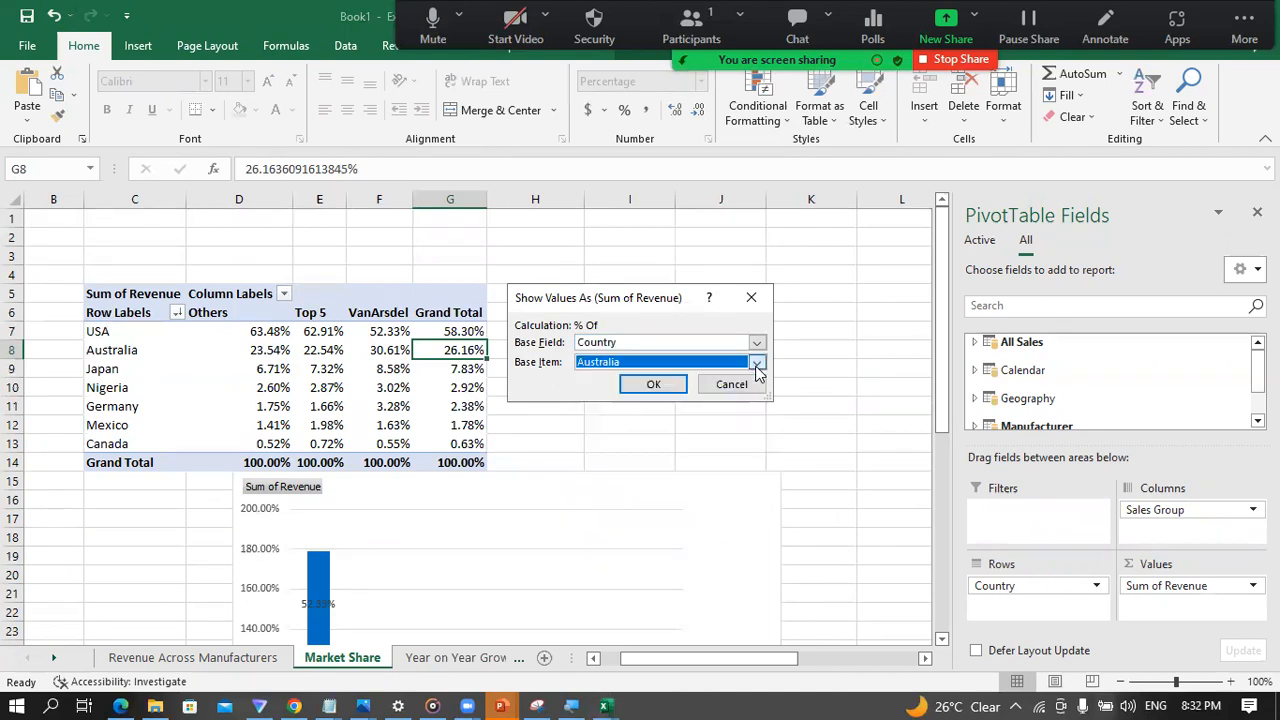
pyautogui.click(752, 300)
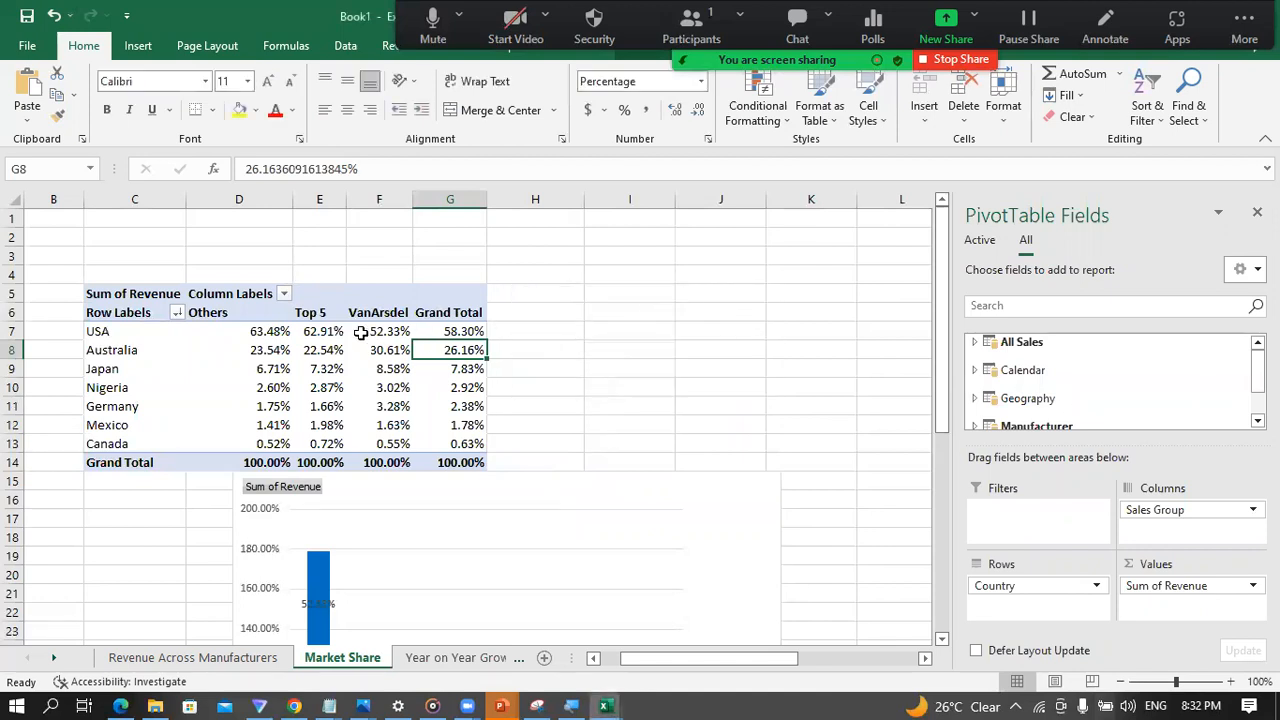
# Step: Try showing Sum of Revenue as % Of with base field Country and base item Australia, and undo it
pyautogui.rightClick(452, 349)
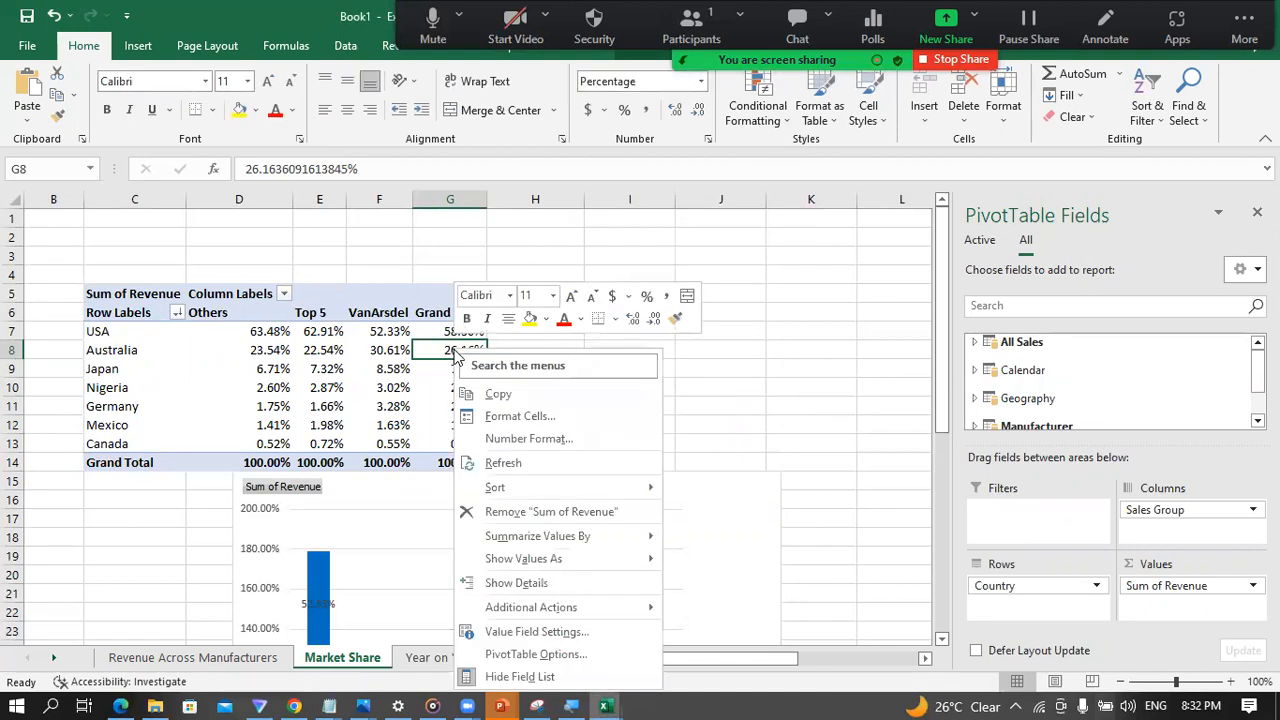
pyautogui.moveTo(611, 495)
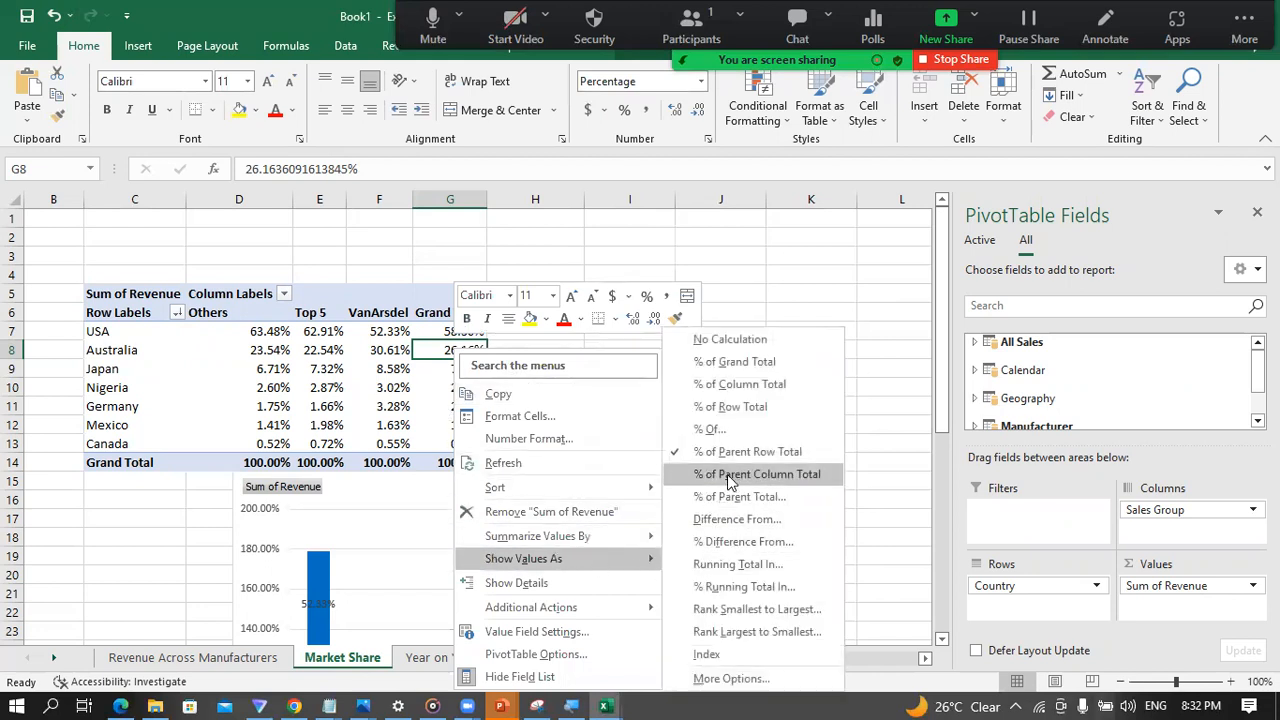
pyautogui.click(729, 437)
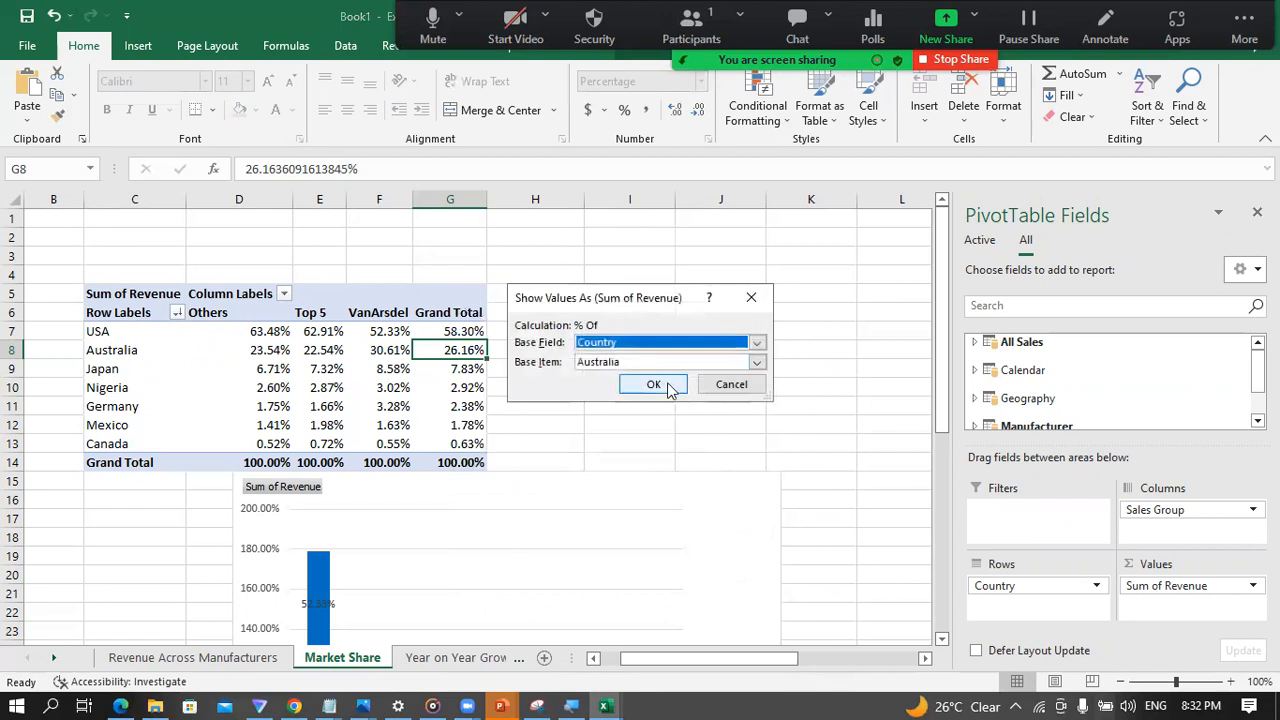
pyautogui.click(655, 386)
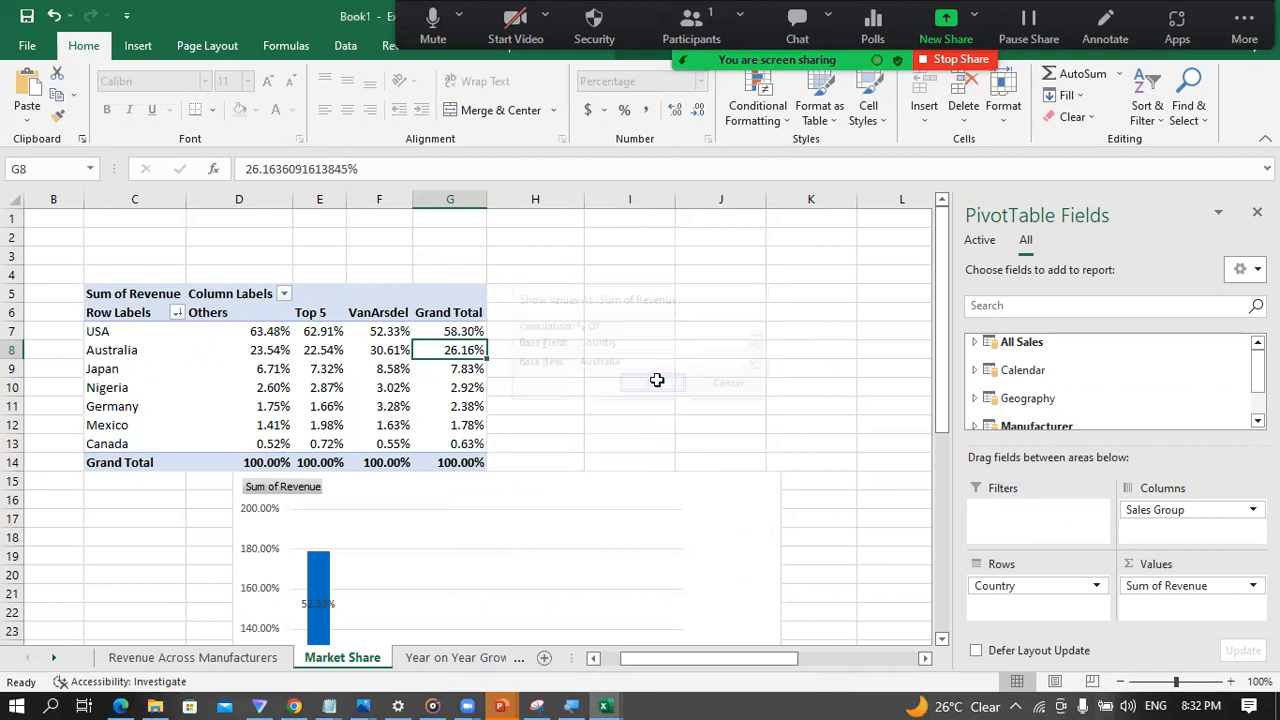
pyautogui.scroll(-6, 543, 488)
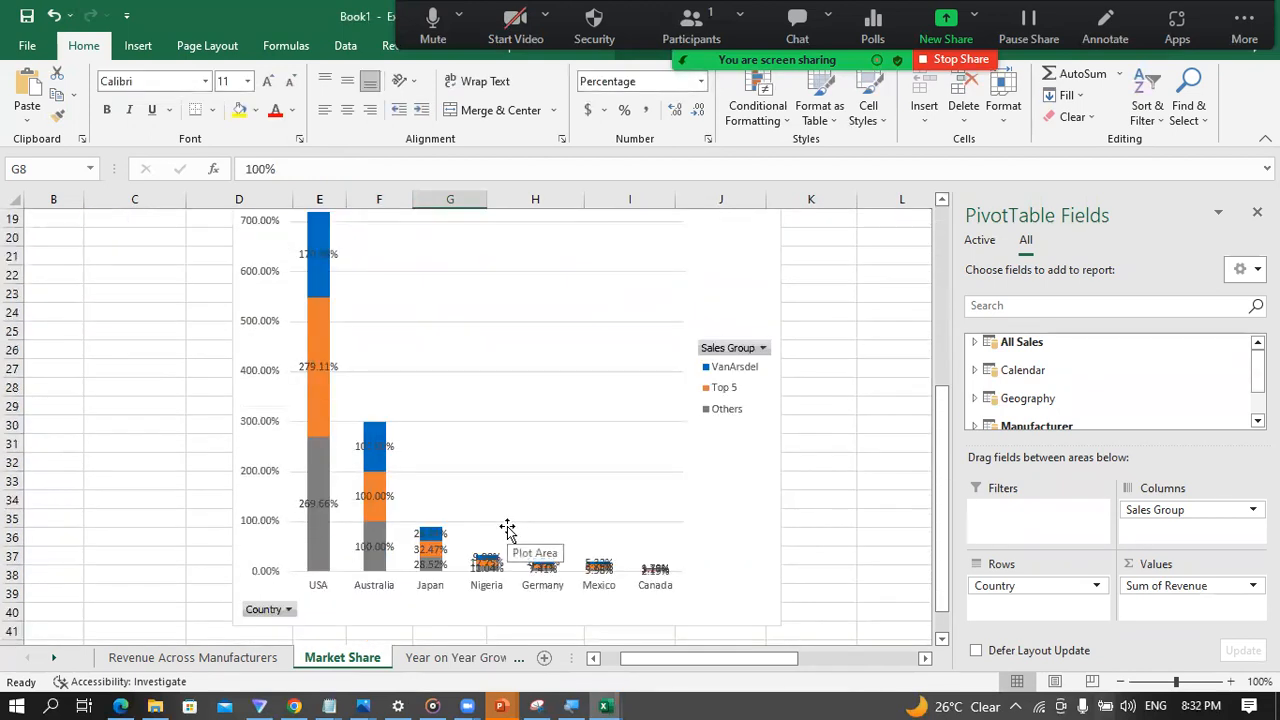
pyautogui.scroll(6, 500, 530)
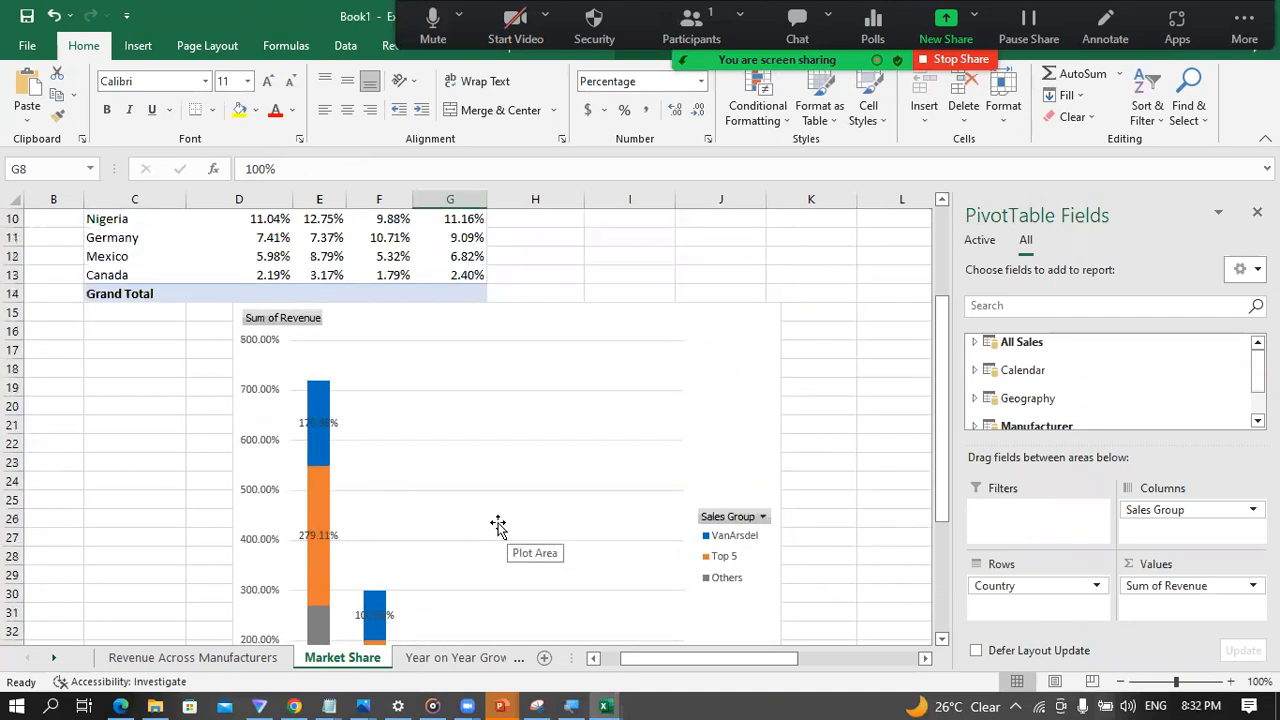
pyautogui.hotkey('ctrl', 'z')
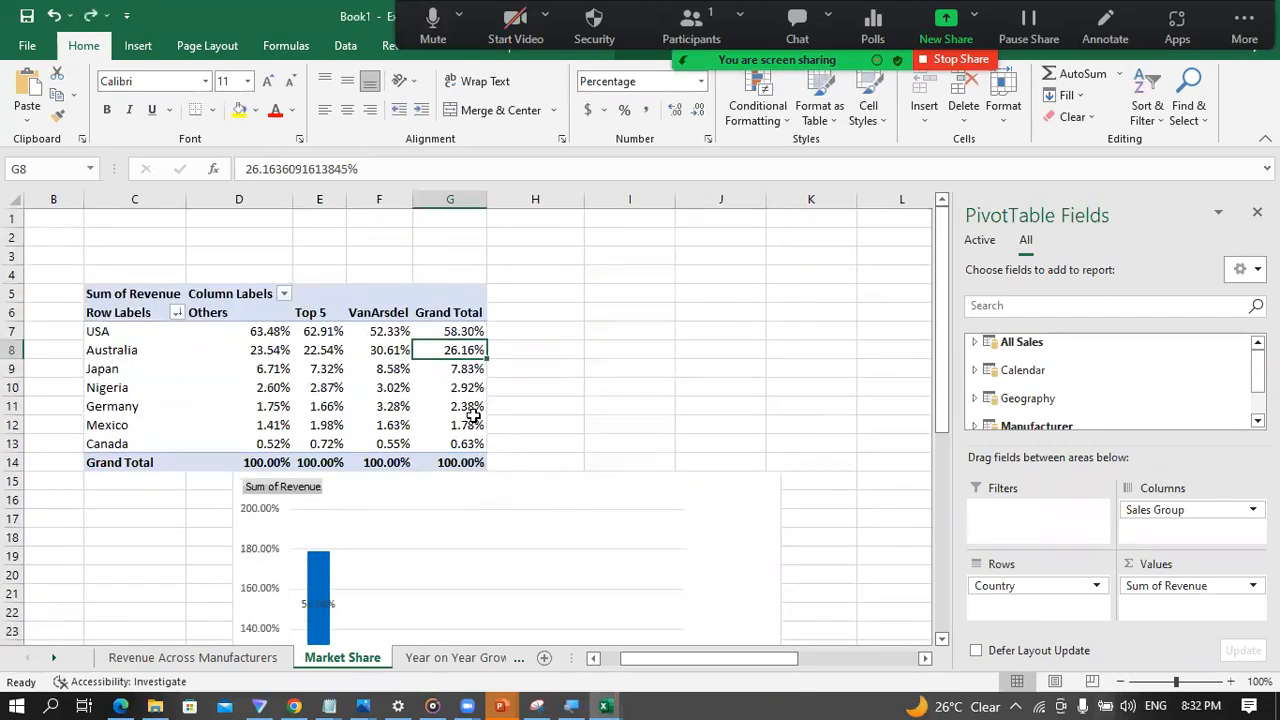
# Step: Set the Sum of Revenue values in the Market Share PivotTable back to % of Row Total
pyautogui.click(460, 369)
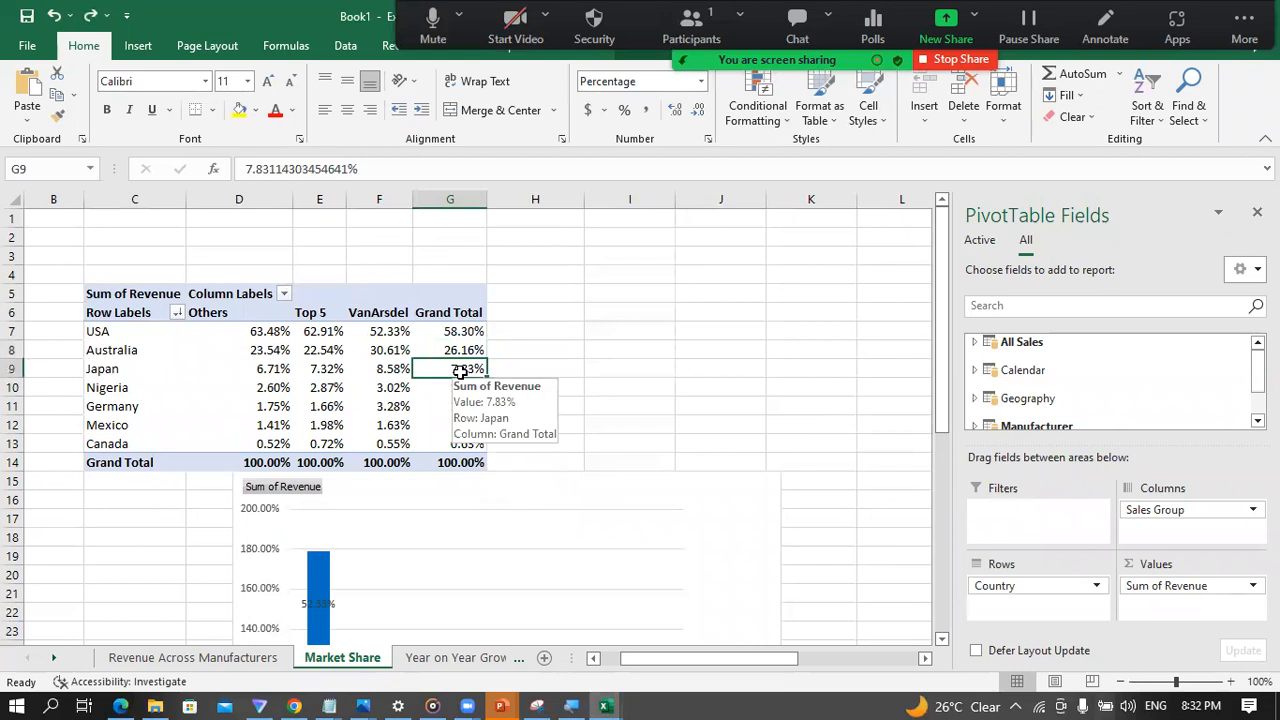
pyautogui.rightClick(460, 369)
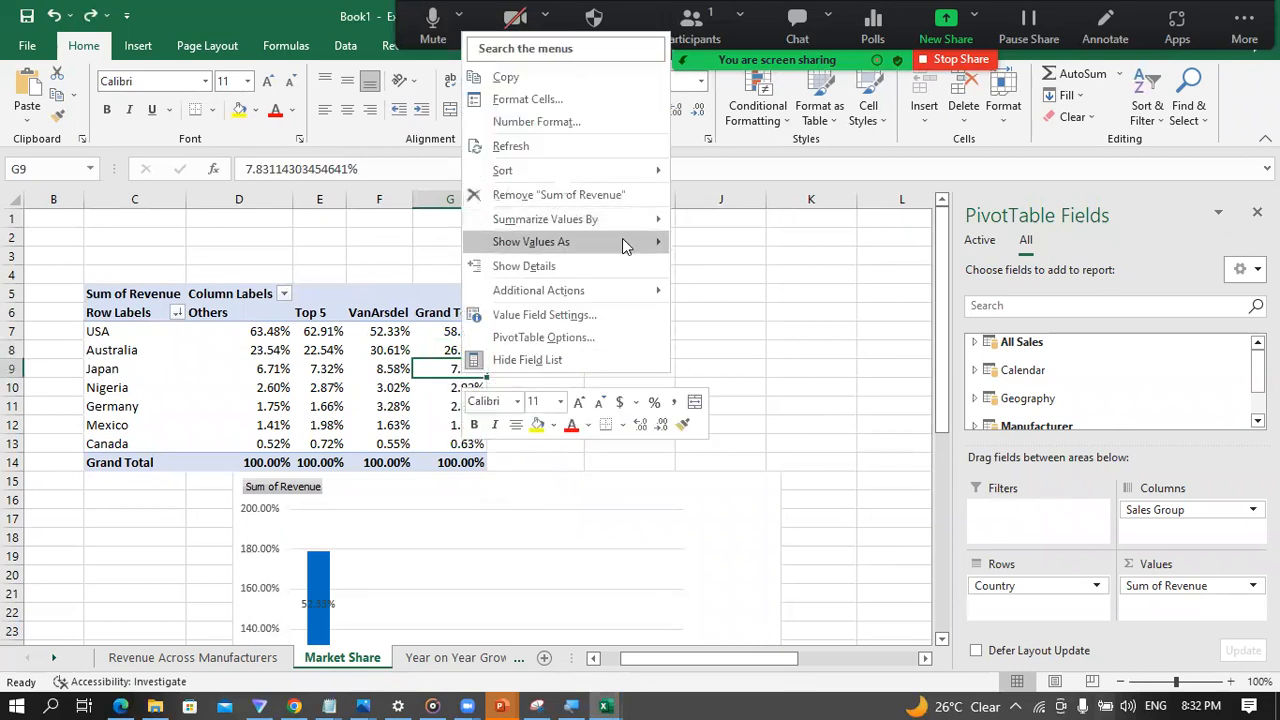
pyautogui.moveTo(624, 246)
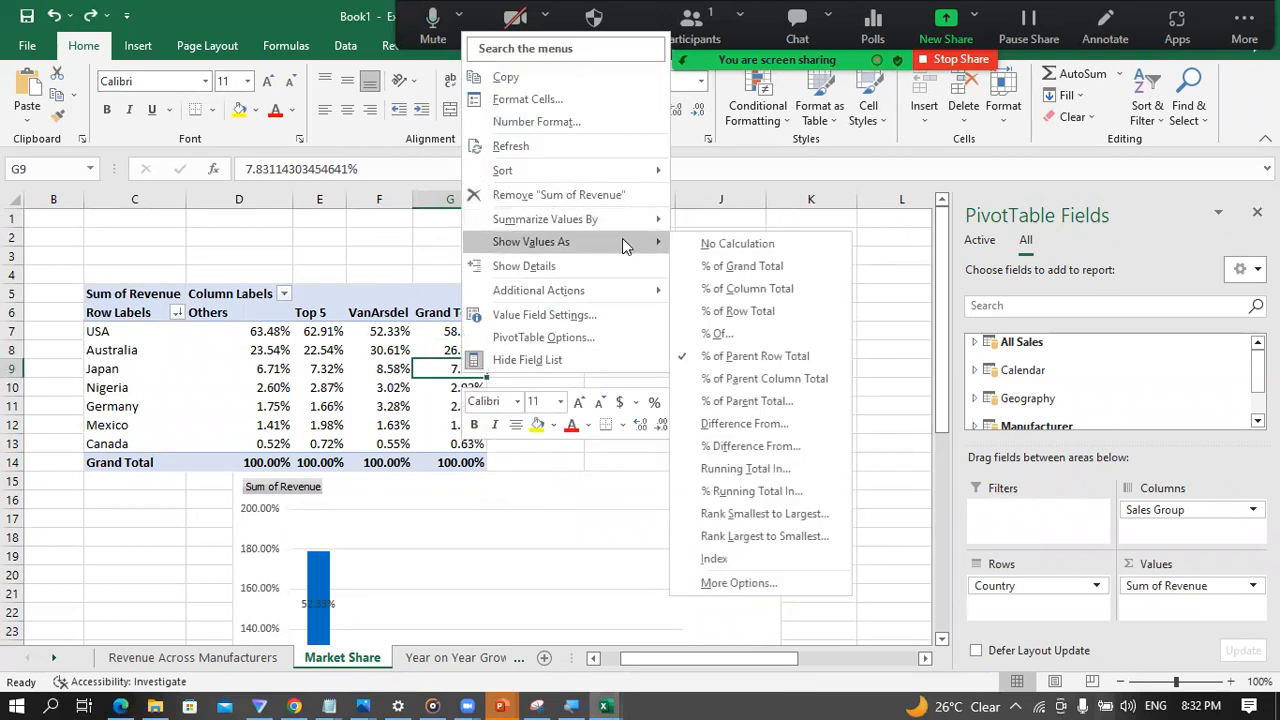
pyautogui.click(707, 315)
pyautogui.scroll(-3, 423, 525)
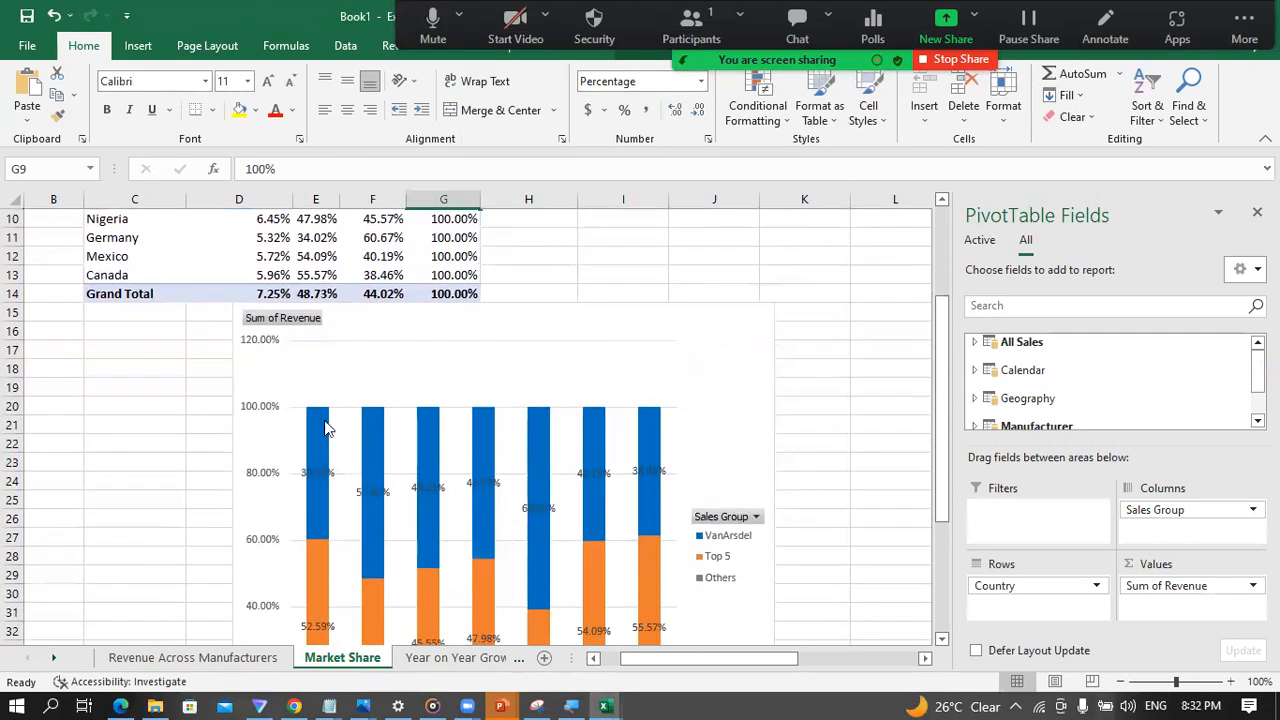
# Step: Examine the VanArsdel share of revenue for Germany and Australia in the Market Share column chart
pyautogui.scroll(-2, 786, 590)
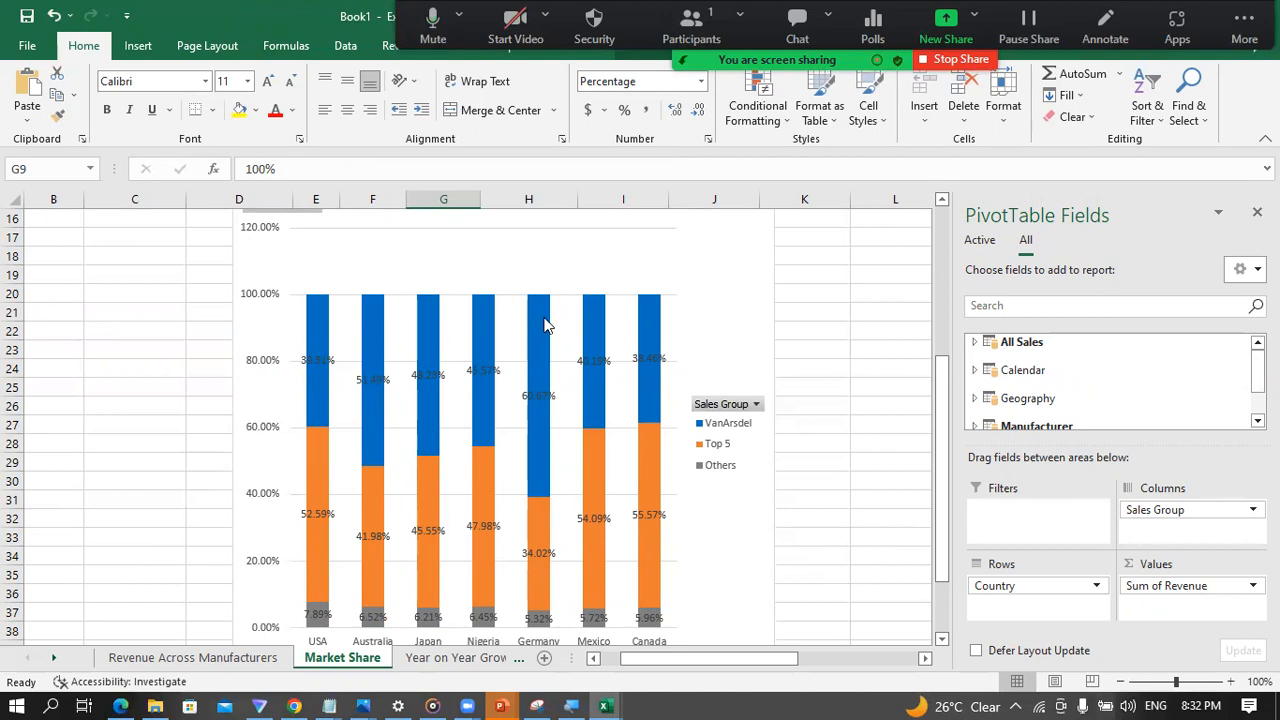
pyautogui.scroll(-1, 450, 462)
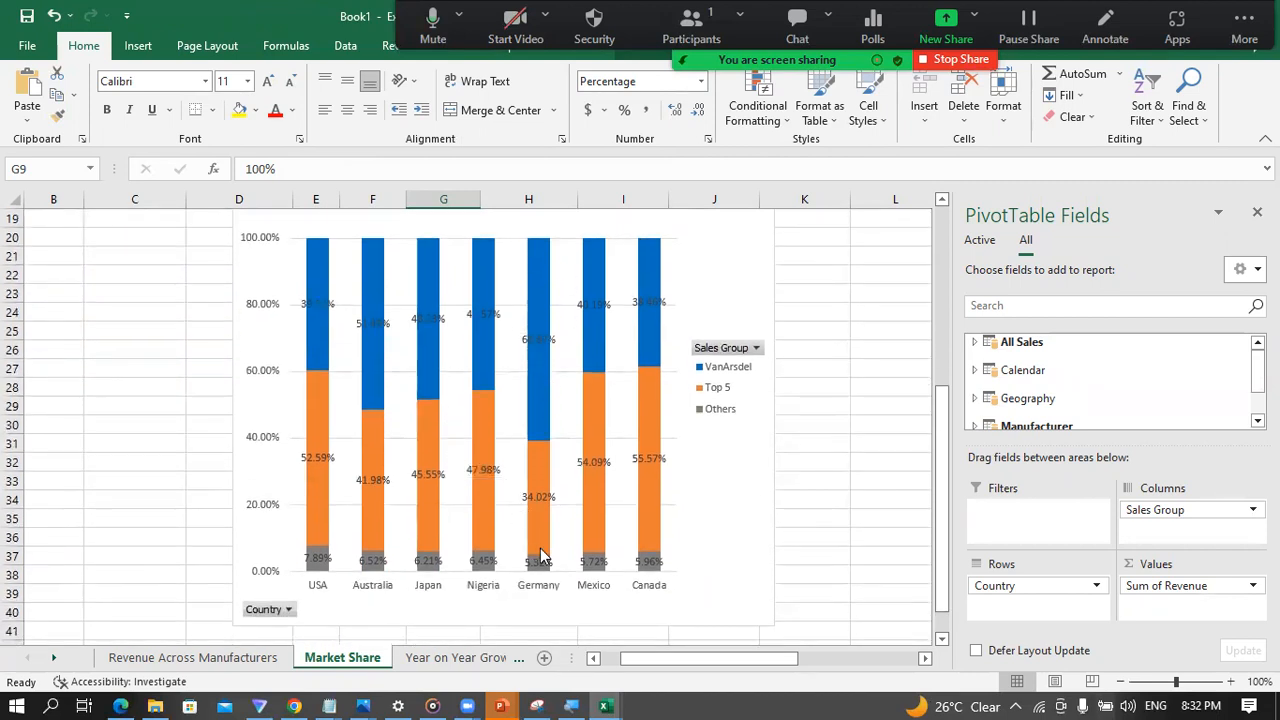
pyautogui.moveTo(537, 368)
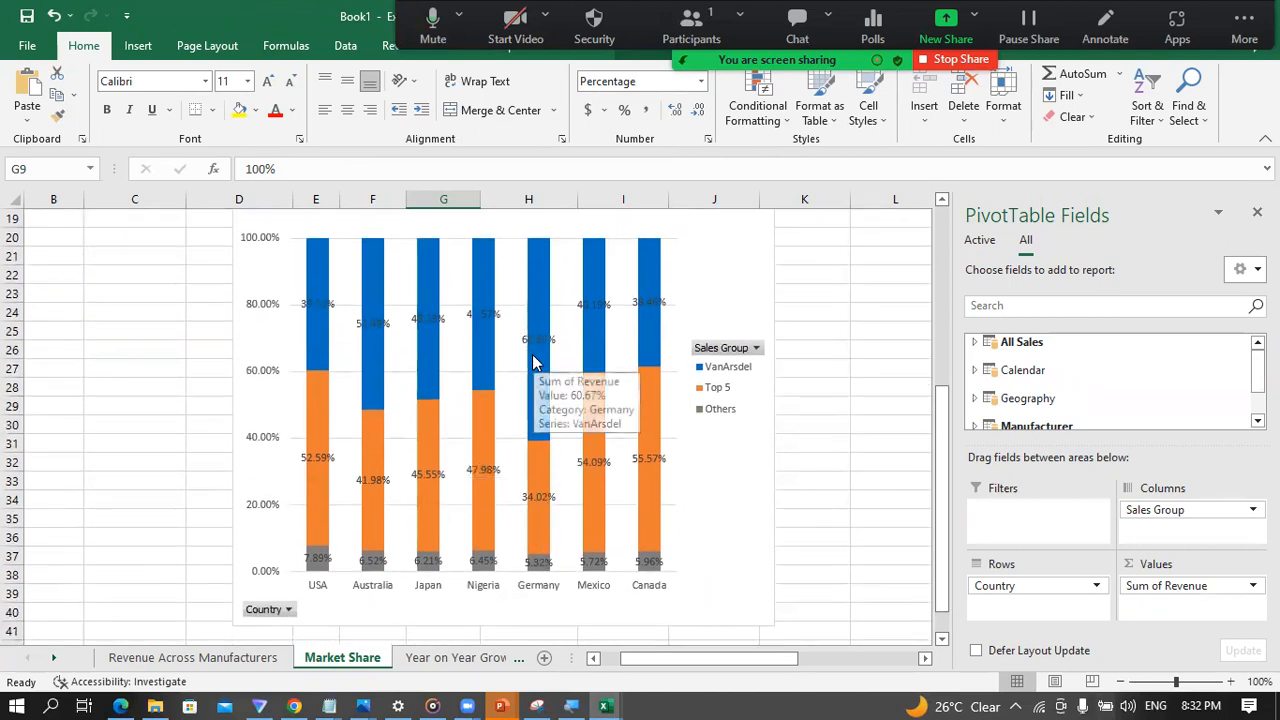
pyautogui.scroll(2, 530, 375)
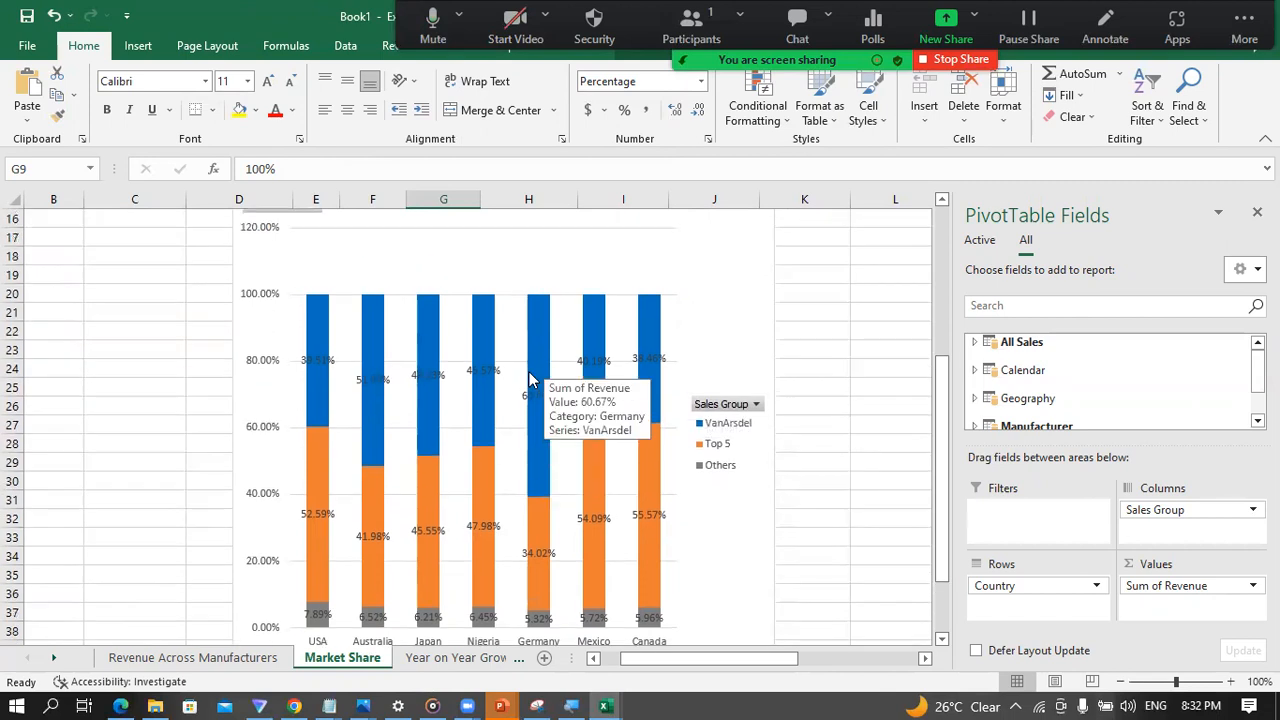
pyautogui.scroll(-2, 470, 460)
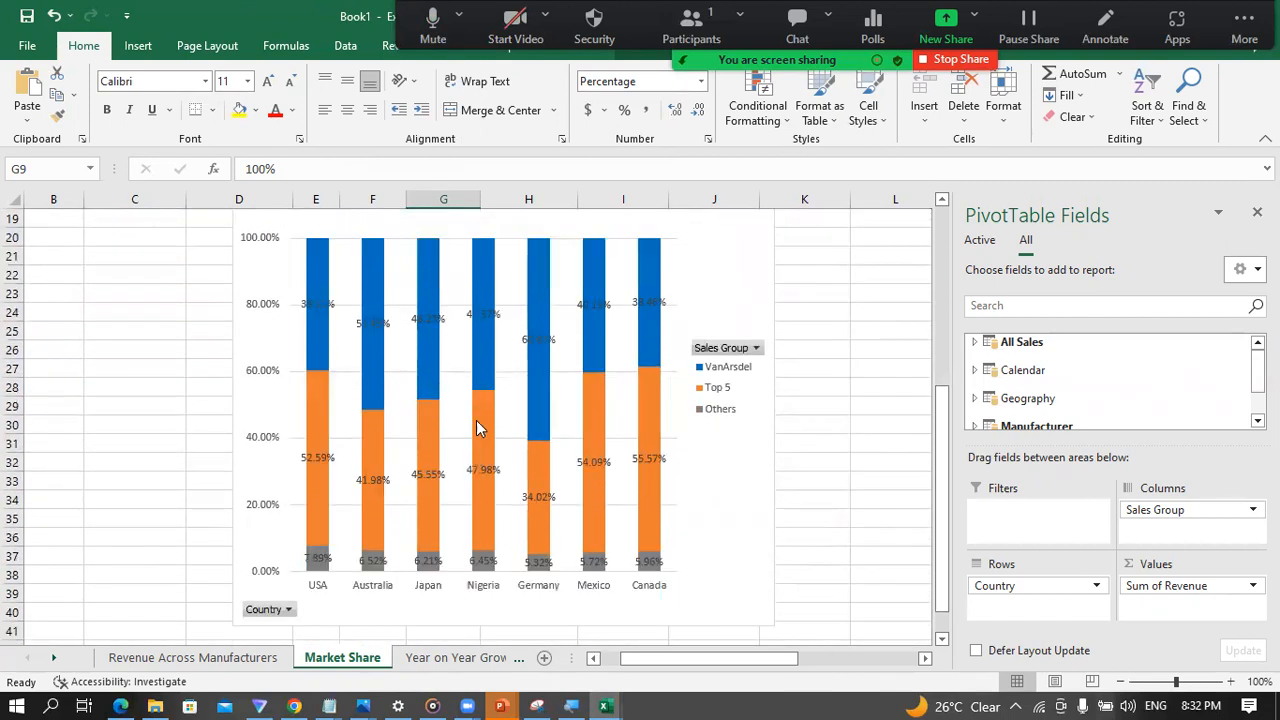
pyautogui.moveTo(374, 377)
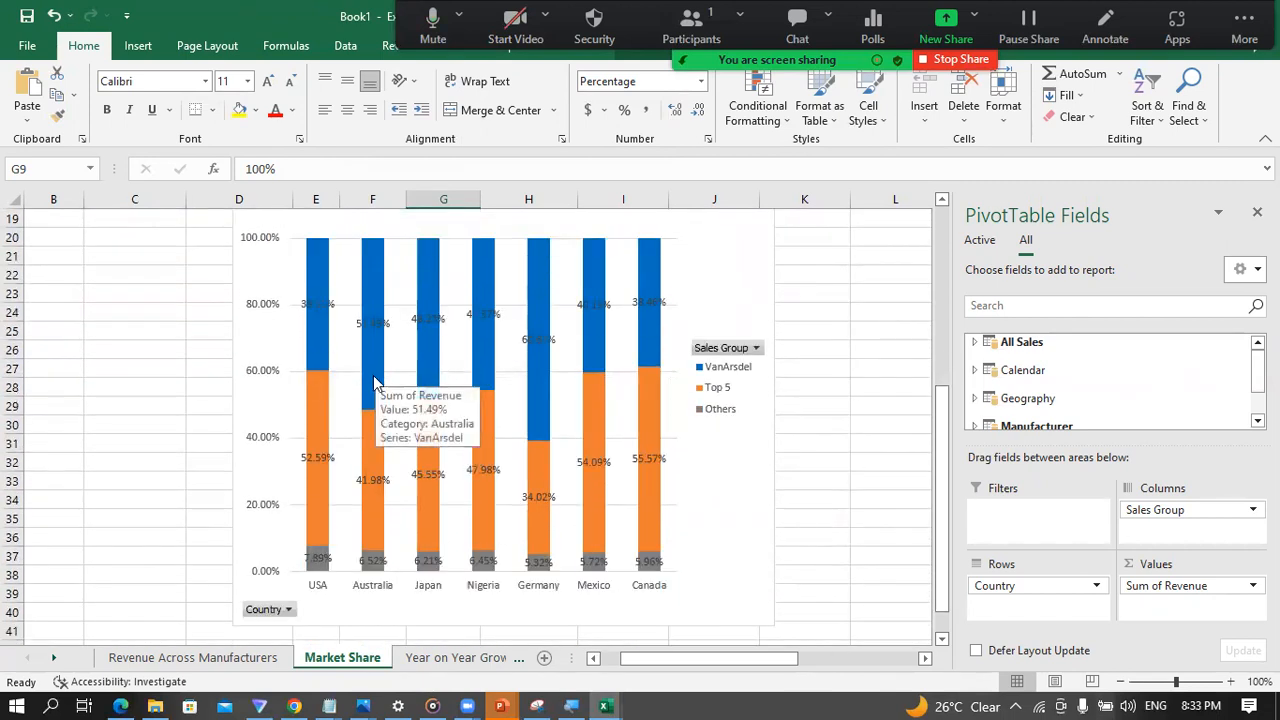
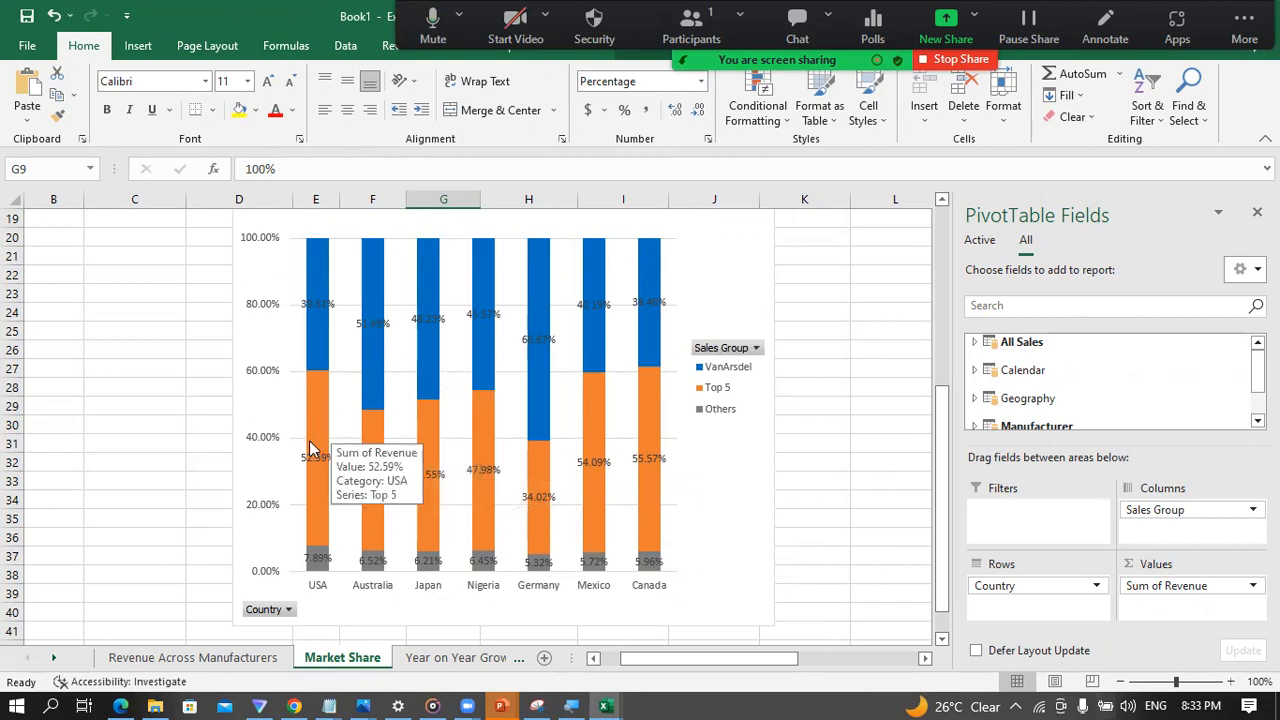
# Step: Add a chart title to the stacked column pivot chart on the Market Share sheet
pyautogui.click(200, 503)
pyautogui.scroll(4, 200, 515)
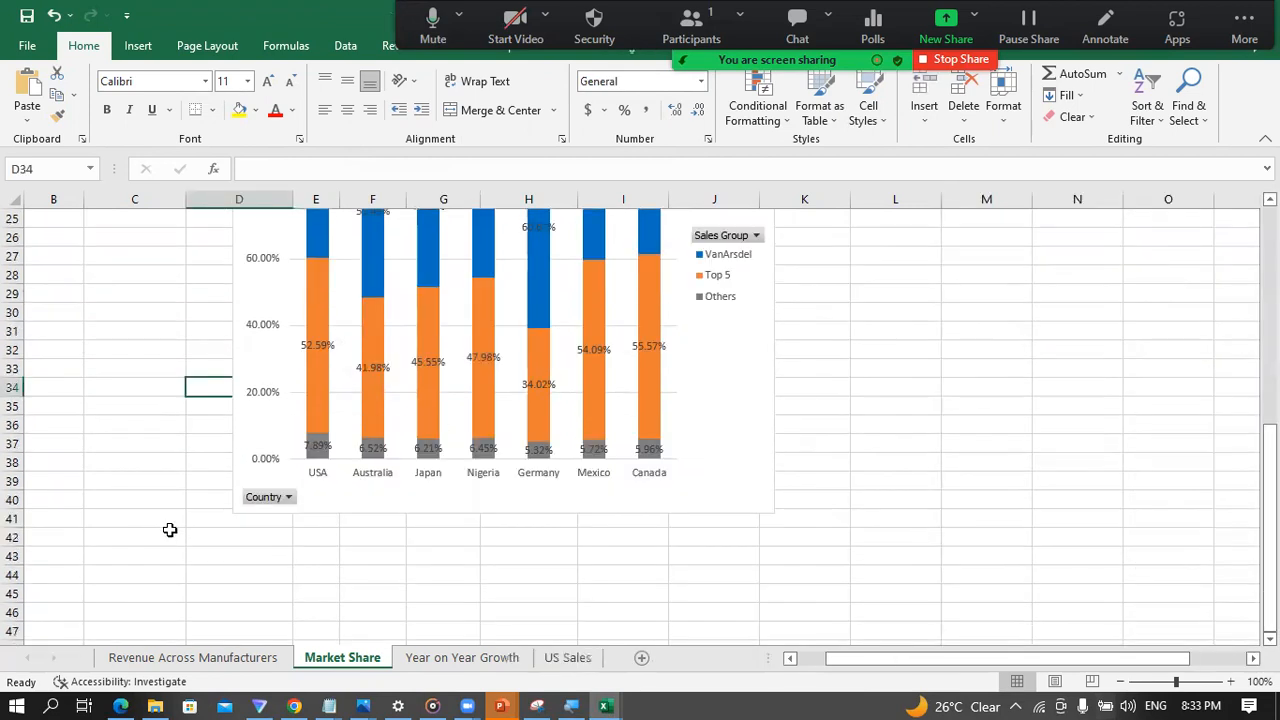
pyautogui.click(393, 403)
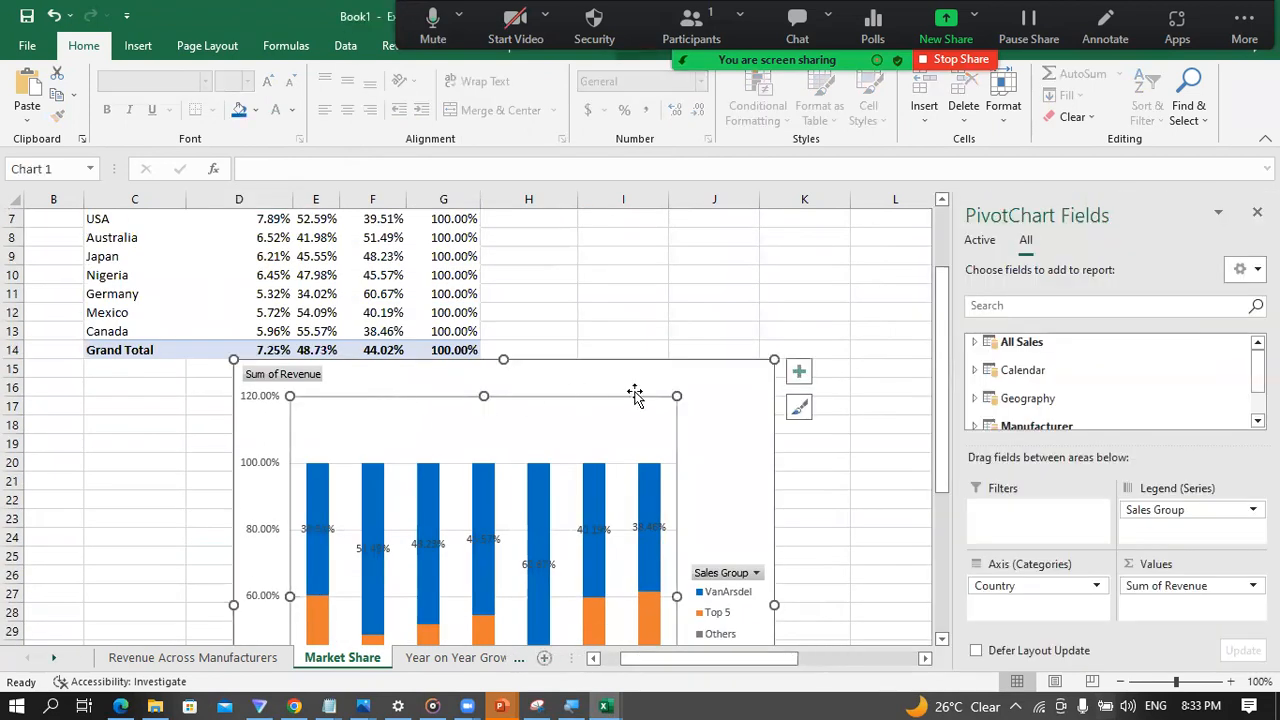
pyautogui.click(799, 372)
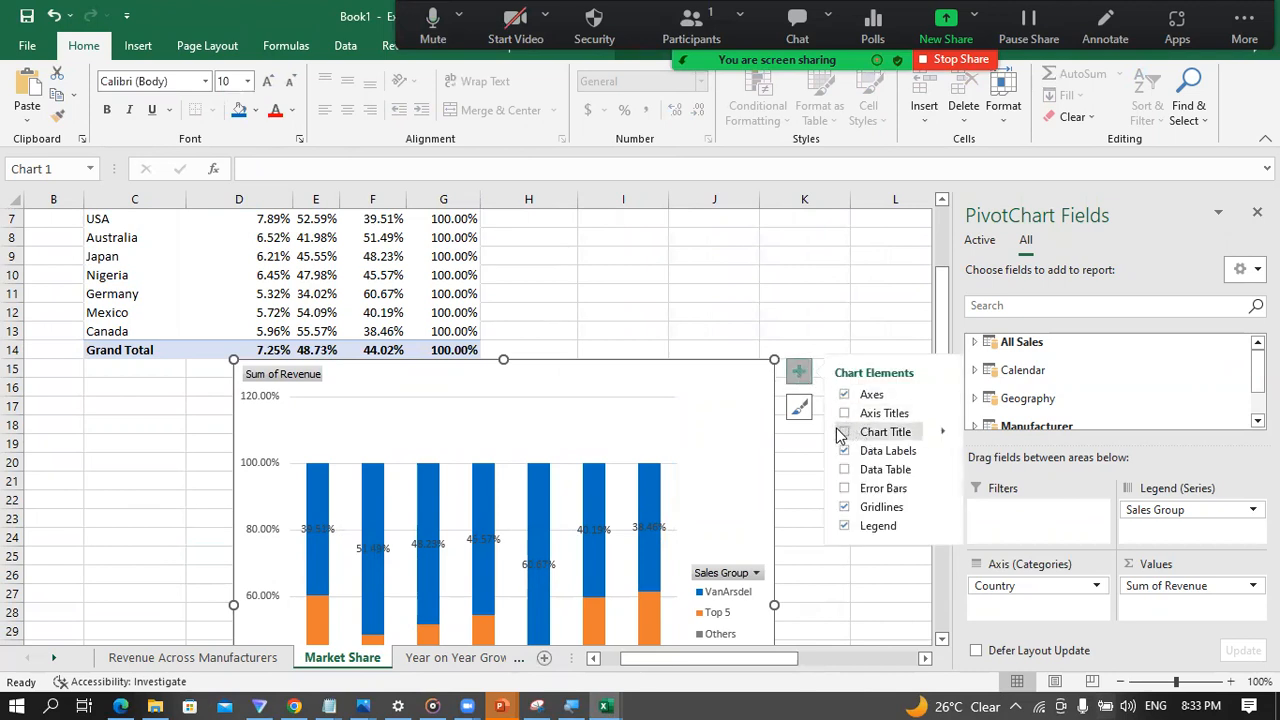
pyautogui.click(843, 432)
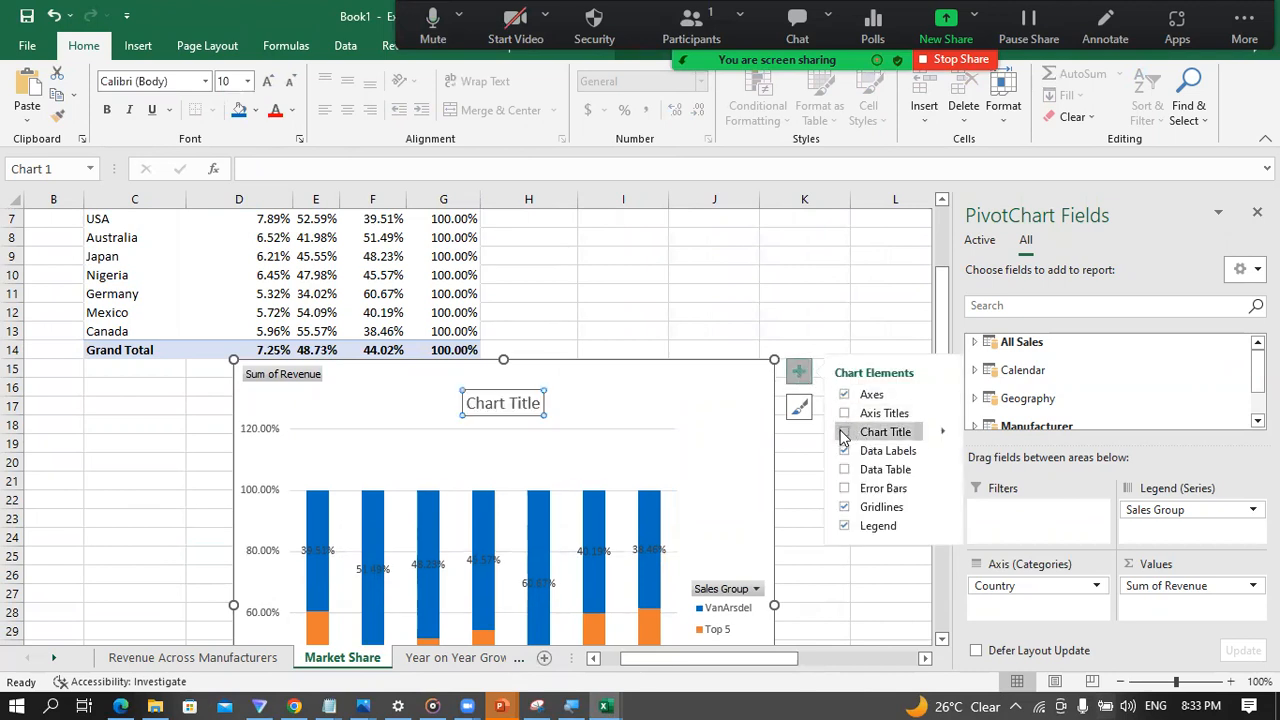
# Step: Replace the chart title's placeholder text with "Market Share"
pyautogui.click(517, 402)
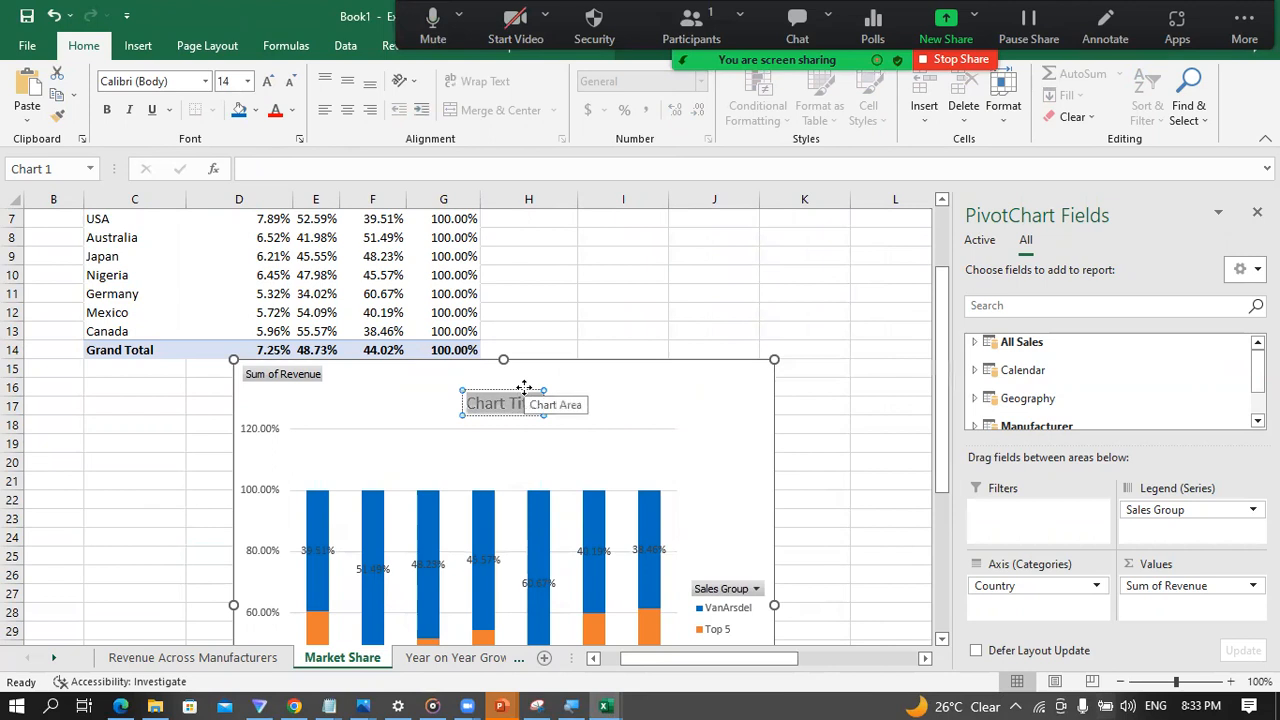
pyautogui.write('Marhet')
pyautogui.press('BackSpace')
pyautogui.press('BackSpace')
pyautogui.press('BackSpace')
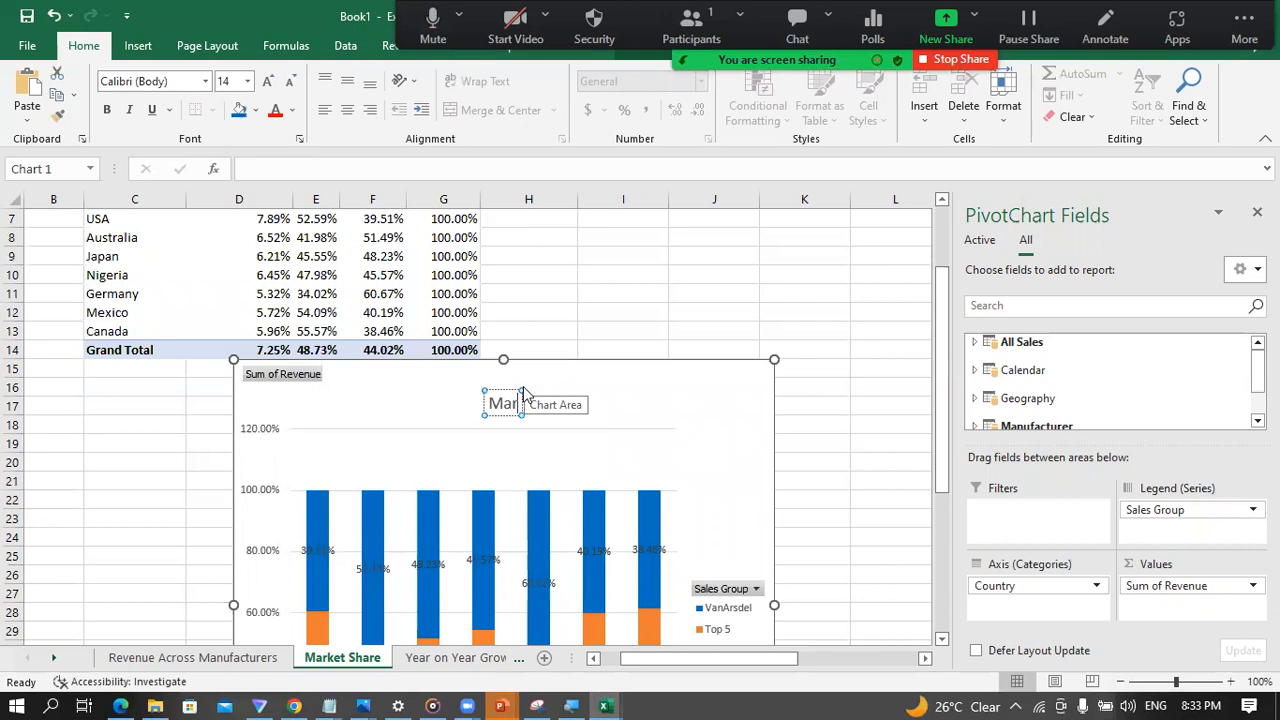
pyautogui.write('ket Share')
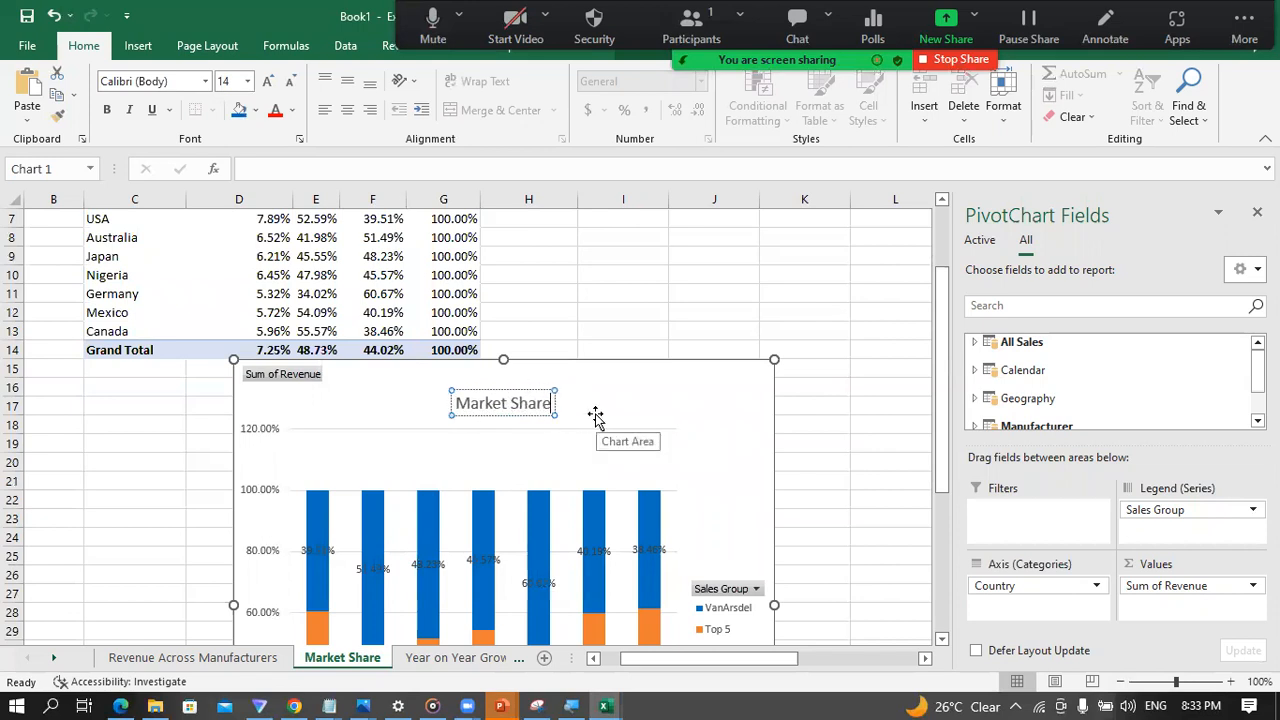
# Step: Hide all field buttons on the Market Share chart
pyautogui.rightClick(282, 376)
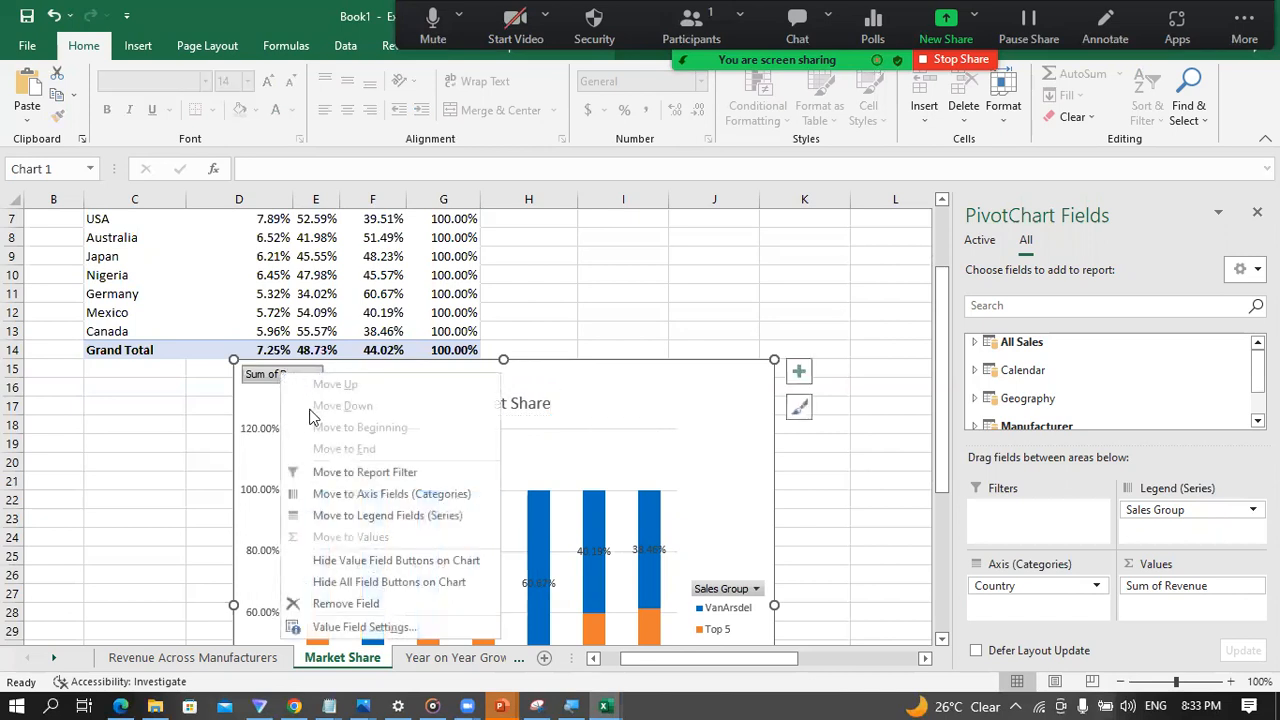
pyautogui.click(340, 581)
pyautogui.scroll(-1, 128, 548)
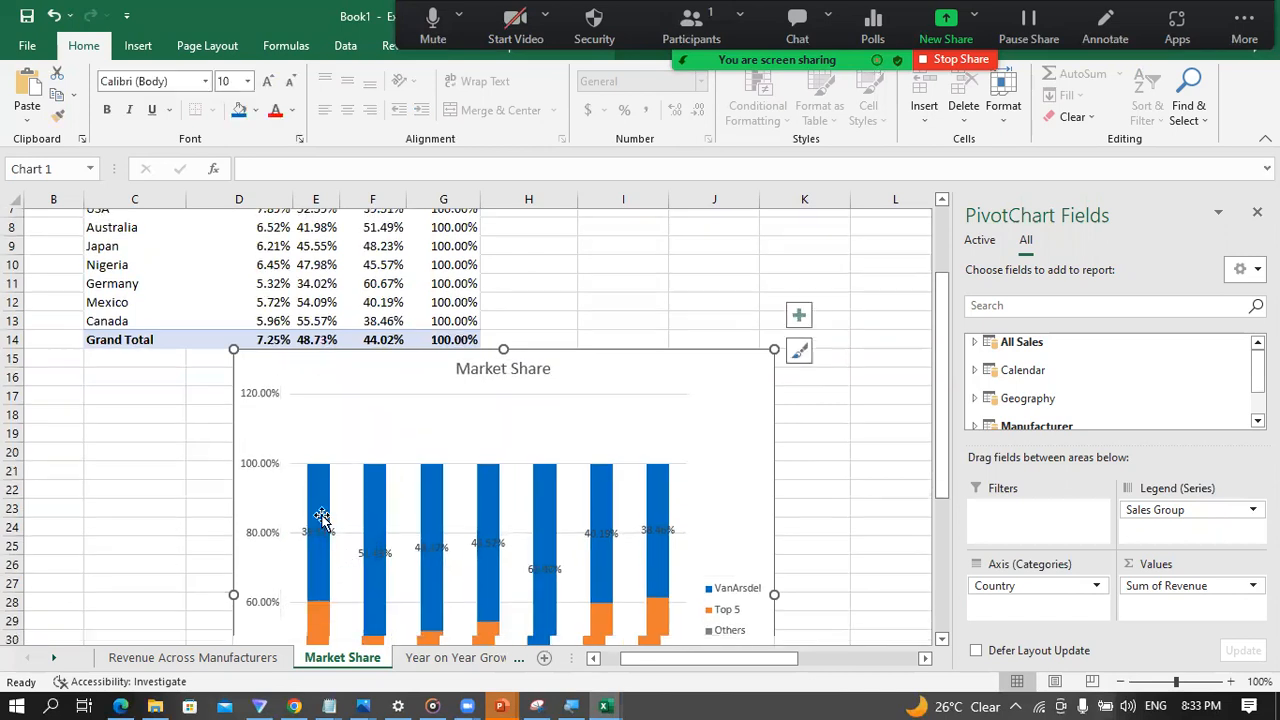
# Step: Remove the gridlines and the primary vertical axis from the Market Share chart
pyautogui.click(797, 318)
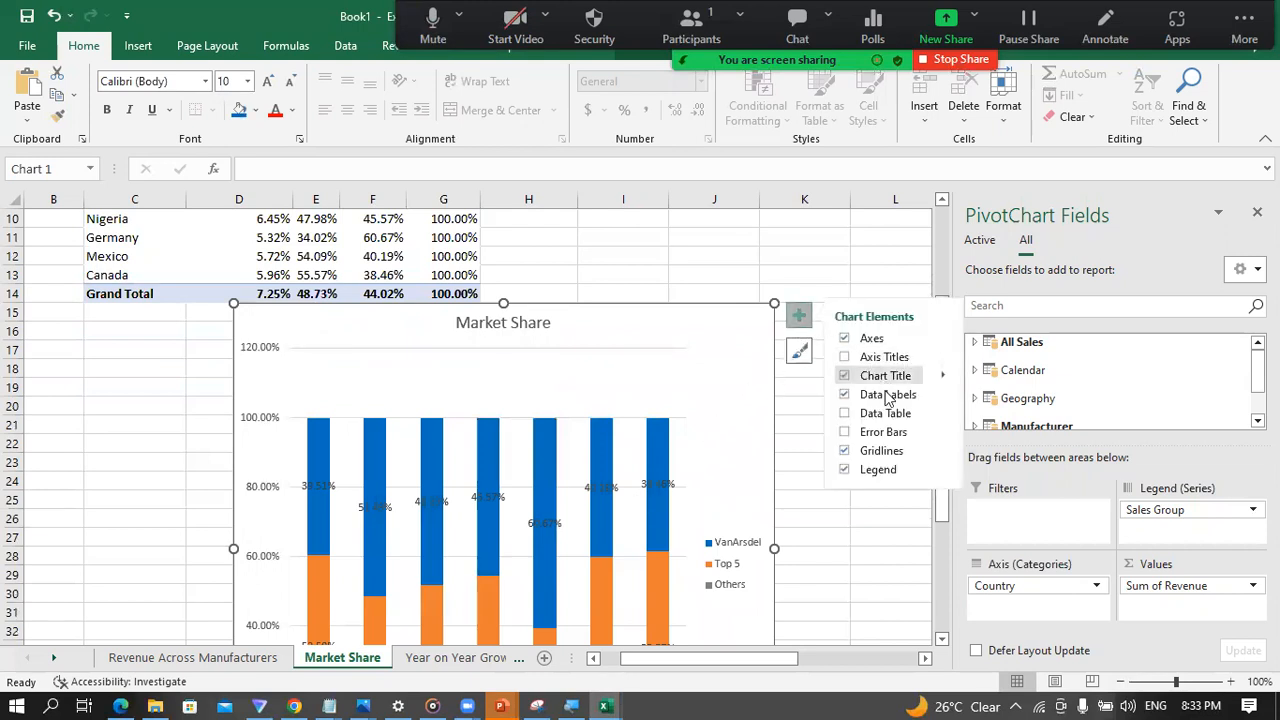
pyautogui.click(843, 452)
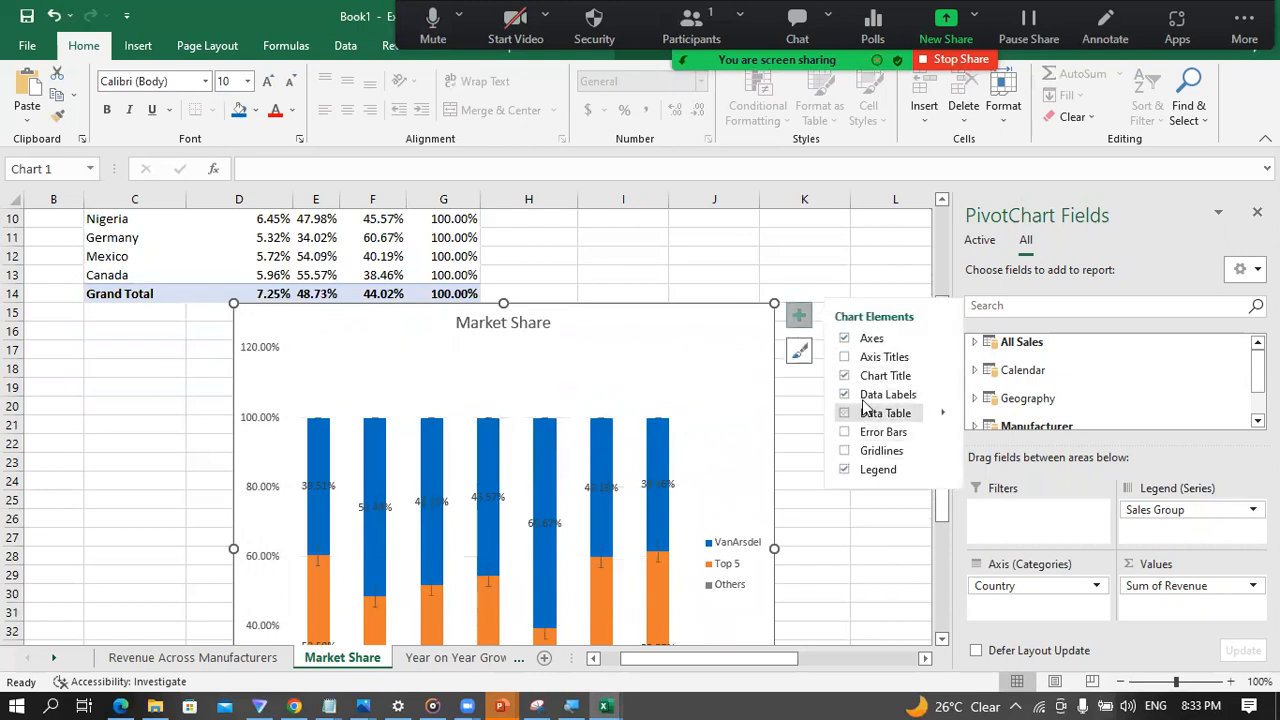
pyautogui.click(940, 341)
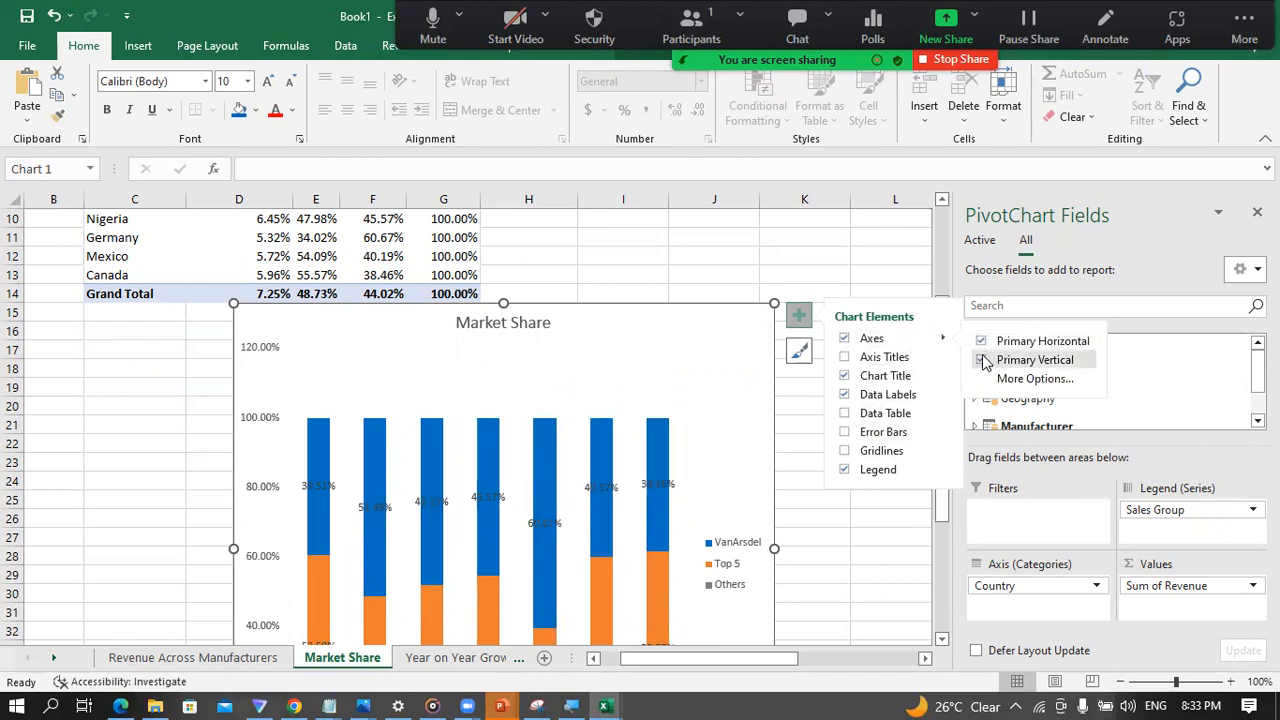
pyautogui.click(981, 361)
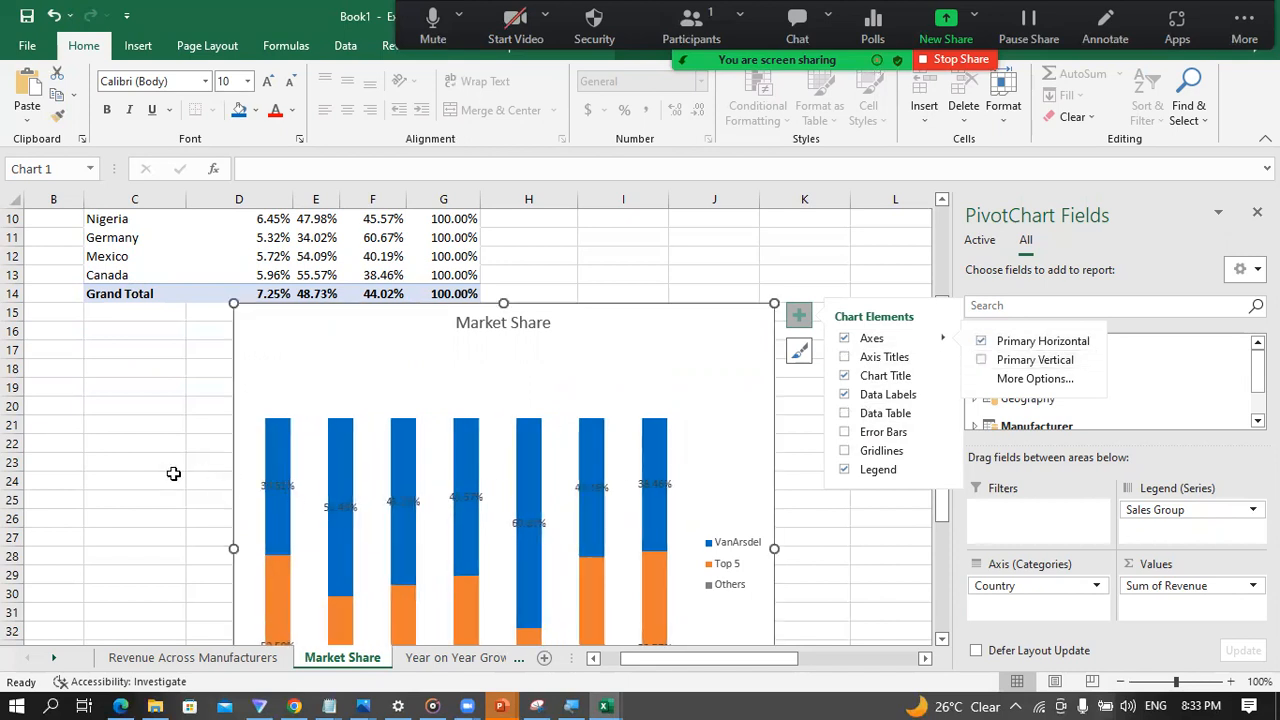
pyautogui.scroll(-2, 36, 499)
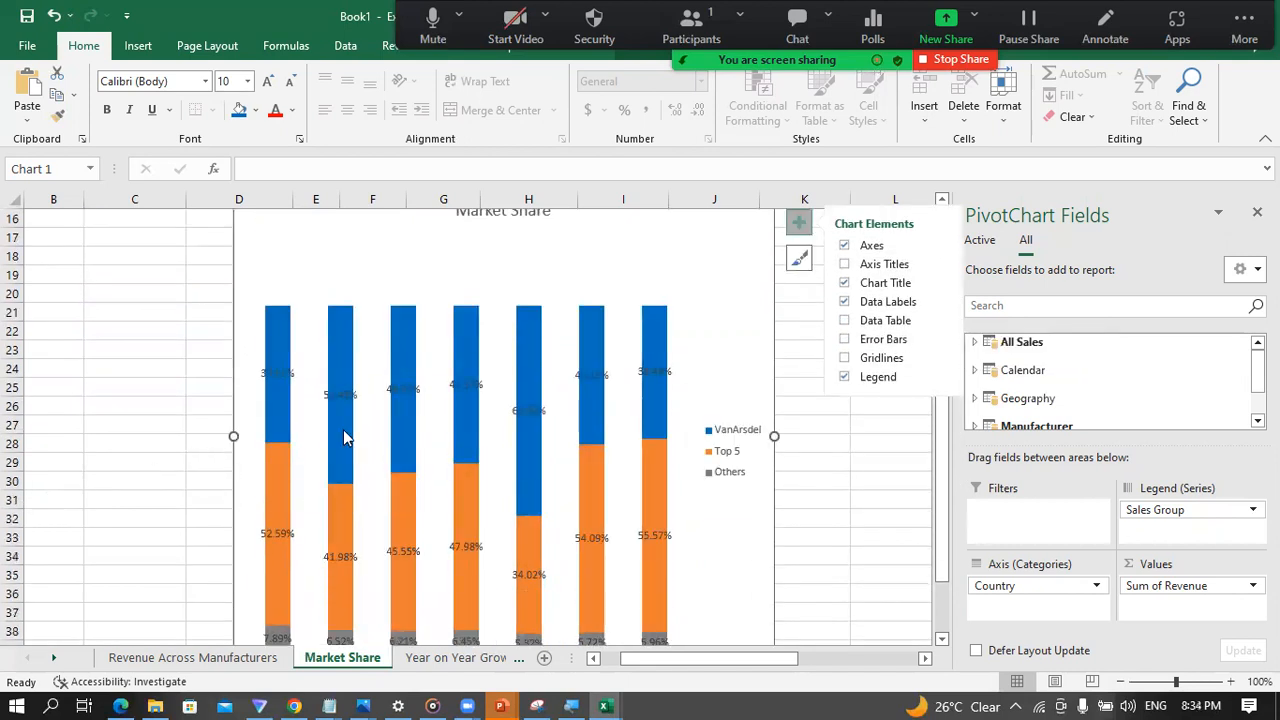
pyautogui.click(403, 388)
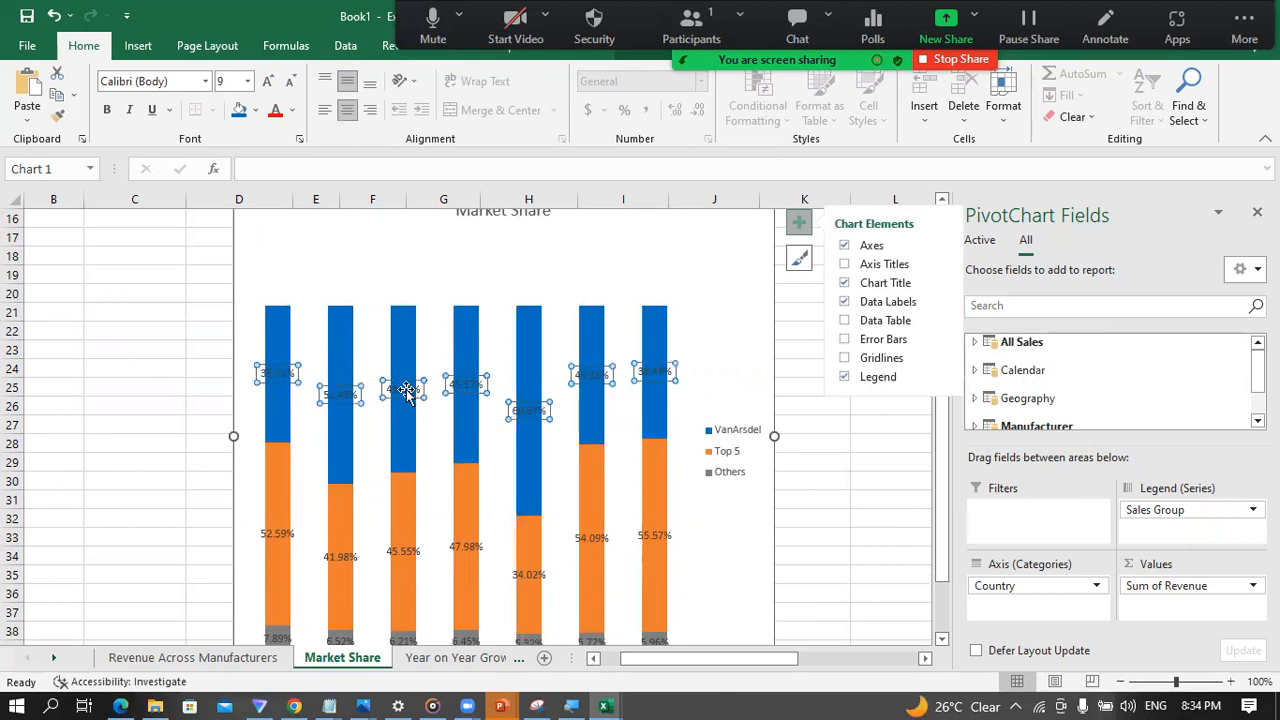
pyautogui.click(403, 554)
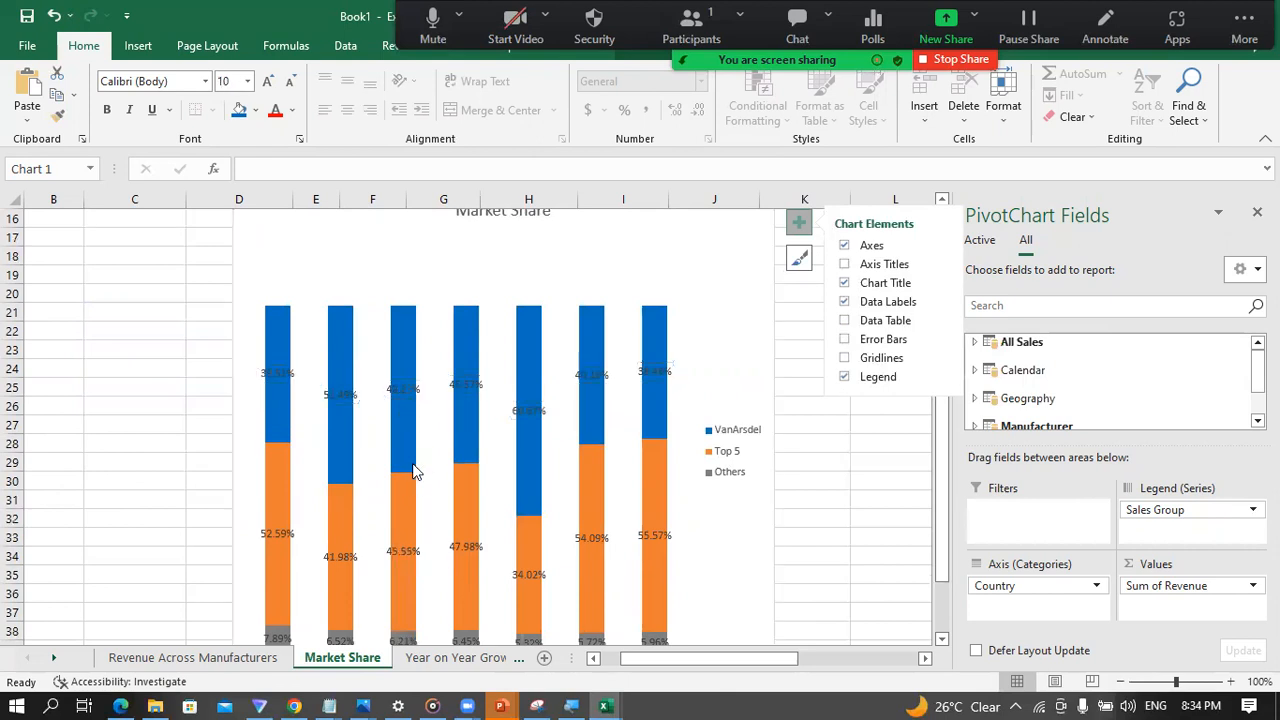
pyautogui.rightClick(398, 391)
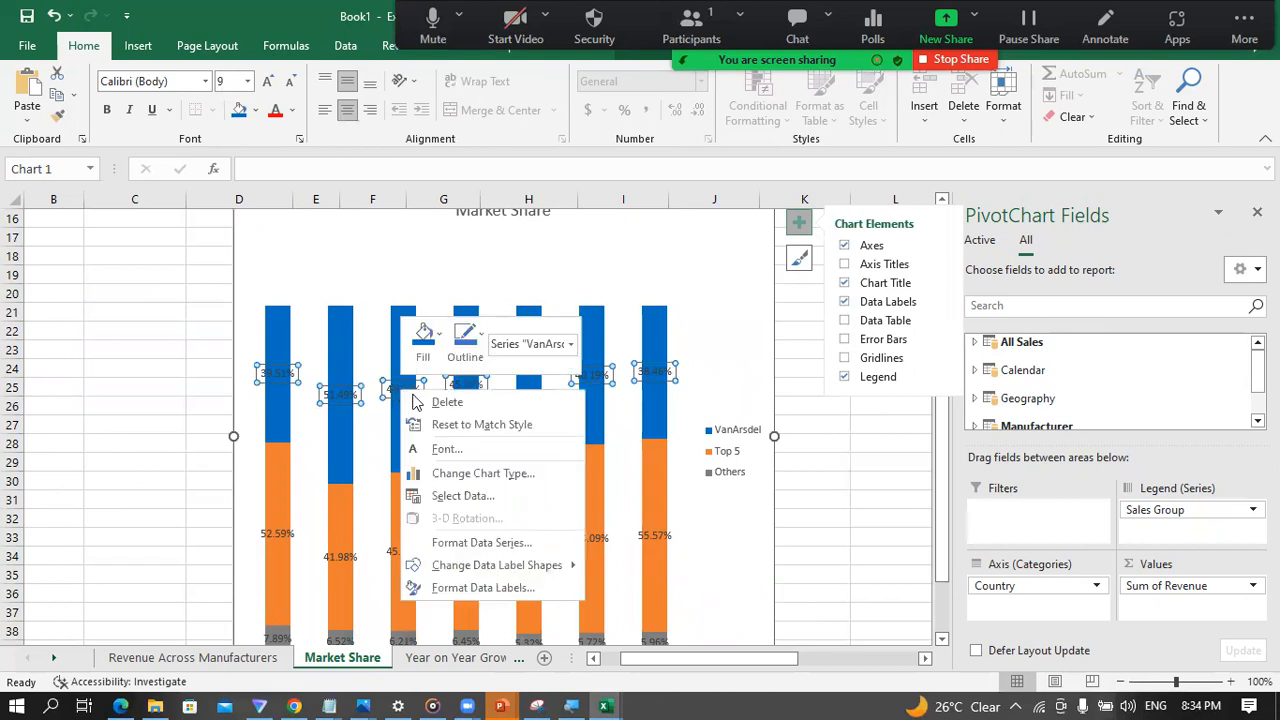
pyautogui.click(436, 340)
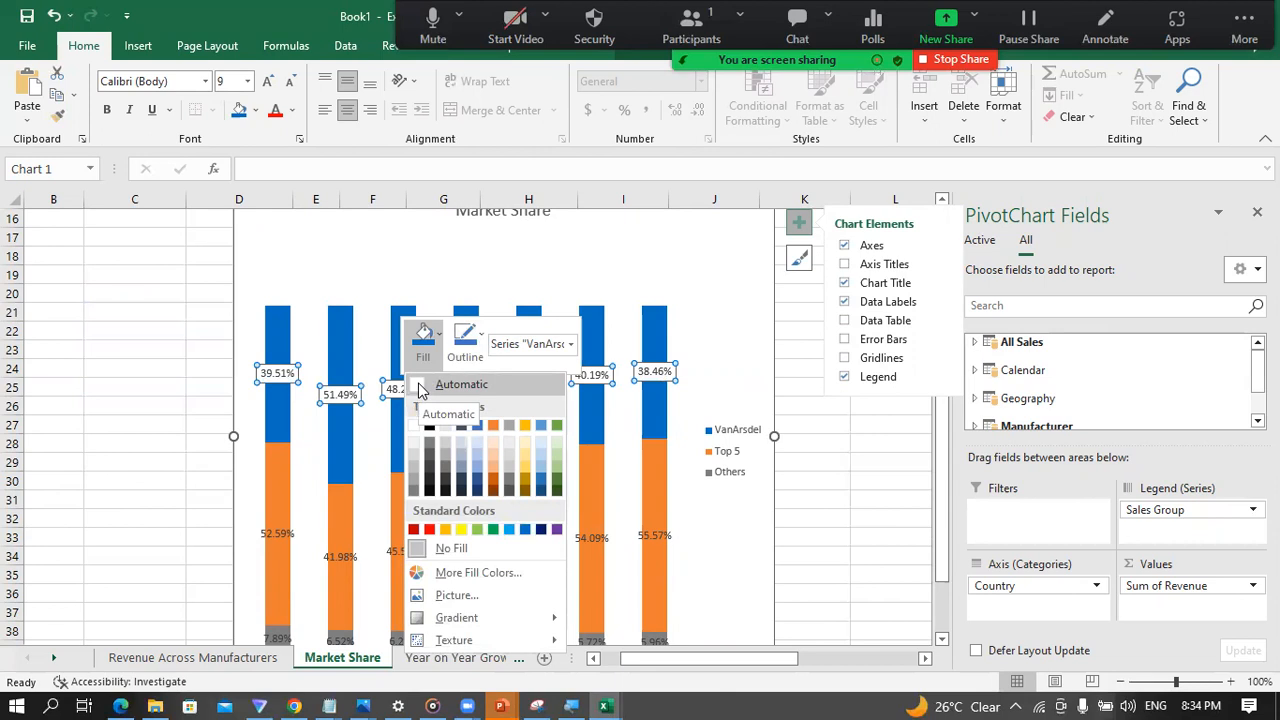
pyautogui.click(788, 374)
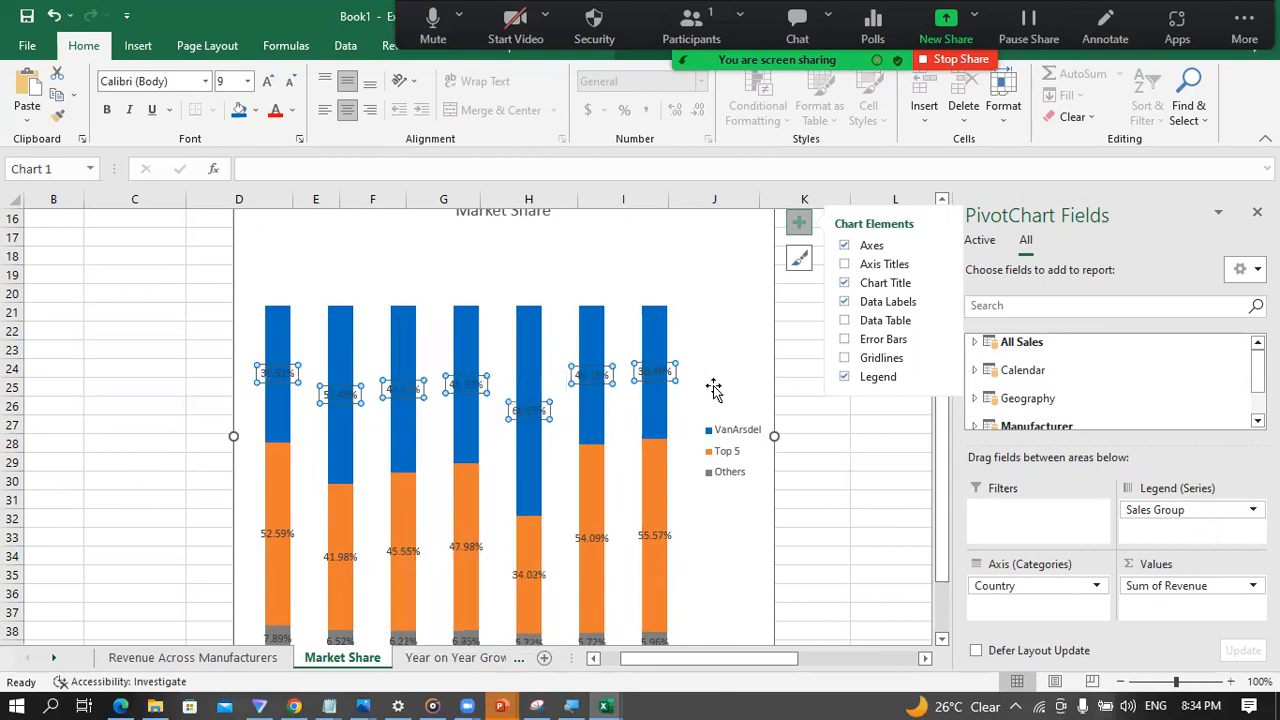
pyautogui.click(652, 372)
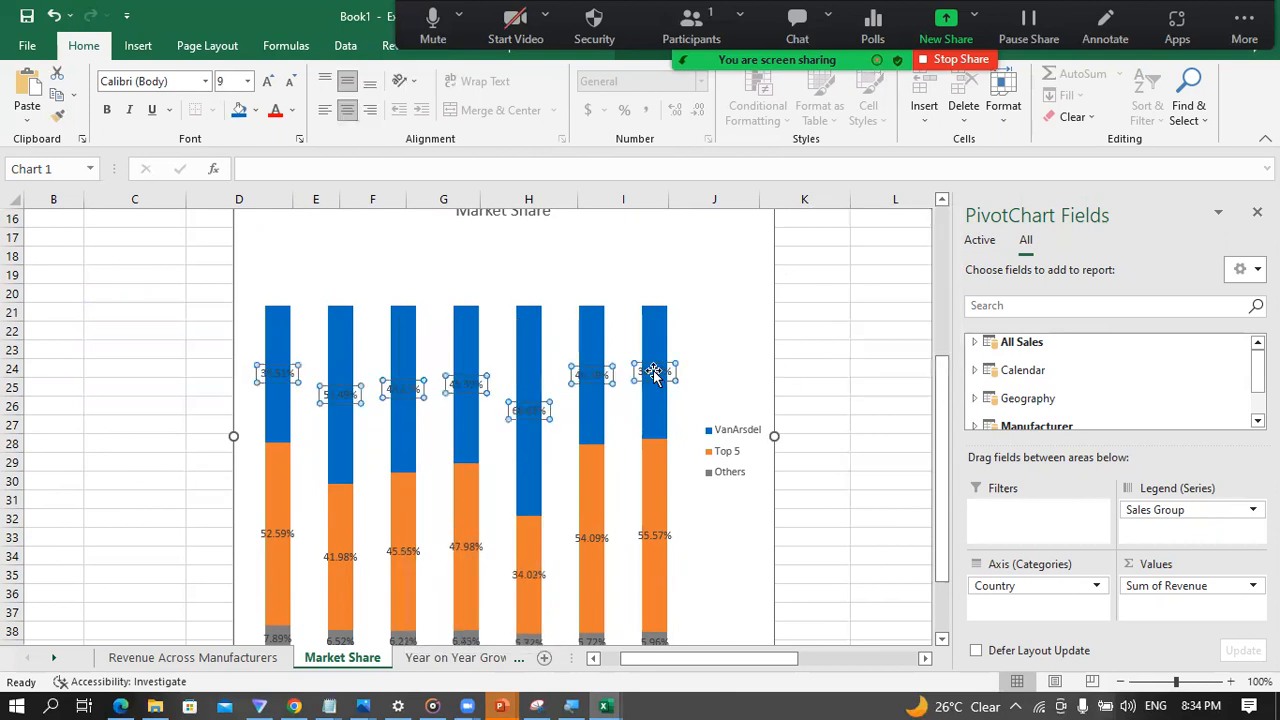
pyautogui.doubleClick(652, 372)
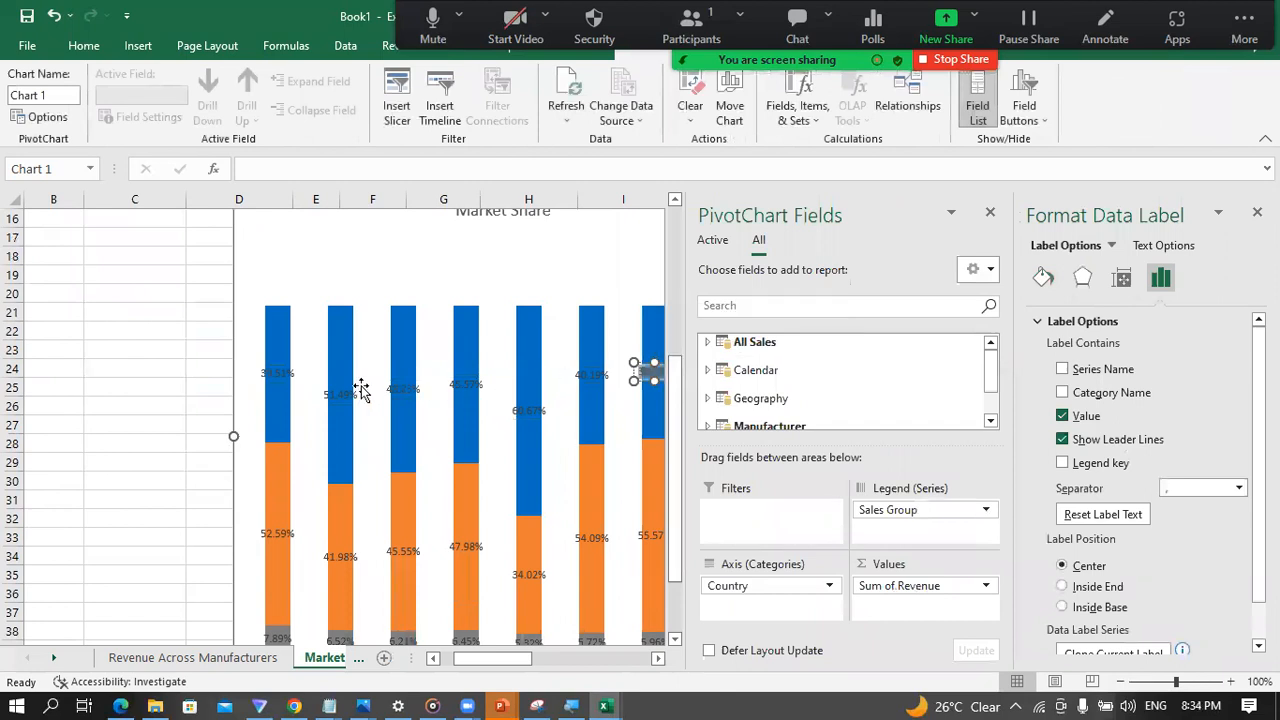
pyautogui.click(324, 392)
pyautogui.click(216, 391)
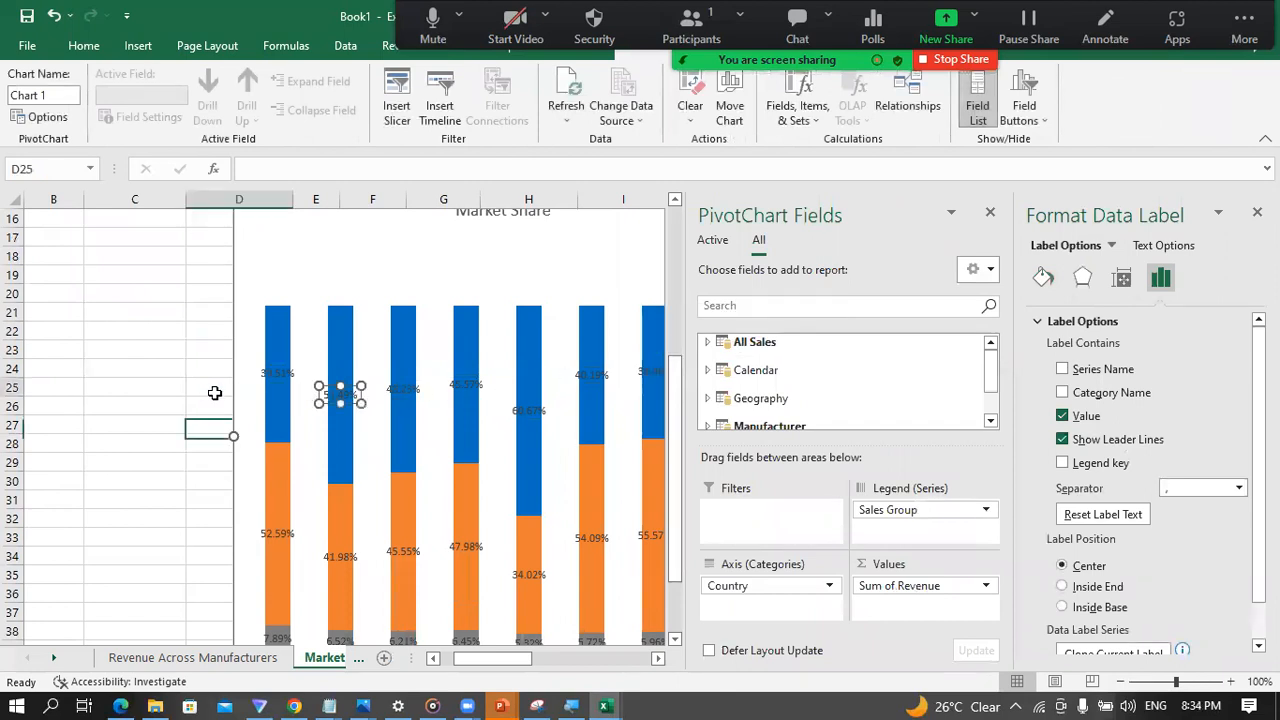
pyautogui.click(268, 375)
pyautogui.doubleClick(268, 375)
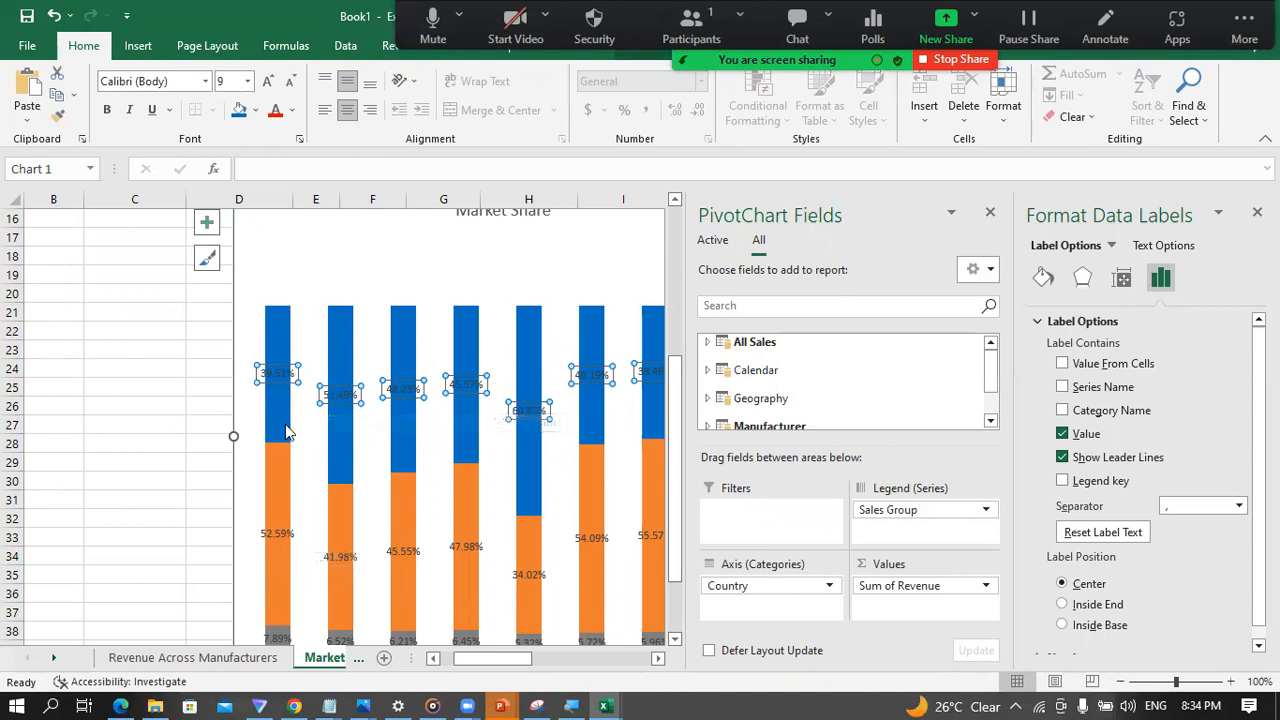
pyautogui.click(177, 455)
pyautogui.click(711, 416)
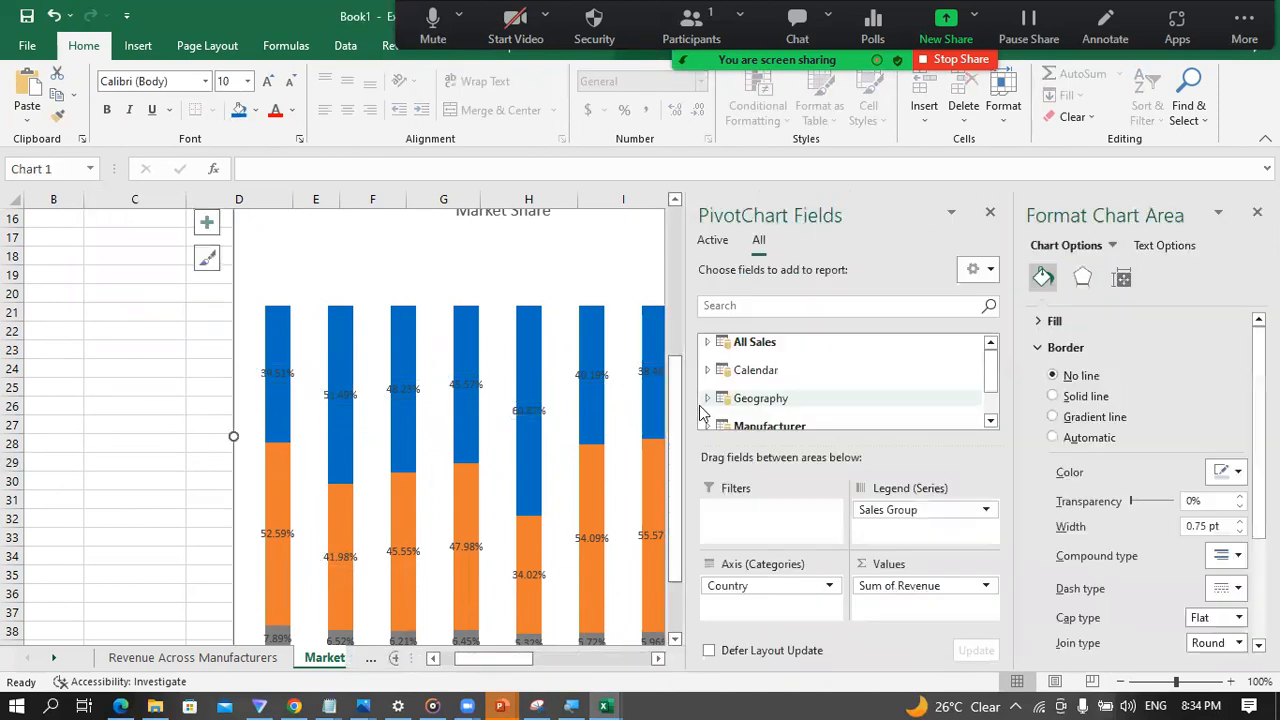
pyautogui.click(488, 272)
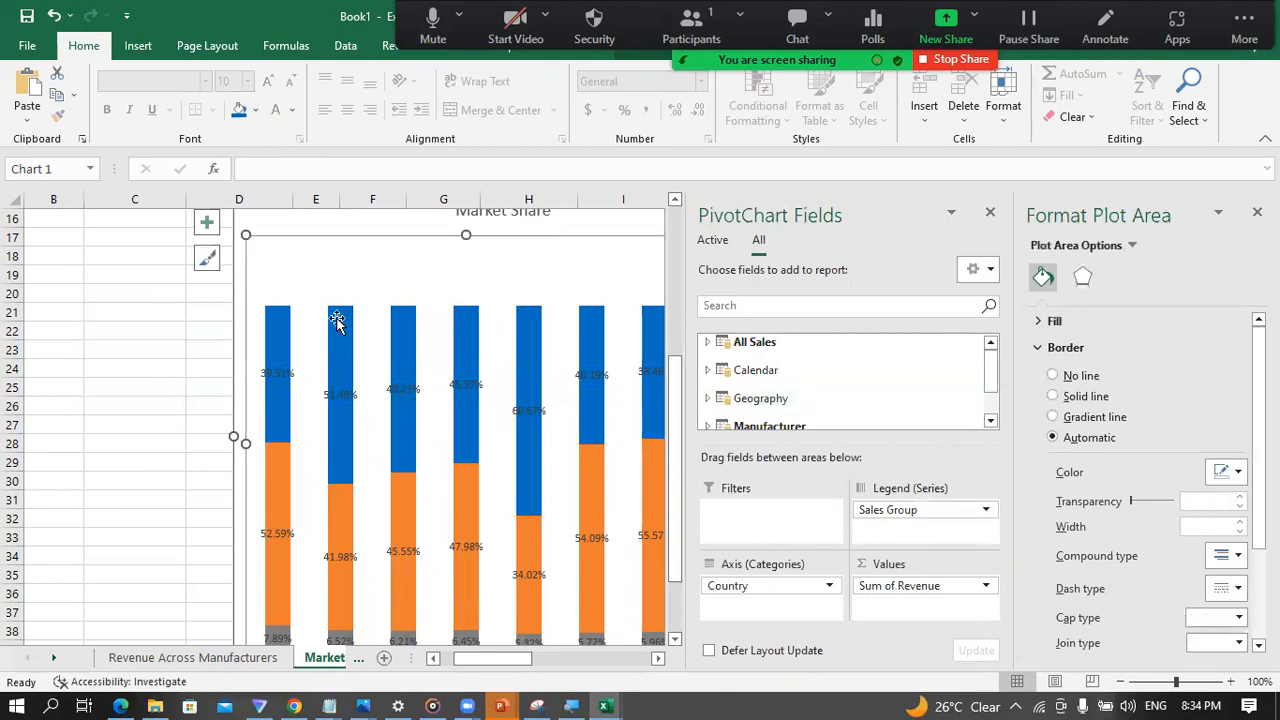
pyautogui.click(89, 424)
pyautogui.click(772, 350)
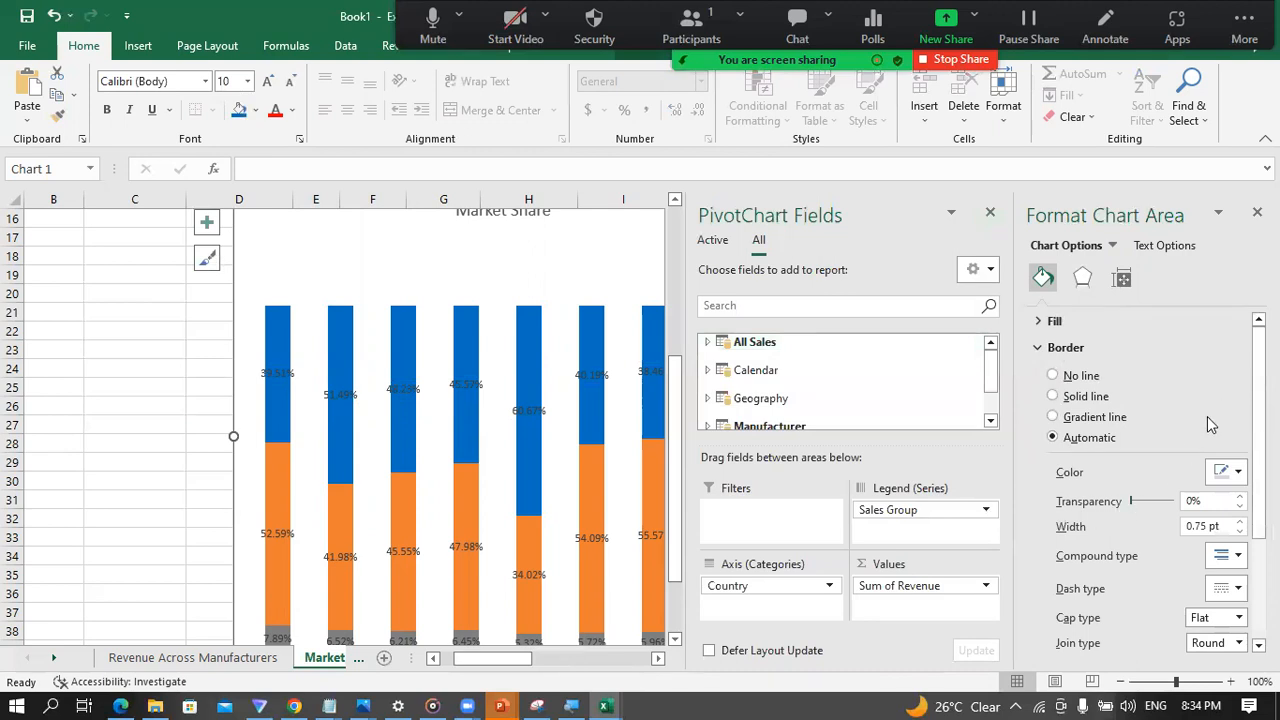
# Step: Close the PivotChart field list and apply chart Style 2 to the Market Share chart
pyautogui.click(990, 212)
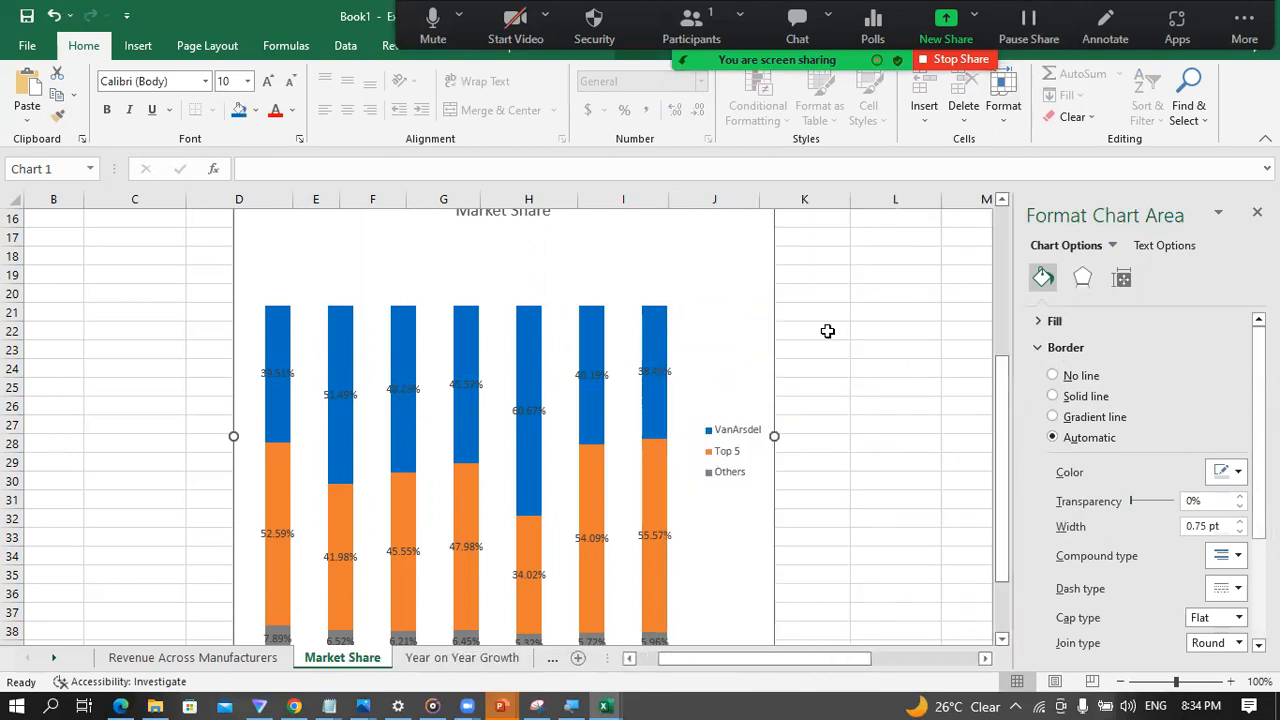
pyautogui.scroll(2, 828, 331)
pyautogui.click(800, 351)
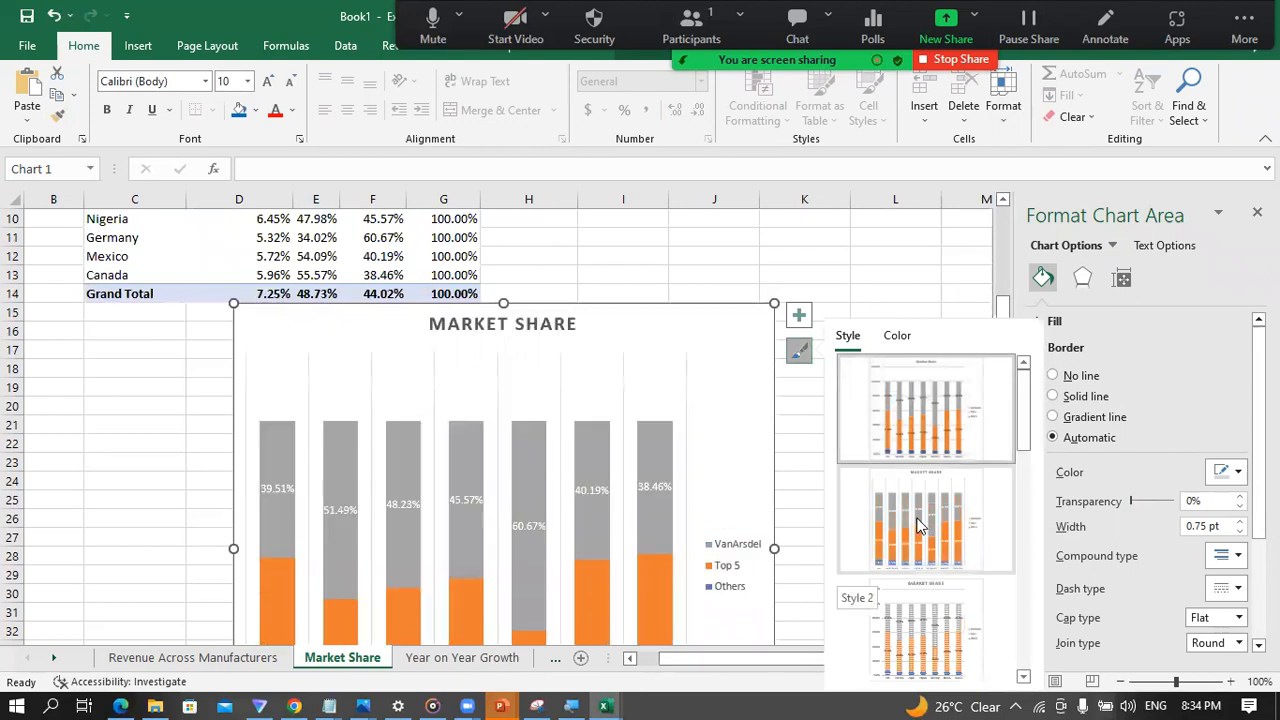
pyautogui.scroll(-5, 901, 525)
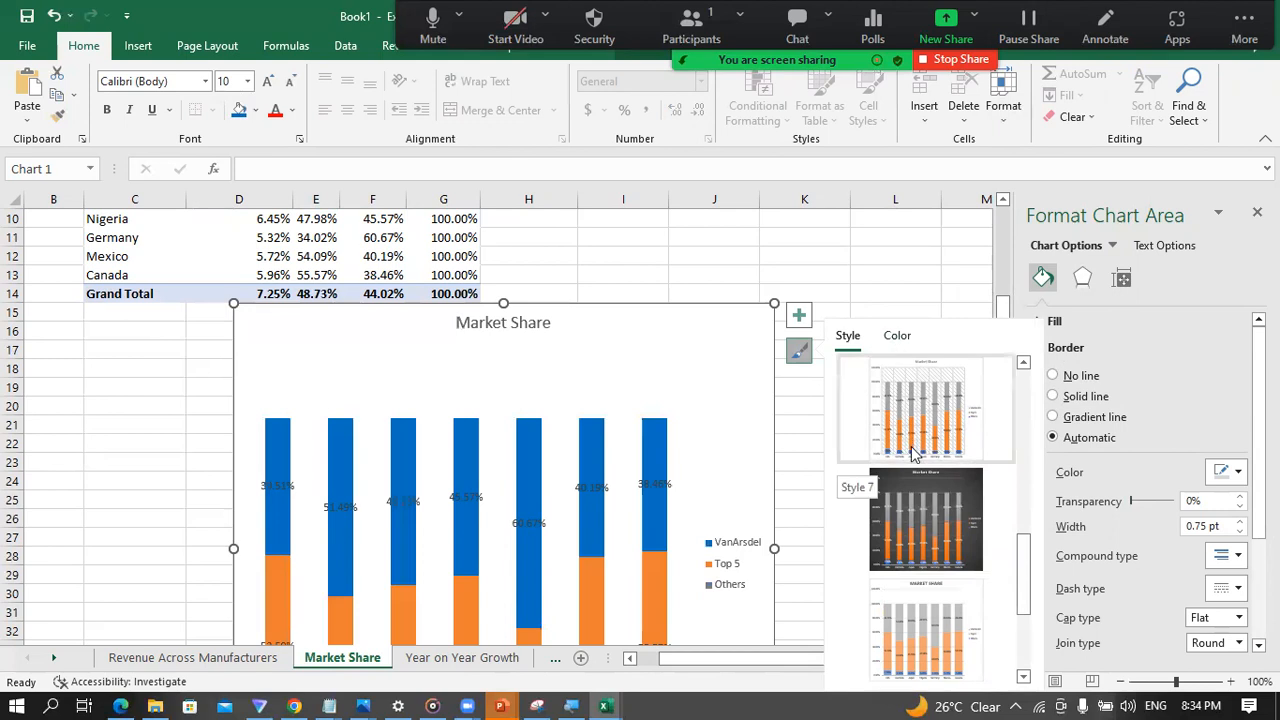
pyautogui.scroll(5, 925, 420)
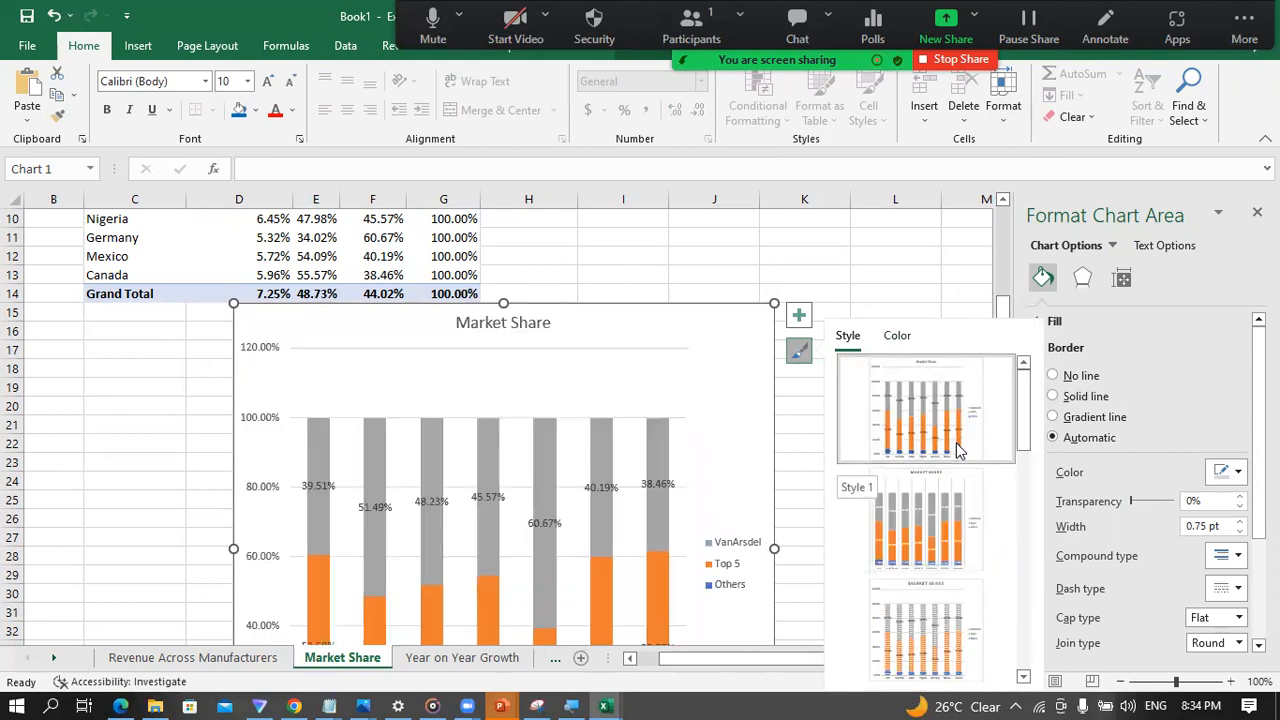
pyautogui.click(938, 540)
# Step: Fill the VanArsdel series of the Market Share chart with the standard blue color
pyautogui.scroll(-2, 148, 534)
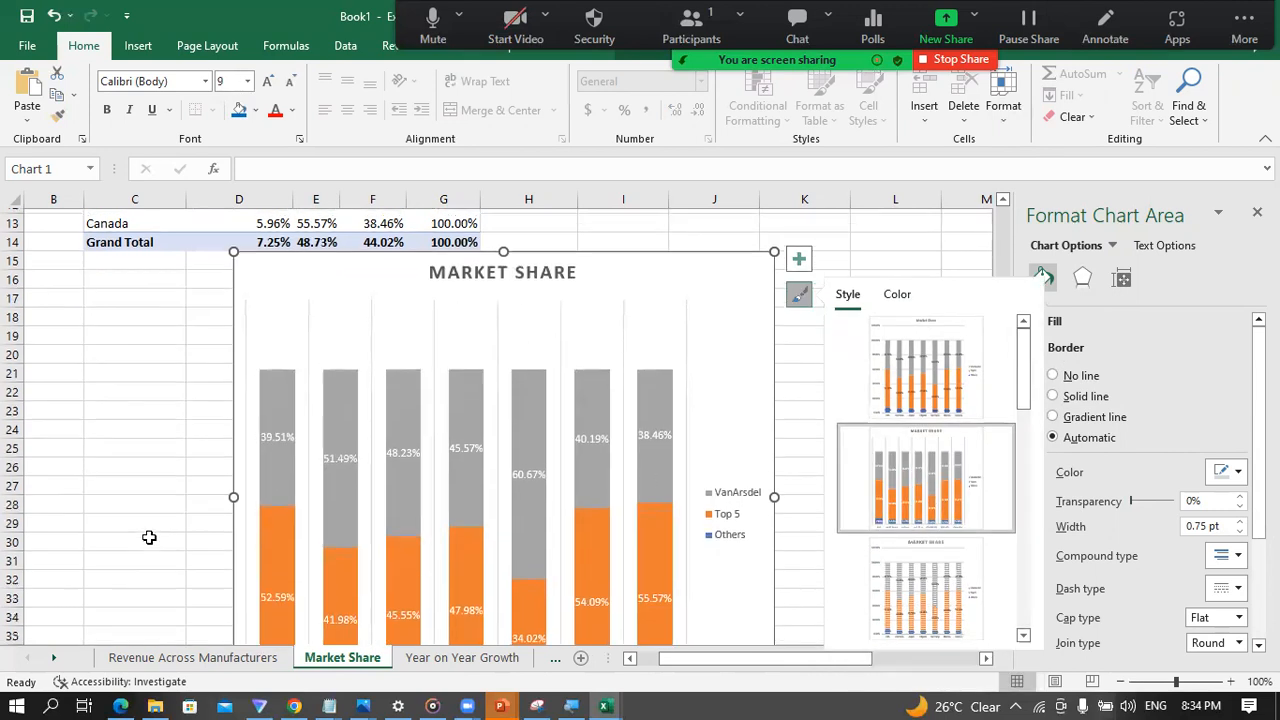
pyautogui.scroll(-2, 146, 529)
pyautogui.scroll(2, 149, 503)
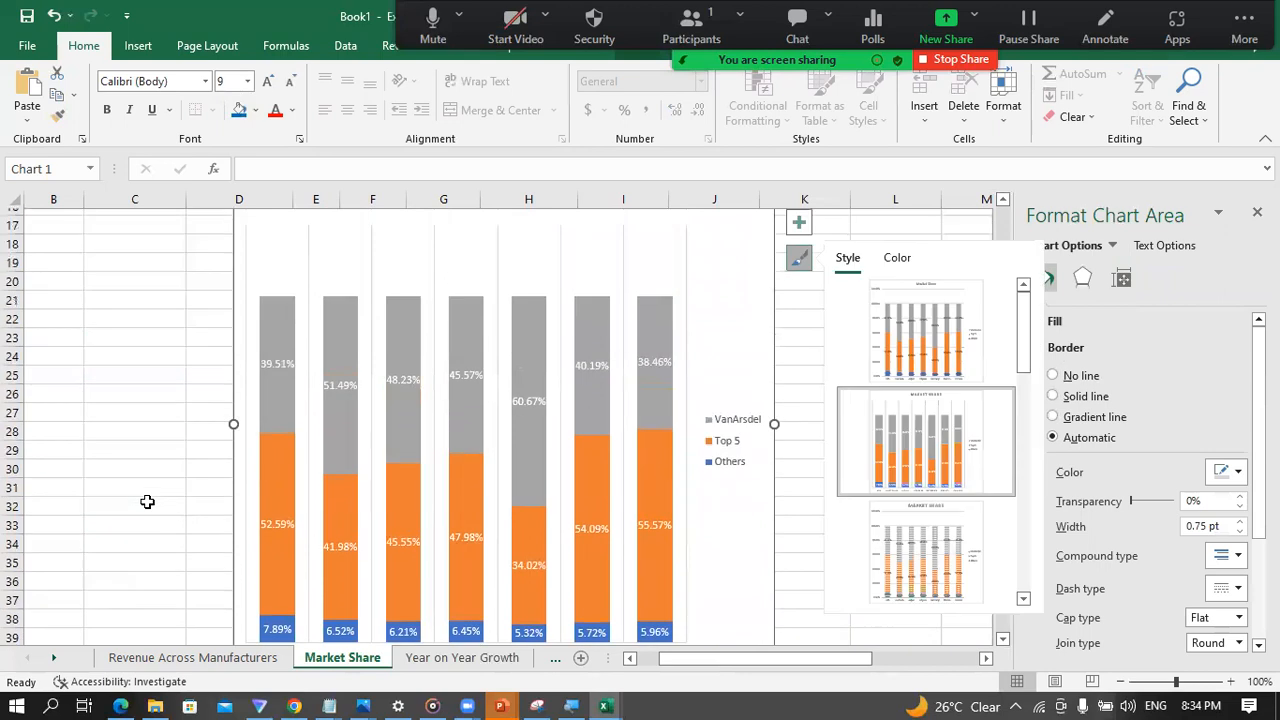
pyautogui.scroll(-1, 148, 500)
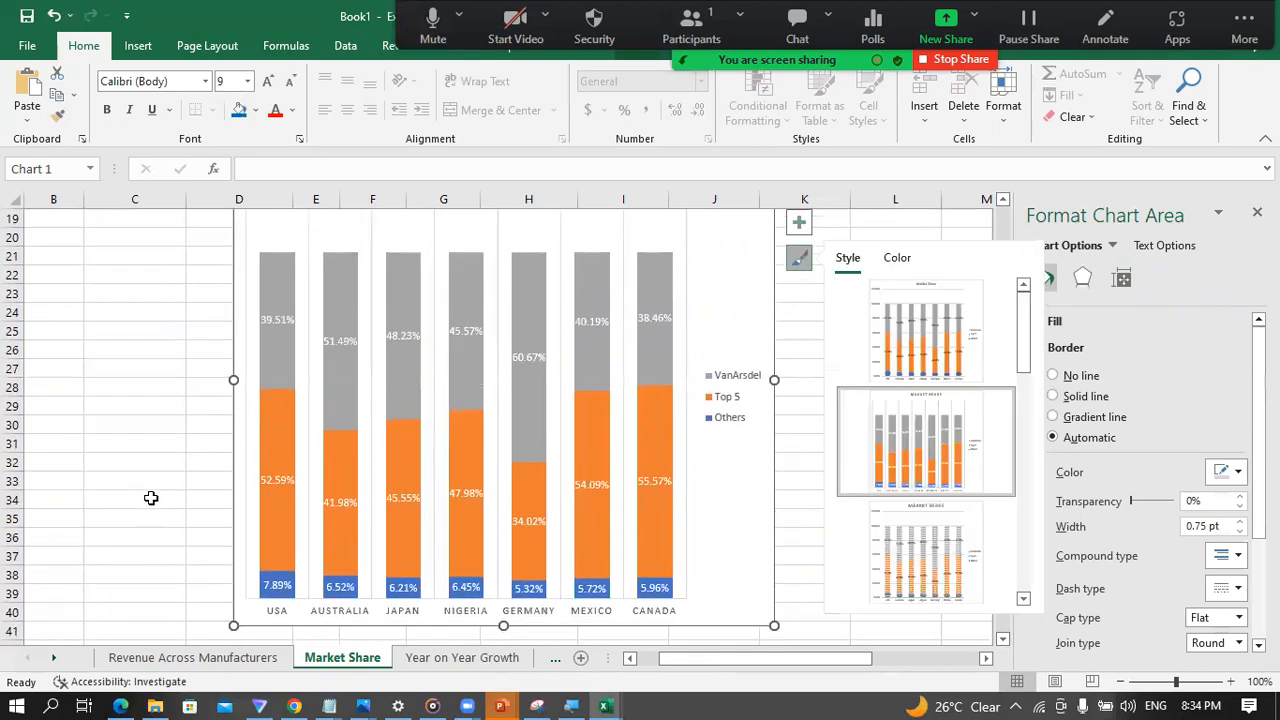
pyautogui.click(274, 300)
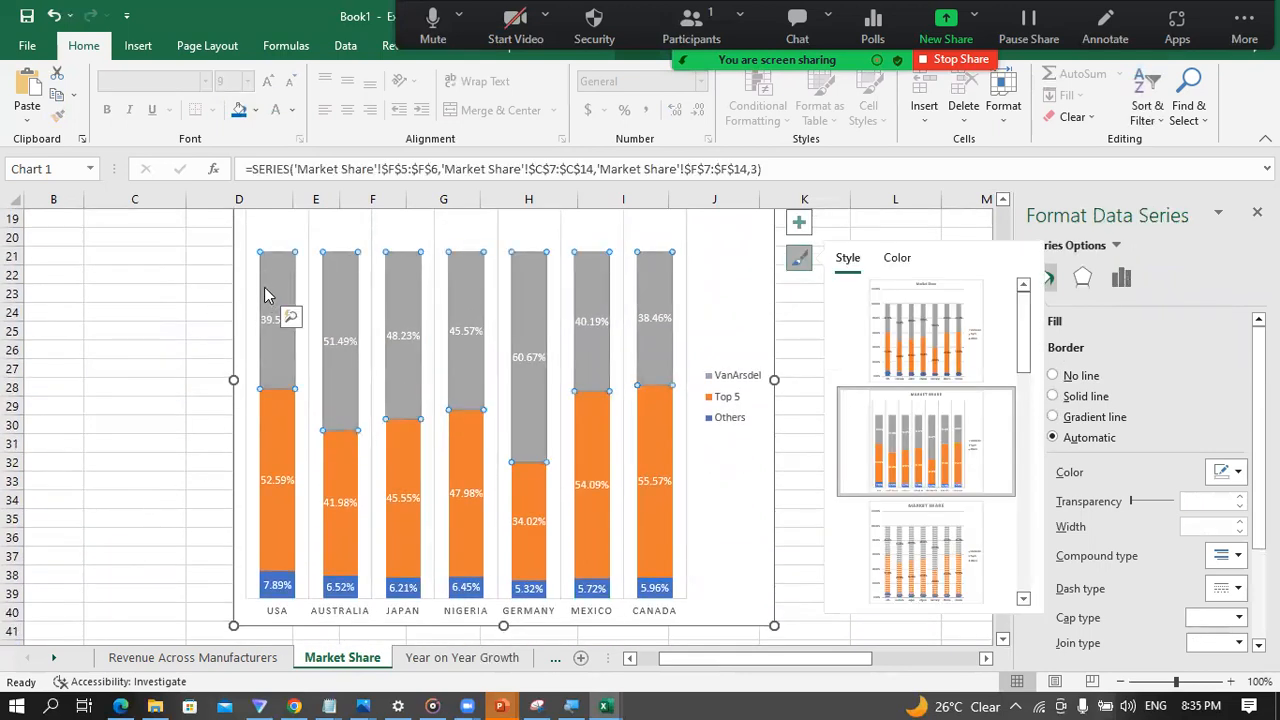
pyautogui.rightClick(268, 291)
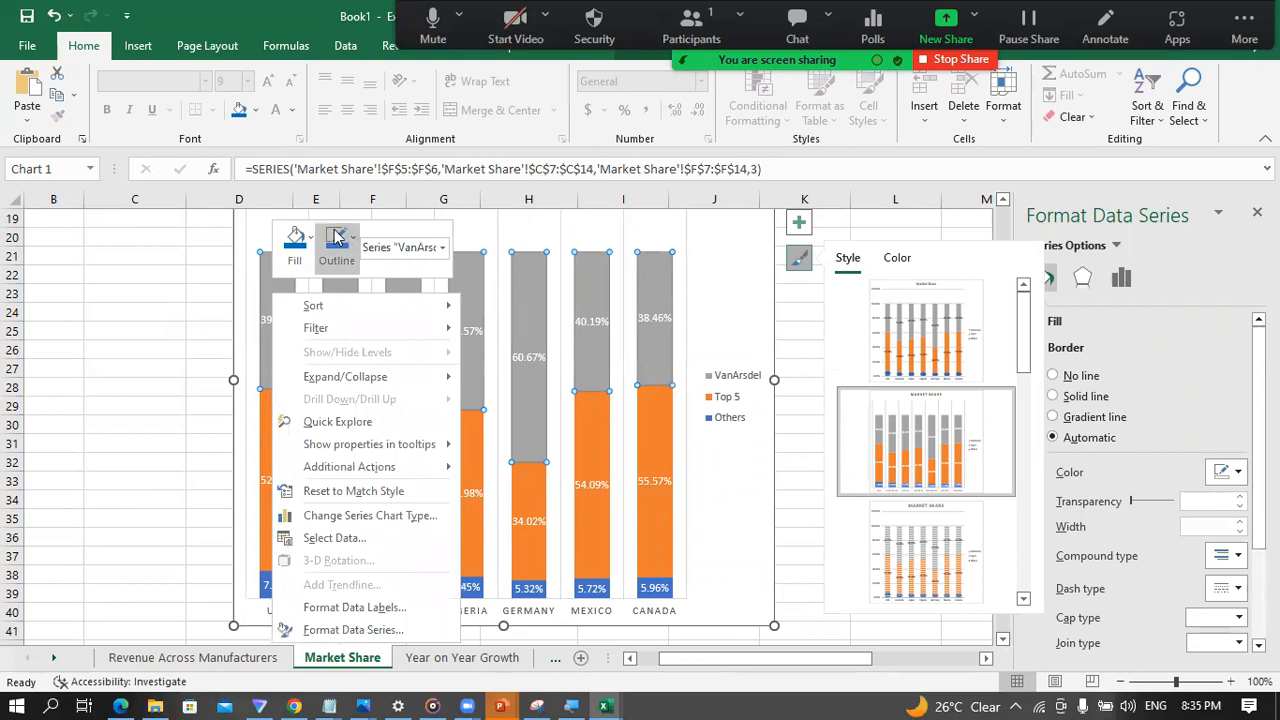
pyautogui.click(295, 243)
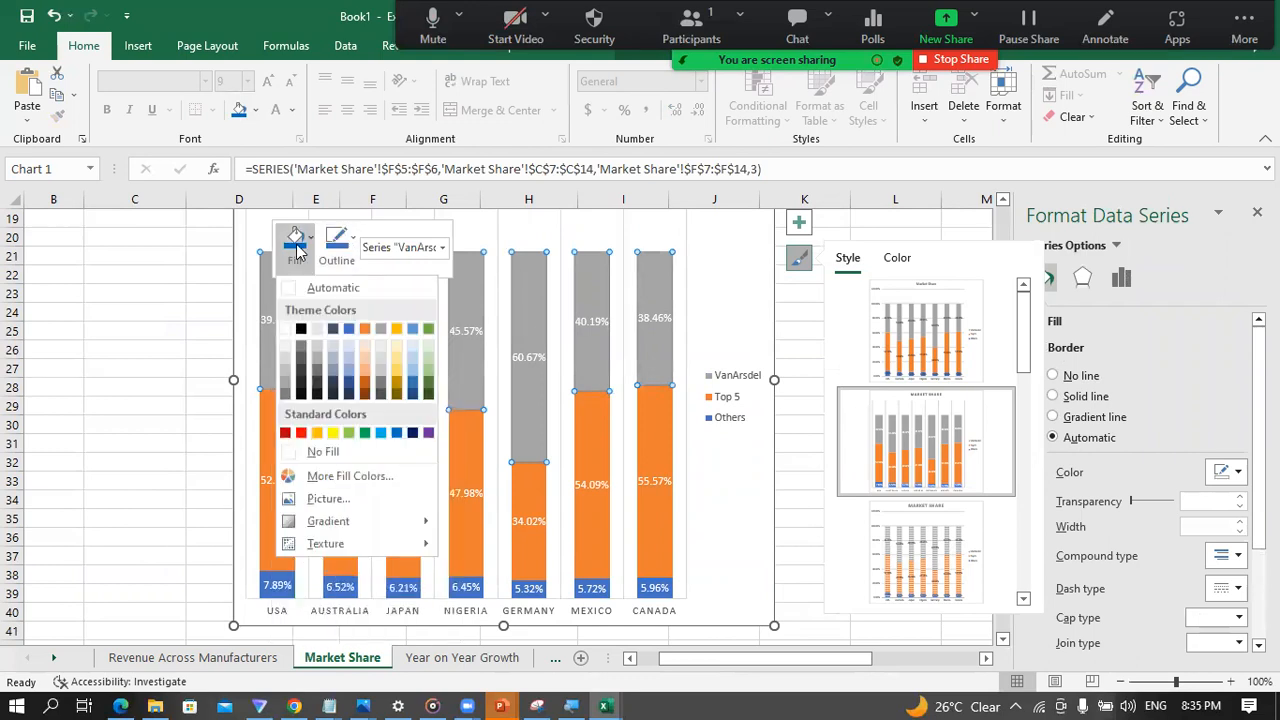
pyautogui.click(396, 440)
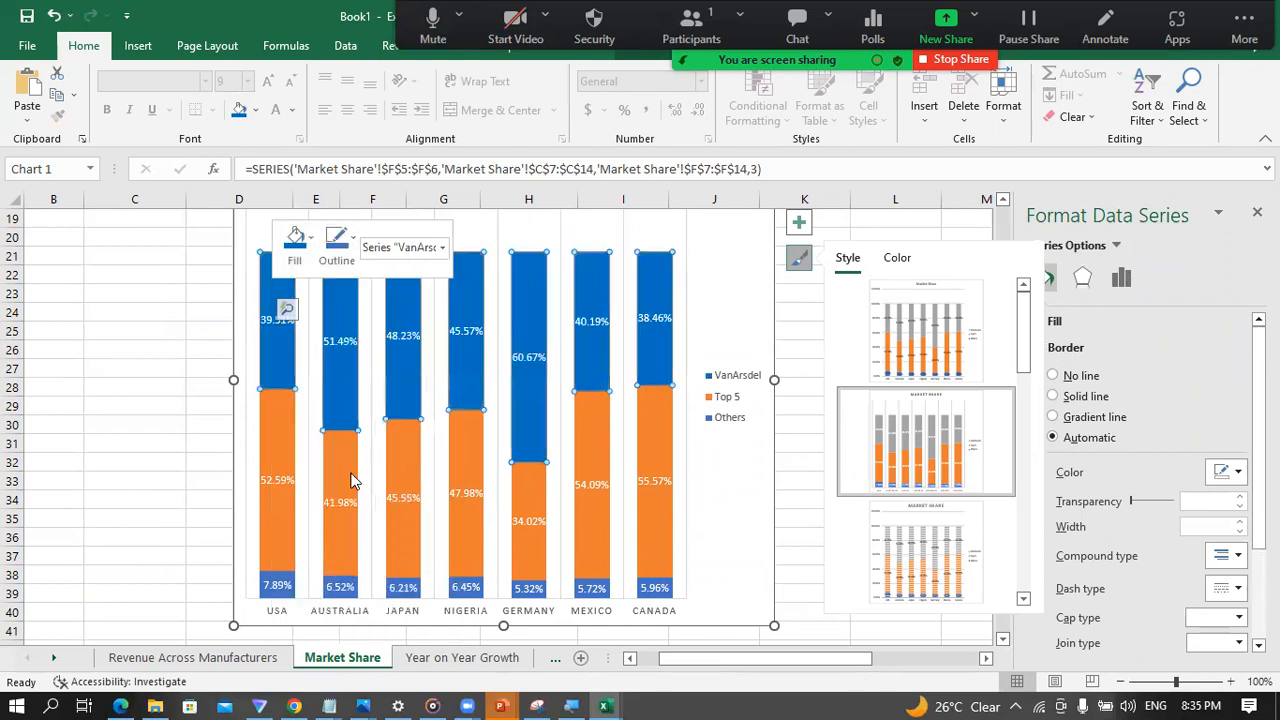
# Step: Try a dark gray fill on the Others series' data labels, and undo that fill
pyautogui.click(277, 587)
pyautogui.rightClick(278, 594)
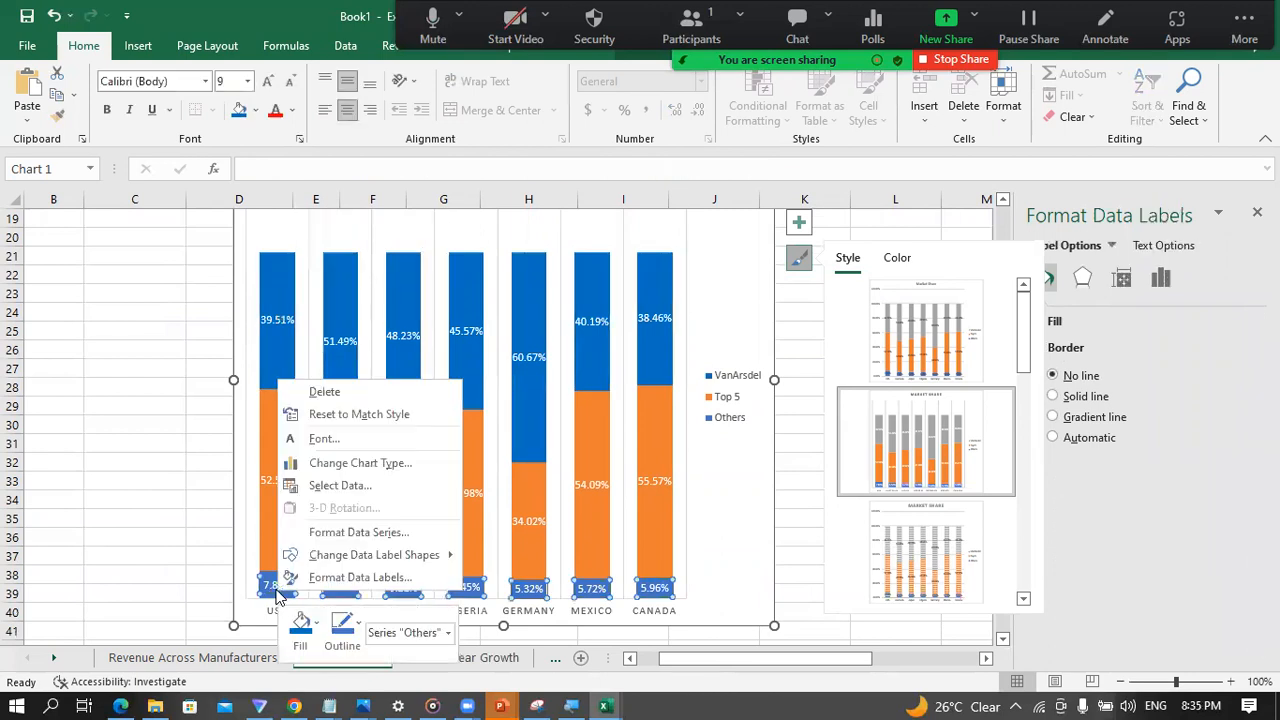
pyautogui.click(316, 621)
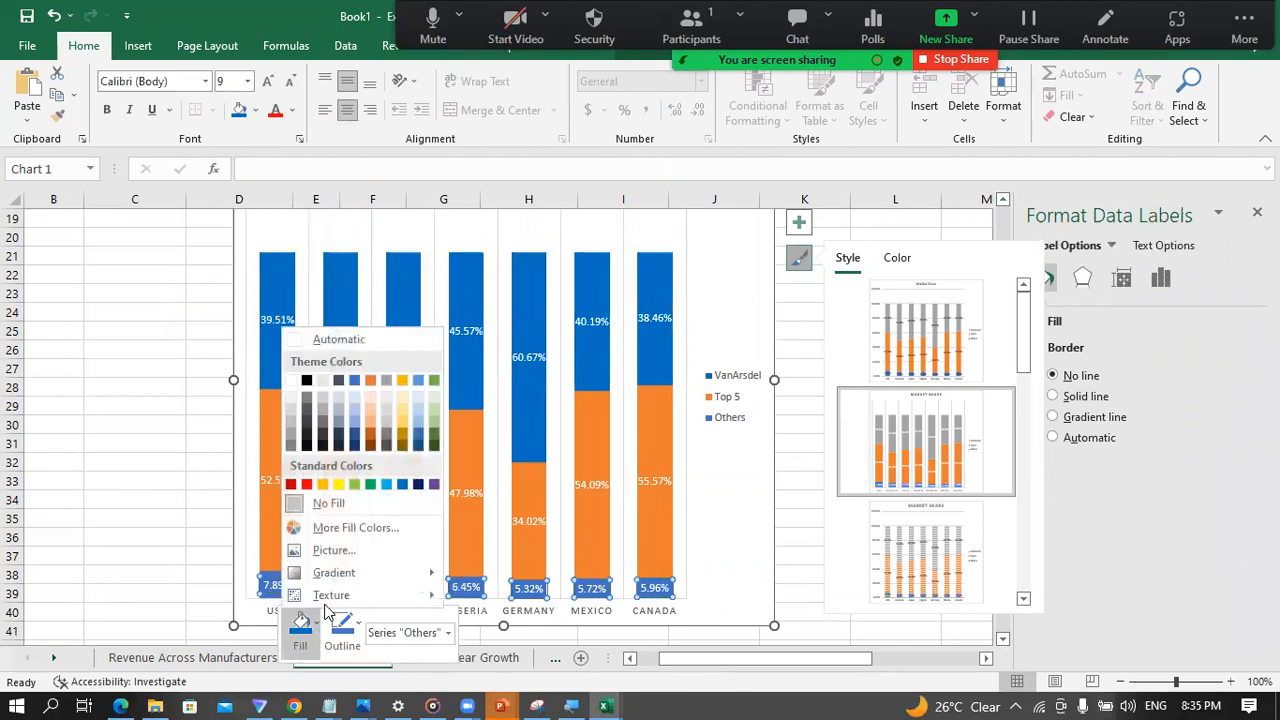
pyautogui.click(292, 443)
pyautogui.click(165, 469)
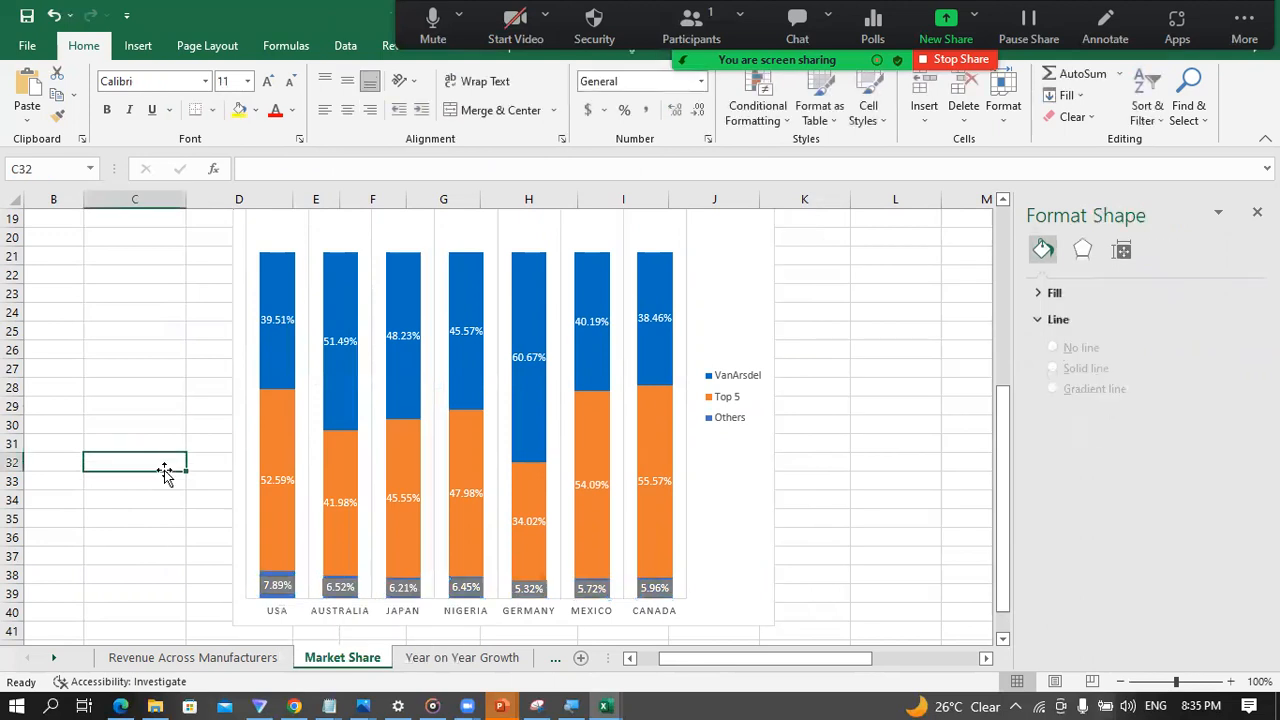
pyautogui.hotkey('ctrl', 'z')
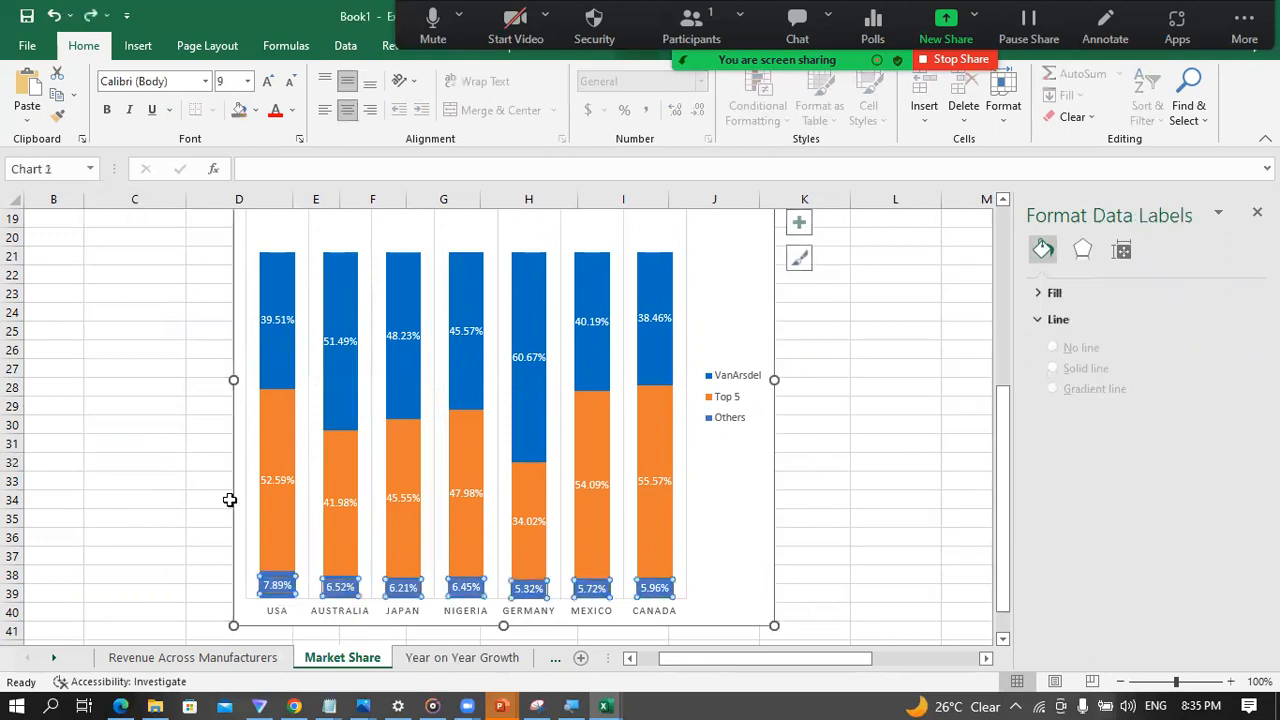
pyautogui.click(188, 569)
pyautogui.click(338, 591)
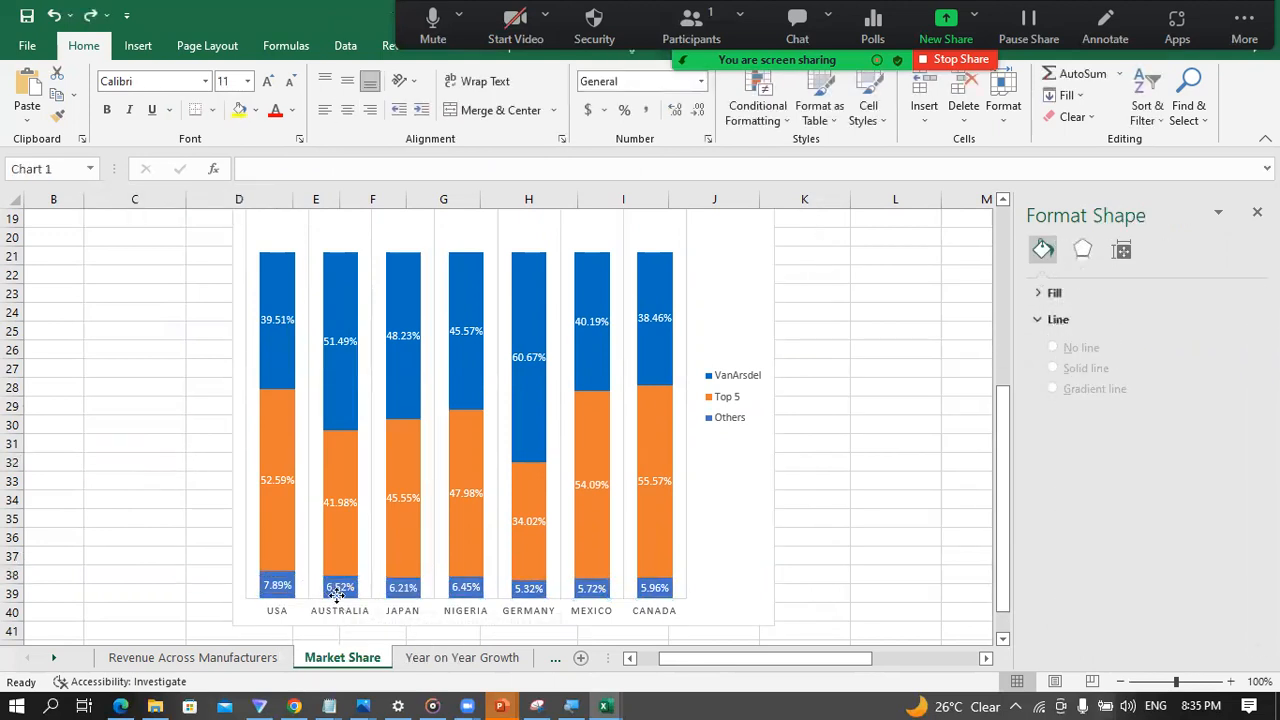
pyautogui.click(276, 580)
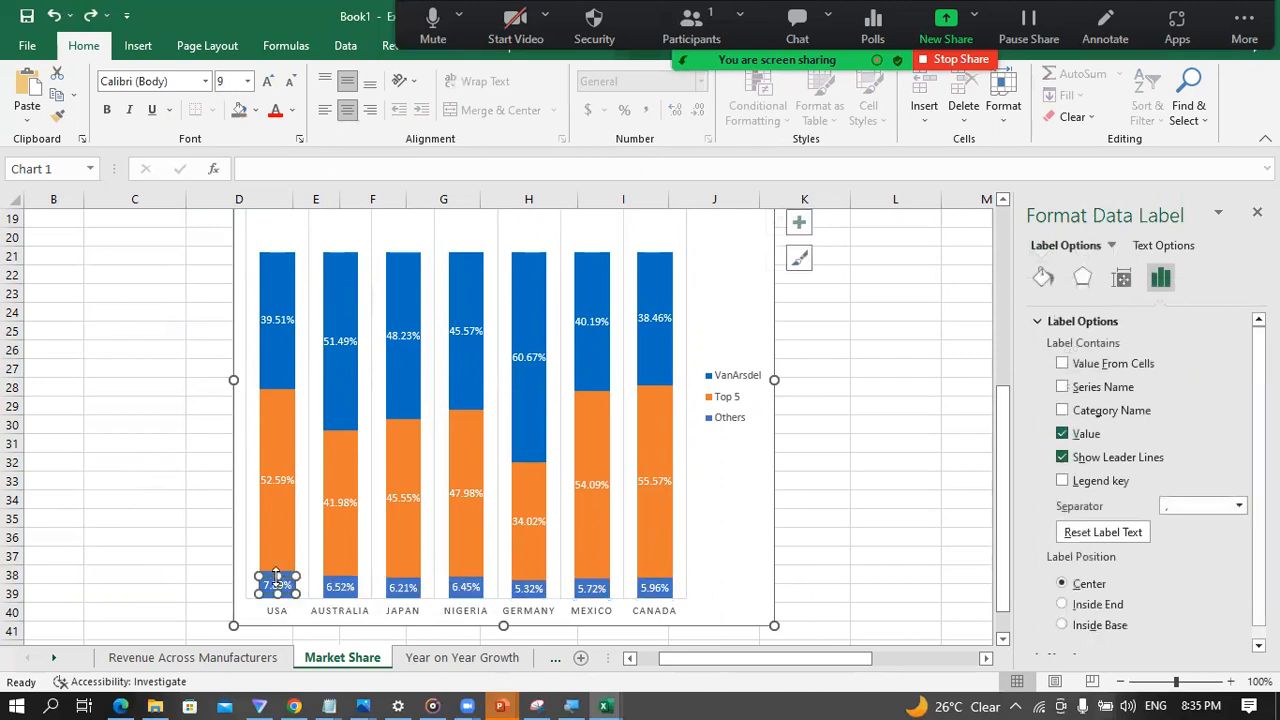
pyautogui.click(183, 557)
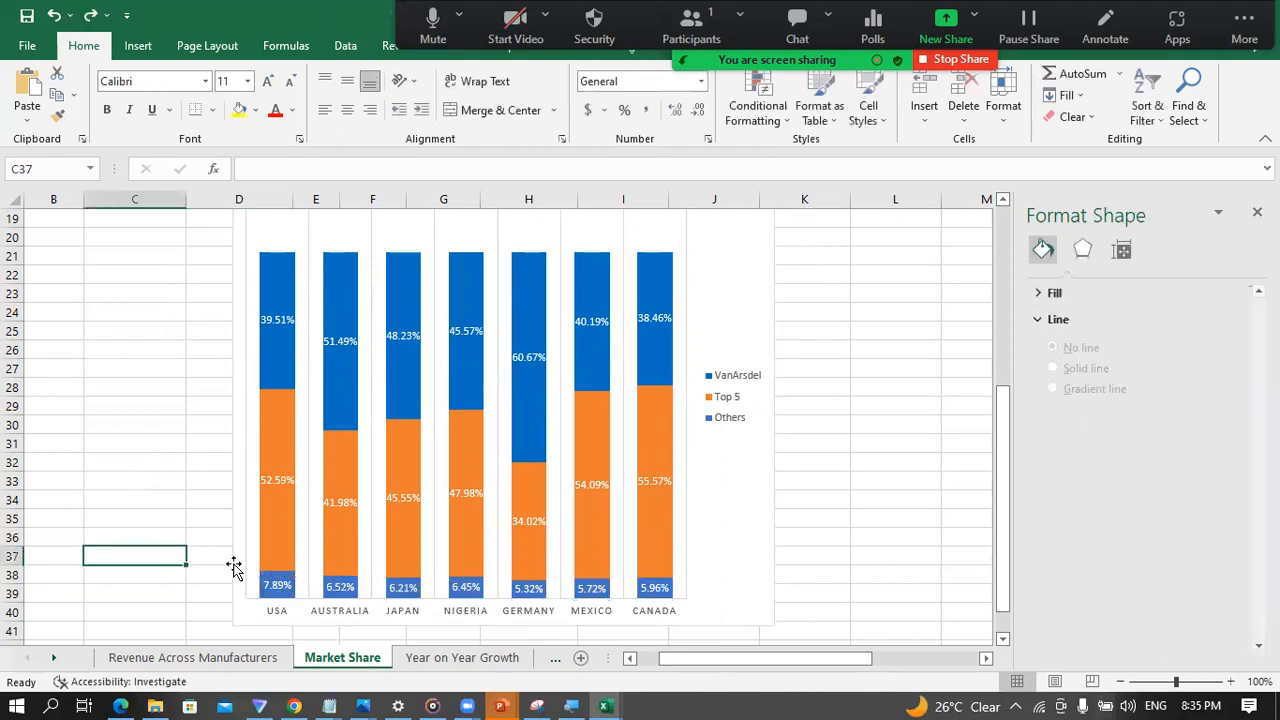
# Step: Make the Market Share chart taller by extending its lower edge to row 43
pyautogui.click(316, 590)
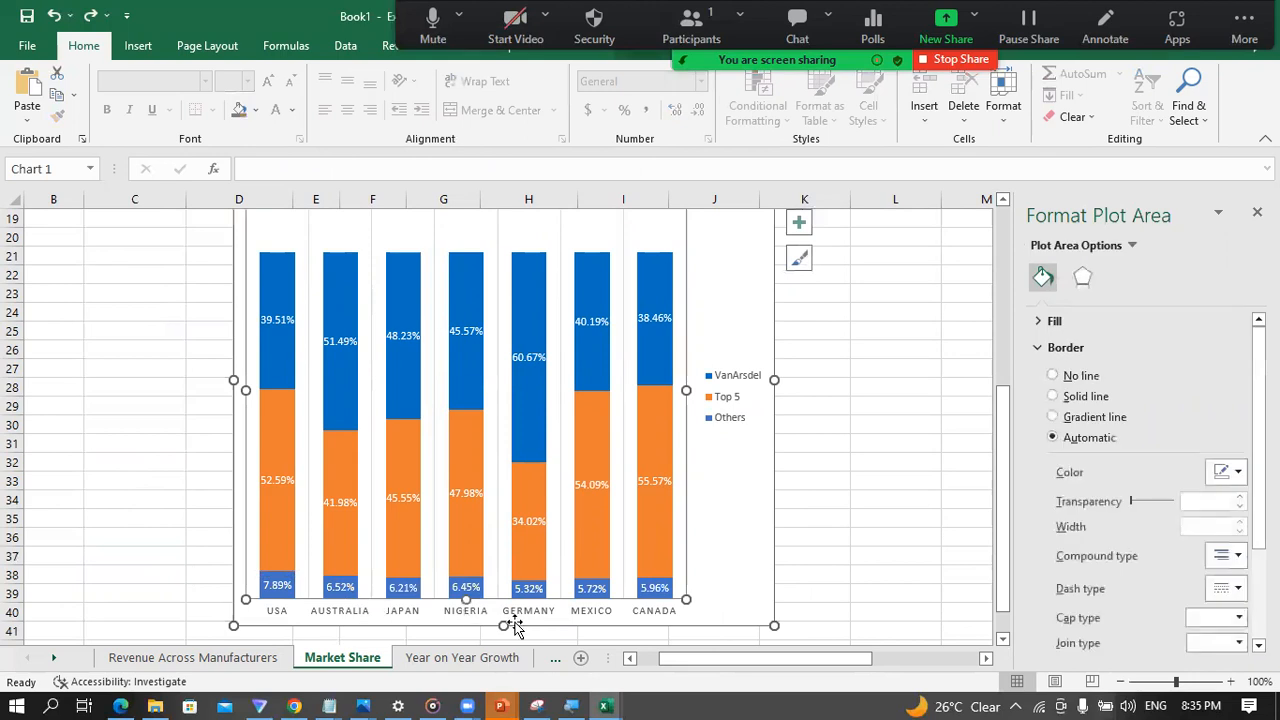
pyautogui.moveTo(505, 625); pyautogui.dragTo(506, 654)
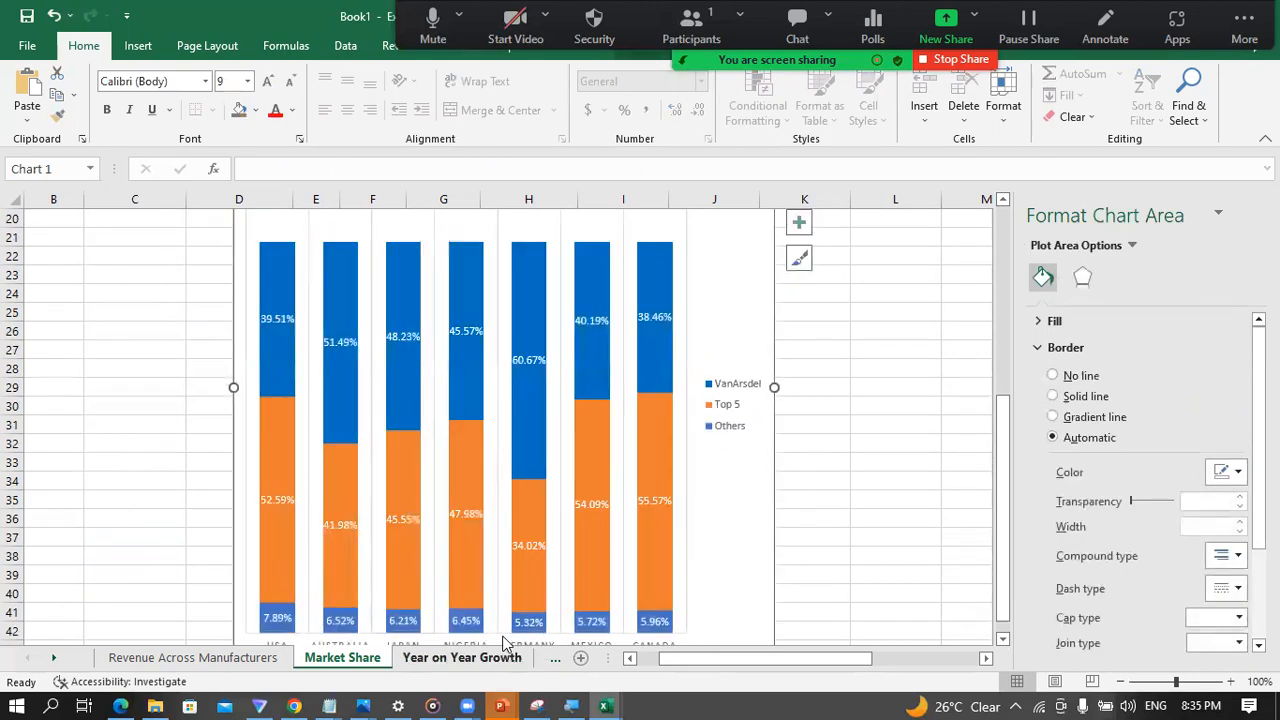
pyautogui.scroll(-2, 500, 562)
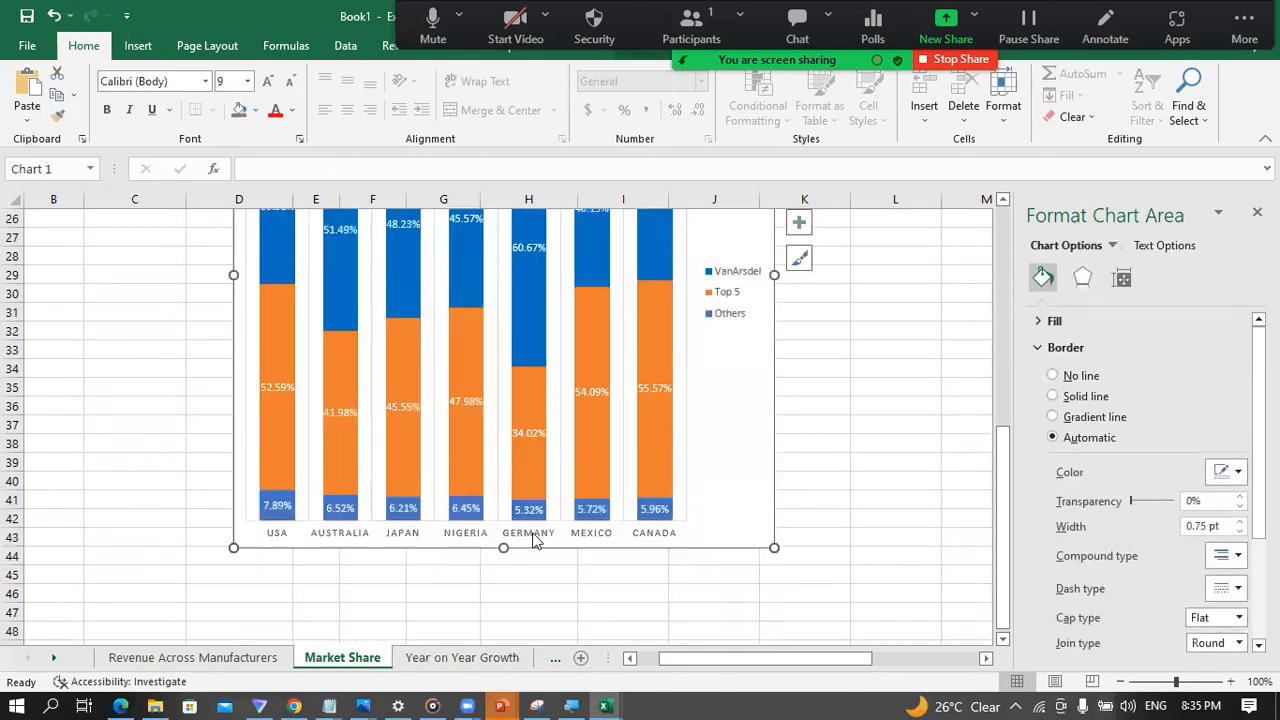
# Step: Fill the Others series columns of the Market Share chart with the dark gray theme color, and deselect the chart
pyautogui.click(401, 528)
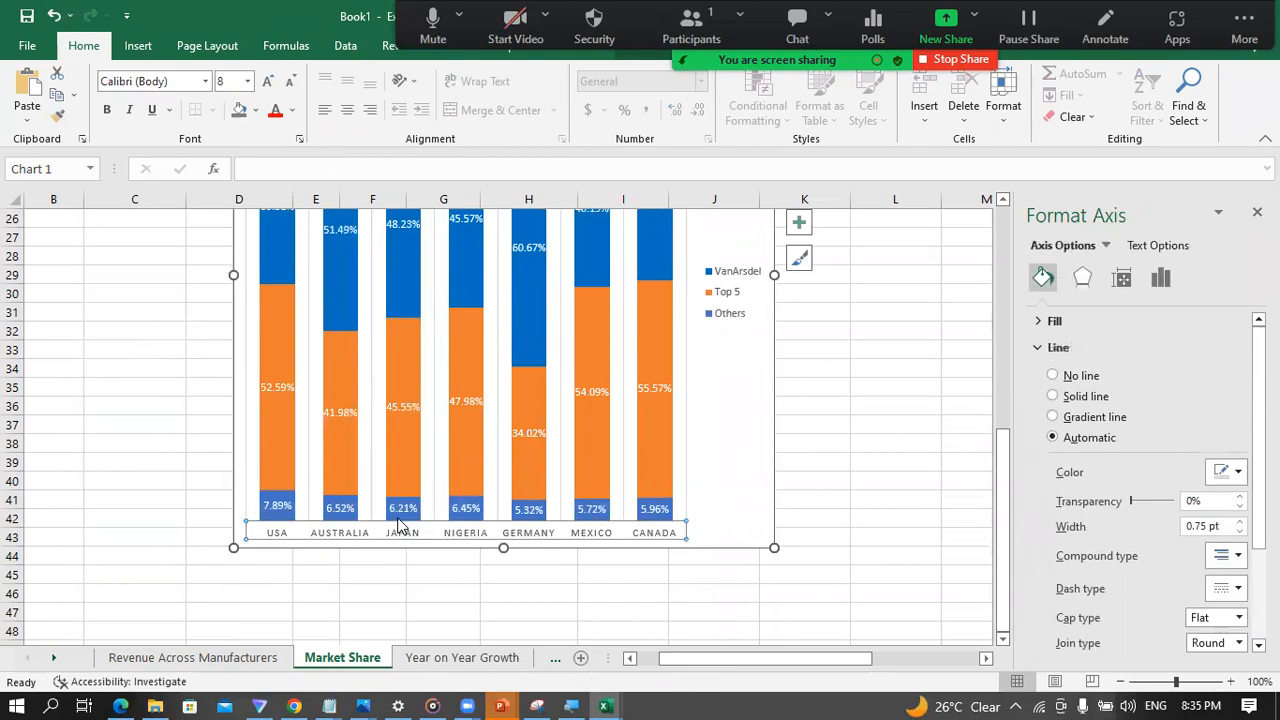
pyautogui.click(401, 508)
pyautogui.rightClick(404, 524)
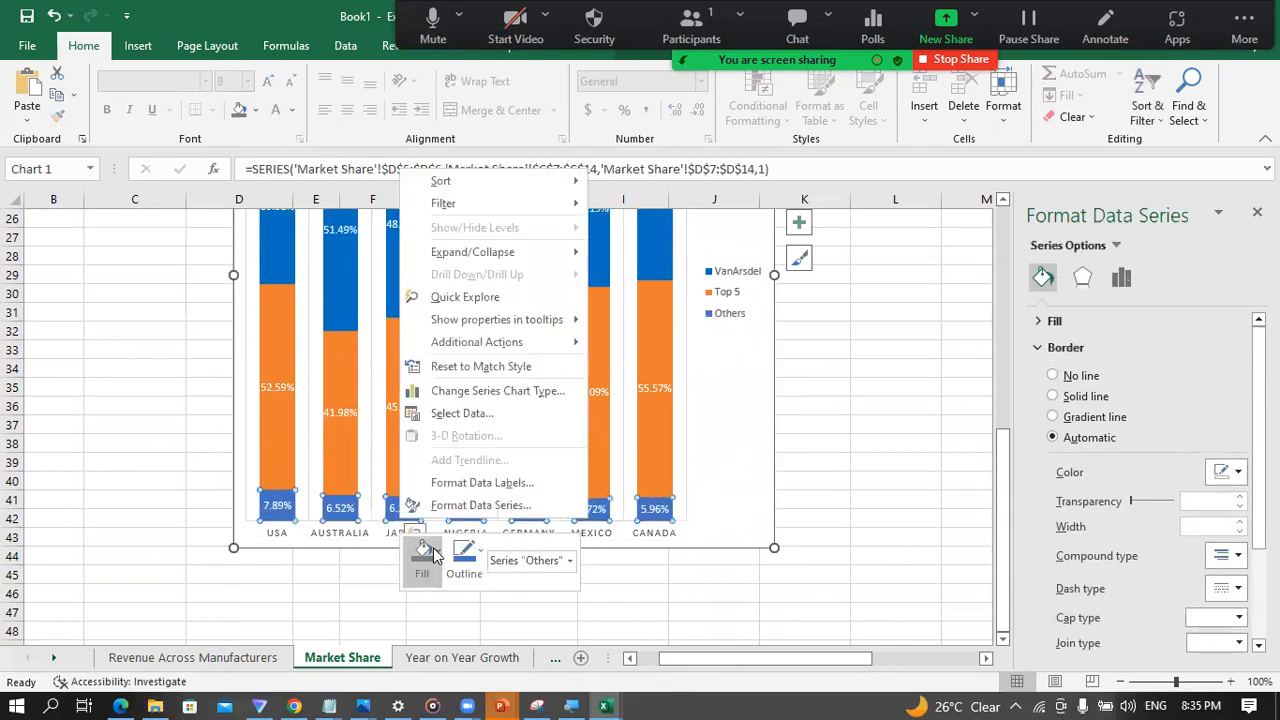
pyautogui.click(420, 556)
pyautogui.click(422, 558)
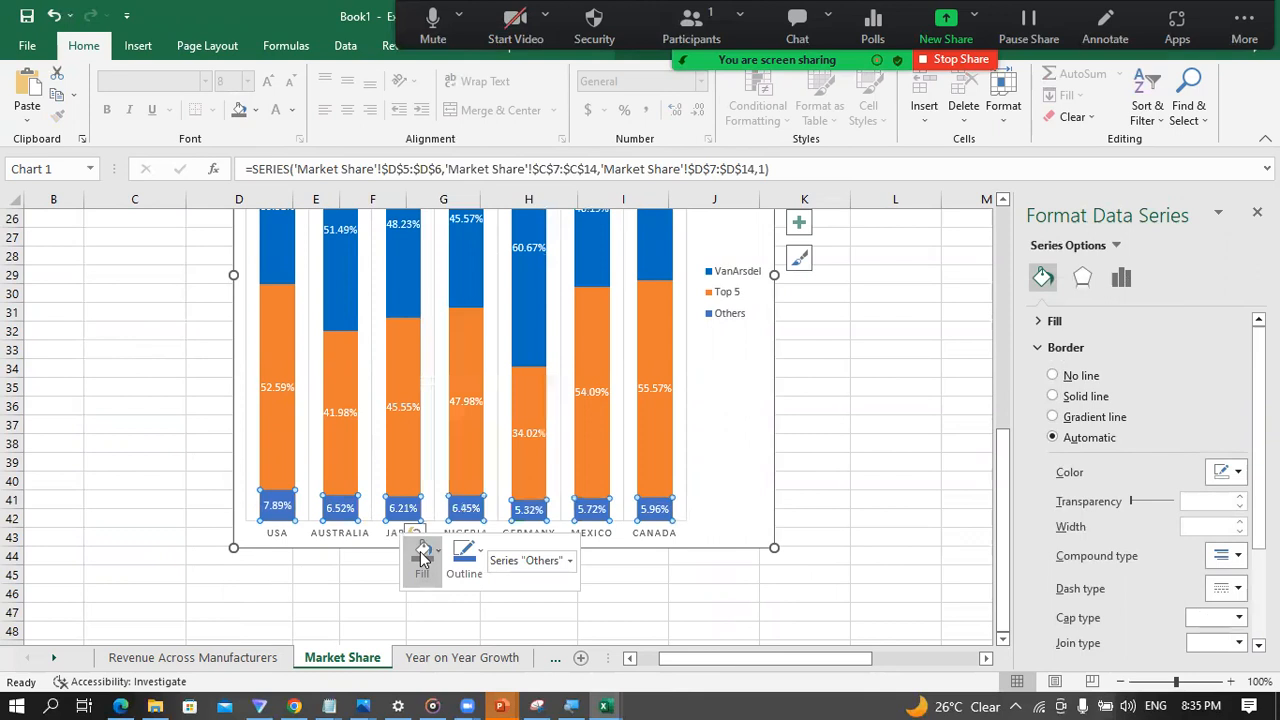
pyautogui.click(436, 553)
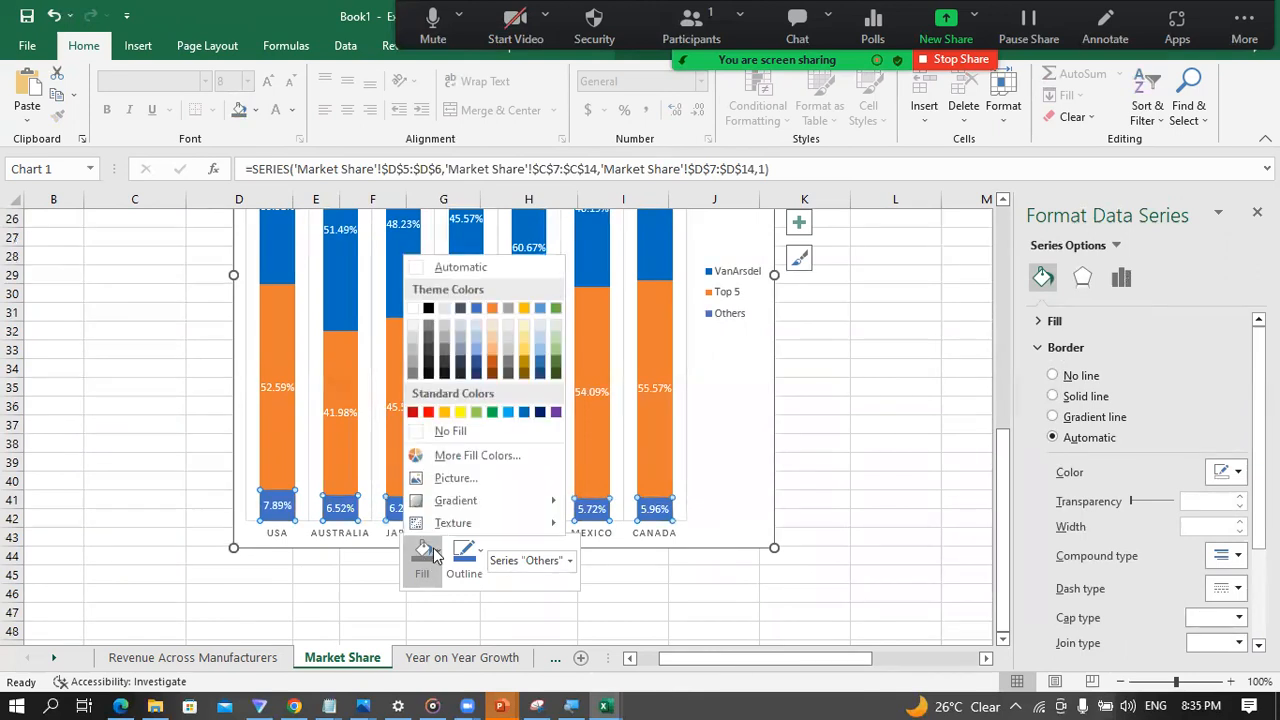
pyautogui.click(410, 380)
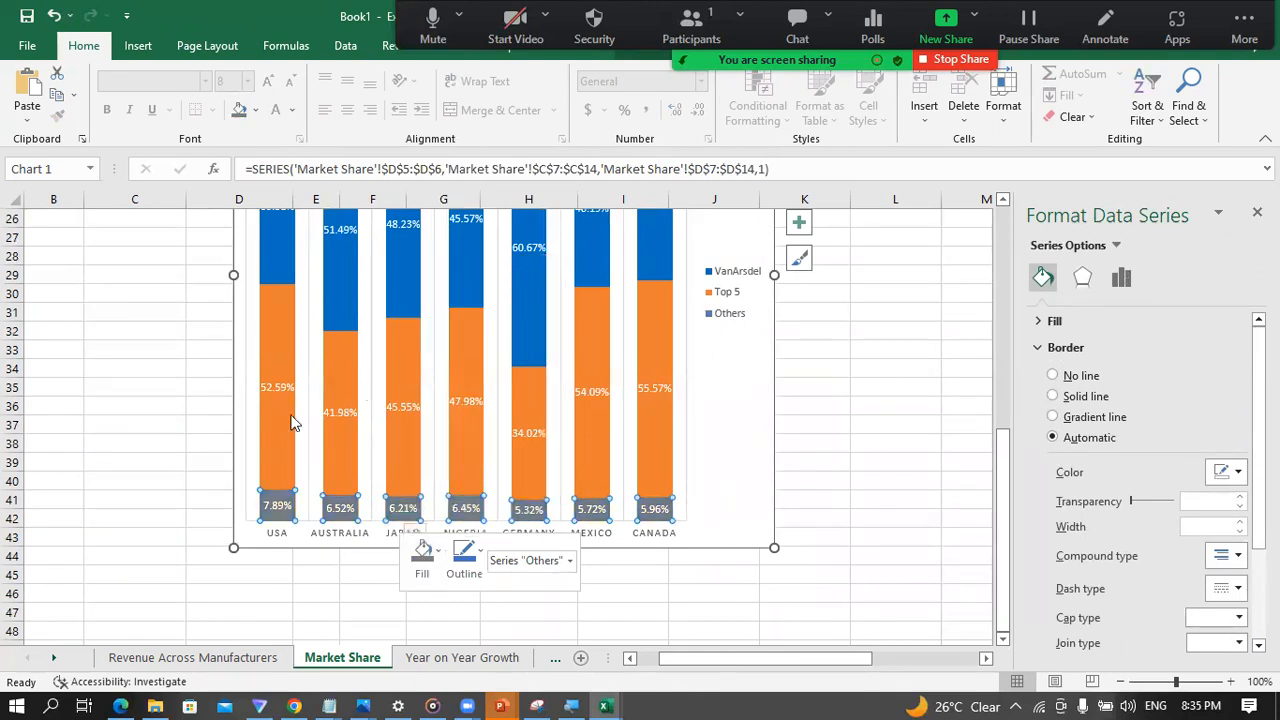
pyautogui.click(80, 458)
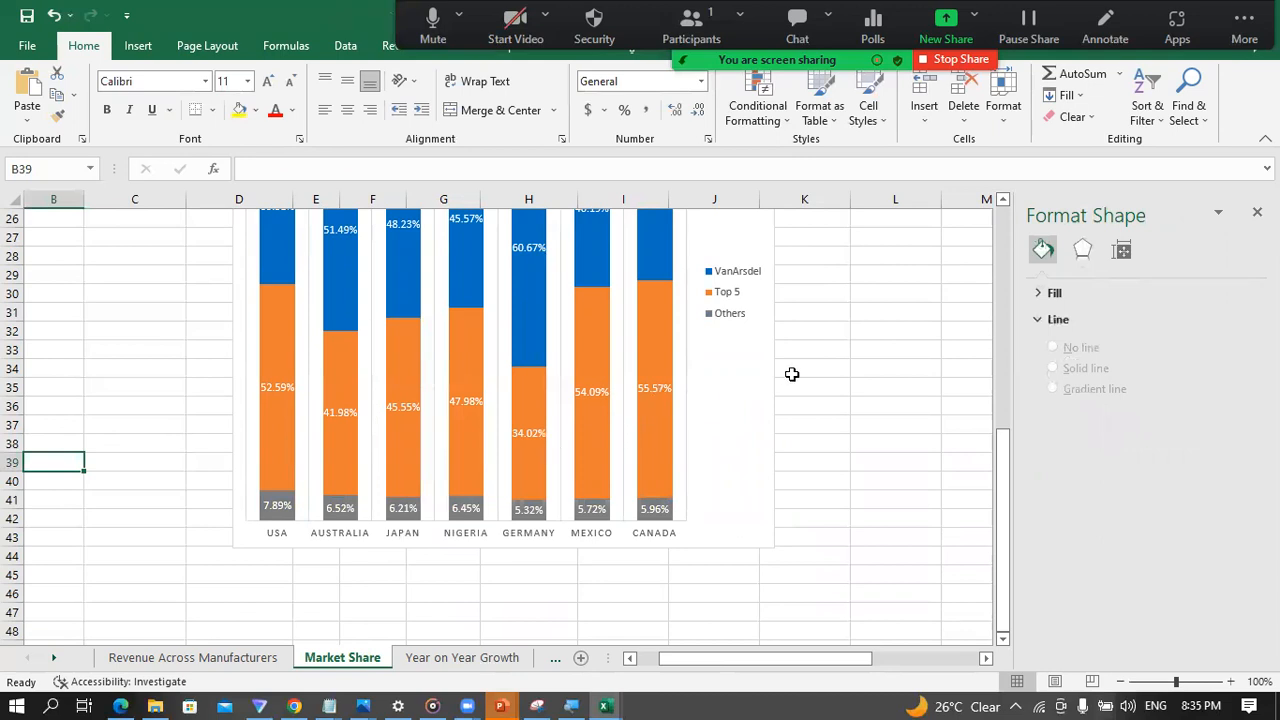
# Step: Review the whole Market Share chart and look at the Year on Year Growth and Revenue Across Manufacturers sheets for comparison
pyautogui.scroll(4, 790, 378)
pyautogui.scroll(1, 778, 394)
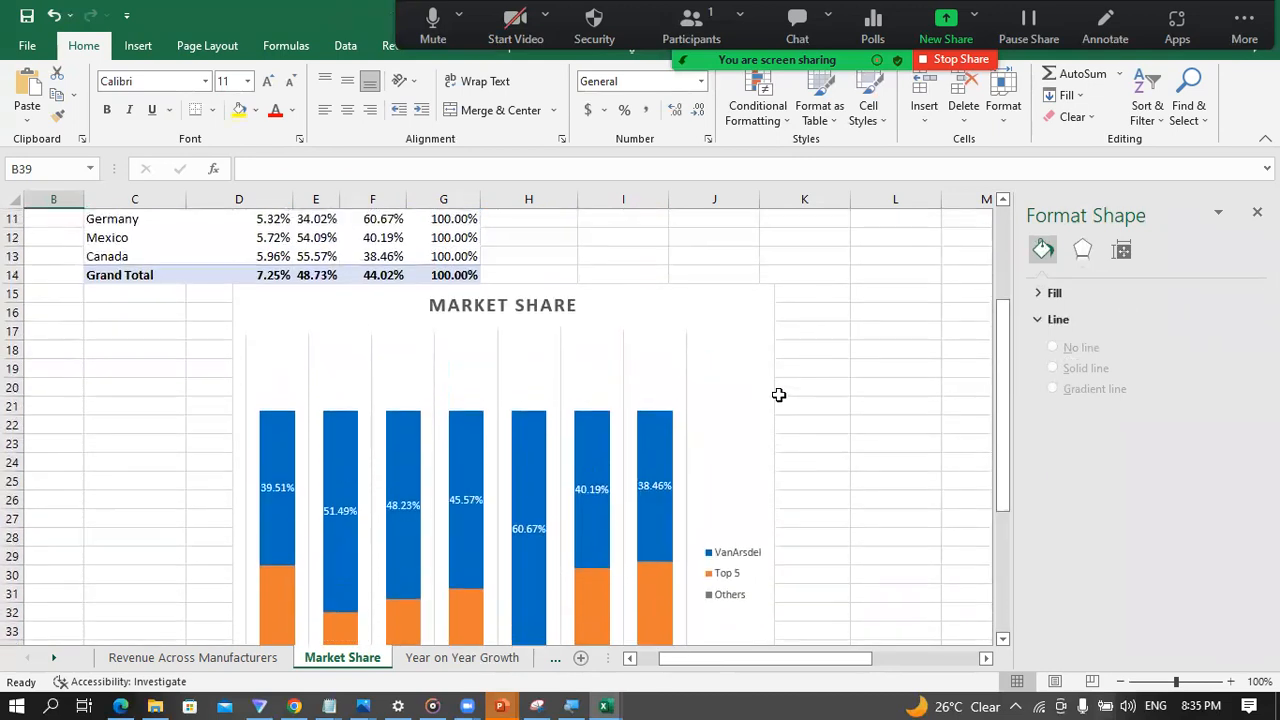
pyautogui.scroll(-2, 823, 410)
pyautogui.scroll(-2, 823, 411)
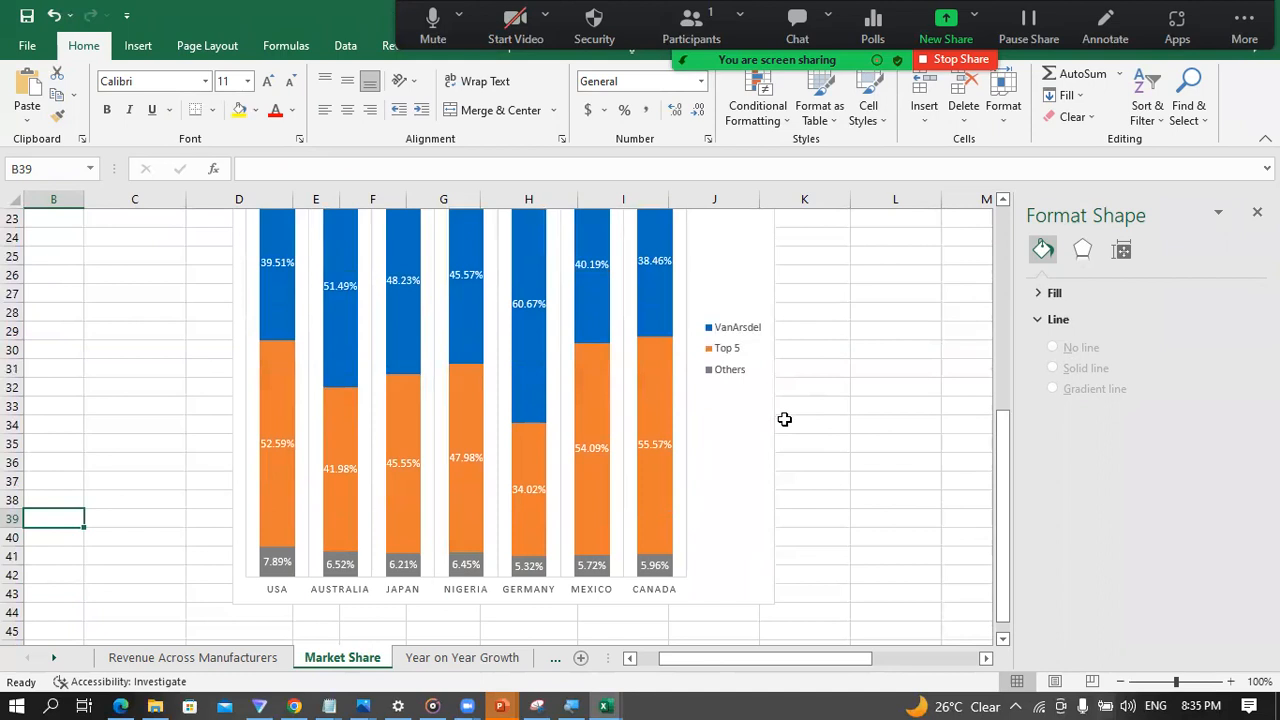
pyautogui.scroll(3, 645, 467)
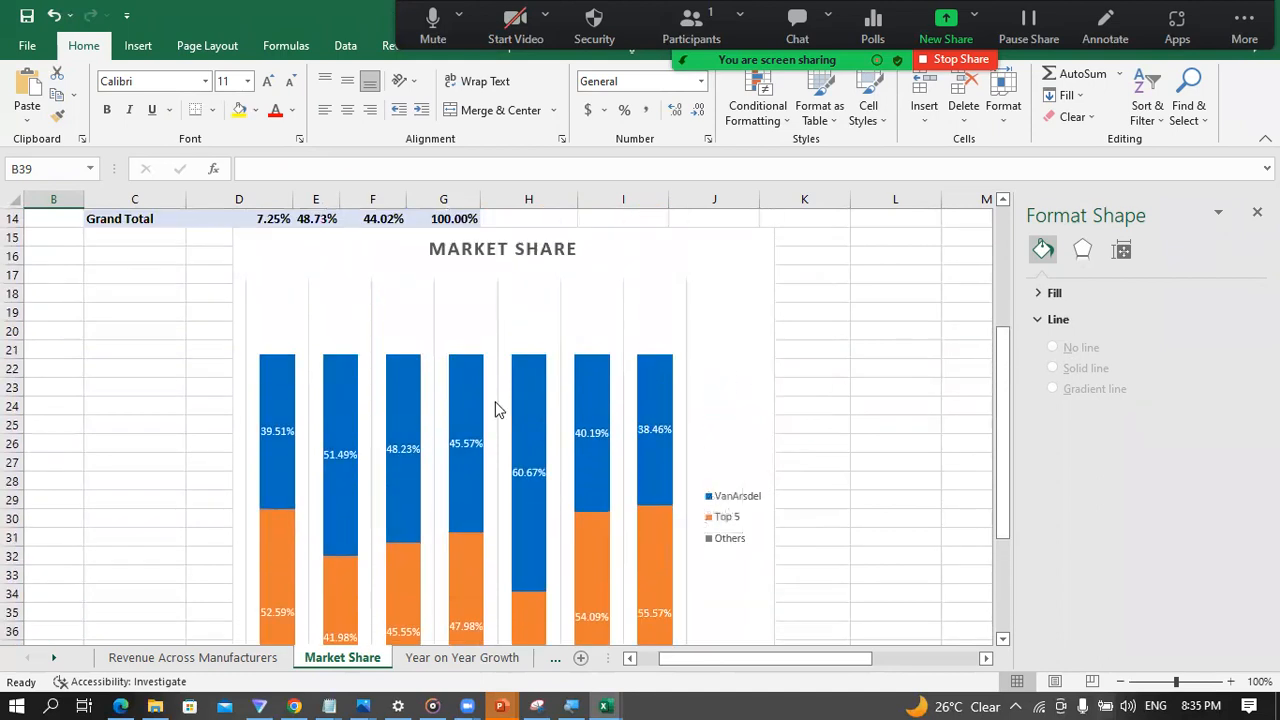
pyautogui.click(451, 660)
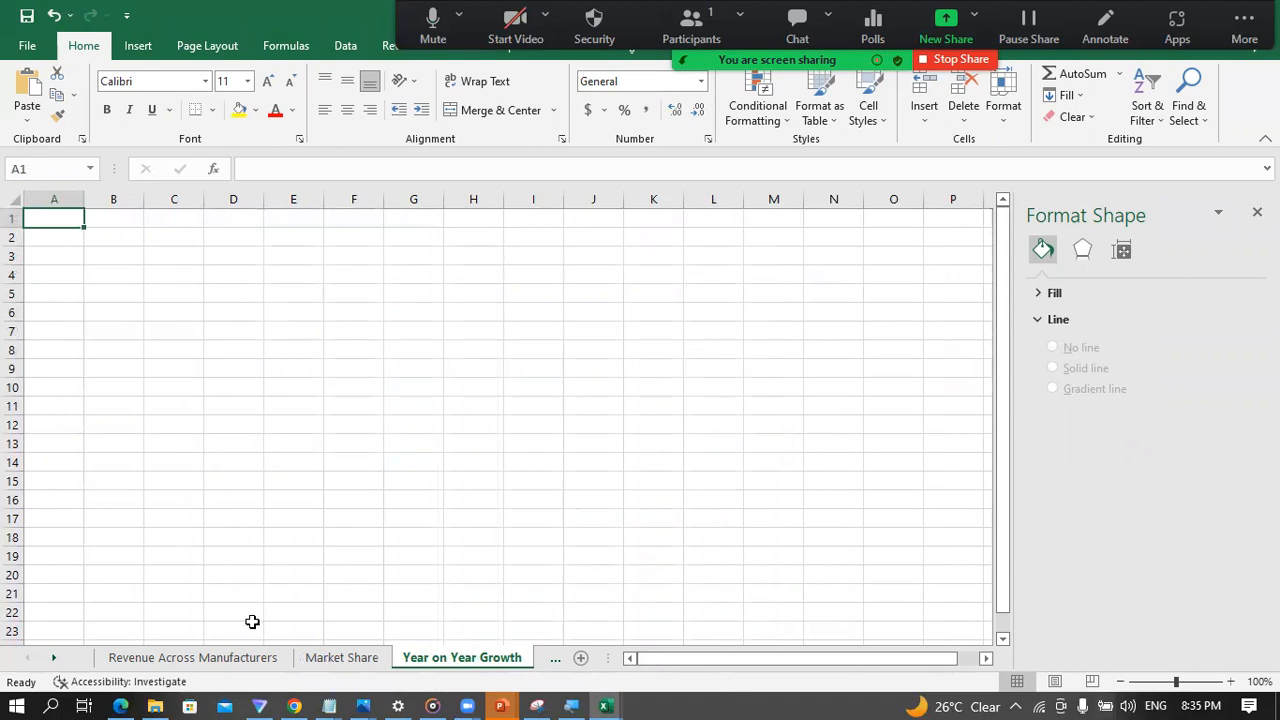
pyautogui.click(200, 655)
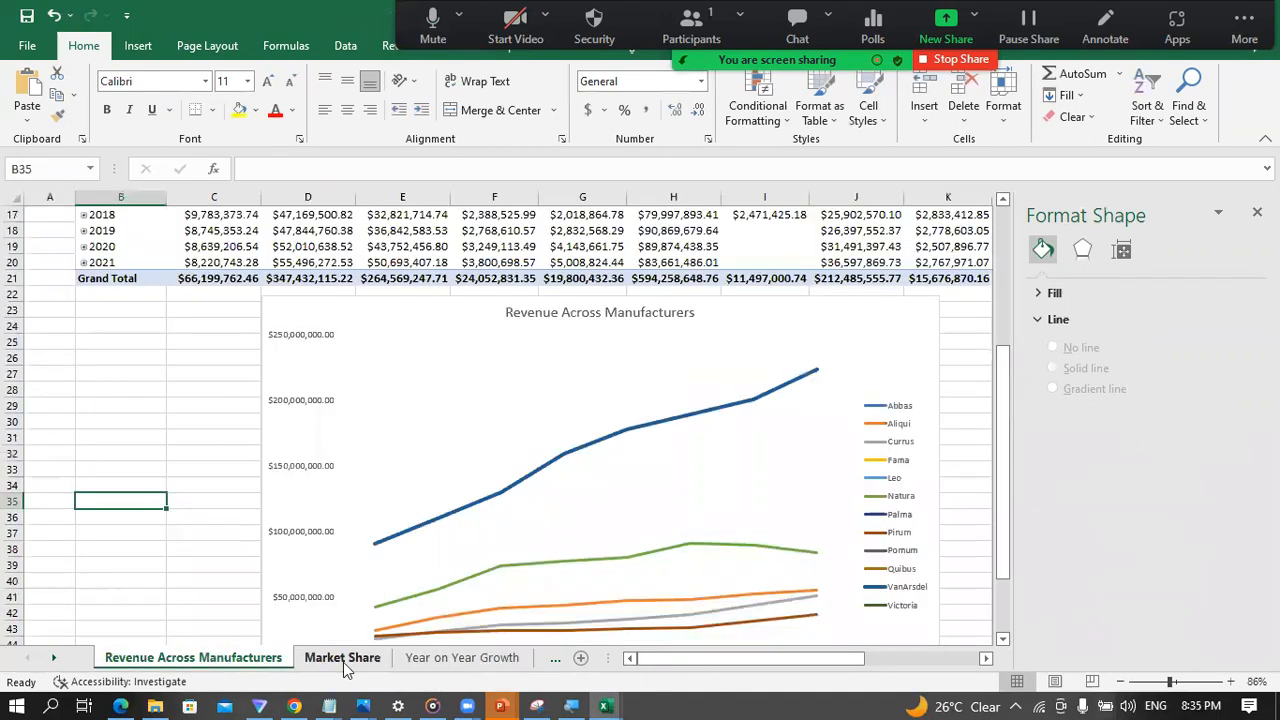
pyautogui.click(345, 662)
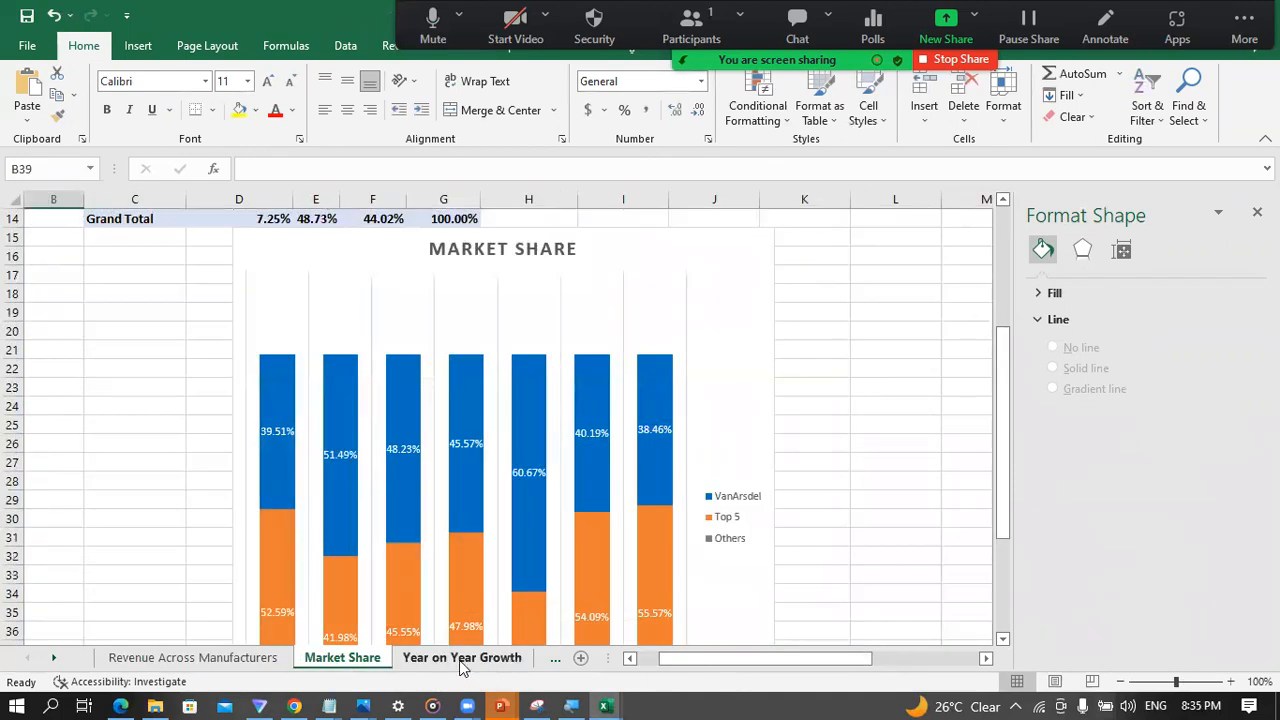
# Step: Apply the chart style with an uppercase title, vertical gridlines and line markers to the Revenue Across Manufacturers chart
pyautogui.click(157, 668)
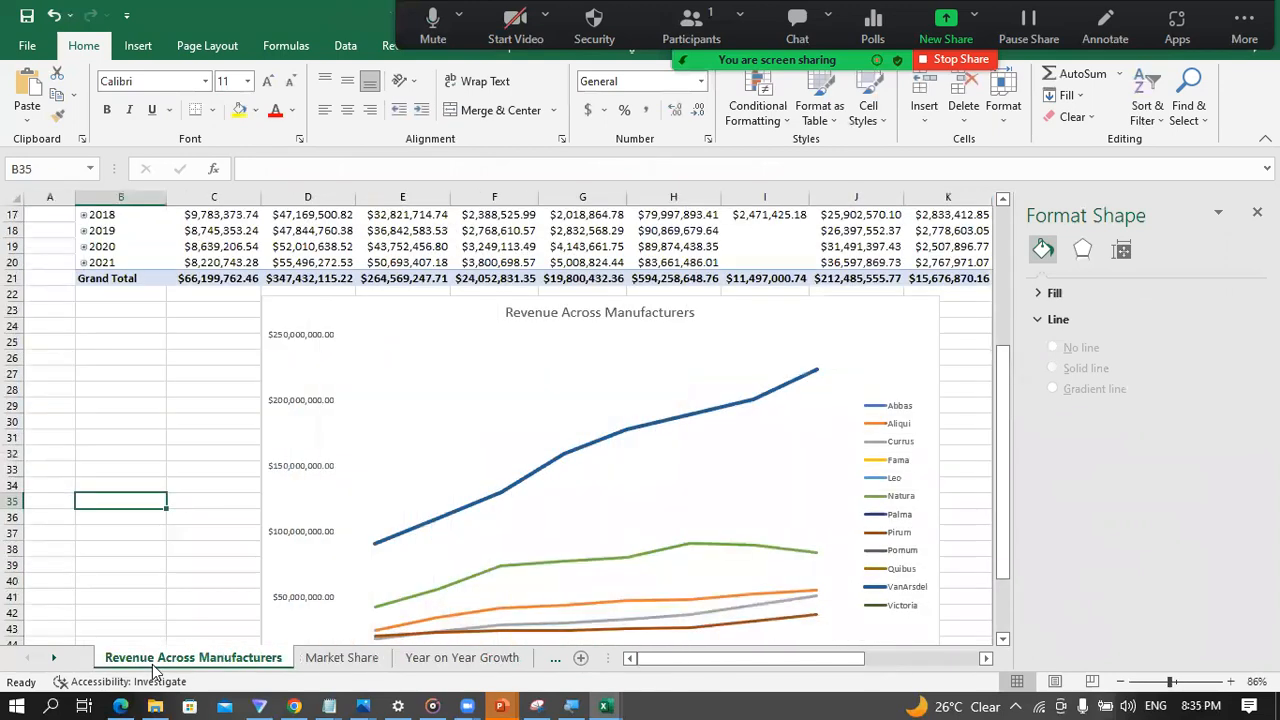
pyautogui.click(596, 313)
pyautogui.click(582, 364)
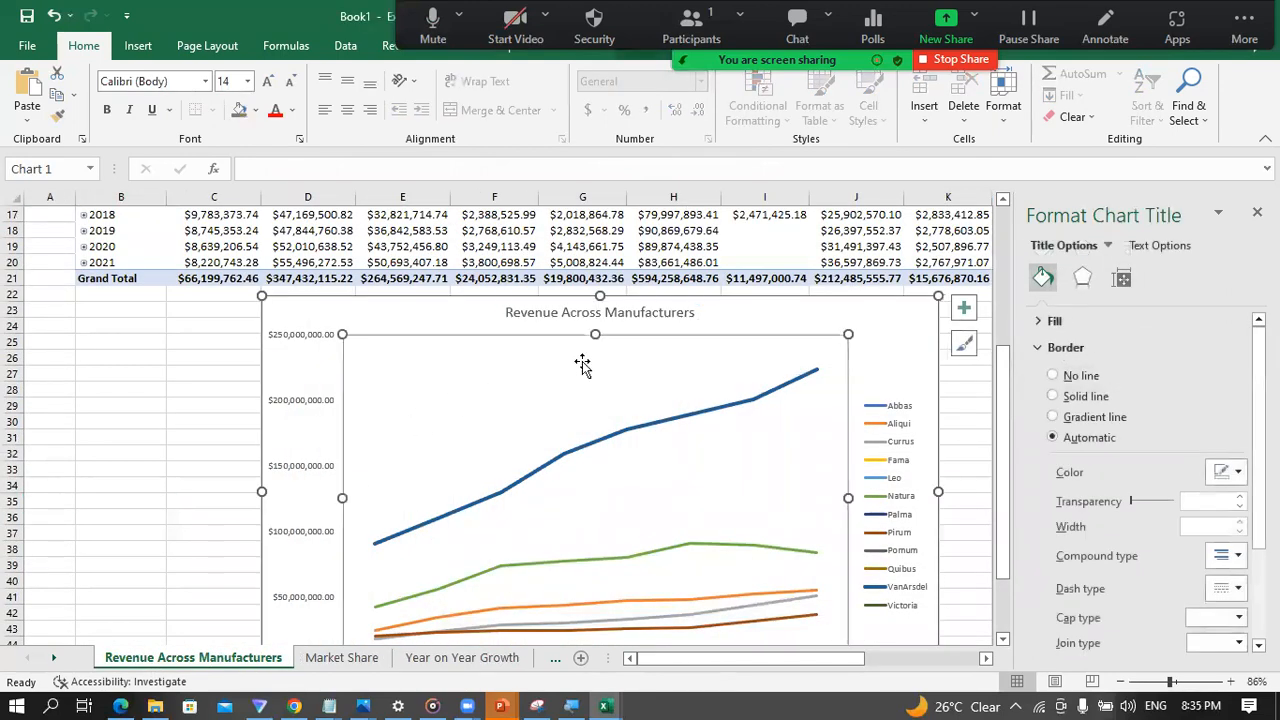
pyautogui.click(910, 340)
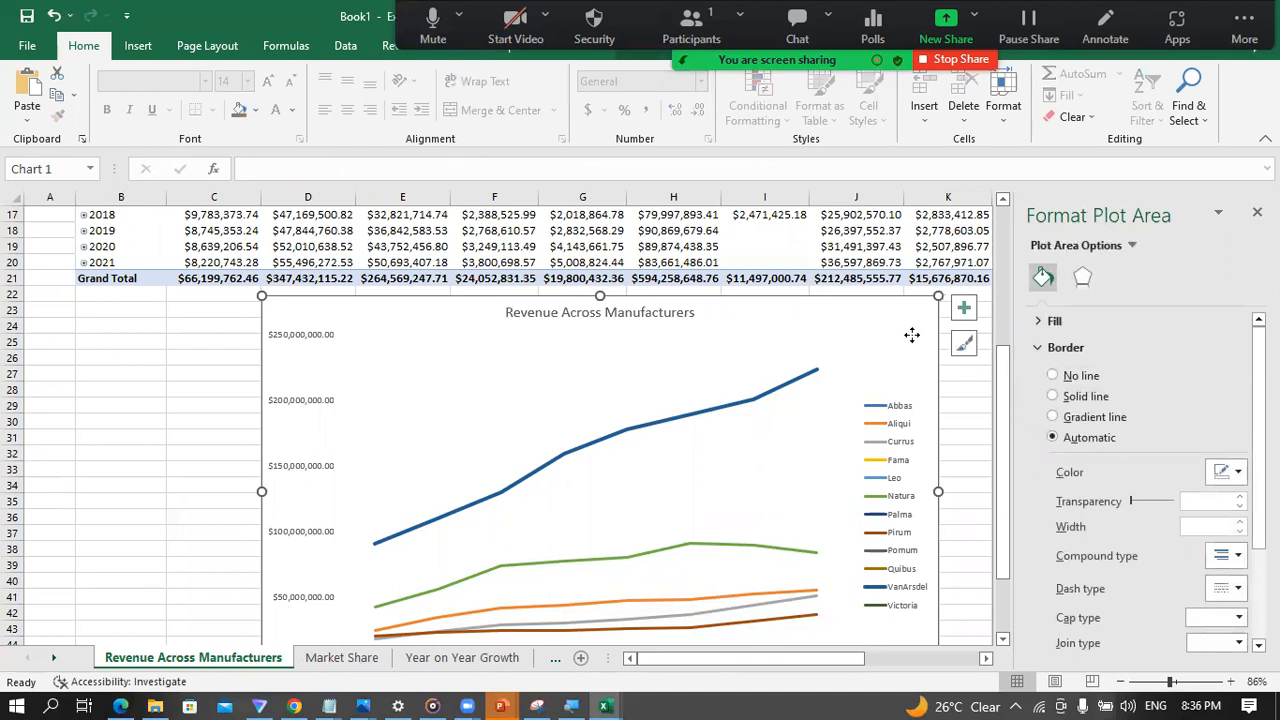
pyautogui.click(965, 345)
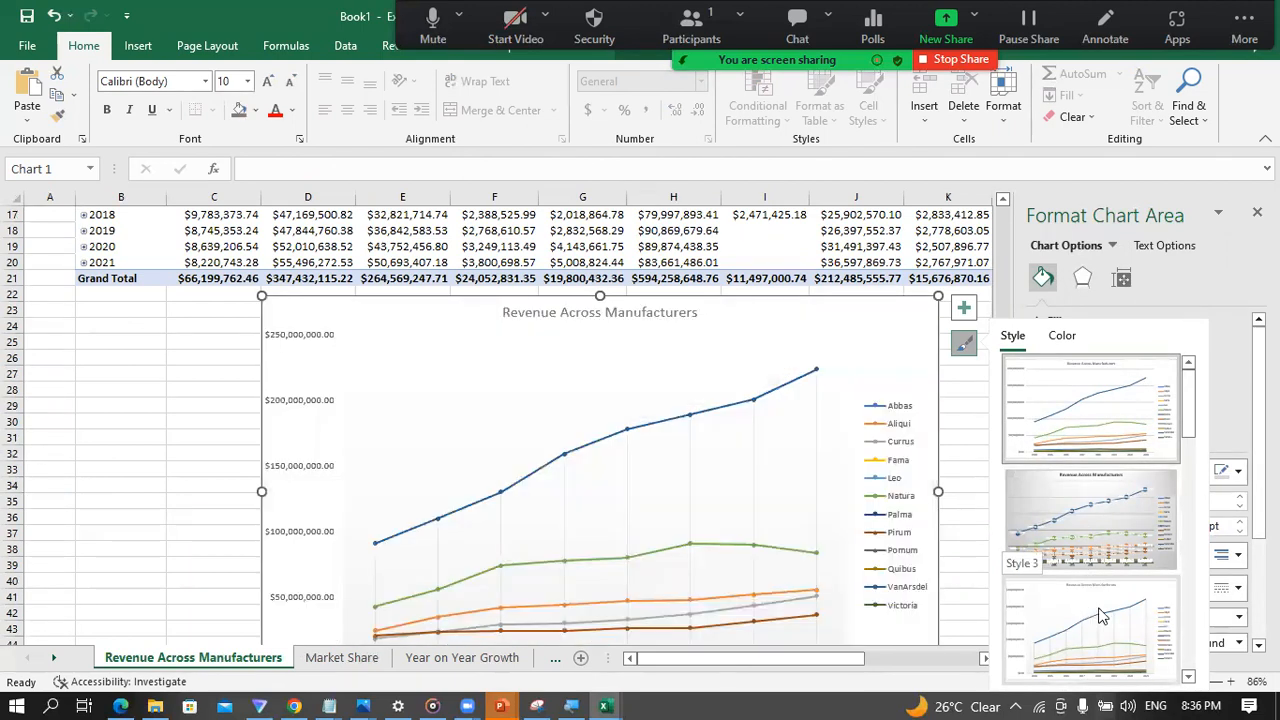
pyautogui.scroll(-6, 1065, 540)
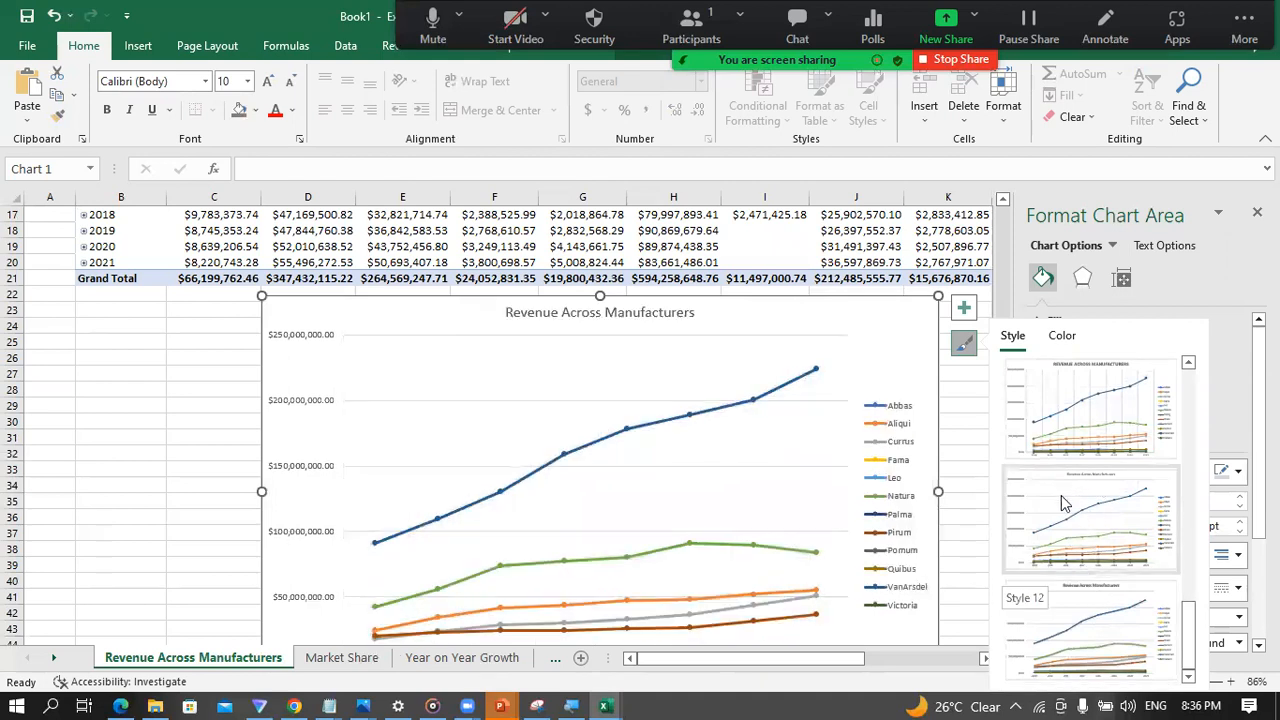
pyautogui.click(1068, 410)
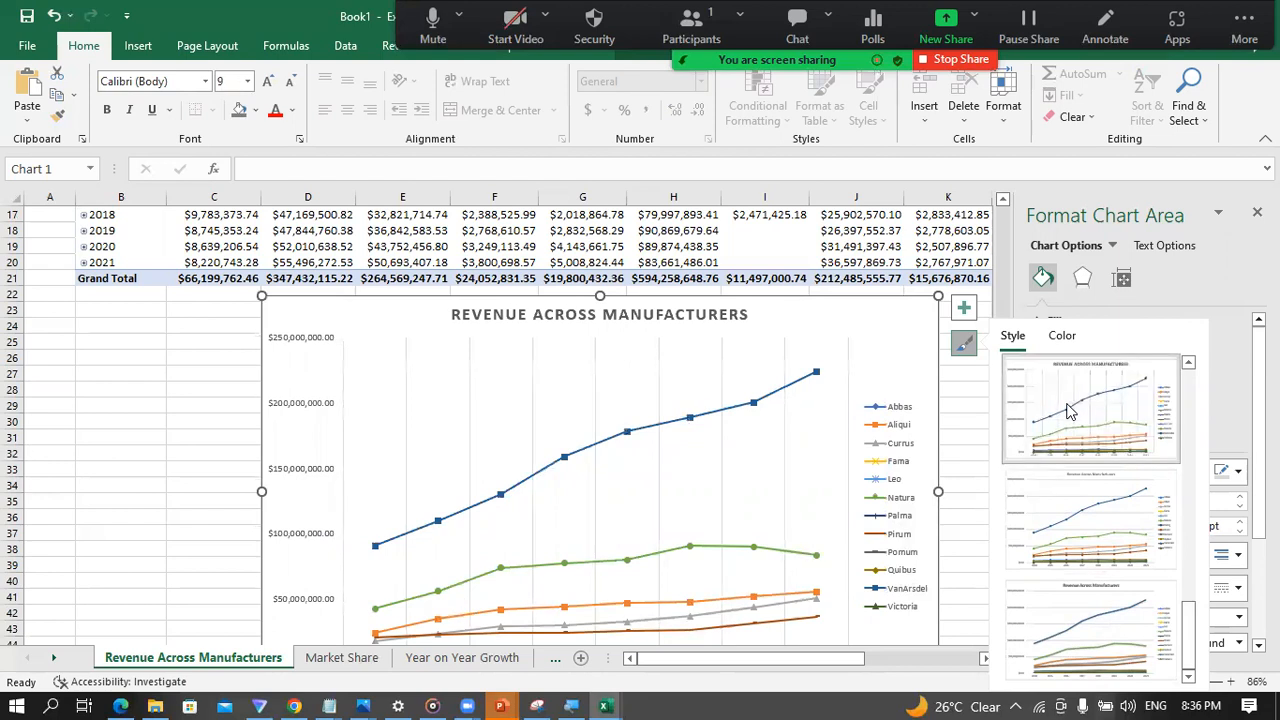
# Step: Deselect the Revenue Across Manufacturers chart, compare it with the Market Share chart, and open the Year on Year Growth sheet
pyautogui.click(110, 455)
pyautogui.scroll(-4, 290, 455)
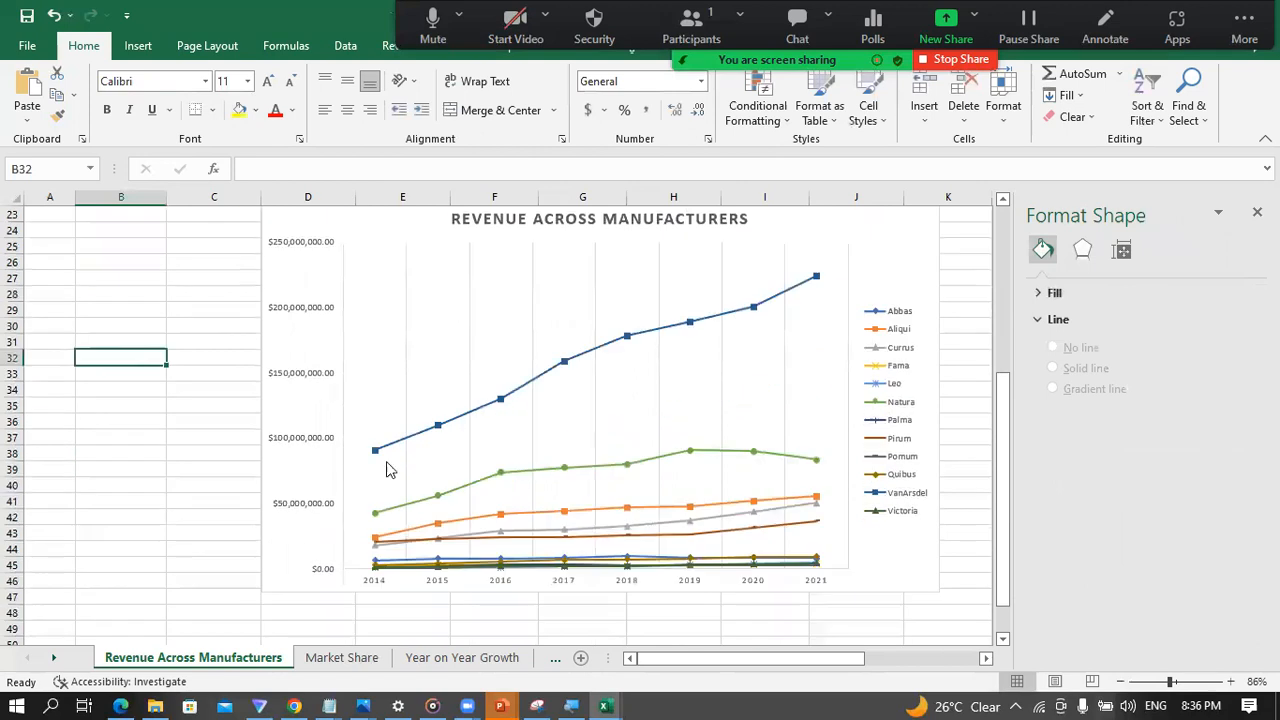
pyautogui.click(344, 658)
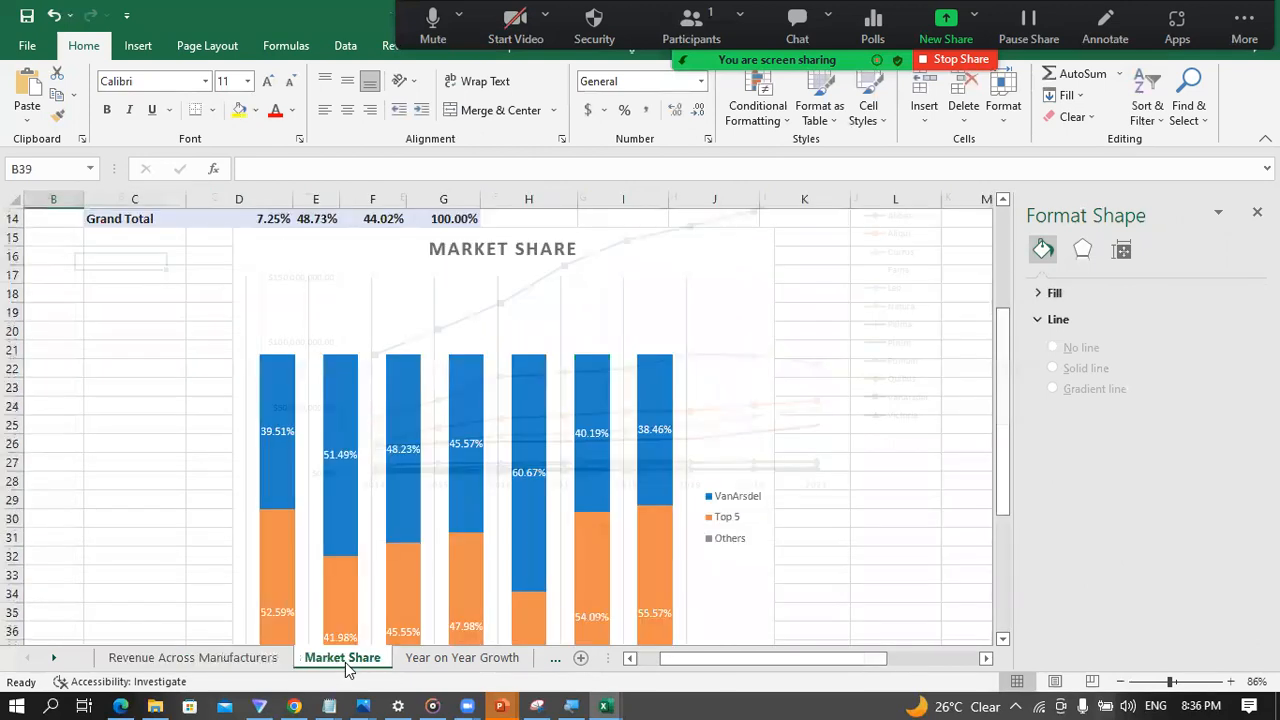
pyautogui.click(210, 656)
pyautogui.scroll(3, 171, 500)
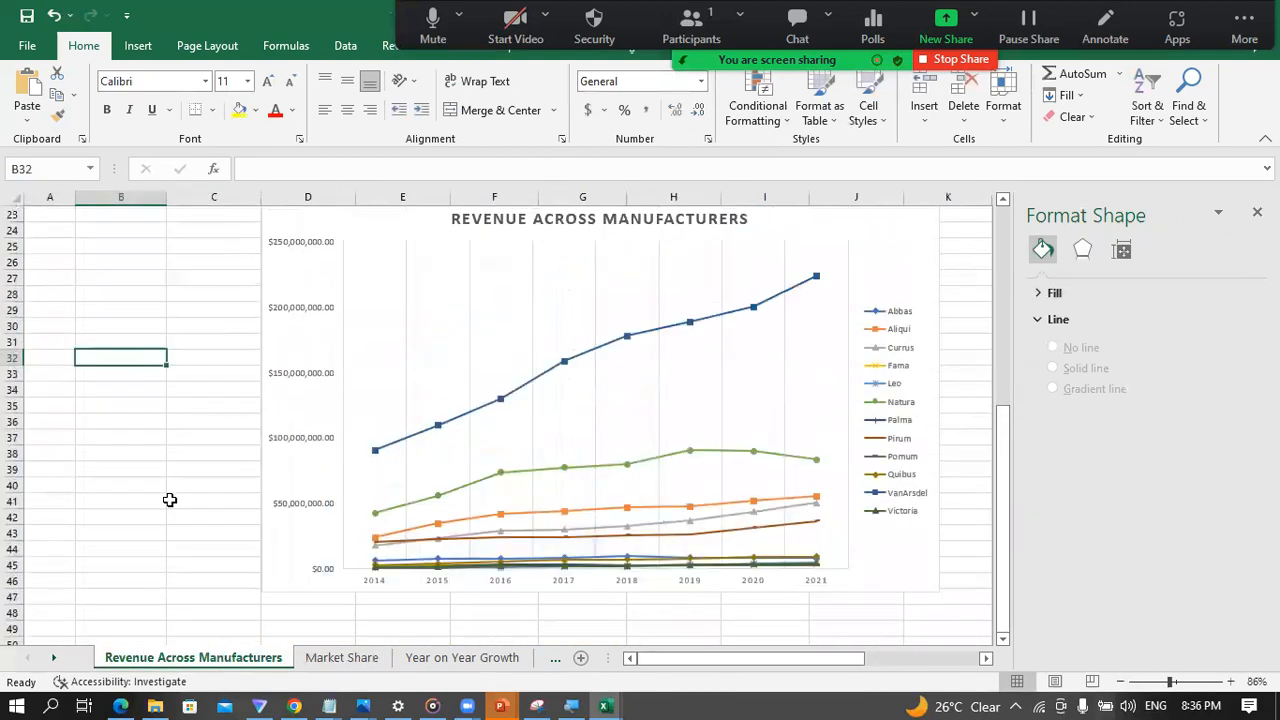
pyautogui.scroll(-2, 186, 494)
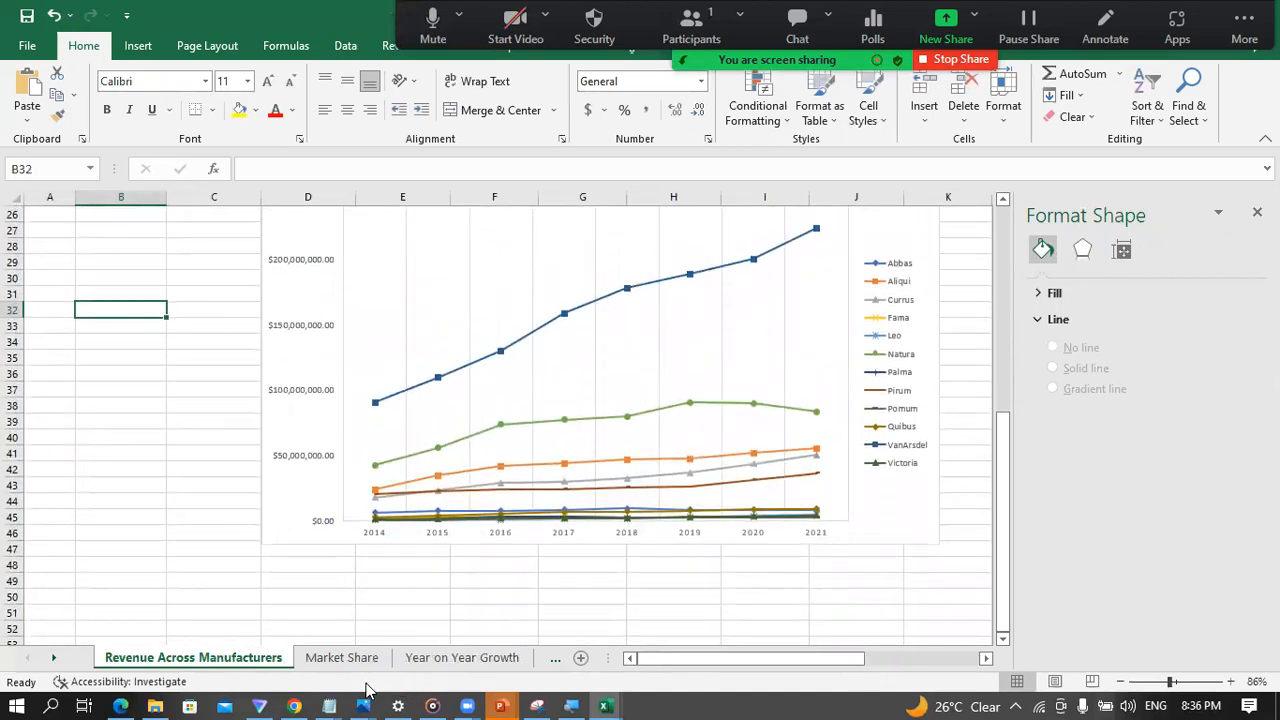
pyautogui.click(342, 658)
pyautogui.click(441, 664)
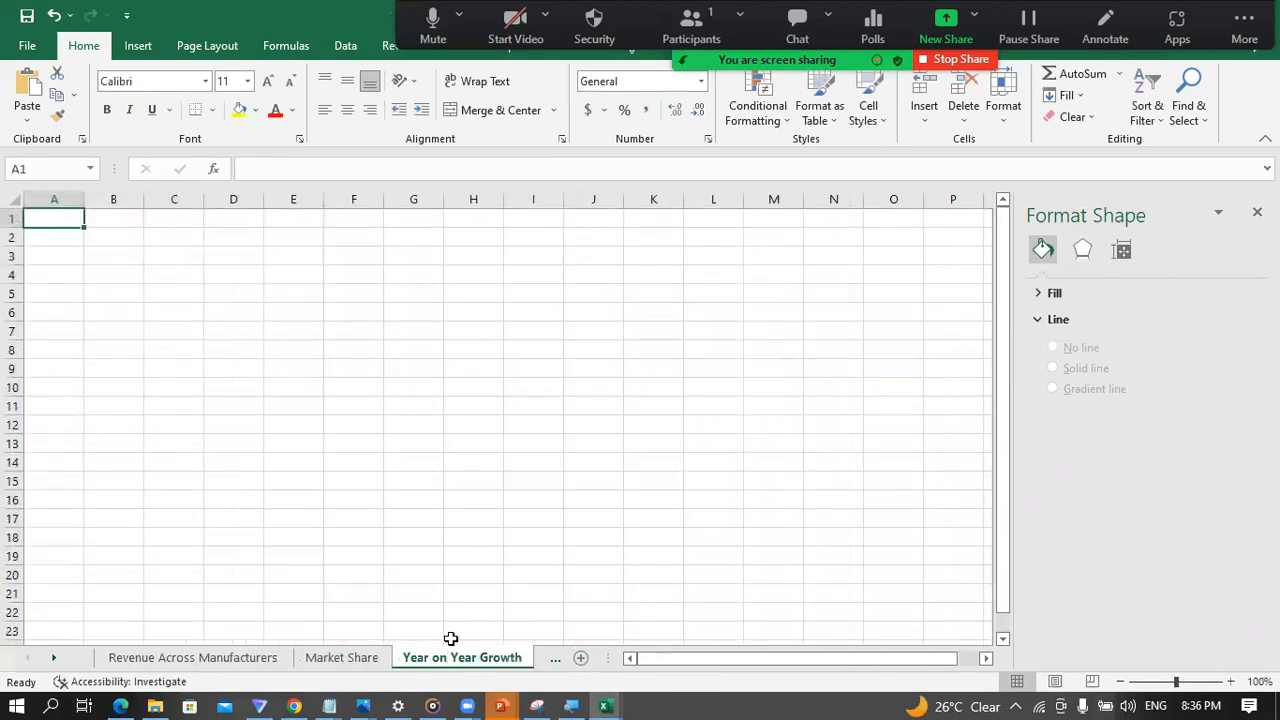
pyautogui.click(205, 299)
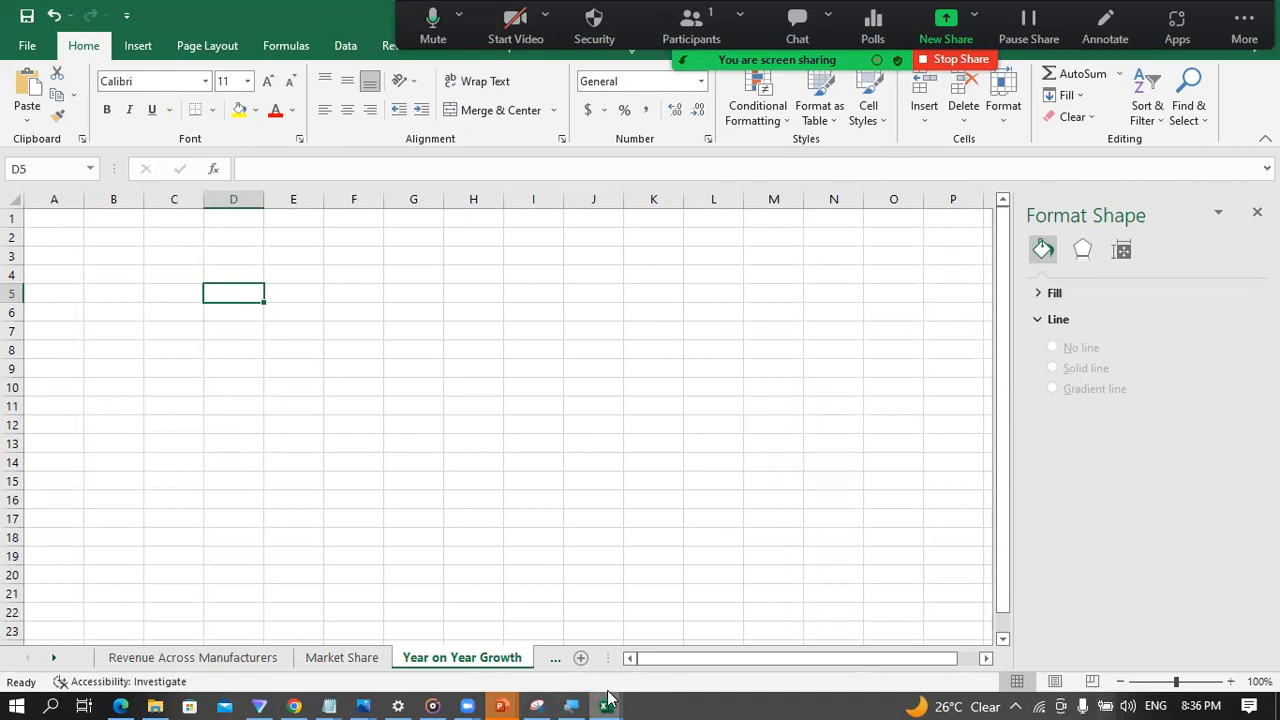
# Step: Switch to the Power Pivot window and examine the Total Revenue measure in the All Sales table
pyautogui.moveTo(603, 700)
pyautogui.click(720, 611)
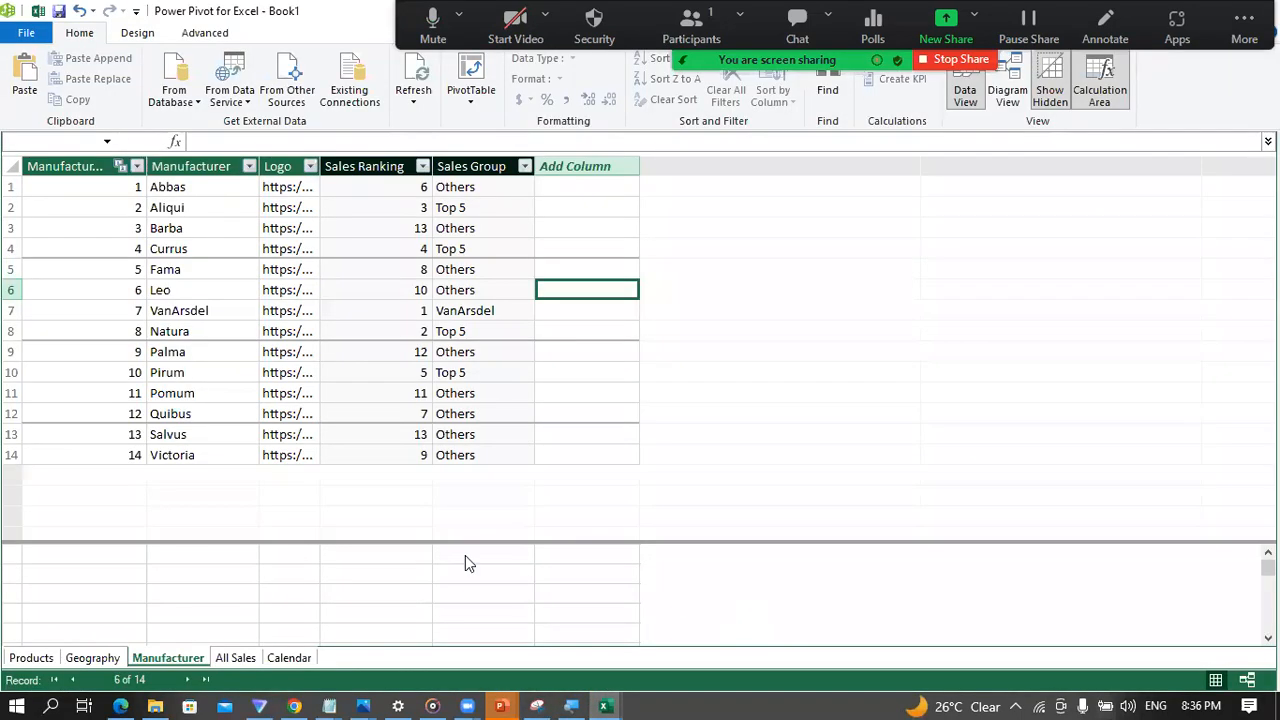
pyautogui.click(233, 657)
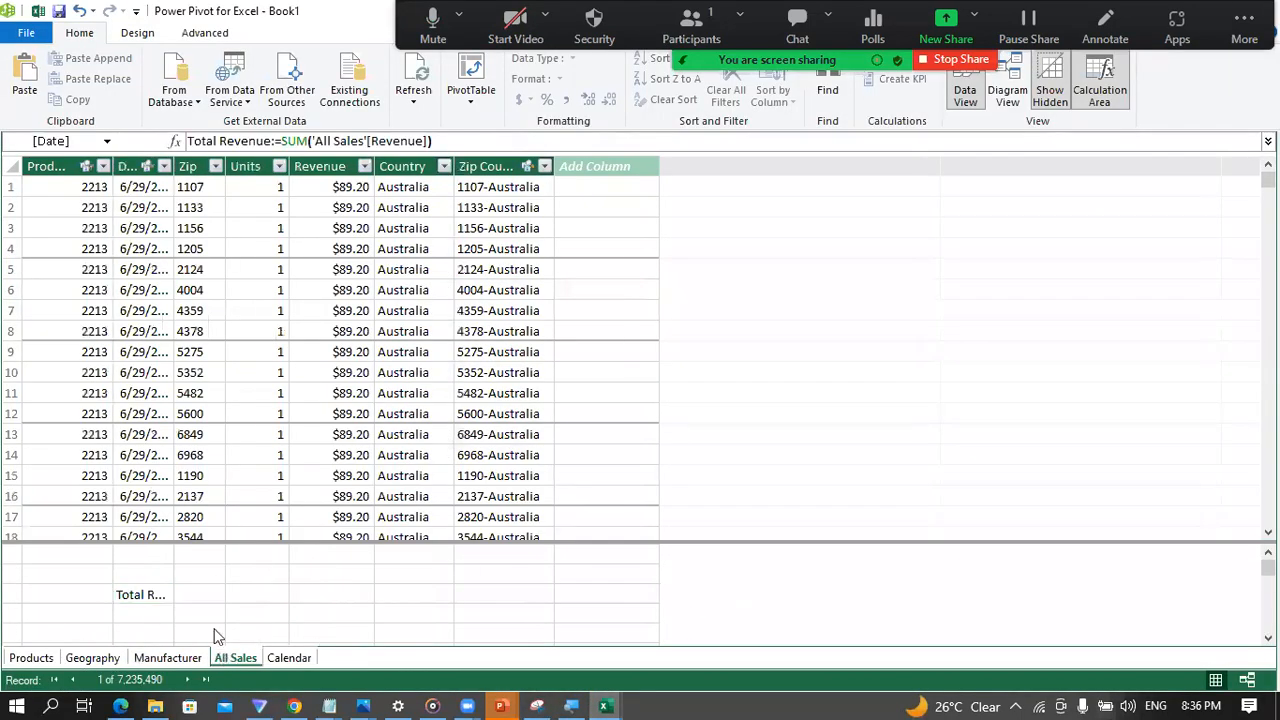
pyautogui.click(150, 597)
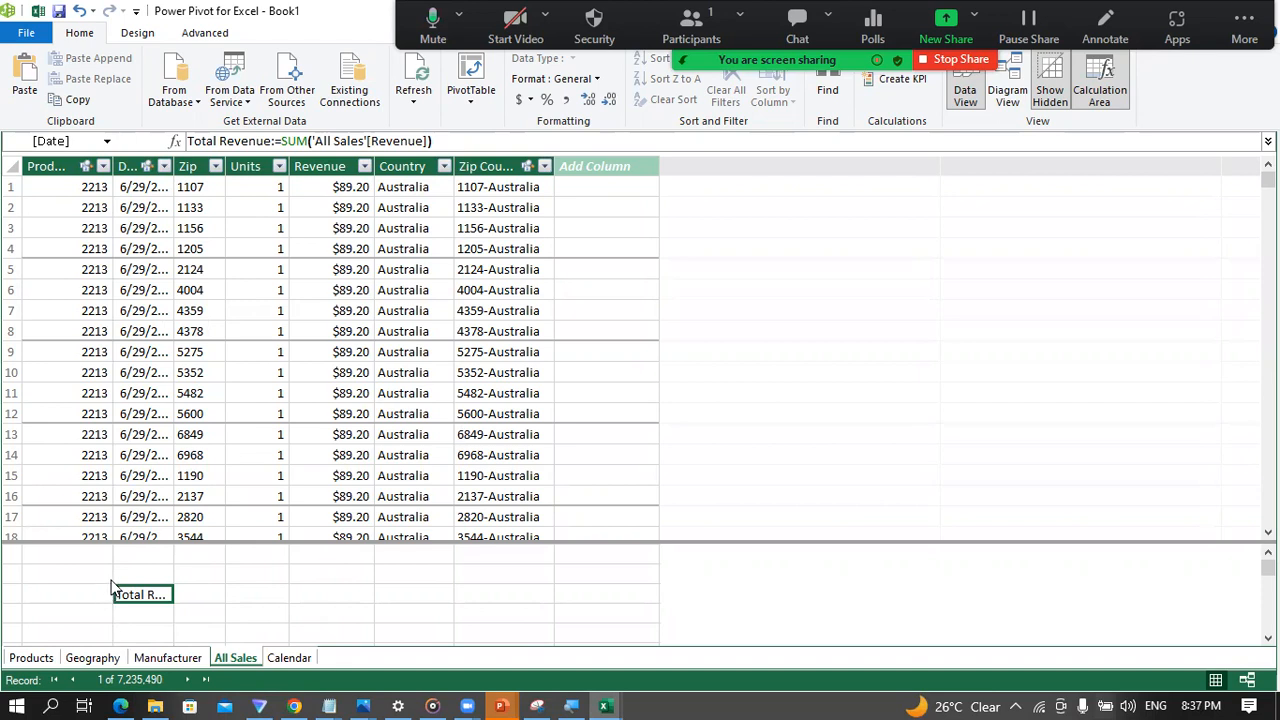
# Step: Begin a measure named LY Revenue in the cell below Total Revenue, and enlarge the formula bar for a second formula line
pyautogui.click(154, 607)
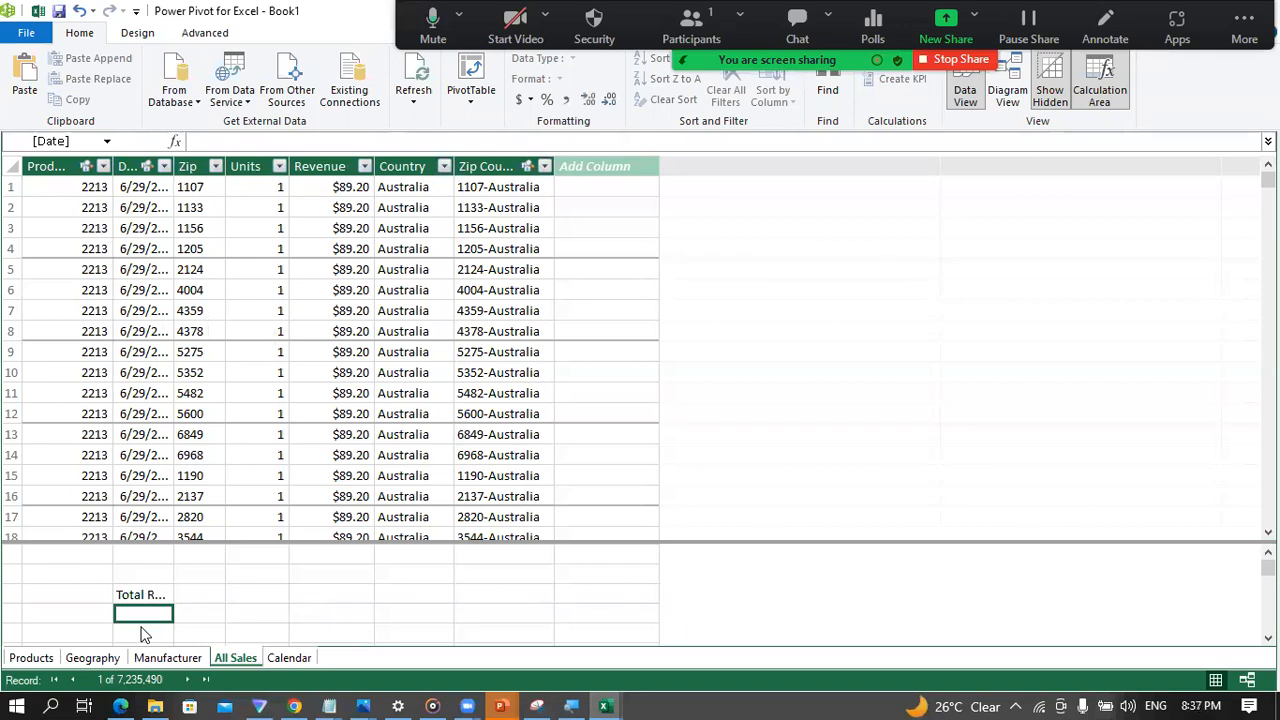
pyautogui.write('LY Reve')
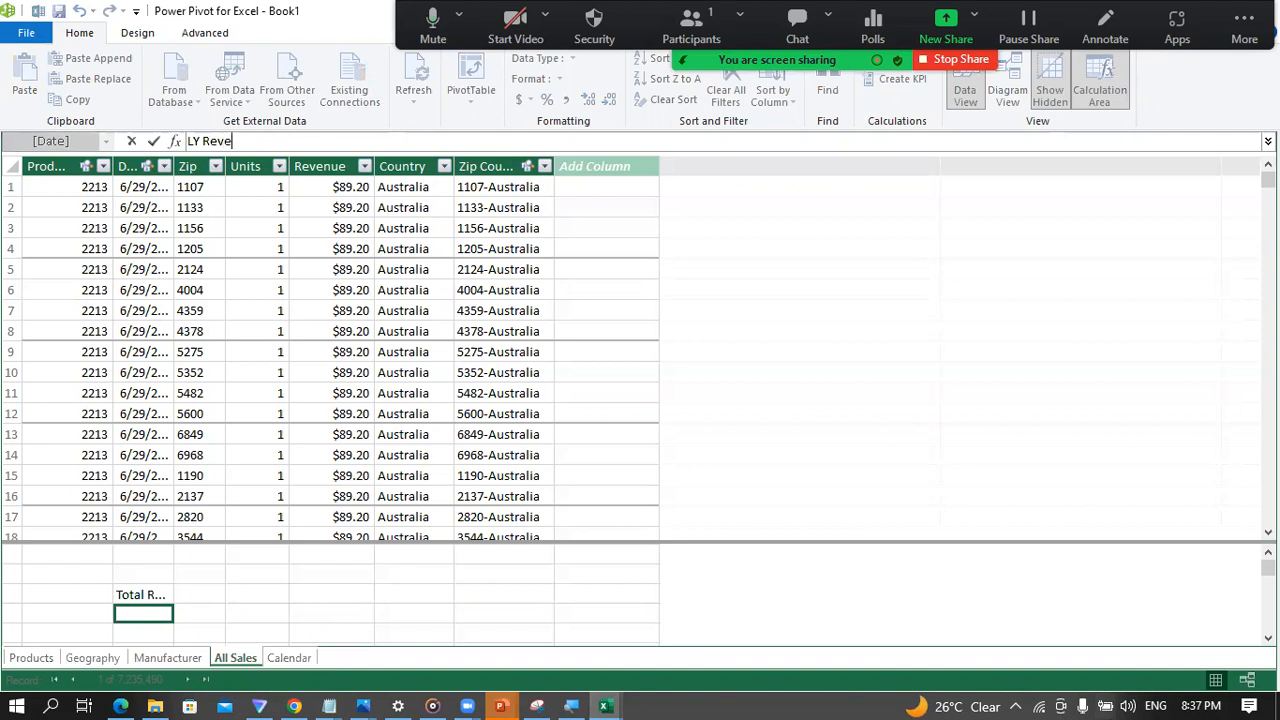
pyautogui.write('nue:=')
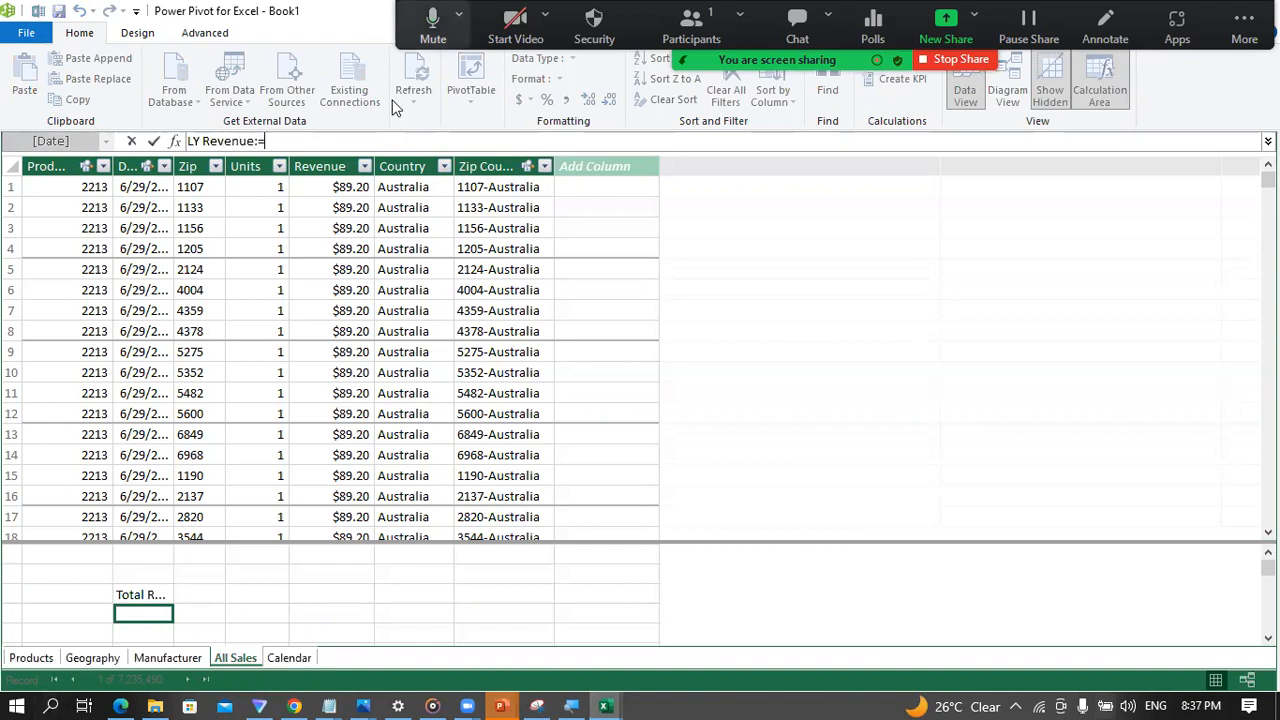
pyautogui.click(433, 25)
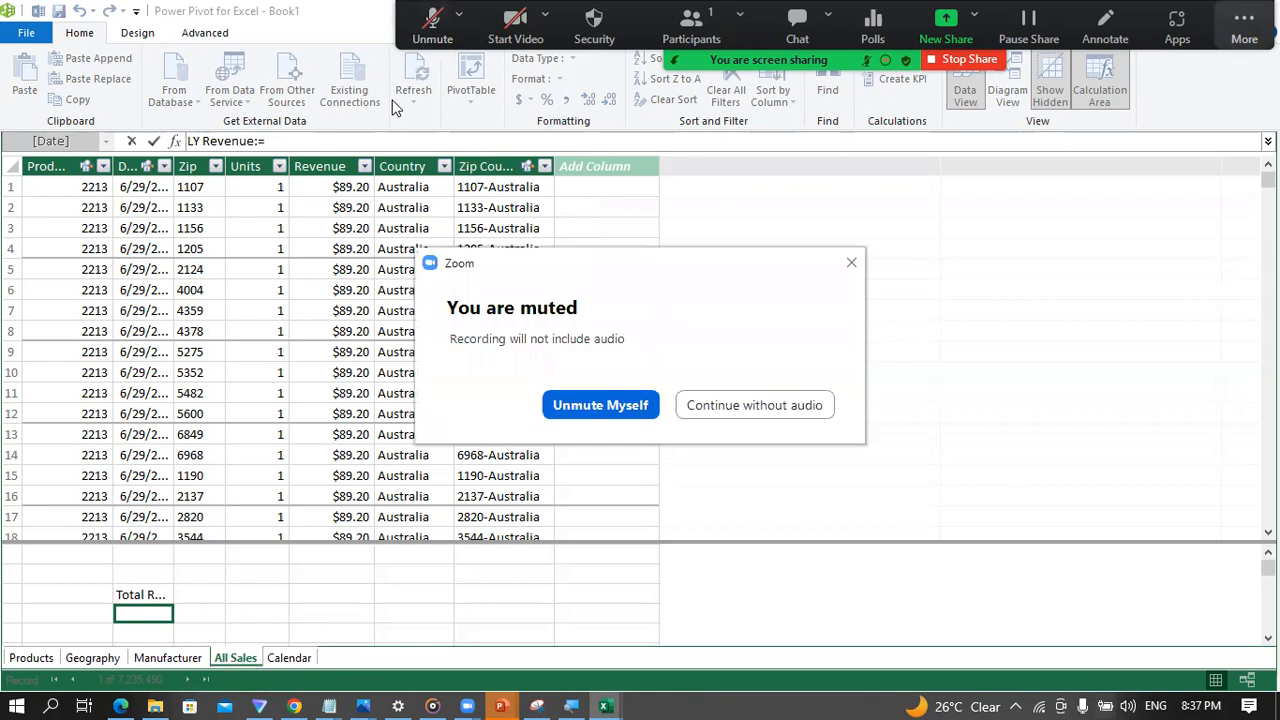
pyautogui.click(601, 405)
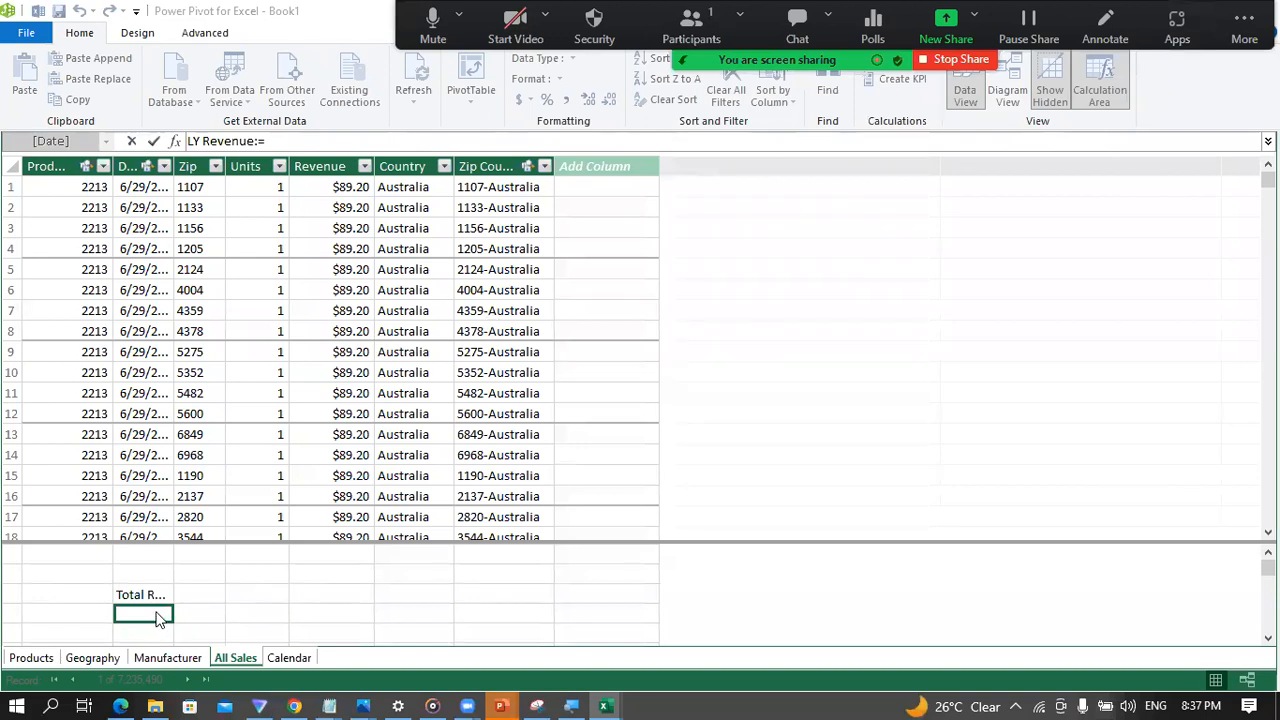
pyautogui.click(296, 143)
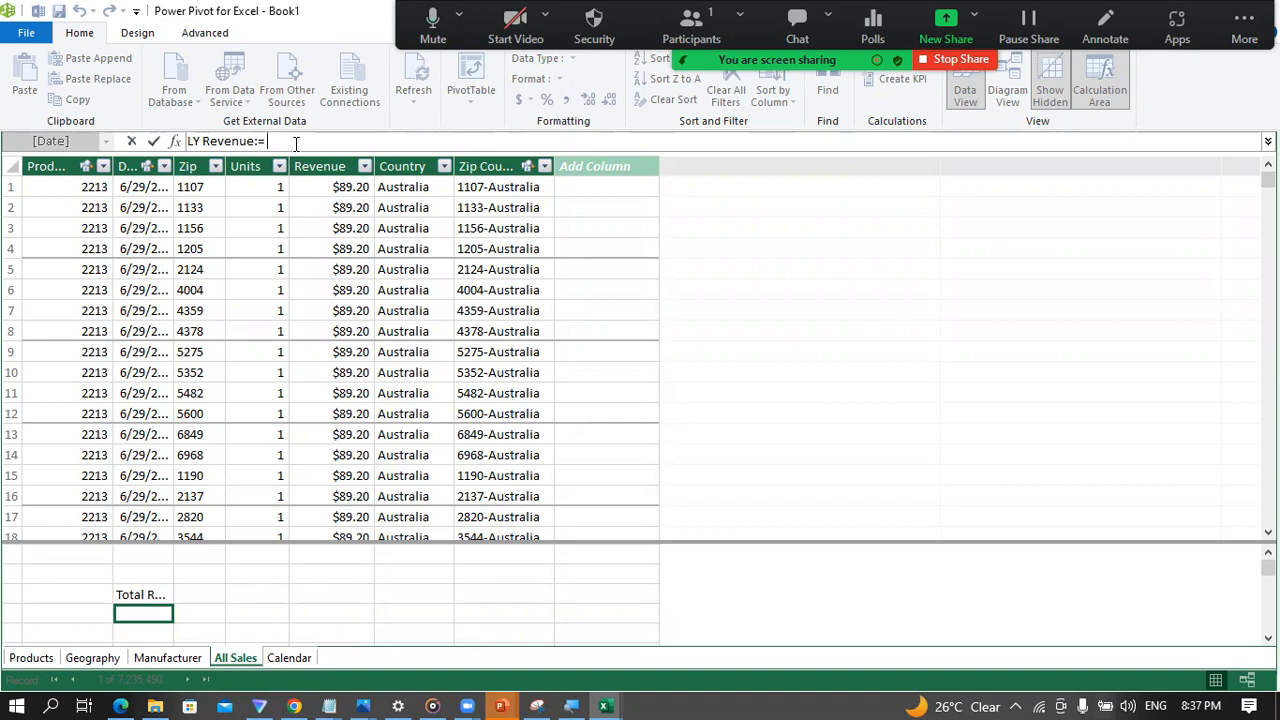
pyautogui.hotkey('shift', 'Return')
pyautogui.moveTo(554, 150); pyautogui.dragTo(556, 214)
pyautogui.click(294, 150)
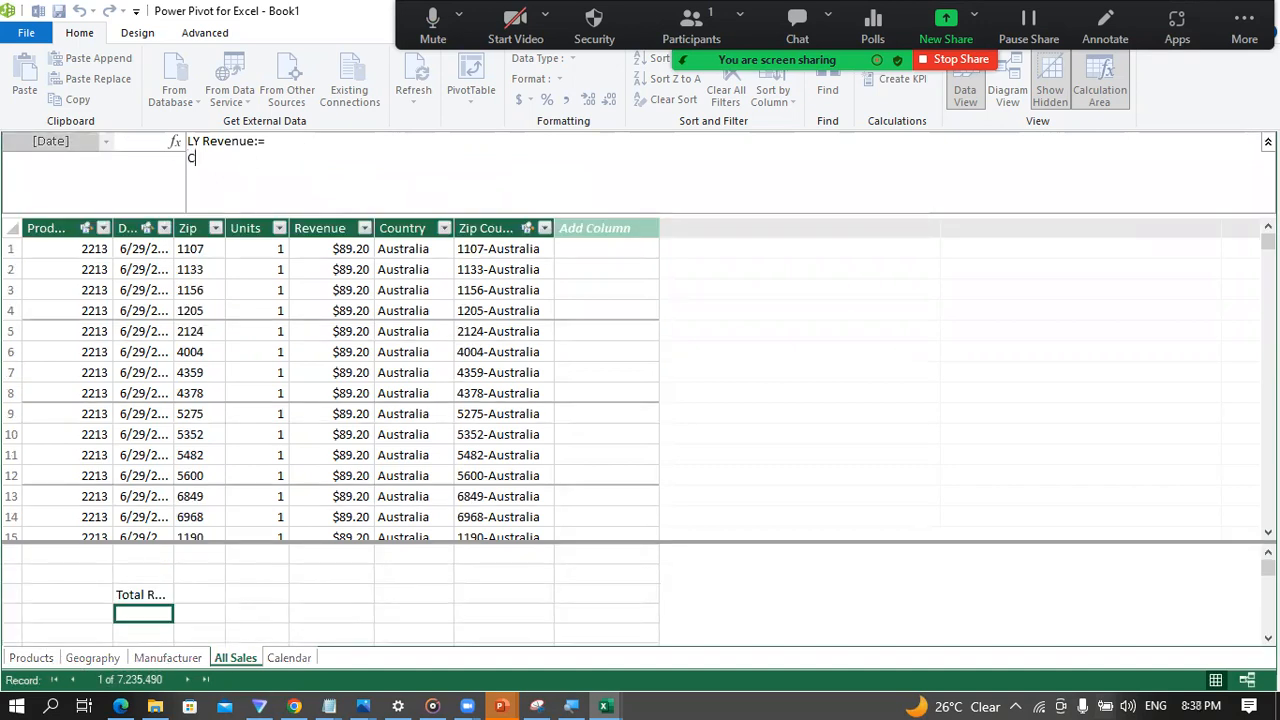
# Step: Start the LY Revenue expression with CALCULATE, using the [Total Revenue] measure as its first argument
pyautogui.write('CALCULATE(')
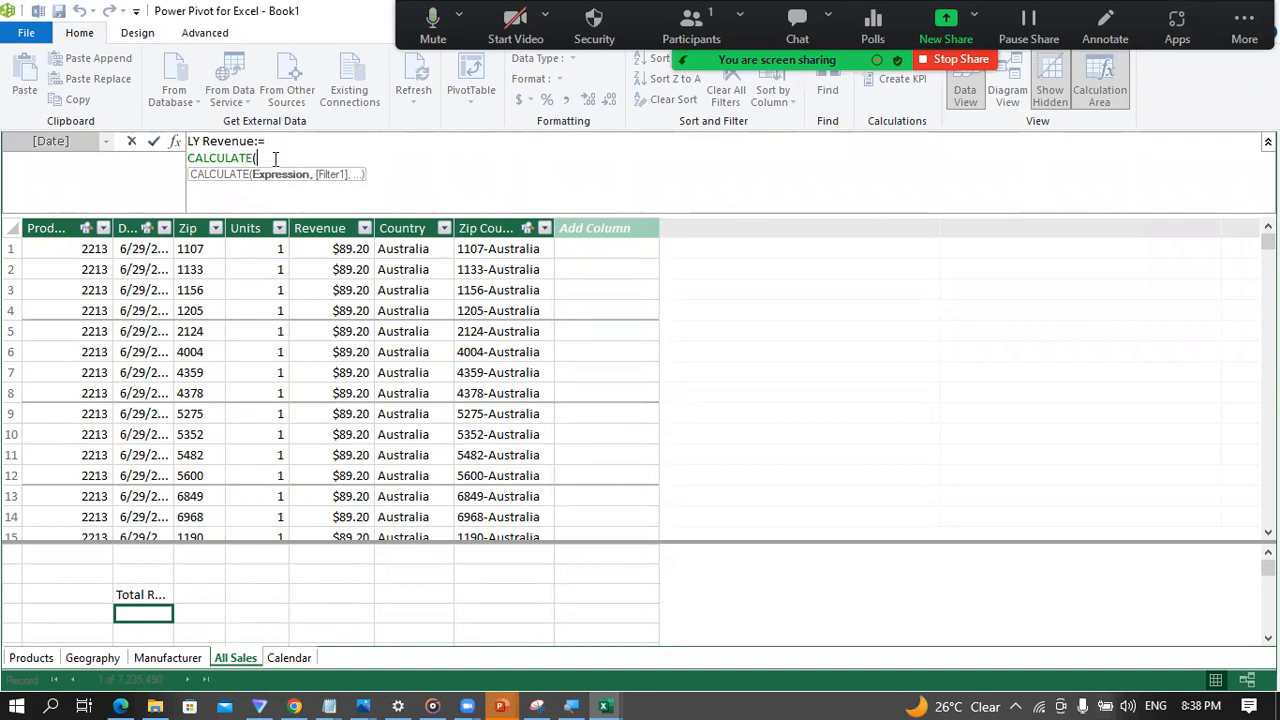
pyautogui.write('to')
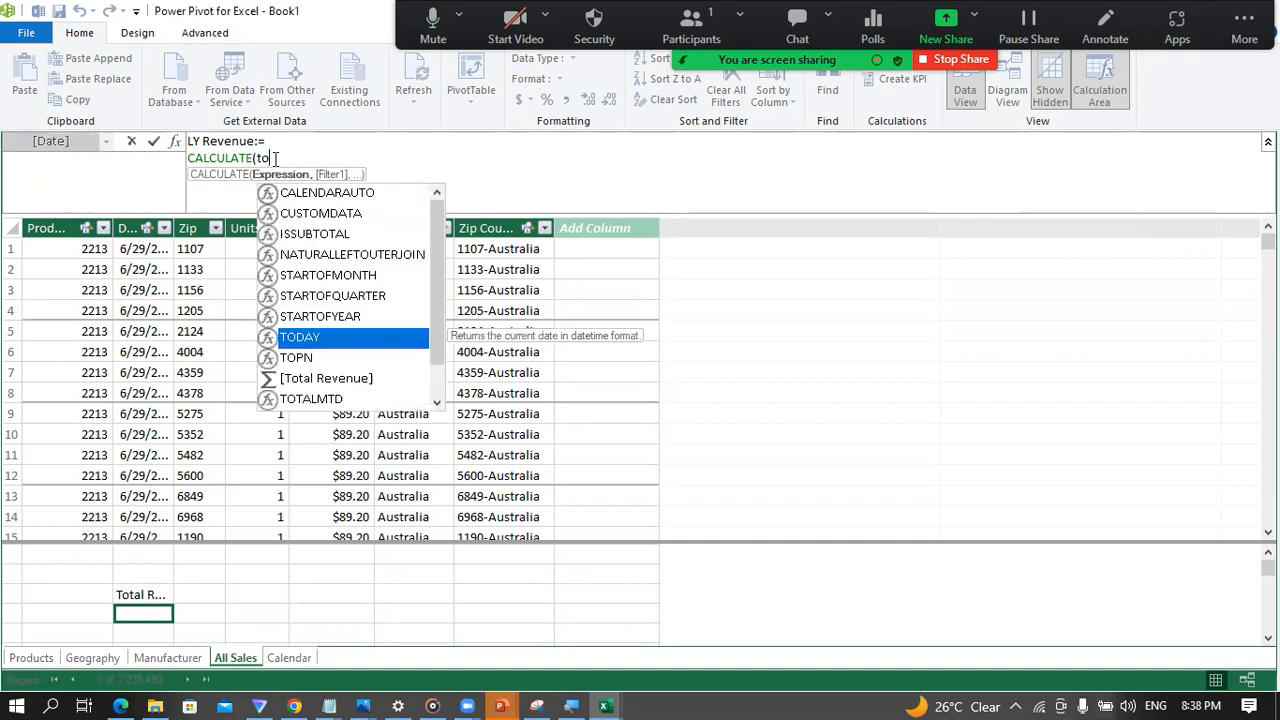
pyautogui.write('tal')
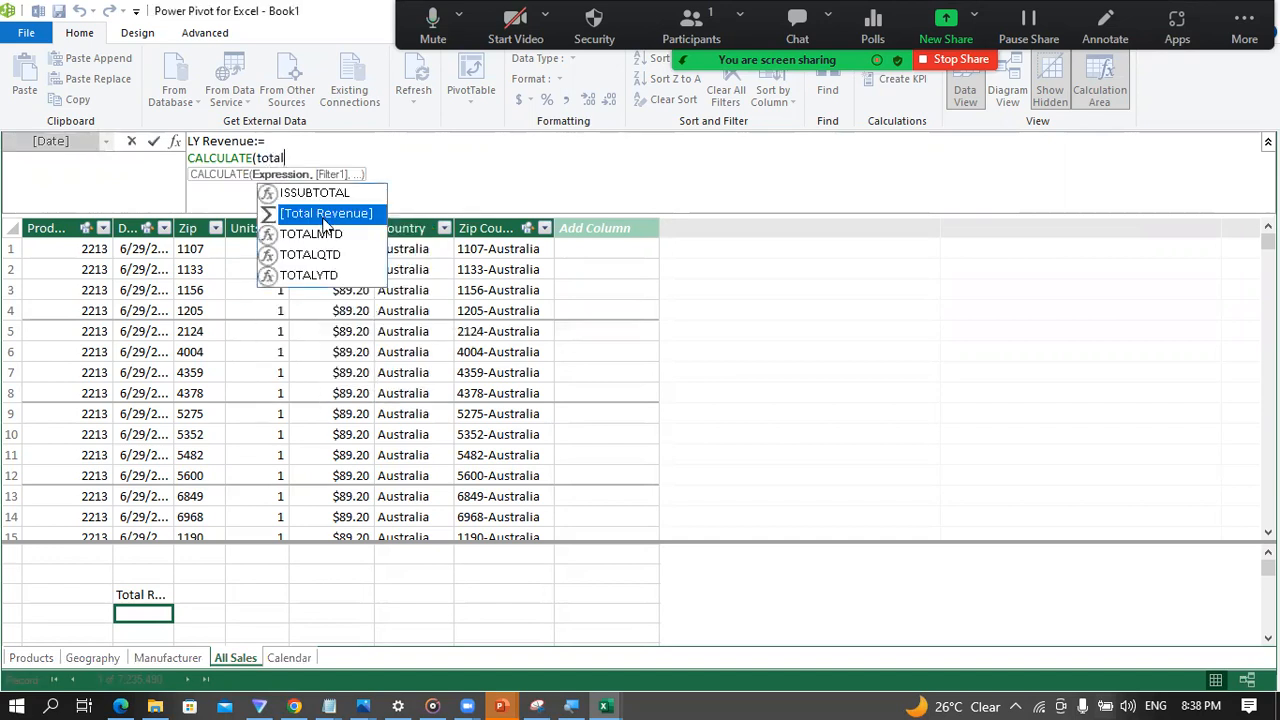
pyautogui.doubleClick(324, 216)
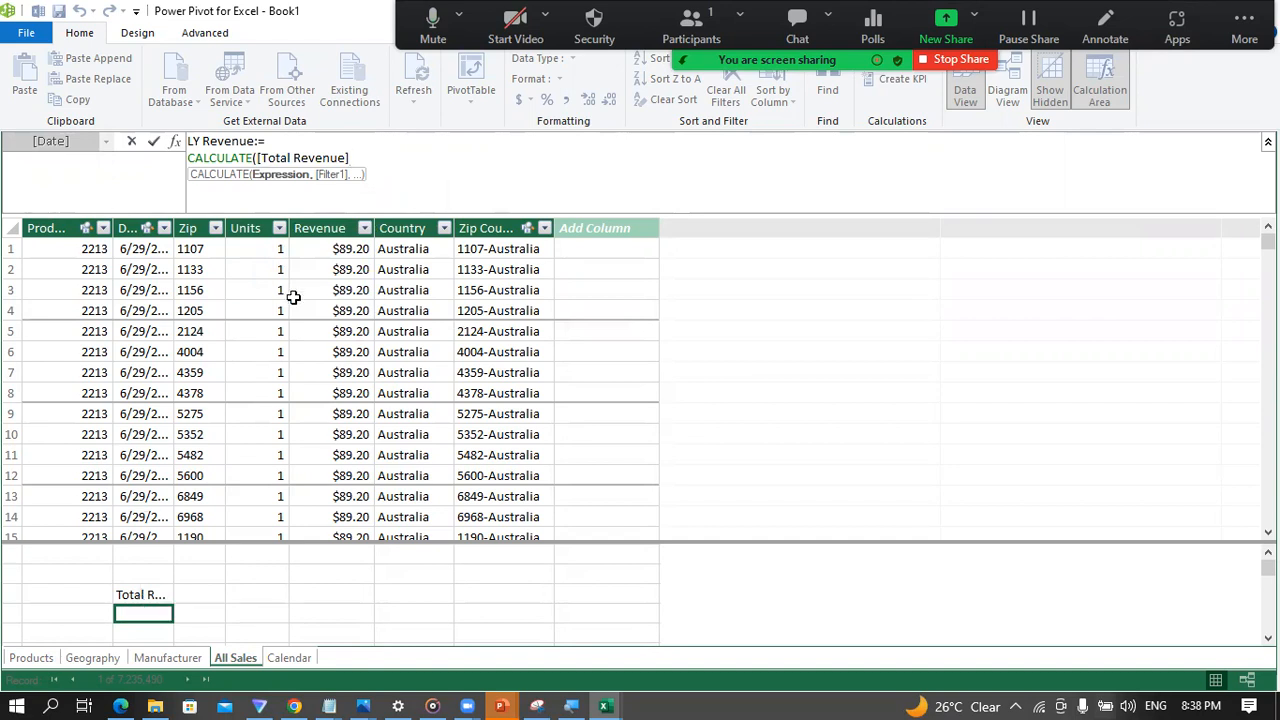
pyautogui.write(', ')
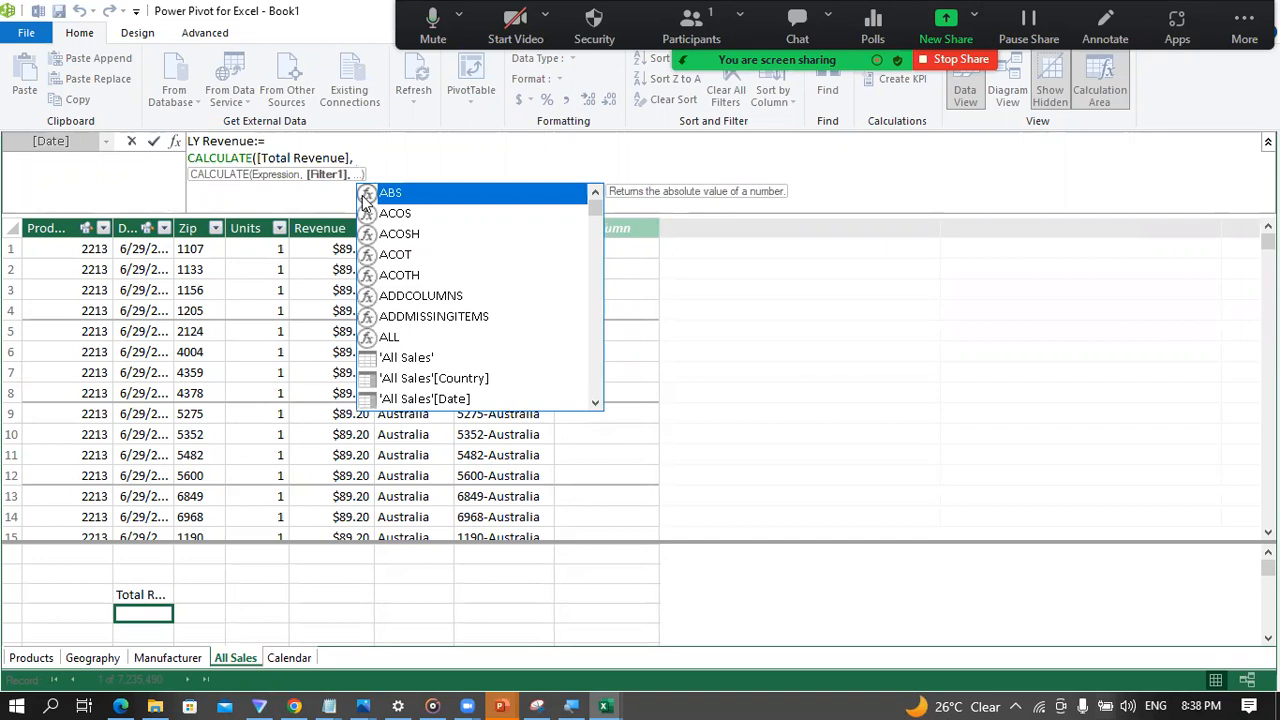
pyautogui.write('SAM')
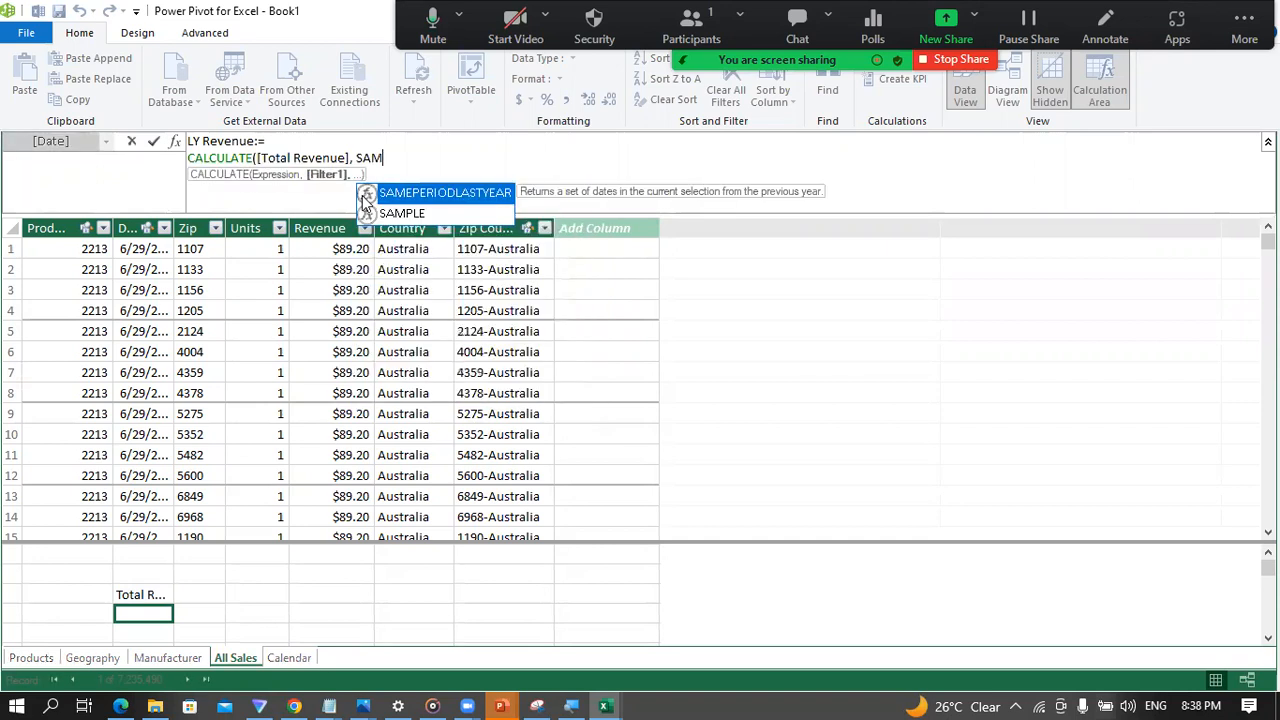
# Step: Add SAMEPERIODLASTYEAR('Calendar'[Date]) as the CALCULATE filter and commit the LY Revenue measure
pyautogui.press('Tab')
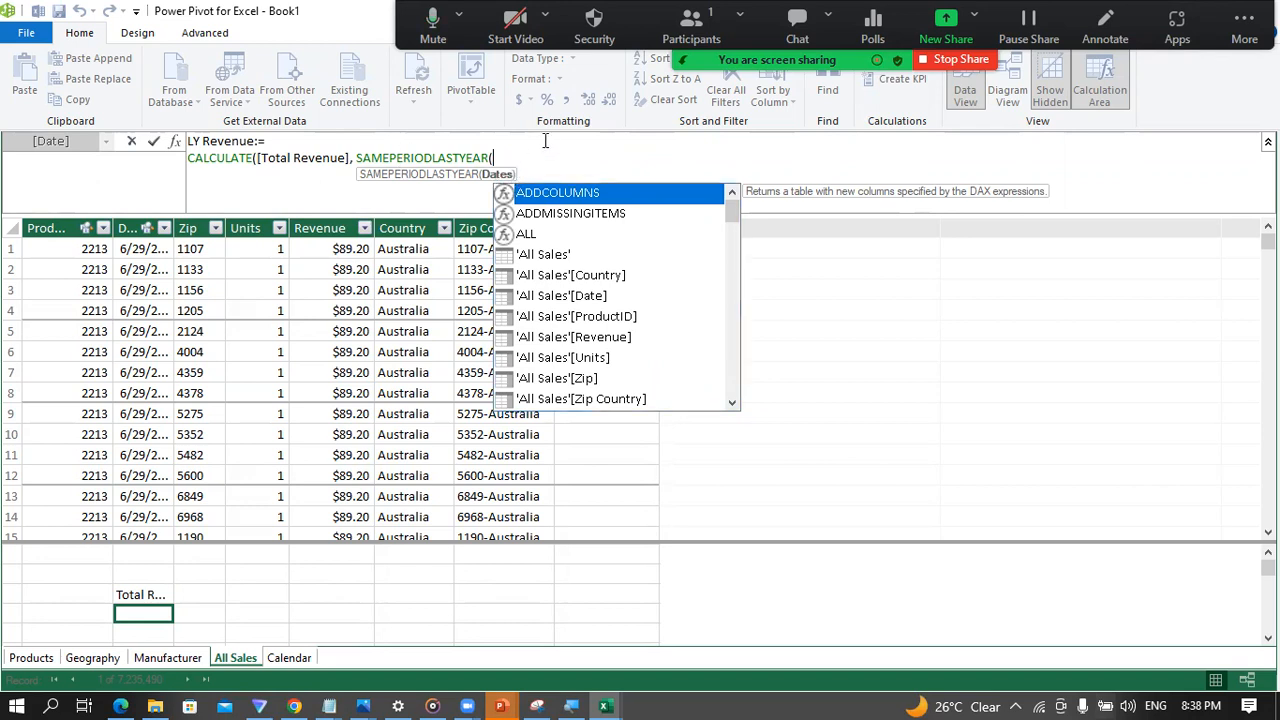
pyautogui.write('CAL')
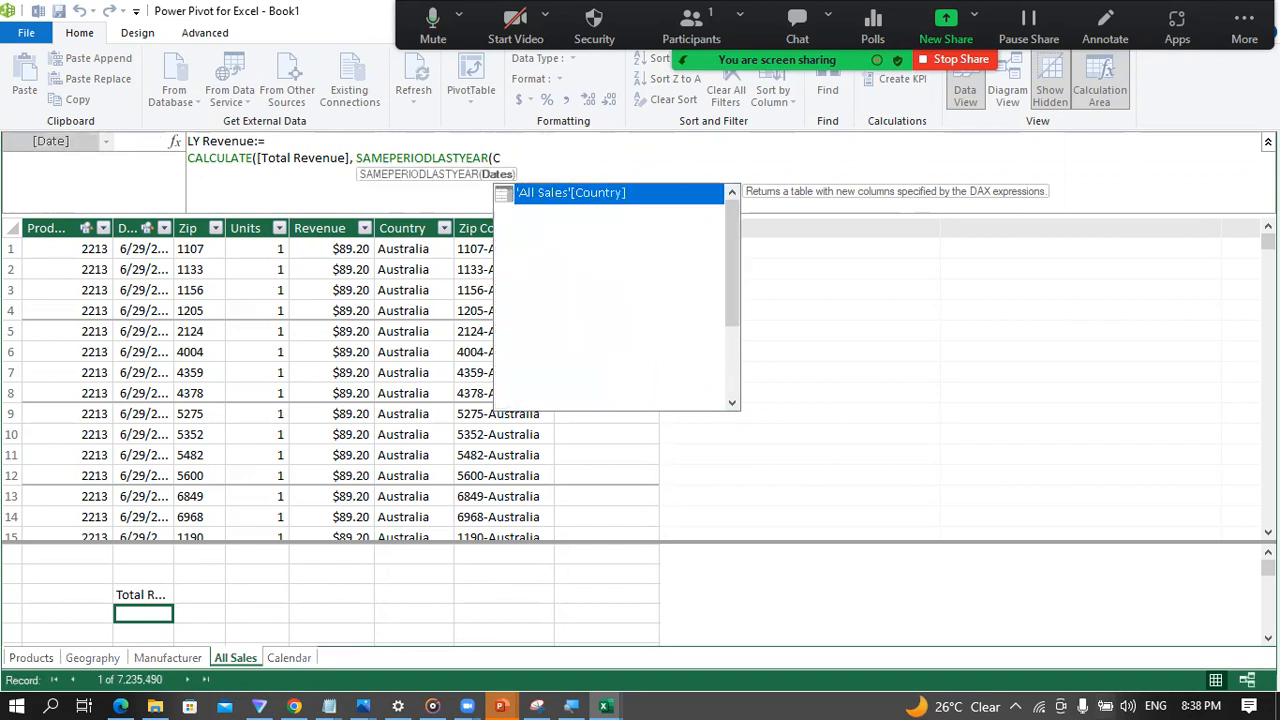
pyautogui.press('Down')
pyautogui.press('Down')
pyautogui.press('Down')
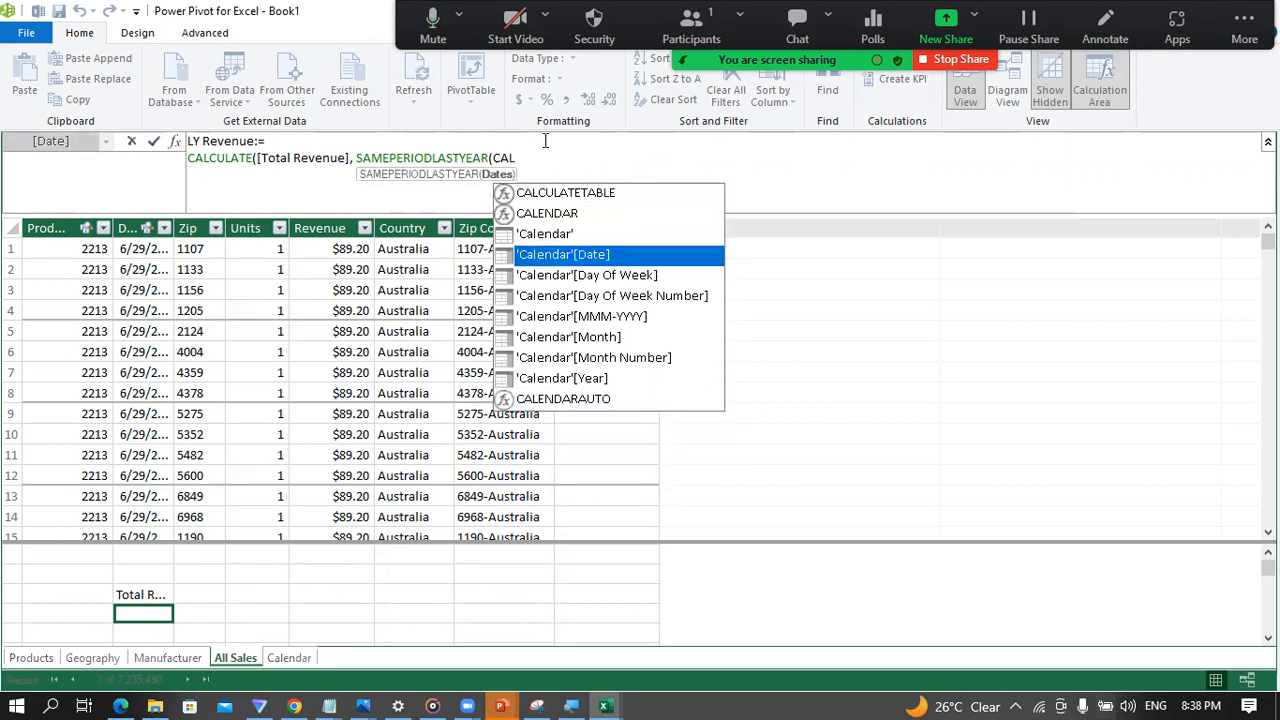
pyautogui.press('Tab')
pyautogui.write('))')
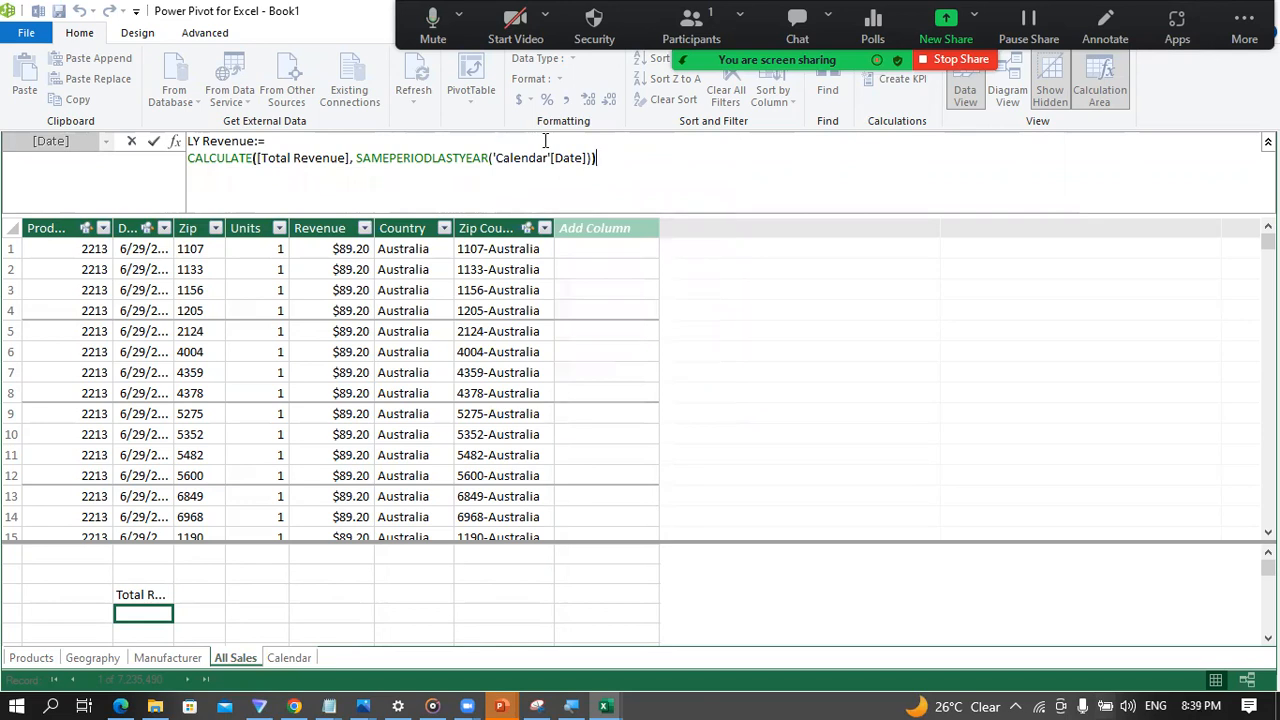
pyautogui.press('Return')
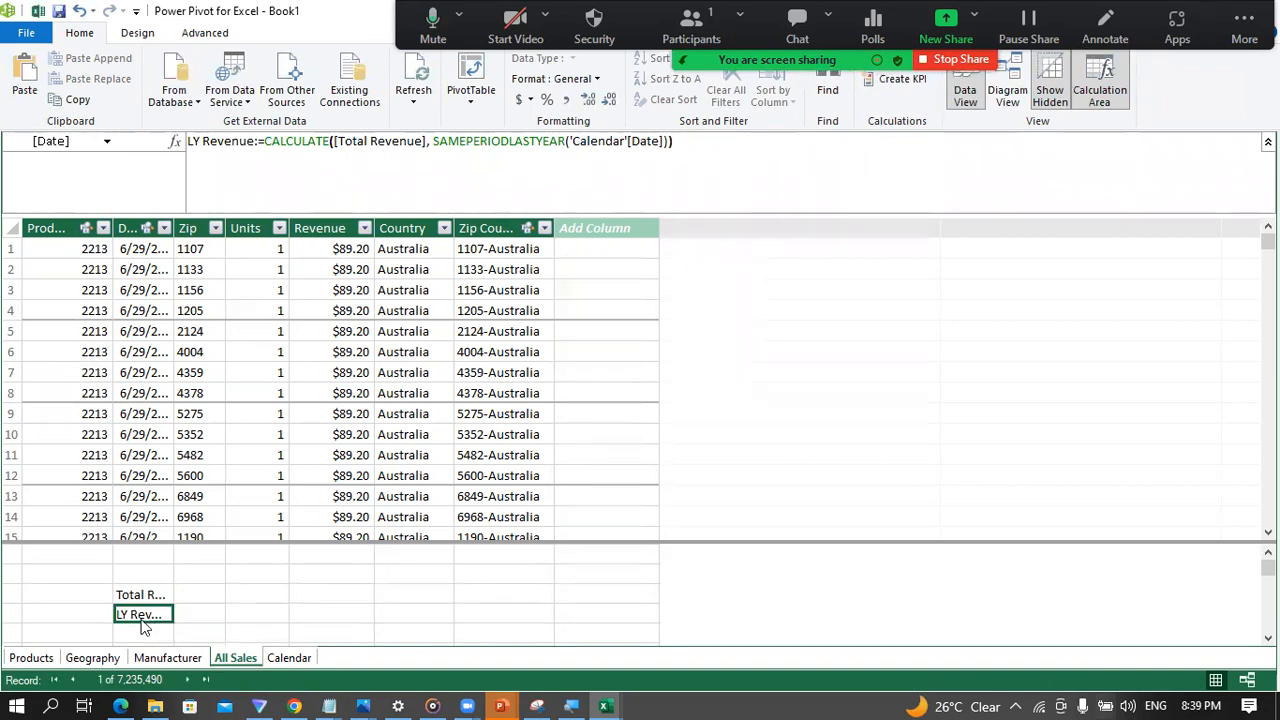
# Step: Widen the Date column of the All Sales table and examine the Total Revenue and LY Revenue measures
pyautogui.moveTo(171, 228); pyautogui.dragTo(252, 228)
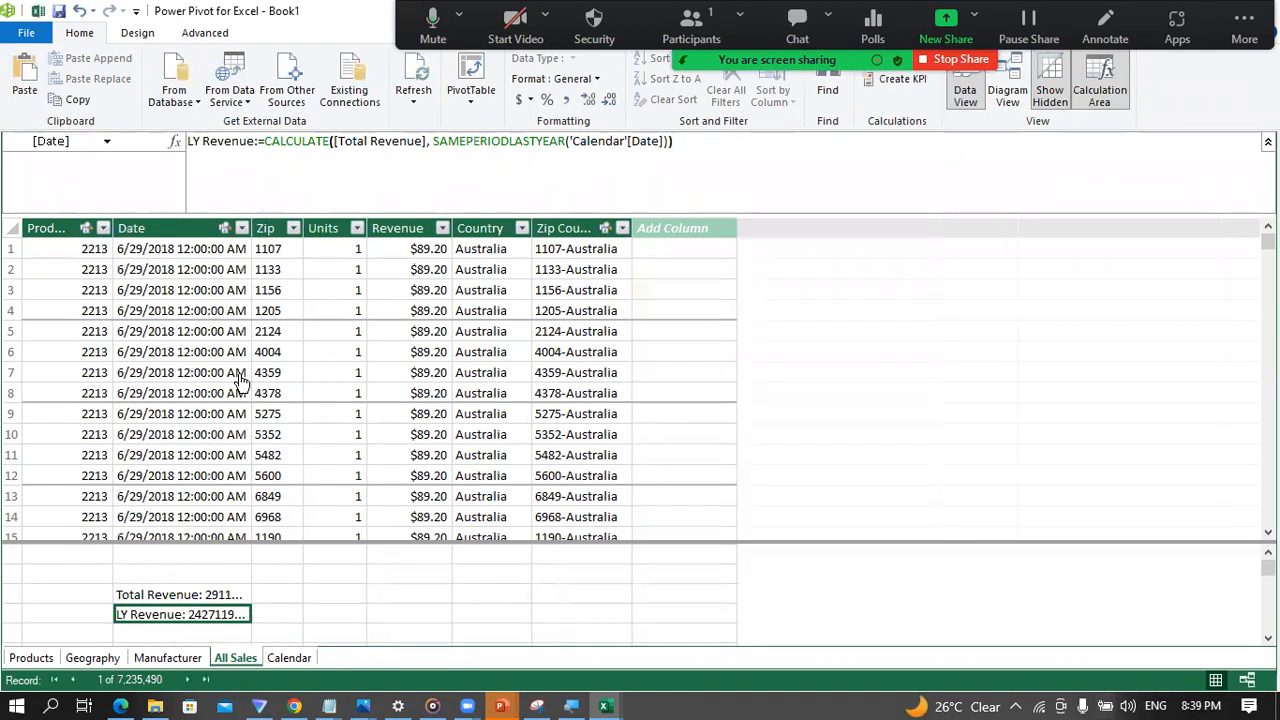
pyautogui.click(205, 596)
pyautogui.click(214, 622)
pyautogui.click(165, 635)
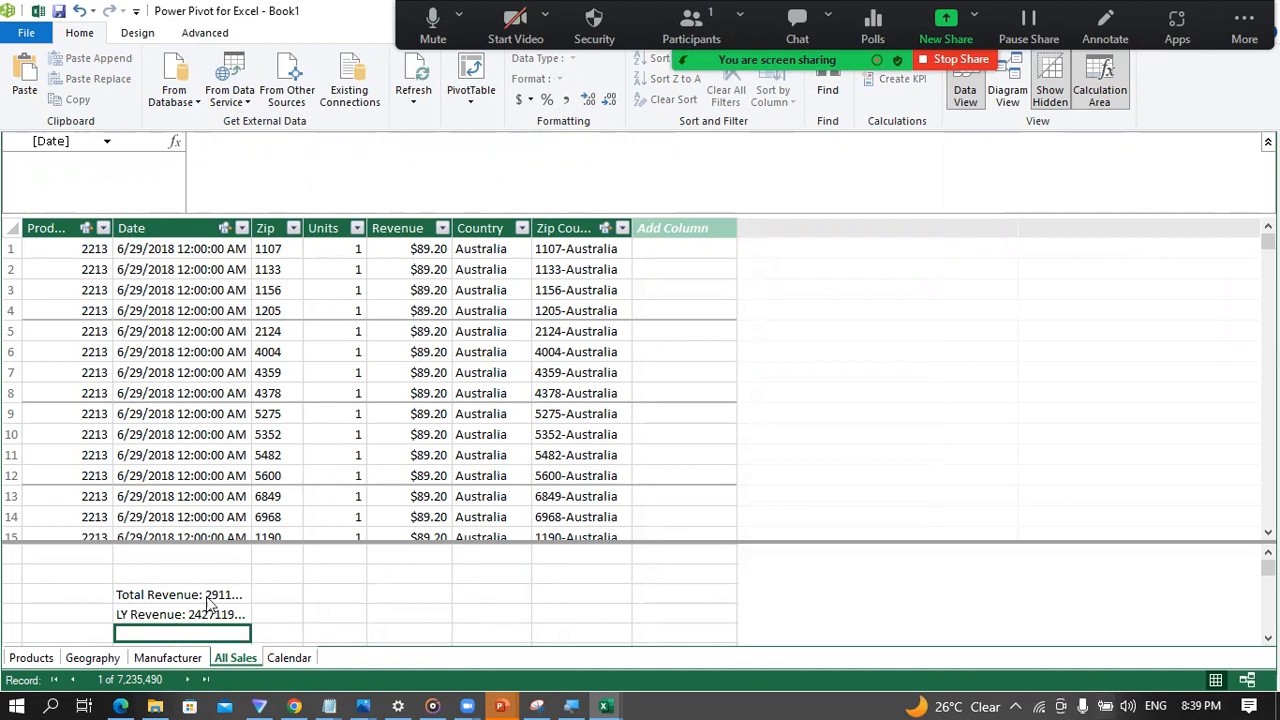
pyautogui.click(168, 600)
pyautogui.click(170, 617)
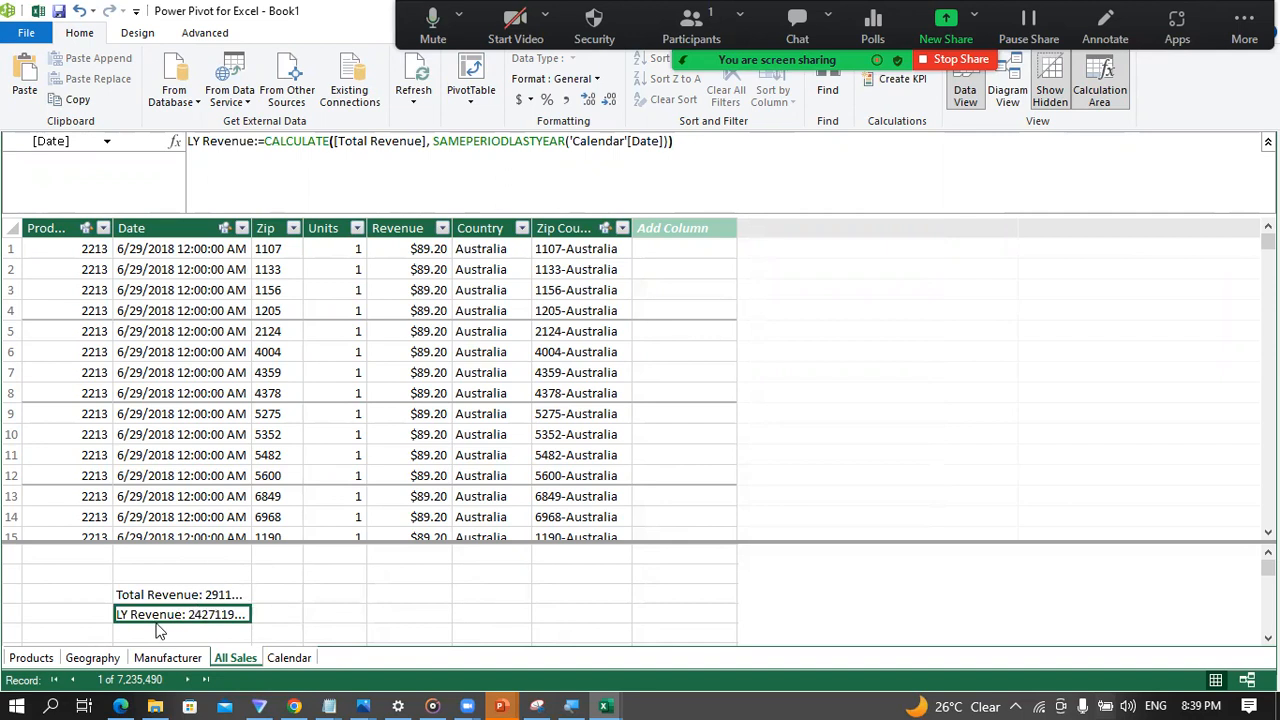
pyautogui.scroll(-1, 152, 625)
pyautogui.scroll(1, 150, 590)
# Step: Begin a measure named YOY Change in the cell below LY Revenue, continuing its formula on a second line
pyautogui.click(172, 628)
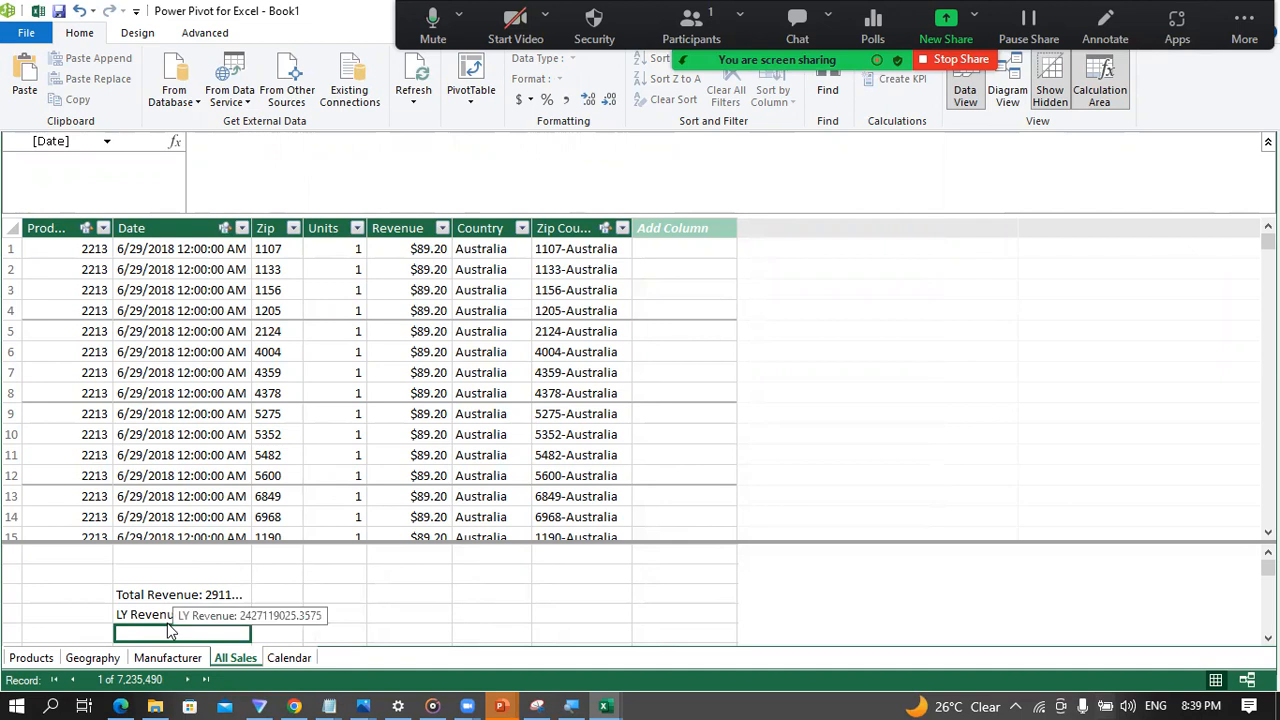
pyautogui.write('YOY')
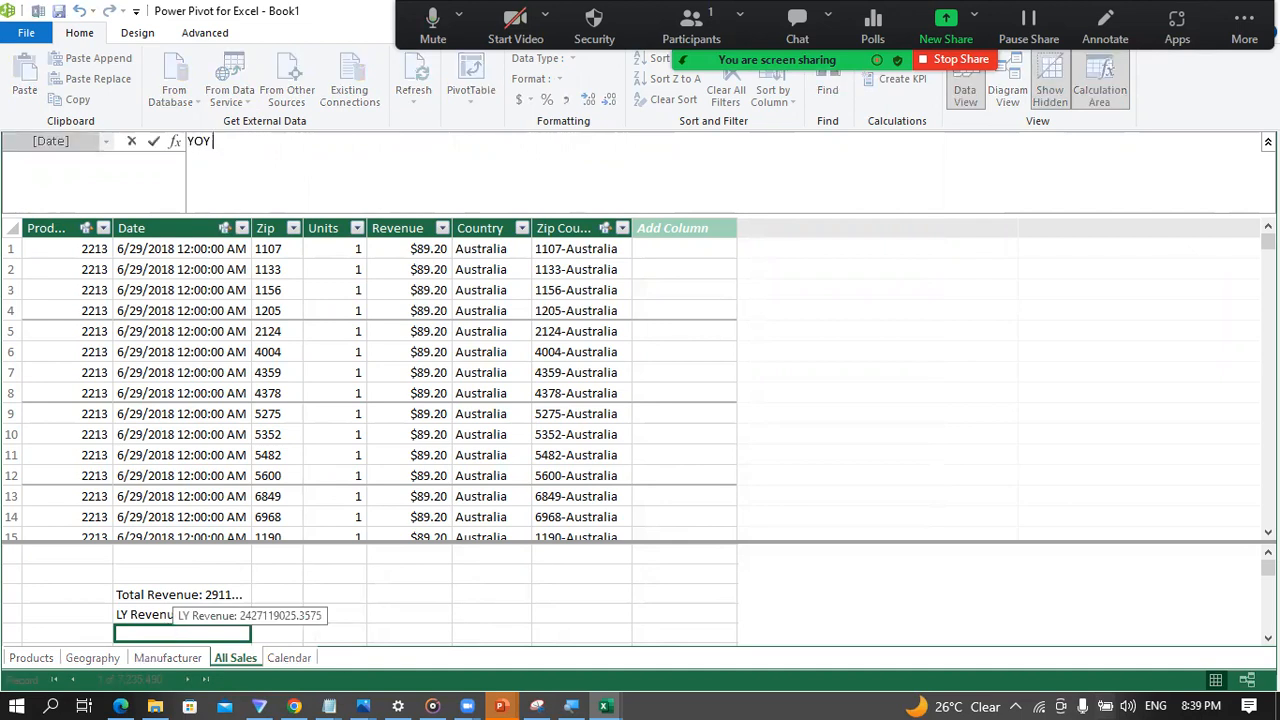
pyautogui.write(' Change')
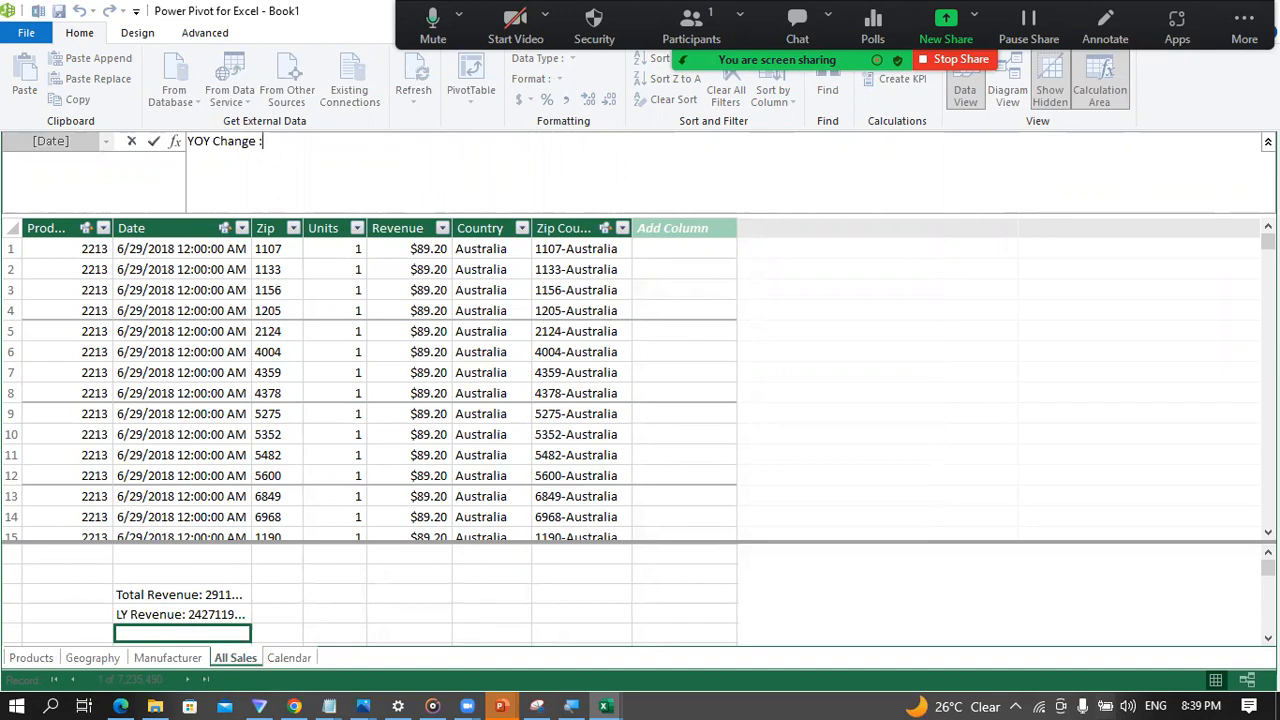
pyautogui.press('BackSpace')
pyautogui.write(':=')
pyautogui.hotkey('shift', 'Return')
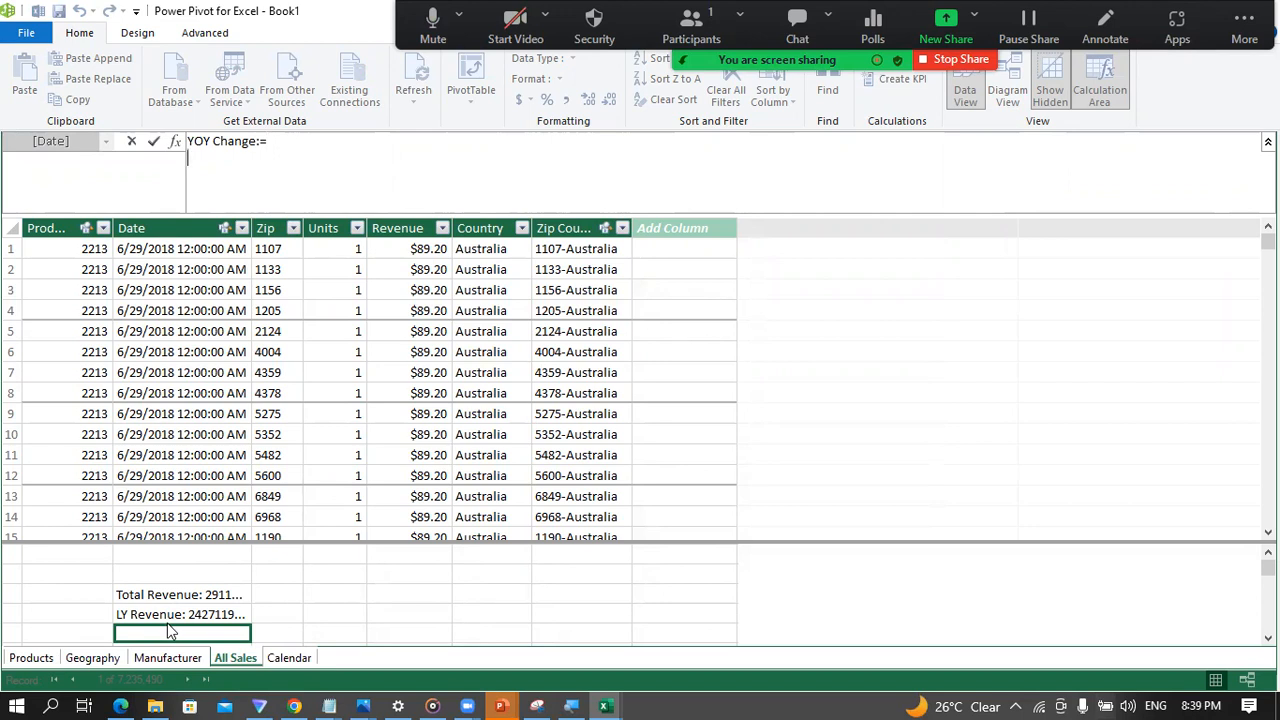
# Step: Define a variable diff in the YOY Change measure as [Total Revenue] - [LY Revenue]
pyautogui.write('v')
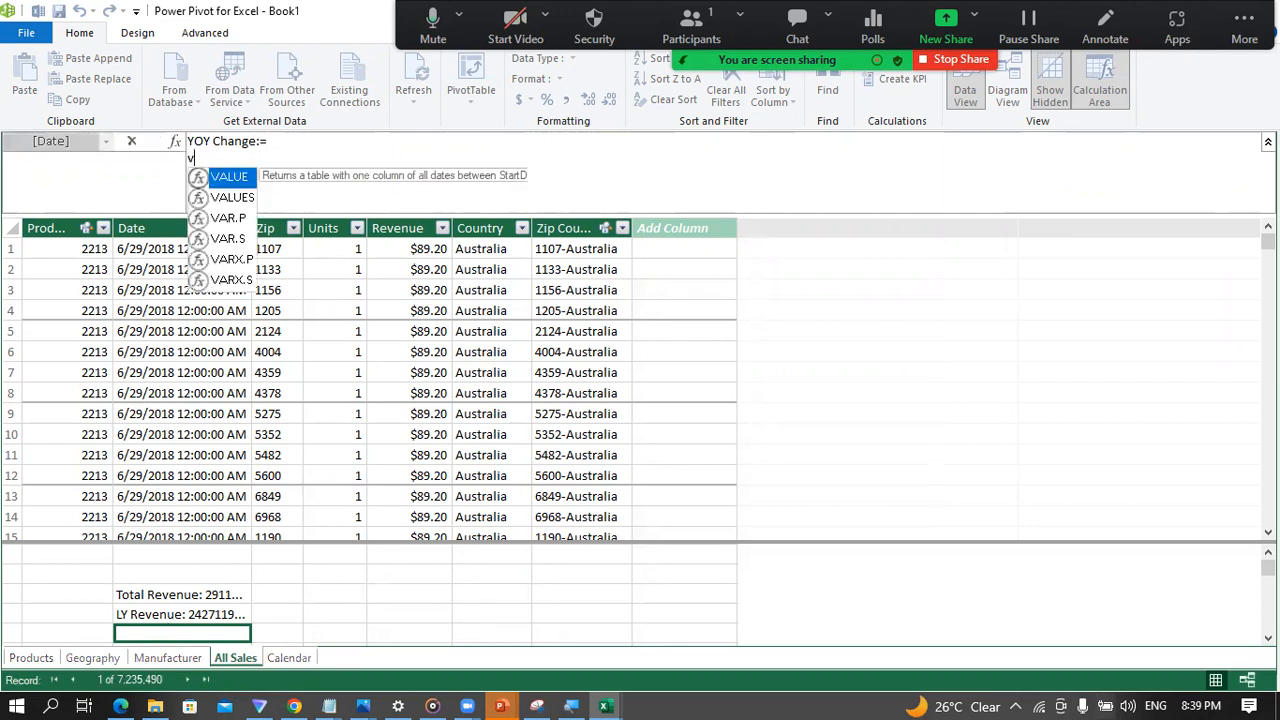
pyautogui.write('ar diff =')
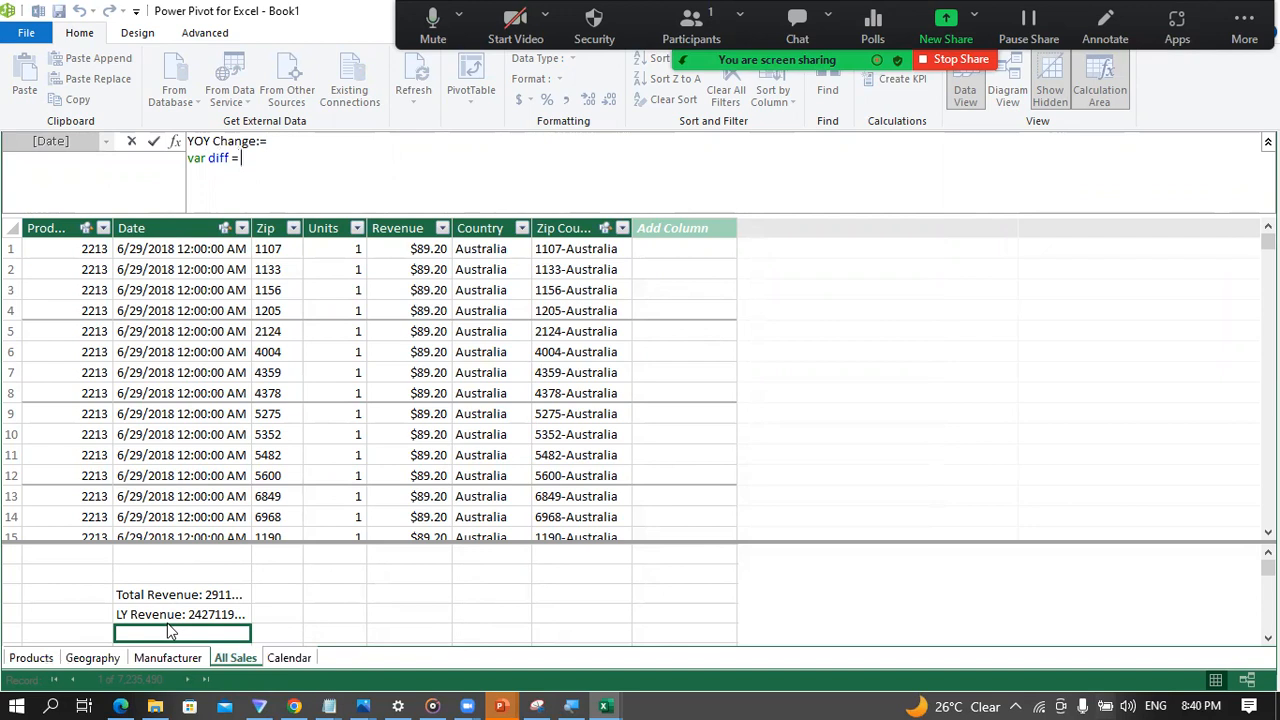
pyautogui.write(' tot')
pyautogui.press('Tab')
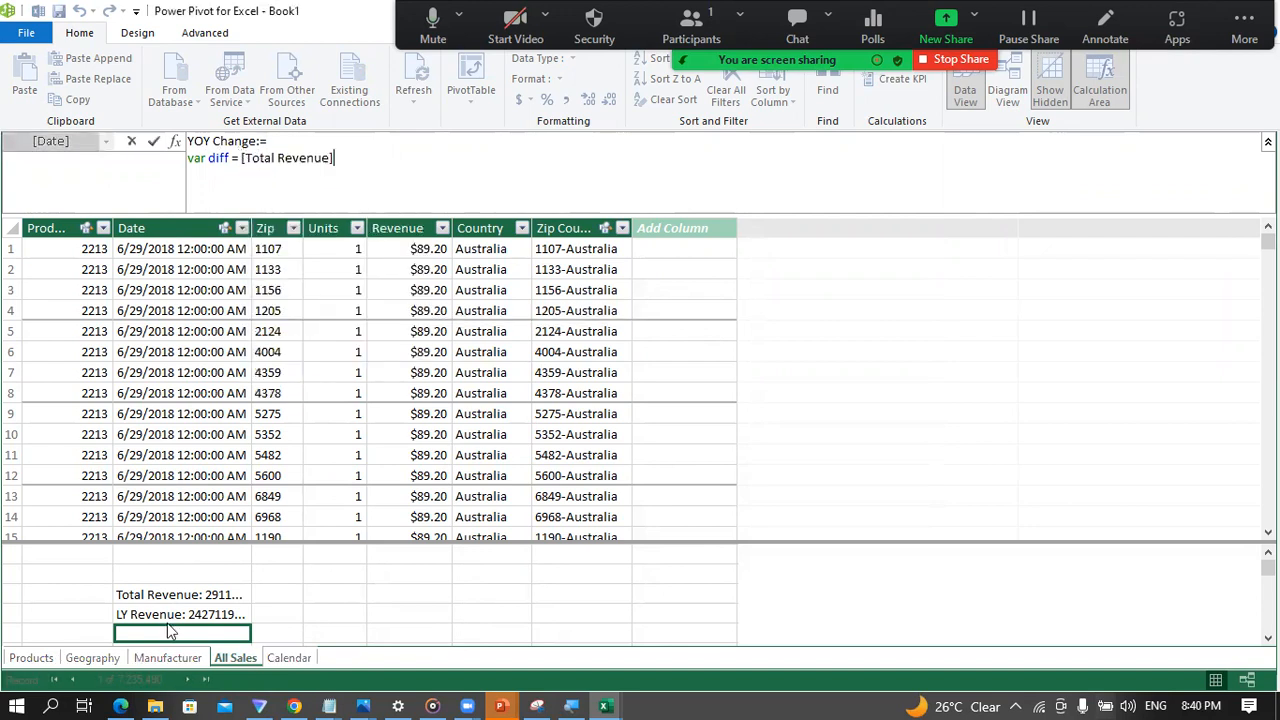
pyautogui.write('- LY')
pyautogui.press('Tab')
pyautogui.hotkey('shift', 'Return')
# Step: Add a return expression to the YOY Change measure that computes DIVIDE(diff,[LY Revenue])
pyautogui.write('return')
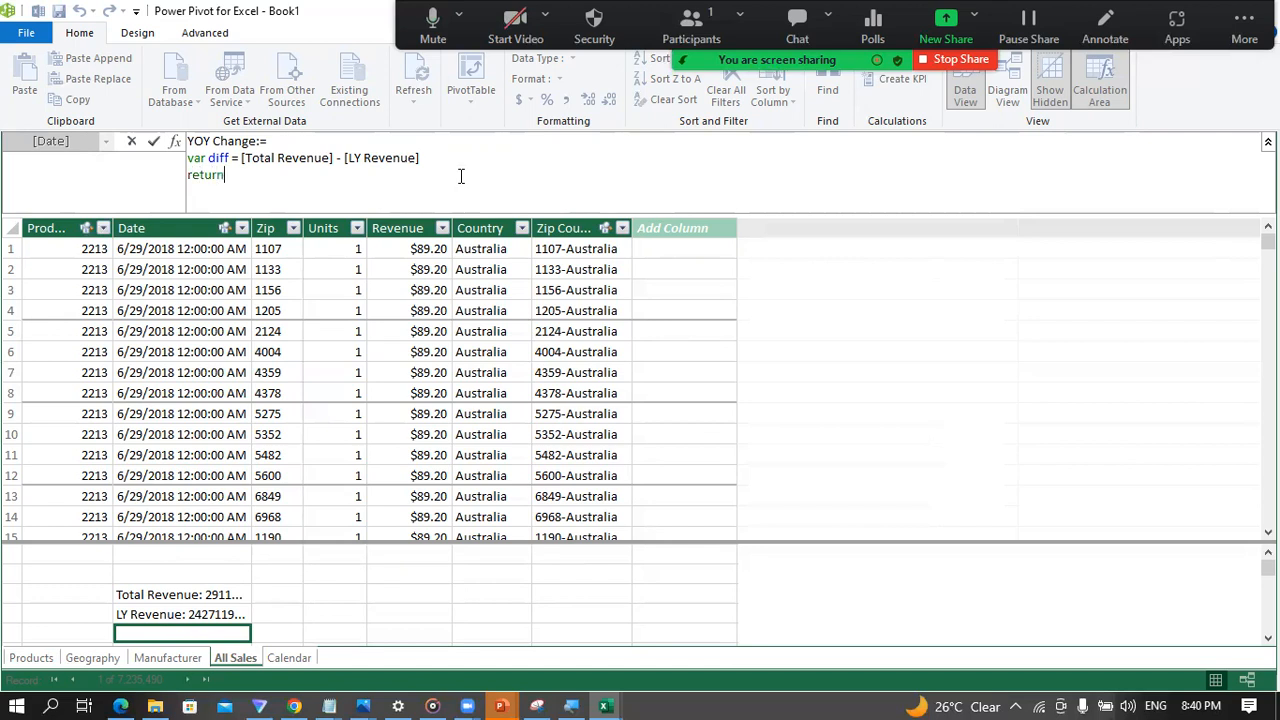
pyautogui.hotkey('shift', 'Return')
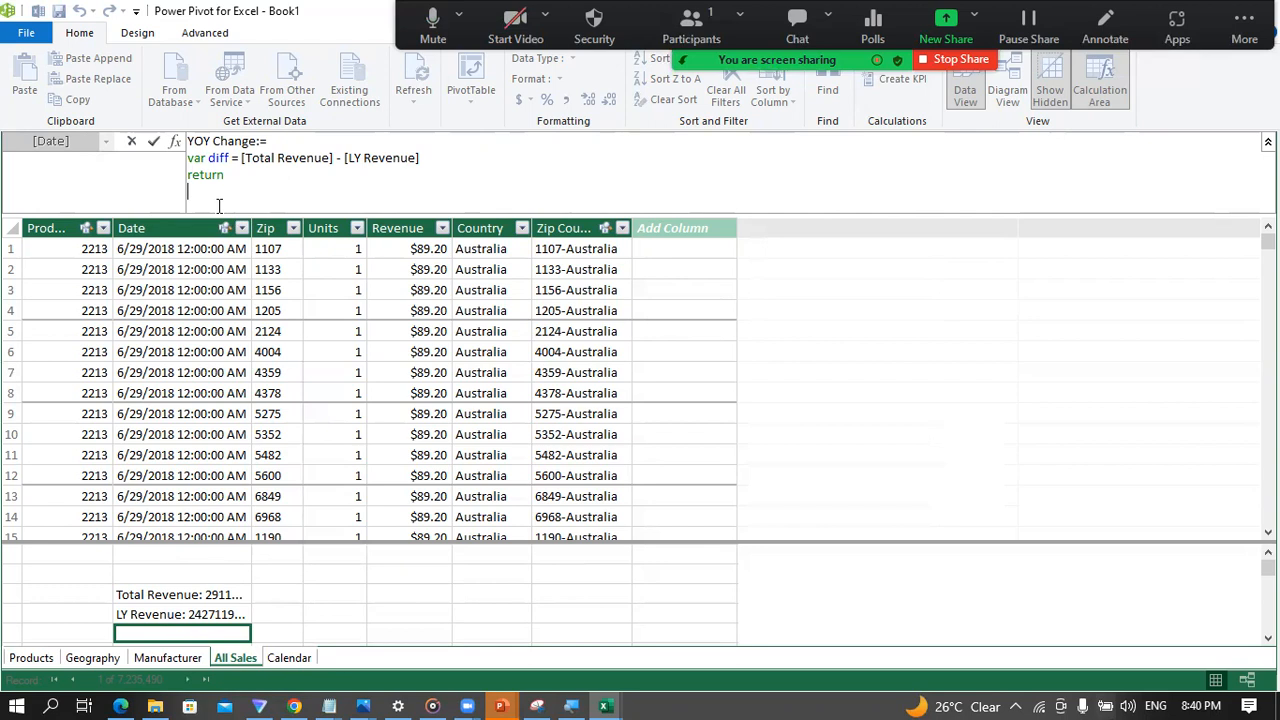
pyautogui.write('DIVIDE(')
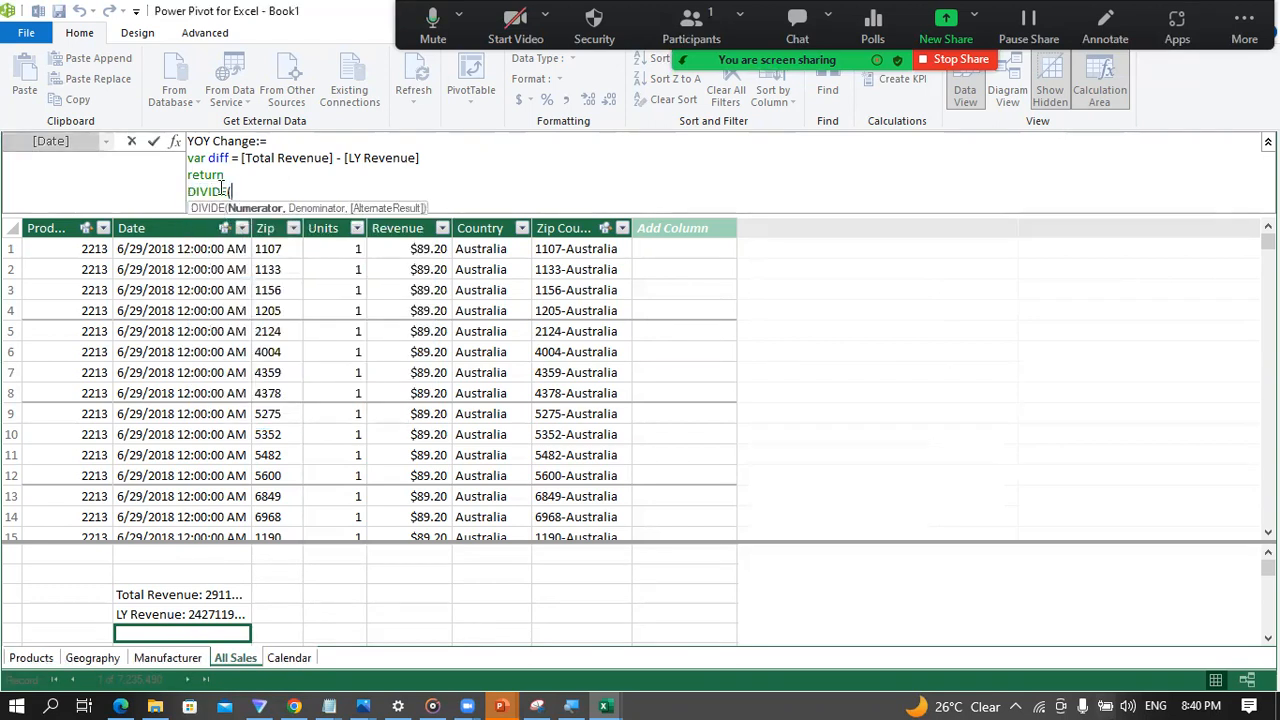
pyautogui.write('d')
pyautogui.press('BackSpace')
pyautogui.press('BackSpace')
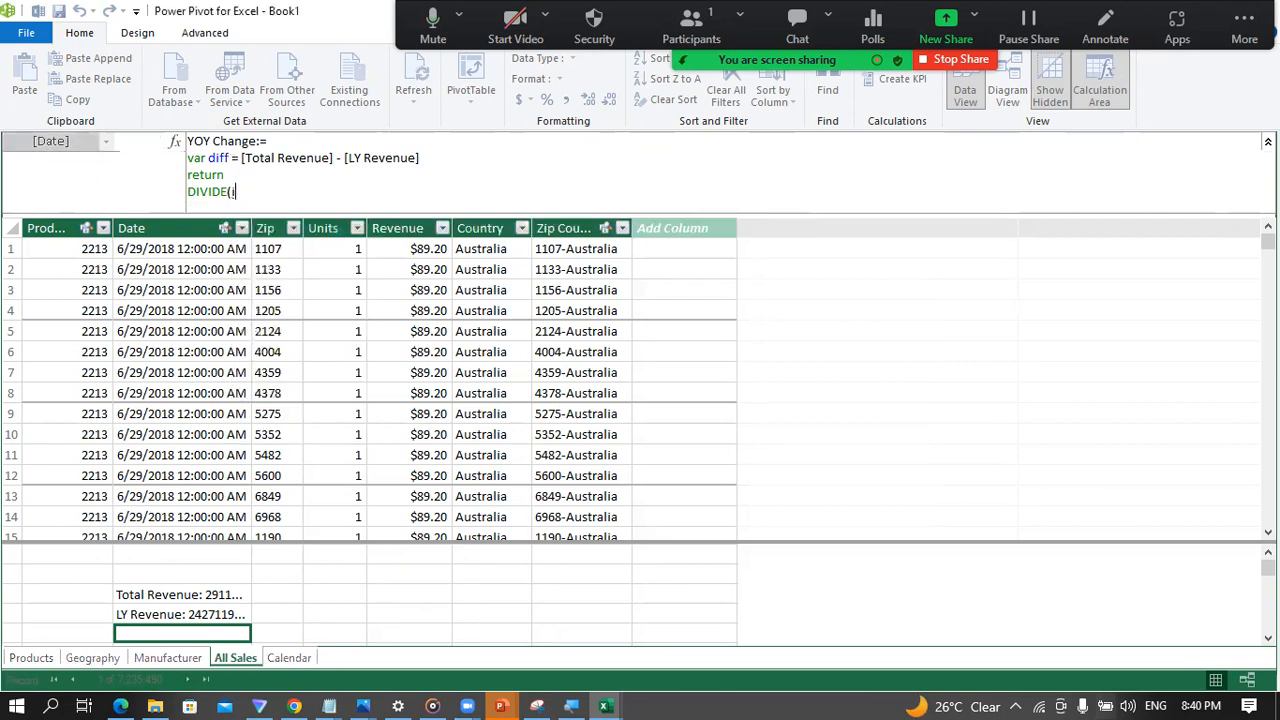
pyautogui.write('diff')
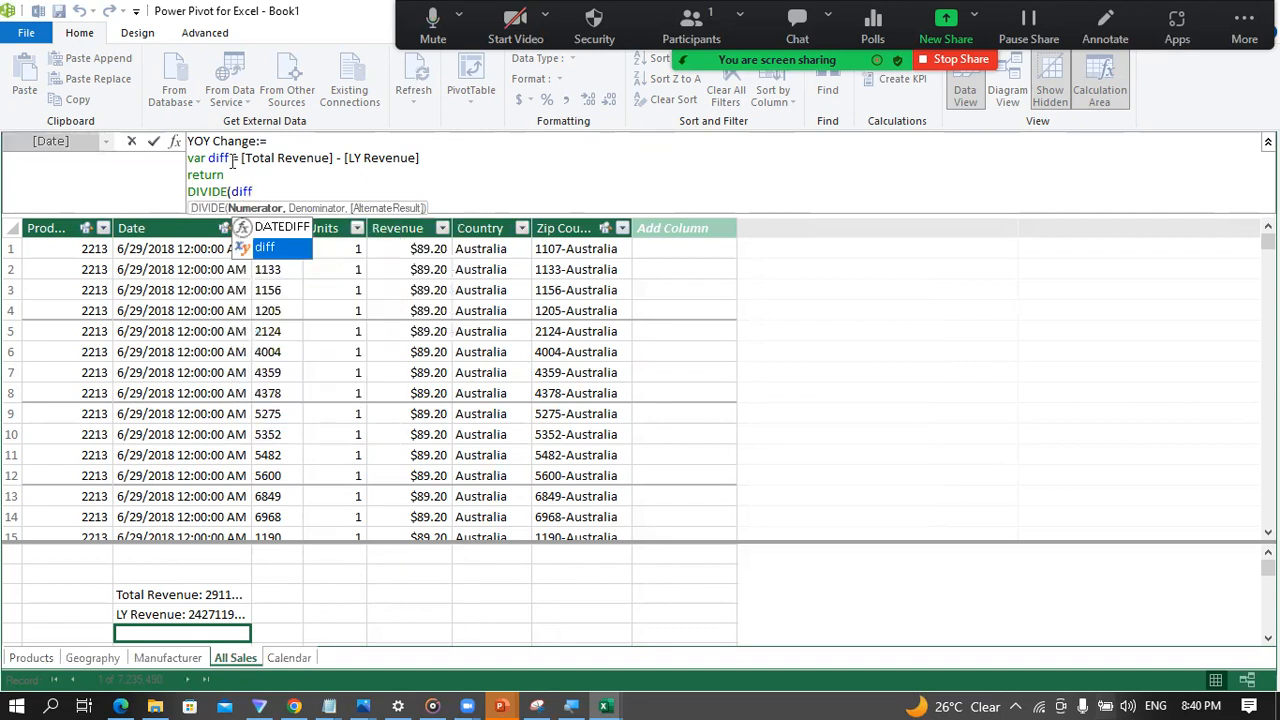
pyautogui.write(',')
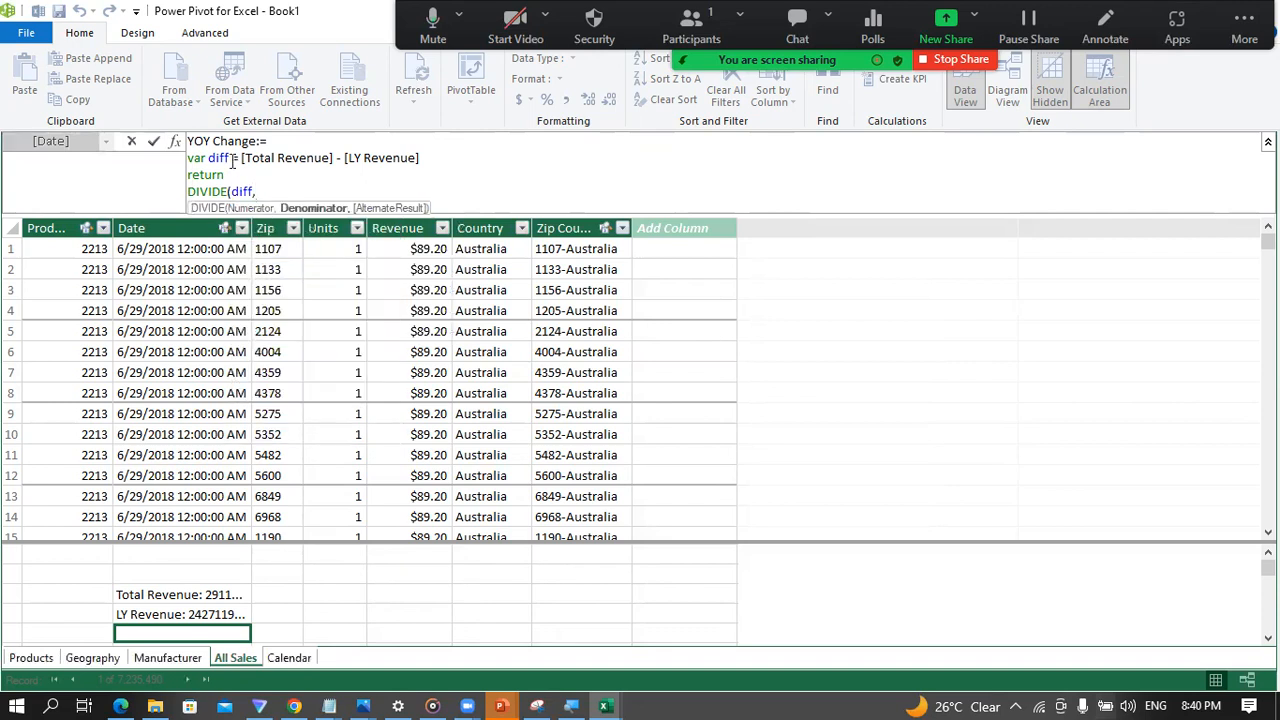
pyautogui.write('ly')
pyautogui.press('Tab')
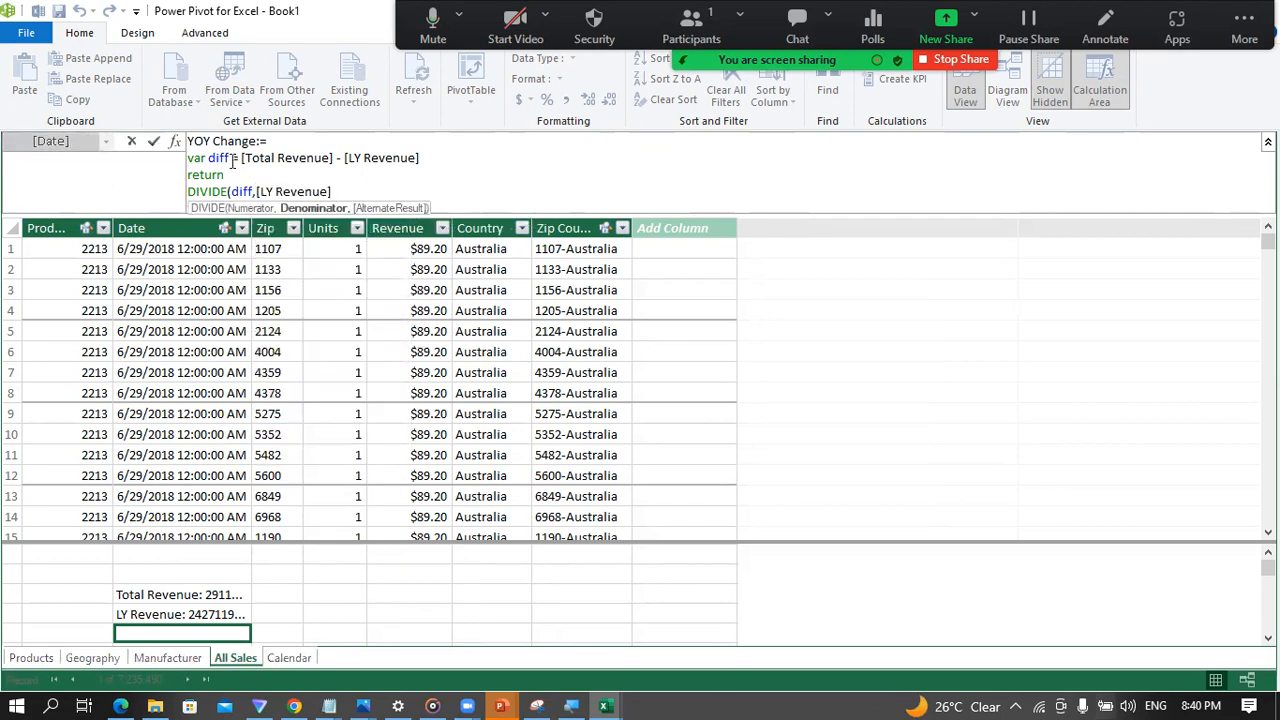
pyautogui.write(')')
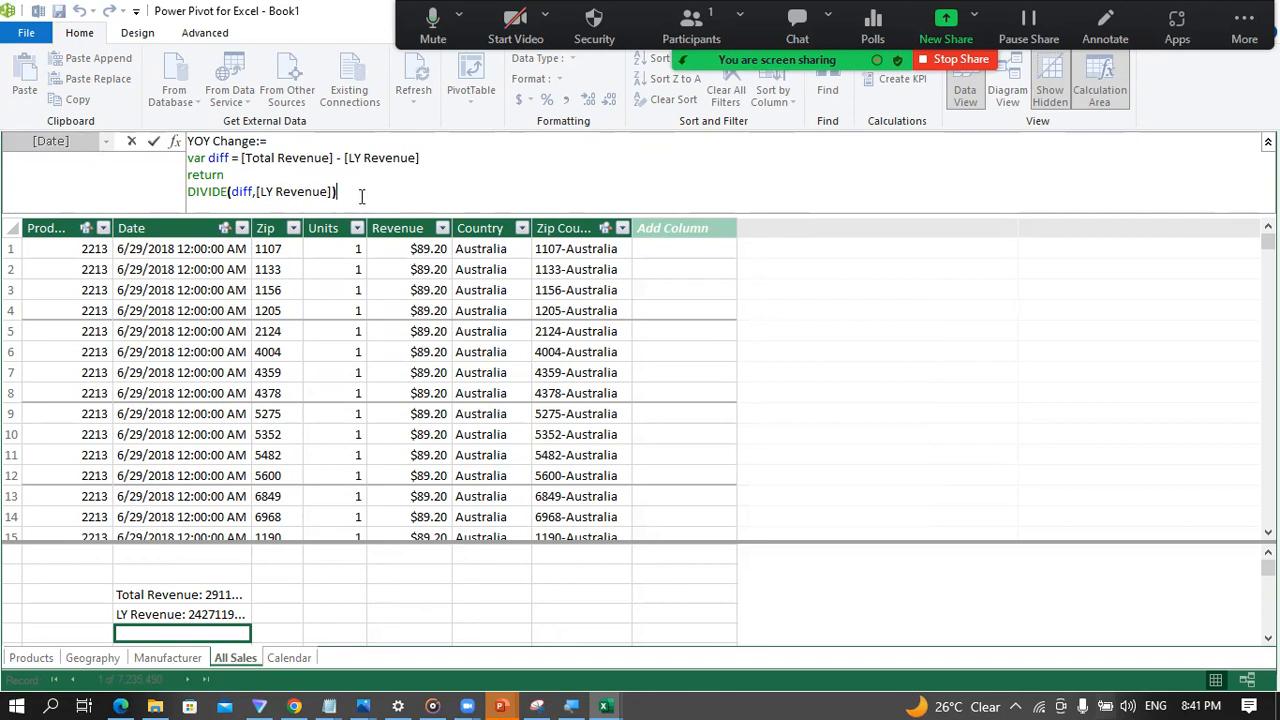
# Step: Add 0 as the alternate result of the DIVIDE function and commit the YOY Change measure
pyautogui.press('Left')
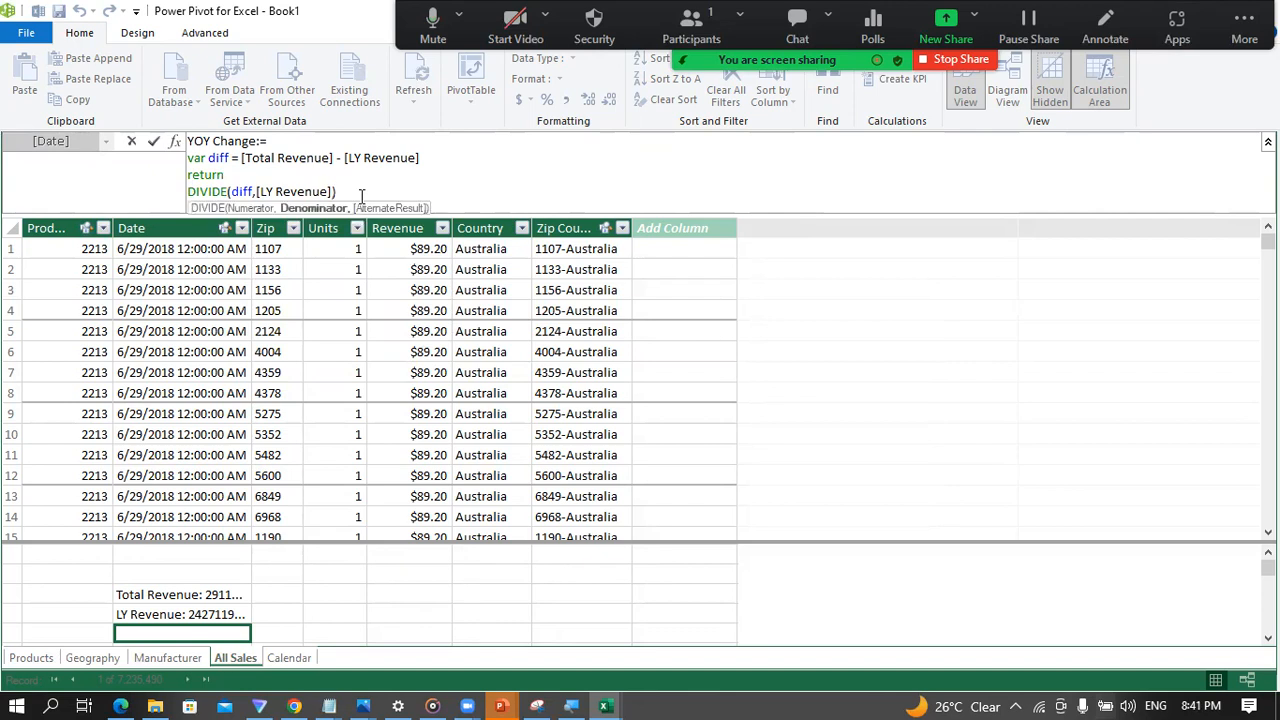
pyautogui.write(',')
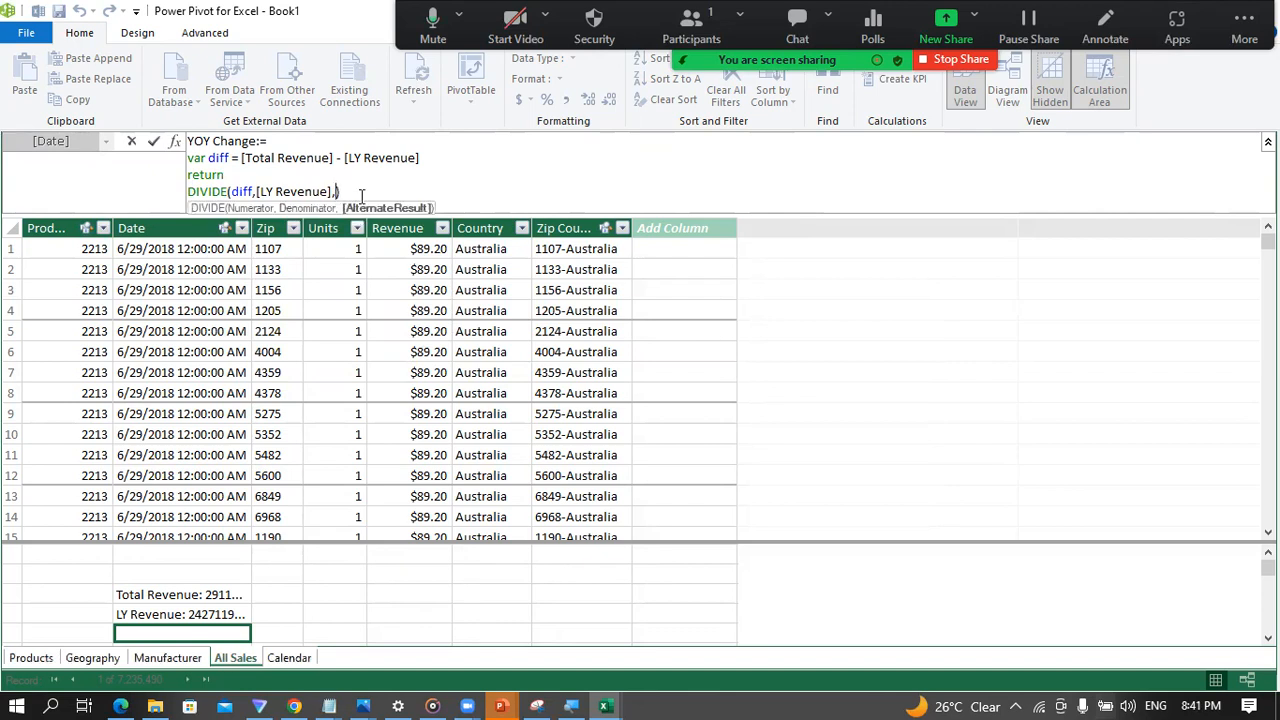
pyautogui.write('0')
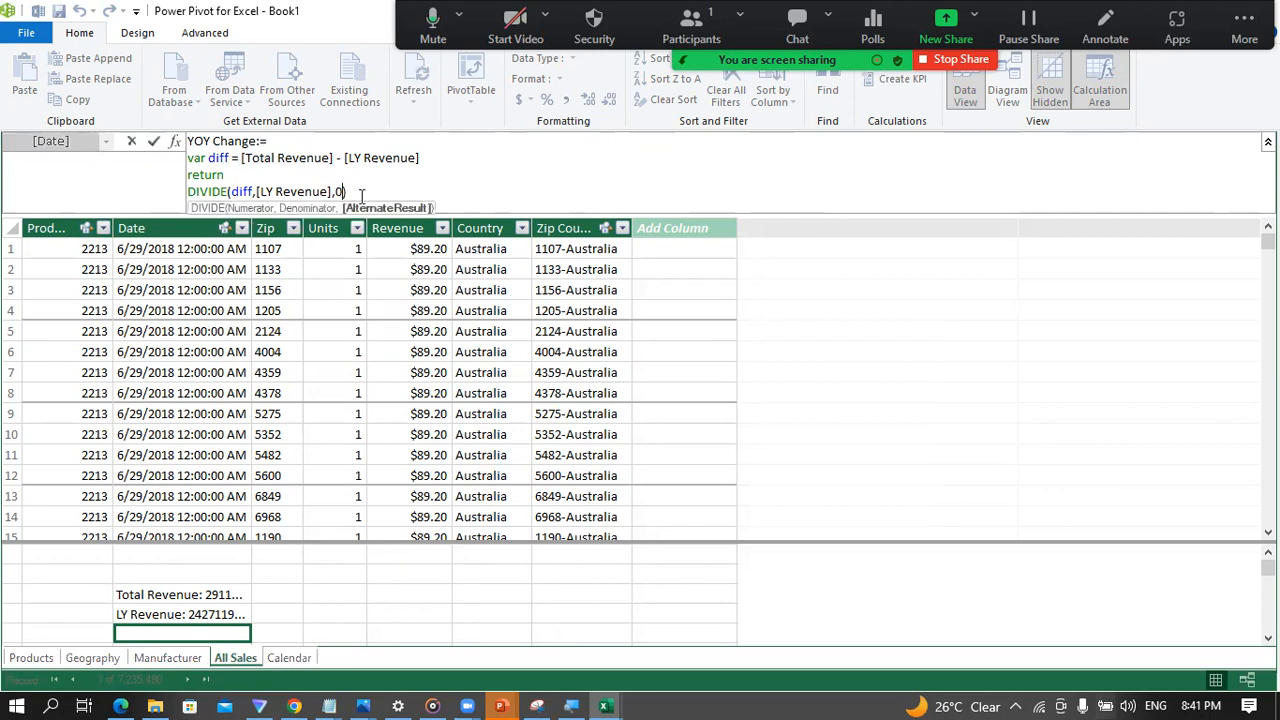
pyautogui.press('Right')
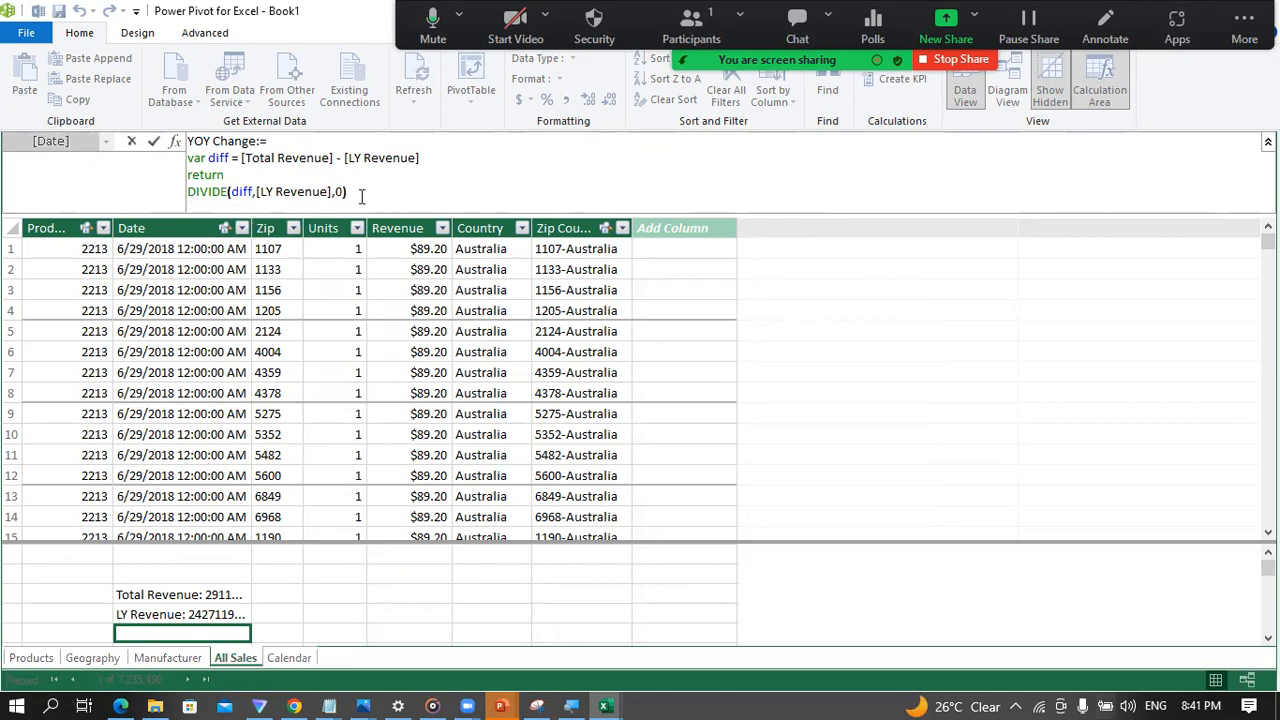
pyautogui.press('Return')
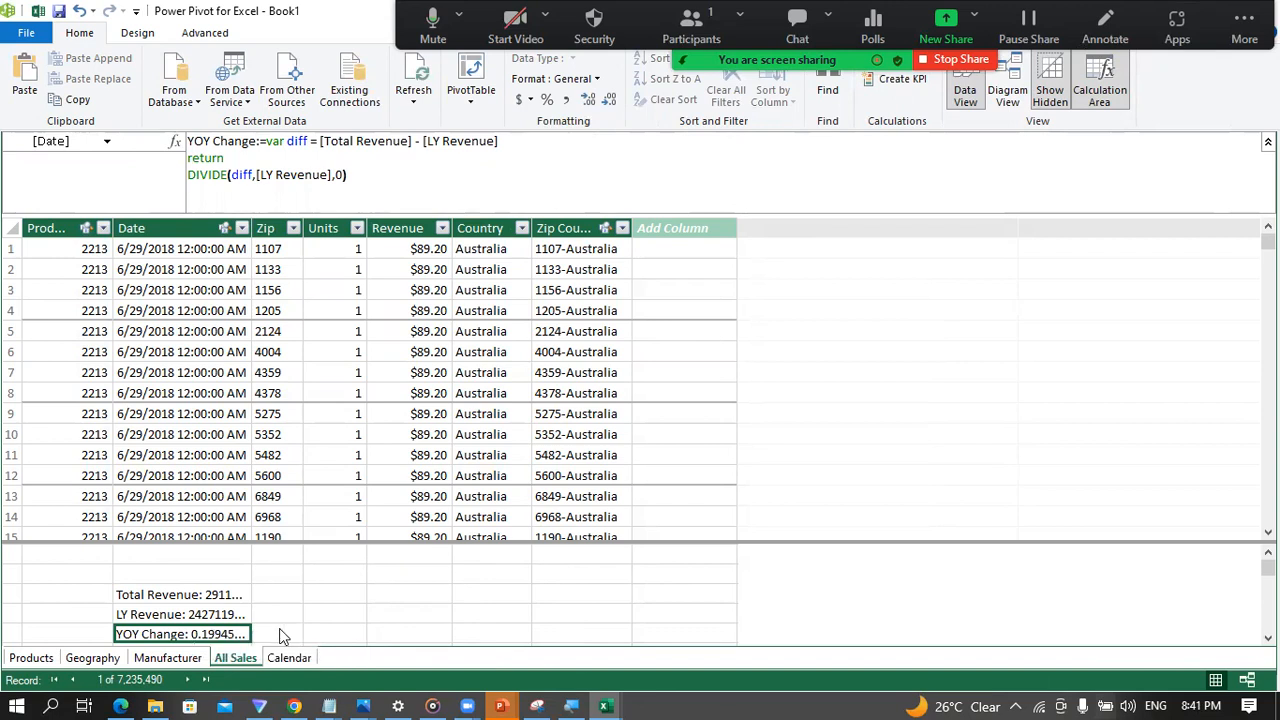
# Step: Format the YOY Change measure as a percentage
pyautogui.press('Right')
pyautogui.press('Right')
pyautogui.press('Up')
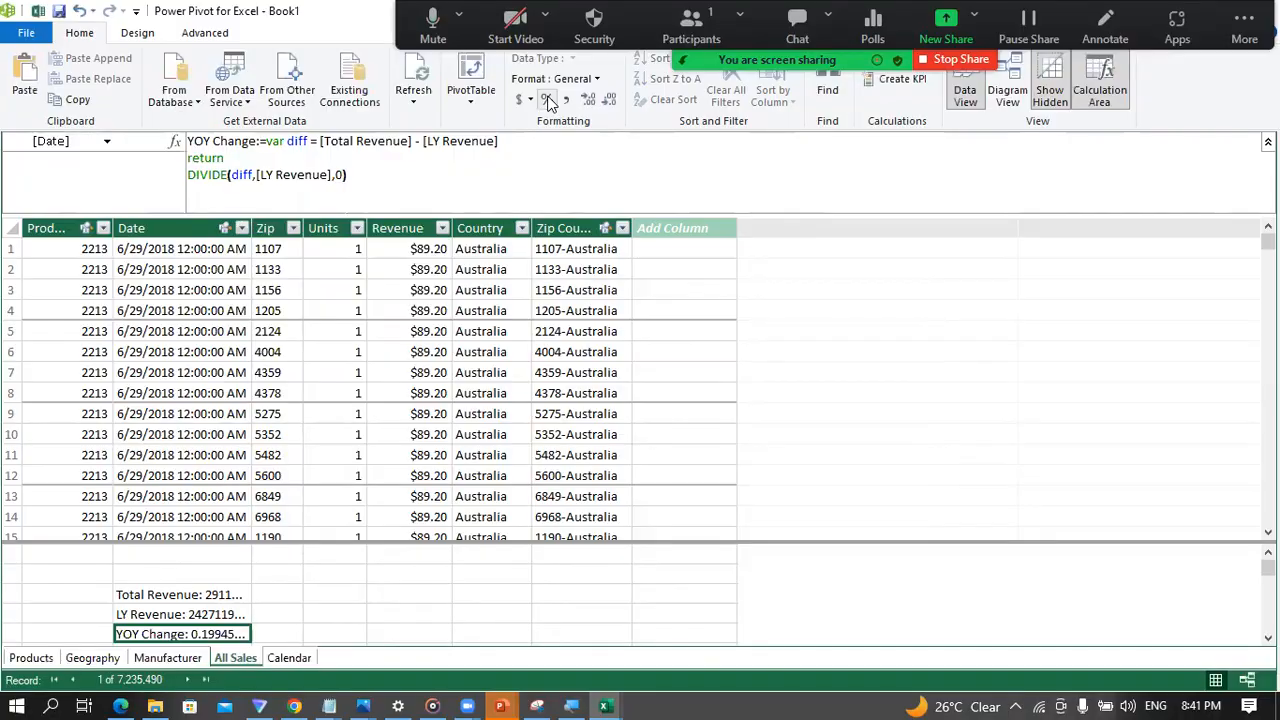
pyautogui.click(548, 100)
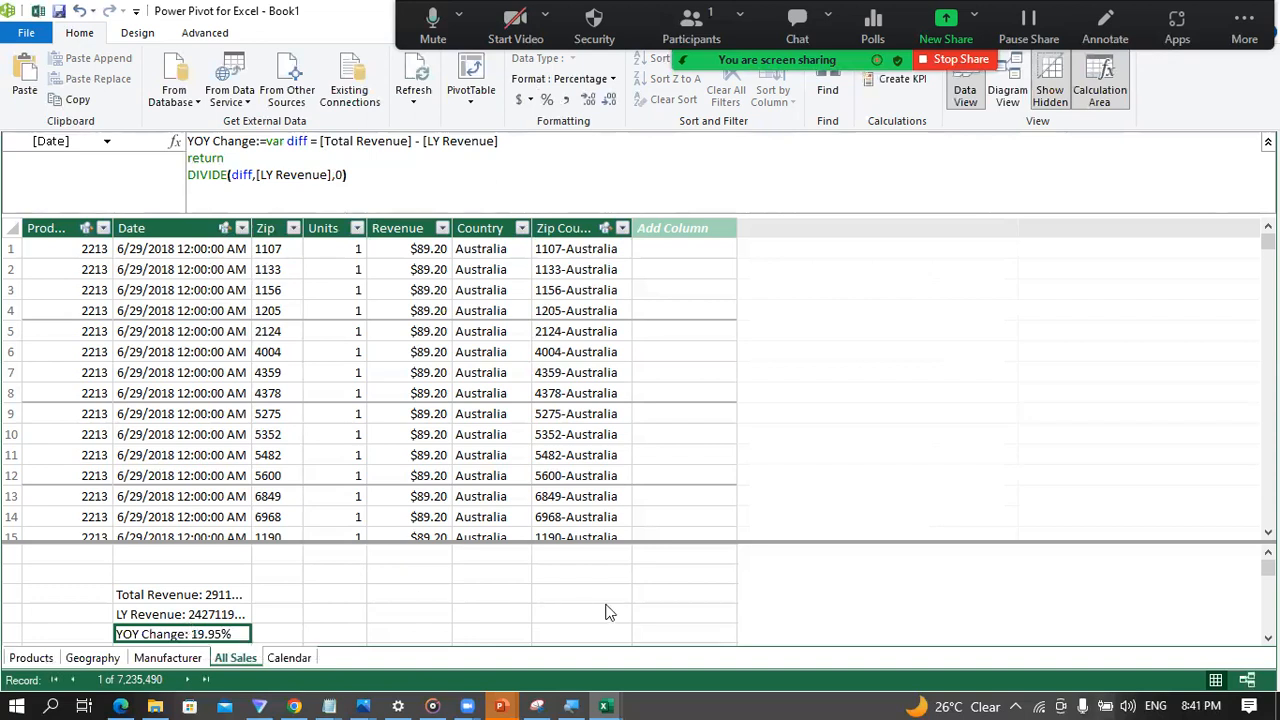
# Step: Switch to the Excel workbook, insert a data model PivotTable at K12 of the Year on Year Growth sheet, and close Format Shape
pyautogui.moveTo(606, 700)
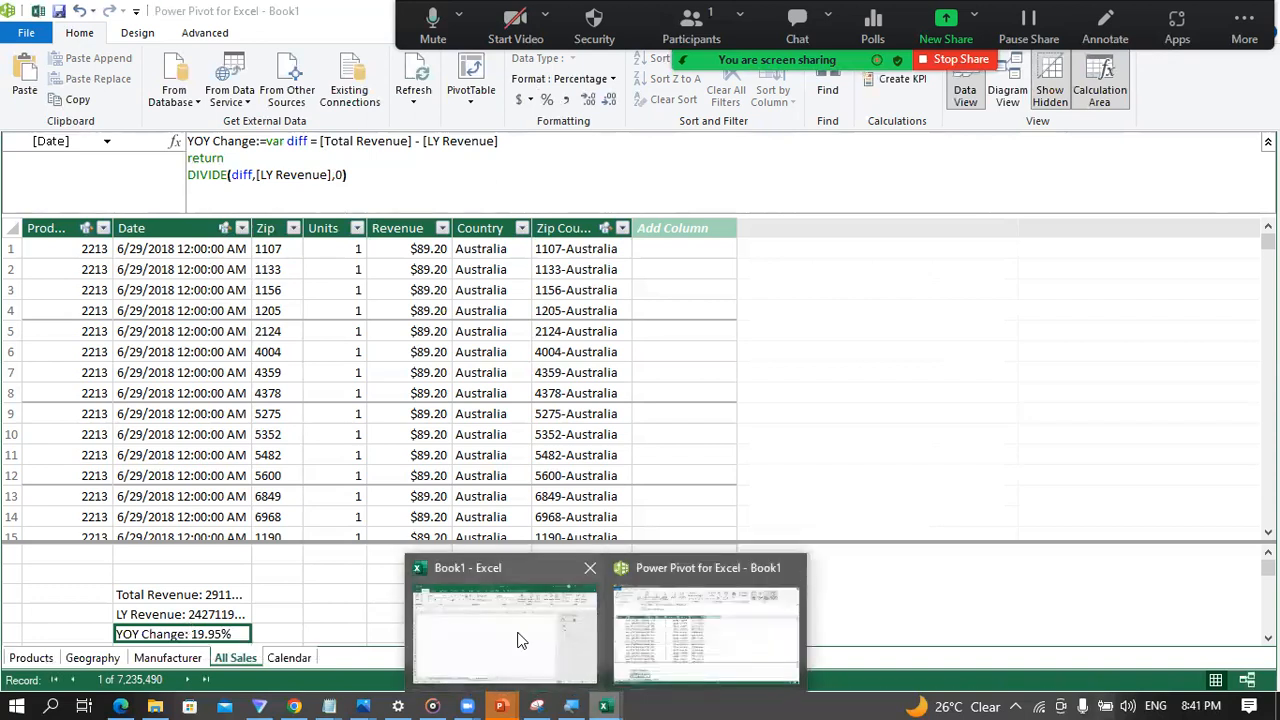
pyautogui.click(517, 637)
pyautogui.click(155, 273)
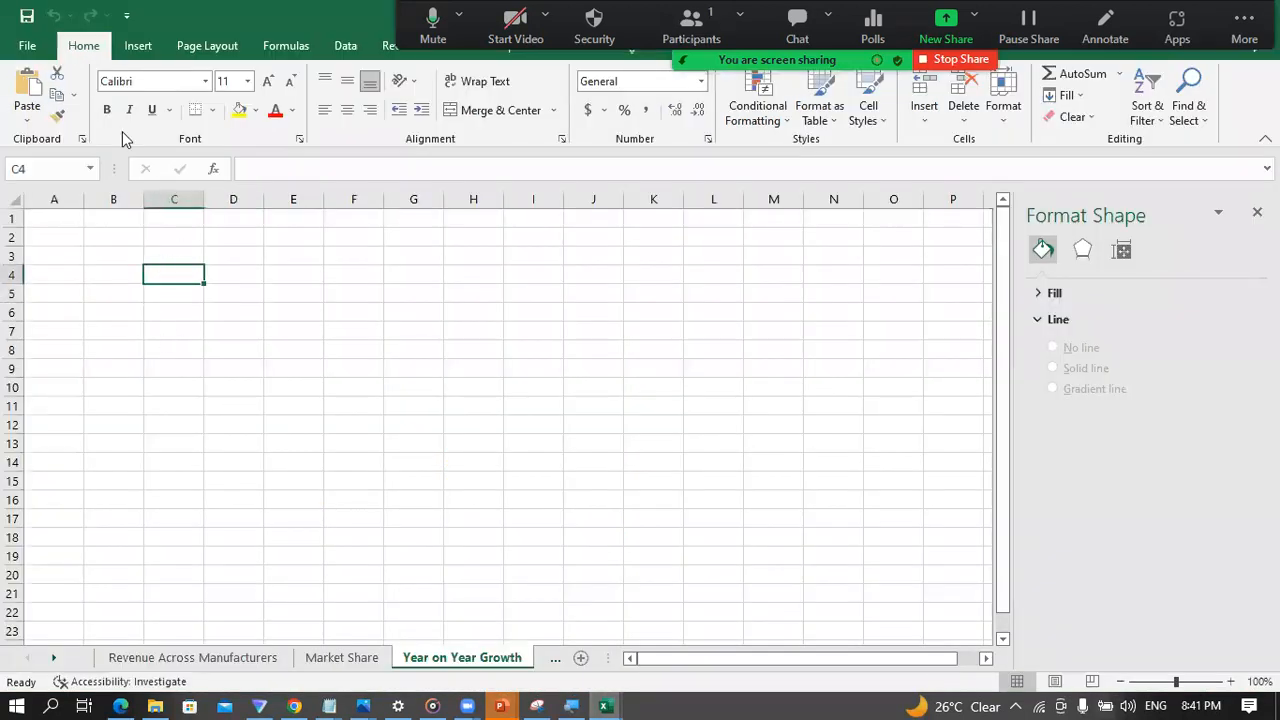
pyautogui.click(135, 47)
pyautogui.click(34, 114)
pyautogui.click(46, 180)
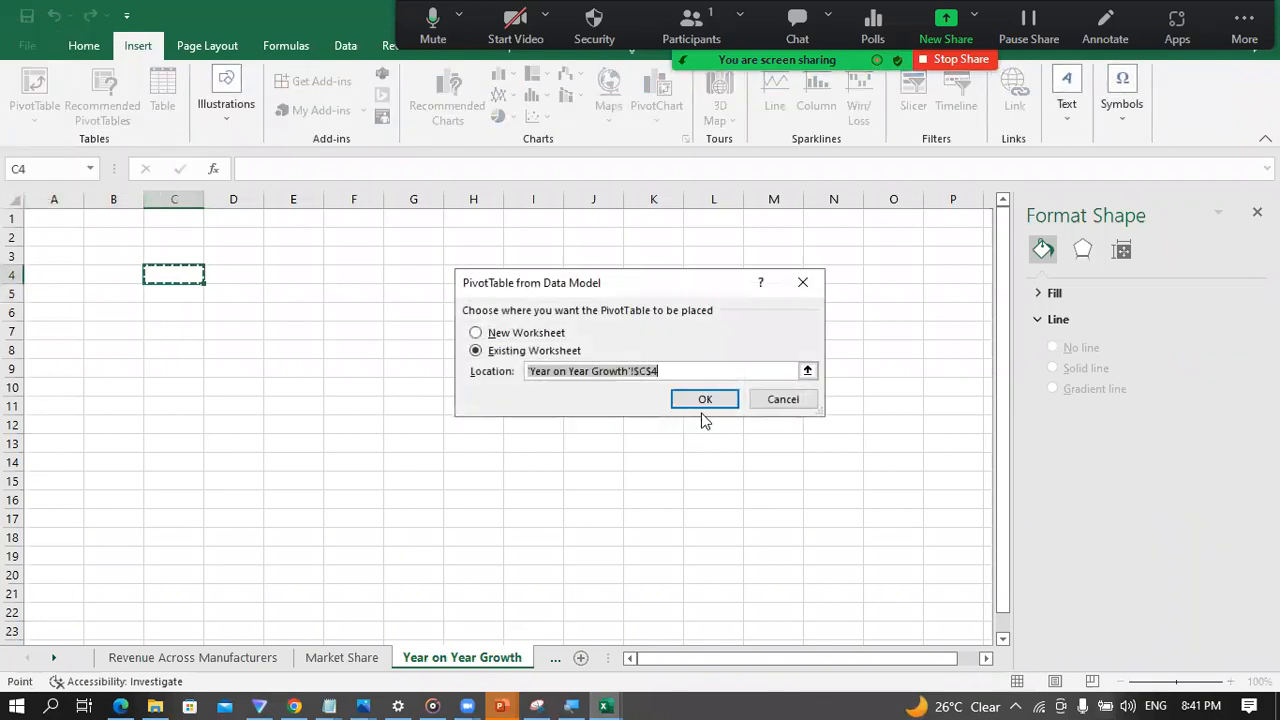
pyautogui.click(655, 428)
pyautogui.click(705, 400)
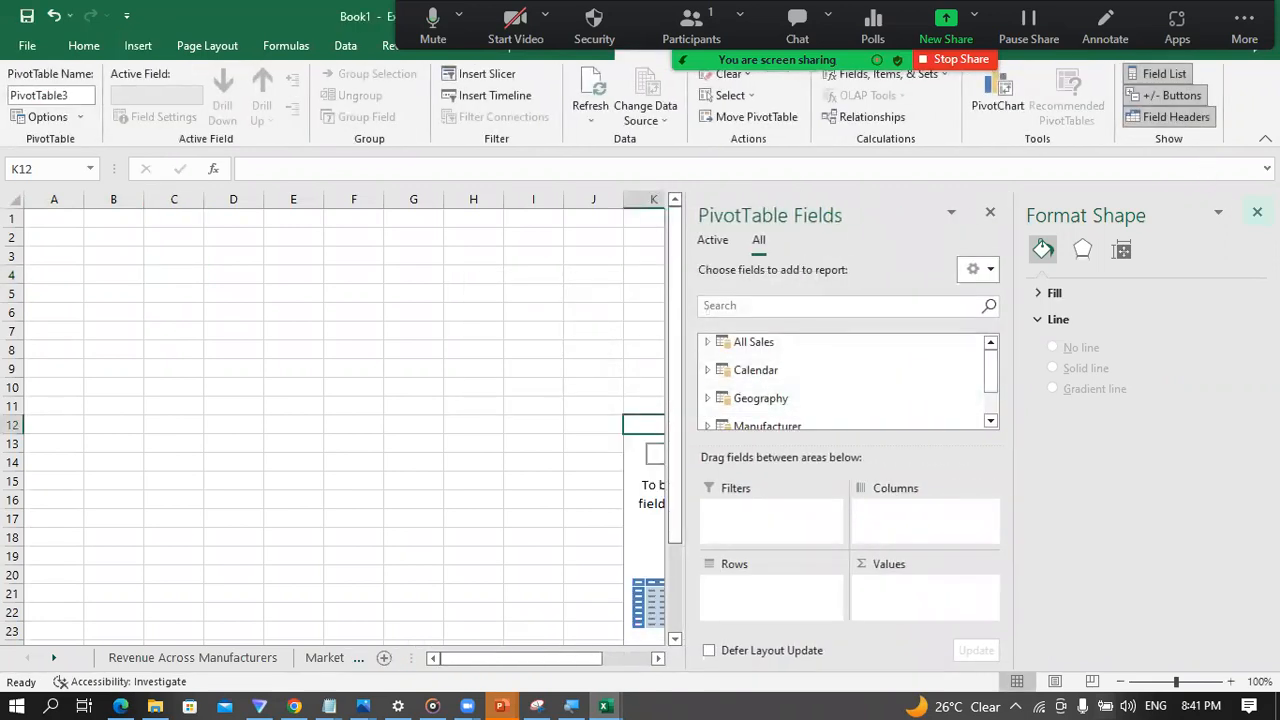
pyautogui.click(1257, 212)
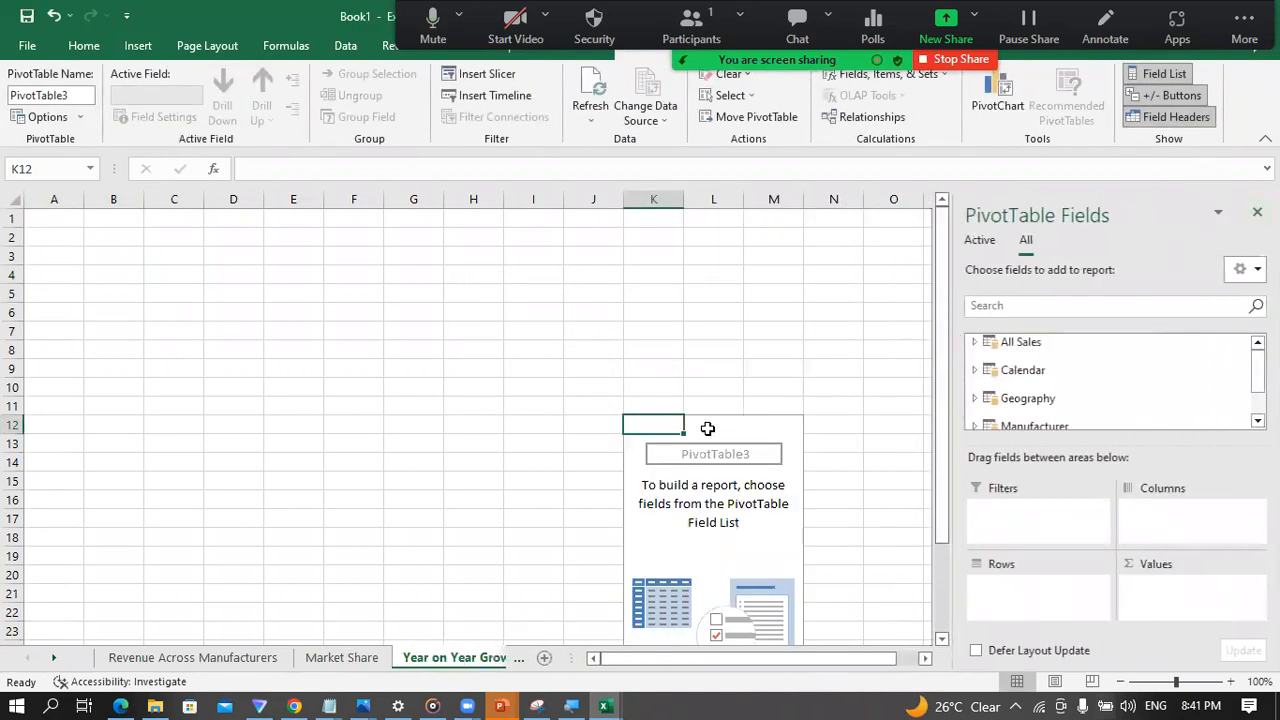
# Step: Move the empty PivotTable from K12 to cell C12 on the Year on Year Growth sheet
pyautogui.hotkey('shift', 'Right')
pyautogui.hotkey('shift', 'Right')
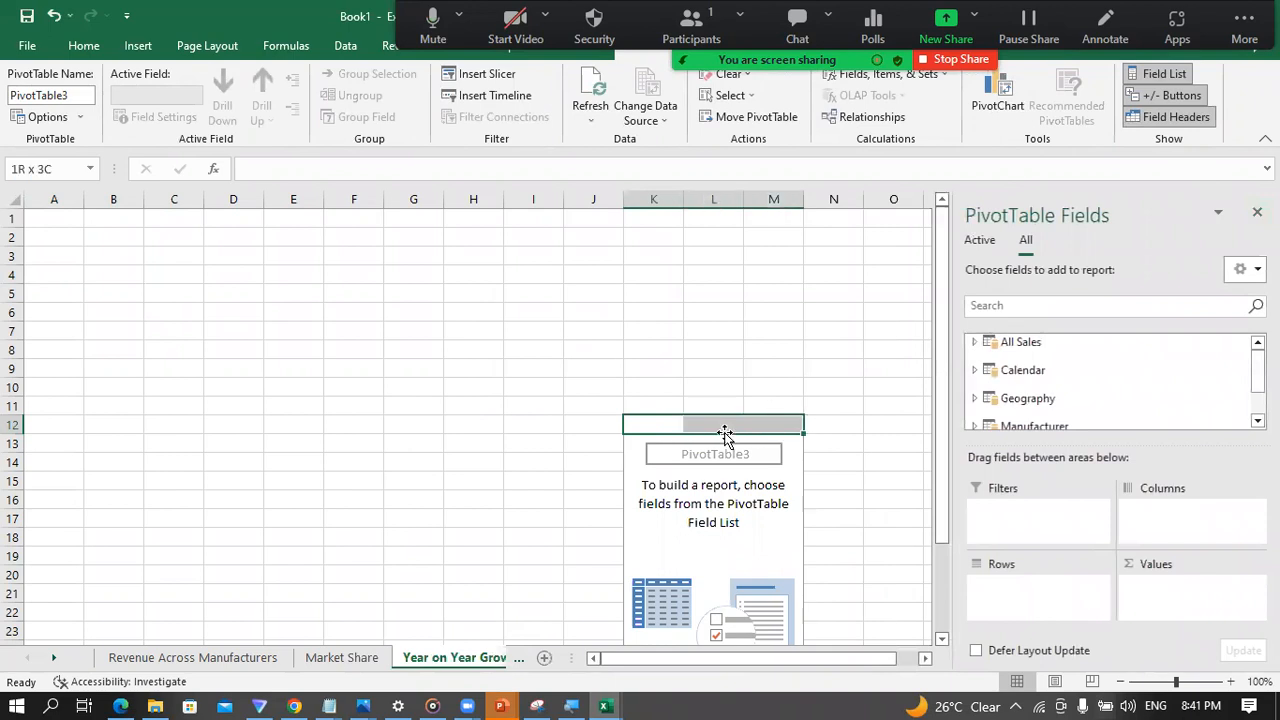
pyautogui.hotkey('shift', 'Down')
pyautogui.hotkey('shift', 'Down')
pyautogui.hotkey('shift', 'Down')
pyautogui.hotkey('shift', 'Down')
pyautogui.hotkey('shift', 'Down')
pyautogui.hotkey('shift', 'Down')
pyautogui.hotkey('shift', 'Down')
pyautogui.hotkey('shift', 'Down')
pyautogui.hotkey('shift', 'Down')
pyautogui.hotkey('shift', 'Down')
pyautogui.hotkey('shift', 'Down')
pyautogui.hotkey('shift', 'Down')
pyautogui.hotkey('shift', 'Down')
pyautogui.hotkey('shift', 'Down')
pyautogui.hotkey('shift', 'Down')
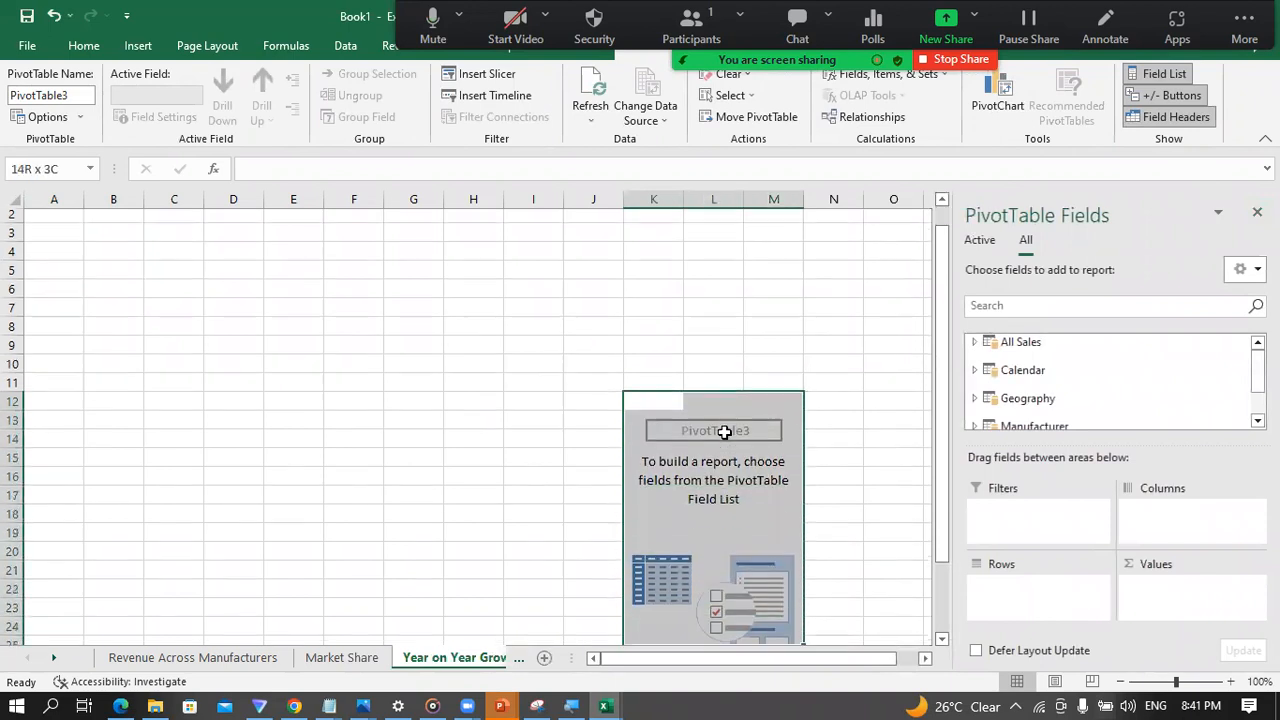
pyautogui.hotkey('shift', 'Down')
pyautogui.hotkey('shift', 'Down')
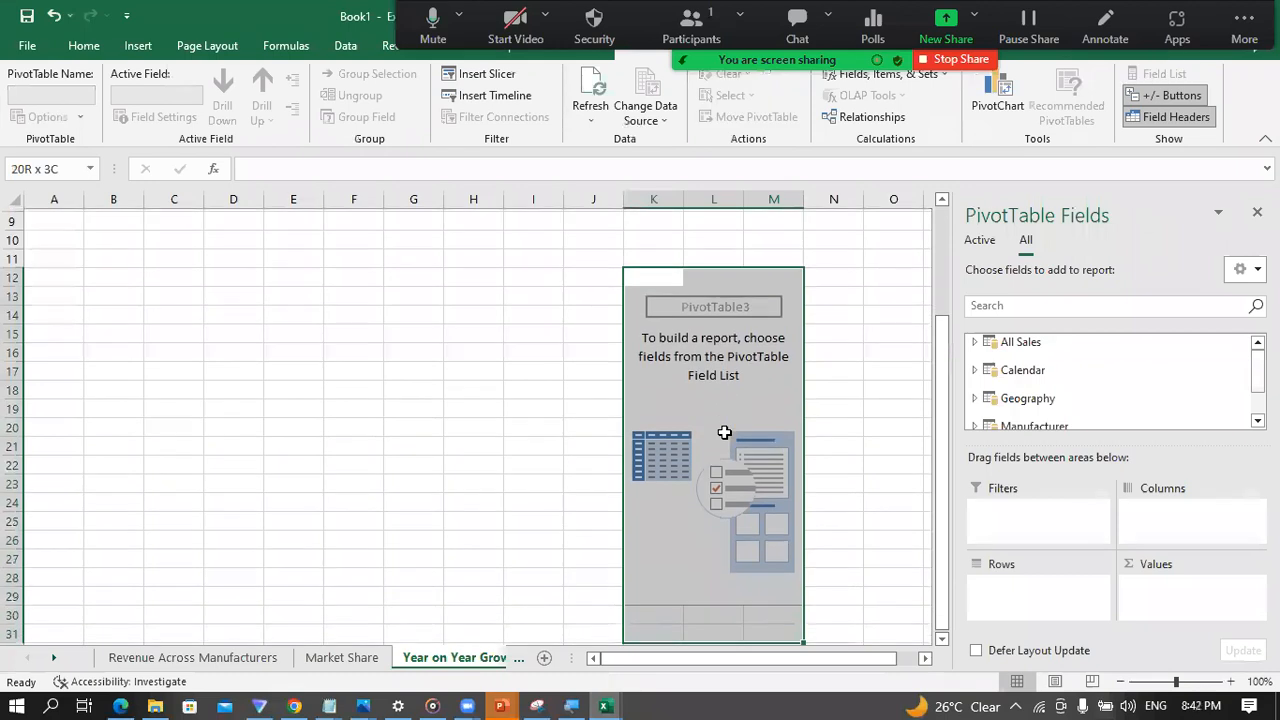
pyautogui.hotkey('ctrl', 'c')
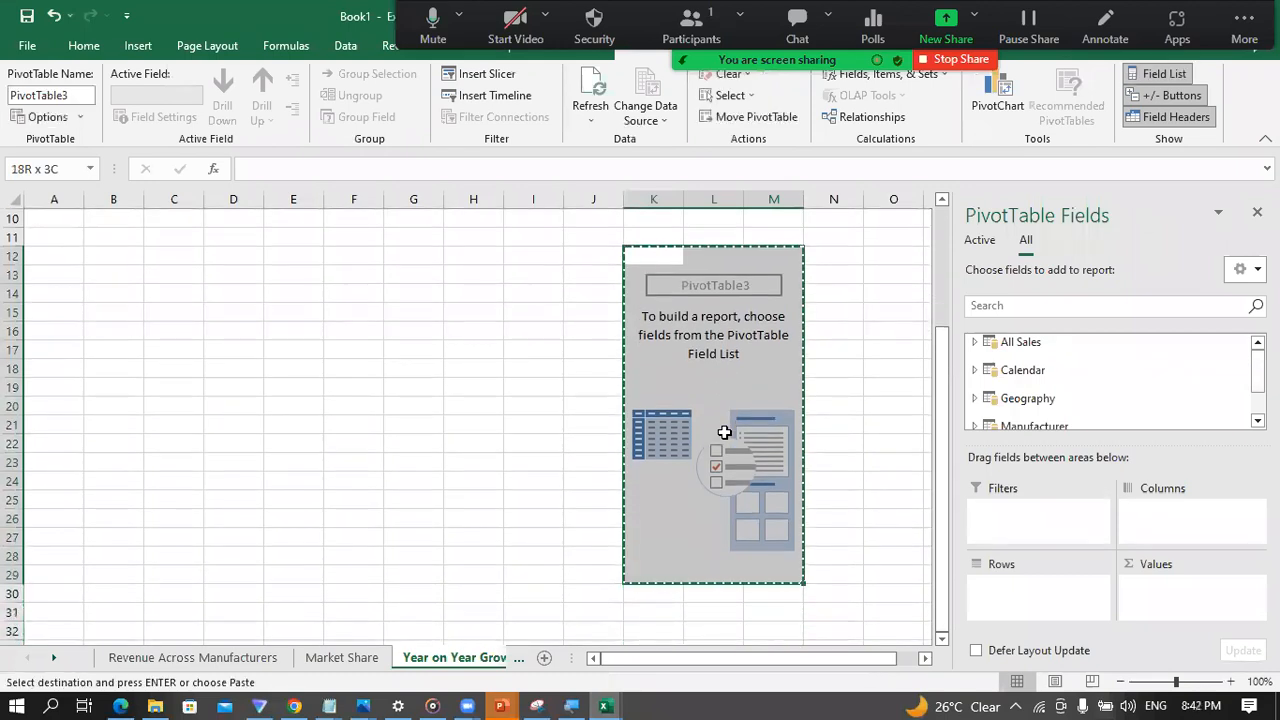
pyautogui.press('Left')
pyautogui.press('Left')
pyautogui.press('Left')
pyautogui.press('Left')
pyautogui.press('Left')
pyautogui.press('Left')
pyautogui.press('Left')
pyautogui.press('Left')
pyautogui.press('Return')
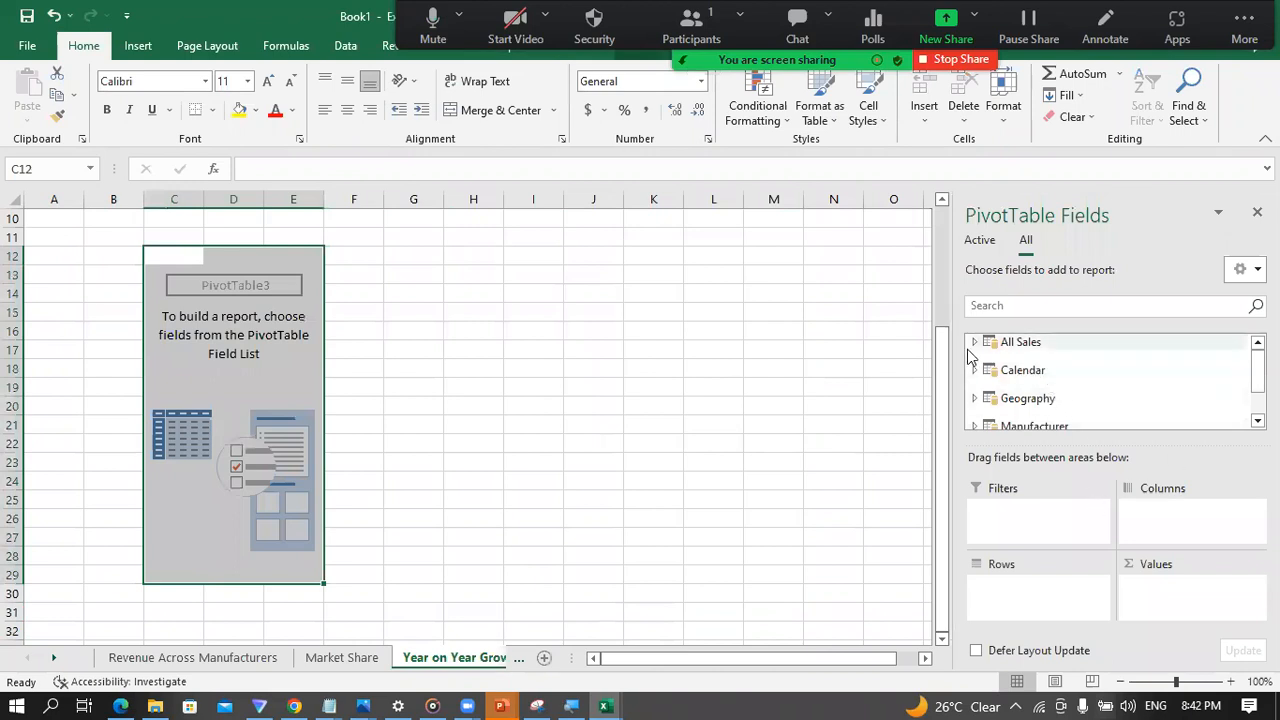
# Step: Add the Calendar table's Date Hierarchy to the PivotTable's rows and select an empty cell outside it
pyautogui.click(975, 343)
pyautogui.click(975, 343)
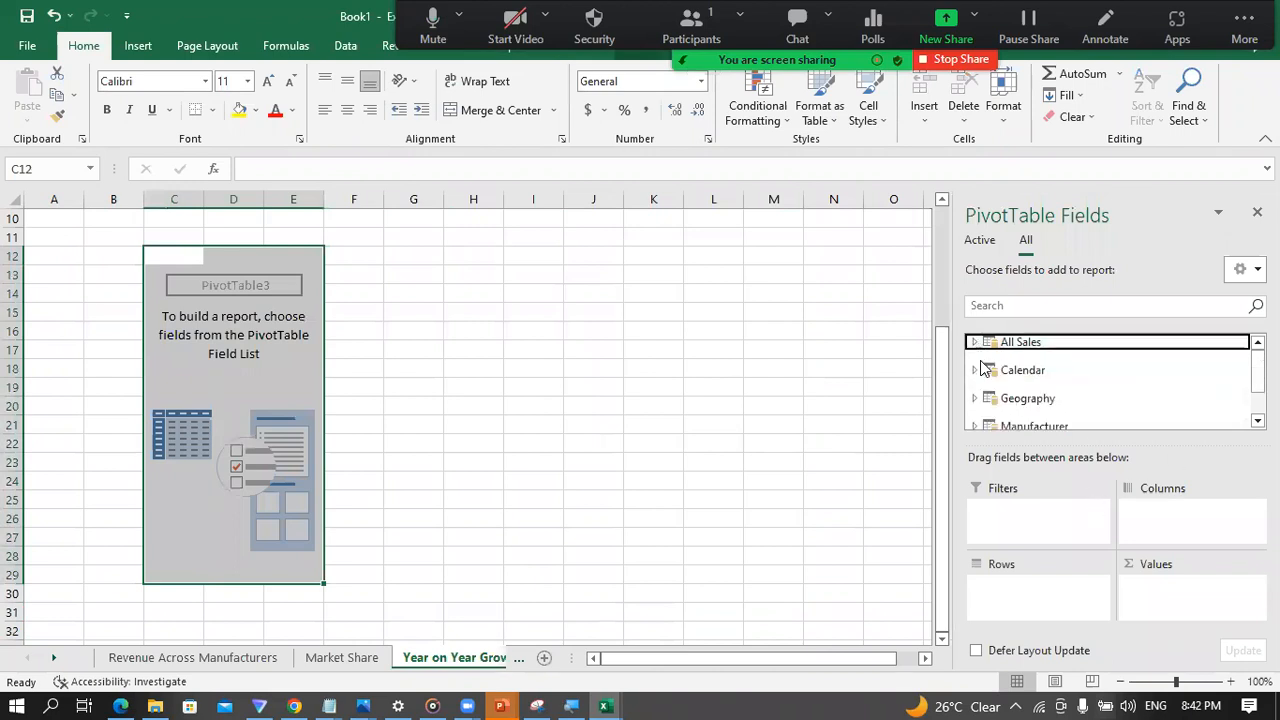
pyautogui.click(976, 371)
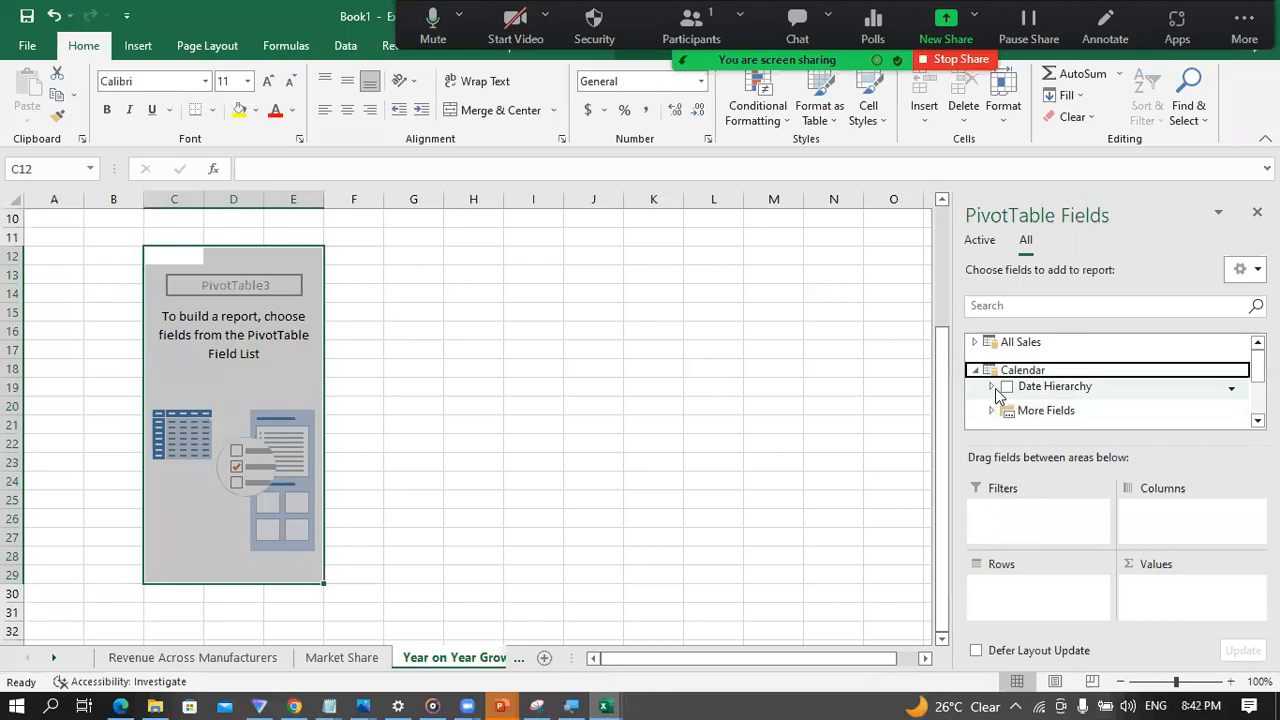
pyautogui.click(994, 390)
pyautogui.moveTo(1062, 393); pyautogui.dragTo(1009, 591)
pyautogui.click(526, 389)
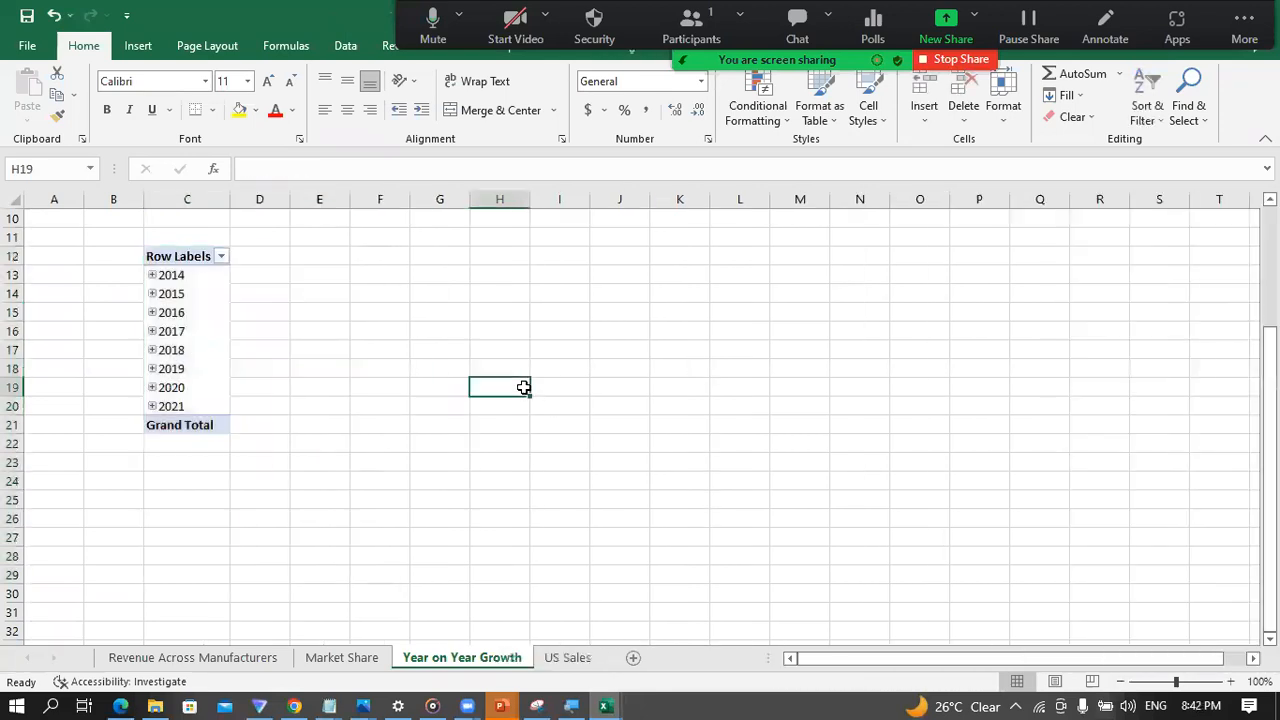
# Step: Add the Total Revenue measure from the All Sales table to the year PivotTable's values
pyautogui.click(204, 320)
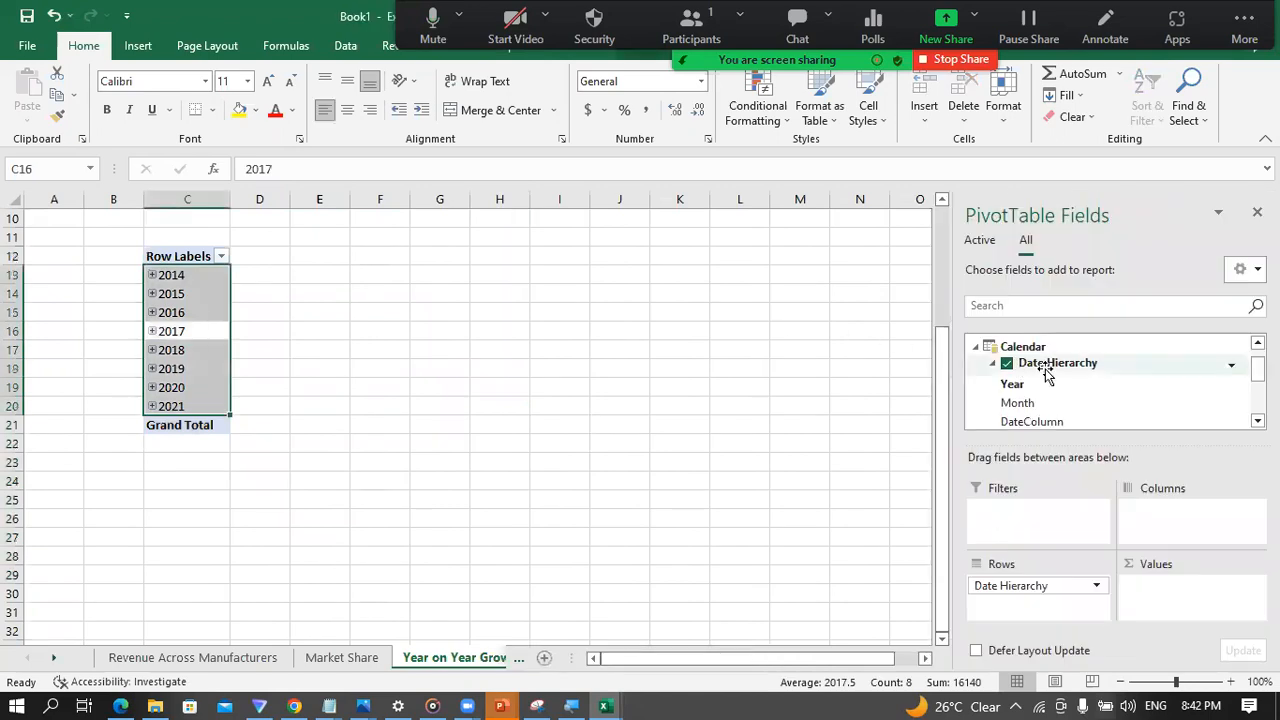
pyautogui.click(975, 348)
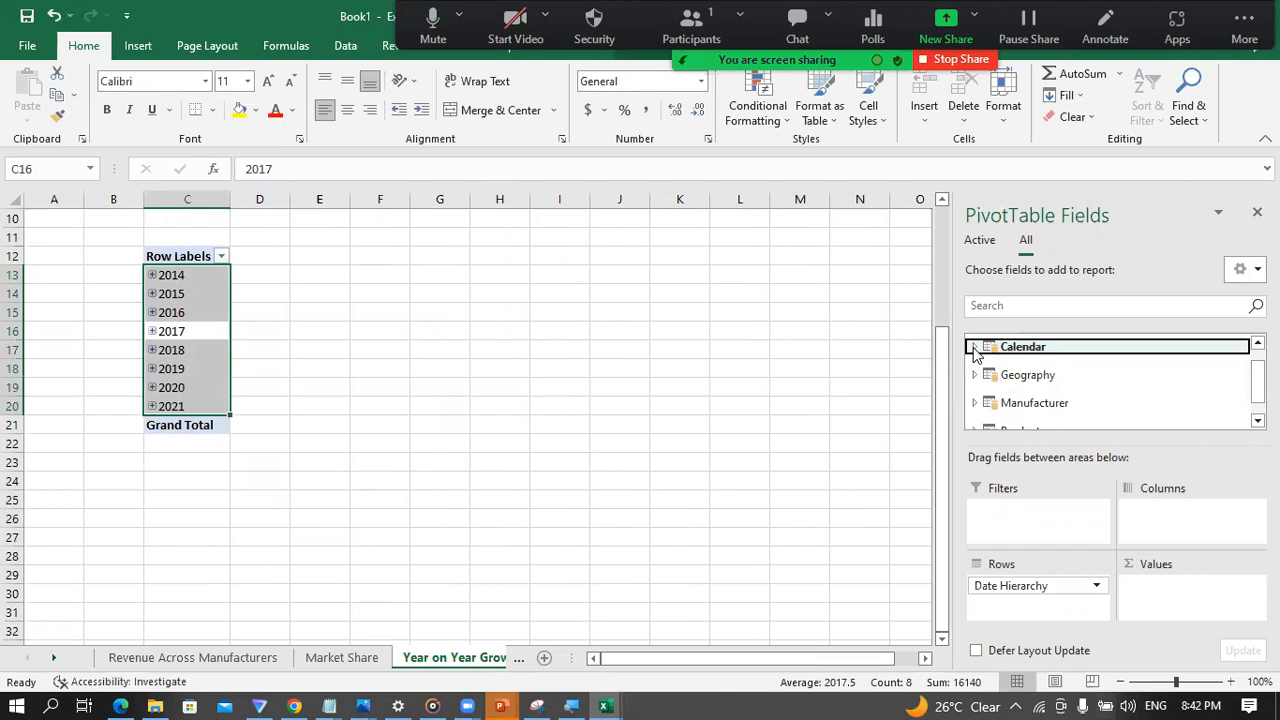
pyautogui.scroll(-1, 1065, 386)
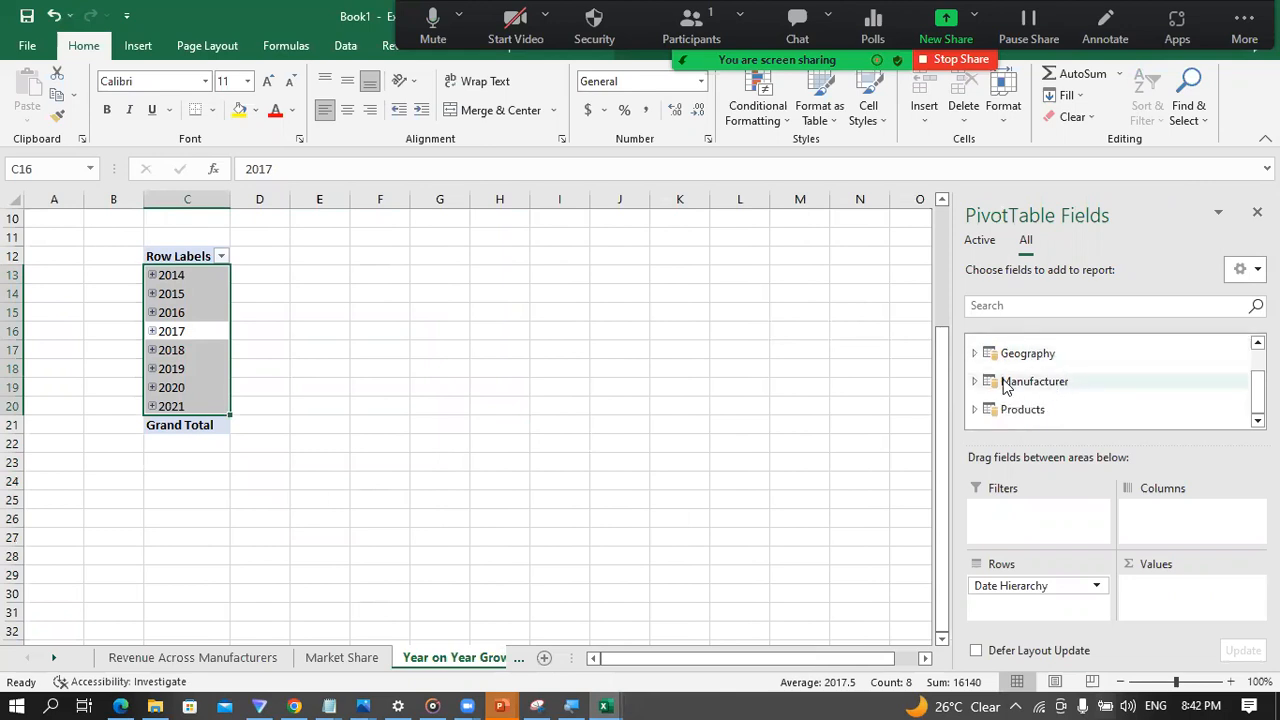
pyautogui.scroll(2, 1005, 388)
pyautogui.click(975, 343)
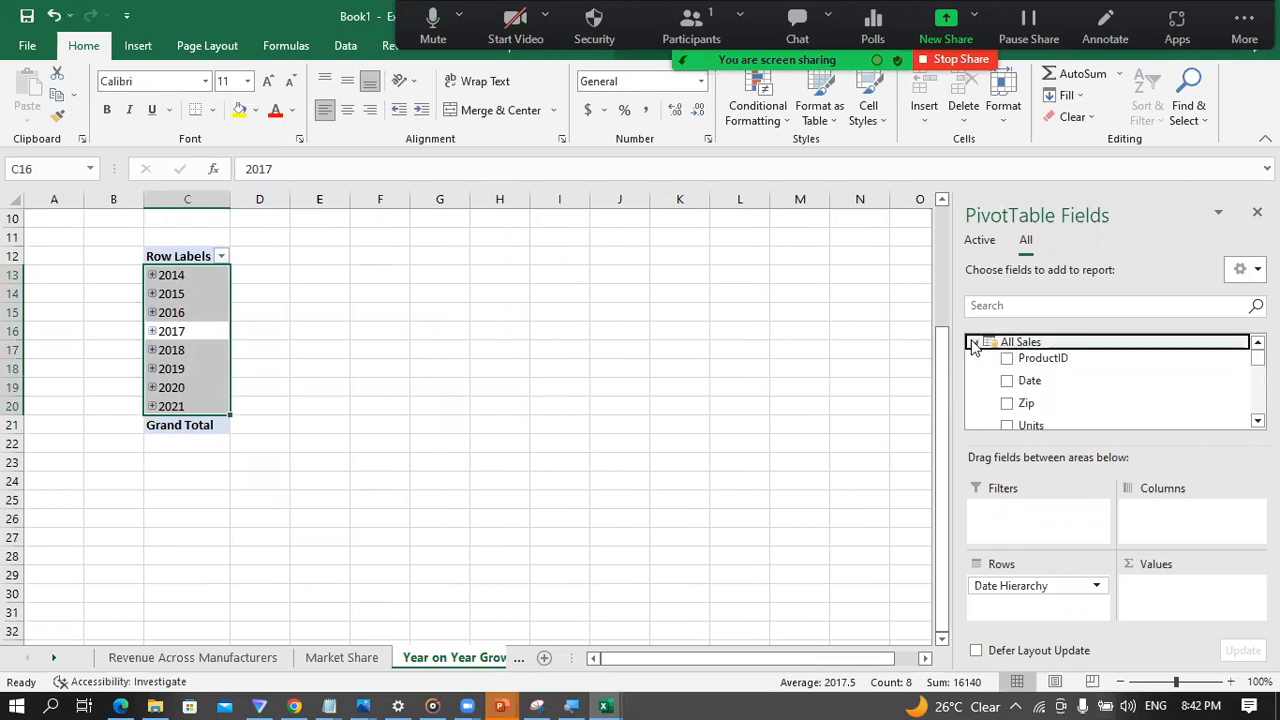
pyautogui.scroll(-3, 1060, 390)
pyautogui.scroll(-1, 1059, 398)
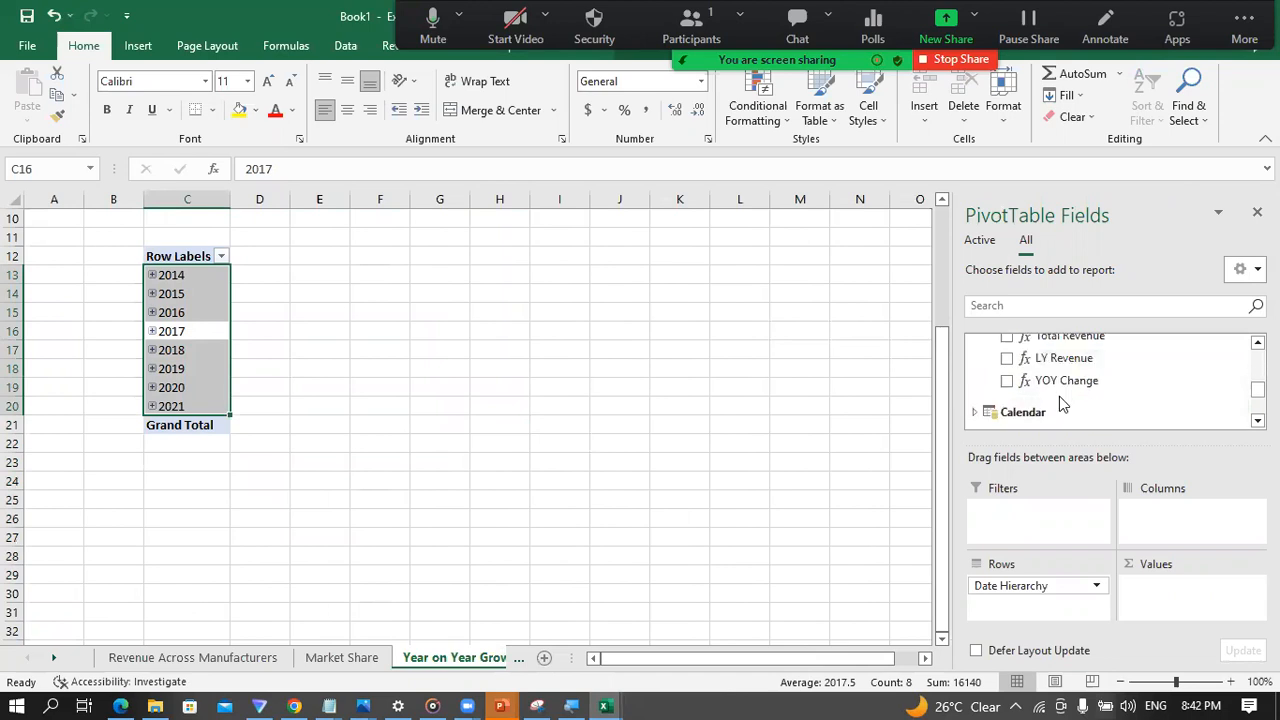
pyautogui.scroll(1, 1060, 394)
pyautogui.moveTo(1062, 381); pyautogui.dragTo(1166, 582)
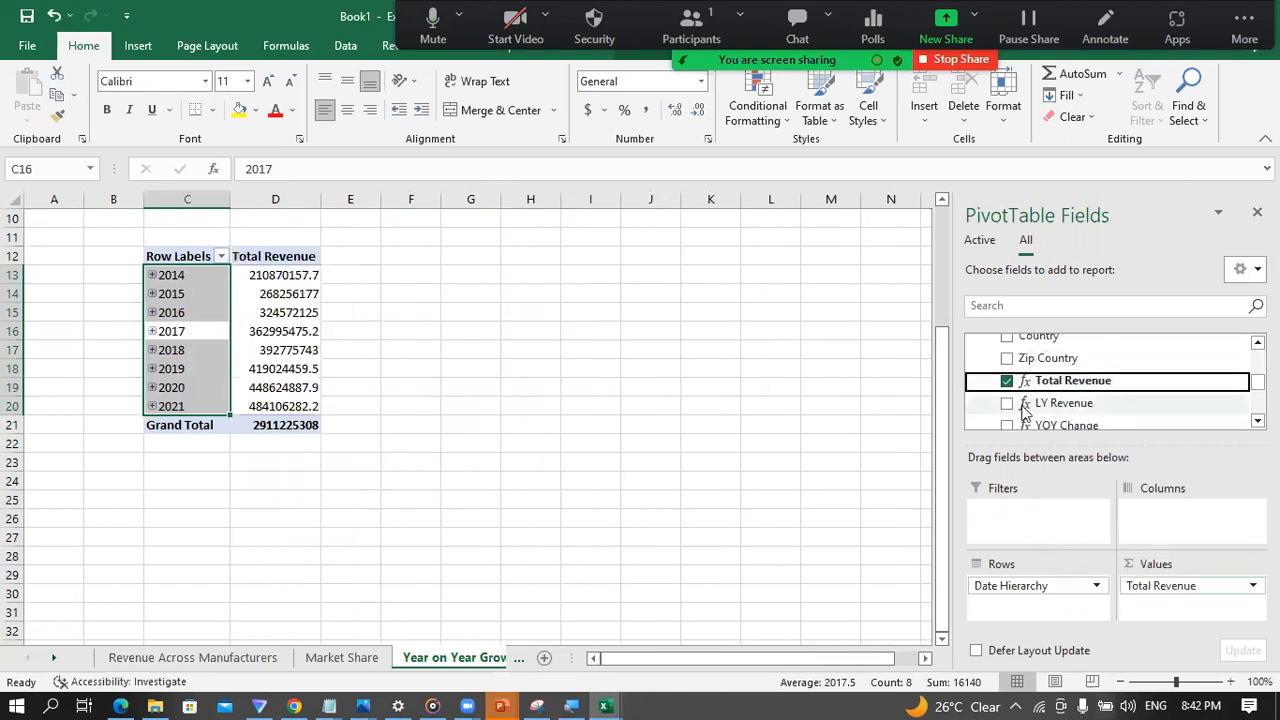
# Step: Add the LY Revenue and YOY Change measures to the PivotTable's values
pyautogui.click(1007, 405)
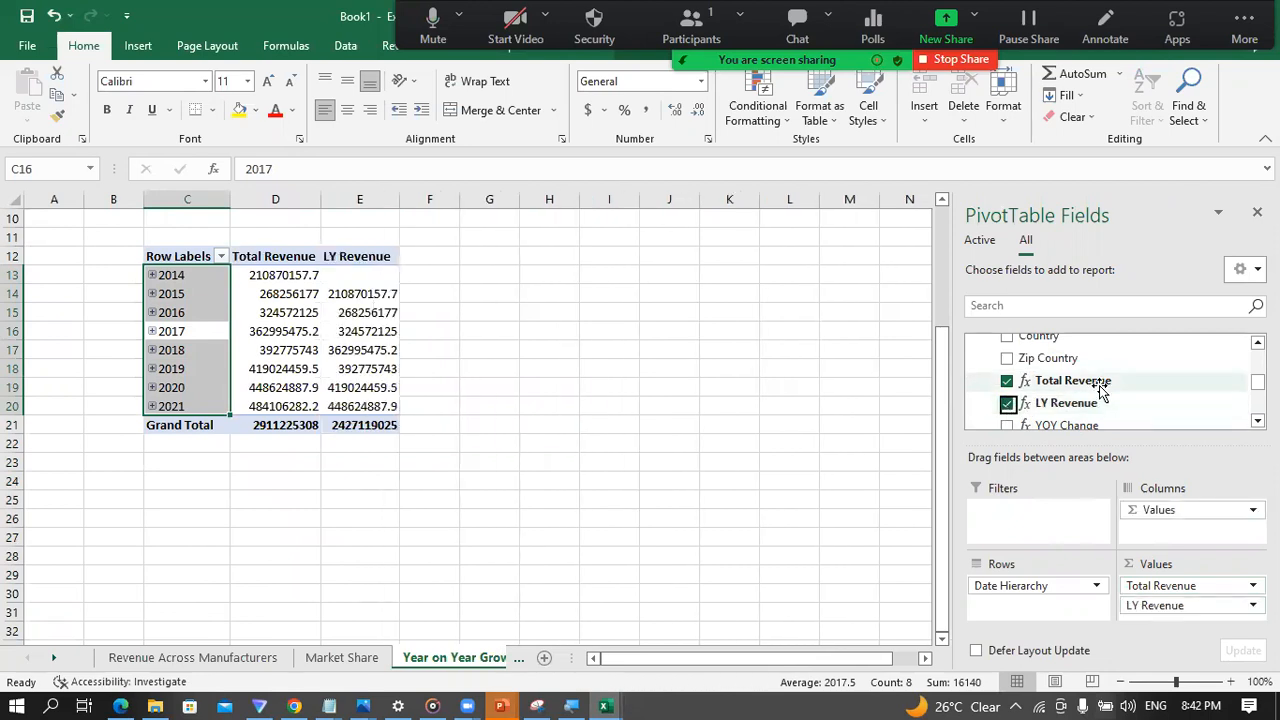
pyautogui.scroll(-1, 1099, 387)
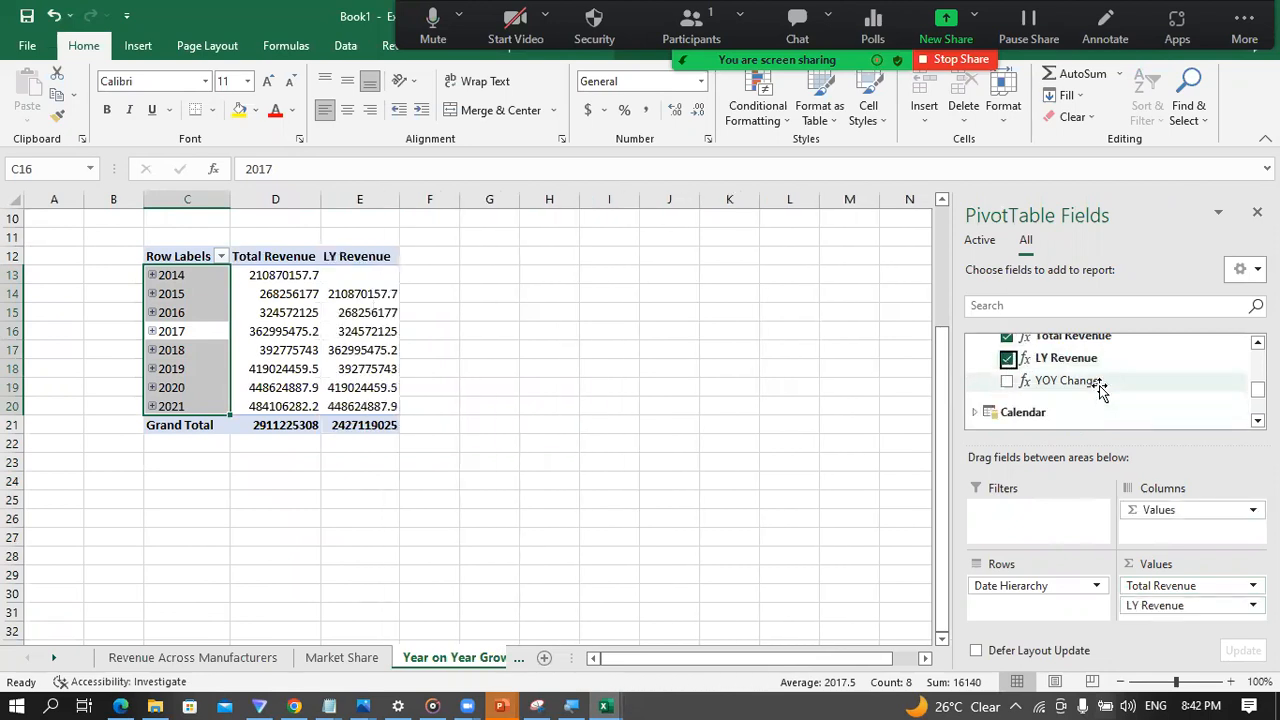
pyautogui.click(1007, 382)
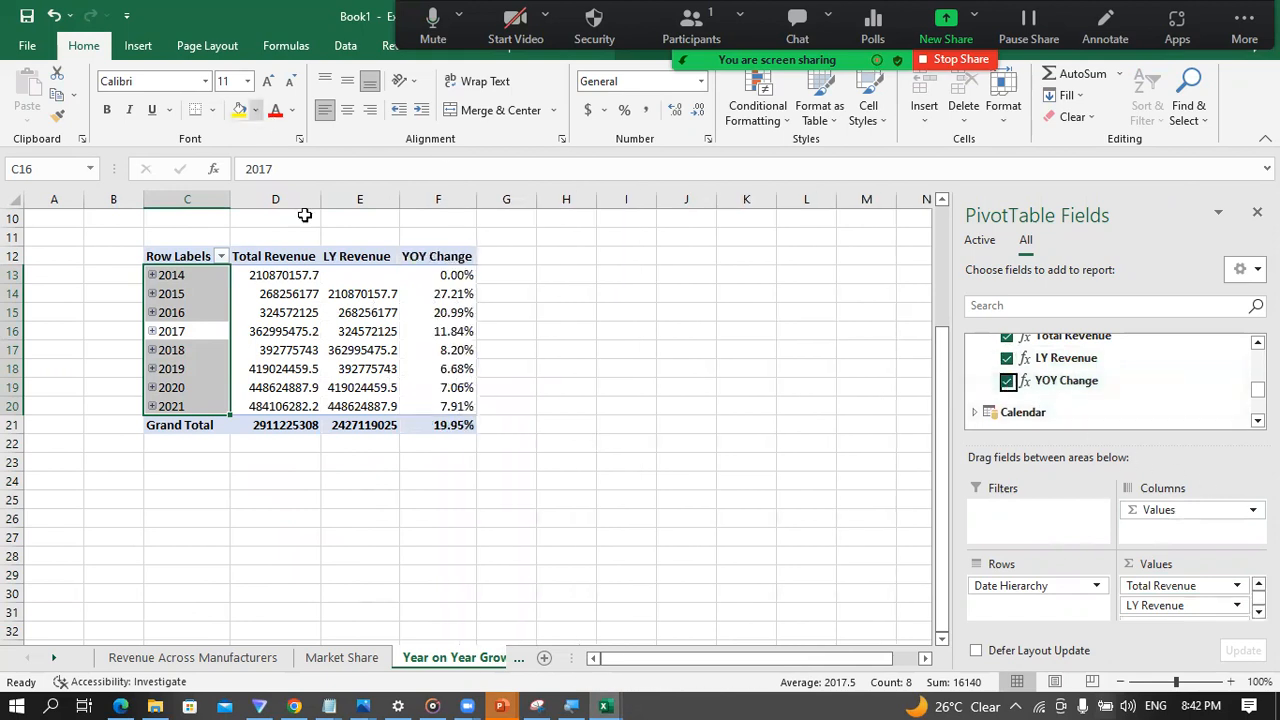
# Step: Compare Total Revenue, LY Revenue and YOY Change across the 2014, 2015 and 2016 rows of the PivotTable
pyautogui.click(272, 275)
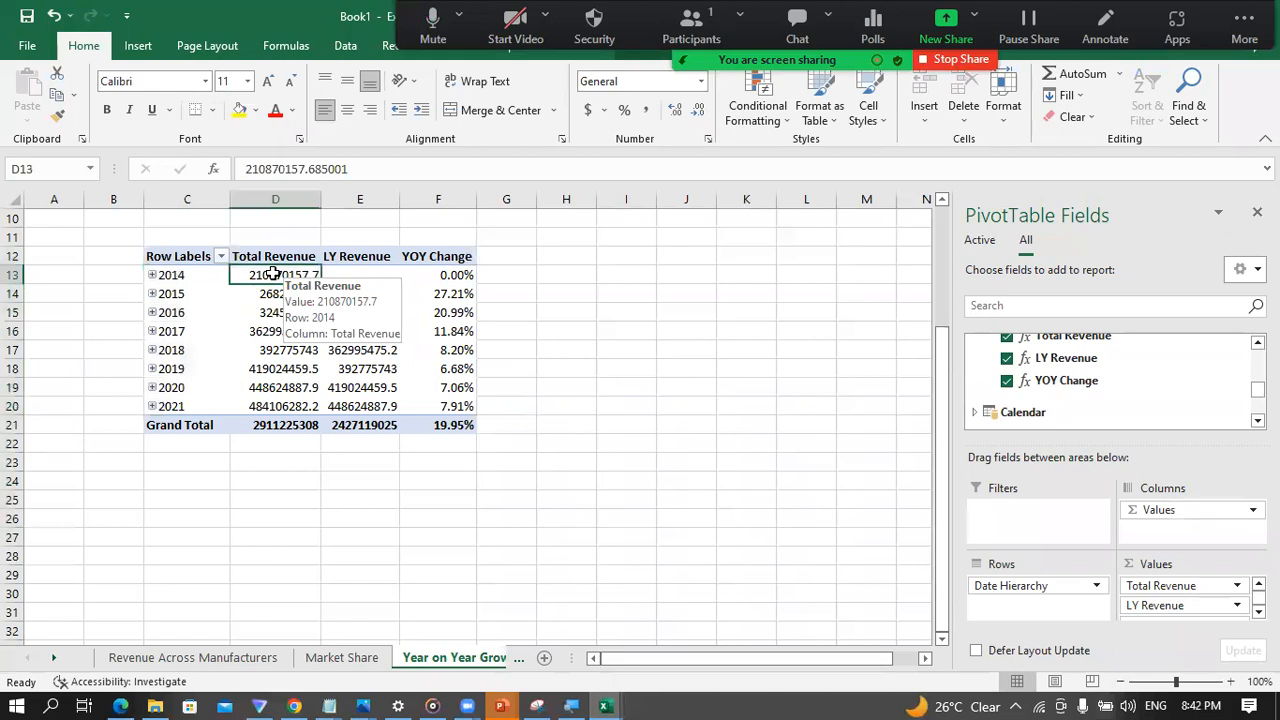
pyautogui.click(176, 275)
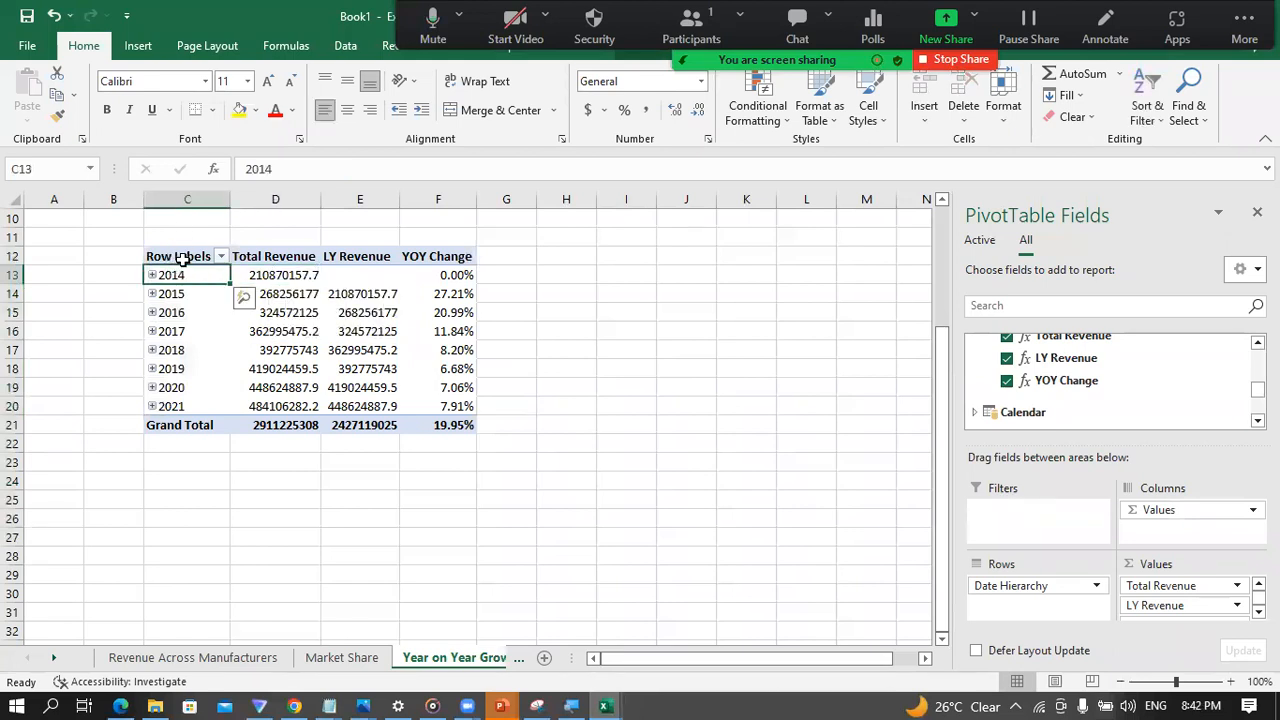
pyautogui.click(286, 275)
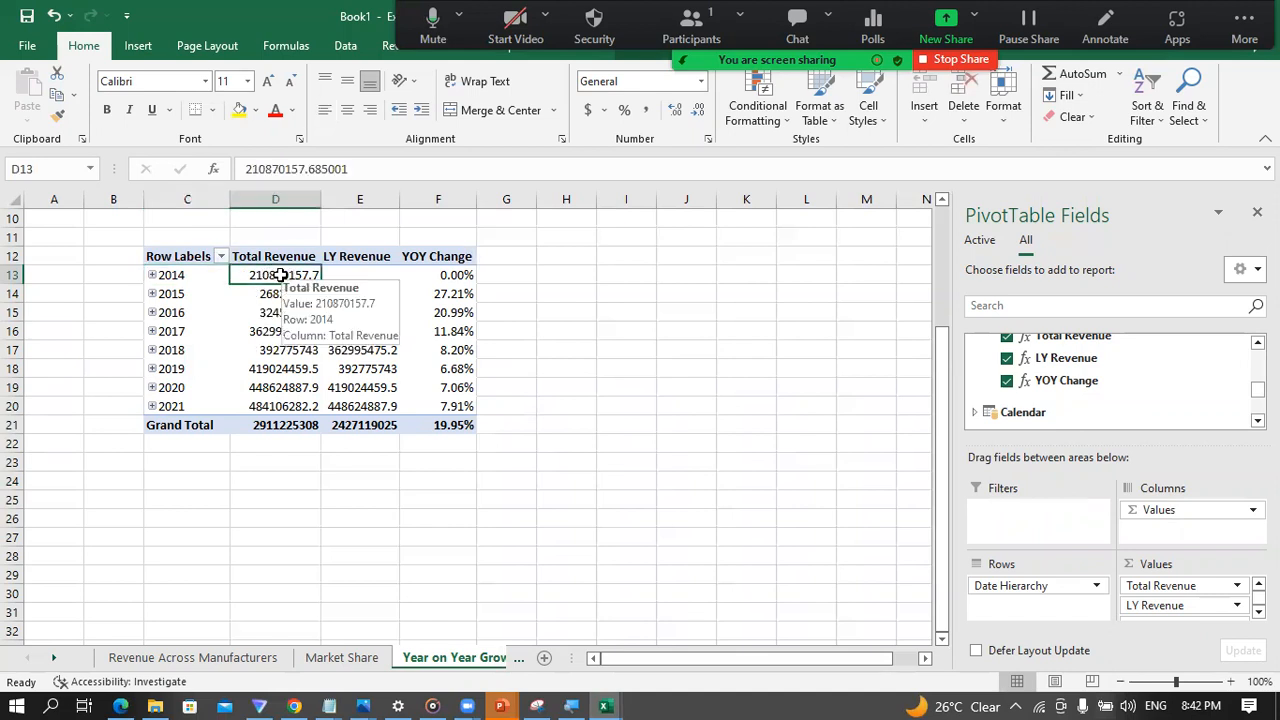
pyautogui.click(350, 274)
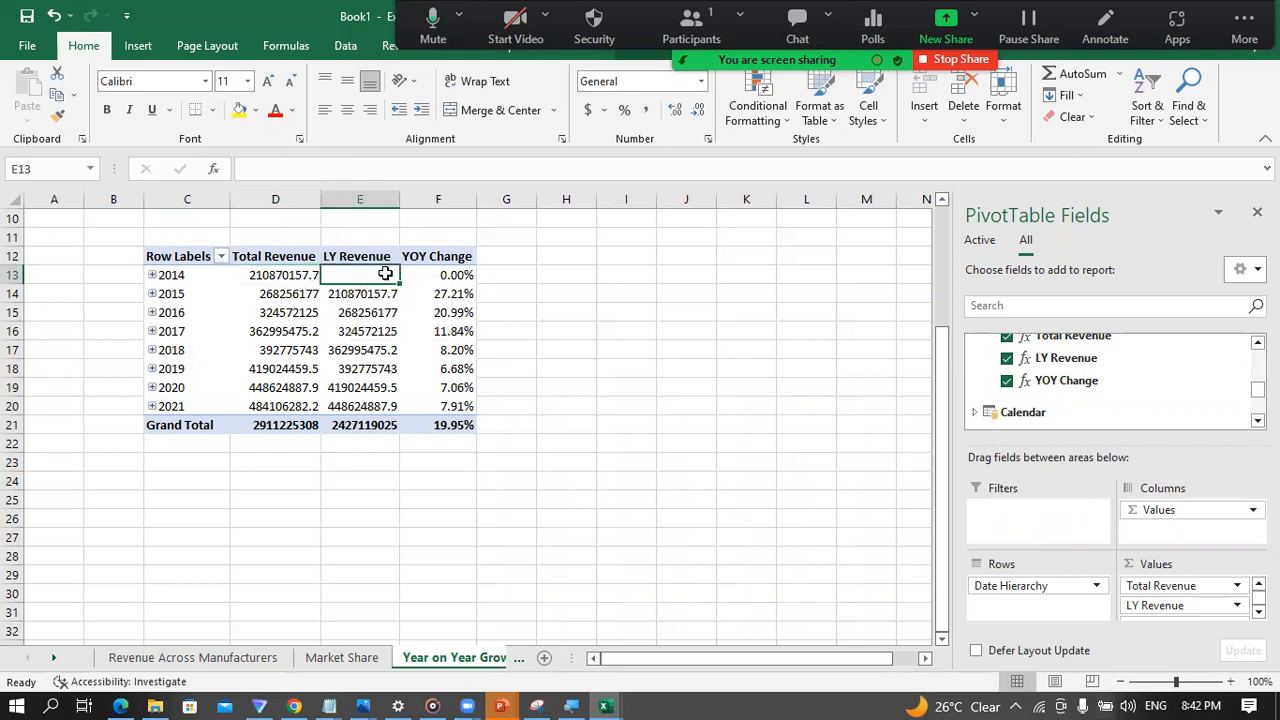
pyautogui.click(438, 273)
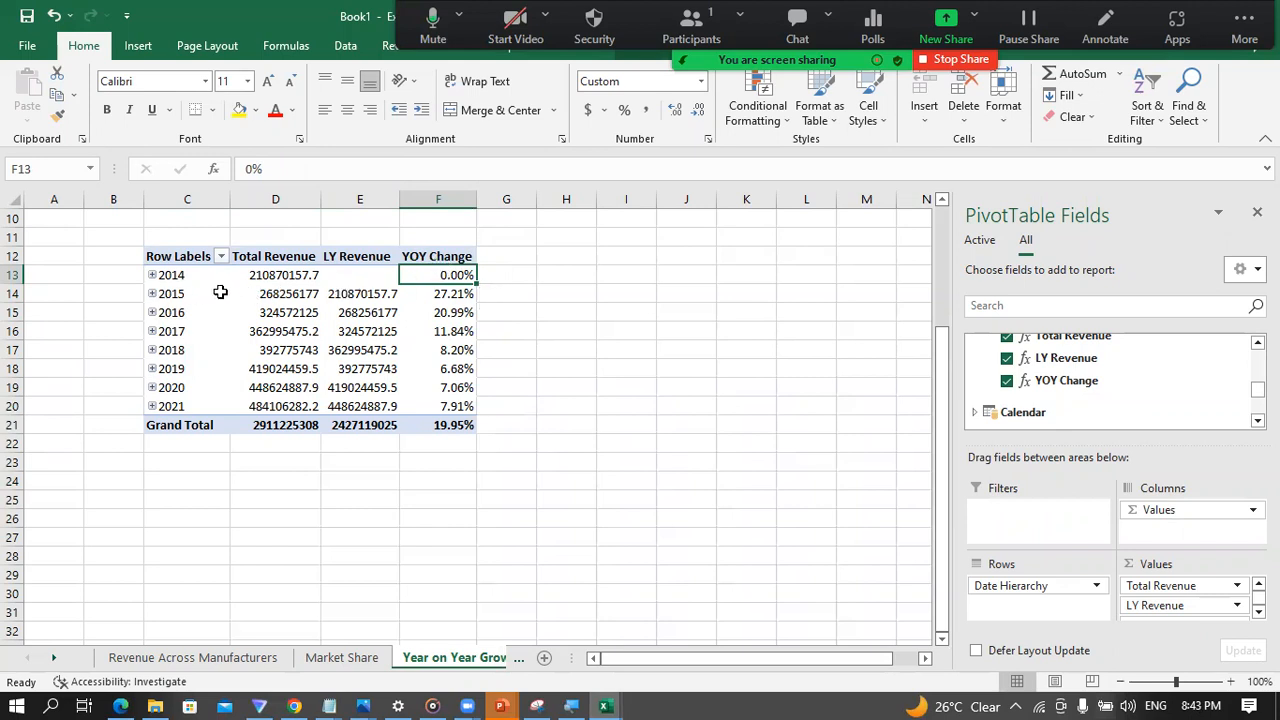
pyautogui.click(280, 295)
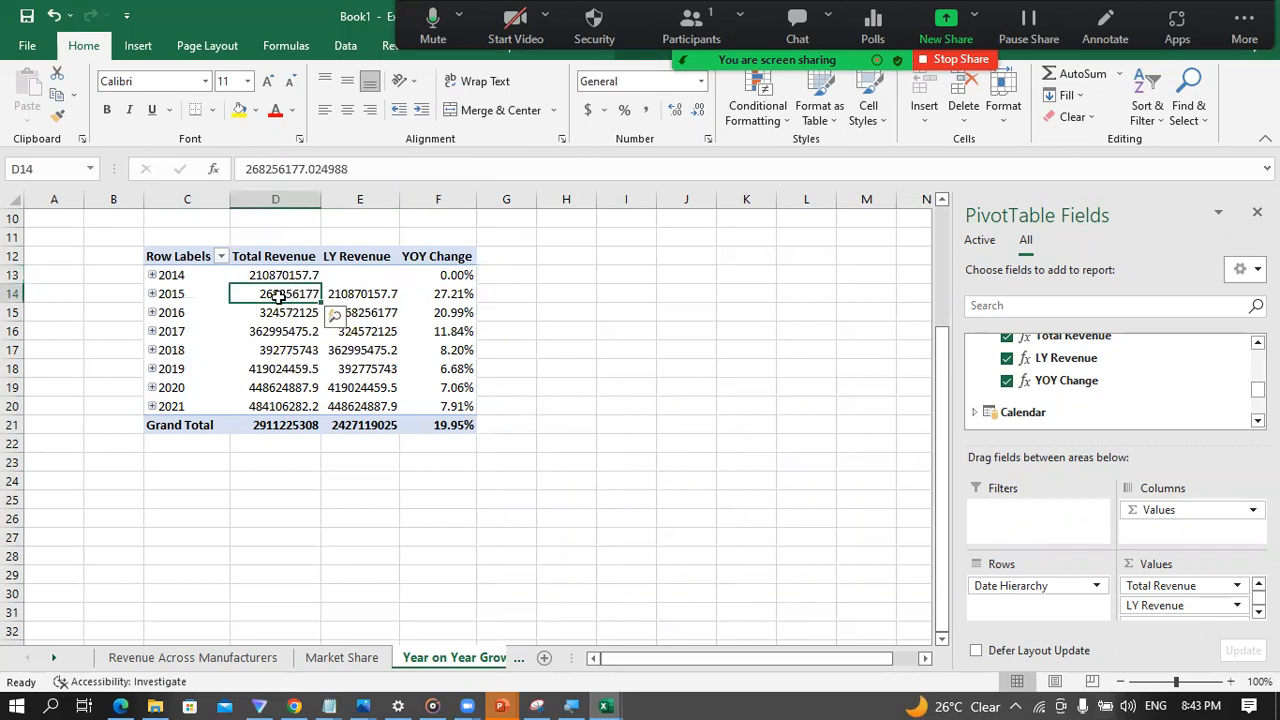
pyautogui.click(370, 294)
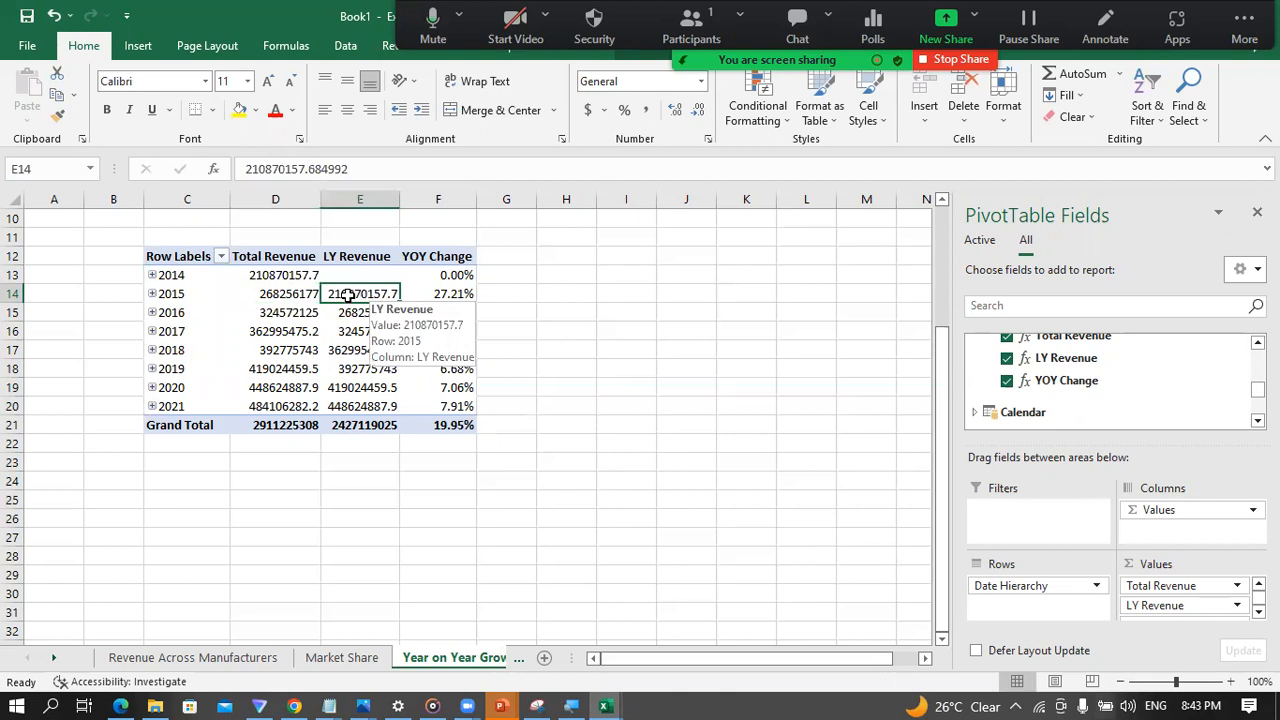
pyautogui.click(285, 278)
pyautogui.click(366, 294)
pyautogui.click(300, 277)
pyautogui.click(368, 293)
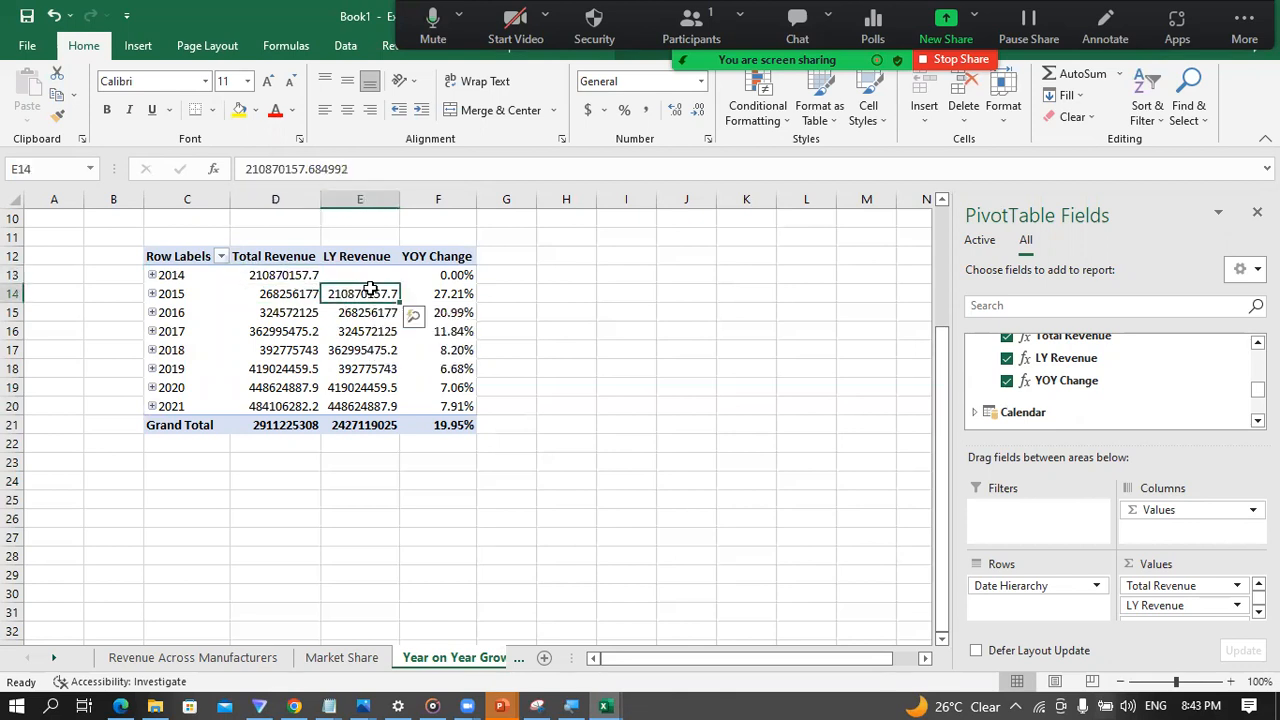
pyautogui.click(291, 294)
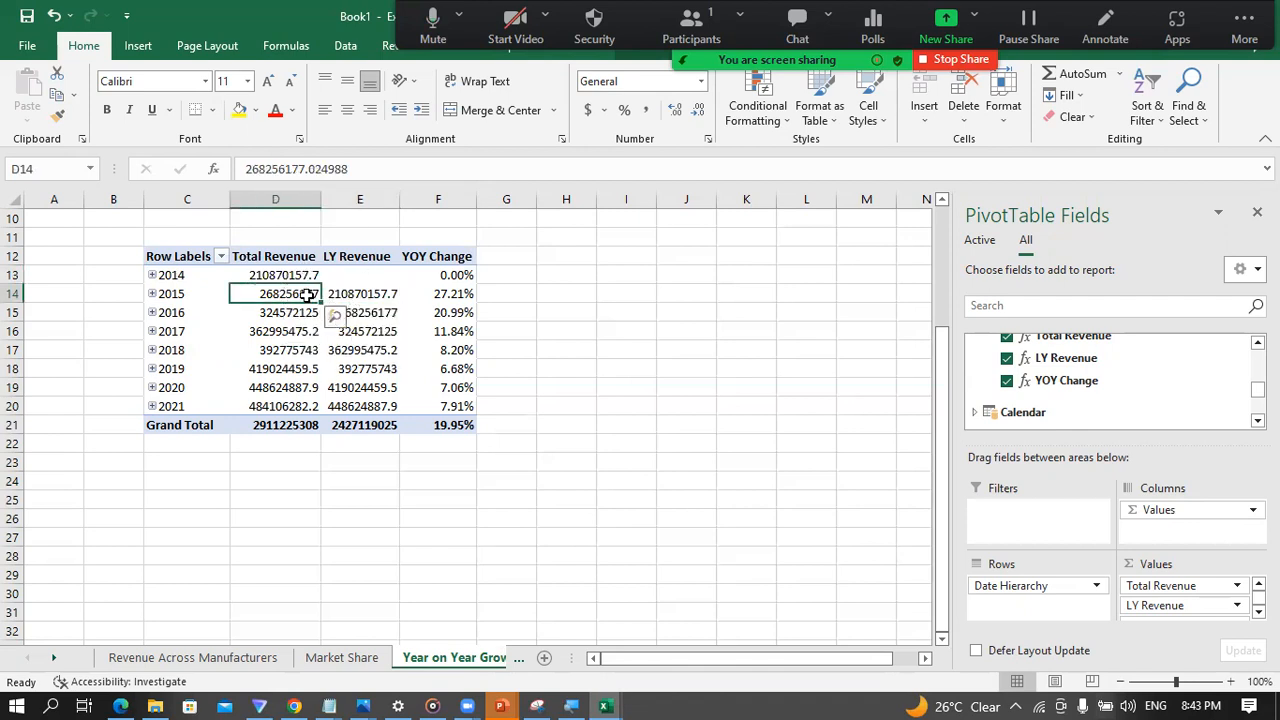
pyautogui.click(365, 293)
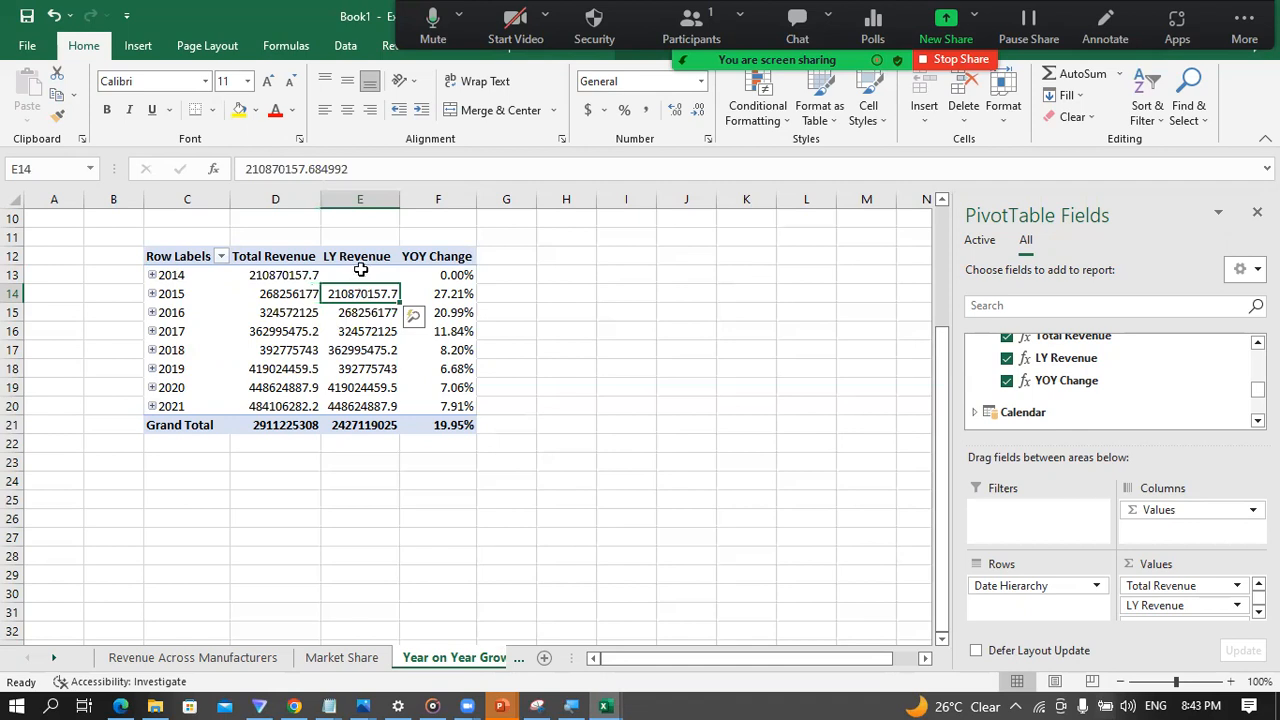
pyautogui.click(452, 293)
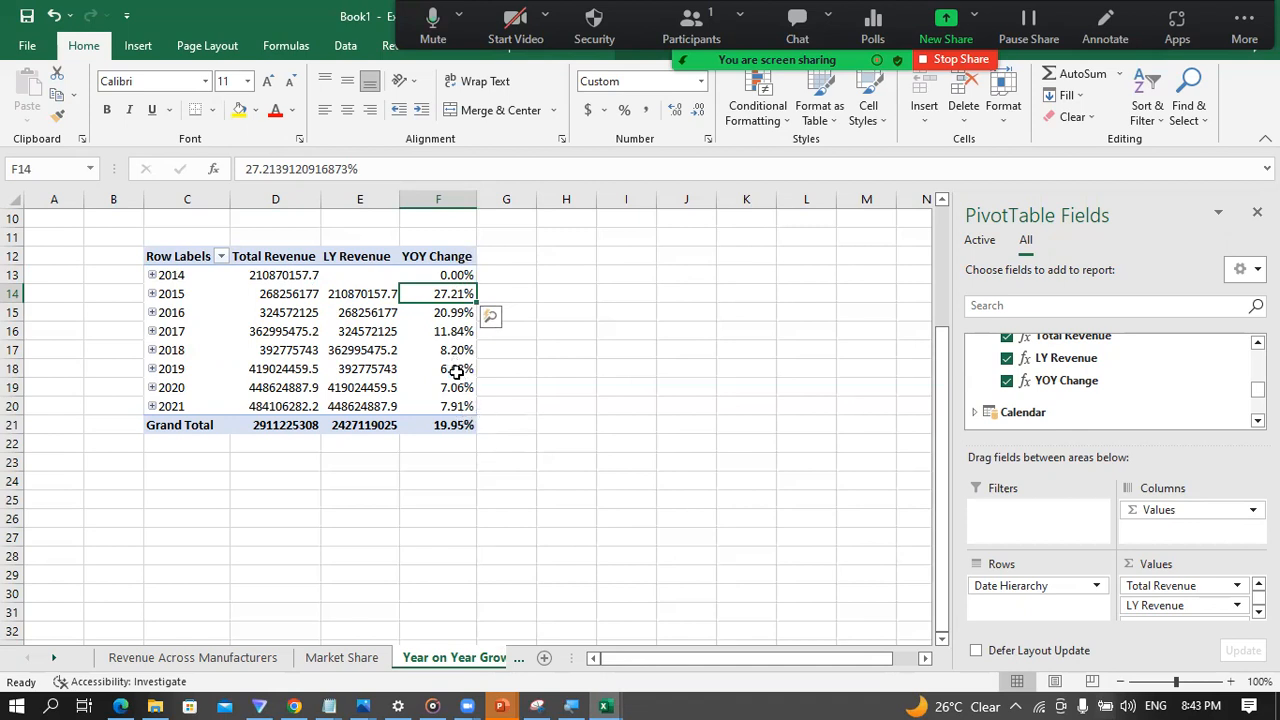
pyautogui.click(271, 290)
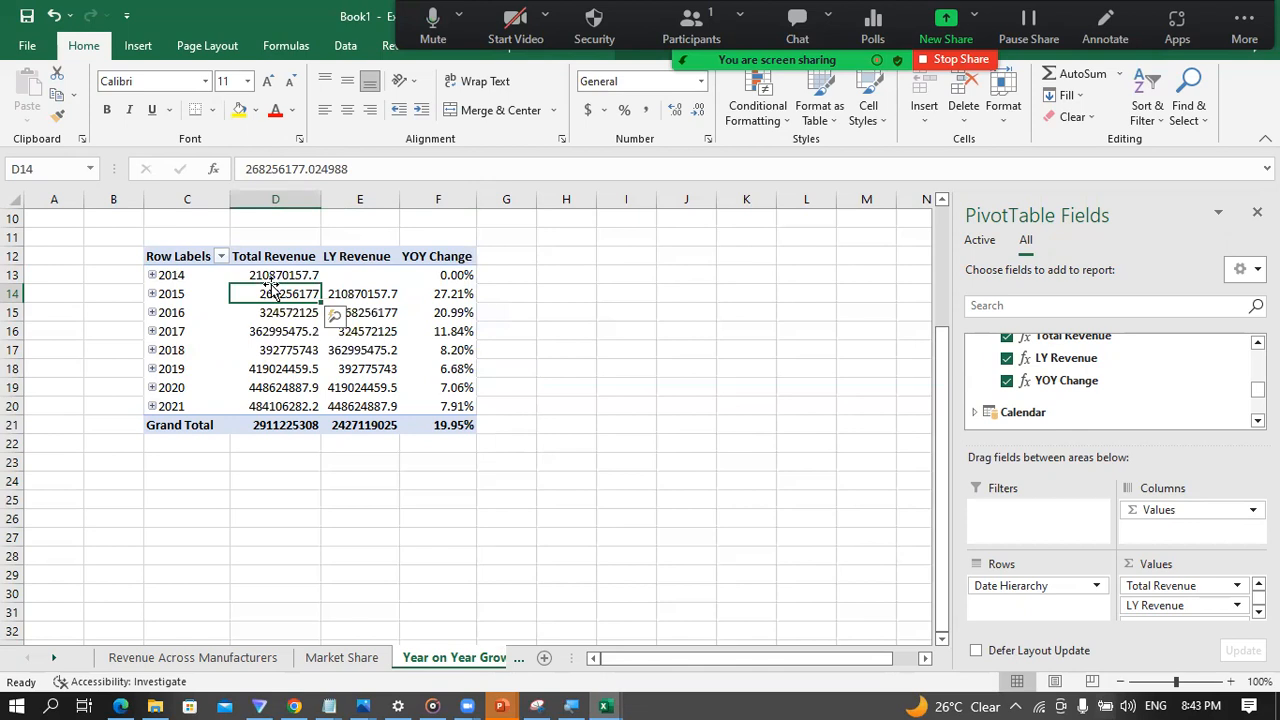
pyautogui.click(370, 312)
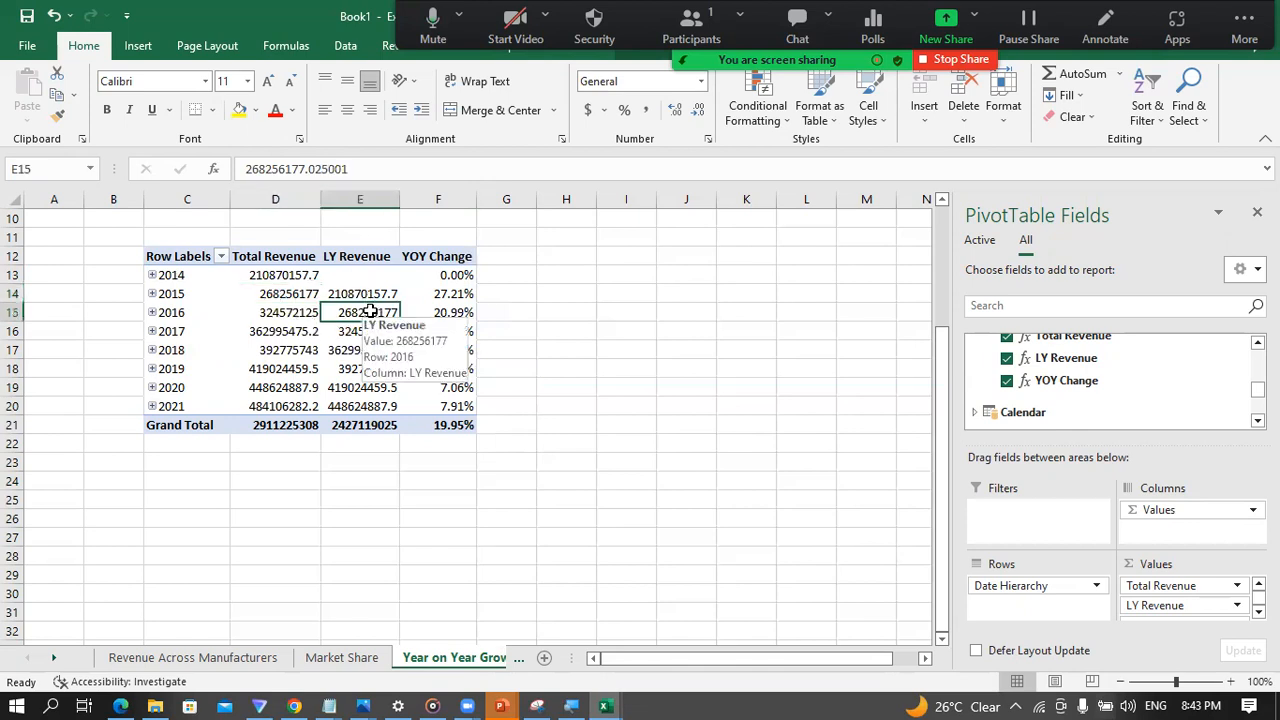
# Step: Remove LY Revenue from the PivotTable's values and insert a Clustered Column - Line on Secondary Axis combo PivotChart with YOY Change as the line
pyautogui.moveTo(1148, 609); pyautogui.dragTo(714, 363)
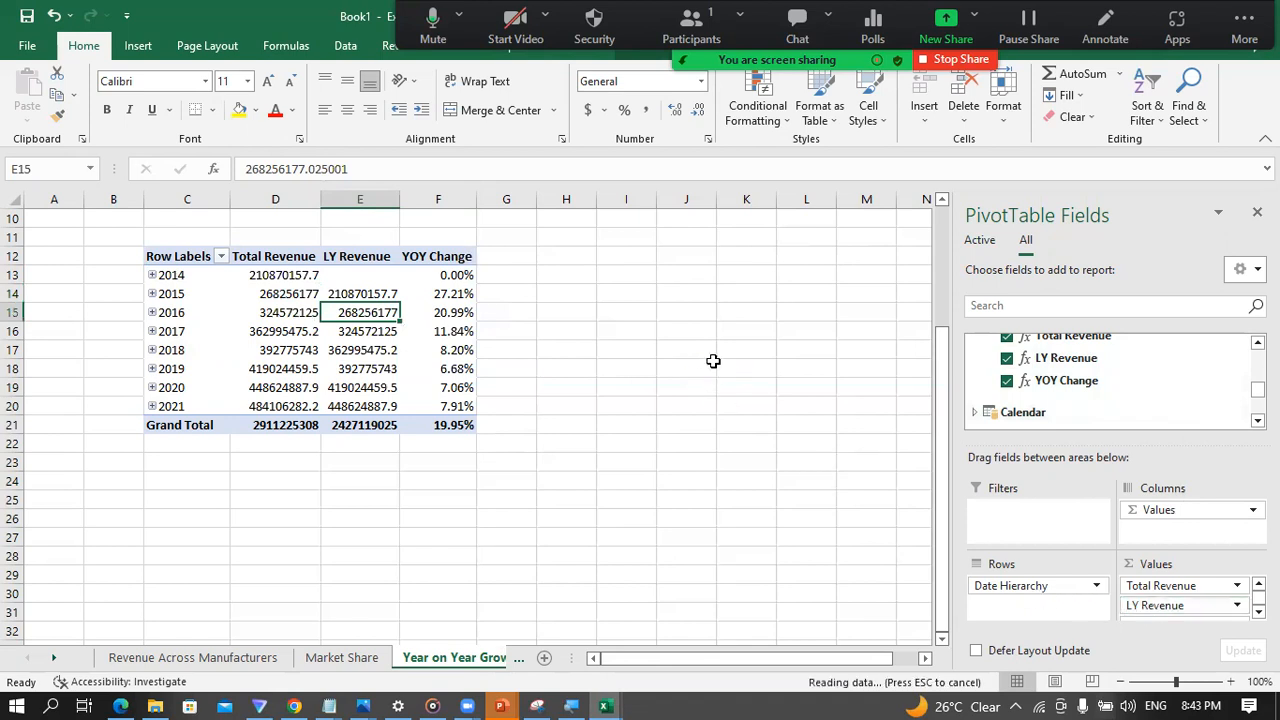
pyautogui.click(295, 314)
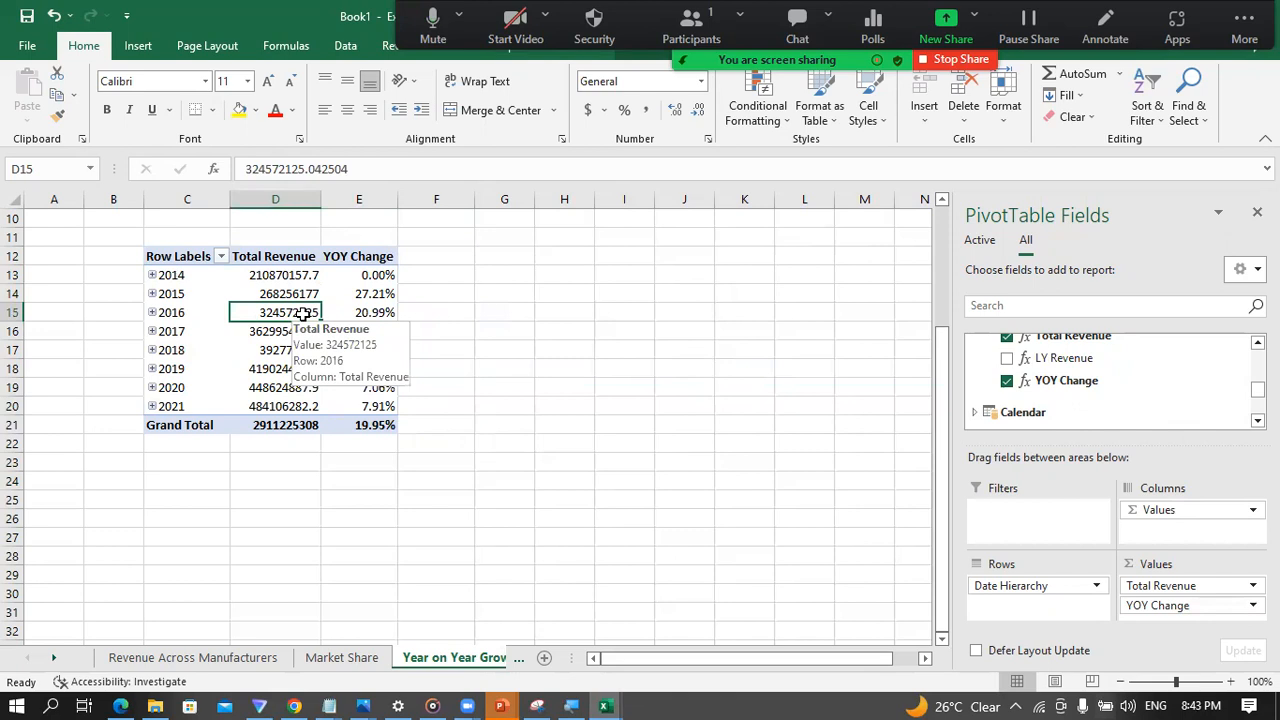
pyautogui.click(137, 47)
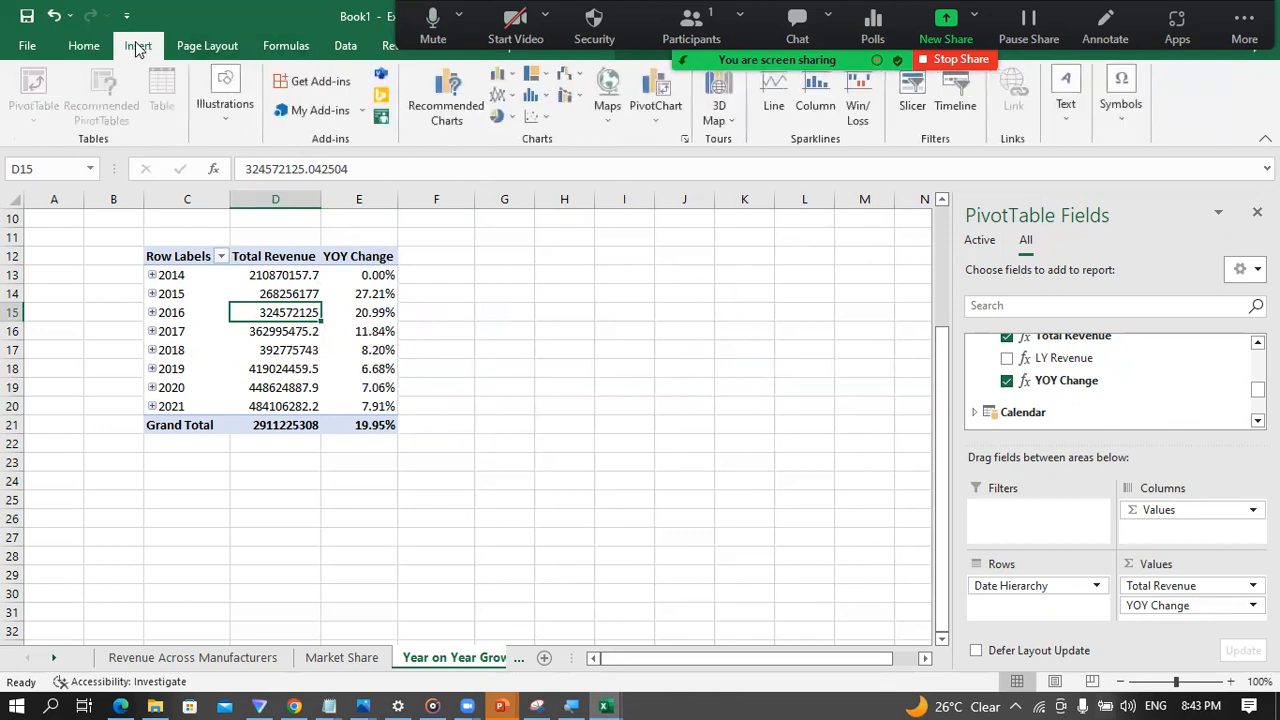
pyautogui.click(657, 122)
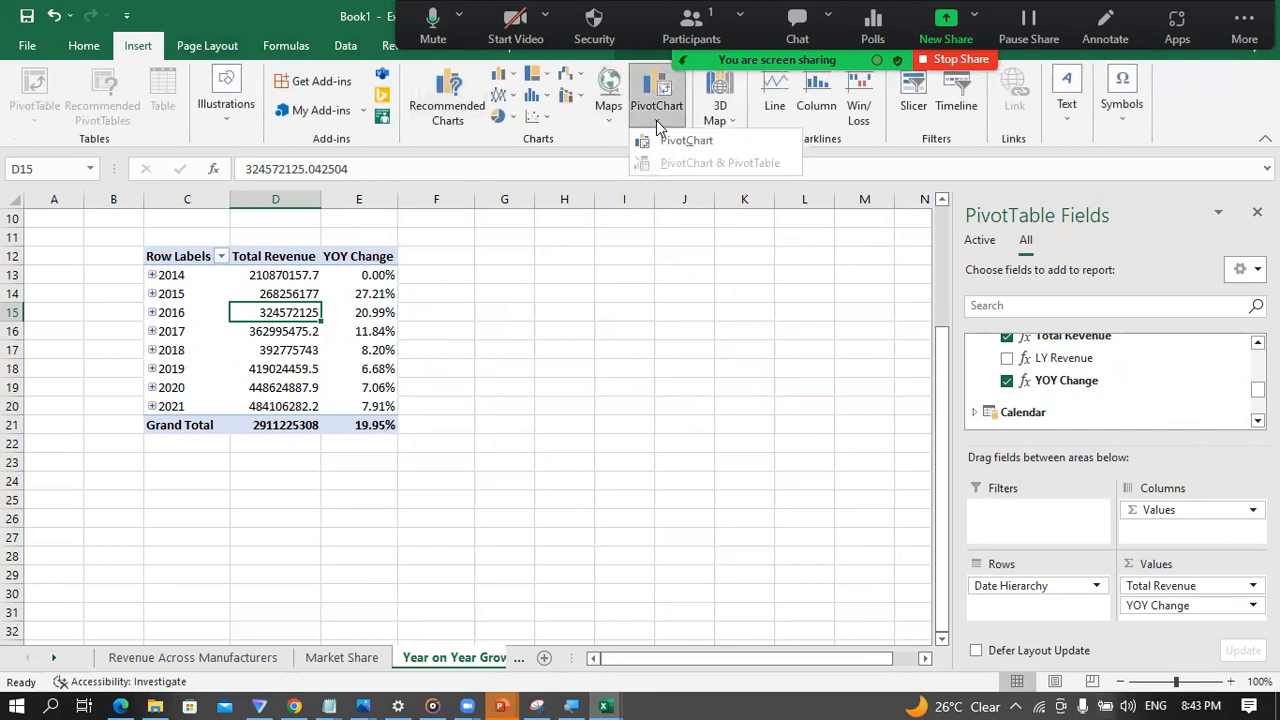
pyautogui.click(675, 140)
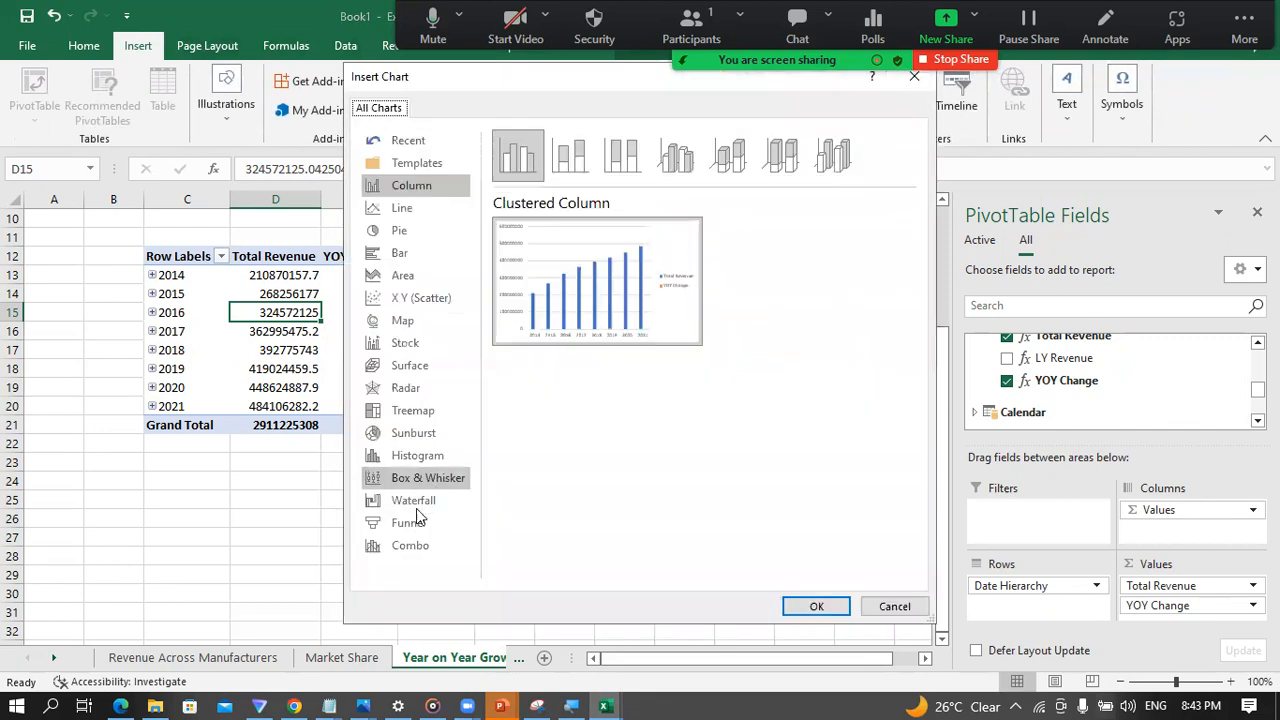
pyautogui.click(412, 544)
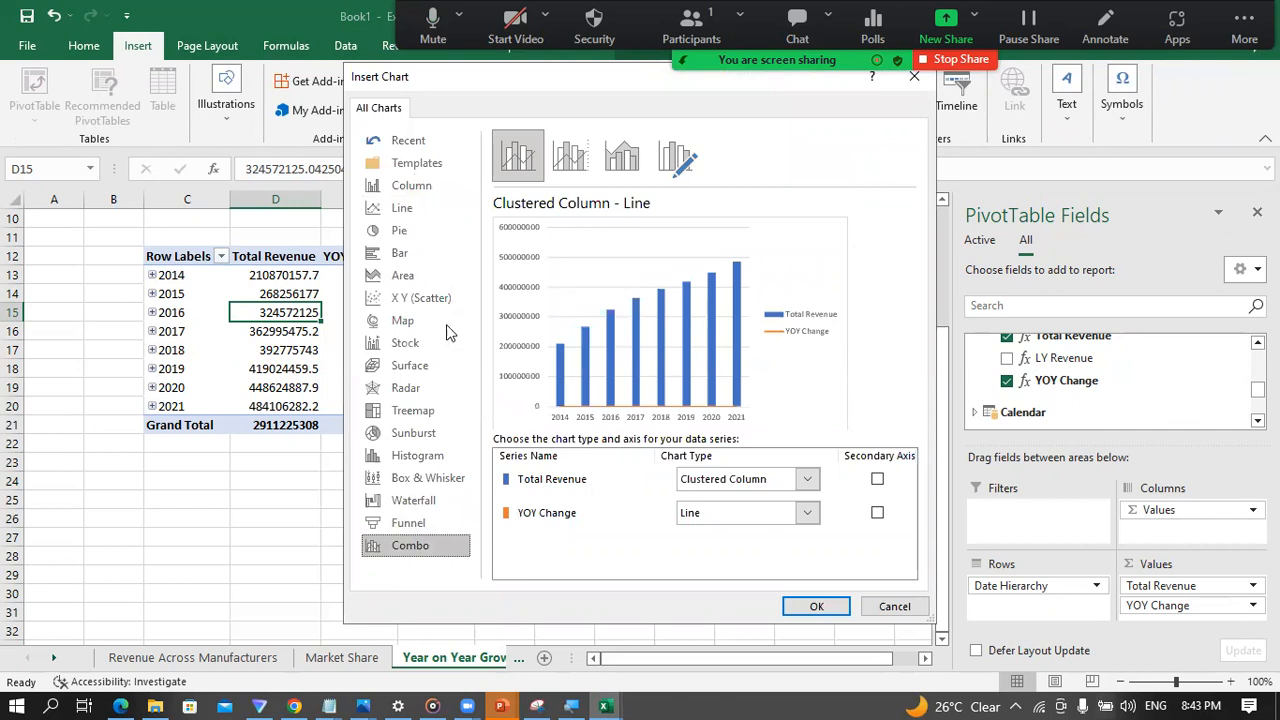
pyautogui.click(570, 170)
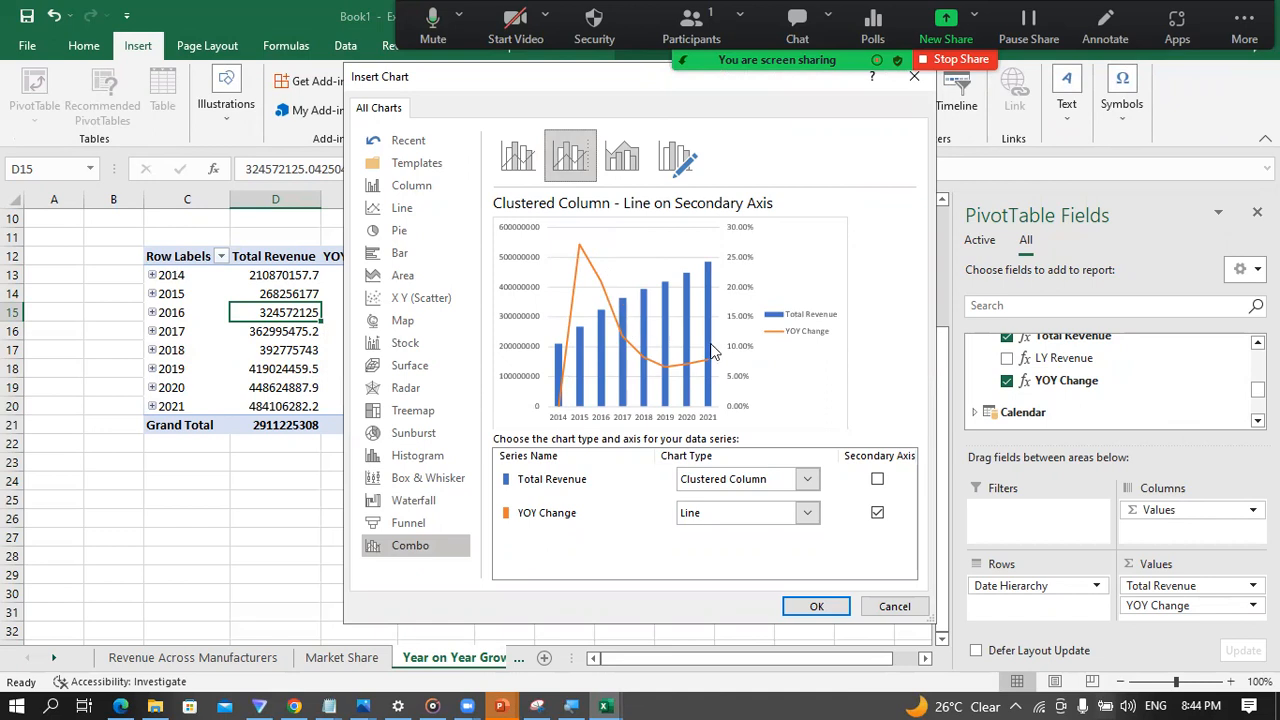
pyautogui.click(822, 605)
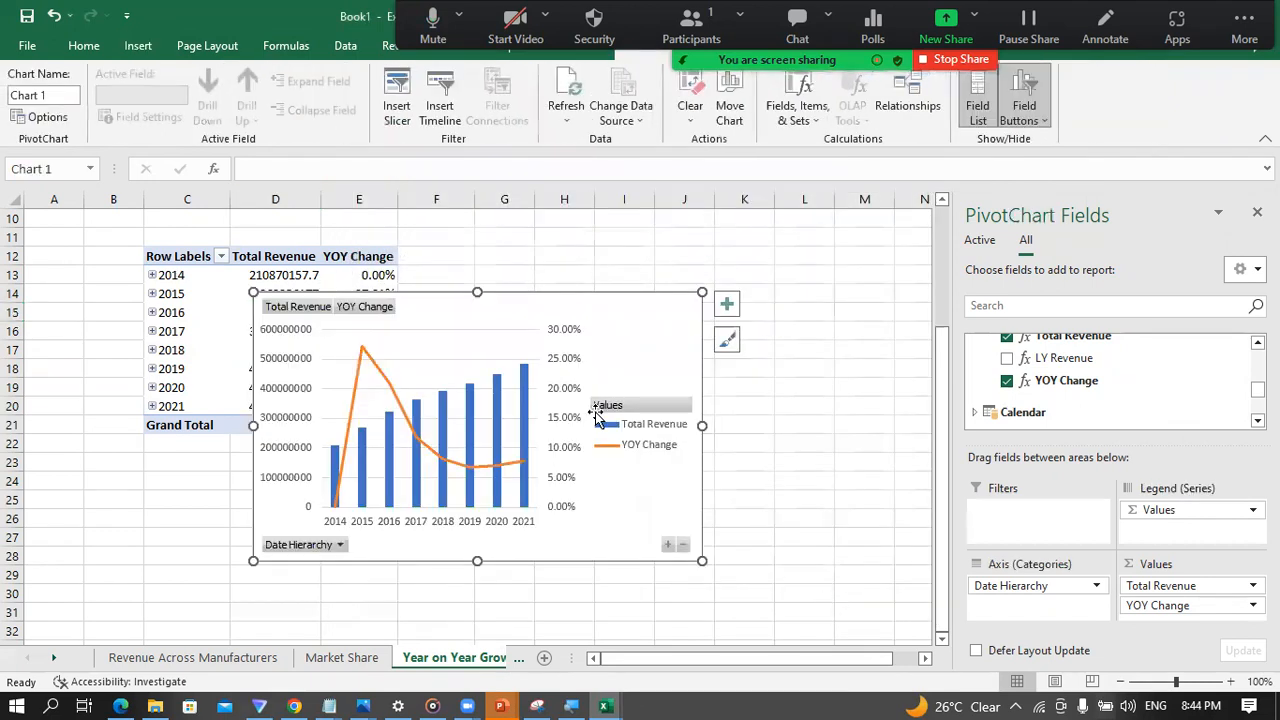
# Step: Move and enlarge the PivotChart beside the PivotTable to cover about F13:N31, with the field list closed, and hide all its field buttons
pyautogui.moveTo(462, 316); pyautogui.dragTo(628, 311)
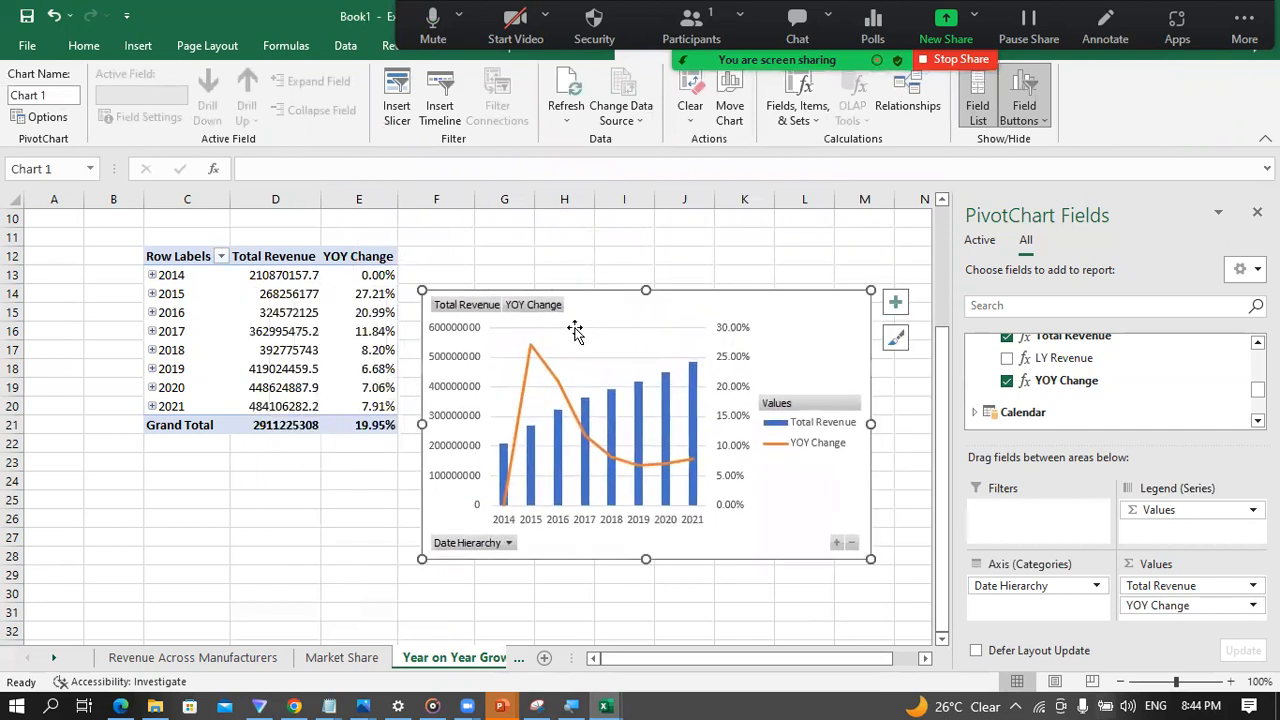
pyautogui.moveTo(420, 289)
pyautogui.mouseDown()
pyautogui.moveTo(420, 260)
pyautogui.moveTo(419, 272)
pyautogui.mouseUp()
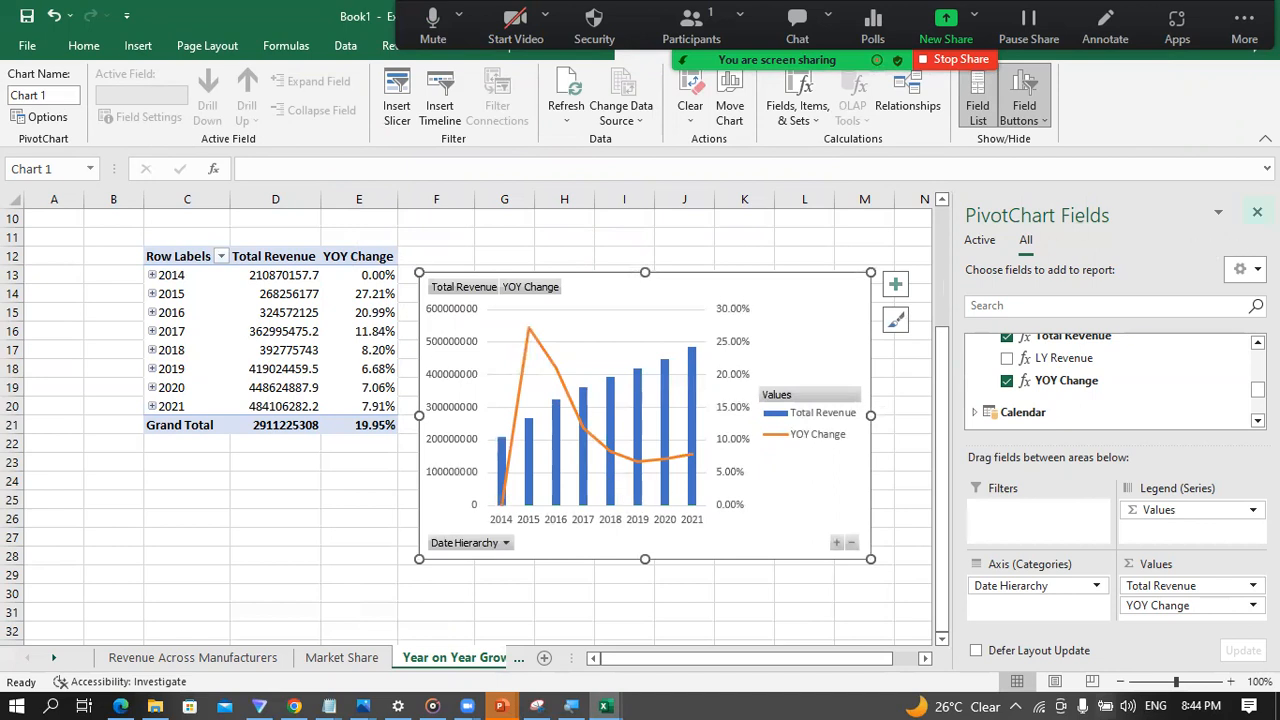
pyautogui.click(1257, 211)
pyautogui.moveTo(870, 560); pyautogui.dragTo(959, 619)
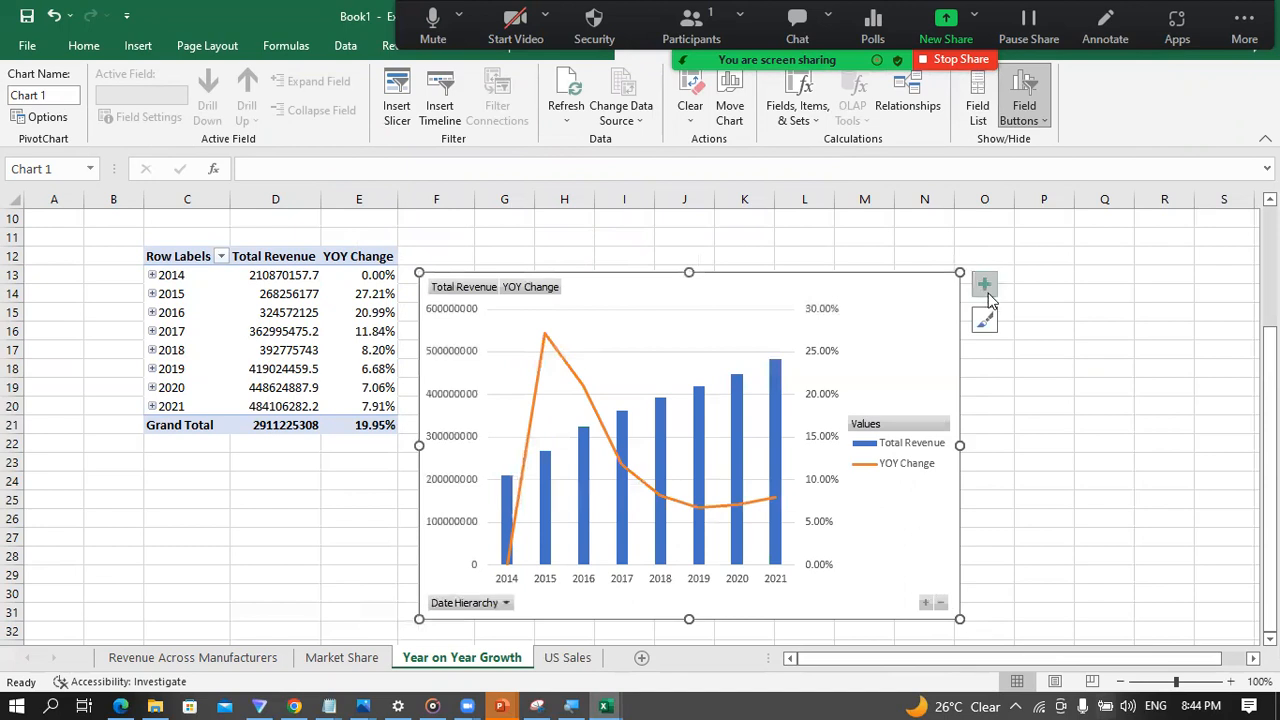
pyautogui.rightClick(503, 289)
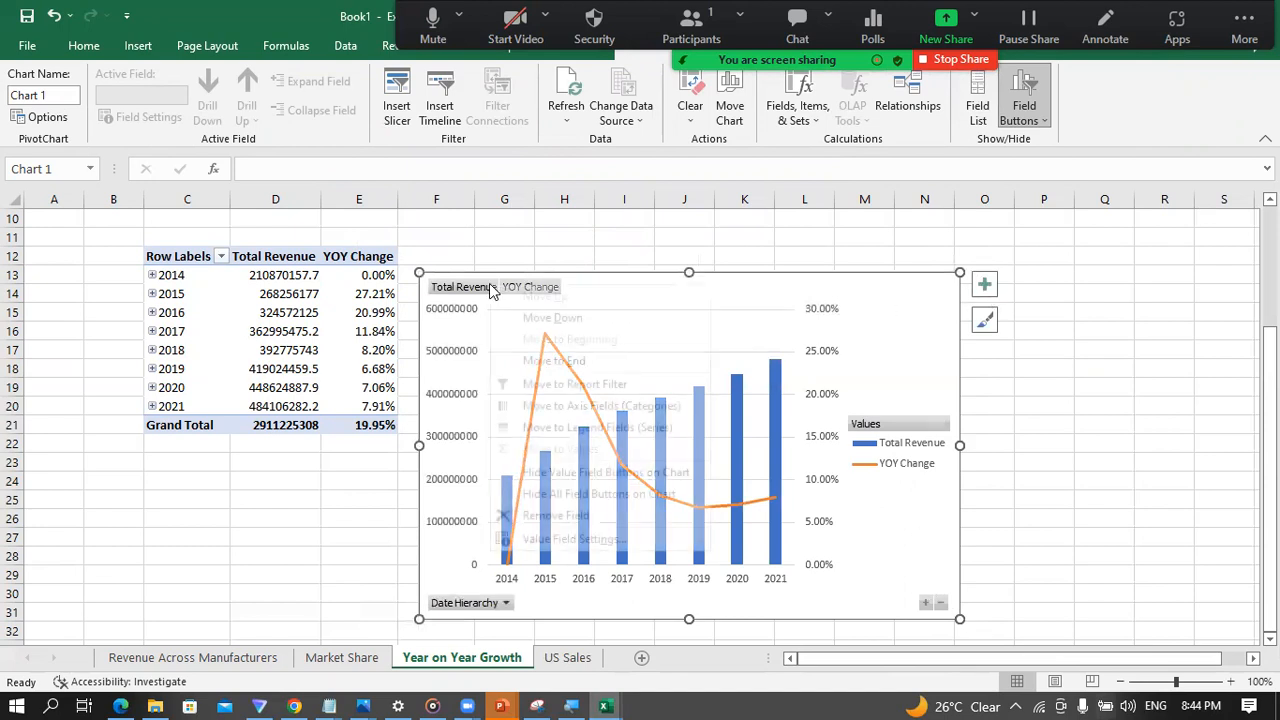
pyautogui.click(561, 500)
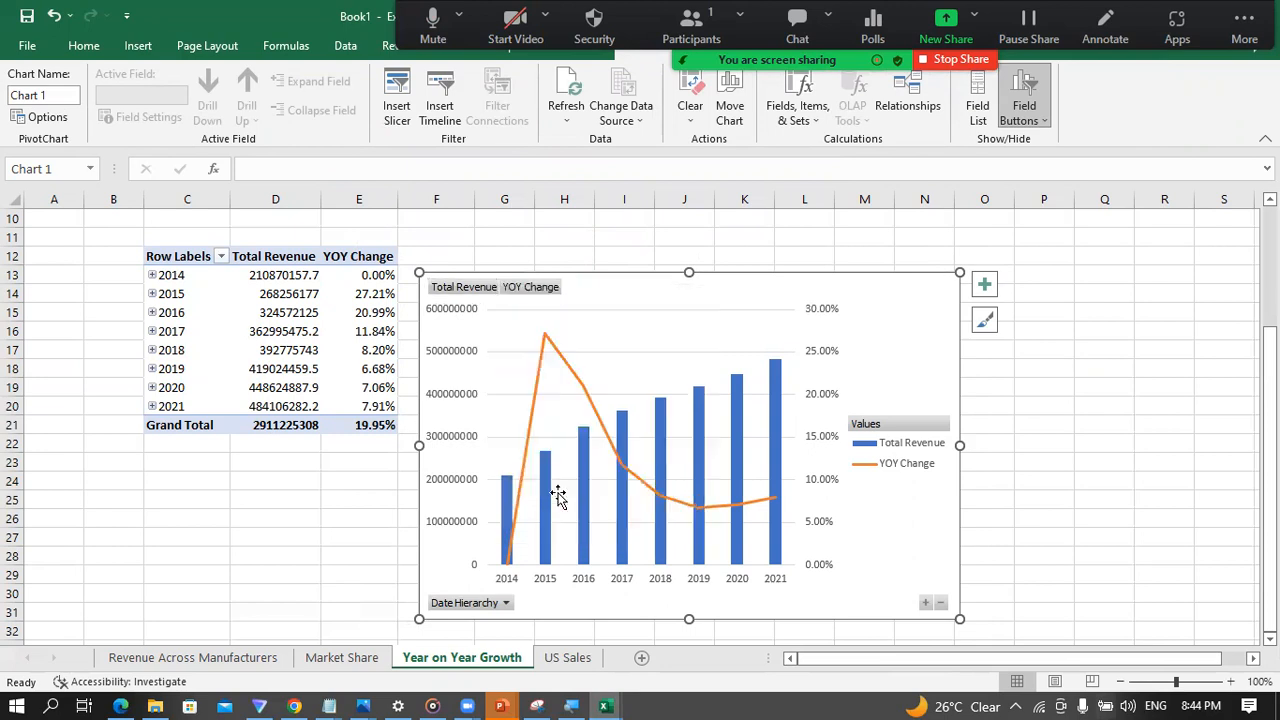
# Step: Add a chart title to the PivotChart reading "Revenue & YOY Growth"
pyautogui.click(984, 285)
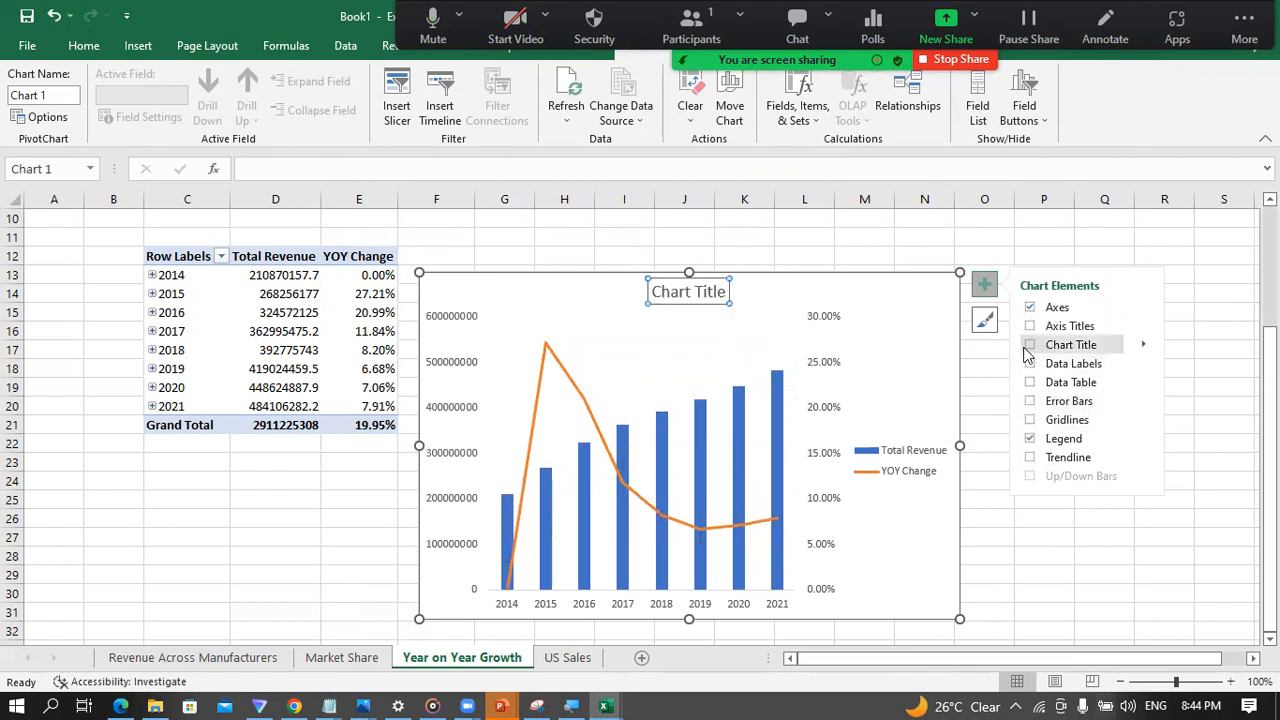
pyautogui.click(698, 292)
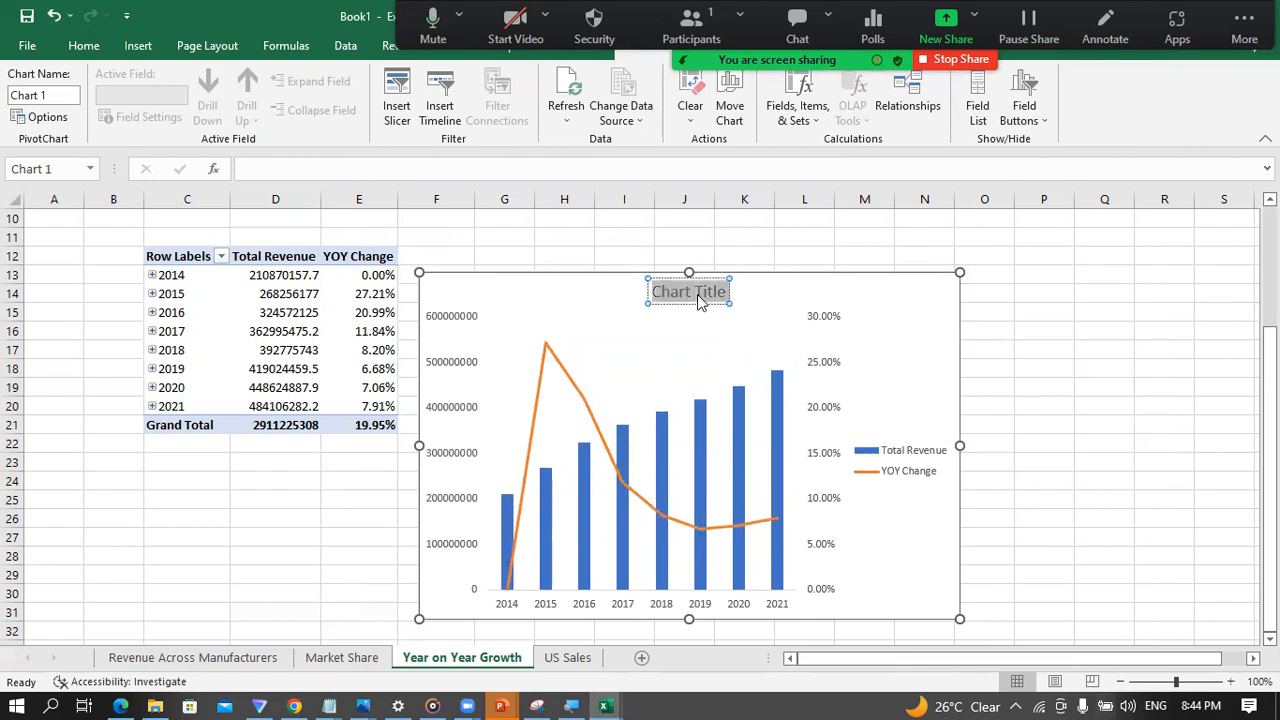
pyautogui.write('Rev')
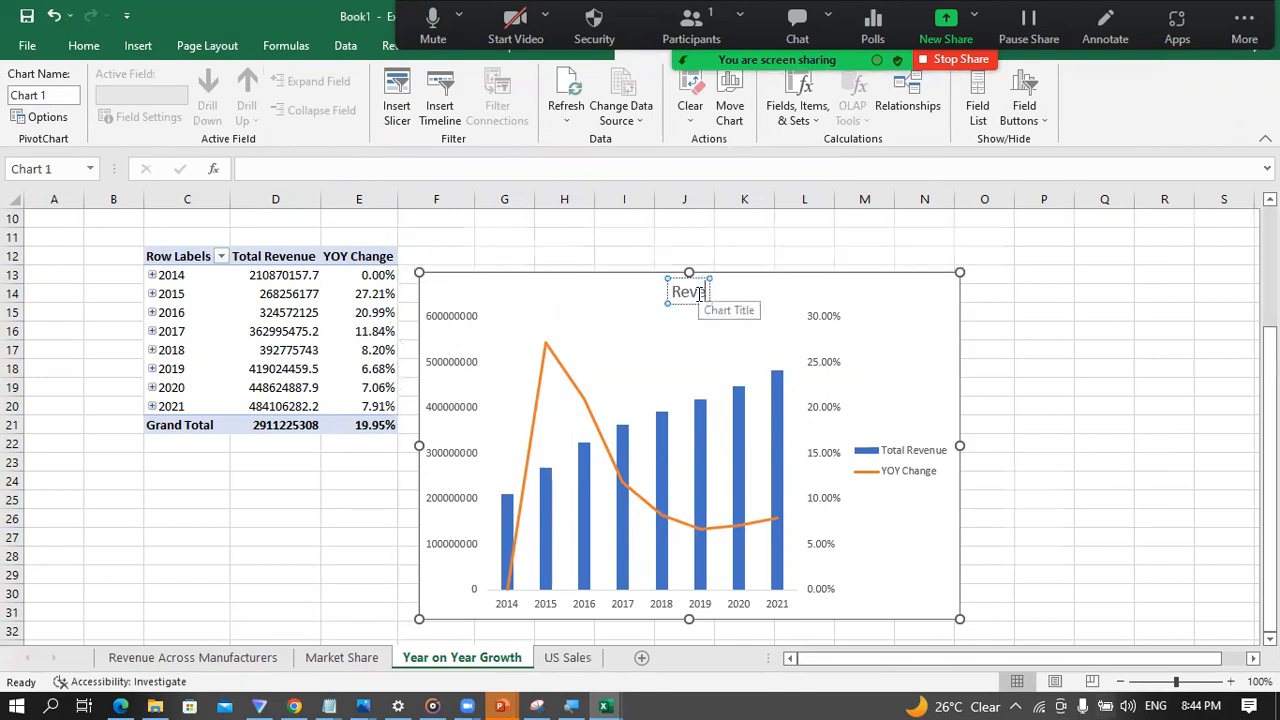
pyautogui.write('enue &')
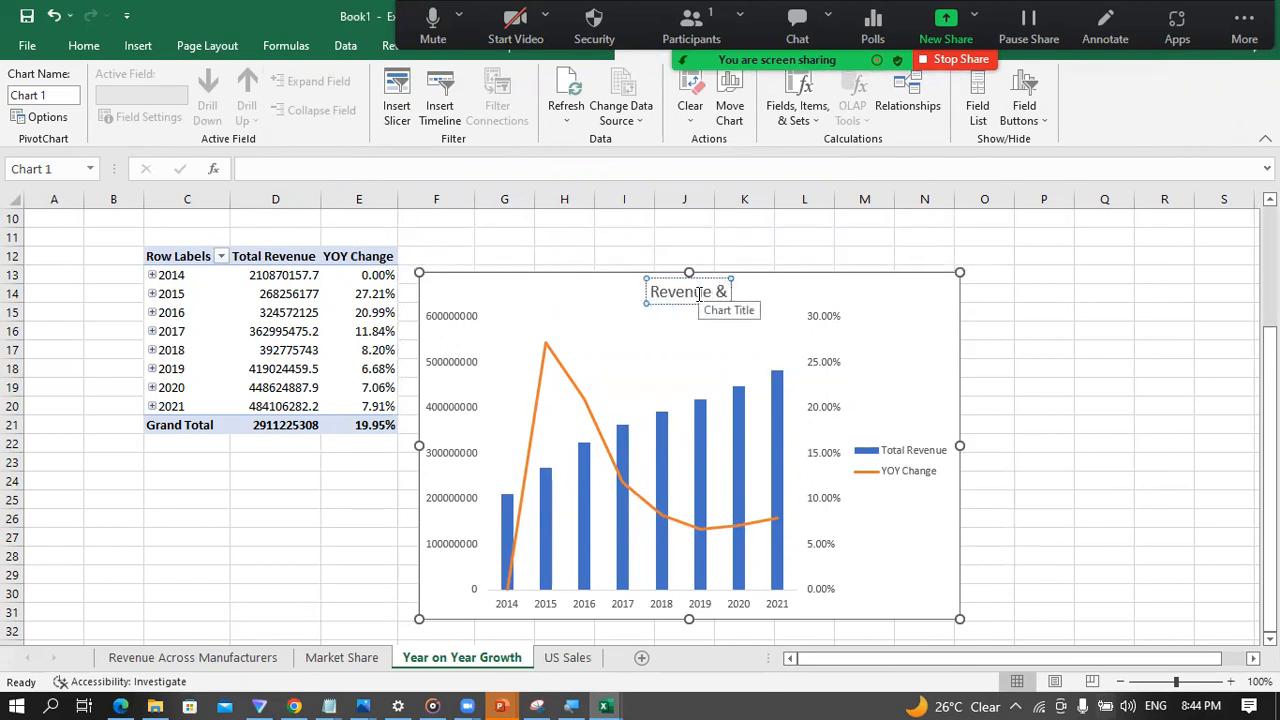
pyautogui.write(' YOY Growth')
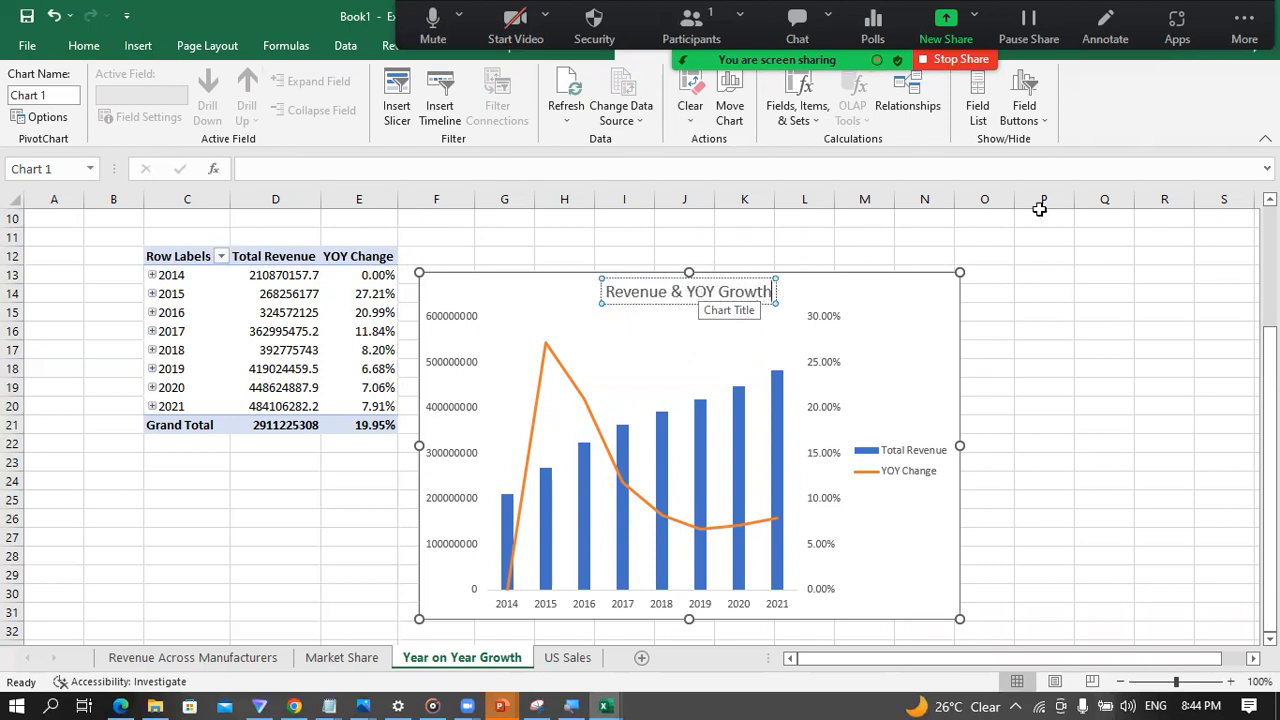
pyautogui.click(1082, 348)
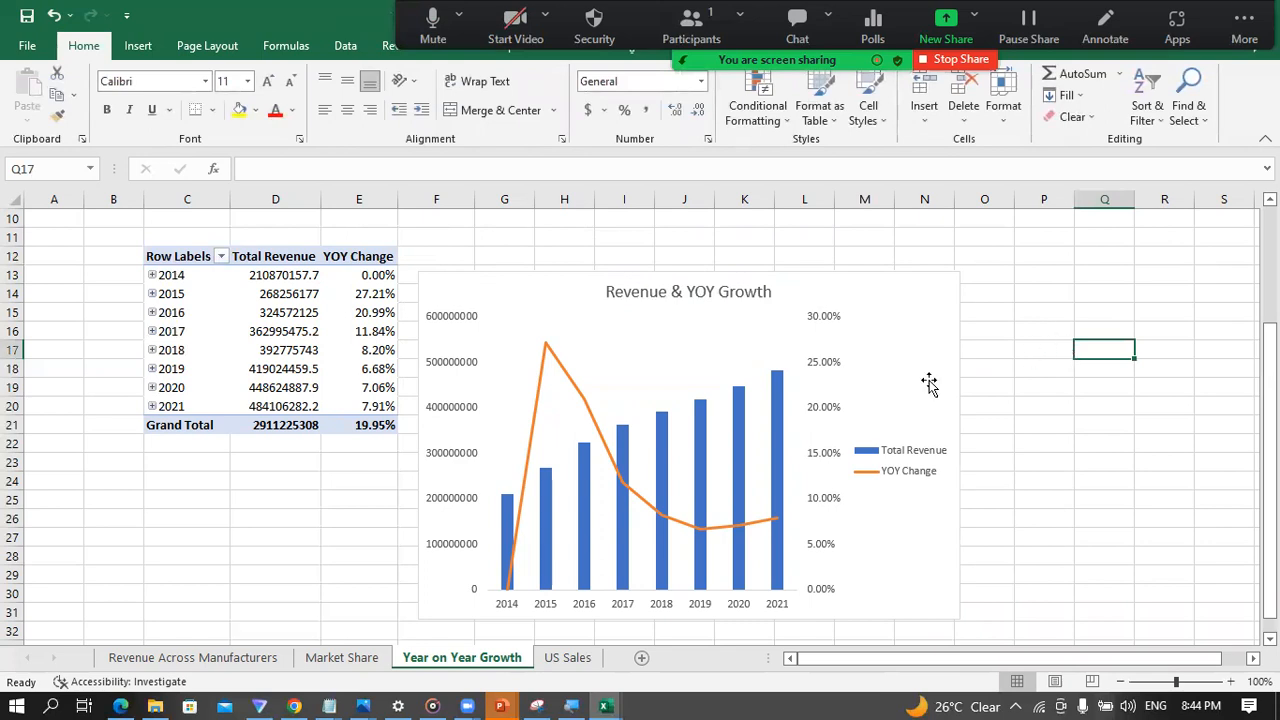
pyautogui.click(872, 338)
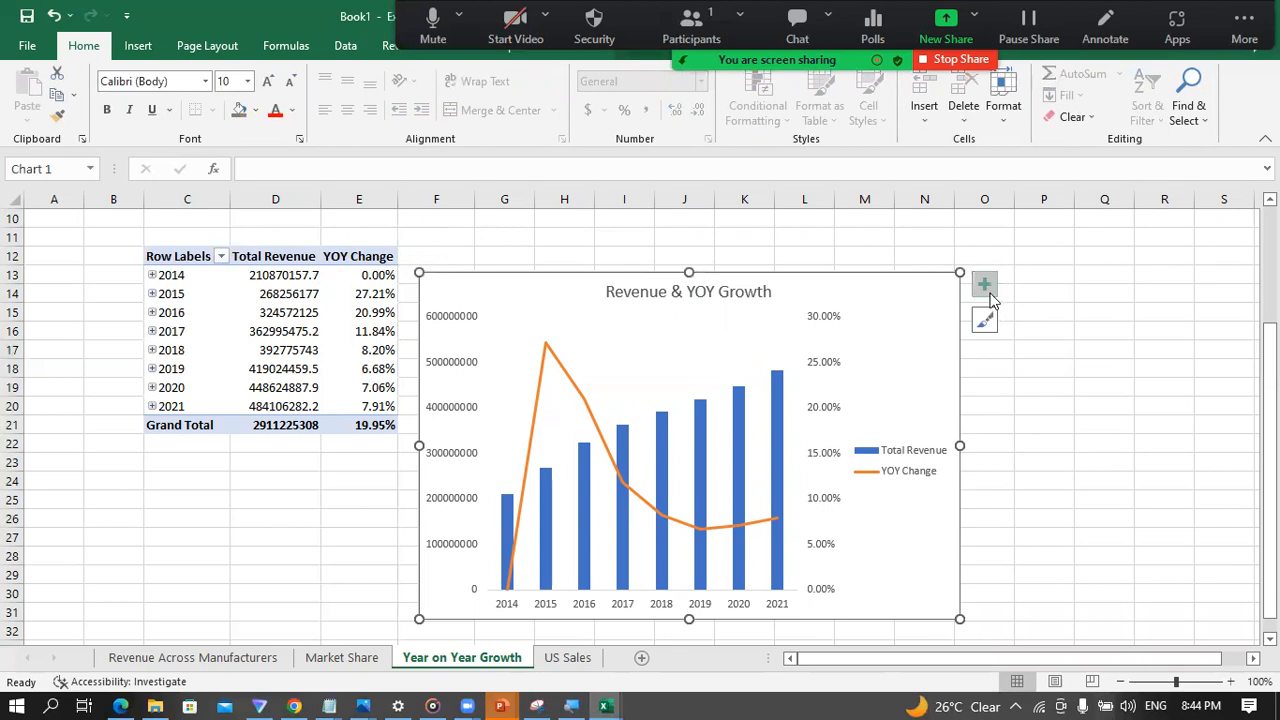
pyautogui.click(984, 285)
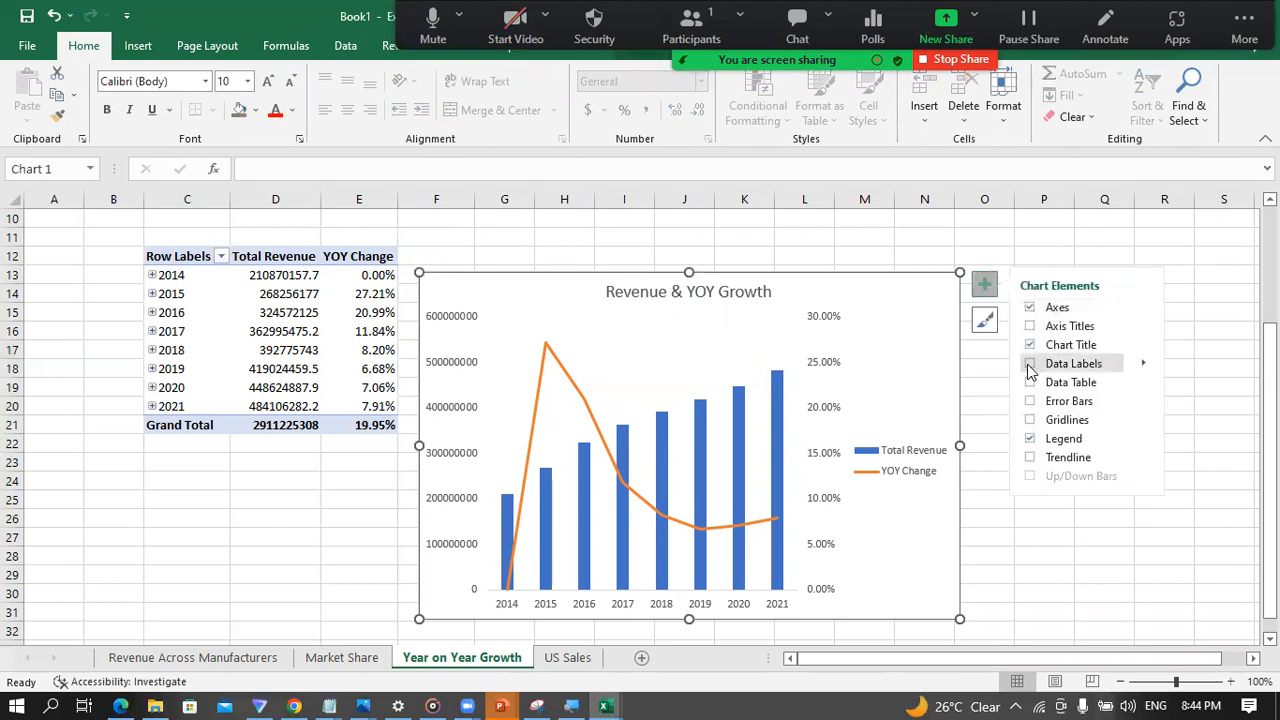
pyautogui.click(1030, 365)
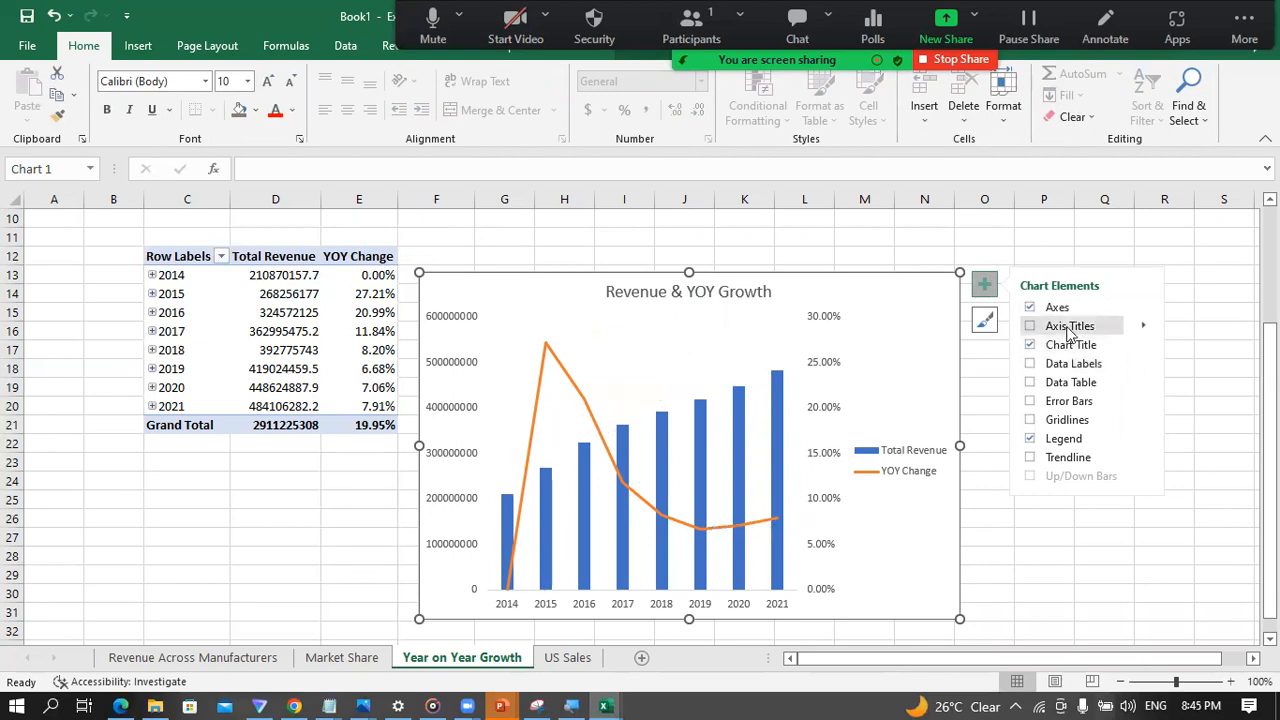
pyautogui.click(1238, 347)
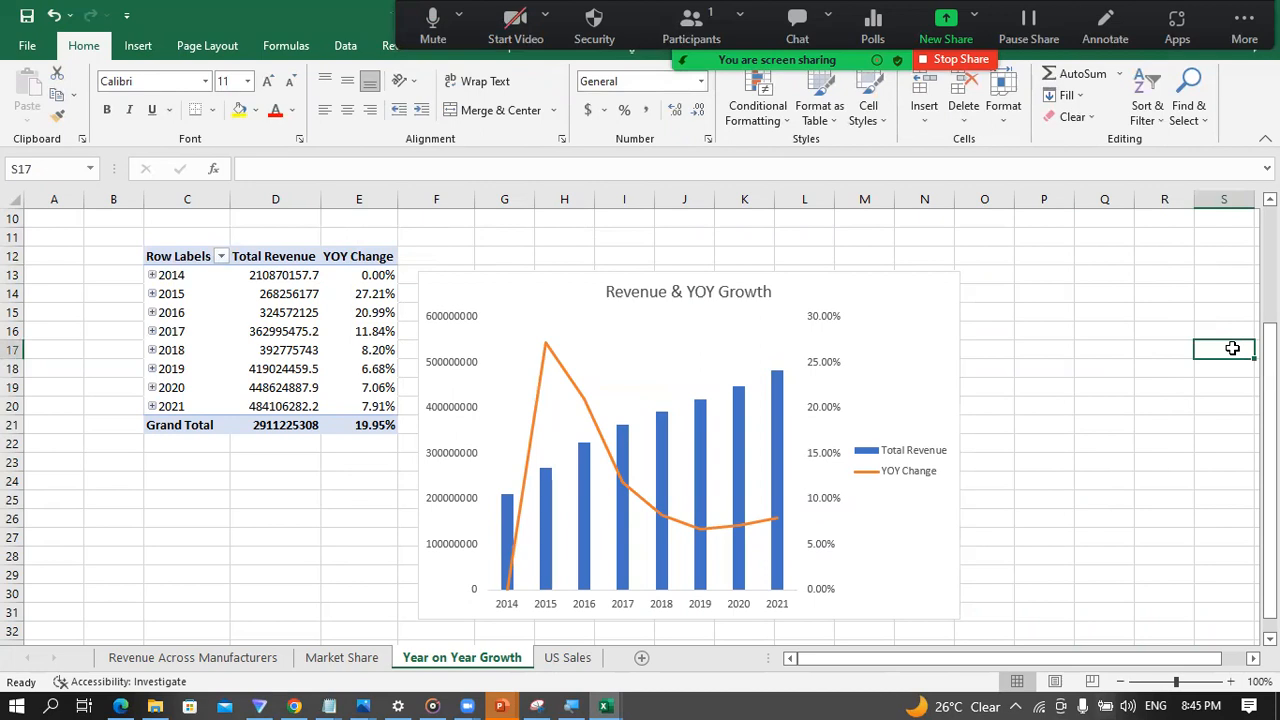
# Step: Enlarge the PivotChart to cover about F12:O31
pyautogui.click(914, 404)
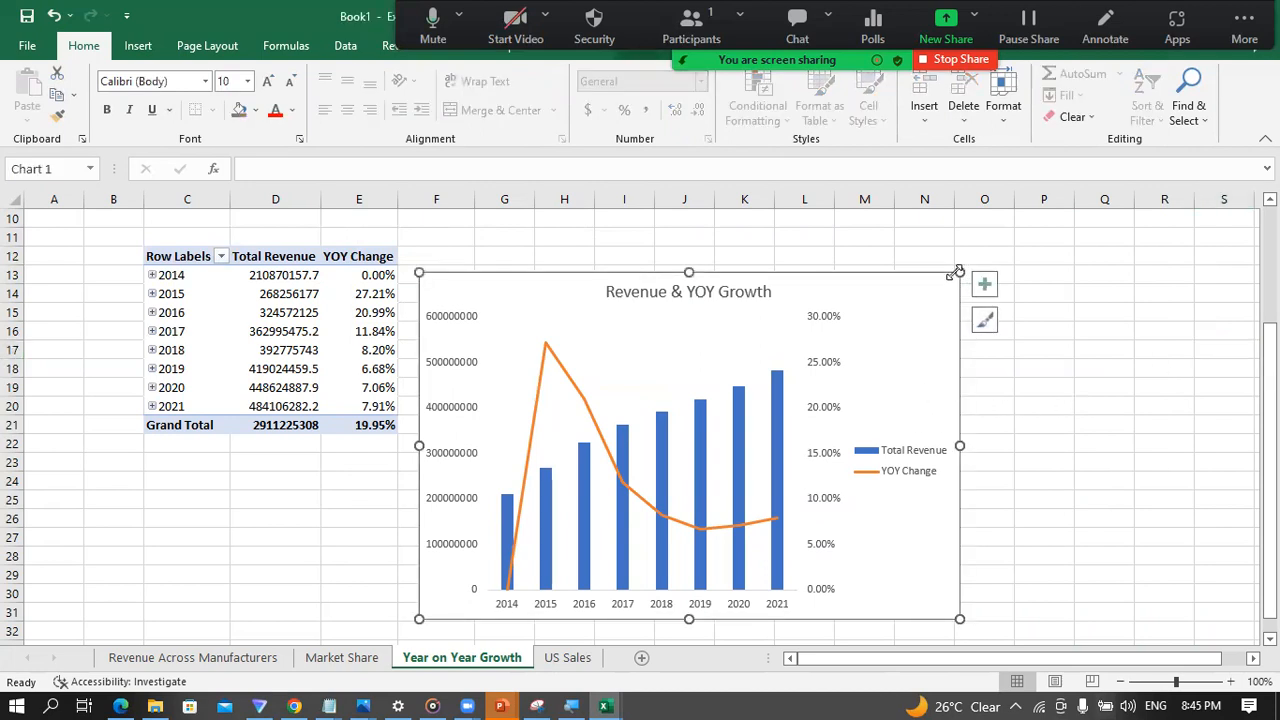
pyautogui.moveTo(959, 270); pyautogui.dragTo(1014, 260)
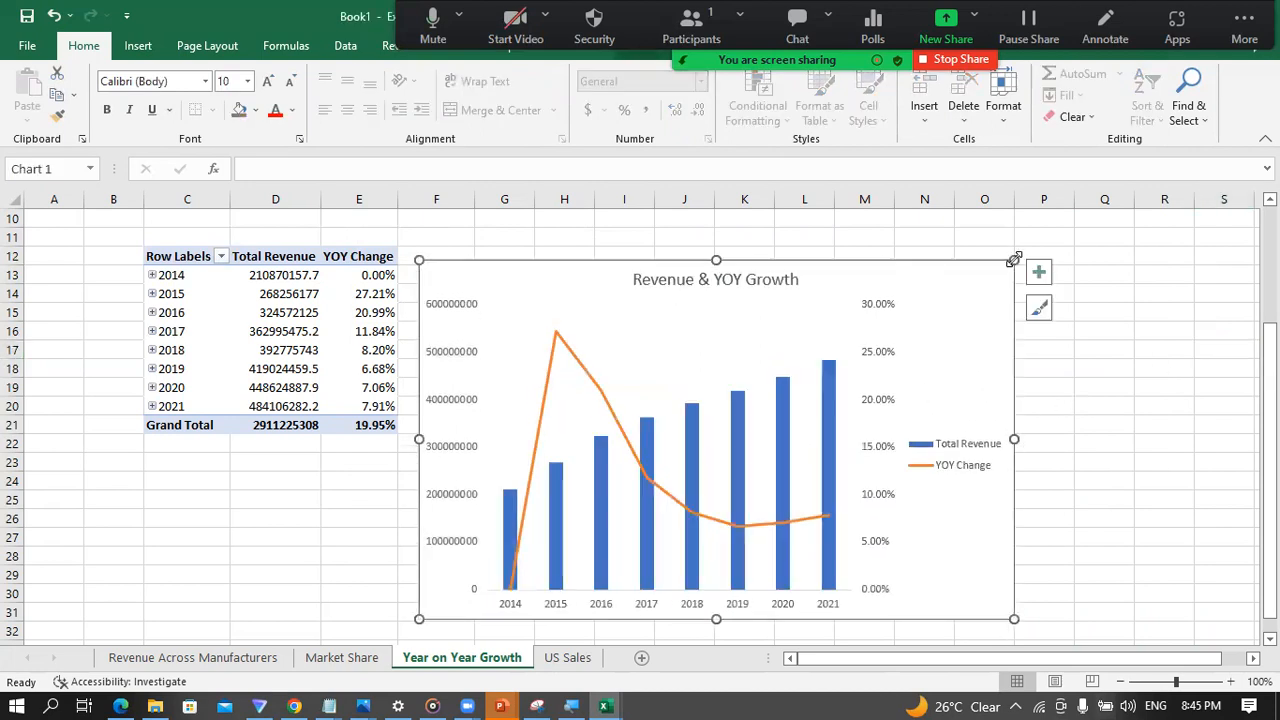
# Step: Fill the Total Revenue columns in the Year on Year Growth chart with Green, Accent 6
pyautogui.click(352, 660)
pyautogui.click(248, 660)
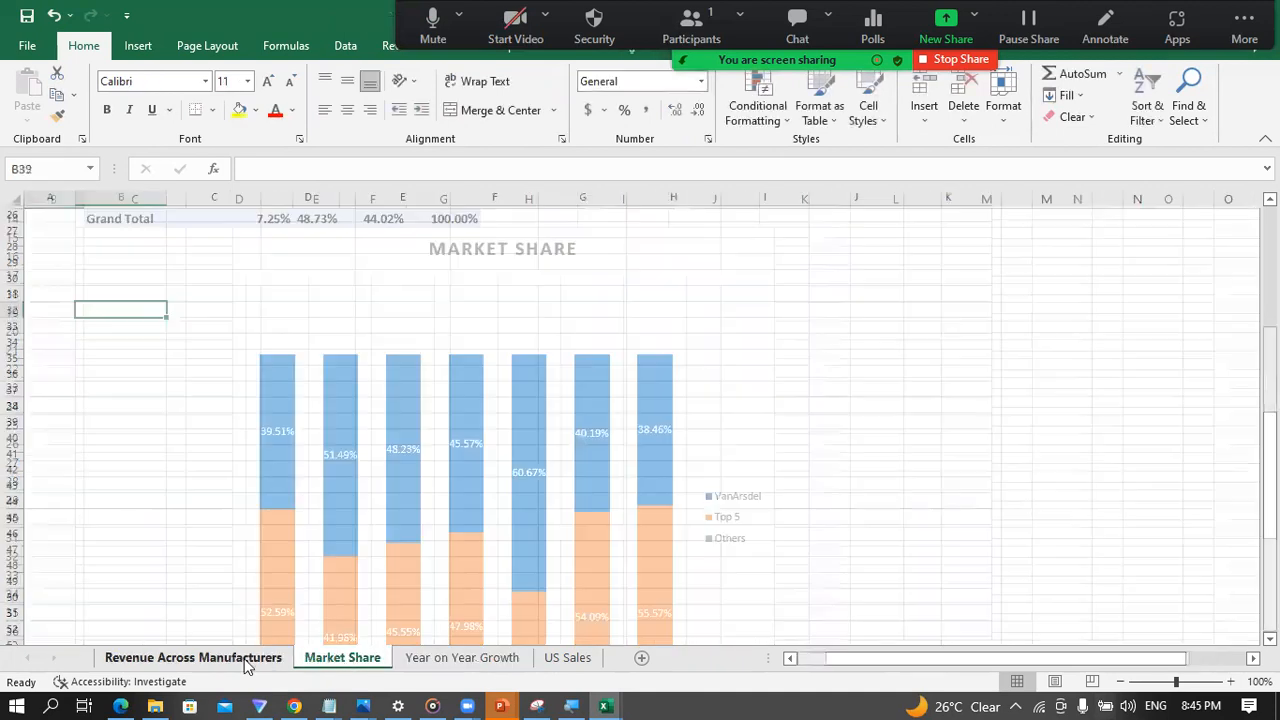
pyautogui.click(336, 662)
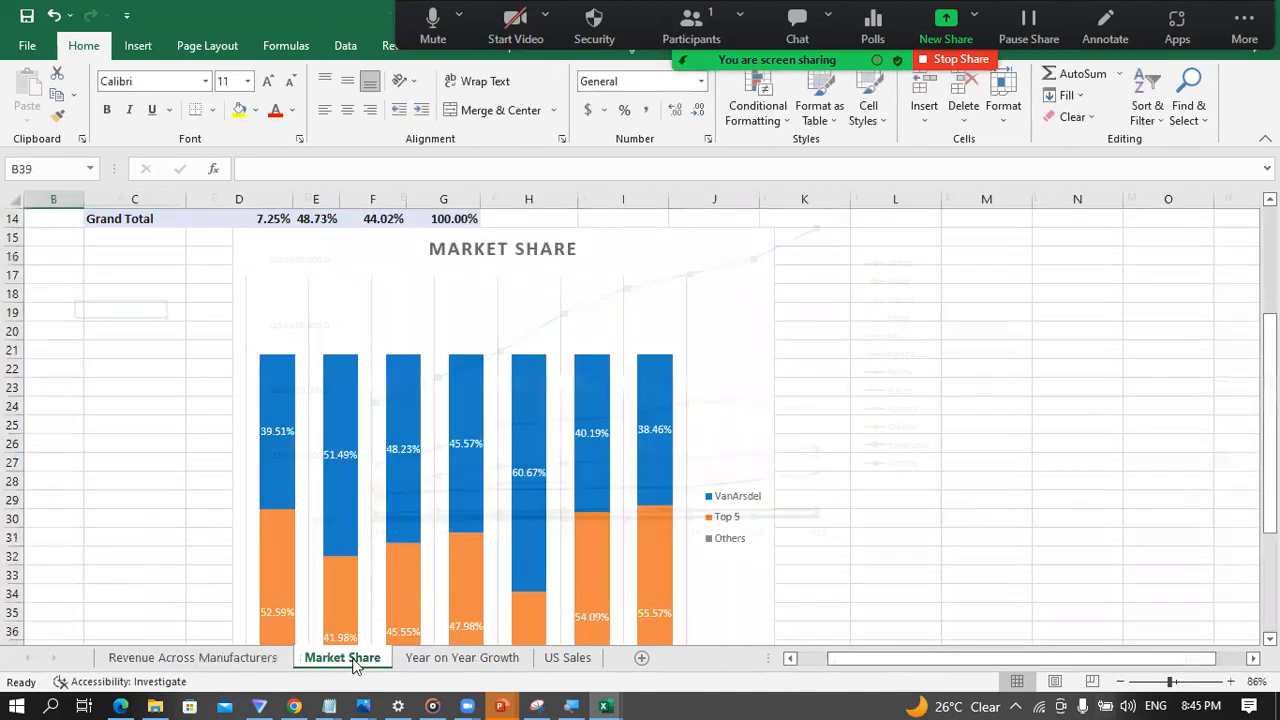
pyautogui.click(455, 662)
pyautogui.click(826, 400)
pyautogui.rightClick(826, 405)
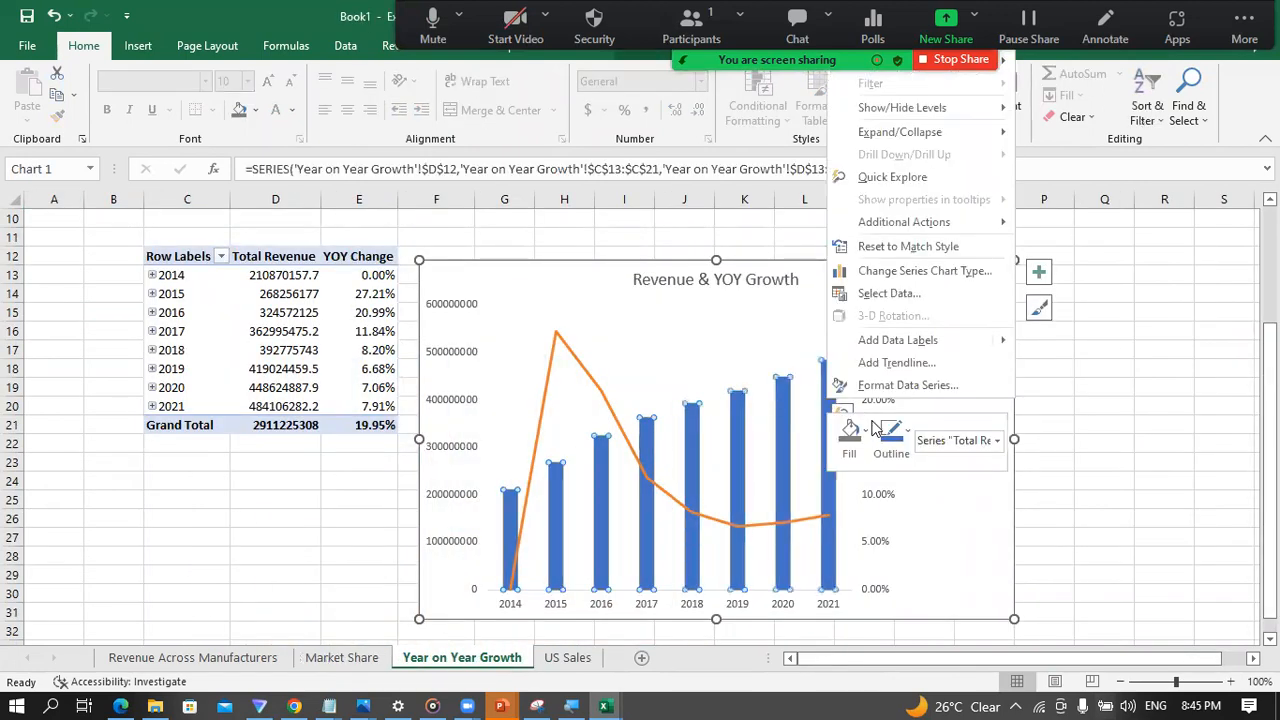
pyautogui.click(866, 432)
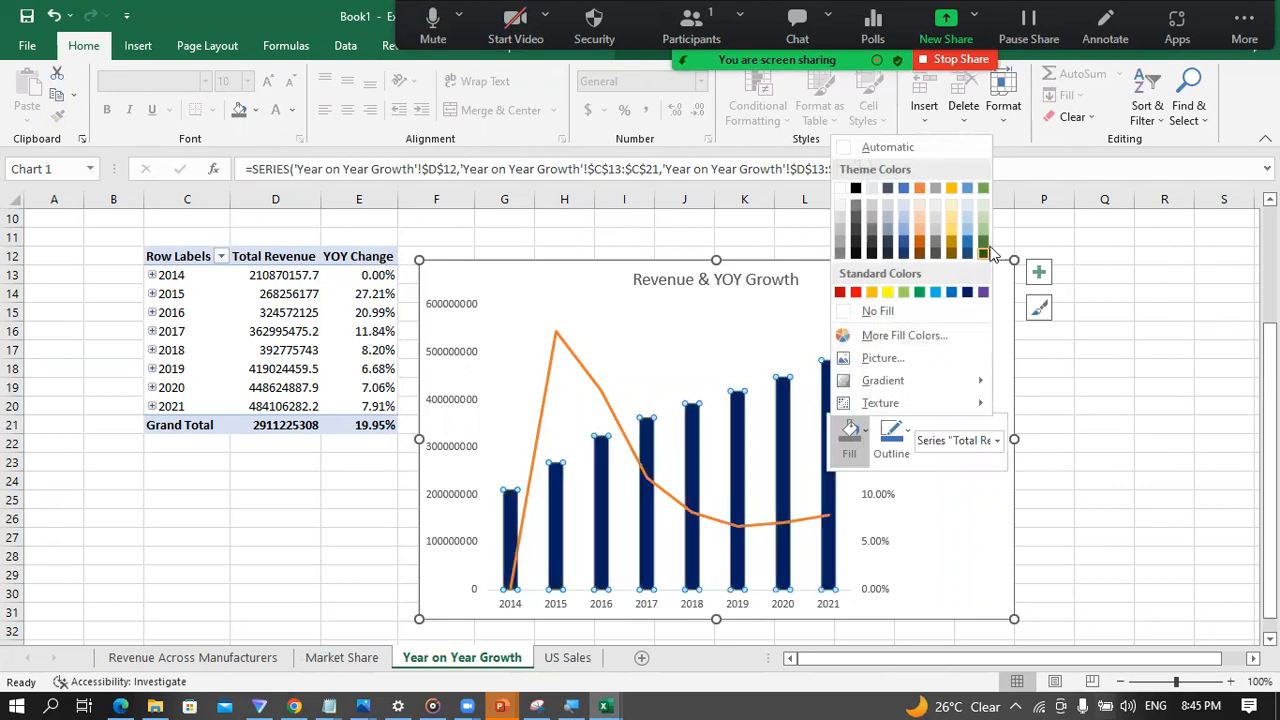
pyautogui.click(981, 195)
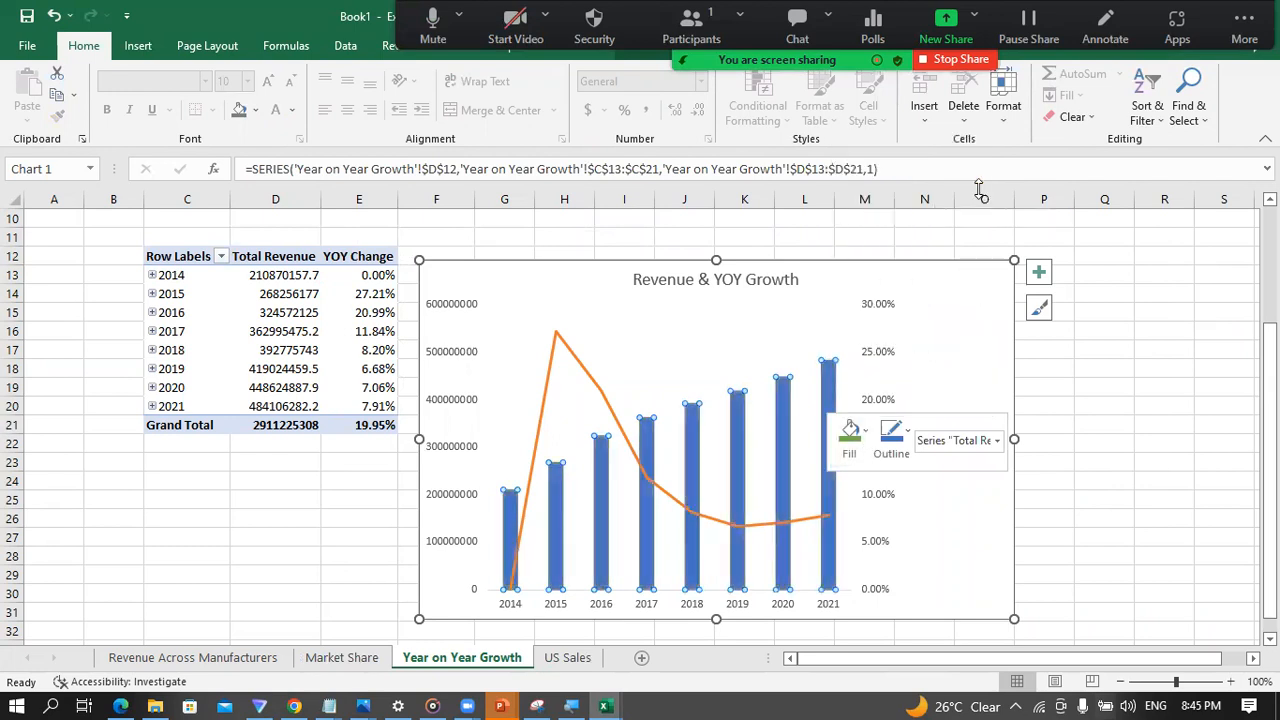
pyautogui.click(1131, 429)
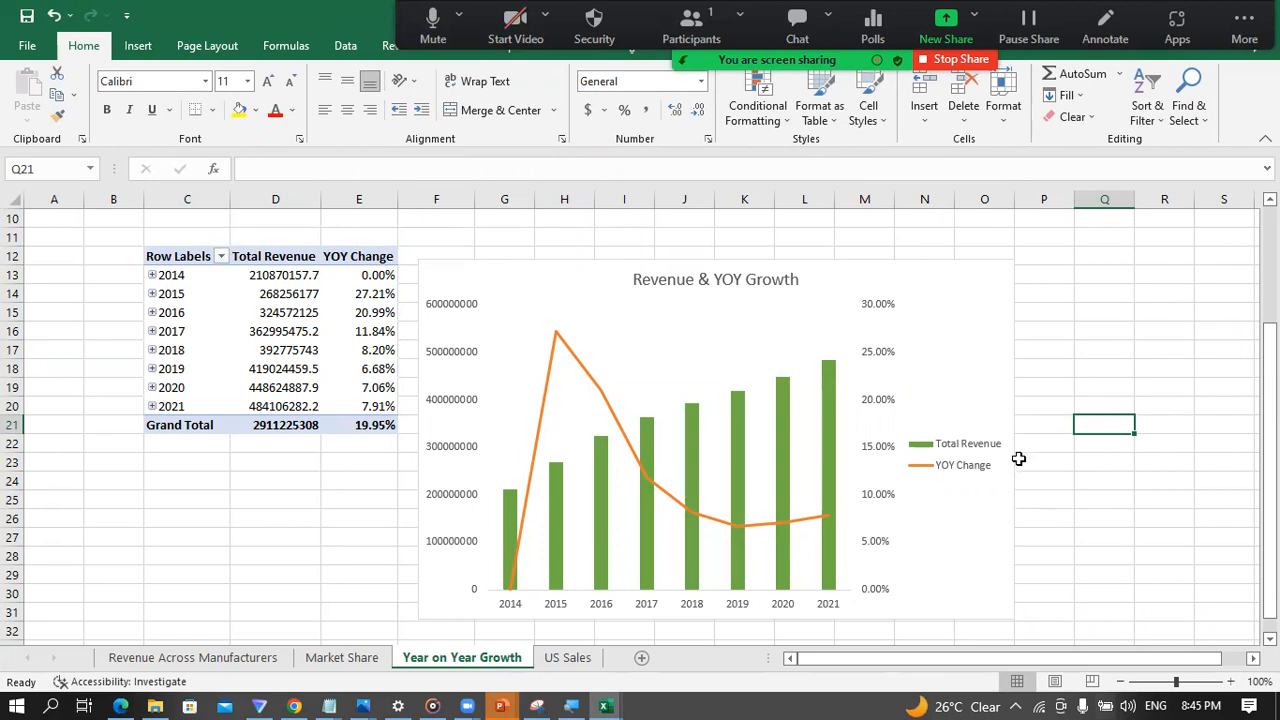
# Step: Add a new worksheet after US Sales and name it Dashboard
pyautogui.click(567, 657)
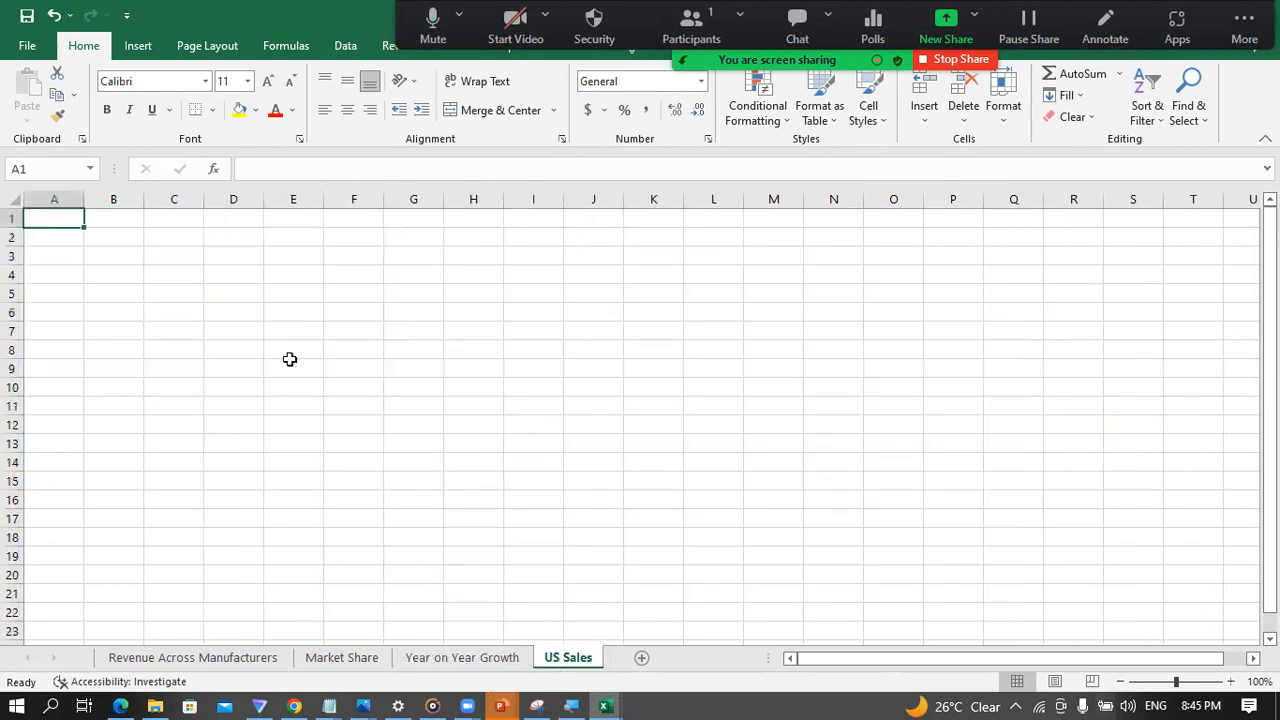
pyautogui.click(231, 312)
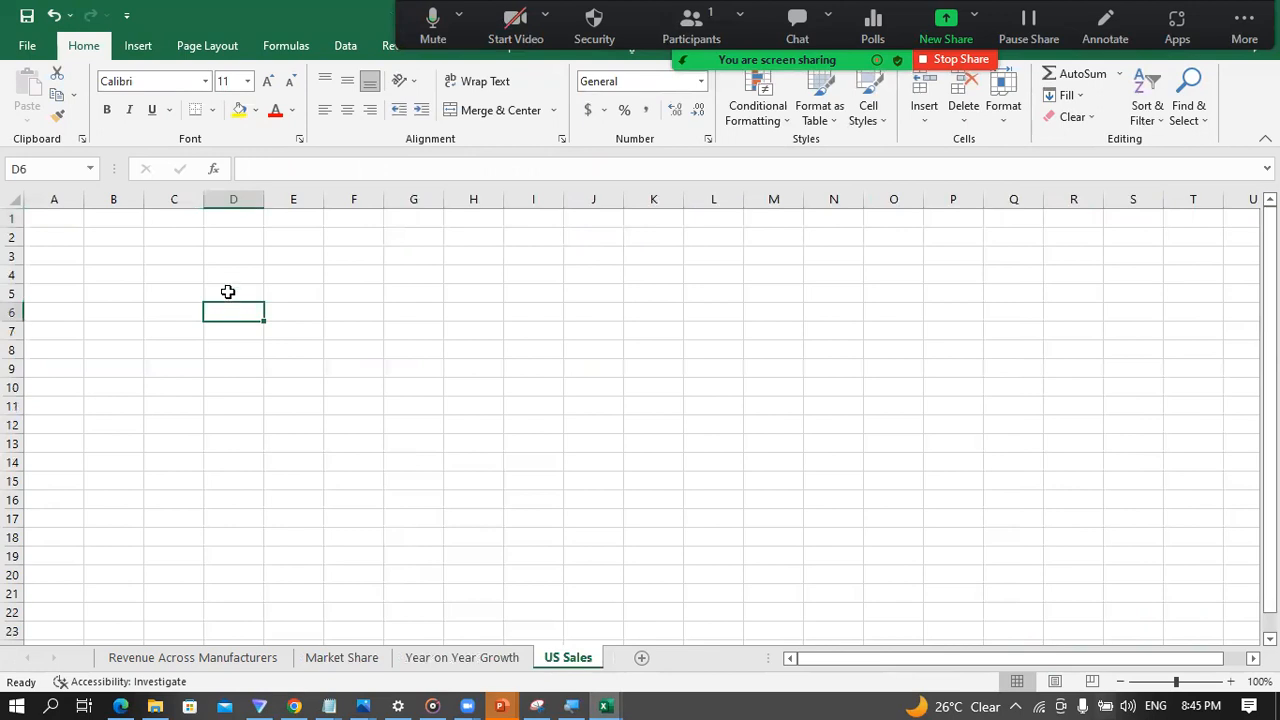
pyautogui.click(641, 659)
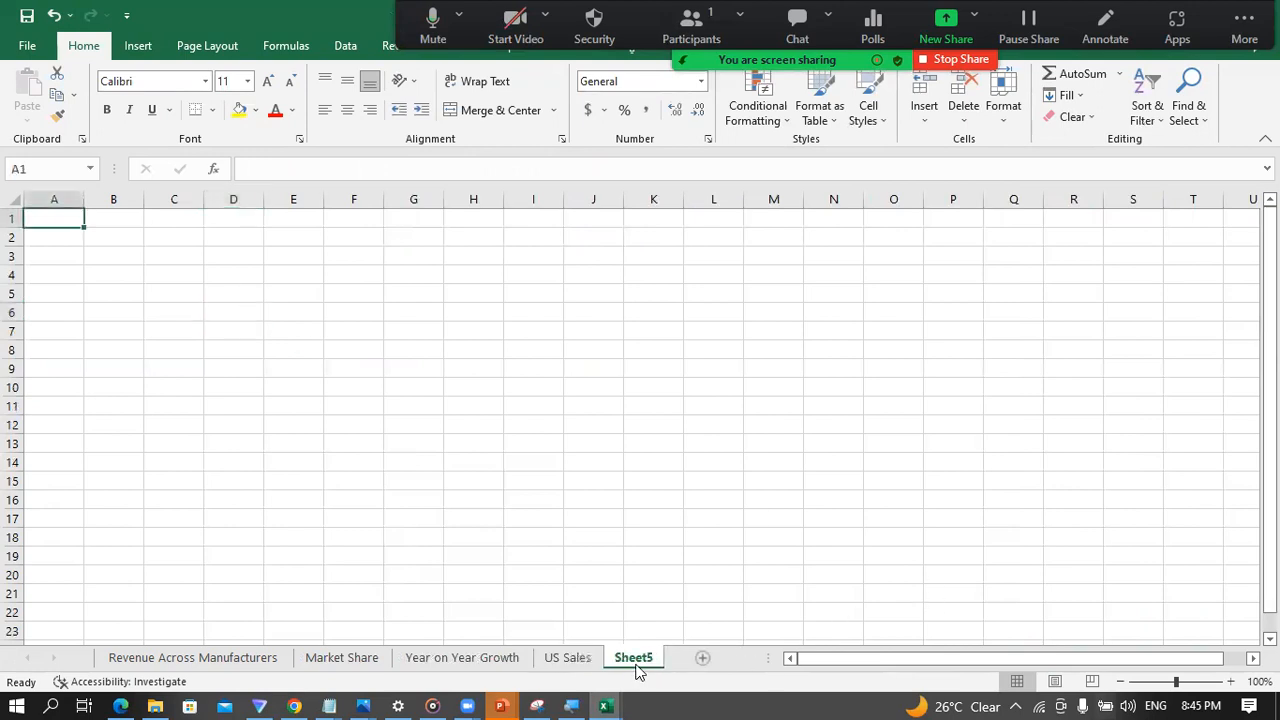
pyautogui.doubleClick(634, 659)
pyautogui.write('D')
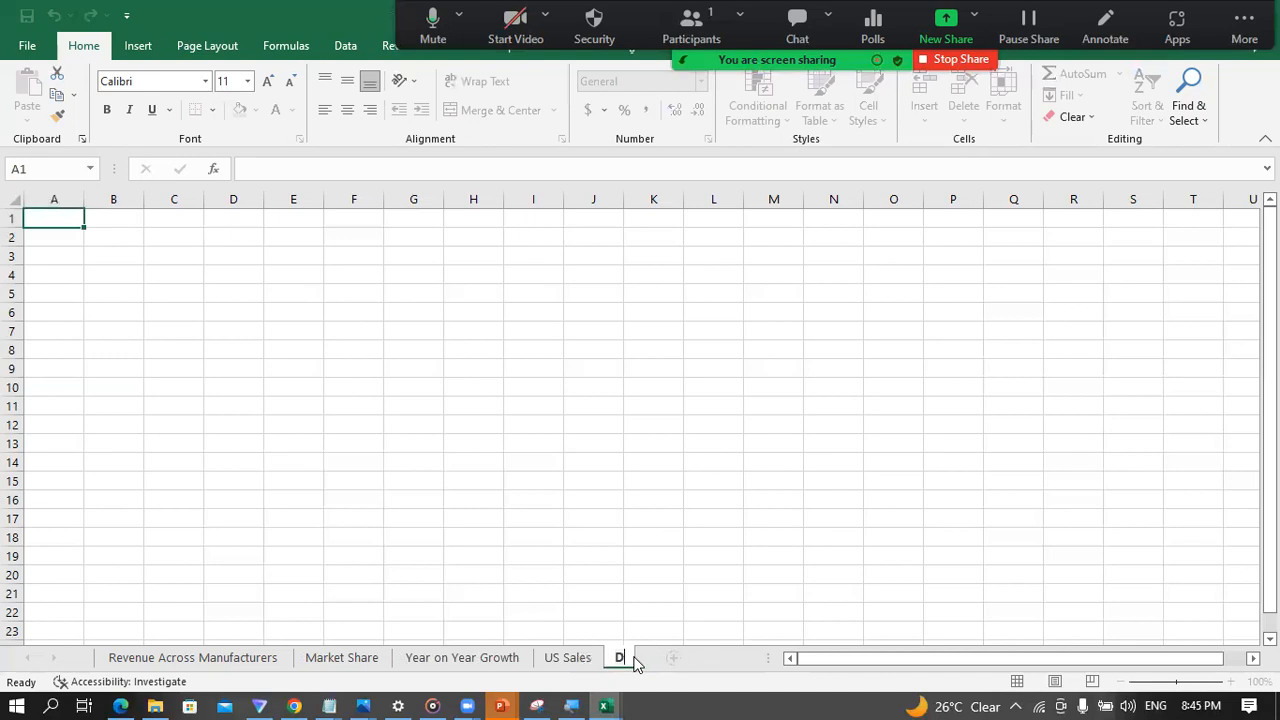
pyautogui.write('ashboard')
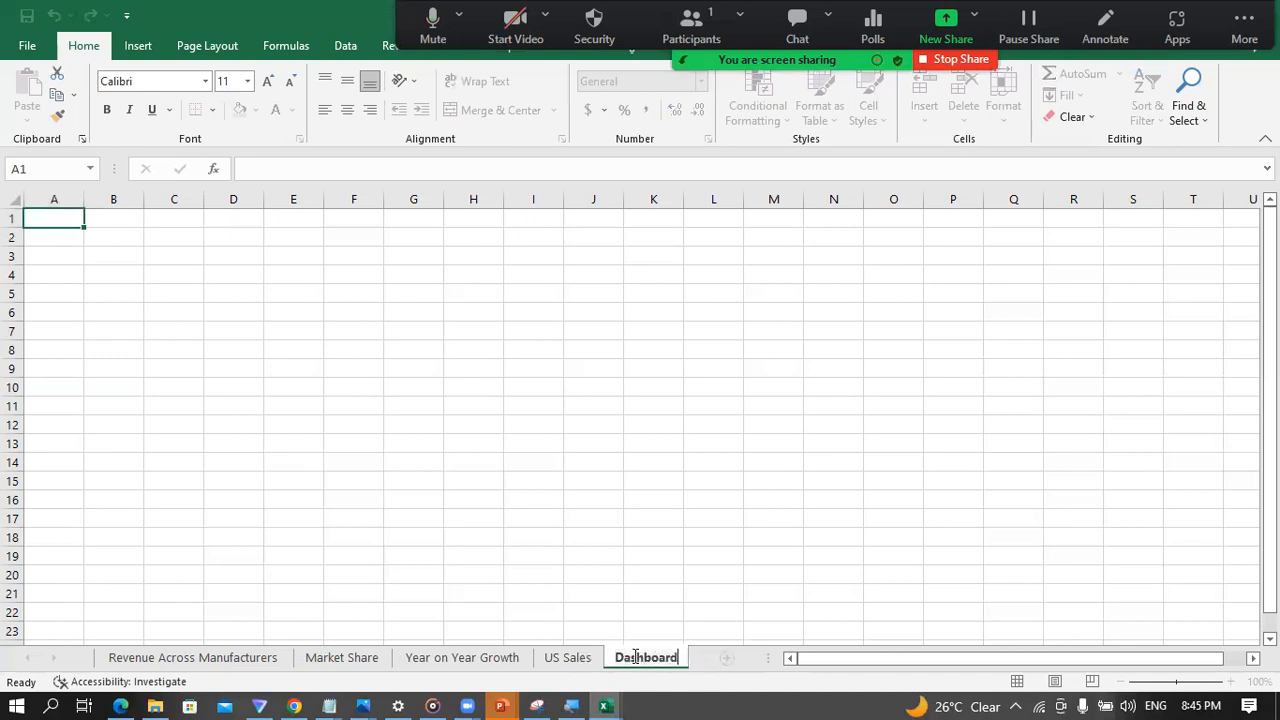
pyautogui.press('Return')
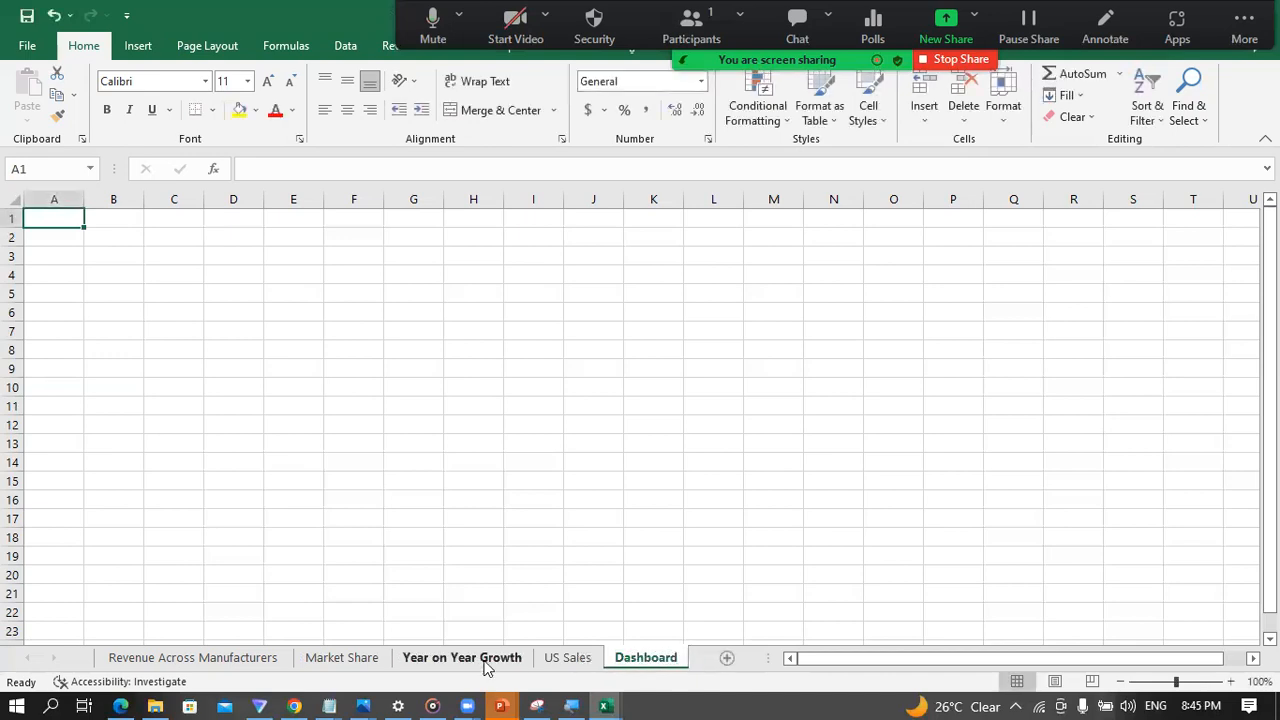
# Step: Insert a PivotTable from the Data Model at cell B5 of the US Sales sheet
pyautogui.click(565, 663)
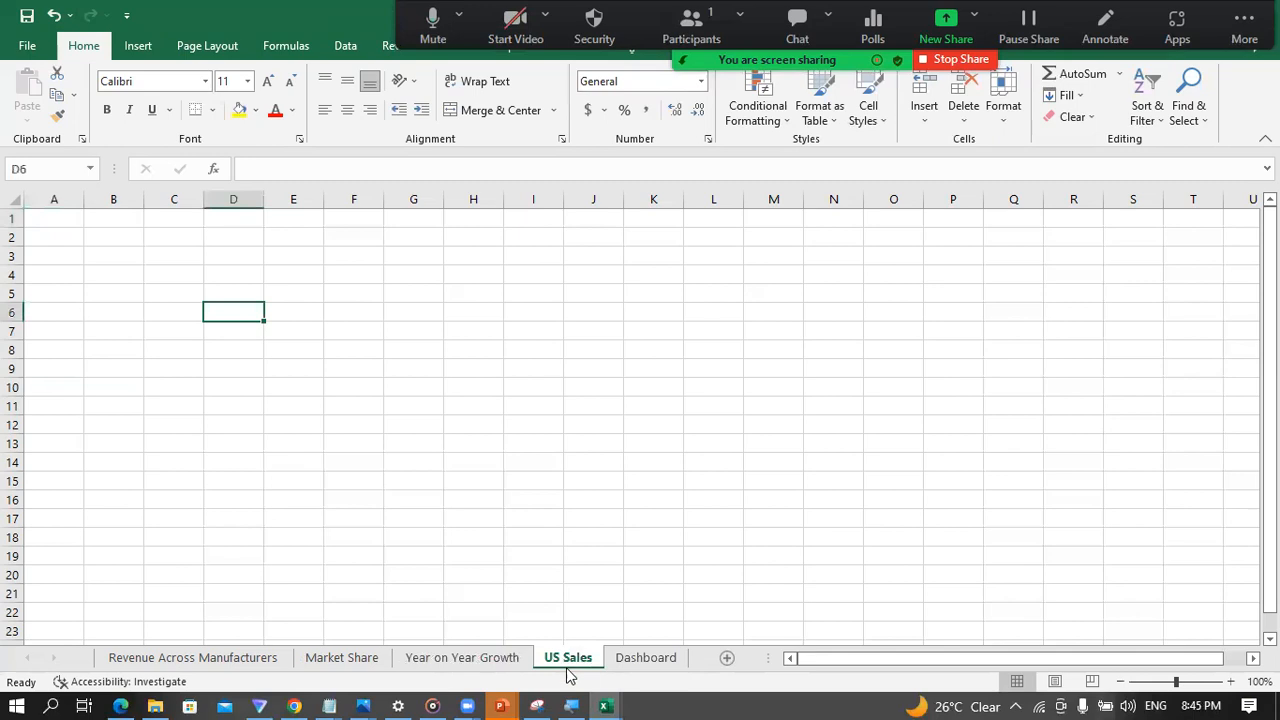
pyautogui.click(140, 287)
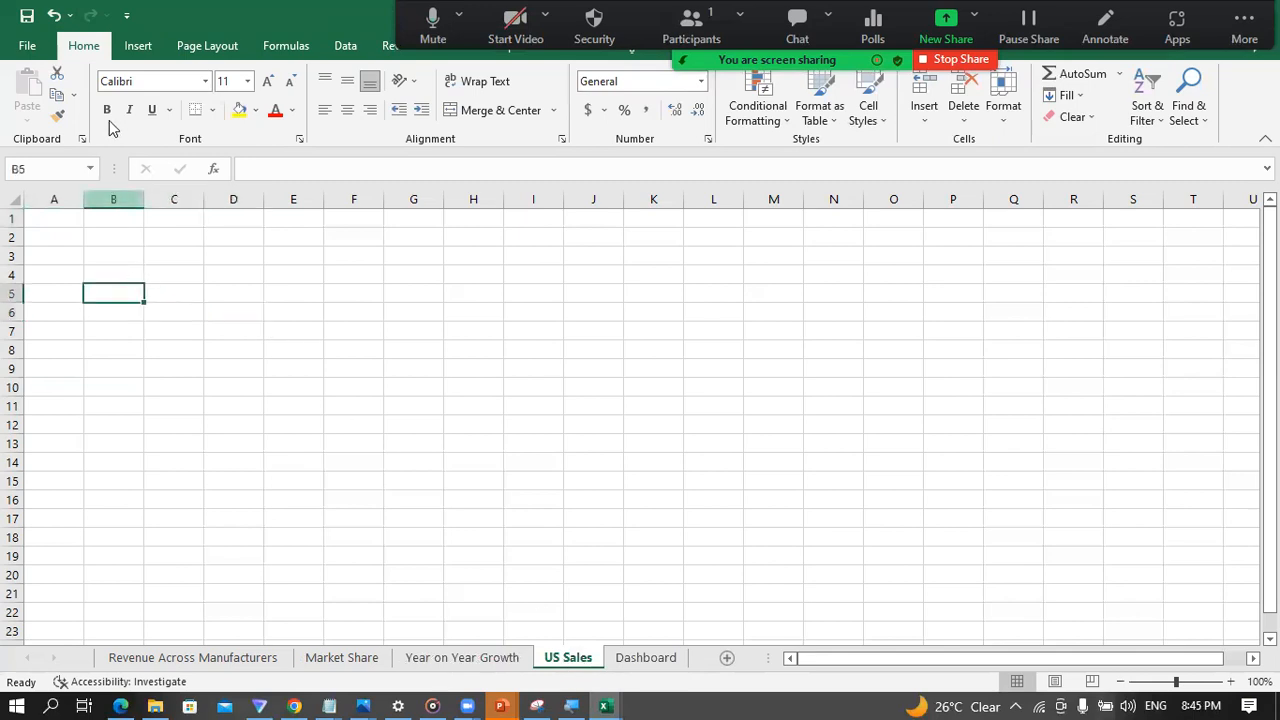
pyautogui.click(138, 45)
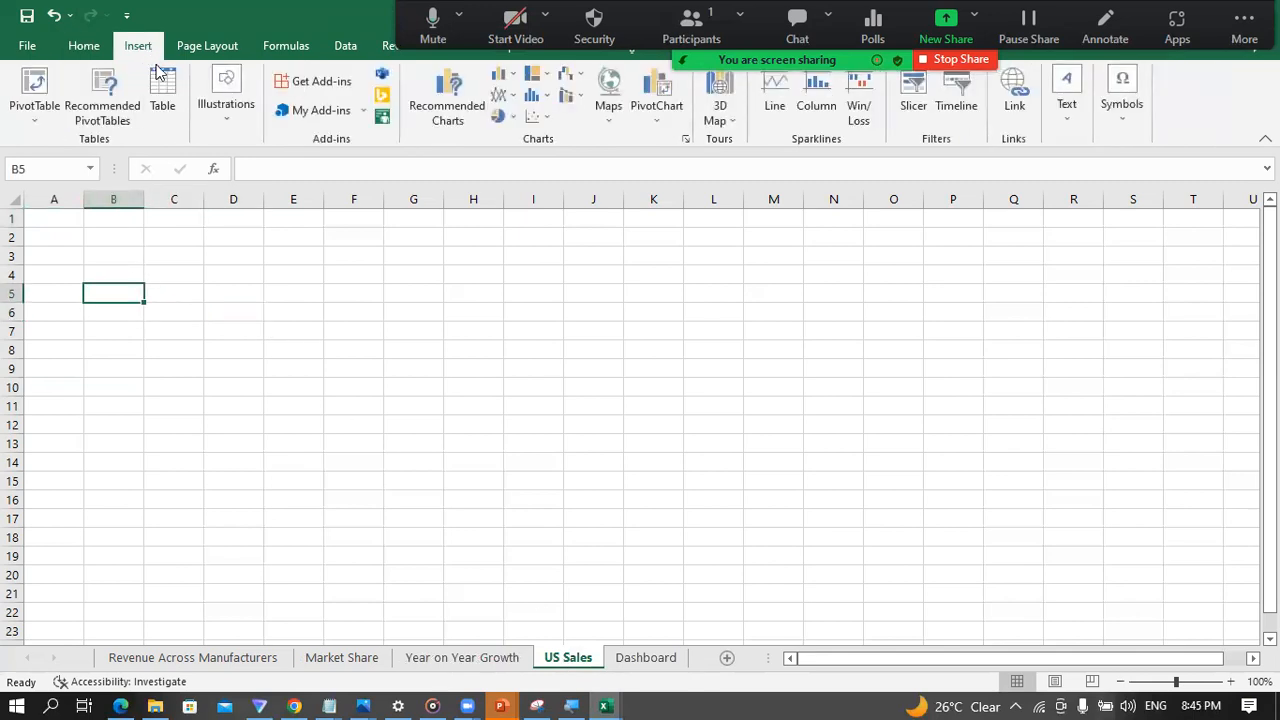
pyautogui.click(50, 120)
pyautogui.click(70, 189)
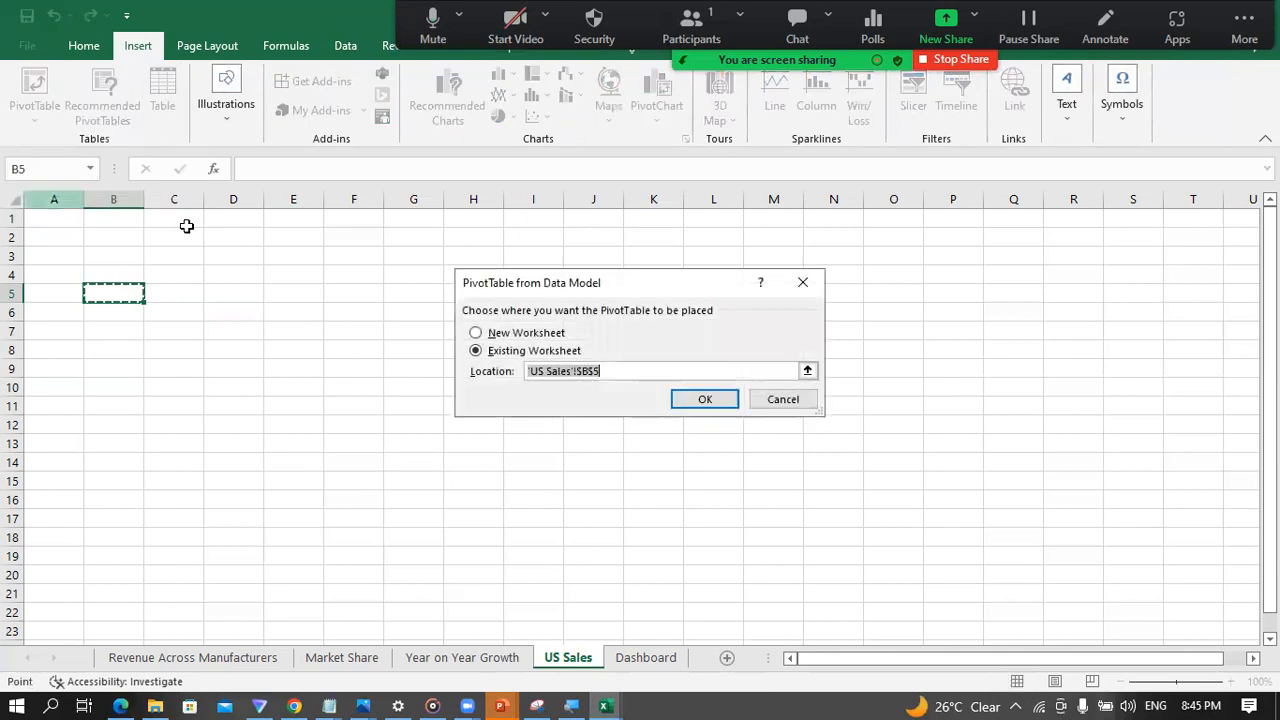
pyautogui.click(704, 400)
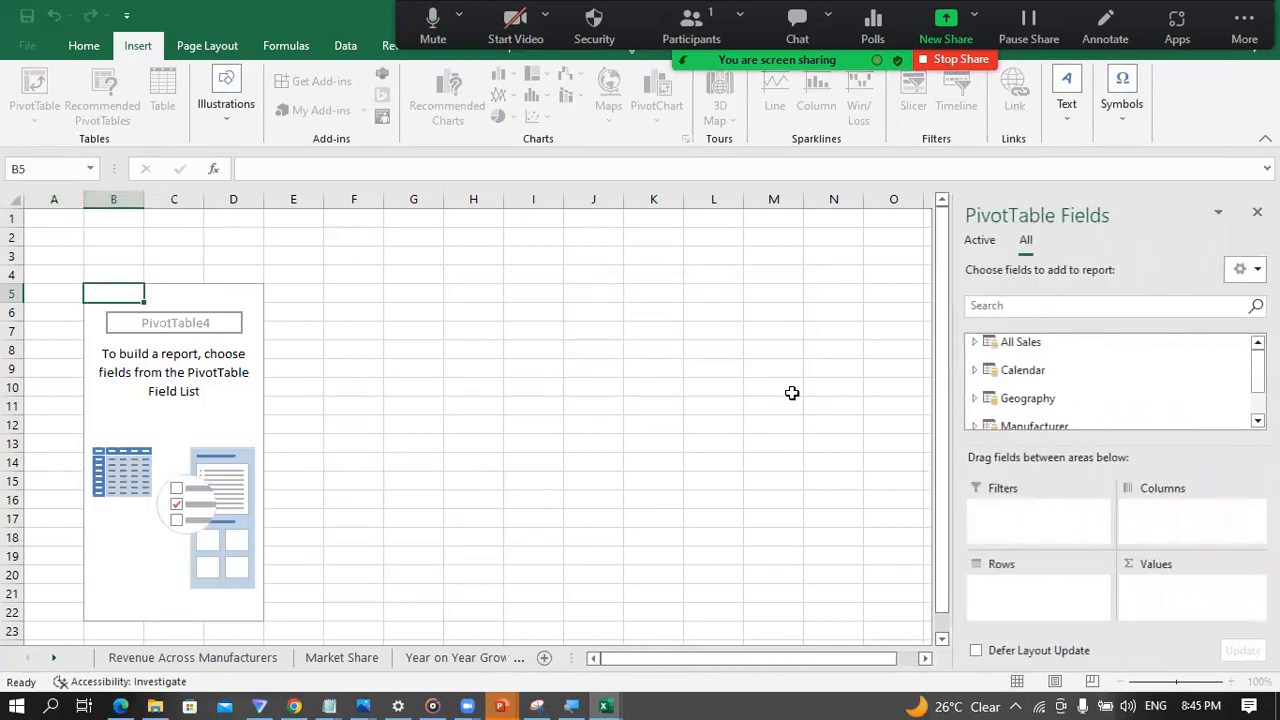
# Step: Add the State field from the Geography table to the new PivotTable's rows and collapse Geography in the field list
pyautogui.scroll(-1, 1037, 402)
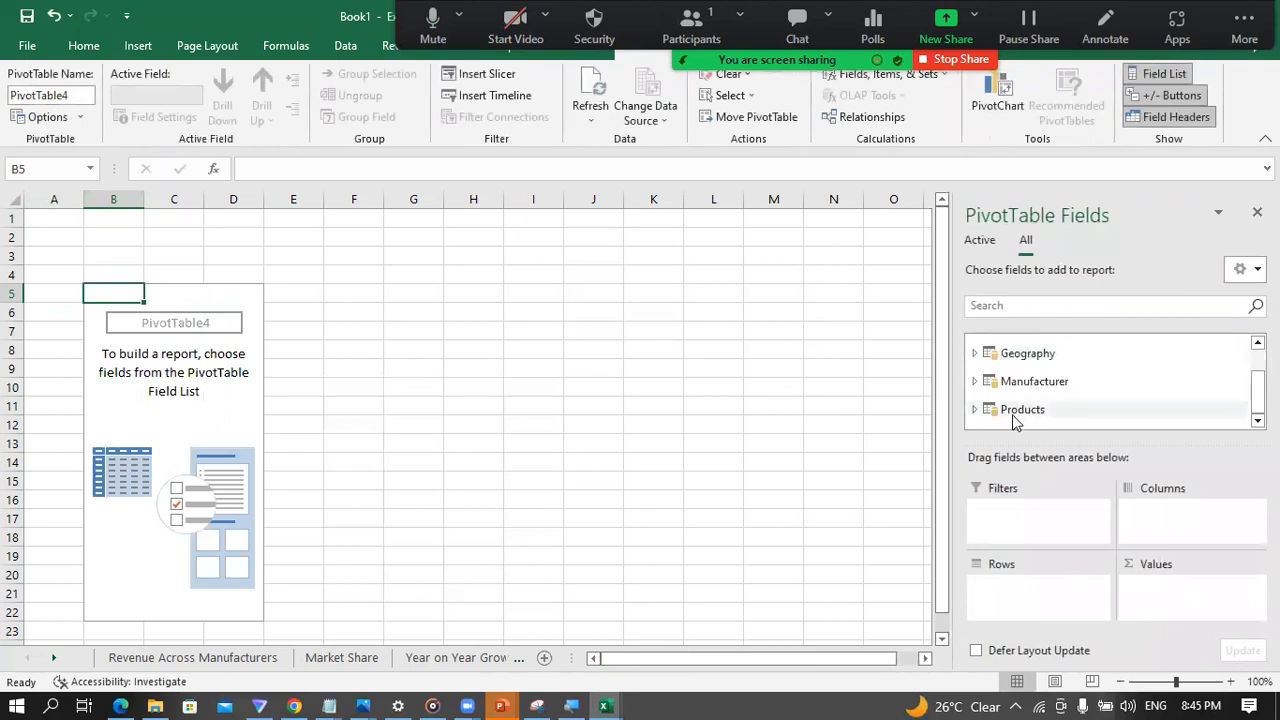
pyautogui.scroll(1, 1013, 420)
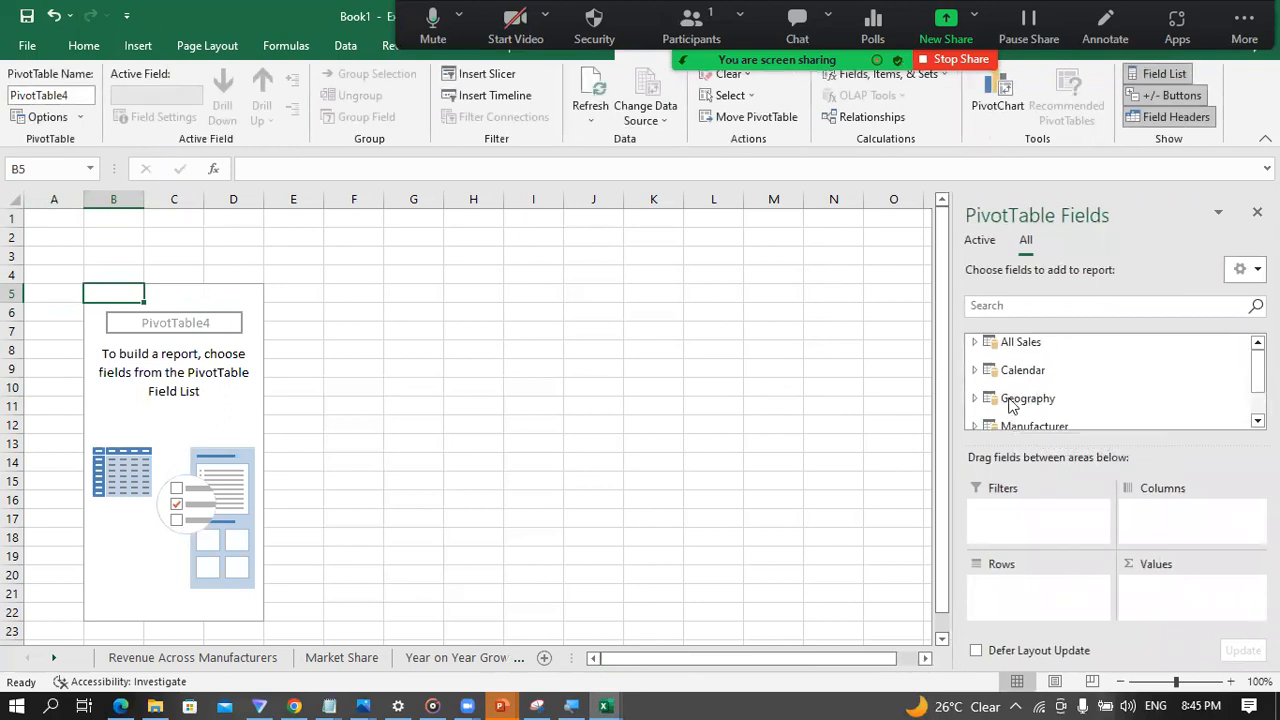
pyautogui.click(974, 398)
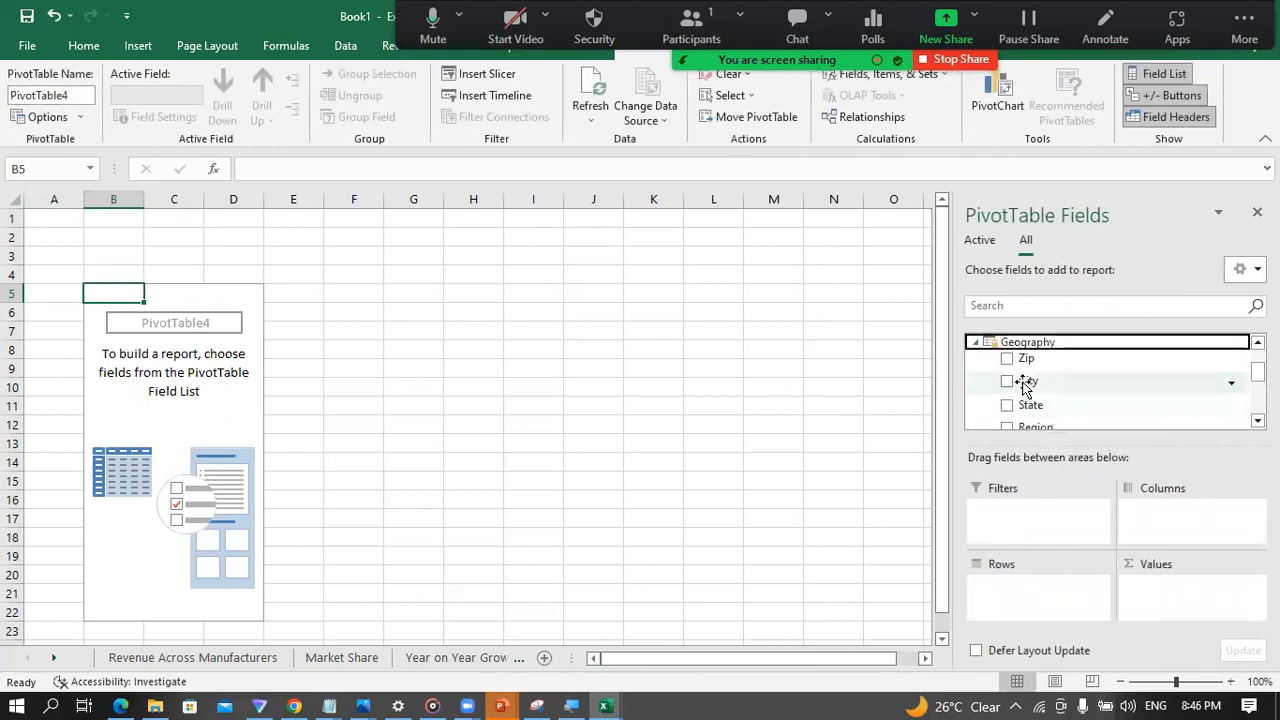
pyautogui.moveTo(1028, 403); pyautogui.dragTo(1040, 590)
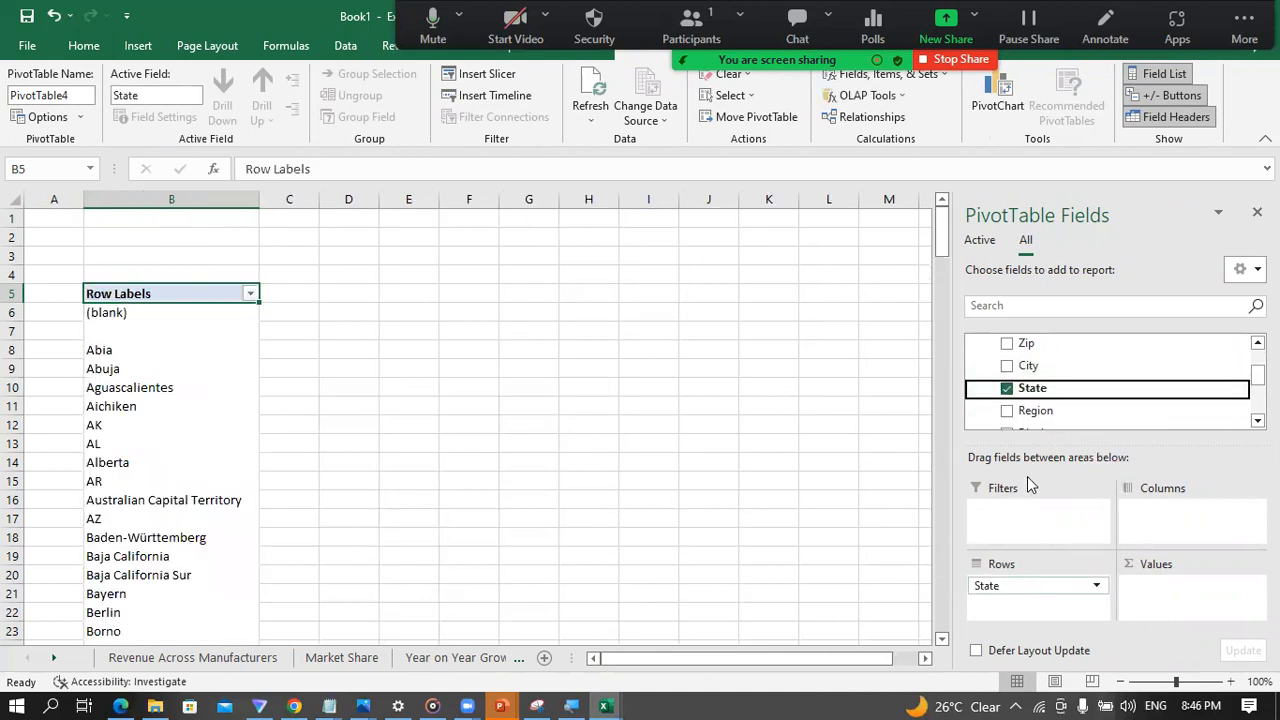
pyautogui.scroll(-1, 1046, 412)
pyautogui.scroll(2, 1040, 408)
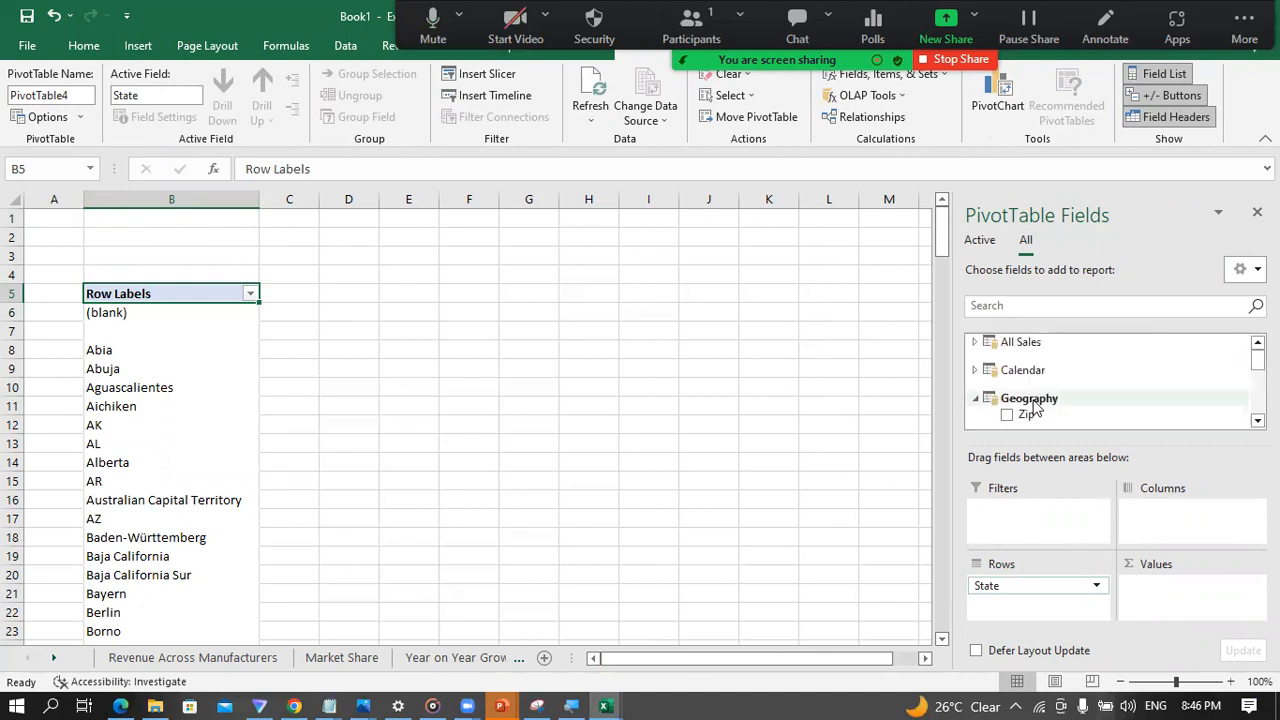
pyautogui.click(975, 400)
pyautogui.scroll(-1, 1070, 410)
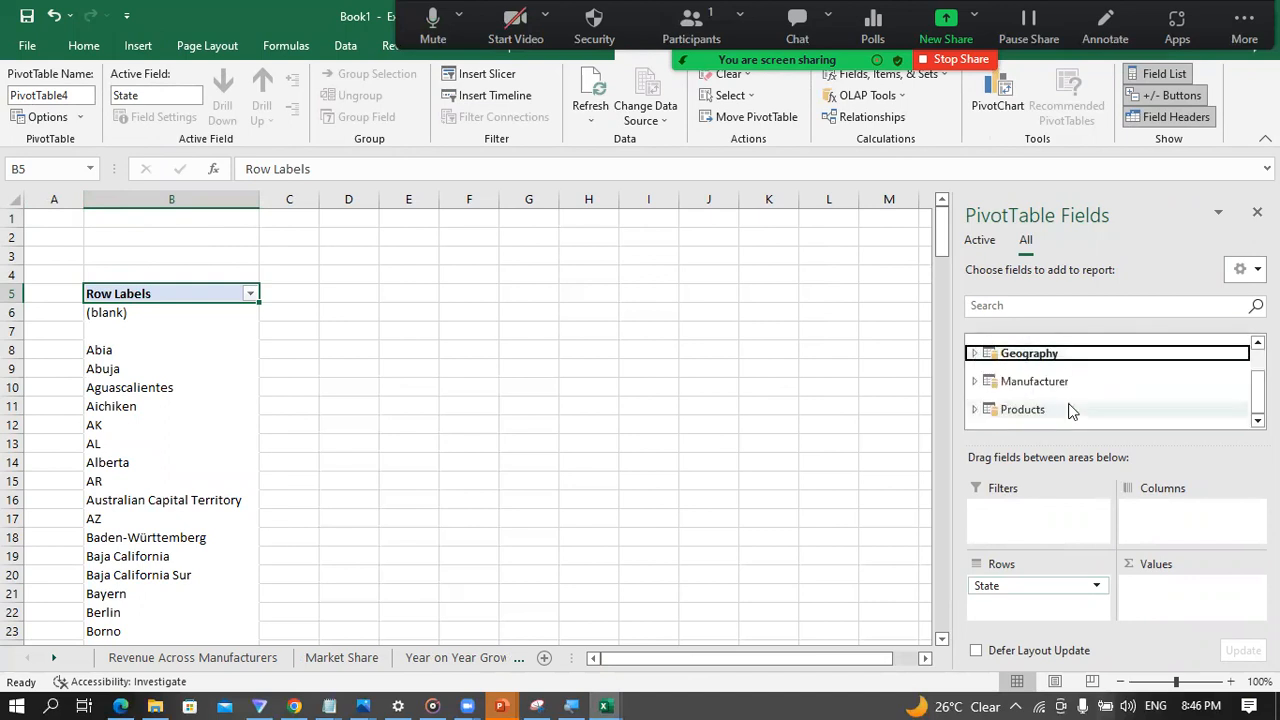
# Step: Add the Total Revenue measure from the All Sales table to the PivotTable's values and collapse All Sales in the field list
pyautogui.scroll(1, 1020, 410)
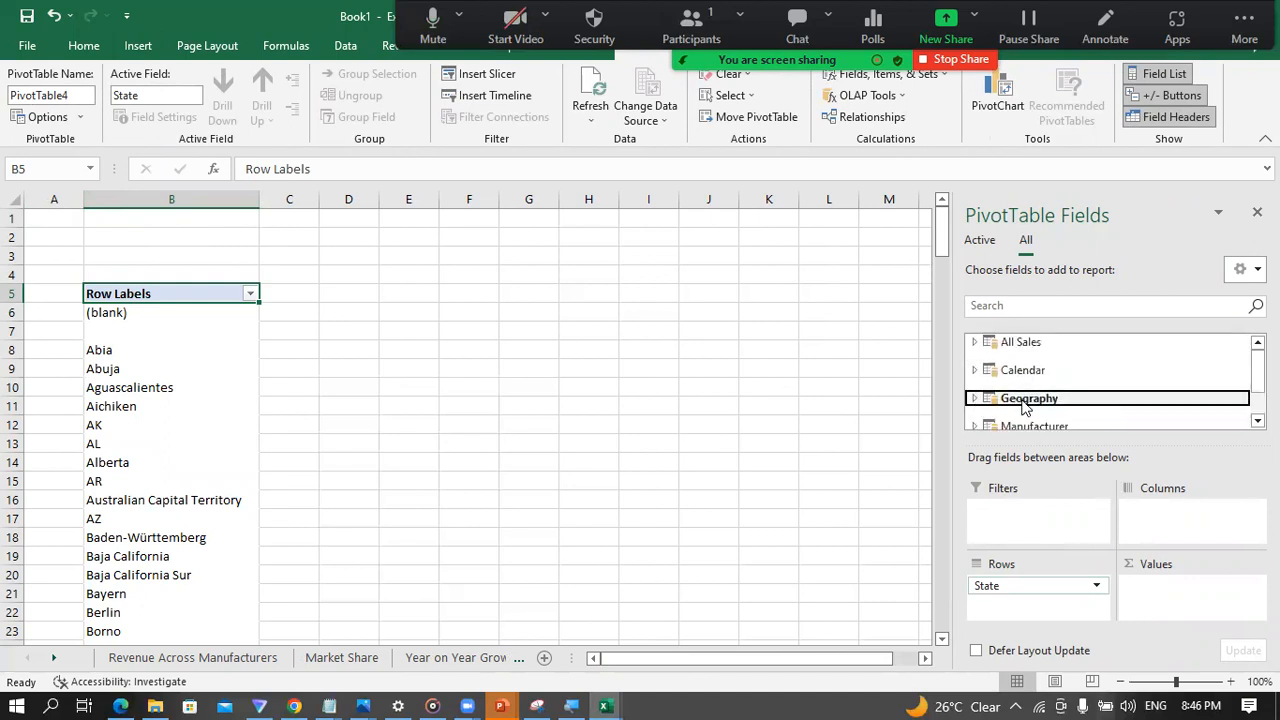
pyautogui.click(975, 343)
pyautogui.scroll(-3, 1040, 405)
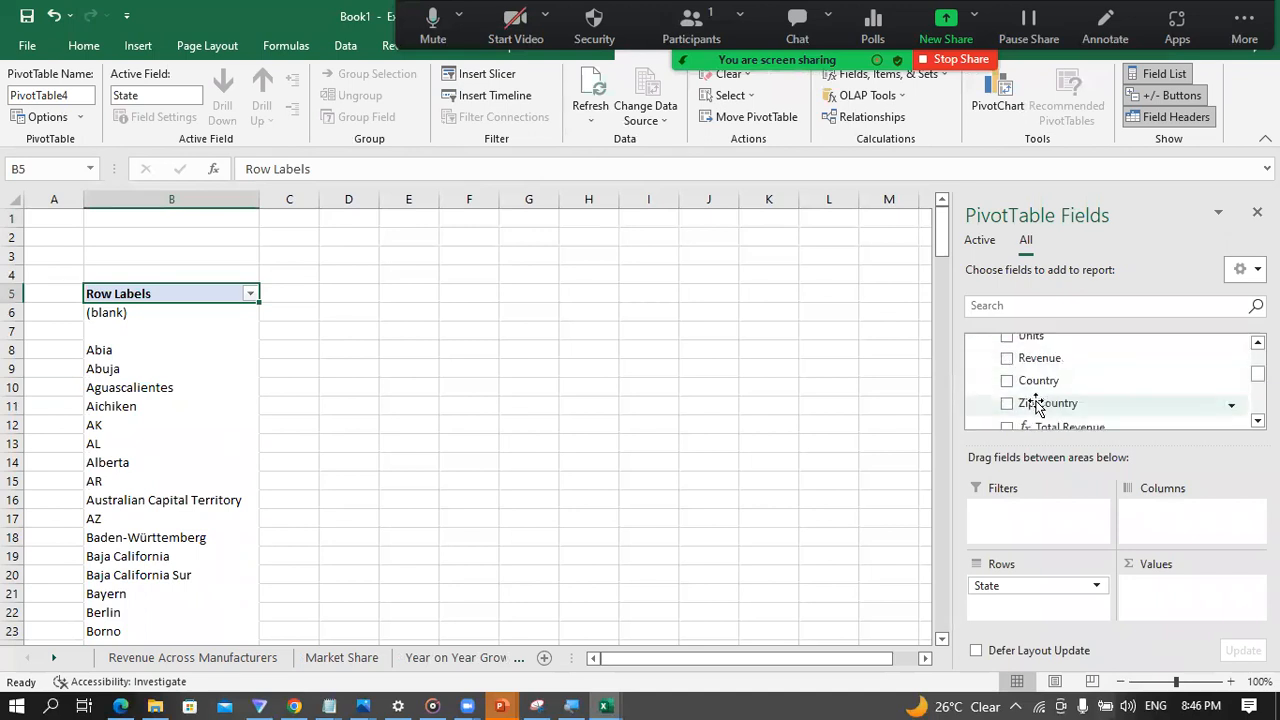
pyautogui.scroll(-2, 1045, 424)
pyautogui.scroll(1, 1043, 390)
pyautogui.moveTo(1050, 345); pyautogui.dragTo(1162, 590)
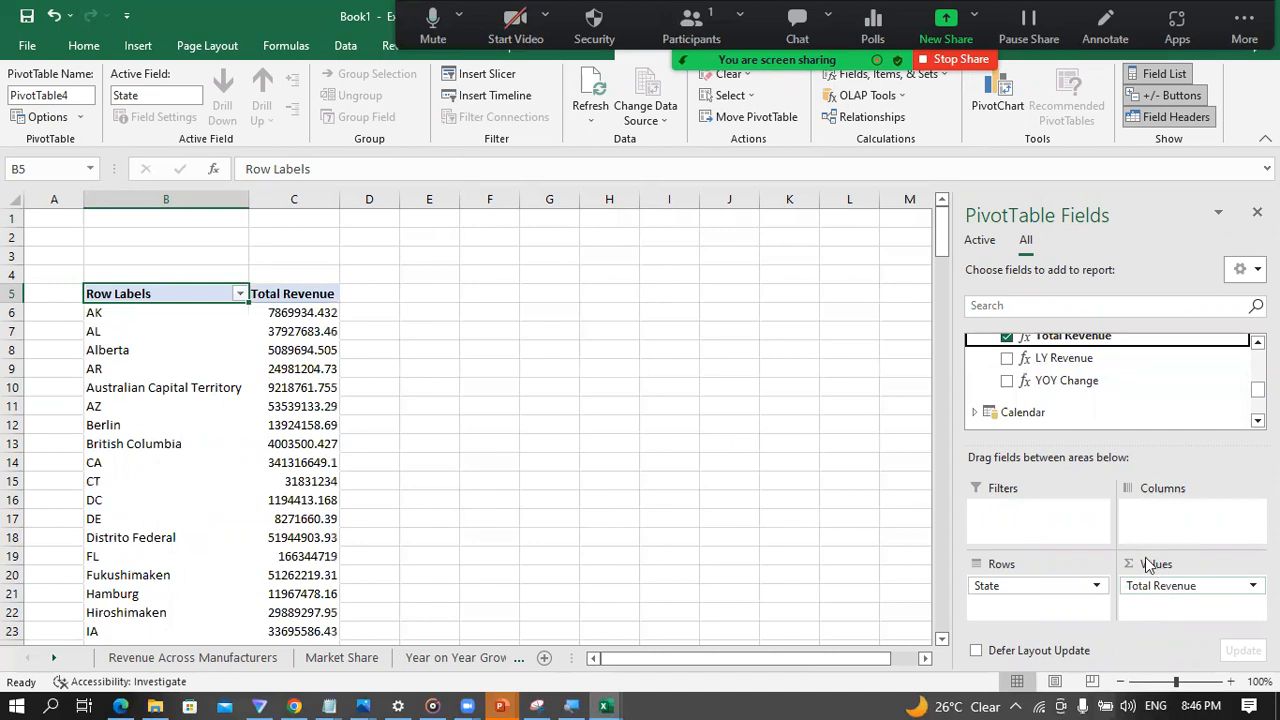
pyautogui.scroll(5, 995, 400)
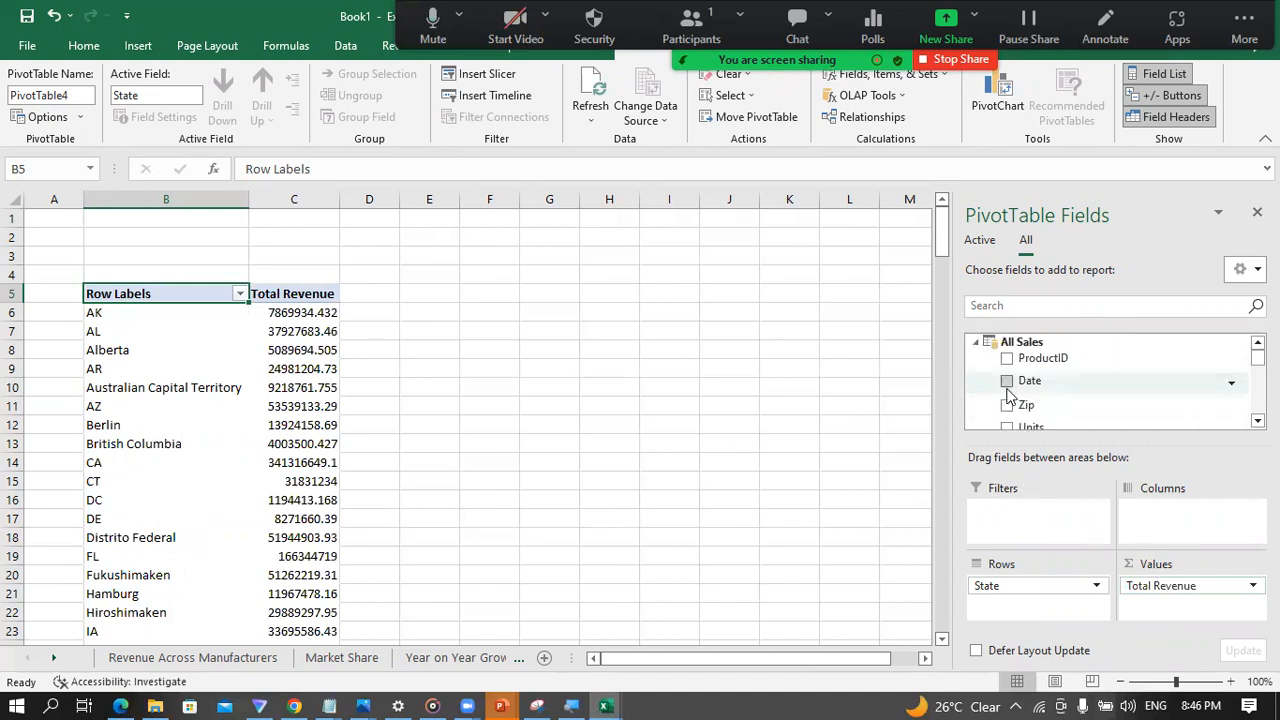
pyautogui.click(973, 345)
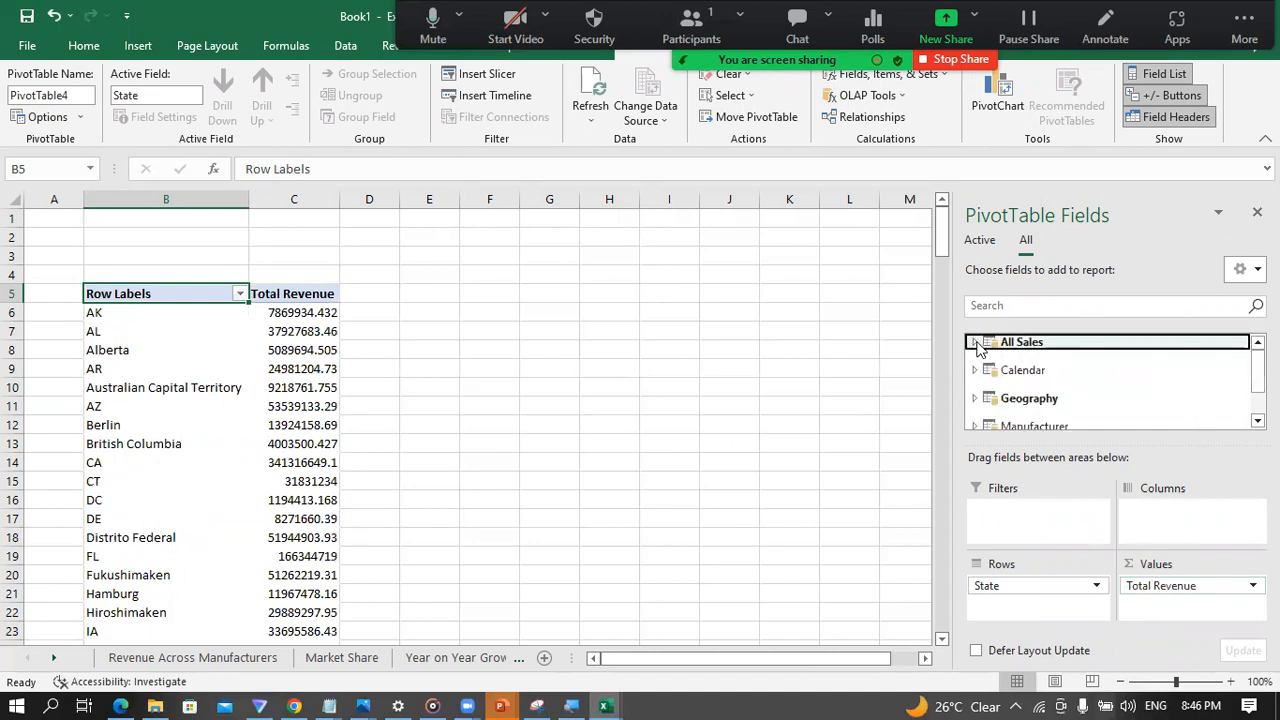
# Step: Add the Country field from the Geography table as a report filter and filter the PivotTable to USA
pyautogui.click(976, 400)
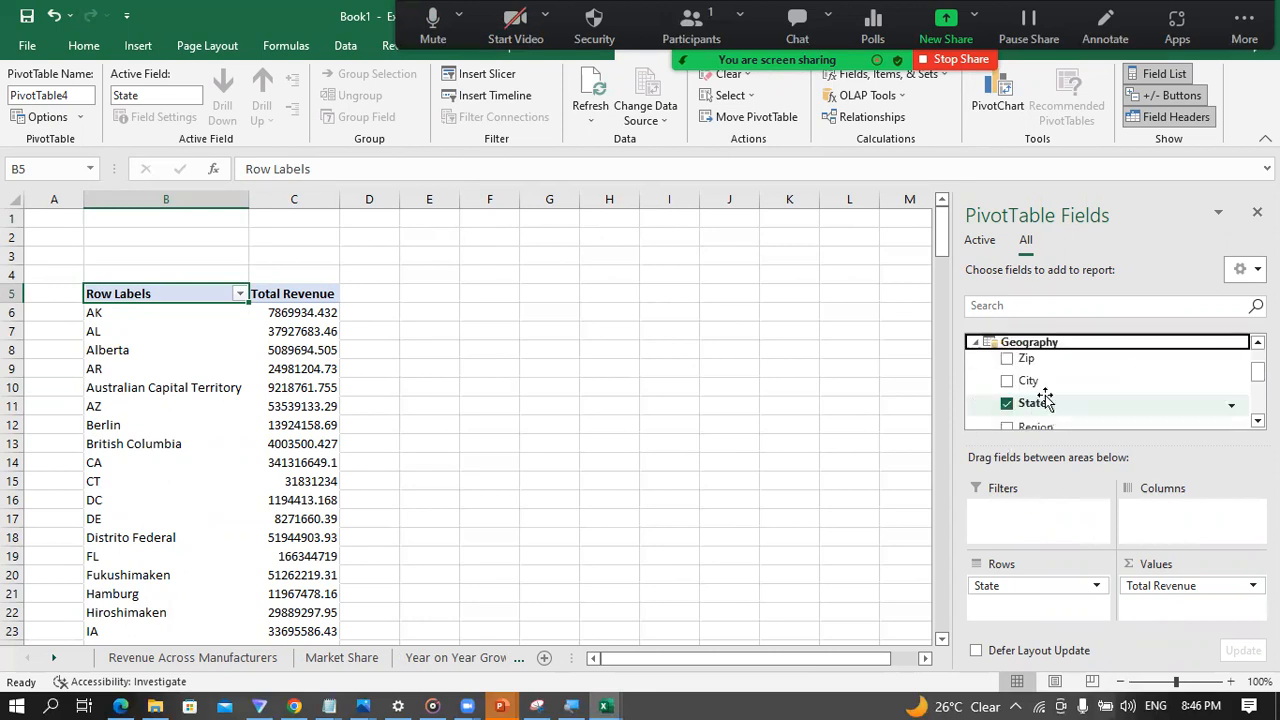
pyautogui.scroll(-2, 1045, 400)
pyautogui.moveTo(1042, 381); pyautogui.dragTo(1016, 512)
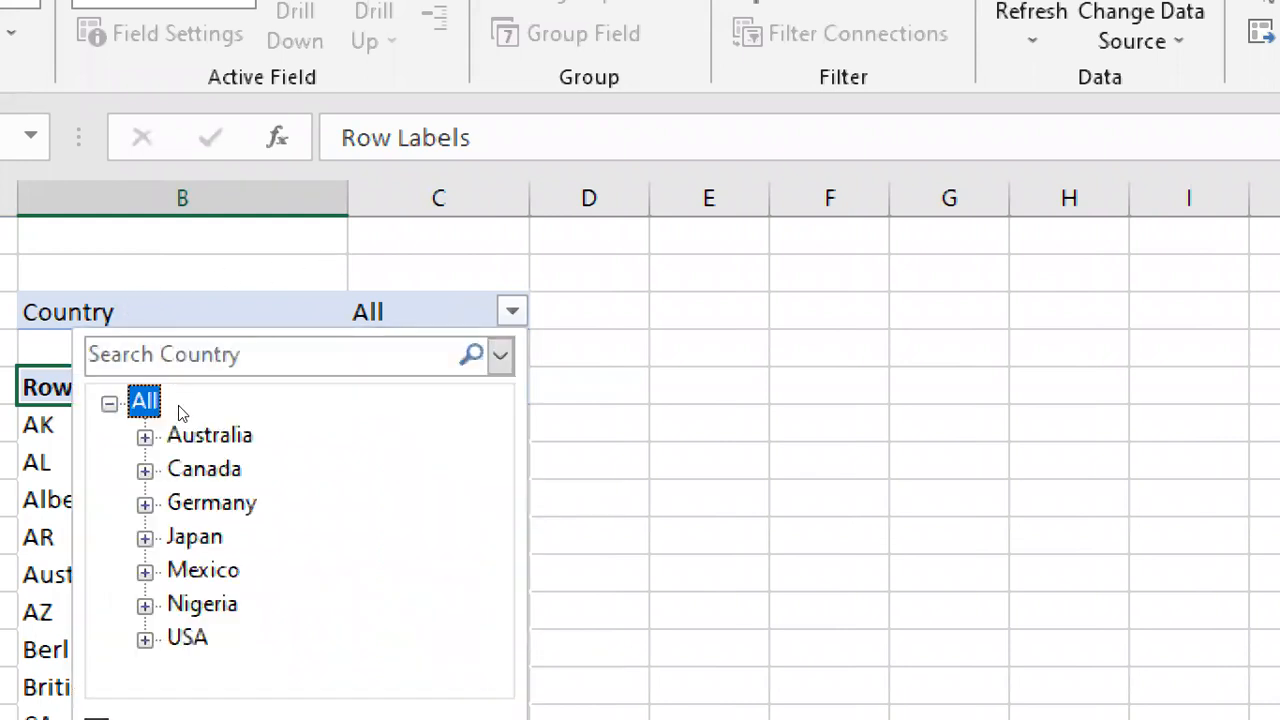
pyautogui.scroll(-3, 171, 427)
pyautogui.scroll(-3, 355, 395)
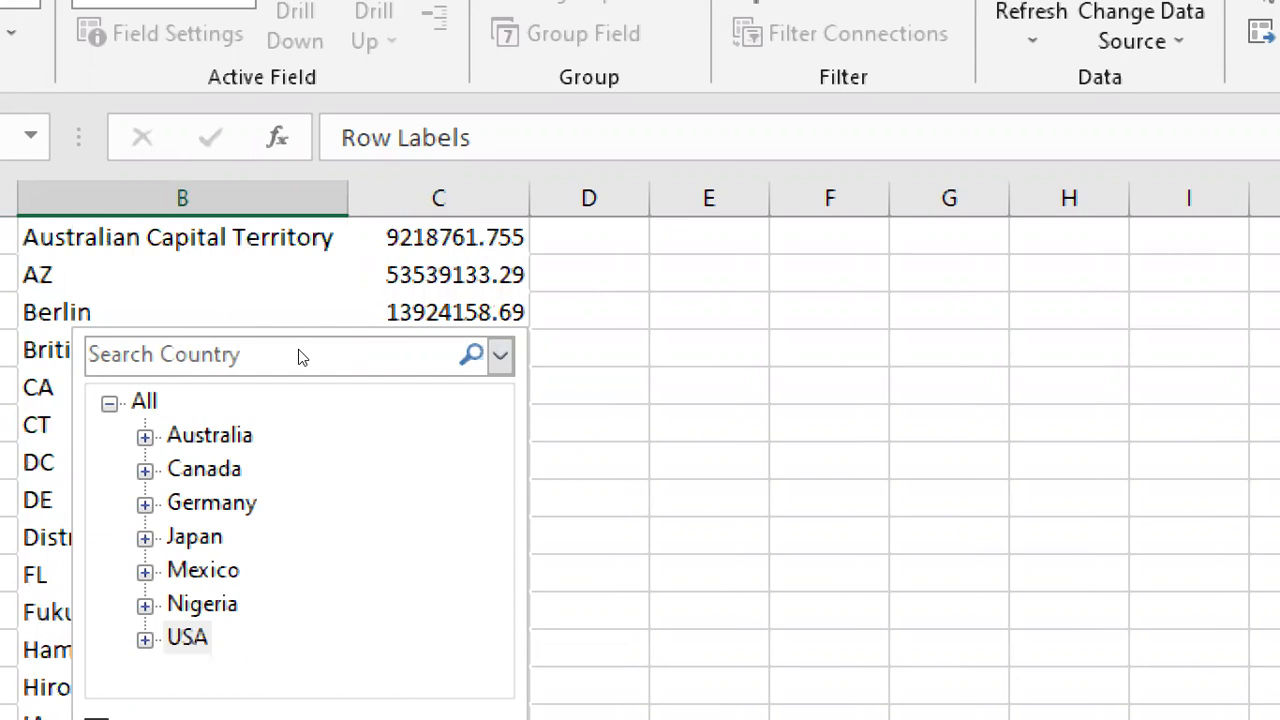
pyautogui.click(177, 420)
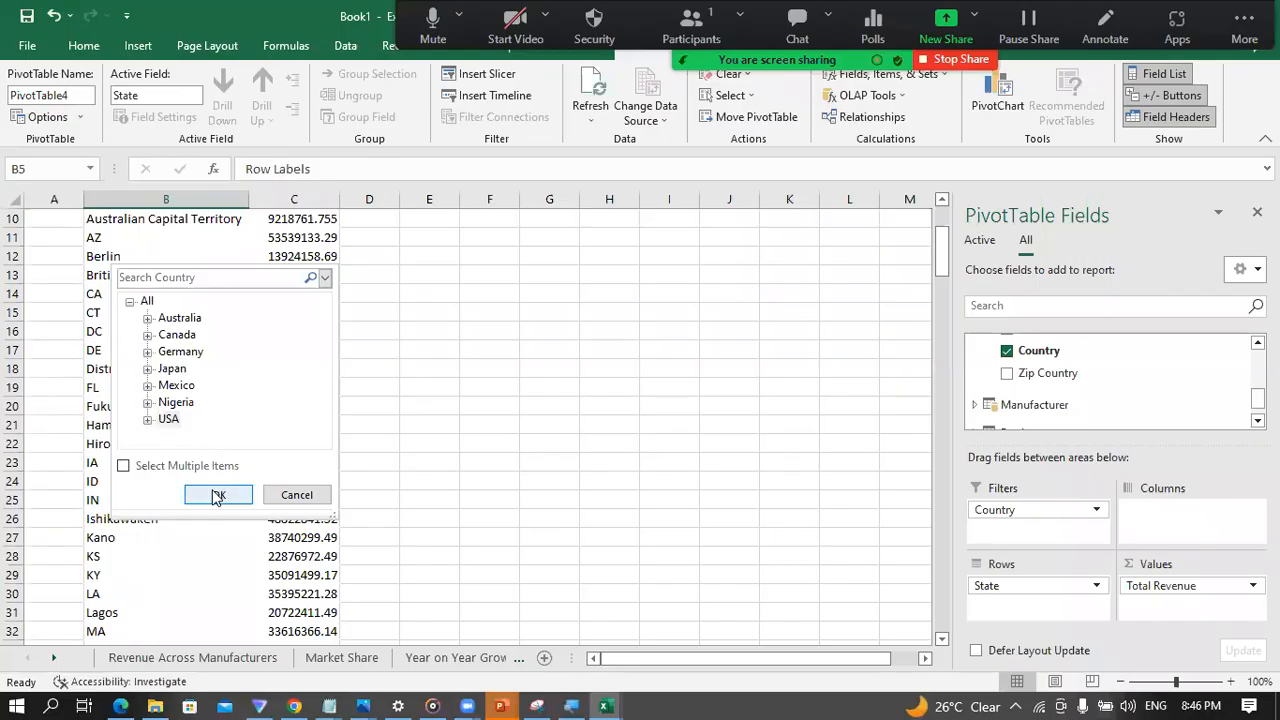
pyautogui.click(216, 495)
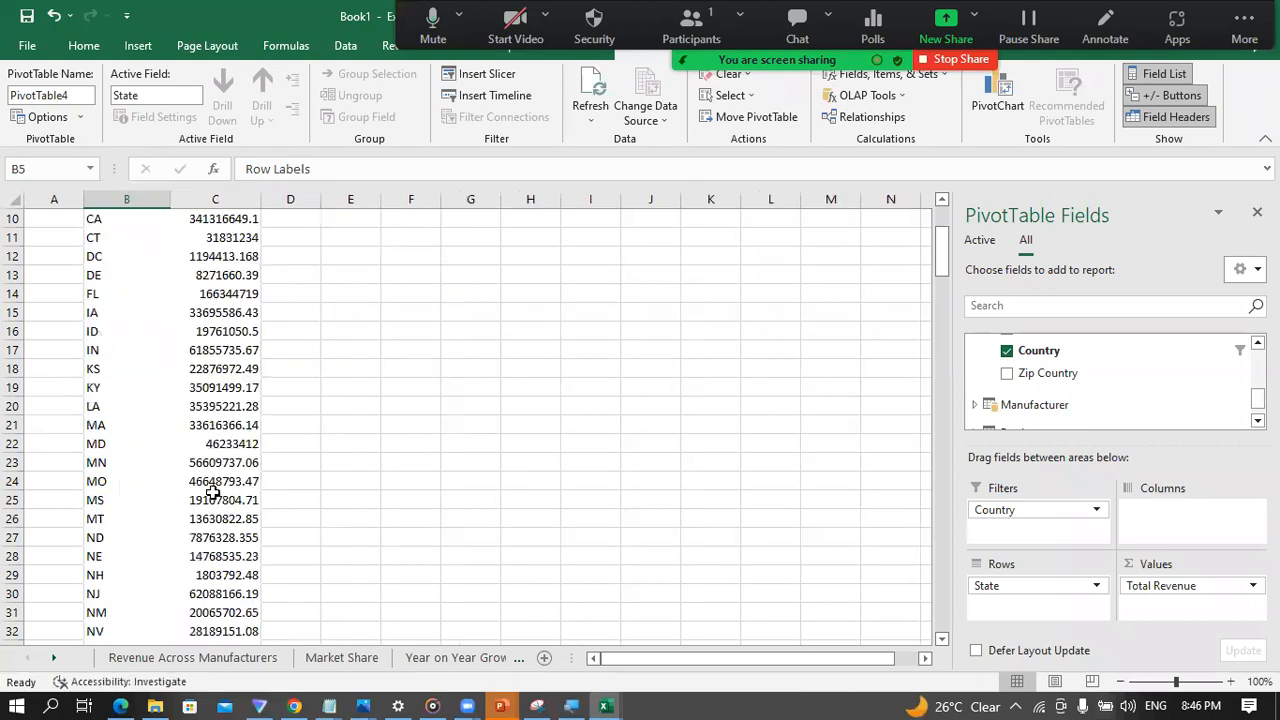
pyautogui.scroll(3, 165, 390)
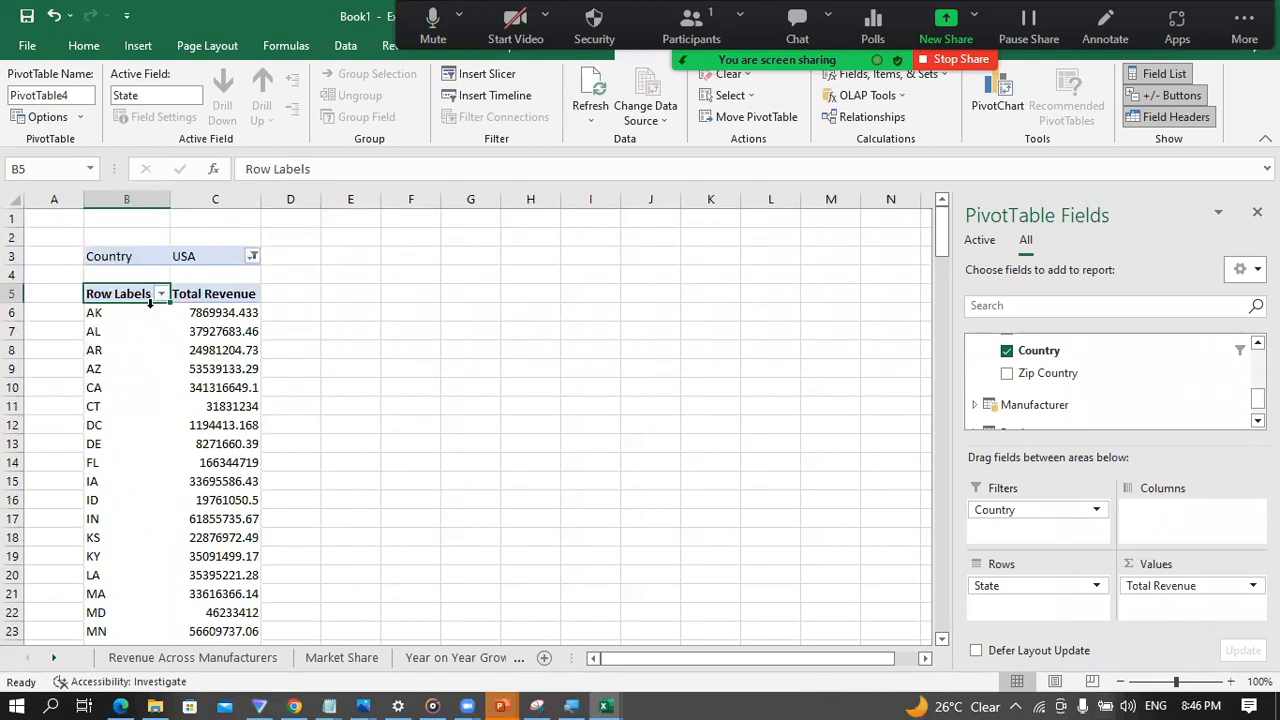
# Step: Try to insert a Filled Map chart directly from the PivotTable's state revenue data
pyautogui.scroll(-1, 185, 418)
pyautogui.scroll(-6, 185, 418)
pyautogui.scroll(6, 185, 410)
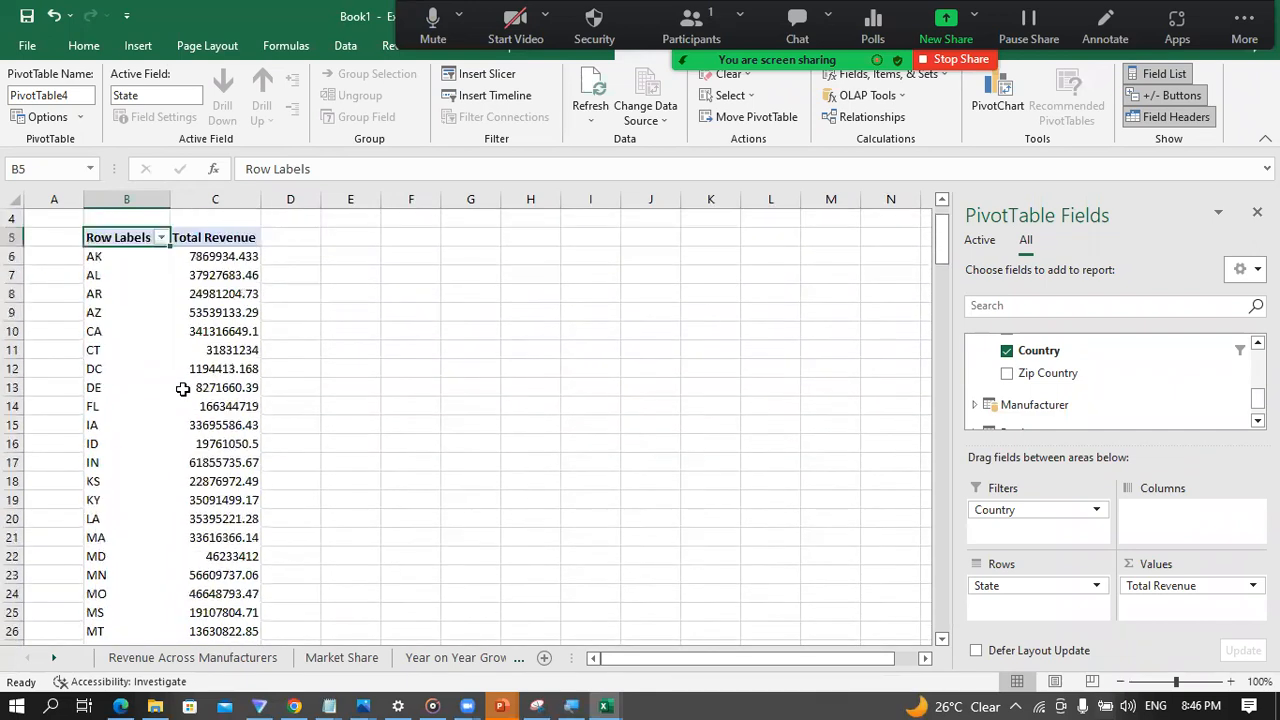
pyautogui.scroll(1, 183, 389)
pyautogui.click(212, 350)
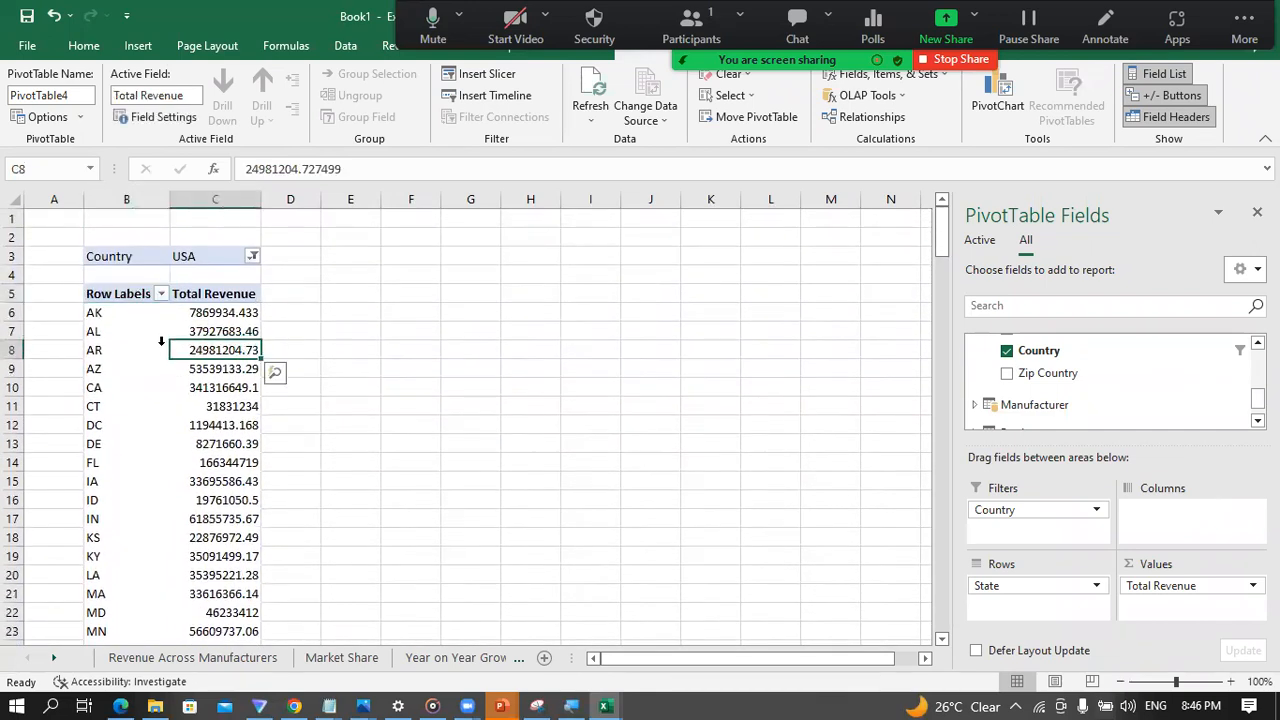
pyautogui.click(161, 341)
pyautogui.click(183, 345)
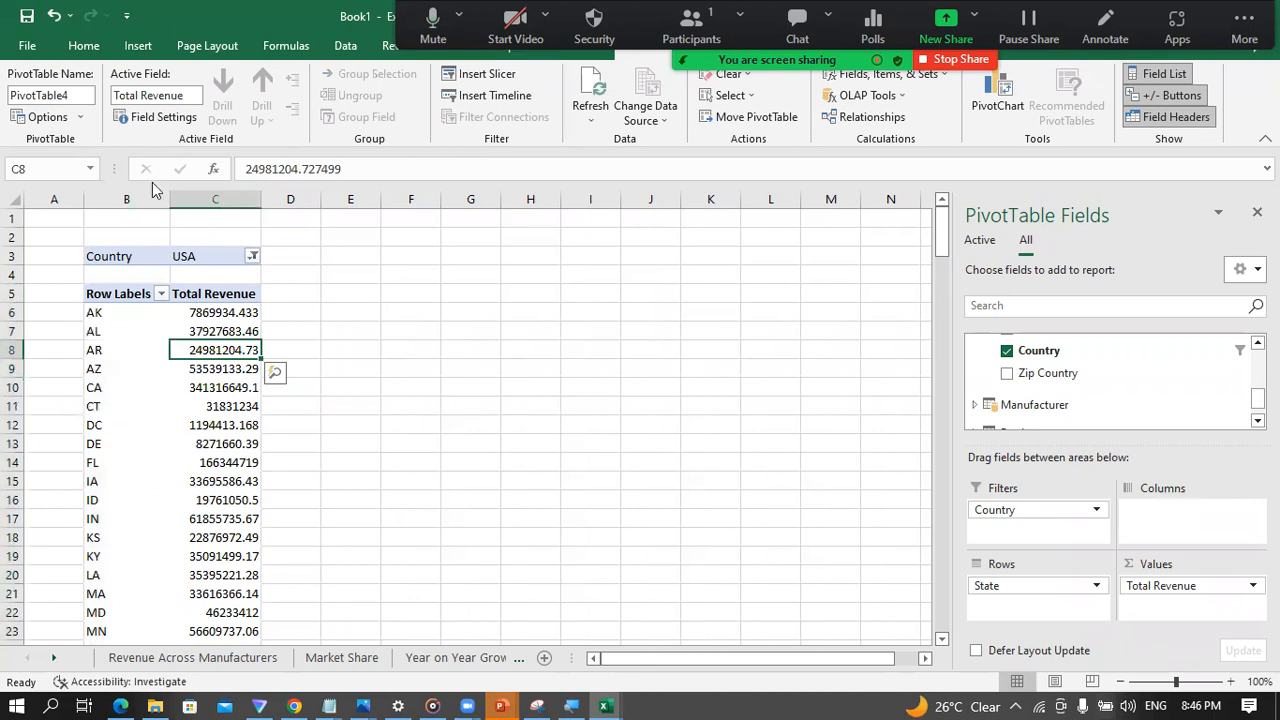
pyautogui.click(132, 45)
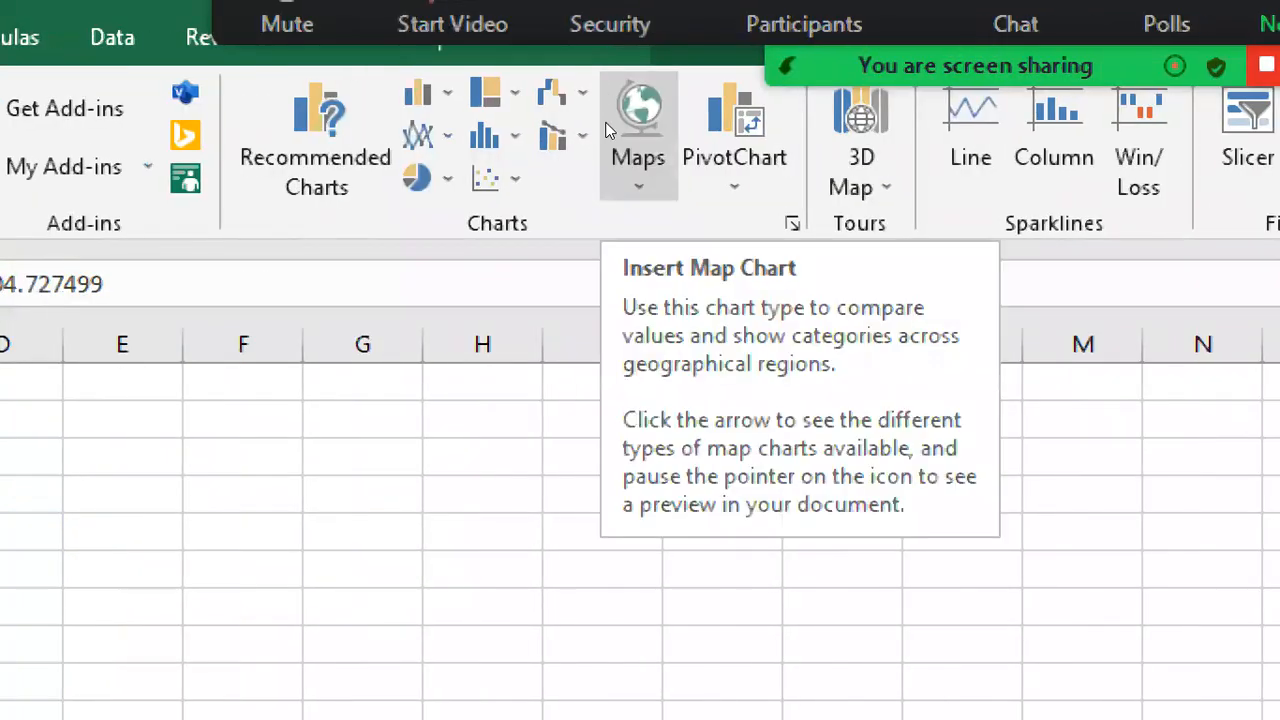
pyautogui.click(605, 128)
pyautogui.press('Down')
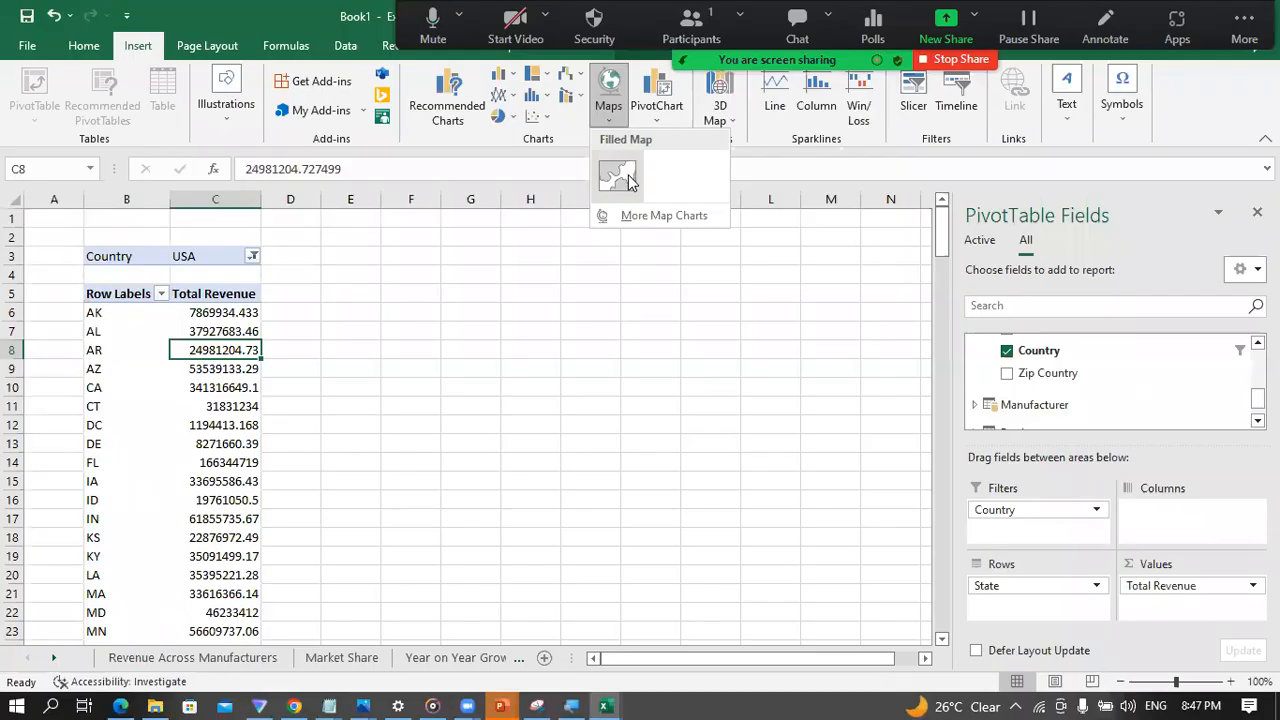
pyautogui.click(670, 299)
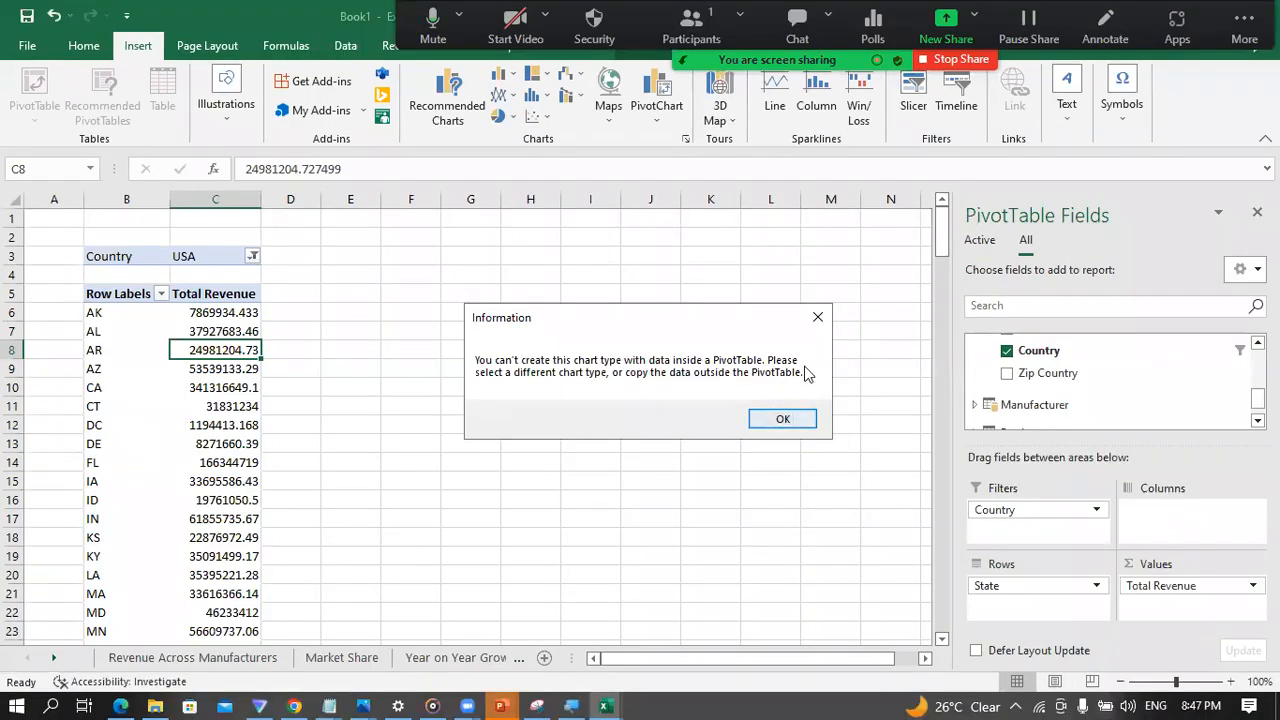
pyautogui.click(896, 326)
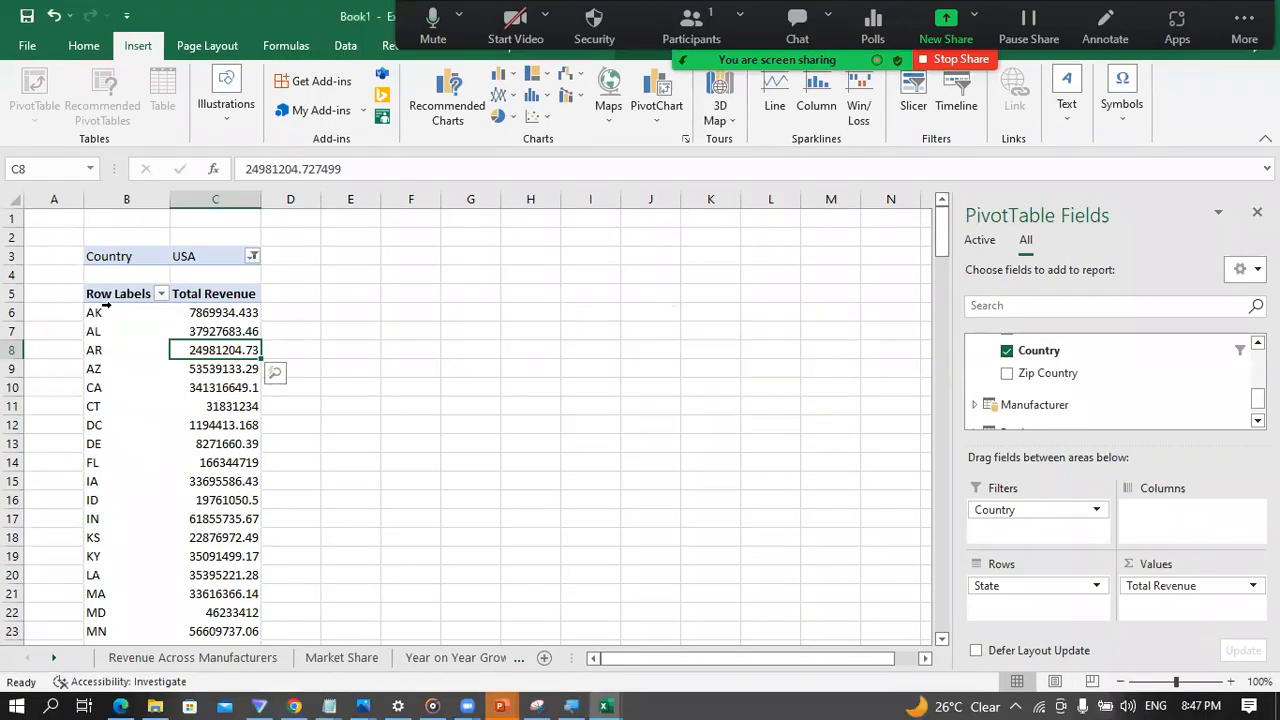
# Step: Copy the PivotTable's state and revenue rows without the Grand Total and choose cell F6 as the destination
pyautogui.click(94, 312)
pyautogui.click(125, 300)
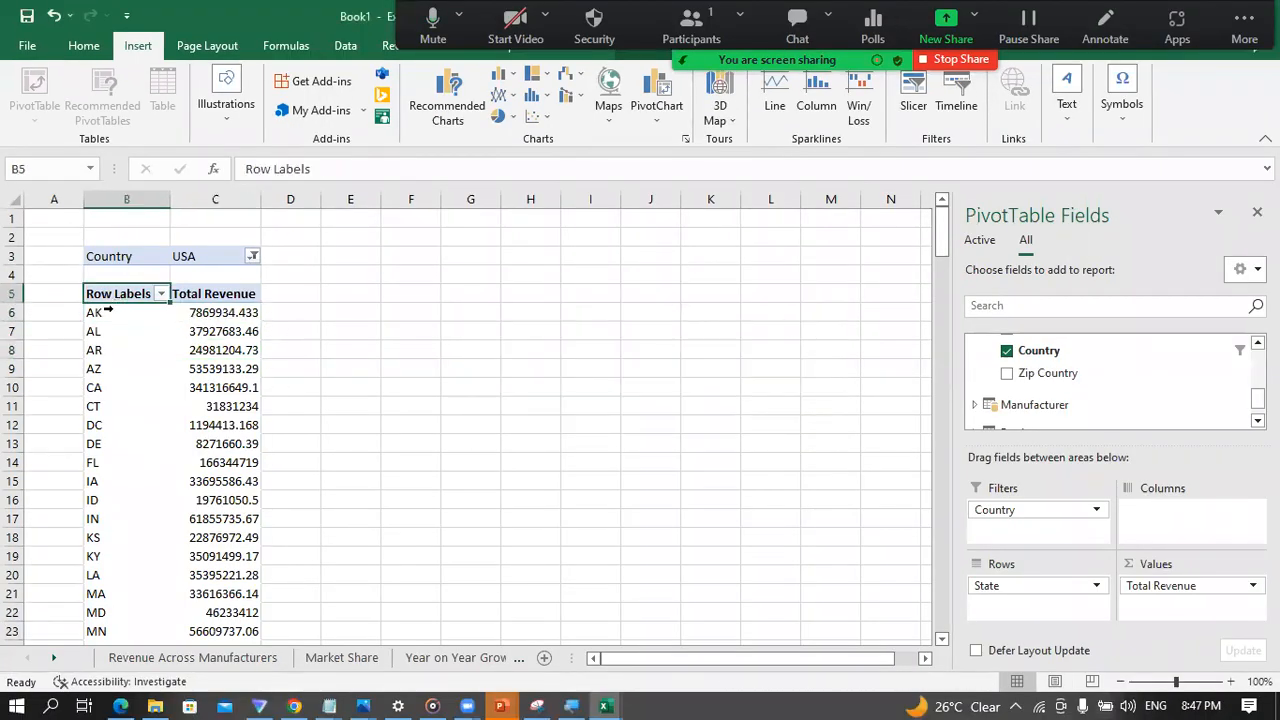
pyautogui.click(100, 312)
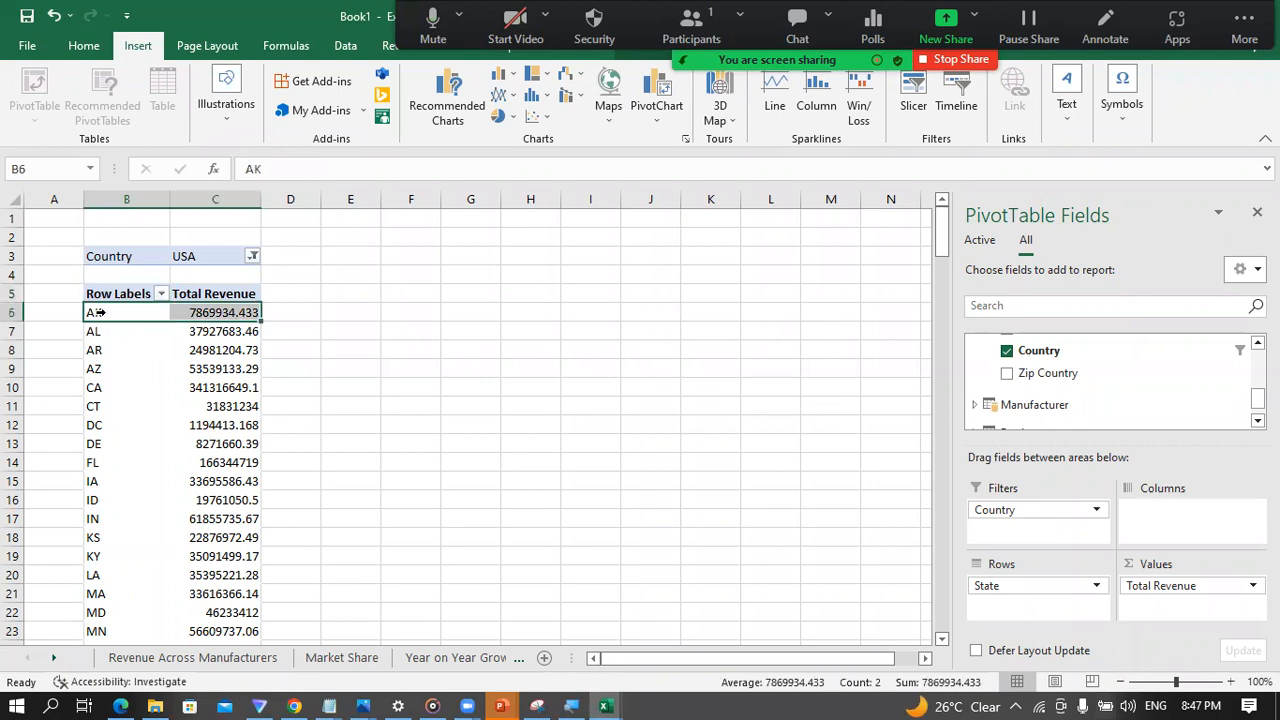
pyautogui.hotkey('ctrl', 'shift', 'Down')
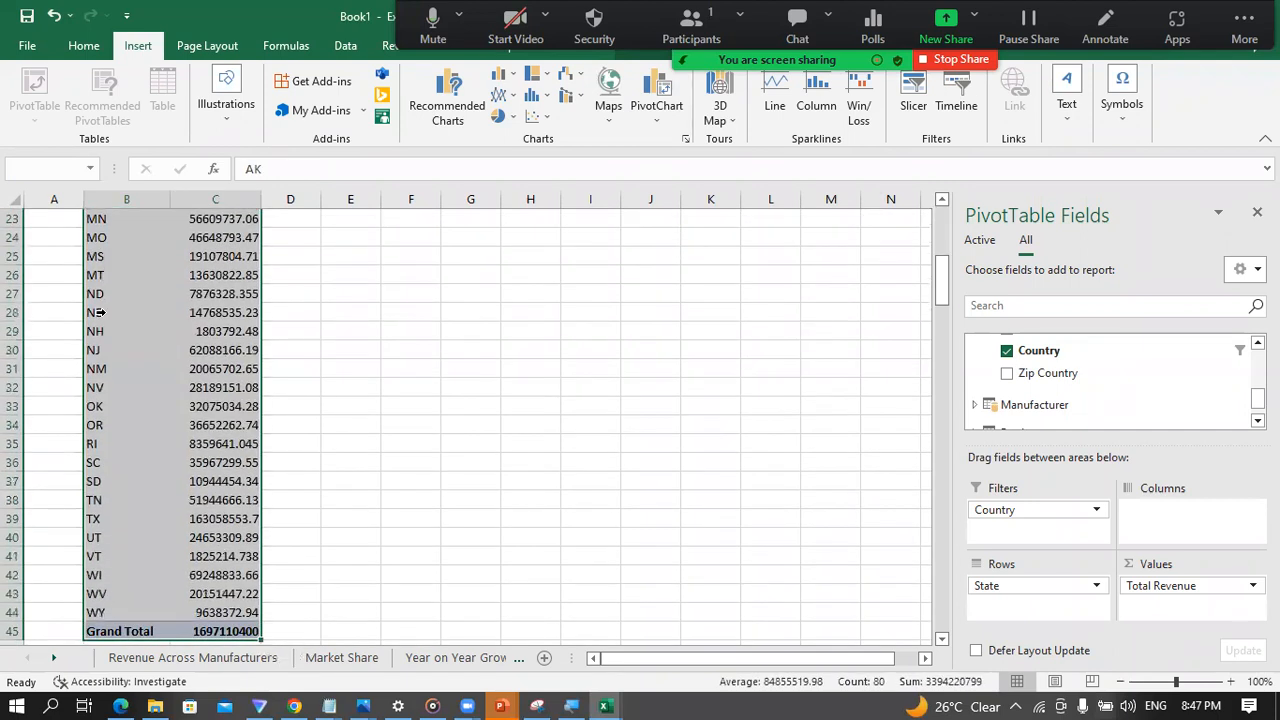
pyautogui.hotkey('shift', 'Up')
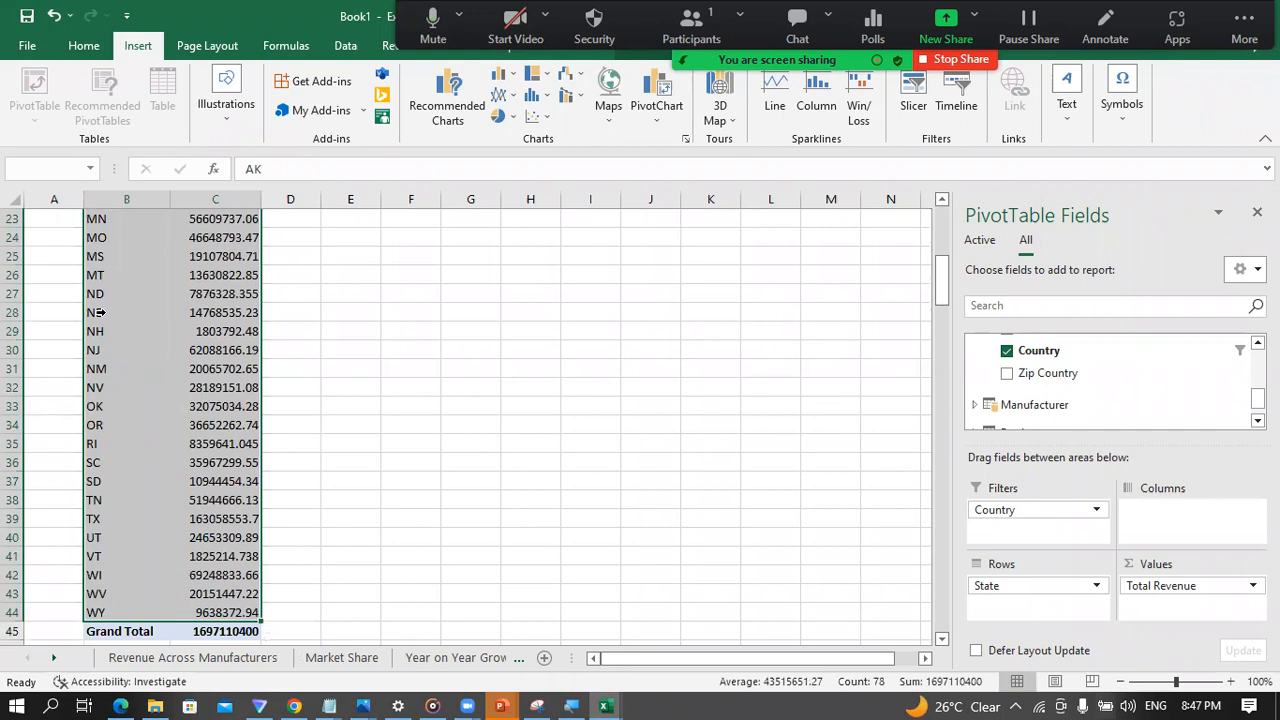
pyautogui.hotkey('ctrl', 'c')
pyautogui.scroll(7, 380, 300)
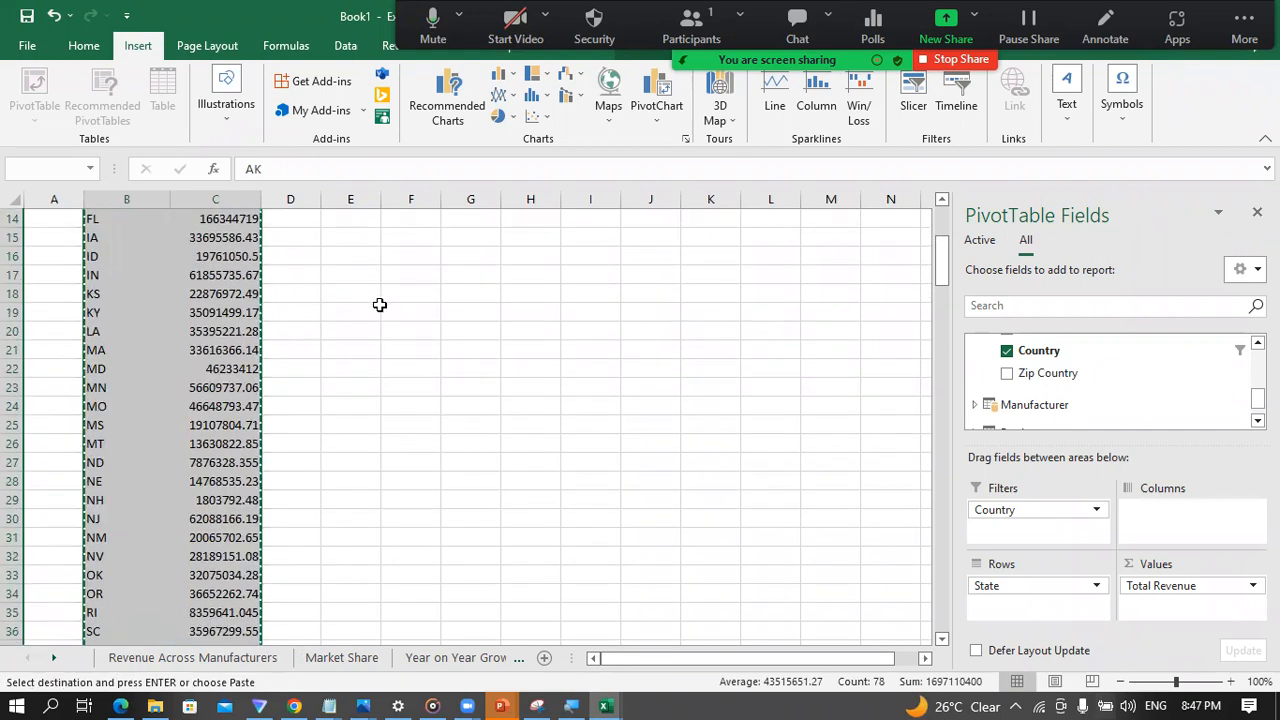
pyautogui.click(419, 307)
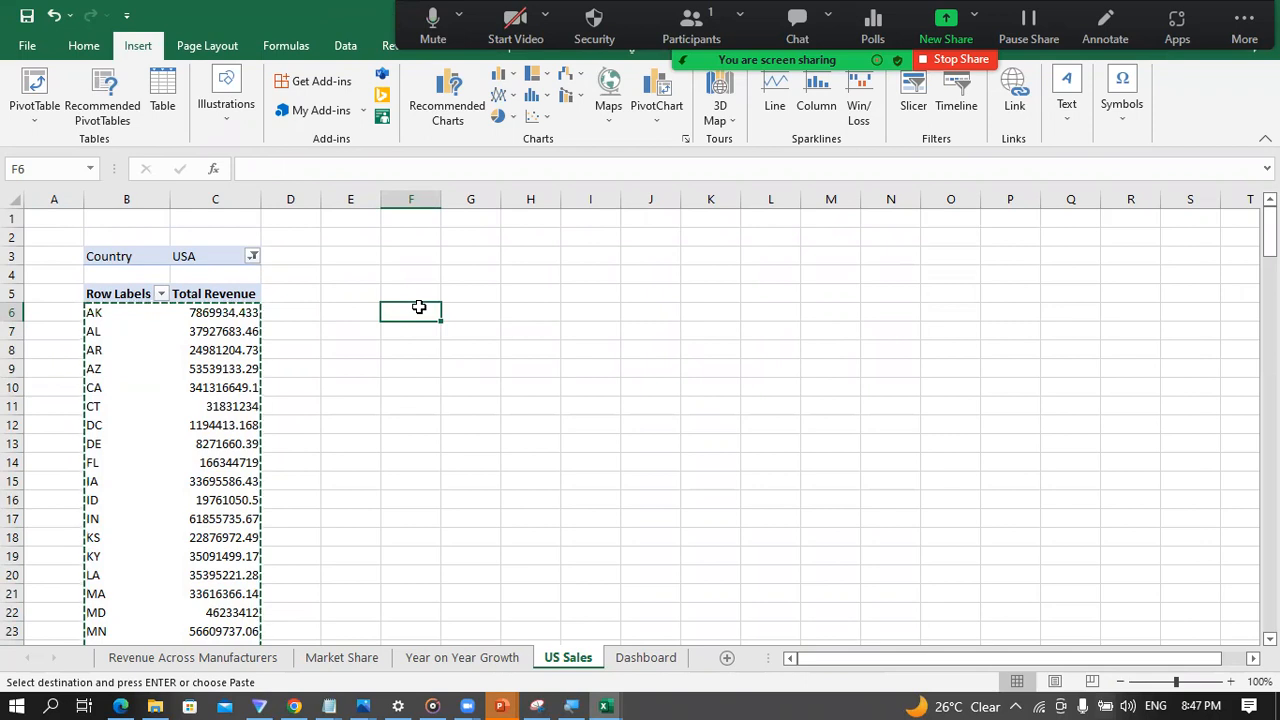
pyautogui.click(116, 314)
pyautogui.click(180, 314)
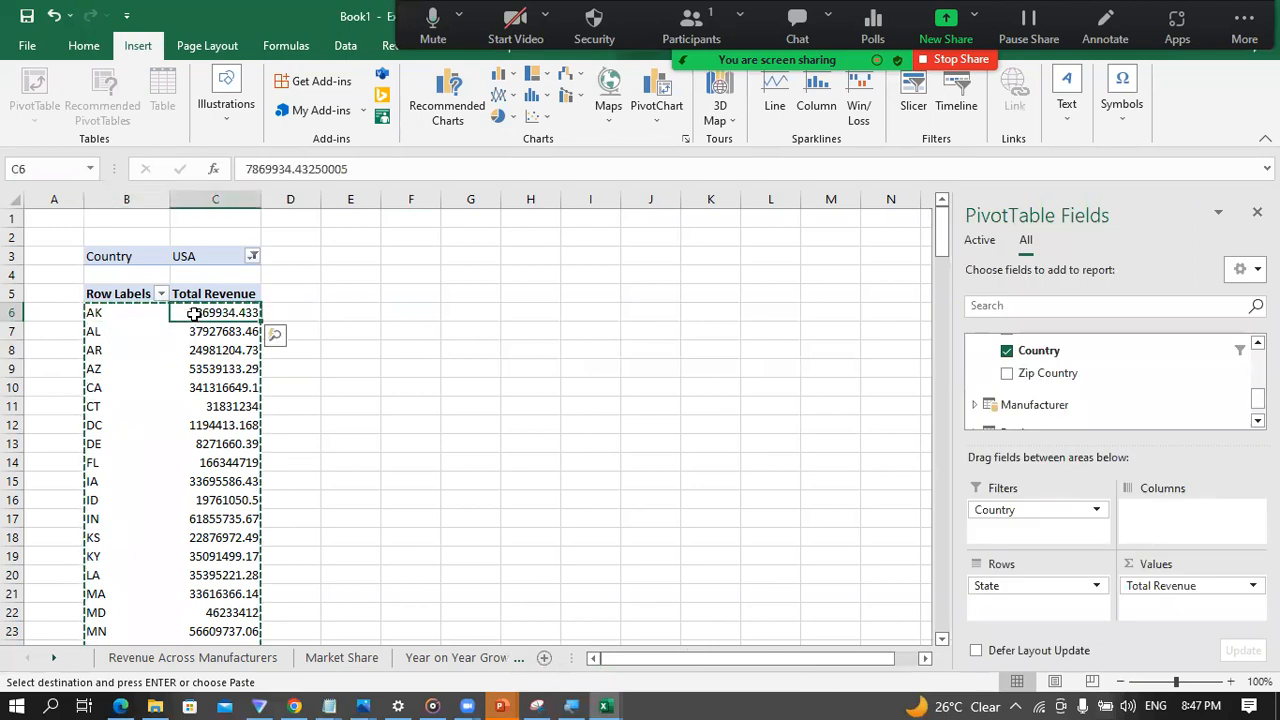
pyautogui.click(422, 330)
# Step: Turn off the PivotTable's grand totals for rows and columns
pyautogui.click(245, 313)
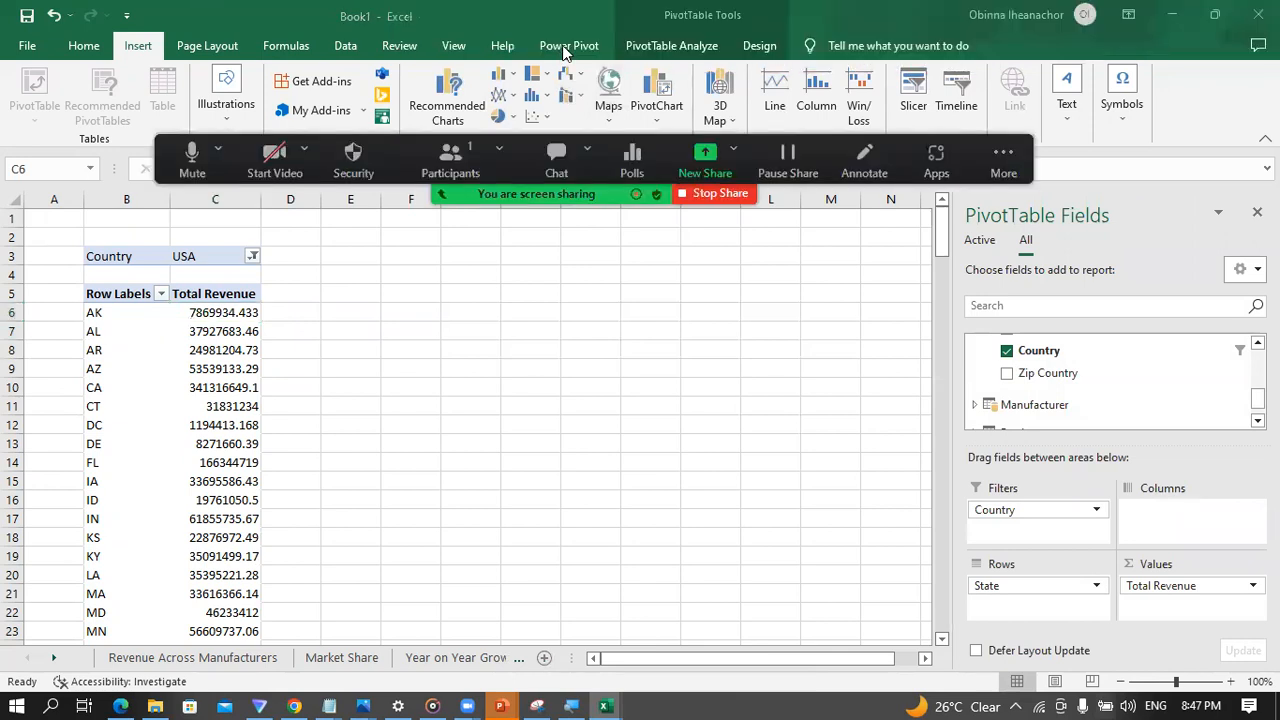
pyautogui.click(756, 46)
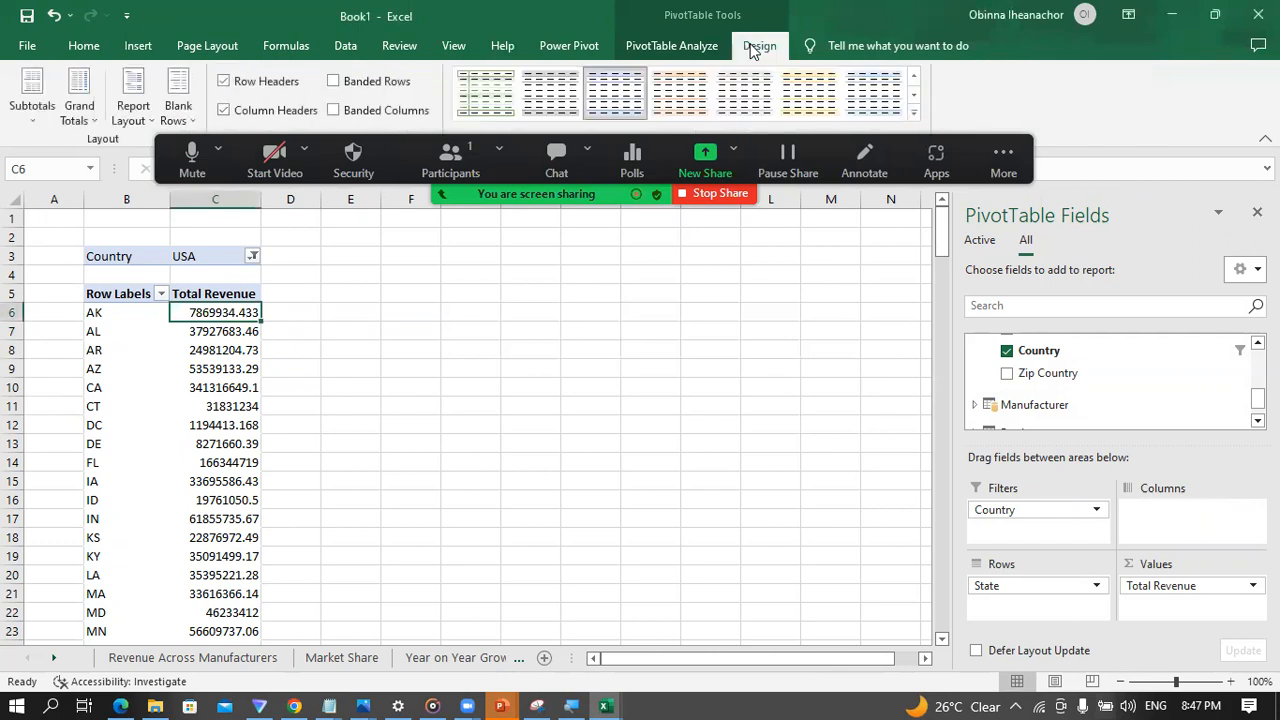
pyautogui.click(30, 112)
pyautogui.click(93, 153)
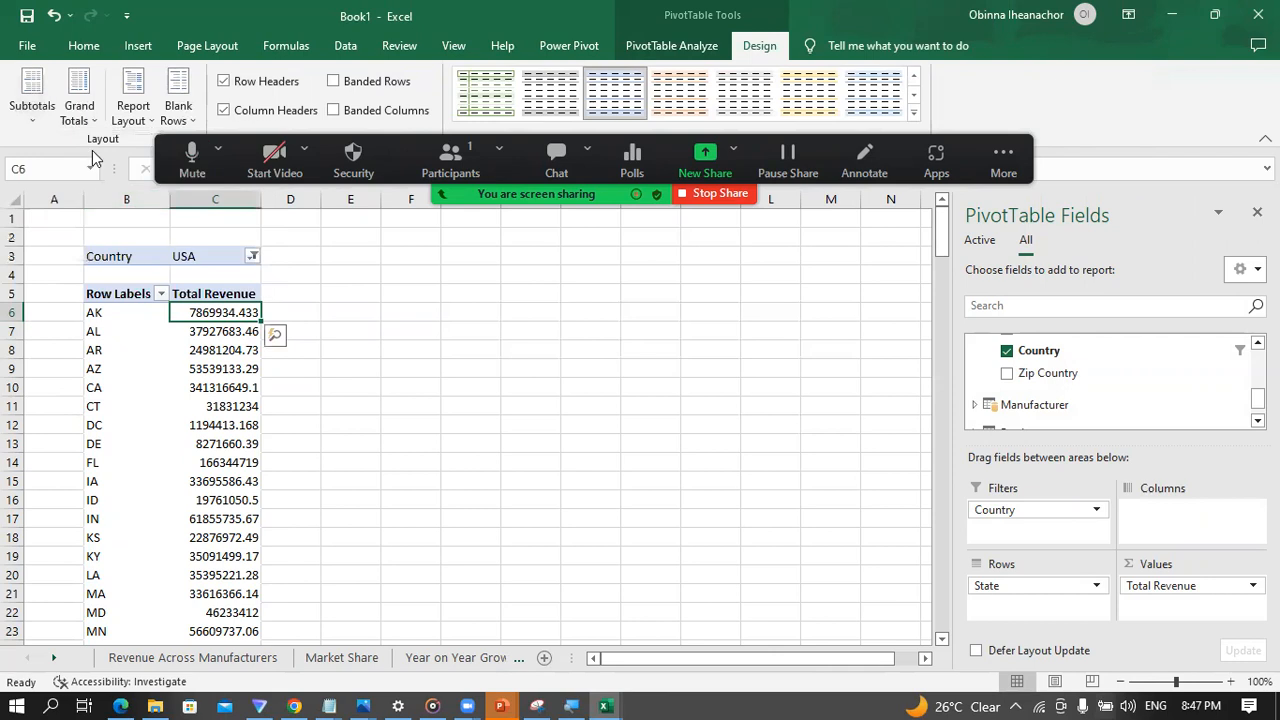
pyautogui.scroll(-5, 186, 357)
pyautogui.scroll(-2, 186, 357)
pyautogui.press('Up')
pyautogui.press('Up')
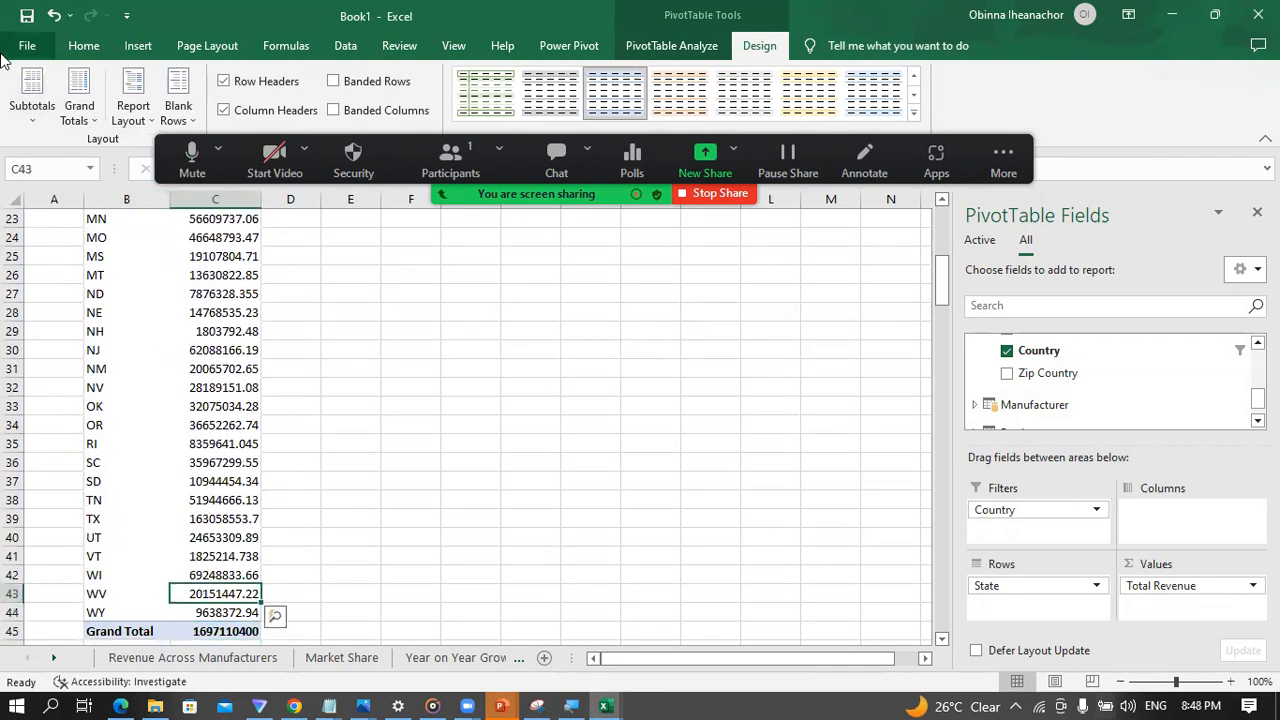
pyautogui.click(80, 110)
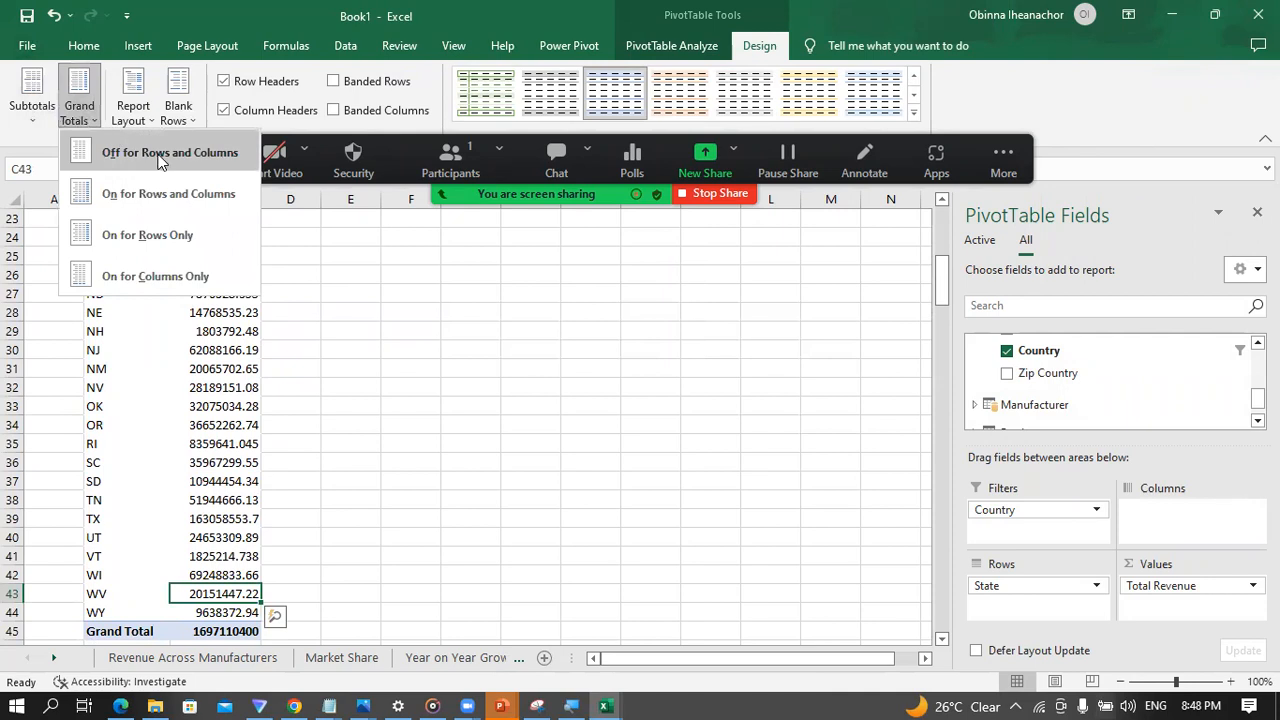
pyautogui.click(162, 160)
# Step: Enter a formula in cell F6 that references the PivotTable's first state label in B6
pyautogui.click(215, 409)
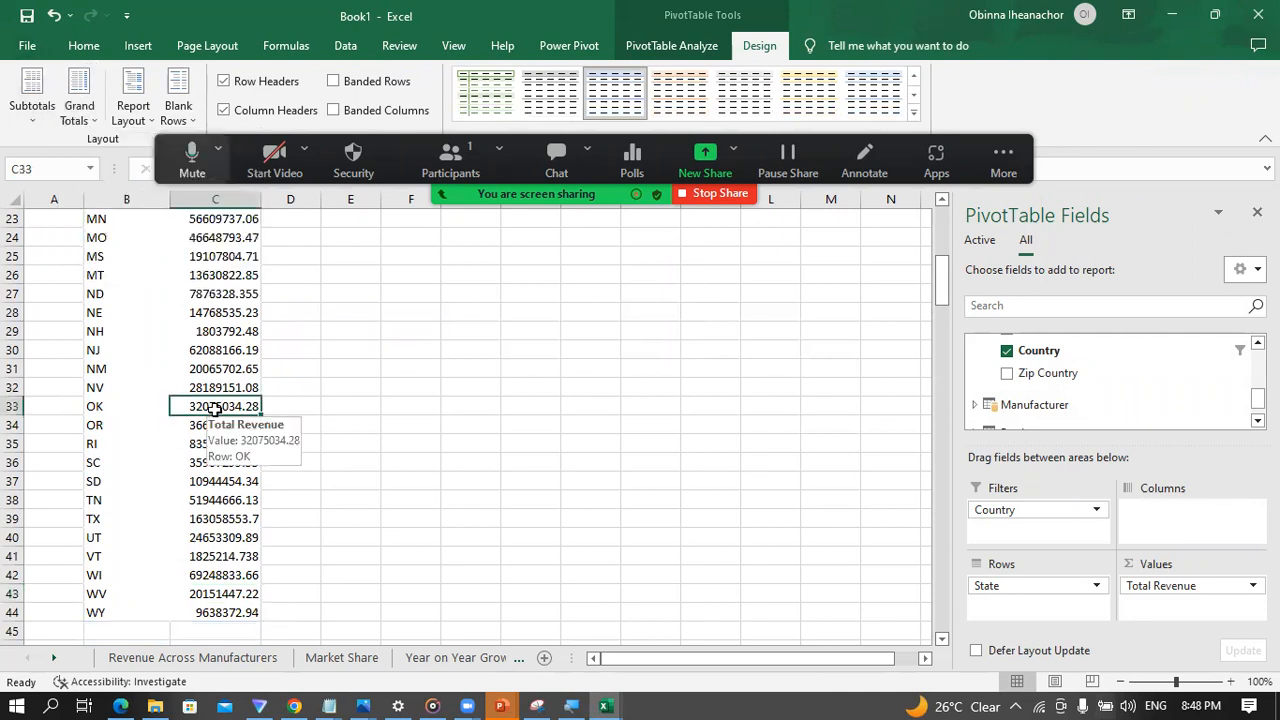
pyautogui.hotkey('ctrl', 'Up')
pyautogui.press('Up')
pyautogui.press('Down')
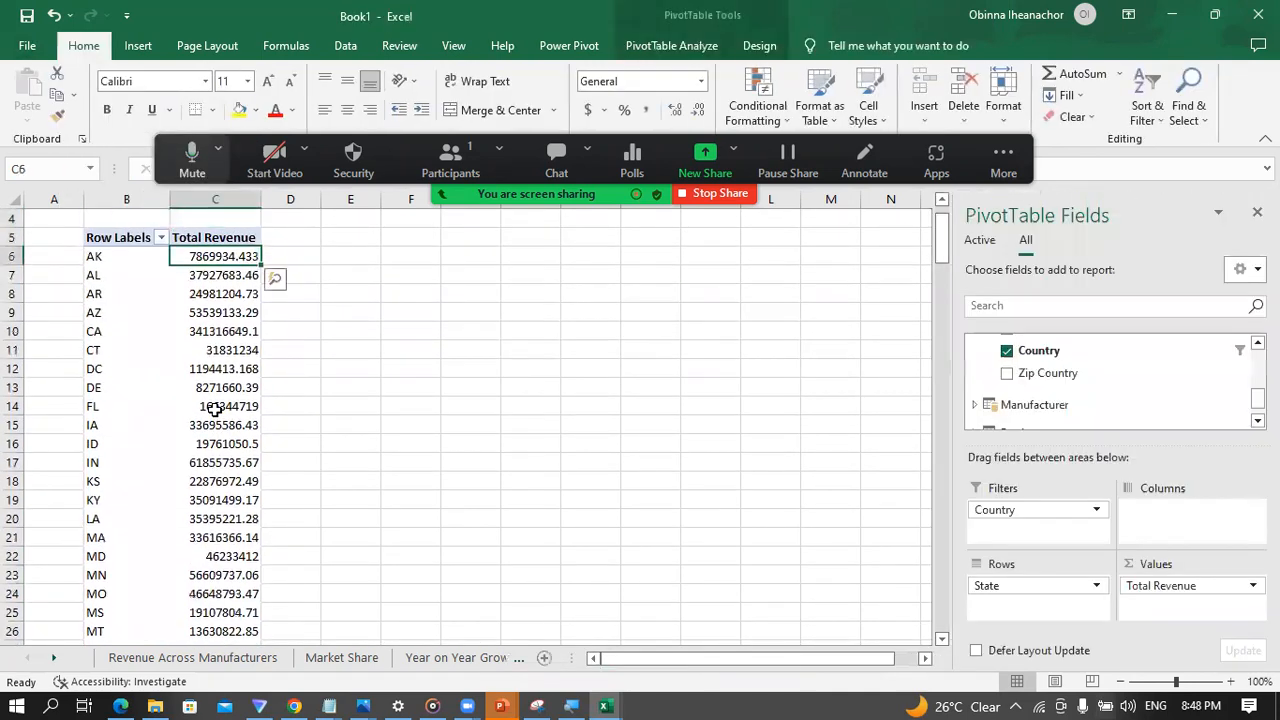
pyautogui.press('Right')
pyautogui.press('Right')
pyautogui.press('Right')
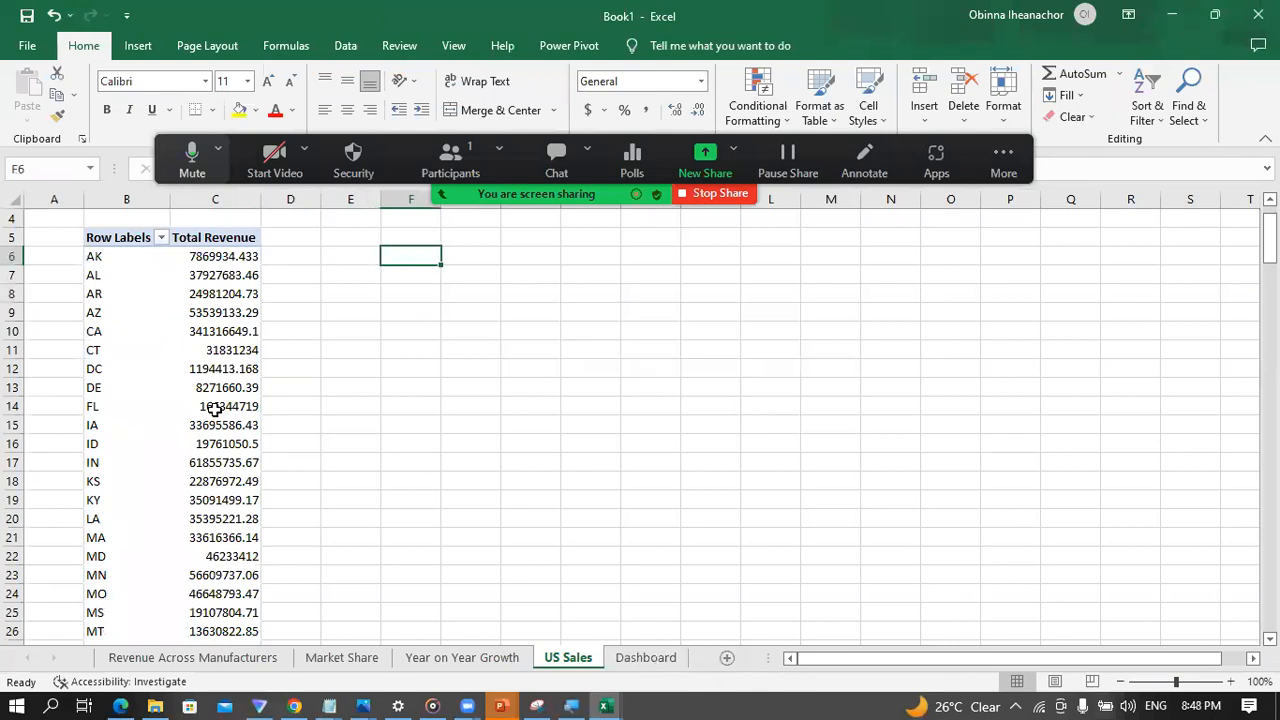
pyautogui.write('=')
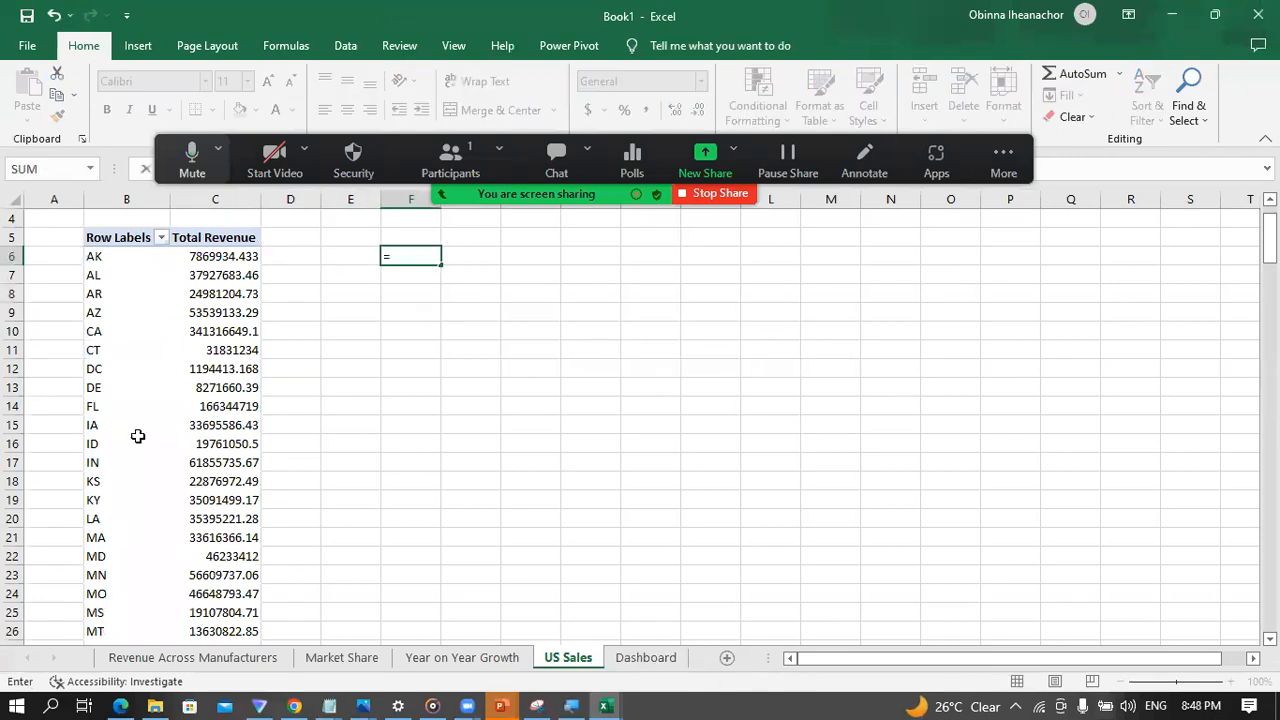
pyautogui.click(99, 256)
pyautogui.press('Return')
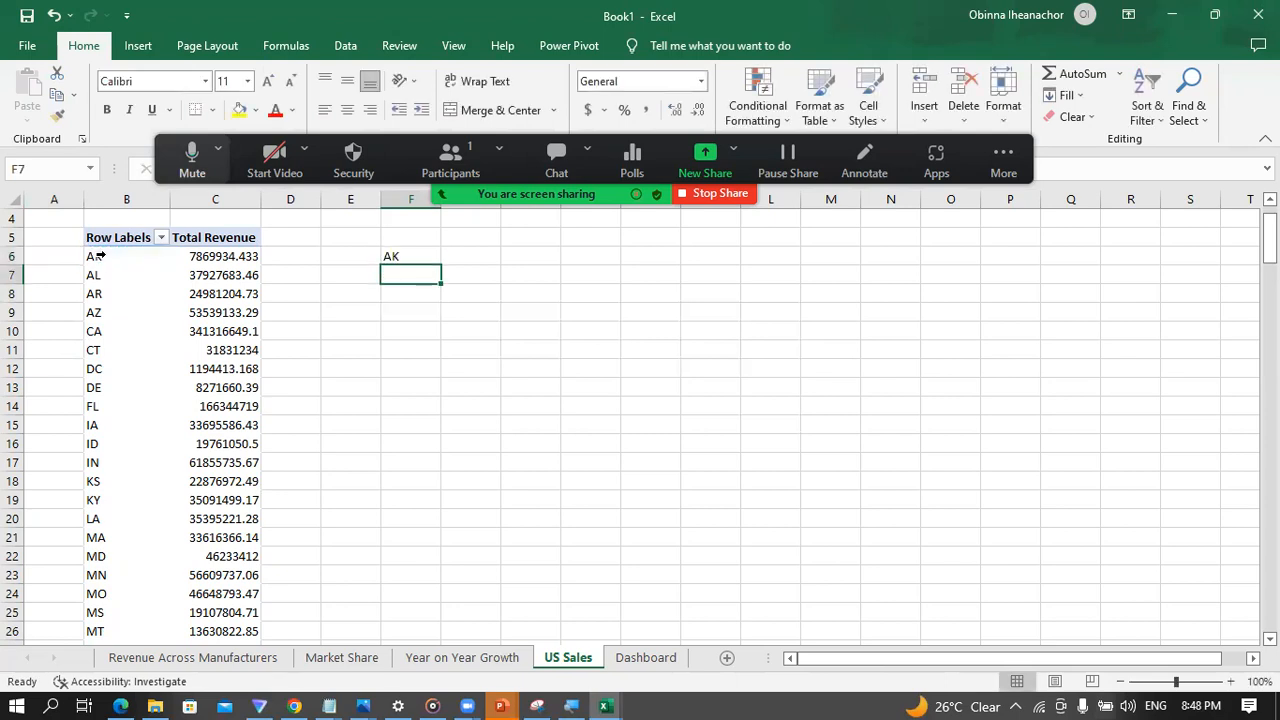
# Step: Fill the state reference formula from F6 down to F44 to list every state outside the PivotTable
pyautogui.click(400, 254)
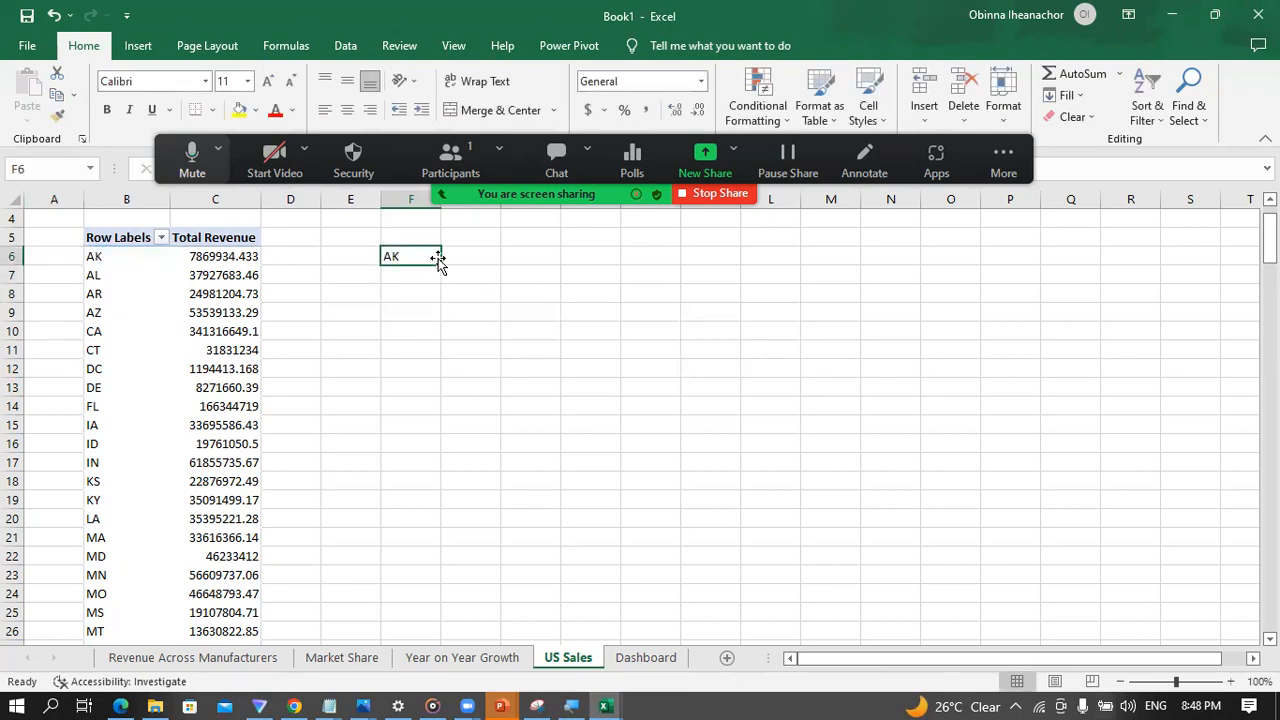
pyautogui.moveTo(438, 262); pyautogui.dragTo(413, 490)
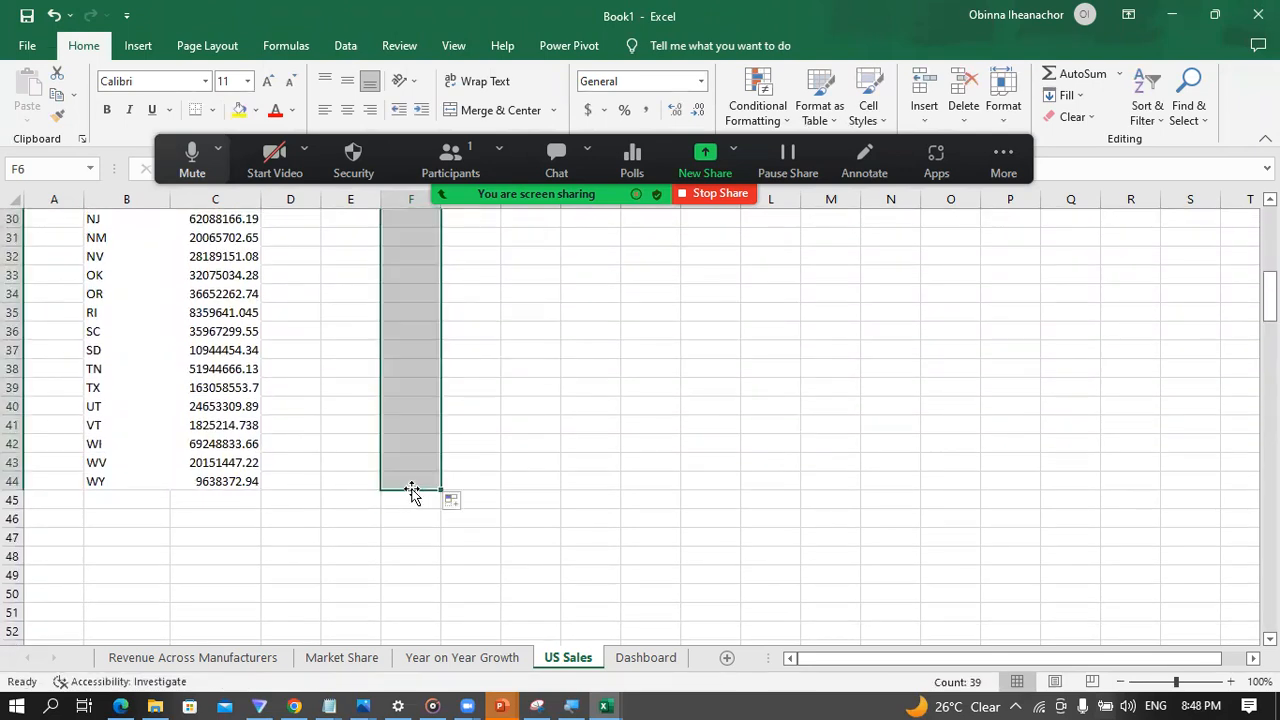
pyautogui.scroll(10, 391, 391)
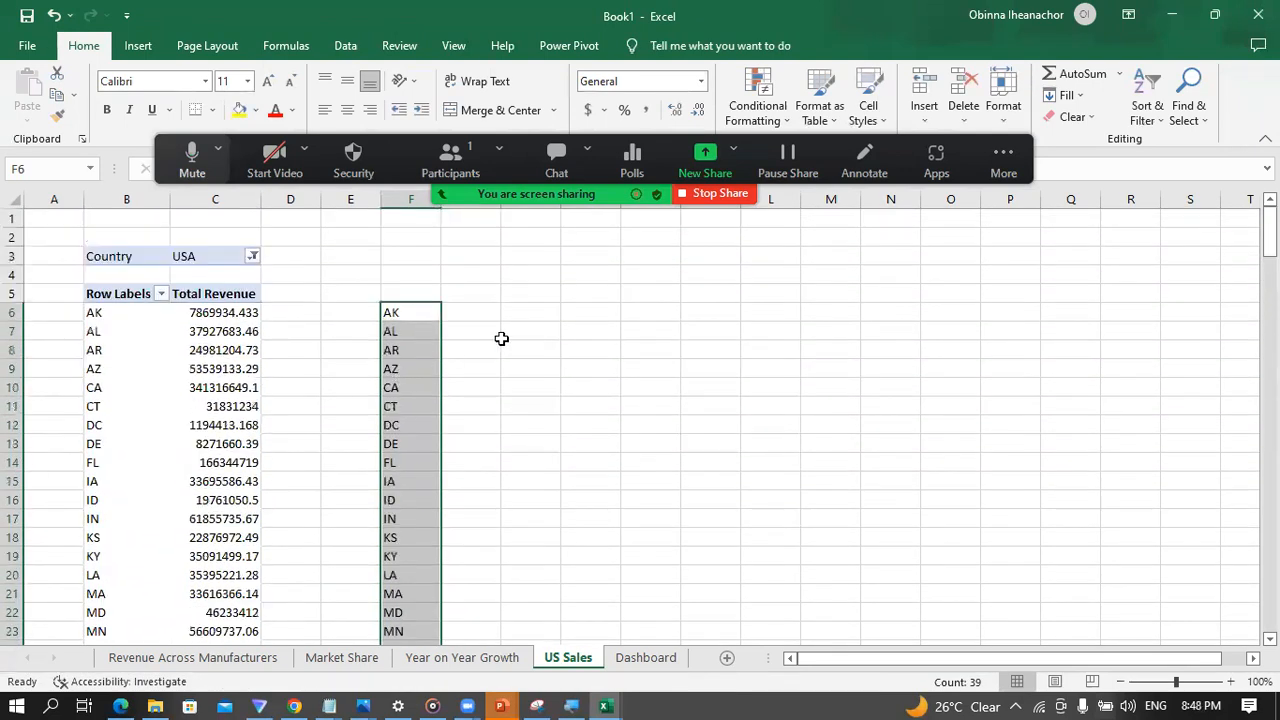
pyautogui.click(466, 329)
# Step: Add the column headers State in F5 and Revenue in G5 above the new list
pyautogui.click(400, 295)
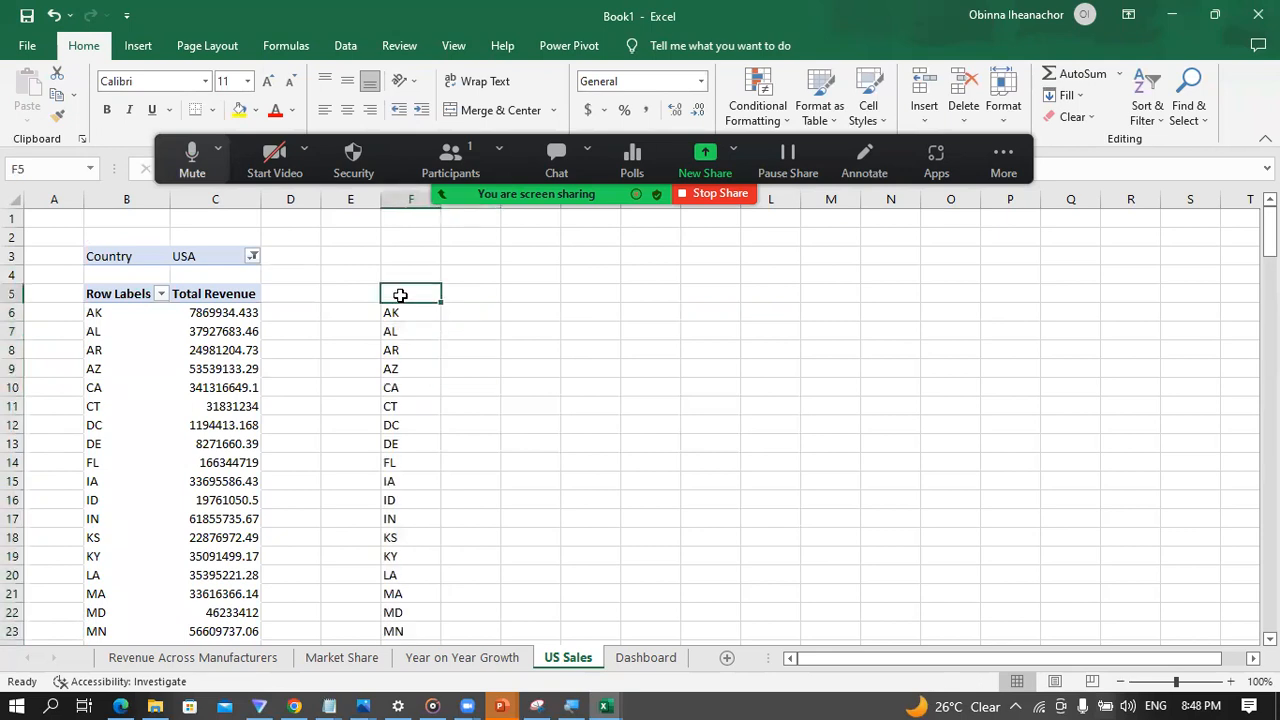
pyautogui.write('Sta')
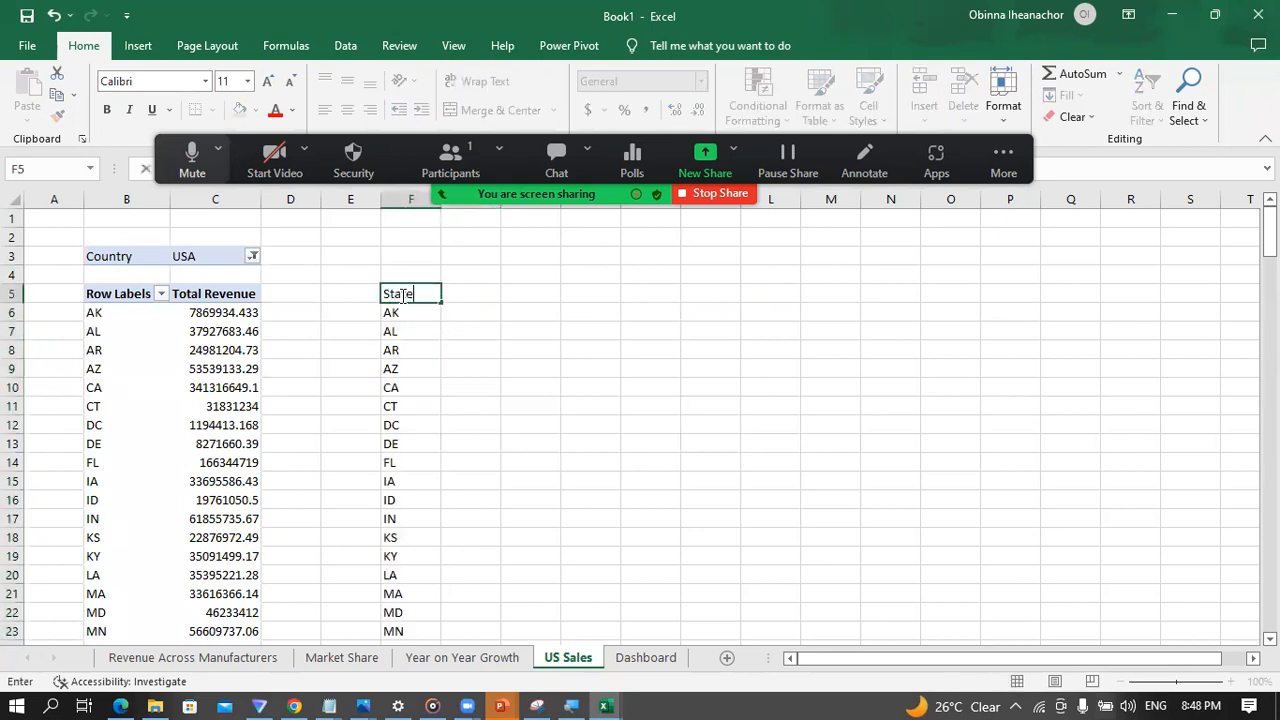
pyautogui.write('te')
pyautogui.press('Return')
pyautogui.click(460, 292)
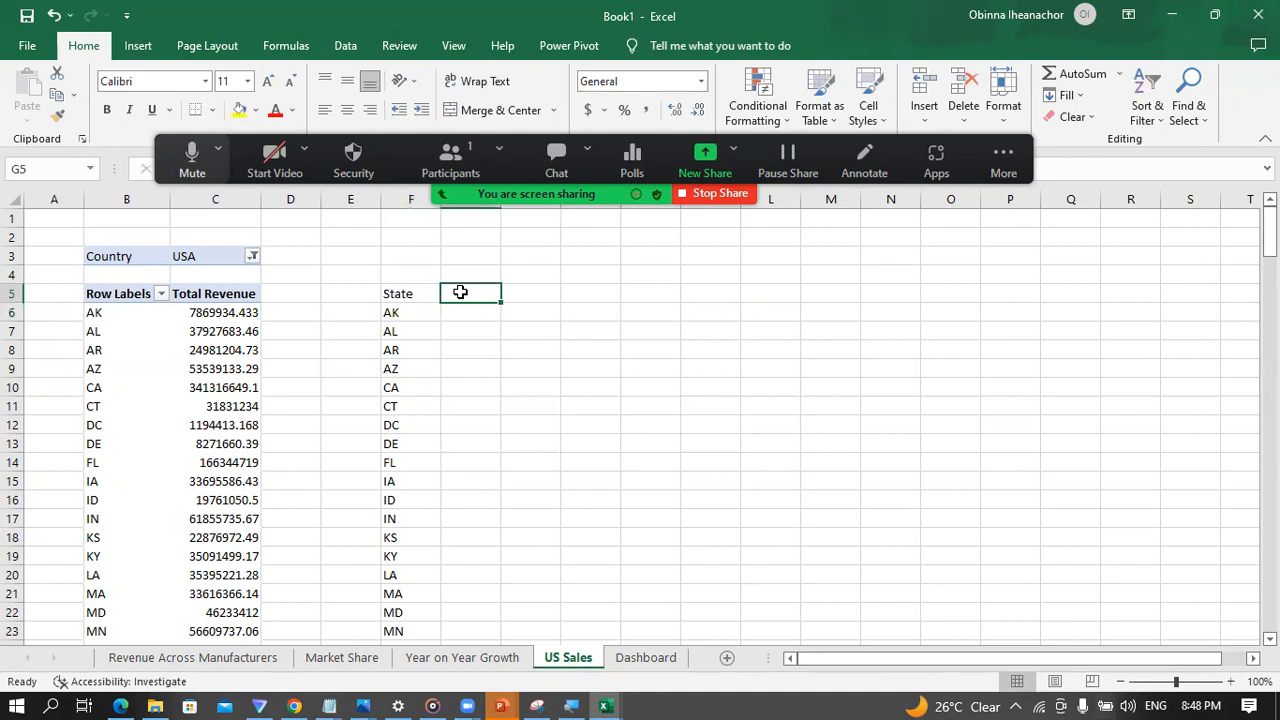
pyautogui.write('Revenue')
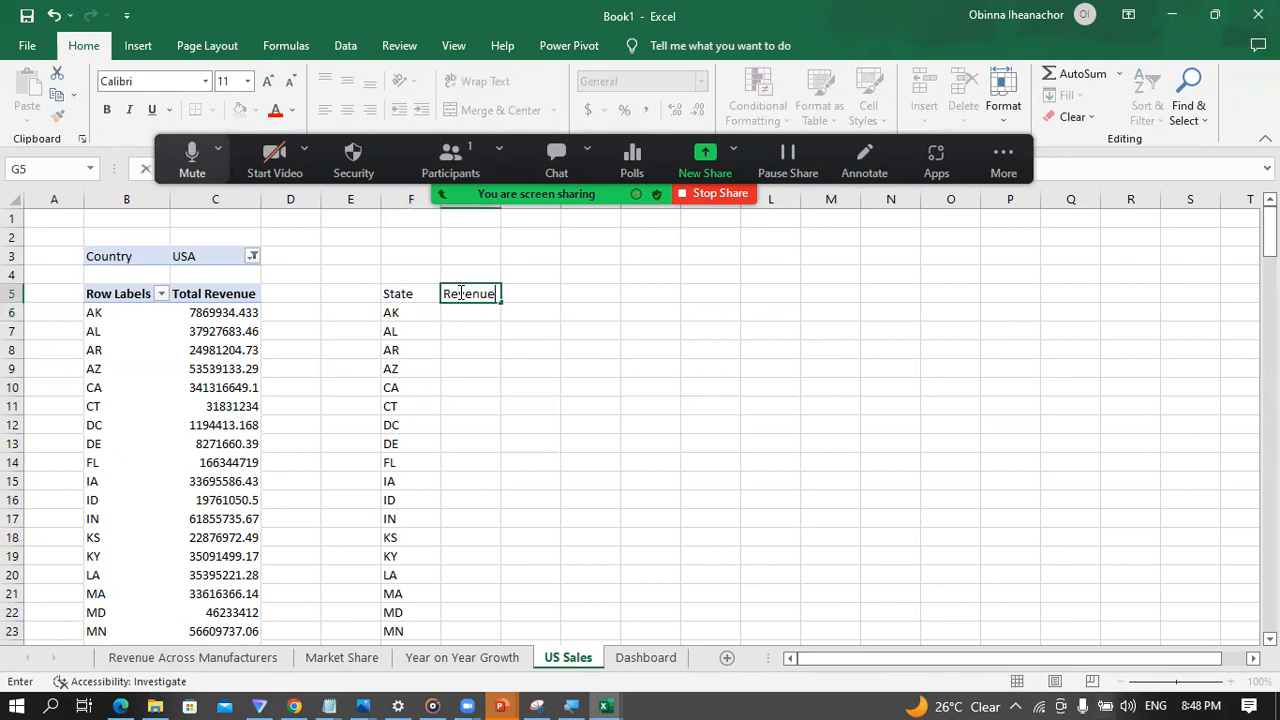
pyautogui.press('Return')
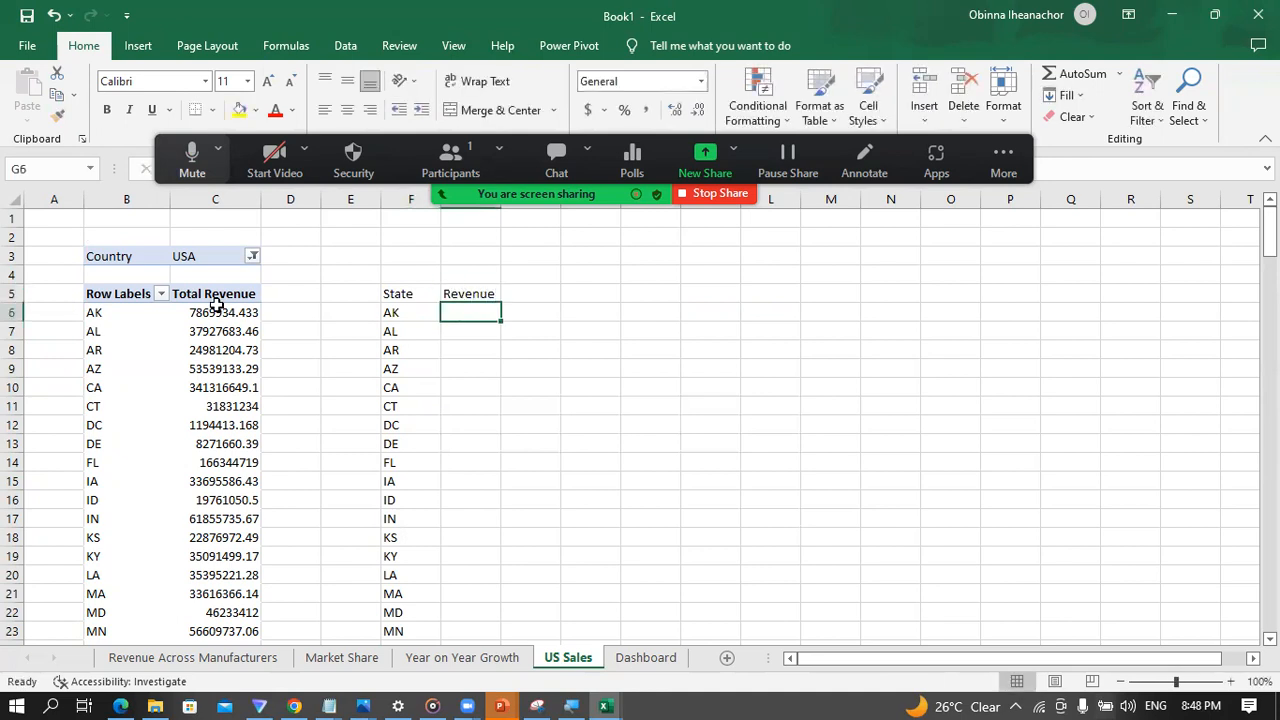
# Step: Begin a VLOOKUP formula in G6 with F6 as the lookup value and B6:C44 as the table array
pyautogui.write('=vlo')
pyautogui.press('Tab')
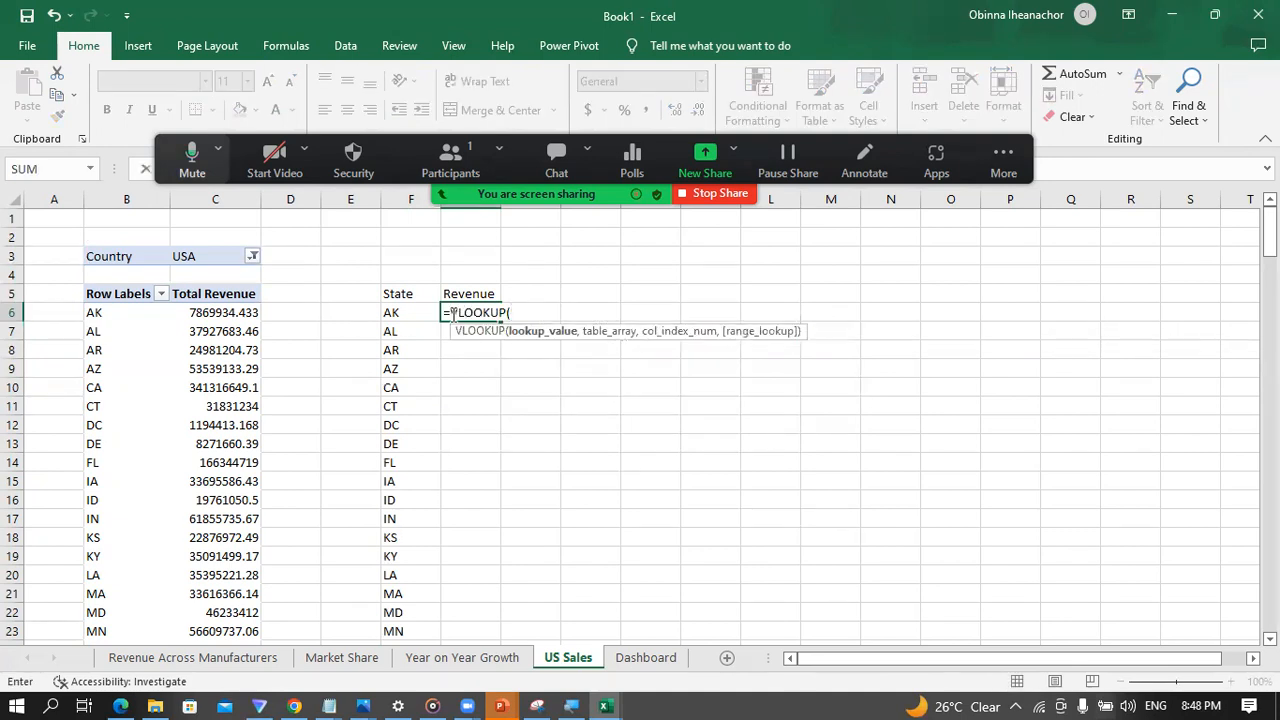
pyautogui.click(119, 312)
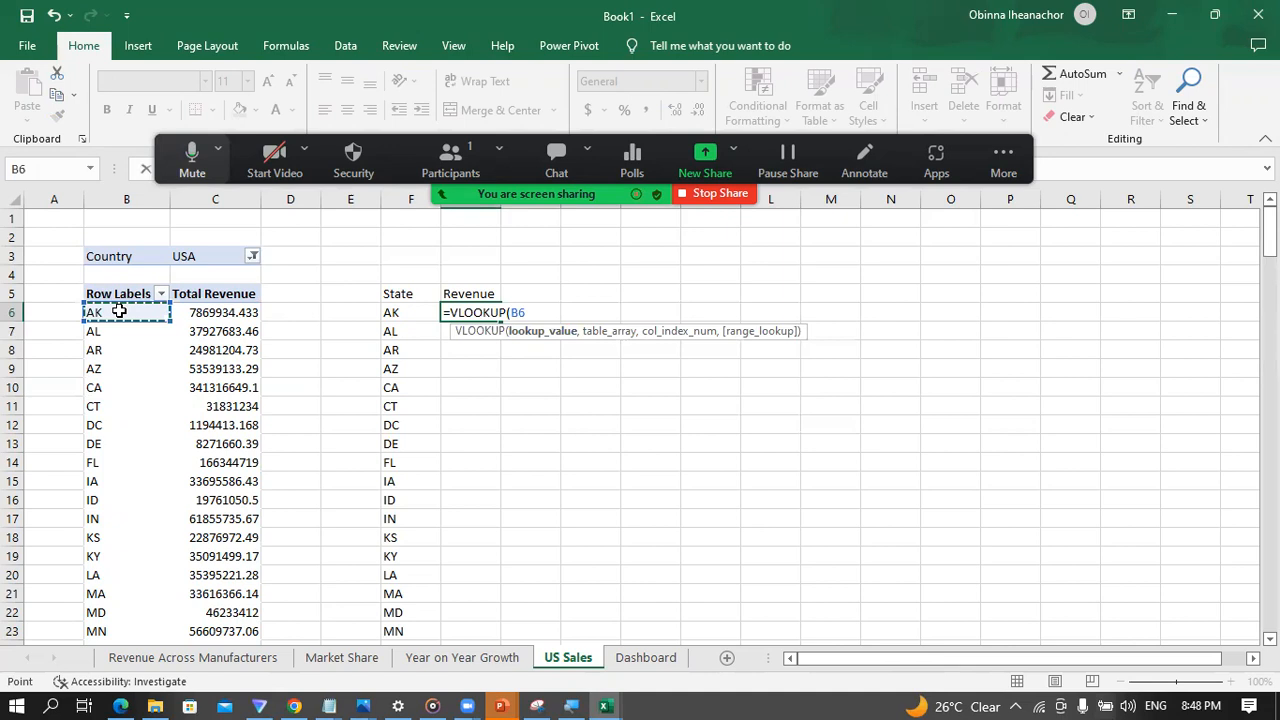
pyautogui.click(378, 313)
pyautogui.click(400, 314)
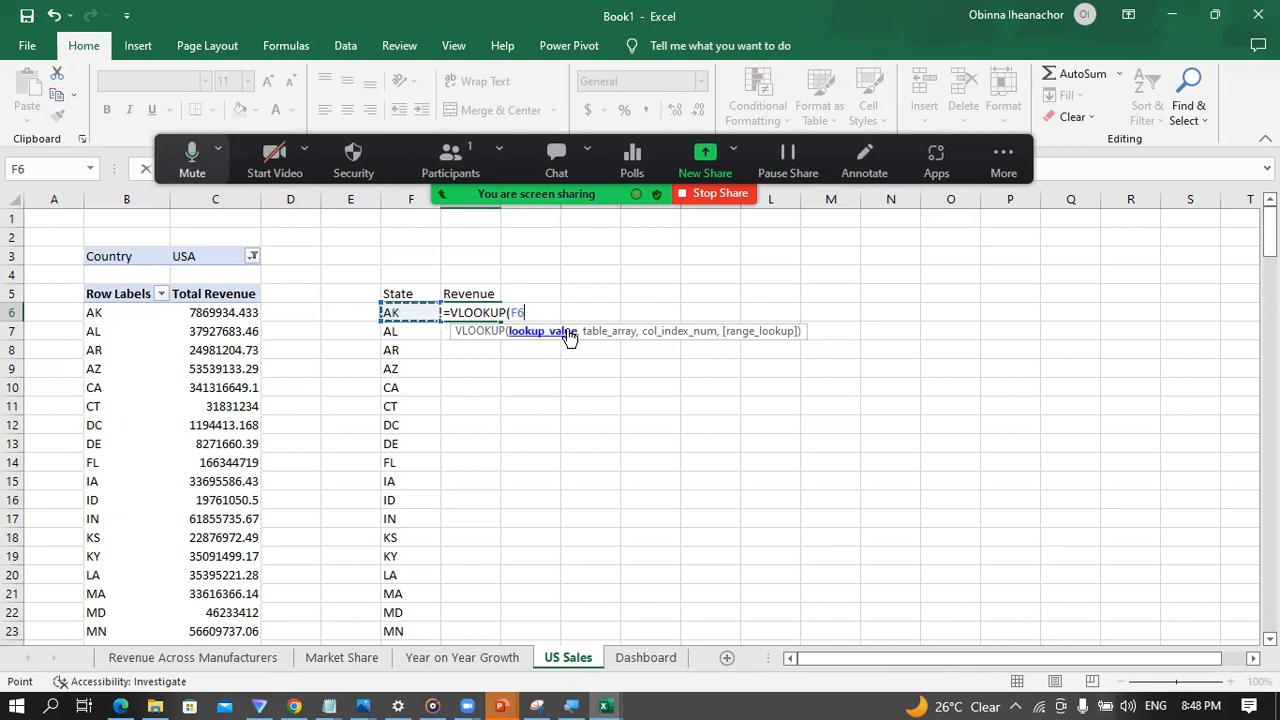
pyautogui.write(',')
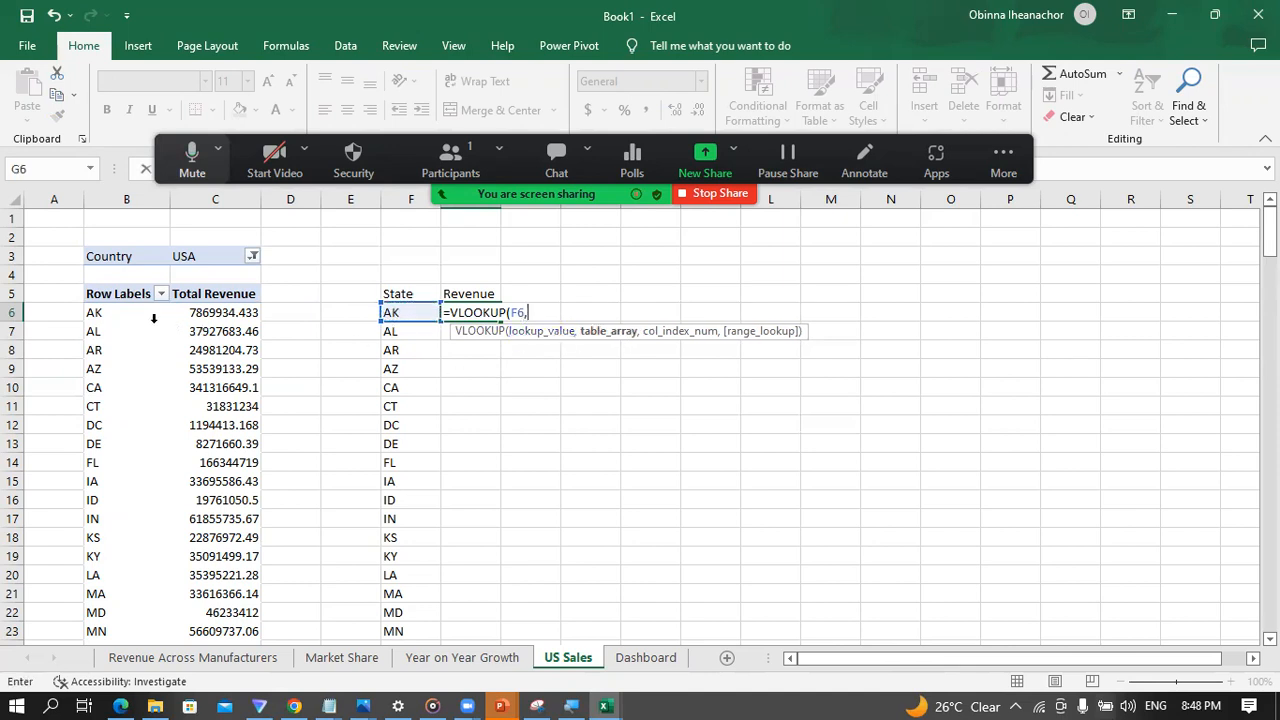
pyautogui.moveTo(116, 315); pyautogui.dragTo(230, 313)
pyautogui.hotkey('ctrl', 'shift', 'Down')
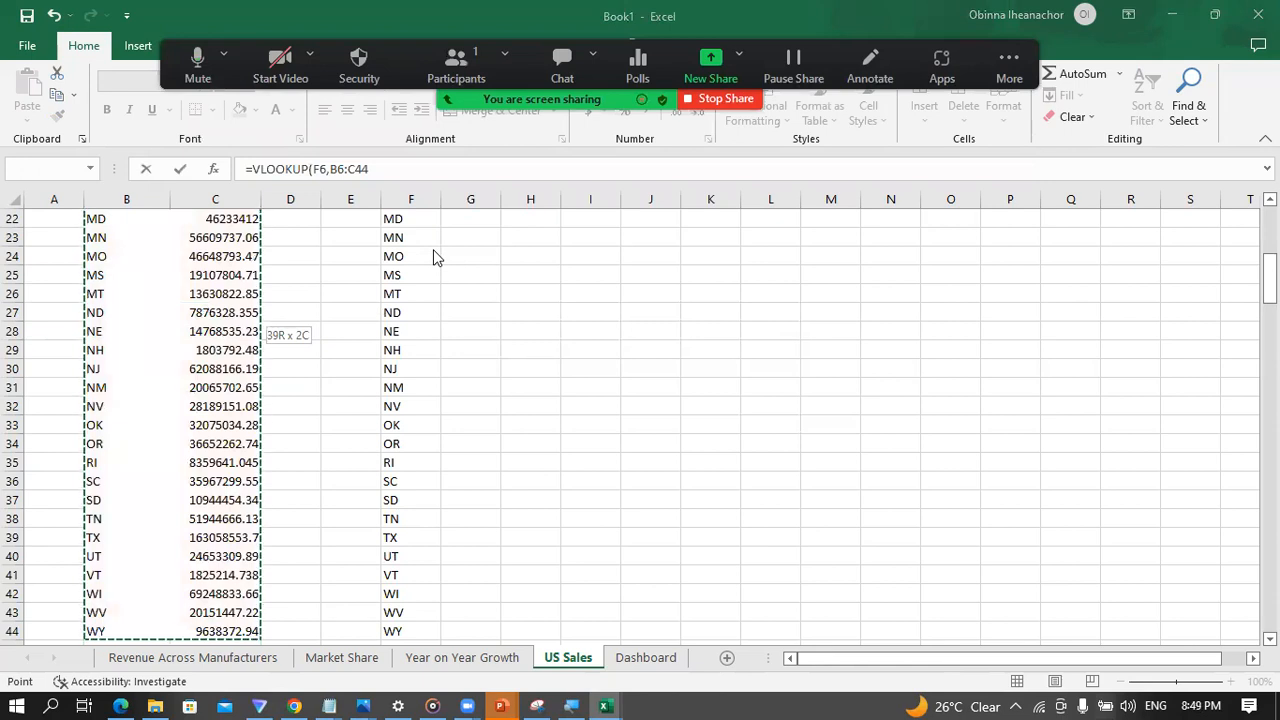
# Step: Make the VLOOKUP's table array an absolute reference, $B$6:$C$44
pyautogui.click(380, 165)
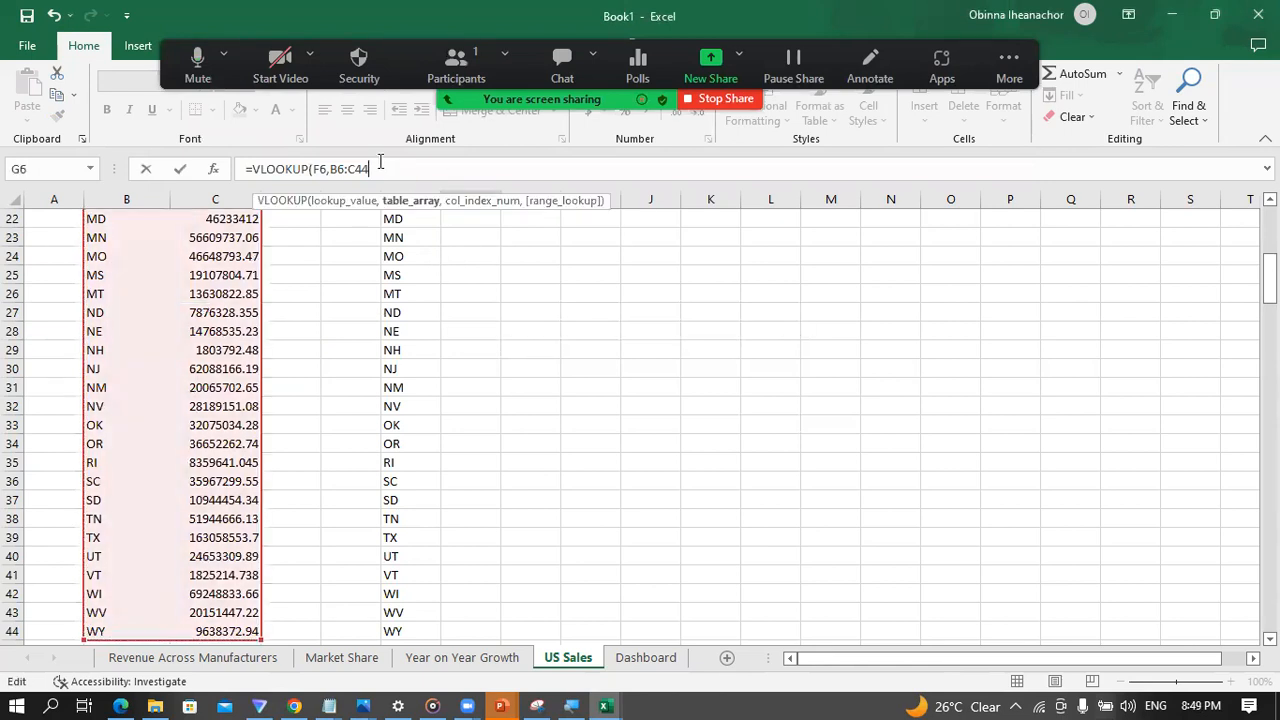
pyautogui.press('F4')
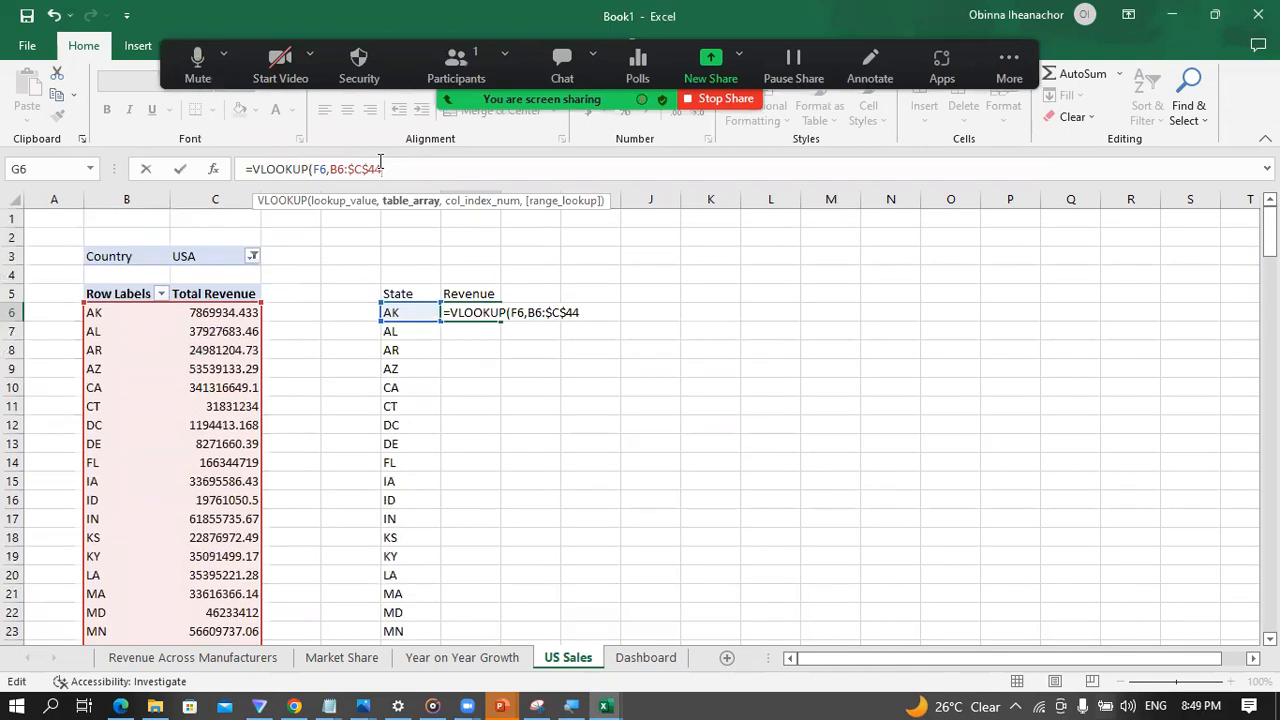
pyautogui.press('F4')
pyautogui.press('F4')
pyautogui.press('F4')
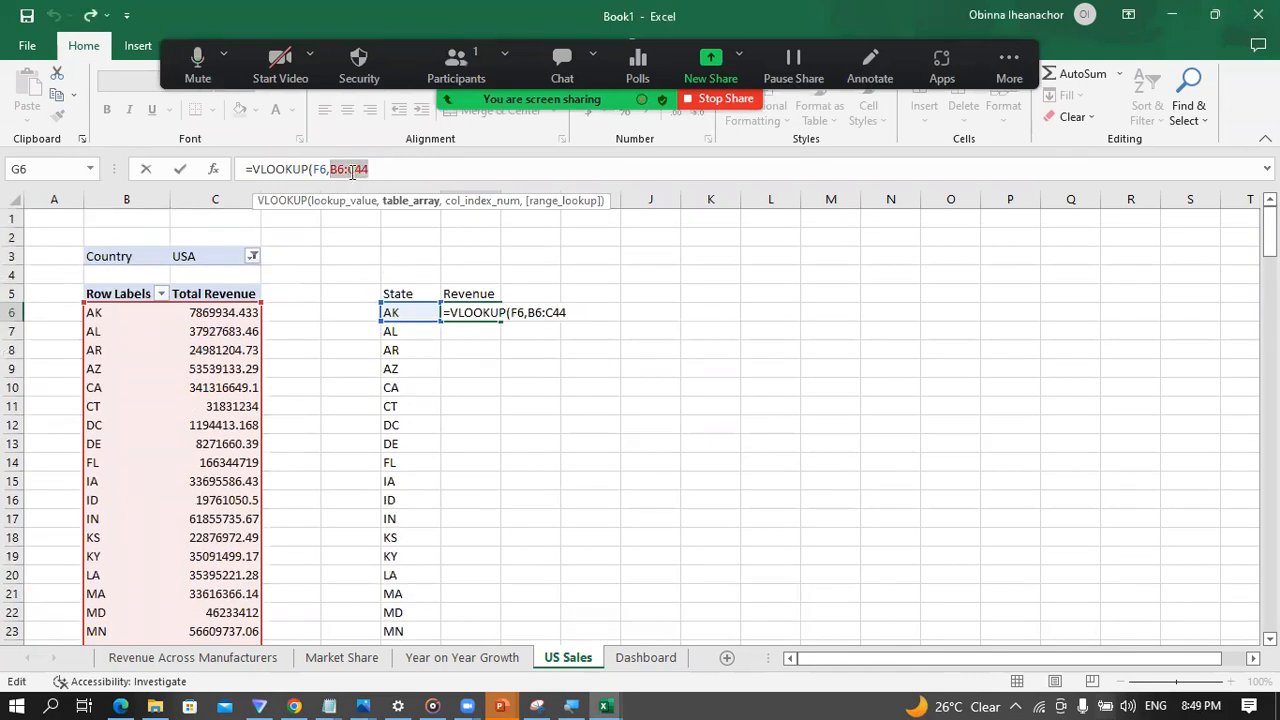
pyautogui.press('F4')
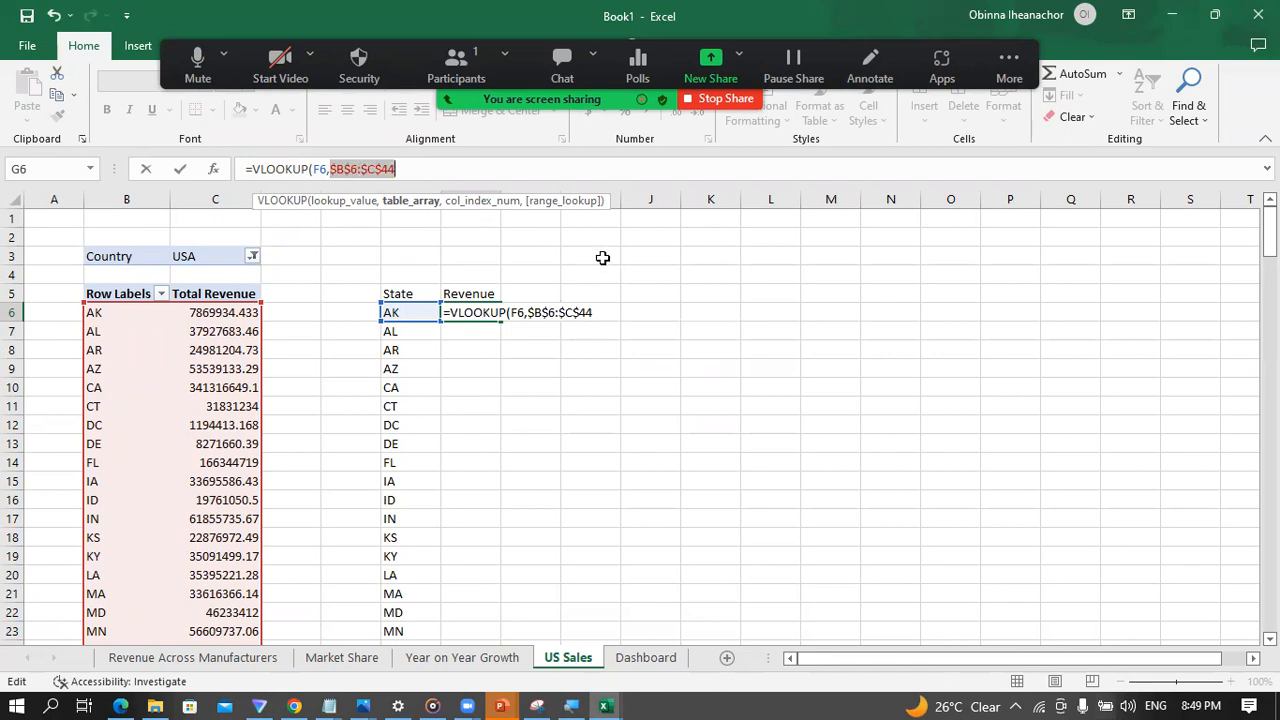
pyautogui.press('Right')
# Step: Complete the VLOOKUP in G6 with column index 2 and range lookup 0 for an exact match
pyautogui.write(',')
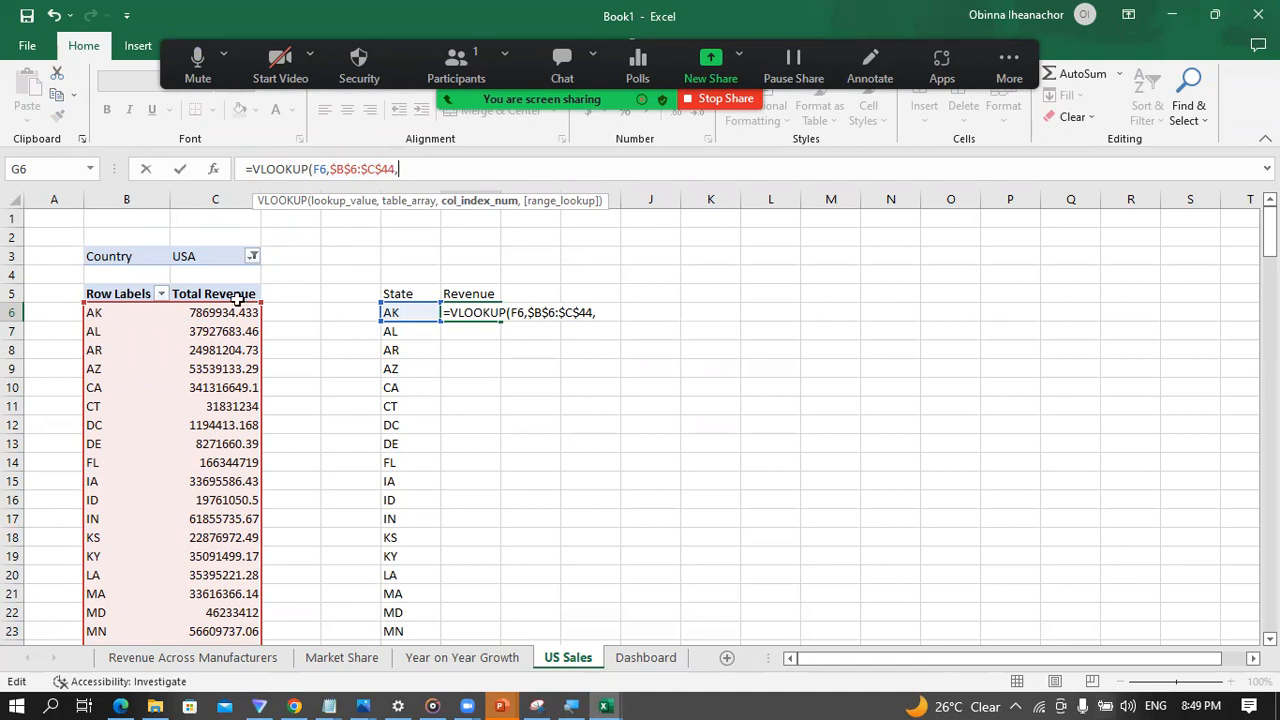
pyautogui.write('2,0')
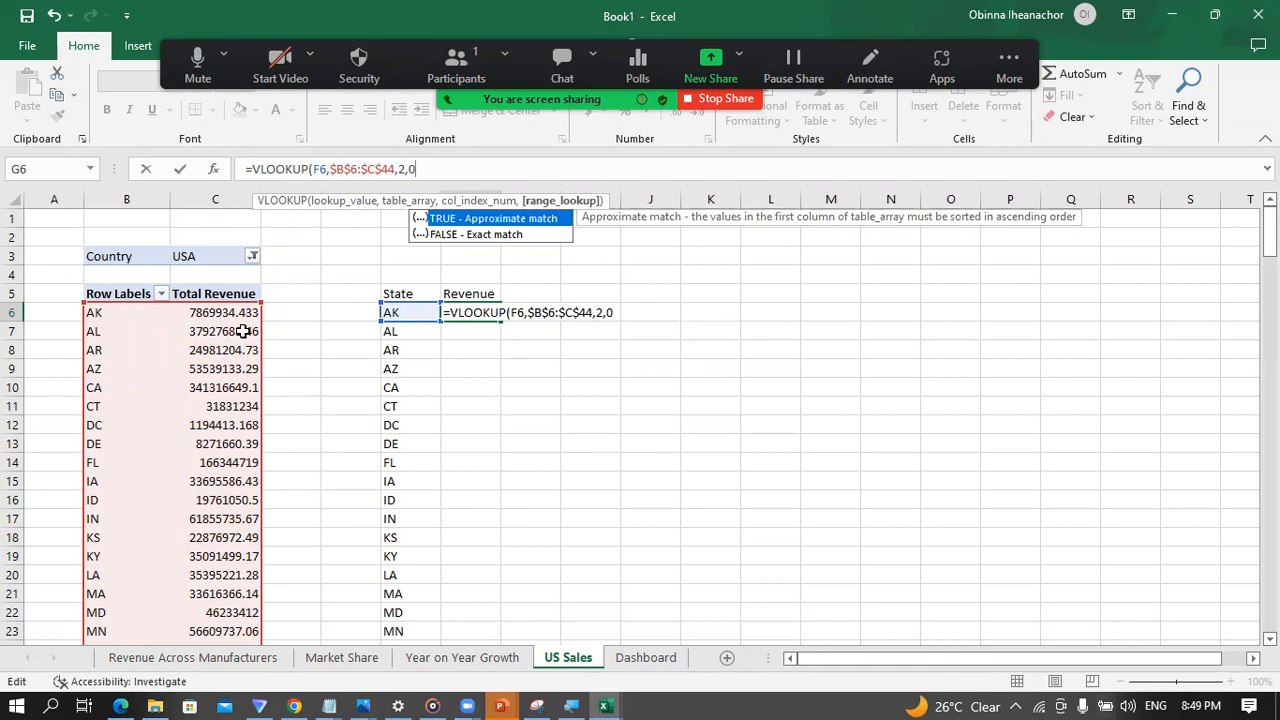
pyautogui.write(')')
pyautogui.press('Return')
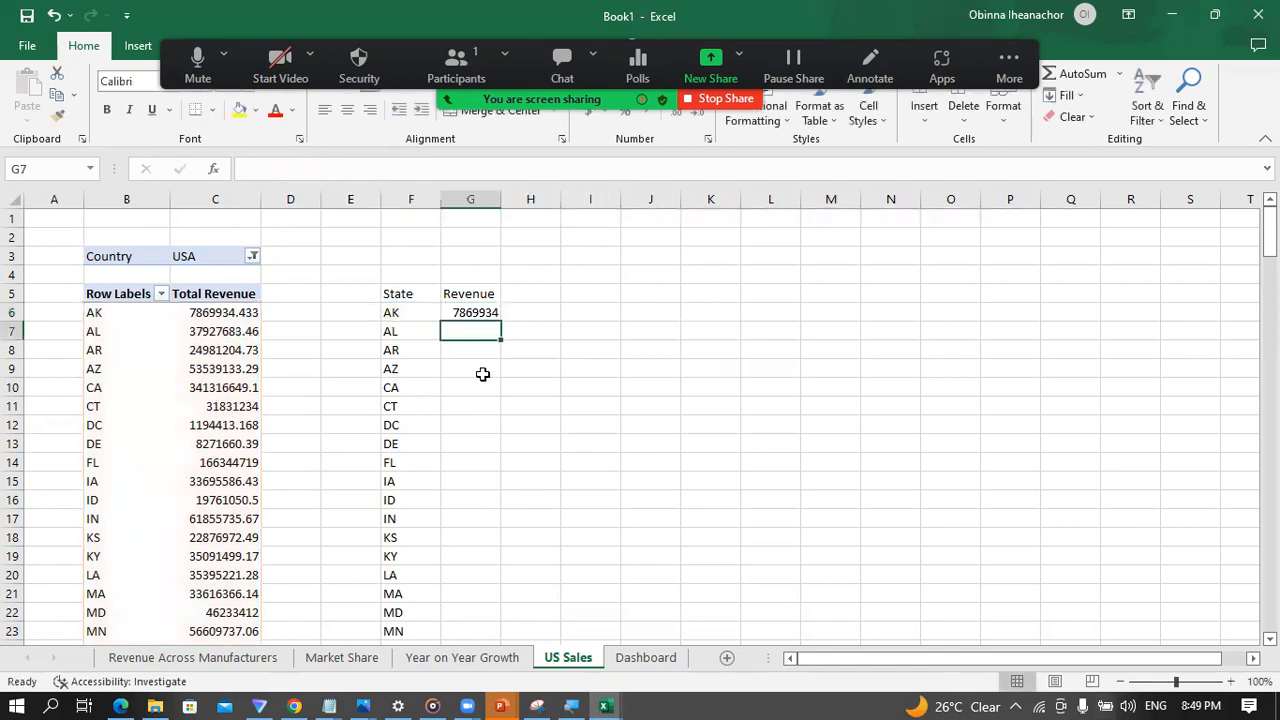
# Step: Fill the revenue VLOOKUP from G6 down to G44 for all the states
pyautogui.click(468, 313)
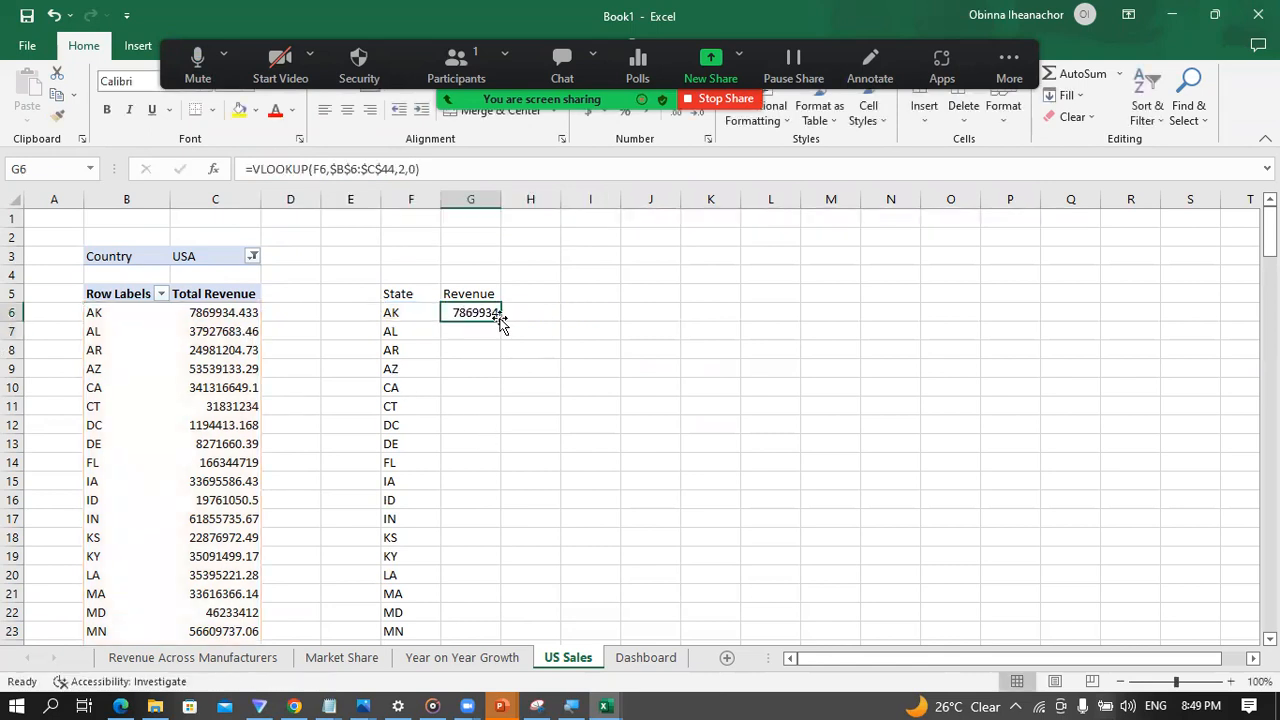
pyautogui.doubleClick(500, 320)
pyautogui.scroll(-11, 486, 437)
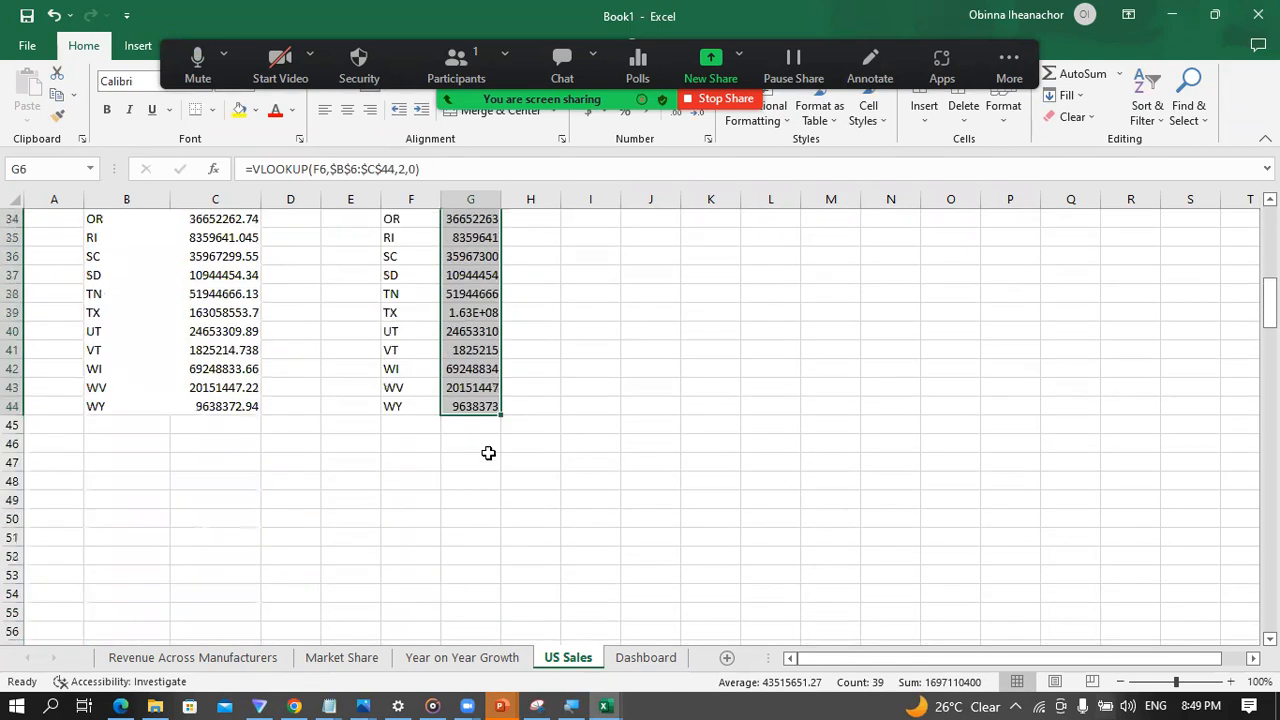
pyautogui.scroll(-3, 486, 440)
pyautogui.scroll(2, 478, 420)
# Step: Insert a Filled Map chart from the state and revenue data in F6:G44 and move it clear of the data, to the right of column G
pyautogui.click(480, 350)
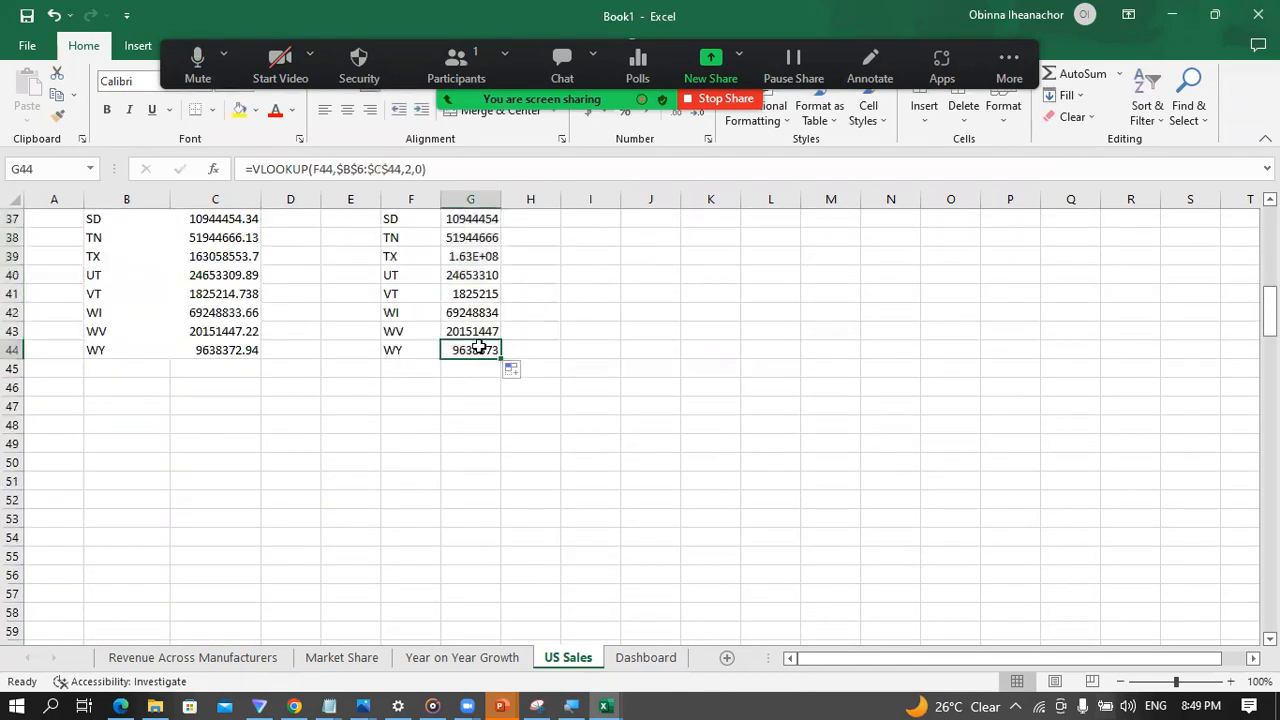
pyautogui.hotkey('ctrl', 'Up')
pyautogui.press('Left')
pyautogui.press('Down')
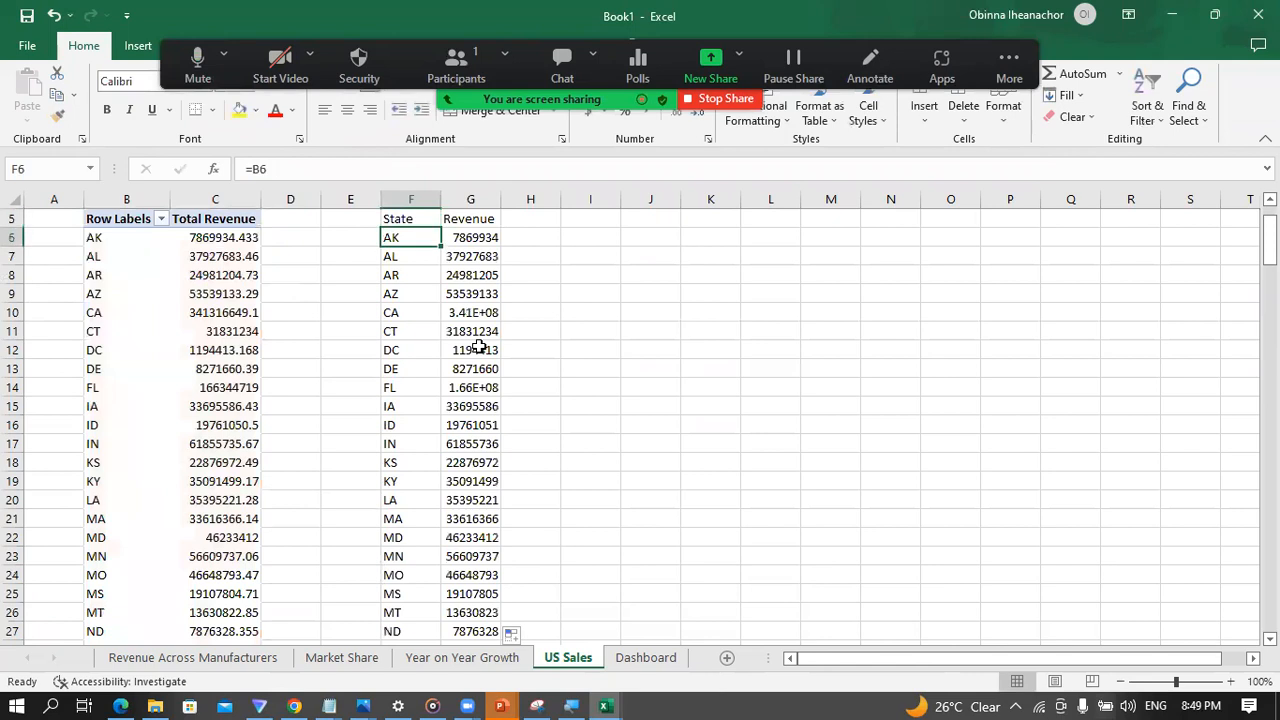
pyautogui.hotkey('shift', 'Right')
pyautogui.hotkey('ctrl', 'shift', 'Down')
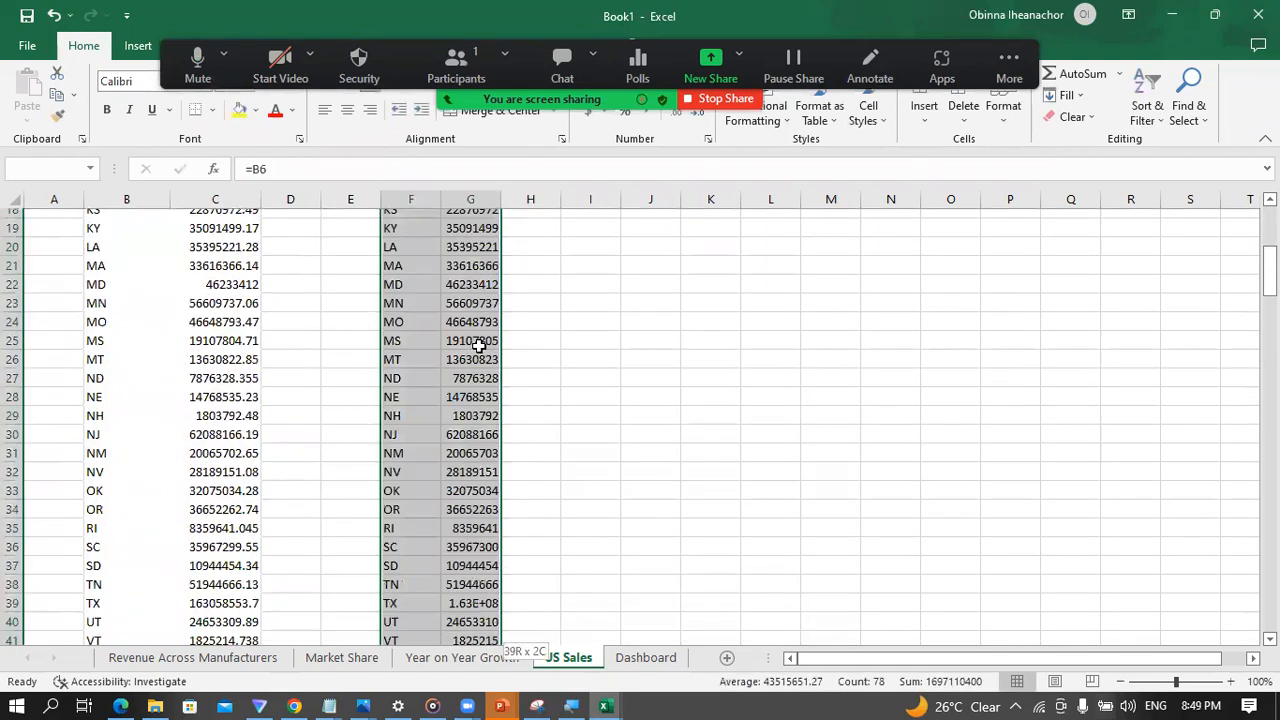
pyautogui.click(137, 48)
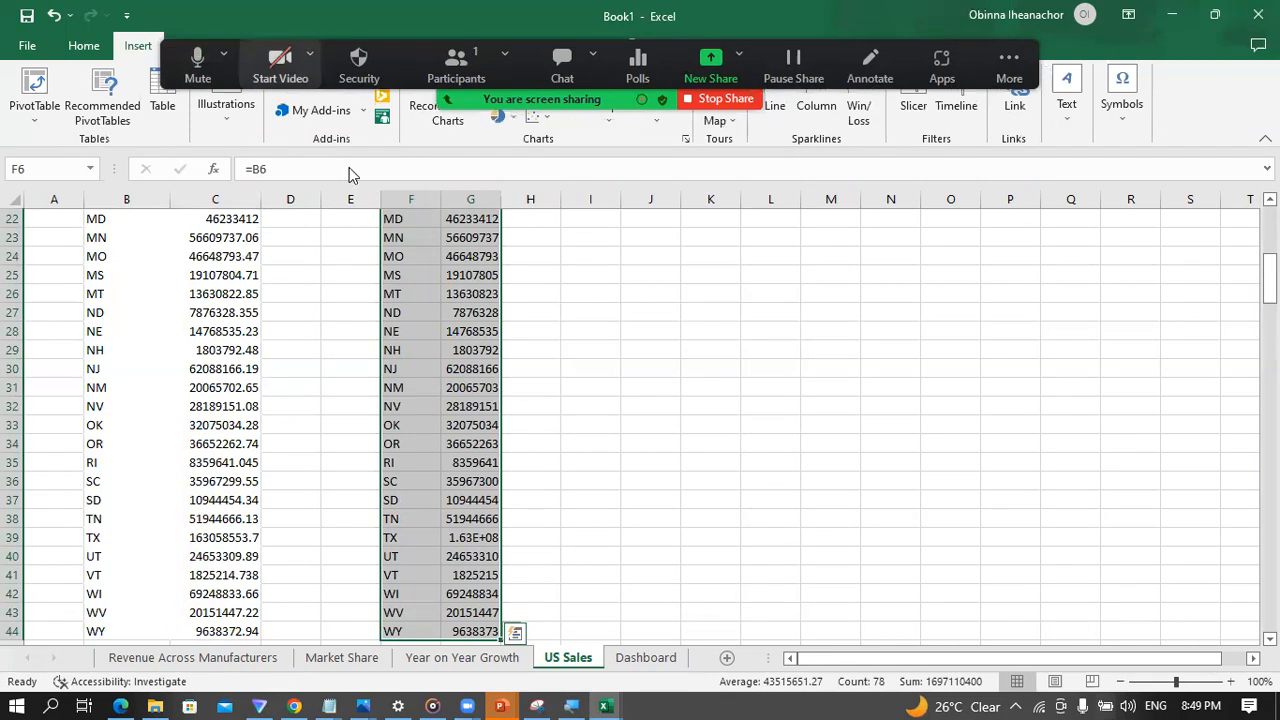
pyautogui.click(608, 98)
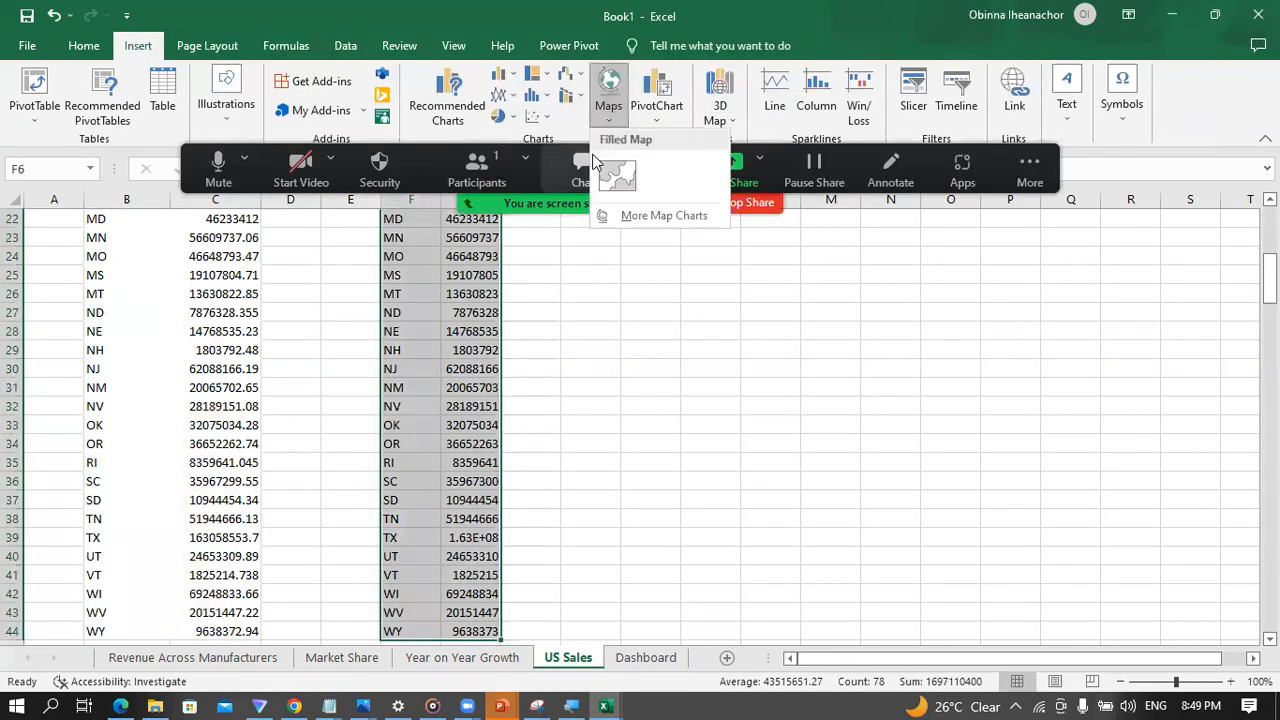
pyautogui.click(605, 174)
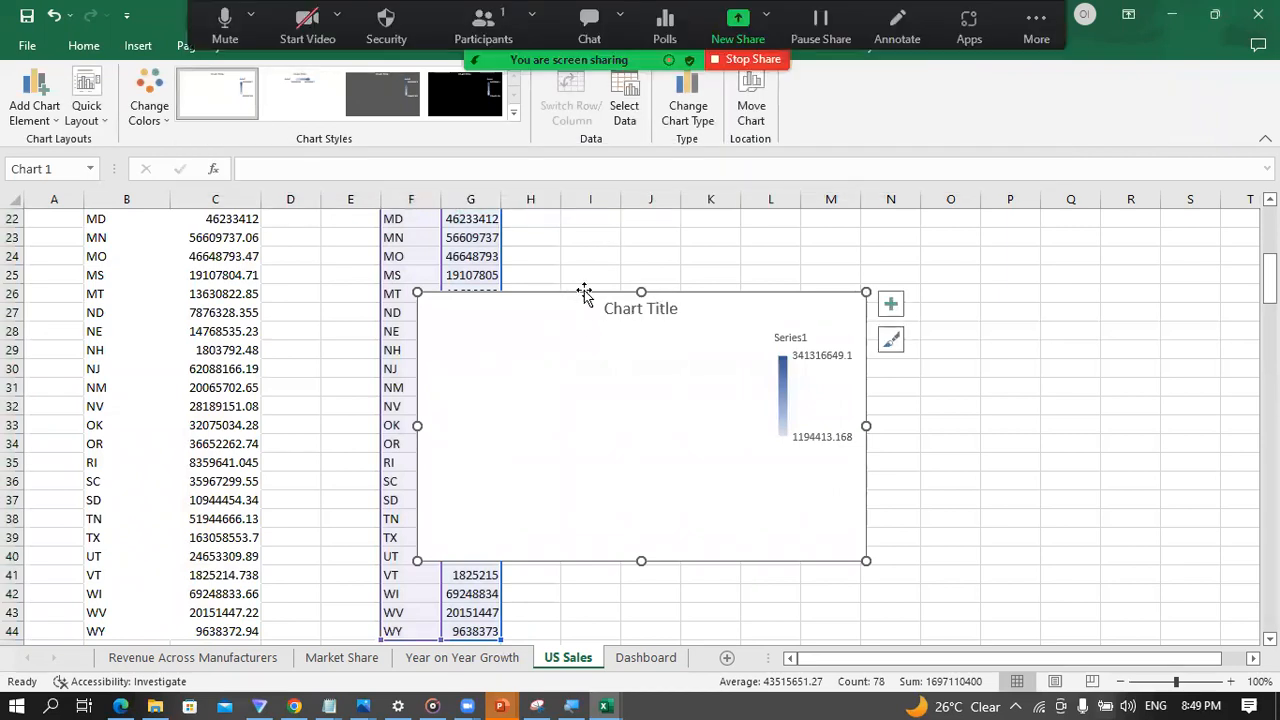
pyautogui.moveTo(578, 295); pyautogui.dragTo(732, 280)
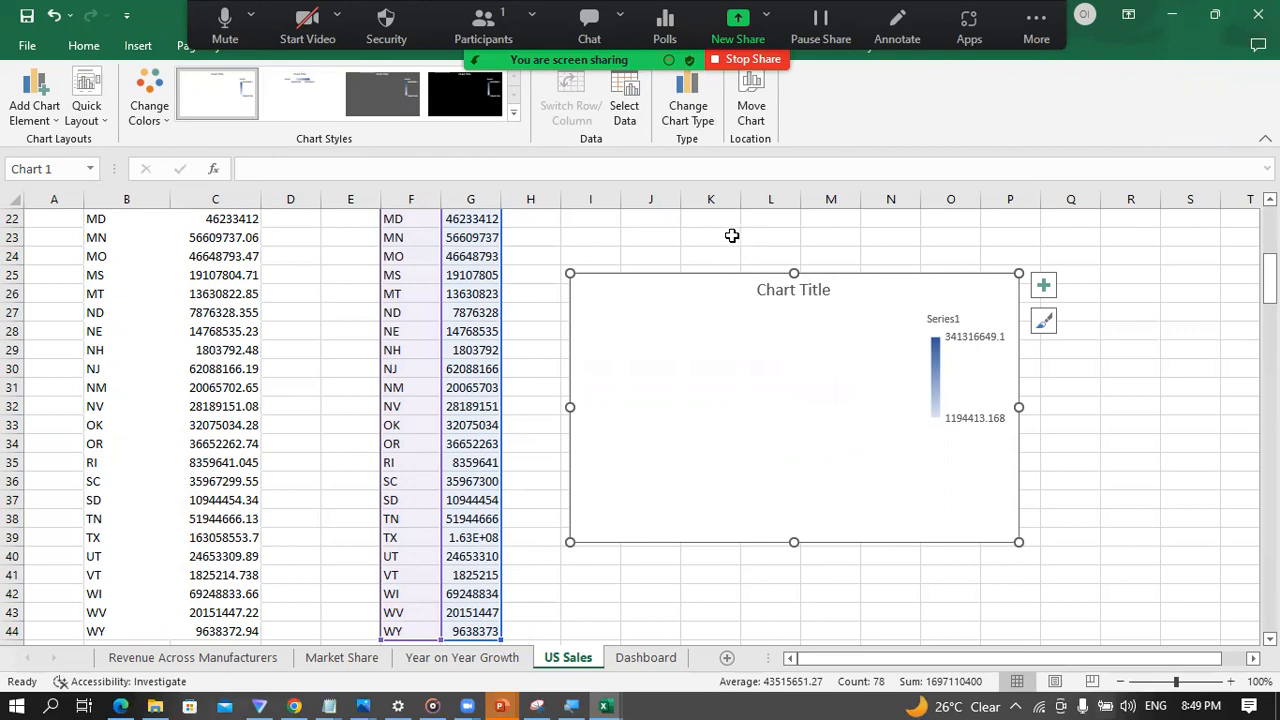
# Step: Move the map chart up beside the top of the state and revenue table, starting at about cell I5
pyautogui.click(547, 297)
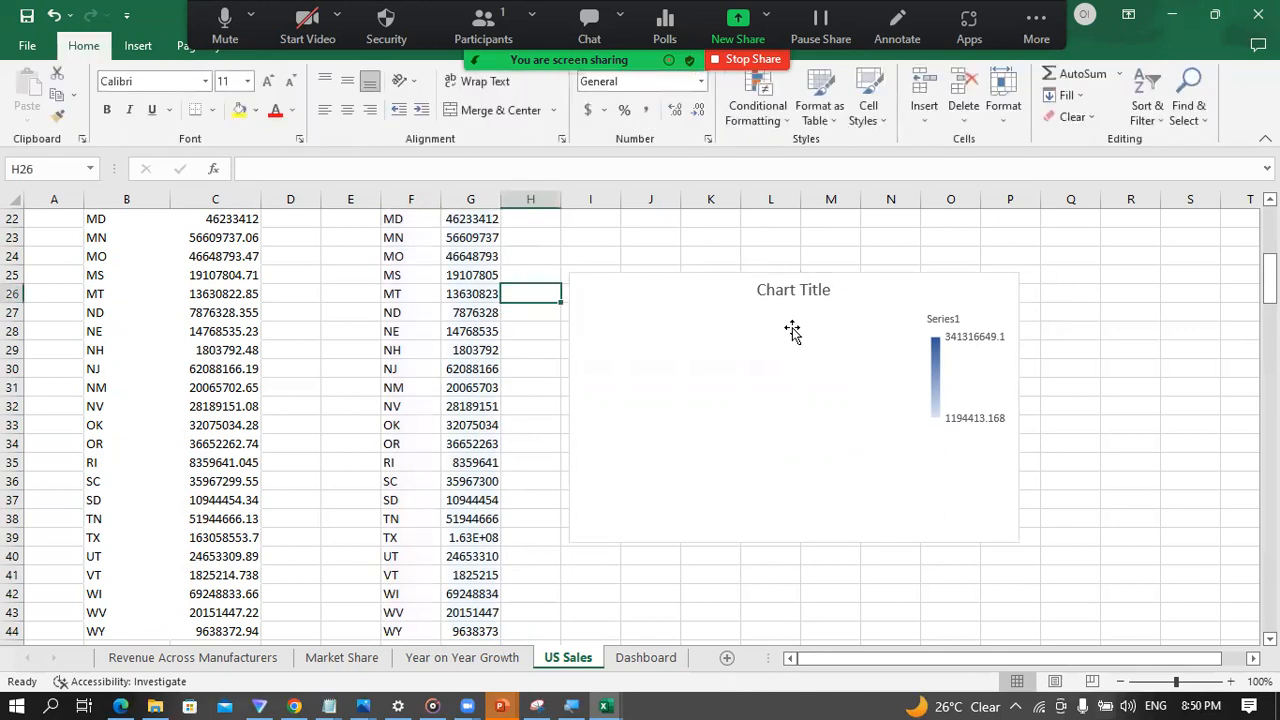
pyautogui.click(768, 323)
pyautogui.scroll(5, 550, 315)
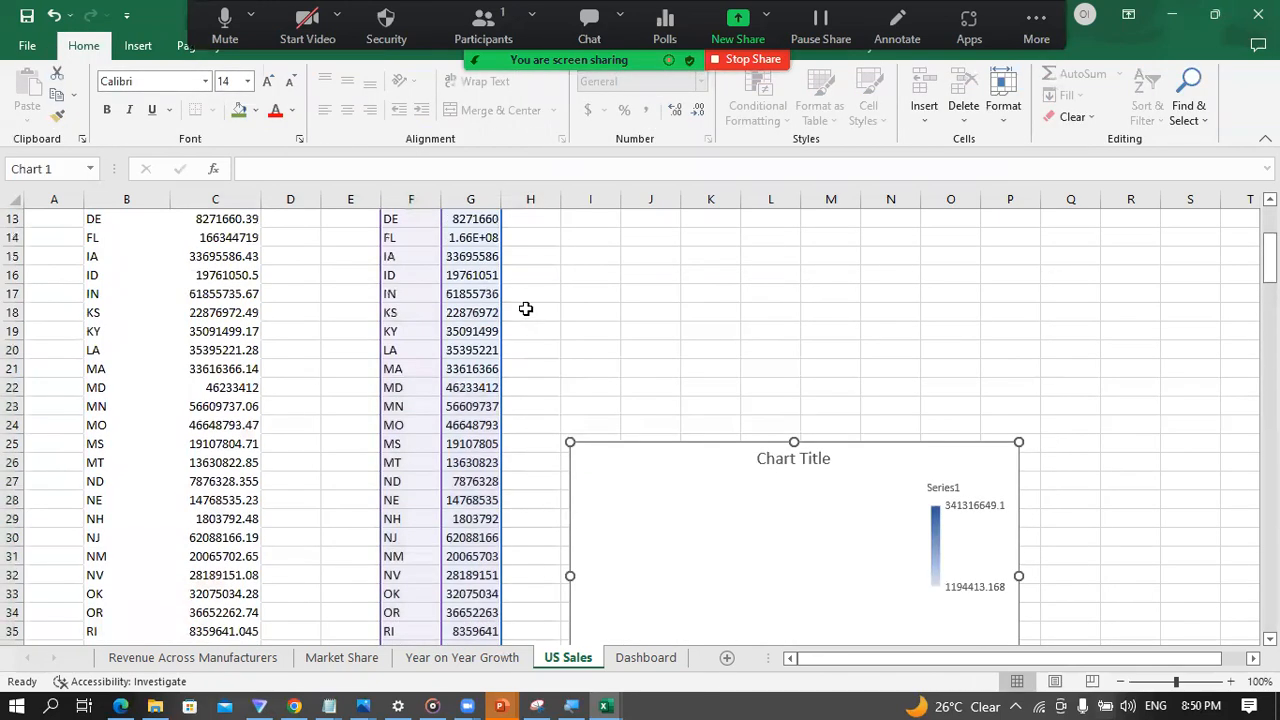
pyautogui.moveTo(728, 562); pyautogui.dragTo(722, 272)
pyautogui.scroll(2, 520, 345)
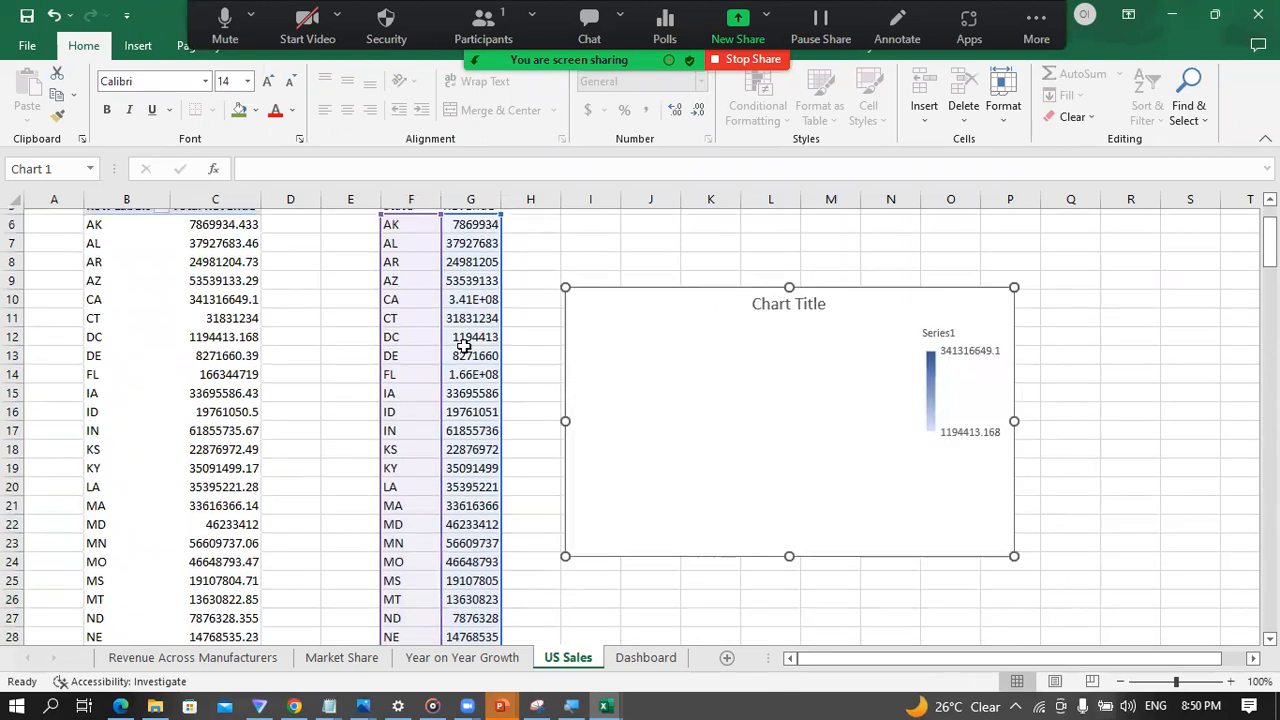
pyautogui.click(618, 312)
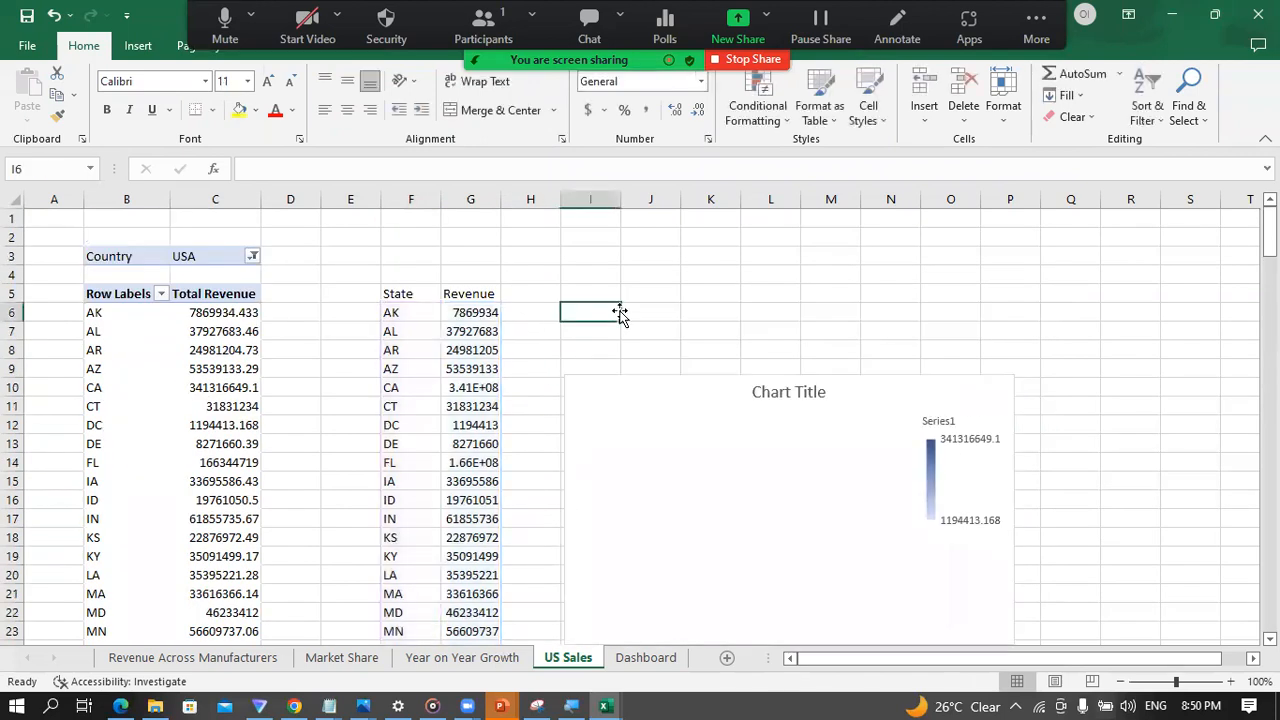
pyautogui.click(723, 368)
pyautogui.moveTo(723, 368); pyautogui.dragTo(721, 311)
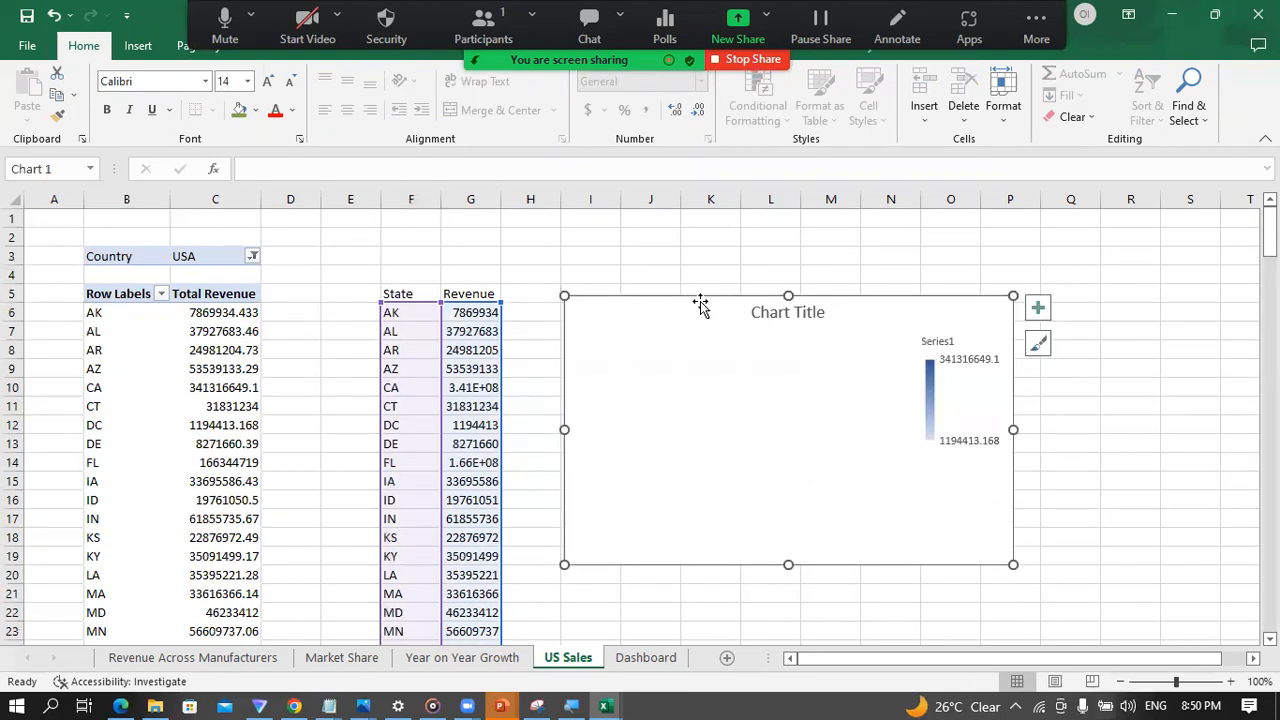
pyautogui.click(833, 596)
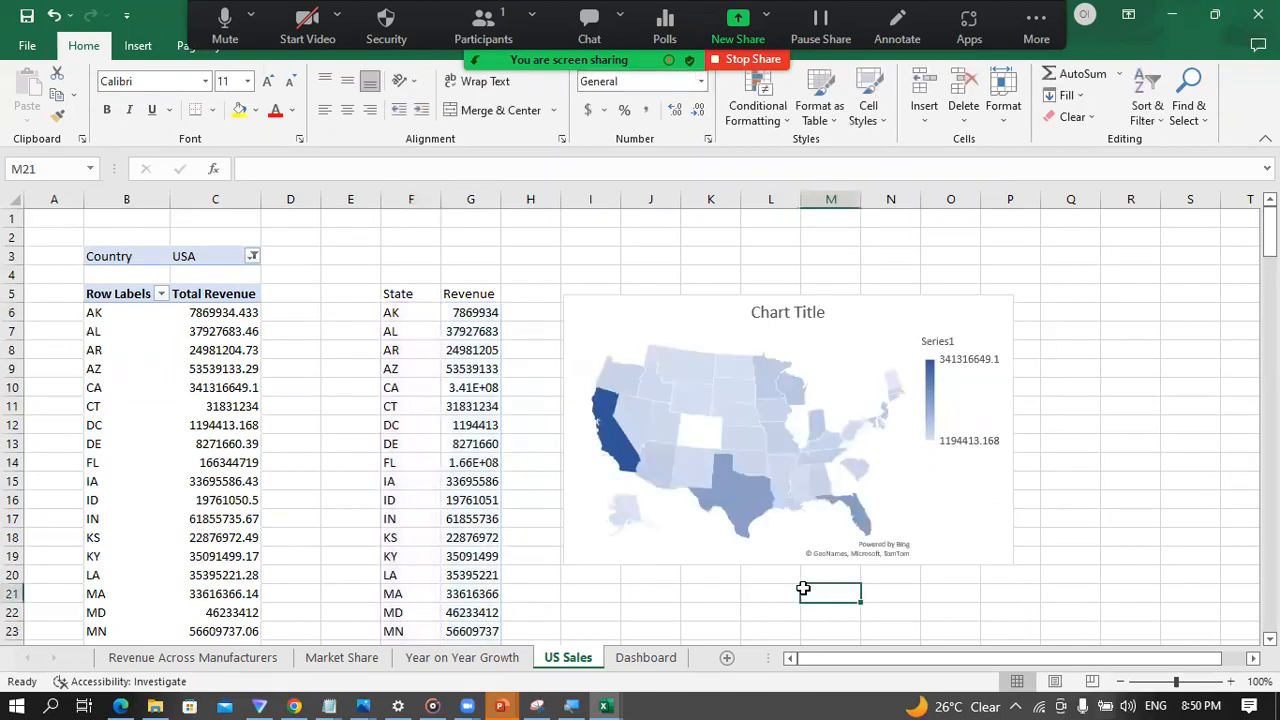
pyautogui.moveTo(783, 485)
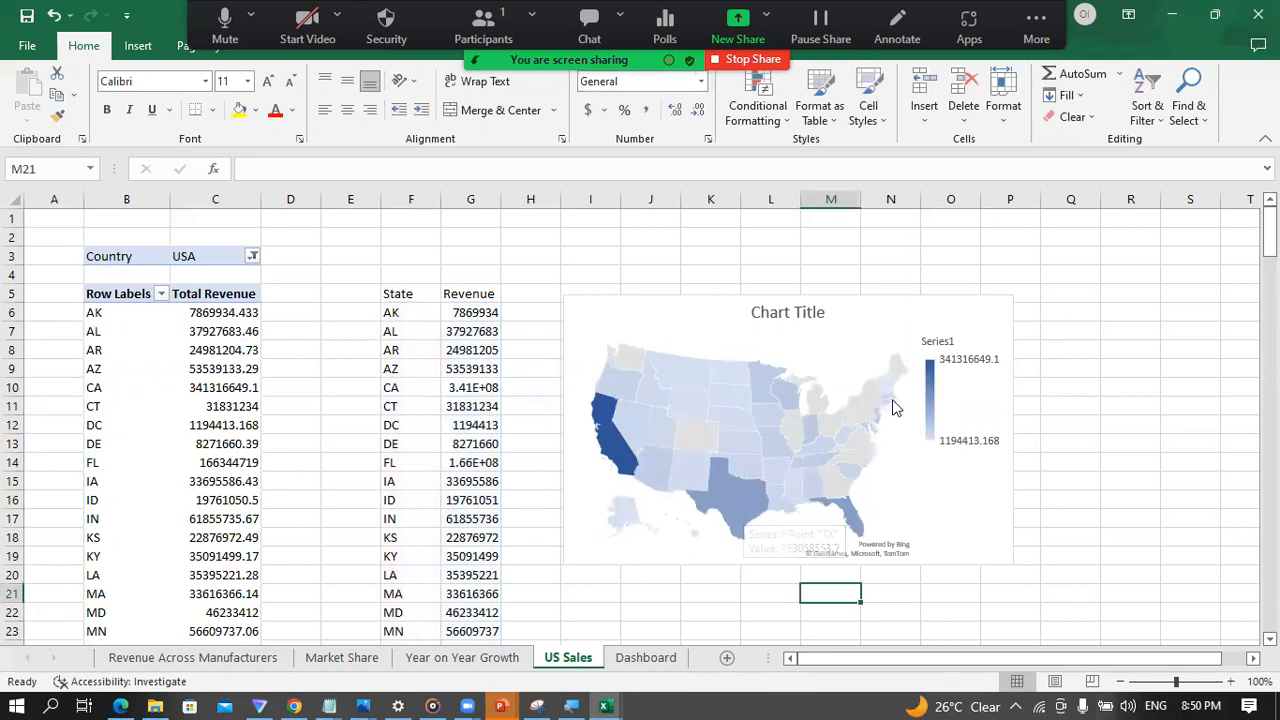
pyautogui.click(725, 338)
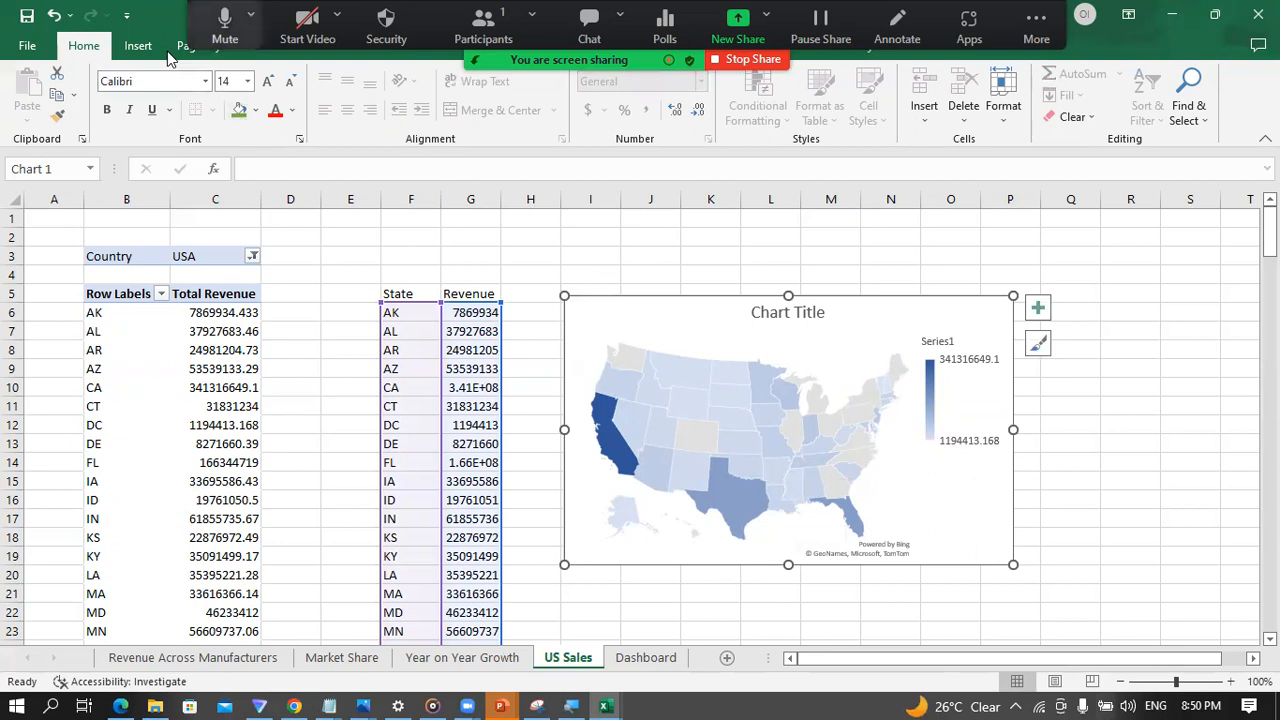
pyautogui.click(138, 46)
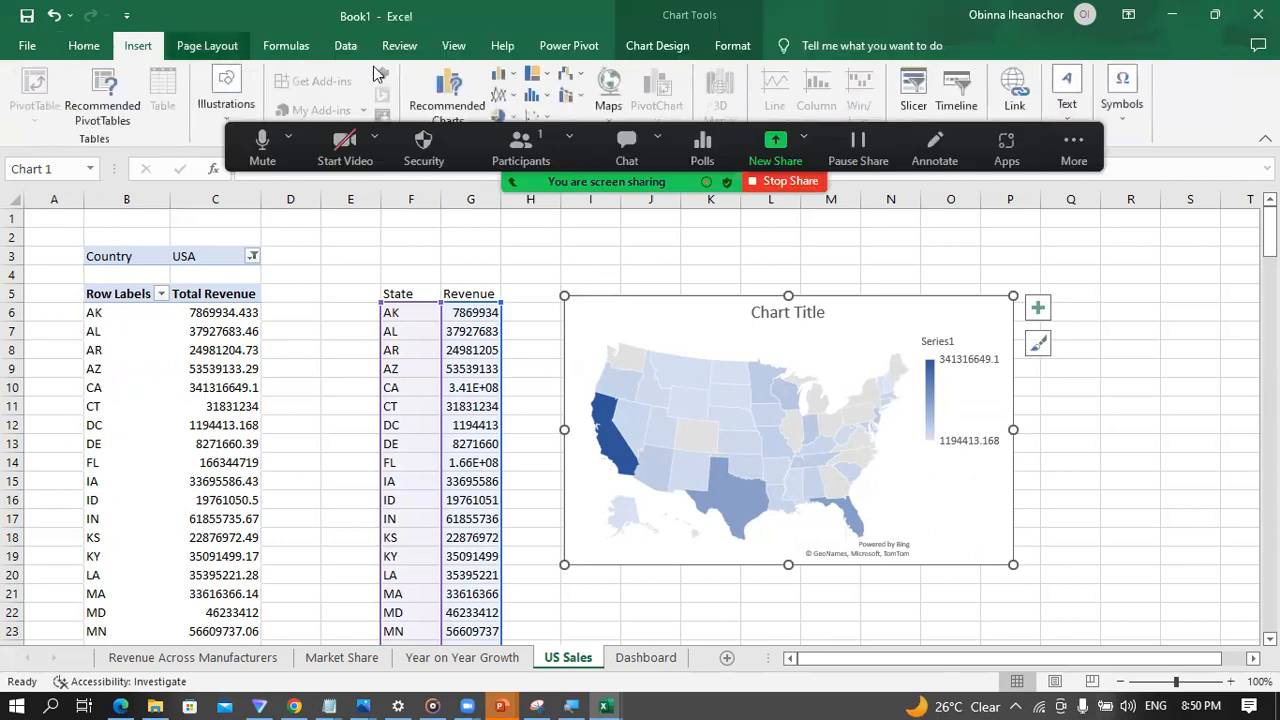
pyautogui.click(610, 110)
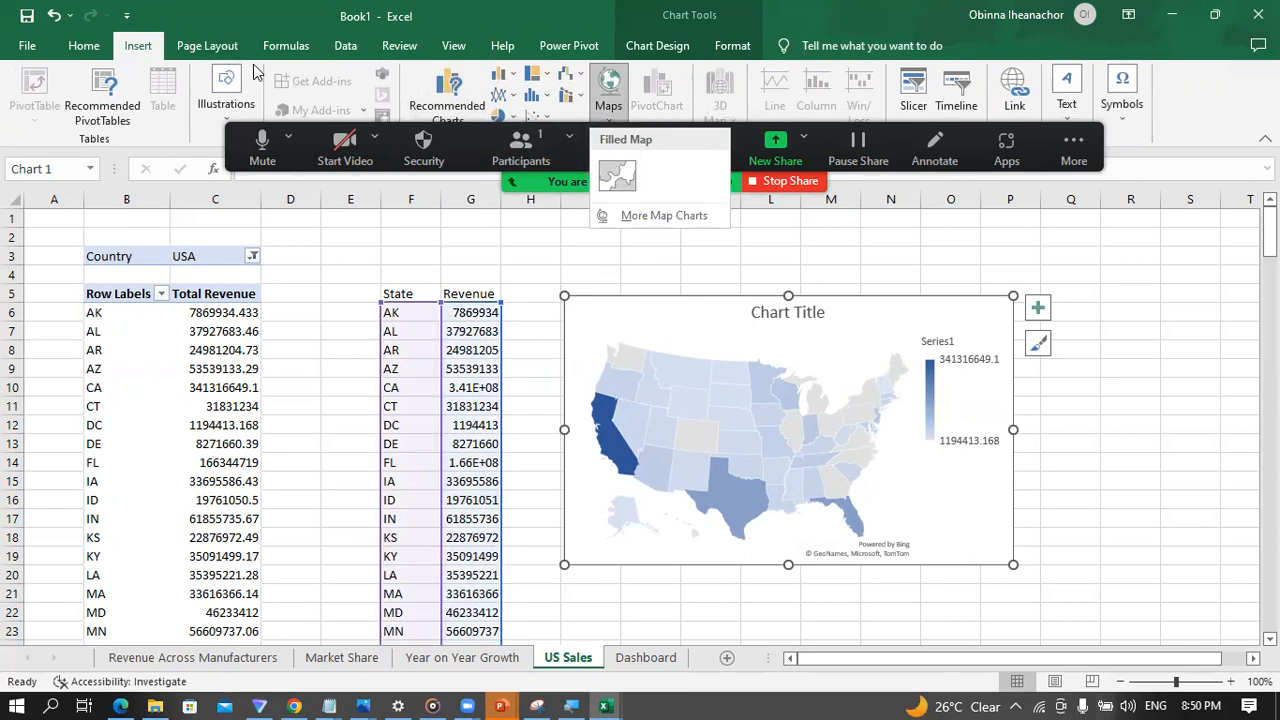
pyautogui.click(660, 46)
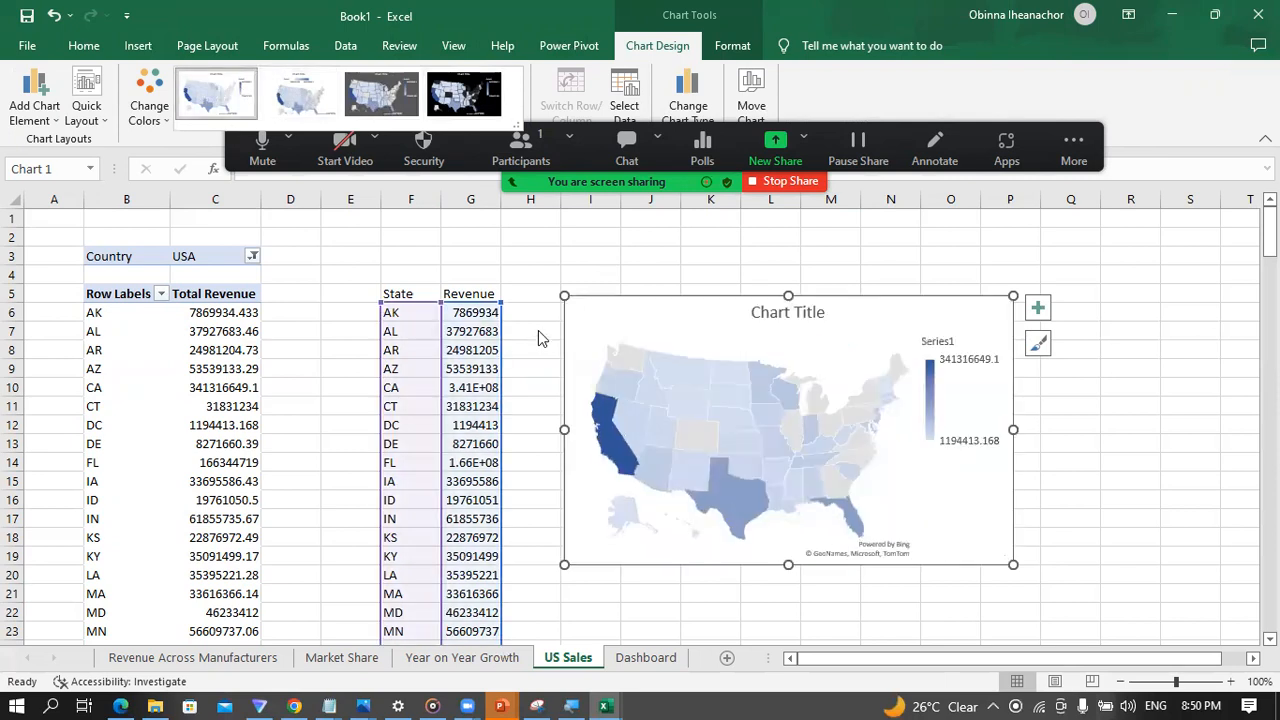
pyautogui.click(533, 294)
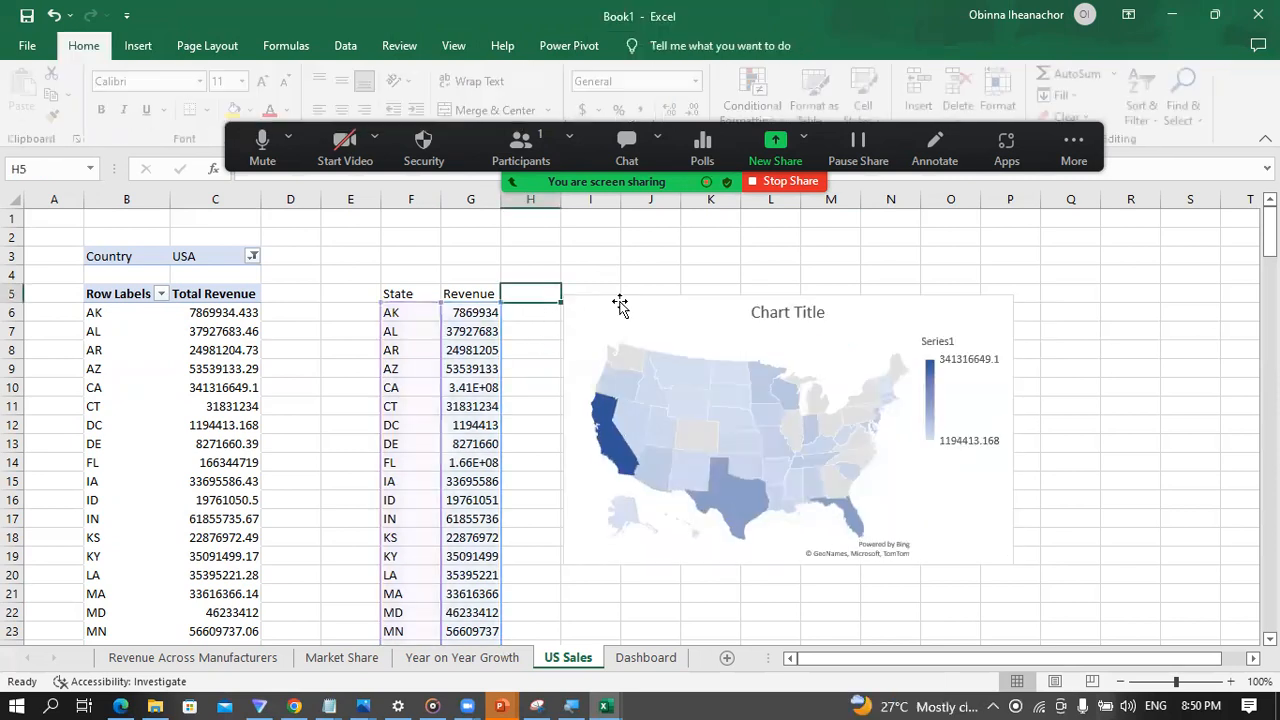
# Step: Change the map chart's title to "US Sales"
pyautogui.click(772, 322)
pyautogui.click(776, 318)
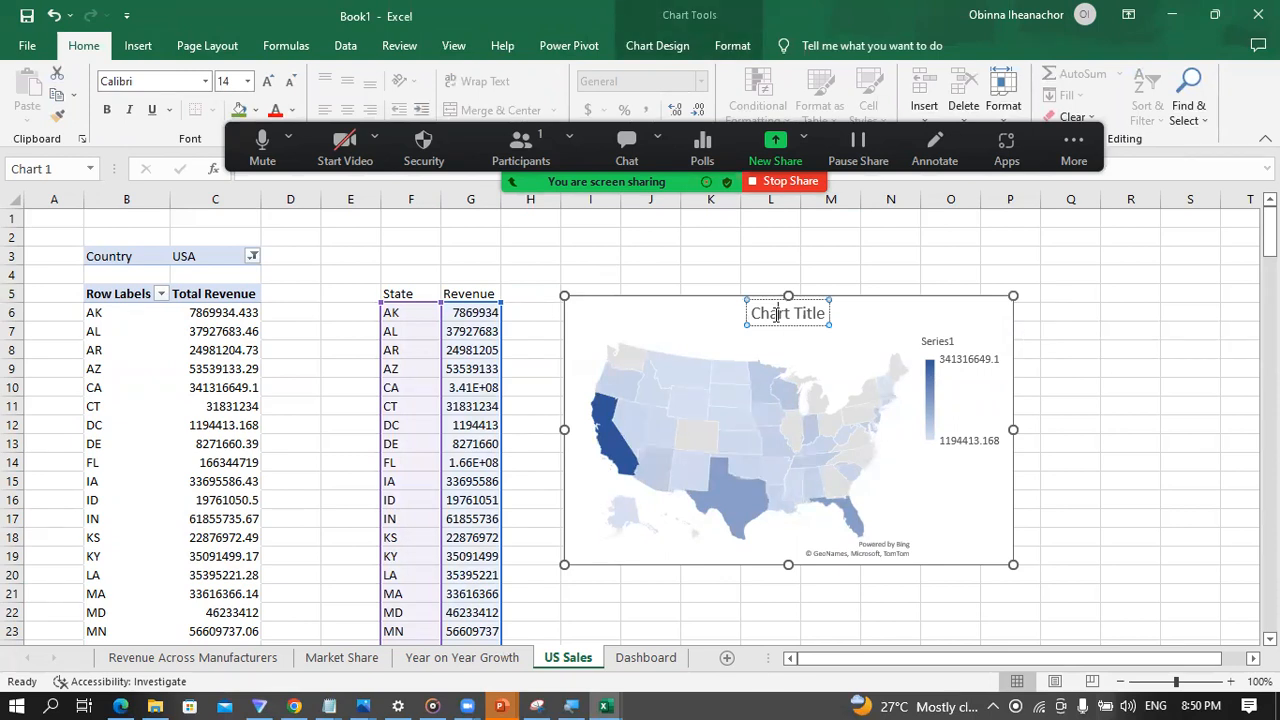
pyautogui.tripleClick(776, 316)
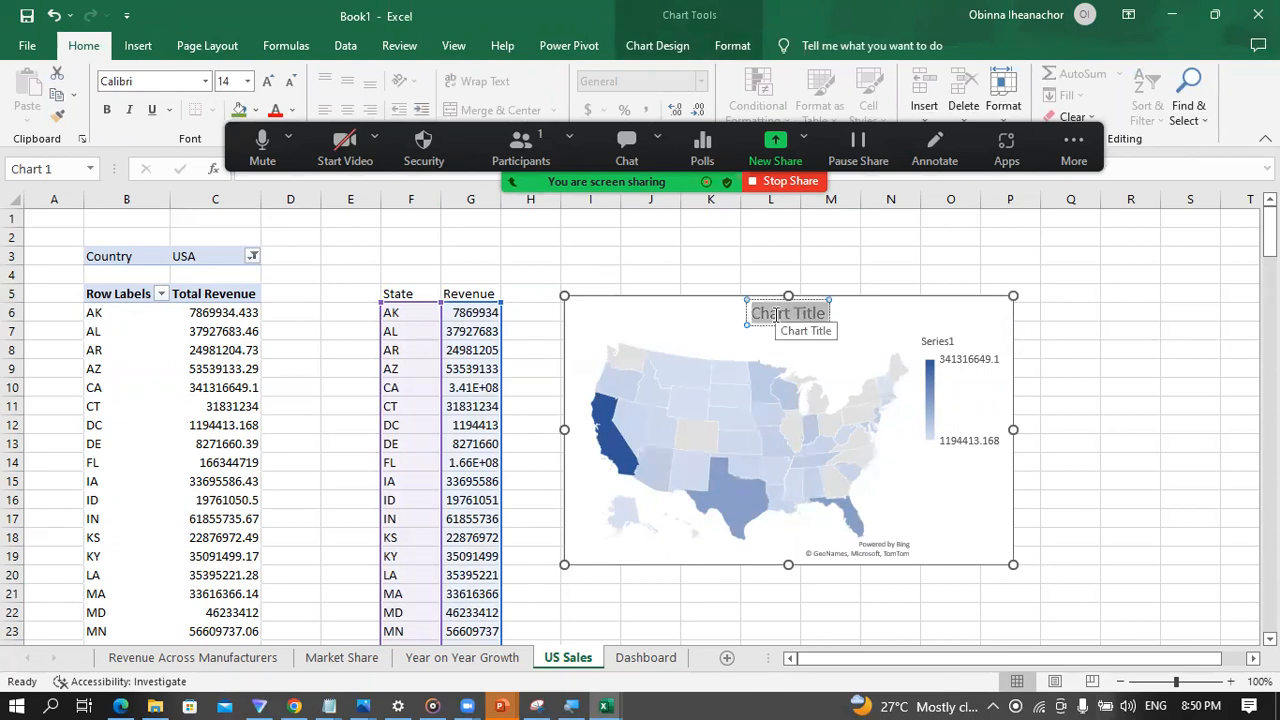
pyautogui.write('US Sales')
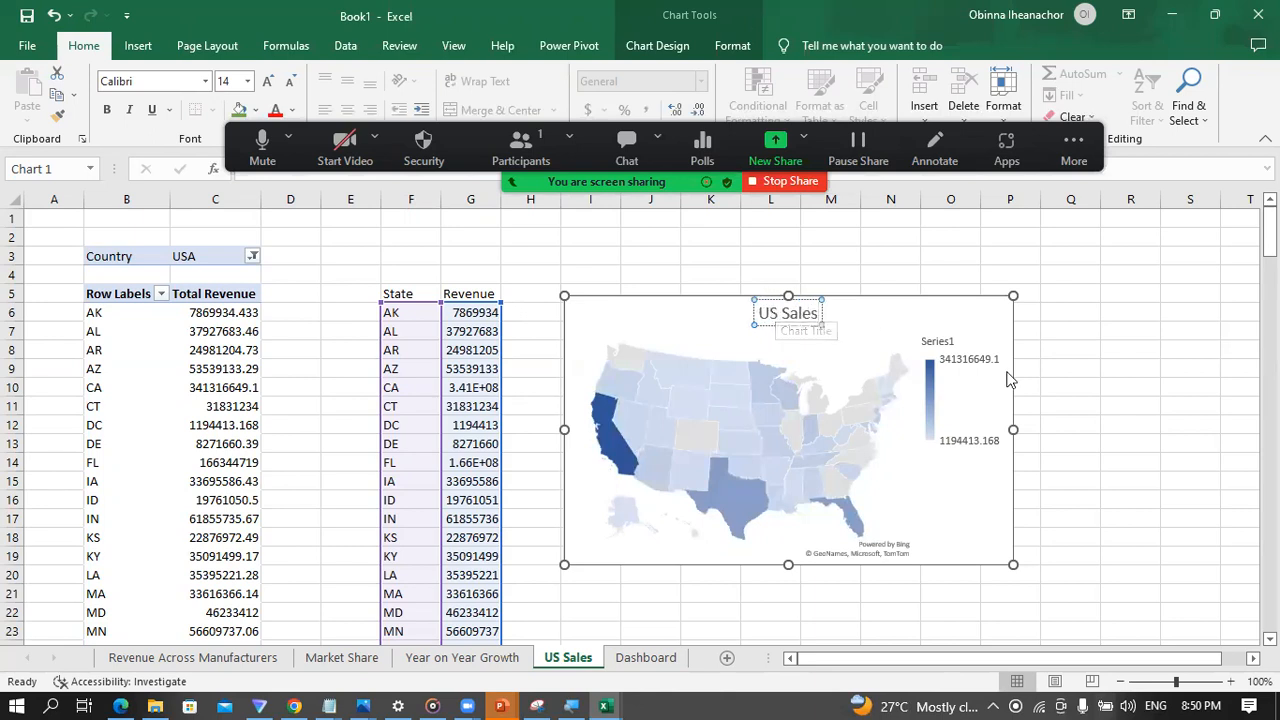
pyautogui.click(1088, 385)
# Step: Delete the map chart's legend and enlarge the chart to reach about column R and row 22
pyautogui.click(937, 398)
pyautogui.click(937, 398)
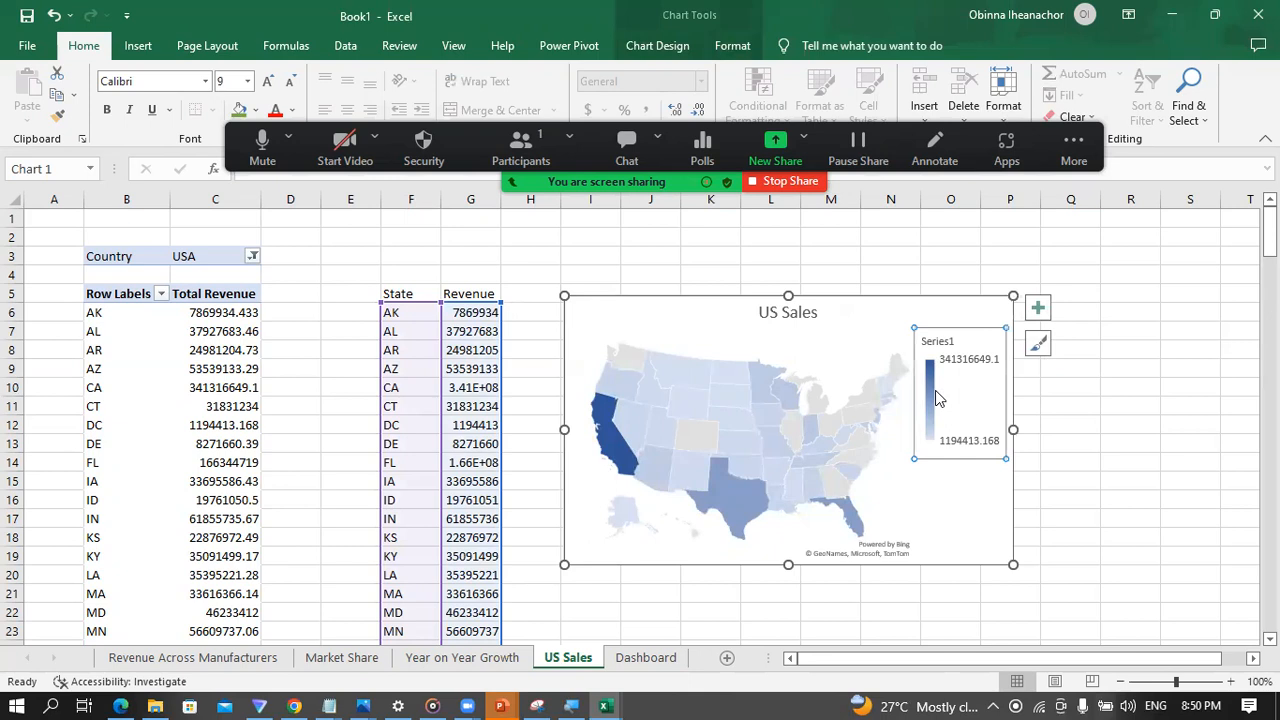
pyautogui.press('Delete')
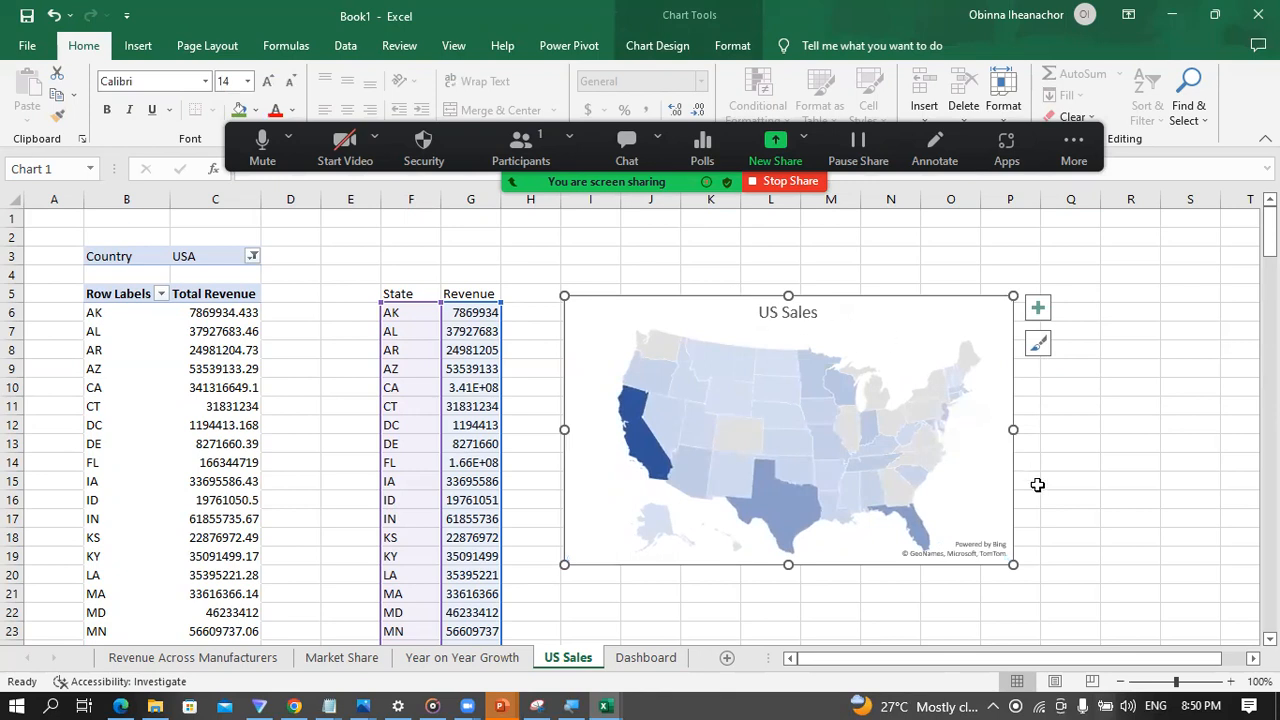
pyautogui.moveTo(1013, 430); pyautogui.dragTo(1116, 437)
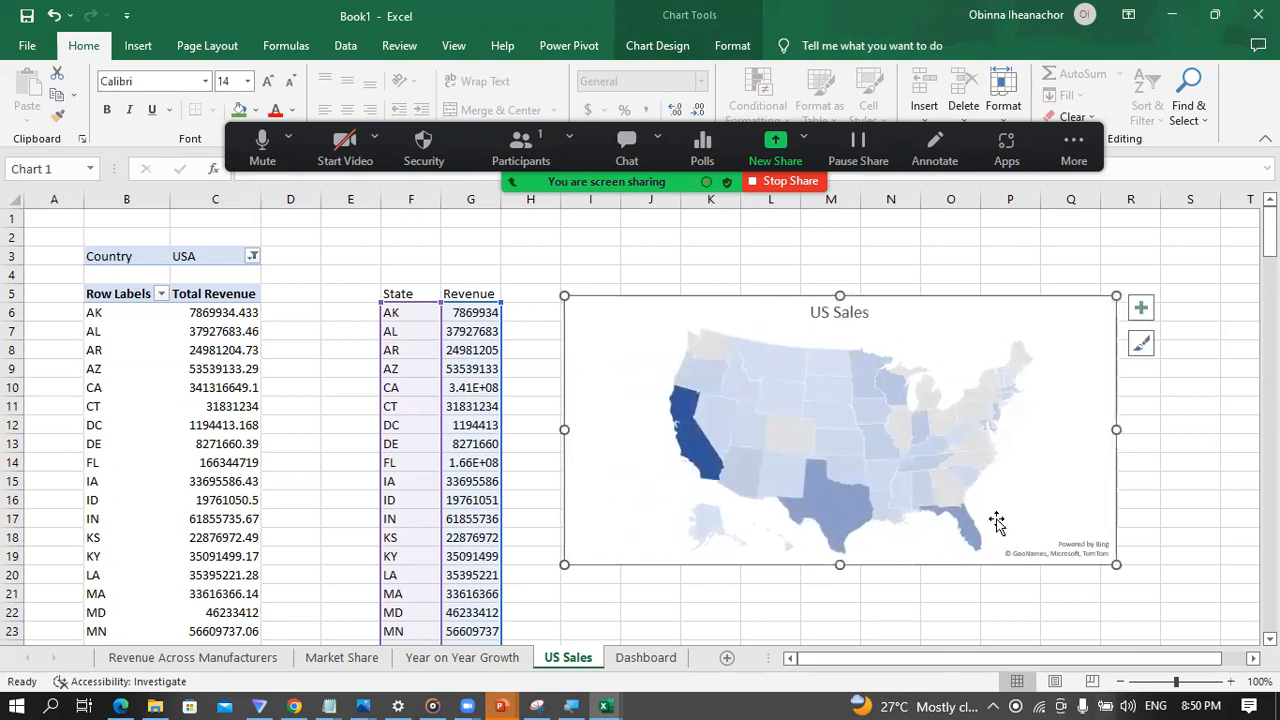
pyautogui.moveTo(840, 565); pyautogui.dragTo(840, 607)
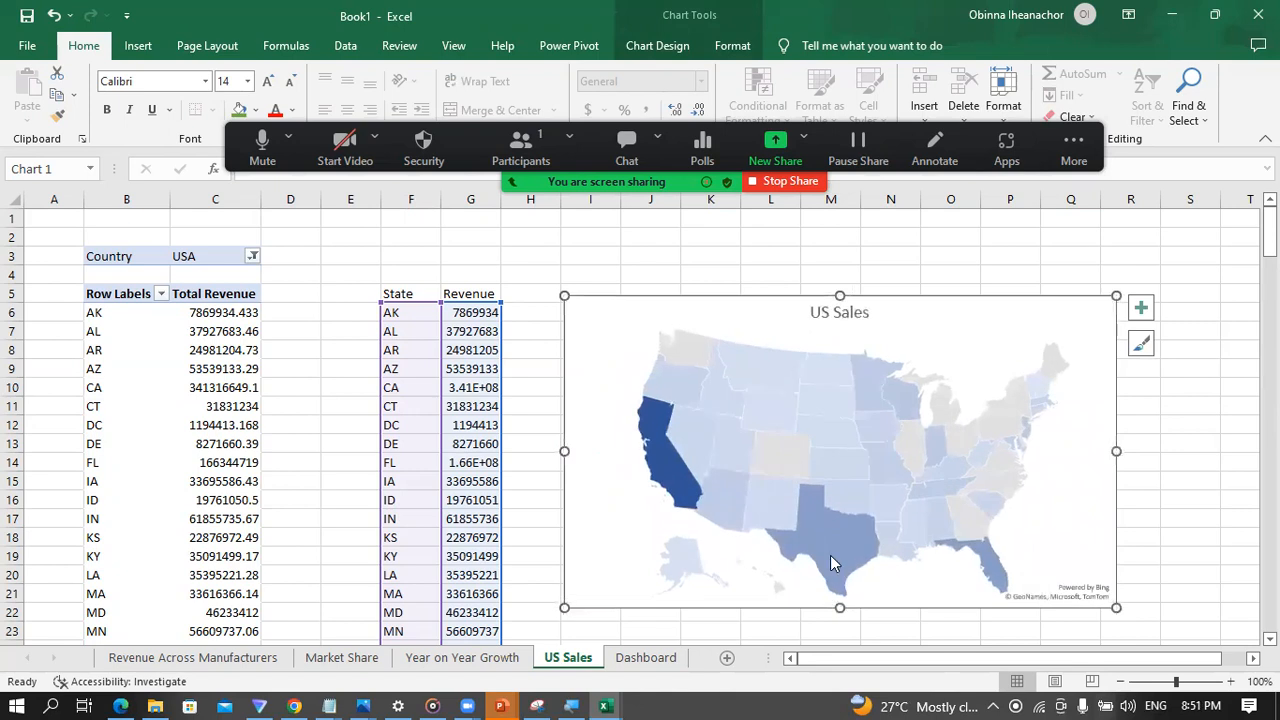
# Step: Add data labels to the states on the map series
pyautogui.rightClick(753, 416)
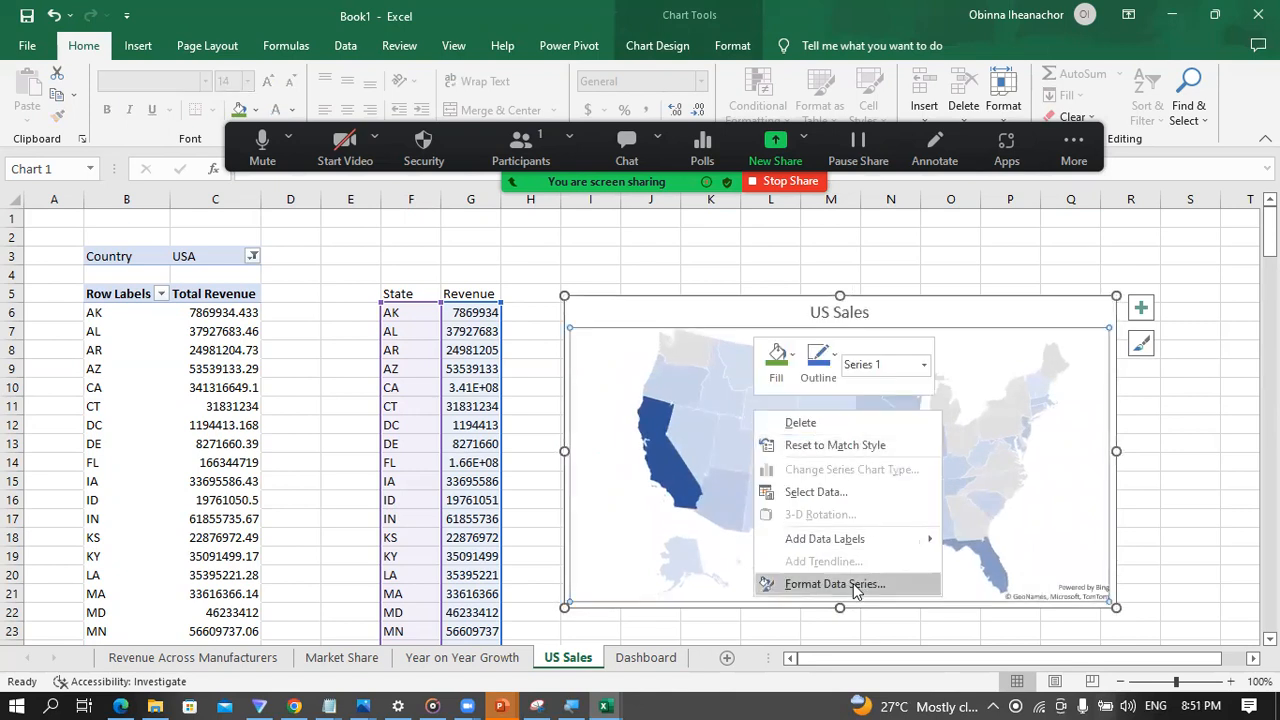
pyautogui.moveTo(925, 541)
pyautogui.click(966, 540)
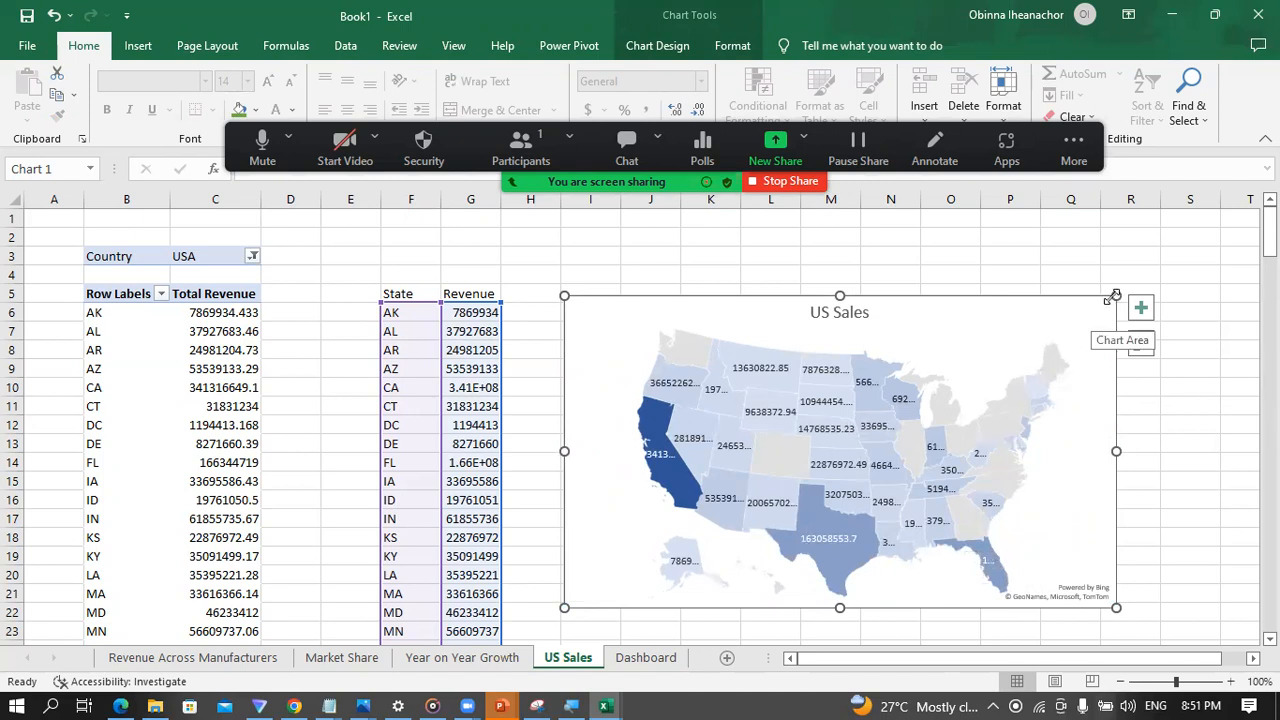
# Step: Enlarge the map chart further to span about columns H to S and rows 3 to 22
pyautogui.moveTo(1116, 296); pyautogui.dragTo(1146, 244)
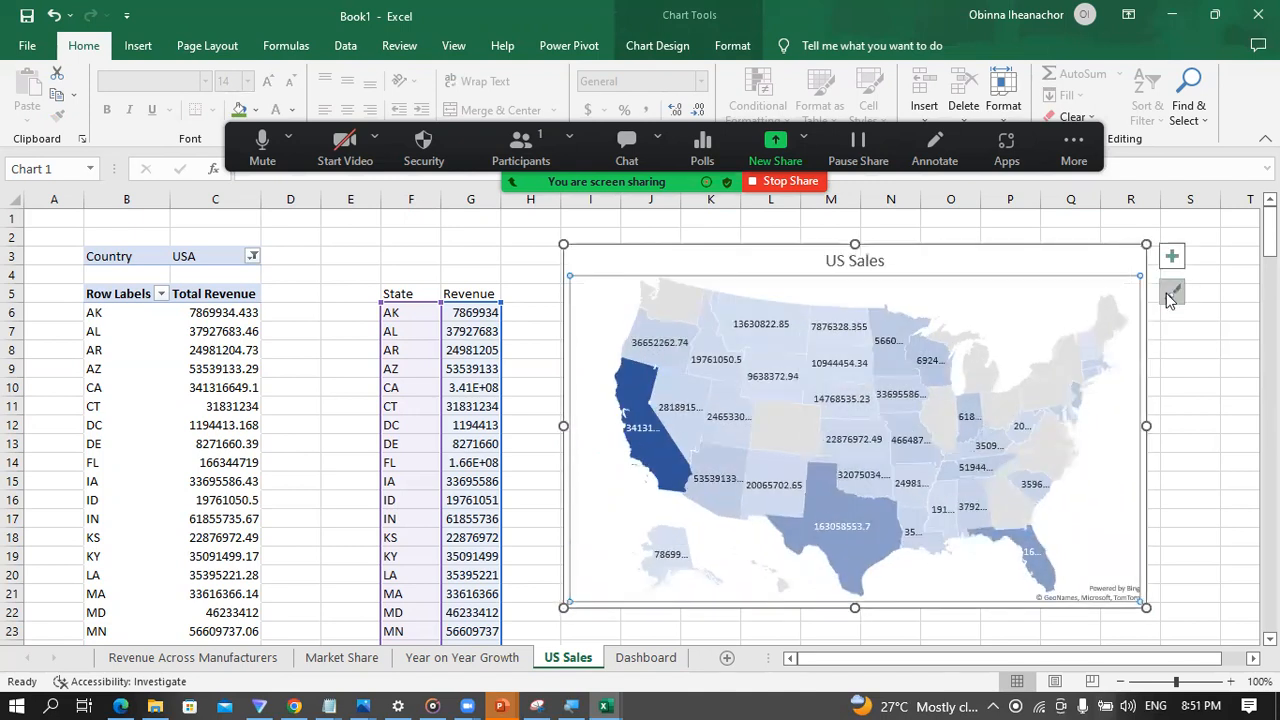
pyautogui.moveTo(1146, 426); pyautogui.dragTo(1189, 408)
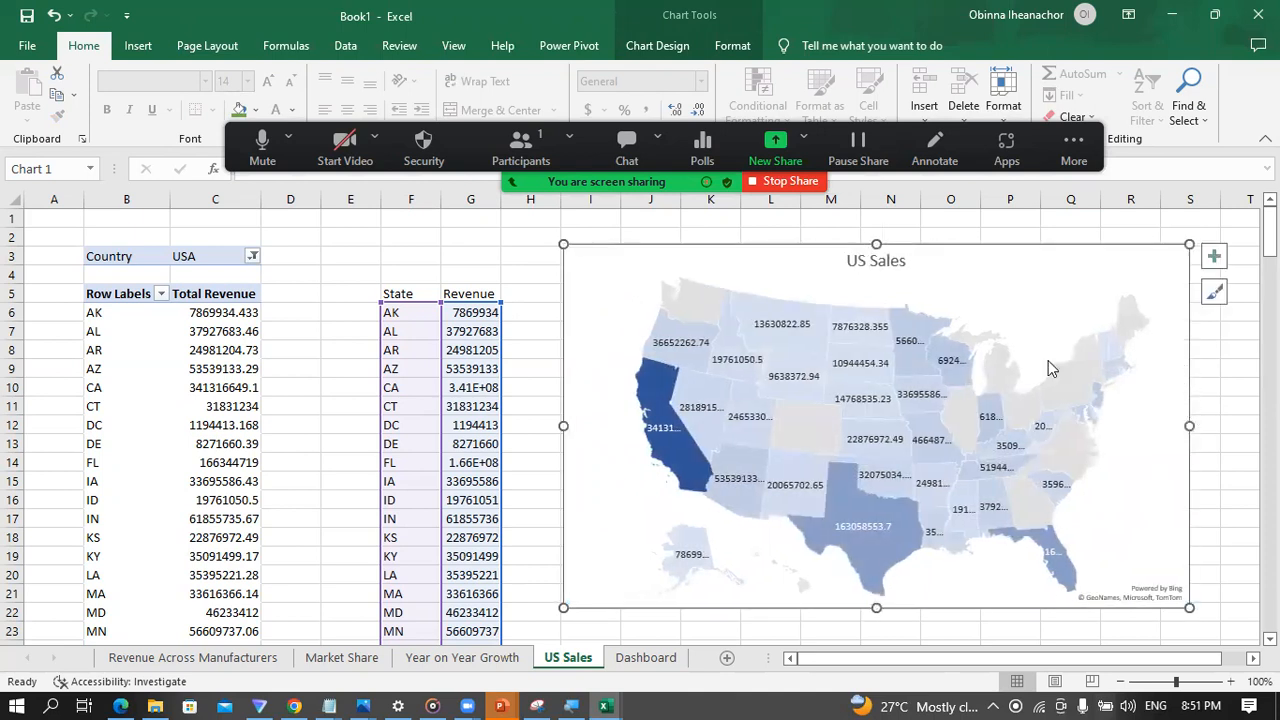
pyautogui.moveTo(565, 426); pyautogui.dragTo(549, 426)
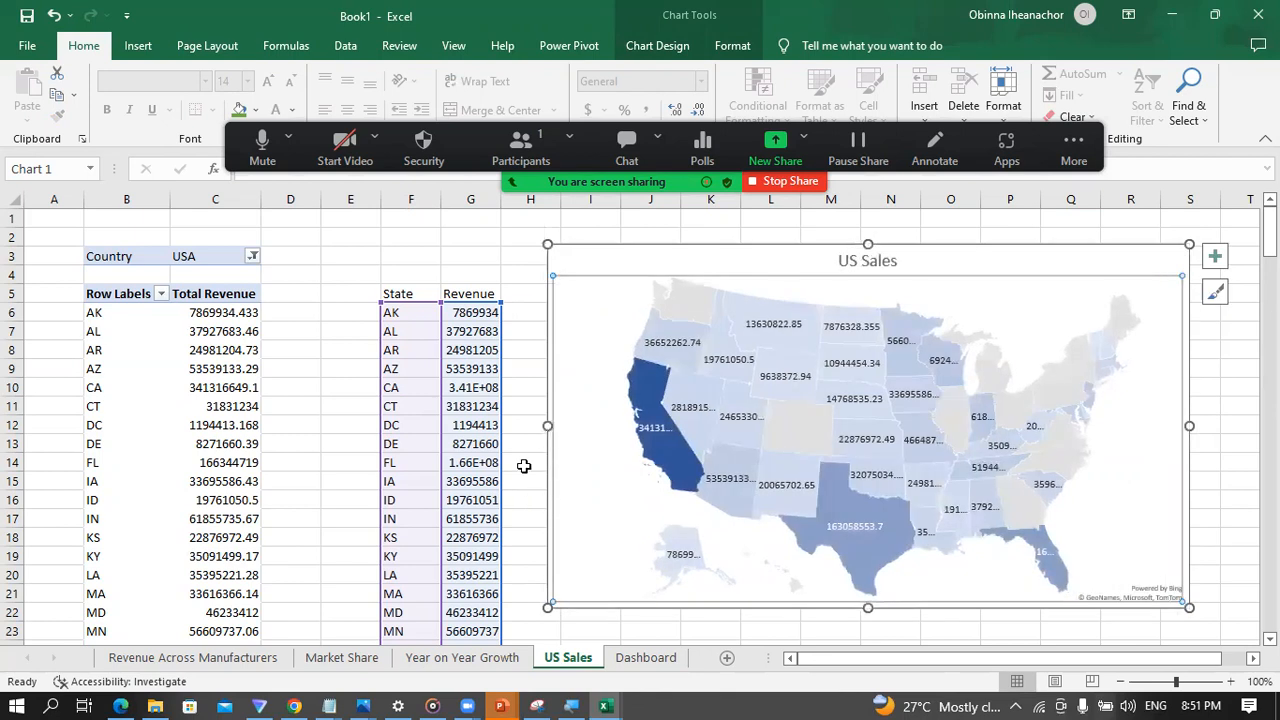
pyautogui.click(528, 461)
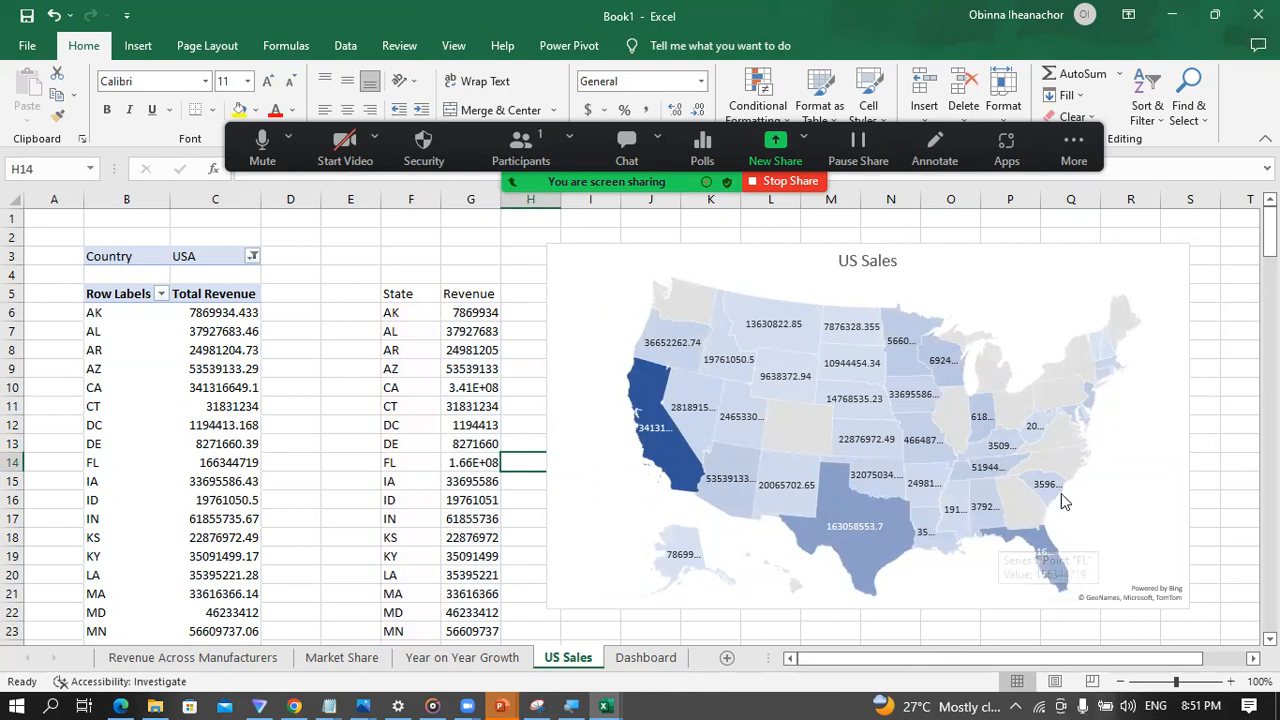
# Step: Hide the gridlines and the row and column headings on the Dashboard sheet
pyautogui.click(633, 667)
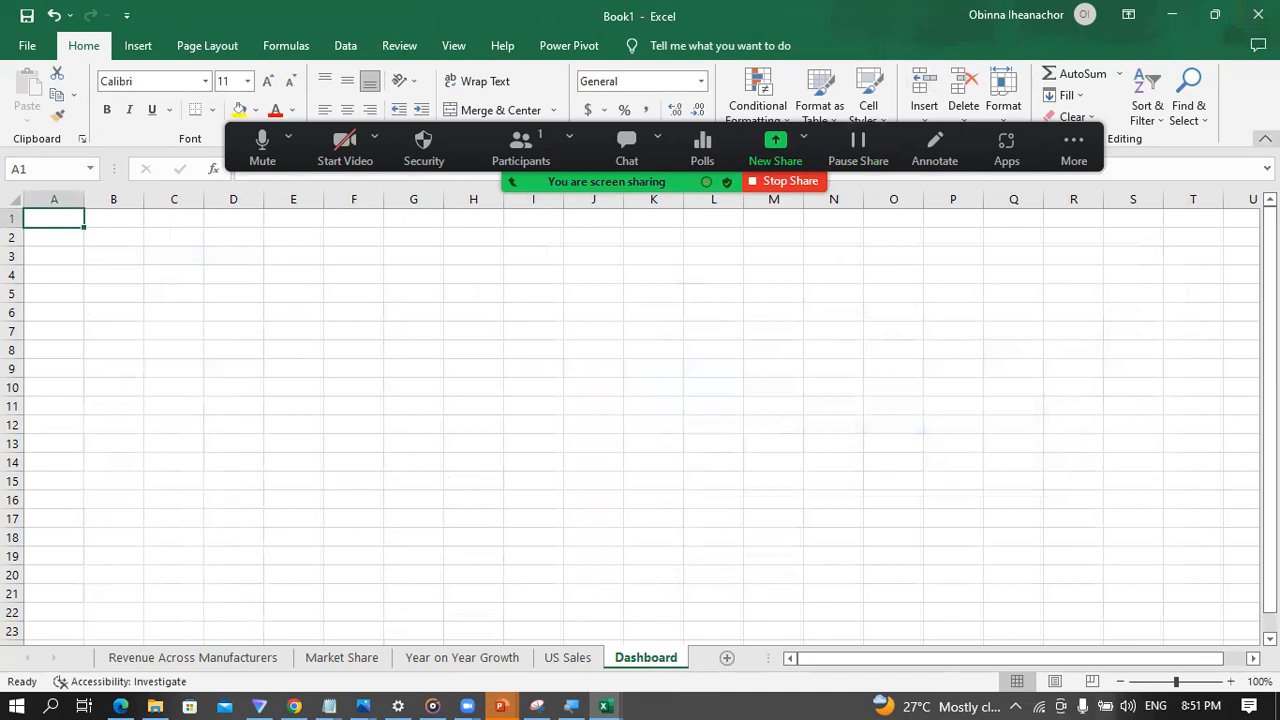
pyautogui.click(306, 331)
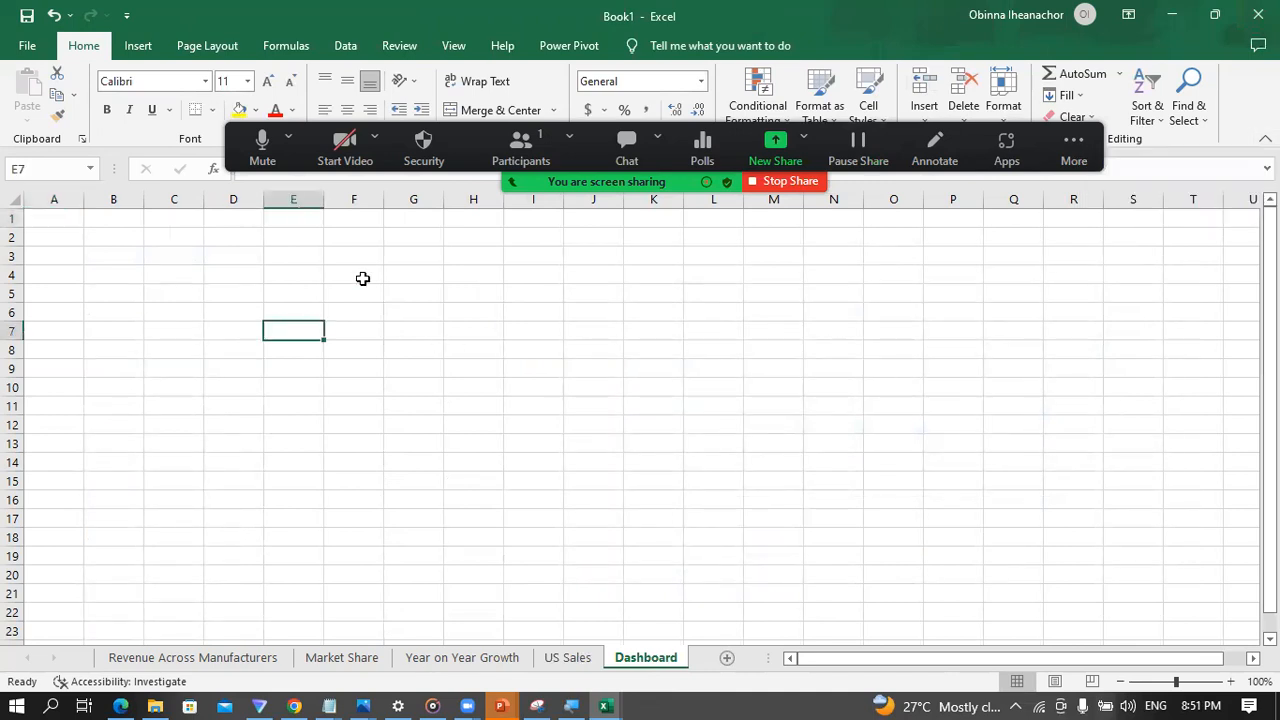
pyautogui.click(452, 46)
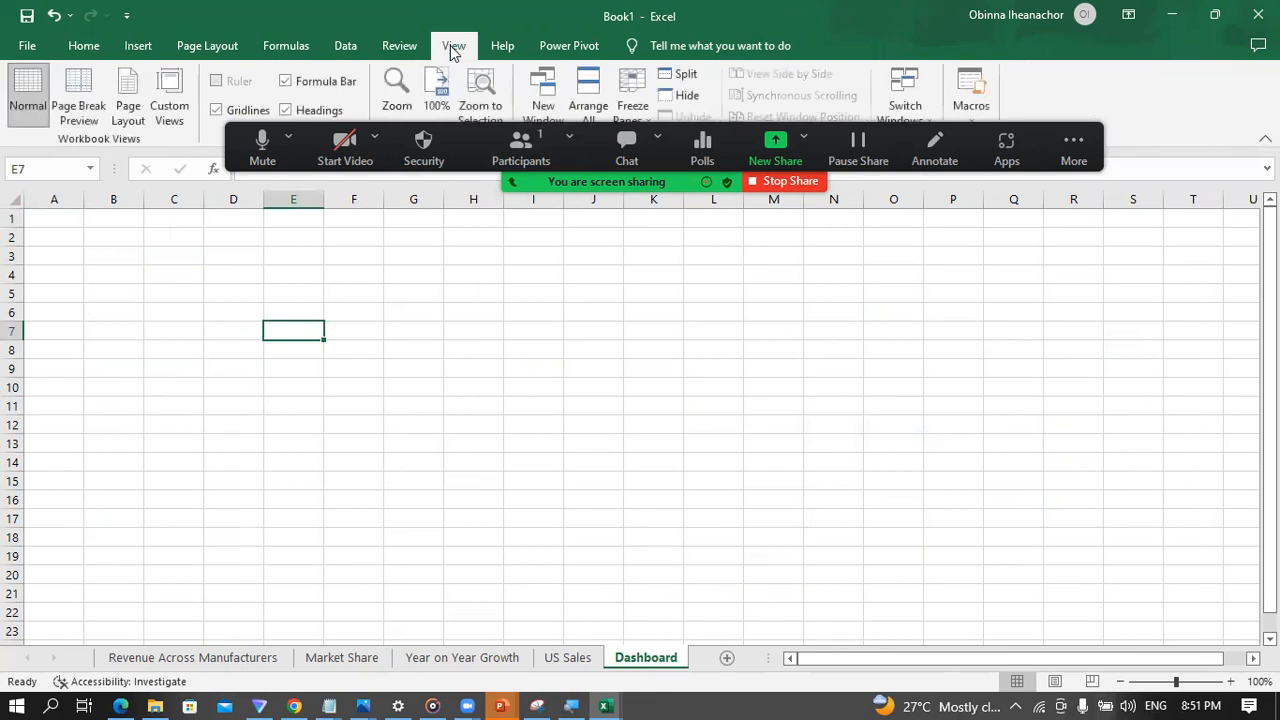
pyautogui.click(216, 111)
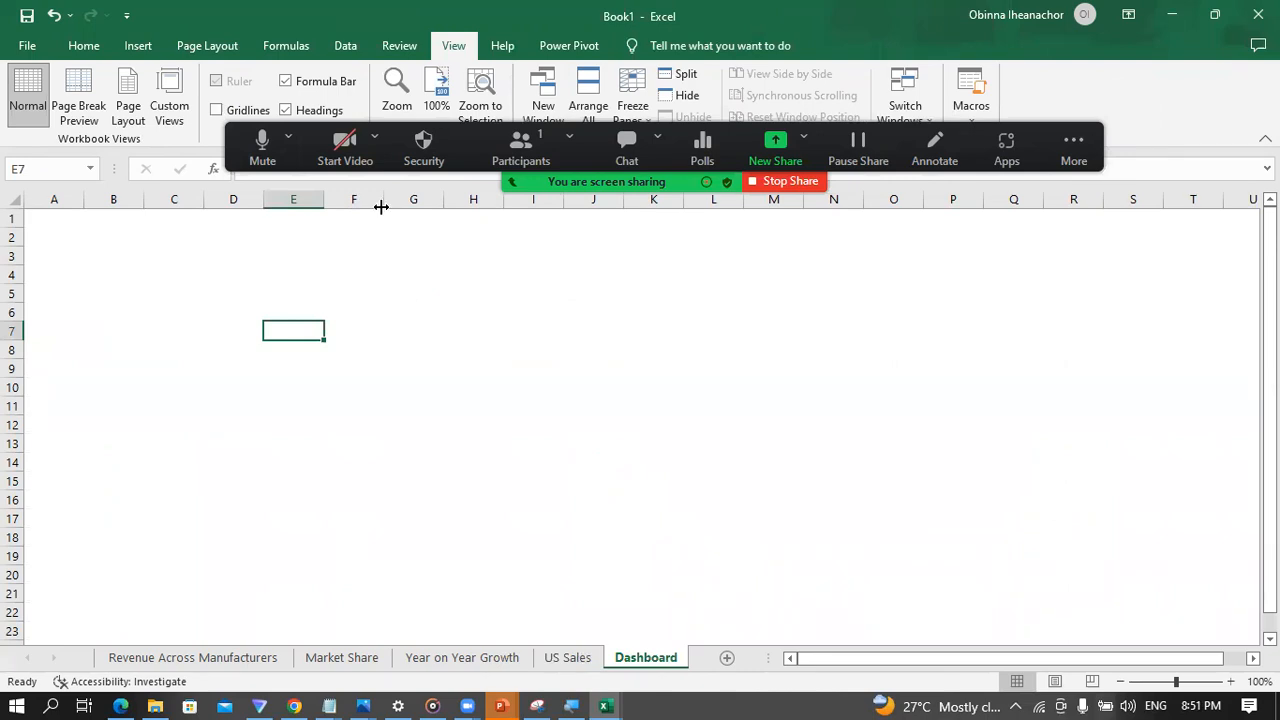
pyautogui.click(286, 110)
pyautogui.click(480, 368)
pyautogui.click(349, 311)
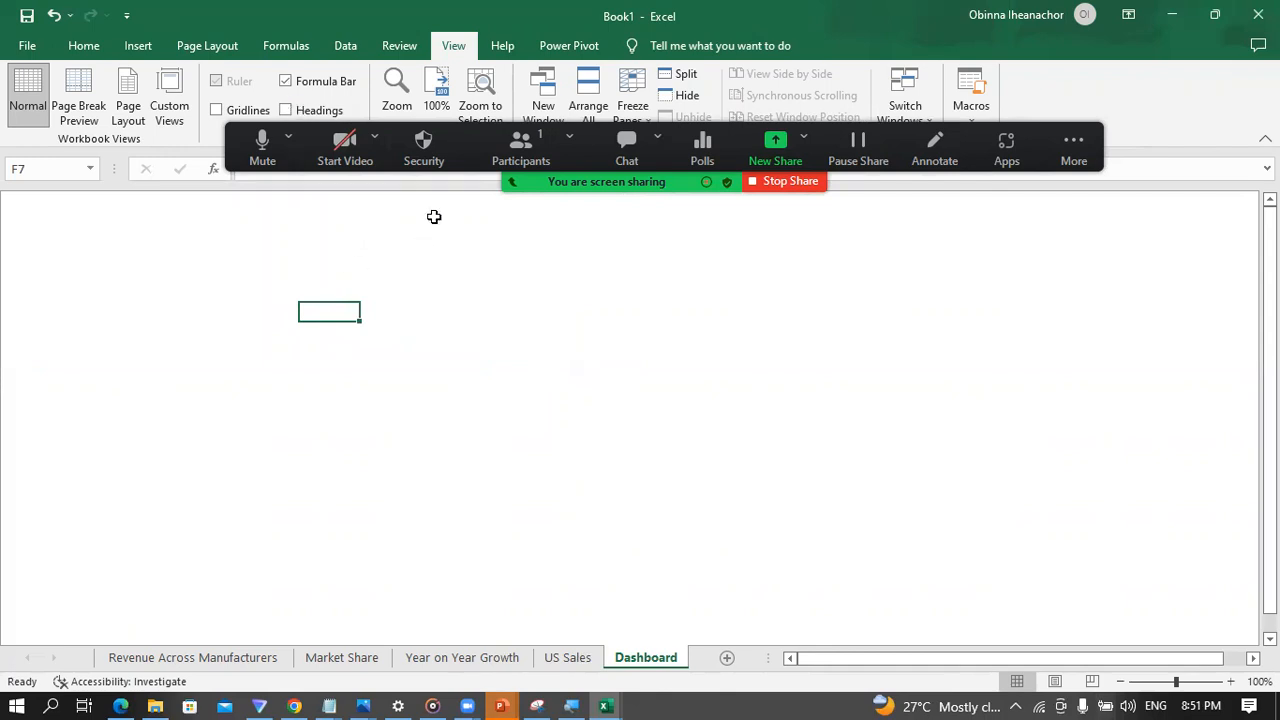
pyautogui.click(205, 258)
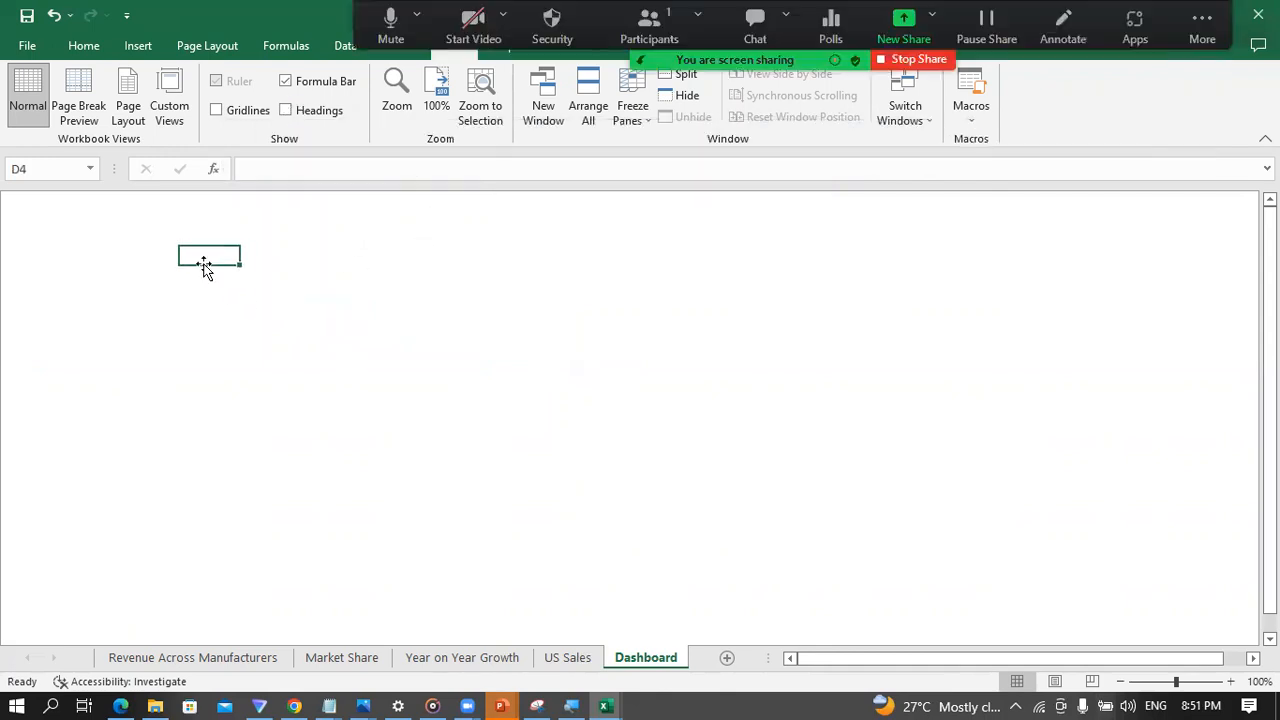
# Step: Switch to the PowerPoint slide show and examine the layout of the sample Market Analysis Dashboard
pyautogui.click(103, 47)
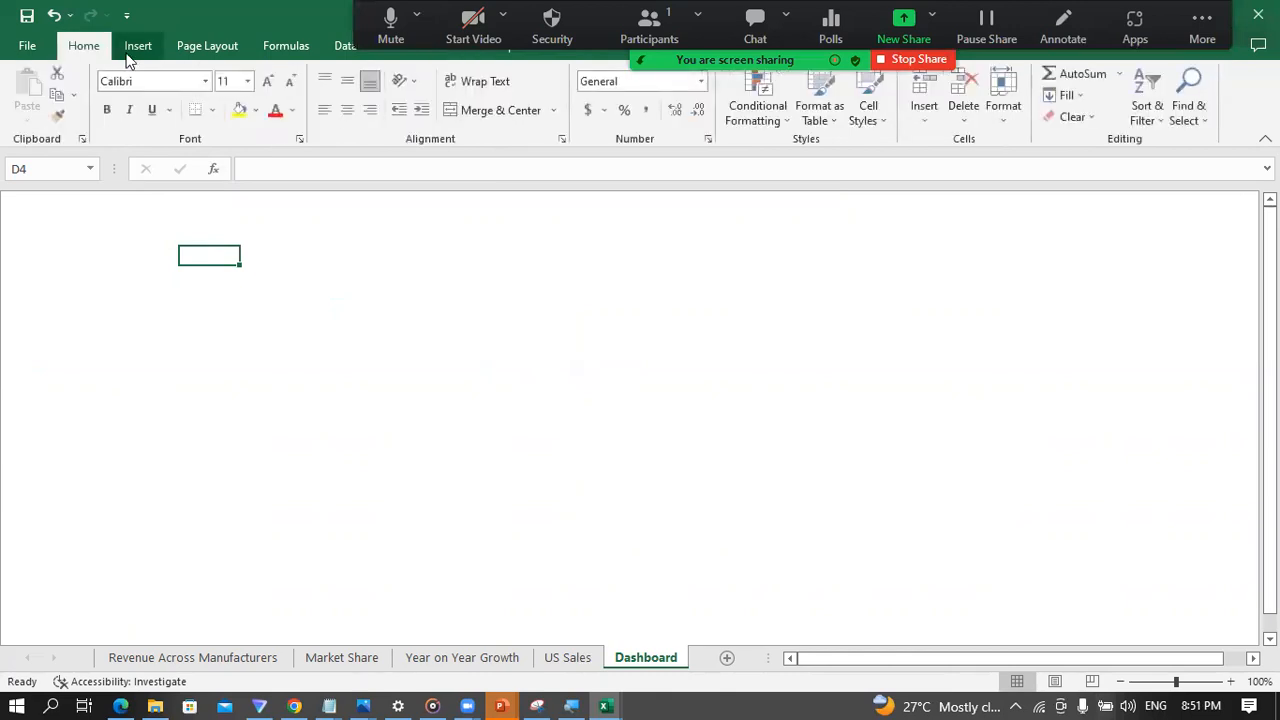
pyautogui.click(500, 706)
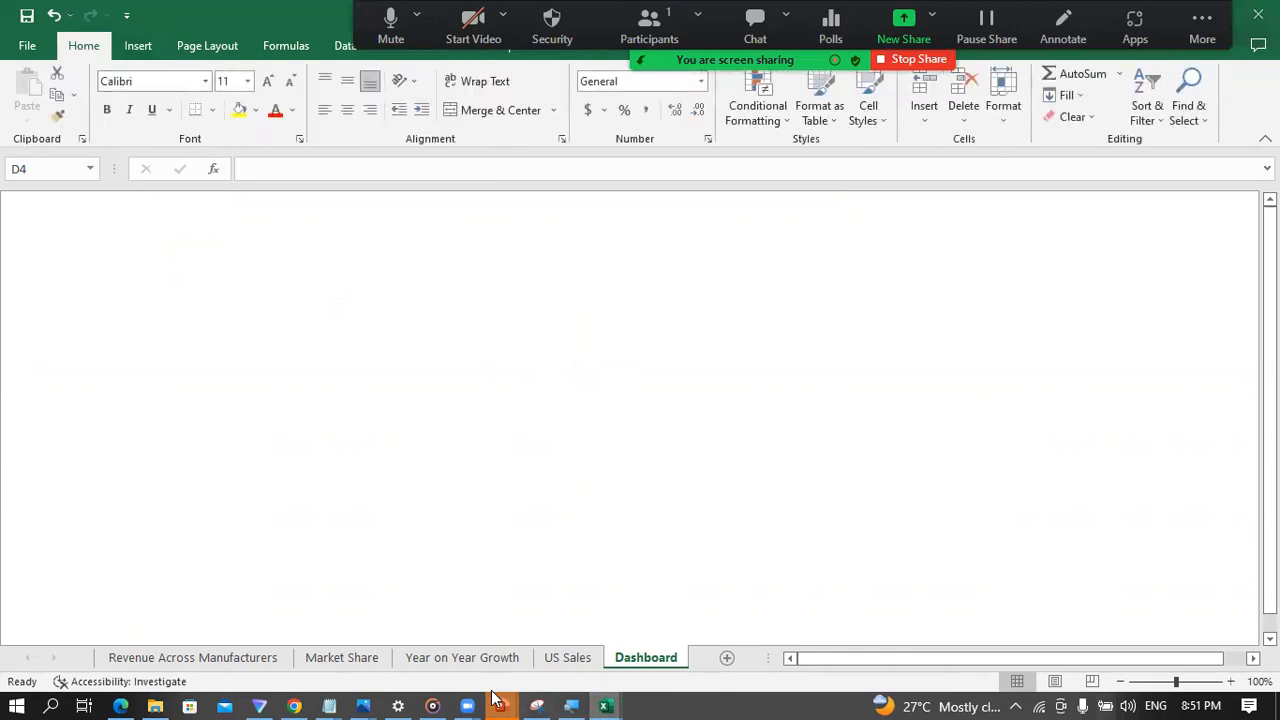
pyautogui.click(873, 613)
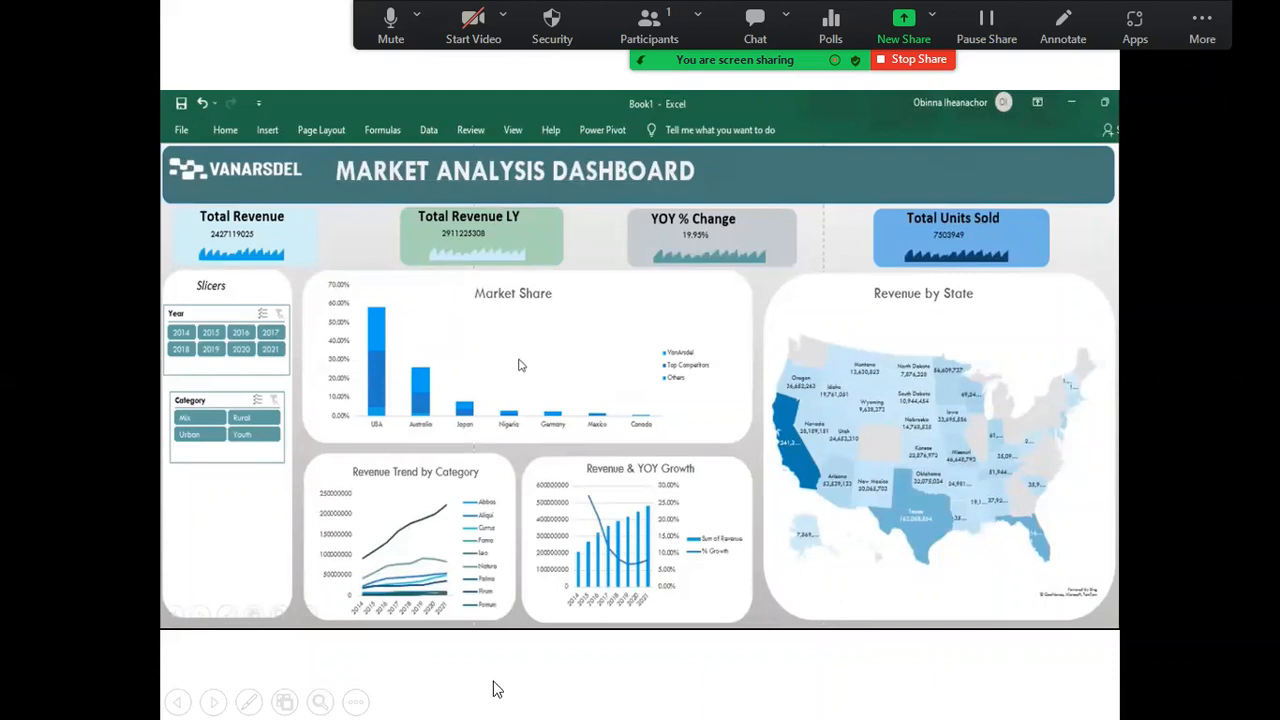
pyautogui.press('super')
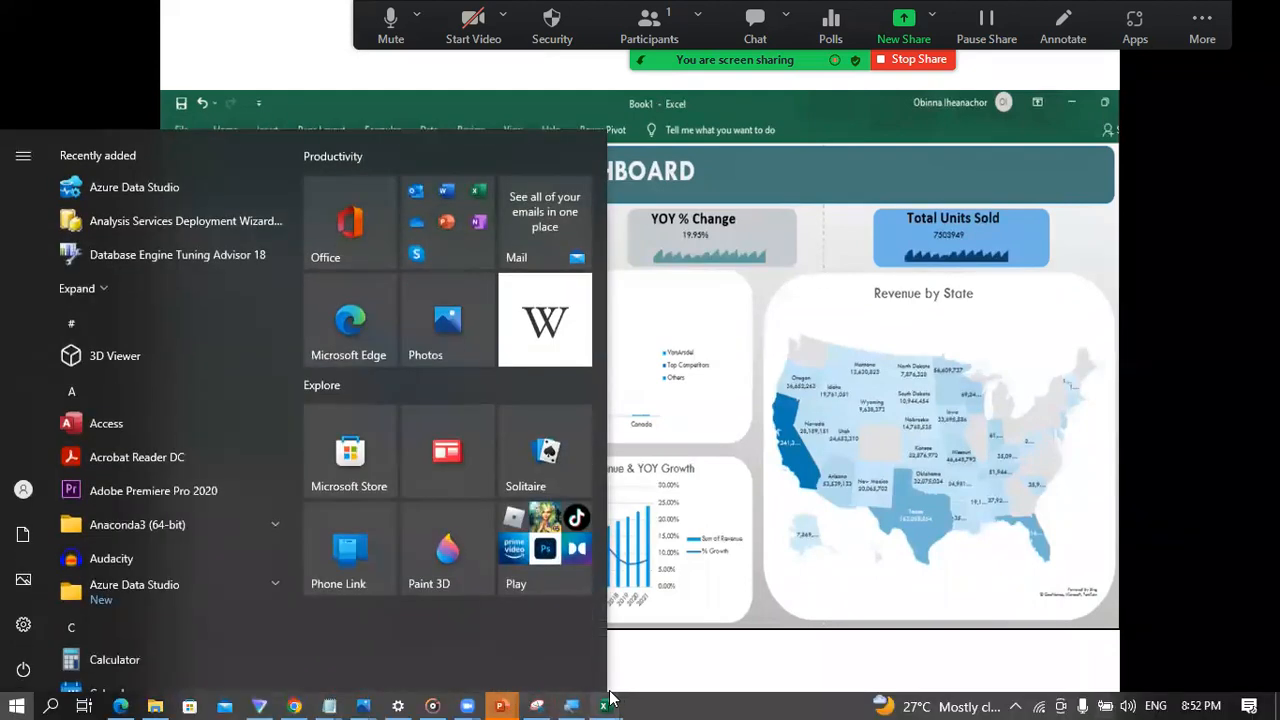
# Step: Switch back to Excel and draw a rounded rectangle banner about 13.35" wide and 0.73" high across the top of the Dashboard sheet
pyautogui.moveTo(612, 700)
pyautogui.click(514, 643)
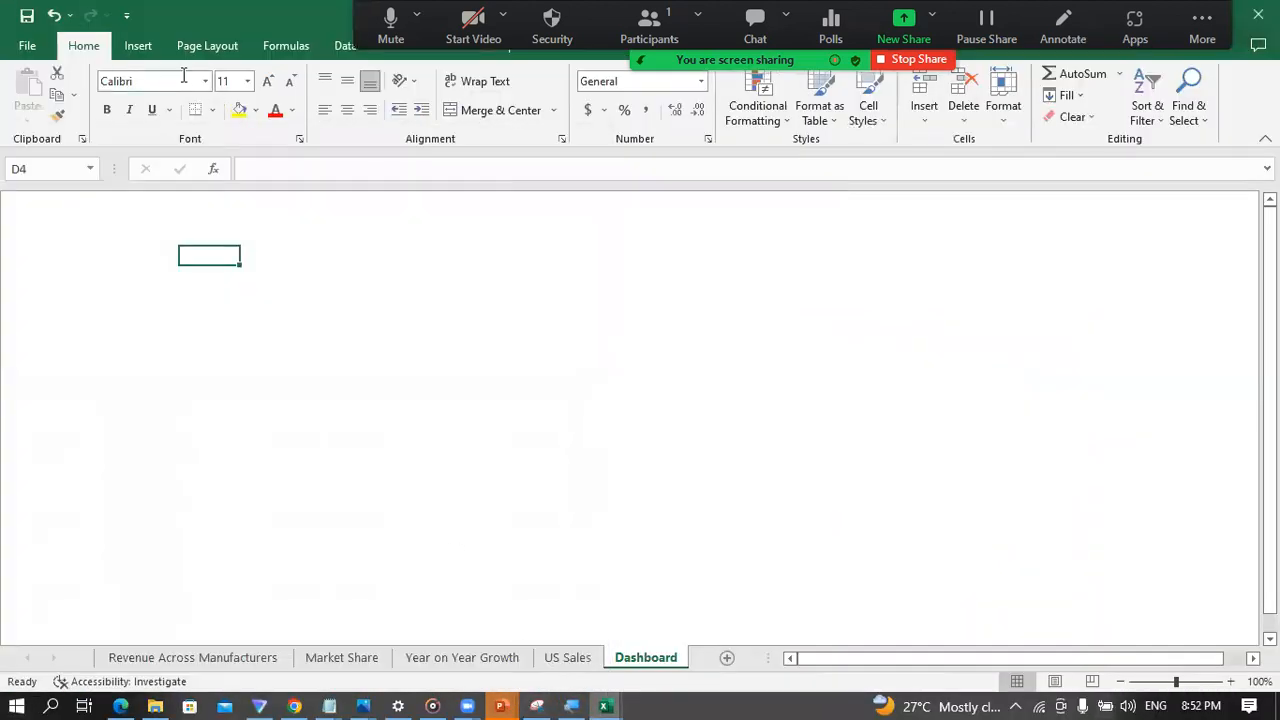
pyautogui.click(137, 47)
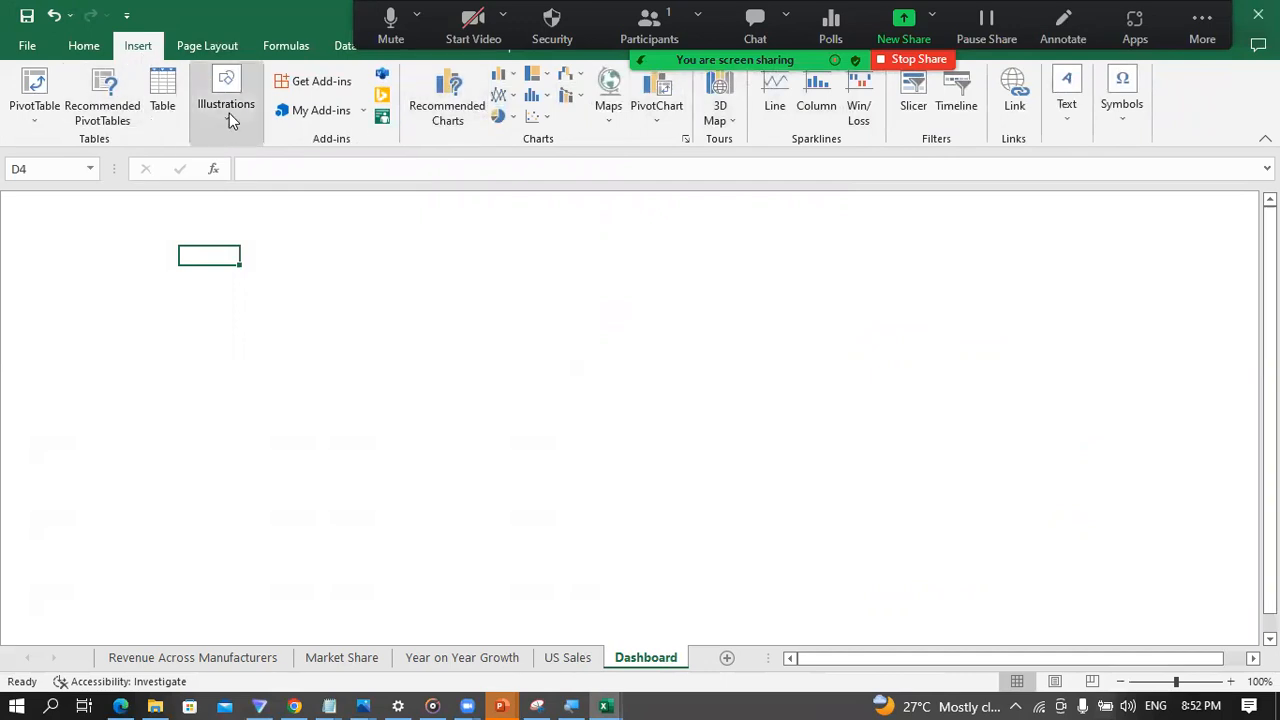
pyautogui.click(229, 120)
pyautogui.click(254, 205)
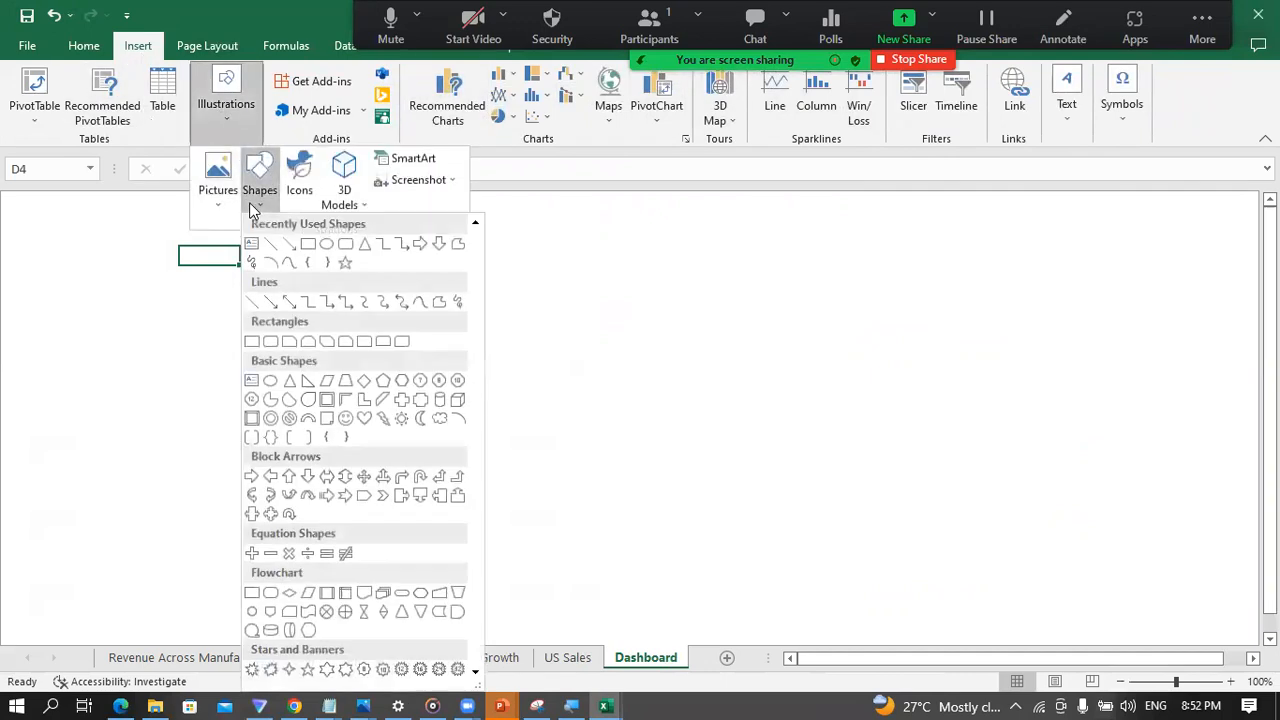
pyautogui.click(349, 246)
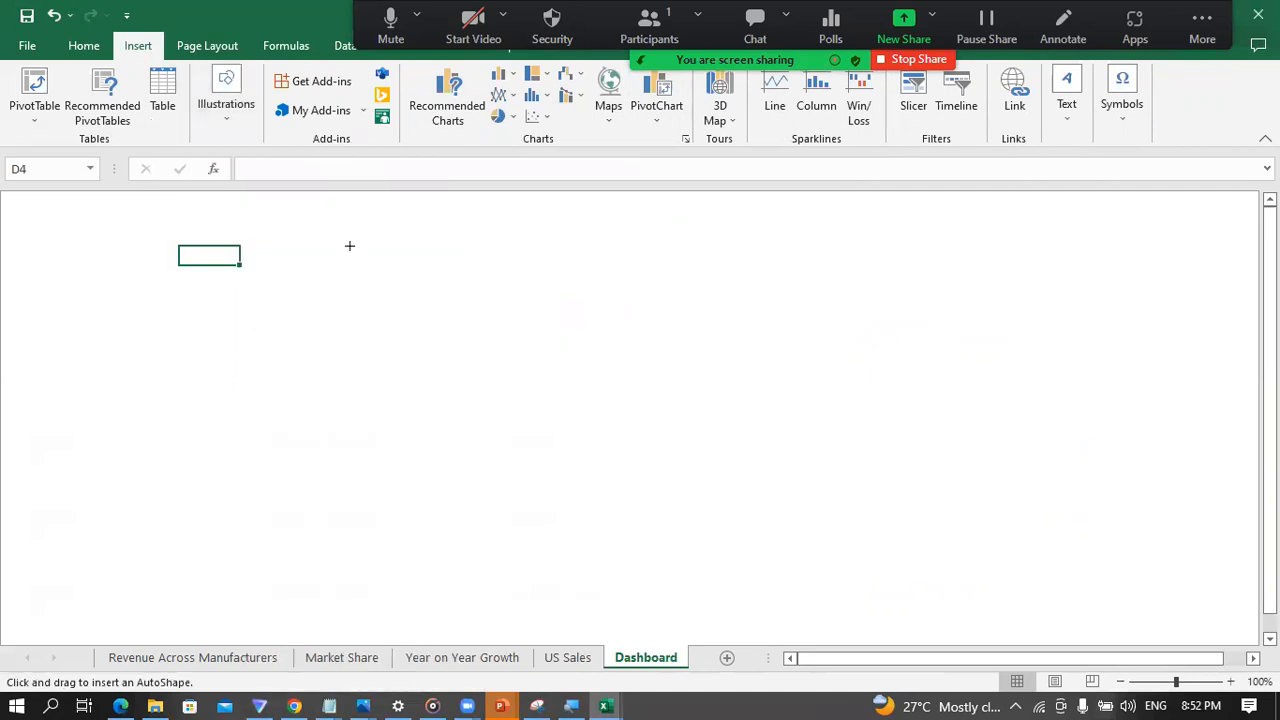
pyautogui.moveTo(25, 199)
pyautogui.mouseDown()
pyautogui.moveTo(157, 226)
pyautogui.moveTo(886, 240)
pyautogui.moveTo(1216, 264)
pyautogui.mouseUp()
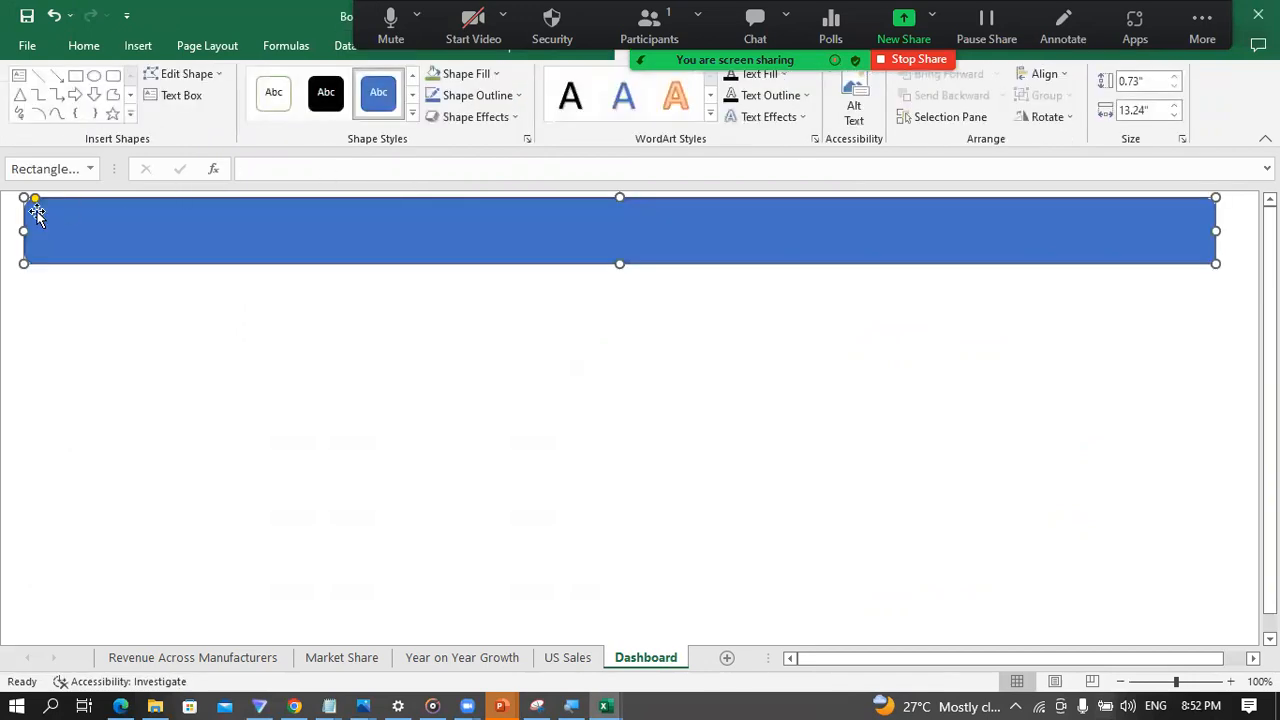
pyautogui.moveTo(20, 227); pyautogui.dragTo(15, 221)
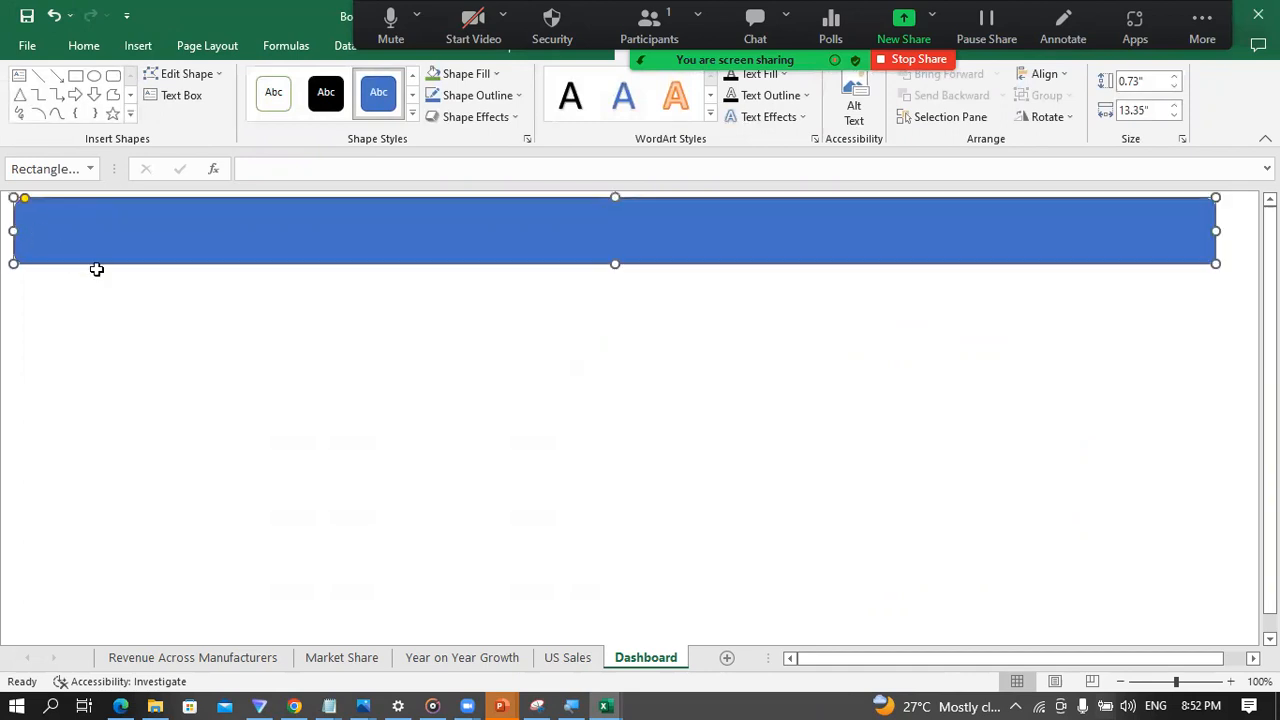
pyautogui.click(243, 335)
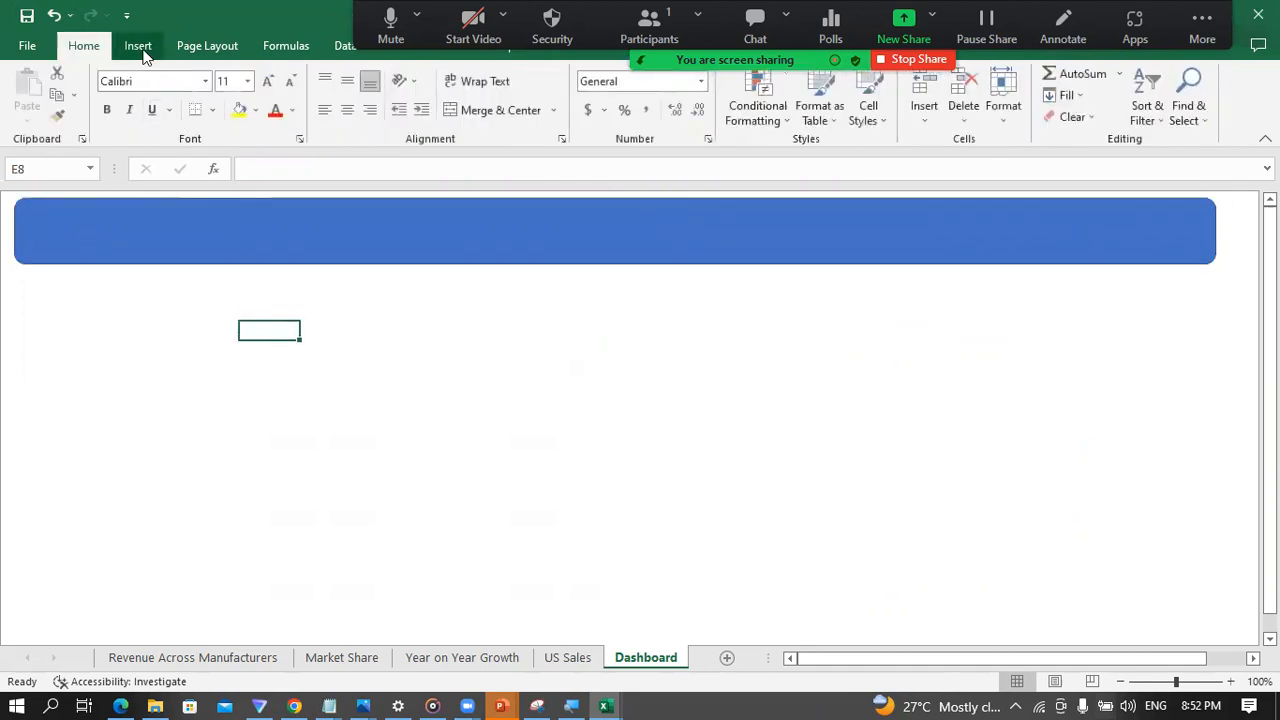
# Step: Apply the Slice theme to the workbook
pyautogui.click(210, 50)
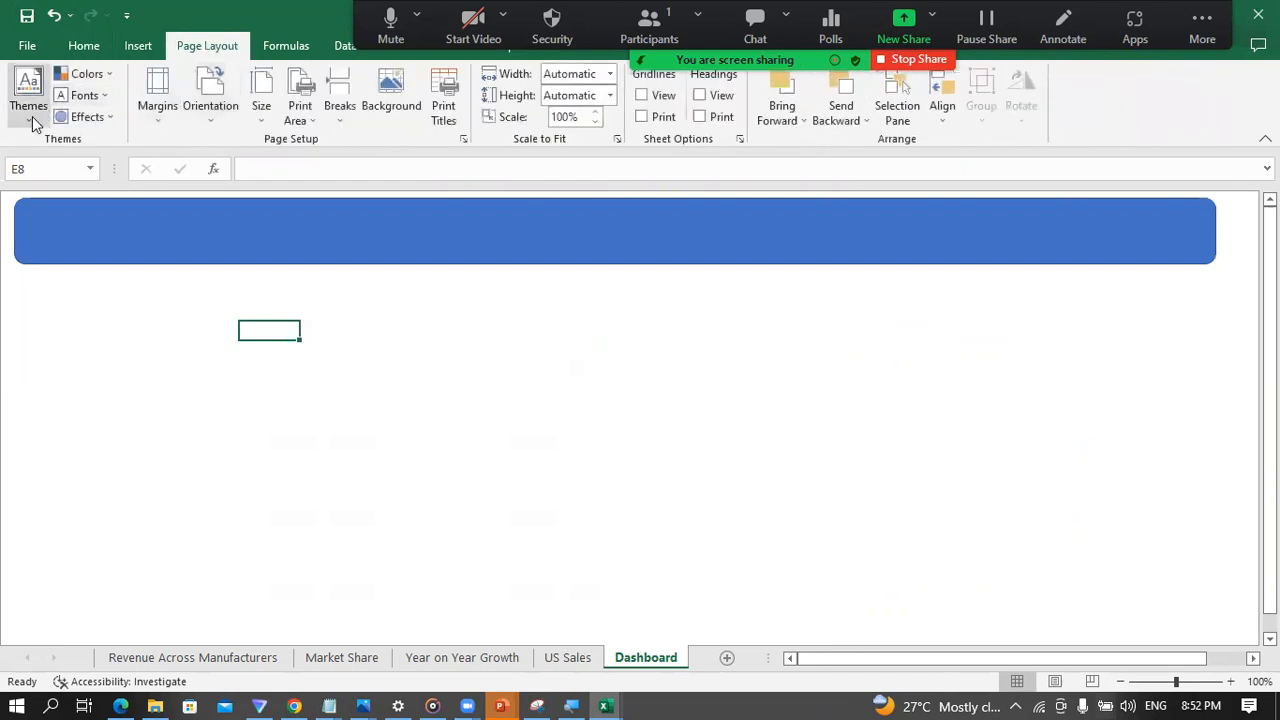
pyautogui.click(30, 110)
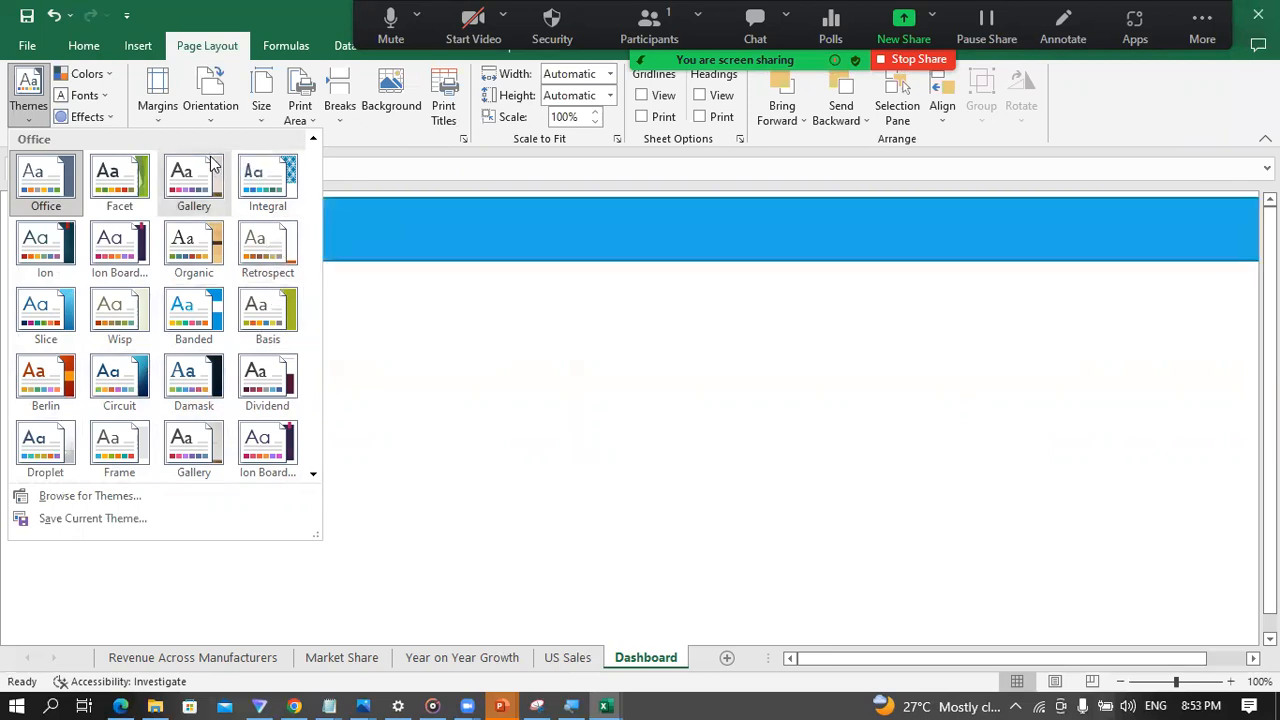
pyautogui.click(45, 320)
pyautogui.click(282, 312)
pyautogui.click(363, 312)
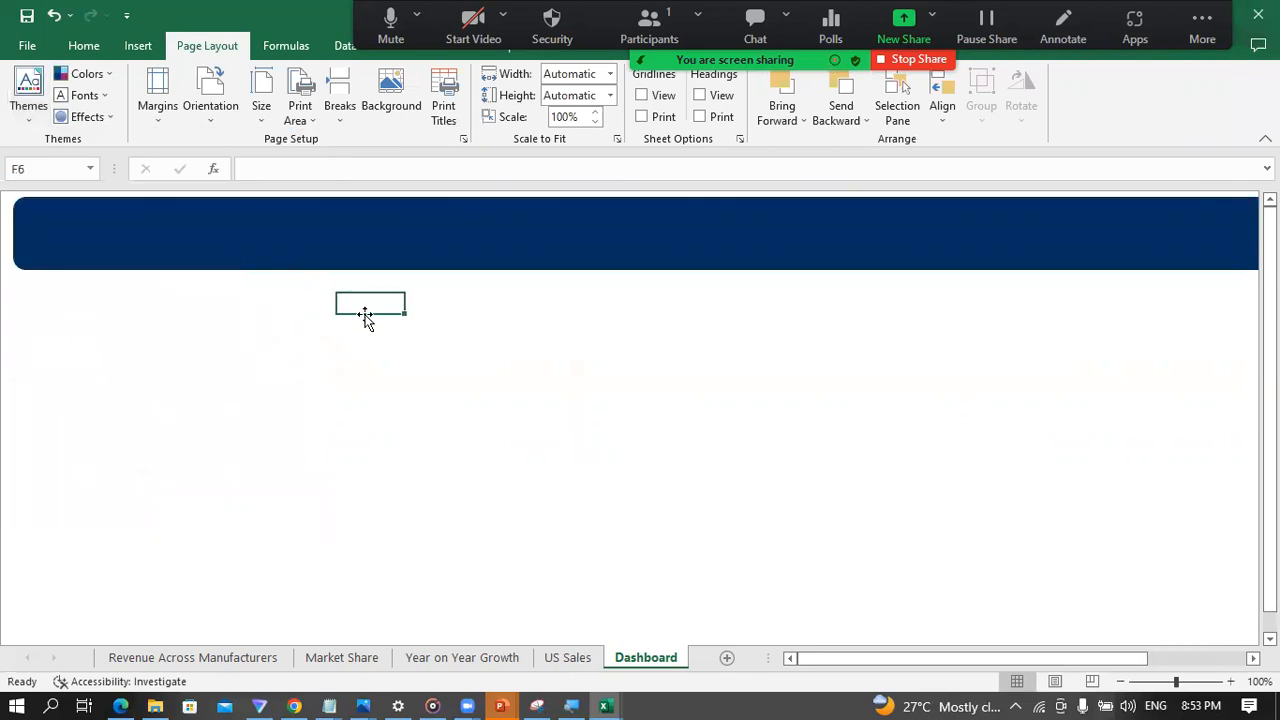
# Step: Review the charts on every sheet in the Slice theme's colours and return to the Dashboard sheet
pyautogui.click(568, 657)
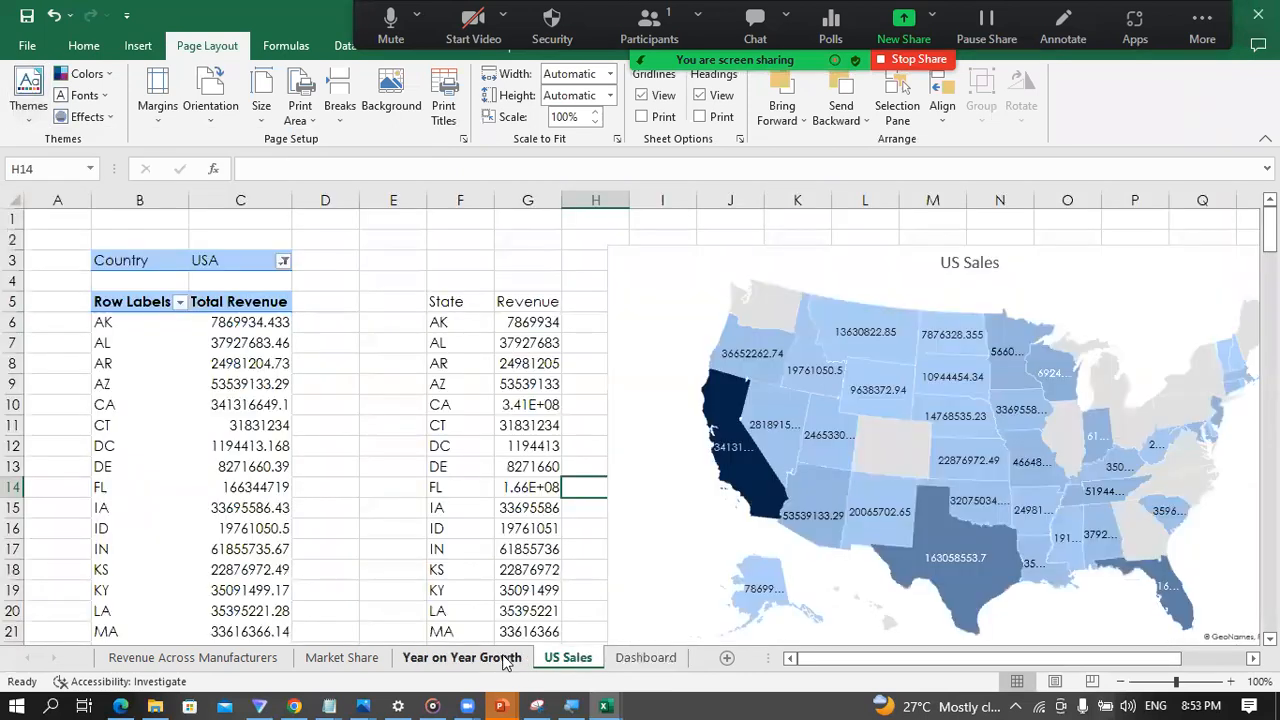
pyautogui.click(465, 660)
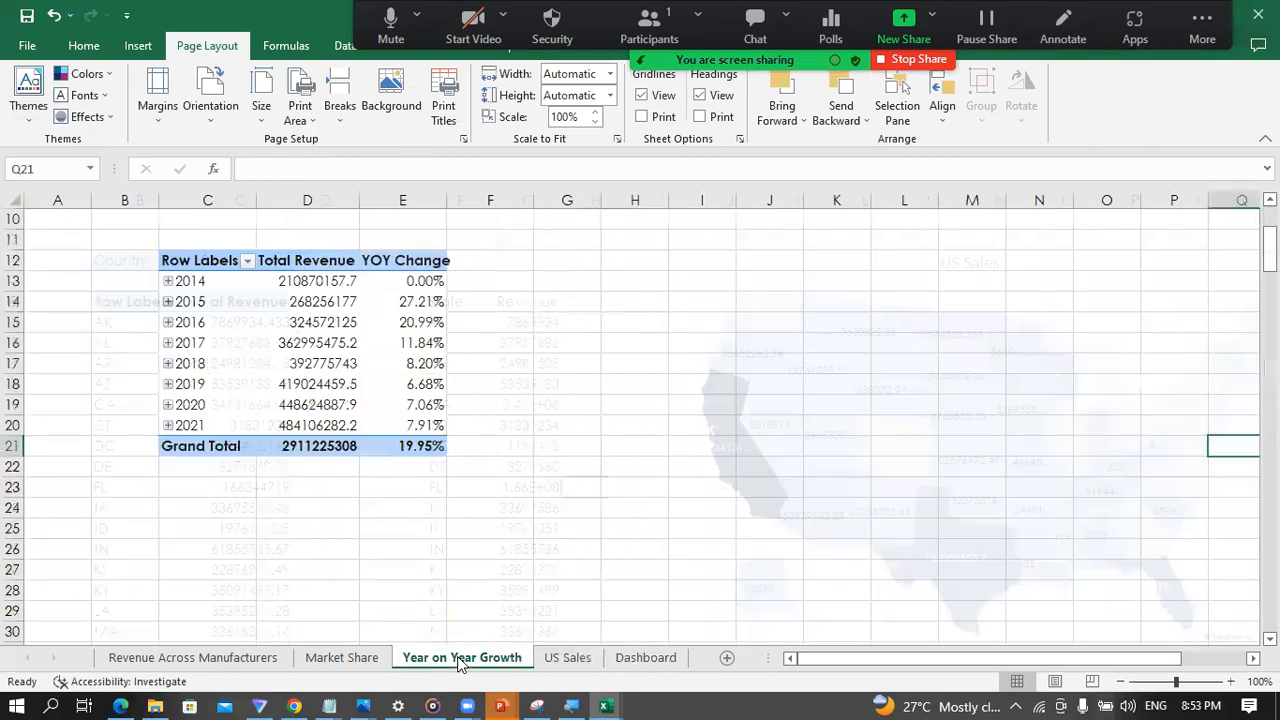
pyautogui.click(357, 659)
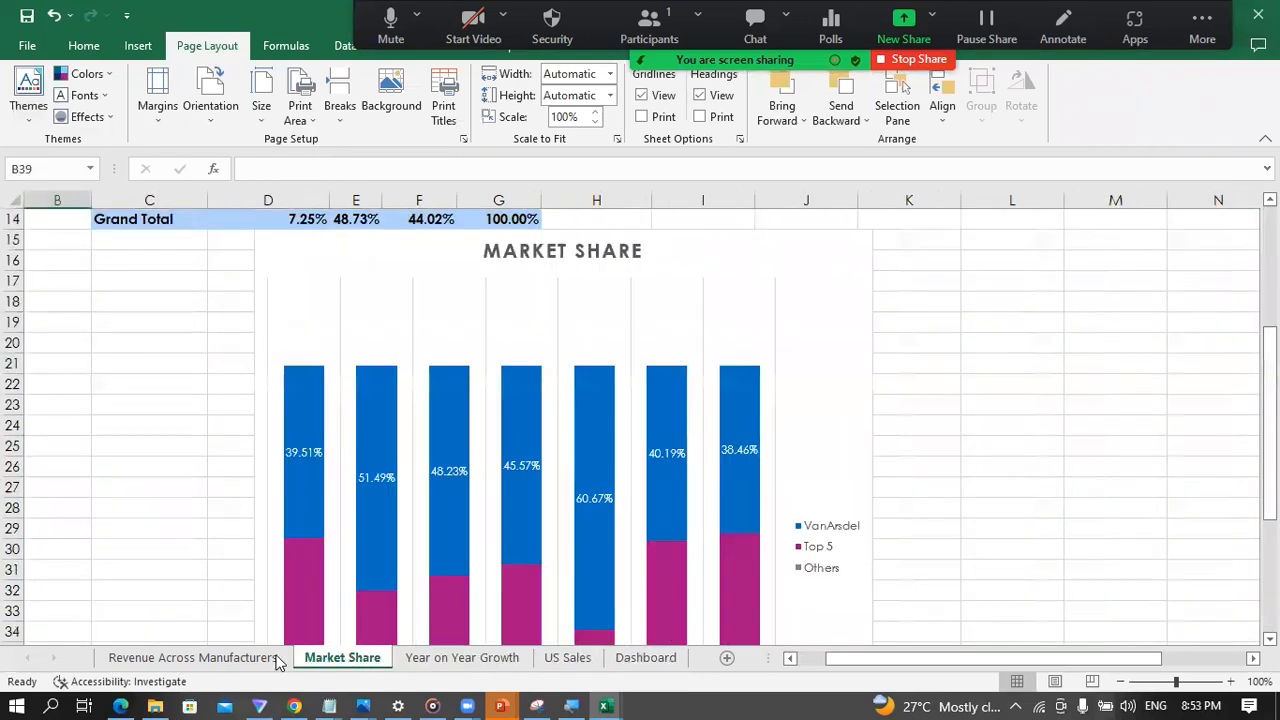
pyautogui.click(228, 664)
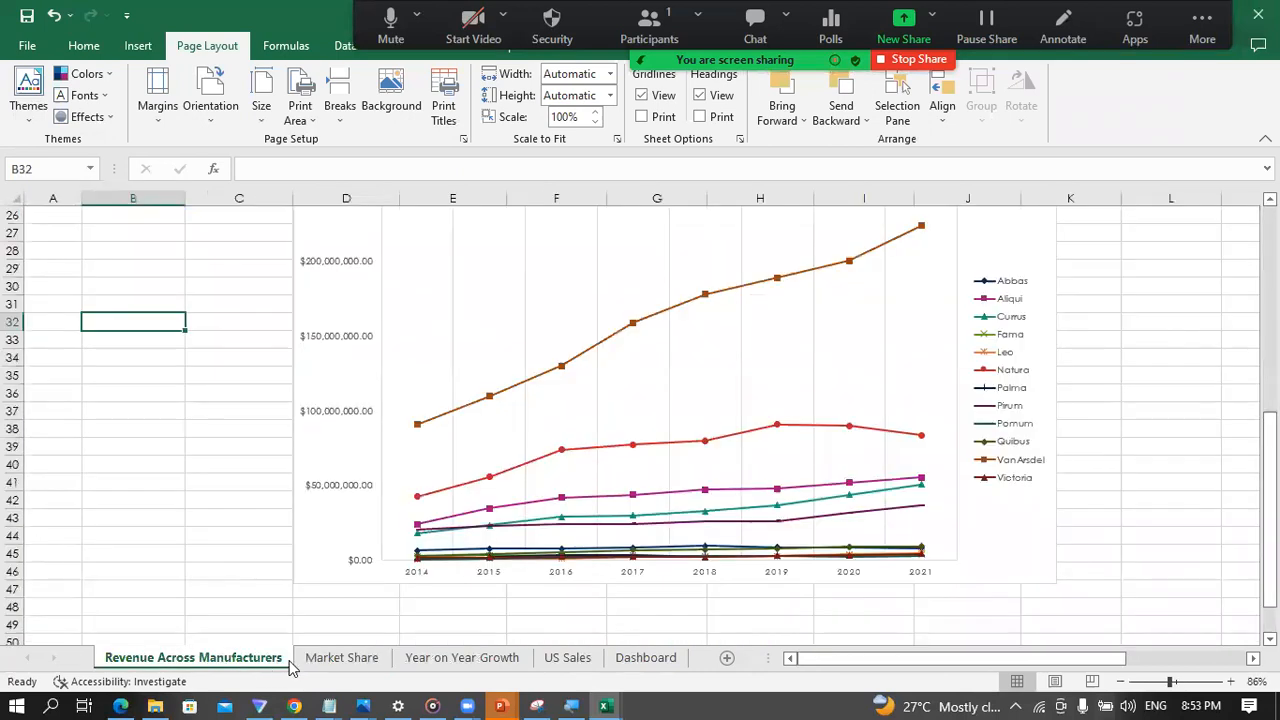
pyautogui.click(345, 660)
pyautogui.click(438, 660)
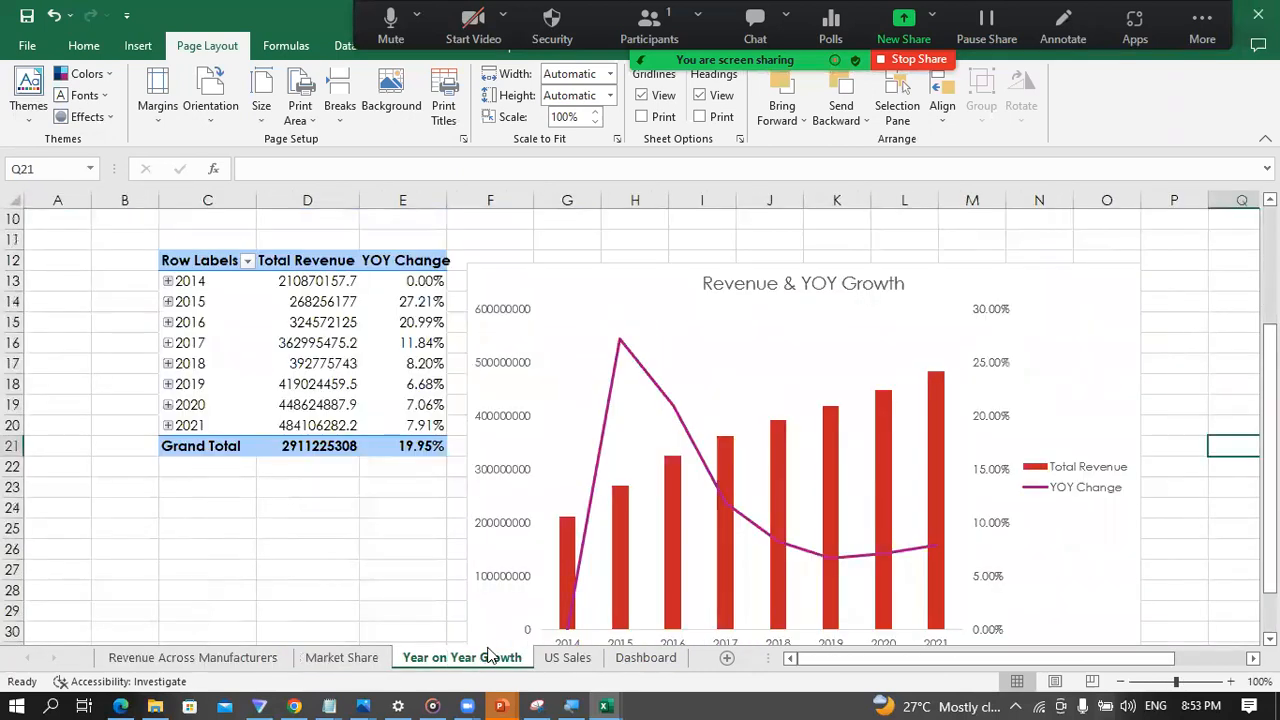
pyautogui.click(568, 658)
pyautogui.click(645, 658)
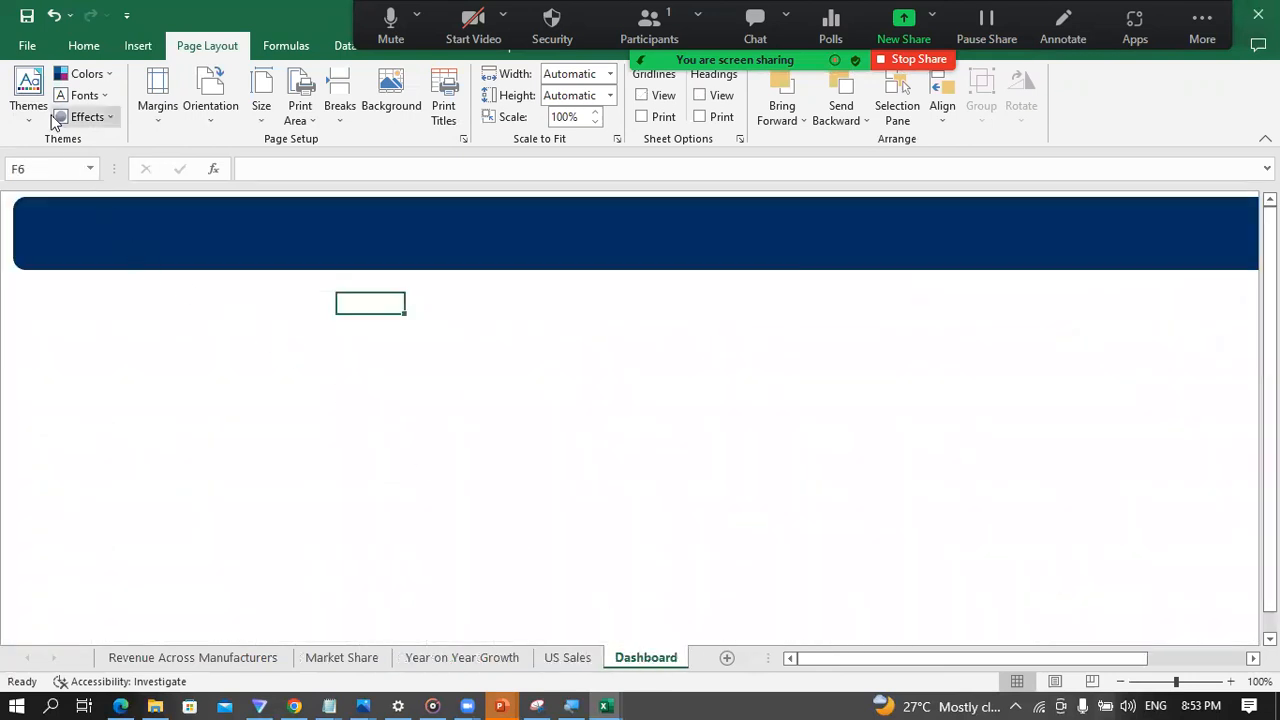
# Step: Undo the Slice theme and review the charts on each sheet in the original colours
pyautogui.click(30, 100)
pyautogui.click(503, 338)
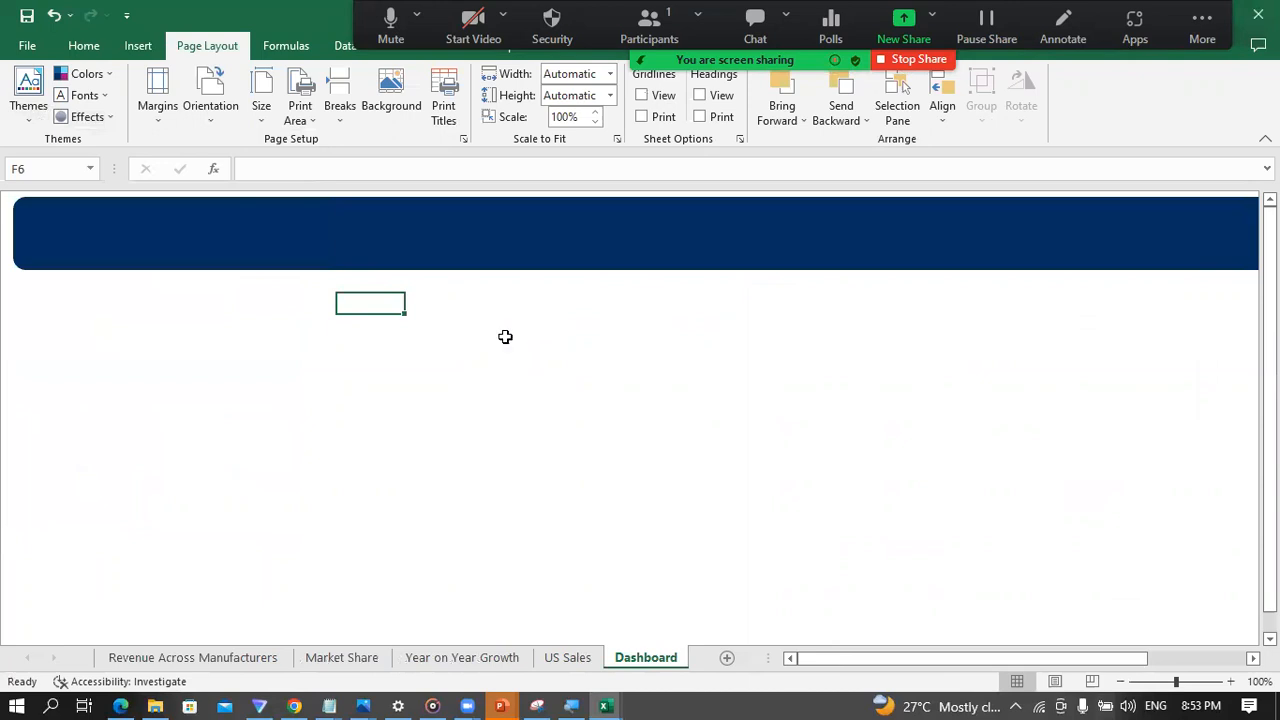
pyautogui.hotkey('ctrl', 'z')
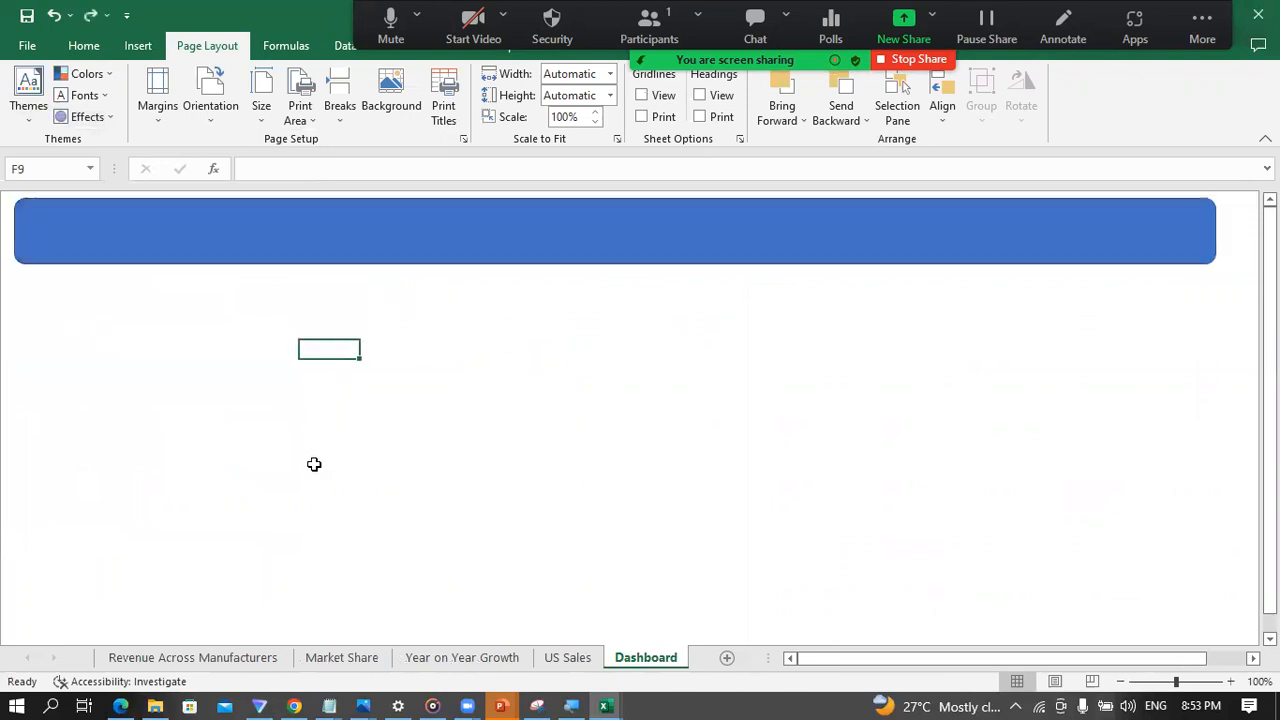
pyautogui.click(200, 657)
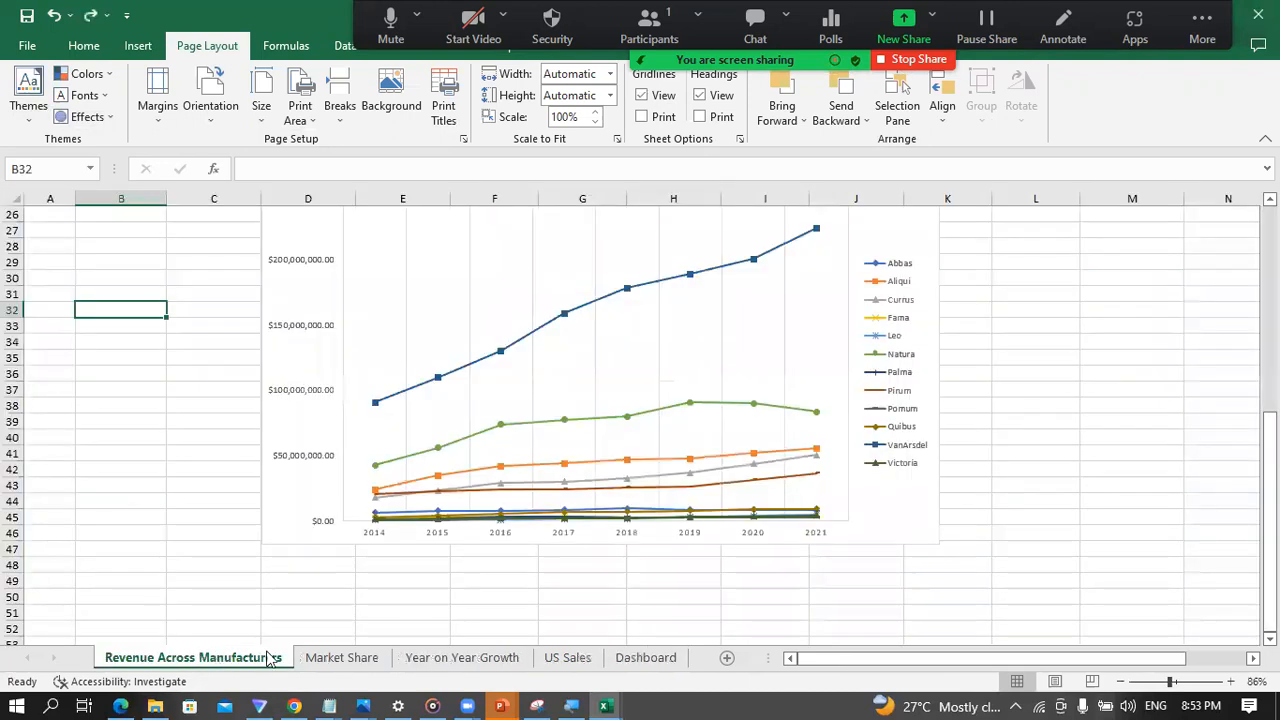
pyautogui.click(330, 657)
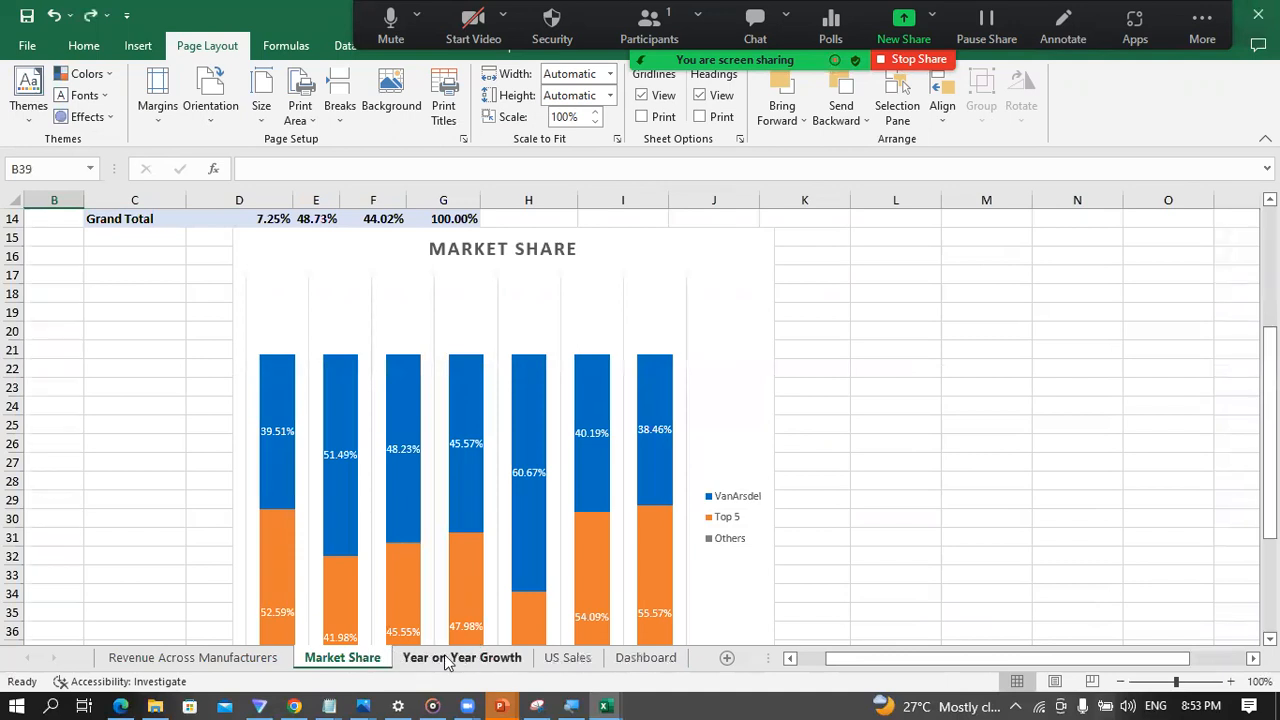
pyautogui.click(458, 658)
pyautogui.click(556, 660)
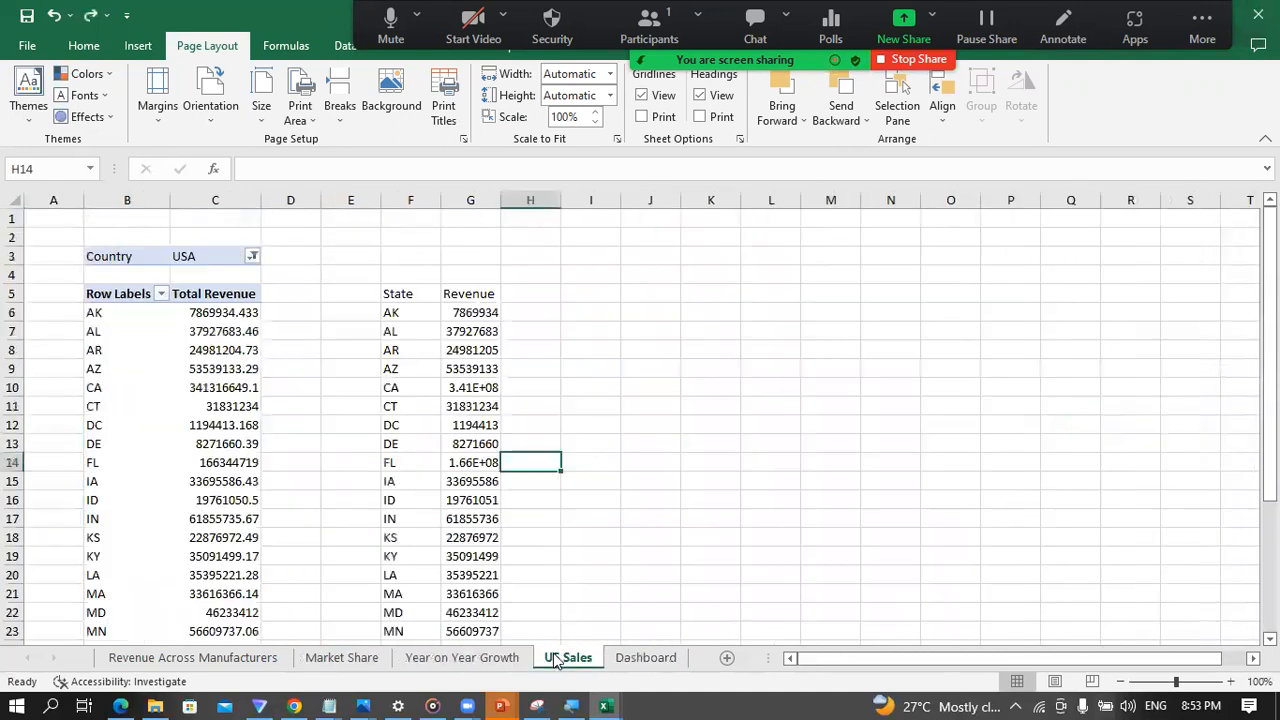
pyautogui.click(628, 658)
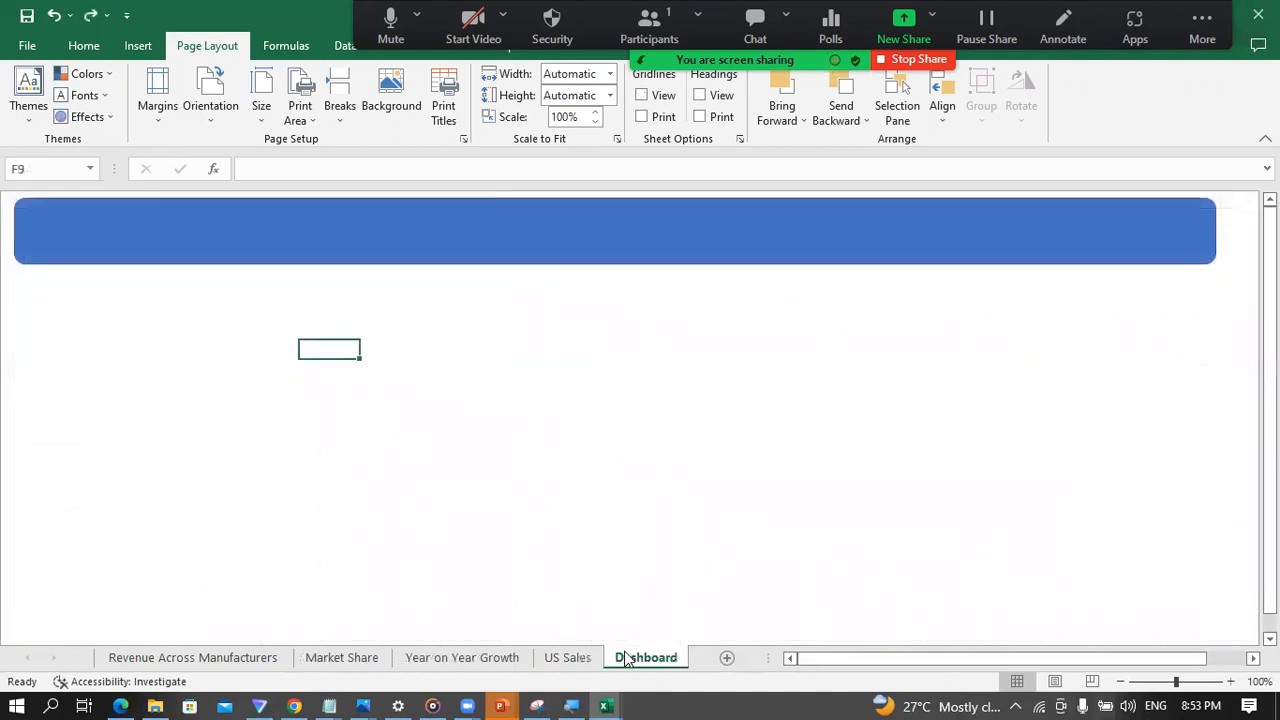
# Step: Try a Green, Accent 6 fill on the US Sales map series and undo it
pyautogui.click(572, 658)
pyautogui.click(697, 461)
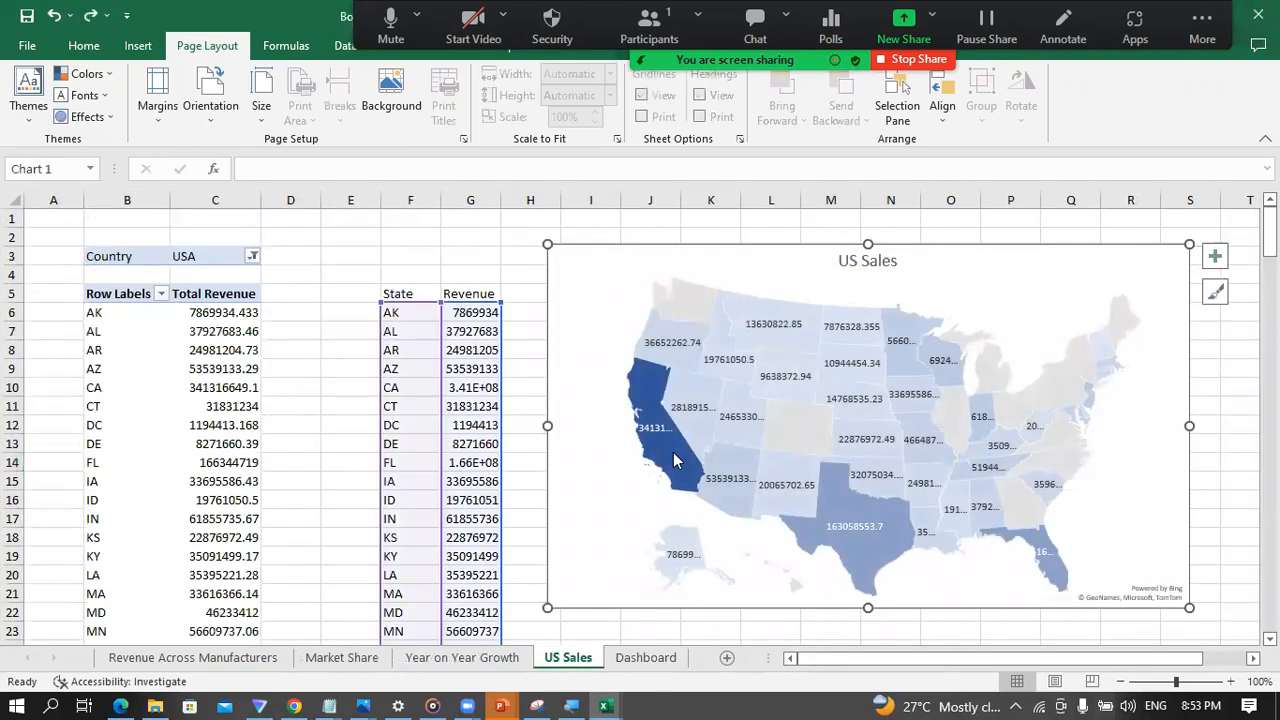
pyautogui.rightClick(674, 453)
pyautogui.click(705, 405)
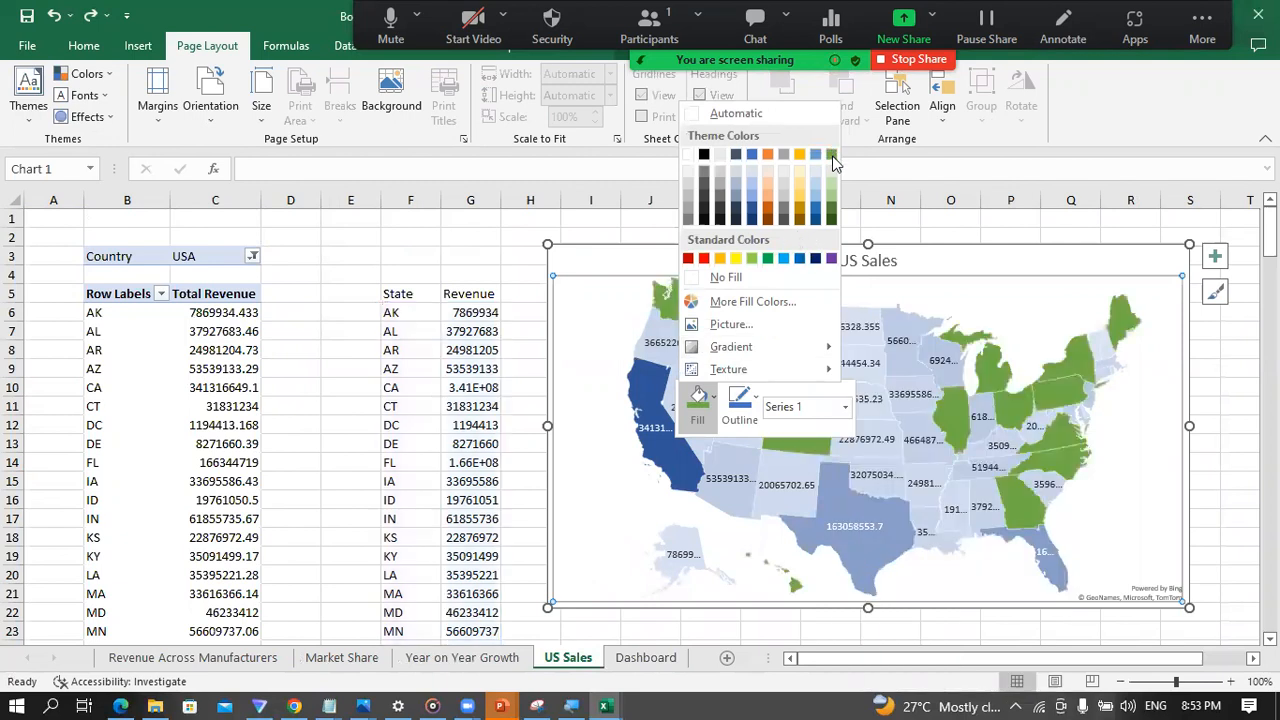
pyautogui.click(833, 156)
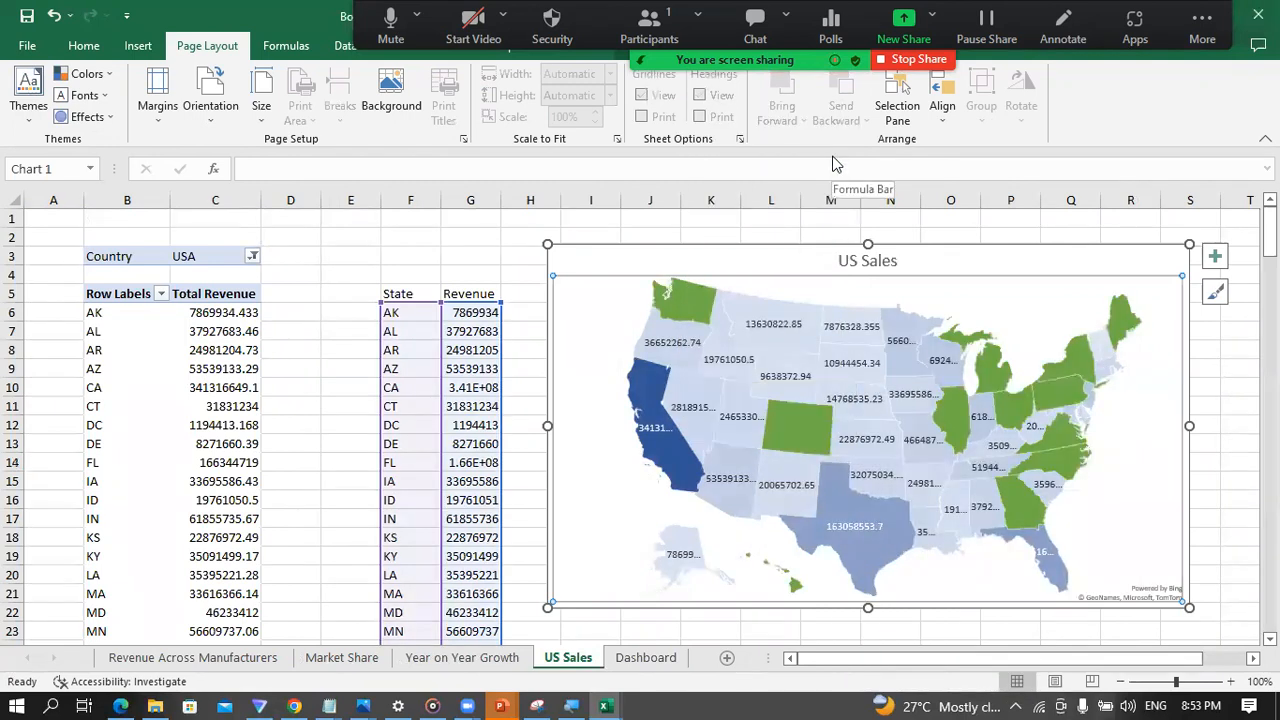
pyautogui.hotkey('ctrl', 'z')
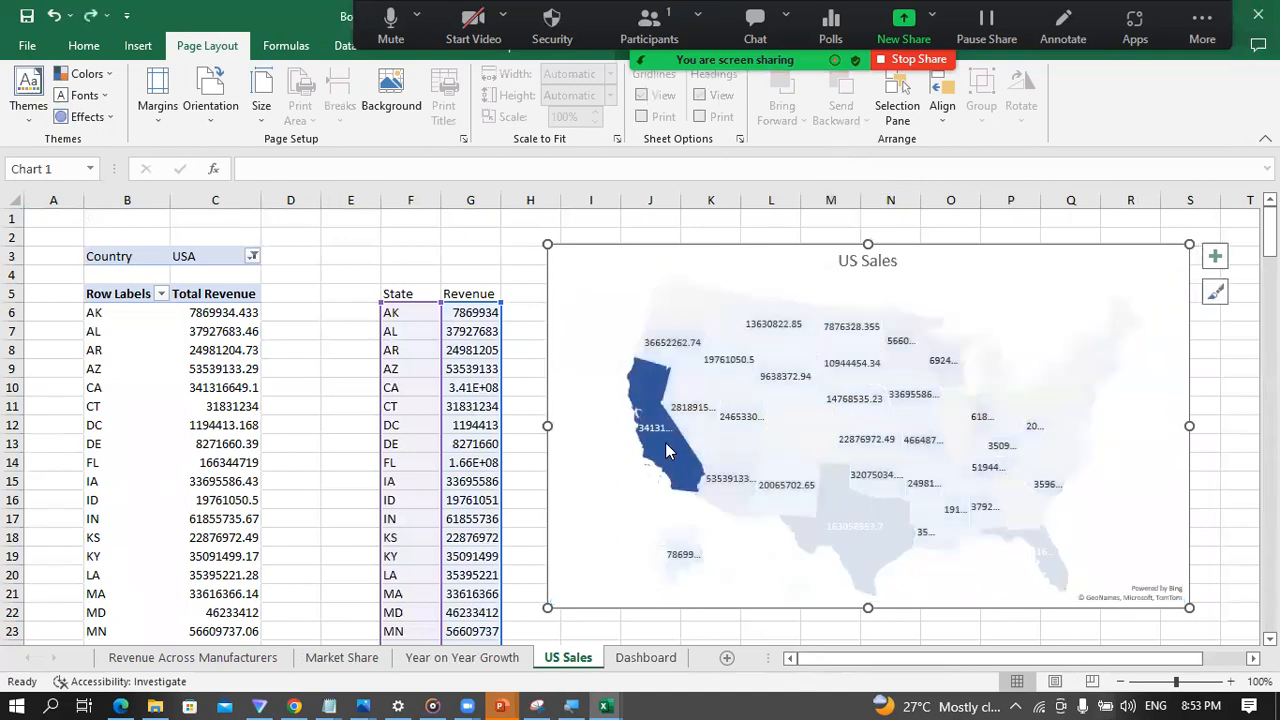
# Step: Preview alternative fill colours for the US Sales map's chart area and data series
pyautogui.click(699, 408)
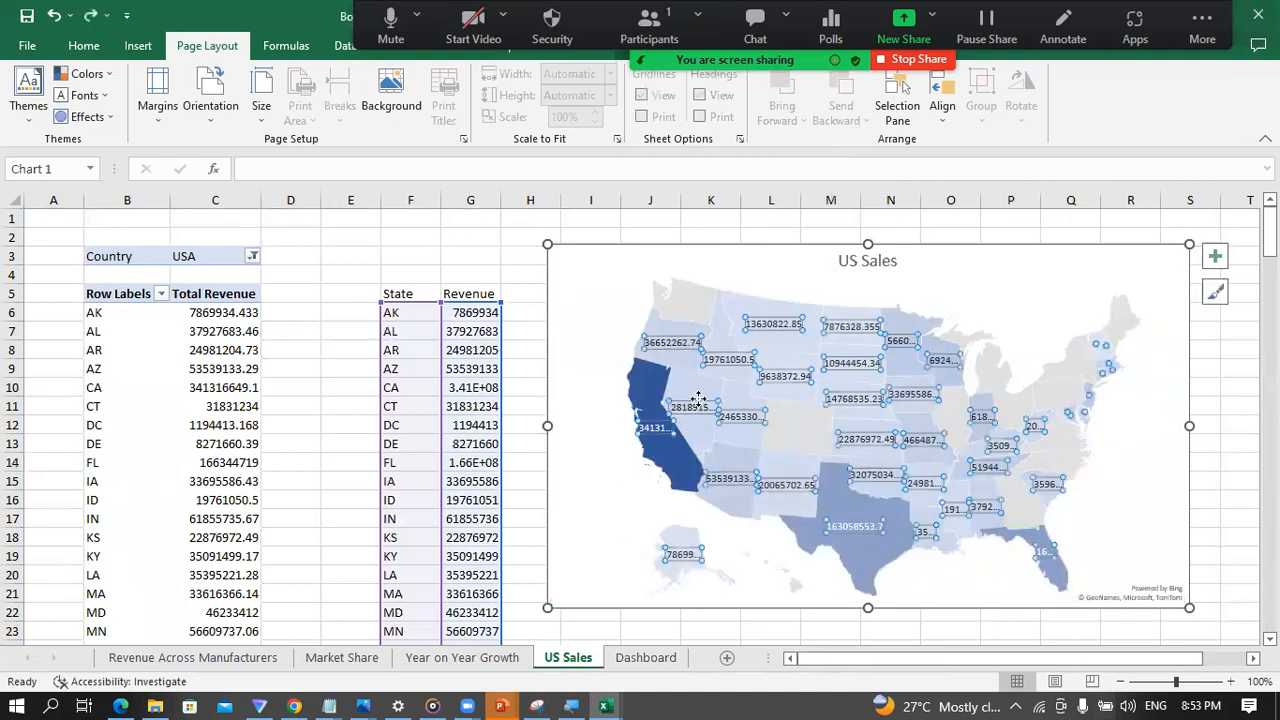
pyautogui.click(972, 575)
pyautogui.click(1140, 262)
pyautogui.rightClick(1082, 270)
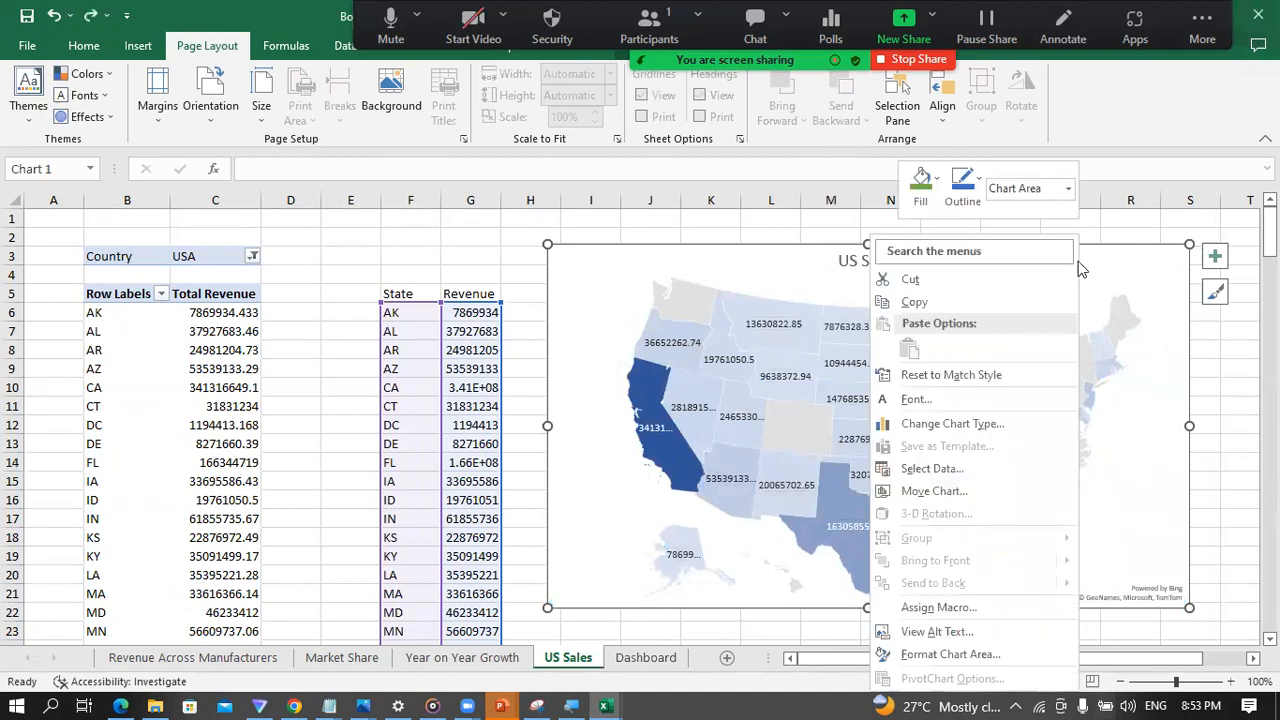
pyautogui.click(922, 182)
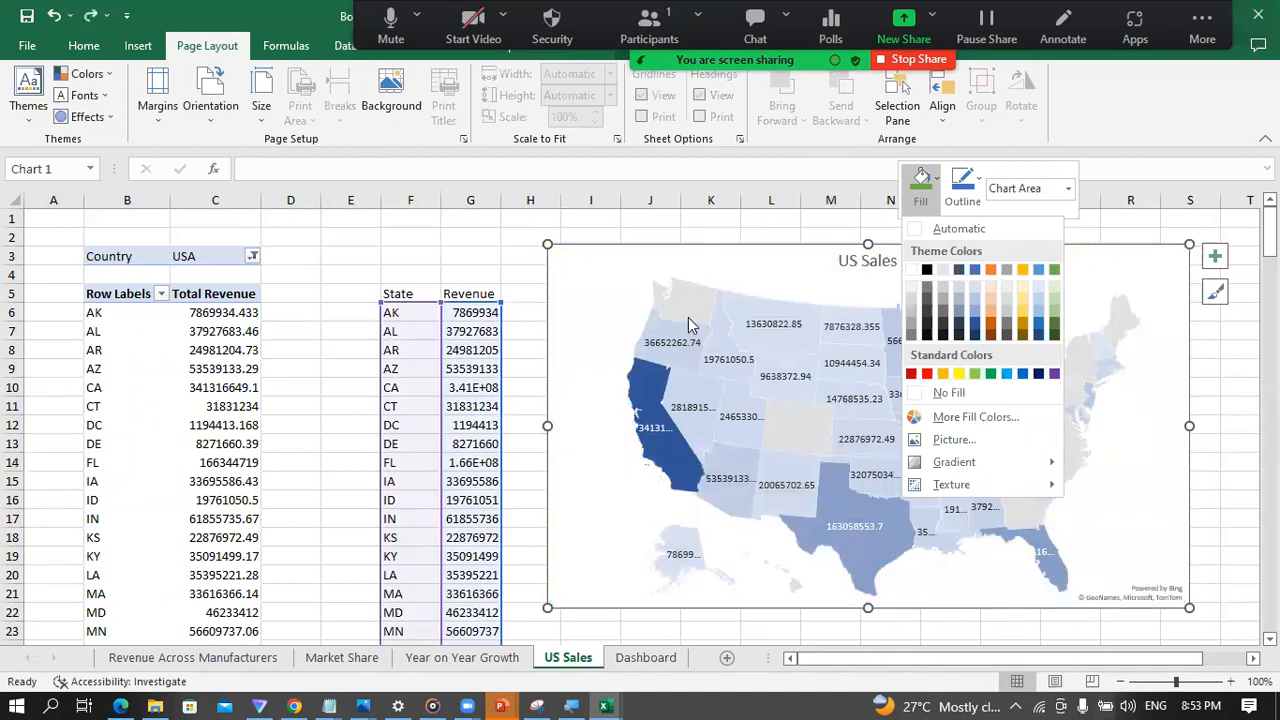
pyautogui.click(688, 317)
pyautogui.click(688, 310)
pyautogui.rightClick(688, 317)
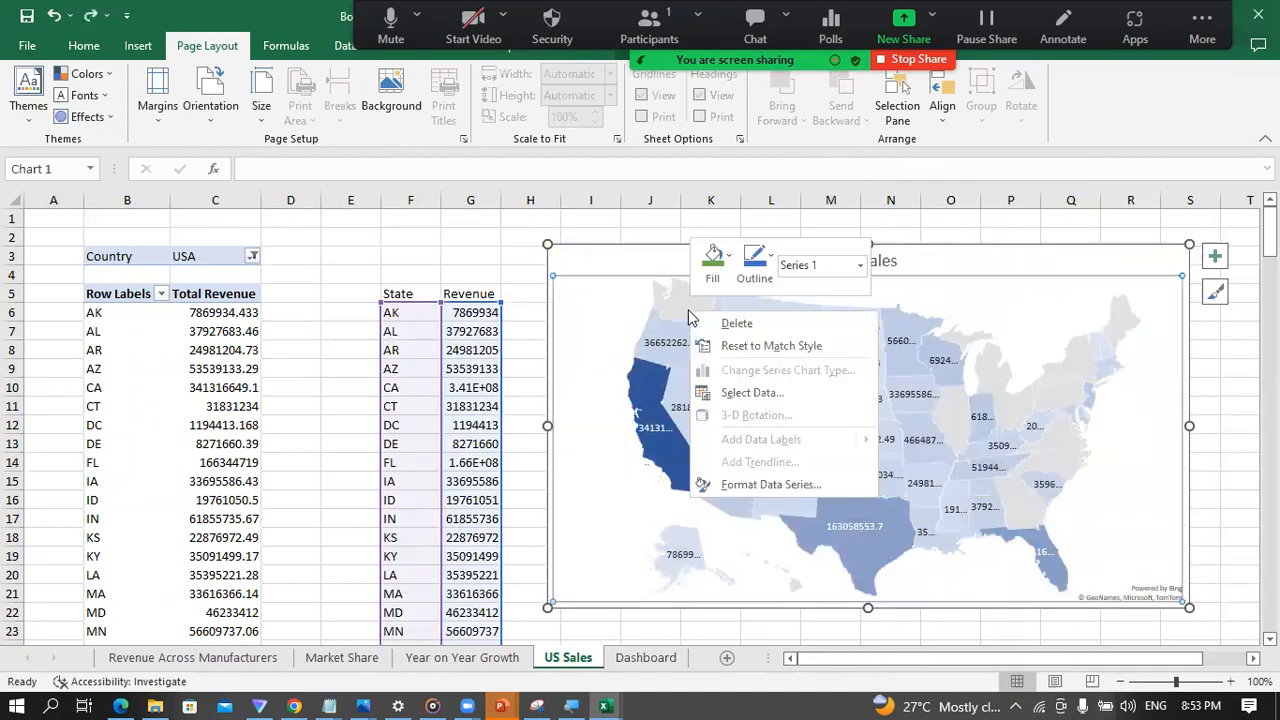
pyautogui.click(728, 262)
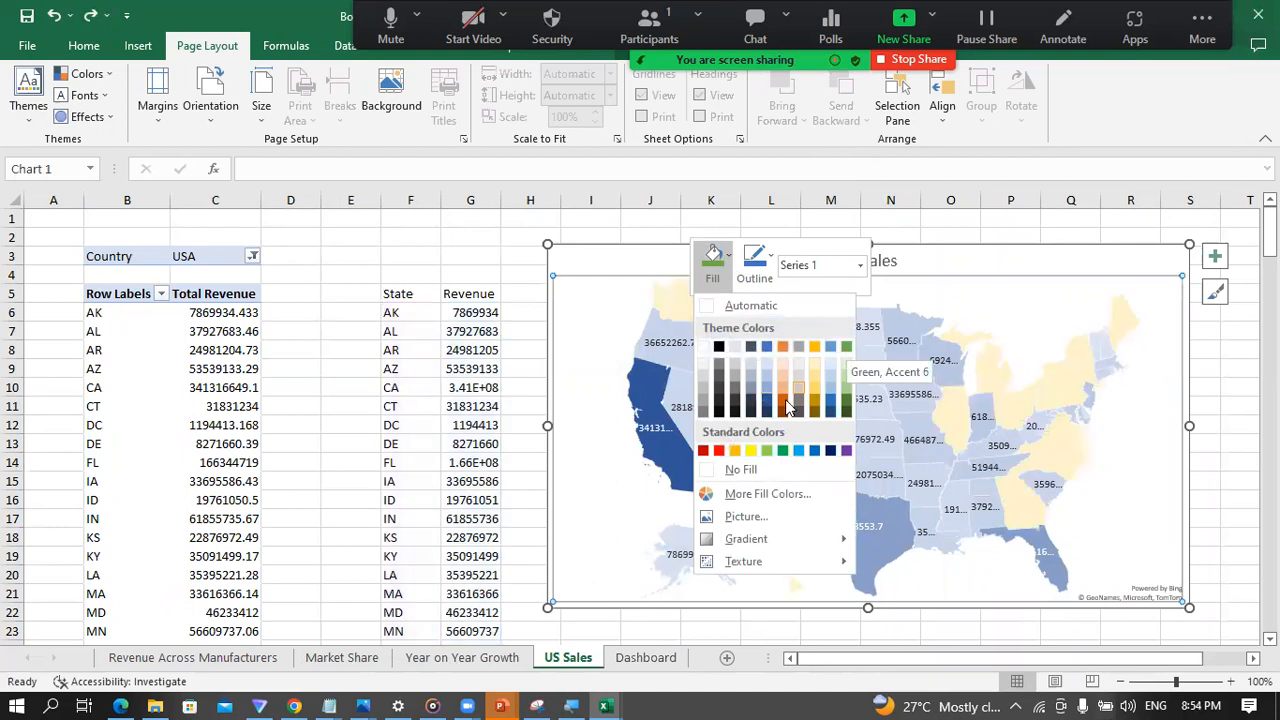
pyautogui.click(665, 392)
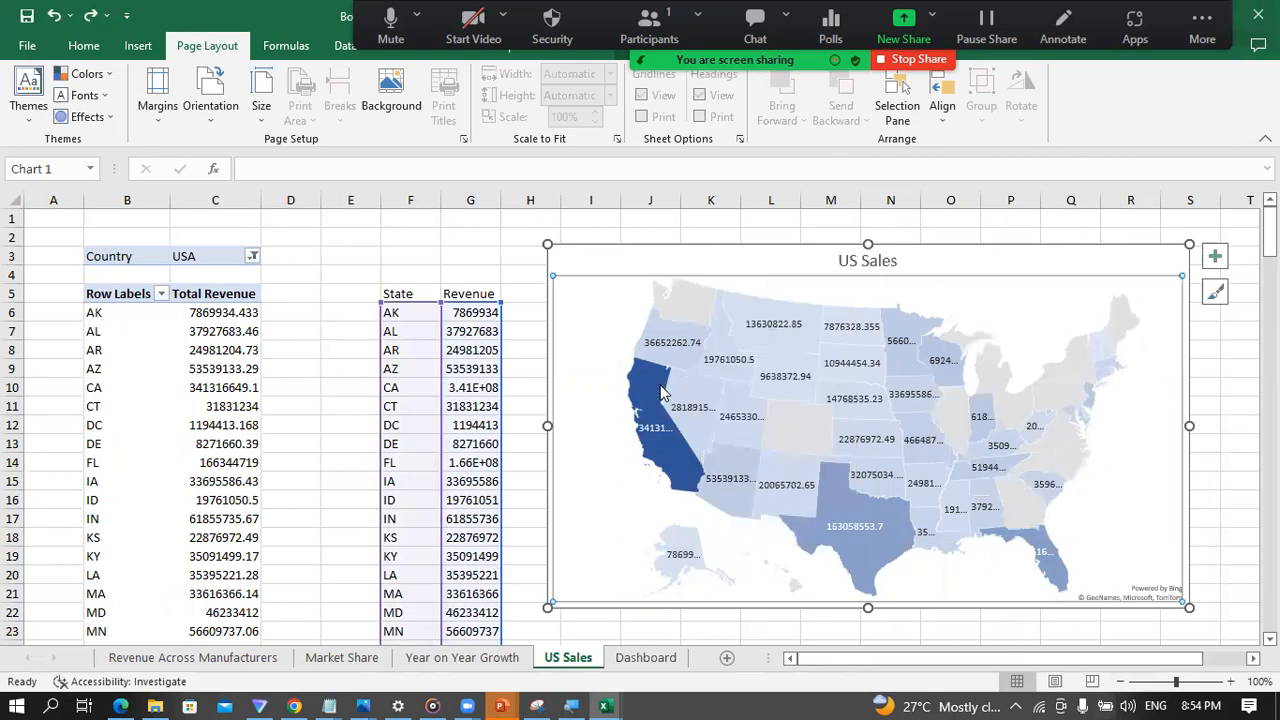
pyautogui.click(660, 392)
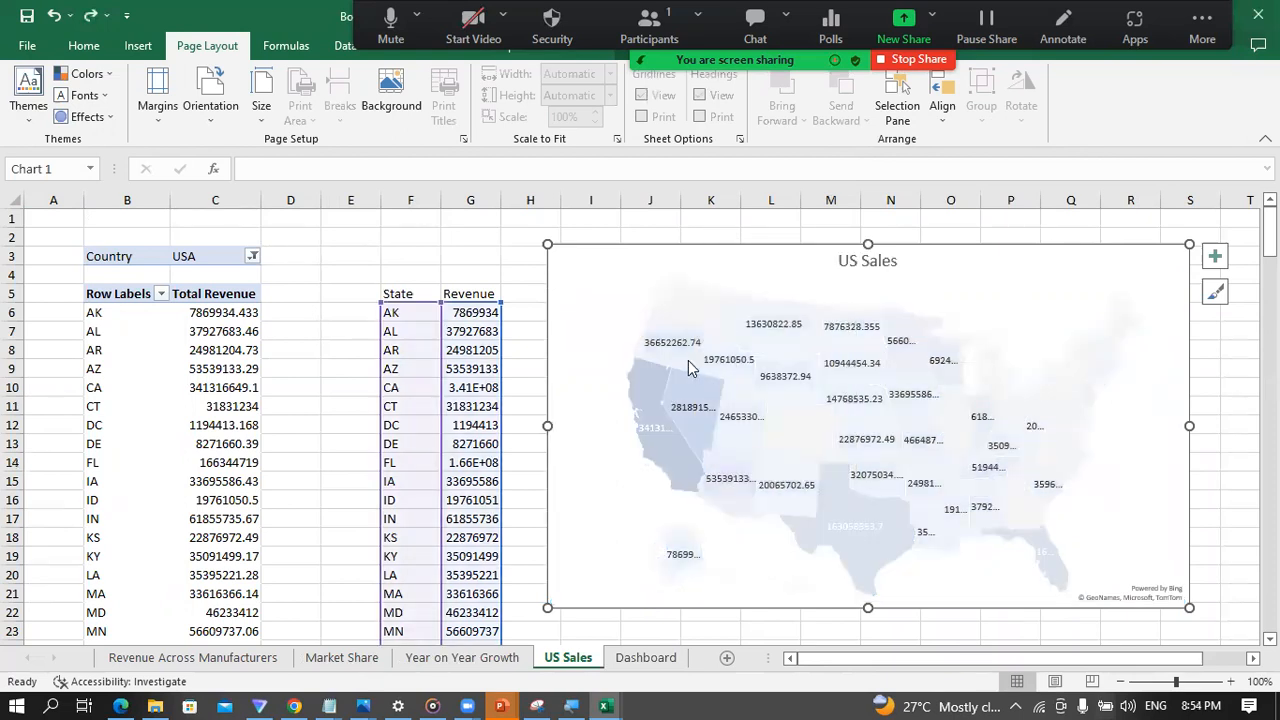
pyautogui.click(689, 367)
pyautogui.click(703, 362)
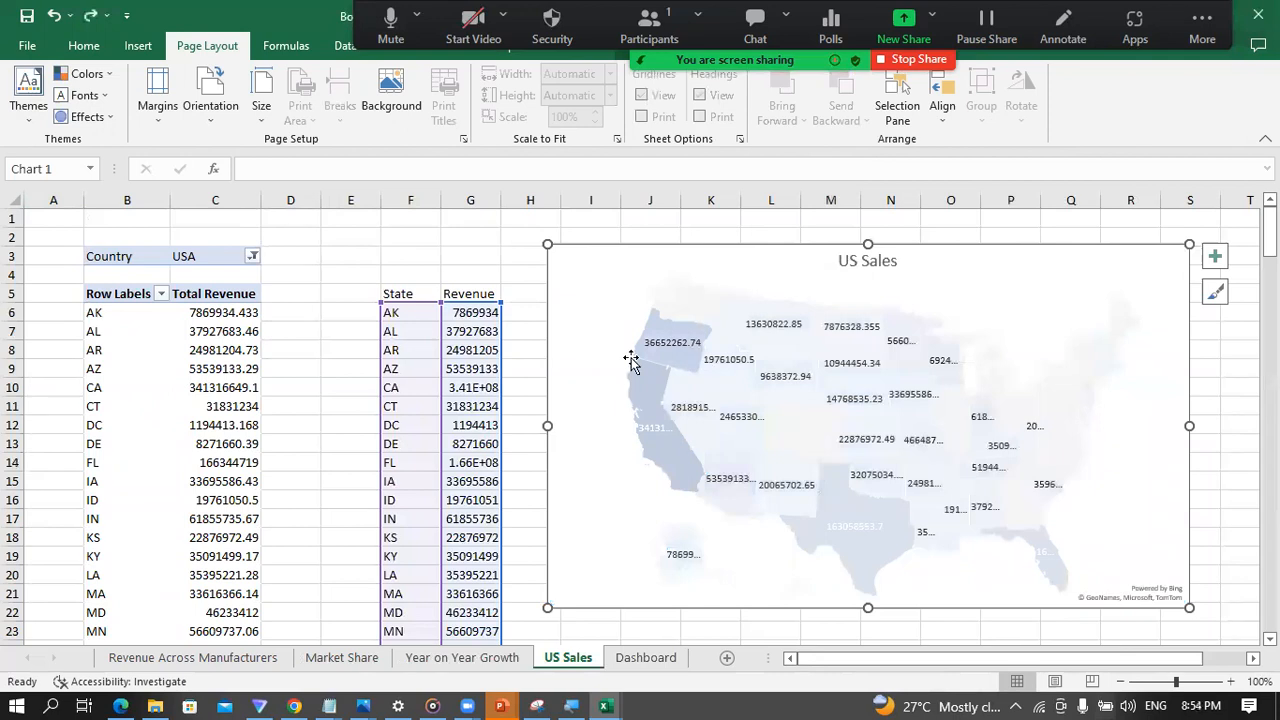
pyautogui.click(537, 343)
pyautogui.click(699, 345)
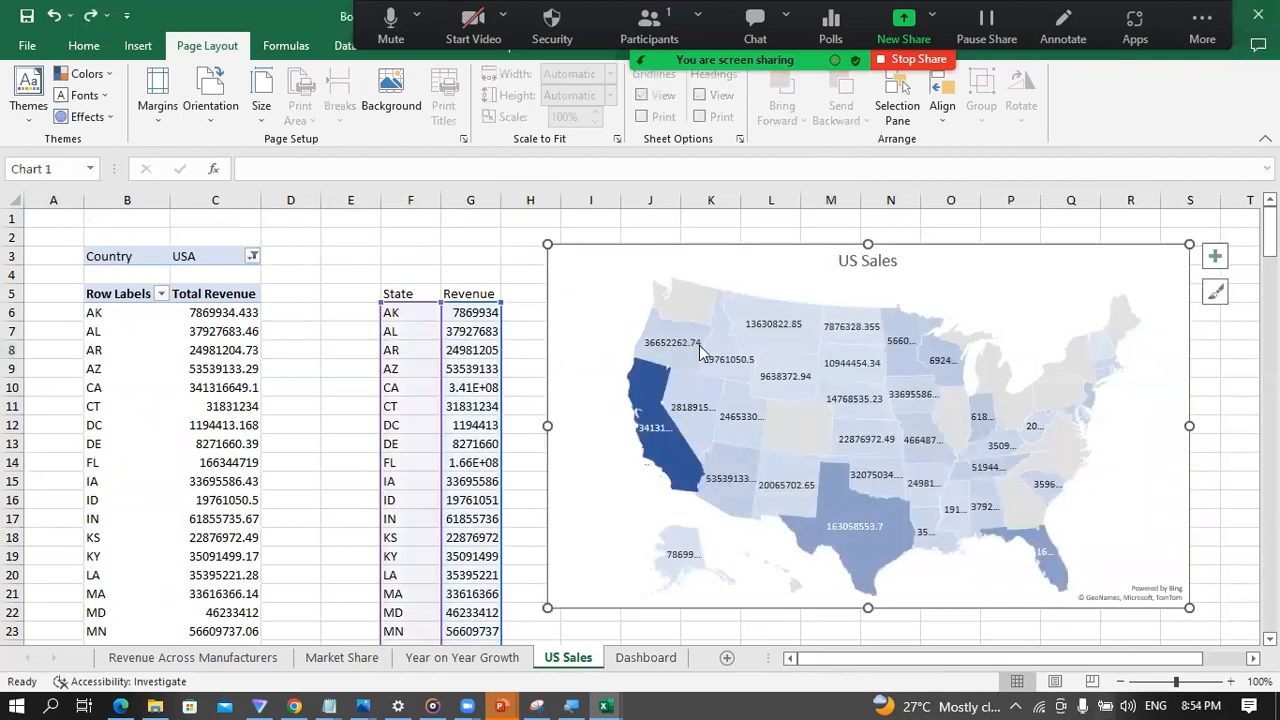
pyautogui.click(699, 345)
pyautogui.click(673, 319)
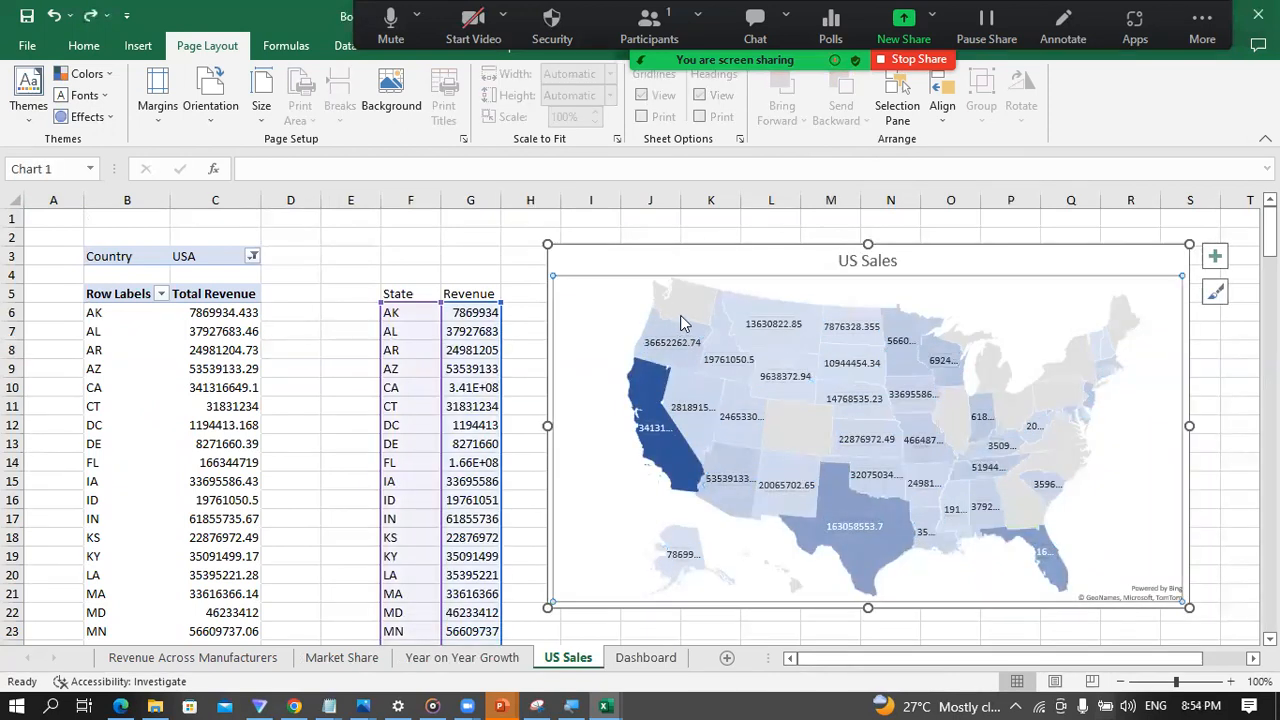
# Step: Set the US Sales map's series colour for the highest value to Green, Accent 6
pyautogui.doubleClick(675, 450)
pyautogui.click(675, 452)
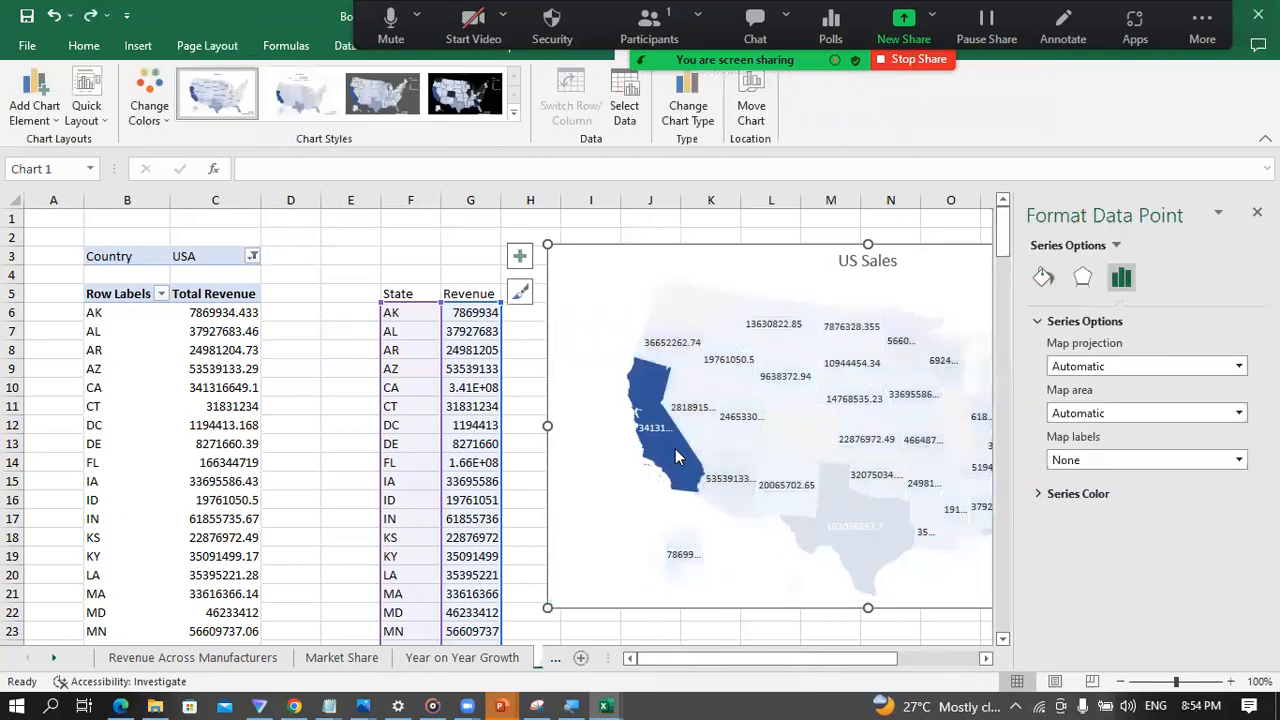
pyautogui.moveTo(677, 457)
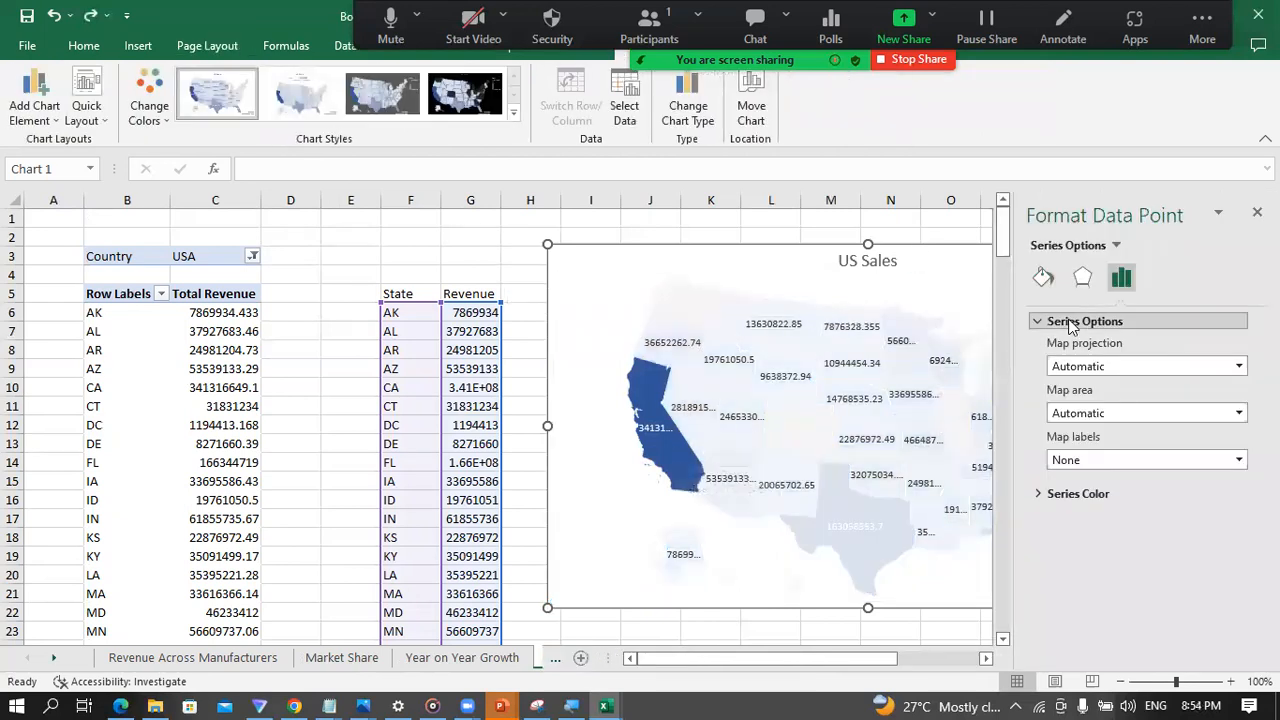
pyautogui.click(1029, 495)
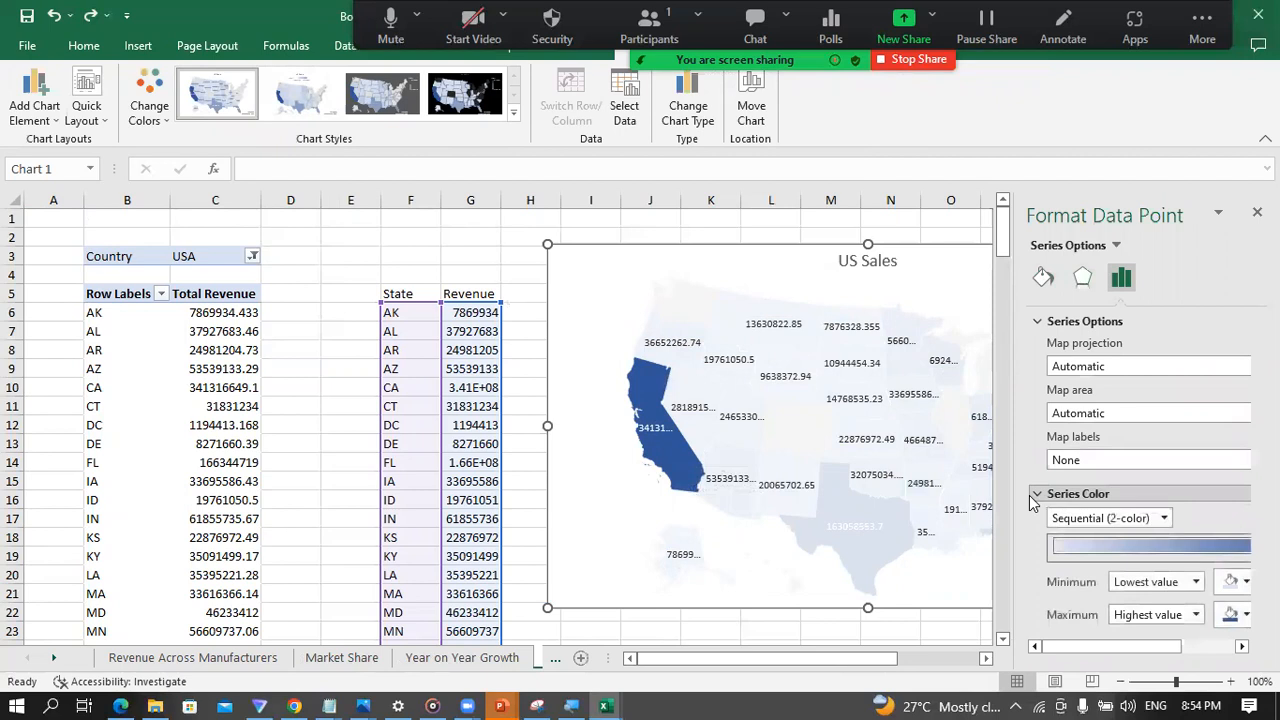
pyautogui.click(1238, 614)
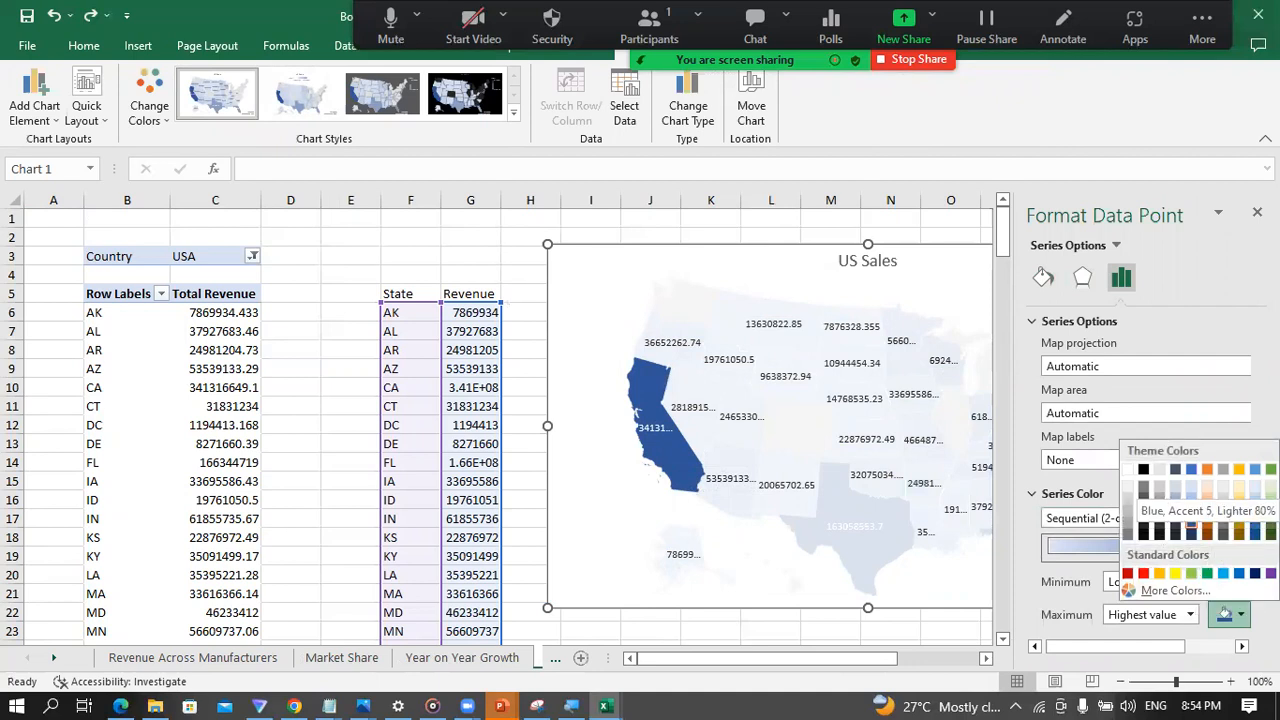
pyautogui.click(1270, 469)
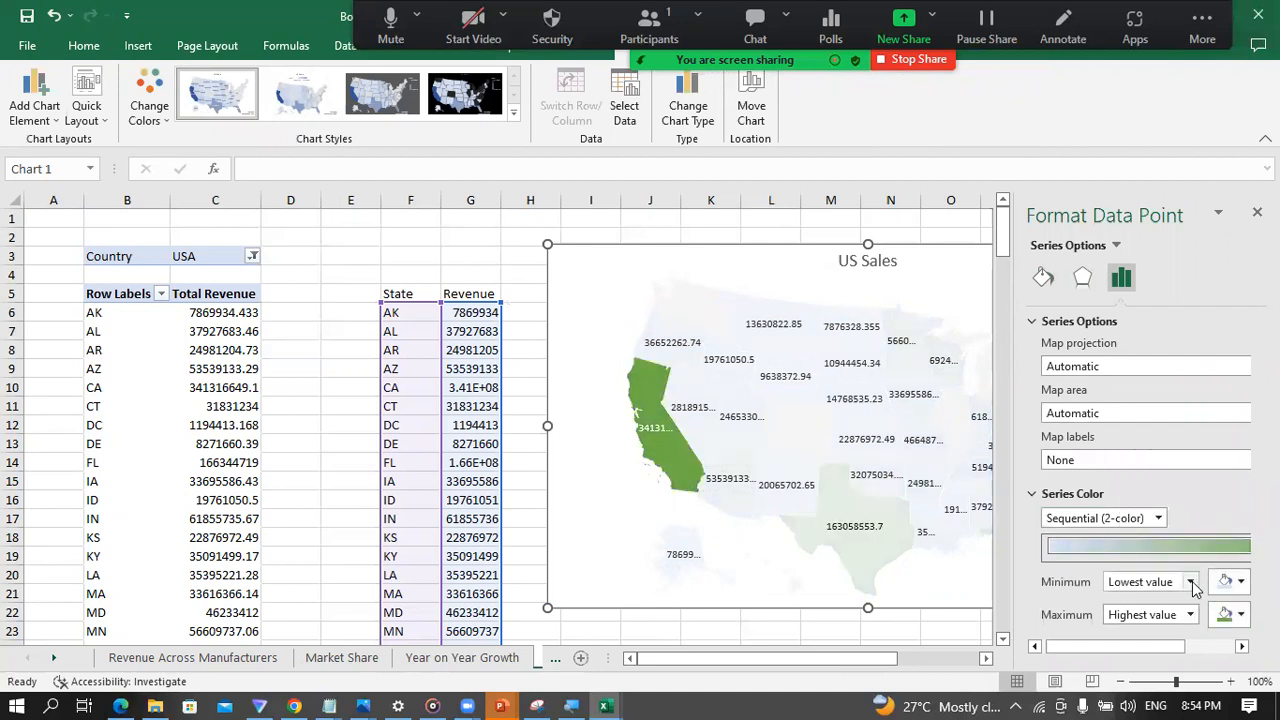
# Step: Set the US Sales map's series colour for the lowest value to Green, Accent 6, Lighter 80%, and close the formatting options
pyautogui.click(1191, 582)
pyautogui.click(1191, 588)
pyautogui.click(1241, 584)
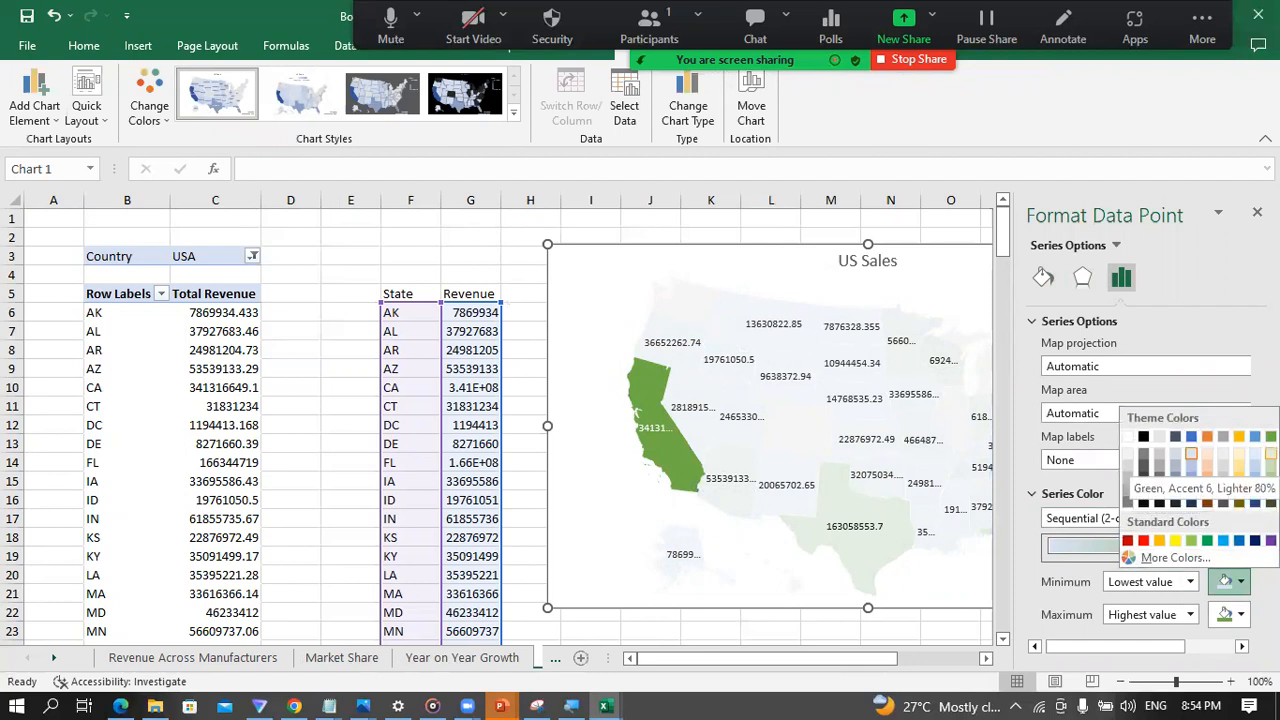
pyautogui.click(1270, 454)
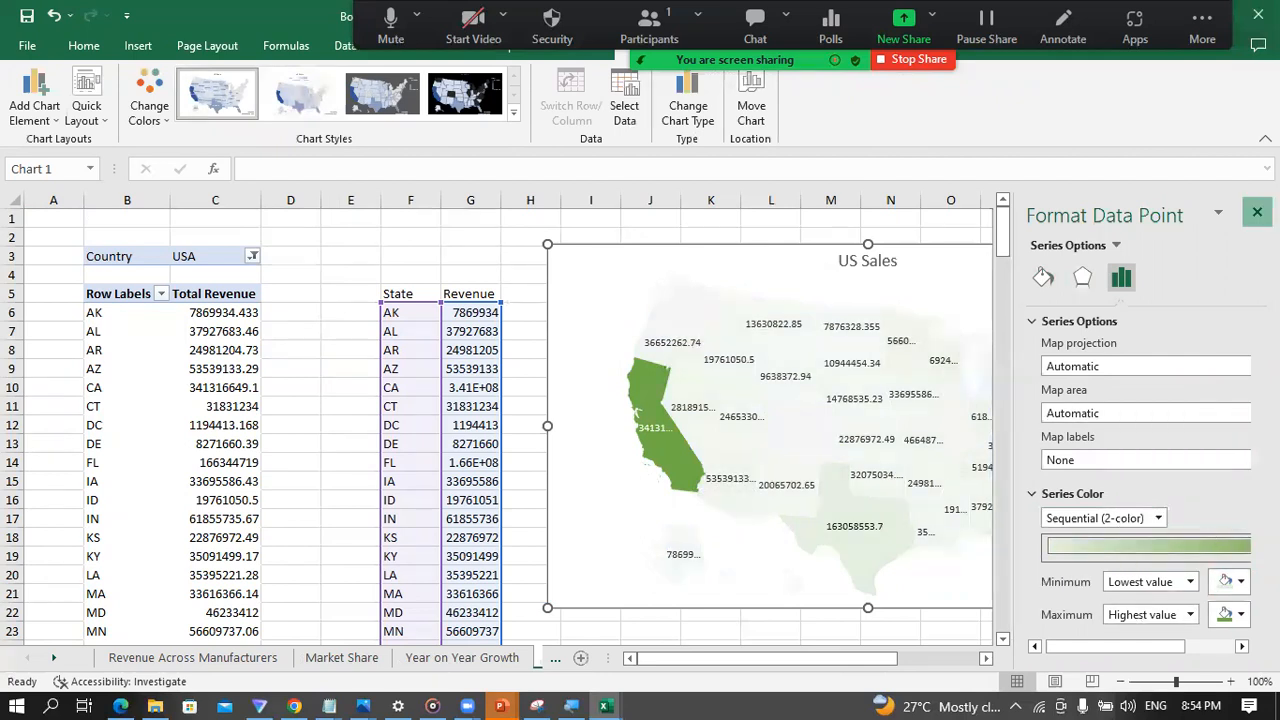
pyautogui.click(1257, 212)
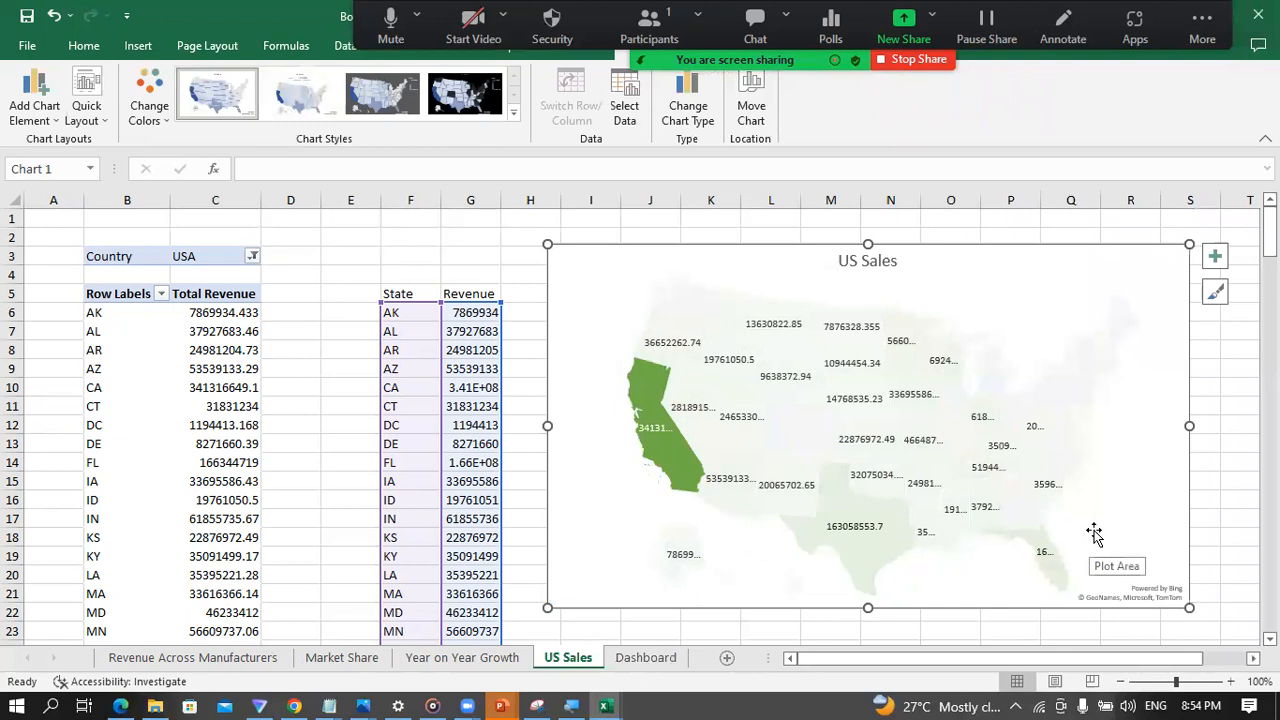
pyautogui.click(923, 231)
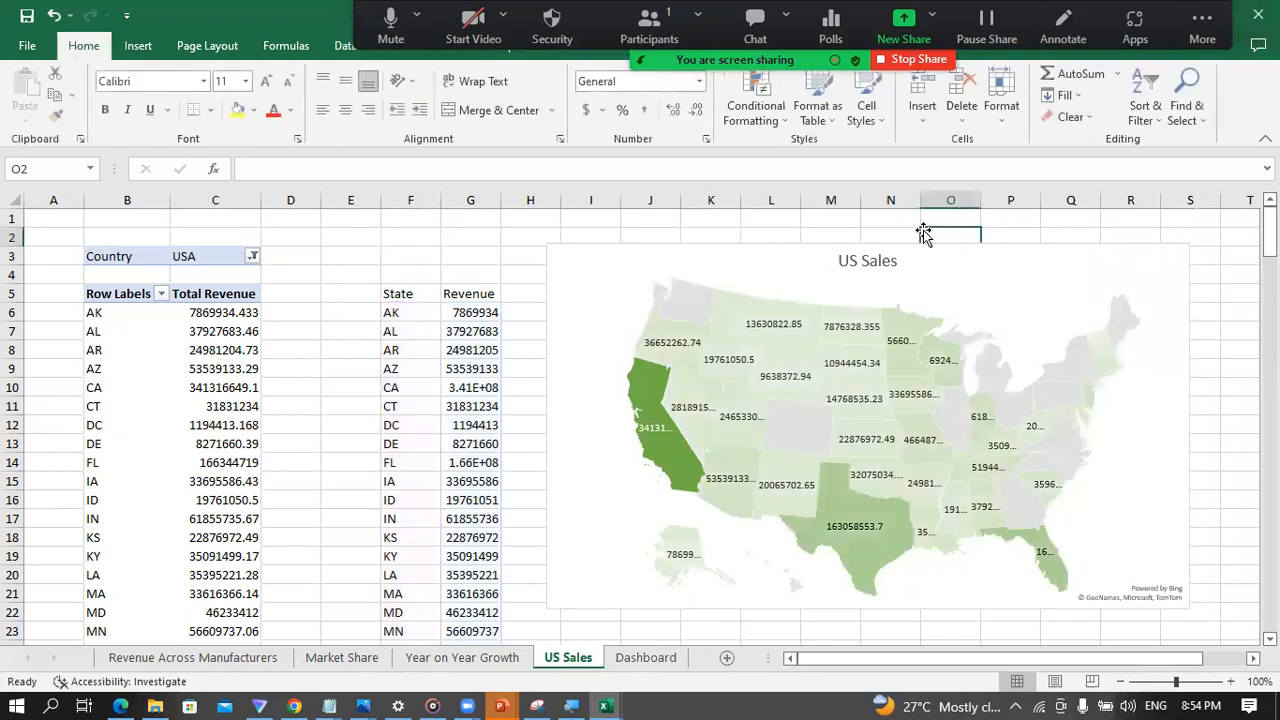
pyautogui.click(1222, 433)
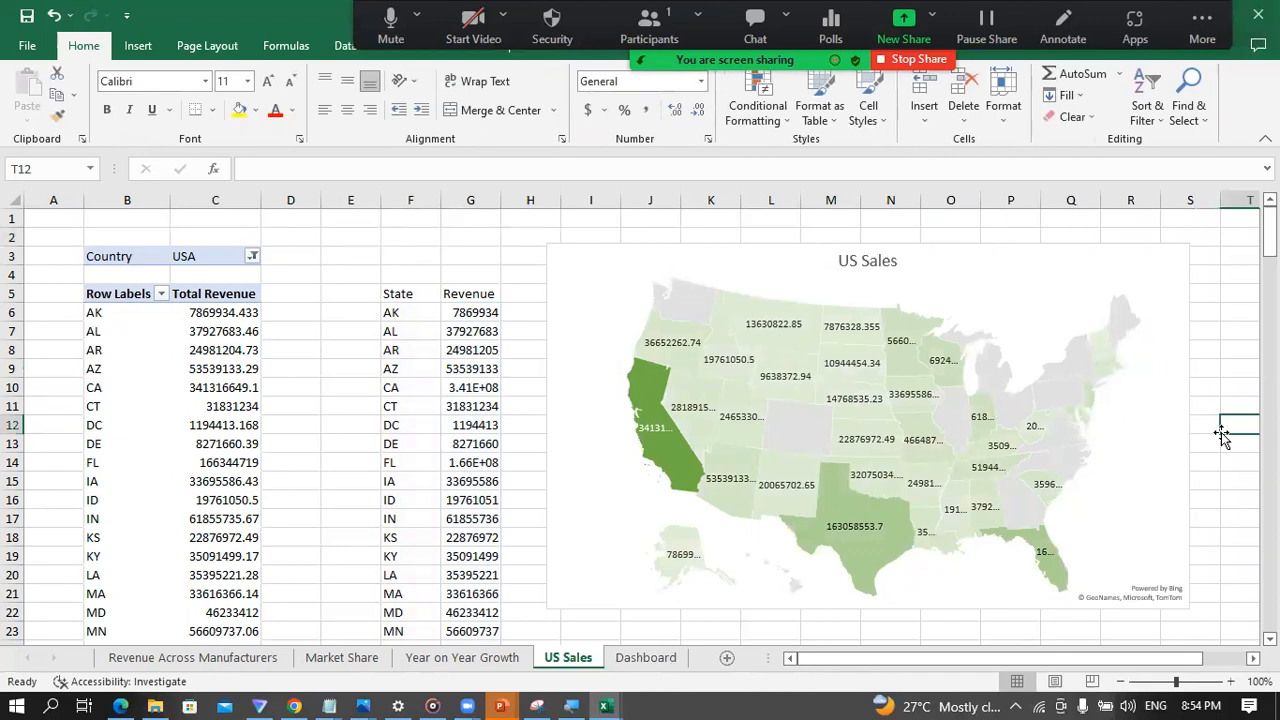
# Step: Fill the banner rectangle on the Dashboard sheet with green
pyautogui.click(630, 660)
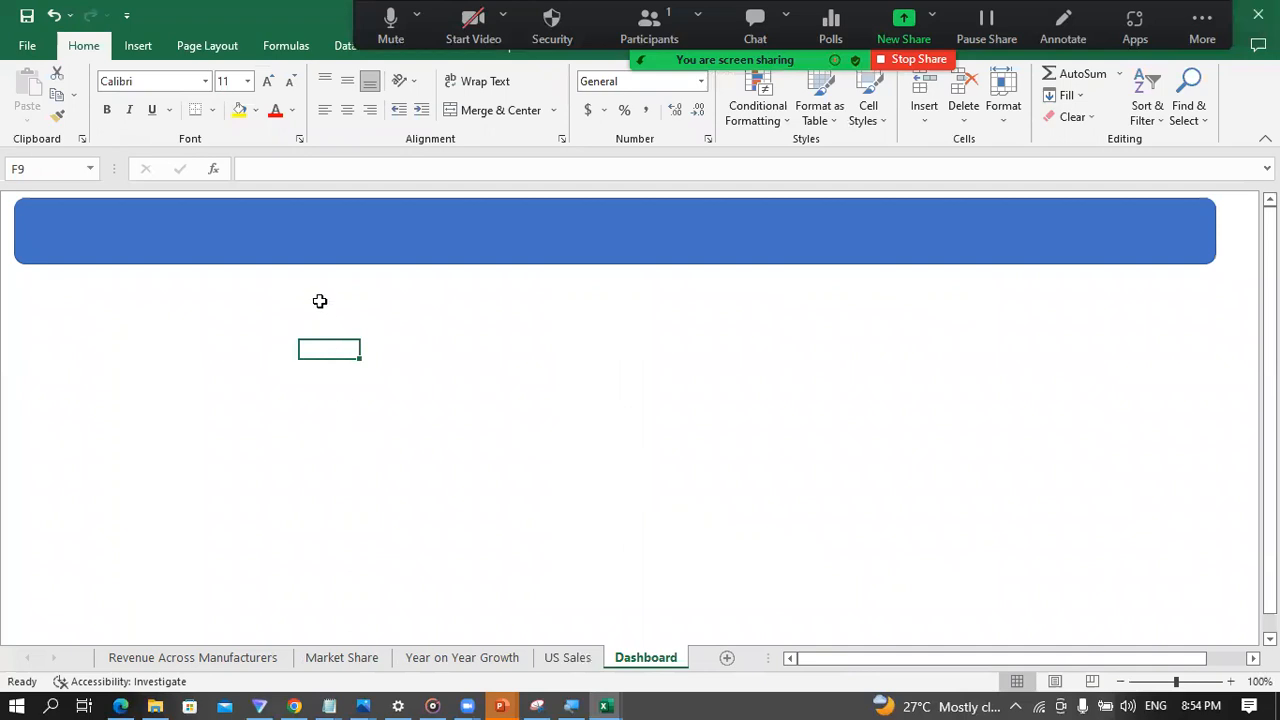
pyautogui.click(284, 262)
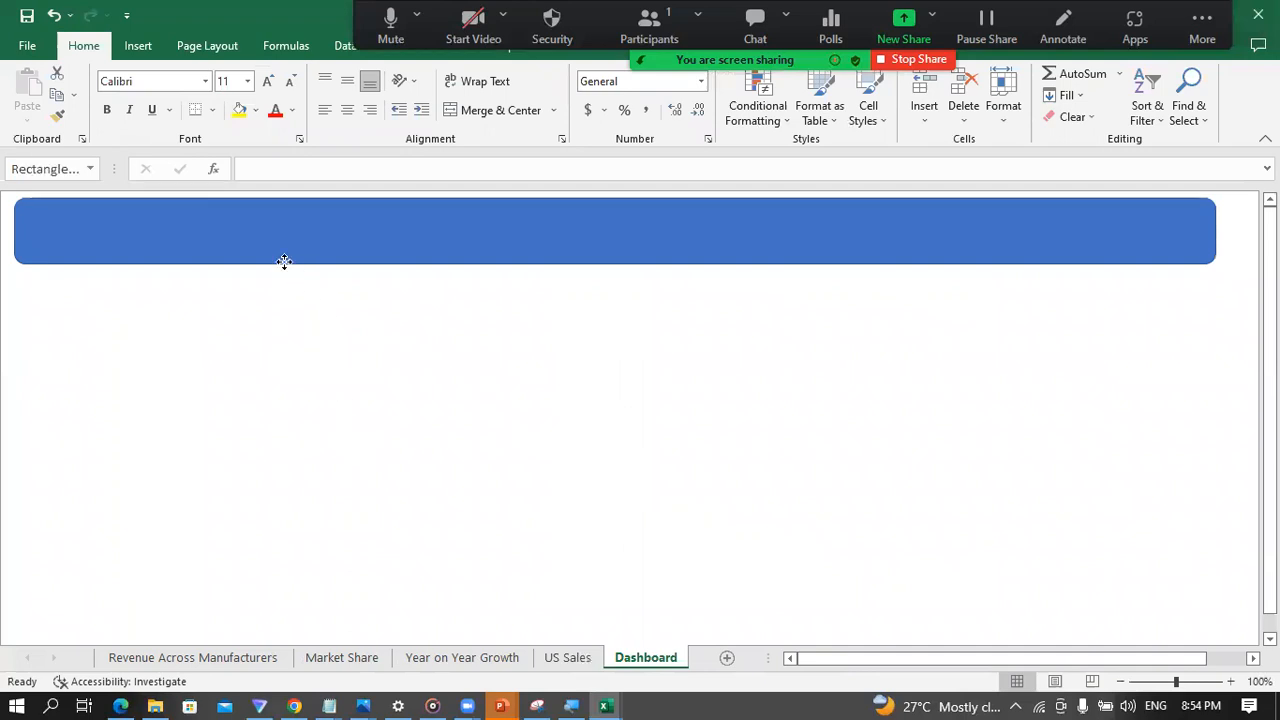
pyautogui.click(239, 111)
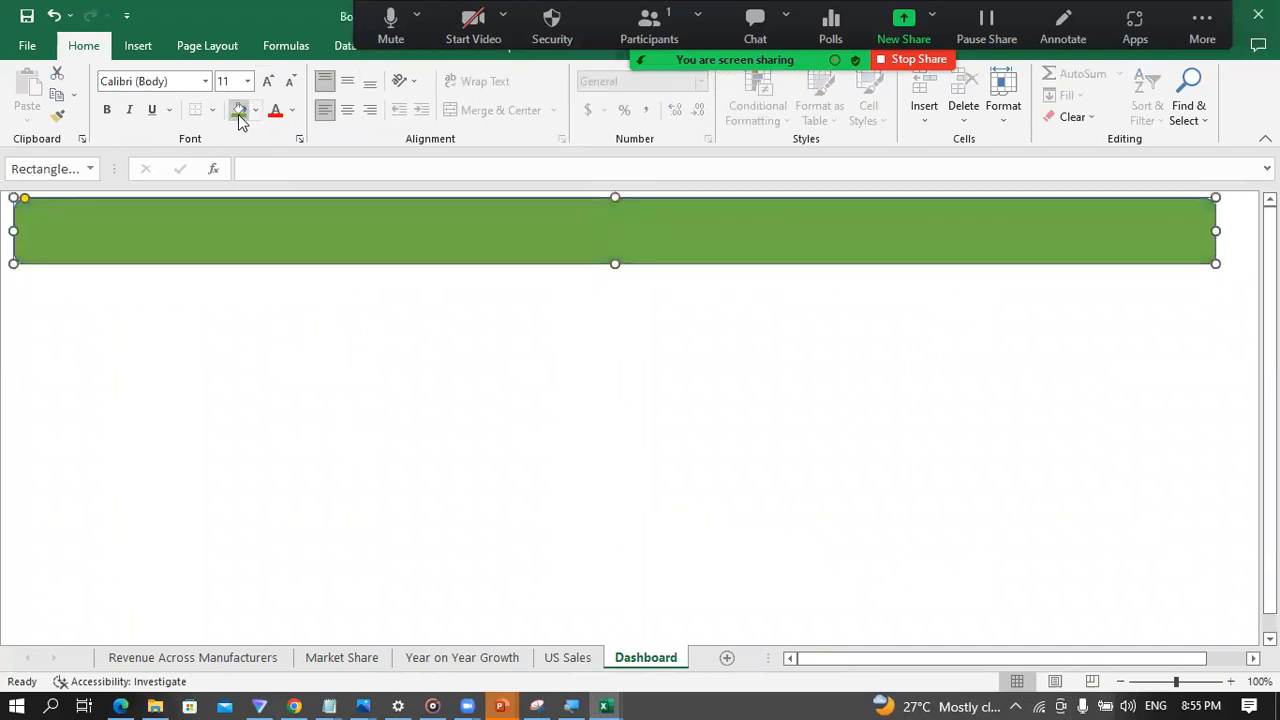
pyautogui.click(303, 423)
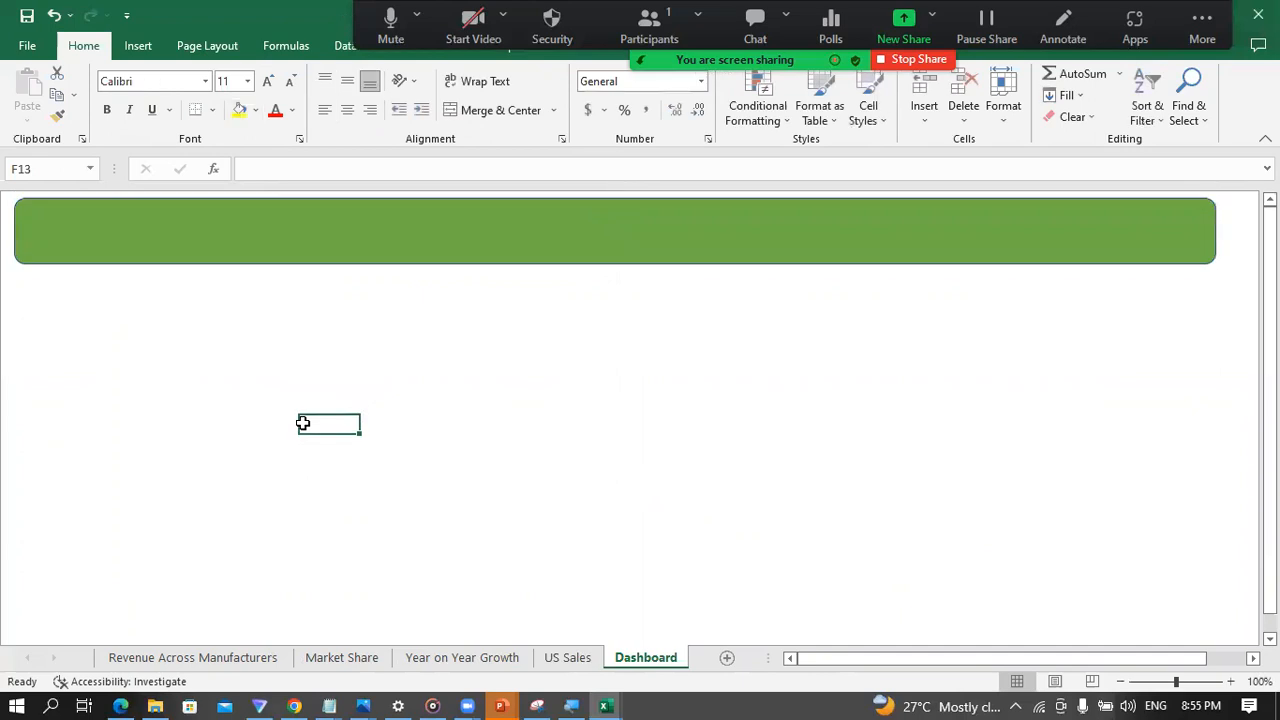
# Step: Remove the outline from the Dashboard sheet's banner rectangle
pyautogui.click(331, 249)
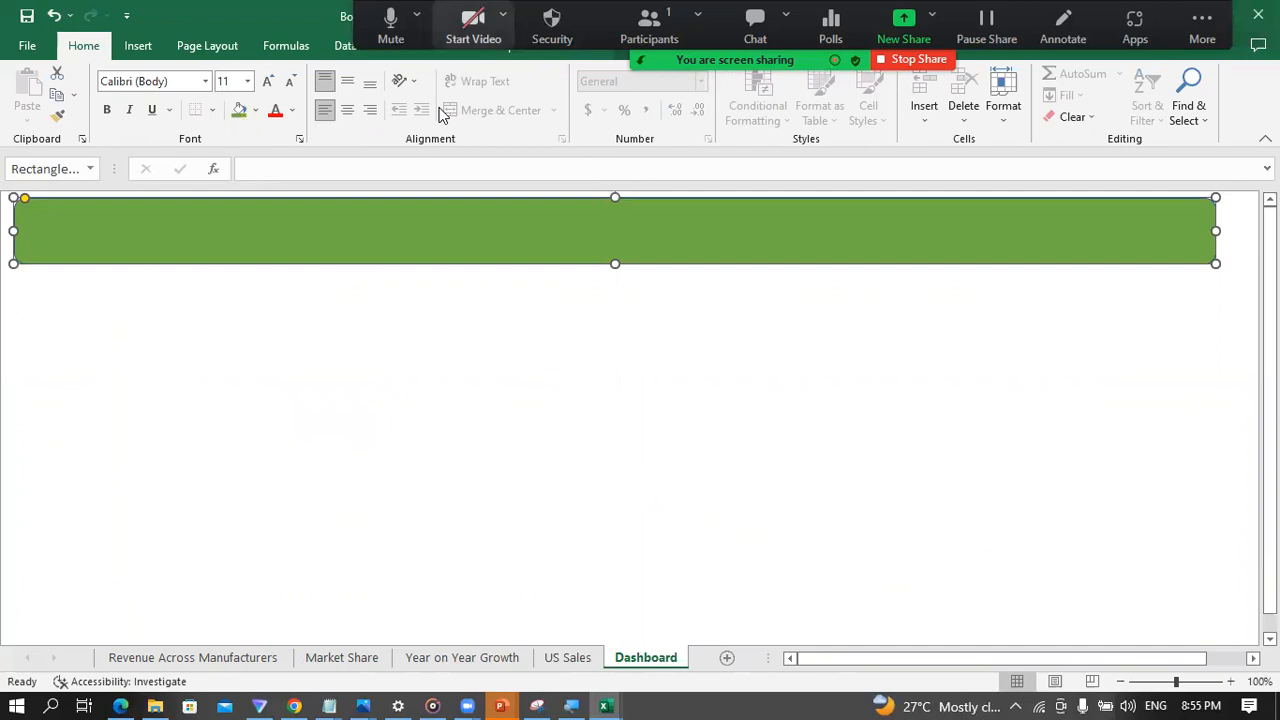
pyautogui.click(660, 46)
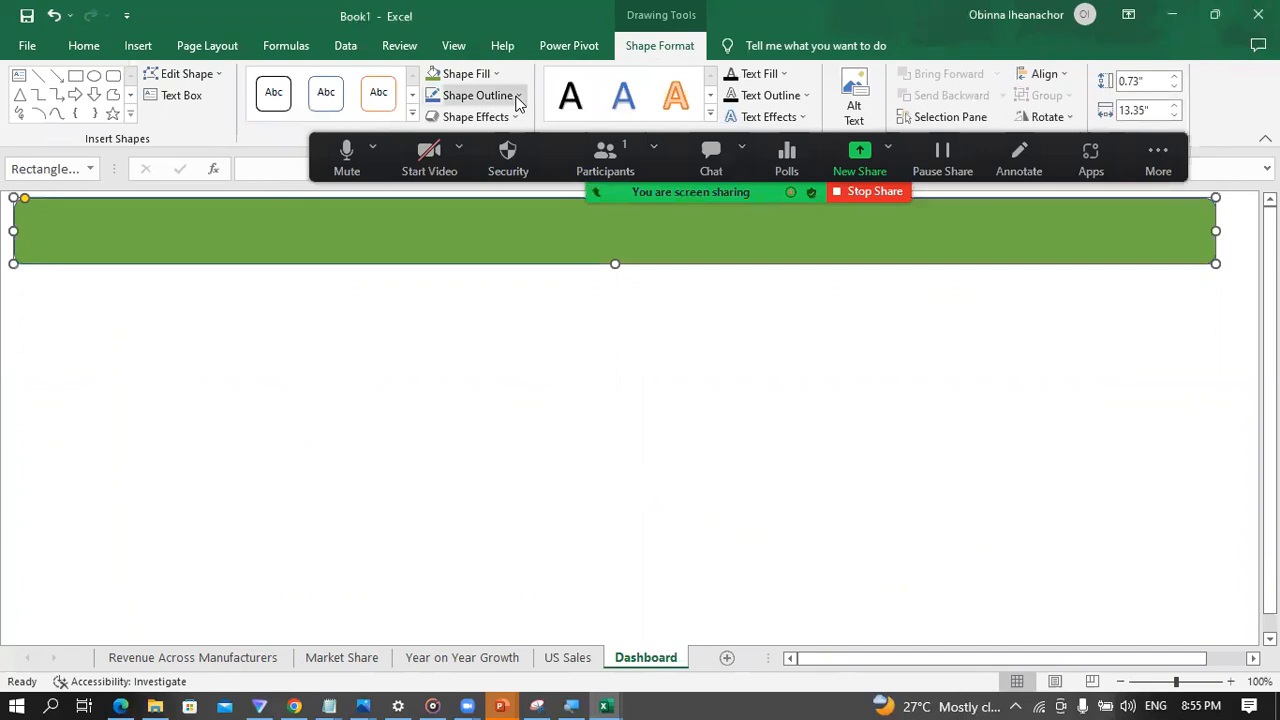
pyautogui.click(518, 96)
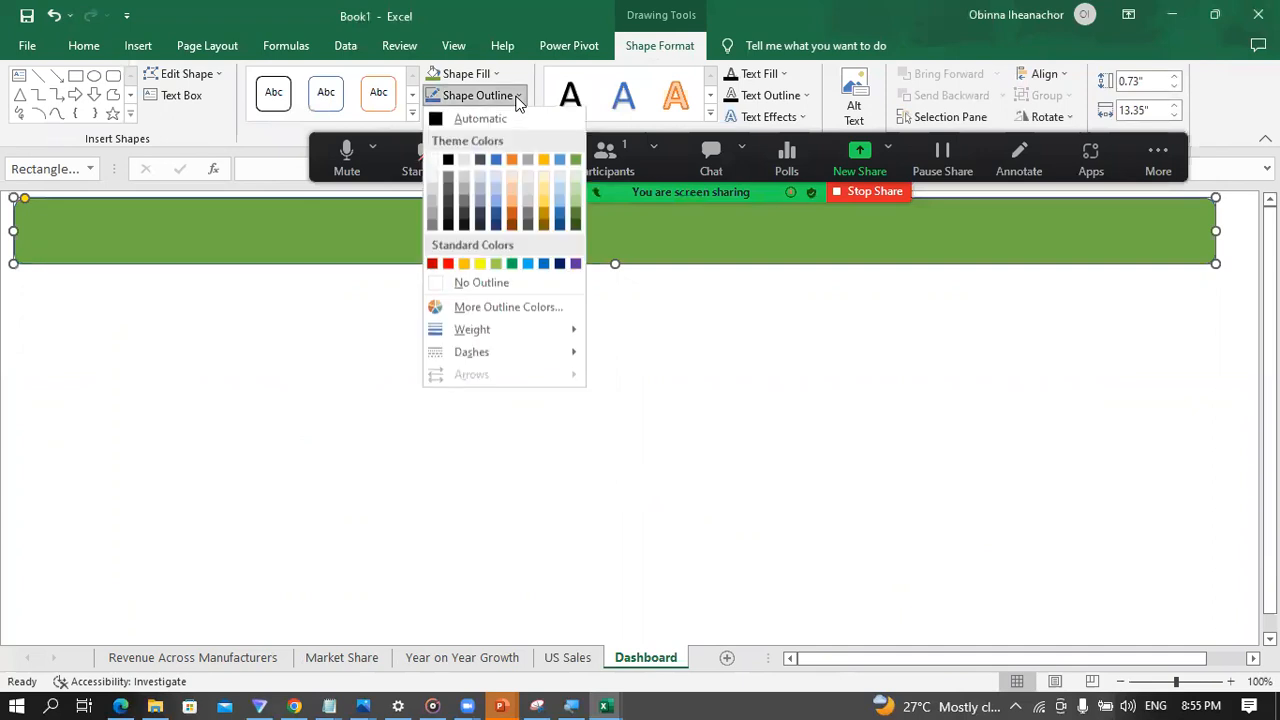
pyautogui.click(445, 285)
pyautogui.click(355, 331)
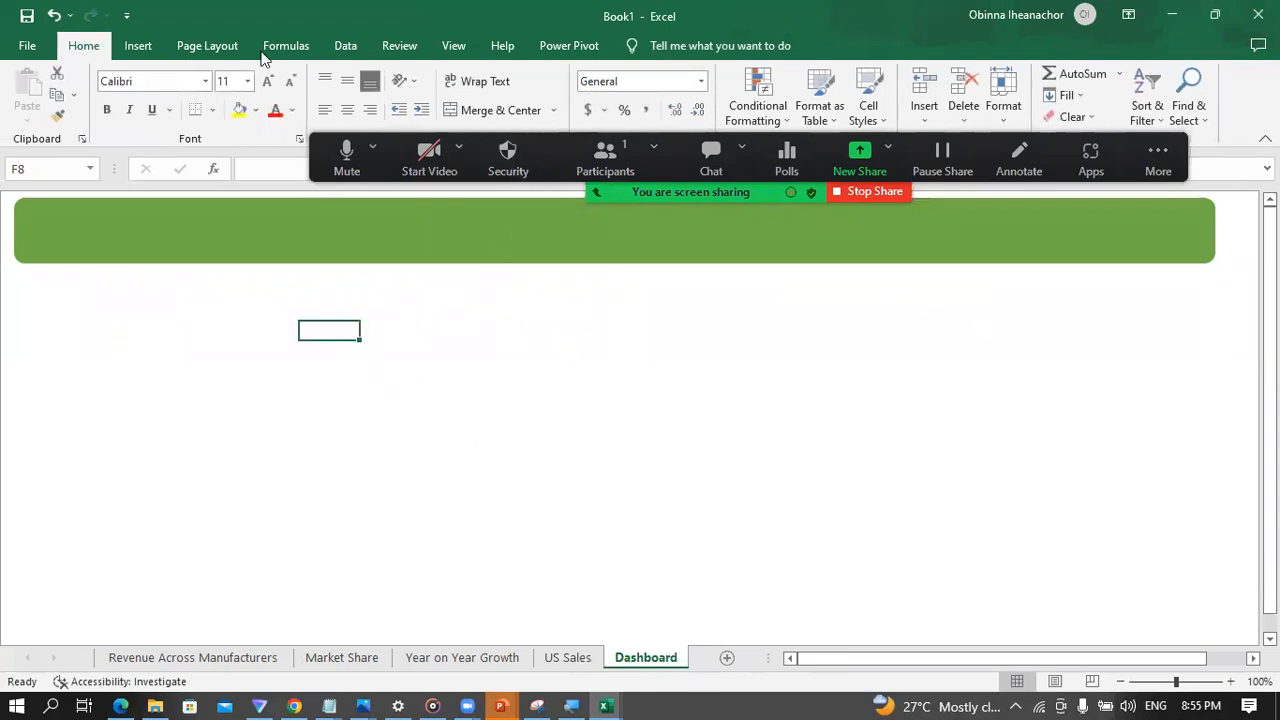
# Step: Insert a text box about 10.02" wide and 0.49" high over the Dashboard banner
pyautogui.click(139, 45)
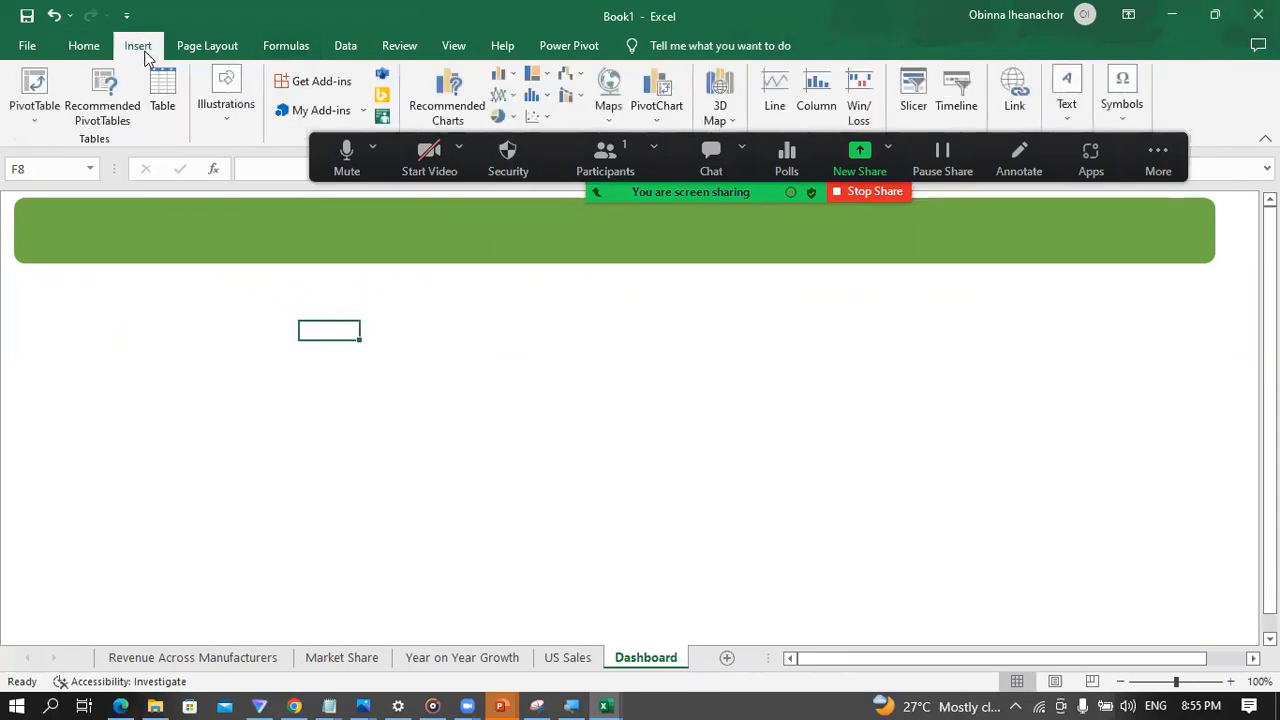
pyautogui.click(1085, 88)
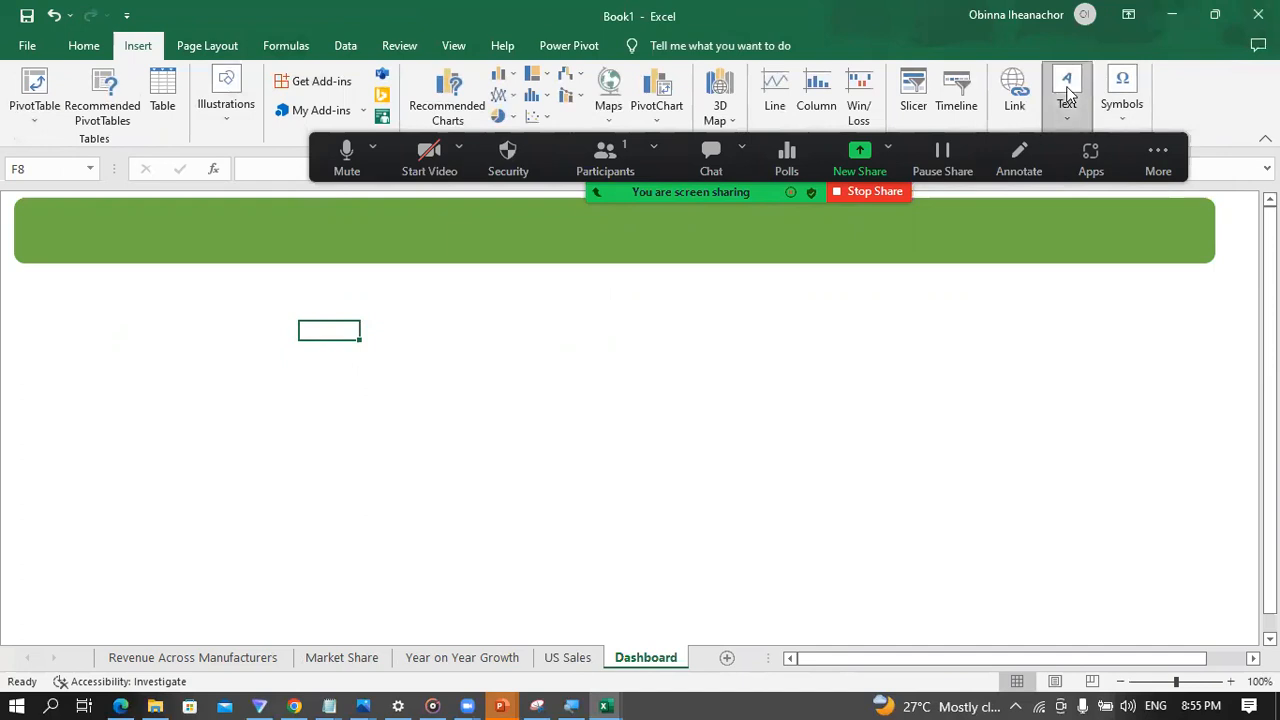
pyautogui.click(1064, 198)
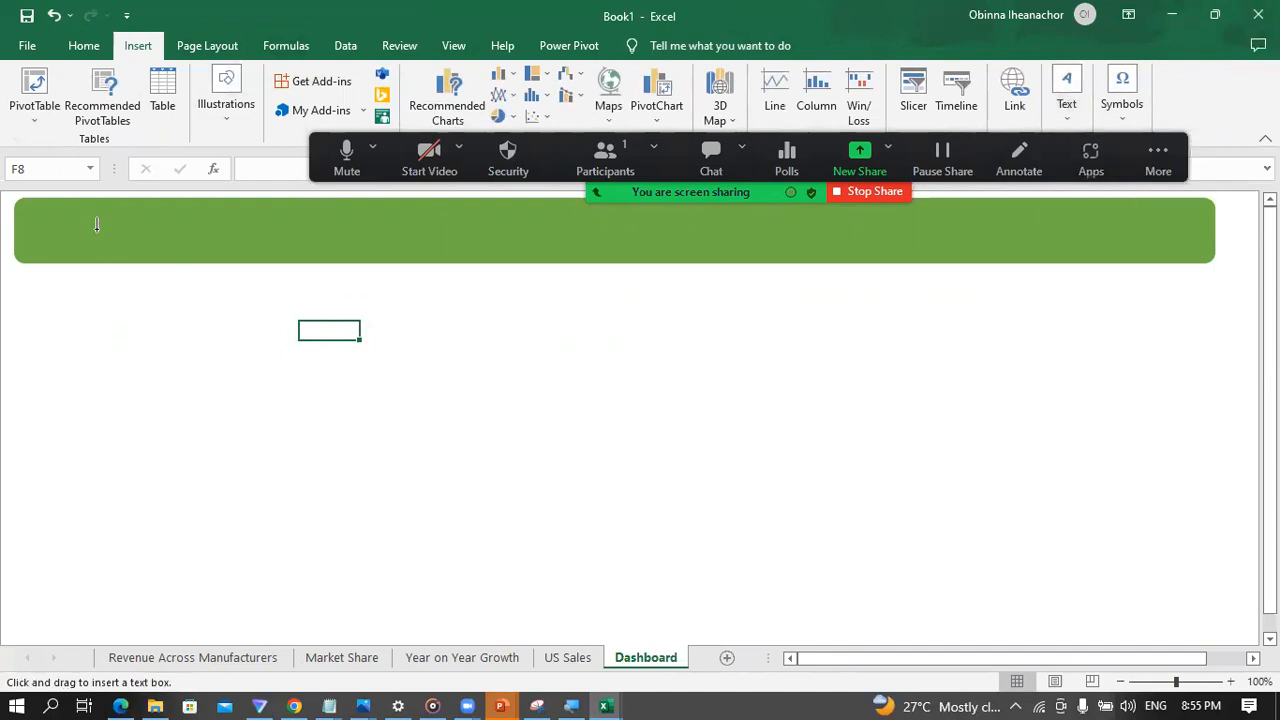
pyautogui.moveTo(77, 213)
pyautogui.mouseDown()
pyautogui.moveTo(823, 274)
pyautogui.moveTo(969, 246)
pyautogui.moveTo(979, 258)
pyautogui.mouseUp()
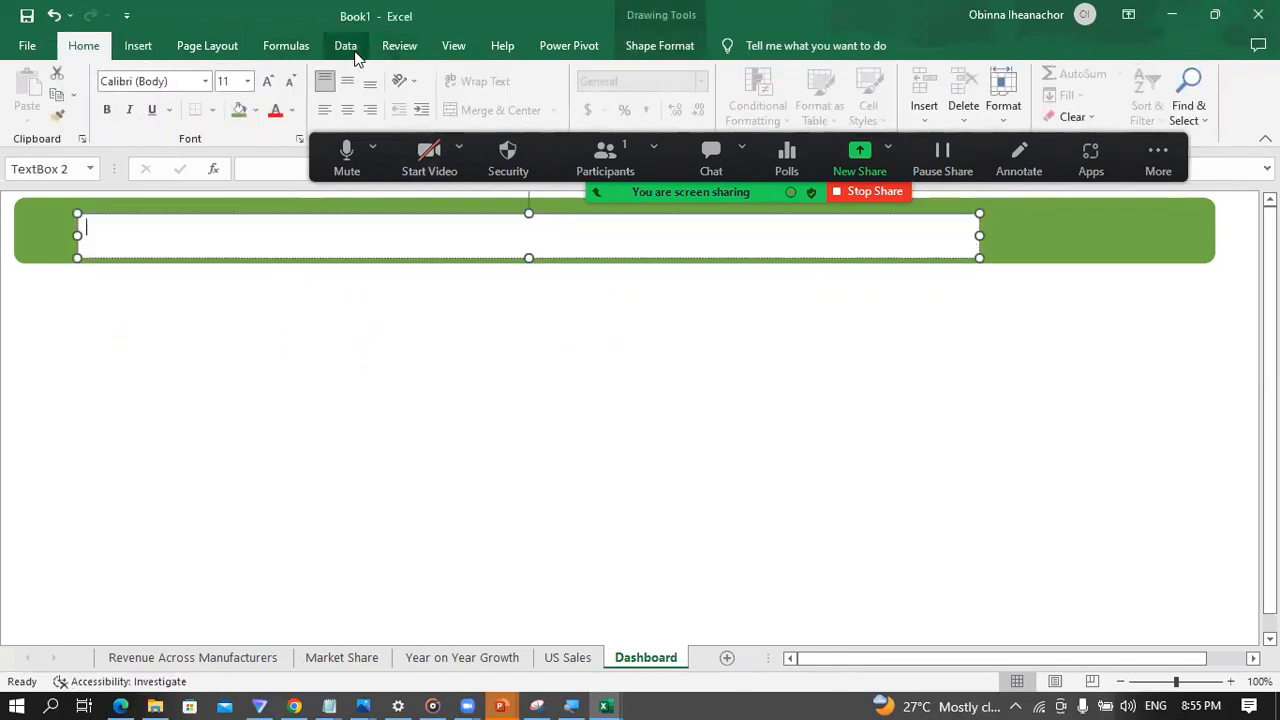
# Step: Format the banner's text box with no fill and no outline
pyautogui.click(665, 45)
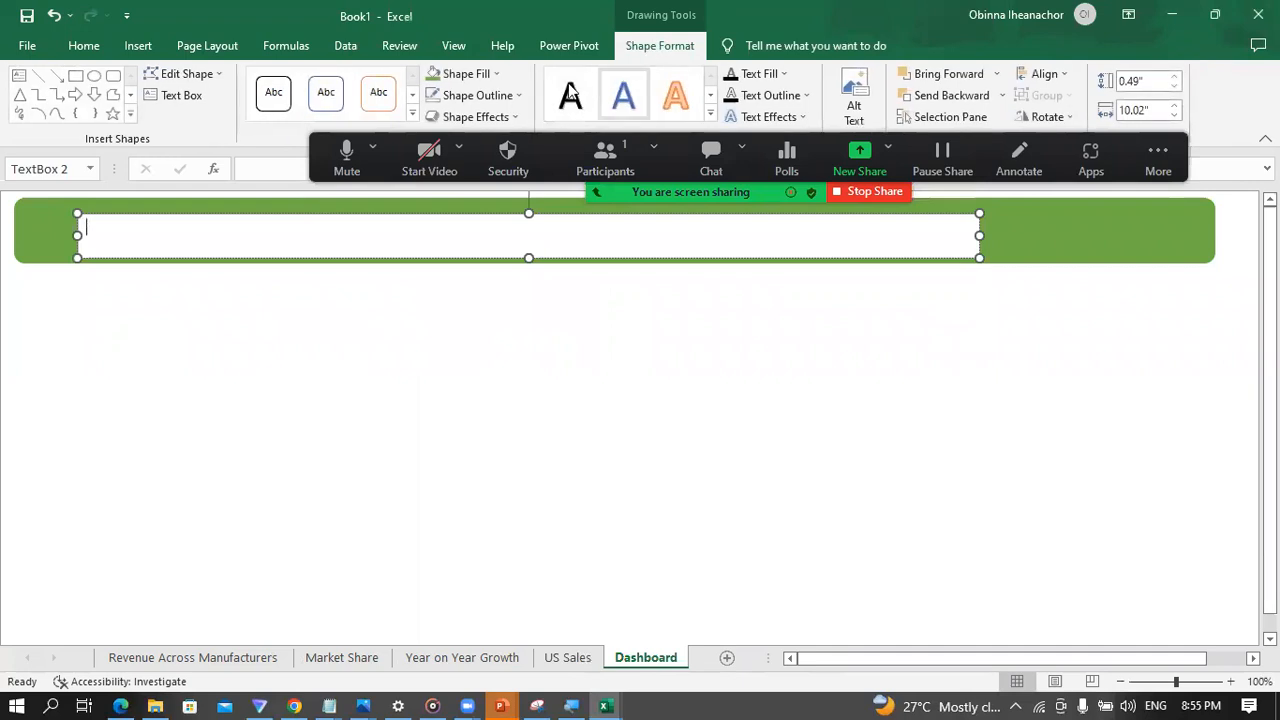
pyautogui.click(468, 76)
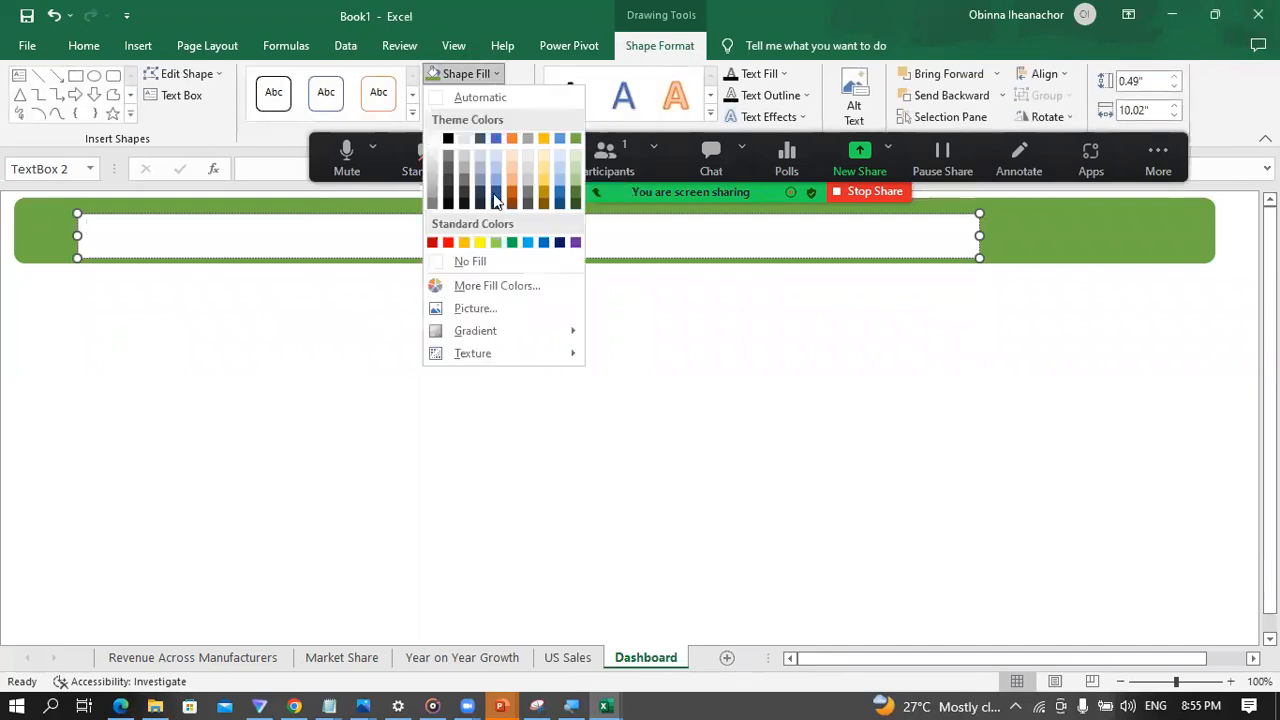
pyautogui.click(433, 263)
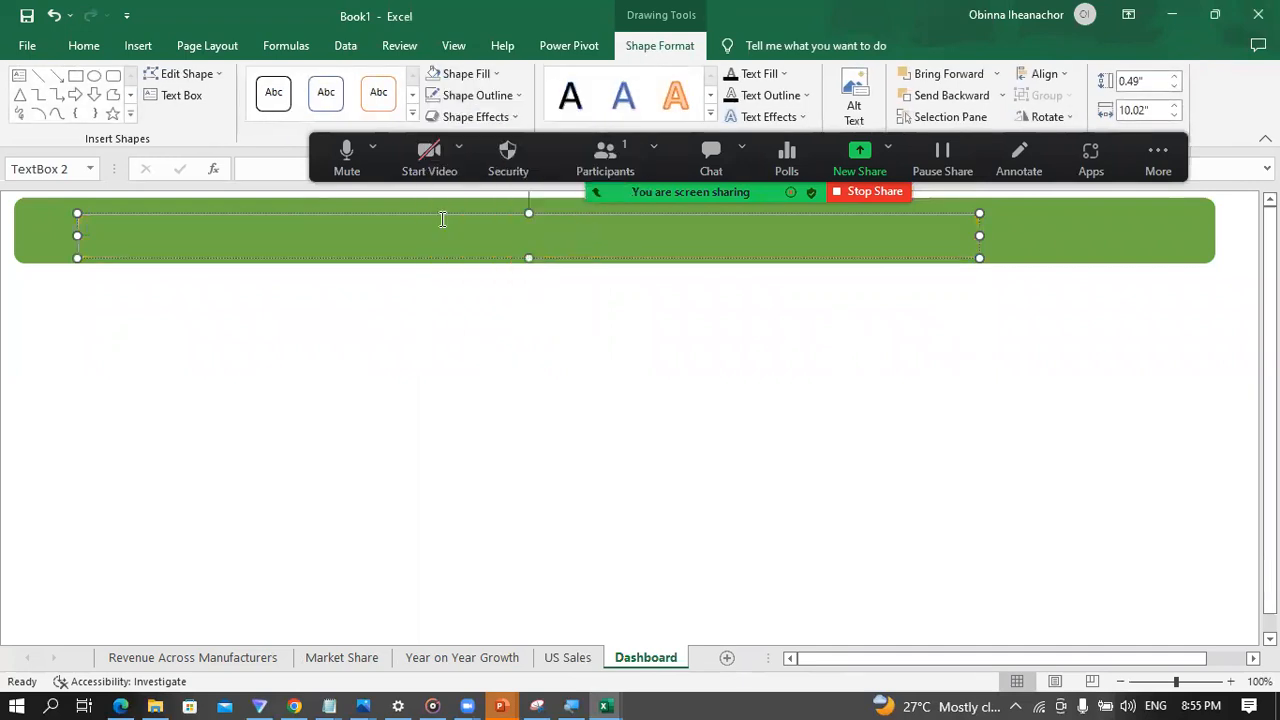
pyautogui.click(517, 97)
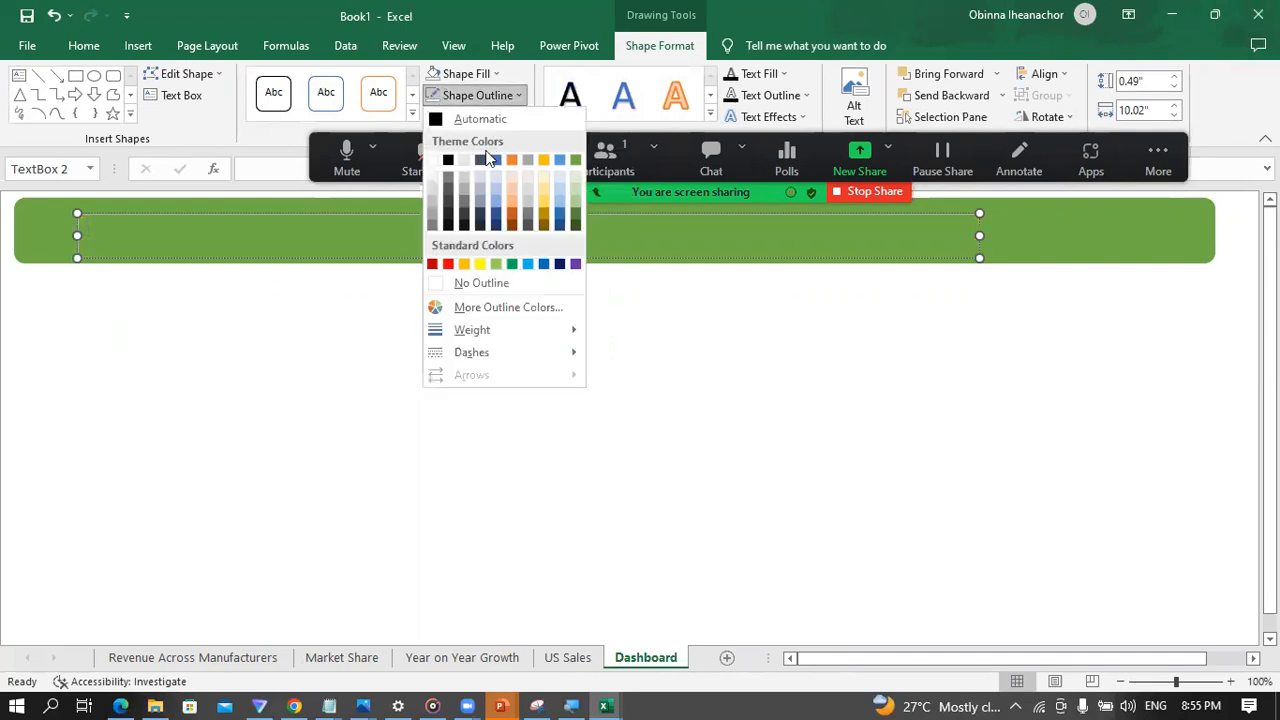
pyautogui.click(443, 284)
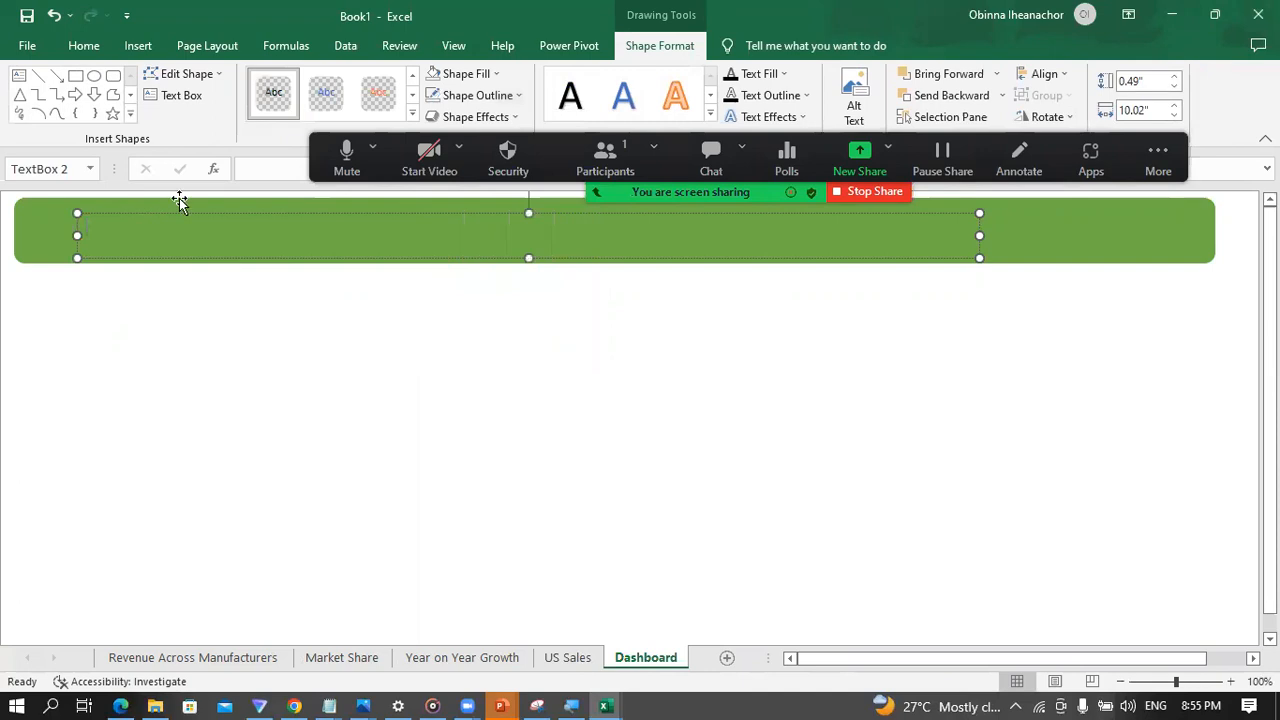
# Step: Switch to the PowerPoint slide show to examine the sample dashboard's banner and layout, and return to the Excel workbook
pyautogui.click(611, 699)
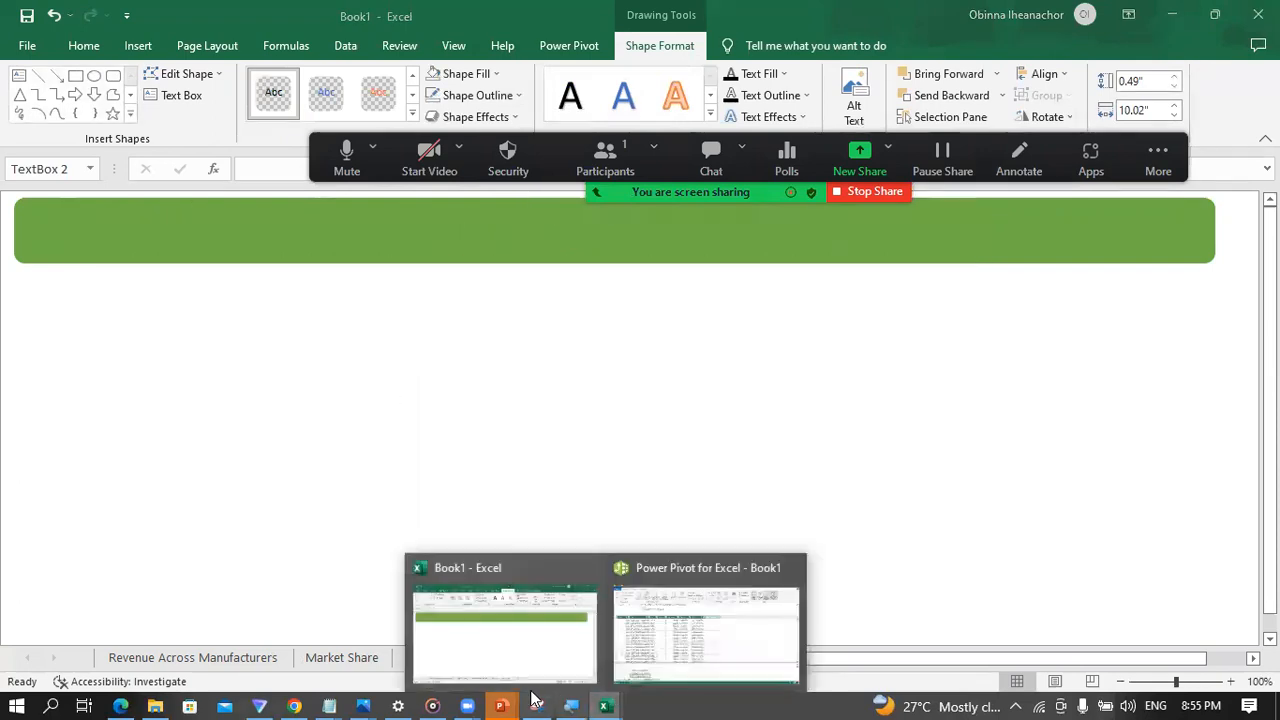
pyautogui.moveTo(501, 700)
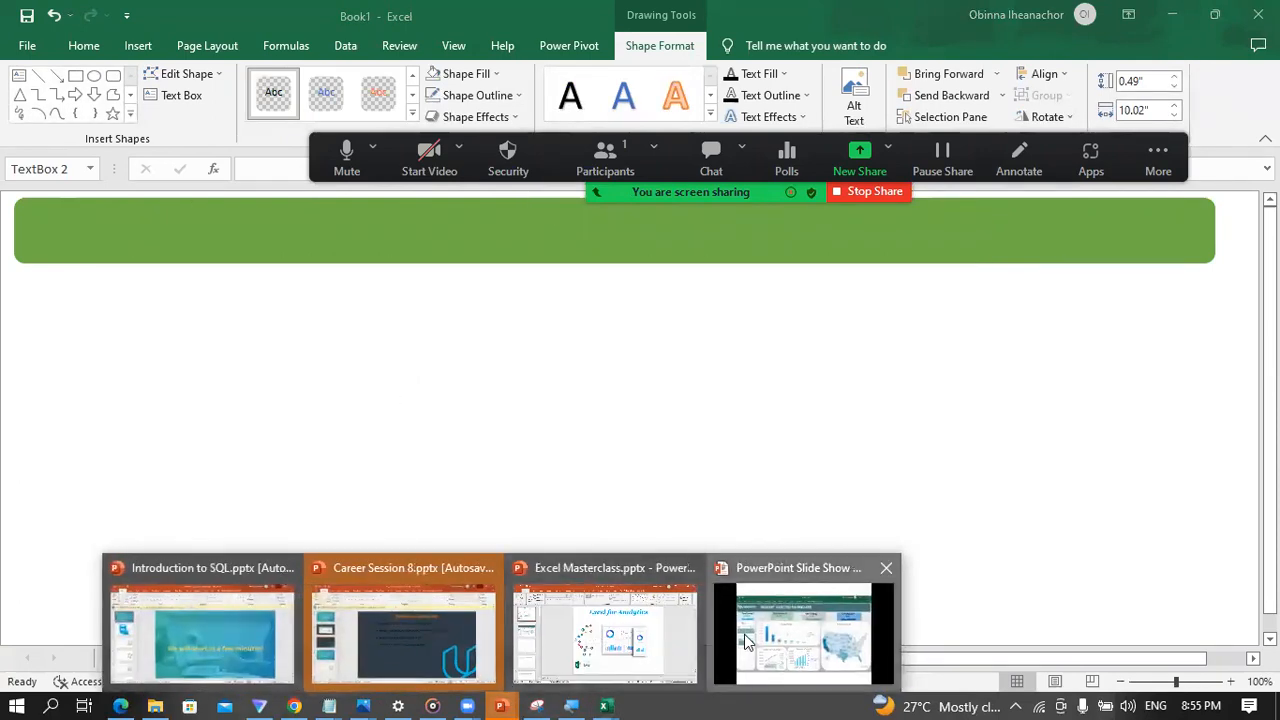
pyautogui.click(739, 643)
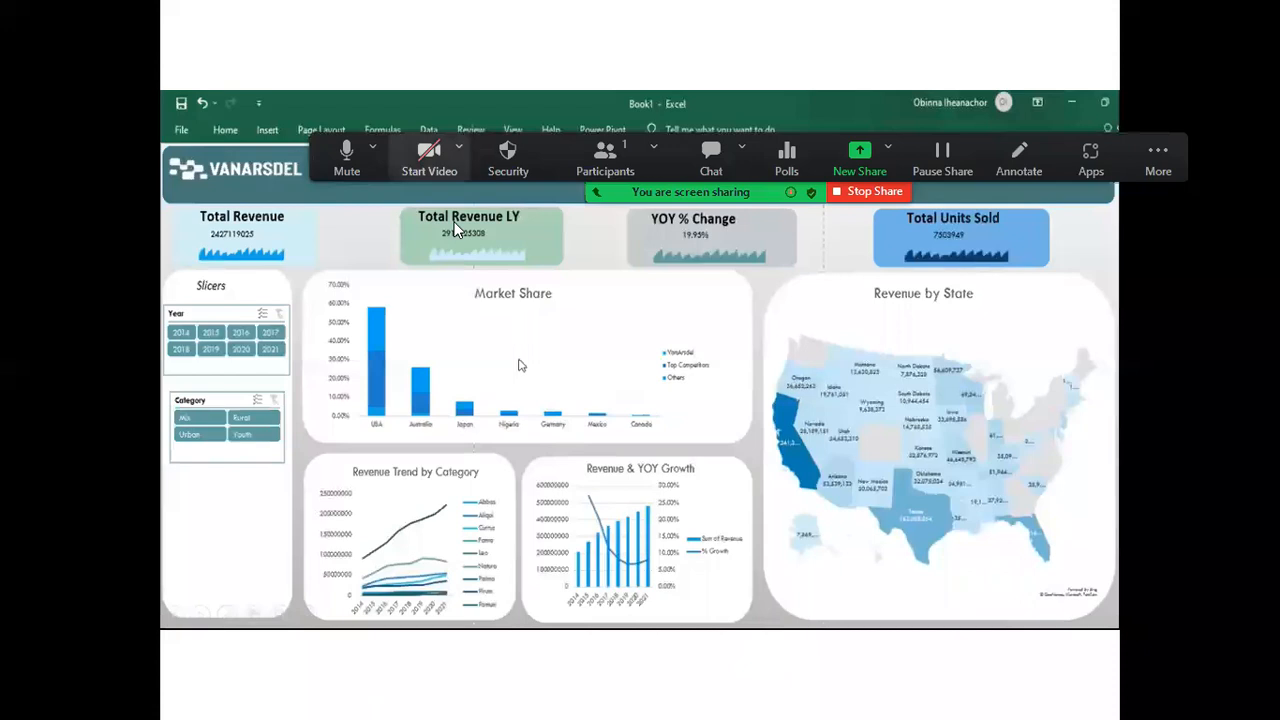
pyautogui.moveTo(450, 168); pyautogui.dragTo(456, 74)
pyautogui.press('super')
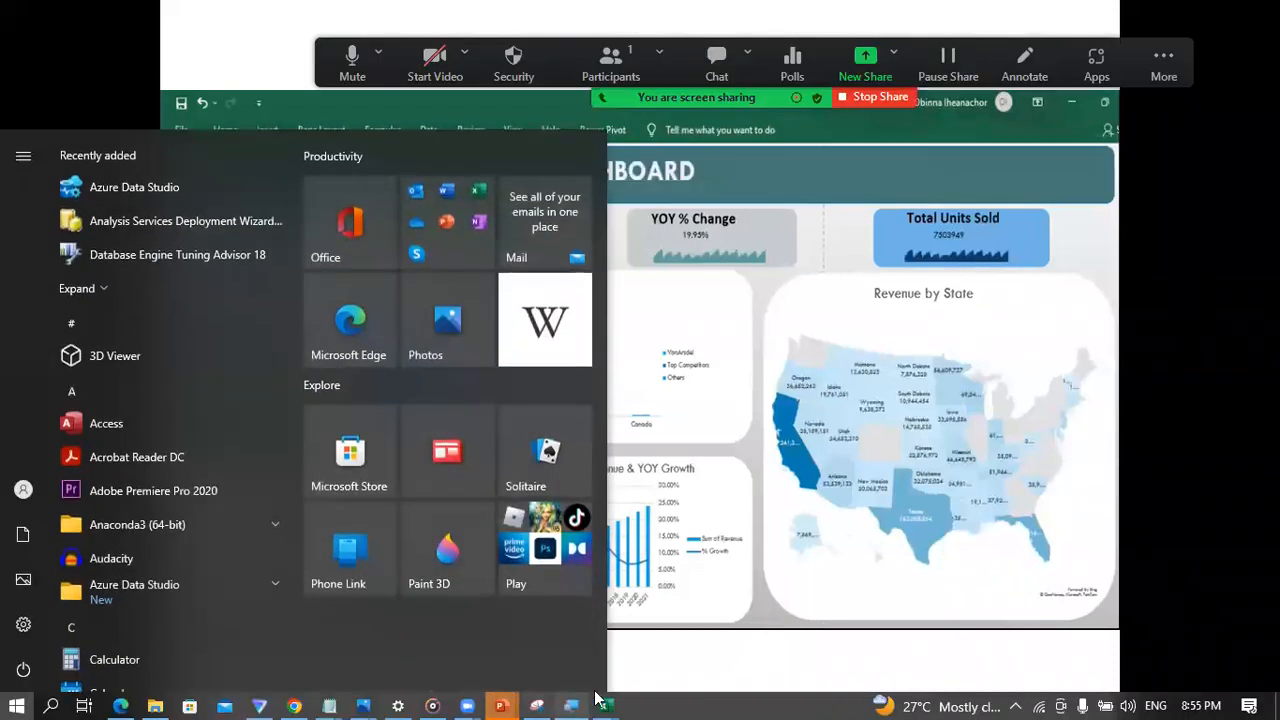
pyautogui.moveTo(604, 706)
pyautogui.click(521, 640)
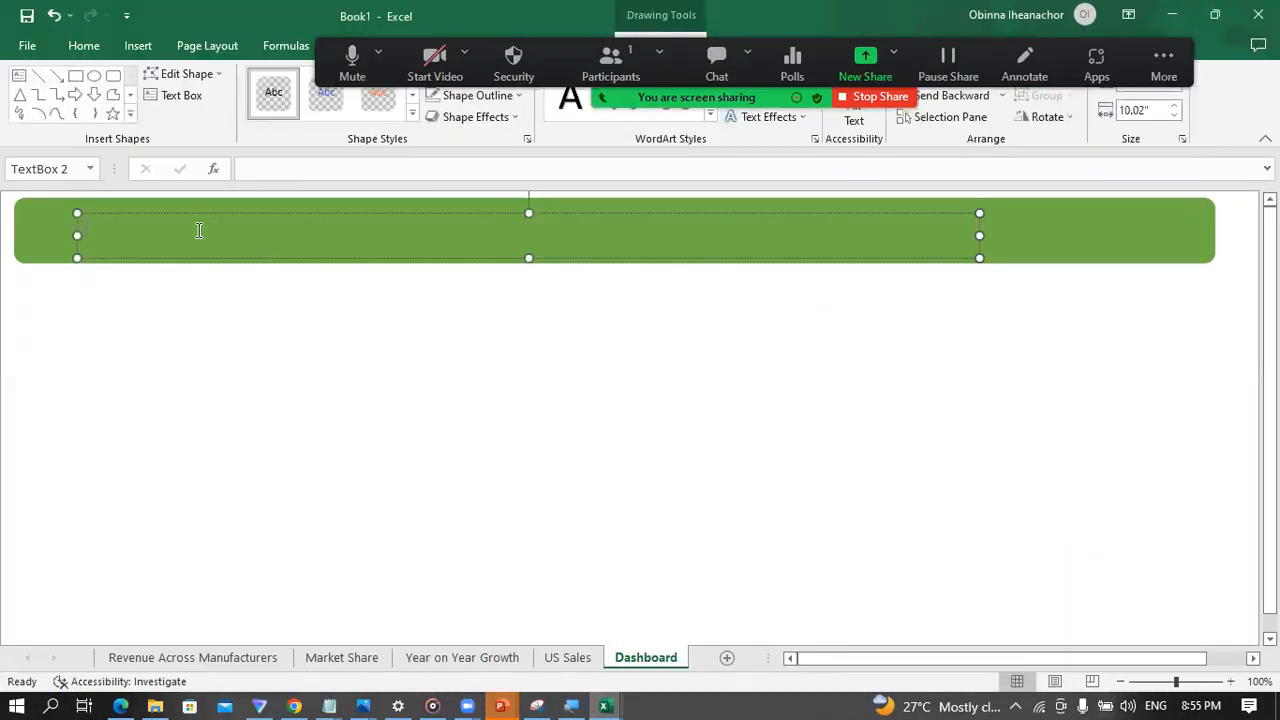
# Step: Set the font size of the banner's text box to 28
pyautogui.click(84, 46)
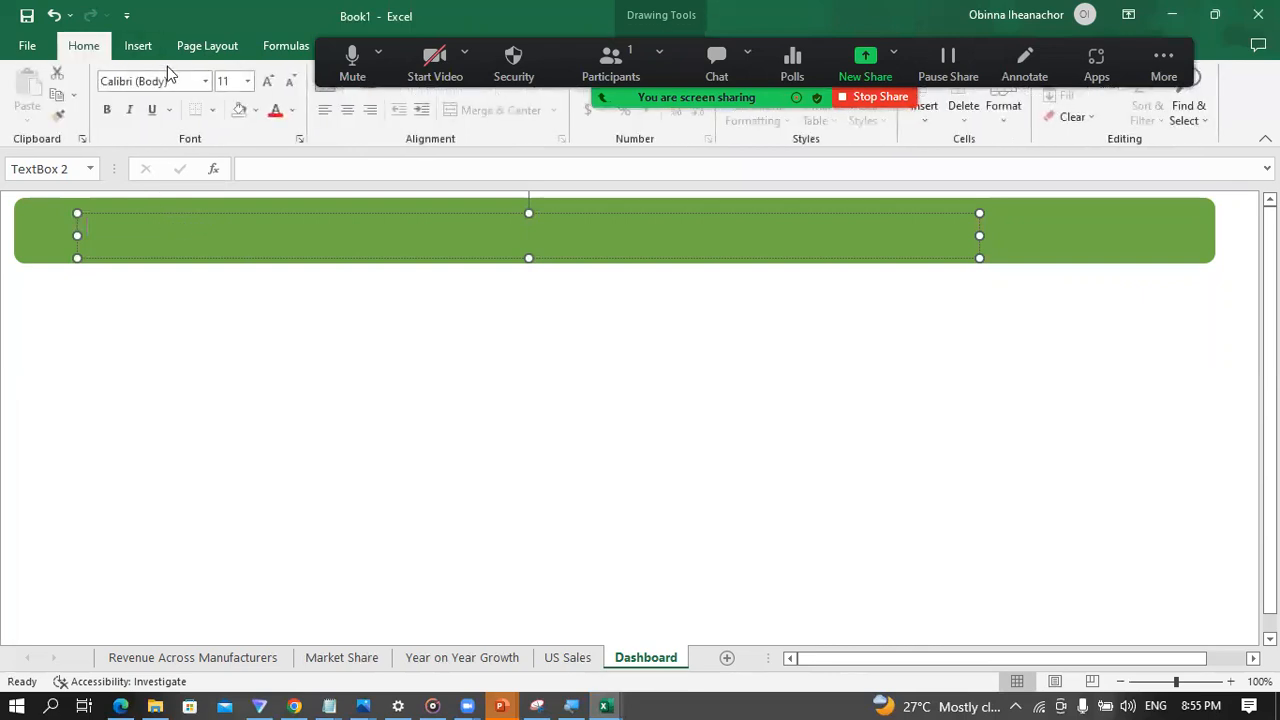
pyautogui.click(247, 82)
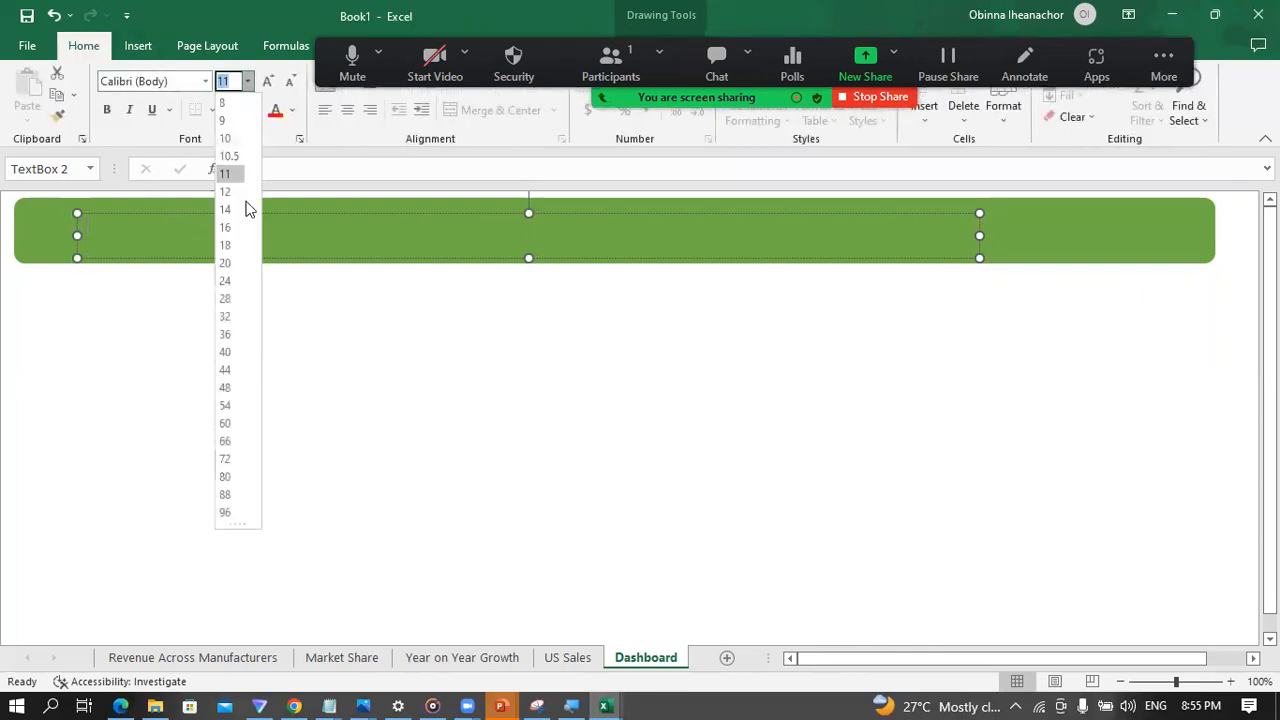
pyautogui.click(225, 300)
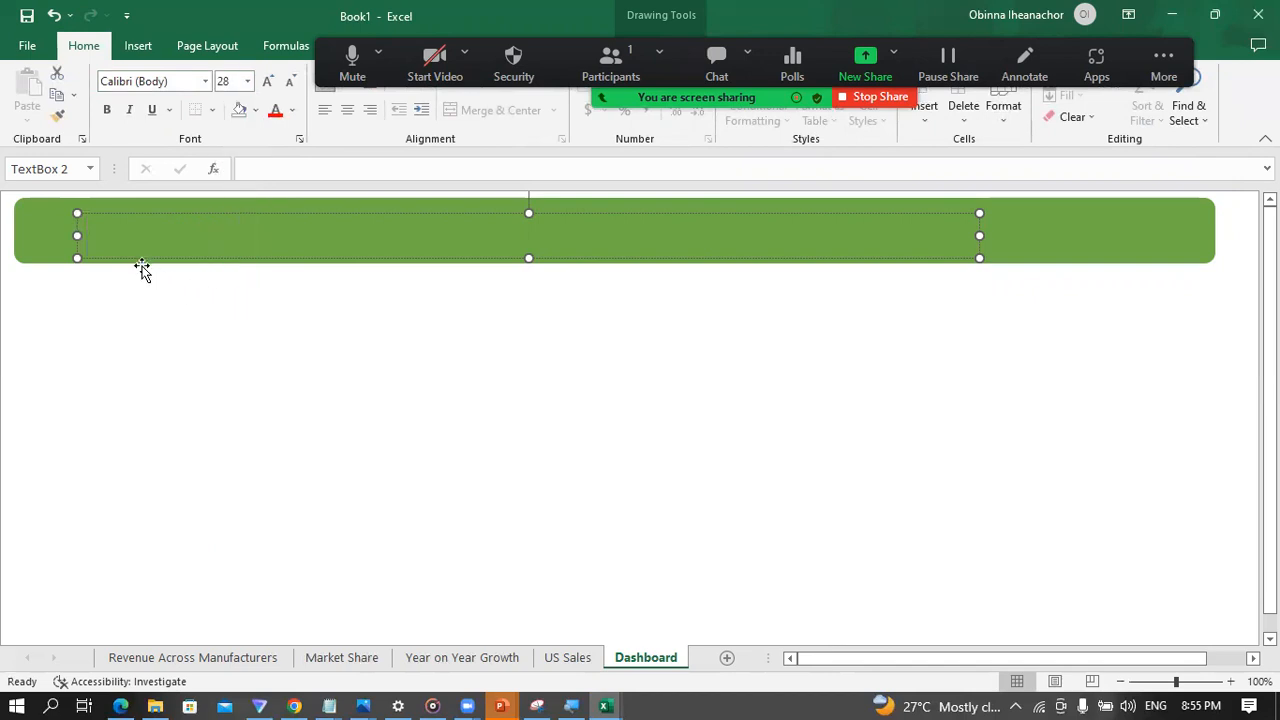
# Step: Enter the title "MARKET ANALYSIS DASHBOARD" in the banner's text box
pyautogui.write('MARKET')
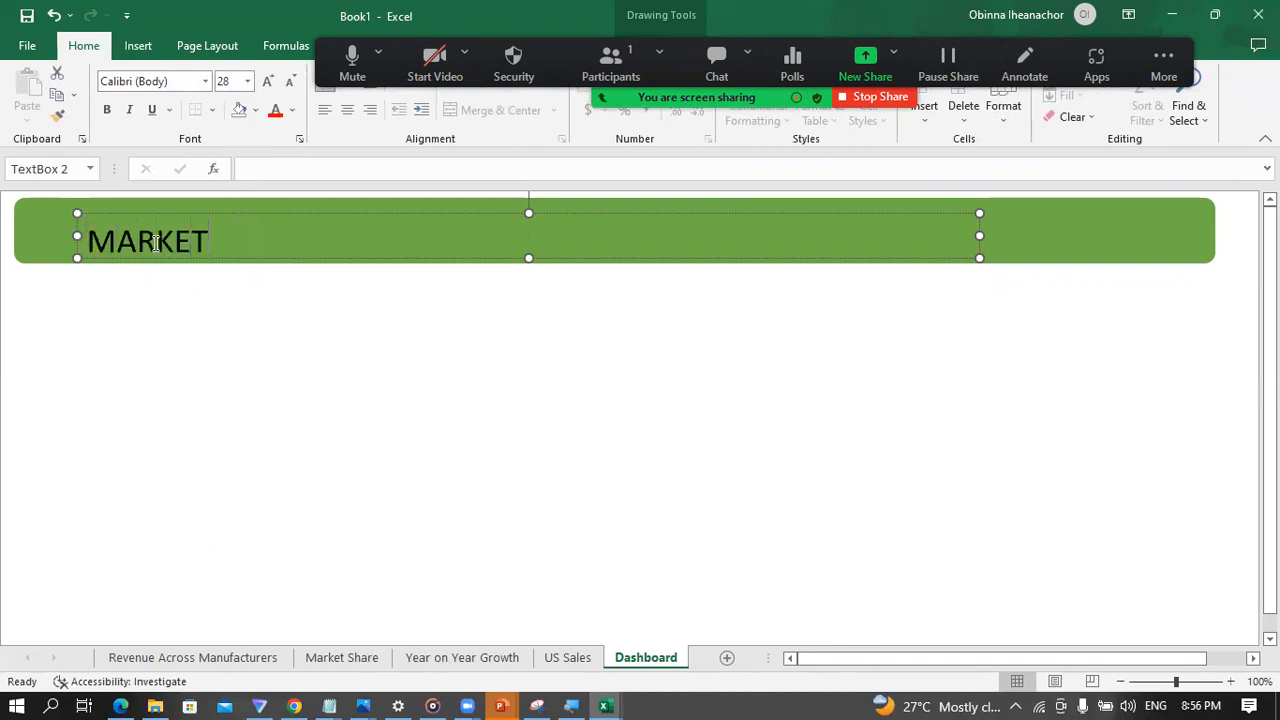
pyautogui.write(' ANALY')
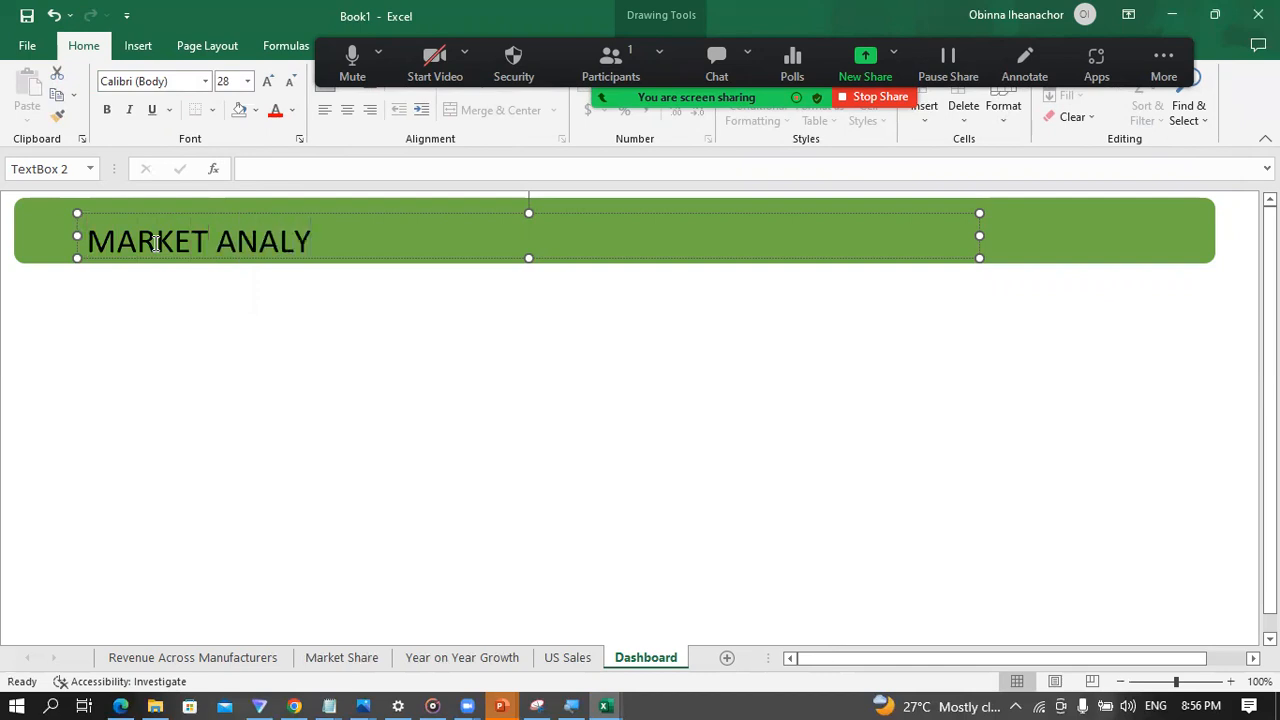
pyautogui.write('SIS DA')
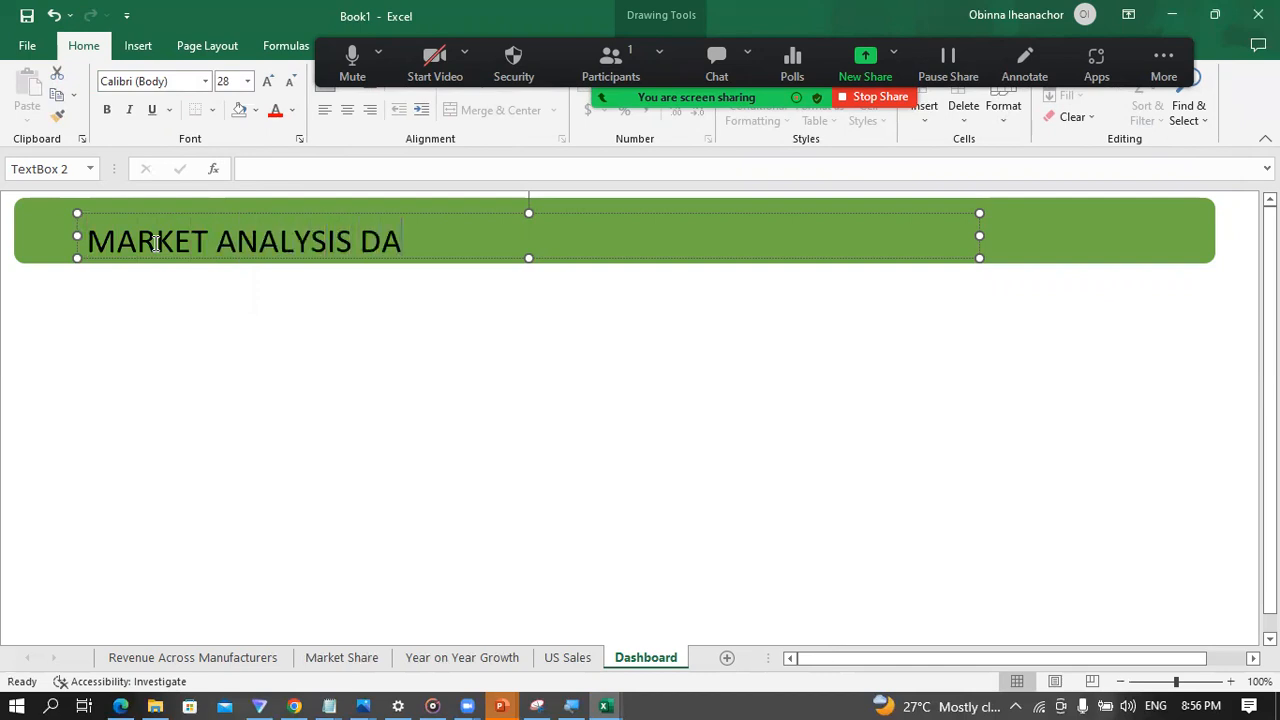
pyautogui.write('SHBOARD')
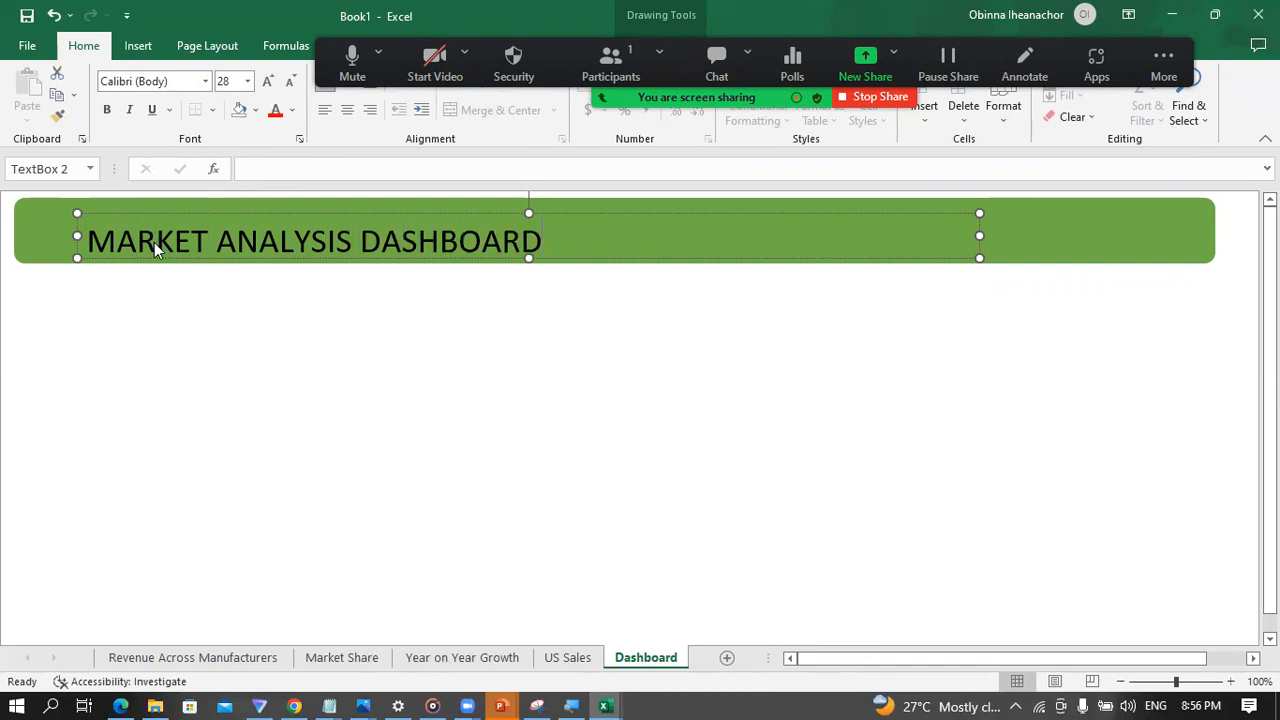
# Step: Set the font colour of the whole banner title to white
pyautogui.hotkey('ctrl', 'a')
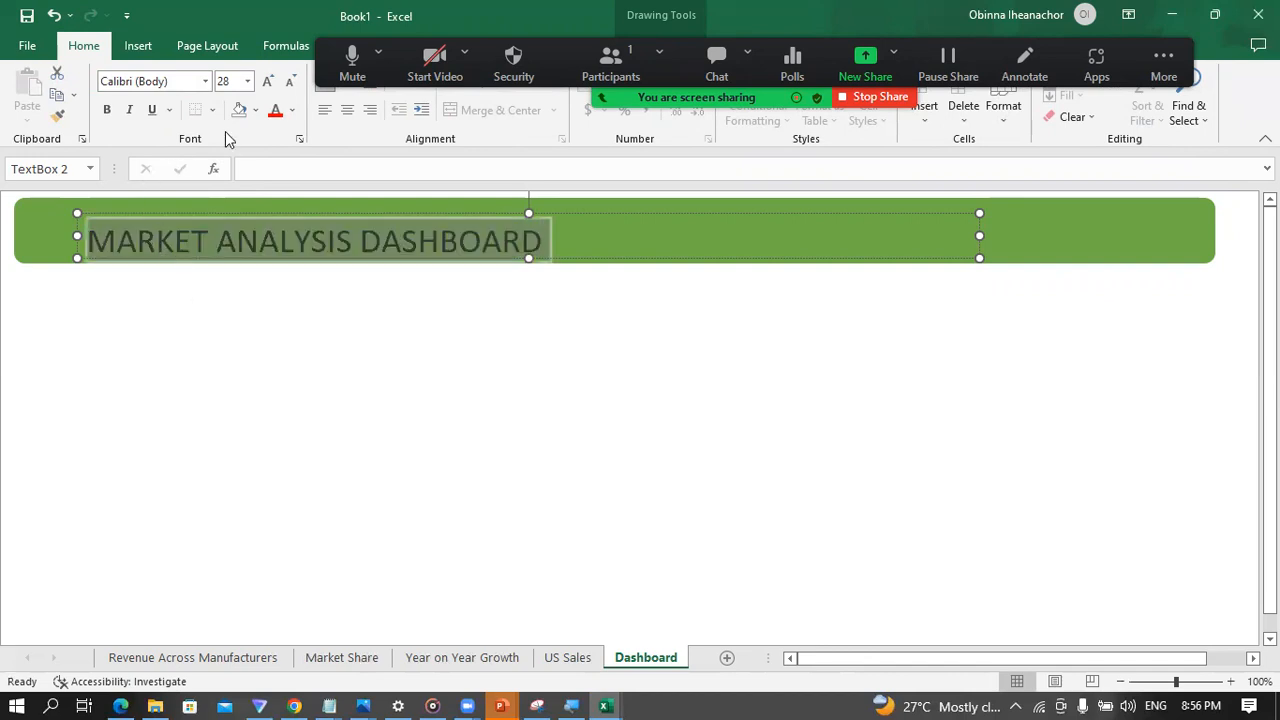
pyautogui.click(257, 112)
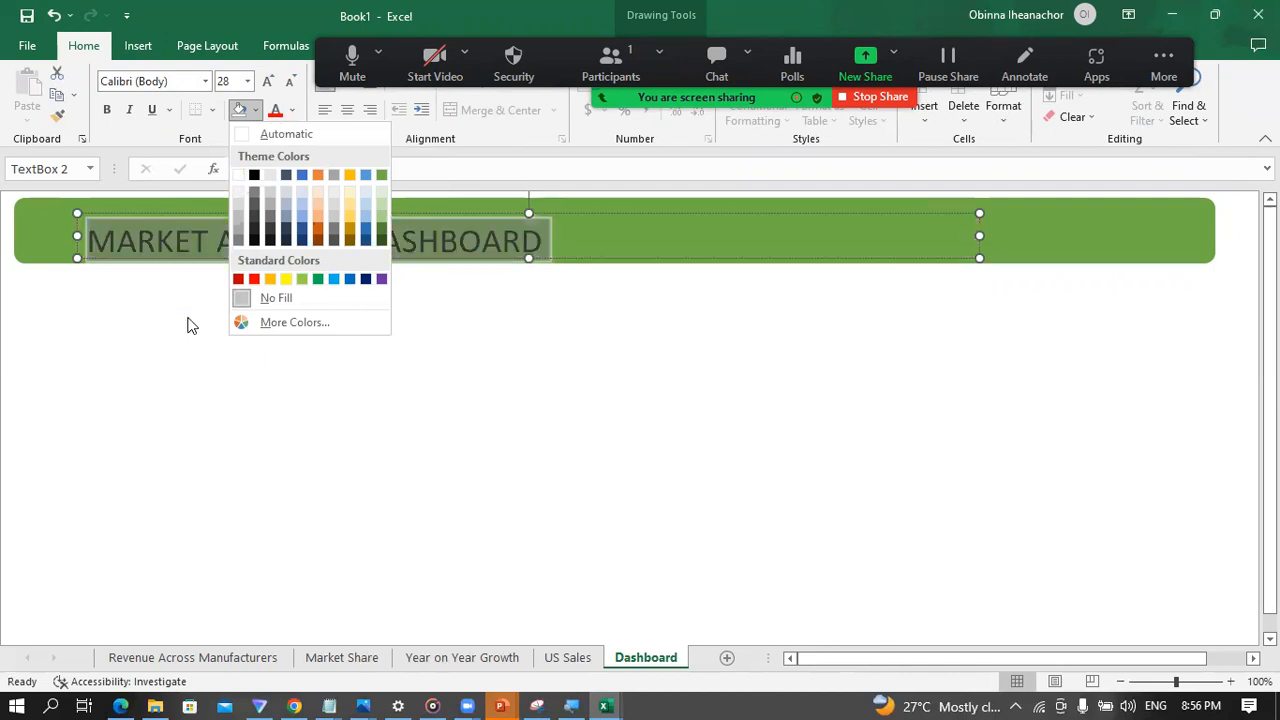
pyautogui.click(178, 240)
pyautogui.click(169, 235)
pyautogui.hotkey('ctrl', 'a')
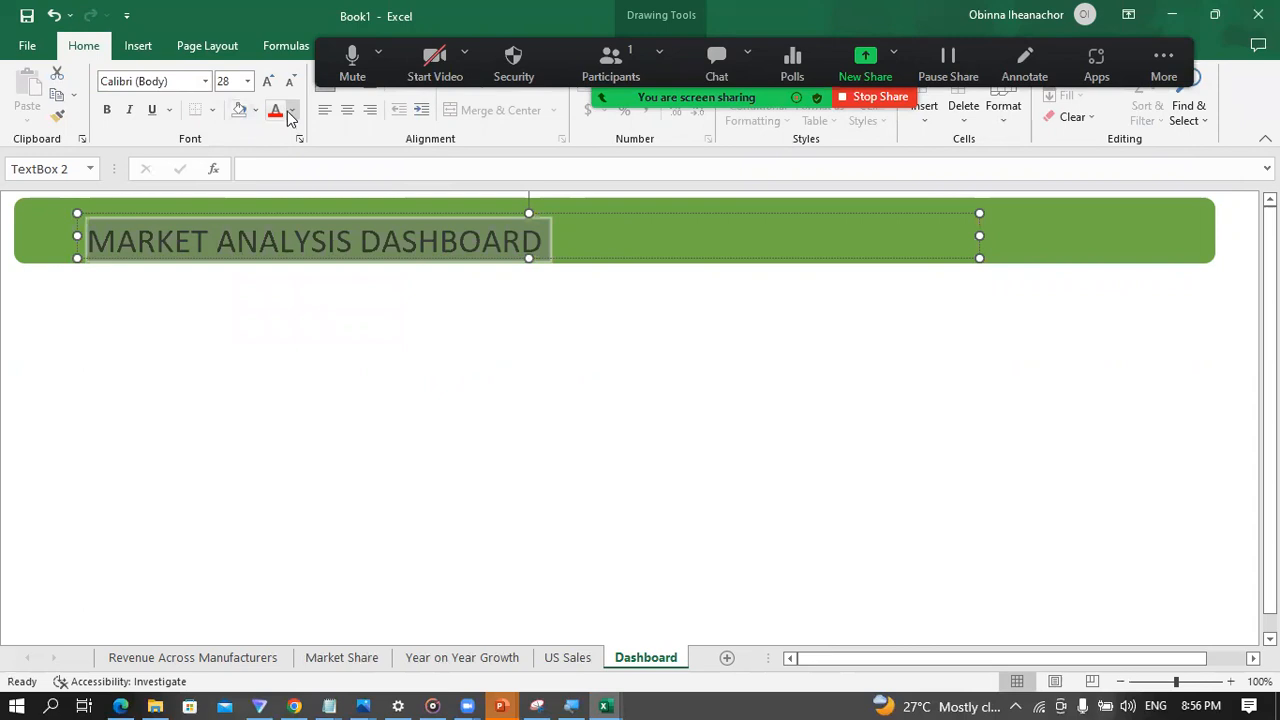
pyautogui.click(291, 110)
pyautogui.click(279, 177)
pyautogui.click(152, 330)
pyautogui.click(183, 246)
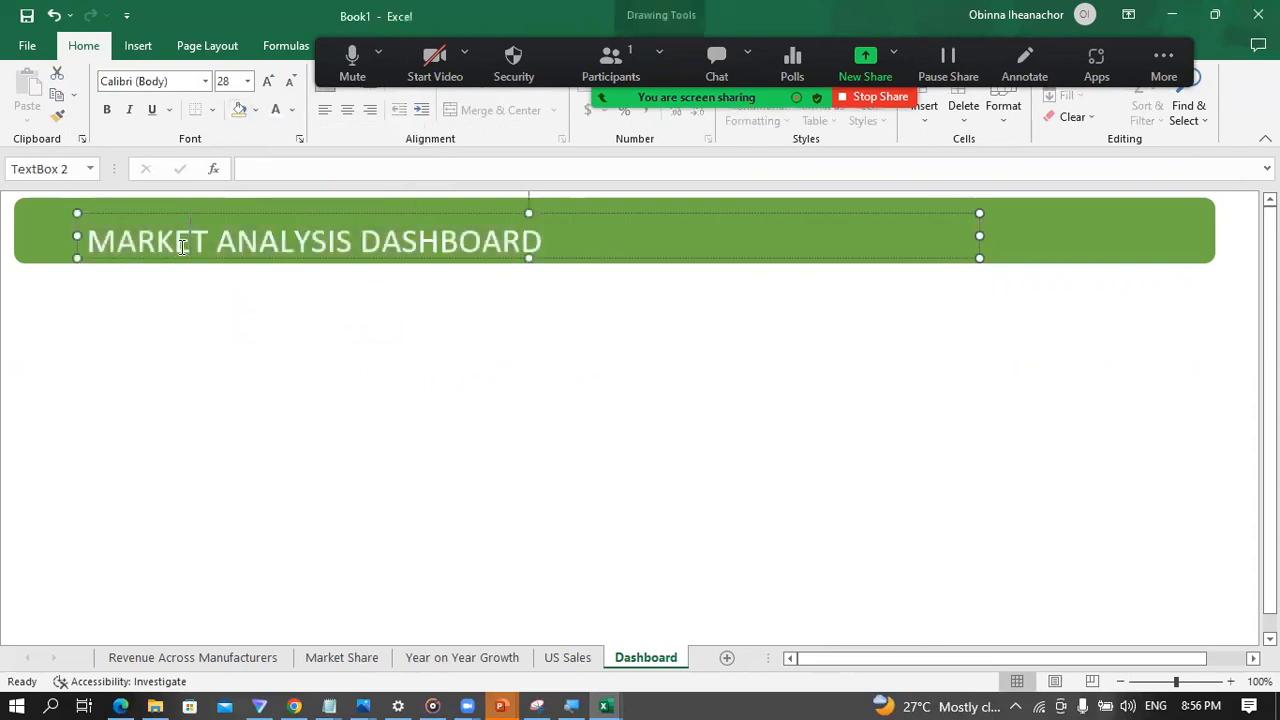
# Step: Move the title text box to the right and slightly up within the green banner
pyautogui.moveTo(215, 215); pyautogui.dragTo(322, 198)
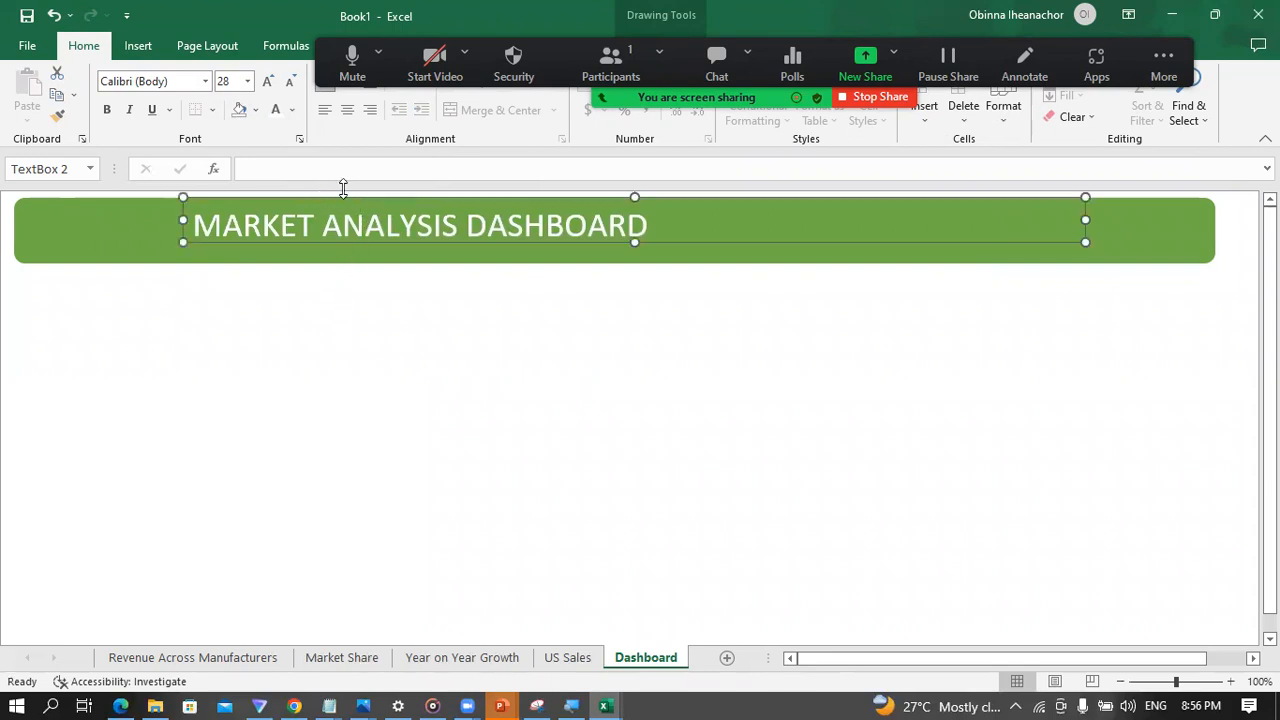
pyautogui.moveTo(323, 244); pyautogui.dragTo(312, 243)
pyautogui.click(303, 328)
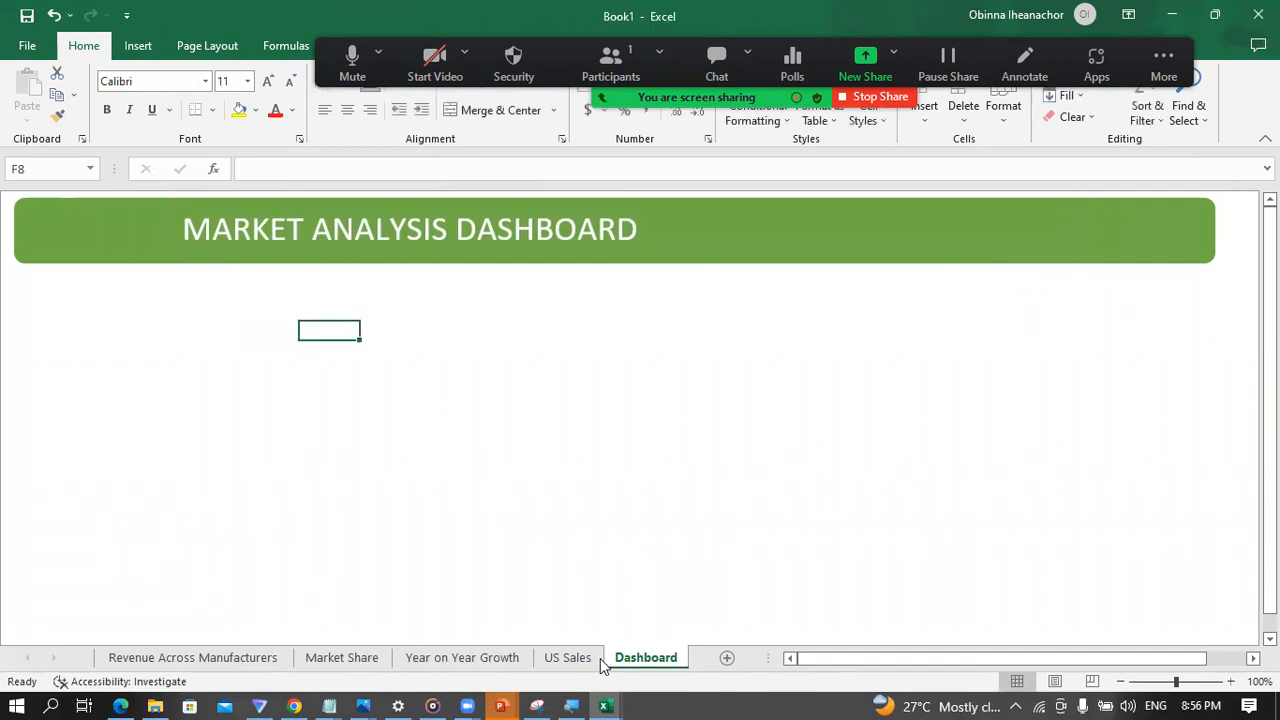
# Step: Switch to the PowerPoint slide show to check how the sample's title is styled, and return to the Excel workbook
pyautogui.moveTo(501, 706)
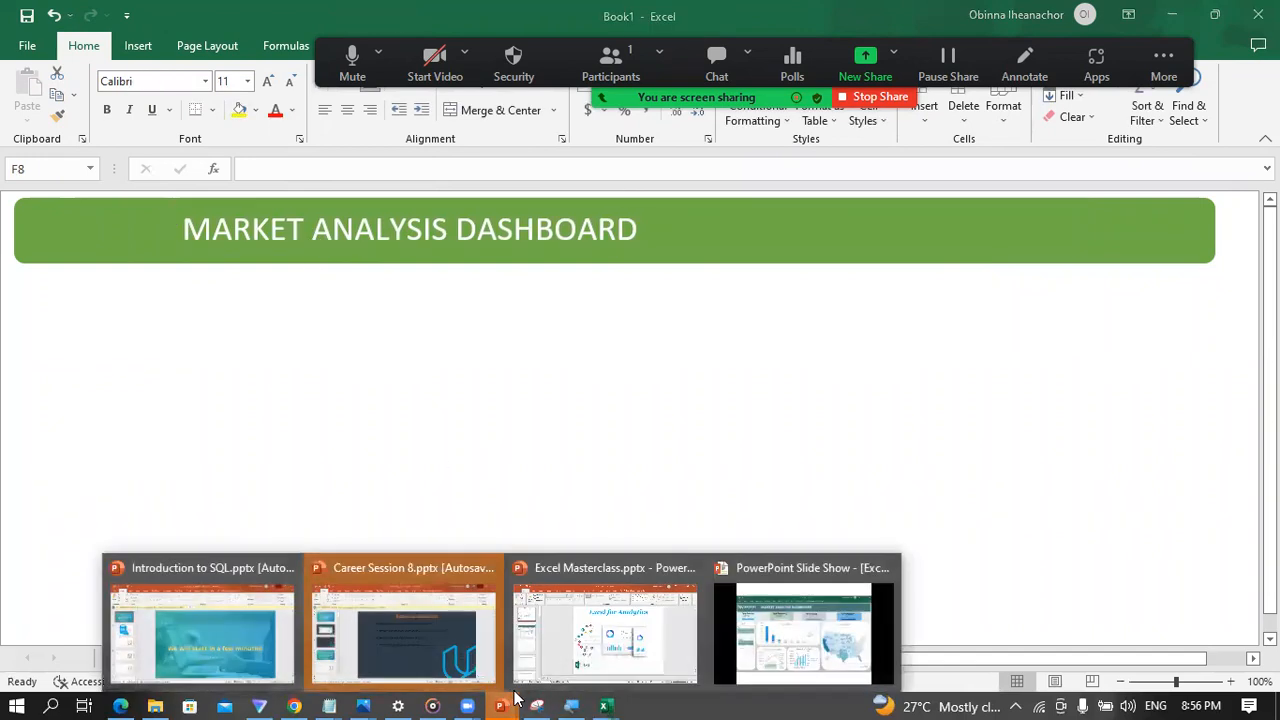
pyautogui.click(781, 612)
pyautogui.press('super')
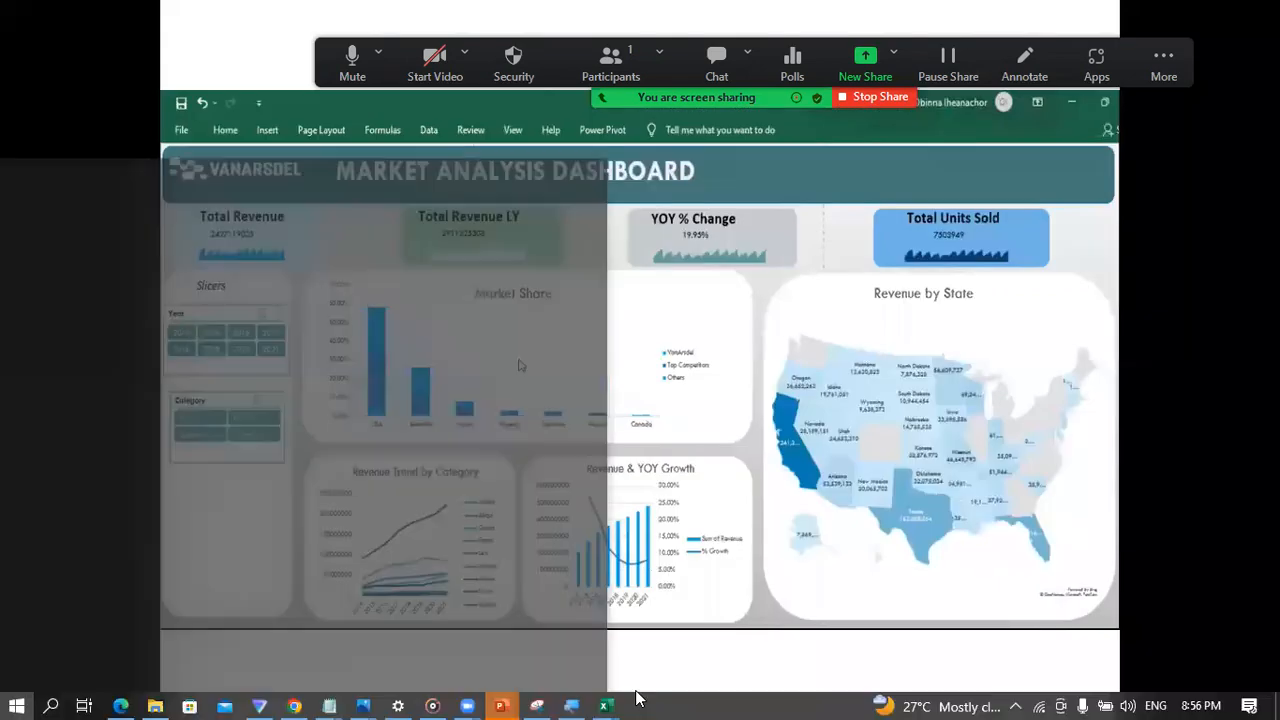
pyautogui.moveTo(604, 706)
pyautogui.click(553, 668)
# Step: Make the banner title bold and increase its font size to 32
pyautogui.click(340, 232)
pyautogui.hotkey('ctrl', 'a')
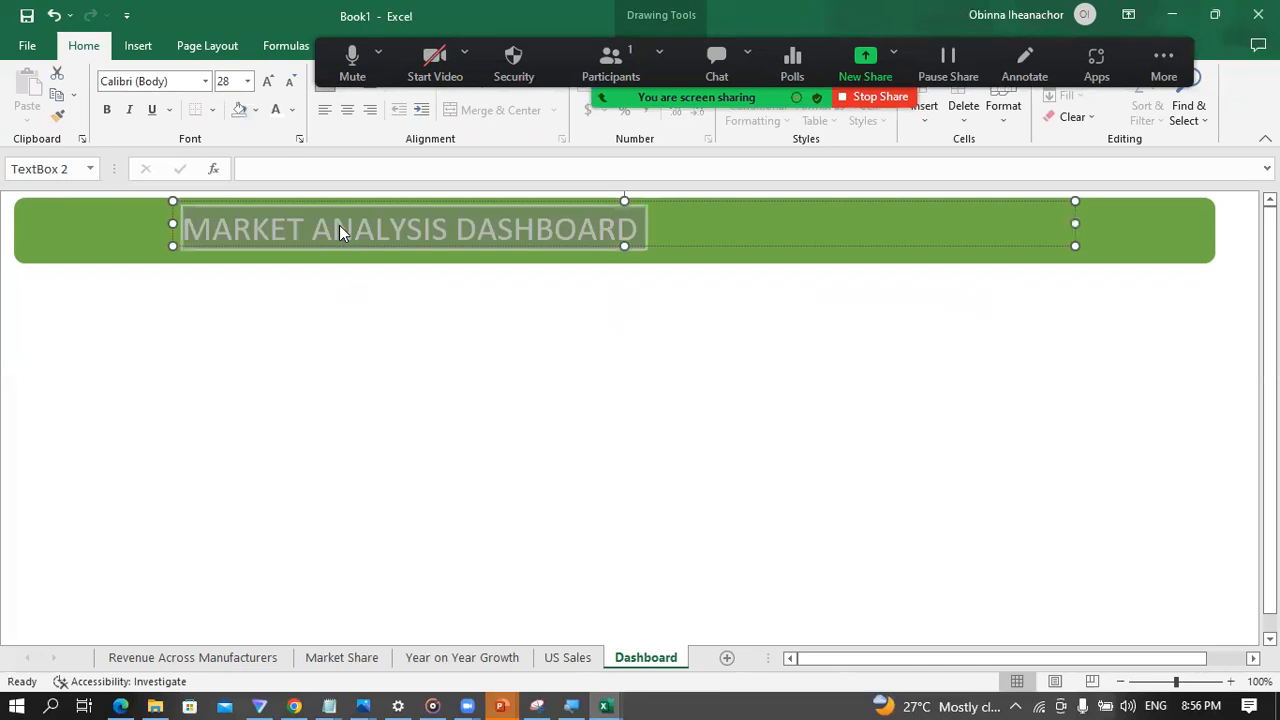
pyautogui.click(107, 110)
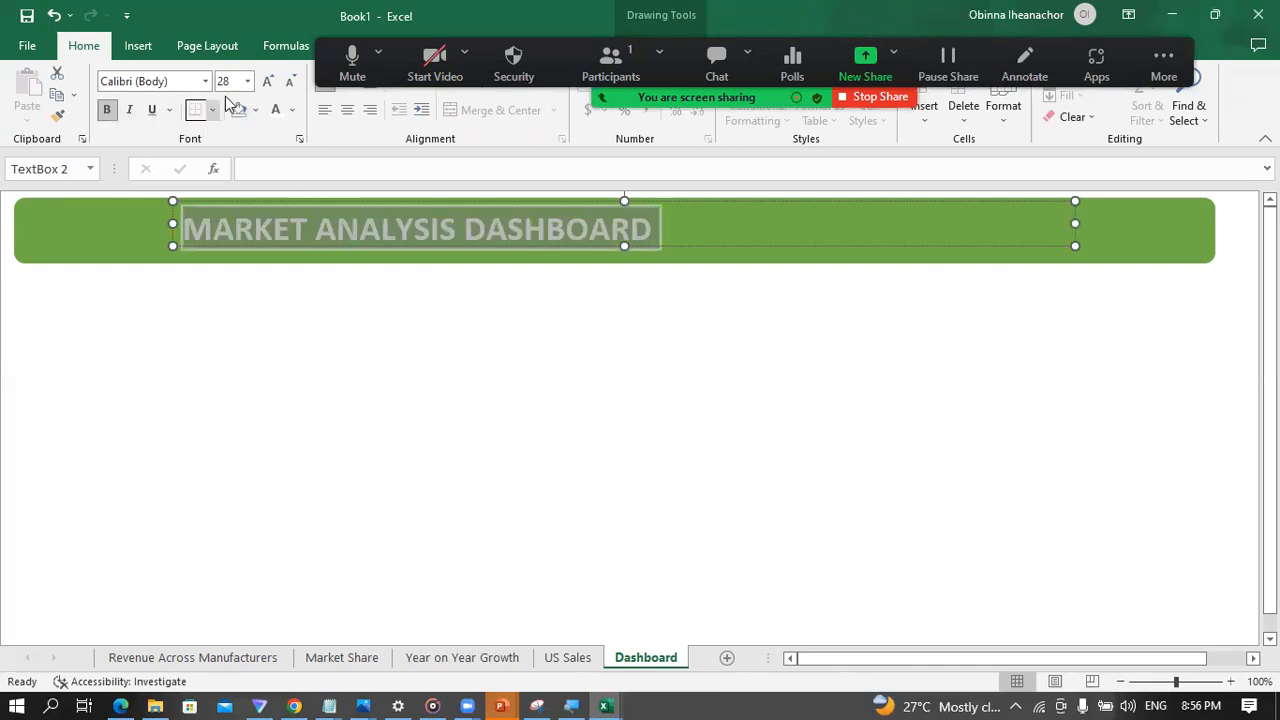
pyautogui.click(266, 82)
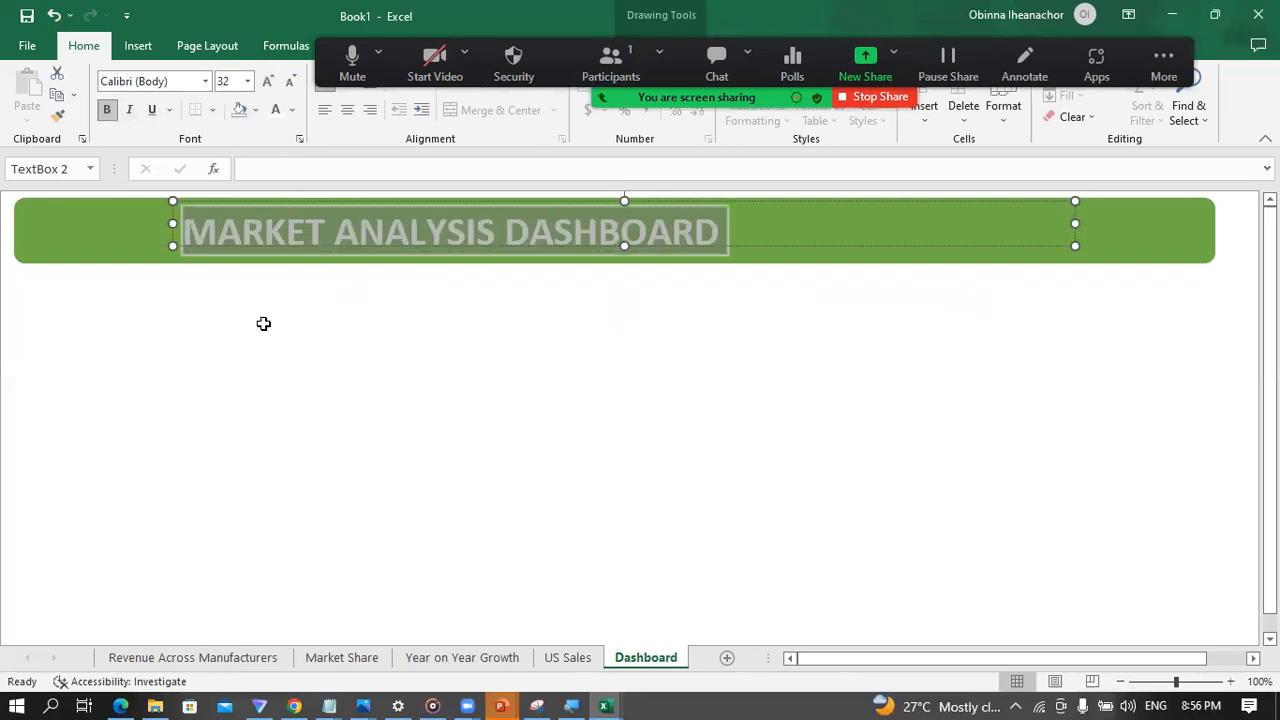
pyautogui.click(263, 323)
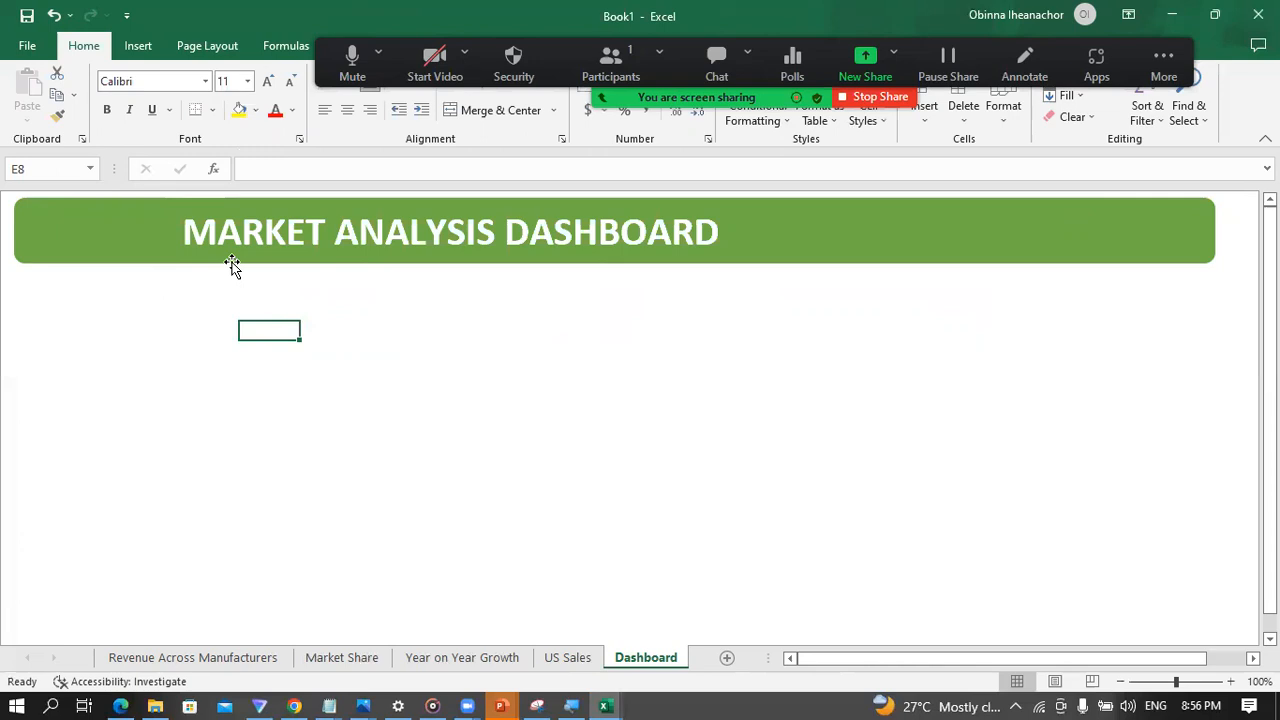
# Step: Start inserting a picture from this device and browse to Documents > Repos > Data Professionals Africa Webinars > Excel > Project > Data
pyautogui.click(139, 45)
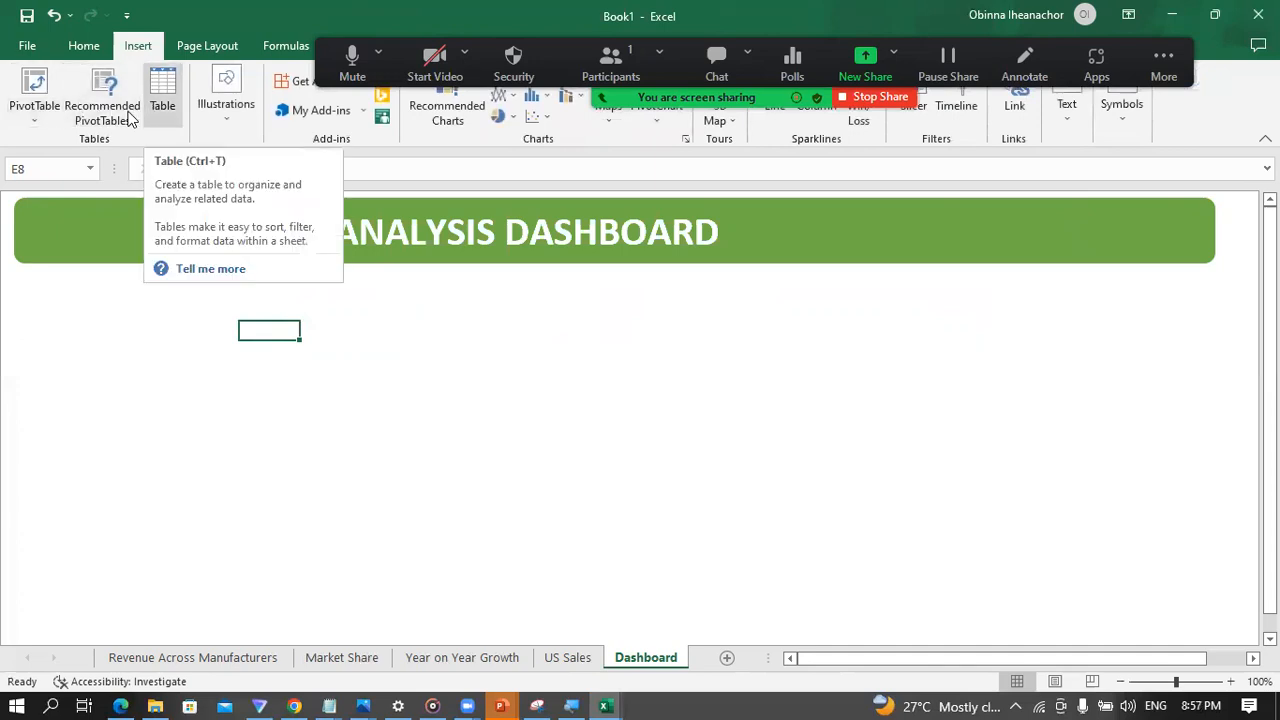
pyautogui.click(222, 124)
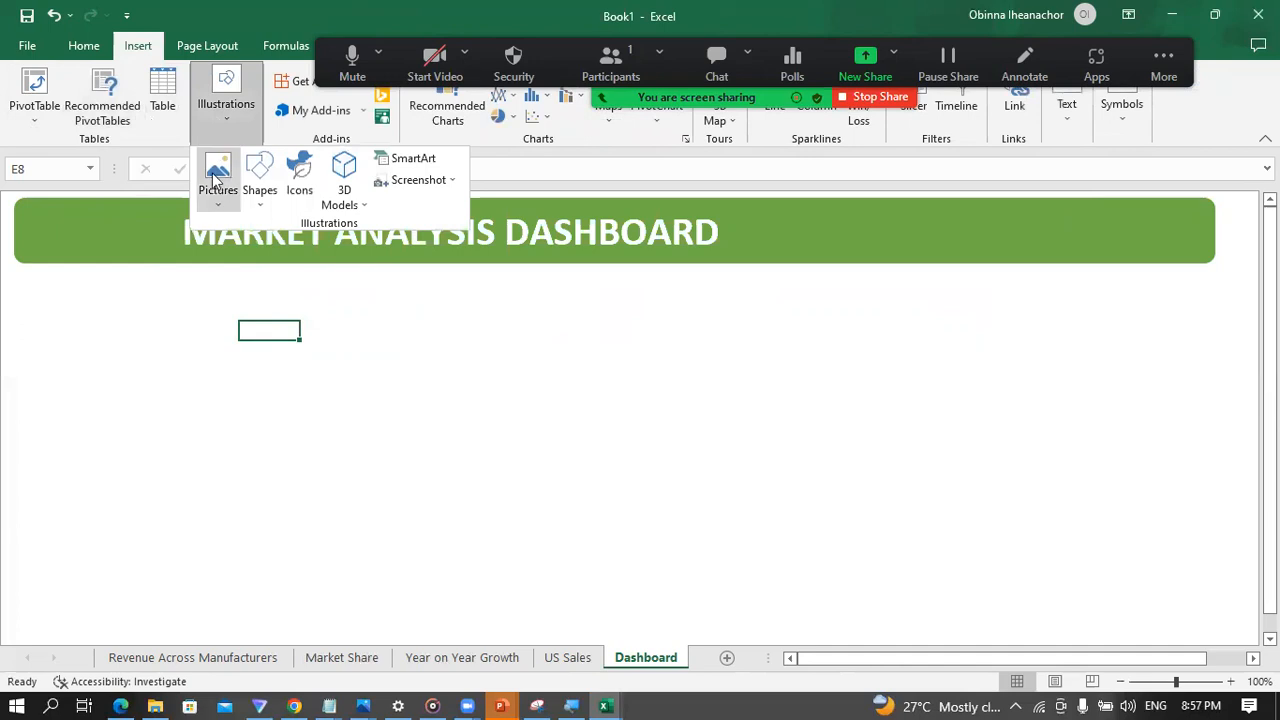
pyautogui.click(223, 192)
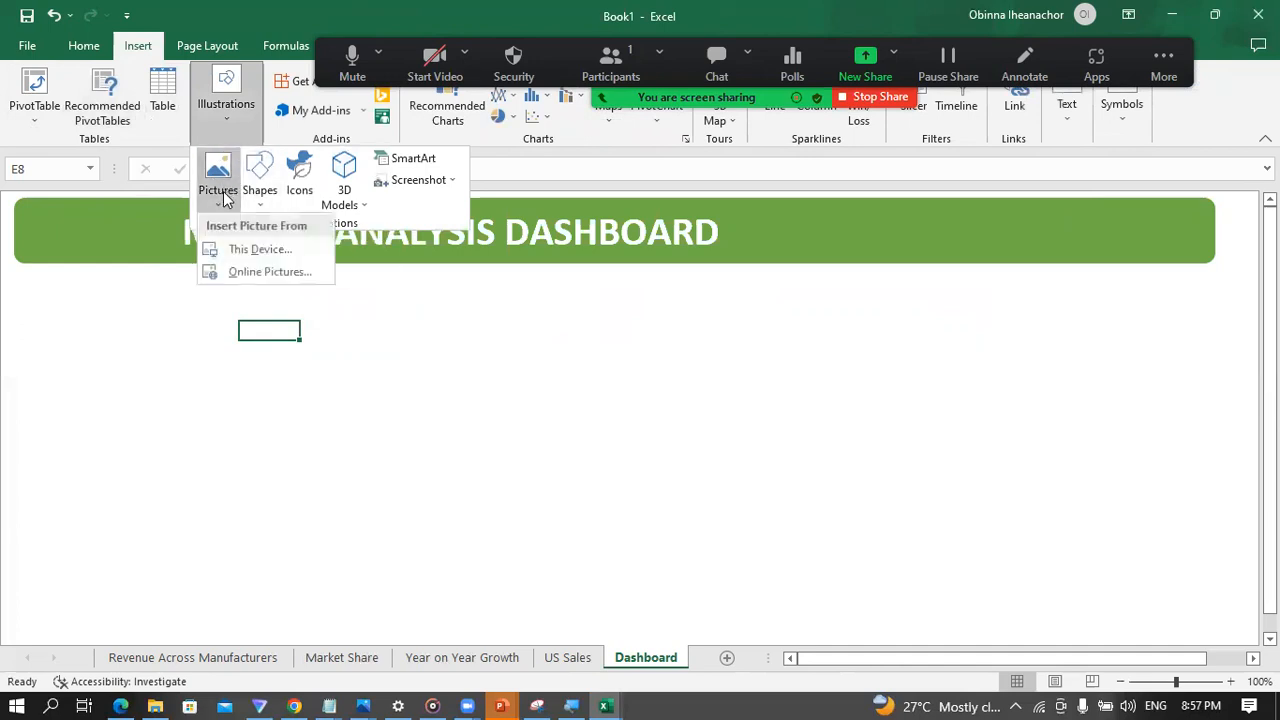
pyautogui.click(257, 249)
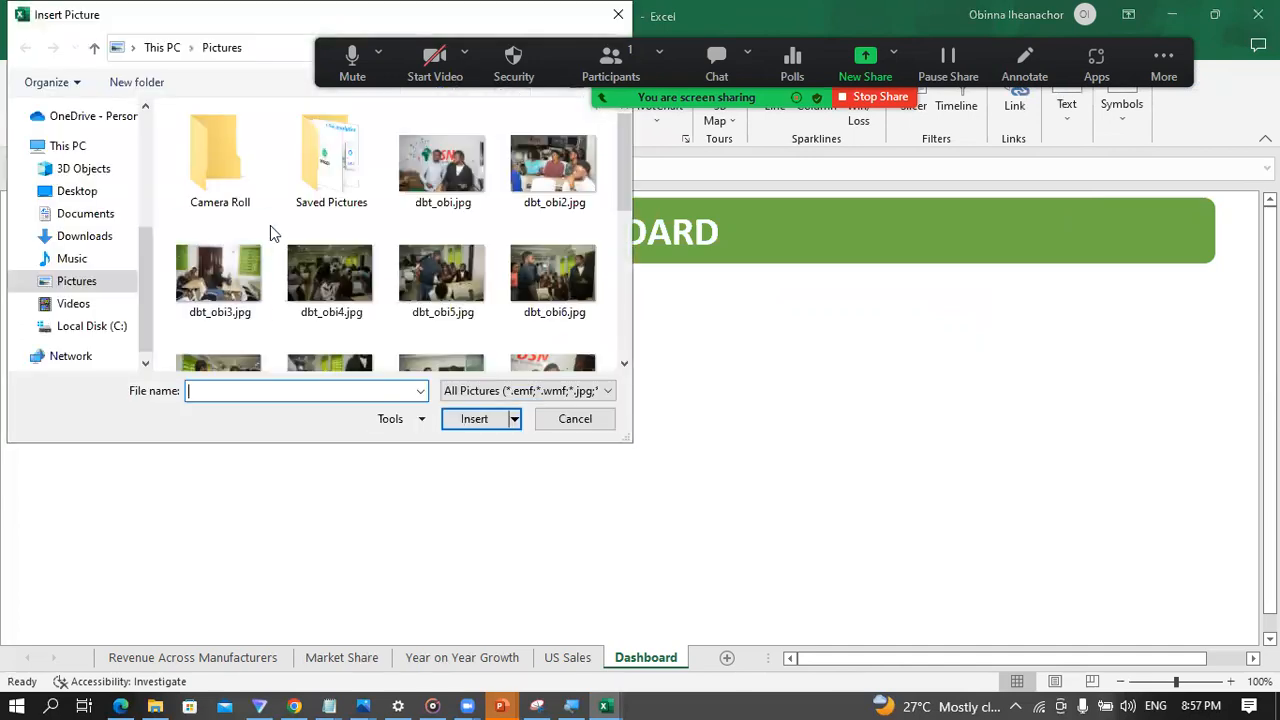
pyautogui.click(86, 216)
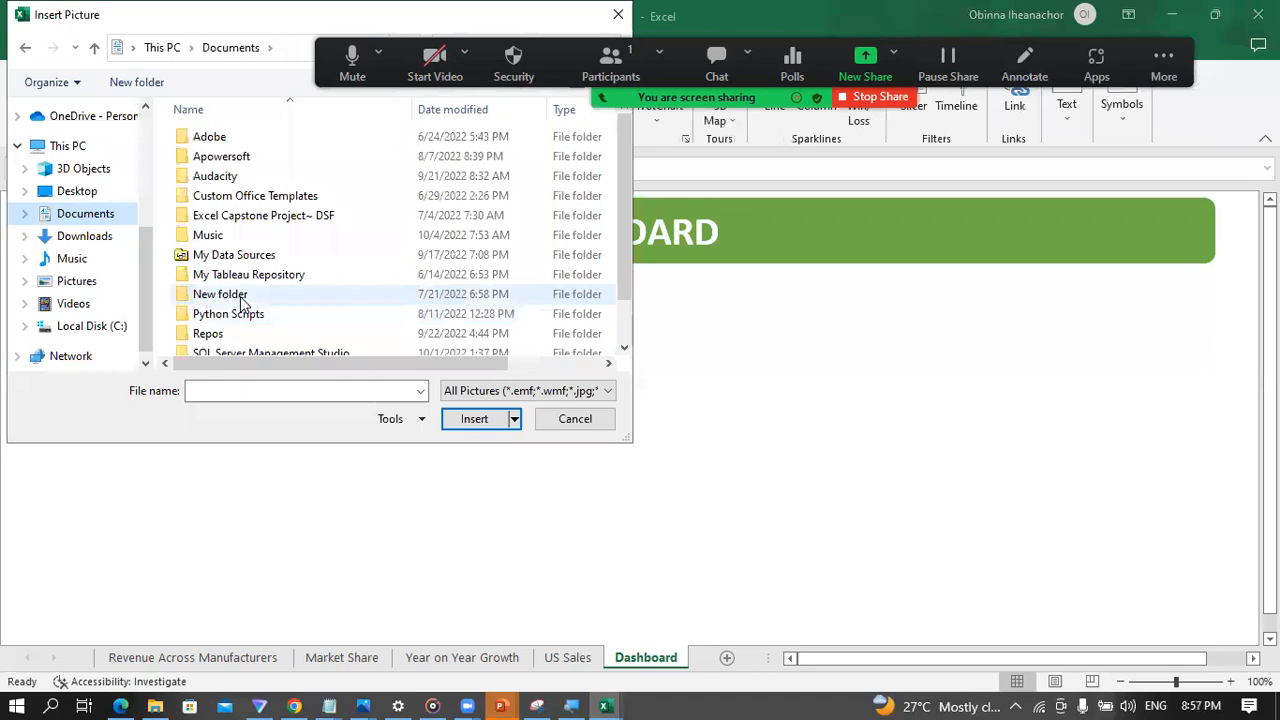
pyautogui.doubleClick(210, 334)
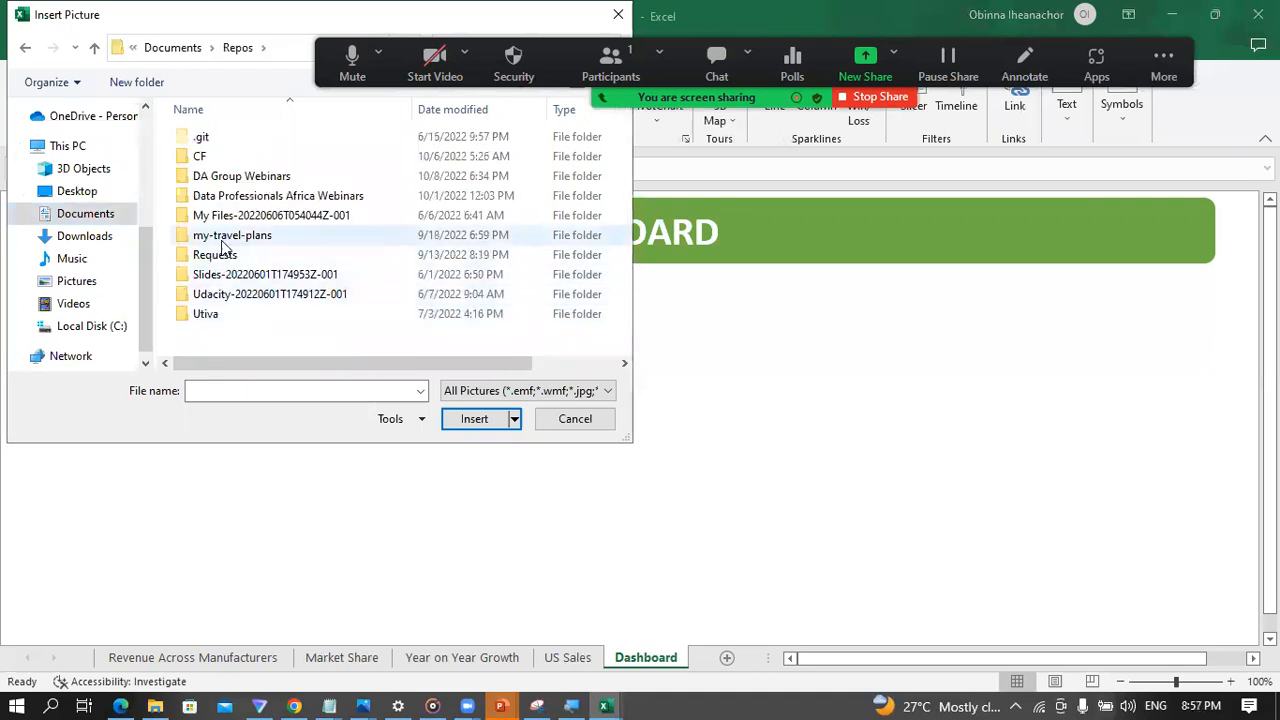
pyautogui.doubleClick(225, 197)
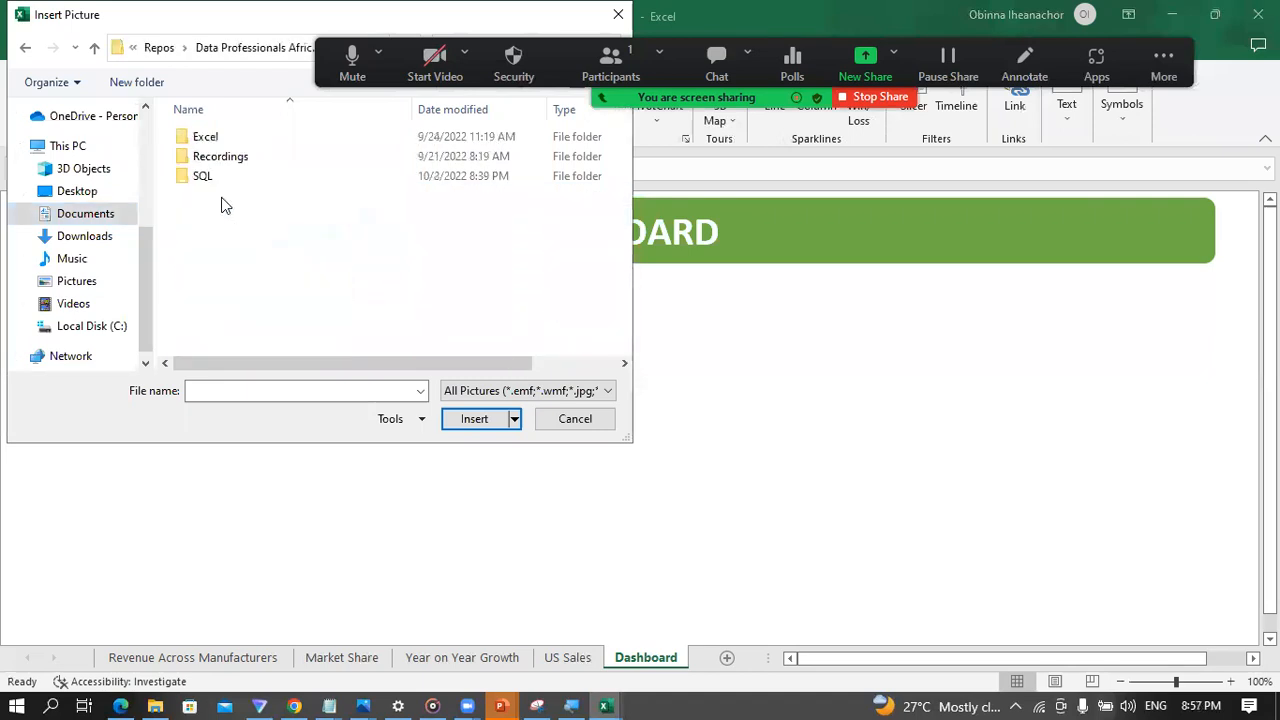
pyautogui.click(212, 137)
pyautogui.doubleClick(218, 137)
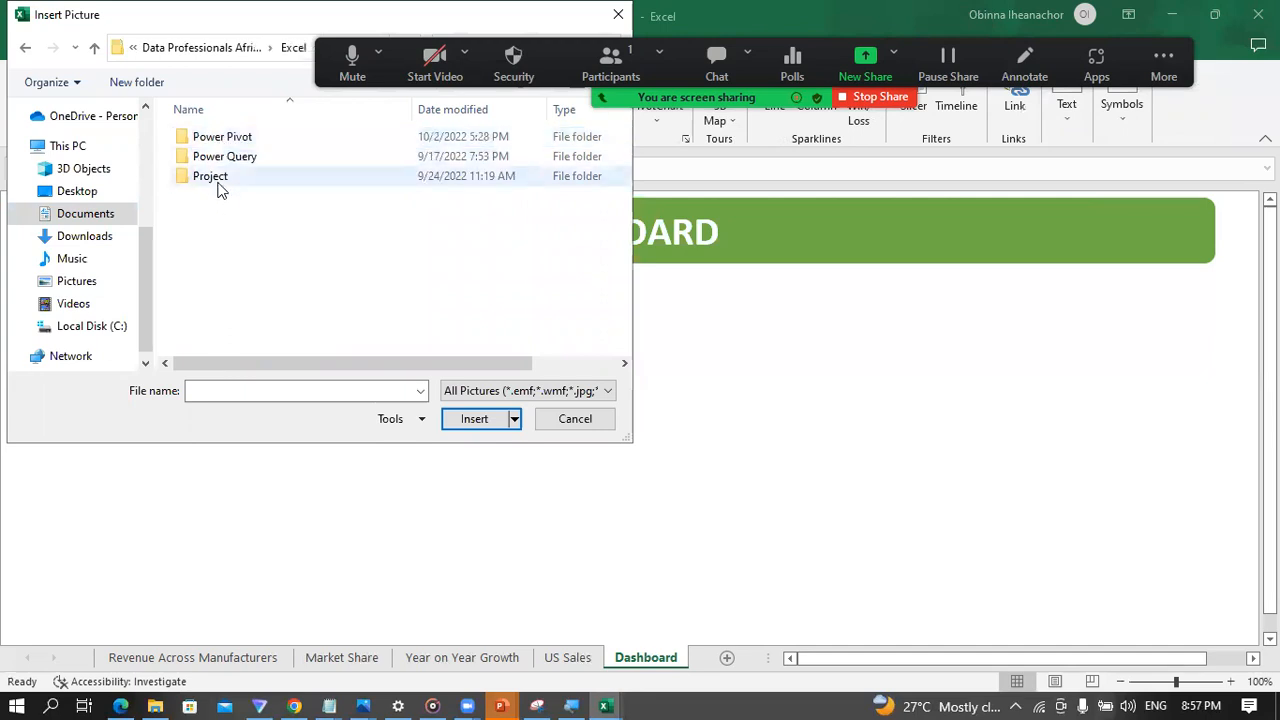
pyautogui.click(224, 184)
pyautogui.doubleClick(224, 184)
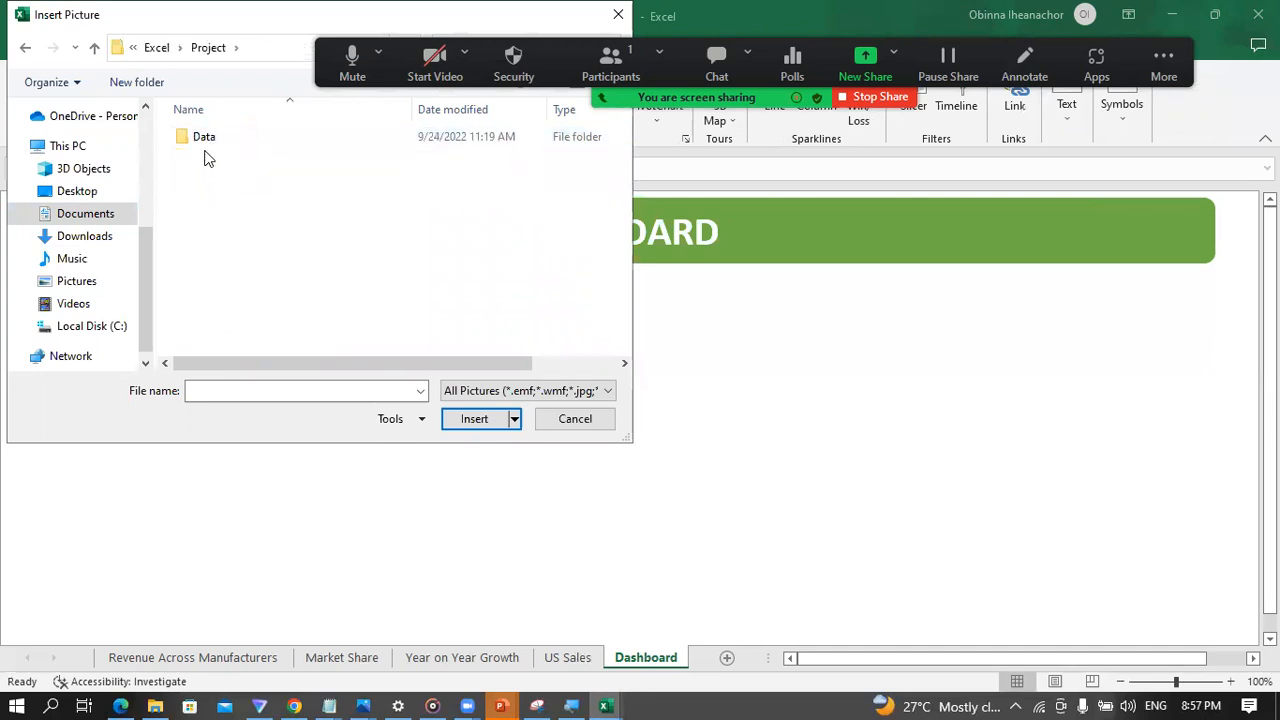
pyautogui.doubleClick(207, 142)
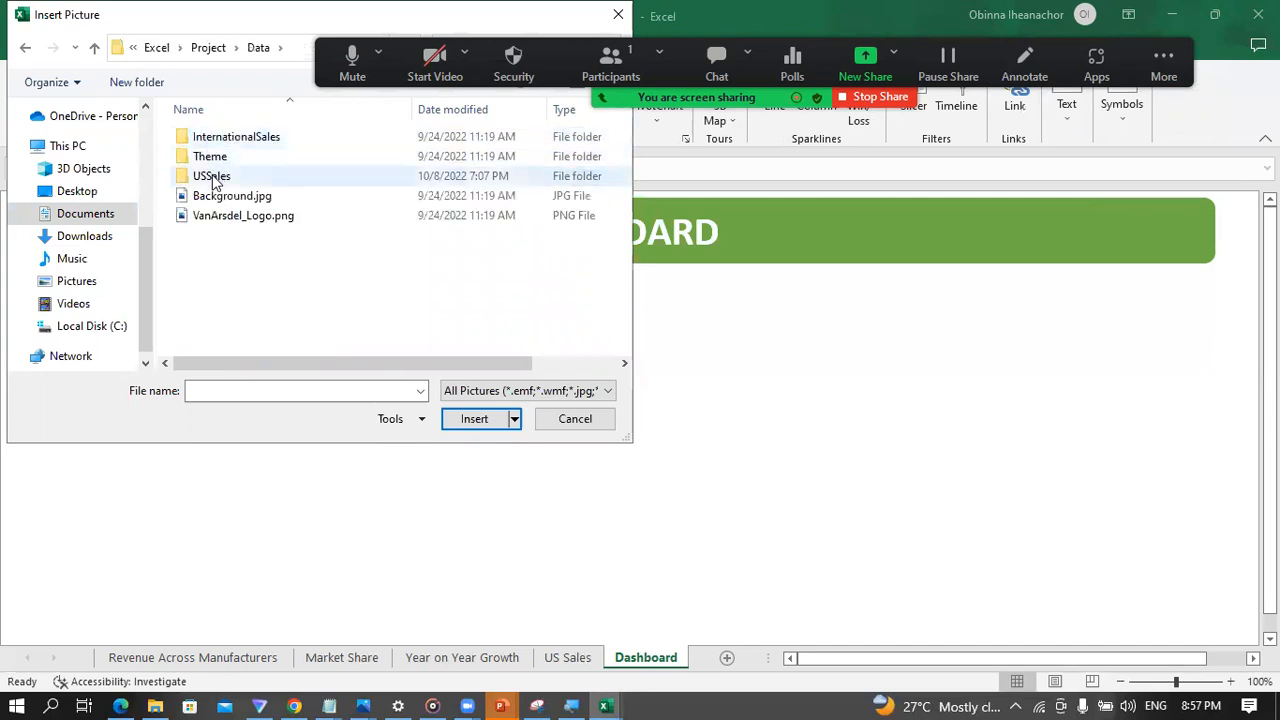
# Step: Try to insert the picture VanArsdel_Logo.png onto the Dashboard sheet
pyautogui.doubleClick(237, 218)
pyautogui.click(238, 217)
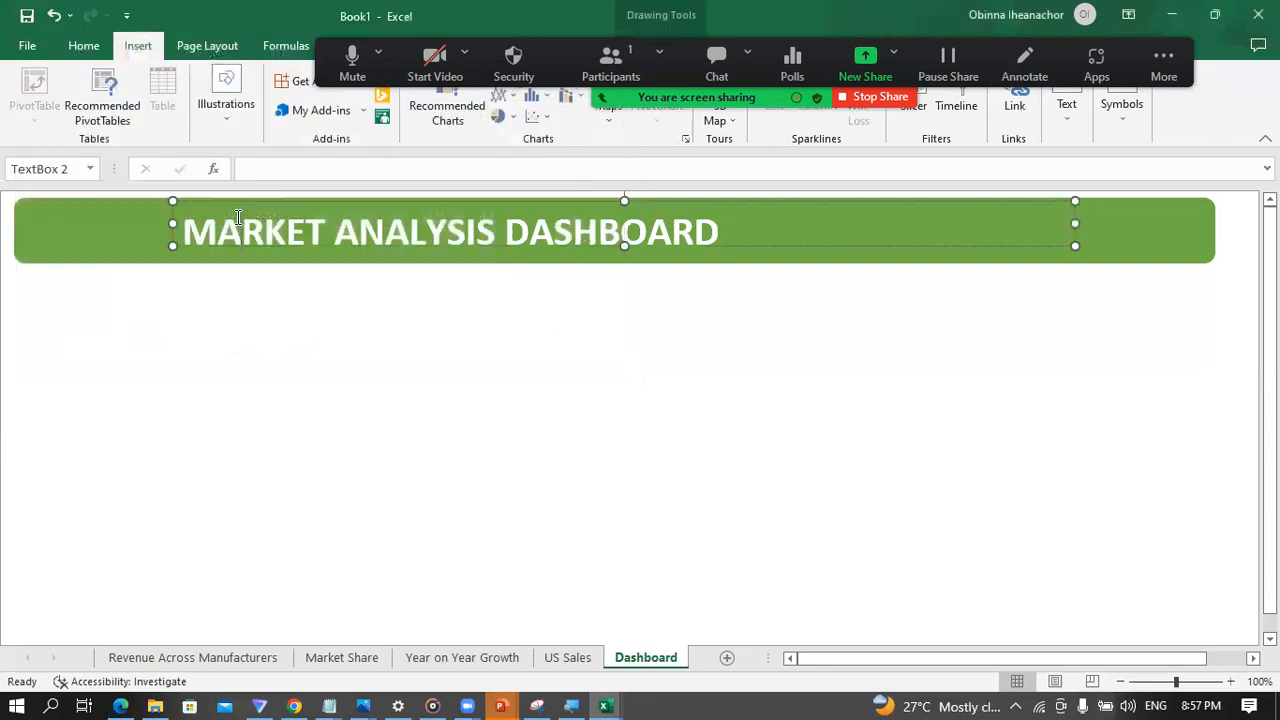
pyautogui.click(226, 325)
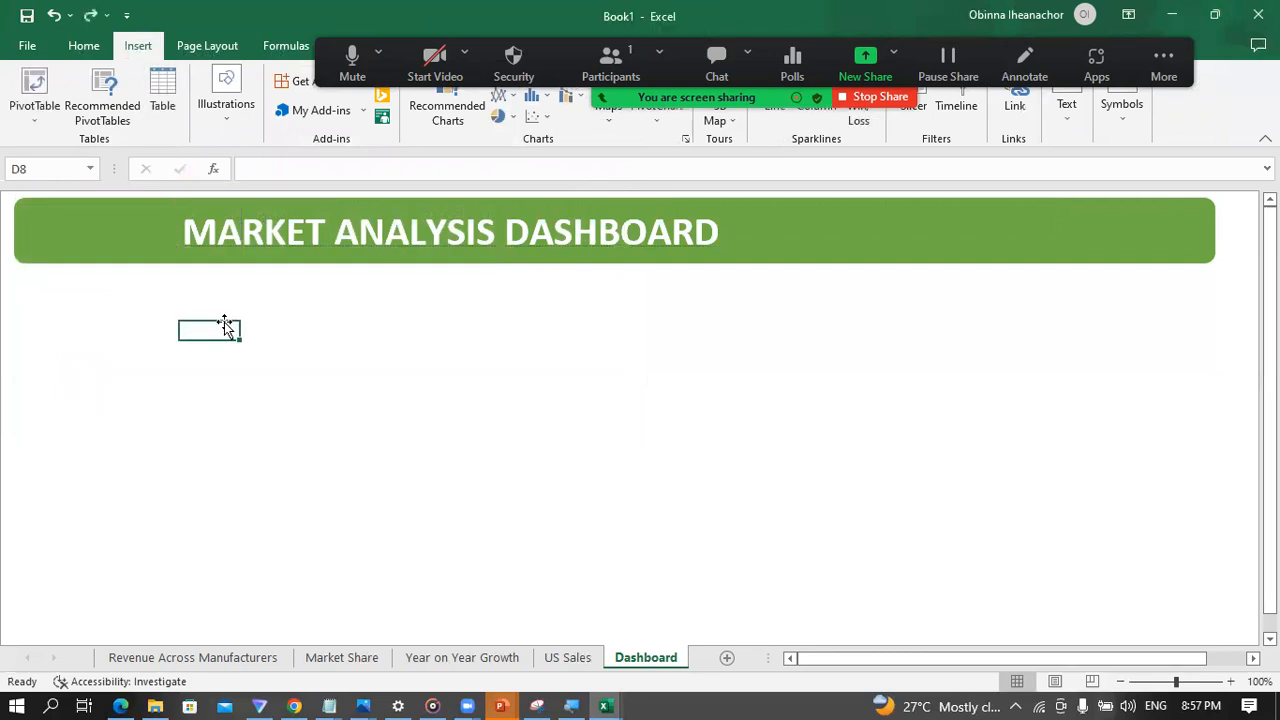
# Step: Insert the picture VanArsdel_Logo.png from this device and move it onto the left end of the Dashboard banner
pyautogui.click(224, 122)
pyautogui.click(226, 207)
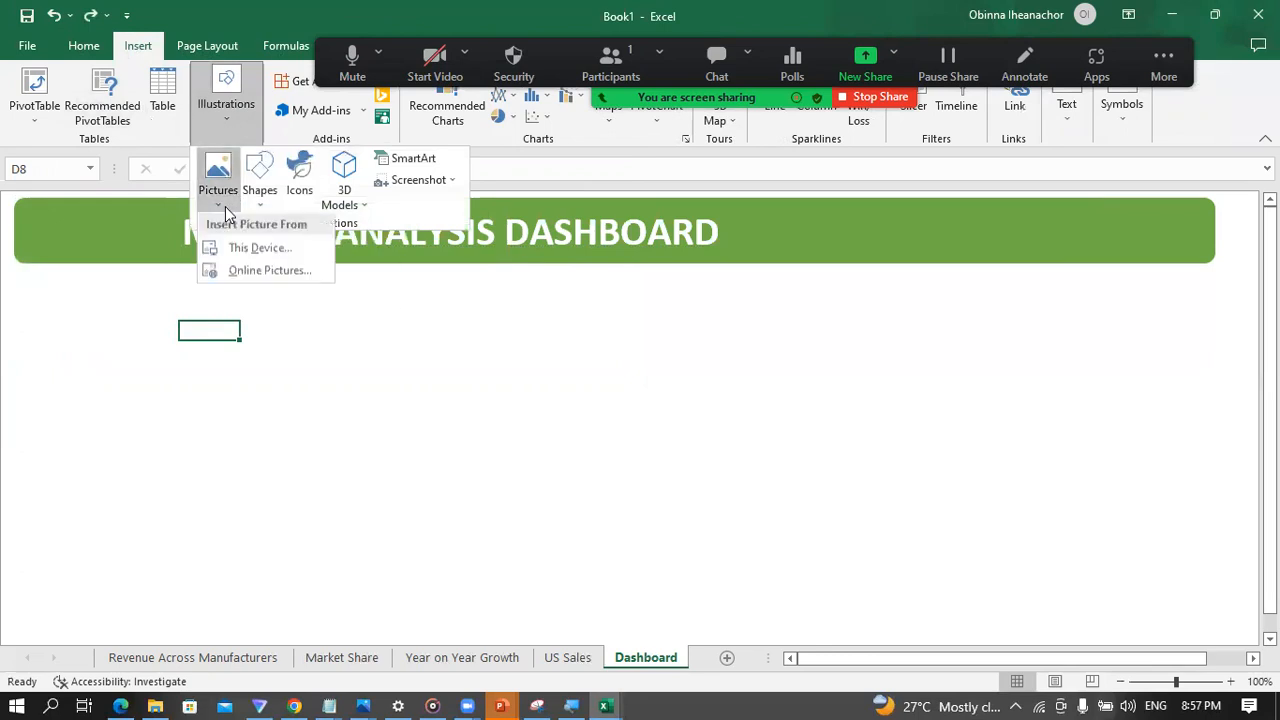
pyautogui.click(262, 248)
pyautogui.doubleClick(228, 216)
pyautogui.moveTo(275, 318); pyautogui.dragTo(119, 188)
pyautogui.moveTo(255, 325); pyautogui.dragTo(100, 195)
# Step: Pull the title text box's left edge inward and shrink the VanArsdel logo to fit inside the banner, clear of the title
pyautogui.click(466, 224)
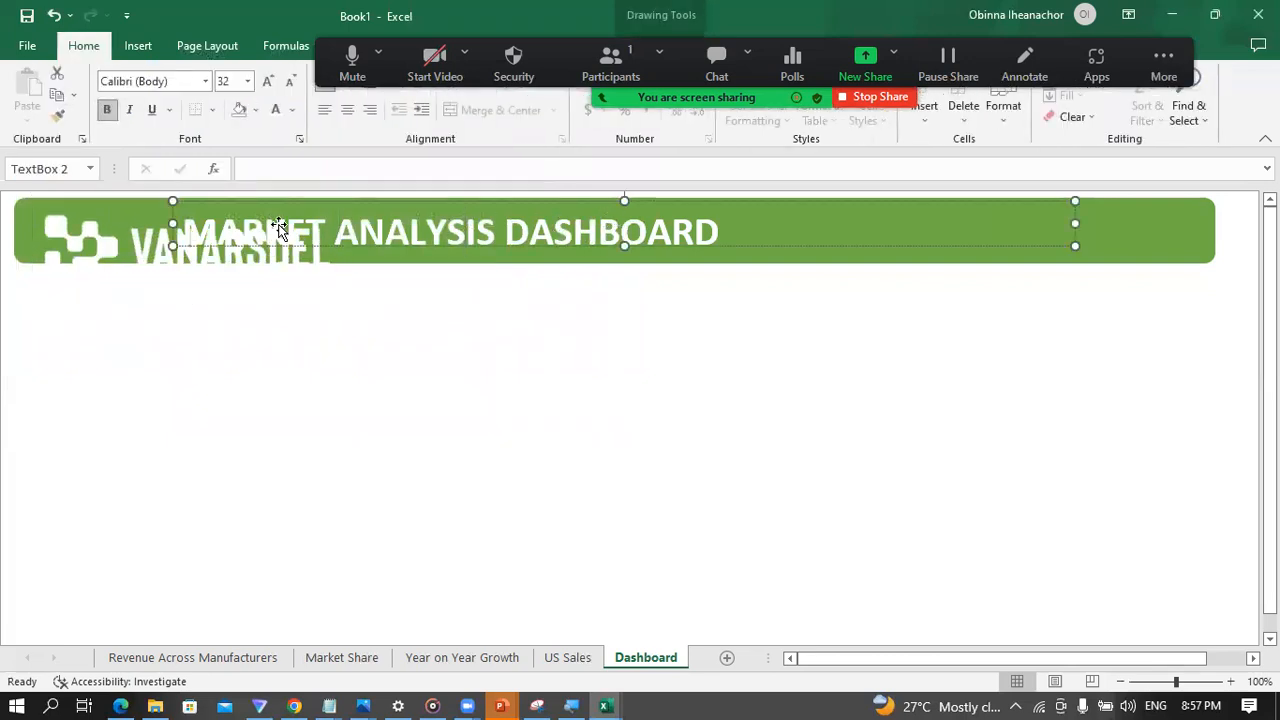
pyautogui.moveTo(172, 219); pyautogui.dragTo(229, 220)
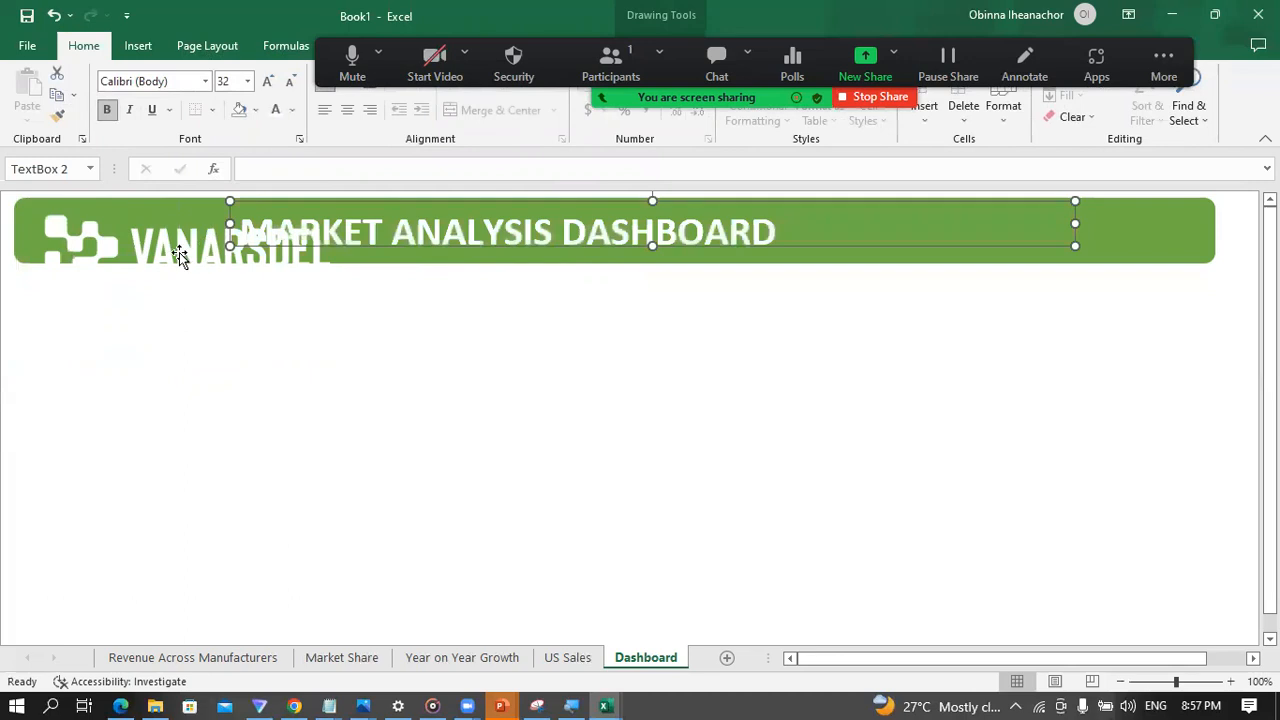
pyautogui.click(179, 252)
pyautogui.moveTo(338, 299); pyautogui.dragTo(166, 229)
pyautogui.click(313, 240)
pyautogui.click(380, 340)
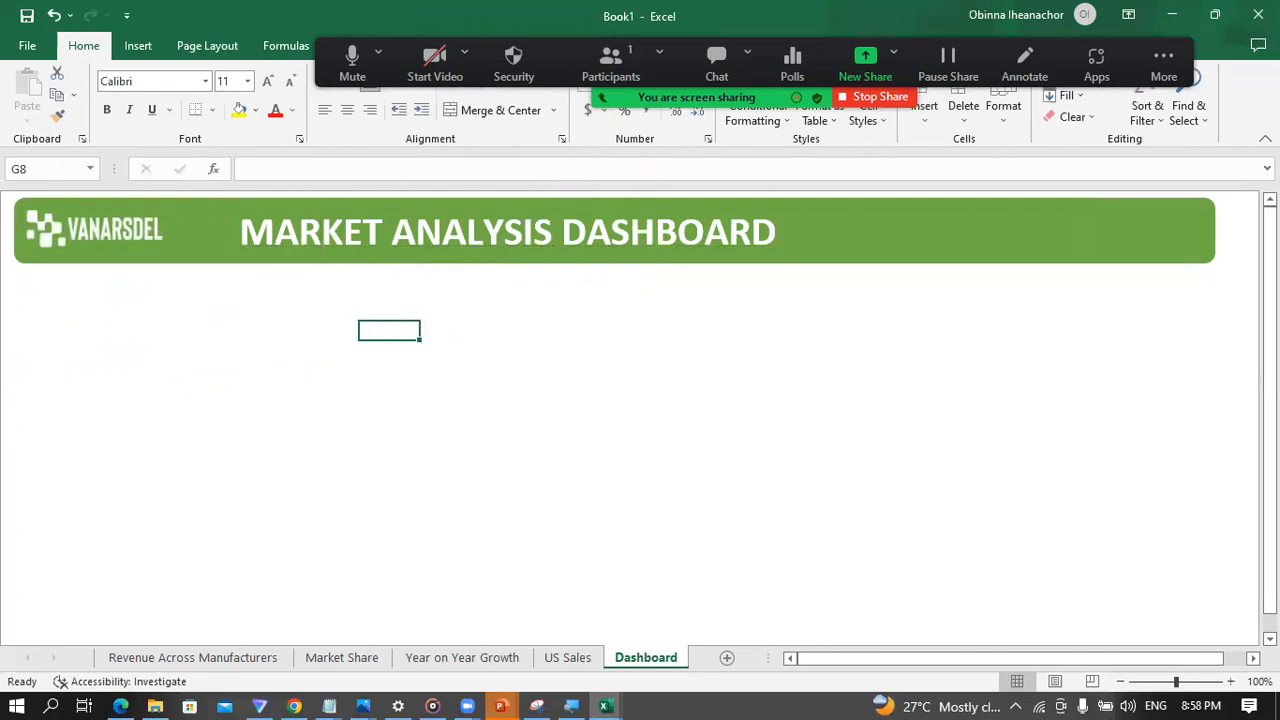
# Step: Zoom the Dashboard sheet out to 80% and stretch the green banner's right edge to span nearly the full visible sheet width
pyautogui.click(1265, 138)
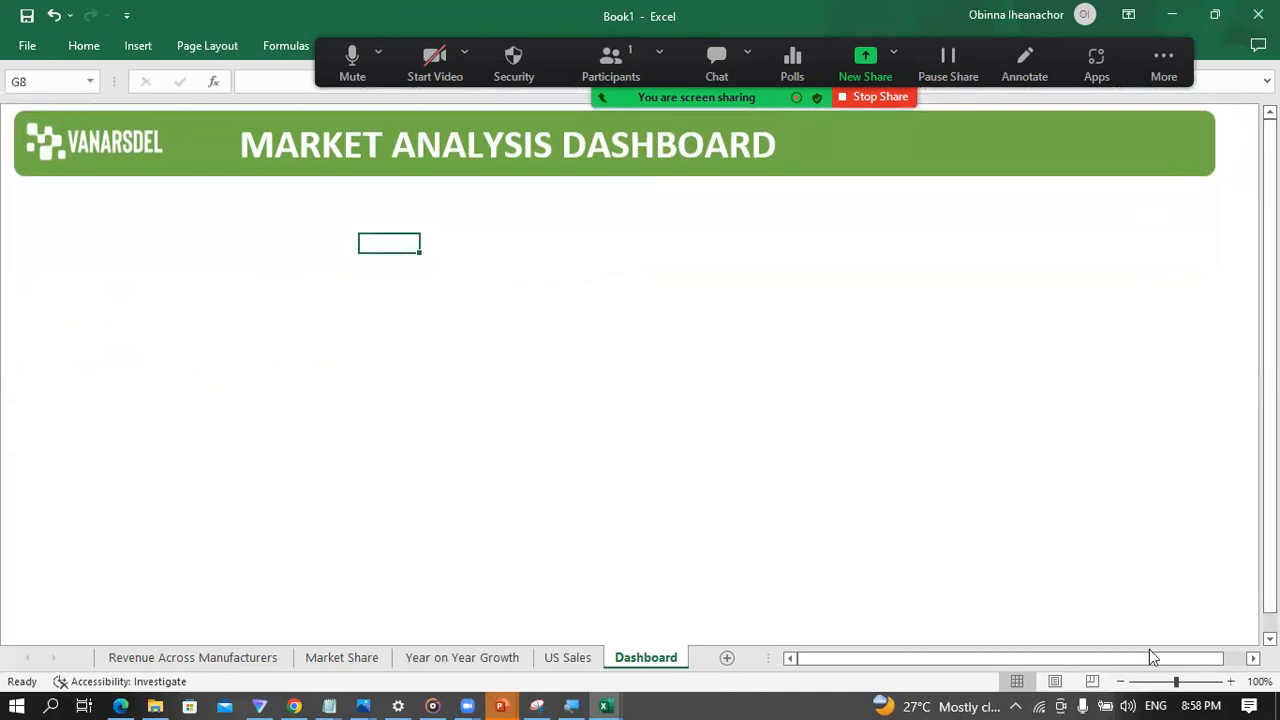
pyautogui.moveTo(1175, 683); pyautogui.dragTo(1168, 684)
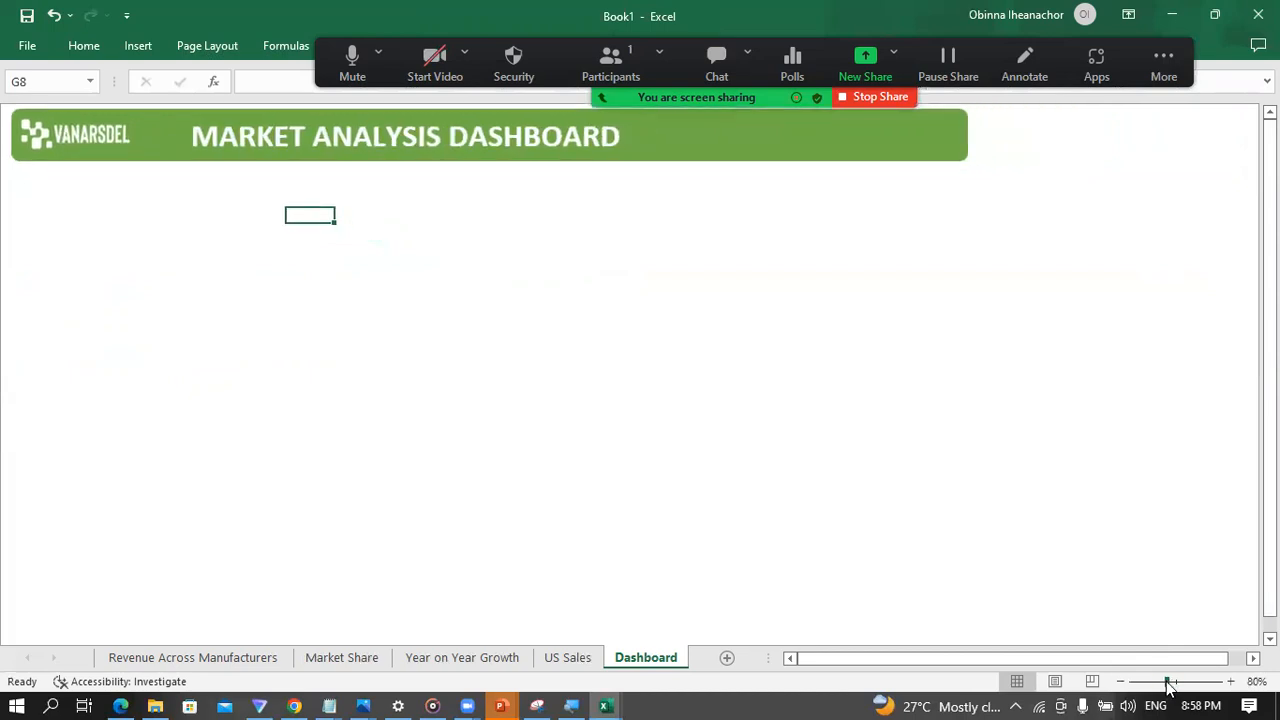
pyautogui.click(955, 148)
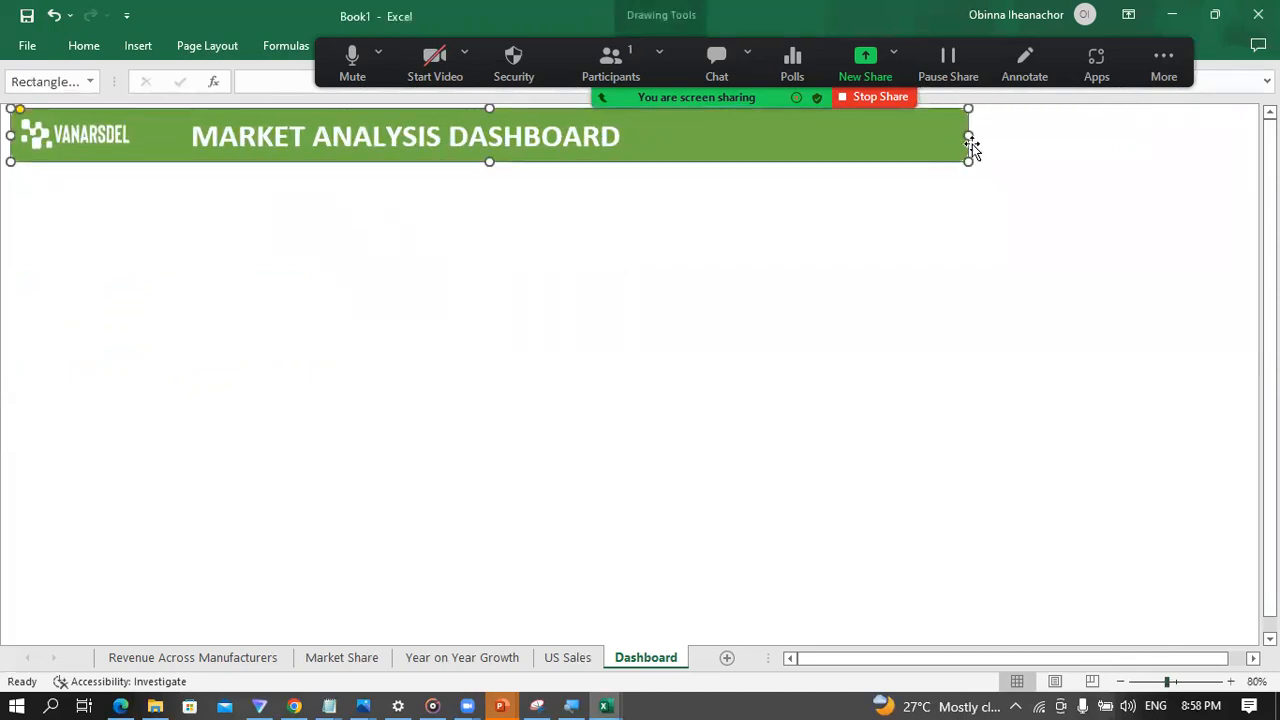
pyautogui.moveTo(969, 135); pyautogui.dragTo(1231, 134)
pyautogui.click(417, 330)
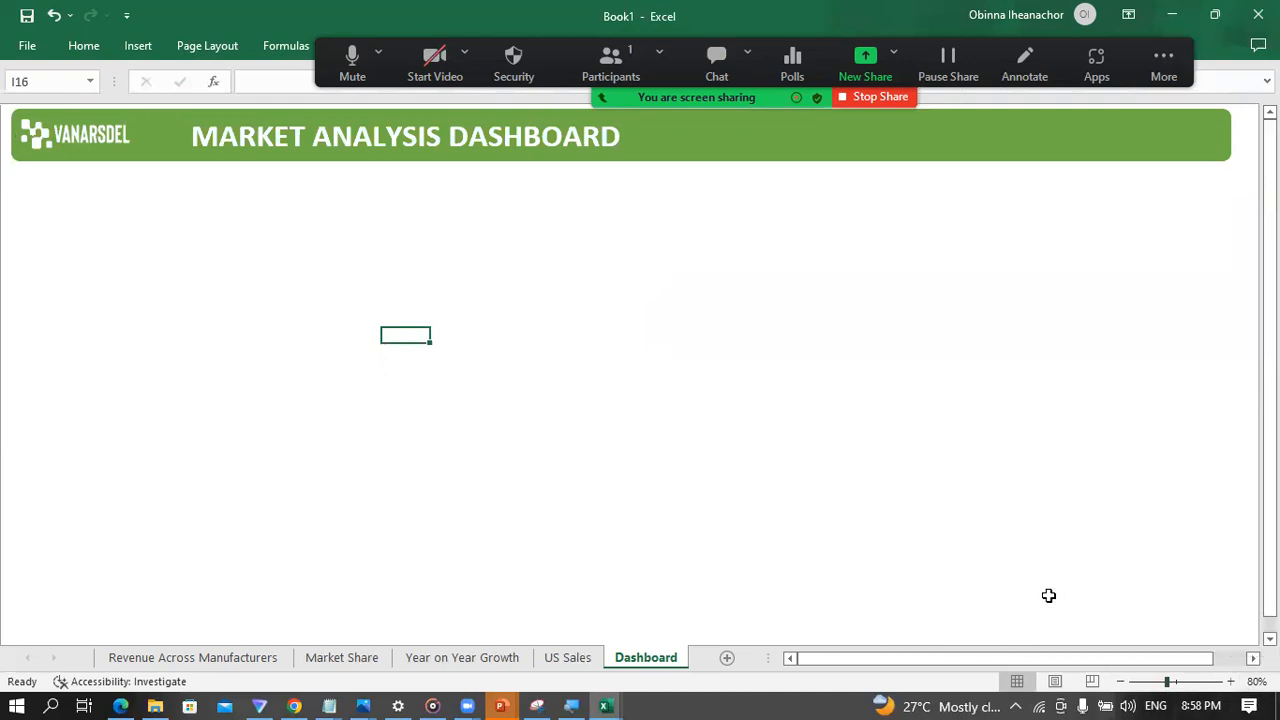
pyautogui.click(172, 231)
pyautogui.click(231, 263)
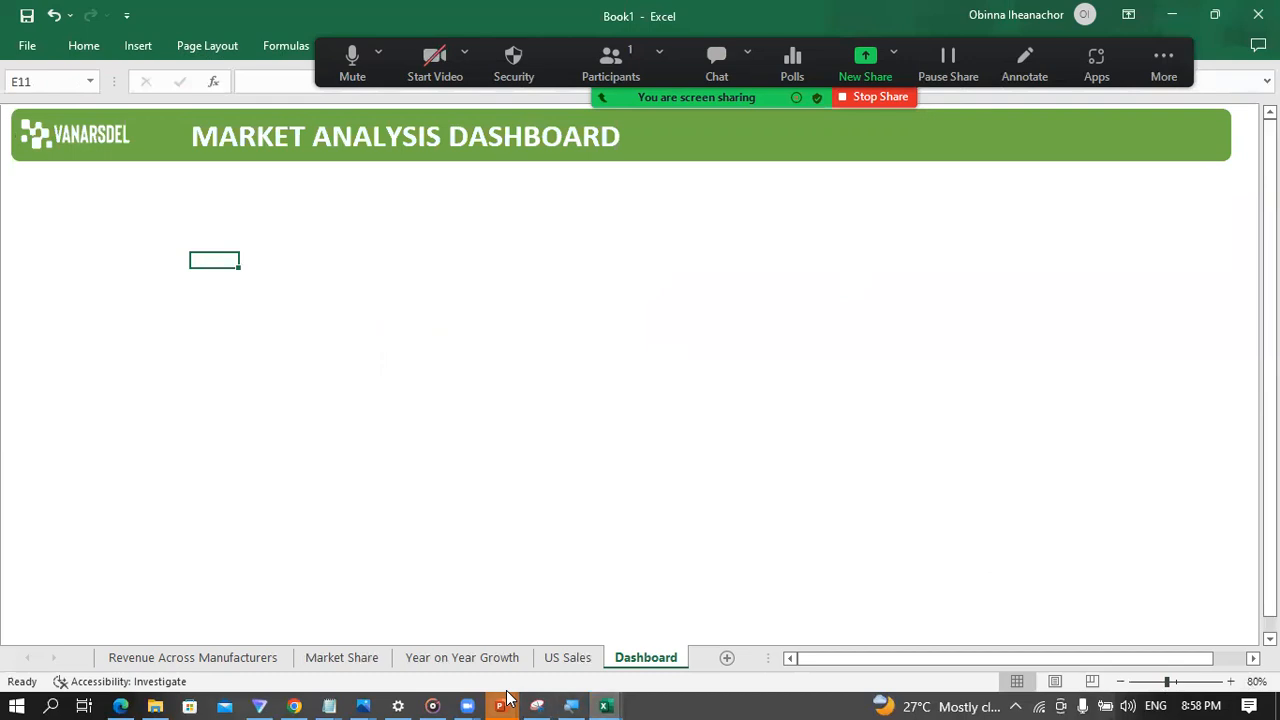
# Step: Check the sample dashboard in the PowerPoint slide show, return to Excel and place a tall rounded rectangle about 5.04" high below the banner's left end
pyautogui.moveTo(507, 697)
pyautogui.click(776, 641)
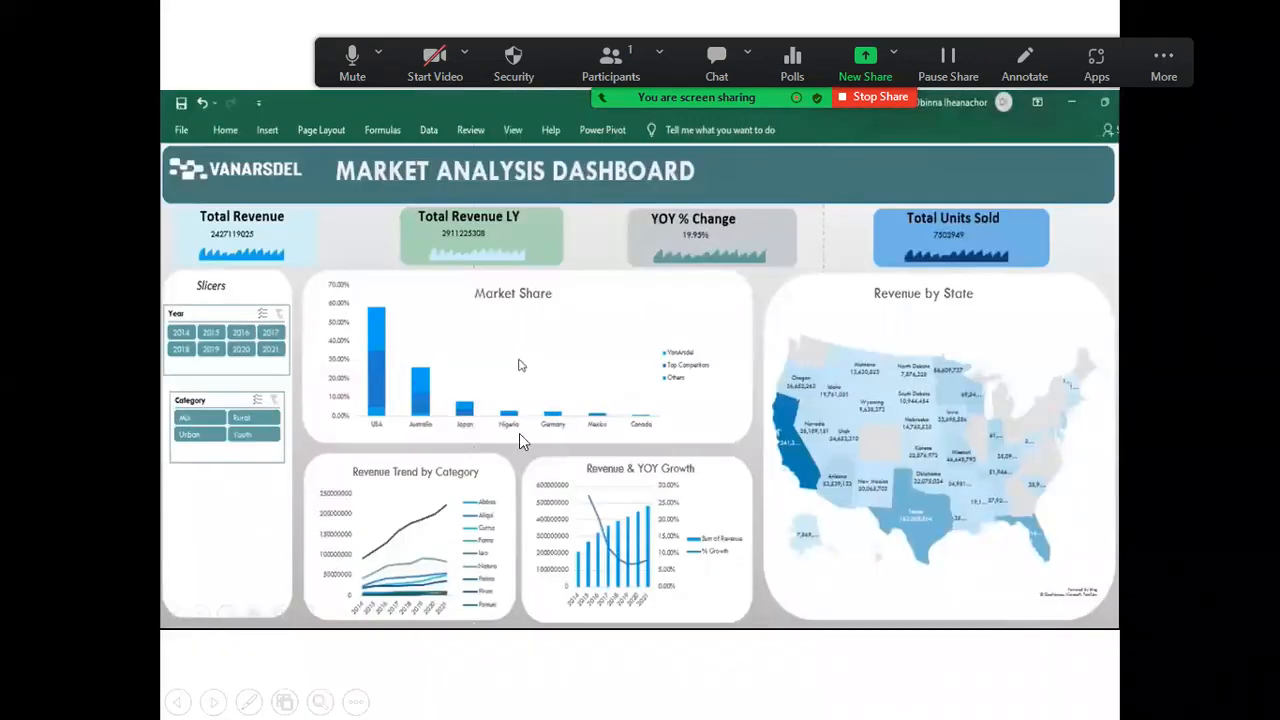
pyautogui.press('super')
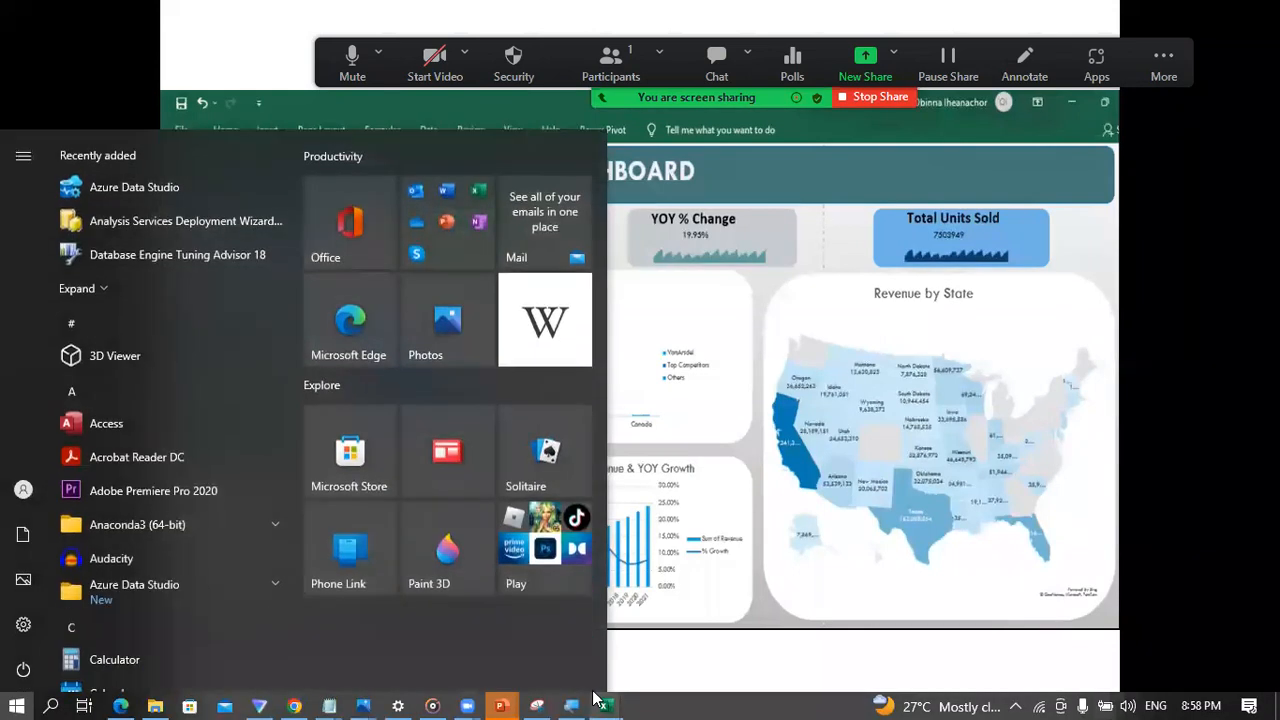
pyautogui.moveTo(608, 697)
pyautogui.click(489, 622)
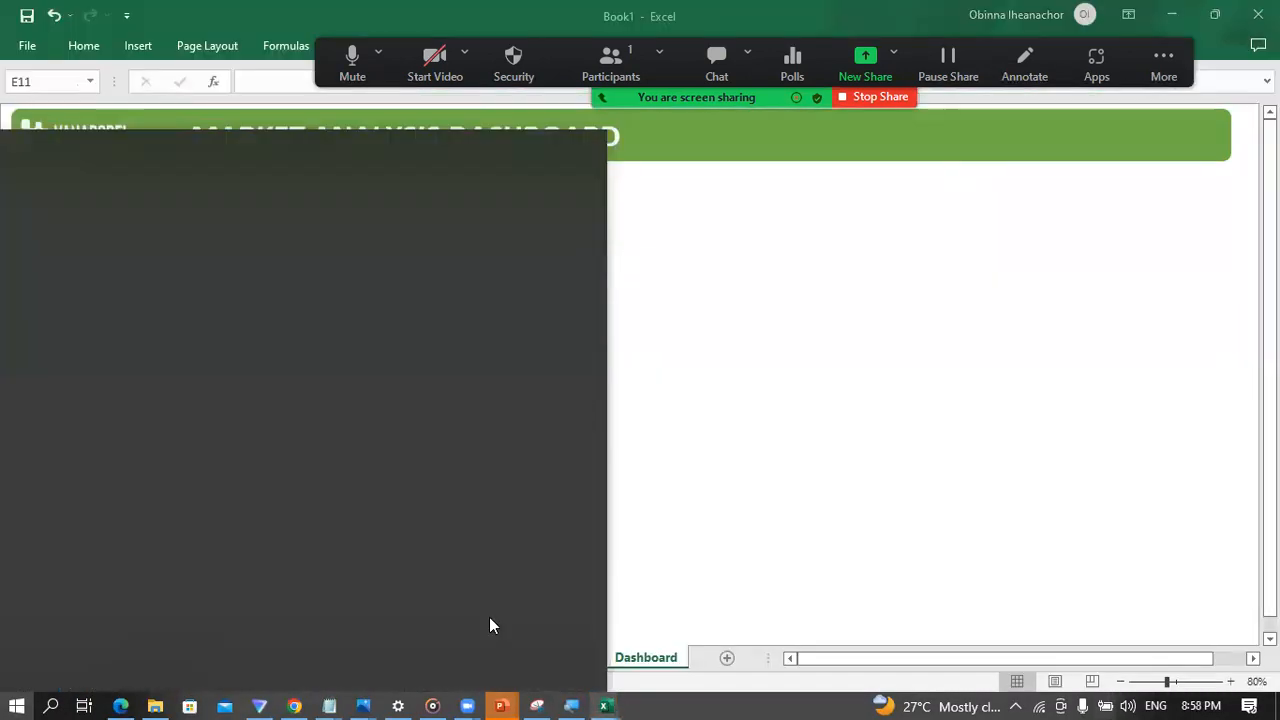
pyautogui.click(140, 49)
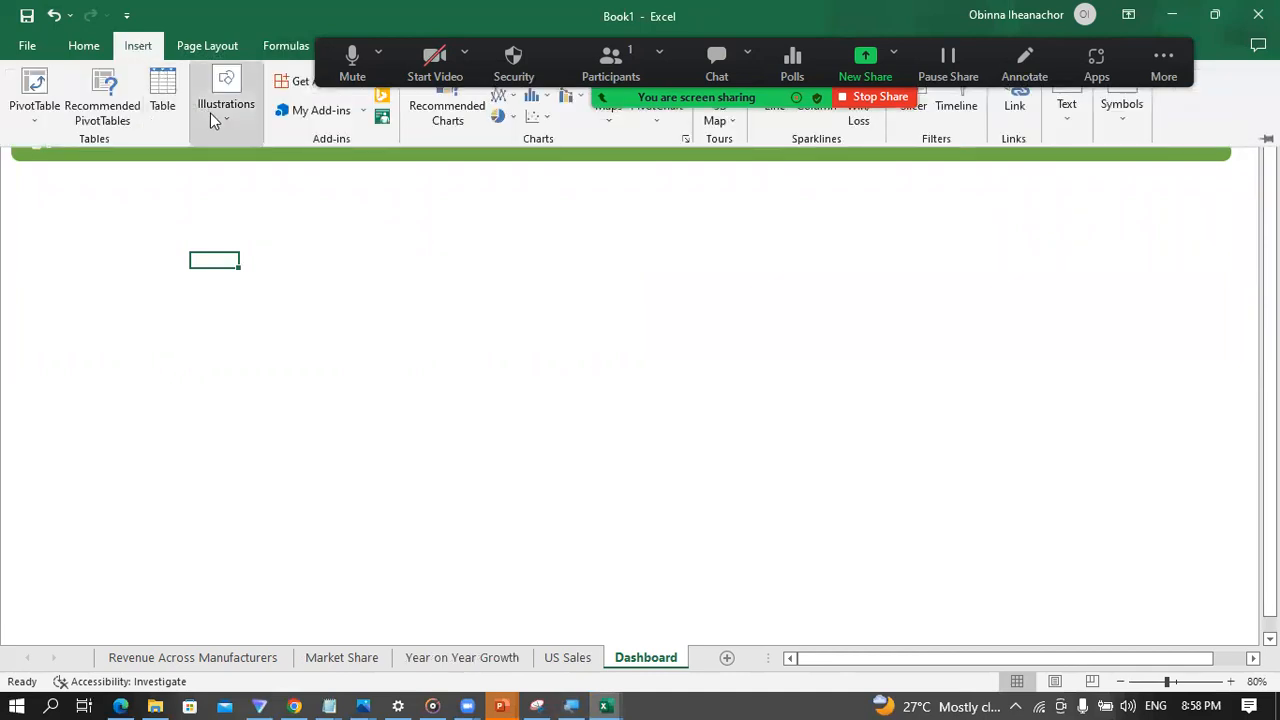
pyautogui.click(222, 120)
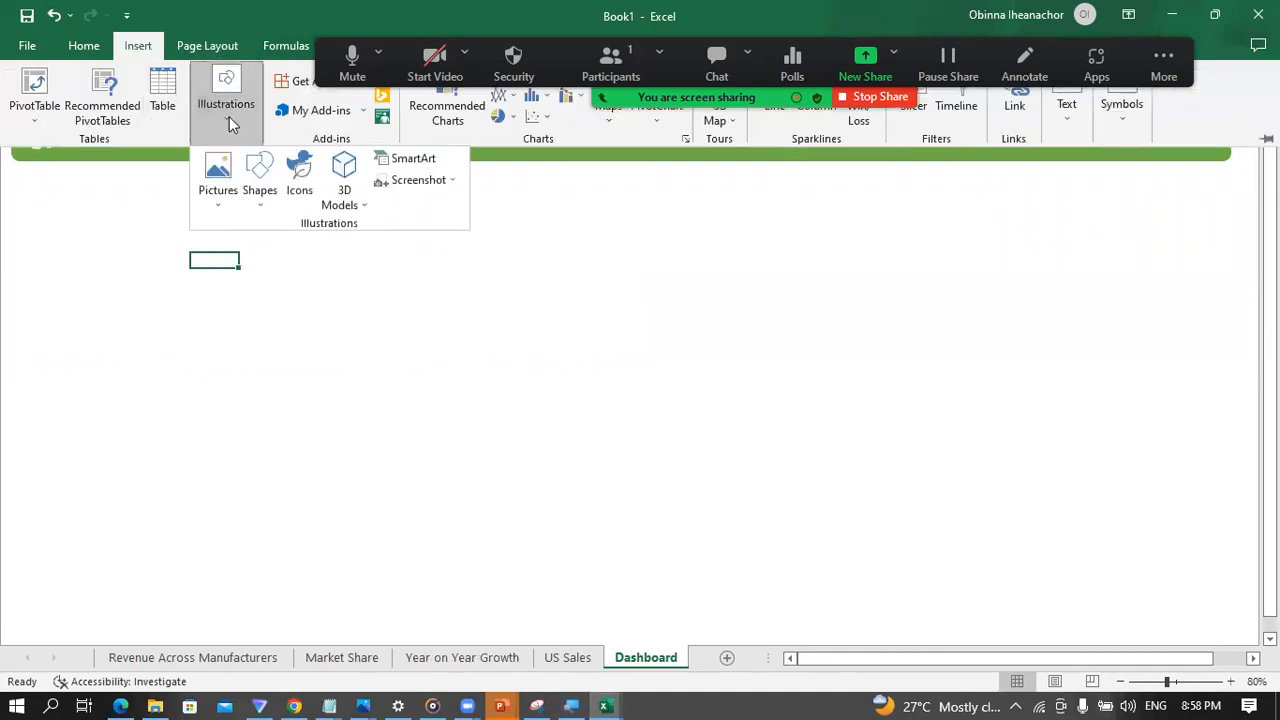
pyautogui.click(261, 210)
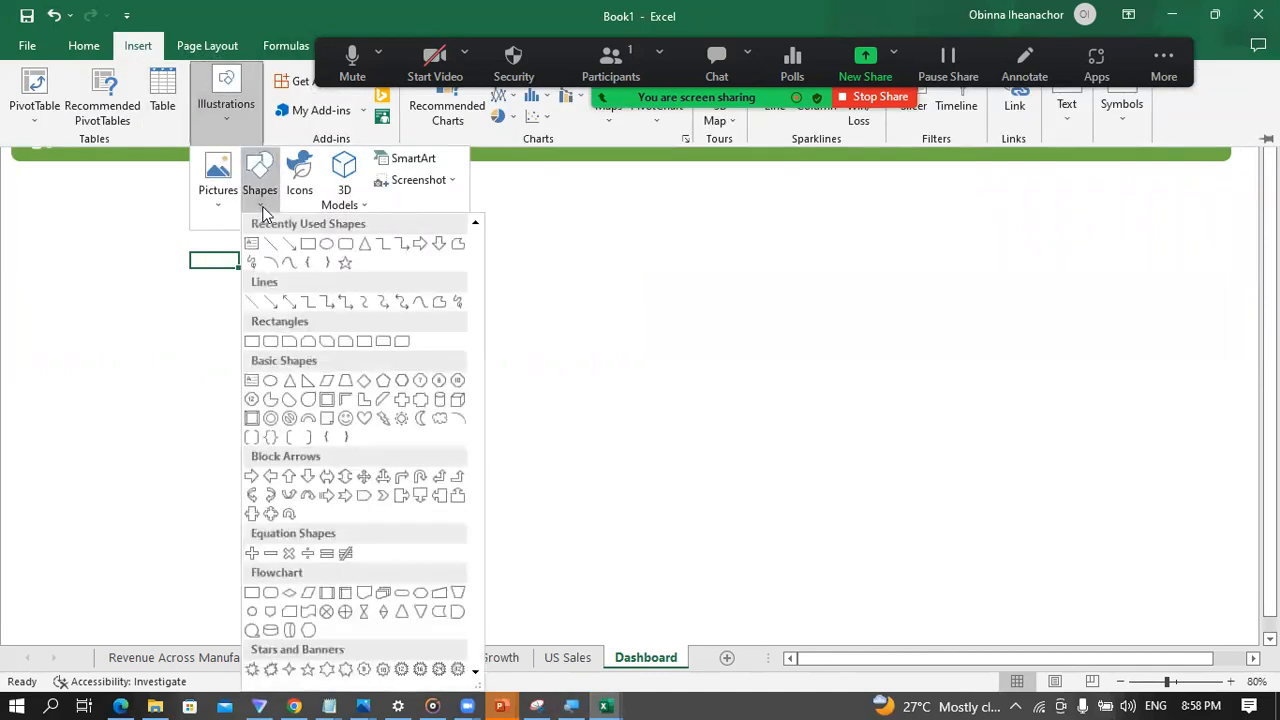
pyautogui.click(344, 246)
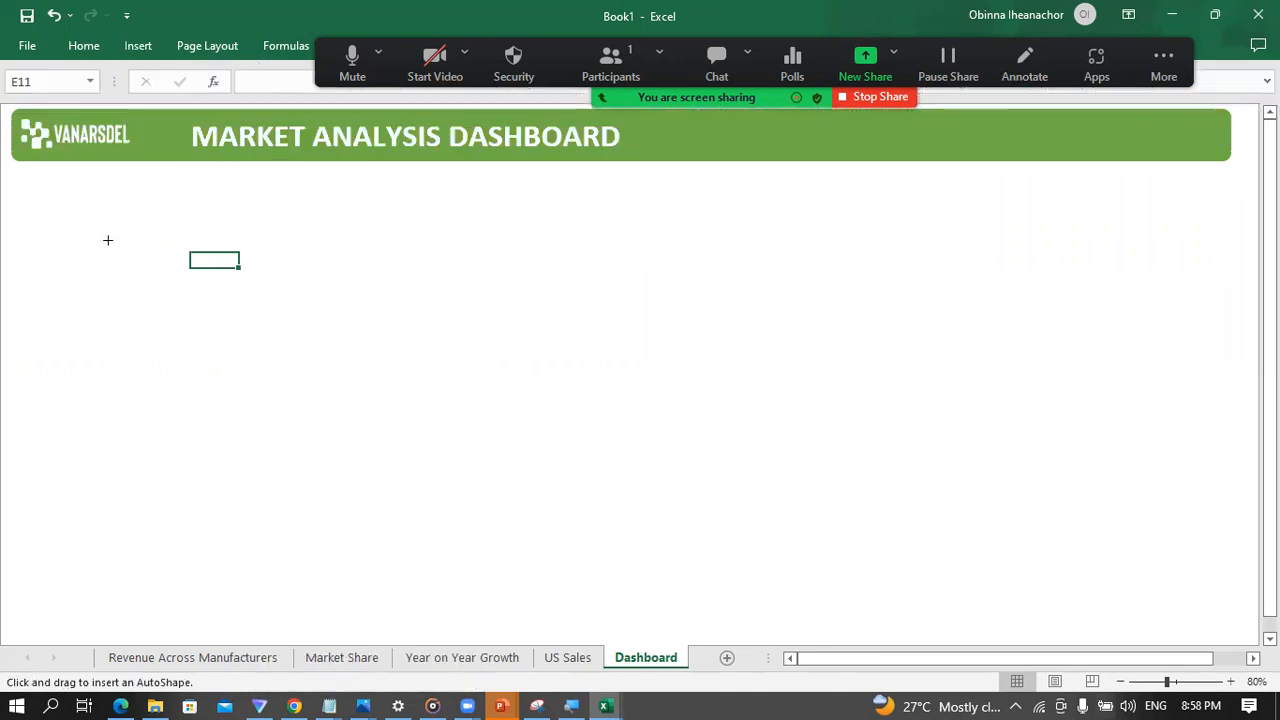
pyautogui.moveTo(54, 244)
pyautogui.mouseDown()
pyautogui.moveTo(197, 340)
pyautogui.moveTo(291, 463)
pyautogui.moveTo(289, 580)
pyautogui.moveTo(264, 606)
pyautogui.mouseUp()
pyautogui.moveTo(166, 337)
pyautogui.mouseDown()
pyautogui.moveTo(151, 294)
pyautogui.moveTo(135, 312)
pyautogui.mouseUp()
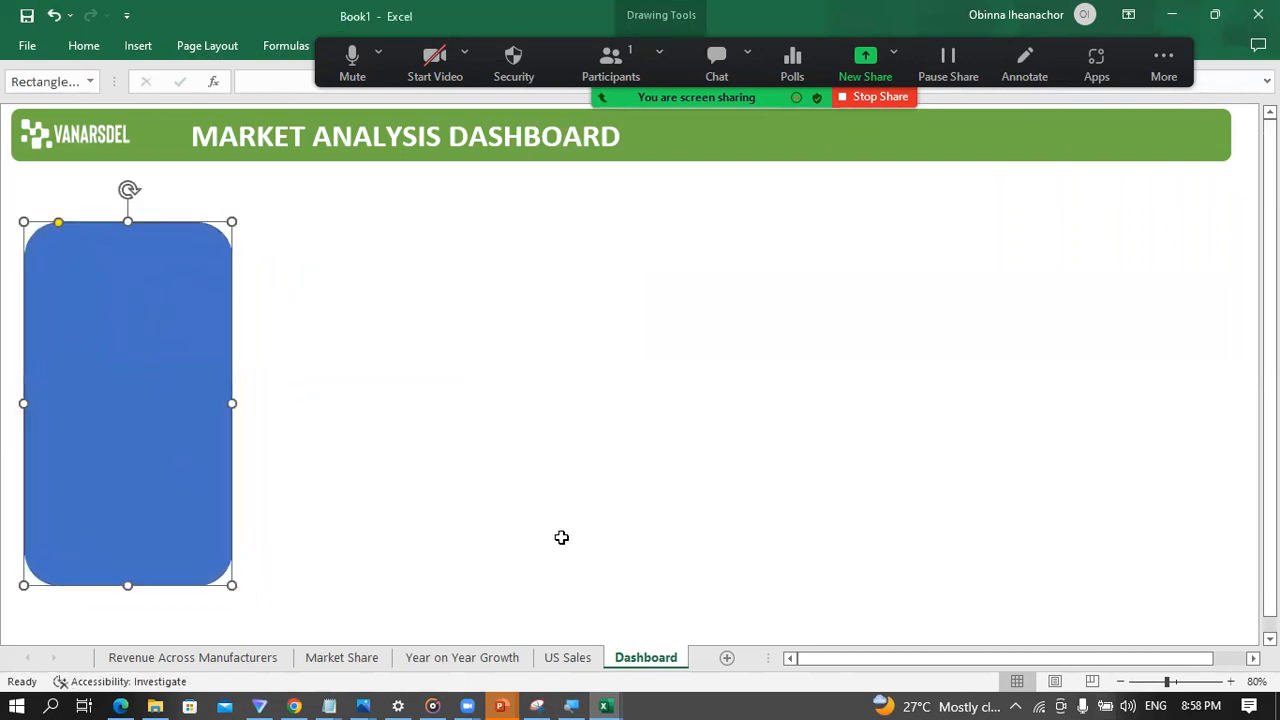
# Step: Recheck the sample slide in PowerPoint, return to Excel, narrow the rounded rectangle to about 2.11" and move it near the sheet's left edge
pyautogui.click(502, 705)
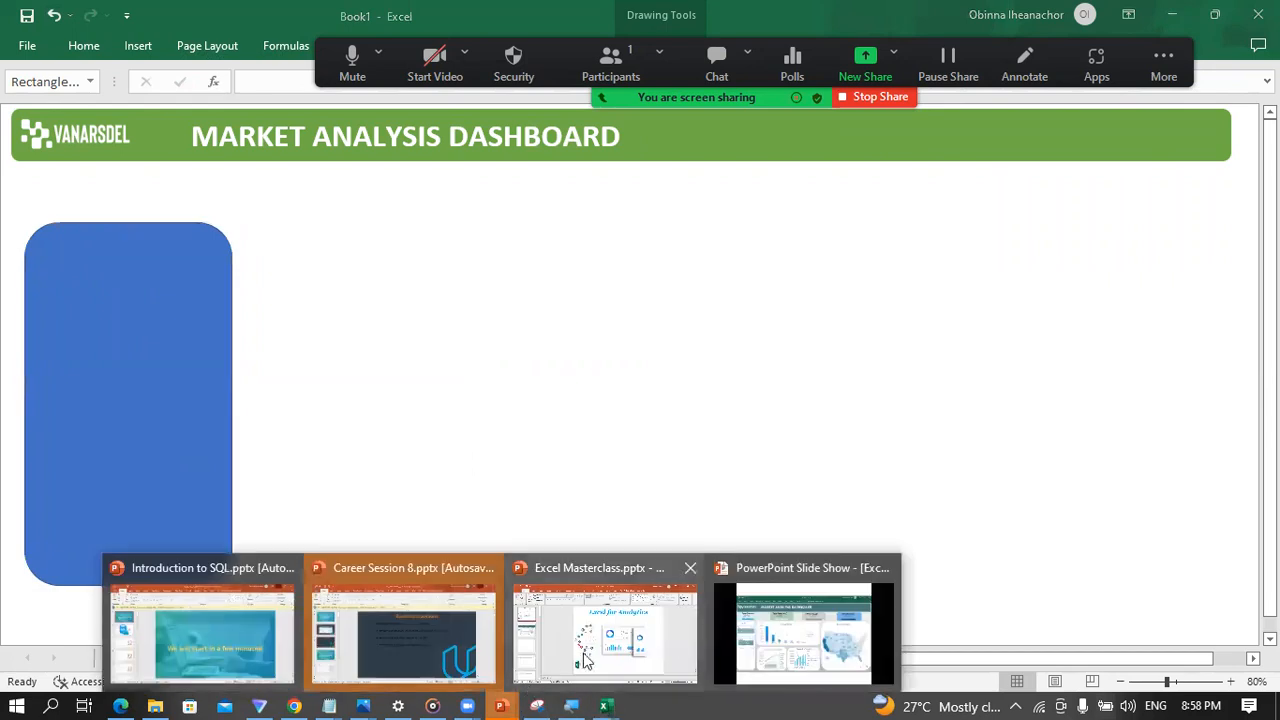
pyautogui.click(760, 640)
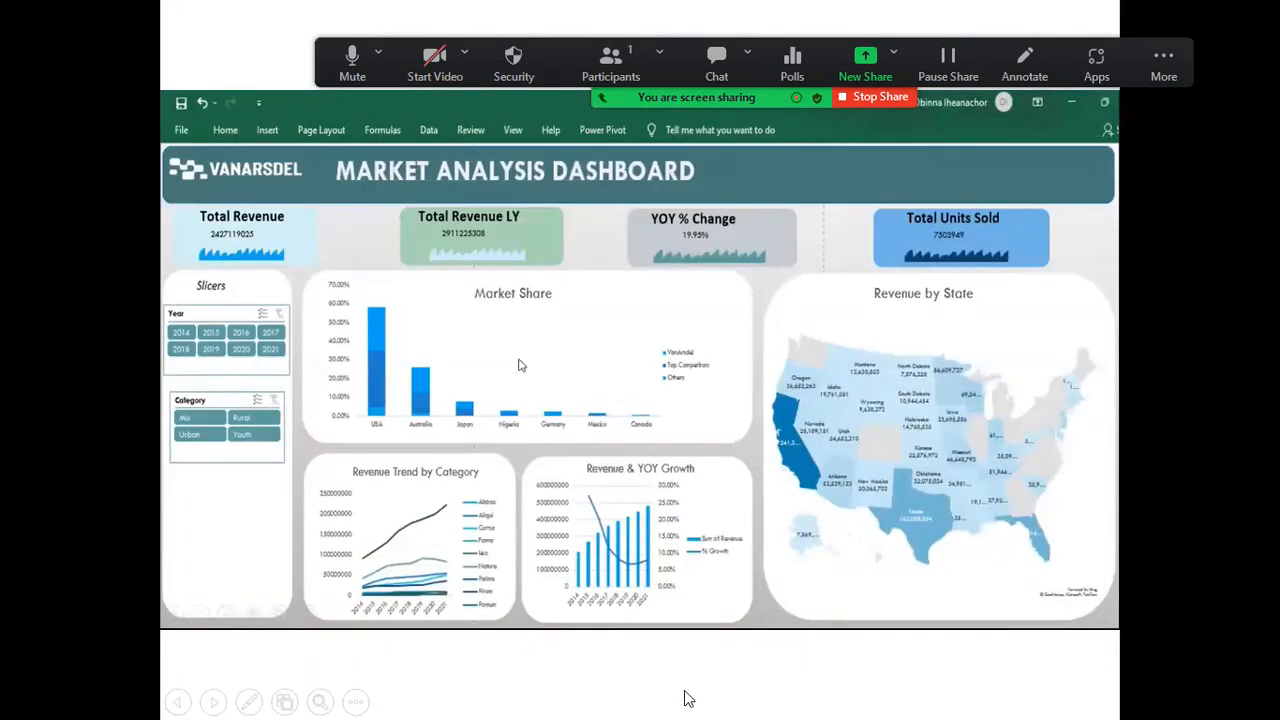
pyautogui.press('super')
pyautogui.moveTo(602, 702)
pyautogui.click(465, 587)
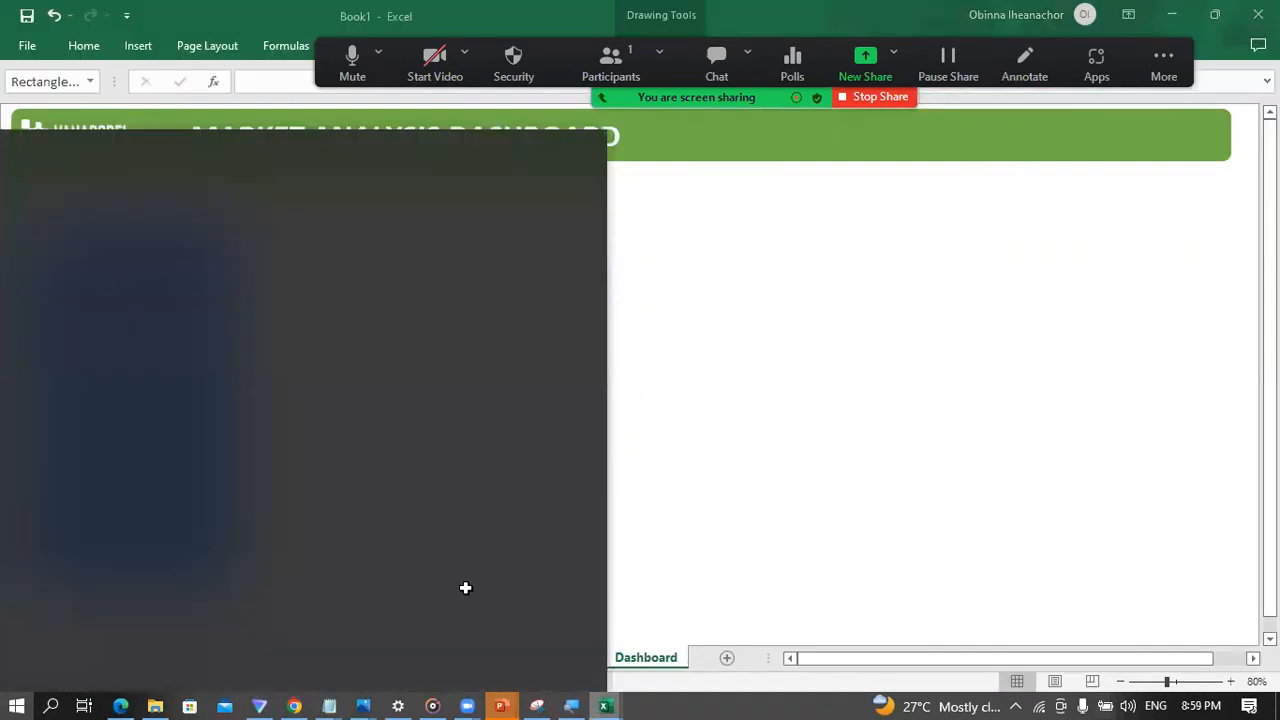
pyautogui.moveTo(231, 400); pyautogui.dragTo(174, 400)
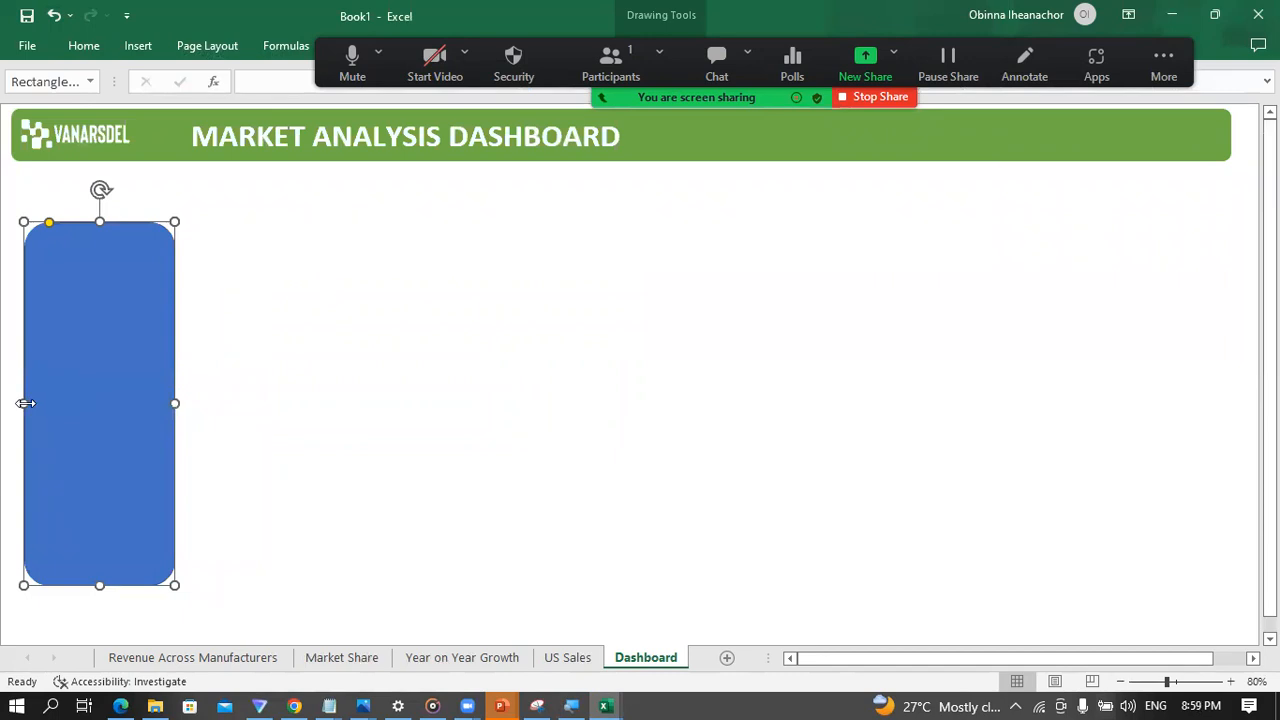
pyautogui.moveTo(24, 401); pyautogui.dragTo(75, 394)
pyautogui.click(249, 363)
pyautogui.click(133, 381)
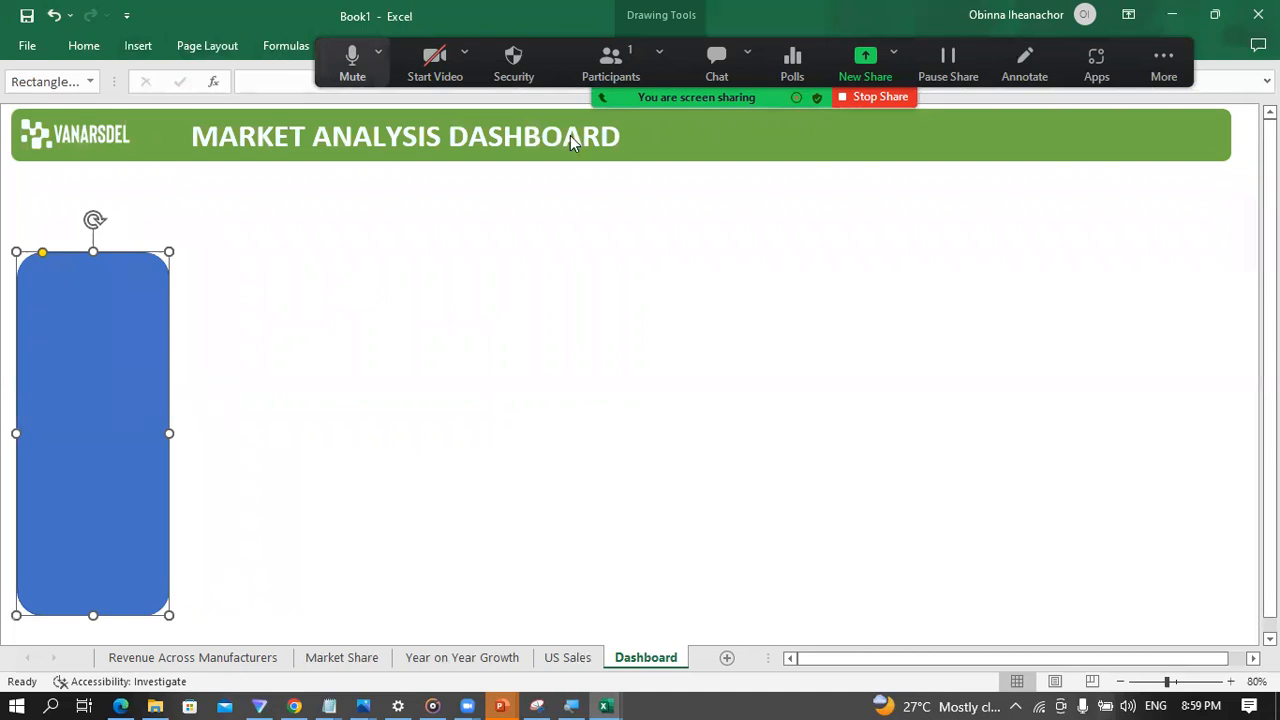
# Step: Remove the blue rounded rectangle's outline and preview a White, Background 1 fill on it without applying it
pyautogui.click(655, 46)
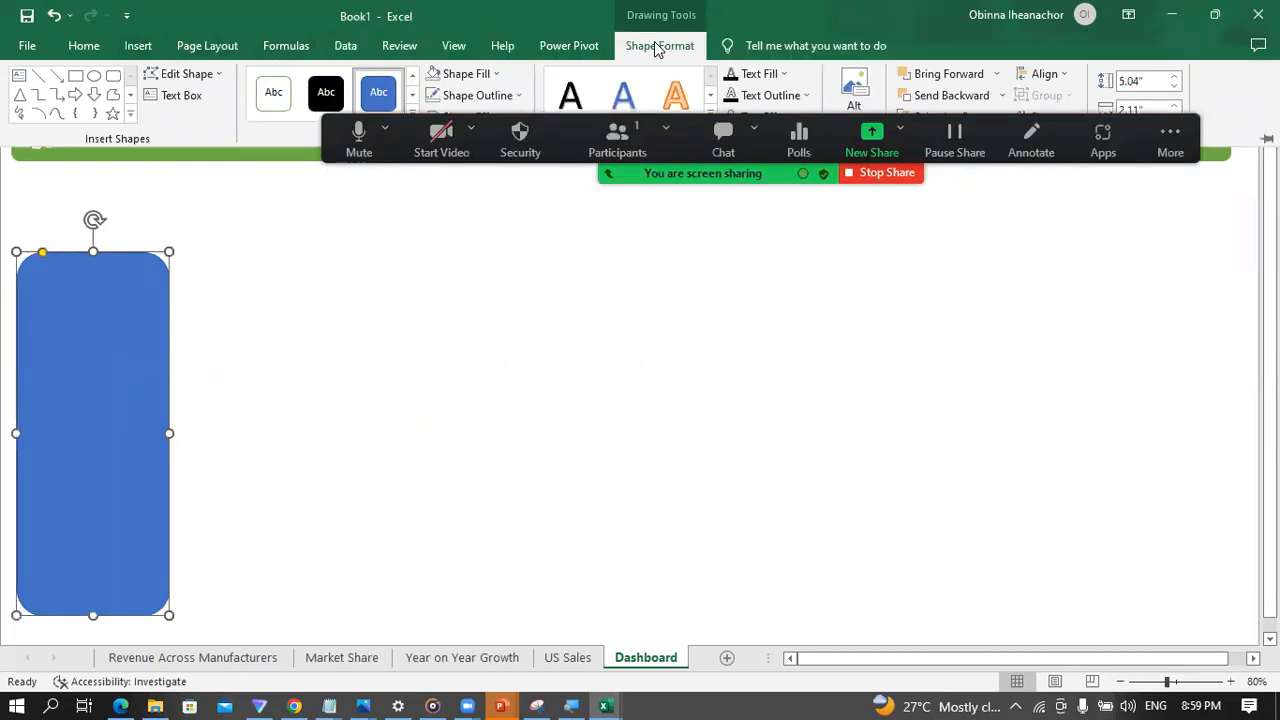
pyautogui.click(515, 96)
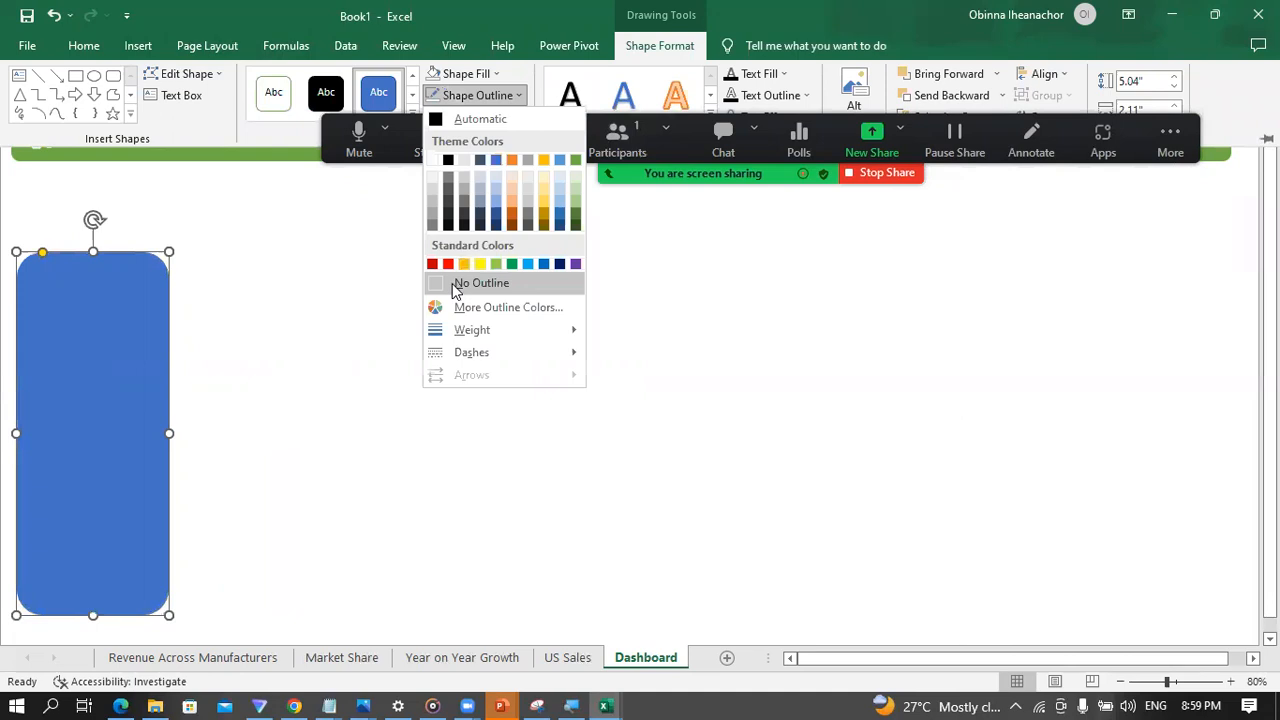
pyautogui.click(460, 285)
pyautogui.click(494, 76)
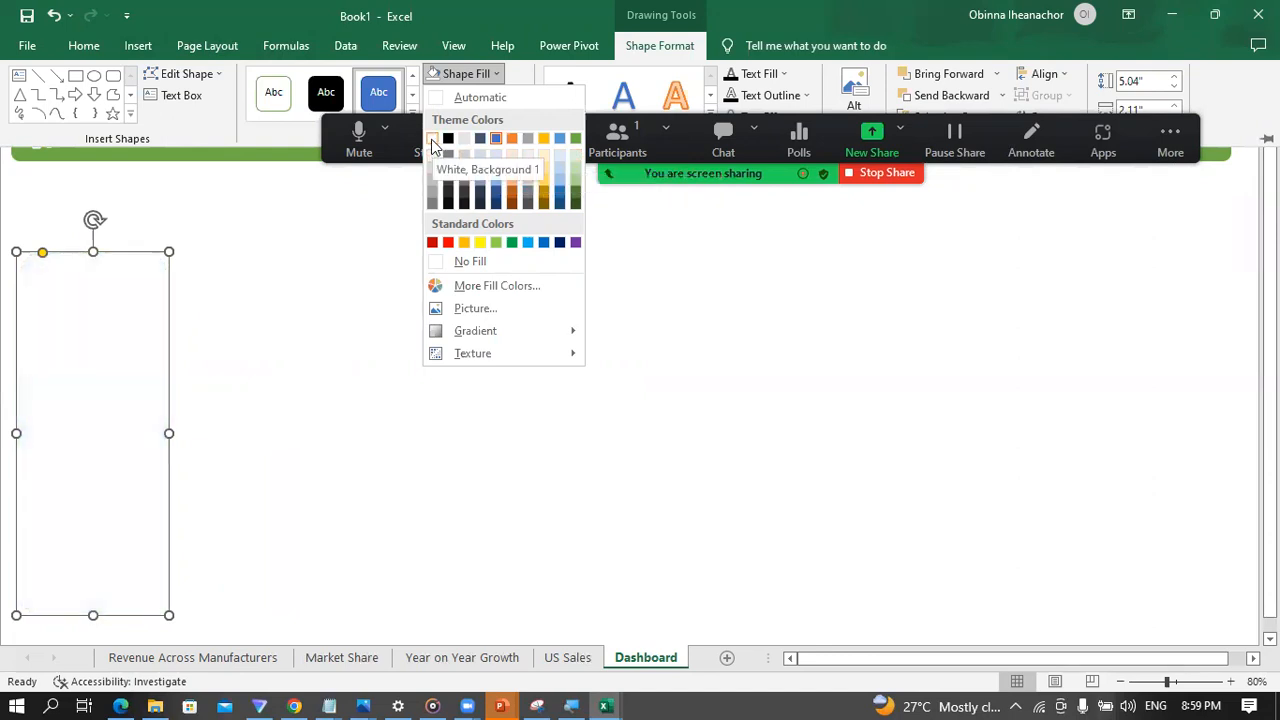
pyautogui.click(281, 303)
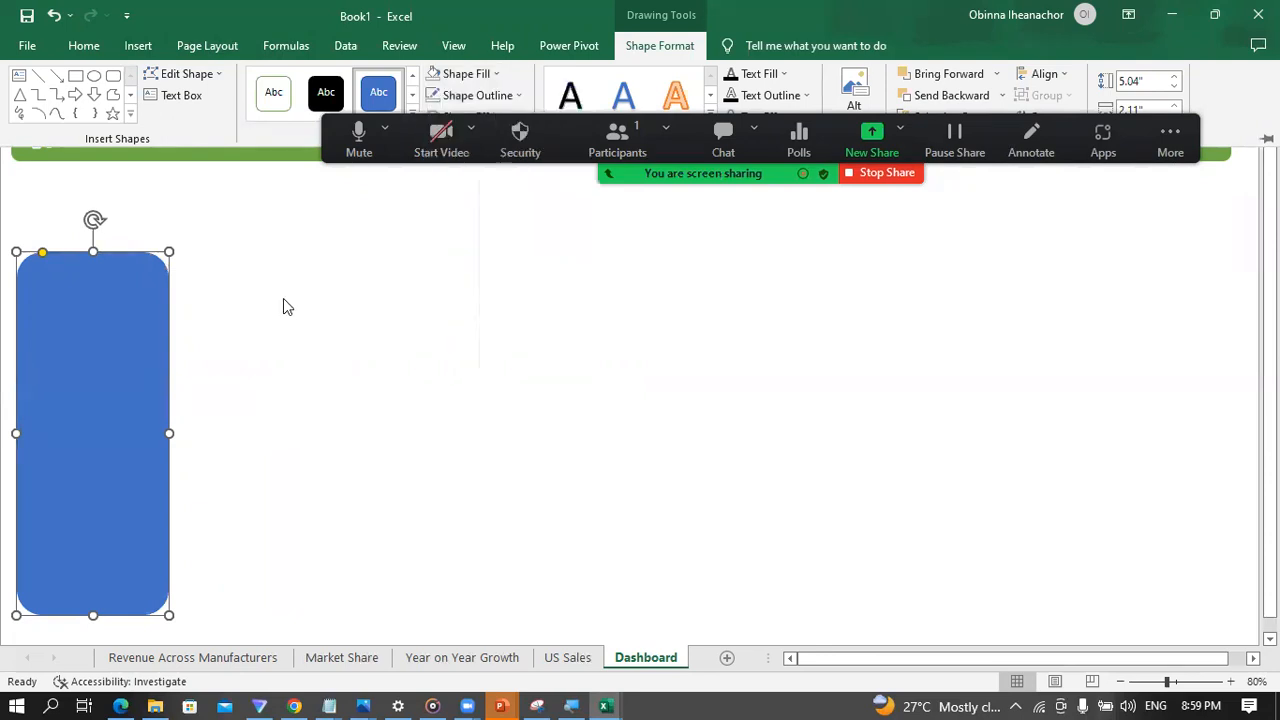
# Step: Start adding a background picture to the Dashboard sheet and search Bing images for "Gray"
pyautogui.click(309, 245)
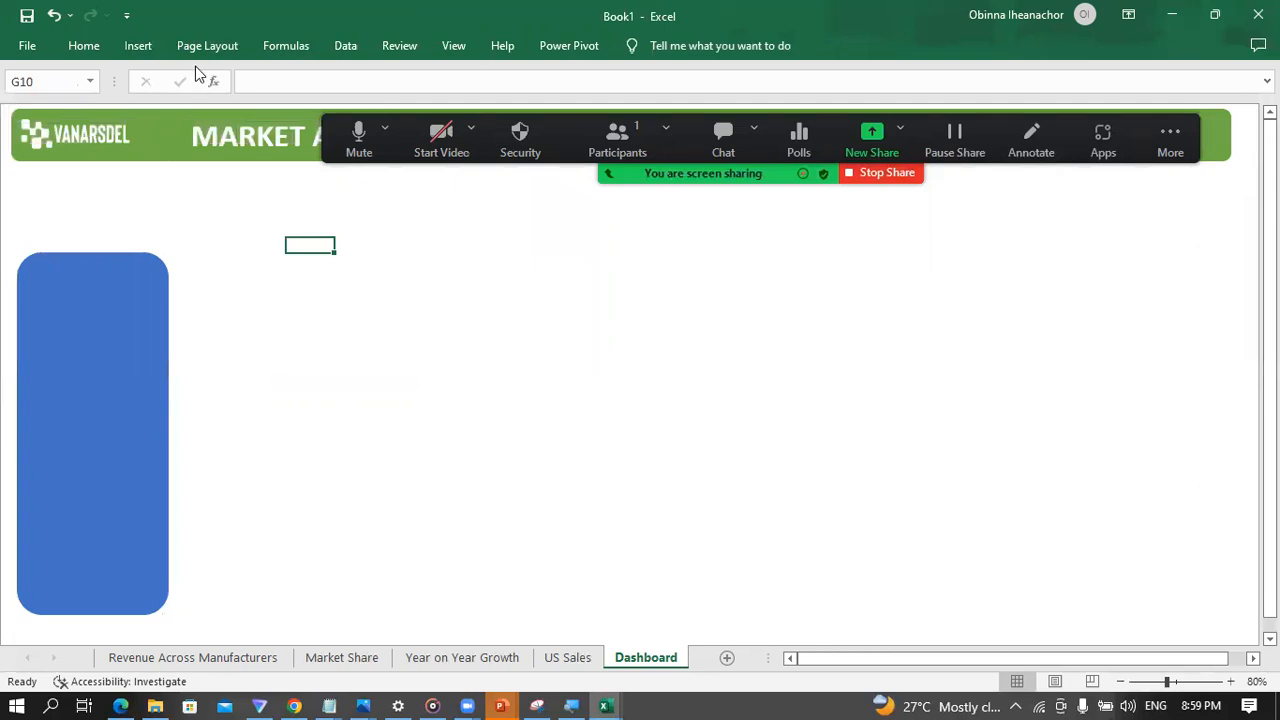
pyautogui.click(225, 50)
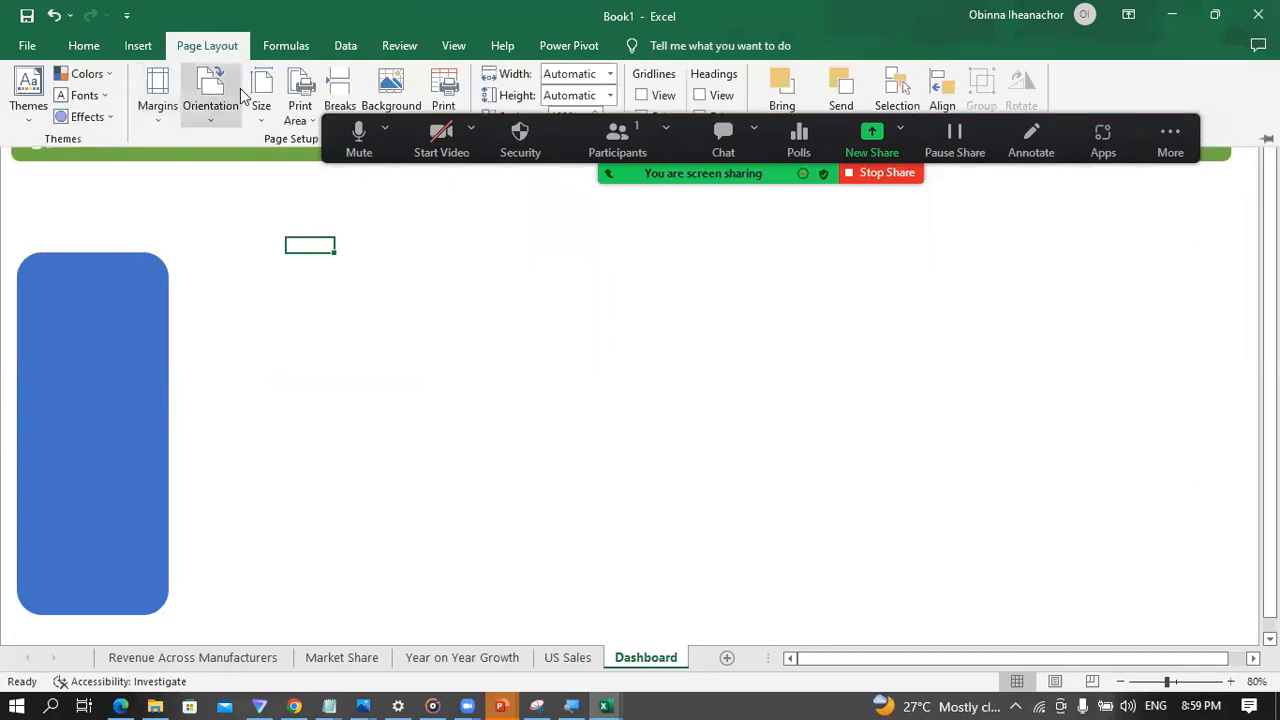
pyautogui.click(216, 49)
pyautogui.click(217, 50)
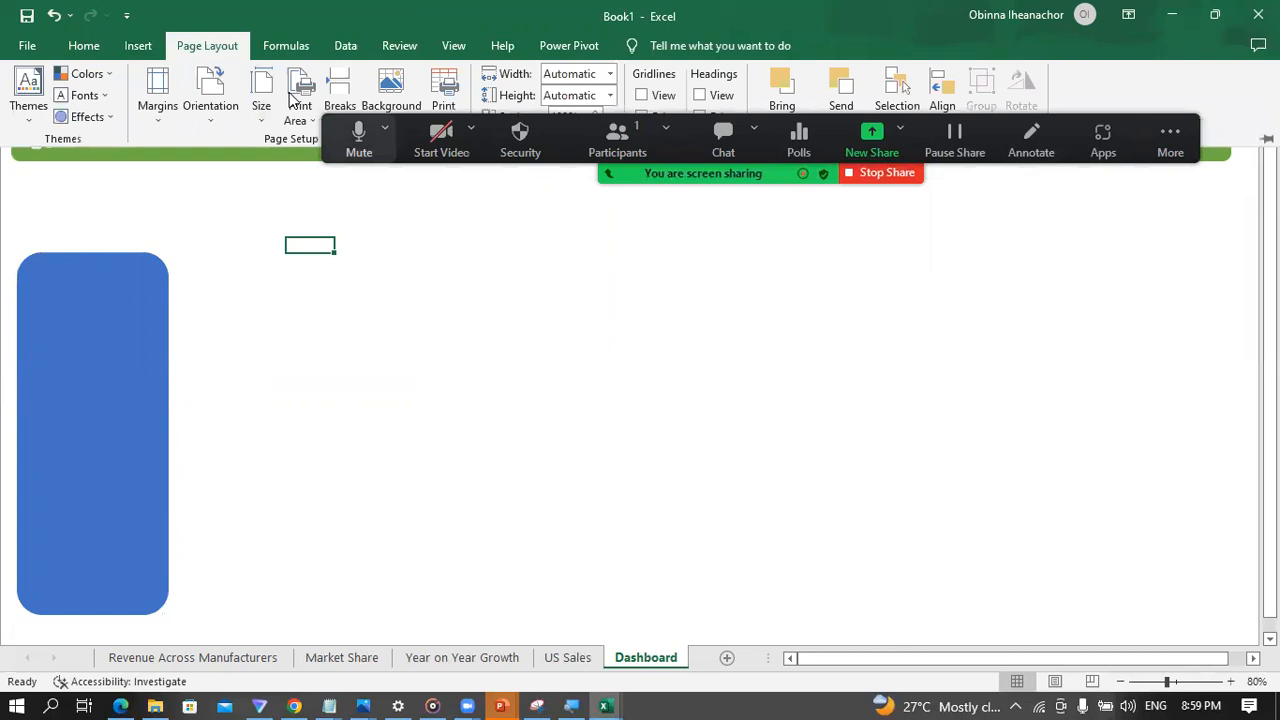
pyautogui.click(215, 48)
pyautogui.click(216, 48)
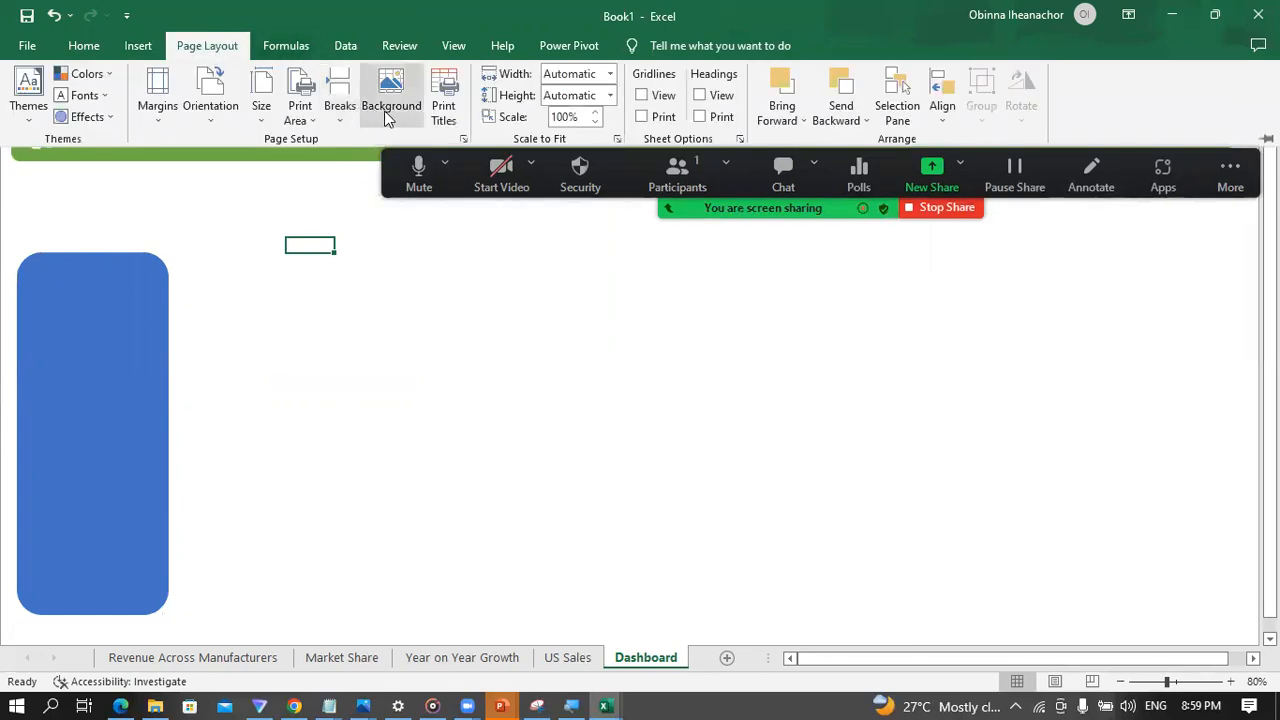
pyautogui.click(386, 113)
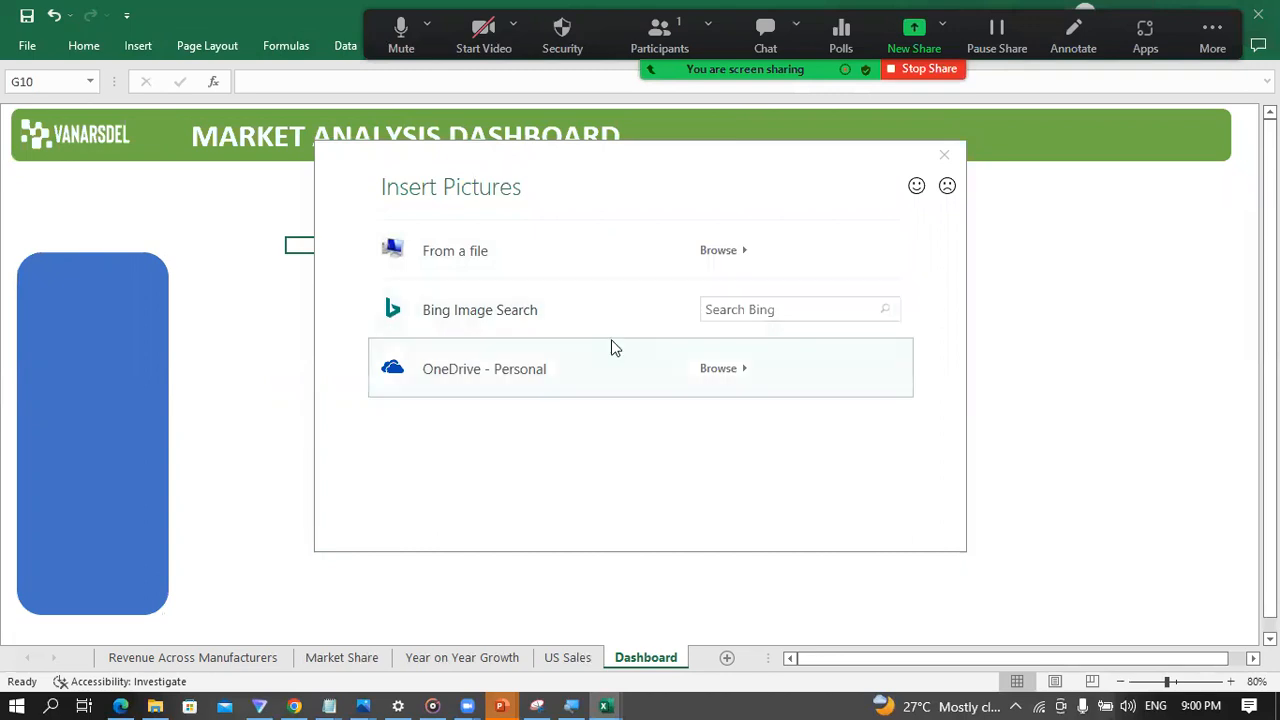
pyautogui.click(732, 308)
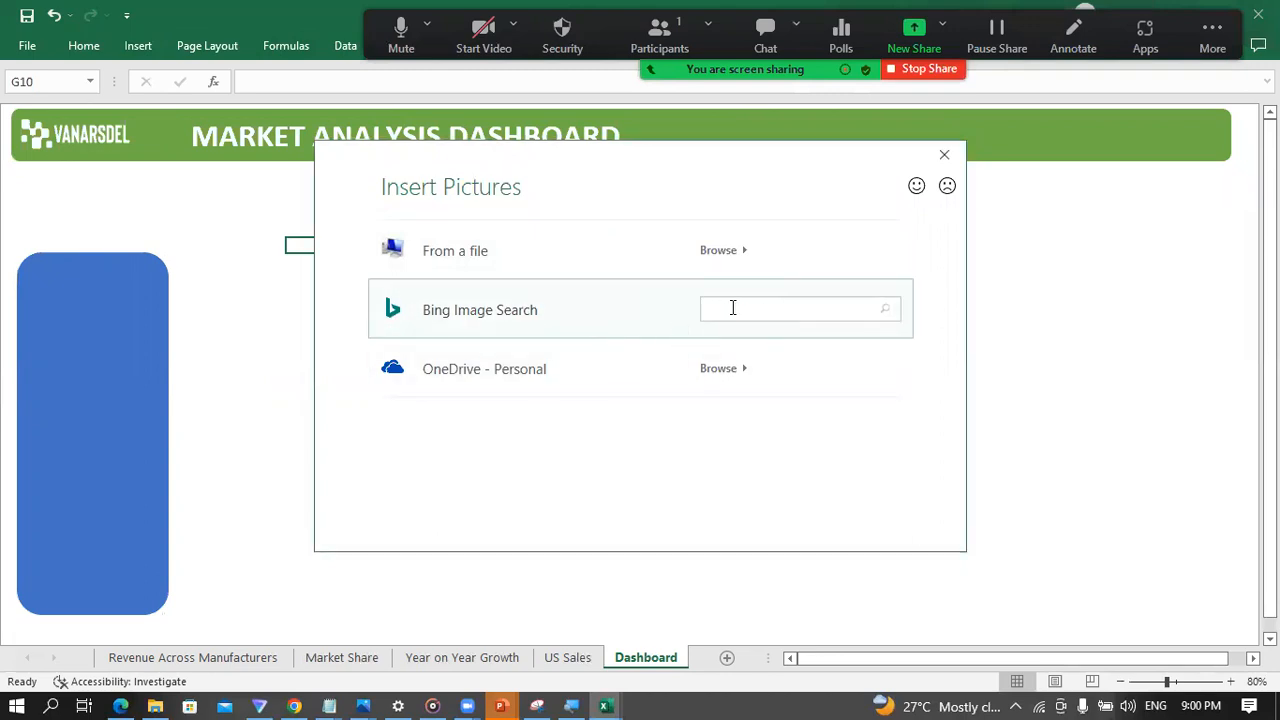
pyautogui.write('As')
pyautogui.write('ay')
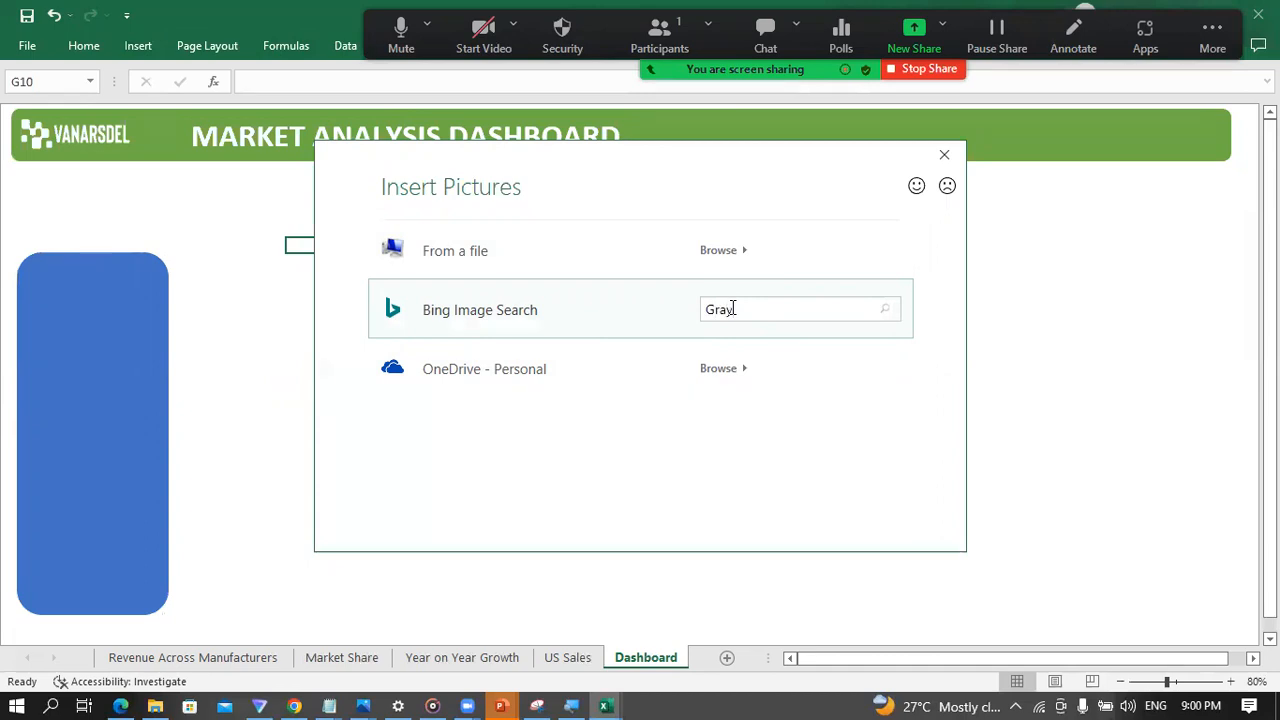
pyautogui.press('Return')
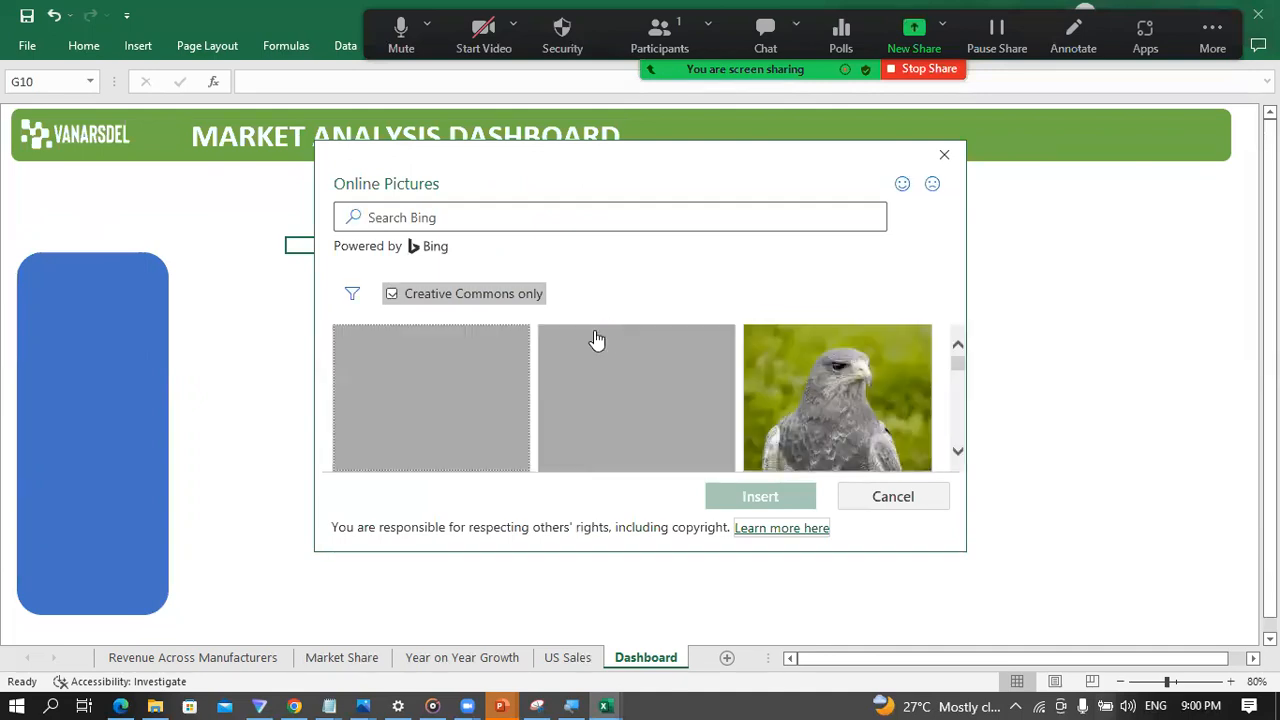
# Step: Browse the gray image results and insert the plain light gray picture as the Dashboard sheet's background
pyautogui.scroll(-3, 620, 374)
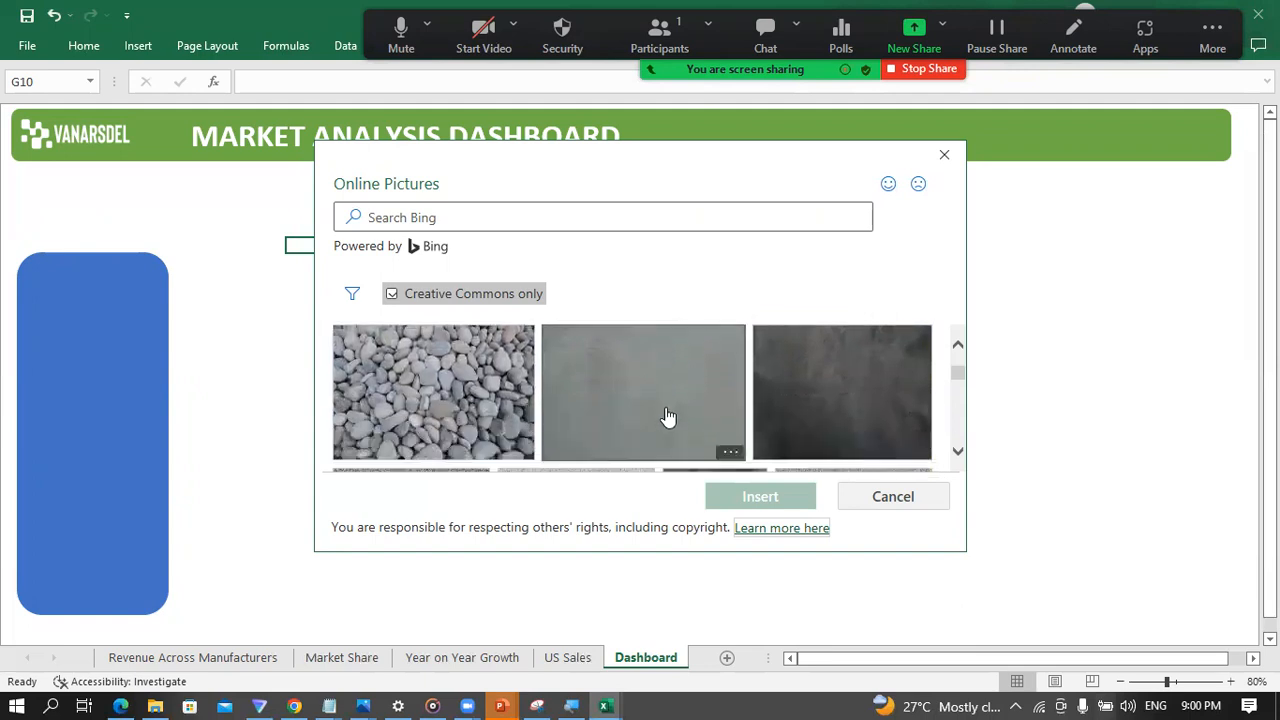
pyautogui.scroll(-5, 668, 416)
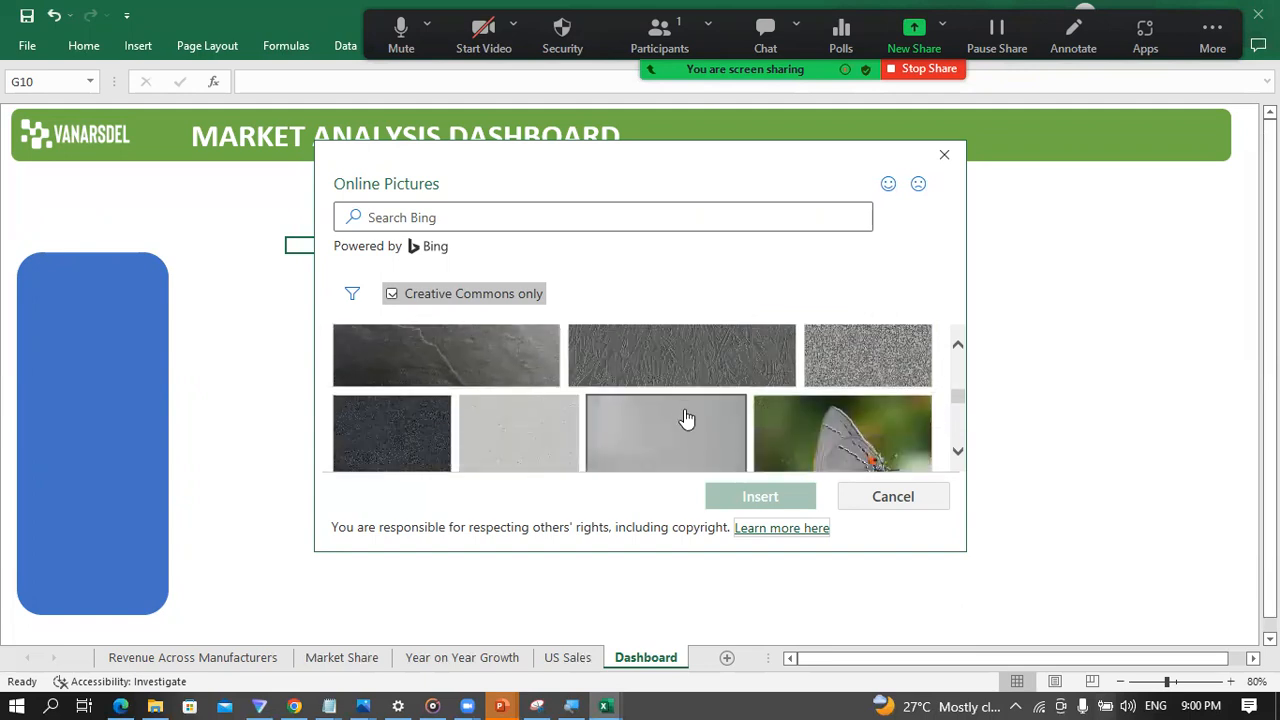
pyautogui.scroll(-2, 687, 418)
pyautogui.scroll(-2, 687, 418)
pyautogui.scroll(2, 534, 409)
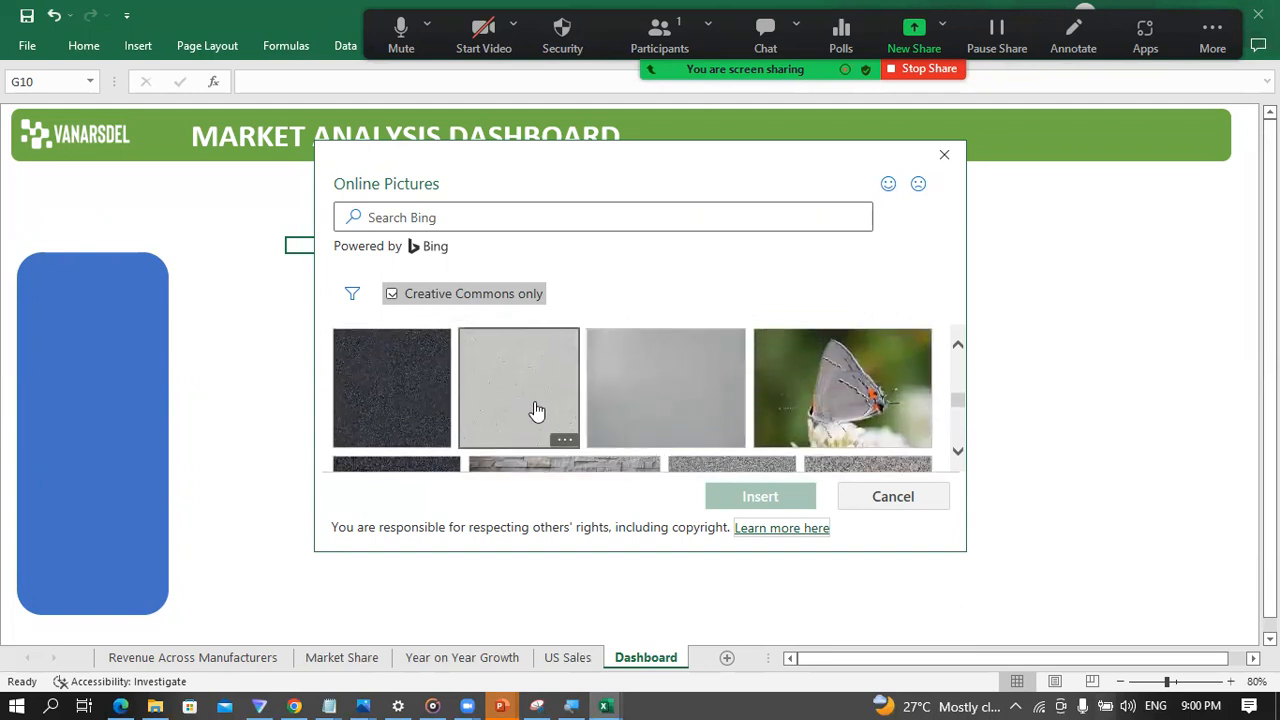
pyautogui.scroll(-1, 725, 418)
pyautogui.scroll(-5, 725, 418)
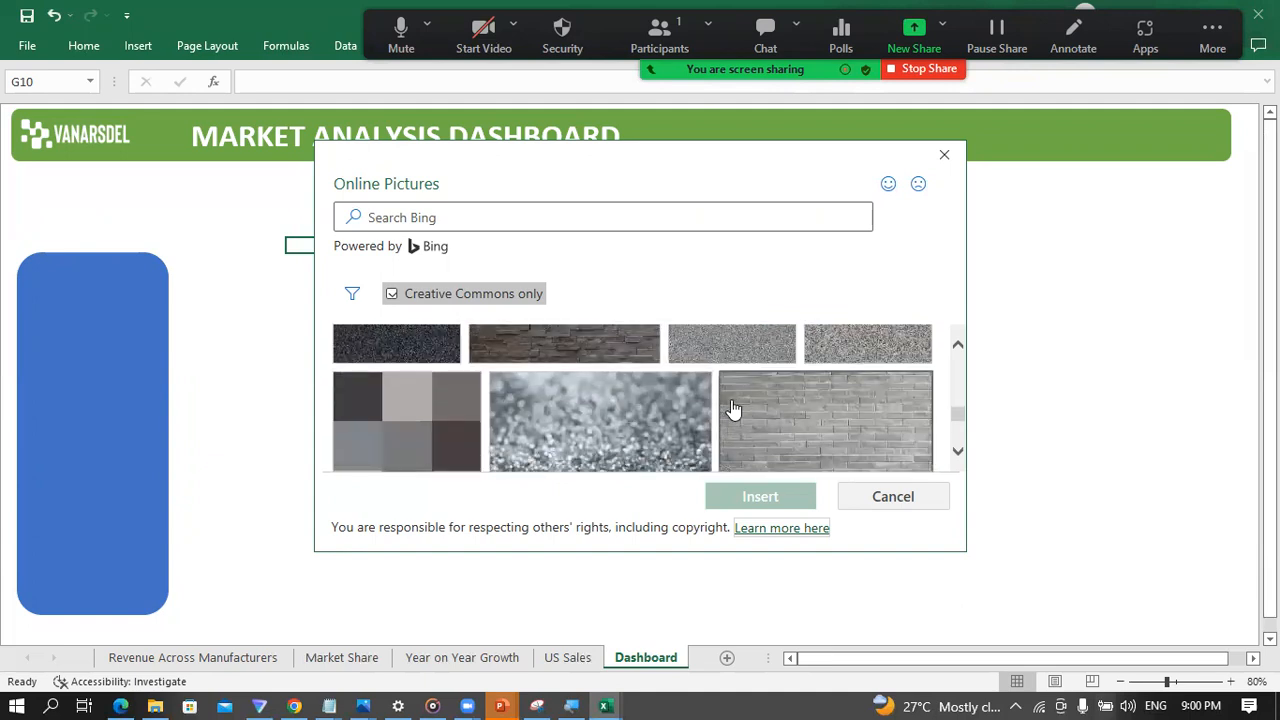
pyautogui.scroll(-2, 736, 407)
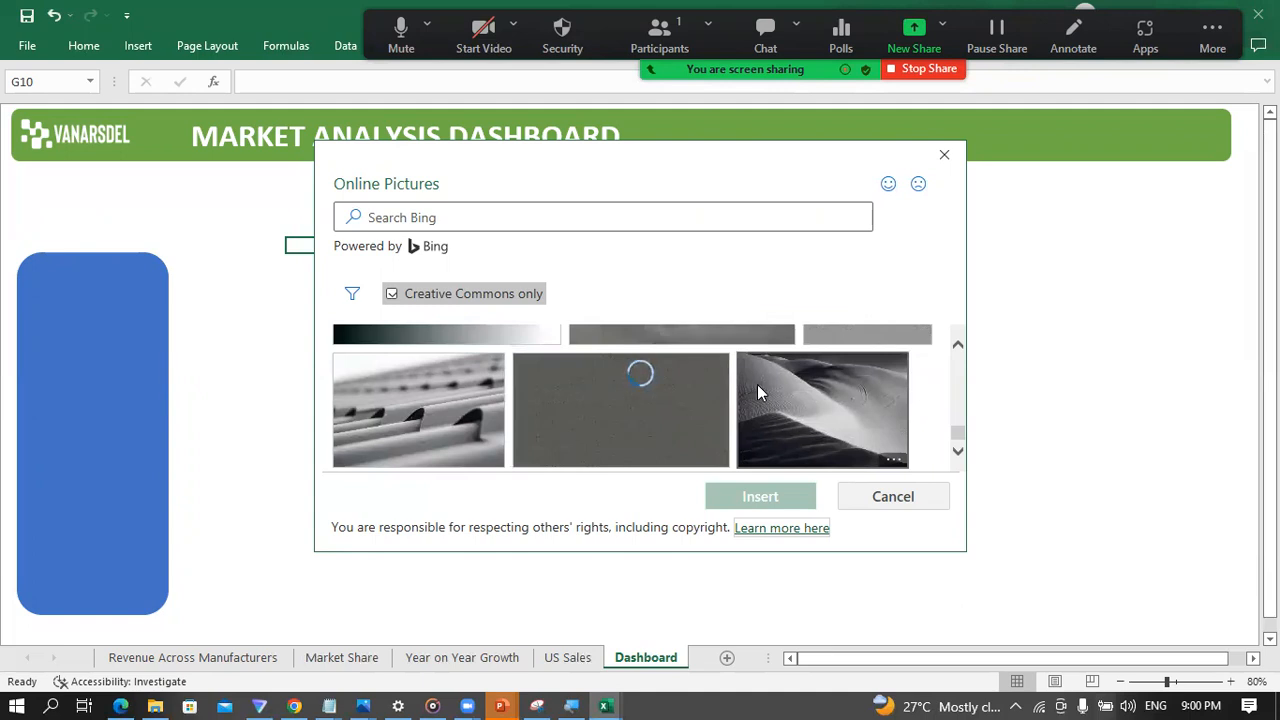
pyautogui.scroll(-3, 700, 410)
pyautogui.scroll(-5, 697, 405)
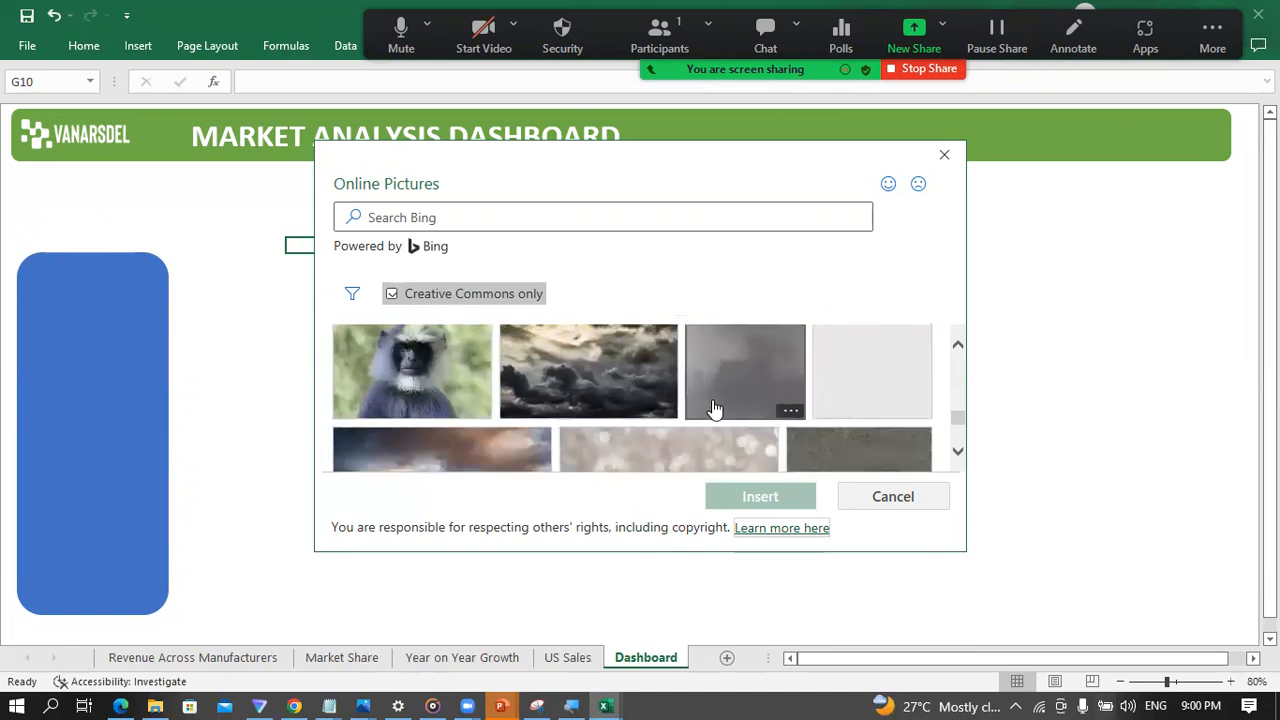
pyautogui.scroll(1, 740, 400)
pyautogui.click(870, 410)
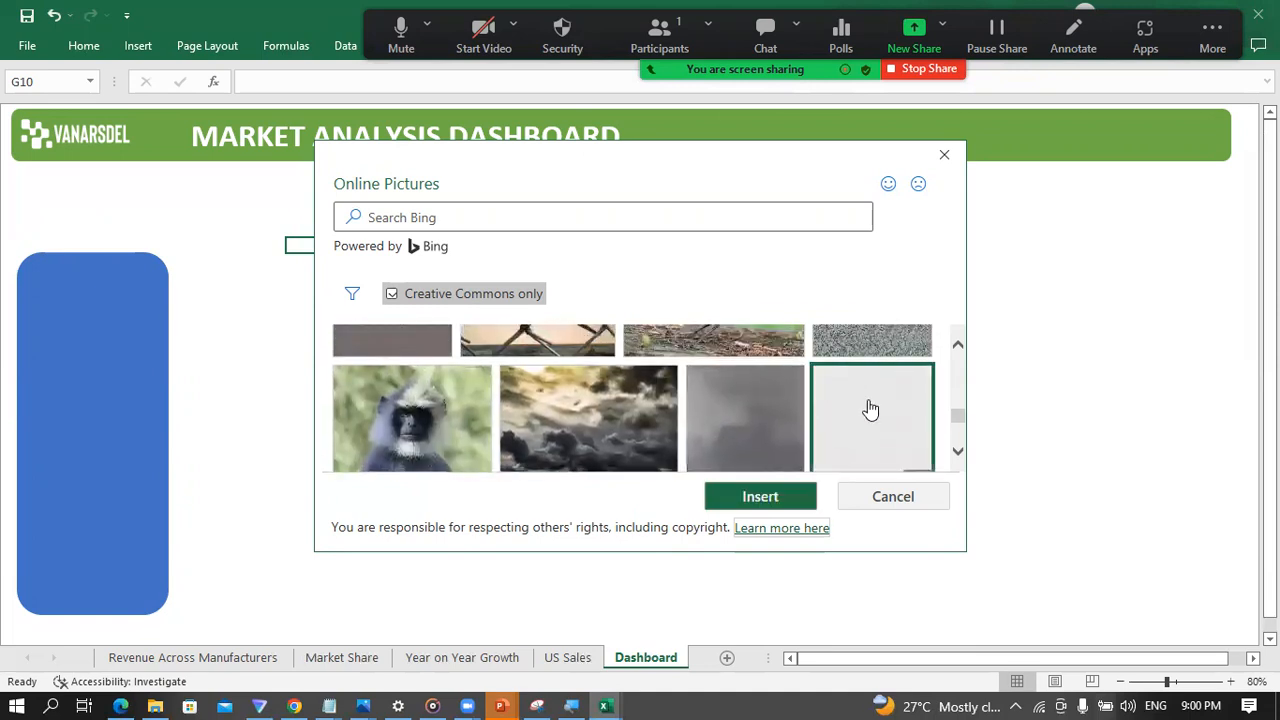
pyautogui.click(765, 497)
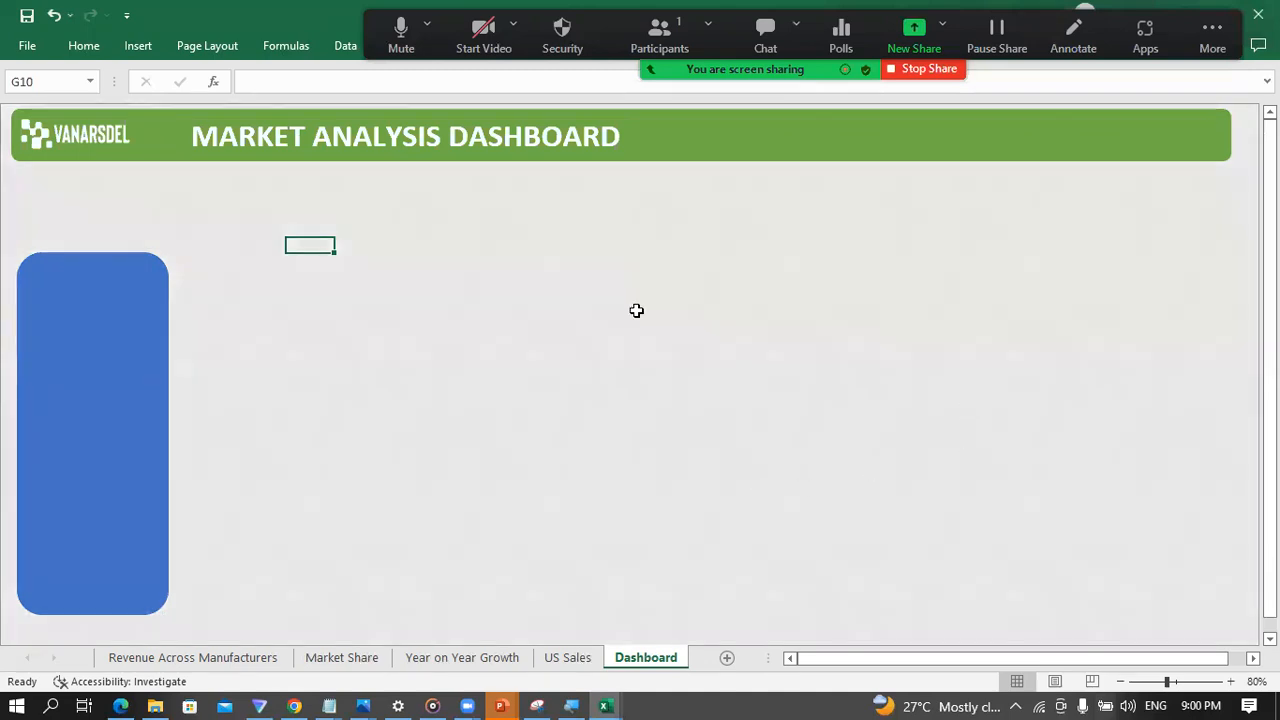
# Step: Move the blue rounded rectangle slightly up and right, and fill it with White, Background 1
pyautogui.click(119, 367)
pyautogui.moveTo(119, 367)
pyautogui.mouseDown()
pyautogui.moveTo(169, 343)
pyautogui.moveTo(166, 322)
pyautogui.moveTo(125, 345)
pyautogui.mouseUp()
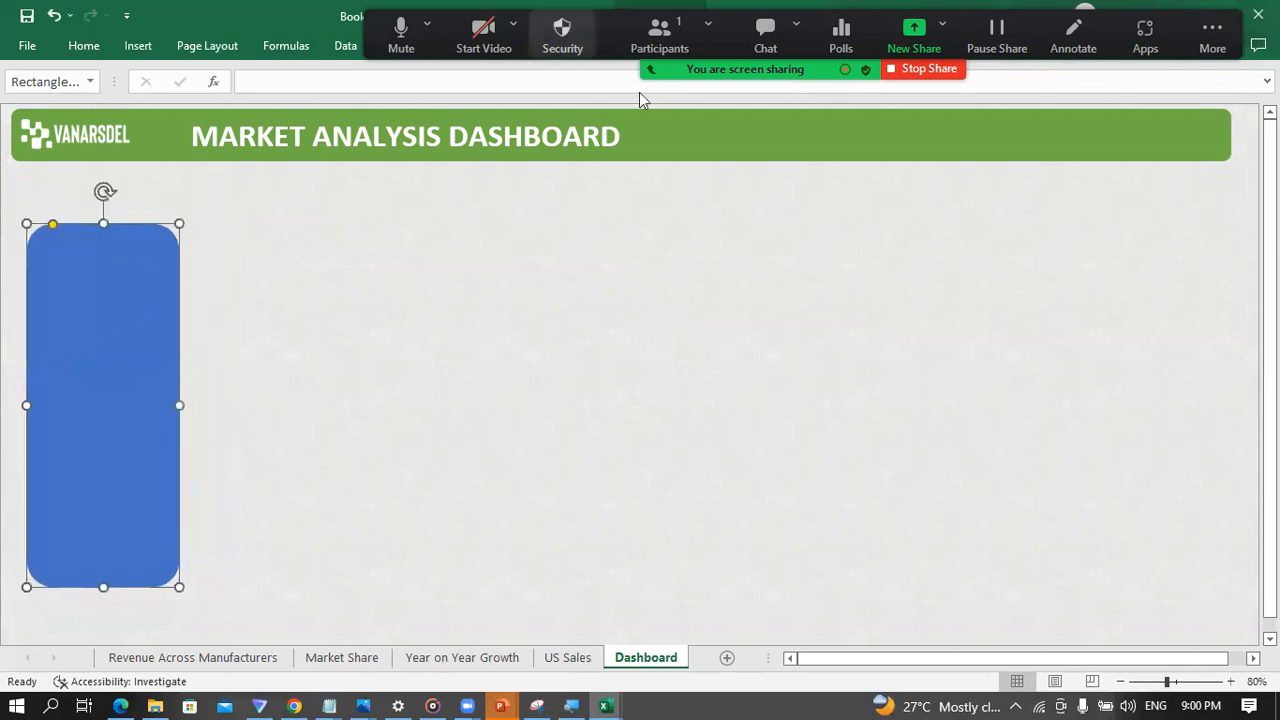
pyautogui.click(645, 45)
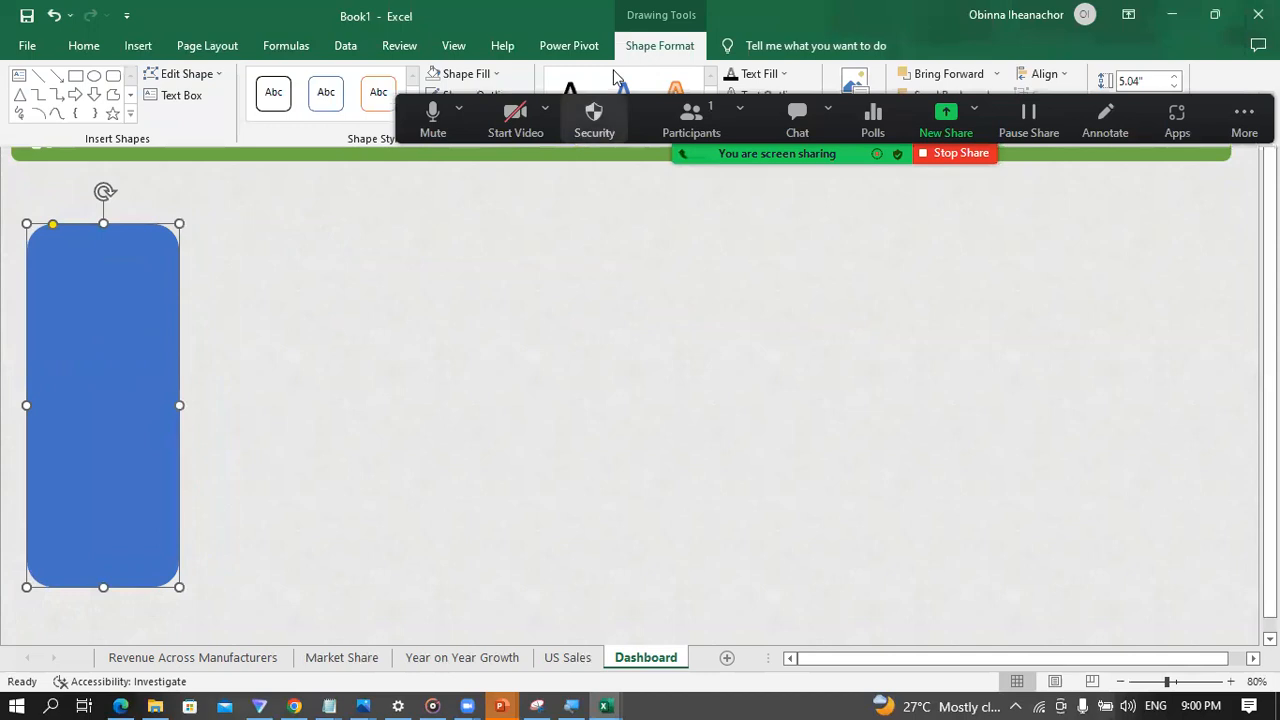
pyautogui.click(660, 45)
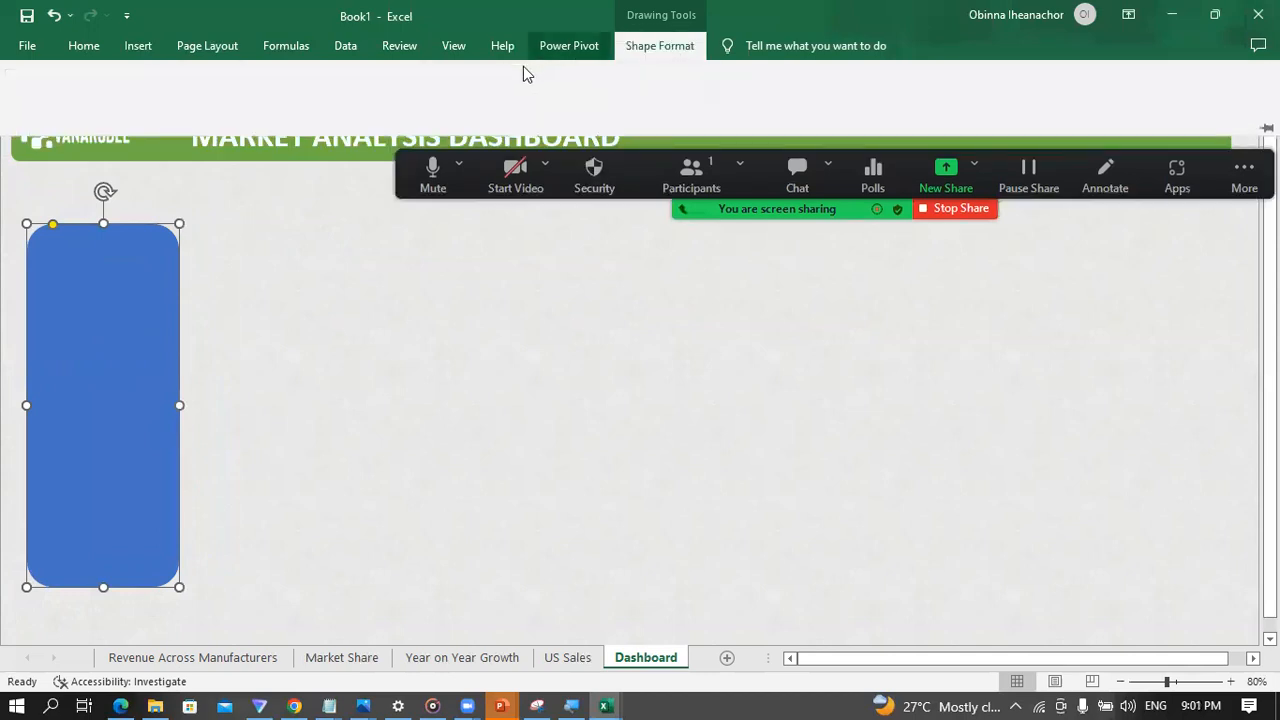
pyautogui.click(493, 75)
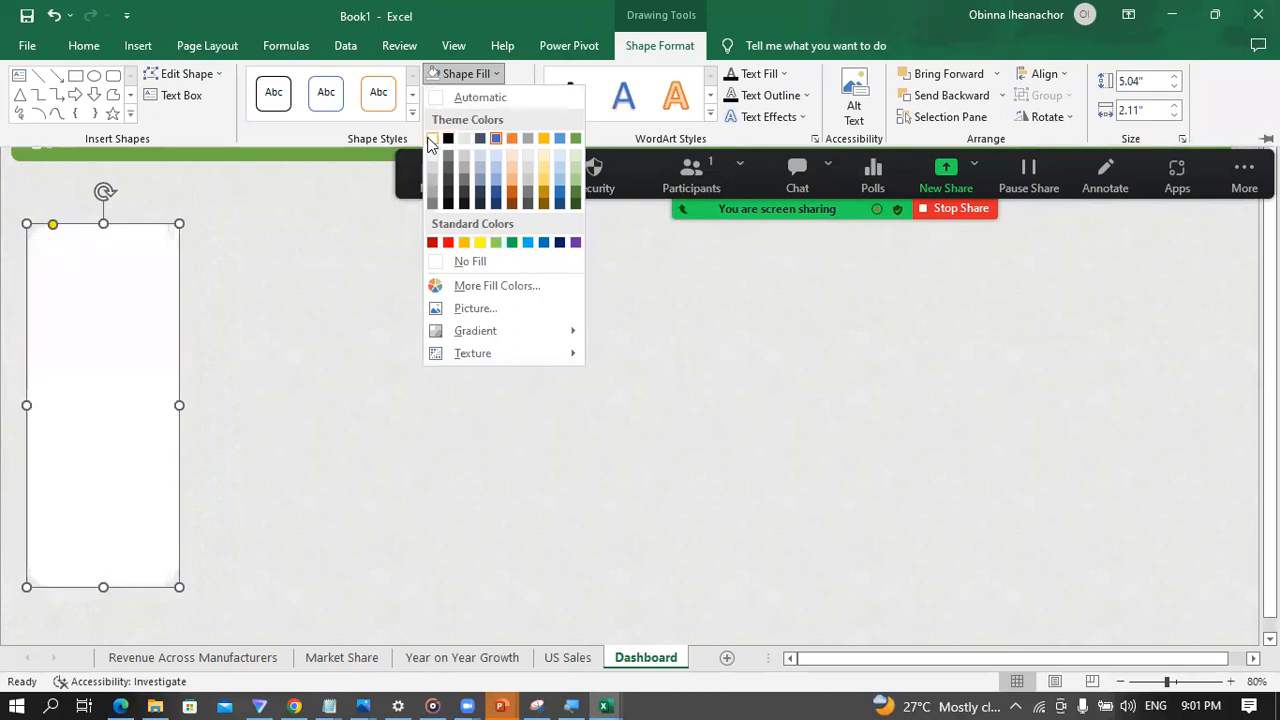
pyautogui.click(314, 289)
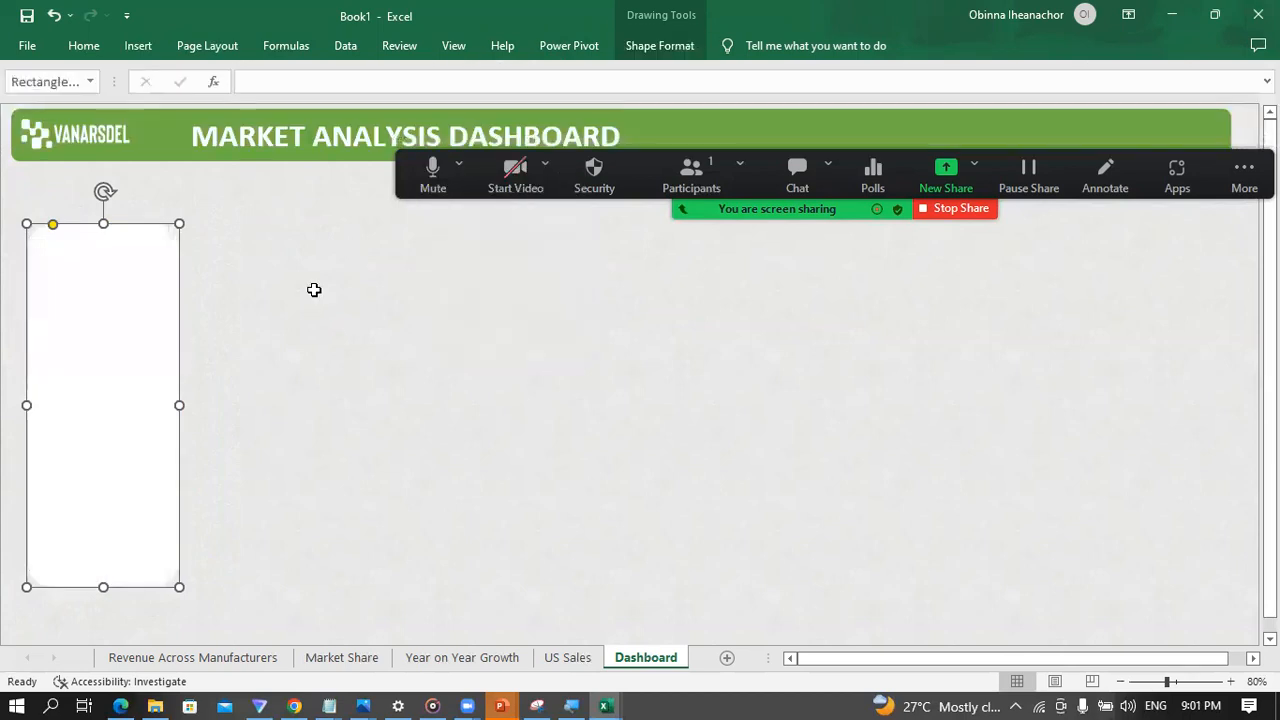
pyautogui.click(337, 354)
# Step: Move the white panel lower on the Dashboard sheet and adjust its side edges to make it moderately wider
pyautogui.moveTo(113, 361); pyautogui.dragTo(141, 401)
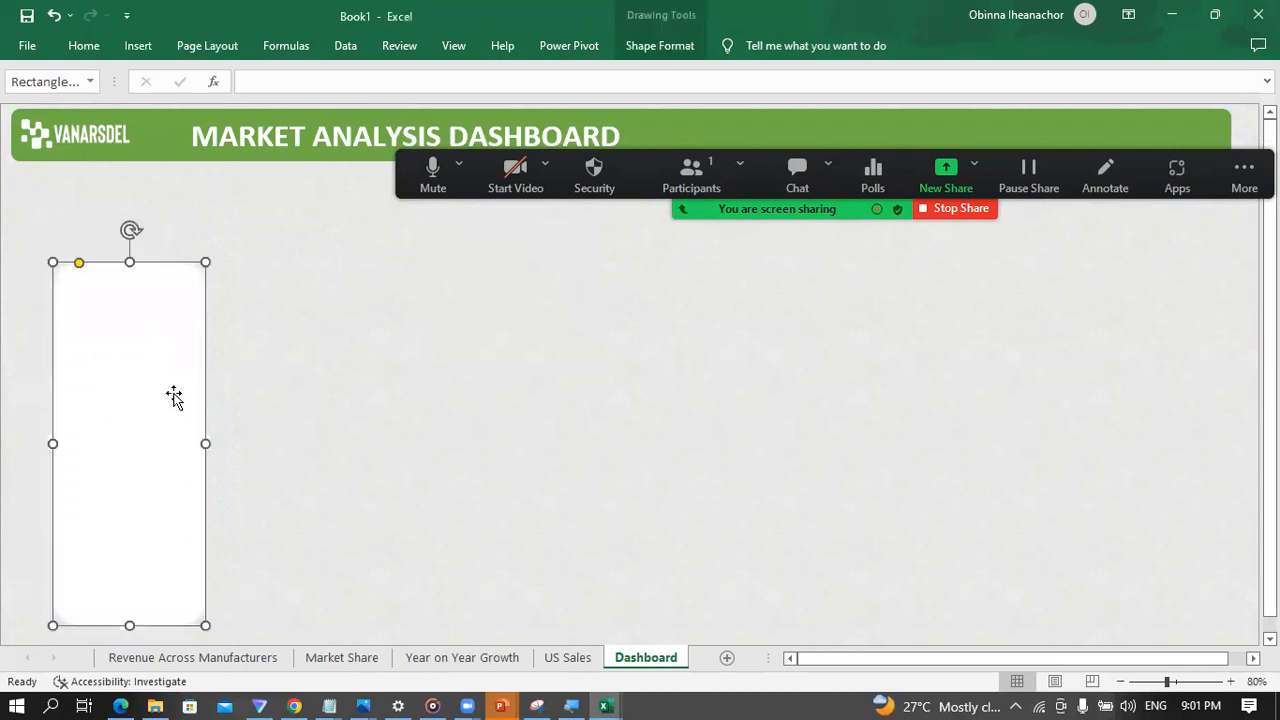
pyautogui.moveTo(205, 440); pyautogui.dragTo(255, 440)
pyautogui.moveTo(53, 444); pyautogui.dragTo(43, 440)
pyautogui.click(380, 429)
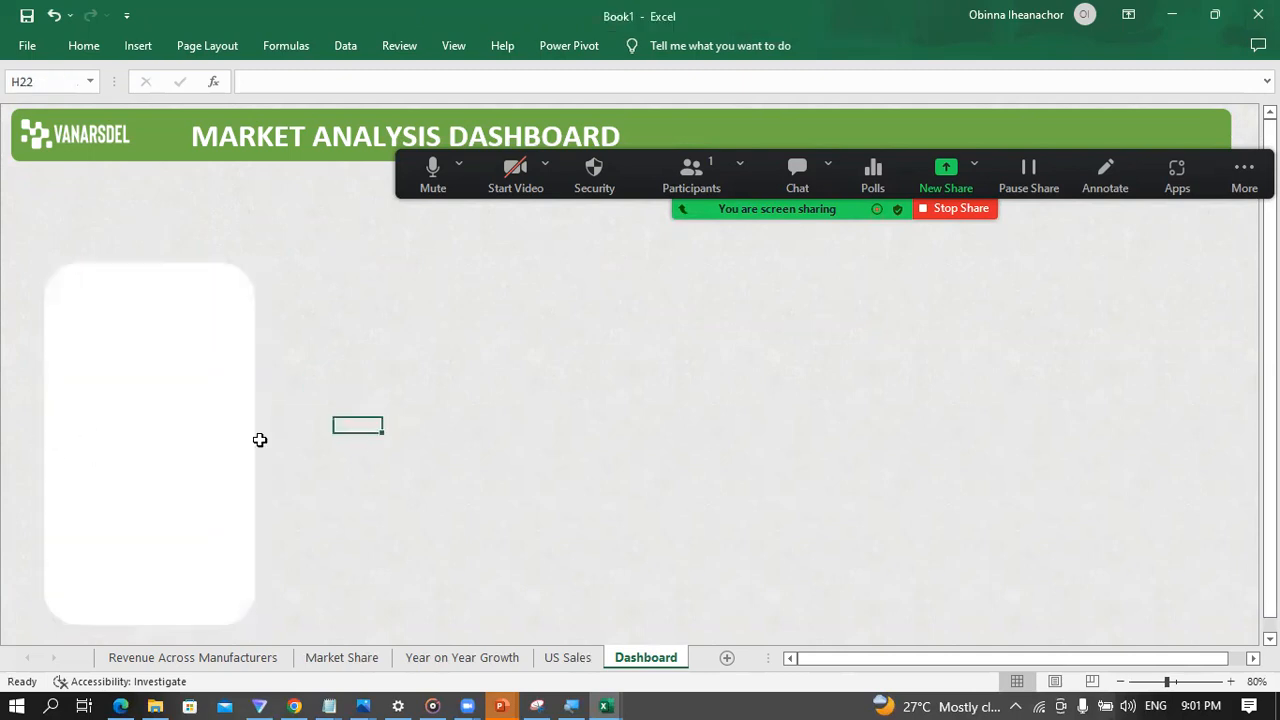
pyautogui.click(217, 455)
pyautogui.moveTo(255, 443); pyautogui.dragTo(217, 442)
pyautogui.moveTo(43, 443); pyautogui.dragTo(32, 441)
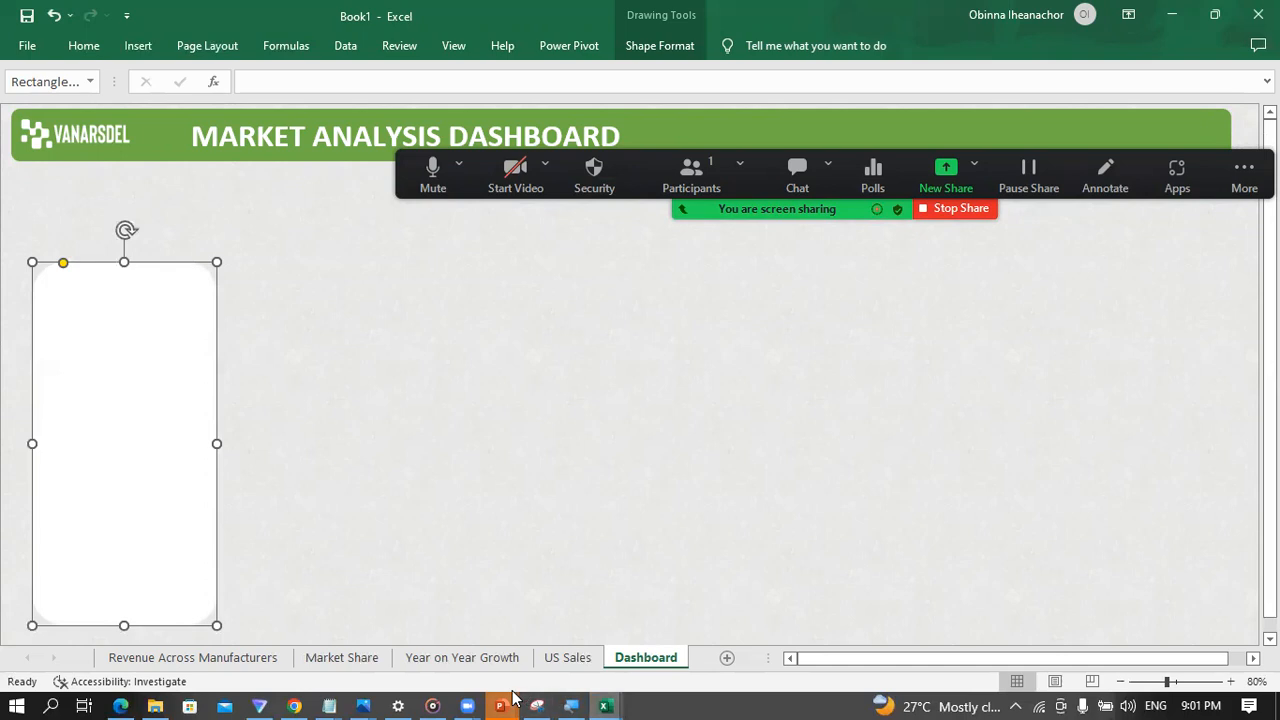
# Step: Check the sample slide in PowerPoint, return to Excel, narrow the white panel slightly and place a copy beside it on the right
pyautogui.moveTo(510, 700)
pyautogui.click(770, 625)
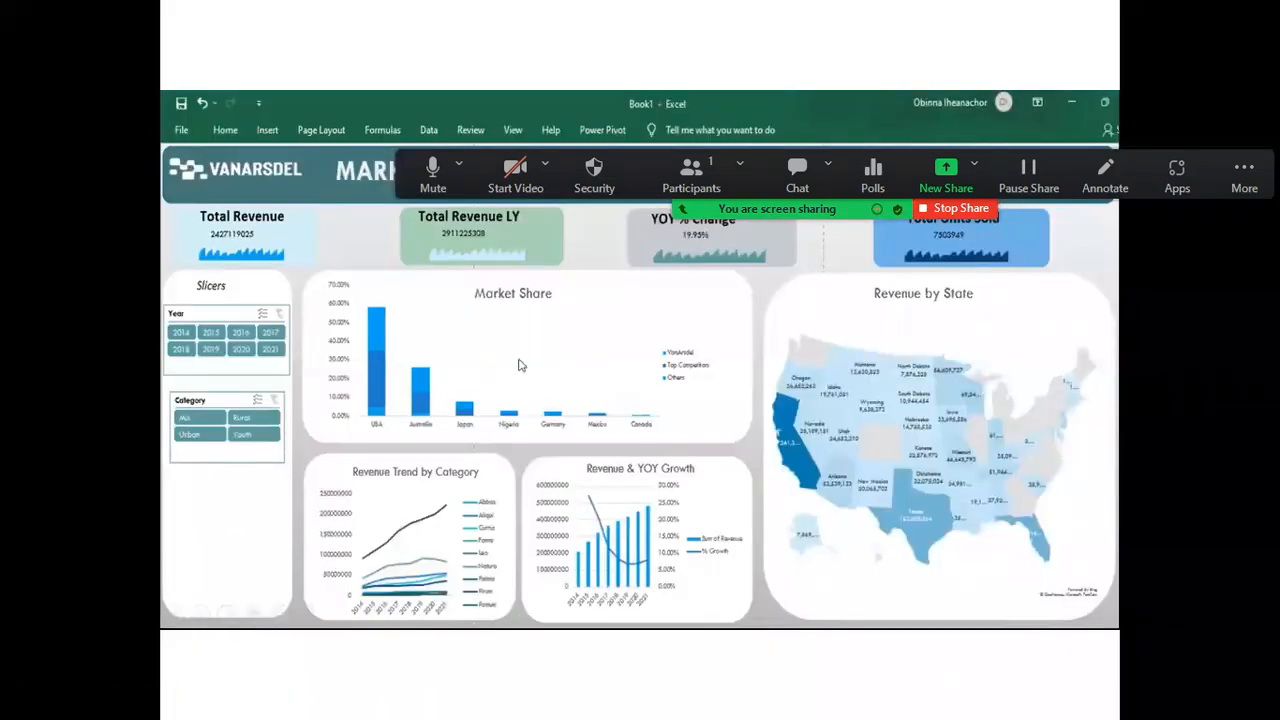
pyautogui.press('super')
pyautogui.moveTo(605, 700)
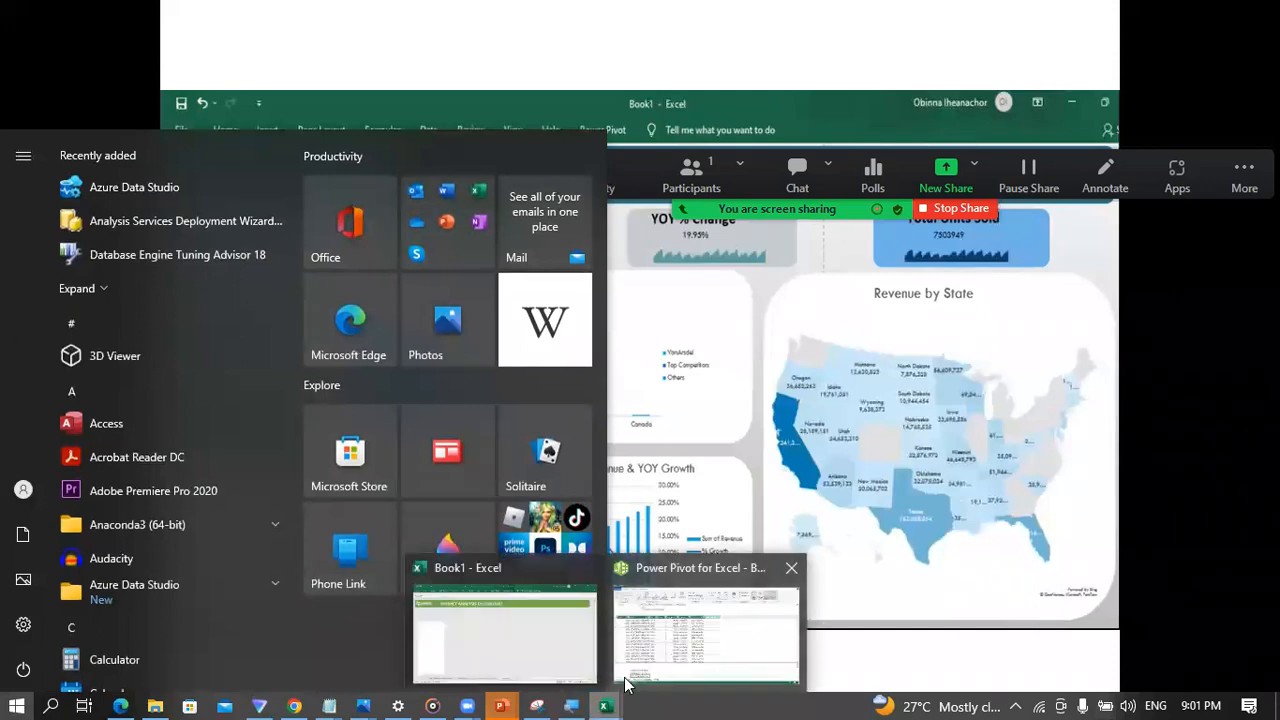
pyautogui.click(519, 628)
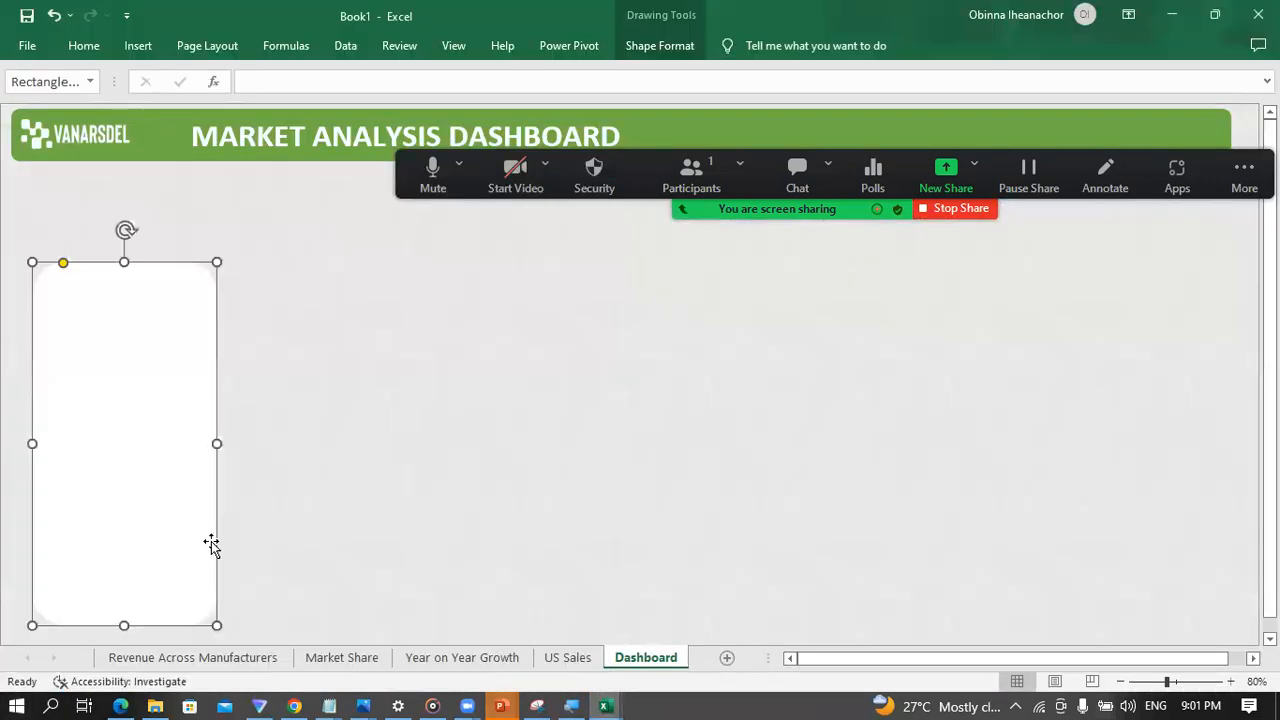
pyautogui.moveTo(213, 444); pyautogui.dragTo(402, 446)
pyautogui.click(349, 438)
pyautogui.click(175, 455)
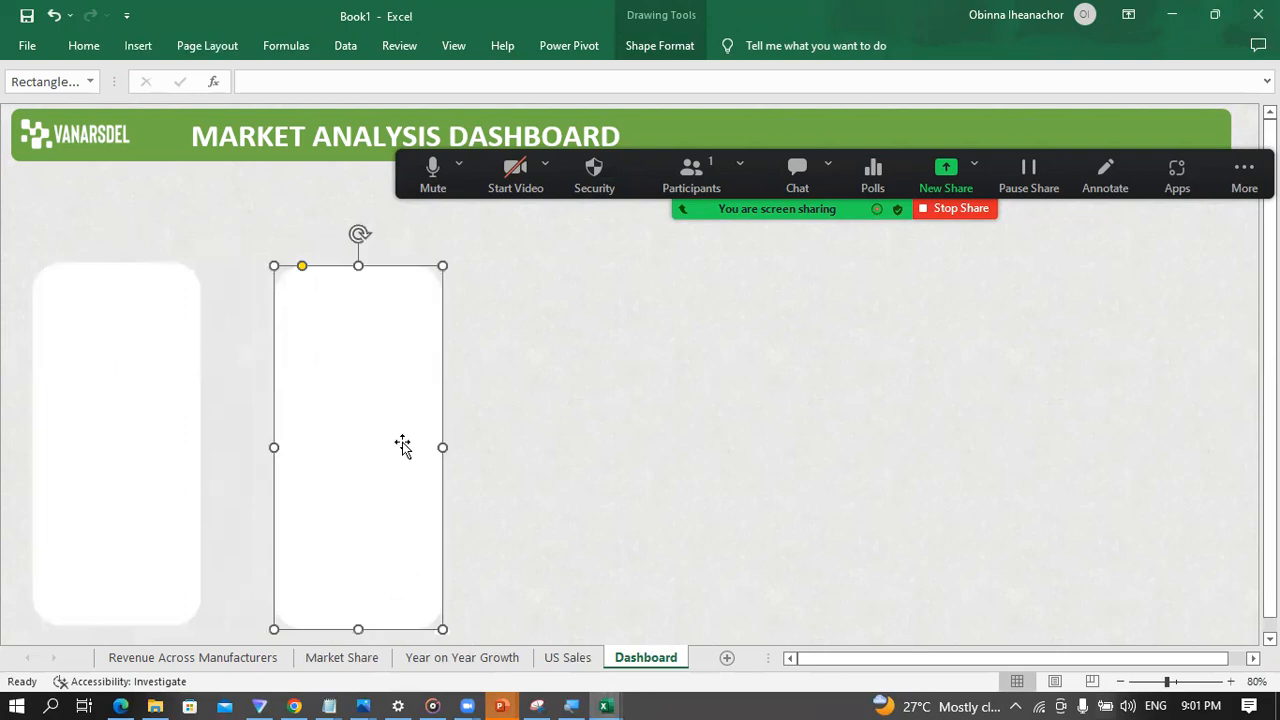
# Step: Recheck the sample slide in PowerPoint, return to Excel and reshape the copied panel into a short, wide chart panel
pyautogui.click(500, 706)
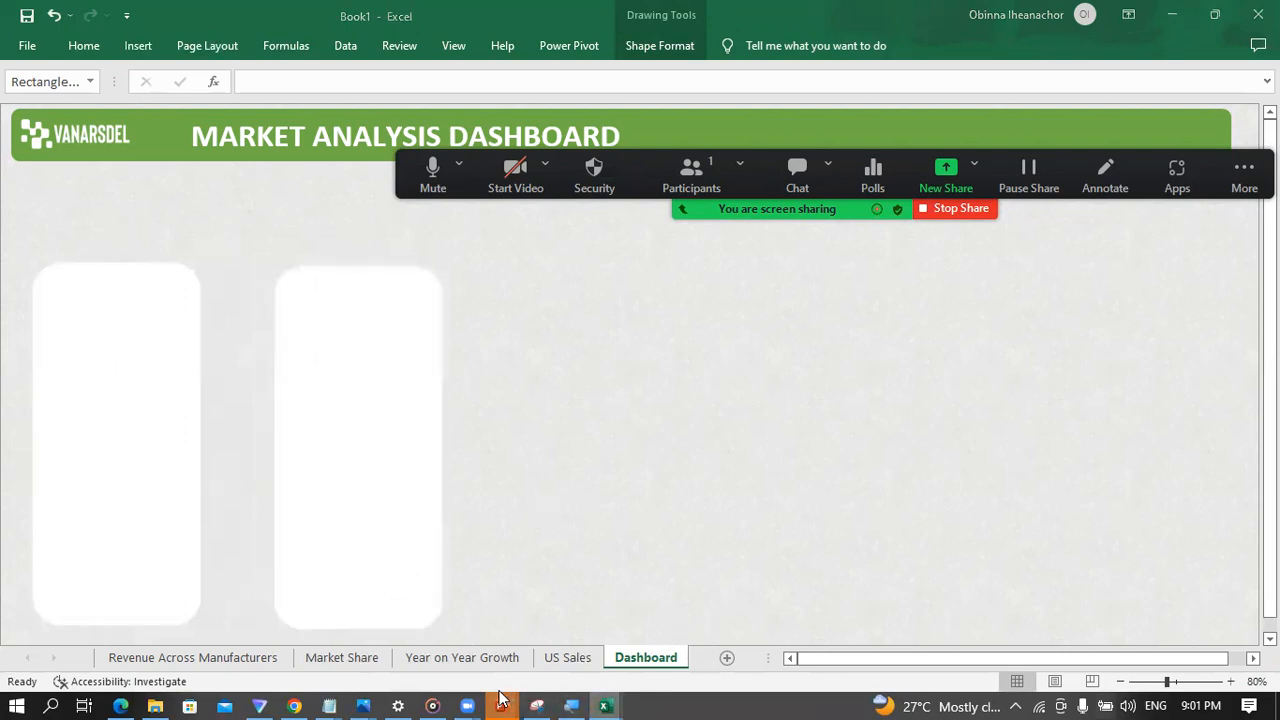
pyautogui.click(820, 622)
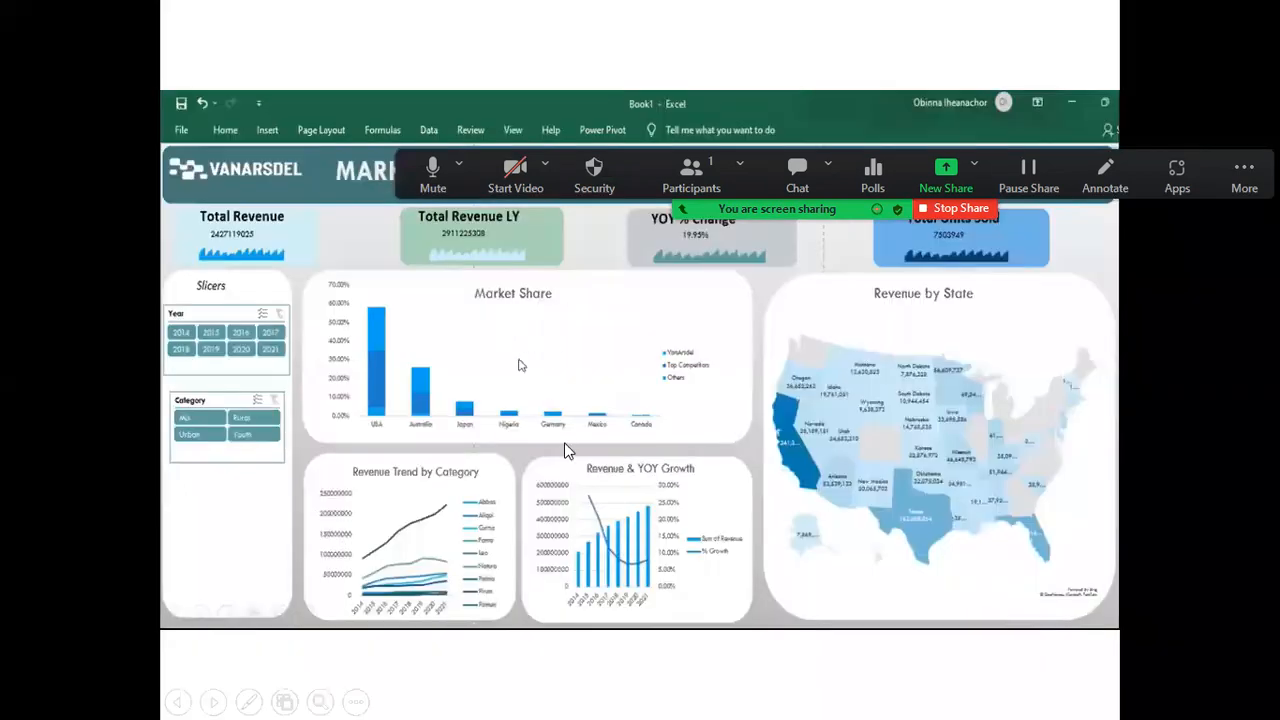
pyautogui.press('super')
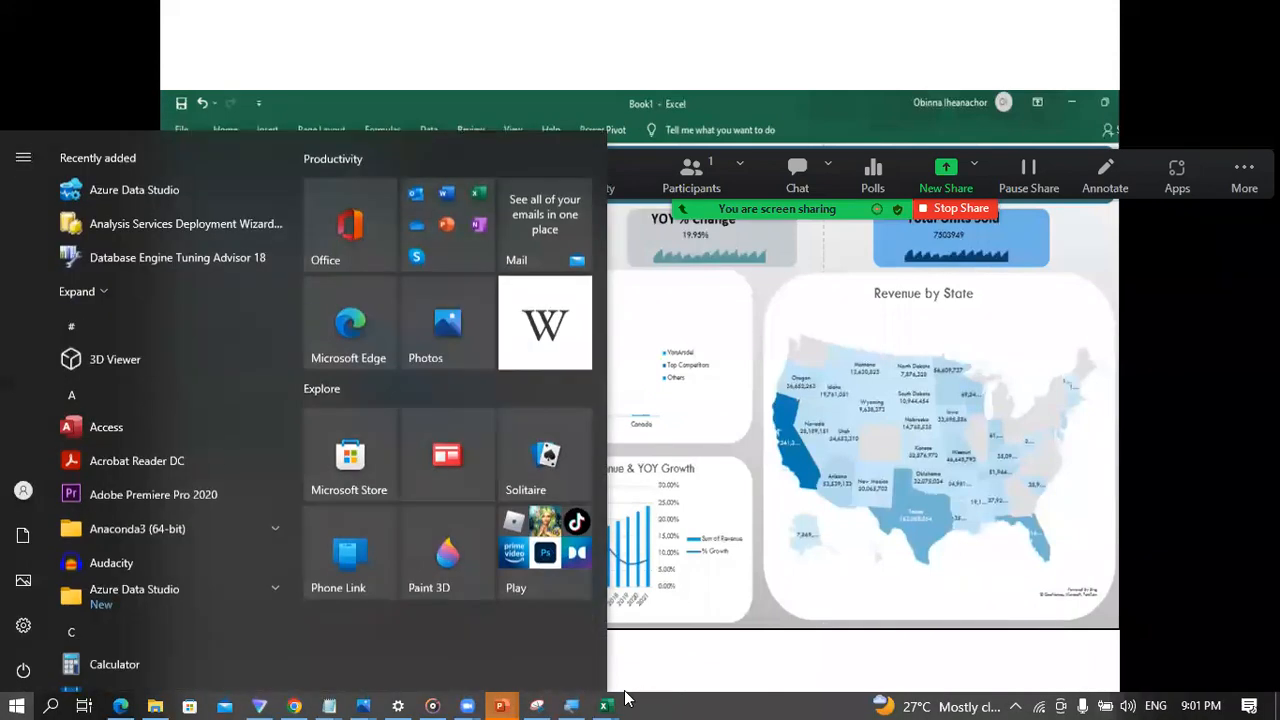
pyautogui.moveTo(604, 706)
pyautogui.click(497, 617)
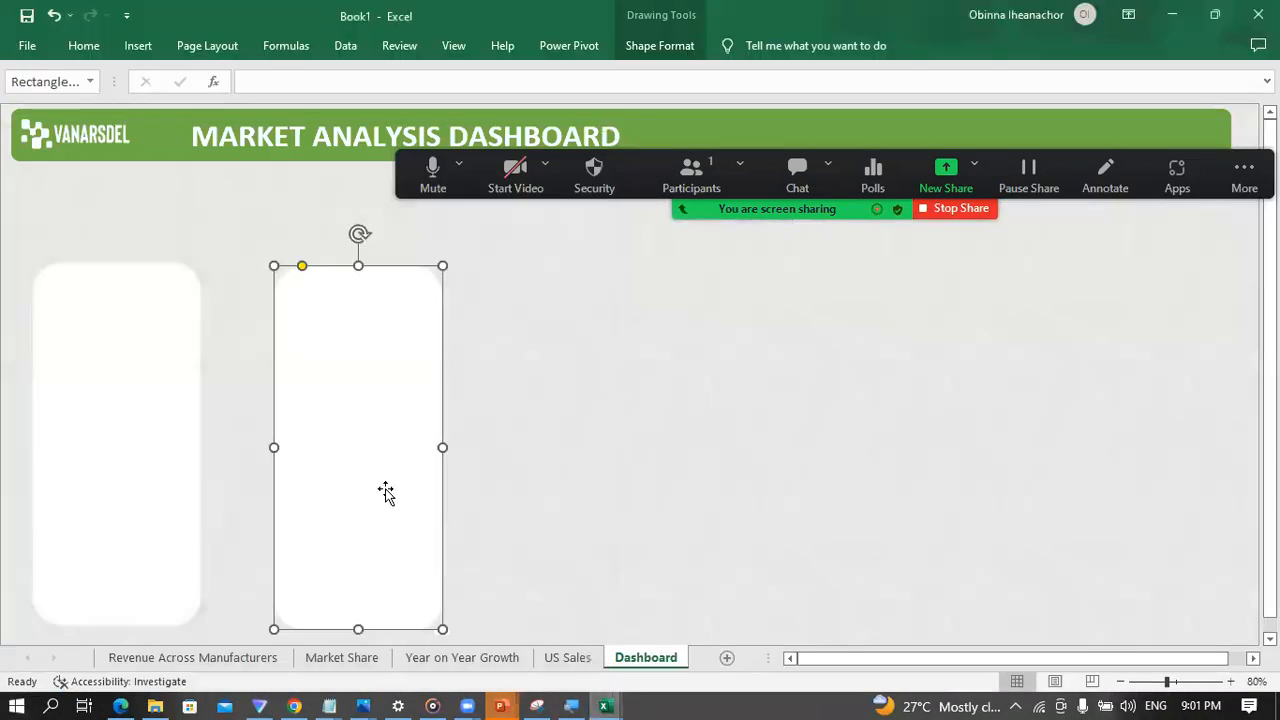
pyautogui.moveTo(357, 631); pyautogui.dragTo(389, 445)
pyautogui.moveTo(355, 254); pyautogui.dragTo(364, 229)
pyautogui.click(346, 297)
pyautogui.moveTo(443, 340); pyautogui.dragTo(760, 337)
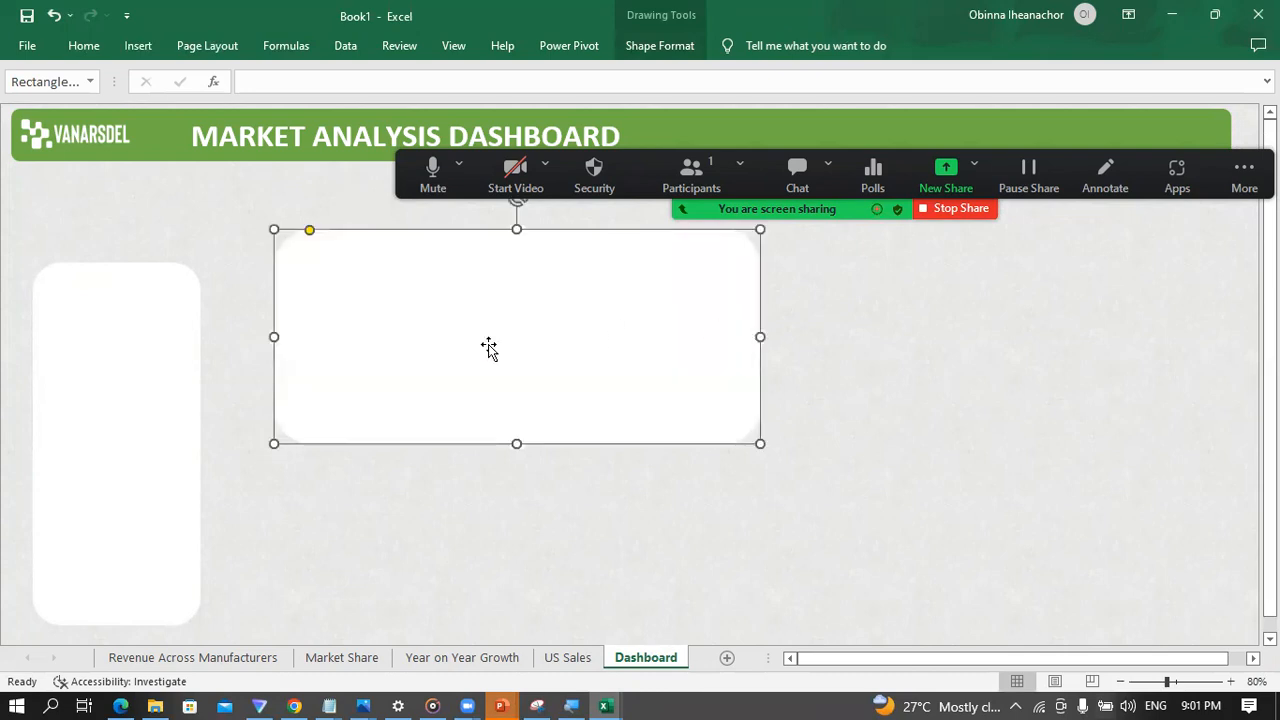
# Step: Extend the tall panel's upper edge upward and move the wide panel close beside it with their tops roughly level
pyautogui.click(84, 399)
pyautogui.moveTo(116, 258); pyautogui.dragTo(121, 236)
pyautogui.click(403, 263)
pyautogui.moveTo(403, 263); pyautogui.dragTo(349, 271)
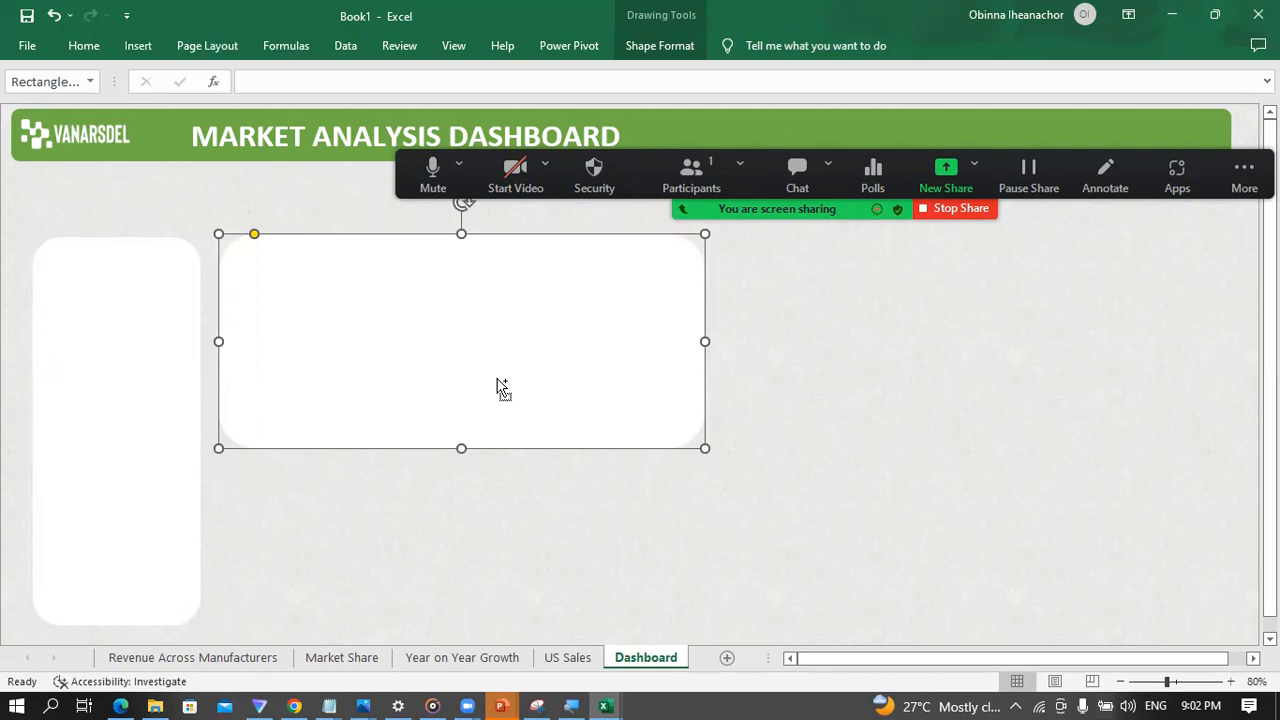
# Step: Copy the wide panel directly below itself, reduce the copy's height and narrow it to about half the width
pyautogui.moveTo(503, 384); pyautogui.dragTo(483, 551)
pyautogui.moveTo(461, 437); pyautogui.dragTo(460, 470)
pyautogui.moveTo(460, 520); pyautogui.dragTo(461, 506)
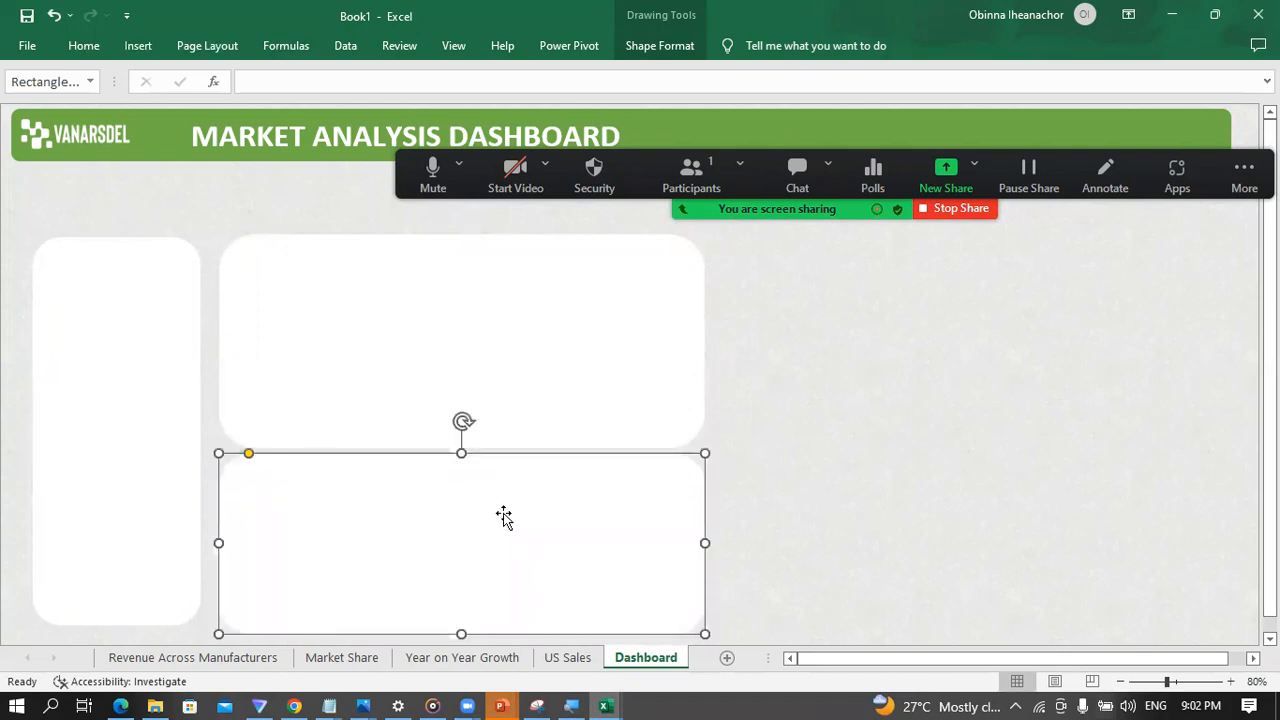
pyautogui.moveTo(700, 540); pyautogui.dragTo(486, 571)
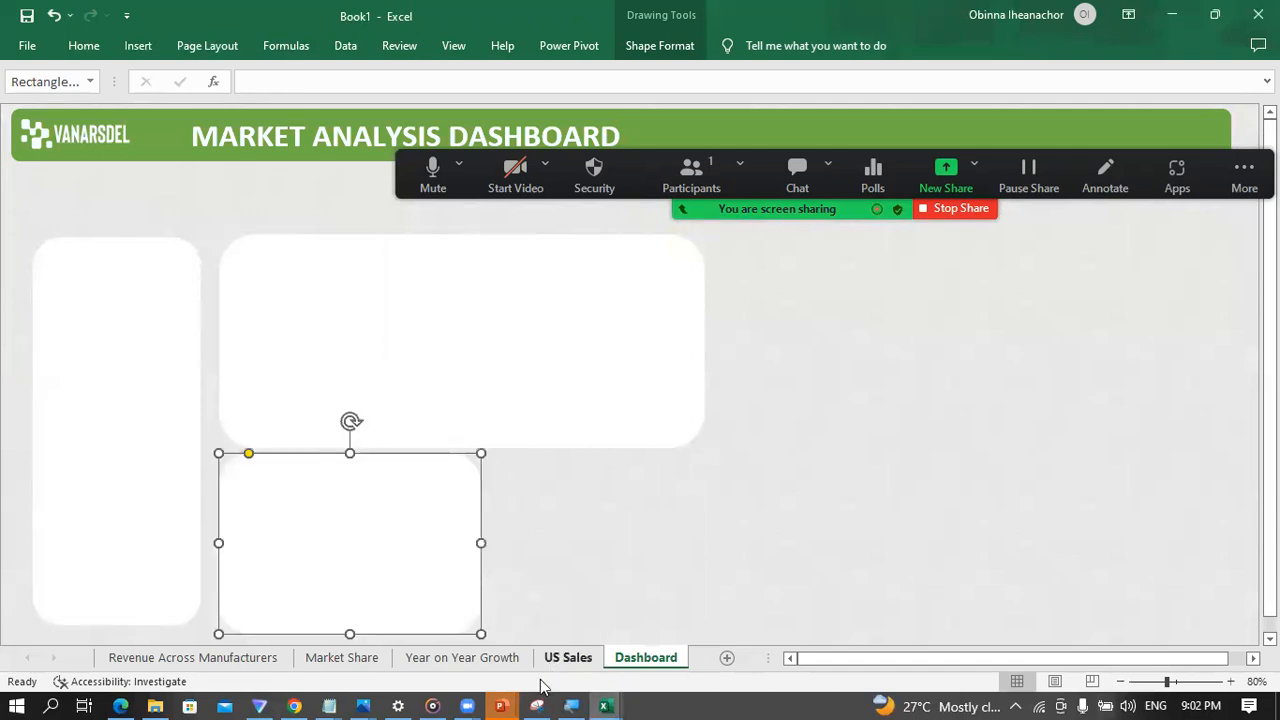
# Step: Compare with the sample slide in PowerPoint, return to Excel and place a copy of the small lower panel to its right
pyautogui.click(503, 706)
pyautogui.click(772, 640)
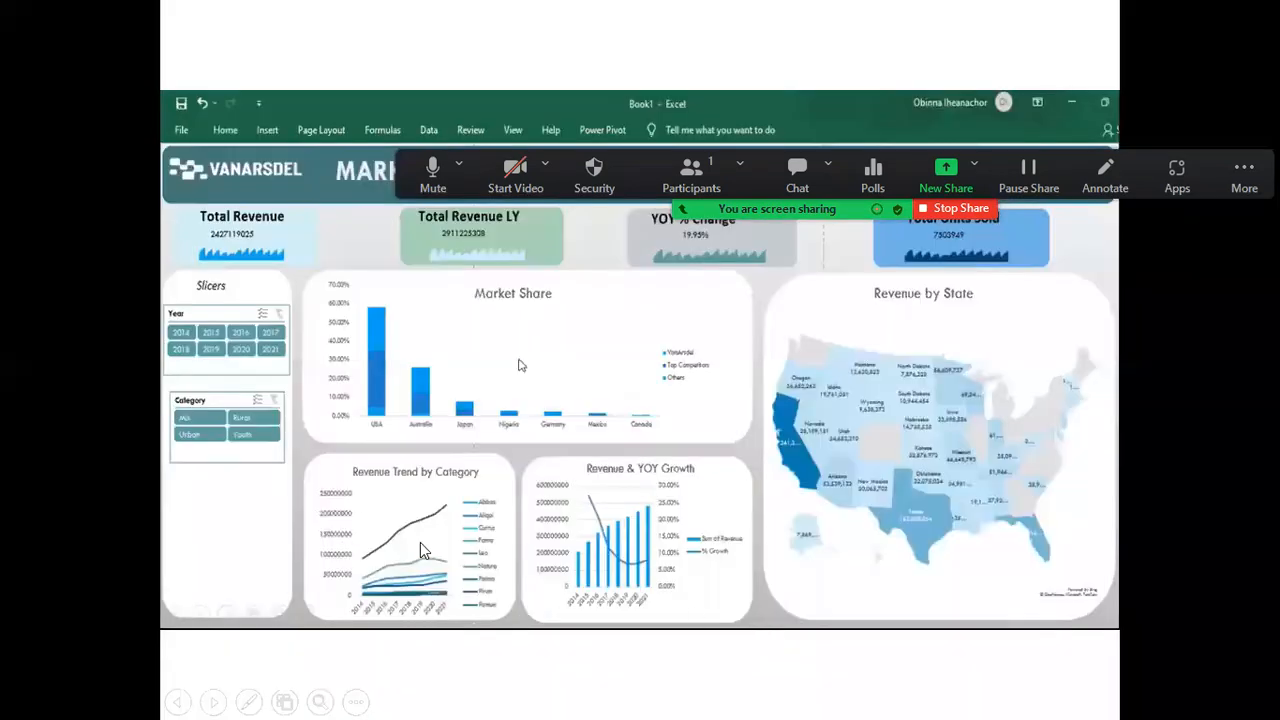
pyautogui.press('super')
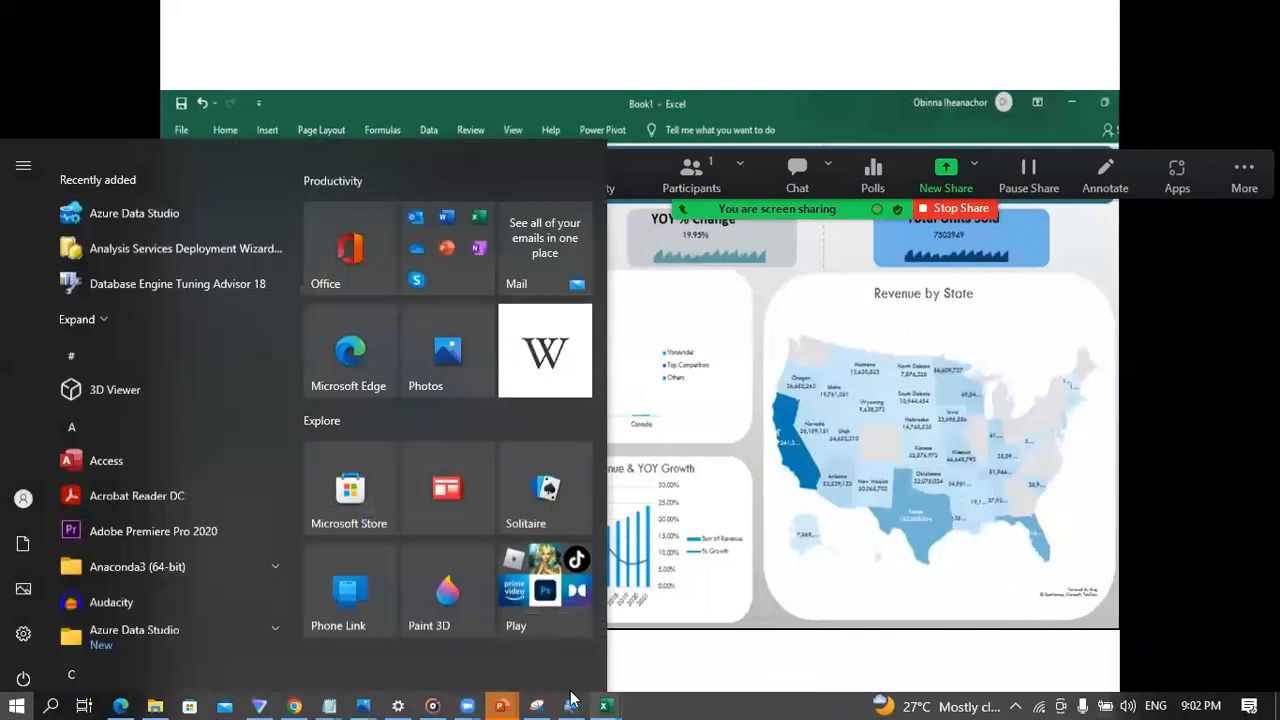
pyautogui.moveTo(604, 706)
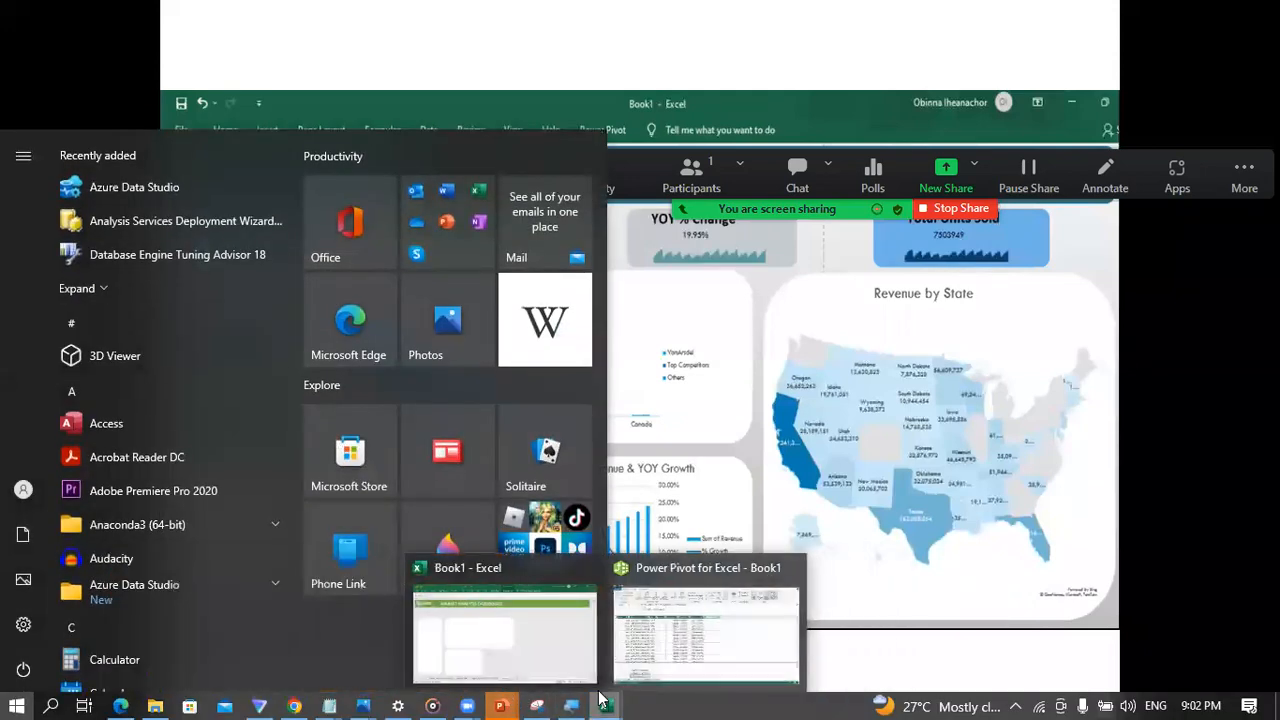
pyautogui.click(540, 653)
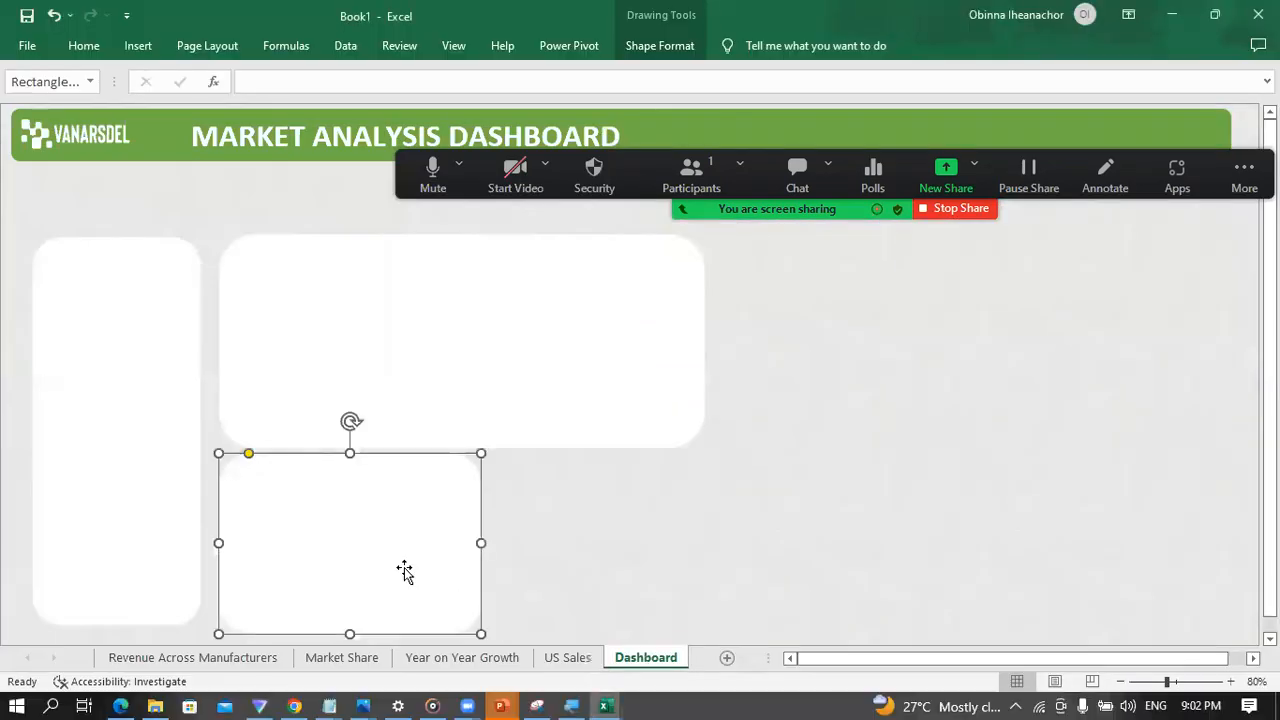
pyautogui.moveTo(406, 569); pyautogui.dragTo(640, 555)
# Step: Narrow both small lower panels so they sit side by side within the wide panel's width, with their tops level
pyautogui.click(397, 569)
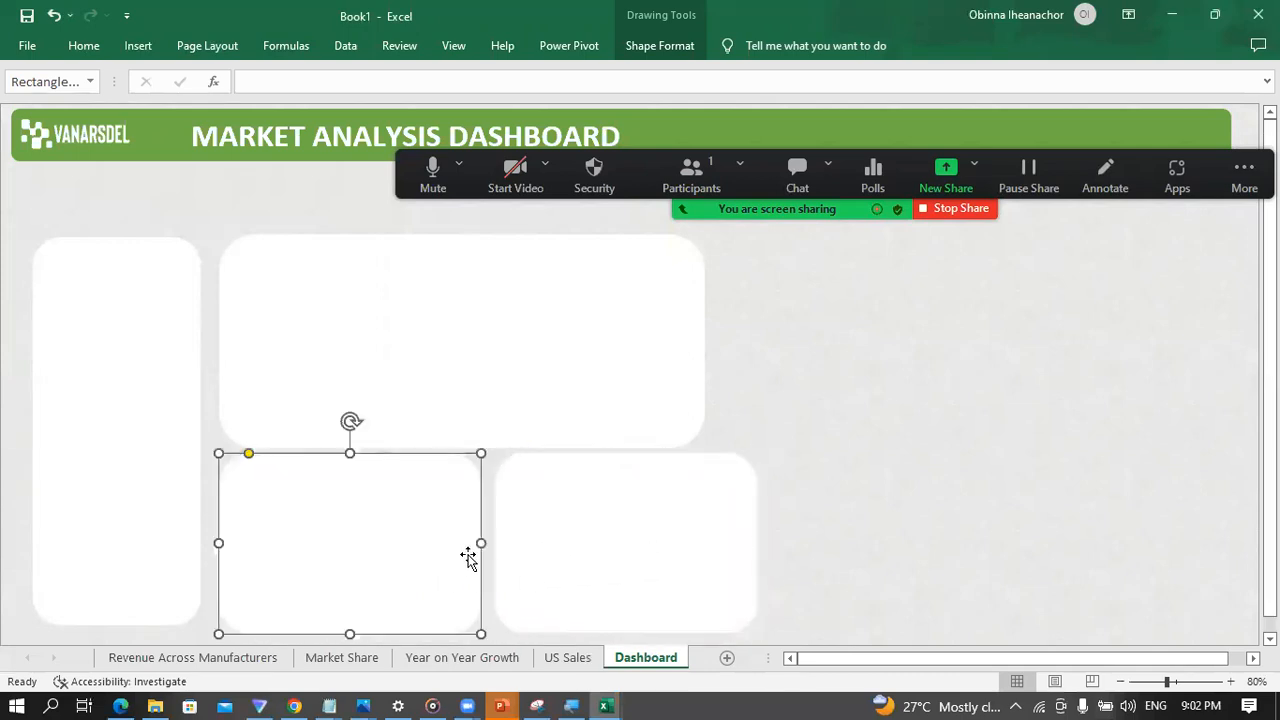
pyautogui.moveTo(481, 542); pyautogui.dragTo(460, 543)
pyautogui.click(543, 546)
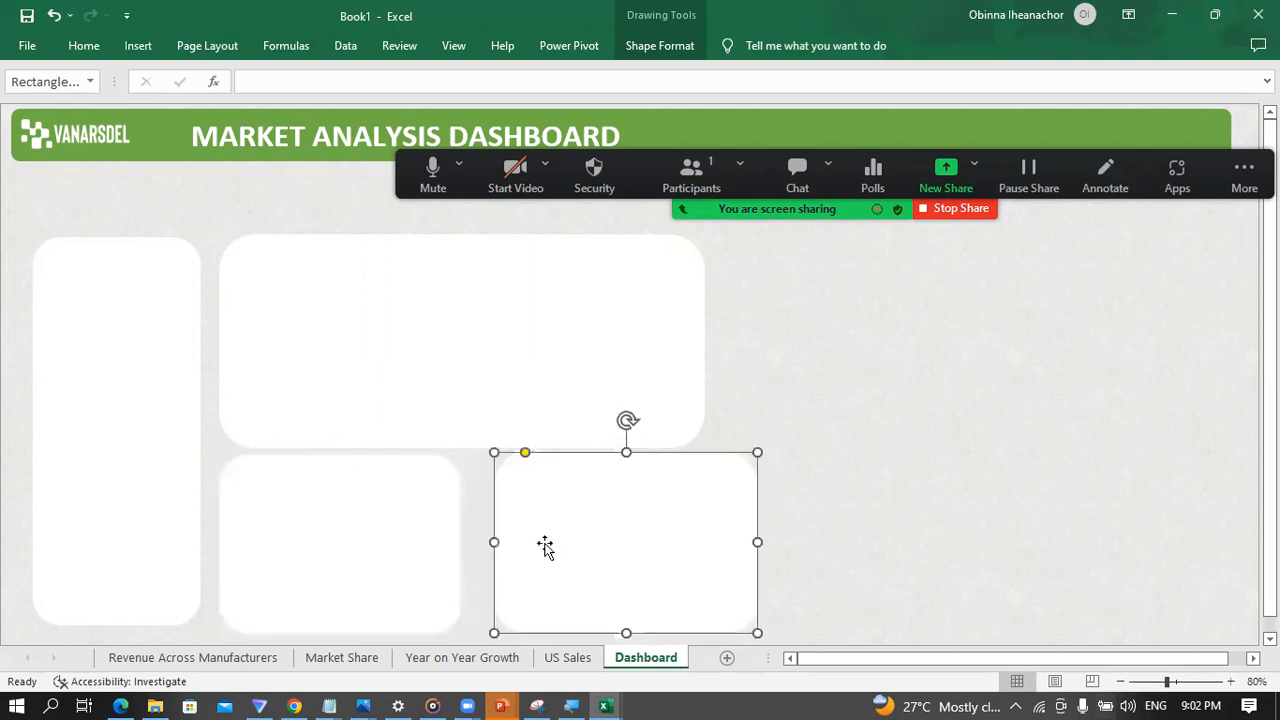
pyautogui.click(488, 540)
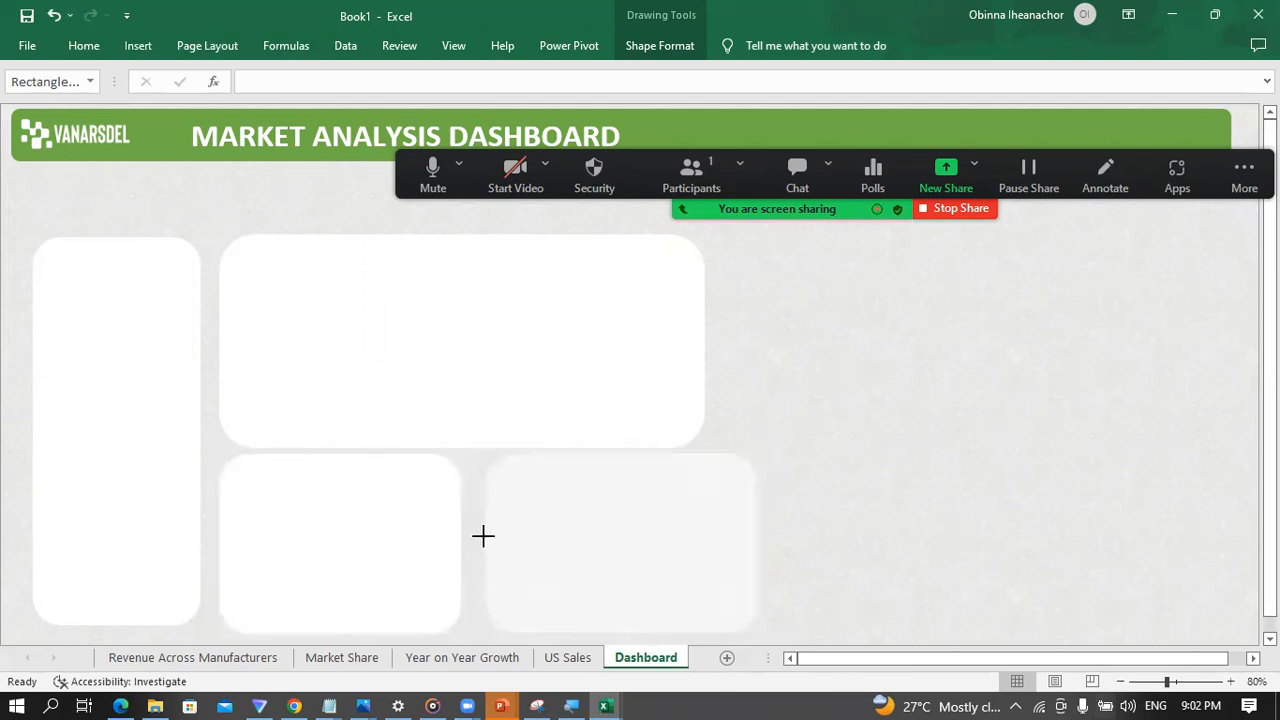
pyautogui.click(514, 544)
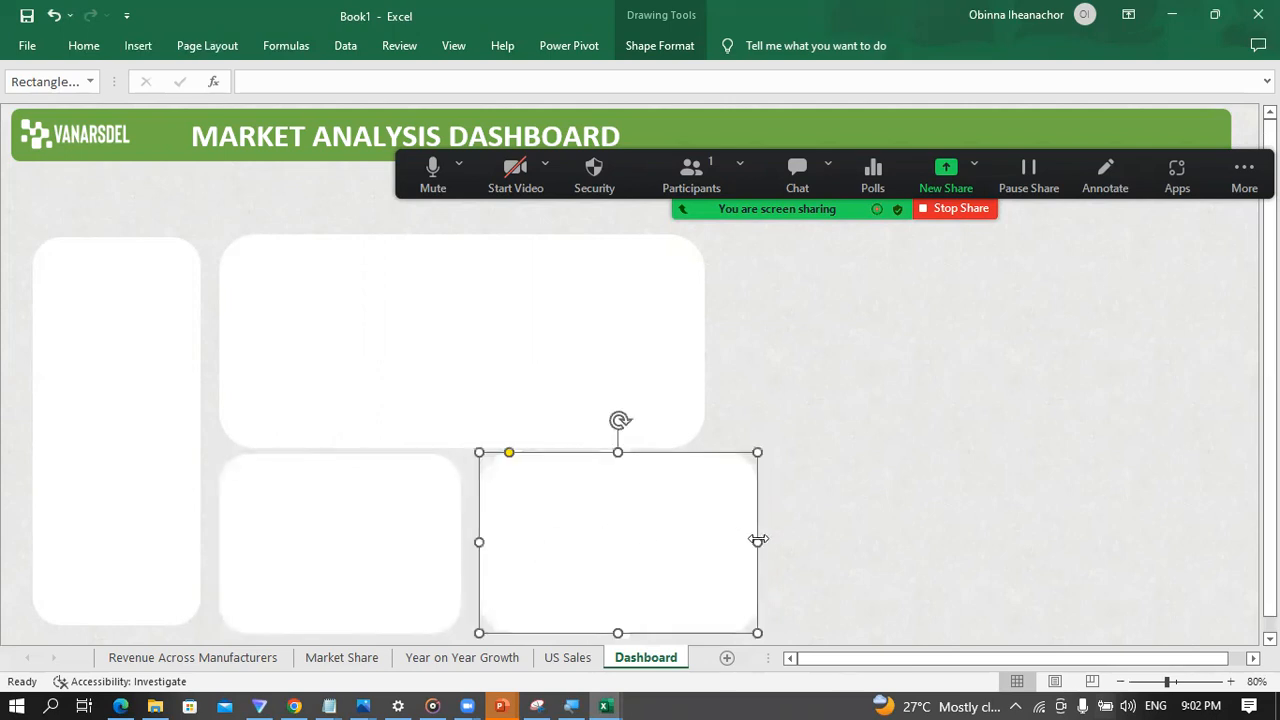
pyautogui.moveTo(755, 545); pyautogui.dragTo(642, 554)
pyautogui.press('Escape')
pyautogui.click(642, 554)
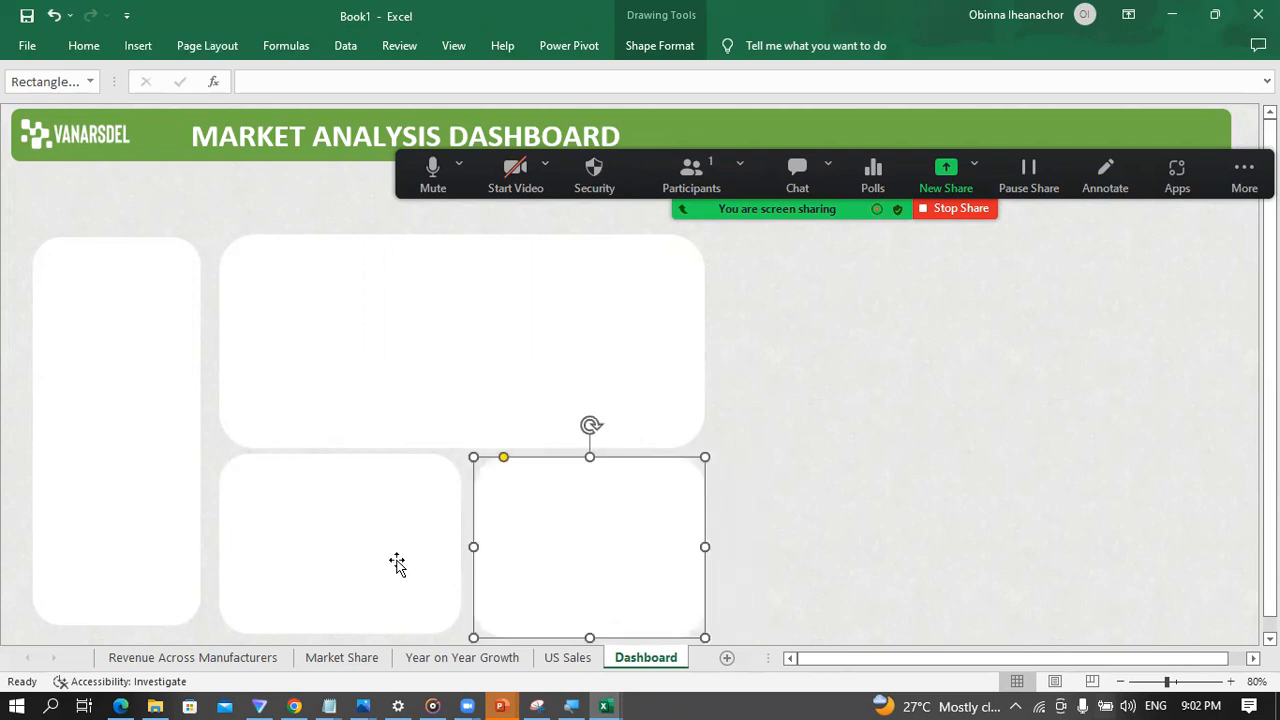
pyautogui.click(369, 560)
pyautogui.moveTo(361, 547); pyautogui.dragTo(362, 553)
# Step: Copy the wide panel into the empty area to its right and check the layout against the sample slide in PowerPoint before returning to Excel
pyautogui.click(567, 423)
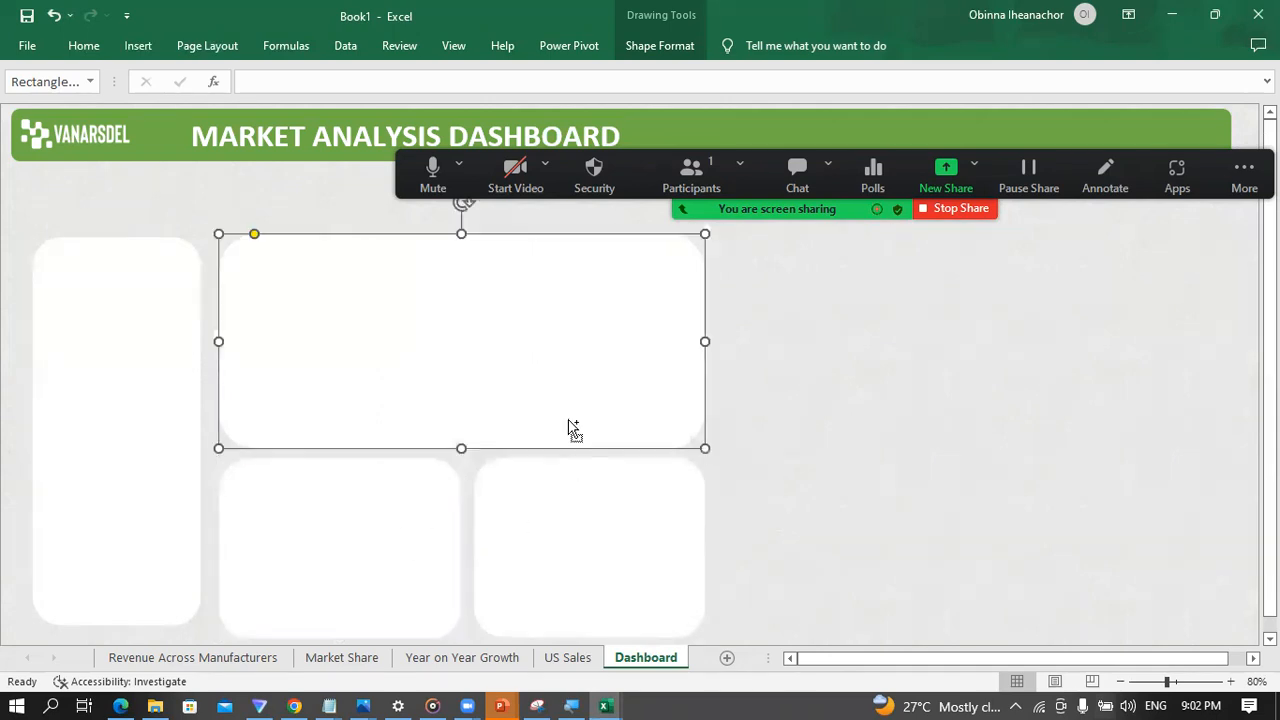
pyautogui.moveTo(549, 394); pyautogui.dragTo(1056, 378)
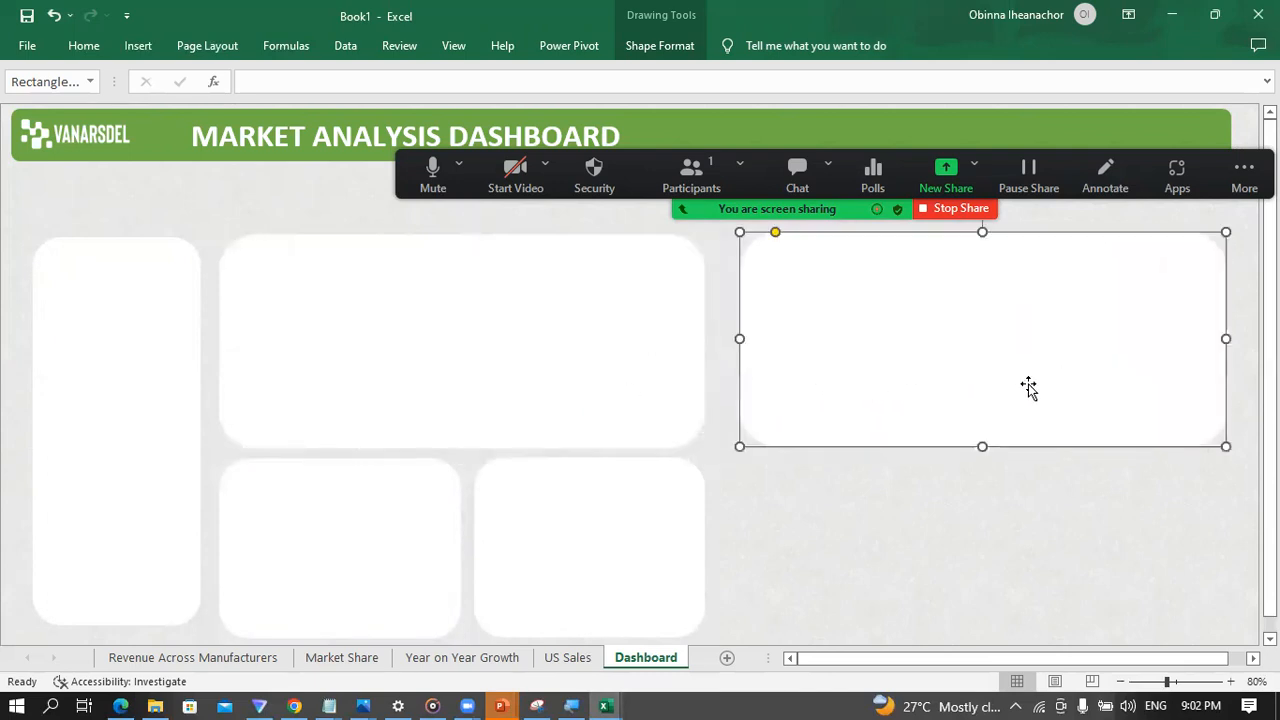
pyautogui.click(517, 697)
pyautogui.click(763, 626)
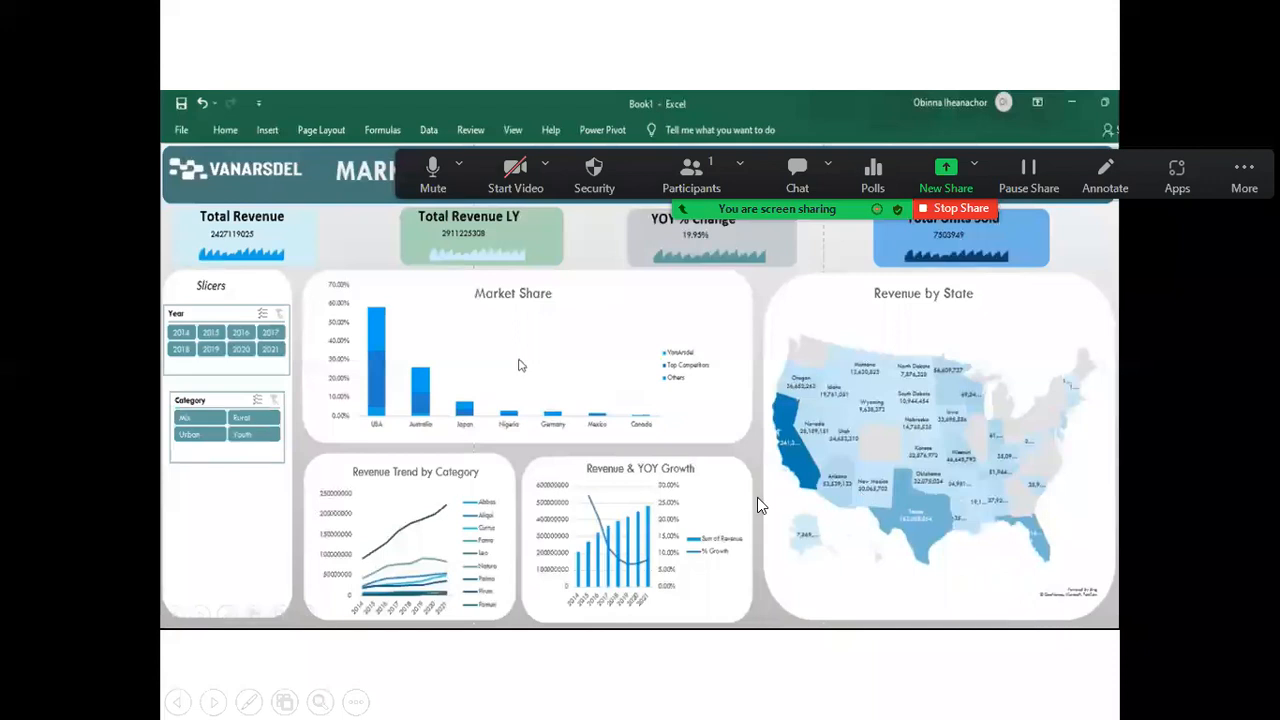
pyautogui.press('super')
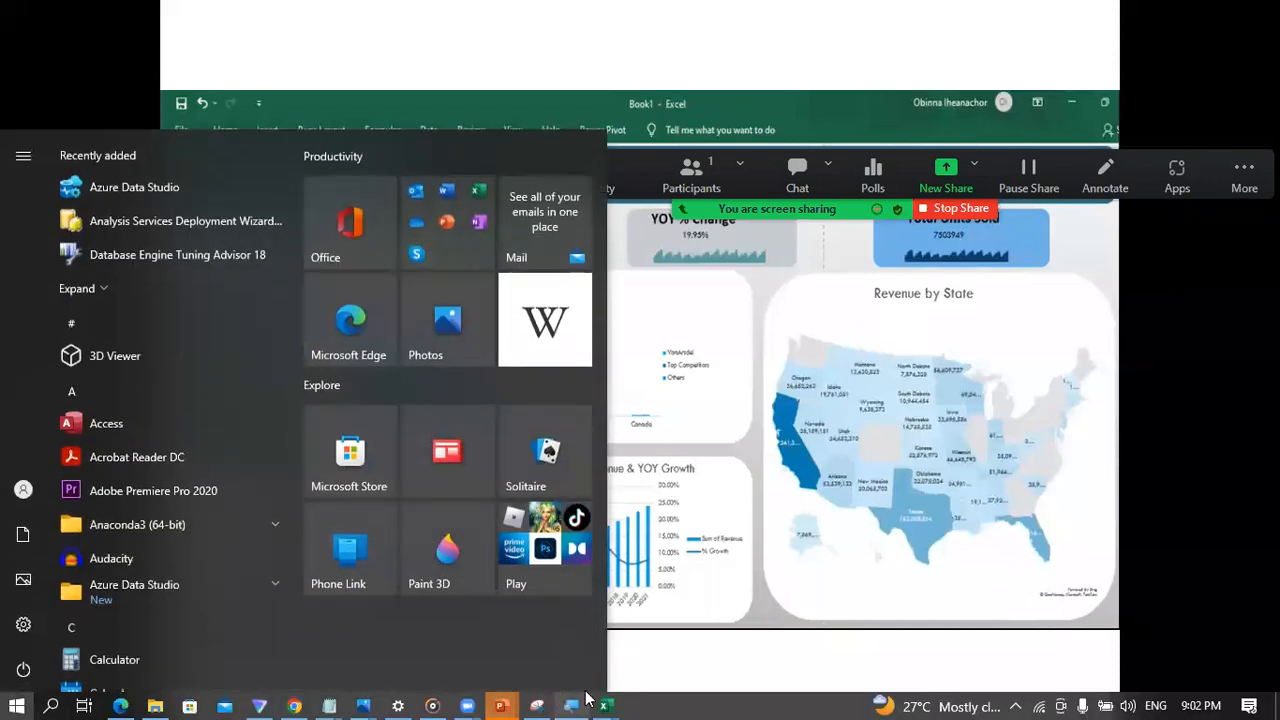
pyautogui.moveTo(603, 702)
pyautogui.click(563, 640)
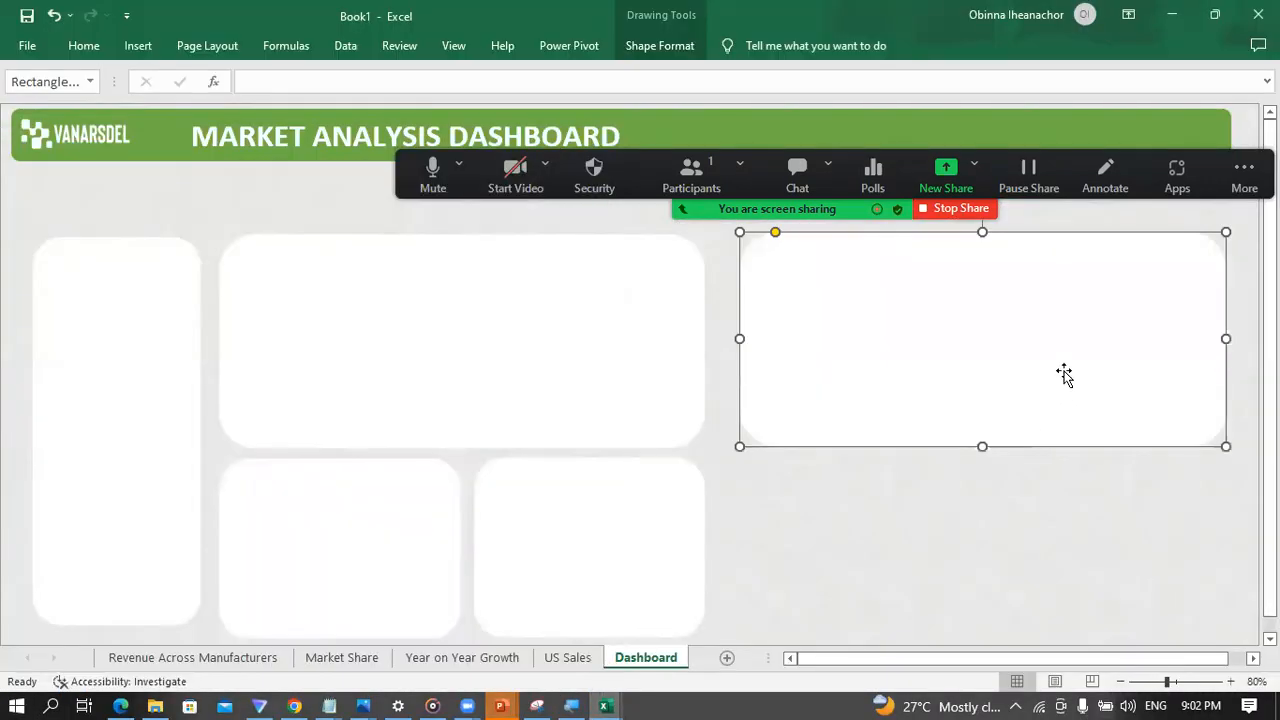
# Step: Extend the copied panel's lower edge downward to line up with the bottoms of the small lower panels
pyautogui.moveTo(982, 446); pyautogui.dragTo(983, 571)
pyautogui.scroll(2, 953, 470)
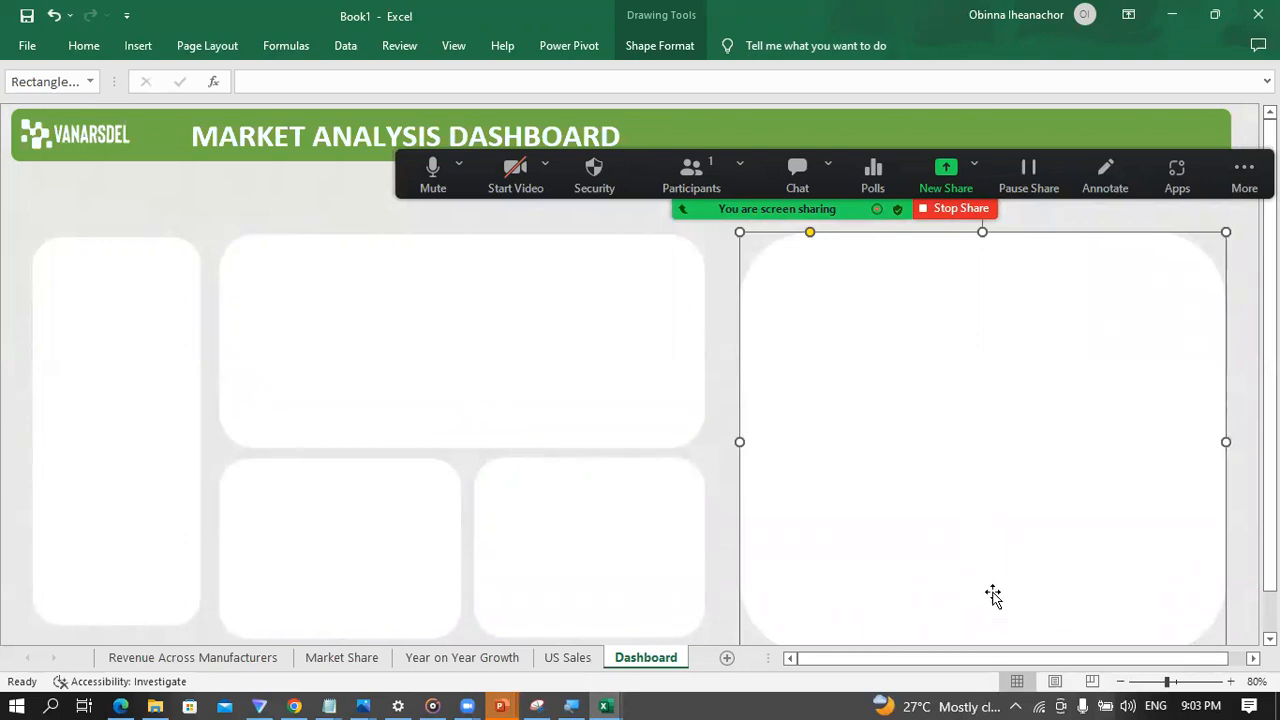
pyautogui.scroll(-2, 1126, 451)
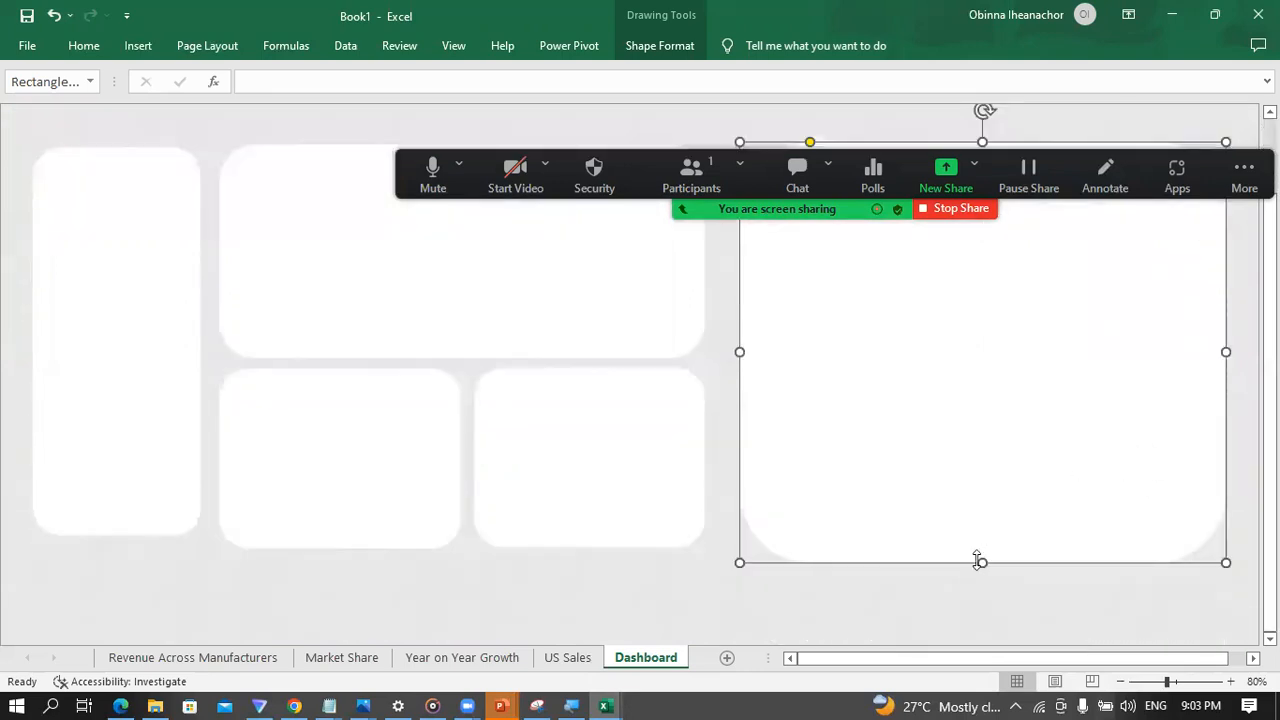
pyautogui.moveTo(979, 560)
pyautogui.mouseDown()
pyautogui.moveTo(974, 537)
pyautogui.moveTo(980, 549)
pyautogui.mouseUp()
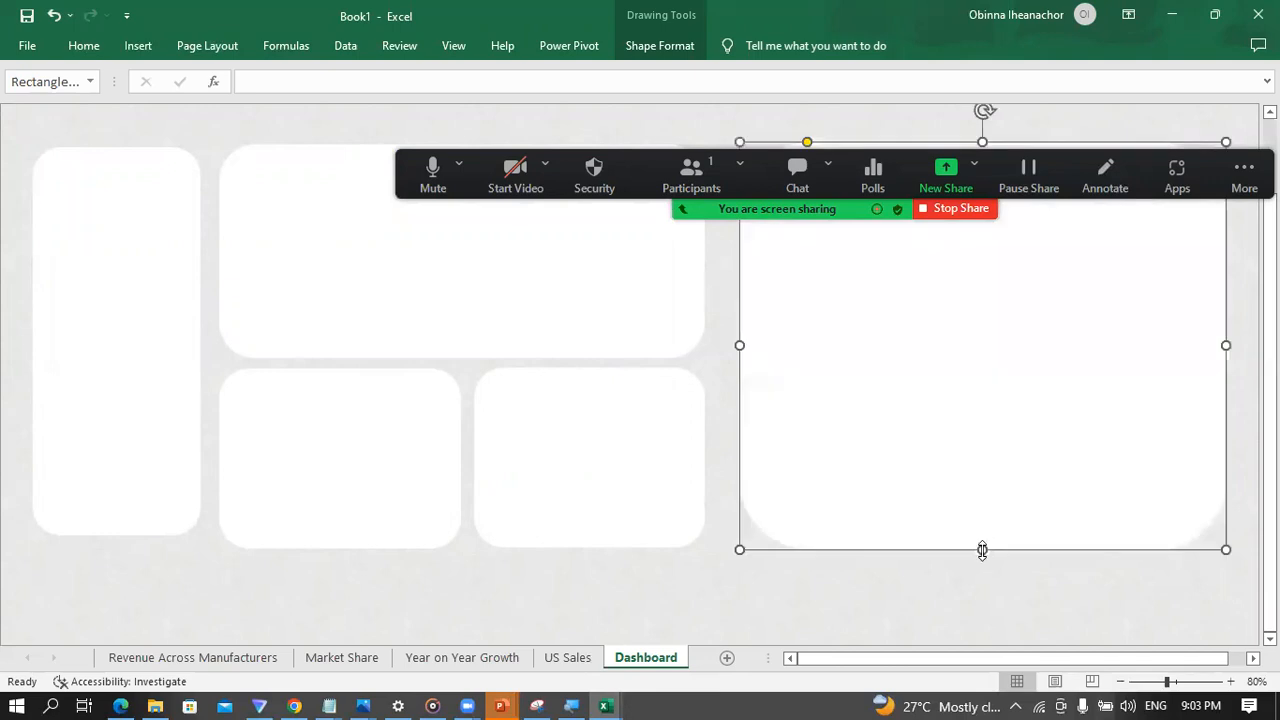
pyautogui.scroll(2, 977, 512)
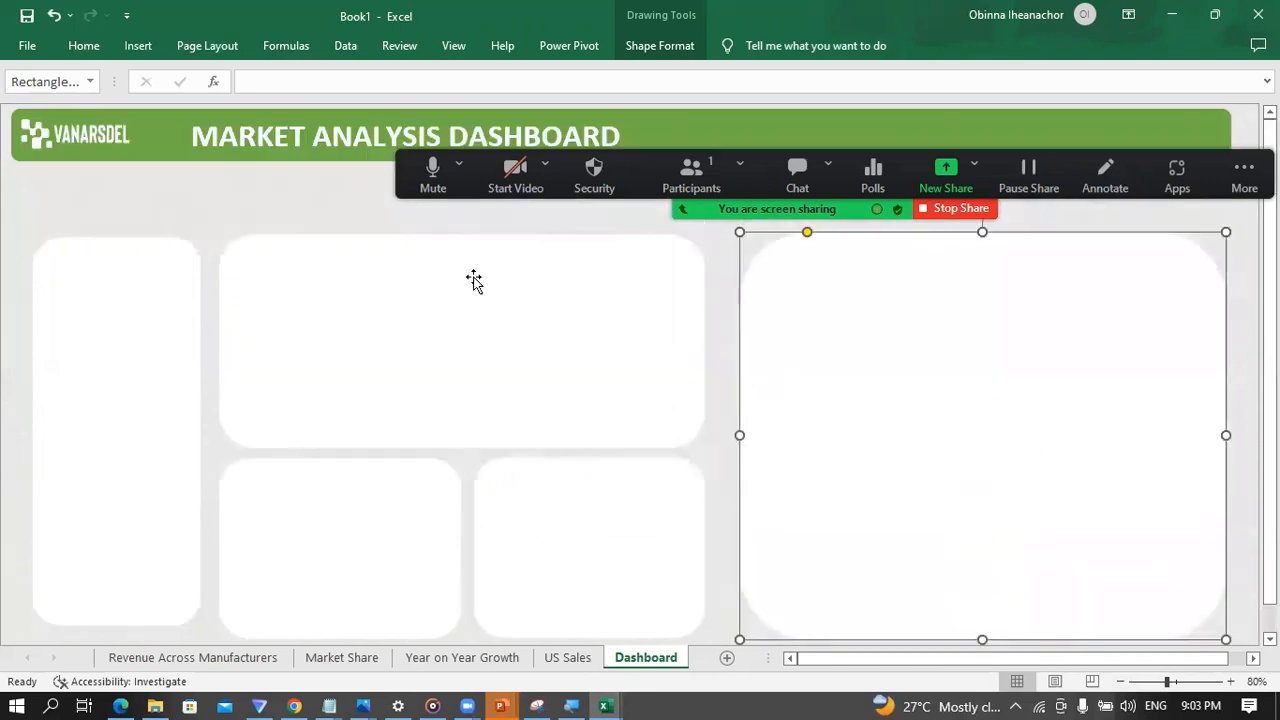
# Step: Deselect the panel and hide the formula bar to give the Dashboard sheet more room
pyautogui.click(325, 222)
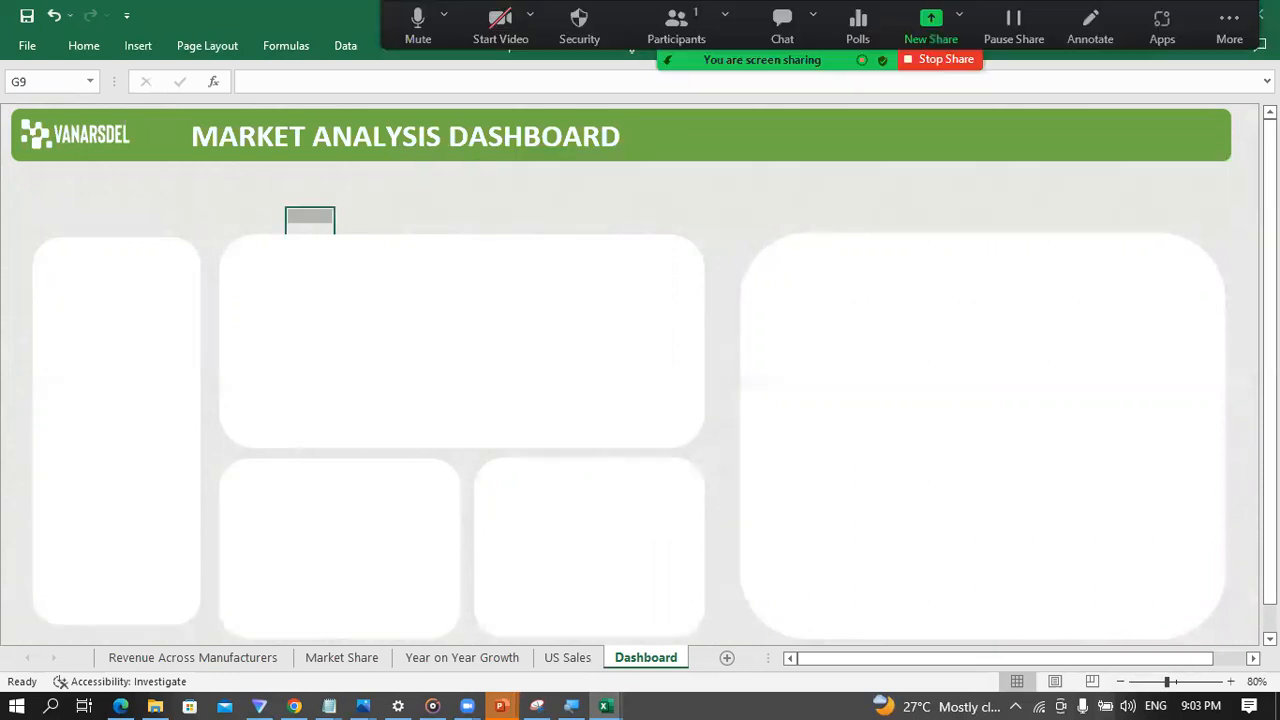
pyautogui.moveTo(811, 61); pyautogui.dragTo(688, 61)
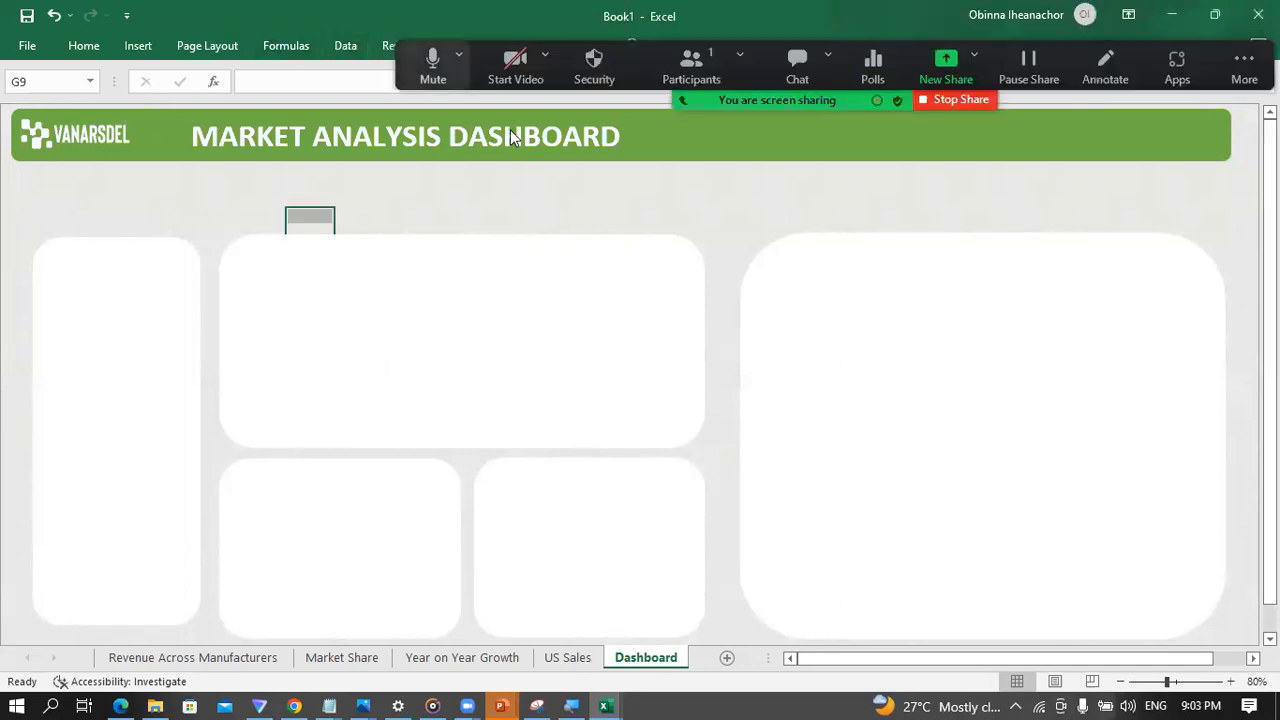
pyautogui.click(453, 45)
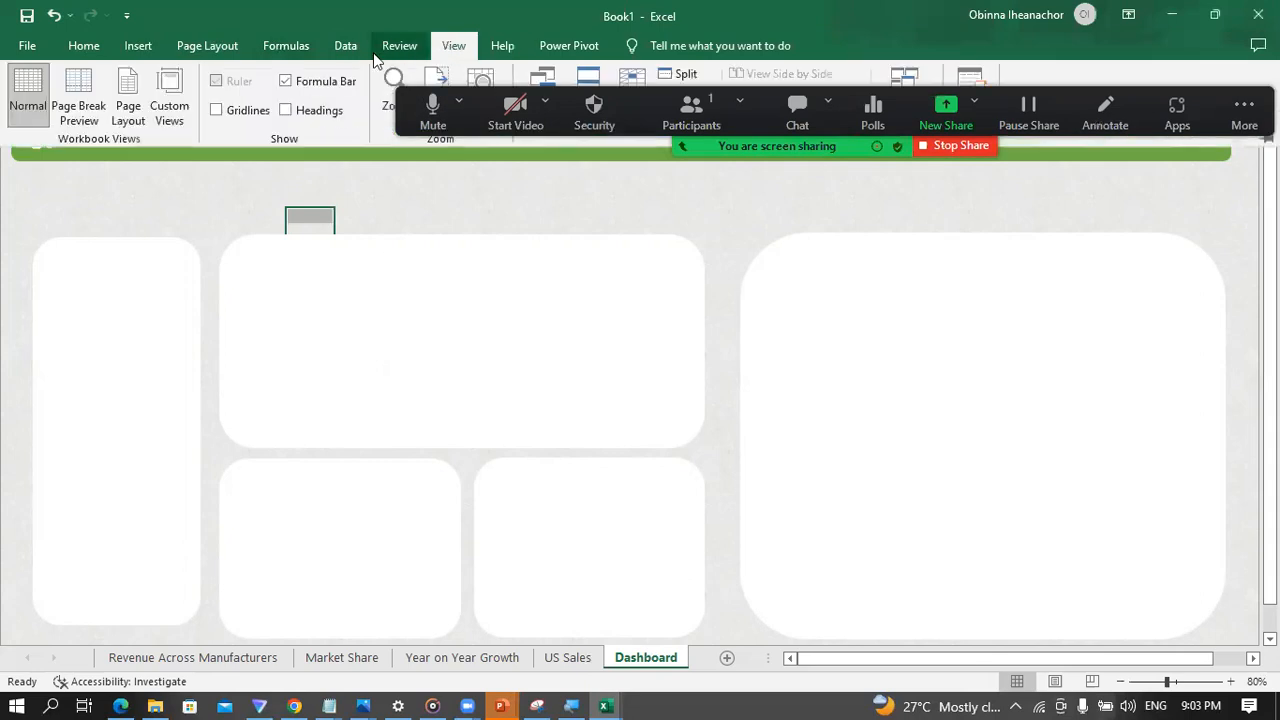
pyautogui.click(286, 82)
pyautogui.click(379, 143)
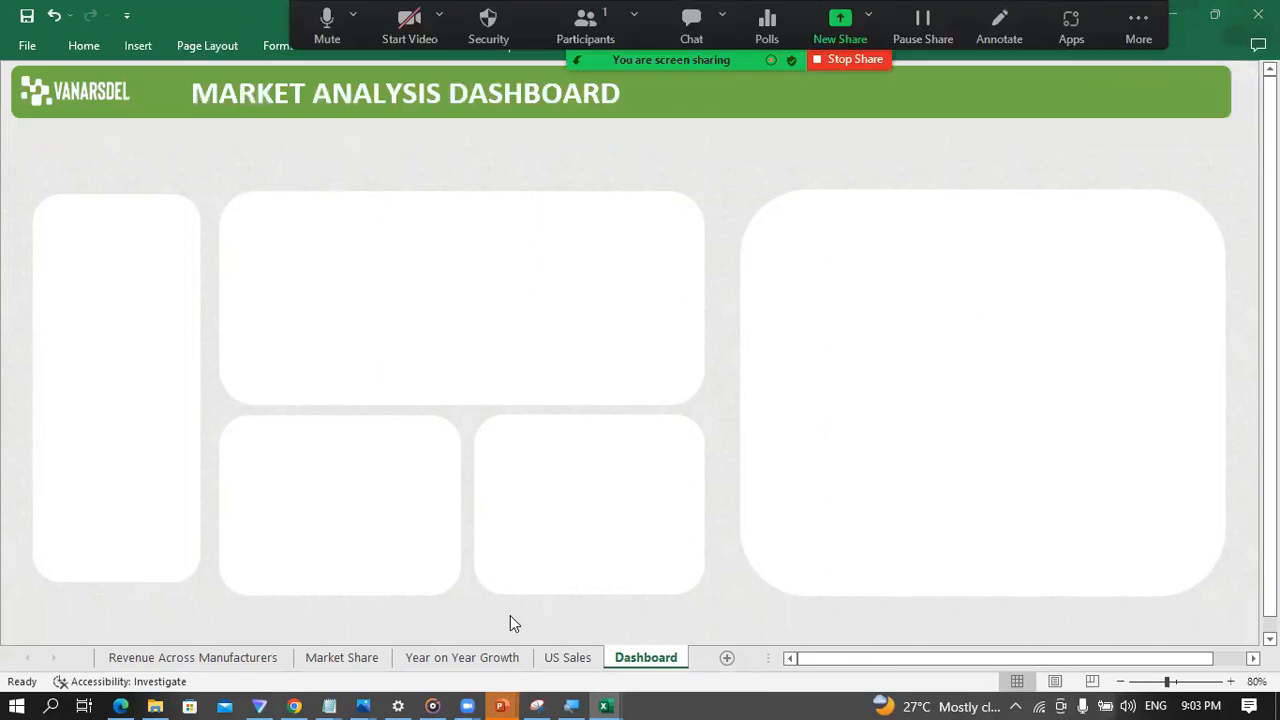
# Step: Cut the map chart from the US Sales sheet and paste it onto the Dashboard sheet
pyautogui.click(225, 657)
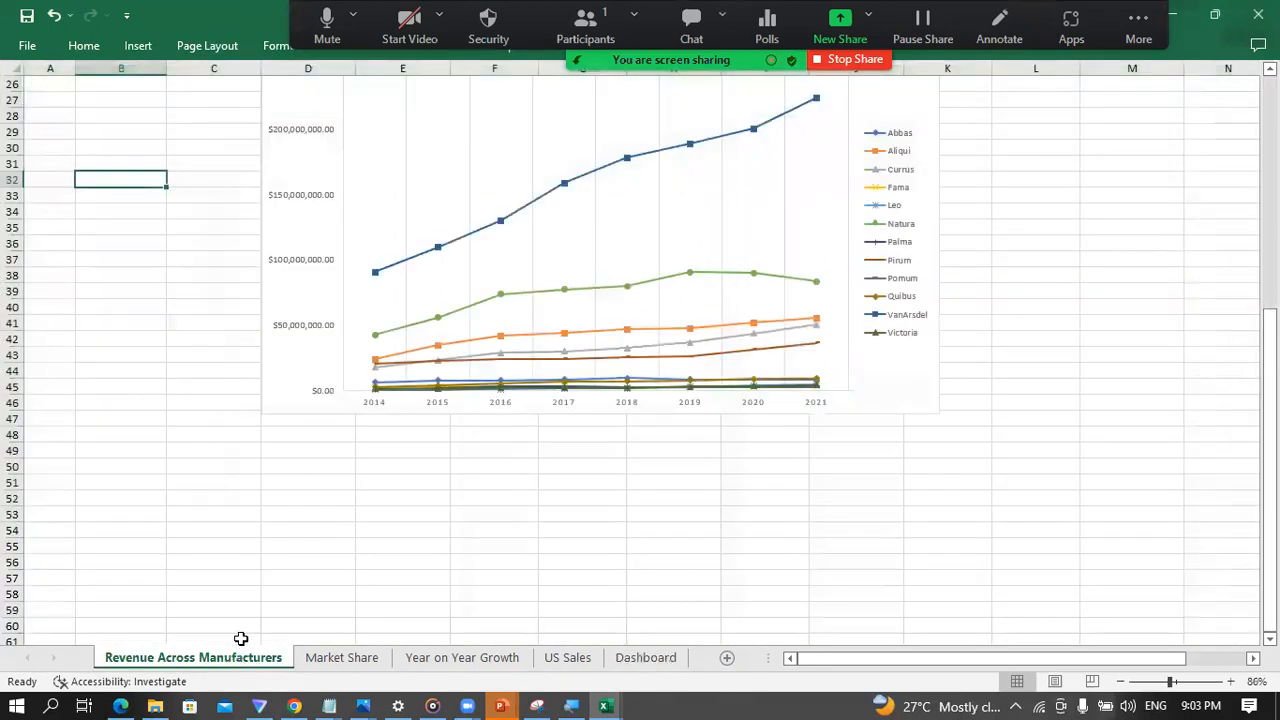
pyautogui.scroll(3, 260, 615)
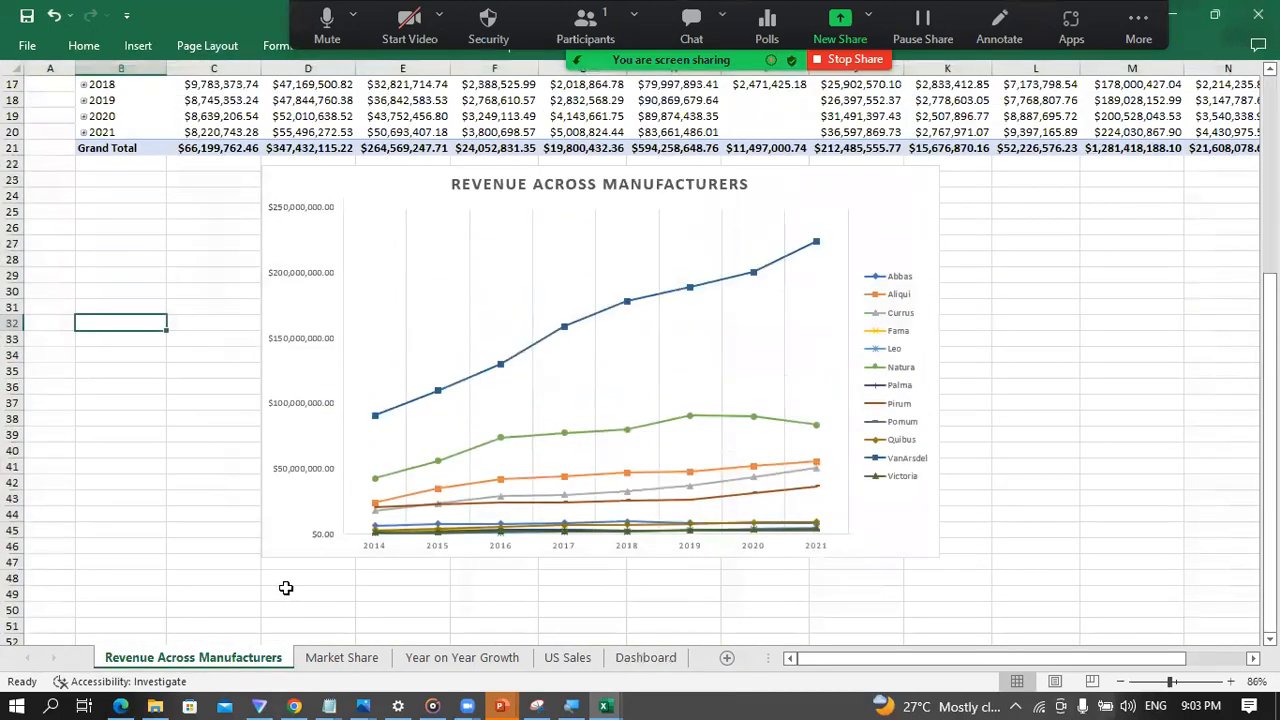
pyautogui.click(567, 657)
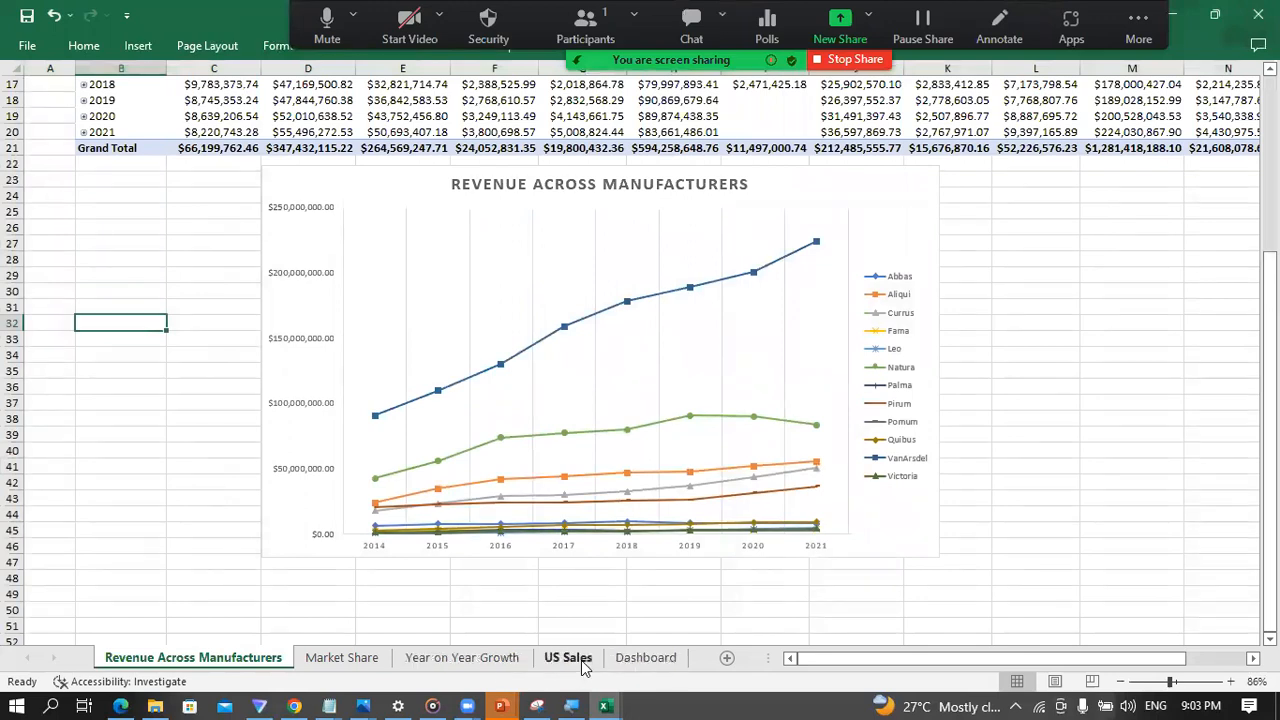
pyautogui.click(766, 432)
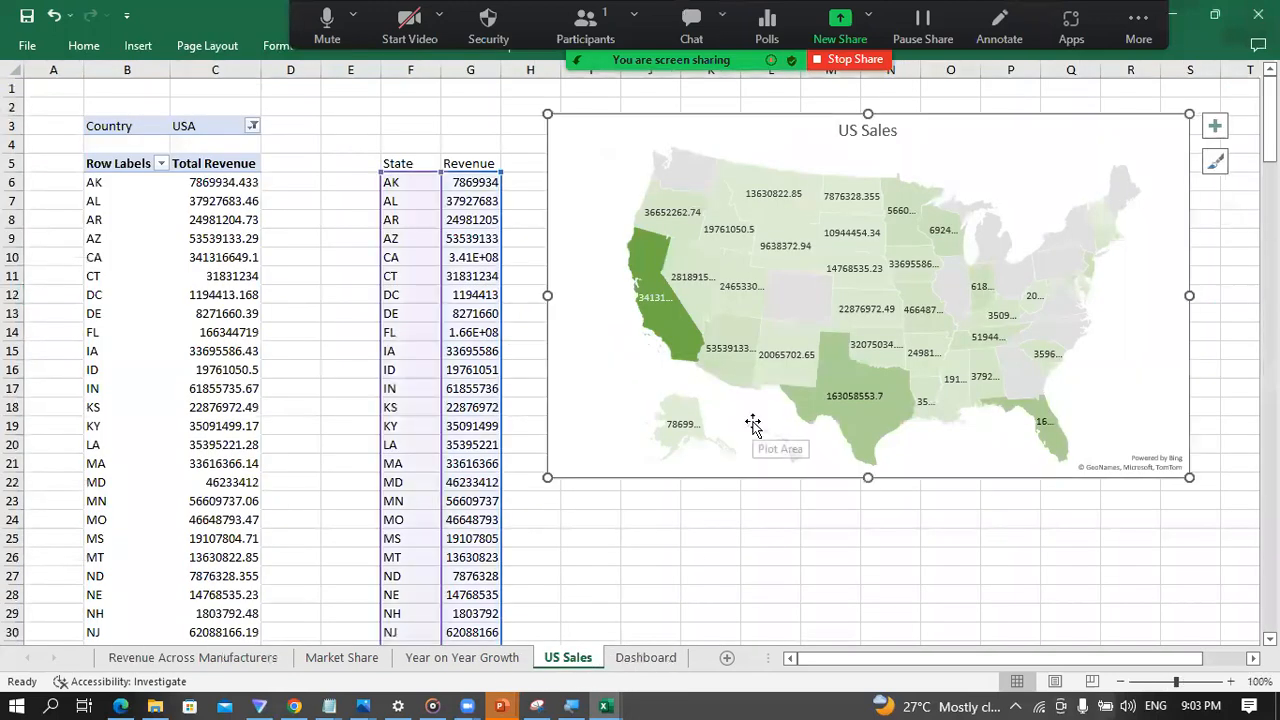
pyautogui.press('Delete')
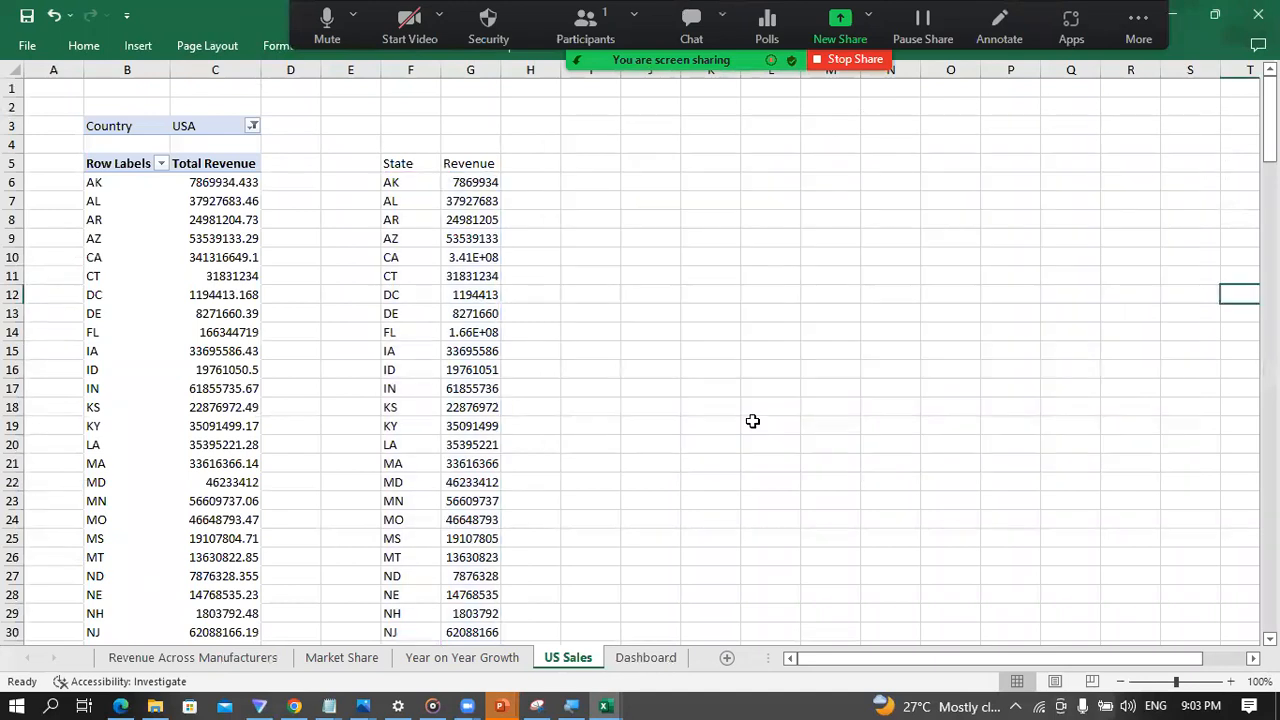
pyautogui.click(645, 657)
pyautogui.hotkey('ctrl', 'v')
pyautogui.click(720, 386)
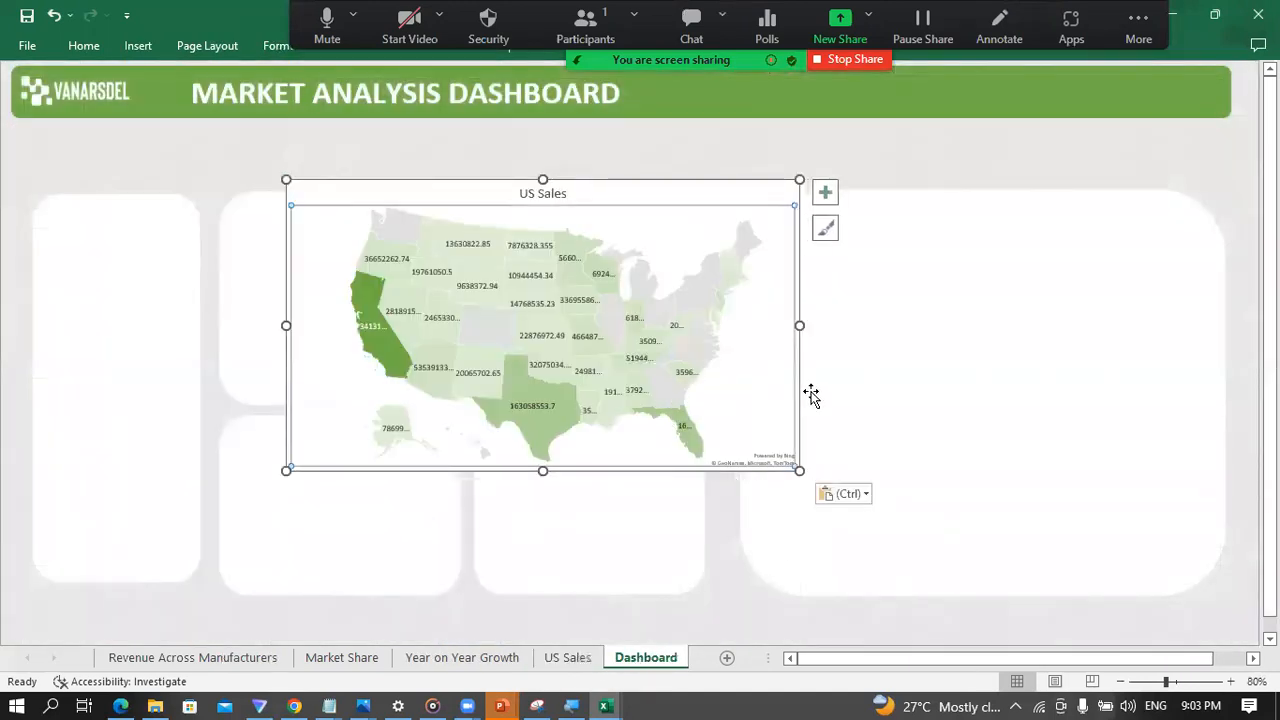
# Step: Move the US Sales map onto the large square panel, narrow it to the panel's width and extend it downward to fill the panel
pyautogui.click(666, 191)
pyautogui.moveTo(649, 200); pyautogui.dragTo(1094, 254)
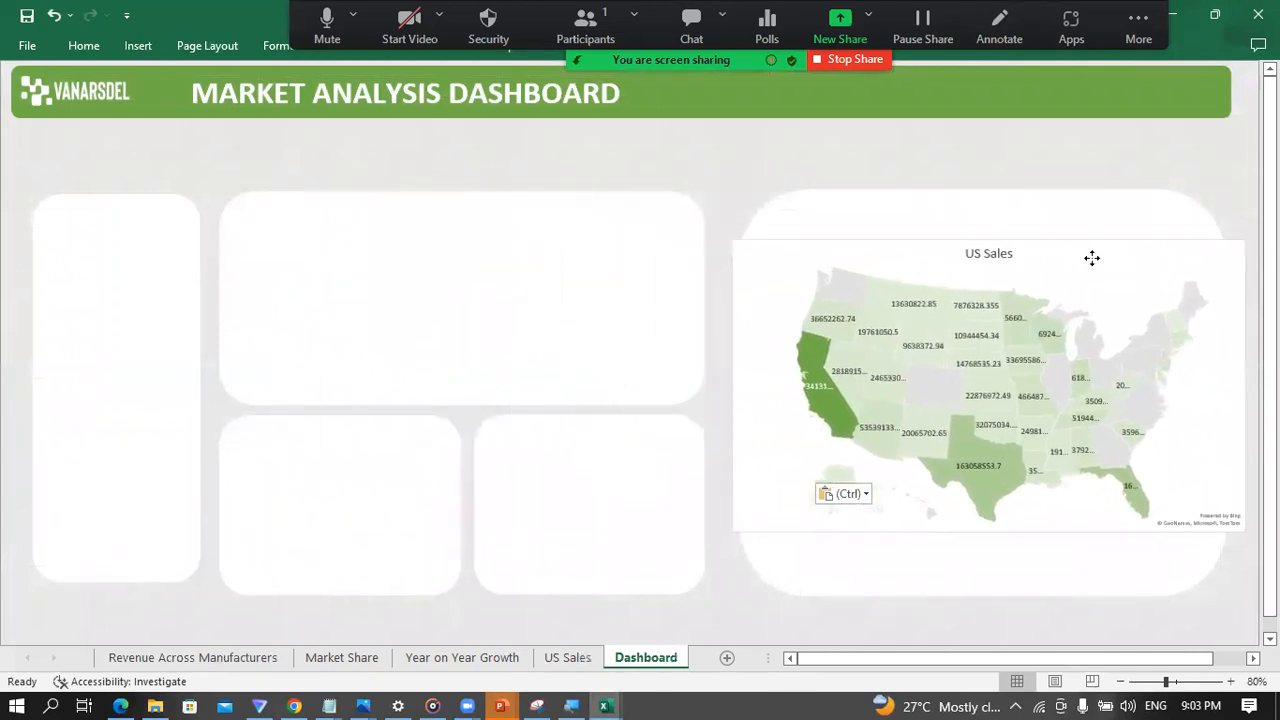
pyautogui.moveTo(733, 388); pyautogui.dragTo(745, 387)
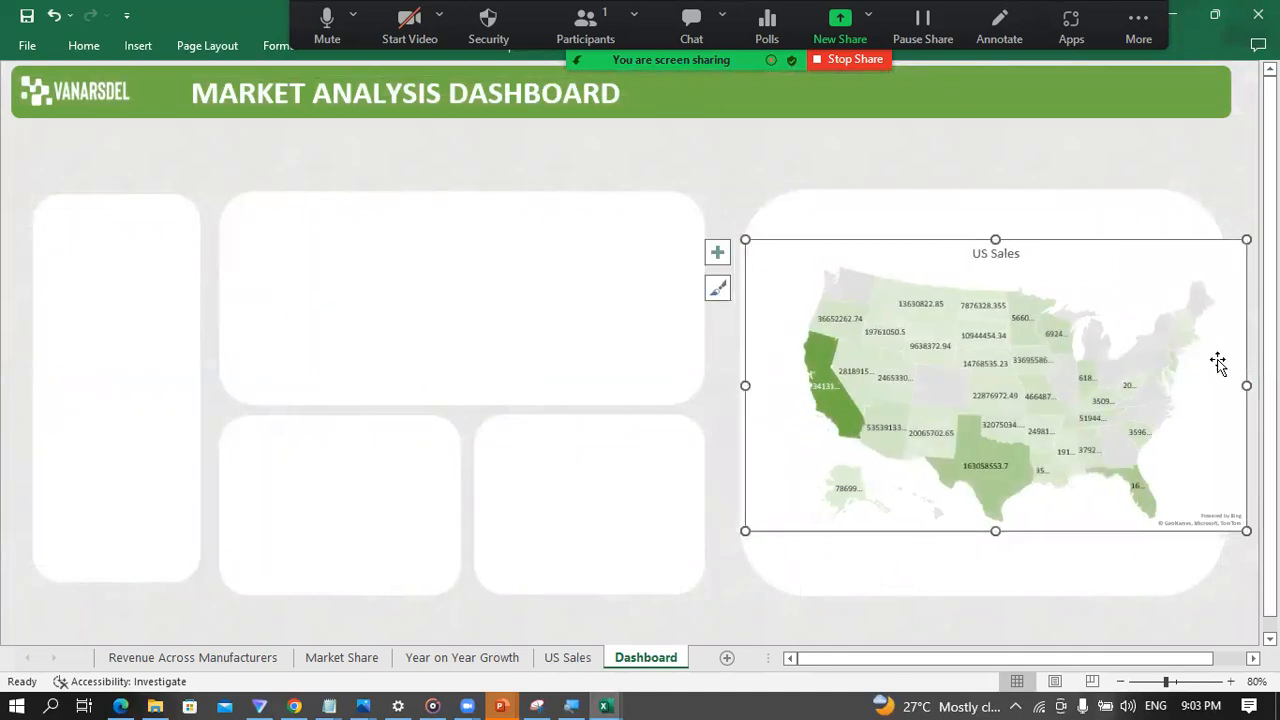
pyautogui.moveTo(1246, 385); pyautogui.dragTo(1217, 386)
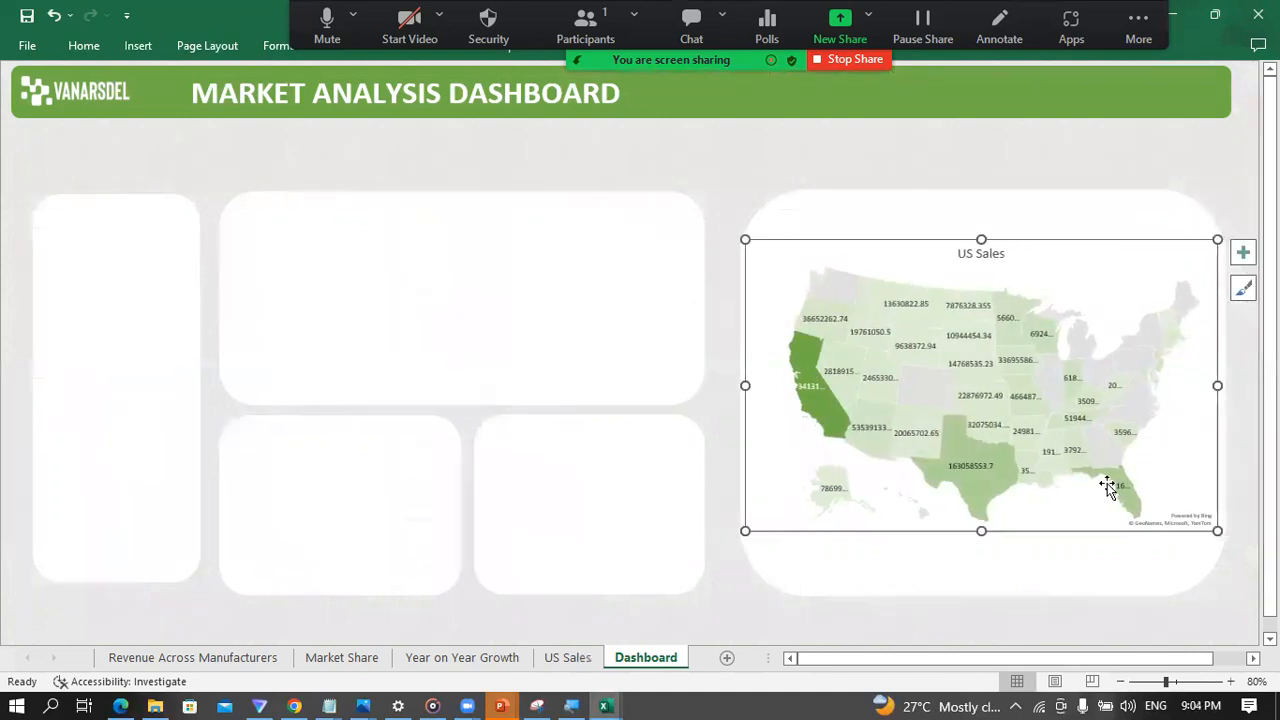
pyautogui.moveTo(981, 531); pyautogui.dragTo(983, 570)
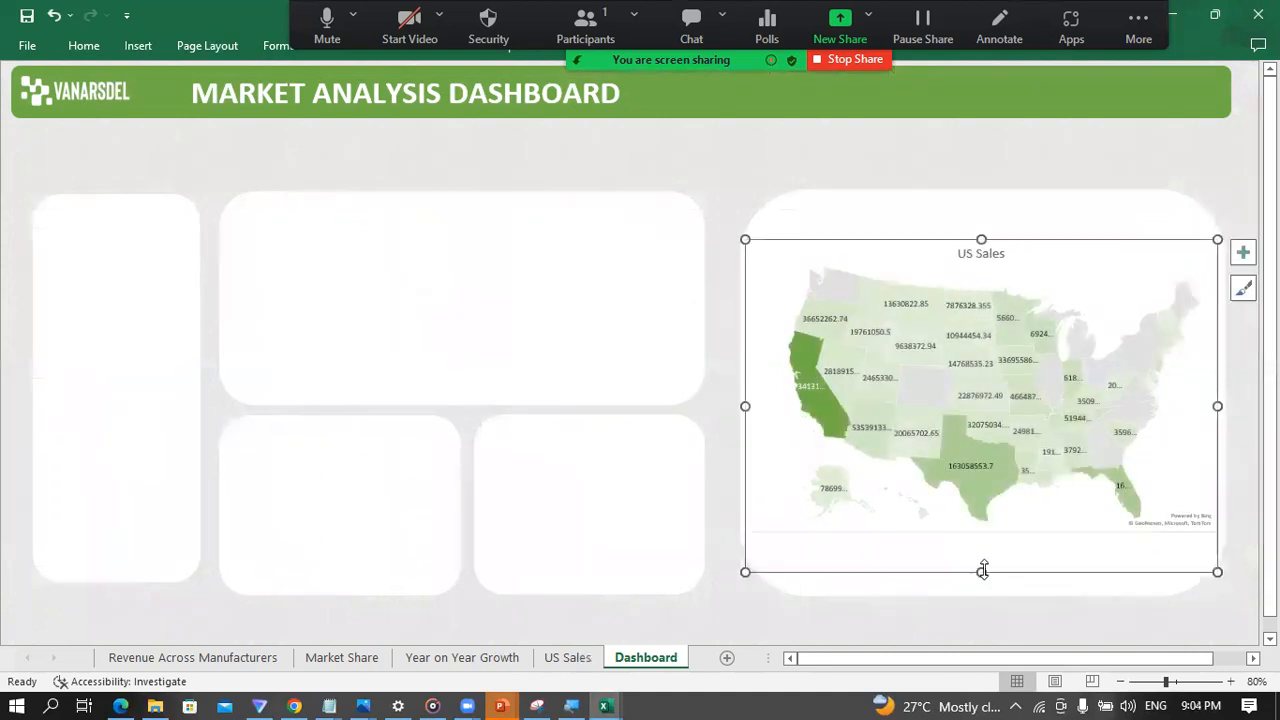
pyautogui.click(713, 259)
pyautogui.click(792, 263)
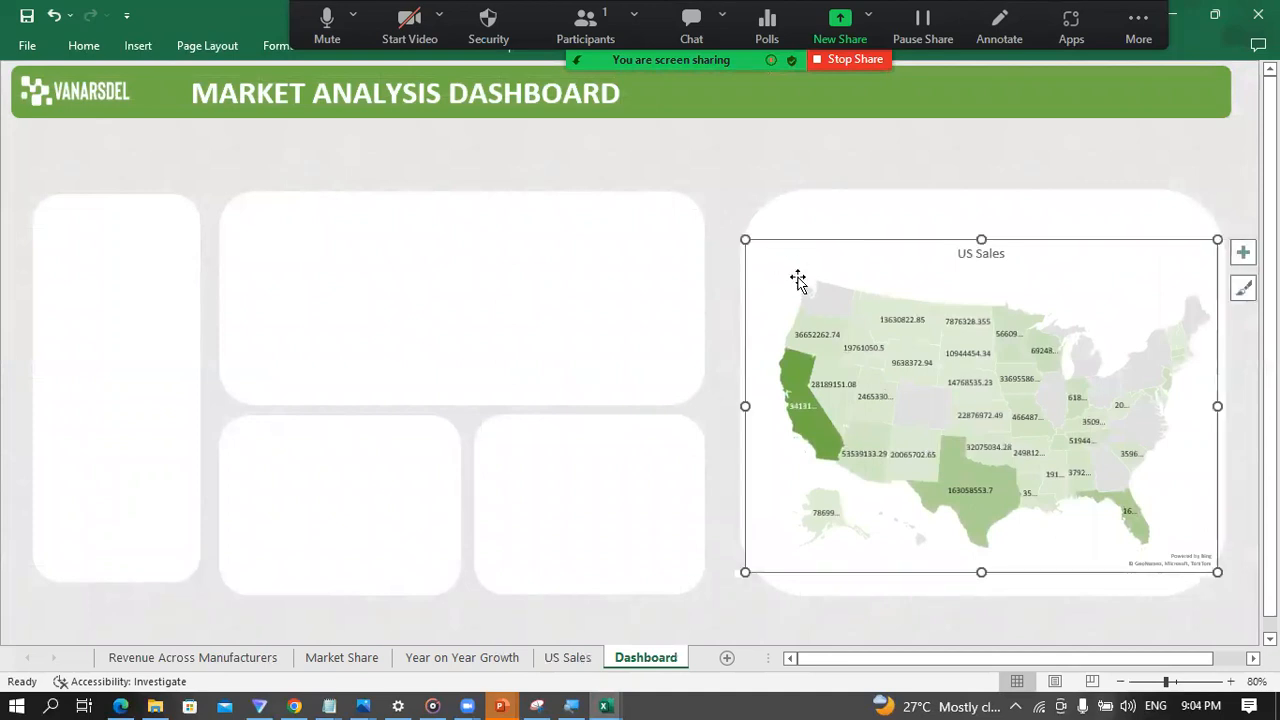
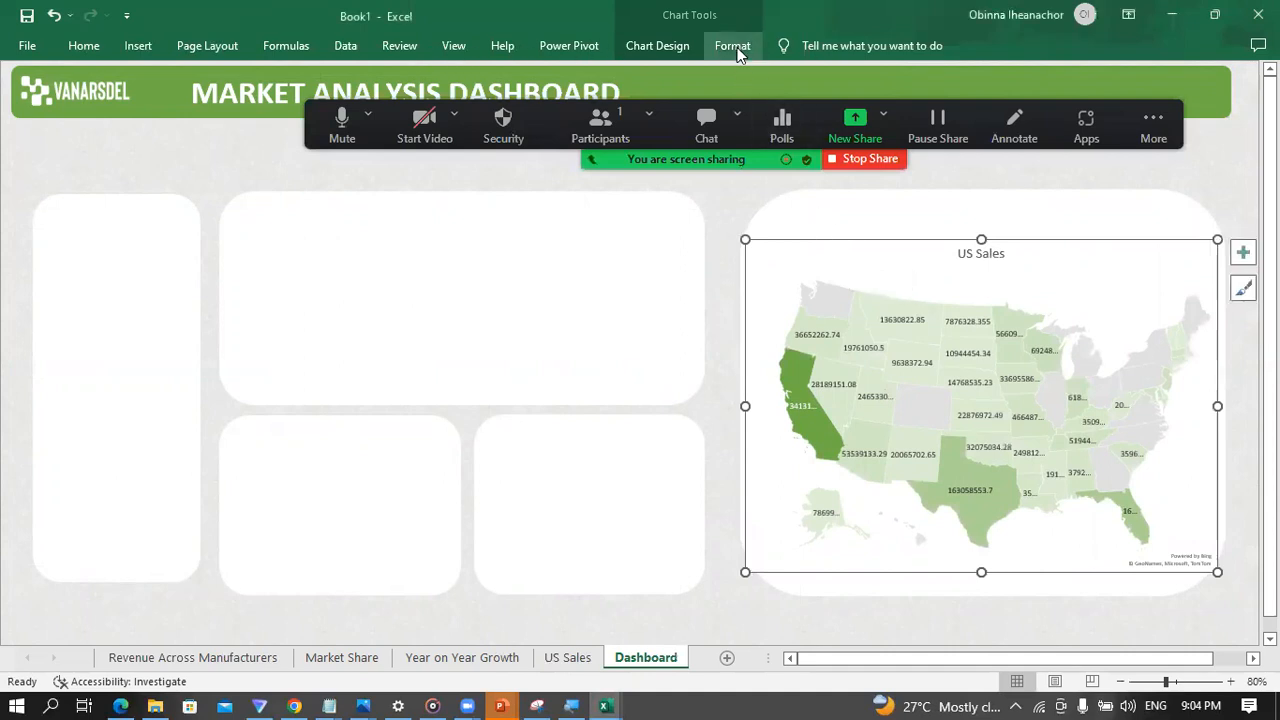
# Step: Remove the fill and the outline from the US Sales map chart on the Dashboard sheet
pyautogui.click(738, 52)
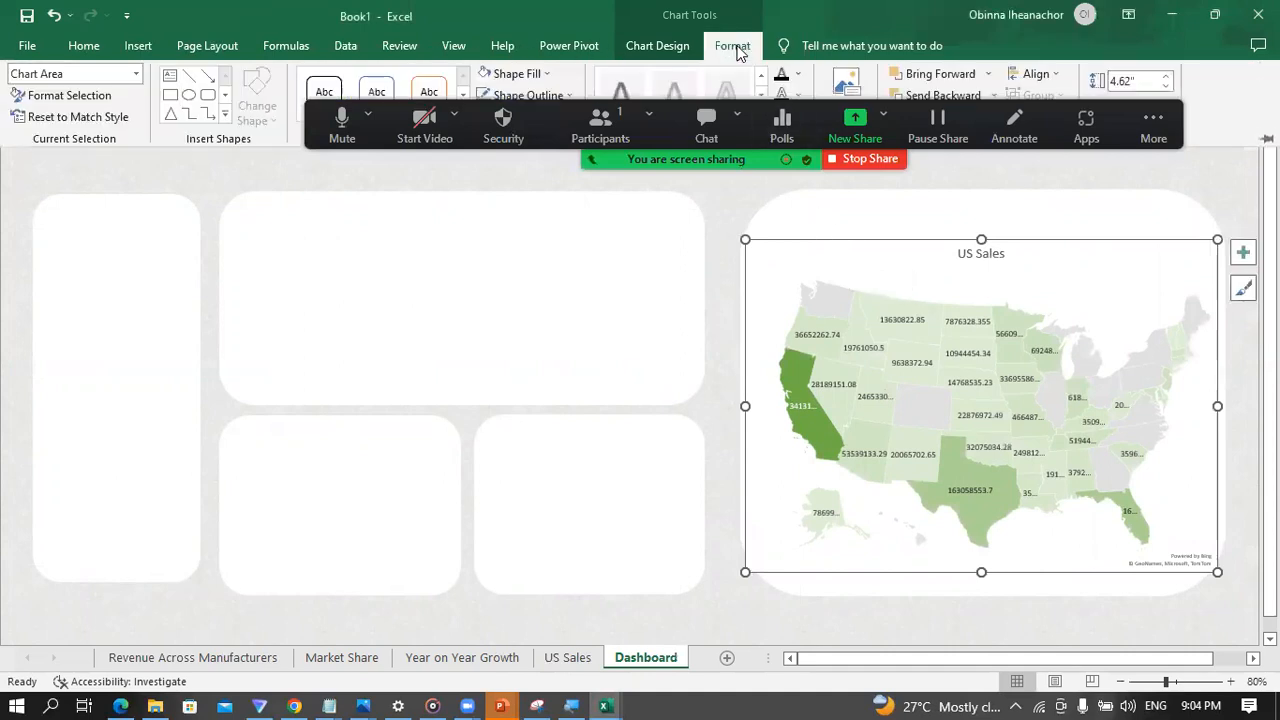
pyautogui.click(544, 75)
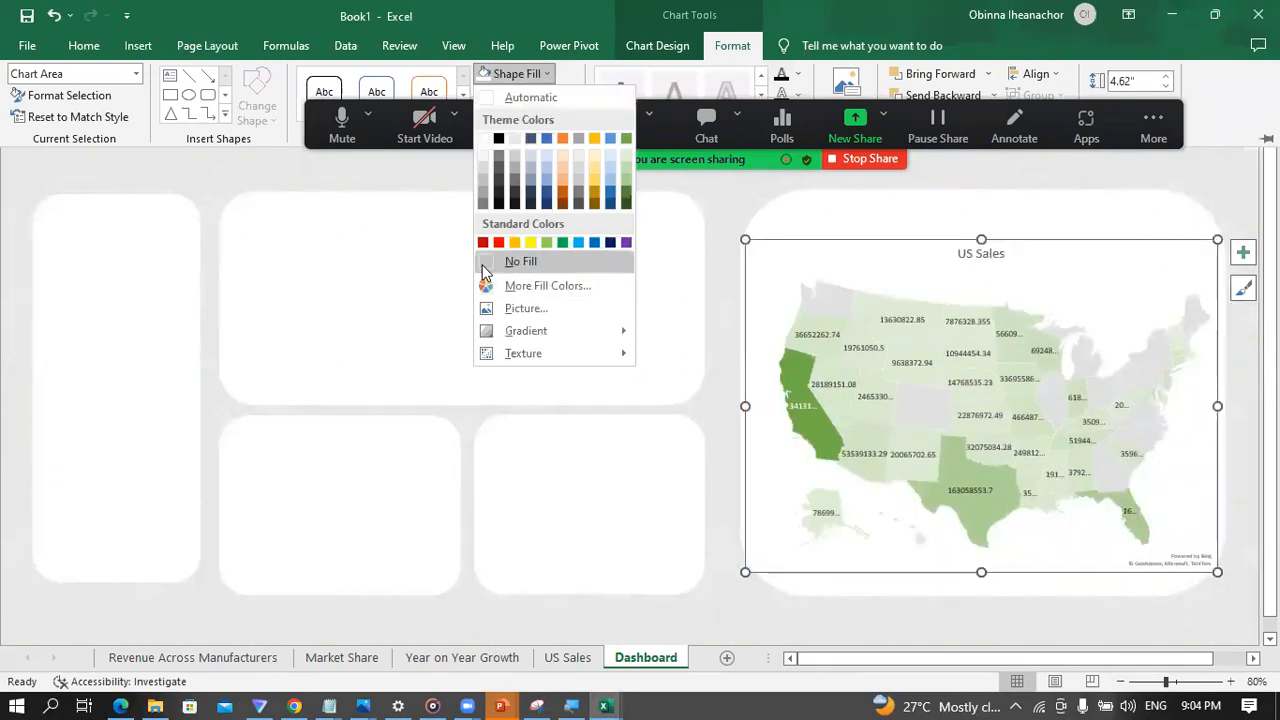
pyautogui.click(484, 266)
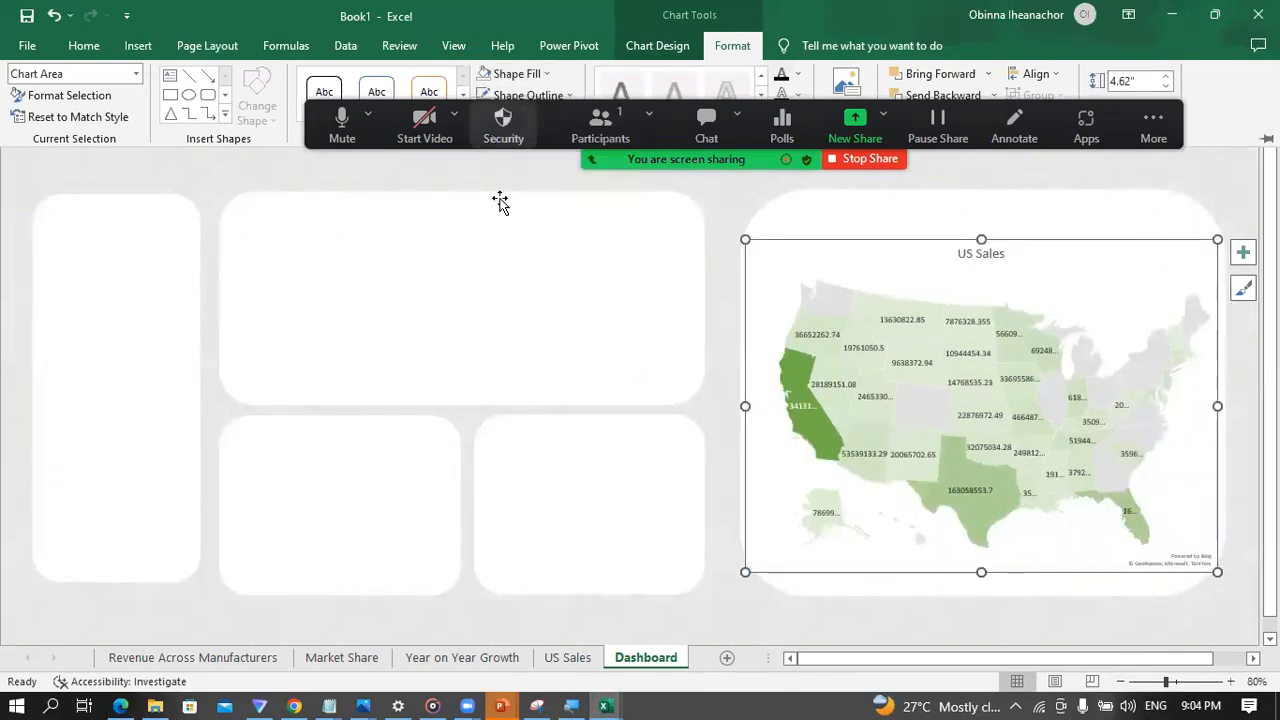
pyautogui.click(714, 187)
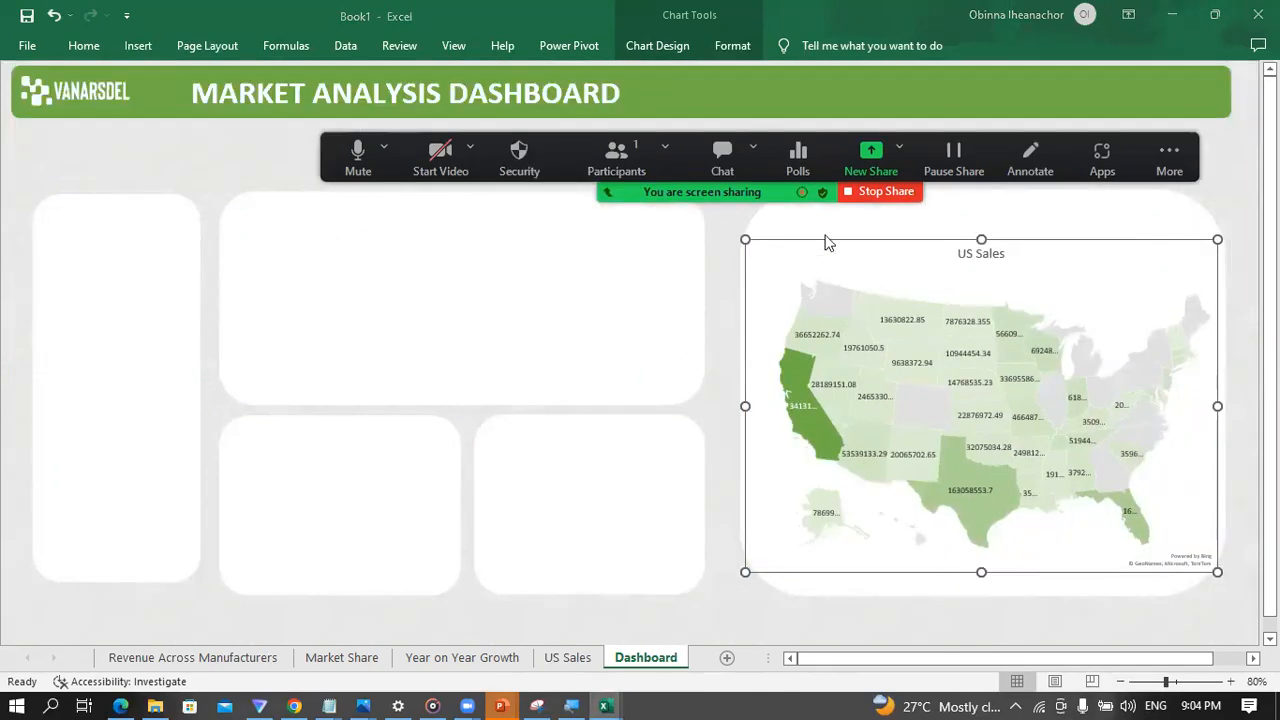
pyautogui.click(733, 45)
pyautogui.click(525, 95)
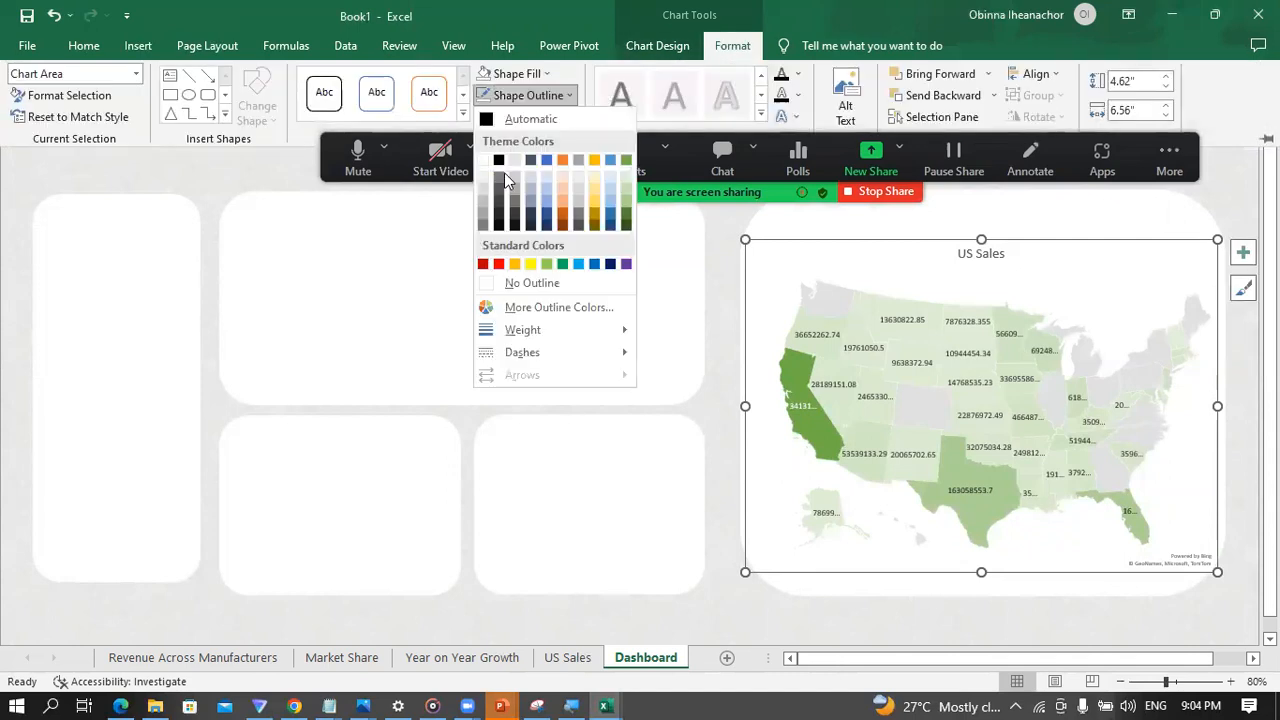
pyautogui.click(491, 283)
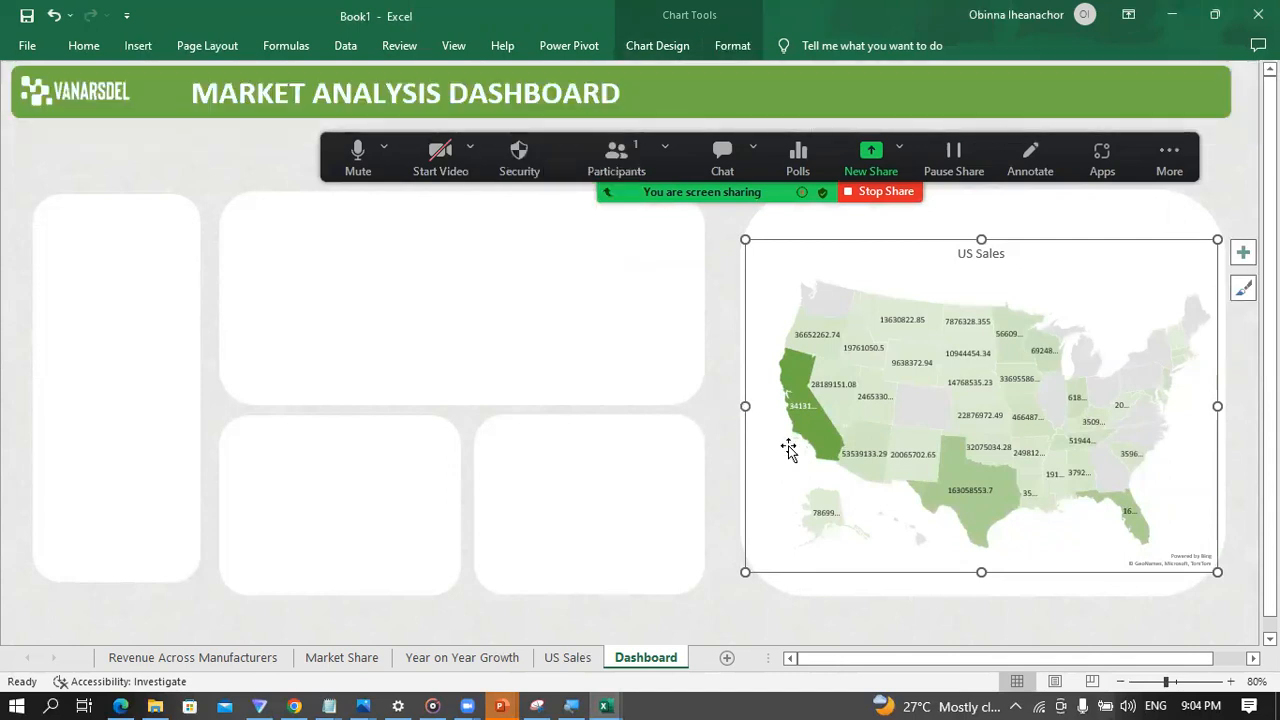
pyautogui.click(810, 621)
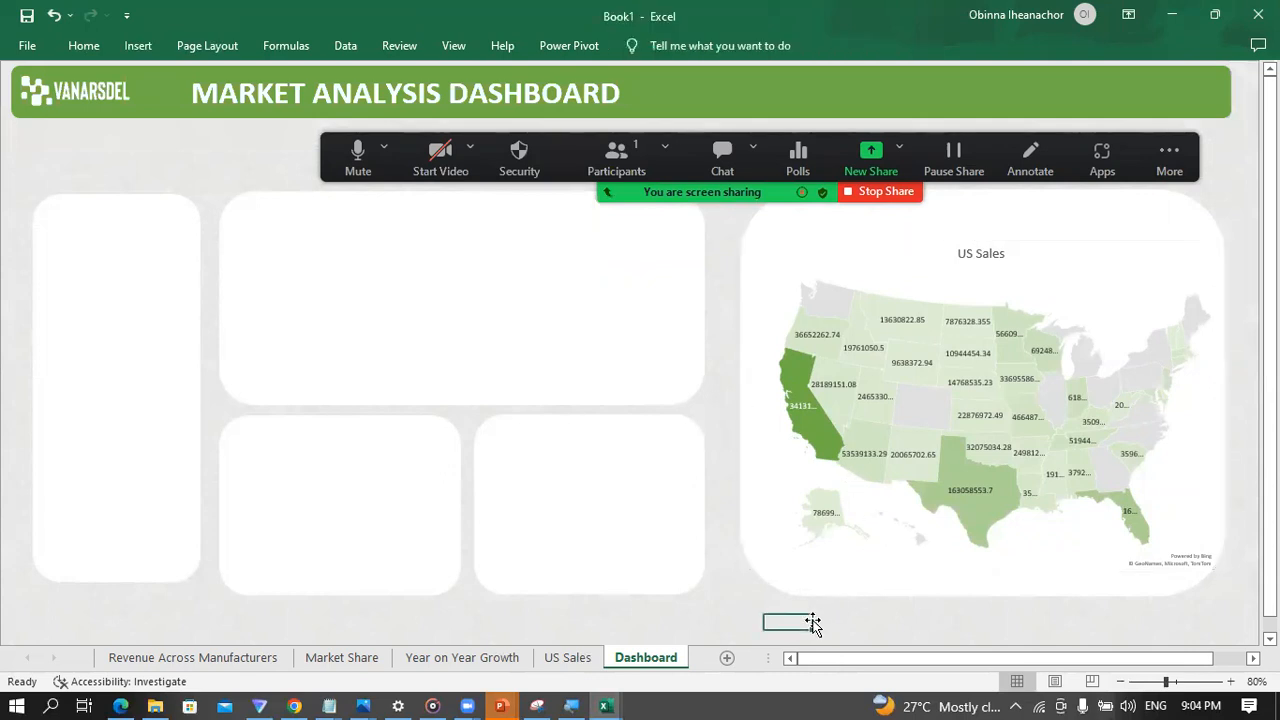
# Step: Stretch the US Sales map outward on all four sides to fill its large white panel, then deselect it
pyautogui.click(843, 525)
pyautogui.moveTo(981, 572); pyautogui.dragTo(981, 588)
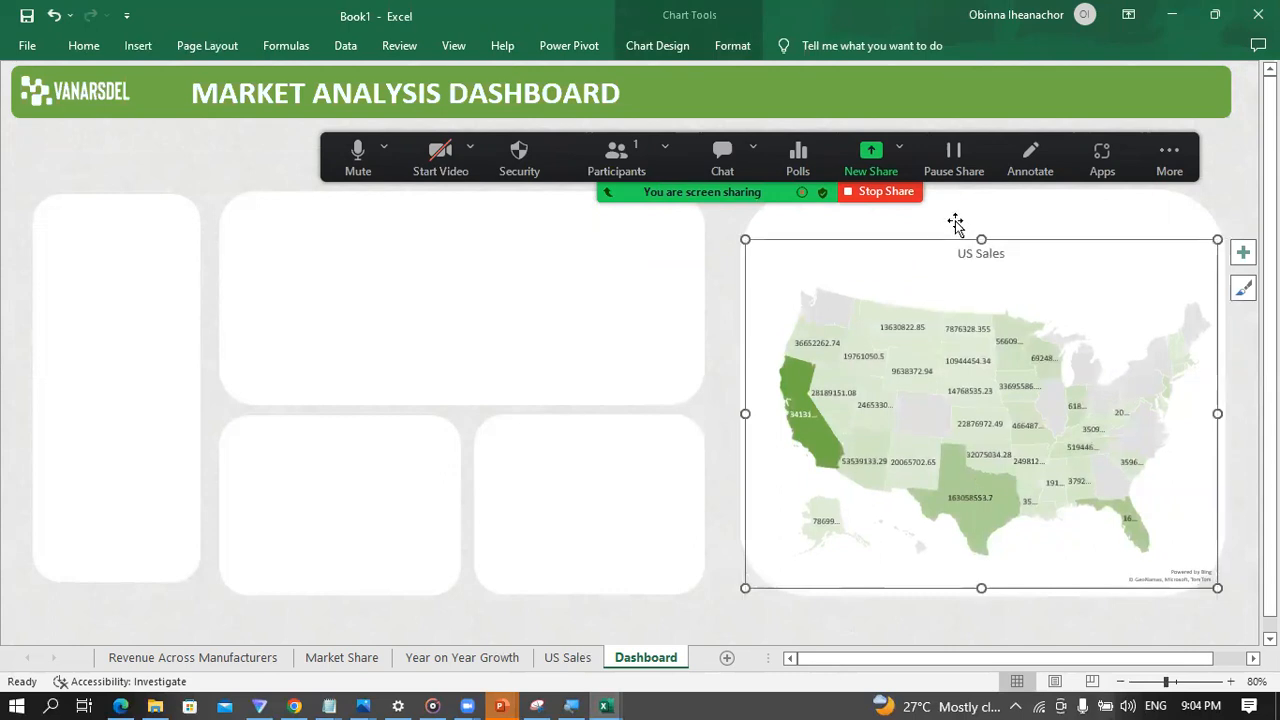
pyautogui.moveTo(980, 236); pyautogui.dragTo(981, 203)
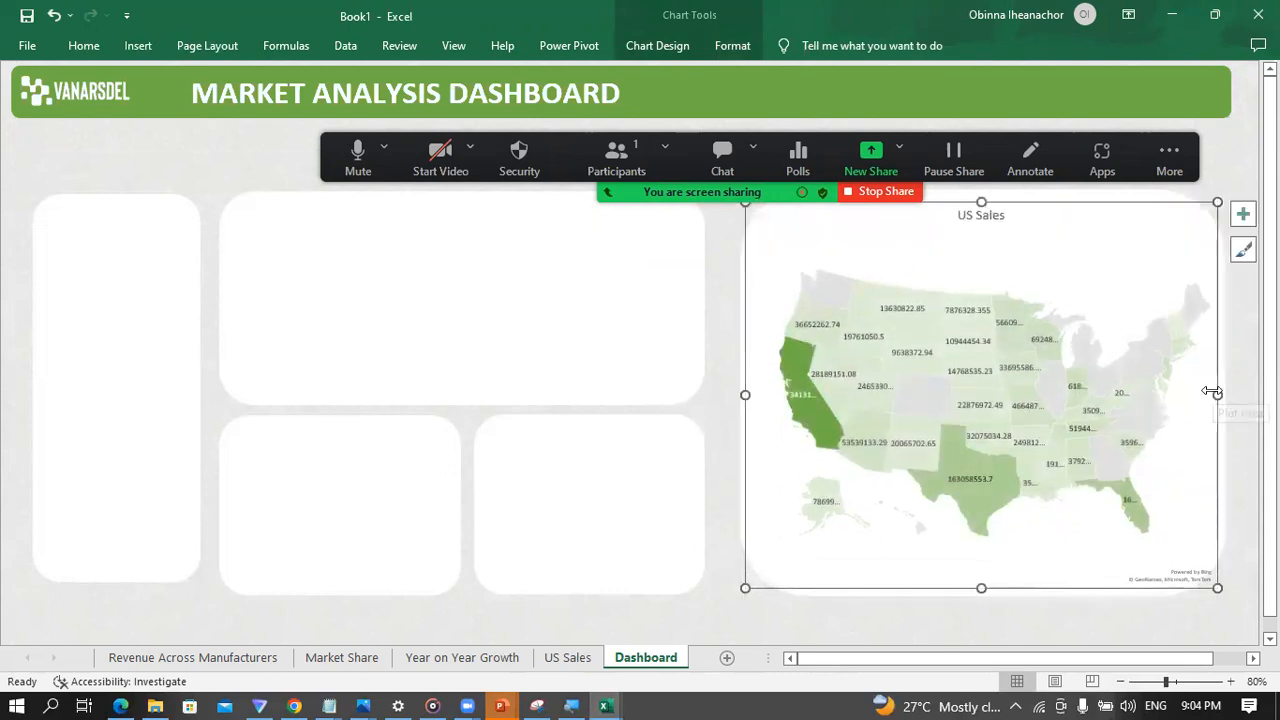
pyautogui.moveTo(1217, 393); pyautogui.dragTo(1226, 393)
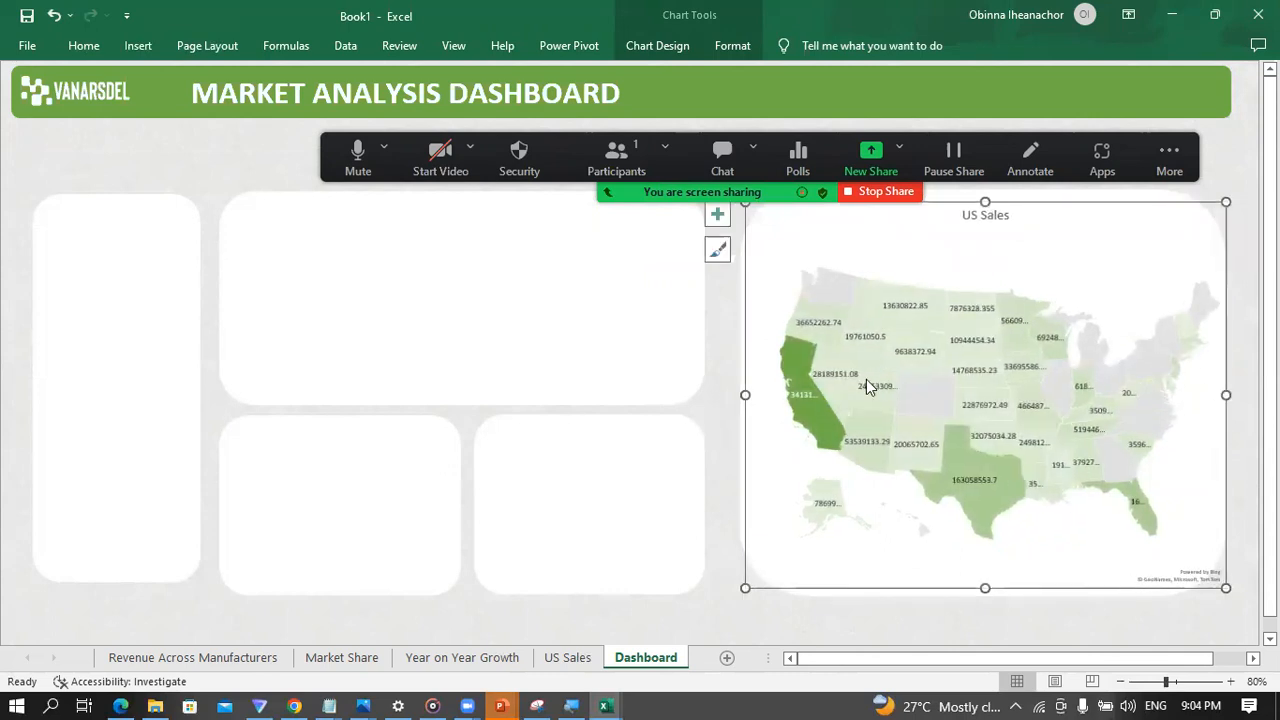
pyautogui.moveTo(747, 395); pyautogui.dragTo(726, 395)
pyautogui.click(693, 412)
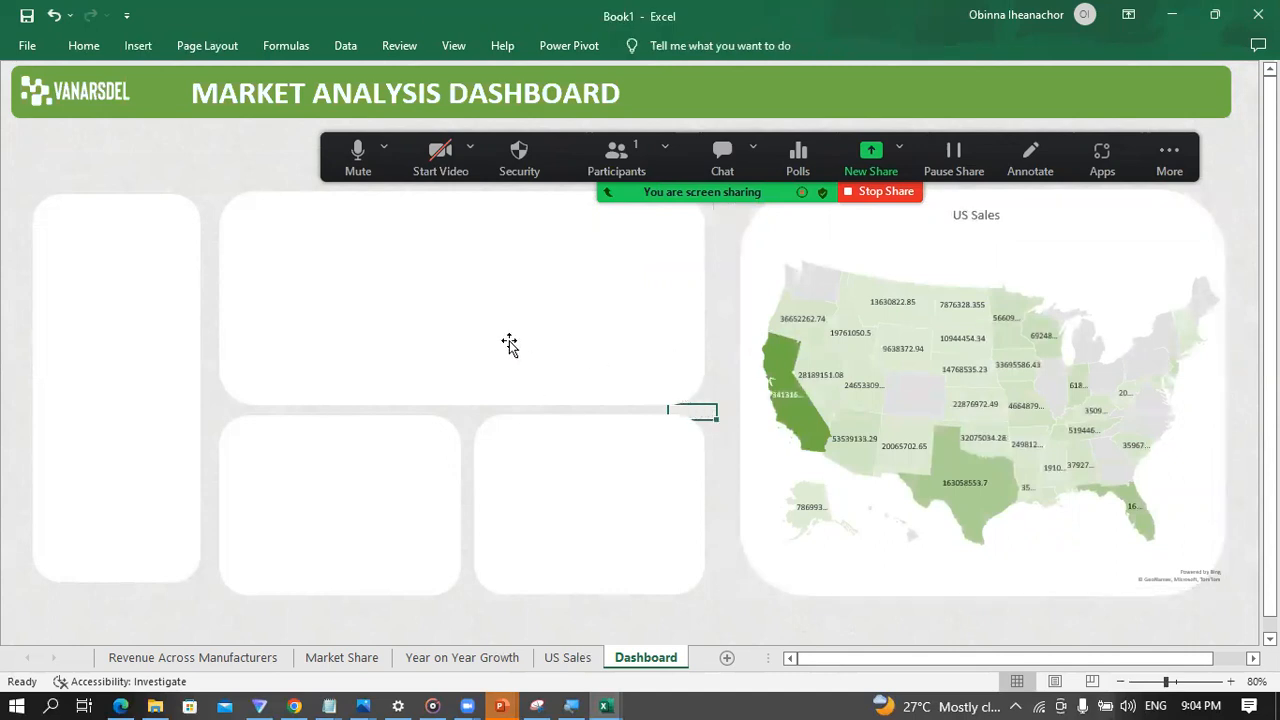
pyautogui.click(970, 222)
pyautogui.click(974, 222)
pyautogui.click(955, 233)
pyautogui.click(960, 217)
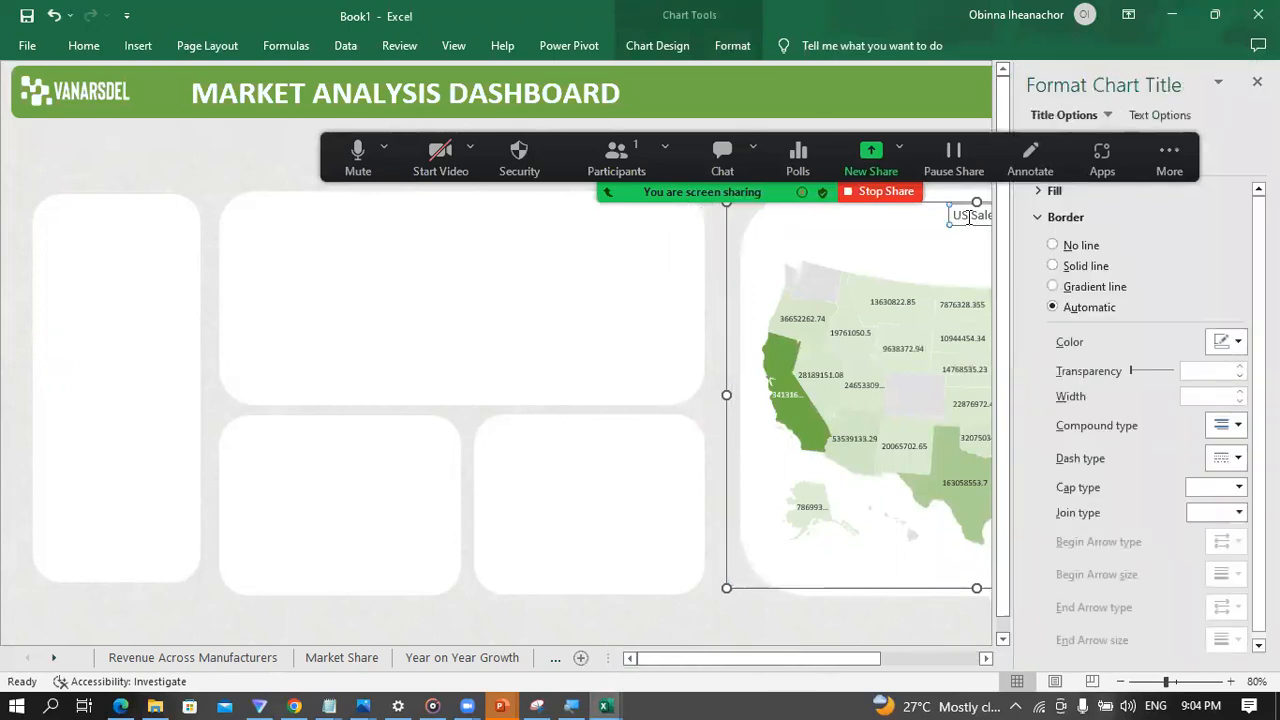
pyautogui.hotkey('ctrl', 'a')
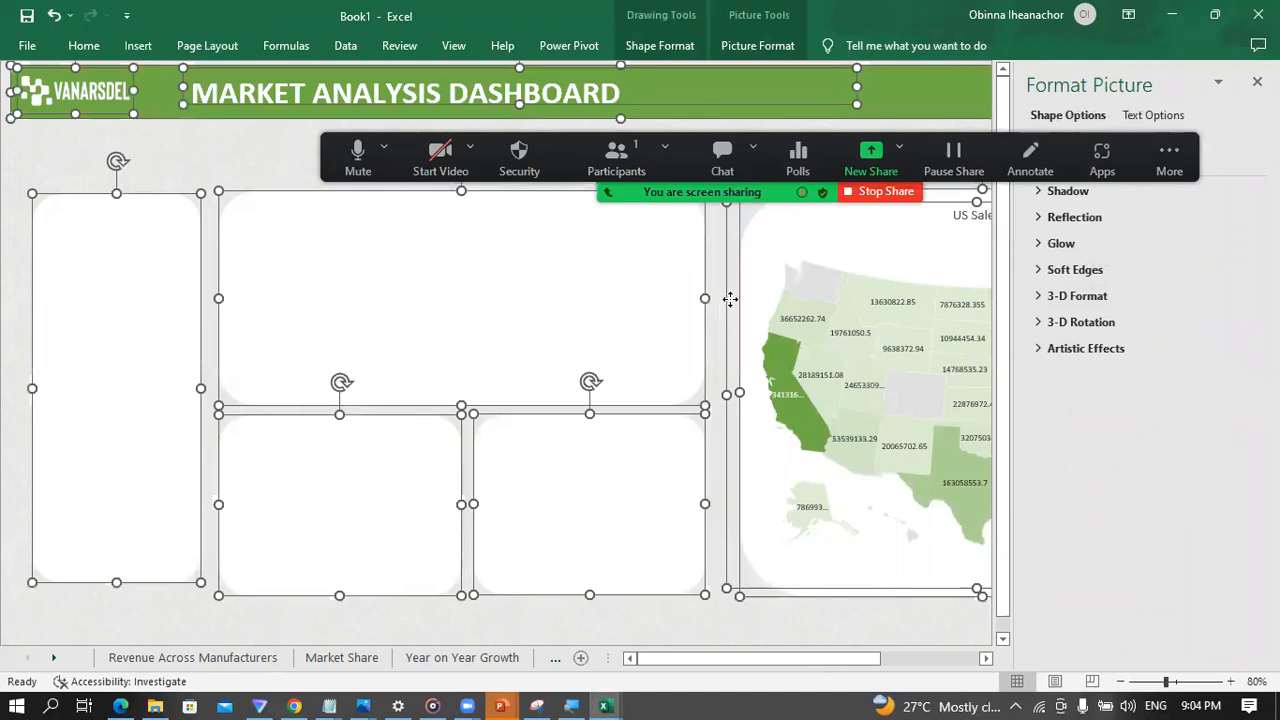
pyautogui.click(704, 633)
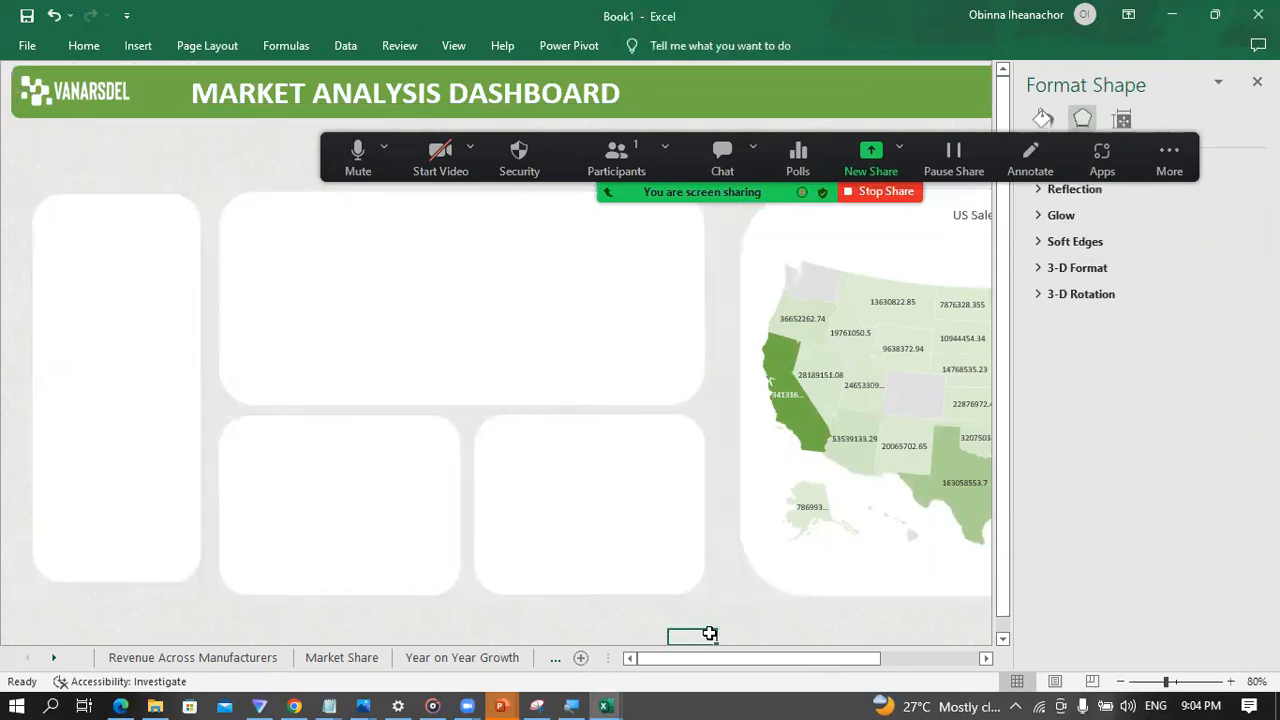
# Step: Enlarge the US Sales map title by two font-size increments and make it bold, closing the chart title formatting options
pyautogui.click(971, 219)
pyautogui.click(972, 217)
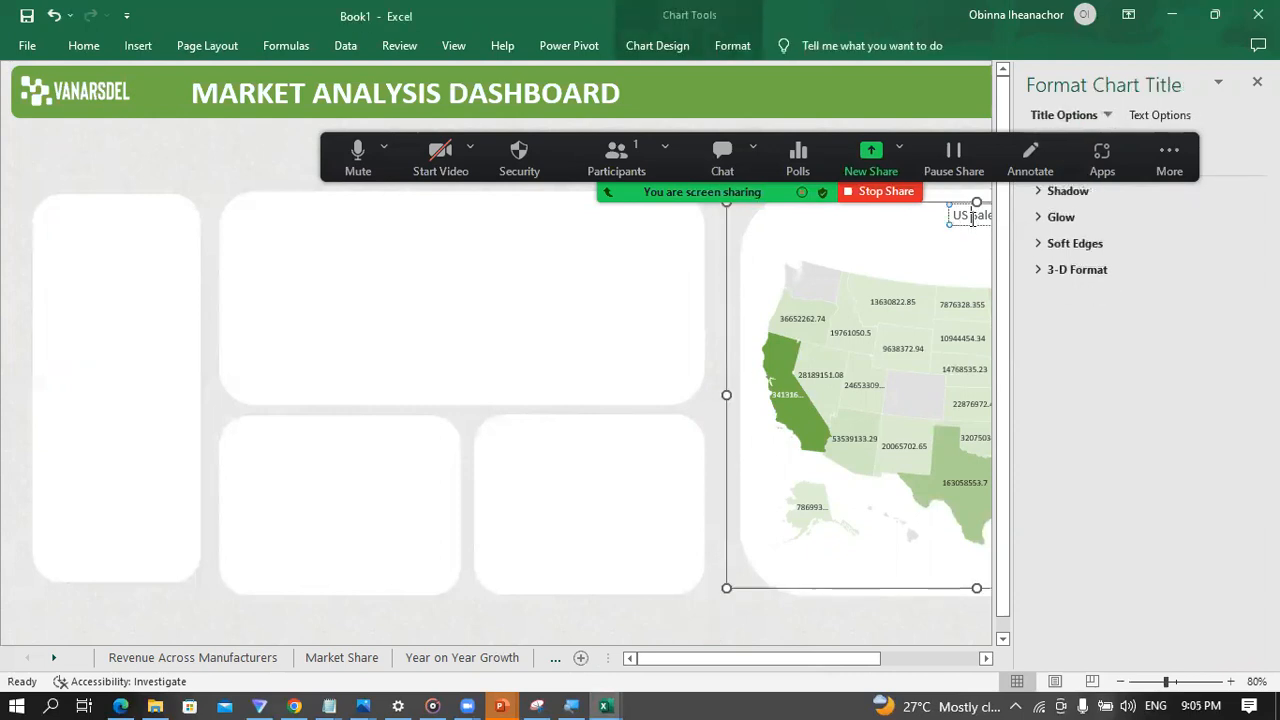
pyautogui.hscroll(5, 1000, 217)
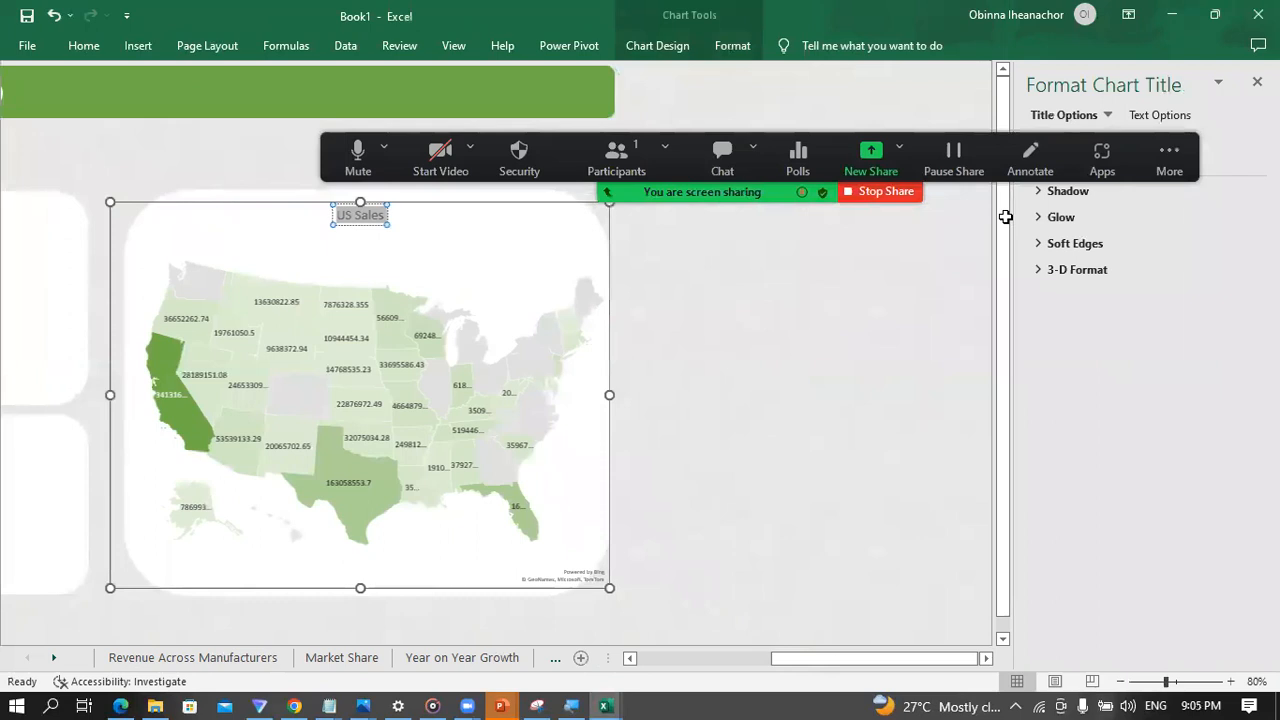
pyautogui.click(1257, 81)
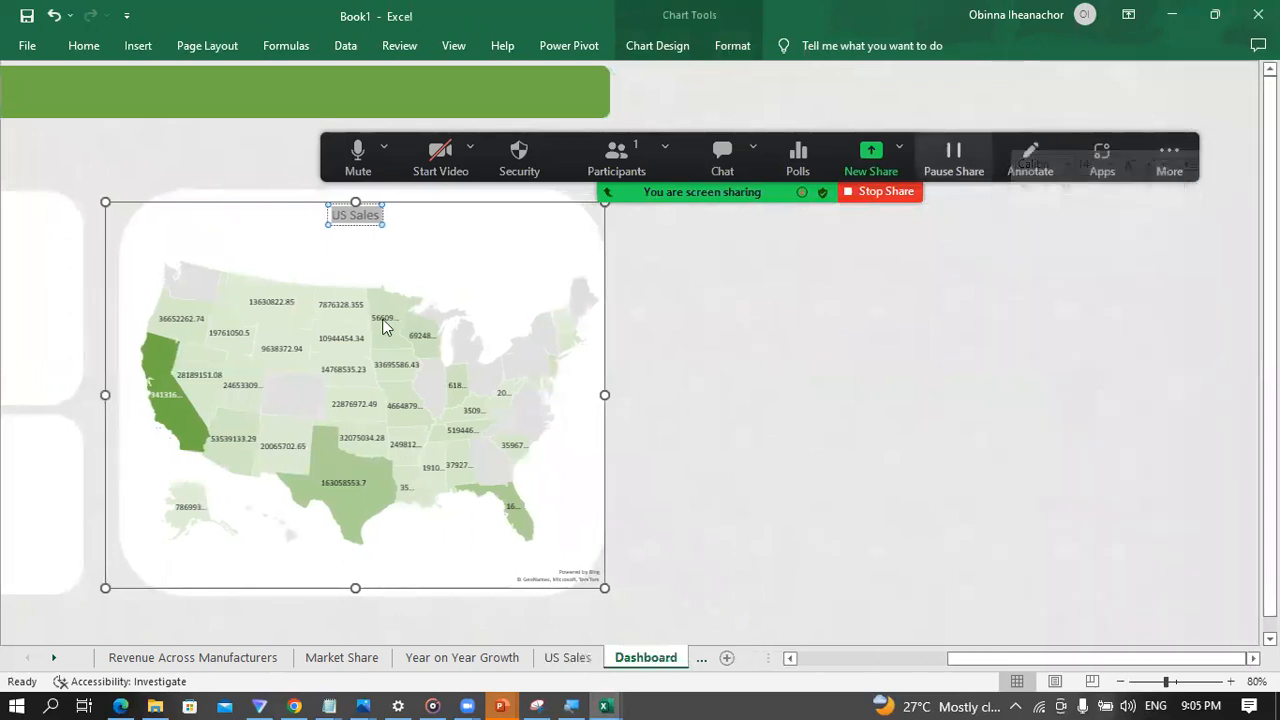
pyautogui.moveTo(999, 656); pyautogui.dragTo(806, 666)
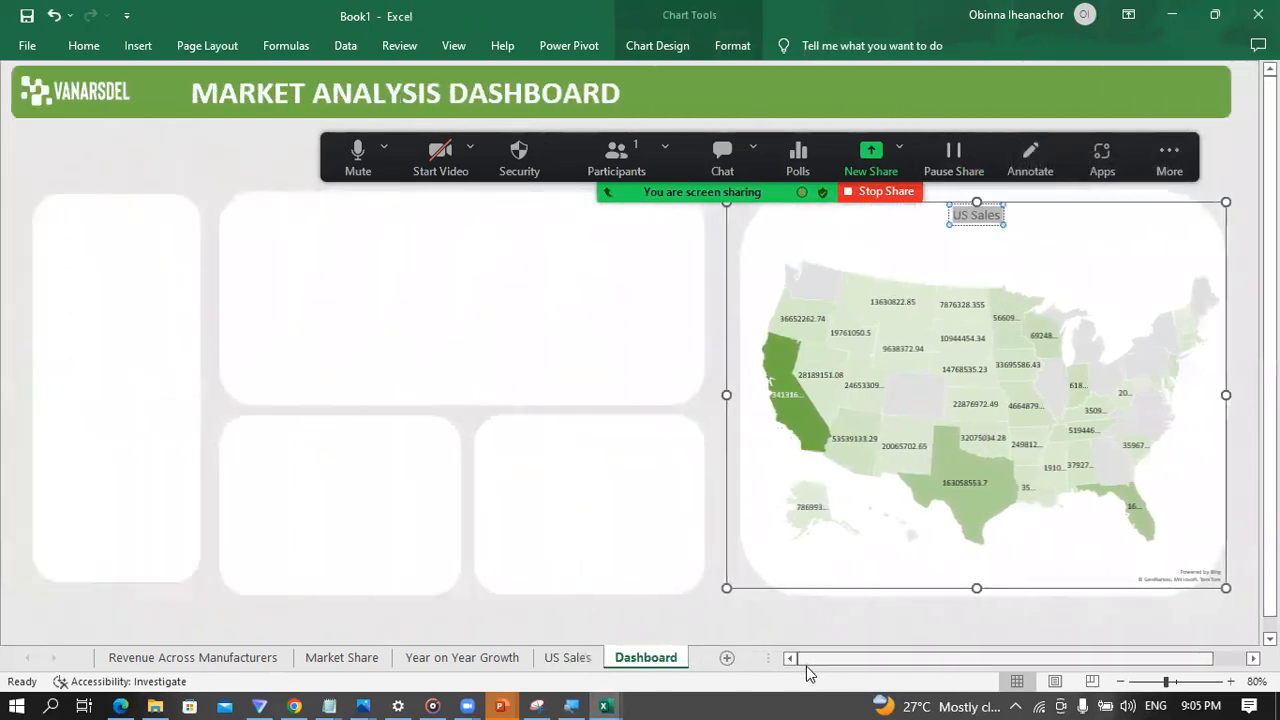
pyautogui.click(83, 46)
pyautogui.click(268, 82)
pyautogui.click(268, 82)
pyautogui.click(107, 111)
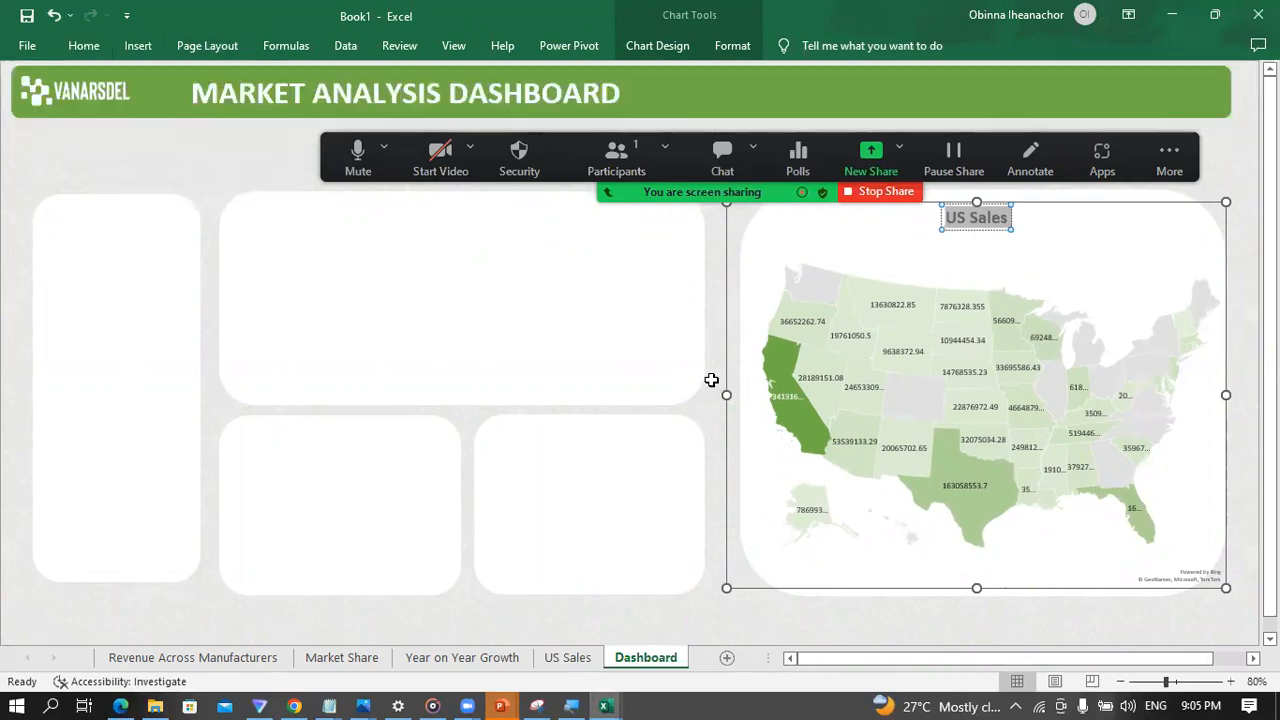
pyautogui.click(709, 416)
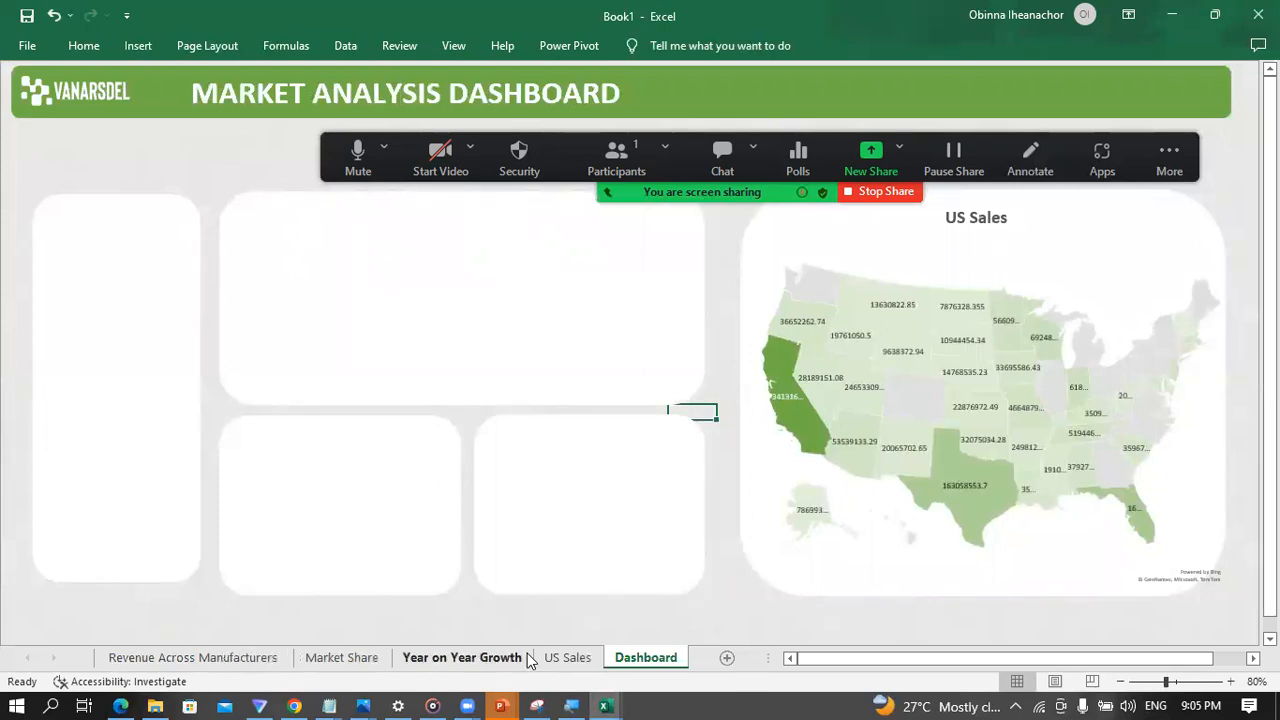
# Step: Cut the Revenue & YOY Growth chart from the Year on Year Growth sheet and paste it onto the Dashboard sheet
pyautogui.click(482, 659)
pyautogui.click(503, 268)
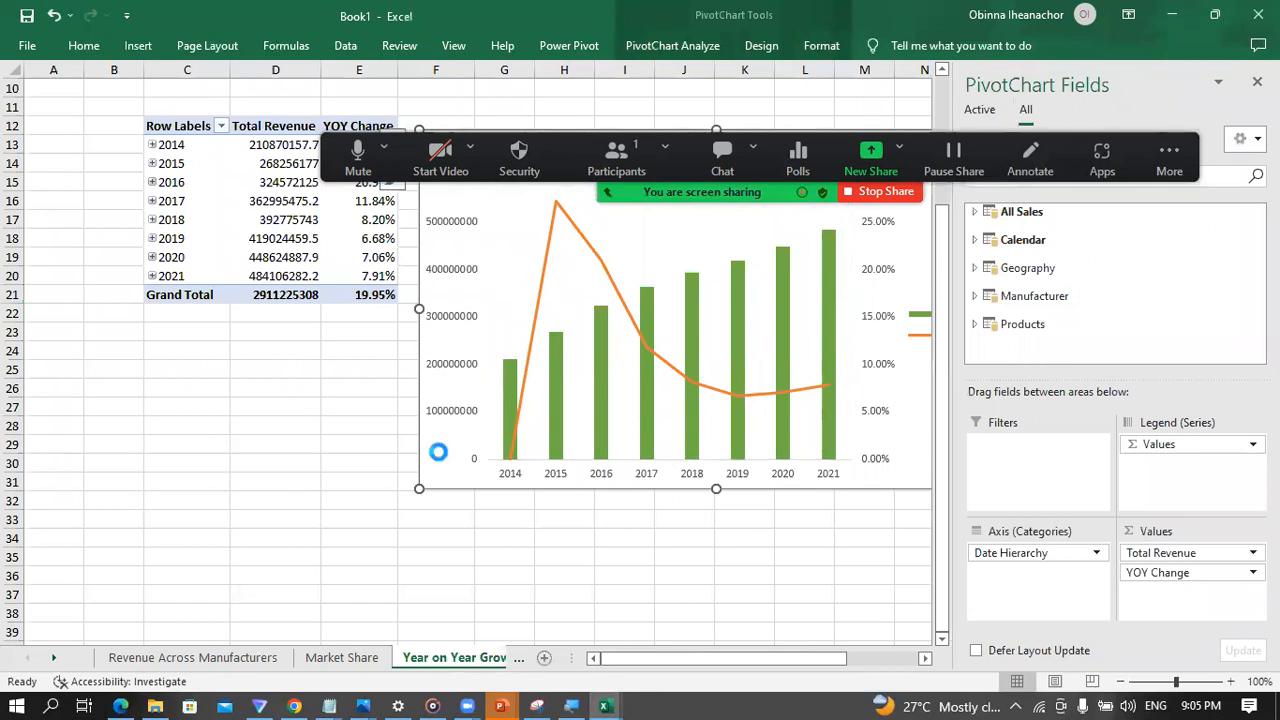
pyautogui.press('Delete')
pyautogui.click(640, 659)
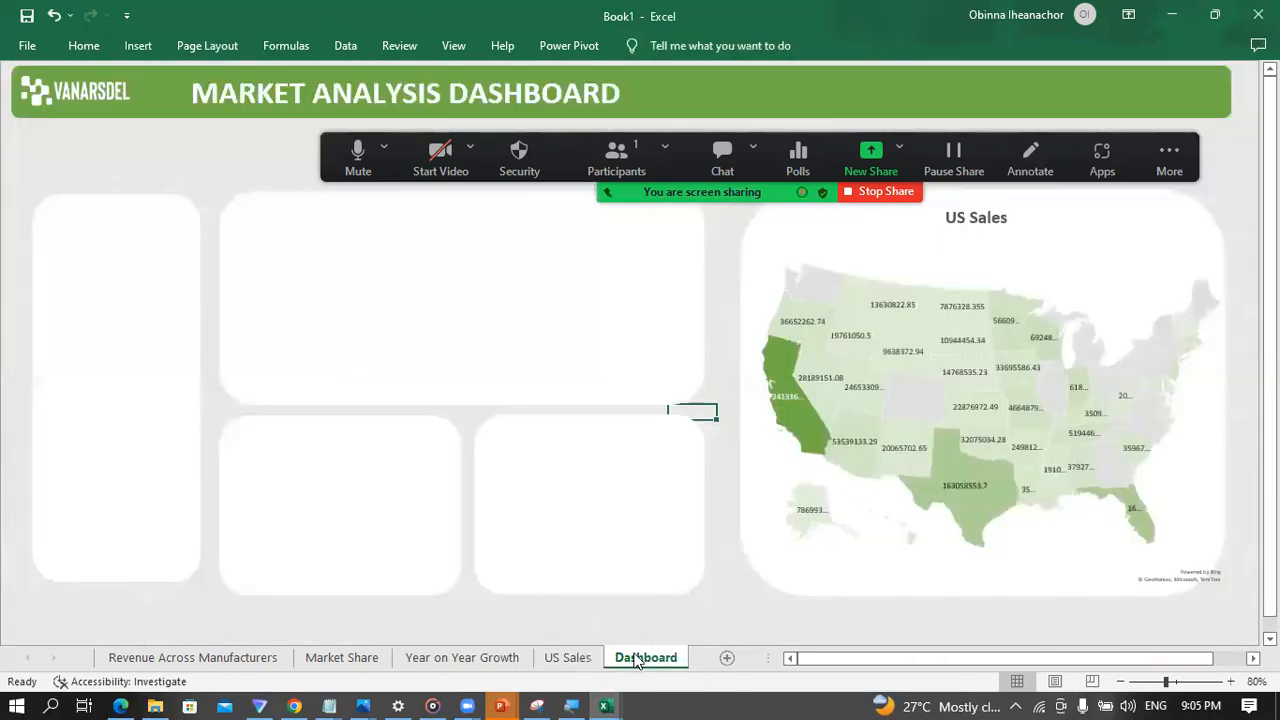
pyautogui.hotkey('ctrl', 'v')
# Step: Move the Revenue & YOY Growth chart onto the first small lower panel and shrink it to fit inside
pyautogui.moveTo(763, 434); pyautogui.dragTo(299, 345)
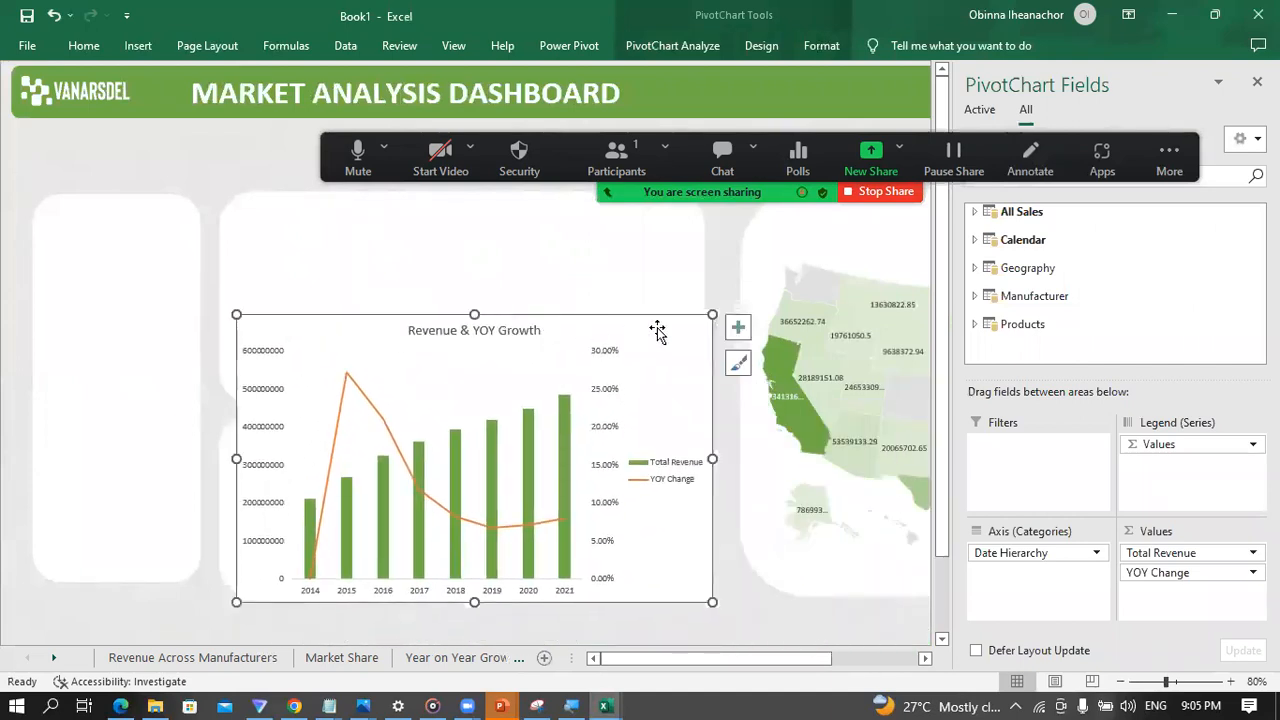
pyautogui.moveTo(710, 315); pyautogui.dragTo(503, 385)
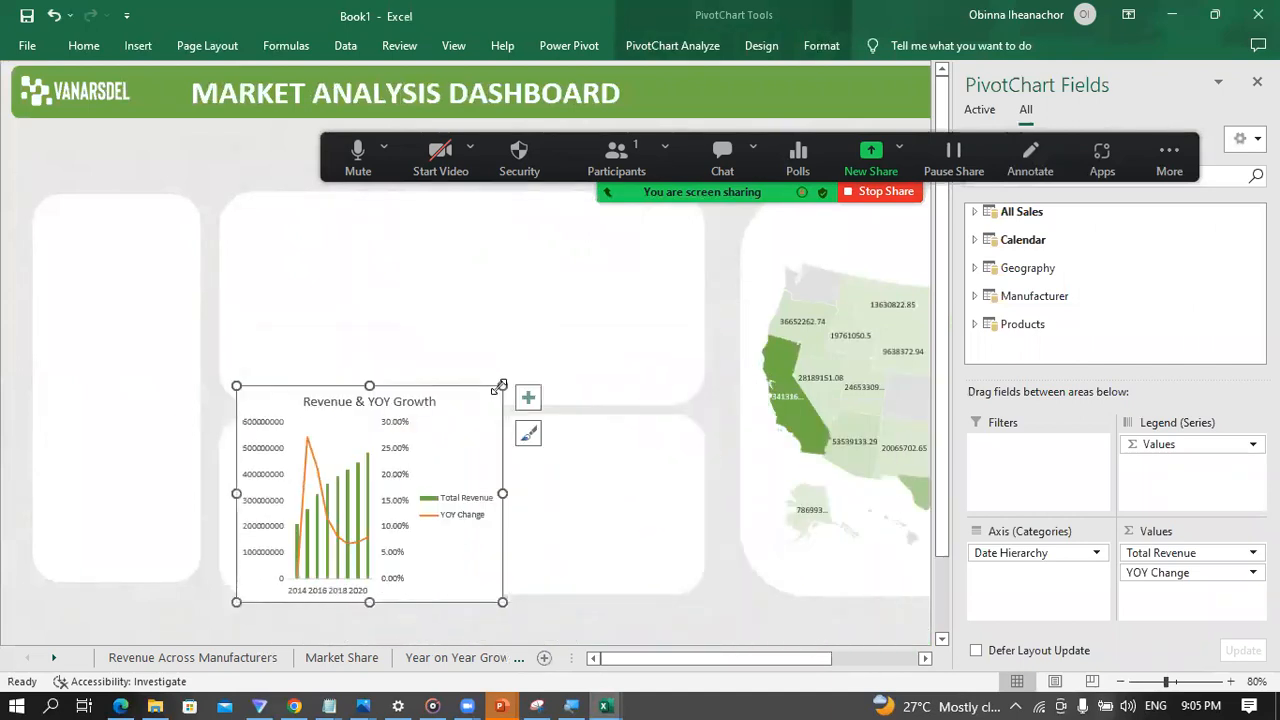
pyautogui.moveTo(366, 383); pyautogui.dragTo(369, 431)
pyautogui.moveTo(419, 467); pyautogui.dragTo(402, 464)
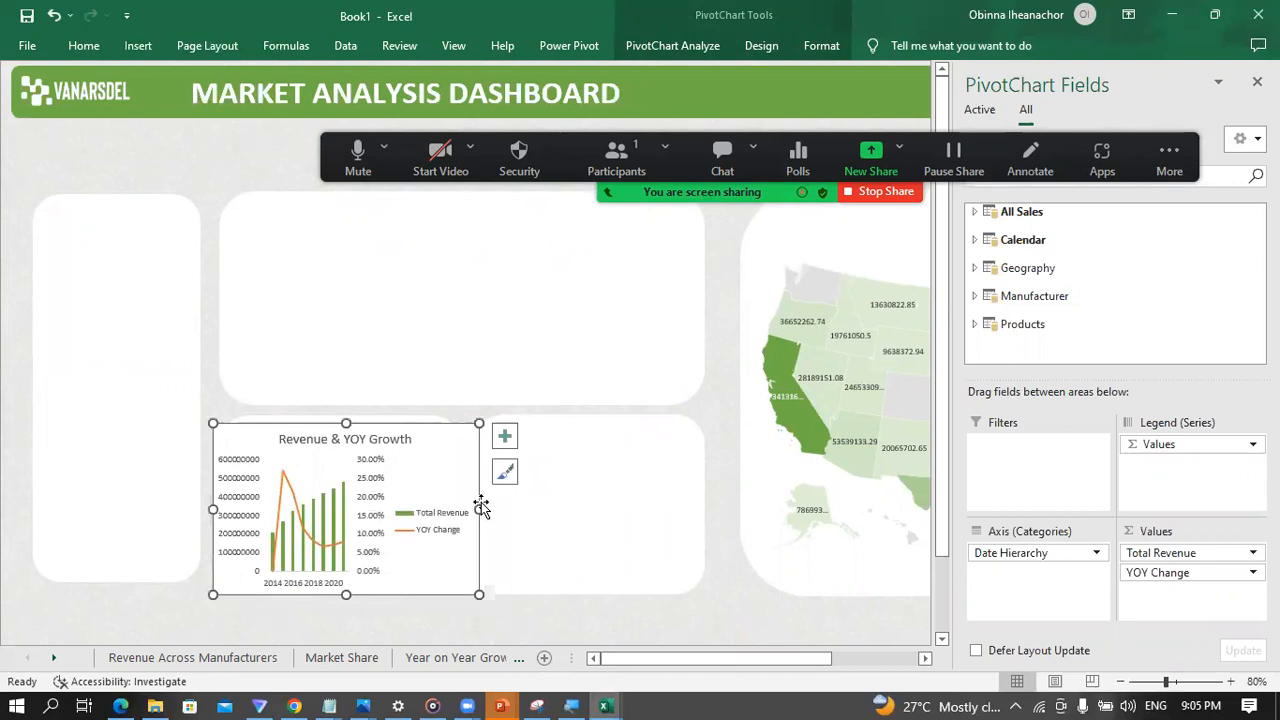
pyautogui.moveTo(481, 508); pyautogui.dragTo(447, 508)
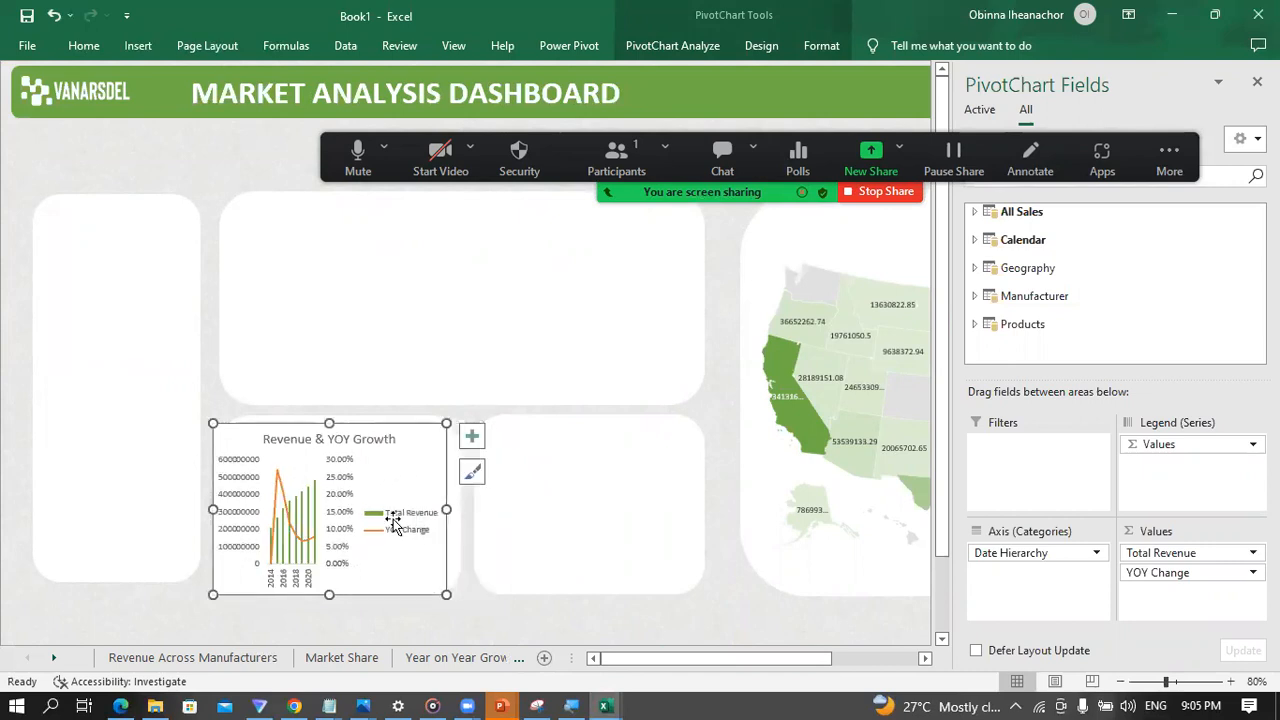
pyautogui.moveTo(213, 509); pyautogui.dragTo(239, 509)
# Step: Shift the empty small lower panel to the right and widen the panel behind the Revenue & YOY Growth chart toward it
pyautogui.click(536, 511)
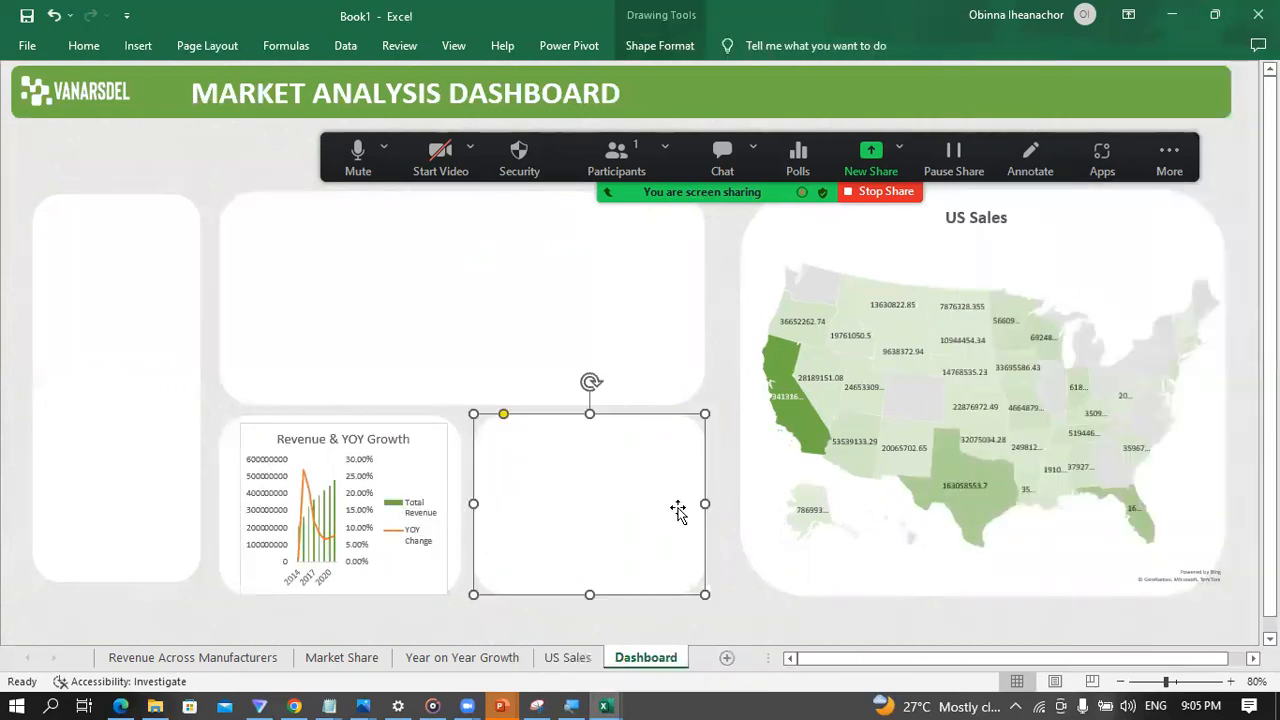
pyautogui.moveTo(617, 511); pyautogui.dragTo(658, 513)
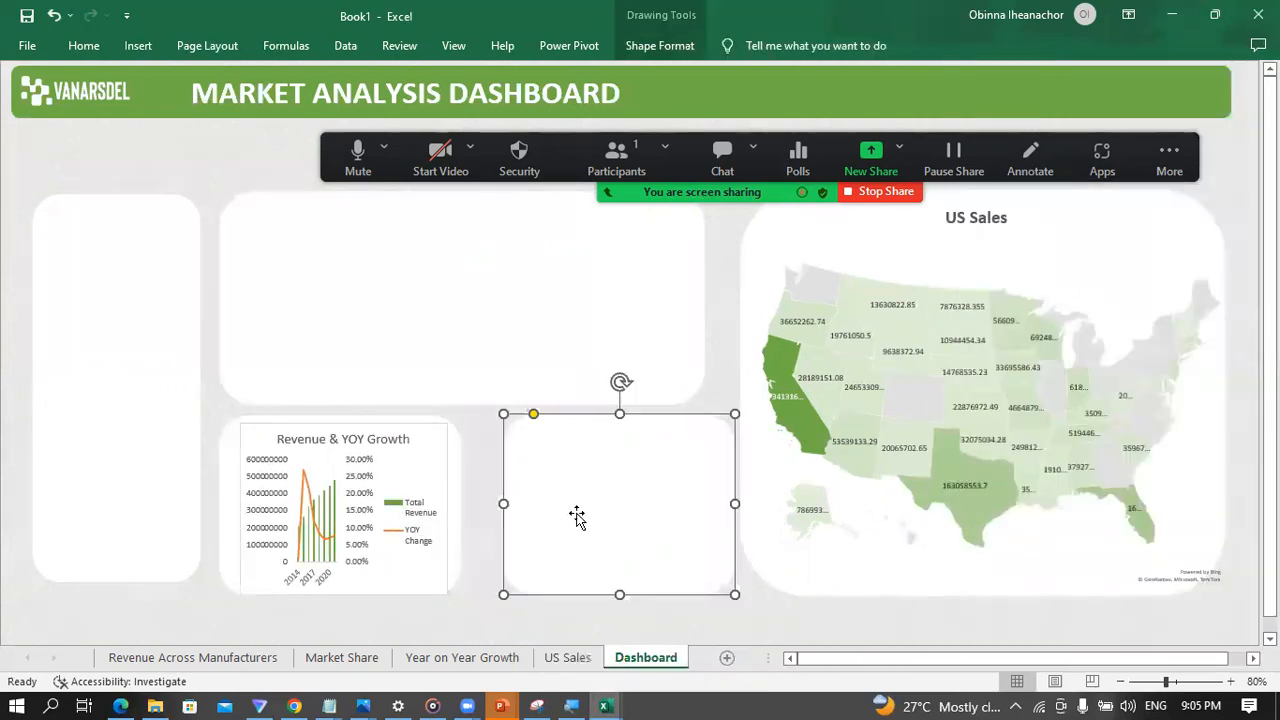
pyautogui.click(423, 482)
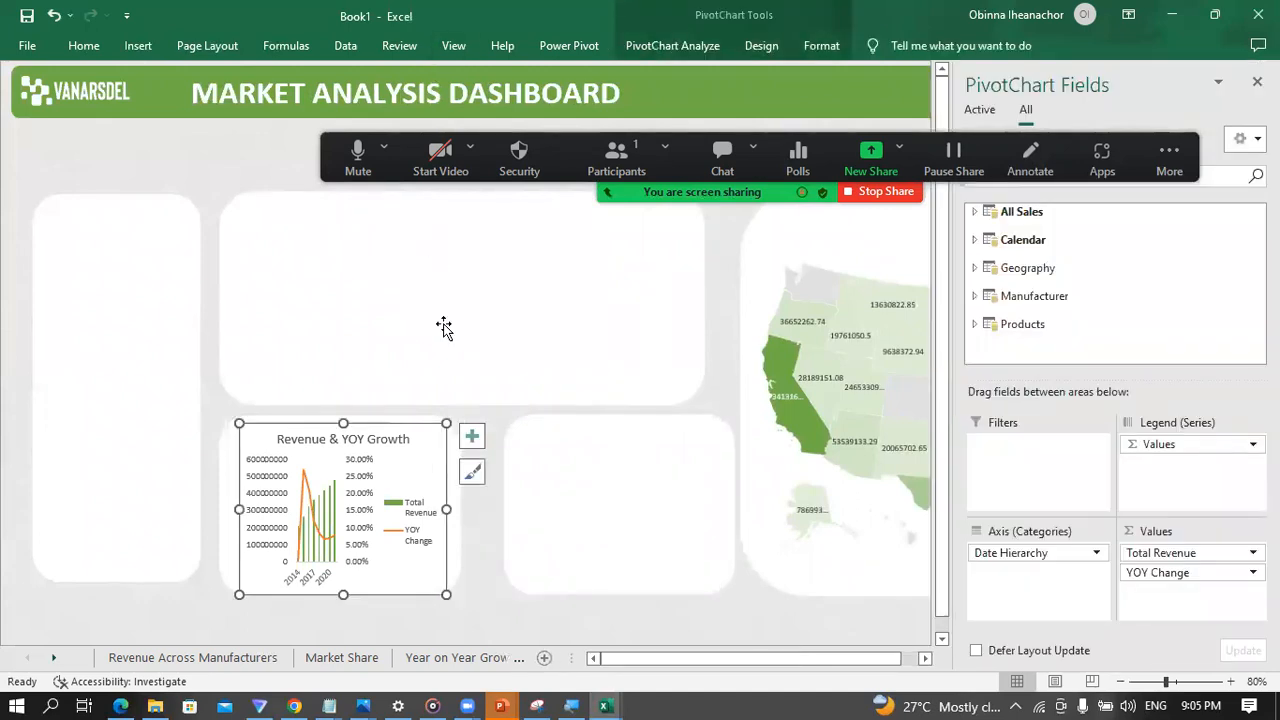
pyautogui.click(460, 515)
pyautogui.moveTo(461, 504); pyautogui.dragTo(488, 506)
# Step: Widen the Revenue & YOY Growth chart to suit its widened panel and close the PivotChart field list
pyautogui.click(408, 577)
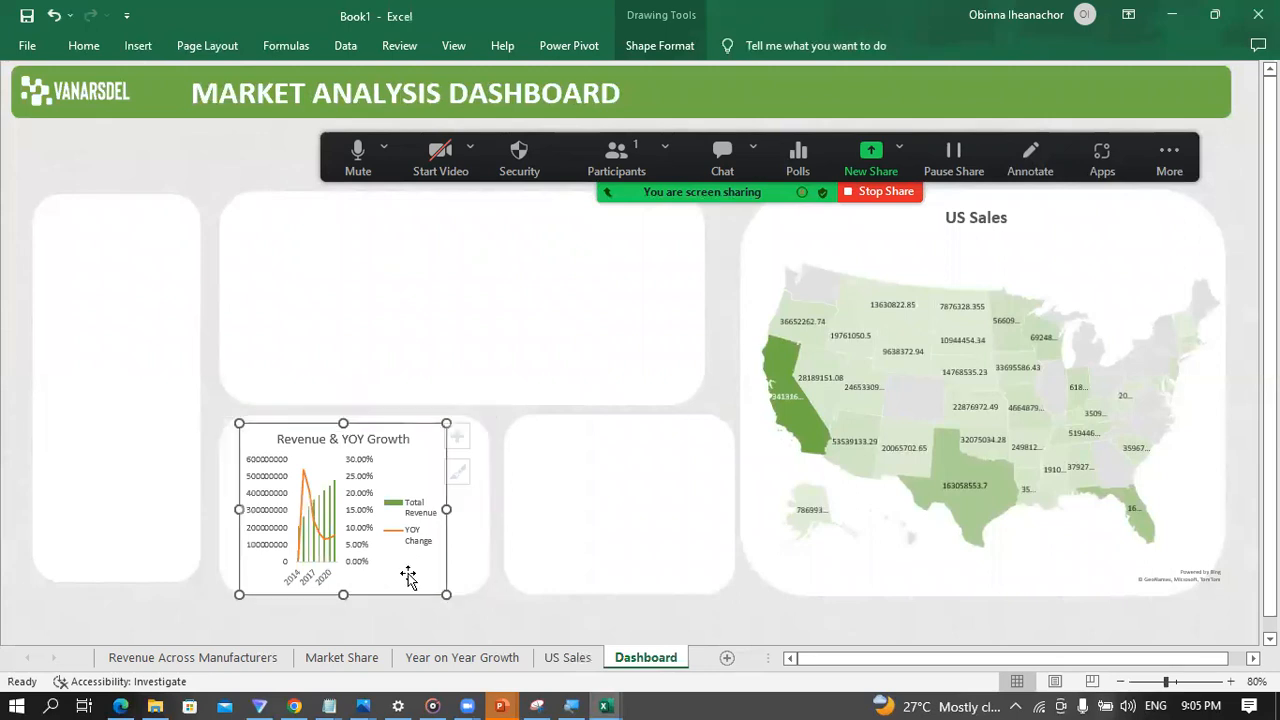
pyautogui.moveTo(446, 510); pyautogui.dragTo(479, 511)
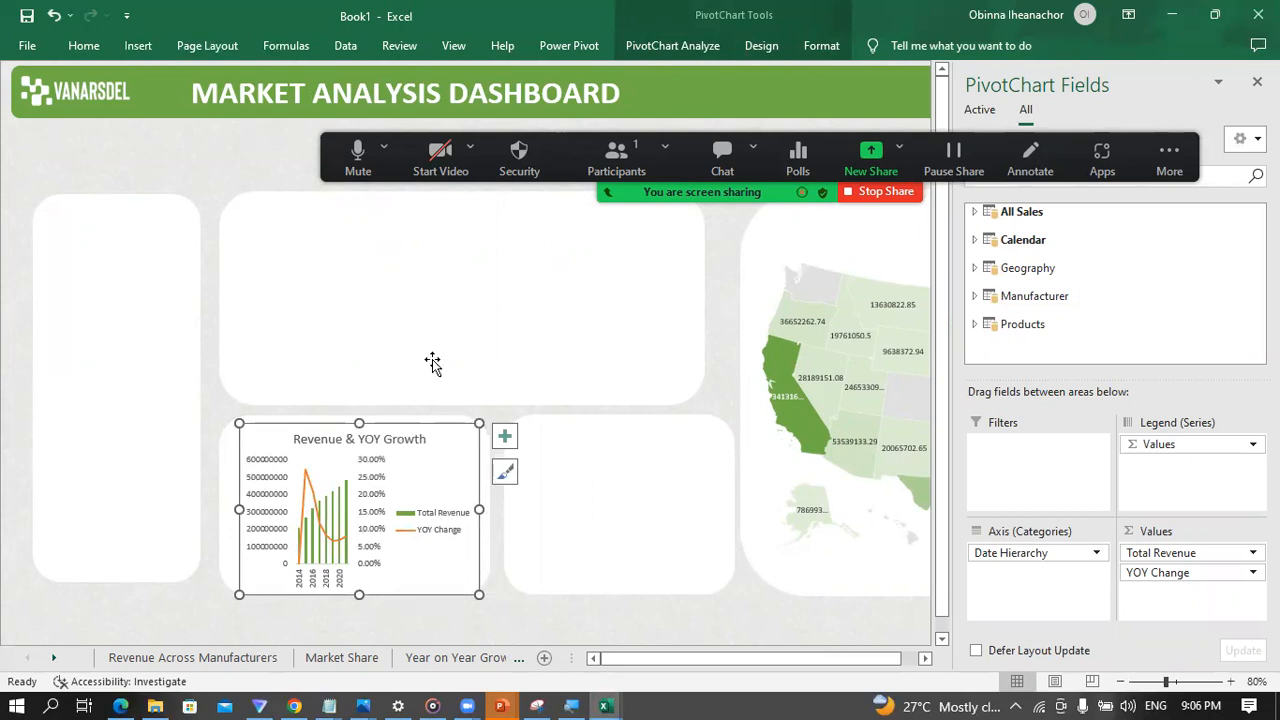
pyautogui.click(1257, 81)
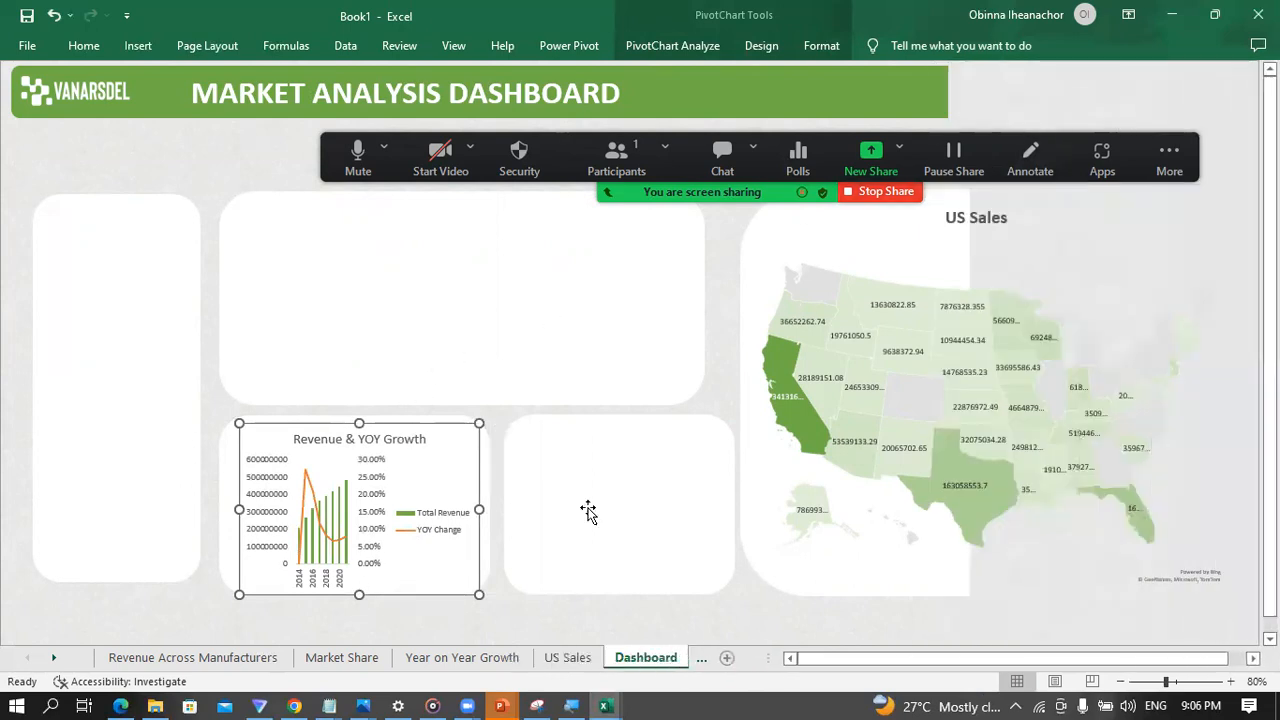
# Step: Extend the panel behind the Revenue & YOY Growth chart downward and lengthen the chart to match
pyautogui.click(227, 550)
pyautogui.moveTo(355, 598); pyautogui.dragTo(369, 632)
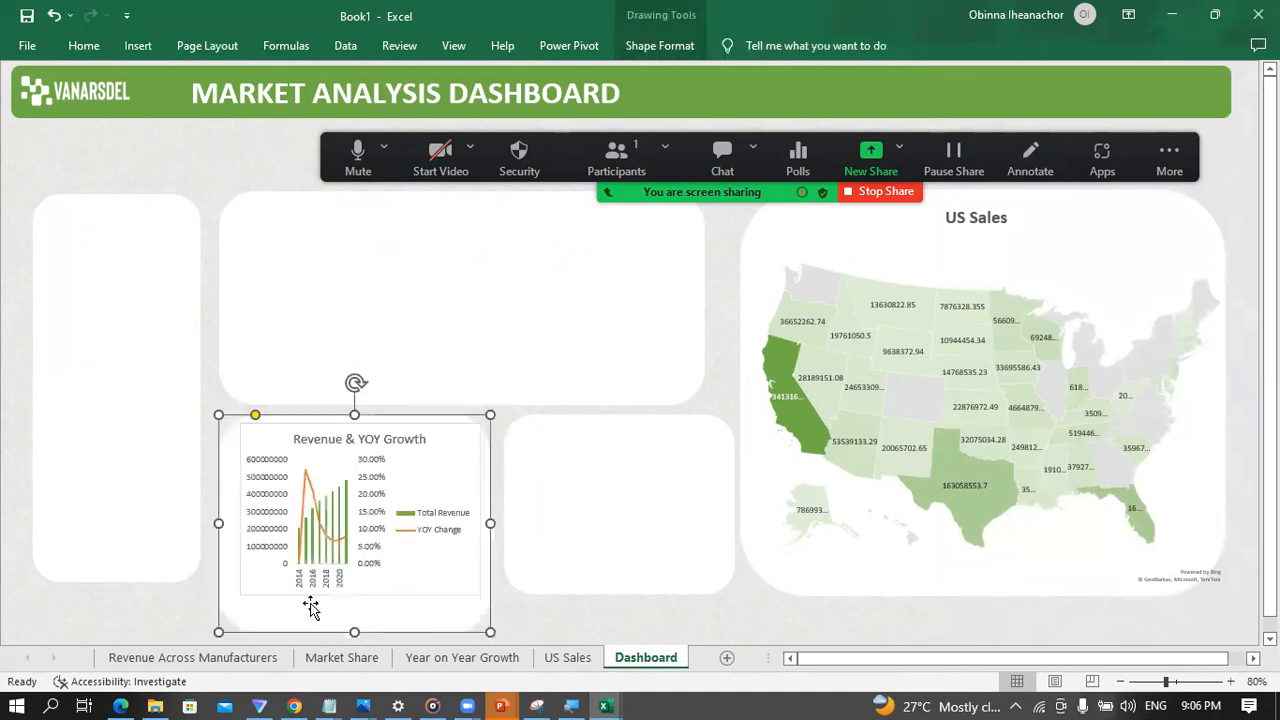
pyautogui.click(198, 609)
pyautogui.click(367, 592)
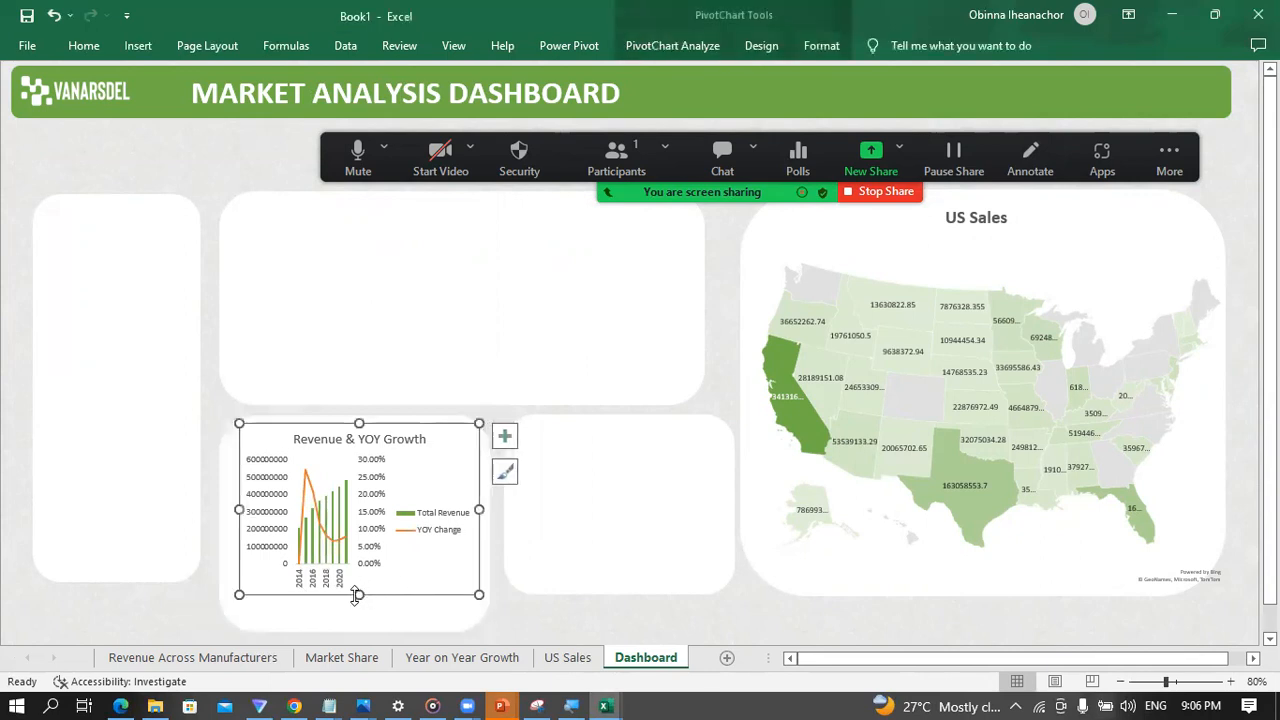
pyautogui.moveTo(361, 601); pyautogui.dragTo(364, 627)
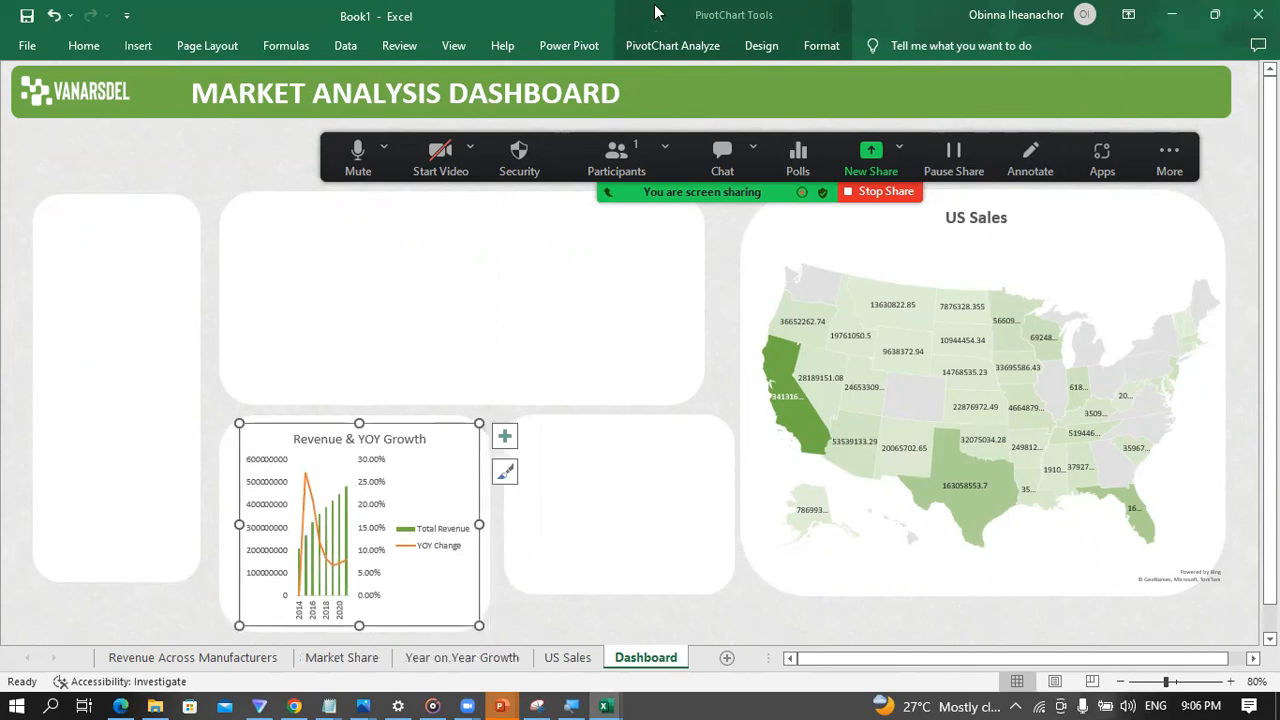
# Step: Remove the fill and the outline from the Revenue & YOY Growth chart area
pyautogui.click(817, 46)
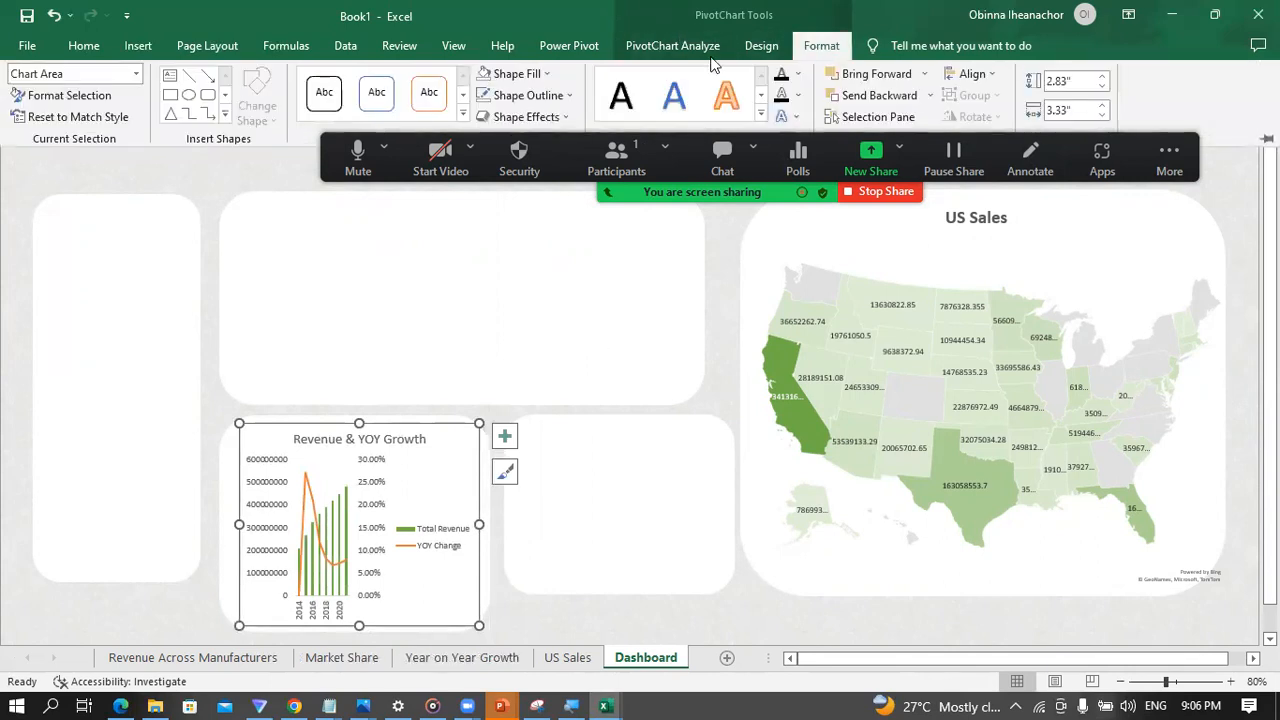
pyautogui.click(545, 75)
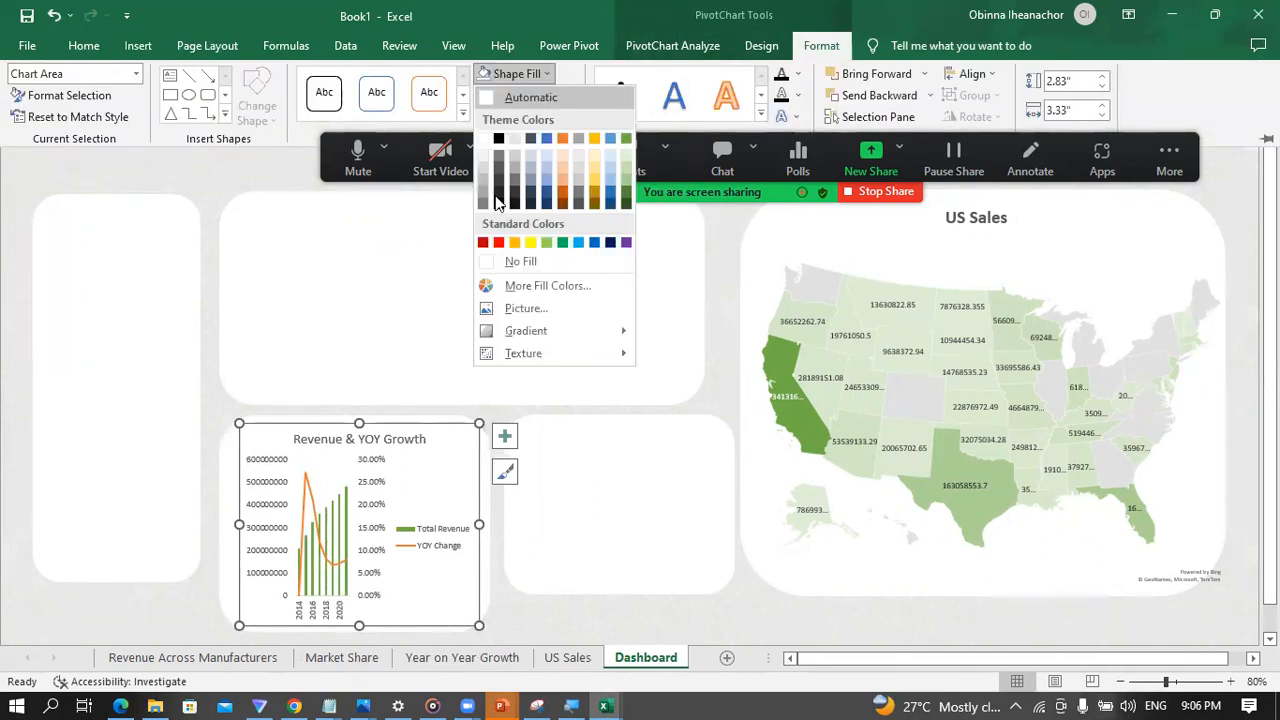
pyautogui.click(492, 262)
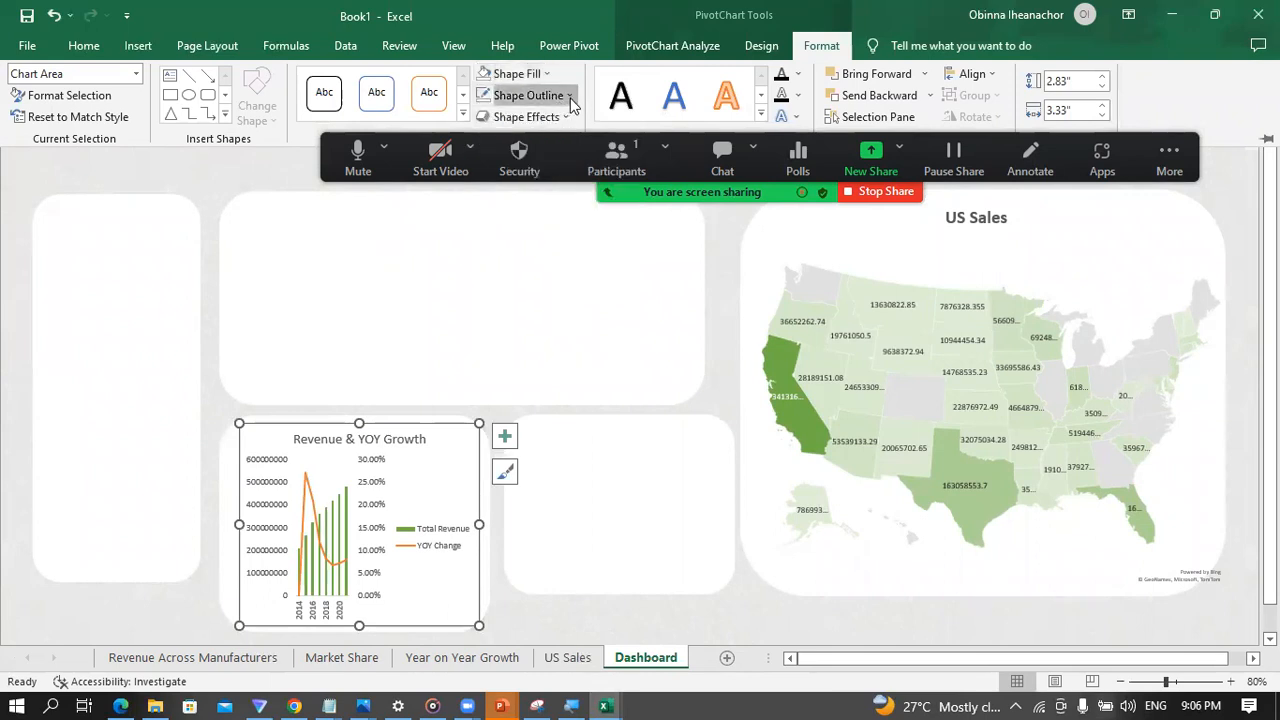
pyautogui.click(568, 95)
pyautogui.click(530, 283)
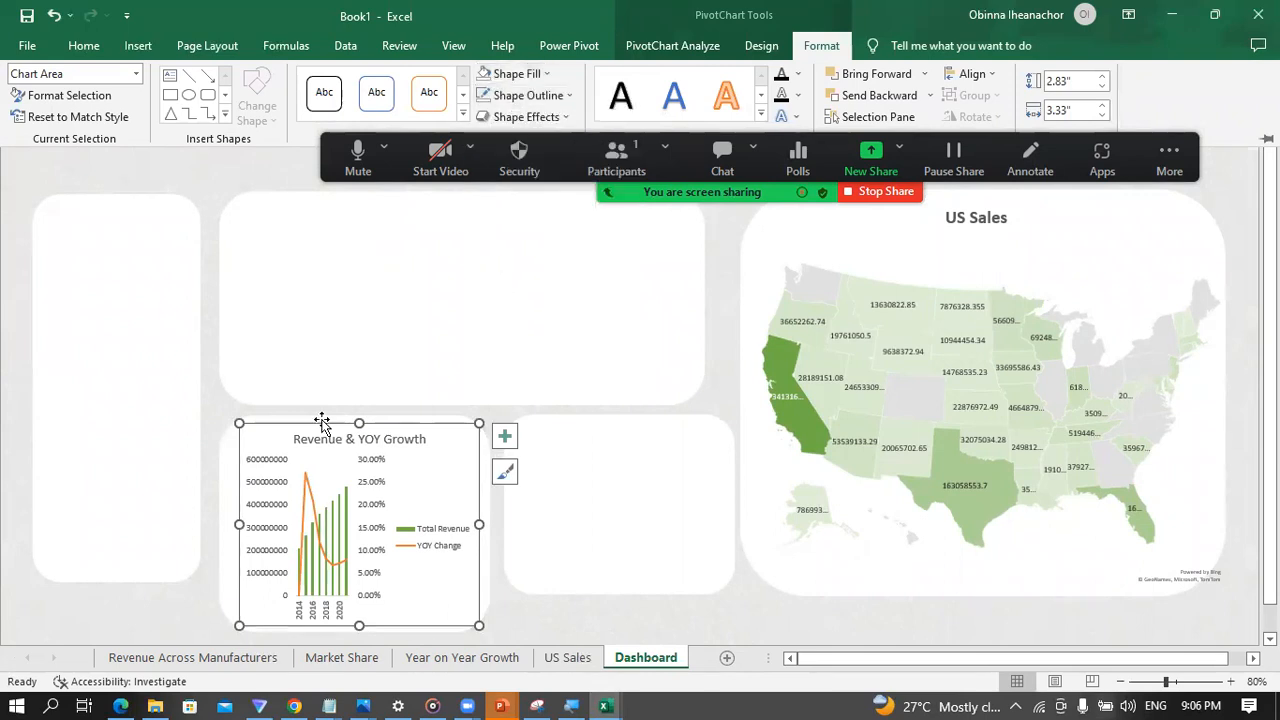
# Step: Widen the Revenue & YOY Growth chart on both sides so it spans the full width of its panel
pyautogui.click(236, 524)
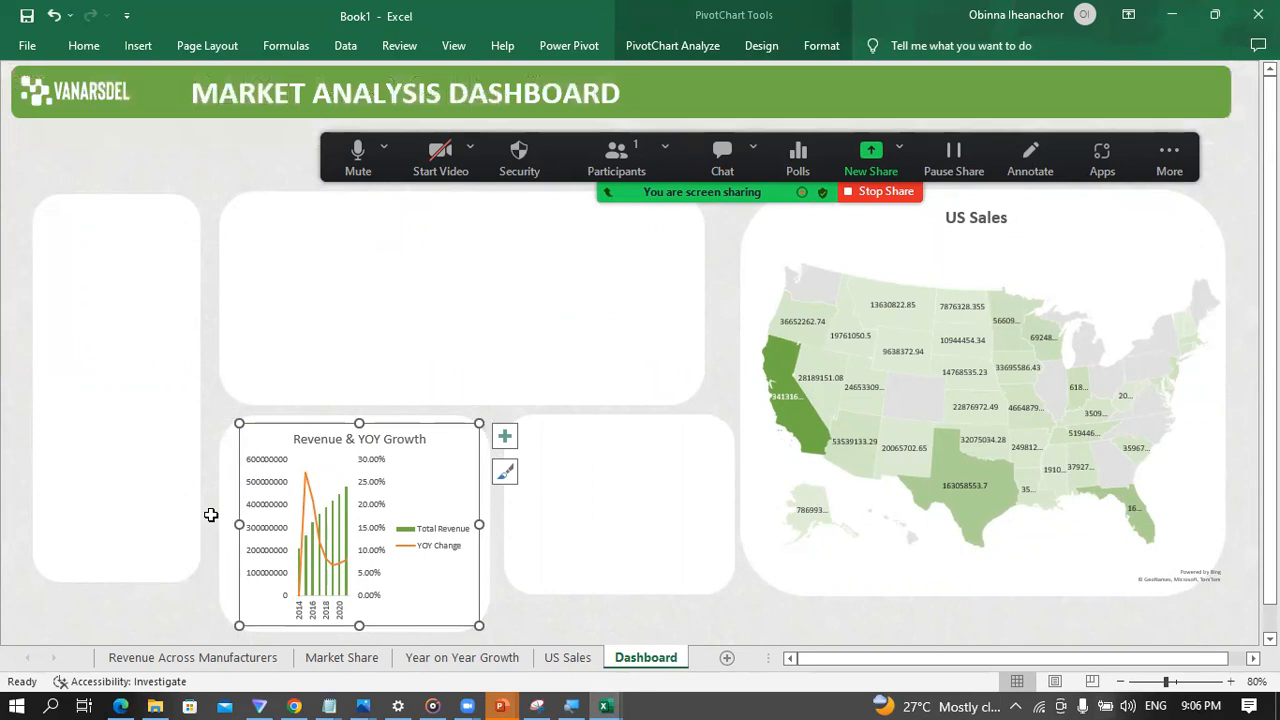
pyautogui.moveTo(235, 521)
pyautogui.mouseDown()
pyautogui.moveTo(206, 520)
pyautogui.moveTo(221, 524)
pyautogui.mouseUp()
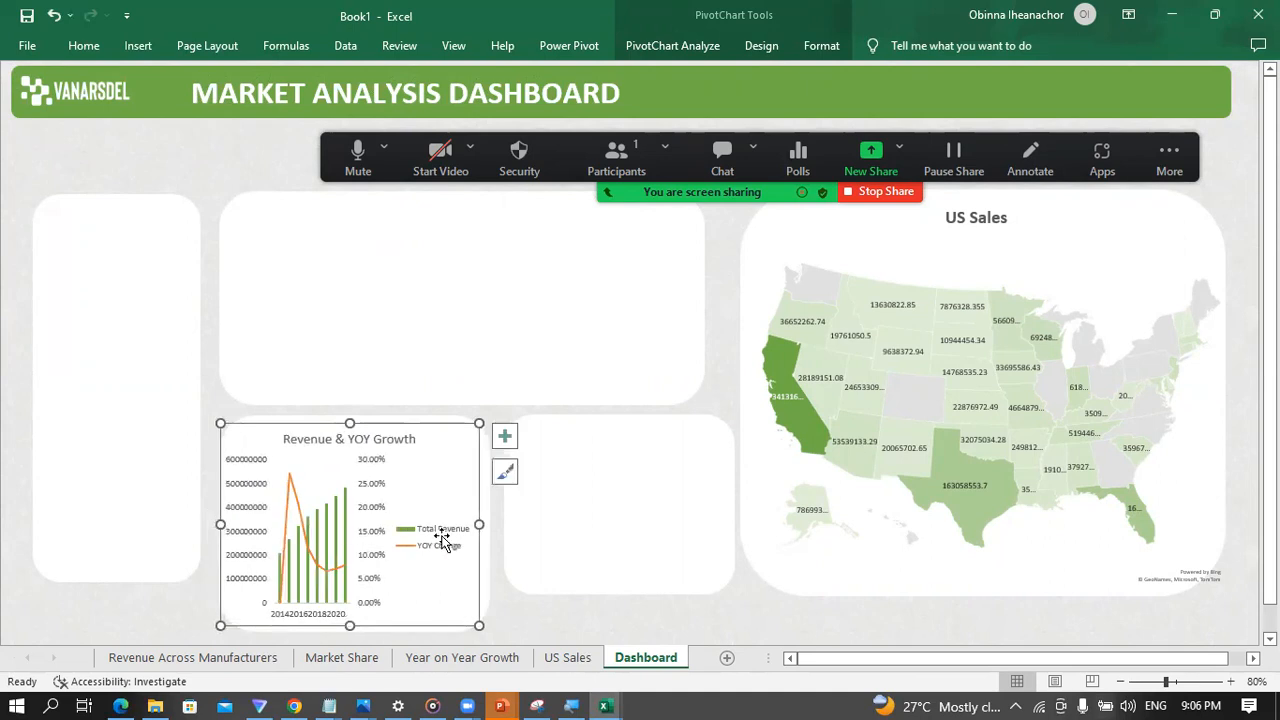
pyautogui.moveTo(477, 524); pyautogui.dragTo(502, 527)
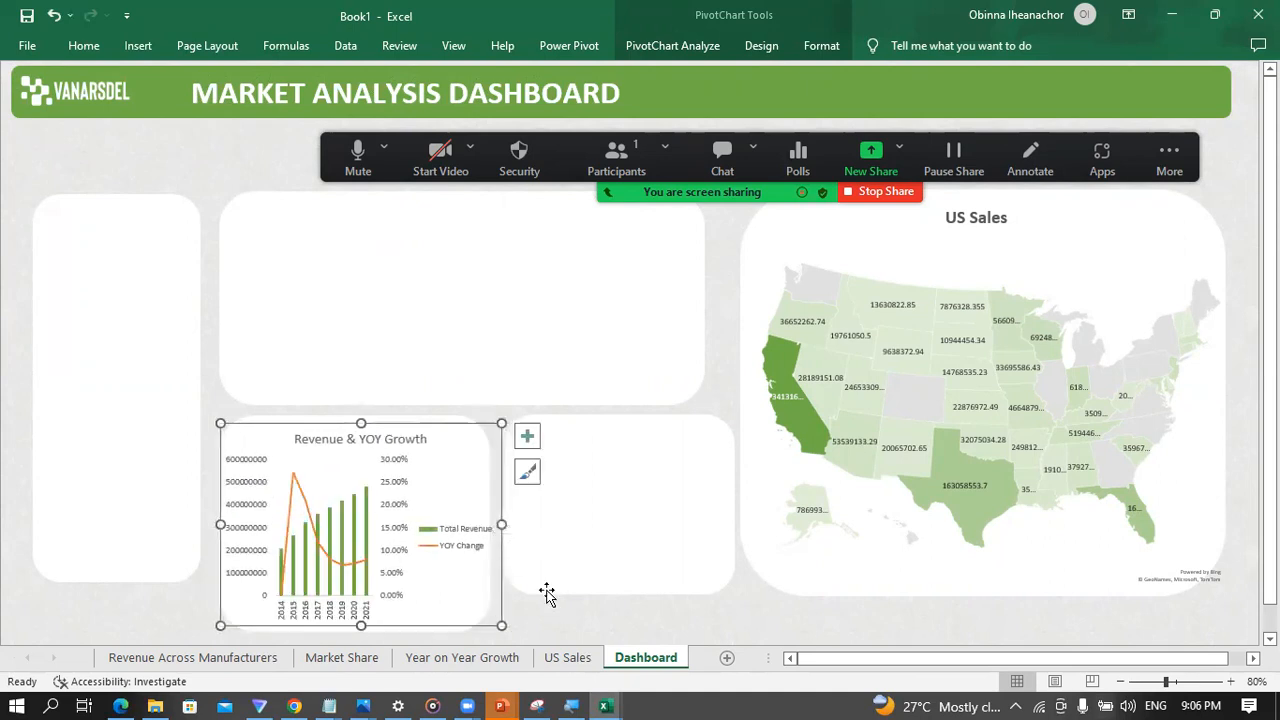
pyautogui.click(565, 636)
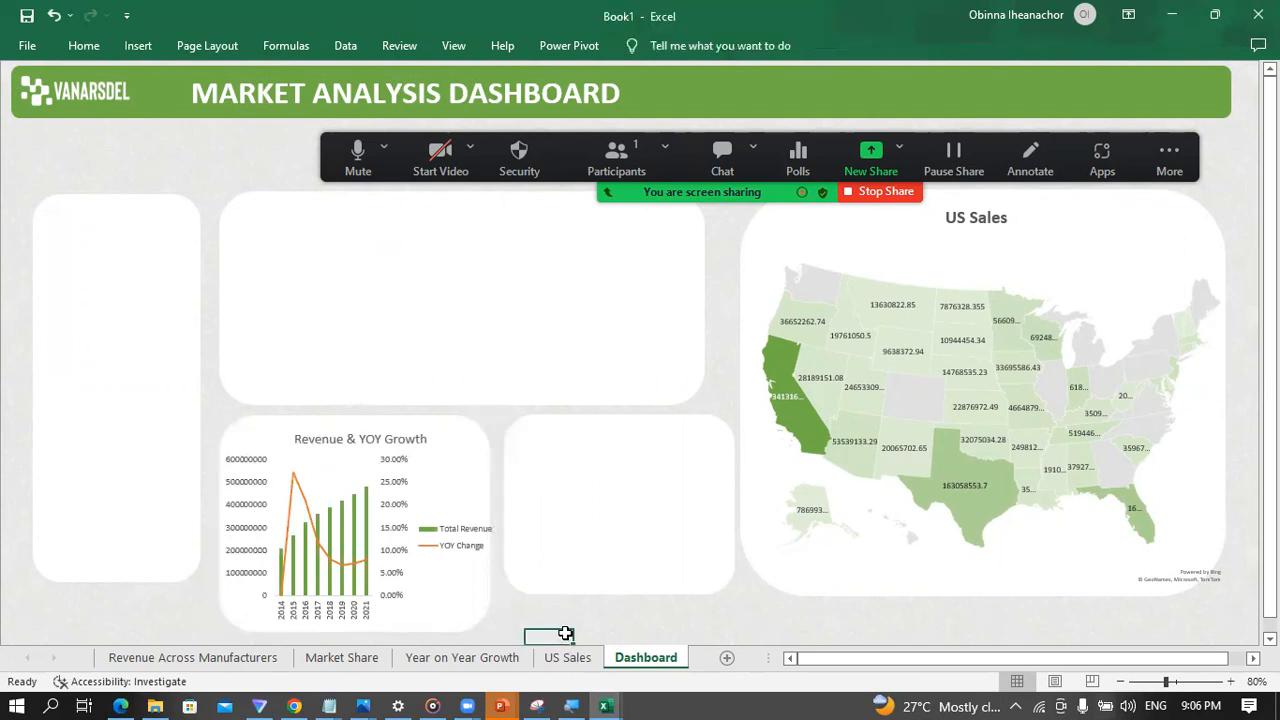
# Step: Make the Revenue & YOY Growth chart title bold and set its font size to 16
pyautogui.click(340, 438)
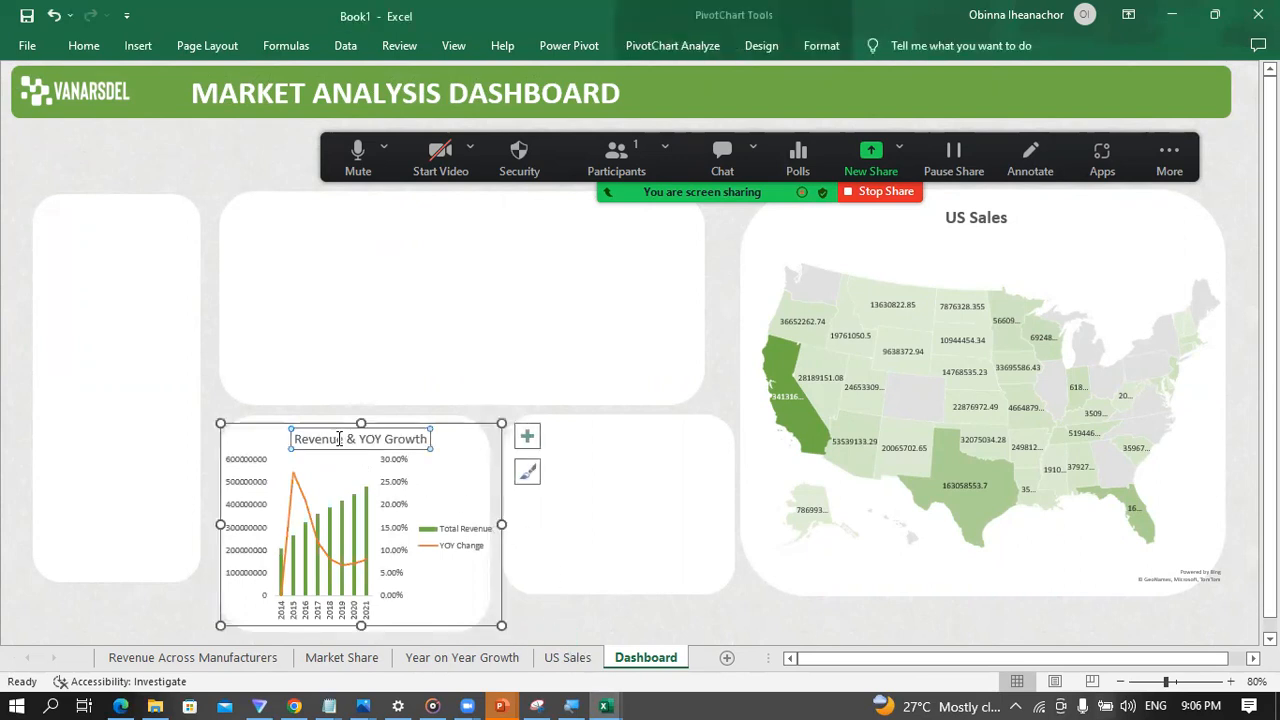
pyautogui.tripleClick(340, 439)
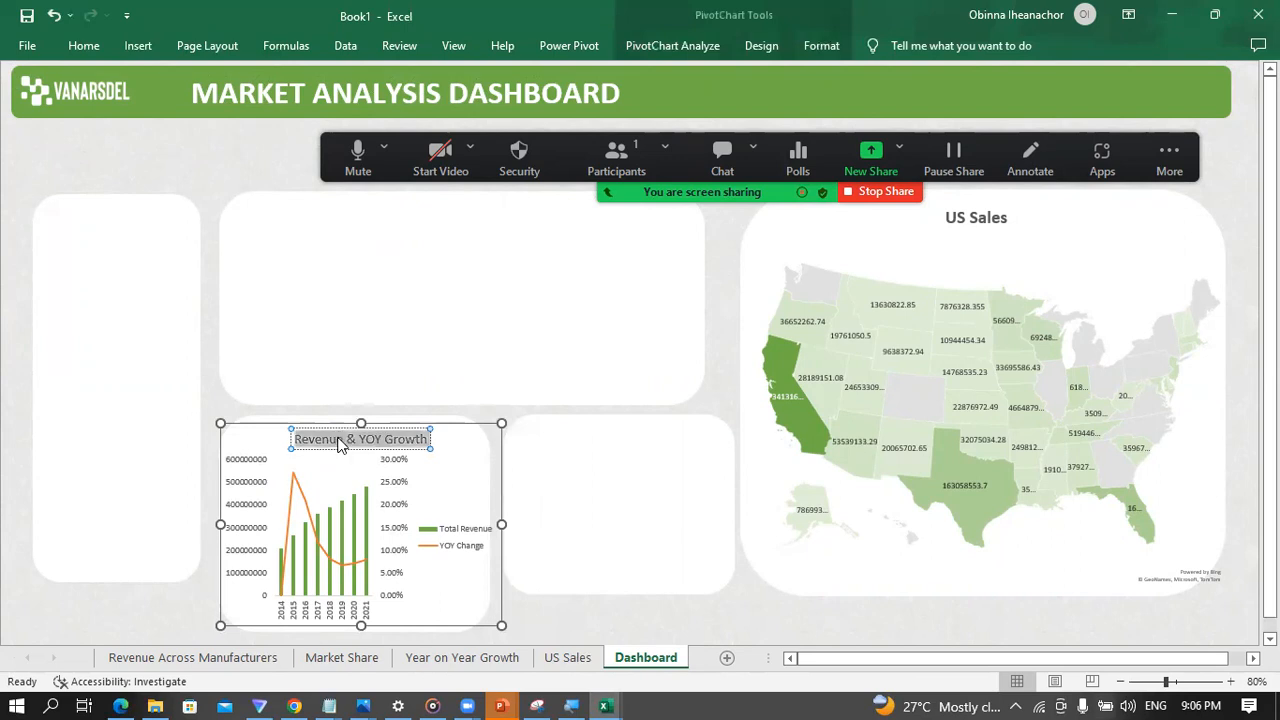
pyautogui.click(84, 47)
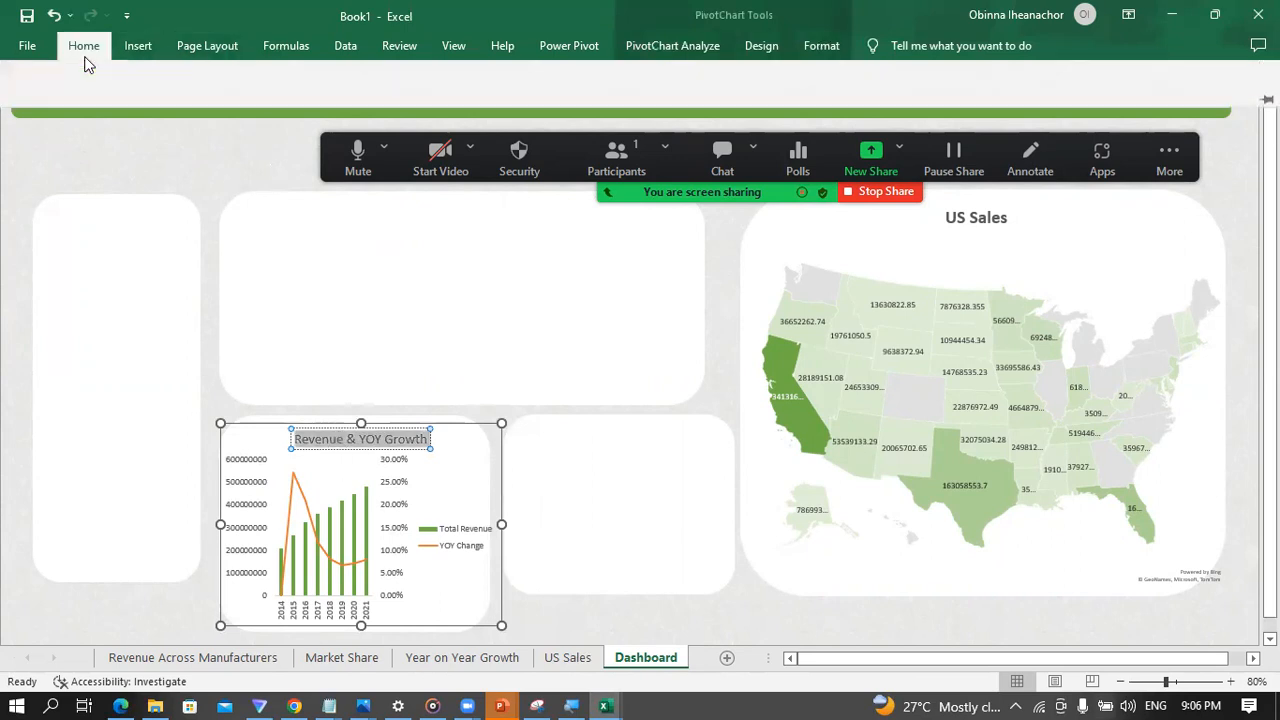
pyautogui.click(107, 109)
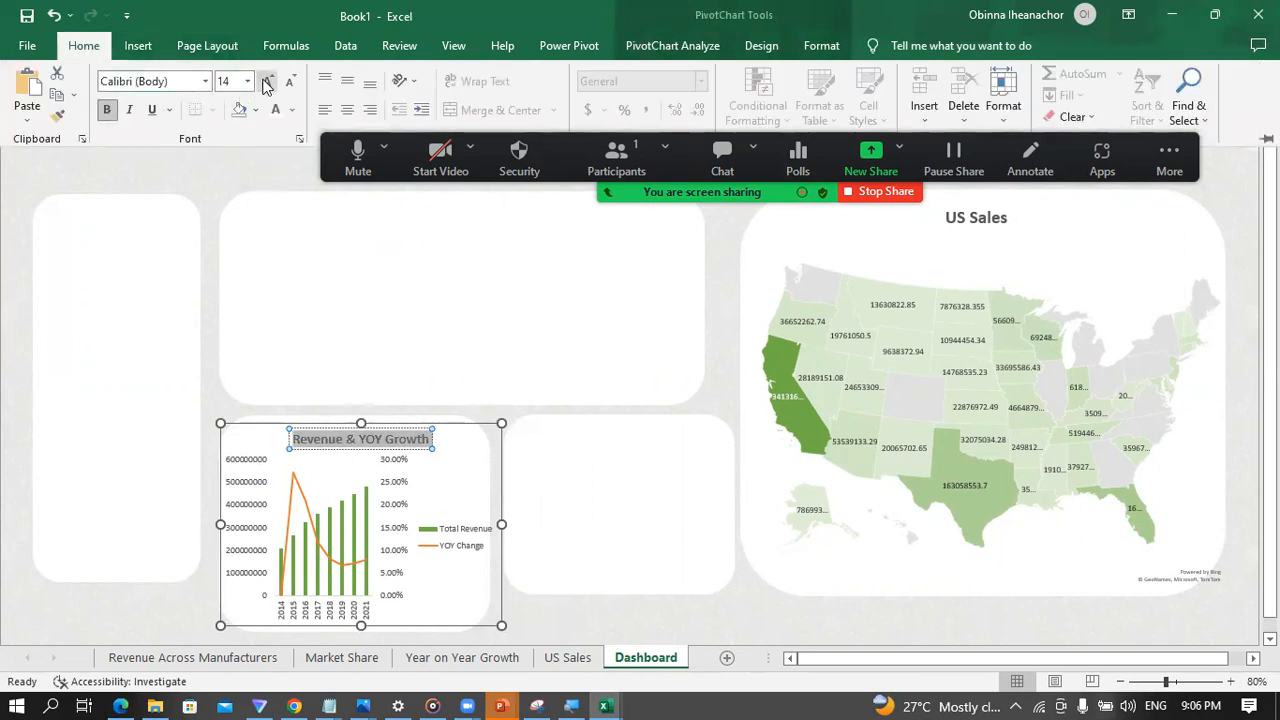
pyautogui.click(267, 81)
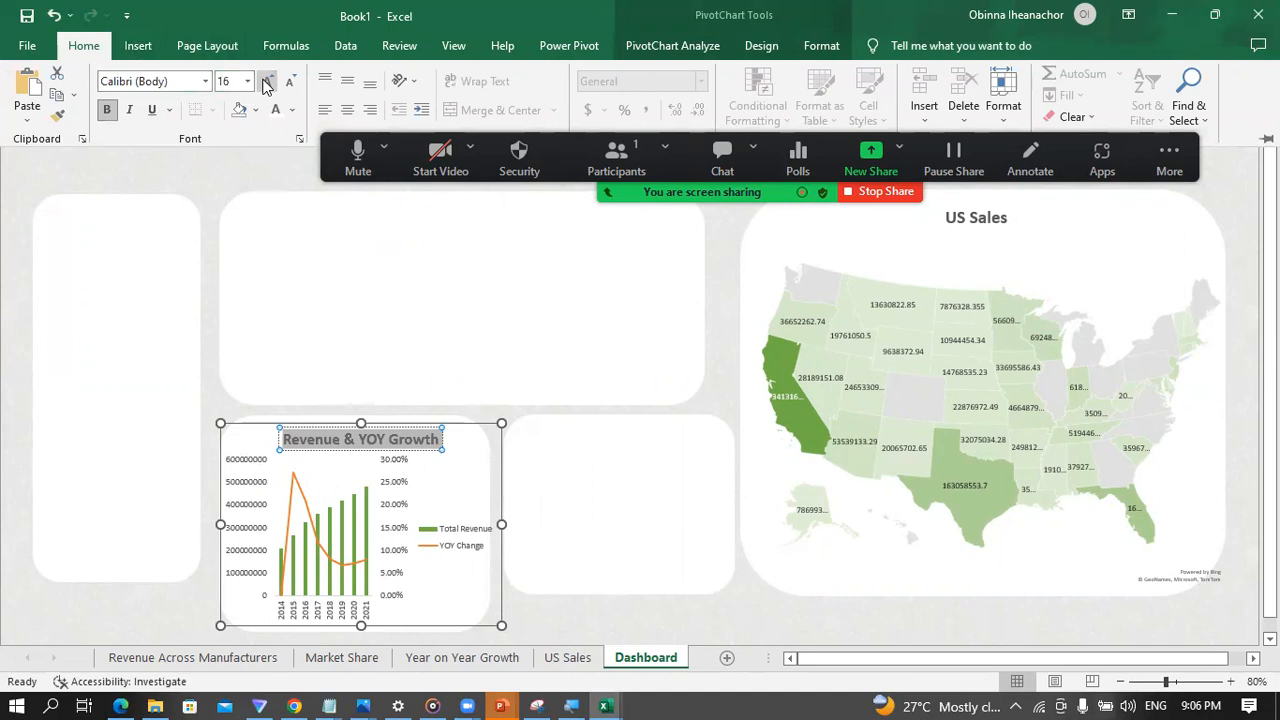
pyautogui.click(533, 612)
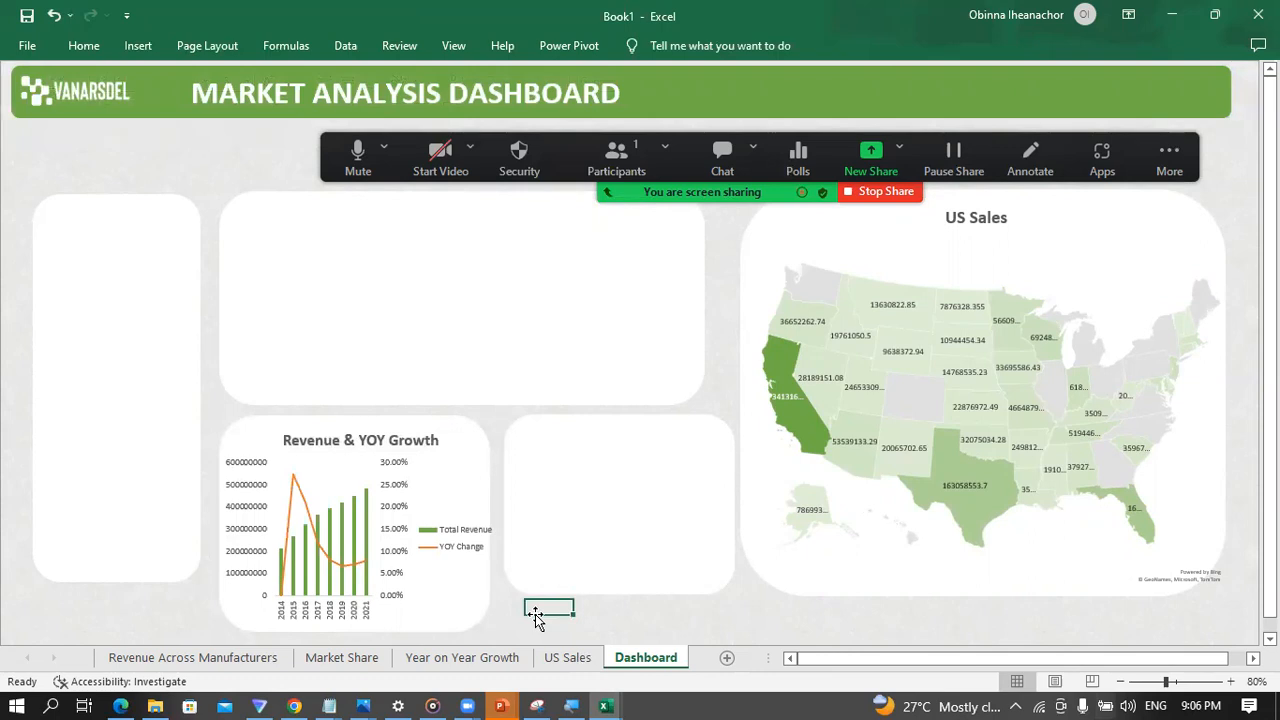
# Step: Extend the empty small lower panel downward to line up with the bottom of the Revenue & YOY Growth panel
pyautogui.click(655, 558)
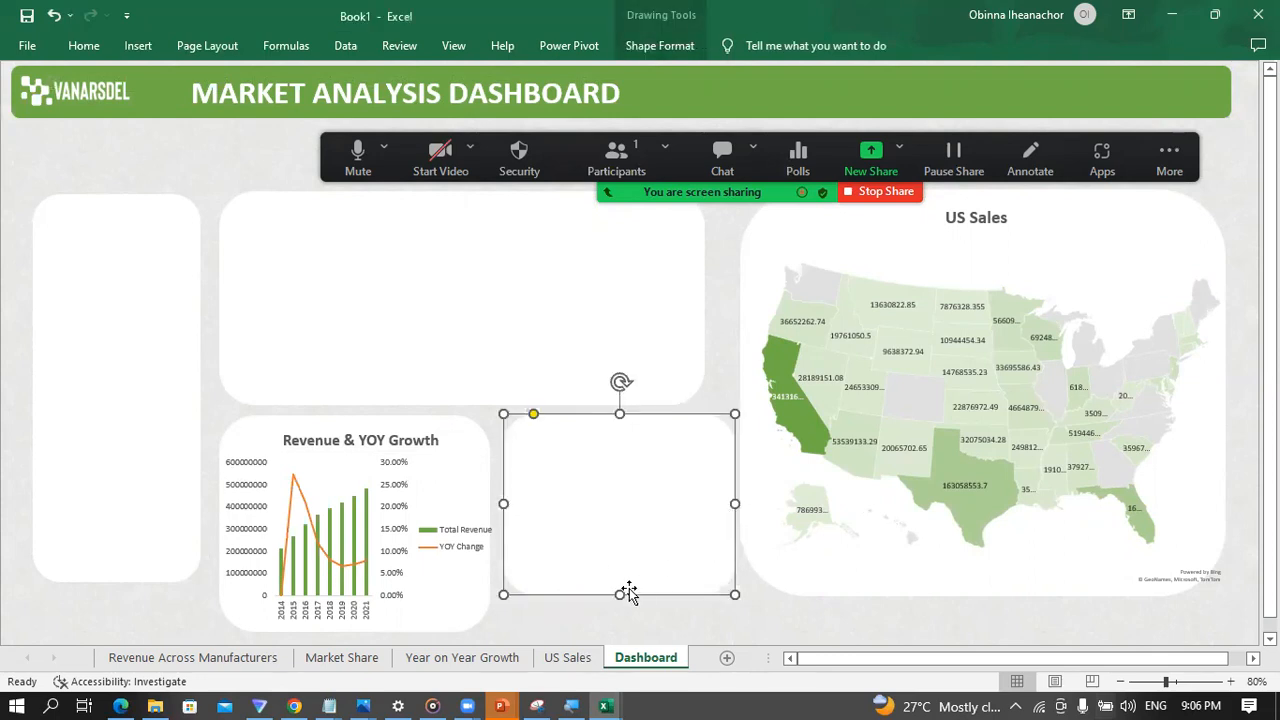
pyautogui.moveTo(620, 592); pyautogui.dragTo(621, 629)
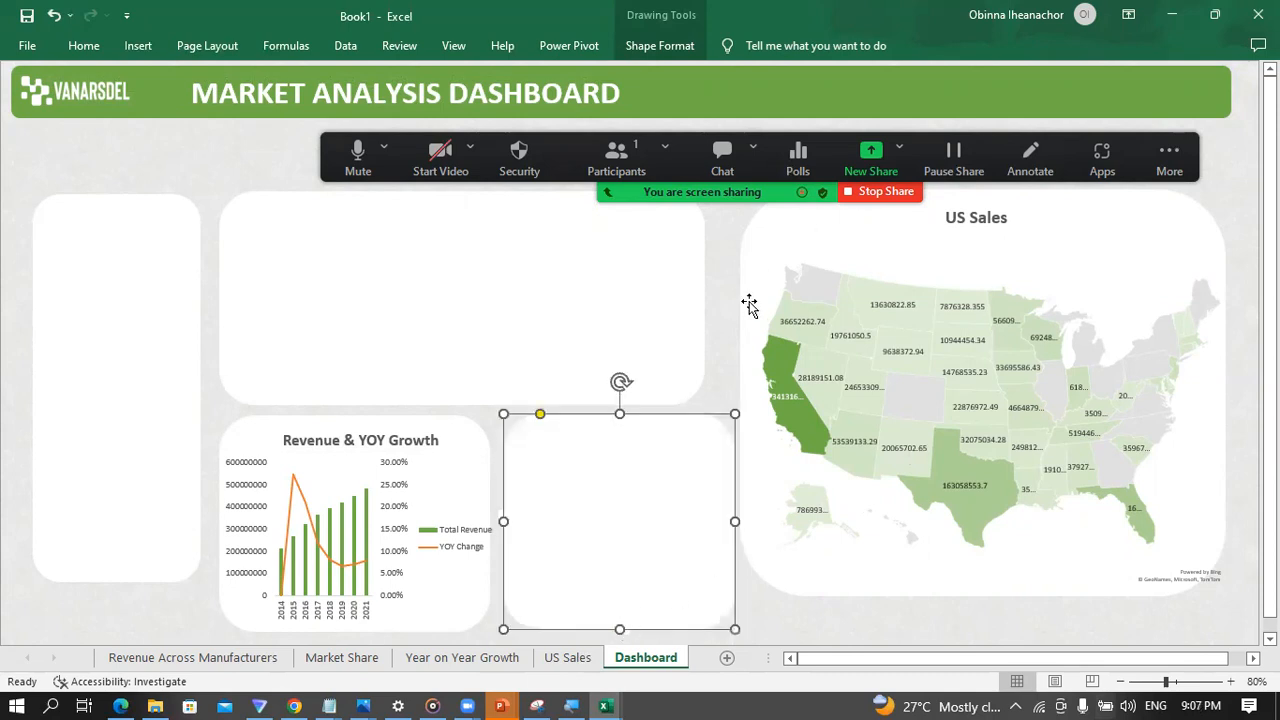
pyautogui.click(712, 351)
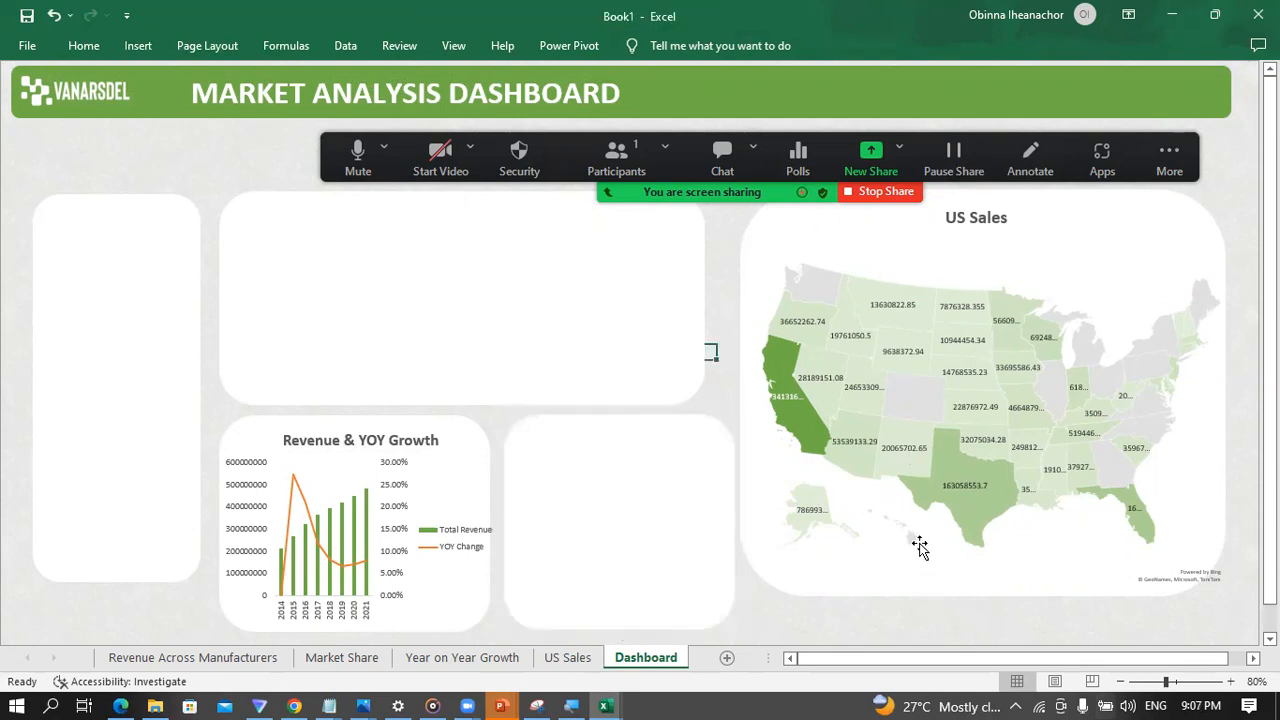
# Step: Group the US Sales map chart with the white rounded panel behind it
pyautogui.click(898, 535)
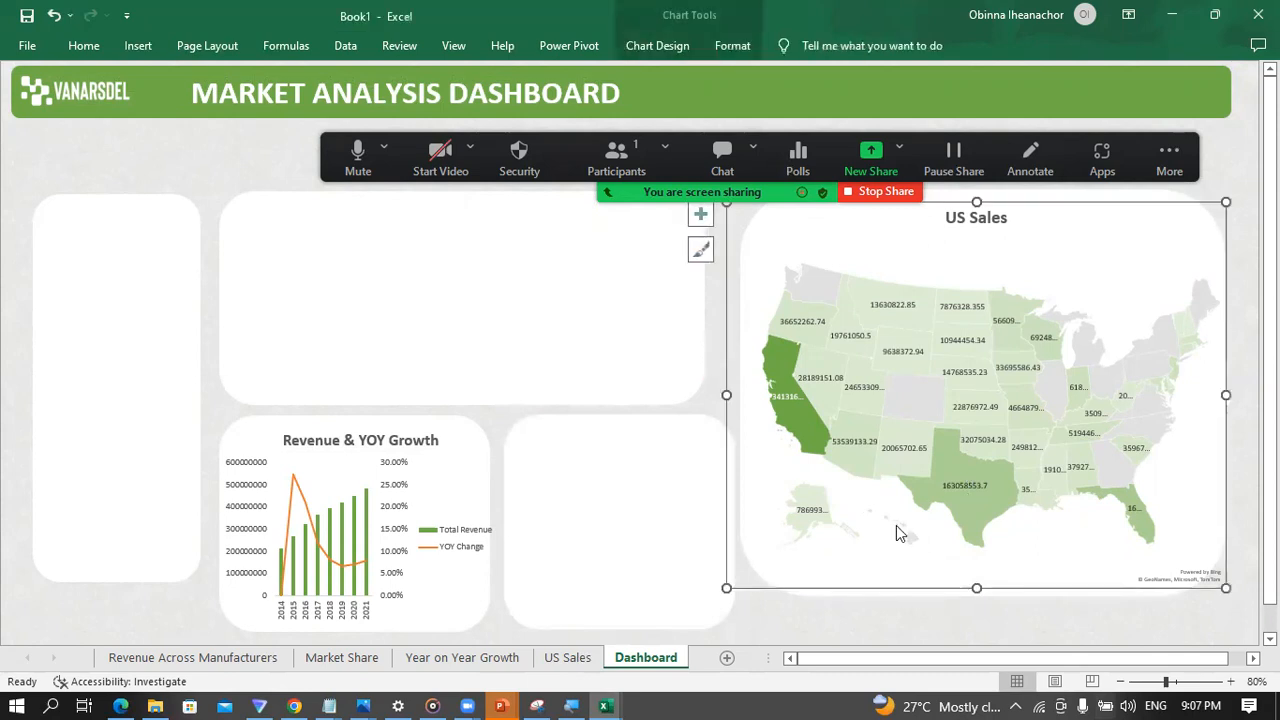
pyautogui.click(700, 397)
pyautogui.click(958, 353)
pyautogui.click(958, 353)
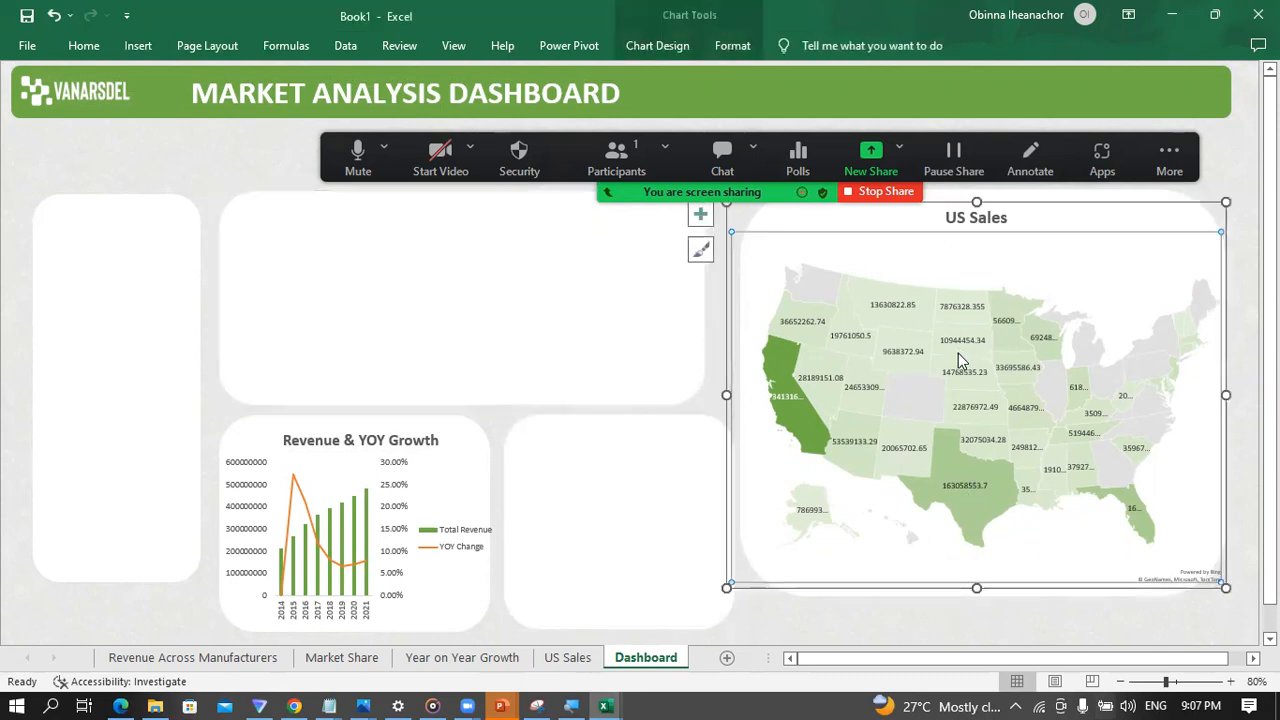
pyautogui.keyDown('ctrl'); pyautogui.click(1068, 232); pyautogui.keyUp('ctrl')
pyautogui.rightClick(1067, 232)
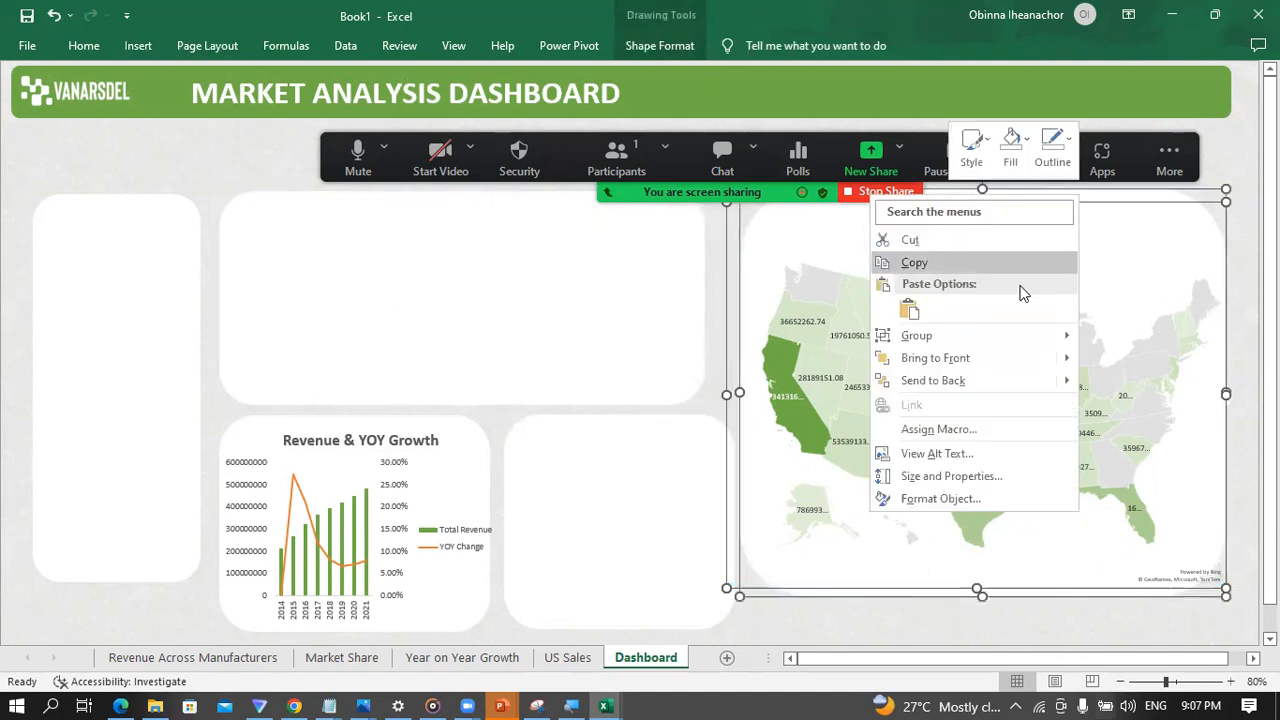
pyautogui.moveTo(1066, 337)
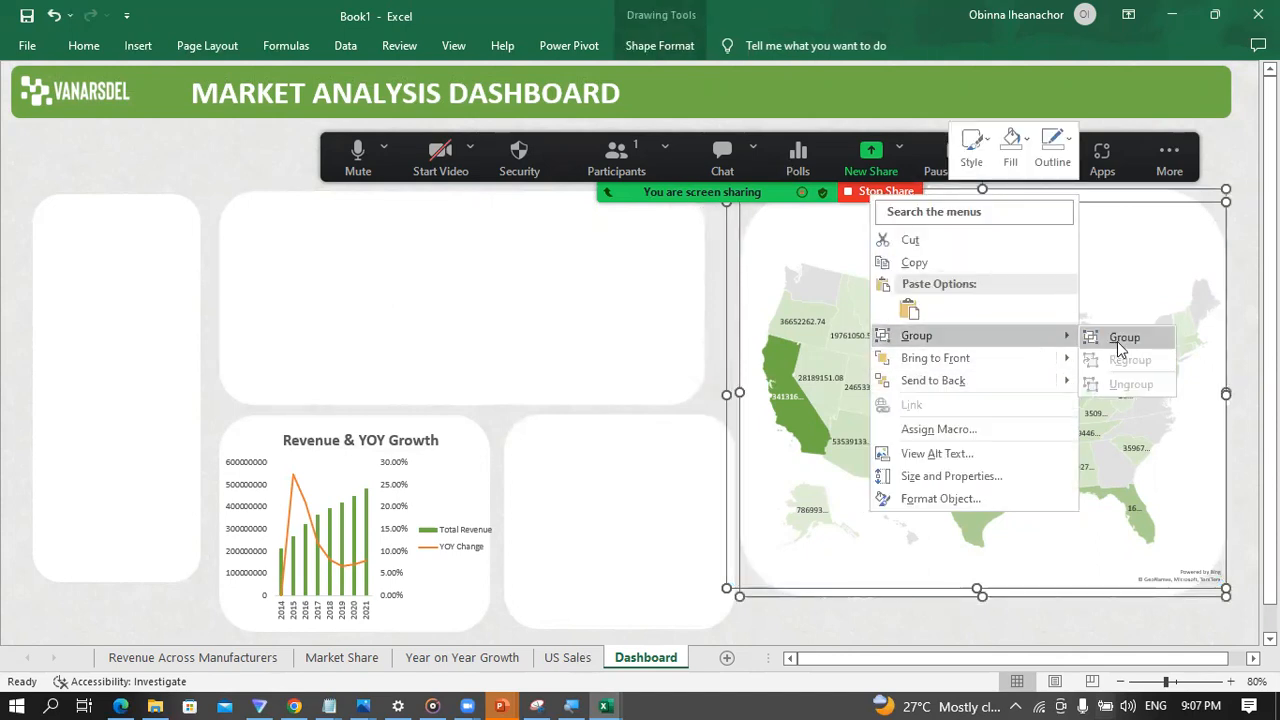
pyautogui.click(1117, 339)
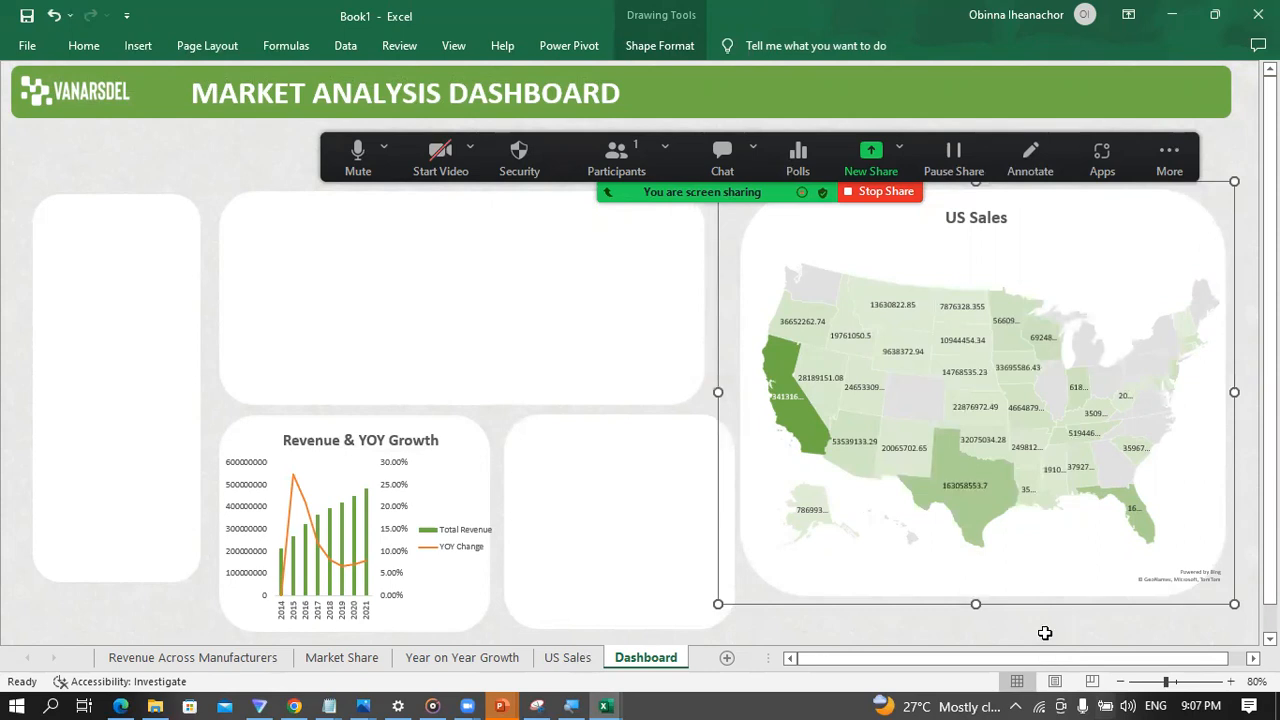
# Step: Try shifting the US Sales map and its grouped panel to the right, and undo the moves
pyautogui.click(1068, 572)
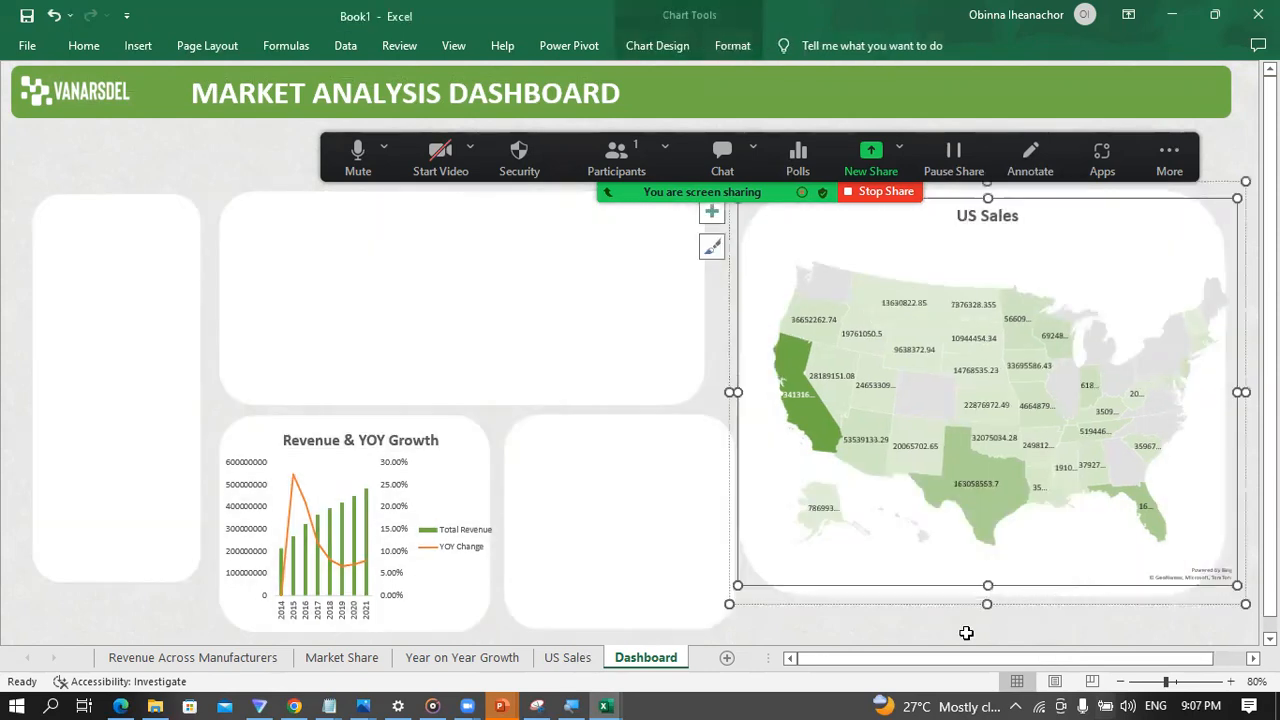
pyautogui.click(980, 632)
pyautogui.click(1020, 600)
pyautogui.moveTo(1043, 589); pyautogui.dragTo(1069, 597)
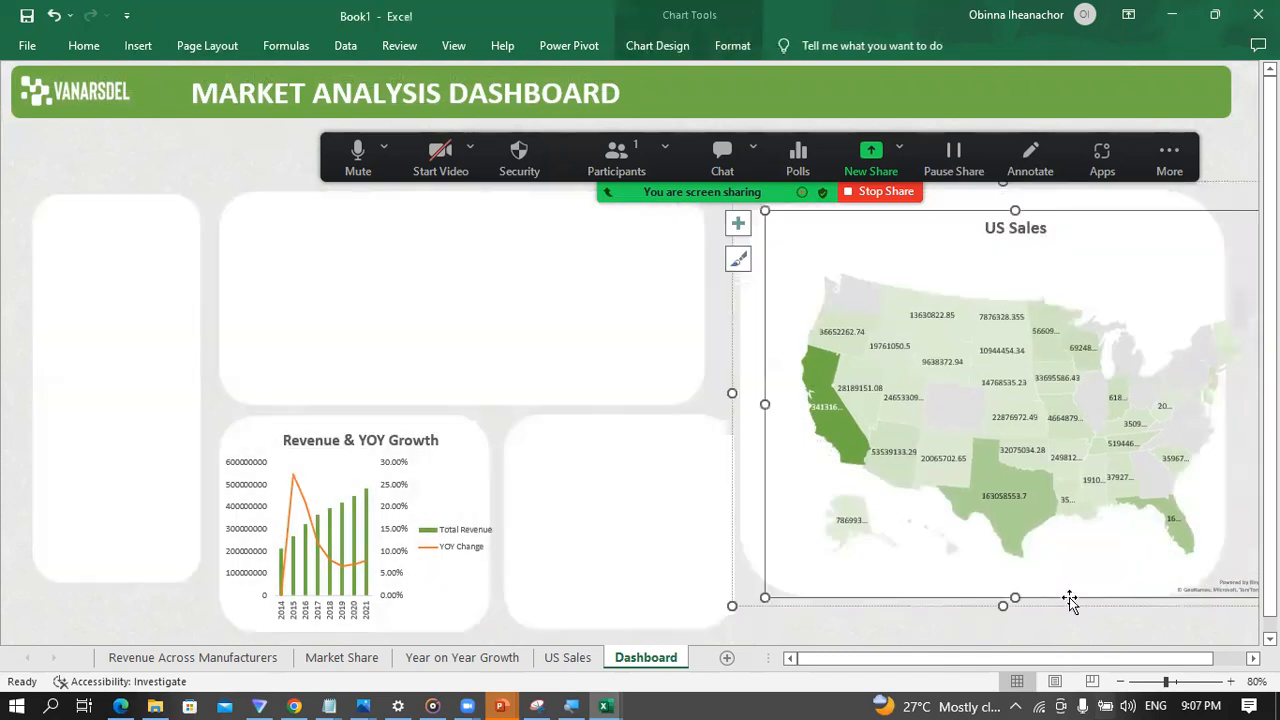
pyautogui.click(930, 620)
pyautogui.click(758, 543)
pyautogui.moveTo(760, 535); pyautogui.dragTo(773, 543)
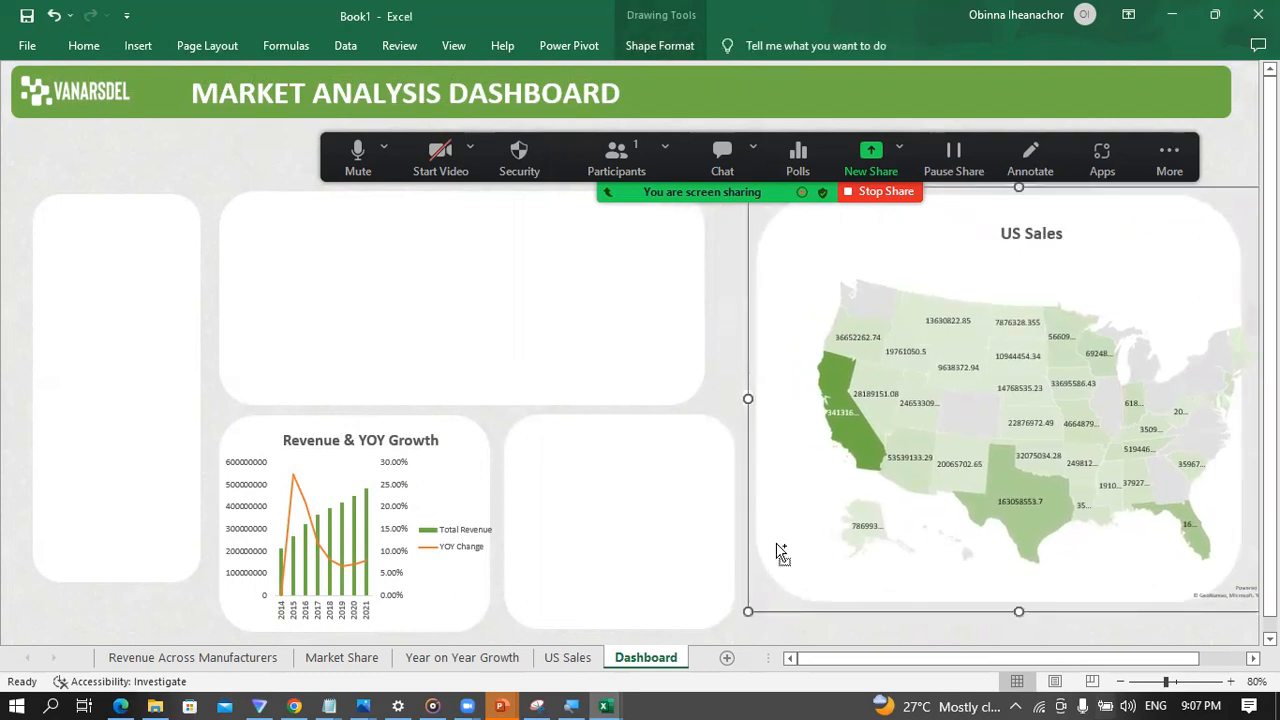
pyautogui.hotkey('ctrl', 'z')
pyautogui.click(775, 545)
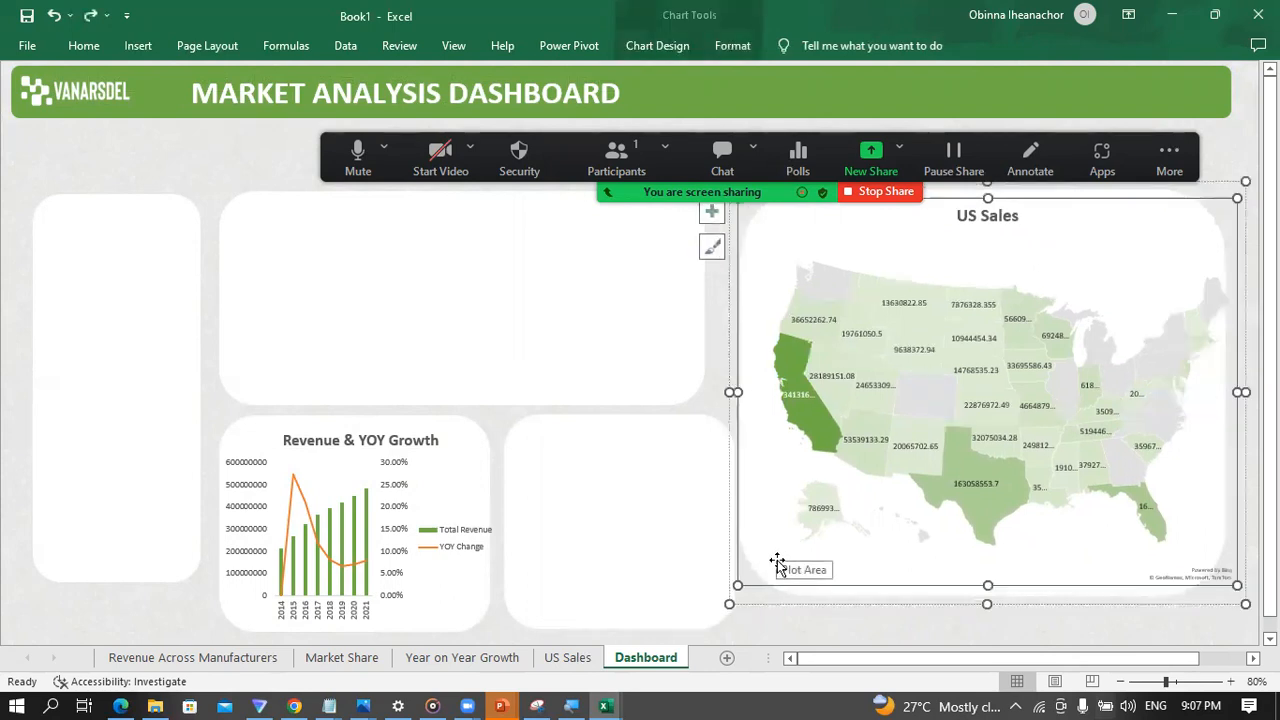
pyautogui.click(775, 635)
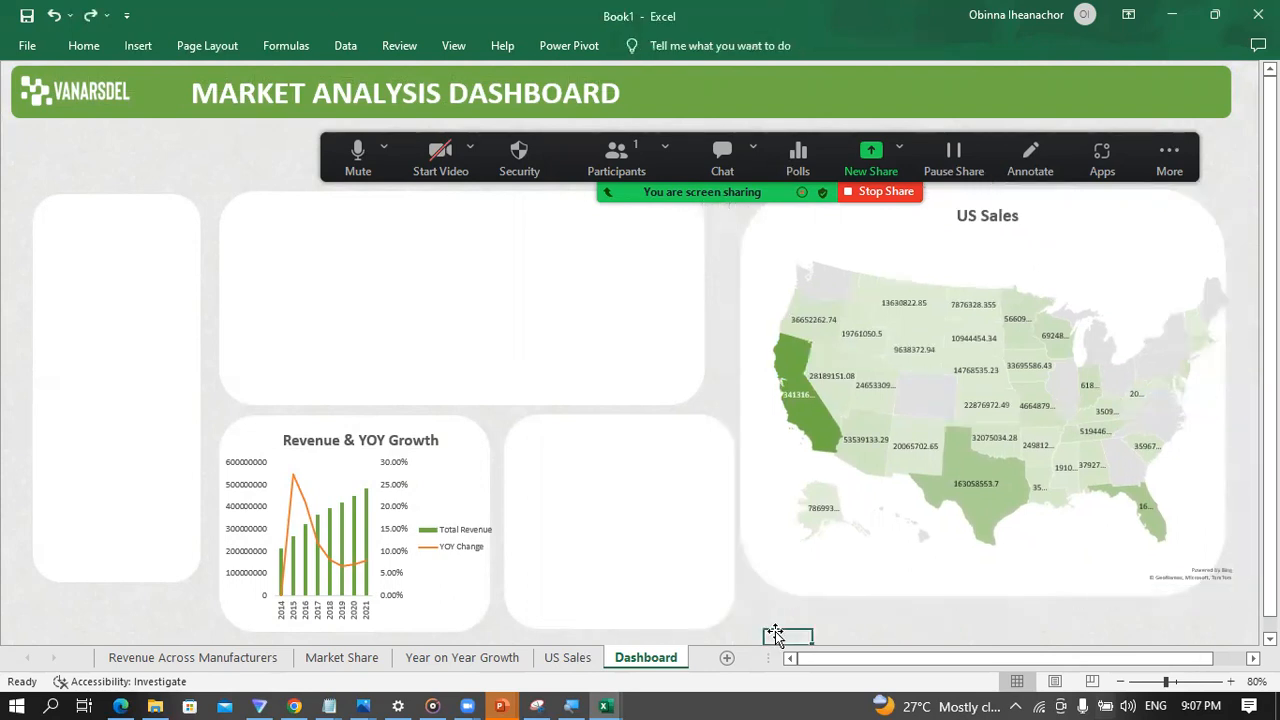
pyautogui.click(775, 631)
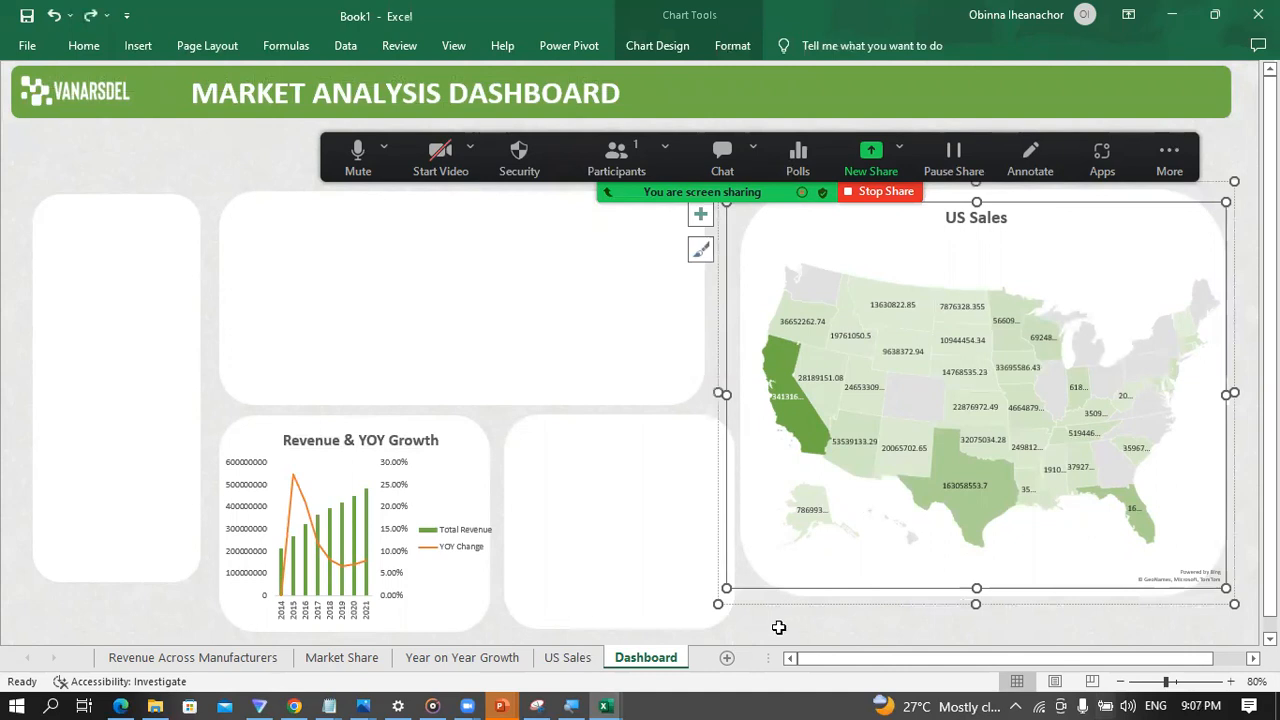
# Step: Try nudging the US Sales map slightly to the right inside its group, and undo the nudge
pyautogui.click(782, 630)
pyautogui.click(774, 580)
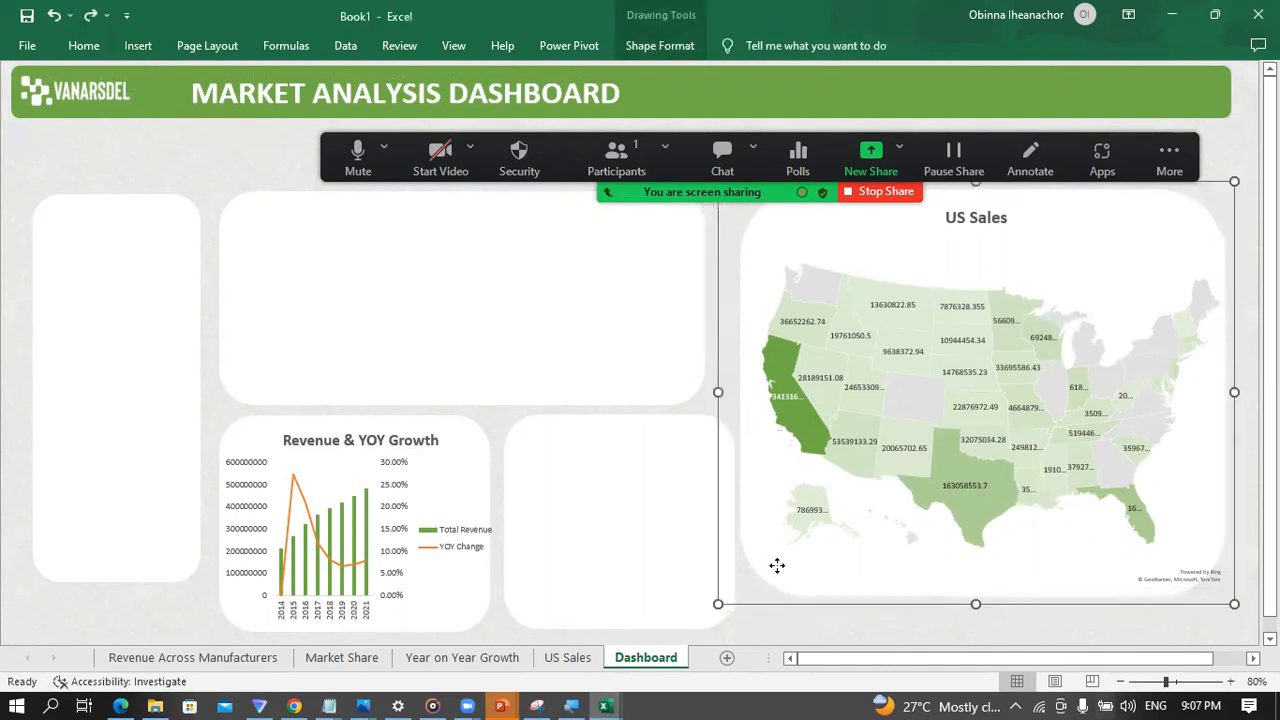
pyautogui.moveTo(777, 565); pyautogui.dragTo(786, 567)
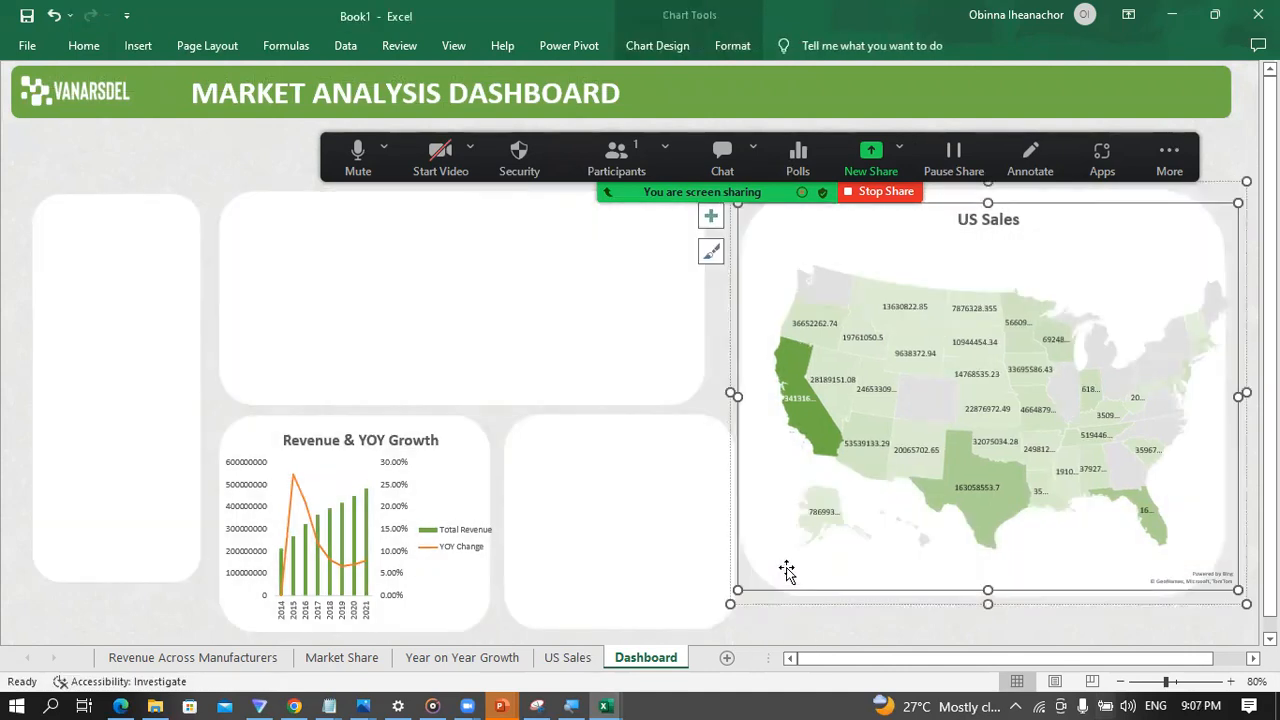
pyautogui.click(853, 622)
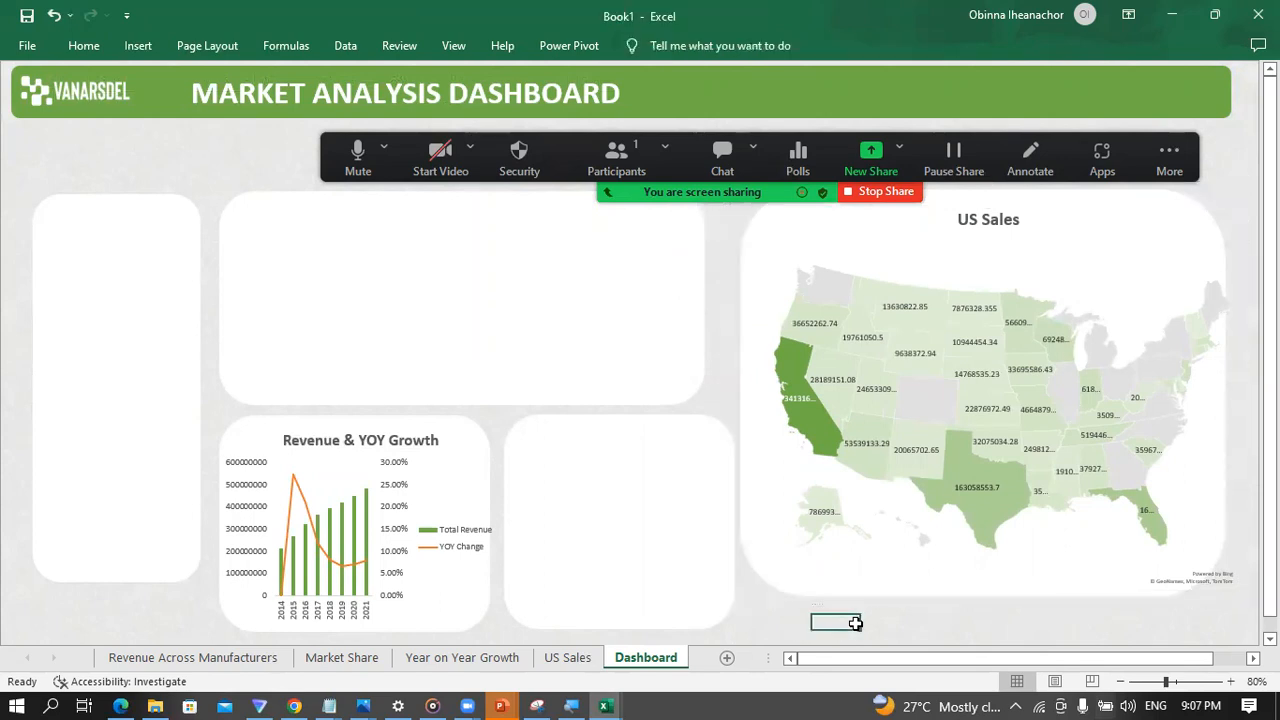
pyautogui.hotkey('ctrl', 'z')
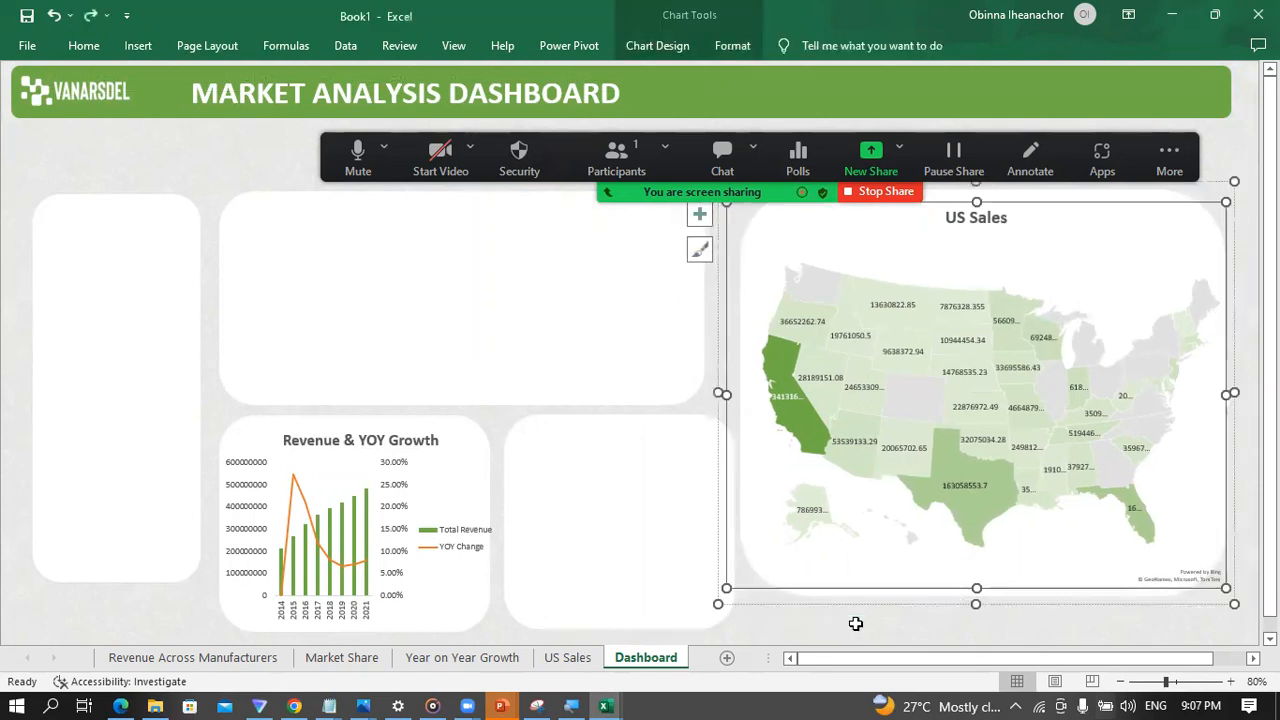
# Step: Move the whole US Sales group slightly to the right and down, clear of the neighbouring panels
pyautogui.click(945, 634)
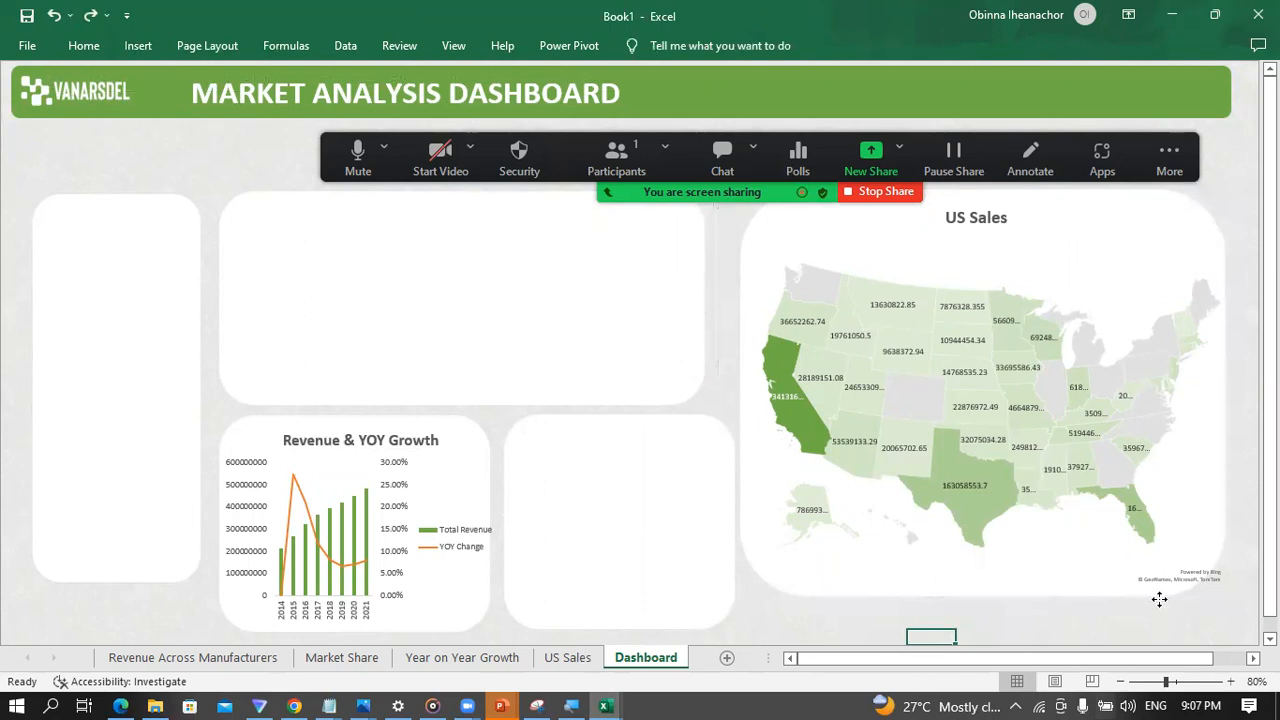
pyautogui.click(1156, 600)
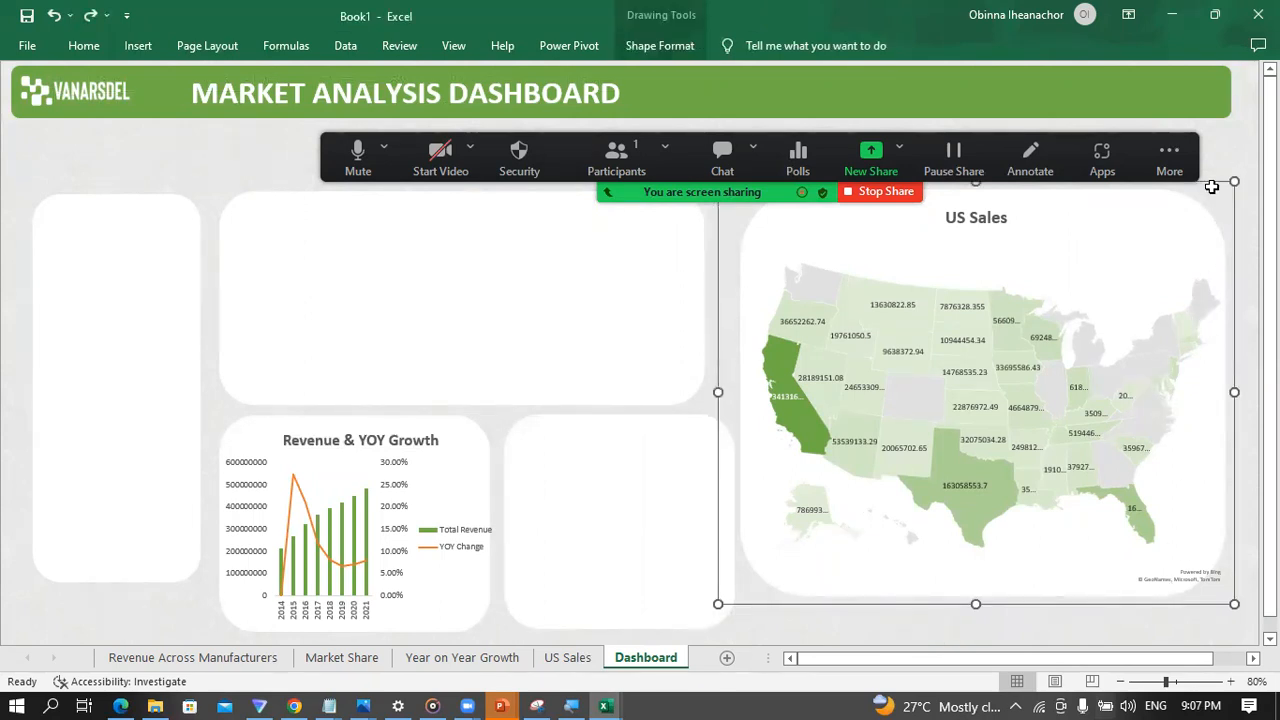
pyautogui.moveTo(1216, 181); pyautogui.dragTo(1238, 200)
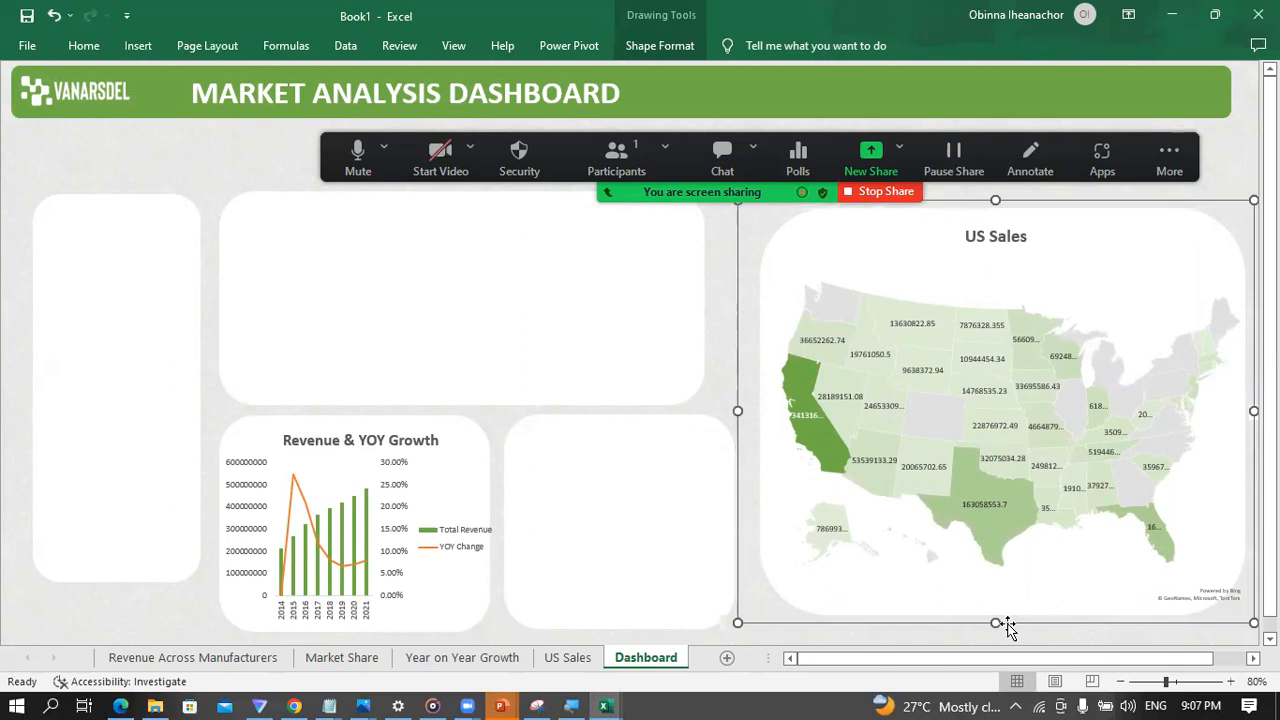
# Step: Stretch the US Sales group taller at both its lower and upper edges, and widen the empty lower-middle panel slightly to the right
pyautogui.moveTo(997, 621); pyautogui.dragTo(1008, 620)
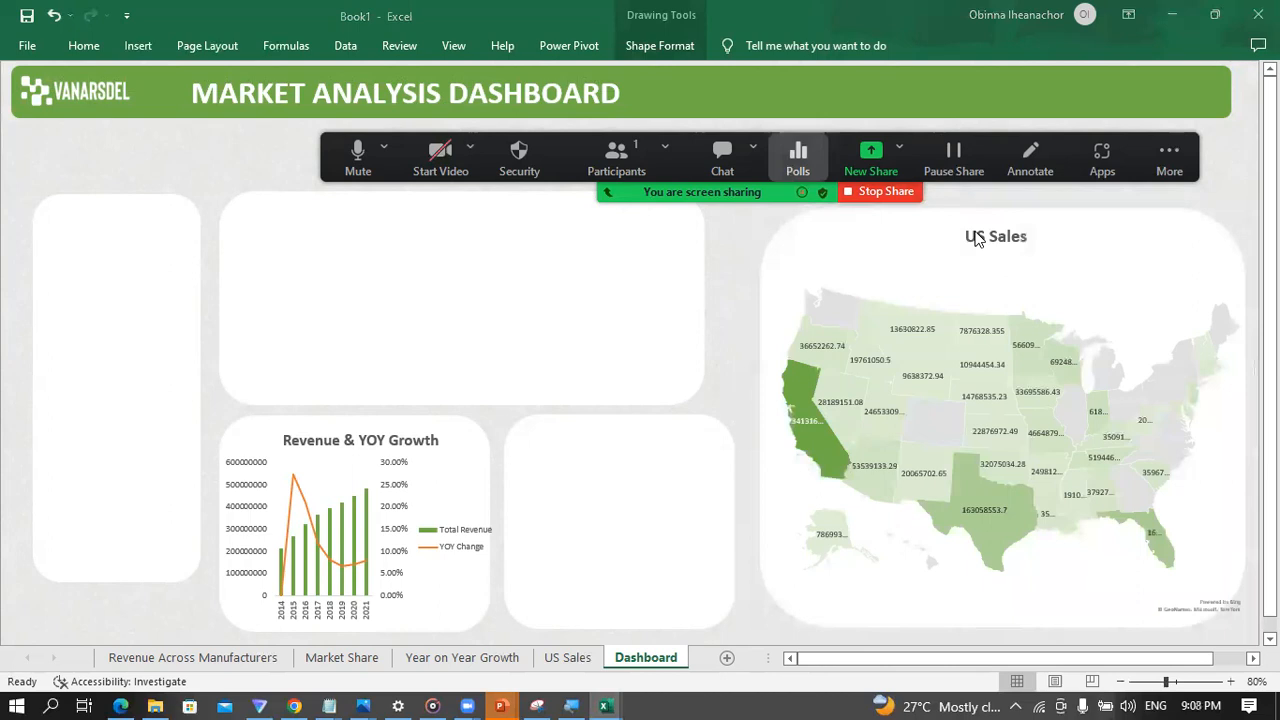
pyautogui.click(975, 238)
pyautogui.moveTo(995, 200); pyautogui.dragTo(995, 186)
pyautogui.click(788, 142)
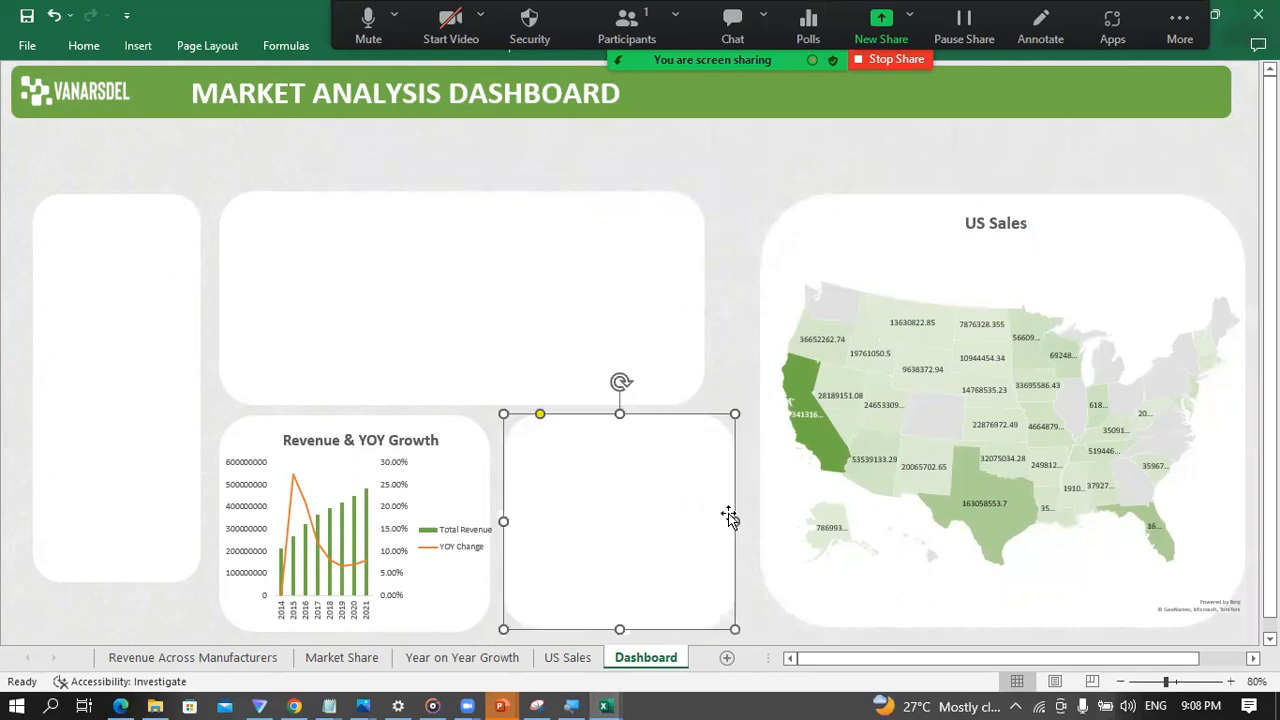
pyautogui.moveTo(735, 520); pyautogui.dragTo(746, 521)
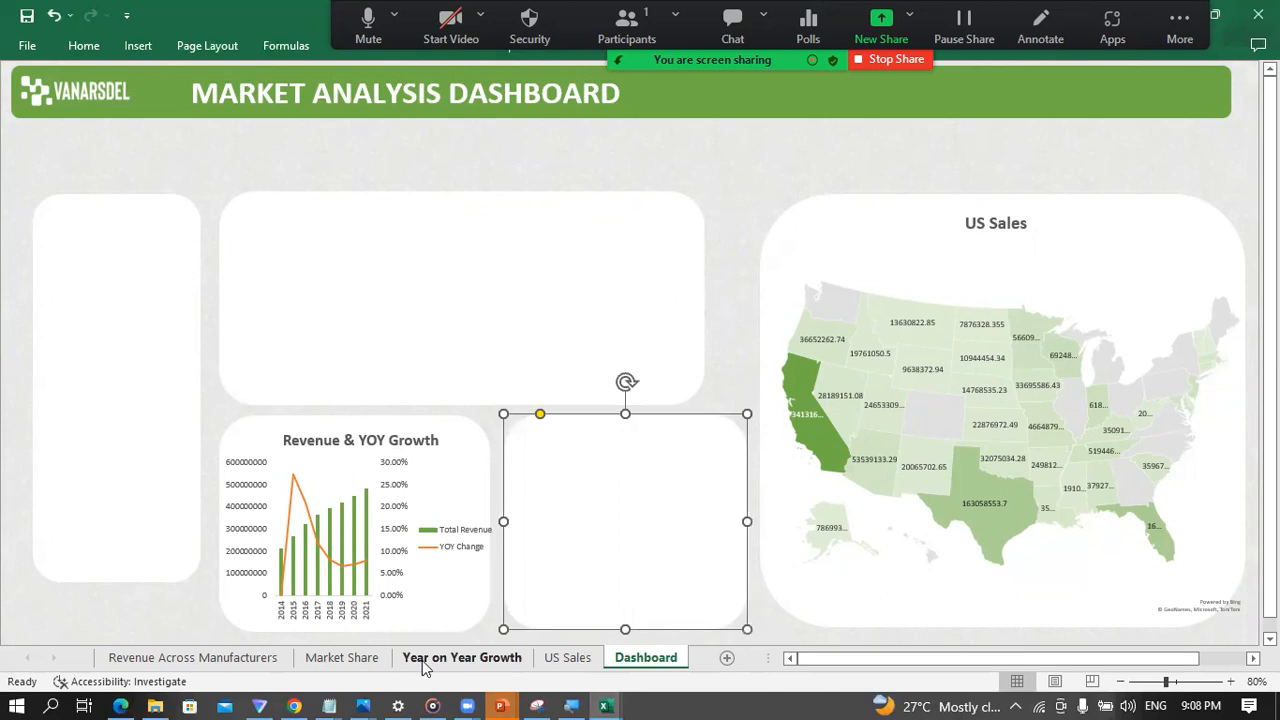
# Step: Check the Market Share sheet's chart against the sample dashboard in the PowerPoint slide show, and return to the Excel workbook
pyautogui.click(241, 662)
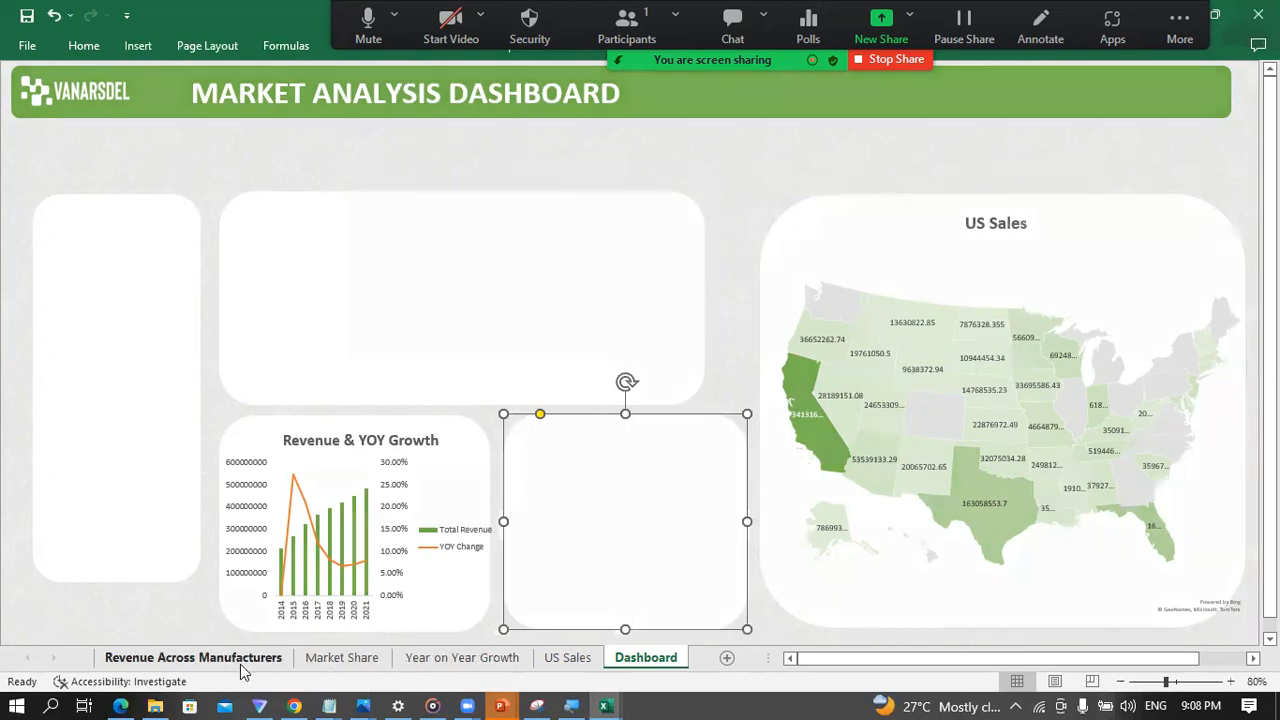
pyautogui.click(335, 662)
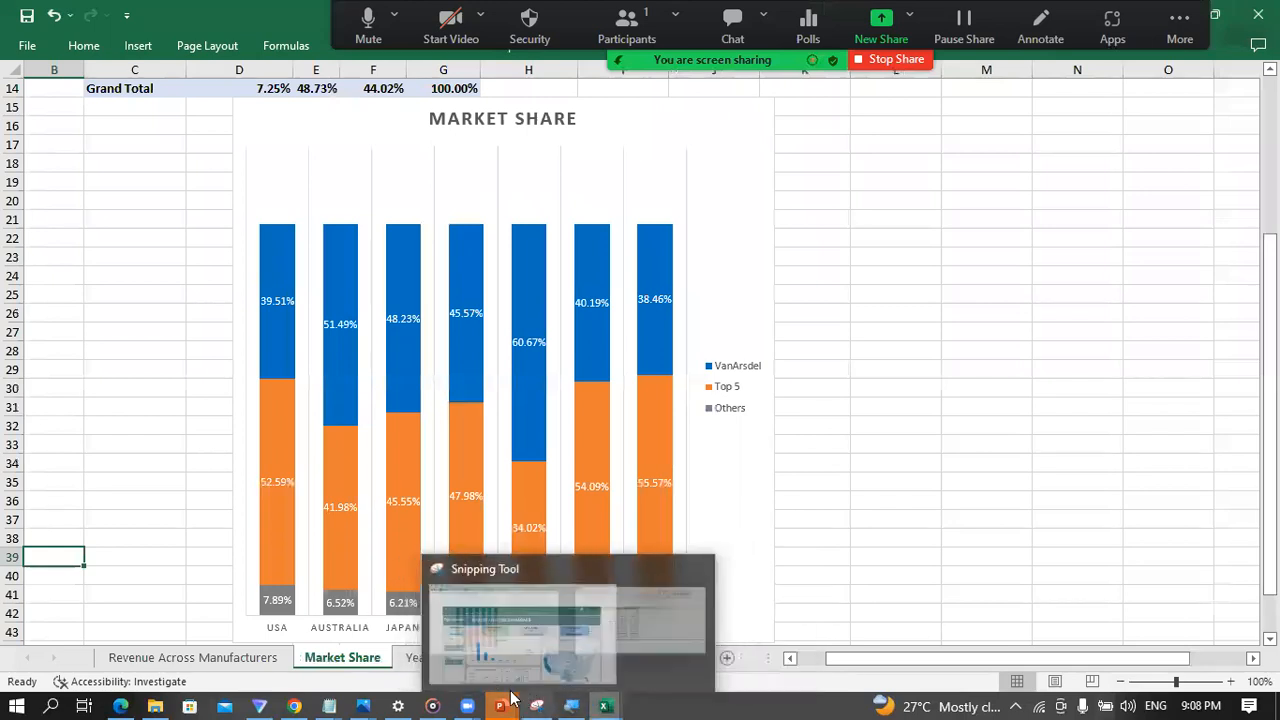
pyautogui.moveTo(509, 702)
pyautogui.click(814, 636)
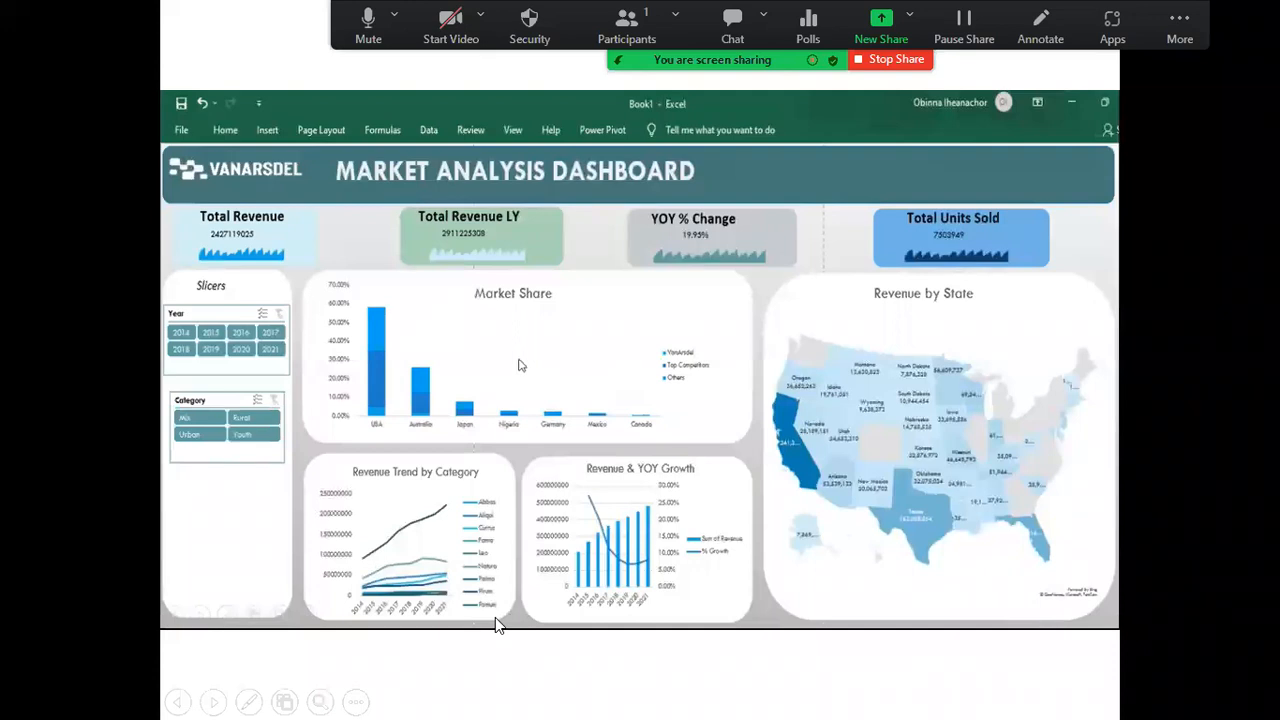
pyautogui.press('super')
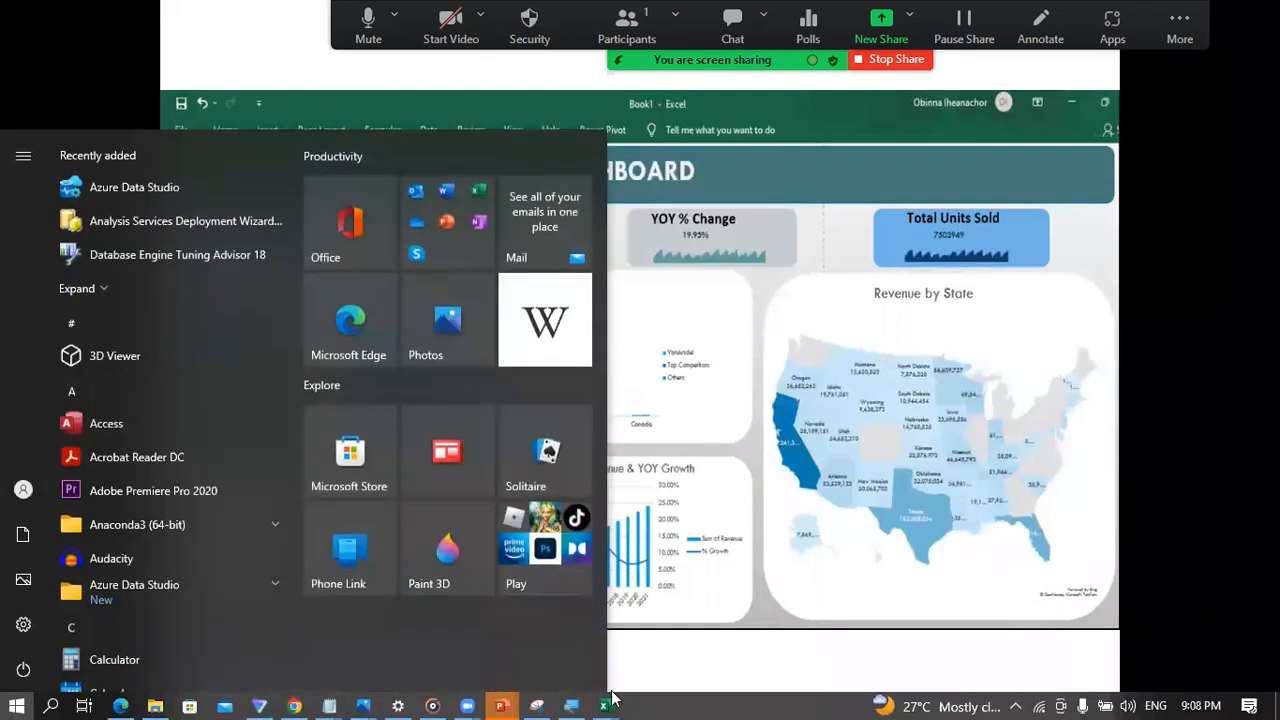
pyautogui.moveTo(606, 702)
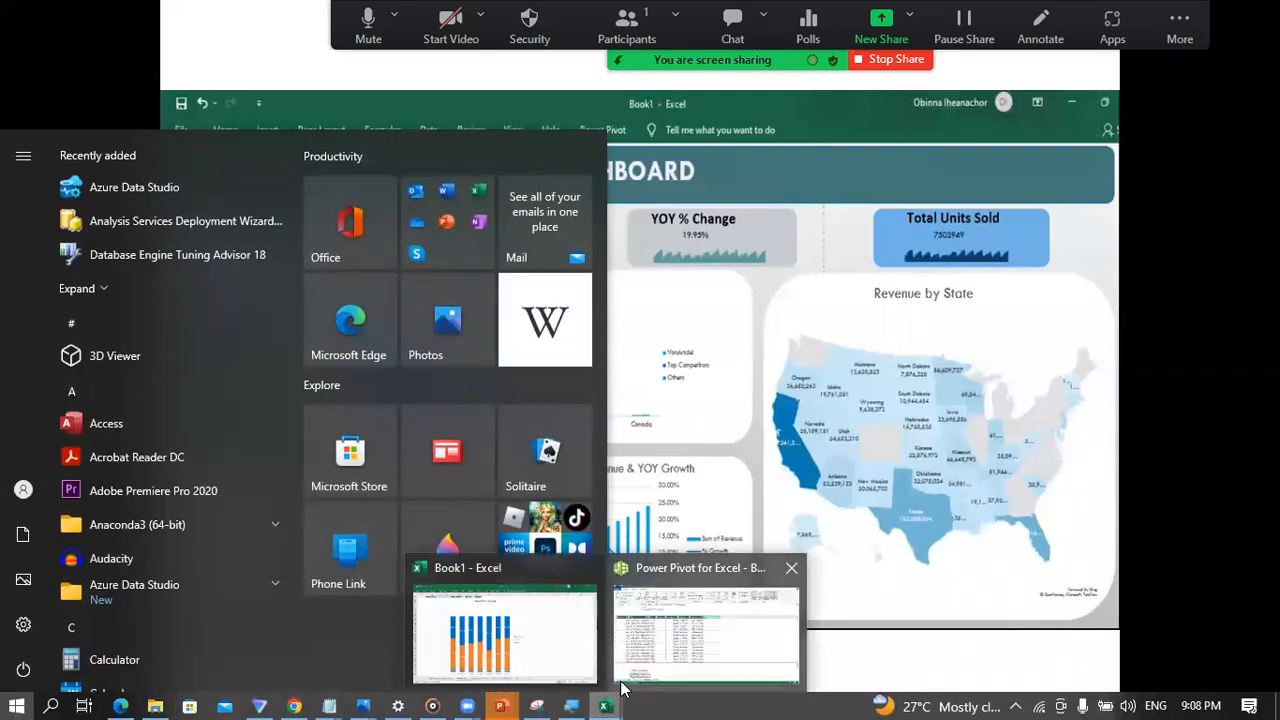
pyautogui.click(548, 668)
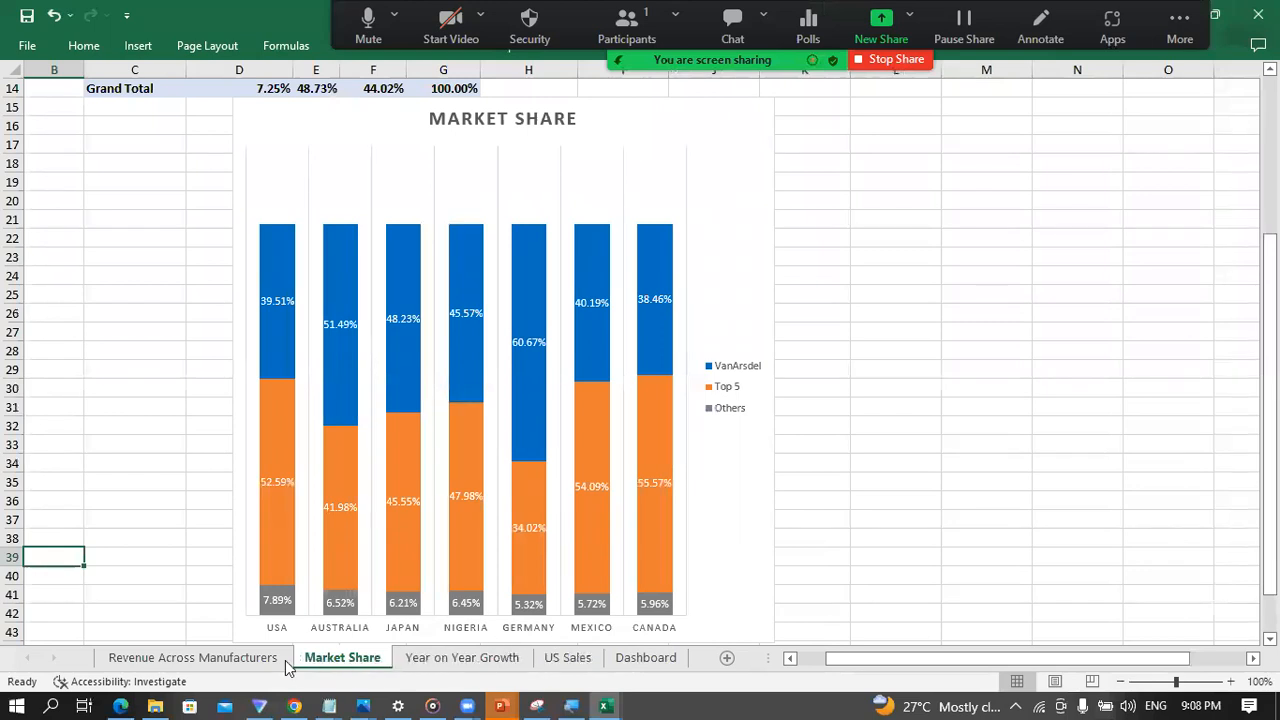
# Step: Cut the Revenue Across Manufacturers line chart from its own sheet and paste it into the Dashboard sheet
pyautogui.click(212, 664)
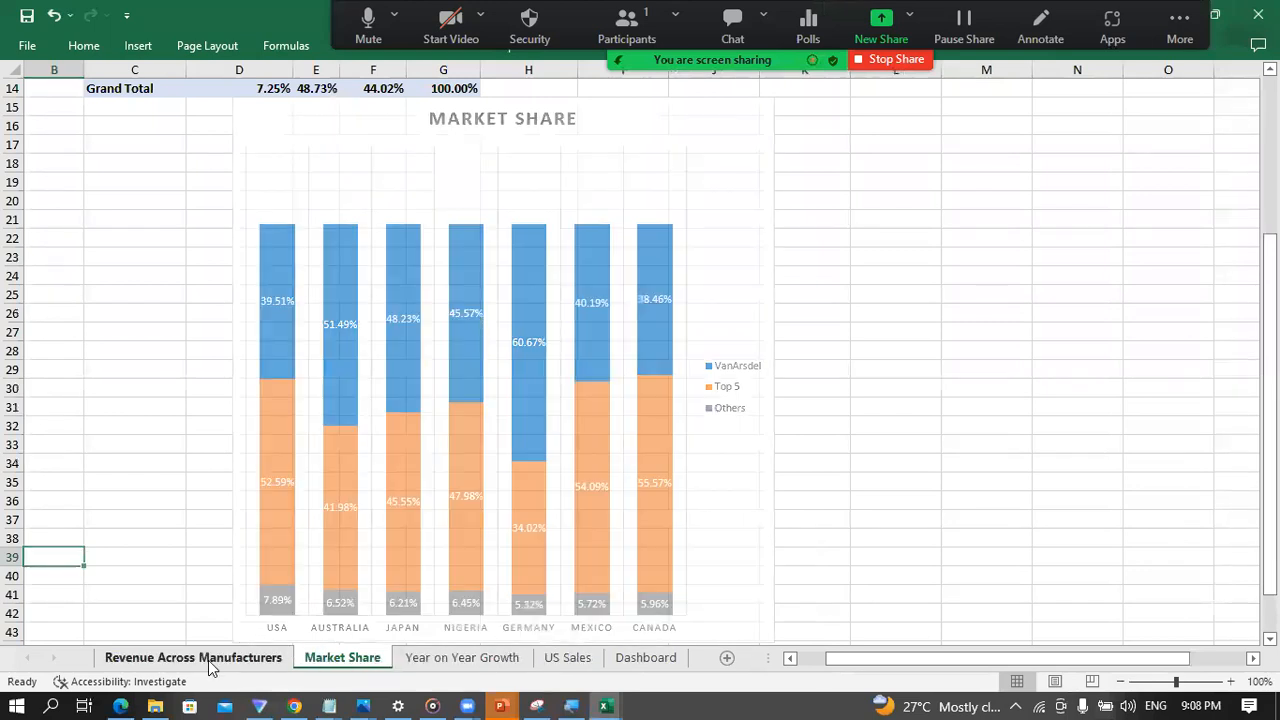
pyautogui.click(418, 350)
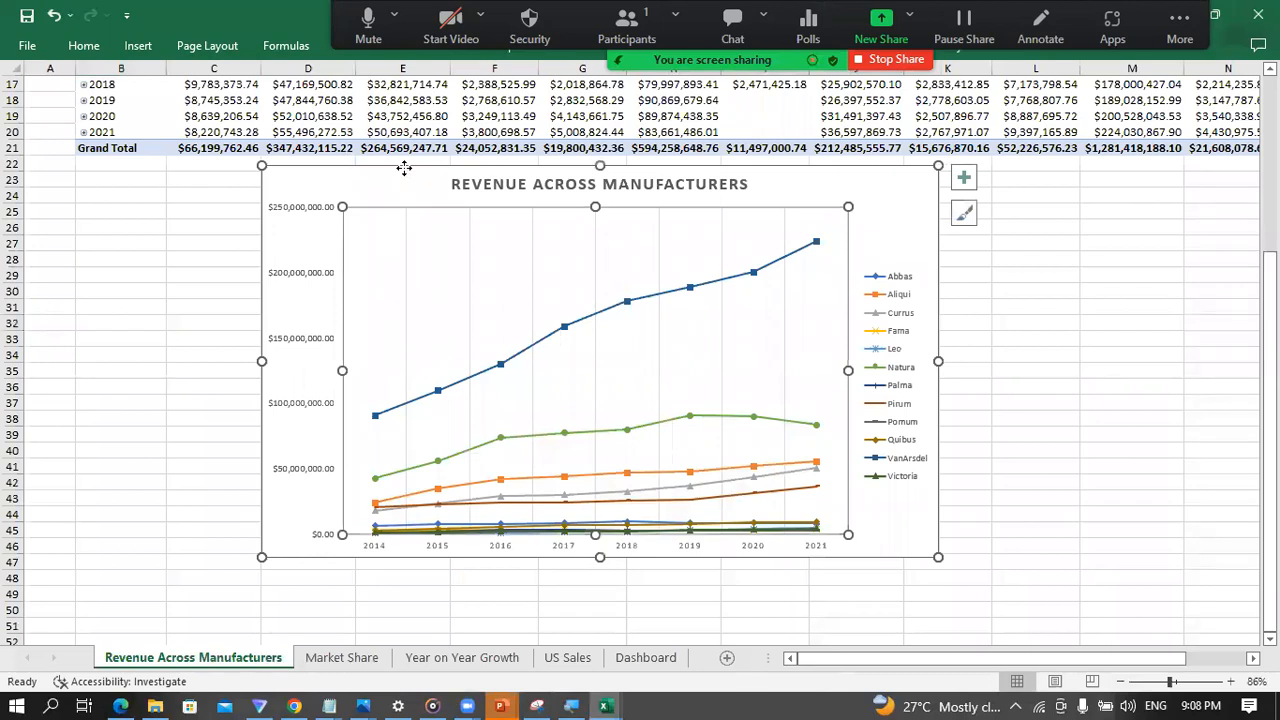
pyautogui.press('Delete')
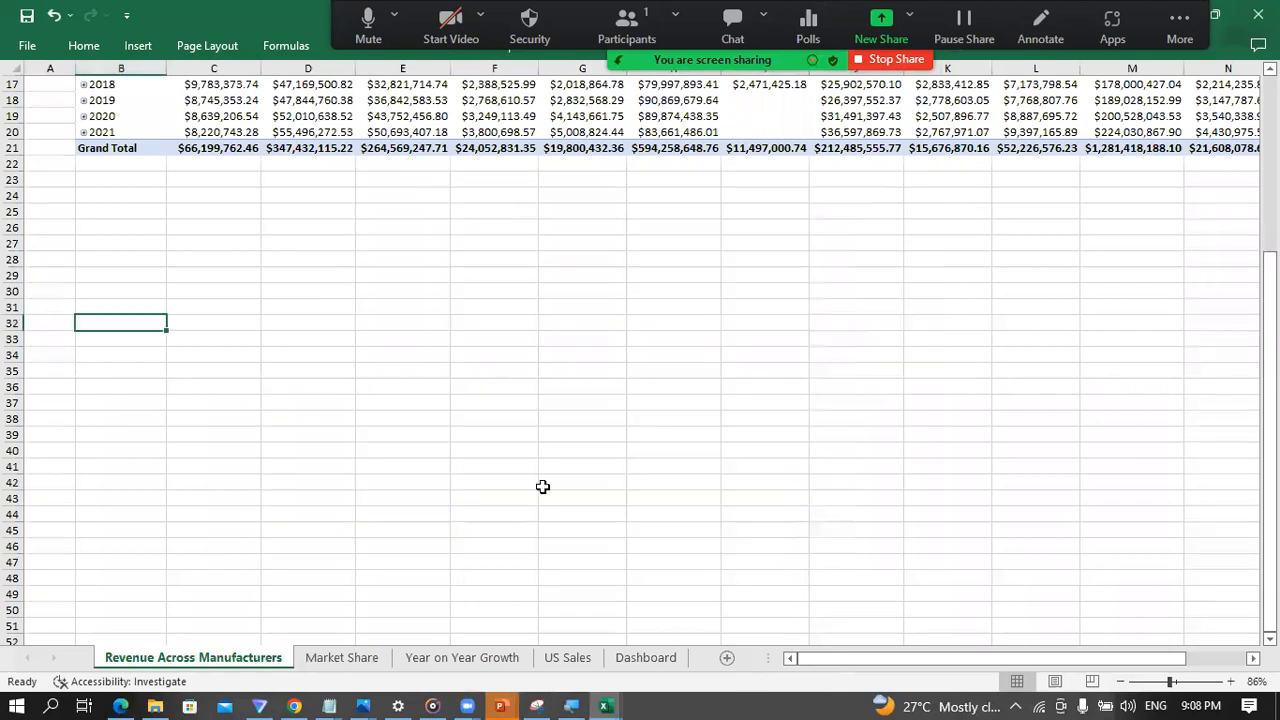
pyautogui.click(673, 658)
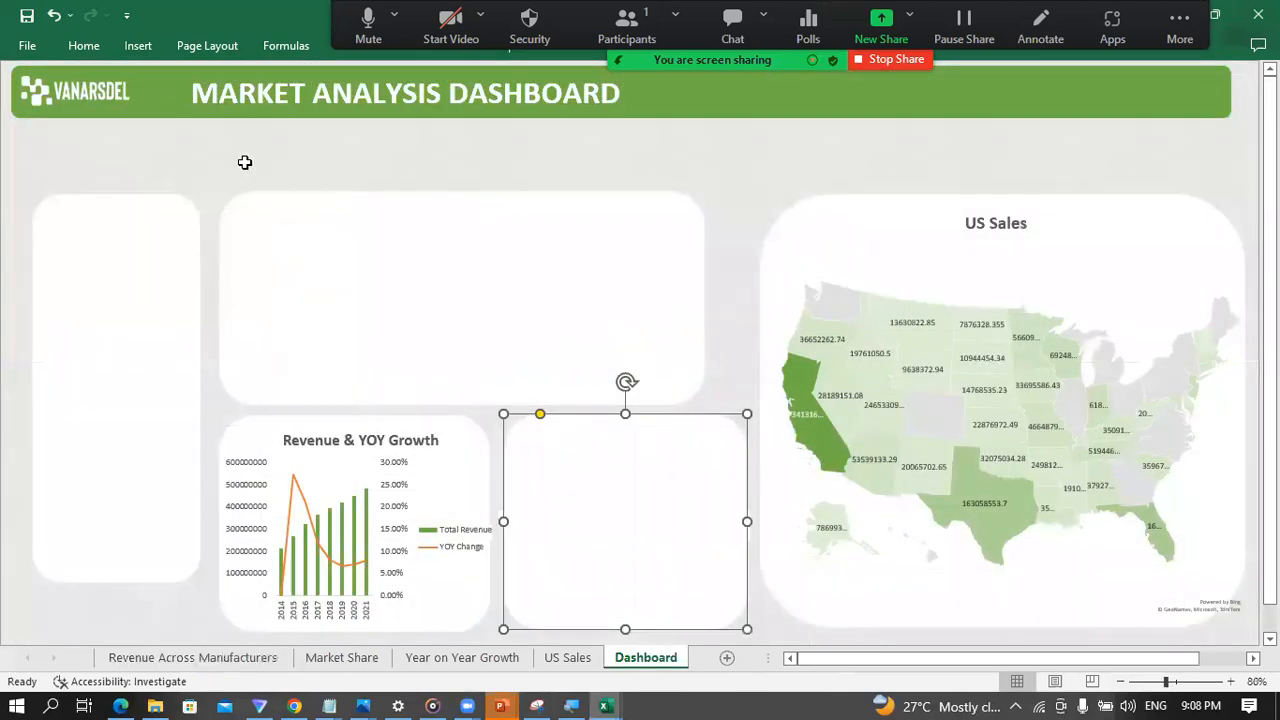
pyautogui.hotkey('ctrl', 'v')
# Step: Move the Revenue Across Manufacturers chart onto the wide upper-middle panel and shrink it to roughly fit inside
pyautogui.moveTo(623, 440)
pyautogui.mouseDown()
pyautogui.moveTo(604, 344)
pyautogui.moveTo(486, 266)
pyautogui.moveTo(334, 224)
pyautogui.mouseUp()
pyautogui.moveTo(529, 562); pyautogui.dragTo(534, 407)
pyautogui.moveTo(846, 300); pyautogui.dragTo(684, 290)
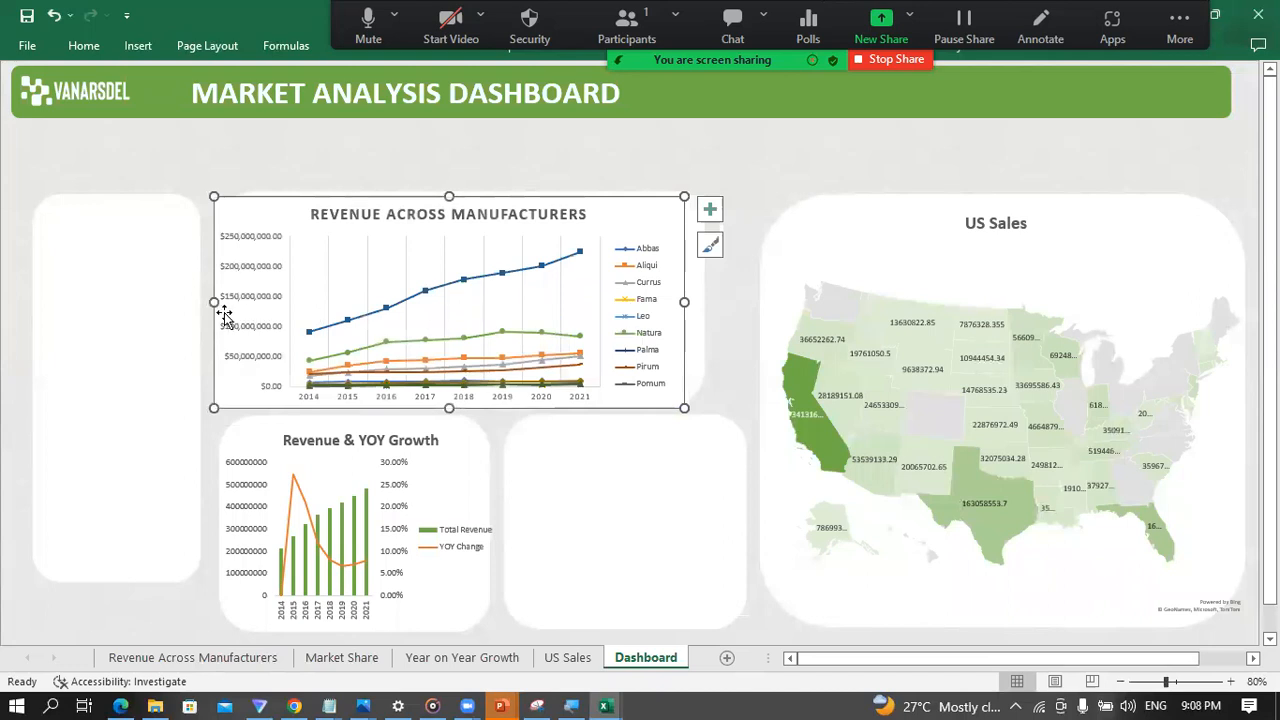
pyautogui.moveTo(214, 301); pyautogui.dragTo(240, 303)
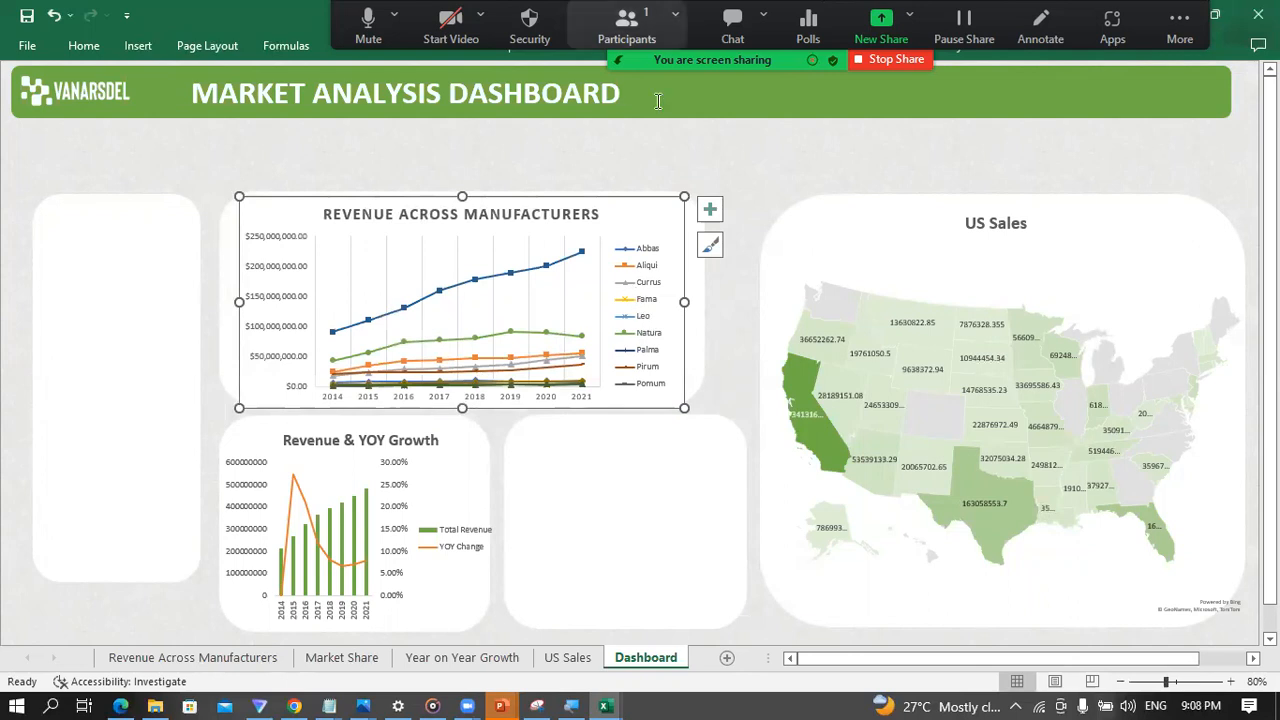
# Step: Format the Revenue Across Manufacturers chart area with no fill and no outline
pyautogui.moveTo(572, 42); pyautogui.dragTo(589, 156)
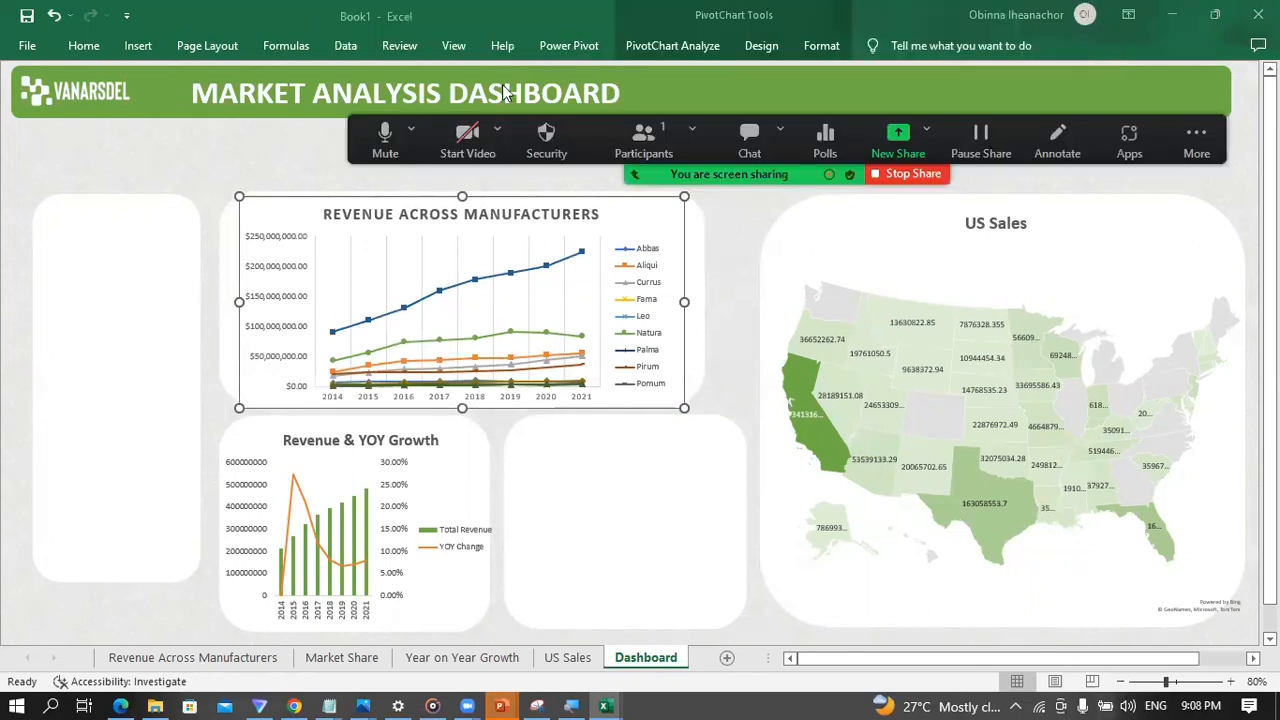
pyautogui.click(821, 46)
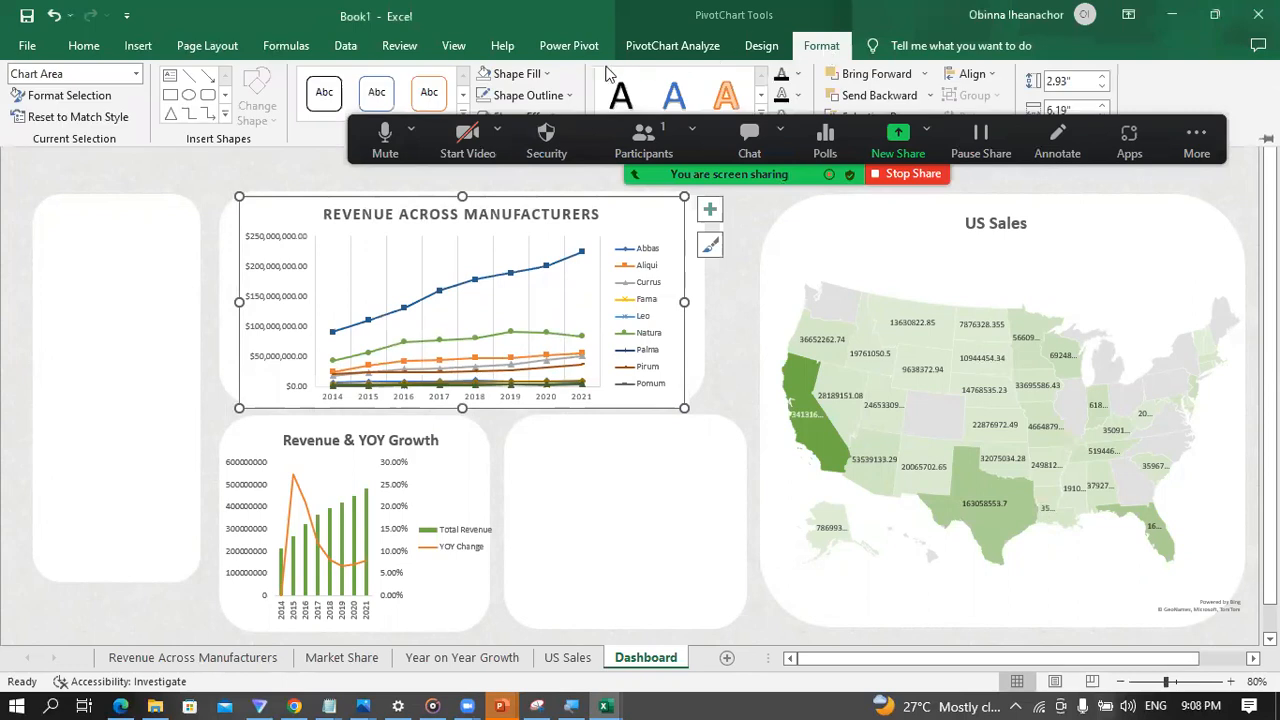
pyautogui.click(546, 74)
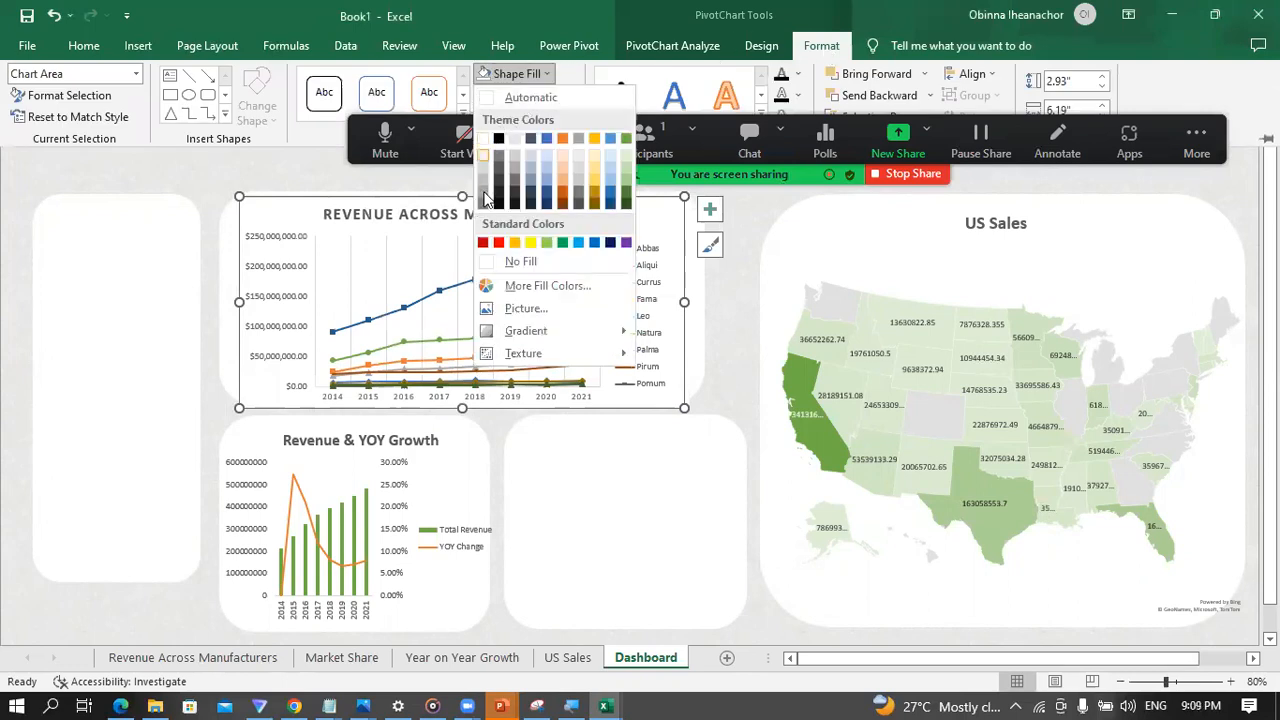
pyautogui.click(484, 262)
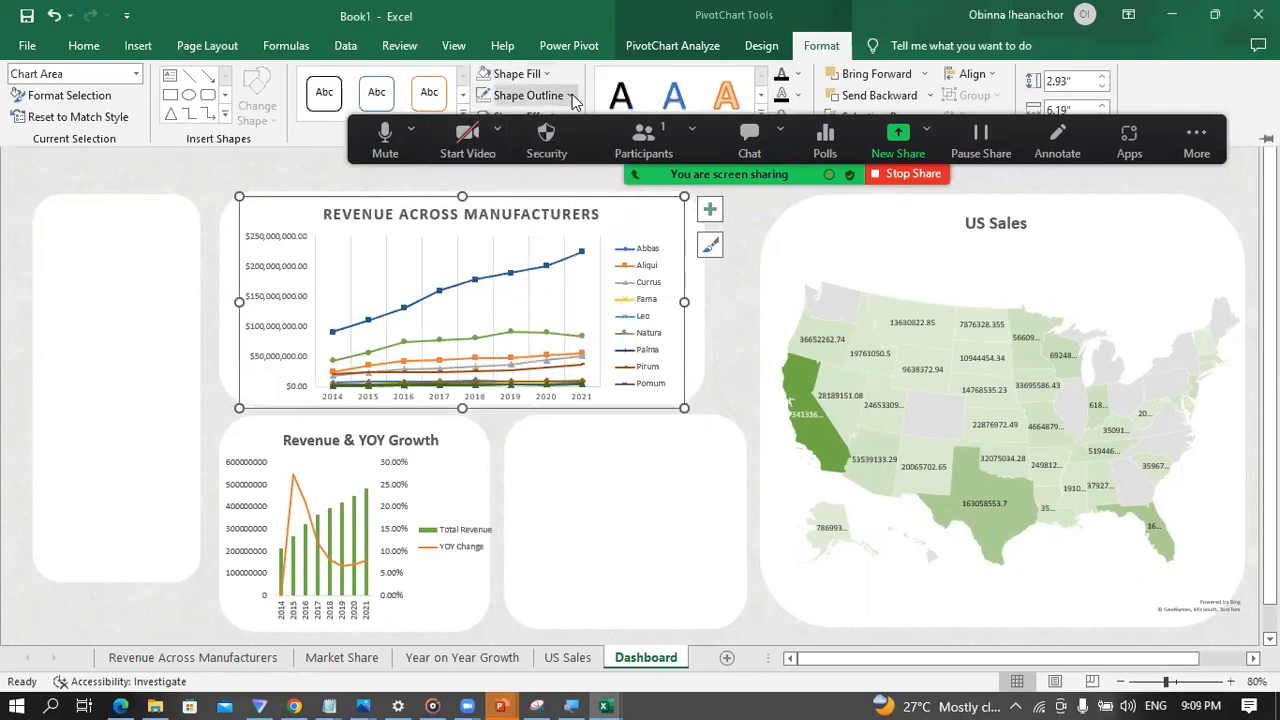
pyautogui.click(571, 95)
pyautogui.click(491, 285)
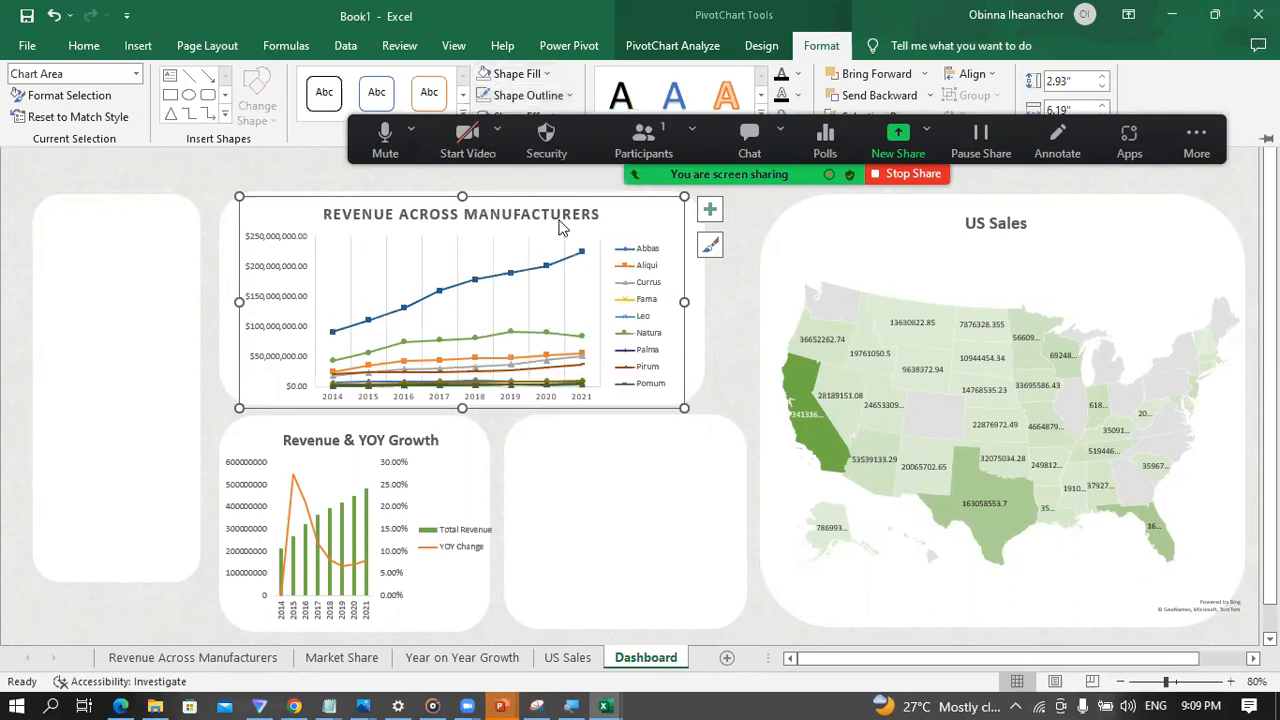
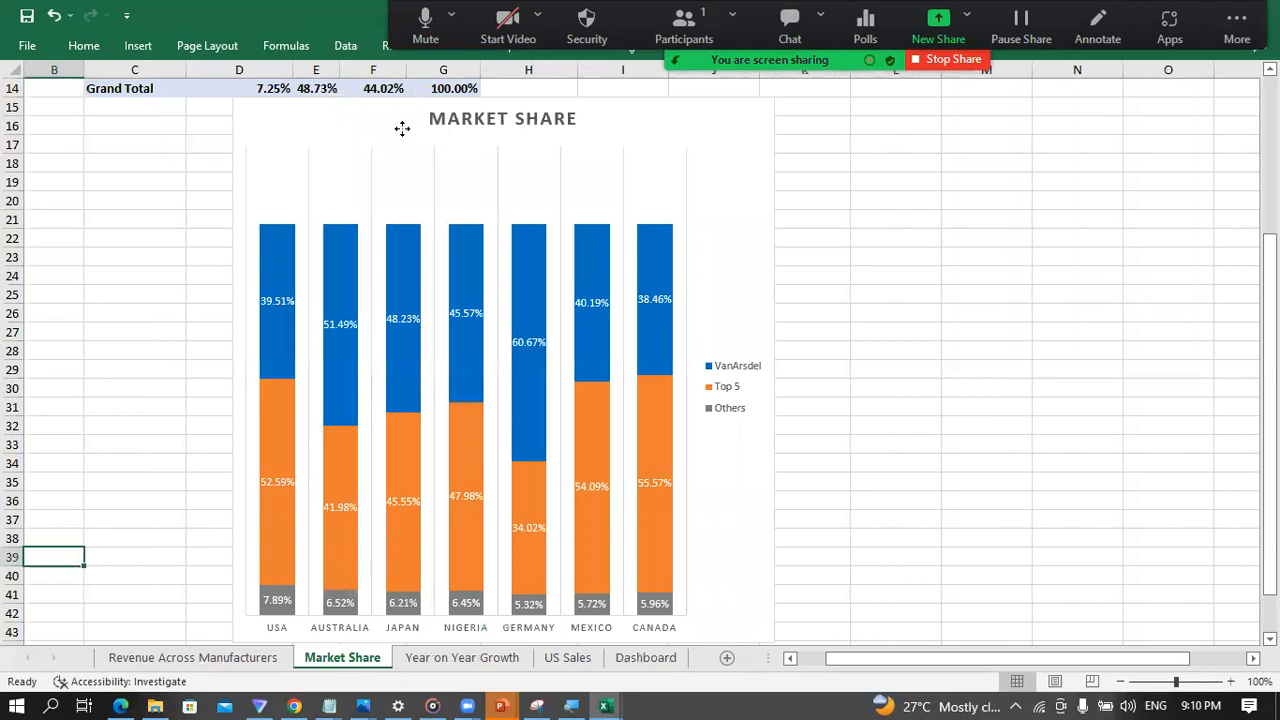
# Step: Cut the Market Share stacked column chart from its own sheet and paste it into the Dashboard sheet
pyautogui.hotkey('ctrl', 'x')
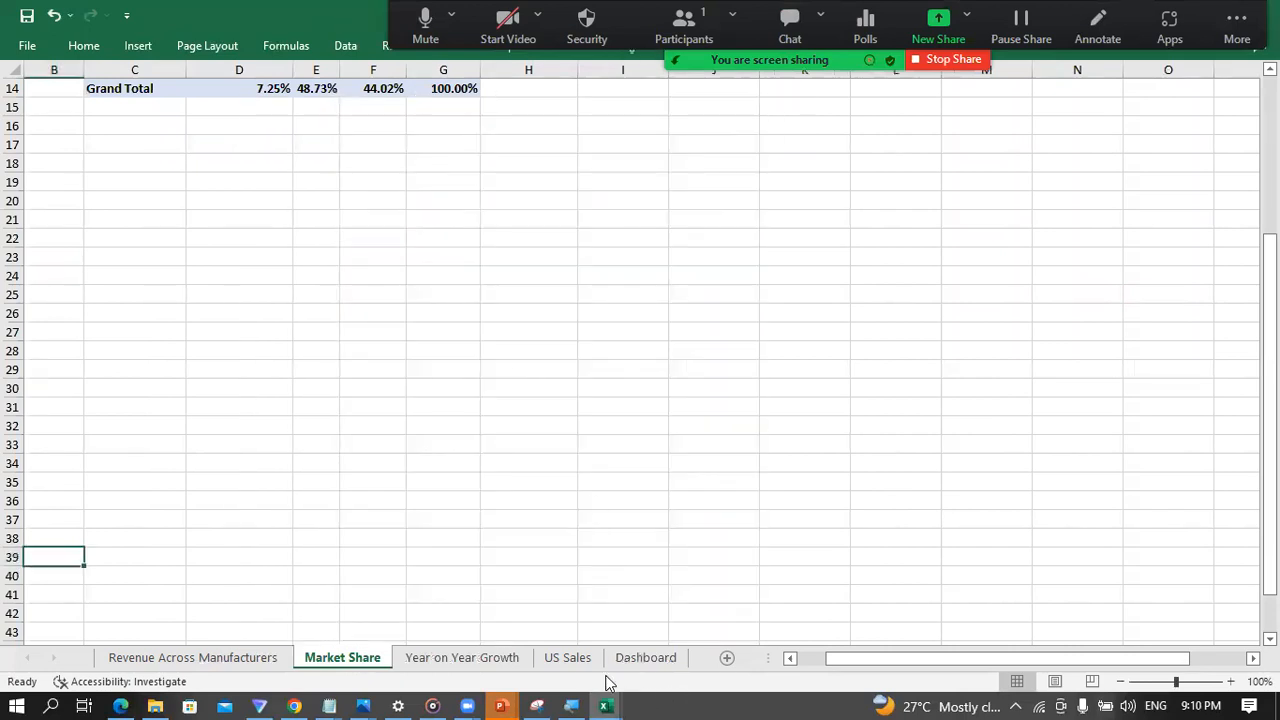
pyautogui.click(640, 657)
pyautogui.hotkey('ctrl', 'v')
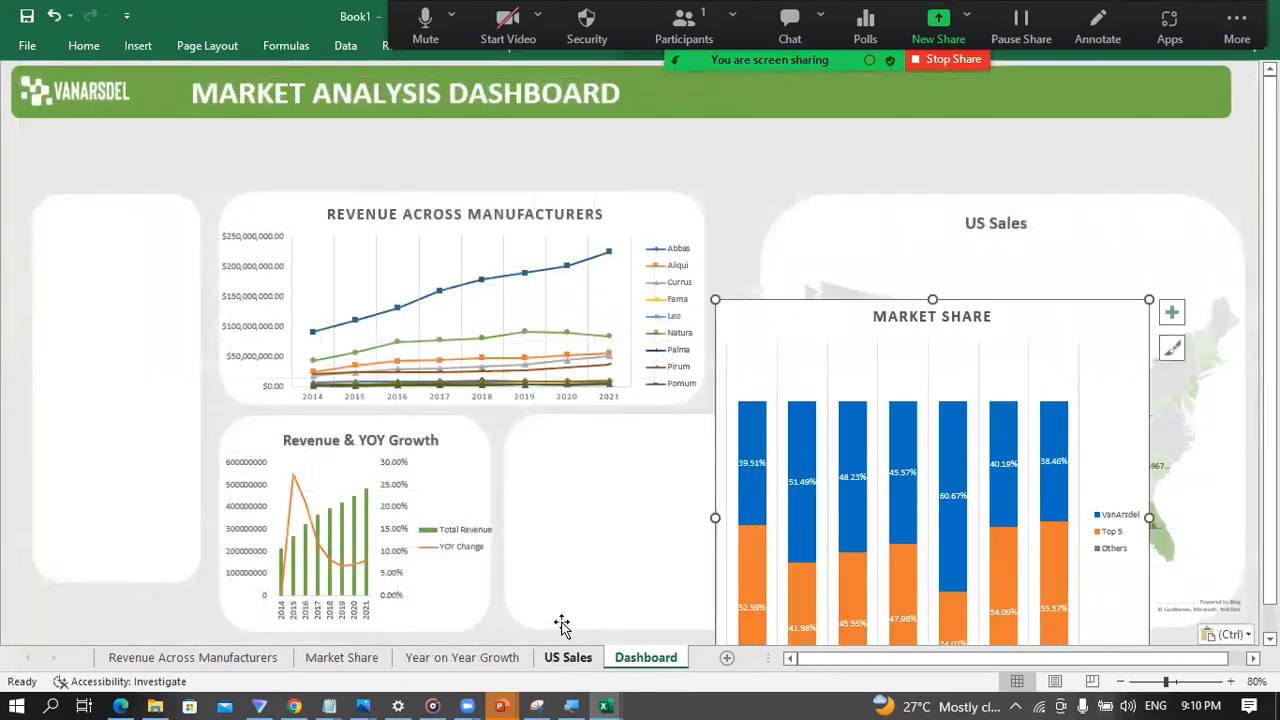
# Step: Move the Market Share chart onto the empty panel beside the Revenue & YOY Growth chart and shrink it to roughly that size
pyautogui.moveTo(823, 314); pyautogui.dragTo(606, 211)
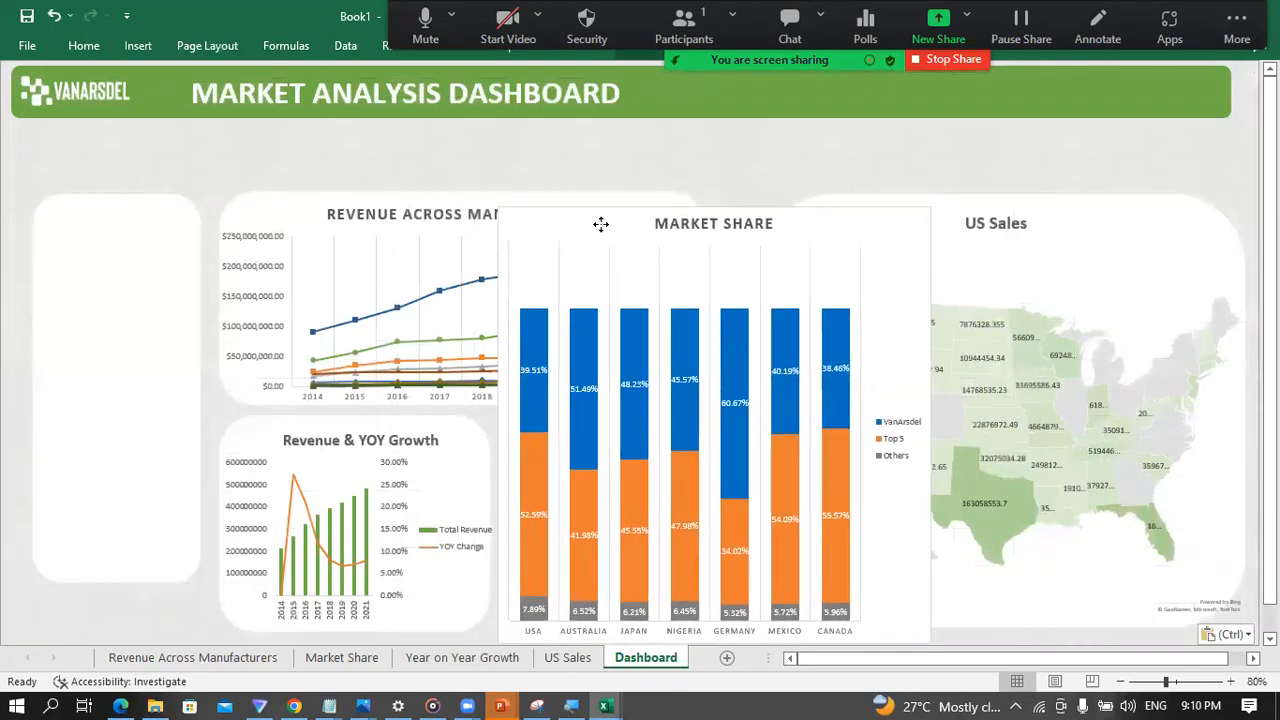
pyautogui.moveTo(714, 206); pyautogui.dragTo(702, 406)
pyautogui.moveTo(932, 529); pyautogui.dragTo(786, 557)
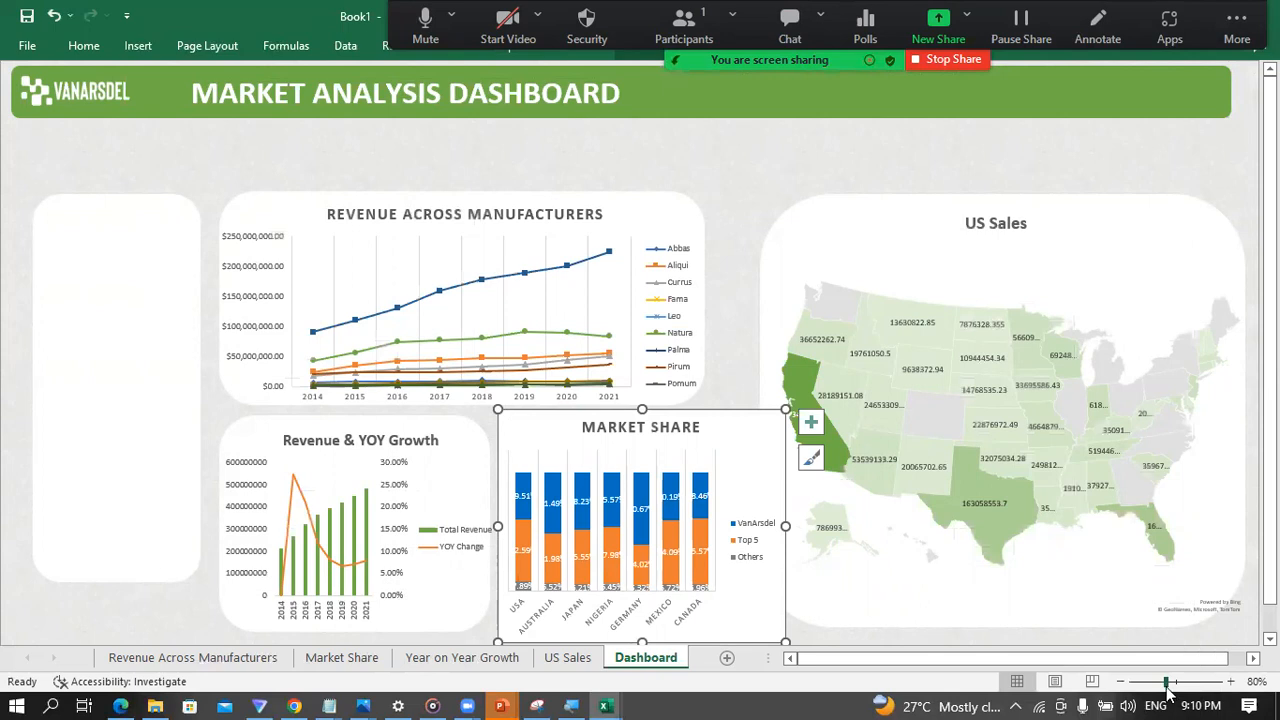
# Step: Try to shift the US Sales map to the right on its own within its panel, and undo that move
pyautogui.moveTo(1167, 682); pyautogui.dragTo(1166, 685)
pyautogui.click(959, 234)
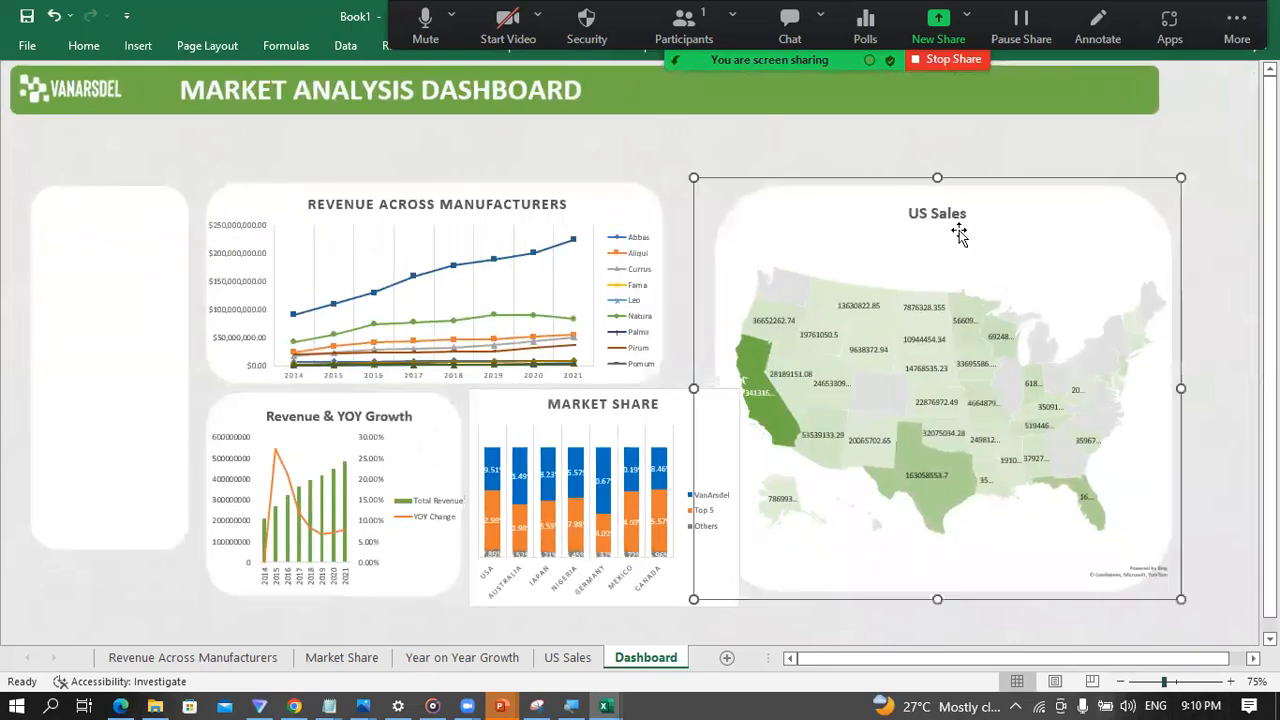
pyautogui.click(1142, 184)
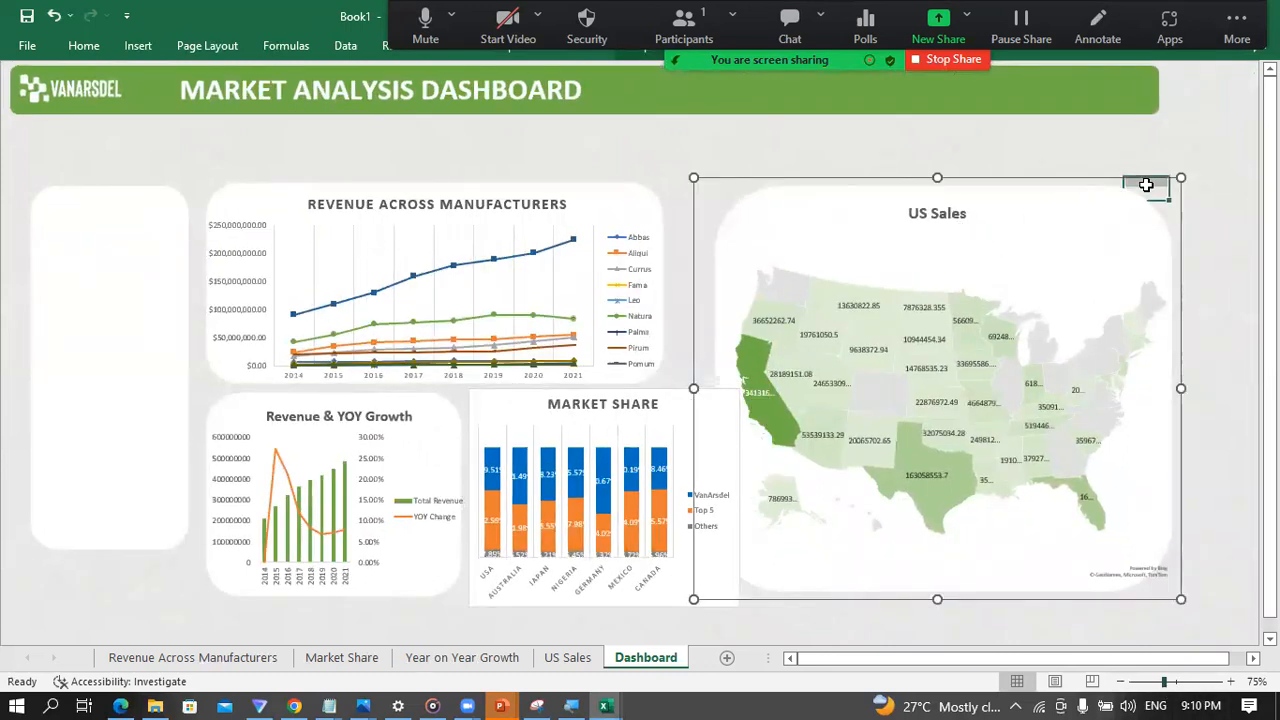
pyautogui.click(1064, 200)
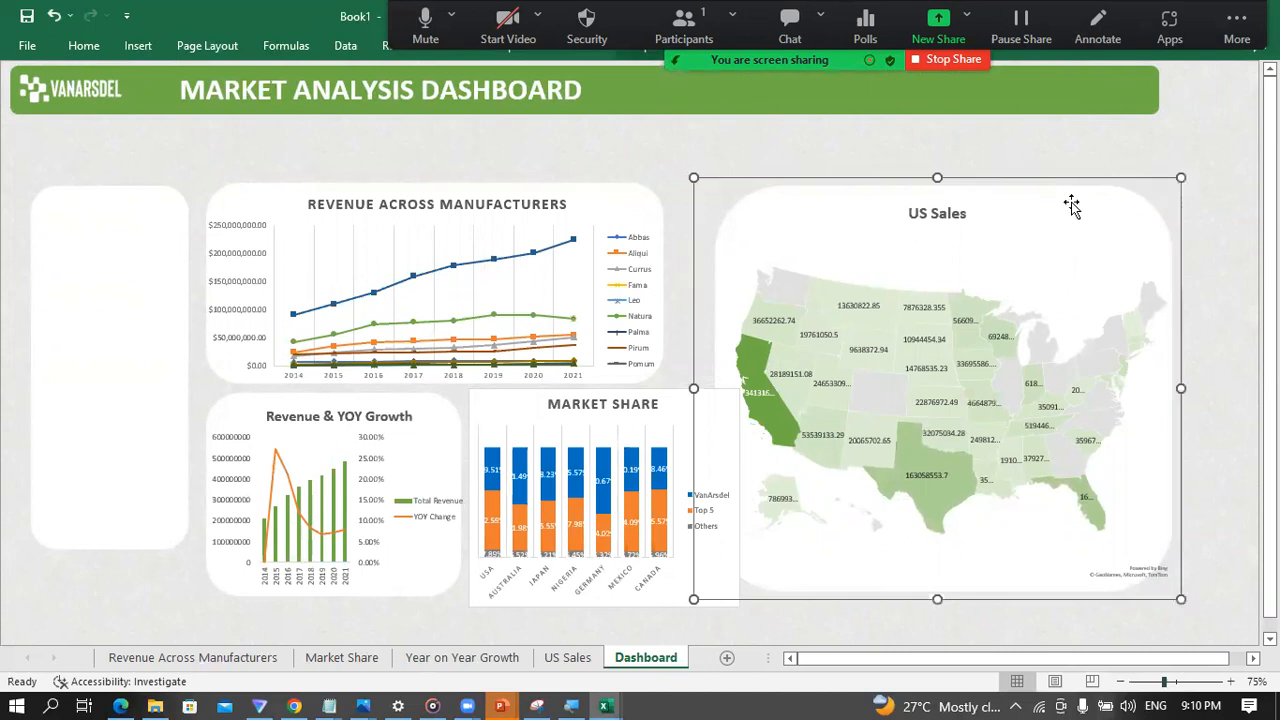
pyautogui.moveTo(1088, 200); pyautogui.dragTo(1118, 202)
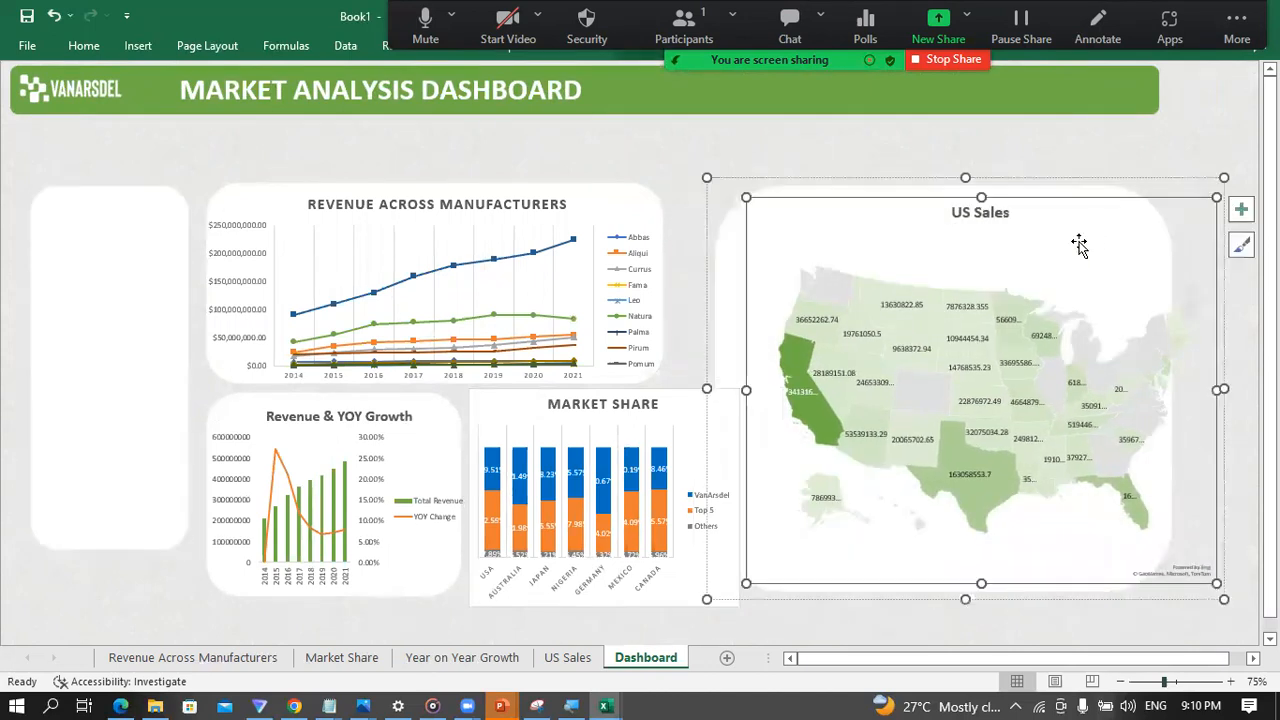
pyautogui.click(719, 626)
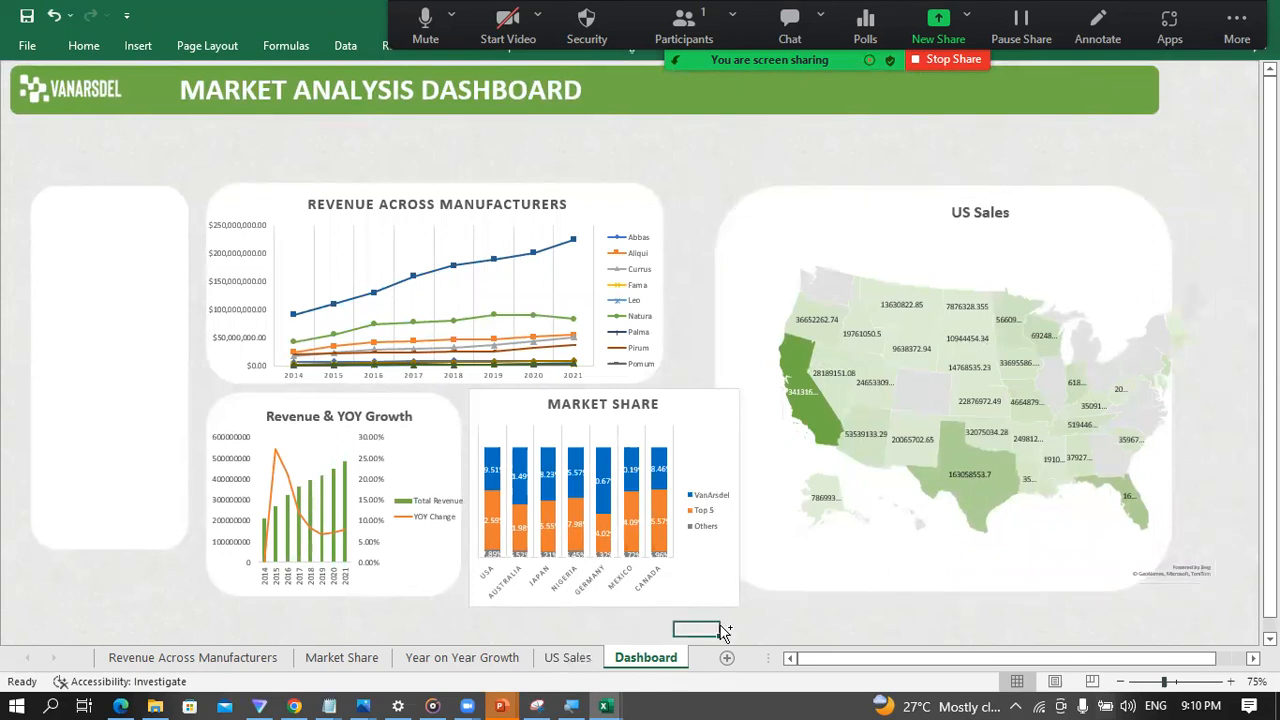
pyautogui.hotkey('ctrl', 'z')
# Step: Move the US Sales map together with its white panel right and slightly down, freeing space beside the Market Share chart
pyautogui.click(674, 142)
pyautogui.click(833, 199)
pyautogui.moveTo(825, 181); pyautogui.dragTo(880, 197)
pyautogui.click(722, 333)
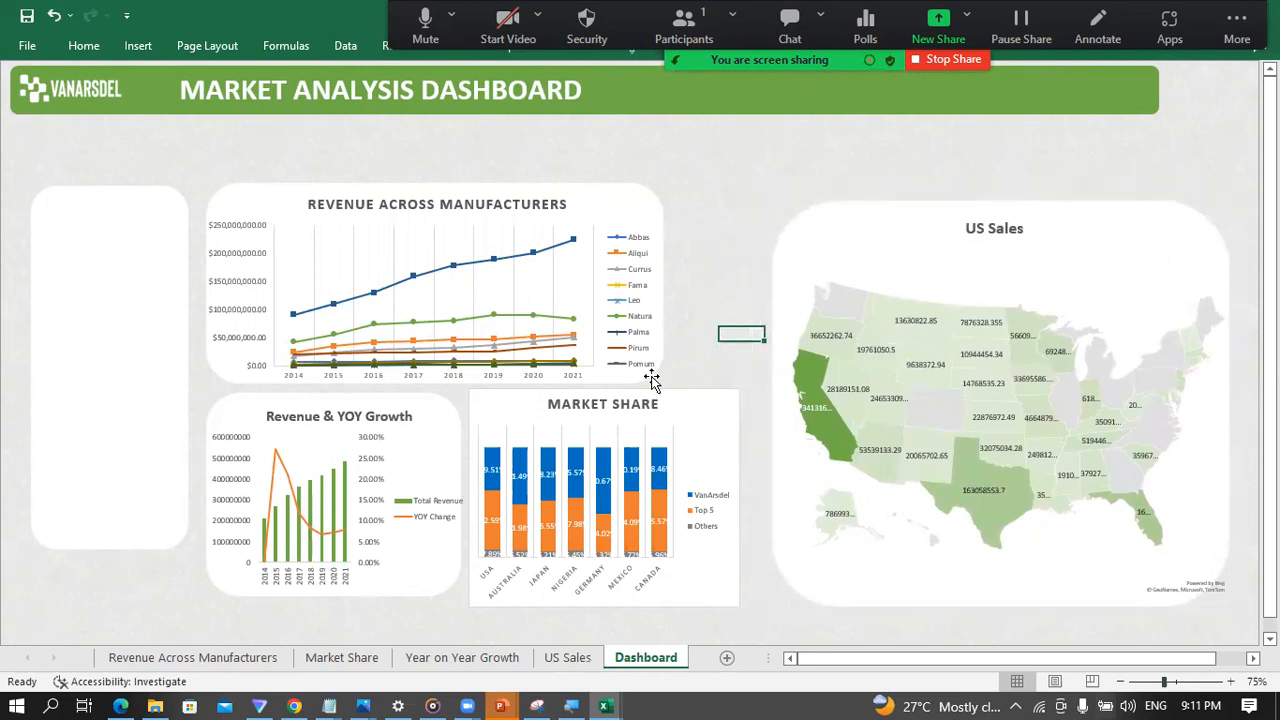
# Step: Format the Market Share chart area with no fill and no outline
pyautogui.click(601, 430)
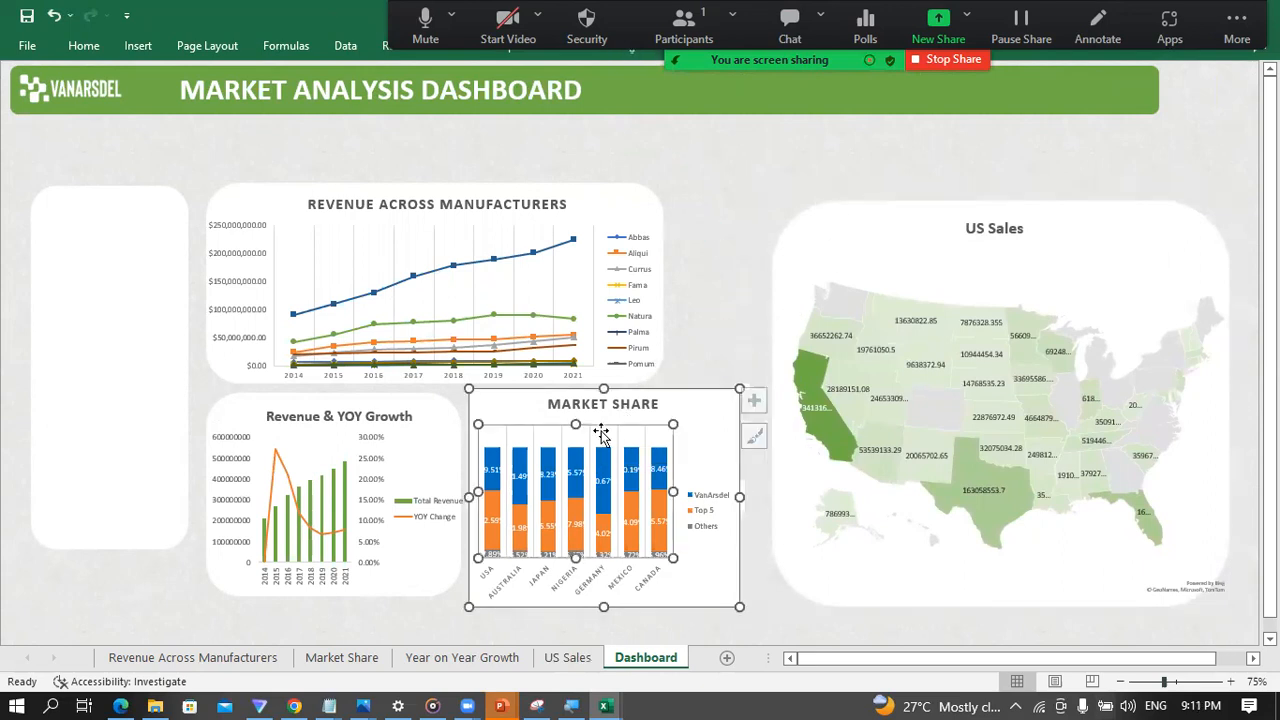
pyautogui.click(705, 423)
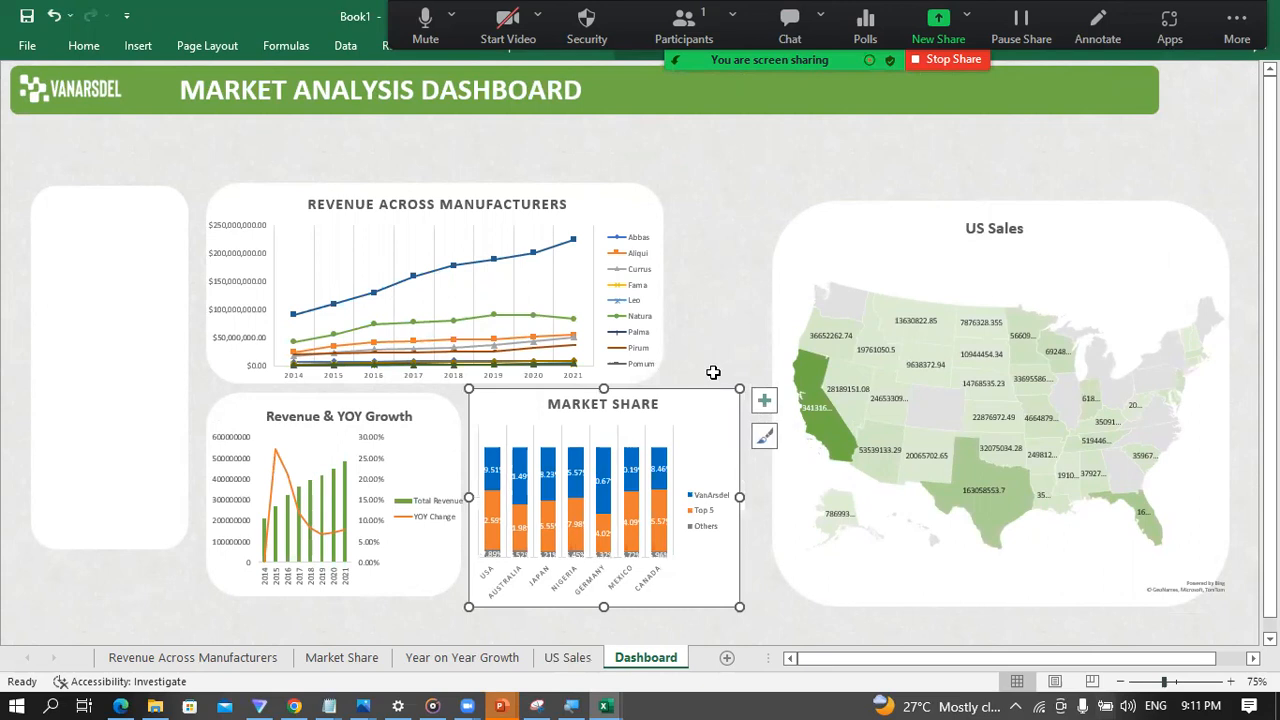
pyautogui.click(666, 470)
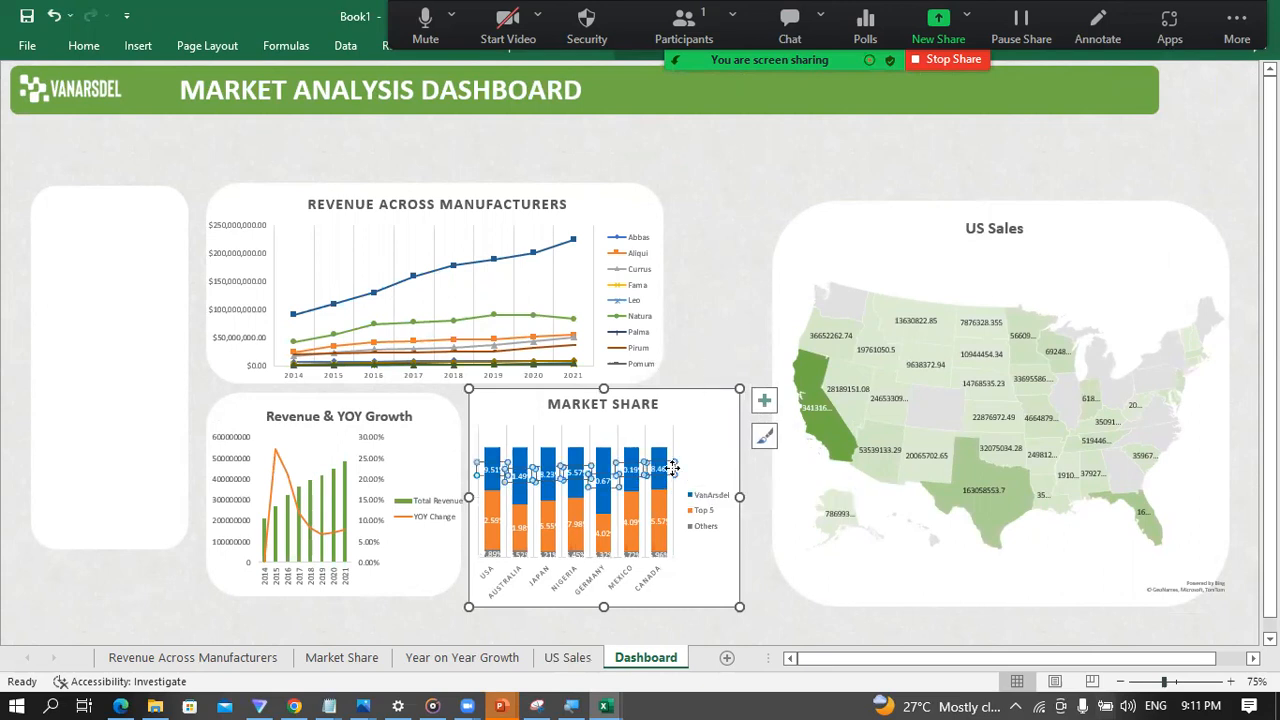
pyautogui.click(702, 309)
pyautogui.click(627, 432)
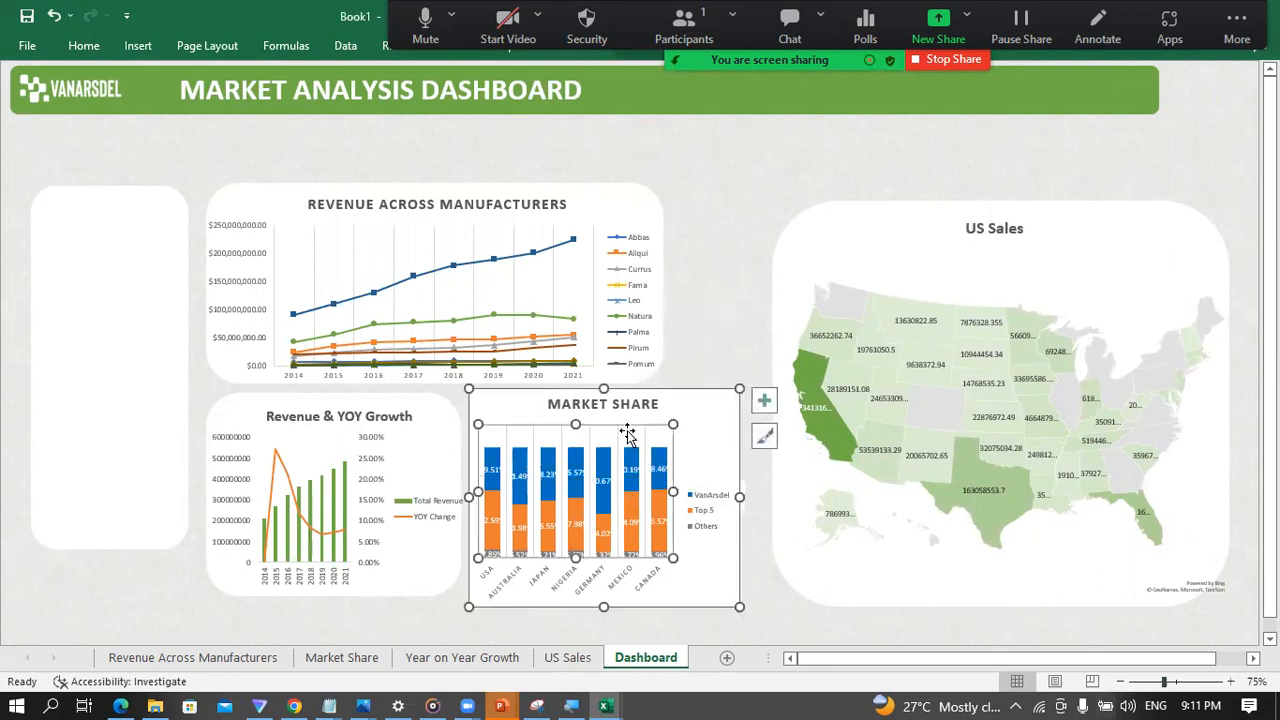
pyautogui.click(633, 406)
pyautogui.click(673, 411)
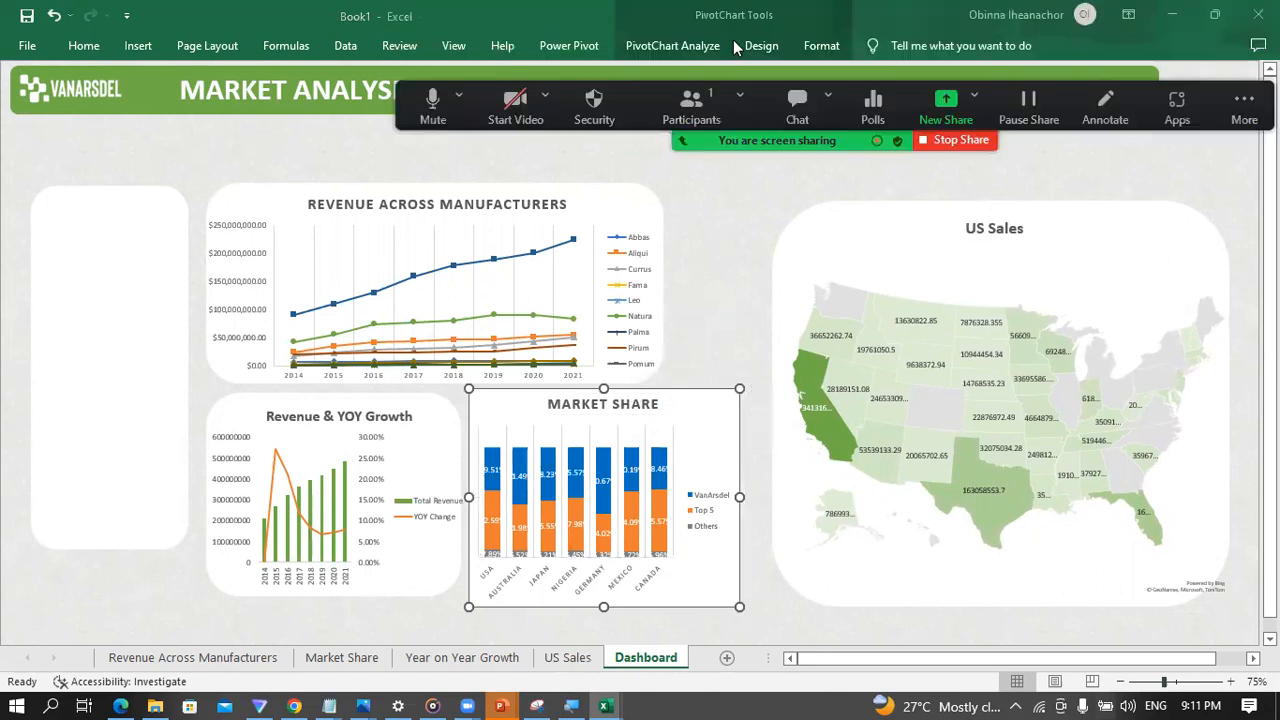
pyautogui.click(820, 46)
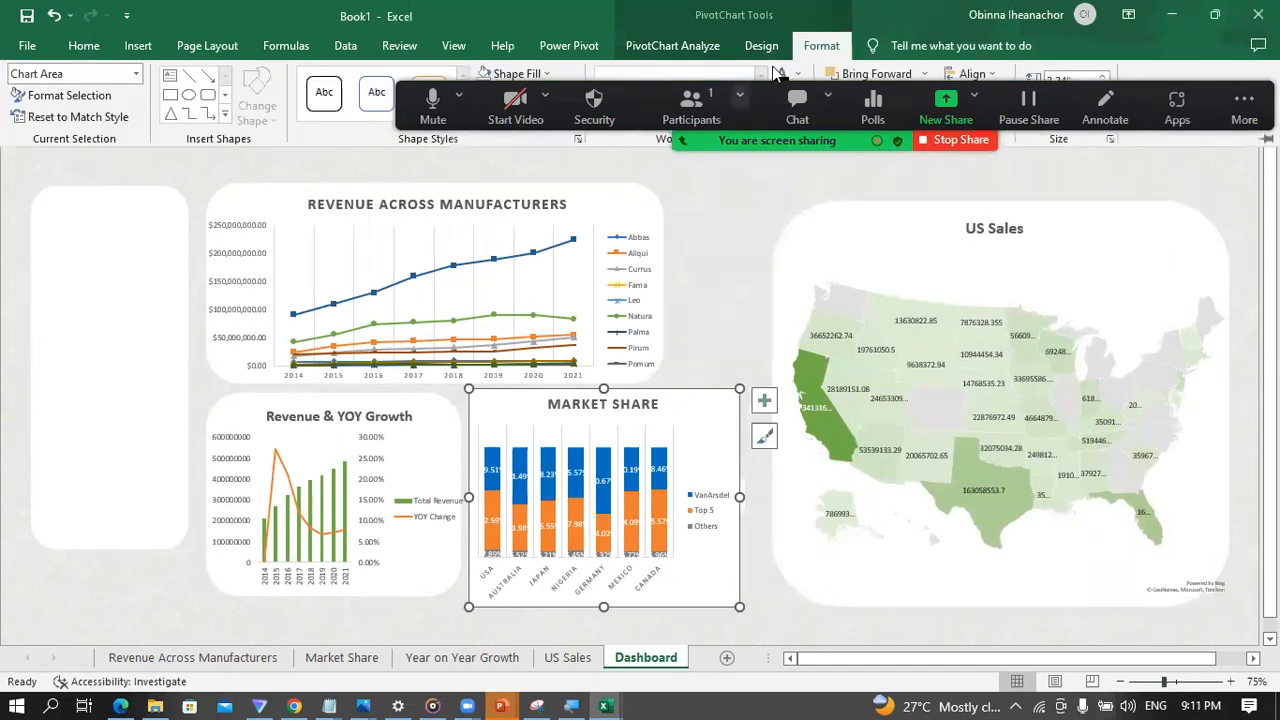
pyautogui.click(703, 373)
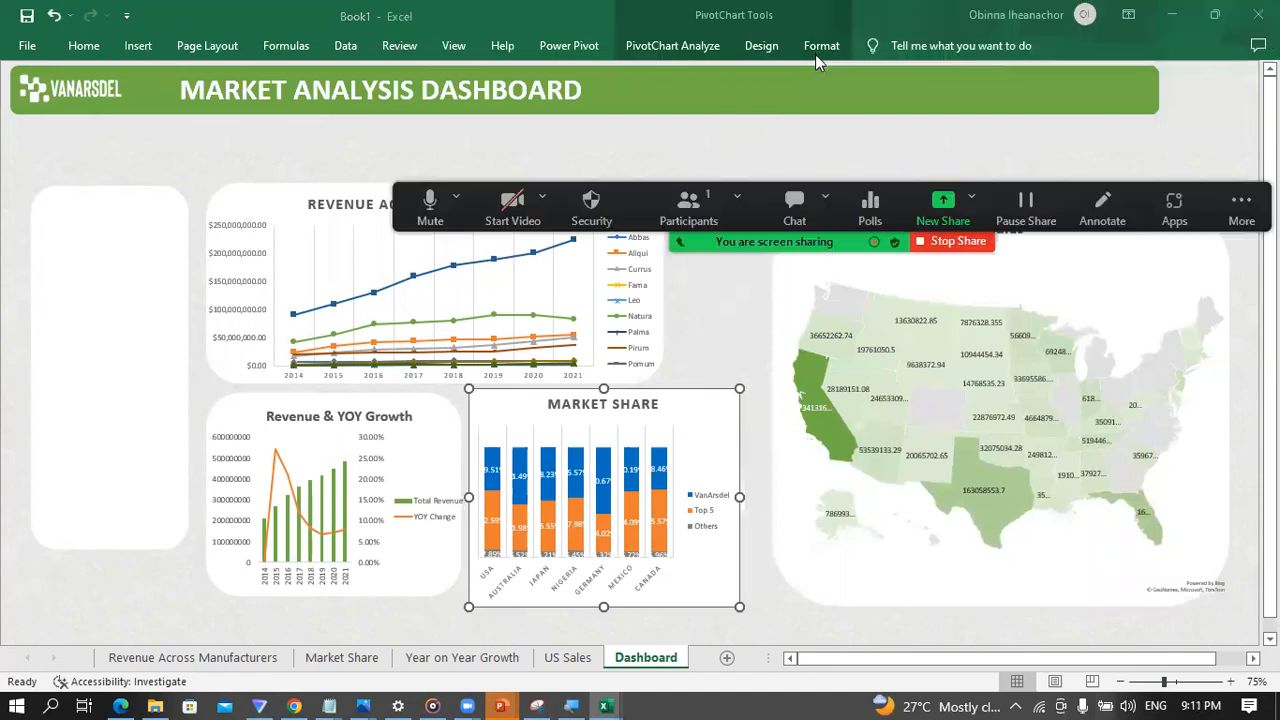
pyautogui.click(815, 50)
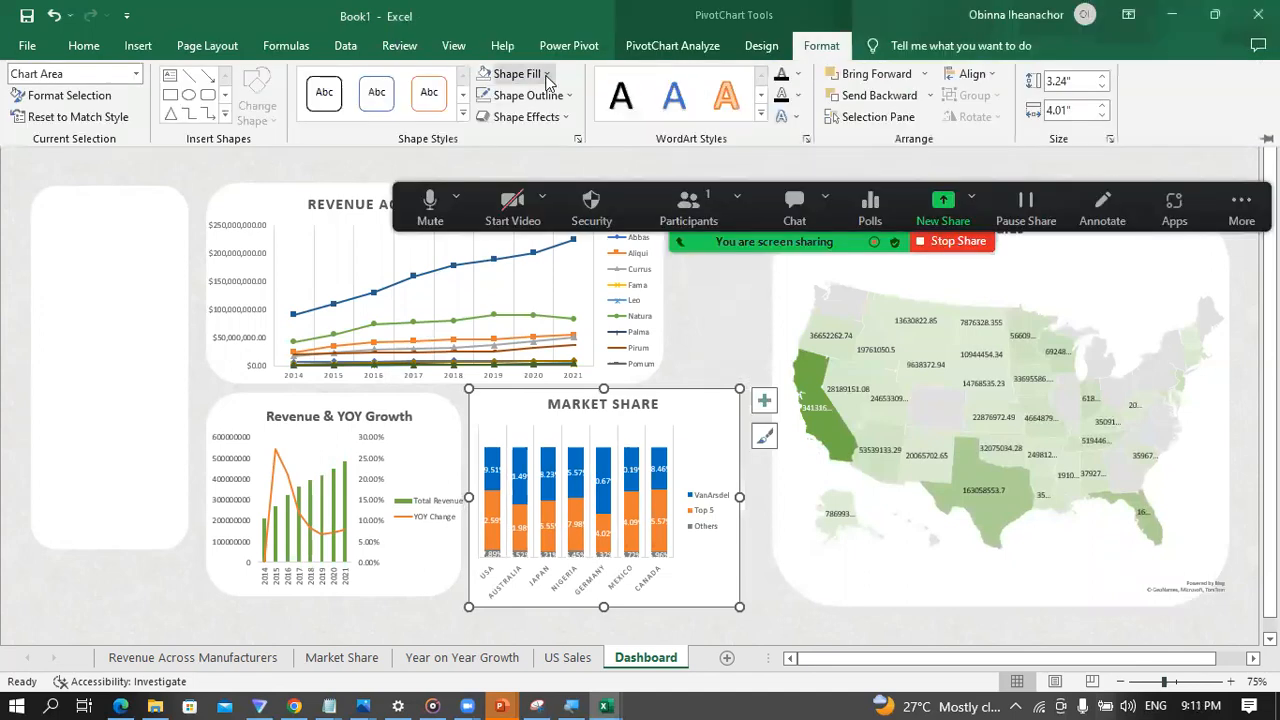
pyautogui.click(510, 74)
pyautogui.click(516, 261)
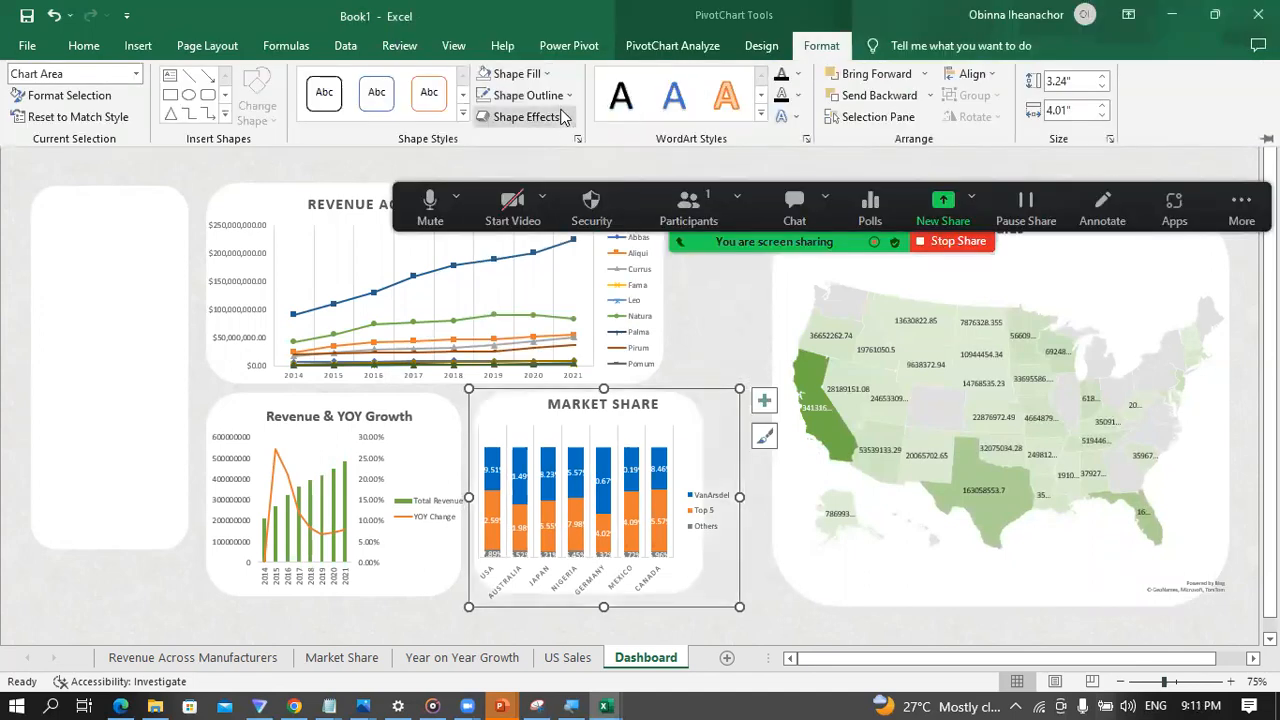
pyautogui.click(527, 95)
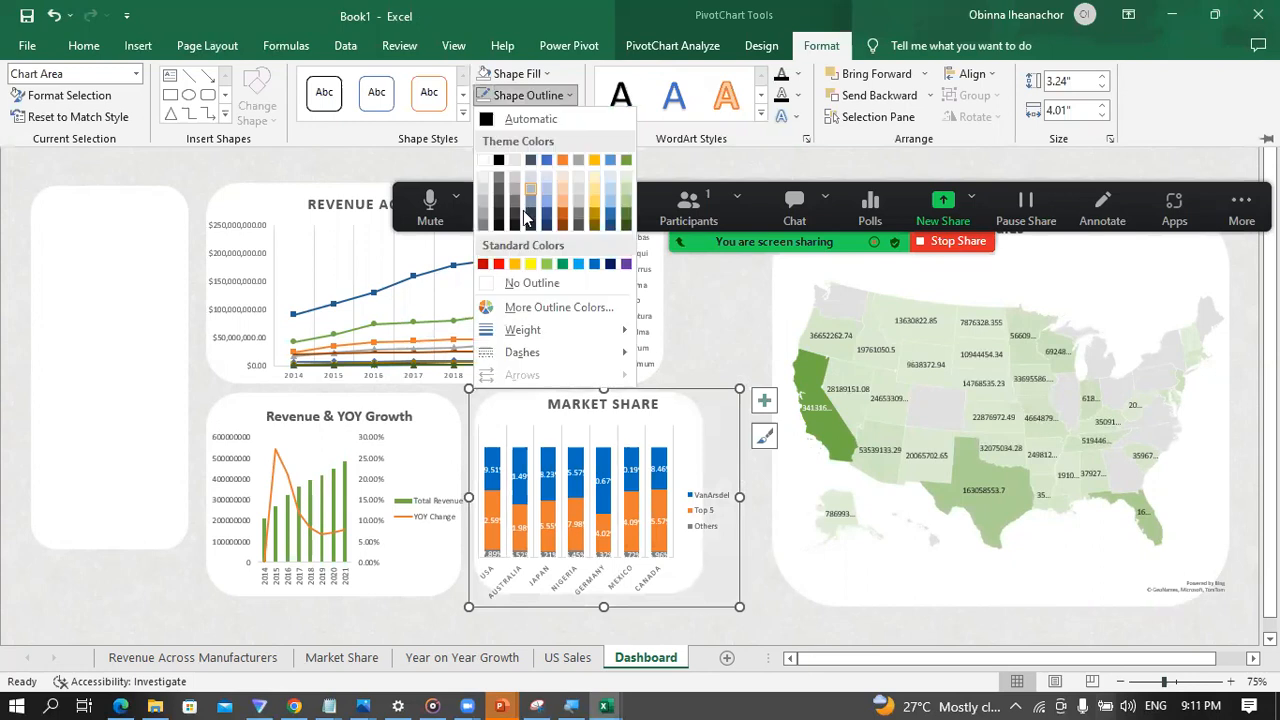
pyautogui.click(530, 284)
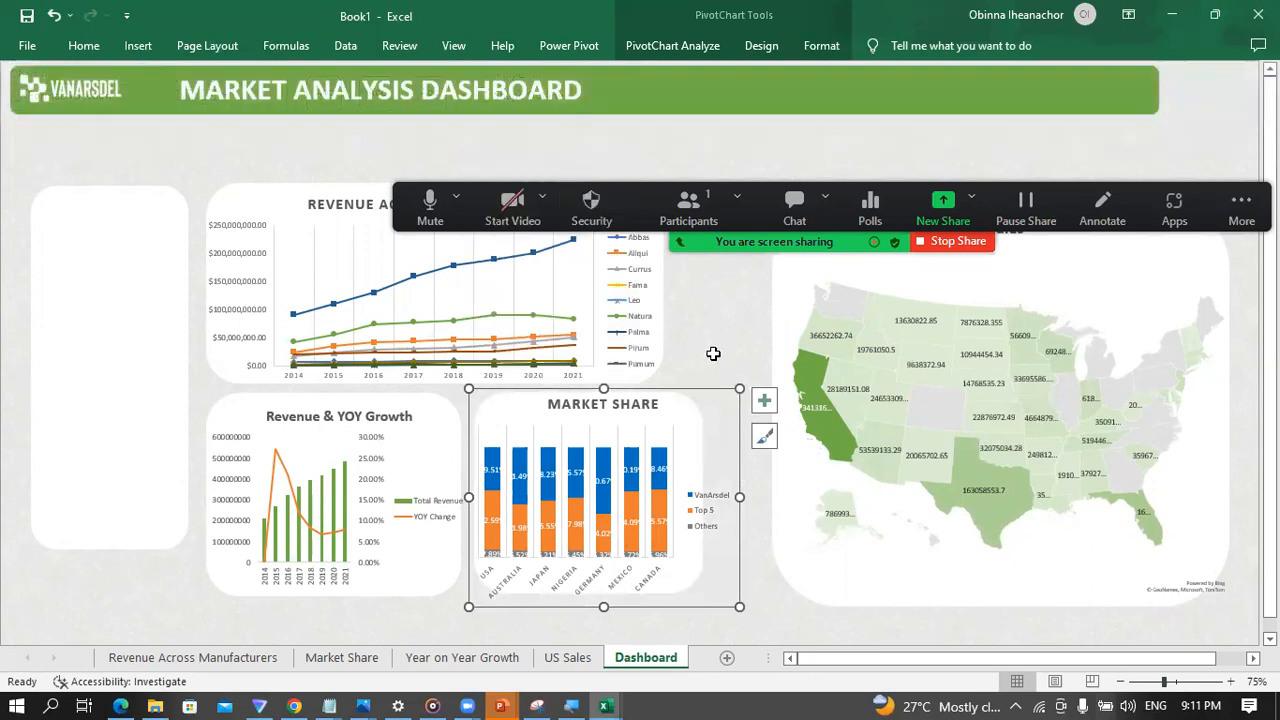
# Step: Widen the white rounded panel behind the Market Share chart toward the US Sales panel and extend its lower edge slightly
pyautogui.click(761, 590)
pyautogui.click(703, 578)
pyautogui.click(703, 578)
pyautogui.moveTo(738, 499)
pyautogui.mouseDown()
pyautogui.moveTo(666, 499)
pyautogui.moveTo(753, 496)
pyautogui.mouseUp()
pyautogui.click(699, 525)
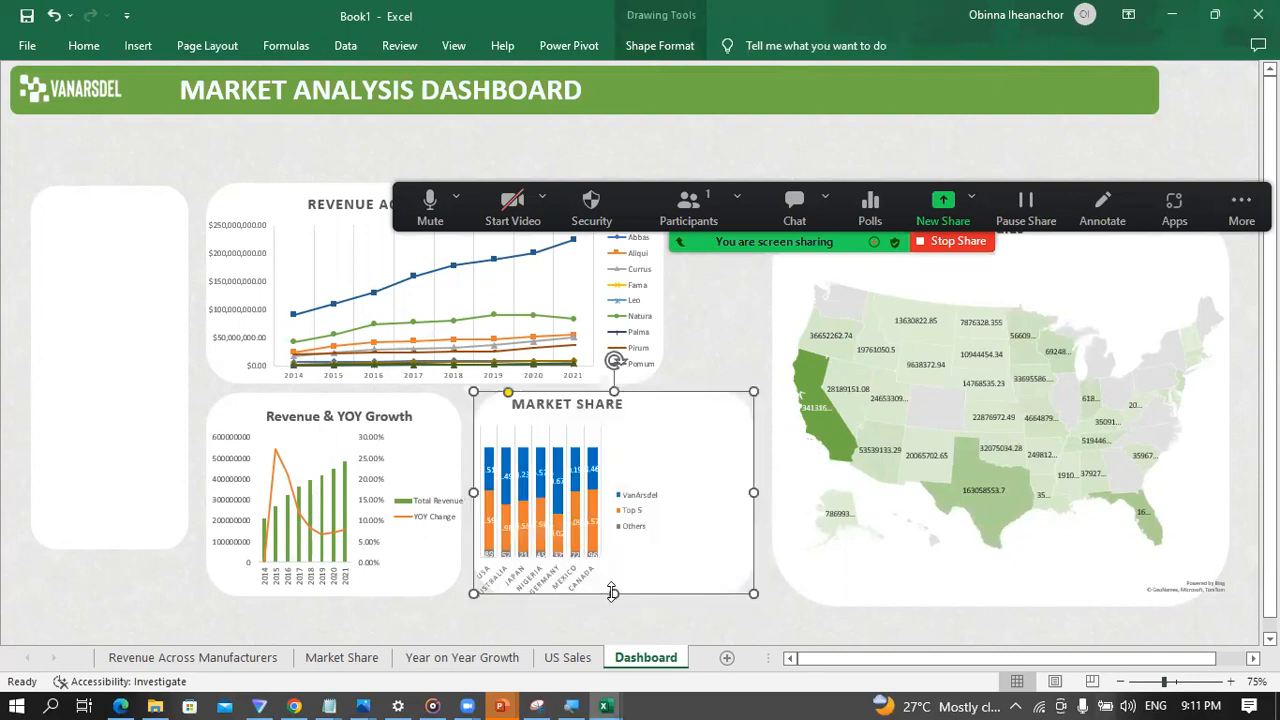
pyautogui.moveTo(611, 594); pyautogui.dragTo(613, 617)
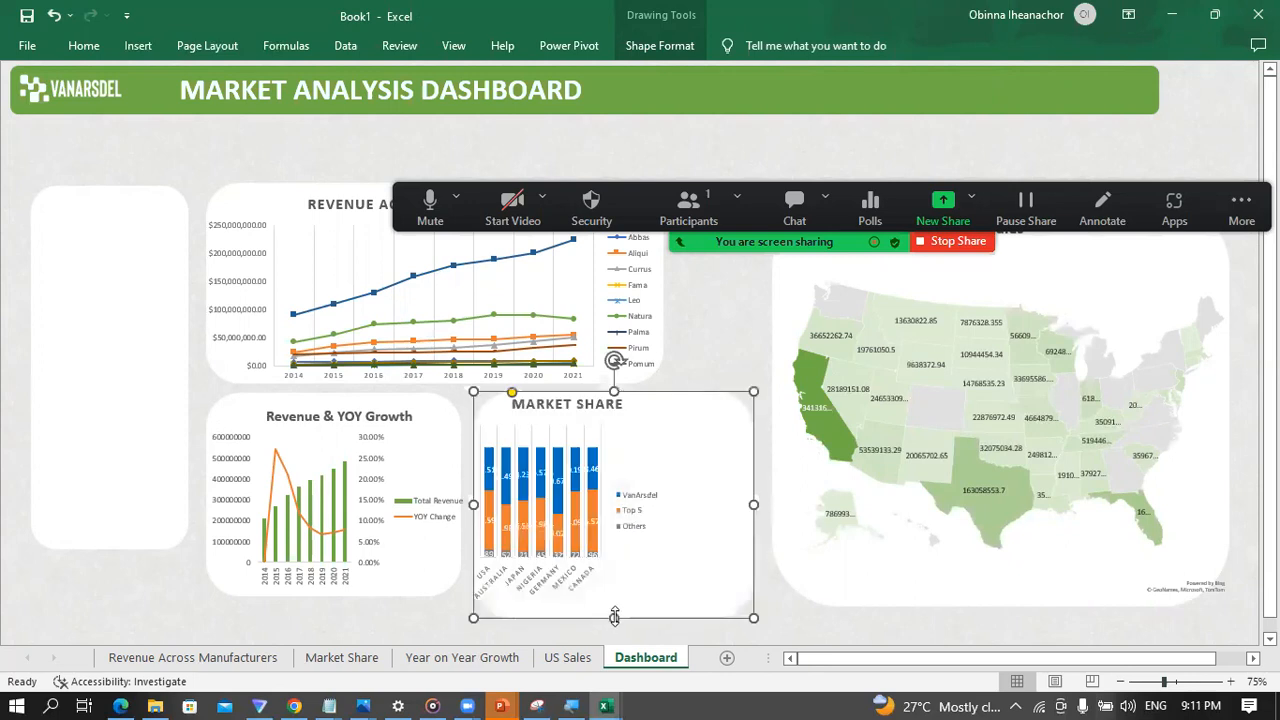
pyautogui.click(424, 612)
# Step: Widen the Market Share chart so it spans the full width of its enlarged panel
pyautogui.click(616, 497)
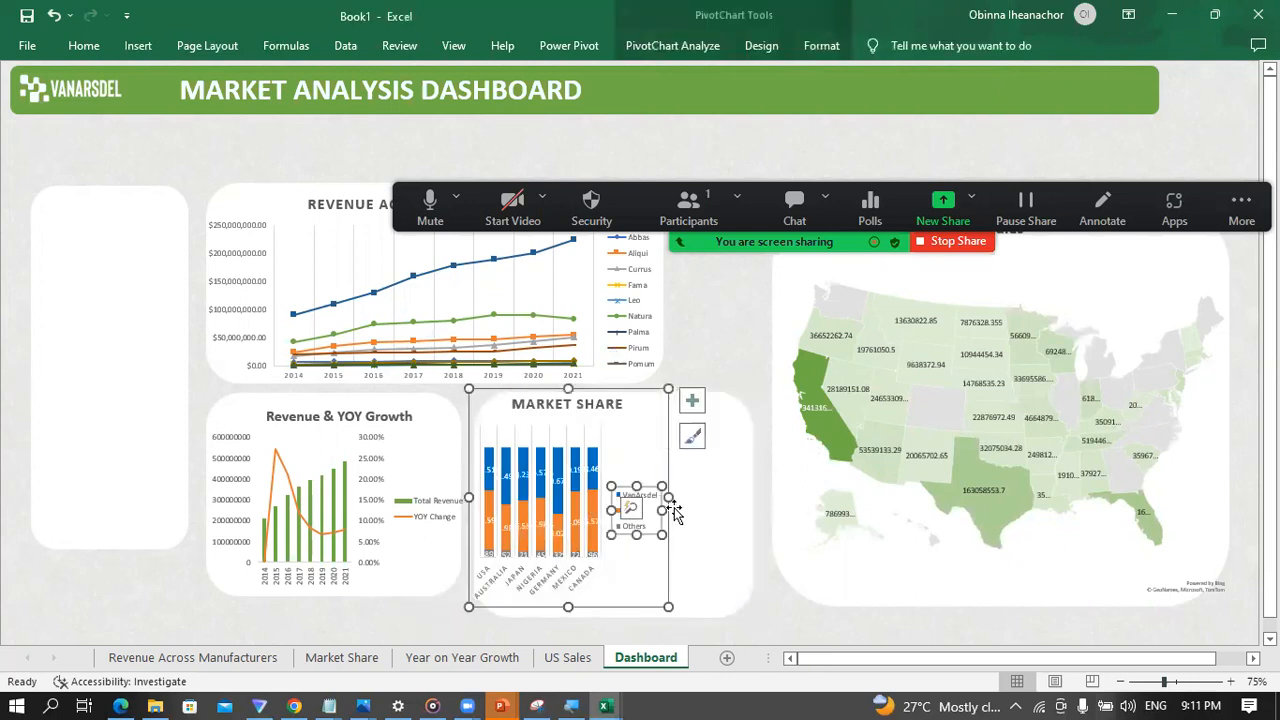
pyautogui.click(652, 452)
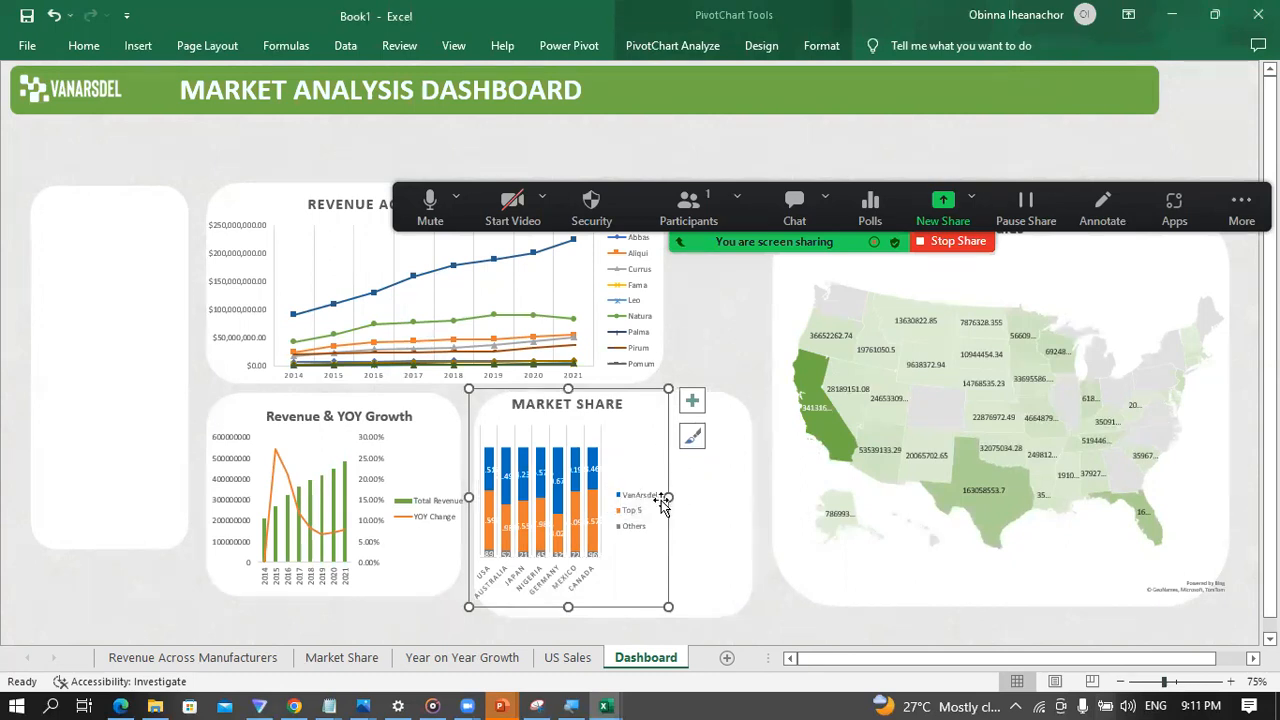
pyautogui.moveTo(666, 497); pyautogui.dragTo(757, 509)
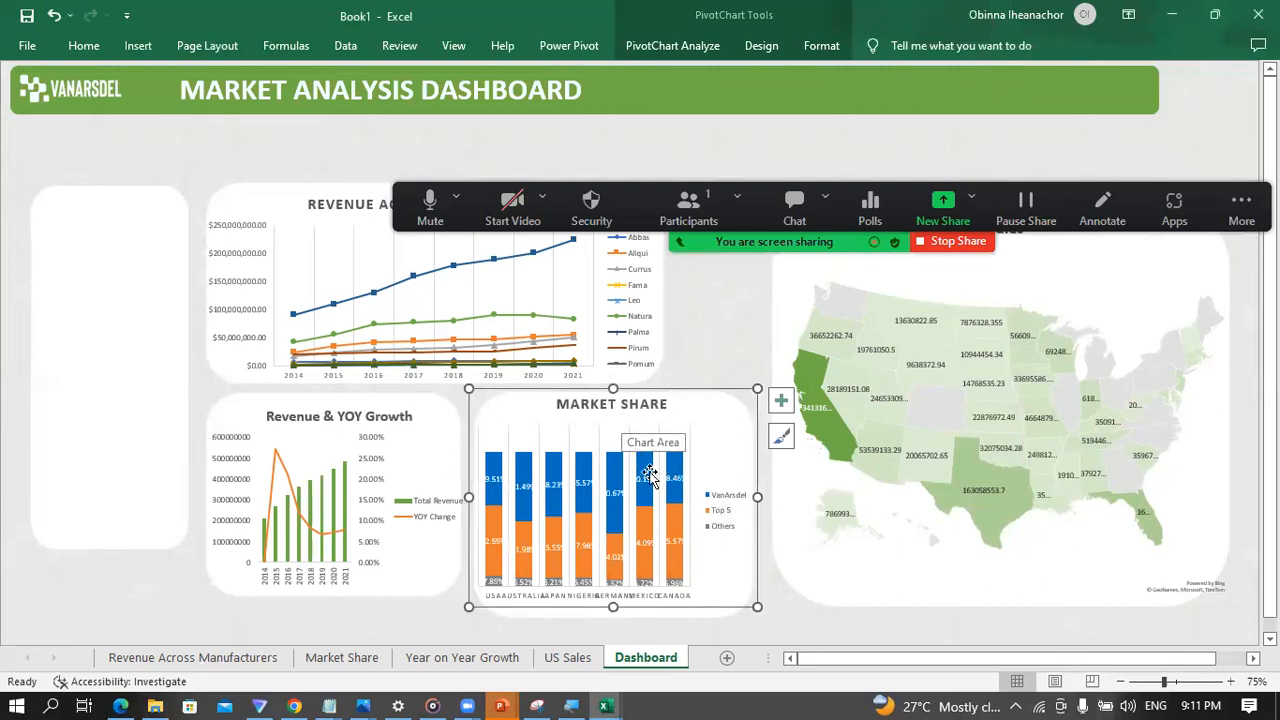
pyautogui.moveTo(684, 522)
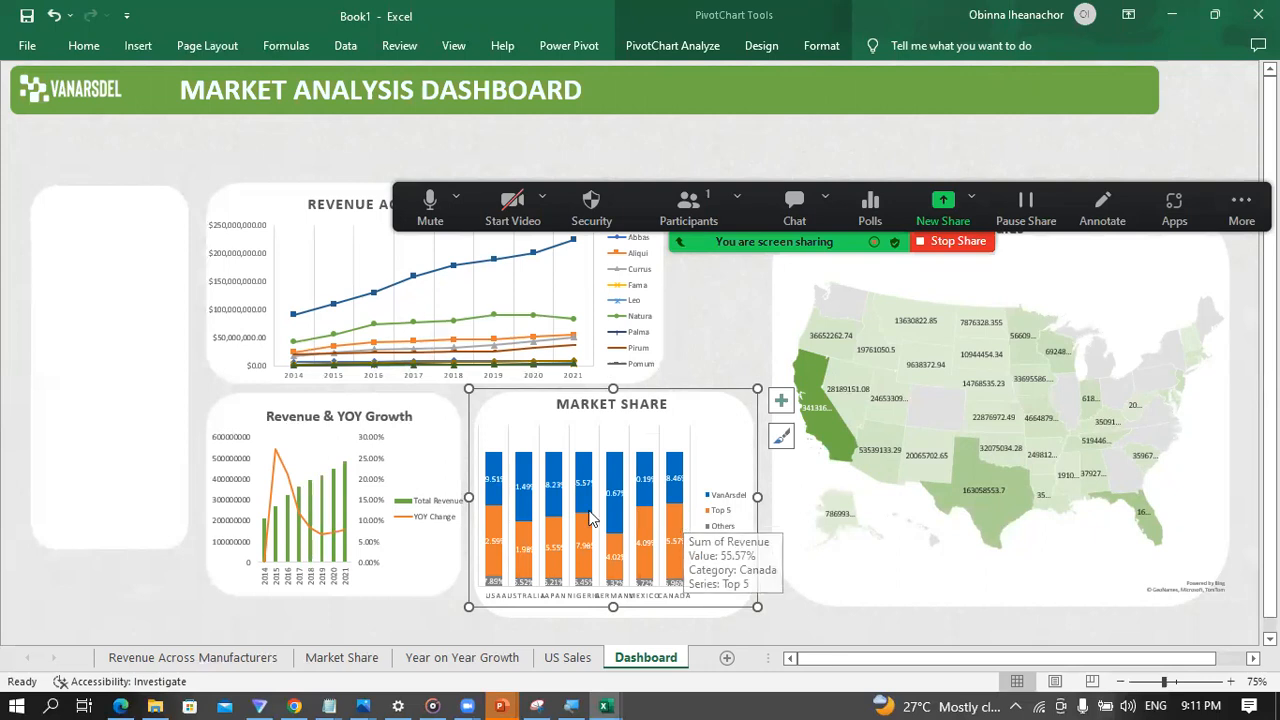
pyautogui.moveTo(467, 497); pyautogui.dragTo(416, 494)
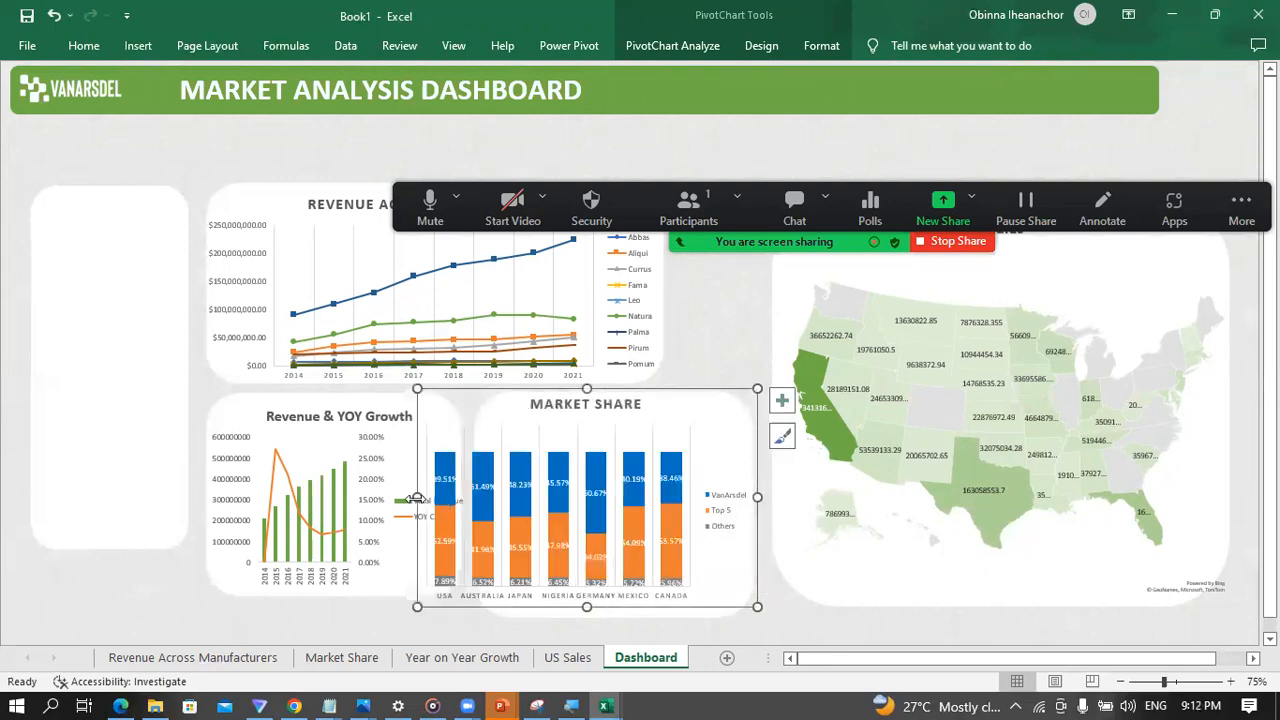
pyautogui.moveTo(410, 496); pyautogui.dragTo(377, 494)
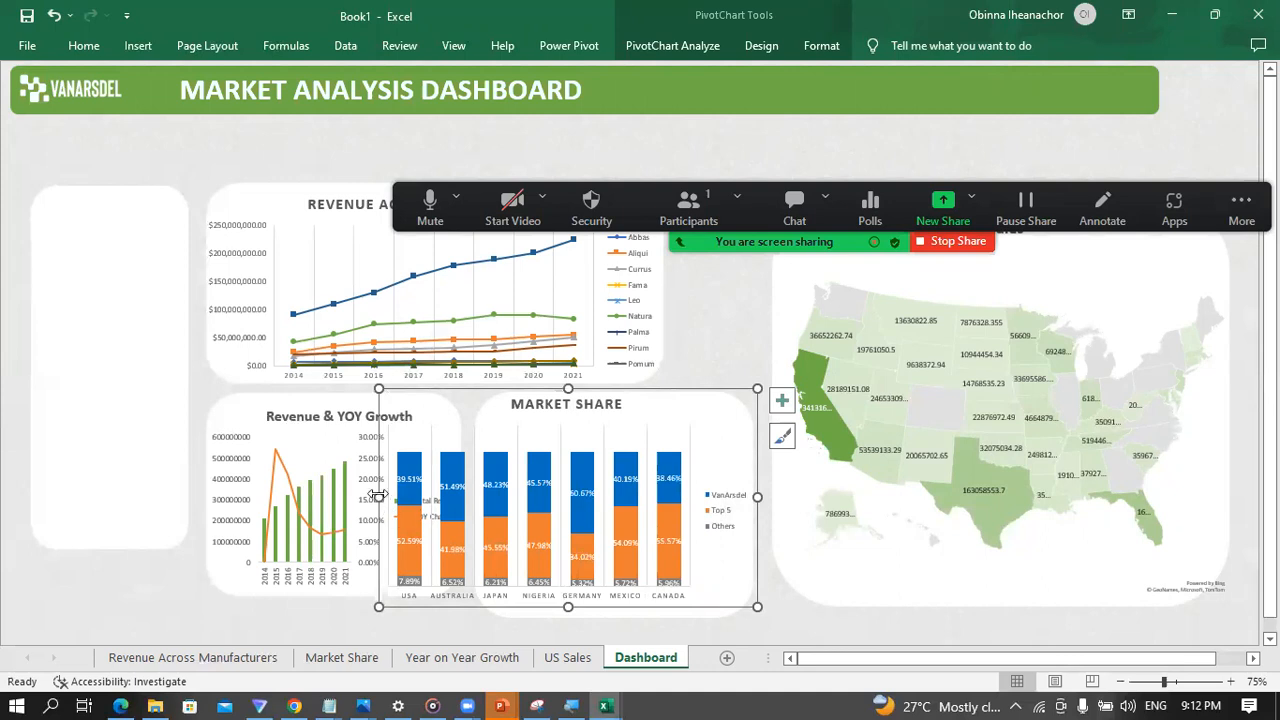
pyautogui.moveTo(380, 488); pyautogui.dragTo(482, 498)
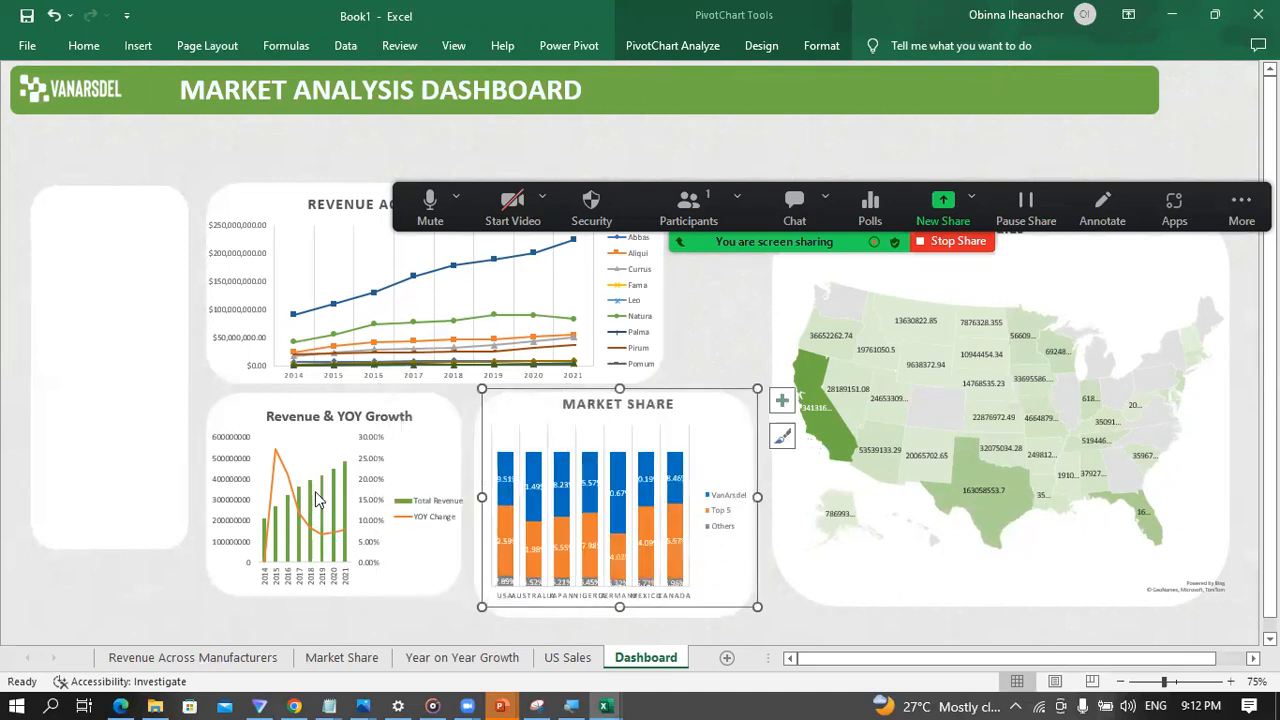
pyautogui.moveTo(482, 498); pyautogui.dragTo(463, 498)
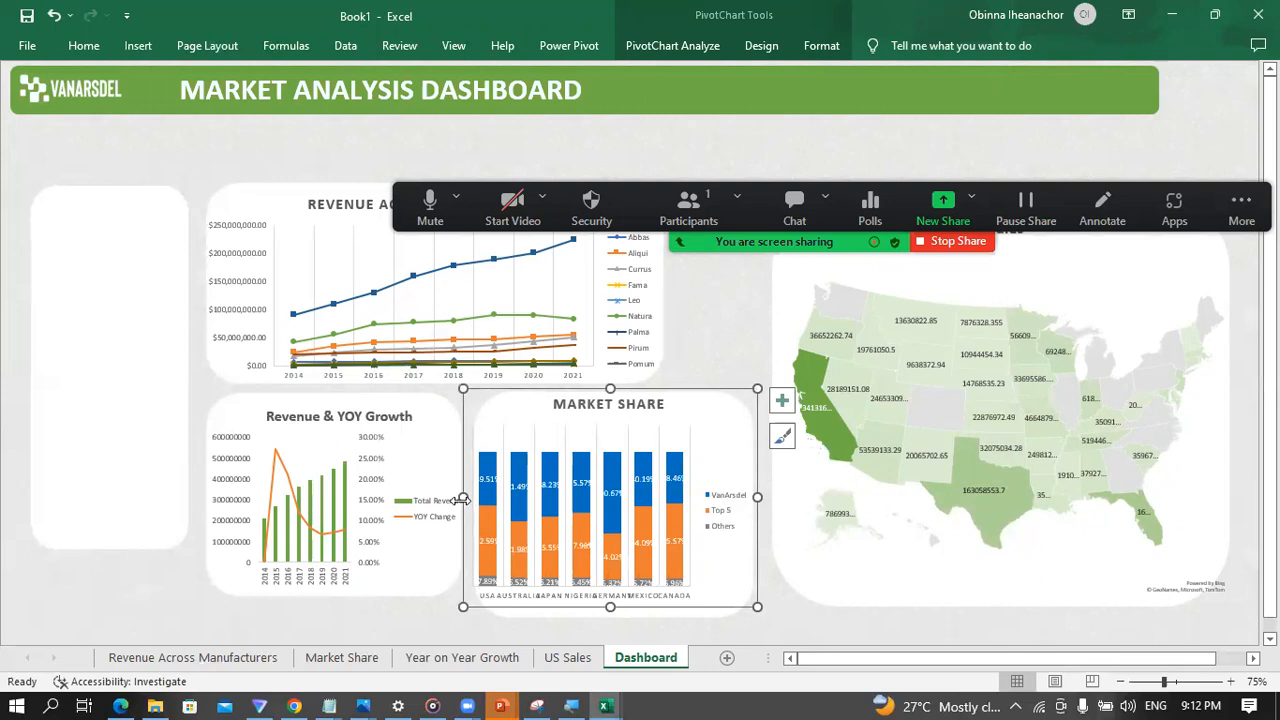
pyautogui.moveTo(757, 498); pyautogui.dragTo(766, 498)
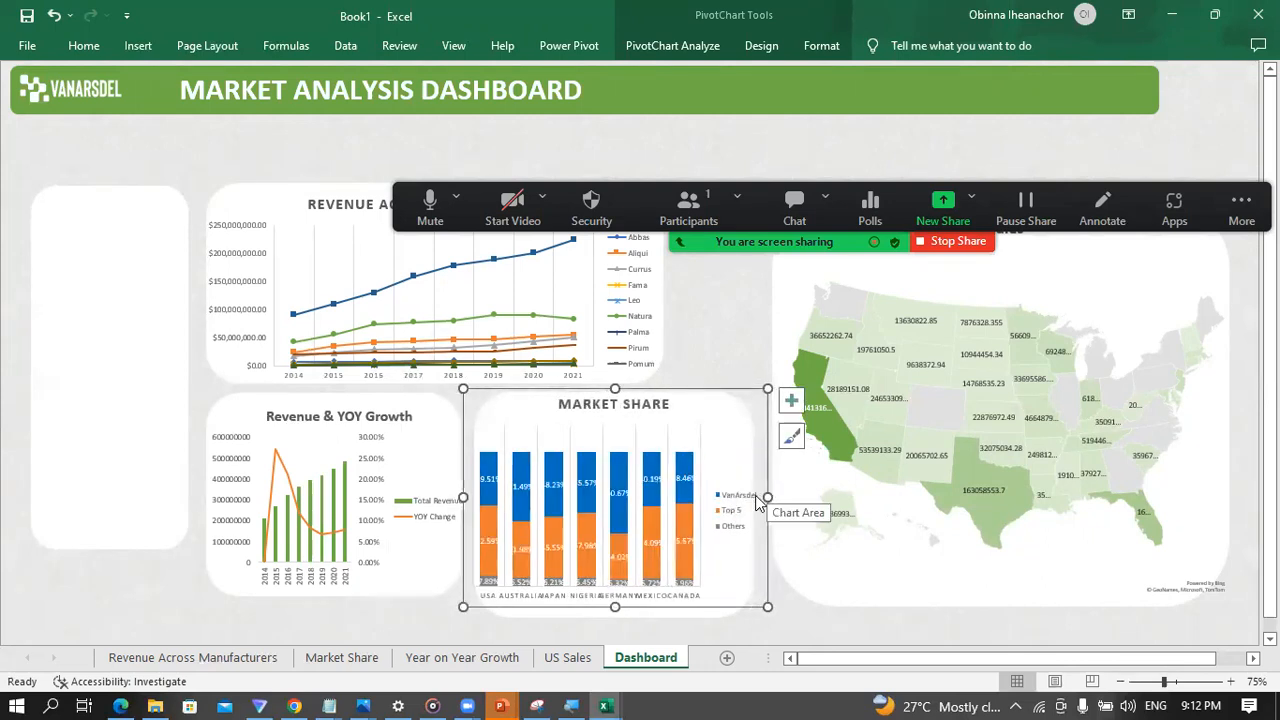
# Step: Ungroup the Revenue Across Manufacturers chart from its white panel and move the chart down over the lower row of charts
pyautogui.click(312, 288)
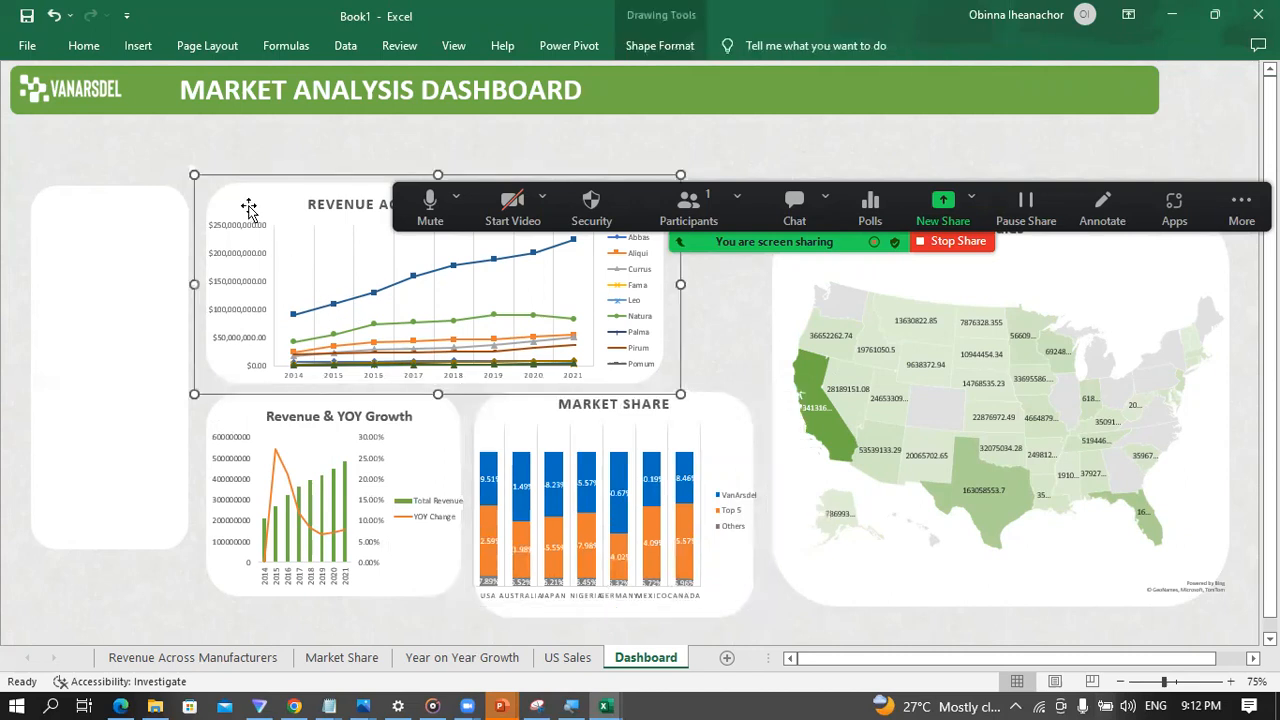
pyautogui.rightClick(203, 180)
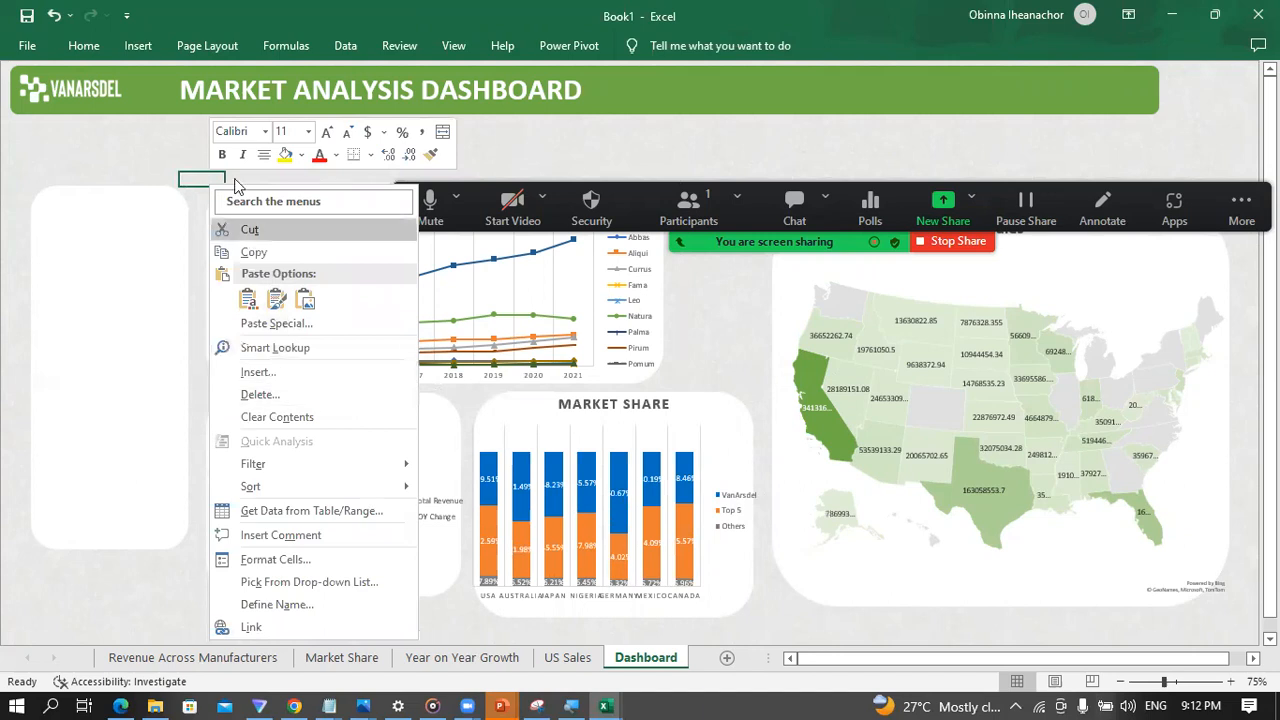
pyautogui.press('Escape')
pyautogui.click(263, 200)
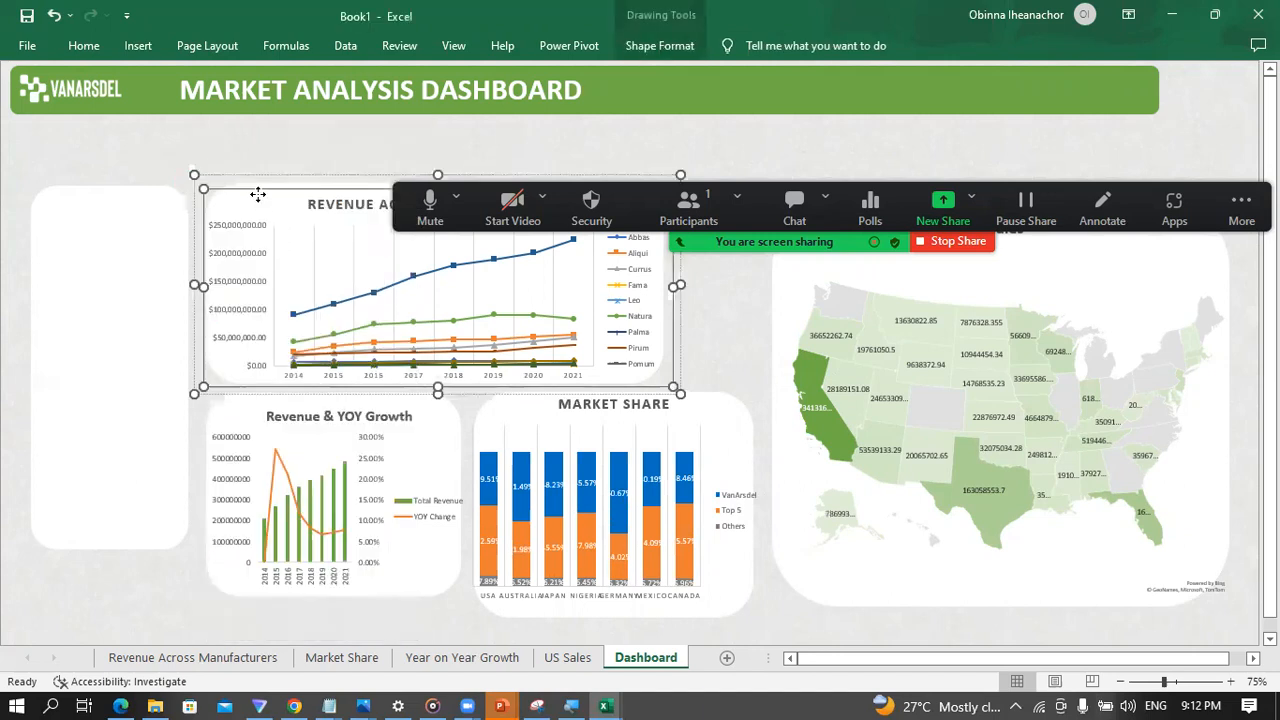
pyautogui.rightClick(262, 194)
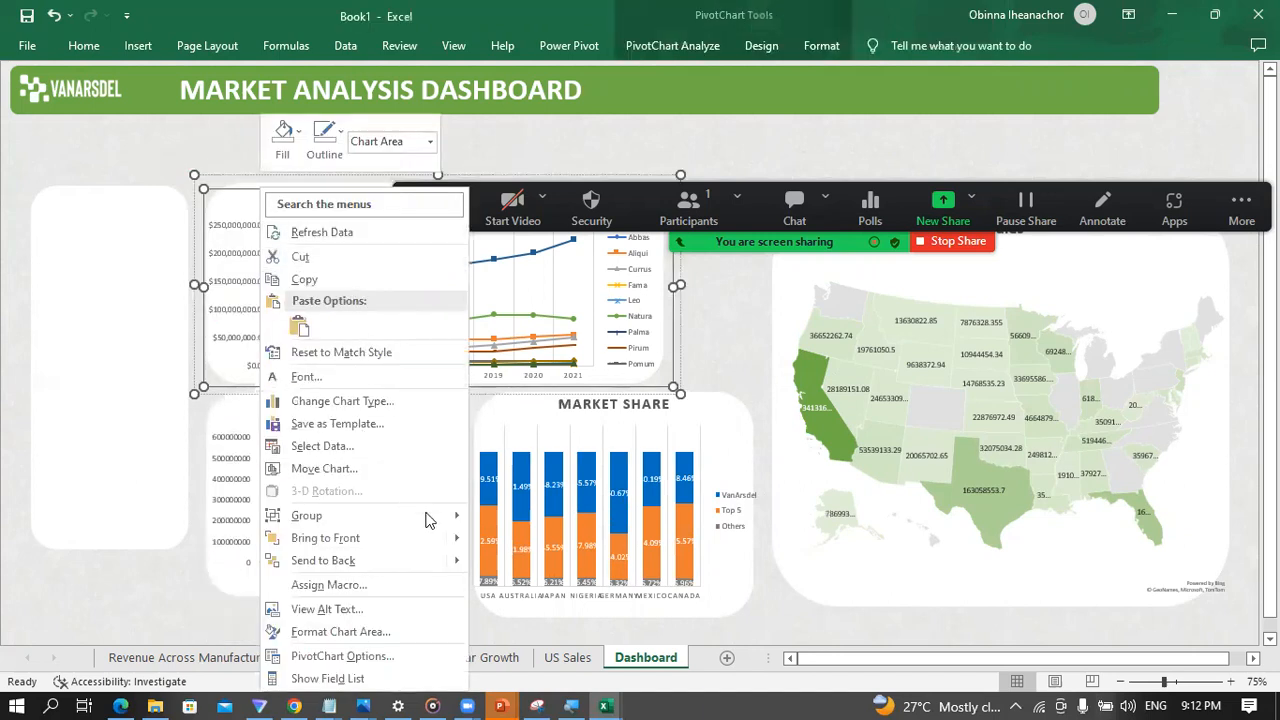
pyautogui.moveTo(451, 527)
pyautogui.click(521, 564)
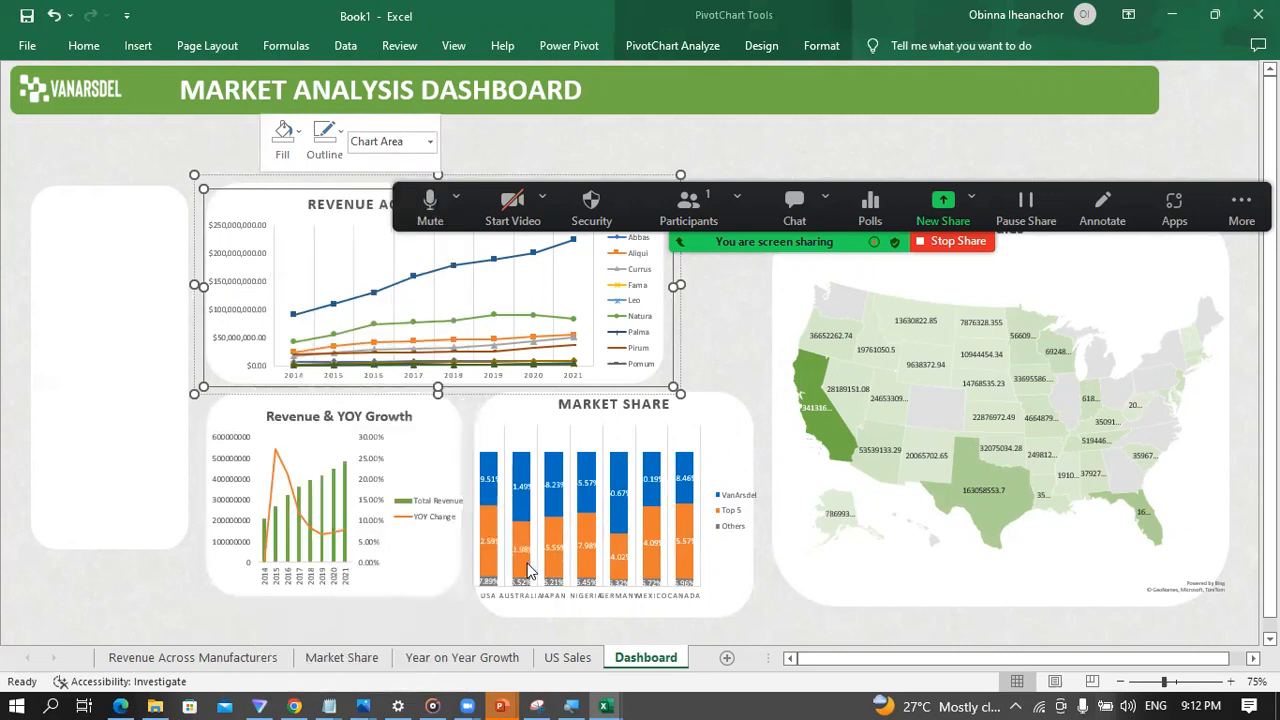
pyautogui.click(160, 163)
pyautogui.moveTo(267, 204); pyautogui.dragTo(619, 462)
pyautogui.click(703, 448)
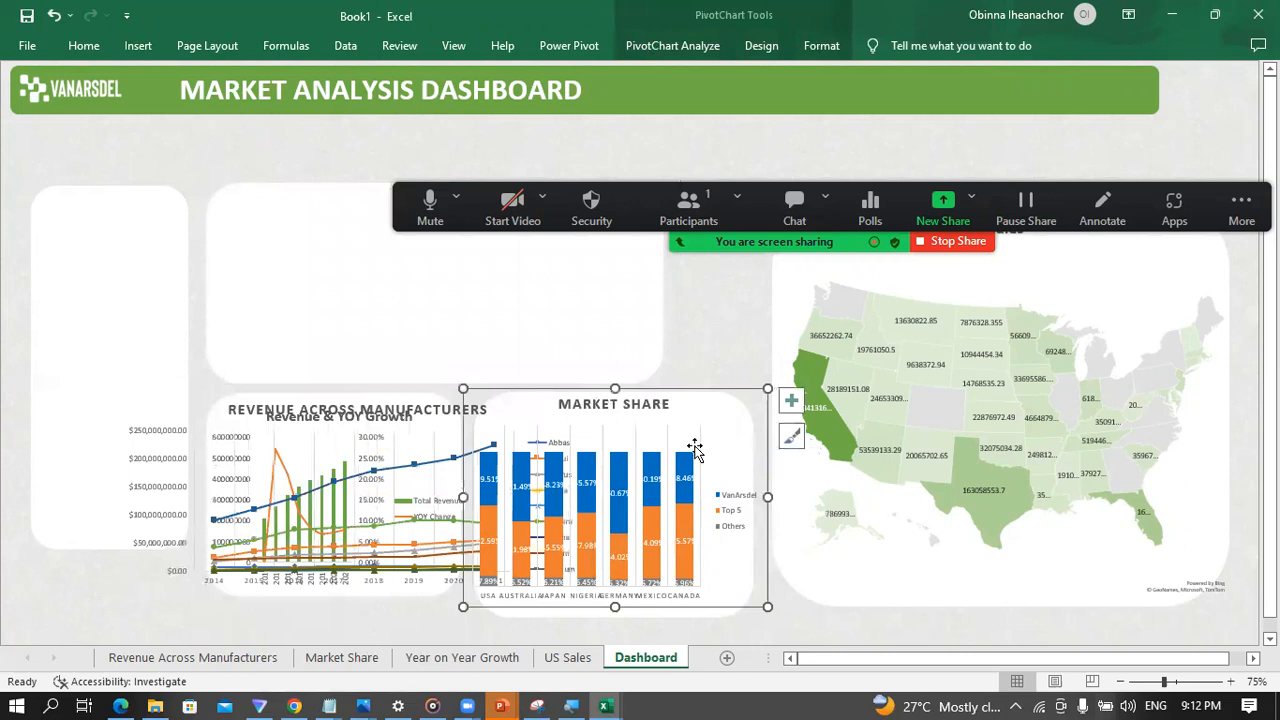
pyautogui.moveTo(683, 387); pyautogui.dragTo(702, 365)
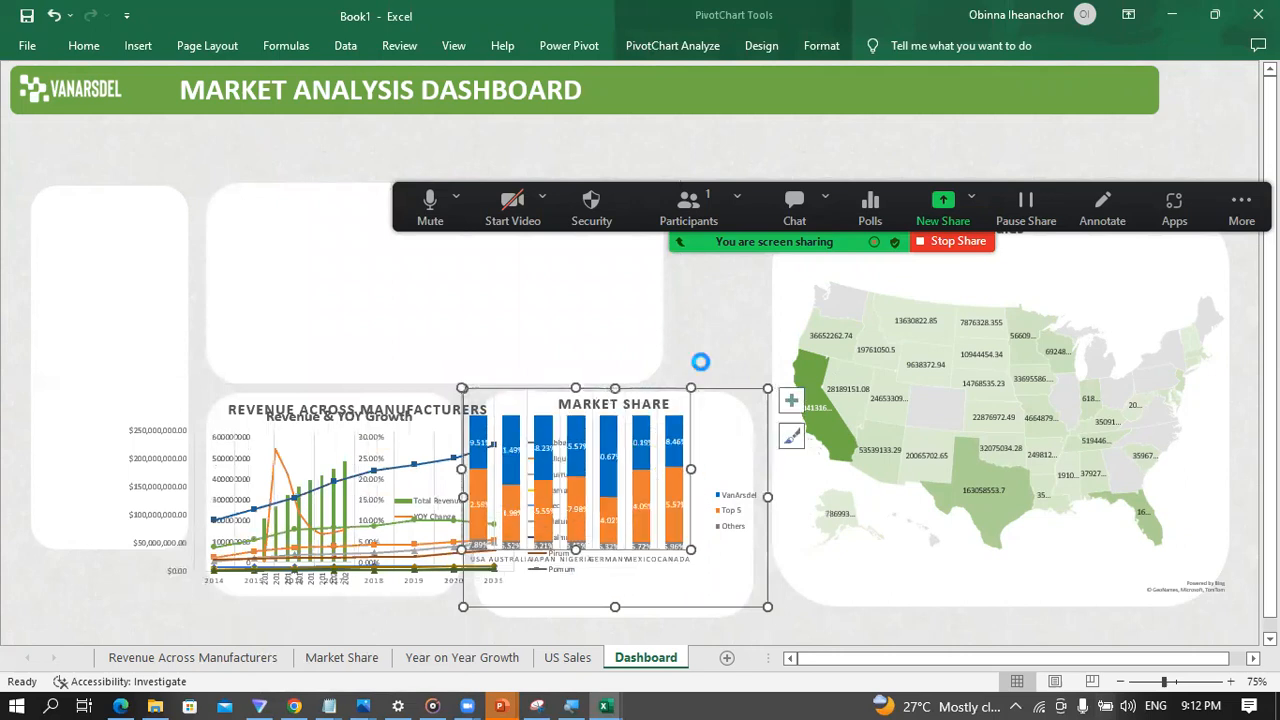
pyautogui.hotkey('ctrl', 'z')
# Step: Move the Market Share chart up onto the empty white panel where the Revenue Across Manufacturers chart was
pyautogui.click(708, 330)
pyautogui.click(707, 455)
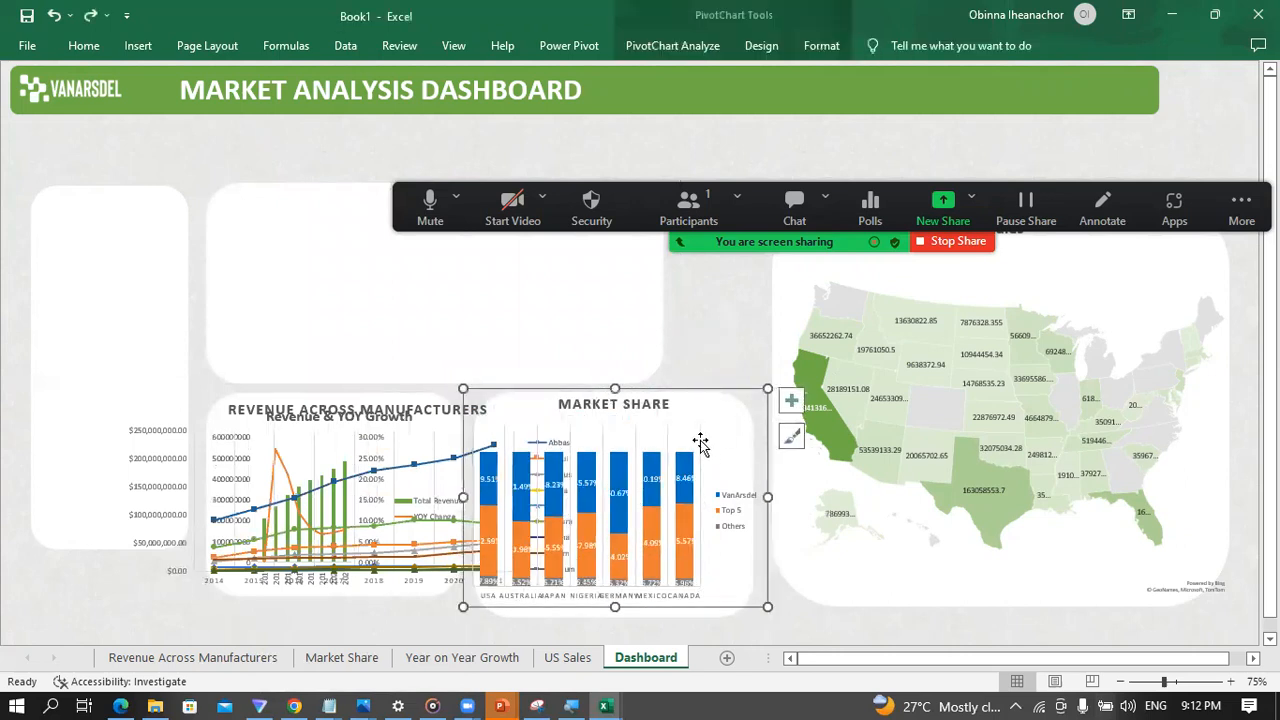
pyautogui.moveTo(683, 420); pyautogui.dragTo(589, 271)
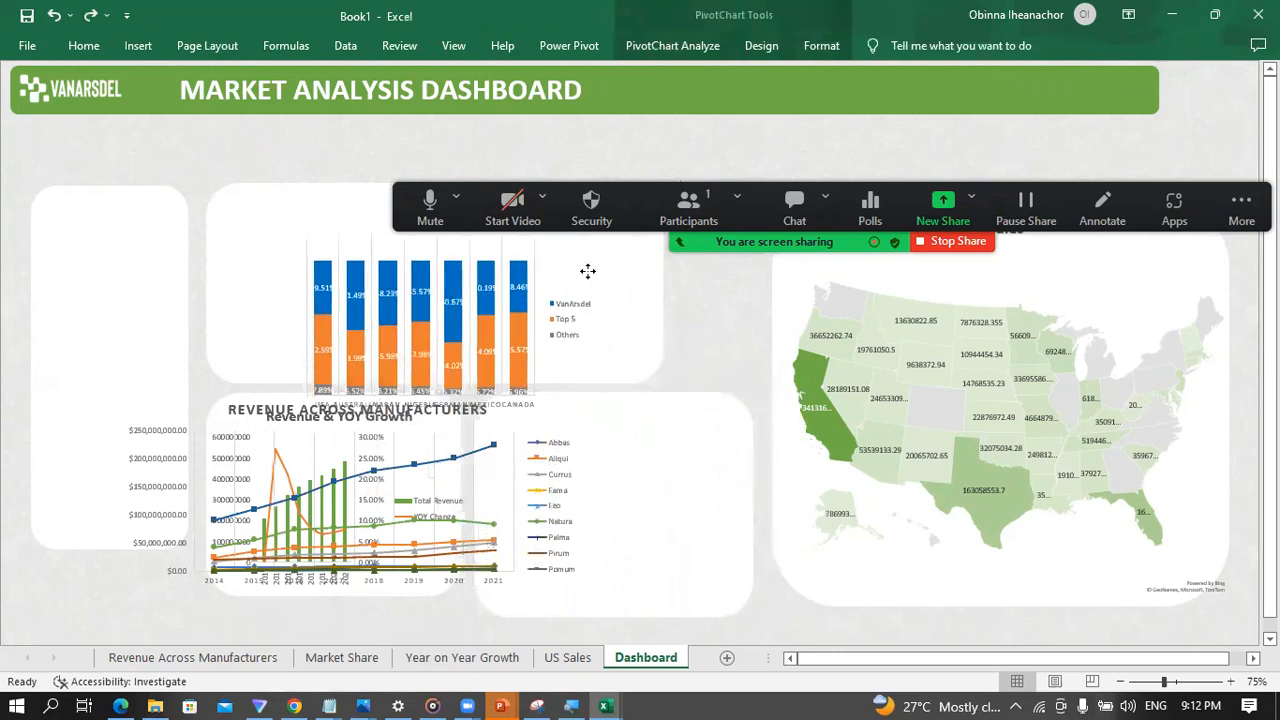
pyautogui.click(325, 449)
pyautogui.moveTo(327, 447); pyautogui.dragTo(380, 458)
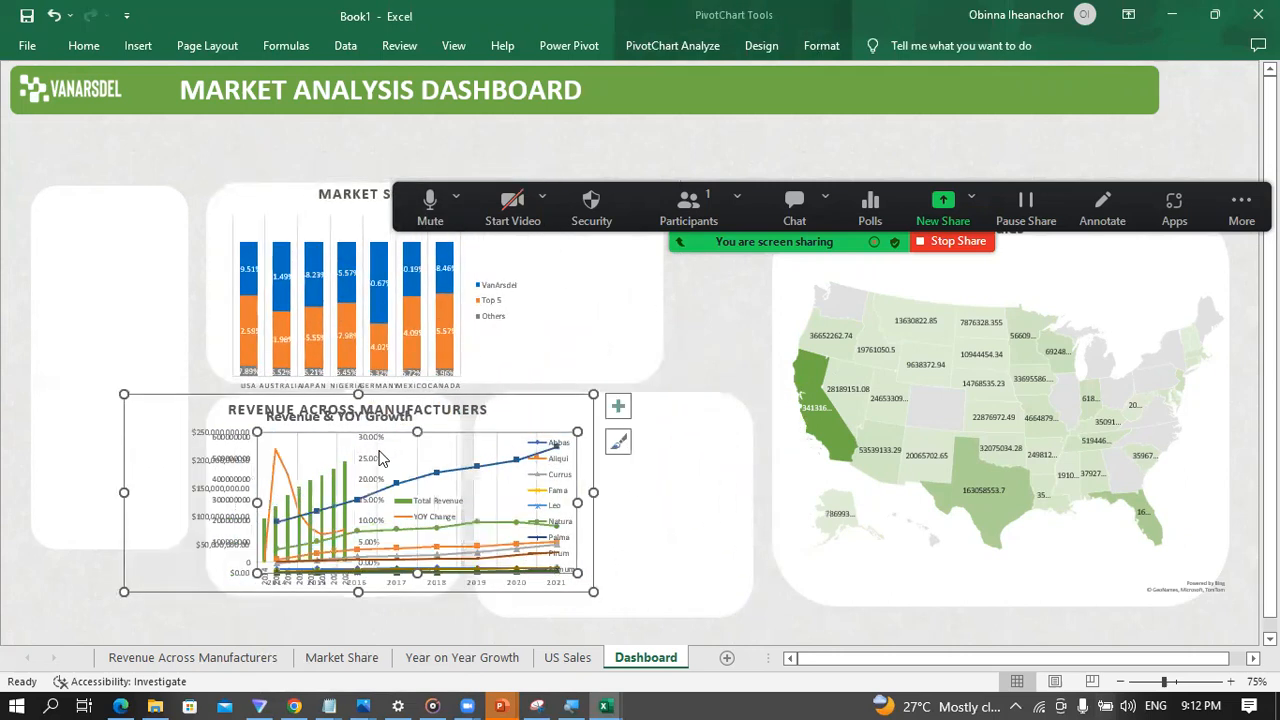
pyautogui.click(86, 575)
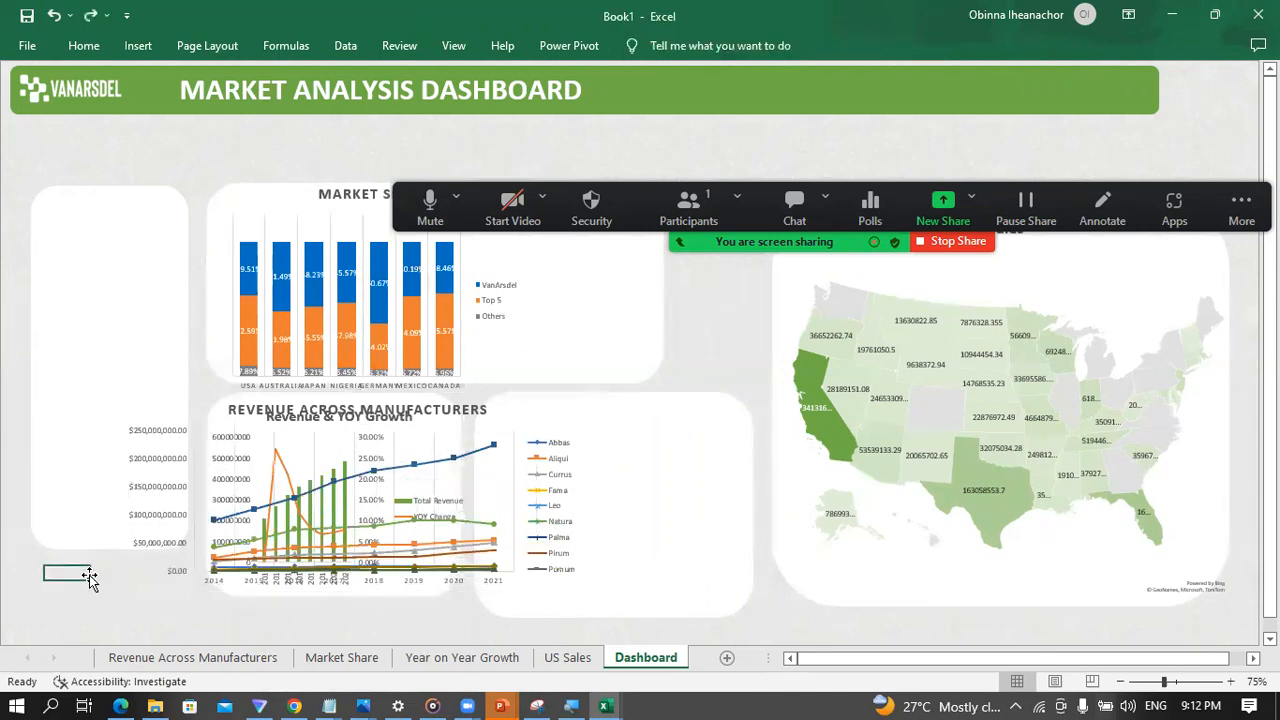
# Step: Shrink the Revenue Across Manufacturers chart and place it on the empty white panel beside the Revenue & YOY Growth chart
pyautogui.click(285, 468)
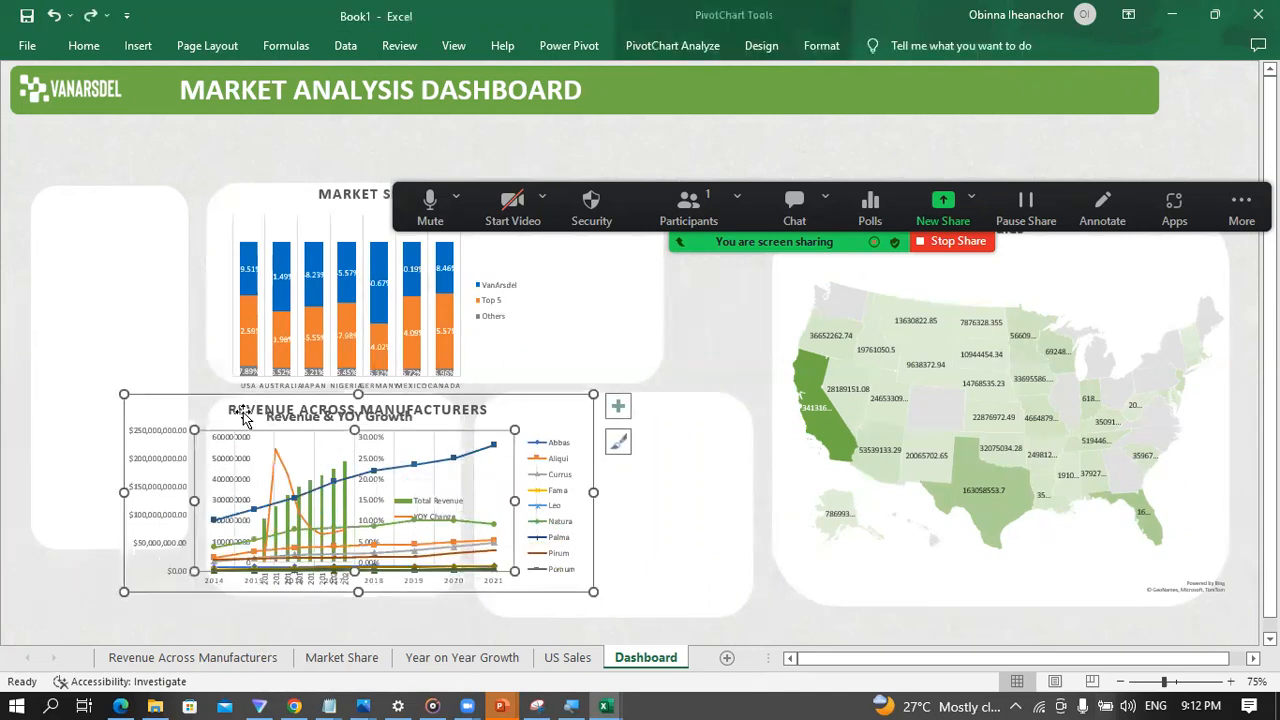
pyautogui.moveTo(205, 405); pyautogui.dragTo(482, 430)
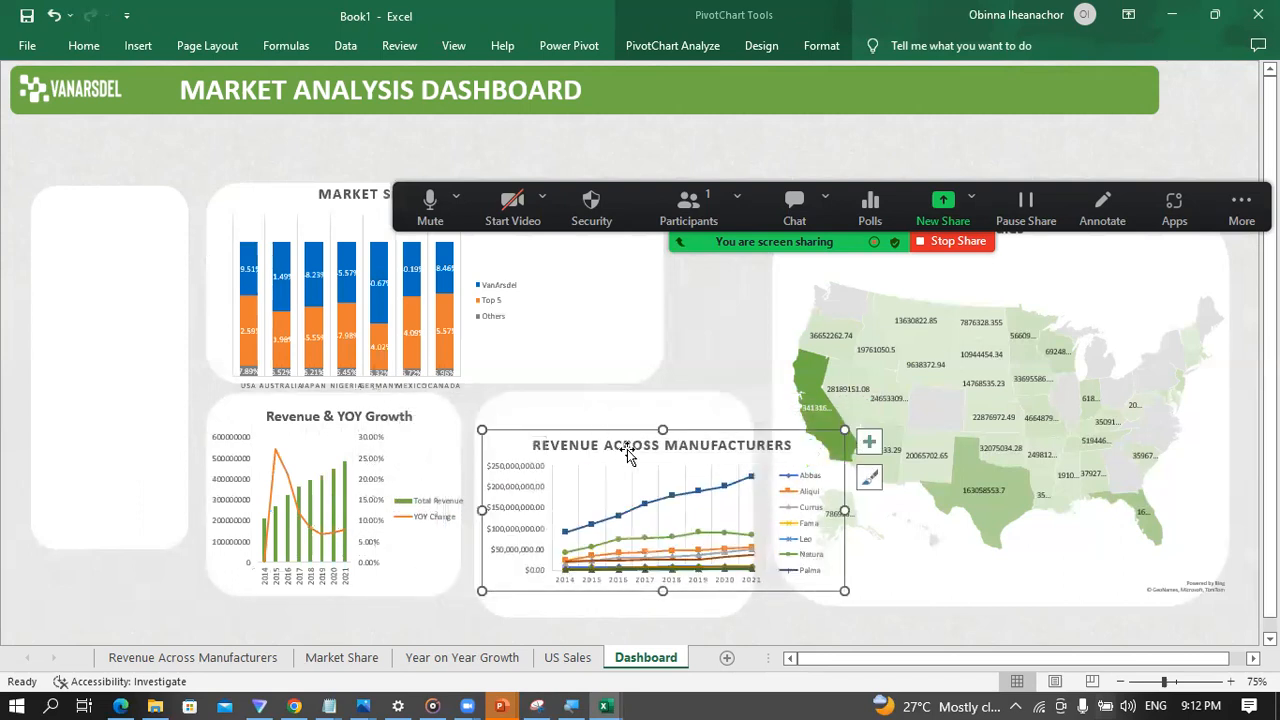
pyautogui.moveTo(609, 441); pyautogui.dragTo(607, 430)
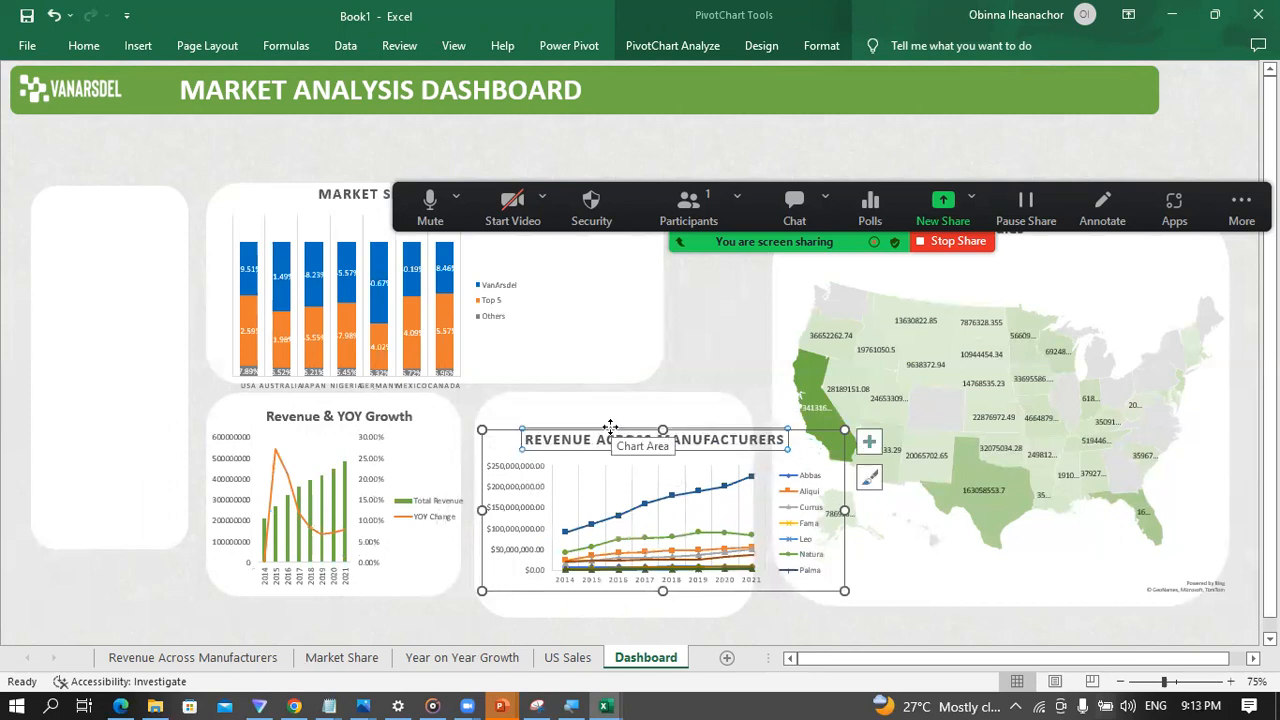
pyautogui.hotkey('ctrl', 'z')
pyautogui.click(504, 440)
pyautogui.moveTo(504, 440); pyautogui.dragTo(500, 428)
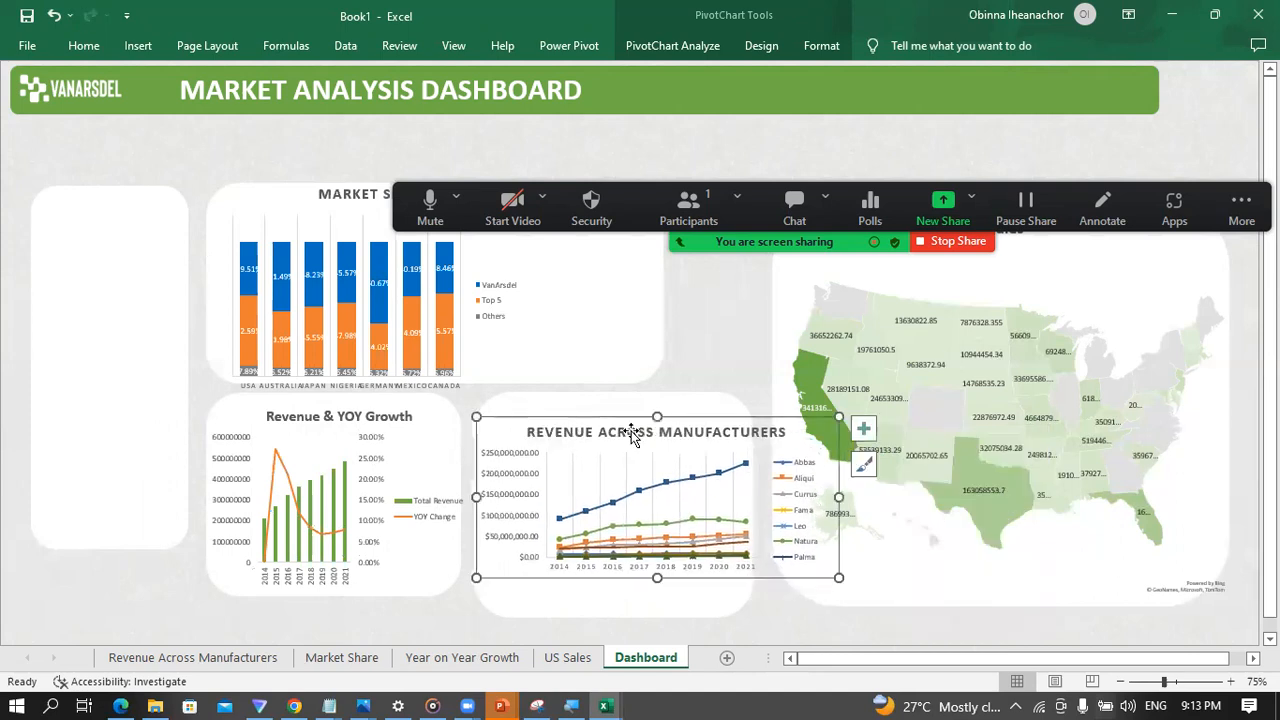
# Step: Narrow the Revenue Across Manufacturers chart so it reaches only slightly past both side edges of its white panel
pyautogui.moveTo(840, 496); pyautogui.dragTo(750, 500)
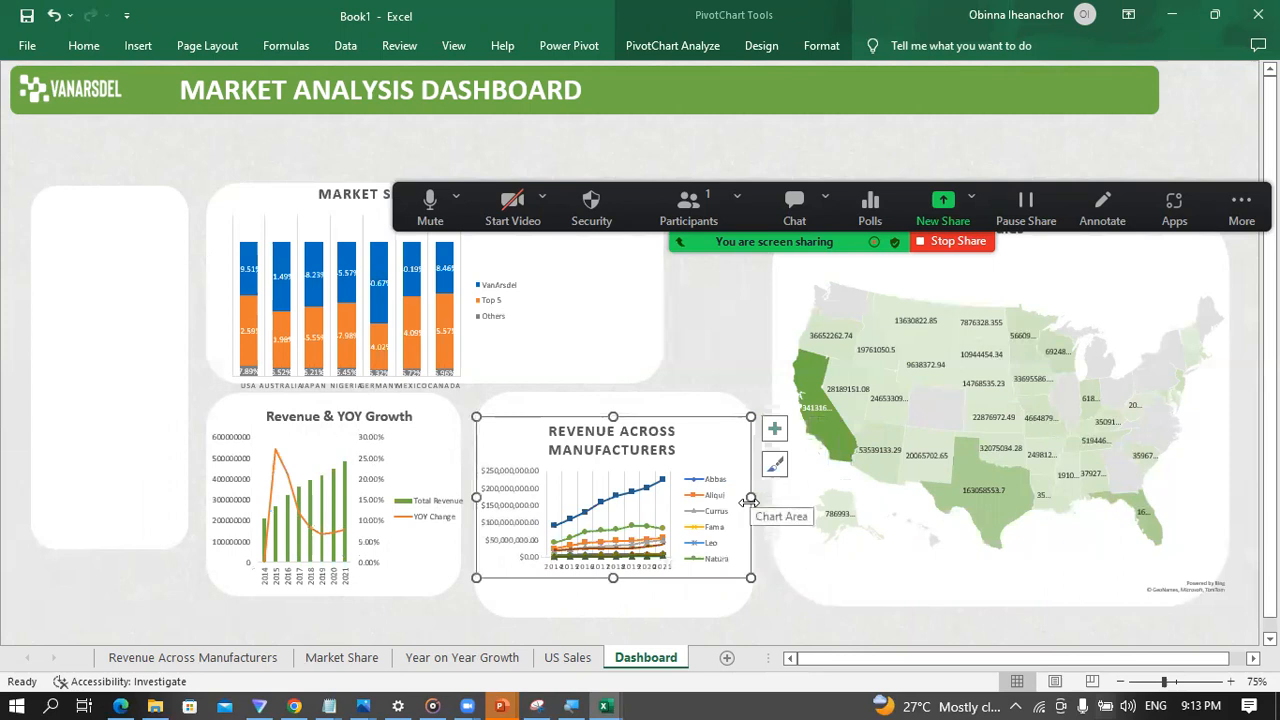
pyautogui.moveTo(747, 497); pyautogui.dragTo(763, 497)
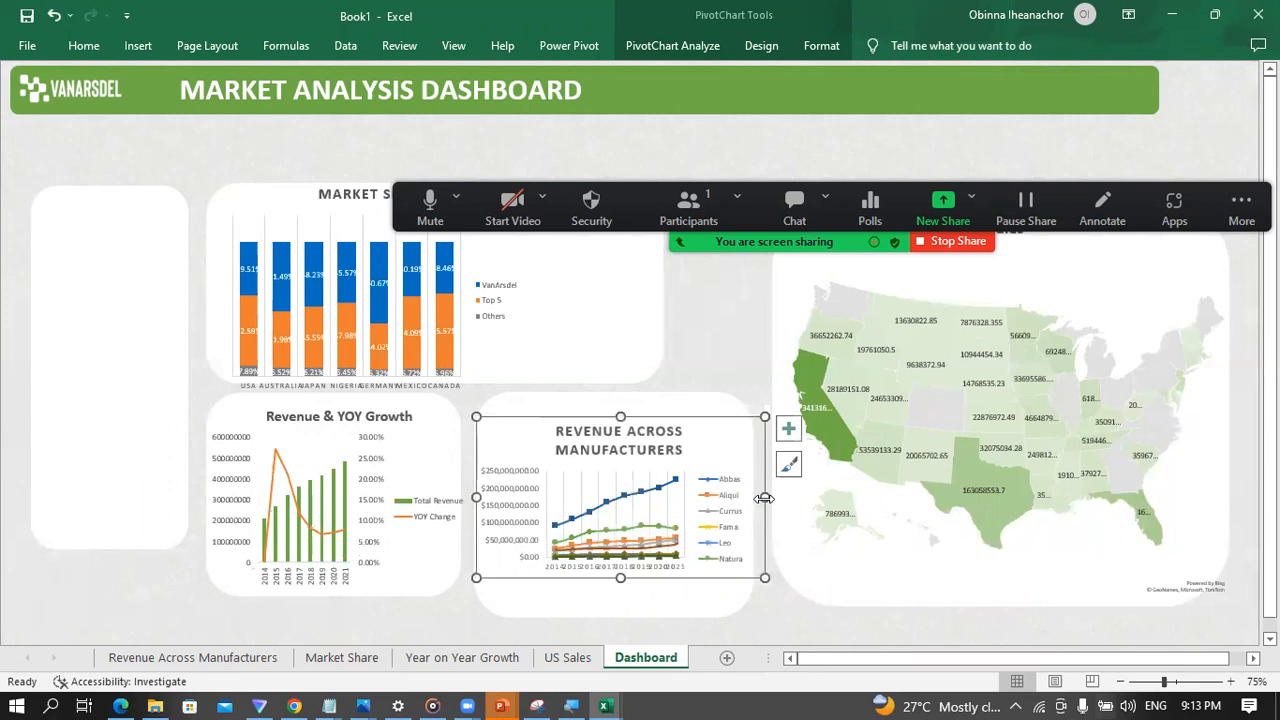
pyautogui.moveTo(765, 497); pyautogui.dragTo(781, 497)
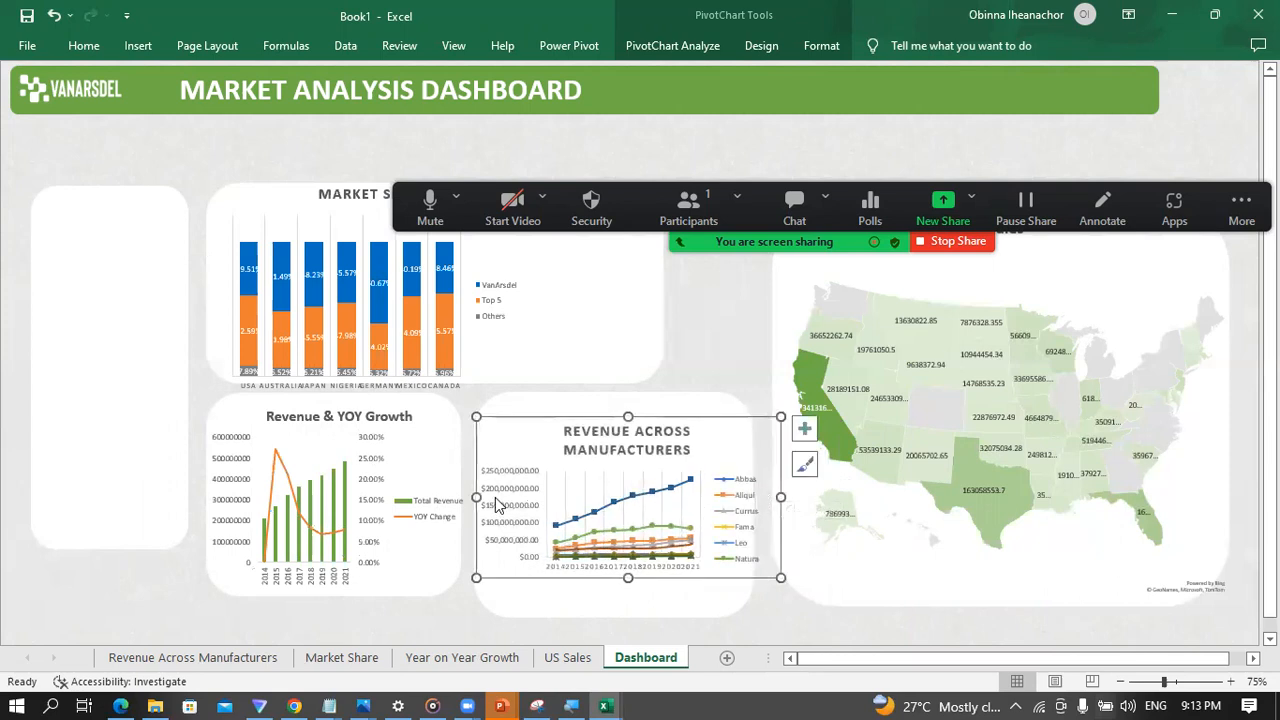
pyautogui.moveTo(475, 494); pyautogui.dragTo(468, 497)
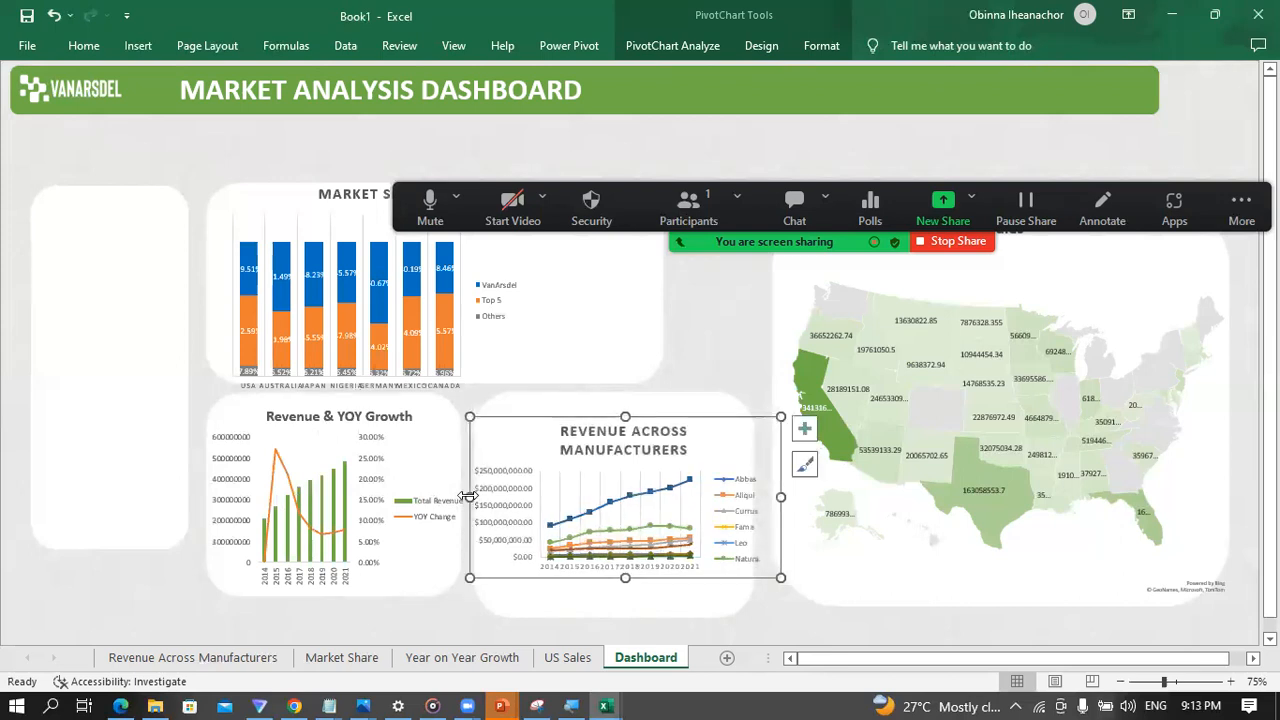
# Step: Move the empty tall white panel left and slightly down, and nudge the grouped Revenue & YOY Growth chart left toward it
pyautogui.click(151, 474)
pyautogui.moveTo(126, 351)
pyautogui.mouseDown()
pyautogui.moveTo(102, 385)
pyautogui.moveTo(118, 390)
pyautogui.mouseUp()
pyautogui.click(237, 418)
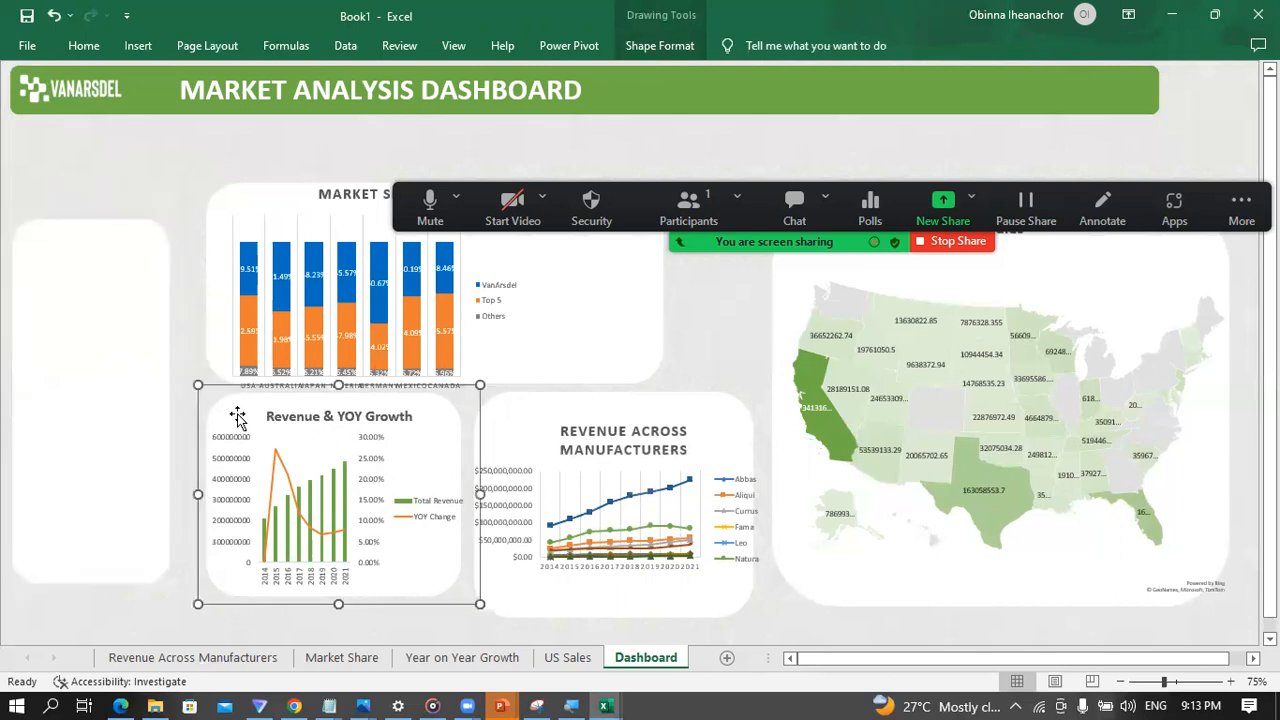
pyautogui.press('Left')
pyautogui.press('Left')
pyautogui.press('Left')
pyautogui.press('Left')
pyautogui.press('Left')
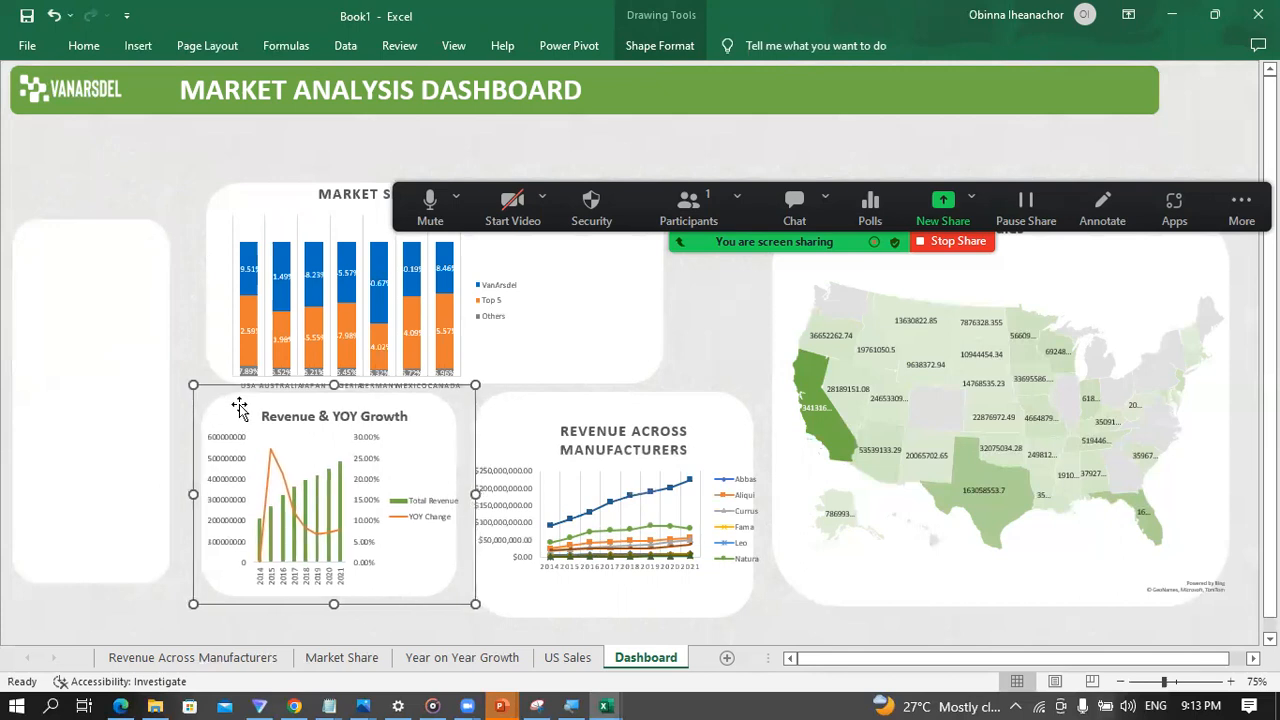
pyautogui.press('Left')
pyautogui.press('Left')
pyautogui.press('Left')
pyautogui.press('Left')
pyautogui.press('Left')
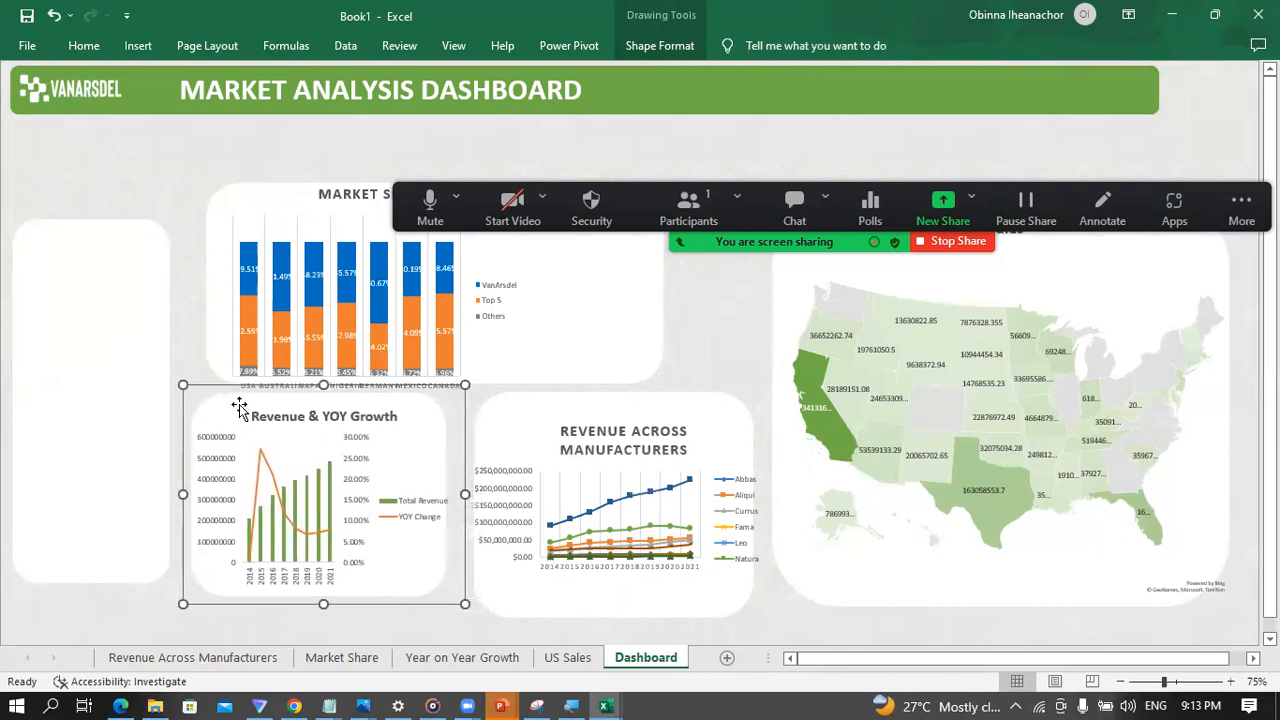
# Step: Extend the left edge of the Revenue Across Manufacturers chart toward the Revenue & YOY Growth panel
pyautogui.click(545, 614)
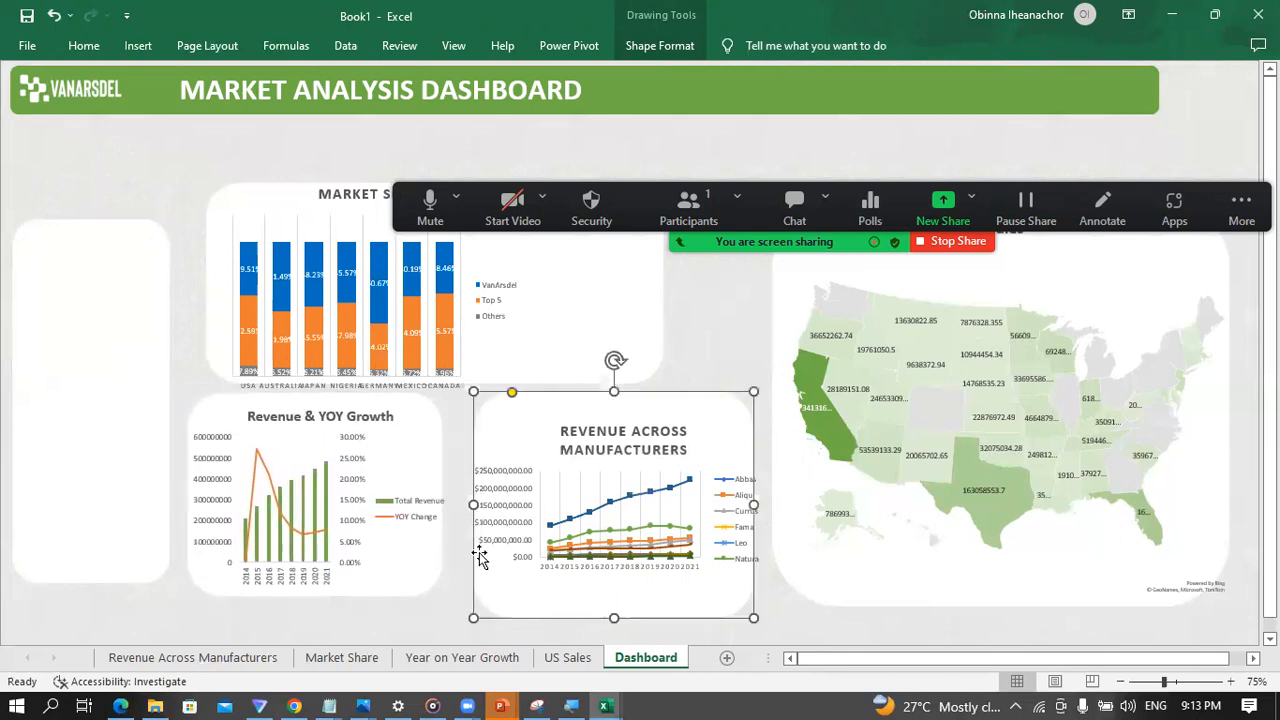
pyautogui.click(451, 564)
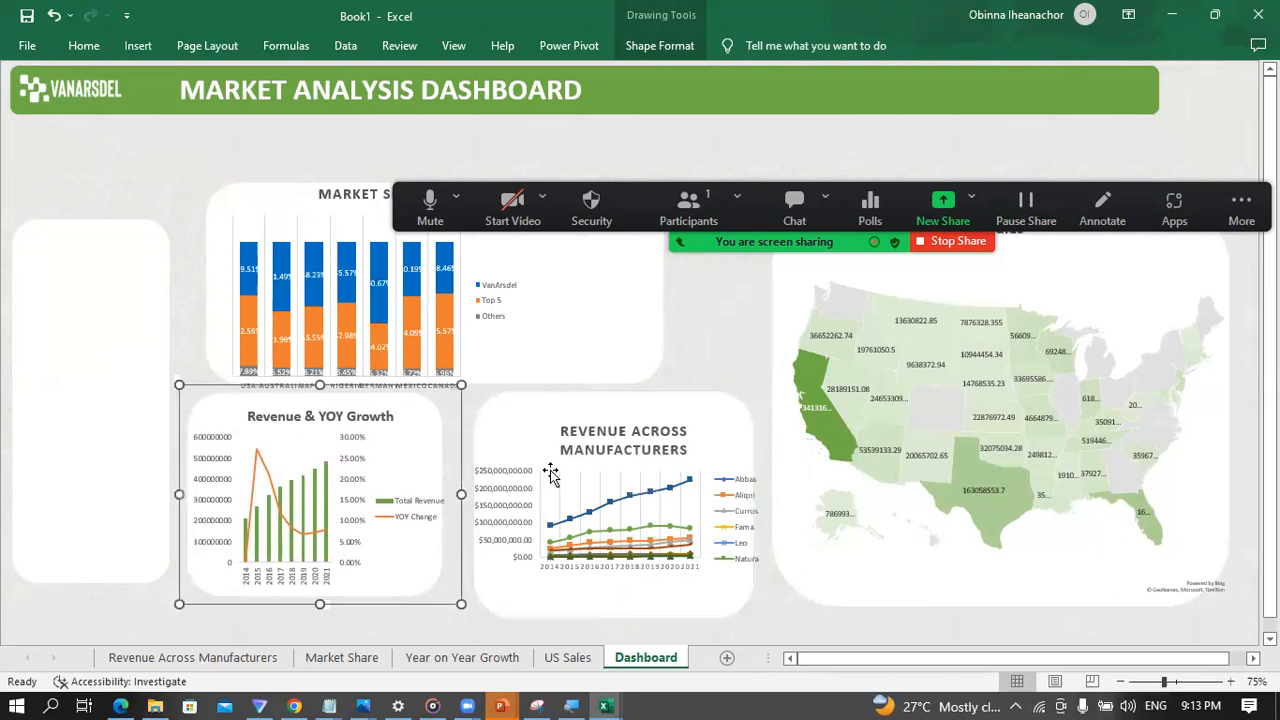
pyautogui.click(543, 463)
pyautogui.moveTo(470, 498); pyautogui.dragTo(453, 500)
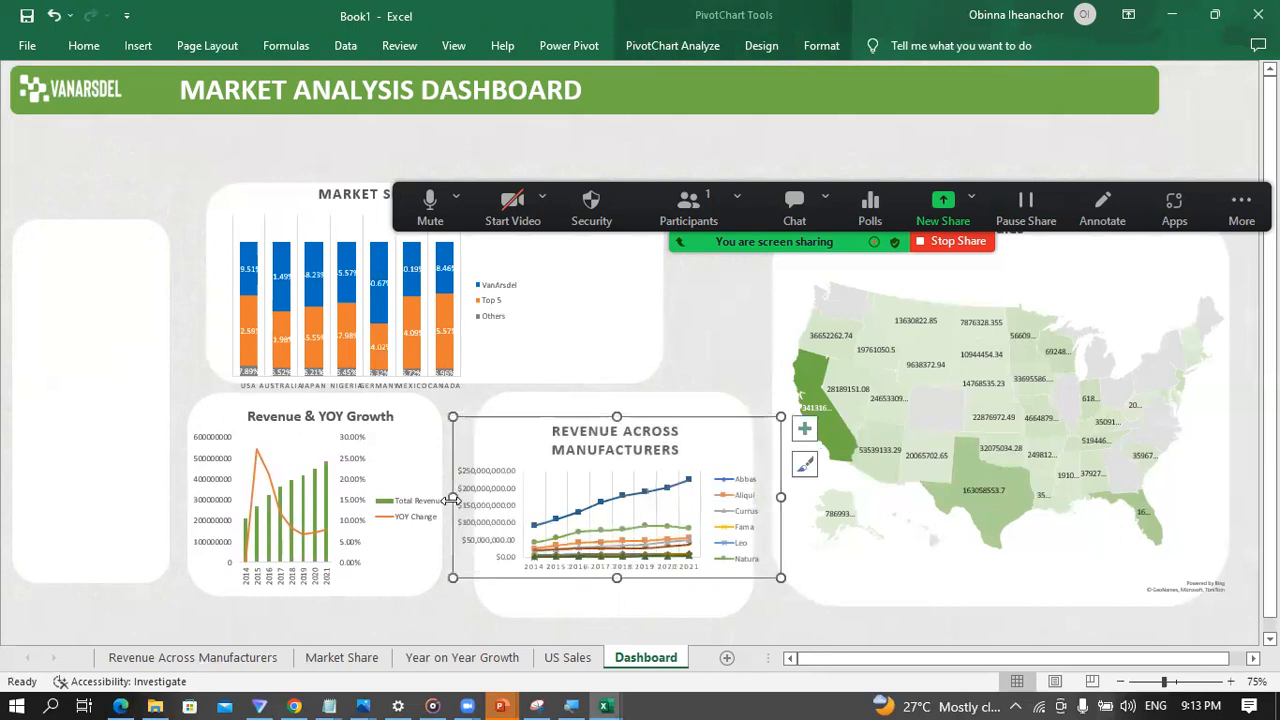
# Step: Widen the white rounded panel behind the Revenue Across Manufacturers chart on both sides to fit the chart
pyautogui.click(642, 608)
pyautogui.moveTo(470, 500); pyautogui.dragTo(455, 504)
pyautogui.moveTo(753, 504); pyautogui.dragTo(764, 500)
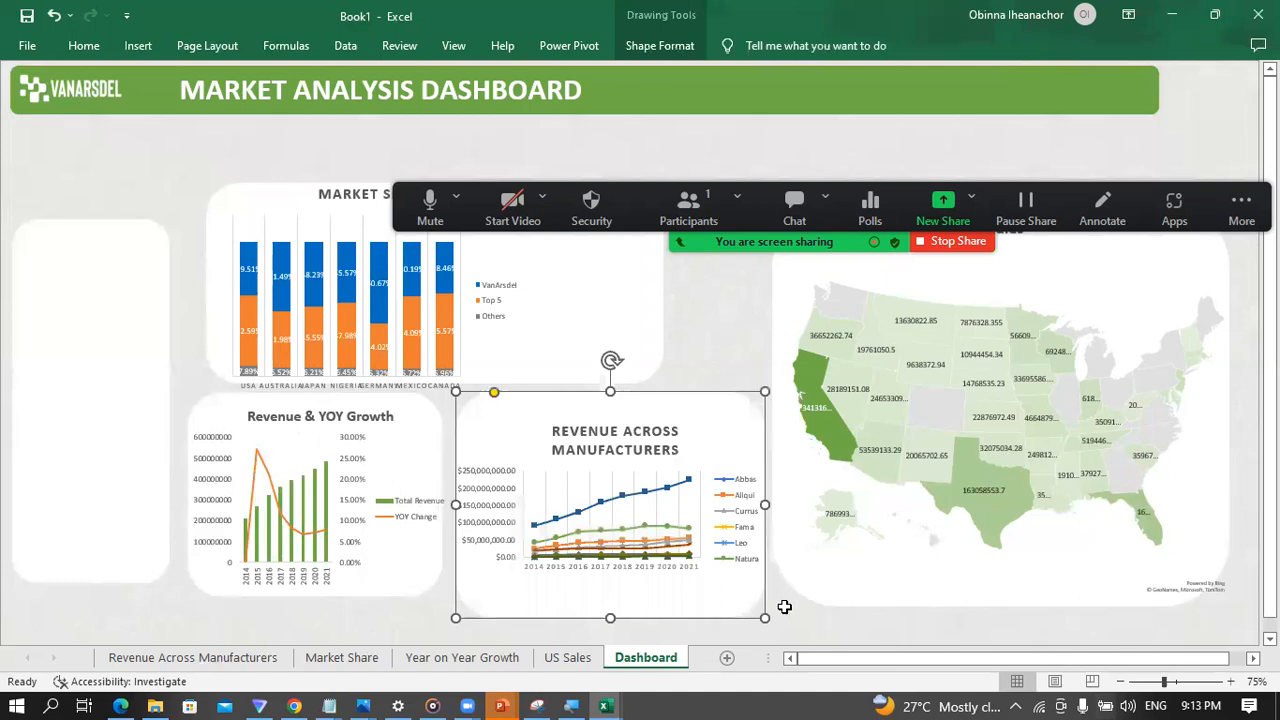
pyautogui.click(786, 604)
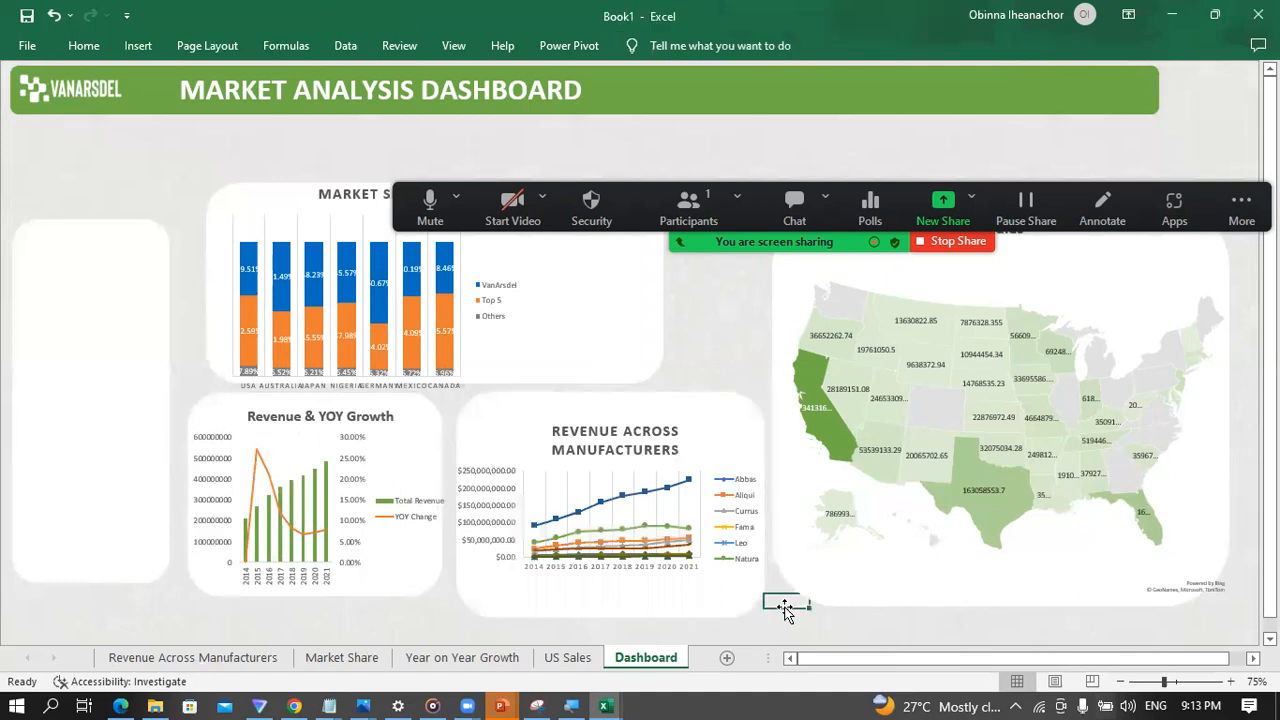
pyautogui.click(474, 594)
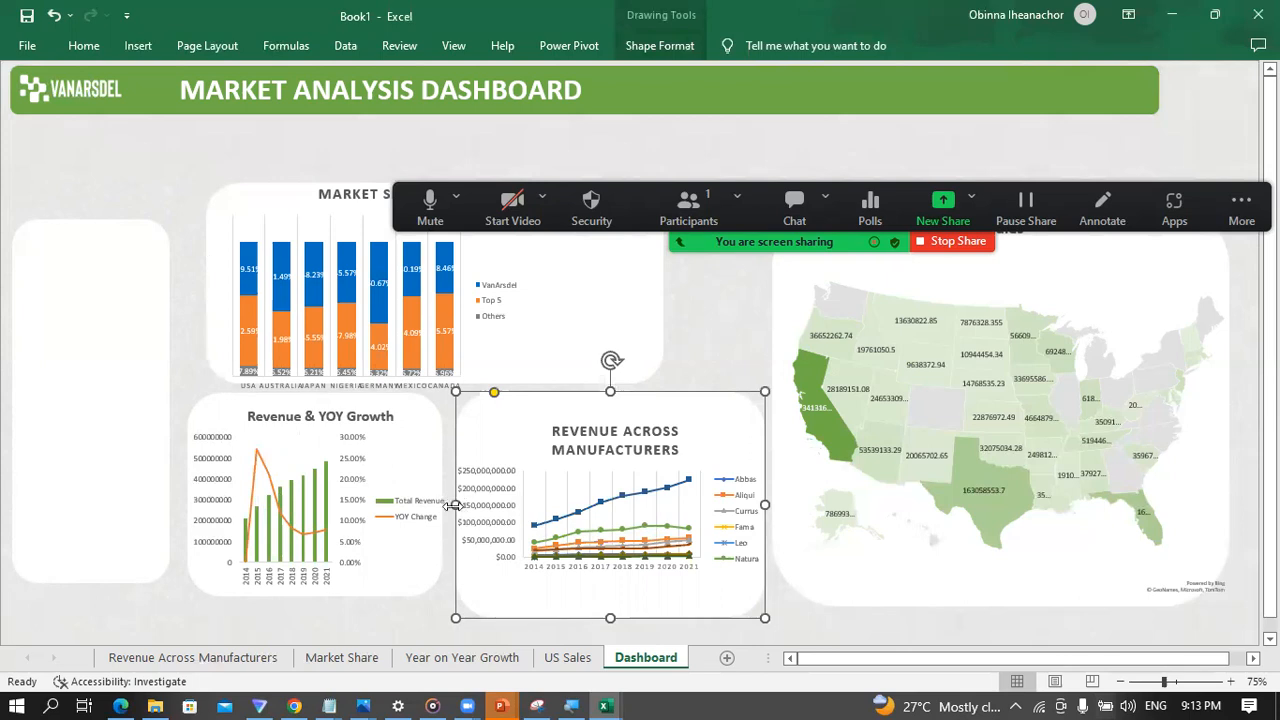
pyautogui.moveTo(452, 504); pyautogui.dragTo(455, 502)
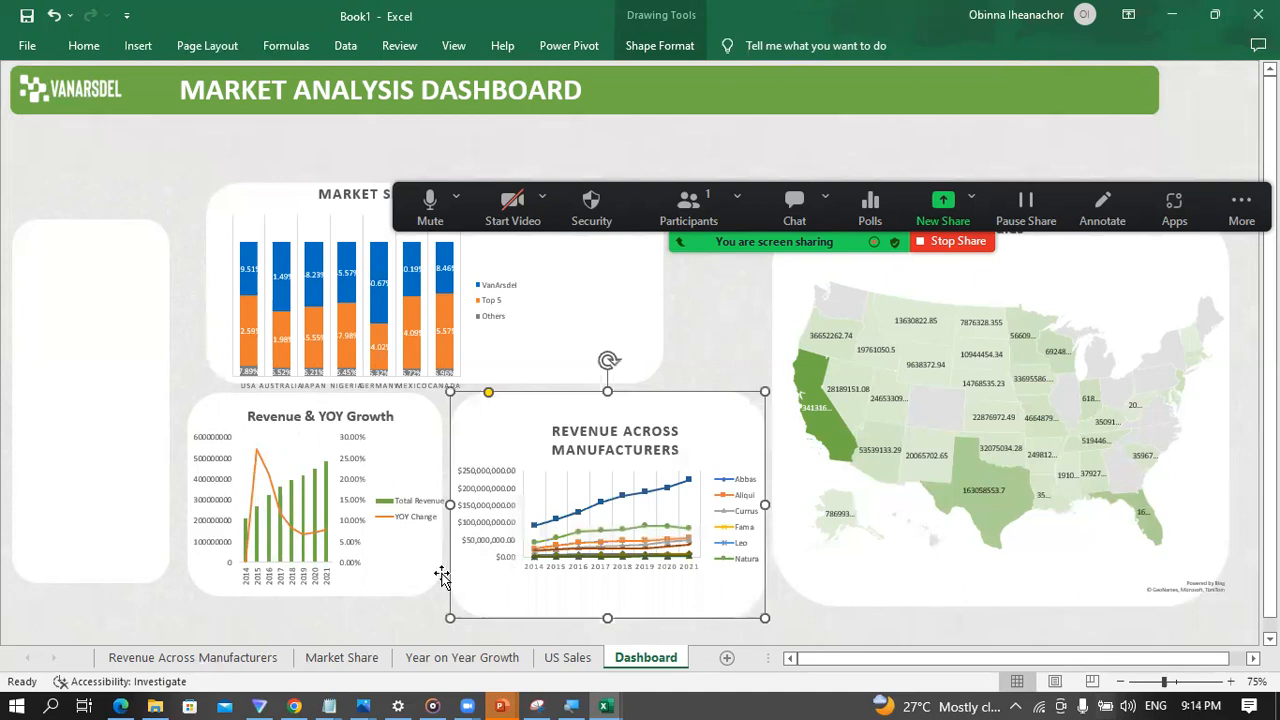
pyautogui.click(412, 612)
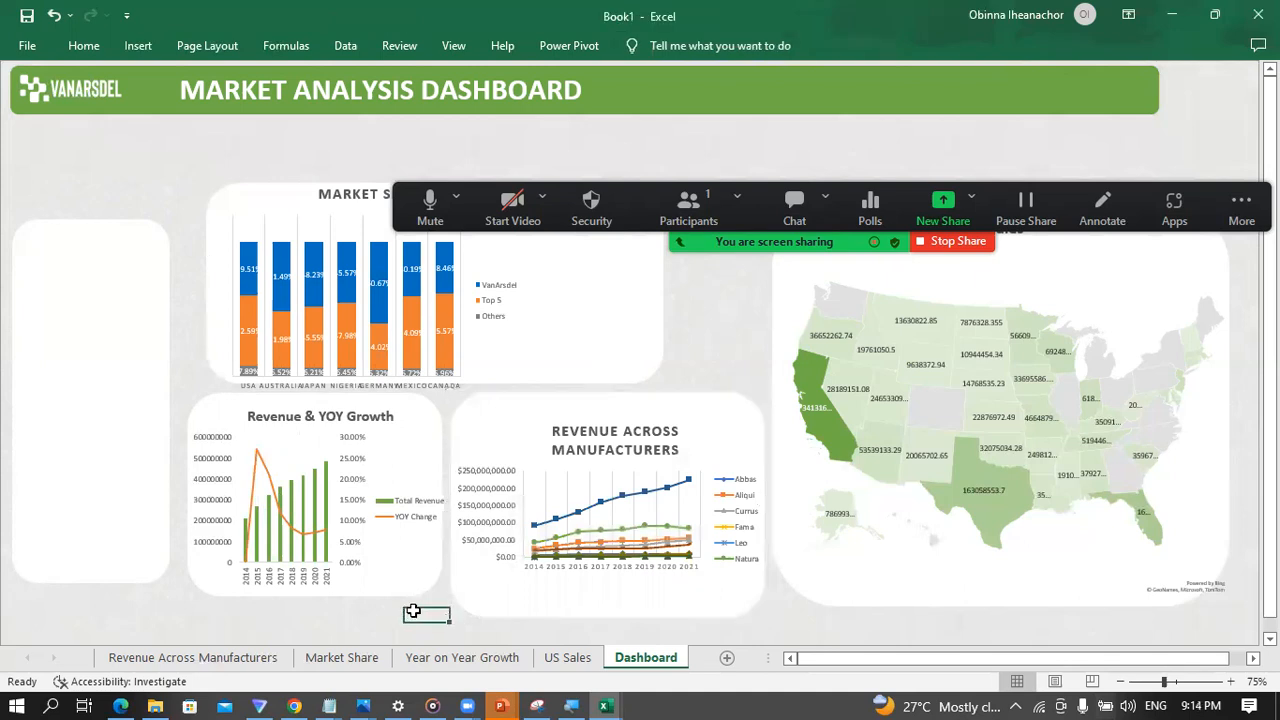
# Step: Increase the Revenue Across Manufacturers chart's height by extending its upper and lower edges within the white panel
pyautogui.click(555, 478)
pyautogui.click(597, 447)
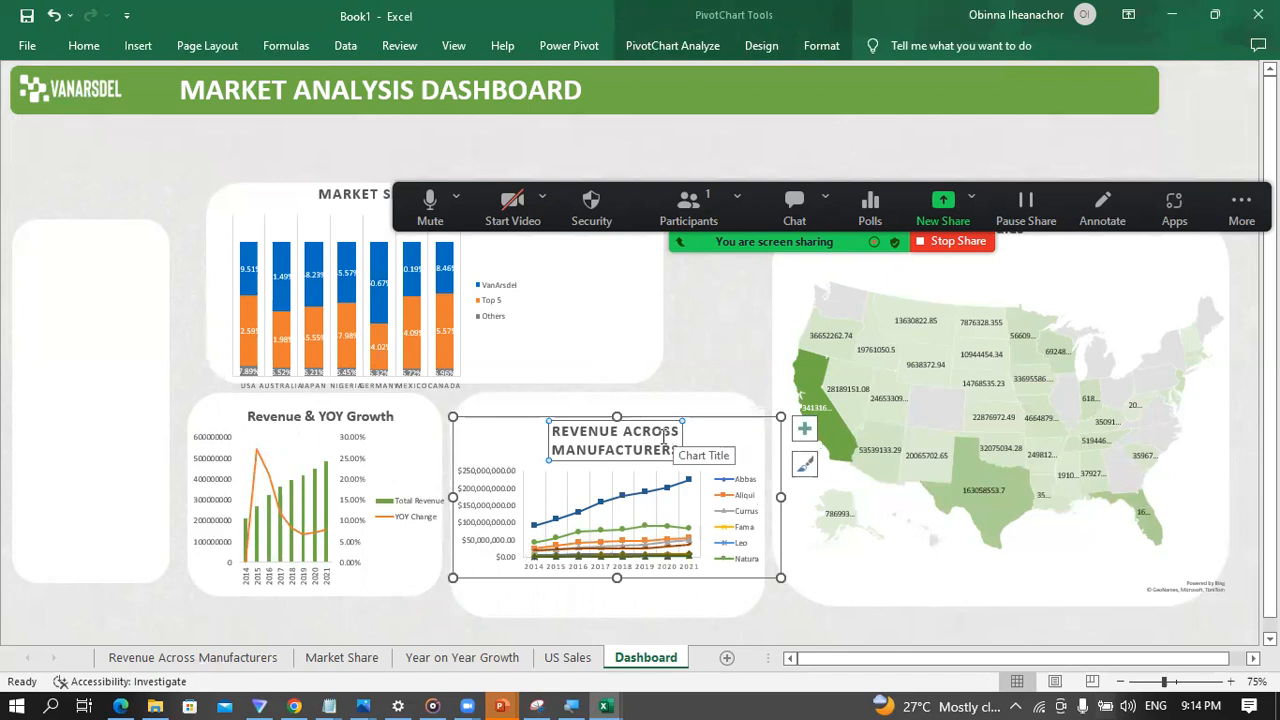
pyautogui.moveTo(617, 416); pyautogui.dragTo(617, 397)
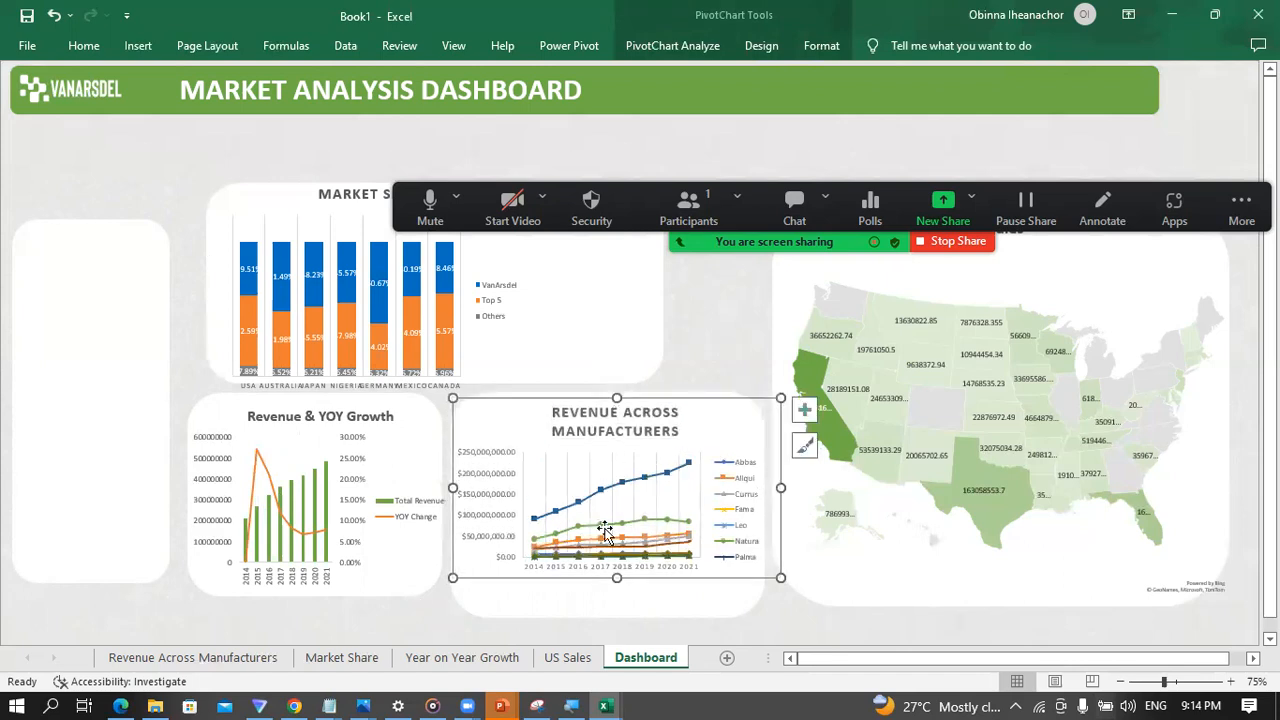
pyautogui.moveTo(617, 578); pyautogui.dragTo(617, 598)
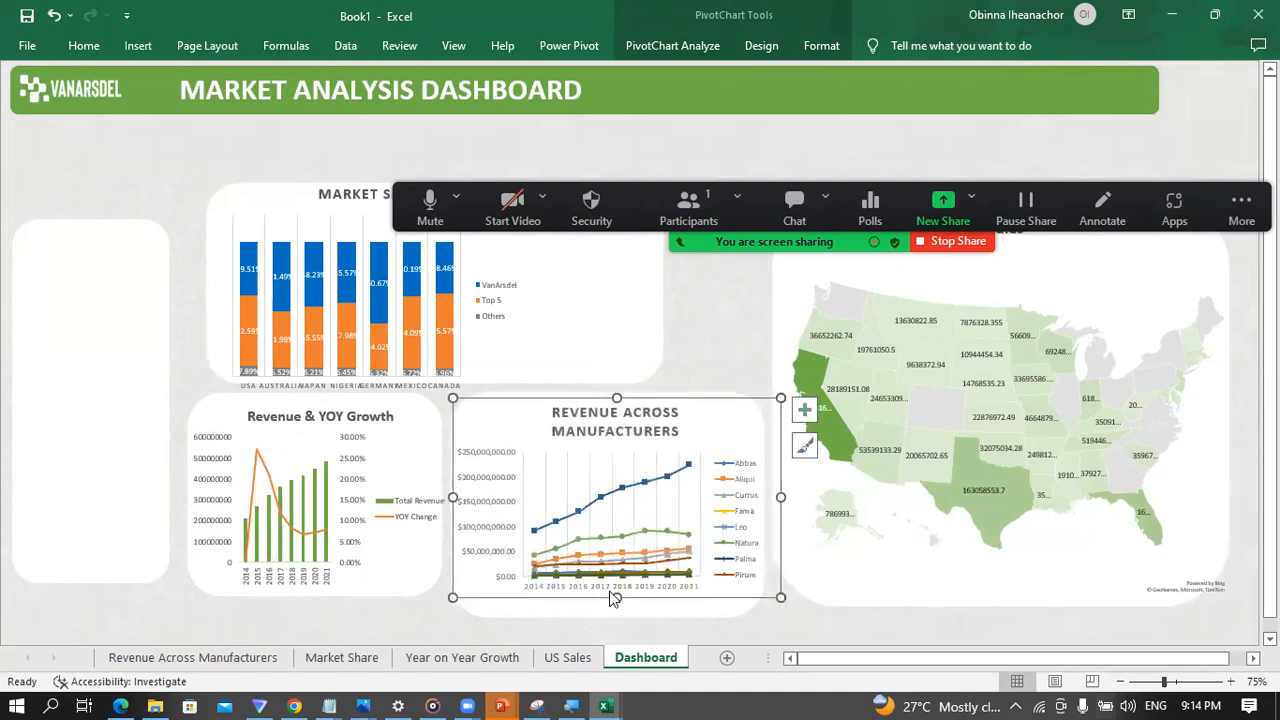
pyautogui.click(707, 338)
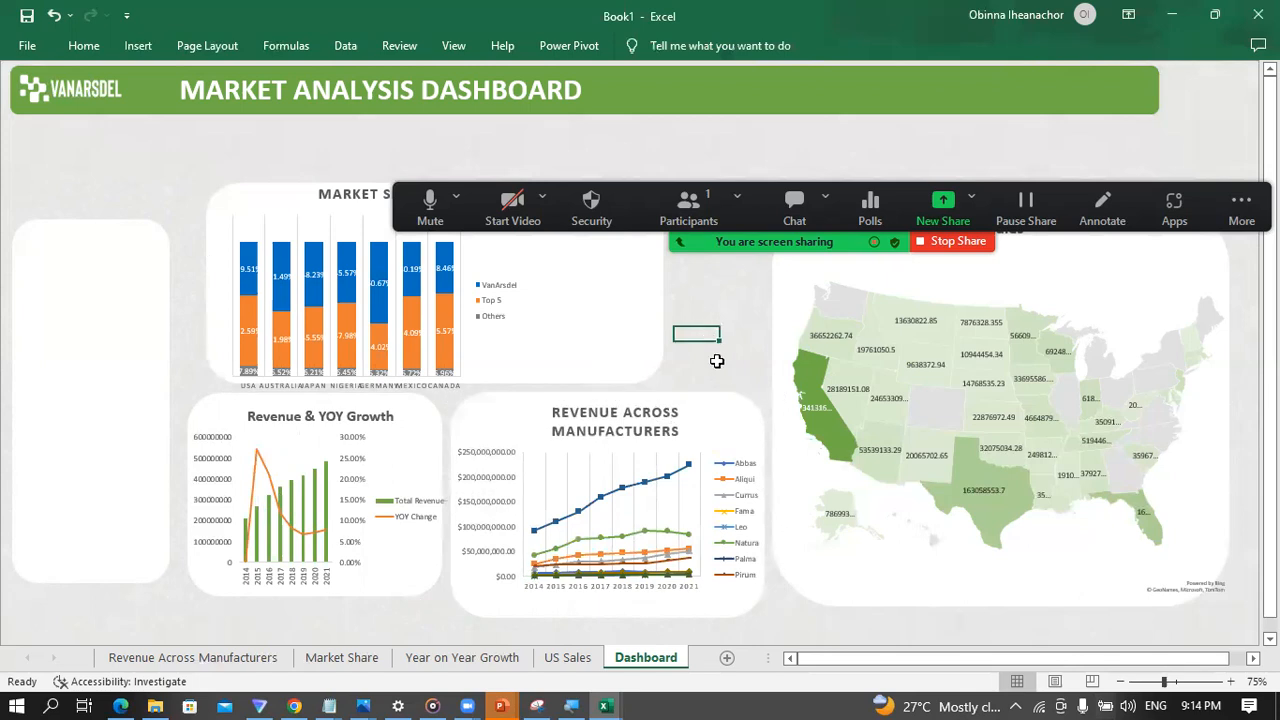
# Step: Extend the grouped Revenue & YOY Growth chart downward to match the neighbouring panel and slightly outward on its left side
pyautogui.click(402, 578)
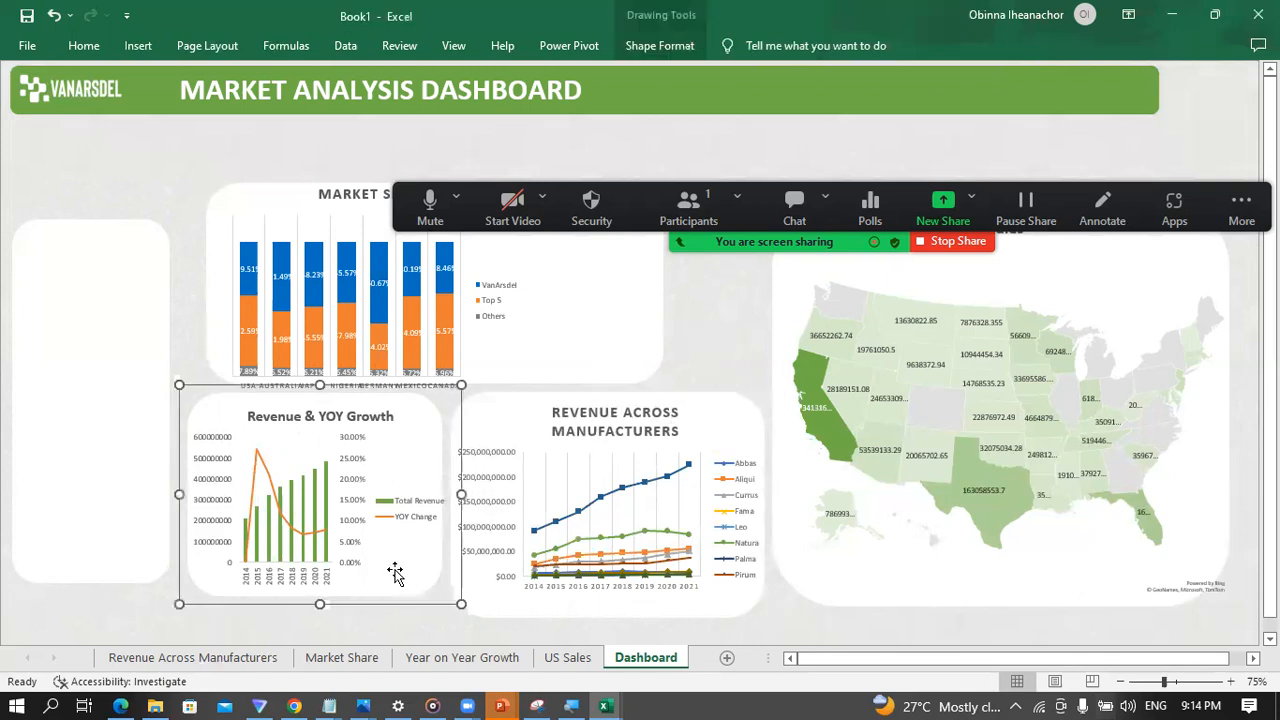
pyautogui.moveTo(316, 604); pyautogui.dragTo(320, 622)
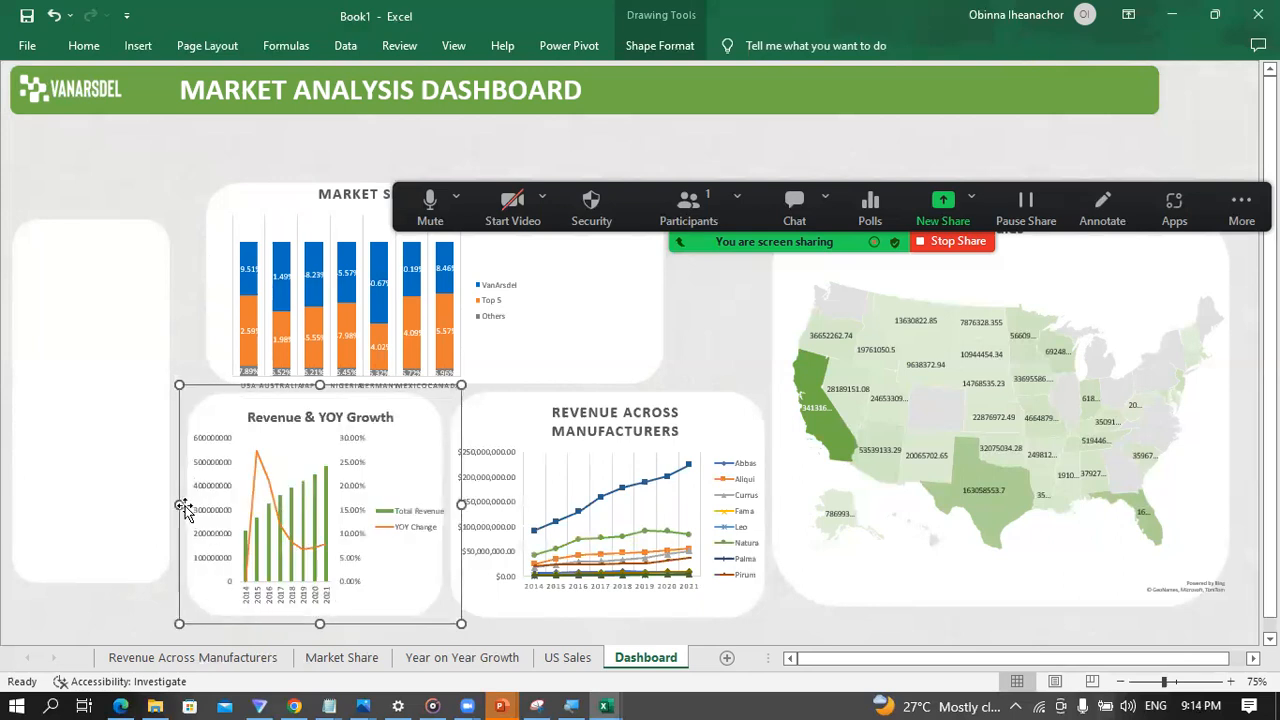
pyautogui.moveTo(175, 504); pyautogui.dragTo(170, 505)
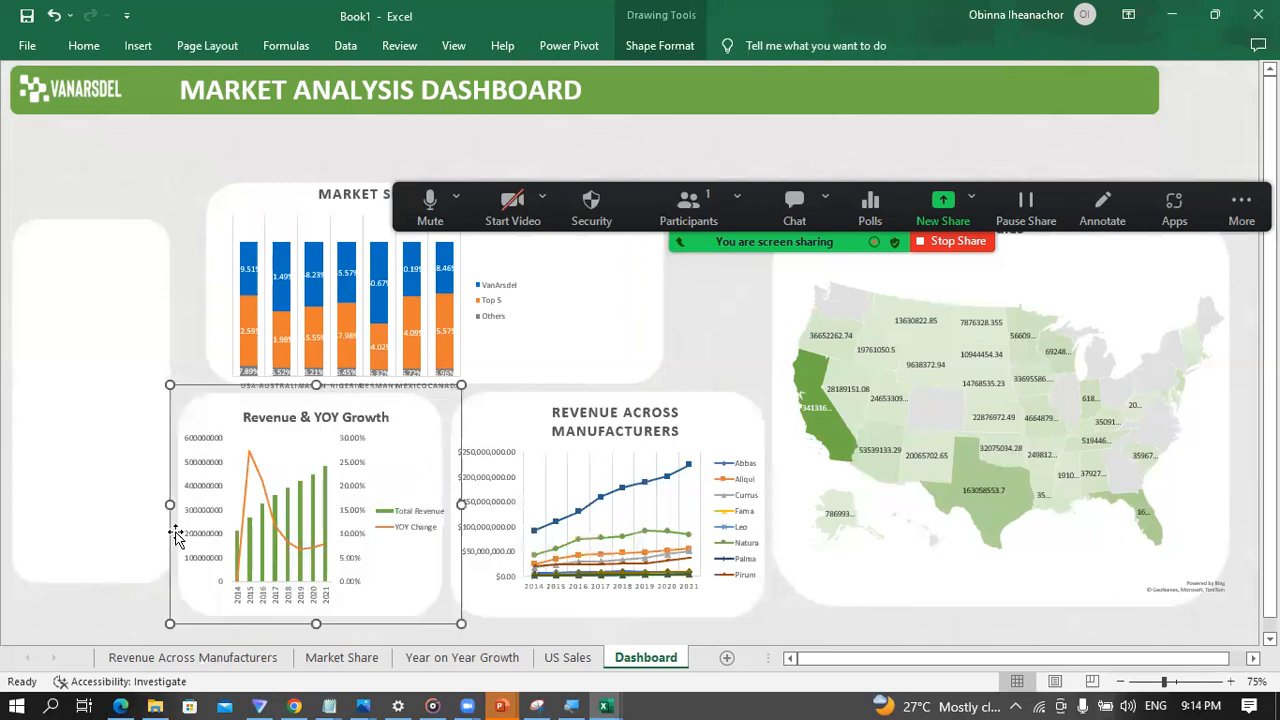
pyautogui.click(113, 614)
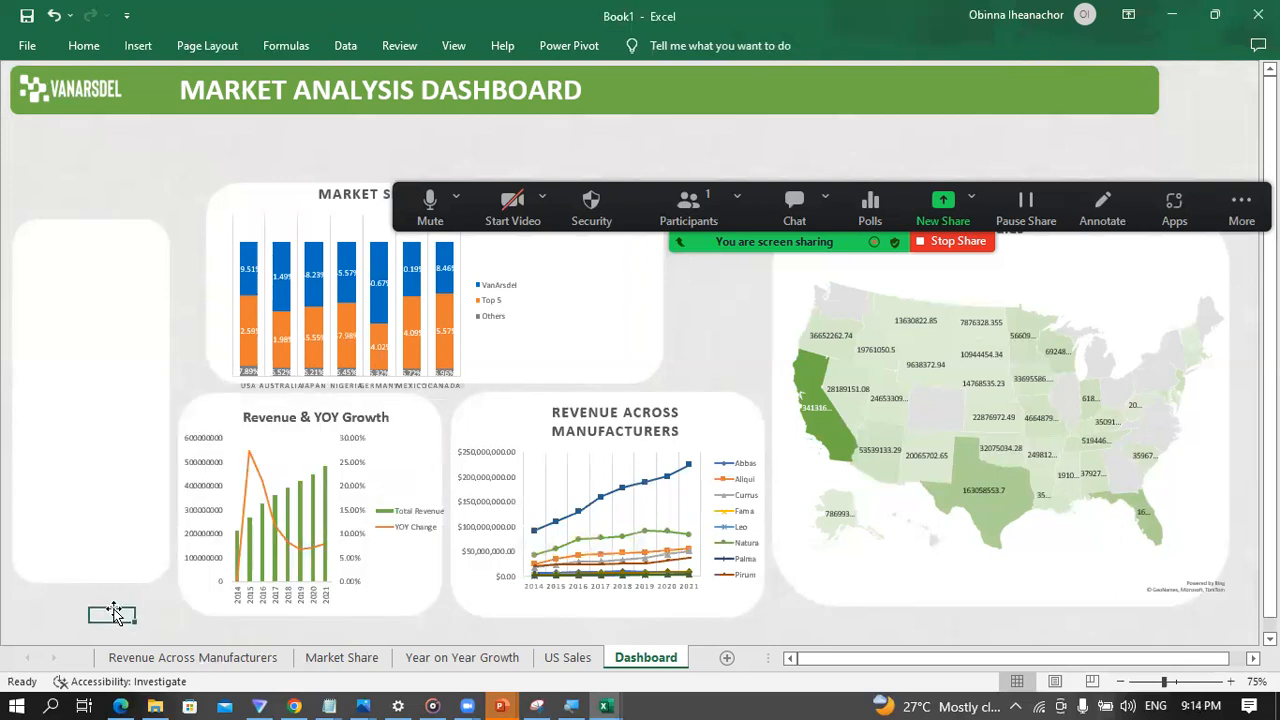
# Step: Widen the Market Share chart on both sides and raise its lower edge to fit inside its white rounded panel
pyautogui.click(421, 349)
pyautogui.moveTo(527, 286); pyautogui.dragTo(651, 286)
pyautogui.moveTo(437, 392); pyautogui.dragTo(437, 381)
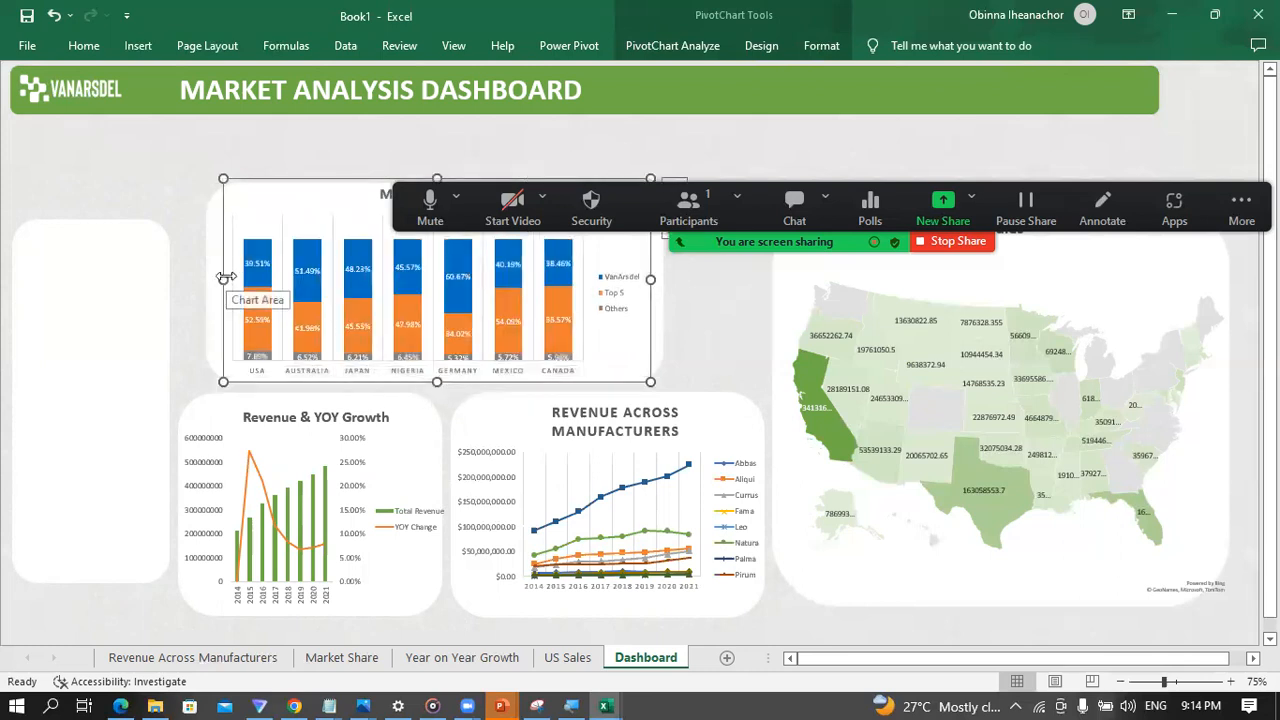
pyautogui.moveTo(224, 277); pyautogui.dragTo(214, 279)
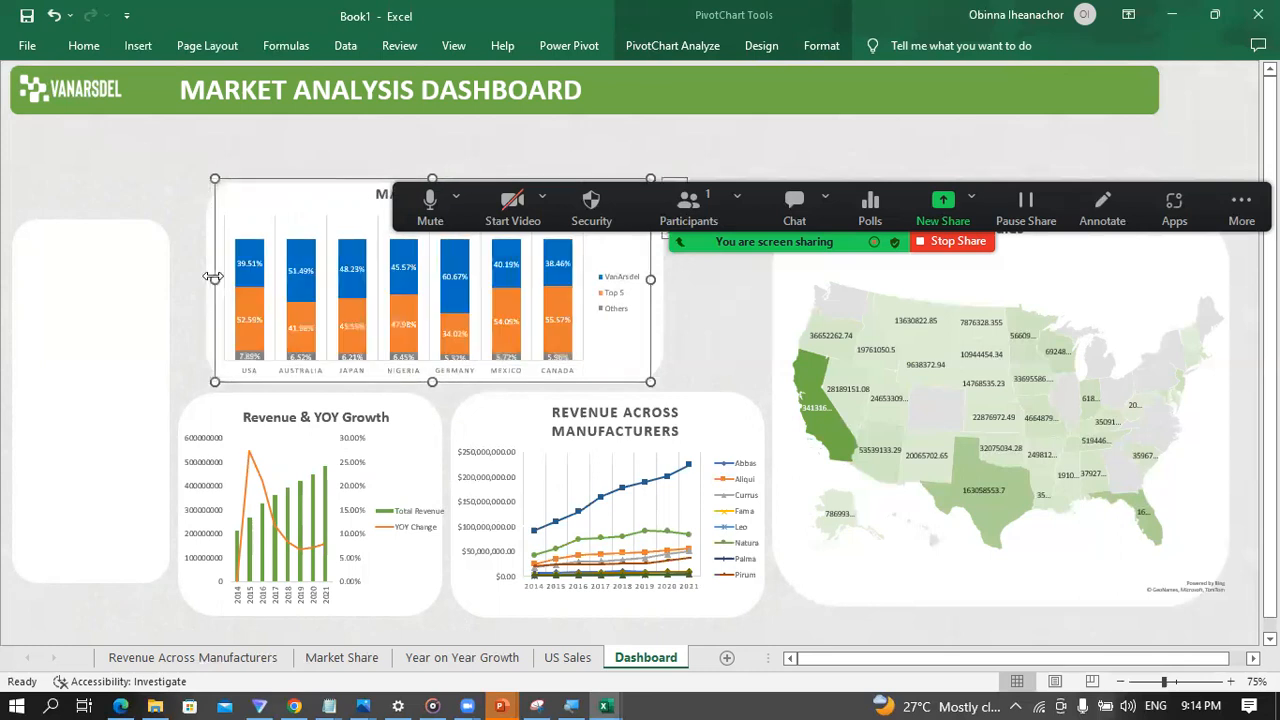
pyautogui.click(186, 167)
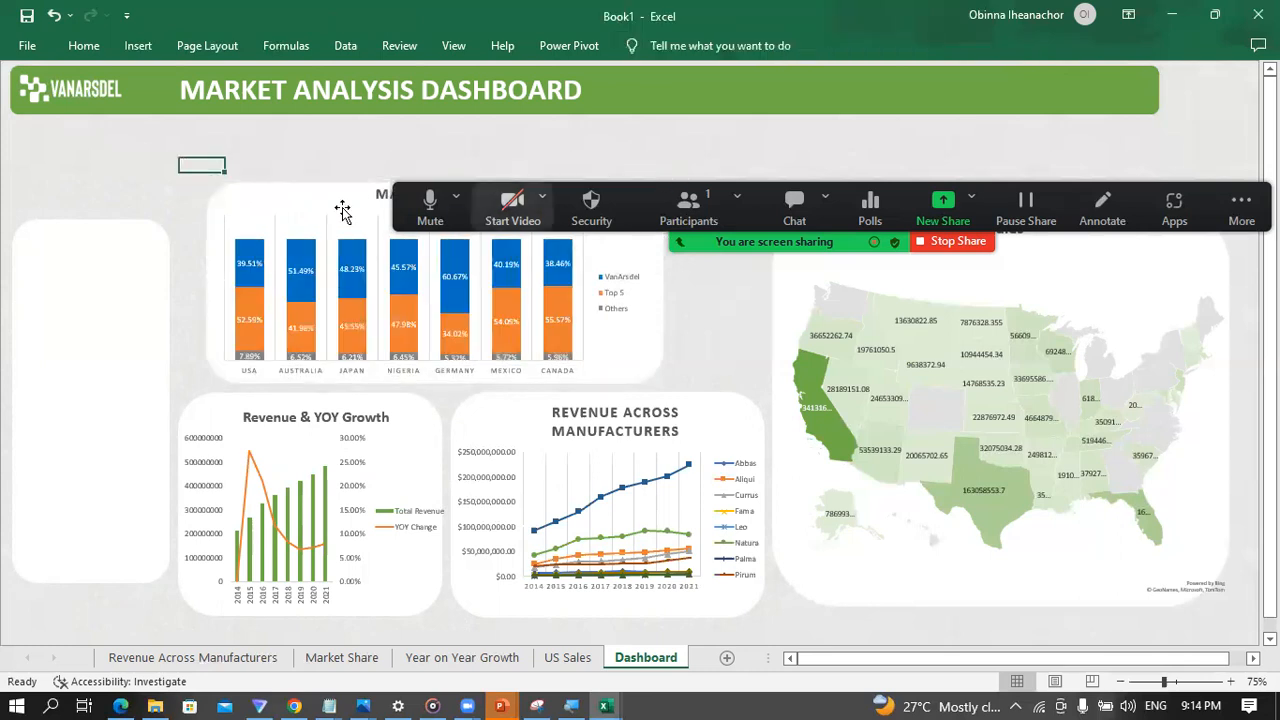
# Step: Extend the right edge of the Market Share chart past its white panel toward the US Sales map
pyautogui.click(537, 240)
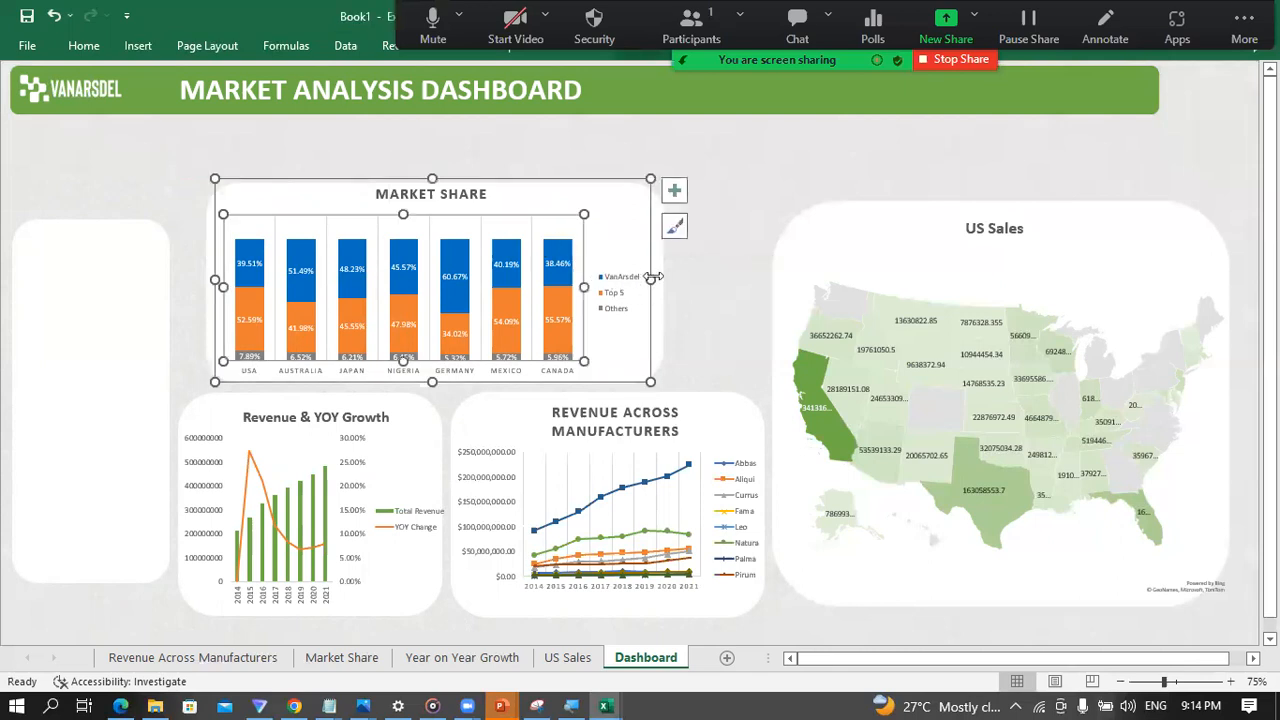
pyautogui.moveTo(651, 279); pyautogui.dragTo(662, 279)
pyautogui.click(710, 268)
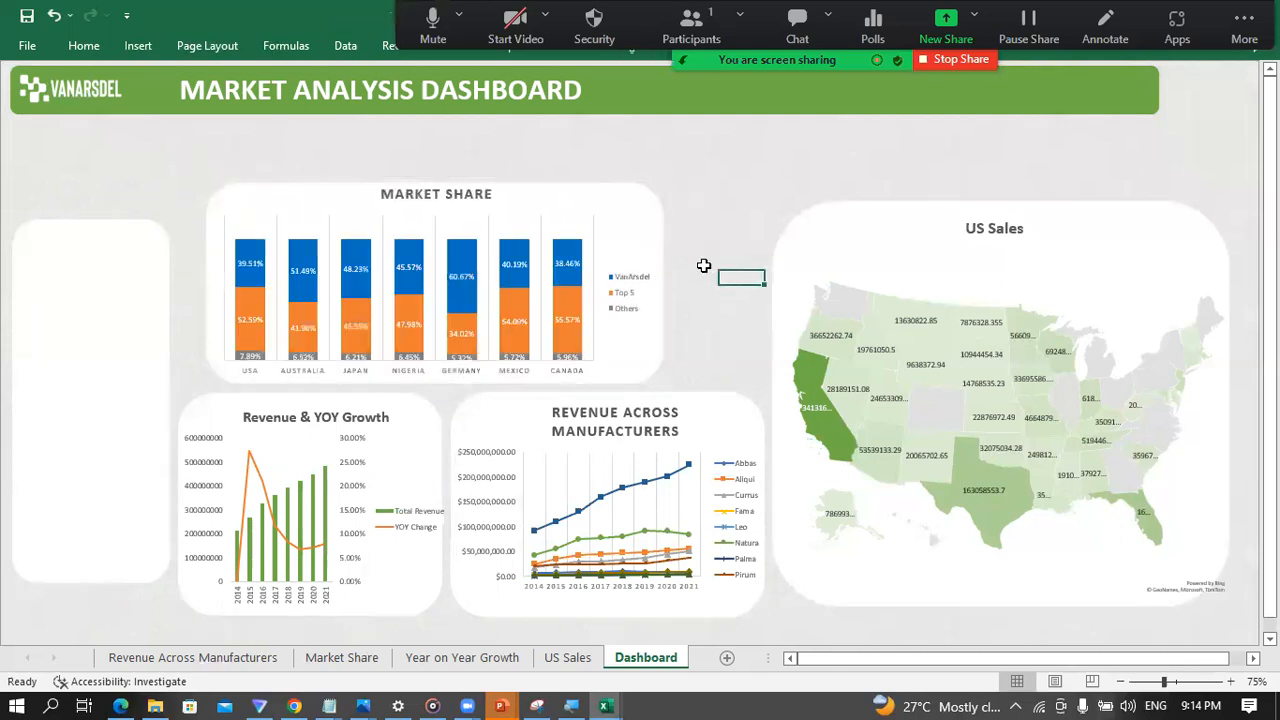
pyautogui.click(643, 230)
pyautogui.moveTo(661, 279); pyautogui.dragTo(764, 295)
pyautogui.click(630, 228)
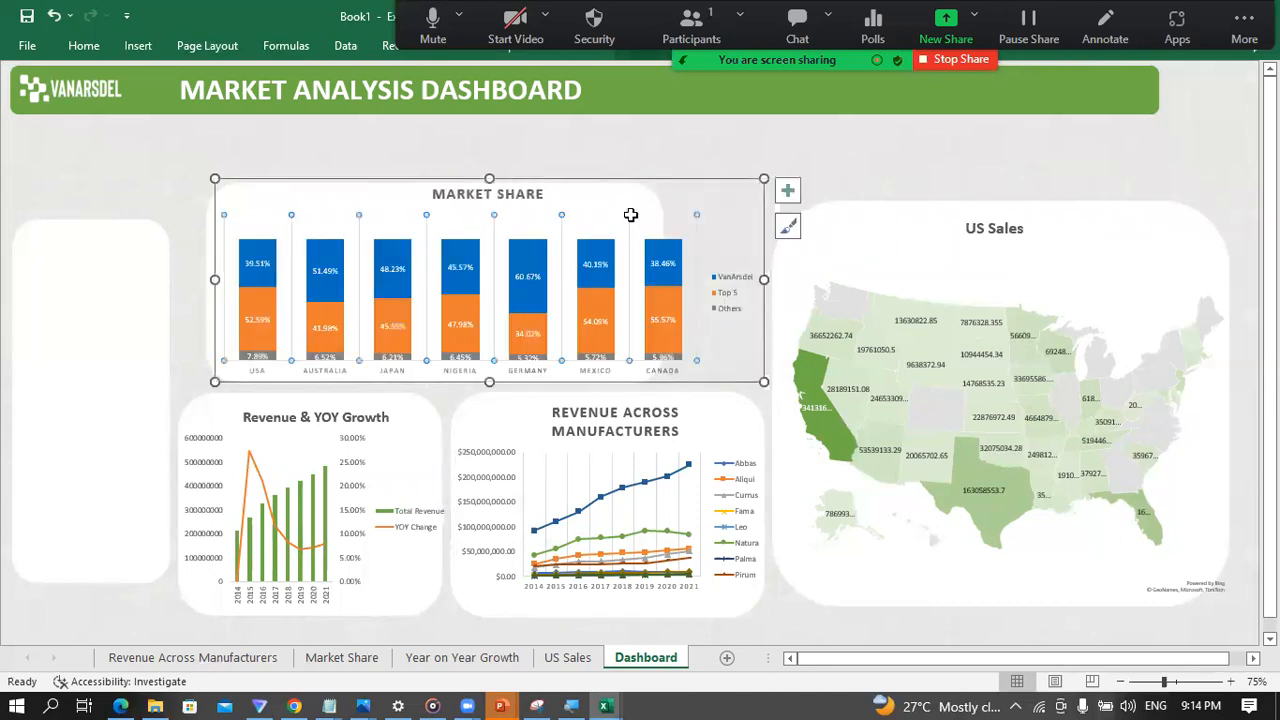
pyautogui.click(680, 134)
pyautogui.click(632, 182)
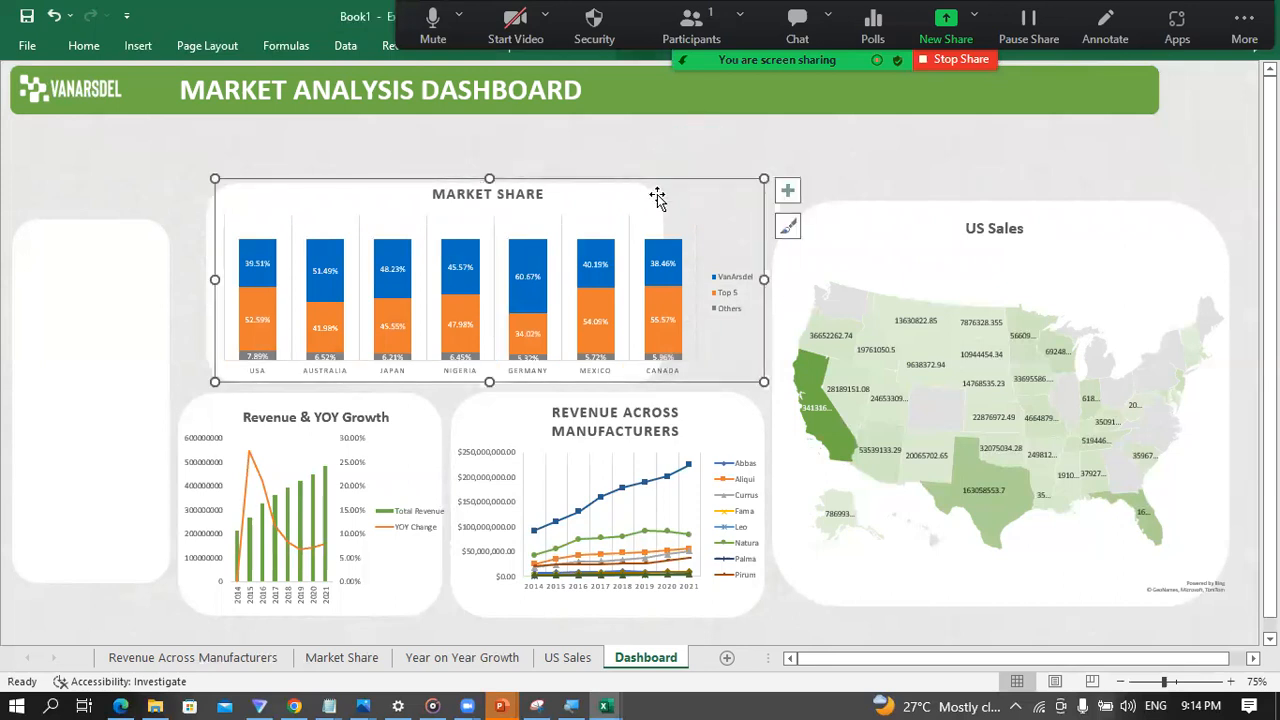
# Step: Widen the white panel behind the Market Share chart toward the US Sales map and stretch the chart across it
pyautogui.moveTo(763, 279)
pyautogui.mouseDown()
pyautogui.moveTo(618, 281)
pyautogui.moveTo(754, 287)
pyautogui.mouseUp()
pyautogui.click(654, 278)
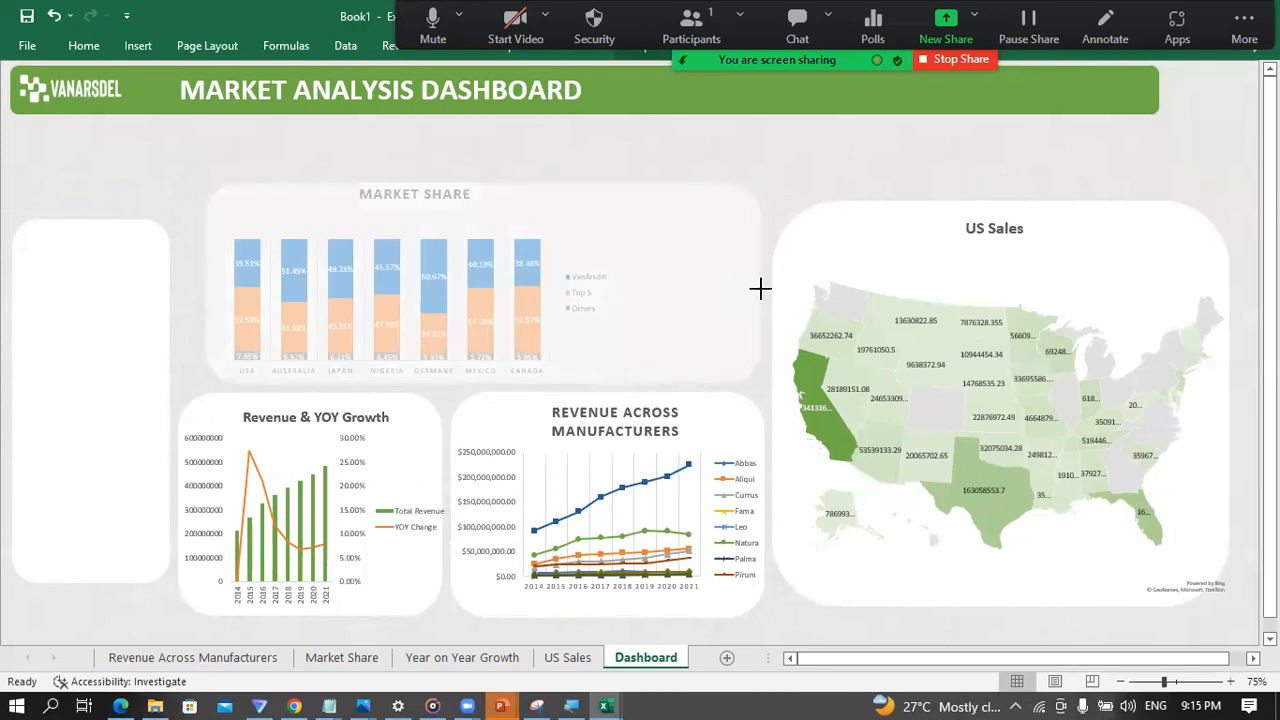
pyautogui.moveTo(760, 288); pyautogui.dragTo(758, 288)
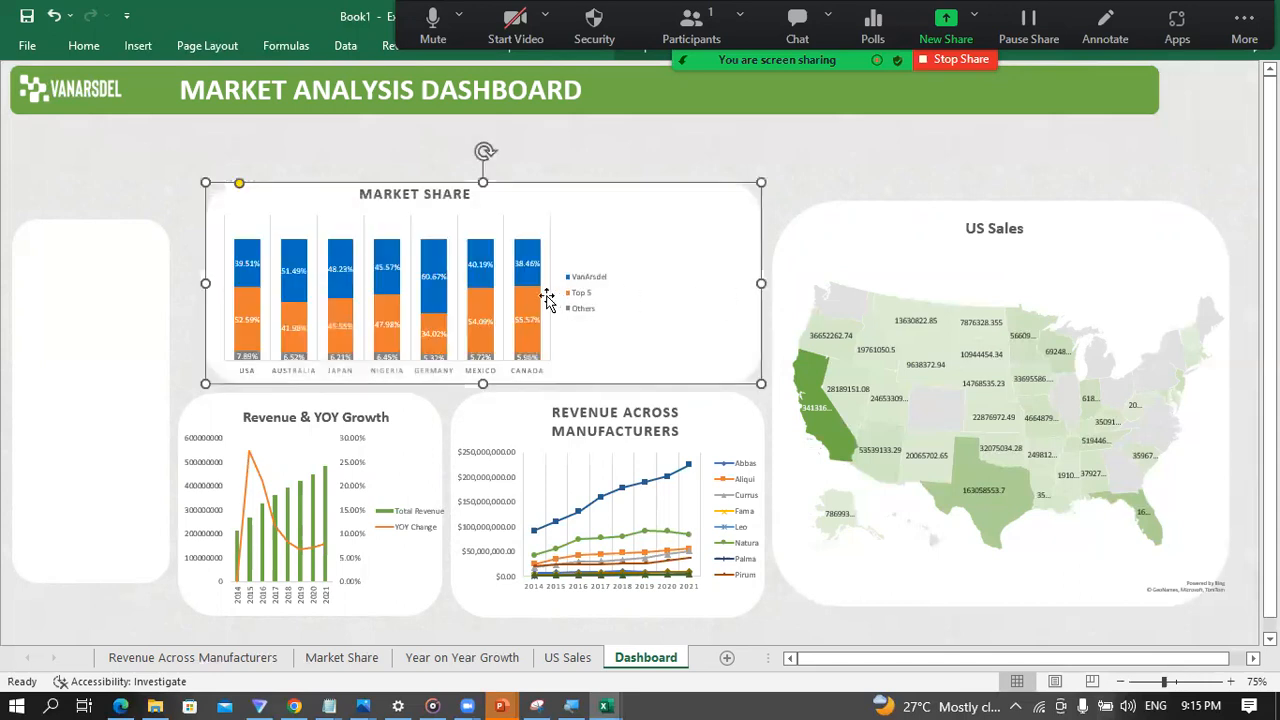
pyautogui.click(541, 291)
pyautogui.moveTo(618, 280); pyautogui.dragTo(763, 290)
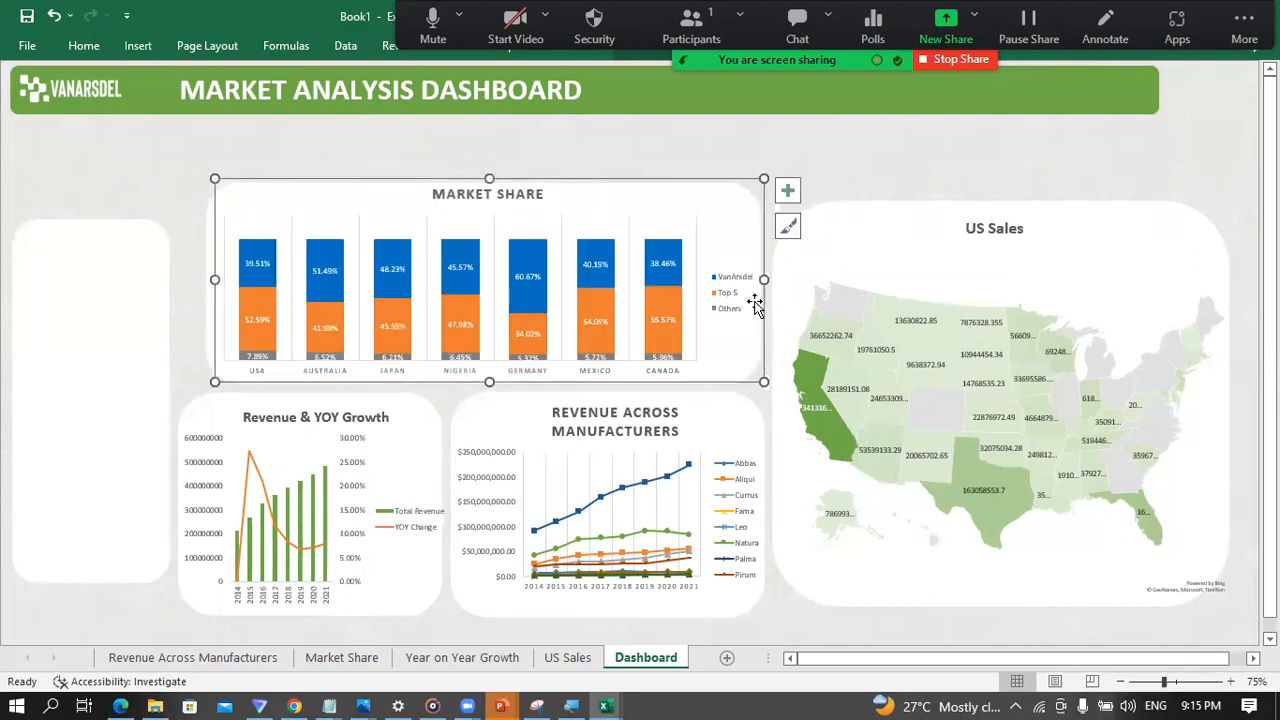
pyautogui.click(656, 136)
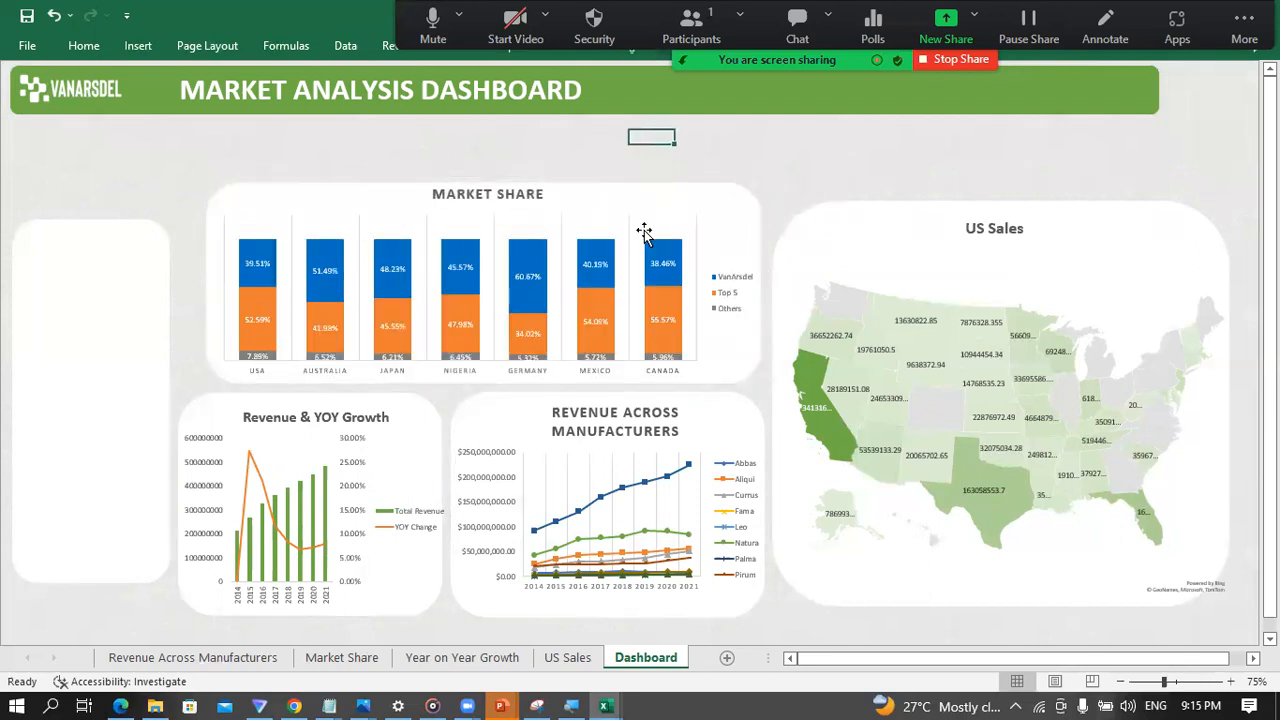
# Step: Group the Market Share chart with the white rounded panel behind it
pyautogui.click(644, 232)
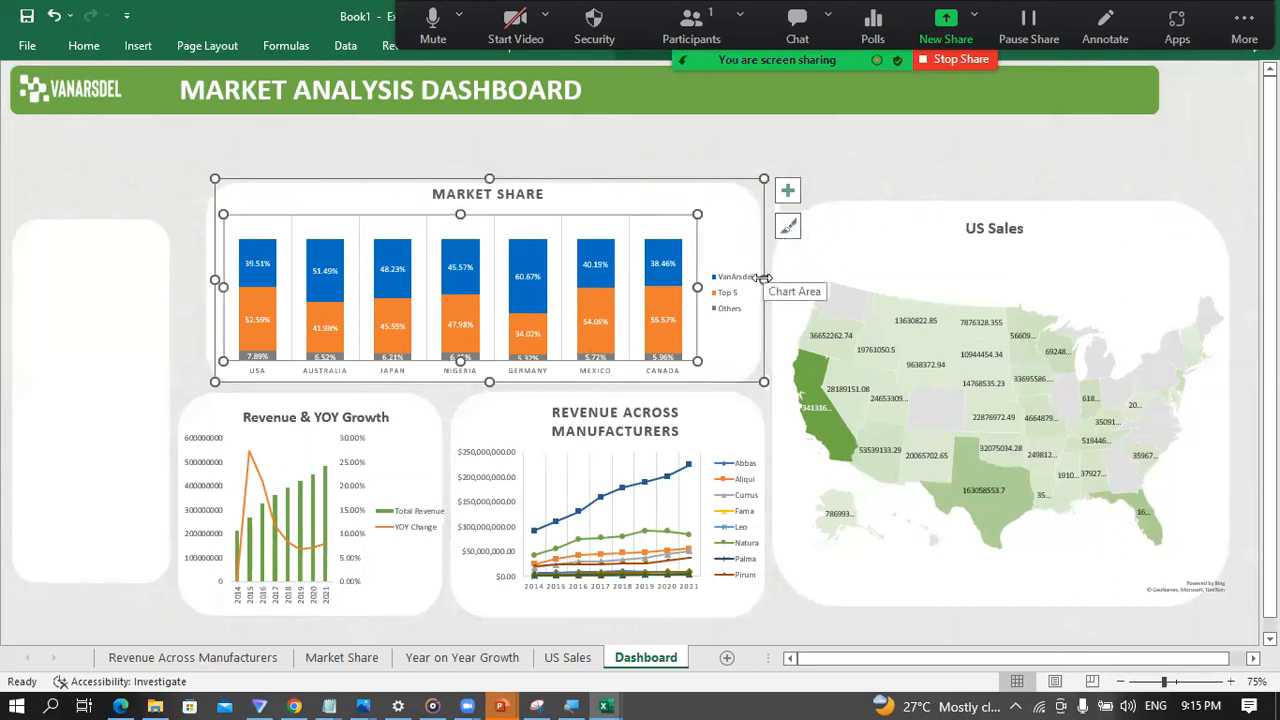
pyautogui.click(211, 247)
pyautogui.rightClick(211, 246)
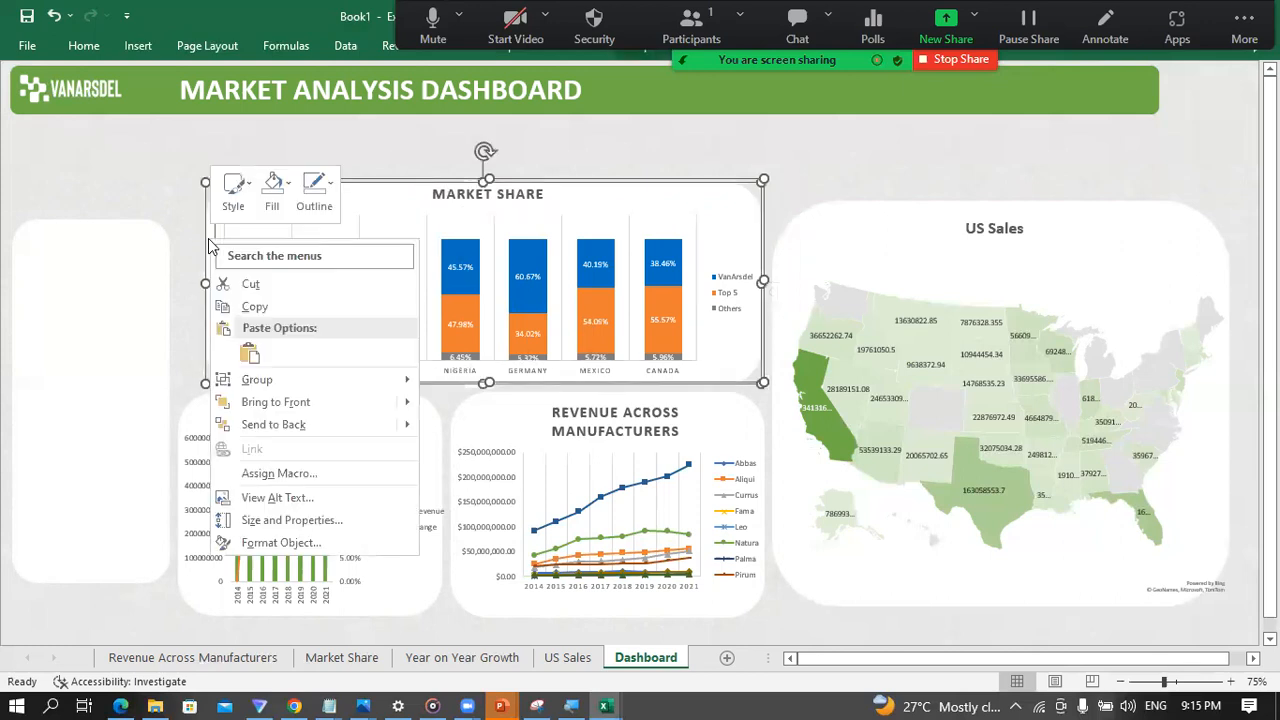
pyautogui.moveTo(400, 380)
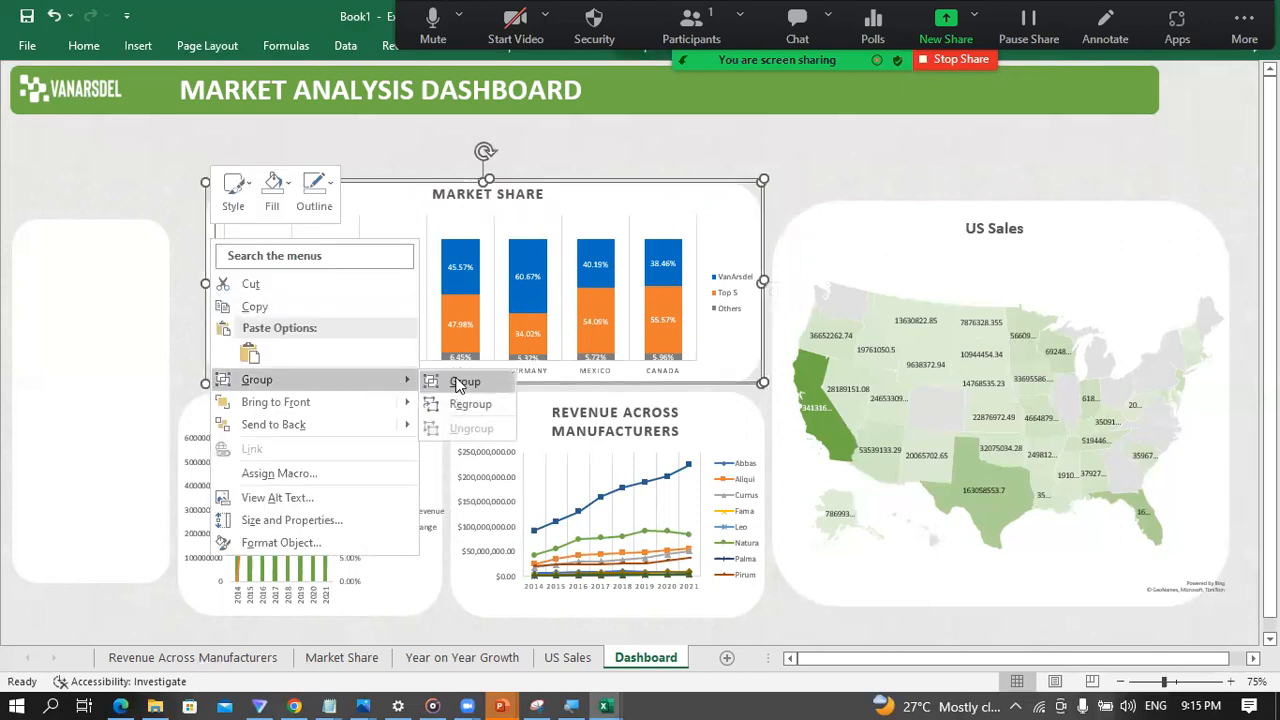
pyautogui.click(440, 377)
pyautogui.click(877, 125)
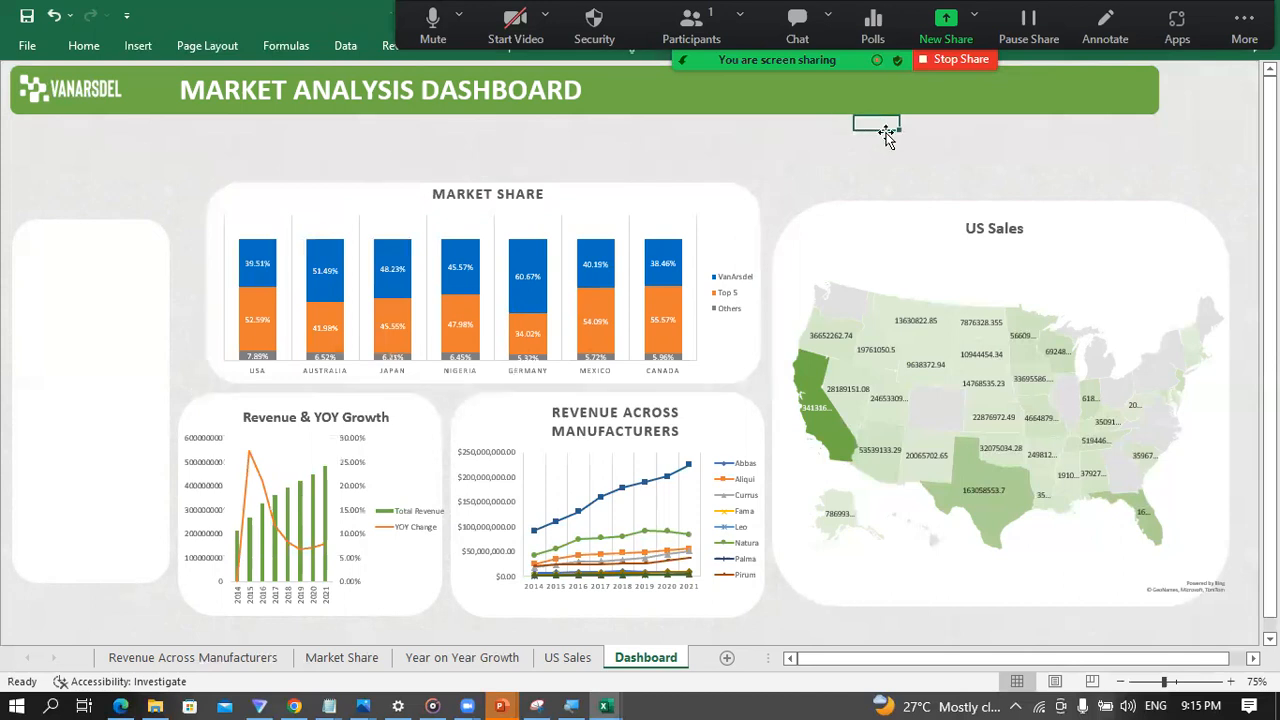
# Step: Extend the left edge of the grouped Market Share chart to align with the Revenue & YOY Growth panel below
pyautogui.click(332, 224)
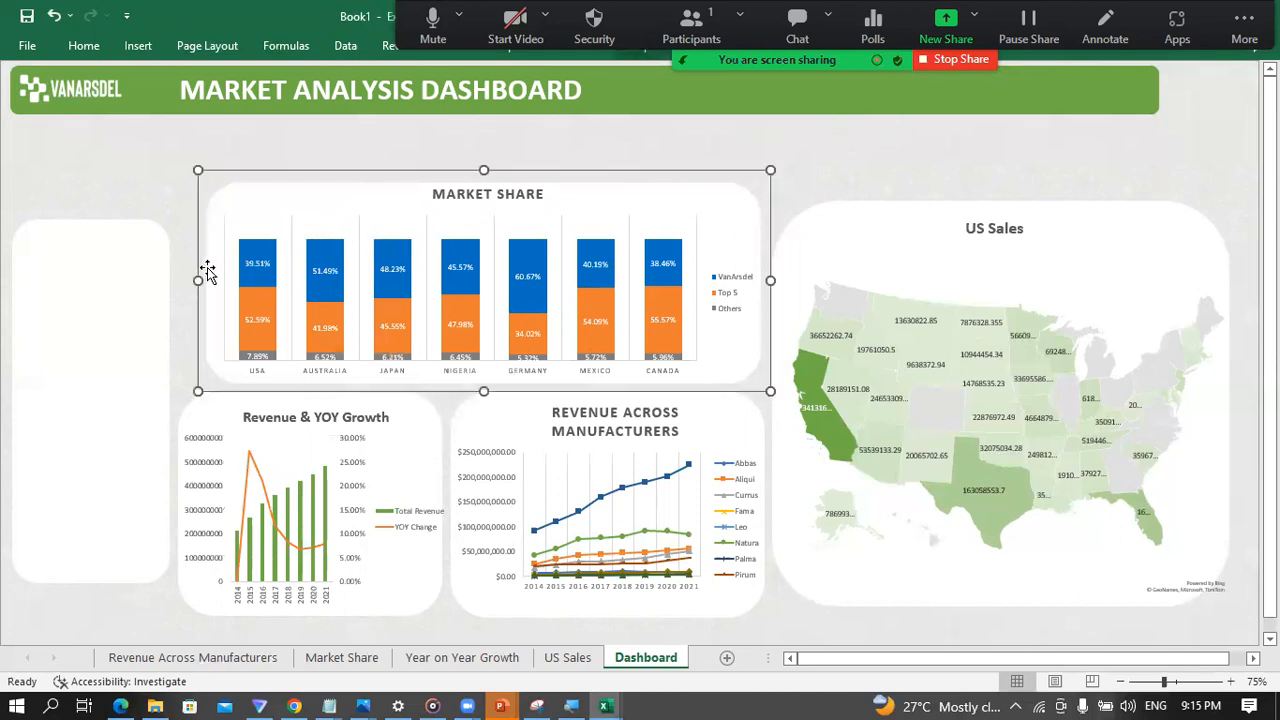
pyautogui.moveTo(198, 279); pyautogui.dragTo(178, 278)
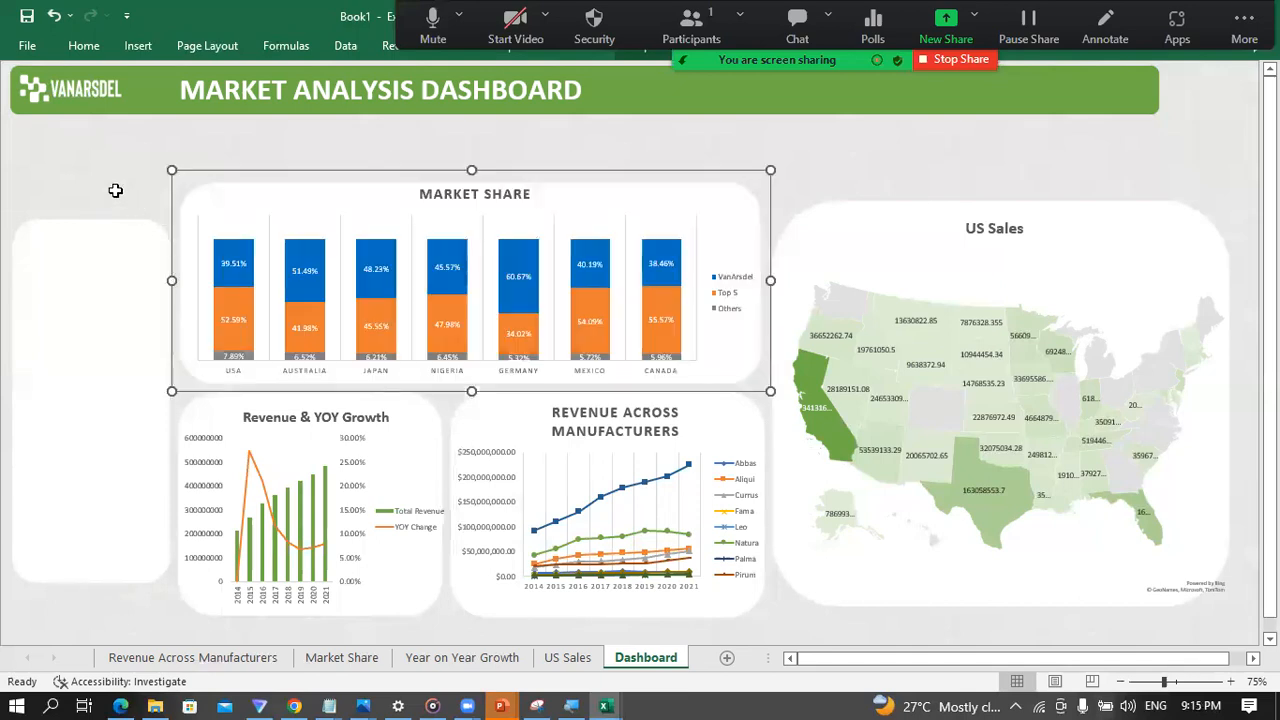
pyautogui.click(113, 193)
# Step: Stretch the empty tall white panel up and down to align with the outer edges of the adjacent chart panels
pyautogui.click(112, 272)
pyautogui.moveTo(91, 217); pyautogui.dragTo(88, 185)
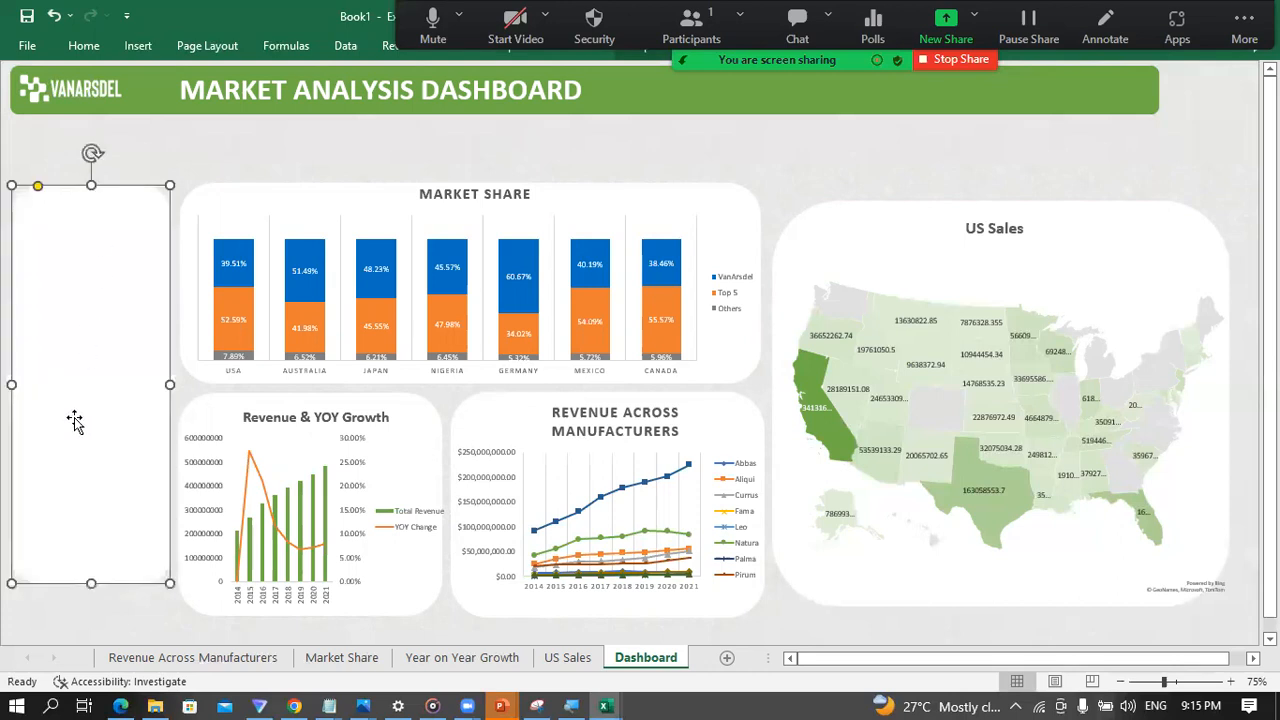
pyautogui.moveTo(88, 582); pyautogui.dragTo(93, 610)
pyautogui.click(618, 152)
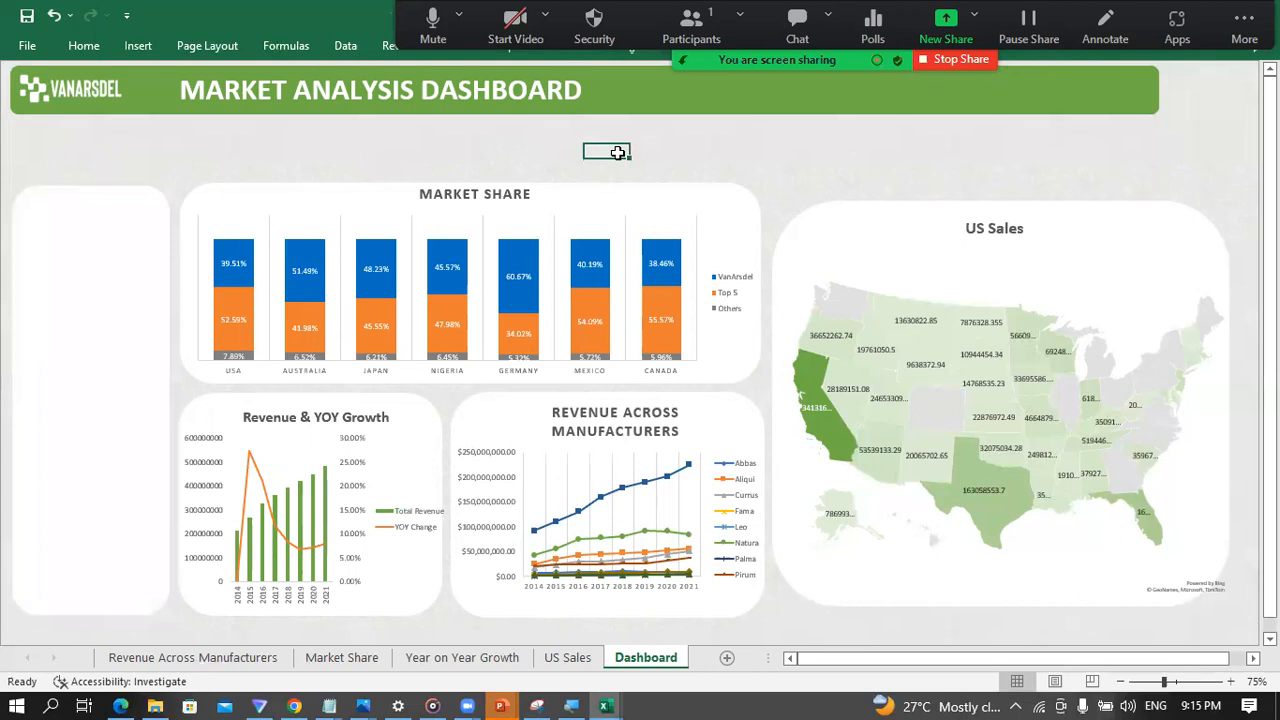
# Step: Extend the upper and lower edges of the grouped US Sales map to line up with the neighbouring chart panels
pyautogui.click(928, 260)
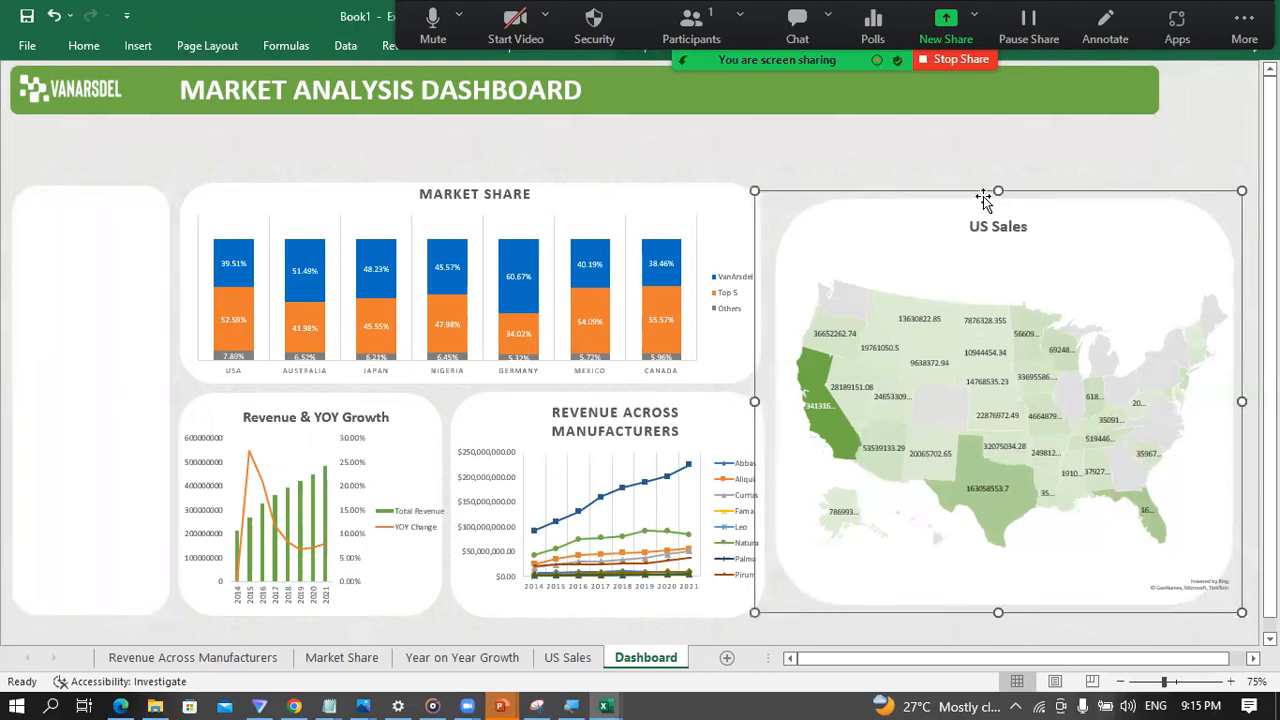
pyautogui.moveTo(998, 191); pyautogui.dragTo(1004, 178)
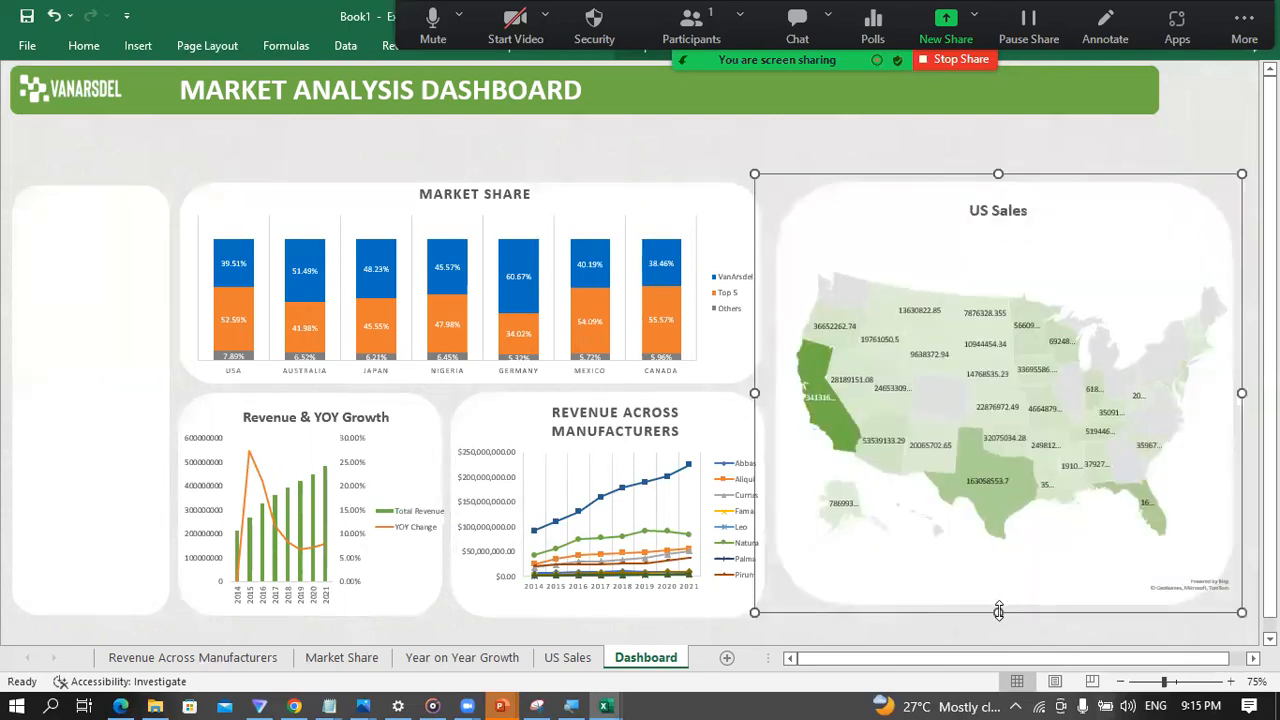
pyautogui.moveTo(997, 608); pyautogui.dragTo(1007, 617)
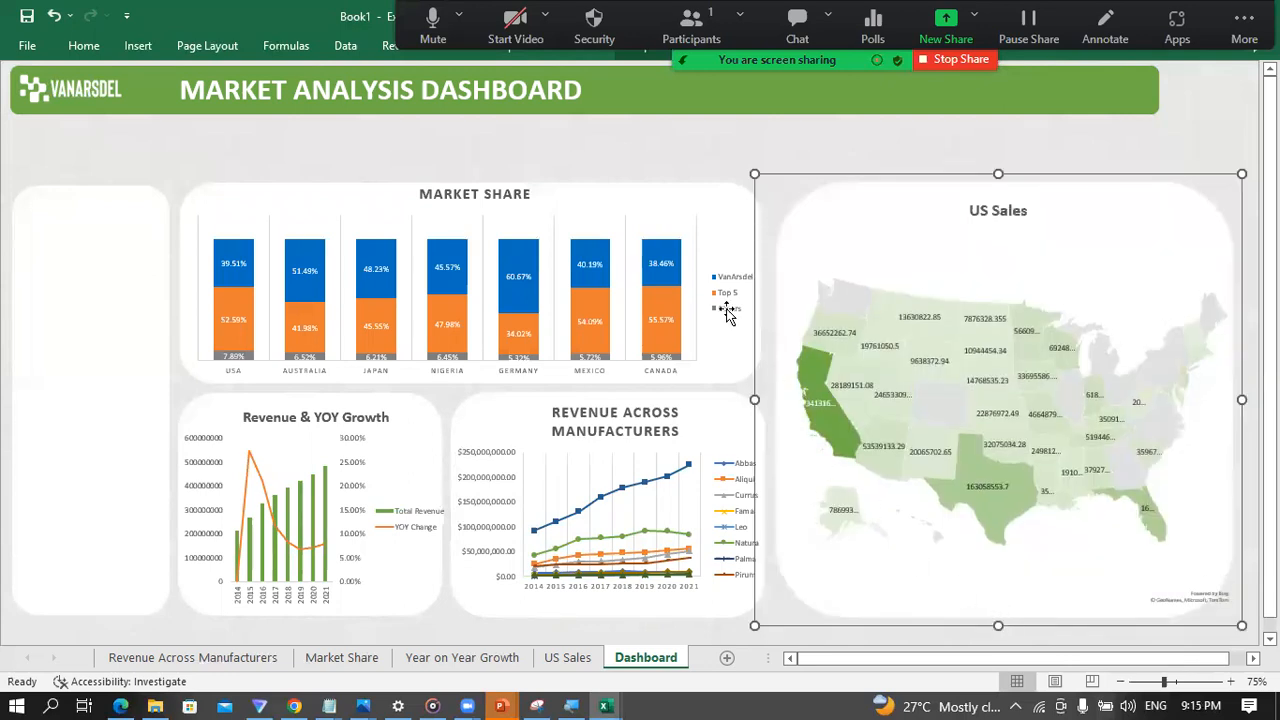
pyautogui.click(644, 148)
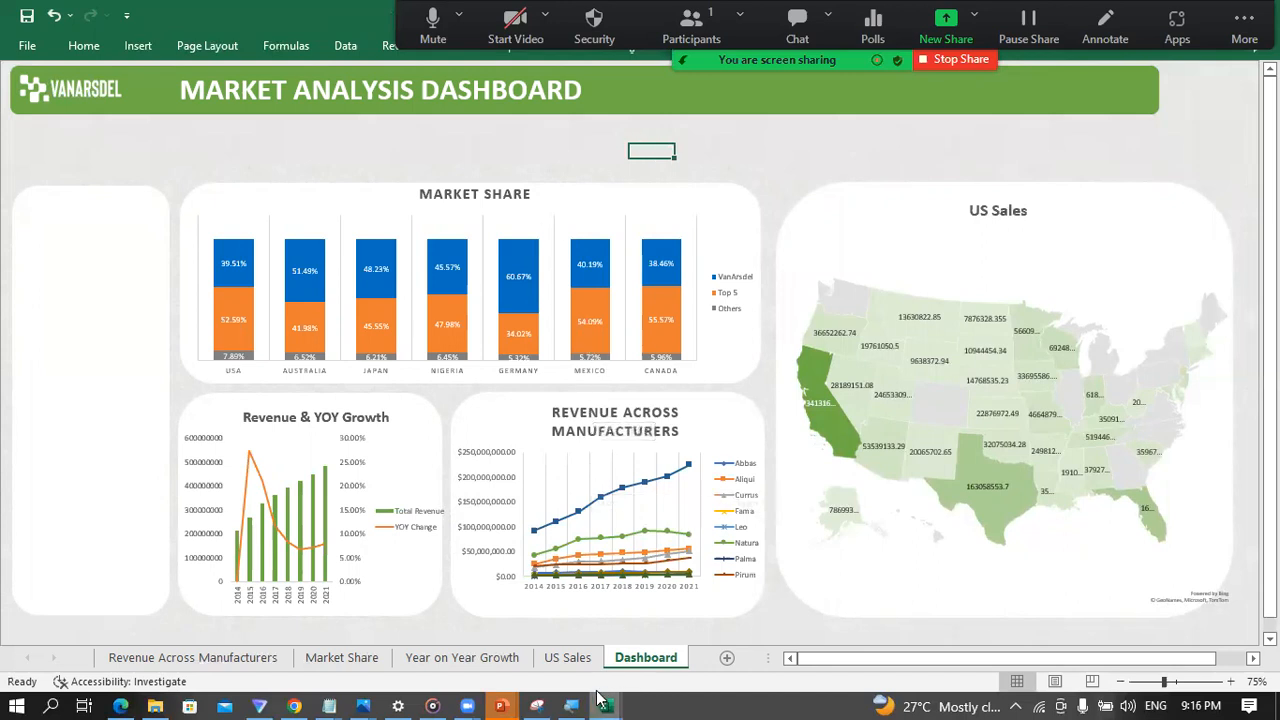
# Step: Compare the dashboard layout with the sample dashboard in the PowerPoint slide show and return to the Book1 workbook in Excel
pyautogui.moveTo(601, 701)
pyautogui.moveTo(500, 706)
pyautogui.click(803, 630)
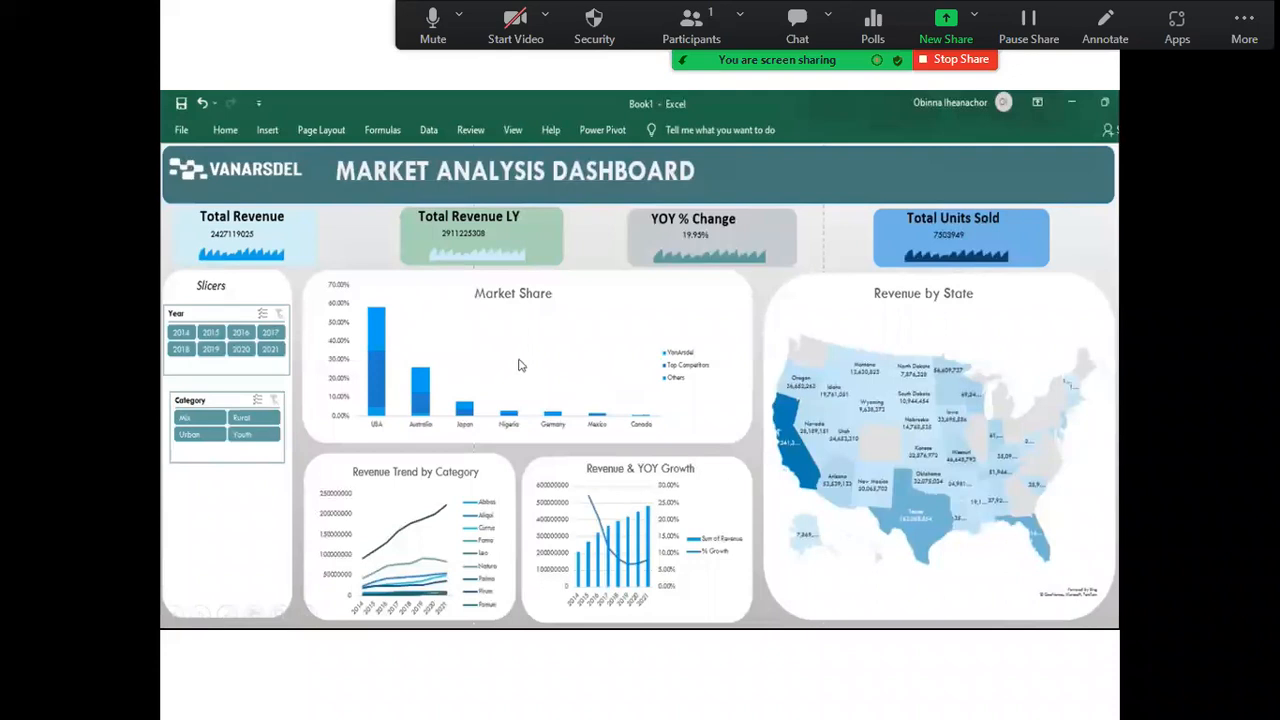
pyautogui.press('super')
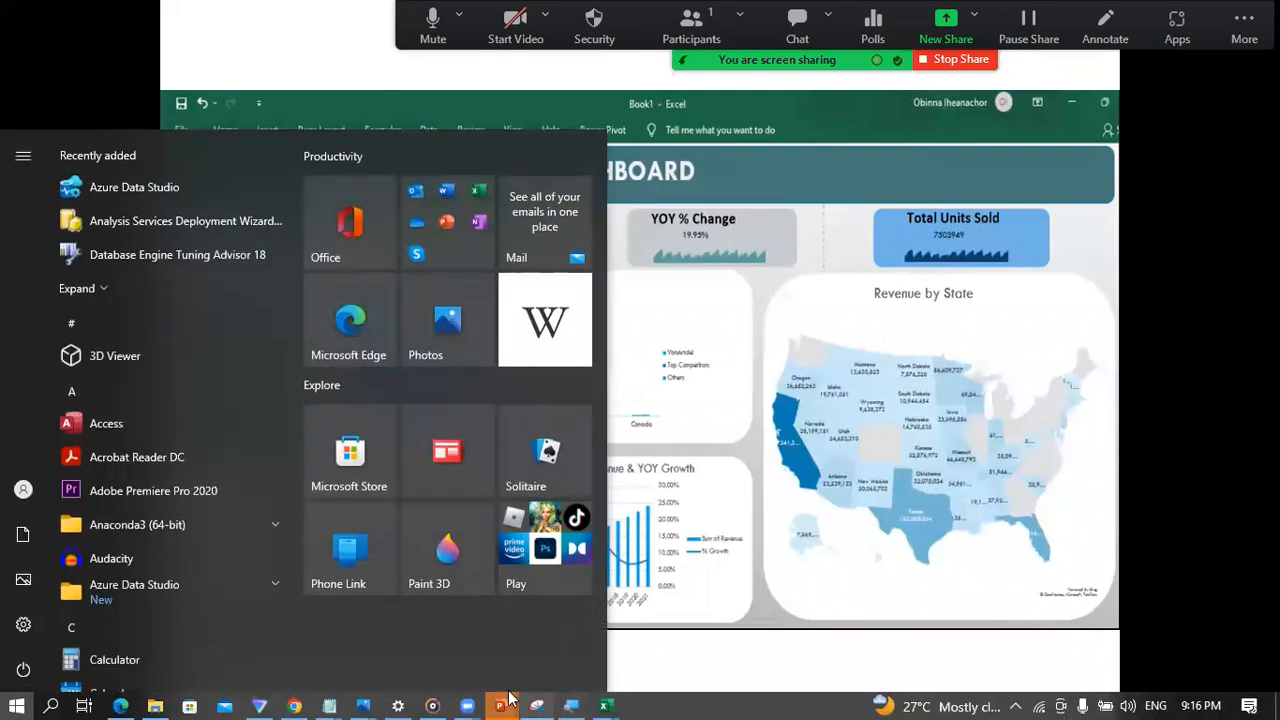
pyautogui.moveTo(606, 702)
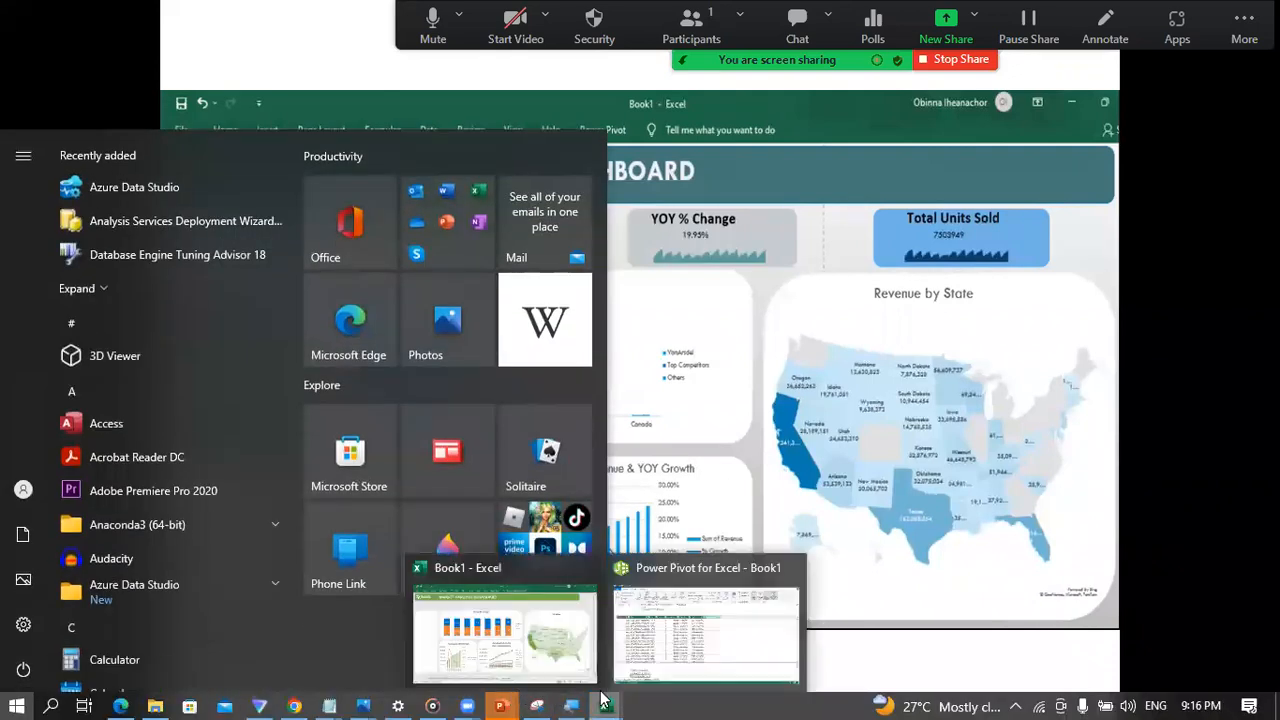
pyautogui.click(562, 640)
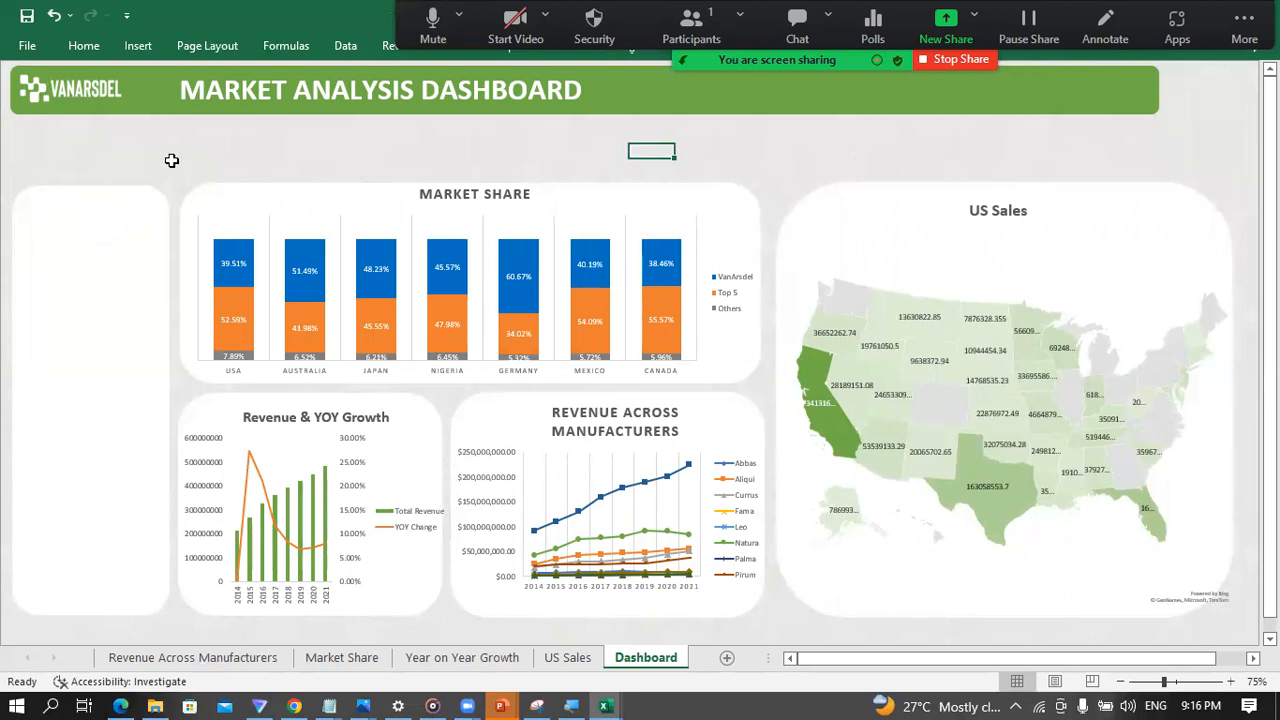
pyautogui.moveTo(500, 706)
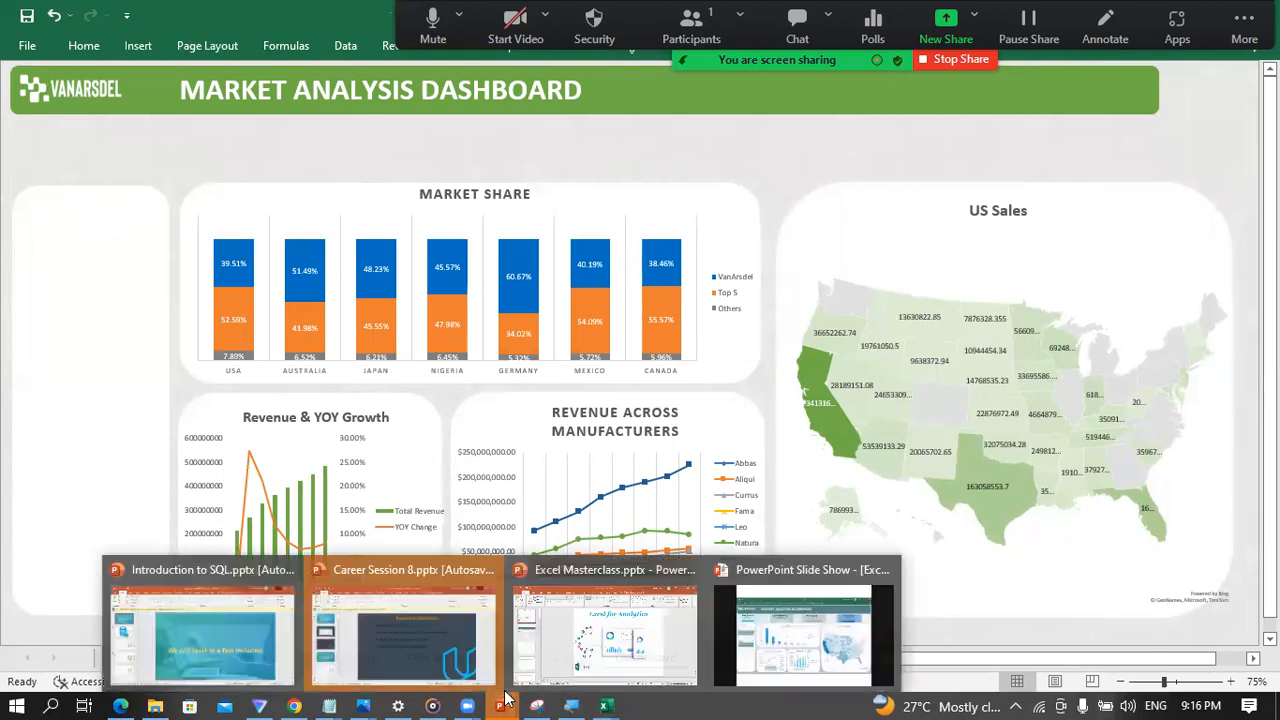
pyautogui.click(745, 627)
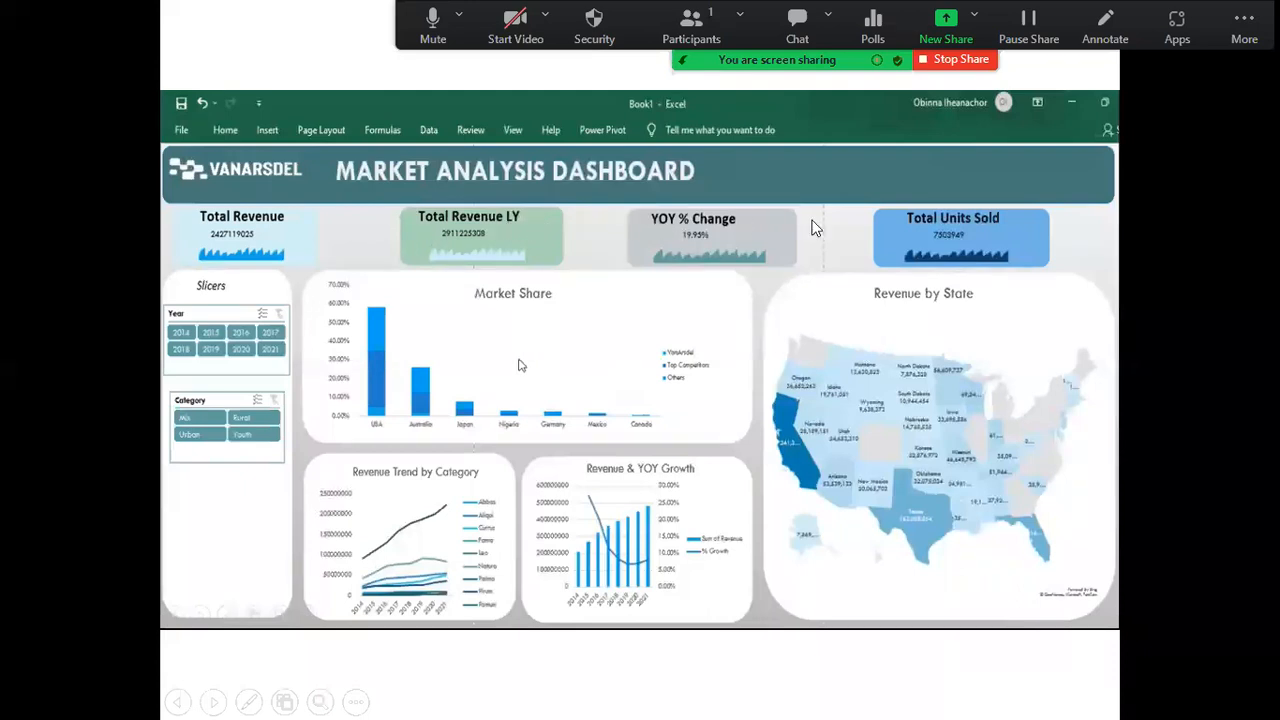
pyautogui.press('super')
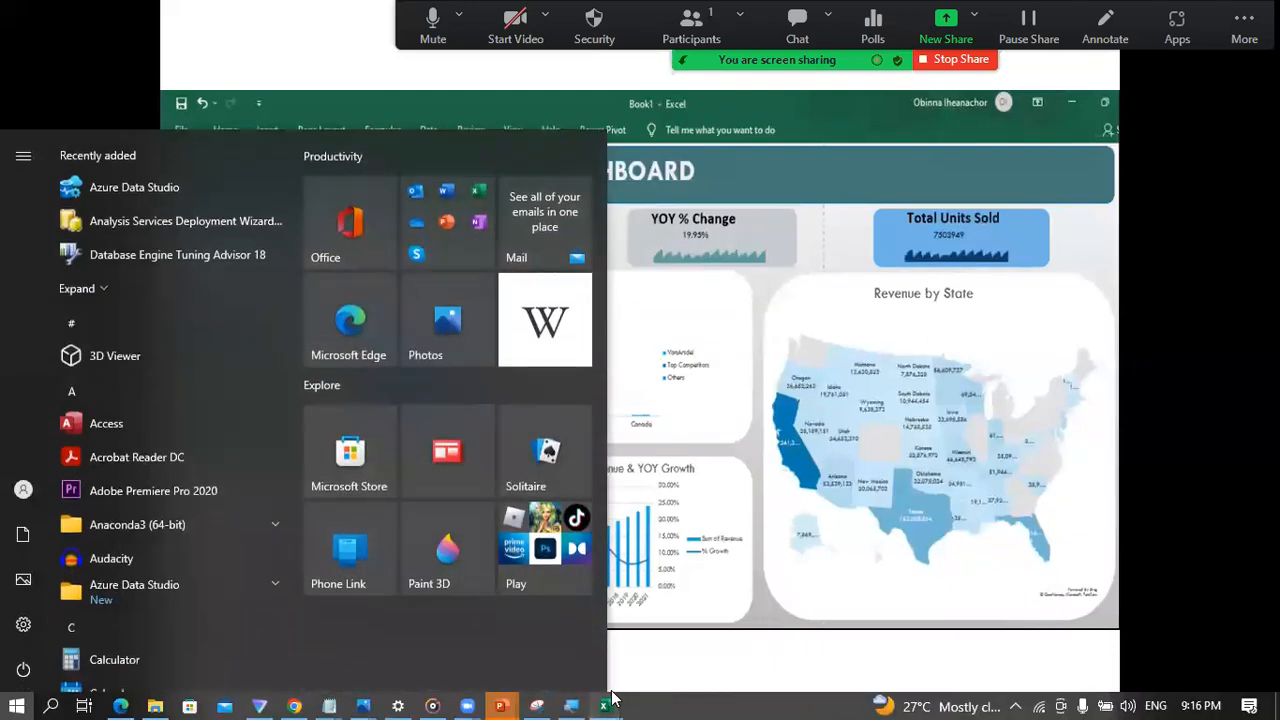
pyautogui.moveTo(606, 704)
pyautogui.click(521, 652)
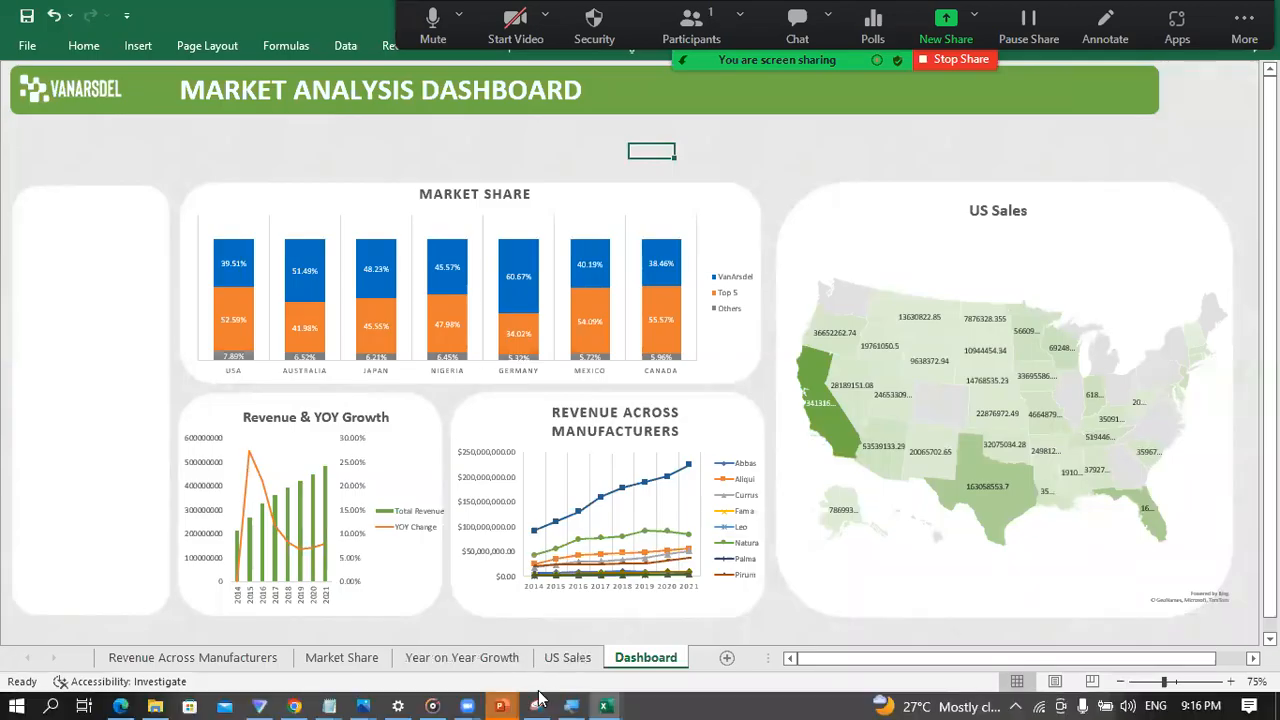
# Step: Extend the upper edges of the grouped Market Share chart and the grouped US Sales map towards the title banner
pyautogui.click(369, 212)
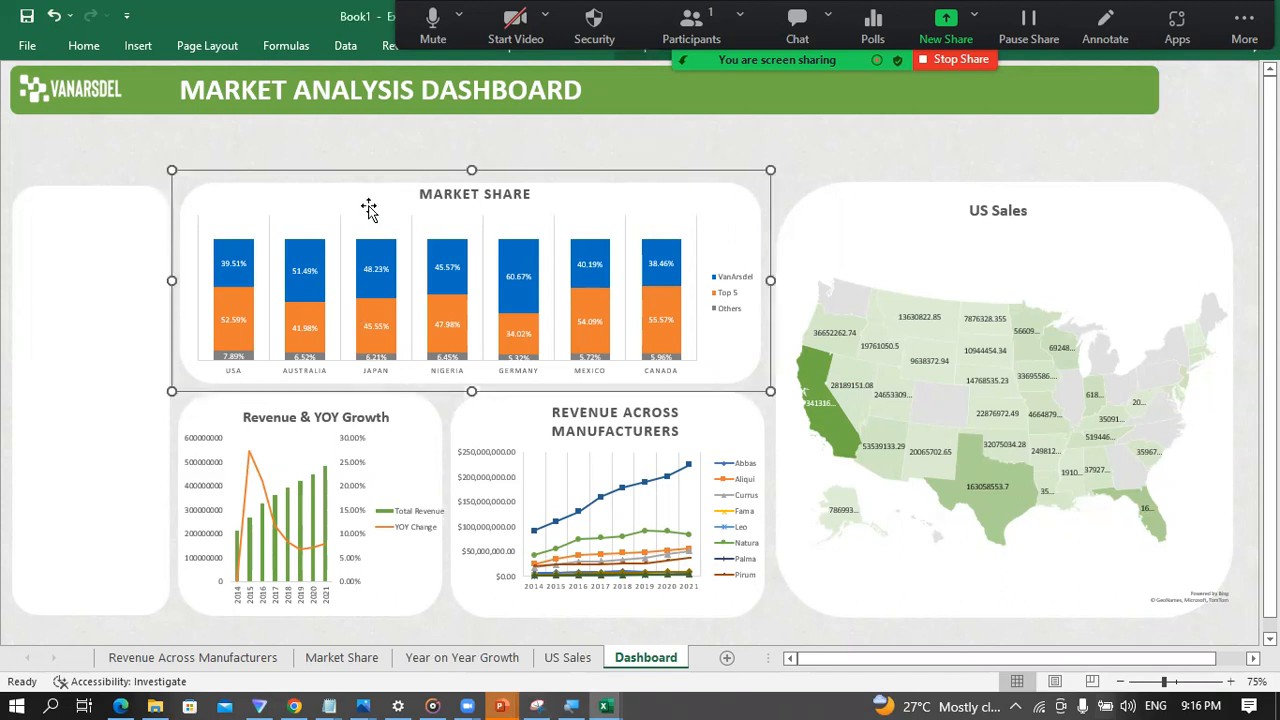
pyautogui.moveTo(470, 166); pyautogui.dragTo(472, 136)
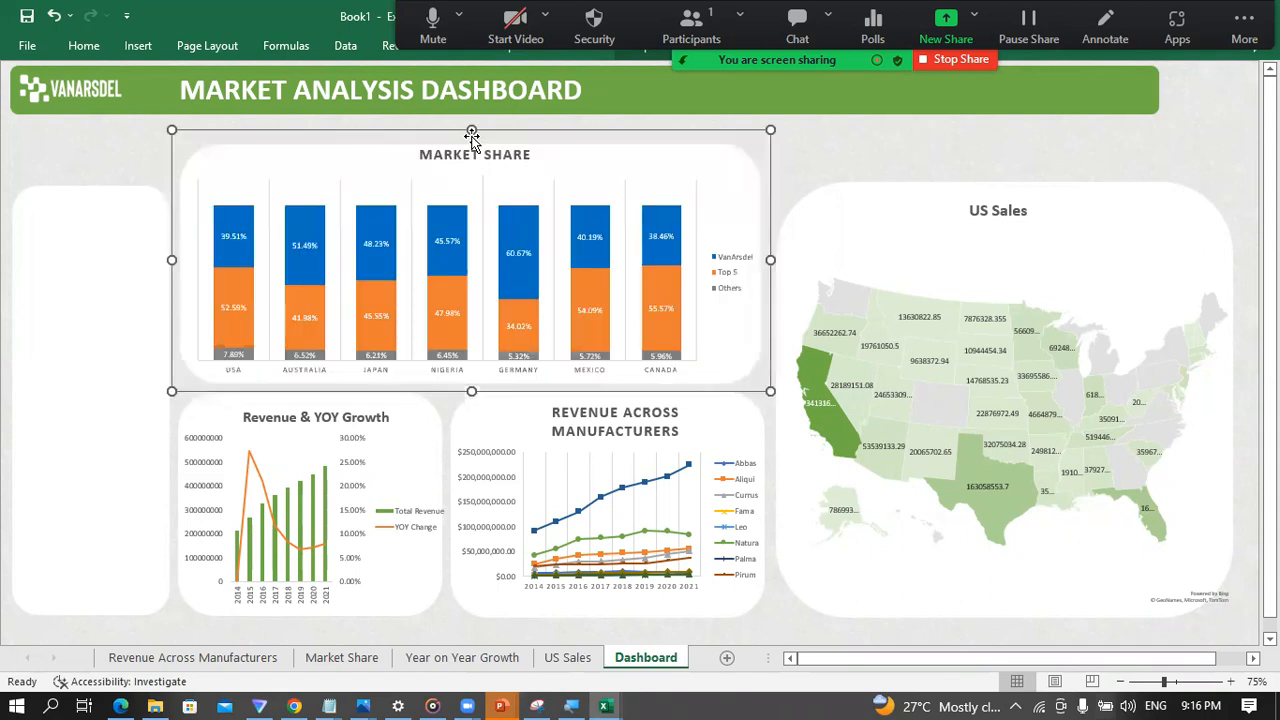
pyautogui.click(118, 170)
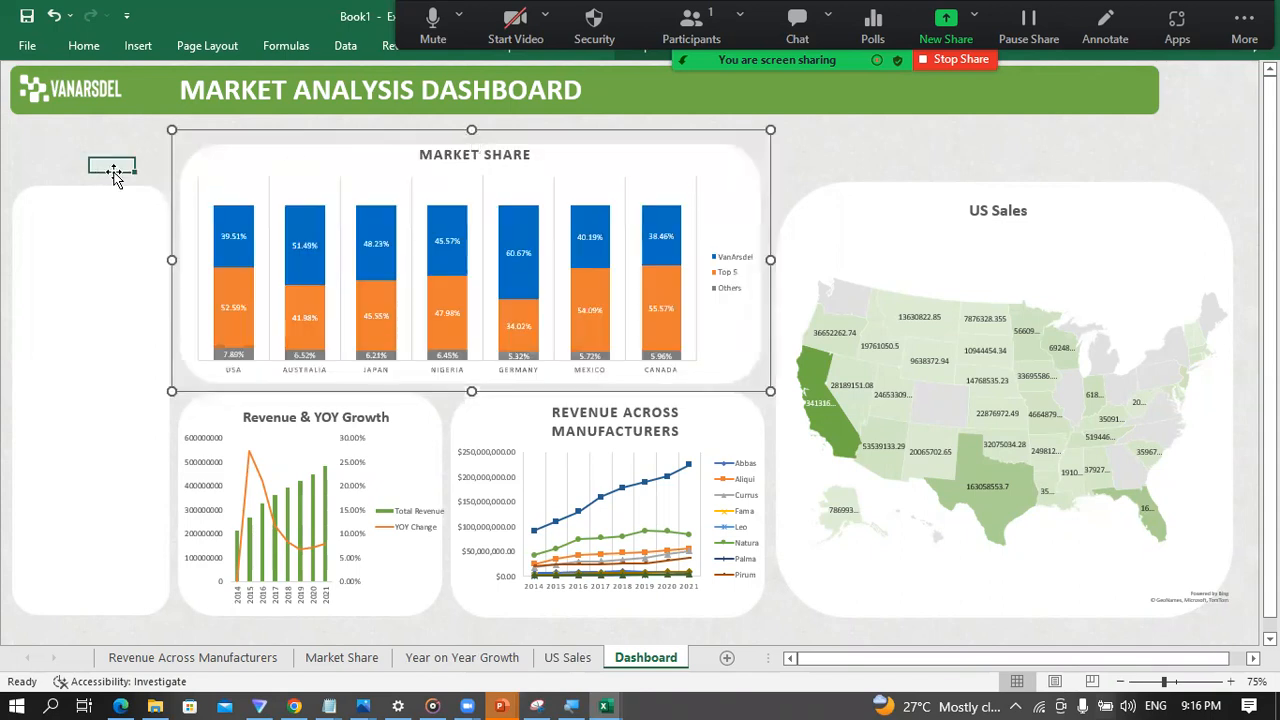
pyautogui.click(951, 220)
pyautogui.moveTo(997, 171); pyautogui.dragTo(996, 135)
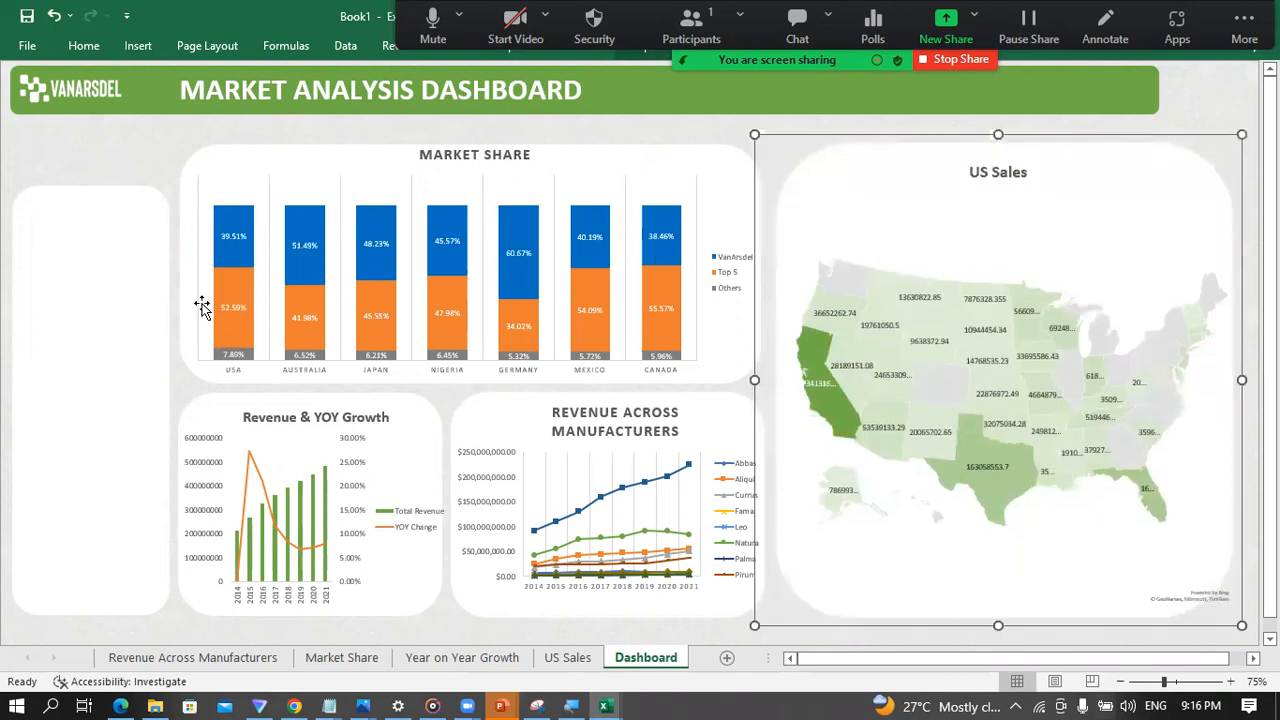
# Step: Stretch the empty tall white panel upwards to line up with the top of the Market Share panel
pyautogui.click(106, 236)
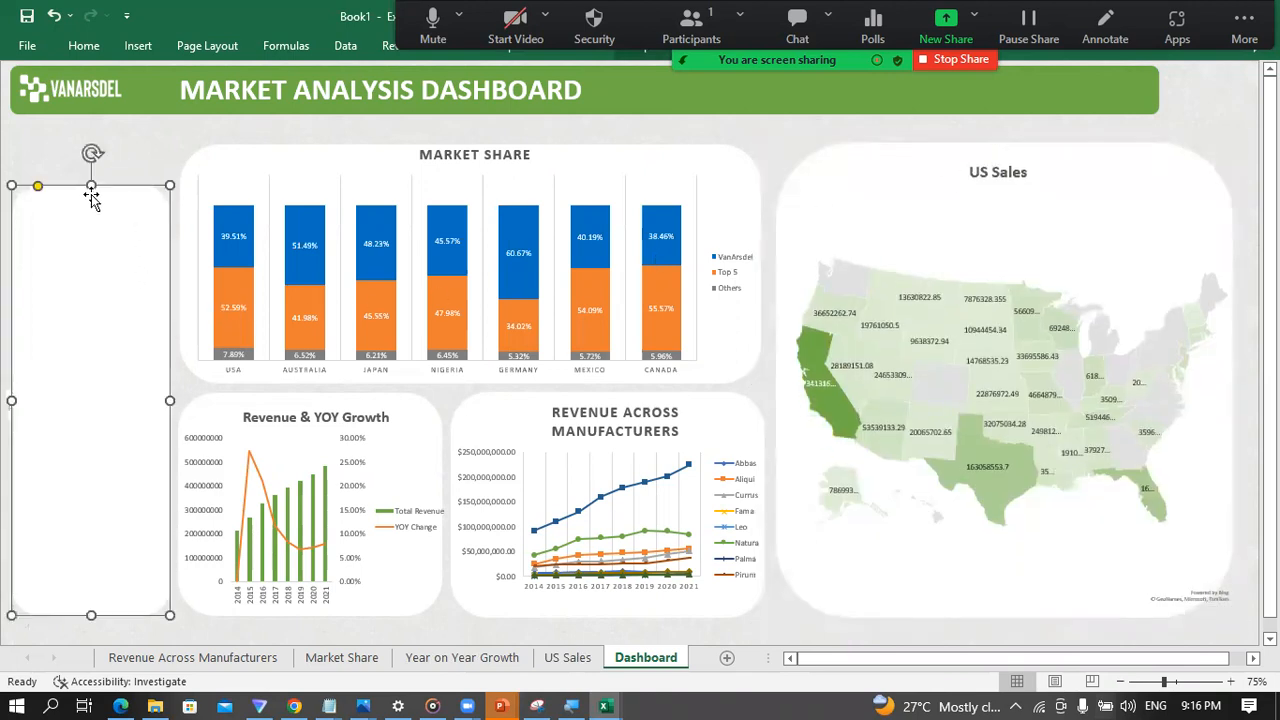
pyautogui.moveTo(91, 187); pyautogui.dragTo(99, 145)
pyautogui.click(186, 135)
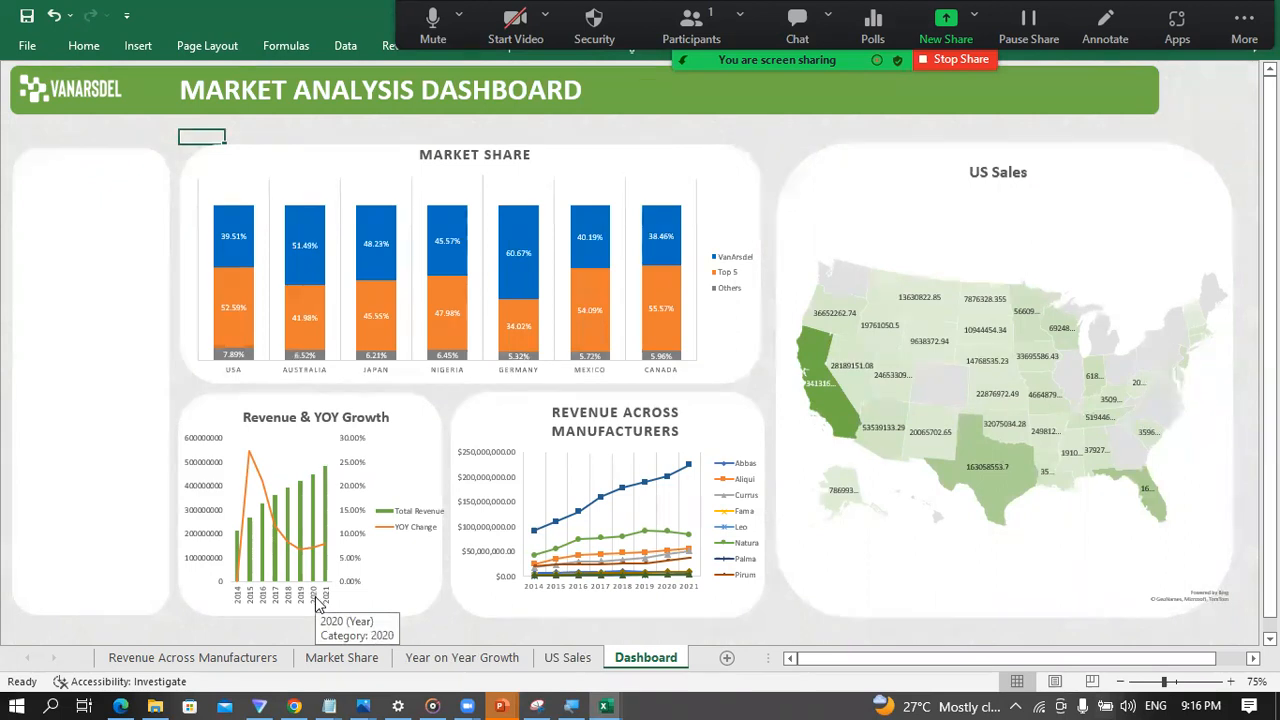
# Step: Start inserting slicers on the Dashboard sheet from the tables in the workbook data model
pyautogui.click(30, 308)
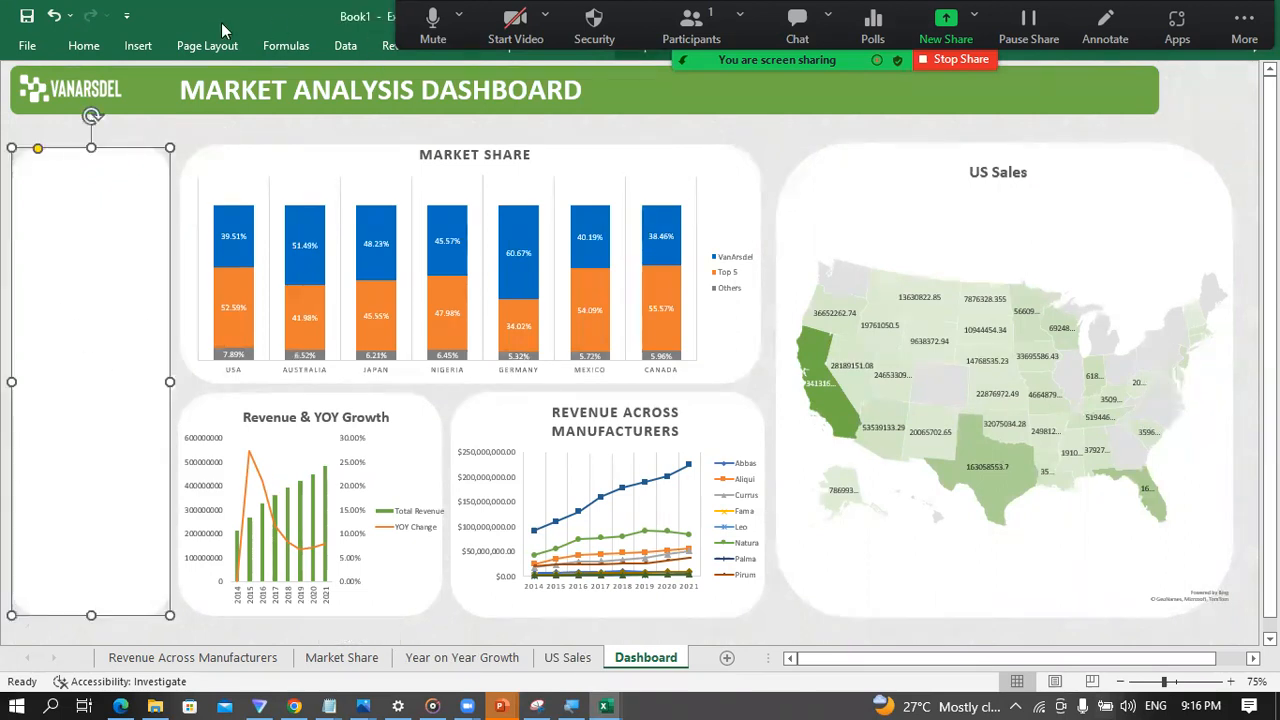
pyautogui.click(140, 47)
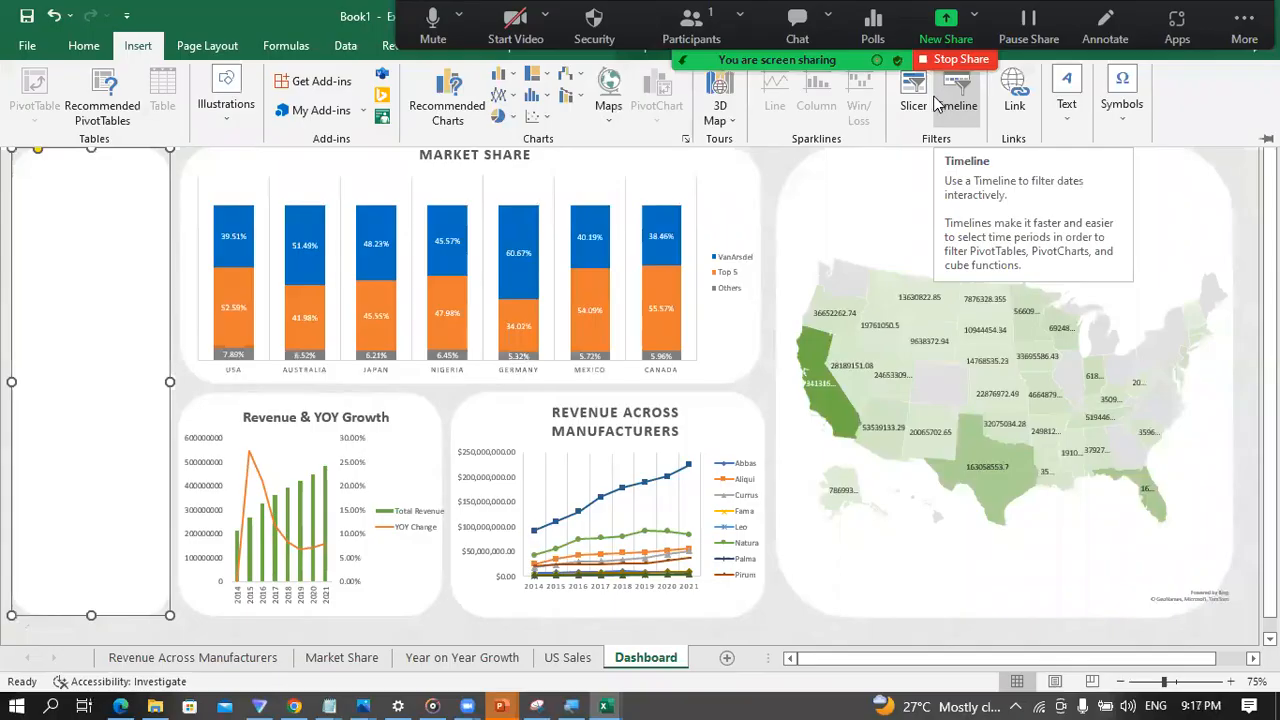
pyautogui.click(922, 98)
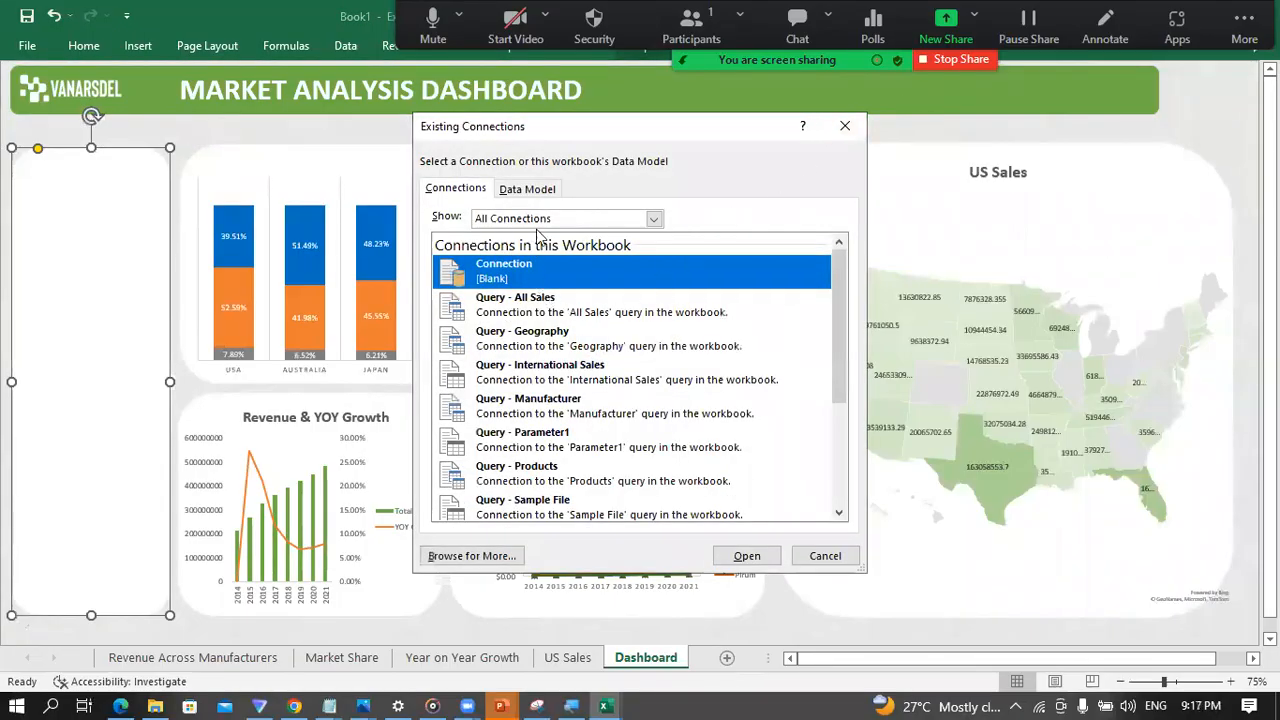
pyautogui.click(537, 192)
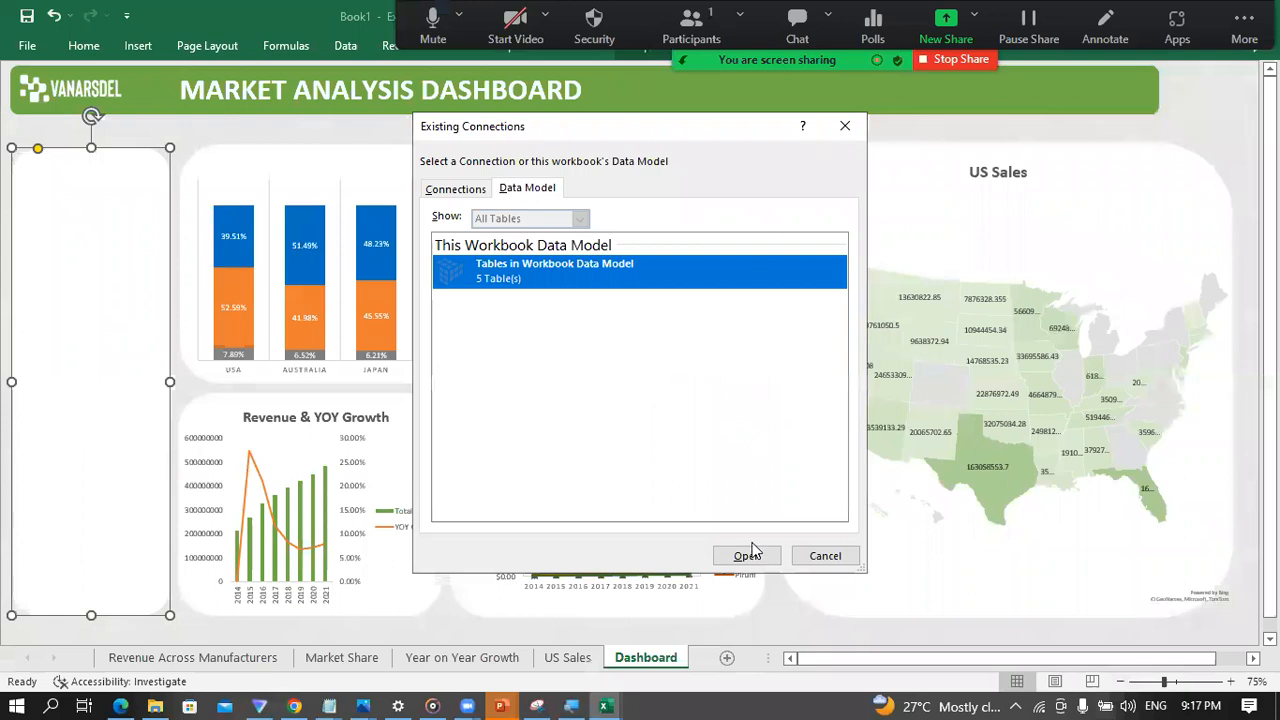
pyautogui.click(747, 555)
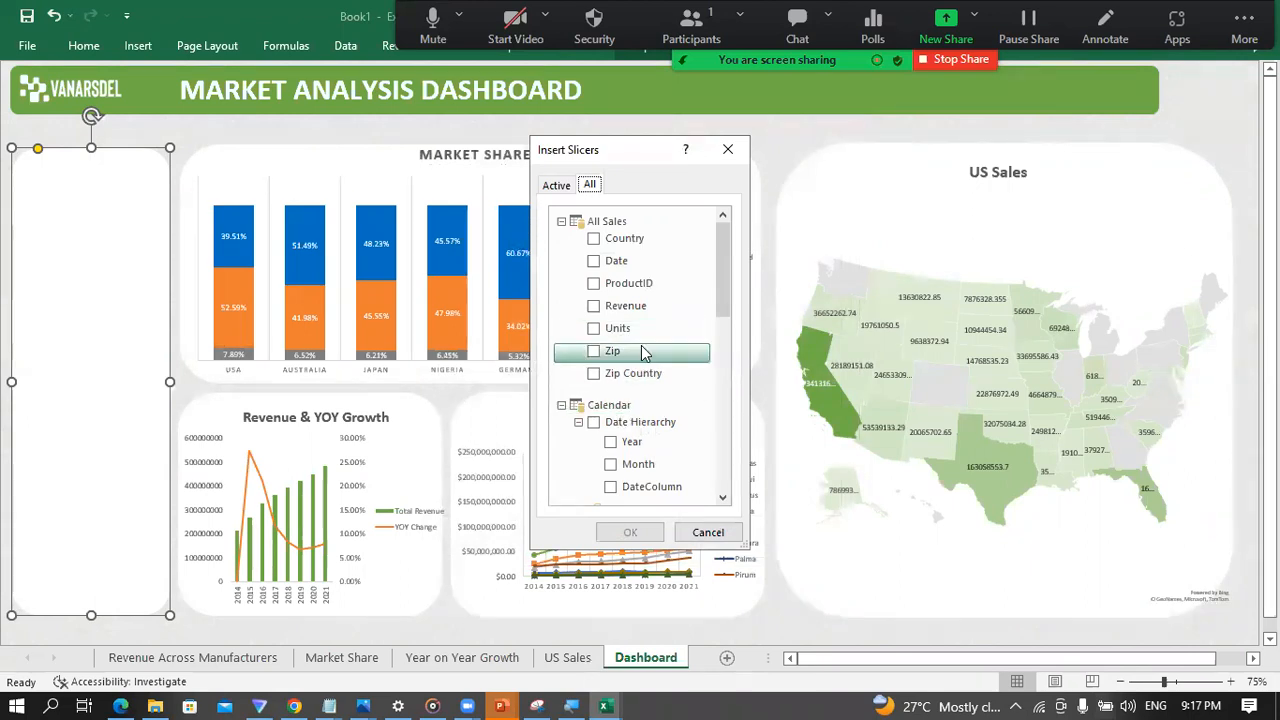
# Step: Insert slicers for Year from Calendar, Segment from Products and Country from All Sales
pyautogui.scroll(-1, 641, 345)
pyautogui.click(610, 397)
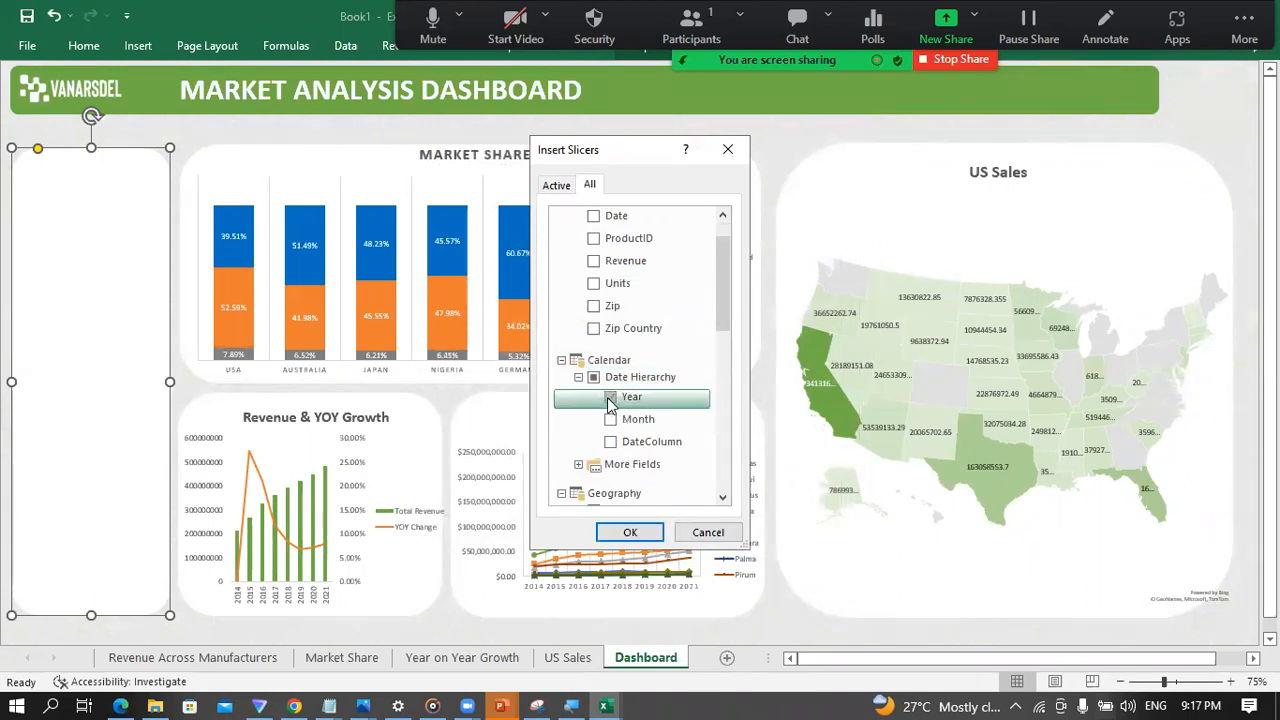
pyautogui.scroll(-5, 641, 403)
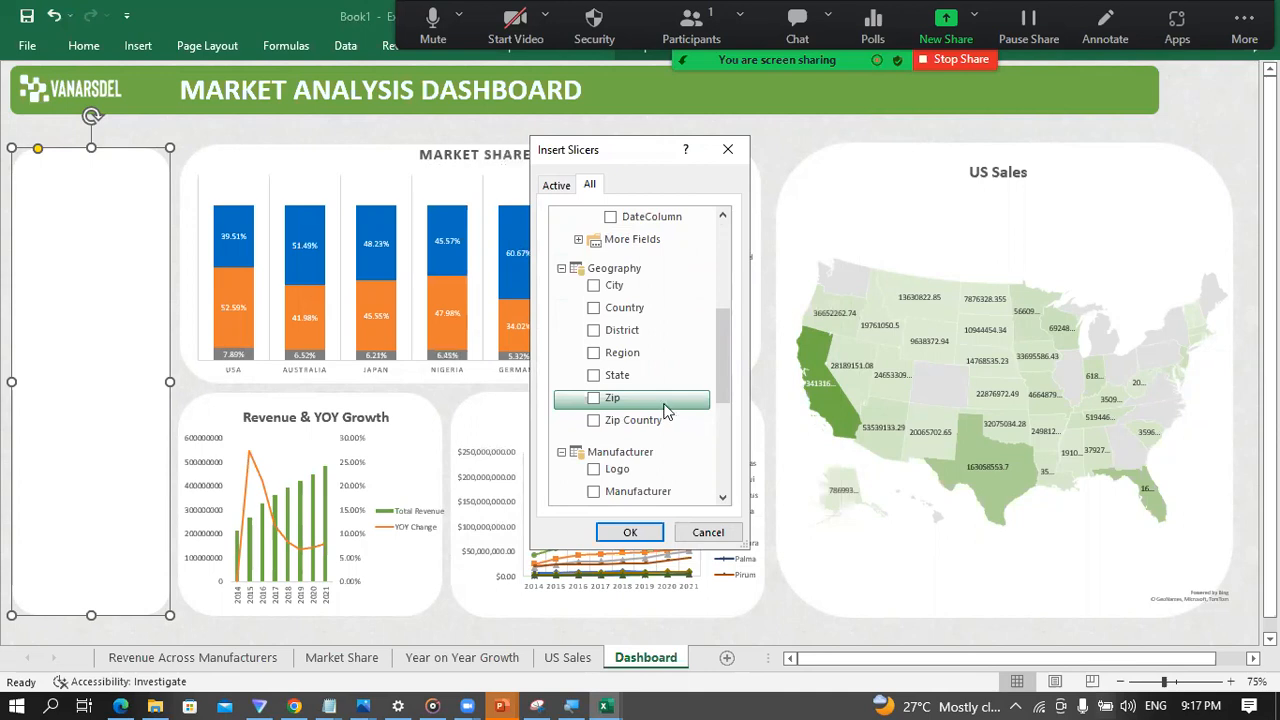
pyautogui.scroll(-3, 660, 405)
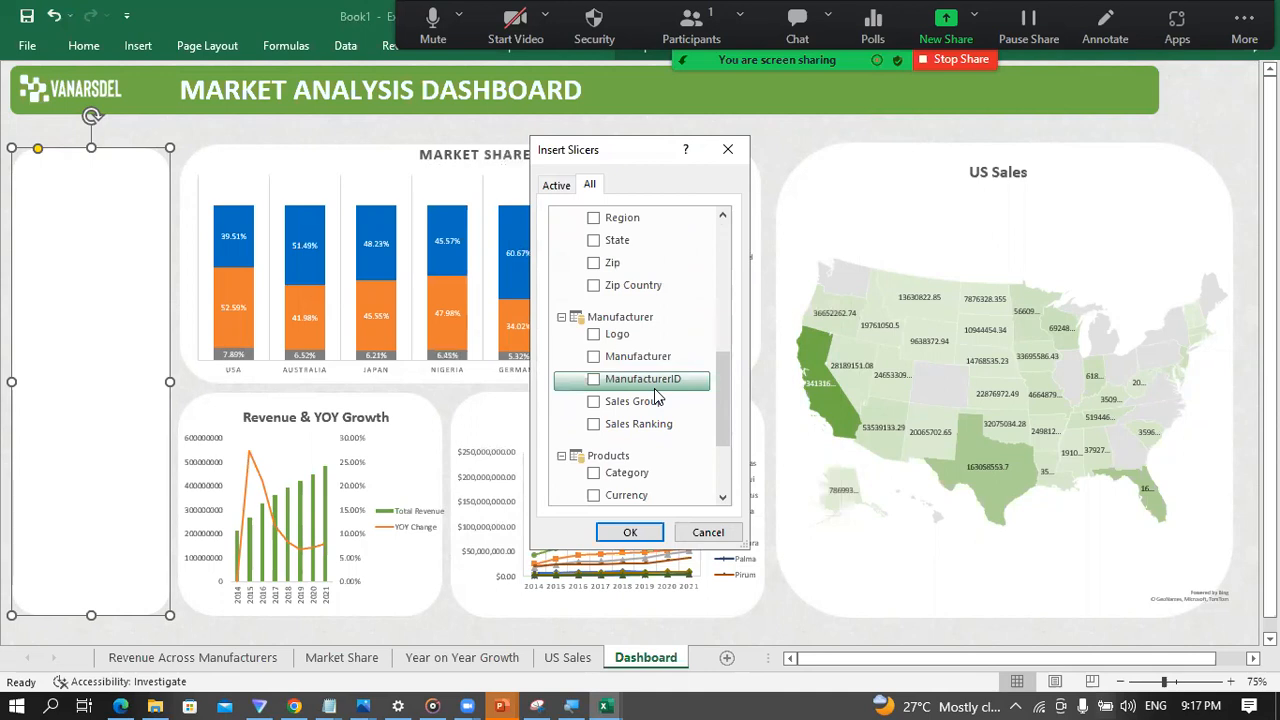
pyautogui.scroll(-3, 630, 452)
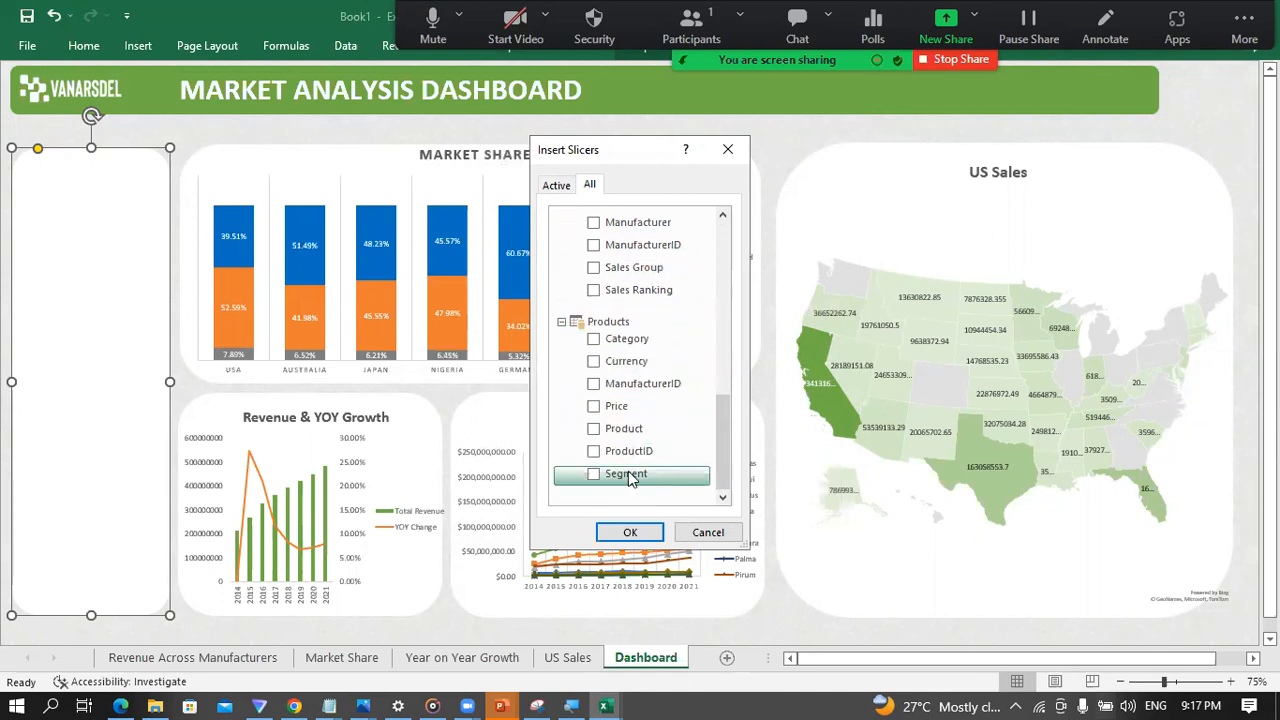
pyautogui.scroll(2, 636, 408)
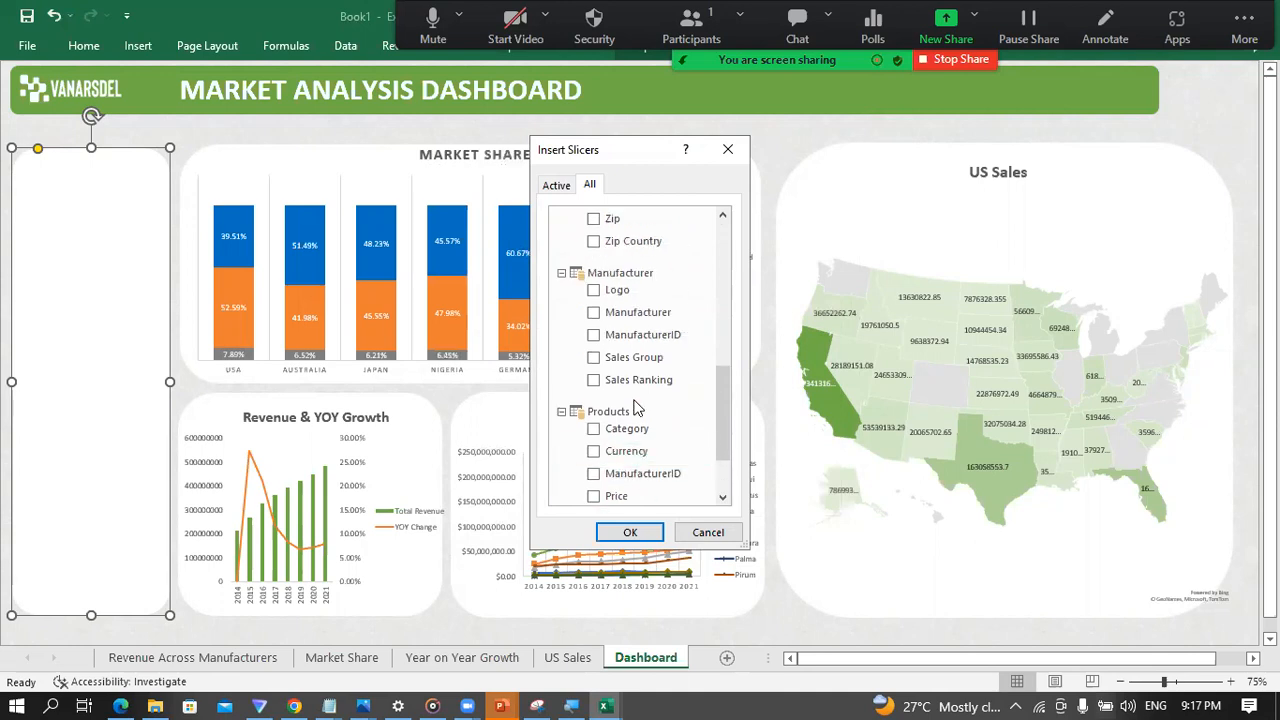
pyautogui.scroll(5, 636, 408)
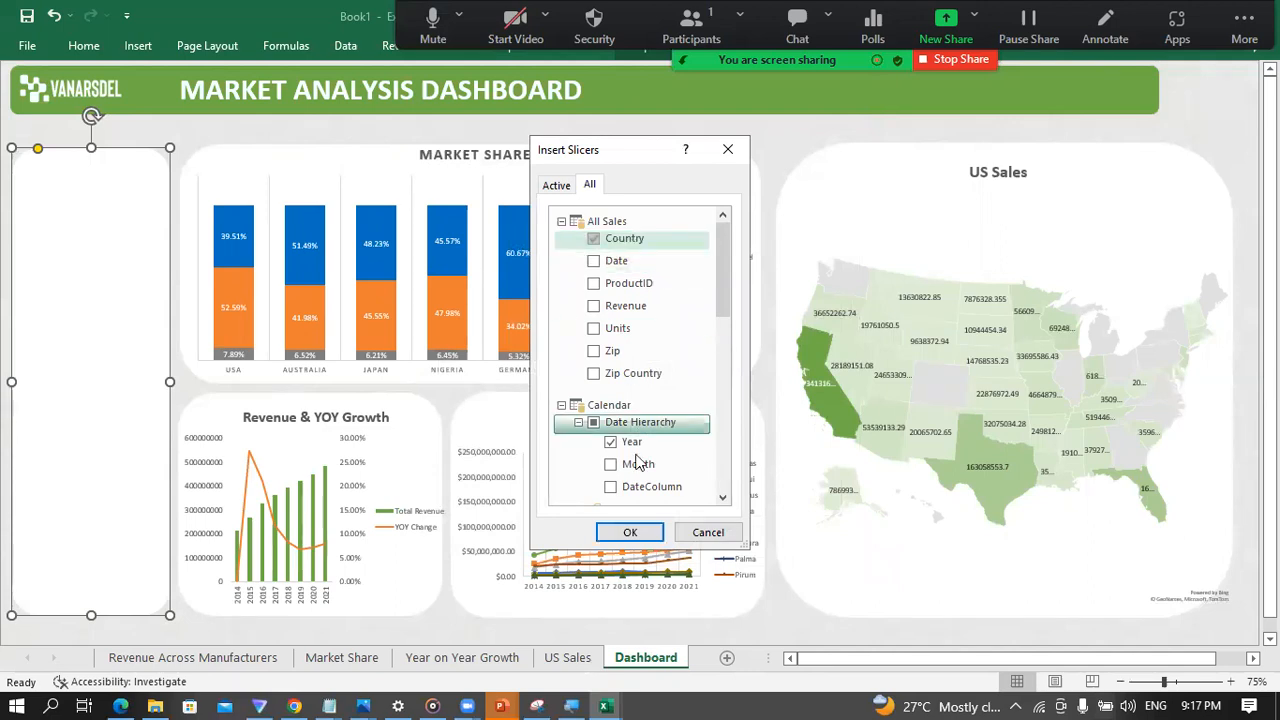
pyautogui.click(630, 532)
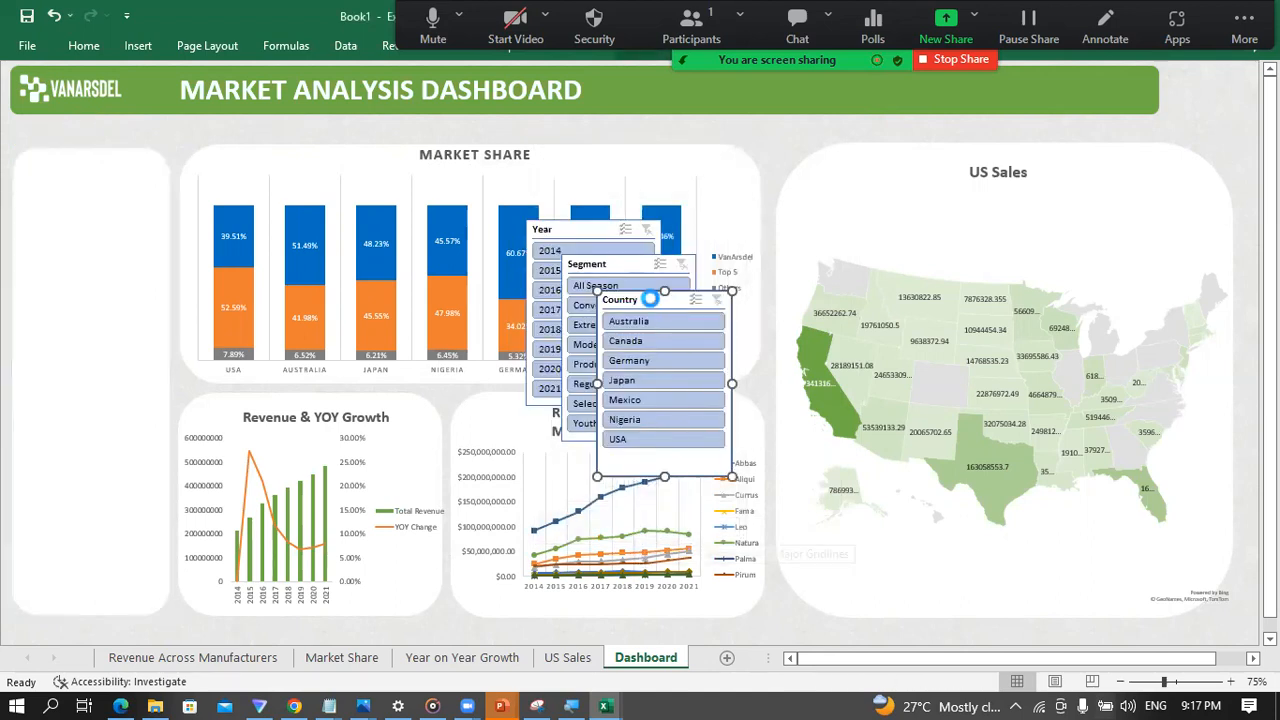
# Step: Stack the Country and Segment slicers in the empty tall white panel, trimming the blank space at the bottom of the Country slicer
pyautogui.moveTo(651, 299); pyautogui.dragTo(82, 176)
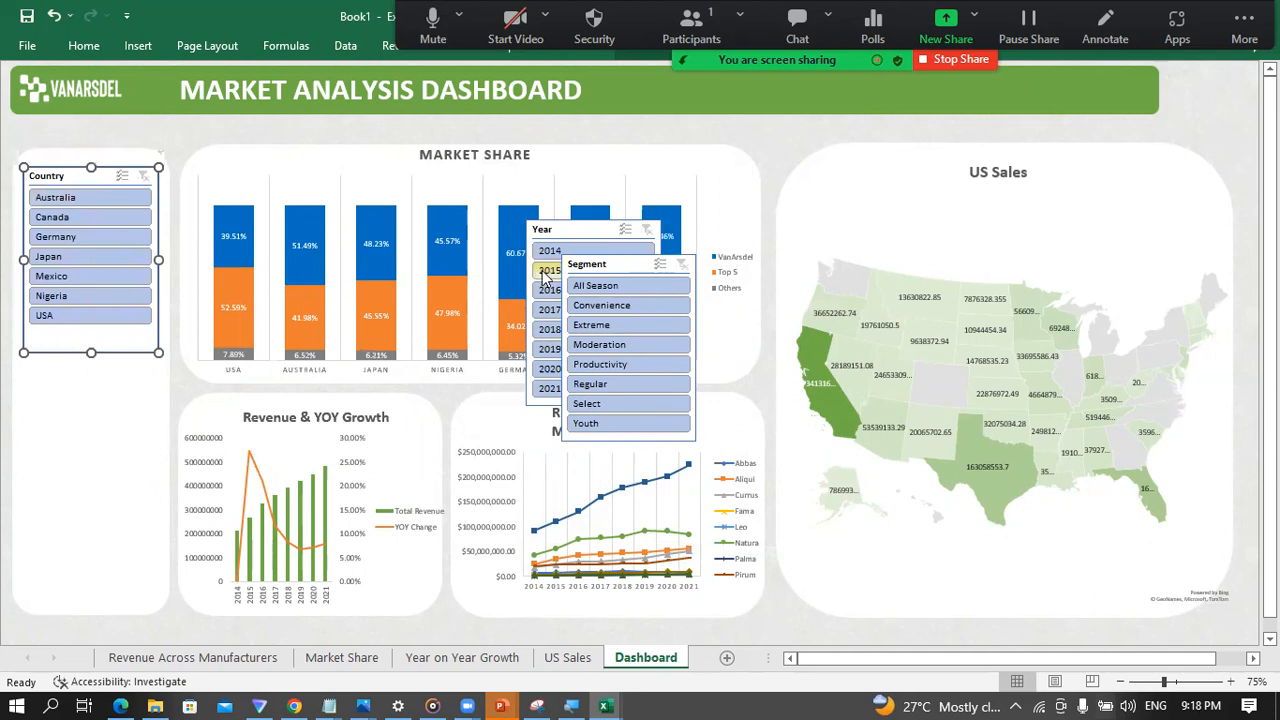
pyautogui.moveTo(612, 264); pyautogui.dragTo(75, 366)
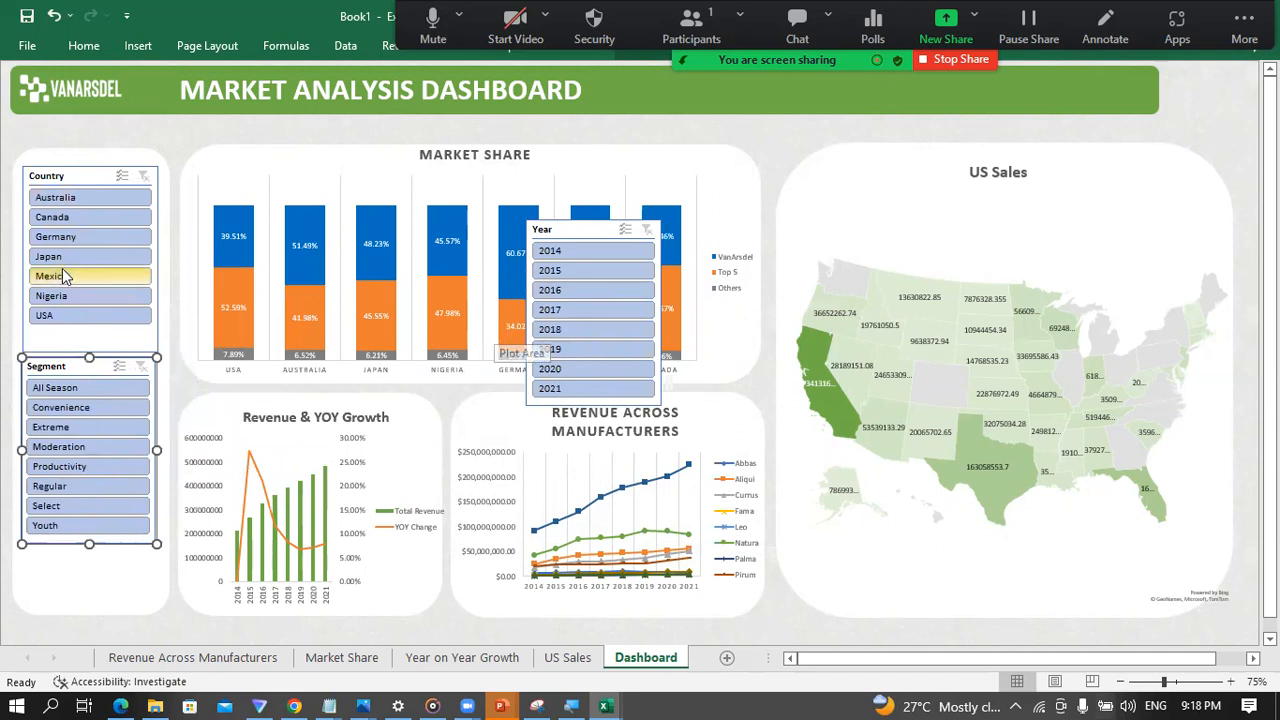
pyautogui.click(86, 177)
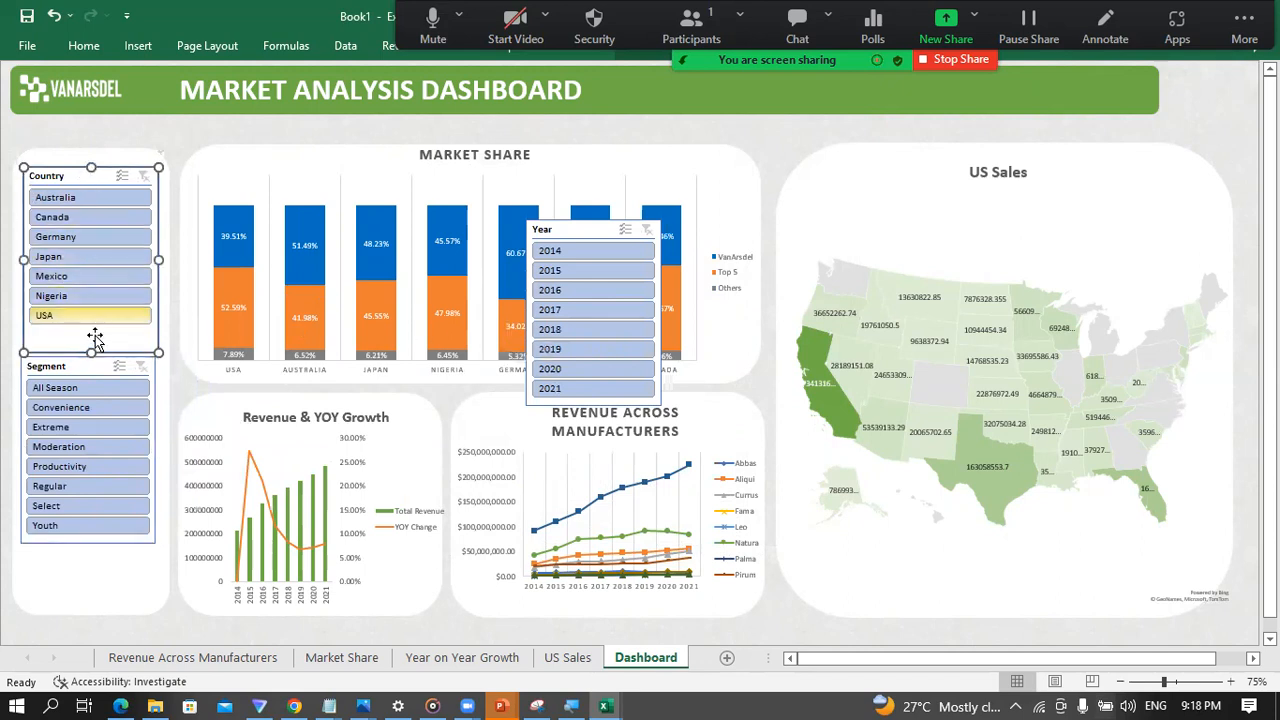
pyautogui.moveTo(91, 353); pyautogui.dragTo(97, 334)
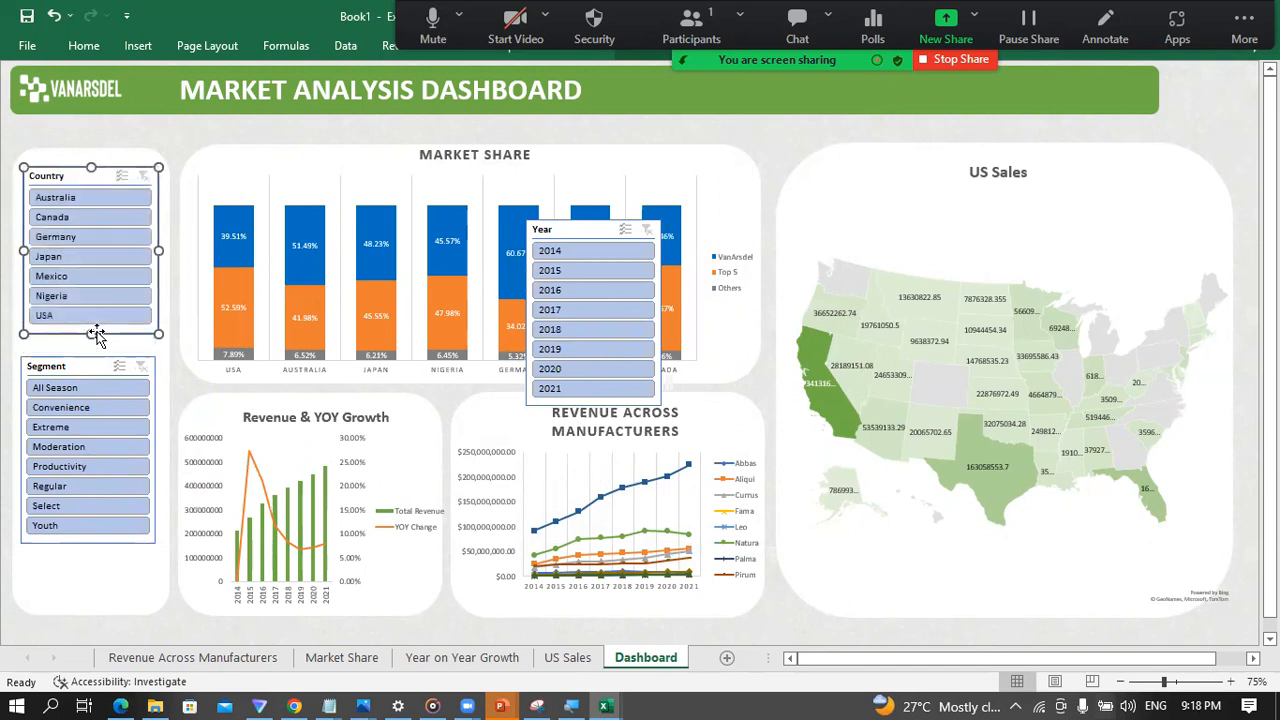
pyautogui.click(73, 367)
pyautogui.moveTo(73, 367); pyautogui.dragTo(73, 356)
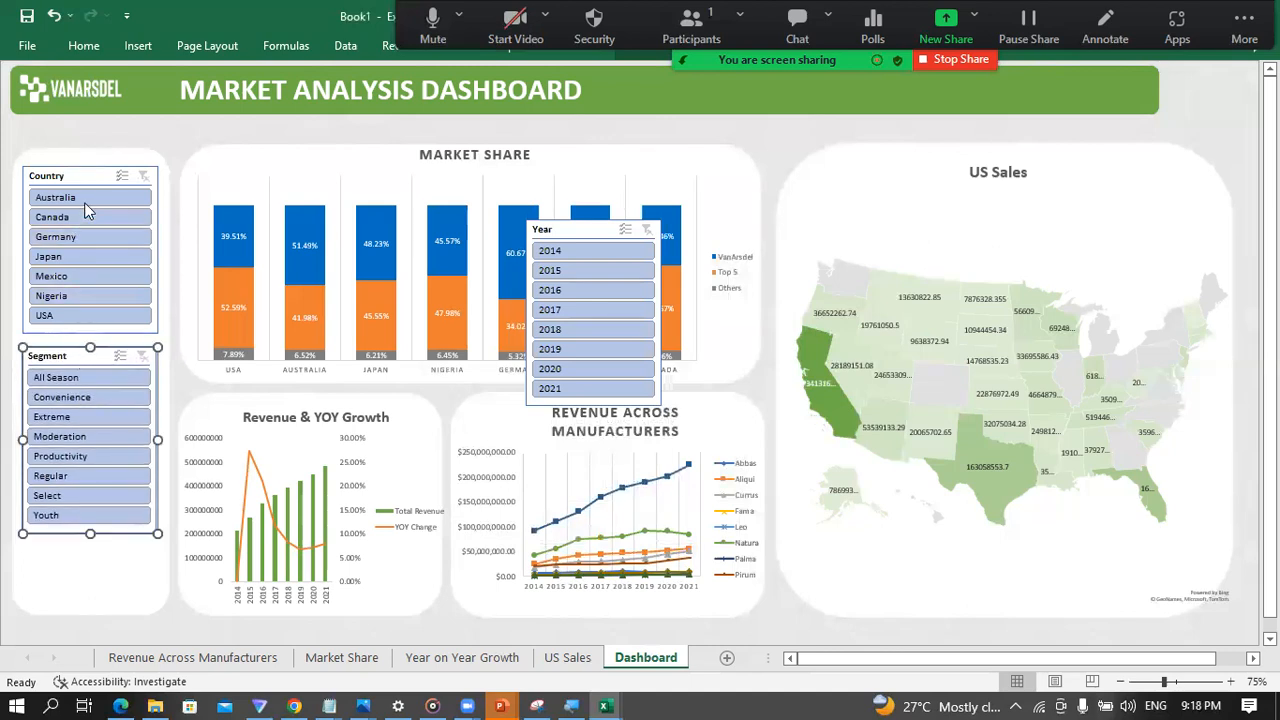
# Step: Arrange the Country slicer's buttons in 2 columns and shorten the slicer to fit them
pyautogui.click(85, 177)
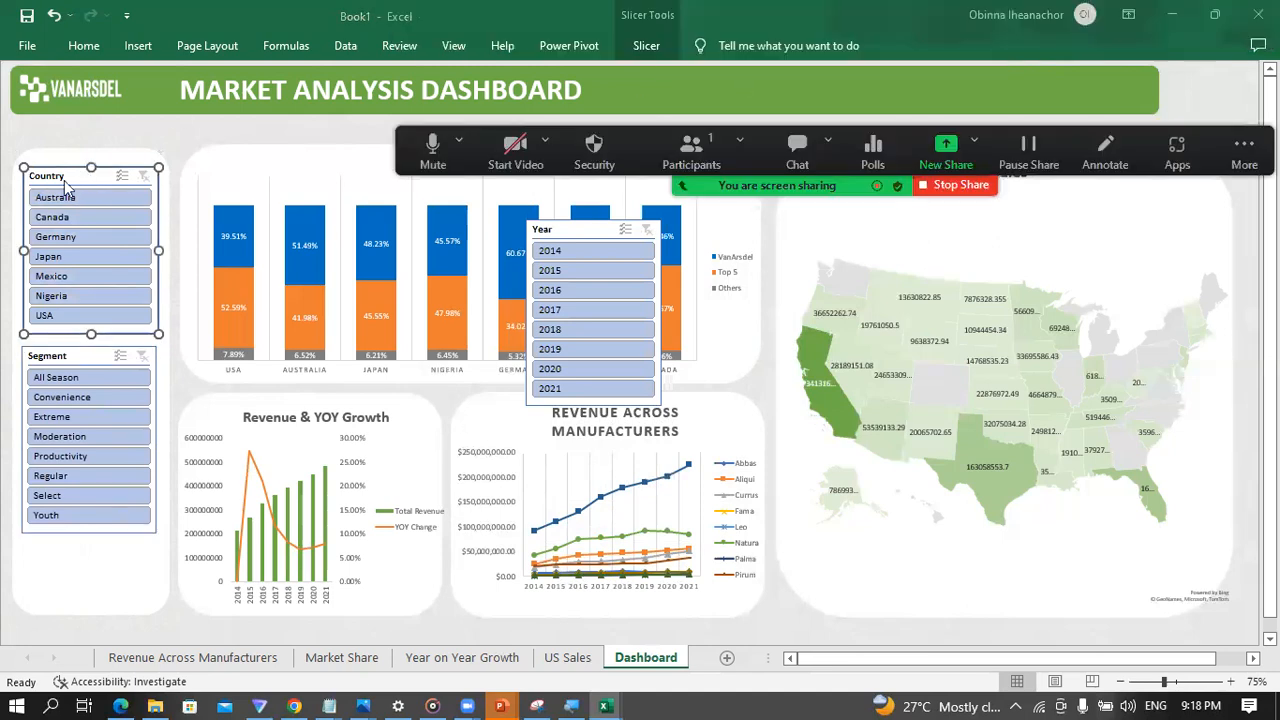
pyautogui.click(645, 45)
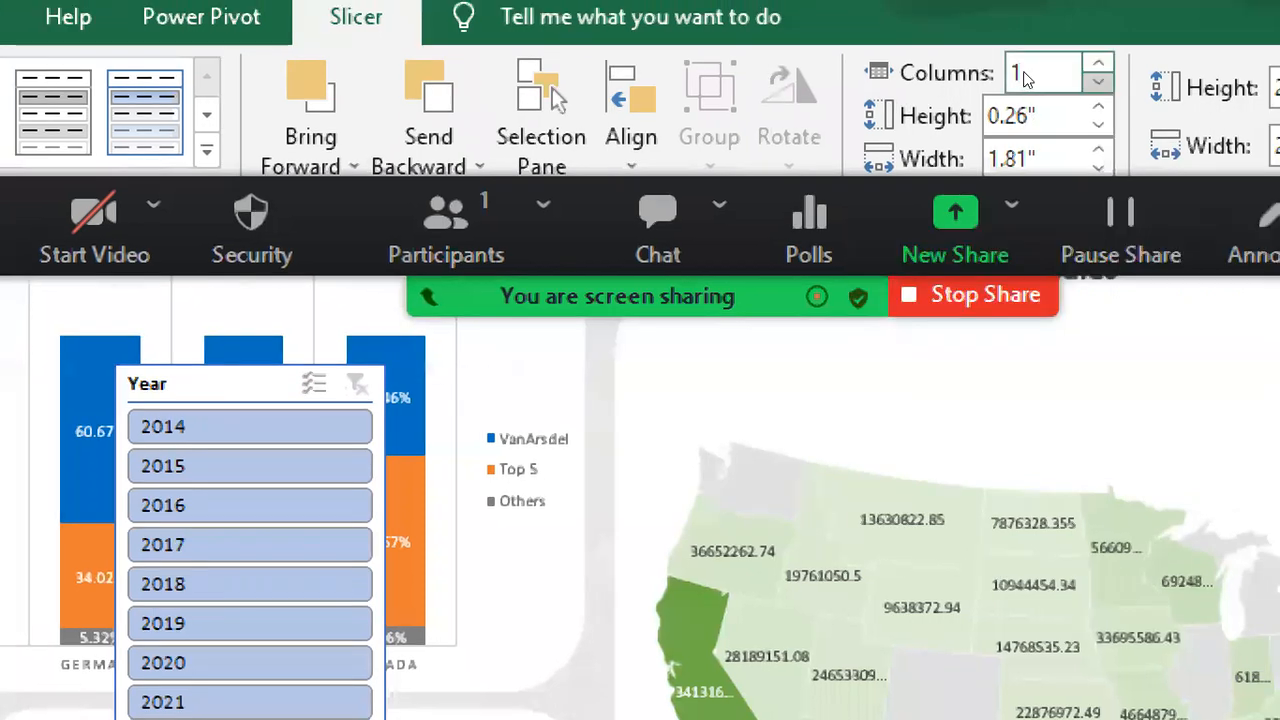
pyautogui.click(1098, 63)
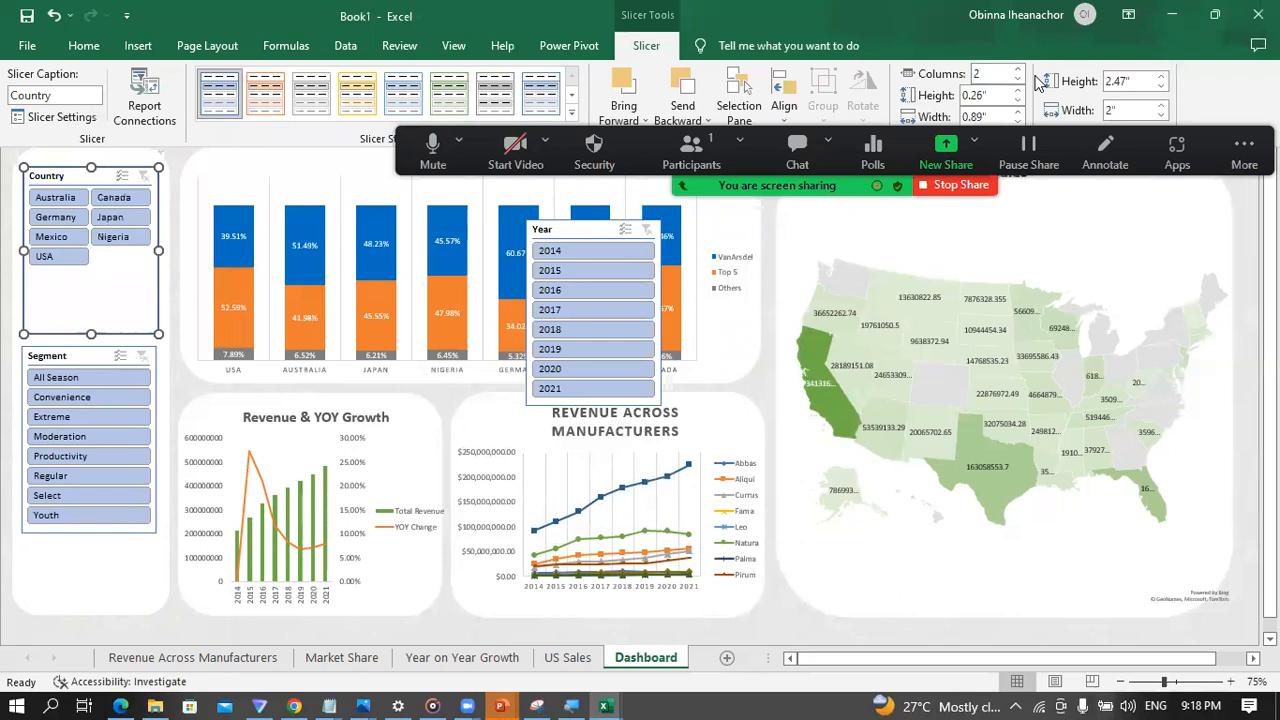
pyautogui.click(90, 334)
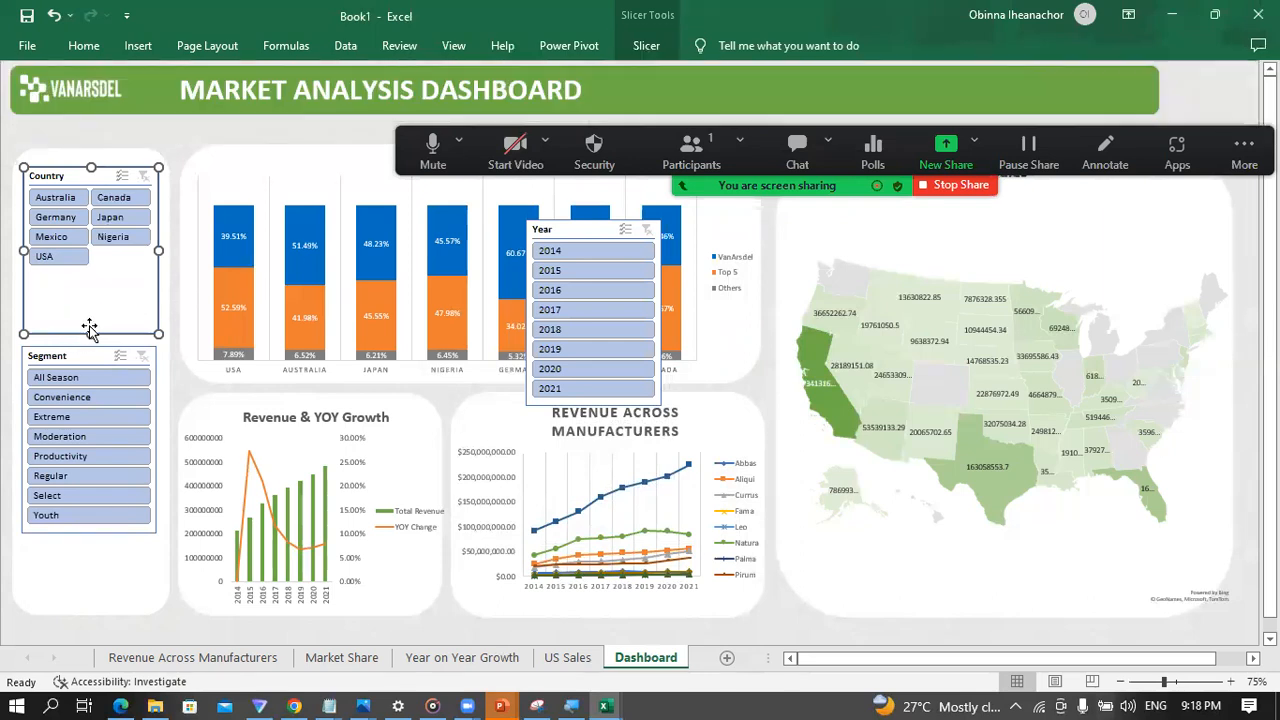
pyautogui.moveTo(90, 334); pyautogui.dragTo(90, 278)
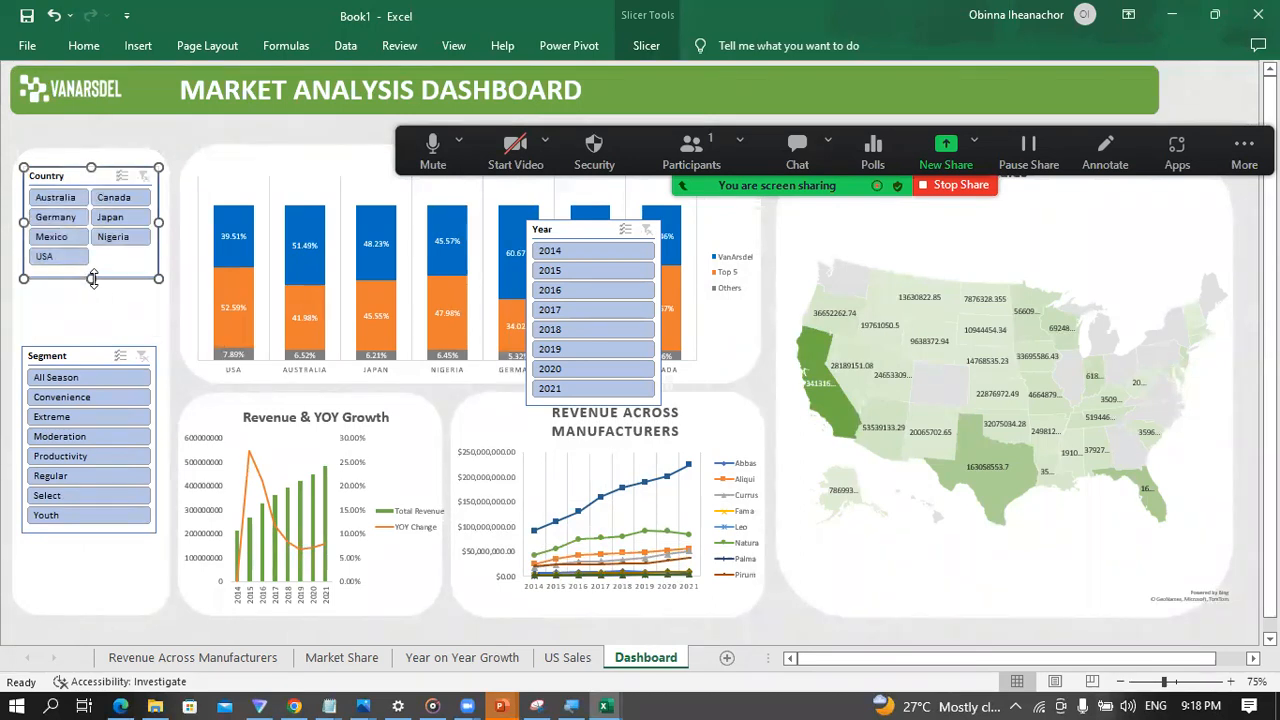
pyautogui.click(181, 124)
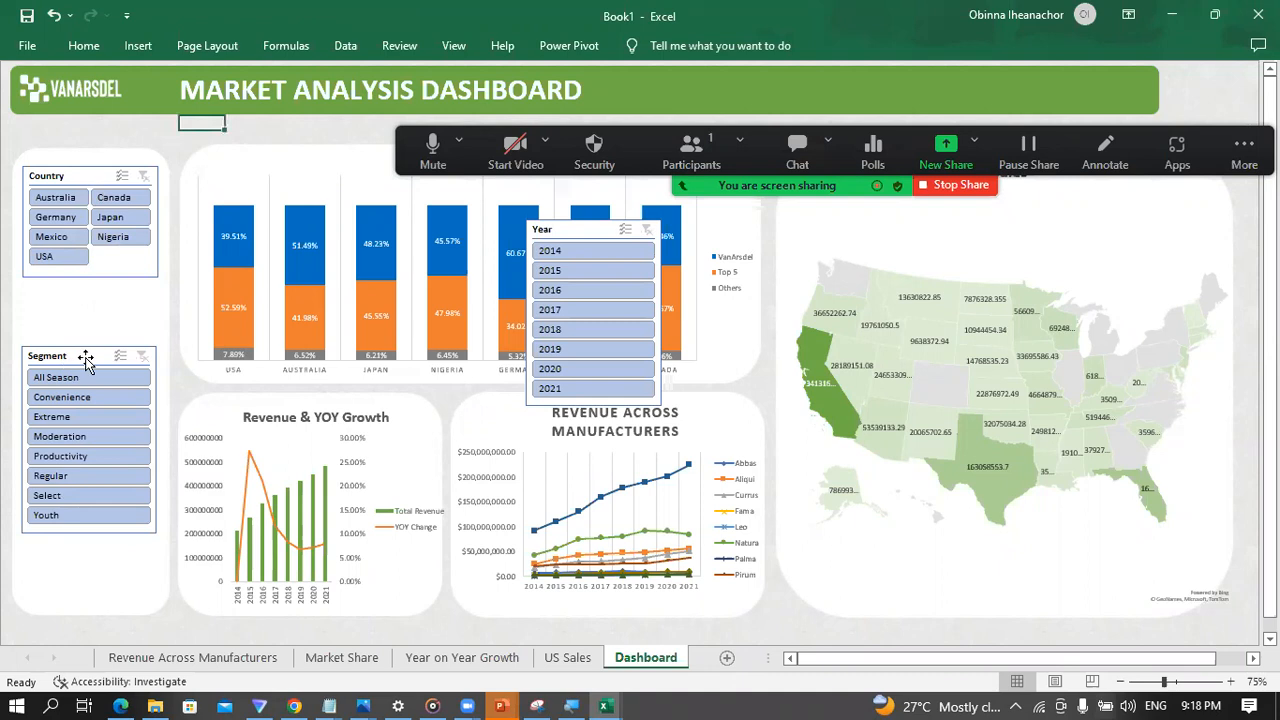
# Step: Move the Segment slicer up beneath the Country slicer and arrange its buttons in 2 columns
pyautogui.click(84, 358)
pyautogui.moveTo(84, 358); pyautogui.dragTo(86, 298)
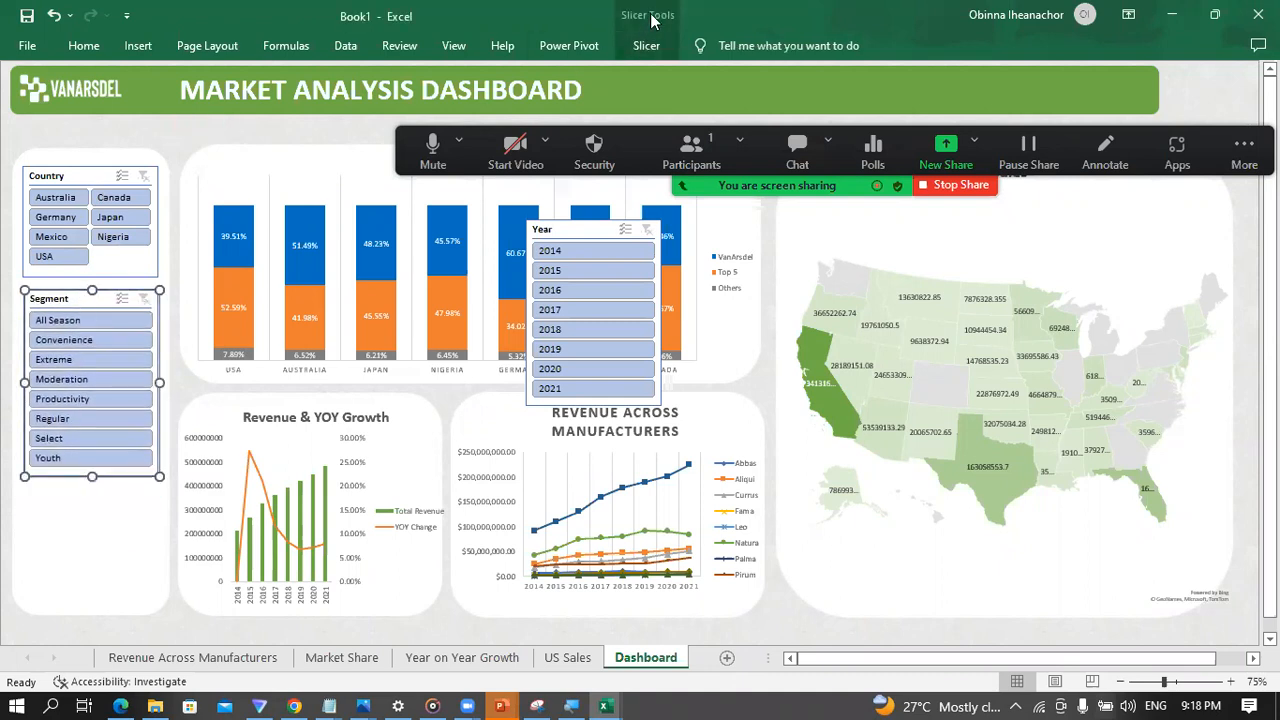
pyautogui.click(643, 45)
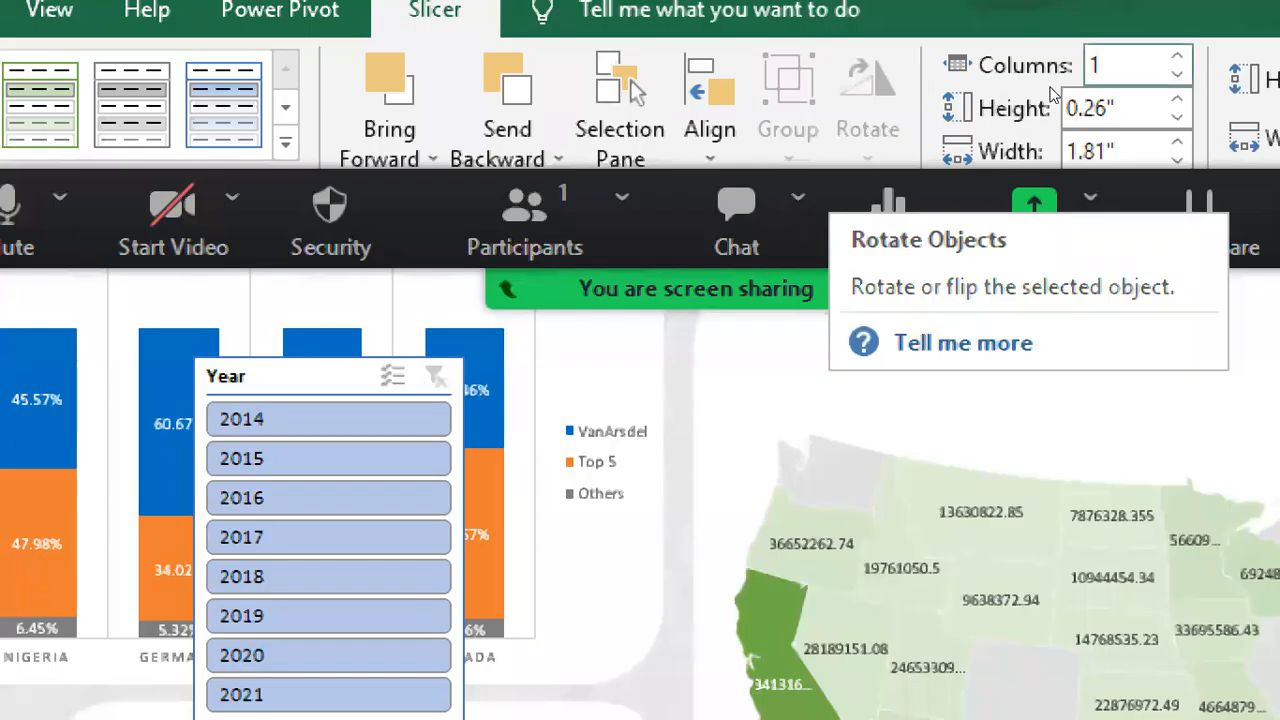
pyautogui.click(1177, 58)
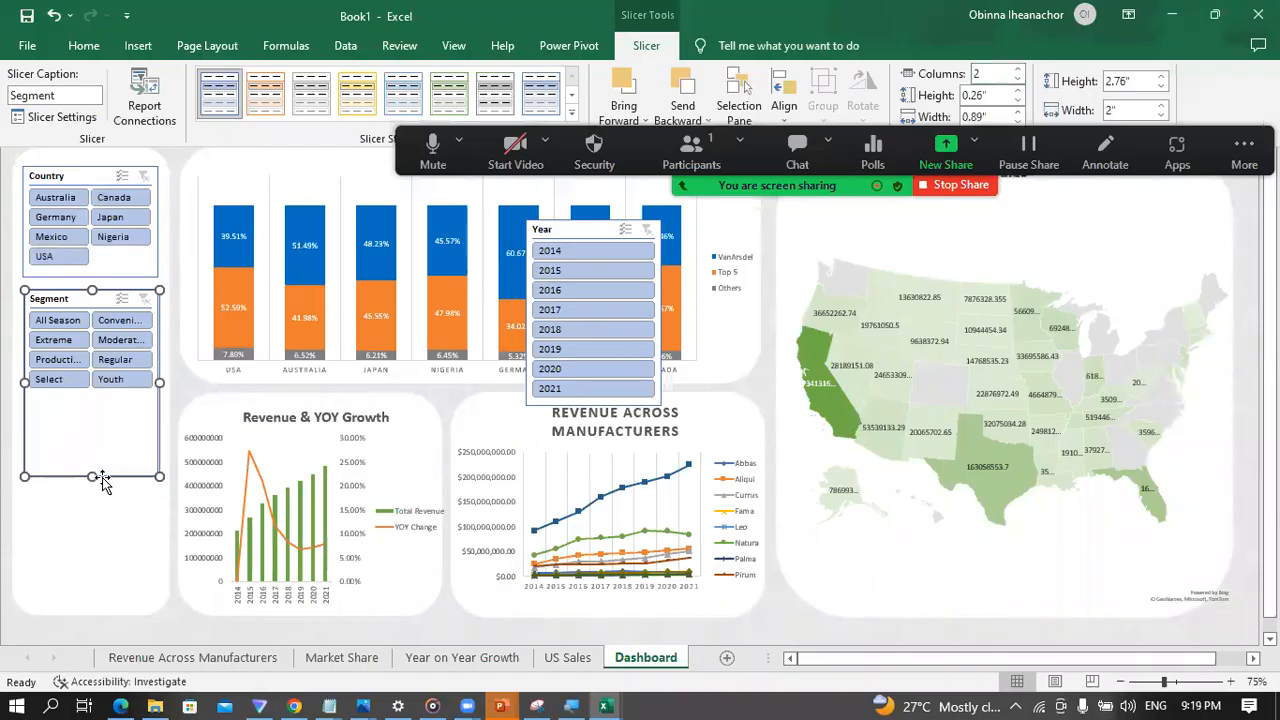
# Step: Shorten the Segment slicer so its lower edge sits just below the last row of buttons
pyautogui.click(92, 474)
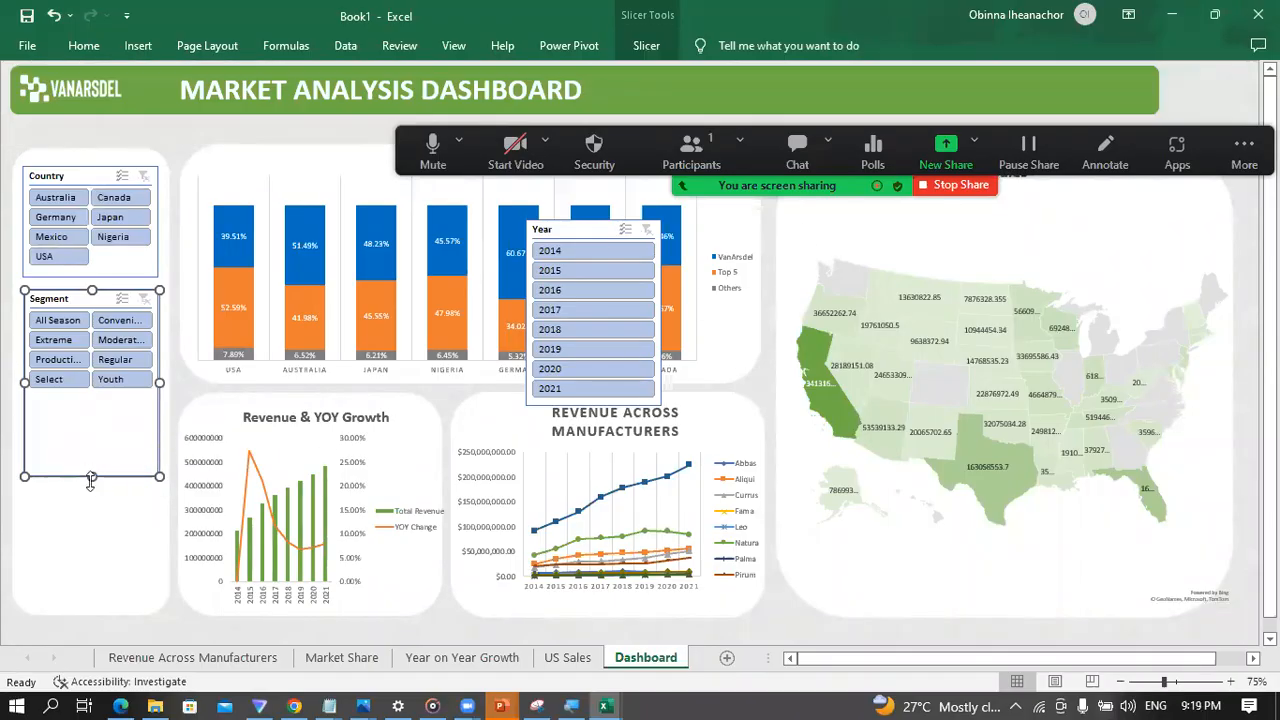
pyautogui.moveTo(90, 478); pyautogui.dragTo(97, 397)
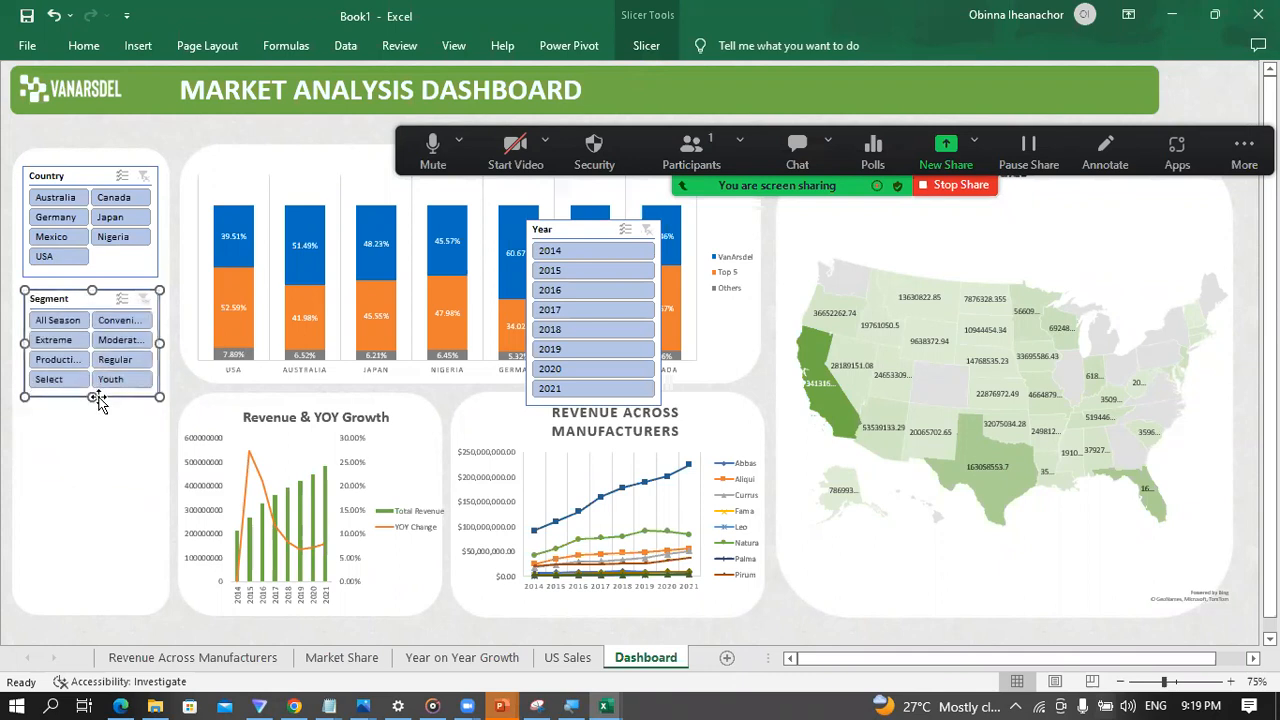
pyautogui.click(175, 289)
pyautogui.click(180, 410)
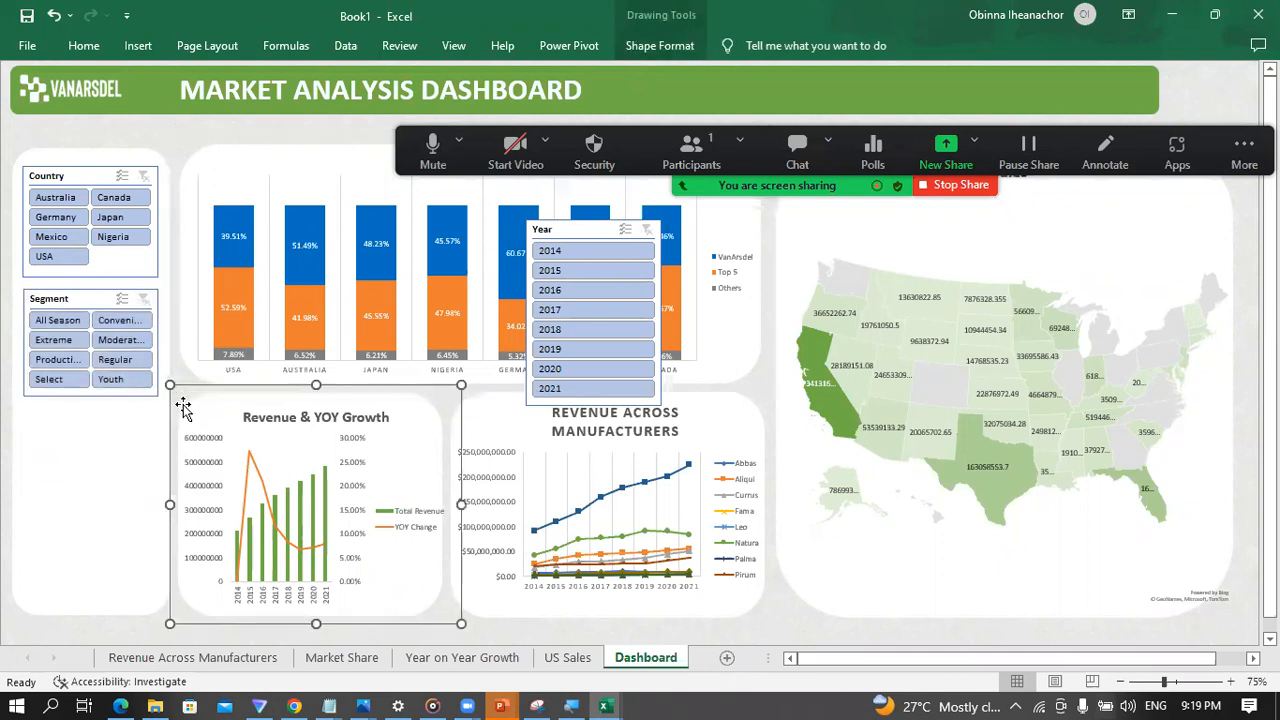
# Step: Move the Year slicer off the charts into the tall white panel, directly beneath the Segment slicer
pyautogui.click(790, 612)
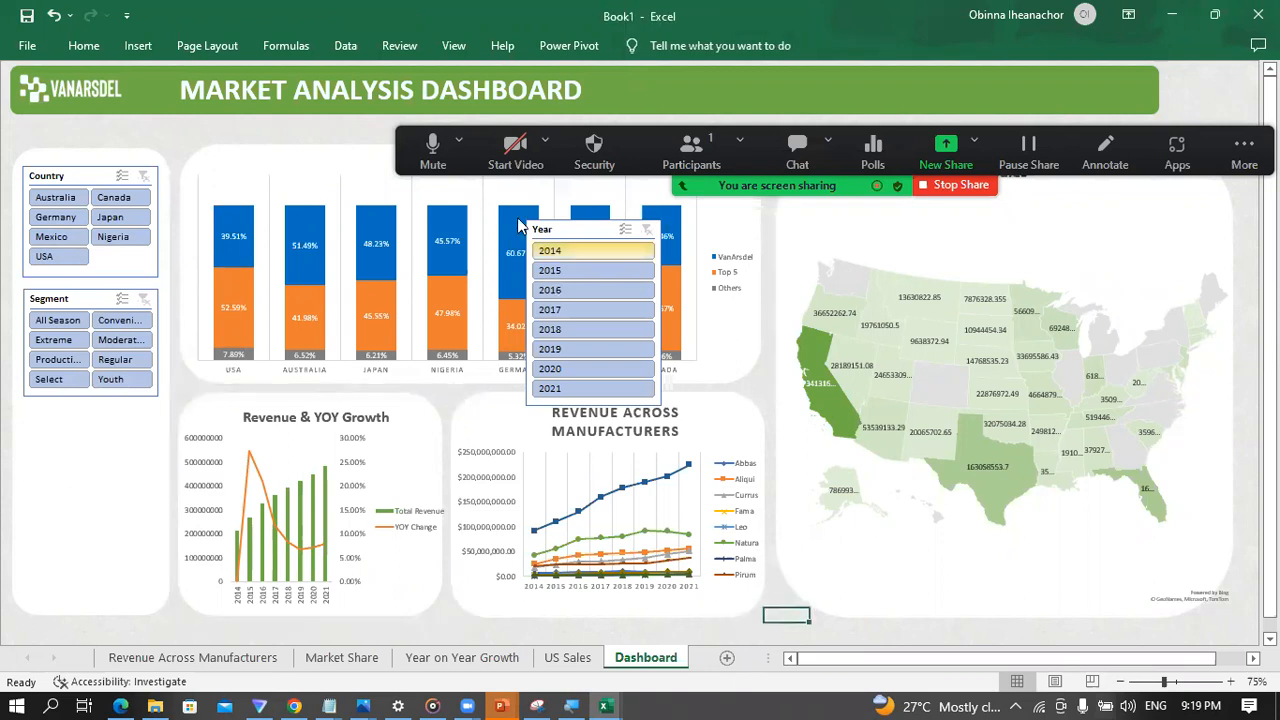
pyautogui.click(574, 229)
pyautogui.moveTo(574, 229); pyautogui.dragTo(80, 414)
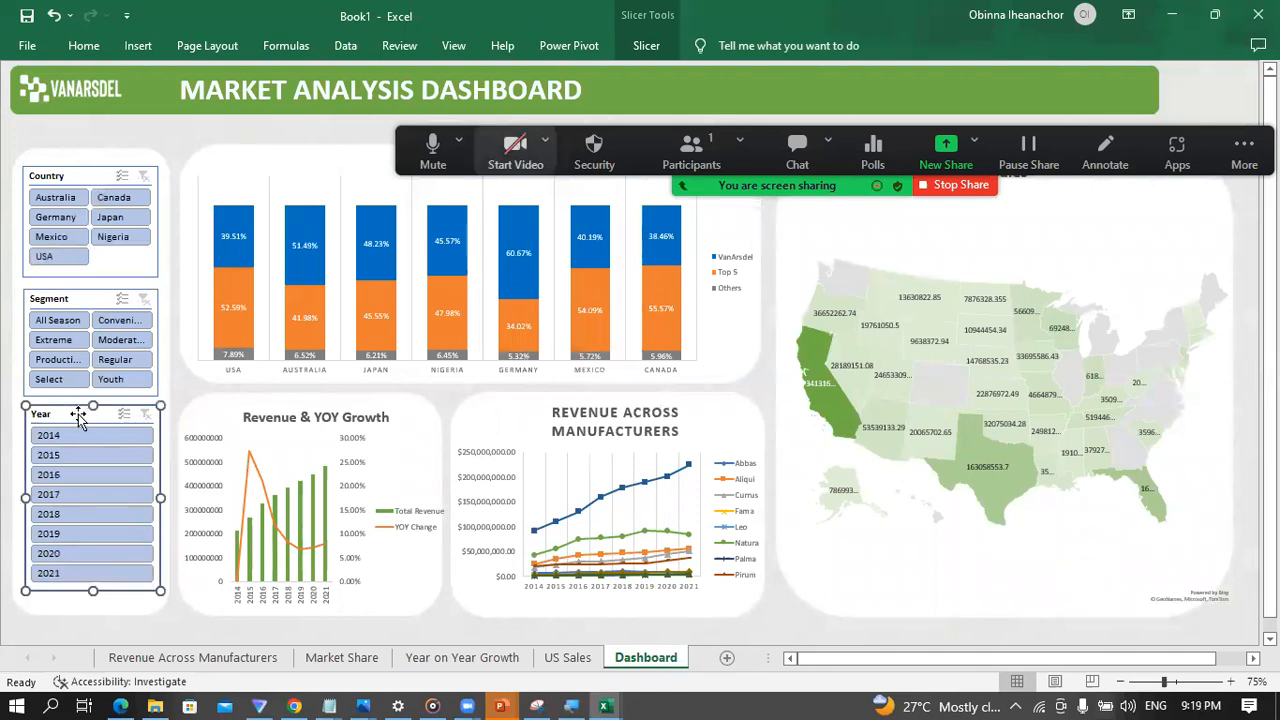
# Step: Arrange the Year slicer's buttons in 2 columns and shorten the slicer to end just below the last row
pyautogui.click(643, 50)
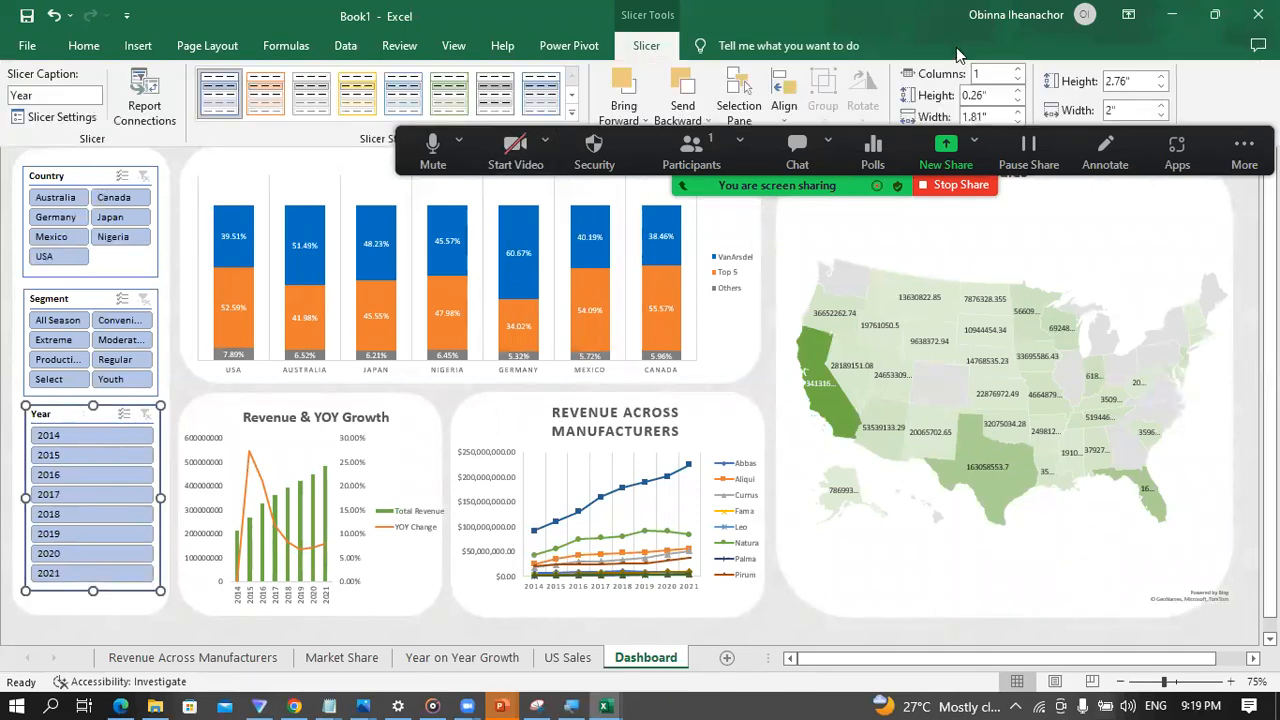
pyautogui.click(1015, 73)
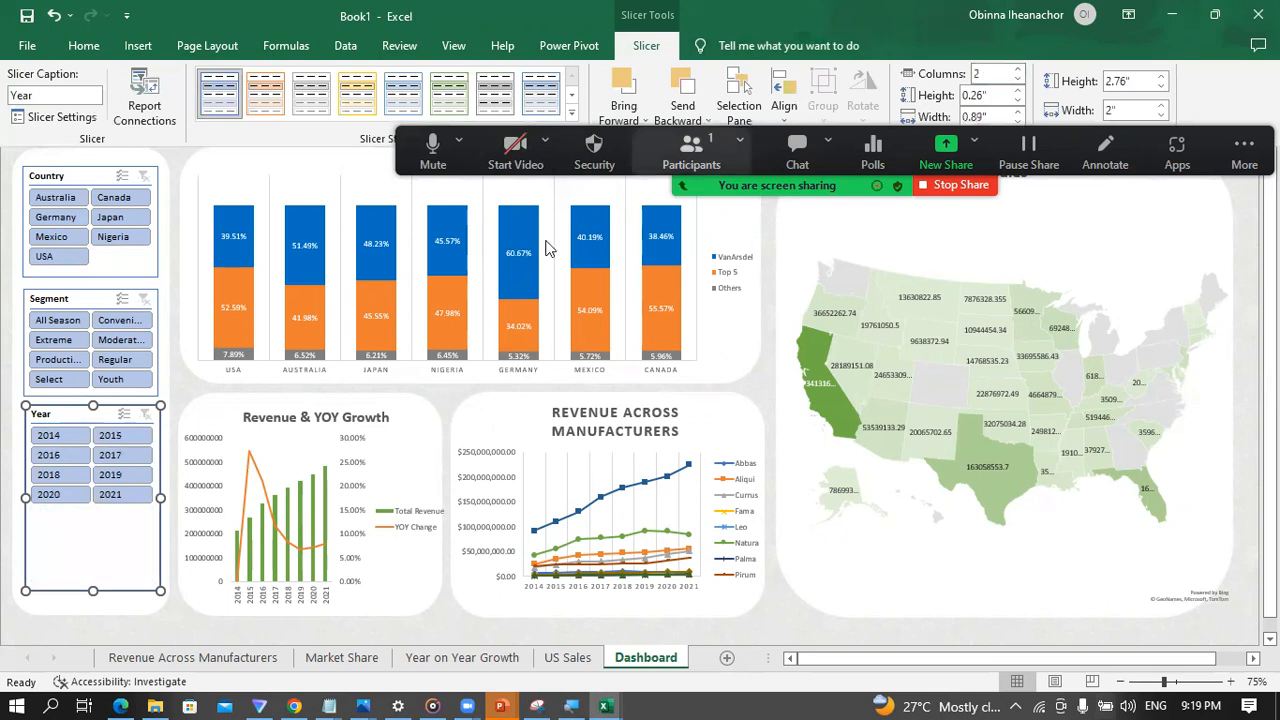
pyautogui.click(92, 594)
pyautogui.moveTo(92, 591); pyautogui.dragTo(92, 520)
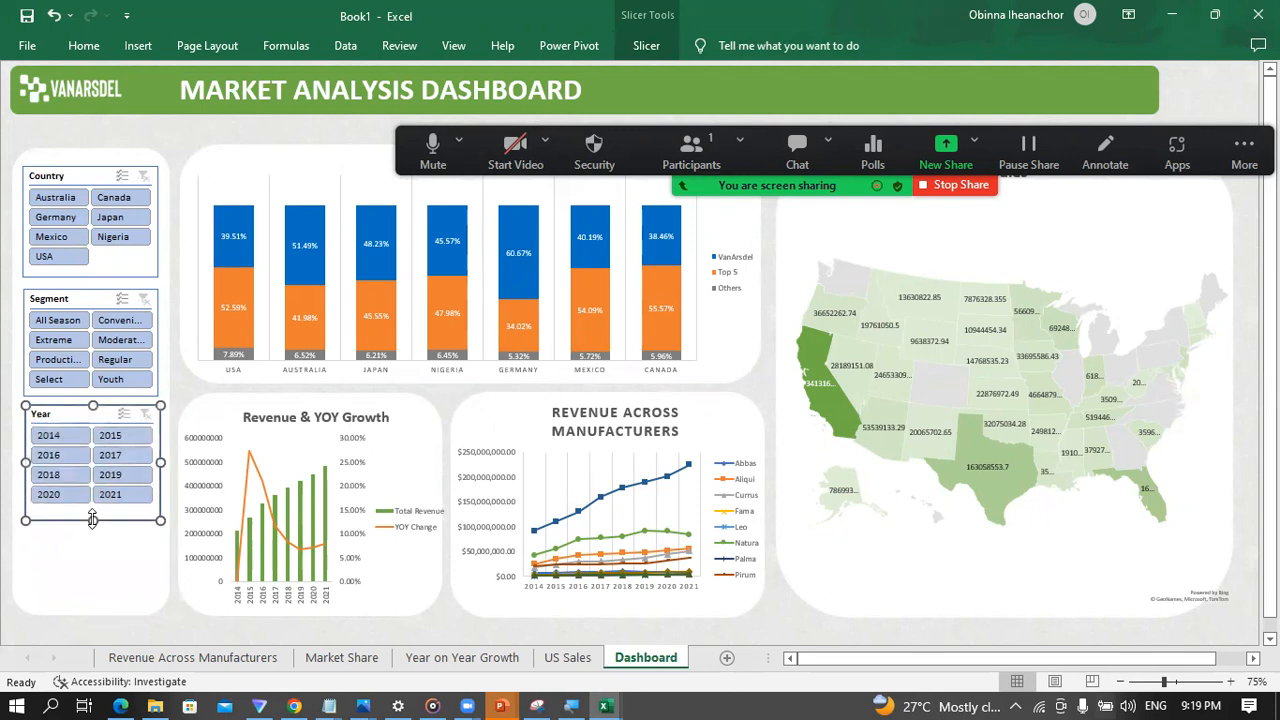
pyautogui.click(172, 619)
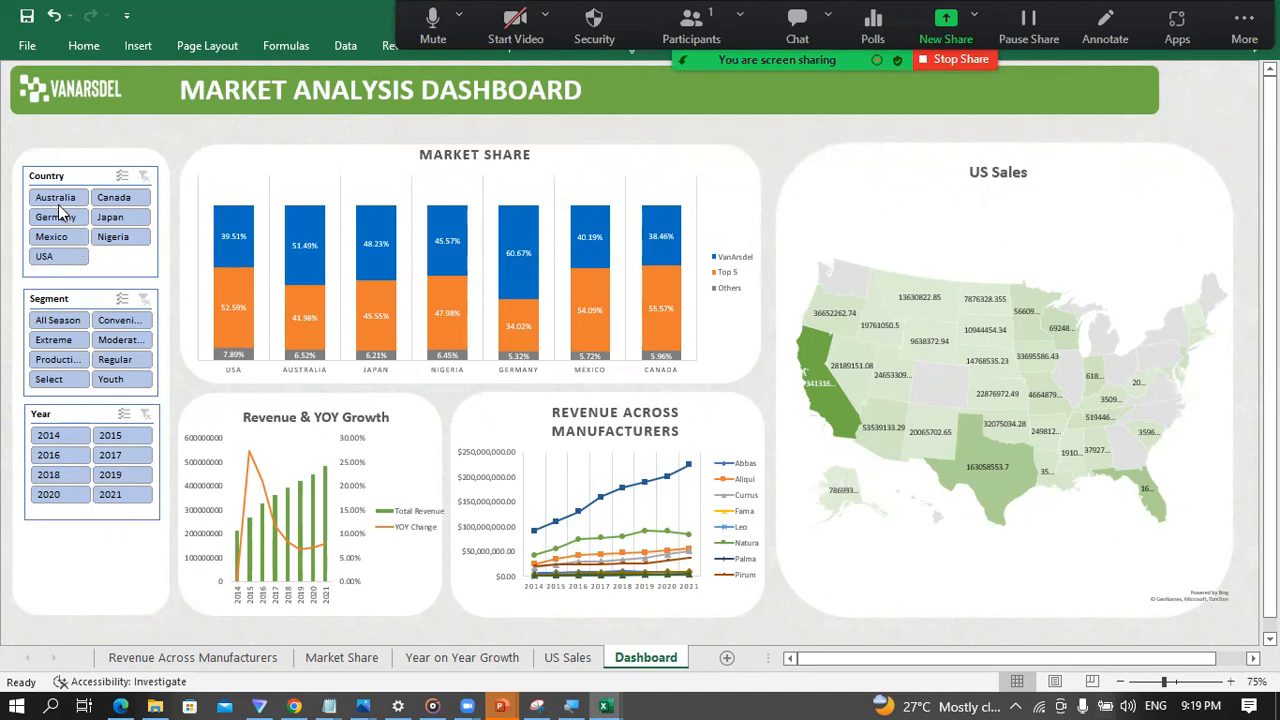
# Step: Try the slicers by filtering Segment to the button beside All Season and Year to 2015
pyautogui.click(122, 326)
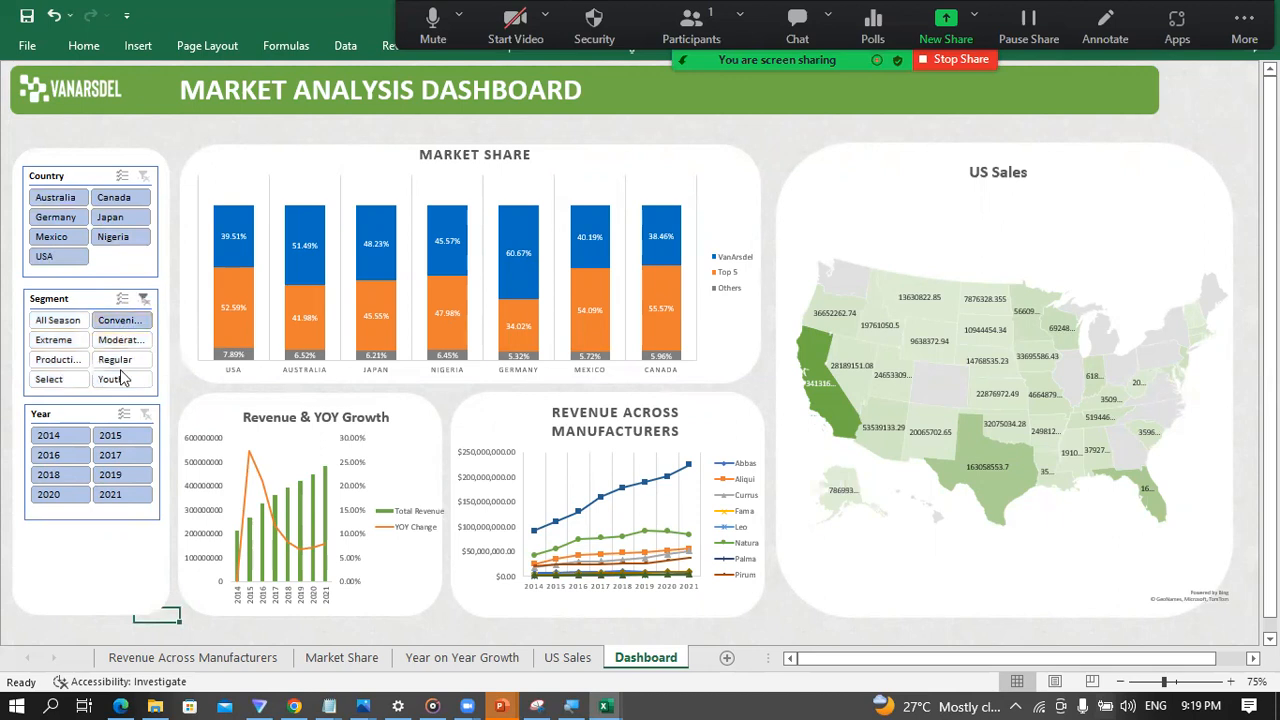
pyautogui.click(112, 437)
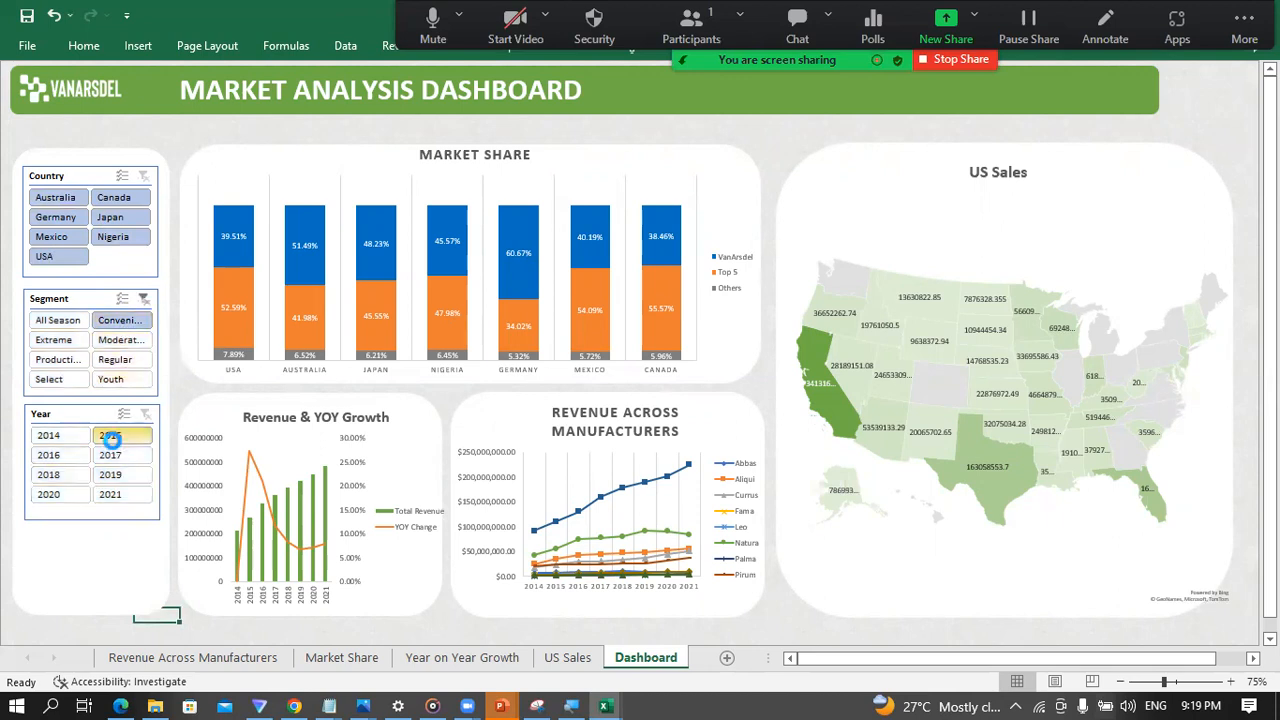
pyautogui.click(179, 482)
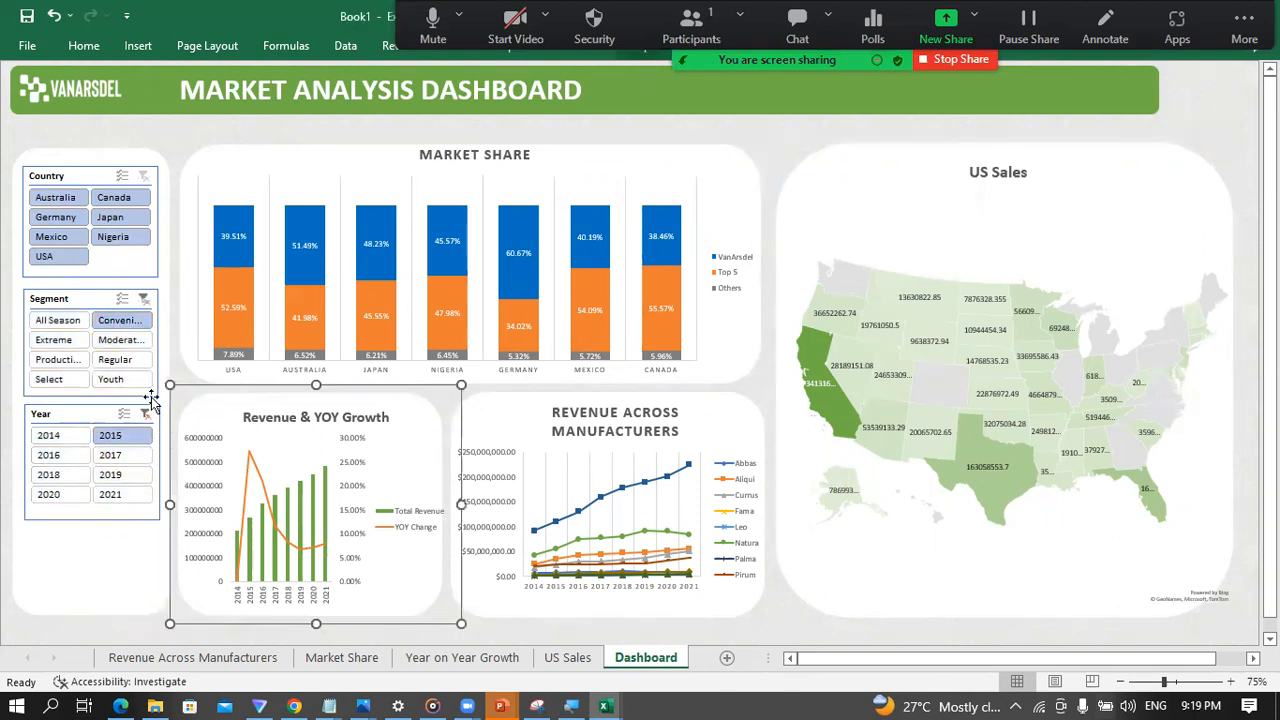
# Step: Try to widen the Segment slicer slightly by its left edge, and undo the resize
pyautogui.click(157, 328)
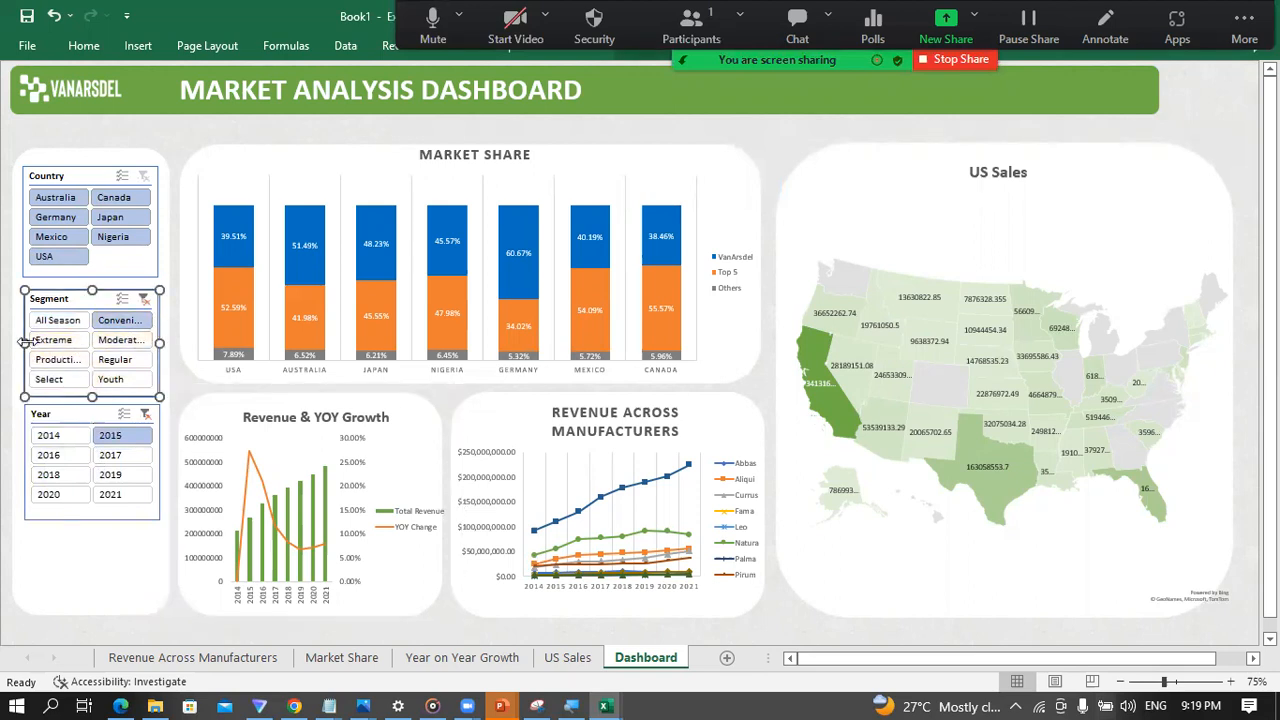
pyautogui.moveTo(22, 341); pyautogui.dragTo(18, 337)
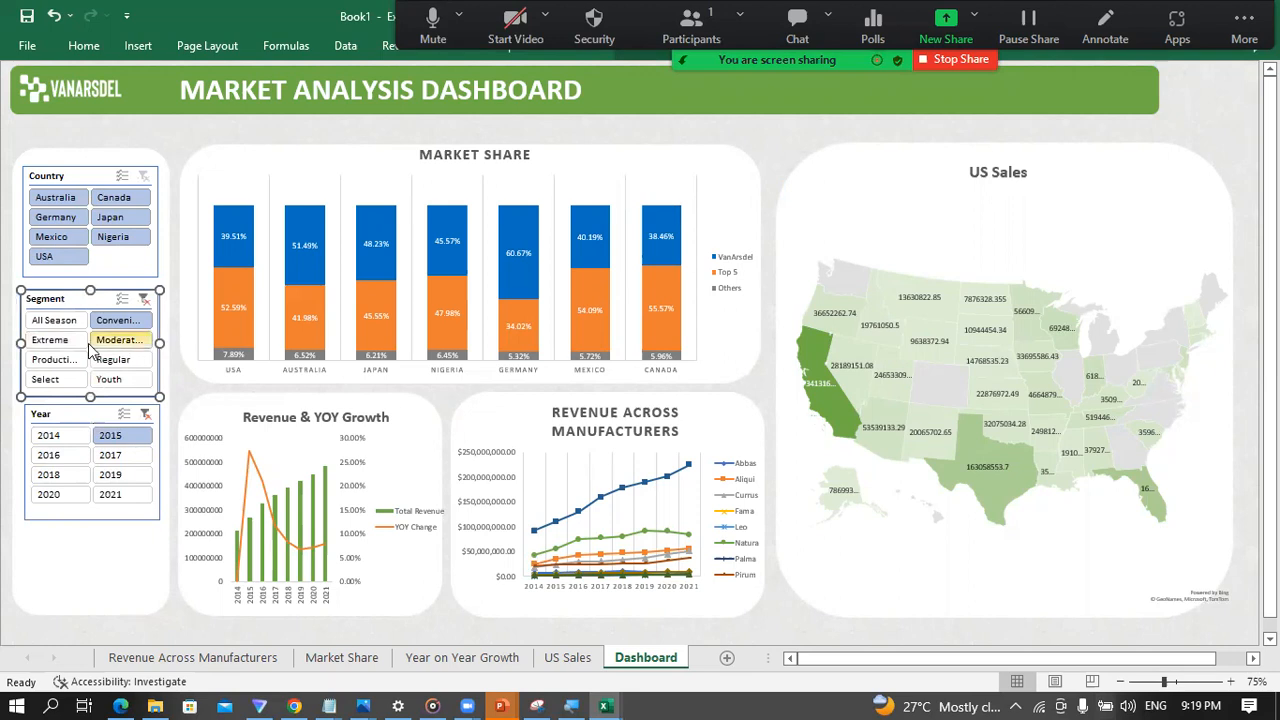
pyautogui.hotkey('ctrl', 'z')
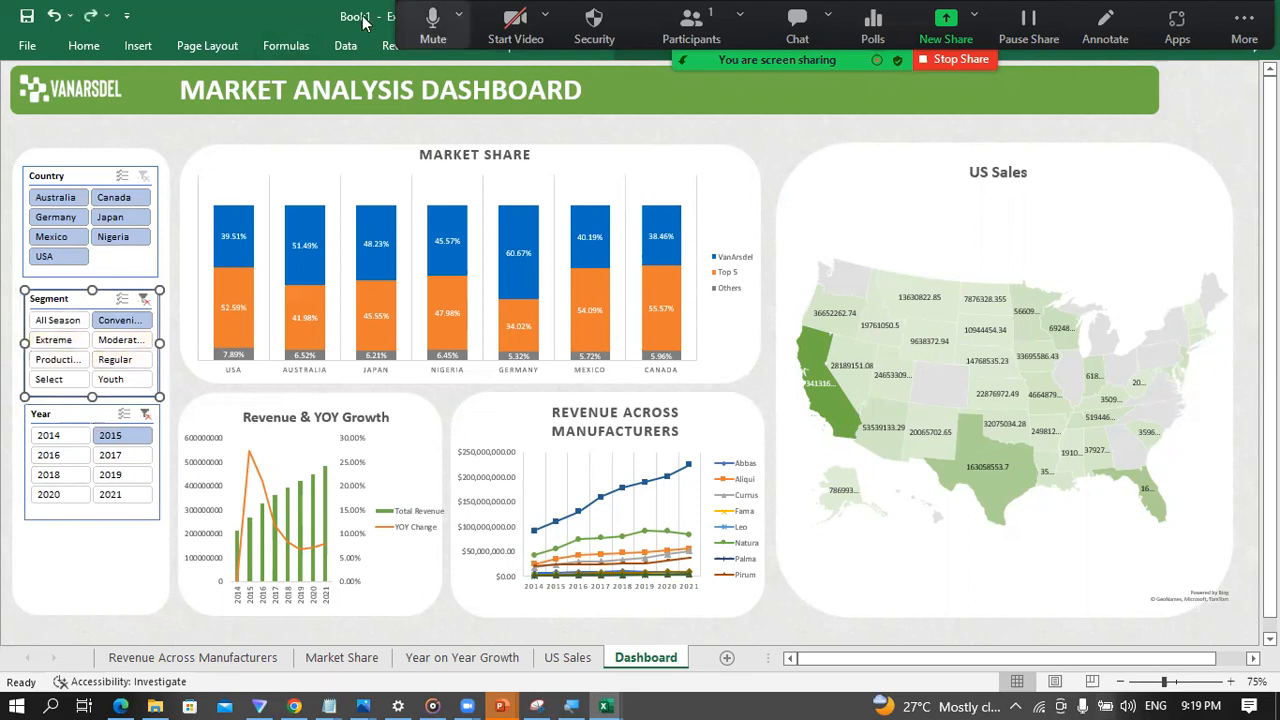
# Step: Adjust the width of the Segment slicer, ending with a button width of 0.9"
pyautogui.moveTo(643, 25); pyautogui.dragTo(643, 105)
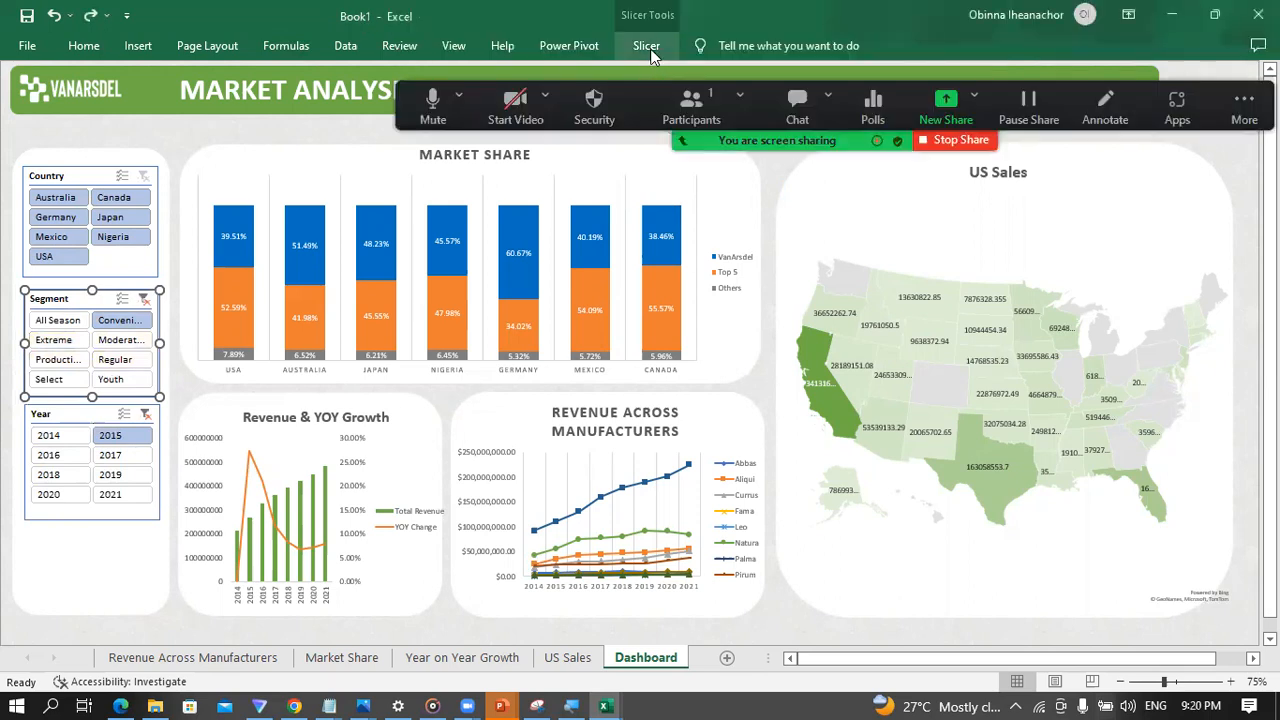
pyautogui.click(646, 47)
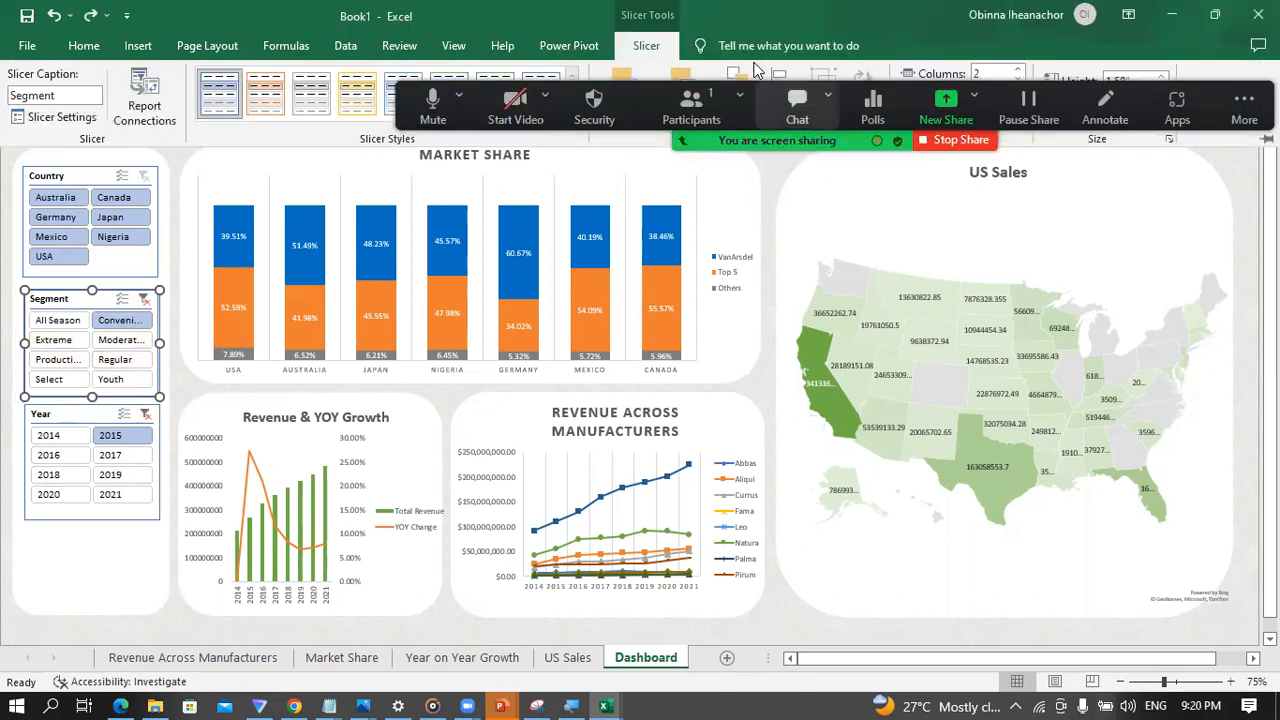
pyautogui.moveTo(738, 90); pyautogui.dragTo(738, 190)
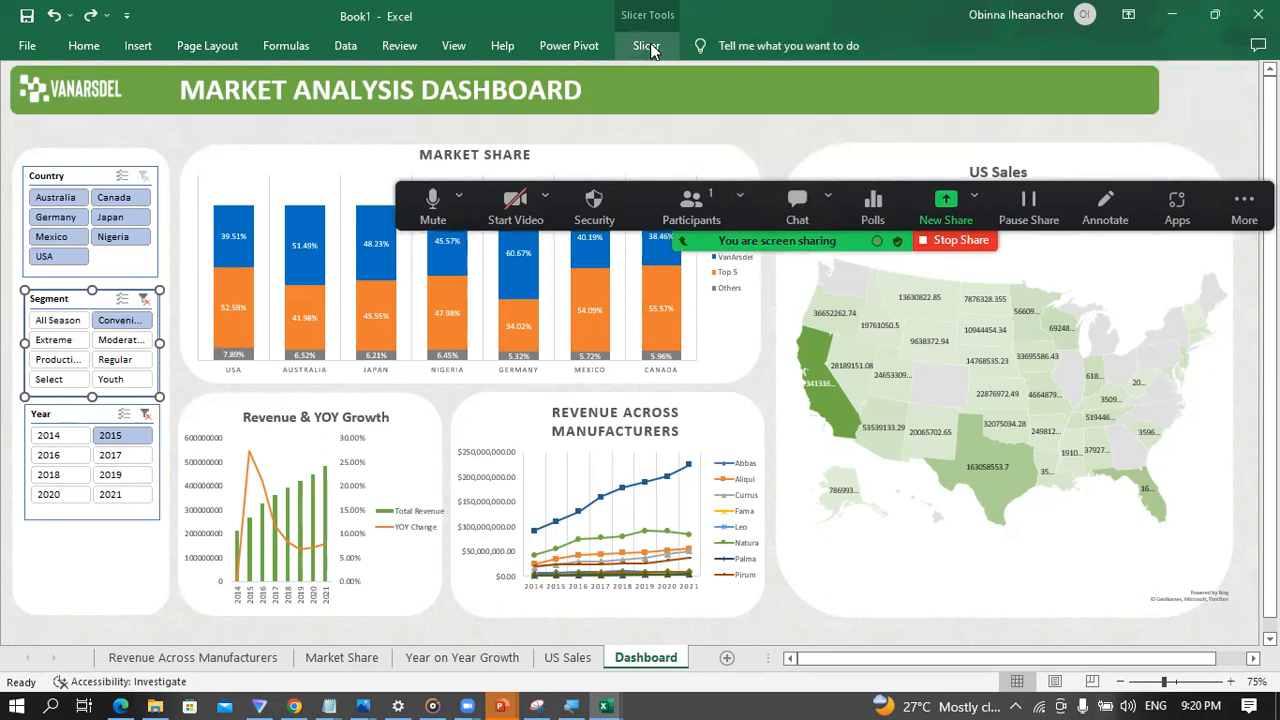
pyautogui.click(646, 47)
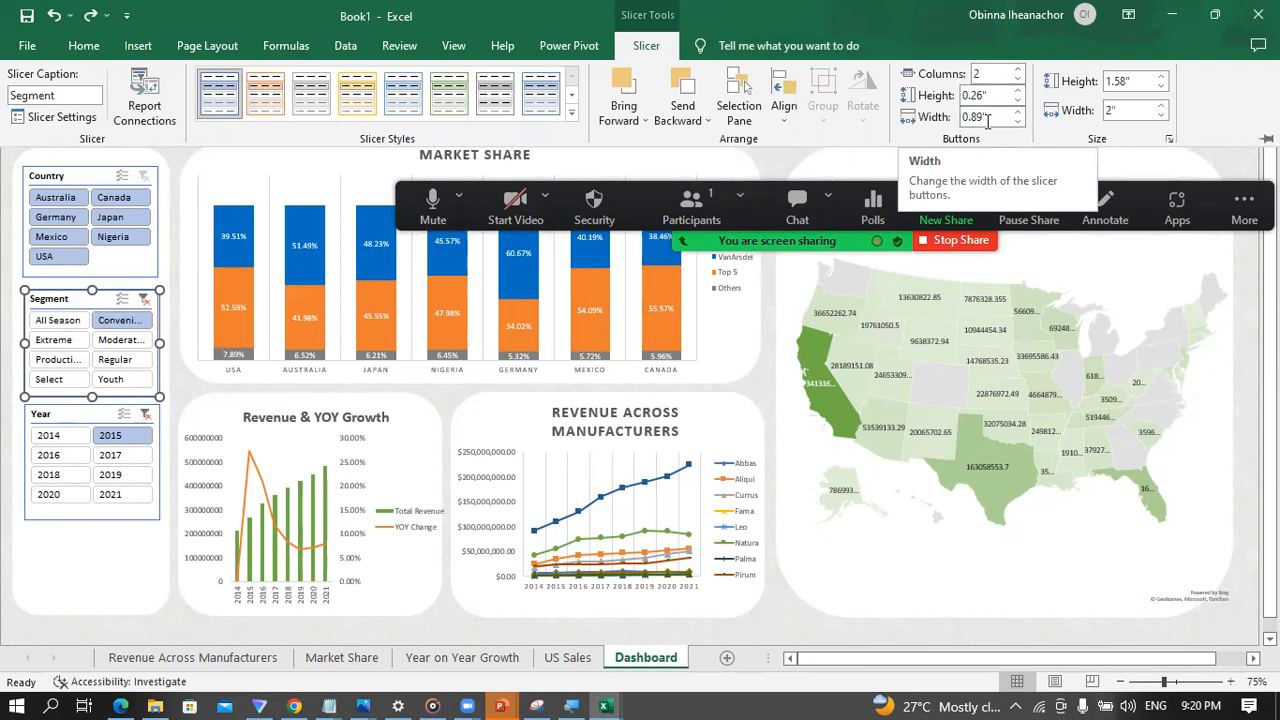
pyautogui.click(1160, 116)
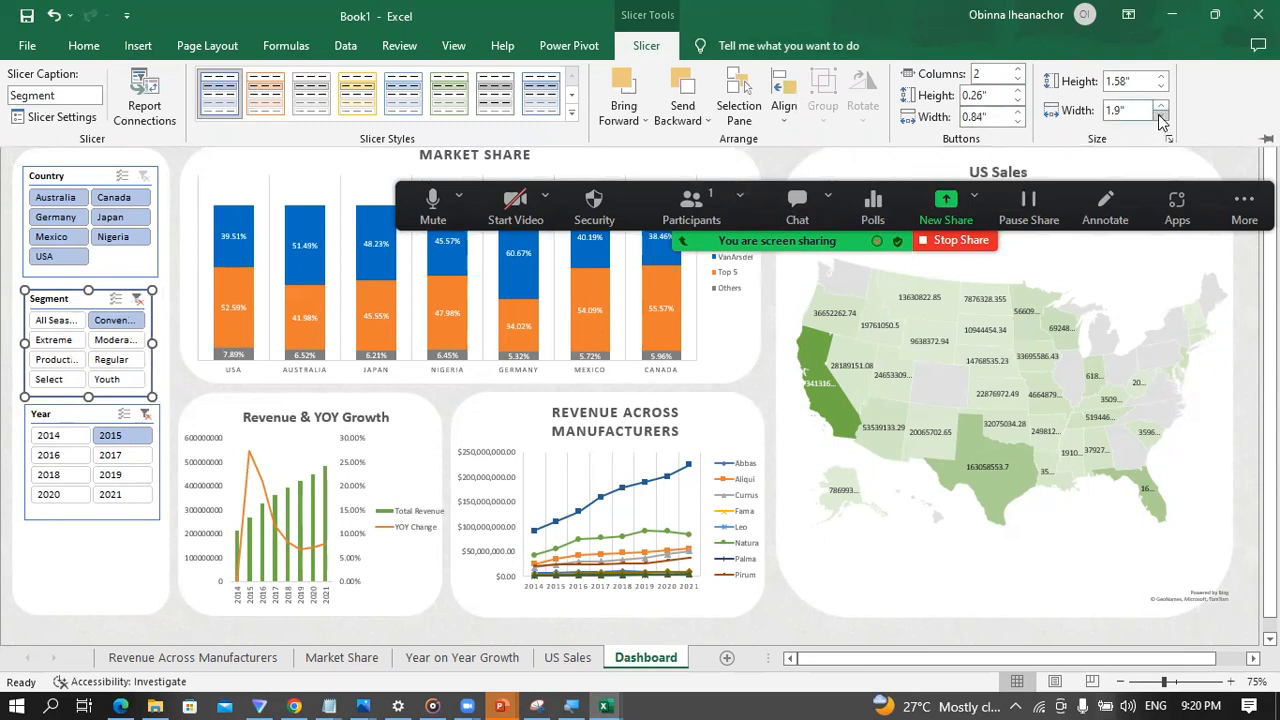
pyautogui.click(1162, 105)
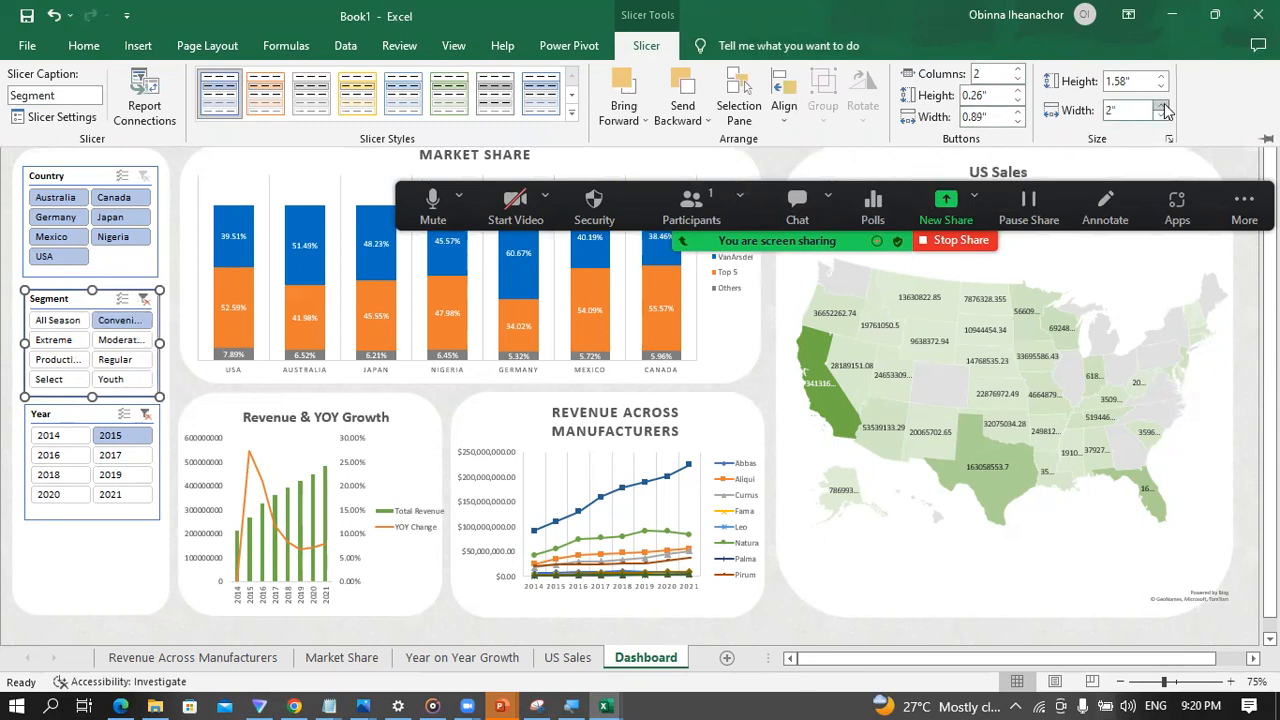
pyautogui.click(1018, 122)
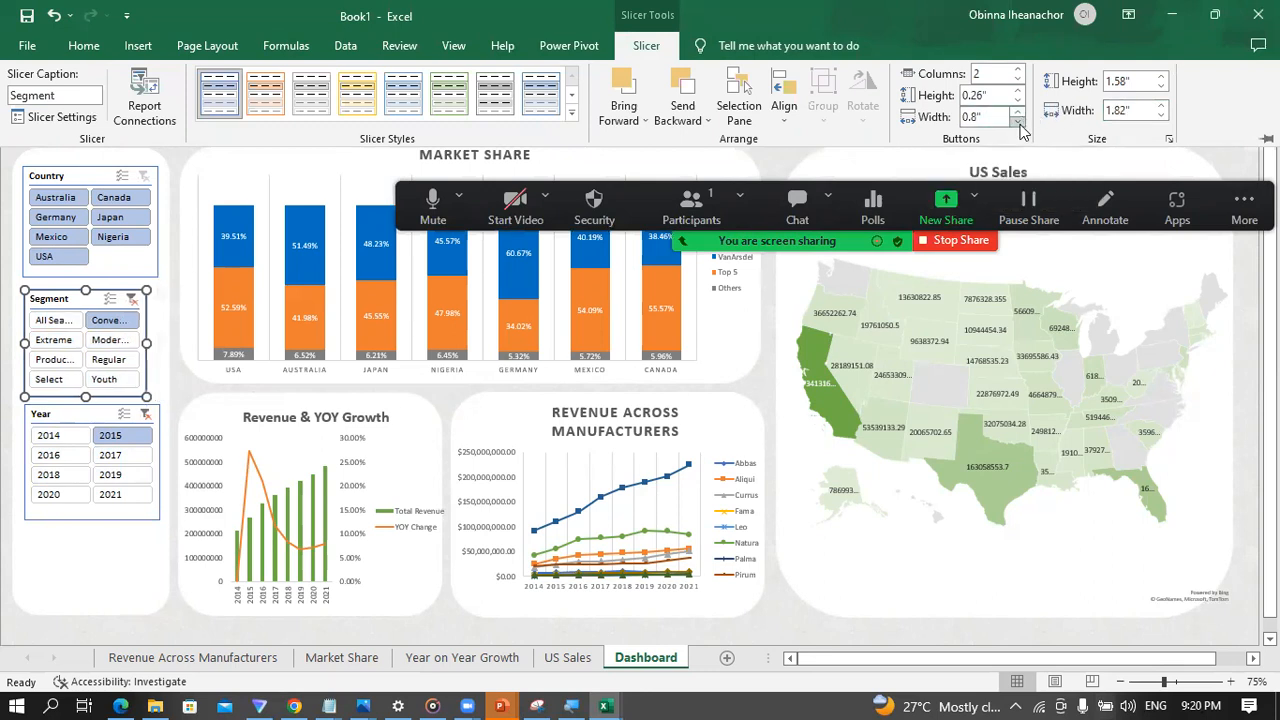
pyautogui.click(1018, 113)
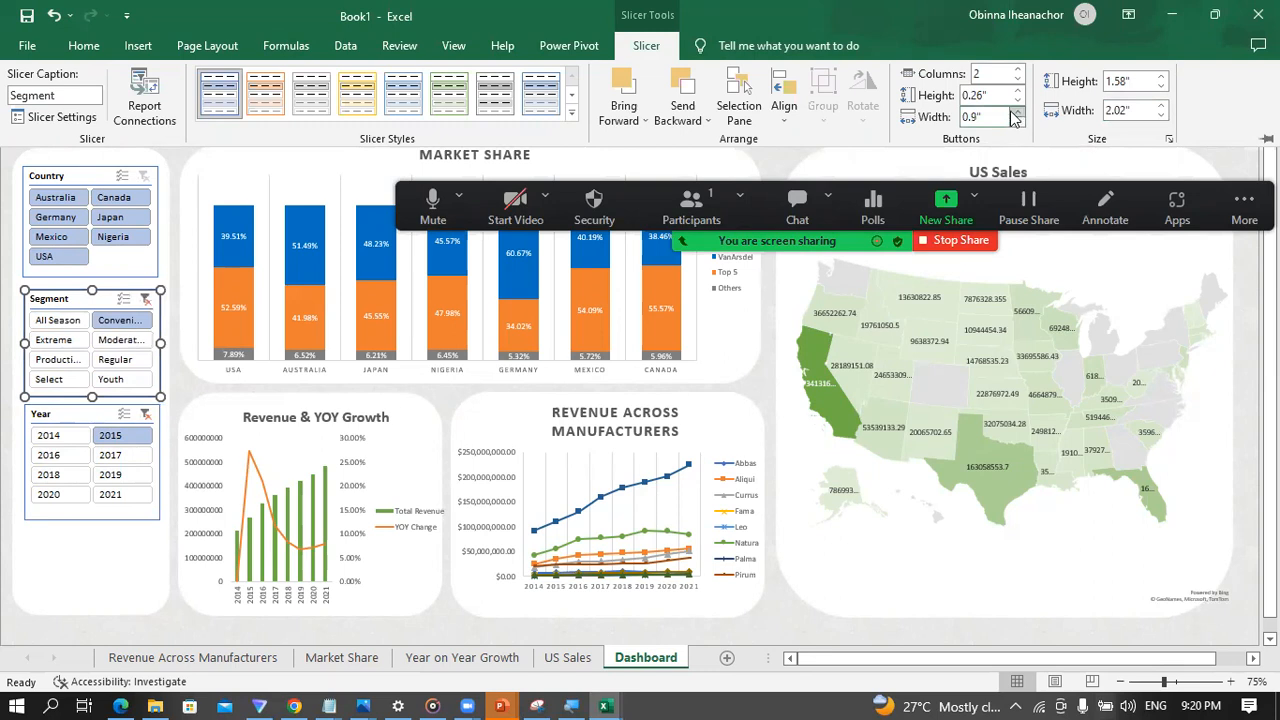
# Step: Examine the Segment slicer's size settings and its Properties options for moving, sizing and locking
pyautogui.click(1168, 142)
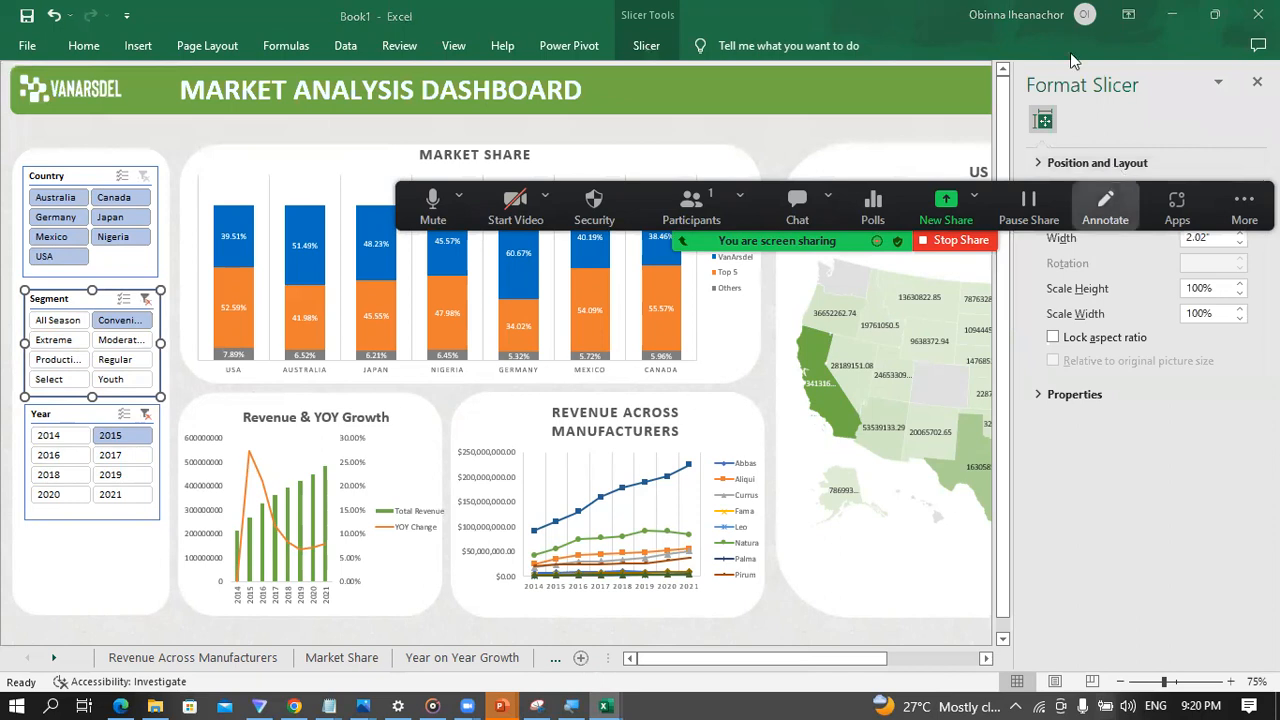
pyautogui.click(1037, 396)
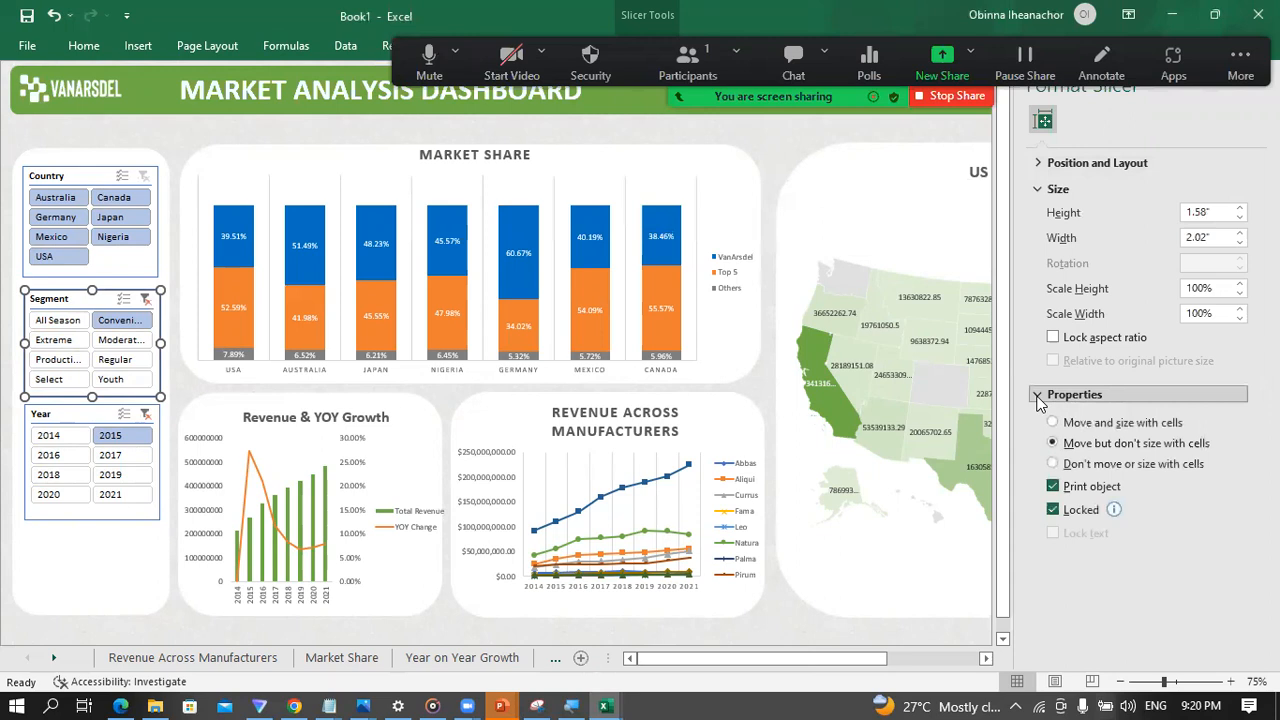
pyautogui.click(772, 168)
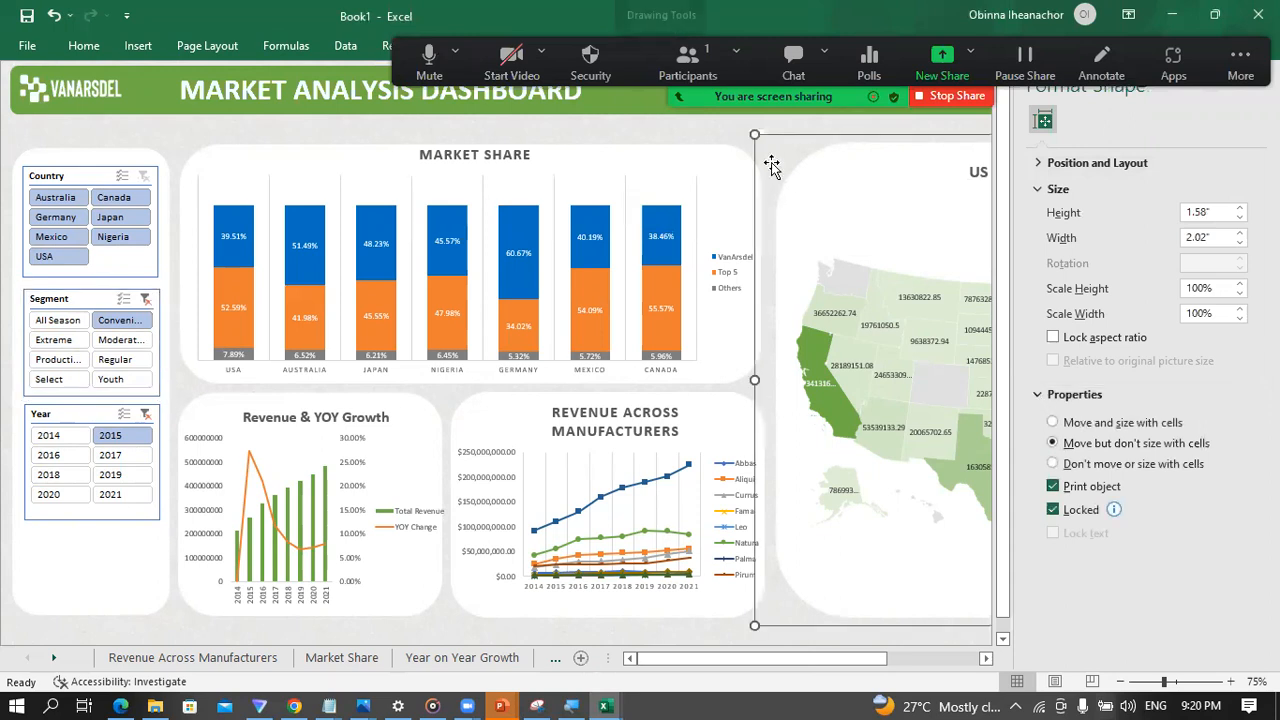
pyautogui.click(690, 130)
pyautogui.click(200, 124)
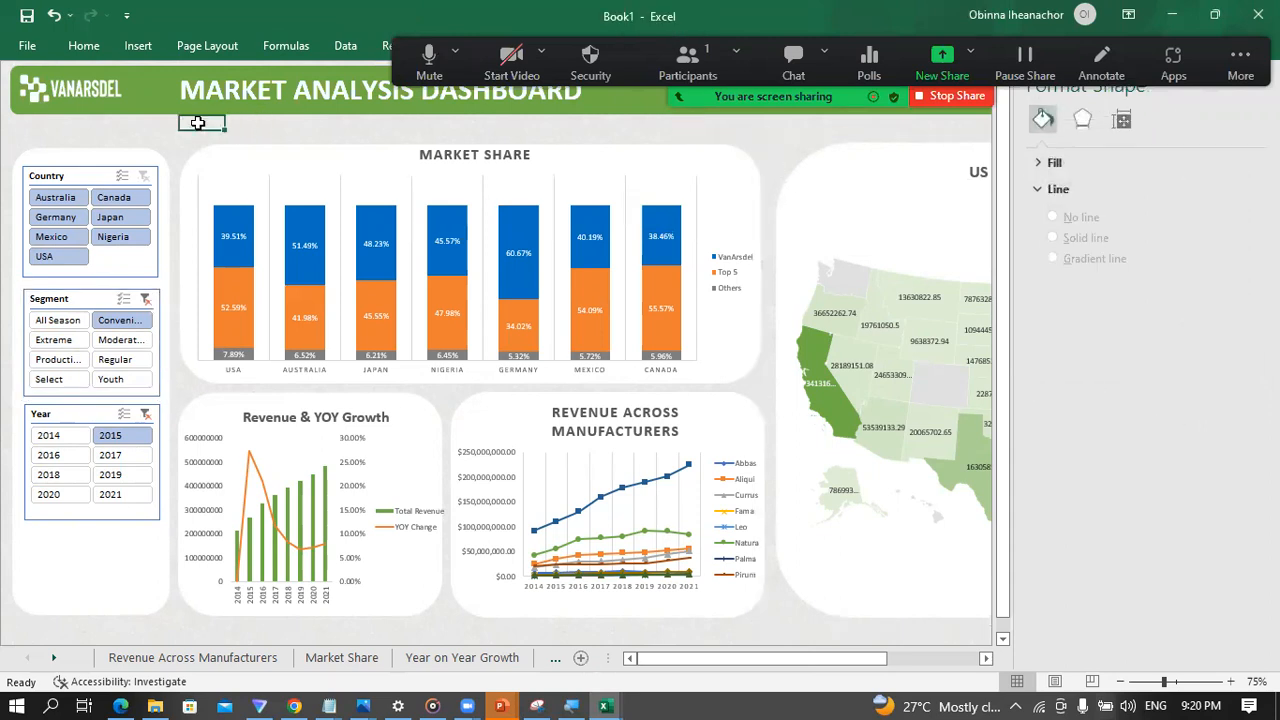
# Step: Clear the filters on the Segment and Year slicers
pyautogui.click(78, 177)
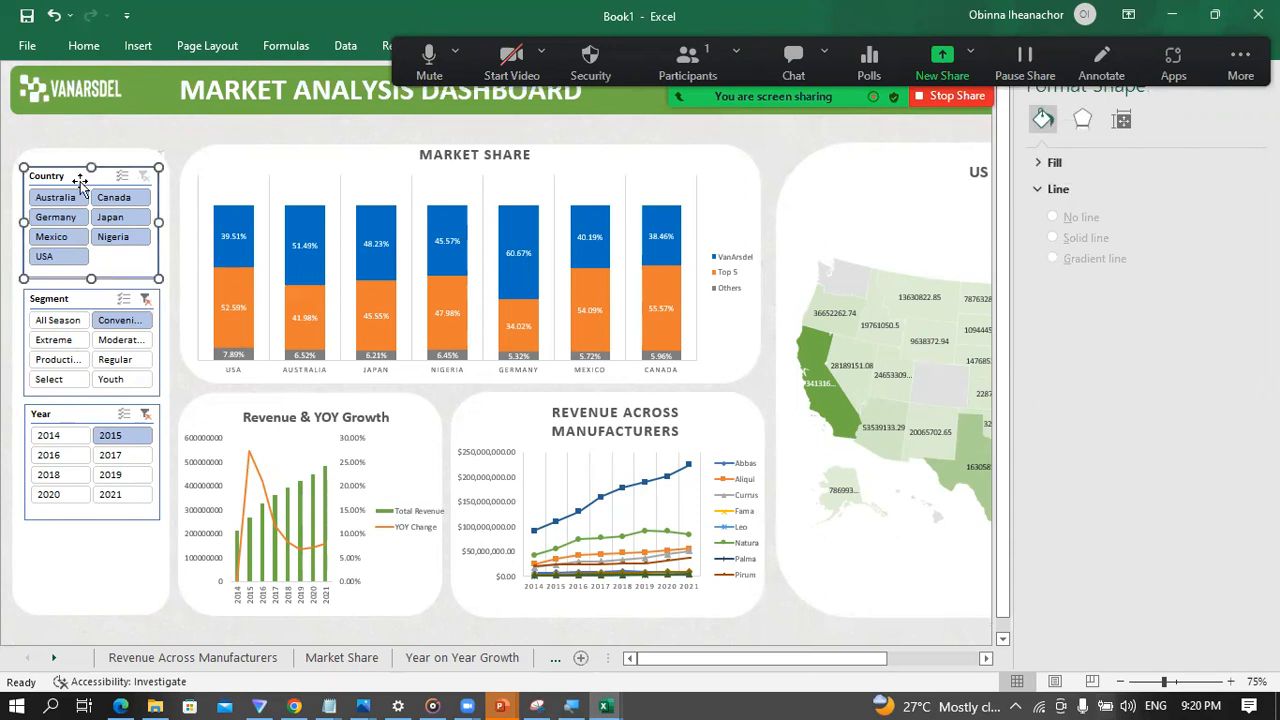
pyautogui.click(145, 300)
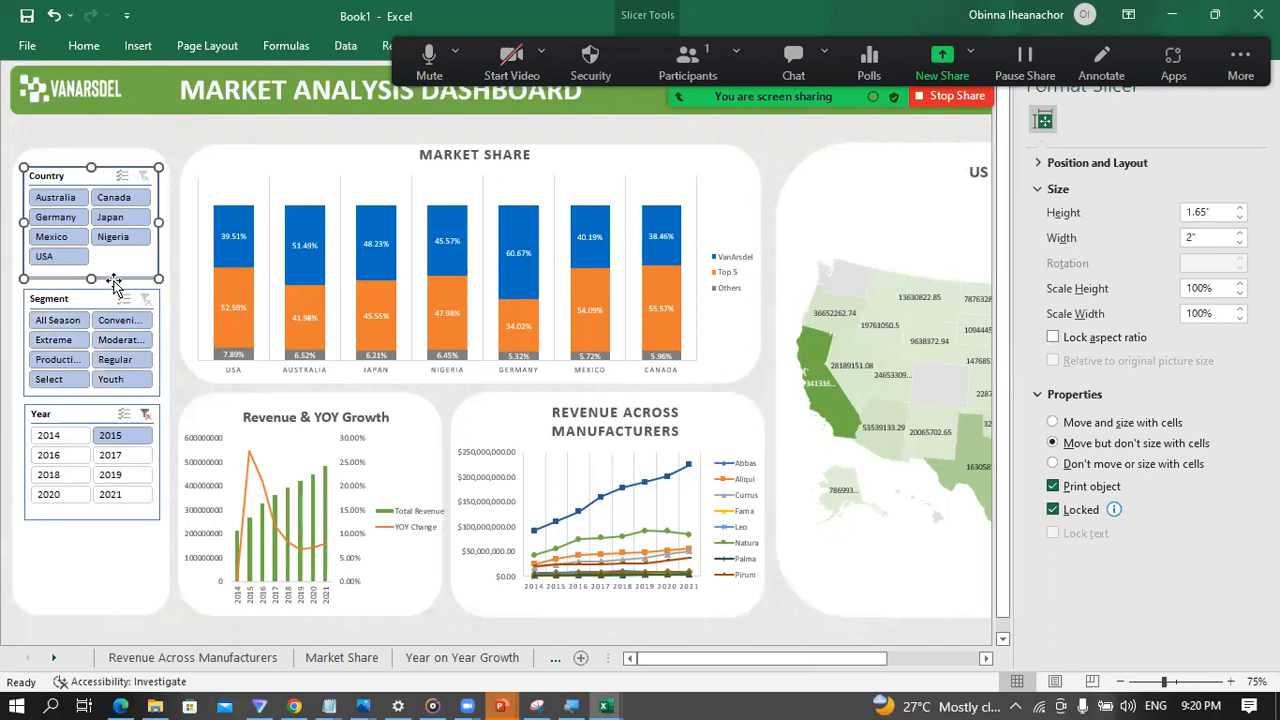
pyautogui.click(145, 416)
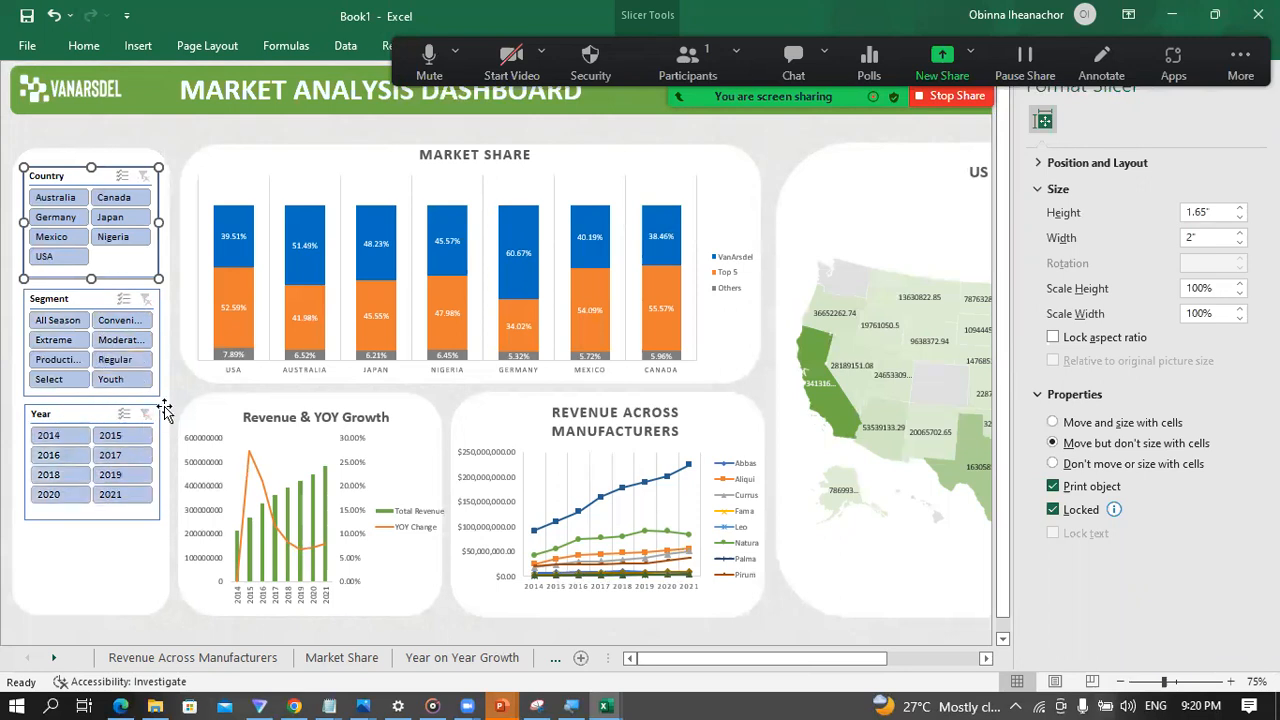
pyautogui.click(182, 388)
# Step: Select the Country, Segment and Year slicers together and nudge them down to leave free space at the top of their white panel
pyautogui.click(123, 276)
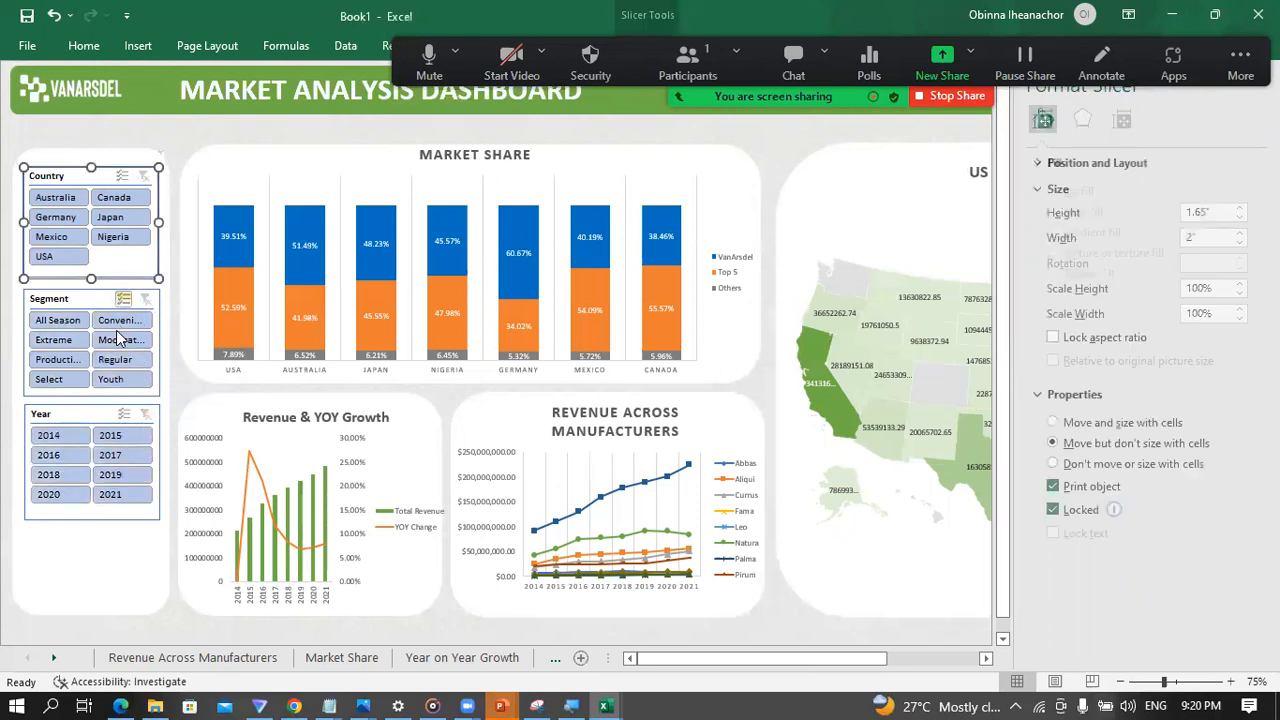
pyautogui.keyDown('ctrl'); pyautogui.click(117, 396); pyautogui.keyUp('ctrl')
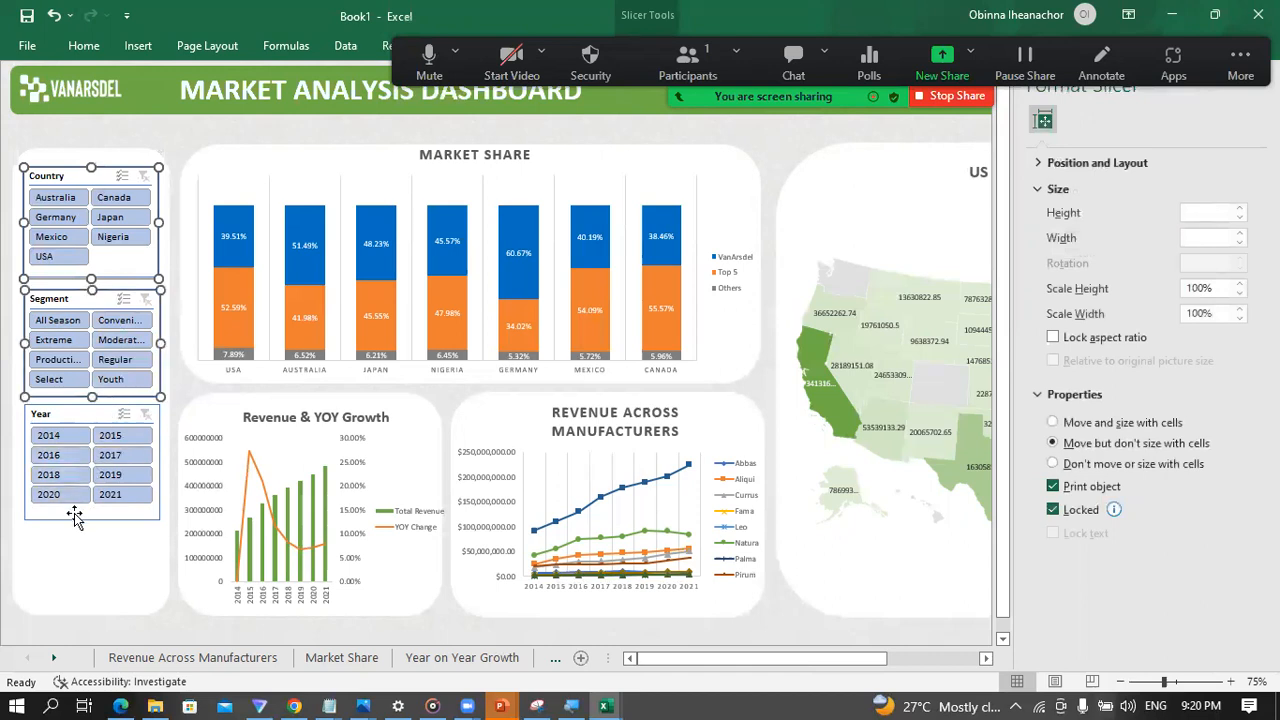
pyautogui.keyDown('ctrl'); pyautogui.click(74, 516); pyautogui.keyUp('ctrl')
pyautogui.press('Down')
pyautogui.press('Down')
pyautogui.press('Down')
pyautogui.press('Down')
pyautogui.press('Down')
pyautogui.press('Down')
pyautogui.press('Down')
pyautogui.press('Down')
pyautogui.press('Down')
pyautogui.press('Down')
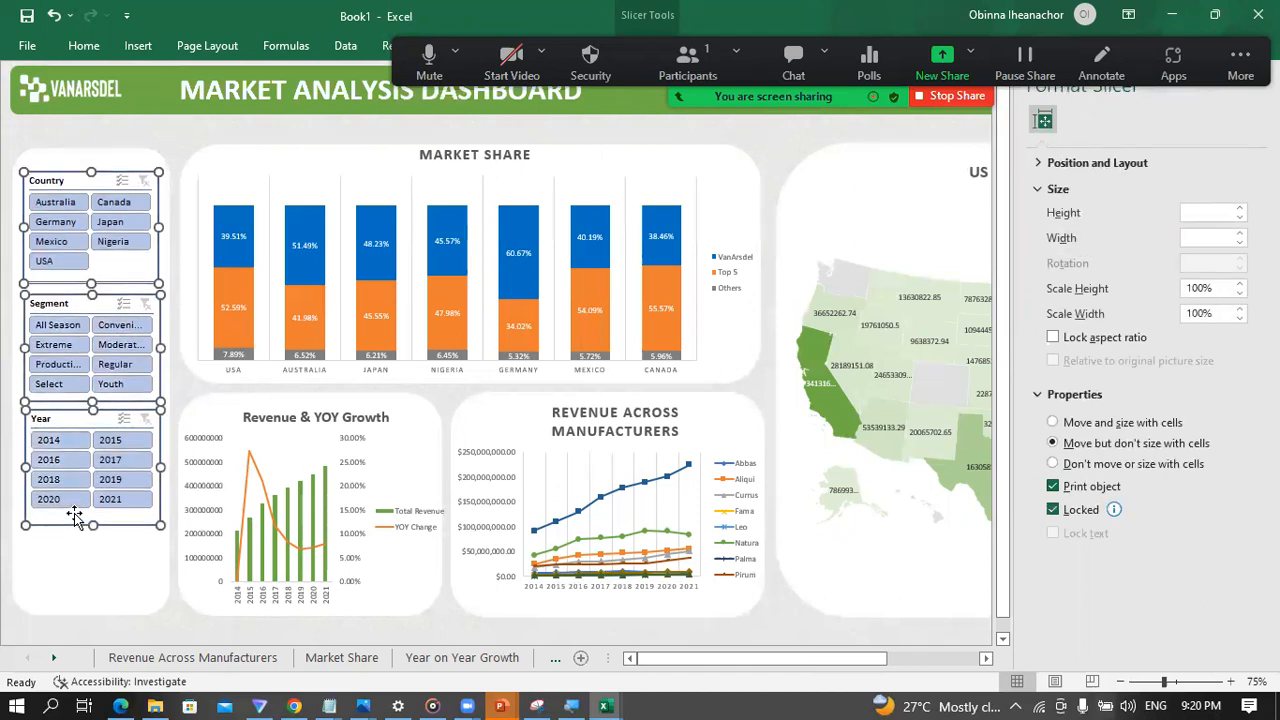
pyautogui.press('Down')
pyautogui.press('Down')
pyautogui.press('Down')
pyautogui.press('Down')
pyautogui.press('Down')
pyautogui.press('Down')
pyautogui.press('Down')
pyautogui.press('Down')
pyautogui.press('Down')
pyautogui.press('Down')
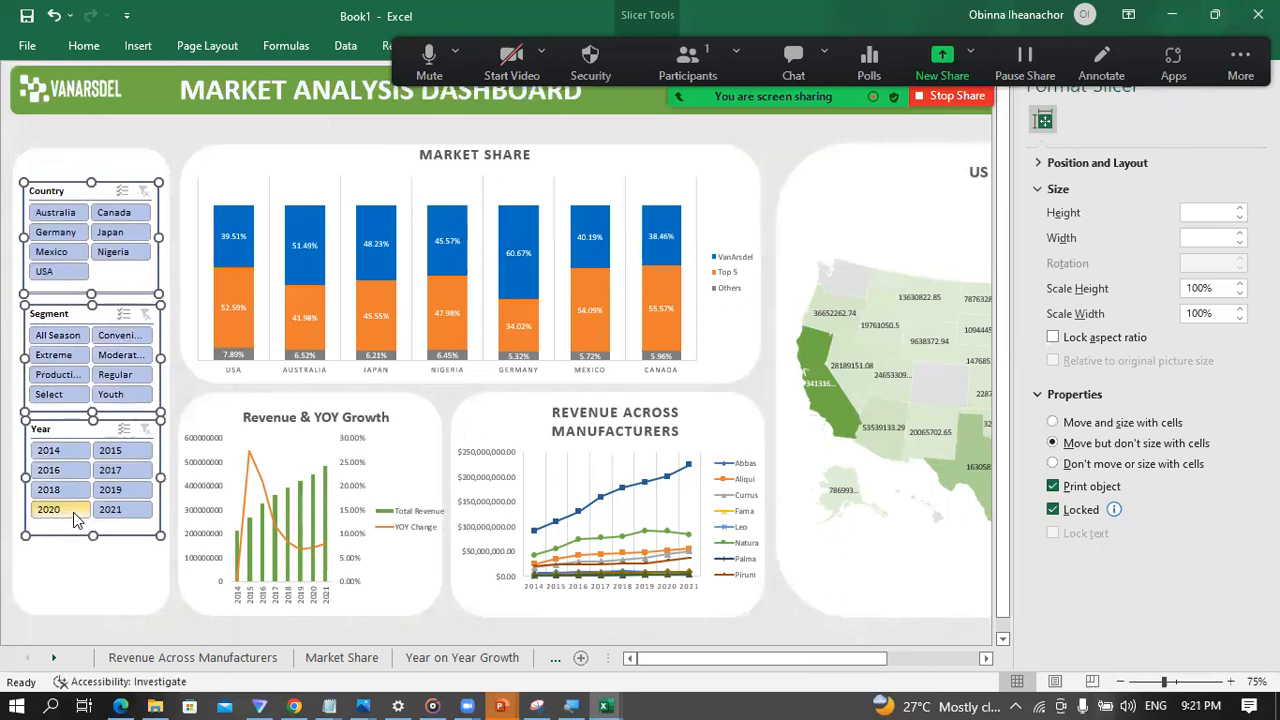
pyautogui.press('Down')
pyautogui.press('Down')
pyautogui.press('Down')
pyautogui.press('Down')
pyautogui.press('Down')
pyautogui.press('Down')
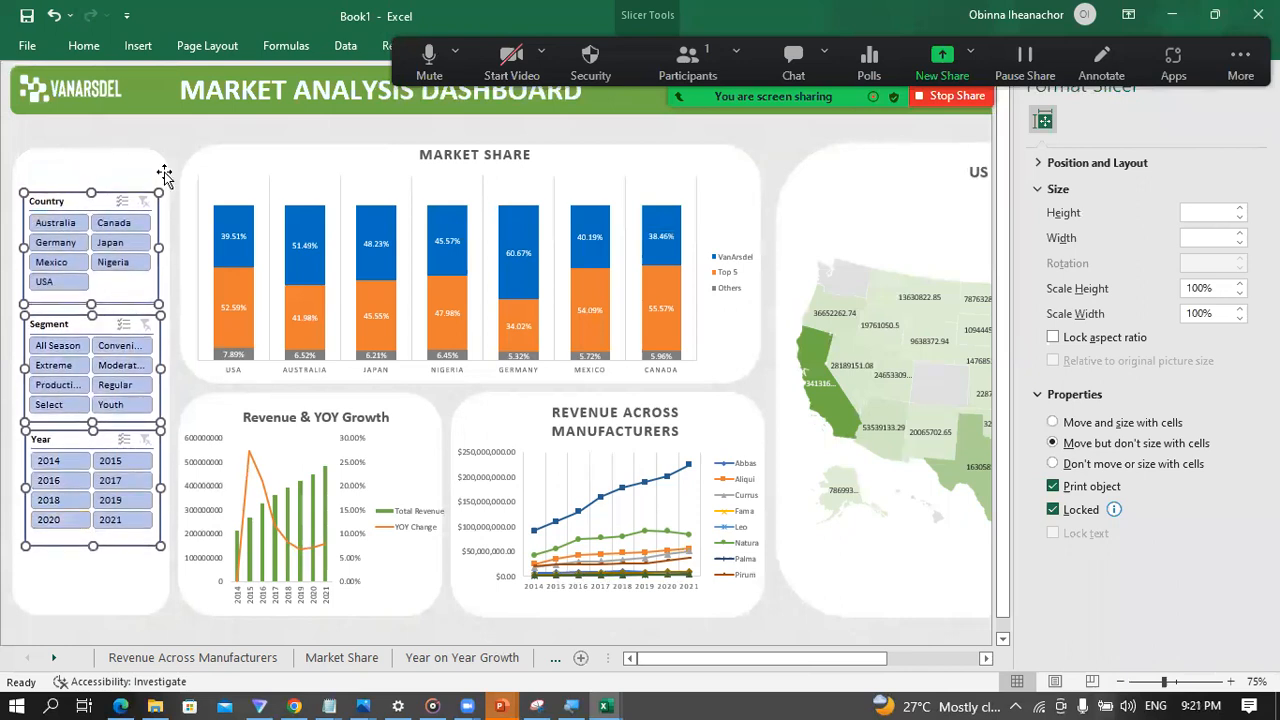
pyautogui.click(172, 150)
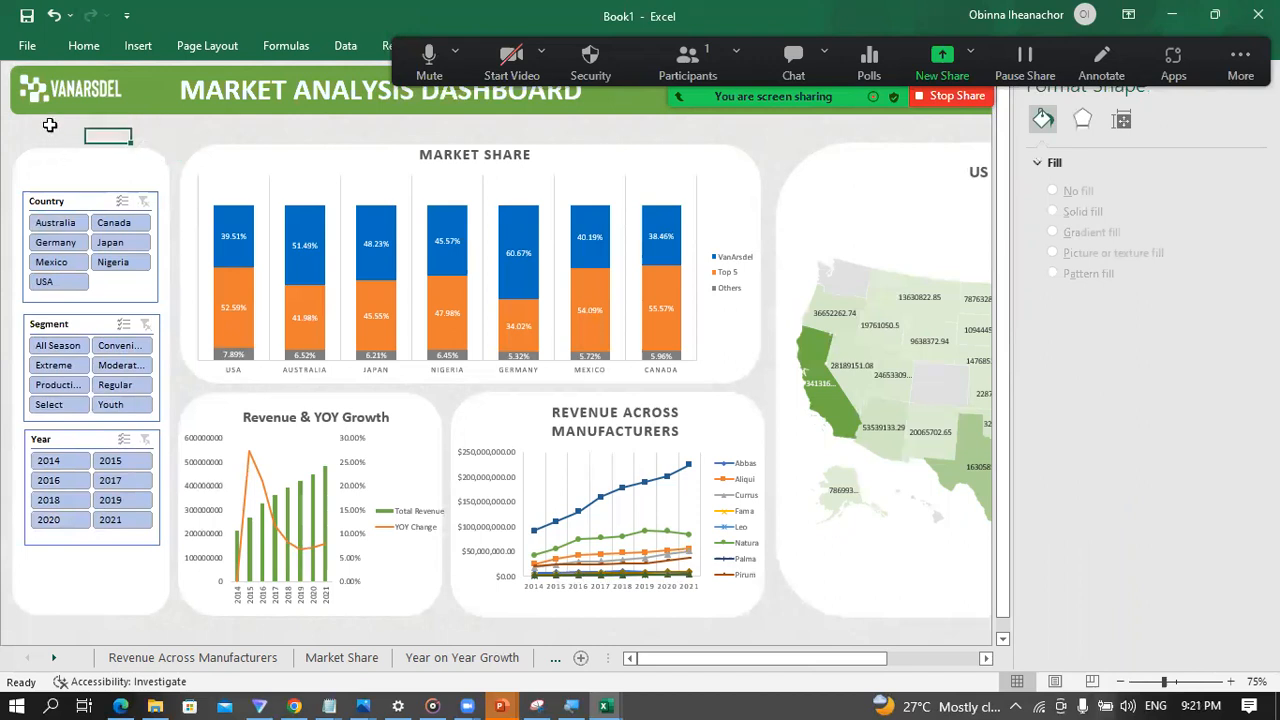
# Step: Insert a text box reading "Slicers" in the free space above the Country slicer
pyautogui.click(138, 46)
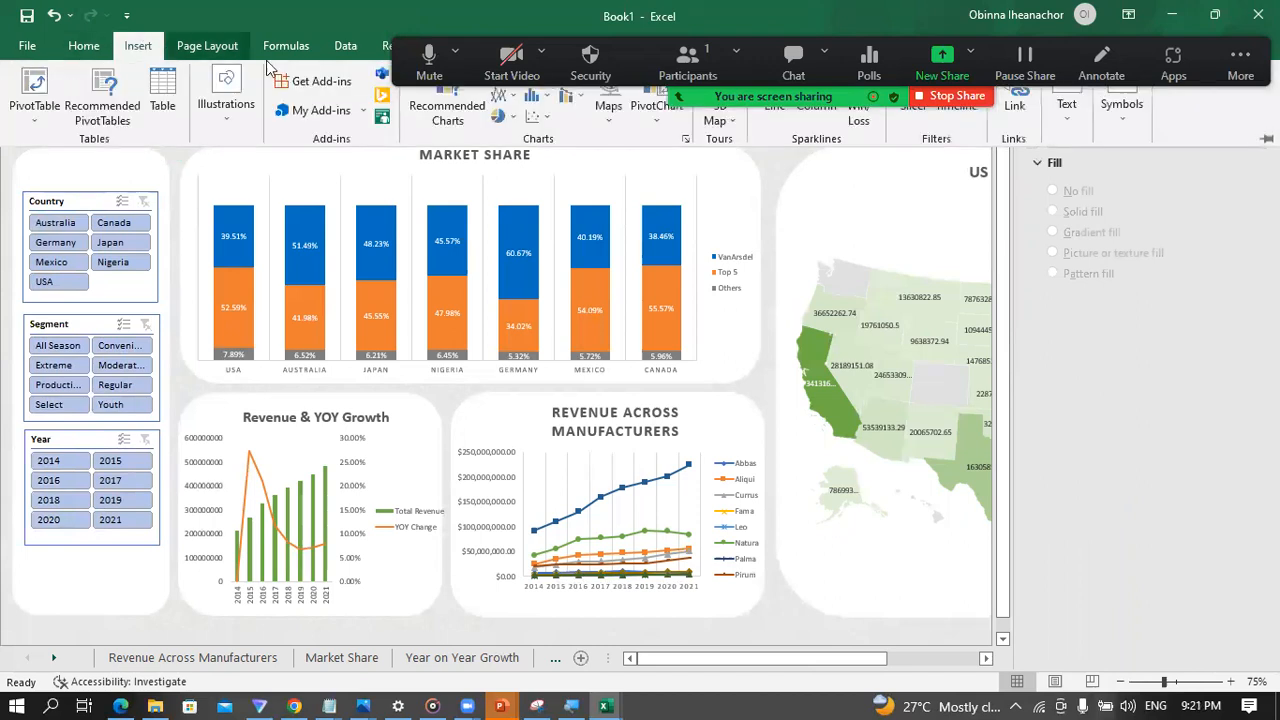
pyautogui.click(1066, 108)
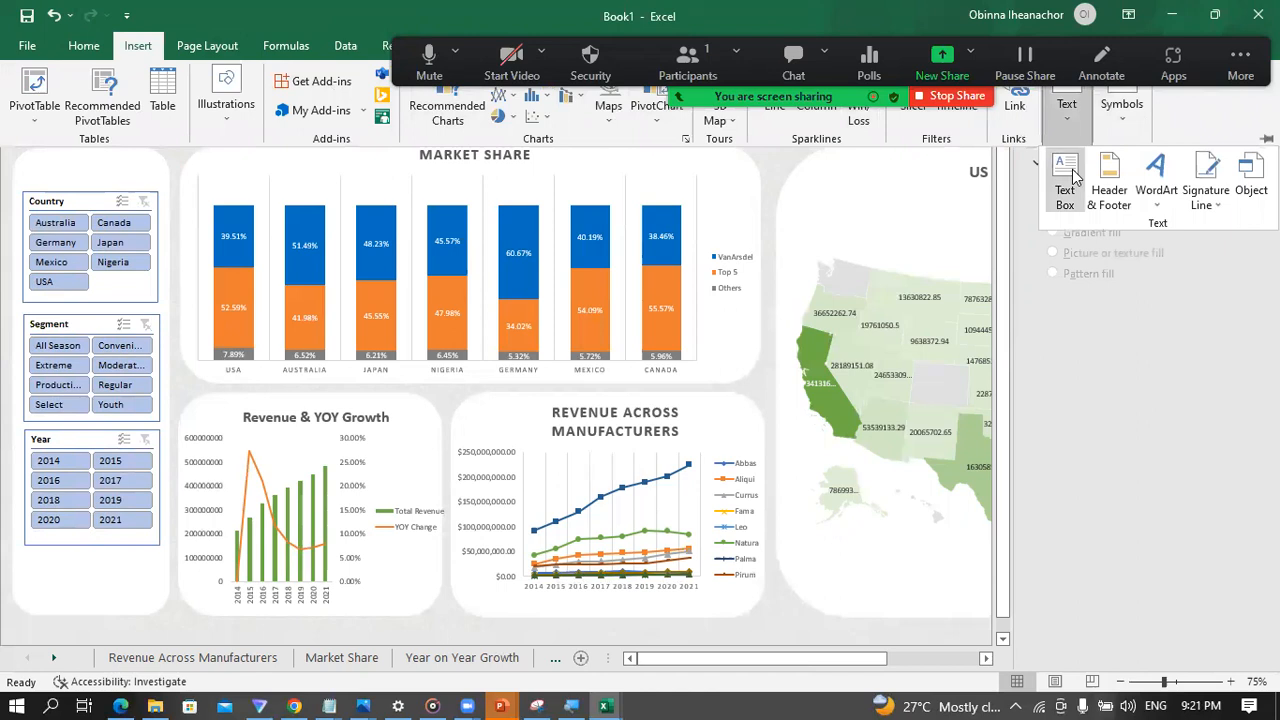
pyautogui.click(1065, 175)
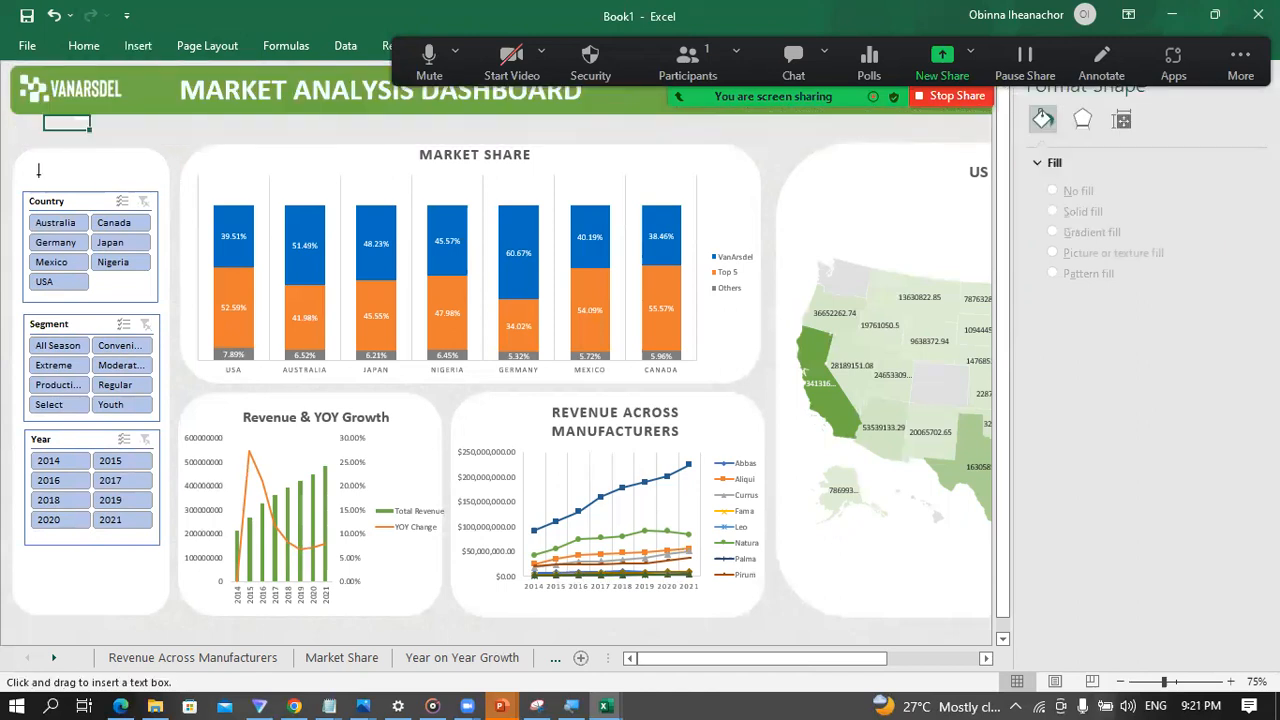
pyautogui.moveTo(45, 169); pyautogui.dragTo(84, 154)
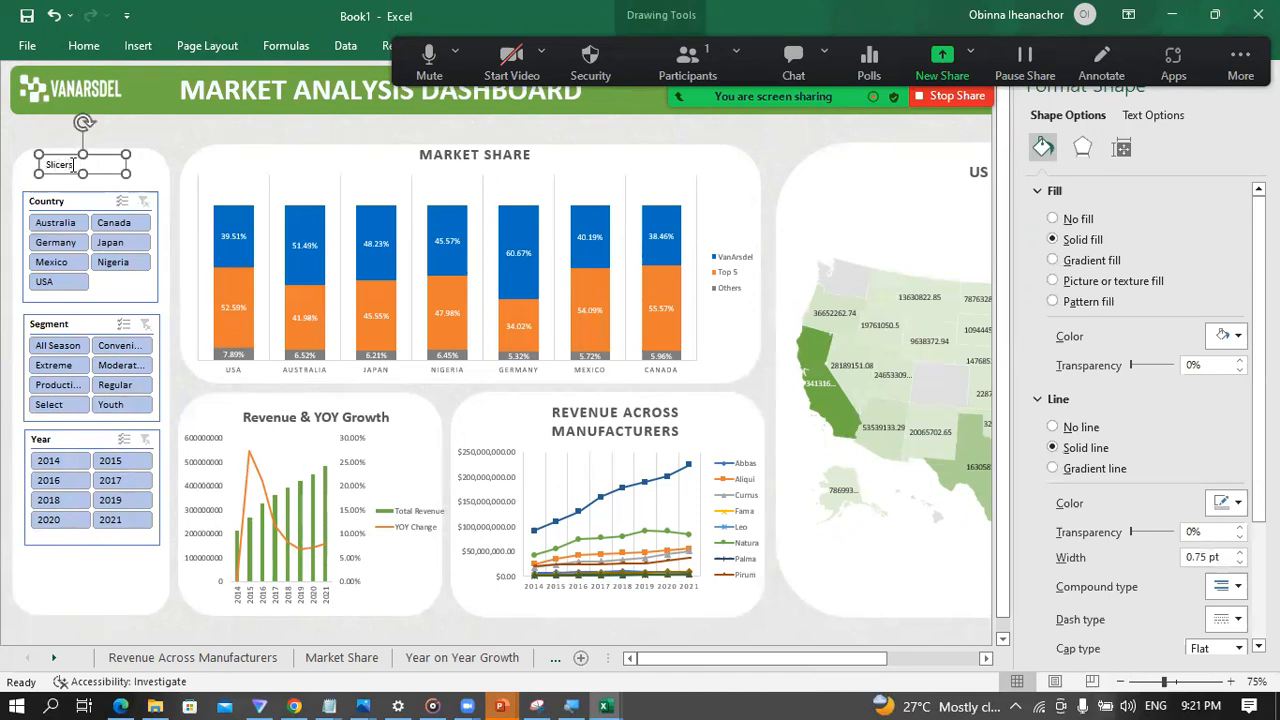
# Step: Italicize and enlarge the "Slicers" text, and shift its text box toward the middle of the slicer panel
pyautogui.doubleClick(65, 165)
pyautogui.click(86, 46)
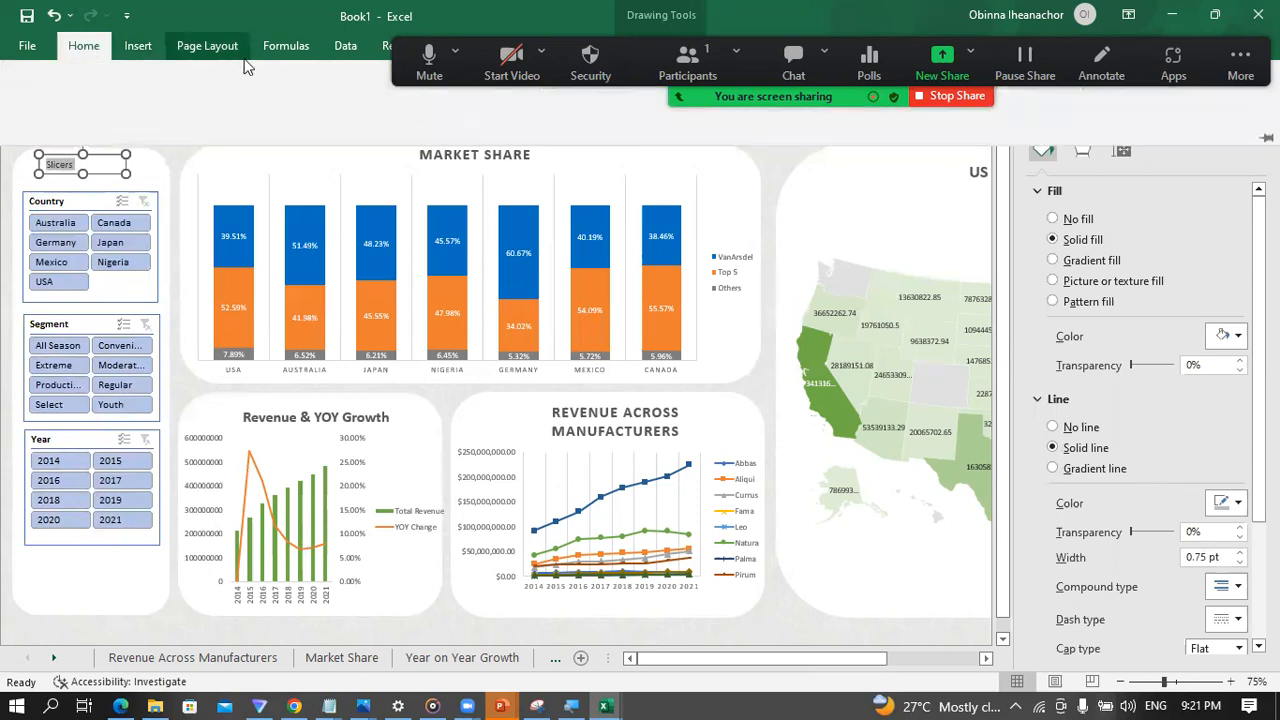
pyautogui.click(268, 81)
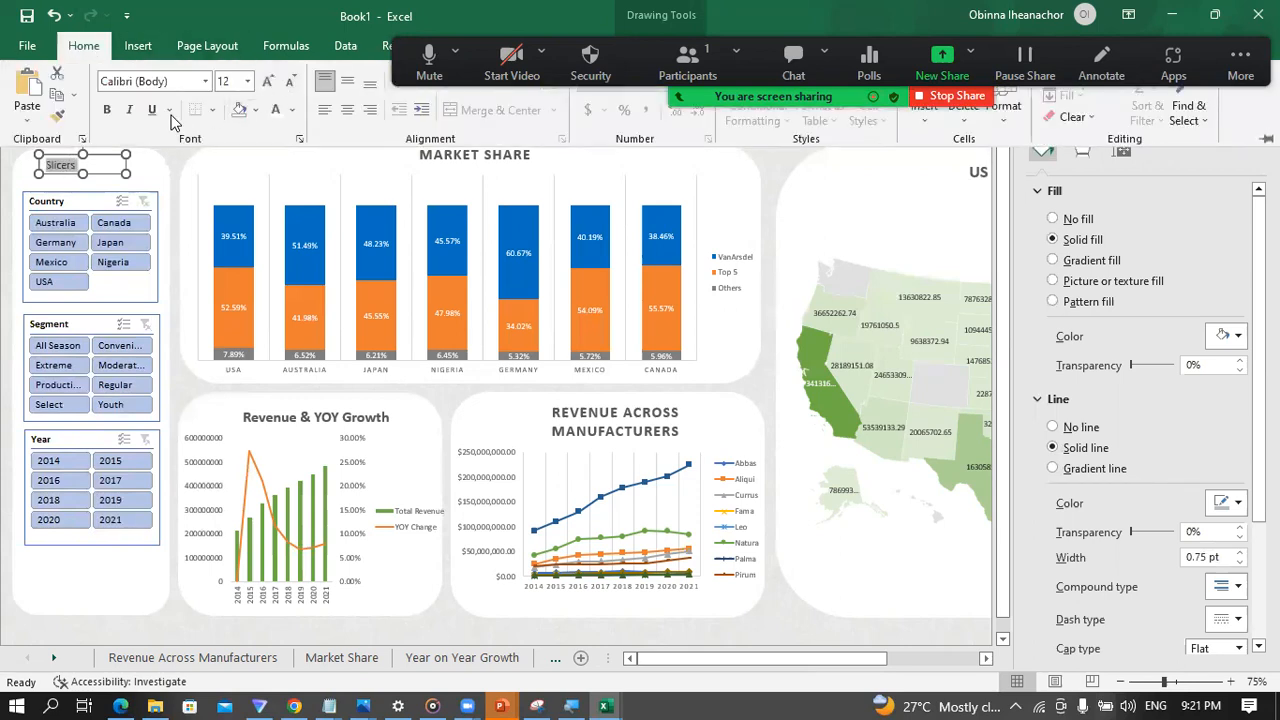
pyautogui.click(134, 112)
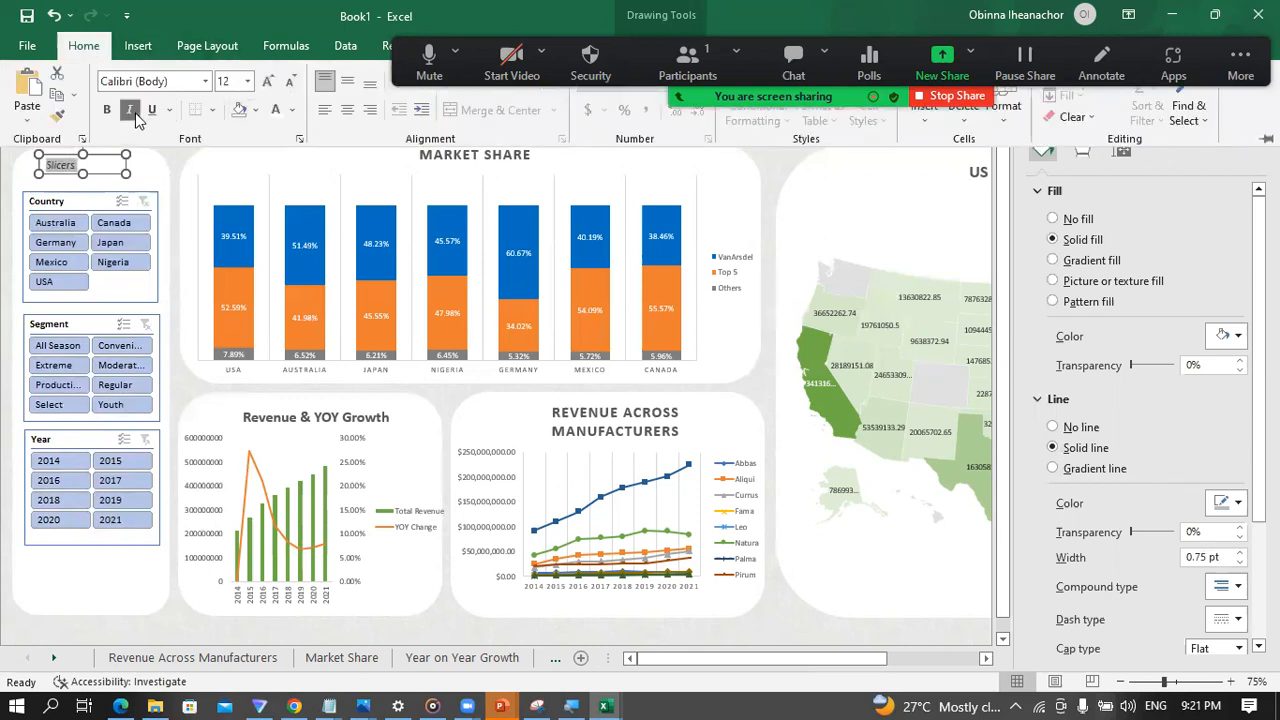
pyautogui.click(268, 81)
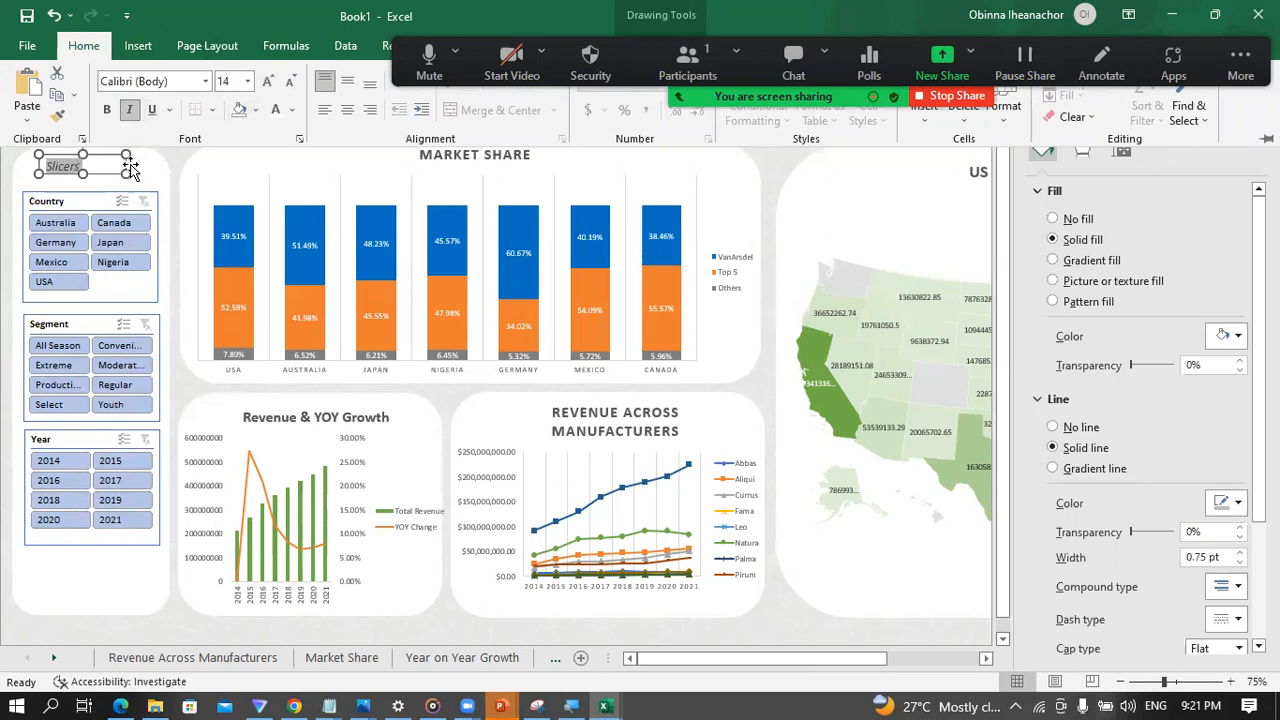
pyautogui.click(127, 168)
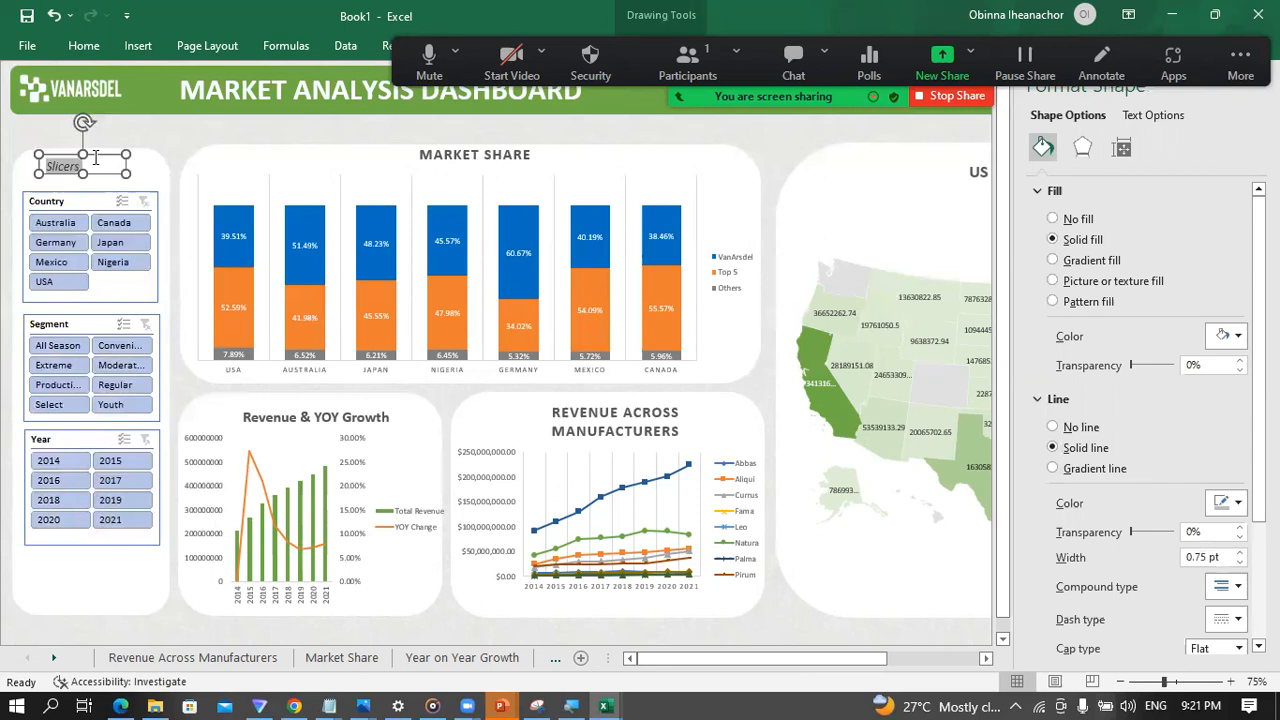
pyautogui.moveTo(88, 157); pyautogui.dragTo(106, 158)
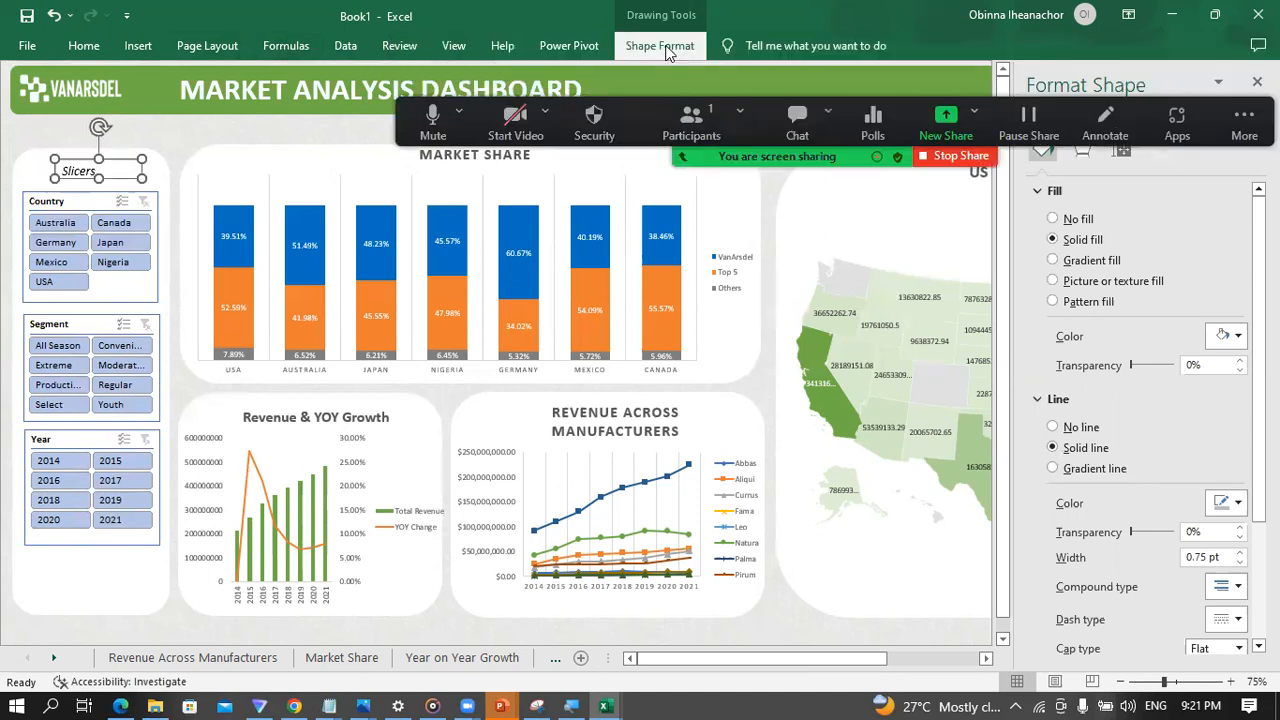
# Step: Remove the fill from the "Slicers" text box
pyautogui.click(660, 45)
pyautogui.click(489, 75)
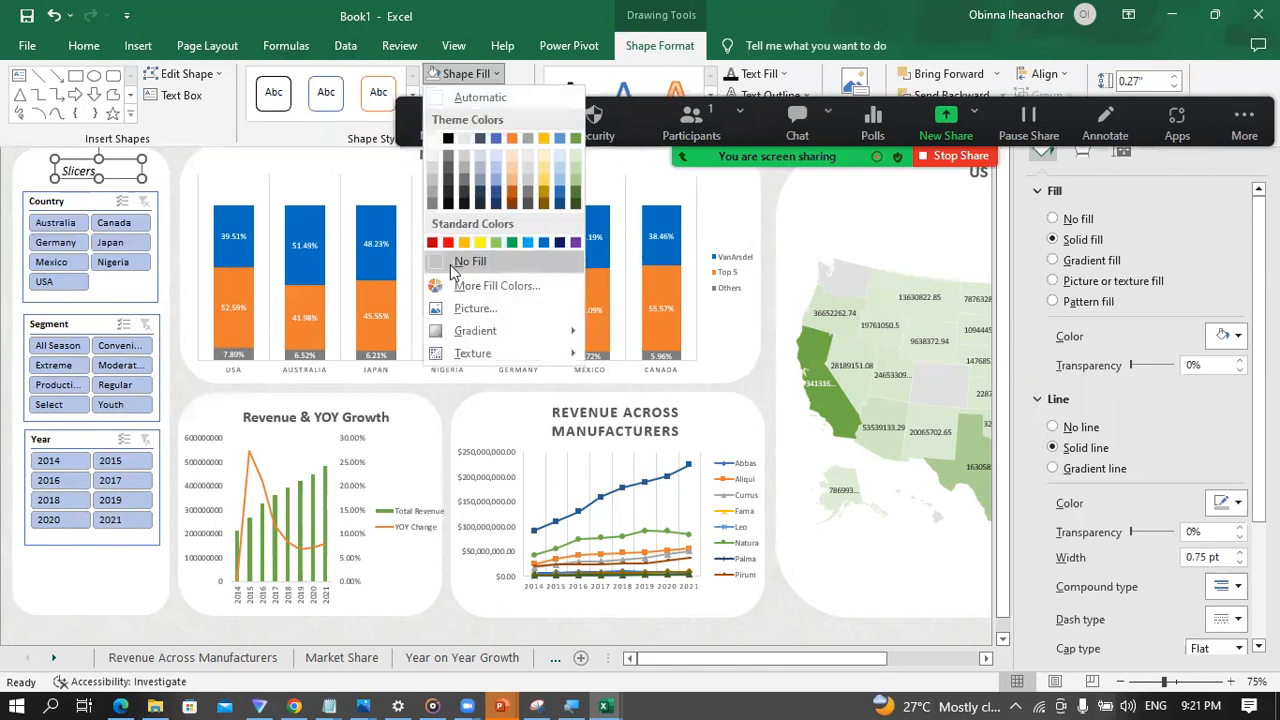
pyautogui.click(458, 264)
pyautogui.hotkey('ctrl', 'F1')
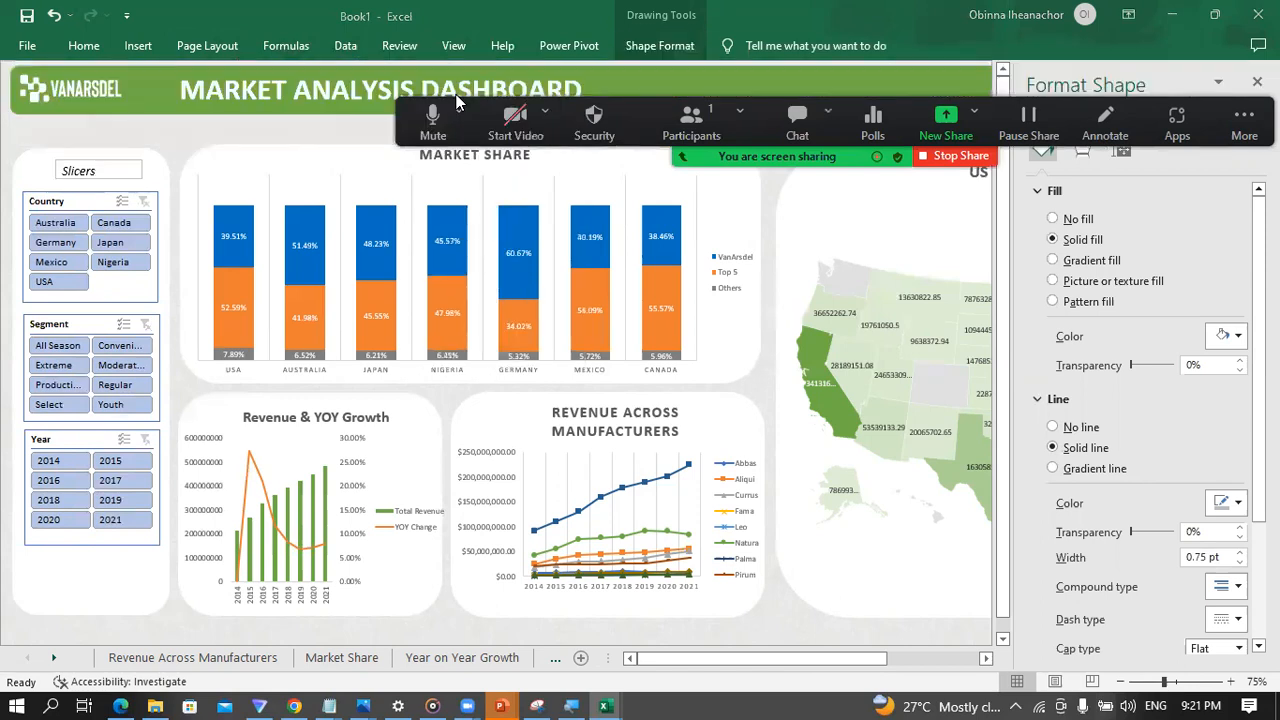
pyautogui.click(106, 171)
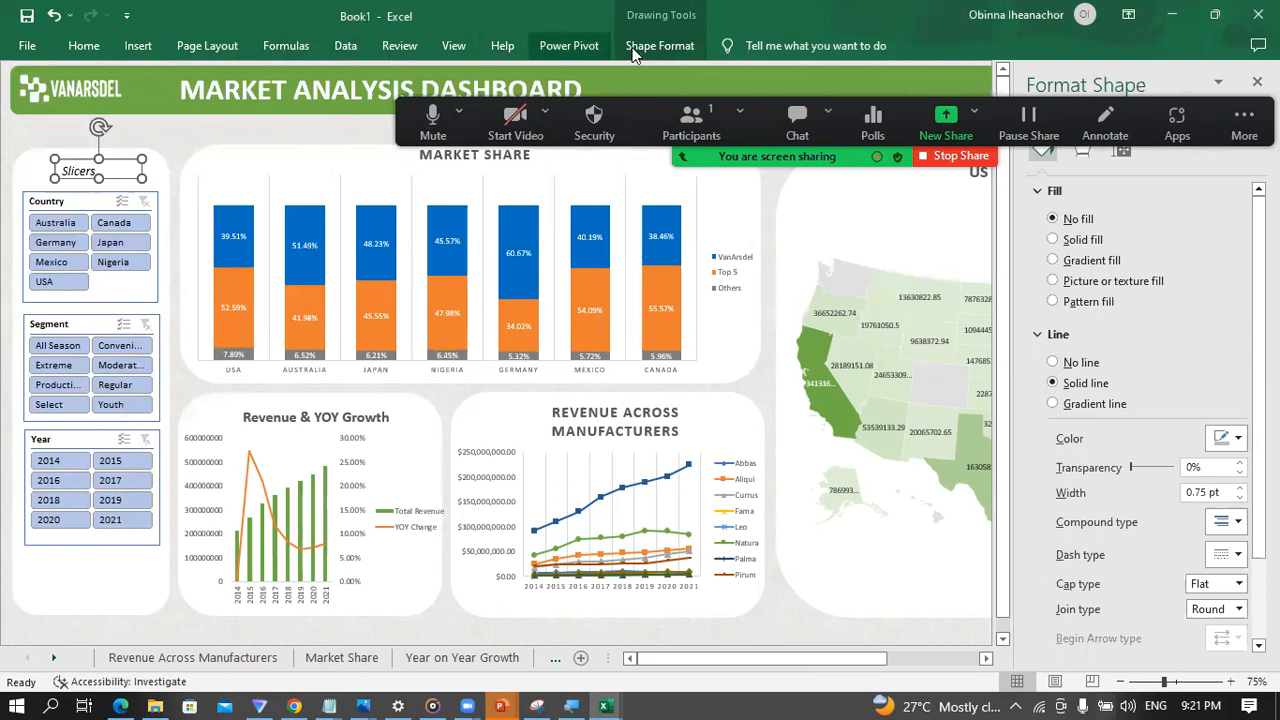
pyautogui.click(168, 136)
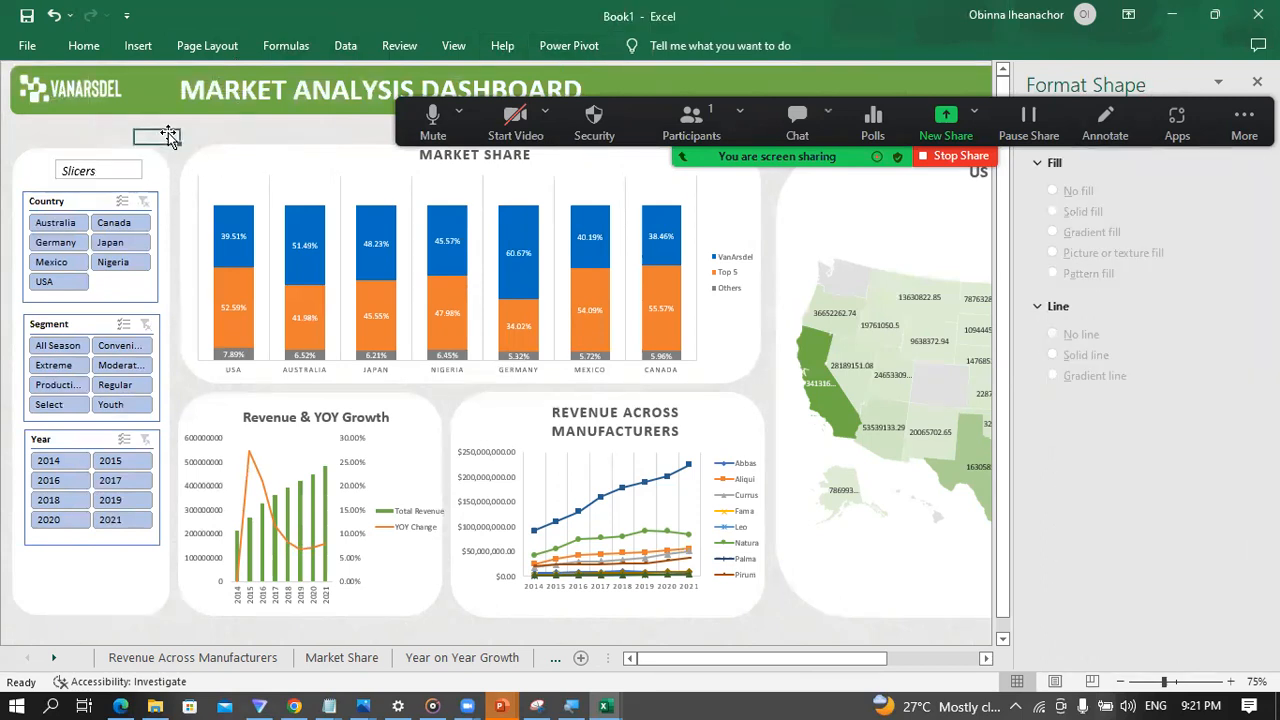
# Step: Remove the outline from the "Slicers" text box
pyautogui.click(126, 164)
pyautogui.click(656, 46)
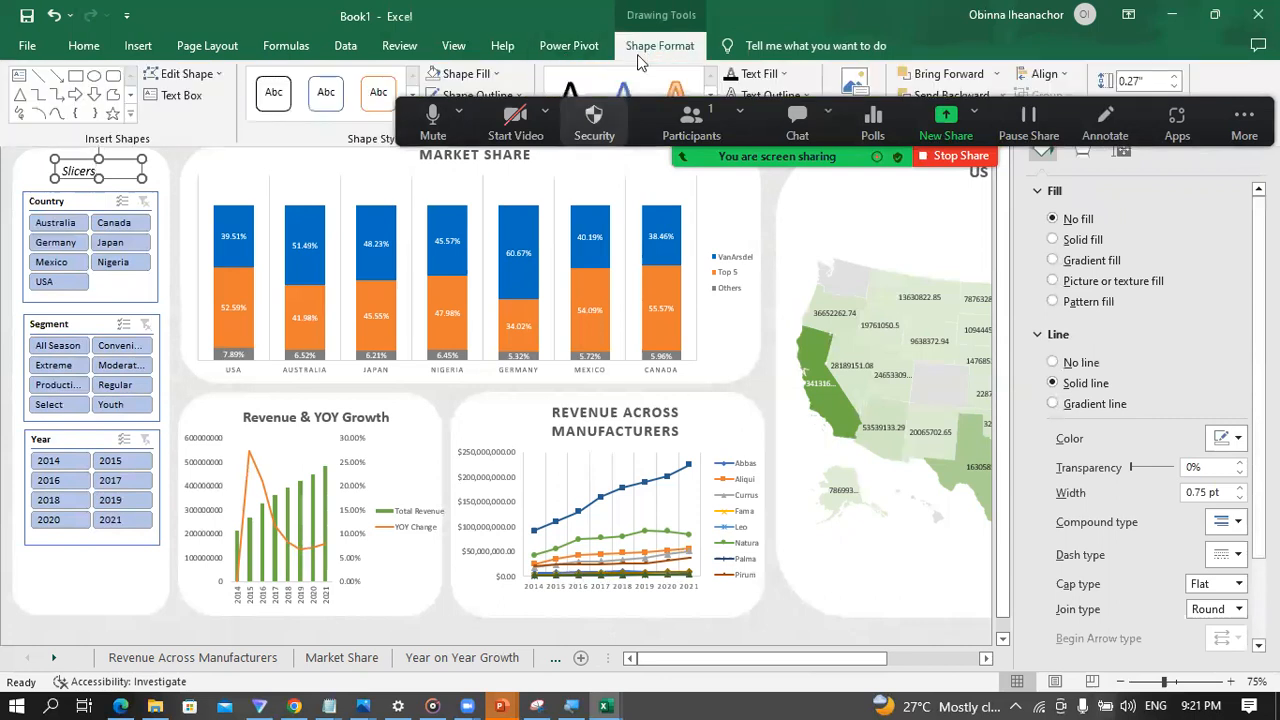
pyautogui.click(638, 54)
pyautogui.click(634, 48)
pyautogui.click(482, 98)
pyautogui.click(465, 284)
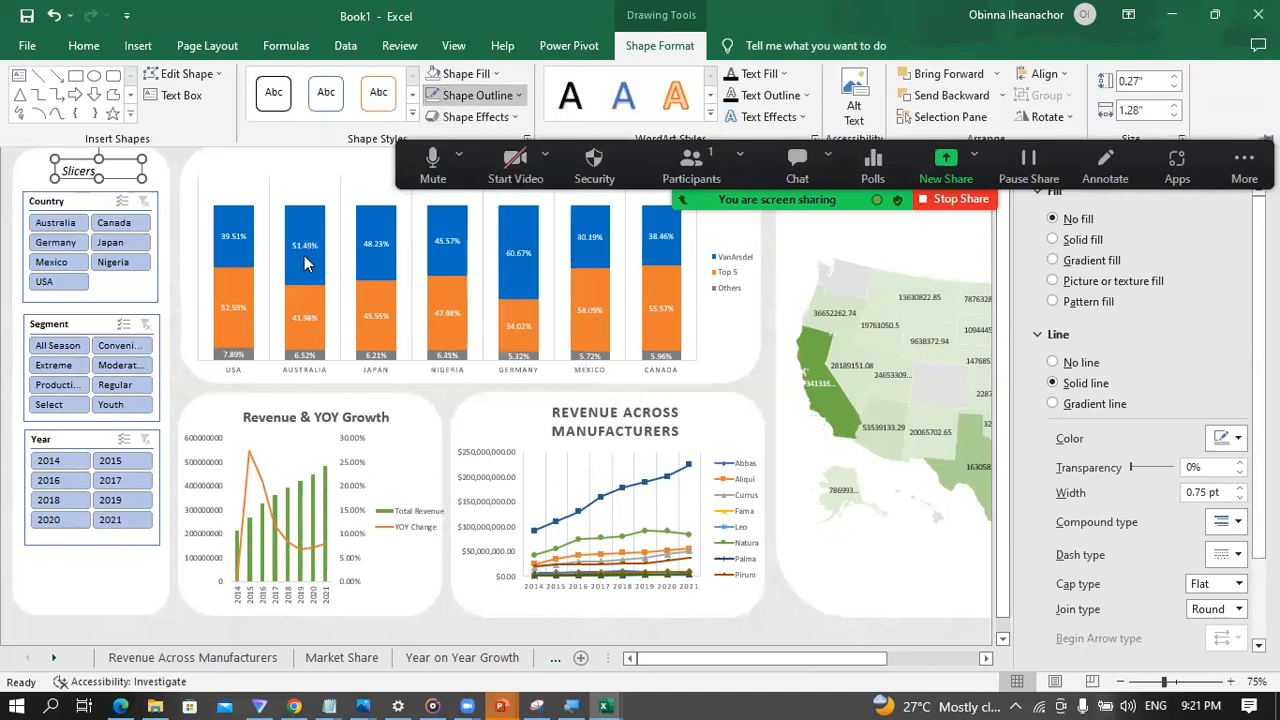
pyautogui.click(178, 140)
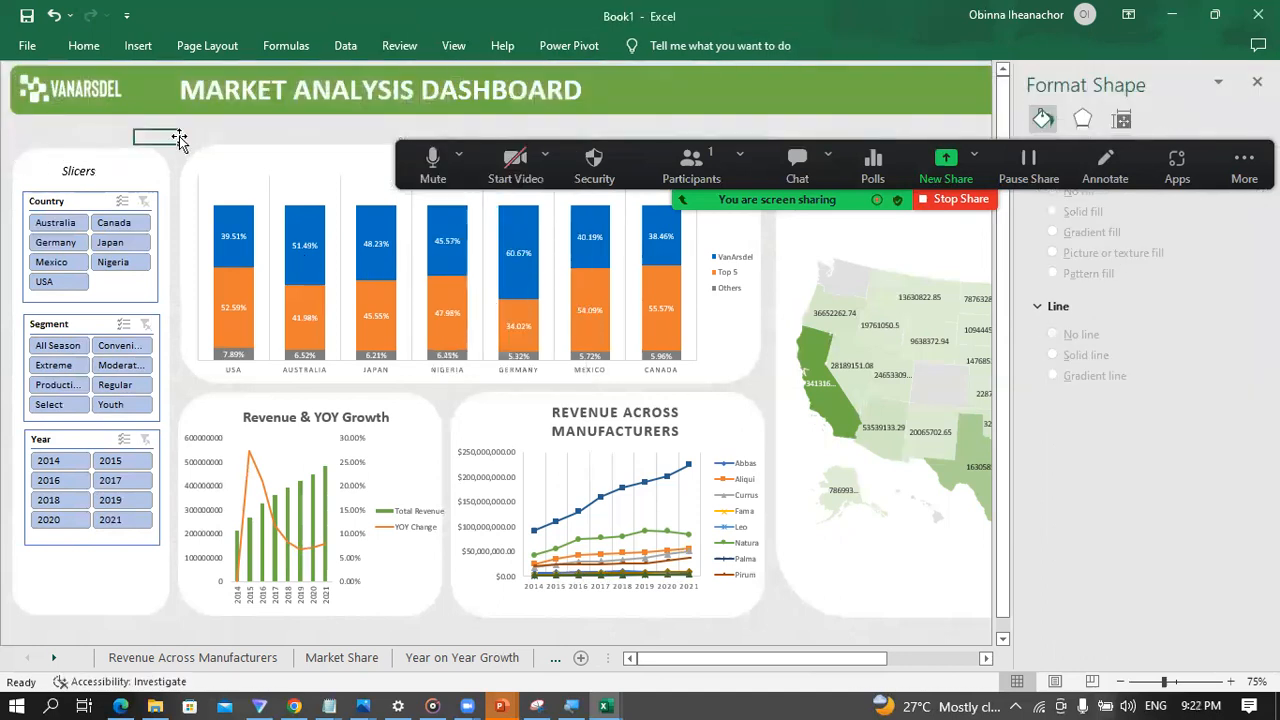
# Step: Test the Country slicer by filtering to Australia with the Format Slicer pane closed, and clear the filter
pyautogui.click(118, 292)
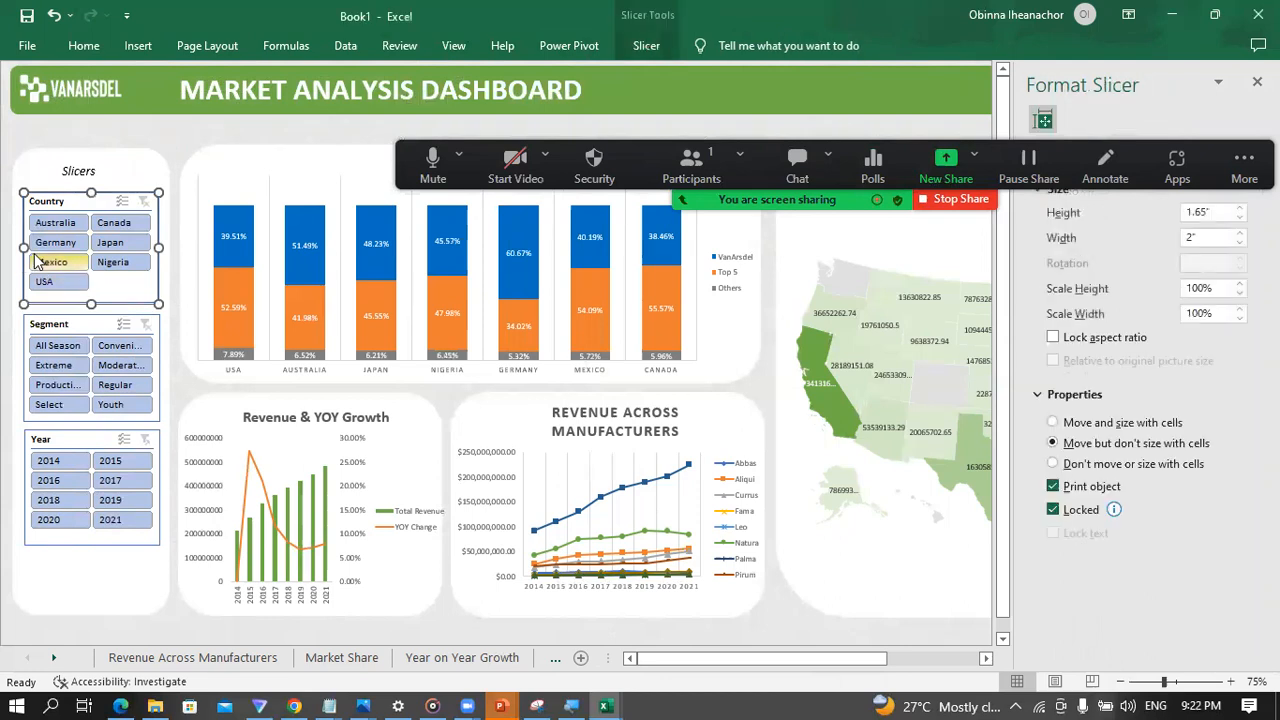
pyautogui.click(50, 229)
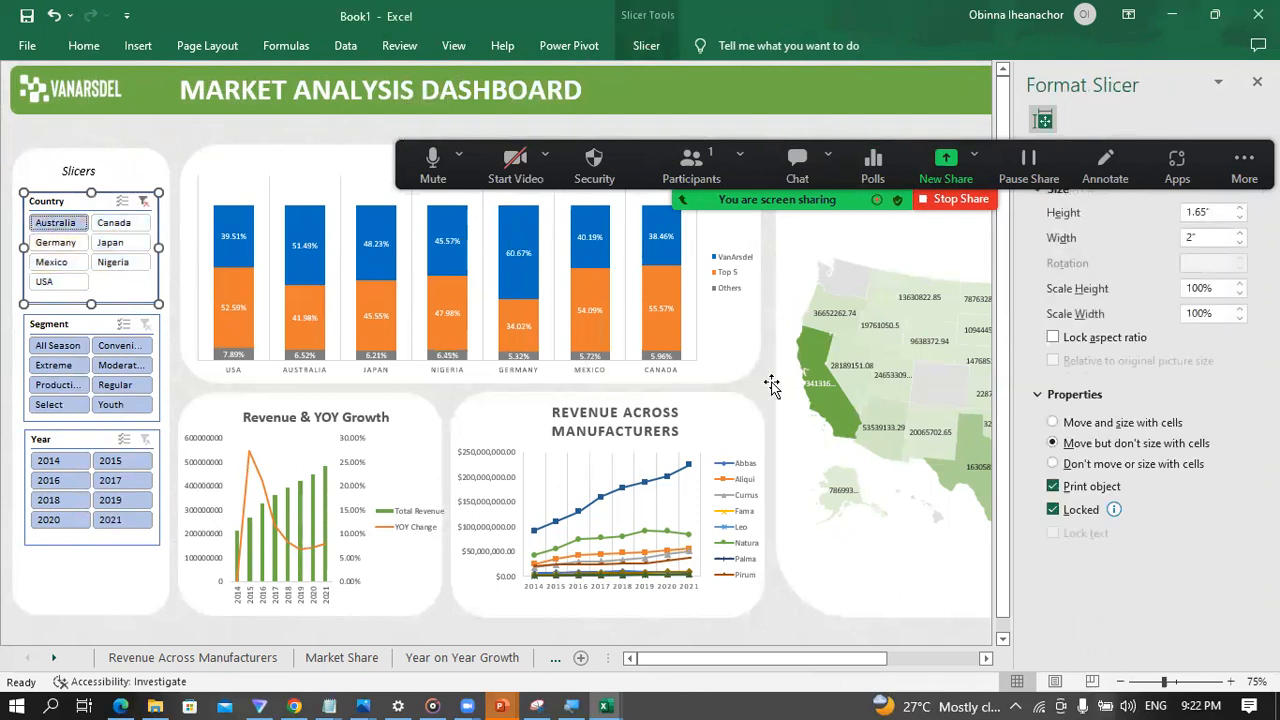
pyautogui.click(1257, 81)
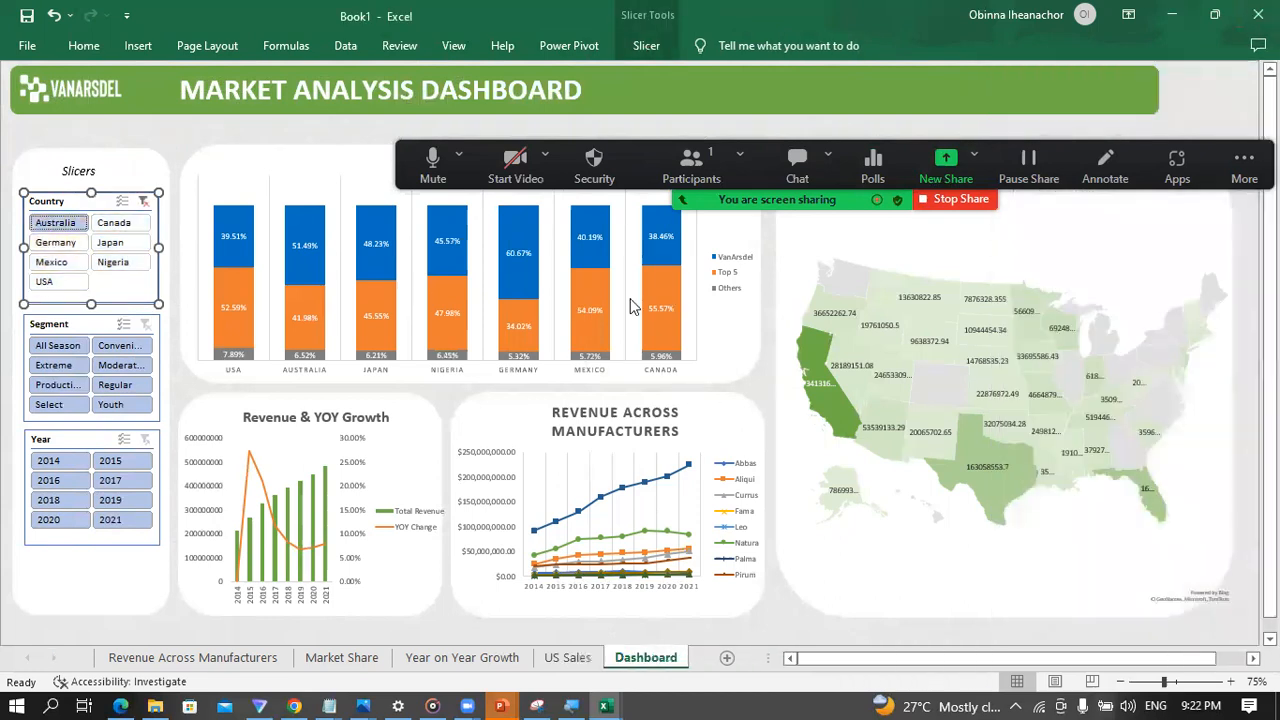
pyautogui.click(144, 203)
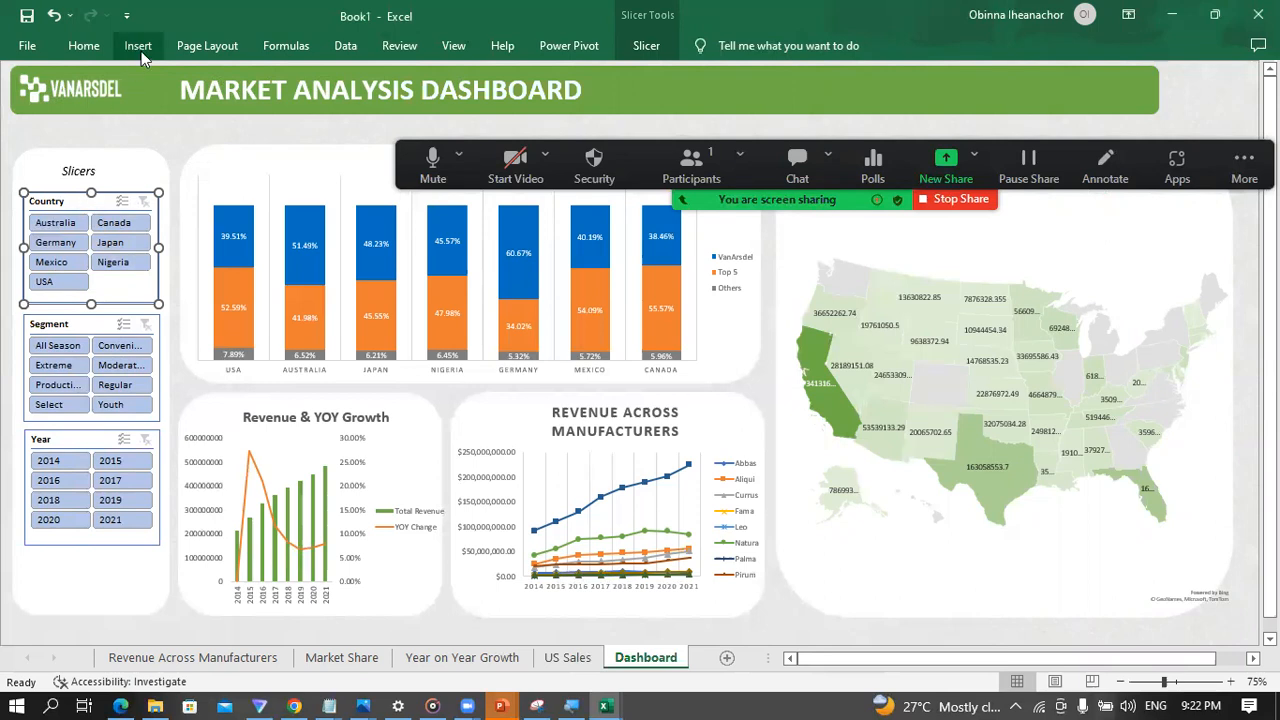
# Step: Connect the Country slicer to PivotTable1, PivotTable2, PivotTable3 and PivotTable4 through its report connections
pyautogui.click(647, 46)
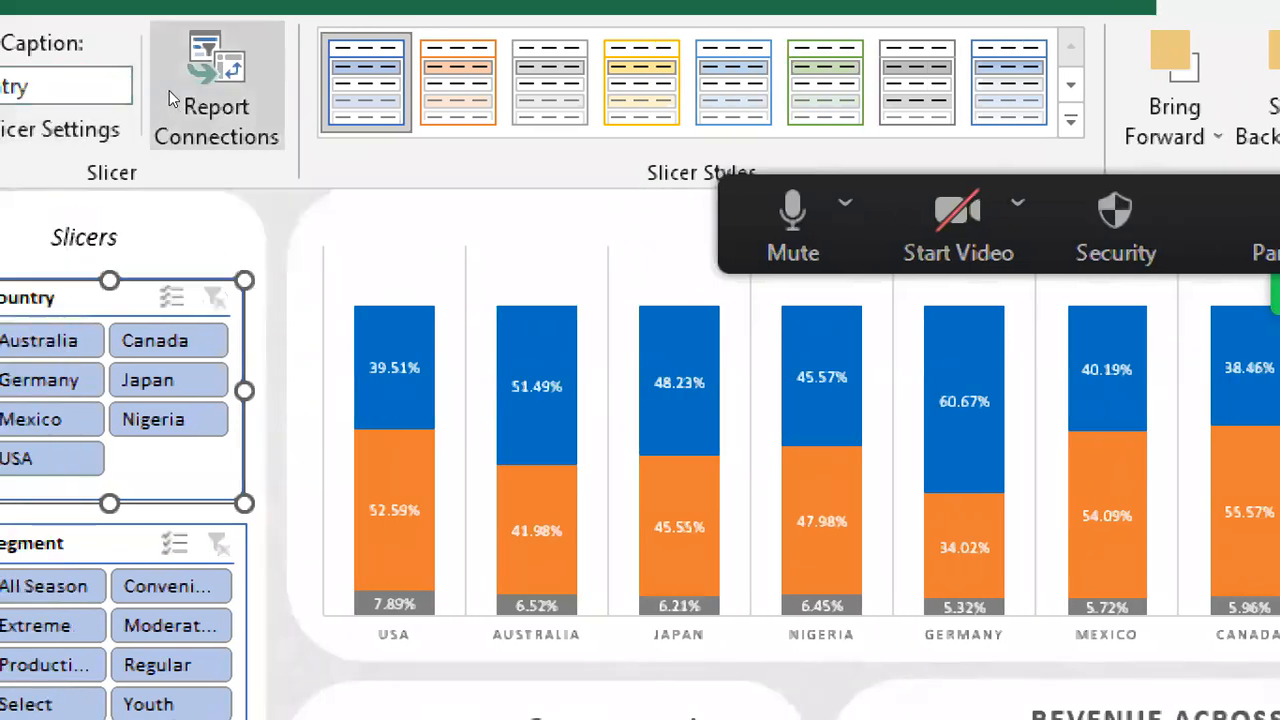
pyautogui.click(145, 92)
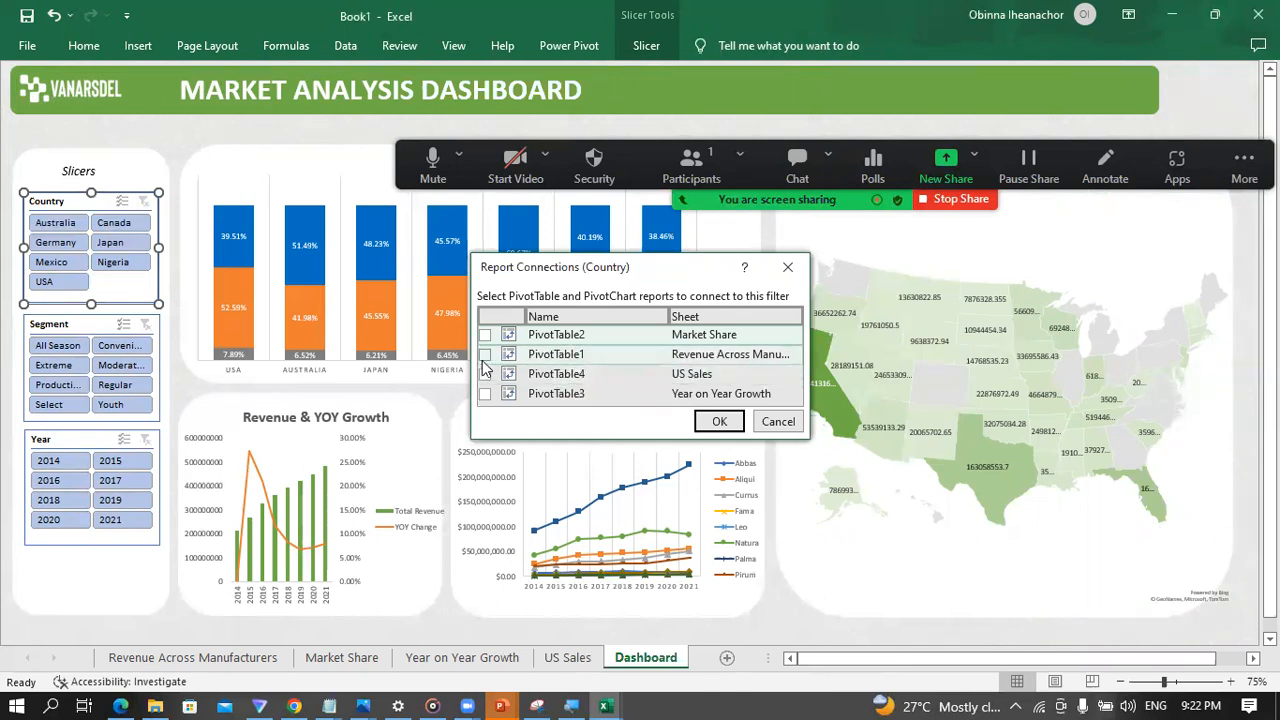
pyautogui.click(485, 336)
pyautogui.click(485, 355)
pyautogui.click(485, 374)
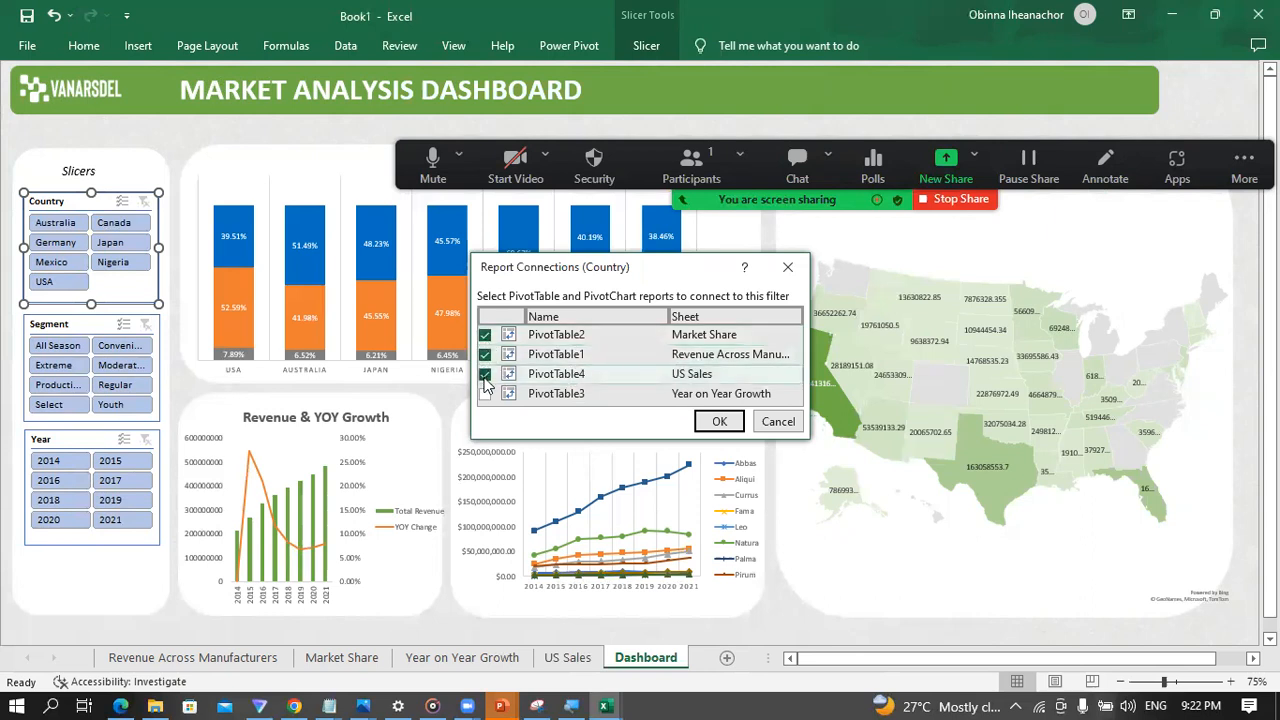
pyautogui.click(484, 395)
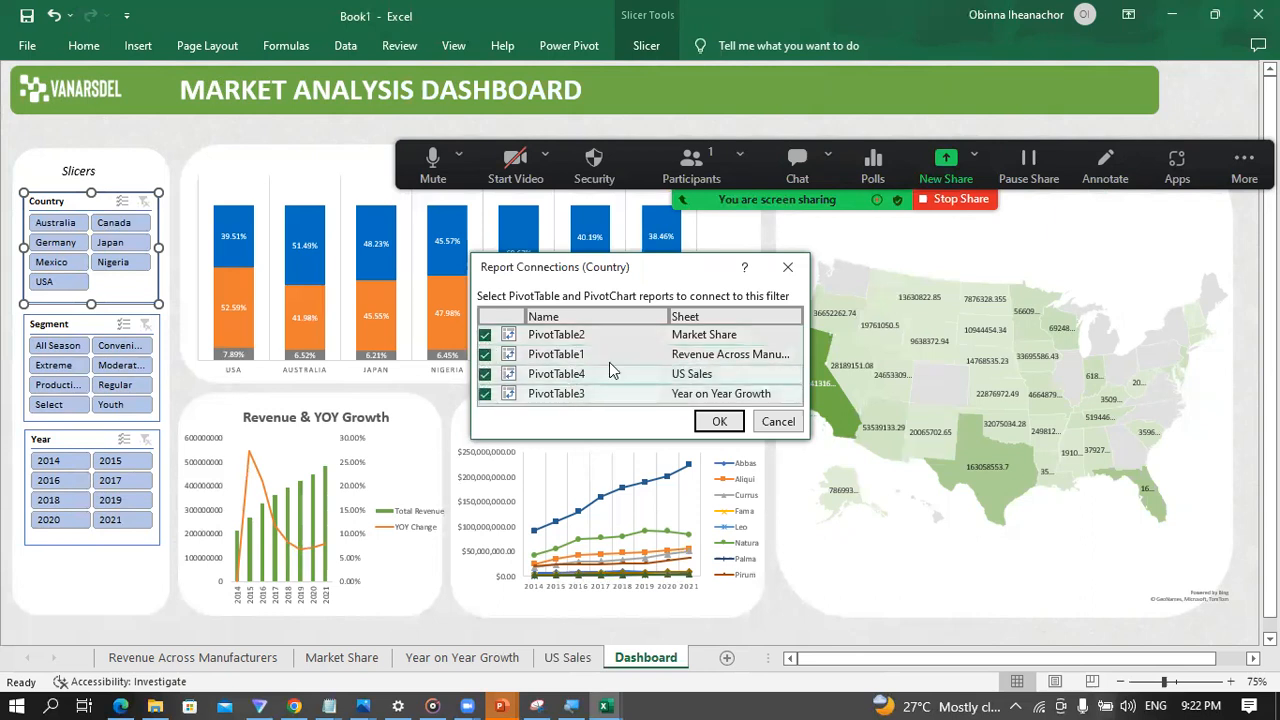
pyautogui.click(722, 423)
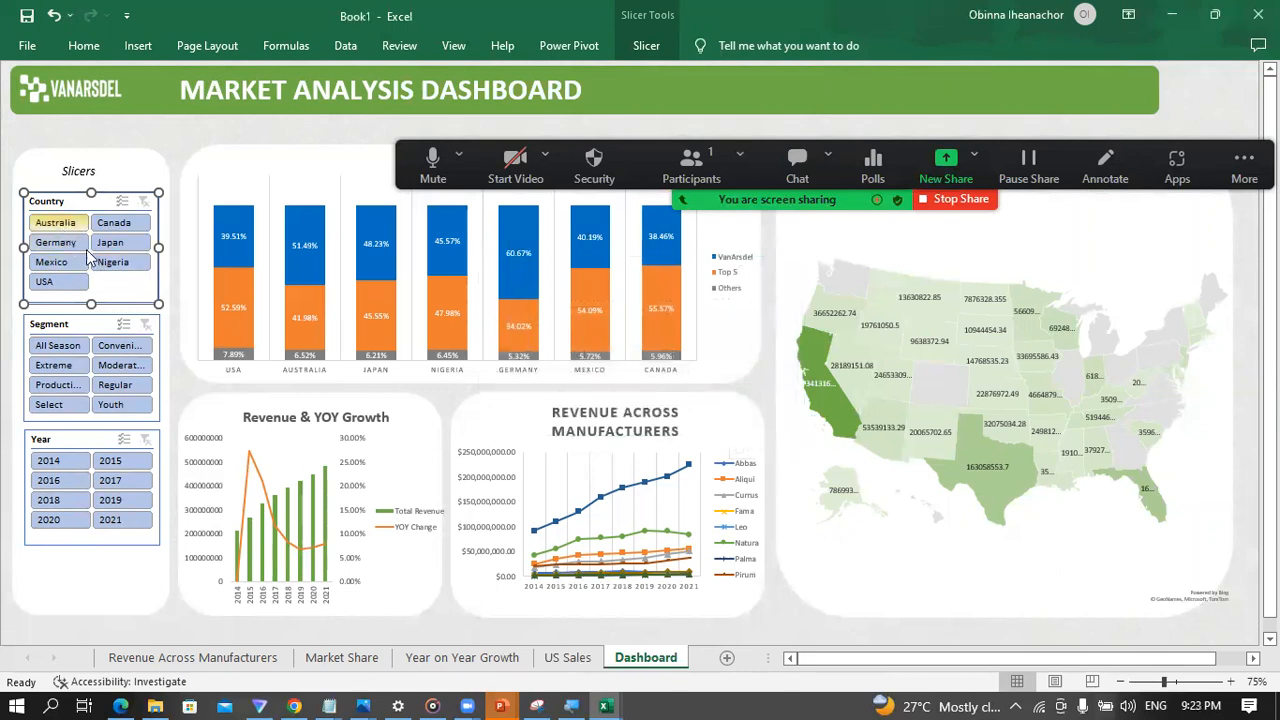
# Step: Check how the connected charts respond to the Country slicer for USA, Nigeria and Japan, and clear the filter
pyautogui.click(46, 283)
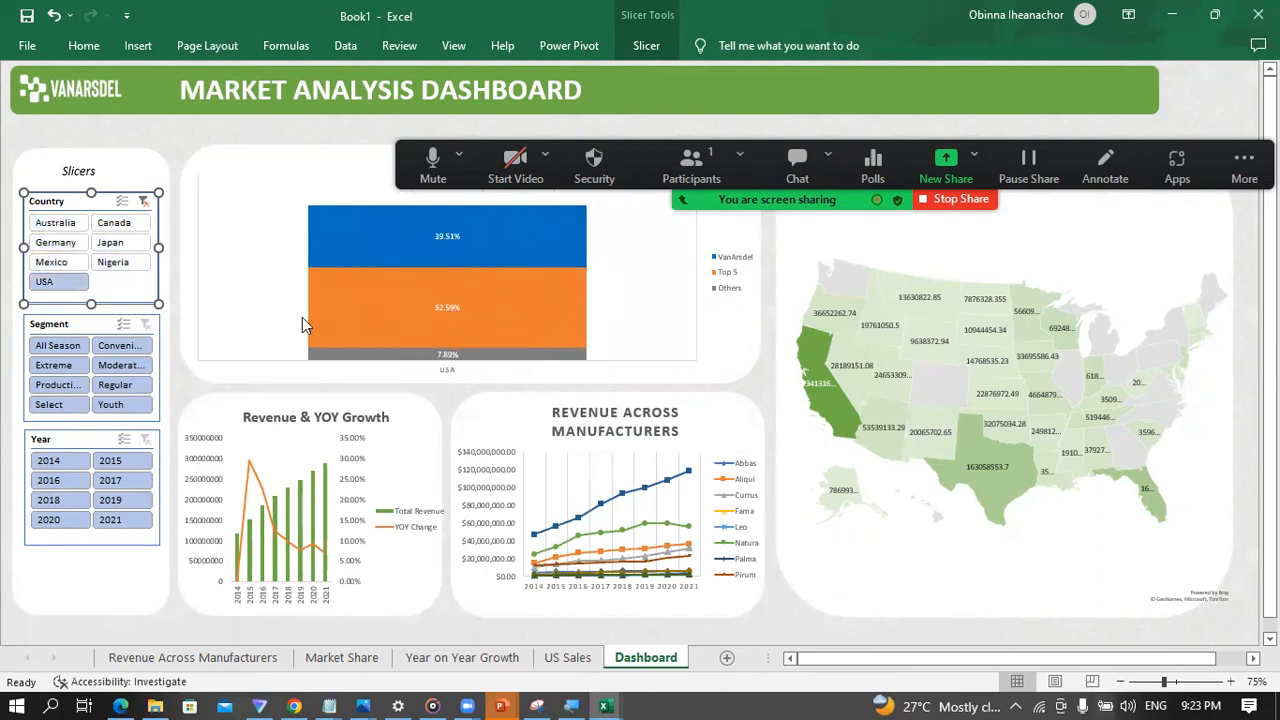
pyautogui.click(120, 264)
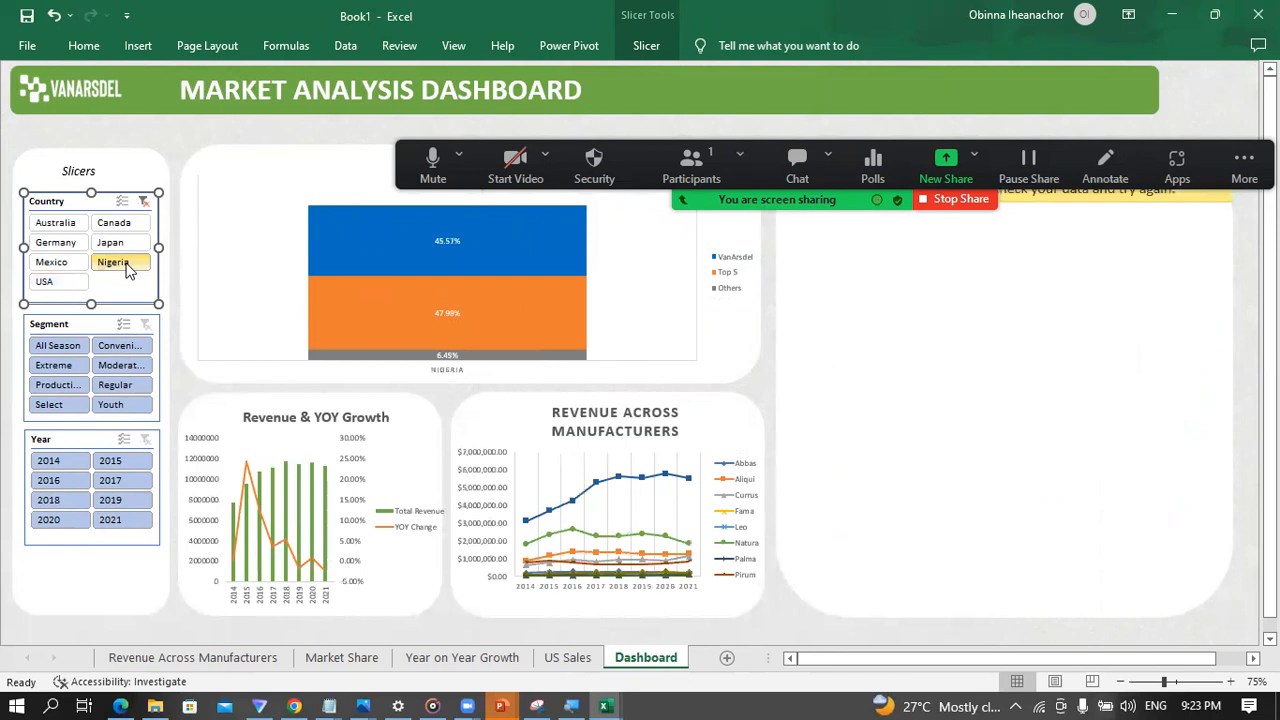
pyautogui.click(120, 246)
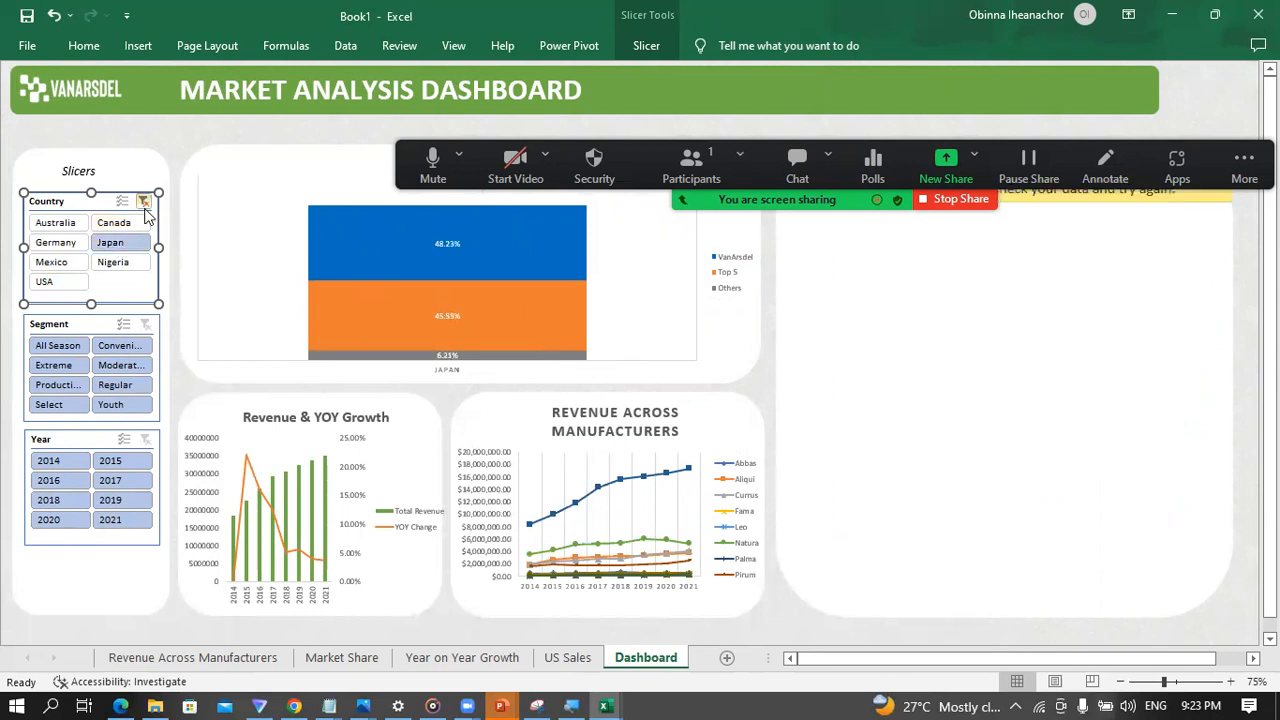
pyautogui.click(144, 204)
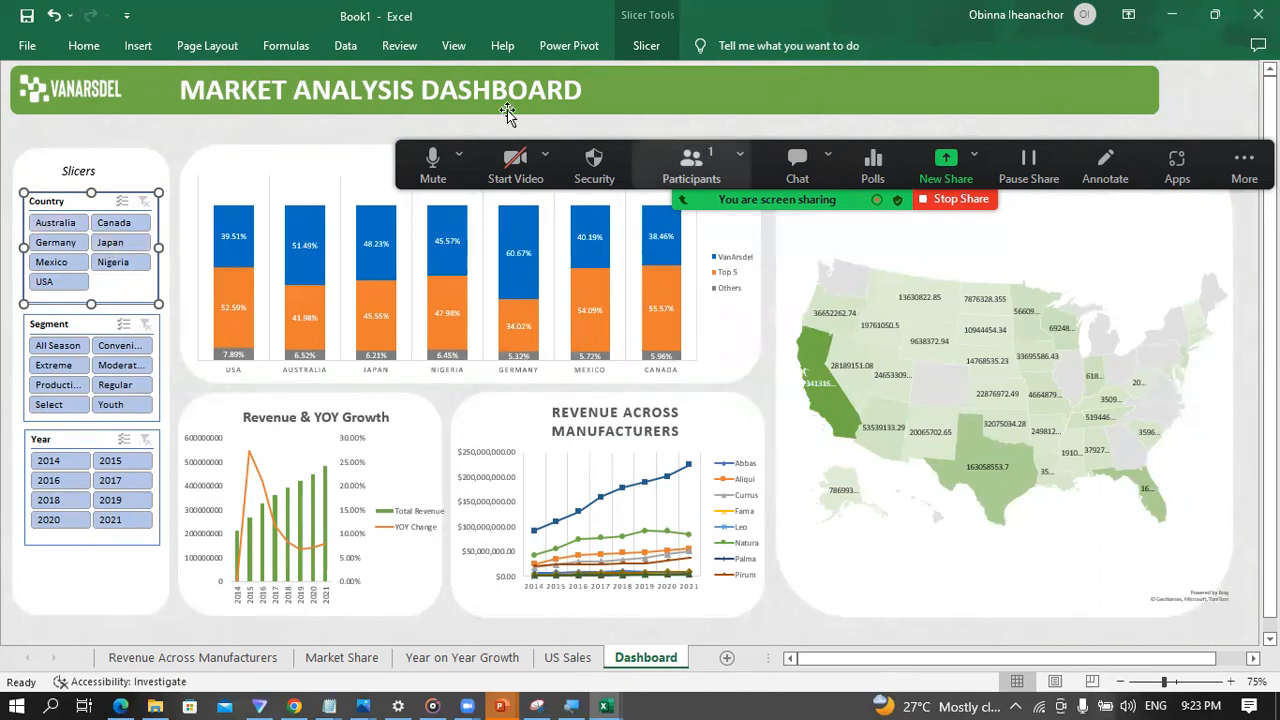
# Step: Disconnect the Country slicer from PivotTable4 on the US Sales sheet
pyautogui.click(648, 47)
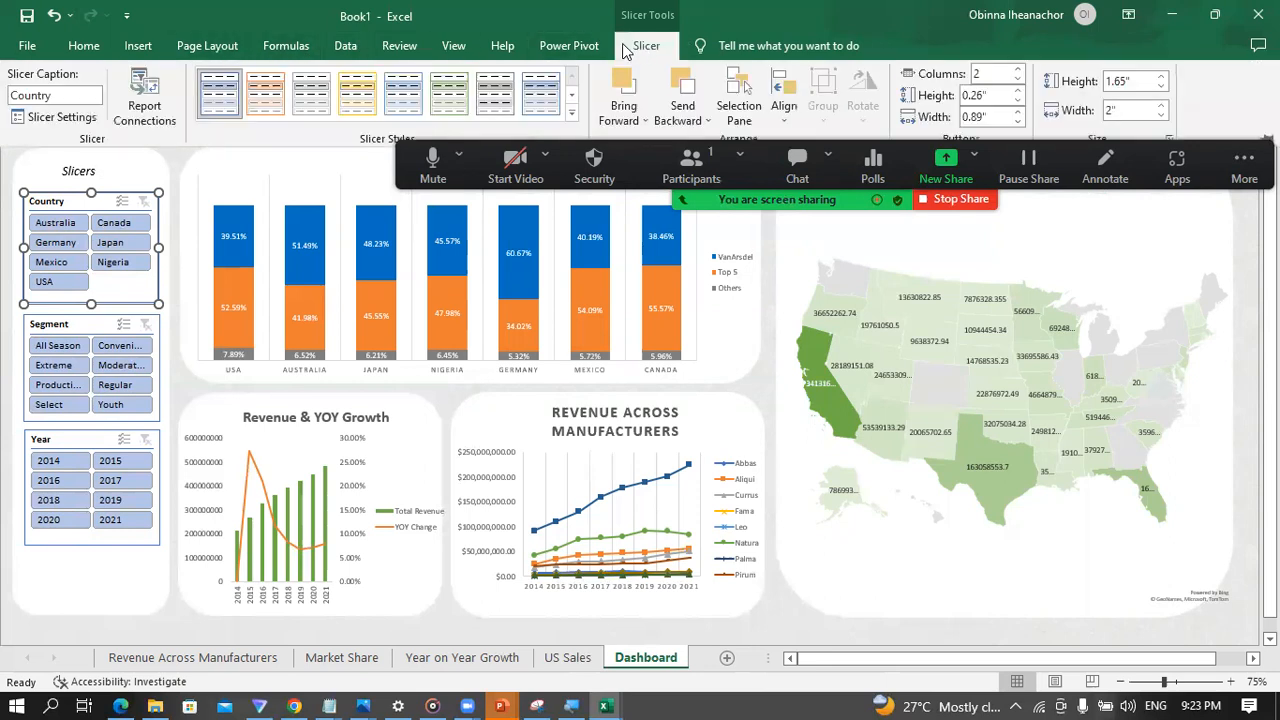
pyautogui.click(144, 100)
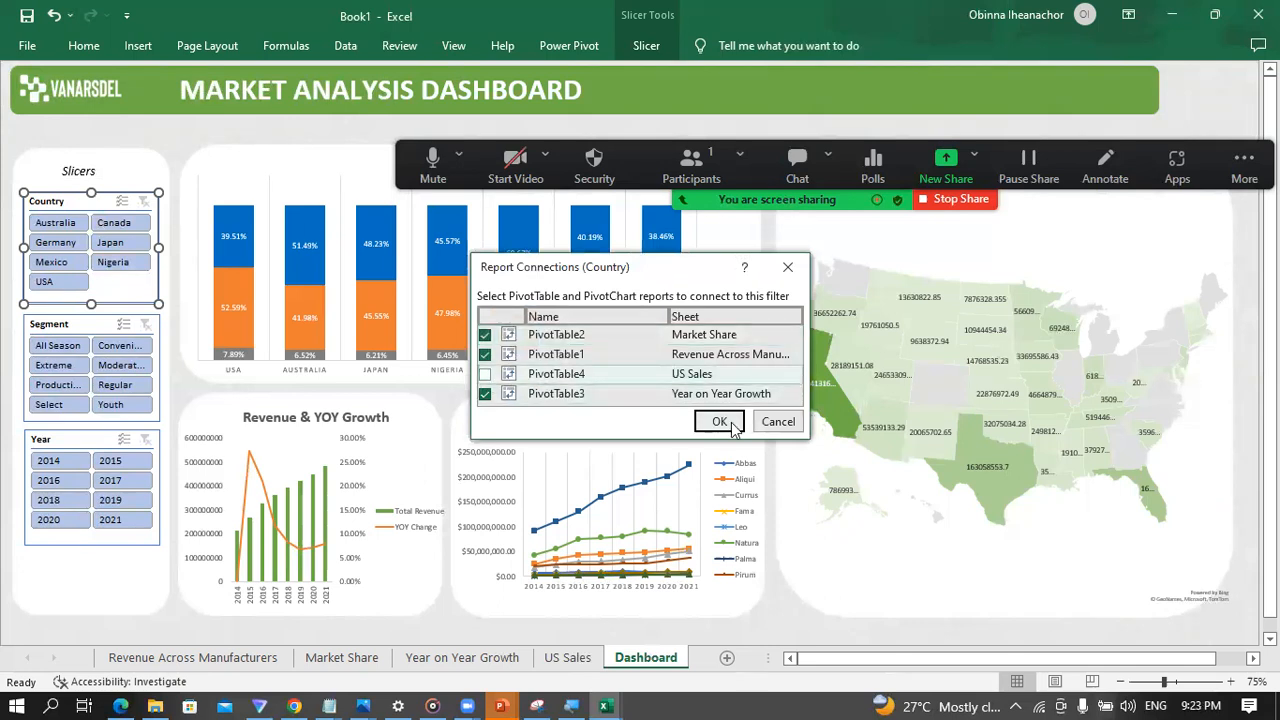
pyautogui.click(719, 421)
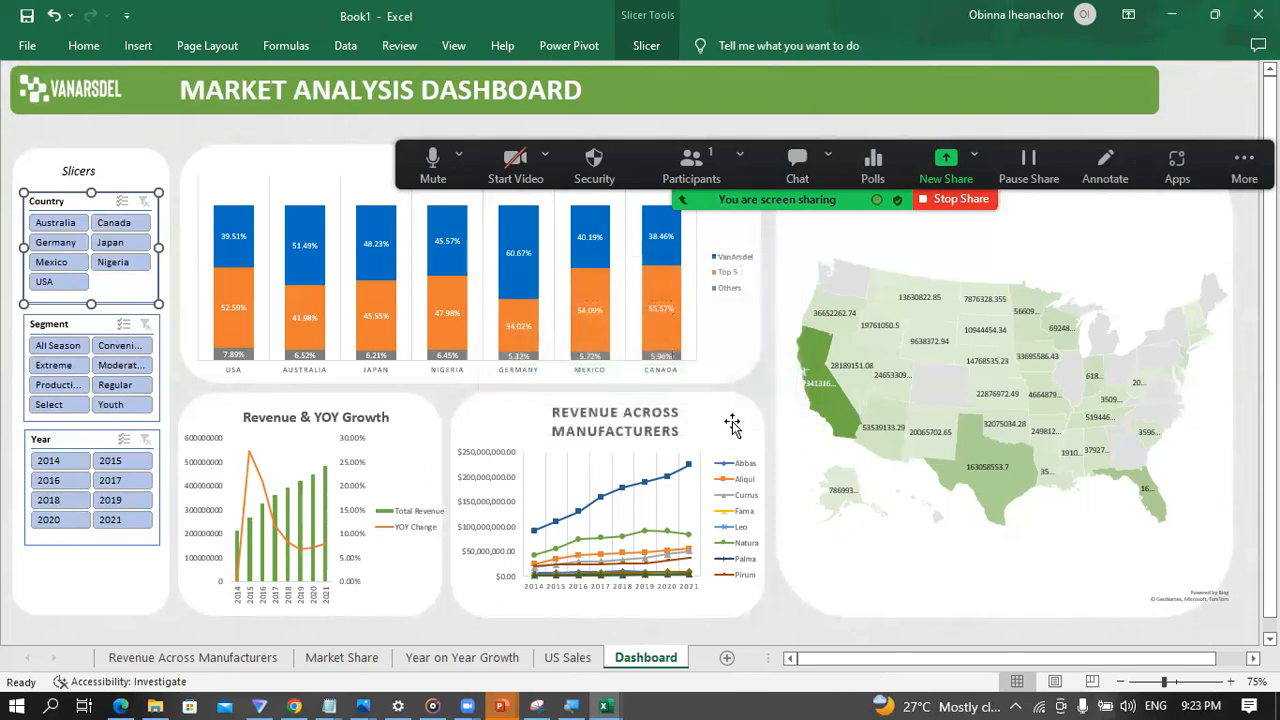
# Step: Retest the Country slicer with Nigeria and Japan against the US map, and clear the filter
pyautogui.click(110, 263)
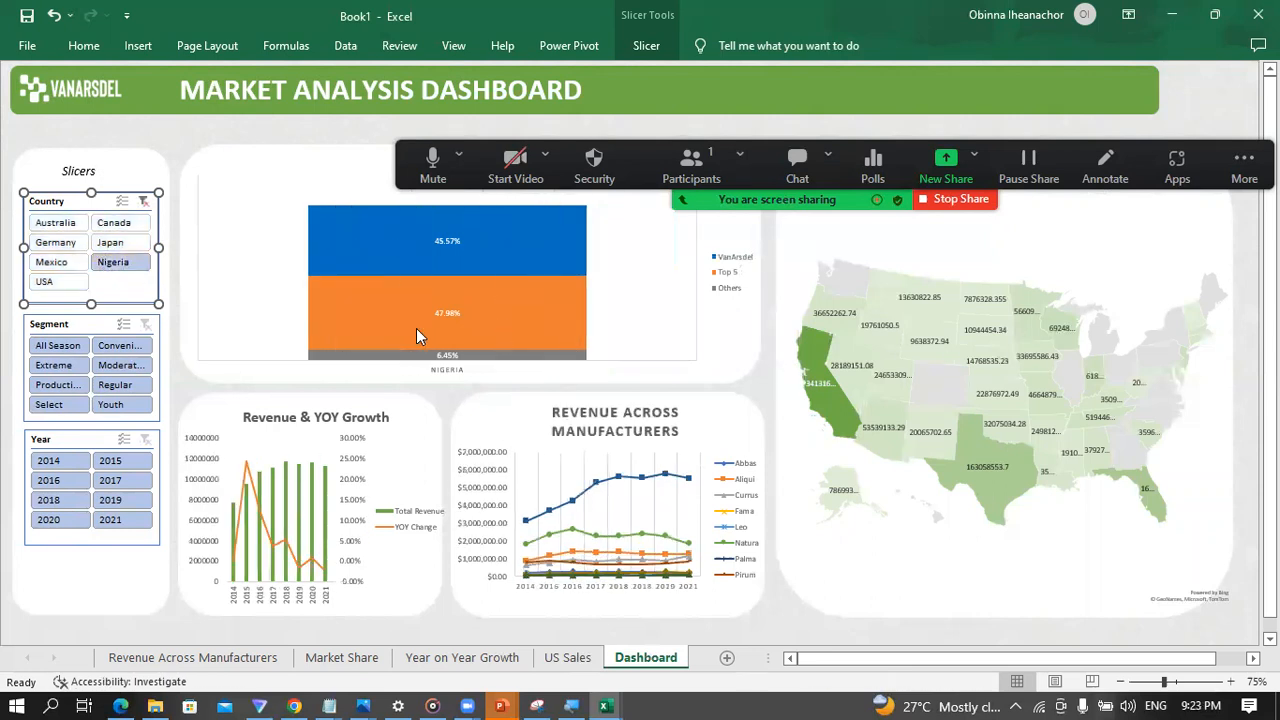
pyautogui.click(110, 243)
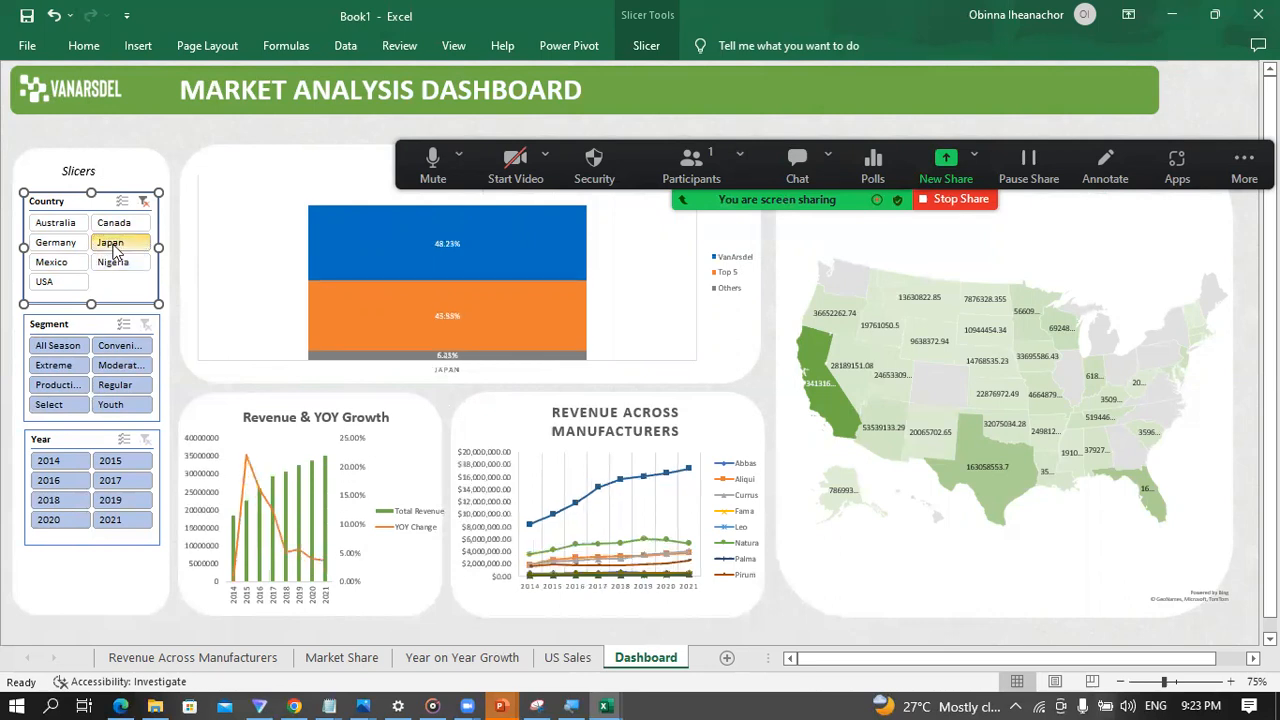
pyautogui.click(144, 201)
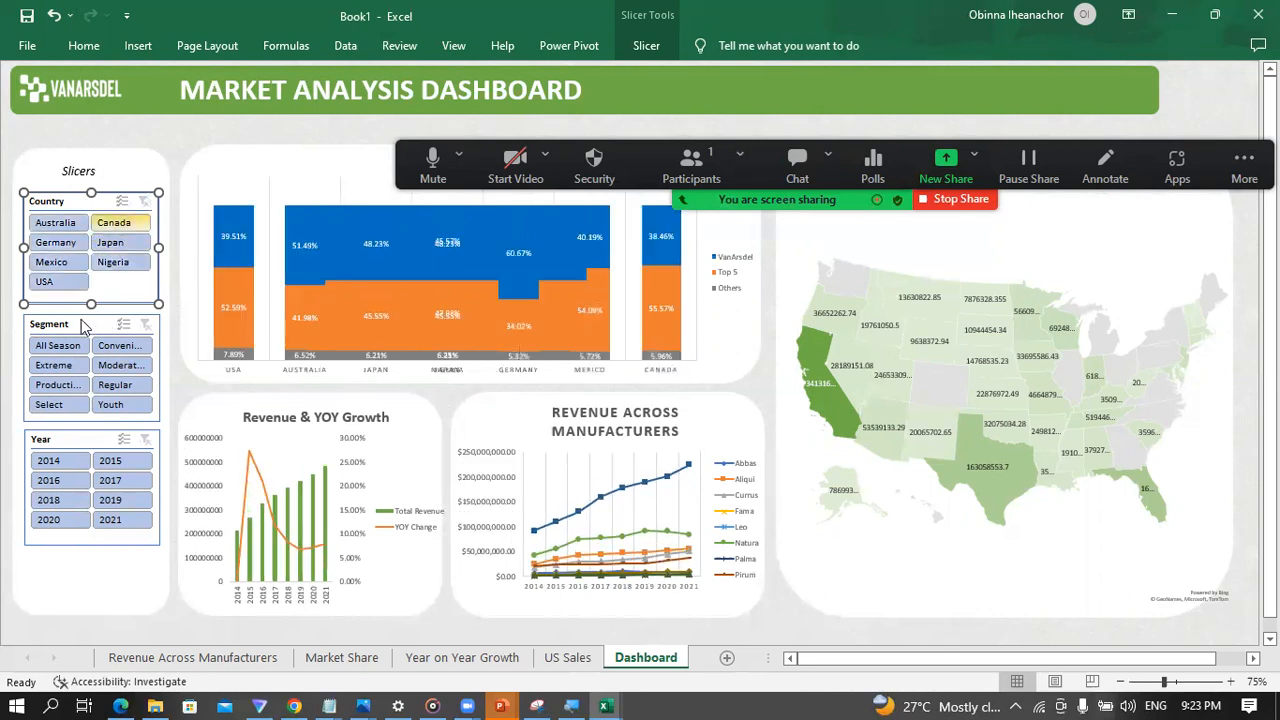
# Step: Connect the Segment slicer to PivotTable1, PivotTable4 and PivotTable3 as well, through its report connections
pyautogui.click(80, 322)
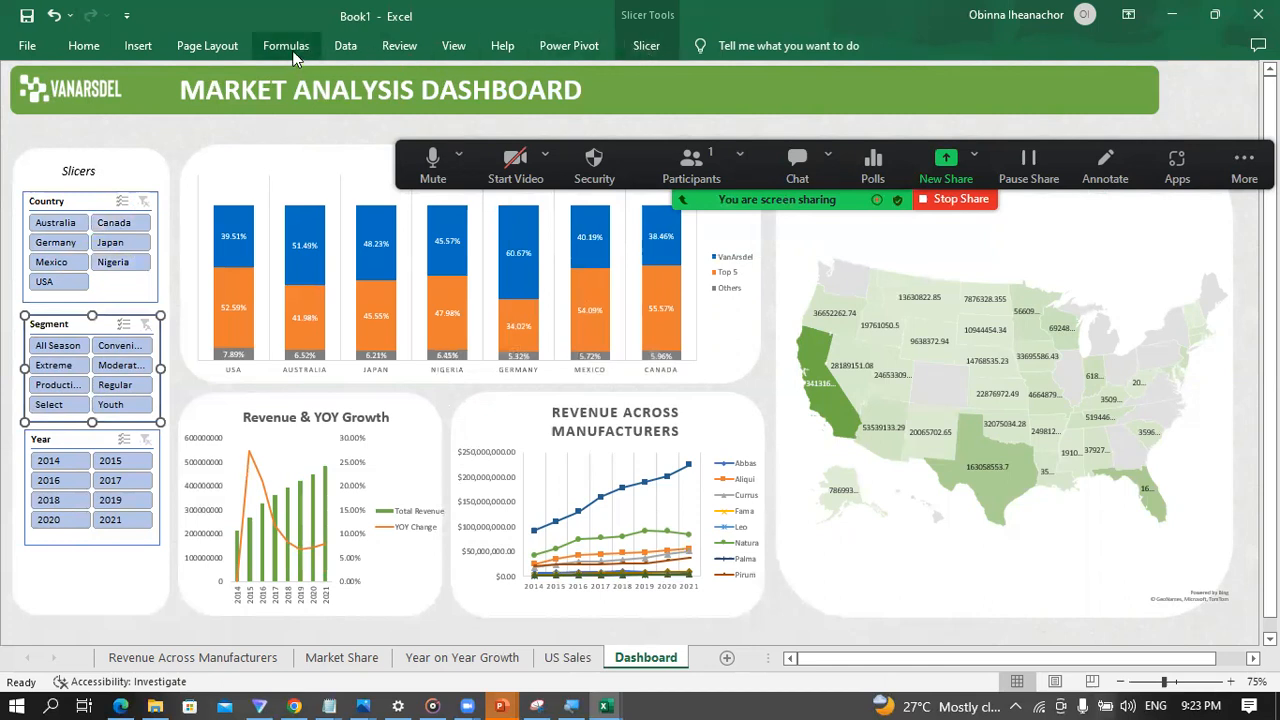
pyautogui.click(643, 46)
pyautogui.click(155, 100)
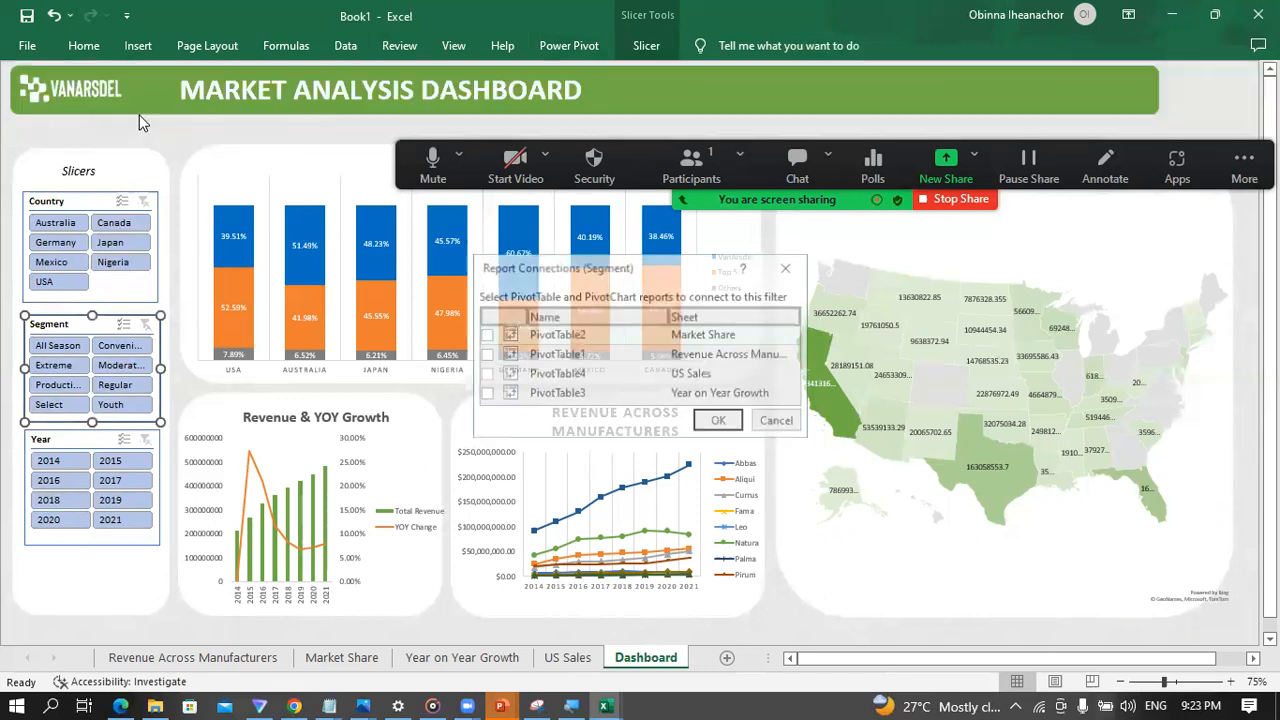
pyautogui.click(484, 356)
pyautogui.click(484, 374)
pyautogui.click(484, 393)
pyautogui.click(720, 422)
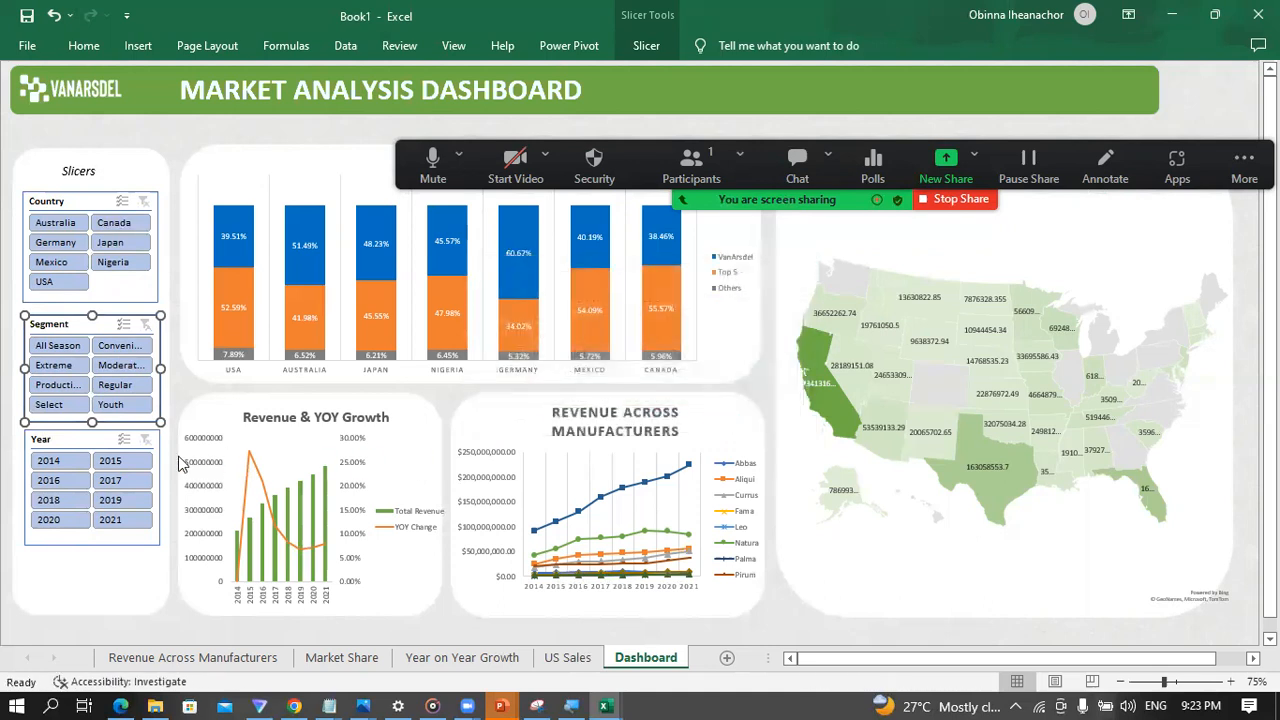
# Step: Add PivotTable1, PivotTable4 and PivotTable3 to the Year slicer's report connections
pyautogui.click(100, 444)
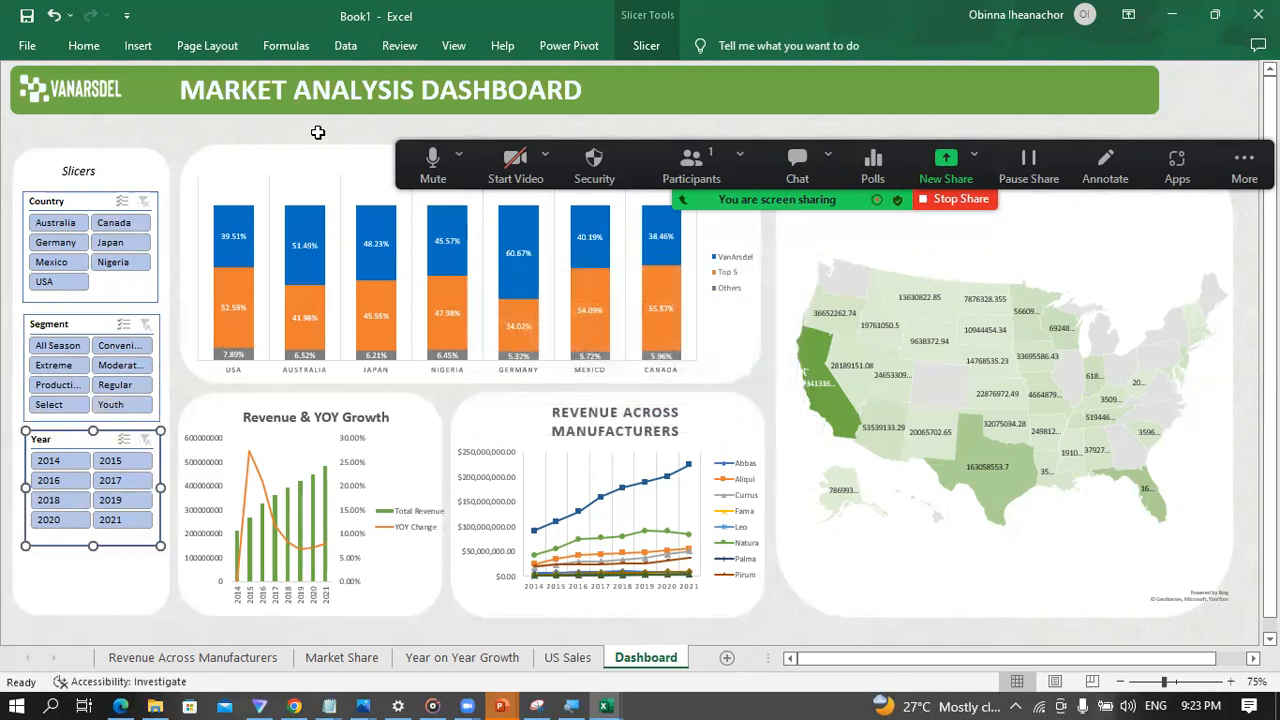
pyautogui.click(643, 53)
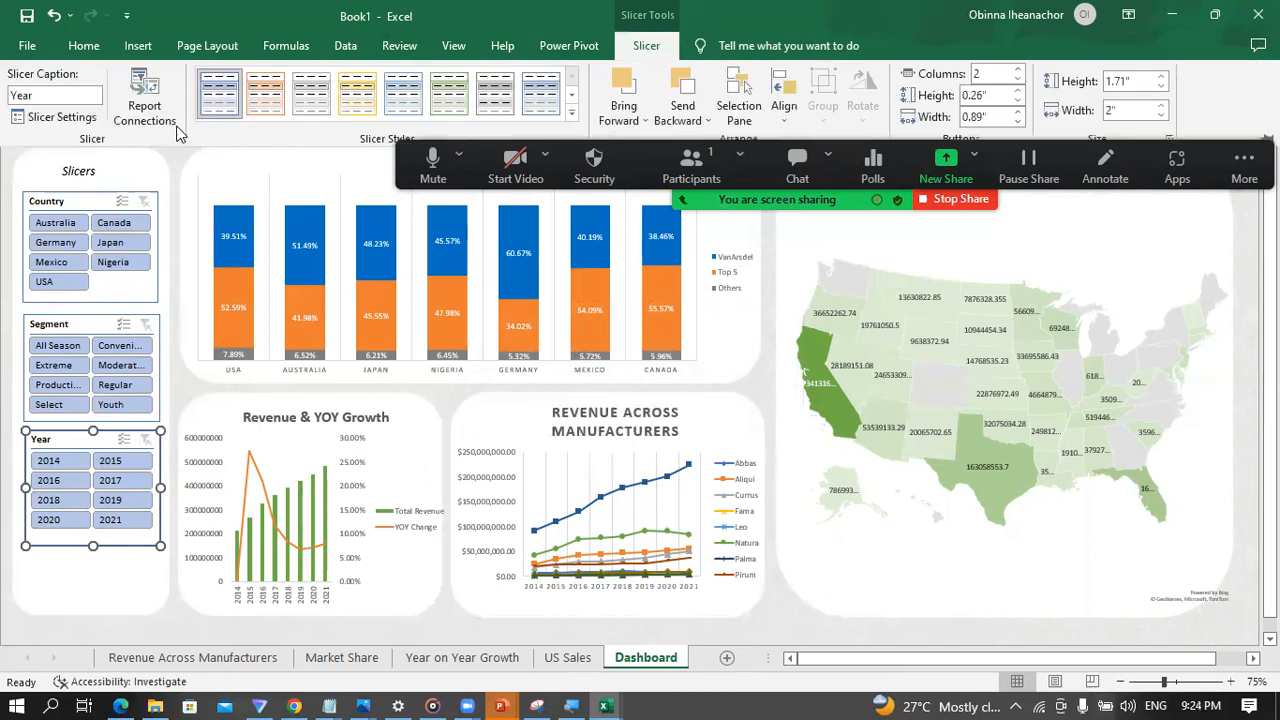
pyautogui.click(150, 97)
pyautogui.click(485, 354)
pyautogui.click(485, 374)
pyautogui.click(485, 394)
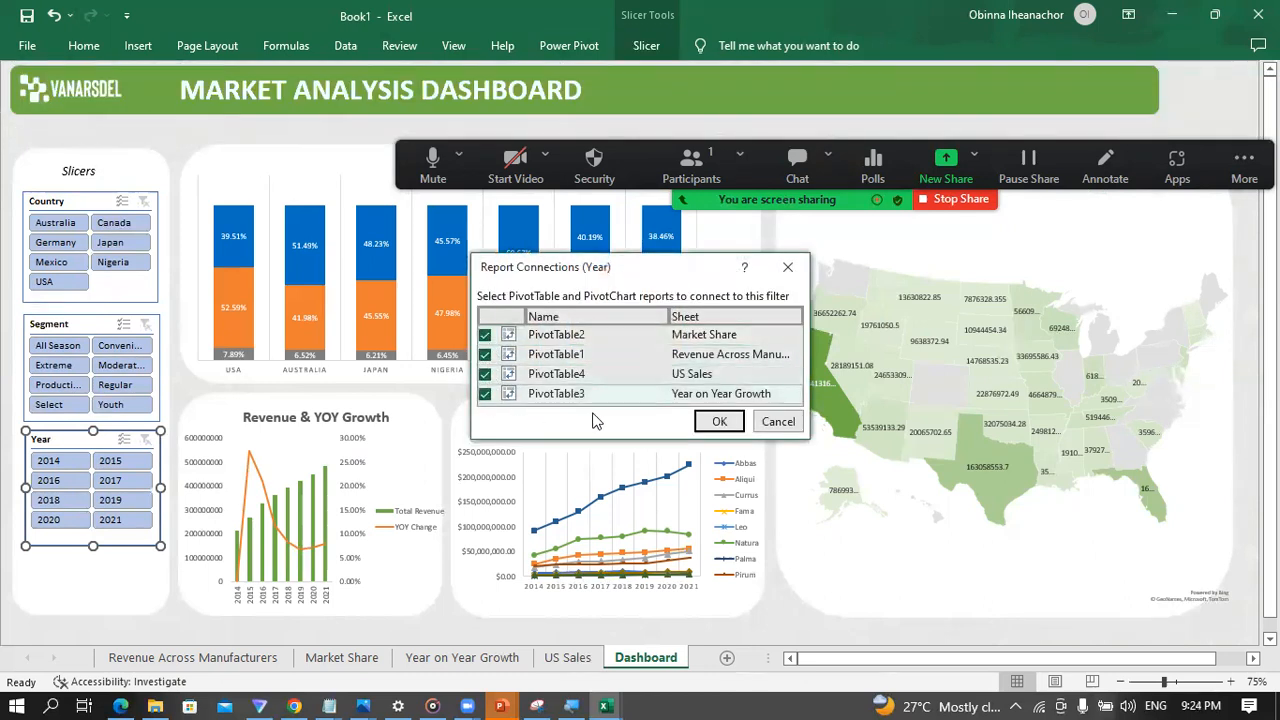
pyautogui.click(719, 421)
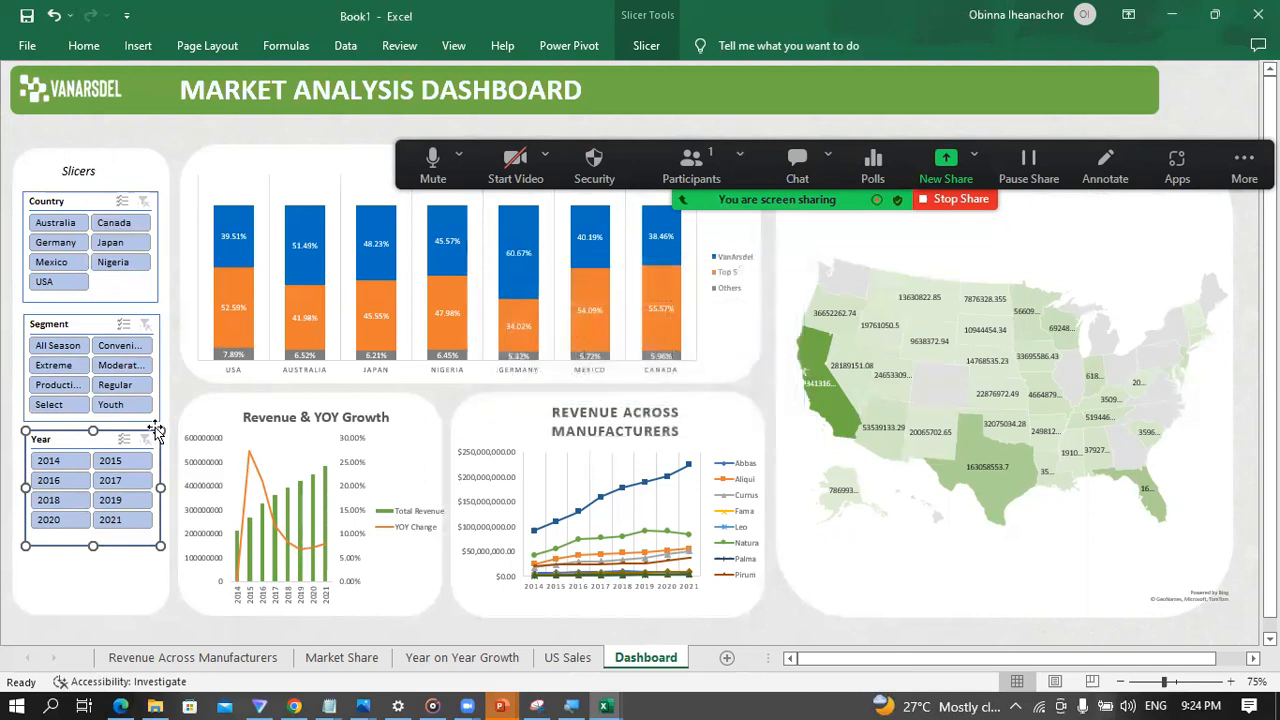
# Step: Widen the green dashboard banner so it reaches the outer edge of the US map's panel
pyautogui.click(170, 617)
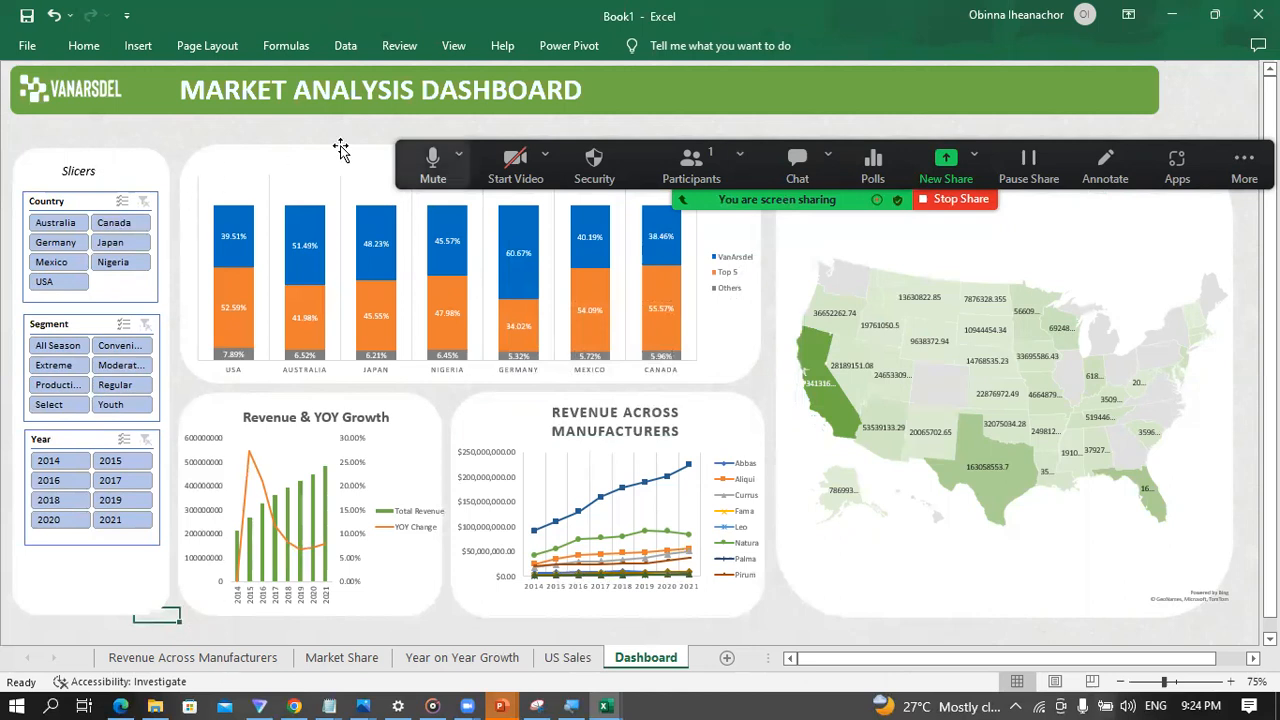
pyautogui.click(1104, 100)
pyautogui.moveTo(1164, 91); pyautogui.dragTo(1234, 92)
# Step: Check how the charts respond to the All Season and Moderat... segments and the year 2014, clearing each slicer's filter
pyautogui.click(58, 346)
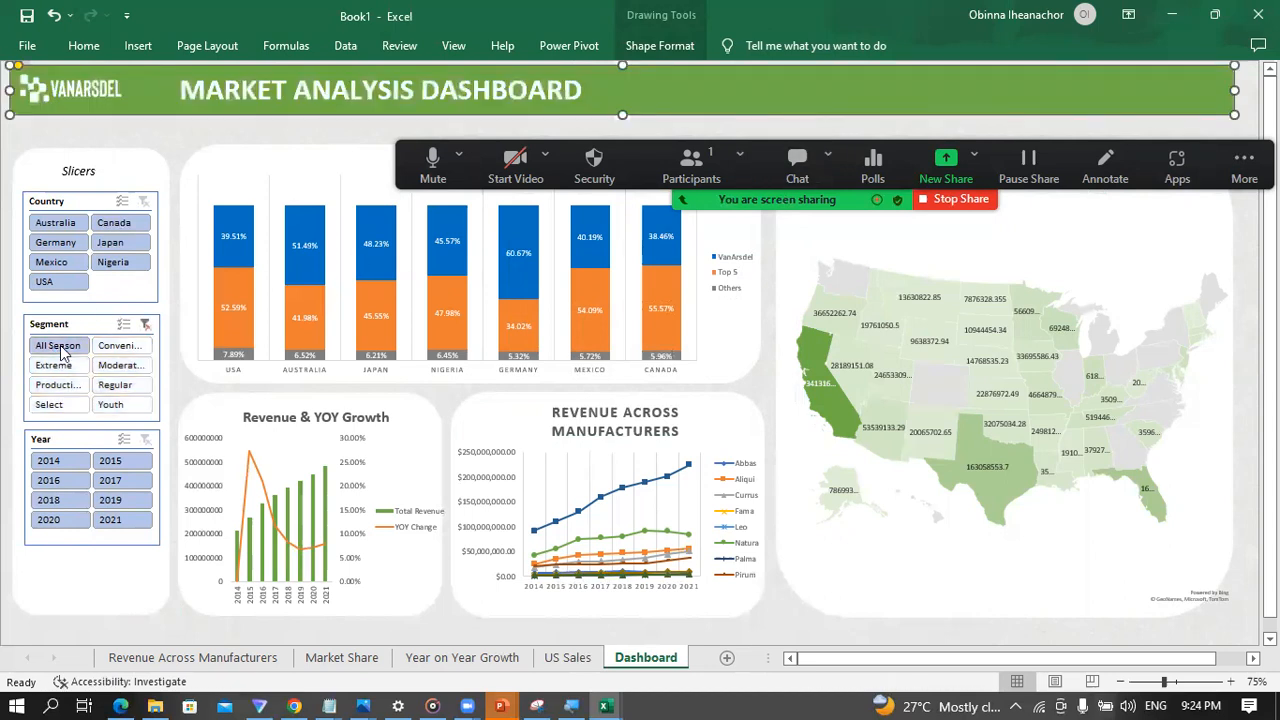
pyautogui.click(101, 367)
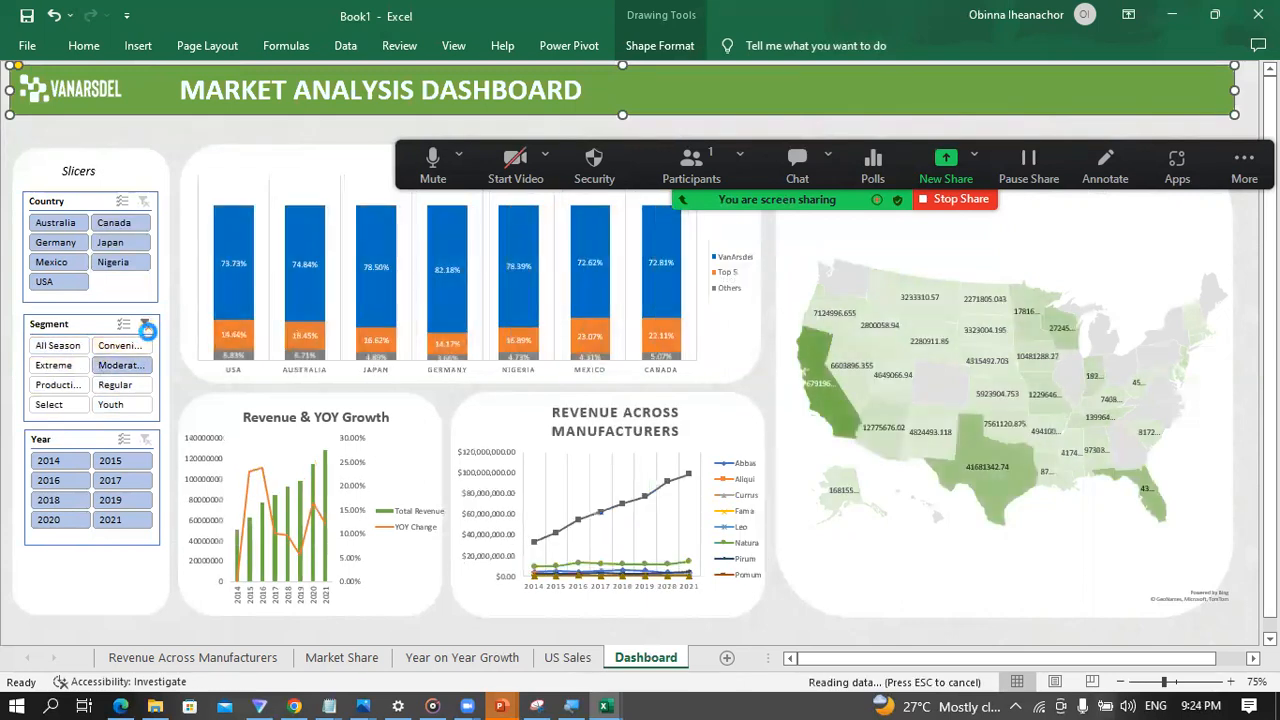
pyautogui.click(146, 326)
pyautogui.click(65, 461)
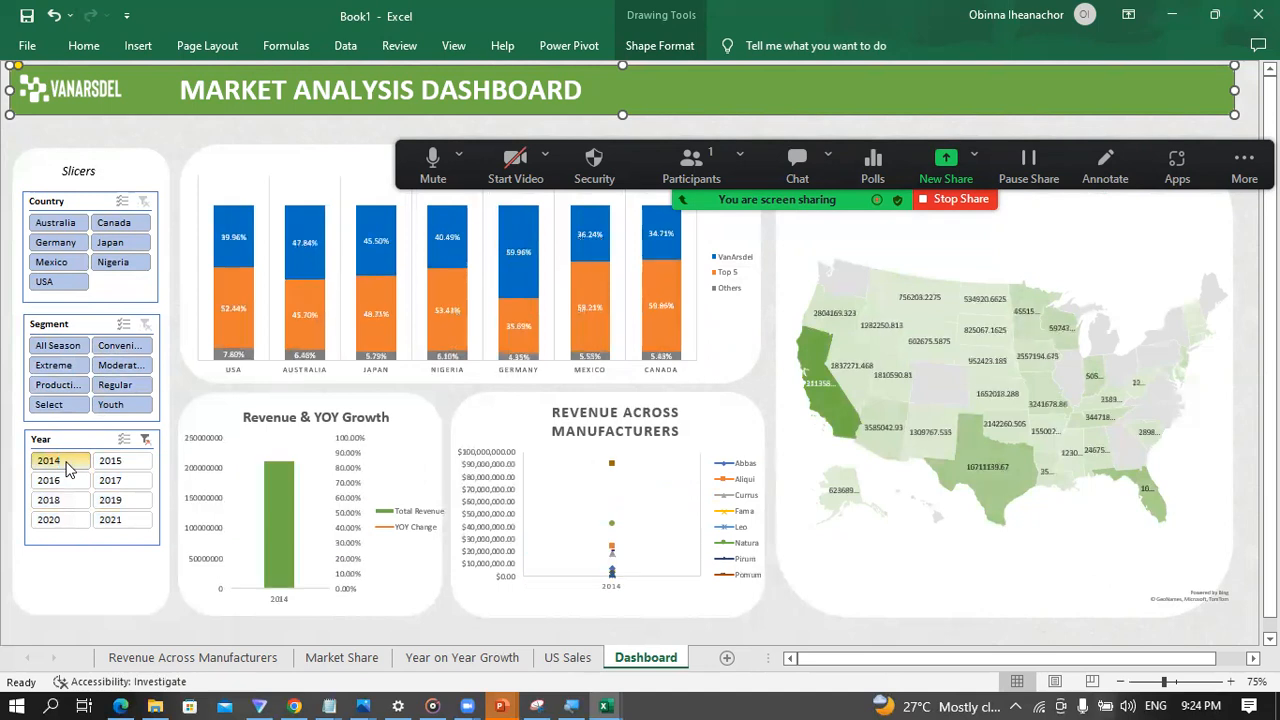
pyautogui.click(145, 440)
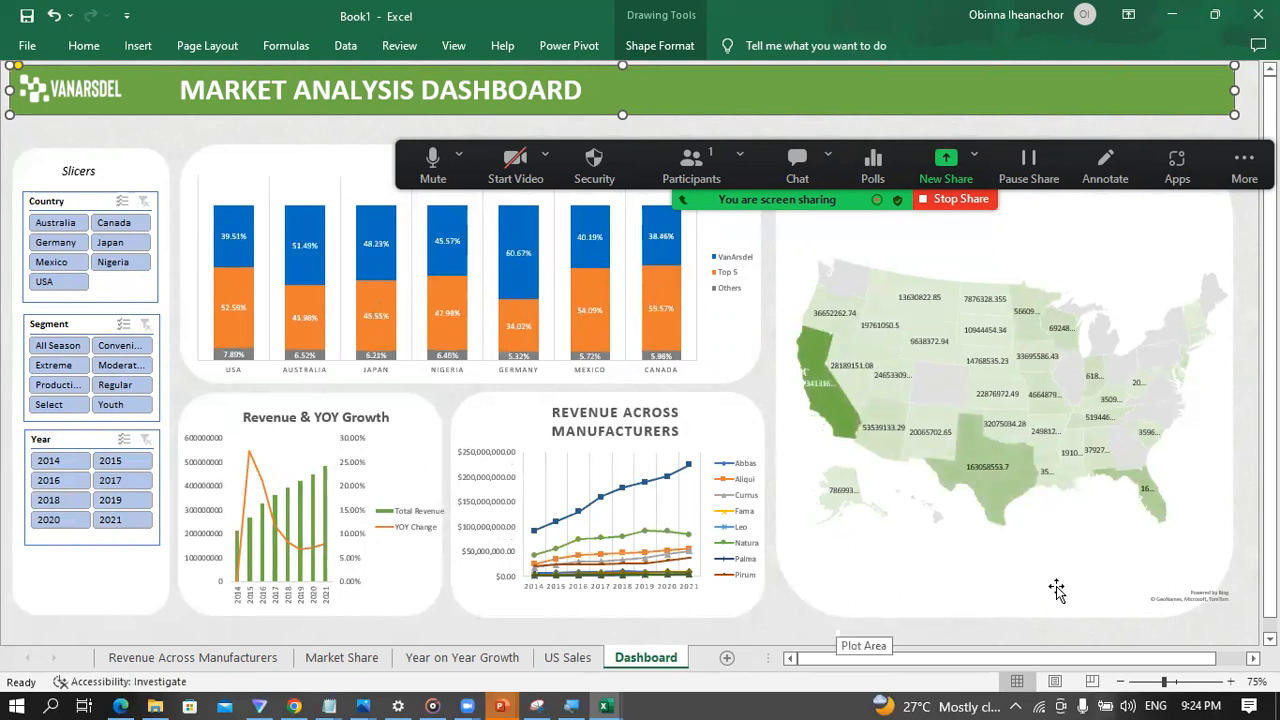
pyautogui.click(152, 136)
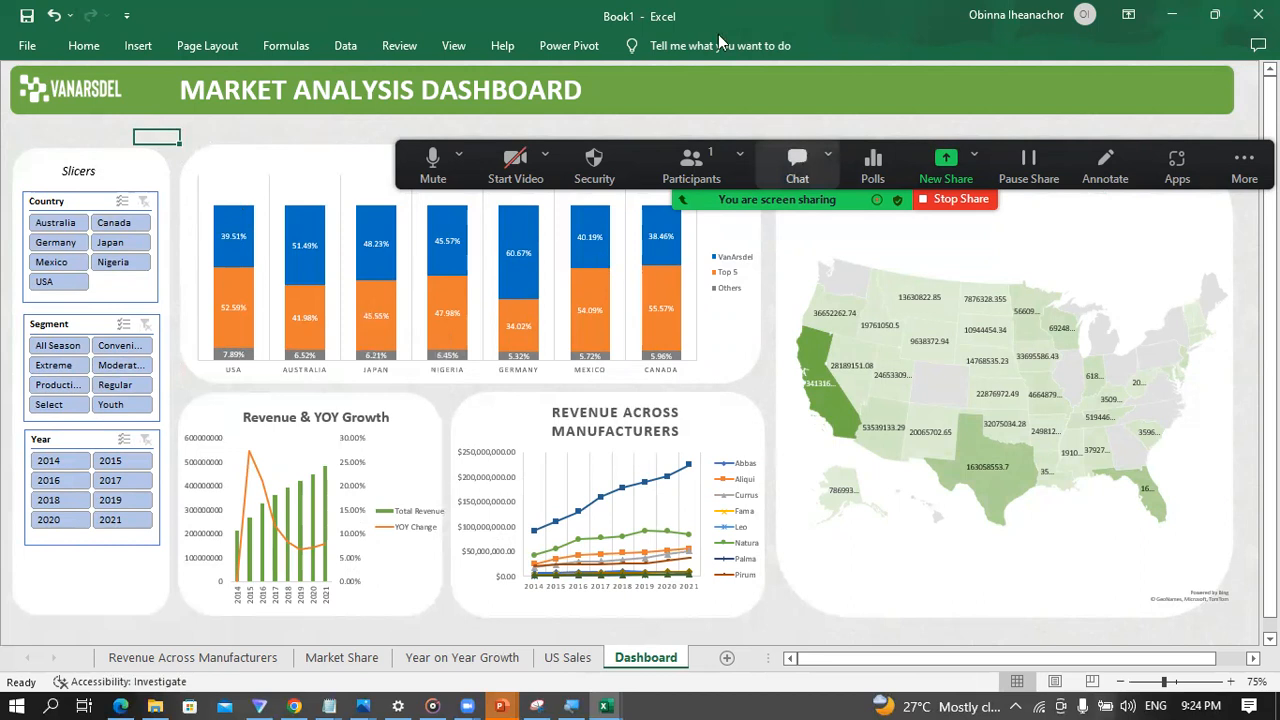
pyautogui.moveTo(427, 215)
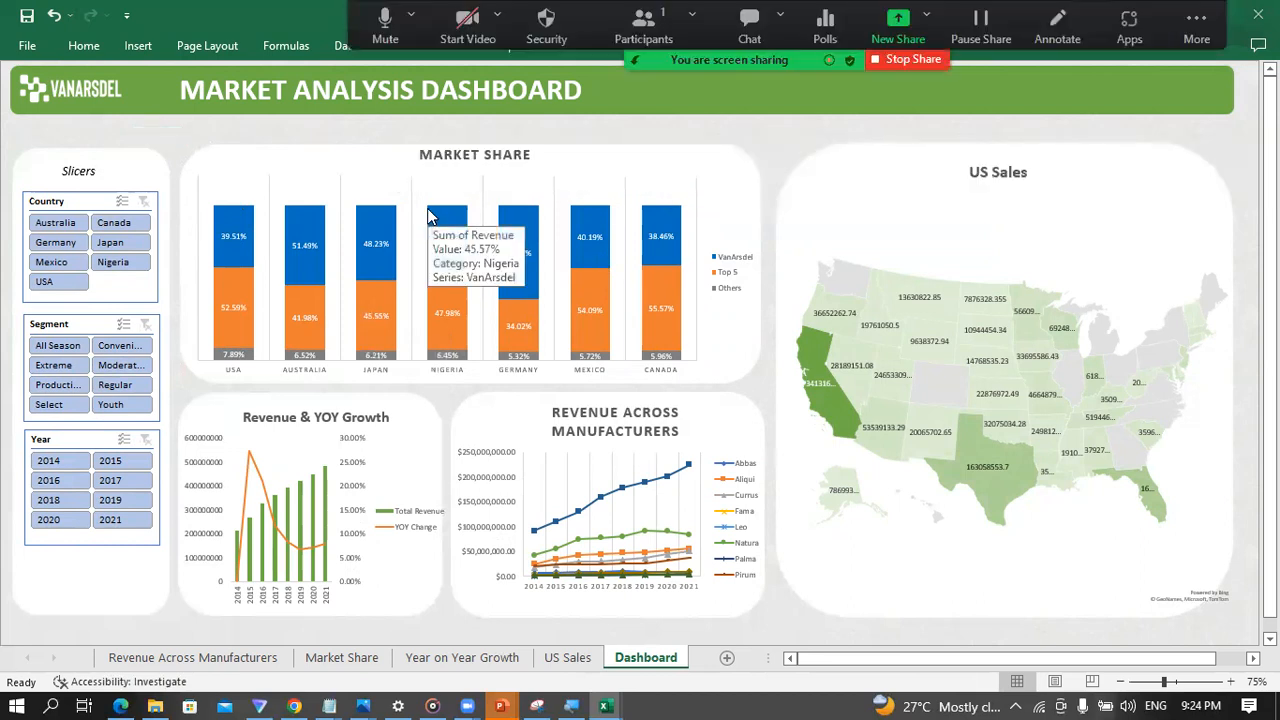